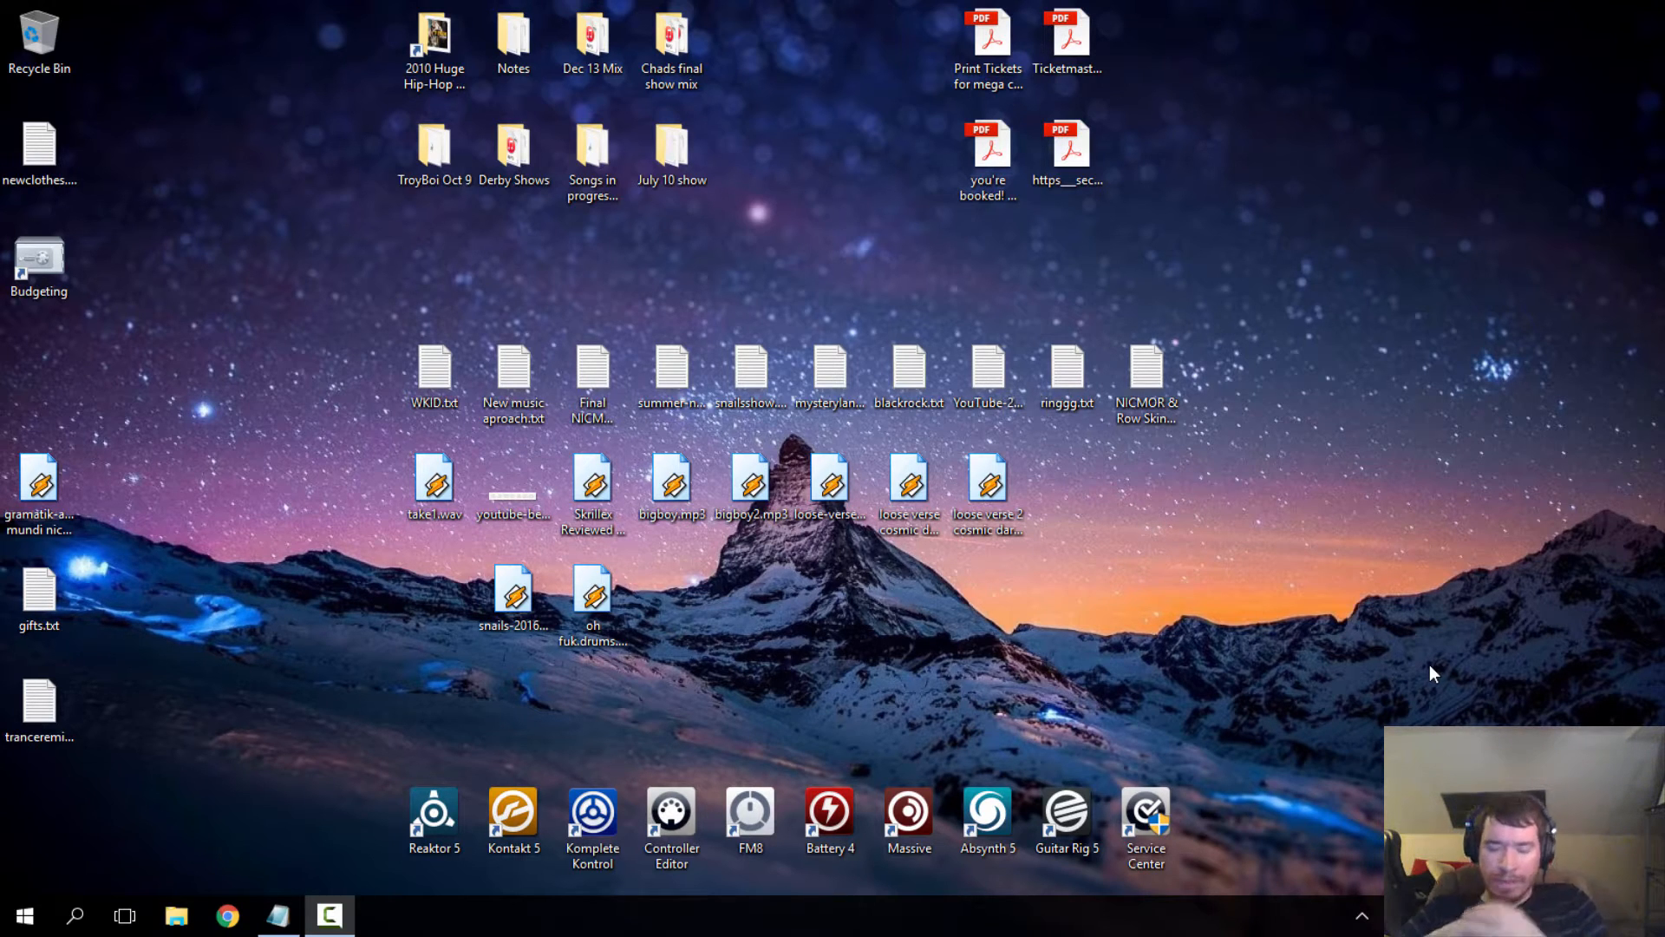
- Launch FL Studio and bring the step sequencer in front of the playlist
left_click(360, 664)
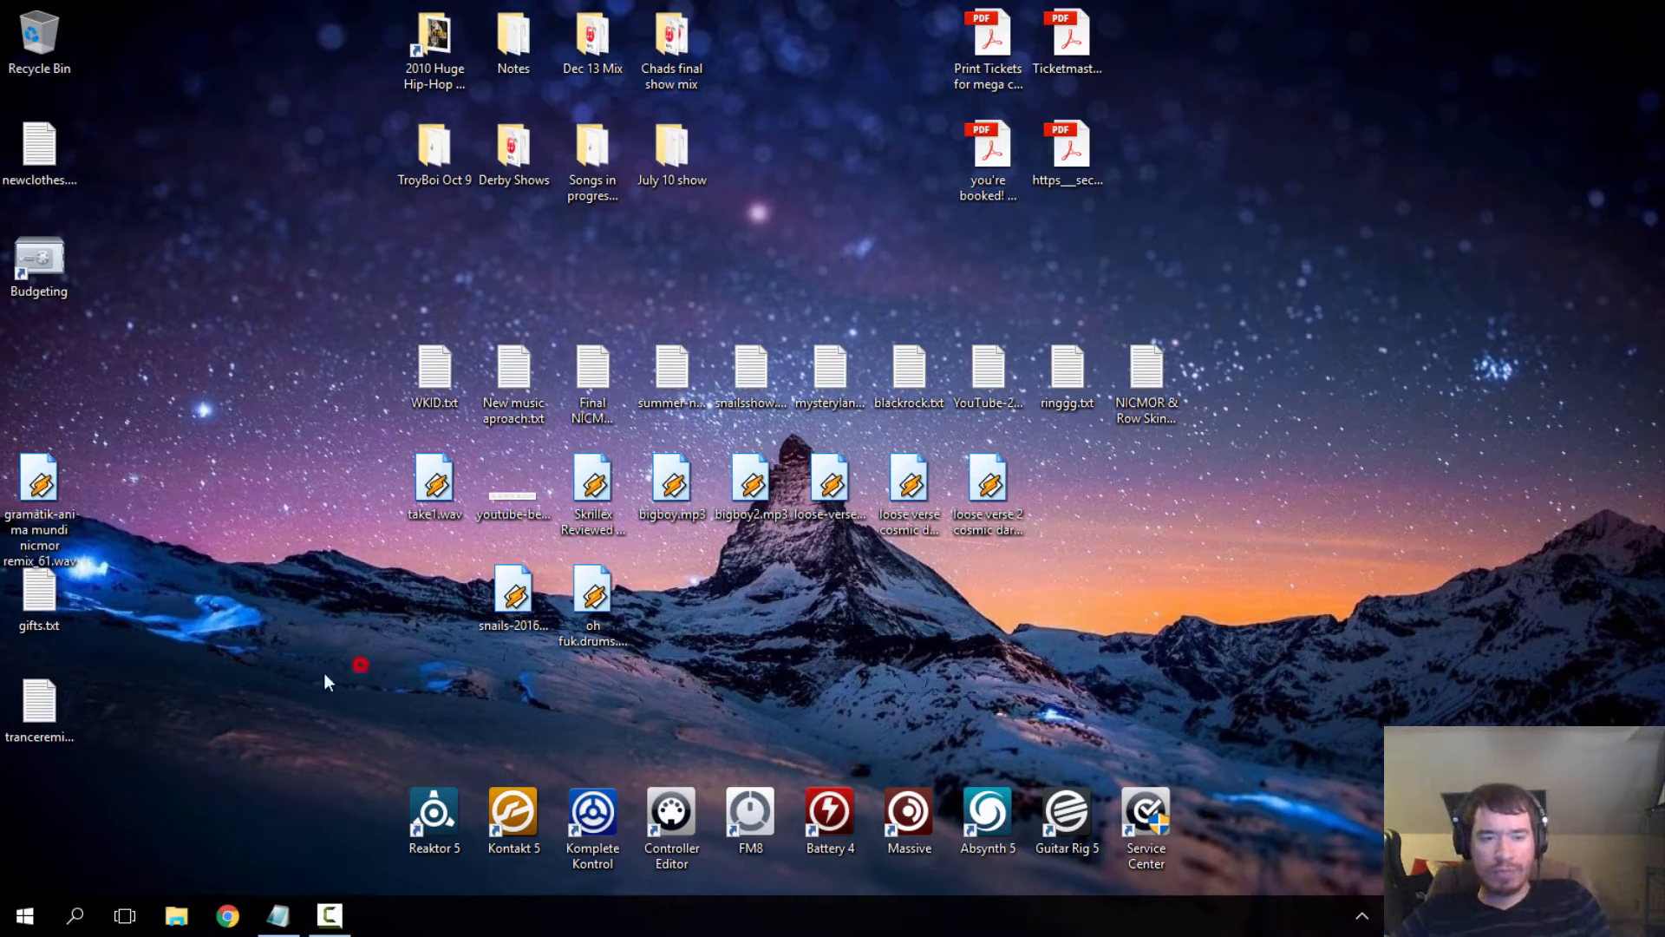
key("super")
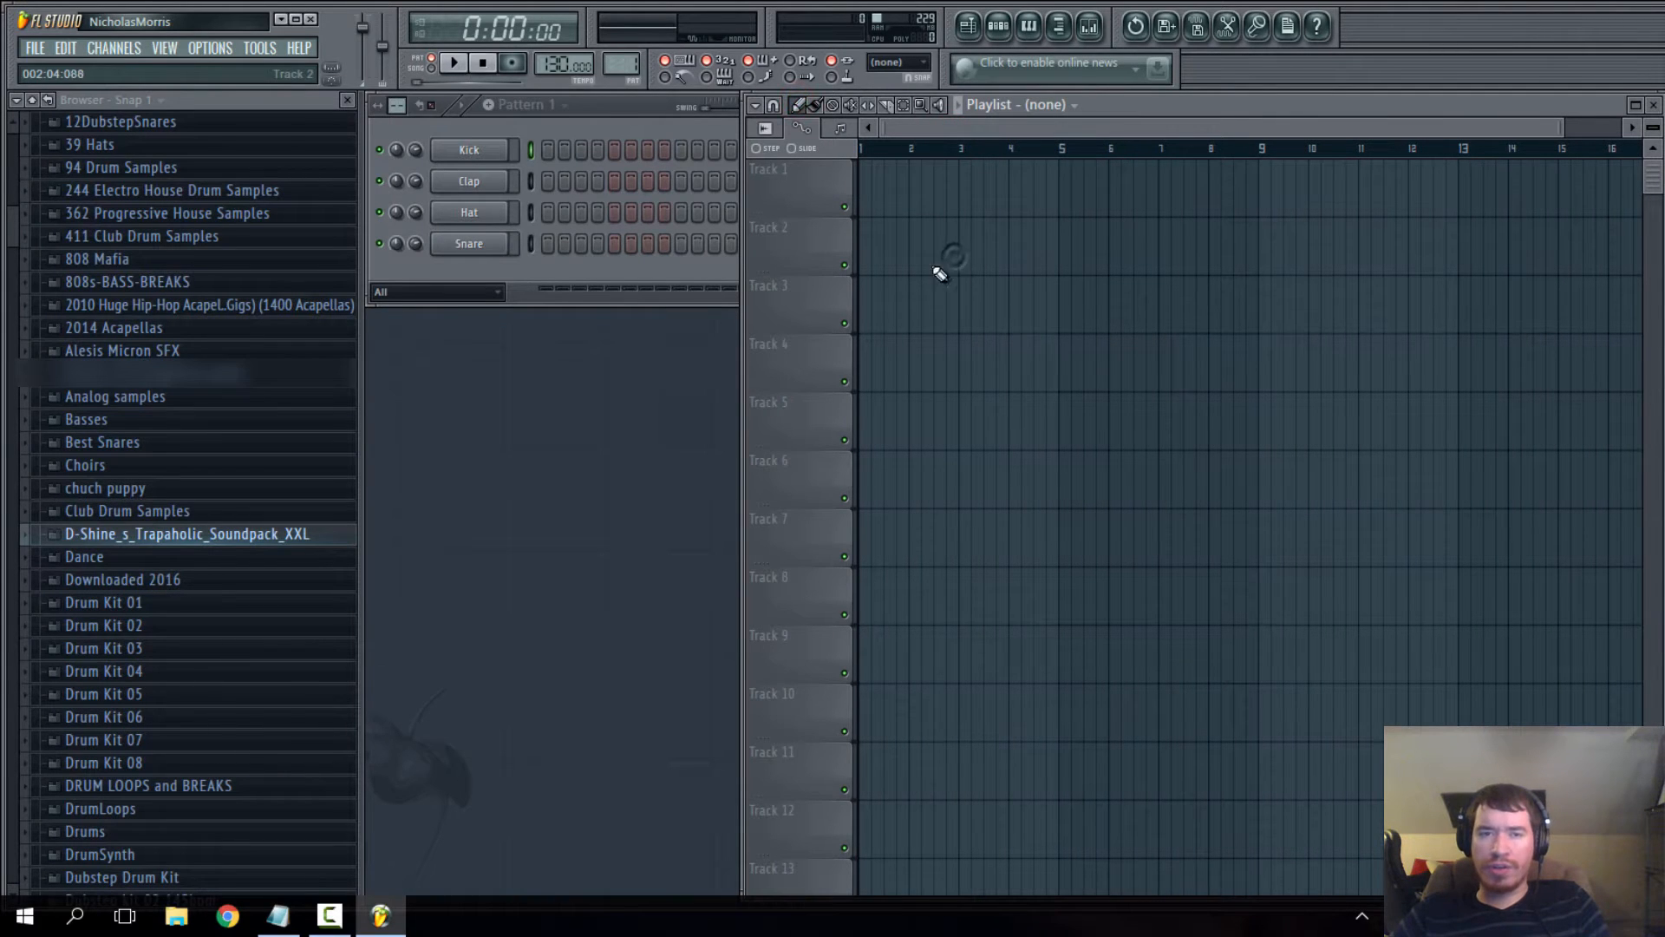
left_click(605, 108)
left_click(929, 131)
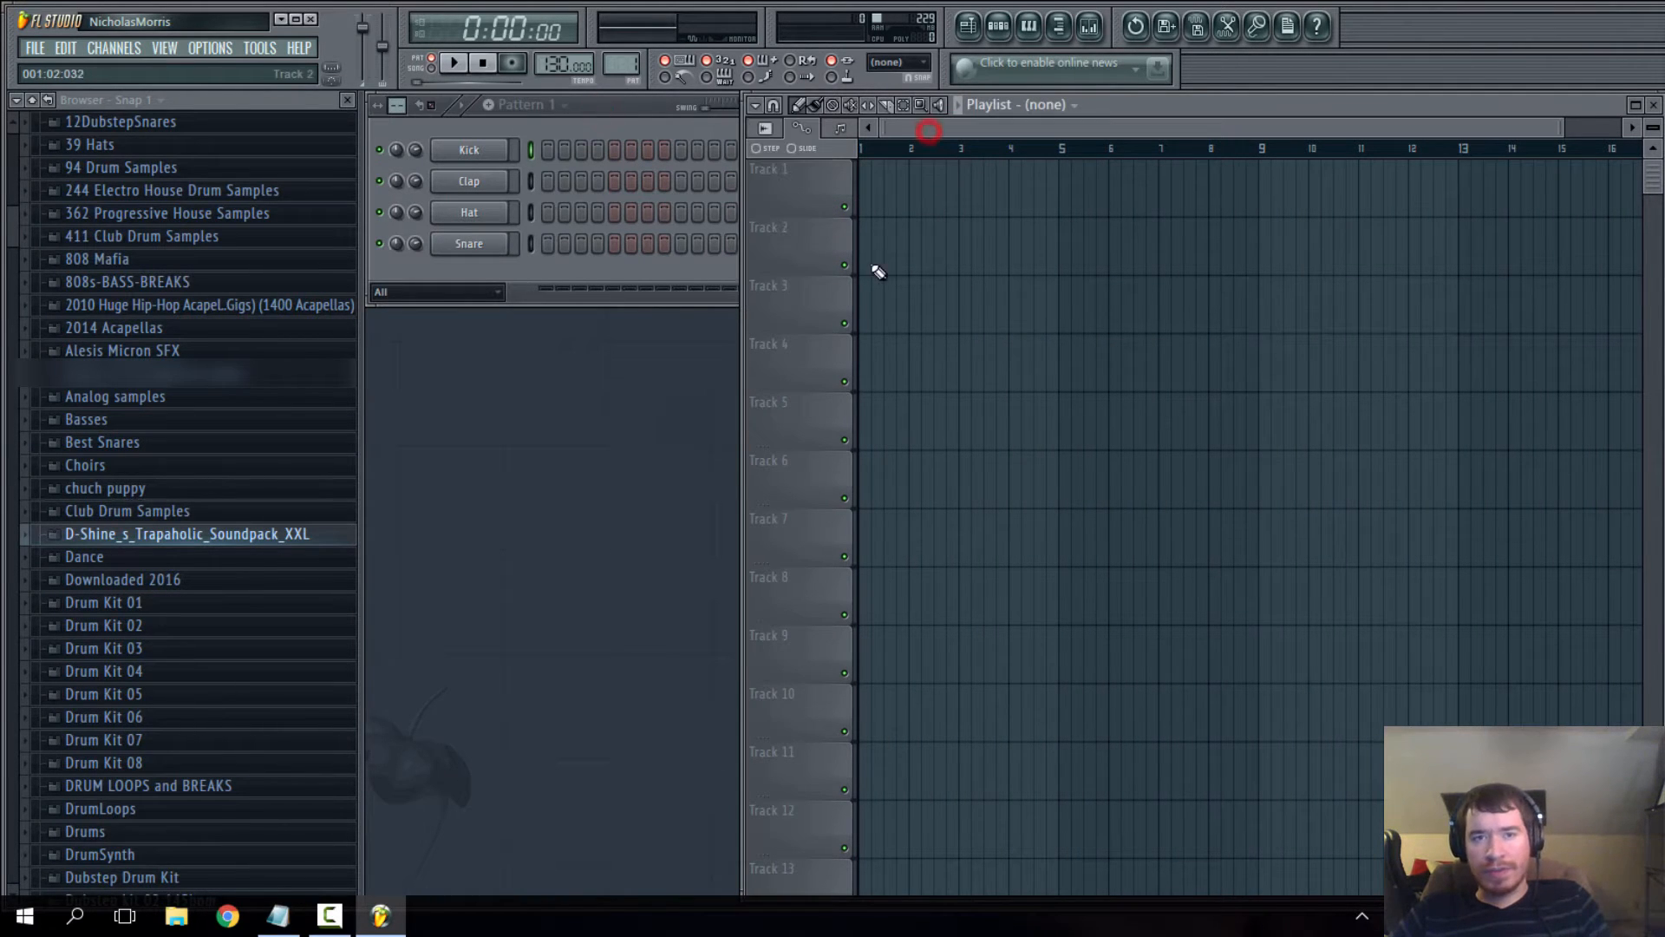
left_click(632, 109)
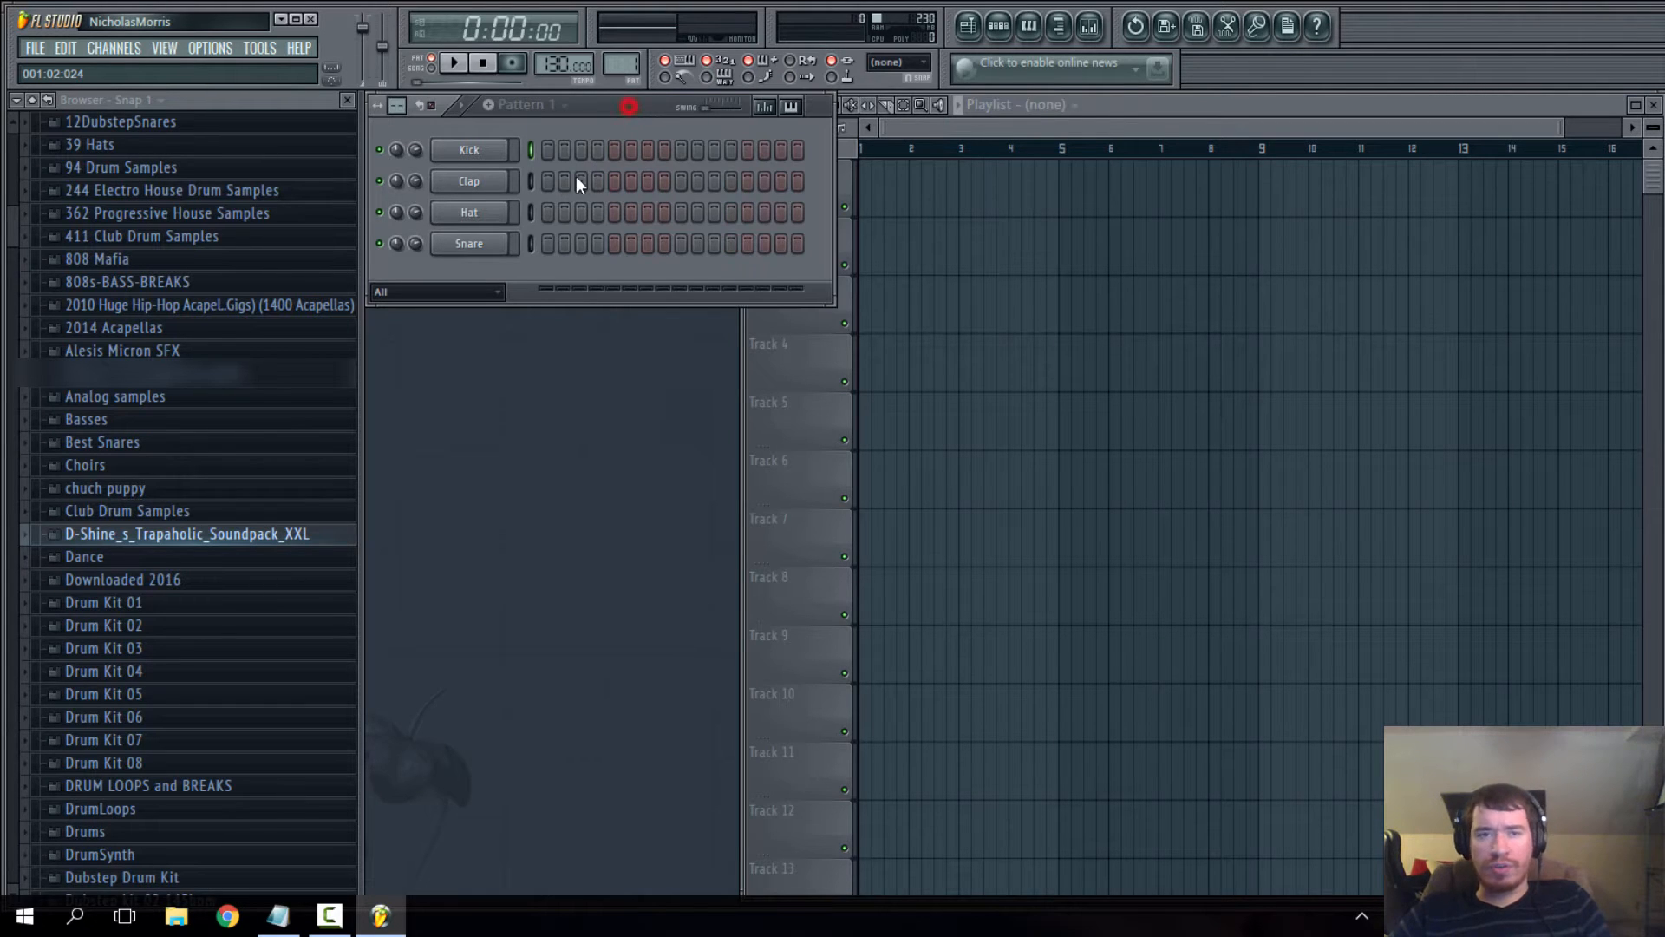
- Open the Kick channel settings, set the project tempo to 144 BPM, and close the settings
left_click(472, 151)
left_click_drag(908, 218, 717, 265)
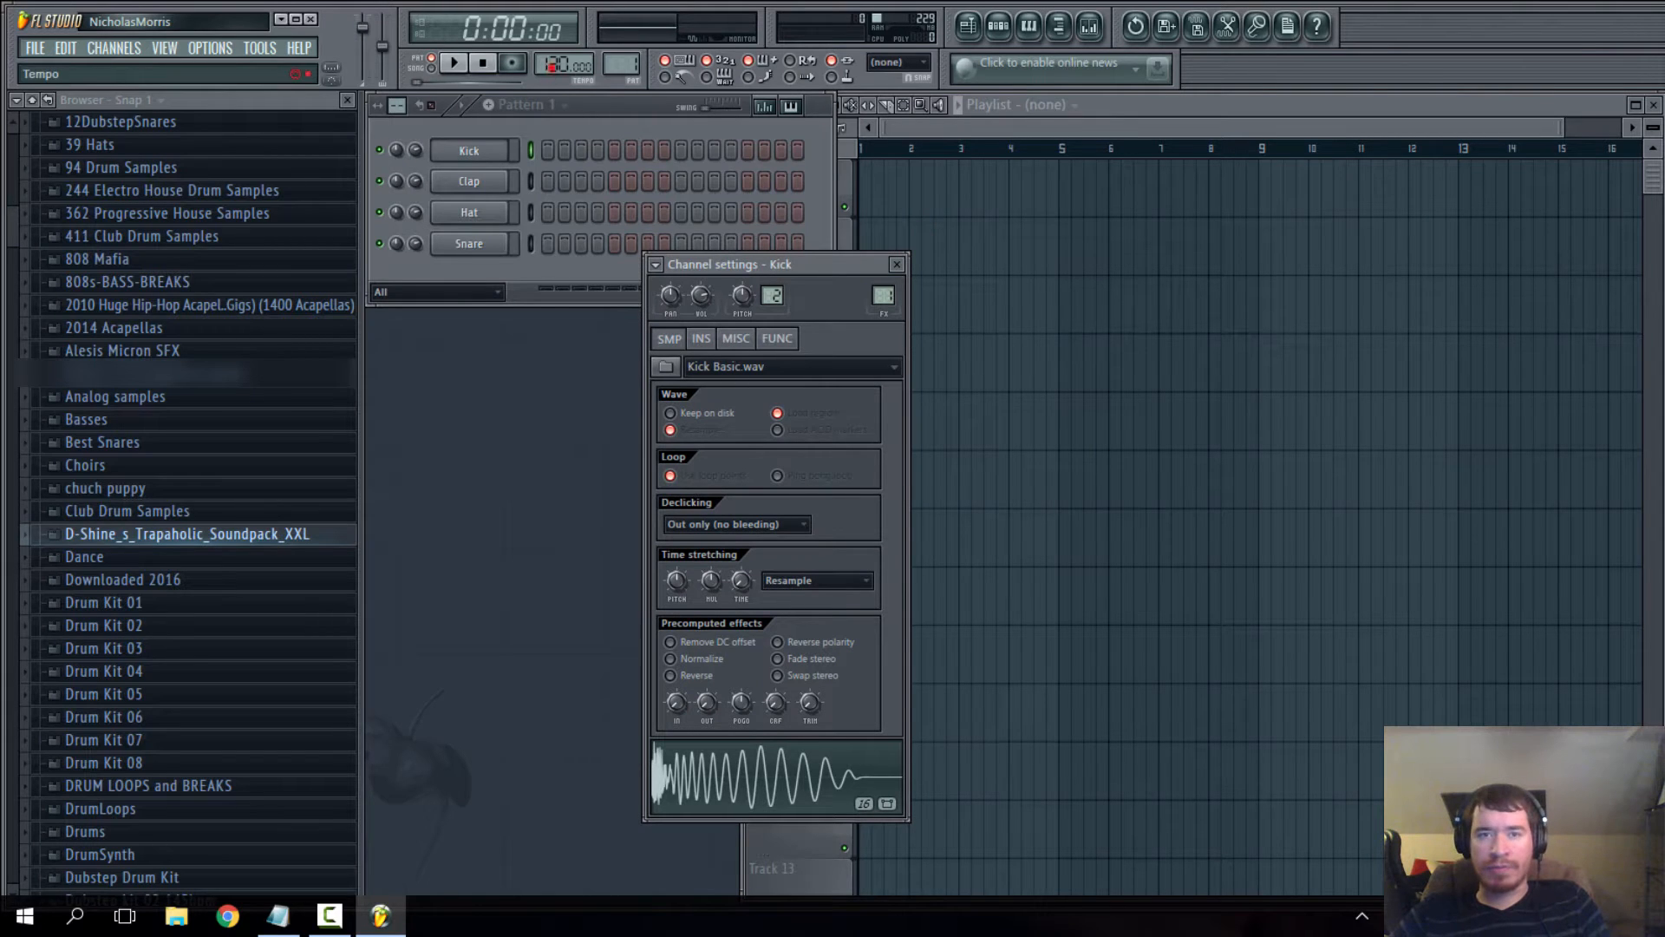
left_click_drag(549, 72, 549, 68)
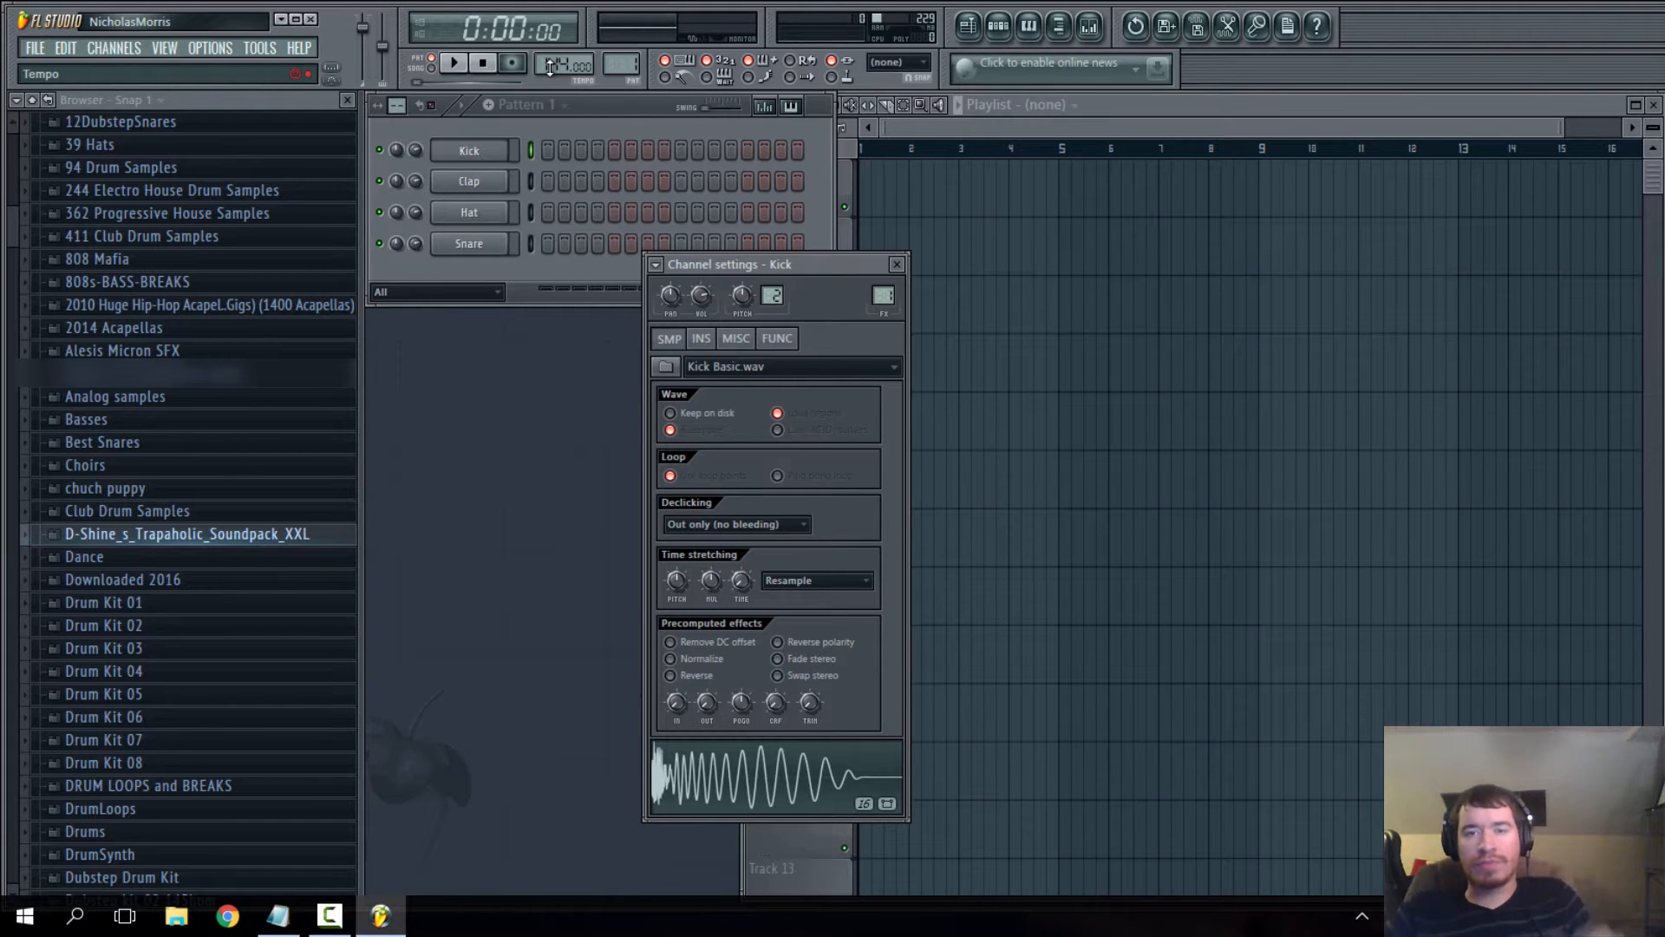
left_click(896, 264)
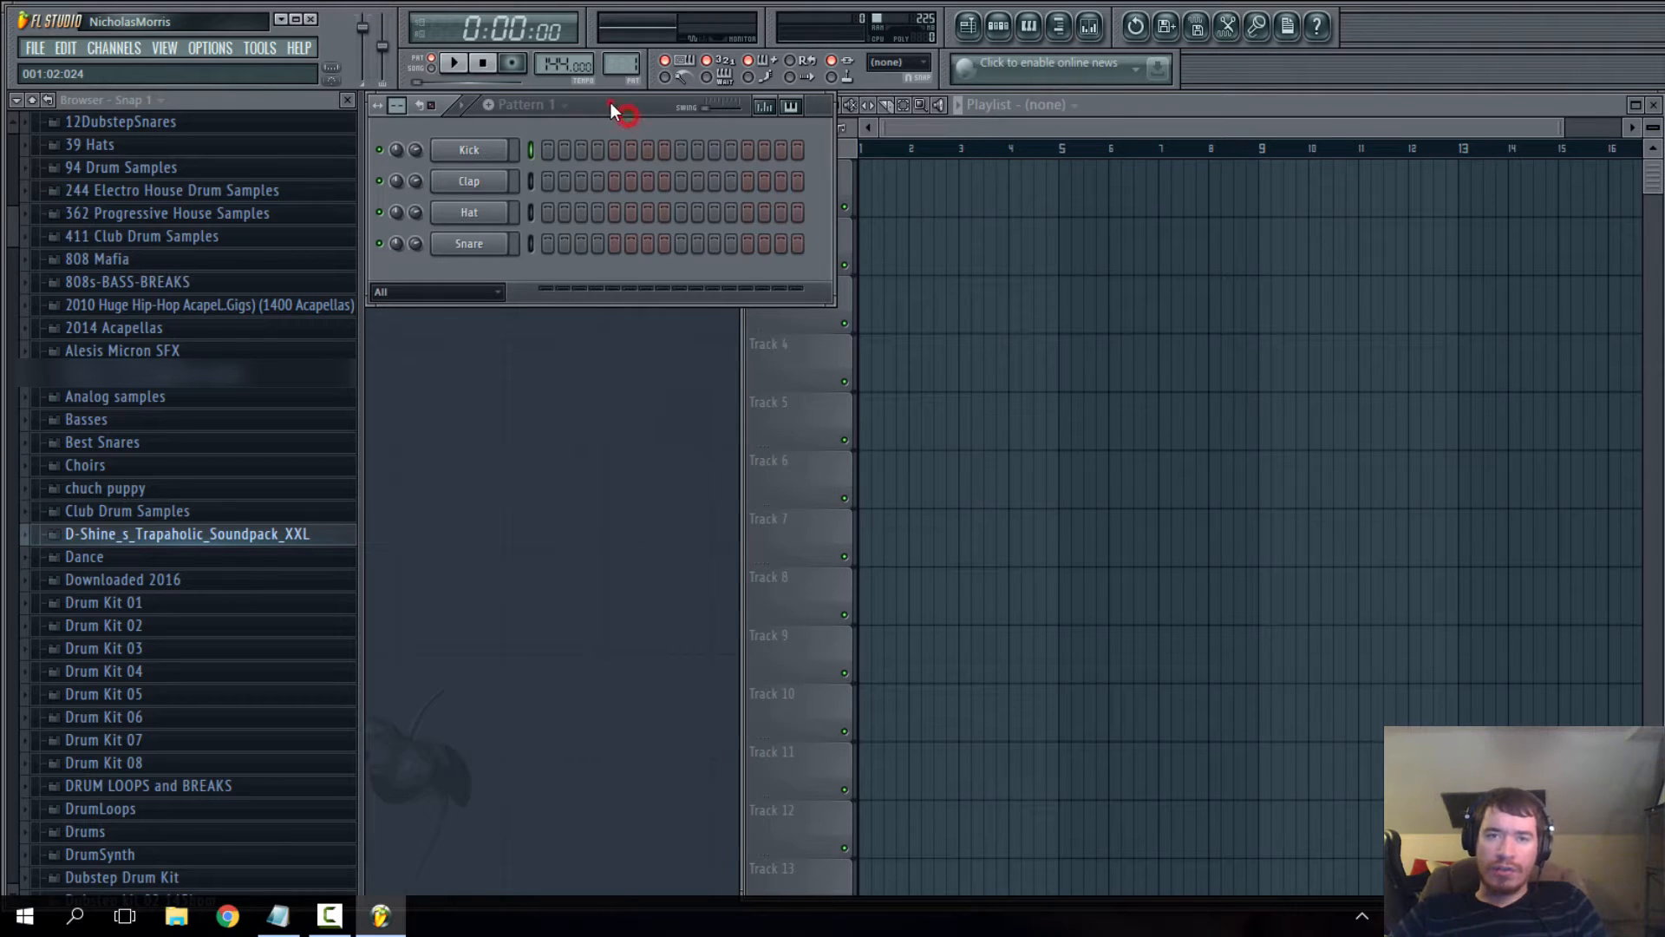
- Examine the channel options and sample settings of the Kick, Clap, Hat and Snare channels
left_click(483, 154)
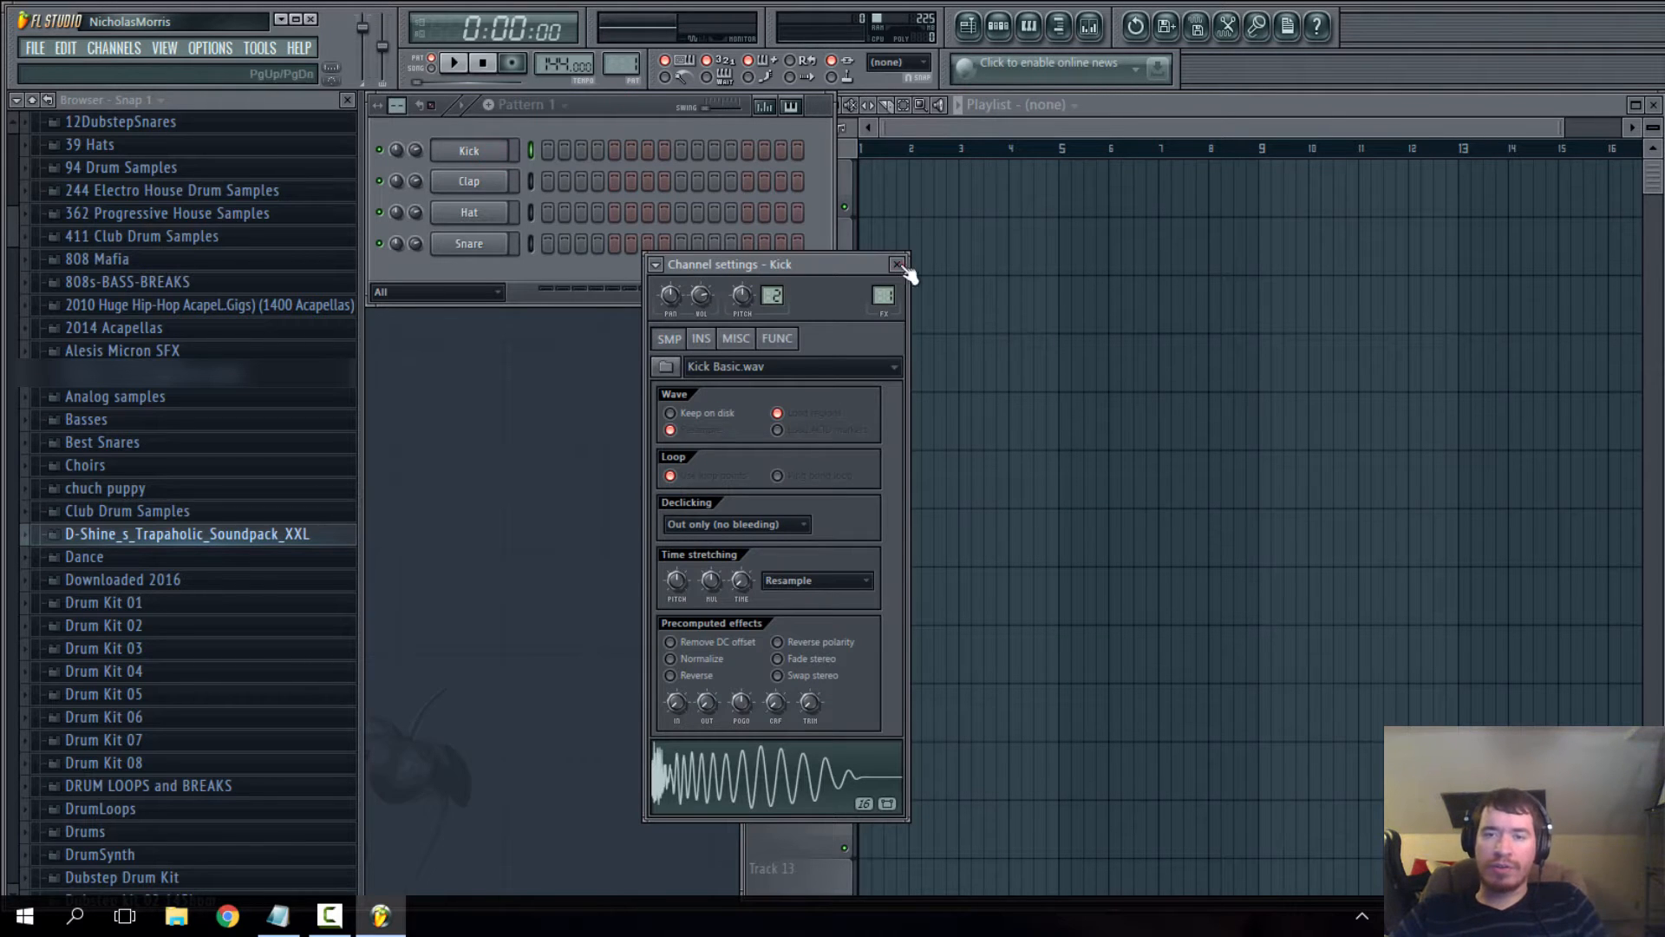
left_click(897, 264)
right_click(492, 154)
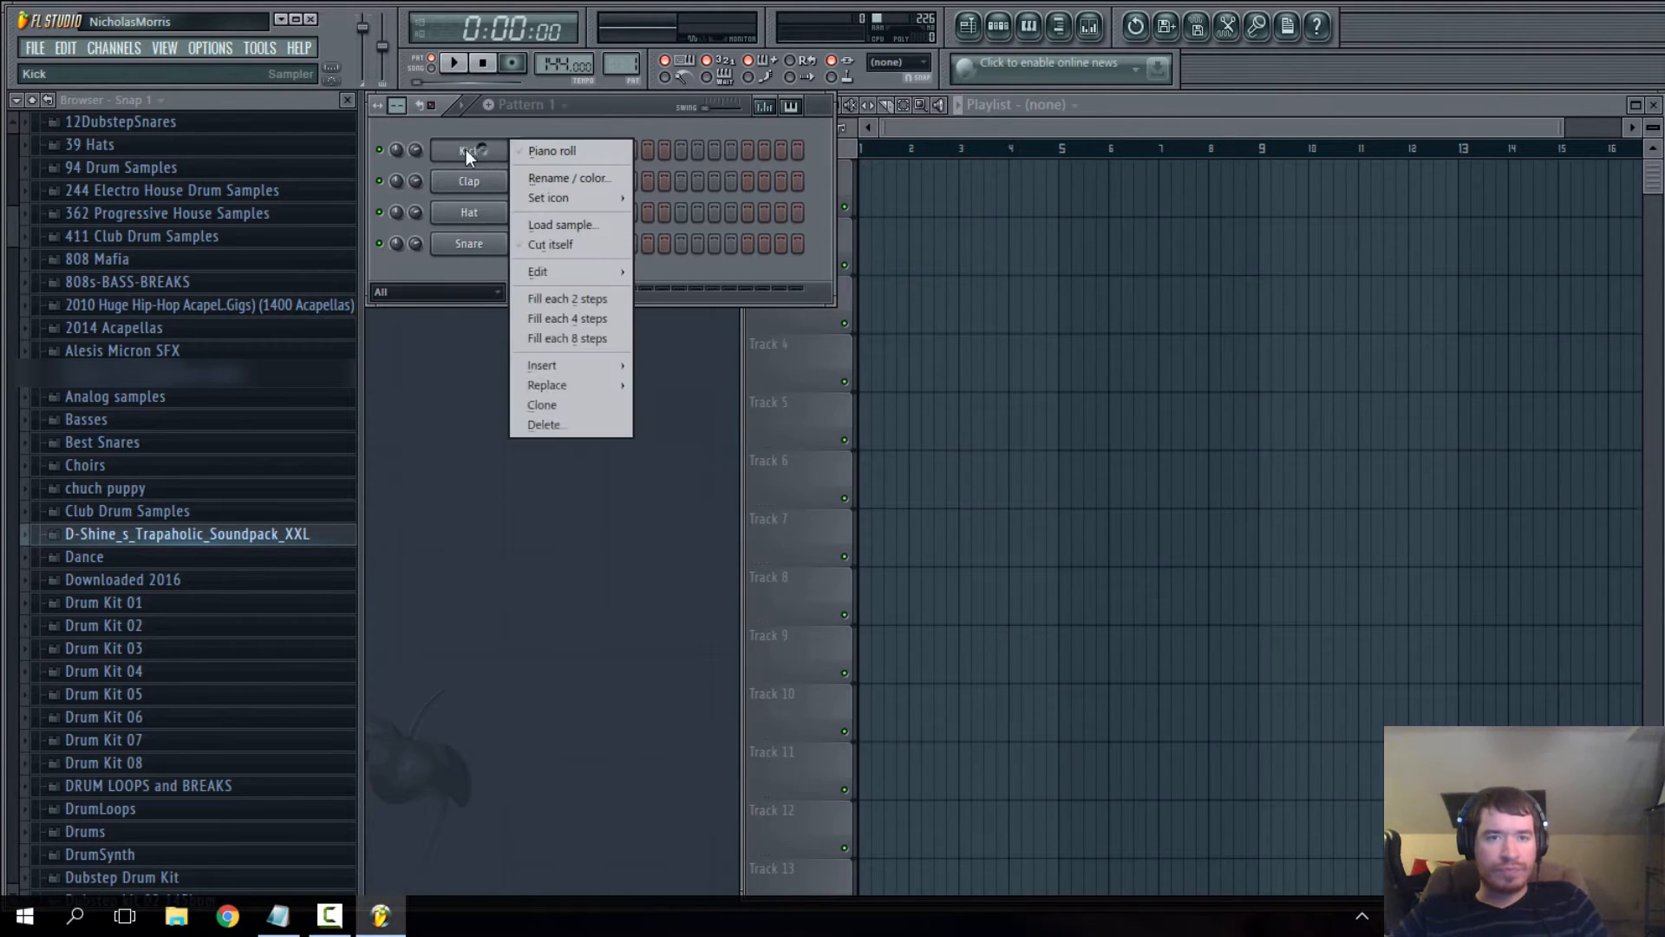
left_click(466, 149)
left_click(896, 264)
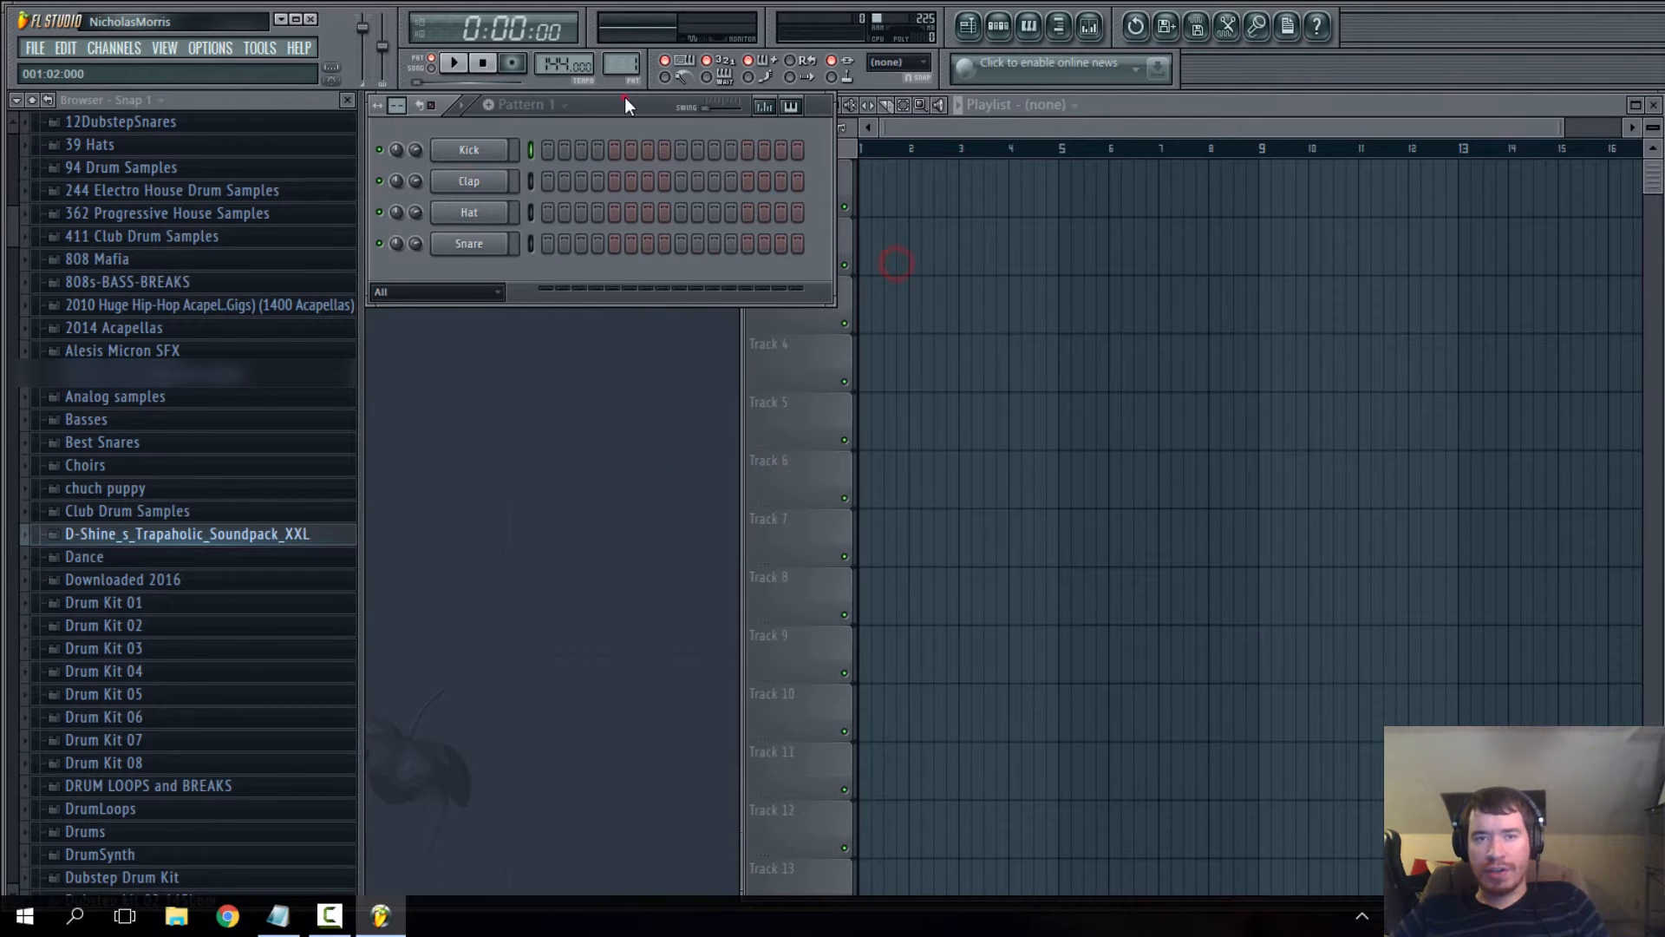
left_click(470, 152)
left_click(473, 180)
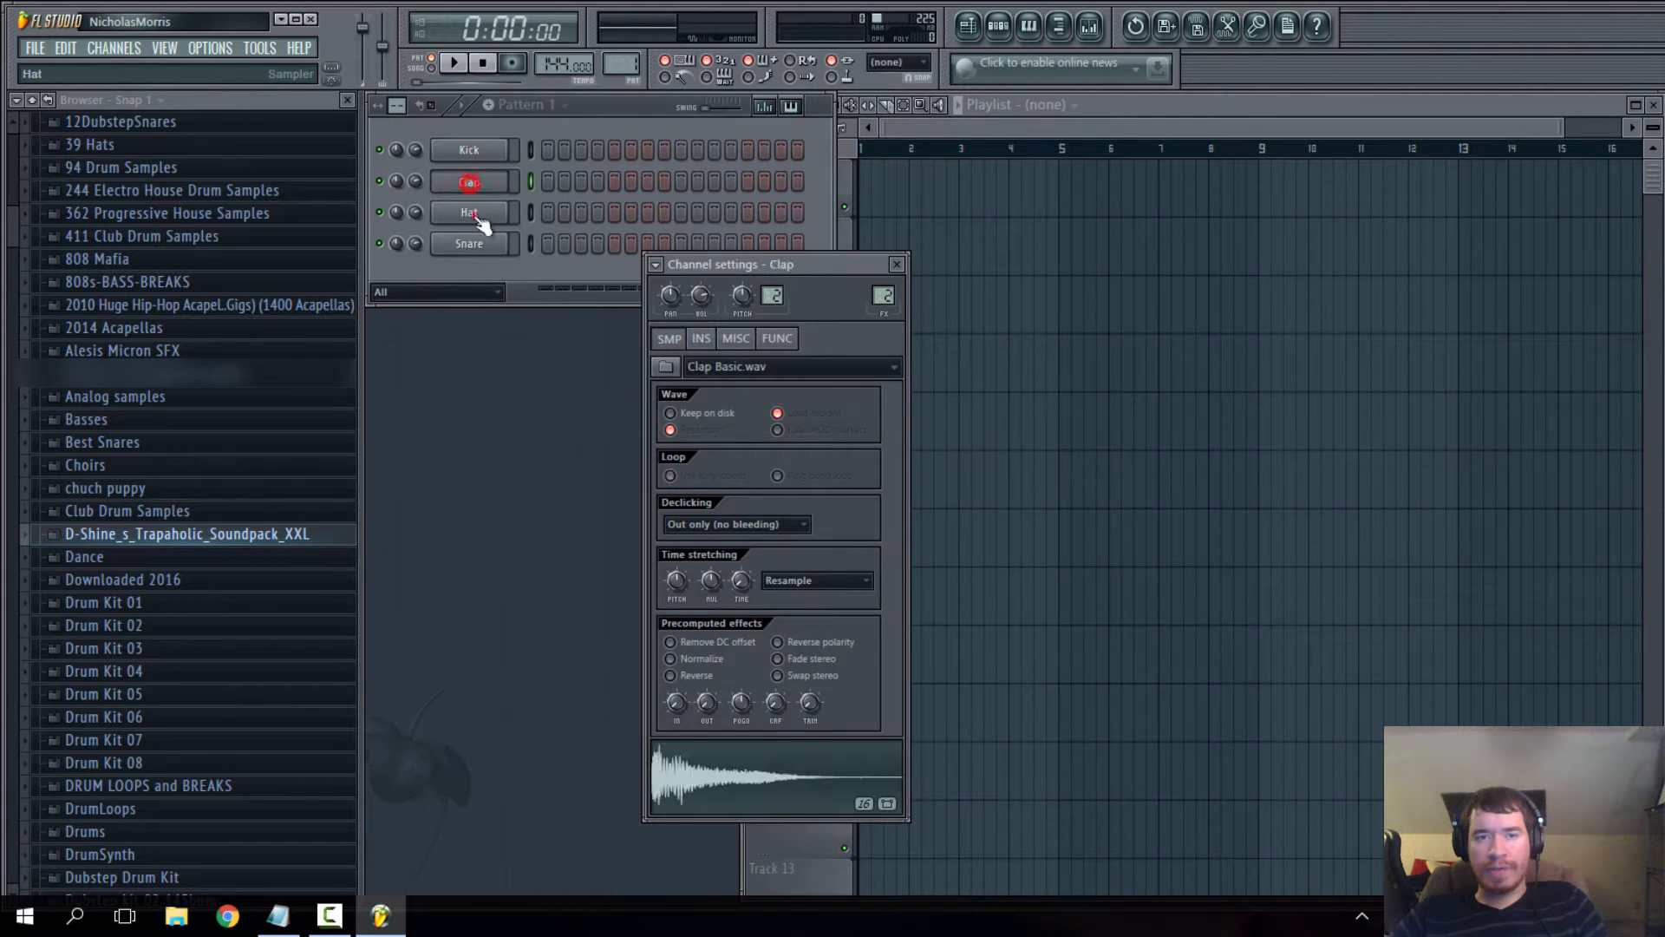
left_click(475, 213)
left_click(475, 244)
left_click(491, 180)
left_click(480, 155)
- Place a kick on step 1 of Pattern 1 and set the project tempo to 132 BPM
left_click(547, 151)
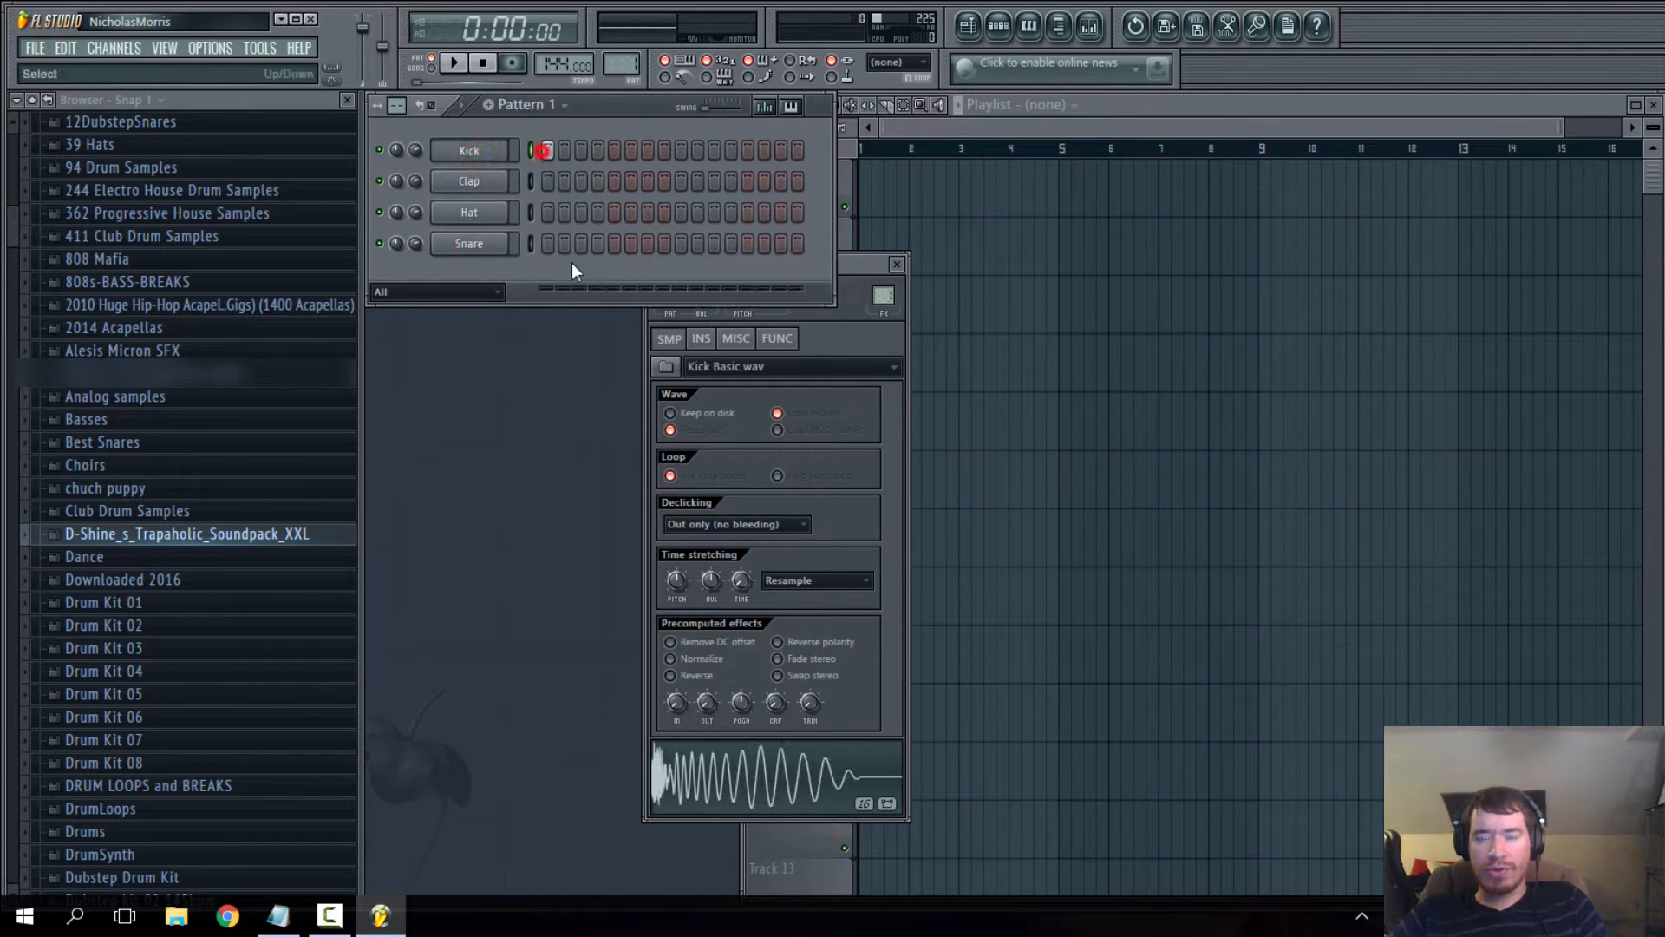
left_click_drag(562, 63, 563, 76)
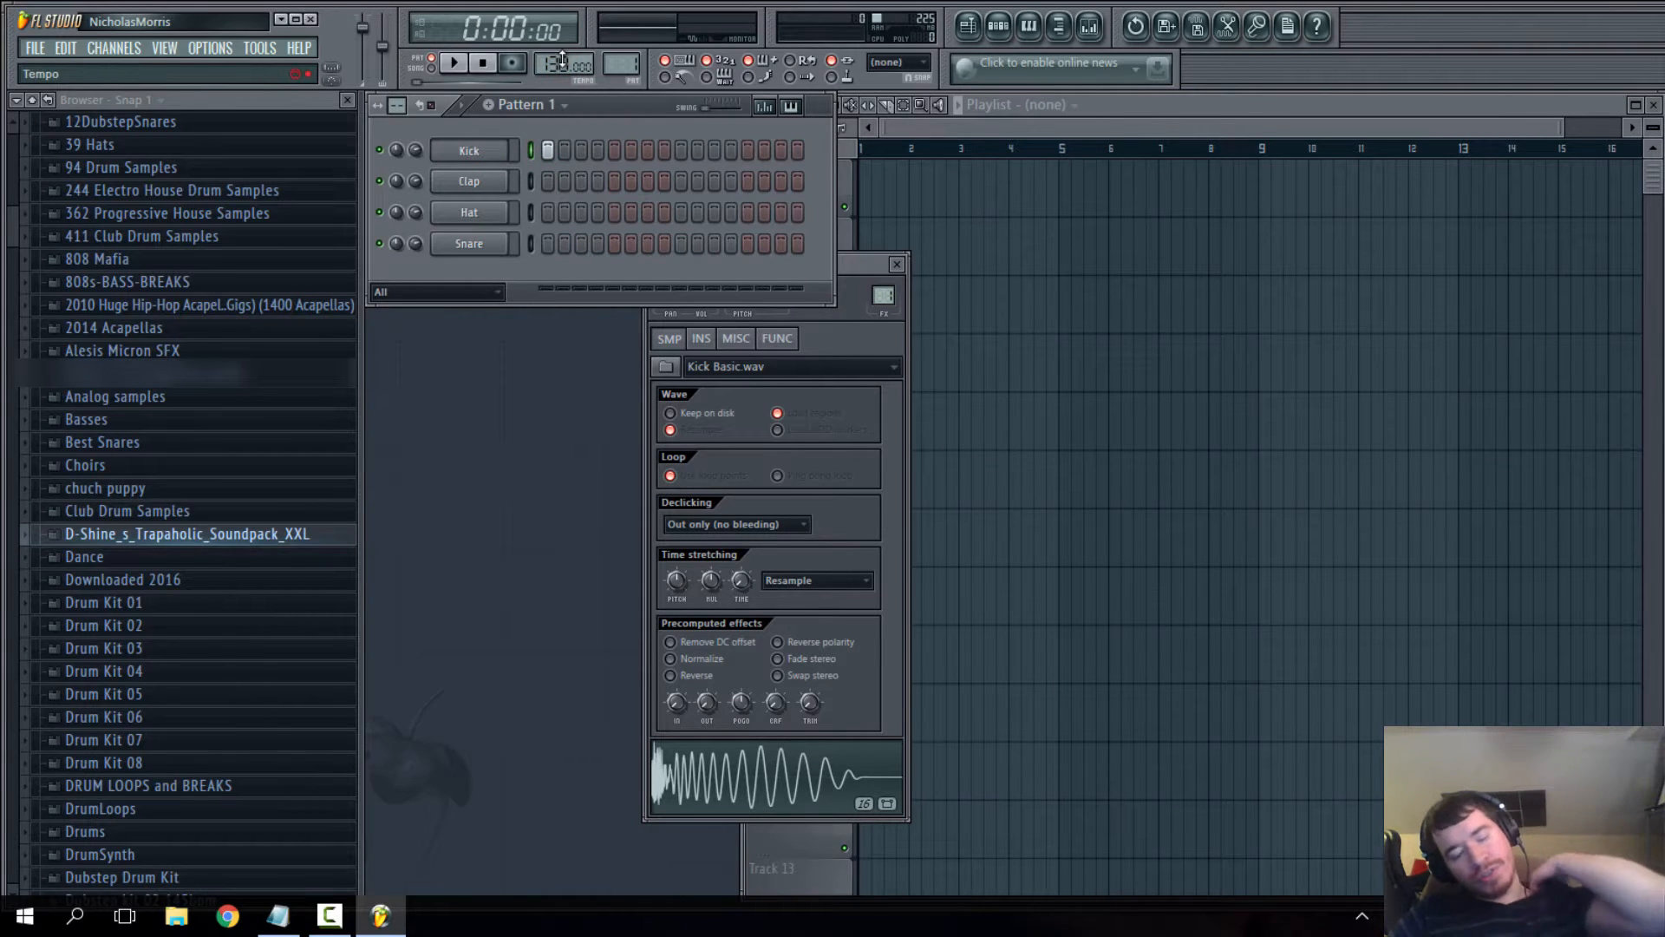
left_click_drag(550, 64, 551, 63)
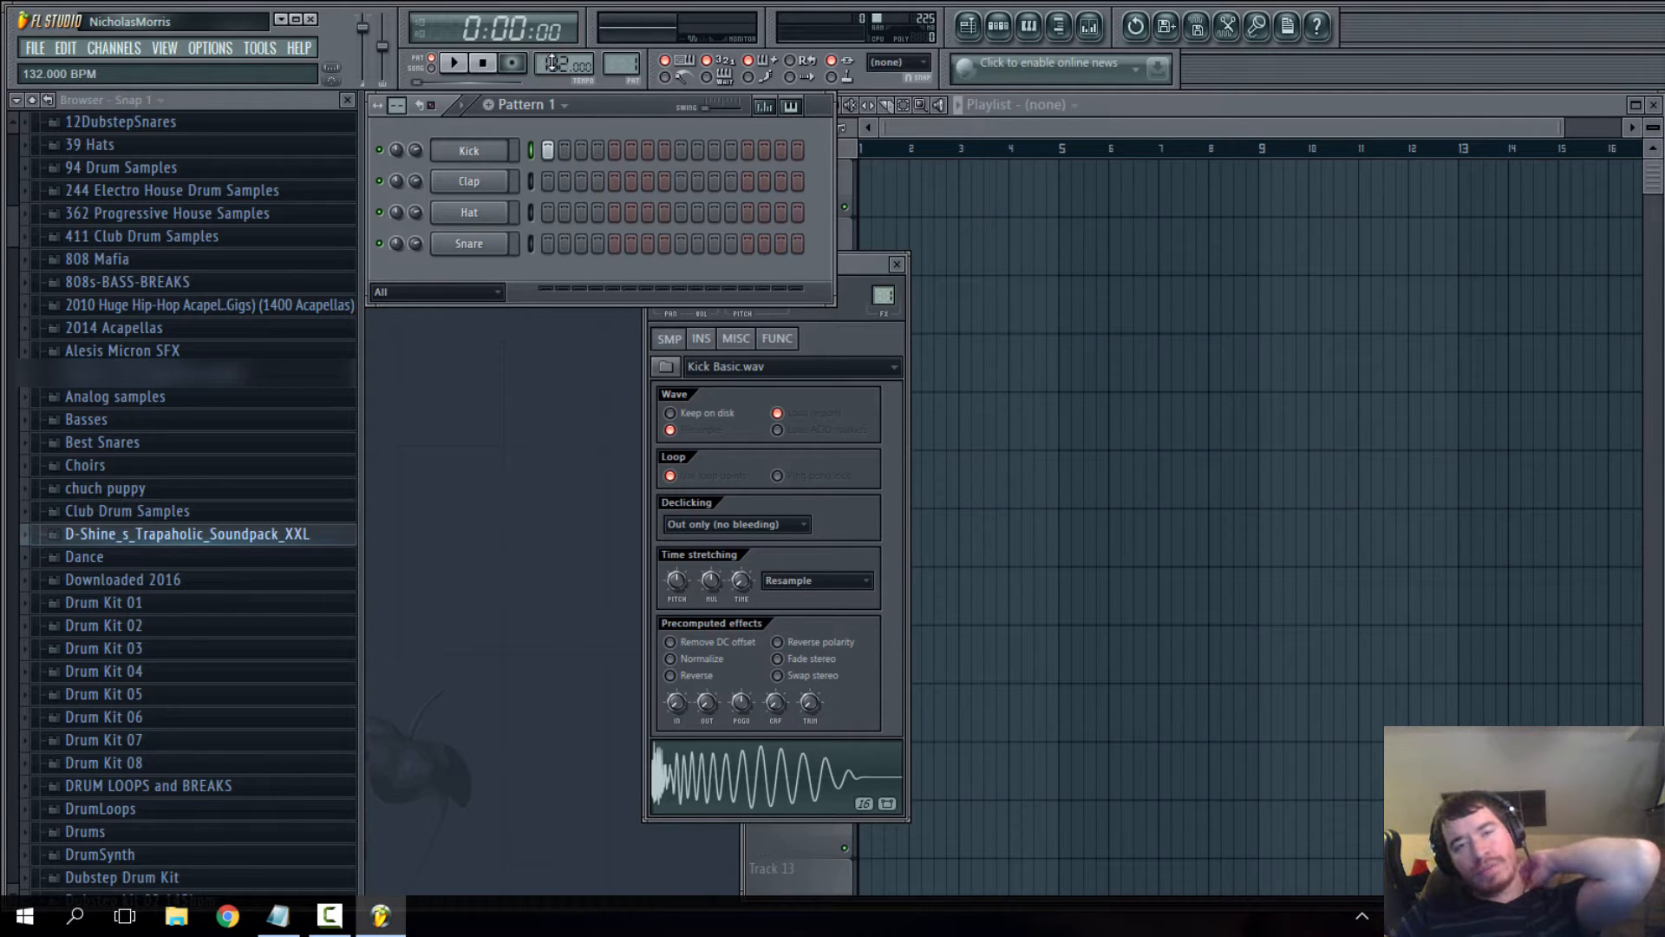
- Close the Kick channel settings and add kicks on steps 5, 9 and 13 of Pattern 1
left_click_drag(848, 251, 789, 246)
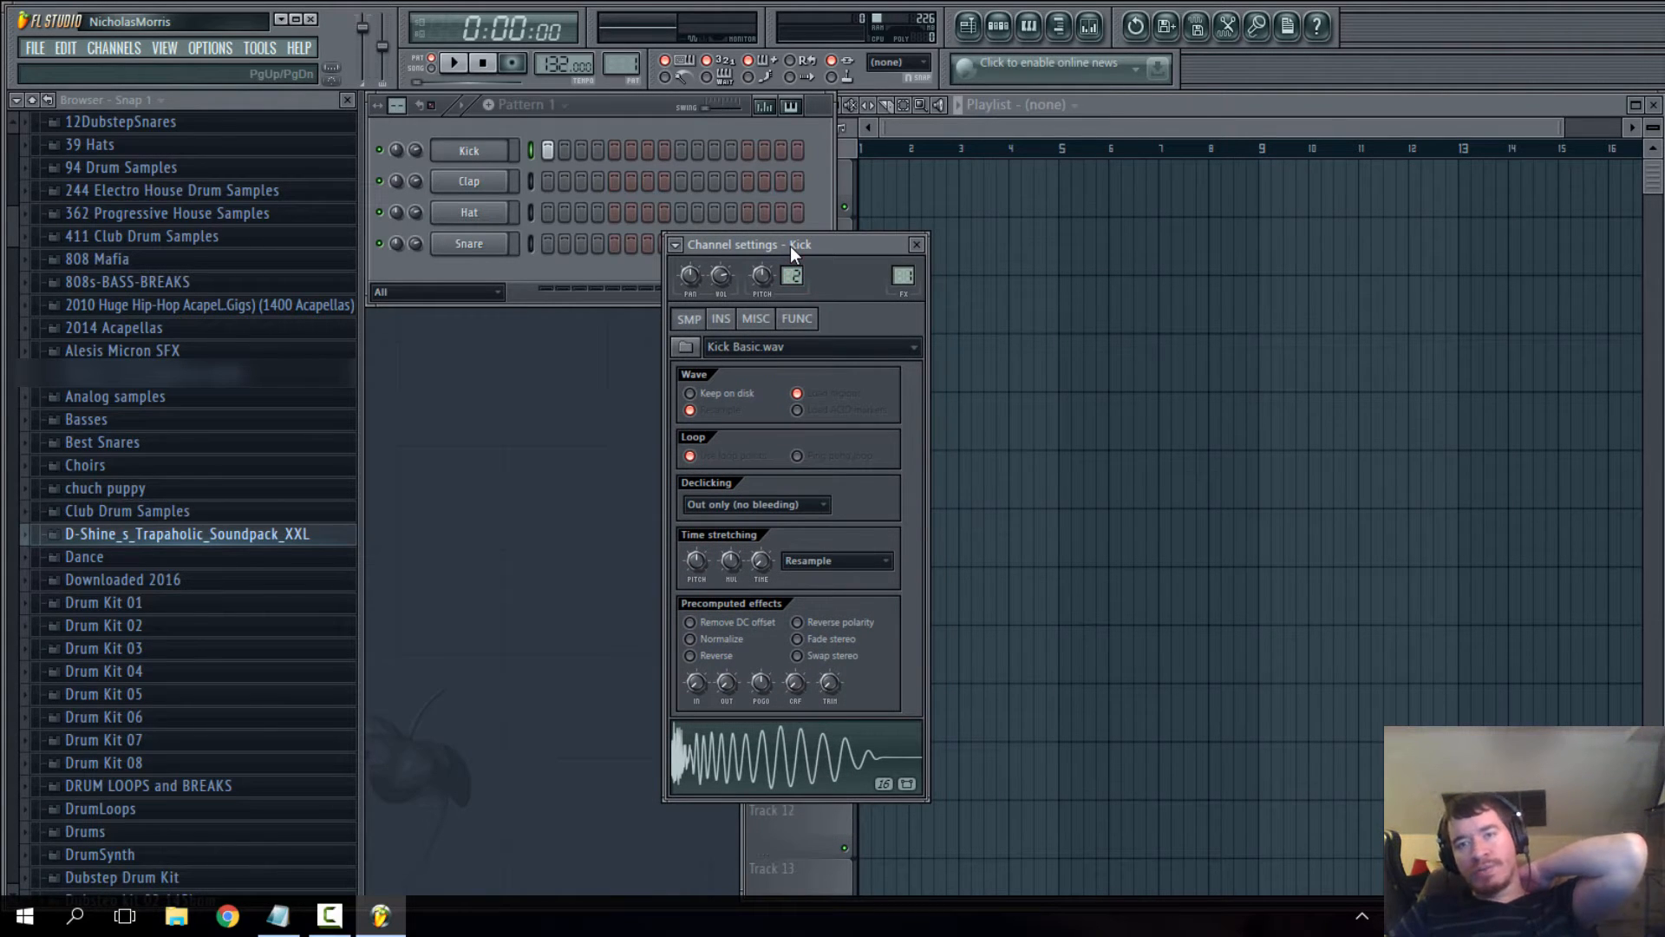
mouse_move(779, 255)
left_mouse_down()
mouse_move(804, 244)
mouse_move(789, 251)
left_mouse_up()
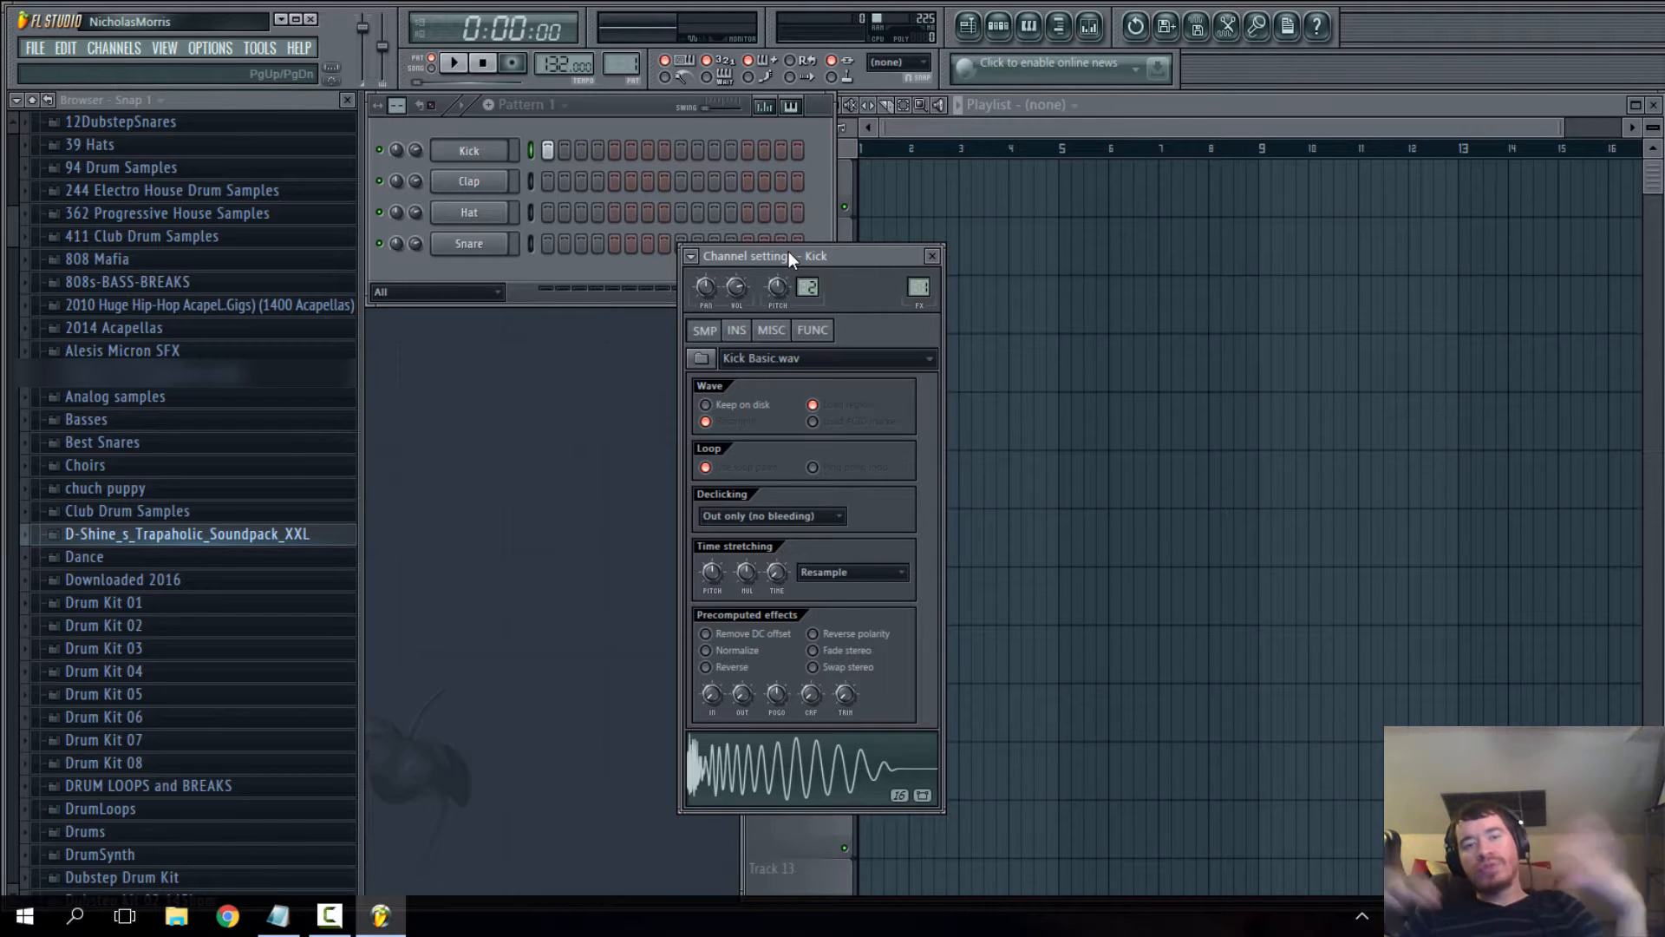
left_click_drag(788, 252, 884, 273)
left_click(1050, 271)
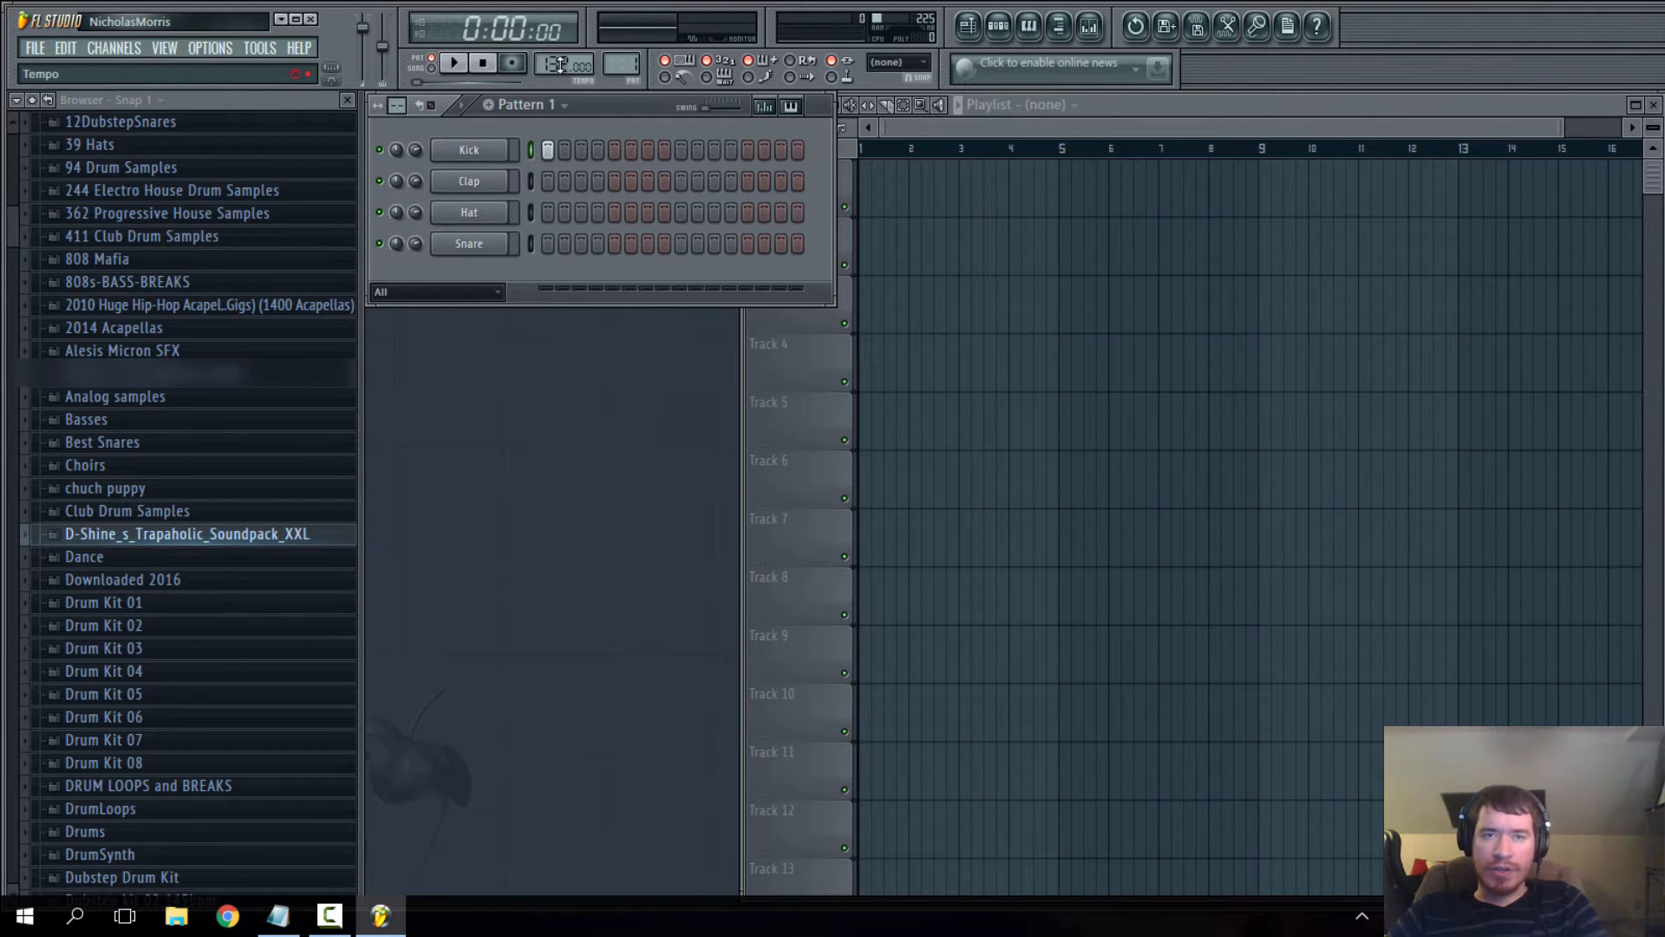
left_click(697, 149)
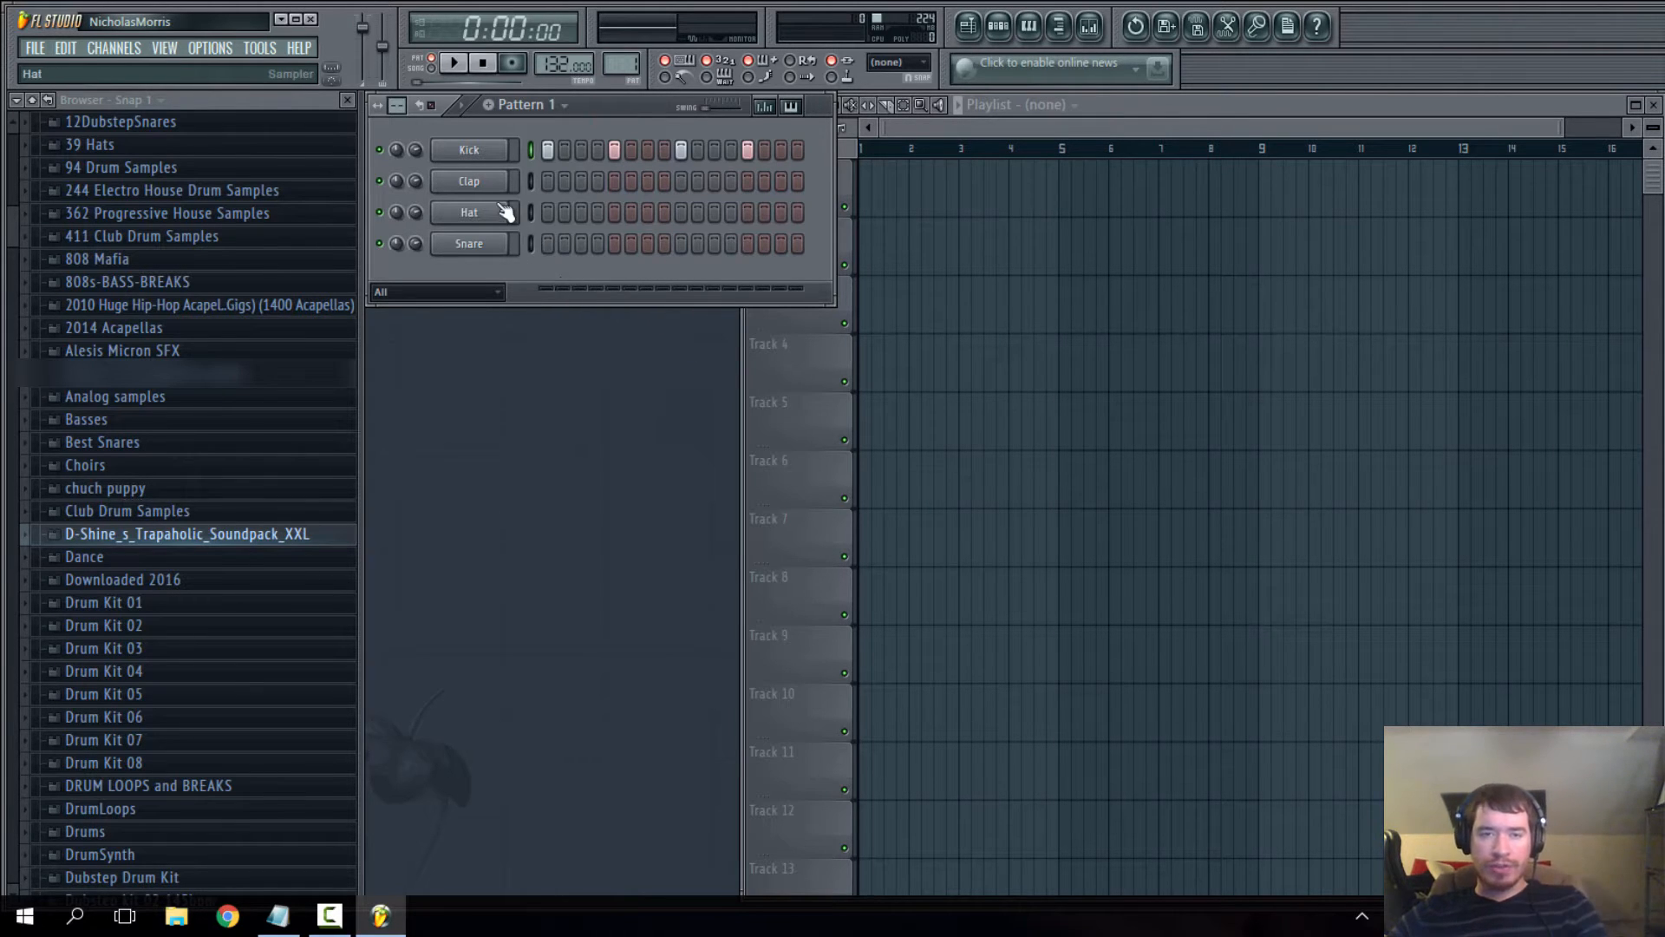
- Place four consecutive Pattern 1 clips on Track 1 of the playlist, covering bars 1 to 4
left_click(883, 184)
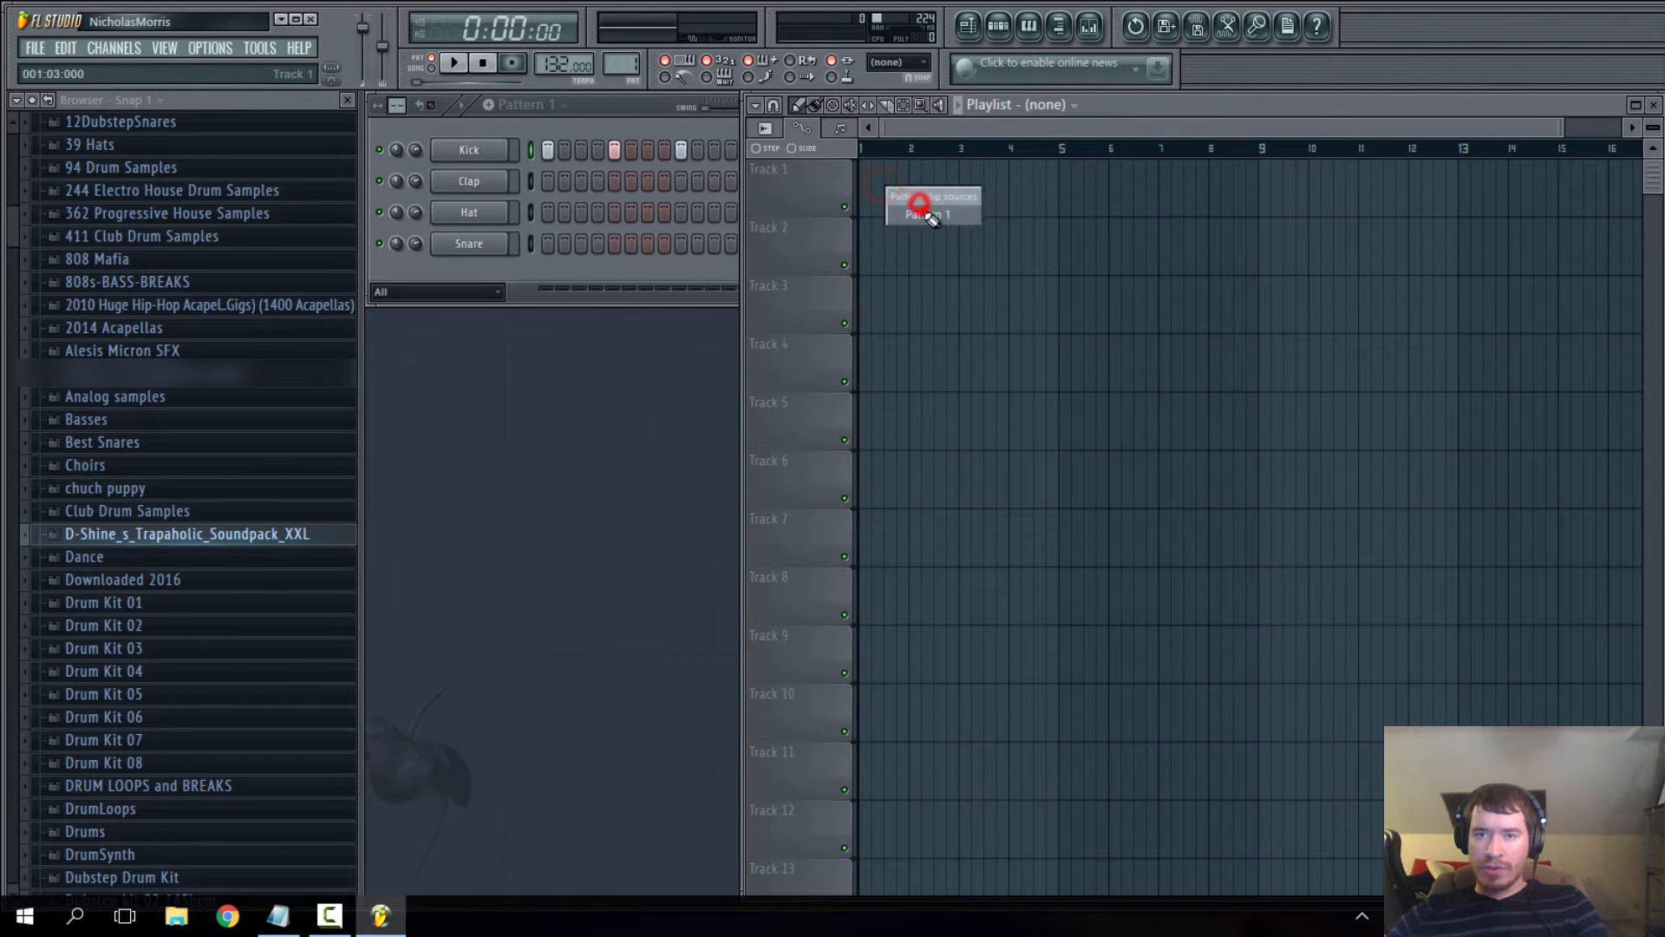
left_click(930, 215)
left_click(913, 188)
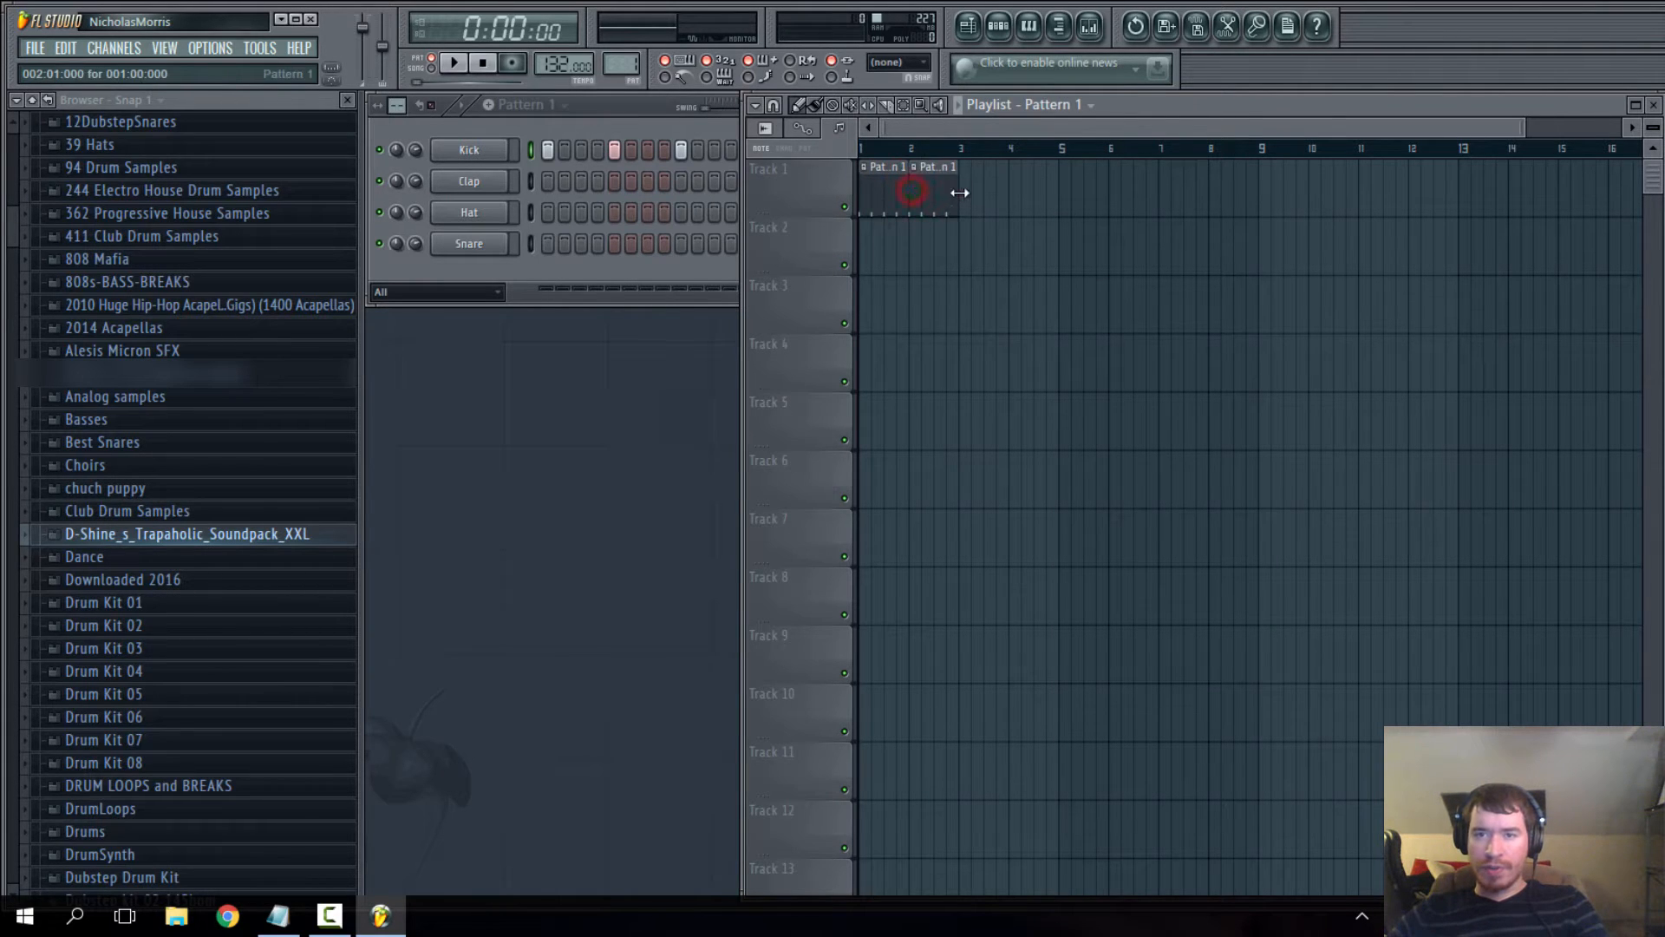
left_click(962, 193)
left_click(1011, 191)
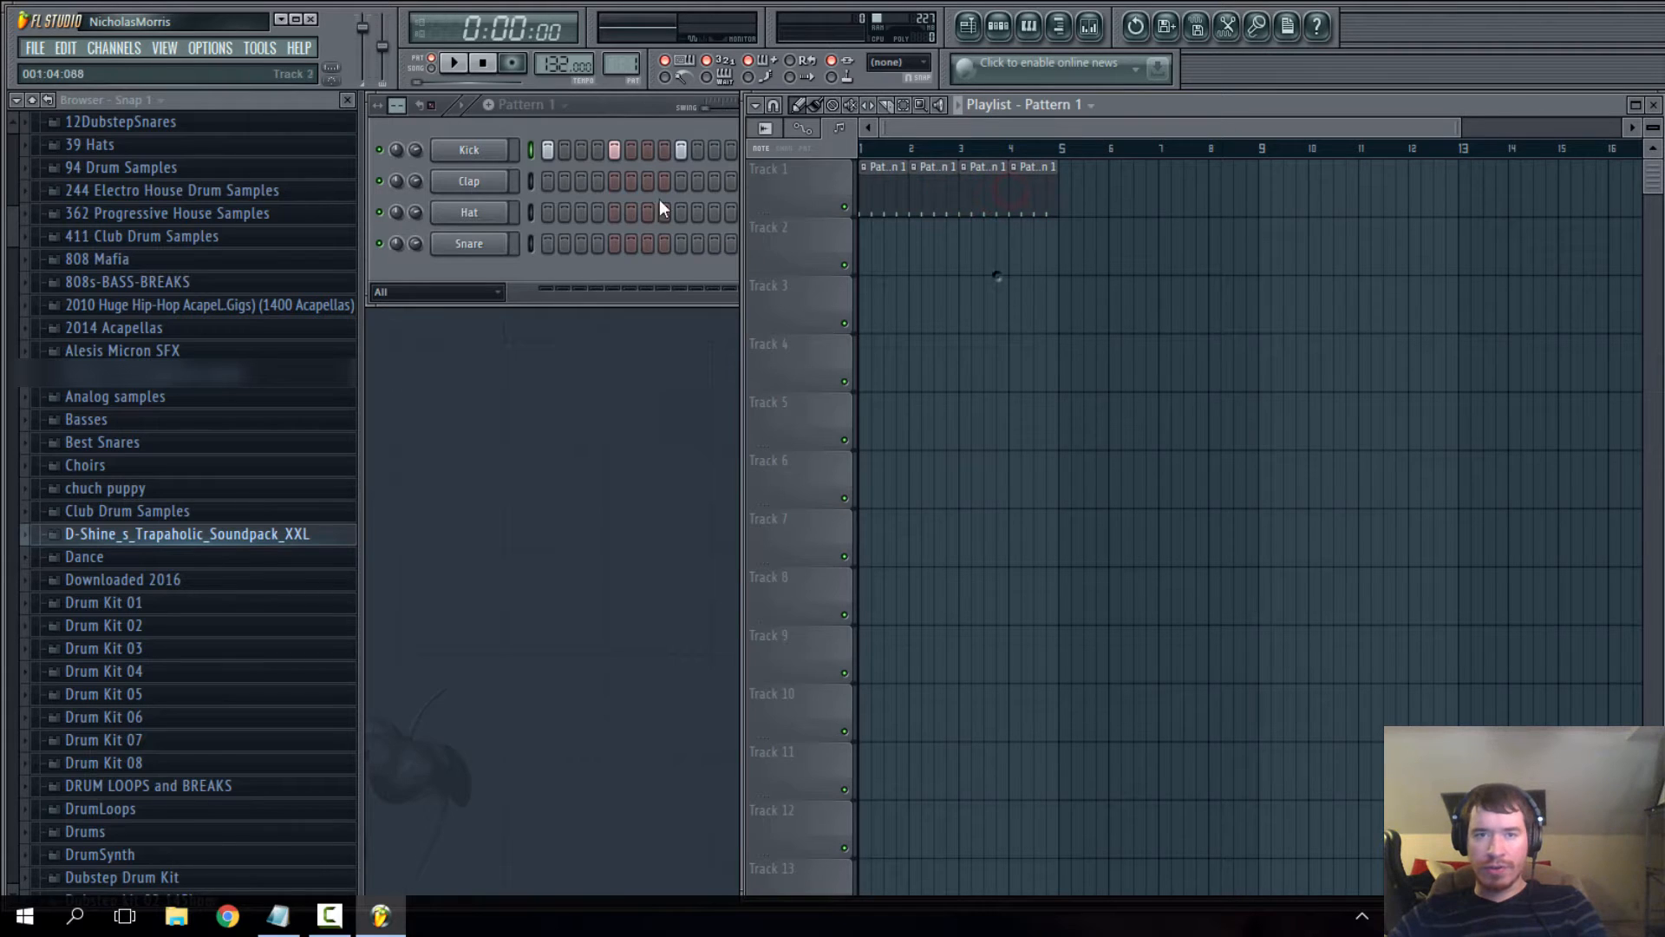
- Create a second pattern with claps on steps 5 and 13, and place it on Track 2 across bars 1 to 4
left_click(589, 107)
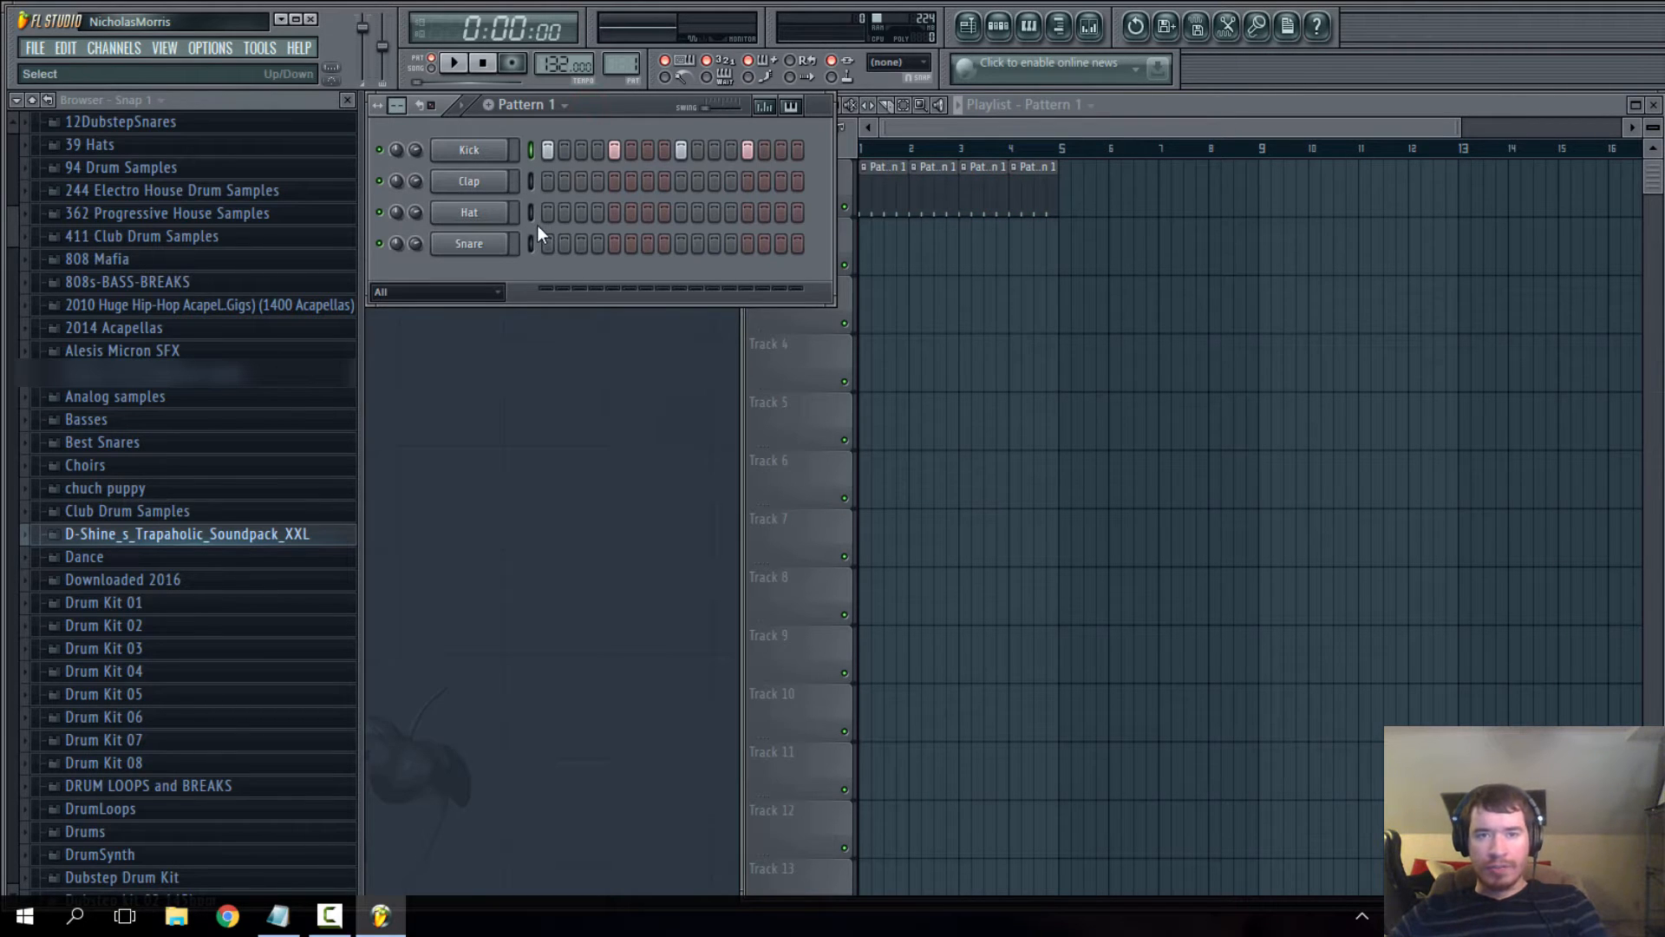
left_click(490, 105)
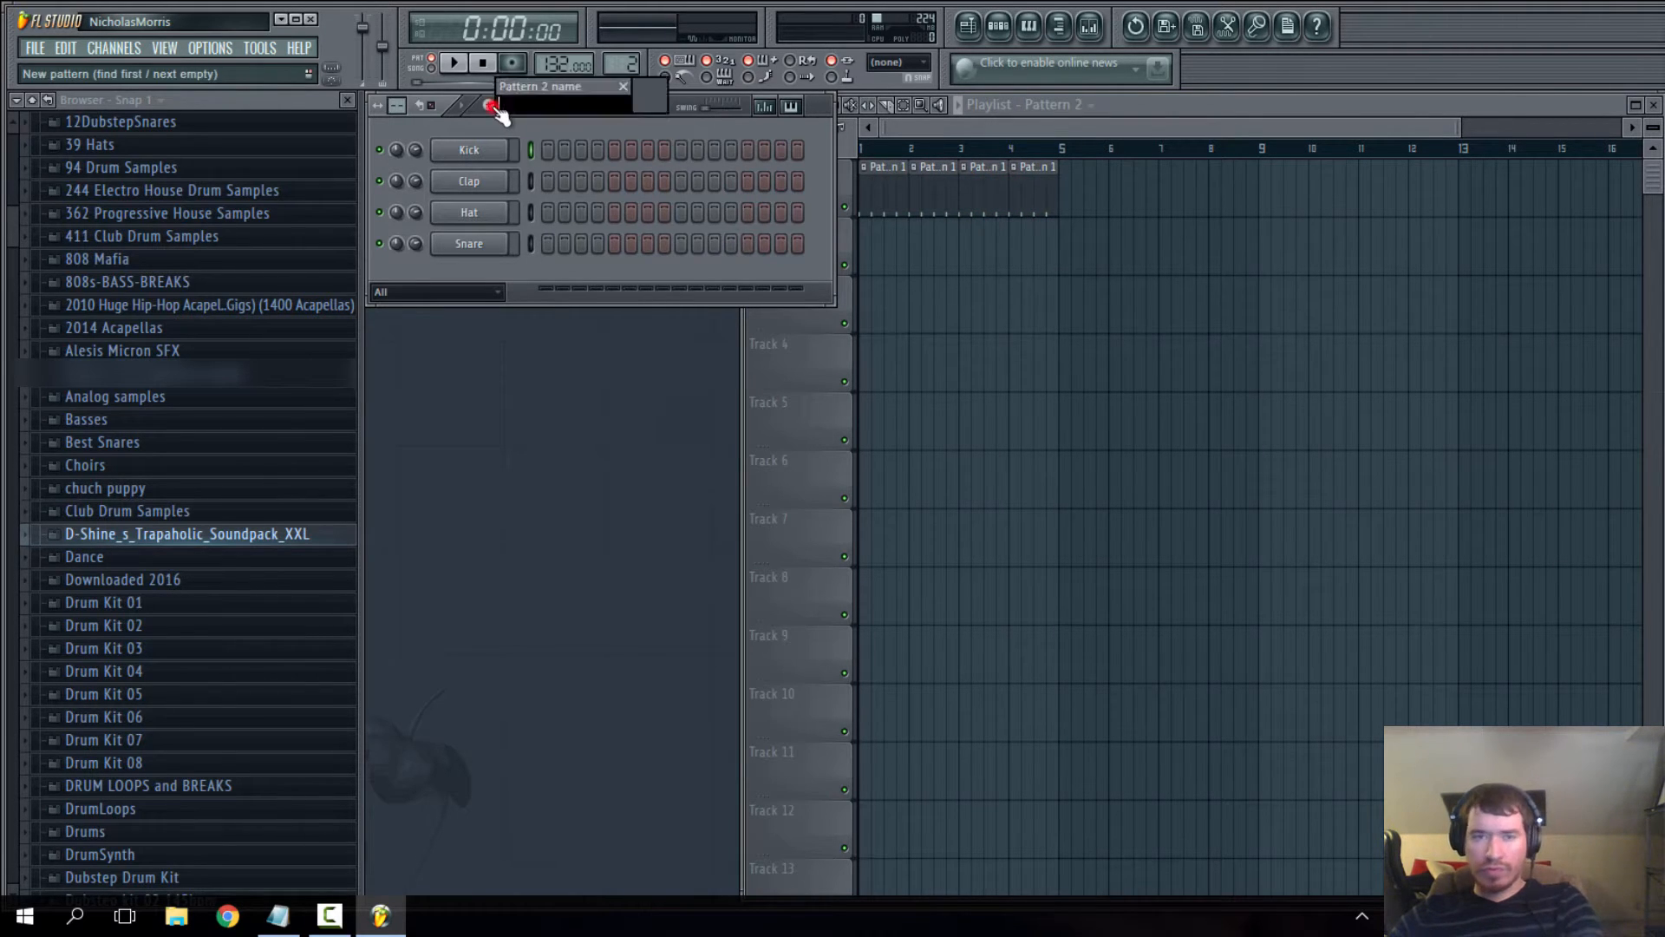
key("Return")
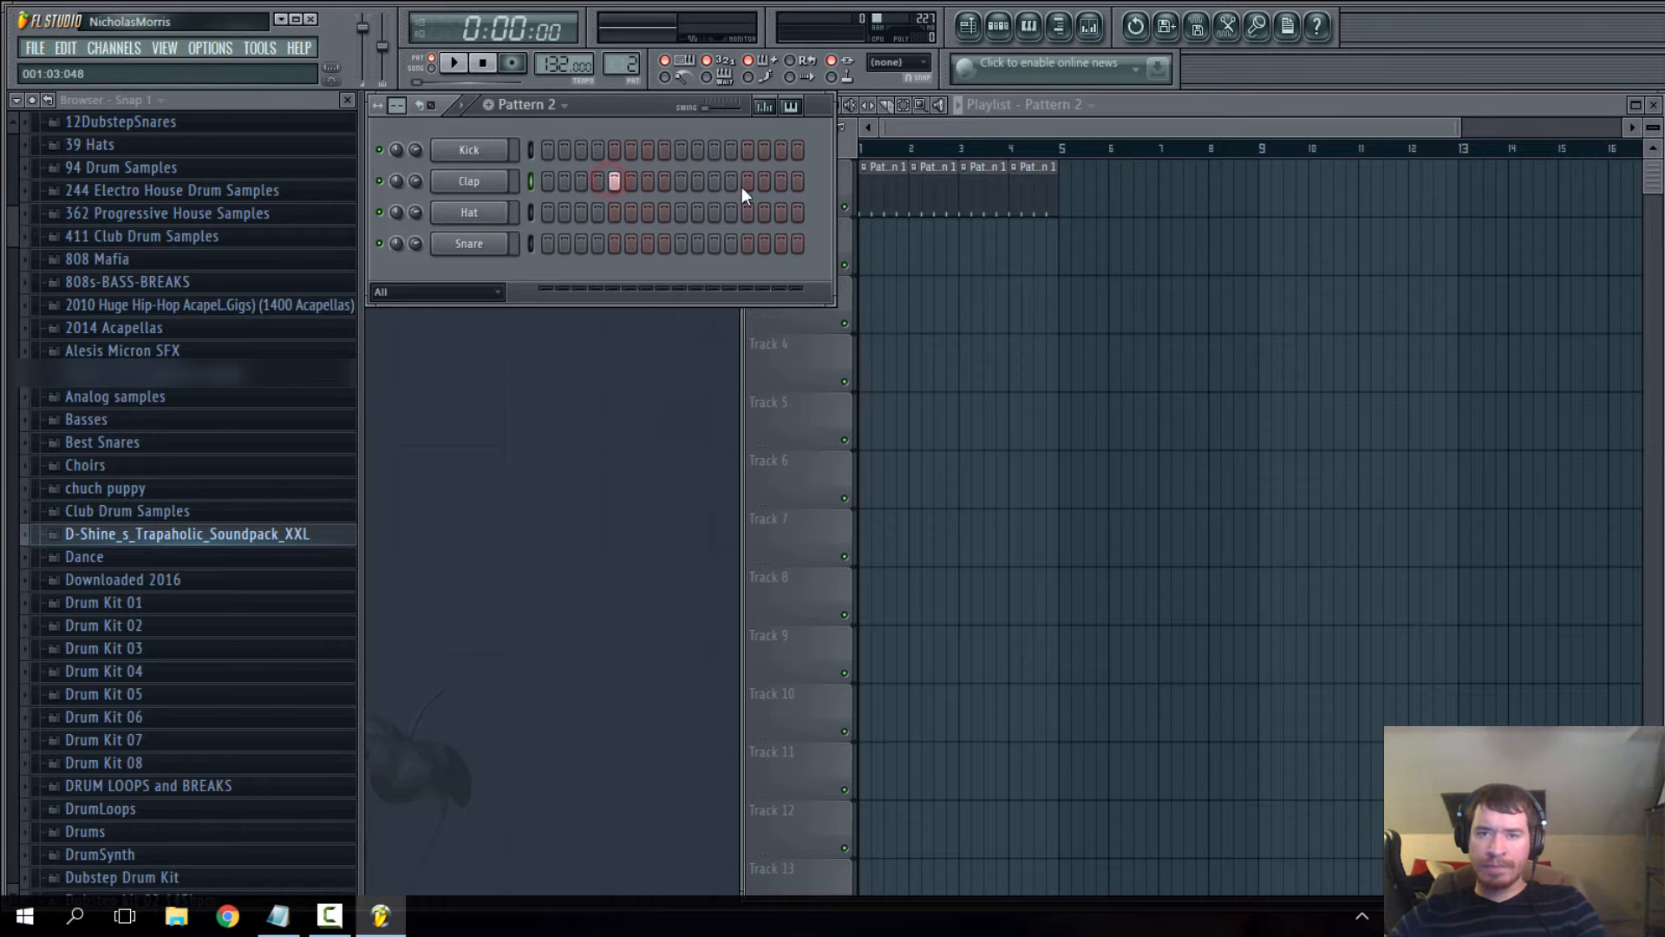
left_click_drag(883, 251, 1013, 253)
- Switch playback to song mode and audition the kick and clap arrangement
left_click(455, 63)
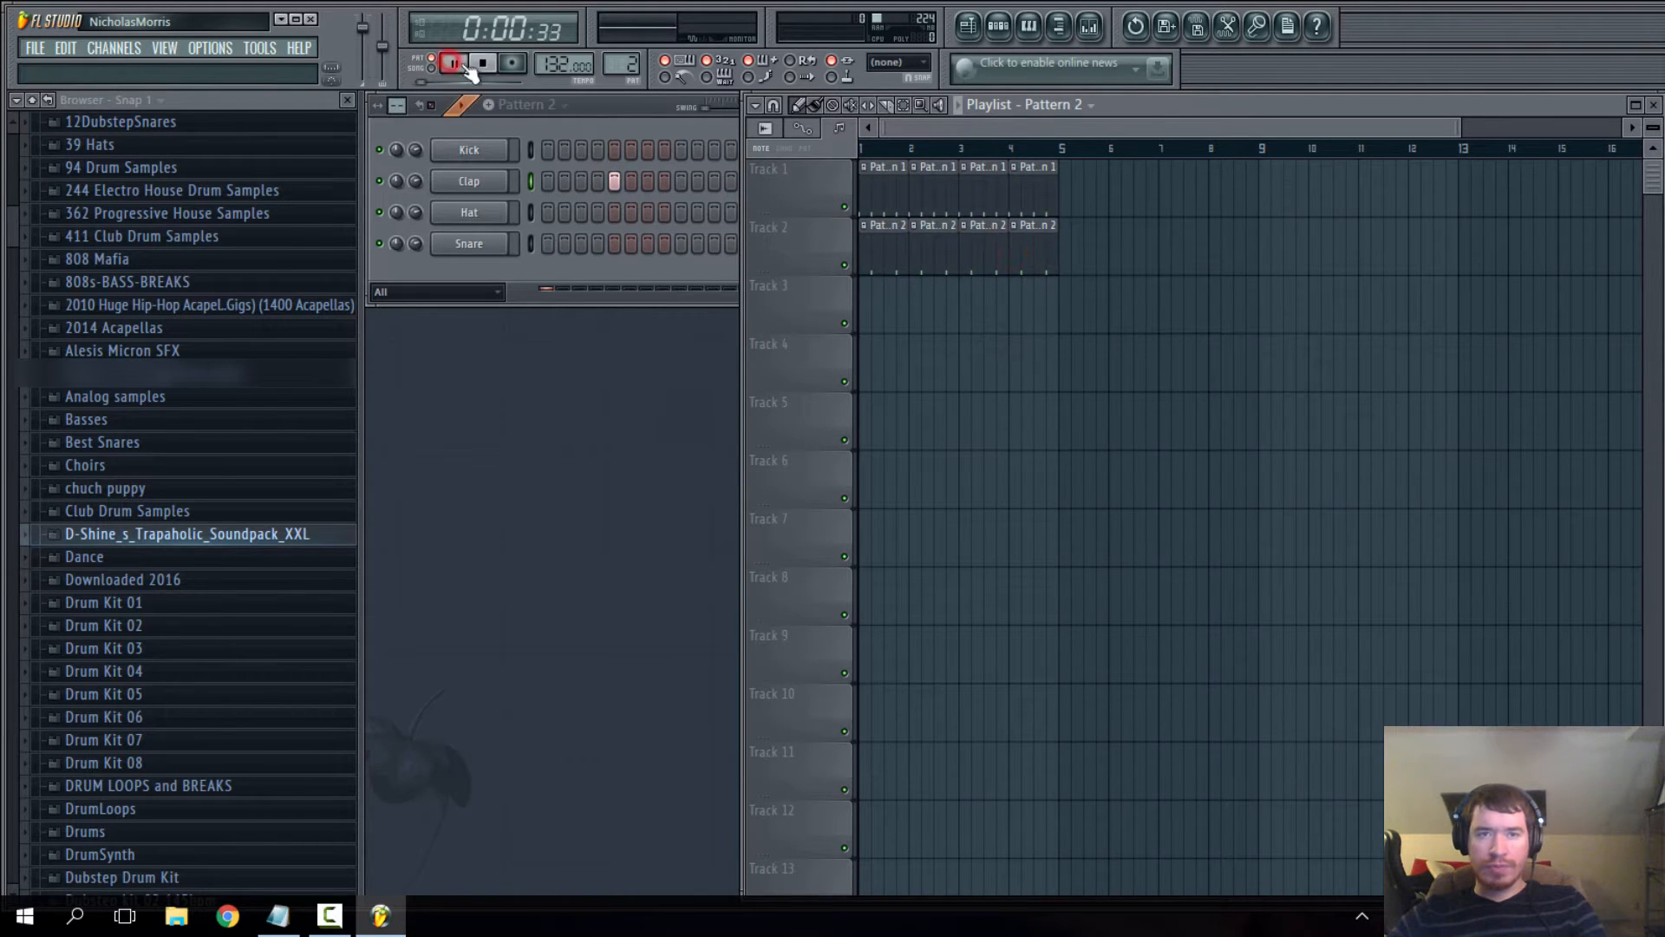
left_click(478, 63)
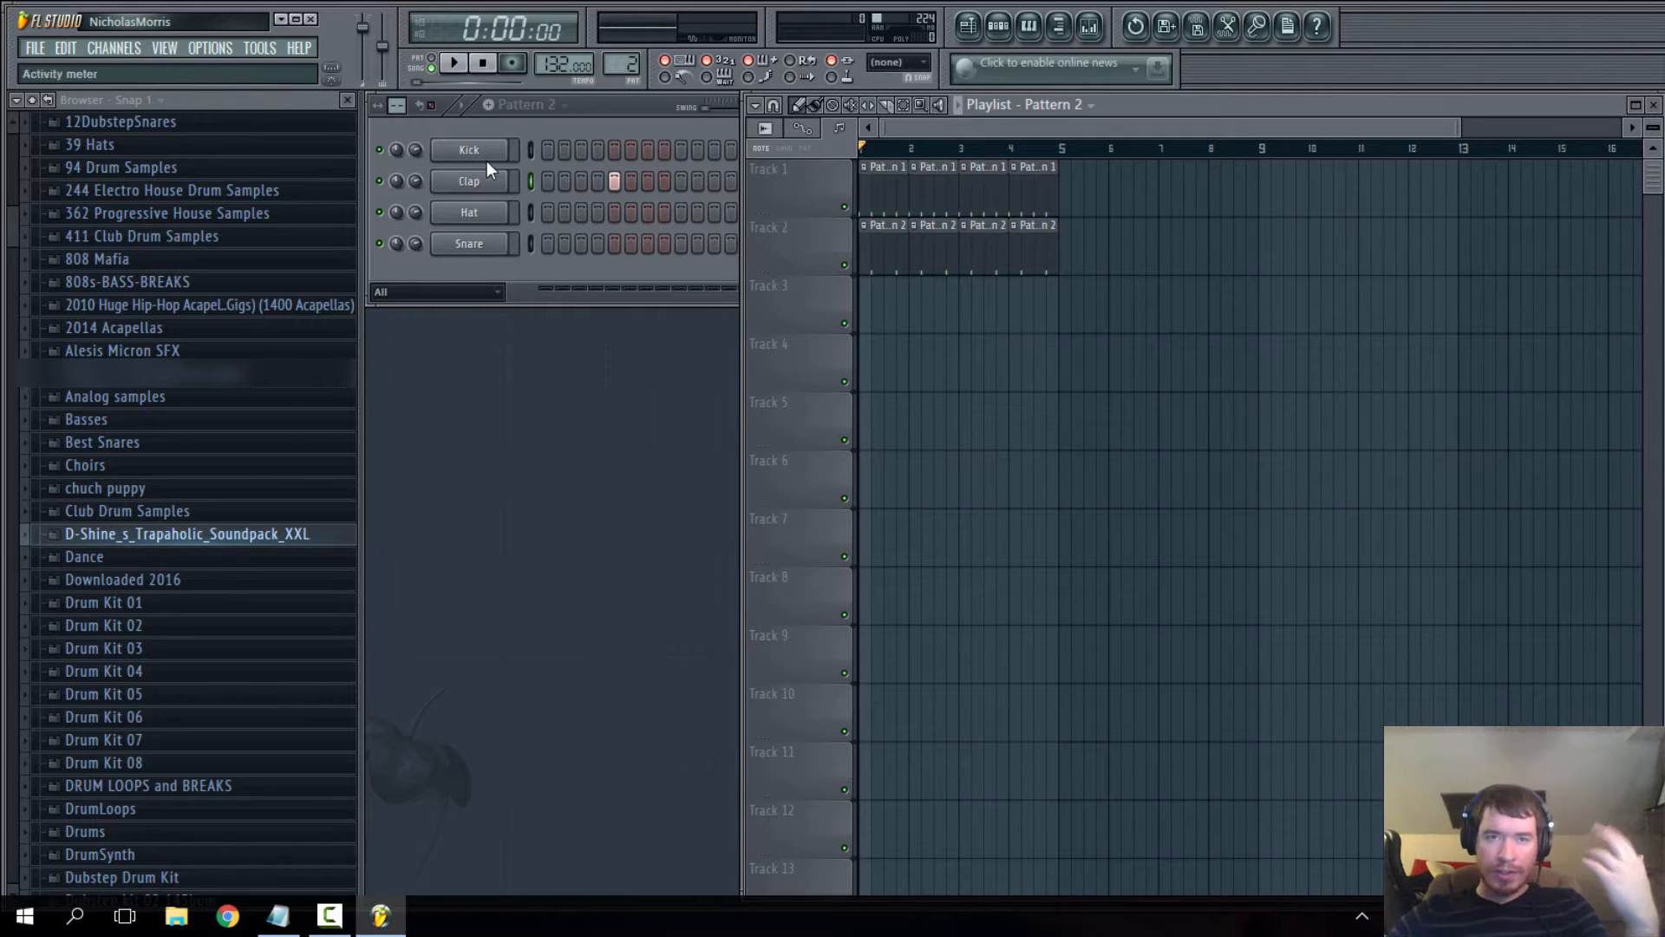
left_click(453, 62)
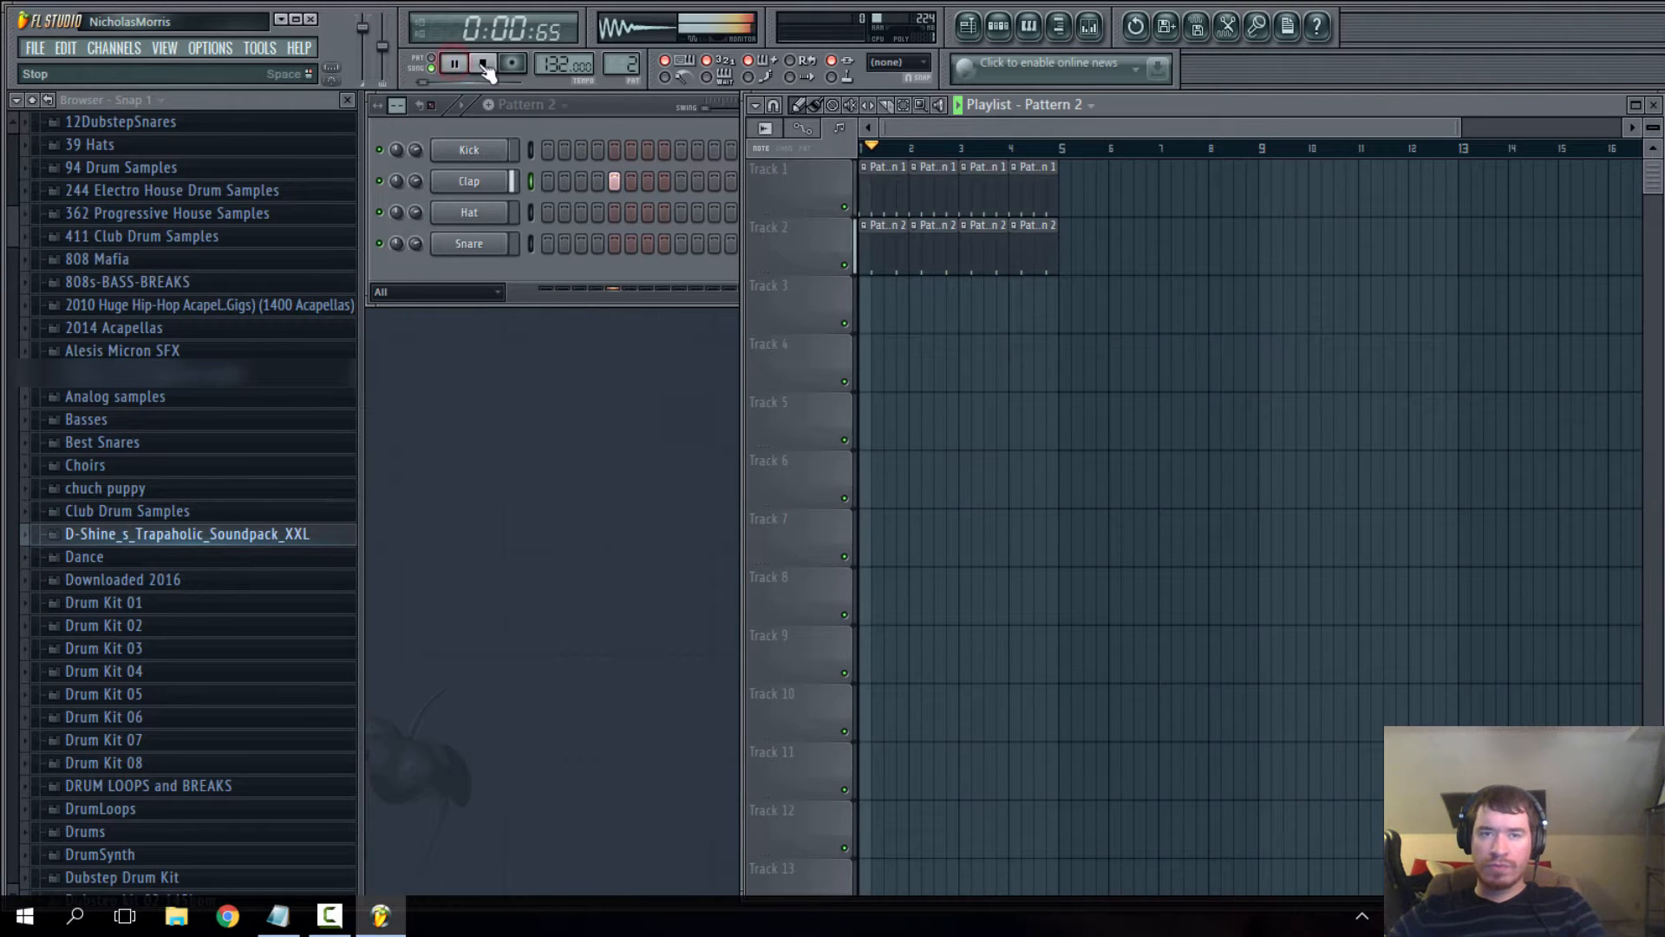
left_click(483, 63)
- Lower the project tempo to 105 BPM and play the arrangement at that speed
left_click_drag(564, 65, 564, 125)
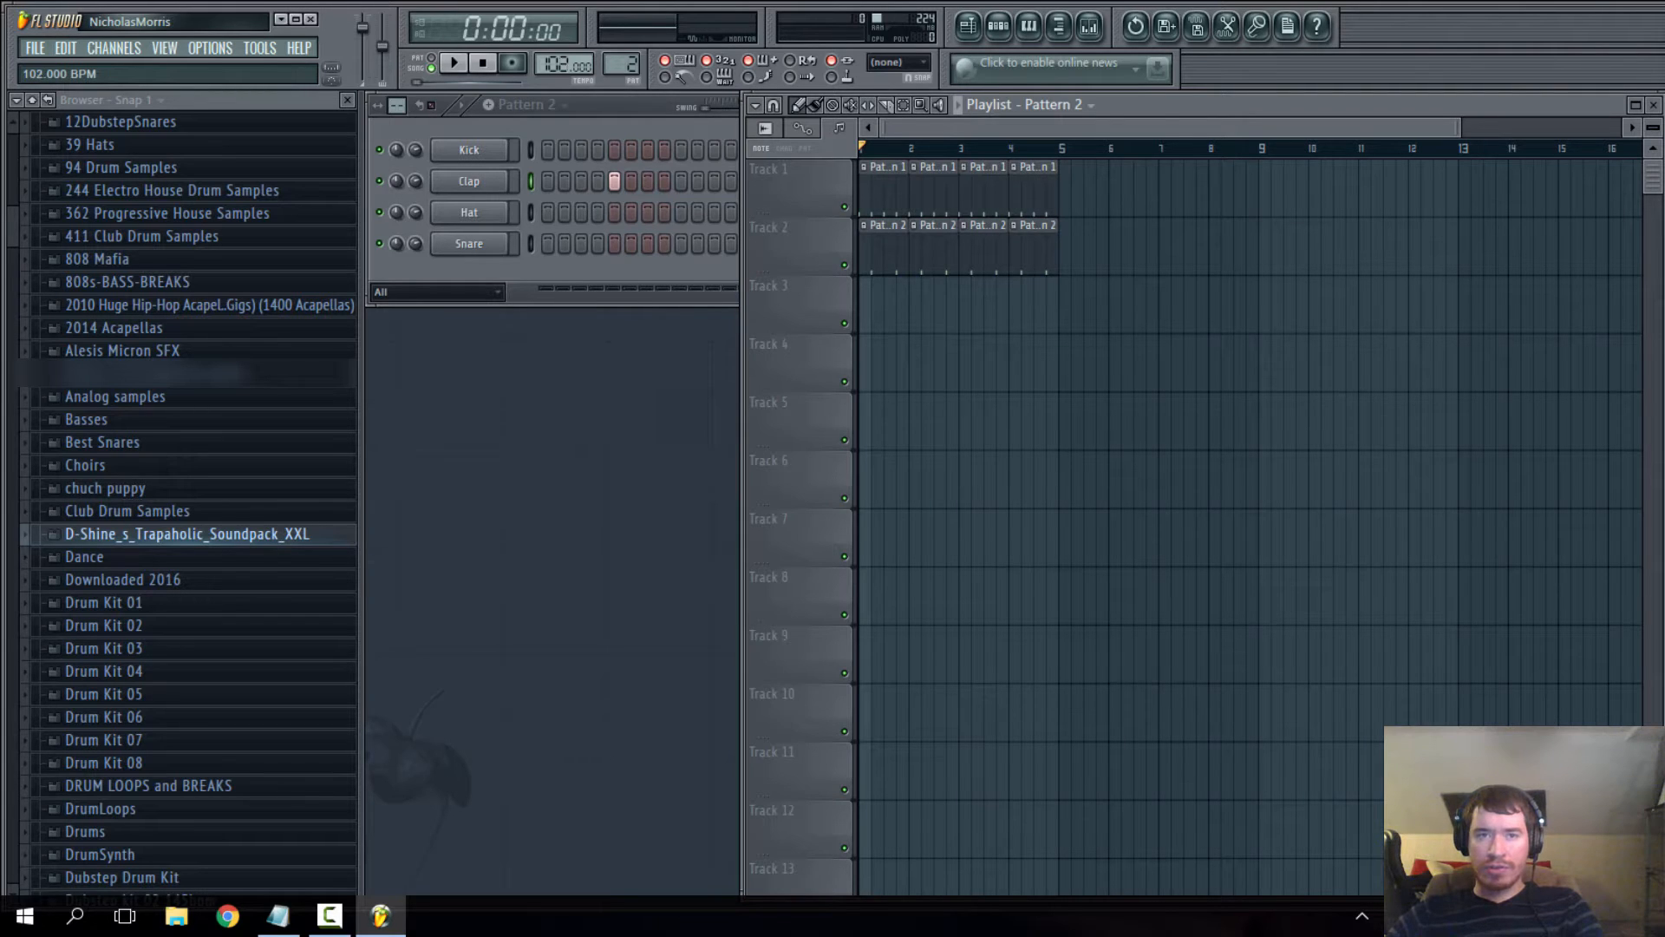
left_click(454, 62)
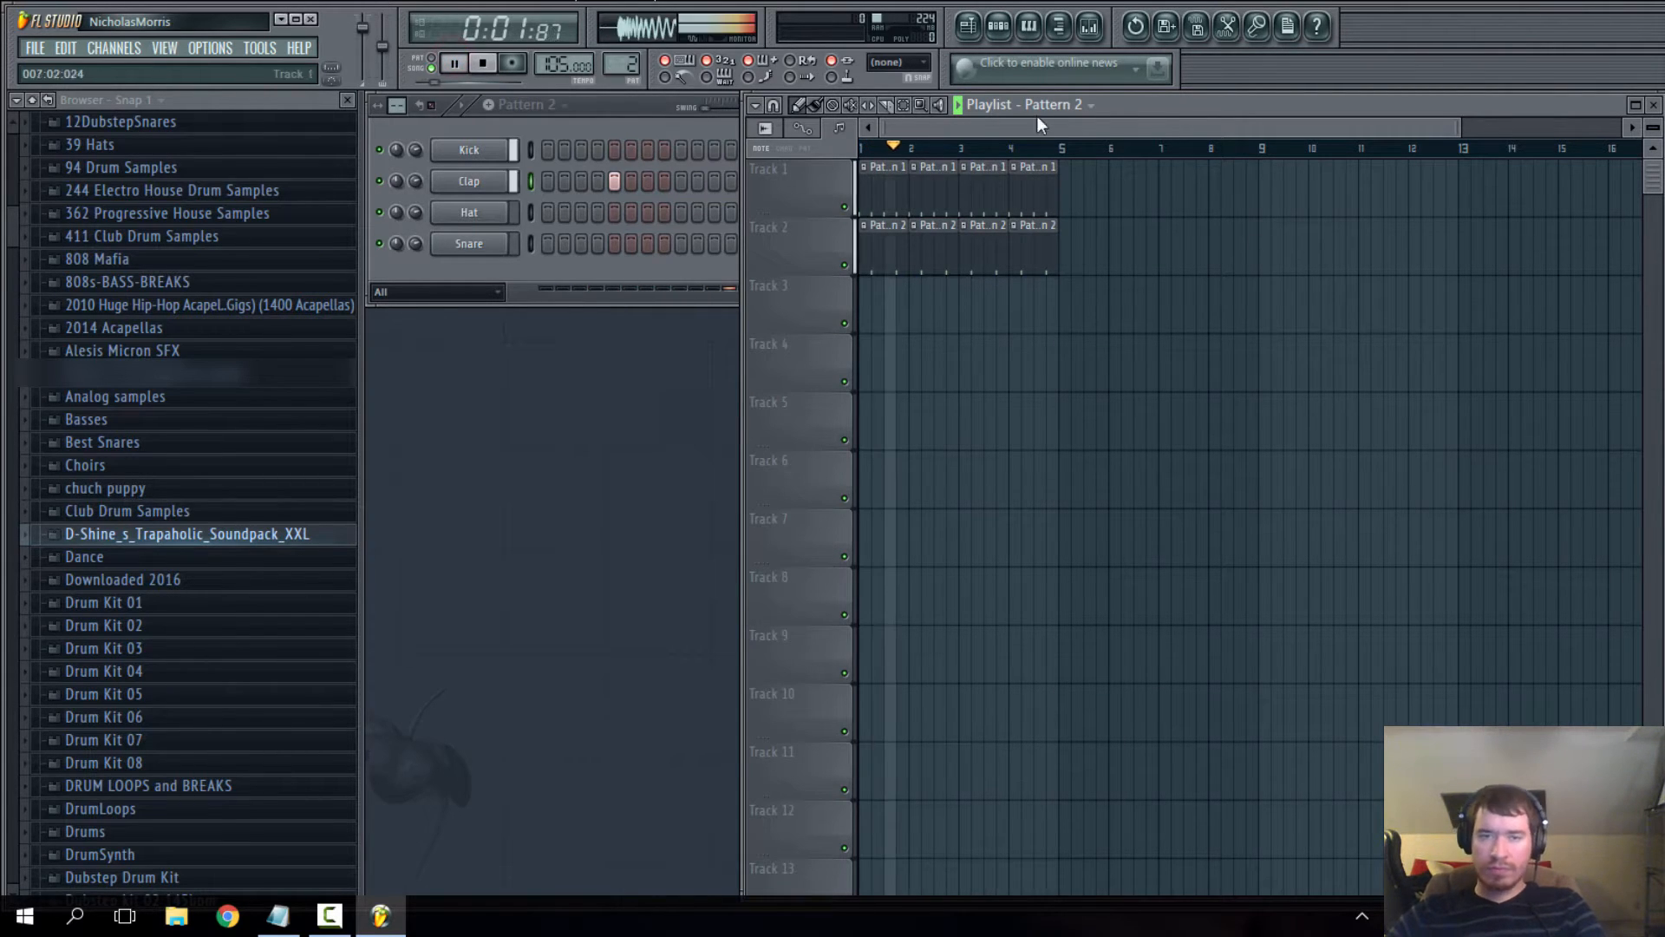
left_click(484, 66)
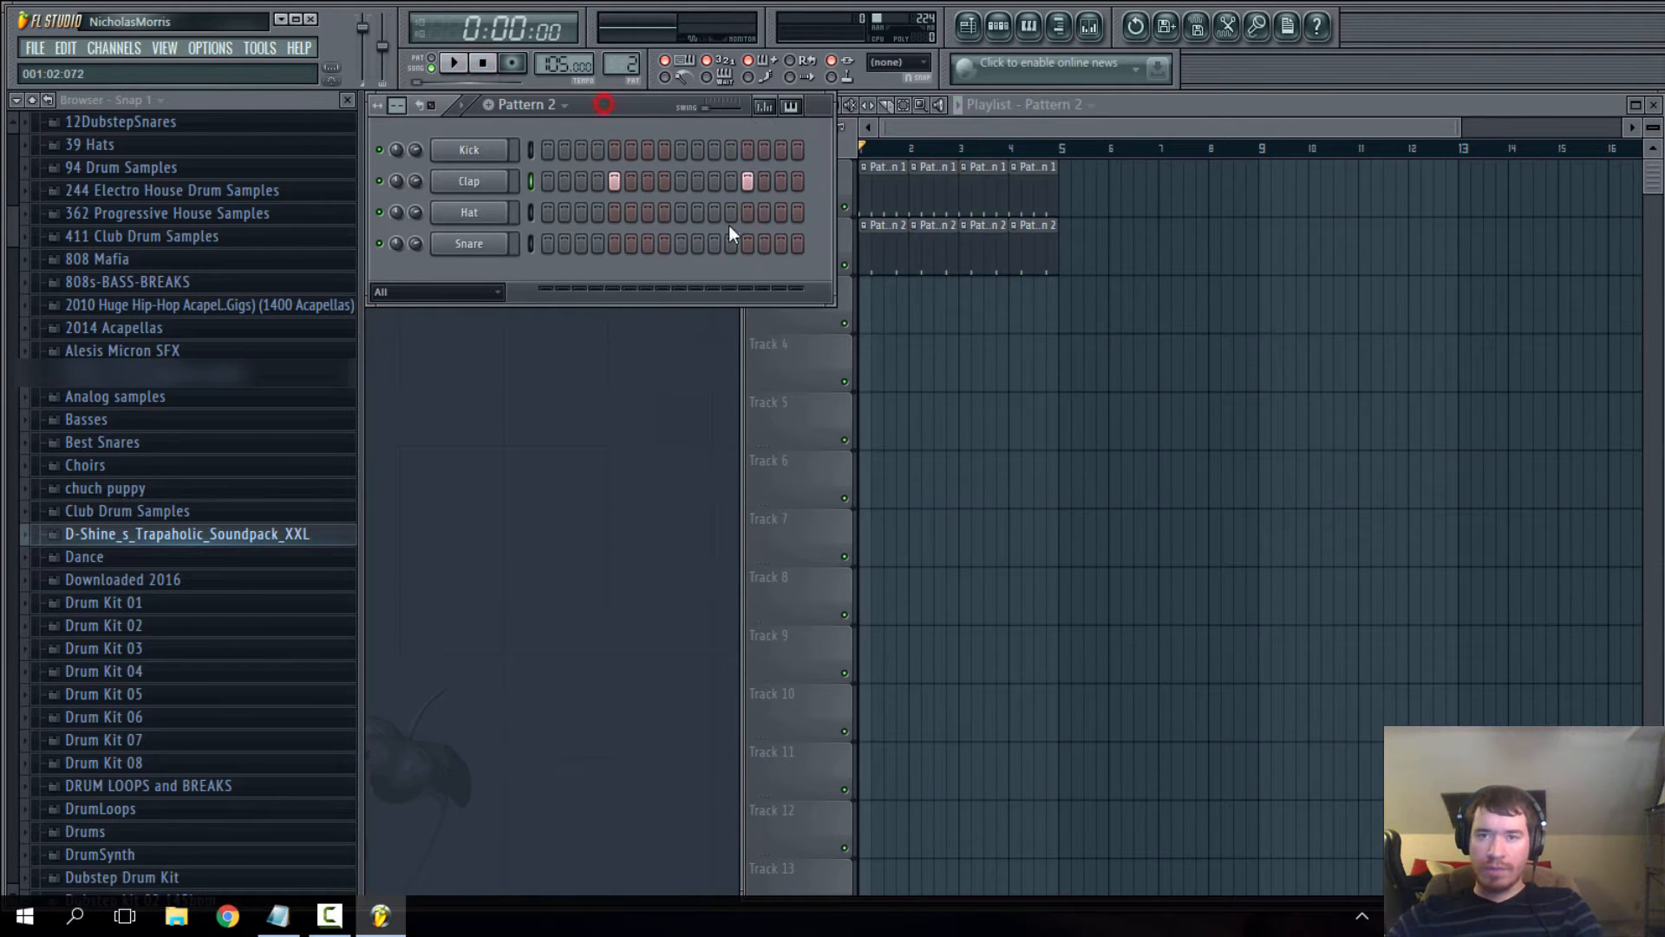
- Check the Kick channel's sample settings, close them, and browse the sample folders to the Industry Standard Drum Library
left_click(469, 150)
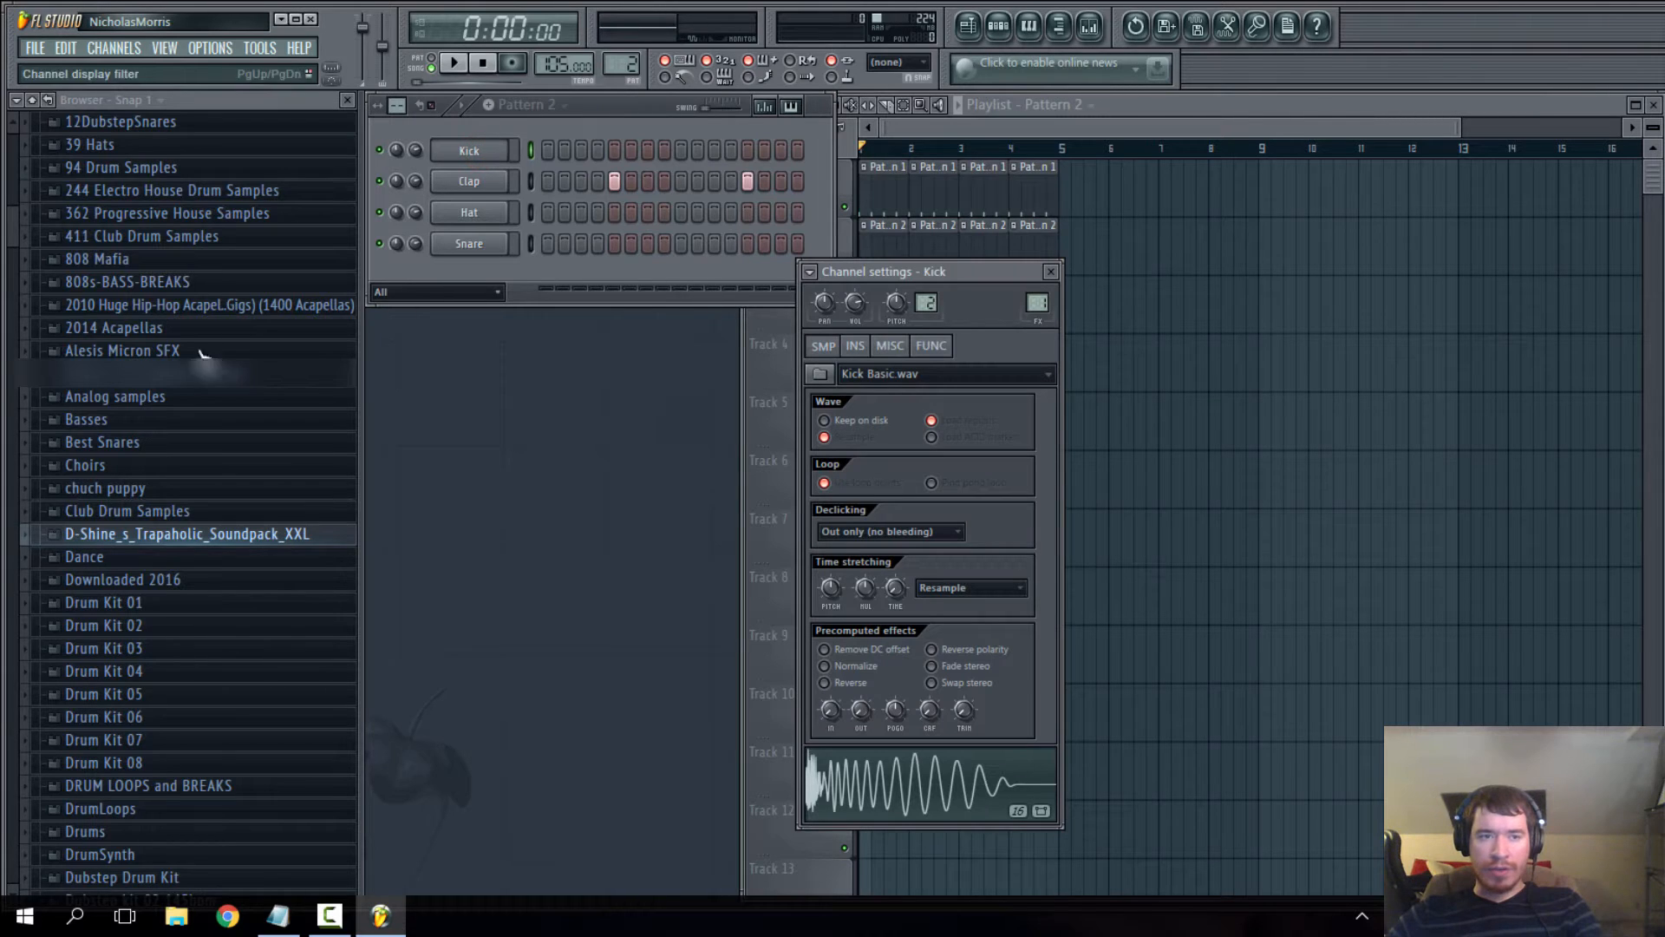
left_click_drag(14, 243, 13, 459)
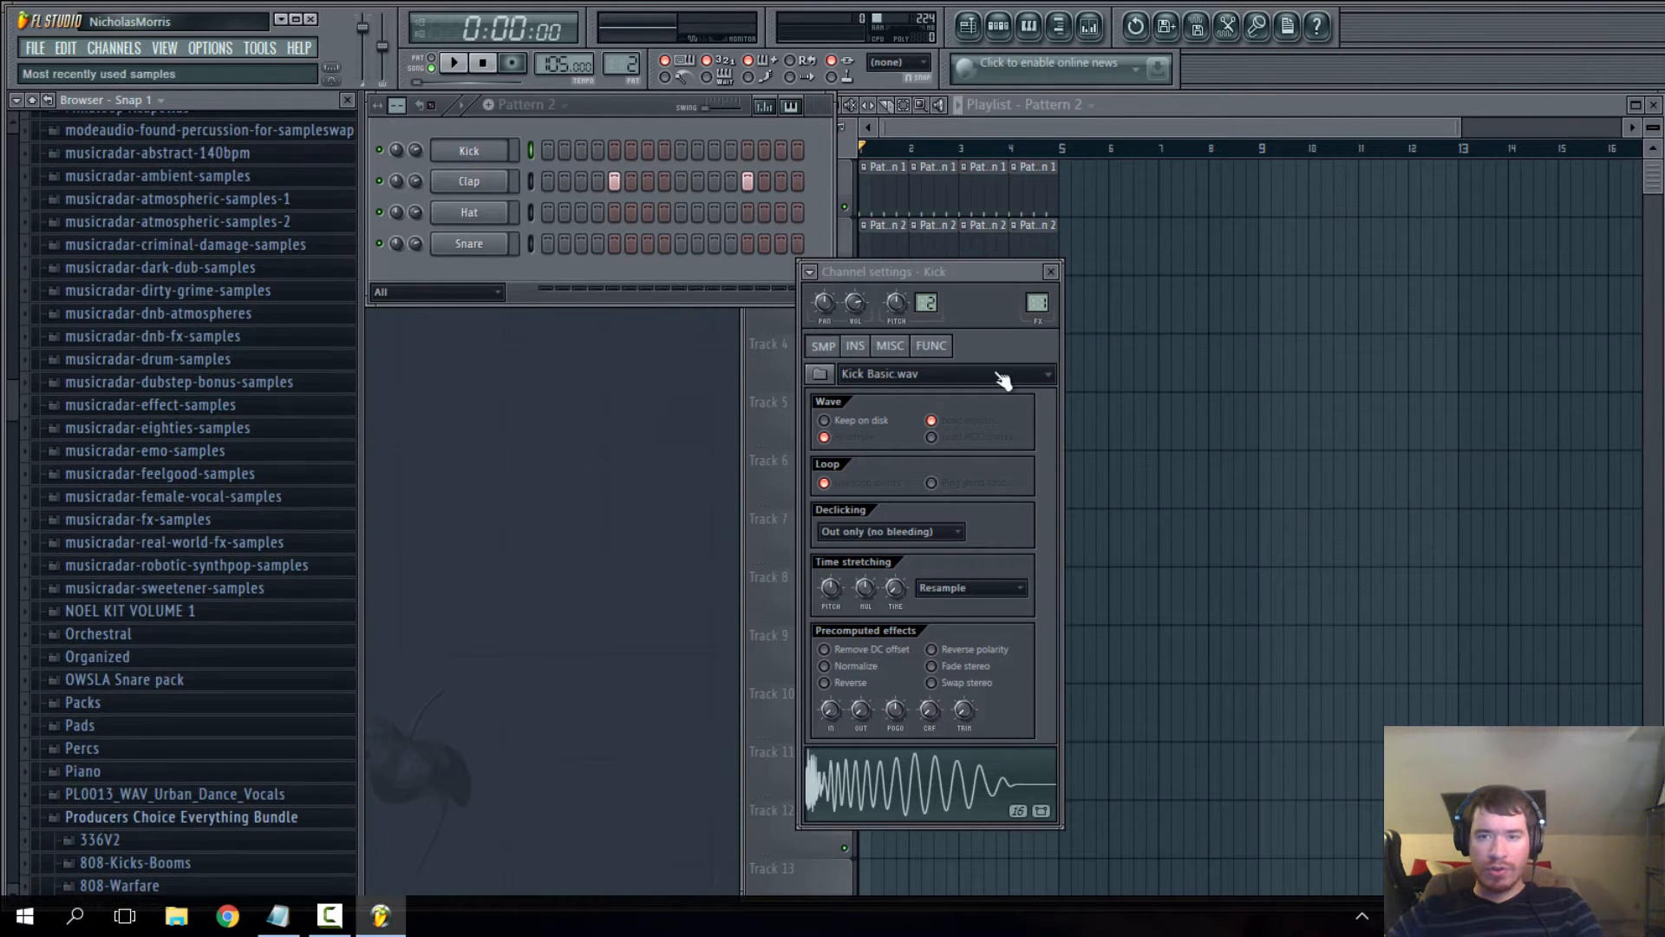
left_click(1050, 272)
left_click_drag(13, 401, 23, 644)
scroll(192, 629, "up", 10)
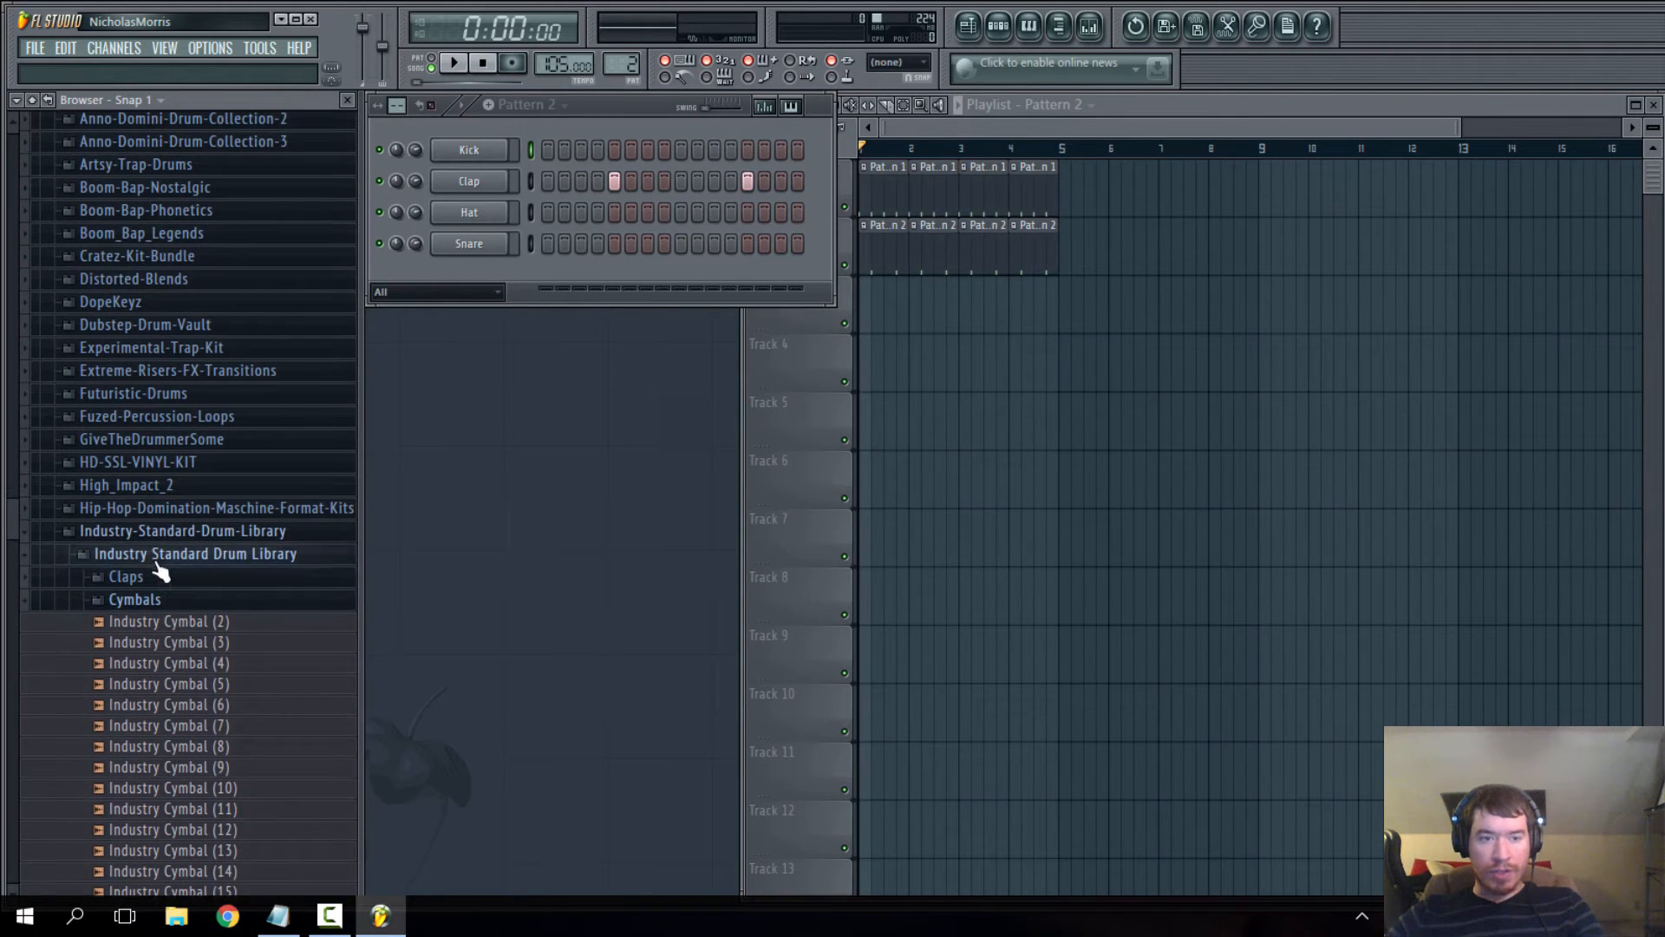
- Collapse the Cymbals folder inside the Industry Standard Drum Library to expose its other drum categories
left_click(165, 556)
left_click(178, 531)
left_click(191, 555)
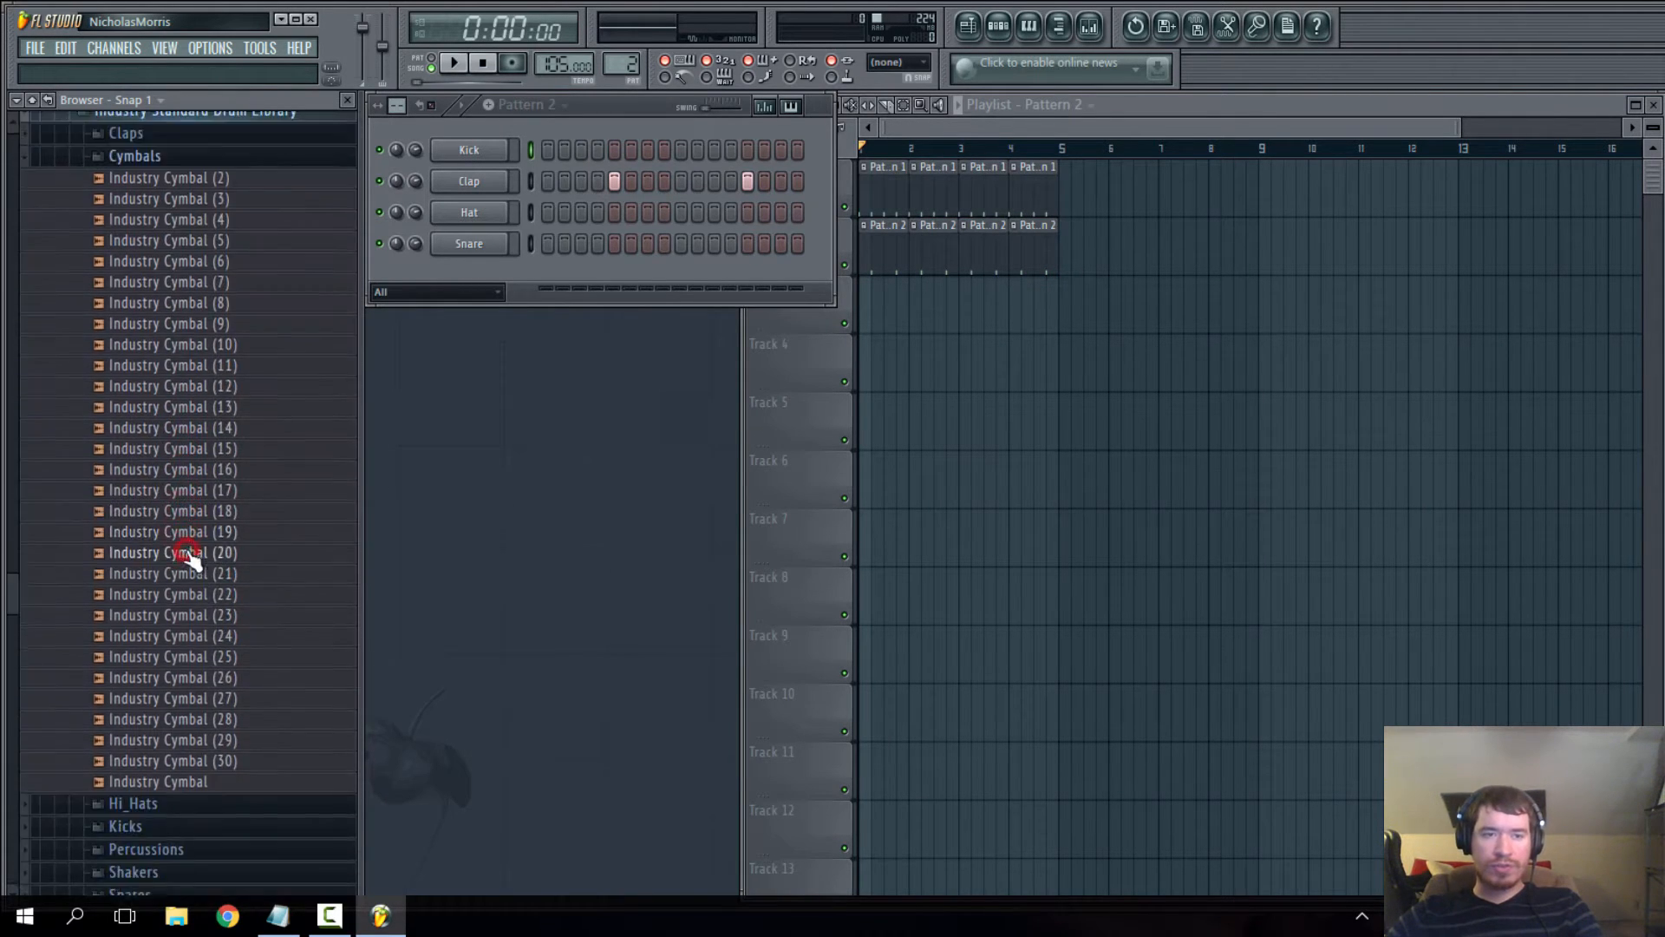
scroll(186, 353, "up", 5)
left_click(160, 354)
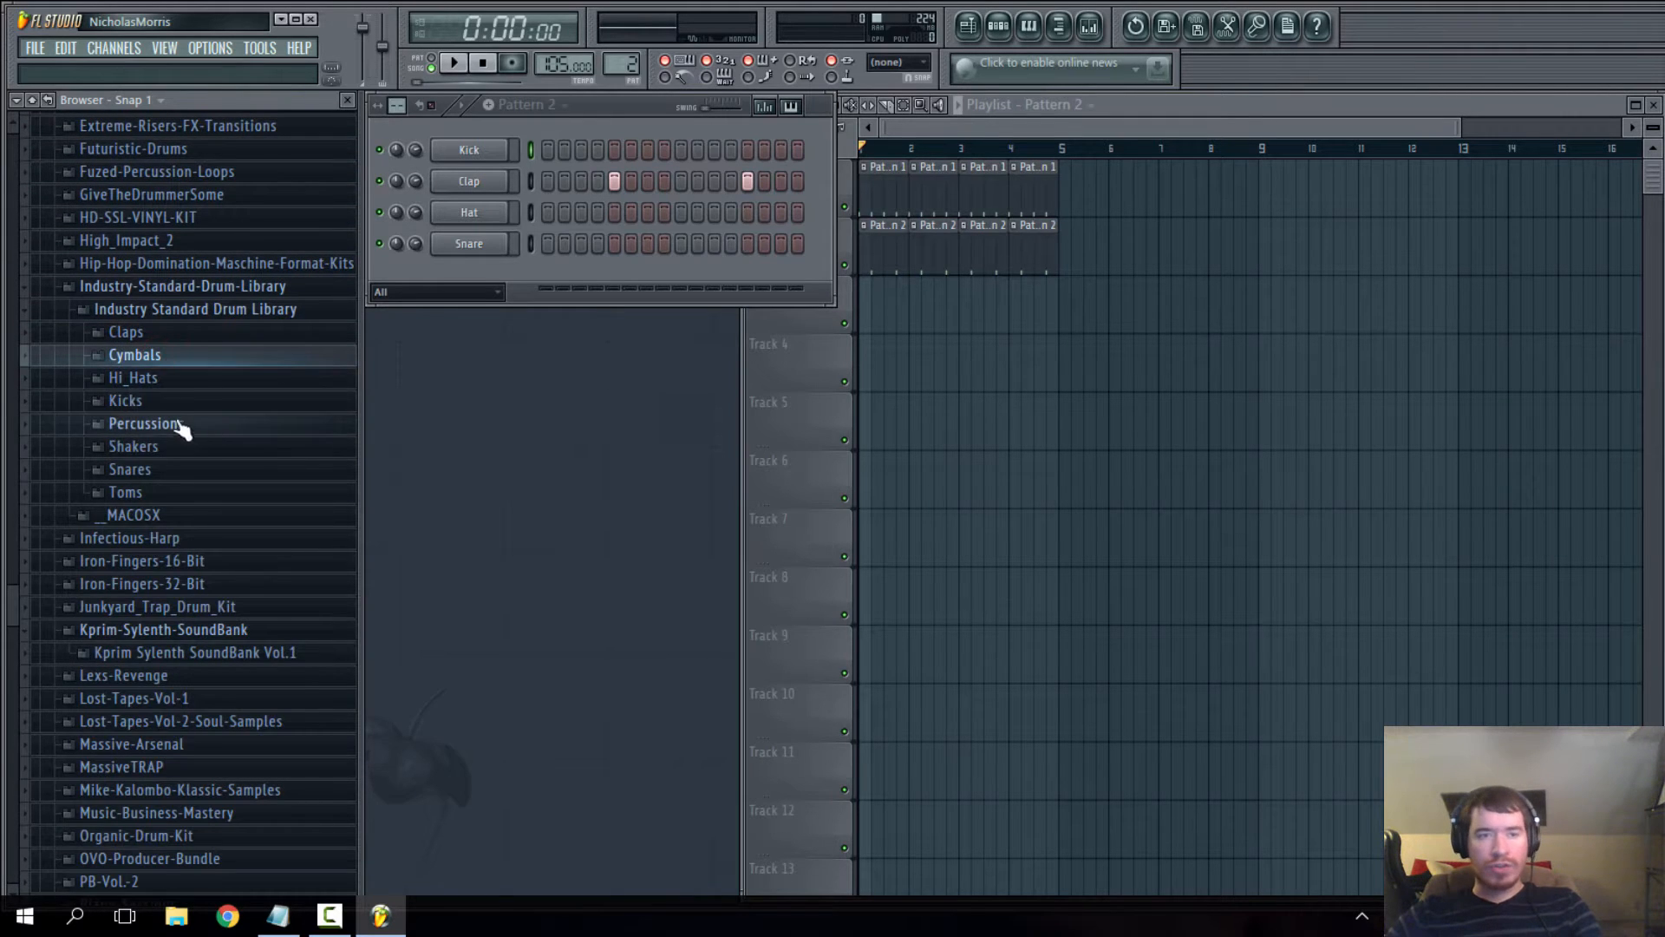
- Open the Kicks folder of the Industry Standard Drum Library and audition several of its kick samples
left_click(165, 405)
left_click(175, 424)
left_click(189, 455)
left_click(177, 556)
scroll(176, 552, "down", 3)
left_click(173, 541)
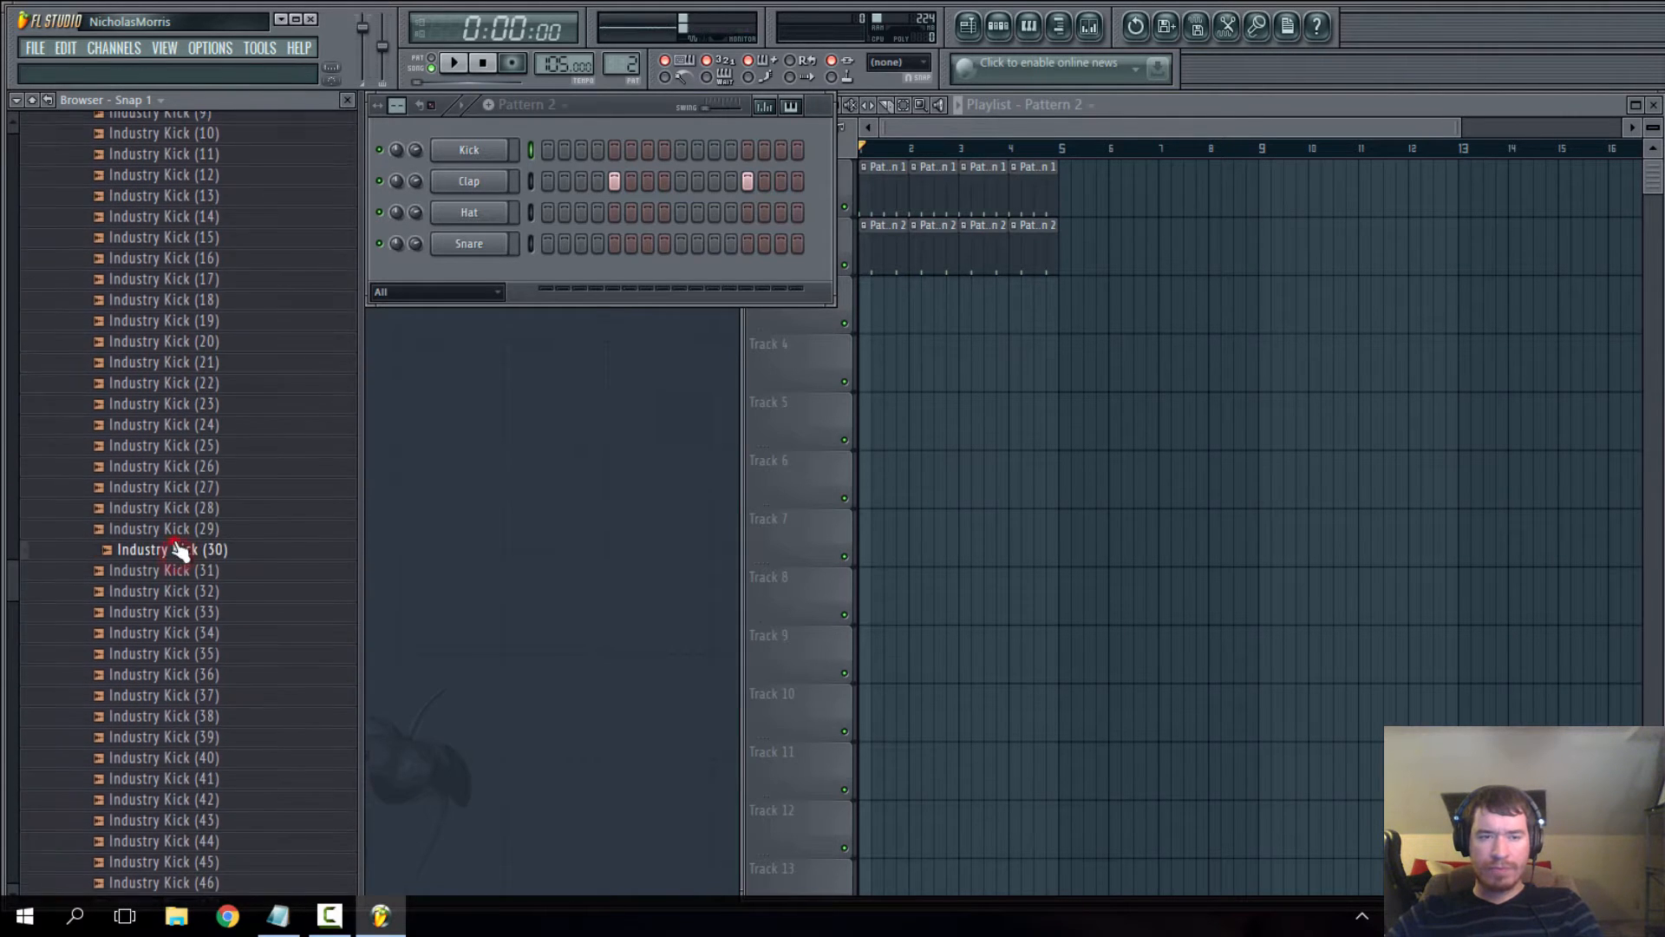
left_click(165, 614)
scroll(168, 599, "down", 3)
left_click(170, 581)
left_click(176, 535)
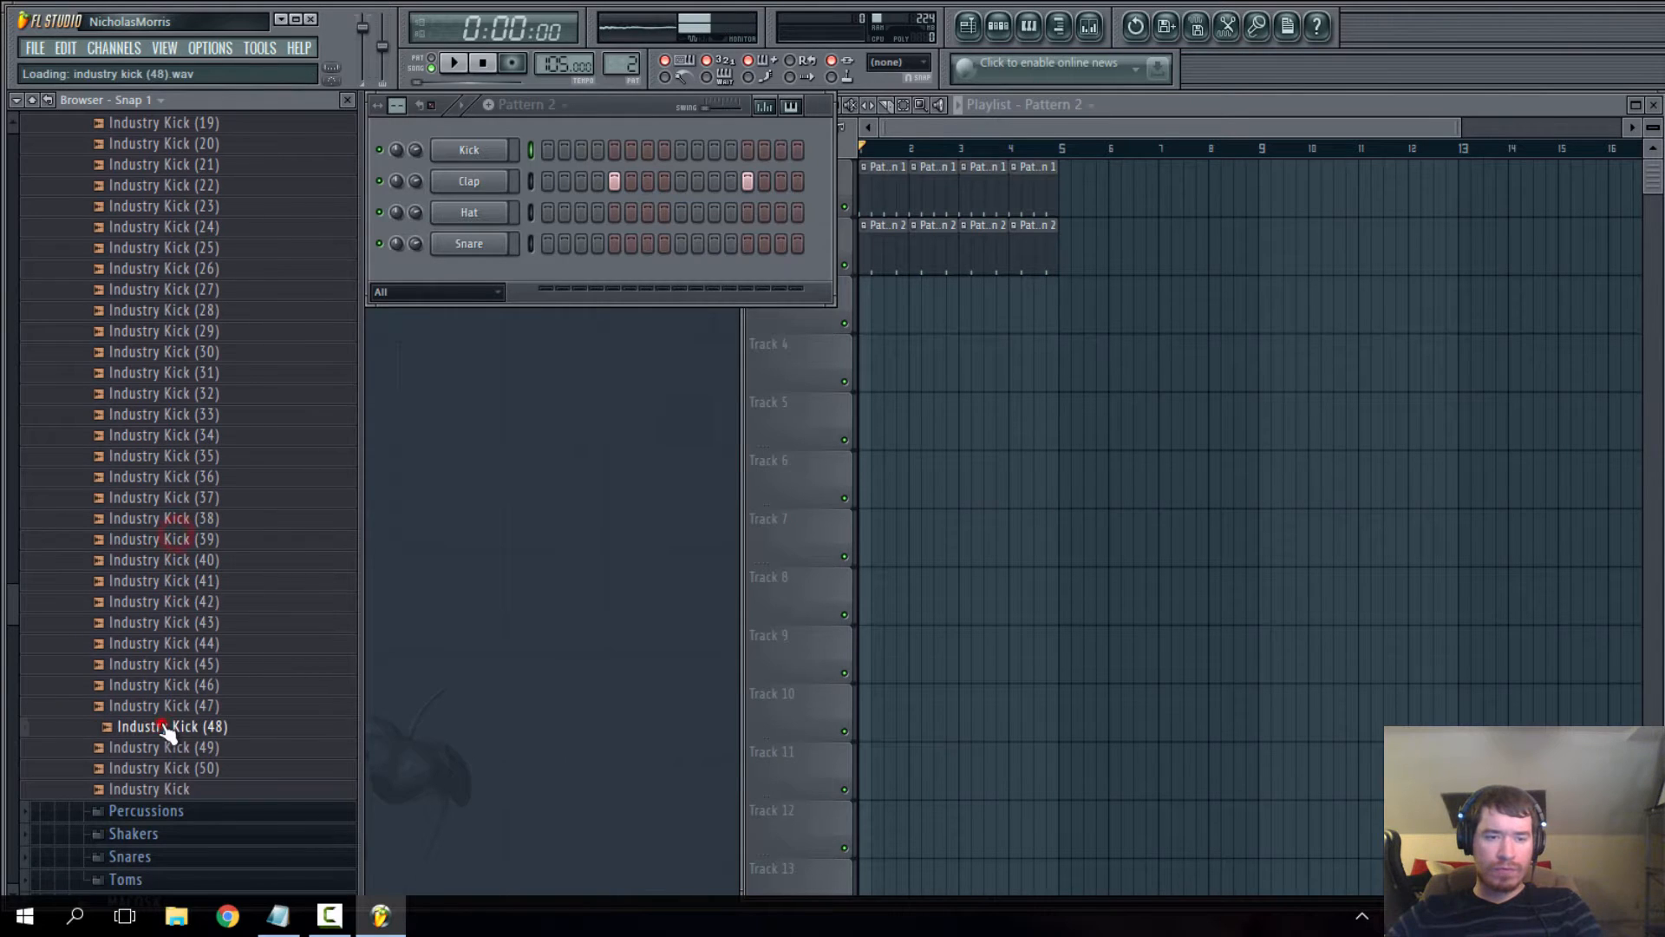
scroll(181, 739, "up", 5)
left_click(167, 812)
scroll(148, 772, "down", 6)
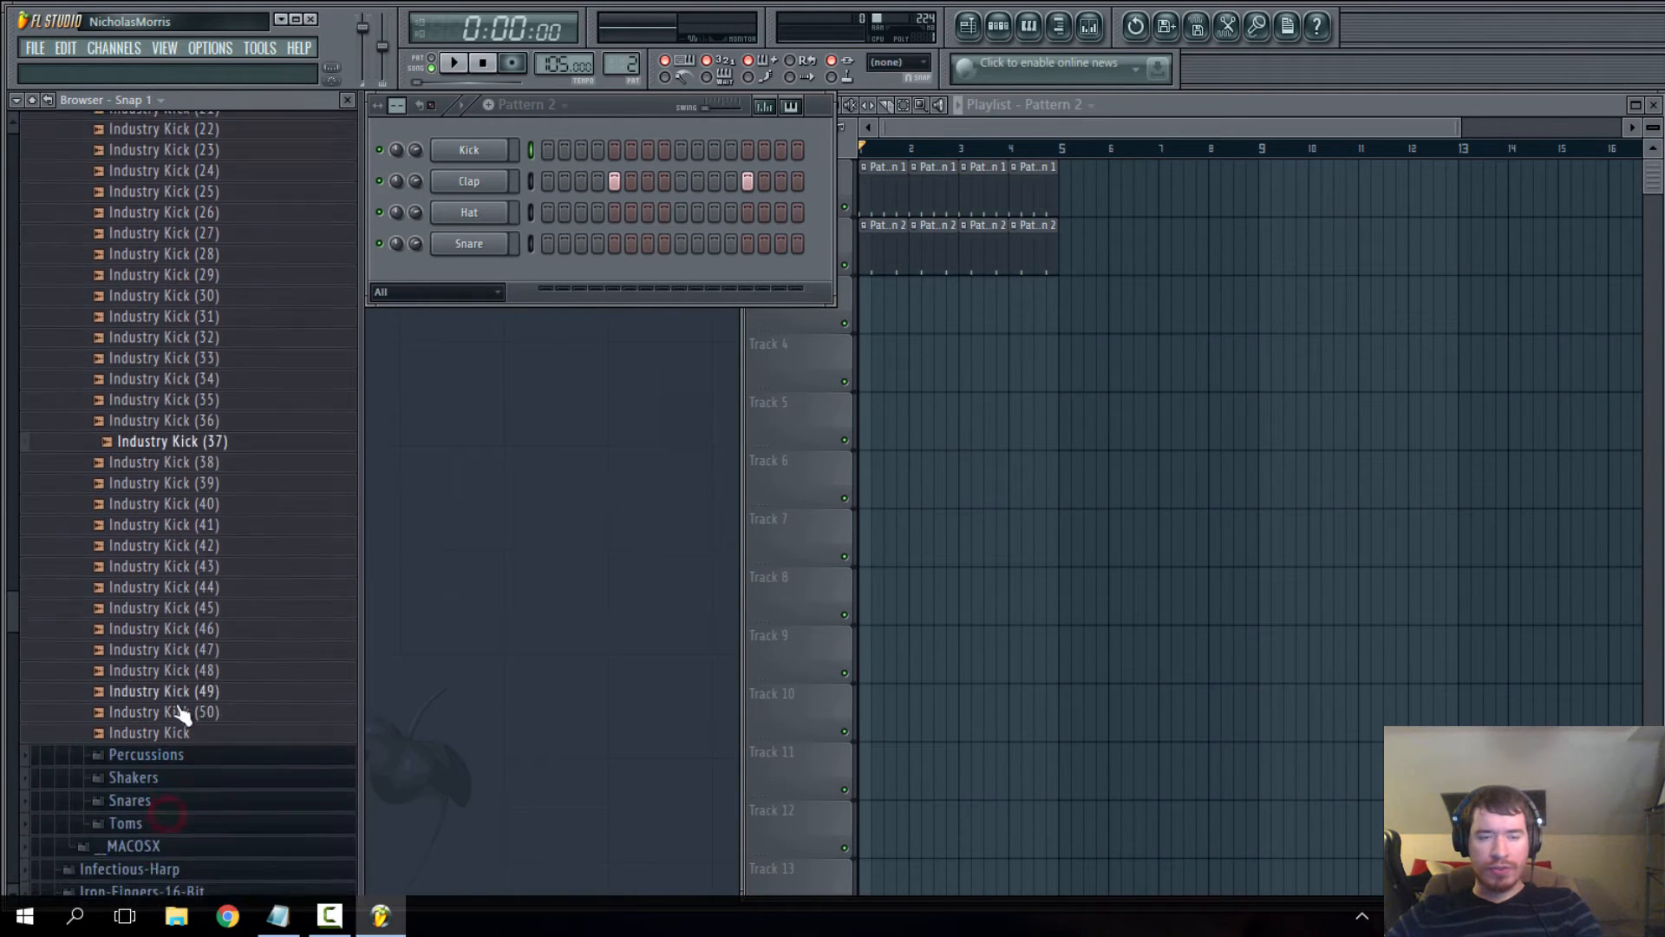
- Preview Industry Kick (12) and look through the other sample packs in the Producers Choice Everything Bundle
scroll(173, 711, "up", 13)
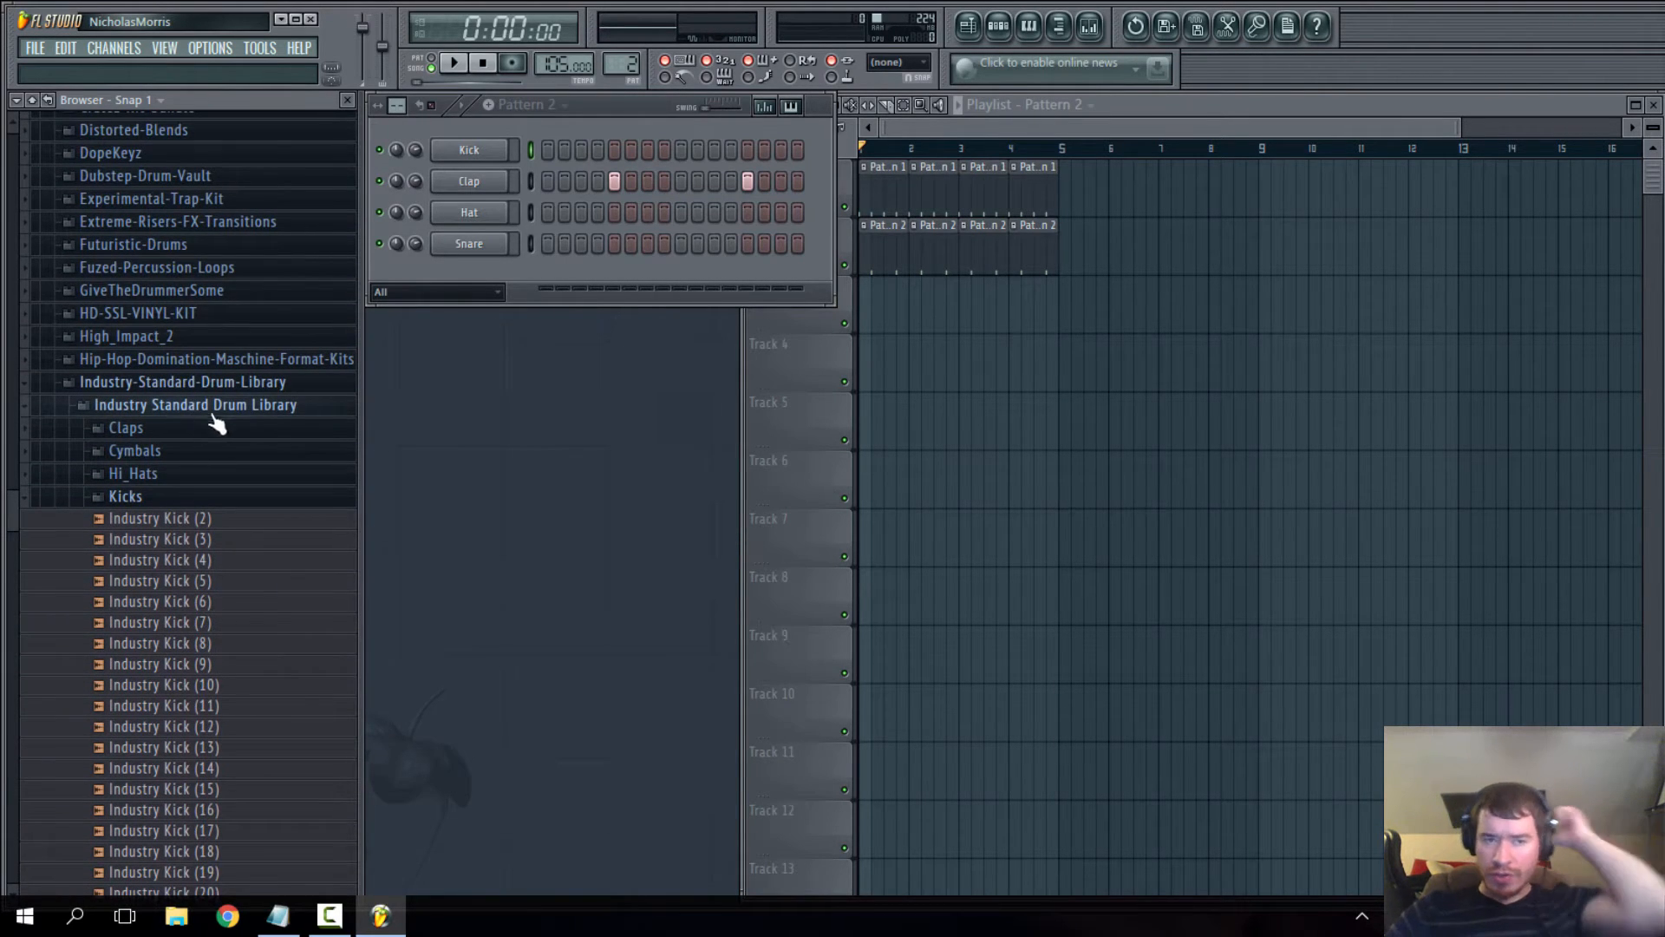
scroll(221, 553, "down", 4)
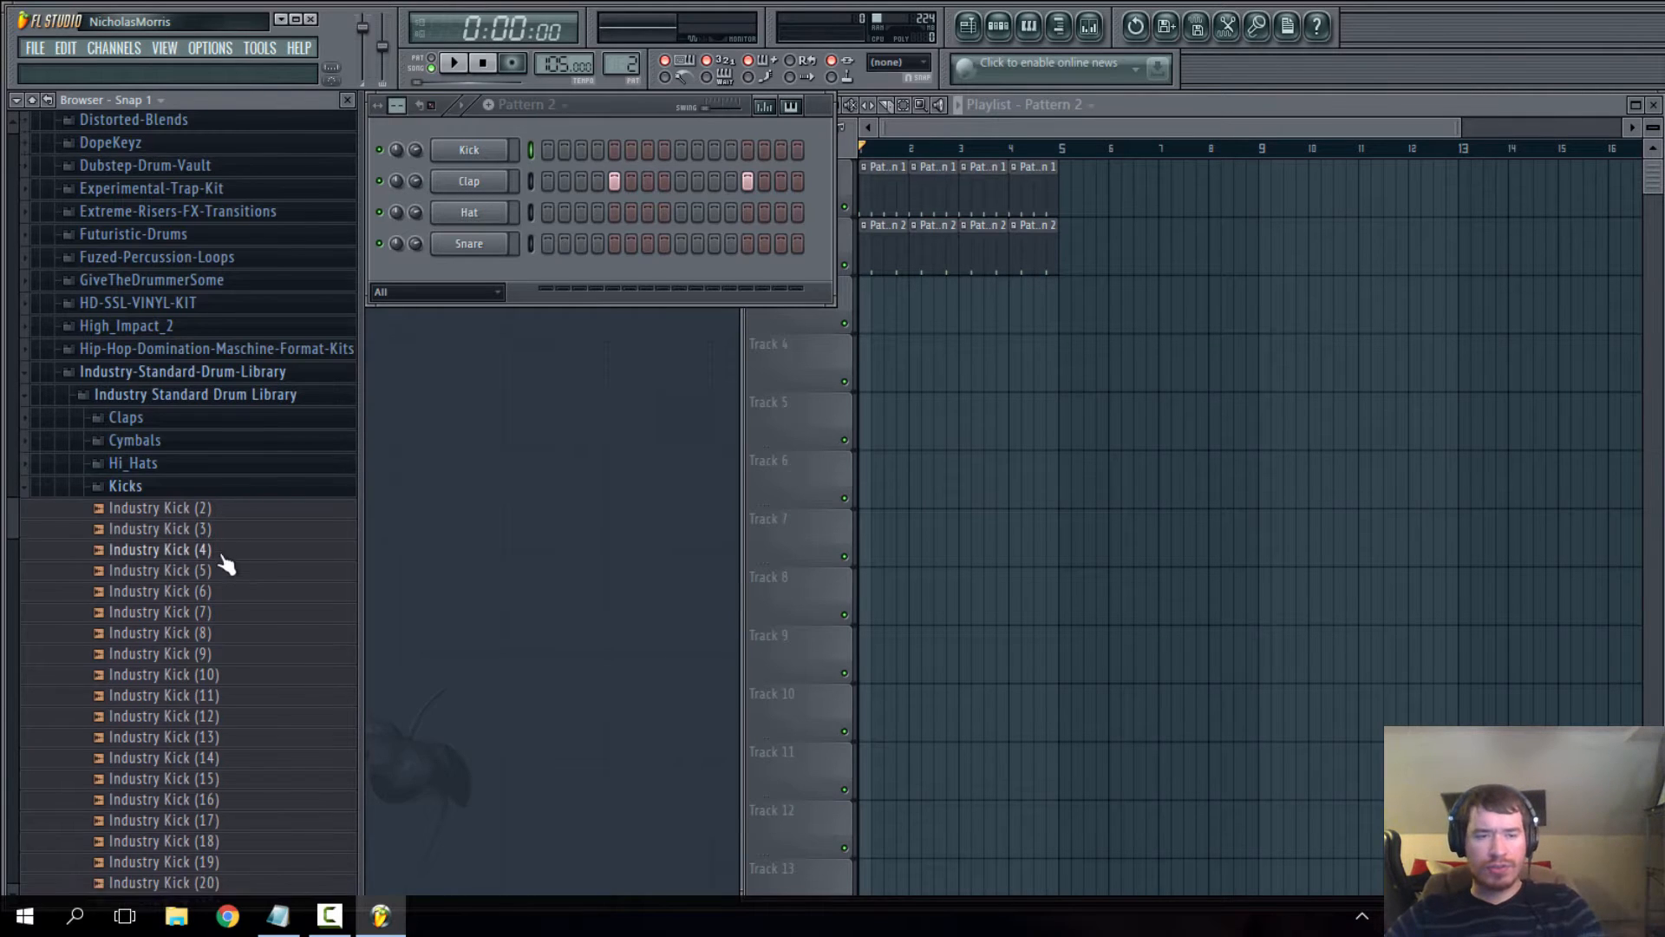
left_click(179, 434)
left_click(201, 563)
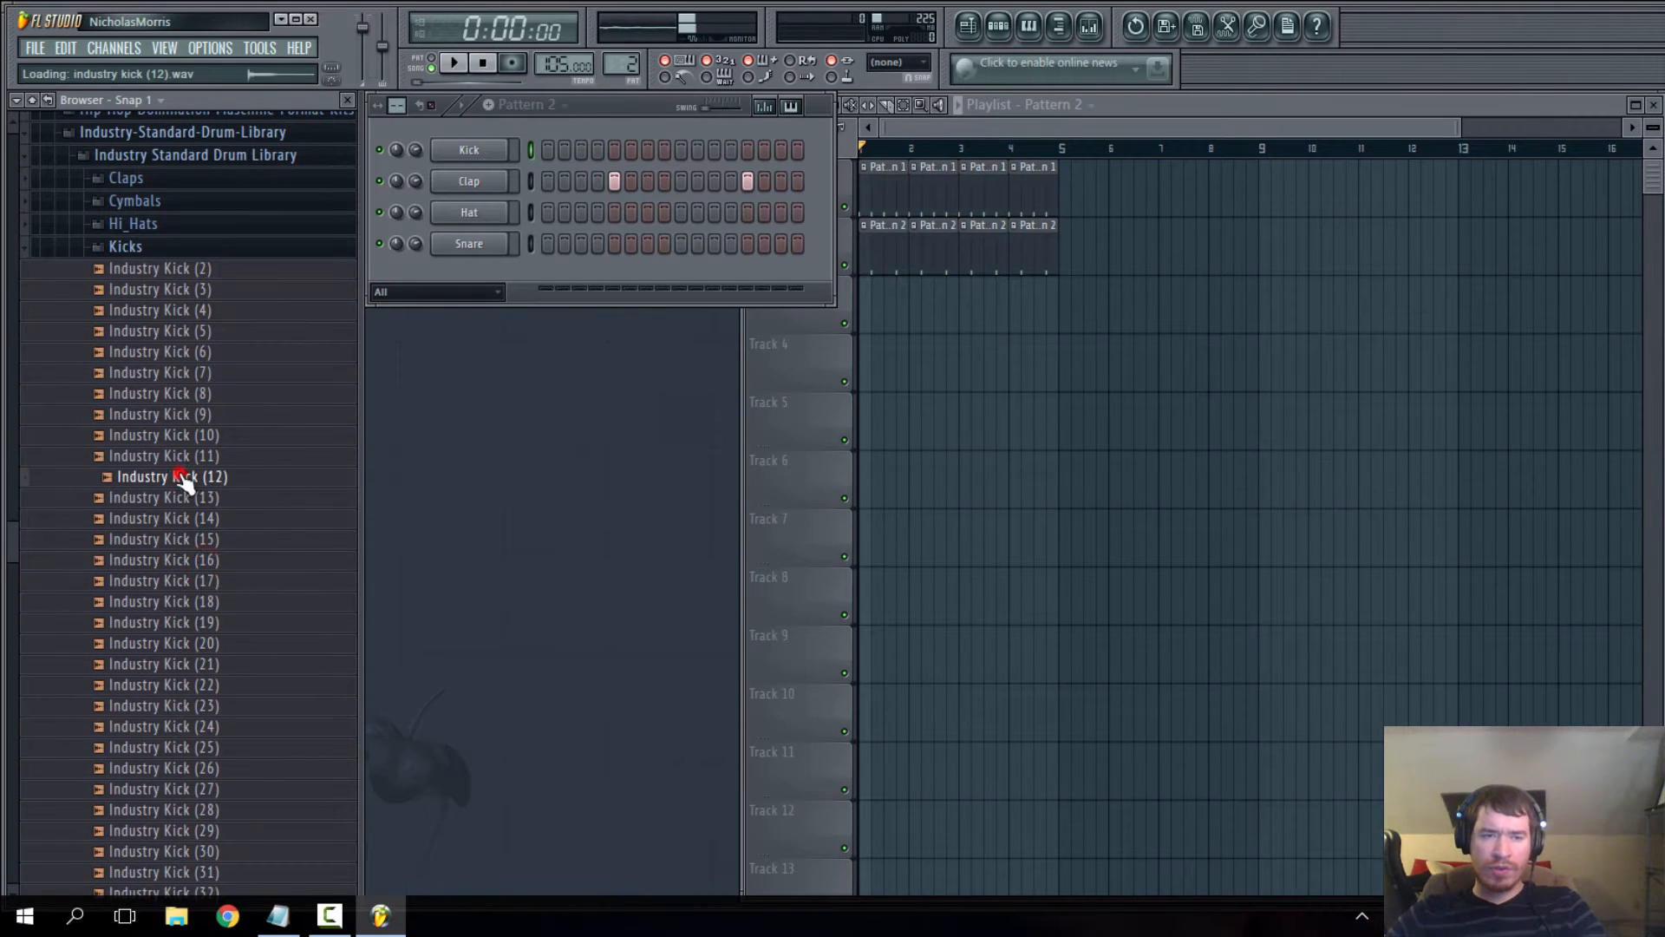
scroll(168, 559, "up", 9)
scroll(169, 573, "up", 7)
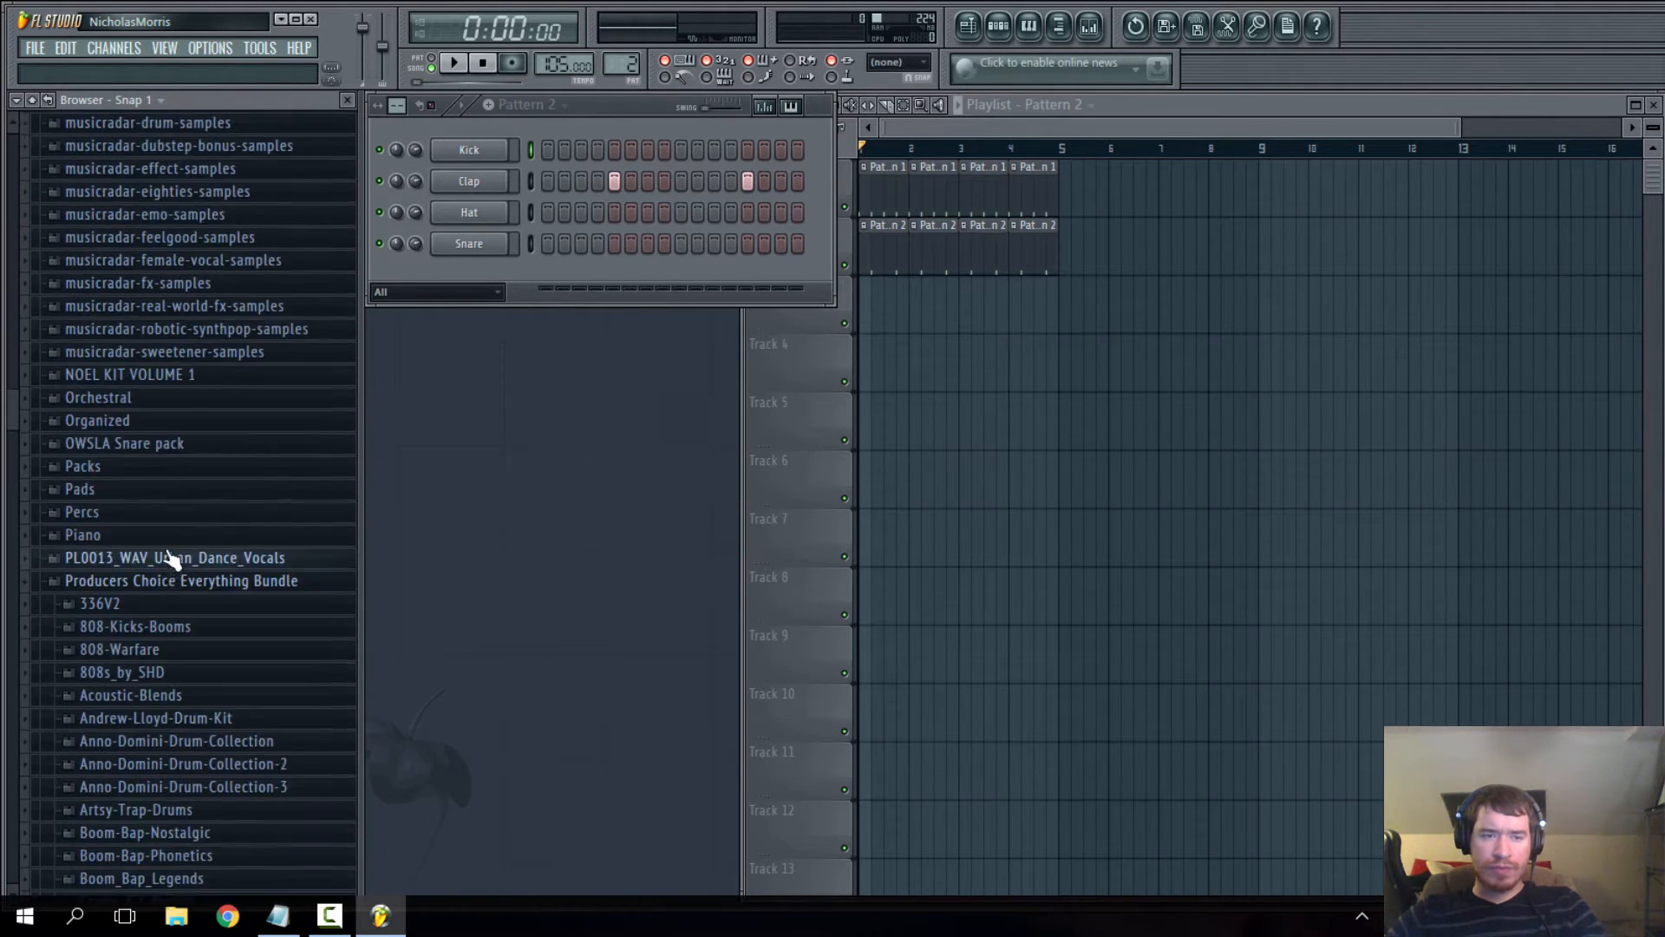
scroll(249, 628, "down", 8)
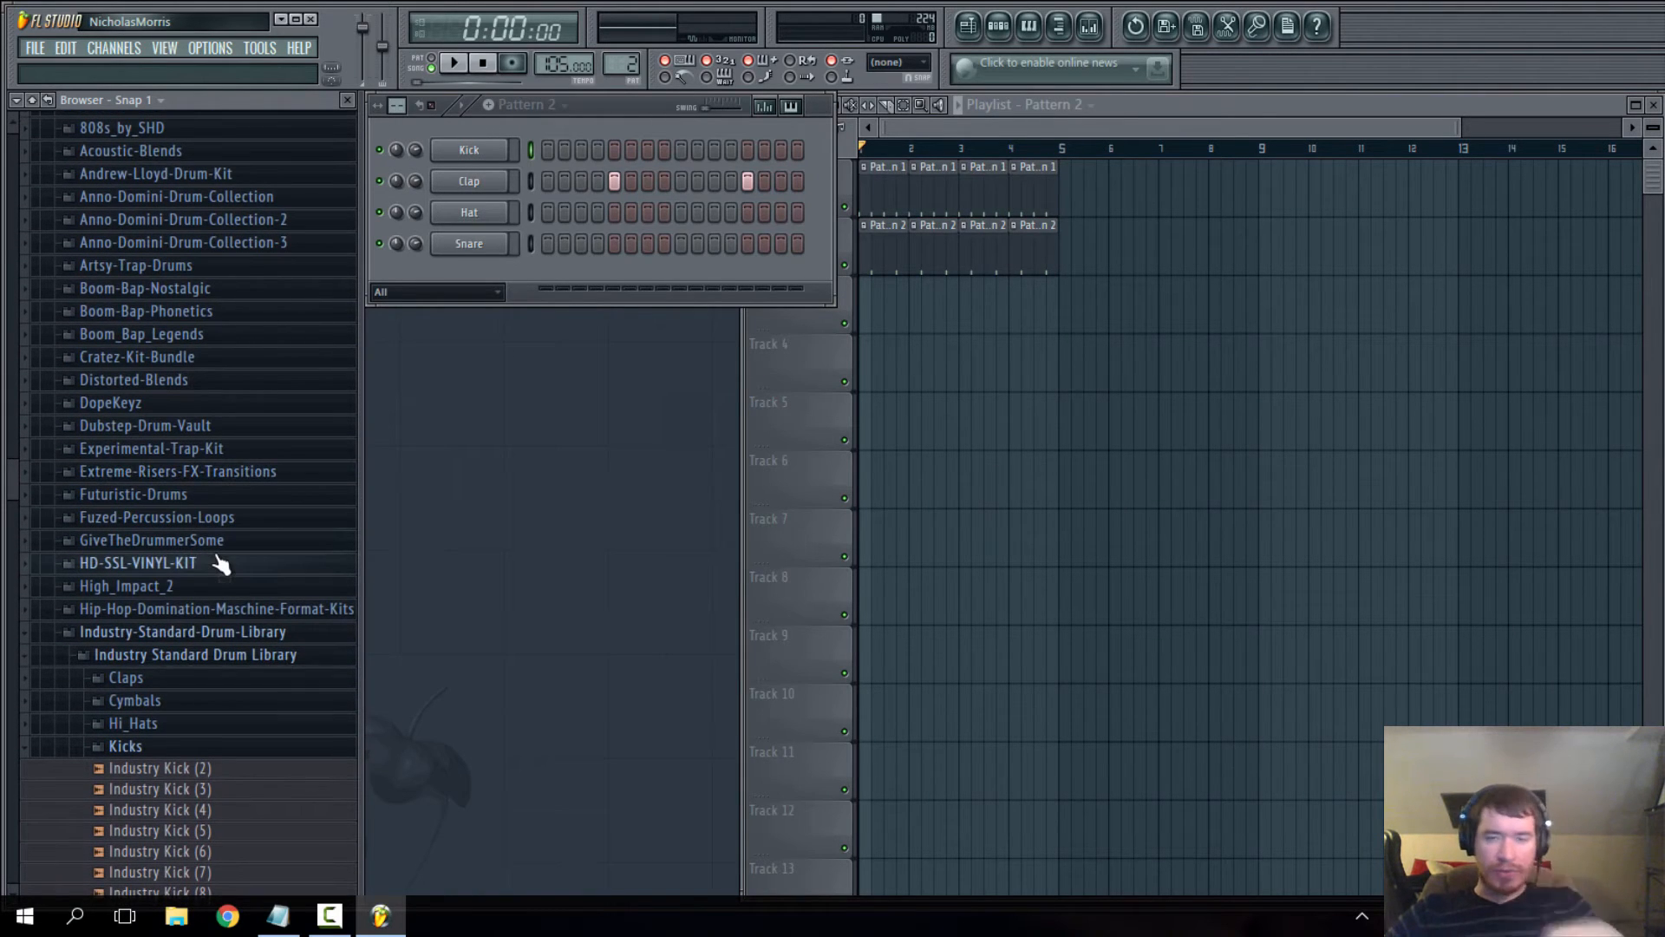
scroll(208, 683, "down", 6)
scroll(197, 678, "down", 1)
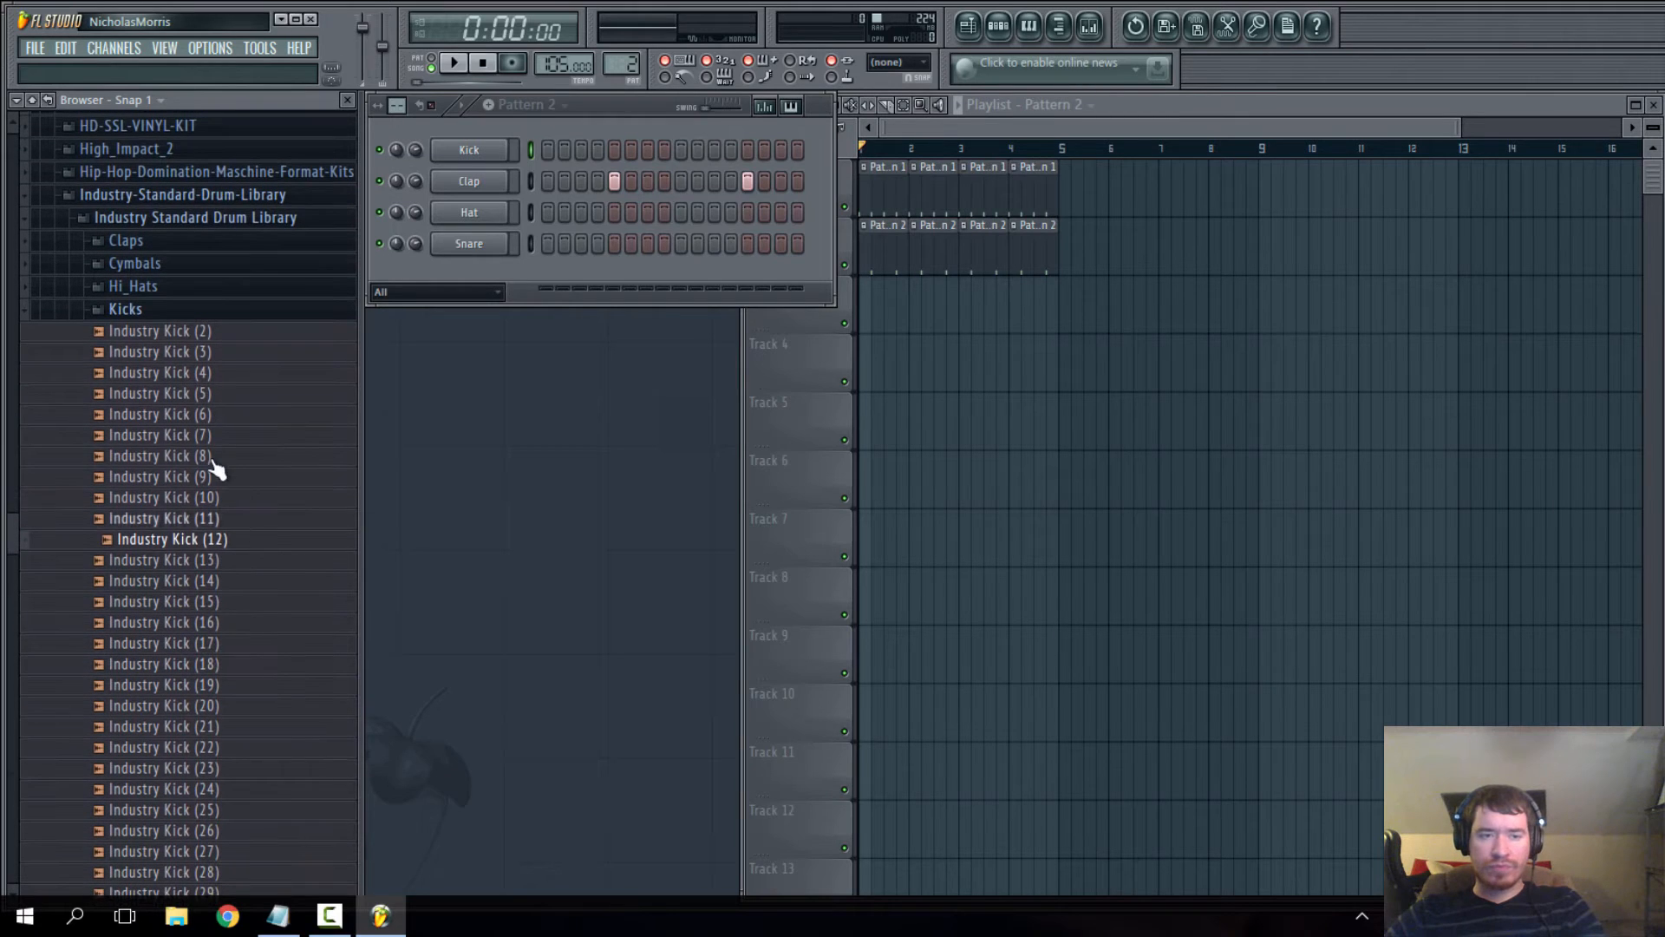
- Audition more Industry Kick samples and load Industry Kick (18) into the Kick channel
left_click(206, 456)
left_click(196, 394)
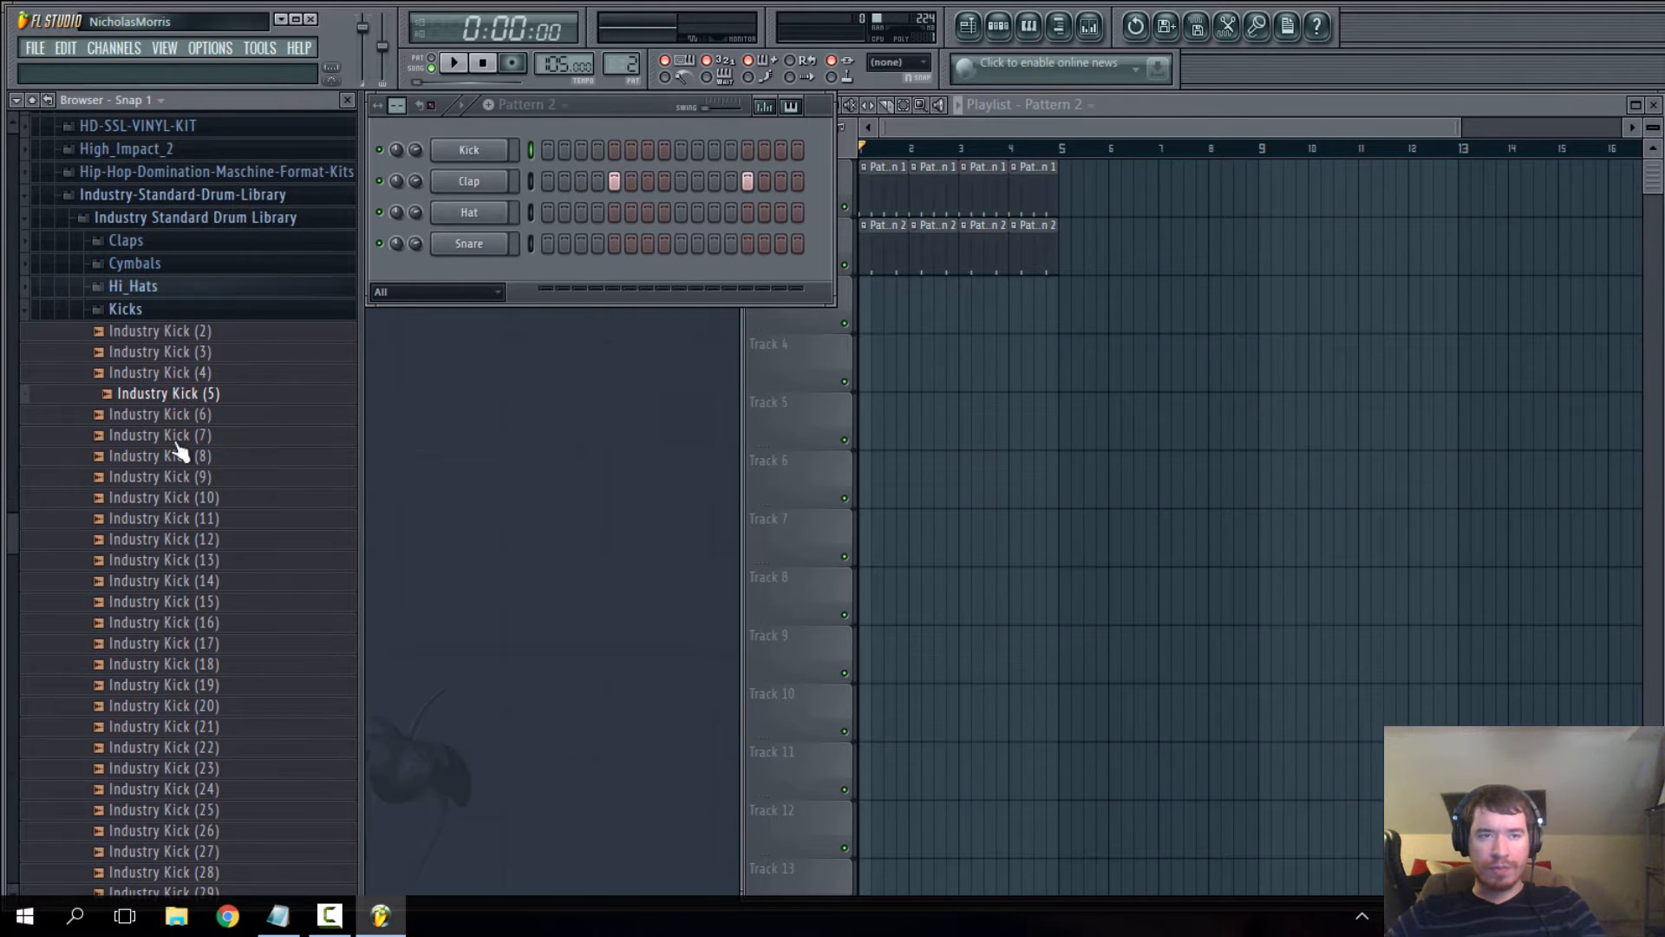
scroll(203, 503, "up", 4)
scroll(217, 542, "down", 4)
left_click(204, 580)
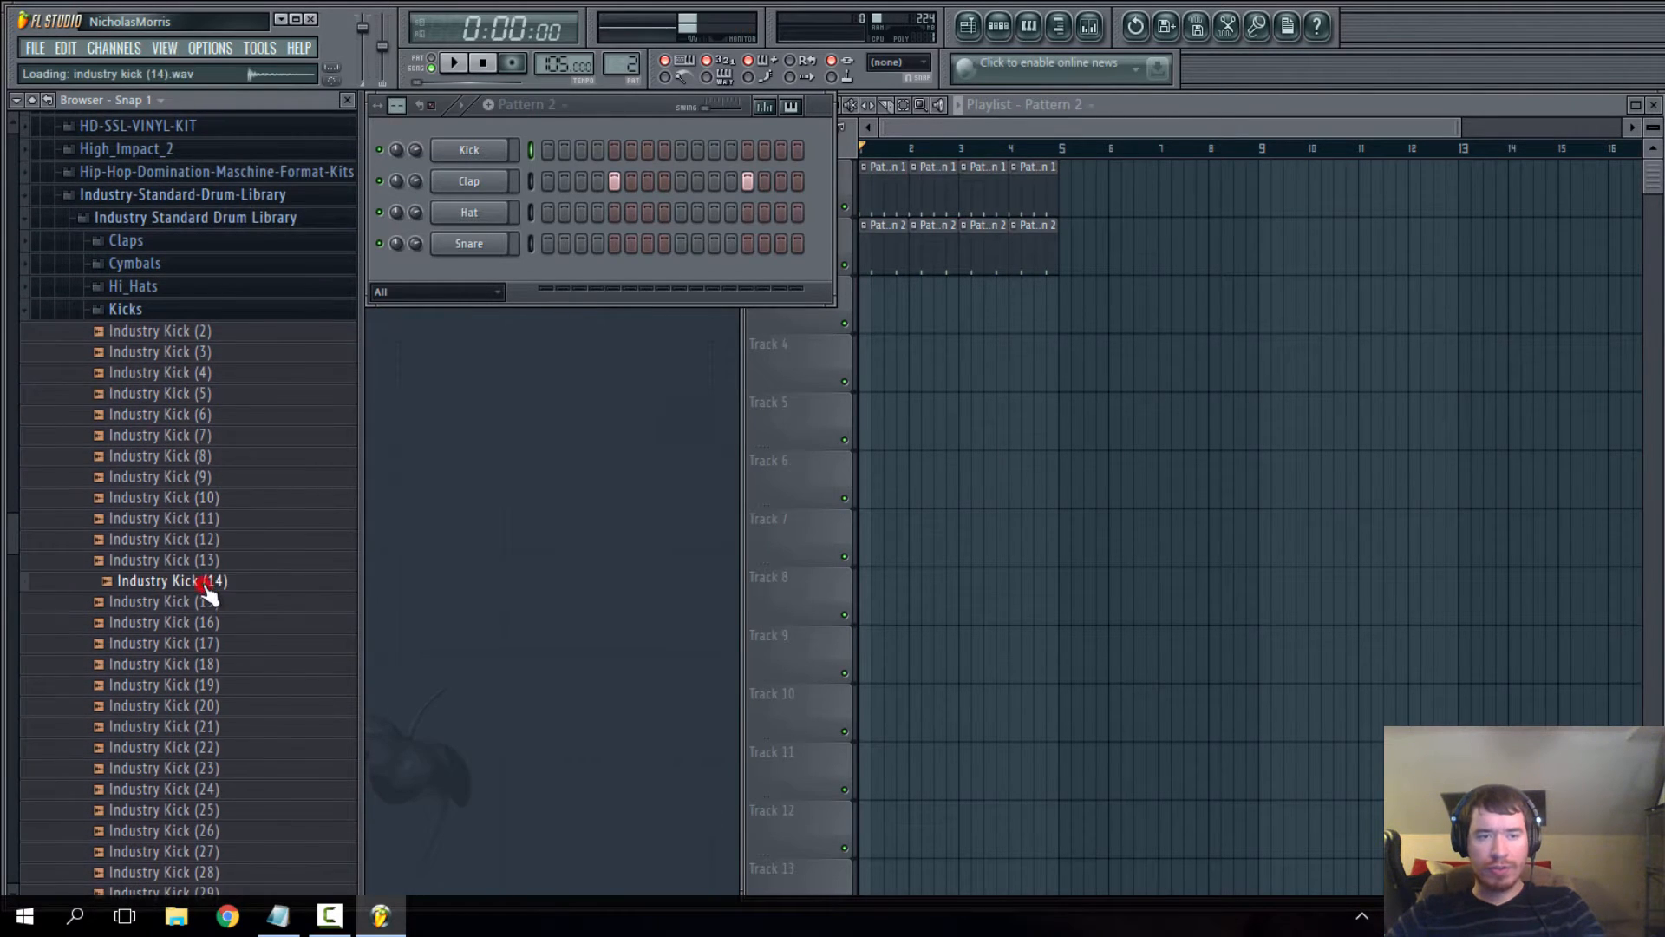
scroll(191, 573, "down", 2)
left_click(179, 540)
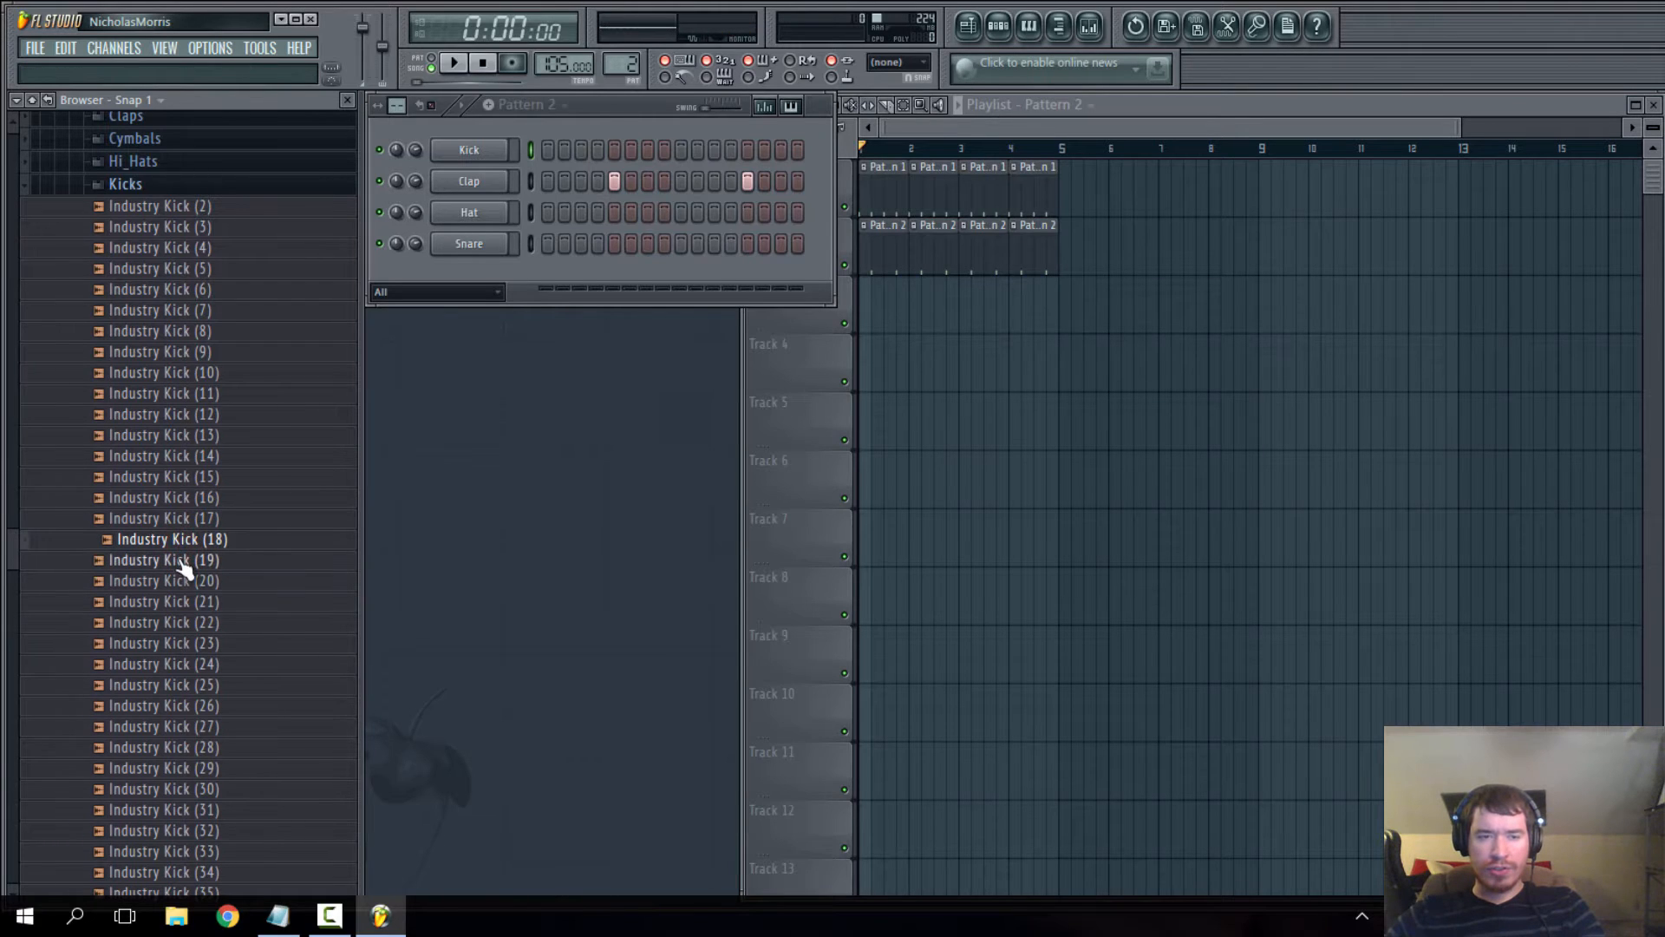
left_click_drag(176, 537, 493, 170)
left_click_drag(480, 154, 483, 156)
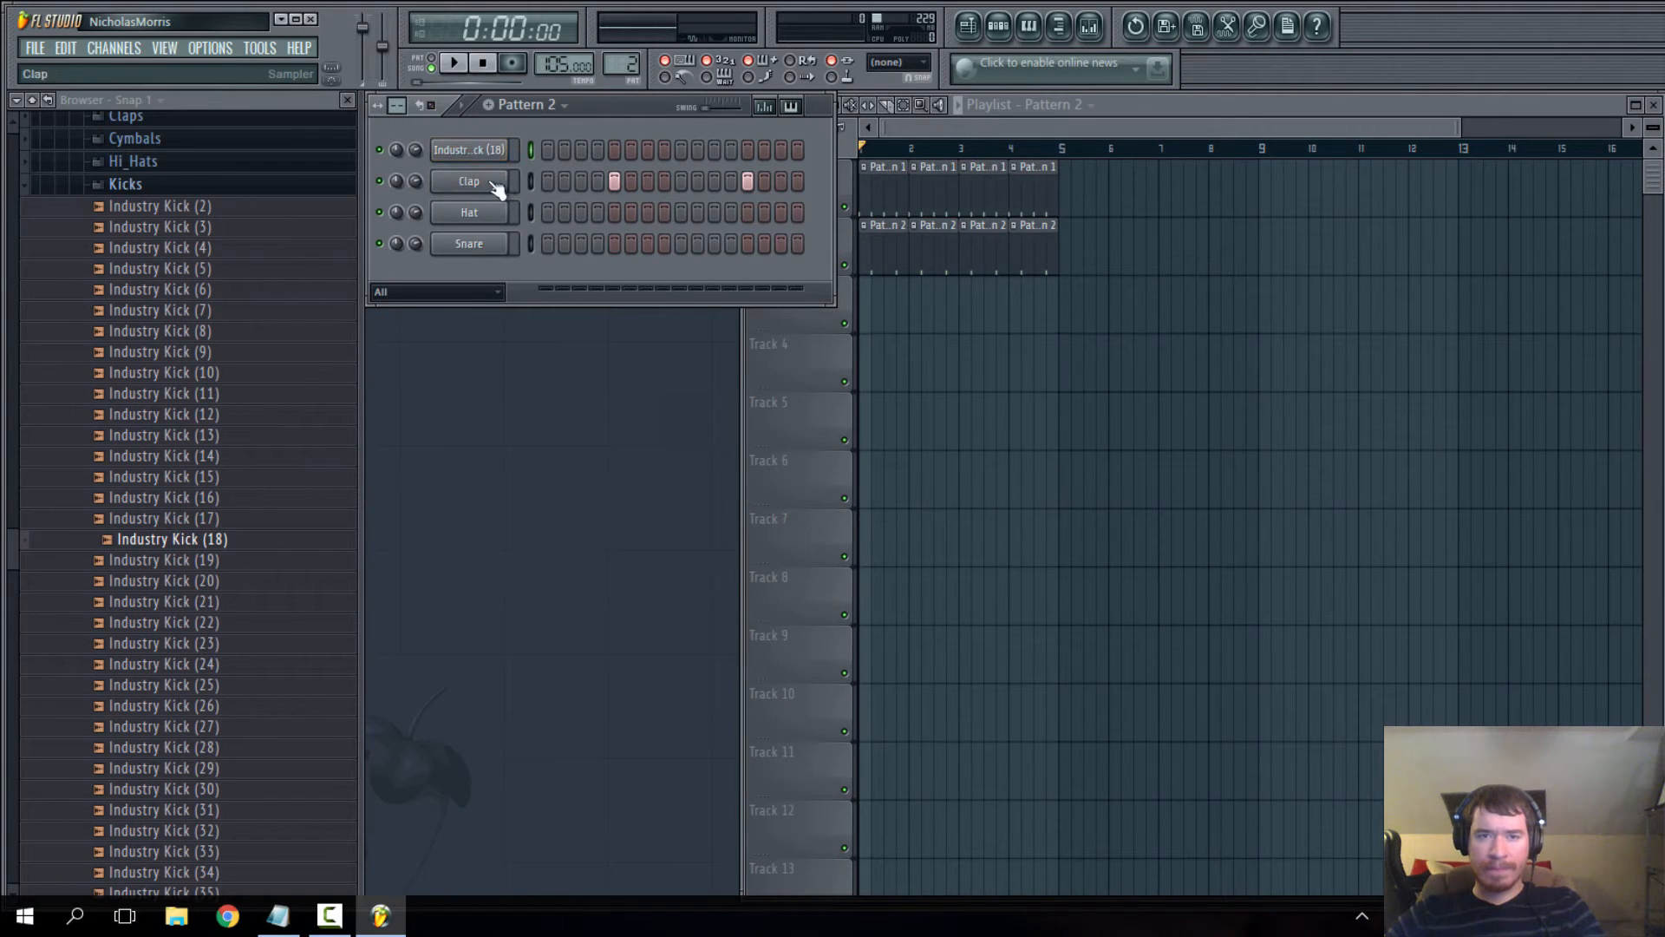
- Open the Clap channel's settings, audition samples from the Claps folder, and load Industry Clap (10) into that channel
left_click(486, 181)
left_click(126, 184)
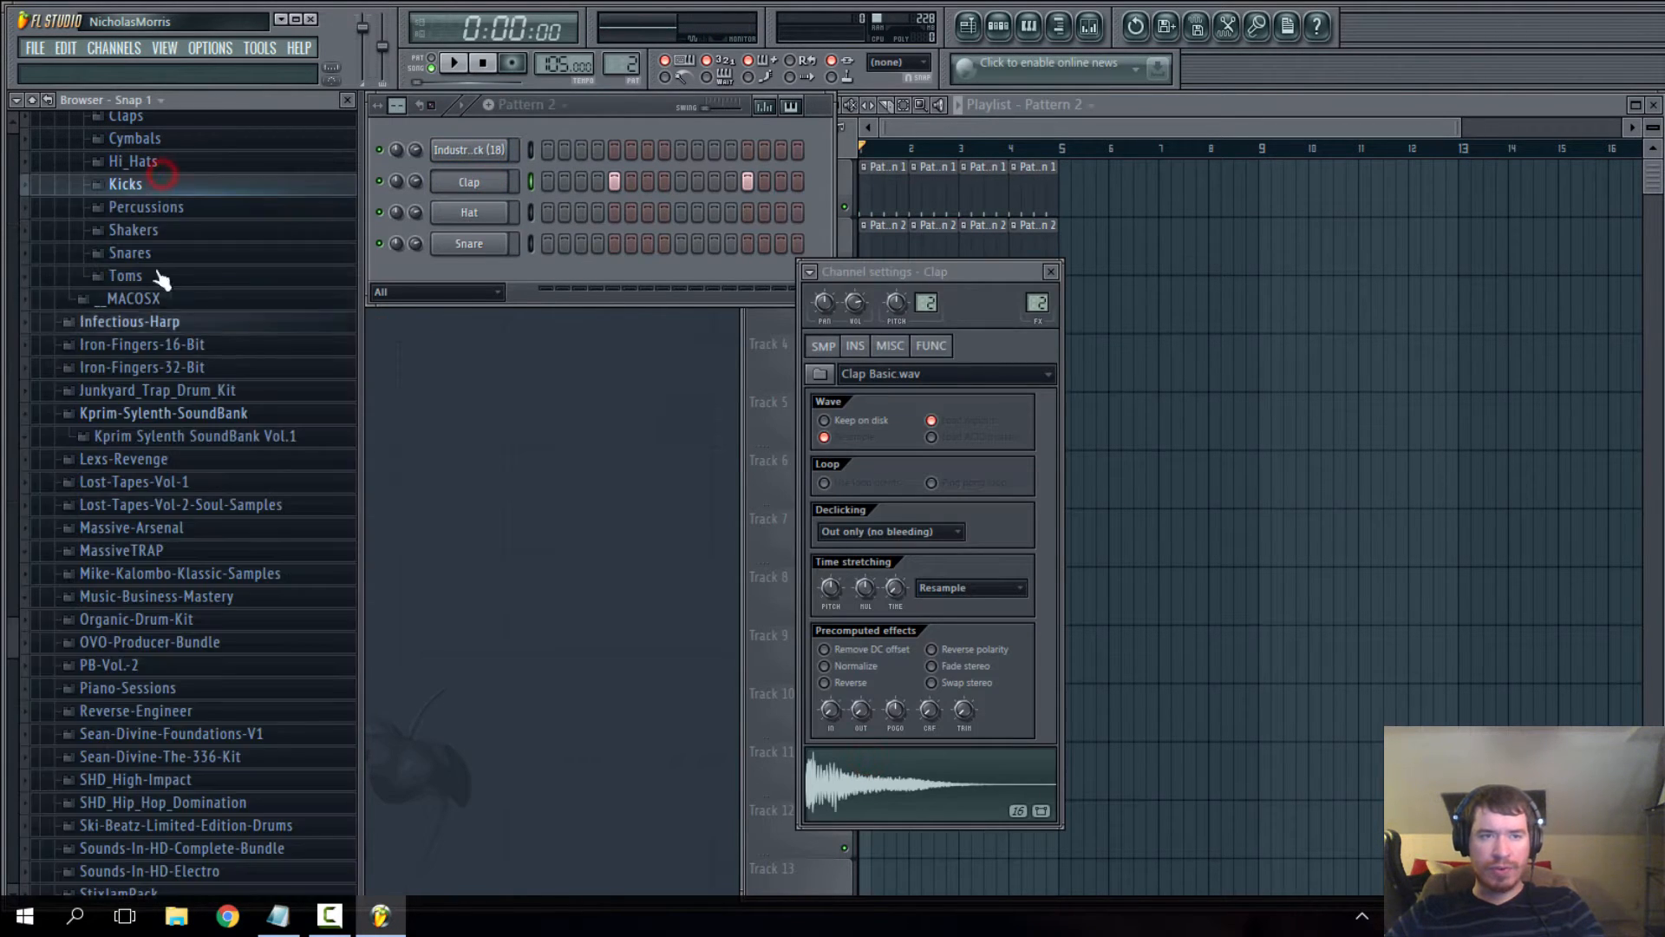
left_click(126, 120)
left_click(184, 373)
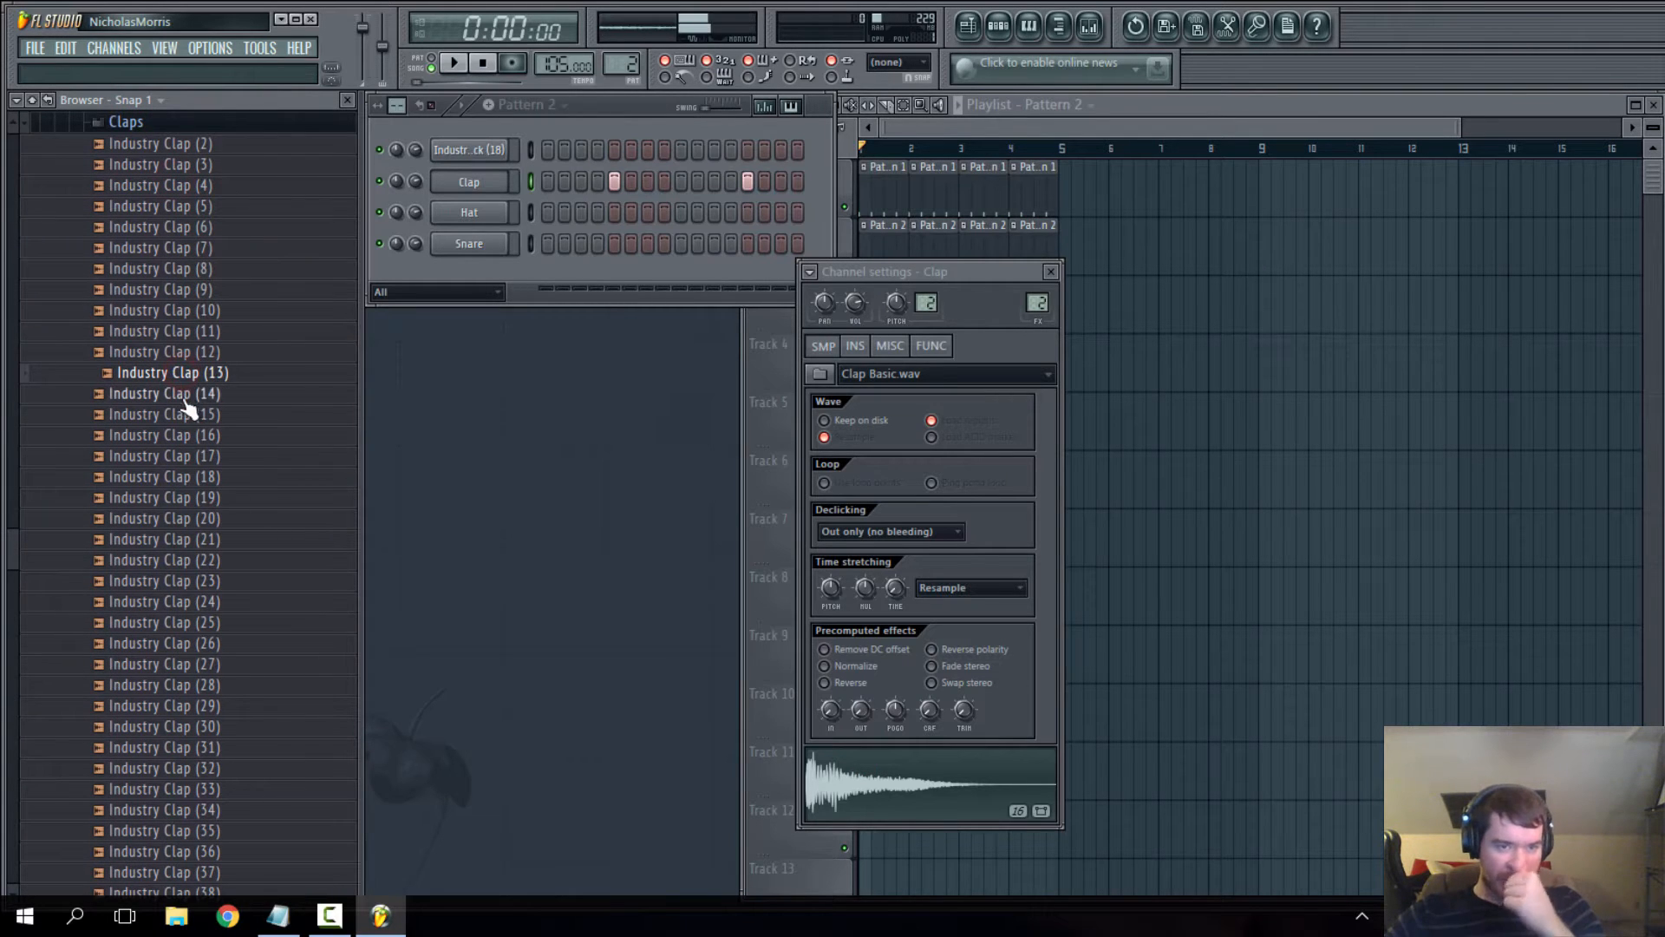
left_click(169, 351)
left_click(169, 332)
left_click(172, 310)
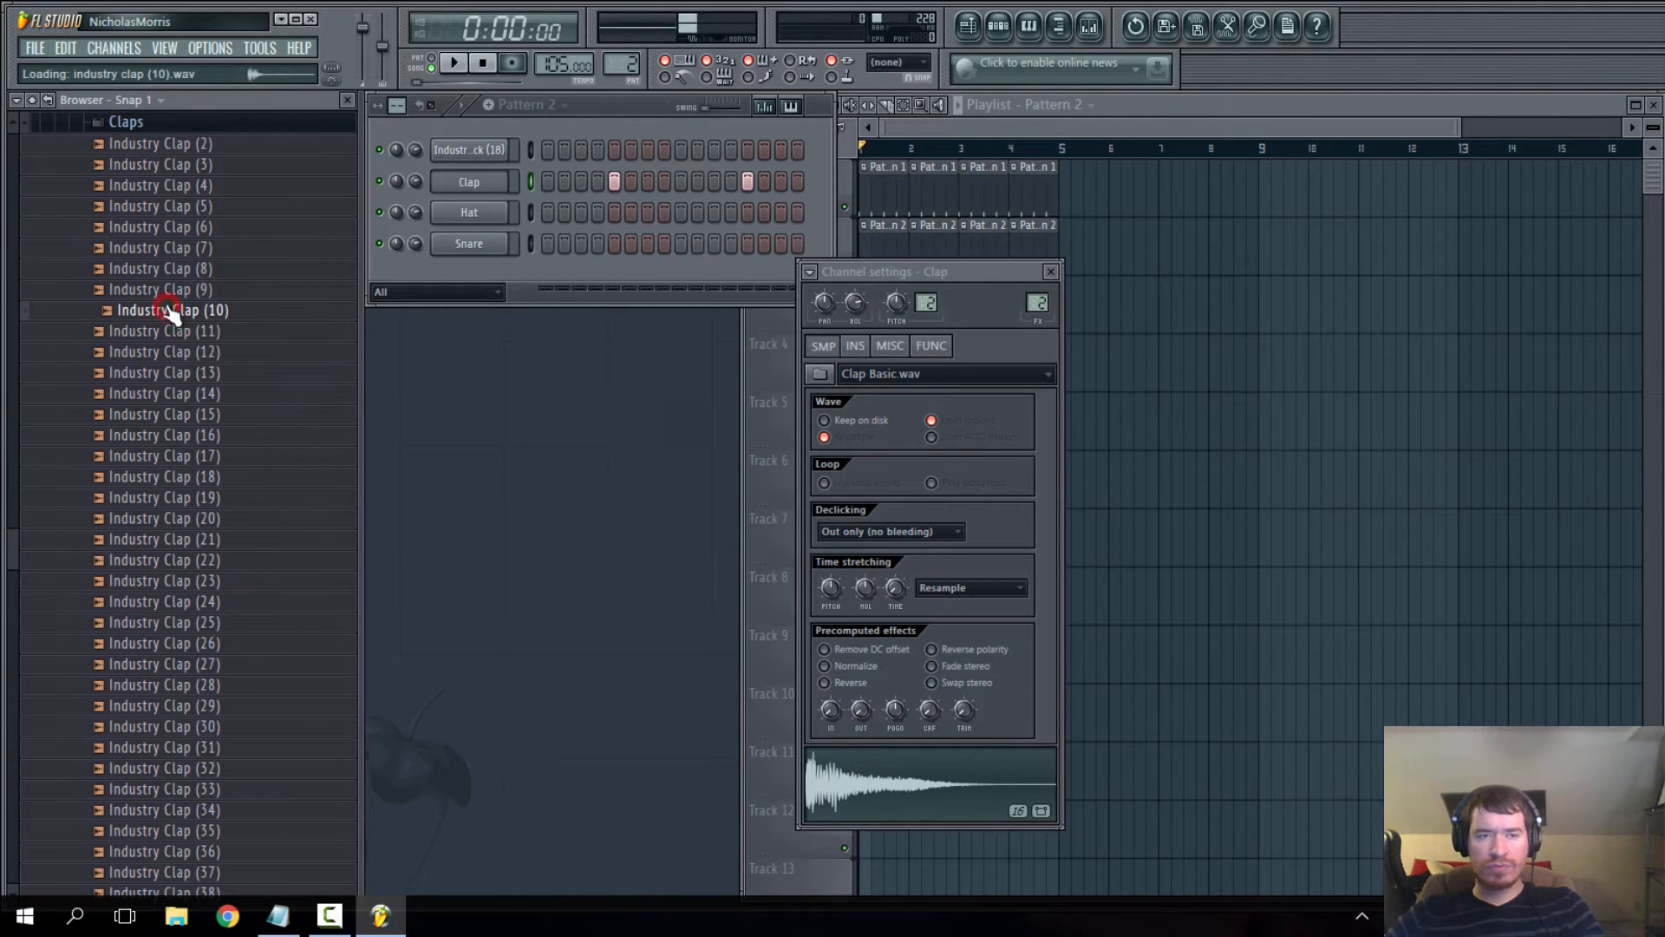
left_click_drag(172, 310, 889, 768)
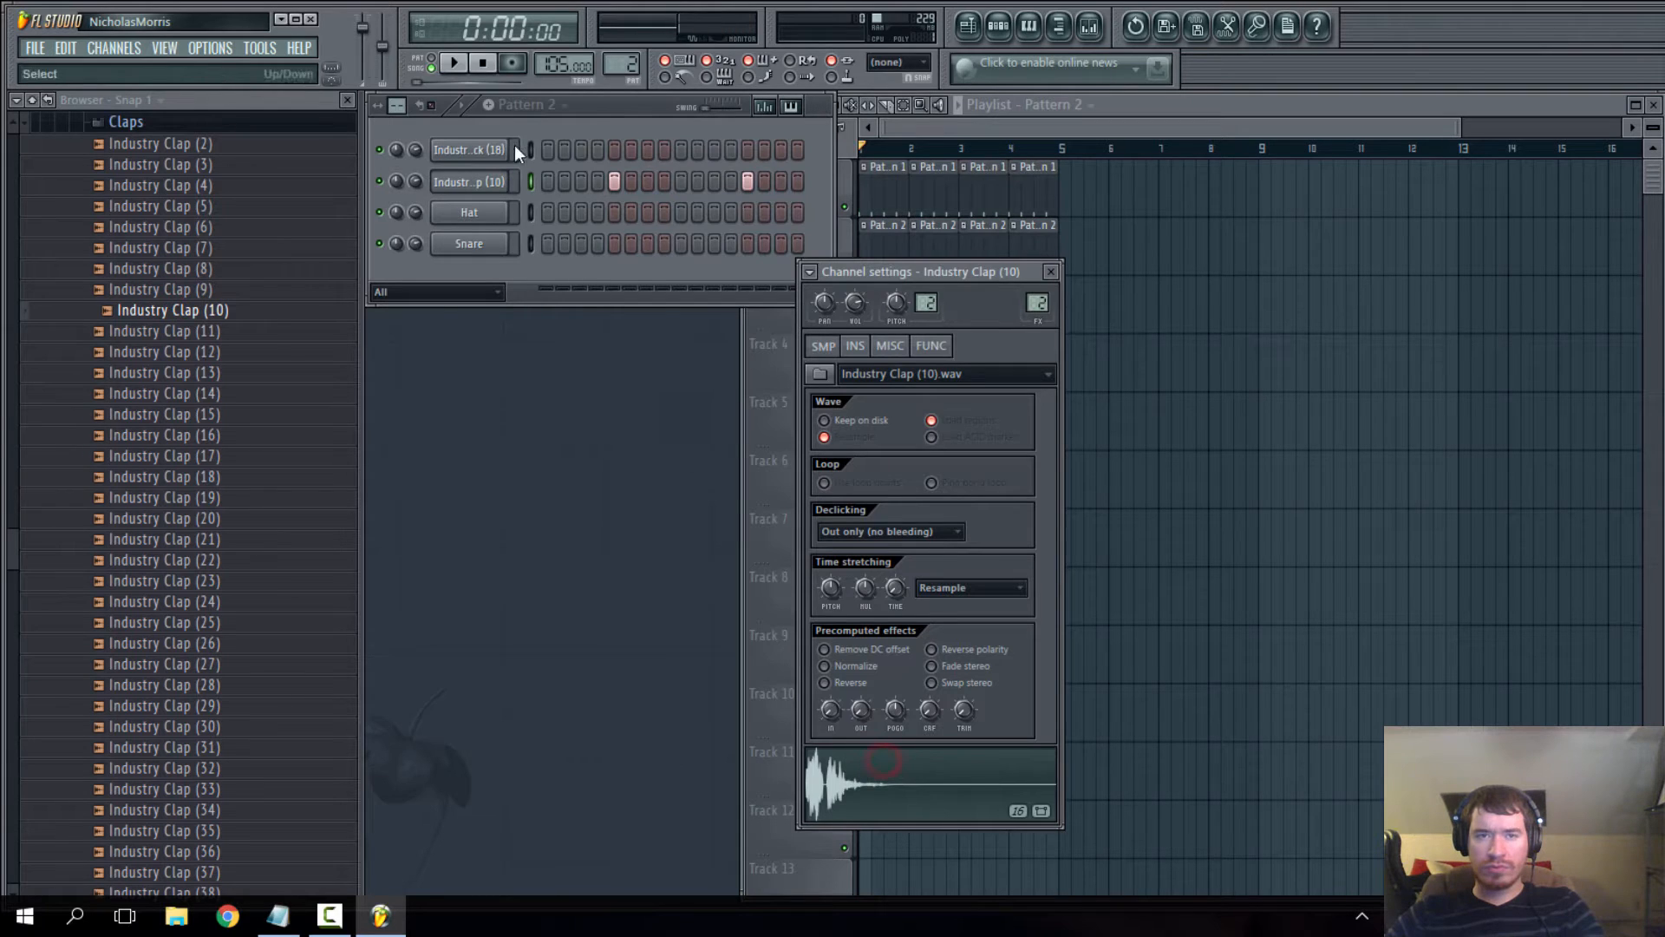
- Play the arrangement with the replaced kick and clap, stop it, and open the kick channel's sample settings
key("space")
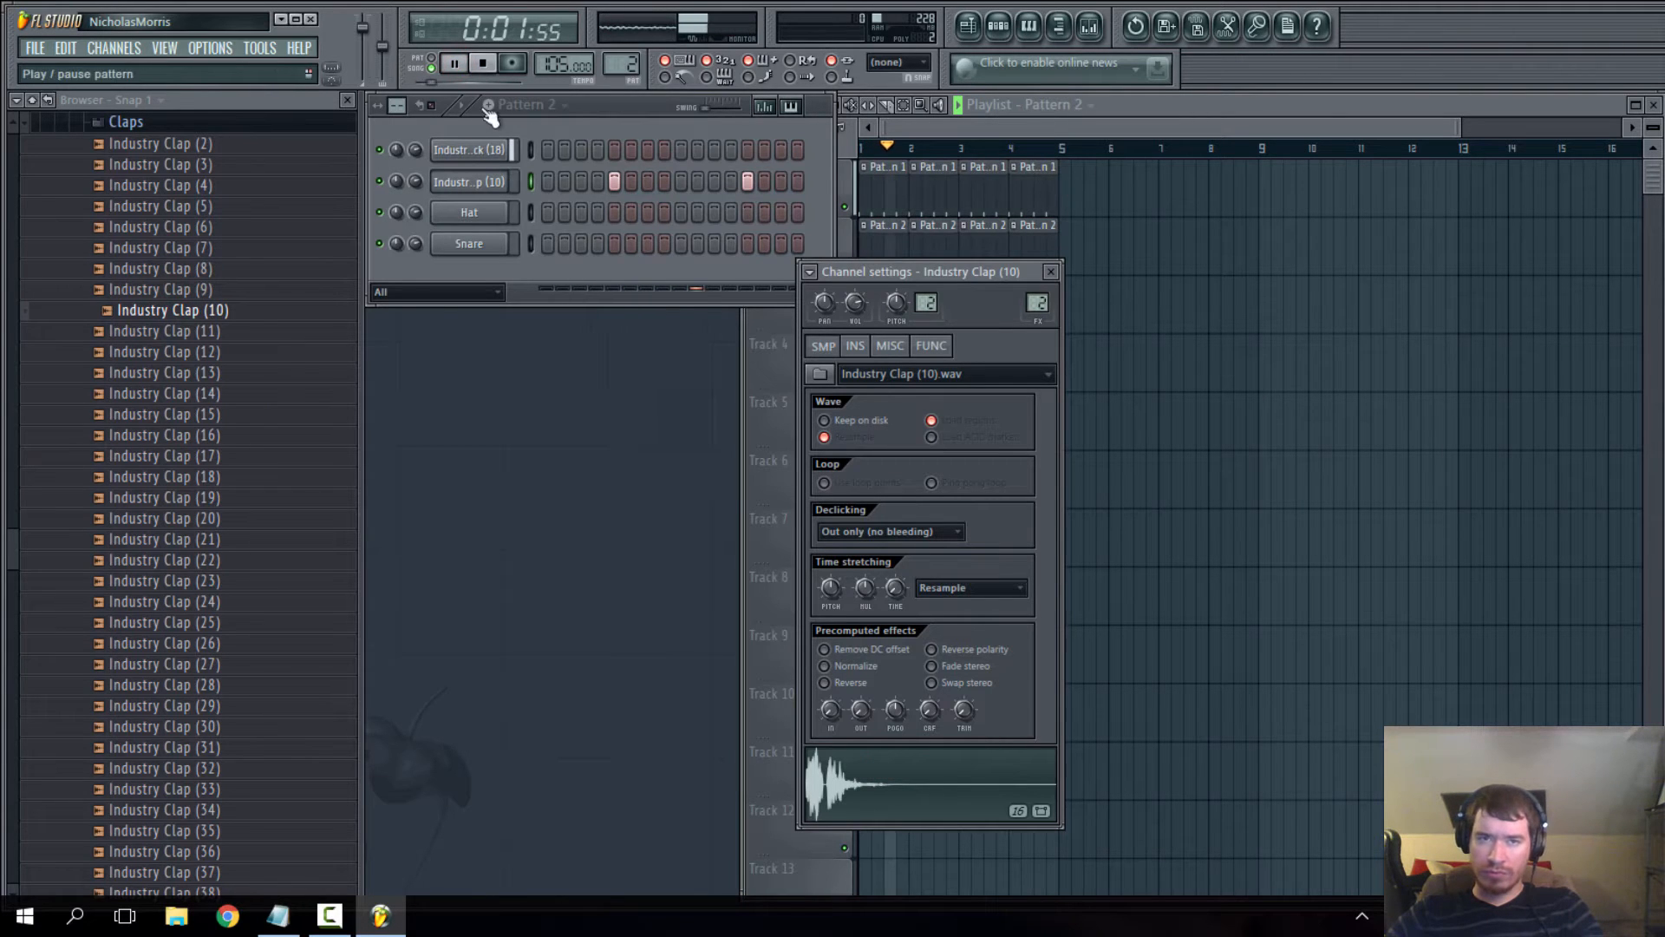
left_click(483, 62)
left_click(471, 149)
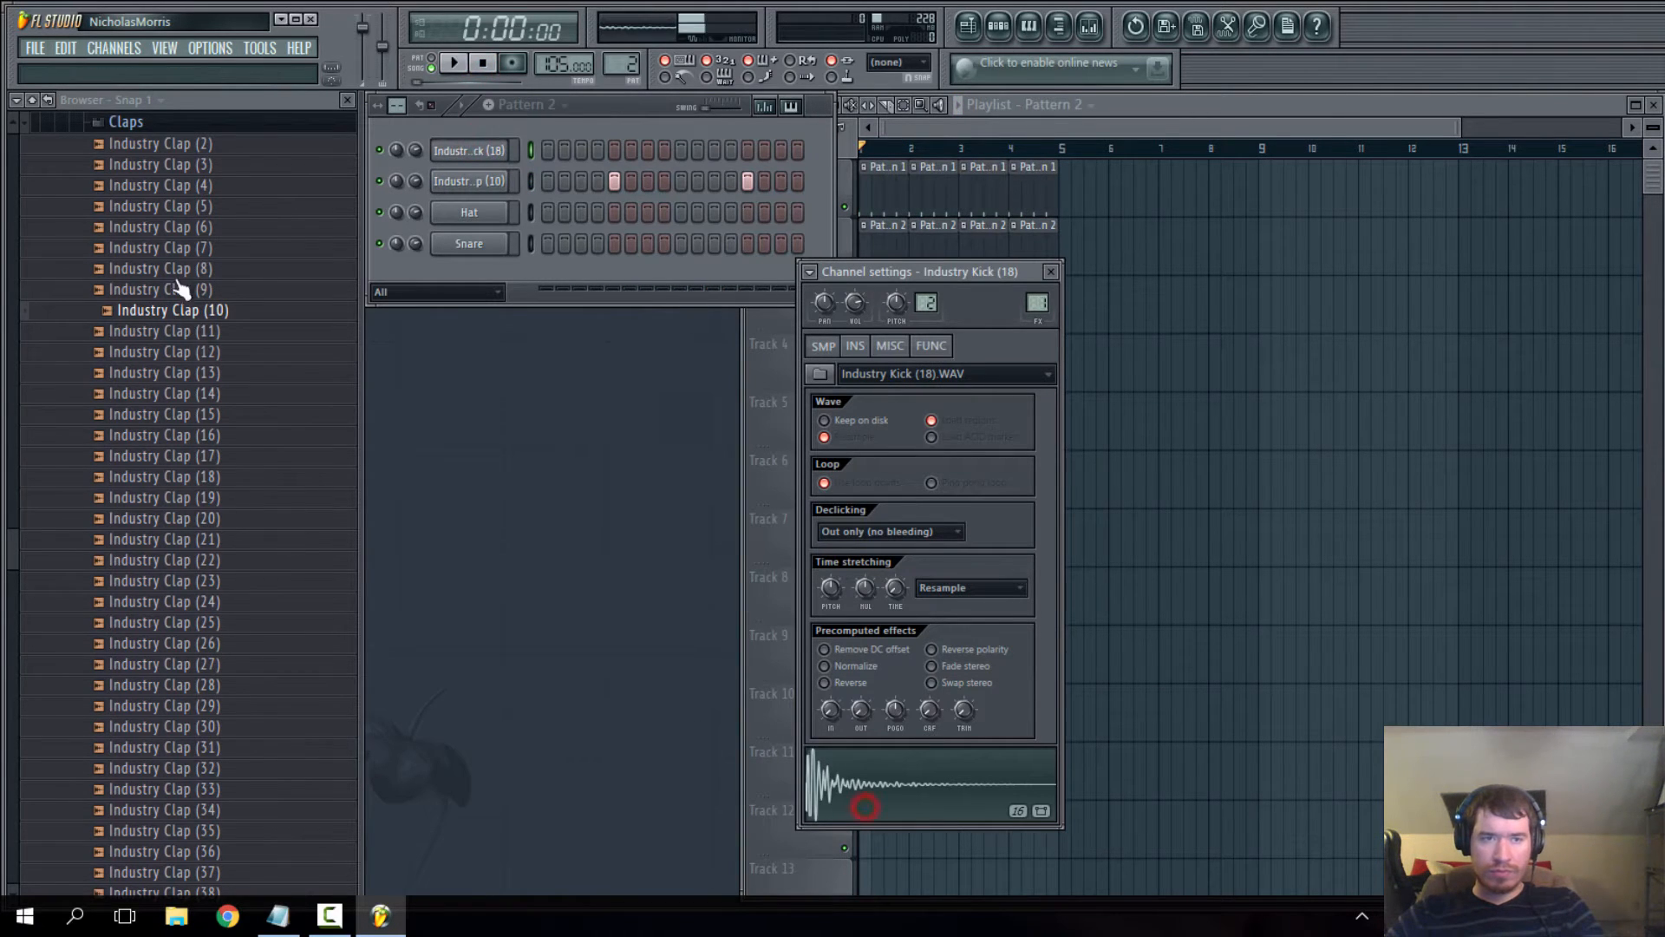
- Collapse the Claps folder and reopen the Kicks folder in the Industry Standard Drum Library
scroll(204, 460, "up", 5)
left_click(190, 413)
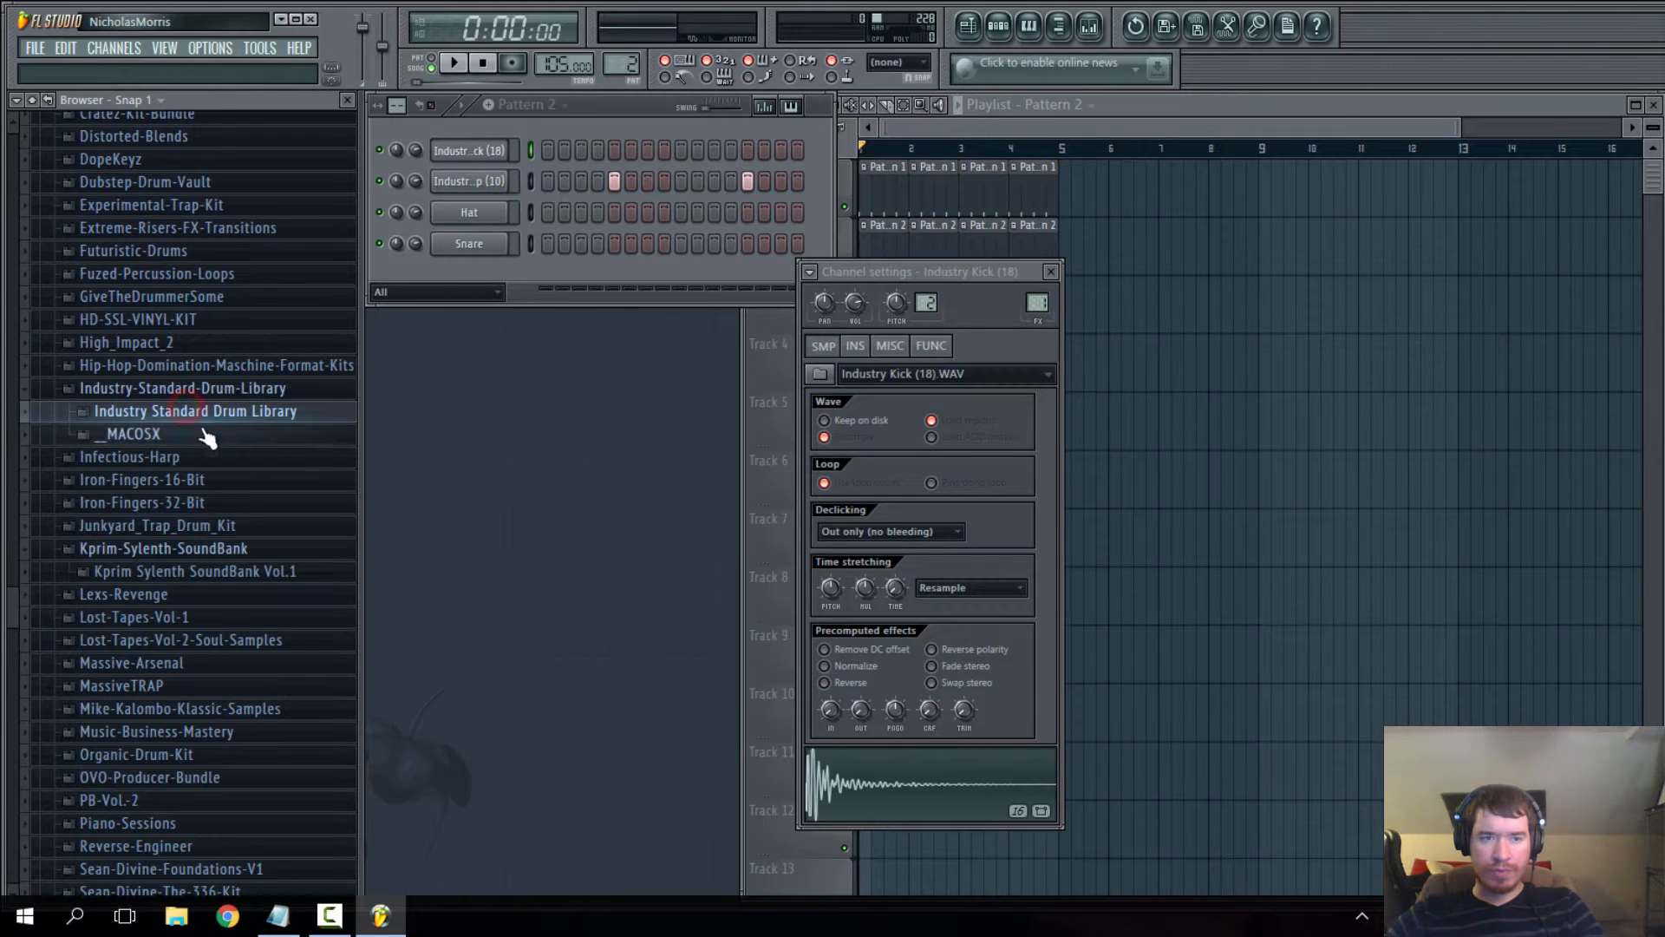
left_click(208, 408)
left_click(167, 149)
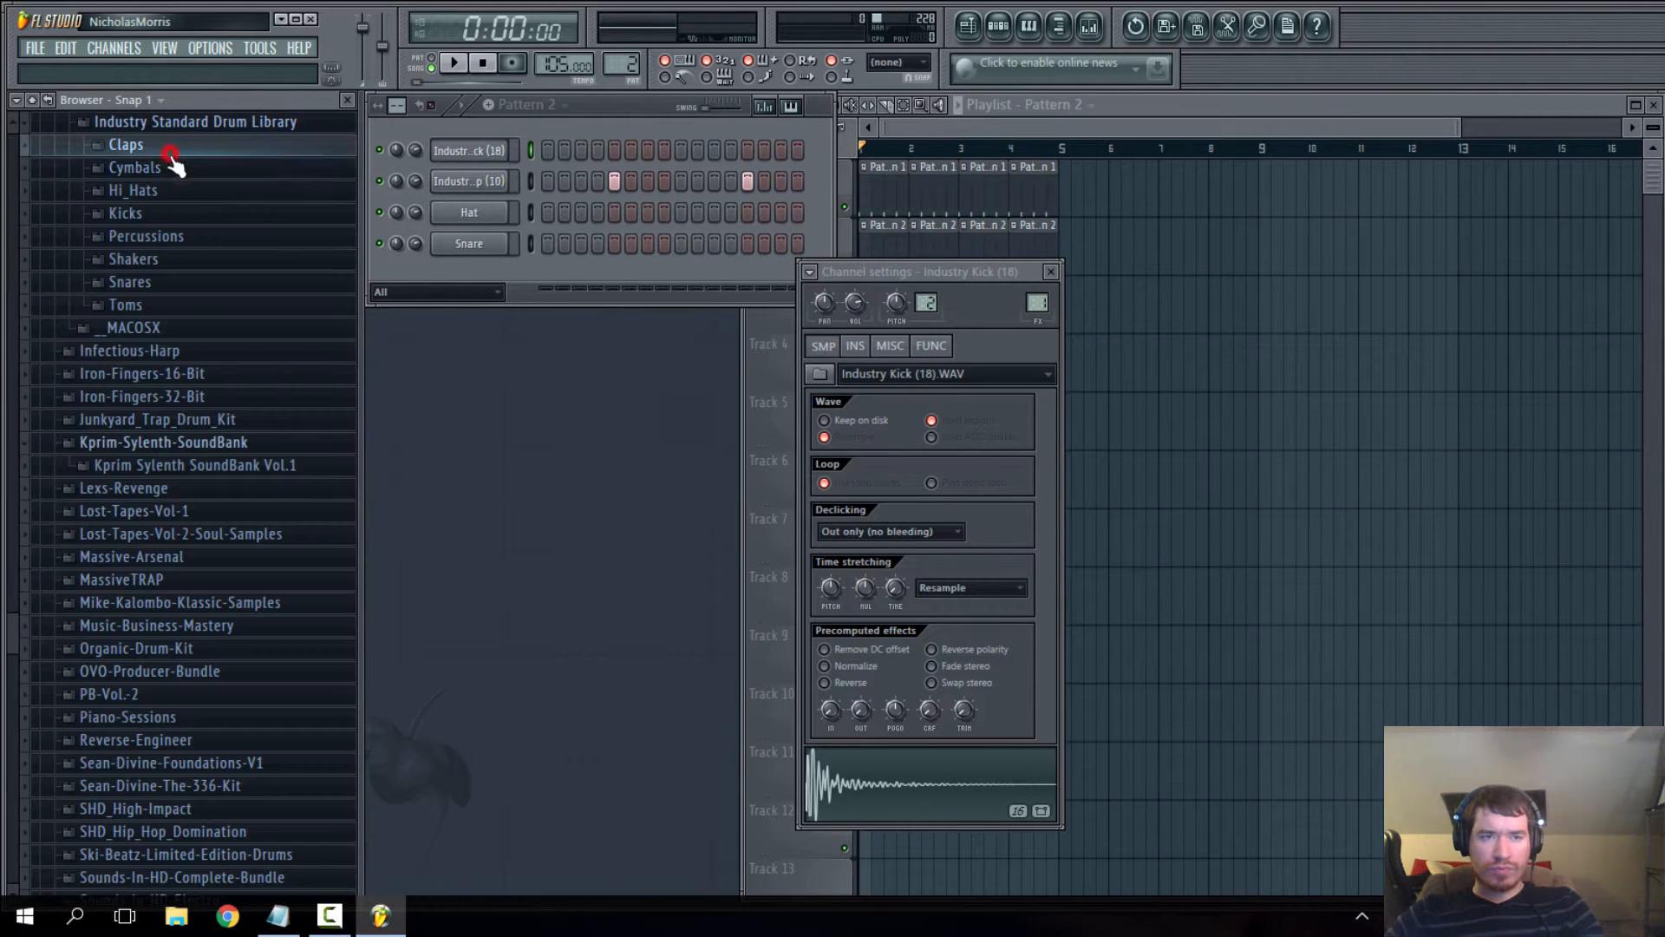
left_click(178, 210)
- Audition the first kicks in the Kicks folder and replace the kick channel's sample with Industry Kick (9)
left_click(174, 288)
left_click(182, 185)
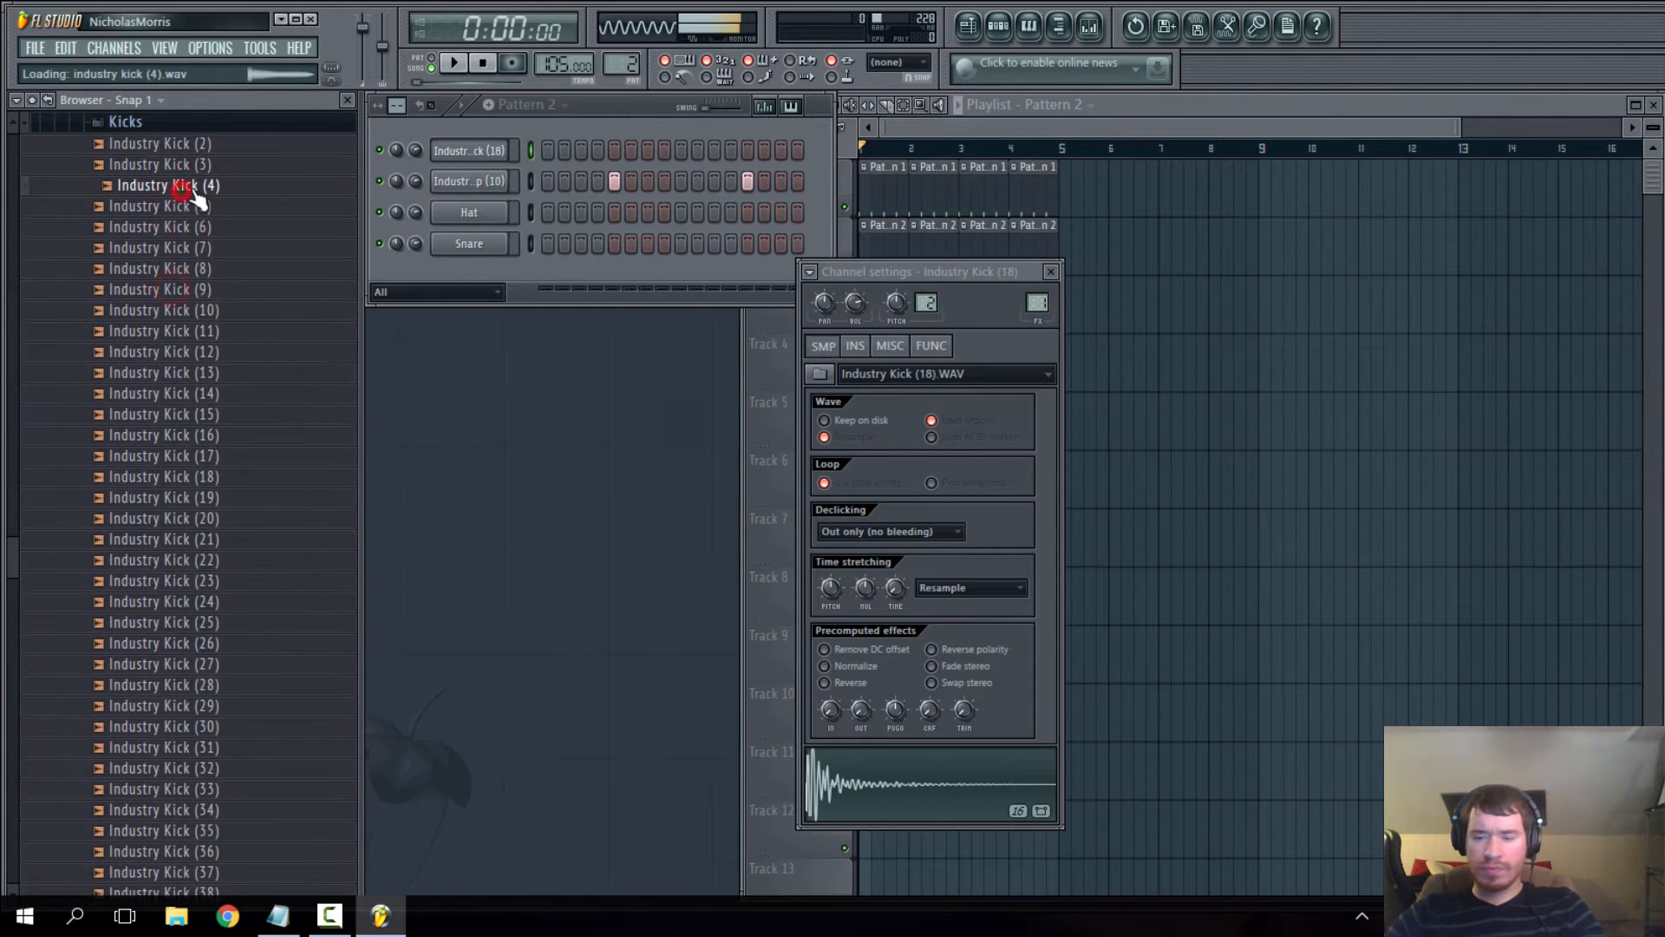
left_click(201, 249)
left_click(185, 227)
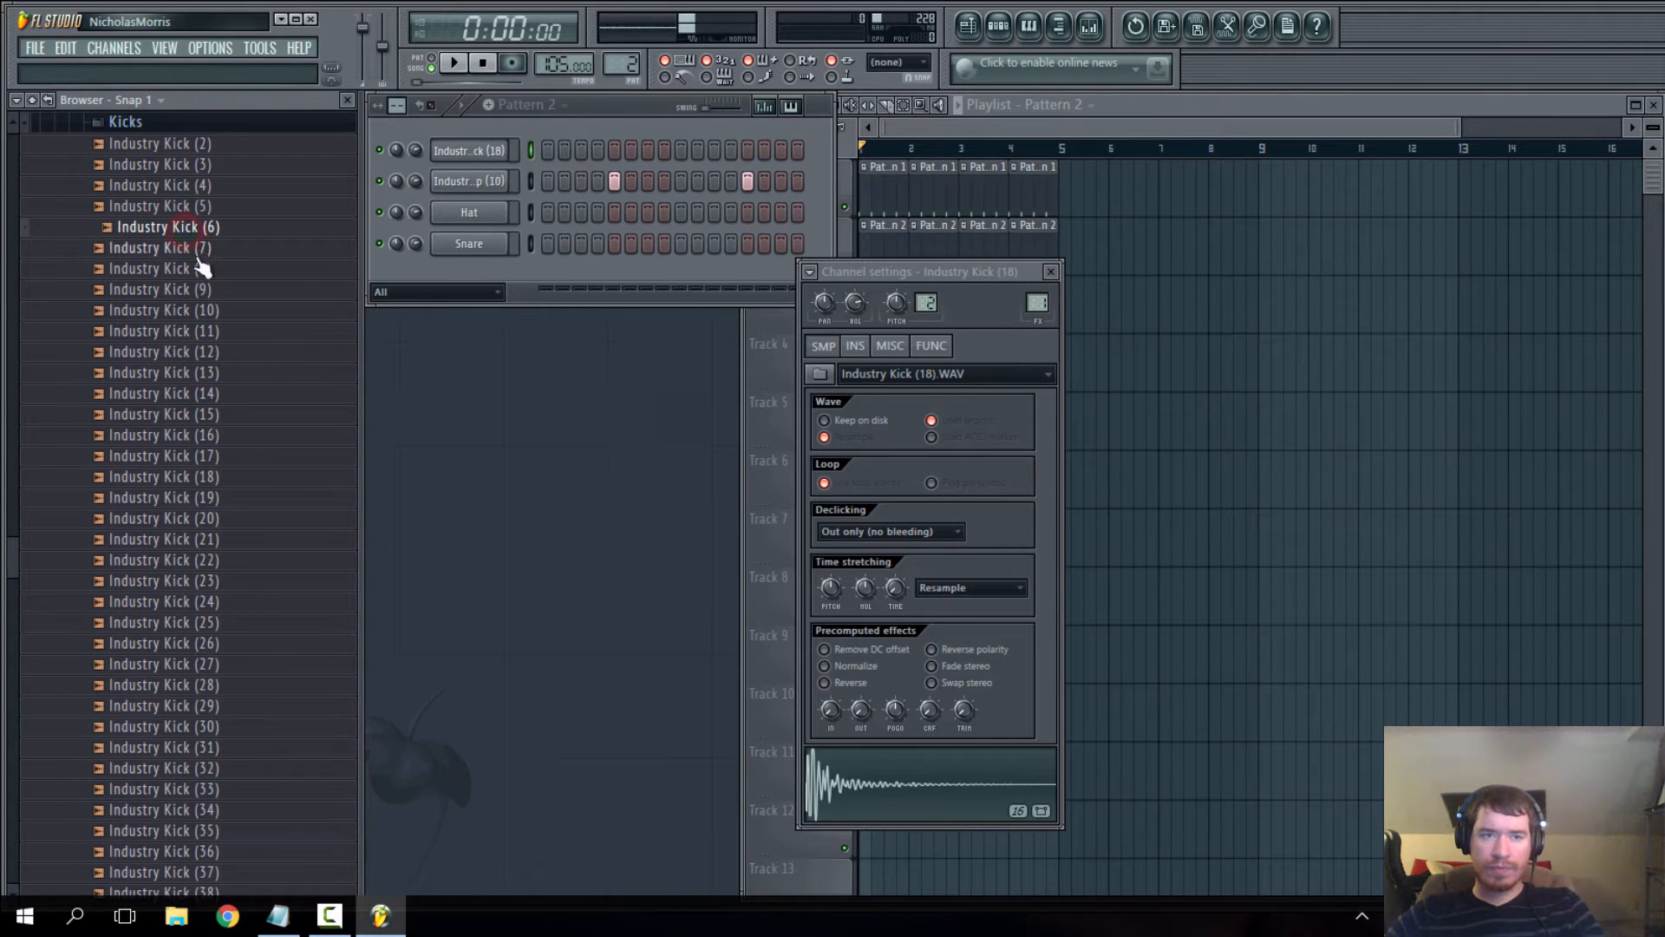
left_click(201, 248)
left_click(208, 269)
left_click(205, 290)
left_click(202, 230)
left_click(204, 288)
left_click_drag(217, 287, 475, 152)
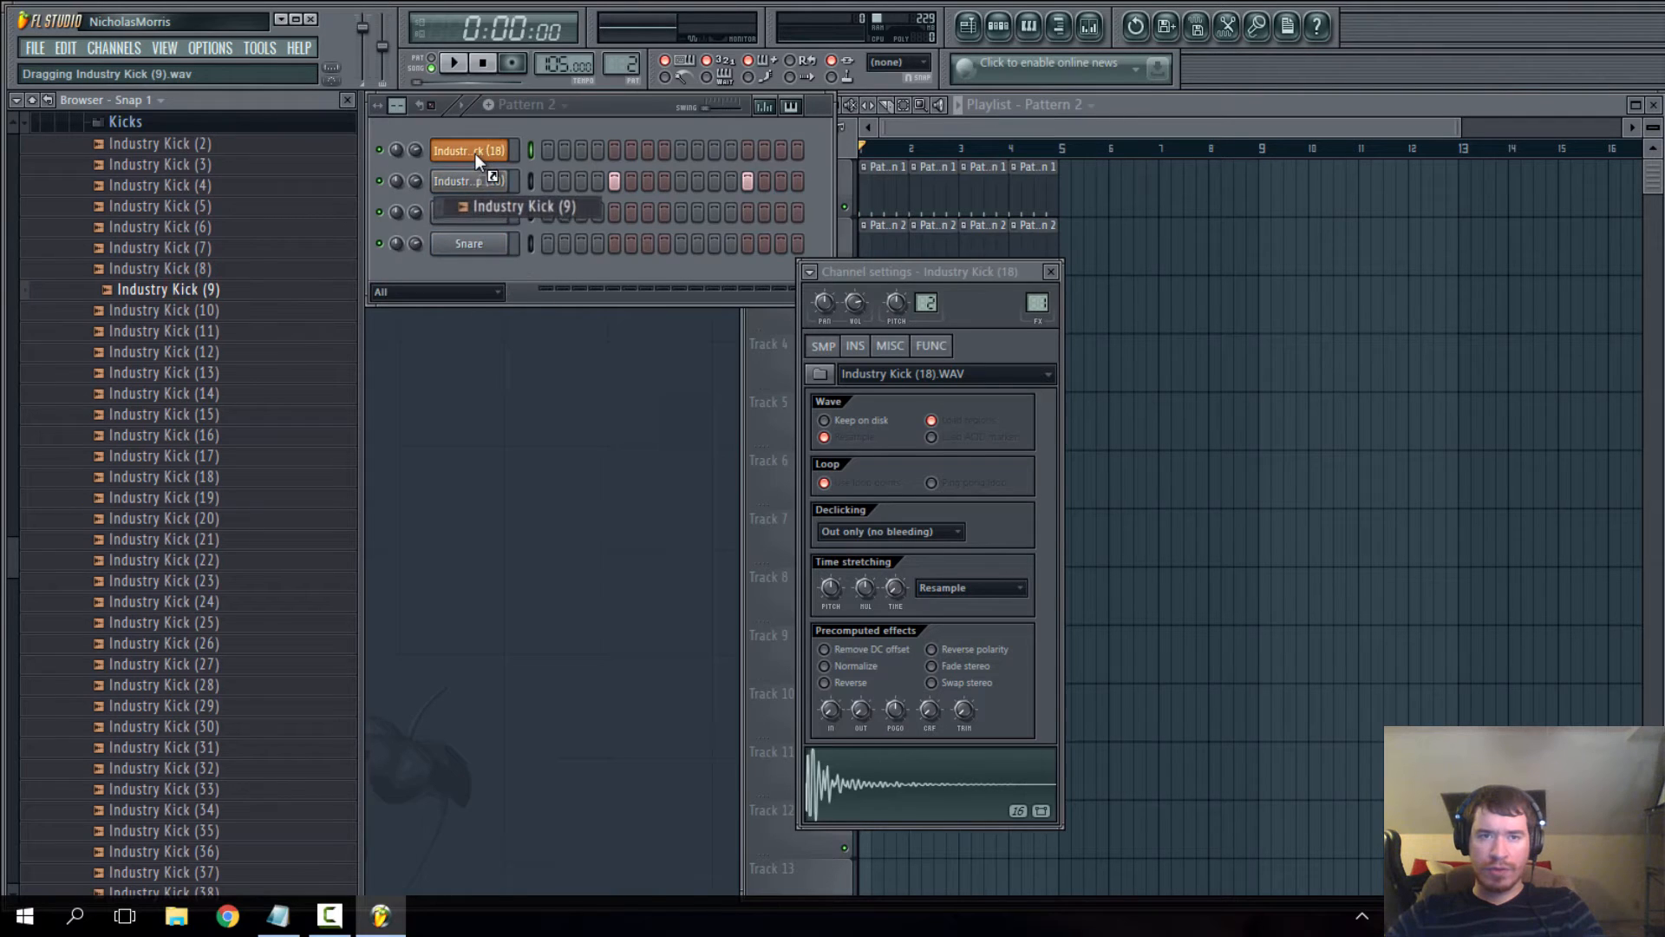
- Play the arrangement with the new kick, close the kick channel's settings, and stop playback
key("space")
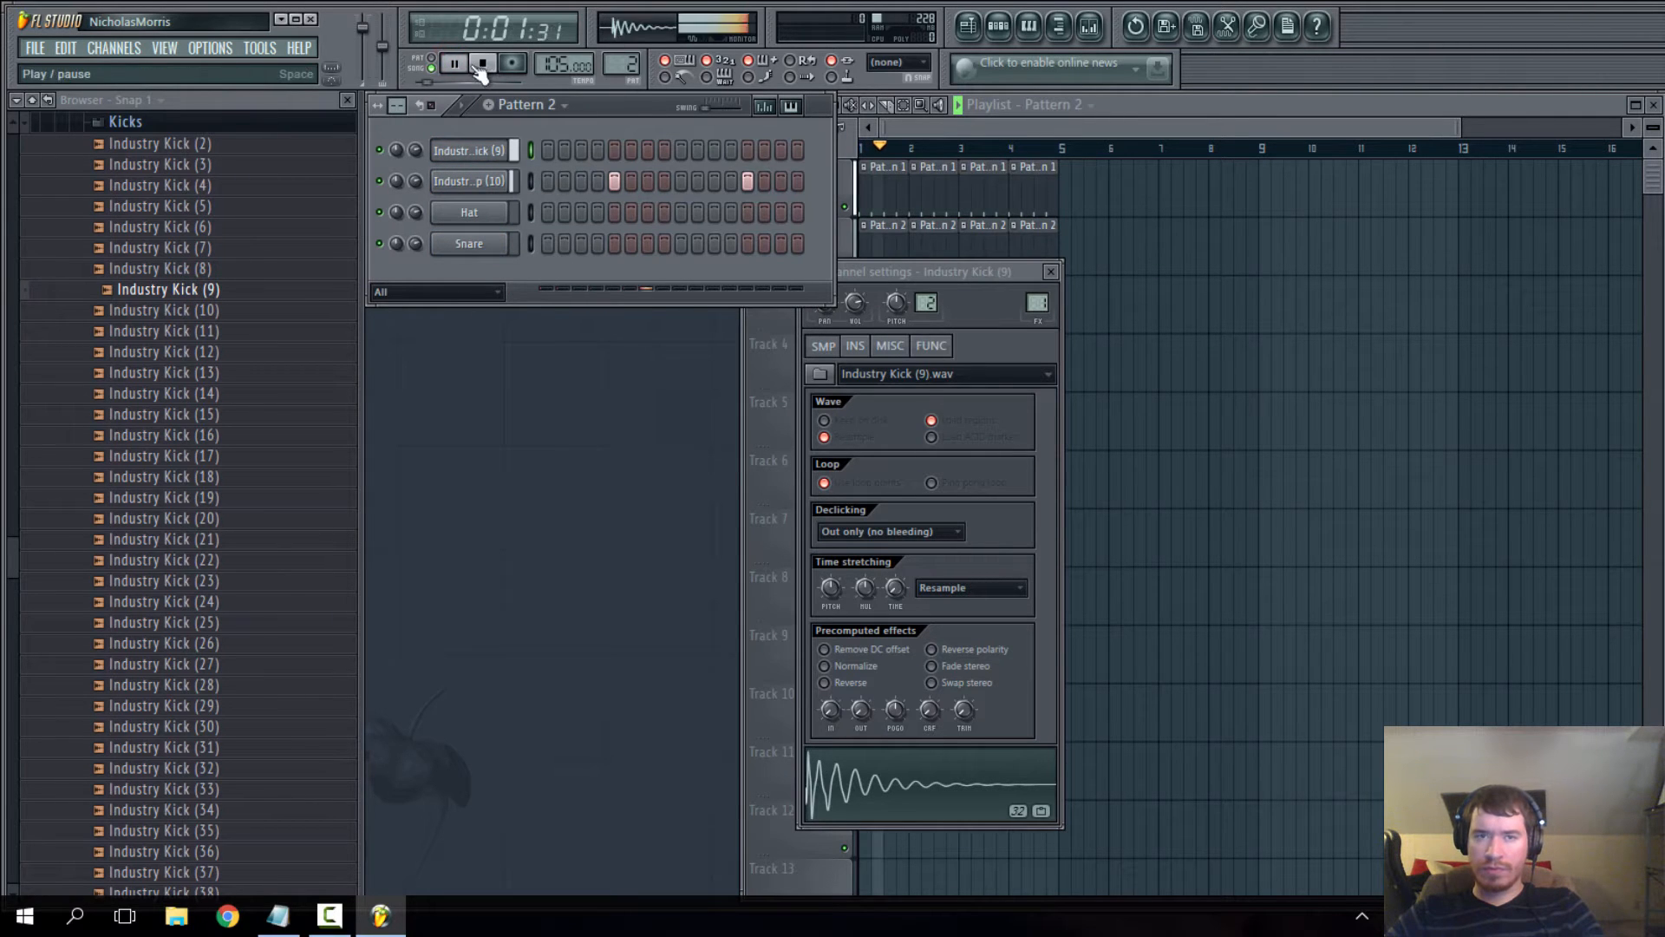
left_click(1050, 272)
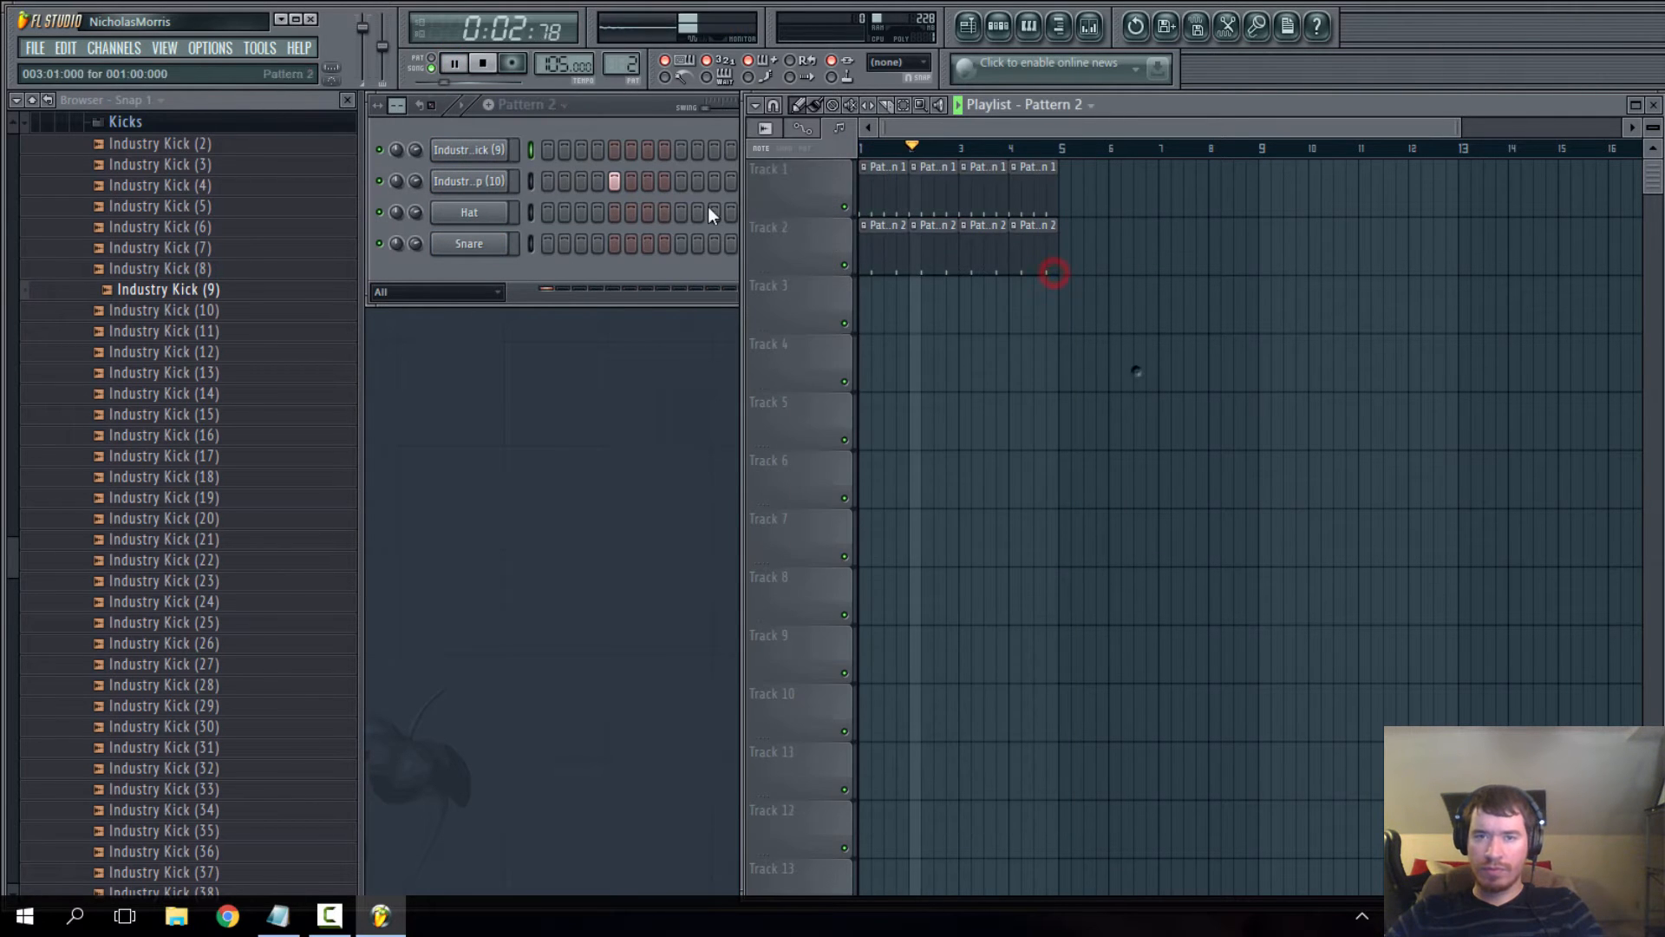
left_click(483, 62)
left_click(905, 264)
- Open the clap channel's settings, route the channel to mixer insert 20, and bring up the mixer
left_click(441, 178)
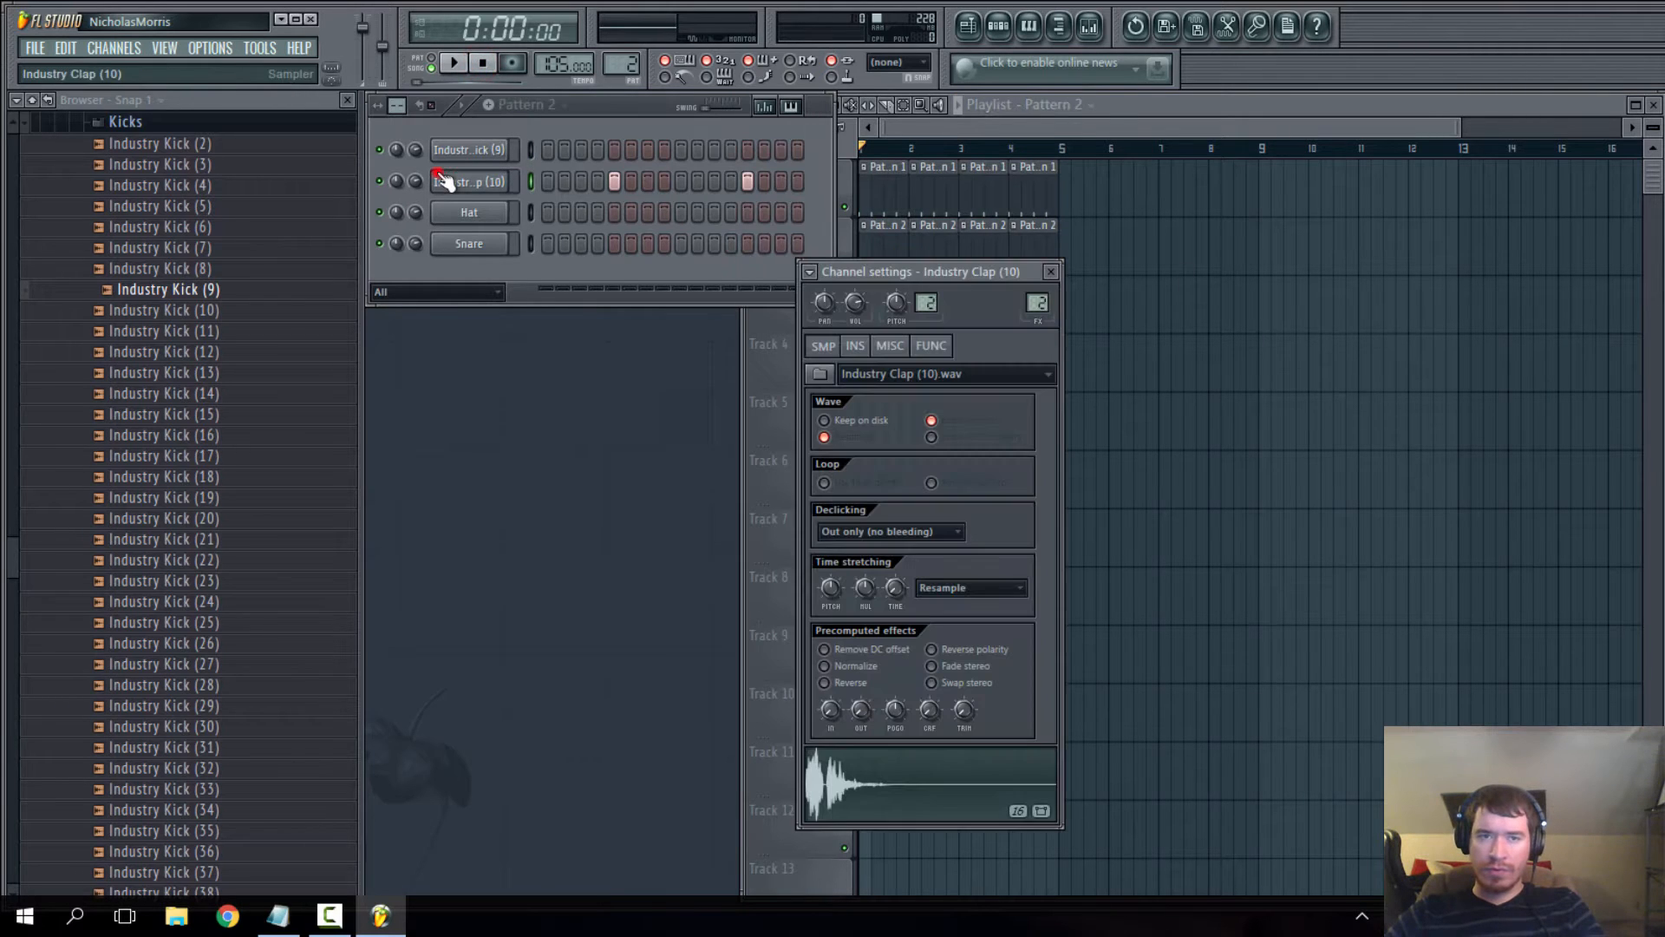
left_click(867, 787)
left_click(1037, 304)
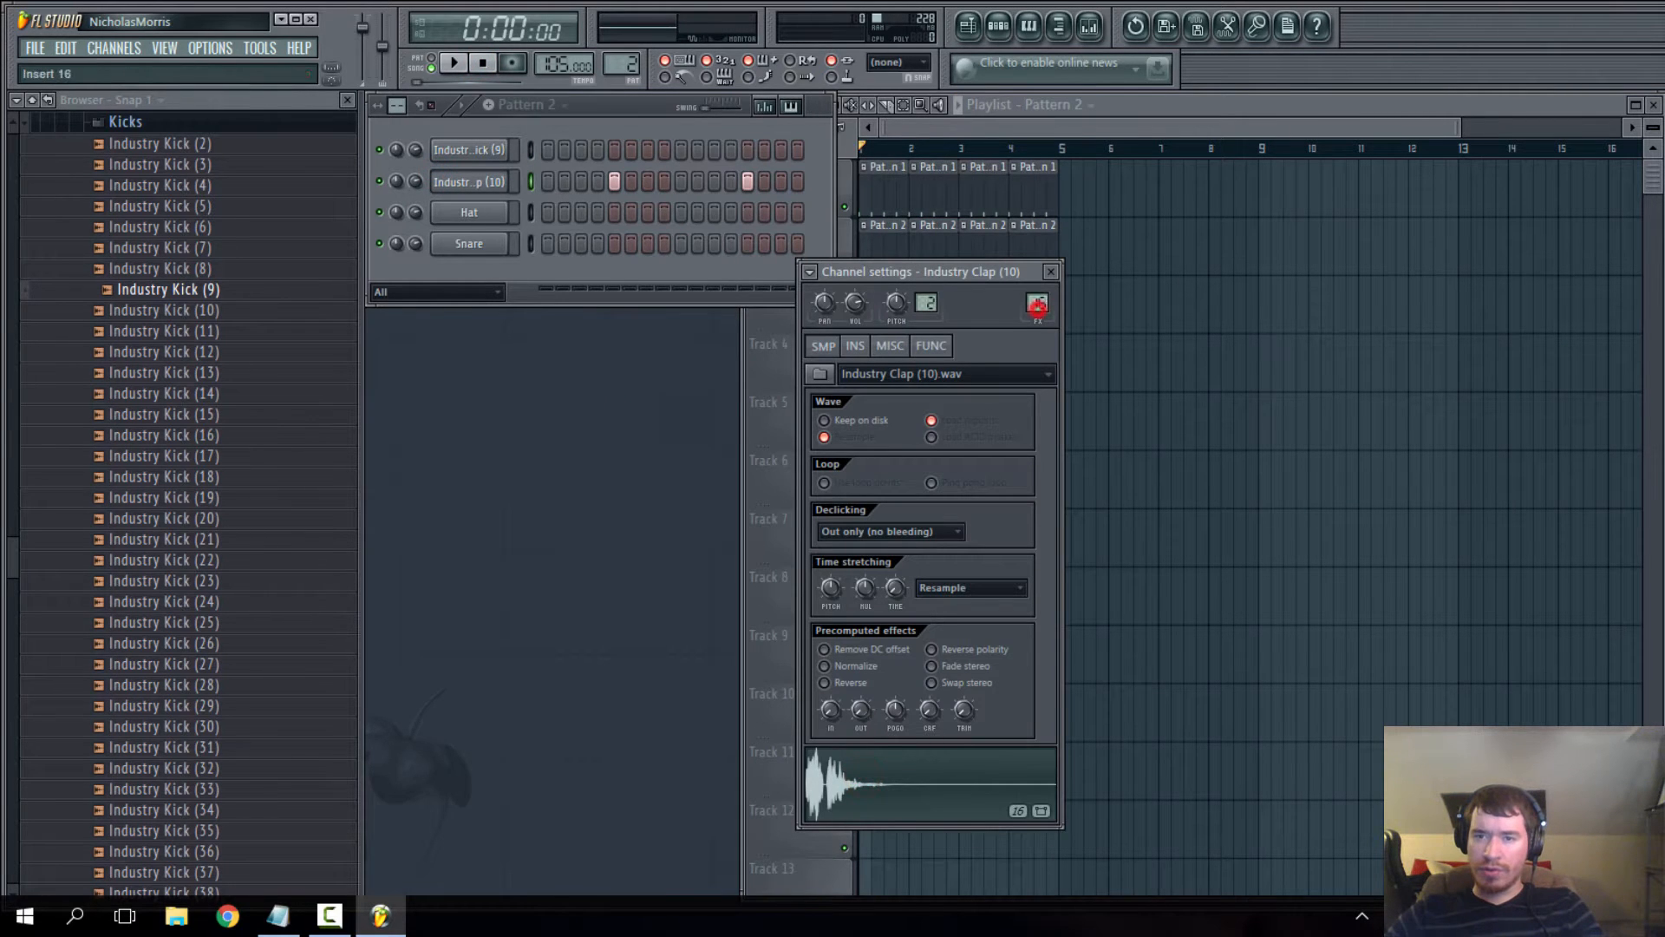
left_click(1091, 26)
- Add Fruity Parametric EQ 2 to Insert 20 with the 40Hz + 18kHz cut preset and raise its low cut into the low mids
left_click(1253, 453)
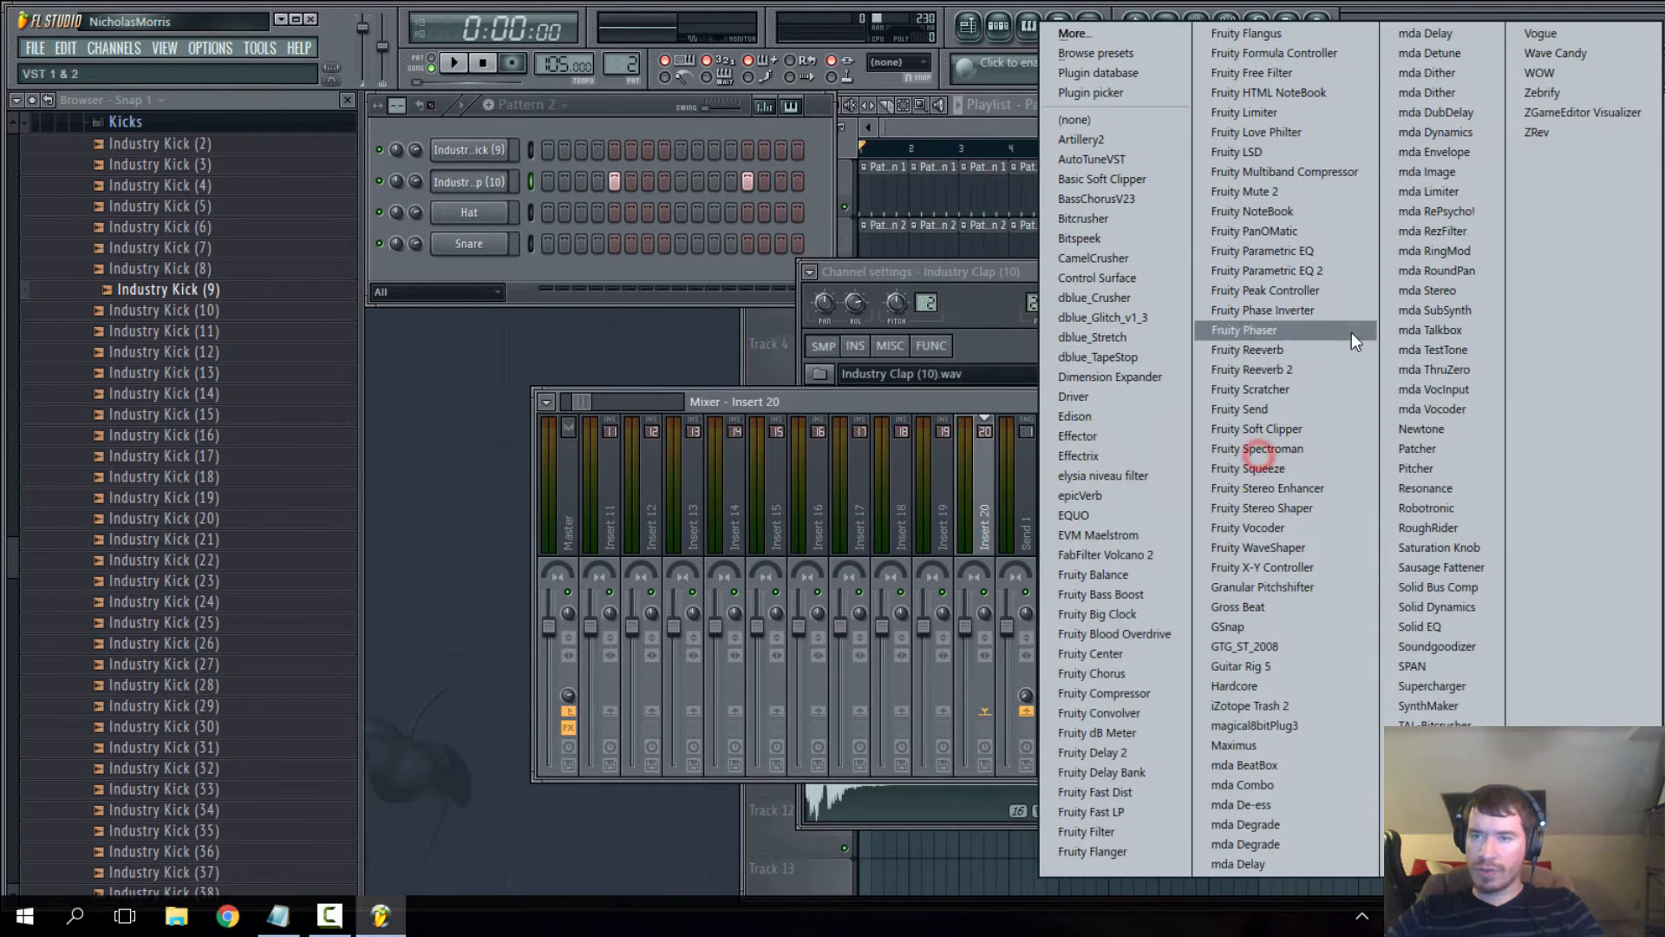
left_click(1231, 292)
left_click(397, 240)
mouse_move(436, 298)
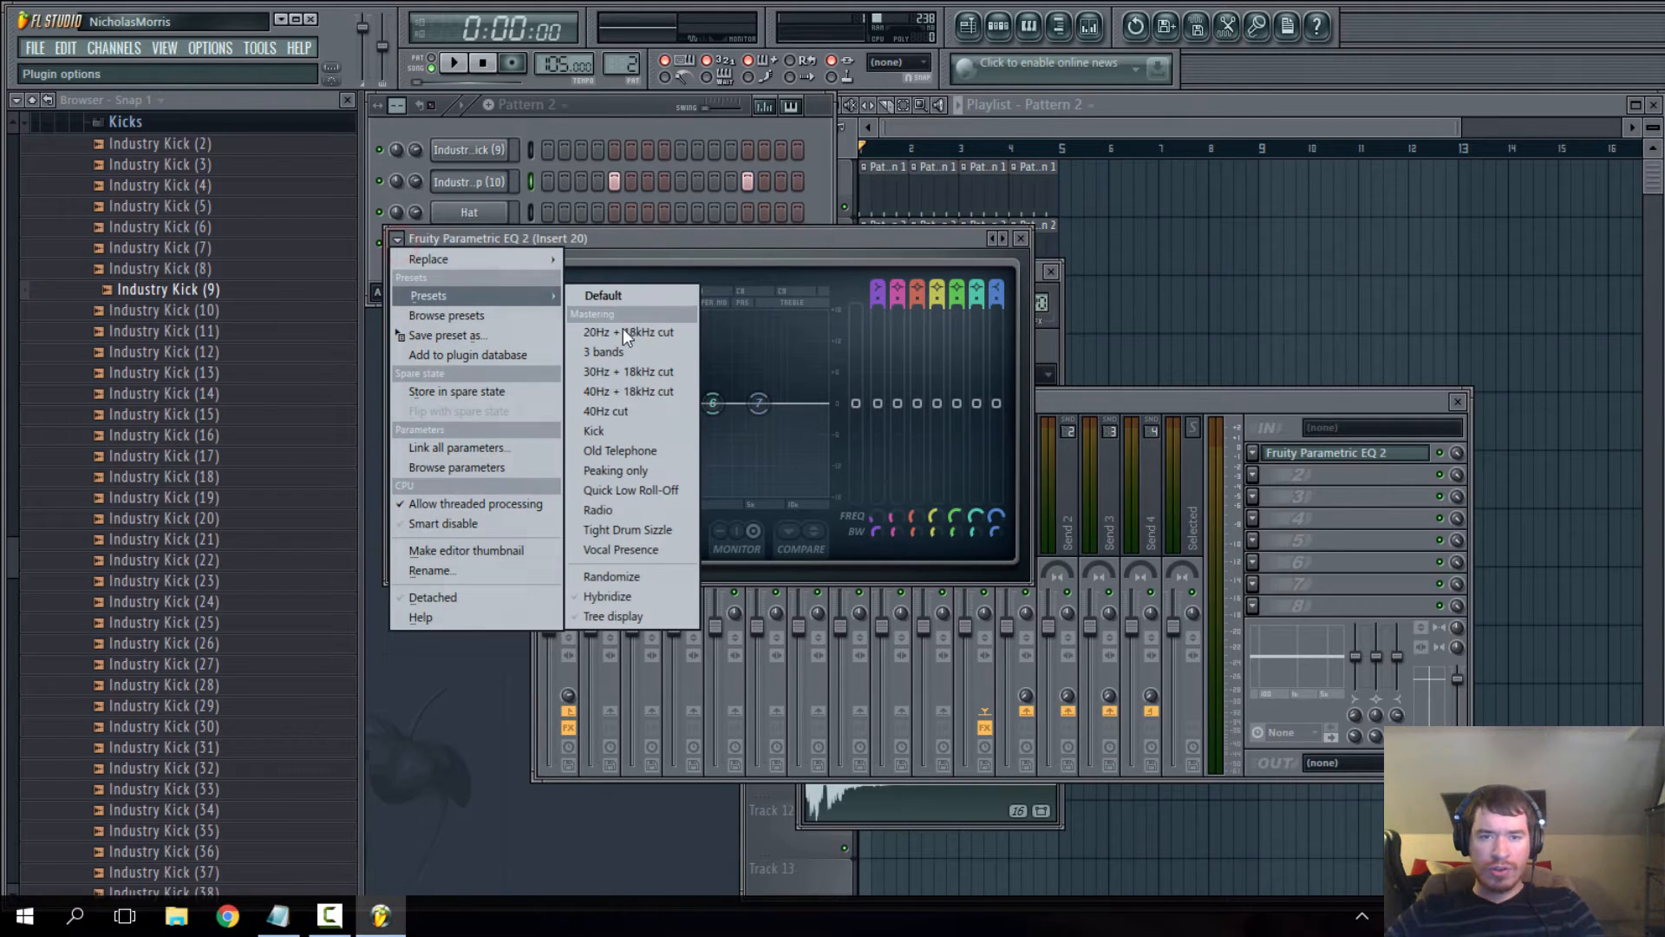
left_click(631, 392)
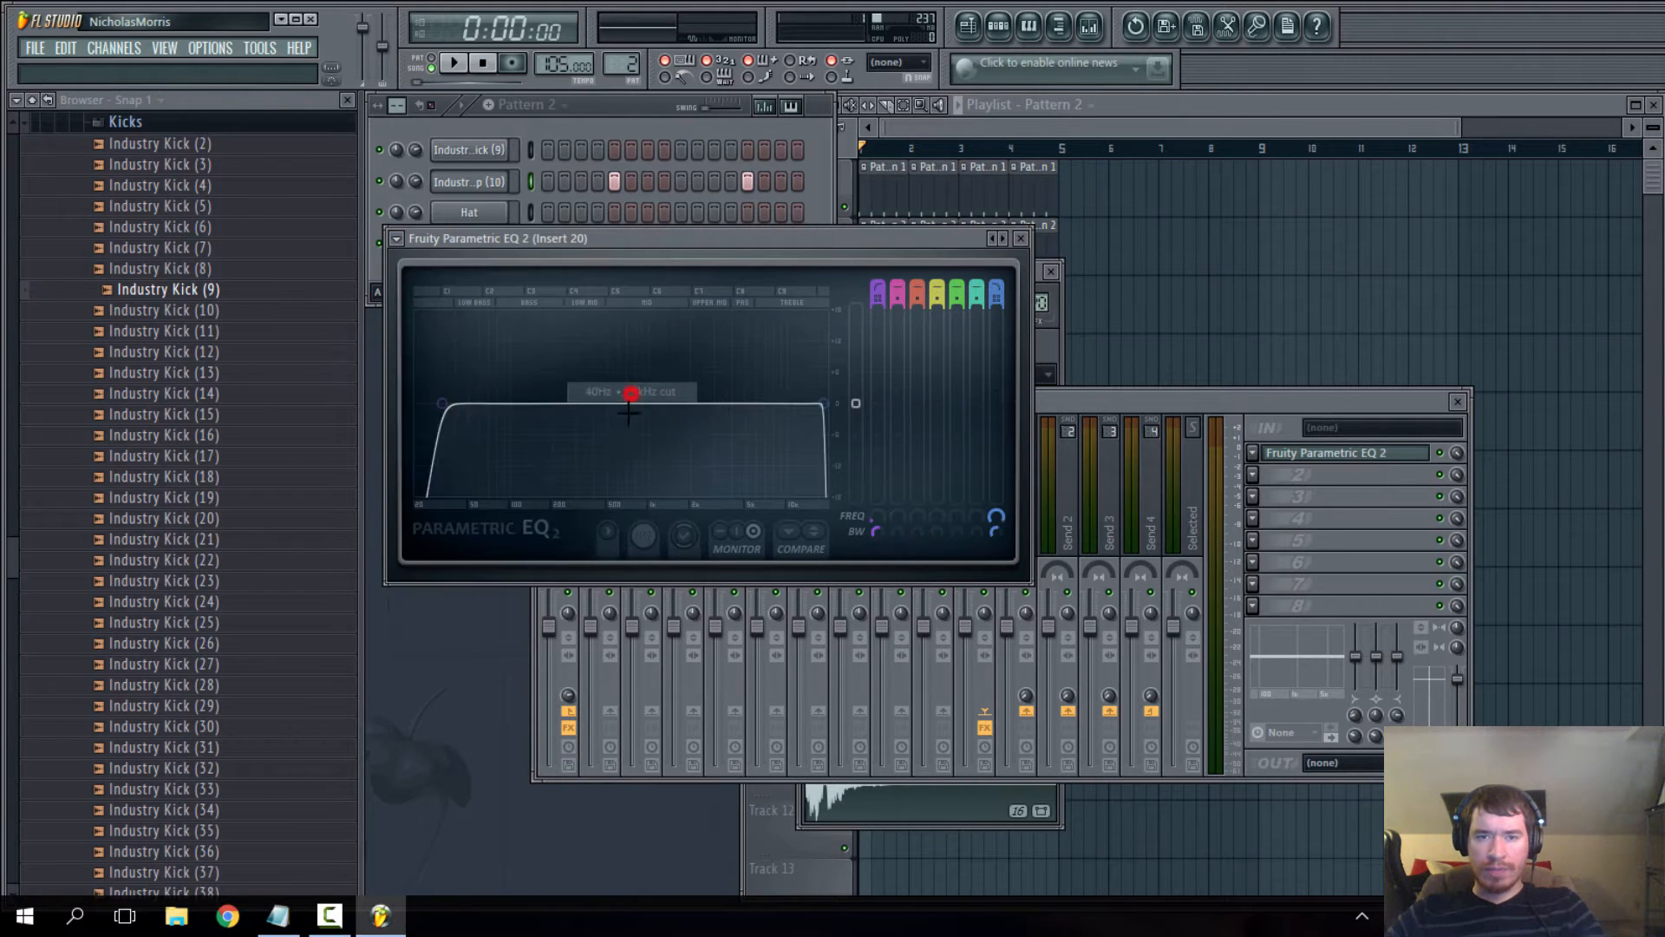
left_click_drag(460, 404, 584, 398)
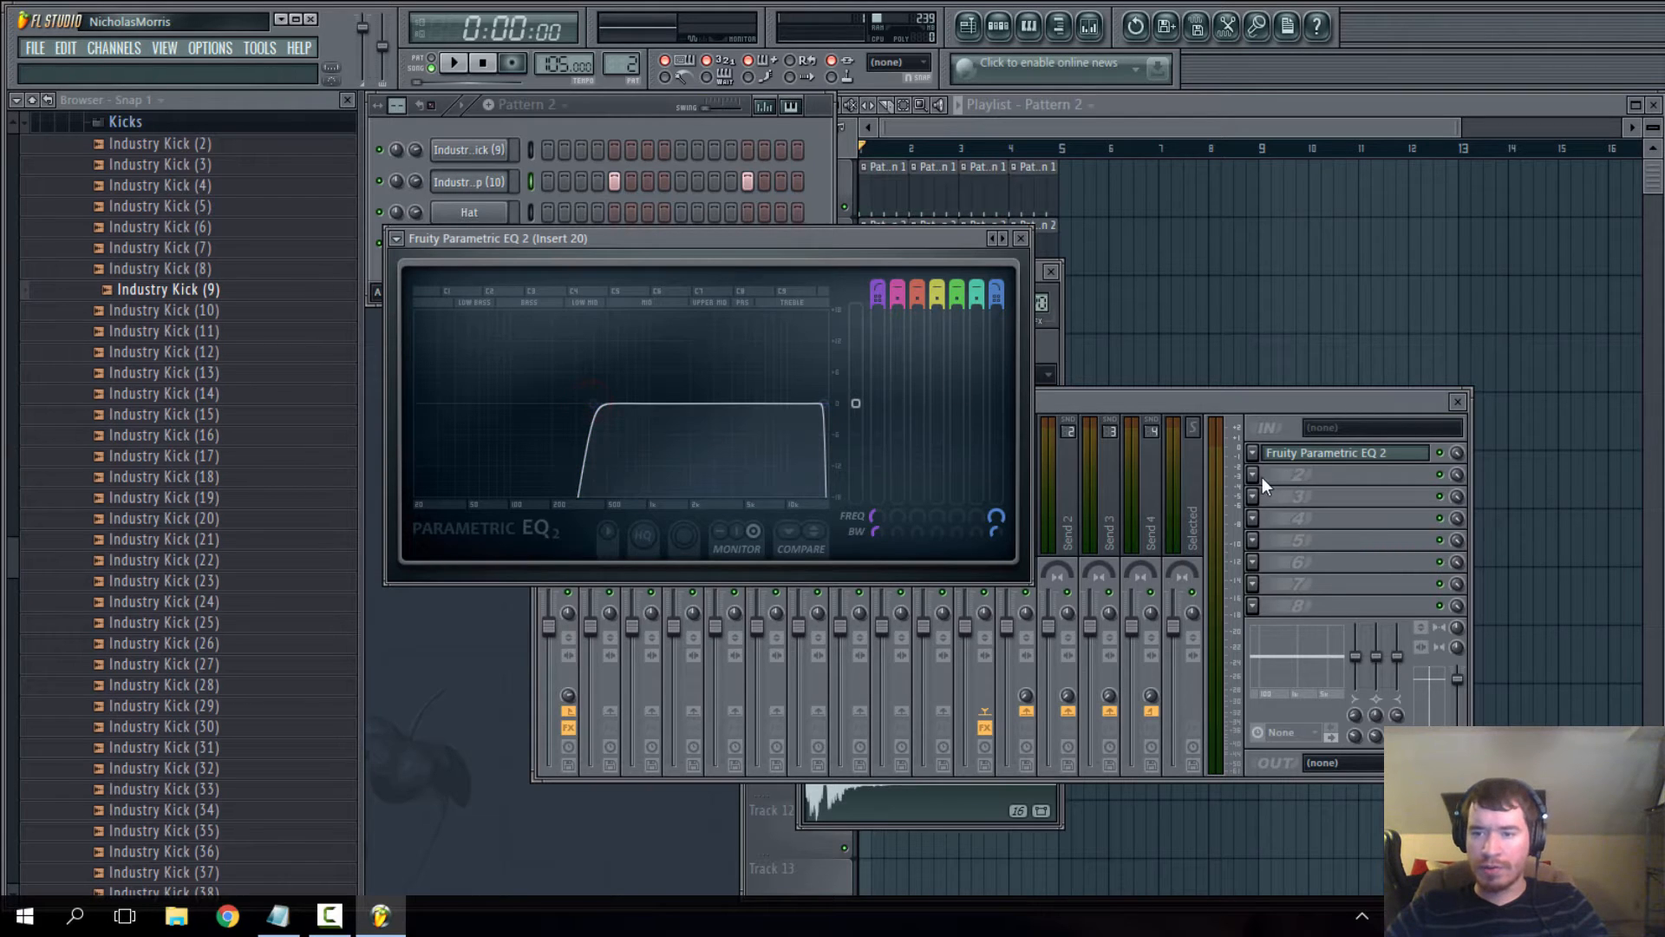
- Add Fruity Reeverb in the second effect slot of Insert 20 and set its Color to Bright
left_click(1262, 477)
left_click(1286, 343)
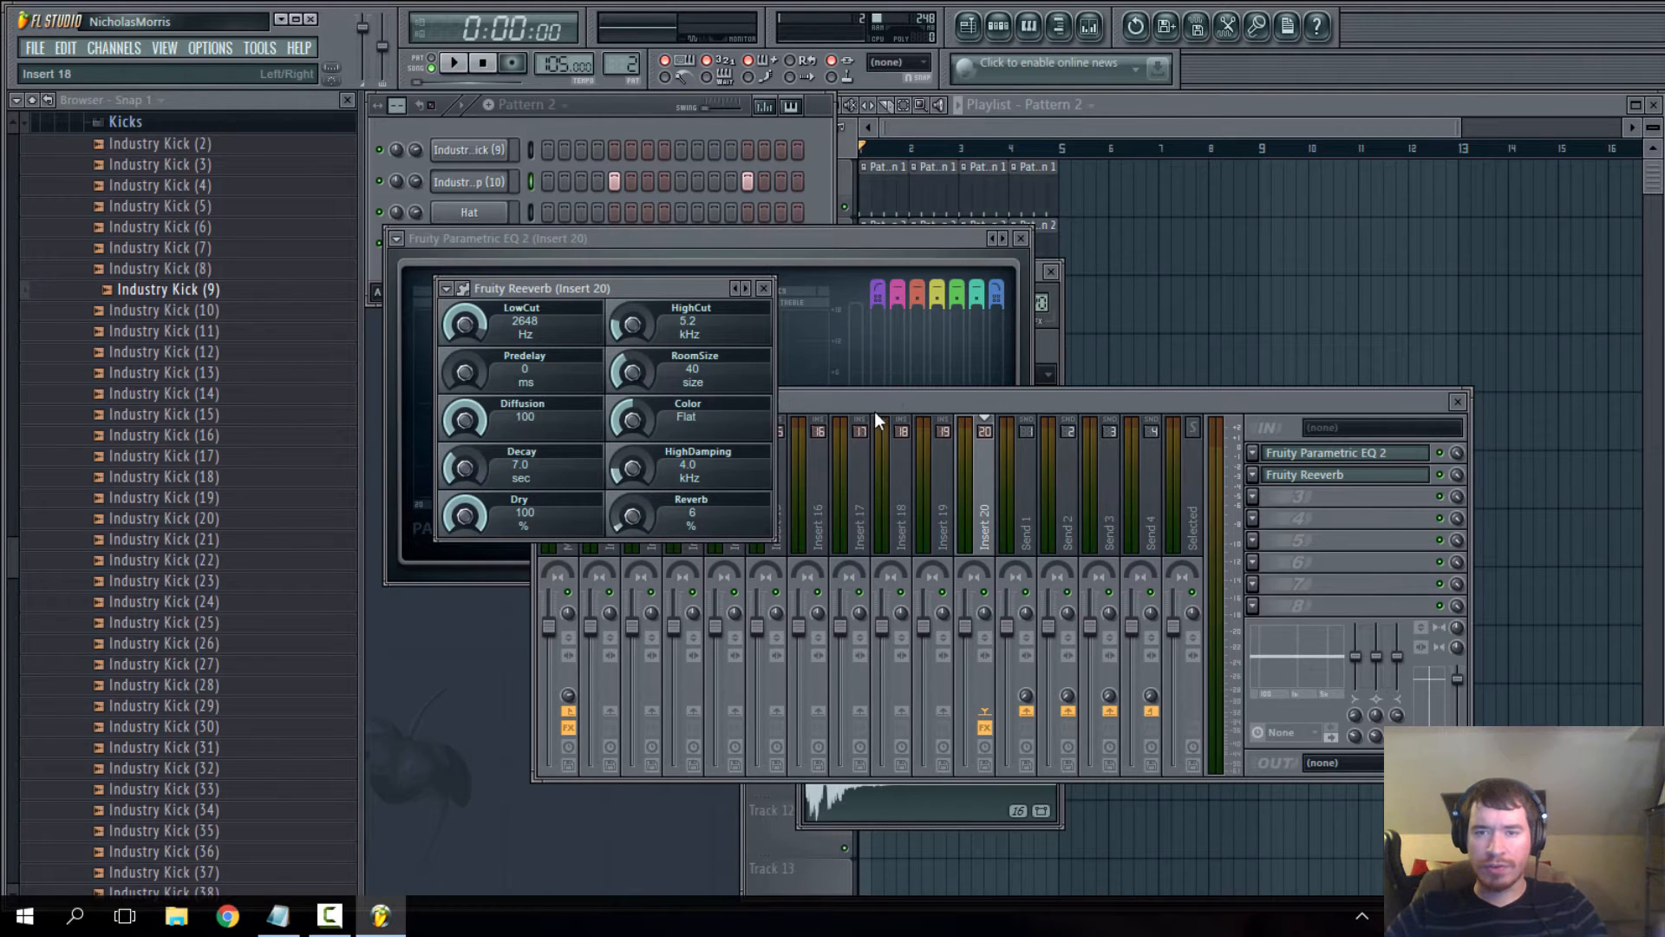
left_click_drag(881, 399, 866, 462)
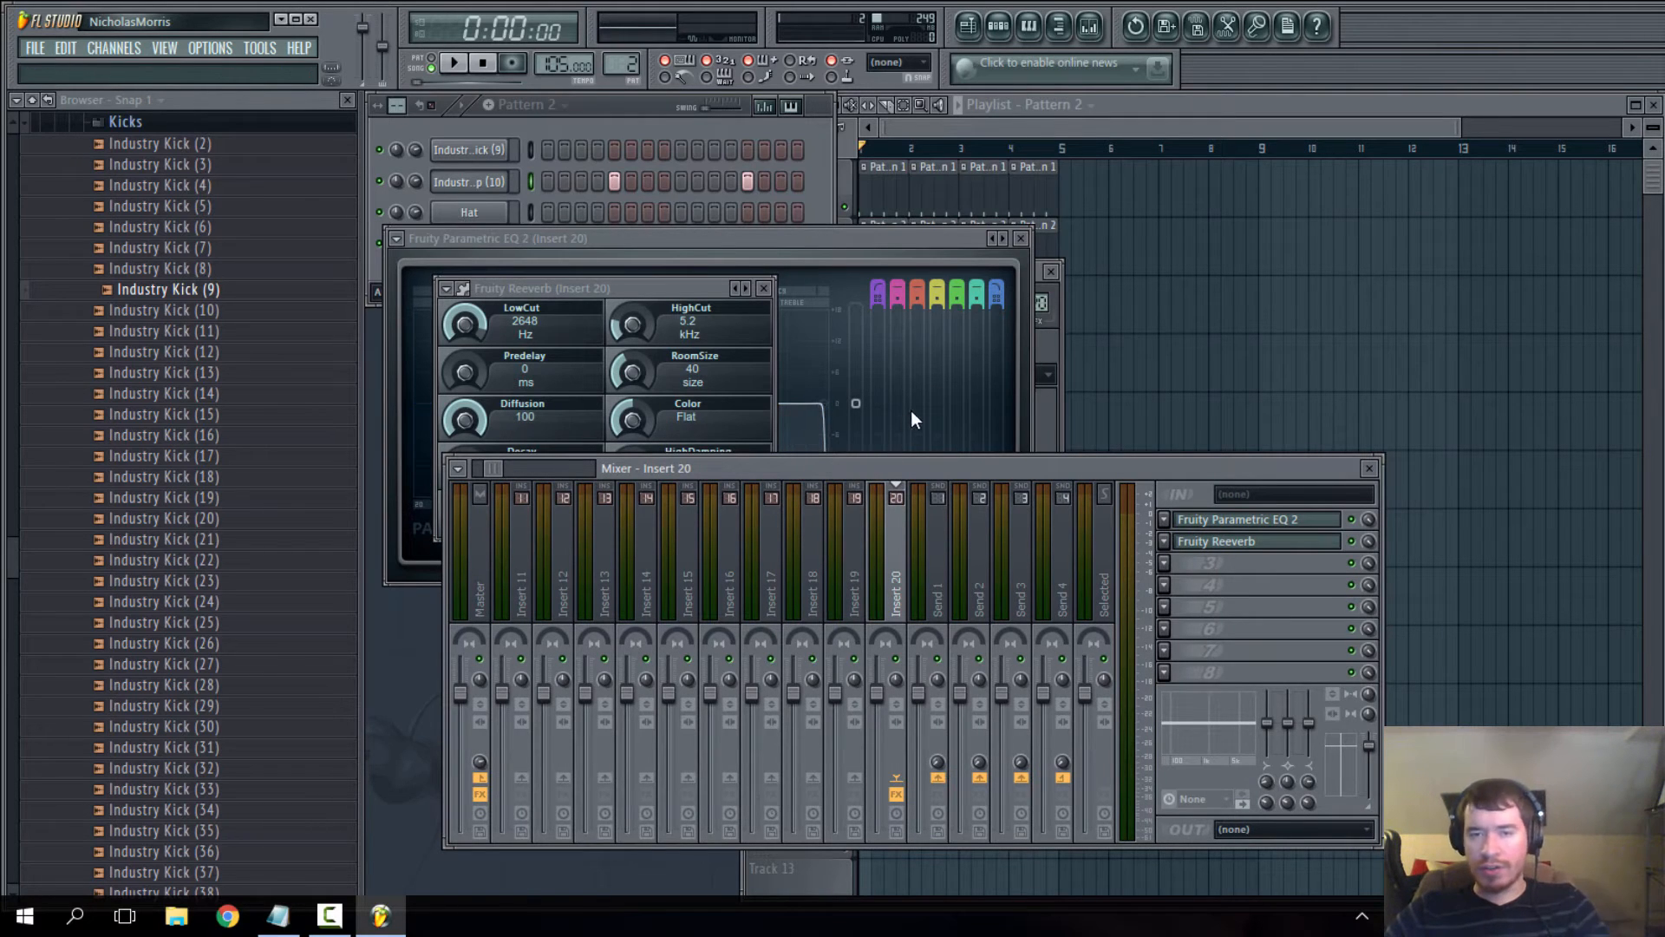
left_click_drag(646, 418, 646, 407)
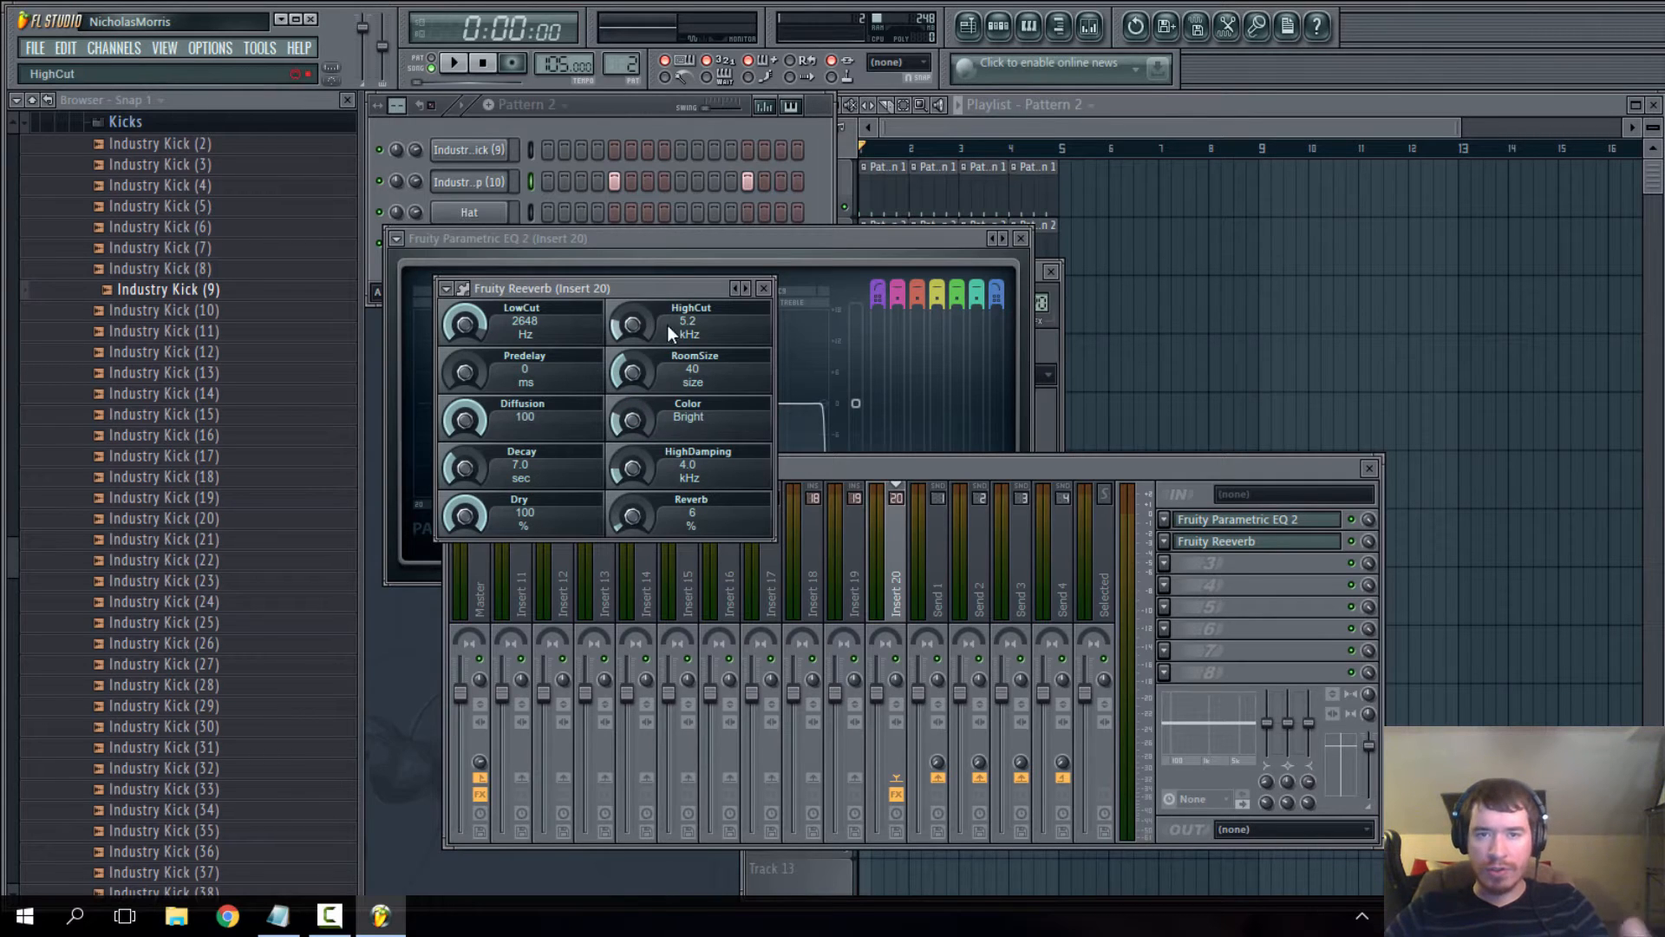
- Close the reverb, mixer and EQ windows, move the clap's channel settings clear of the channel rack, and audition the clap
left_click(764, 289)
left_click(1367, 468)
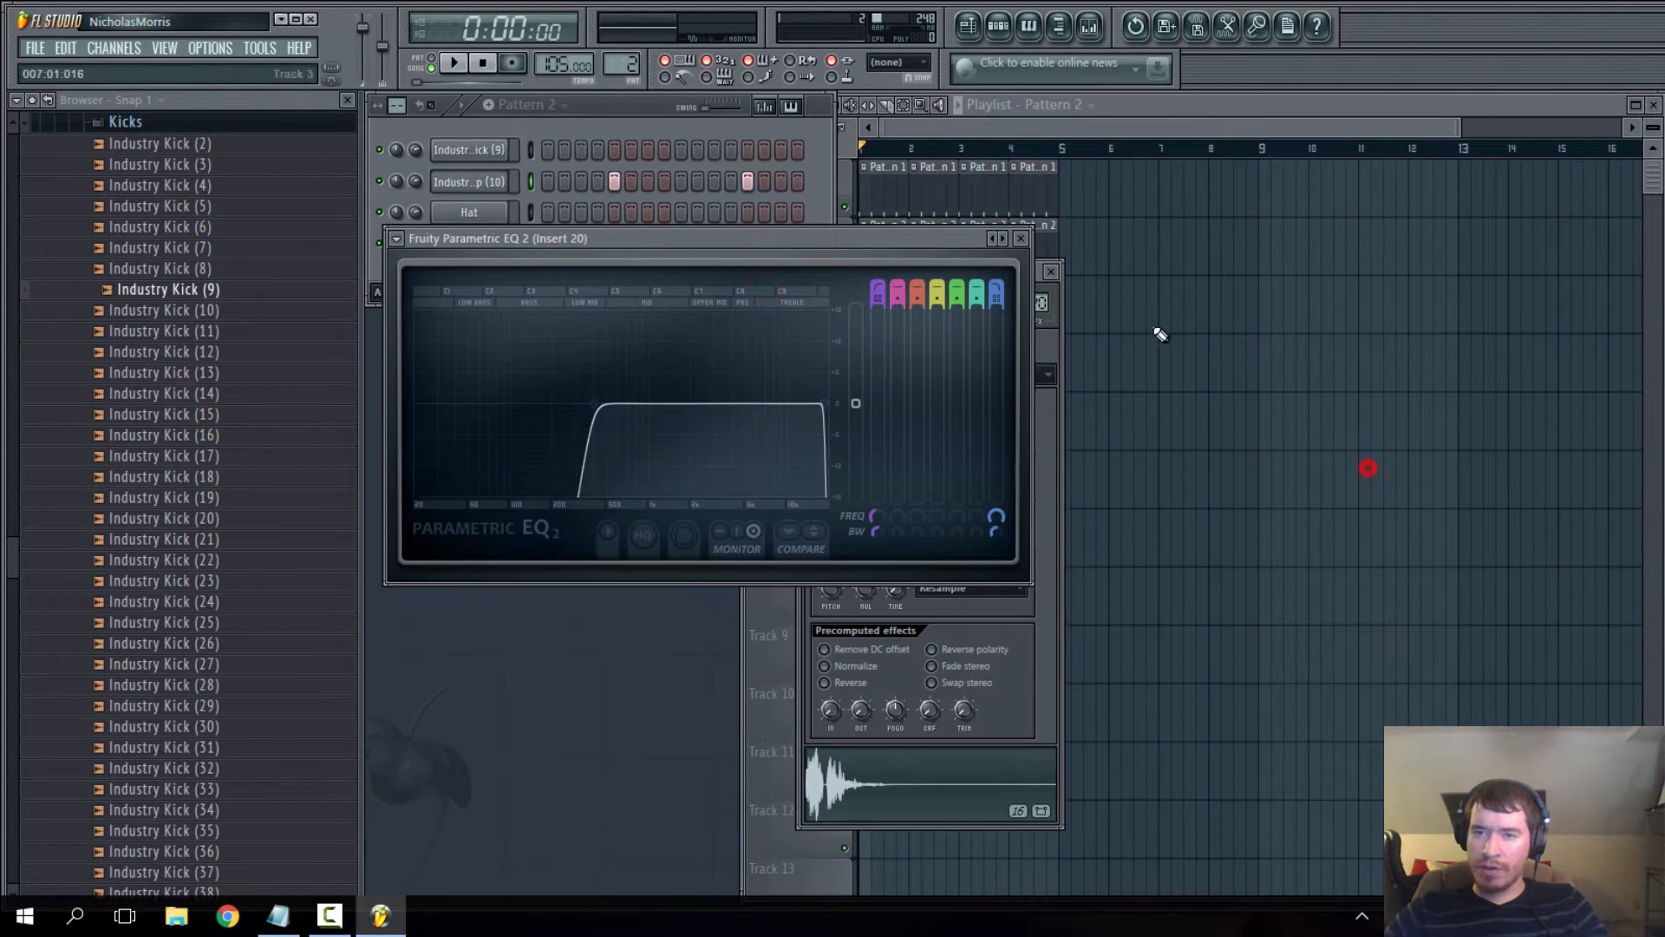
left_click(1025, 239)
left_click_drag(1002, 273, 729, 289)
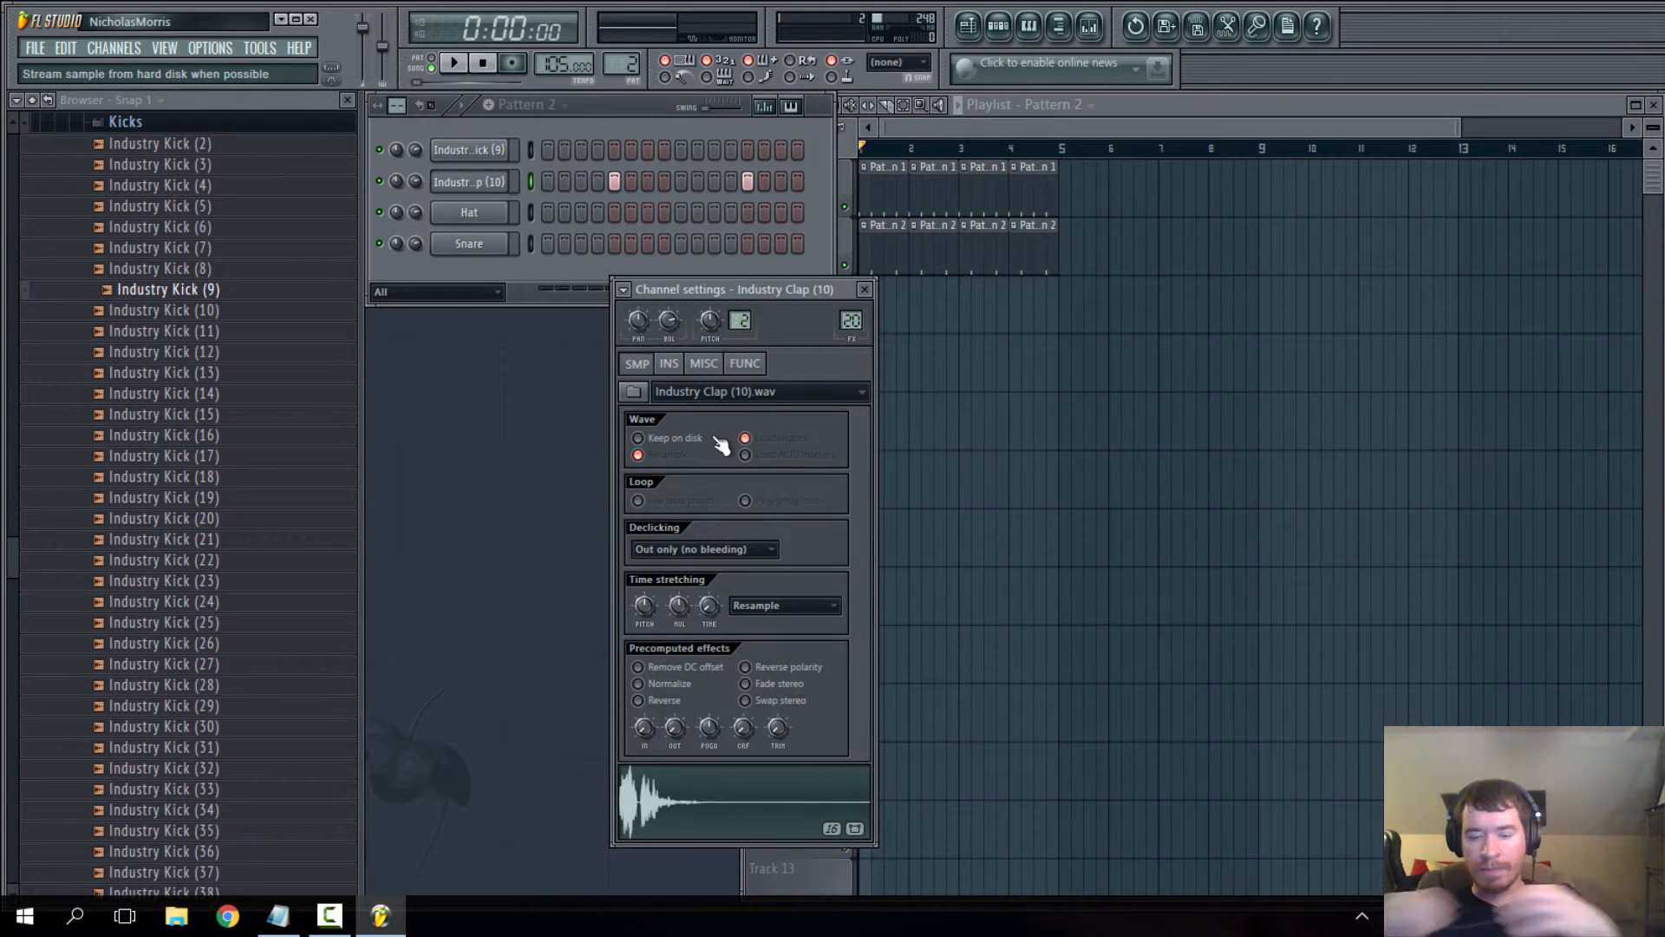
left_click_drag(728, 275, 766, 249)
left_click(763, 771)
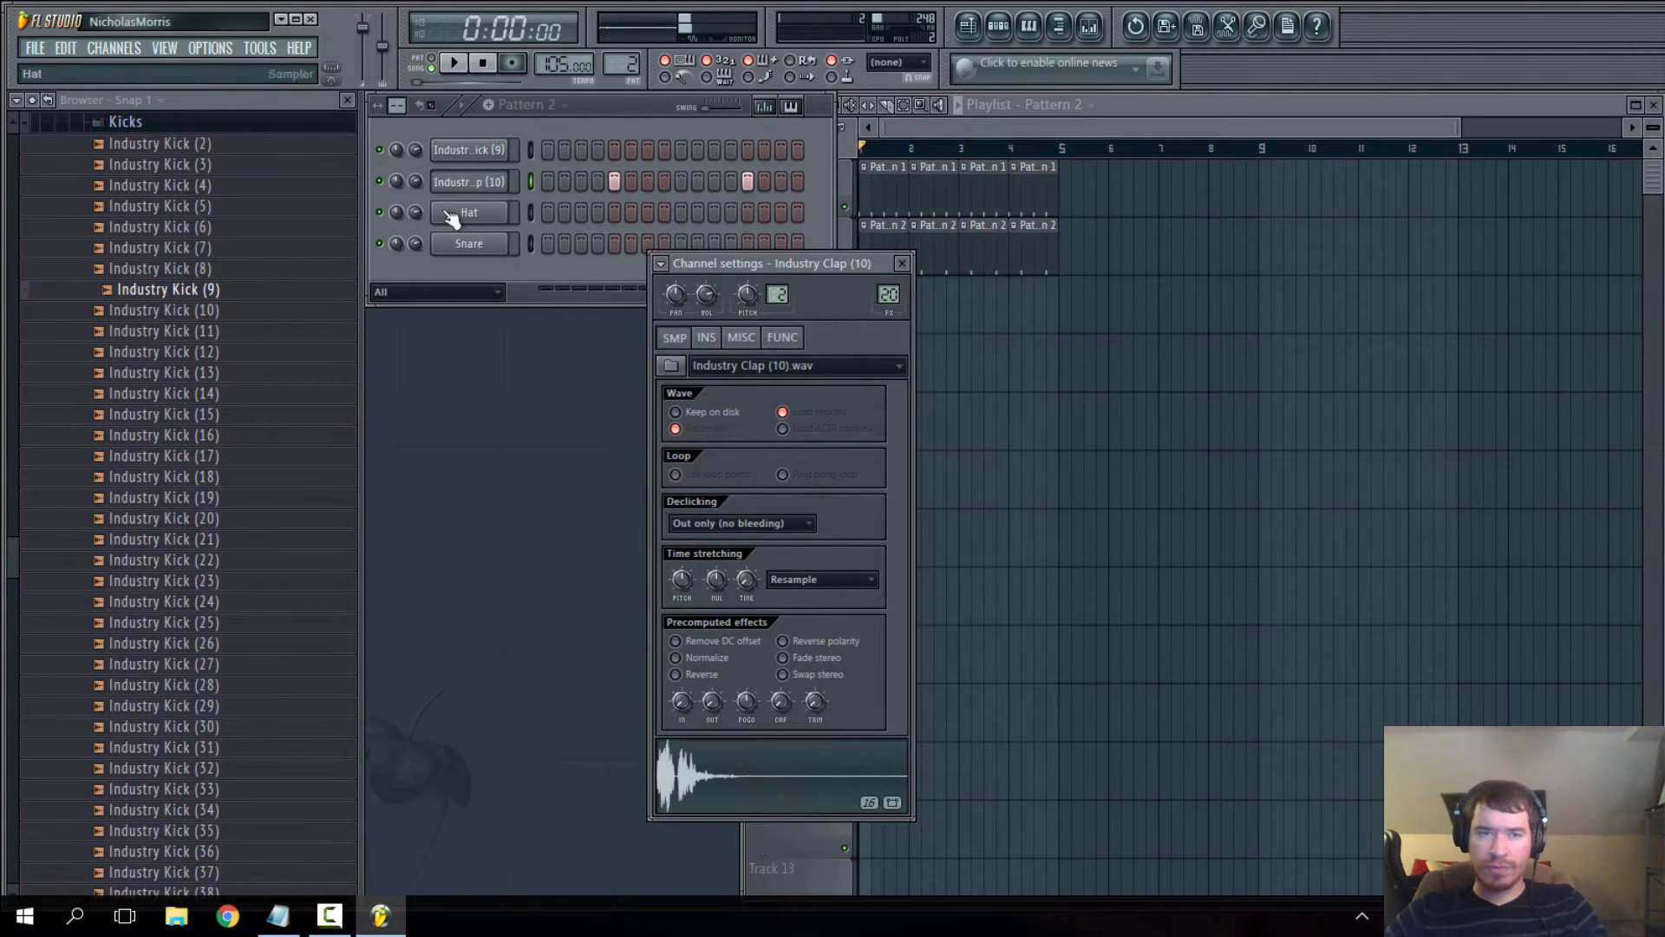
- Reopen Fruity Reeverb on Insert 20, shorten its decay to 1.5 sec, and audition the clap
left_click(1090, 27)
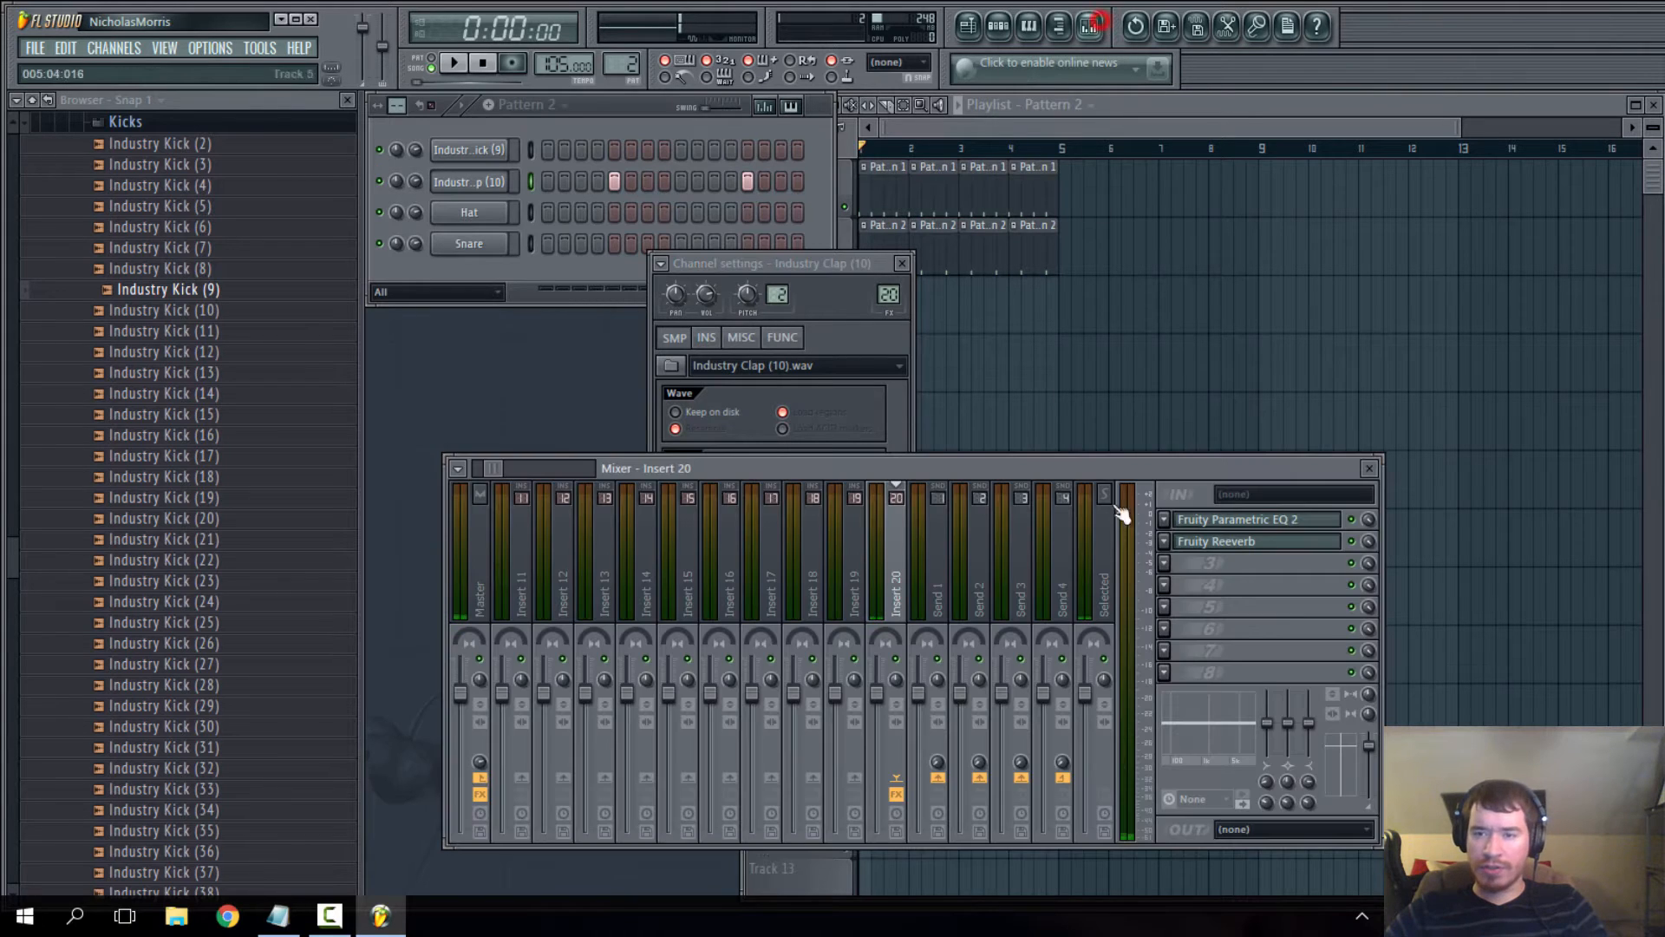
left_click(1236, 551)
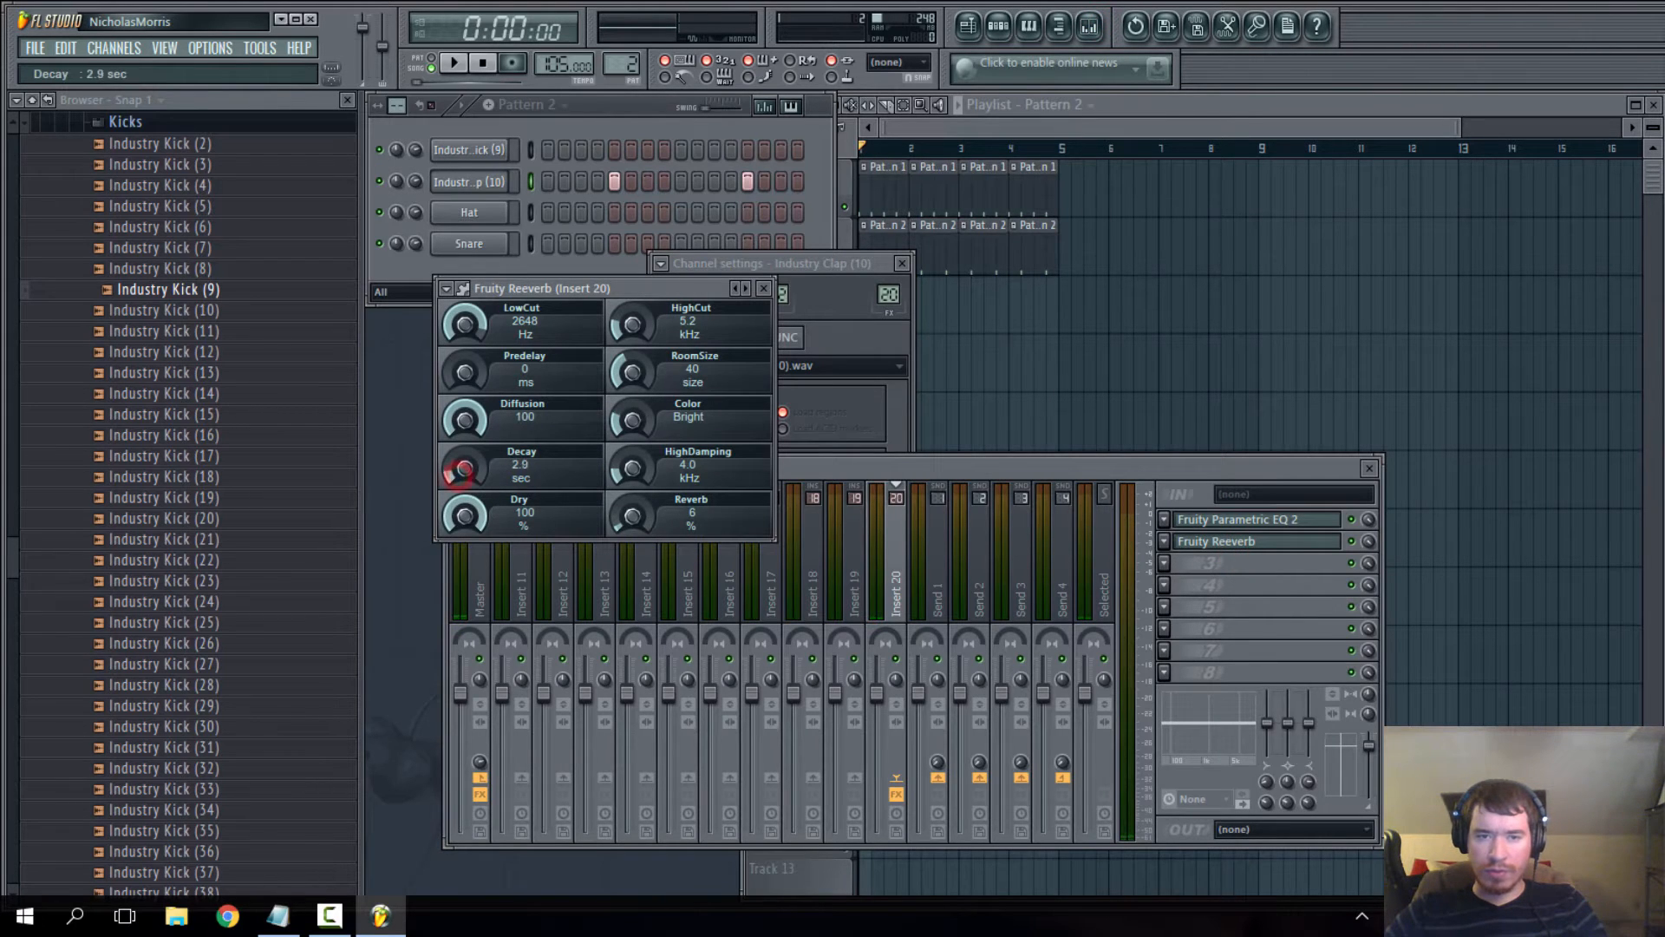
left_click(810, 293)
left_click(763, 763)
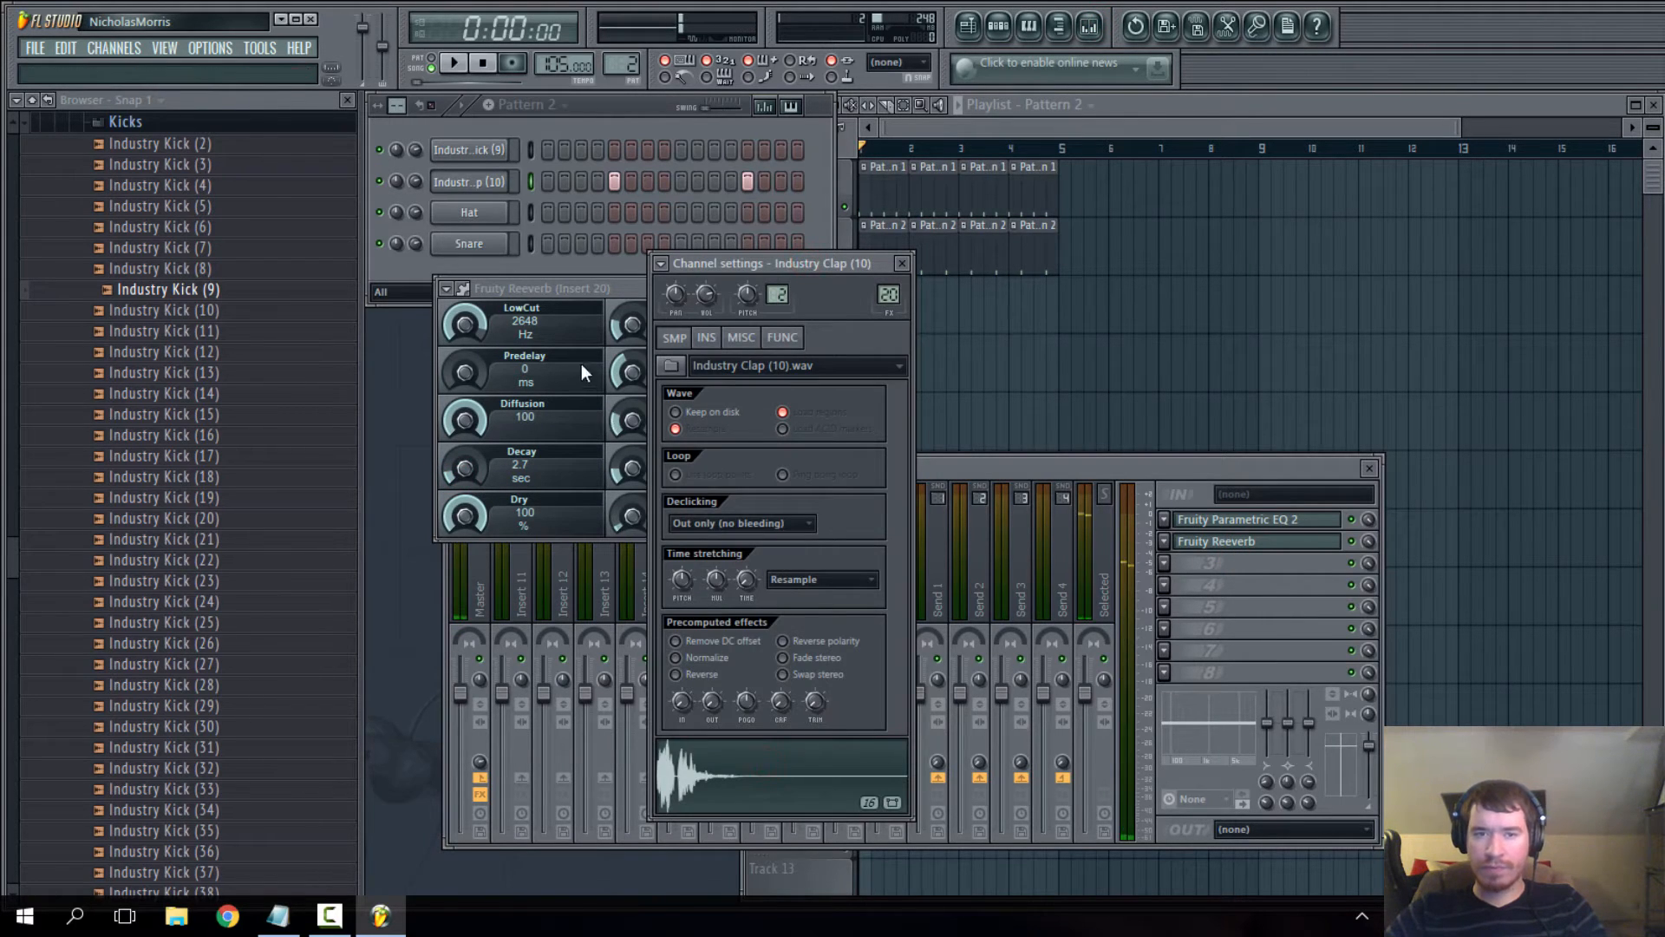
left_click(572, 292)
left_click(746, 706)
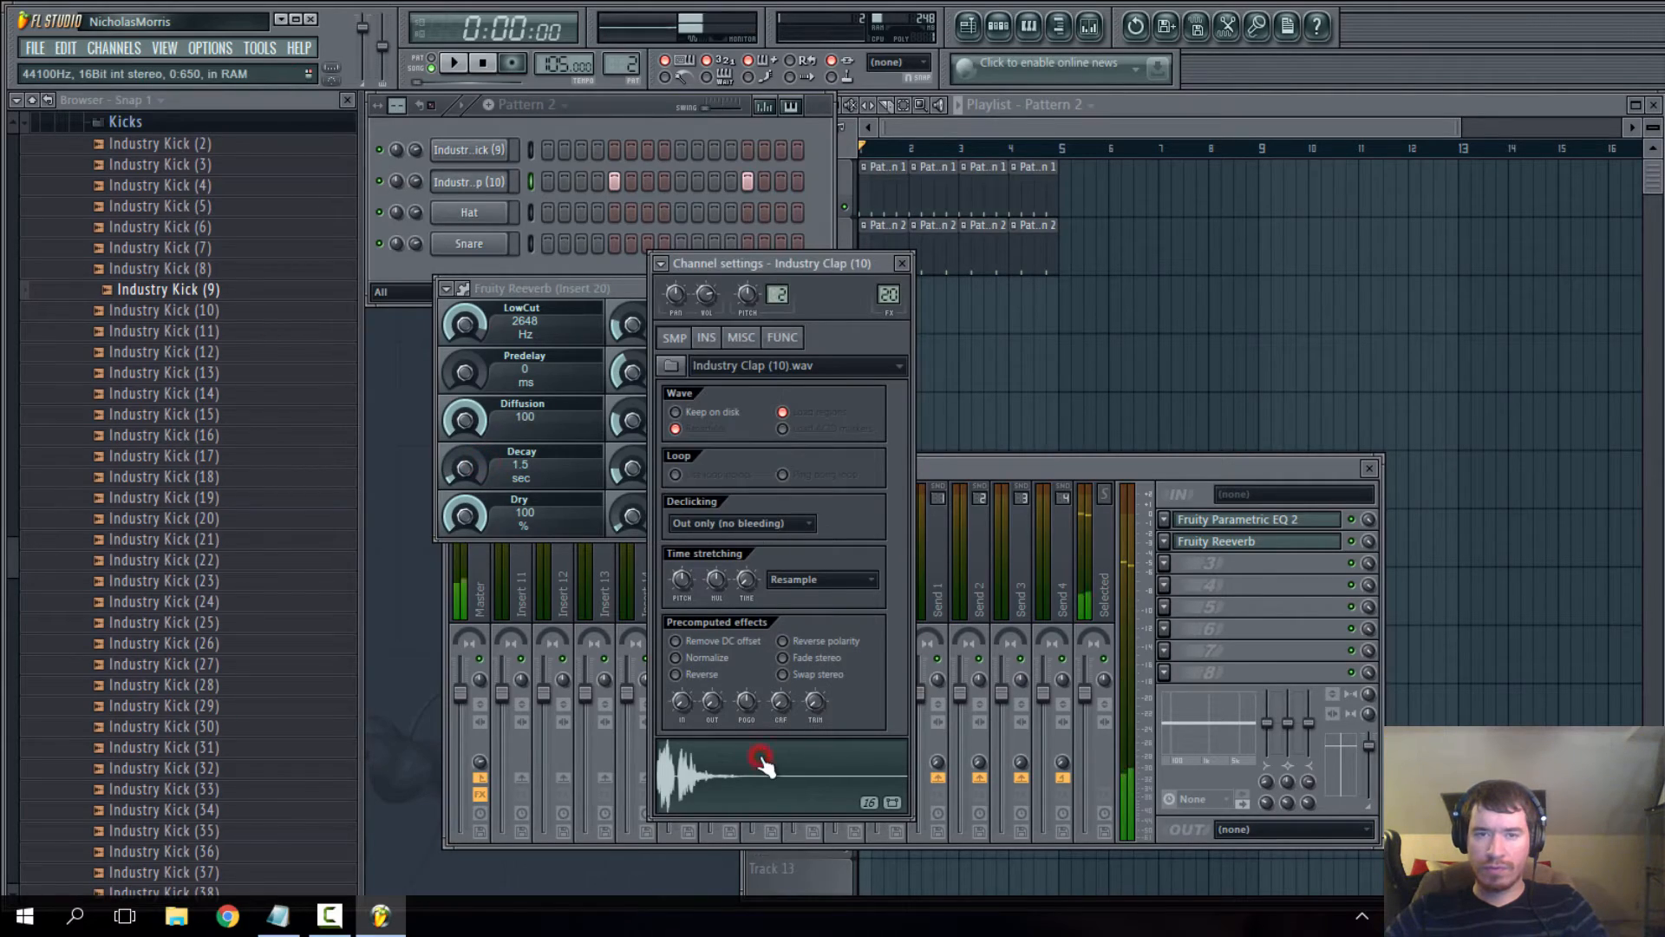
- Replace the clap channel's sample with Industry Clap (46) and reopen Fruity Reeverb on Insert 20 during playback
left_click(139, 124)
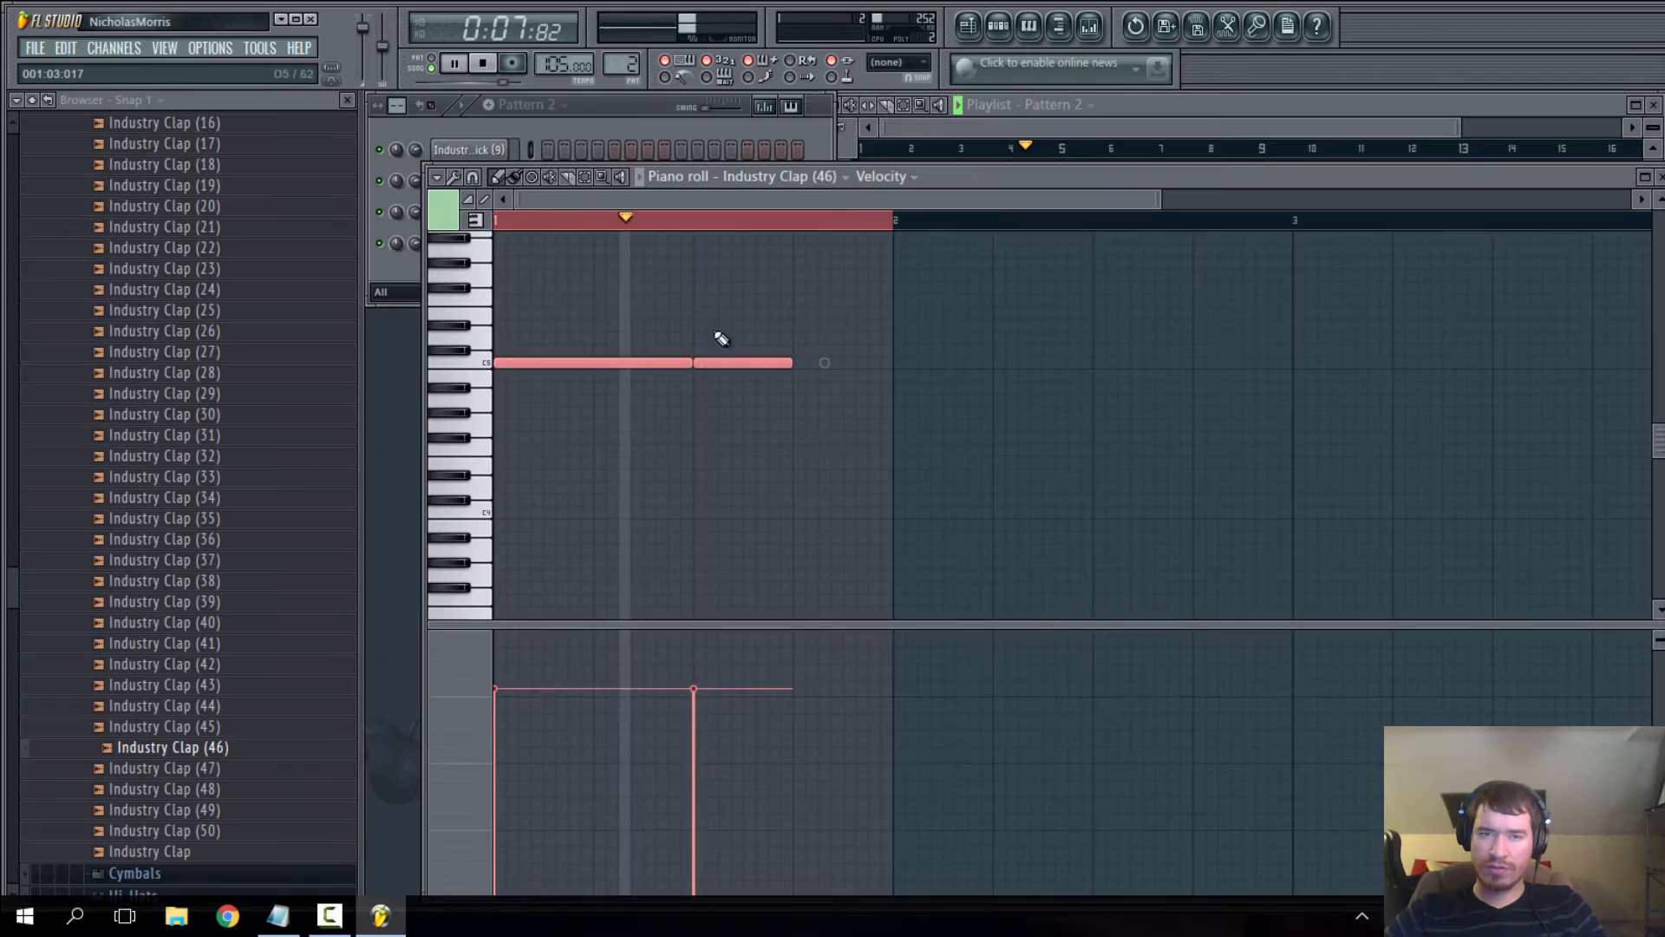
left_click(633, 111)
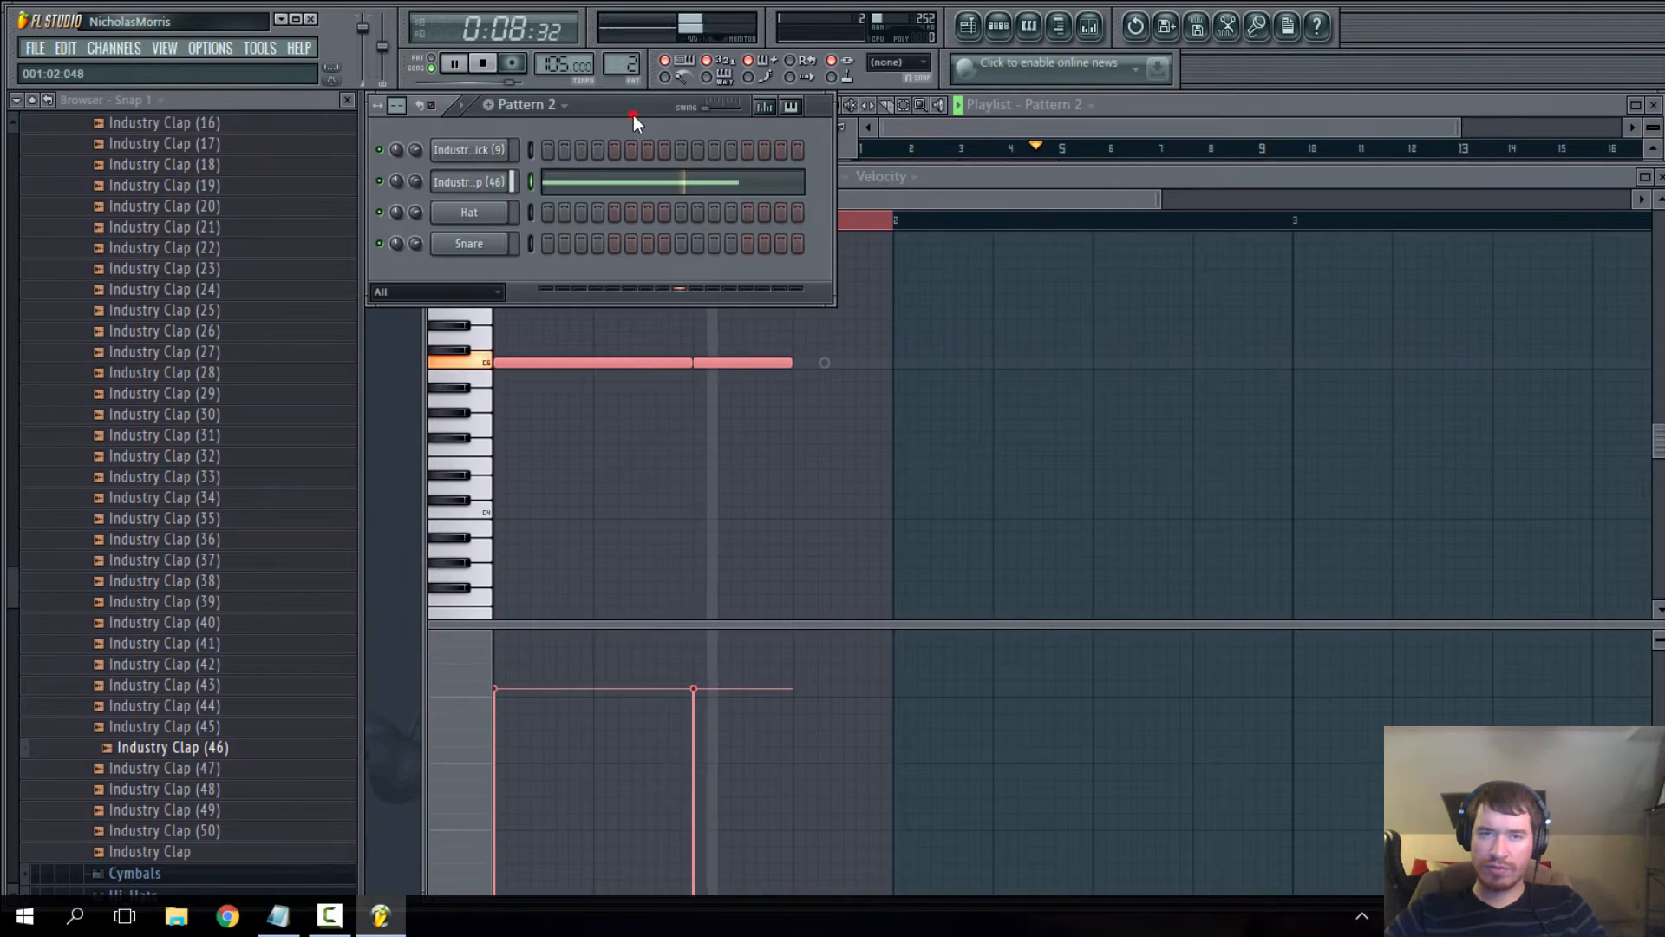
left_click(473, 183)
key("F9")
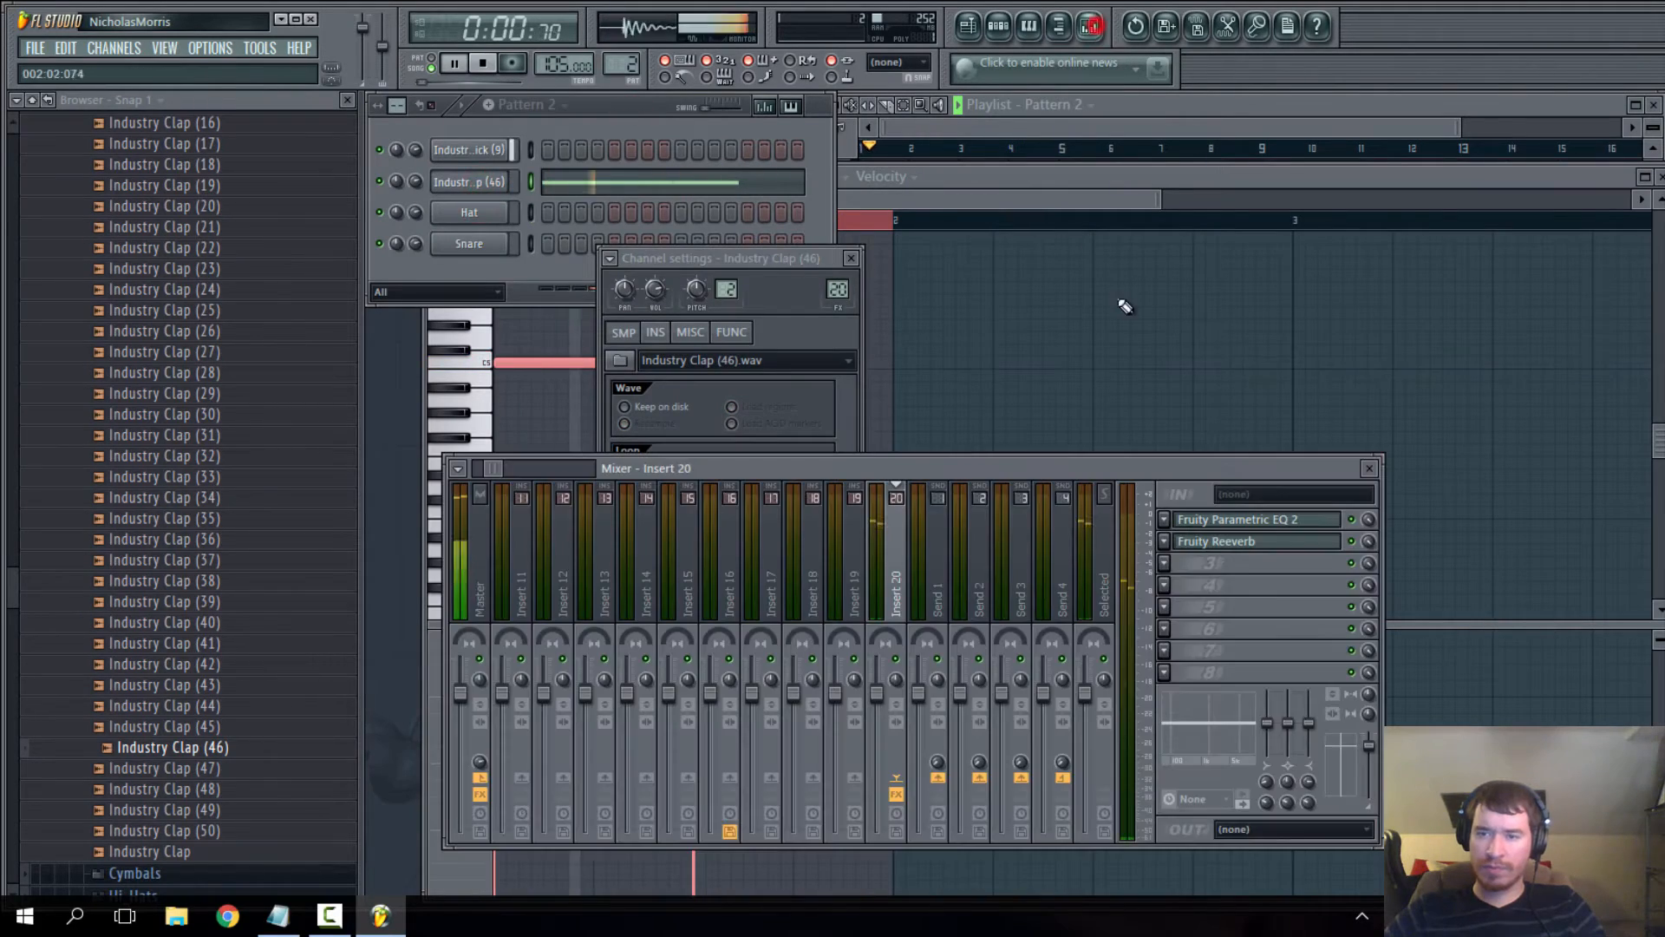
left_click(1252, 545)
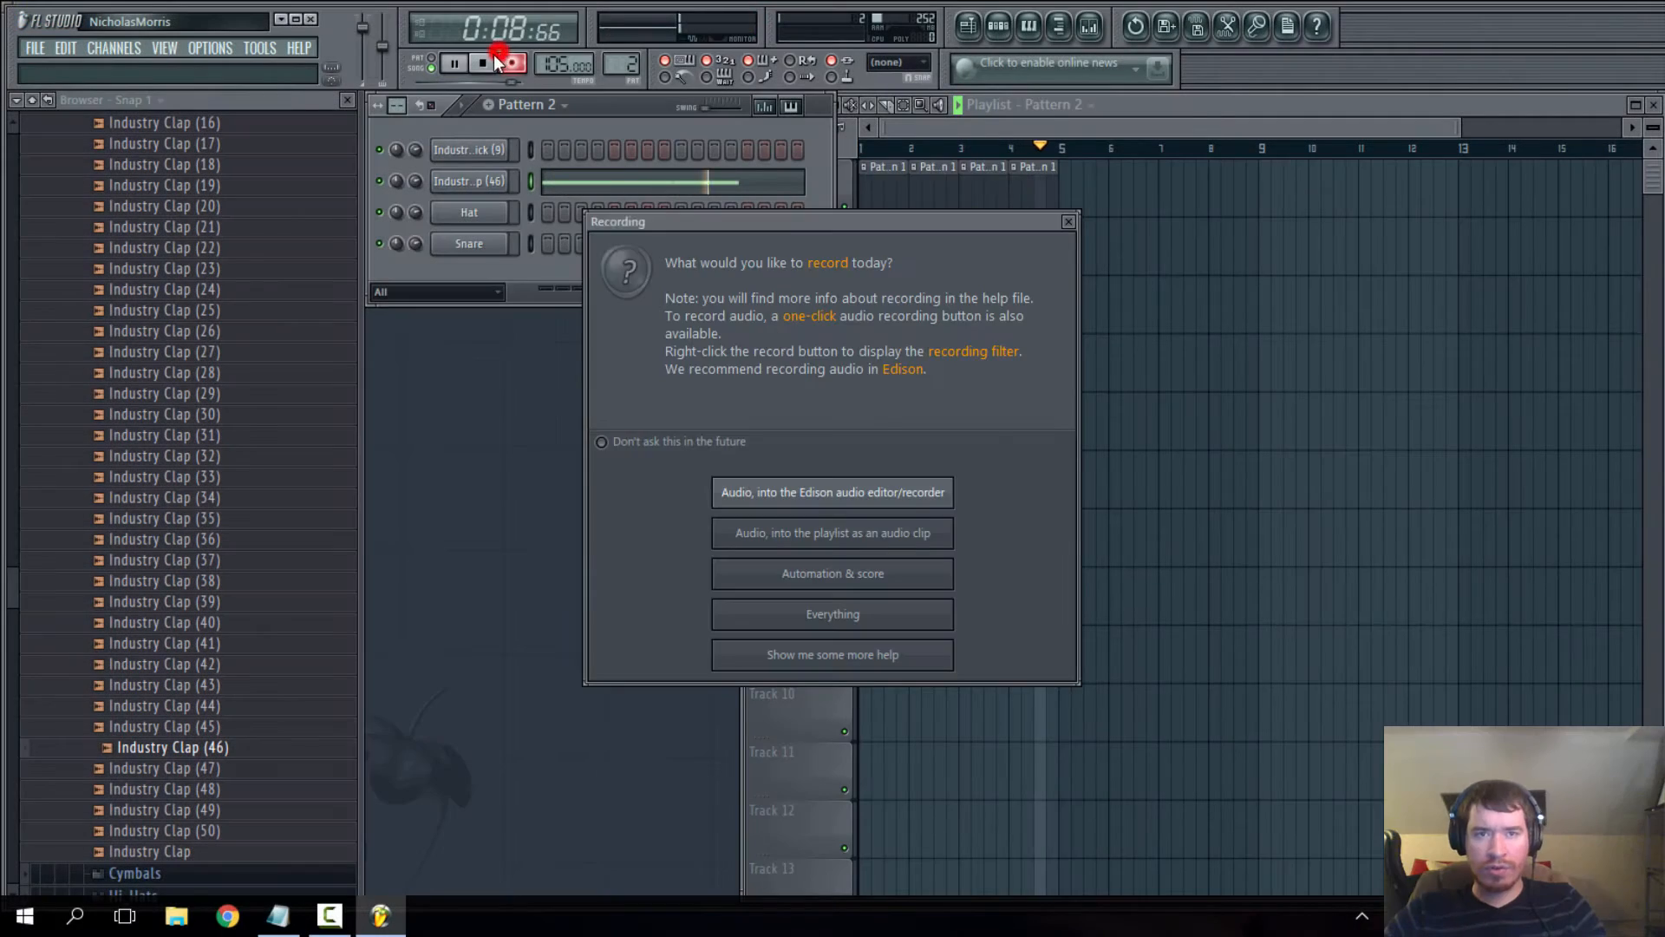
- Dismiss the recording prompt, disarm recording, listen to the arrangement with the new clap, and stop playback
left_click(1070, 225)
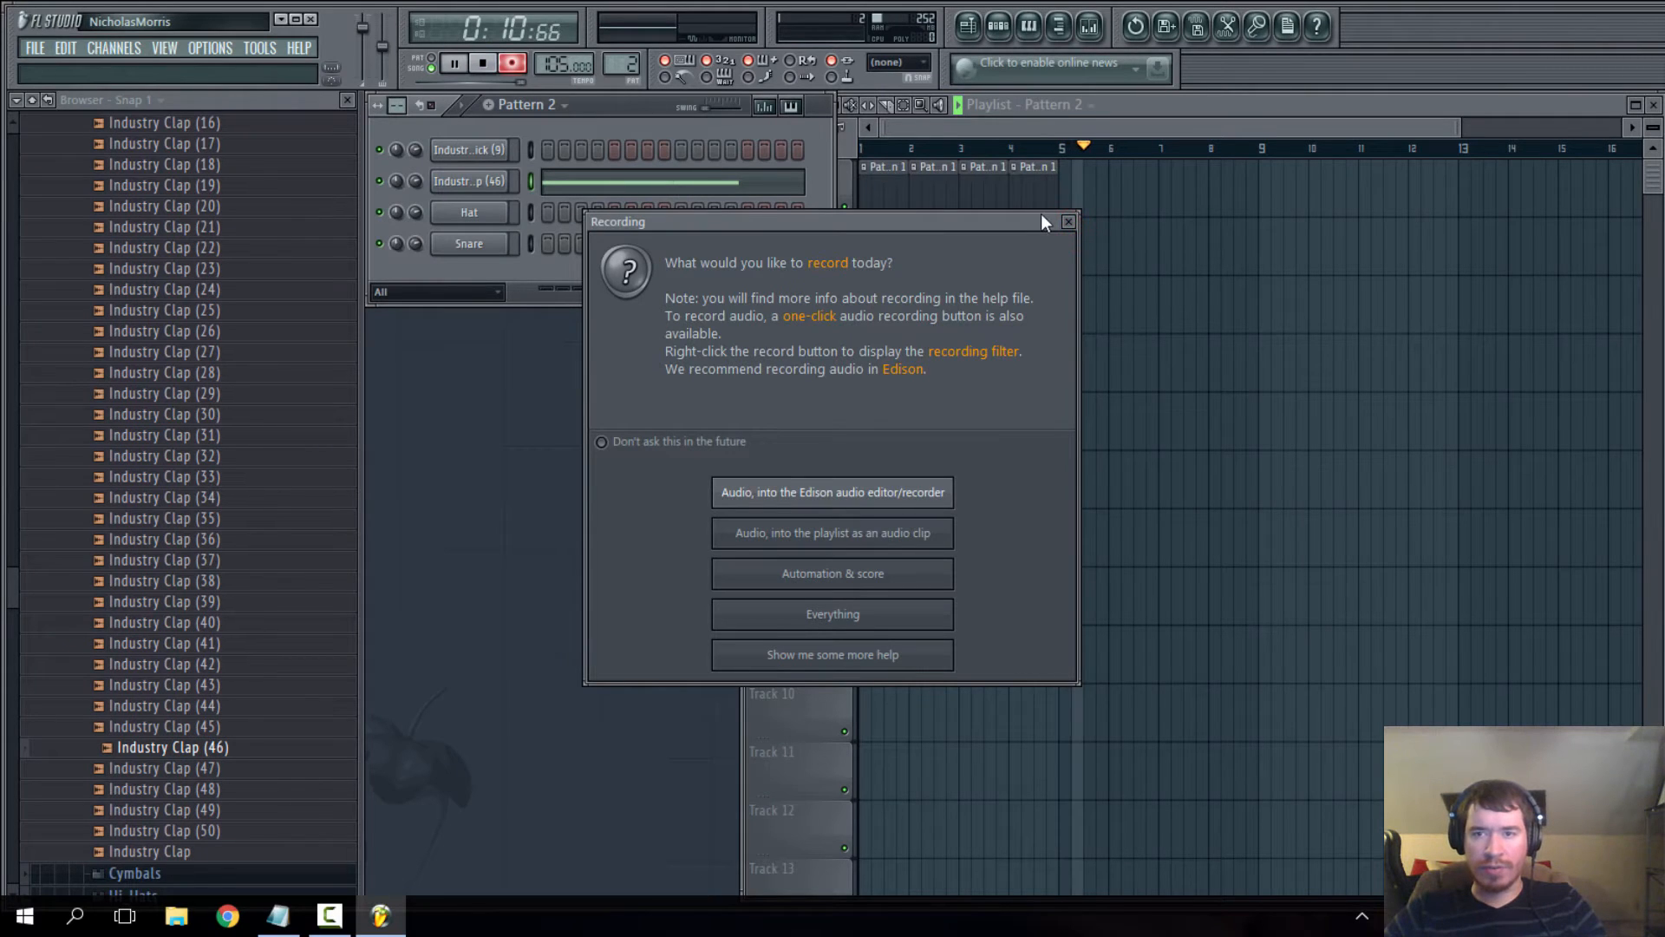
left_click(1068, 222)
left_click(521, 66)
right_click(1067, 450)
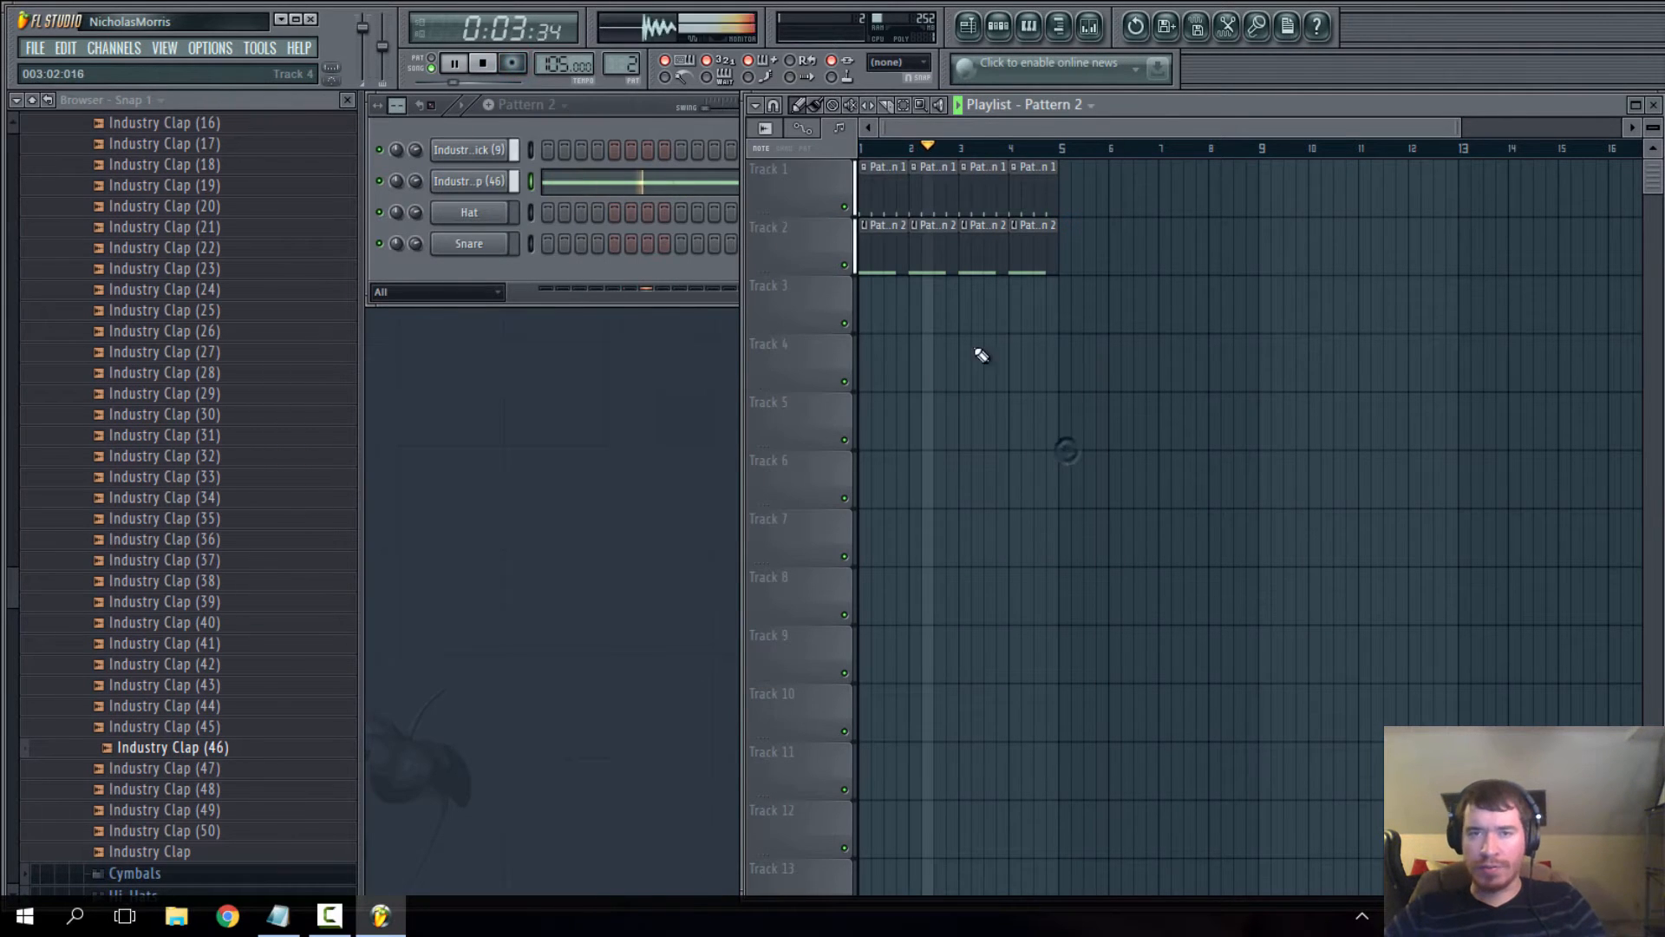
left_click(481, 64)
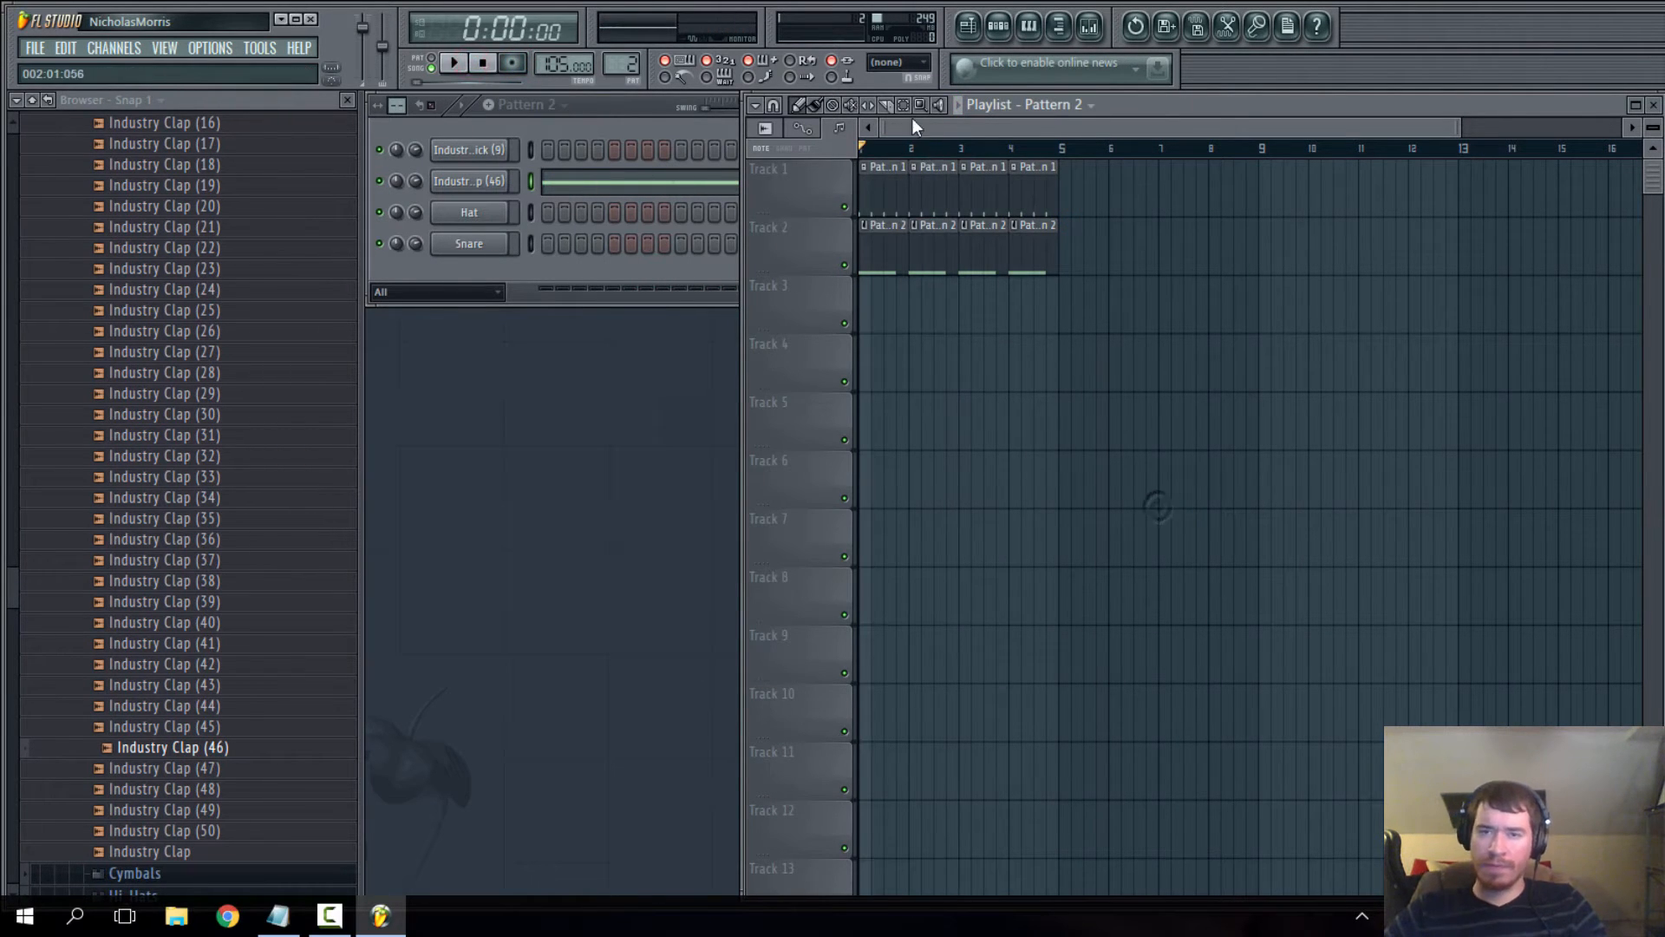
- Duplicate the four bars of Pattern 1 and Pattern 2 clips in the playlist into bars 5 to 8
left_click_drag(1070, 297, 835, 130)
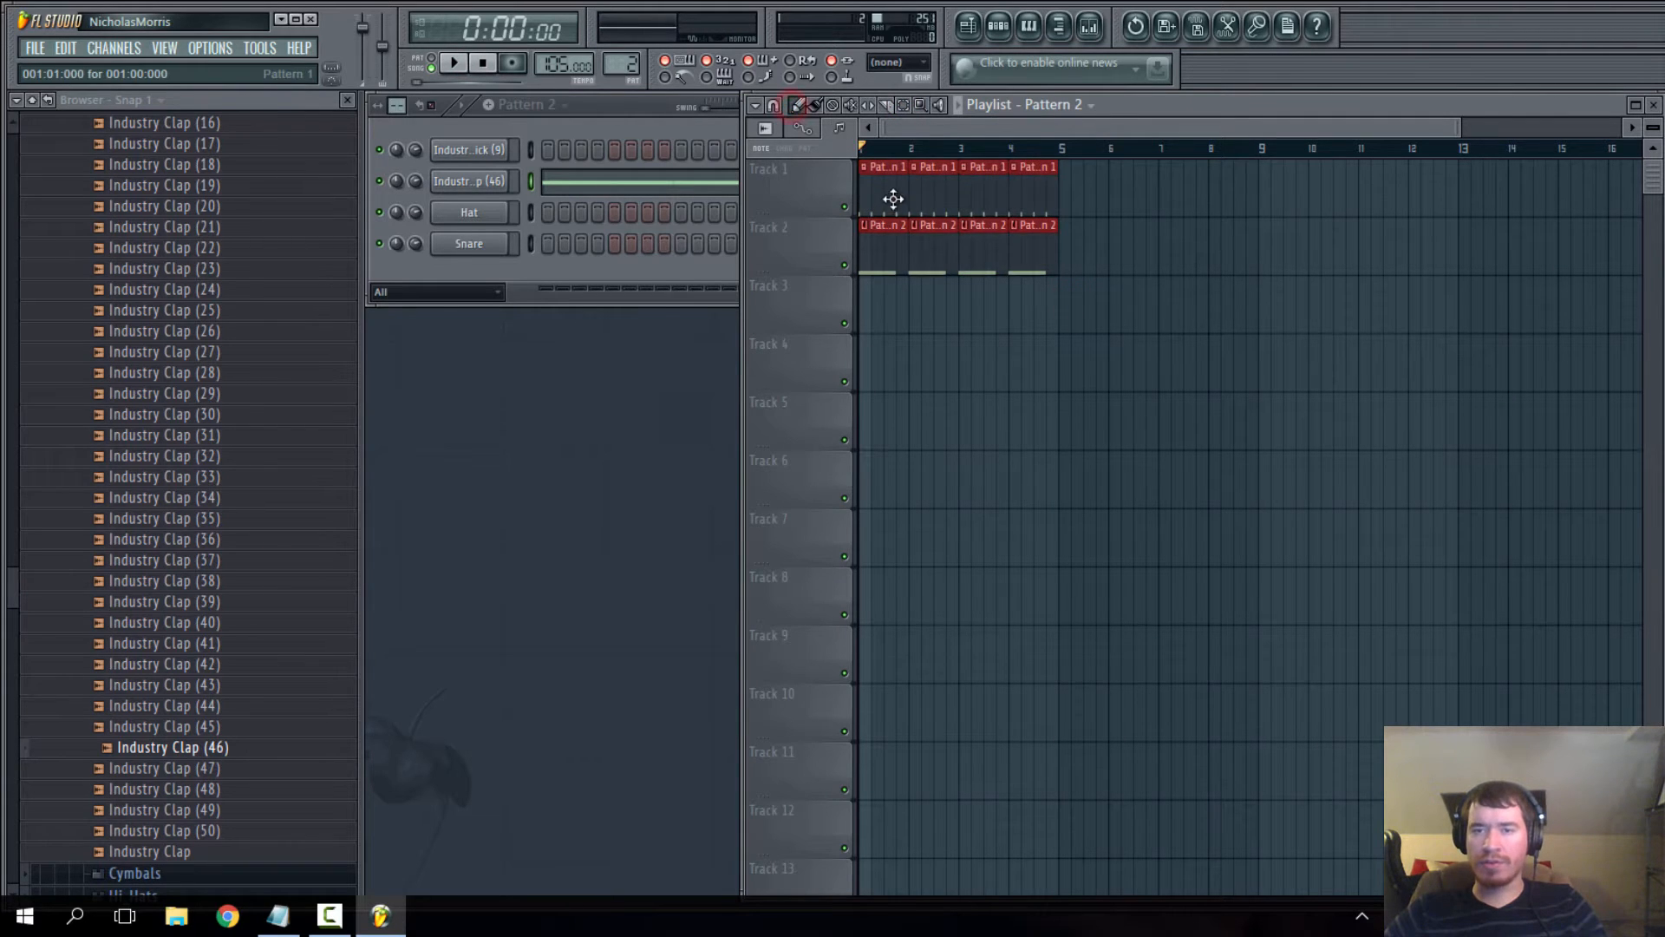
mouse_move(893, 197)
left_mouse_down()
mouse_move(1115, 216)
mouse_move(1090, 217)
left_mouse_up()
right_click(1126, 310)
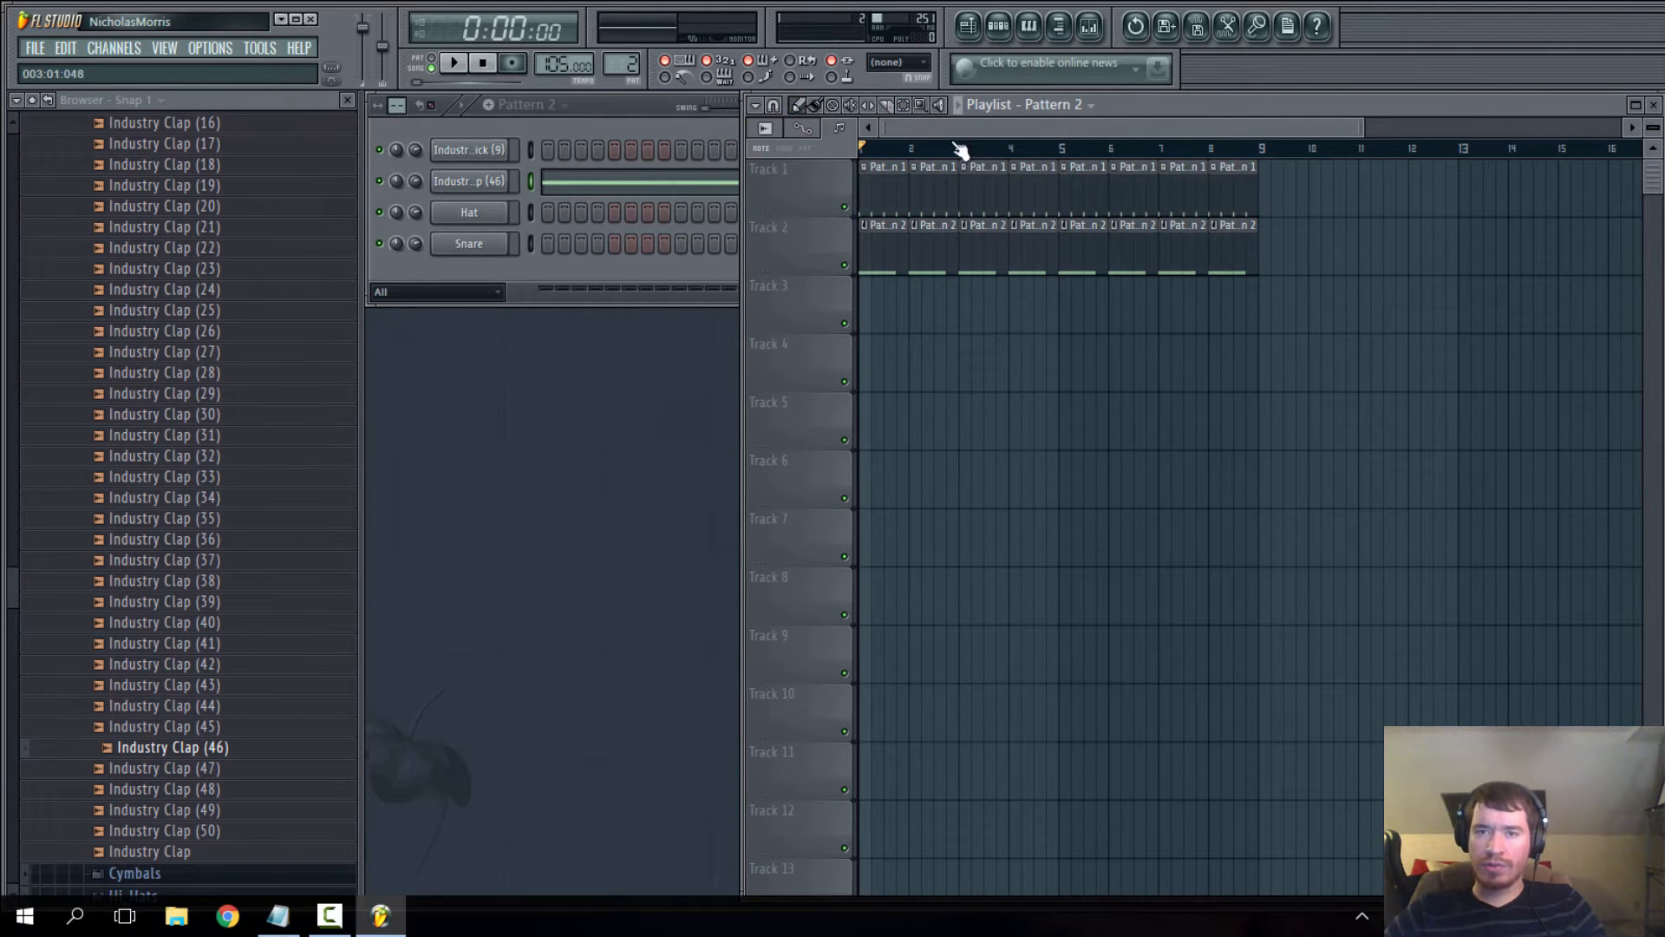
- Create a new empty pattern with its default name, Pattern 3, and return to the playlist
left_click(596, 108)
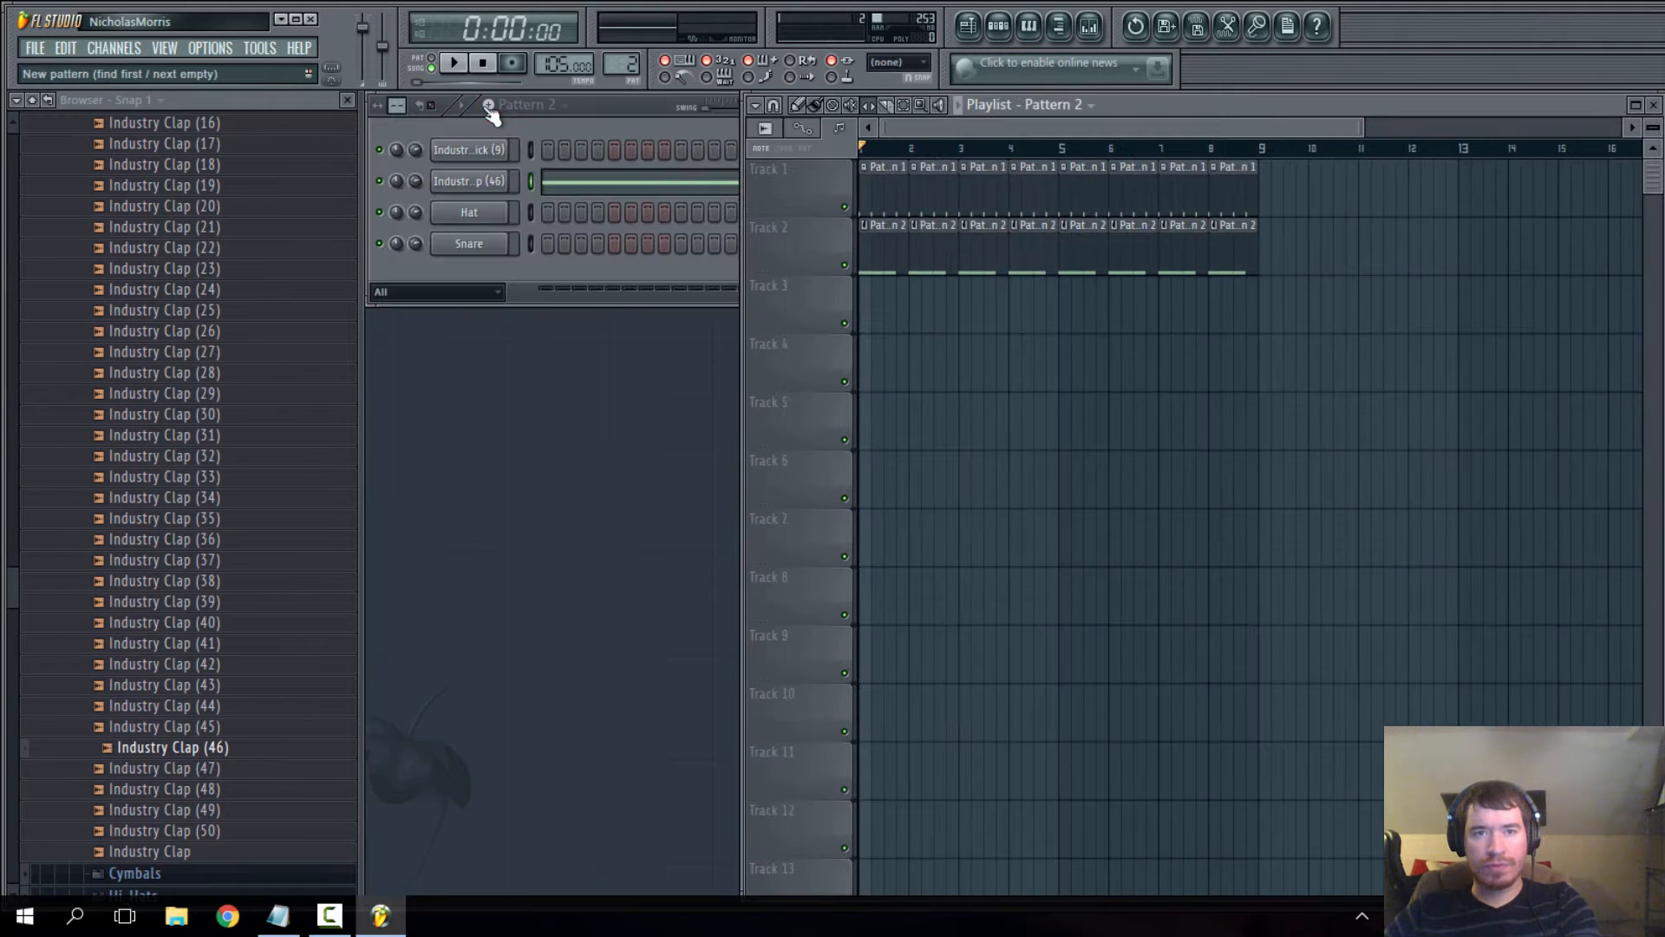
left_click(488, 105)
key("Return")
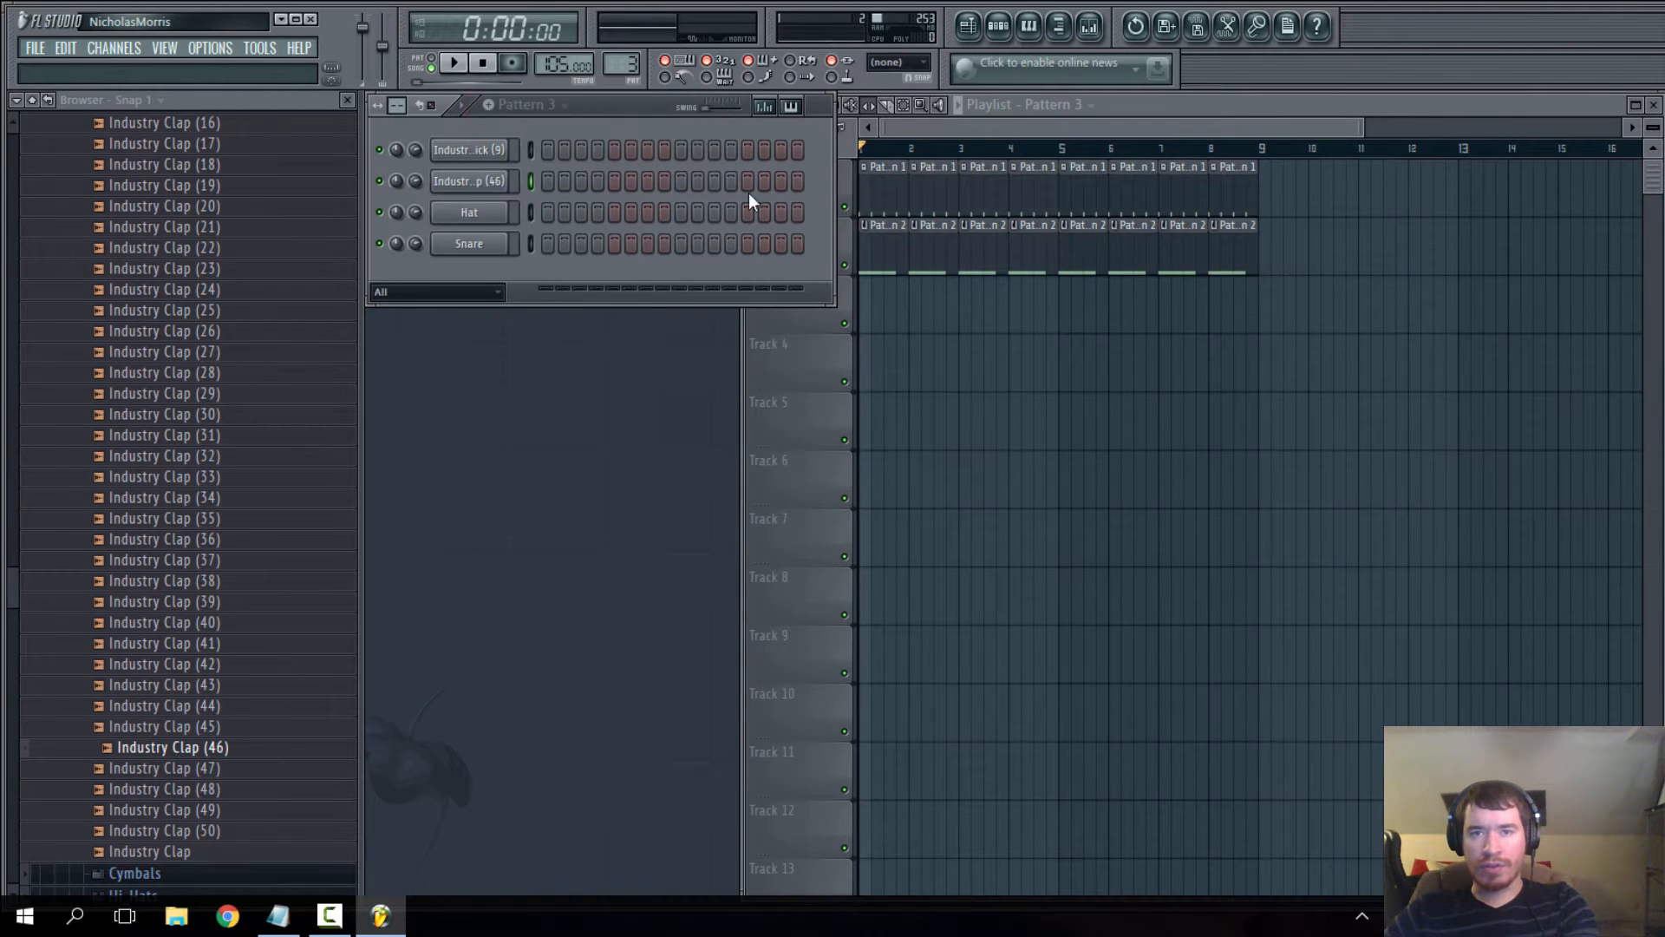
left_click(924, 123)
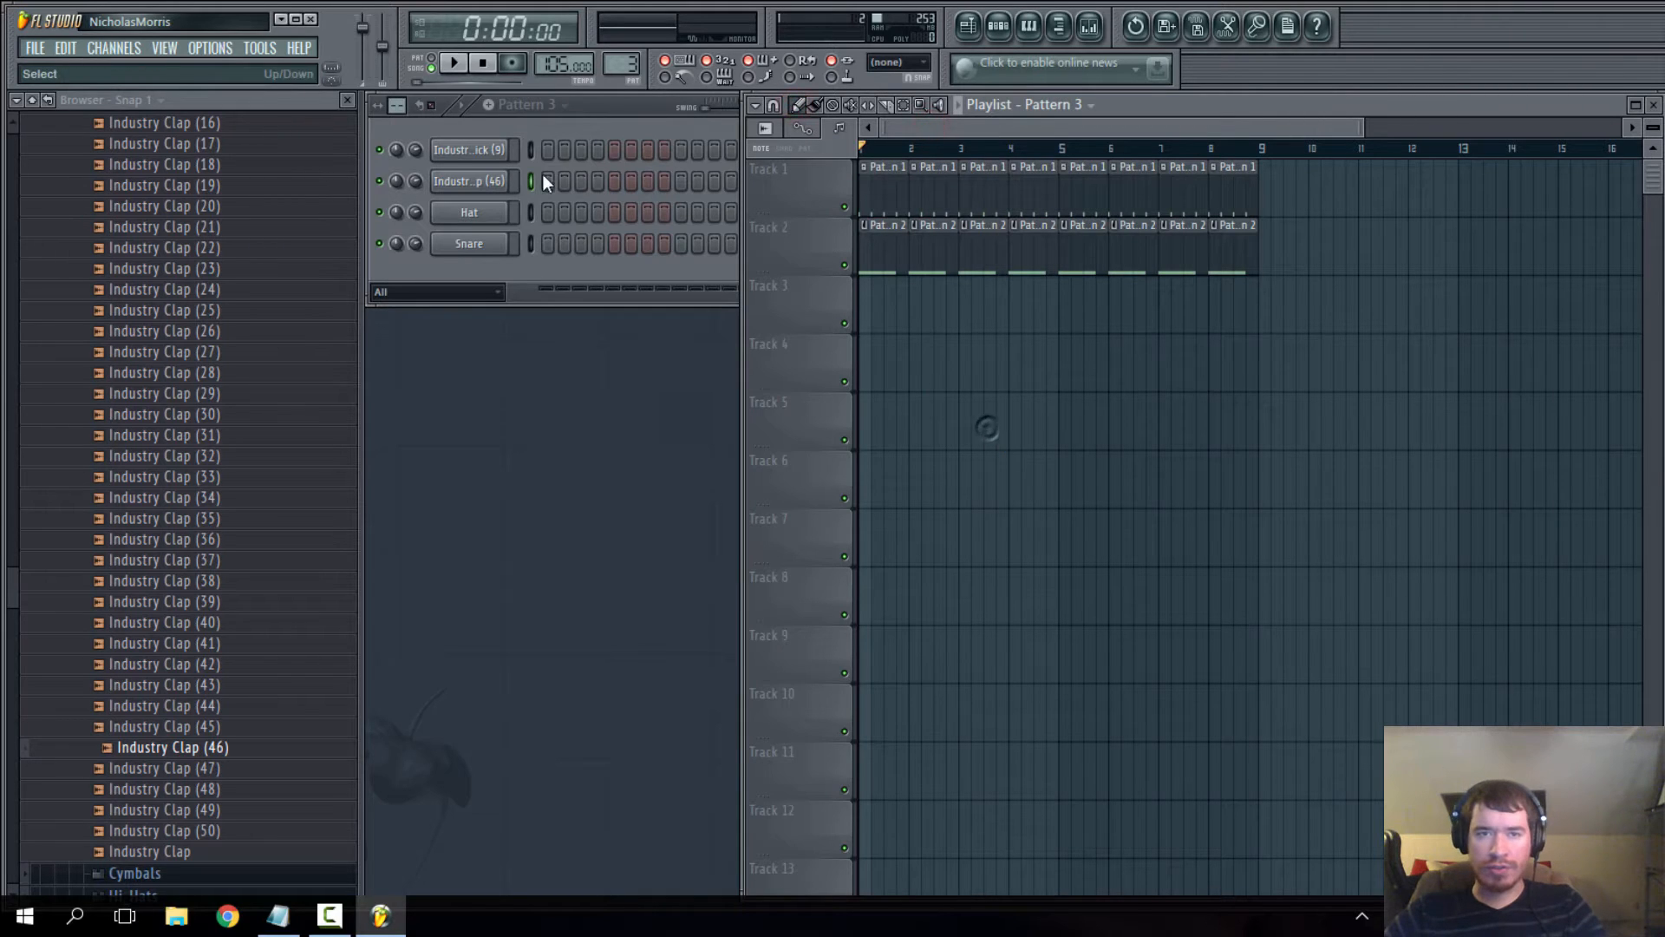
- Look through the instruments that can be inserted from the Snare channel, and dismiss the list
left_click(584, 110)
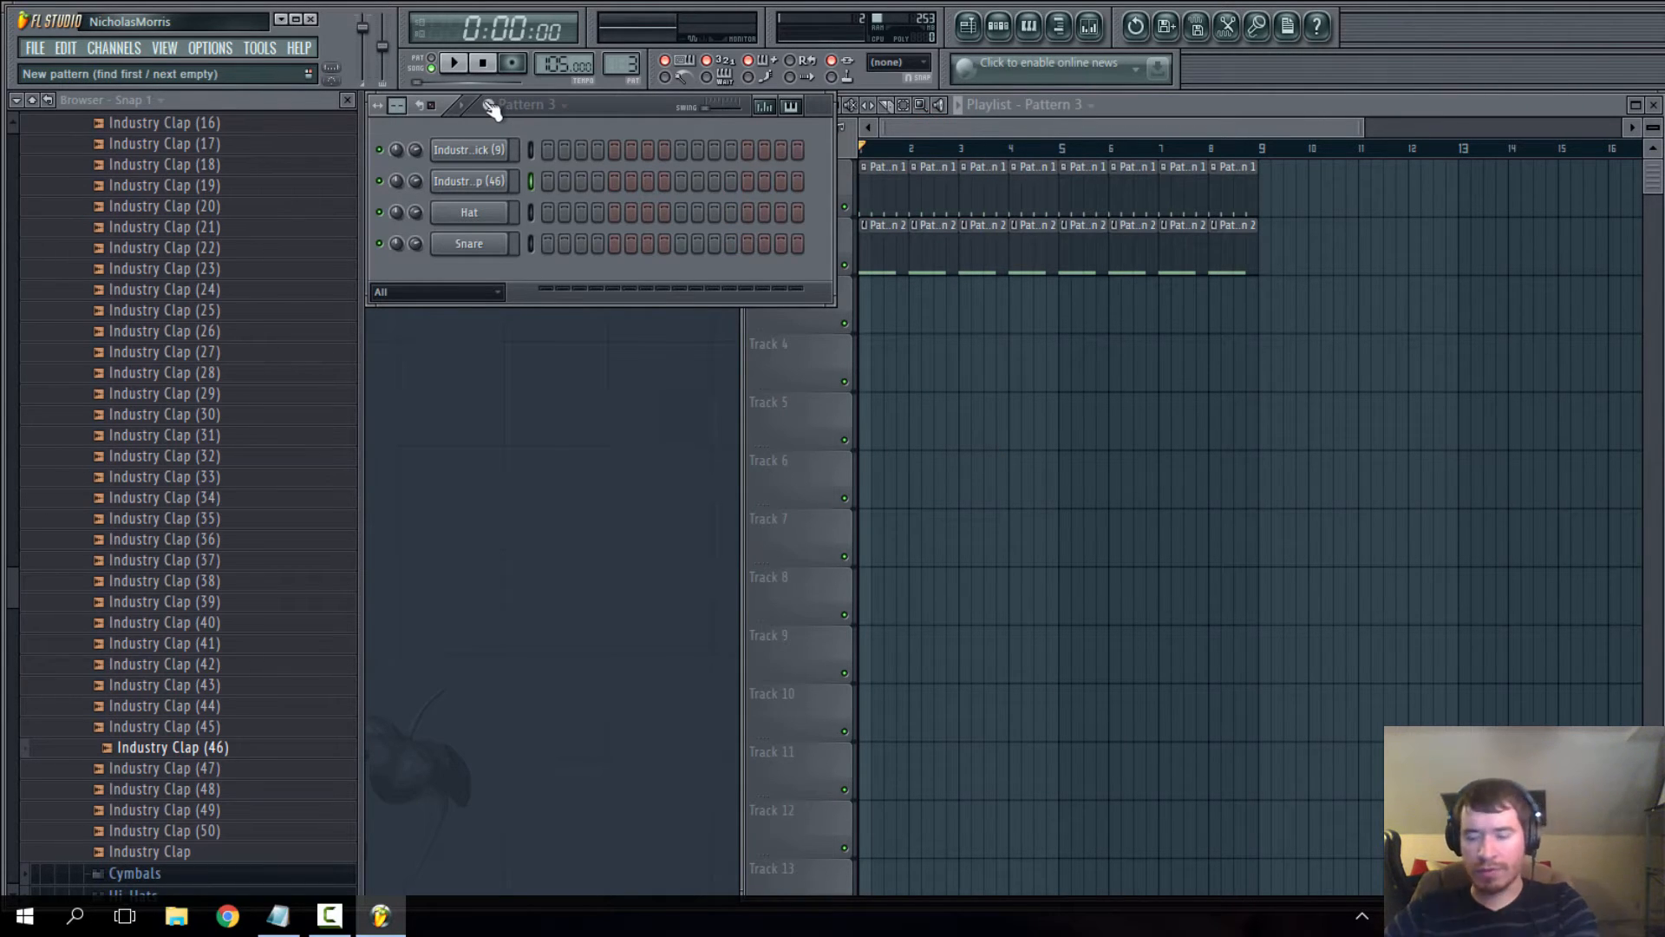
right_click(477, 250)
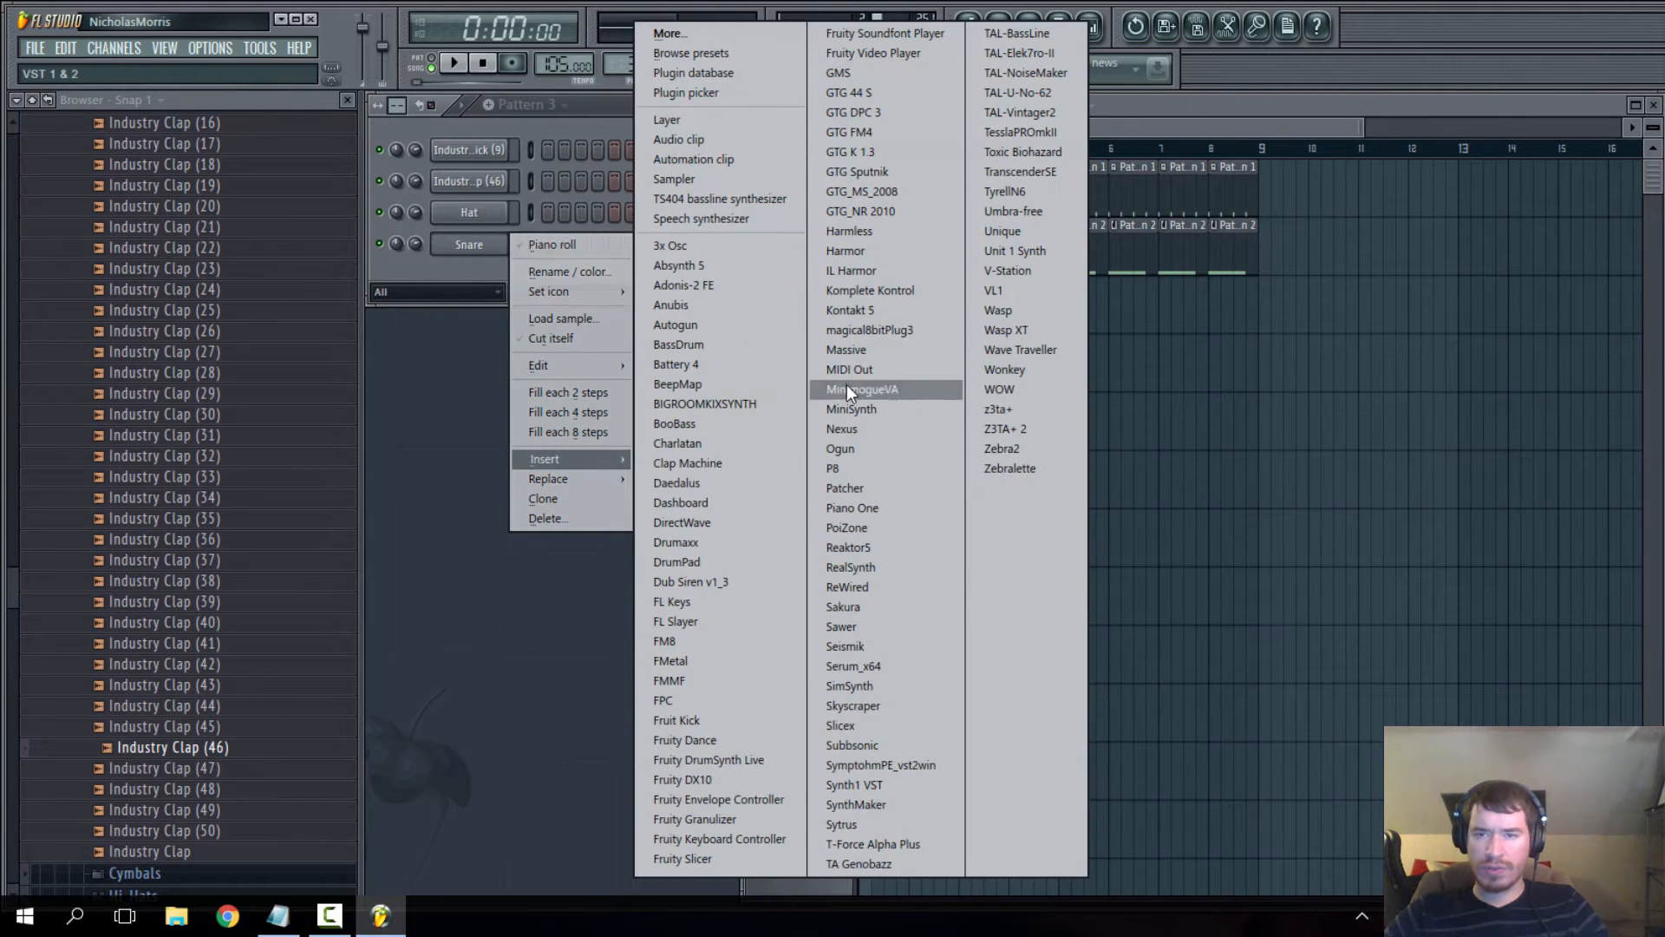
left_click(1303, 428)
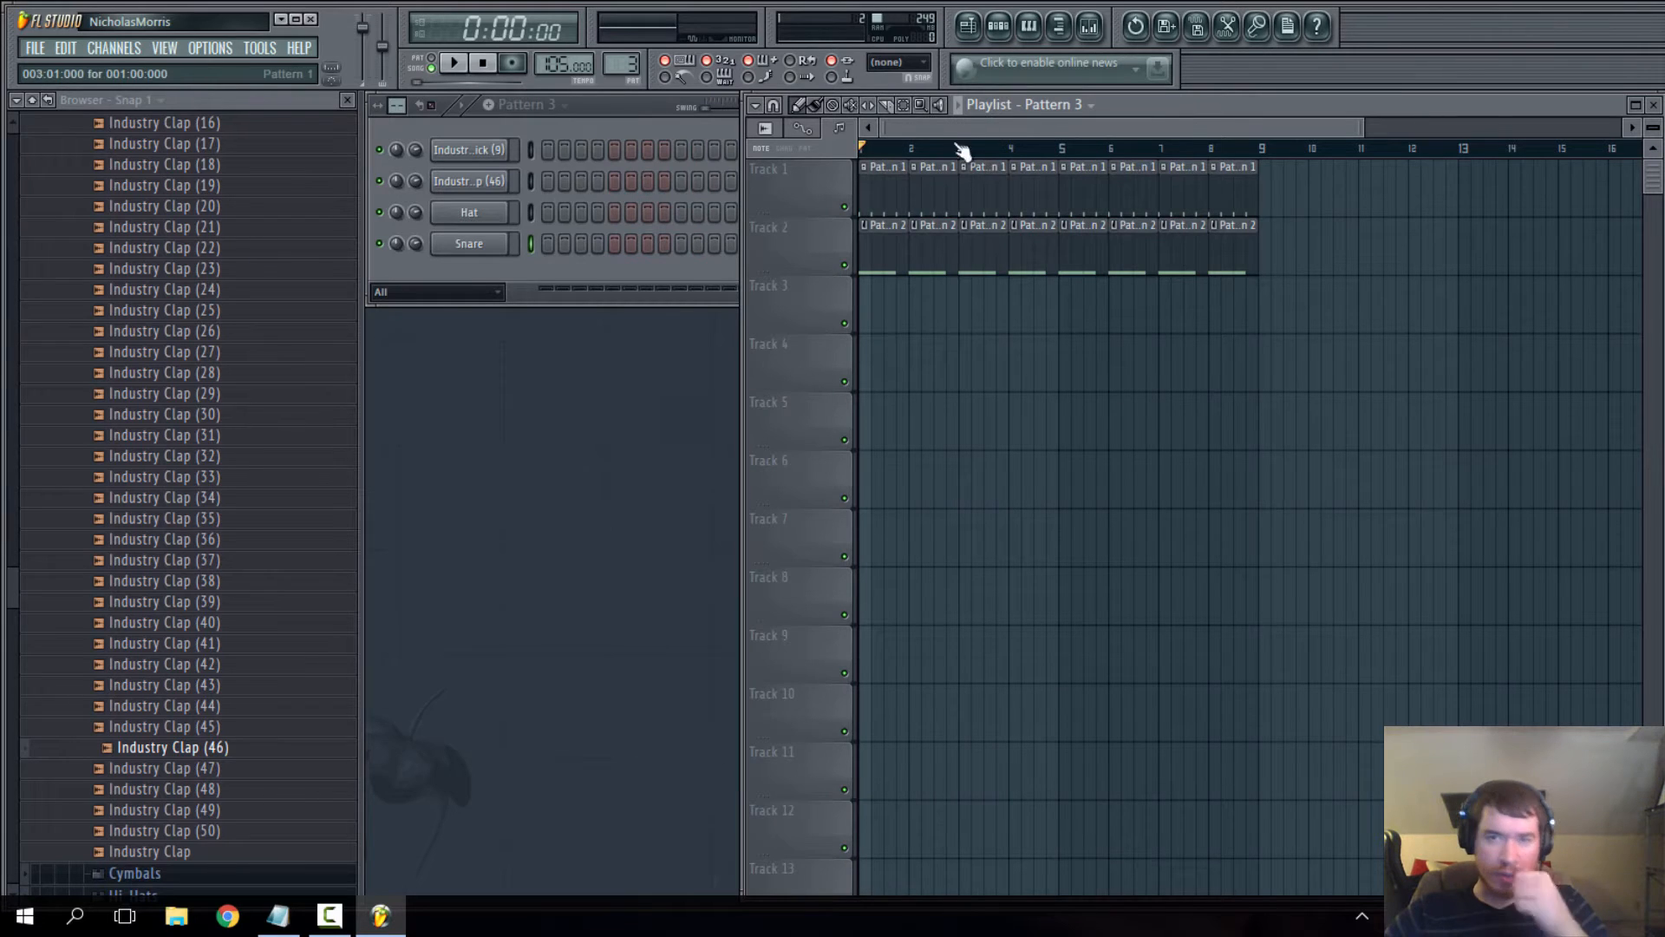
left_click(908, 104)
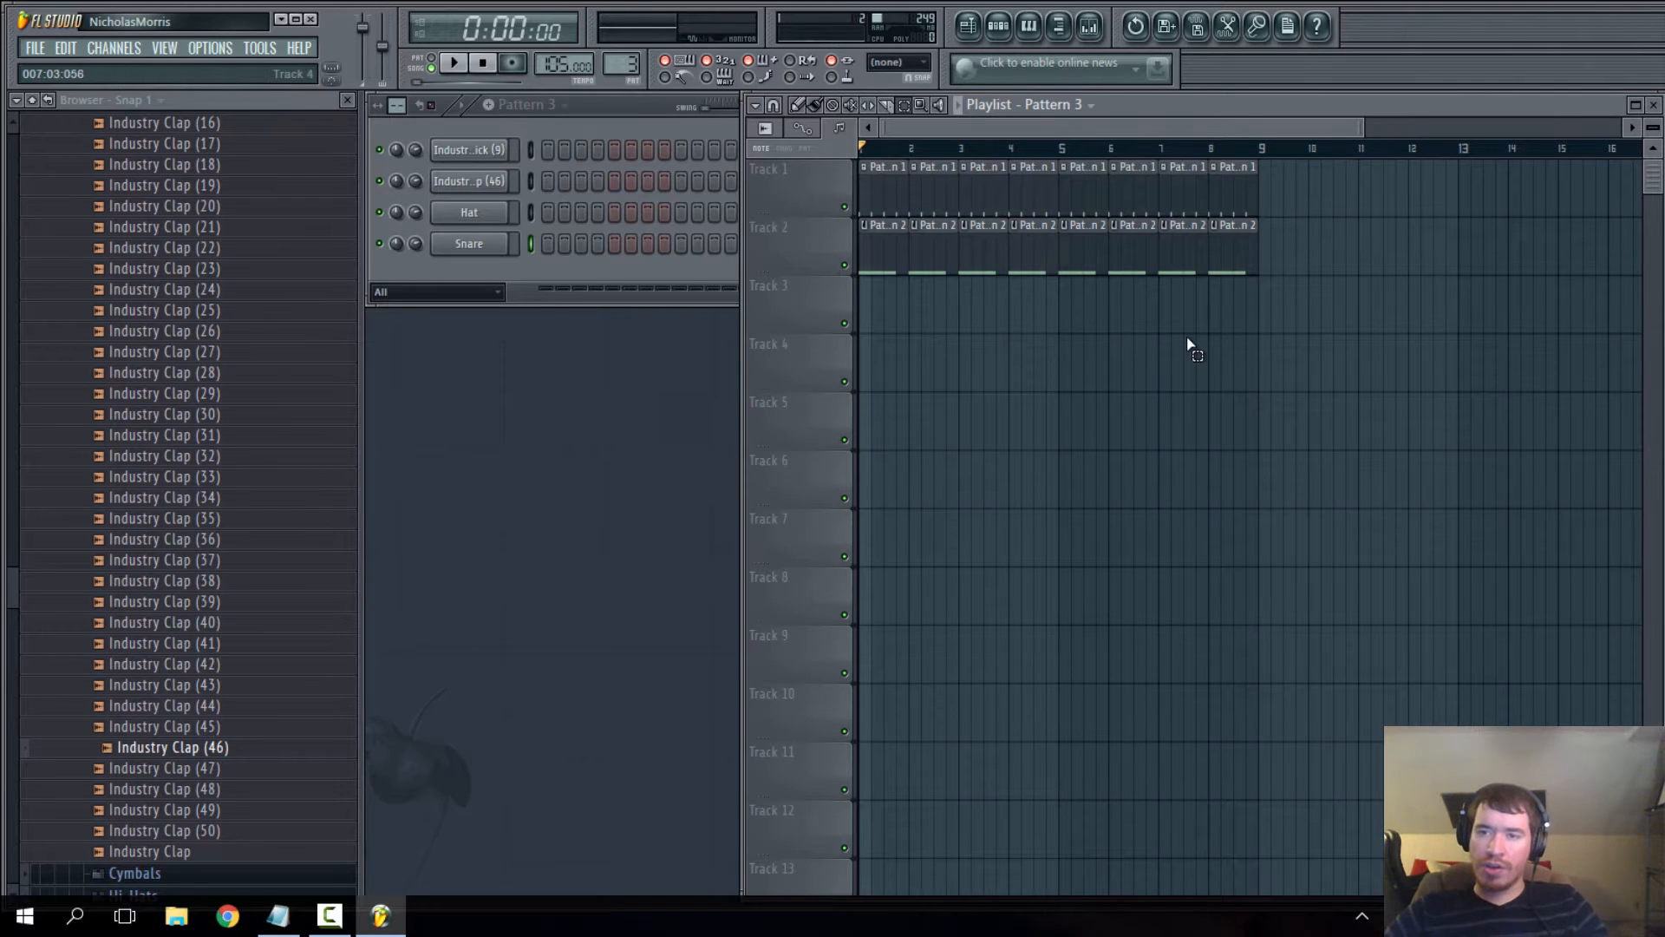
left_click_drag(1321, 322, 859, 158)
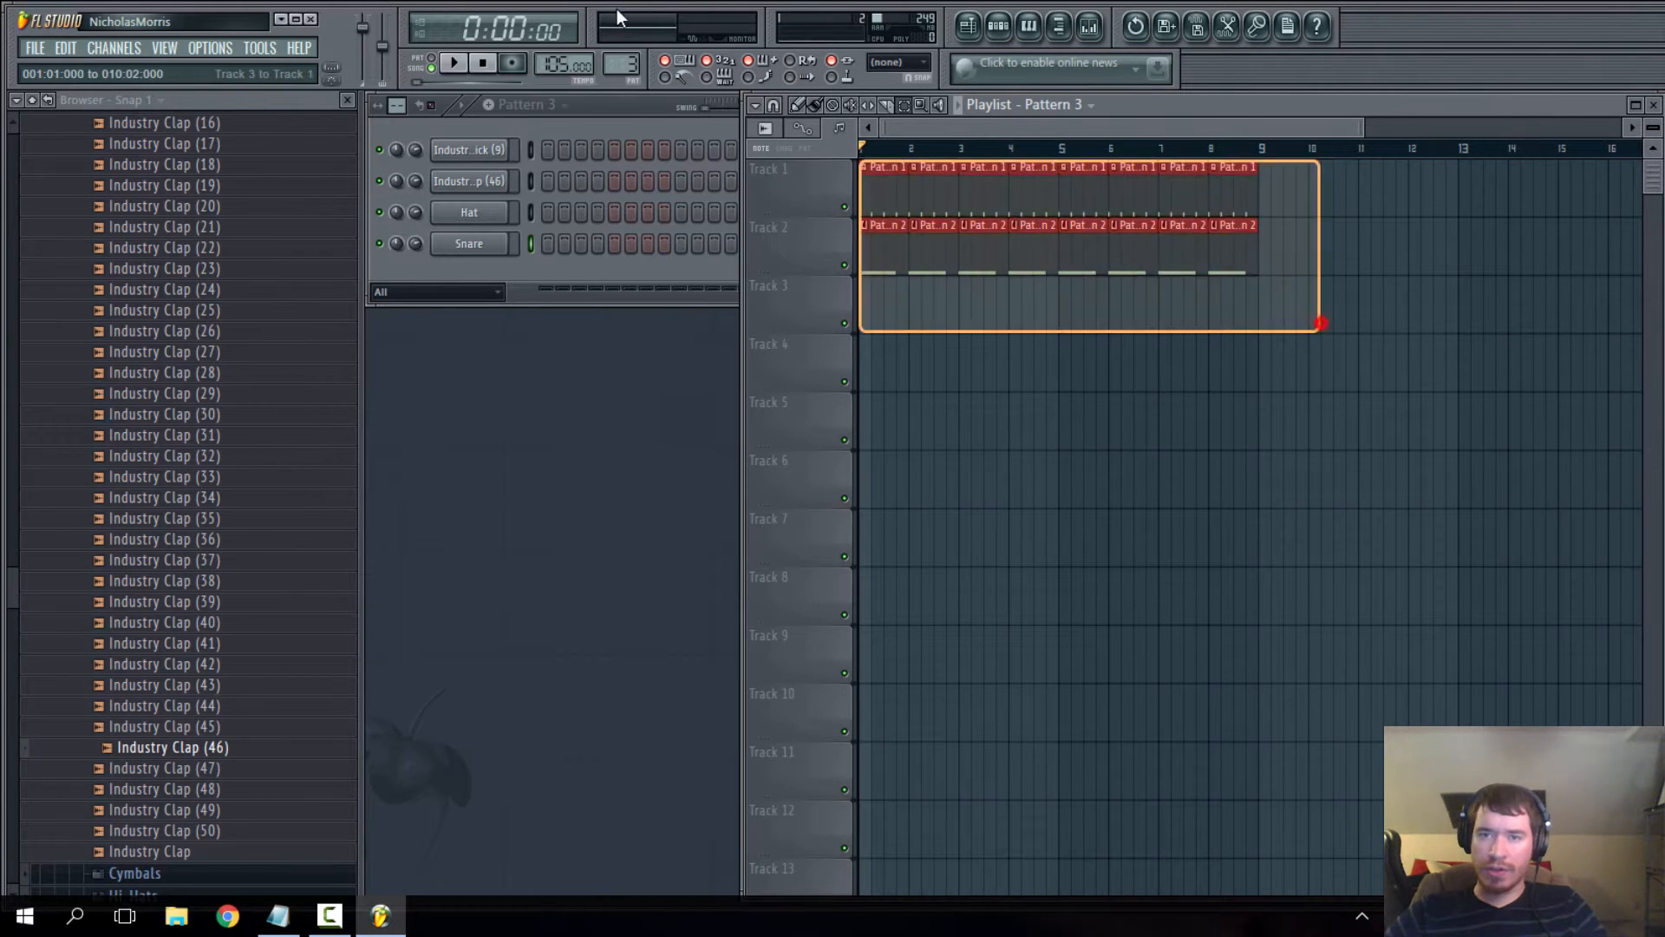
scroll(930, 336, "down", 3)
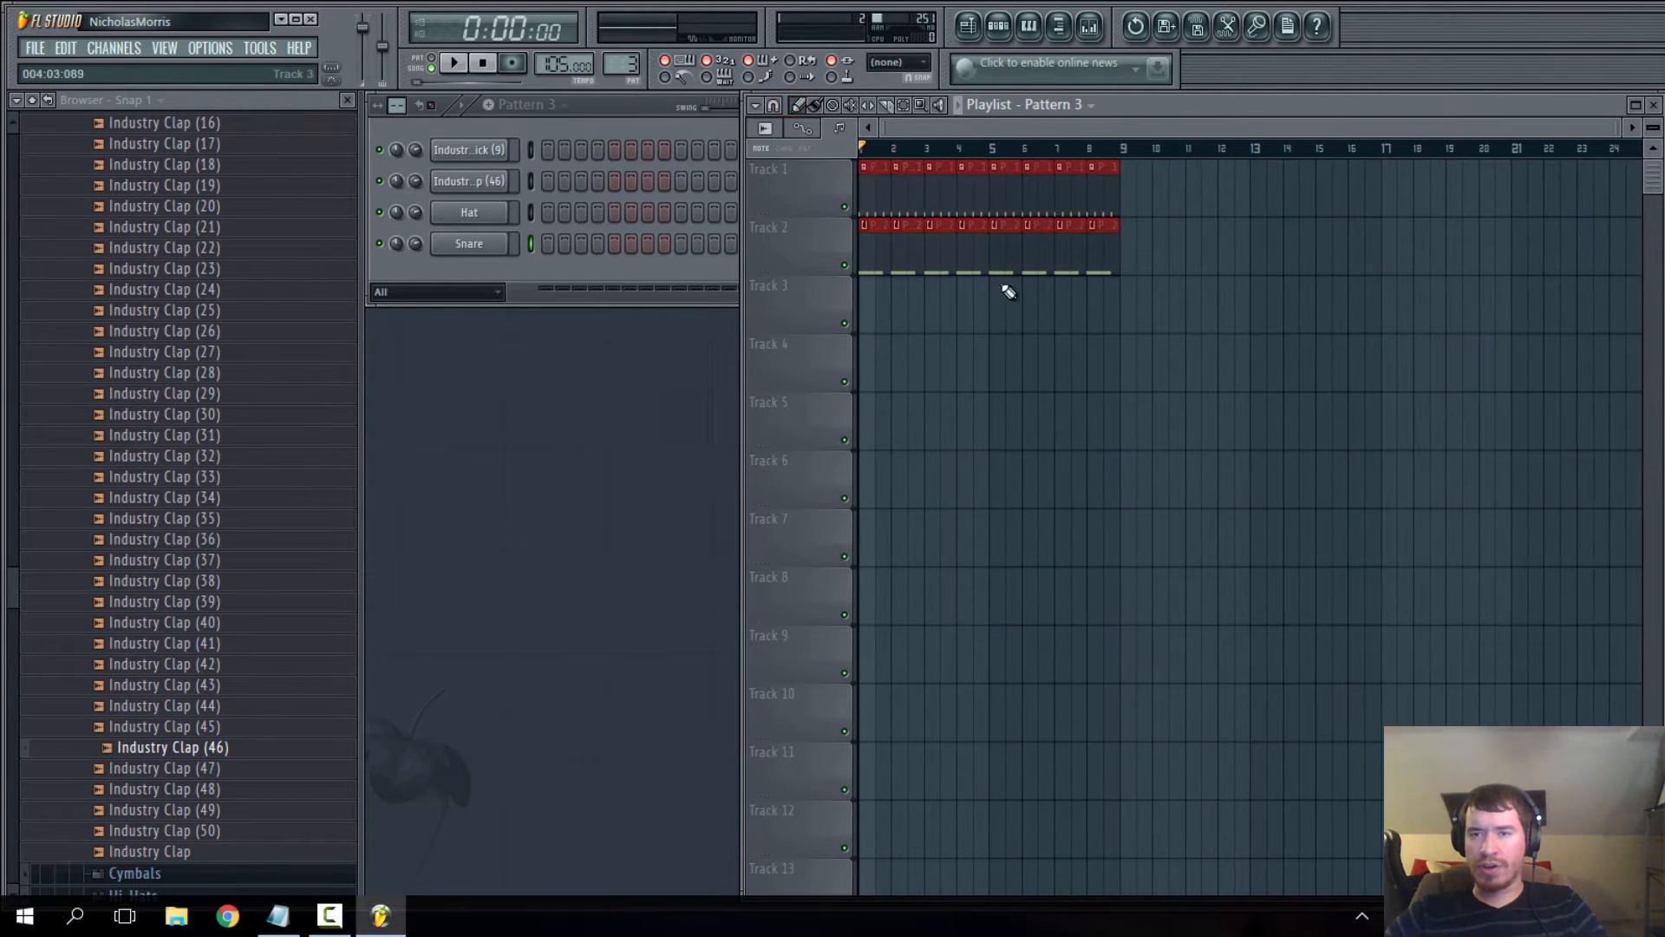
left_click_drag(1029, 209, 935, 207)
left_click(1018, 370)
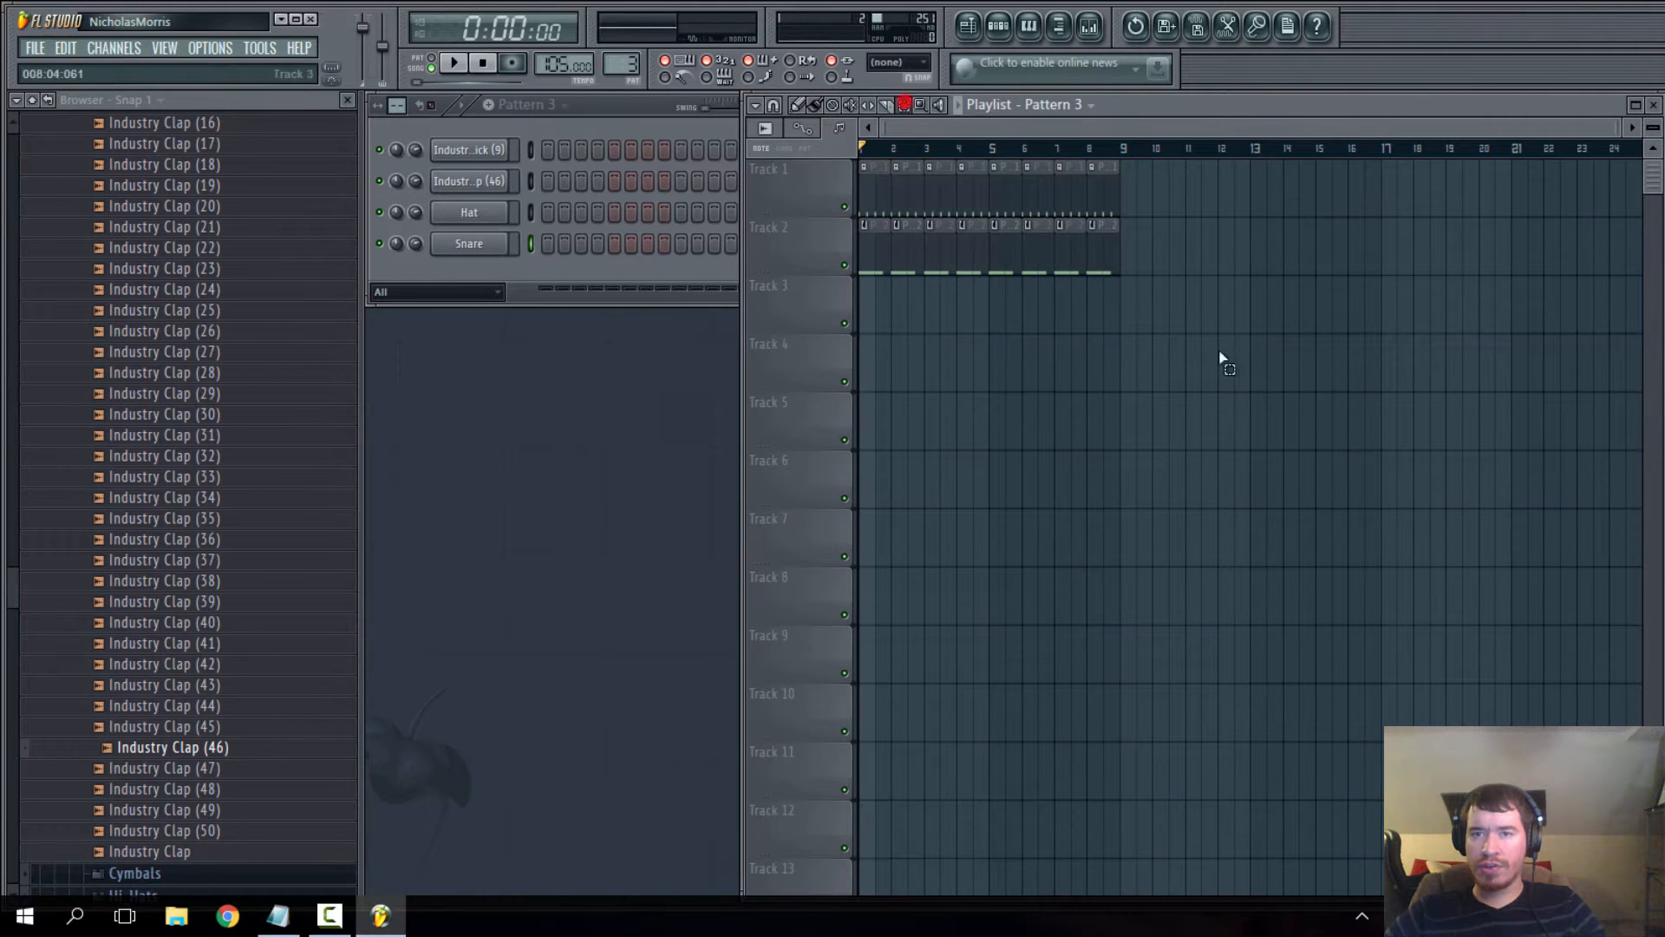
- Duplicate all eight bars of clips on Tracks 1 and 2 into bars 9 to 16 and deselect them
left_click_drag(1221, 358, 824, 157)
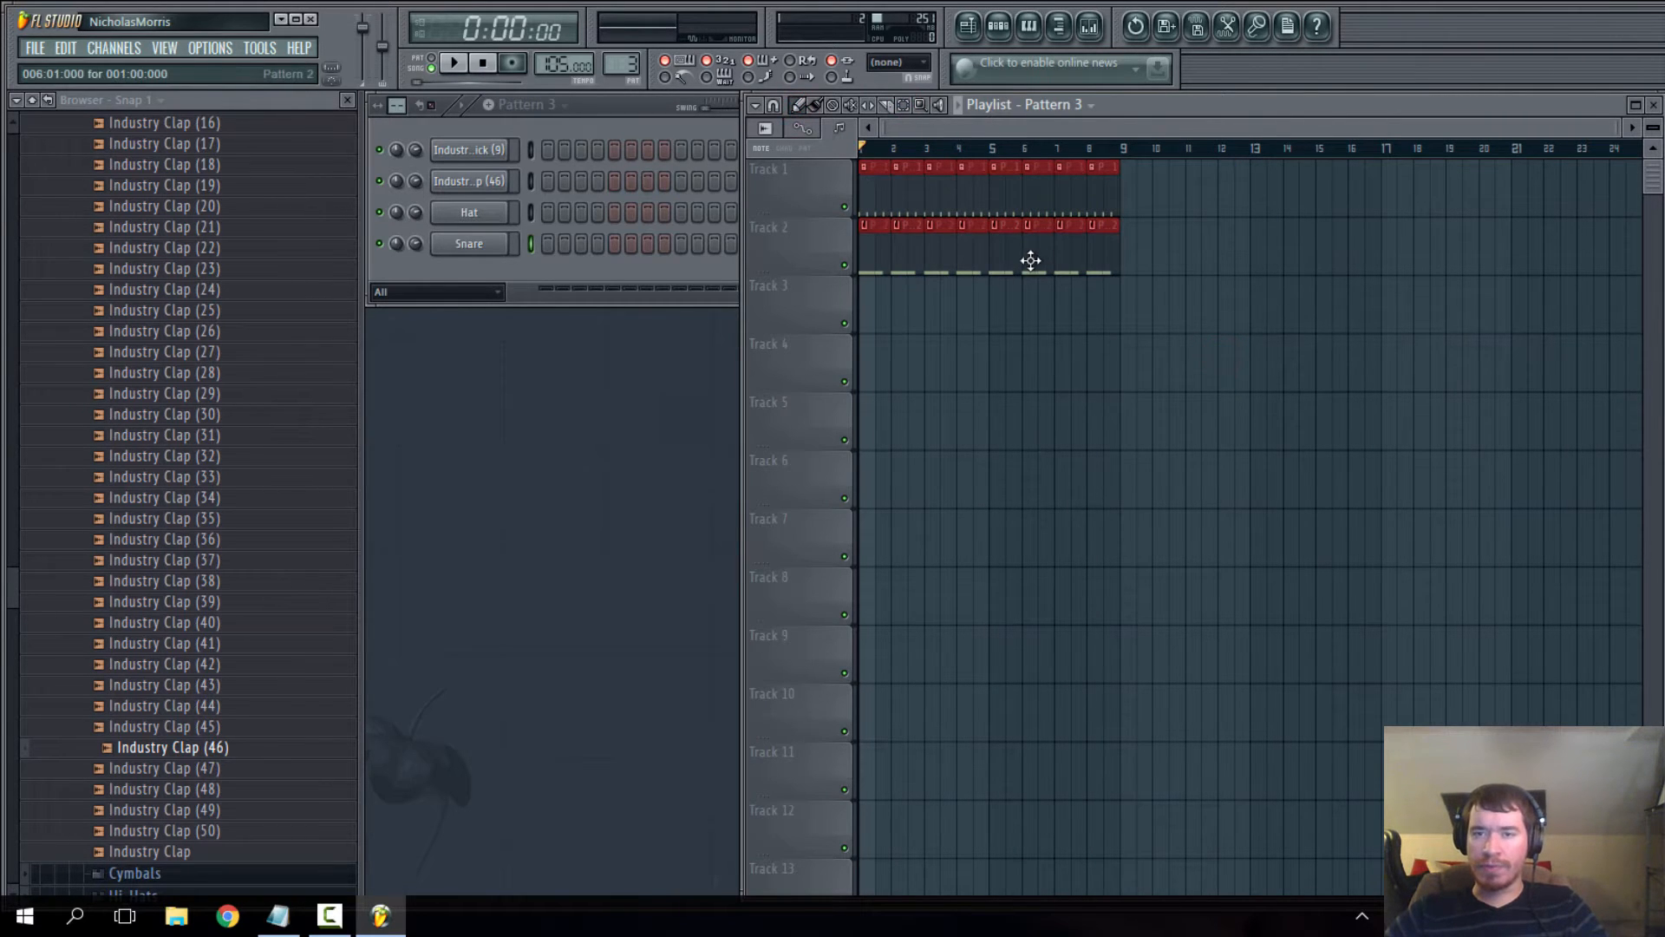
left_click_drag(980, 248, 1249, 246)
scroll(1134, 335, "down", 2)
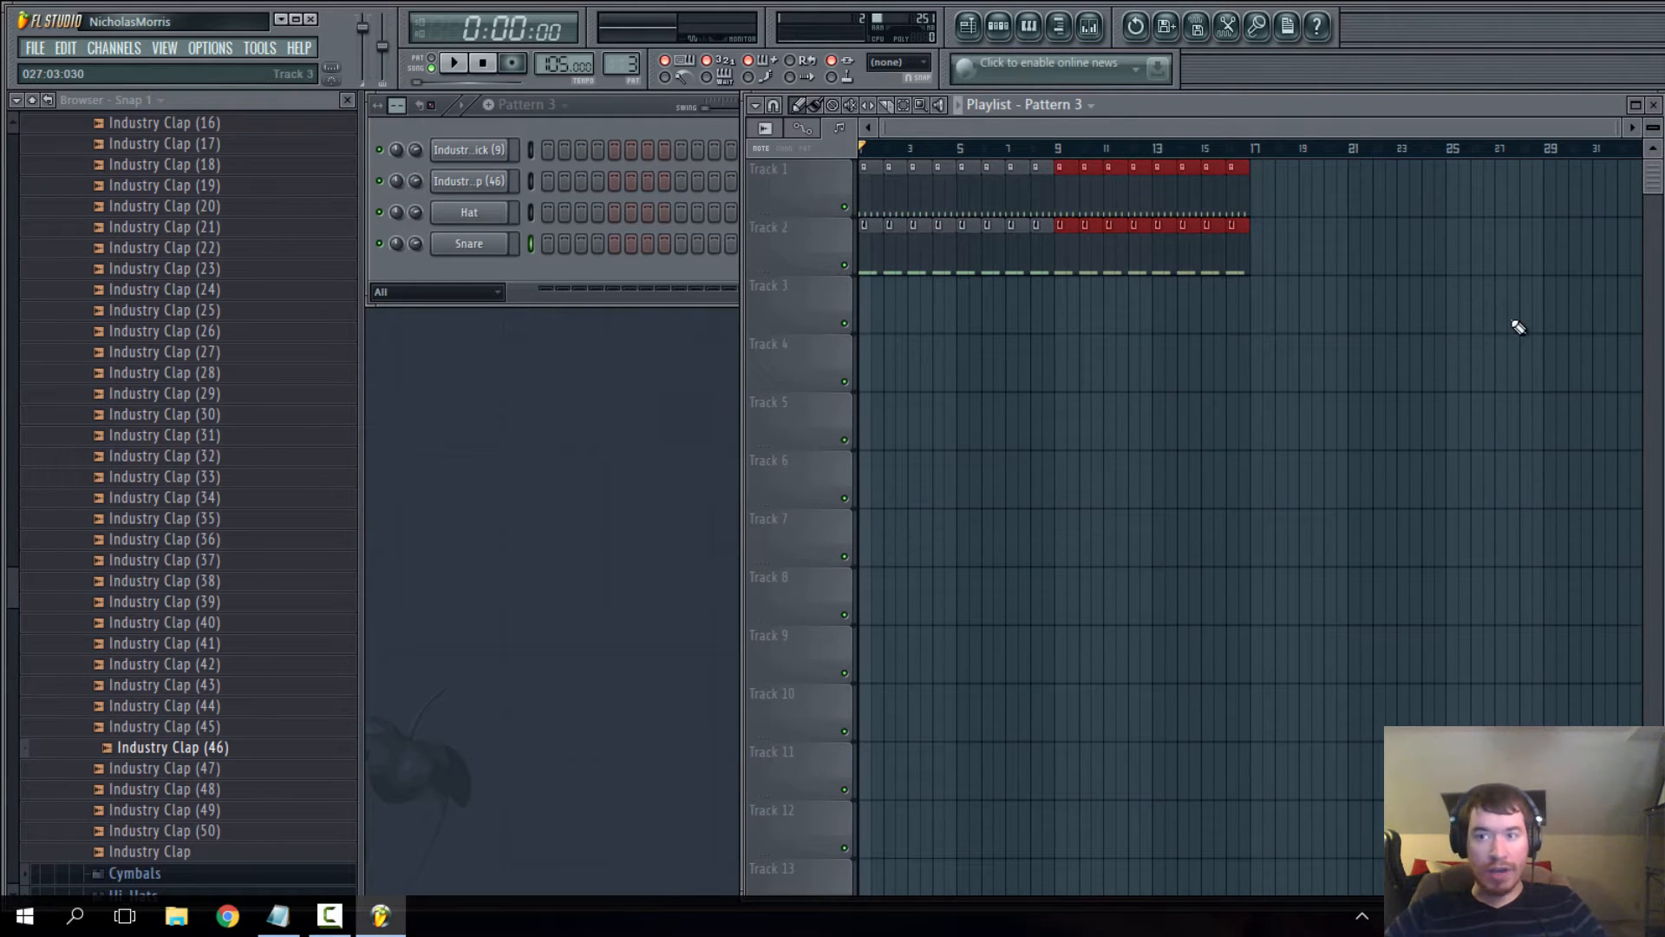
left_click(1084, 406)
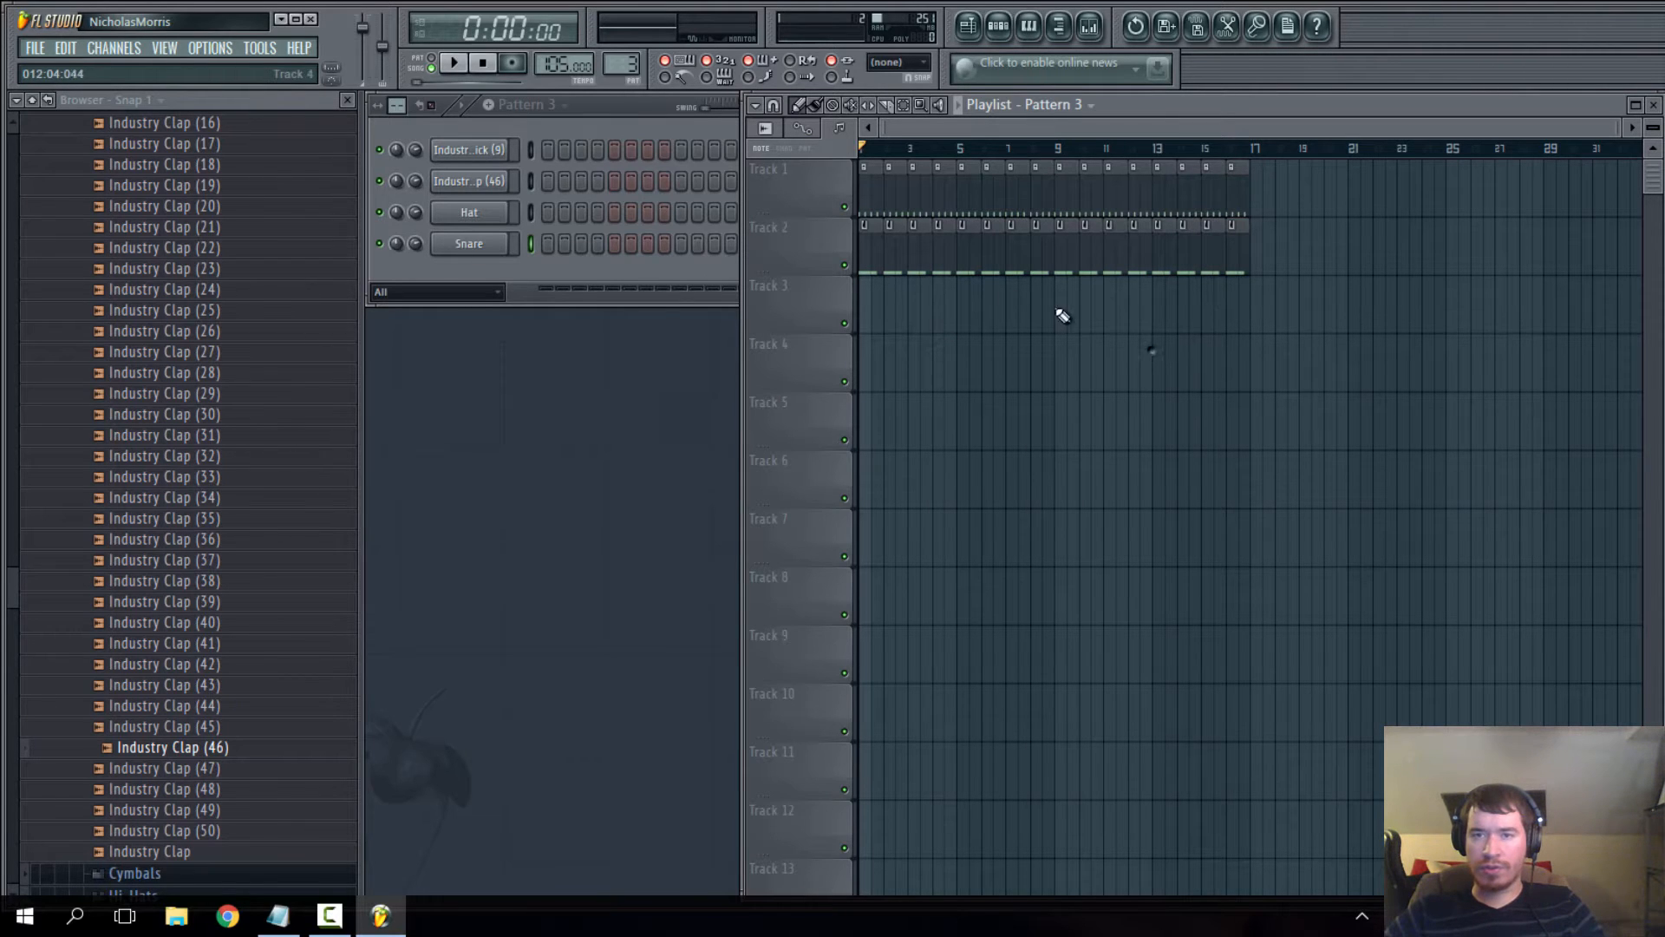
- Play the extended arrangement, jump ahead to its last bars, and stop playback
key("space")
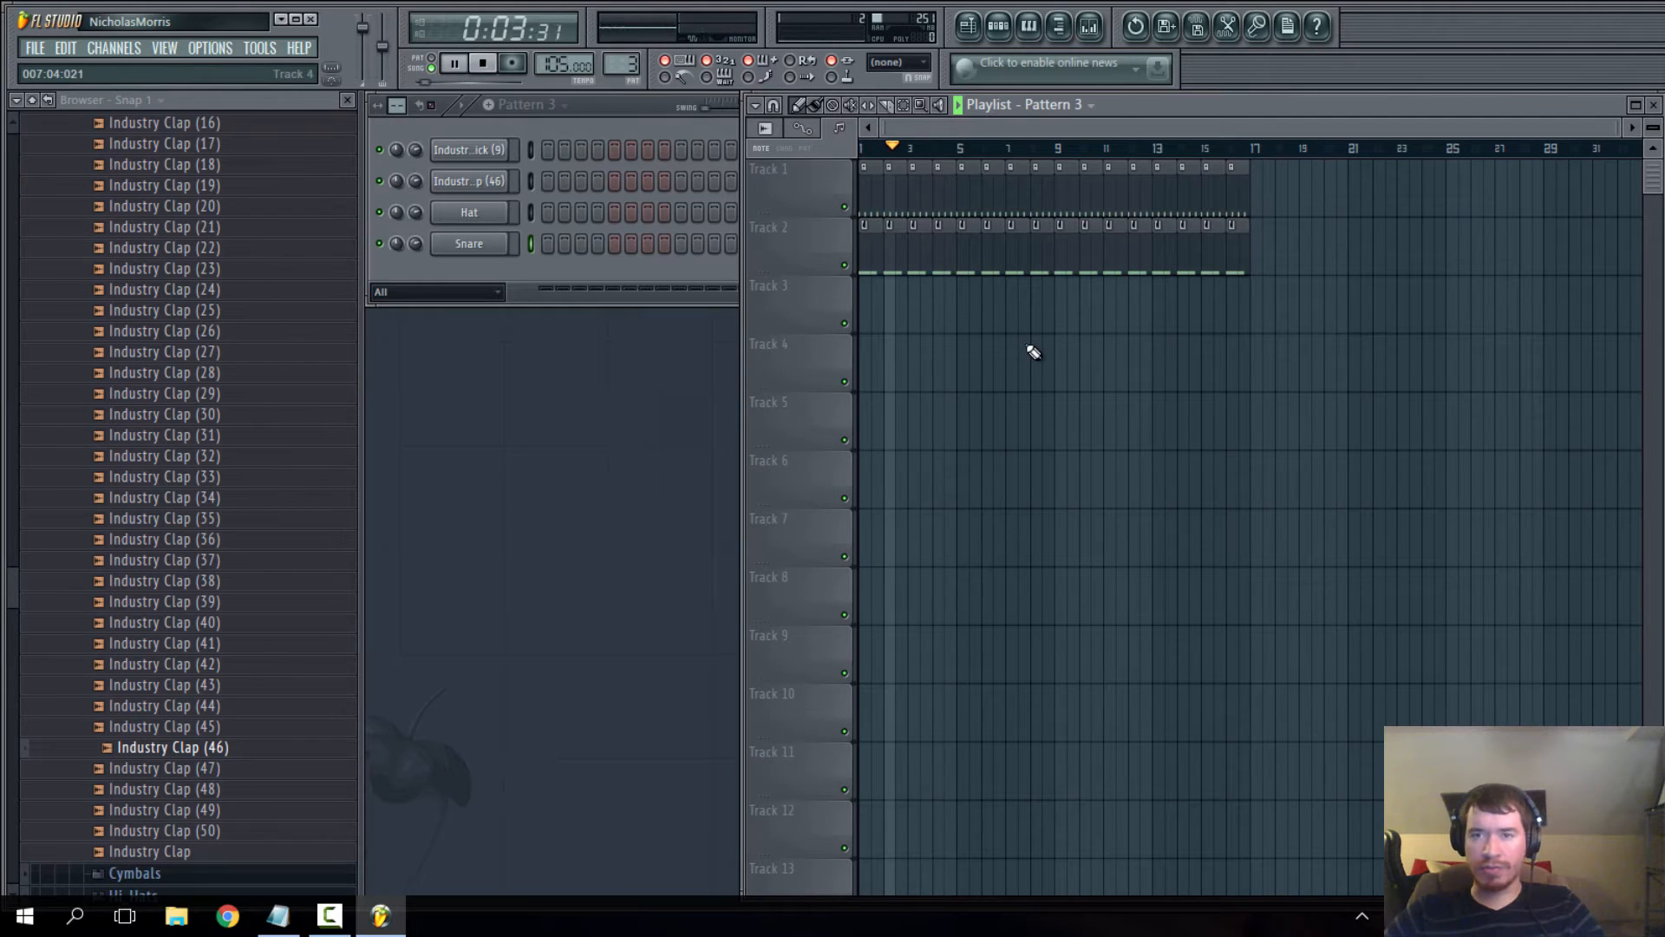
left_click(1228, 147)
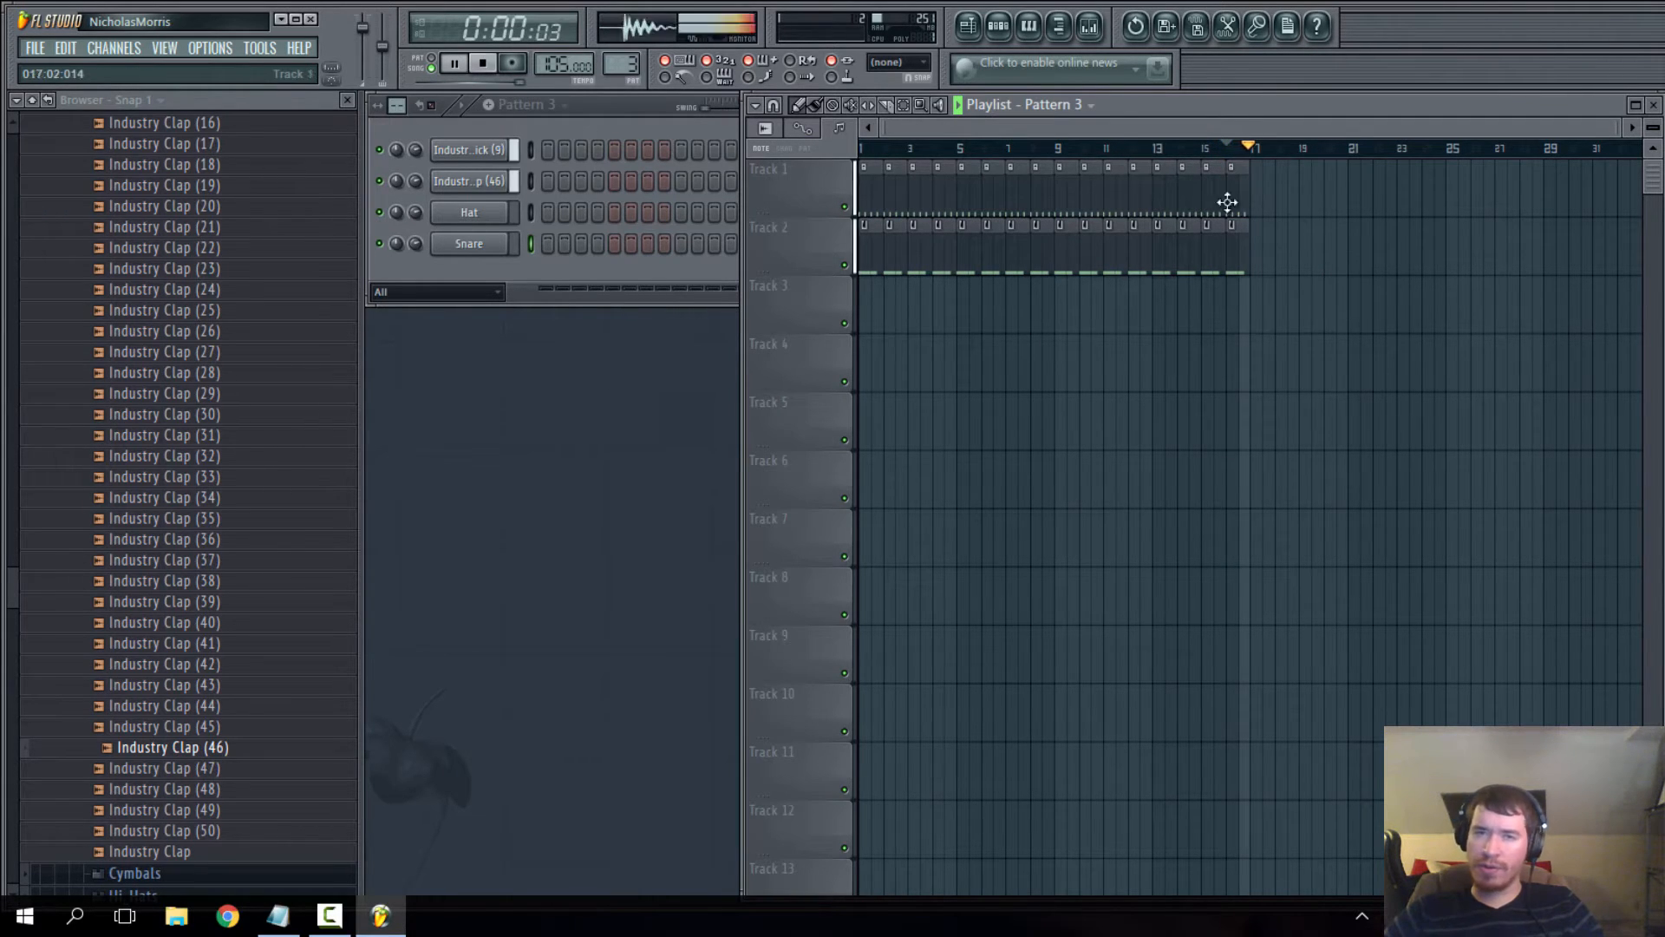
left_click(482, 65)
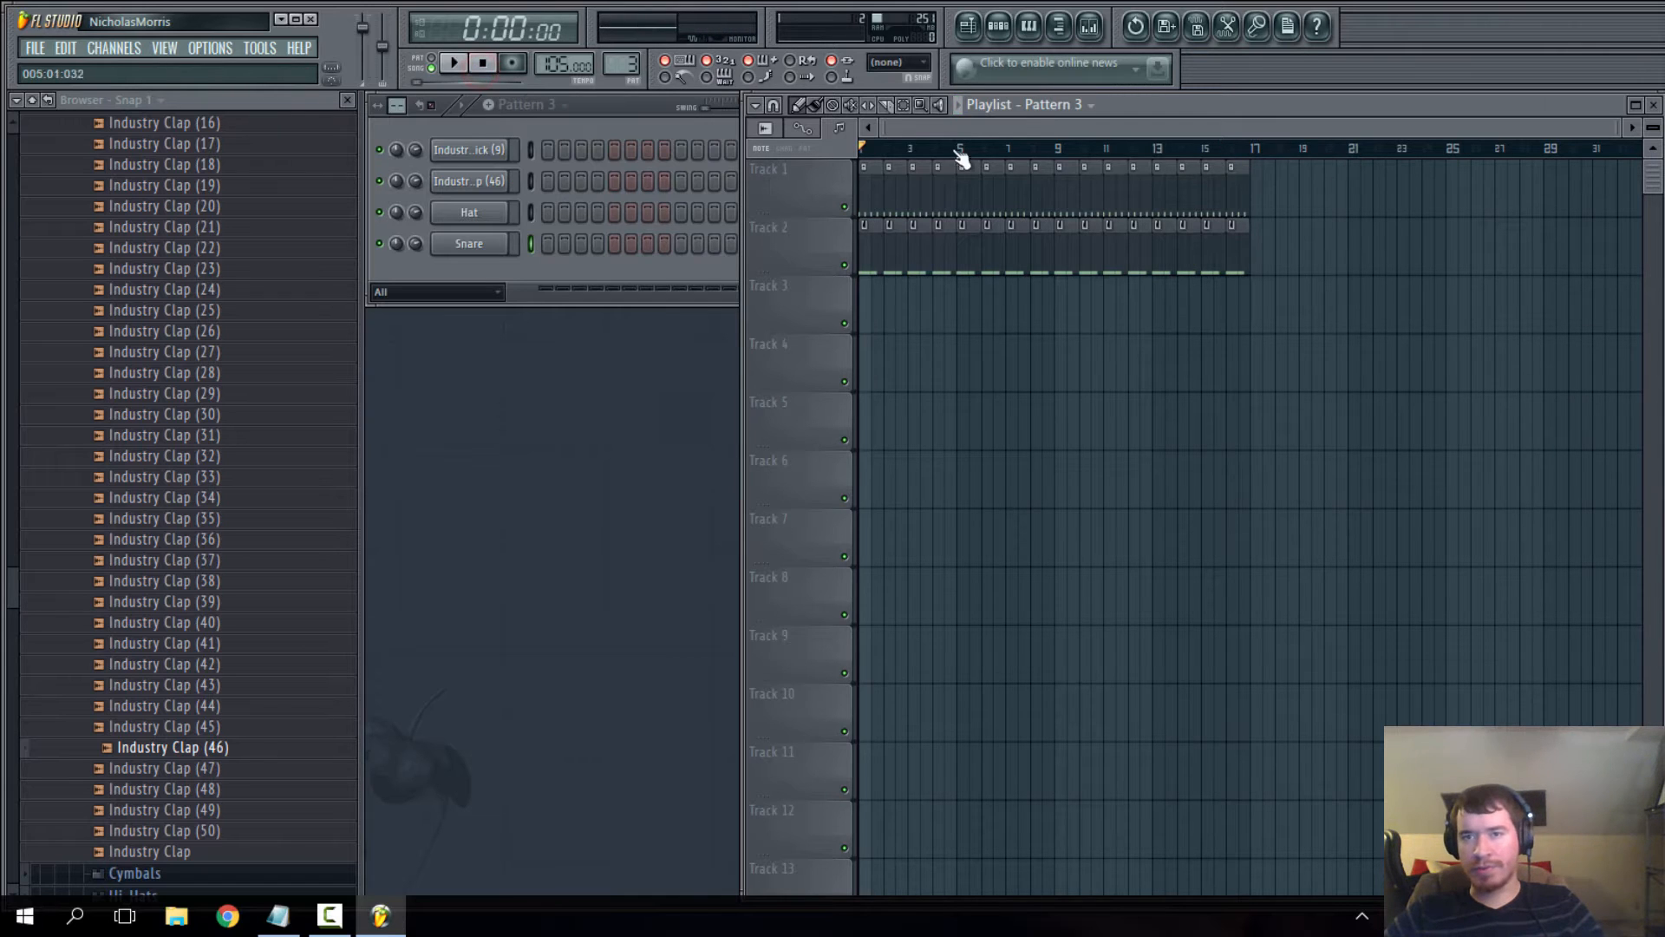
left_click_drag(929, 129, 1106, 139)
left_click_drag(726, 147, 711, 152)
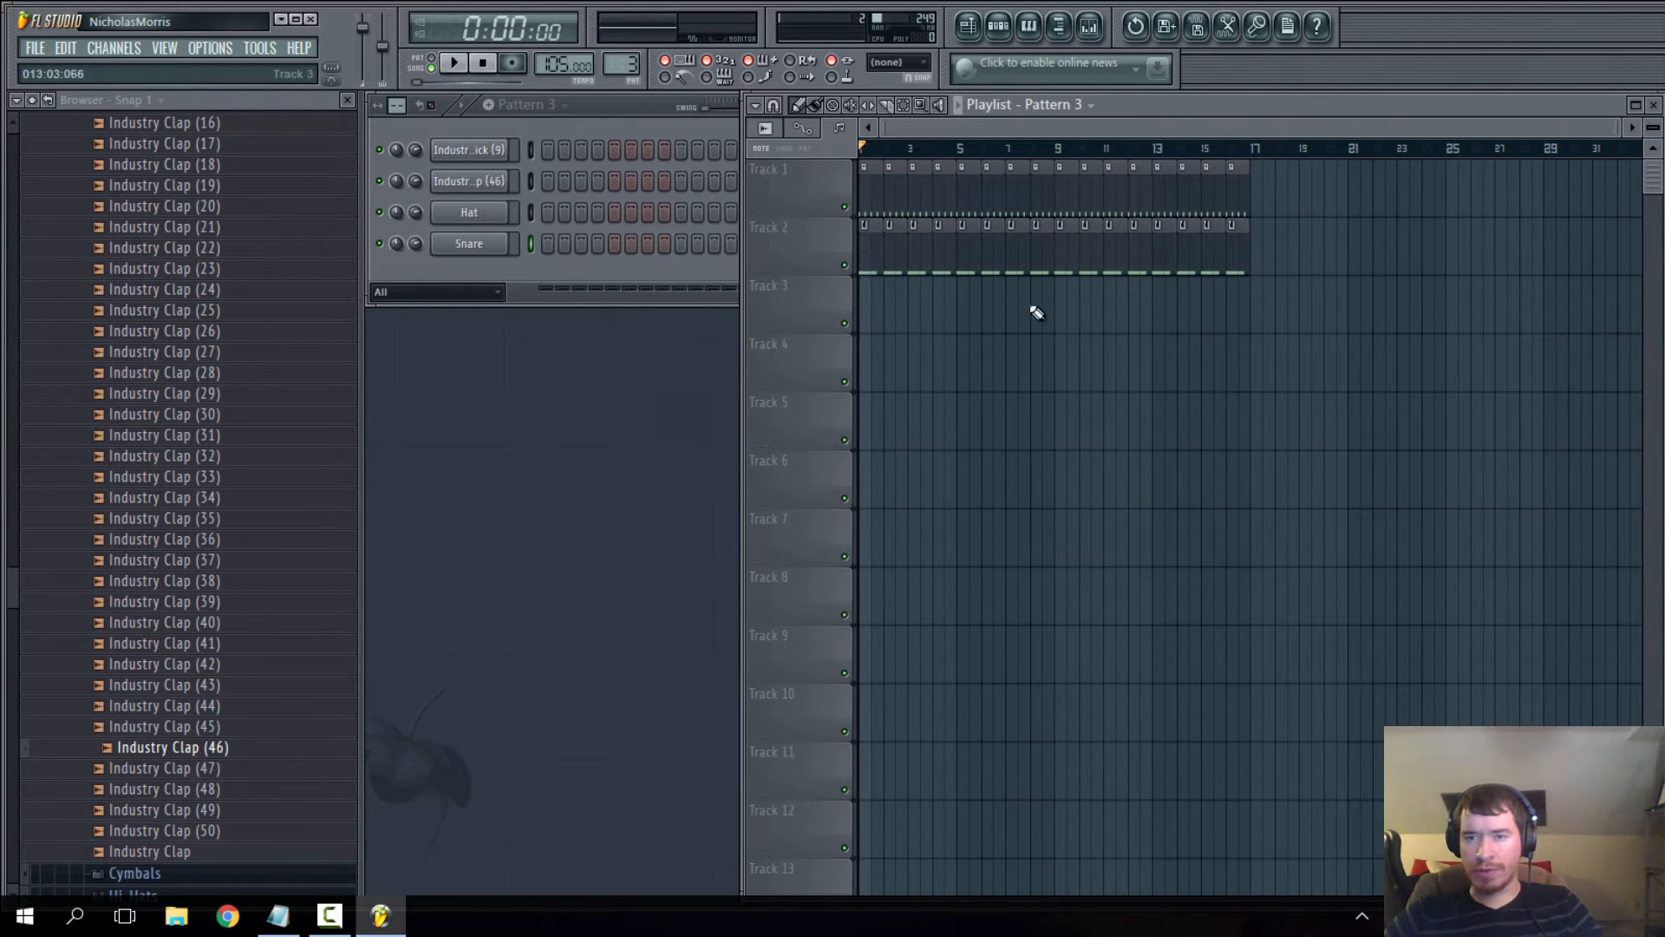
left_click_drag(1111, 125, 1440, 125)
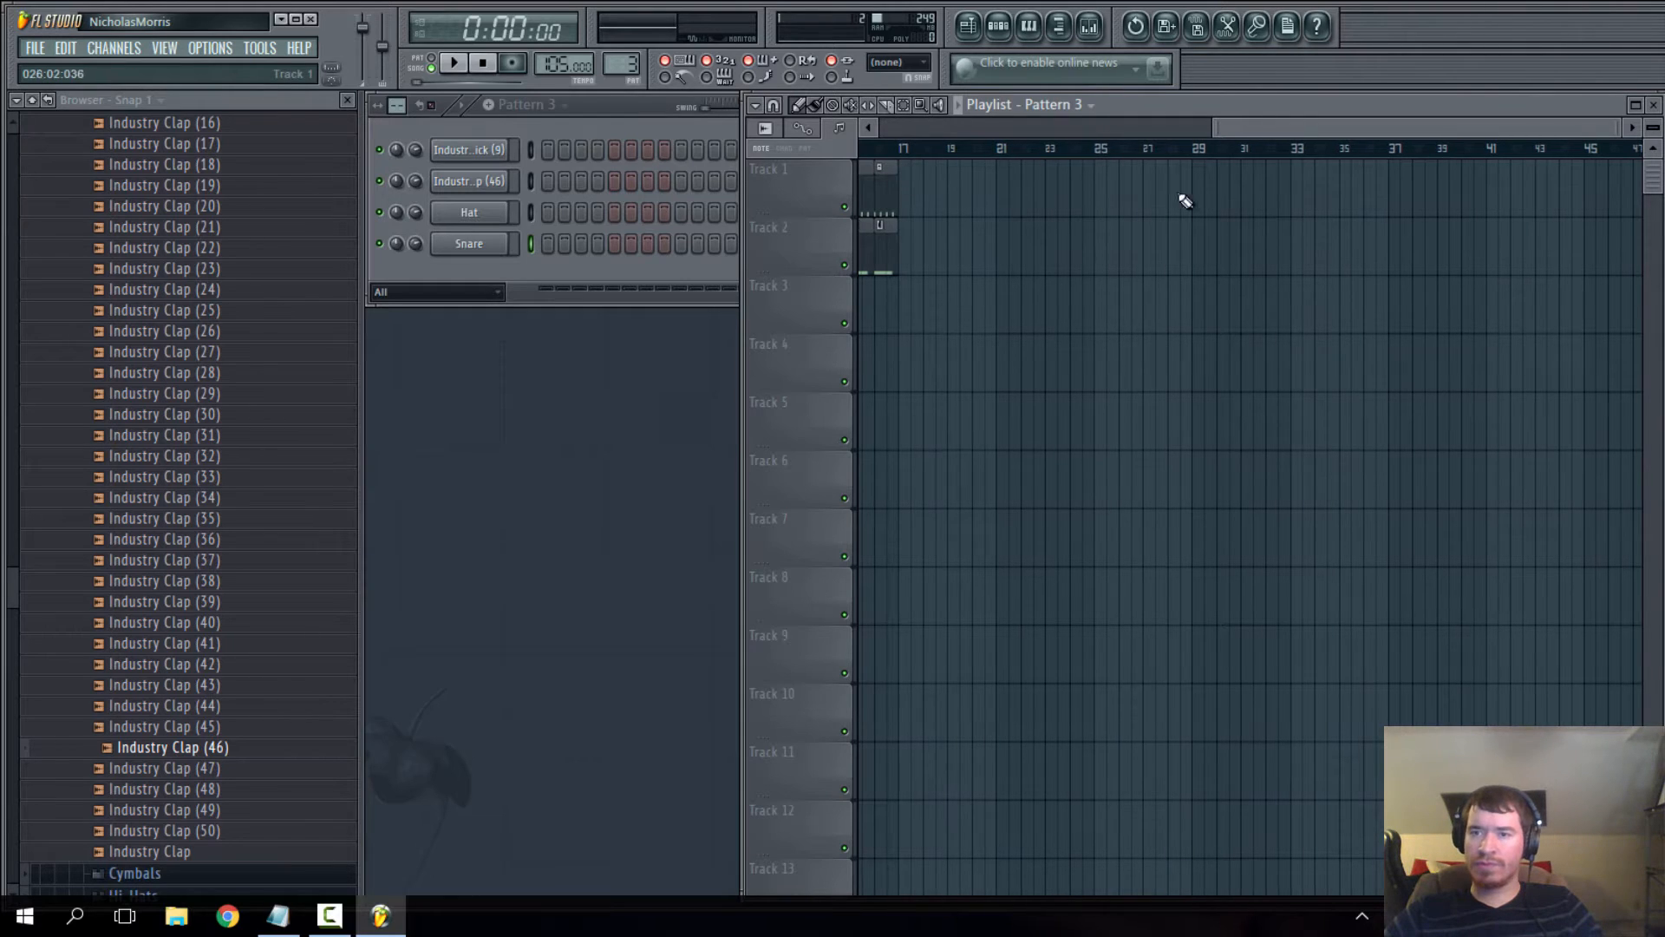
left_click_drag(1287, 132, 937, 443)
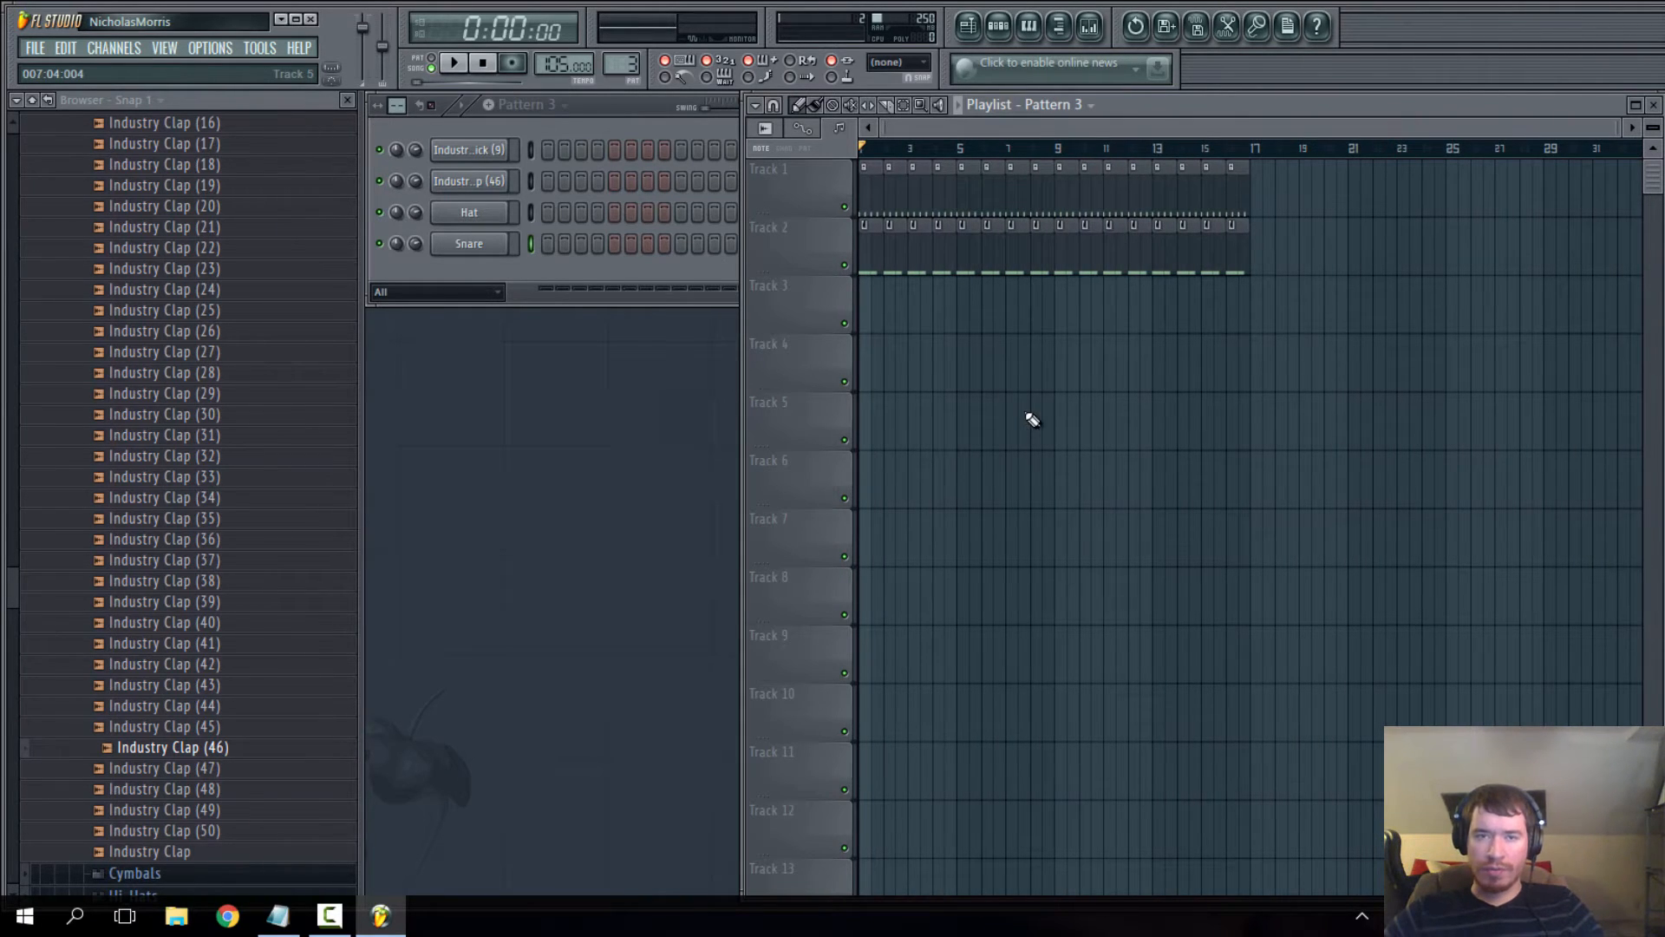
- Replace the Snare channel's sampler with the Nexus synthesizer
left_click(489, 104)
right_click(477, 243)
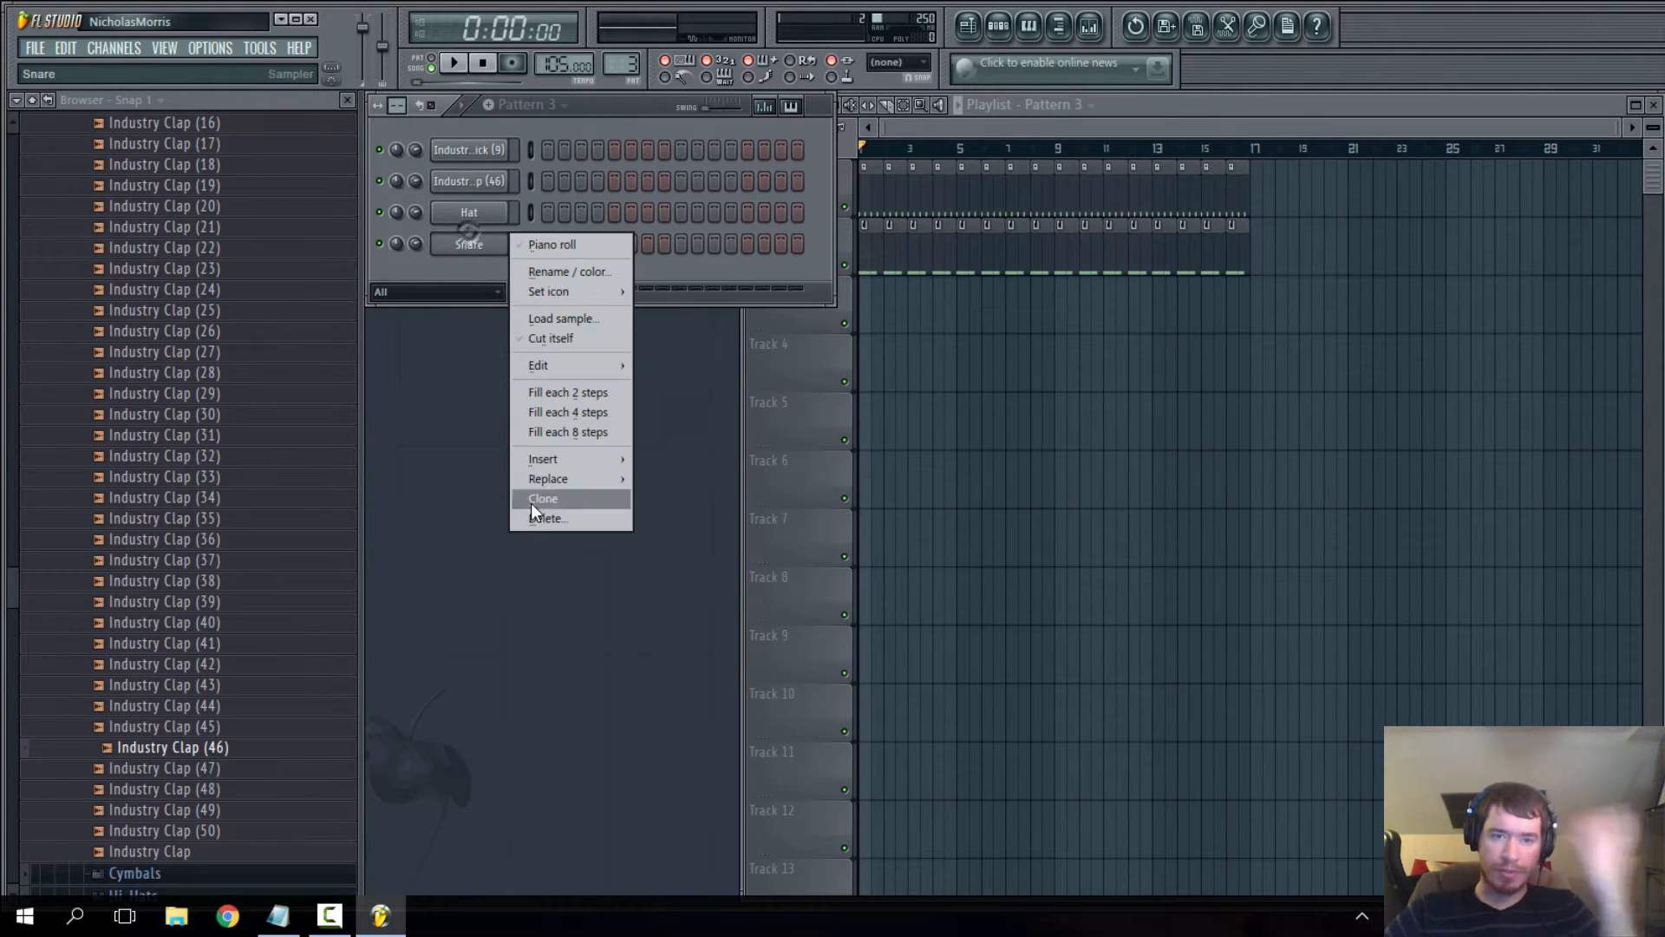
mouse_move(546, 482)
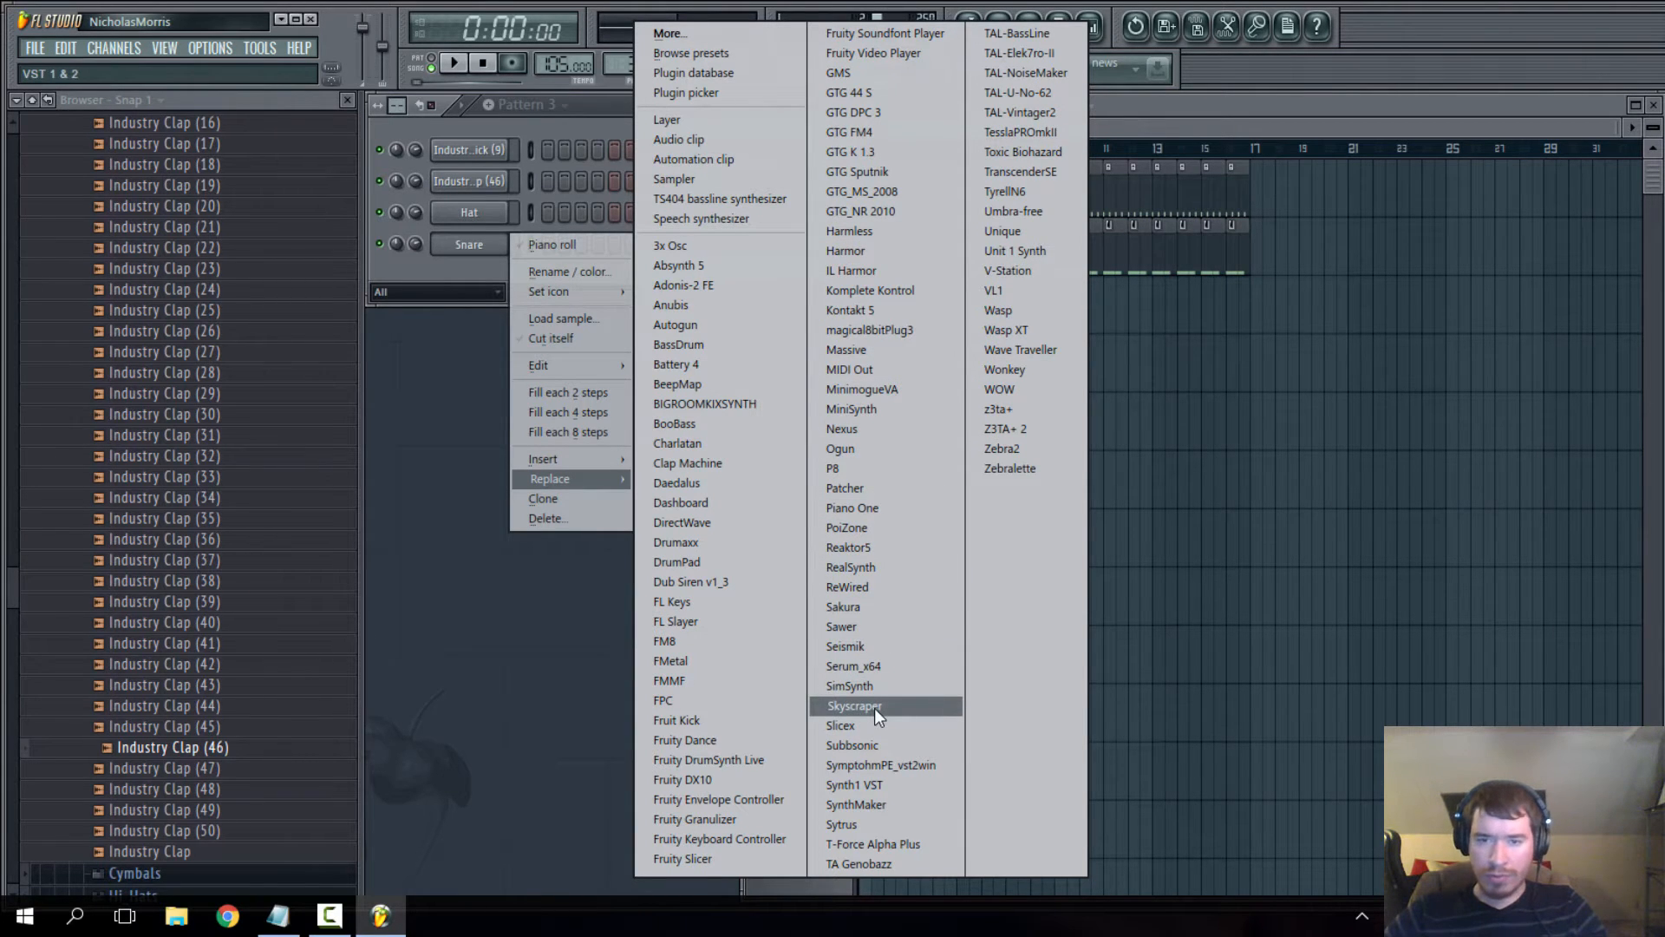
left_click(869, 426)
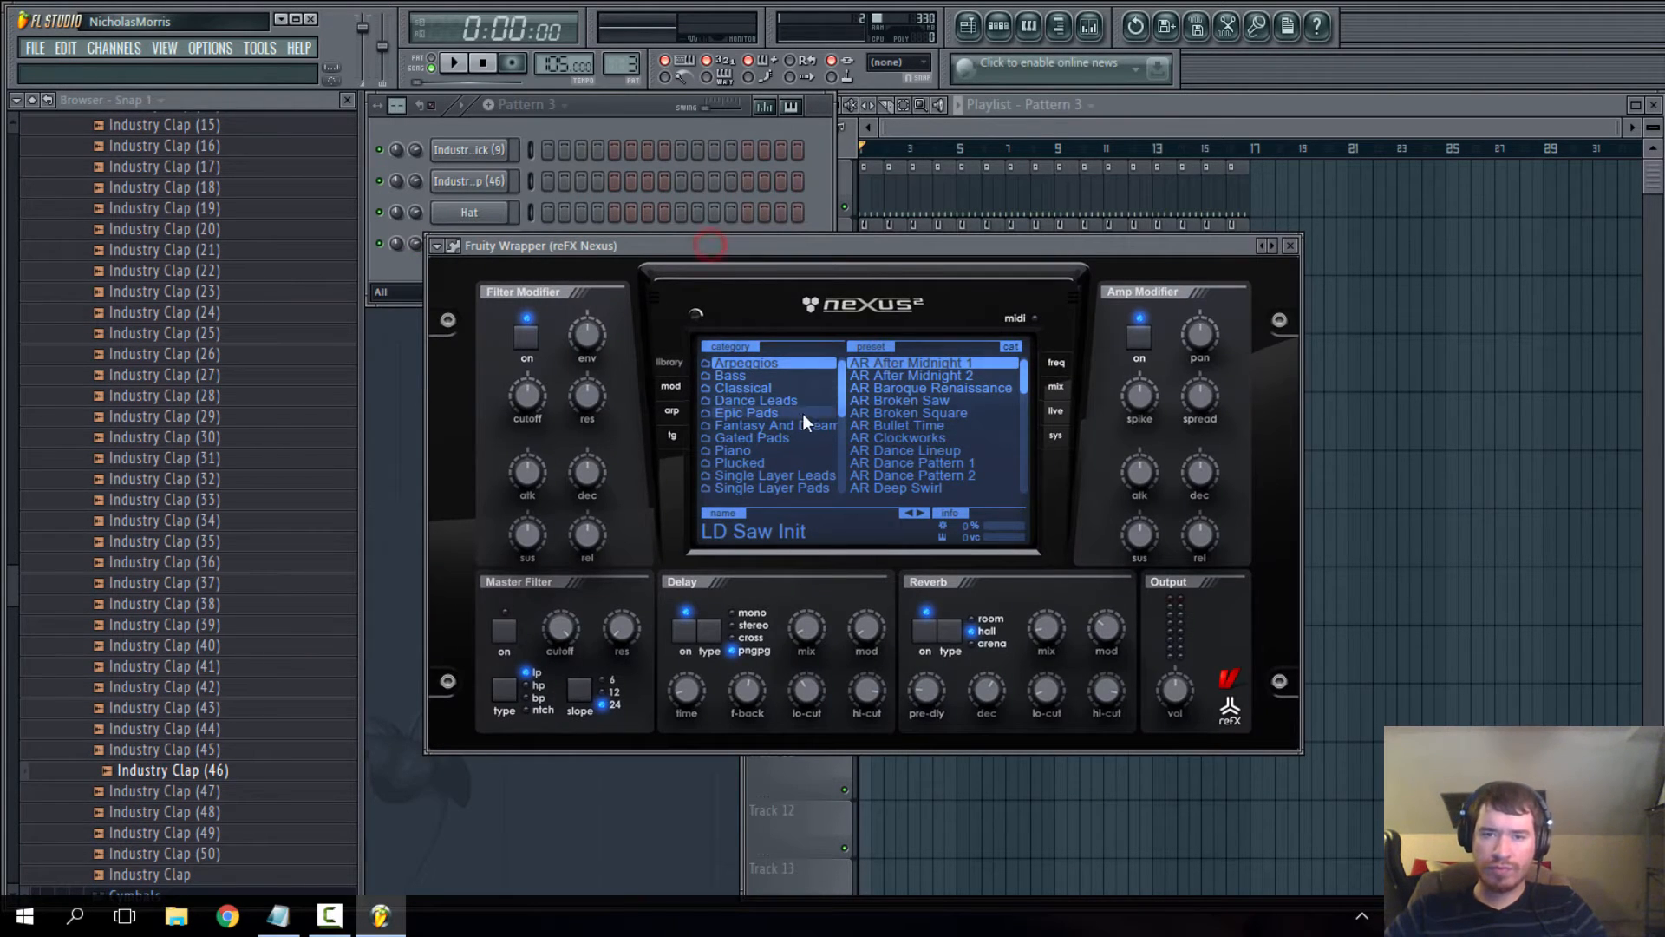
- Choose the XP Deep House category in Nexus and browse down its presets to the bass sounds
left_click_drag(844, 384, 839, 440)
left_click(797, 424)
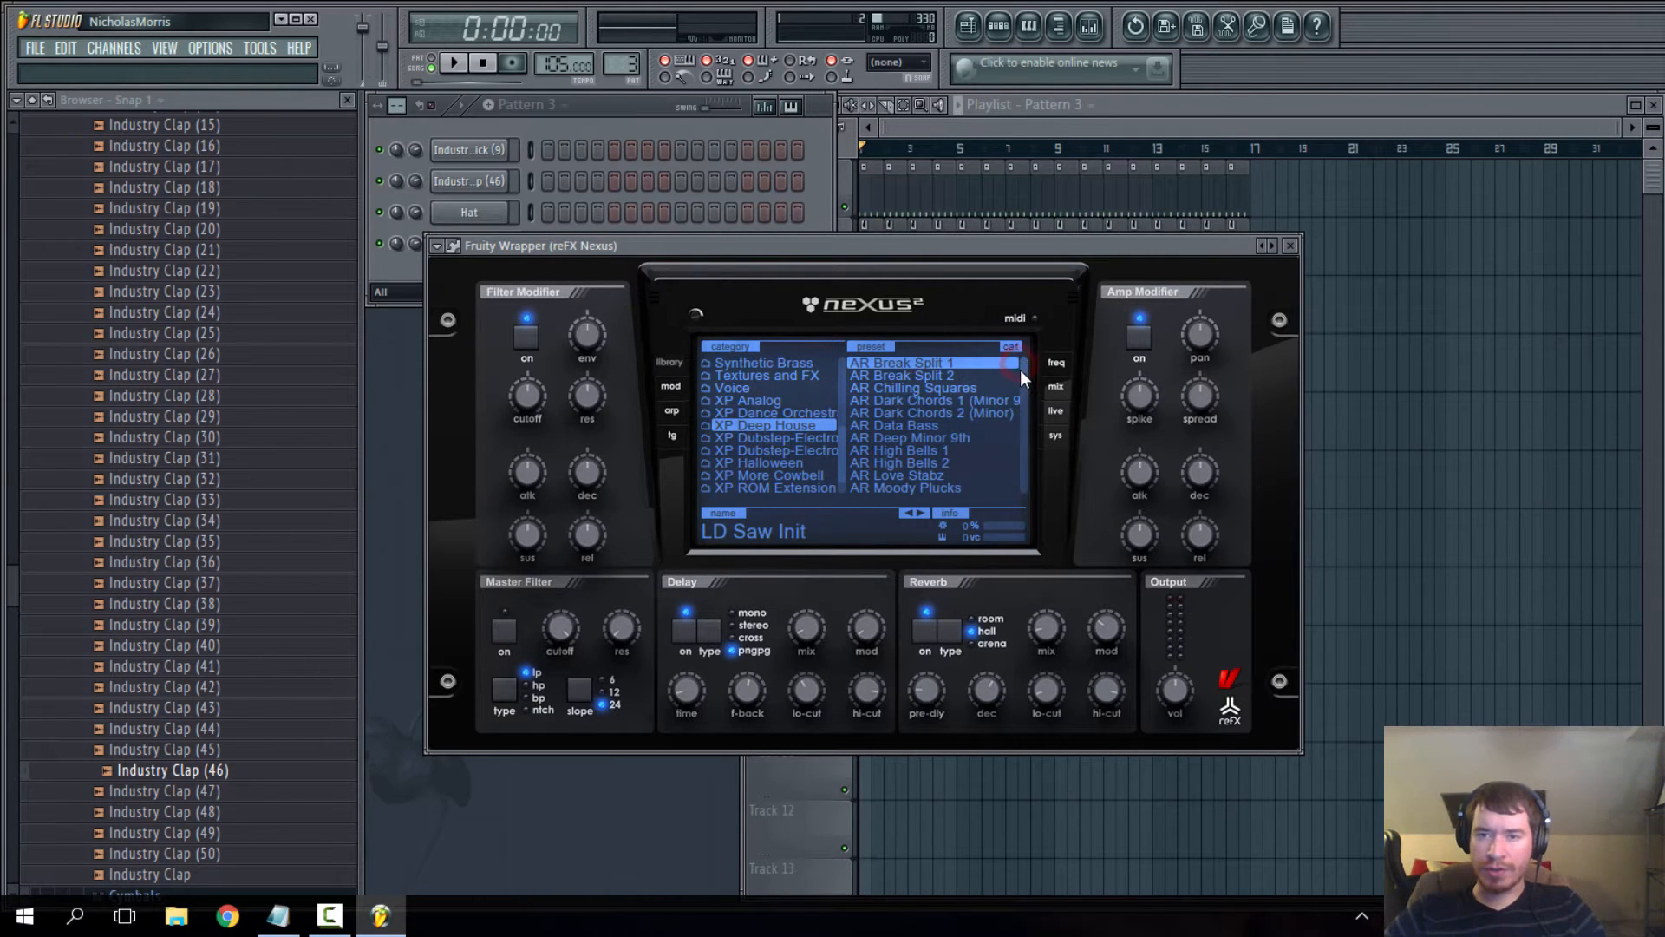
left_click_drag(1020, 369, 1022, 381)
left_click(954, 388)
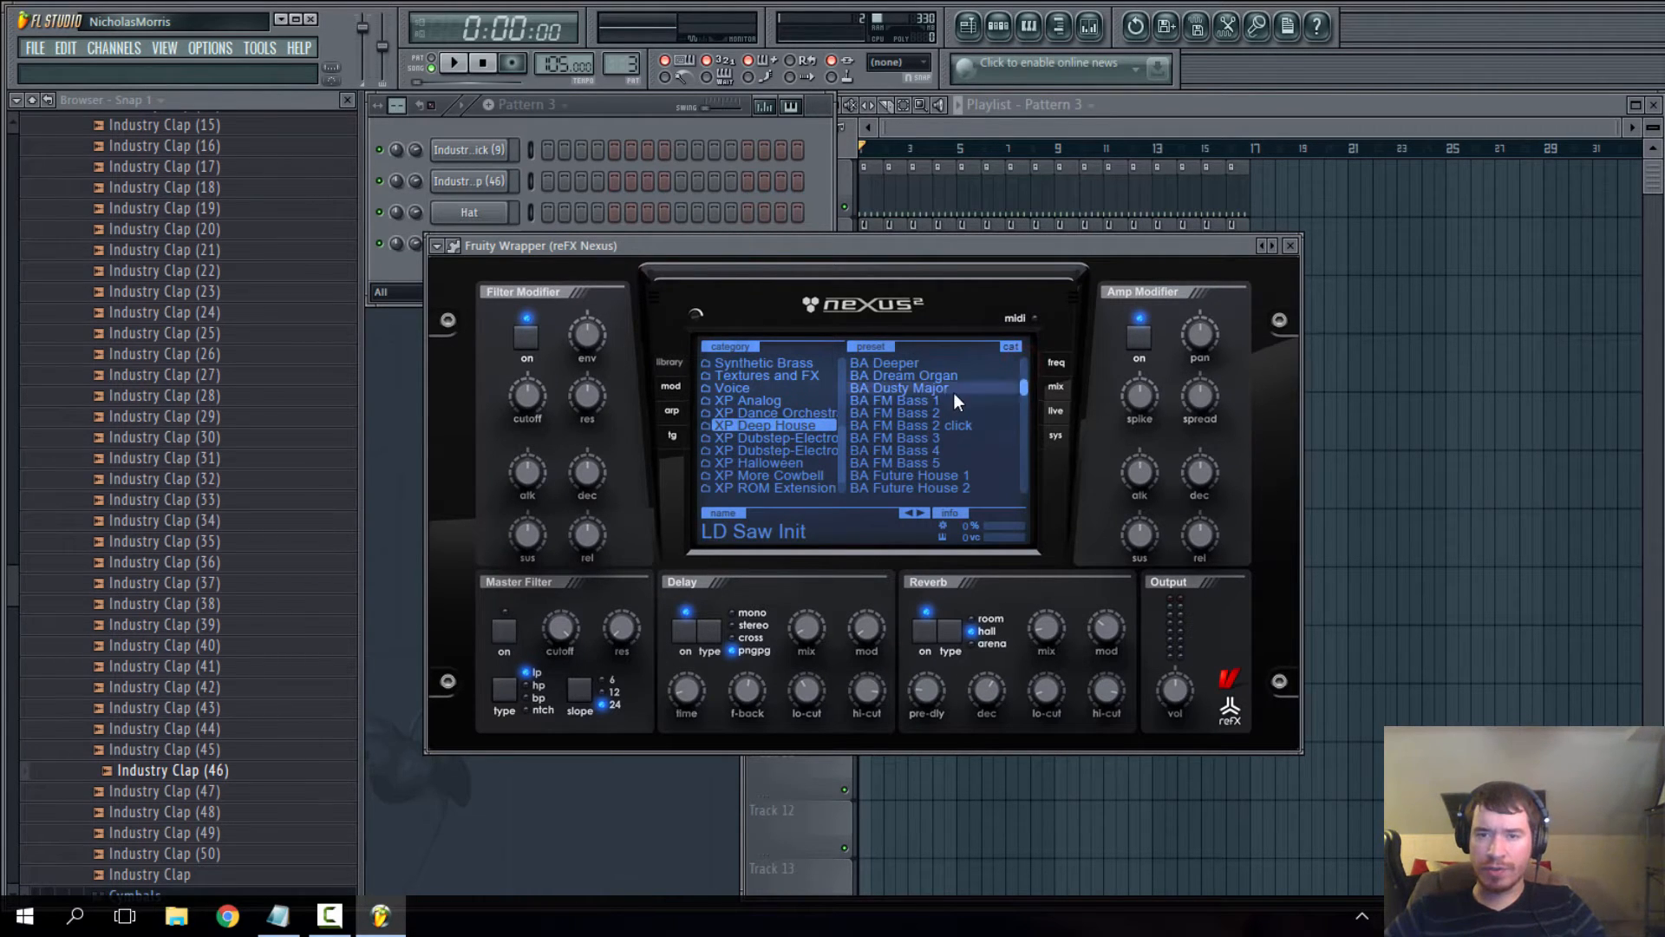
- Open the piano roll of the reFX Nexus channel
left_click(628, 109)
right_click(460, 242)
left_click(538, 246)
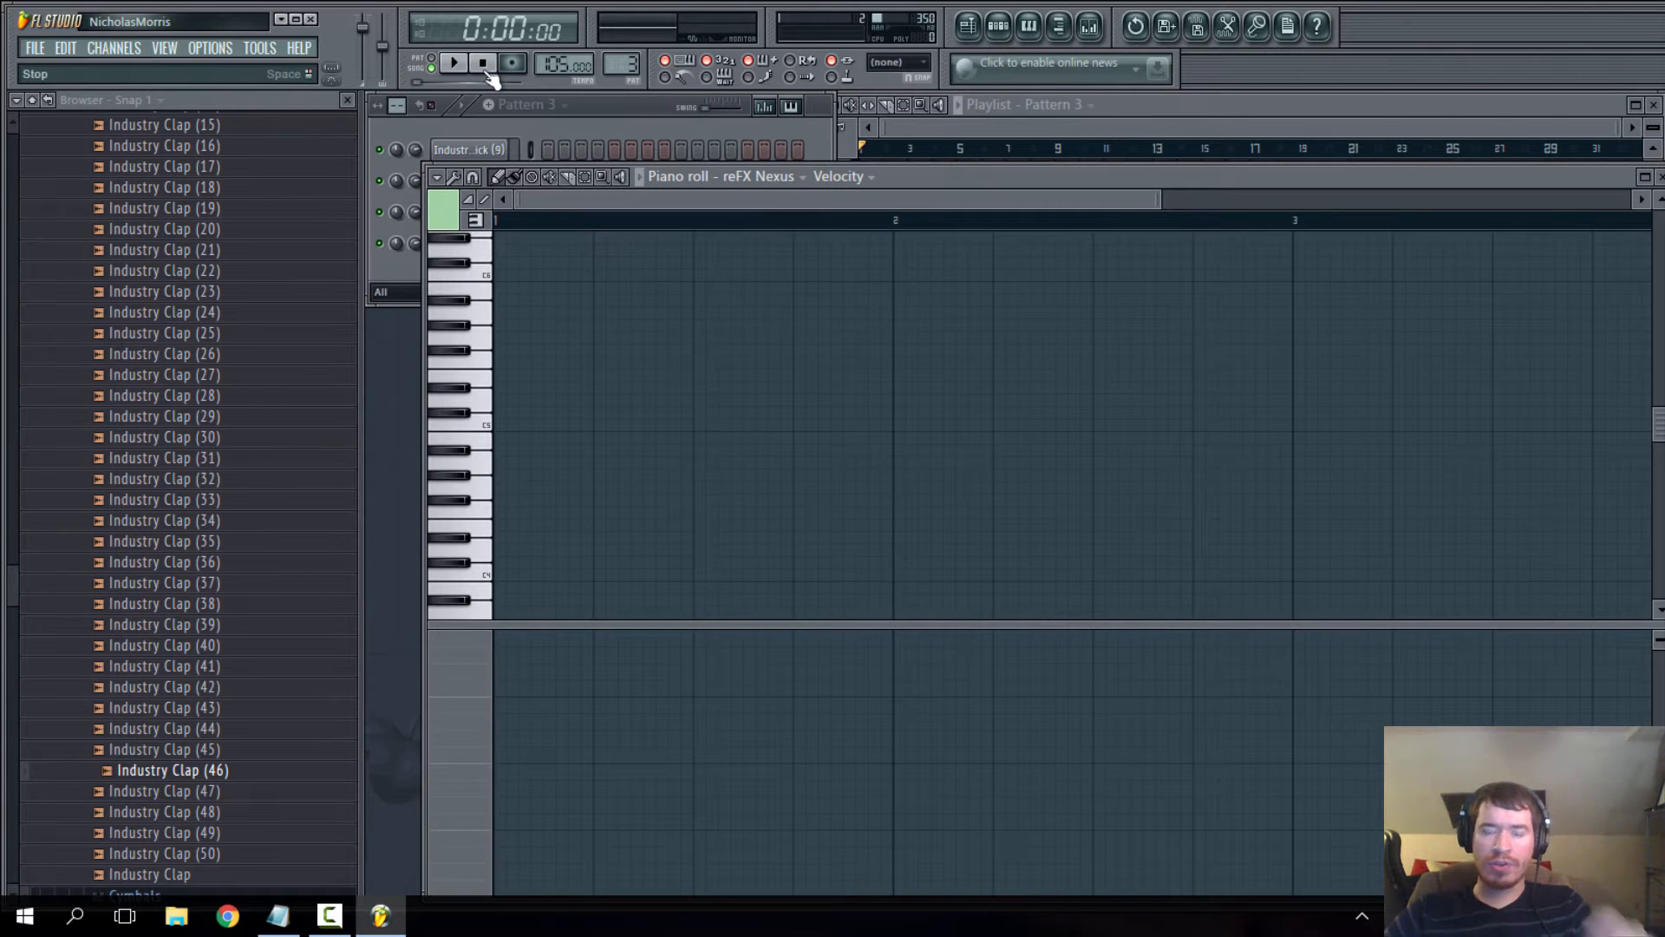
- Add a short G4 note at bar 1 and settle on the LD Vinyl Flute preset after trying PD Basic Pad
left_click(478, 364)
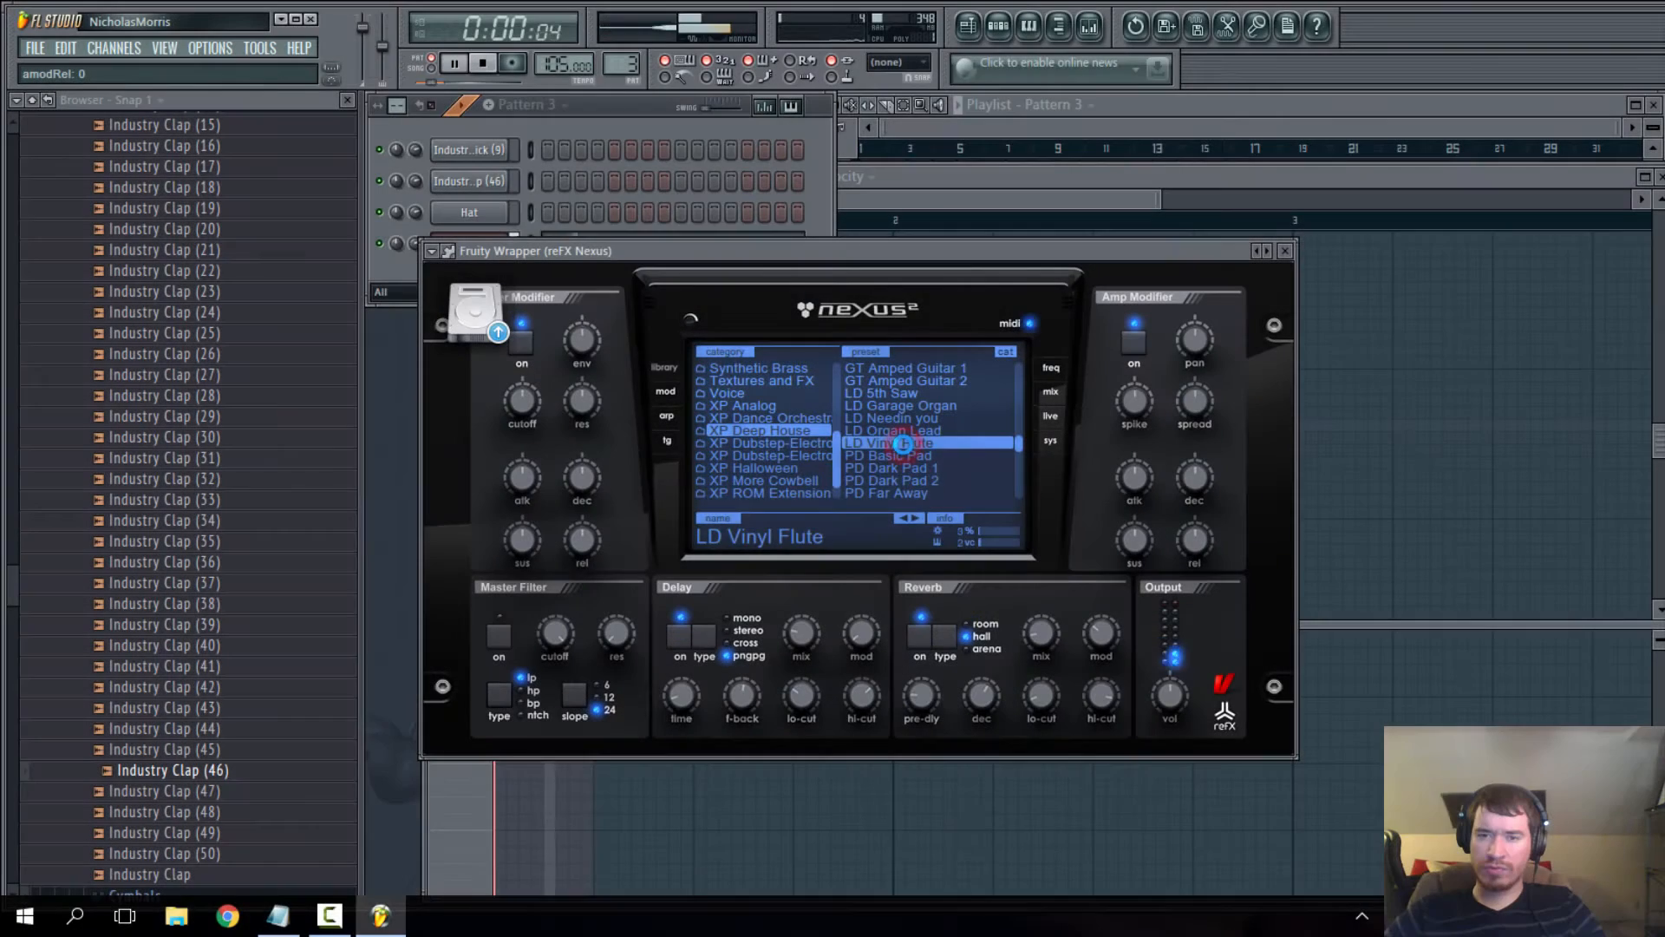
left_click(911, 456)
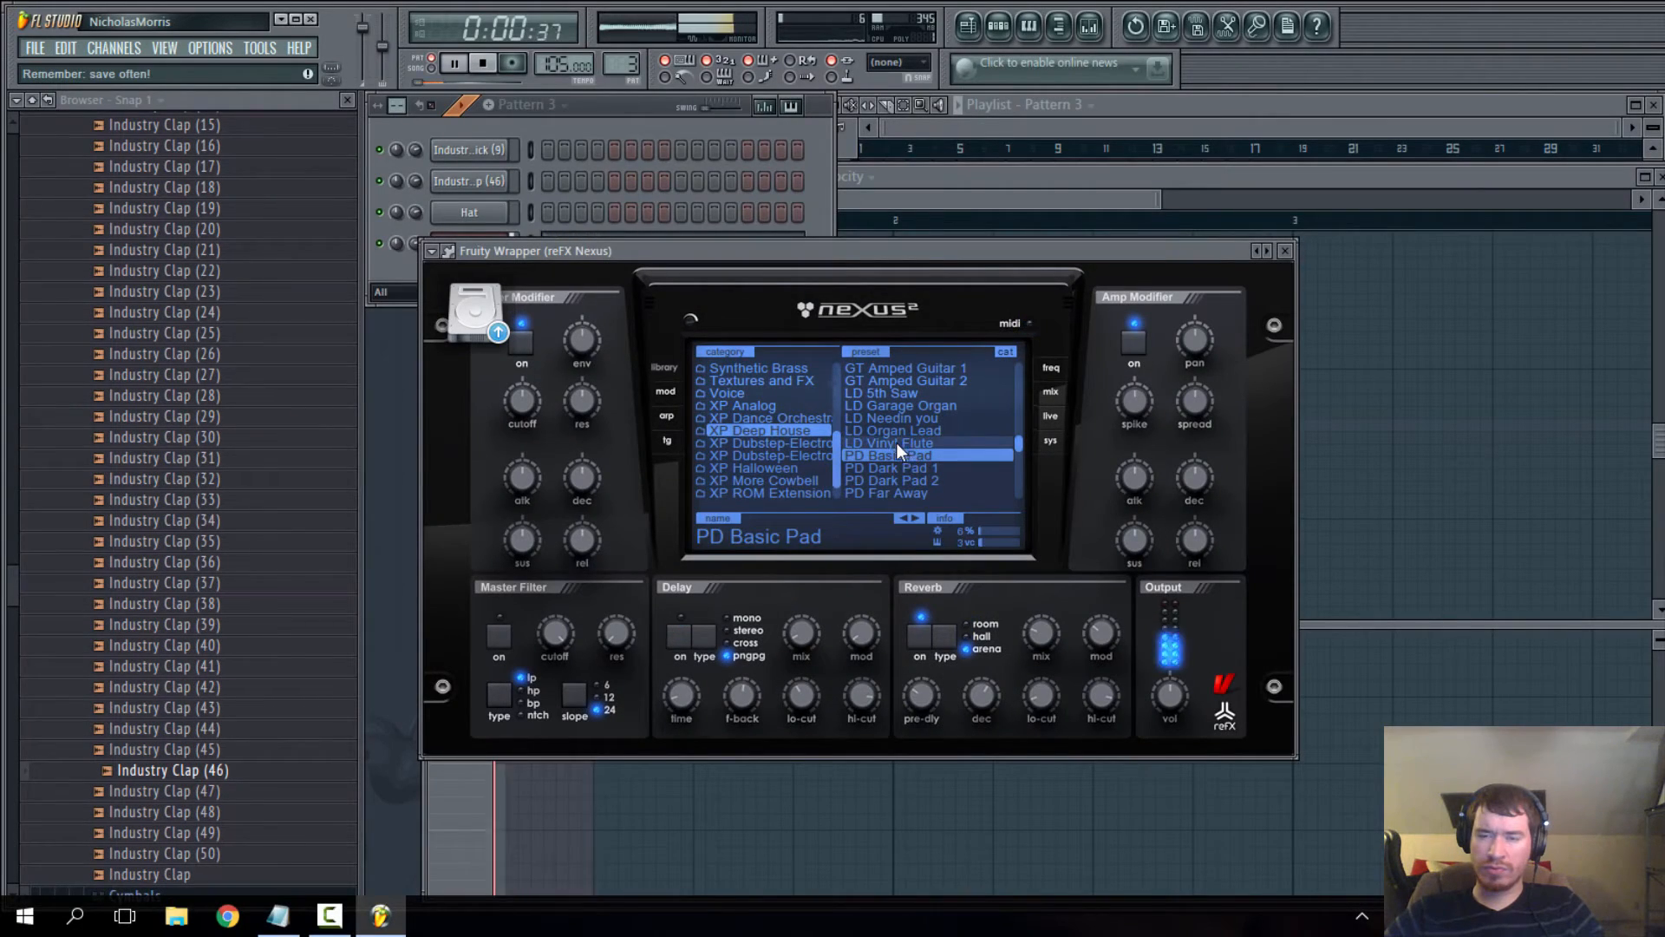
left_click(895, 444)
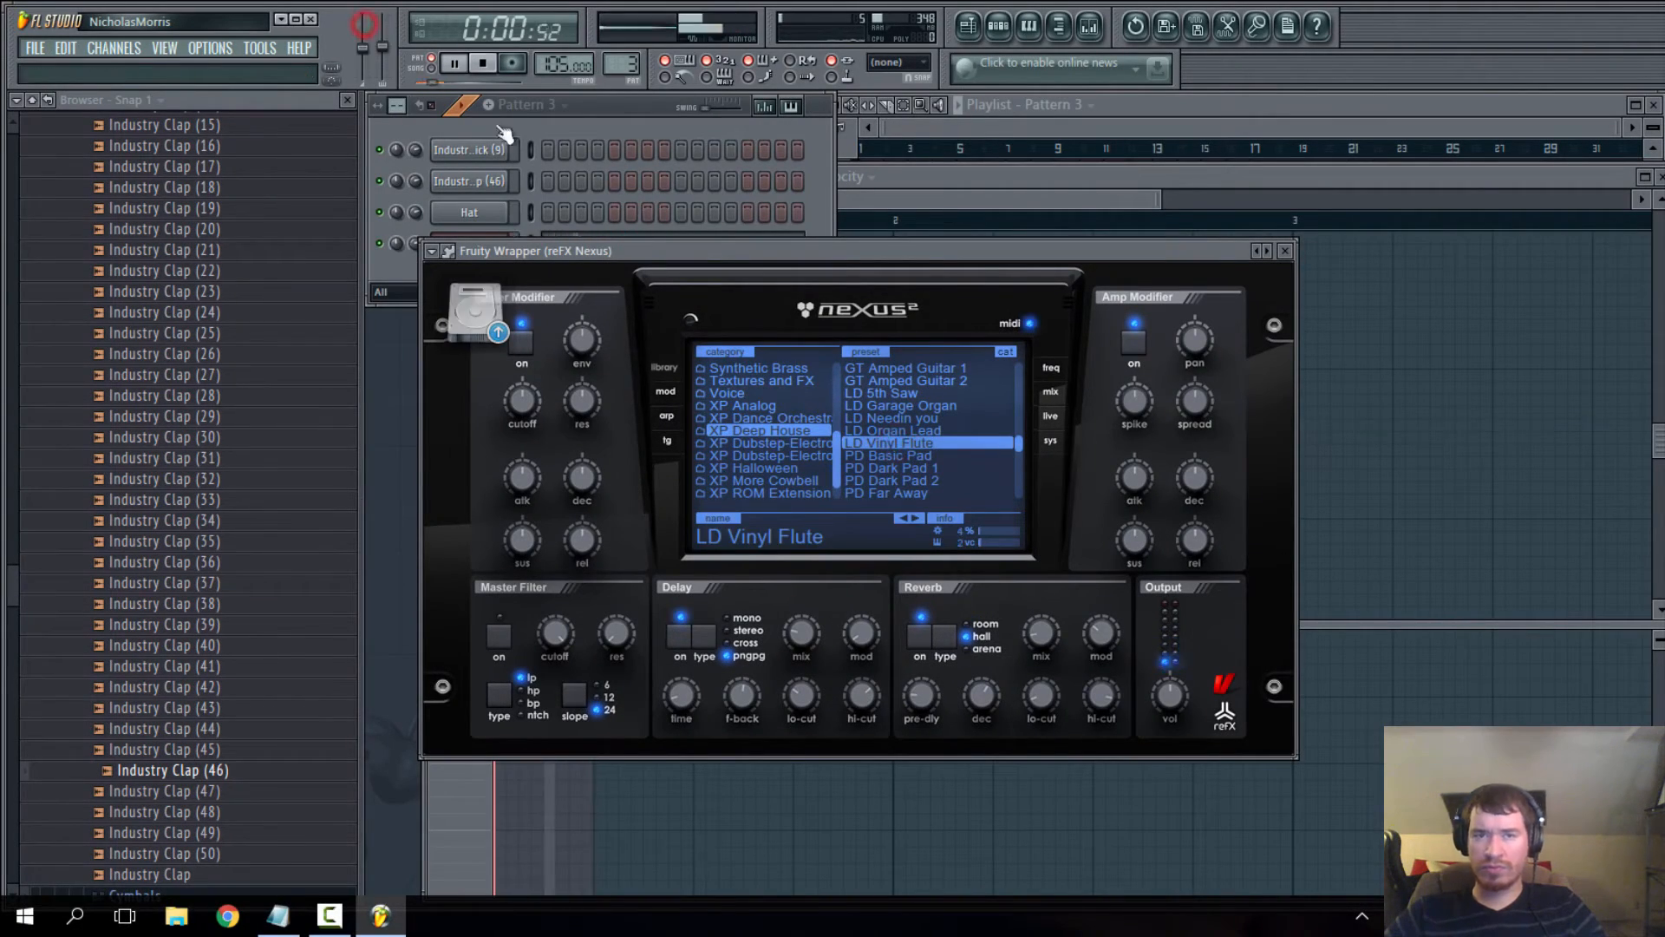
- Return to the piano roll and stretch the G4 note to about four bars
left_click(614, 123)
left_click(614, 245)
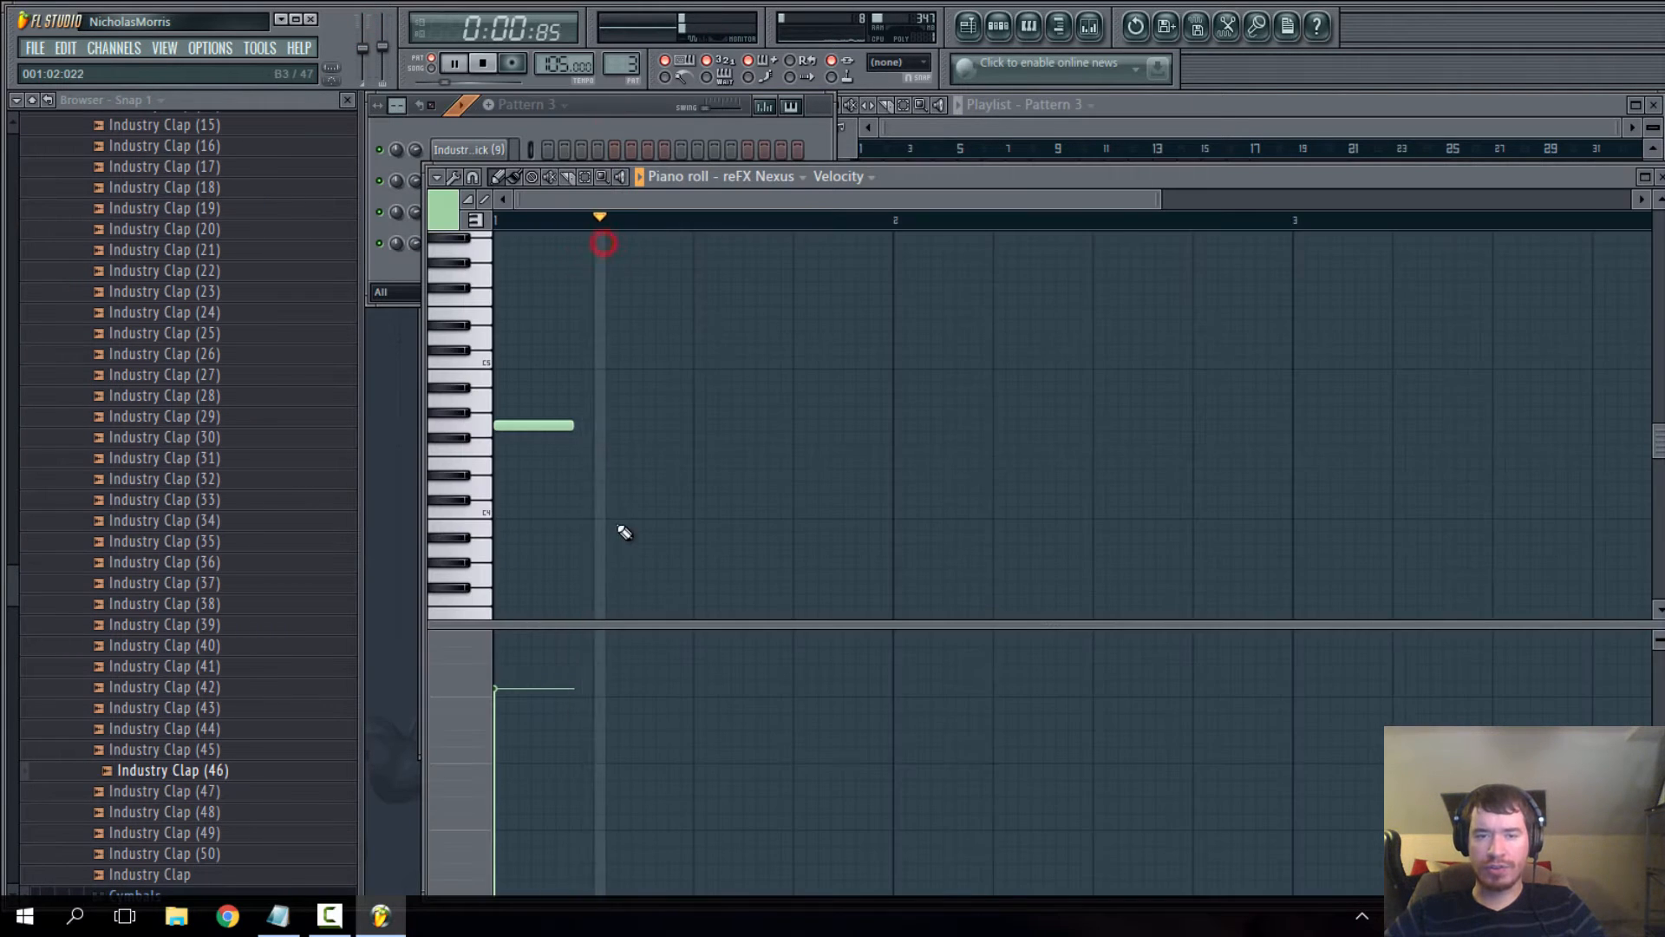
left_click_drag(534, 425, 1412, 455)
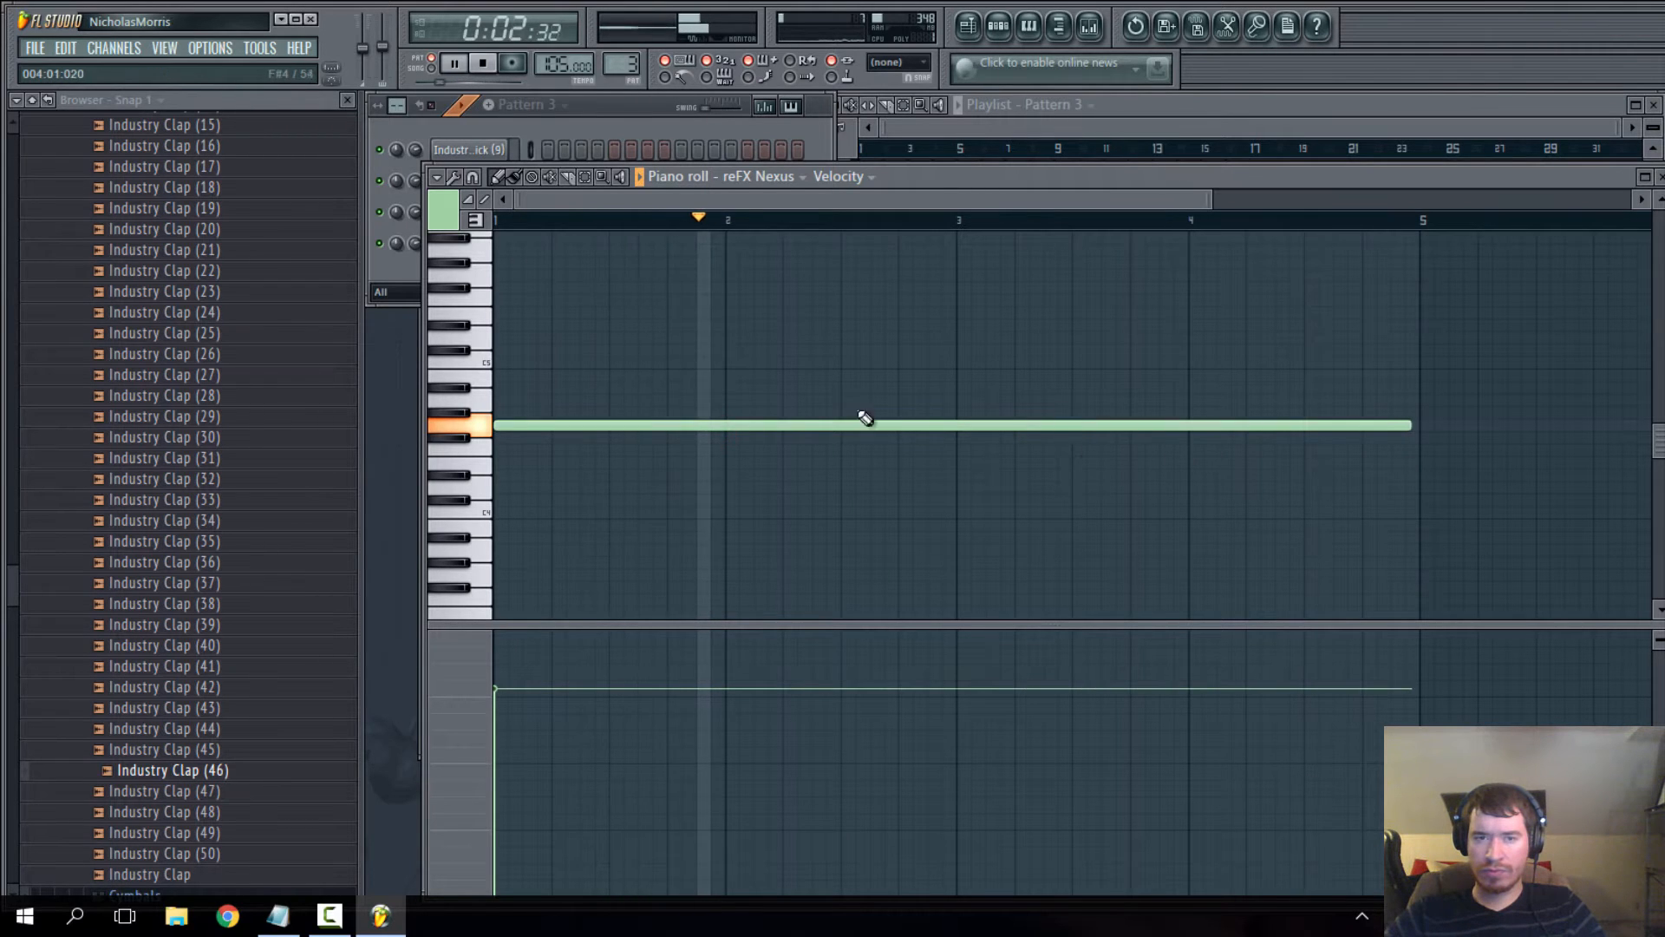
- Audition nearby keys and add a B4 note starting at bar 2, trimmed to end just before bar 5
left_click(490, 367)
left_click(474, 380)
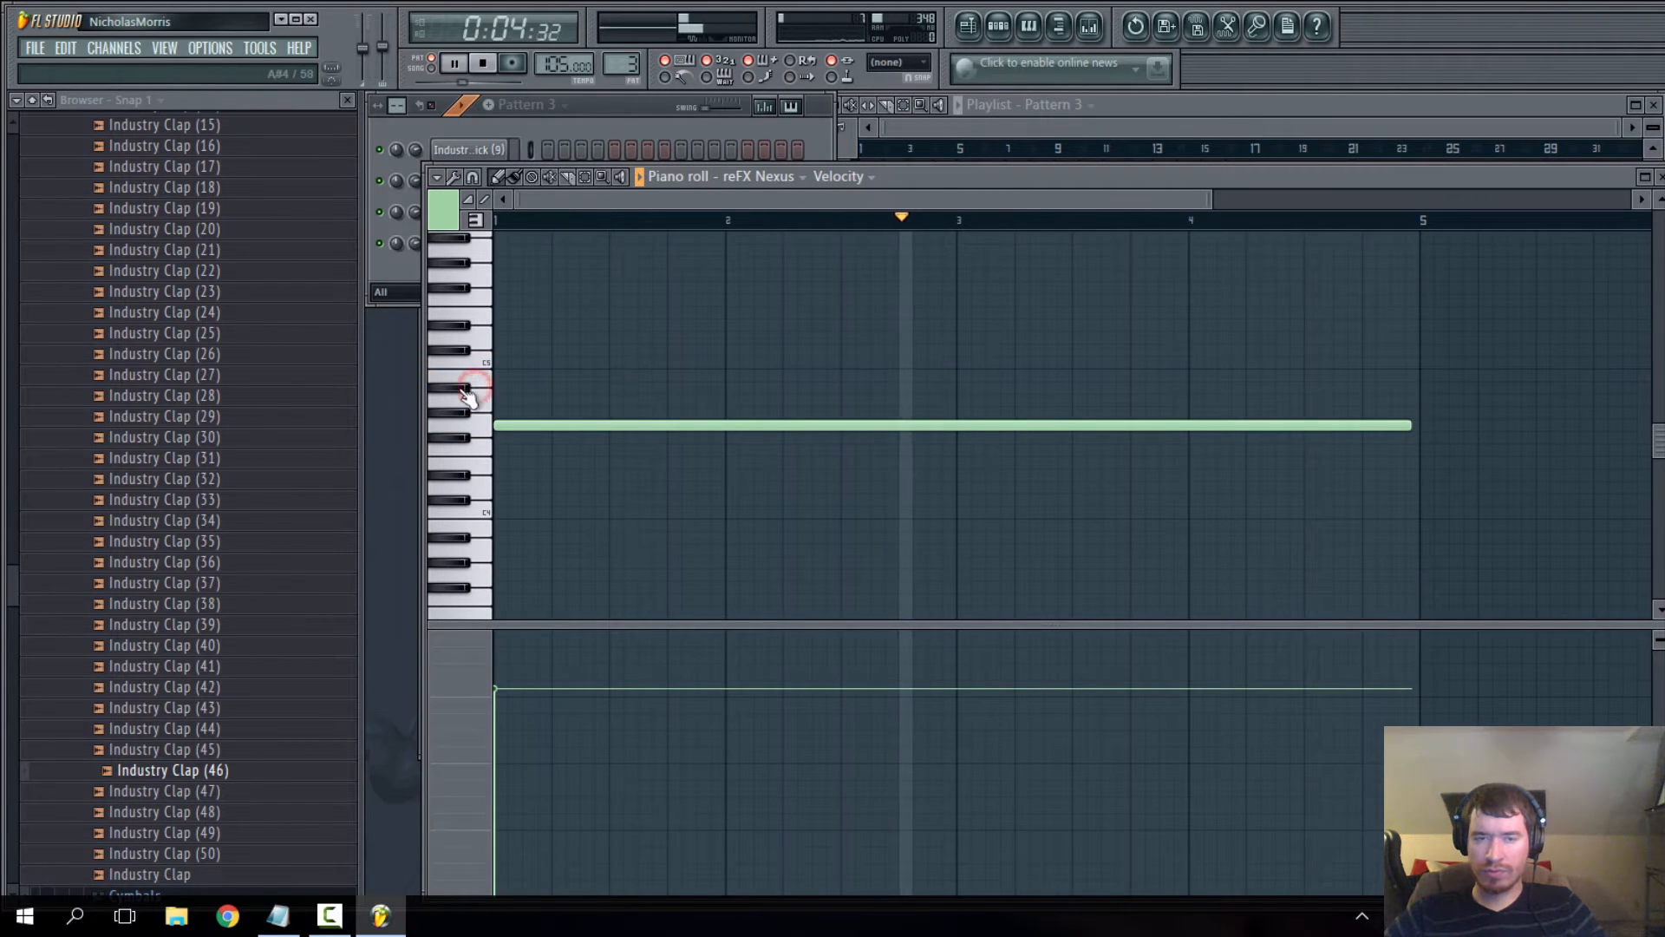
left_click(462, 399)
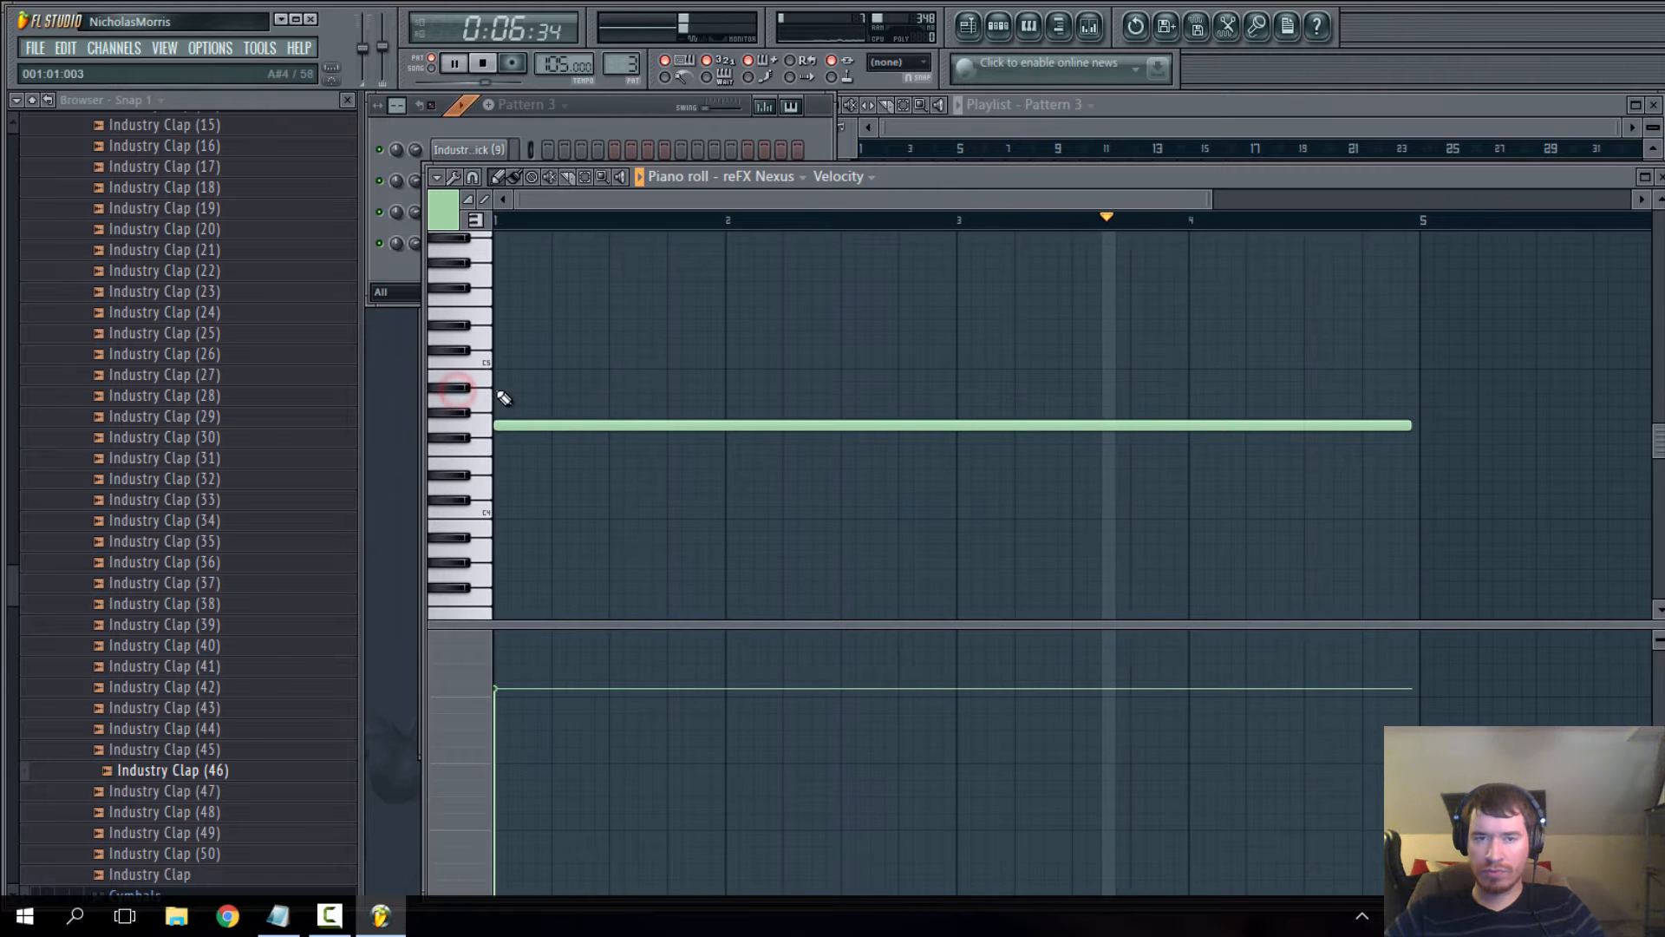
left_click_drag(554, 382, 762, 371)
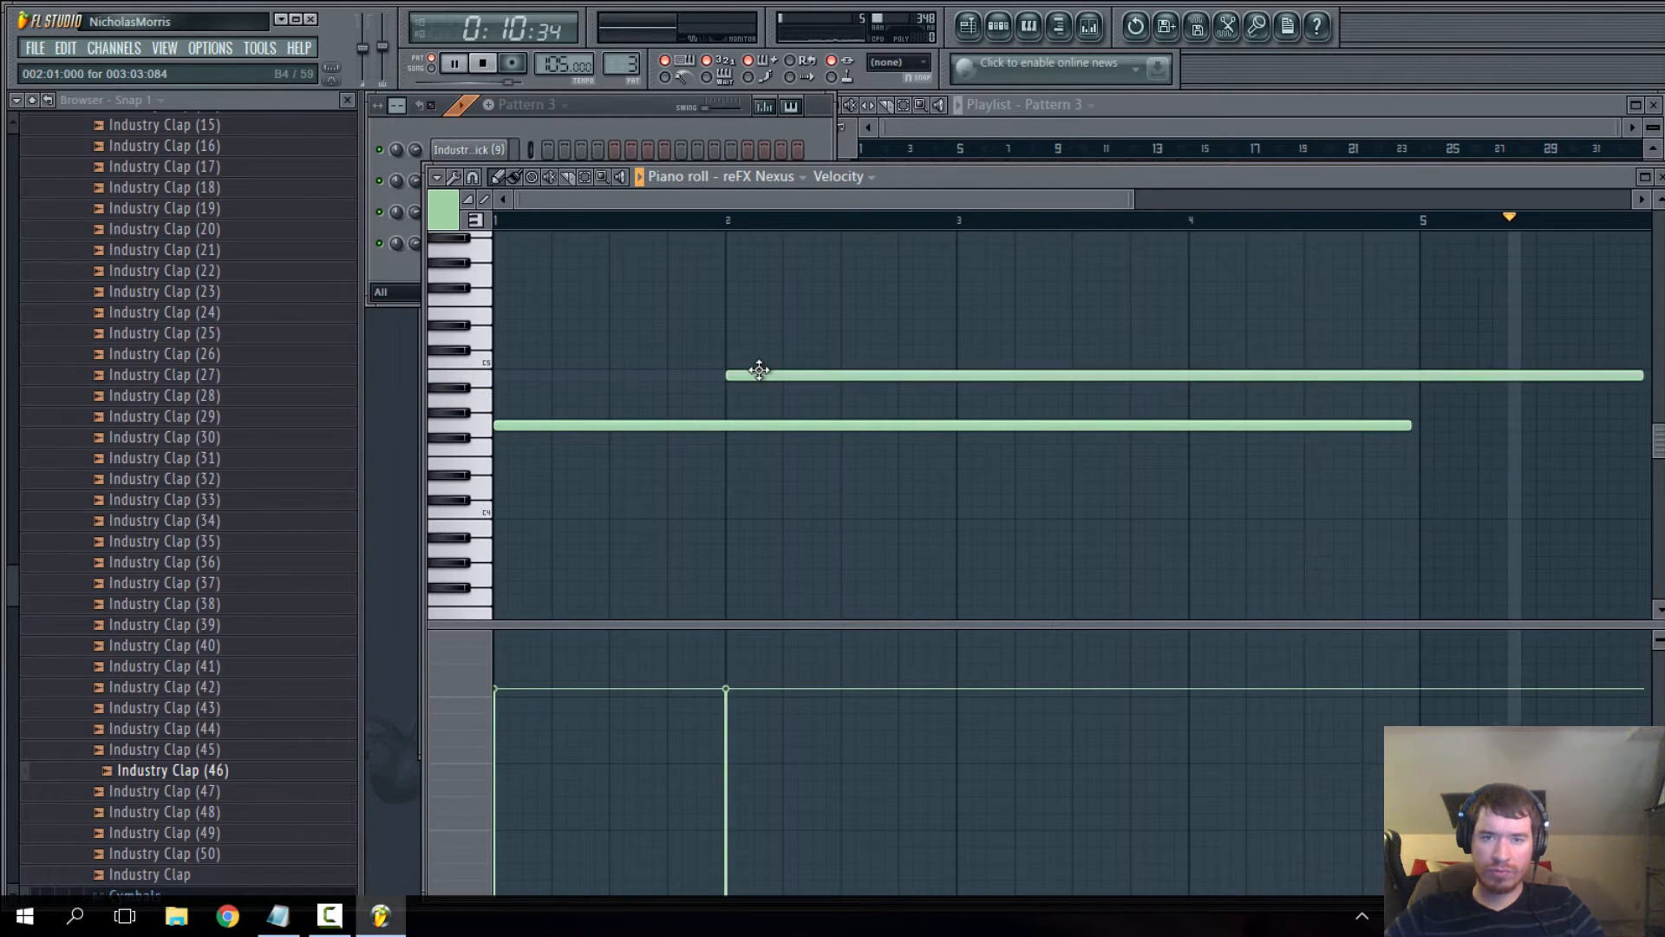
scroll(979, 422, "down", 2)
left_click_drag(1134, 377, 1002, 376)
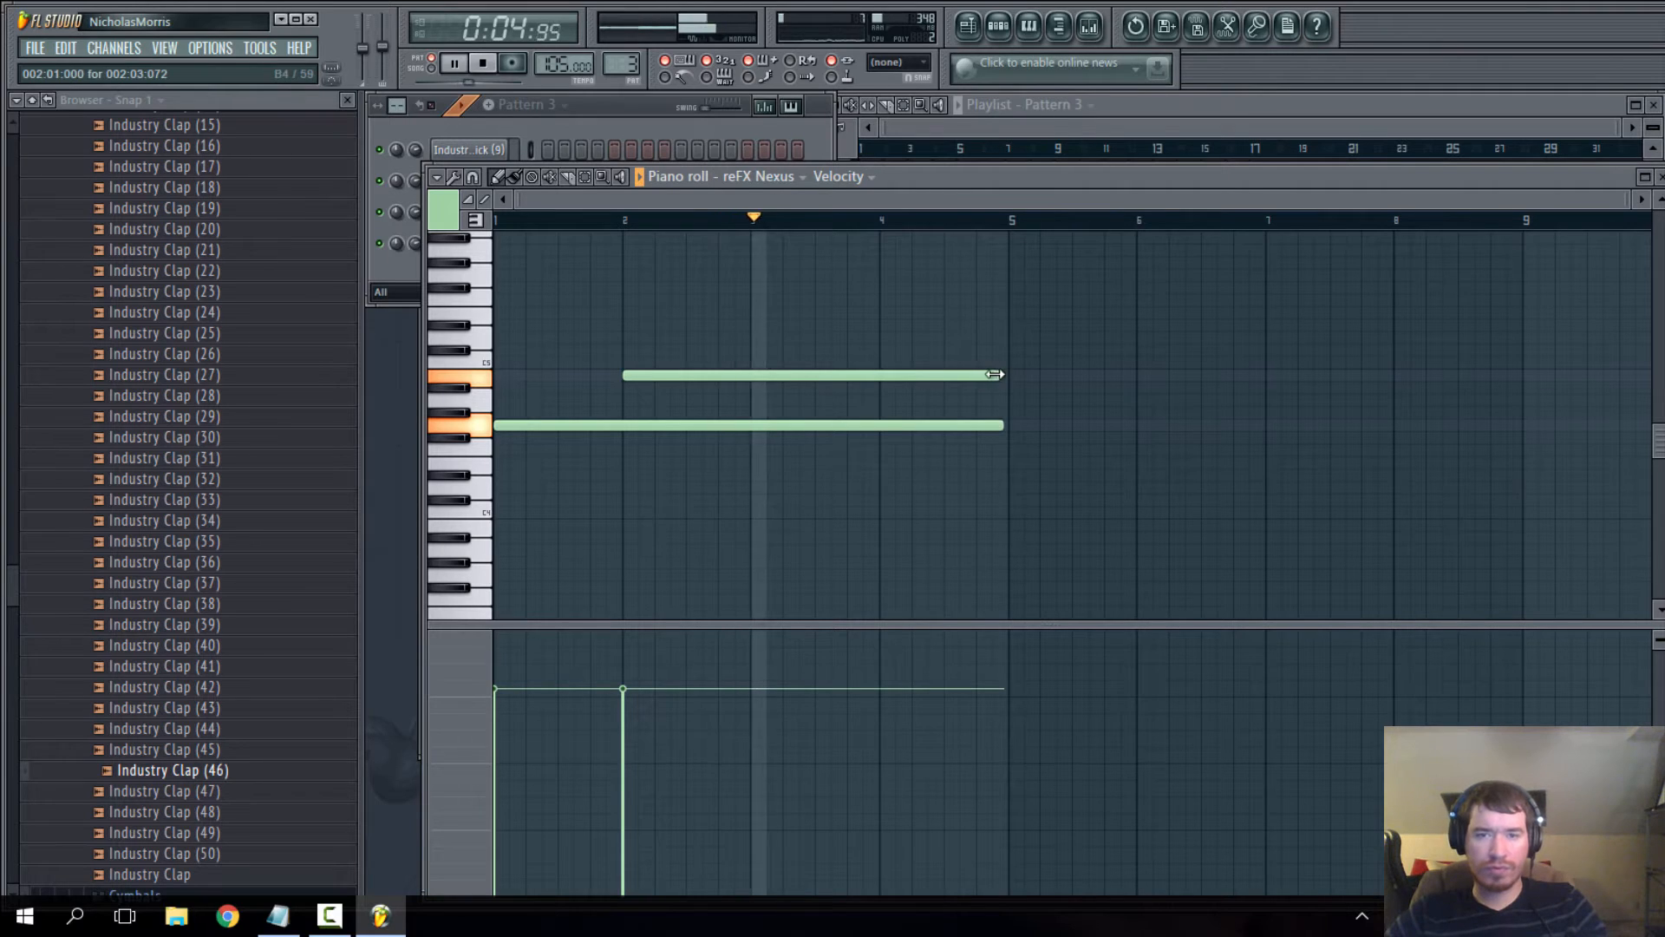
- Shorten the B4 note to end midway through bar 3 and add an A#4 note from there to bar 5
mouse_move(993, 374)
left_mouse_down()
mouse_move(743, 391)
mouse_move(803, 394)
left_mouse_up()
left_click(817, 388)
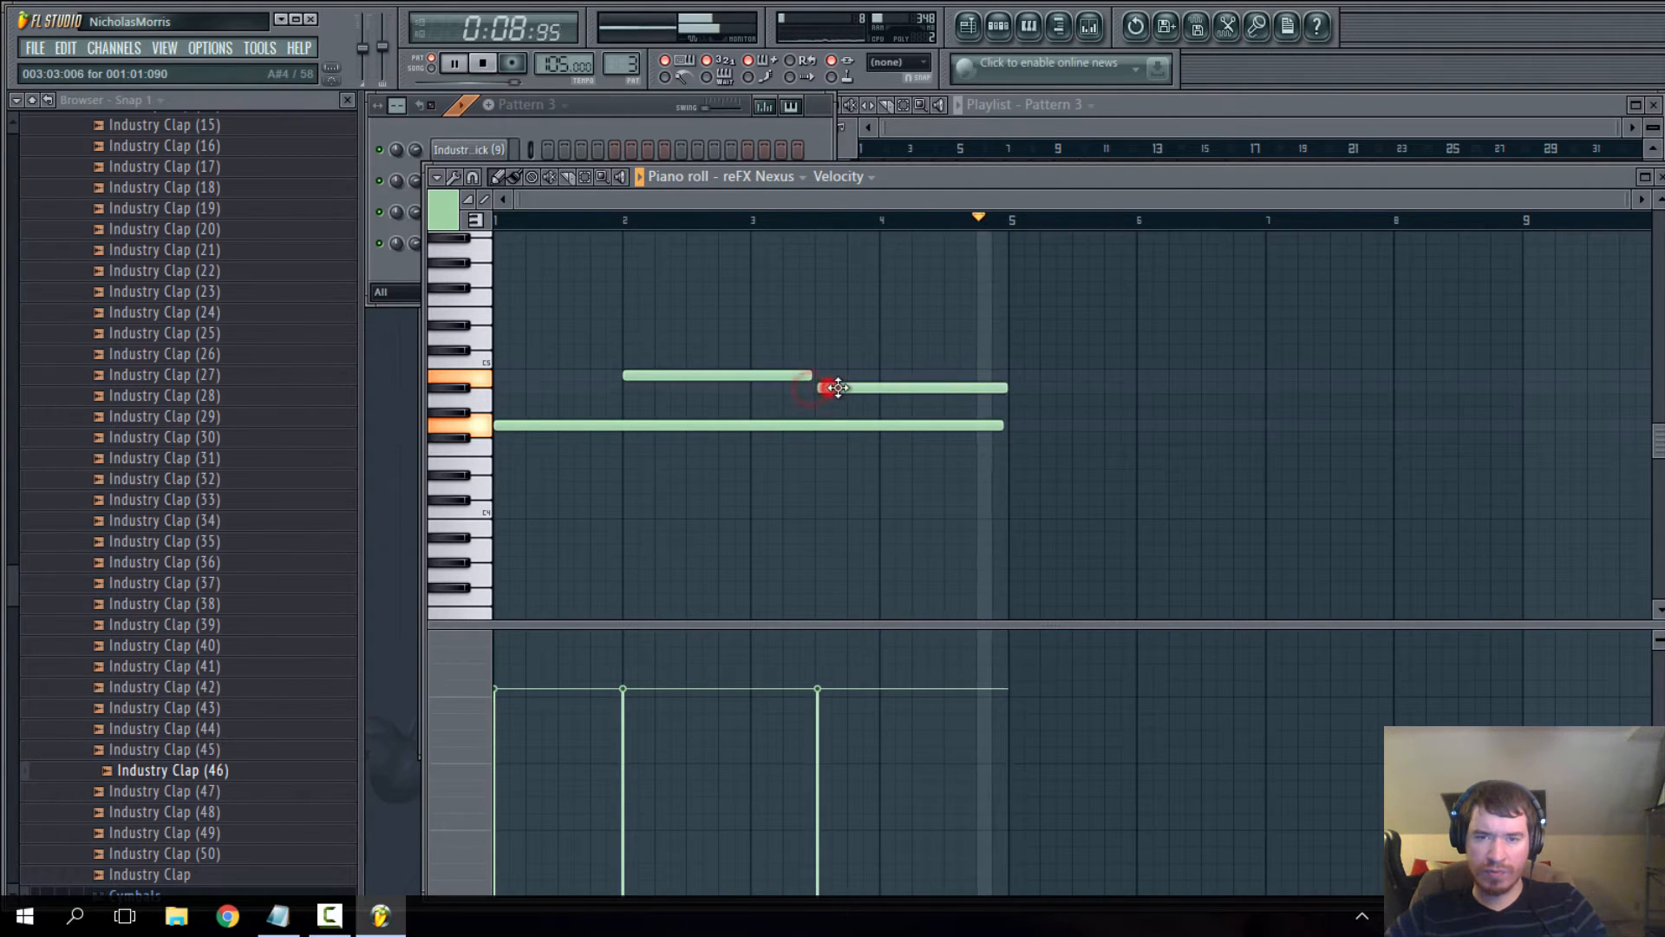
left_click(796, 222)
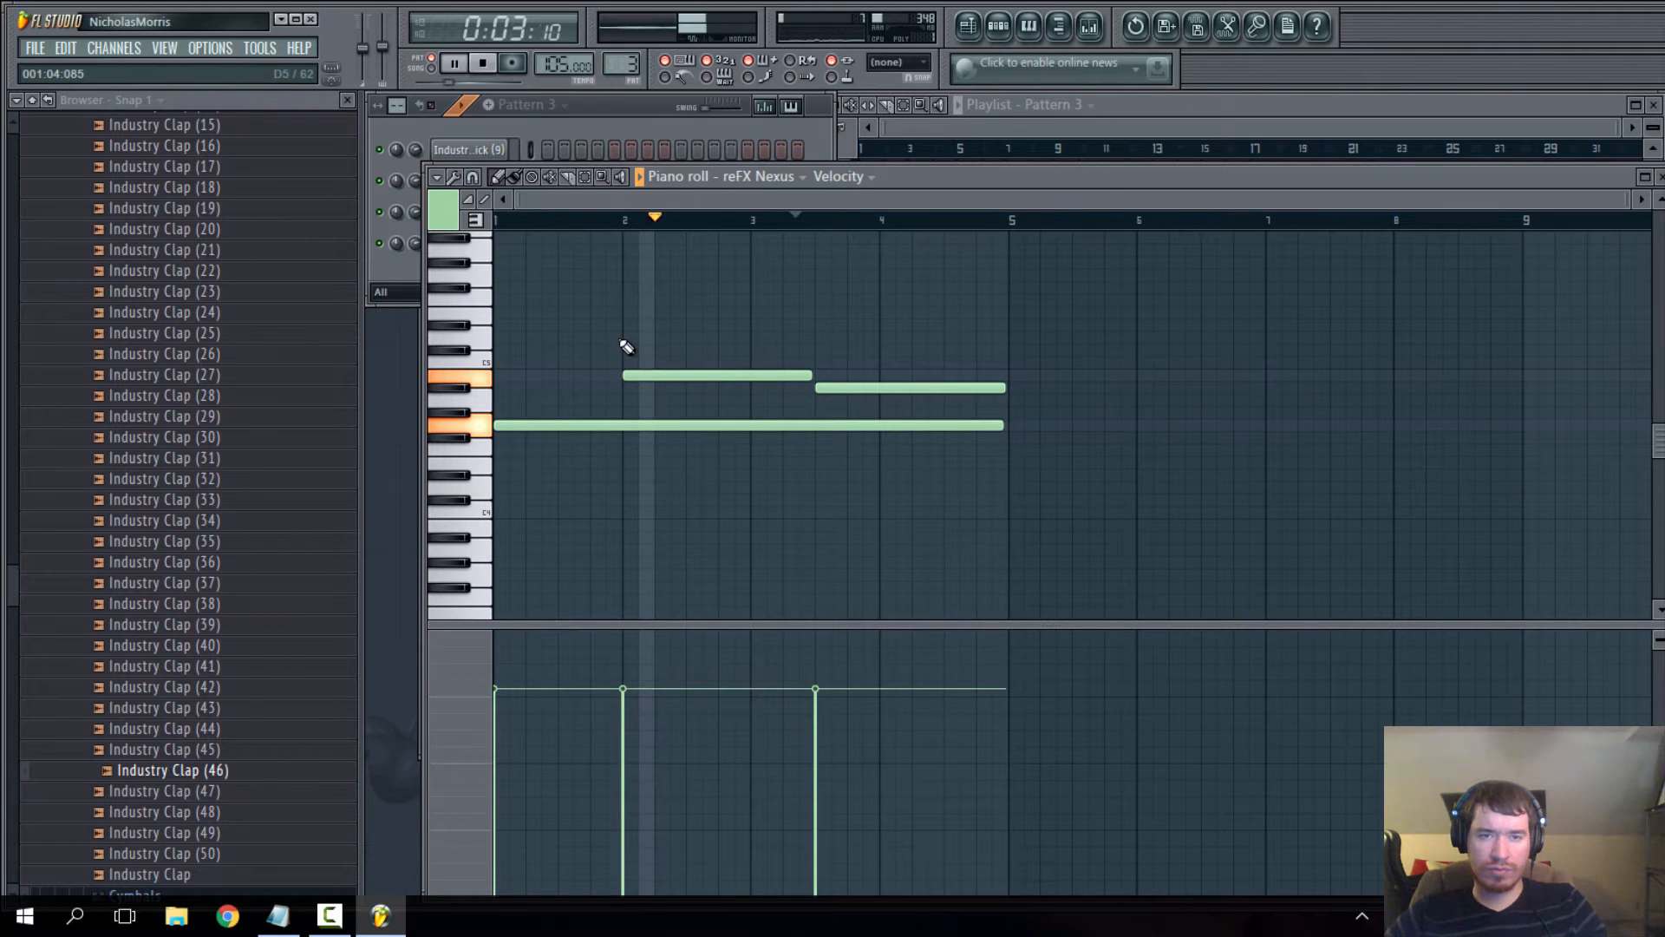
- Move the A#4 note up to D5 and replay the pattern from the middle of bar 3
left_click_drag(849, 387, 838, 338)
left_click(810, 226)
left_click(810, 224)
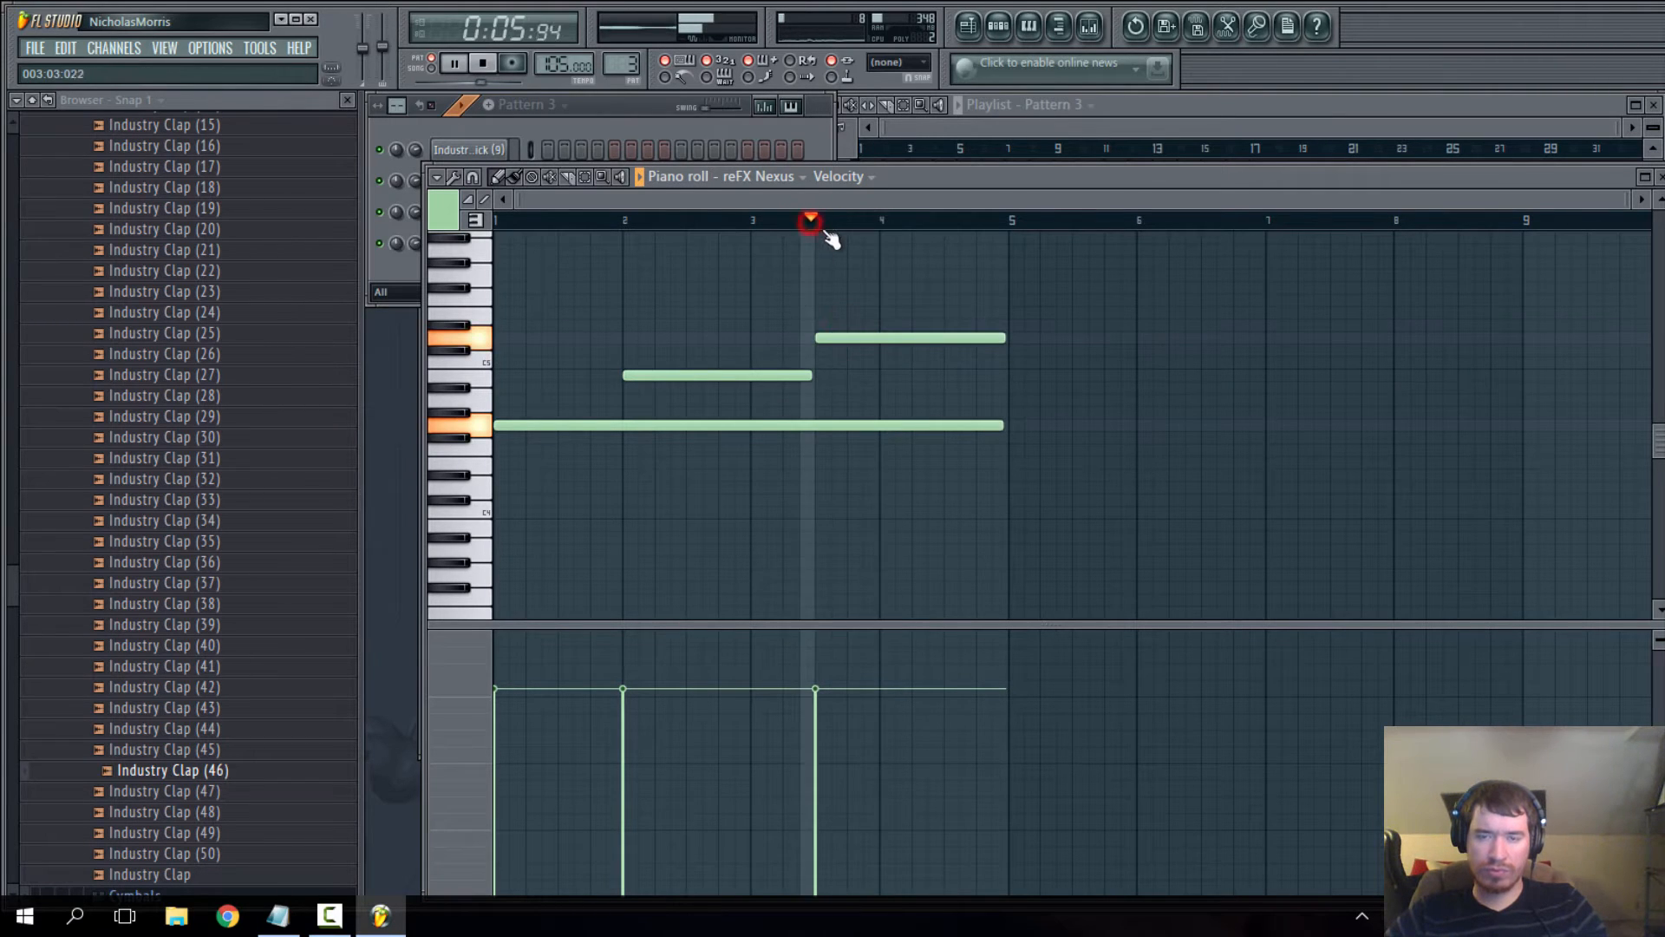
- Add an A#4 note beneath the D5 note and extend the G4 note's end to bar 5
left_click(807, 388)
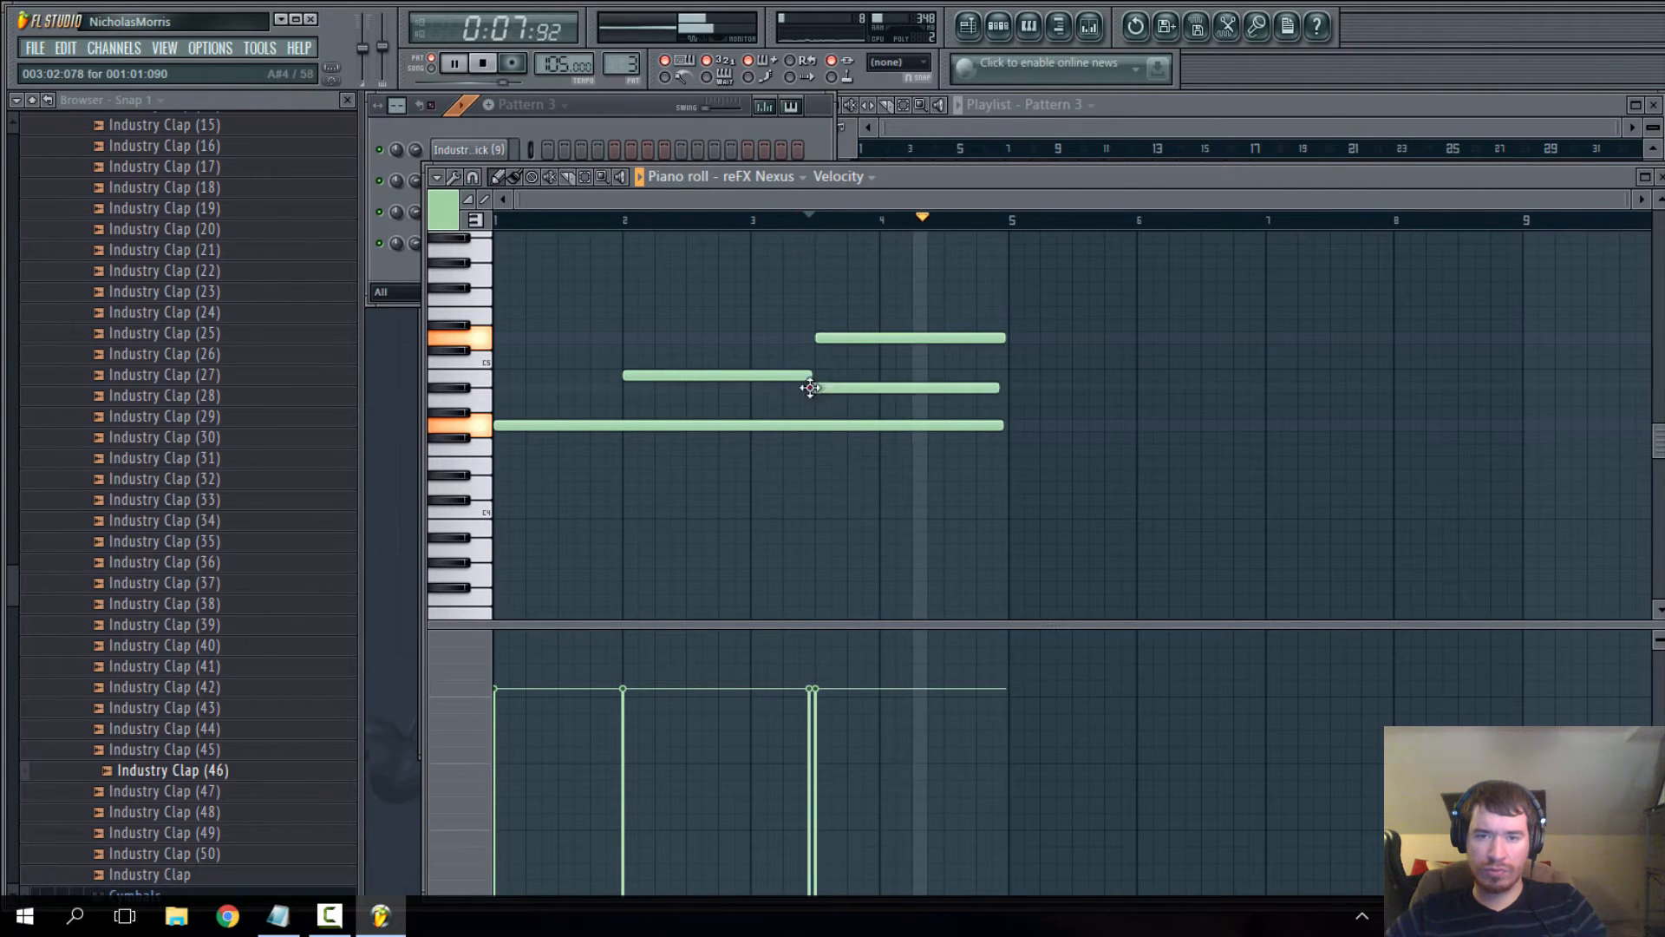
left_click(809, 223)
scroll(841, 360, "up", 5)
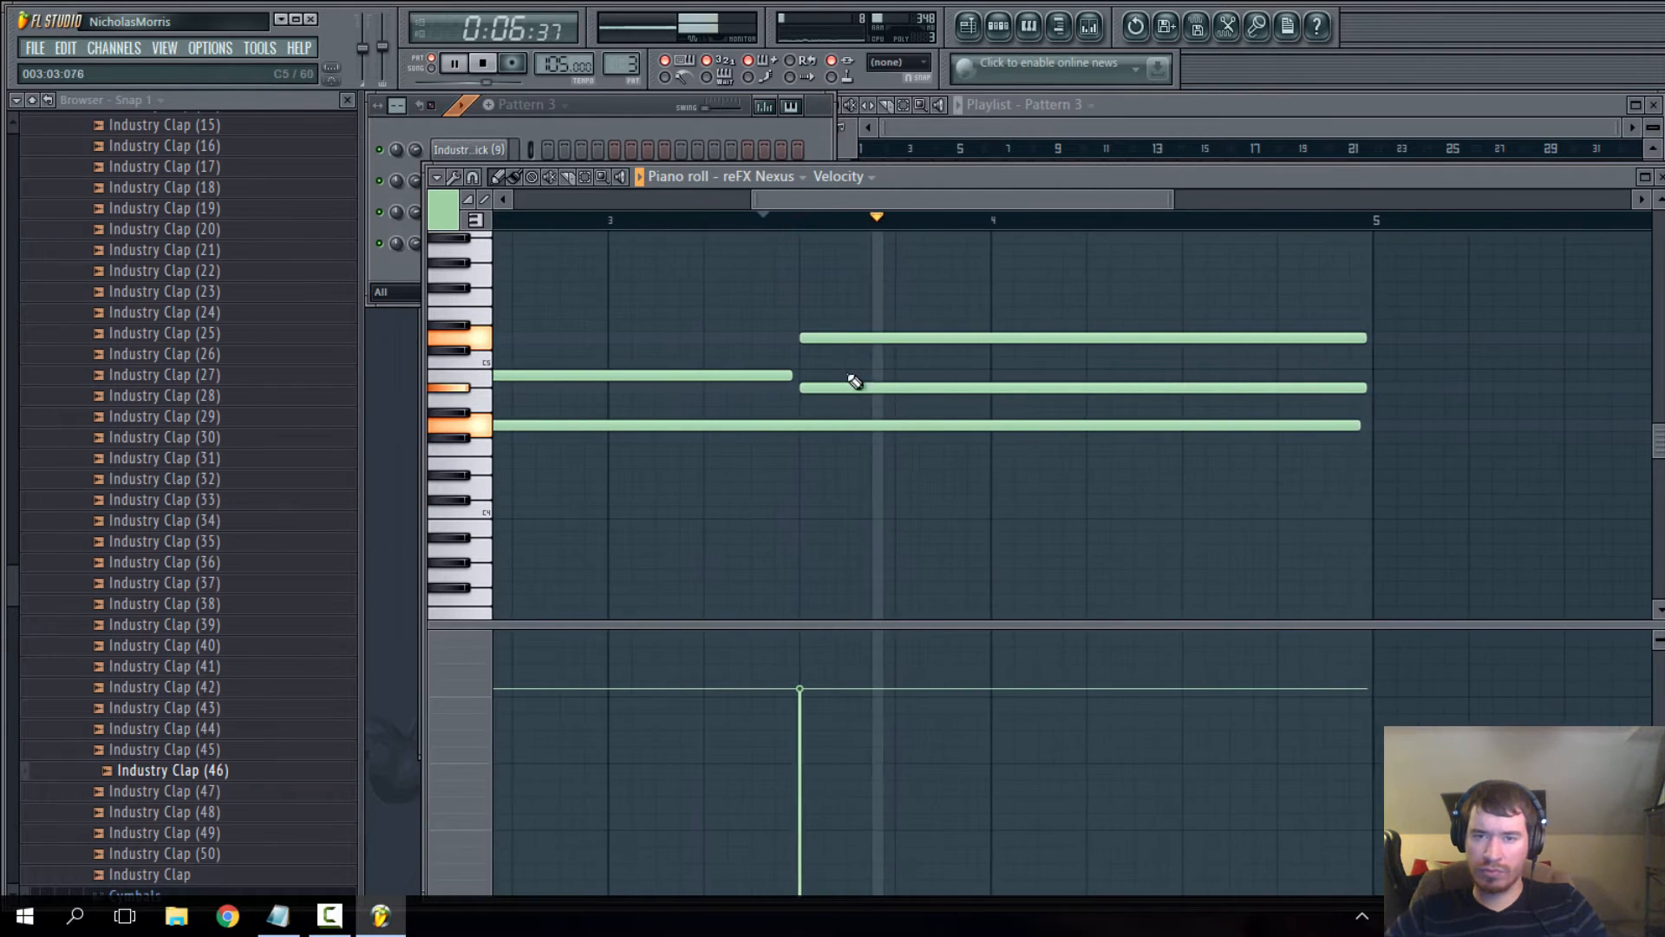
left_click_drag(1358, 426, 1370, 458)
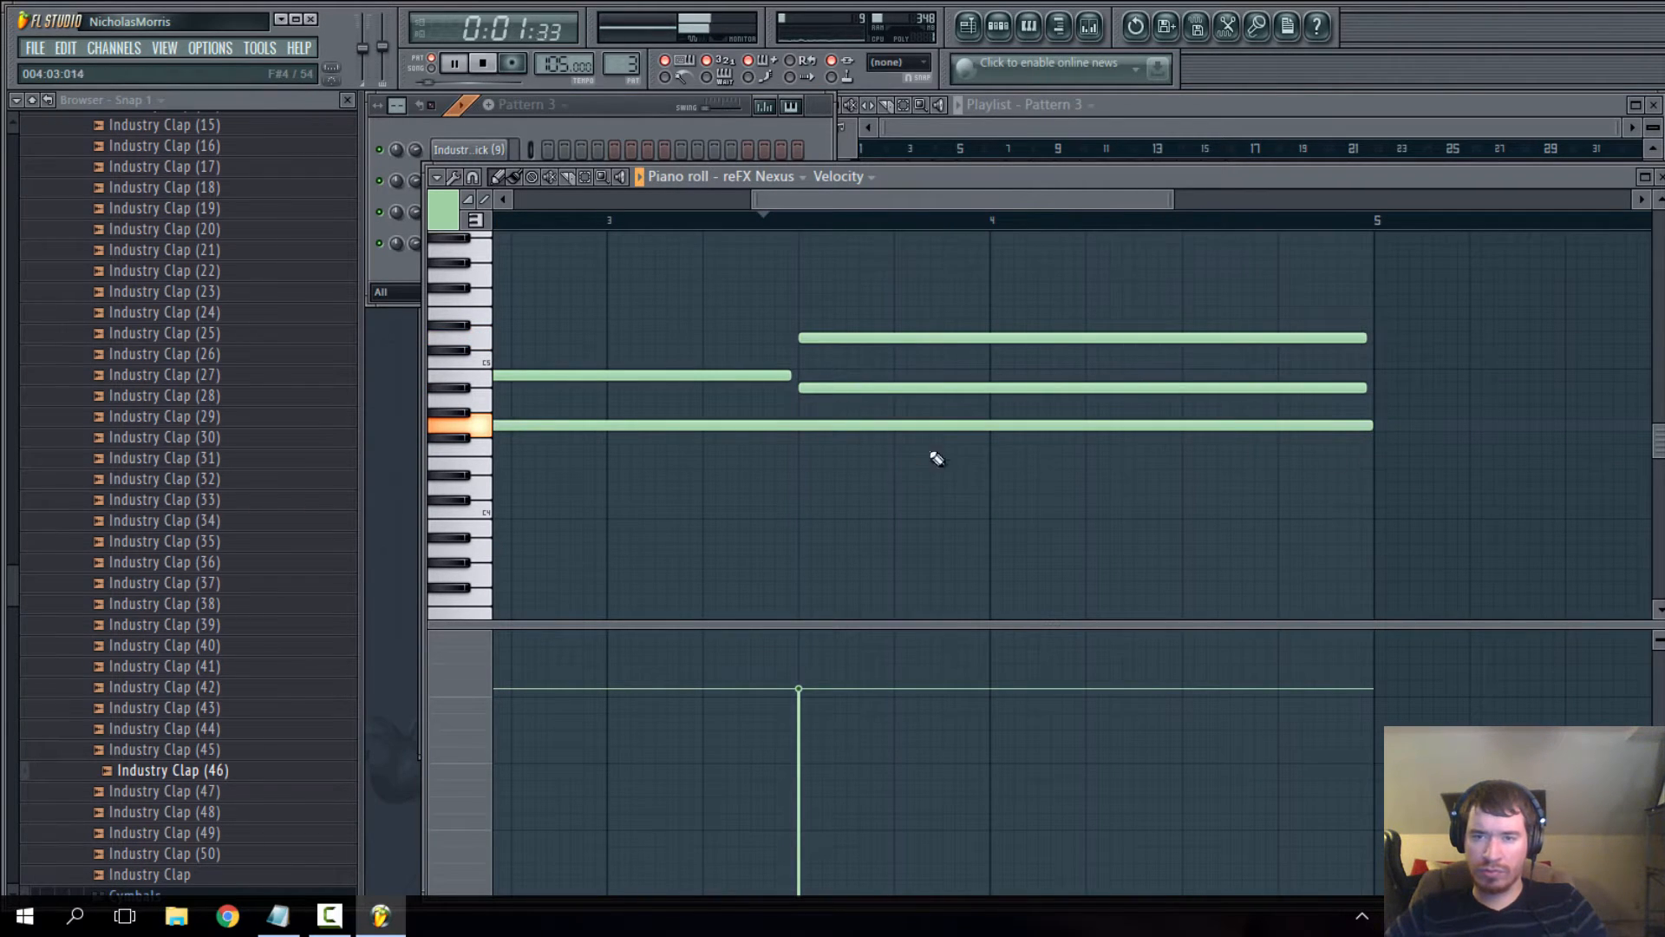
- Transpose all notes in the pattern down one octave
scroll(650, 483, "down", 5)
key("ctrl+a")
left_click_drag(539, 427, 531, 581)
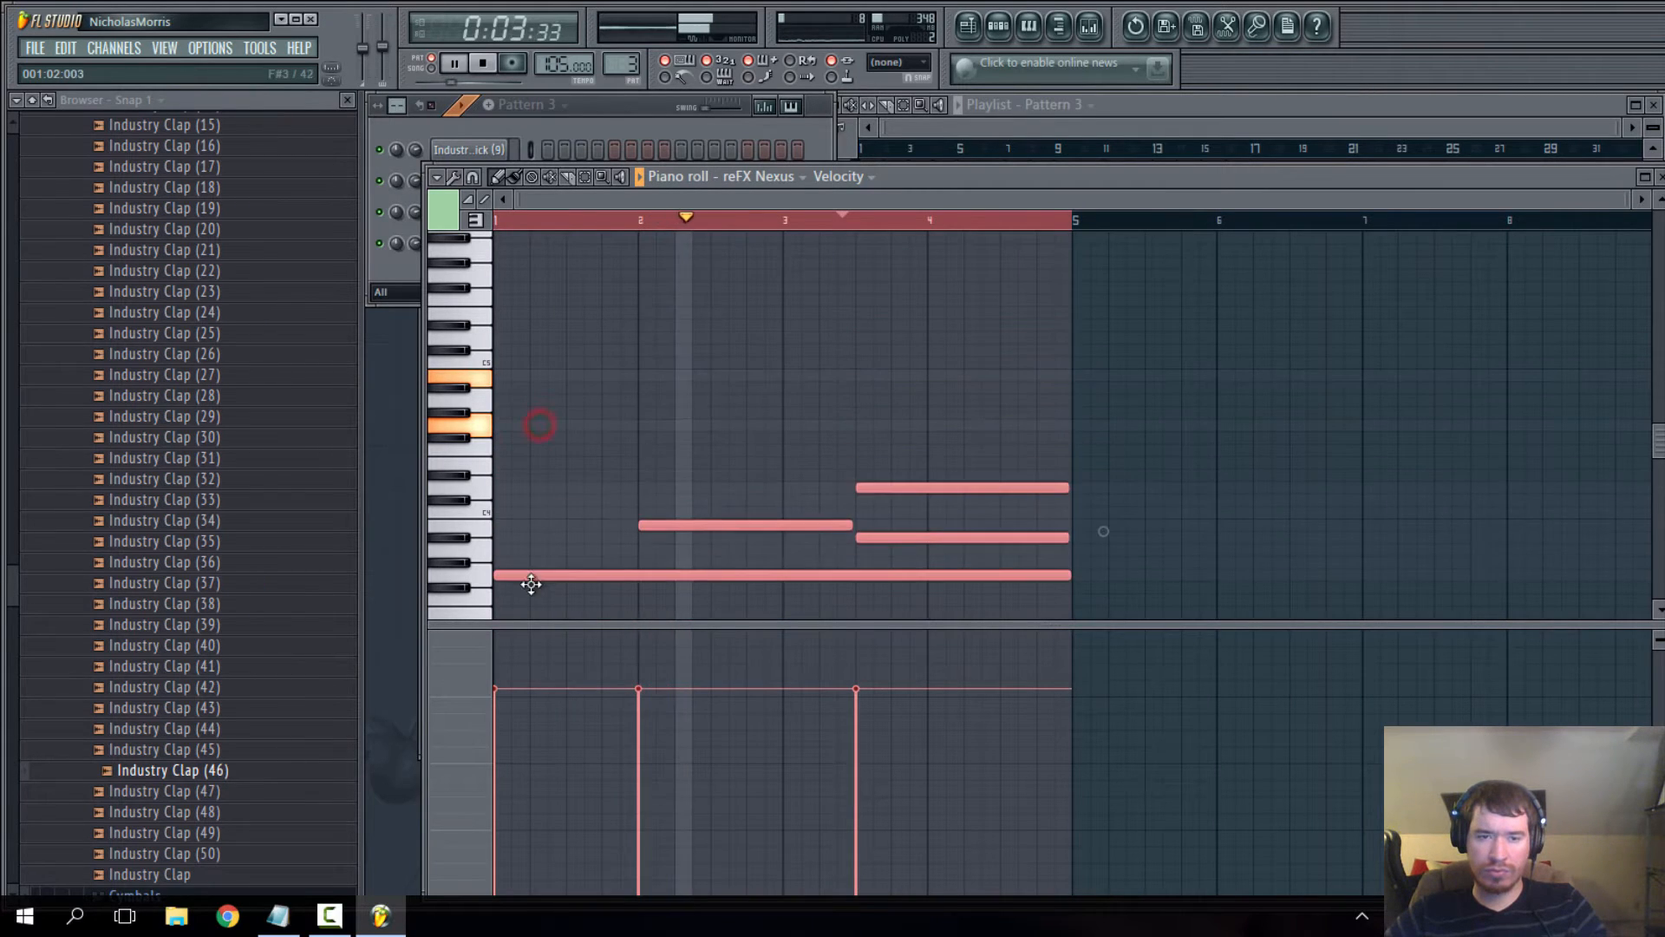
scroll(550, 472, "down", 5)
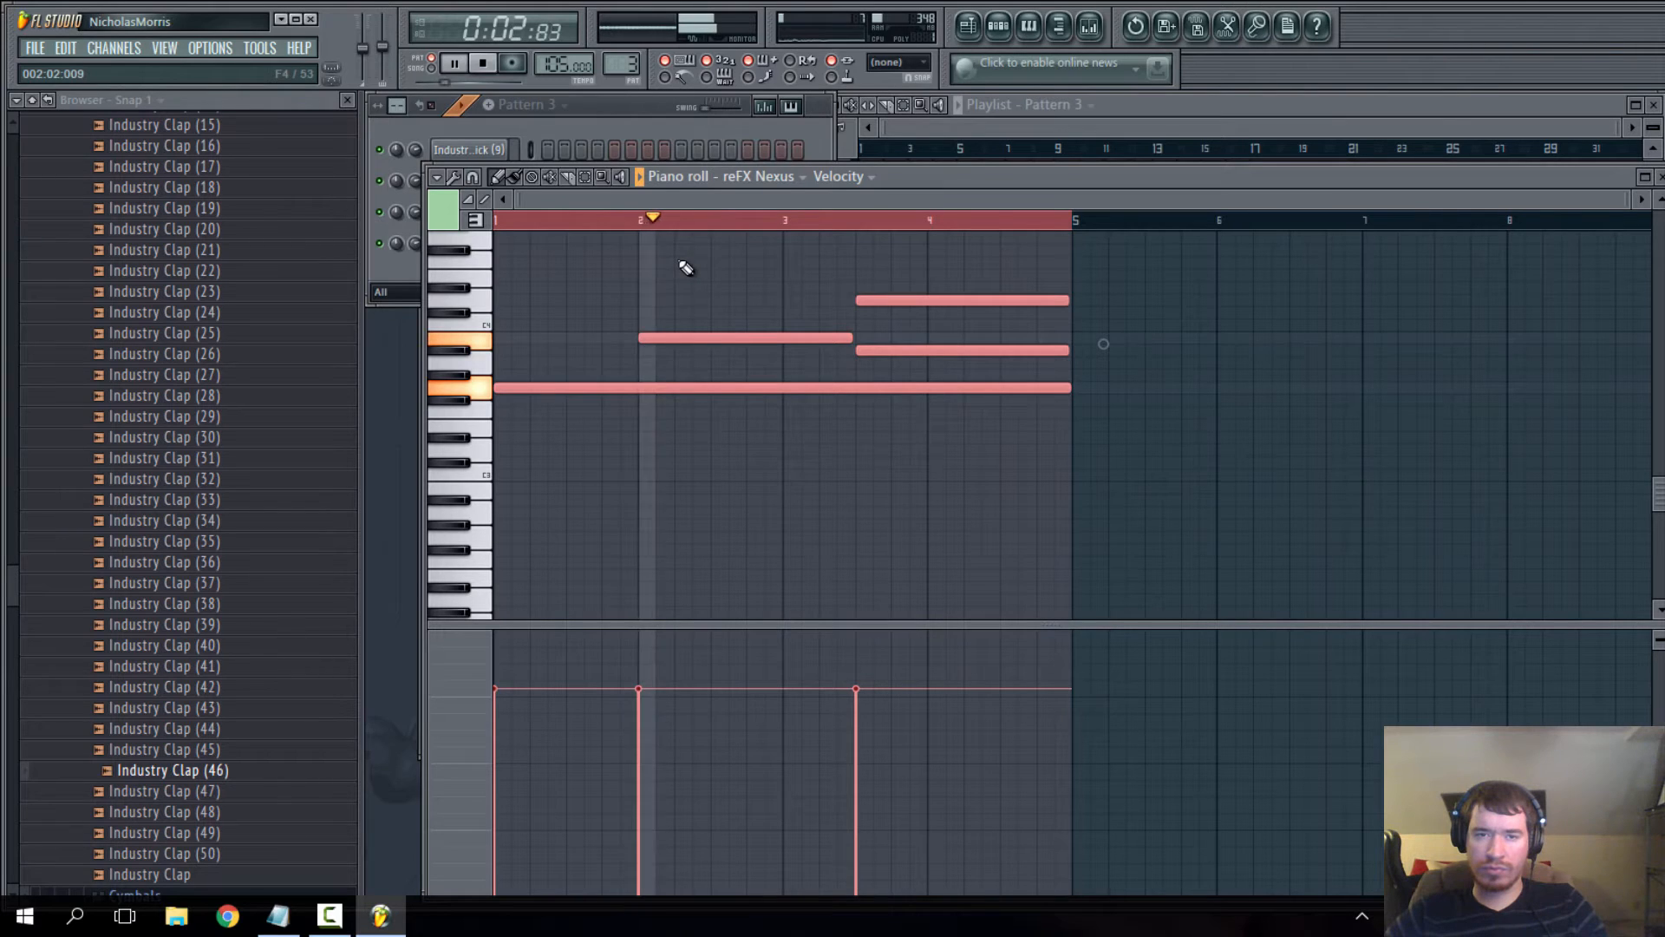
- Set the Nexus reverb type to arena and its reverb mix to 50
left_click(620, 105)
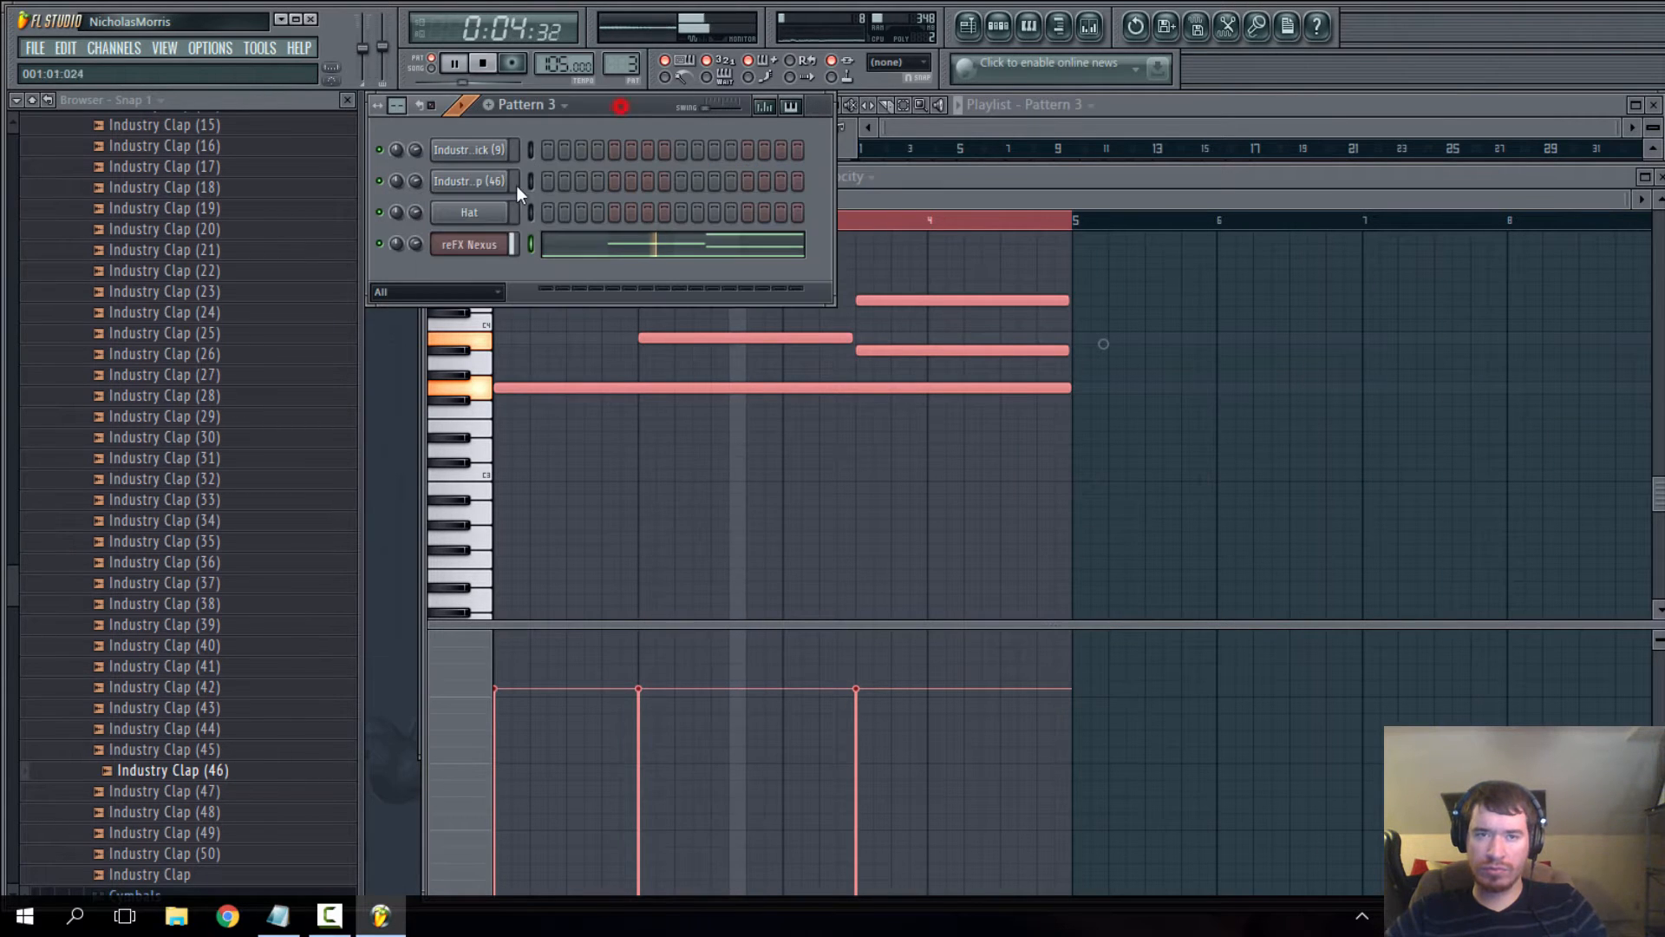
left_click(479, 241)
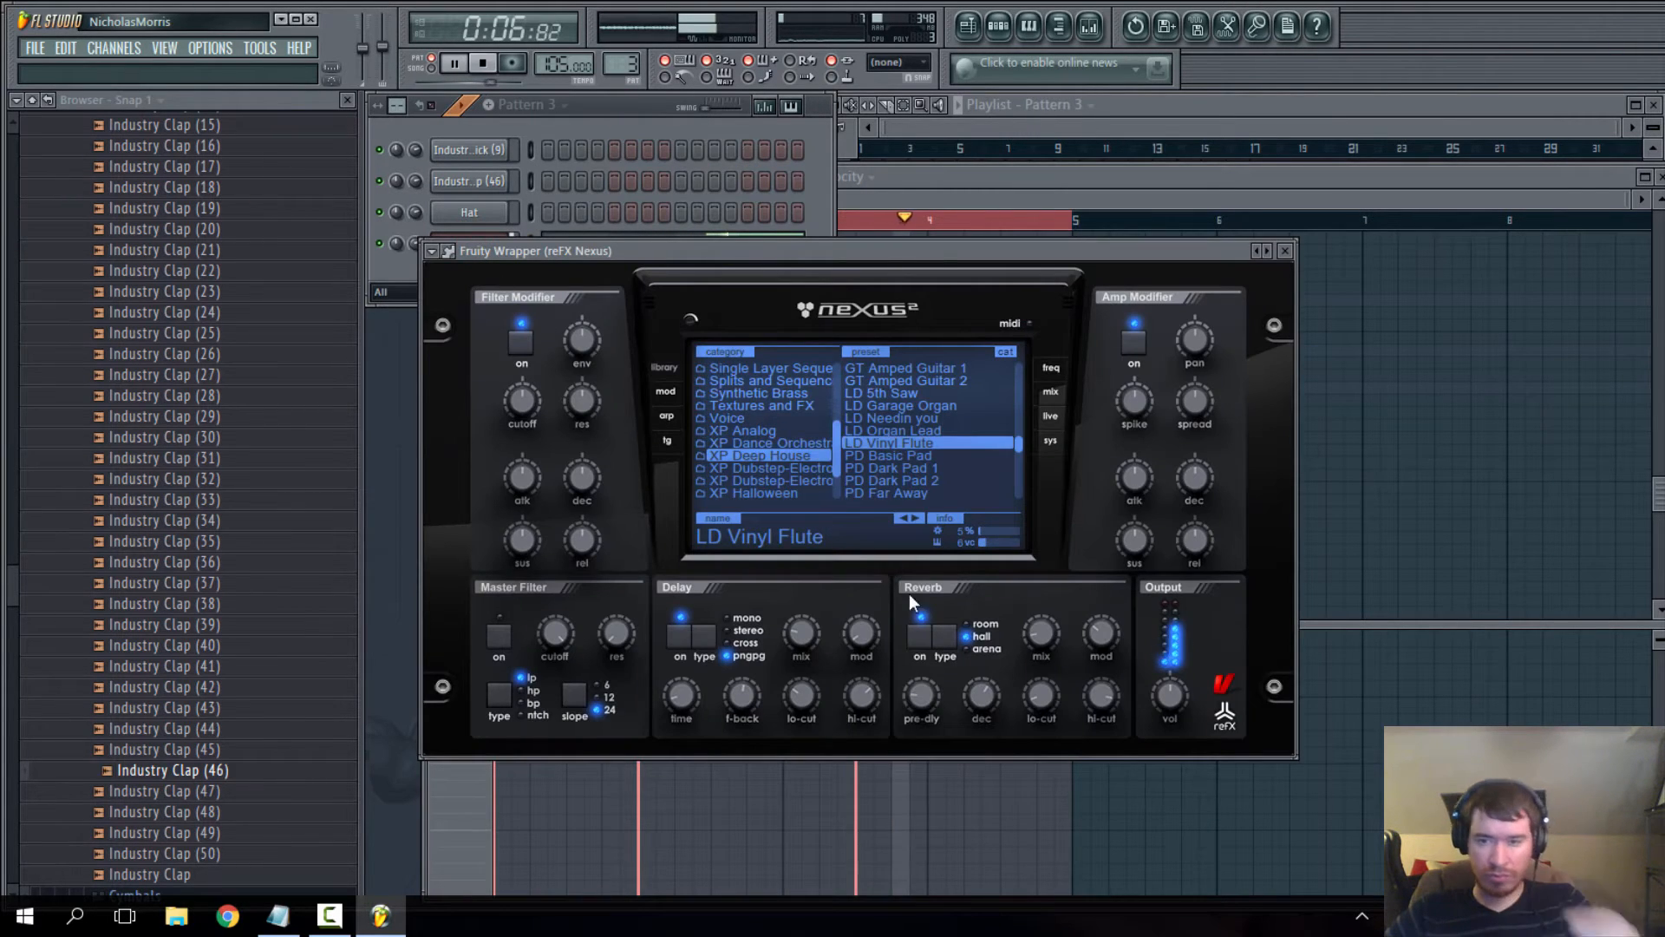
left_click(991, 652)
mouse_move(1042, 635)
left_mouse_down()
mouse_move(1046, 580)
mouse_move(1051, 628)
mouse_move(1045, 612)
left_mouse_up()
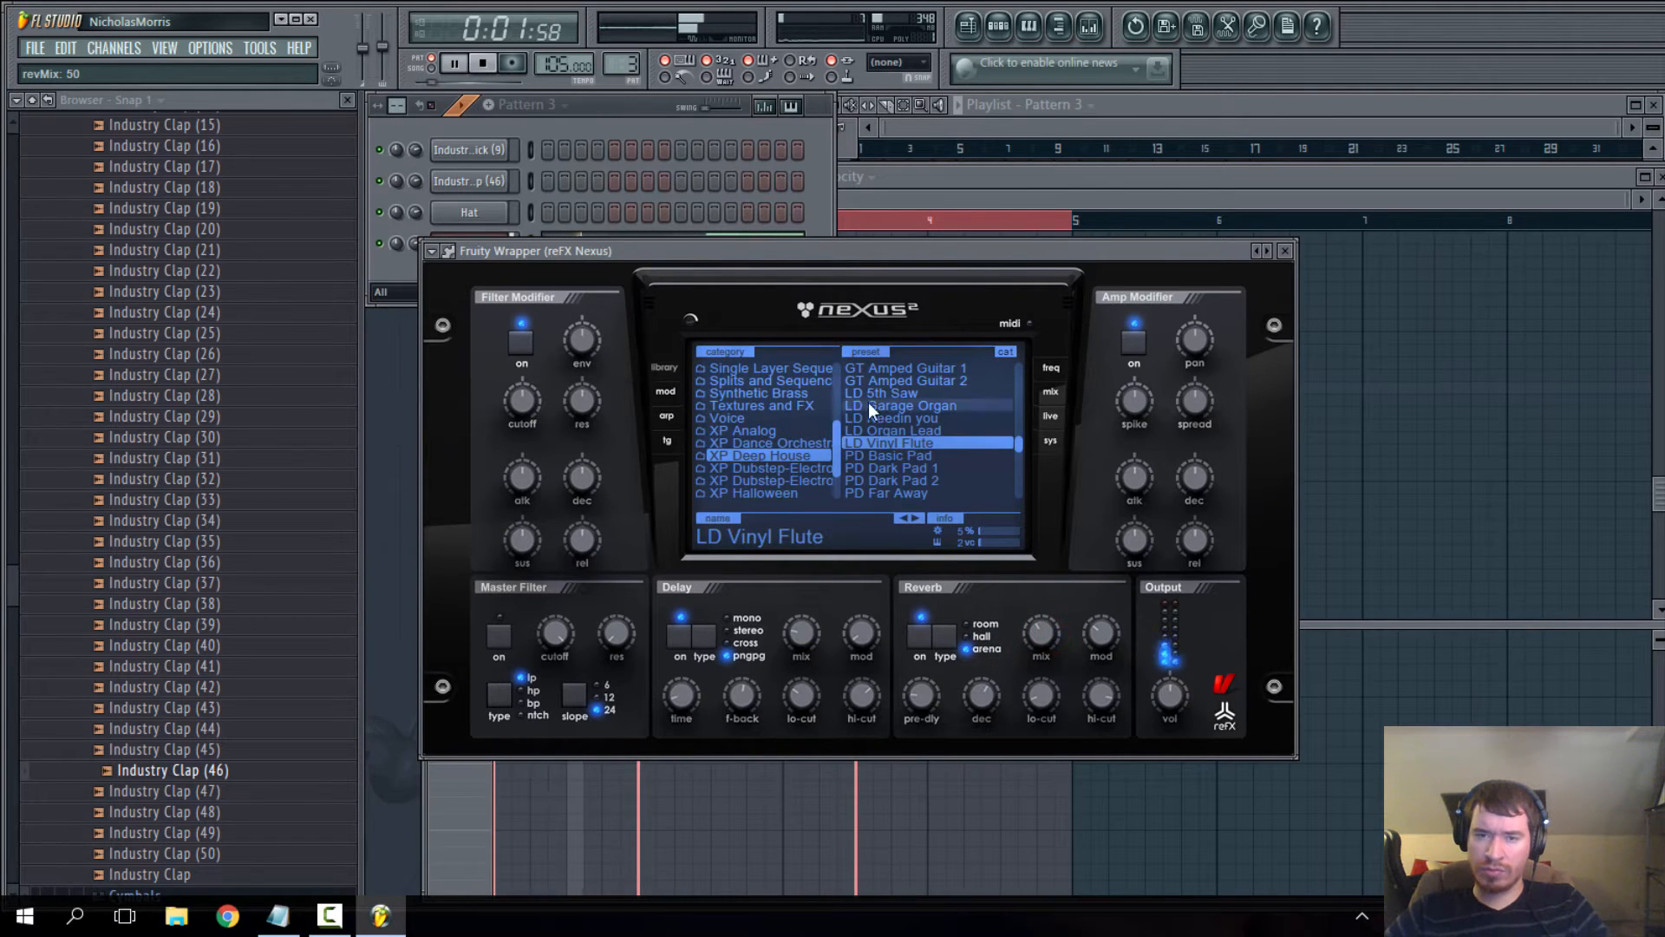
- Place a Pattern 3 clip at bar 1 on Track 3 and play it in song mode with the master volume reset
left_click(994, 125)
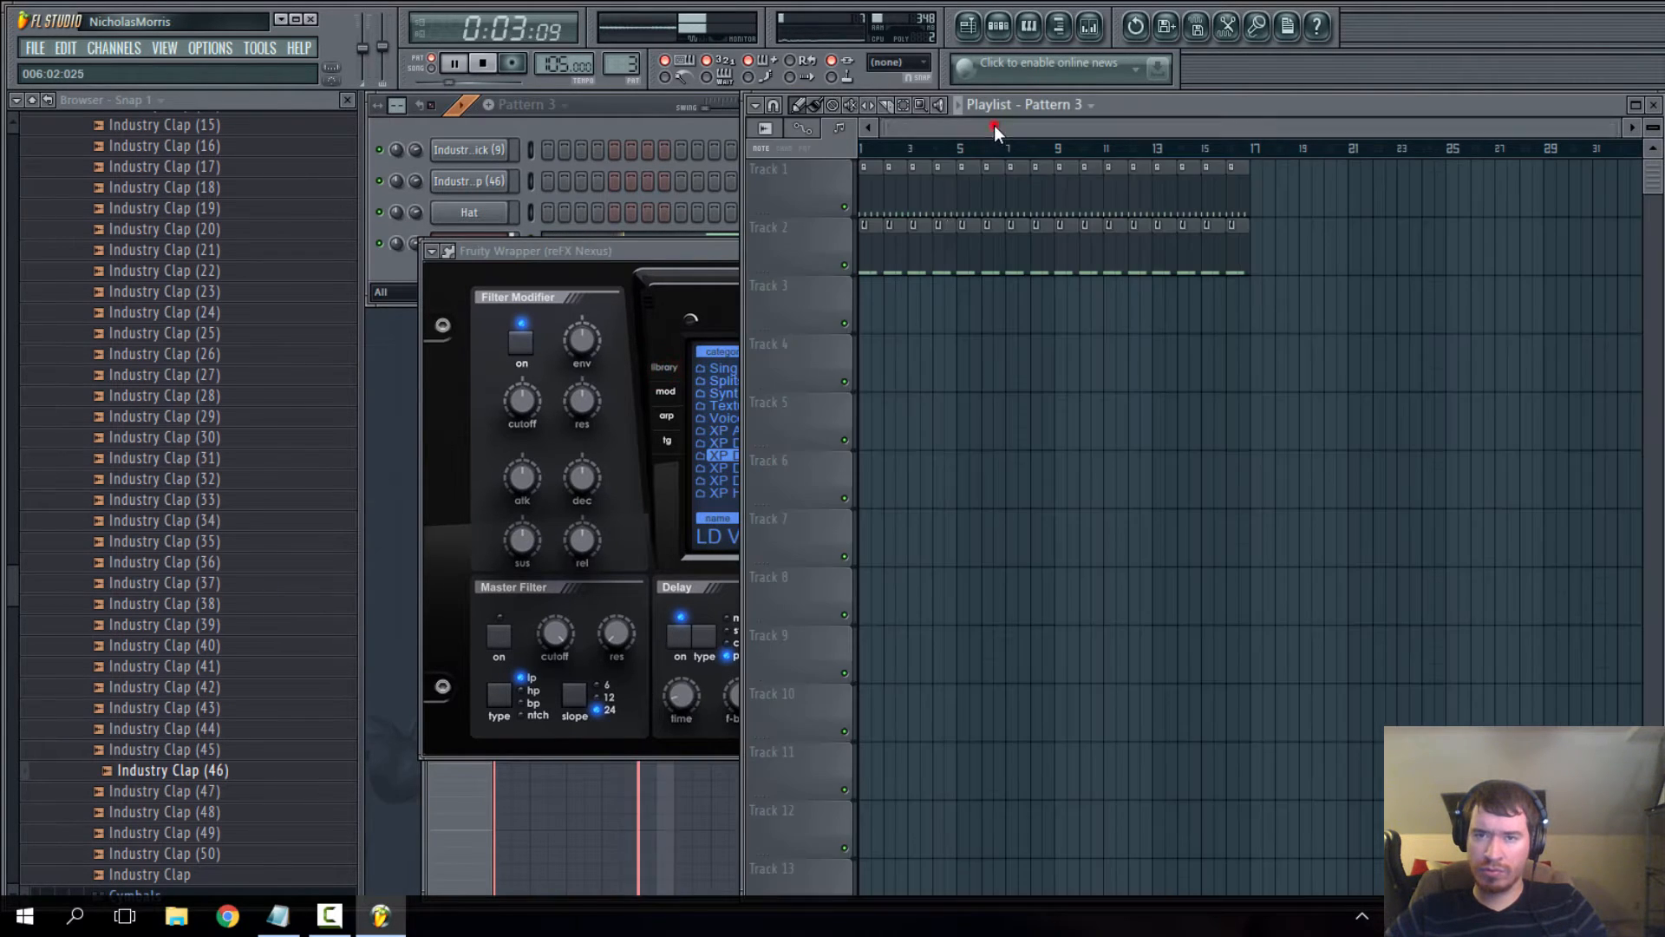
left_click(935, 318)
left_click(429, 69)
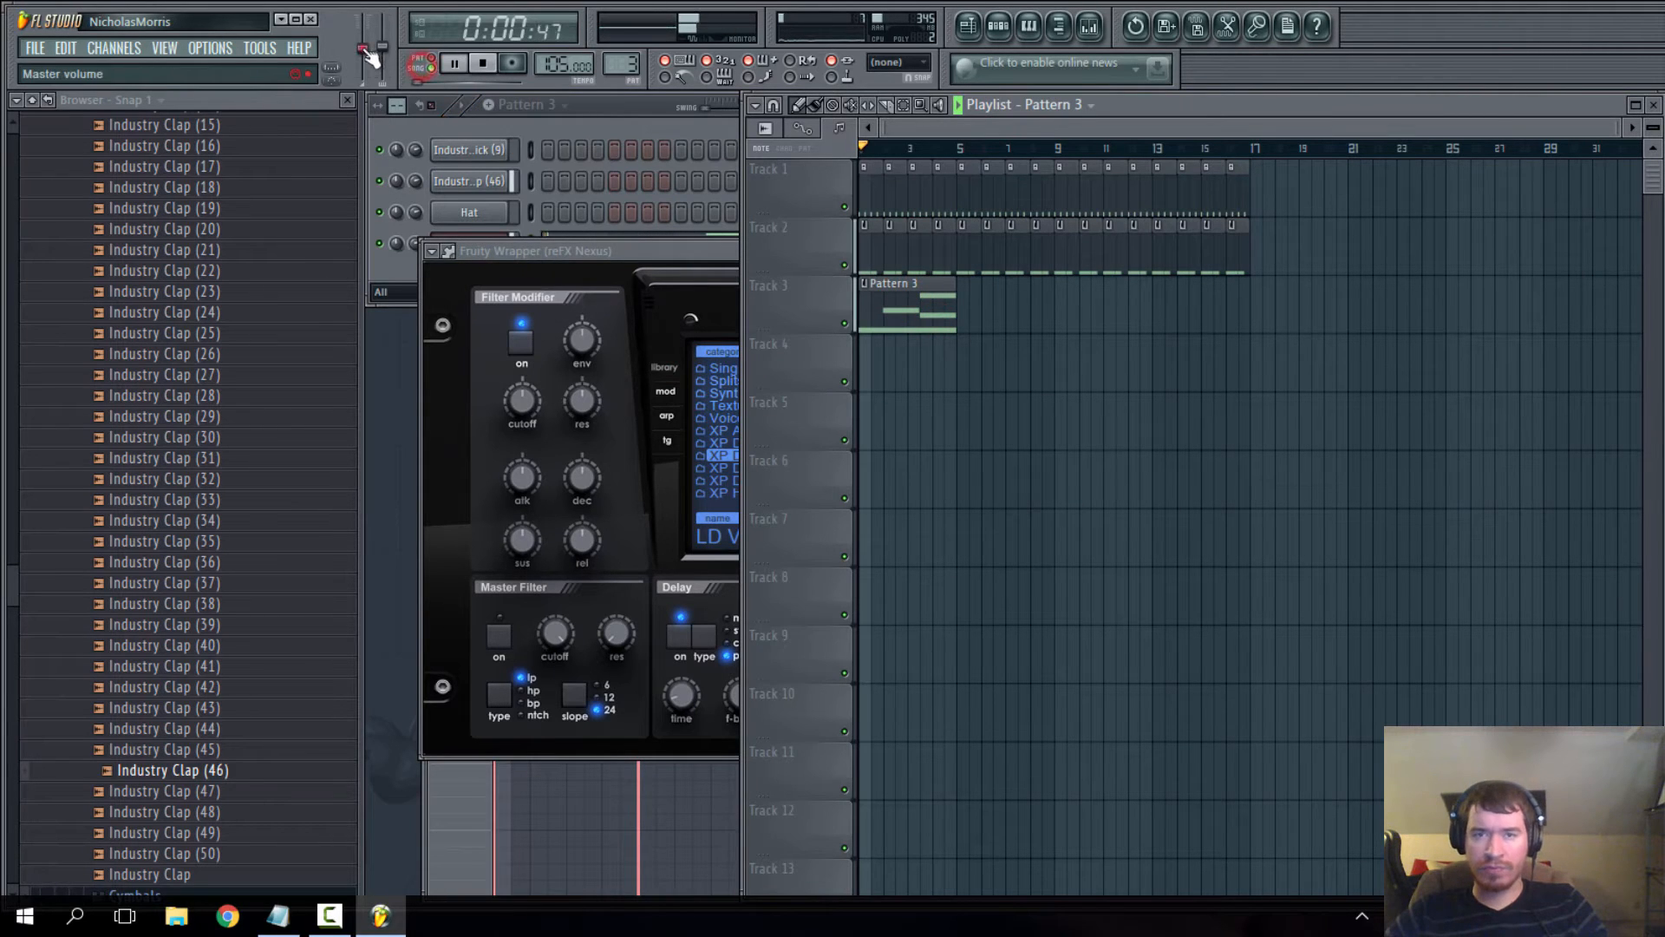
right_click(364, 43)
left_click(381, 51)
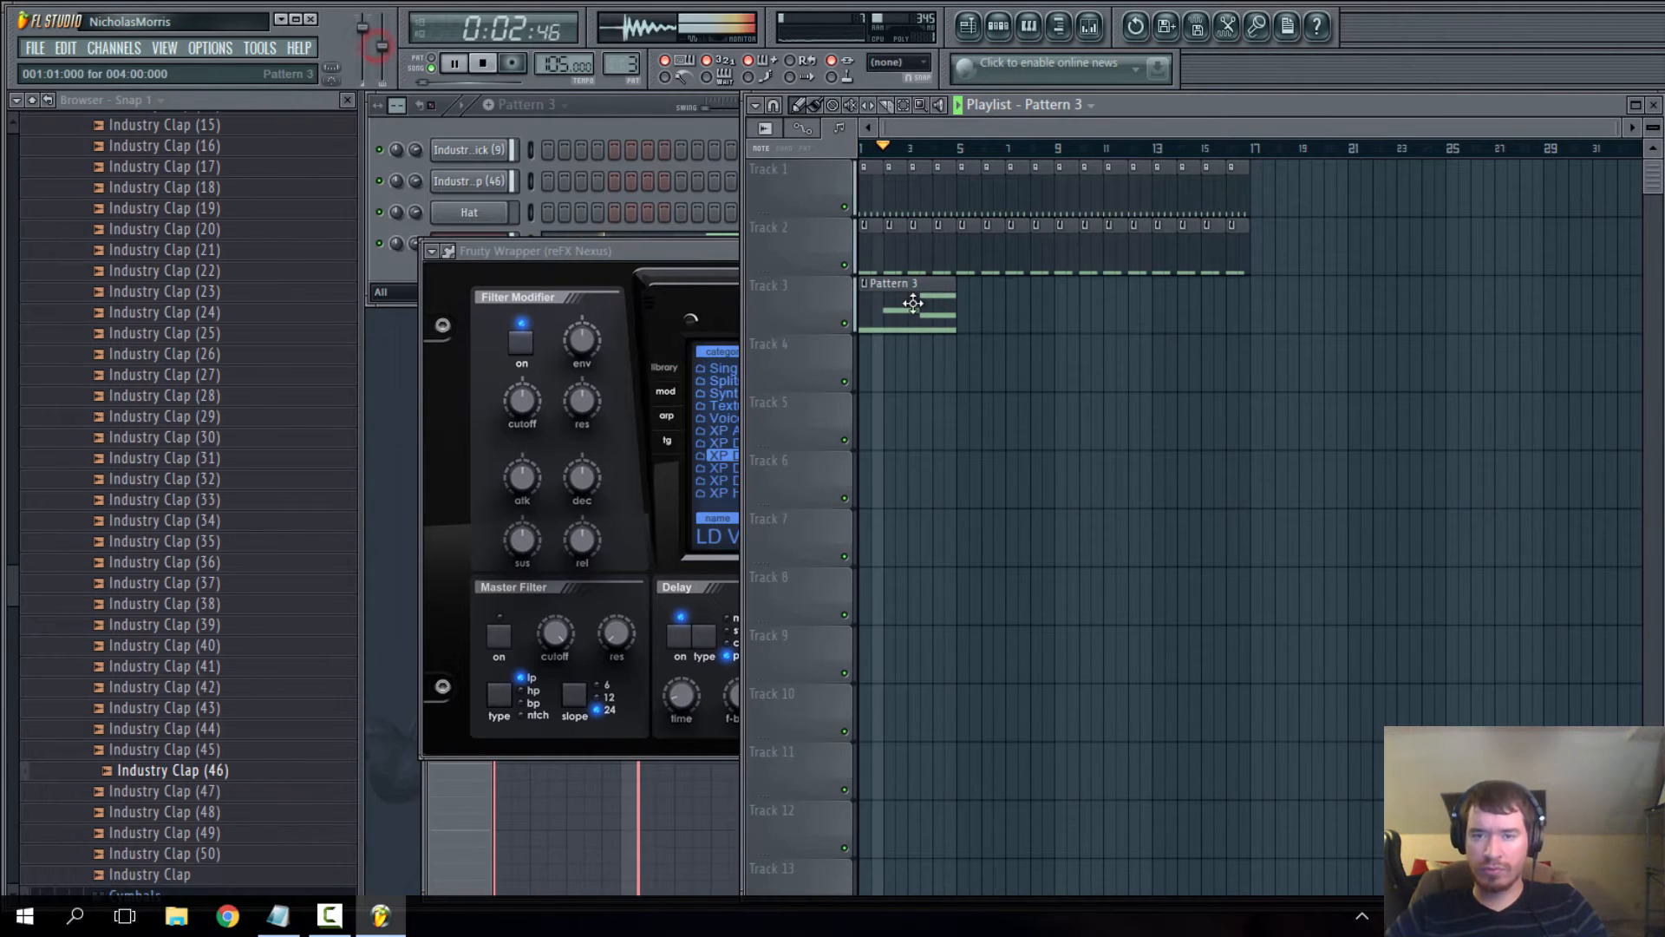
- Close the Nexus plugin window and the channel settings window behind it
left_click(722, 259)
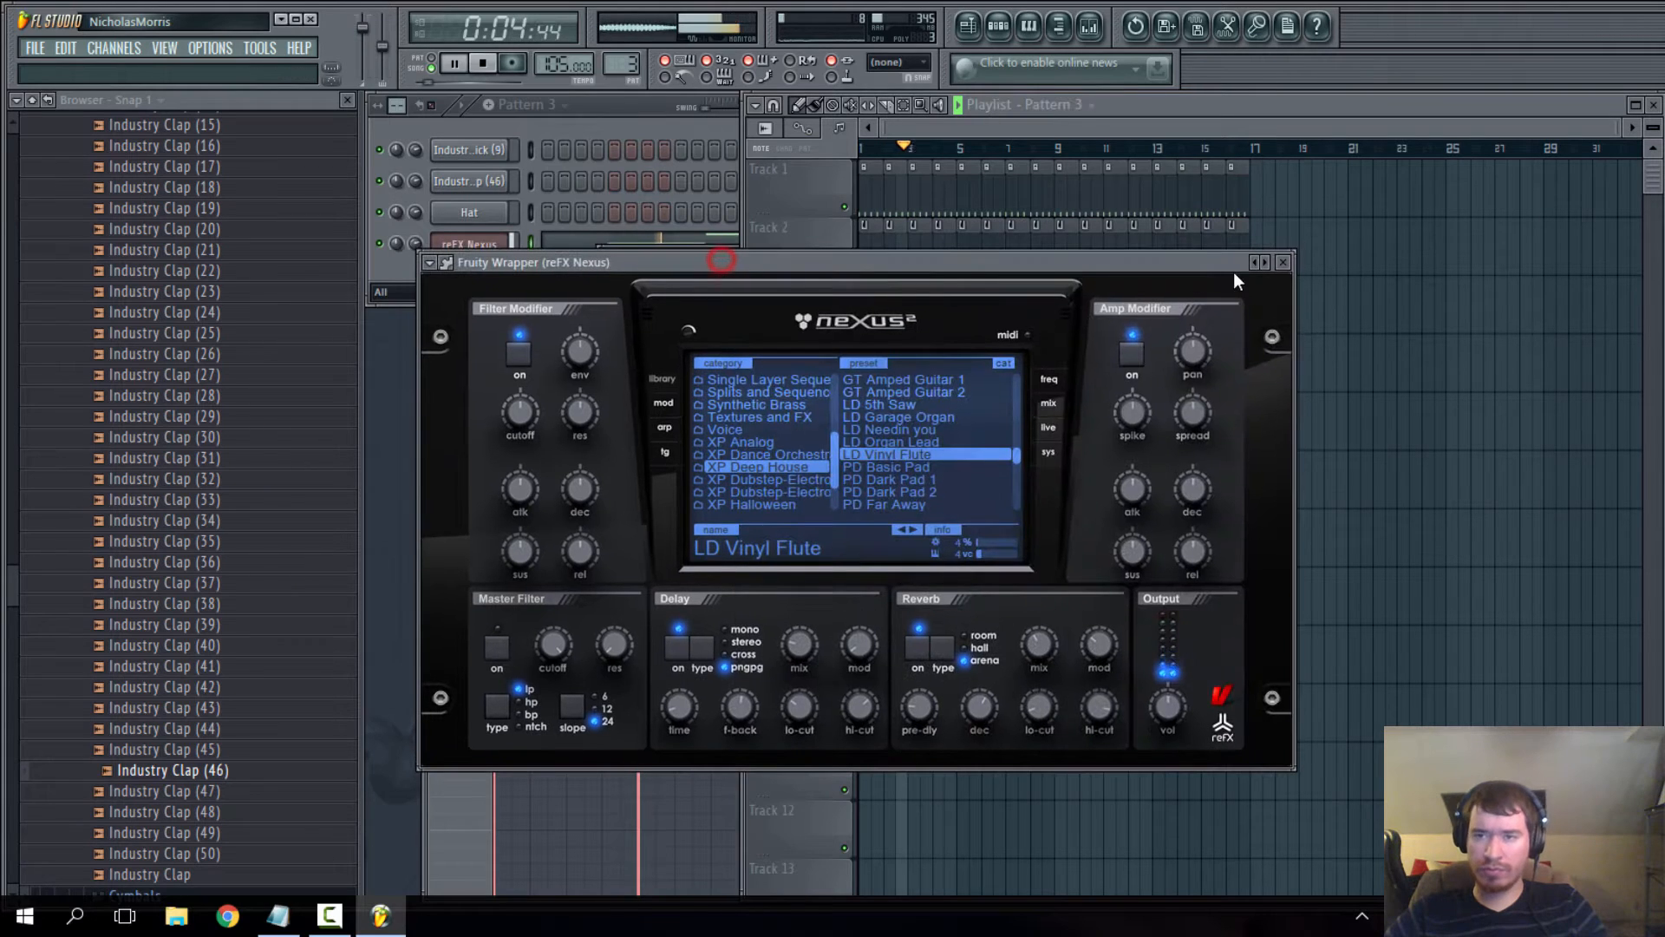
left_click(1274, 264)
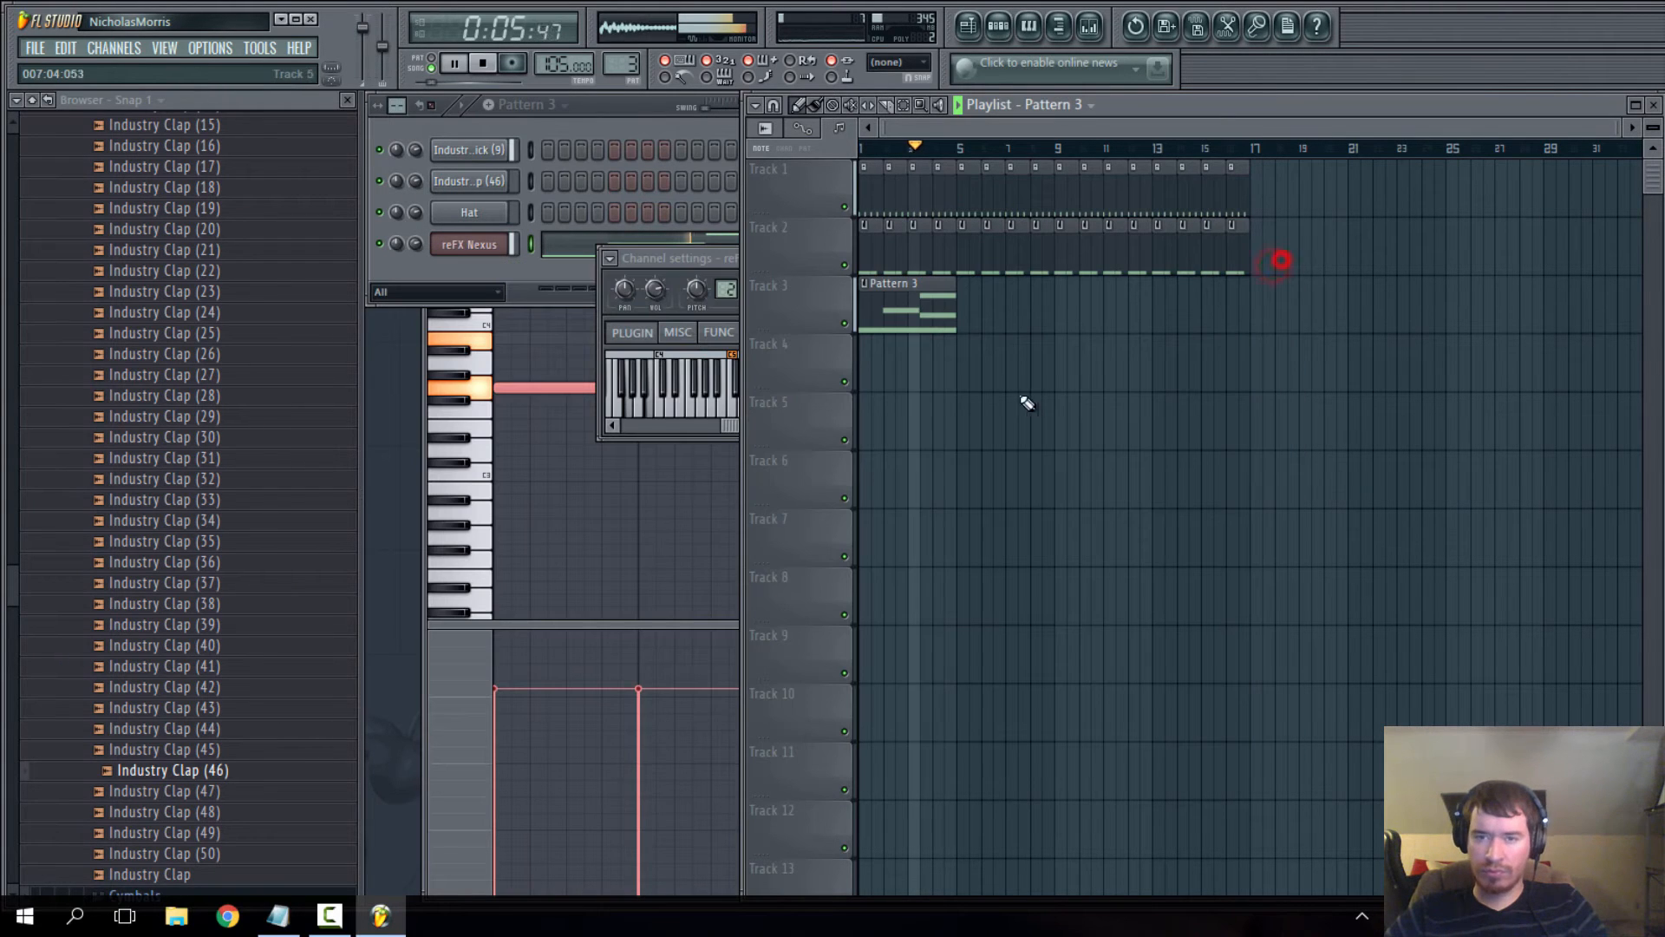
left_click(731, 261)
left_click(861, 260)
- Add a second Pattern 3 clip at bar 5 on Track 3 and stop playback
scroll(937, 408, "up", 4)
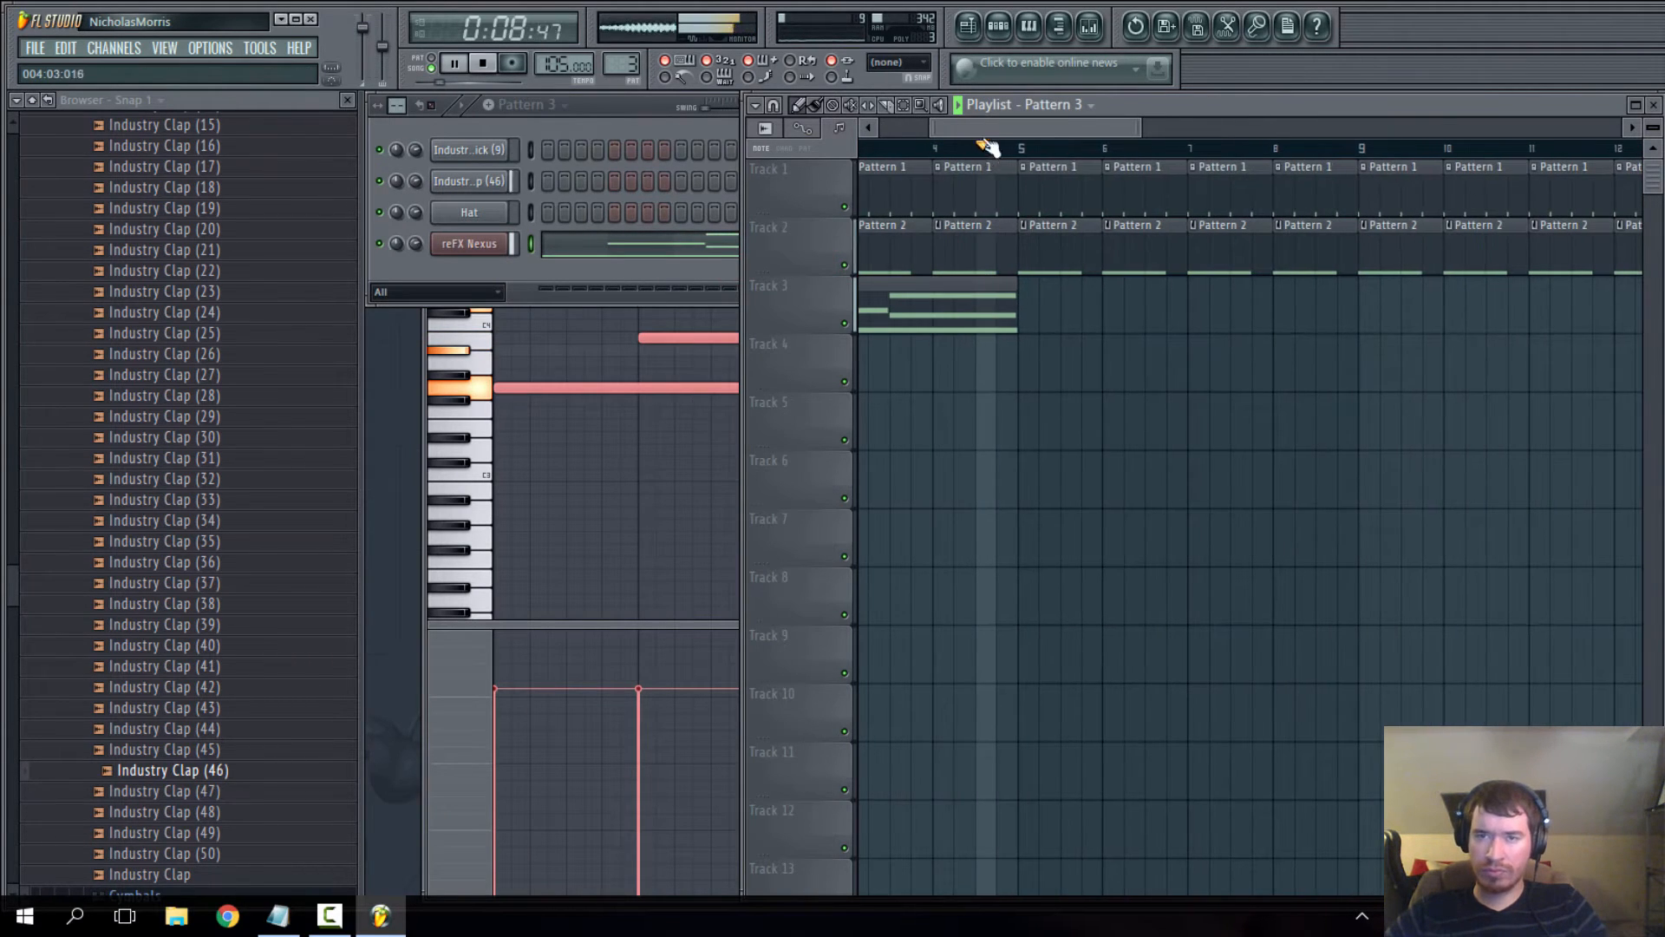
left_click_drag(987, 130, 883, 163)
scroll(998, 394, "down", 4)
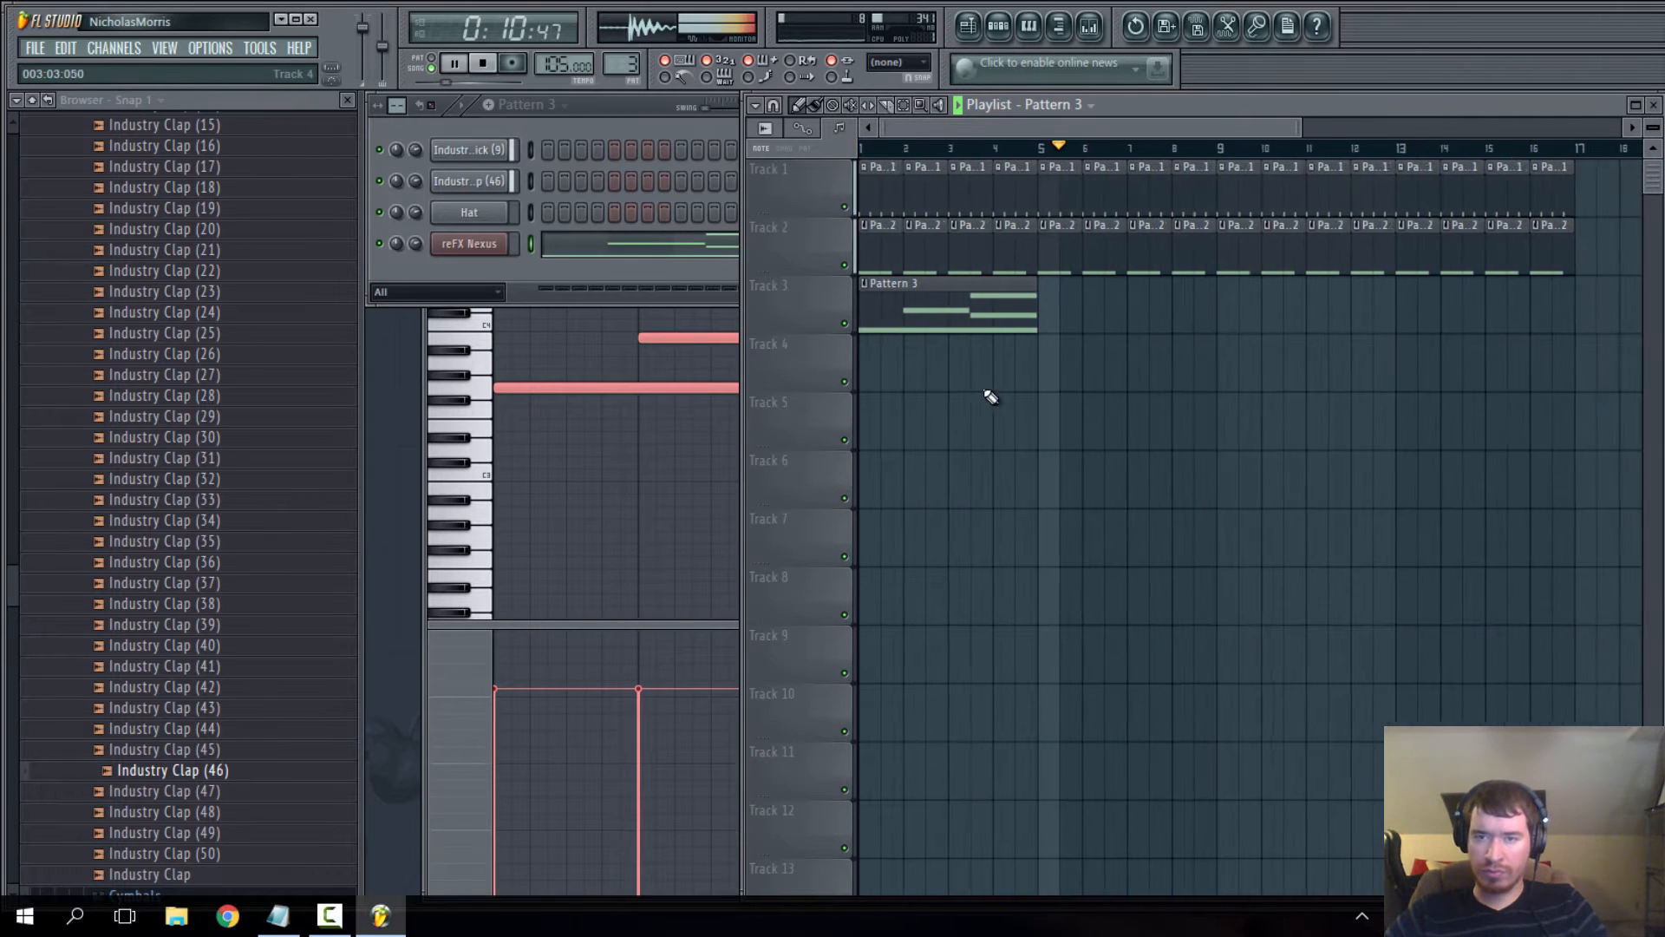
left_click(1045, 295)
right_click(1046, 295)
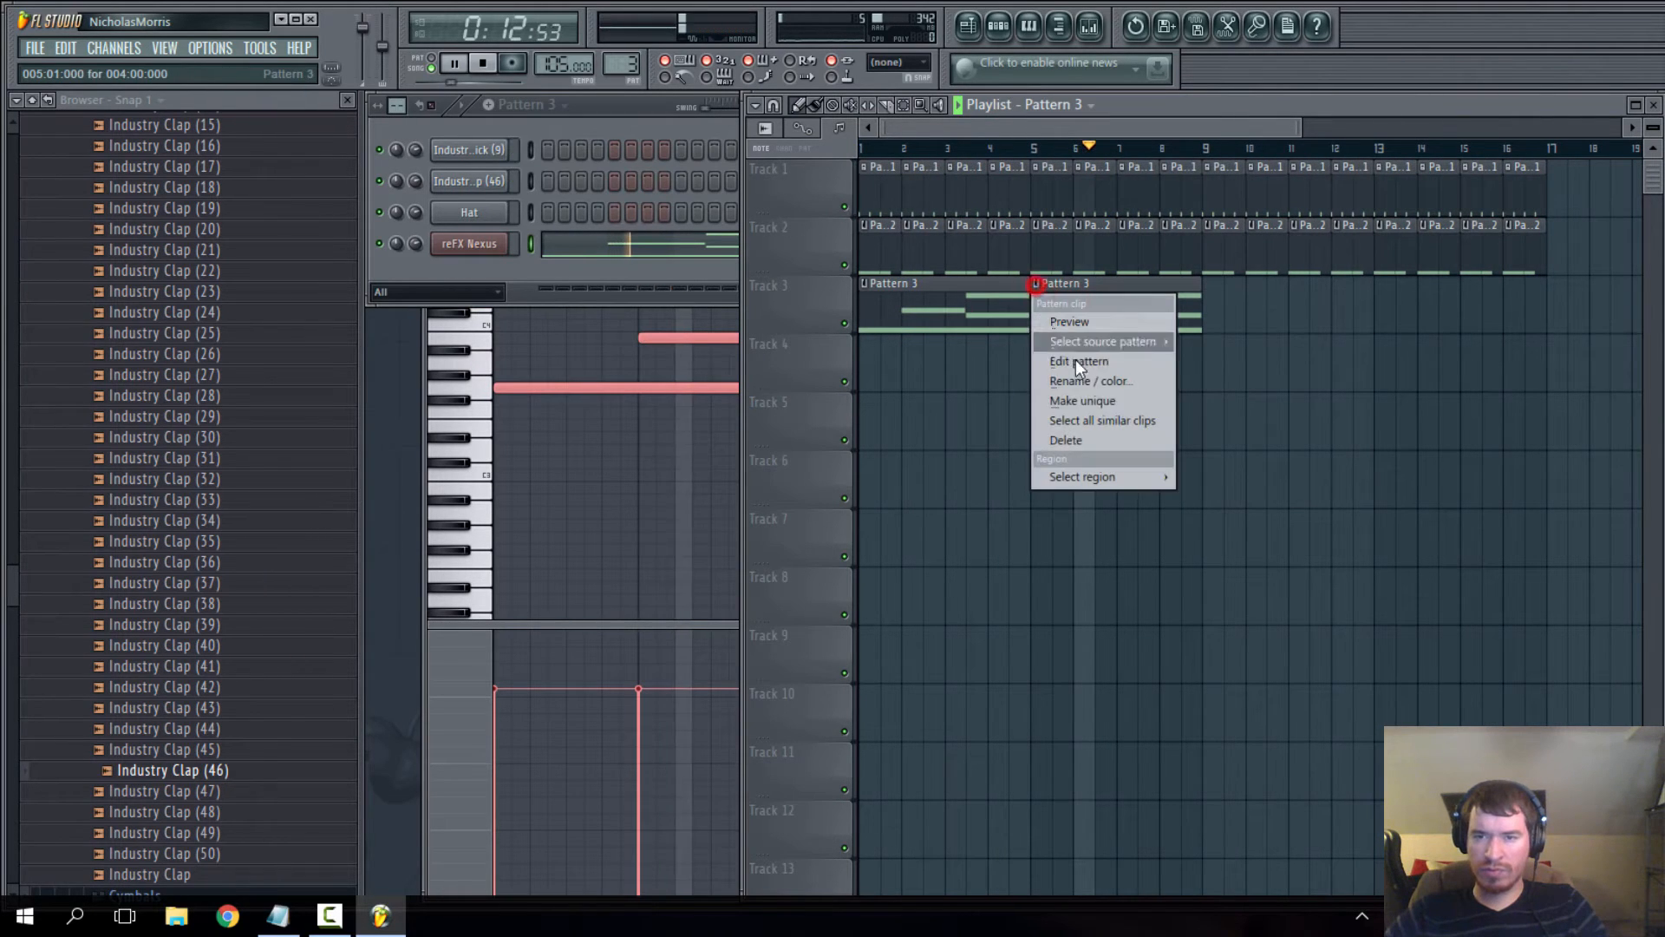
left_click(479, 63)
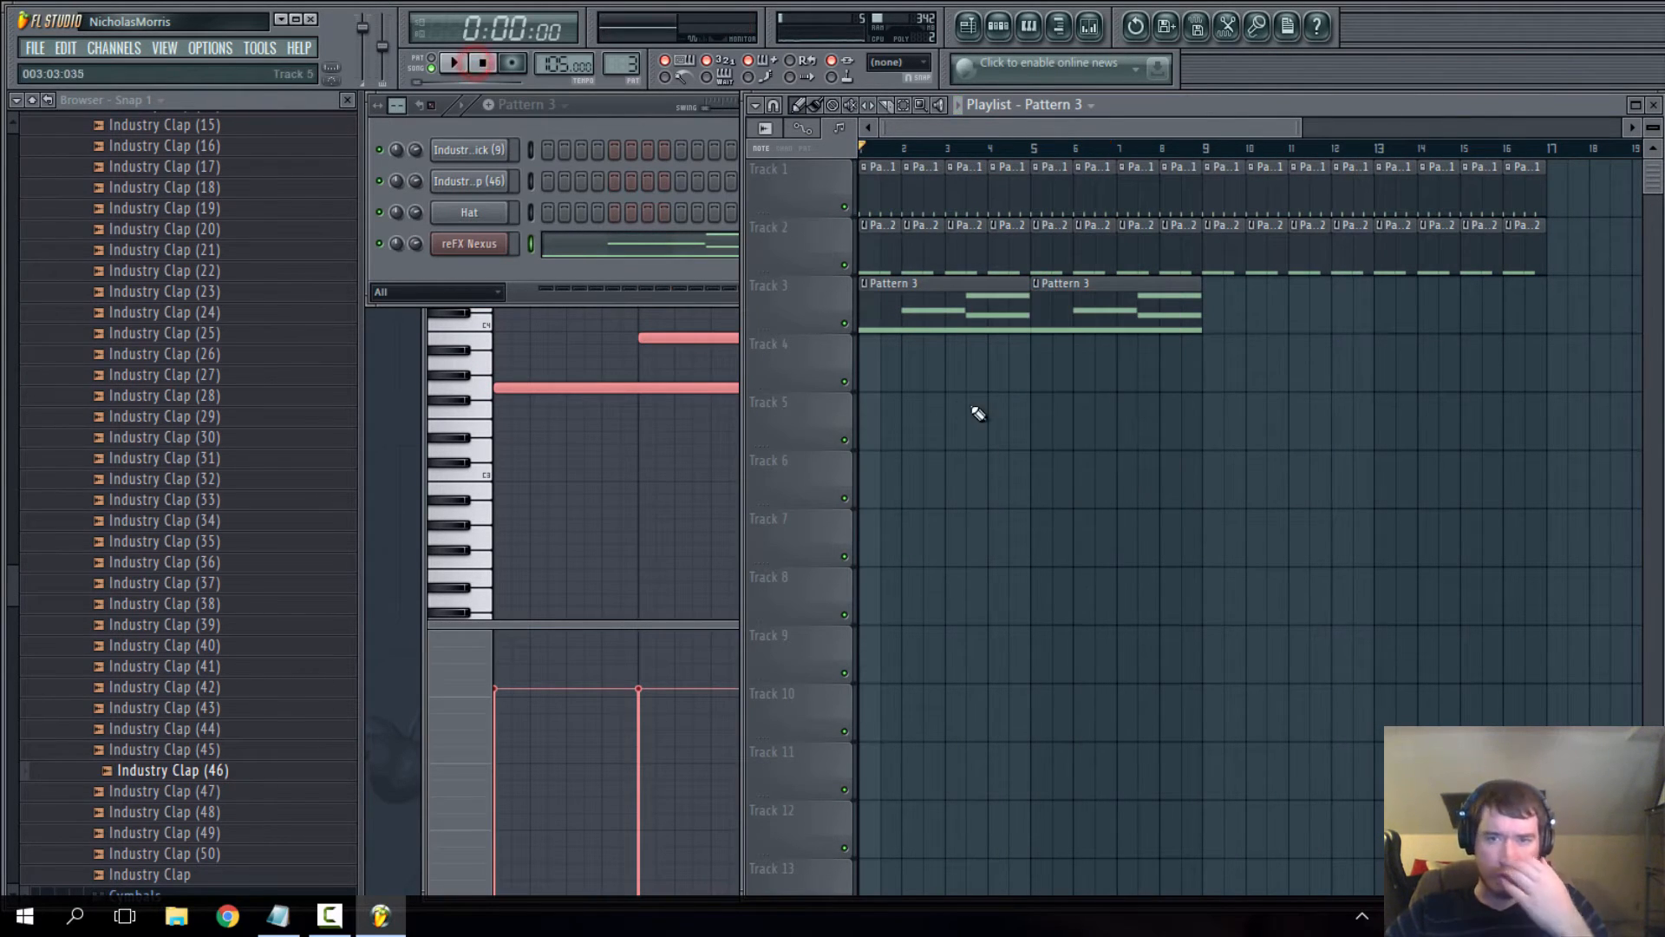
- Make the second Pattern 3 clip, at bar 5 on Track 3, a unique pattern
left_click(445, 646)
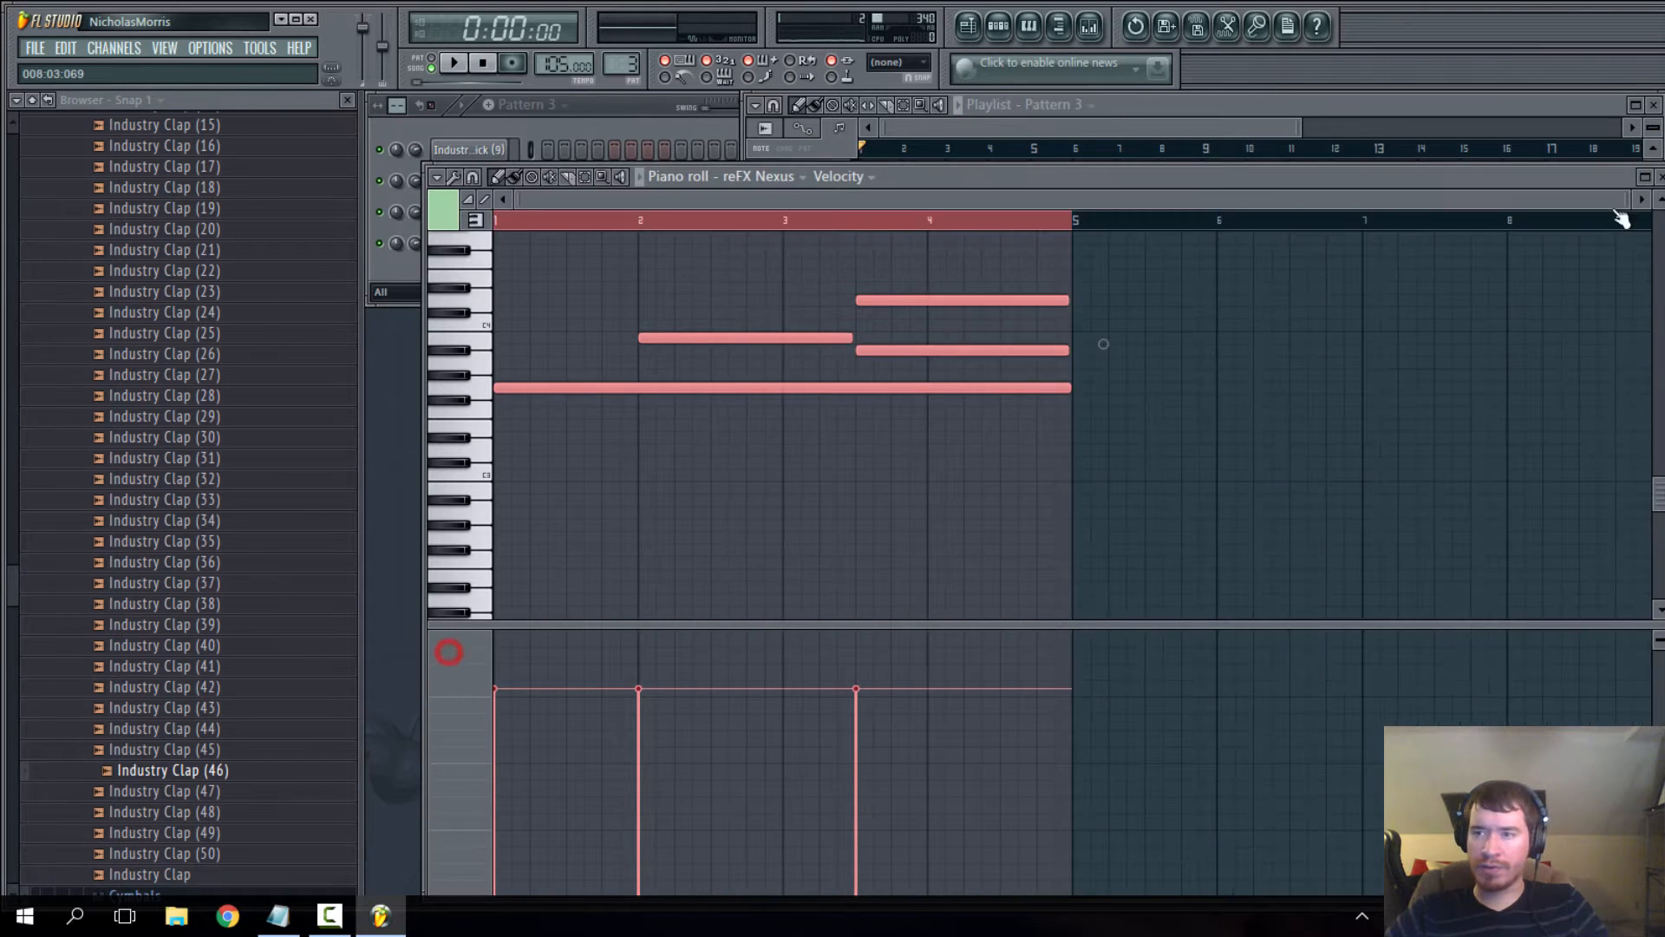
left_click(1658, 176)
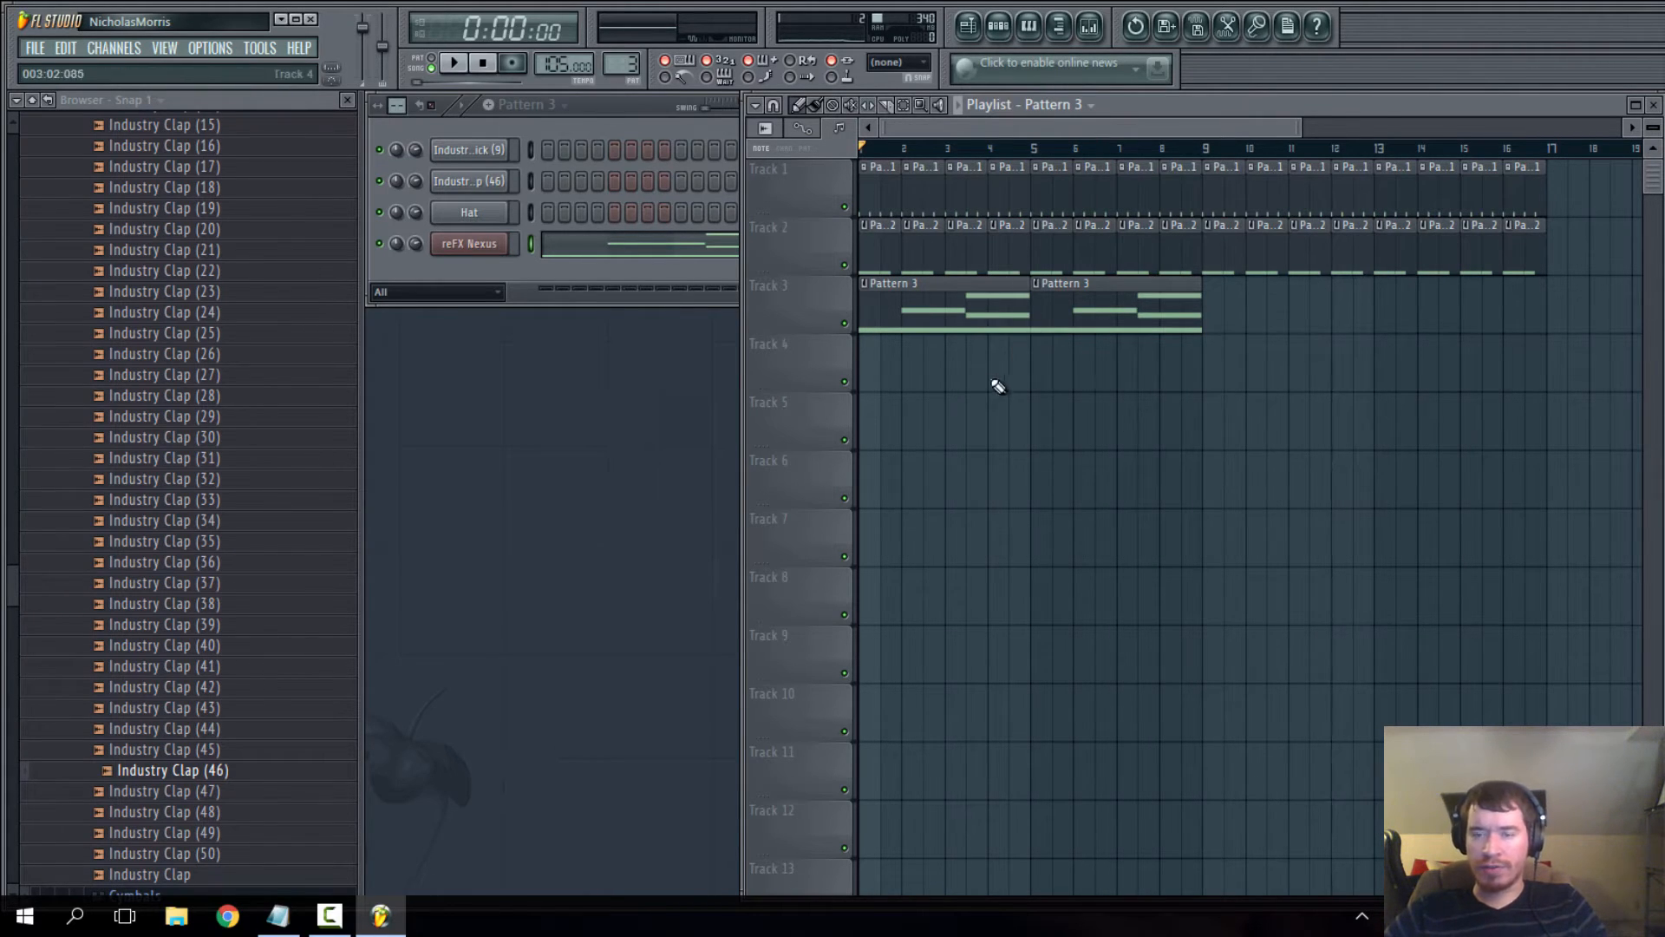
right_click(1039, 299)
left_click(1048, 295)
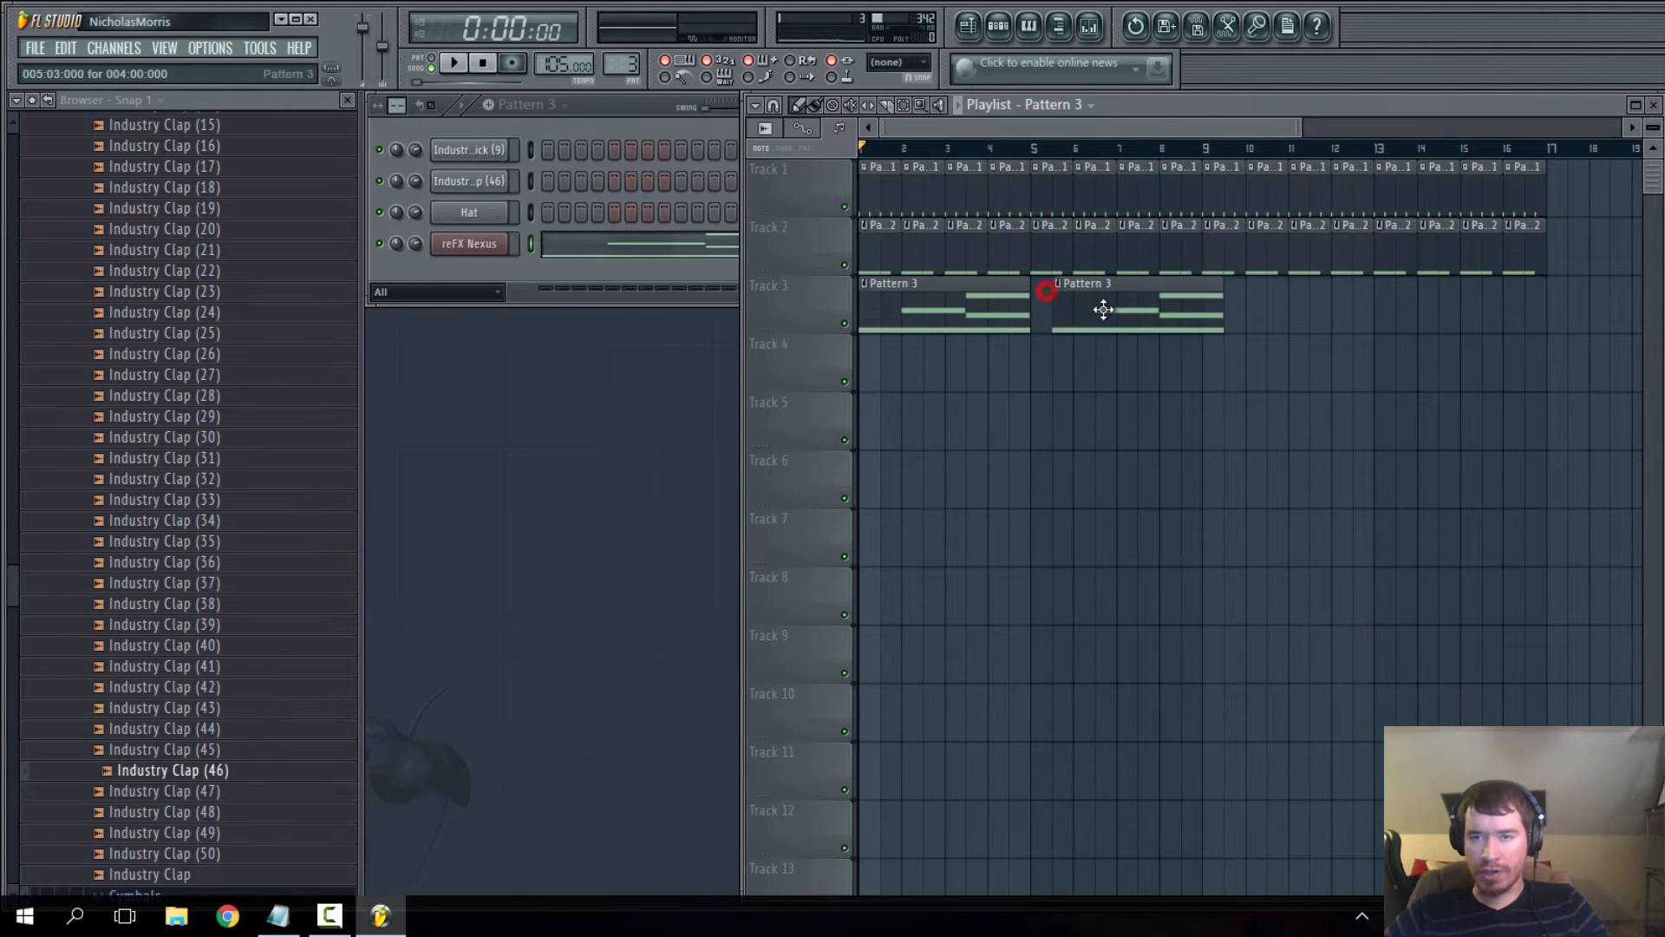
right_click(1037, 286)
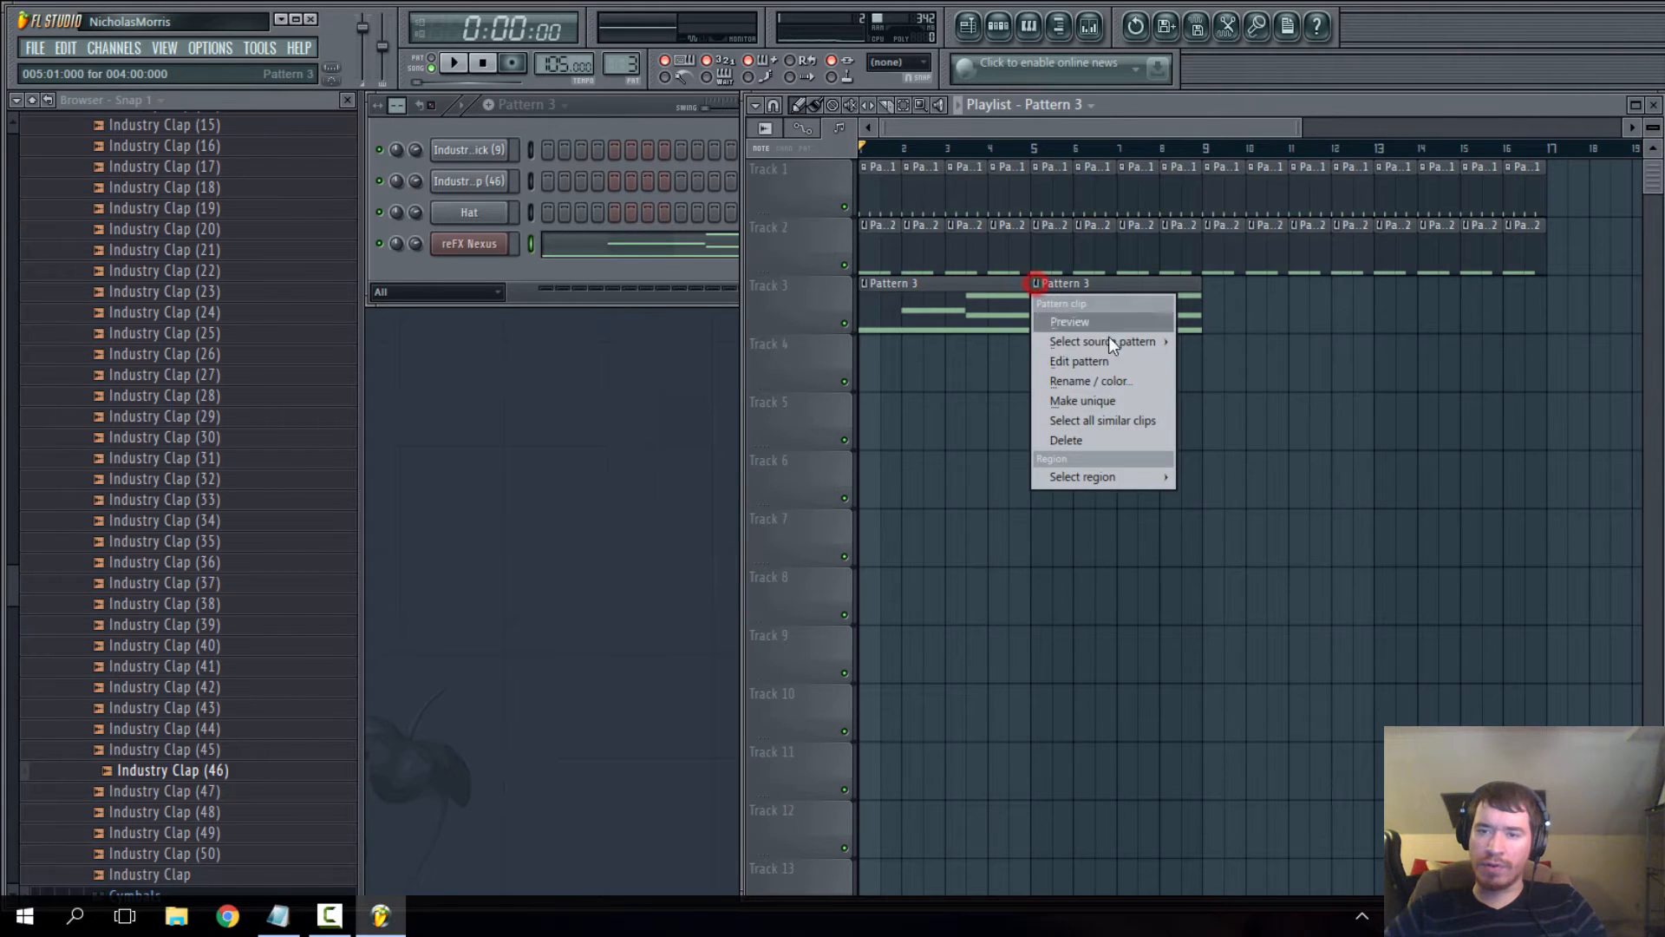
left_click(1090, 401)
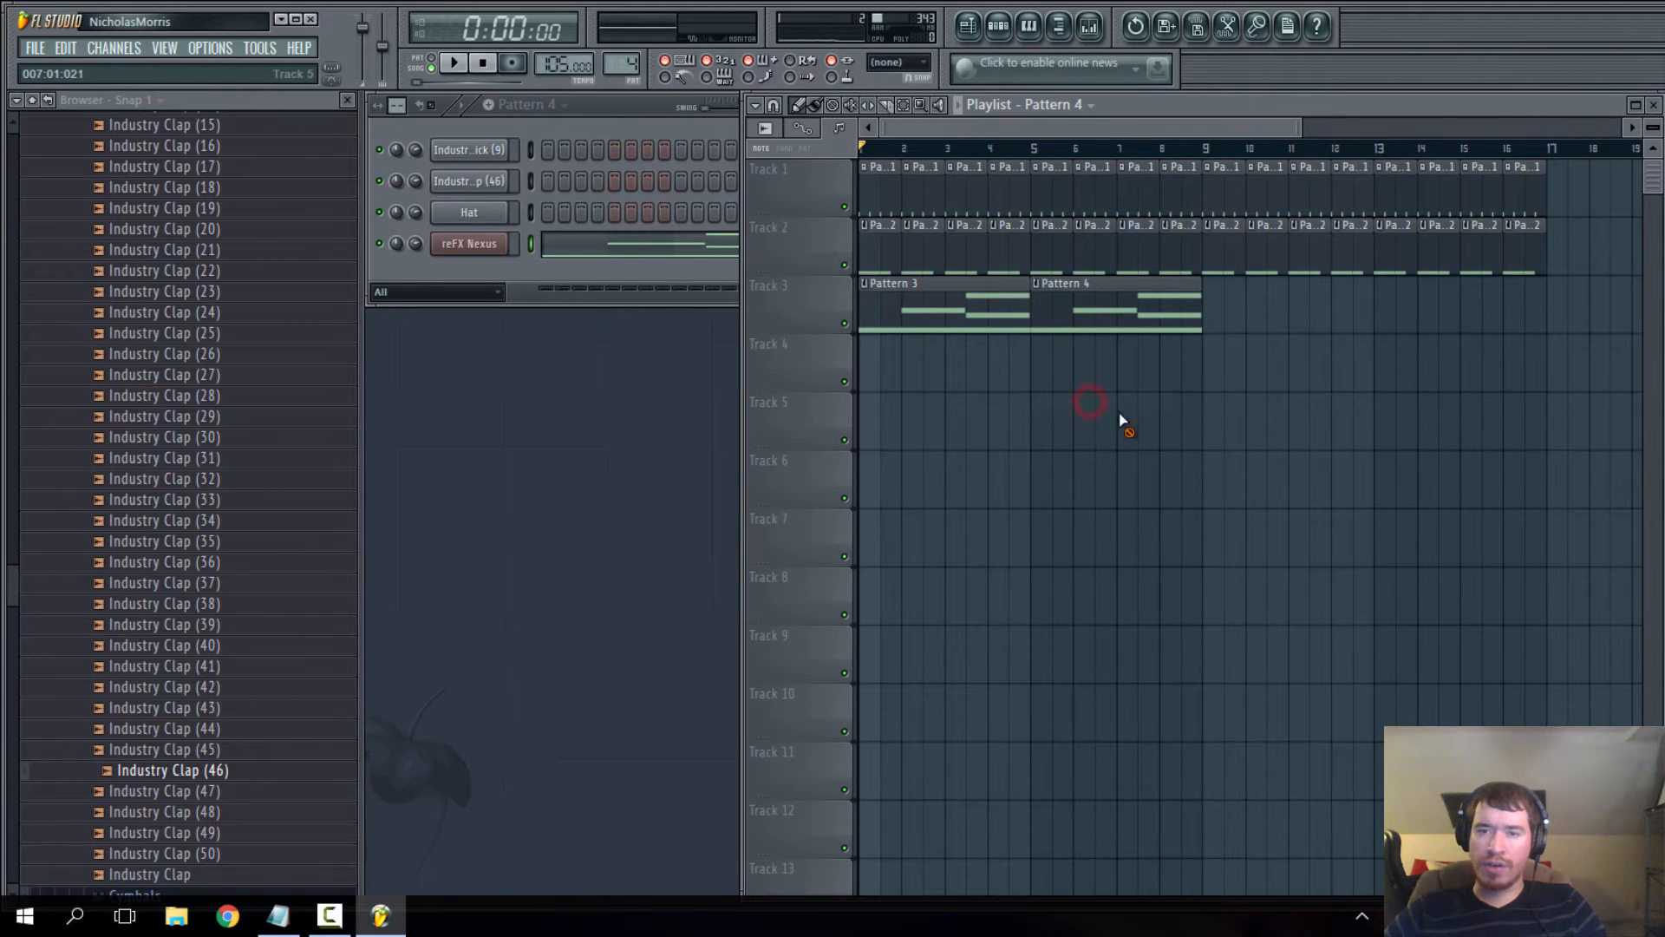
- Open the Nexus notes of the Pattern 4 clip in the piano roll and reposition its window
double_click(1119, 308)
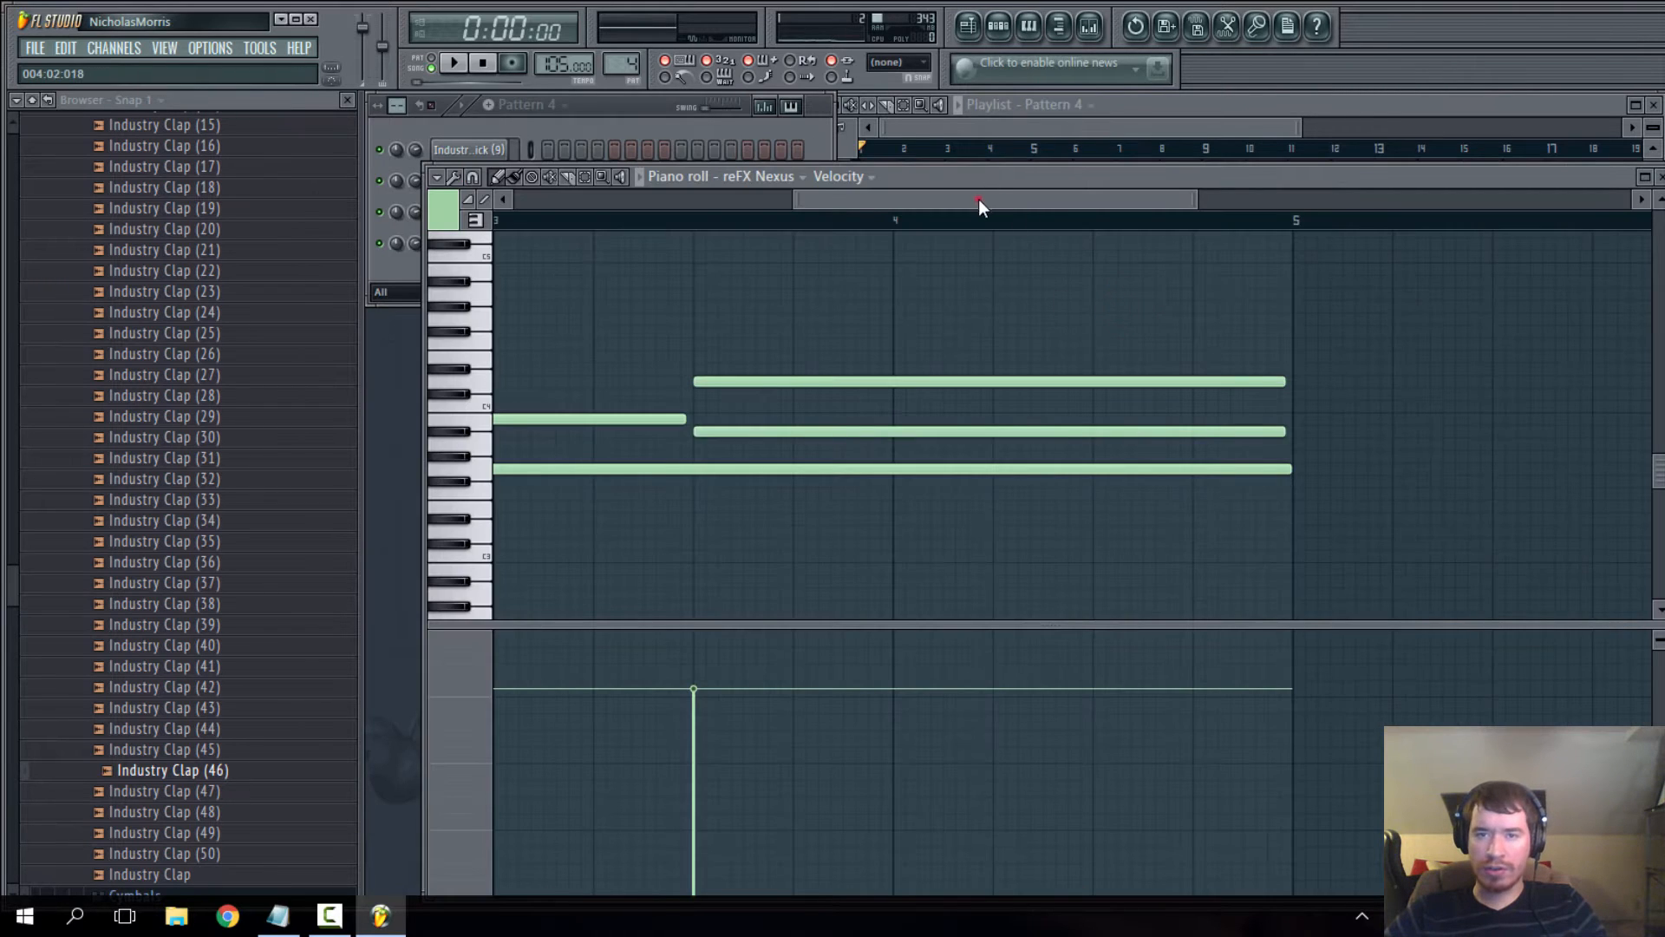
left_click_drag(978, 199, 701, 201)
left_click_drag(927, 182, 902, 330)
scroll(770, 489, "down", 2)
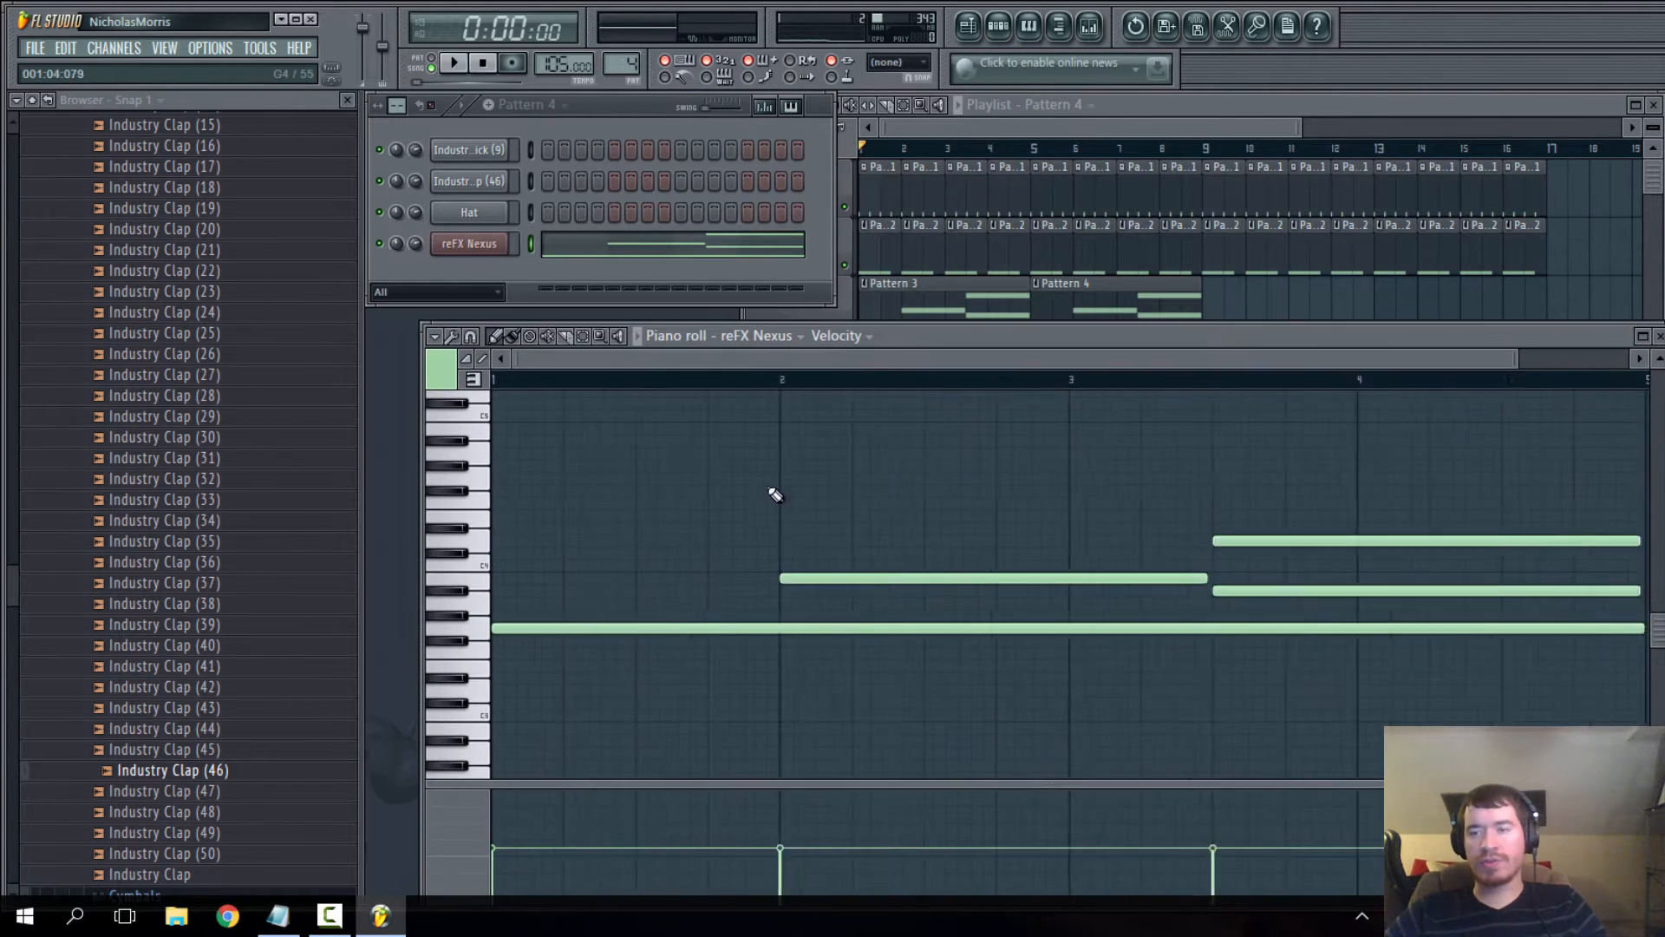
scroll(780, 499, "down", 2)
scroll(673, 379, "up", 2)
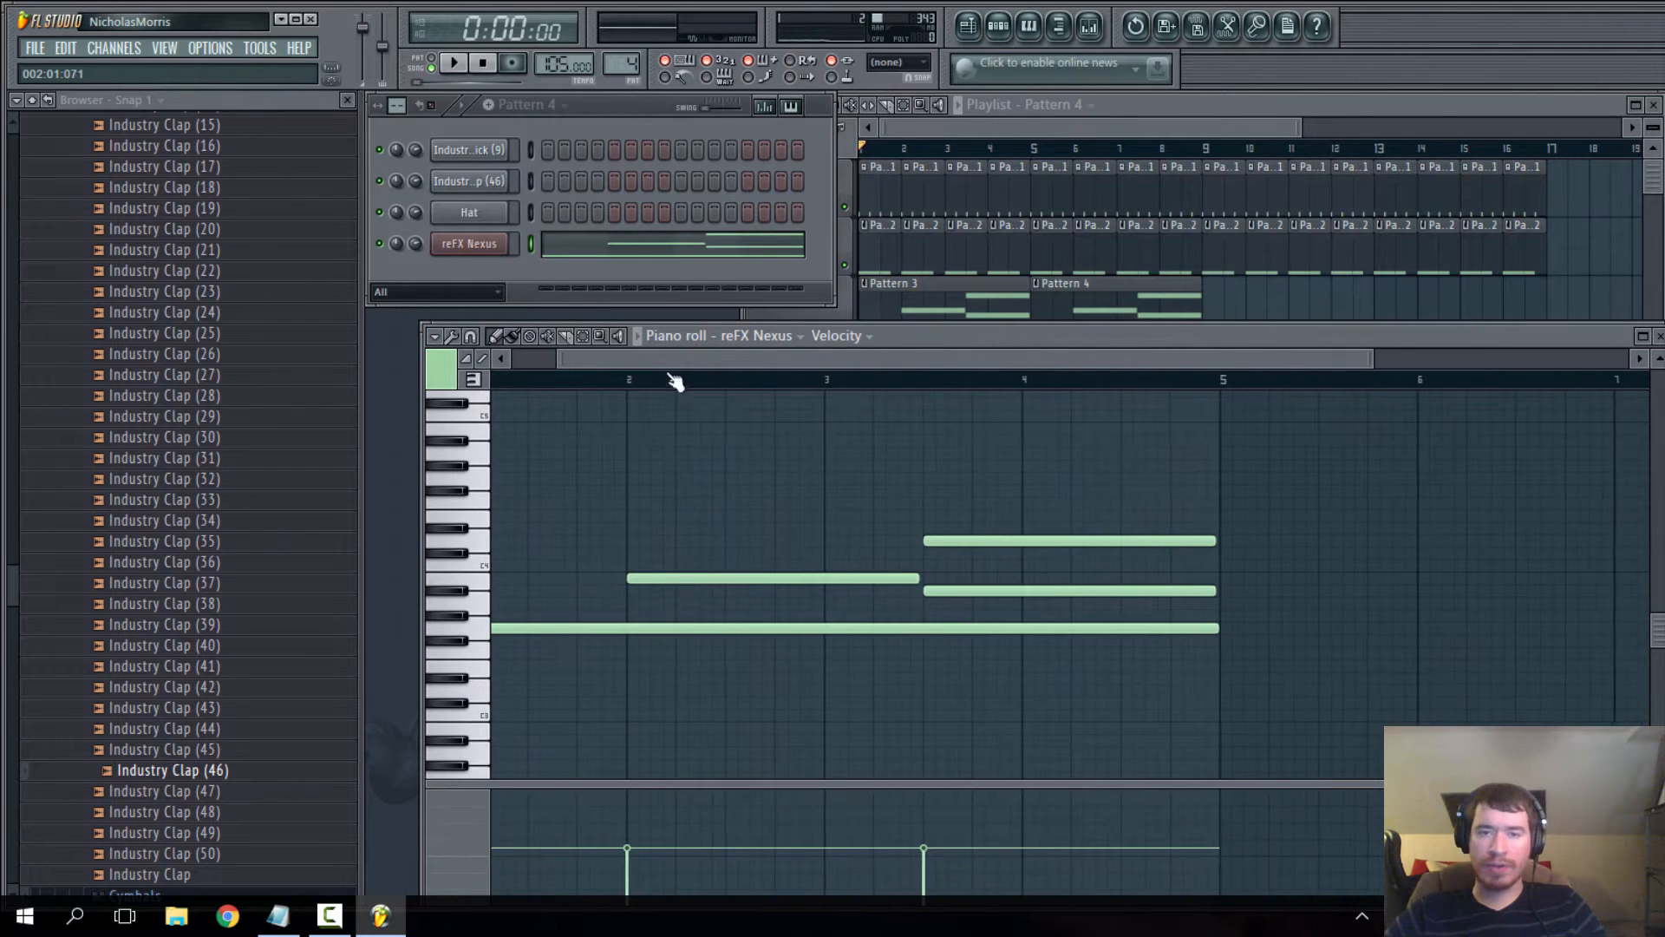
left_click_drag(1049, 336, 880, 243)
- Add a two-bar B3 note starting at bar 1 and delete the existing B3 note at bar 2
scroll(527, 342, "down", 2)
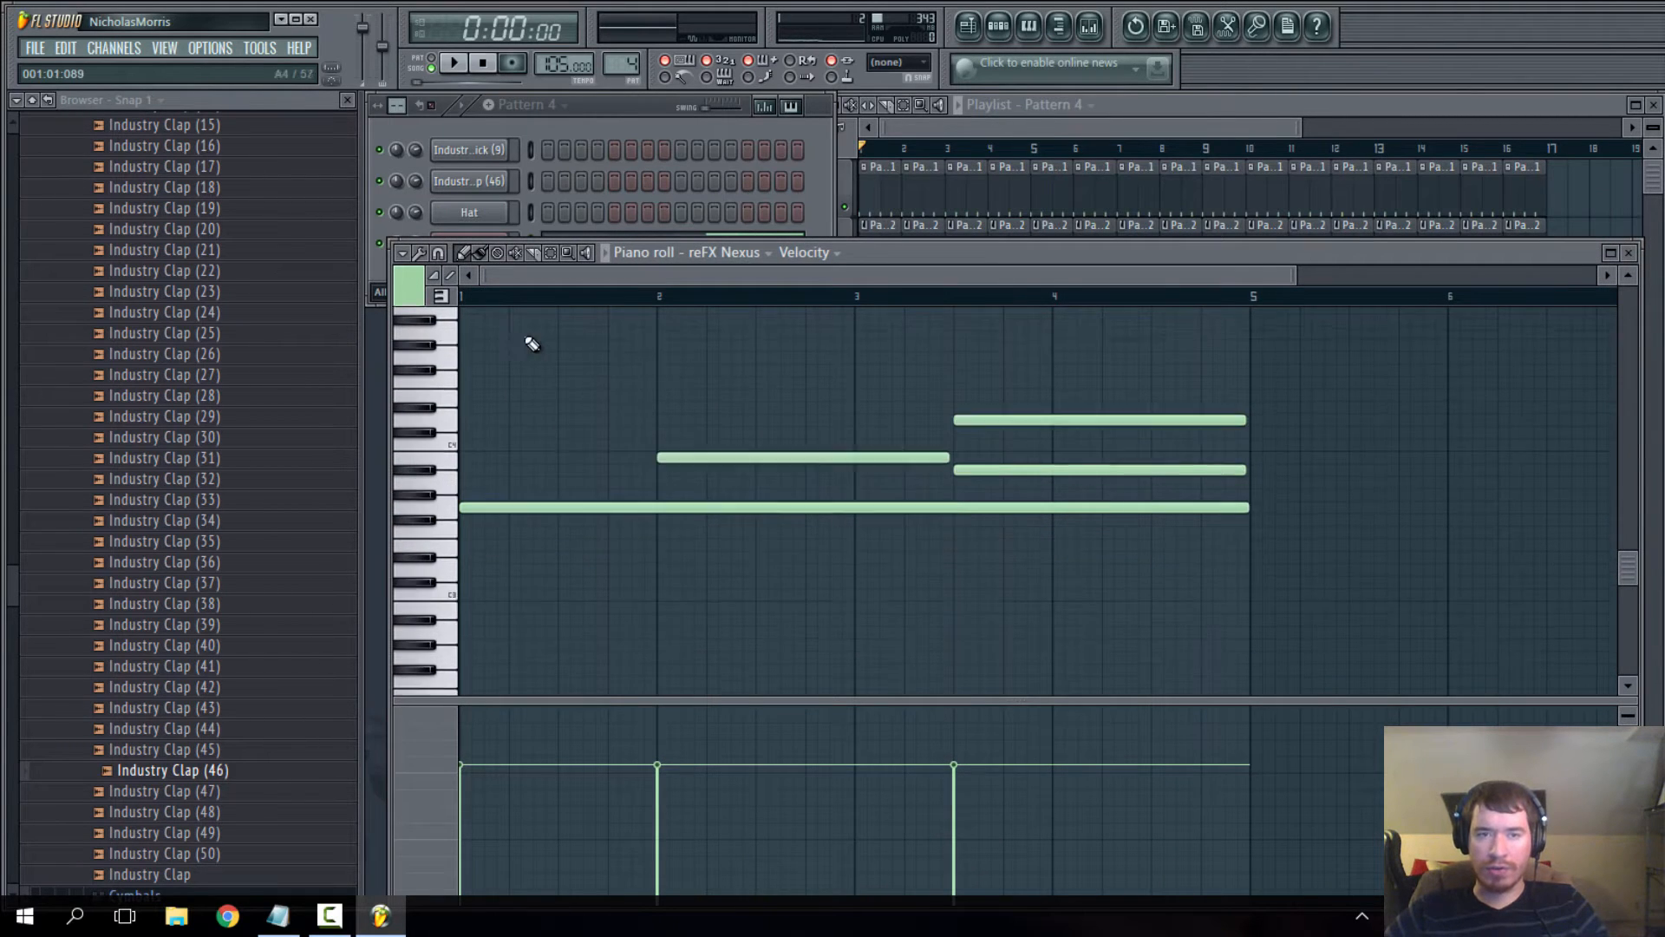
scroll(517, 327, "up", 2)
scroll(516, 347, "down", 2)
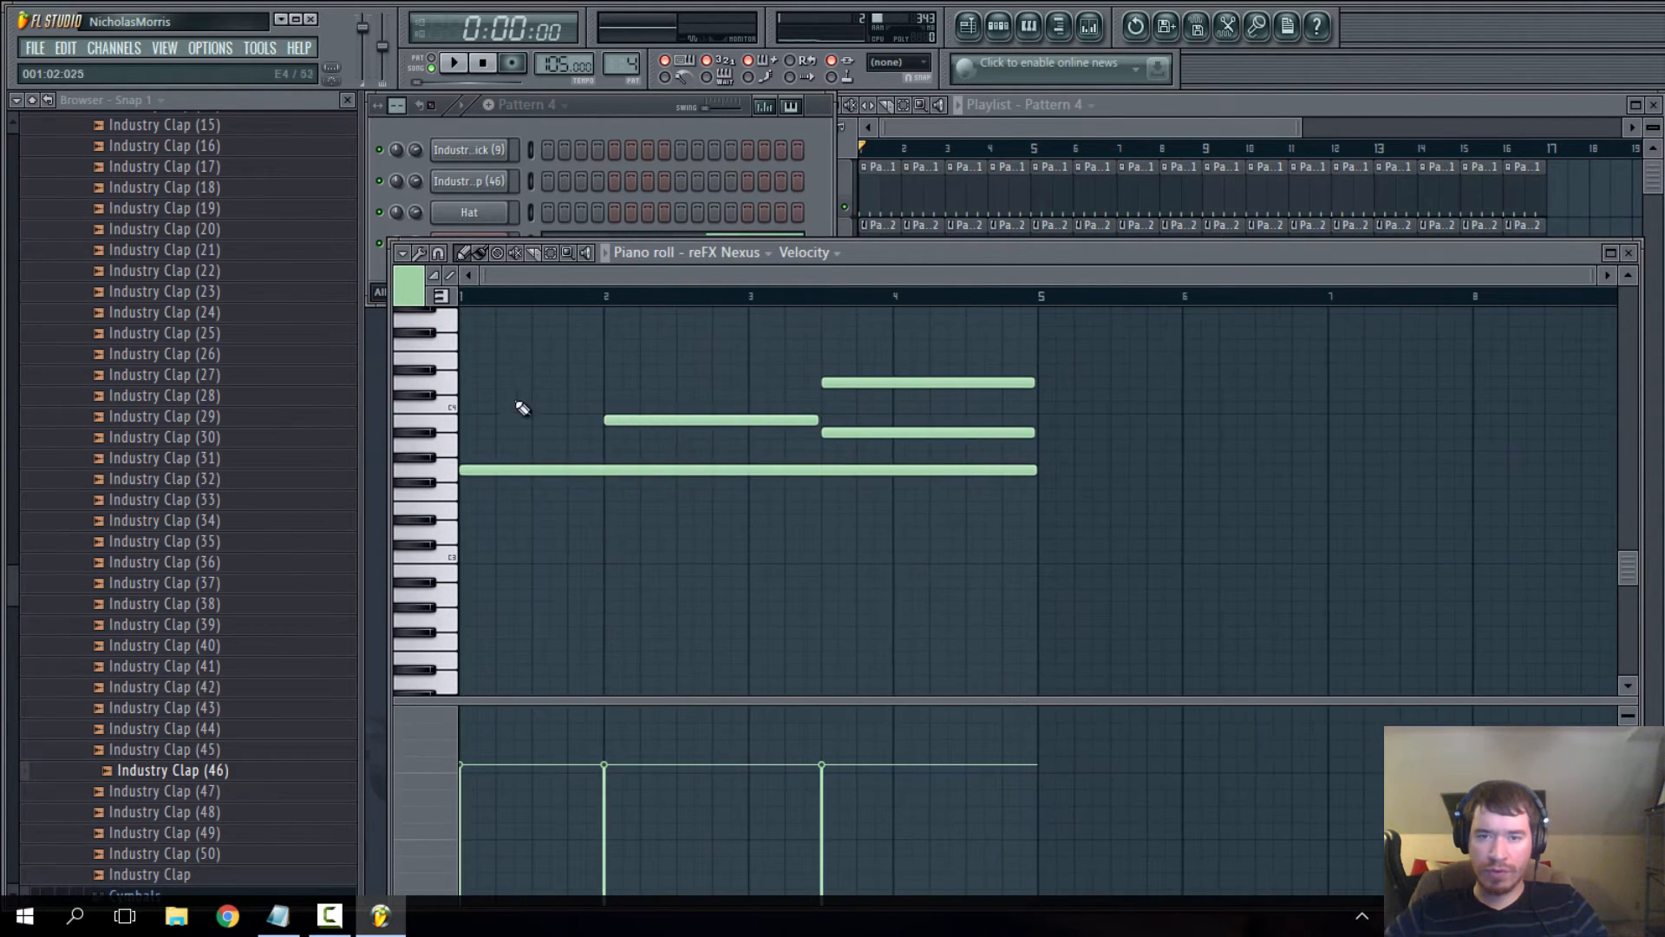
scroll(555, 451, "up", 1)
mouse_move(509, 474)
left_mouse_down()
mouse_move(441, 474)
mouse_move(421, 496)
mouse_move(420, 460)
left_mouse_up()
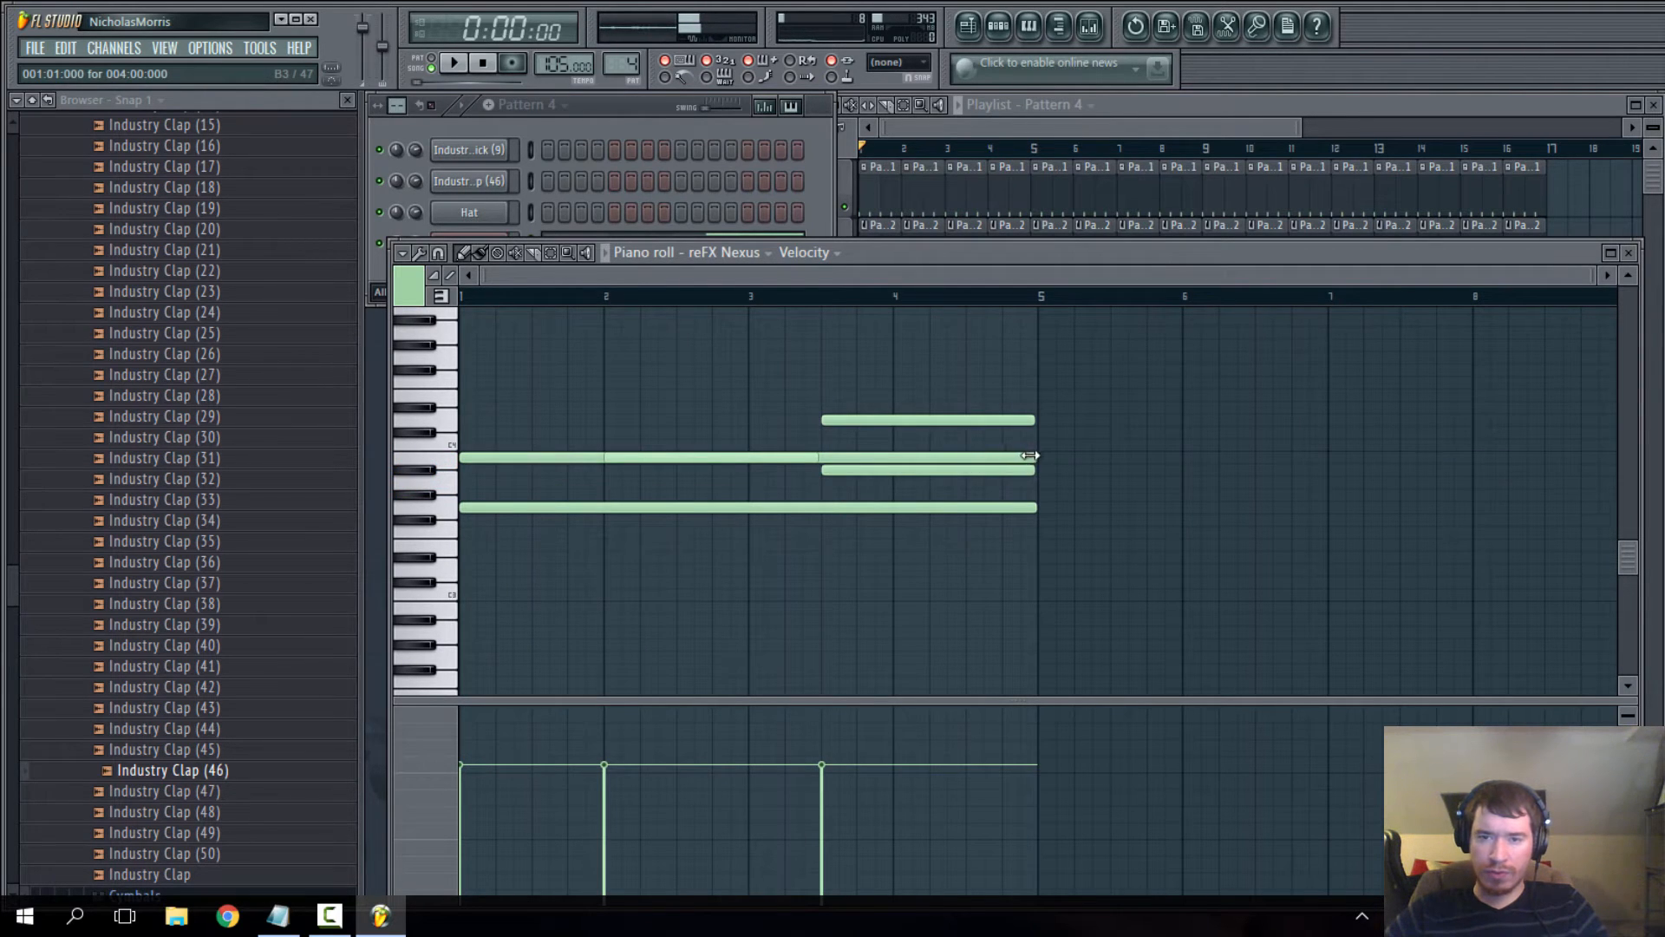
left_click_drag(1030, 455, 590, 465)
right_click(629, 457)
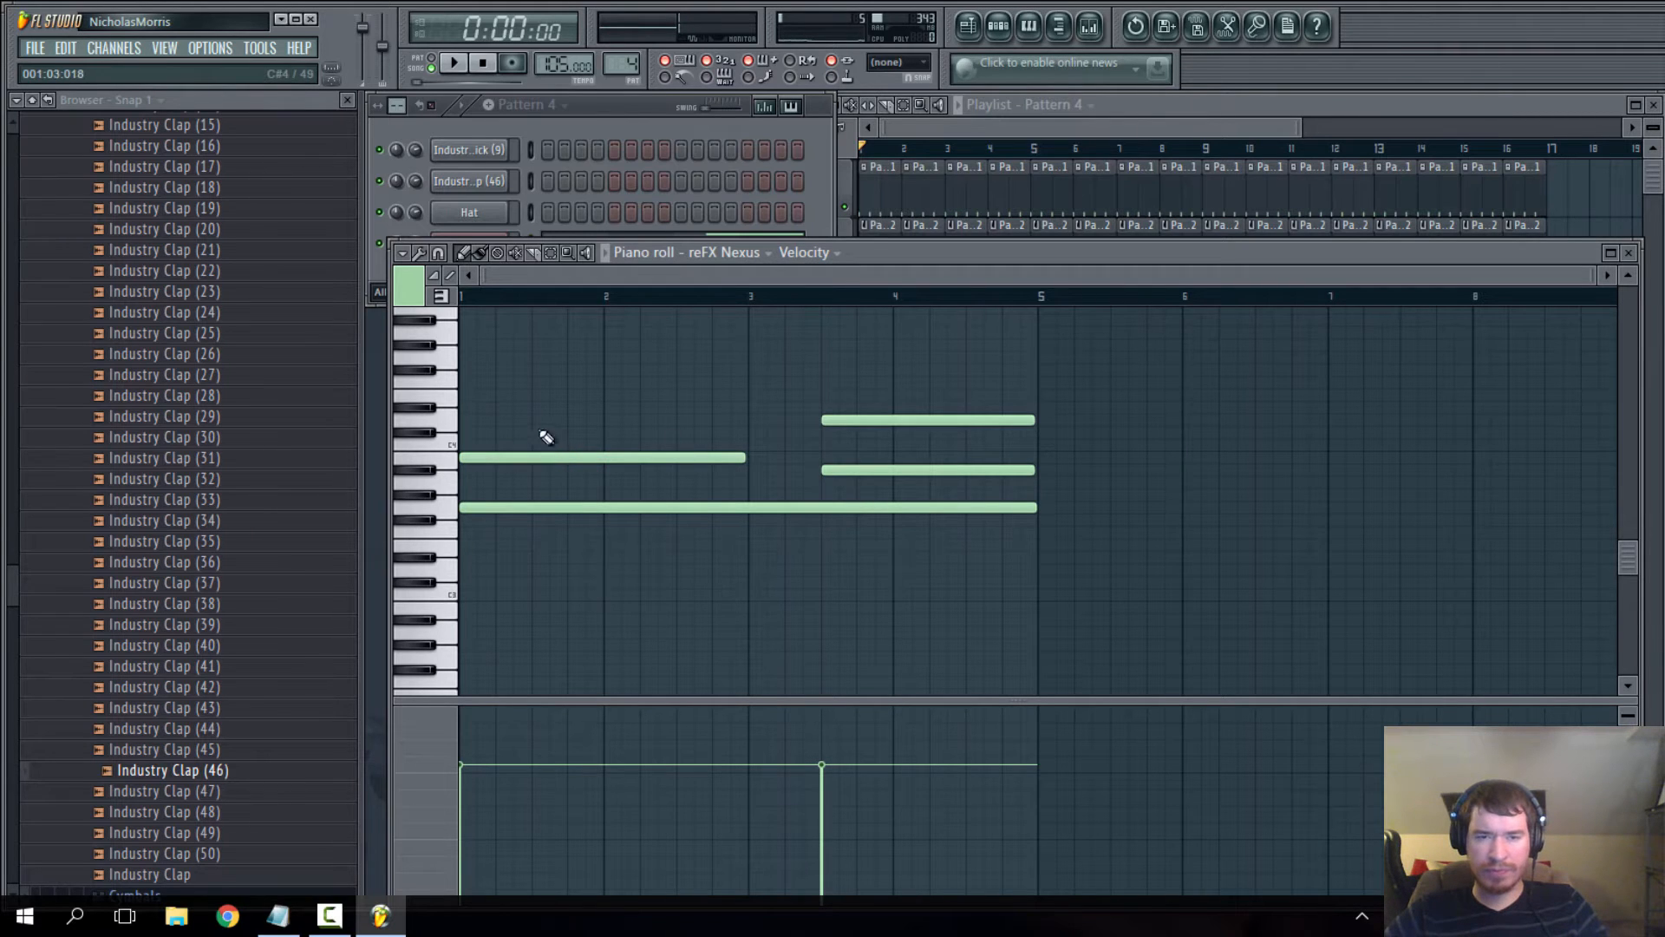
- Add a half-bar E4 at bar 3, then rework the harmony so G3 ends mid-bar 3, followed by one-bar A#3 and D#3 notes
left_click(650, 398)
left_click_drag(651, 398, 751, 402)
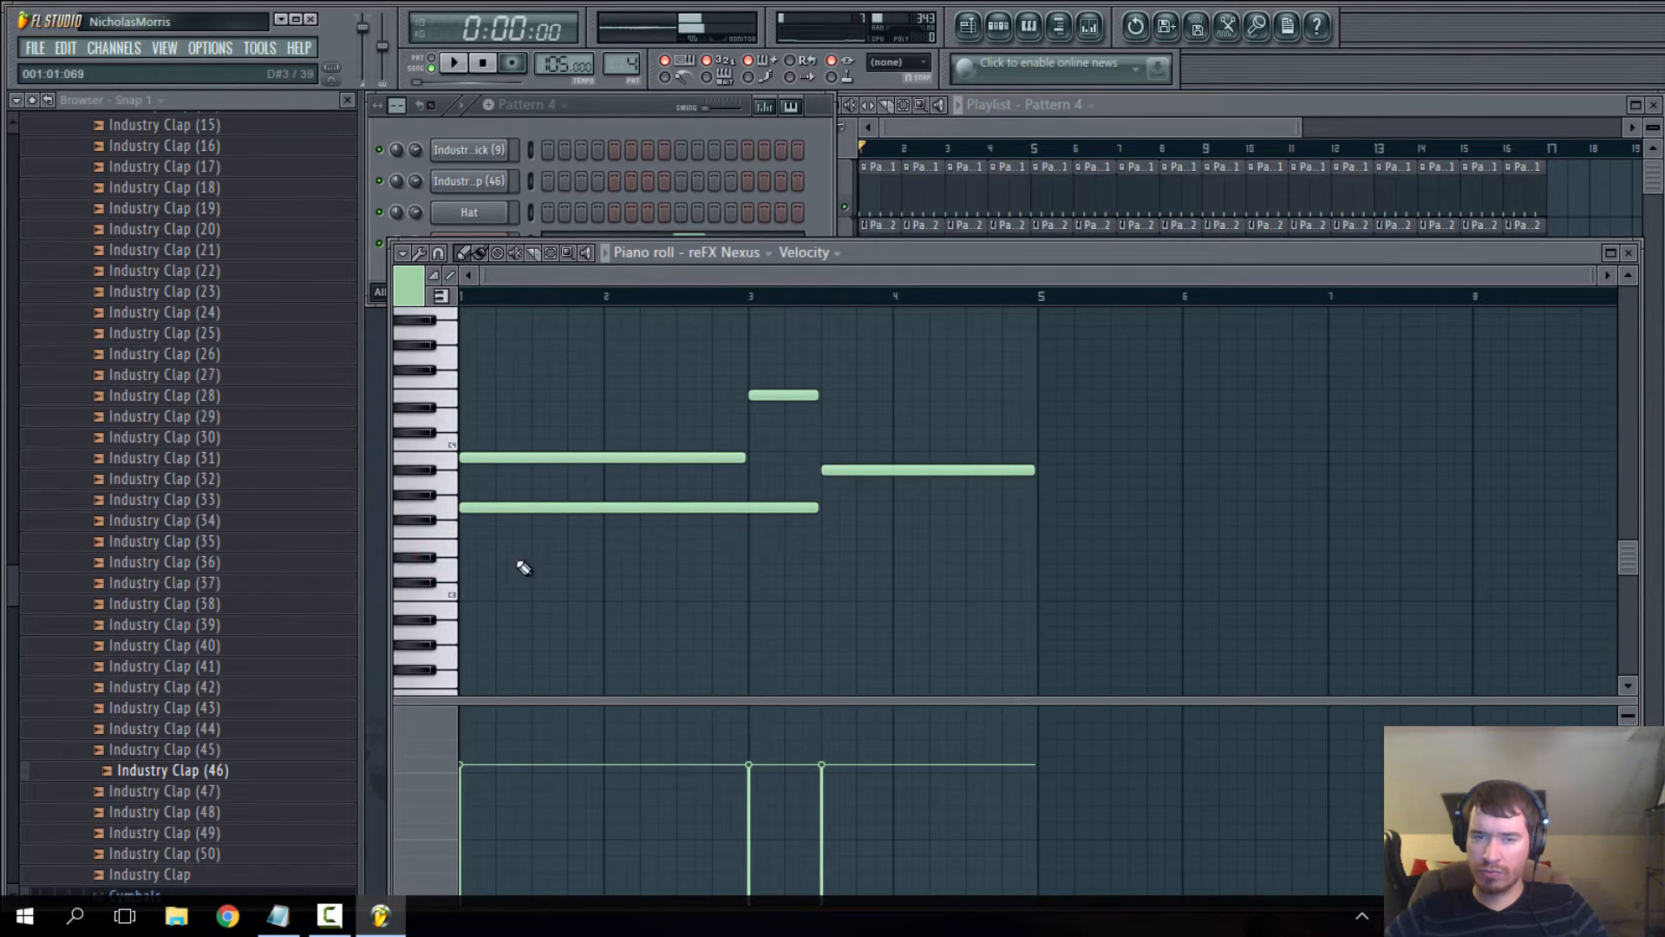
left_click_drag(524, 567, 848, 571)
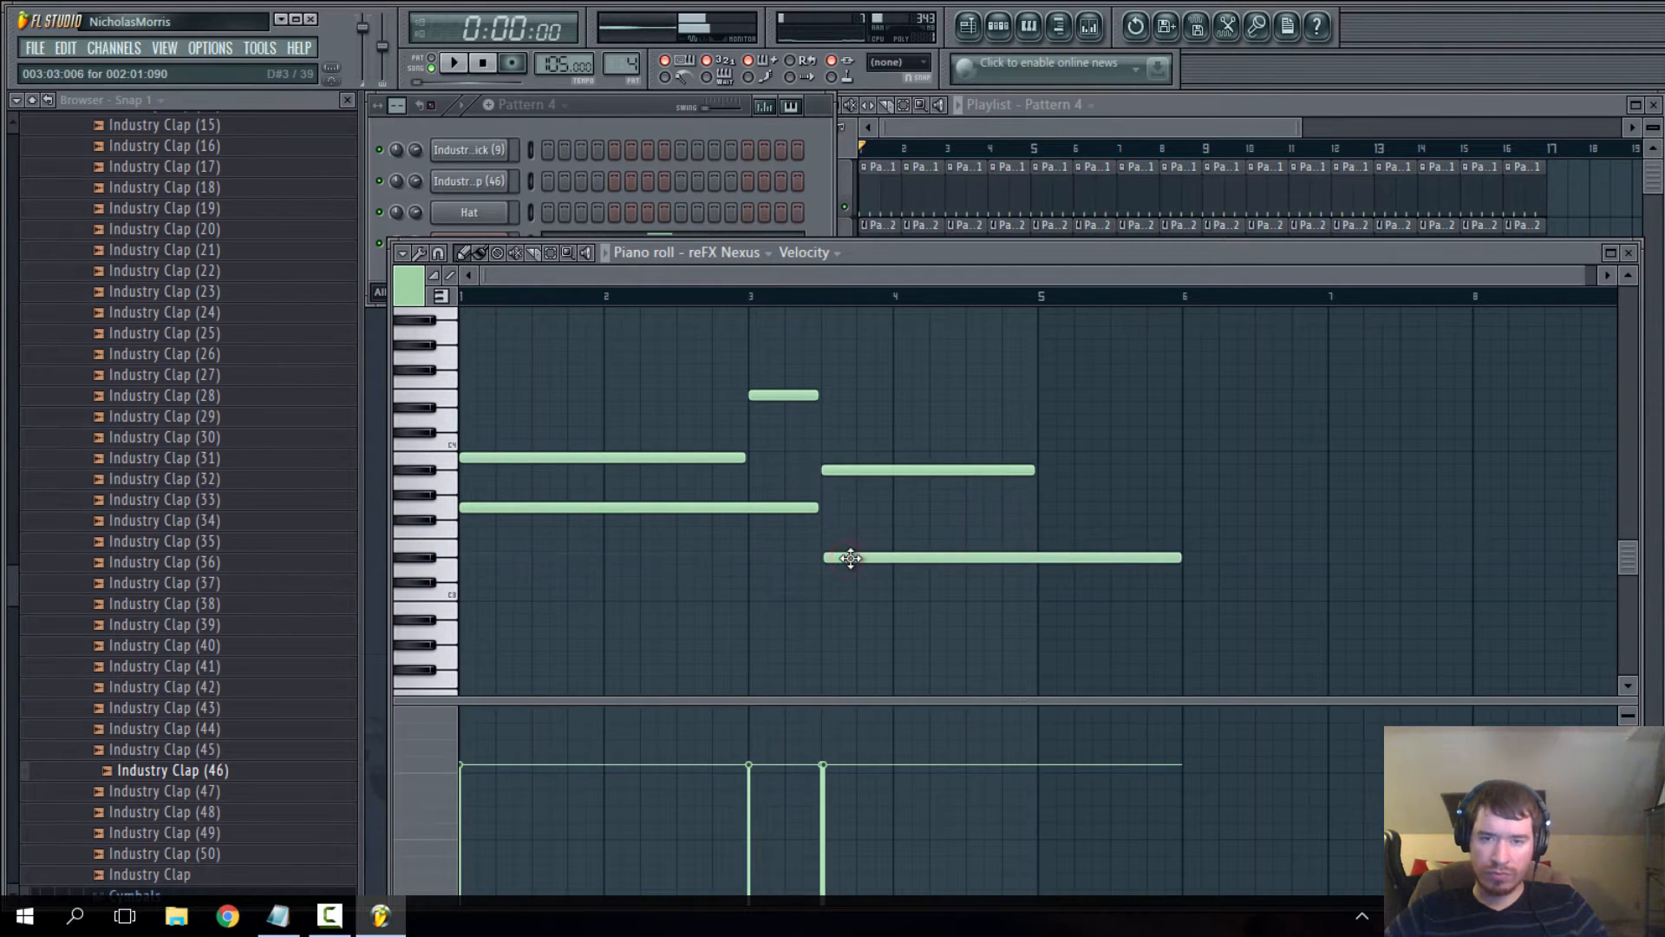
scroll(848, 557, "up", 3)
scroll(761, 576, "down", 2)
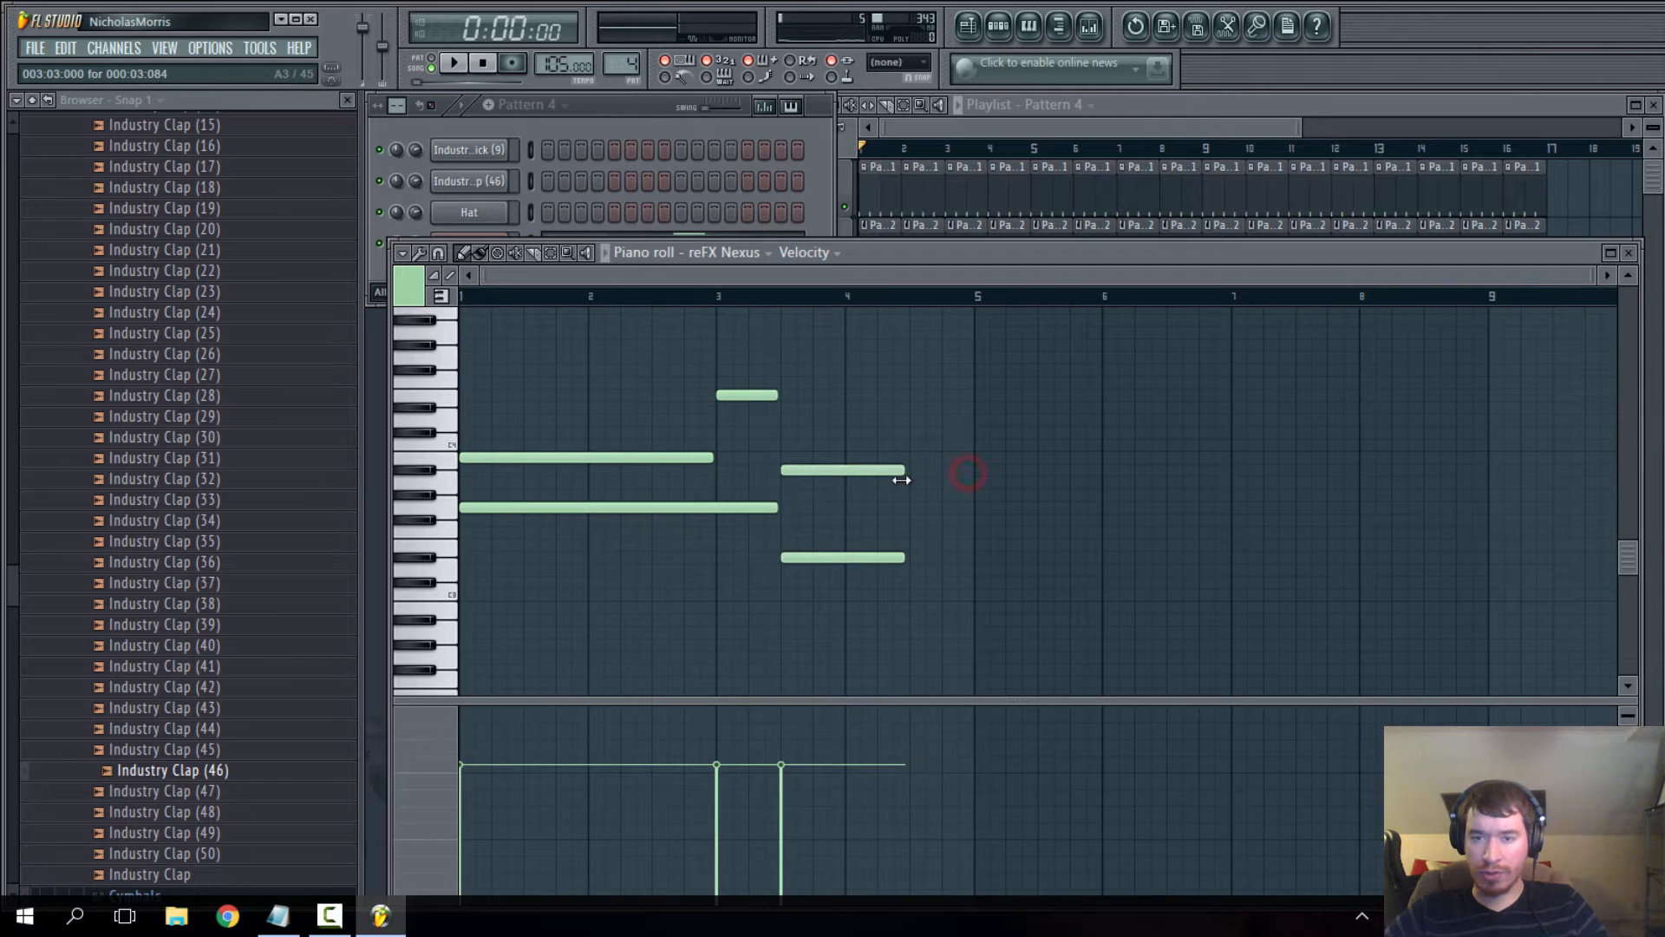
scroll(512, 397, "up", 2)
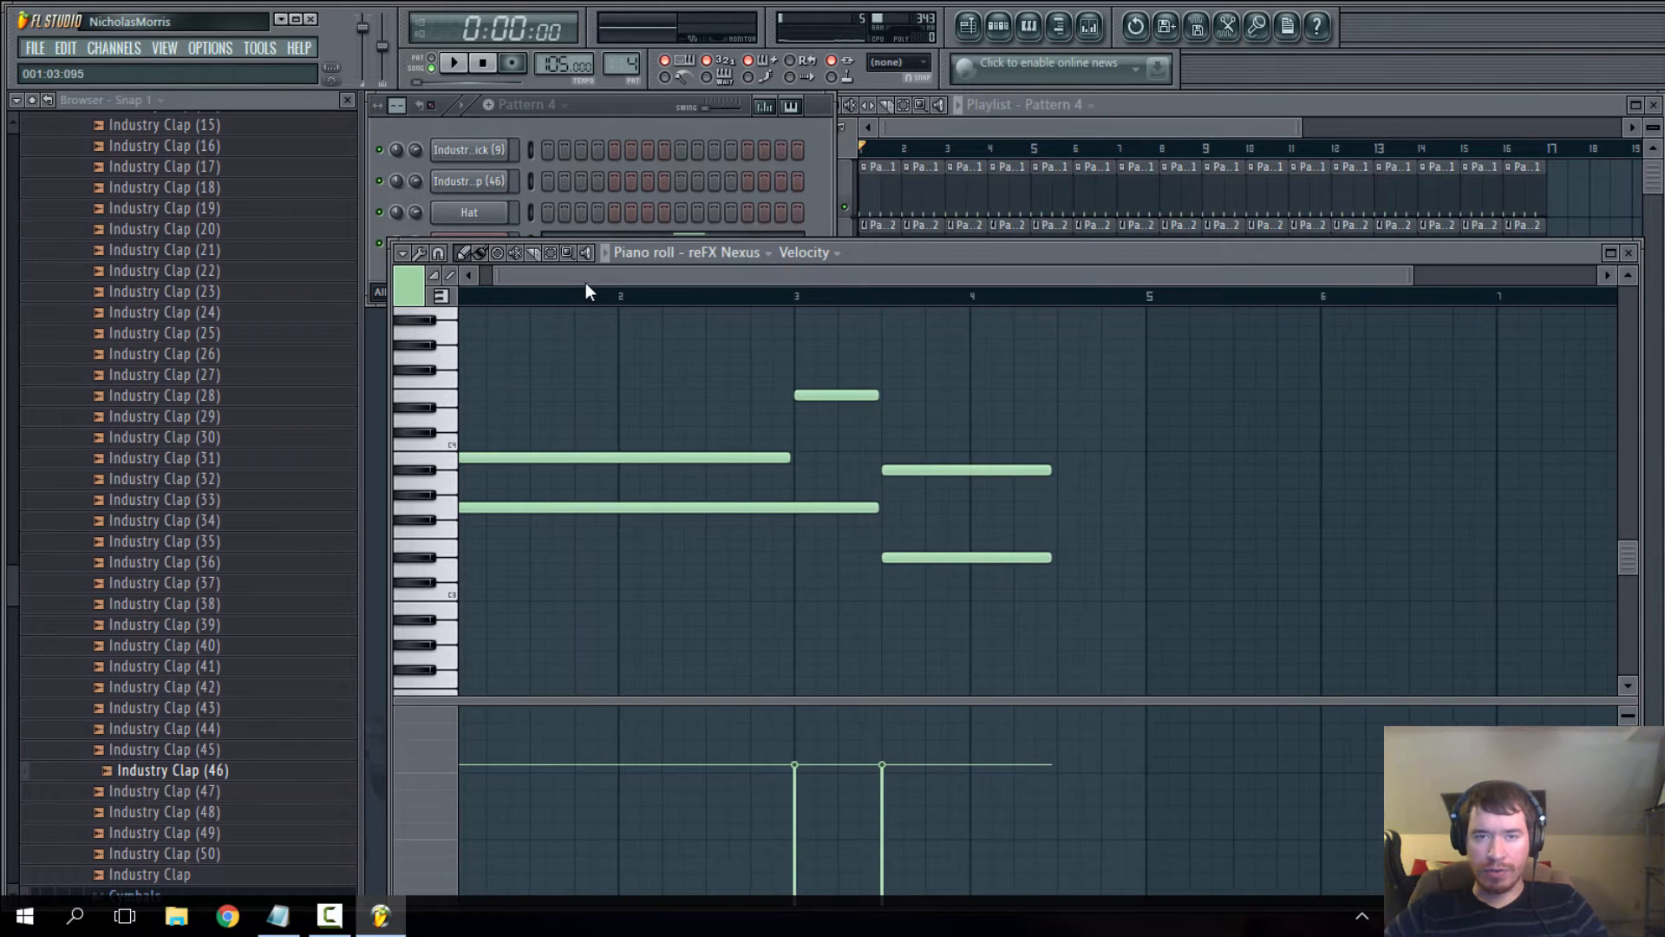
- Play Pattern 4 from the start and again from late in bar 2, then stop playback
left_click_drag(586, 279, 574, 277)
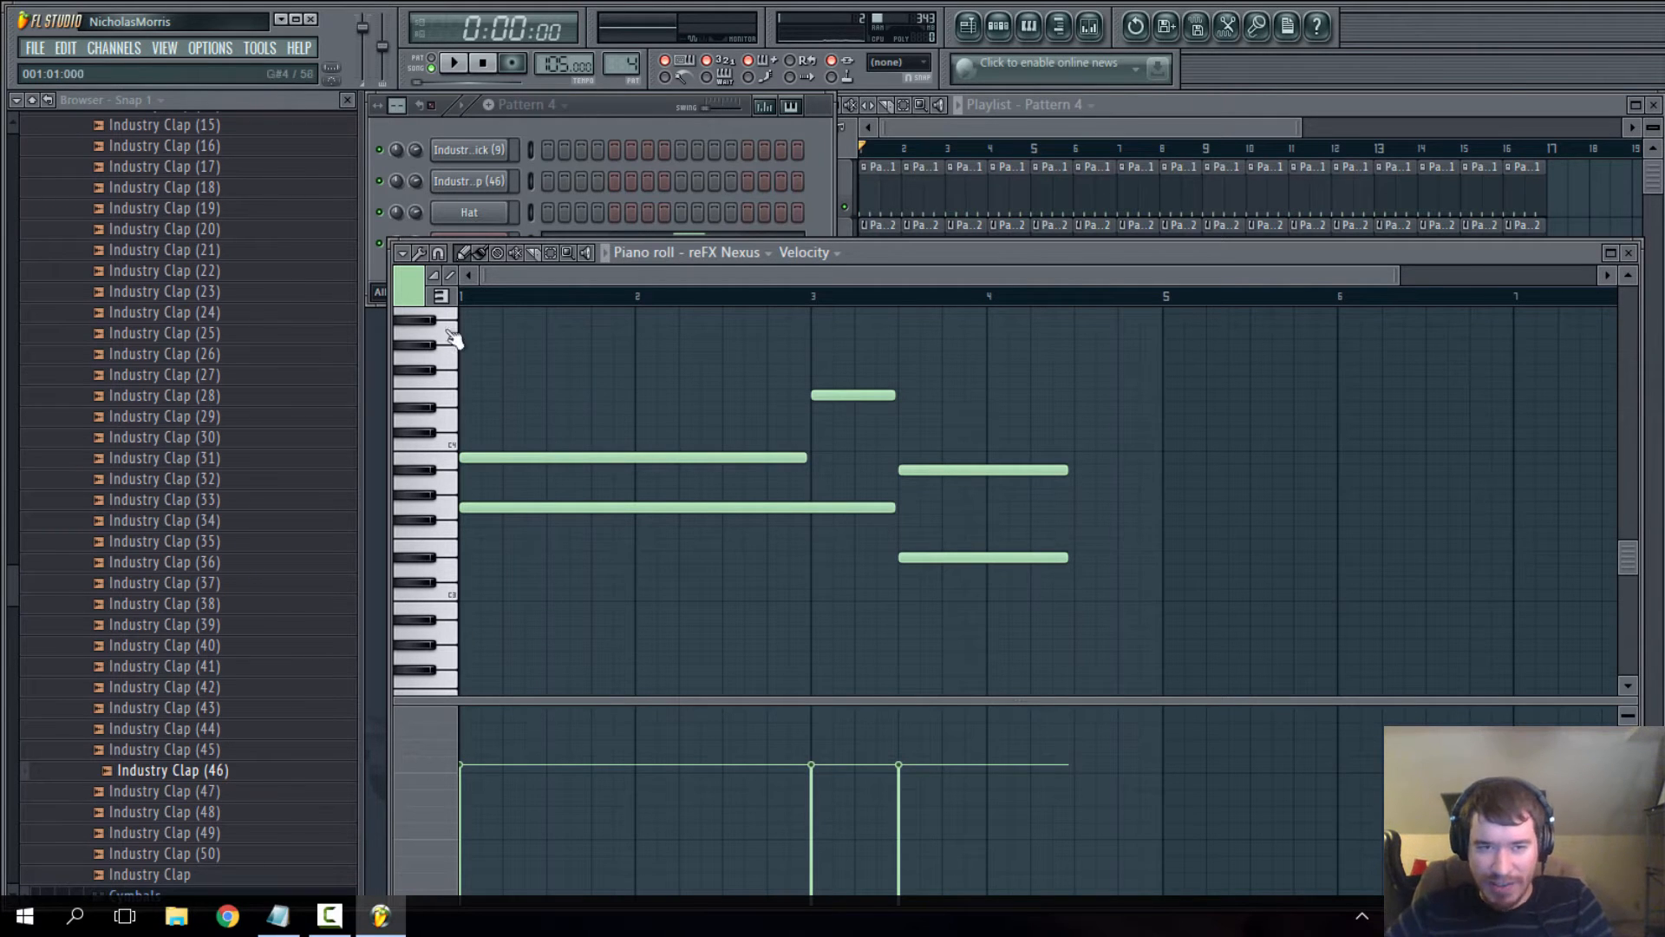
left_click_drag(938, 257, 919, 170)
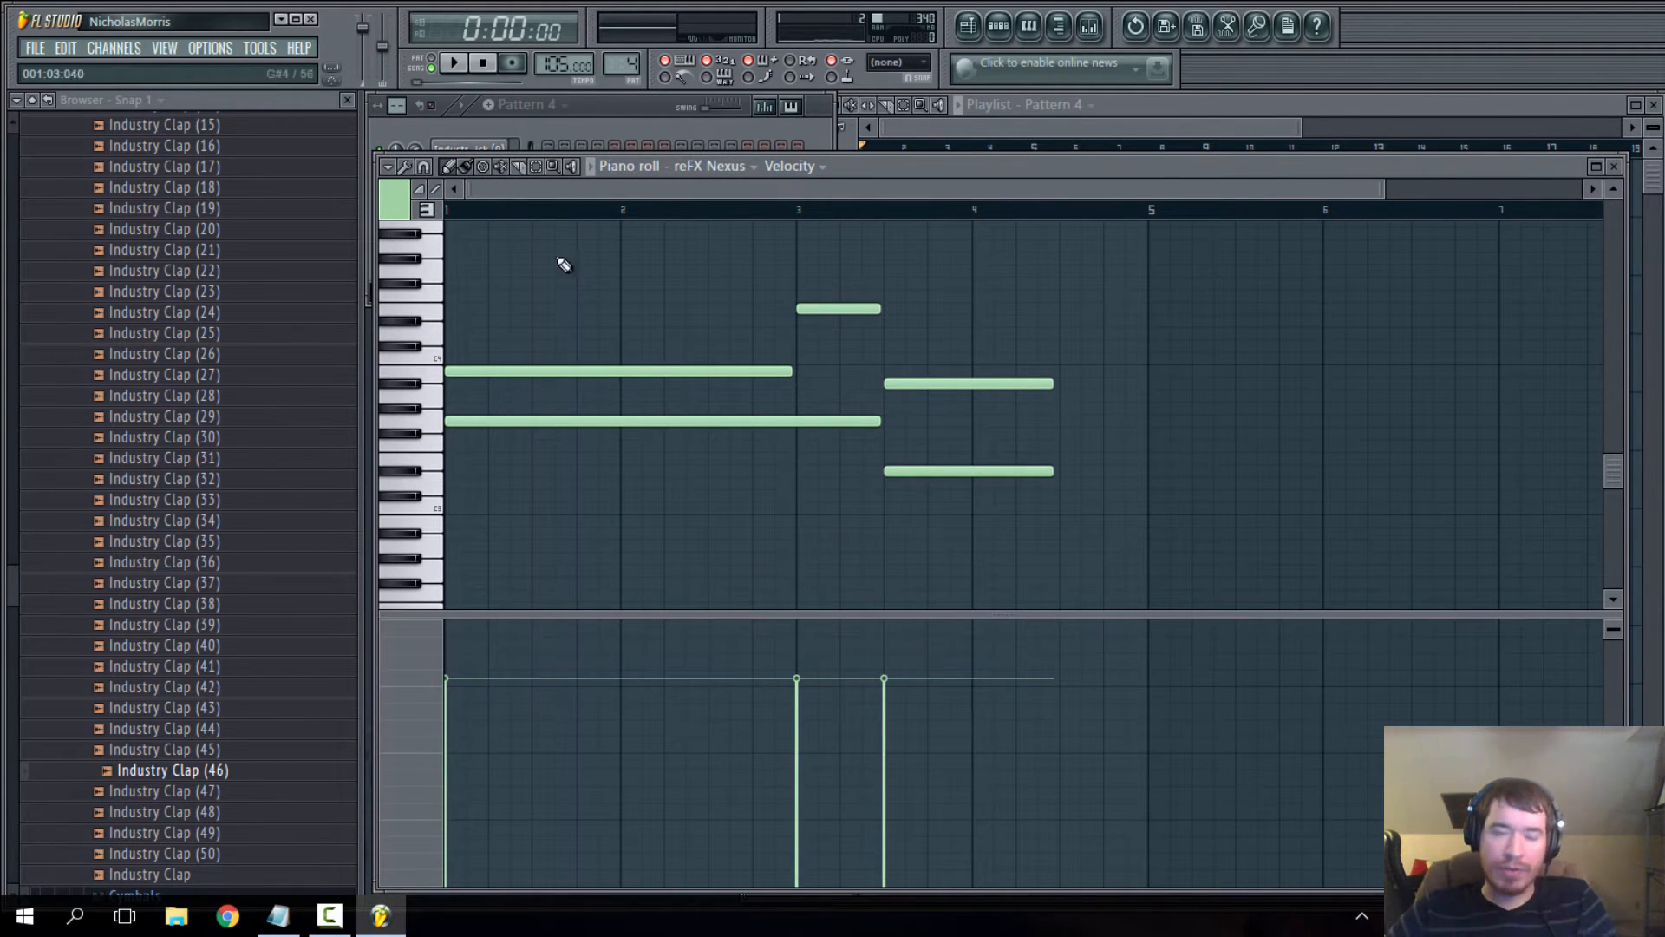
scroll(632, 379, "up", 2)
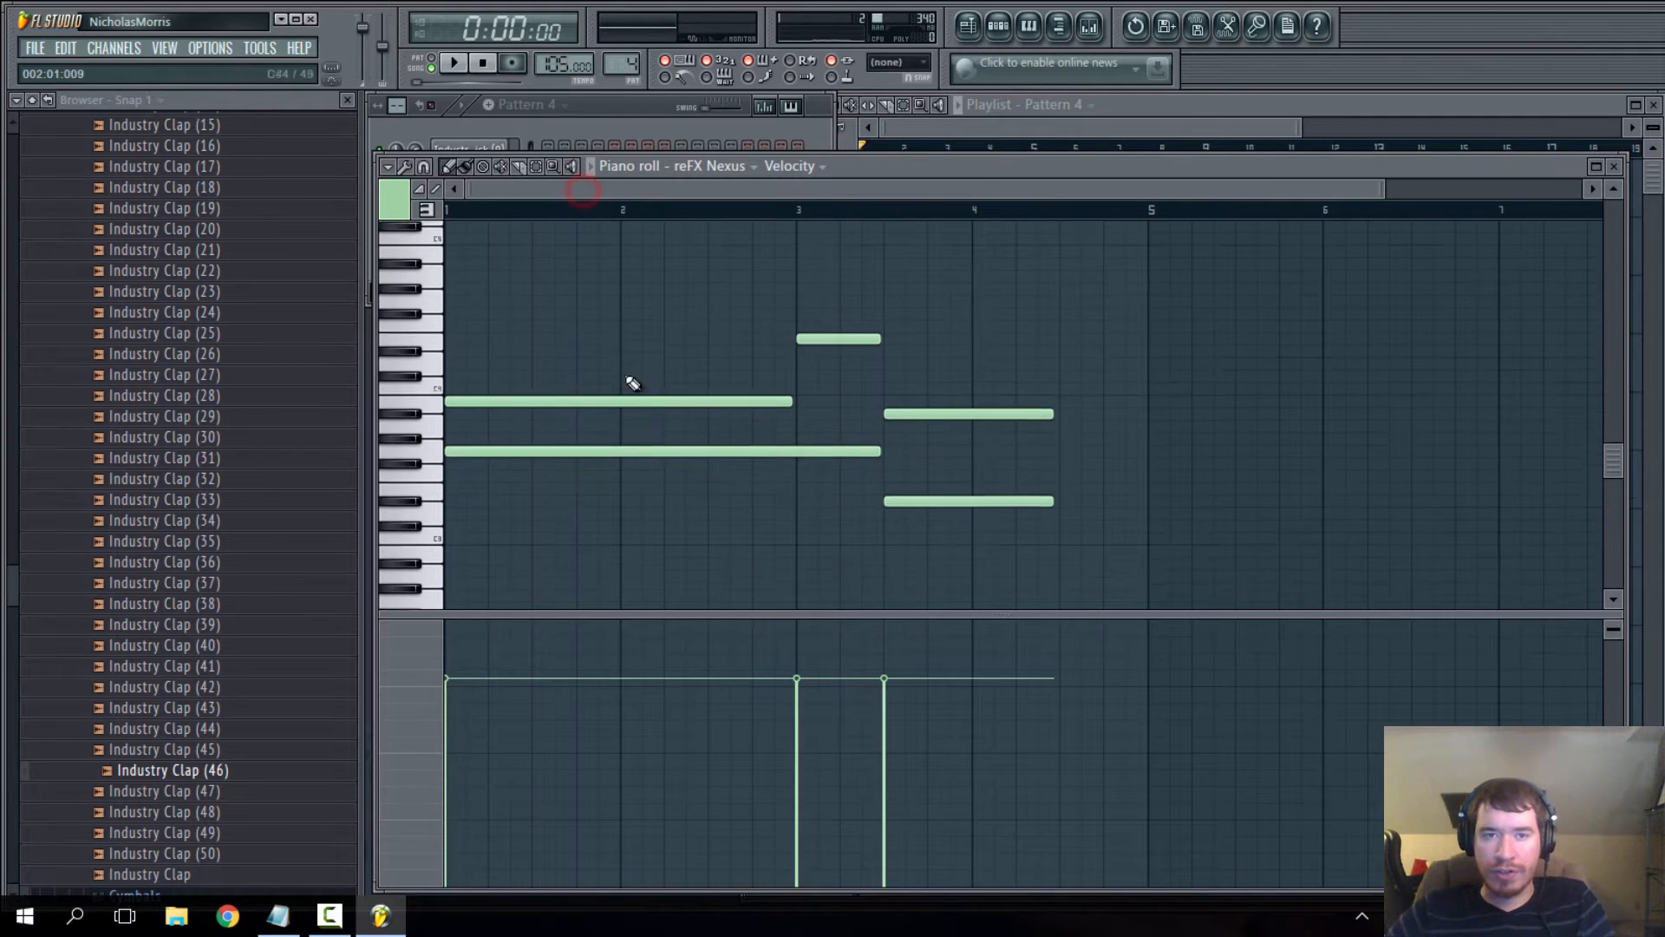
left_click(452, 63)
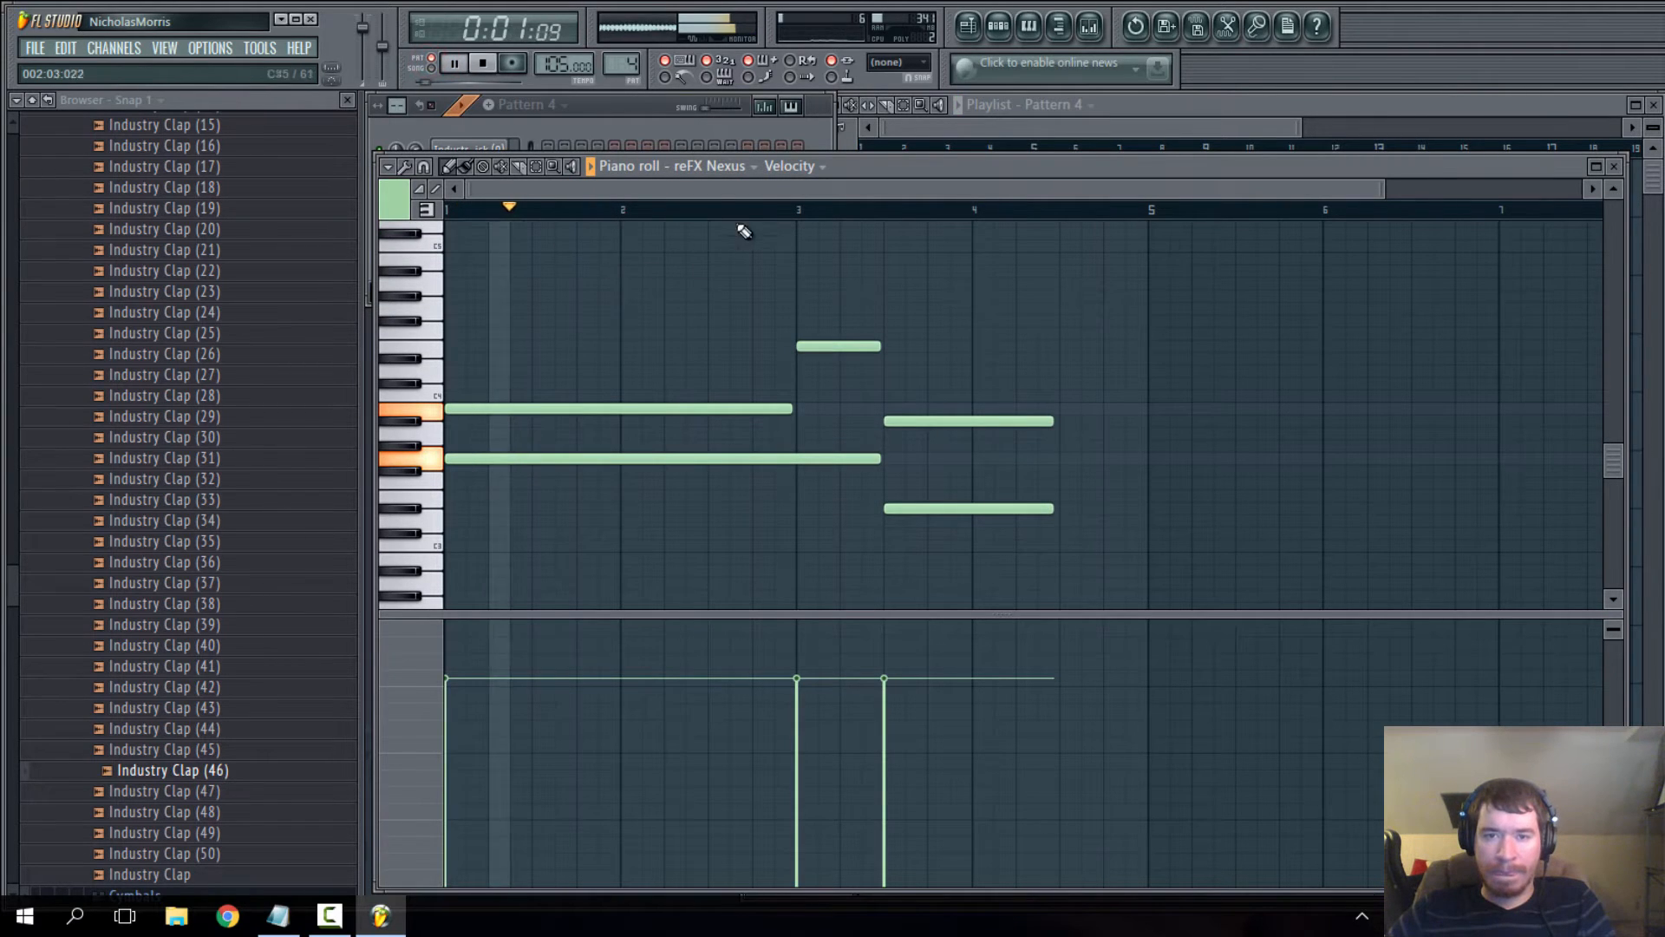
left_click(763, 209)
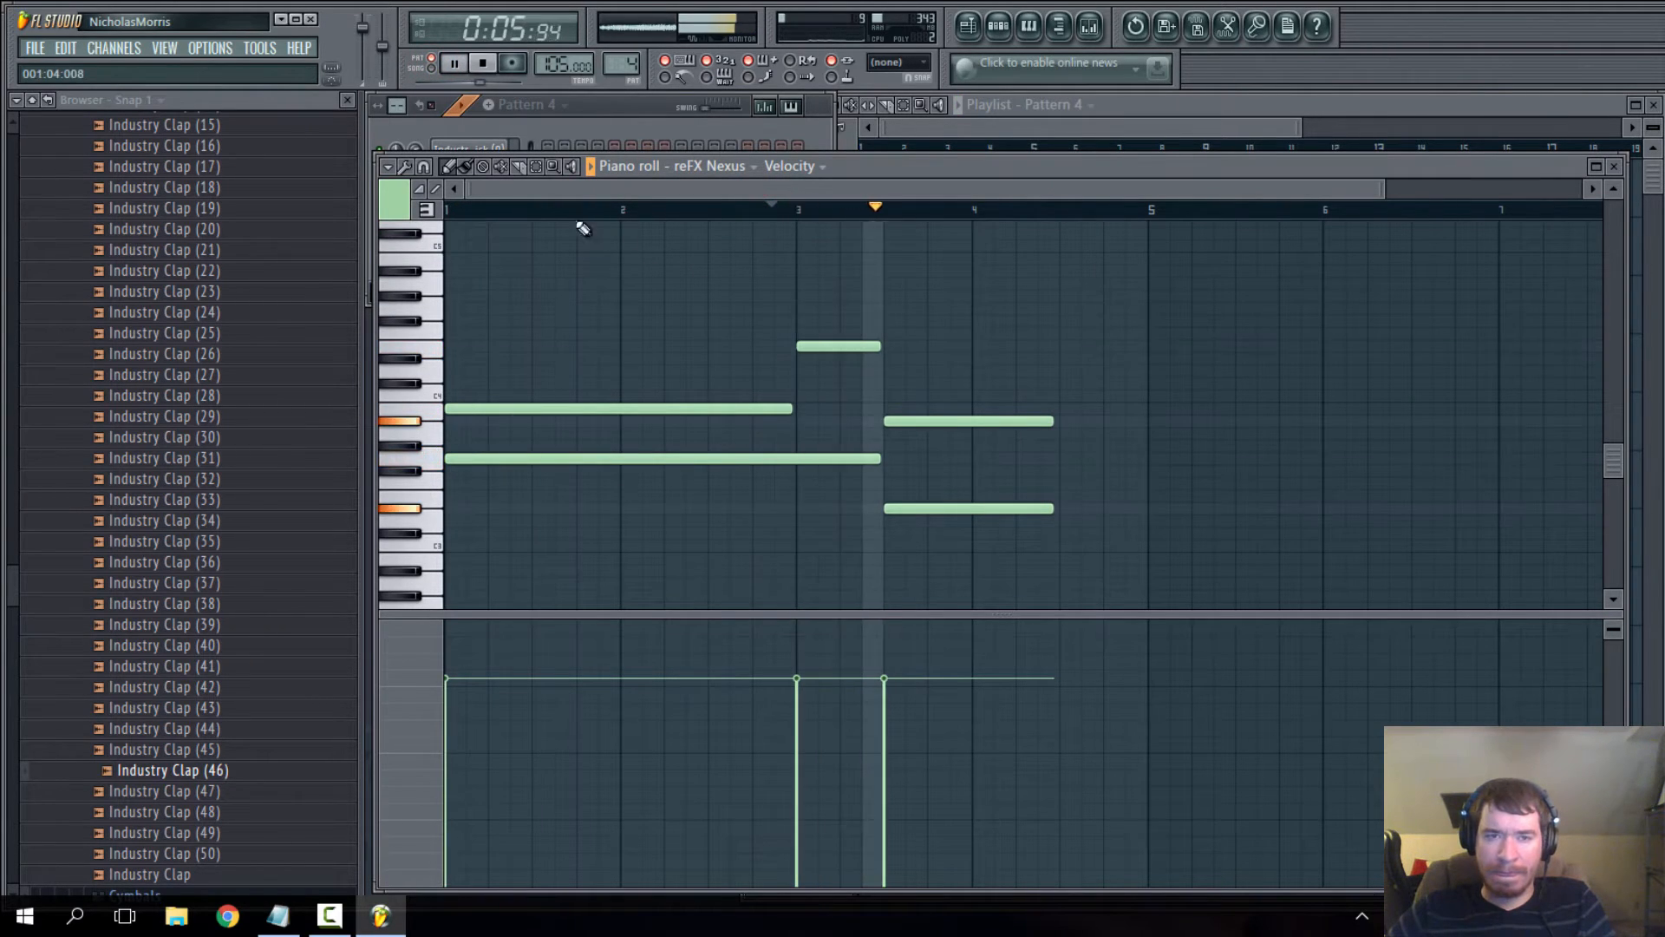
left_click(483, 64)
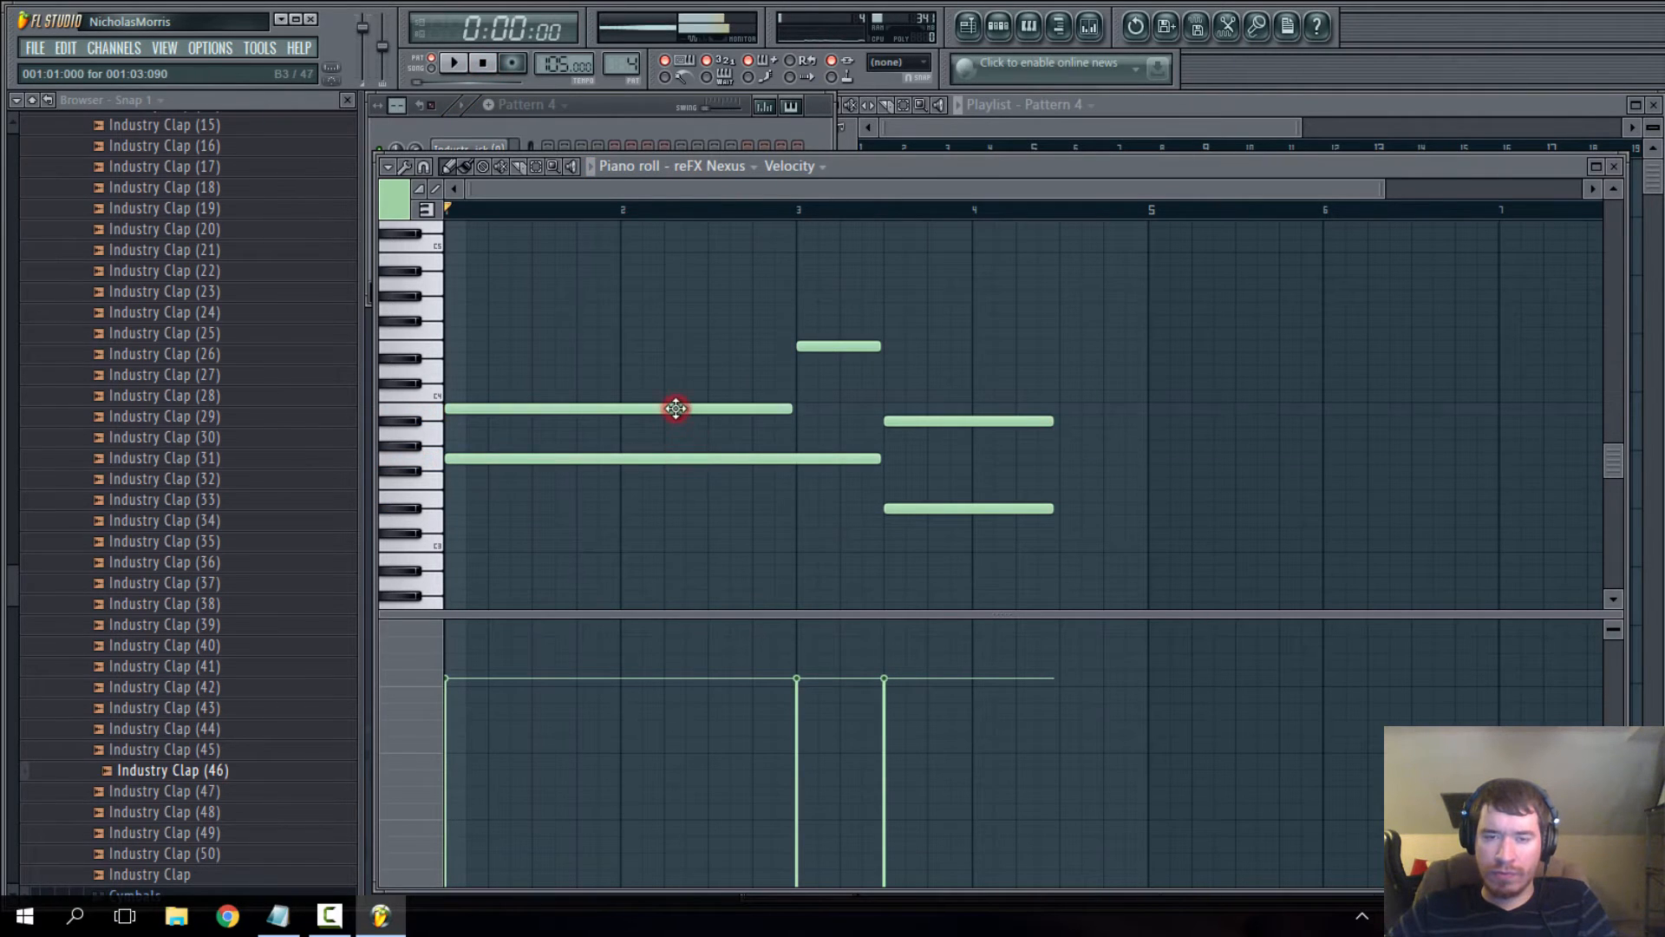
- Add four one-beat melody notes across bar 2: D4, E4, G4 and F#4
left_click(623, 370)
left_click_drag(857, 372, 667, 386)
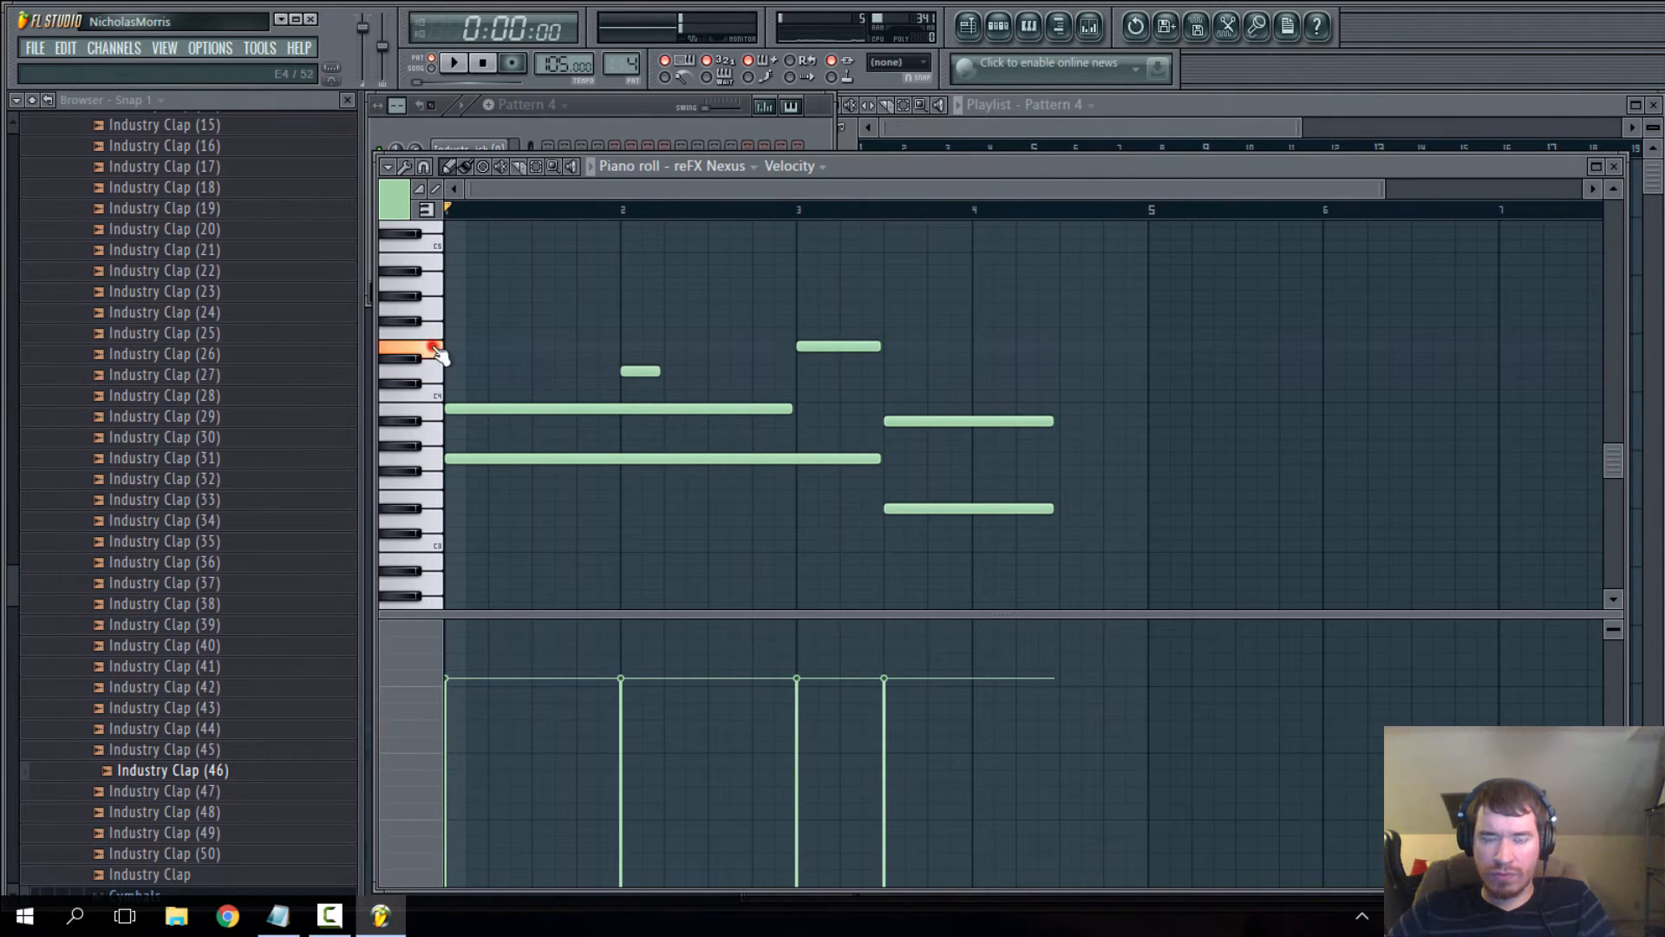
left_click_drag(659, 351, 685, 347)
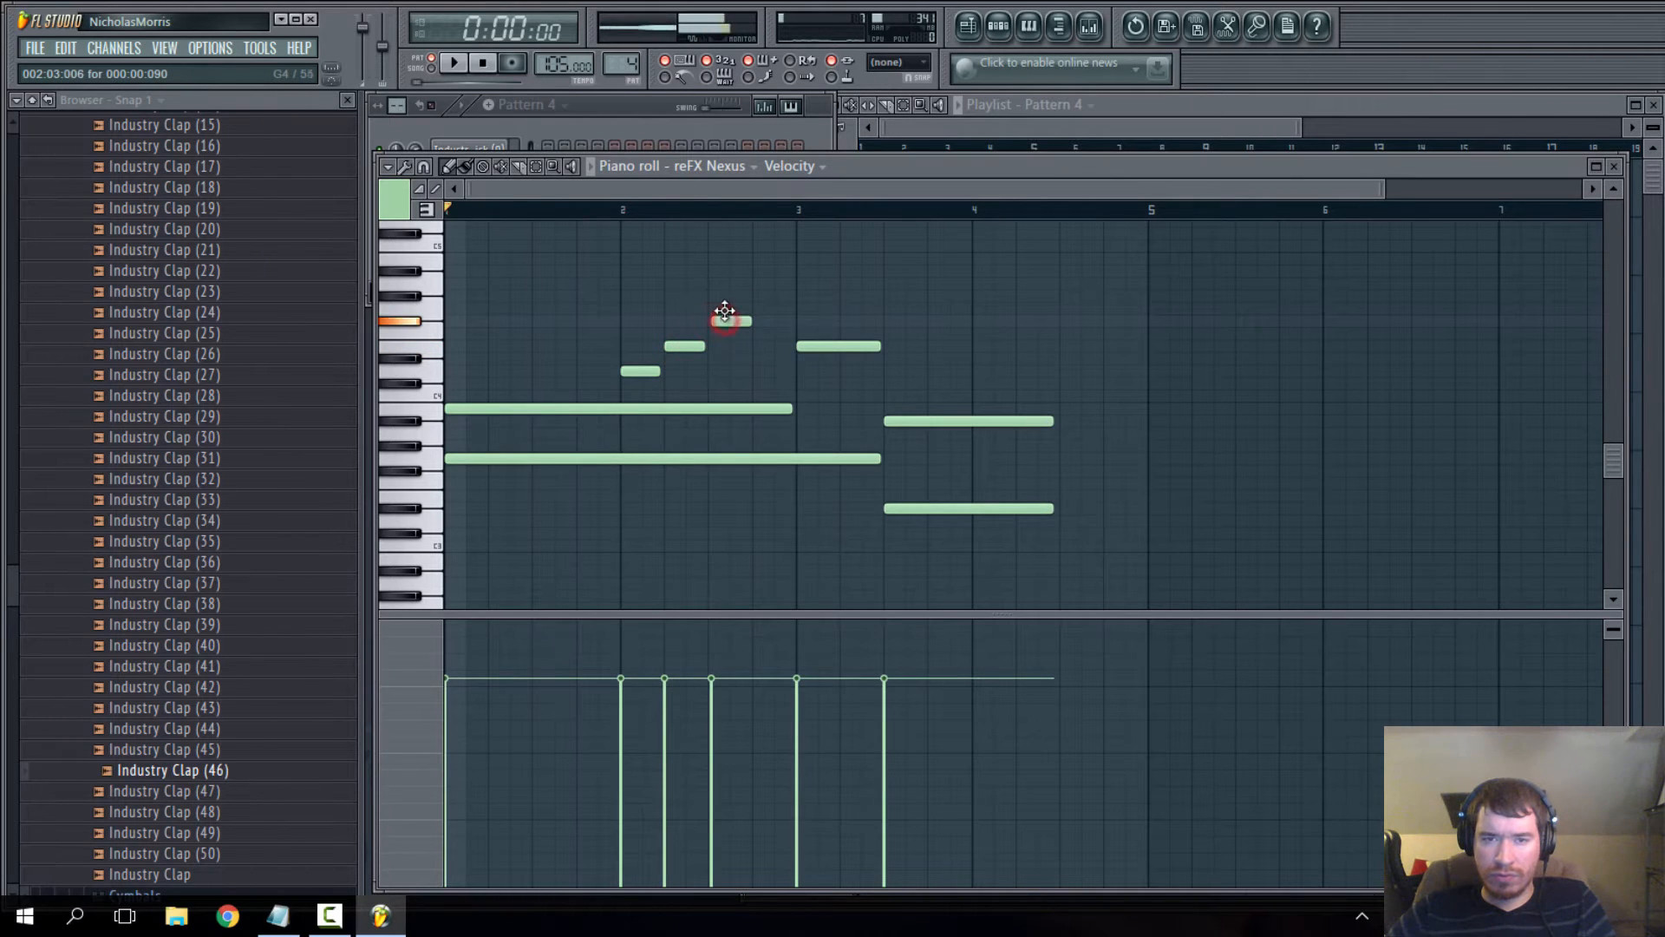
left_click_drag(725, 310, 767, 317)
left_click(760, 334)
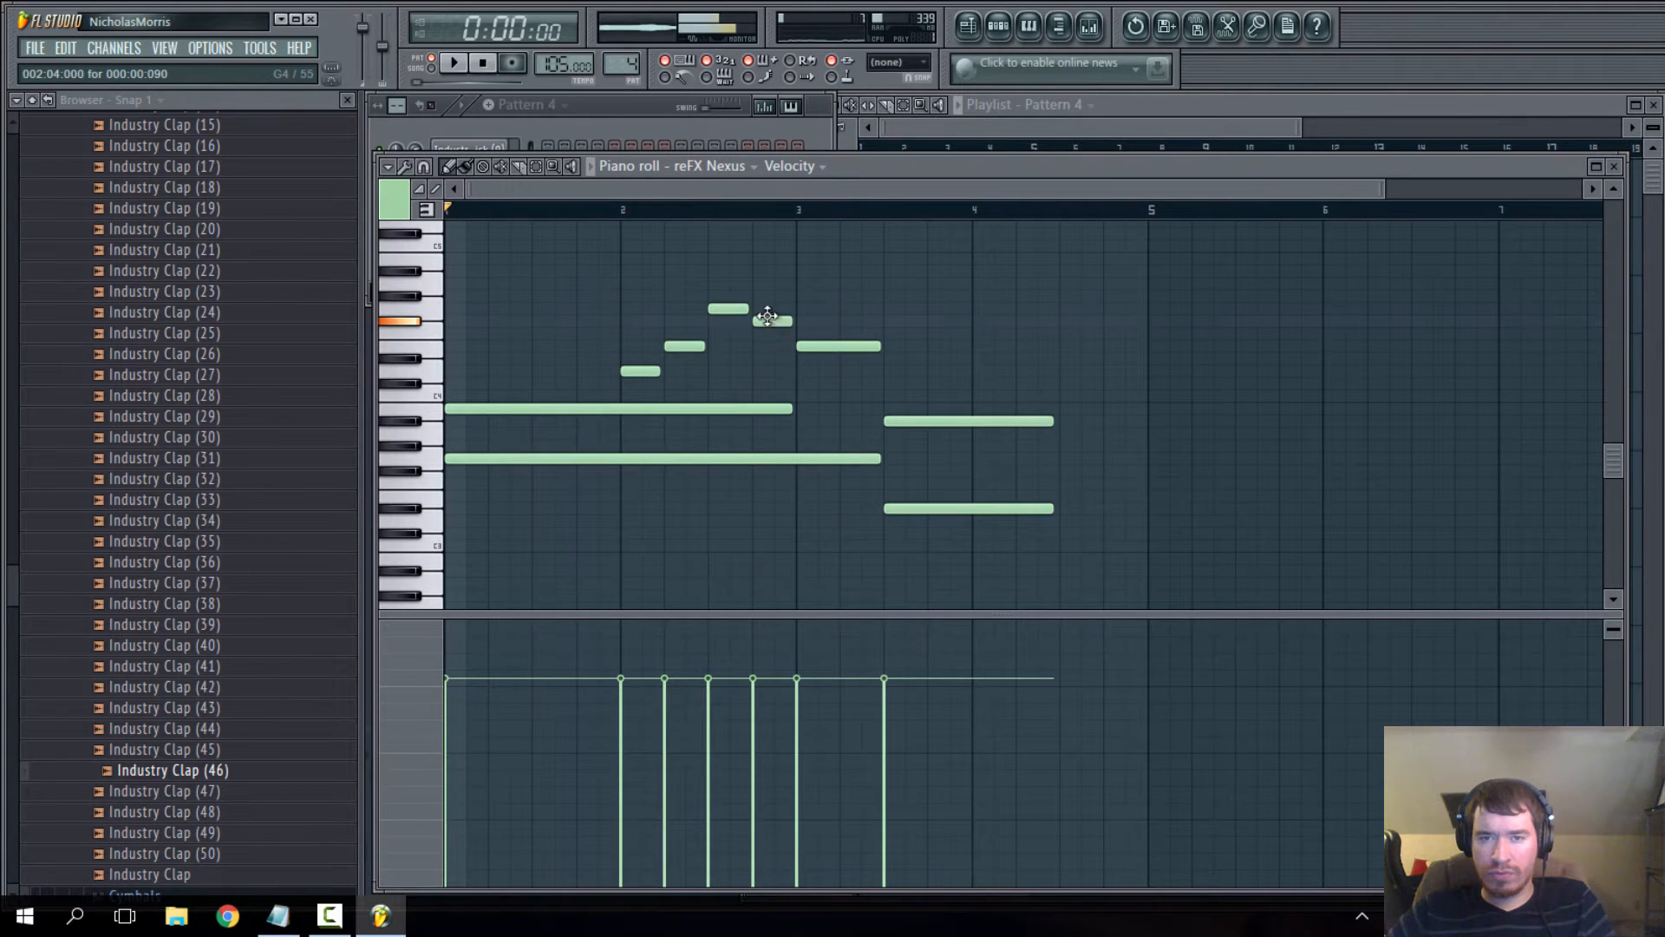
- Audition the pattern and lower the second short note in bar 2 to D#4 and the fourth to F4
left_click(454, 62)
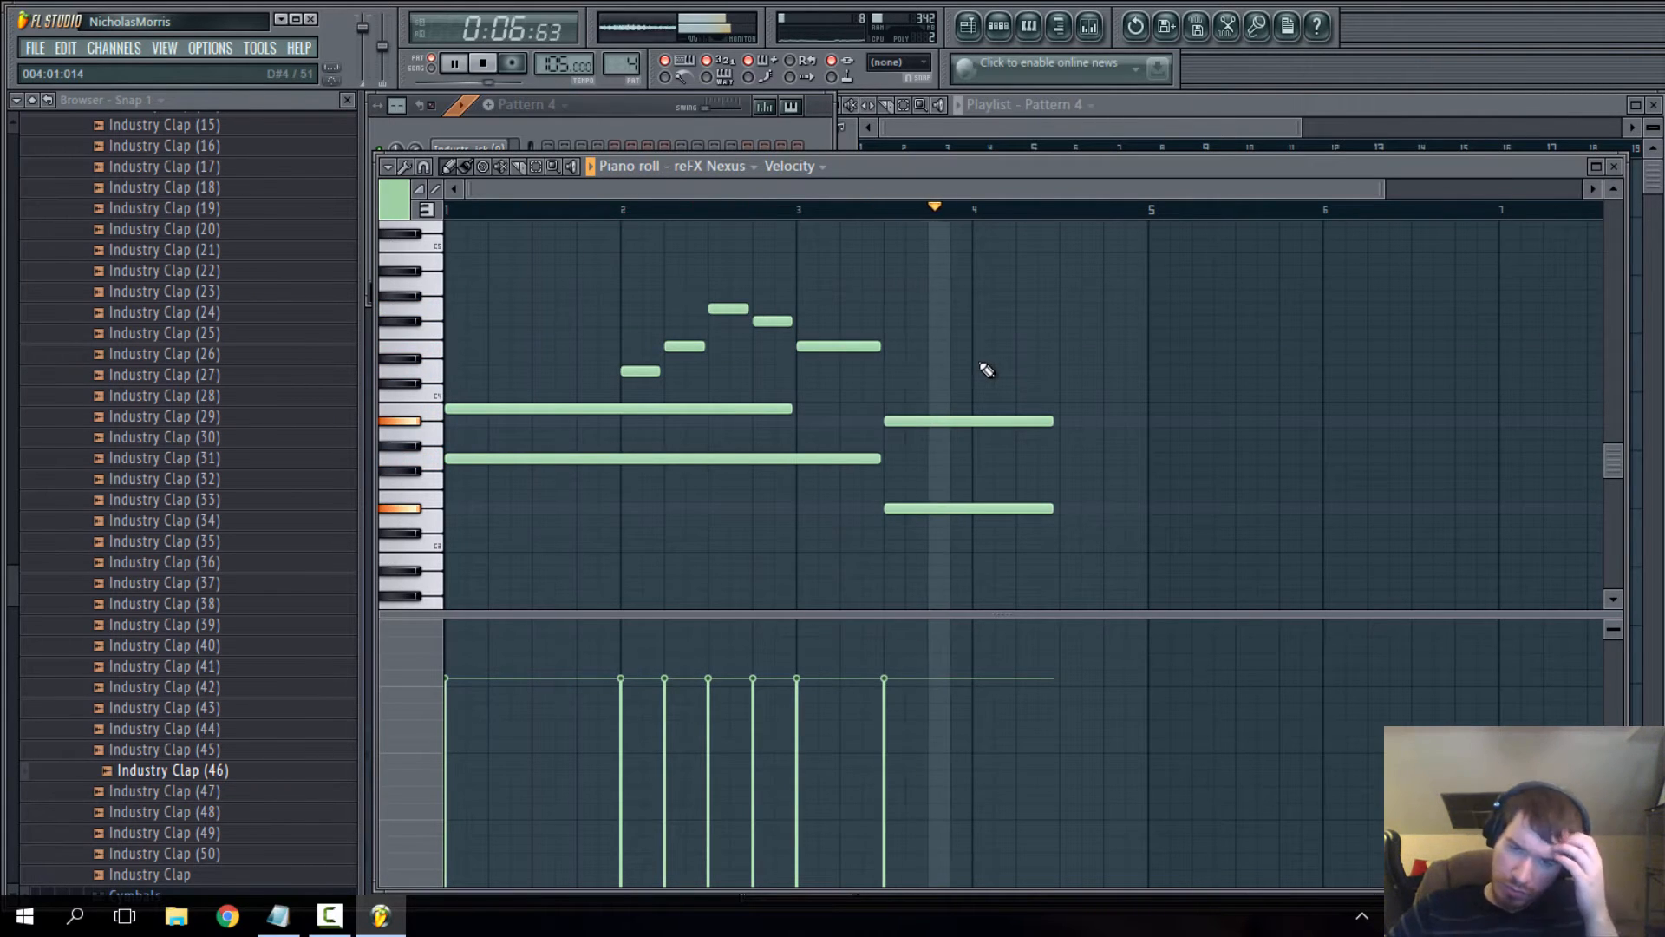
left_click(483, 63)
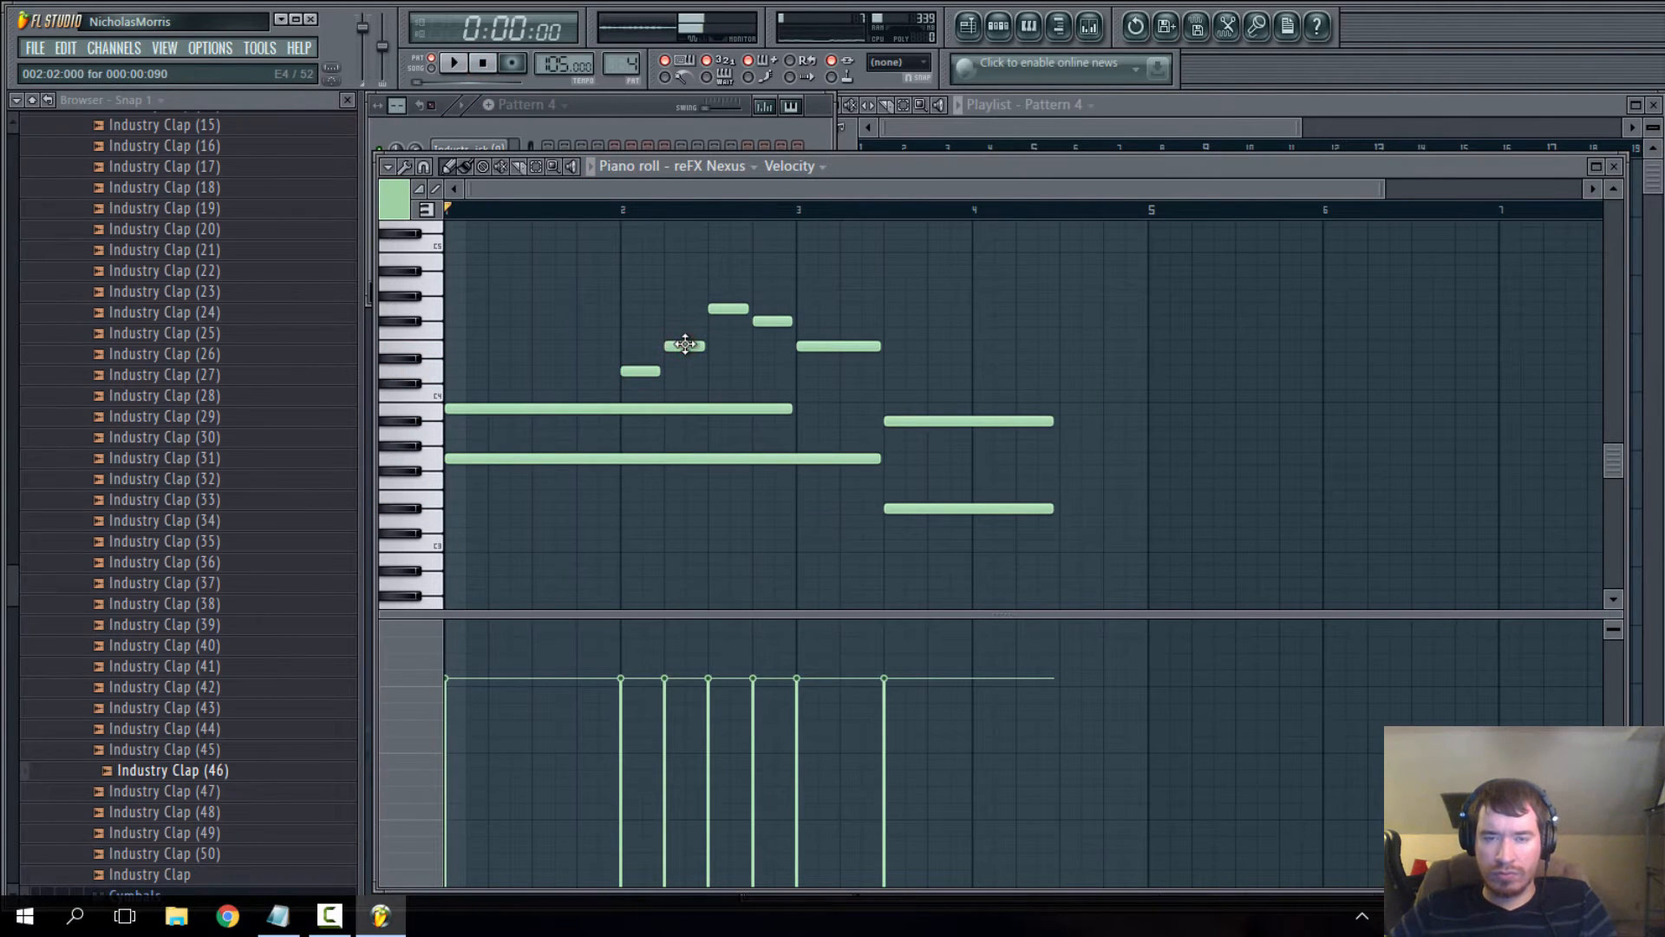
left_click_drag(686, 346, 686, 359)
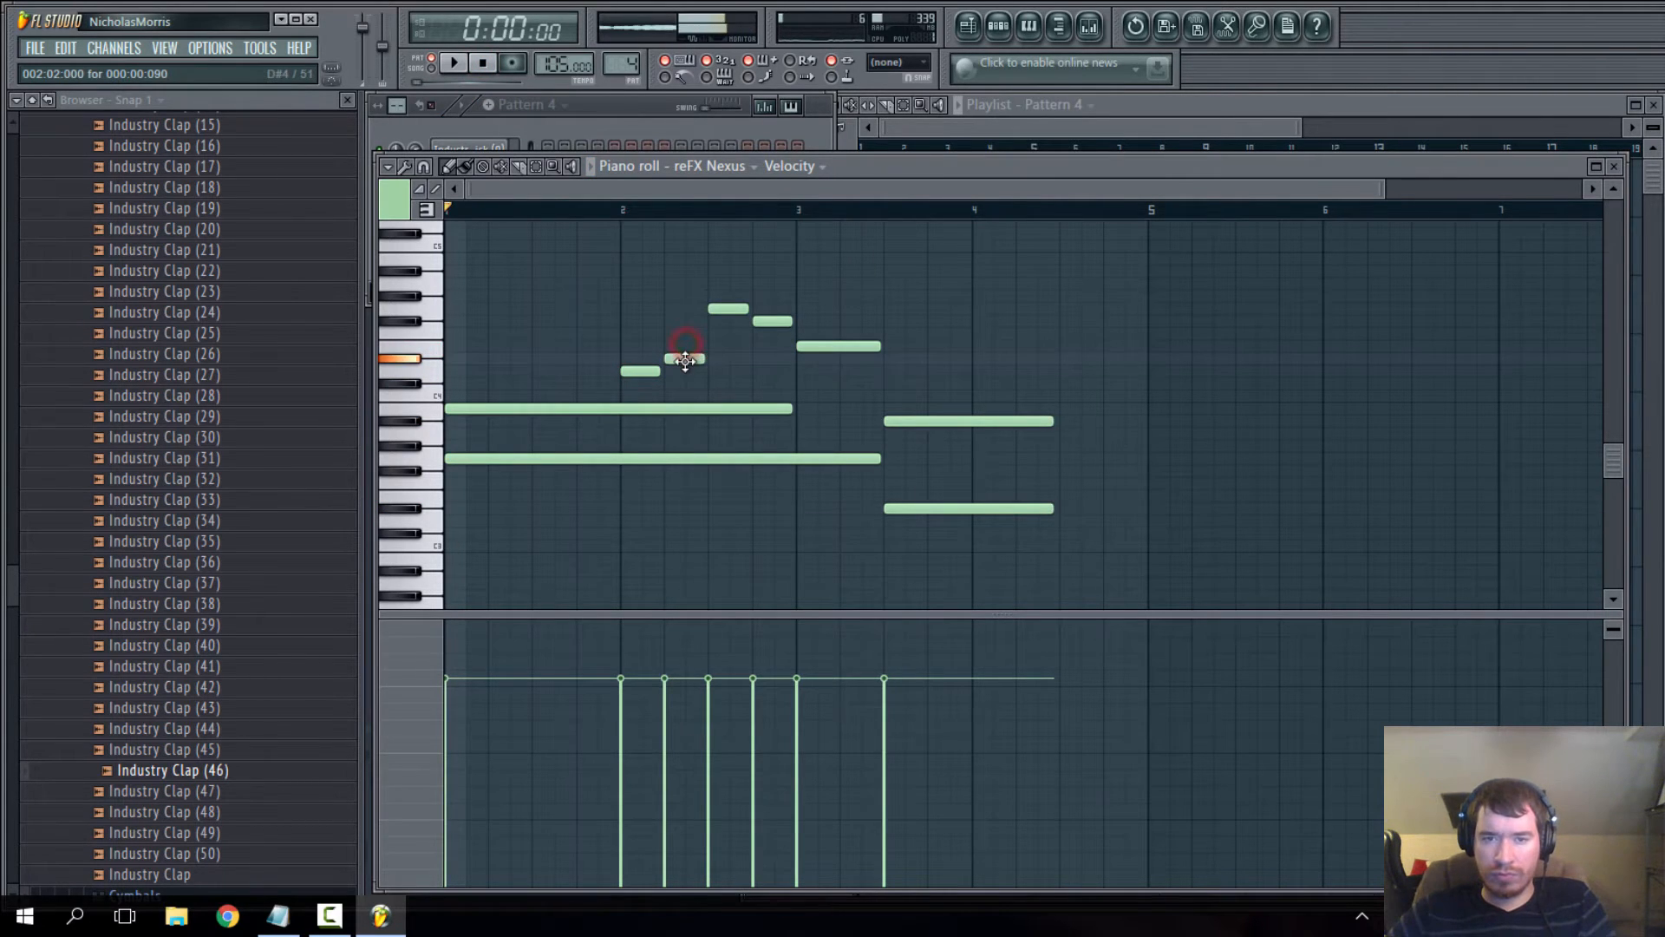
left_click(453, 64)
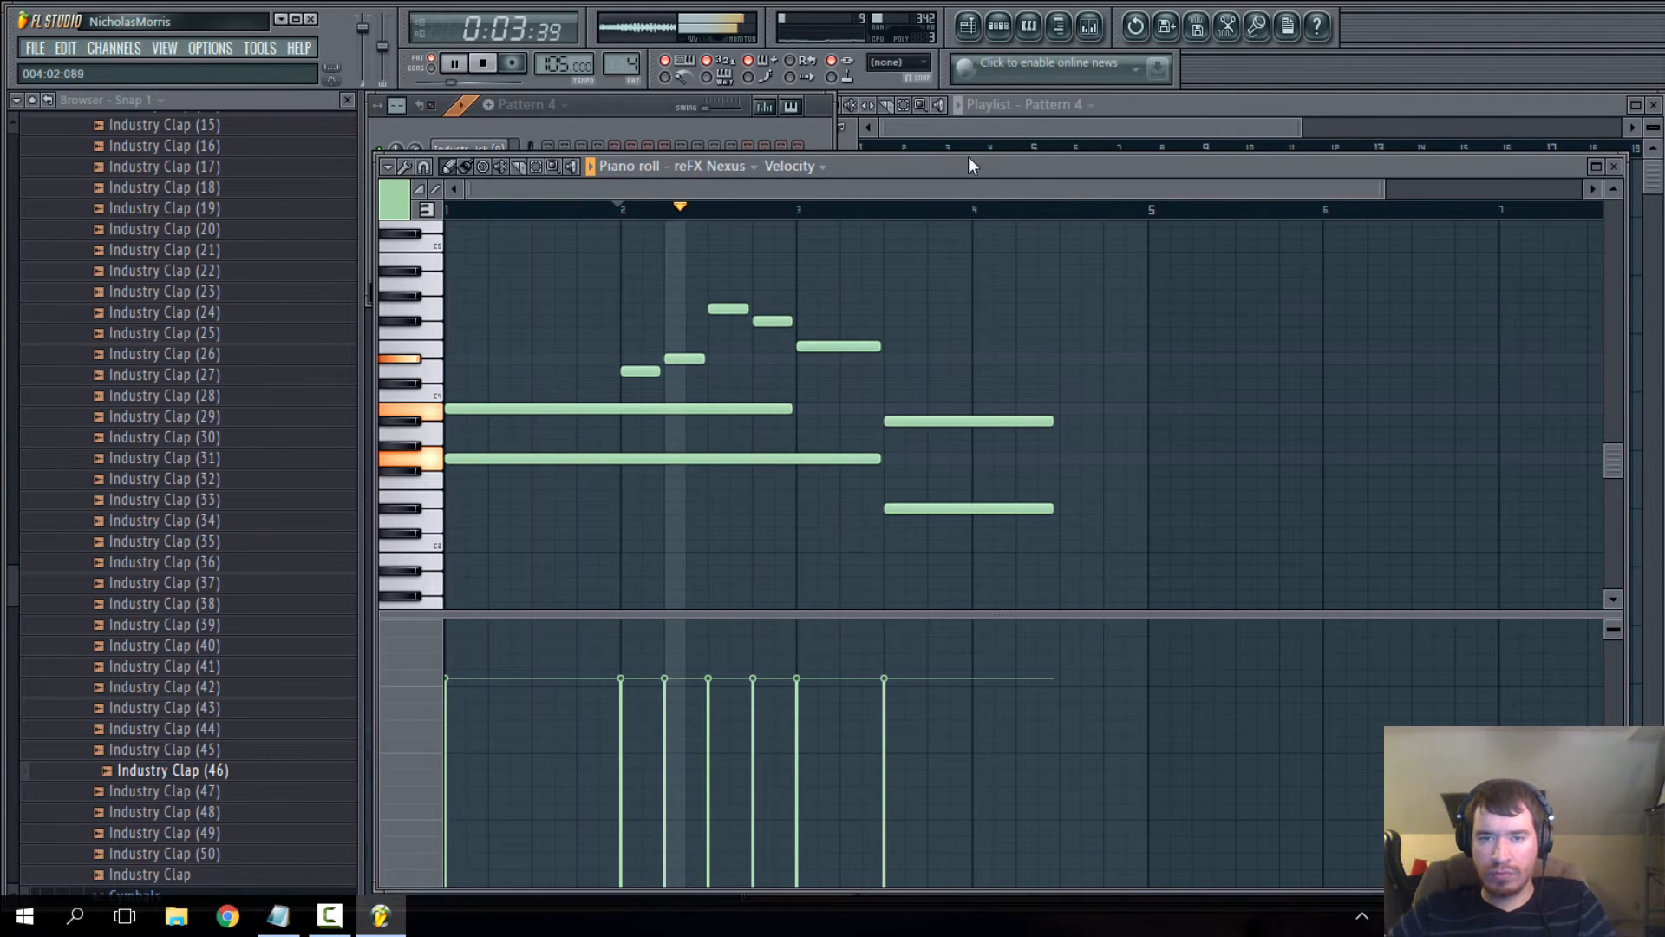
left_click(481, 61)
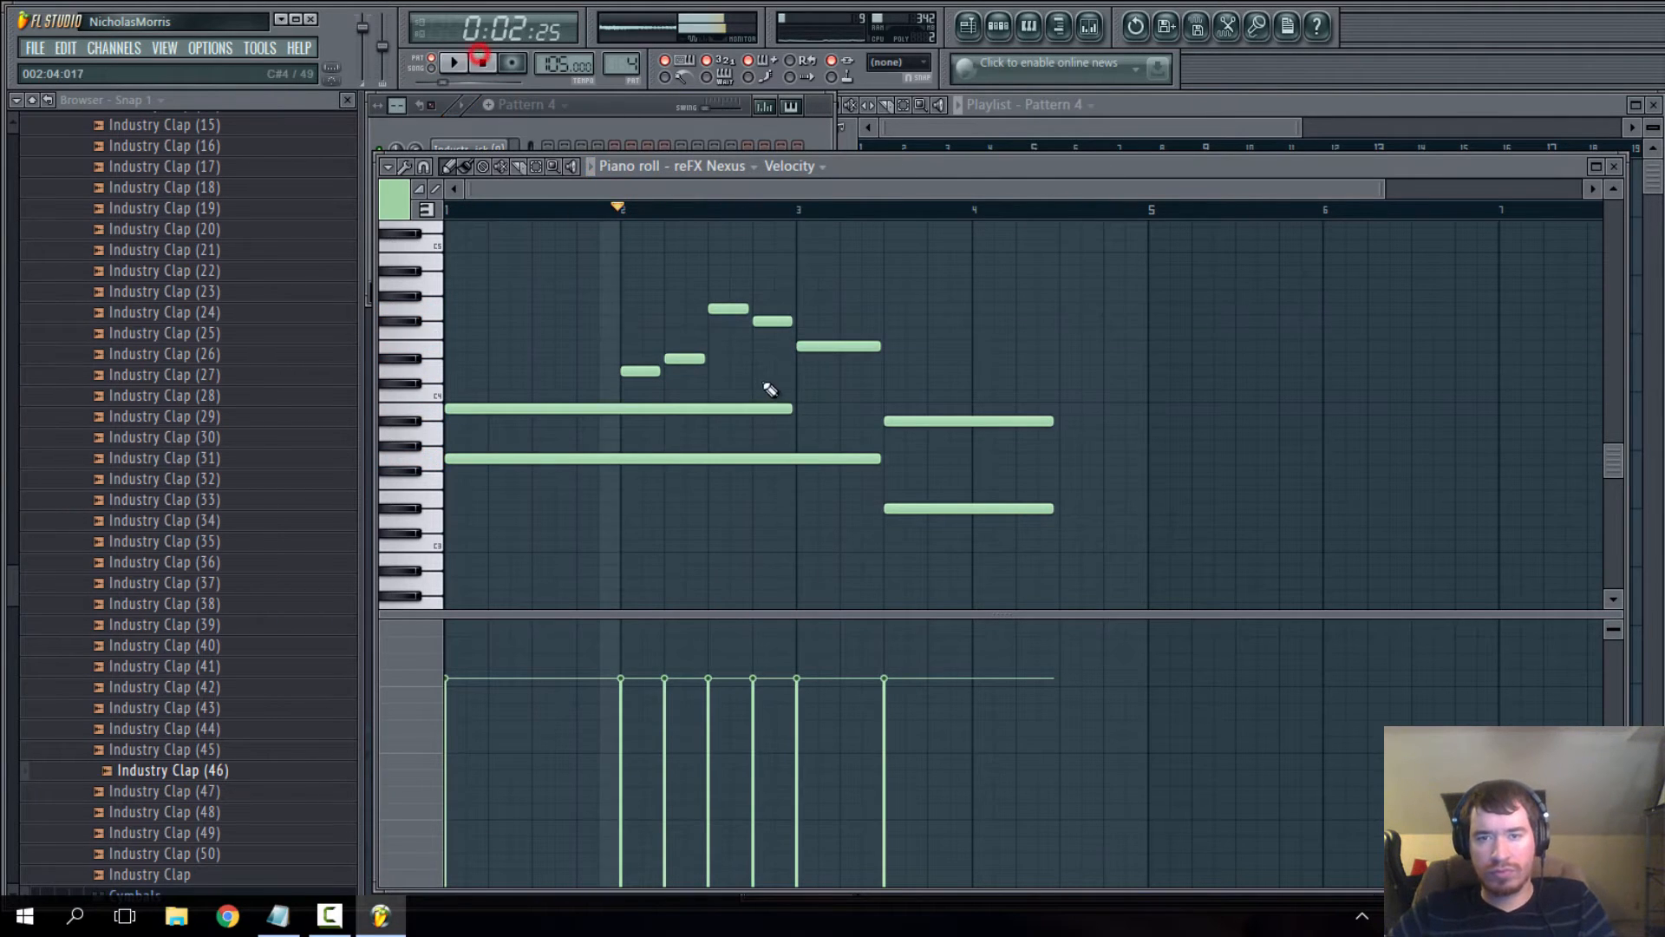
left_click_drag(777, 321, 783, 336)
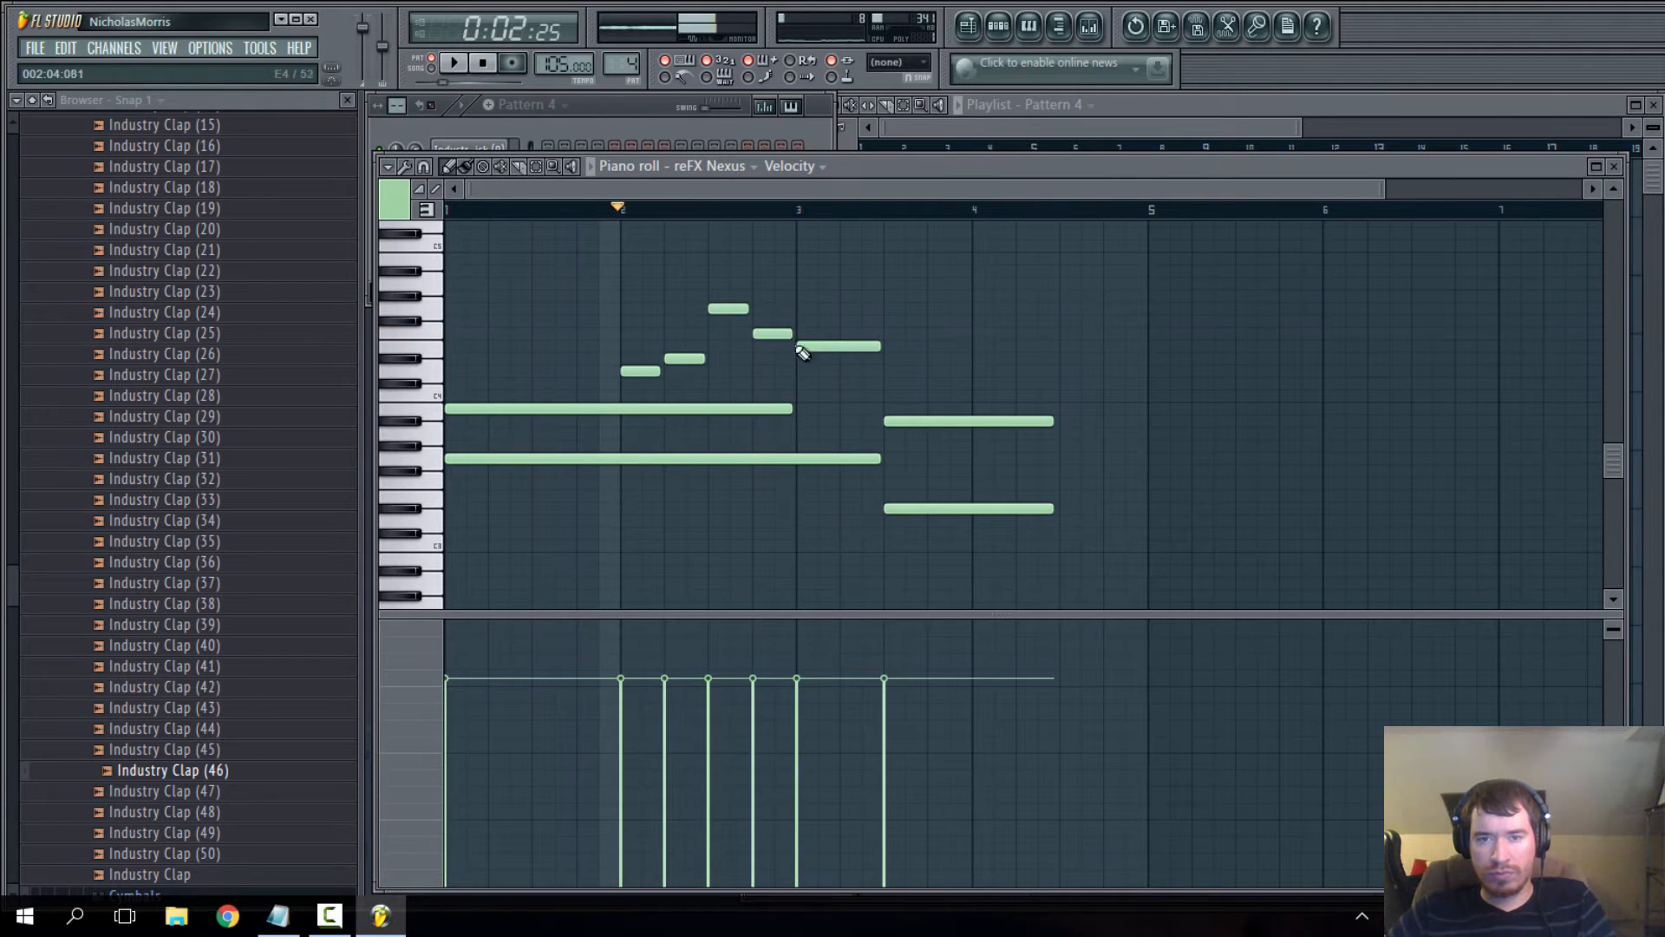
- During playback, extend the B3 note to mid-bar 3 and add a one-bar D#4 note from there
left_click(462, 69)
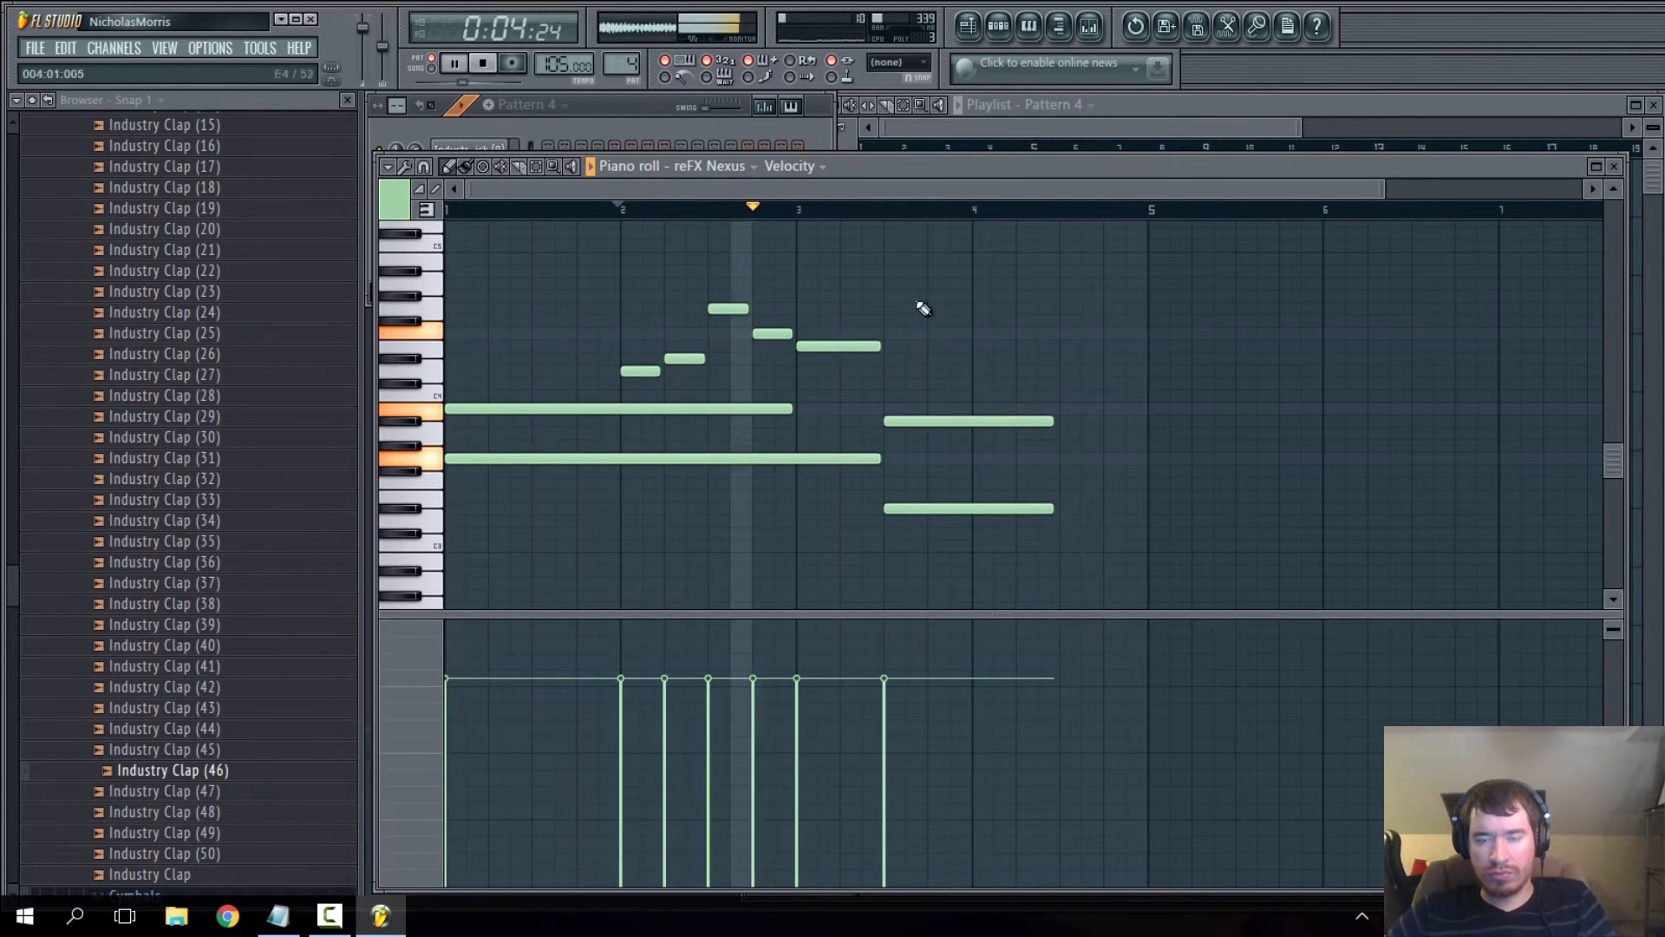
left_click_drag(789, 408, 878, 417)
left_click(884, 359)
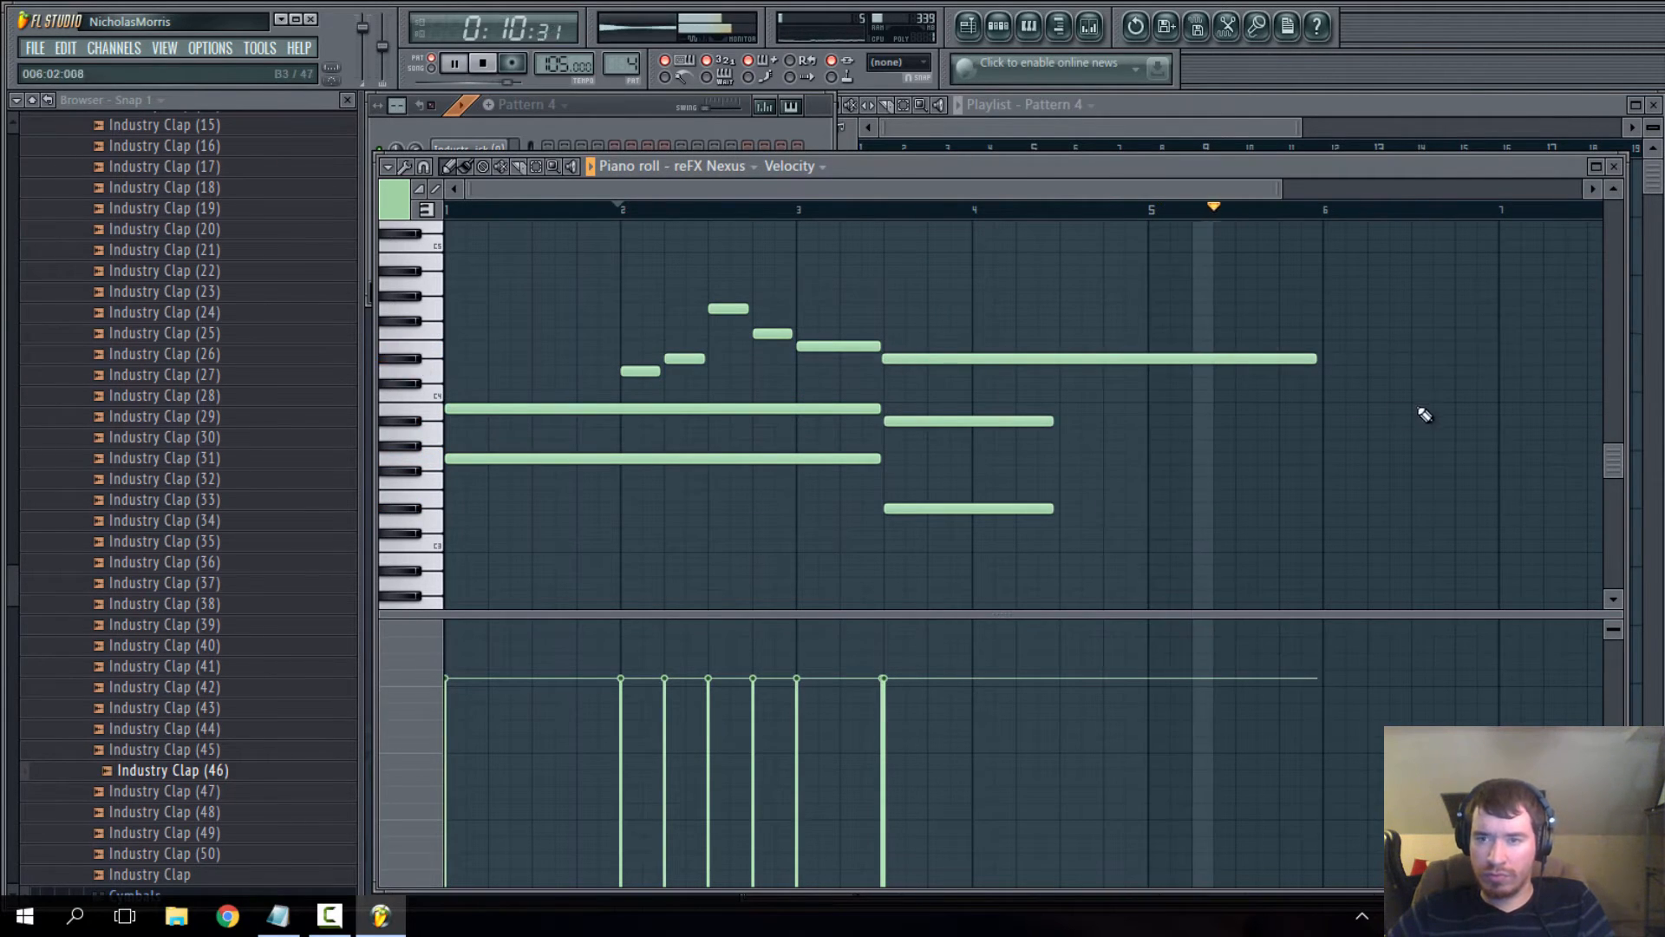
left_click_drag(1317, 359, 1059, 418)
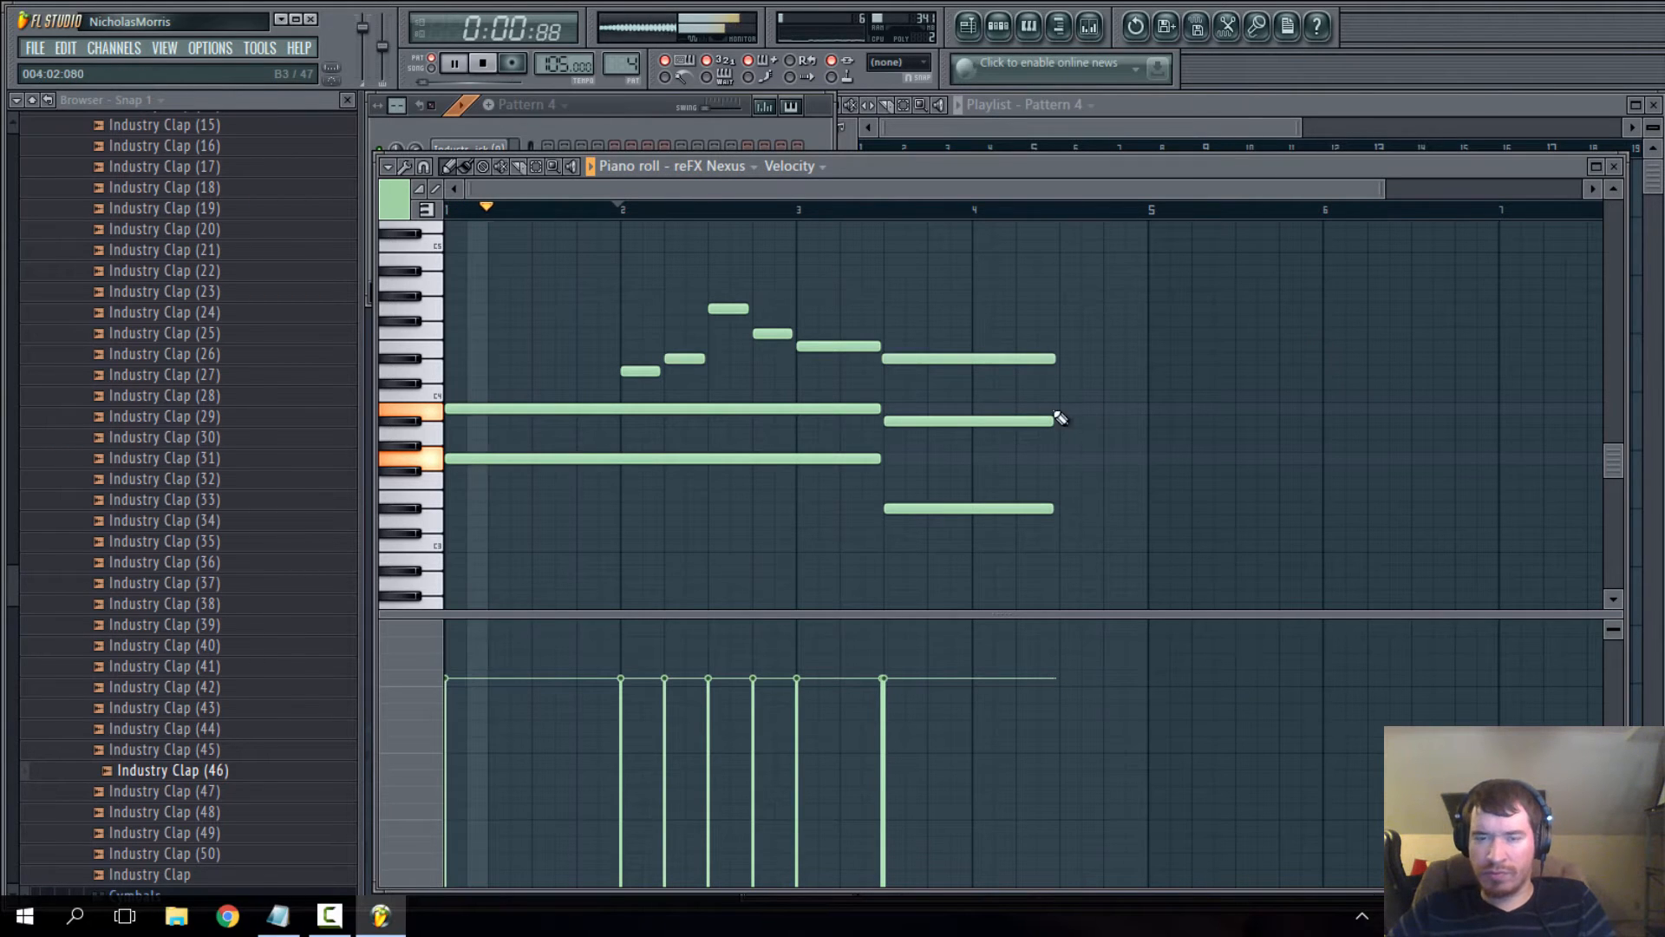
left_click(483, 65)
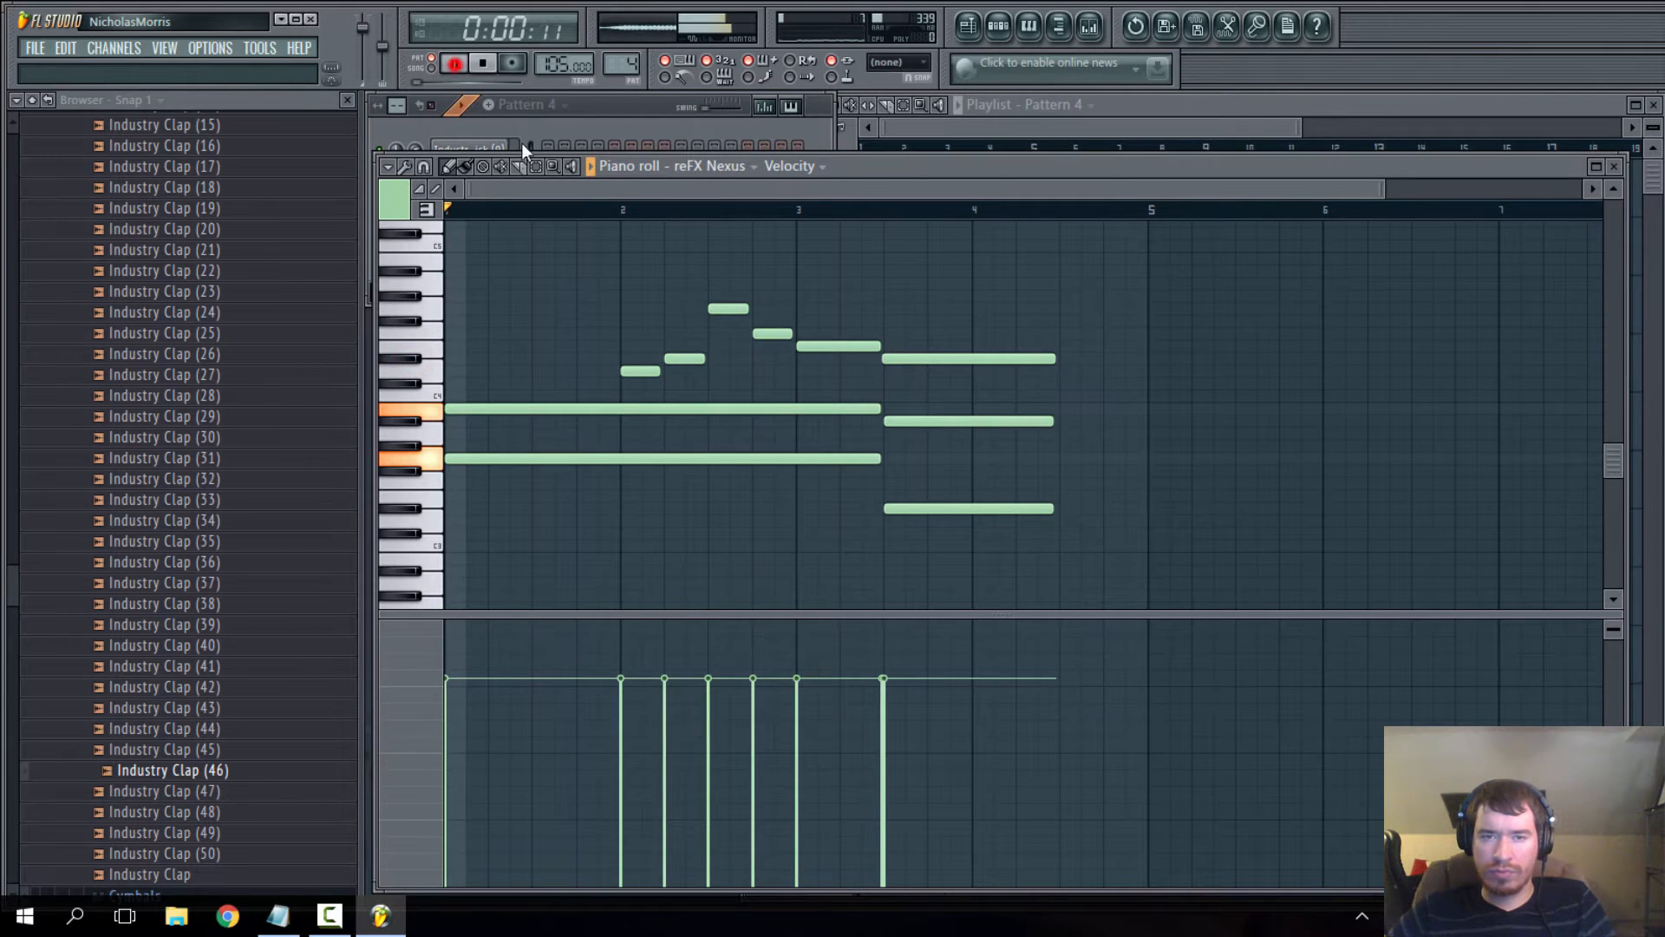
- Play the pattern from bar 2 and from its start, stop, and preview the first two short melody notes in bar 2
key("space")
left_click(616, 209)
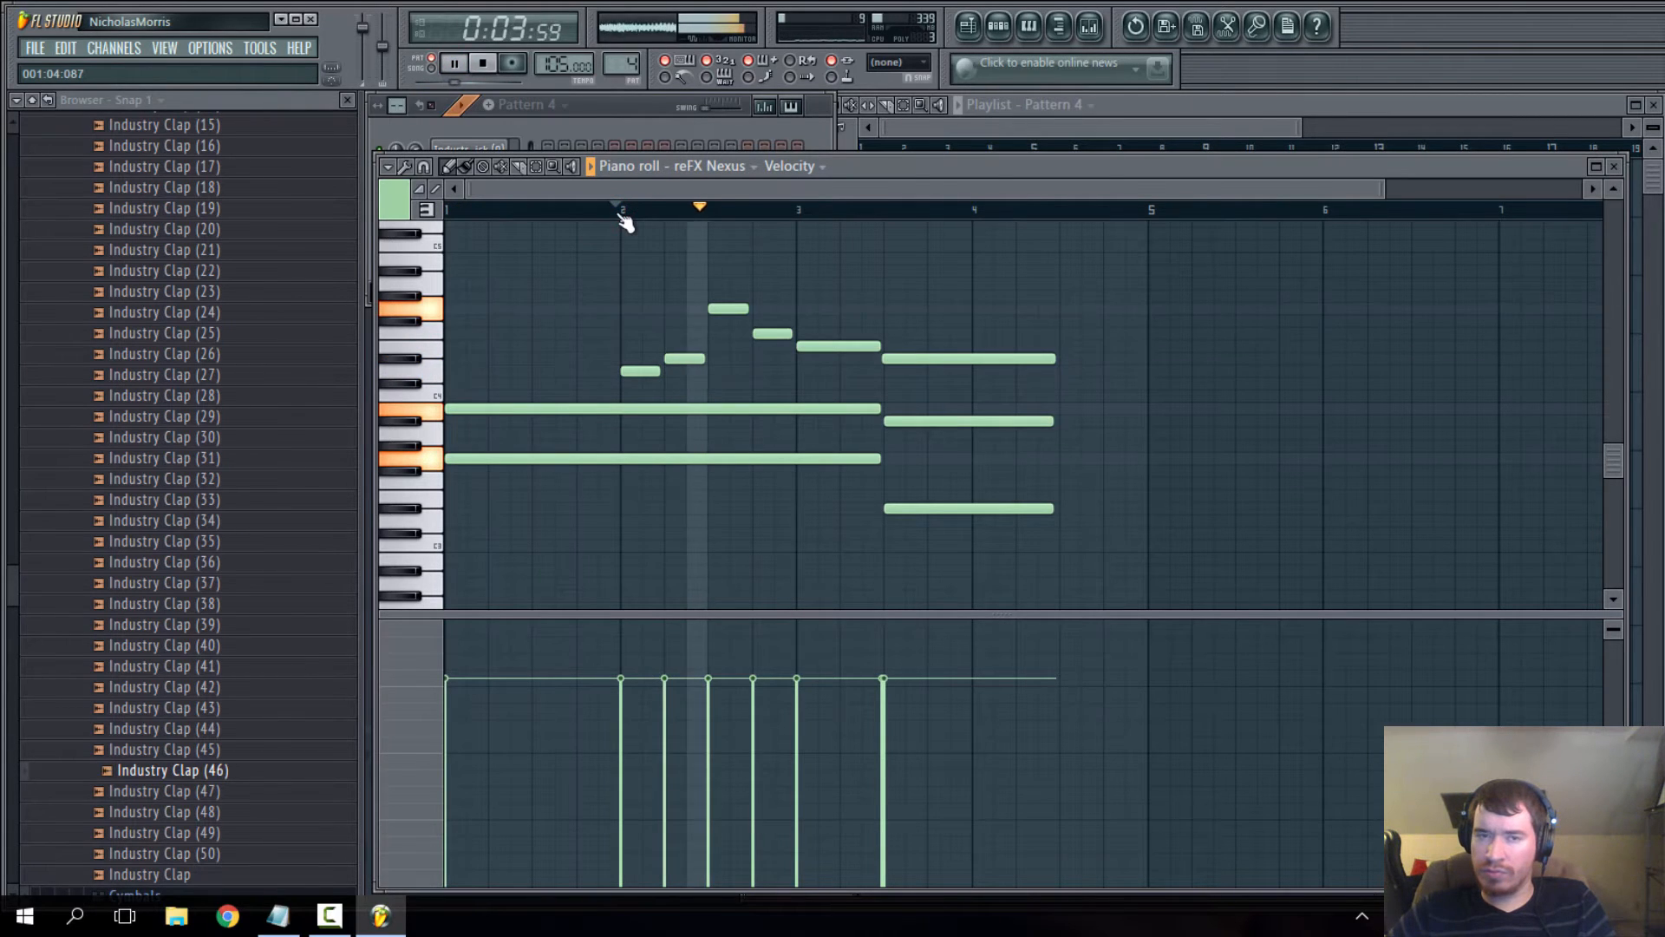
left_click(483, 63)
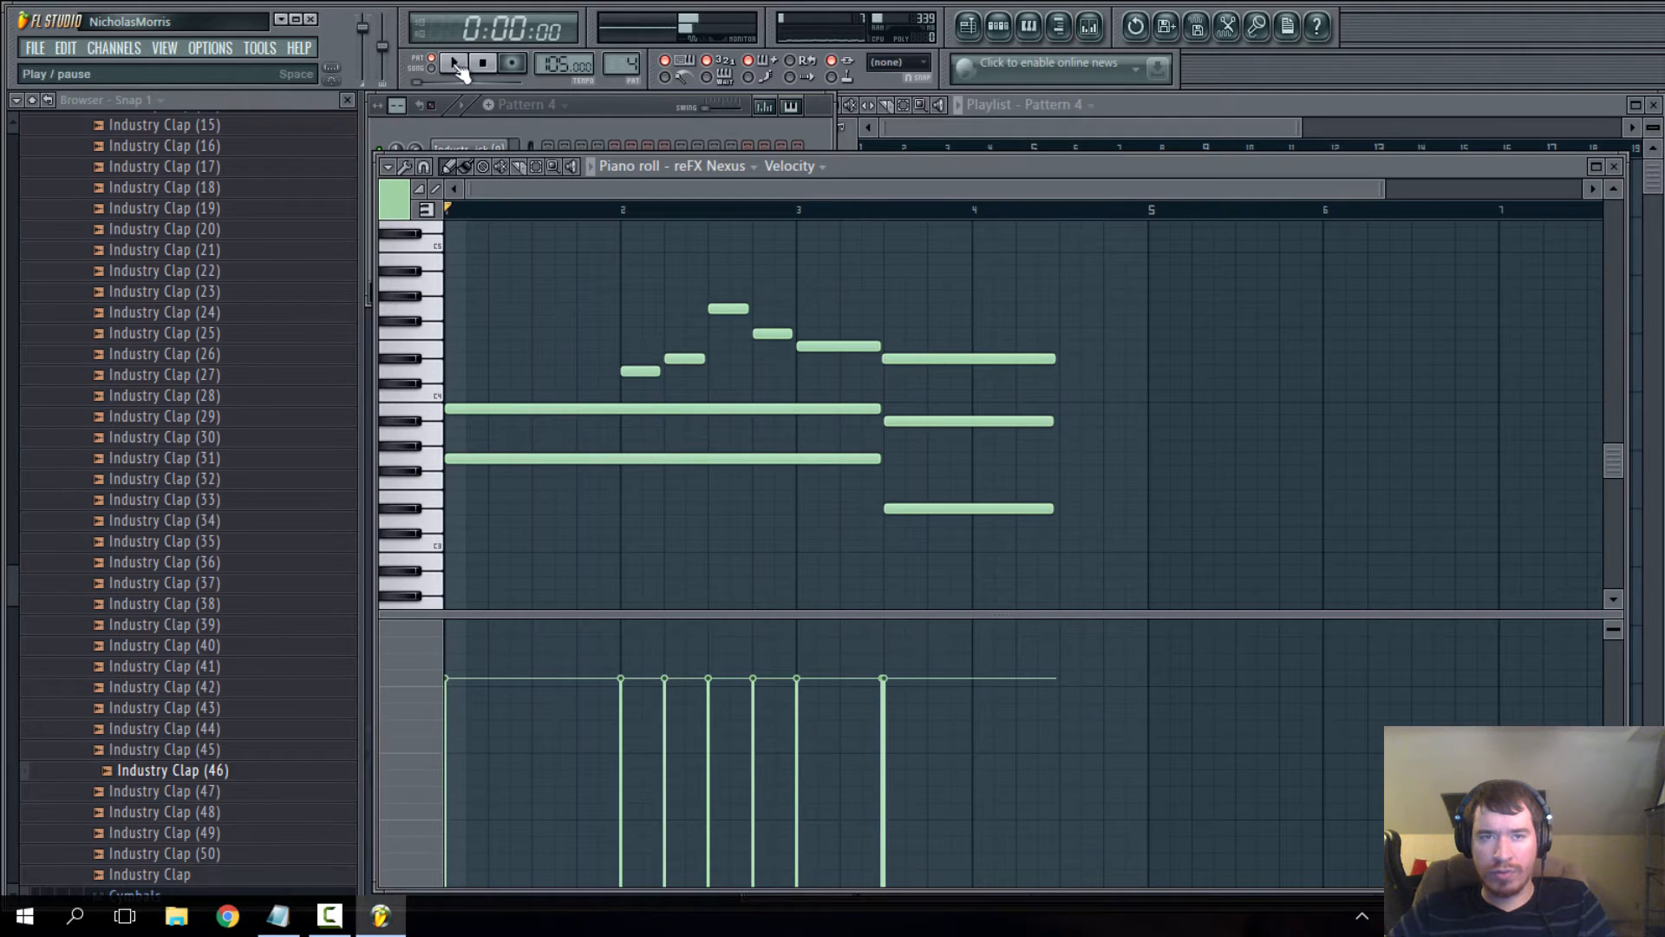
key("space")
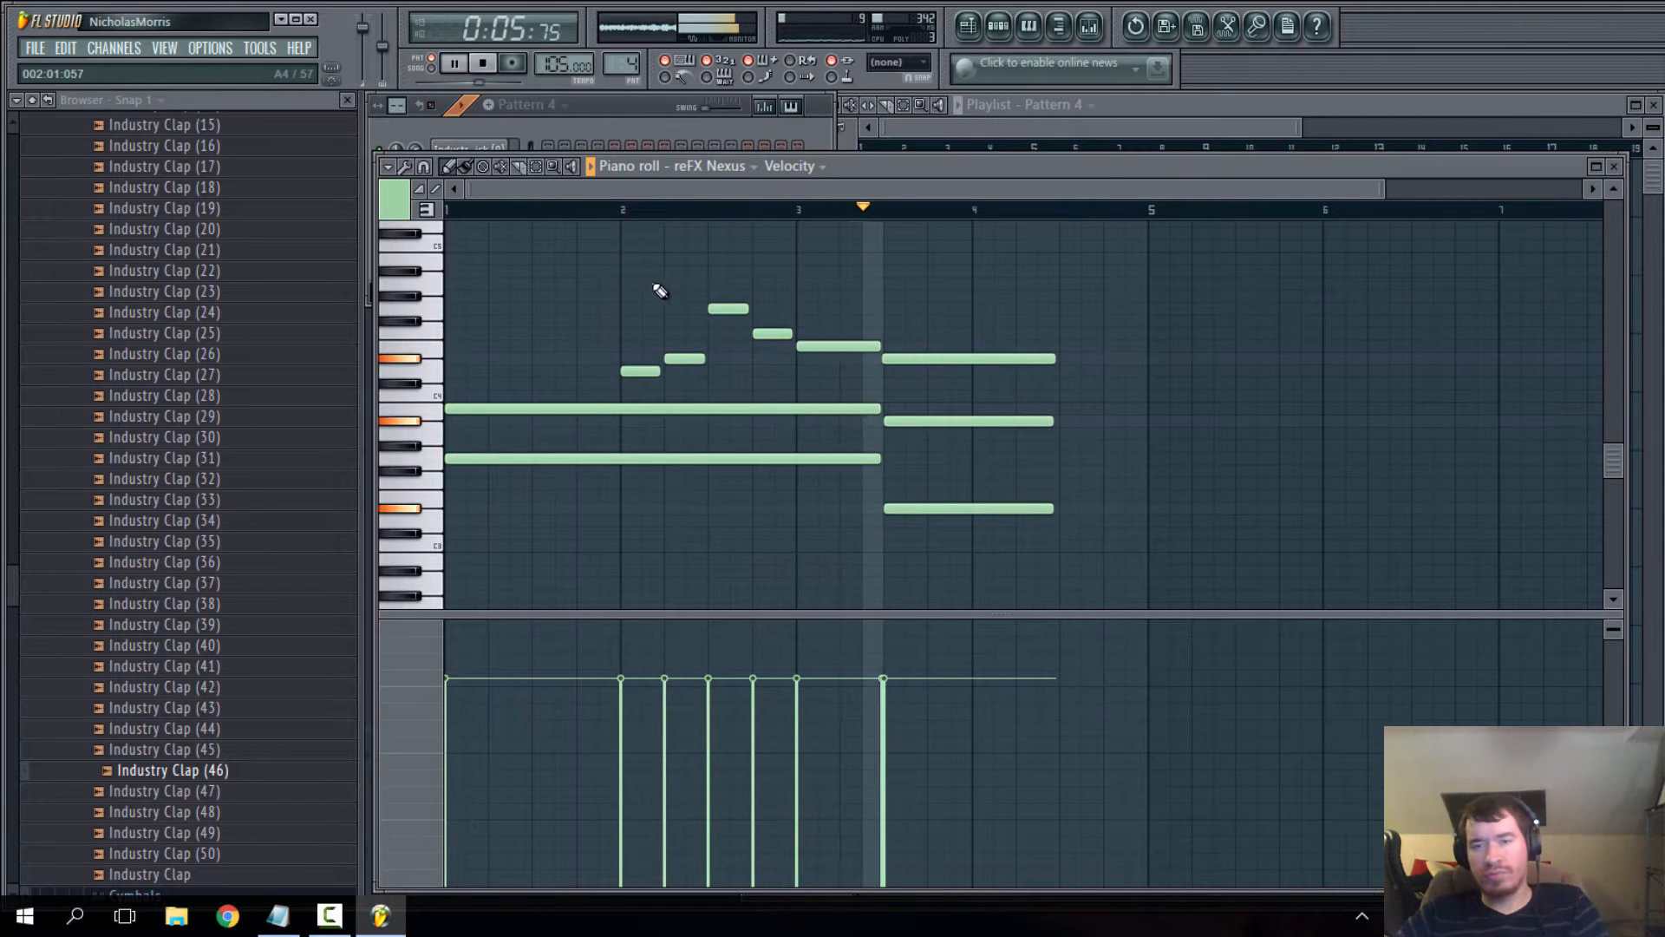
key("space")
left_click(638, 372)
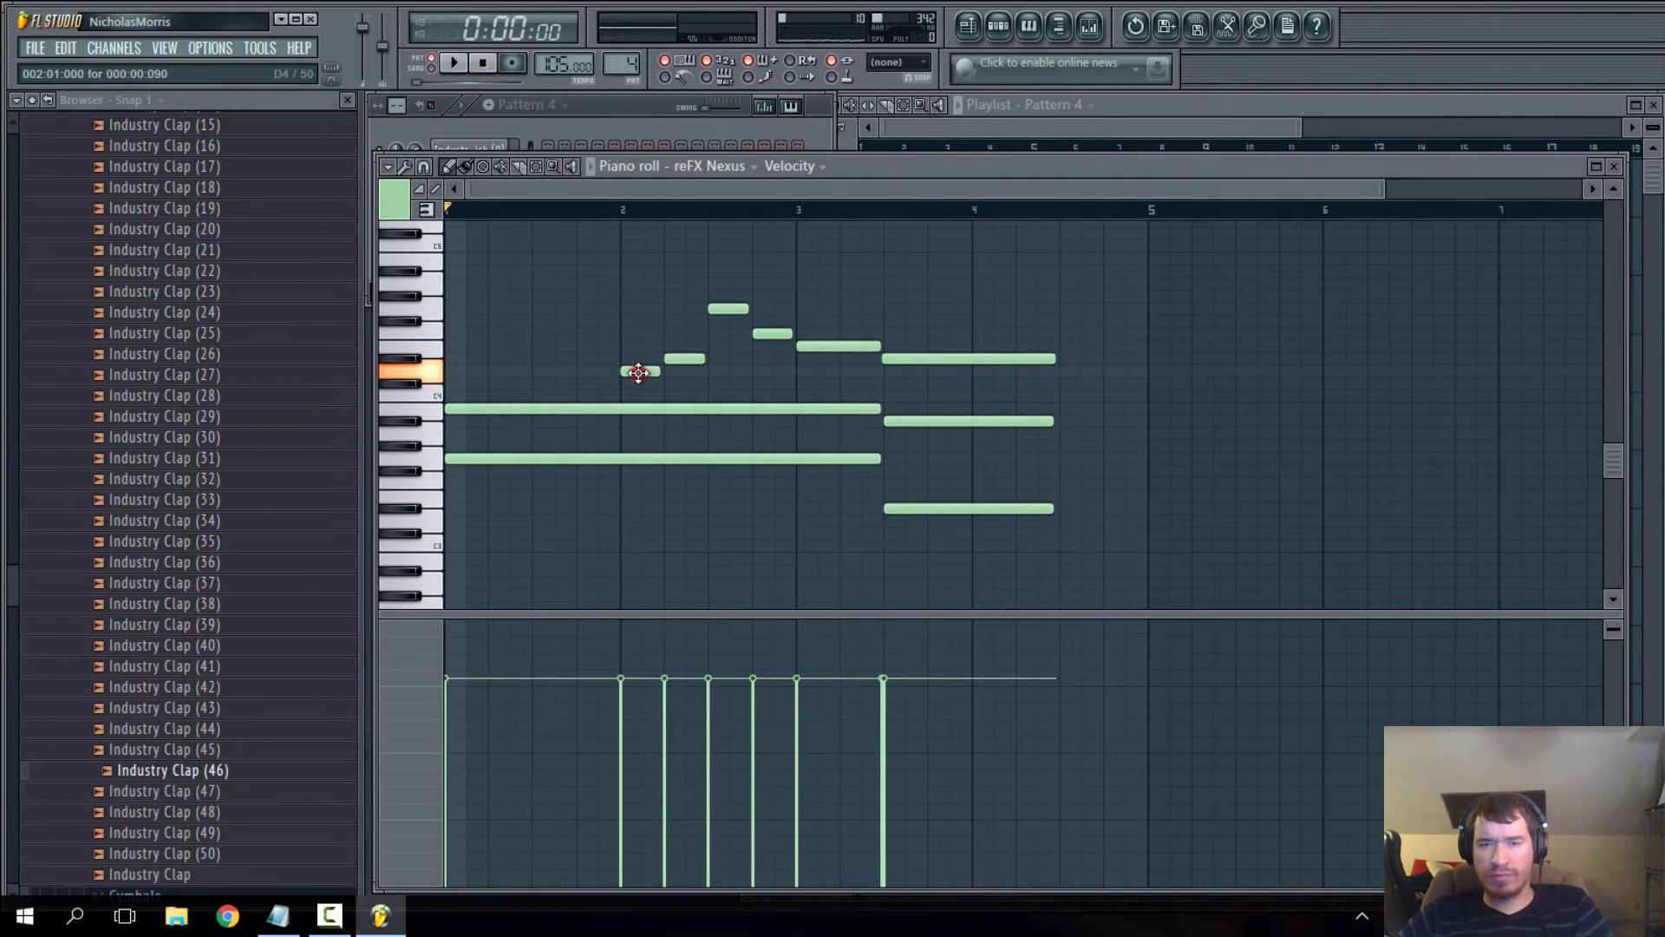
left_click(684, 359)
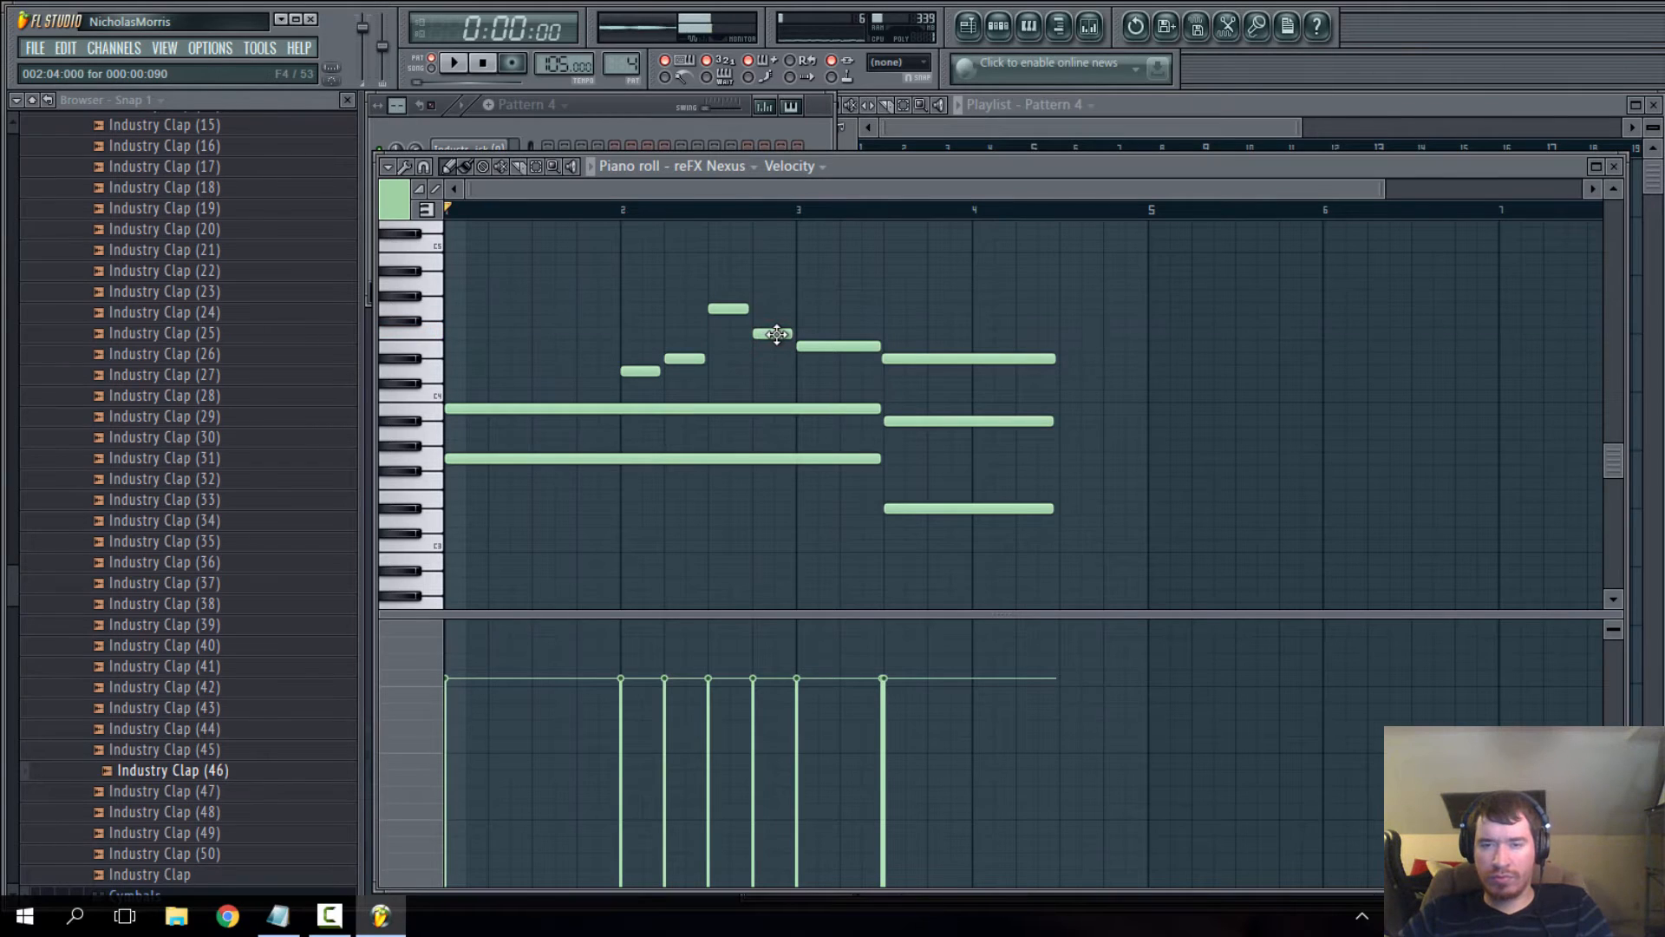
- Try a one-beat note at the start of bar 3 on D4 and C4, and delete it together with the E4 note
left_click(798, 370)
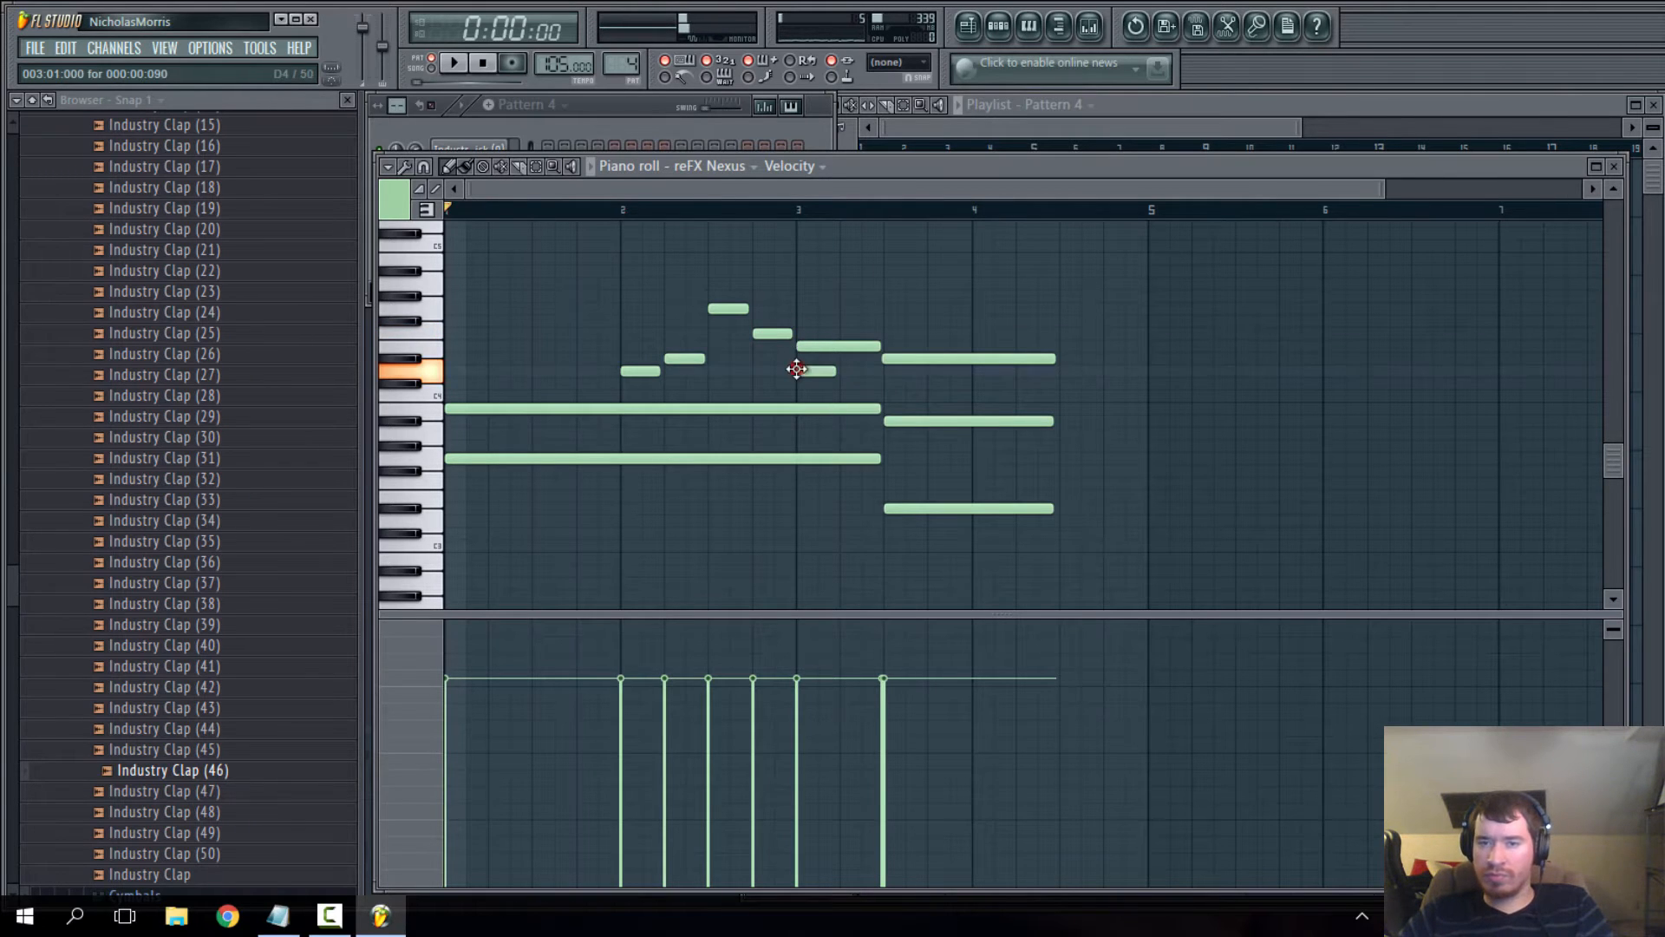
left_click_drag(815, 372, 796, 394)
right_click(860, 347)
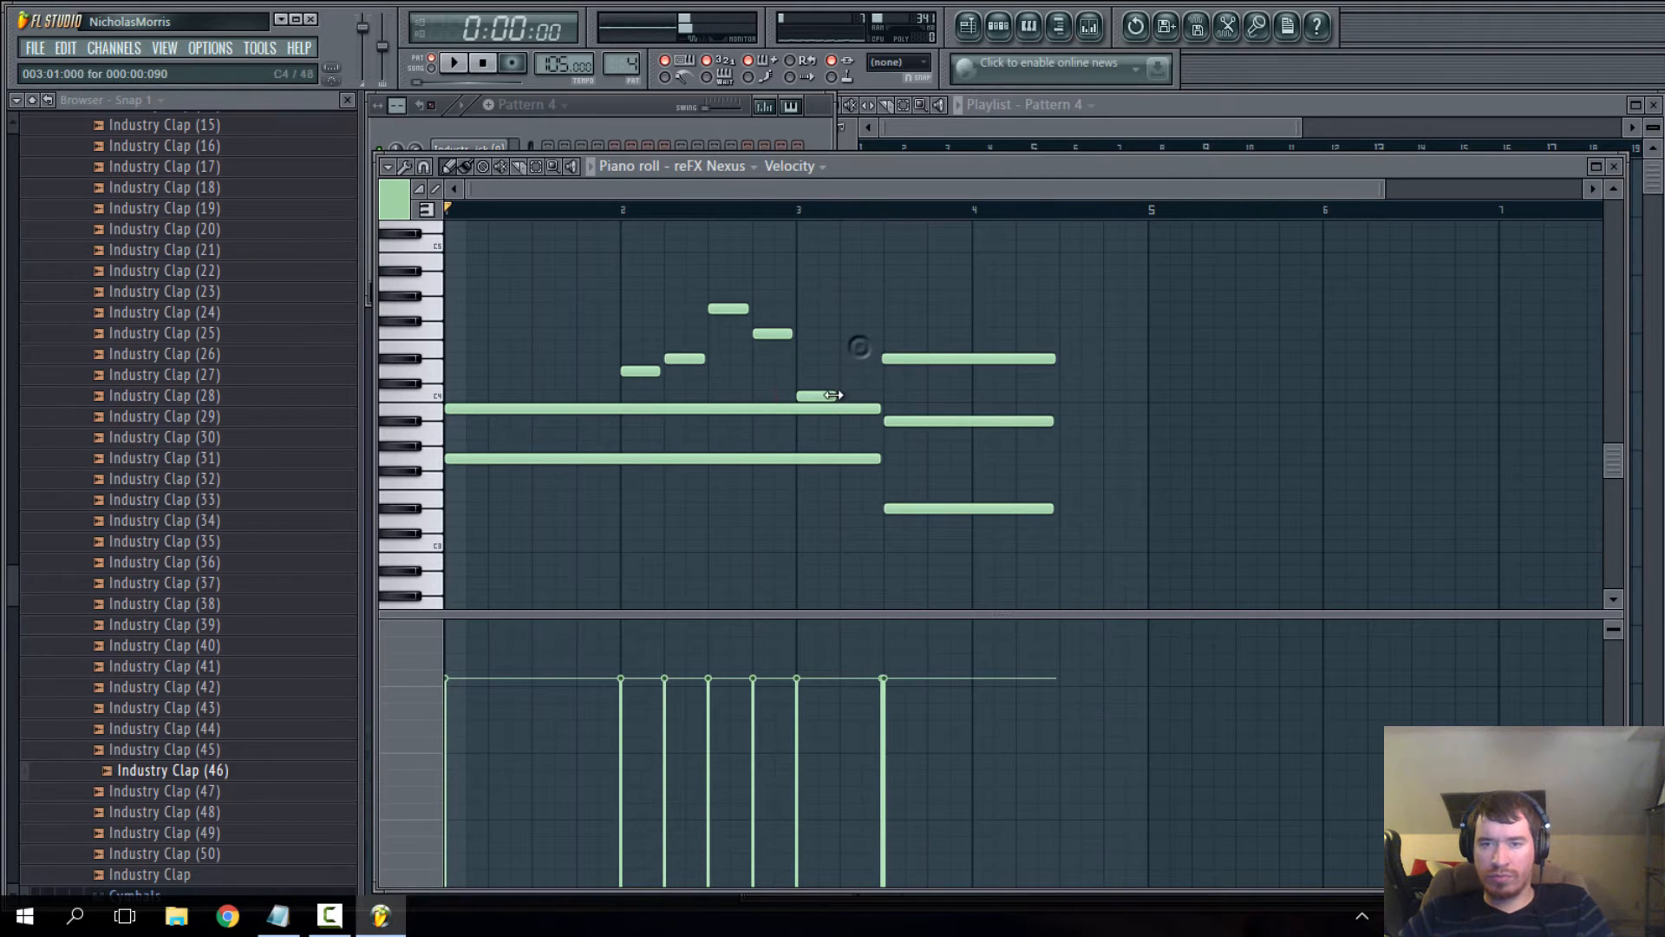
right_click(829, 396)
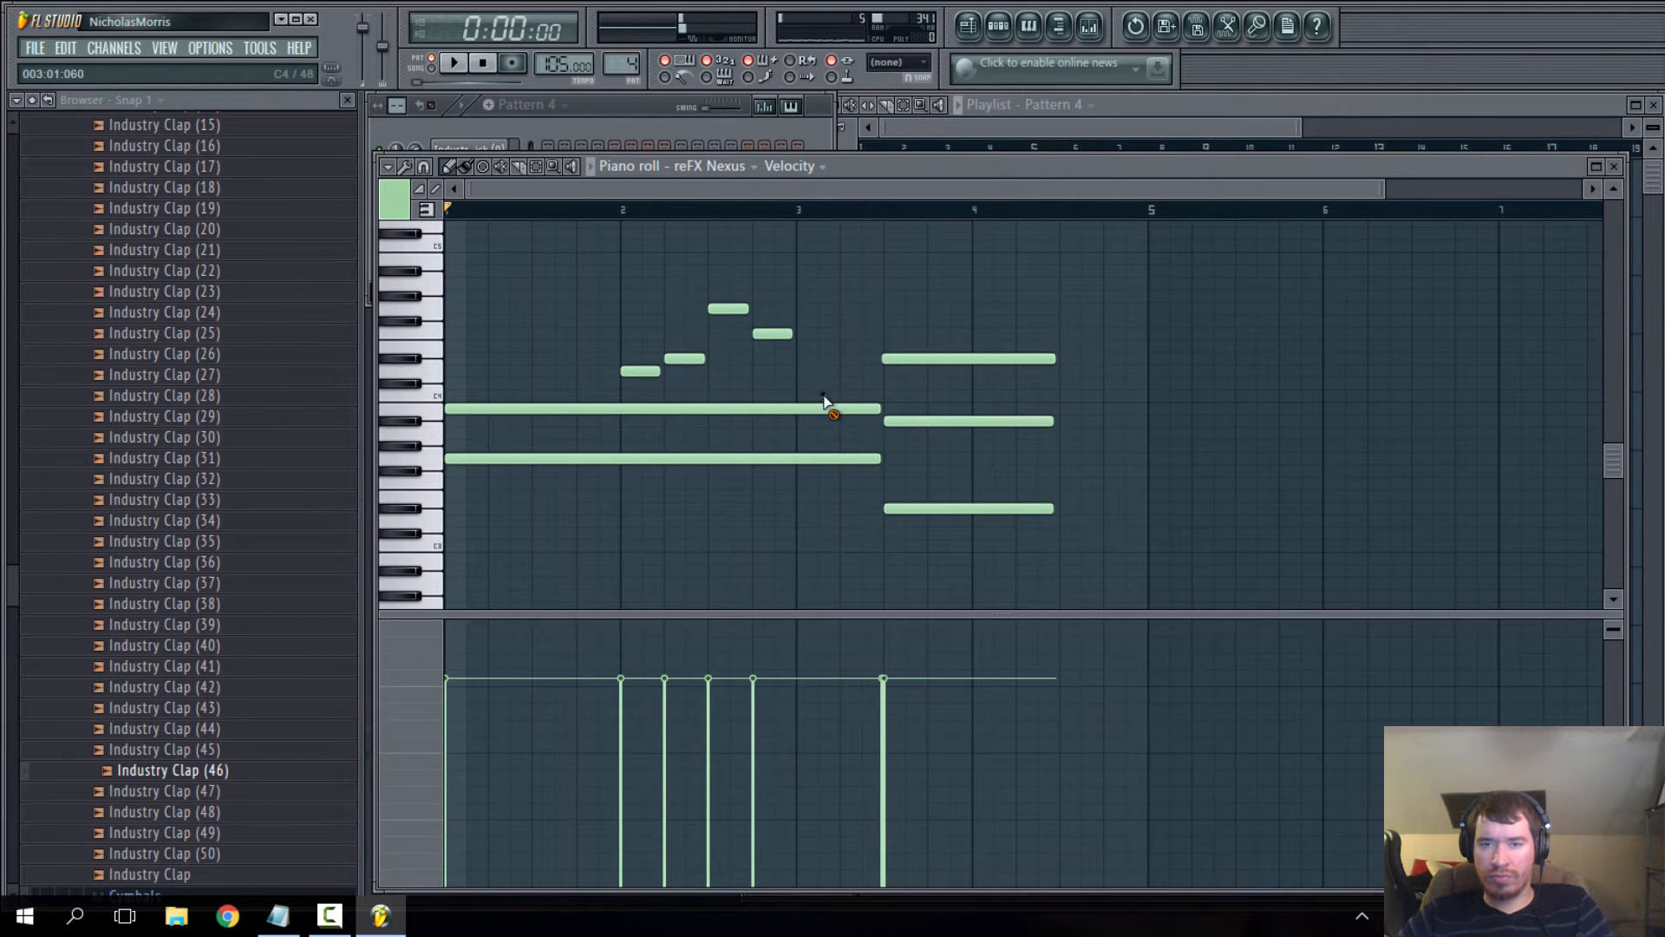
- Play the pattern from bar 2, stop, and extend the F4 note at the end of bar 2 to two beats
left_click(468, 77)
left_click(617, 209)
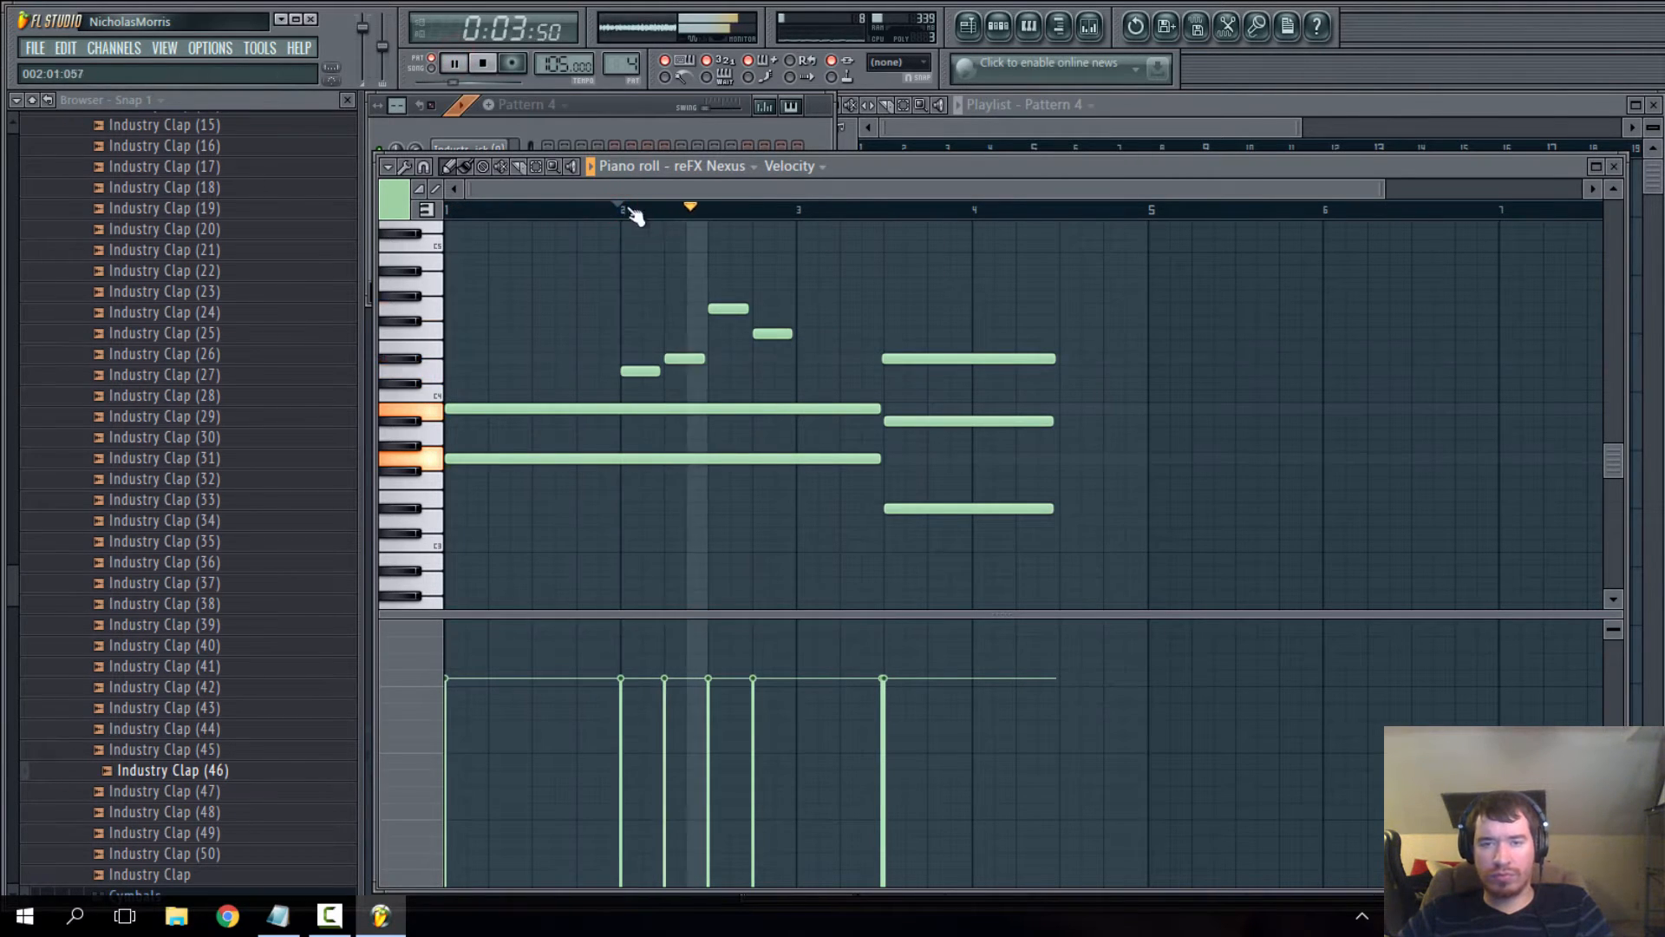
left_click(483, 62)
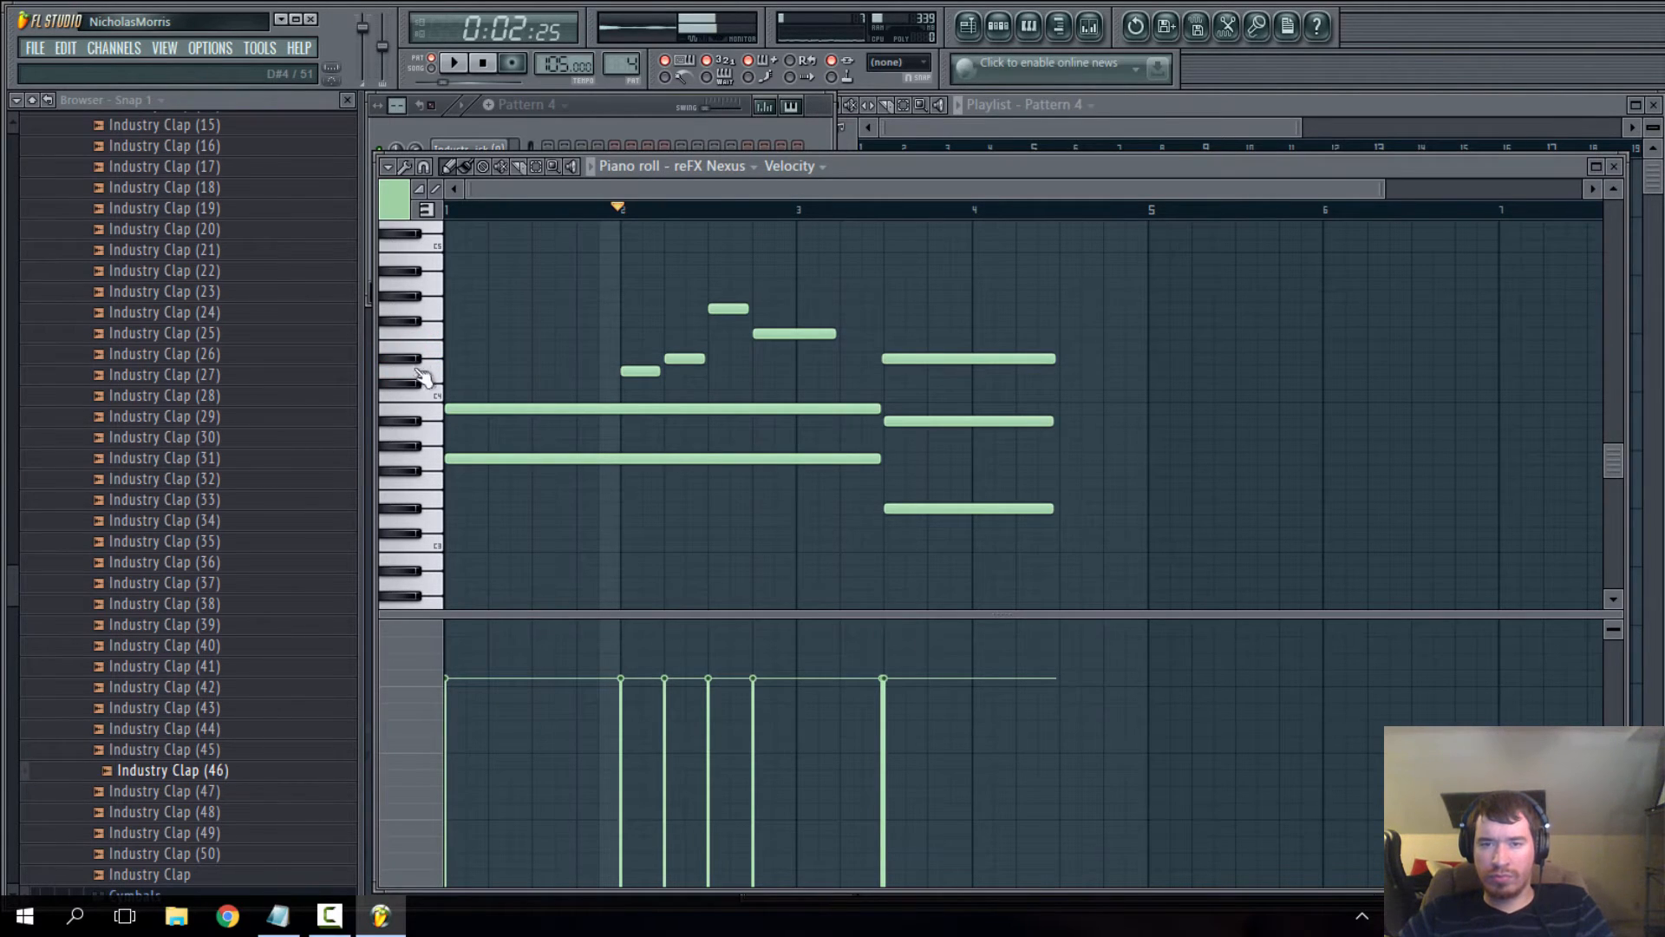
- Add half-beat D4 and F4 notes on the second beat of bar 3 and play the pattern from bar 2
left_click(840, 371)
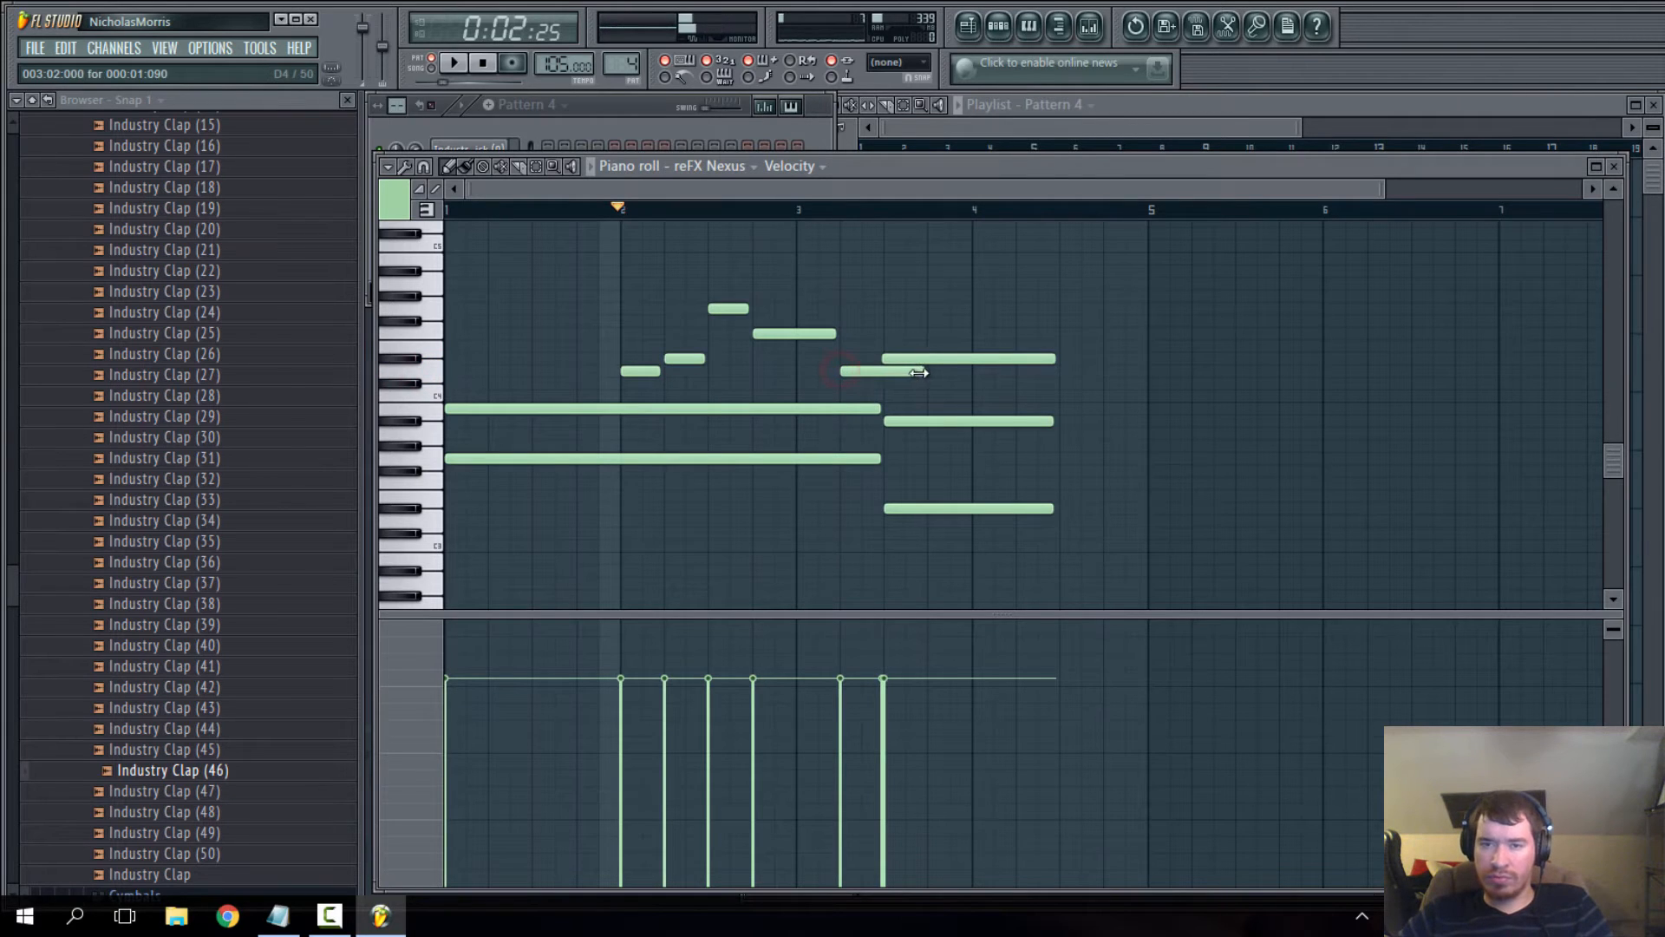
left_click(854, 334)
left_click_drag(872, 334, 884, 334)
scroll(882, 371, "up", 3, "ctrl")
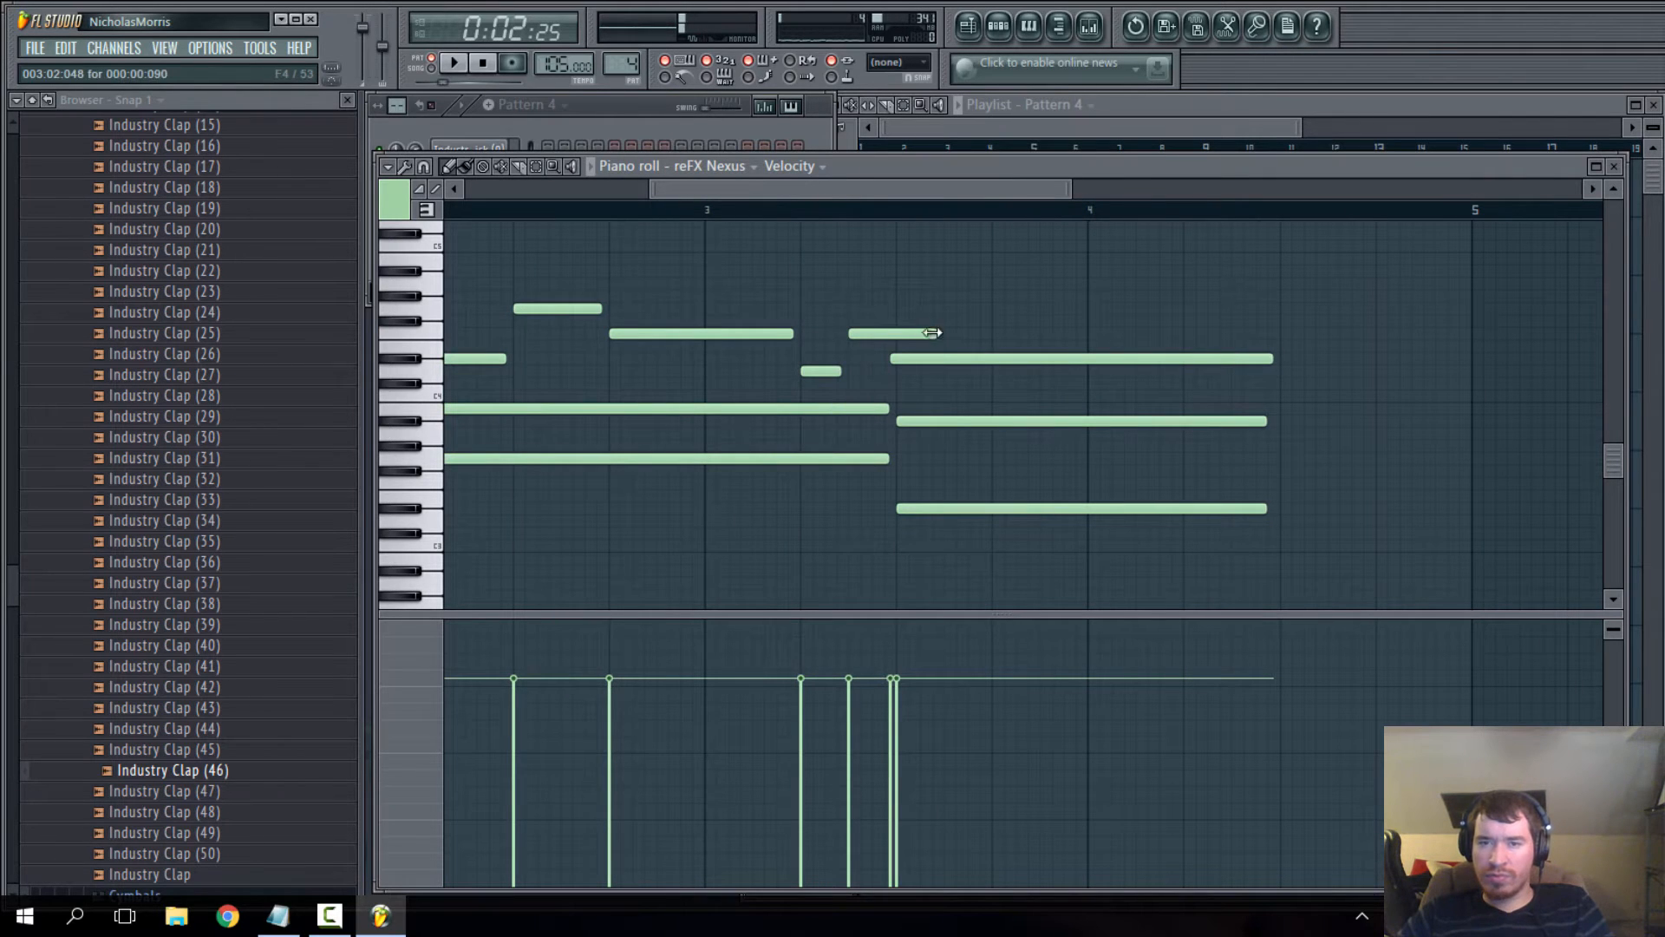
left_click(455, 64)
scroll(825, 319, "up", 2, "ctrl")
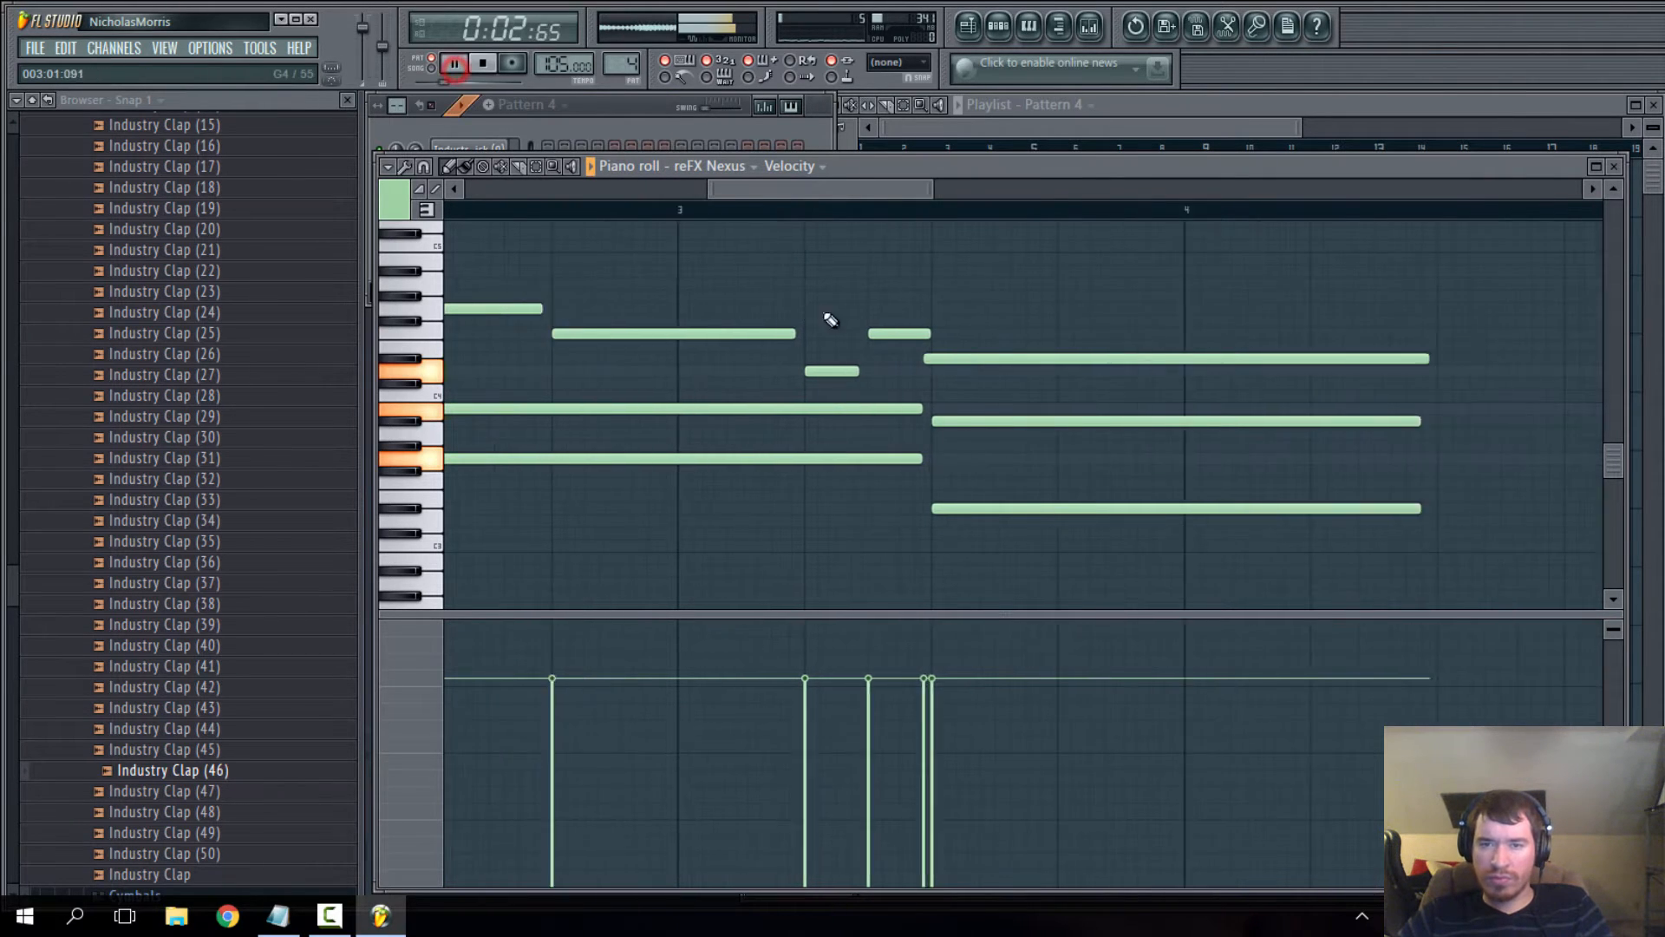
scroll(691, 390, "down", 3, "ctrl")
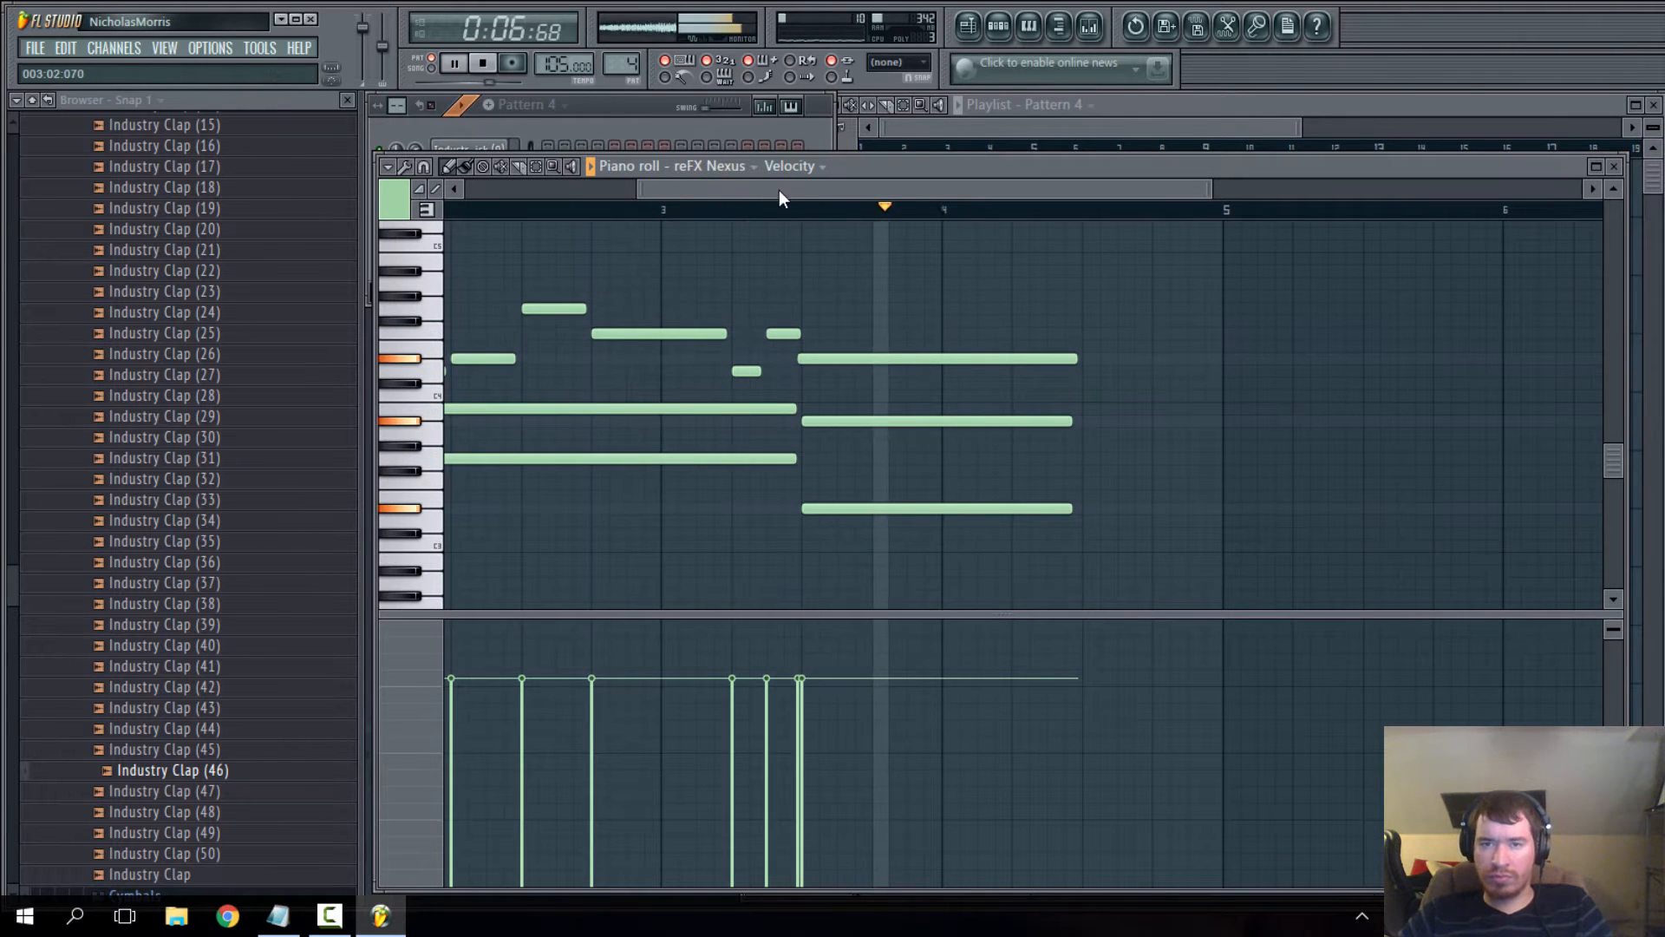
left_click_drag(779, 190, 607, 191)
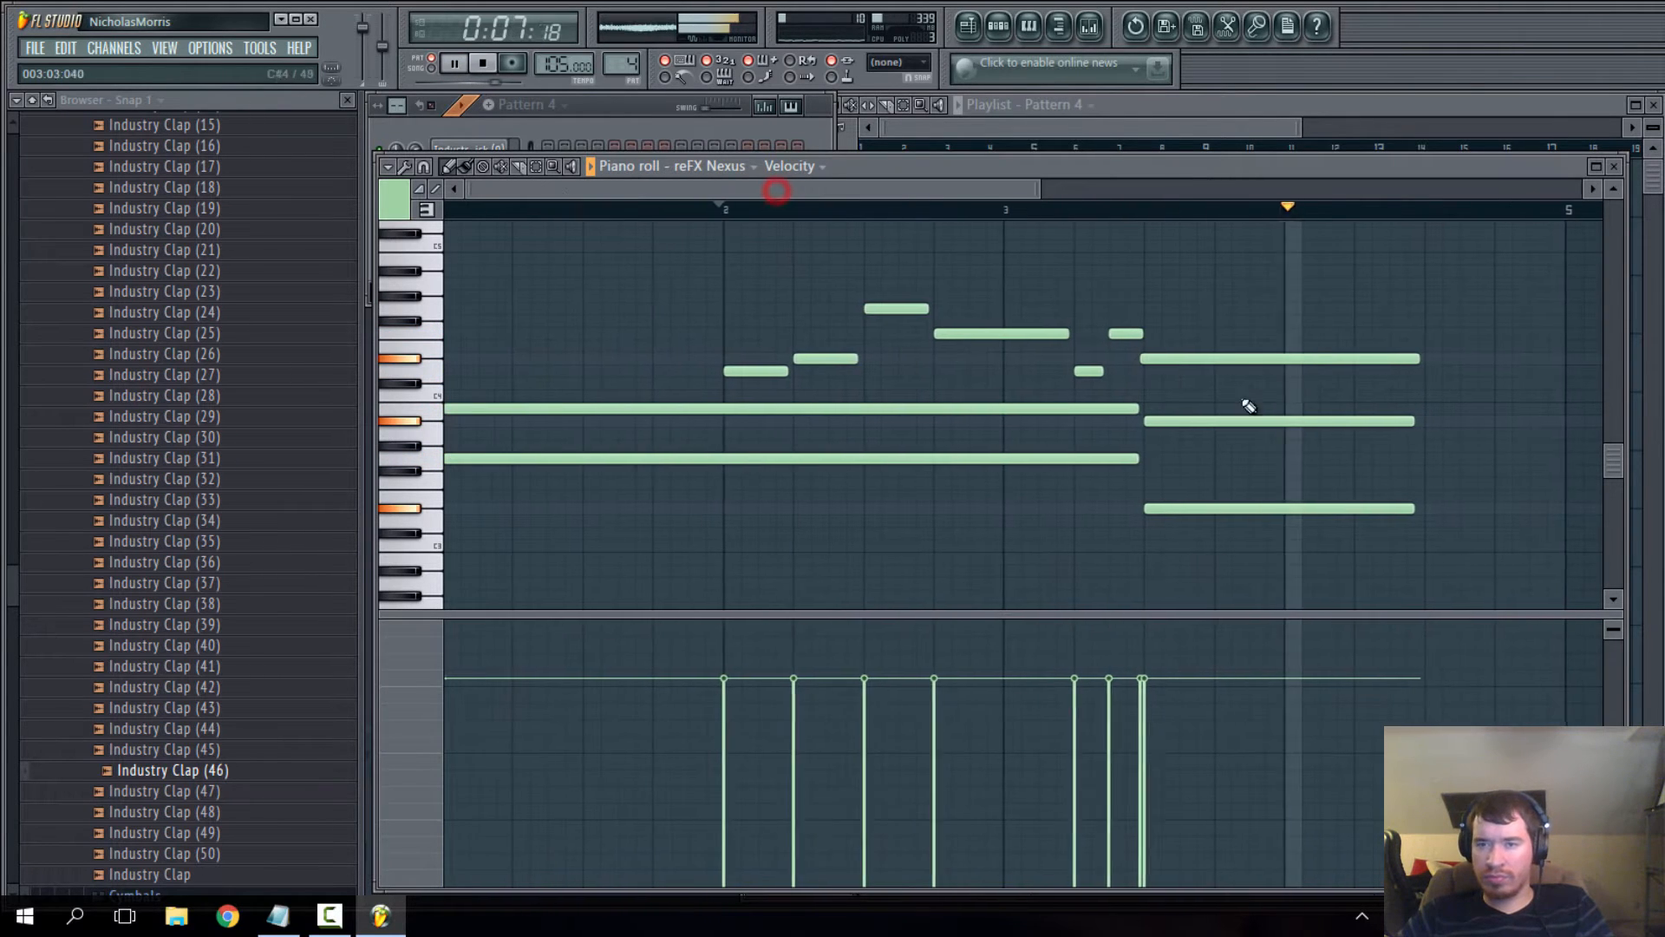
left_click(483, 63)
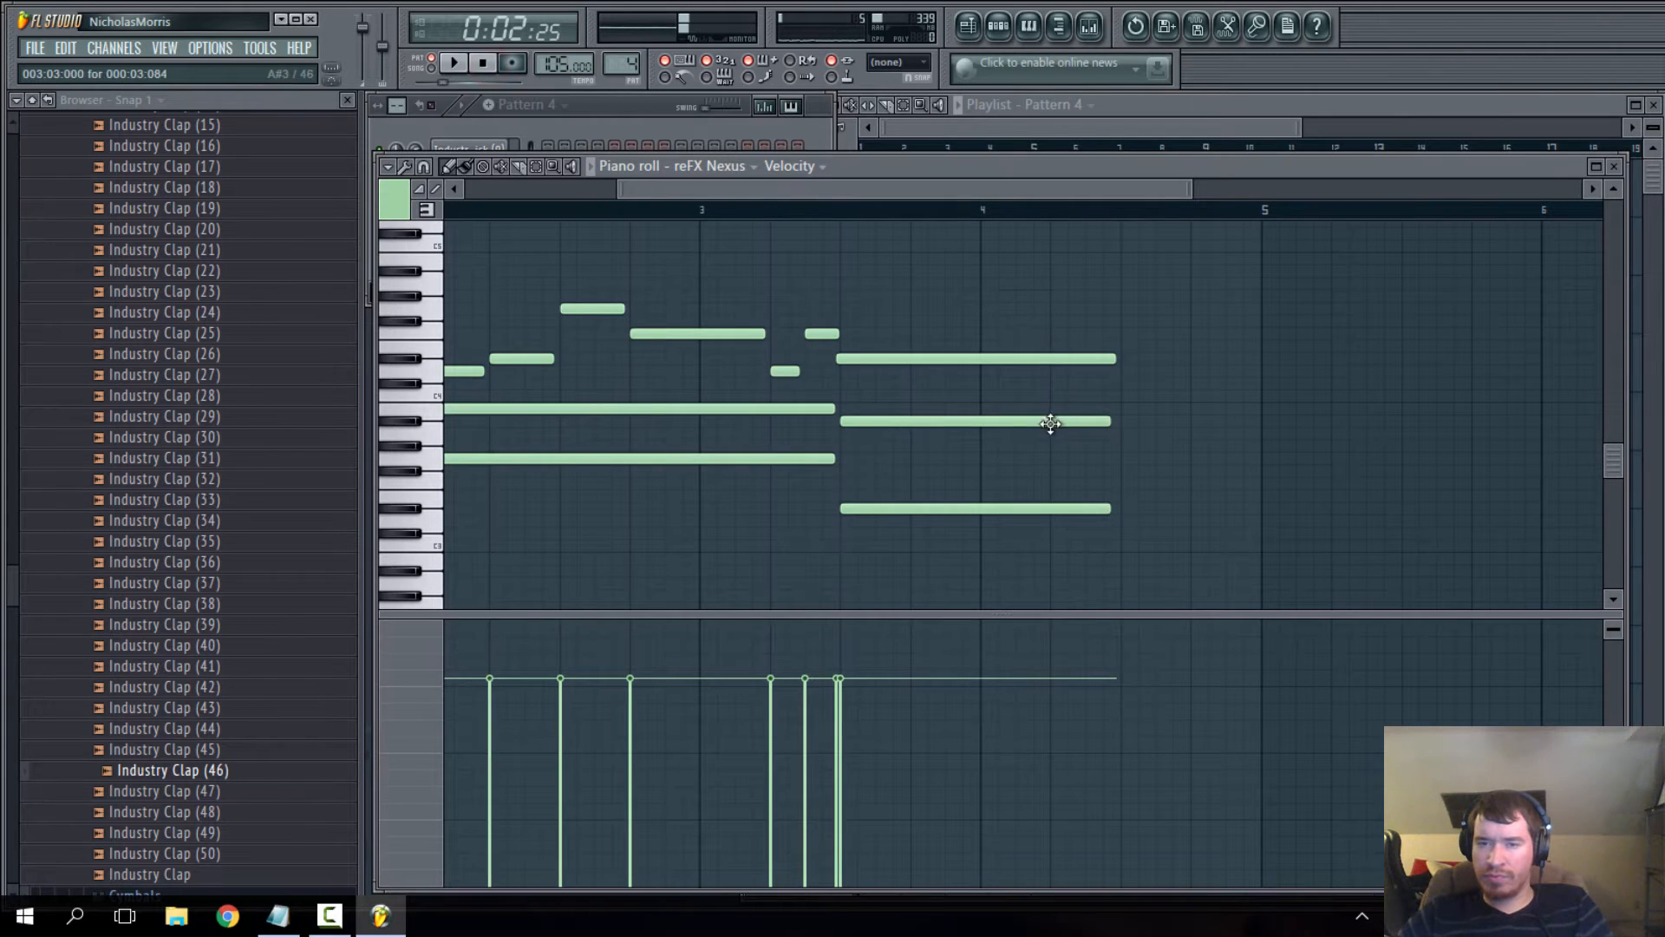
- Align the starts of the A#3 and D#3 notes with the D#4 note at the middle of bar 3
scroll(867, 363, "up", 2, "ctrl")
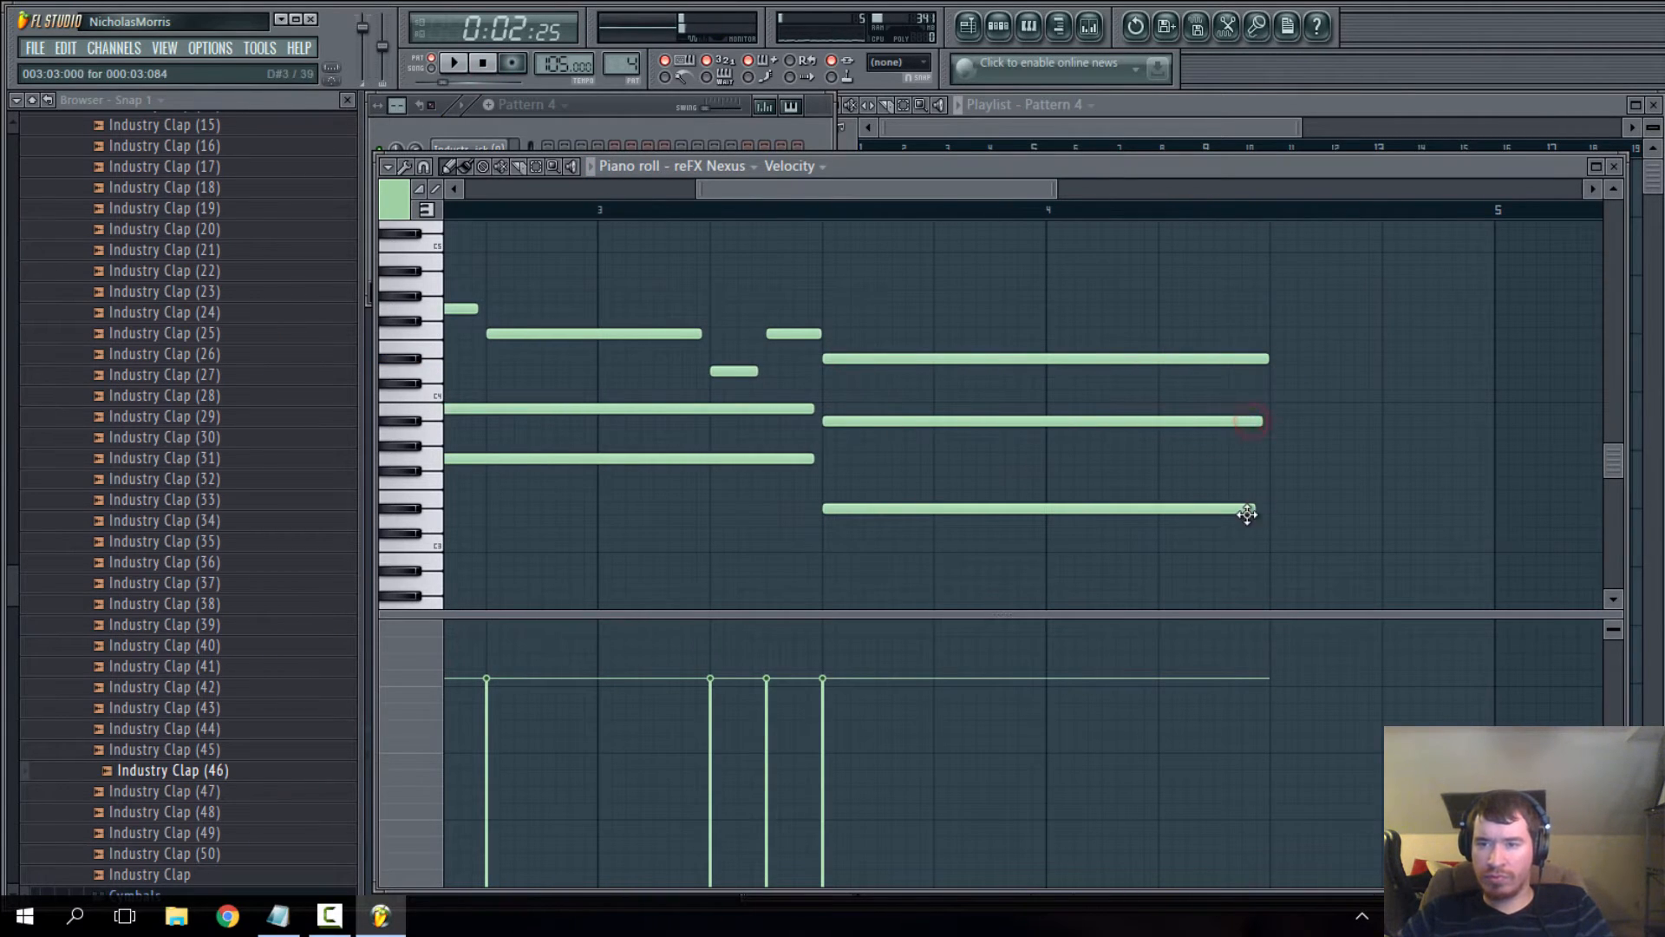
scroll(1044, 538, "down", 2, "ctrl")
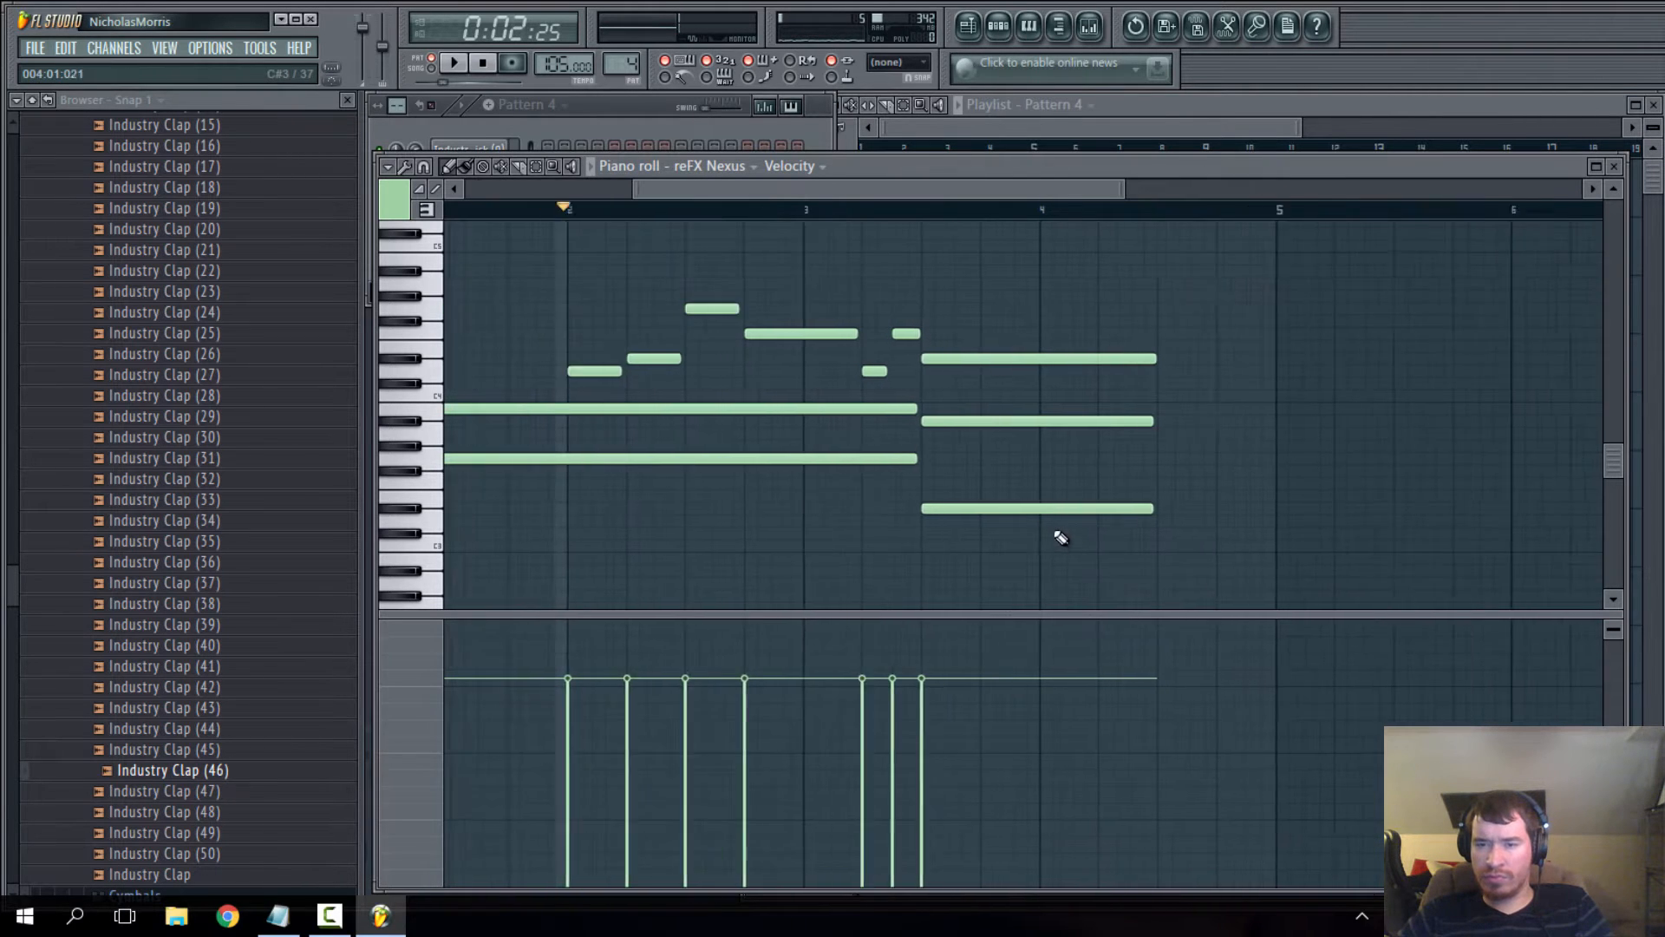
scroll(1055, 534, "up", 1, "ctrl")
left_click(925, 506)
- Add a one-bar C3 note at bar 4 and trim the D#3, A#3 and D#4 chord notes to the end of bar 3
scroll(688, 516, "down", 1)
scroll(687, 516, "down", 1)
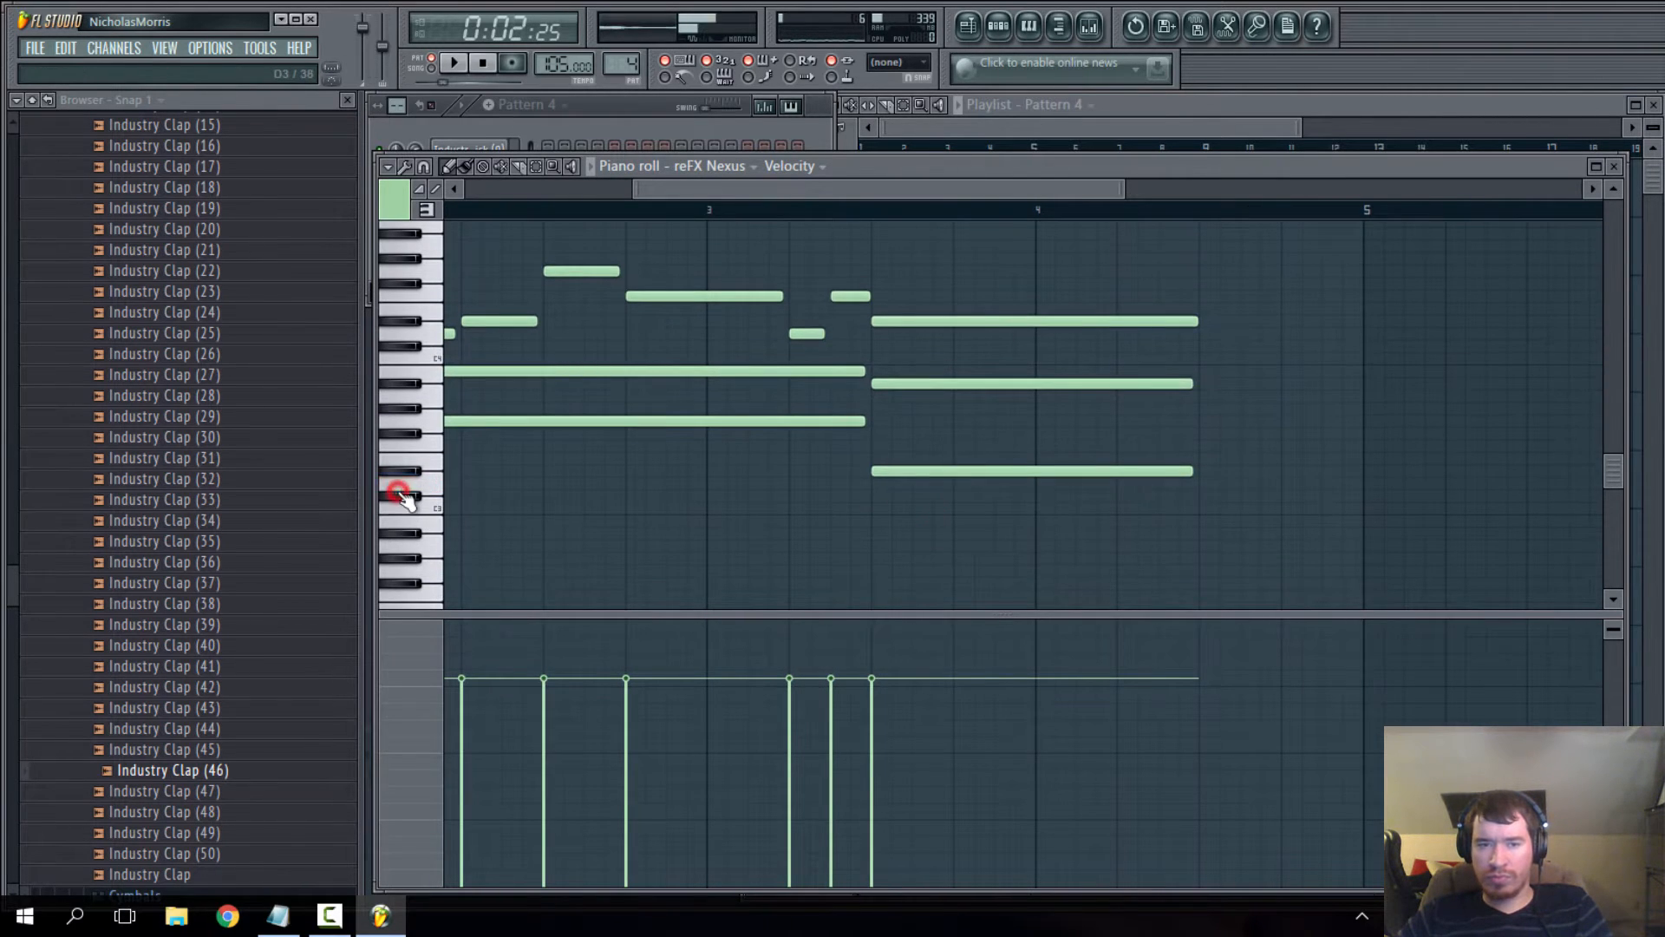
left_click_drag(407, 501, 425, 513)
left_click_drag(875, 511, 1039, 512)
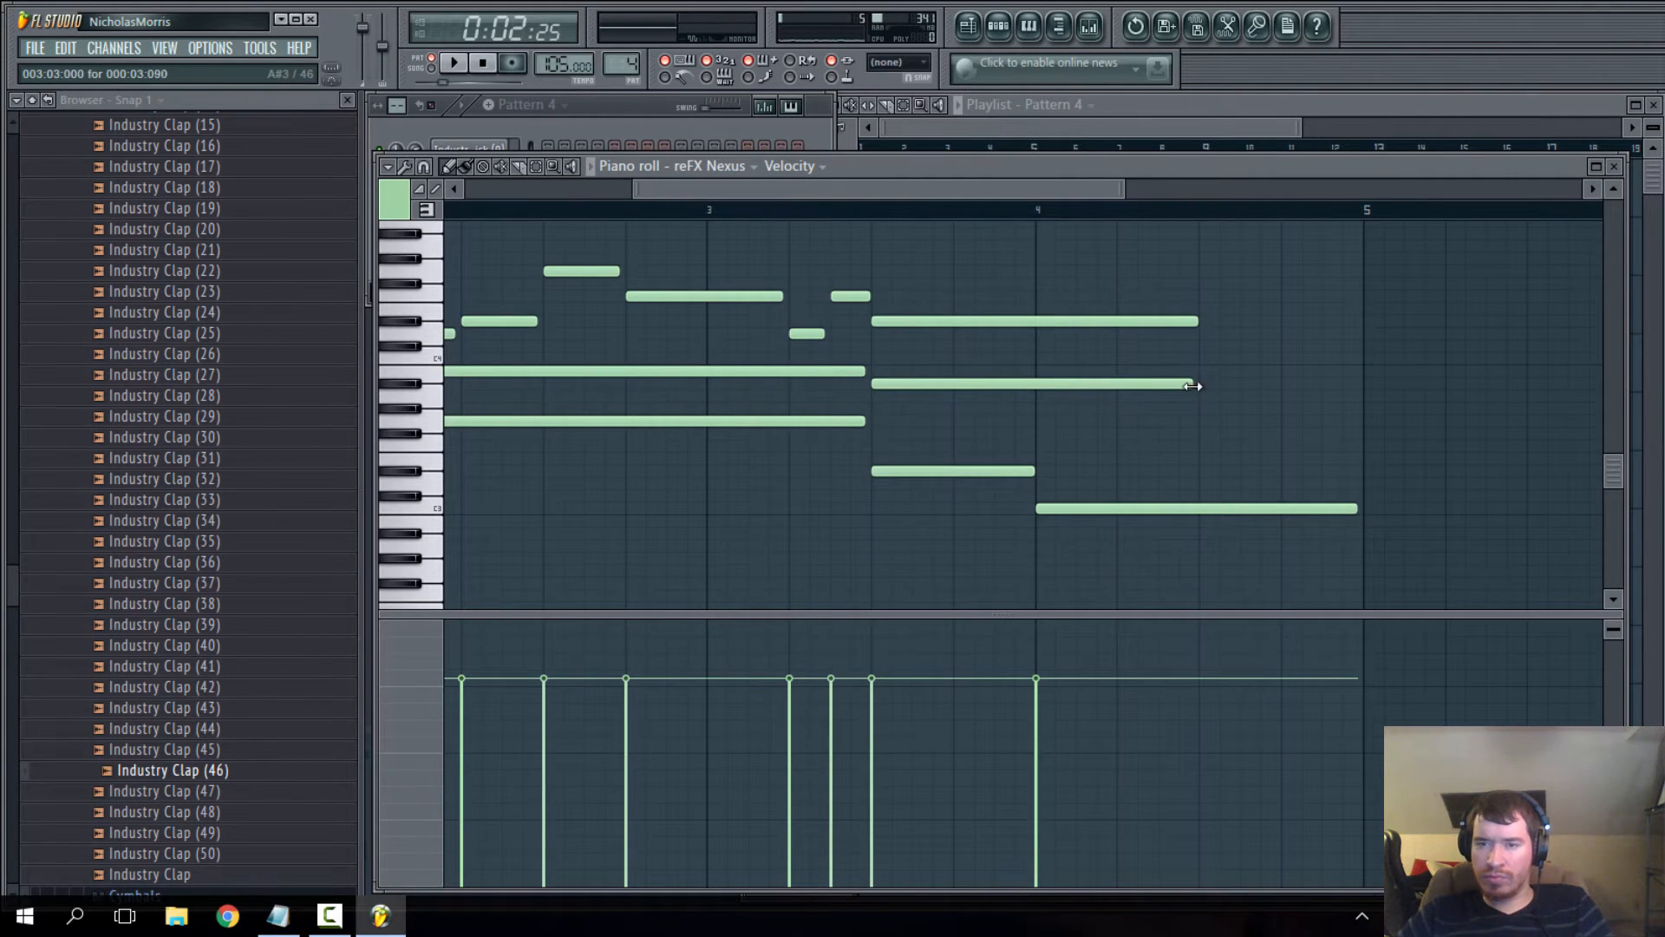
left_click_drag(1192, 386, 1036, 390)
left_click_drag(1188, 324, 1023, 332)
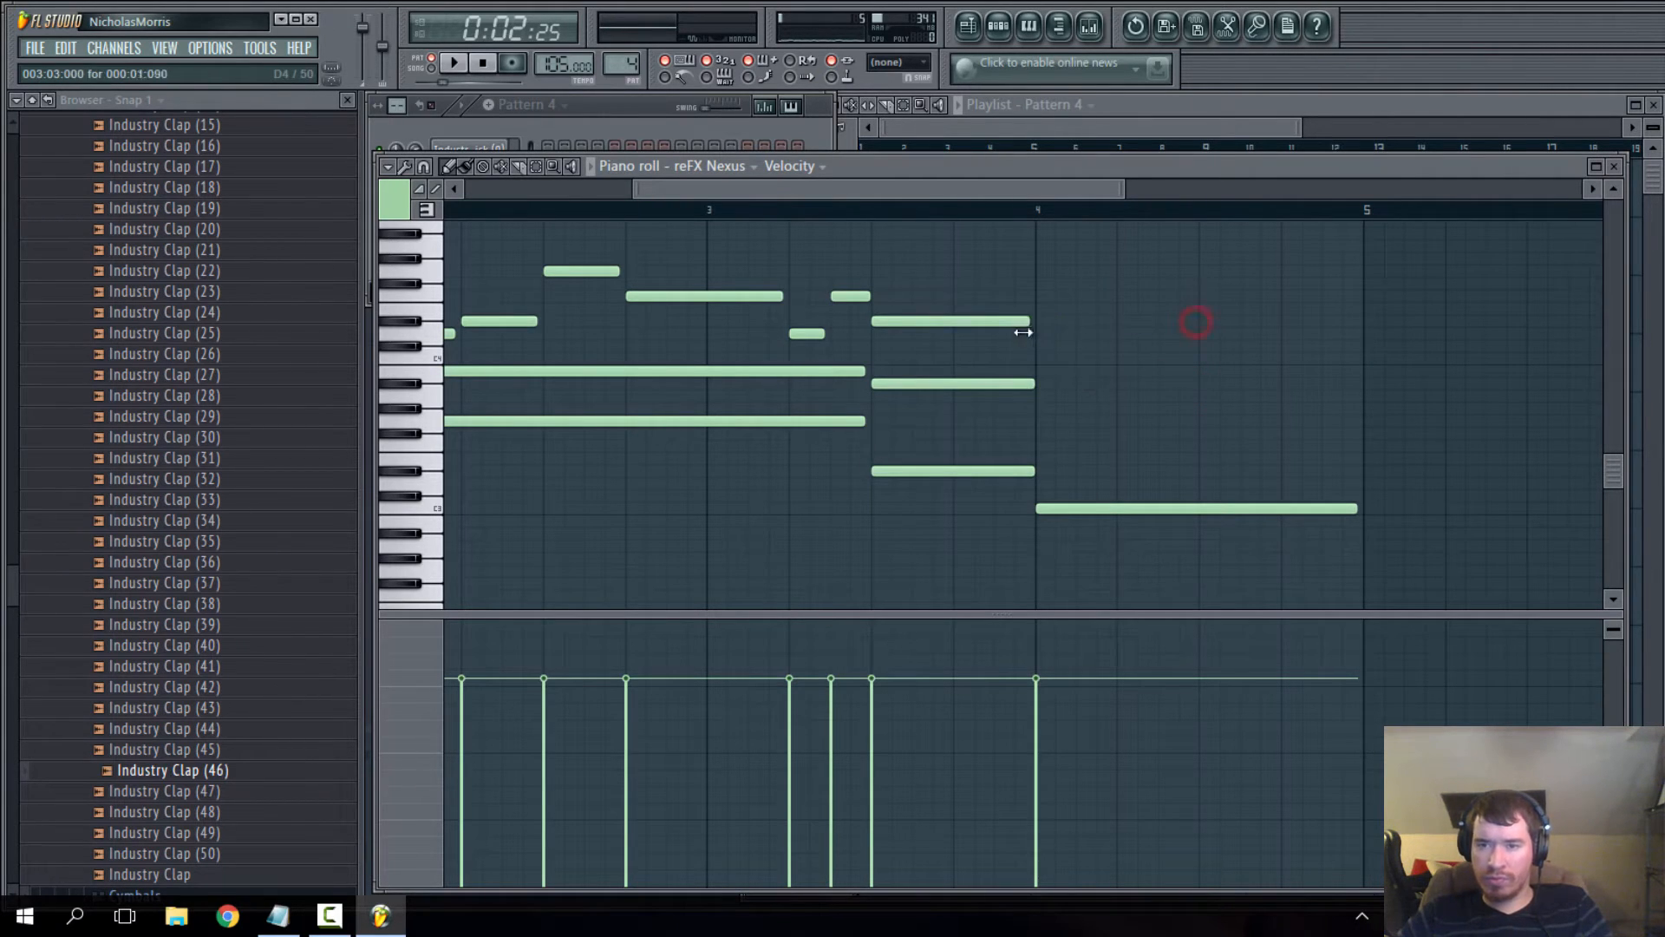
left_click(920, 473)
left_click(897, 384)
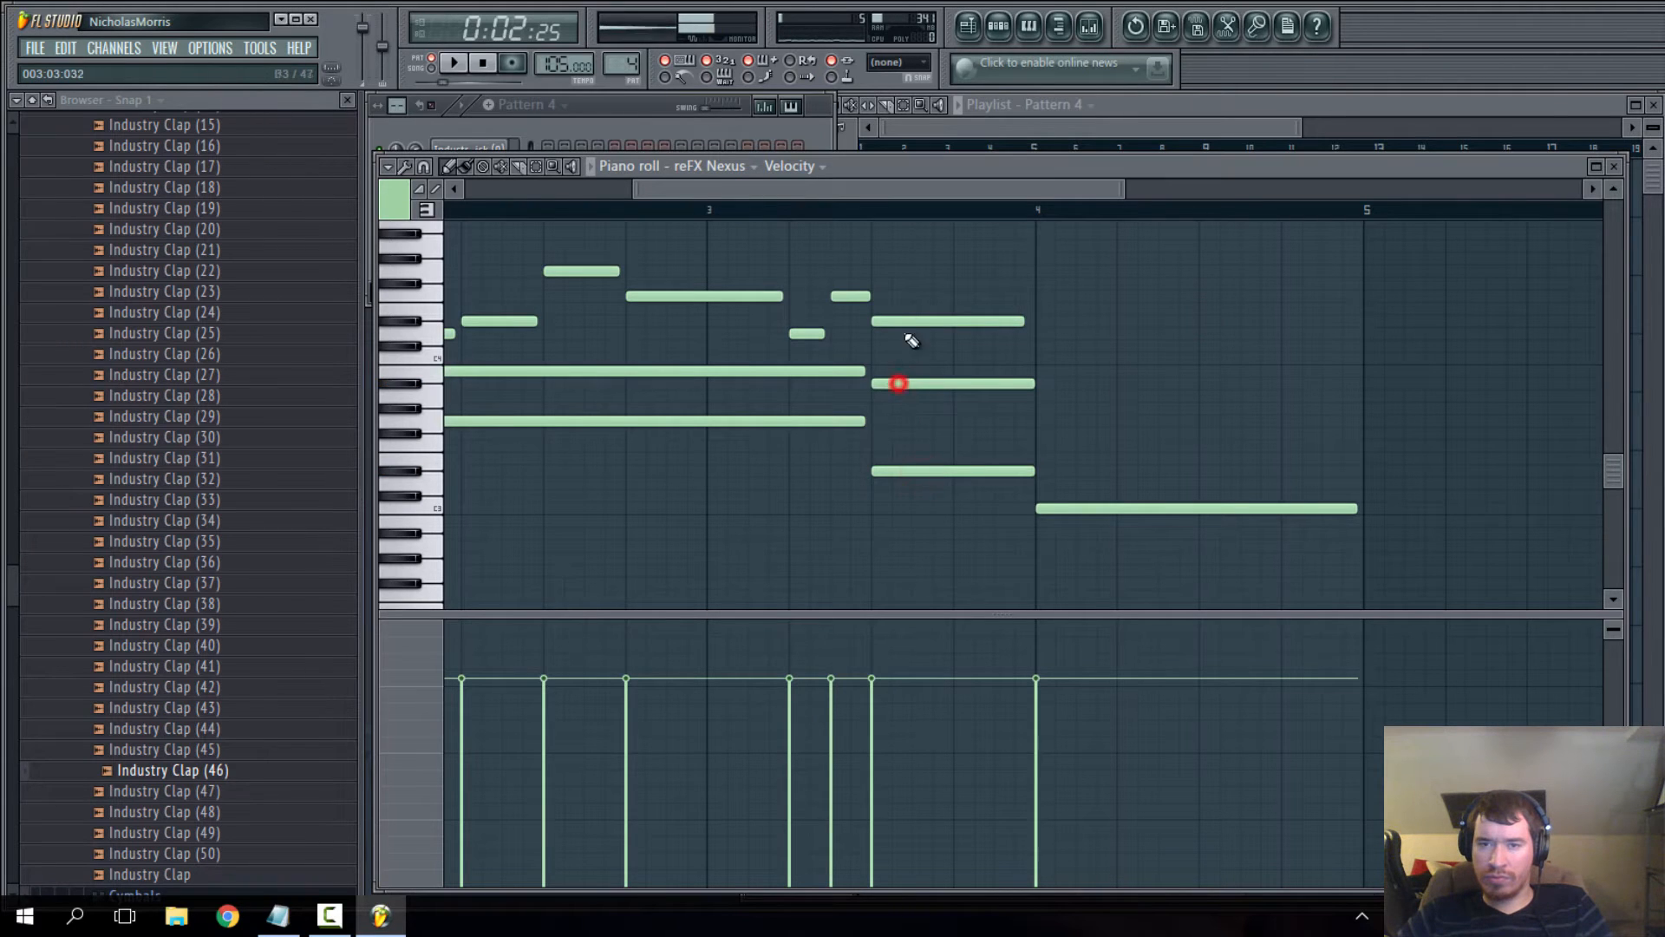
- Add one-bar G3 and D4 notes above the C3 note in bar 4 and play the pattern
left_click(1037, 411)
left_click_drag(1052, 421, 1049, 420)
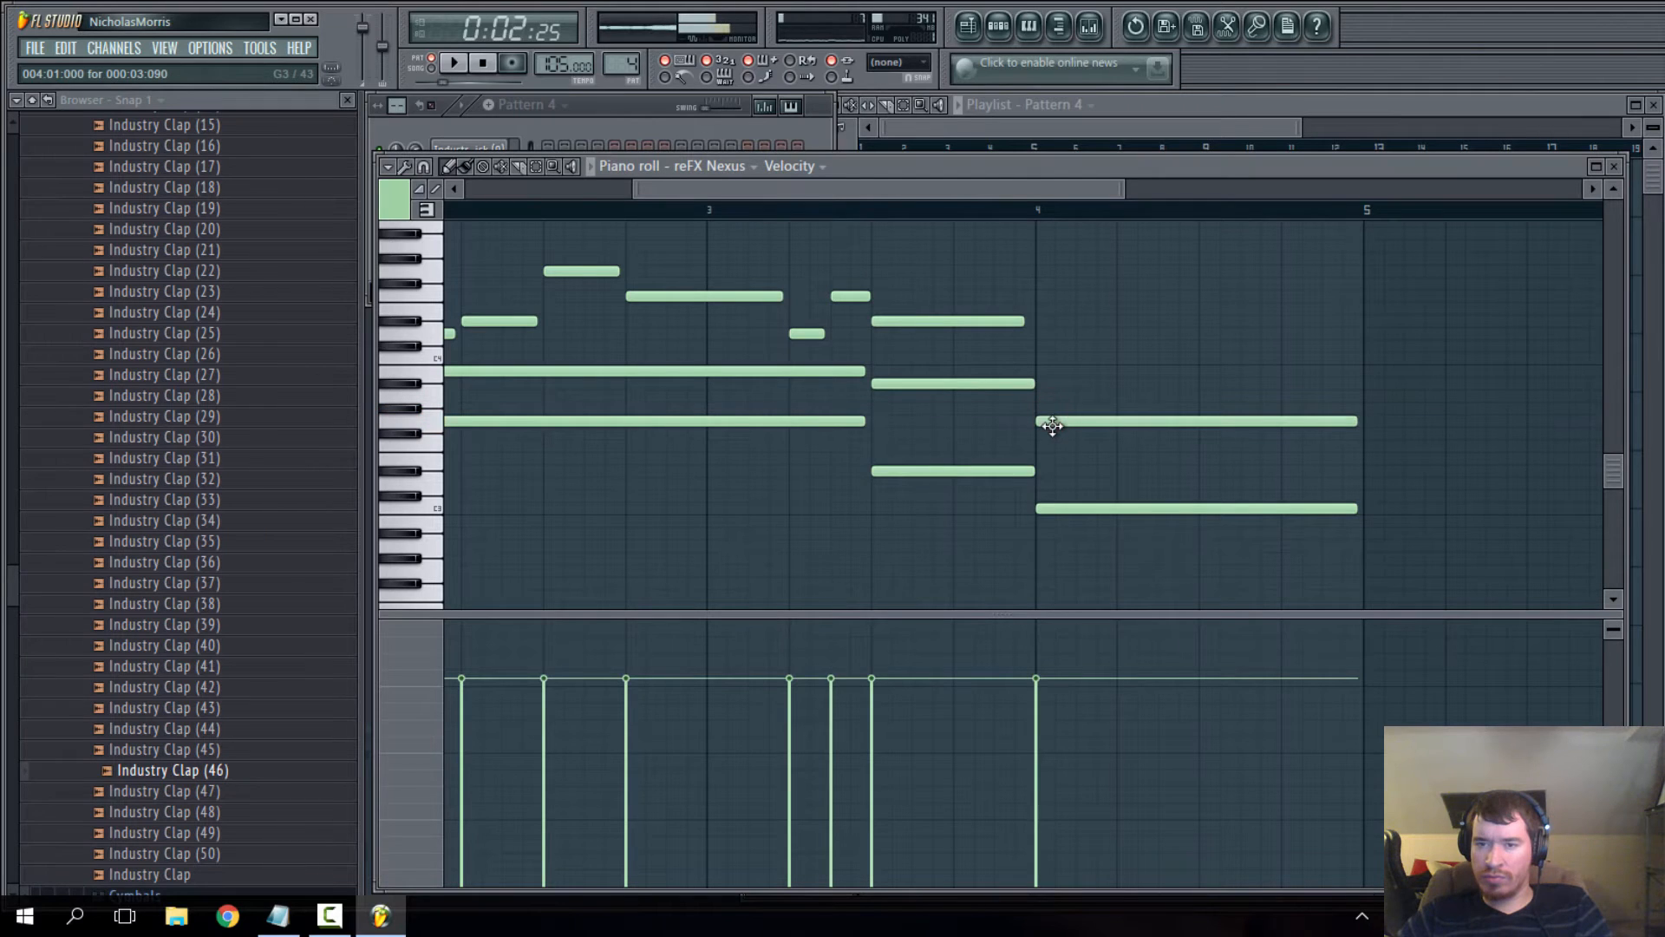
left_click_drag(1051, 347, 1060, 328)
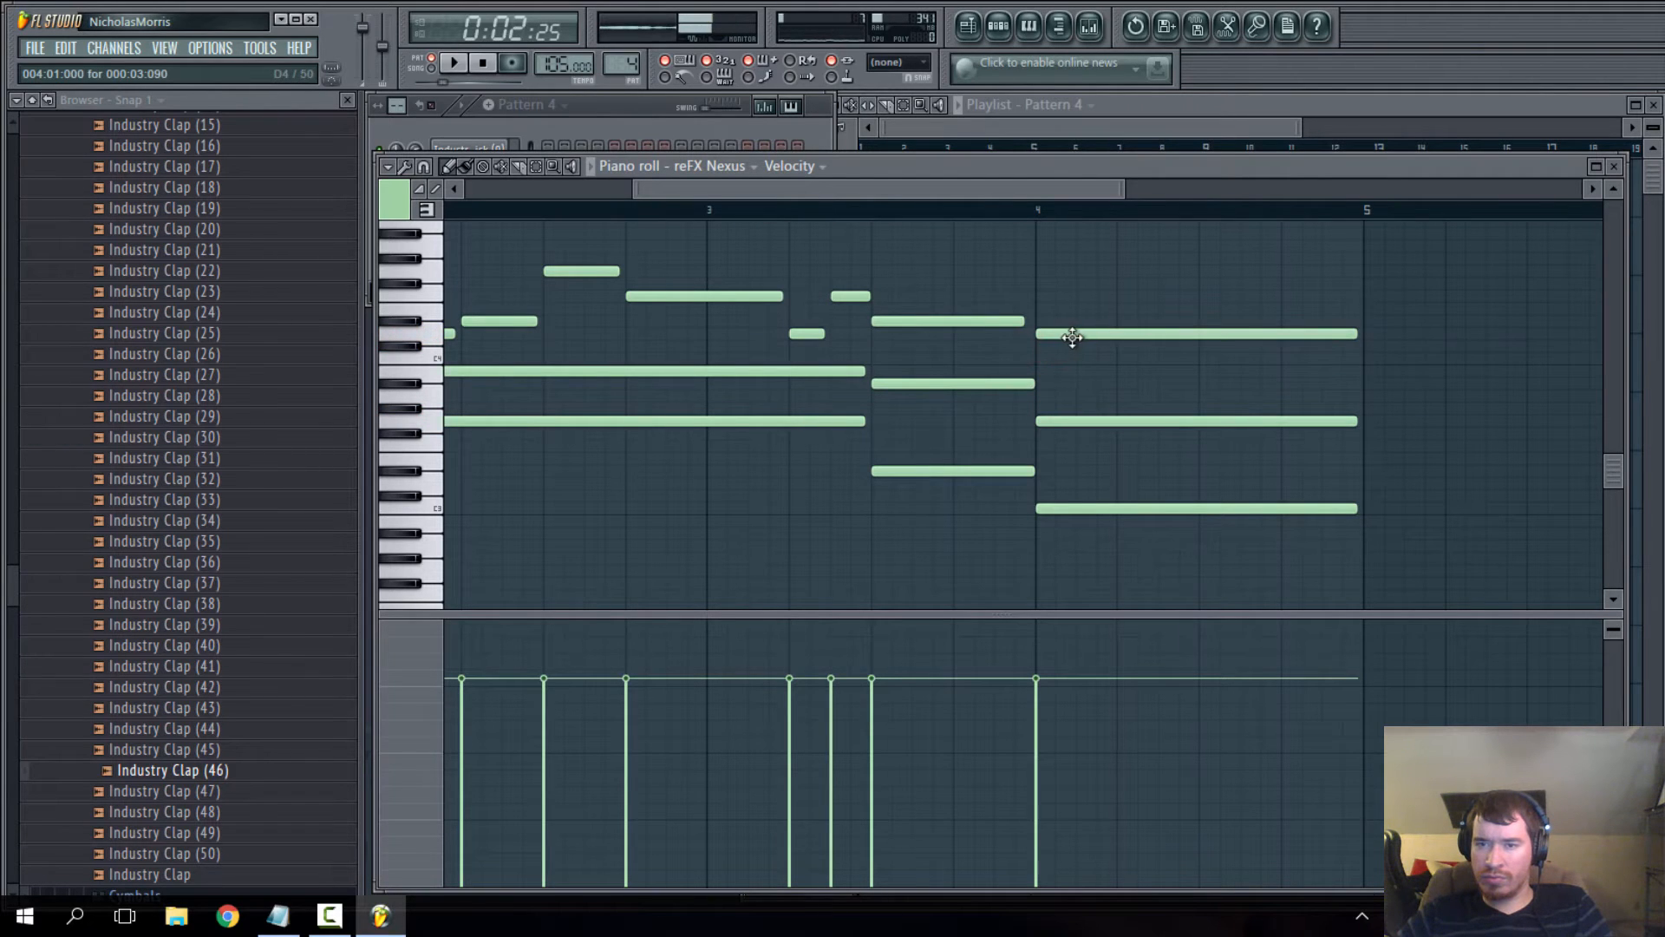
scroll(724, 371, "down", 3)
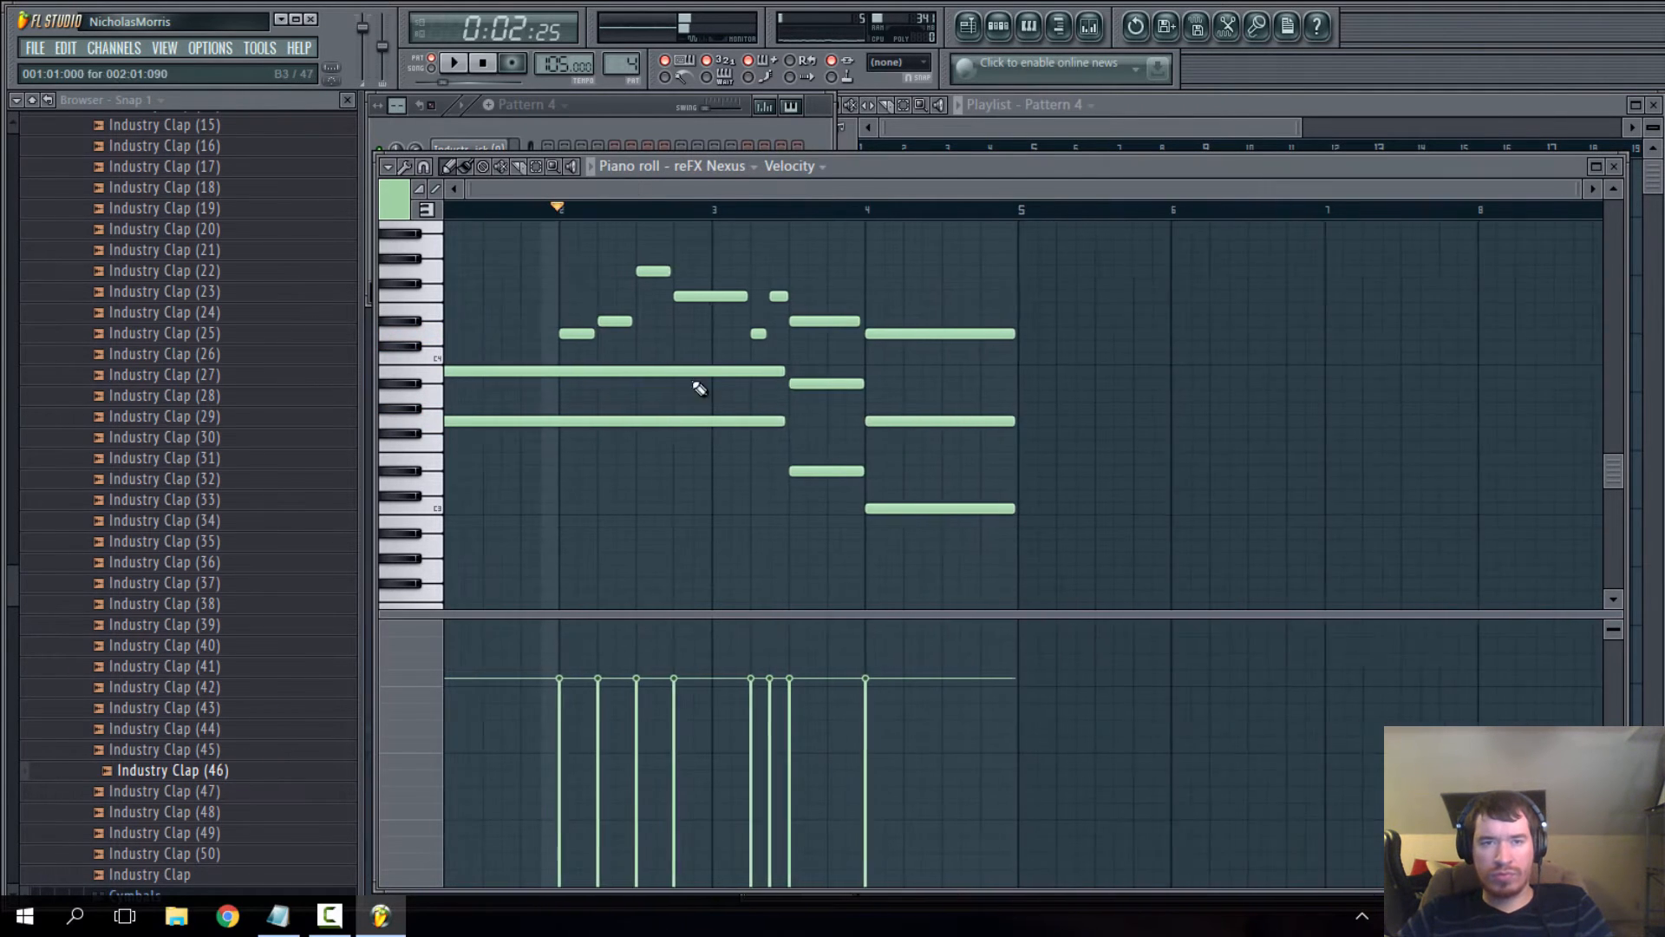
left_click(454, 63)
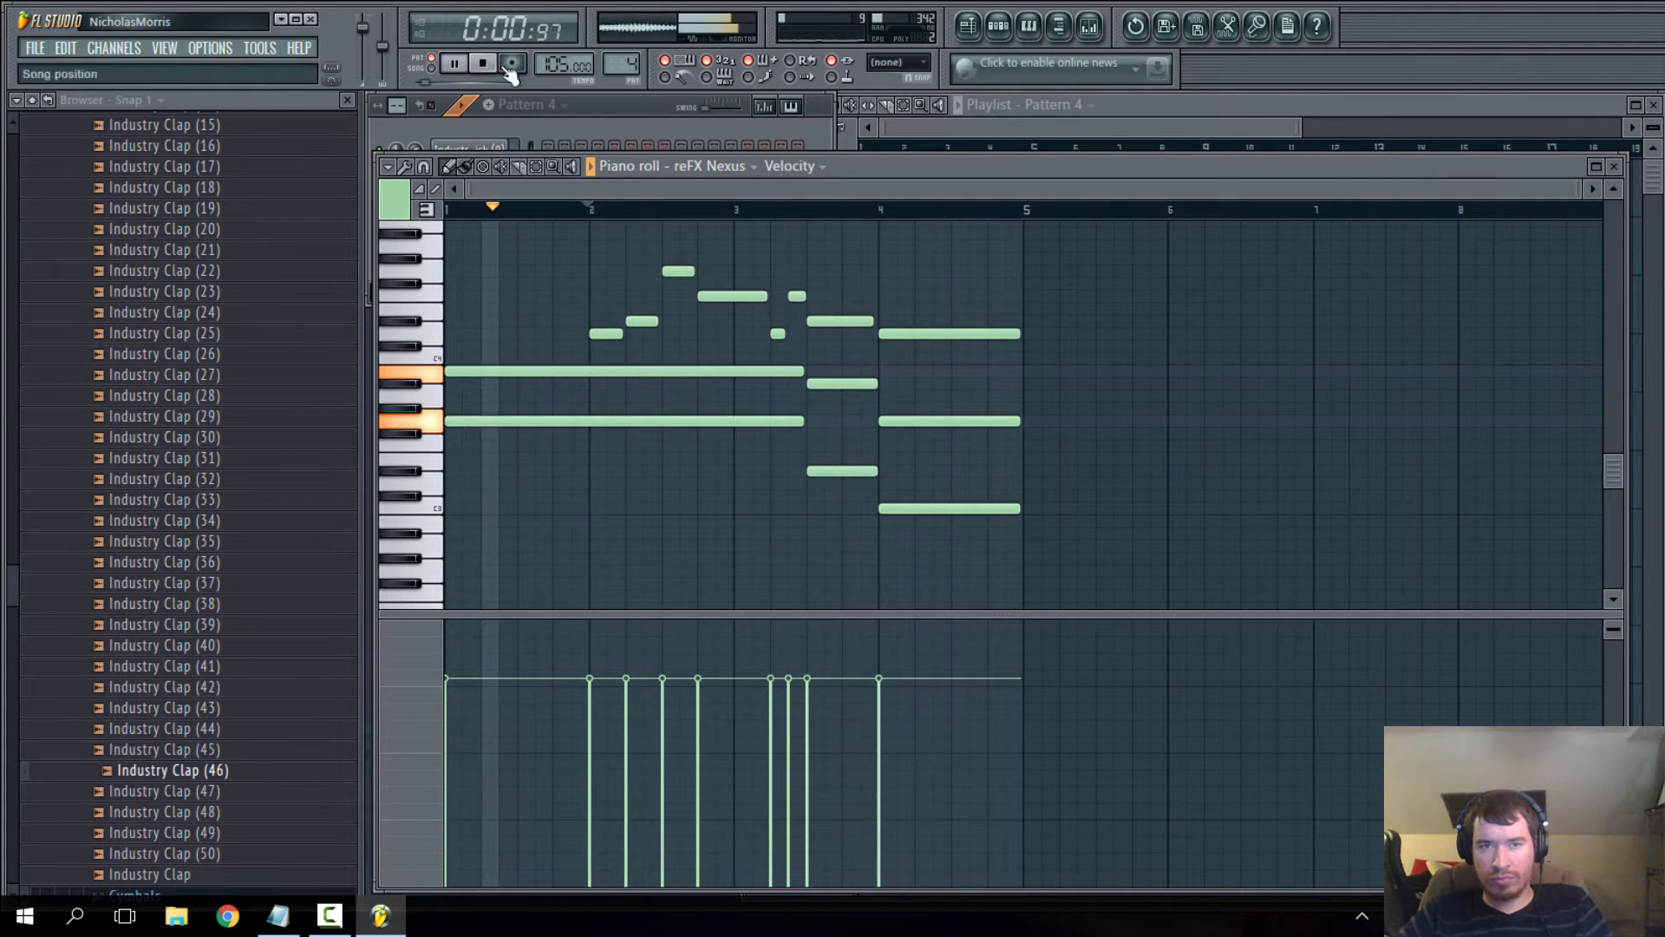
key("space")
- Open Pattern 3 from its Track 3 clip in the playlist and show its Nexus notes in the piano roll
left_click(1192, 154)
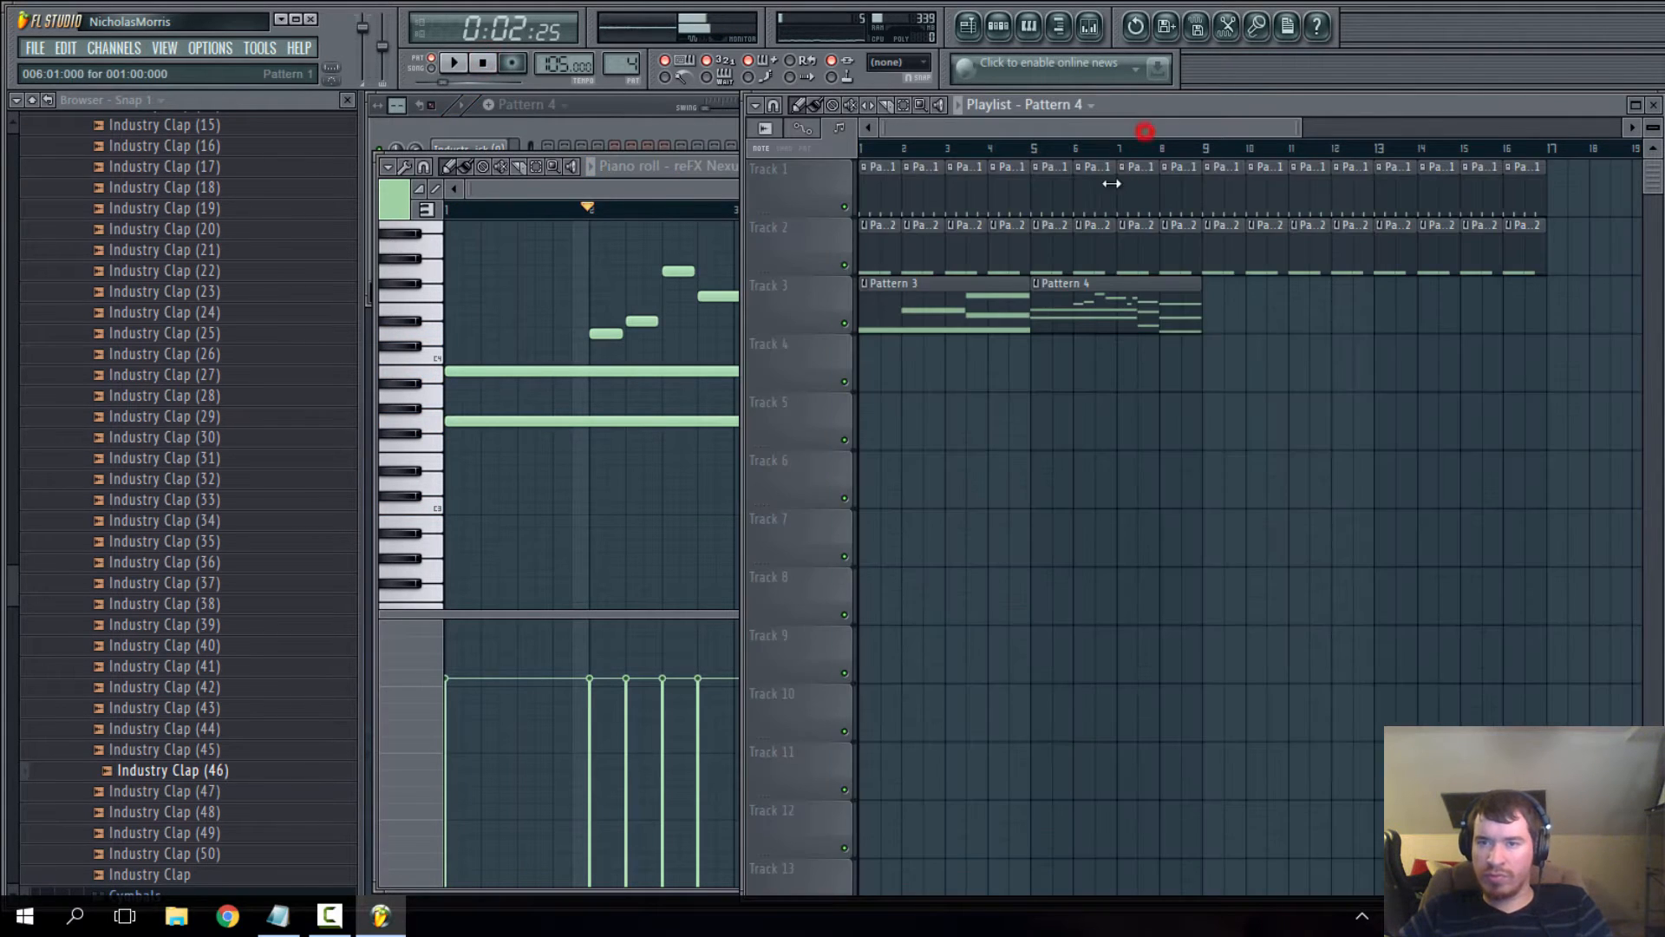
double_click(989, 303)
left_click(1614, 165)
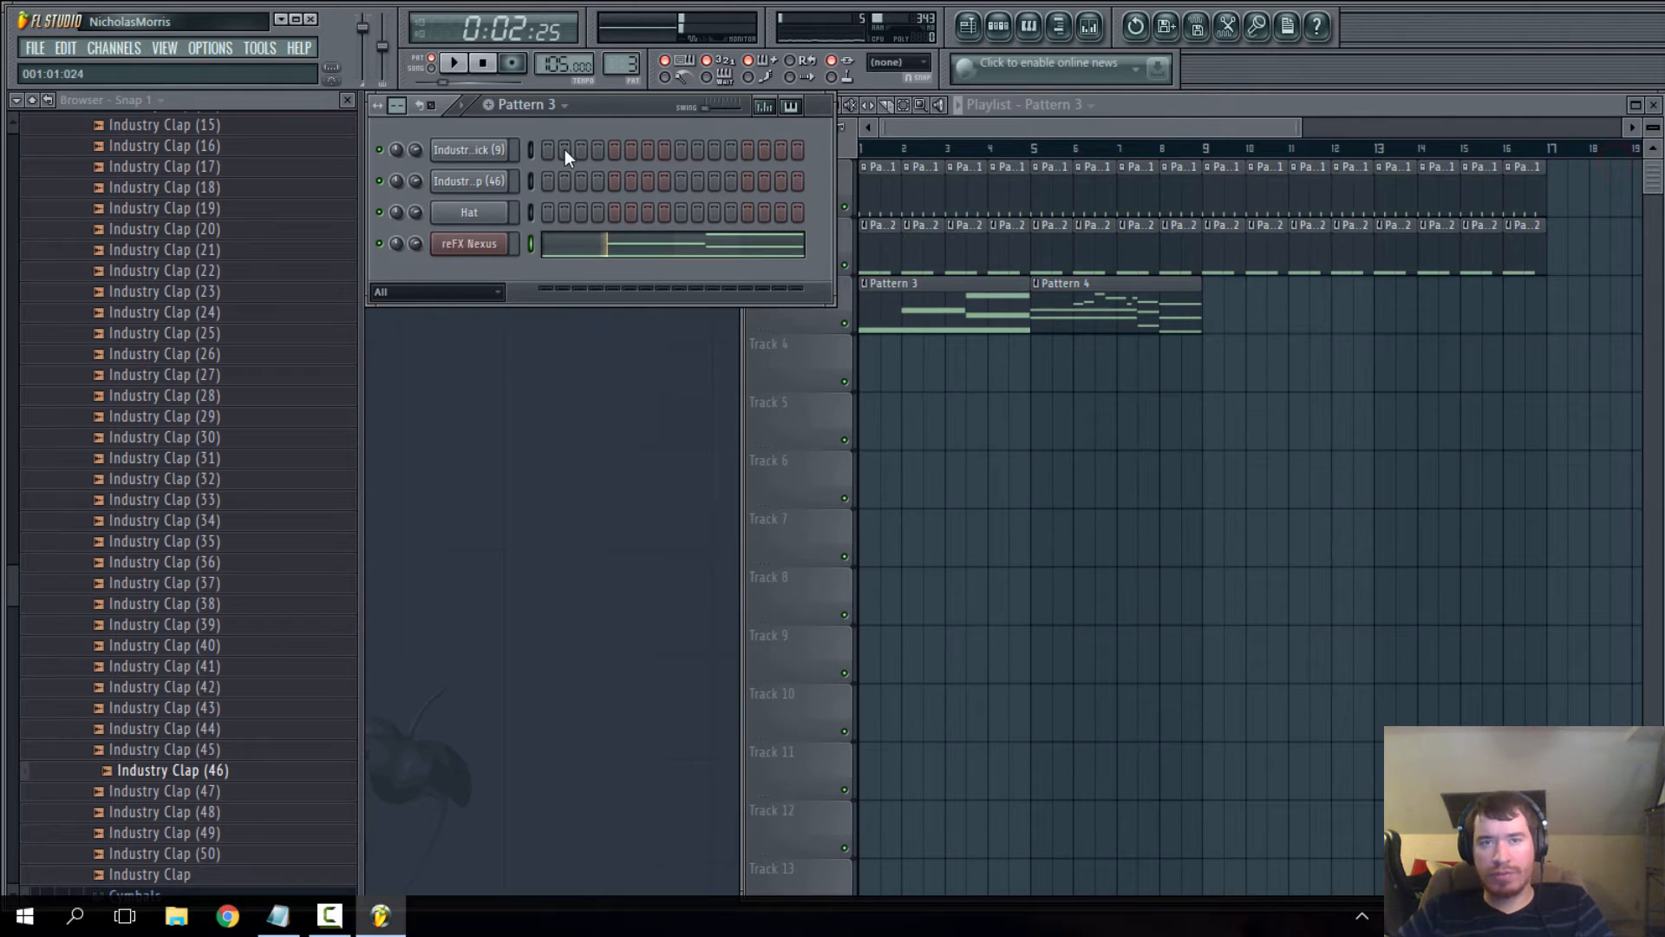
left_click(602, 251)
left_click(622, 118)
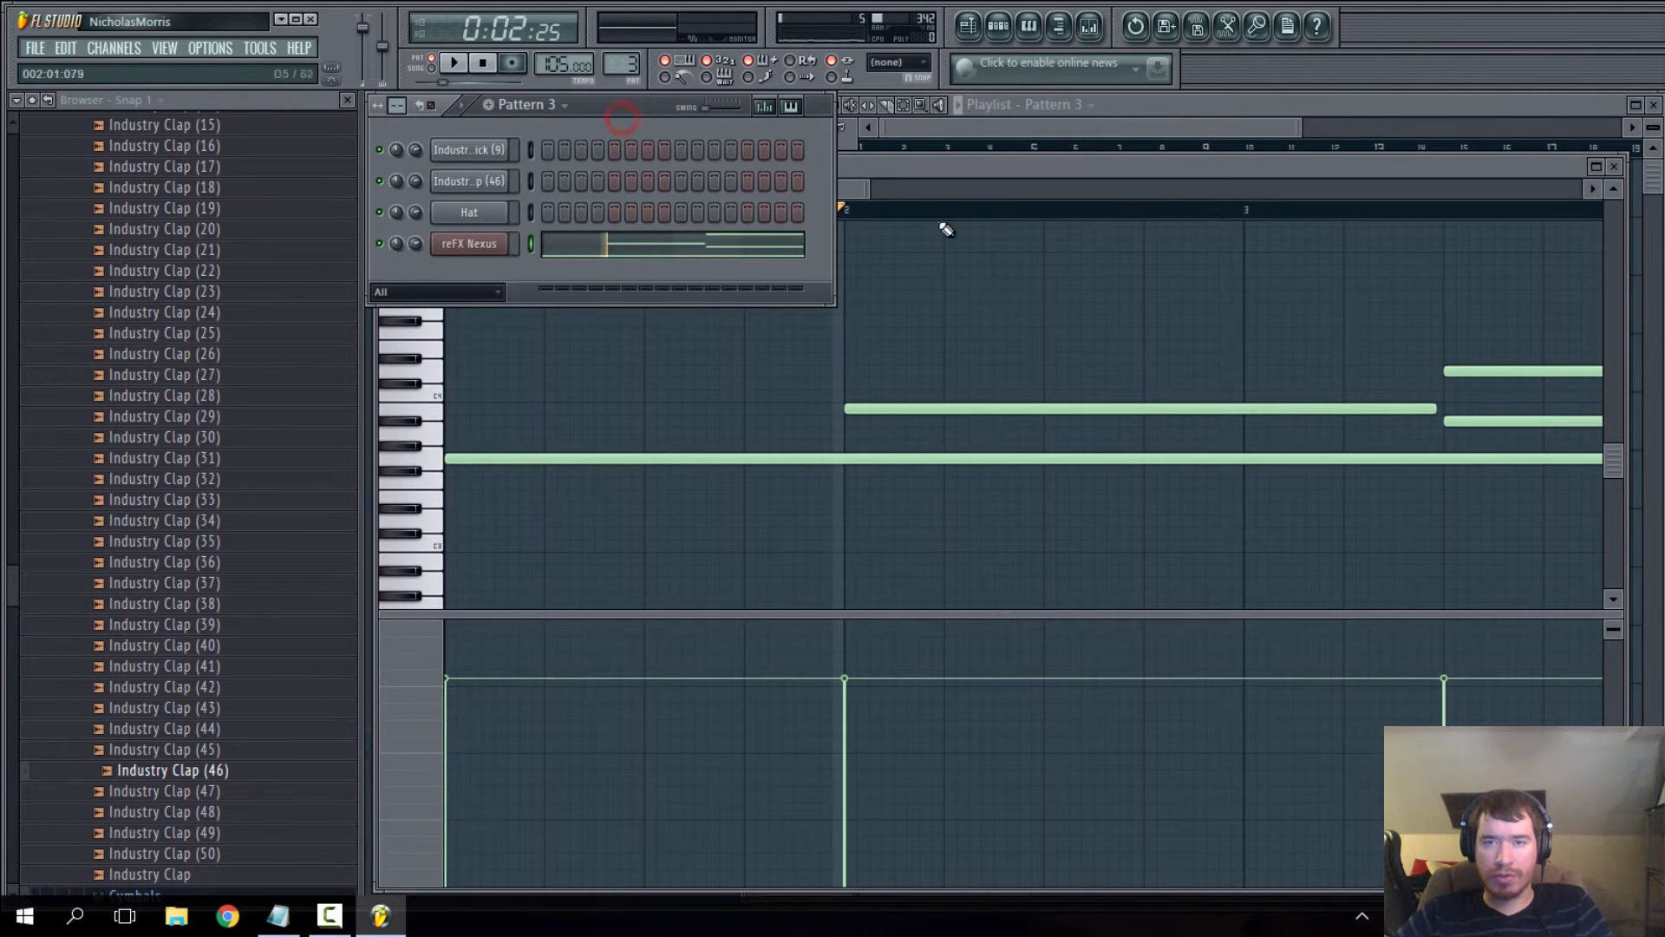
left_click_drag(841, 206, 179, 156)
left_click_drag(646, 103, 617, 113)
- Play Pattern 3, switch to song mode to play the arrangement from the start, and stop playback
left_click(453, 62)
left_click(1048, 149)
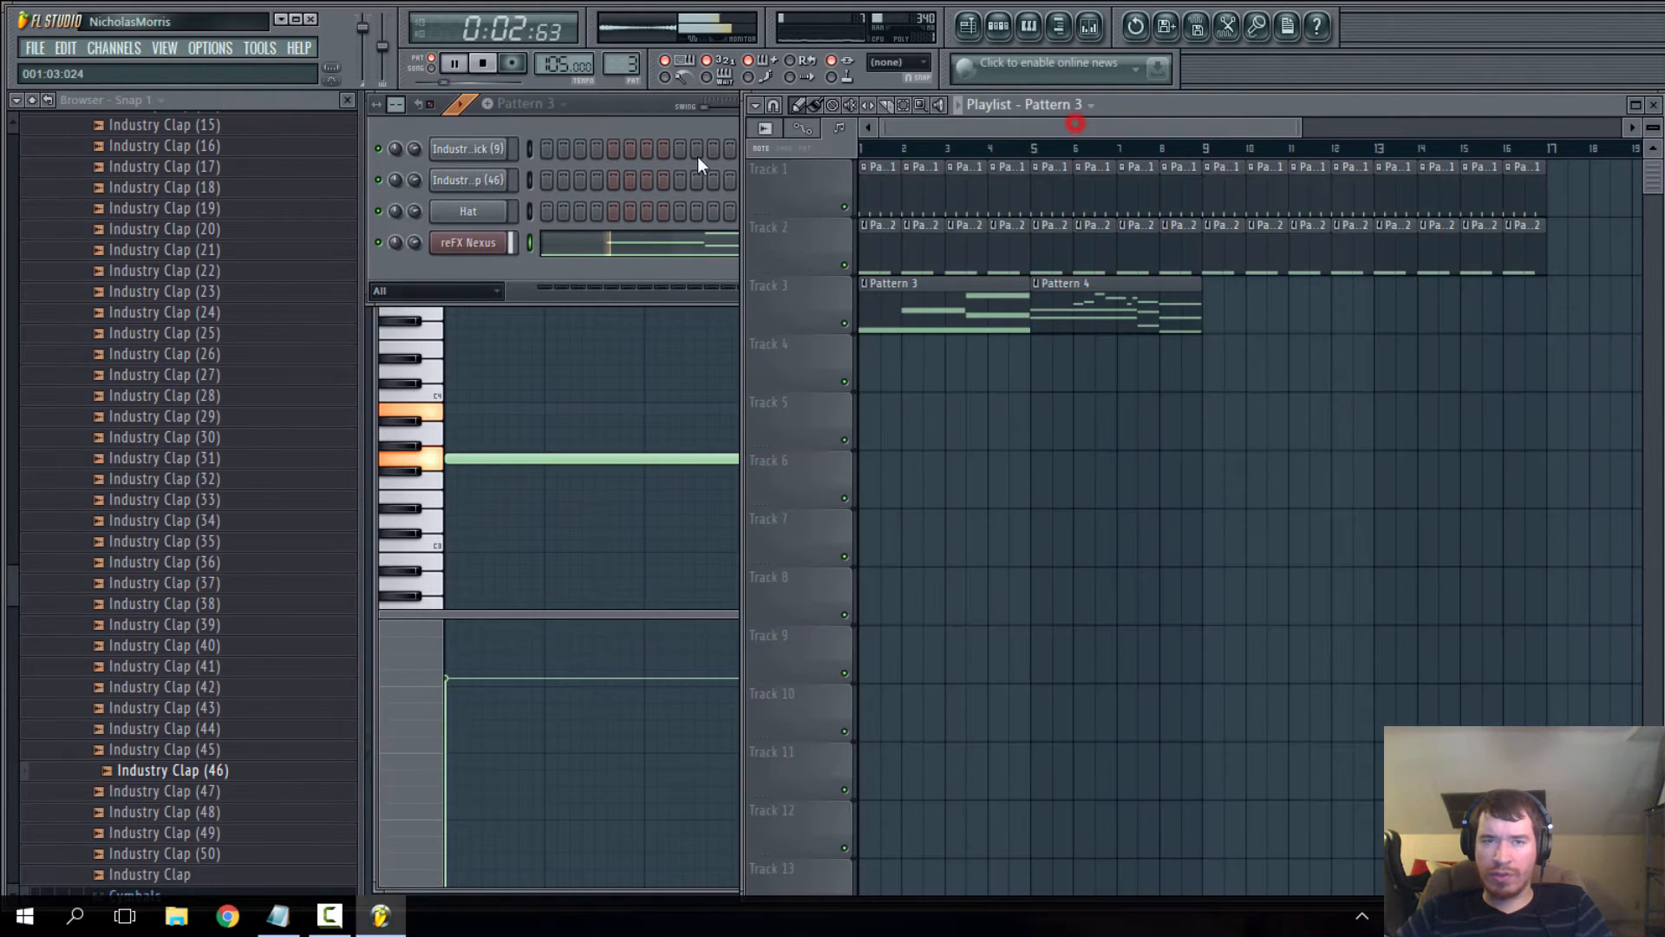
left_click(431, 68)
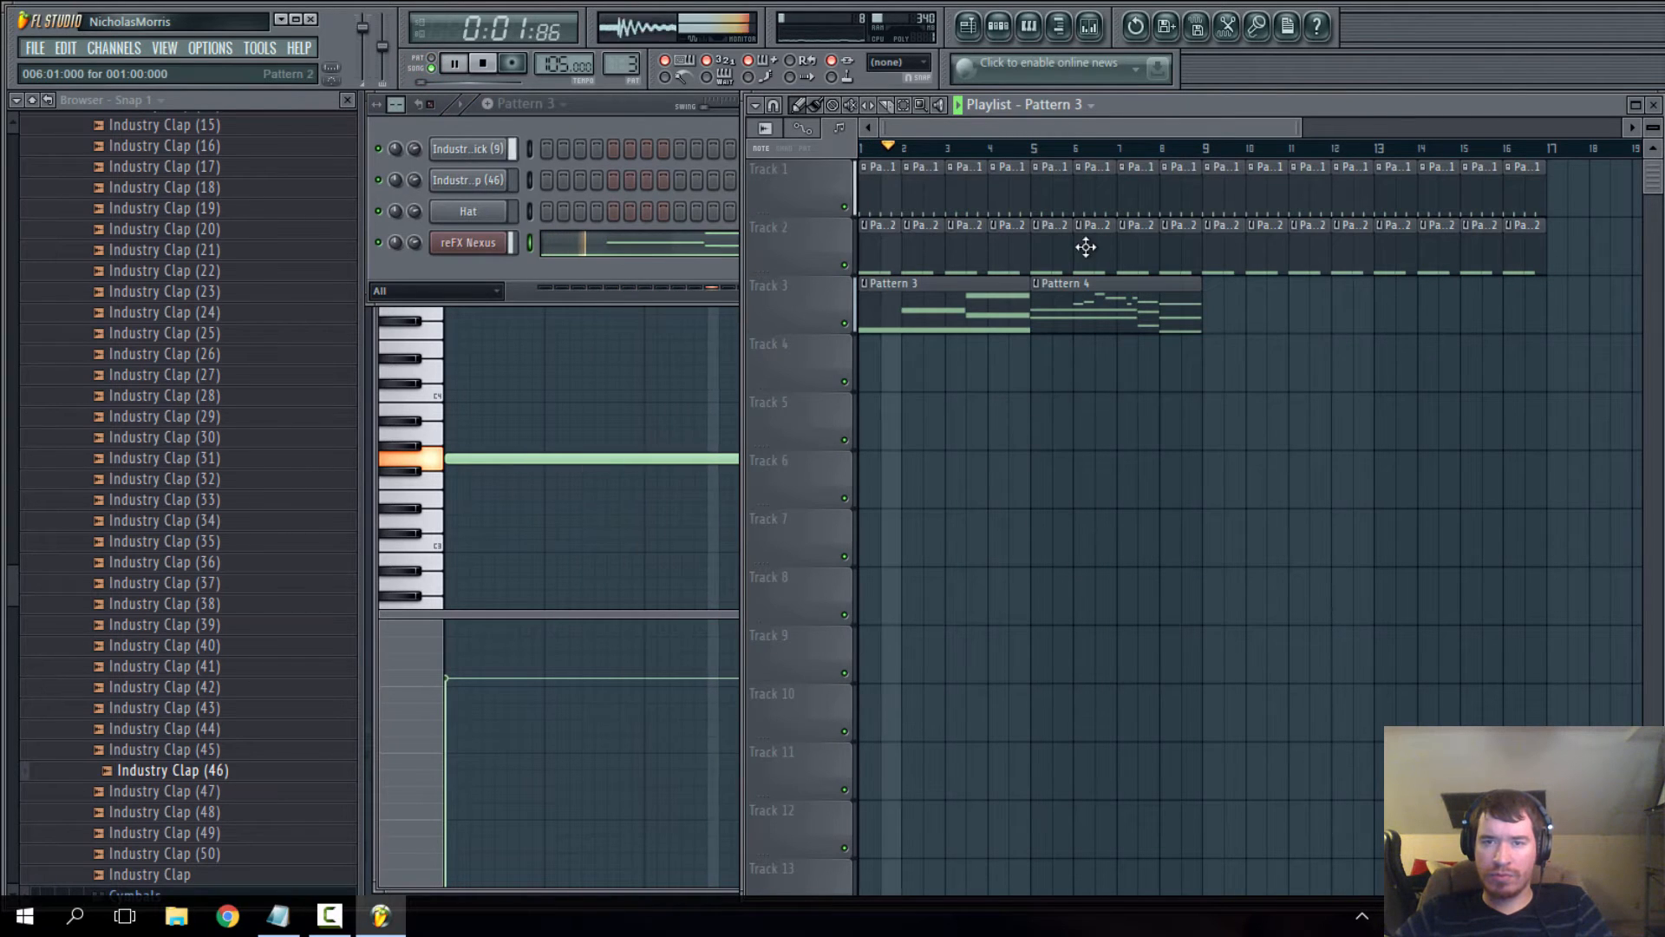
left_click(482, 62)
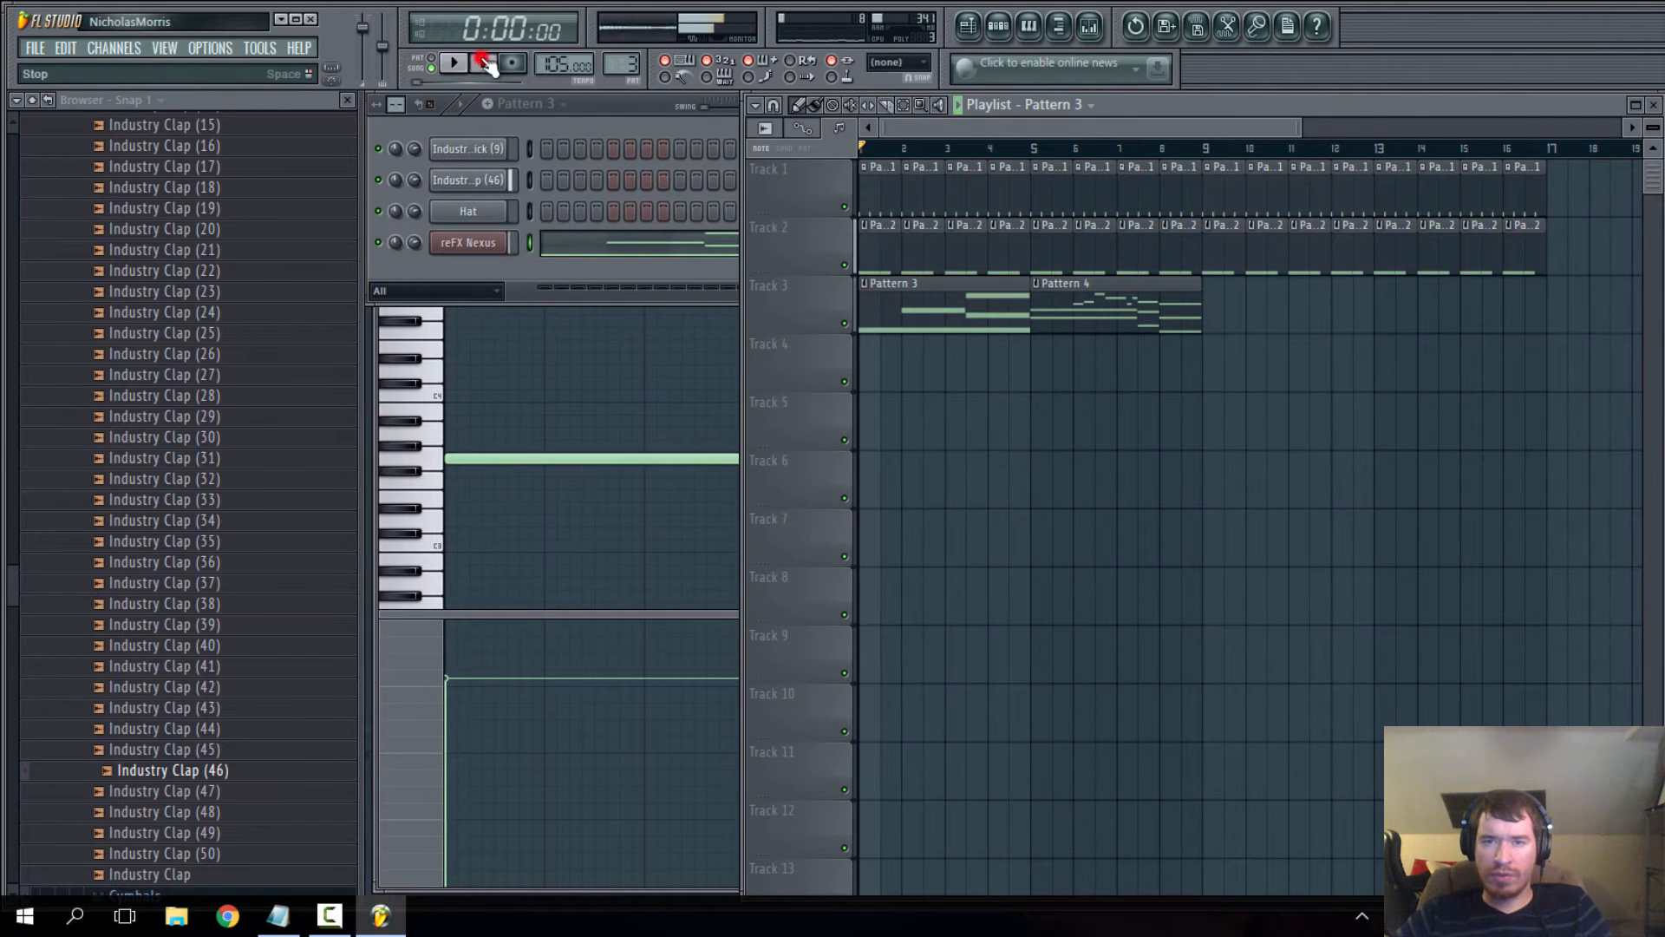
left_click(453, 63)
left_click(482, 63)
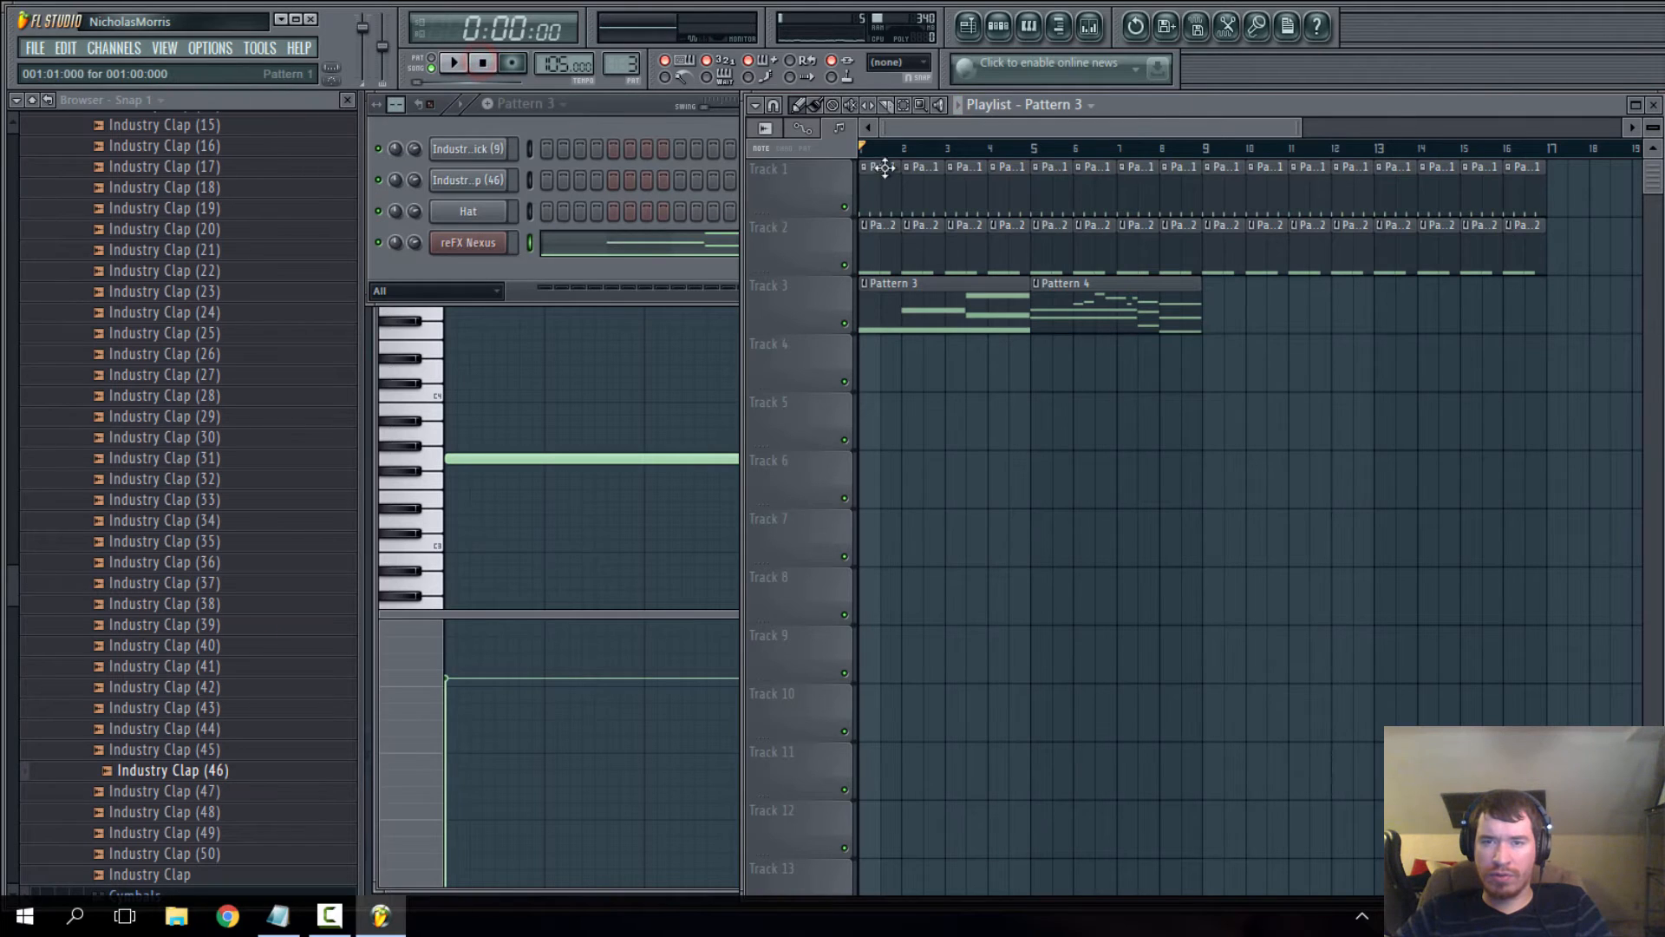
- Open Pattern 1 from its first Track 1 clip, play it in pattern mode, and inspect the playlist up close
left_click(893, 173)
left_click_drag(894, 177, 880, 178)
left_click_drag(891, 238, 871, 247)
mouse_move(896, 303)
left_mouse_down()
mouse_move(915, 310)
mouse_move(895, 305)
left_mouse_up()
double_click(878, 191)
double_click(879, 191)
left_click(432, 69)
left_click(454, 64)
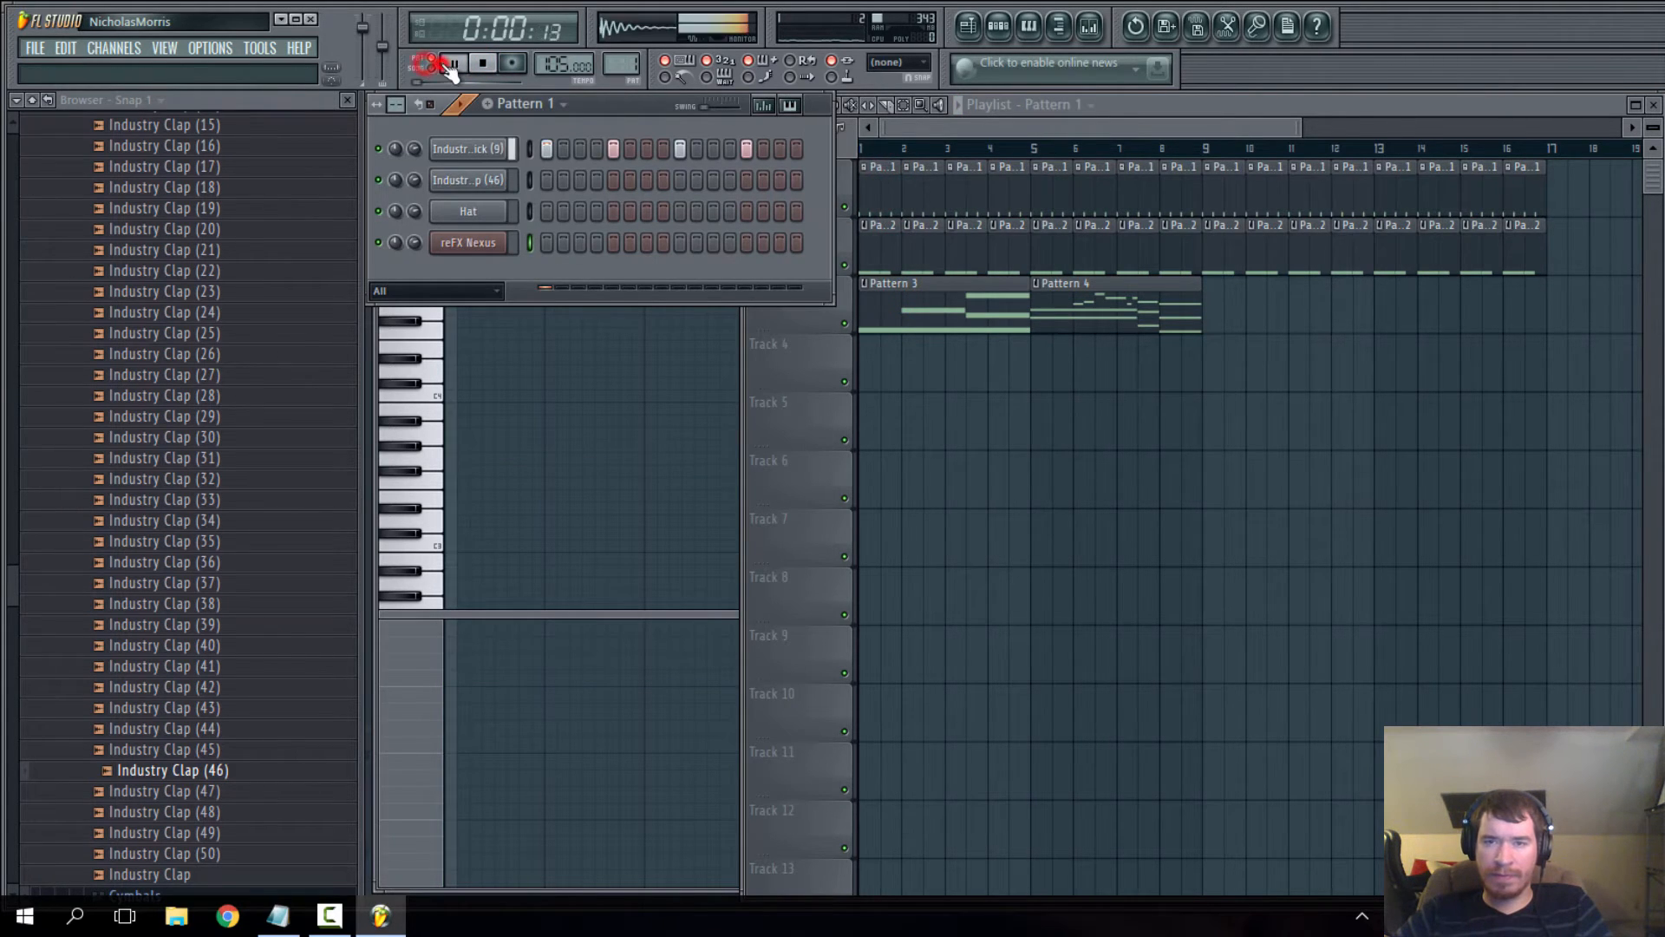
left_click(943, 129)
scroll(918, 268, "up", 3)
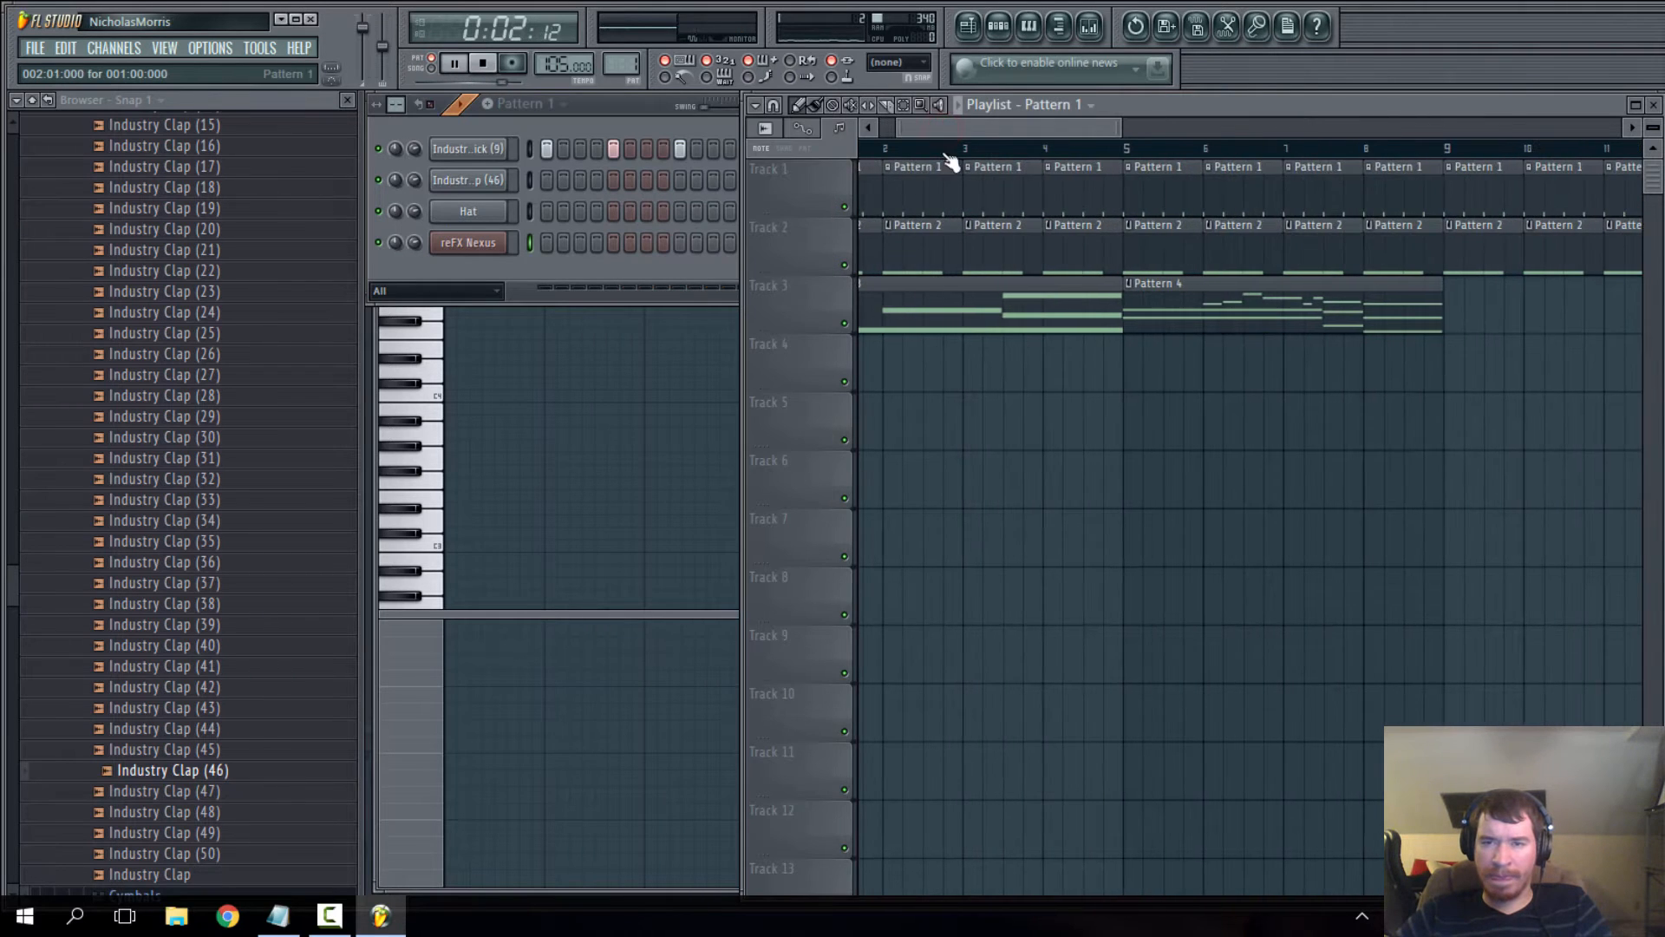
- In Pattern 2, remove the second clap note, move the first to beat 2, and add a clap just under one beat long at beat 4
left_click_drag(950, 132, 936, 147)
double_click(868, 248)
left_click(482, 63)
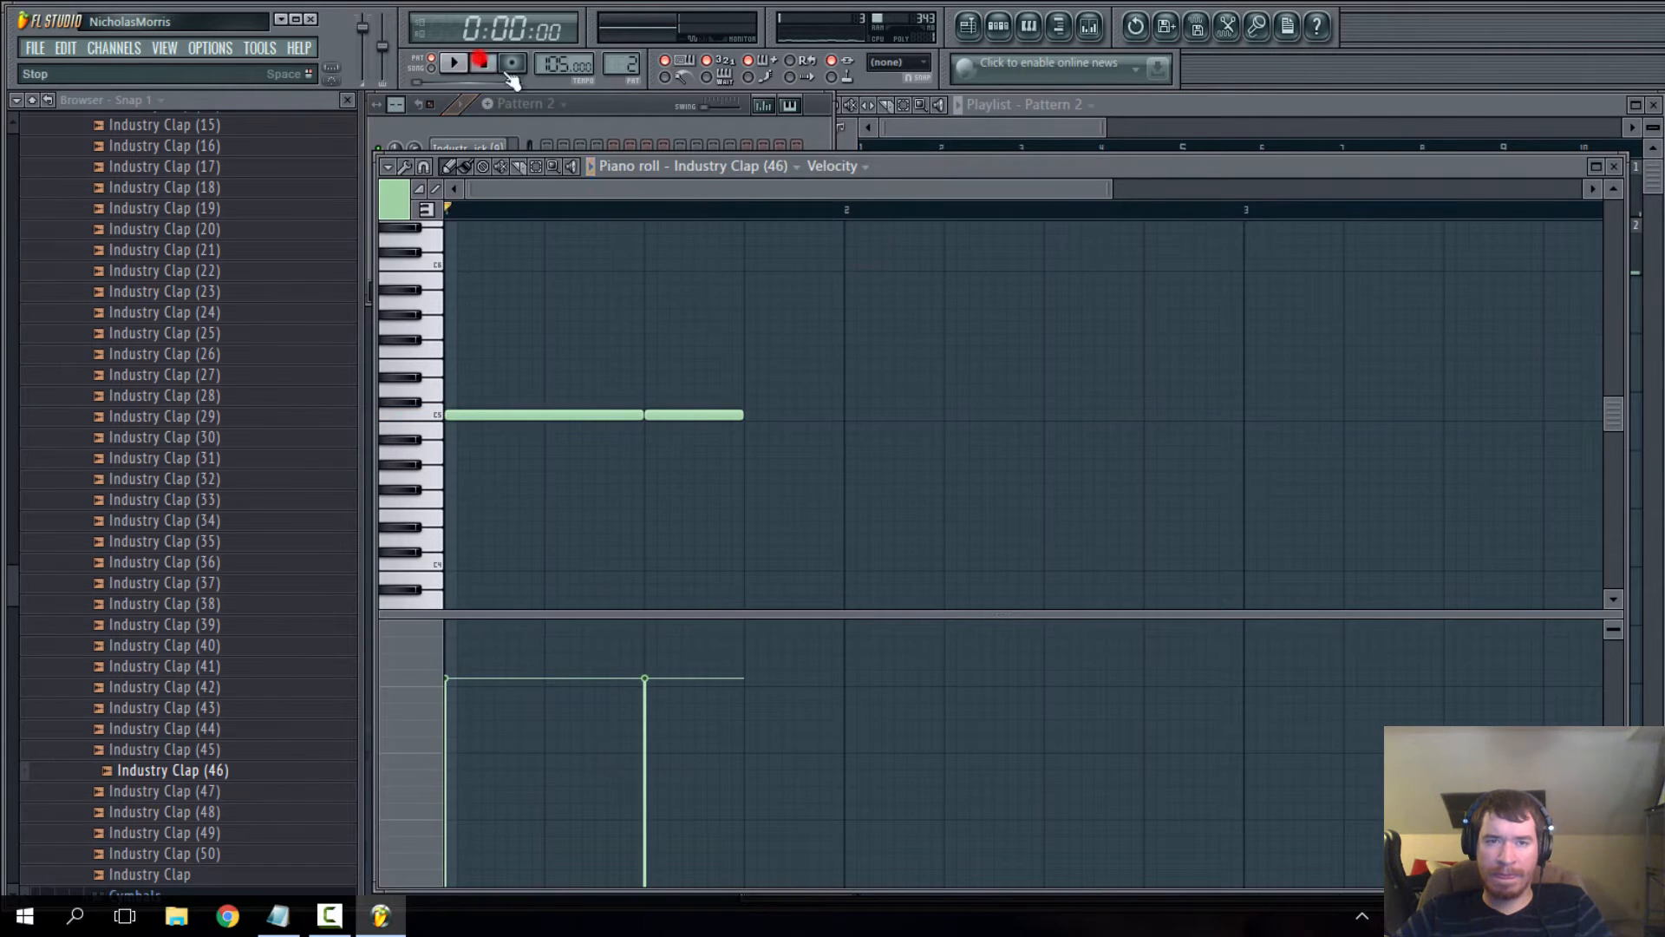
left_click(572, 104)
left_click(576, 180)
left_click(577, 180)
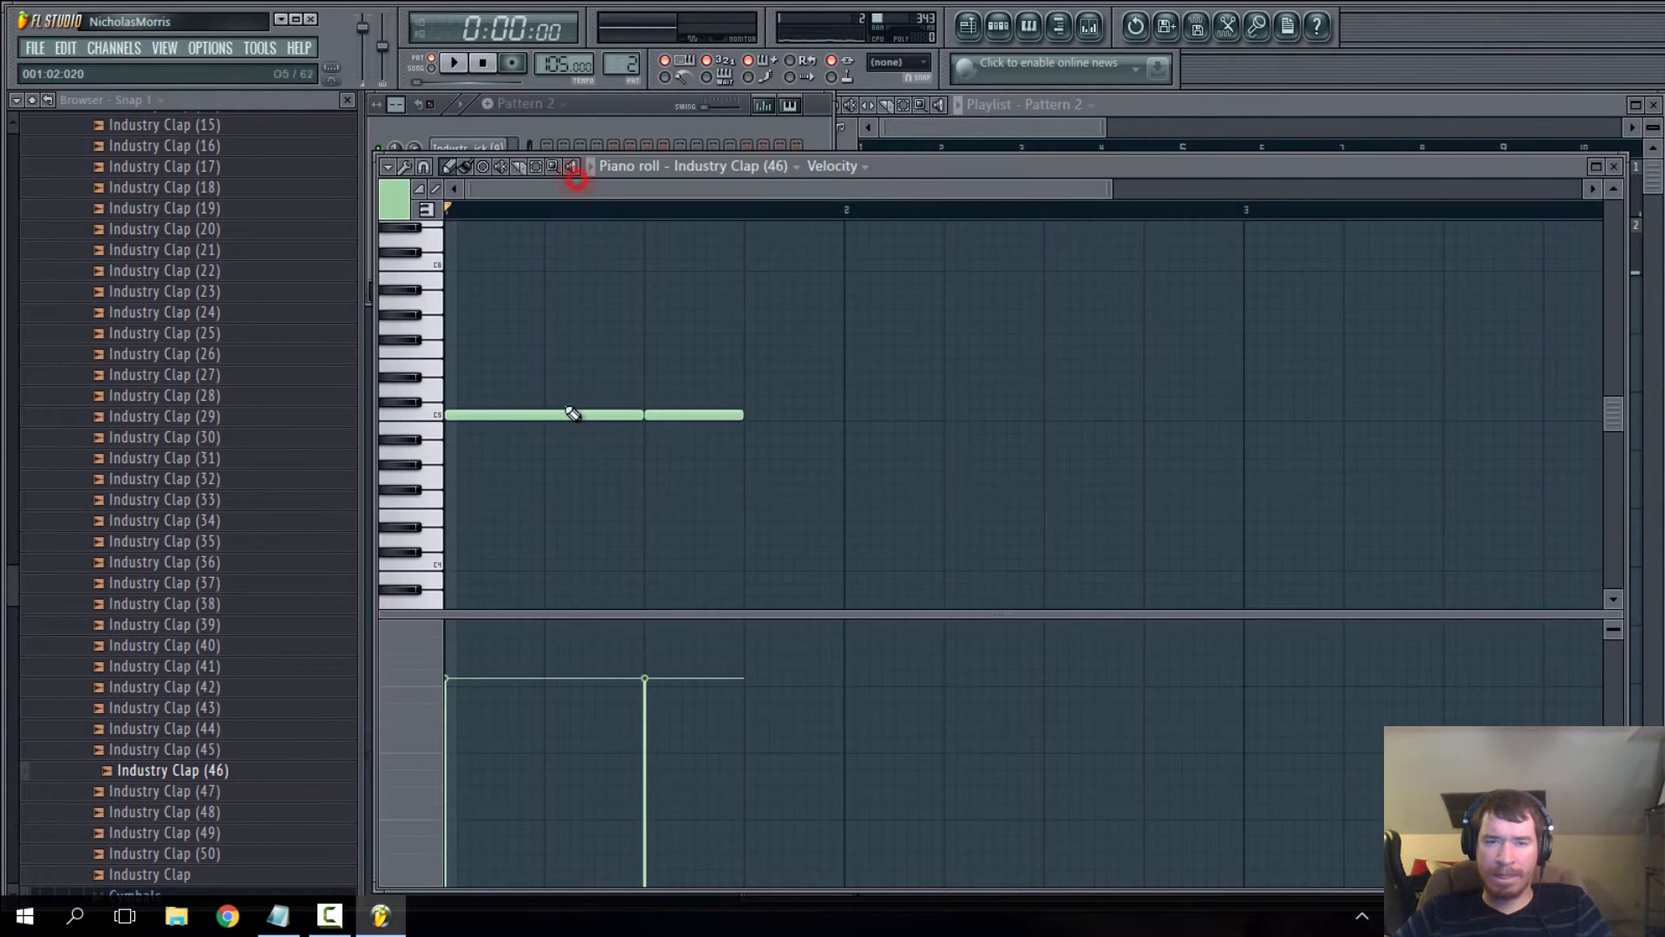
right_click(668, 415)
left_click_drag(601, 414, 703, 415)
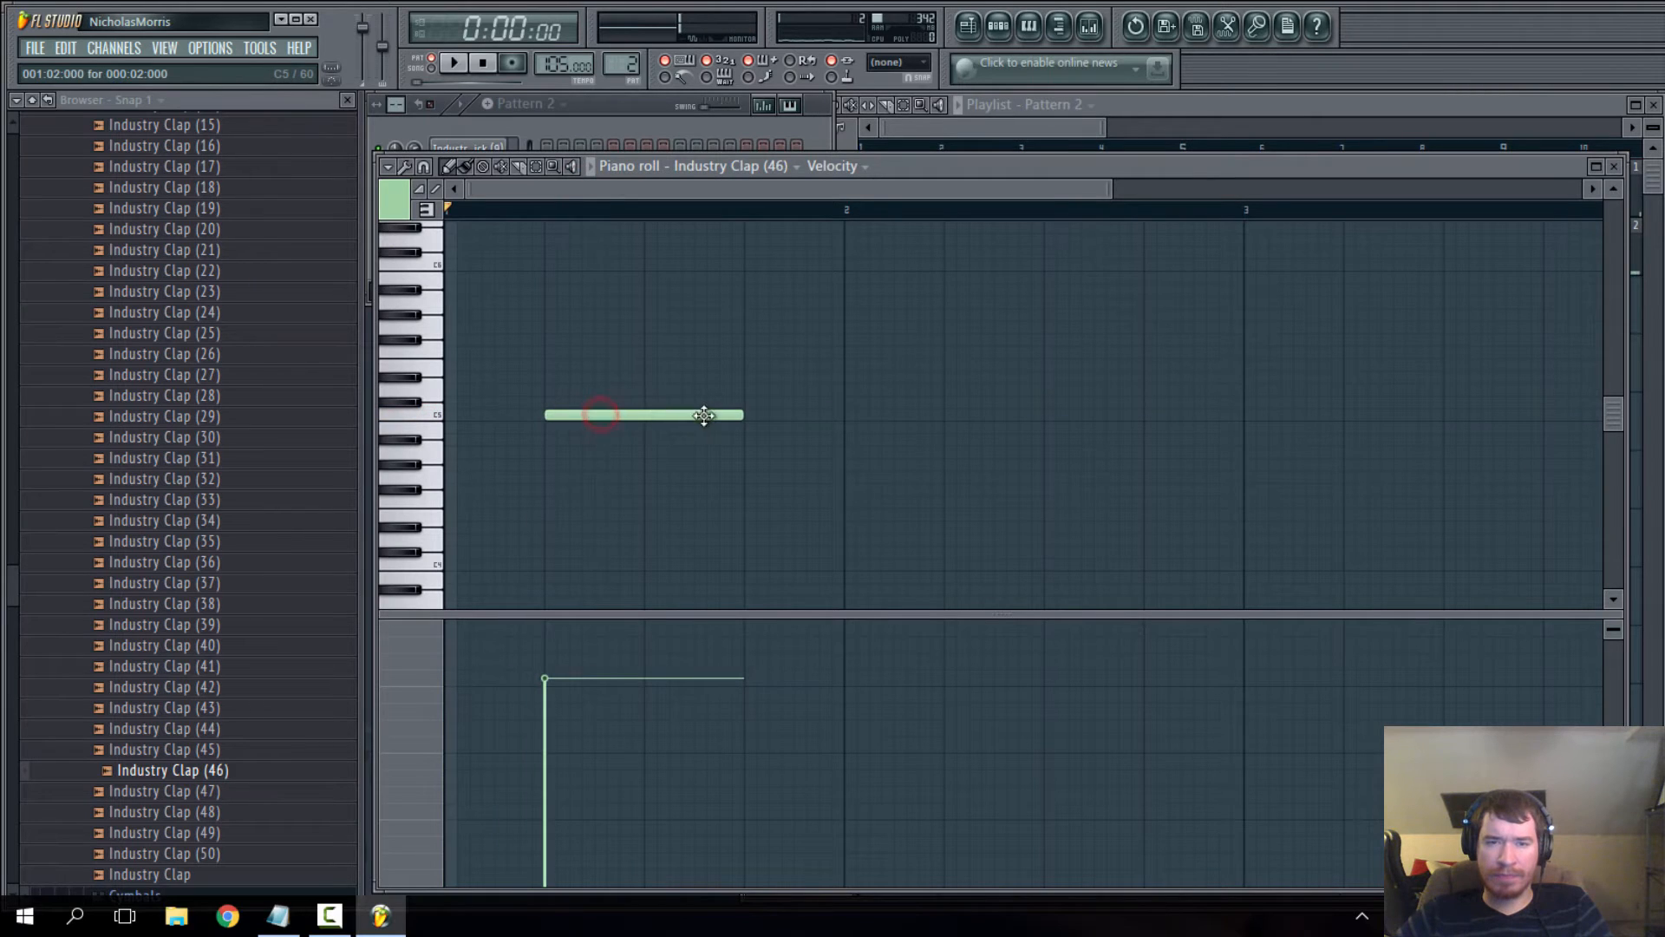
left_click(769, 419)
left_click_drag(940, 416, 851, 423)
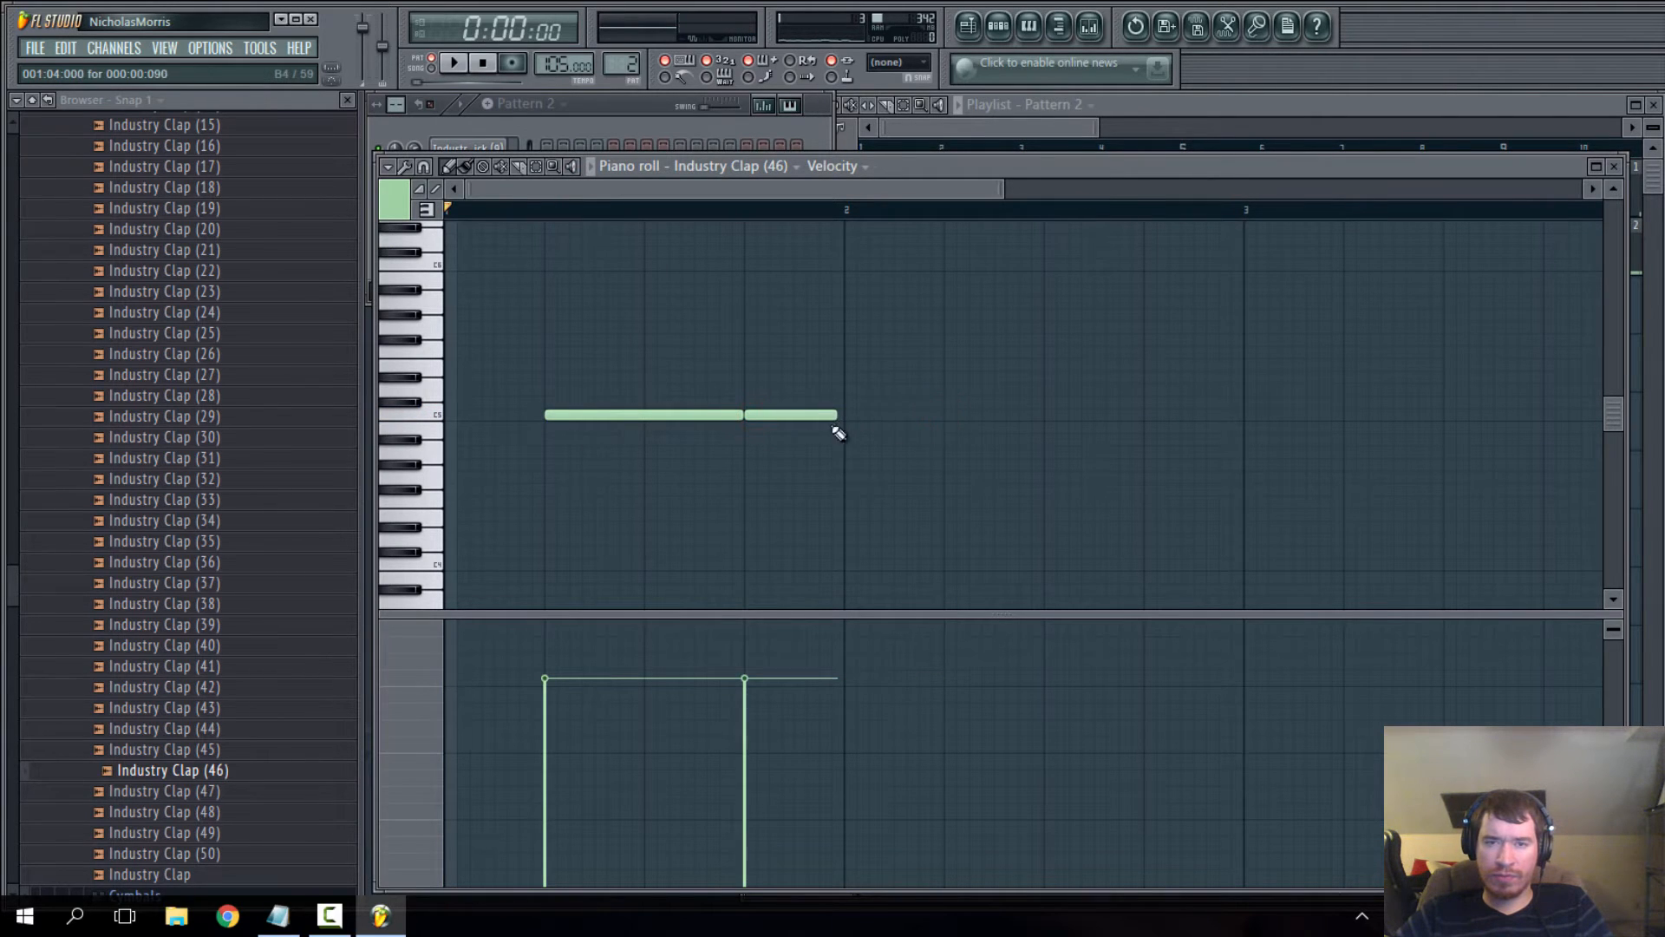
- Play the arrangement with the edited clap and close the piano roll to follow the playlist
left_click(454, 62)
left_click(999, 127)
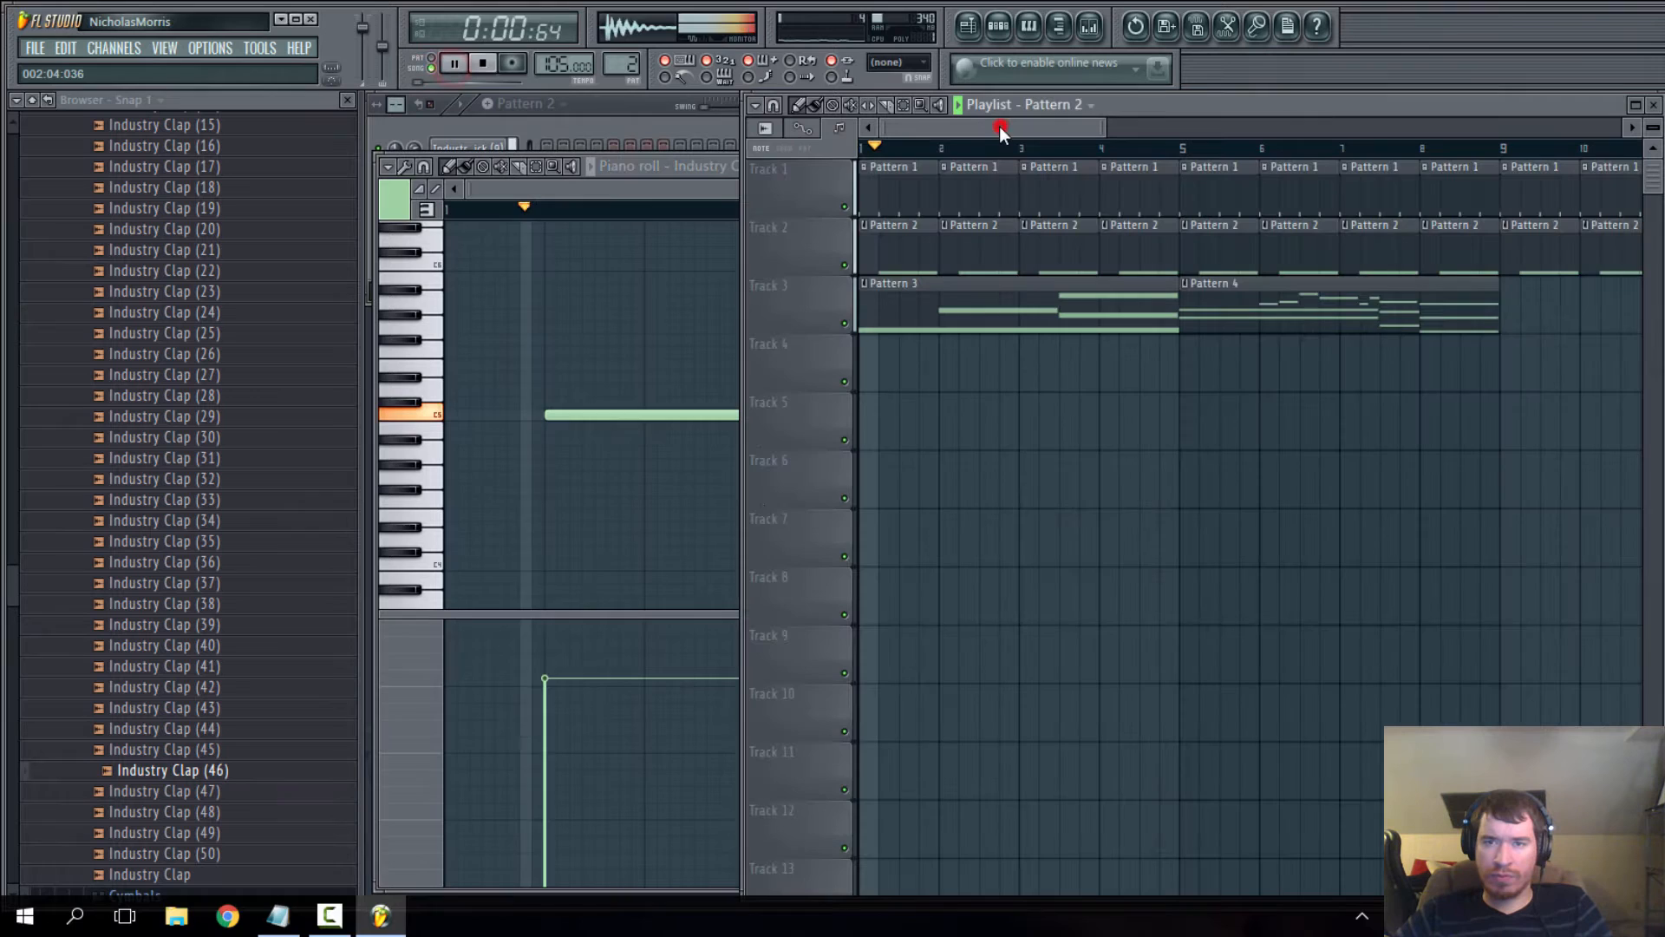
left_click(732, 195)
left_click(1623, 167)
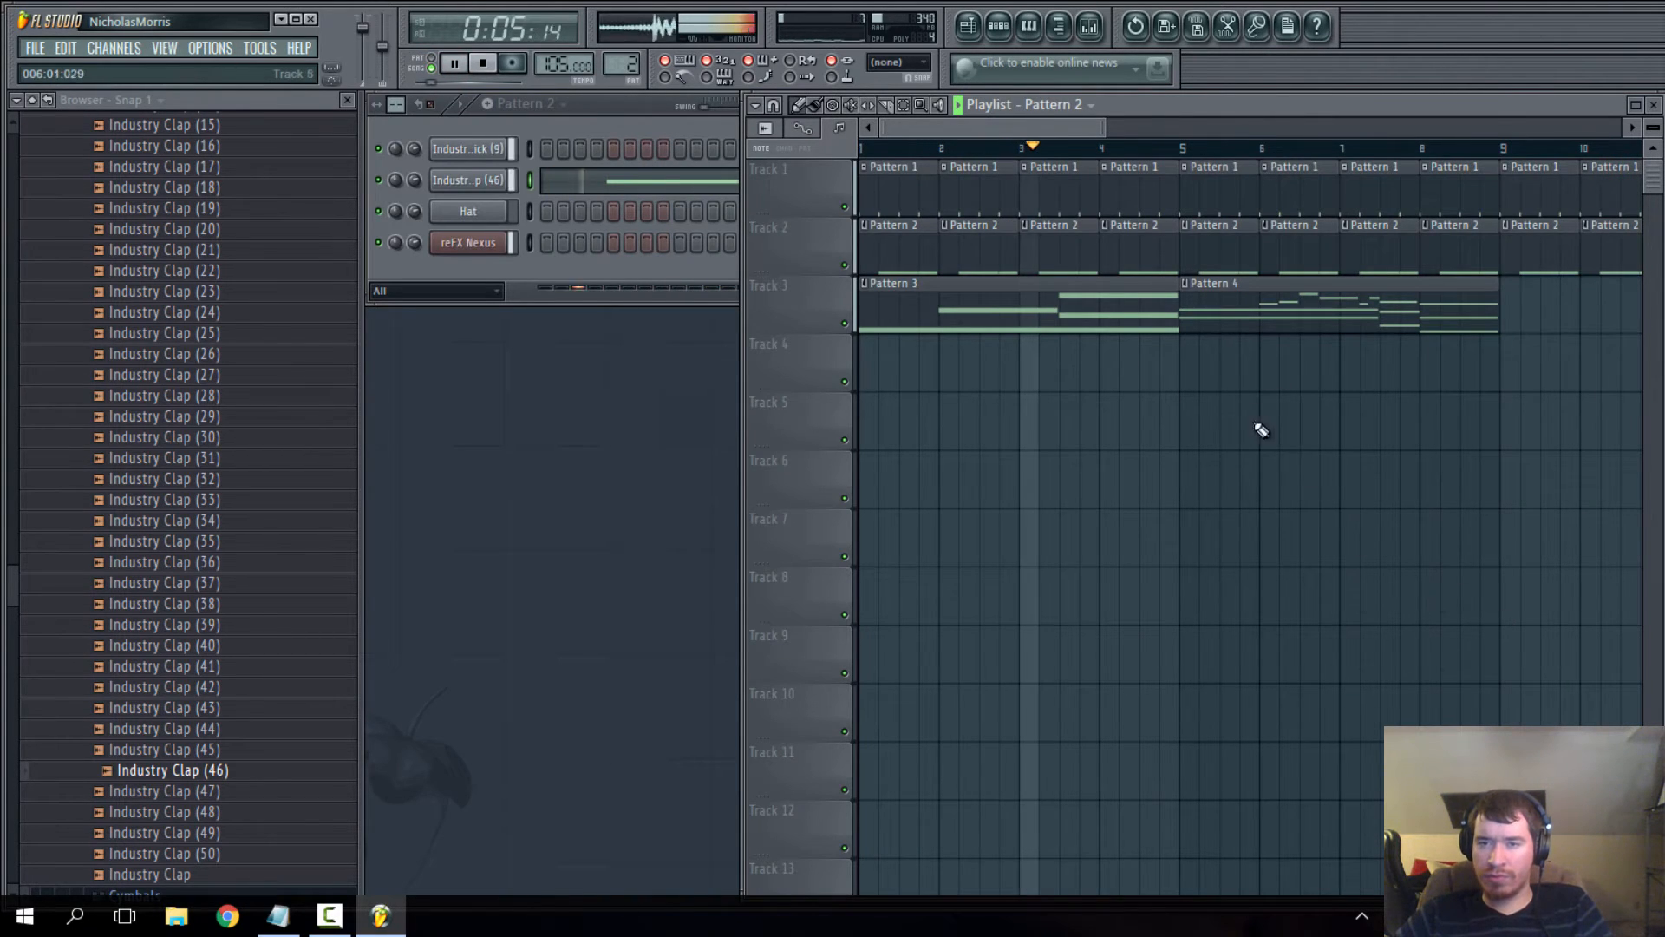
left_click(1021, 130)
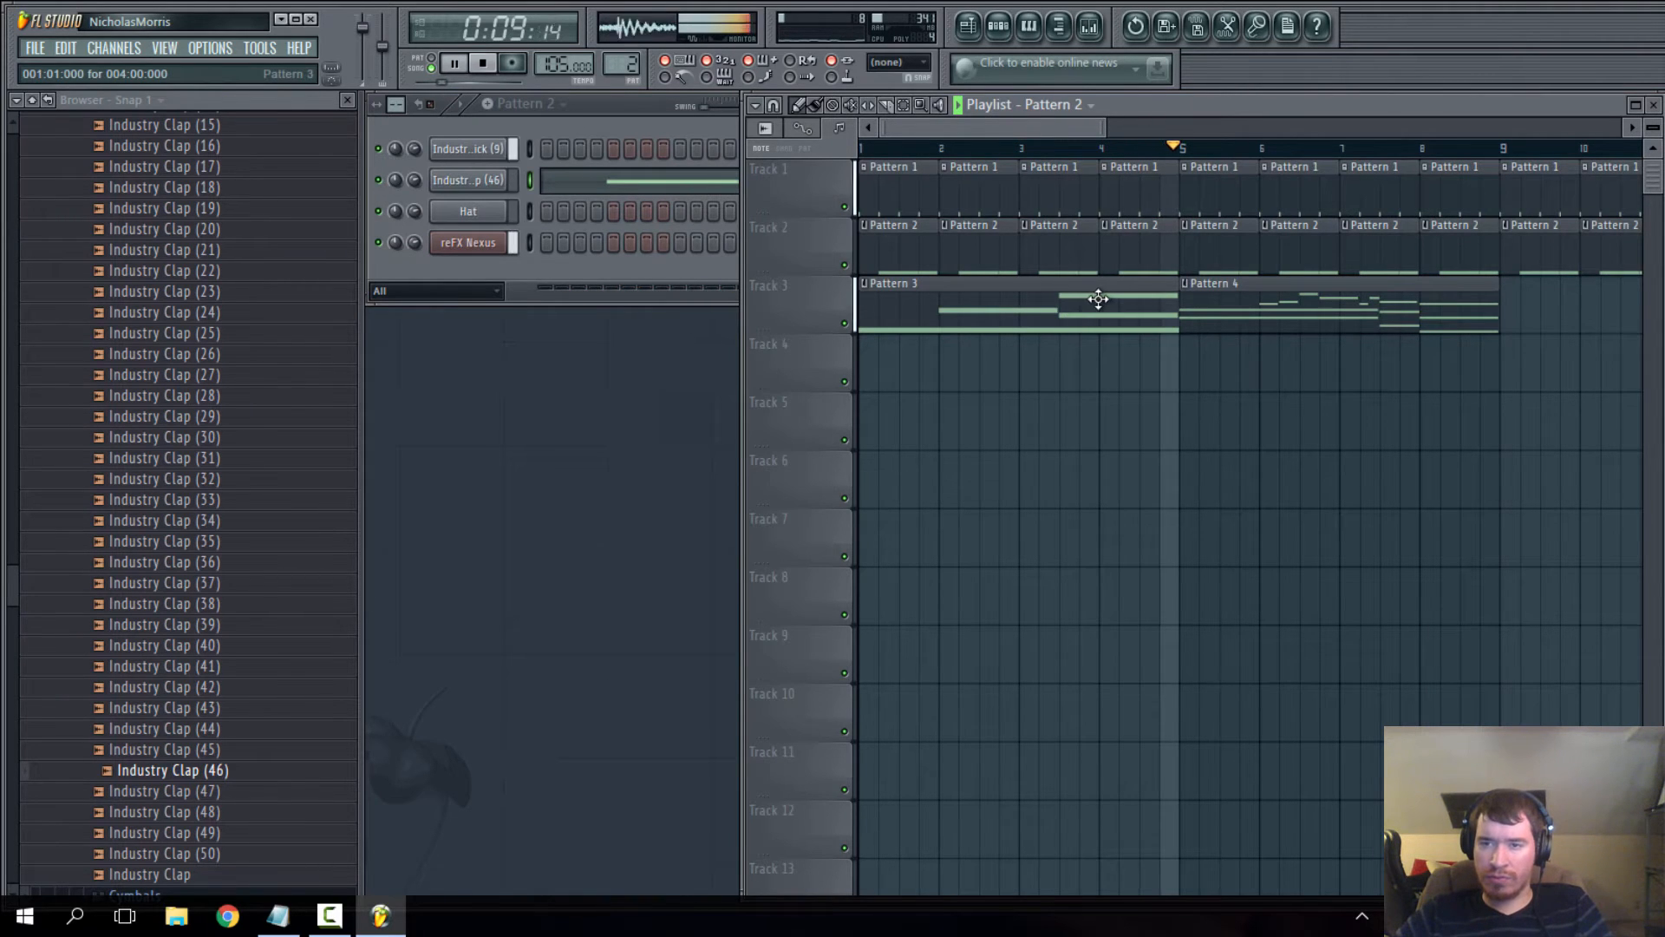
- Move the Pattern 4 clip on Track 3 to start at bar 6 and replay the arrangement from the opening bars
left_click_drag(1190, 300, 1236, 304)
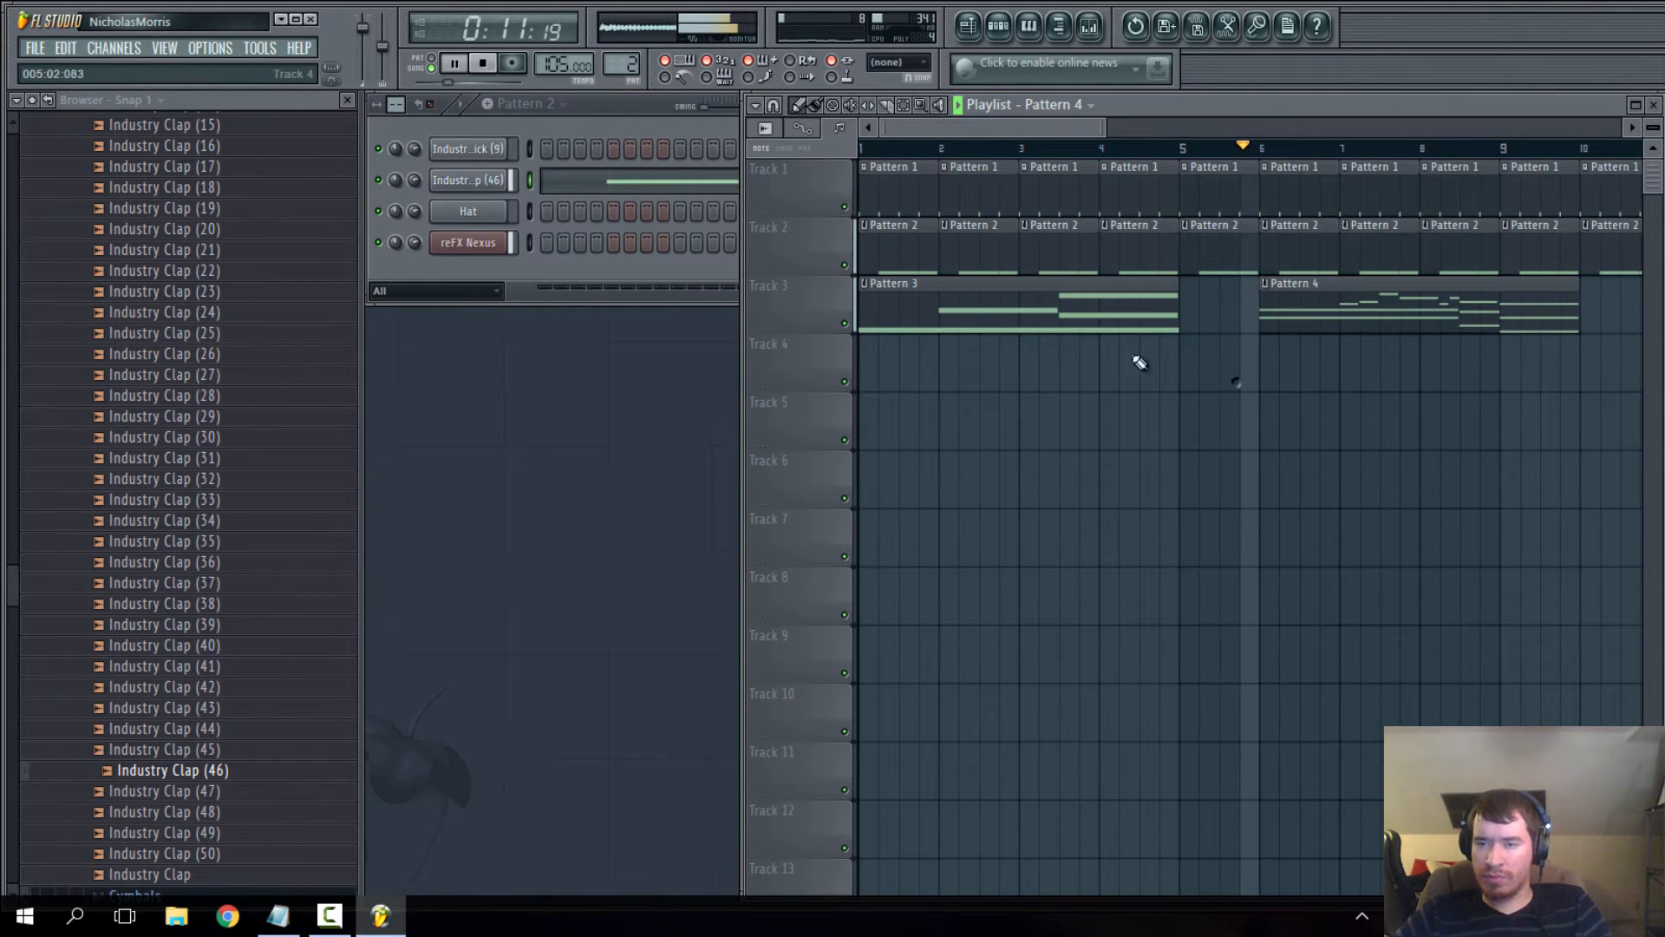
scroll(1156, 411, "down", 2)
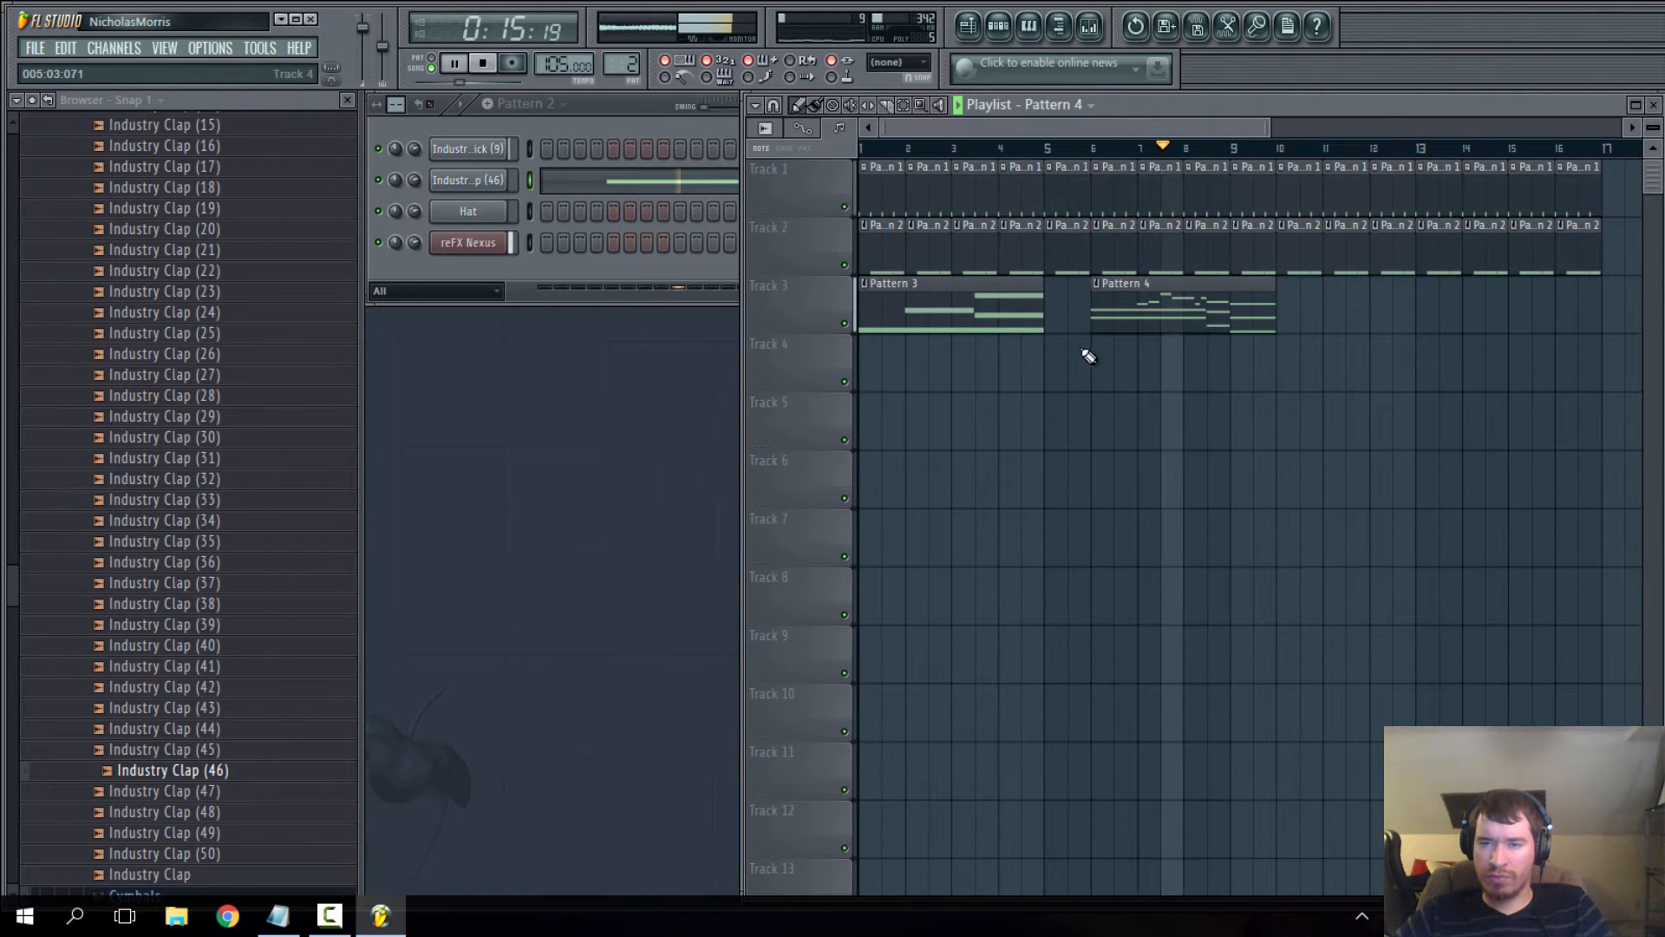
left_click(896, 152)
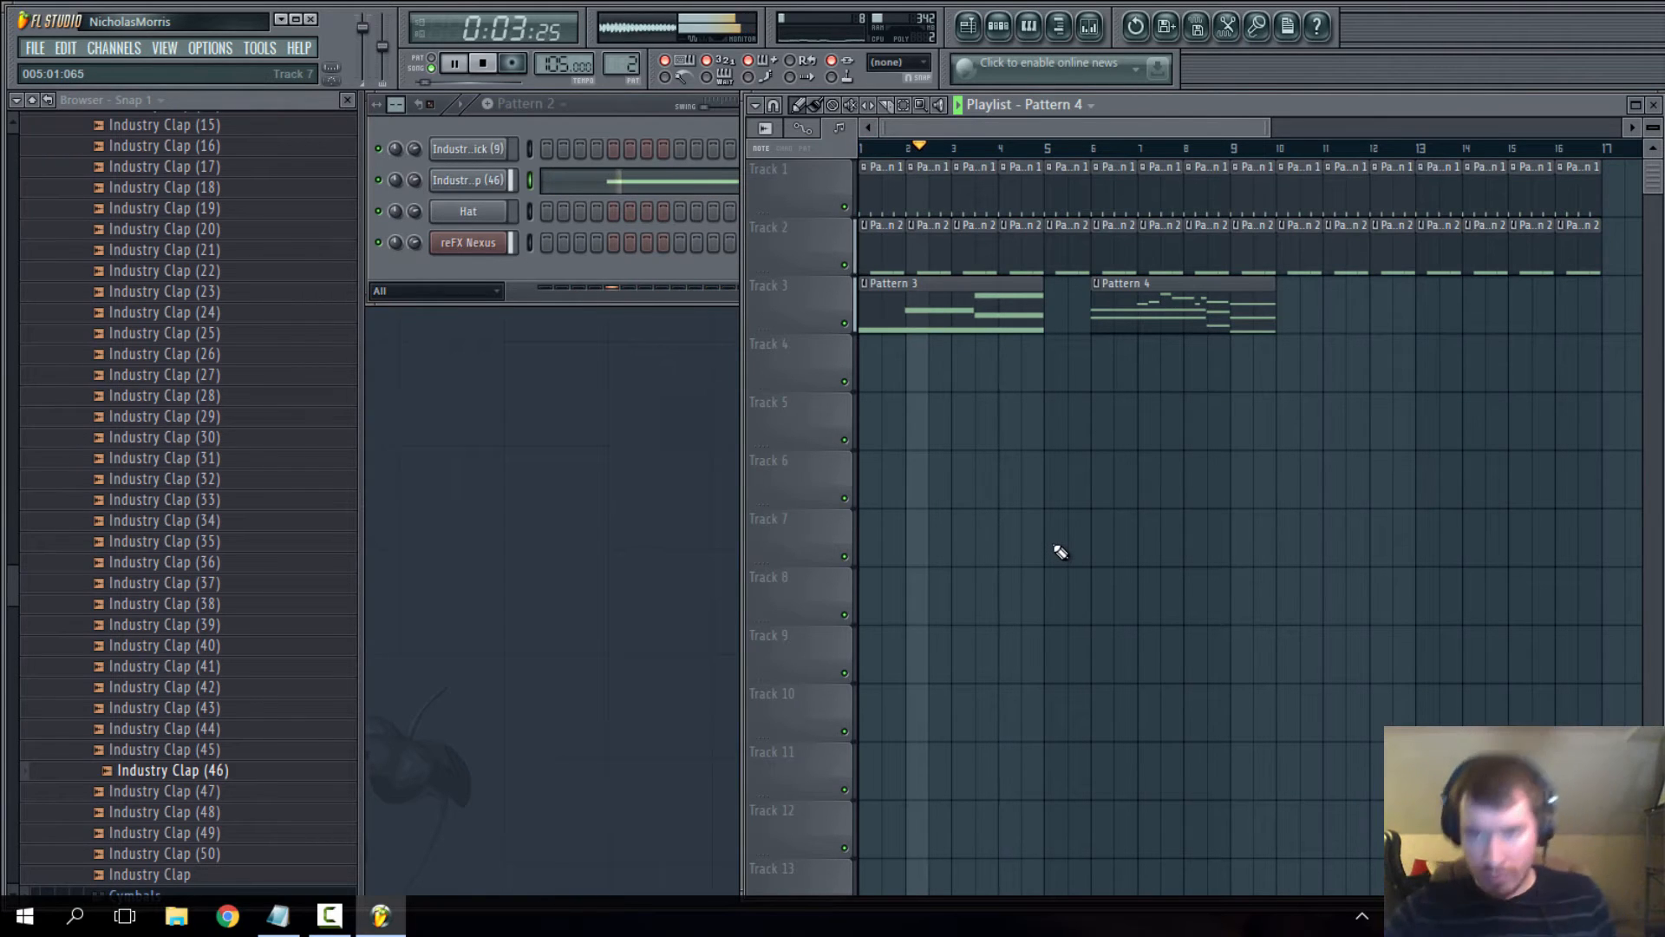
- In Pattern 3, end the B3 note just before bar 3, and make the D4 and A#3 notes span from bar 3 to almost bar 5
double_click(953, 319)
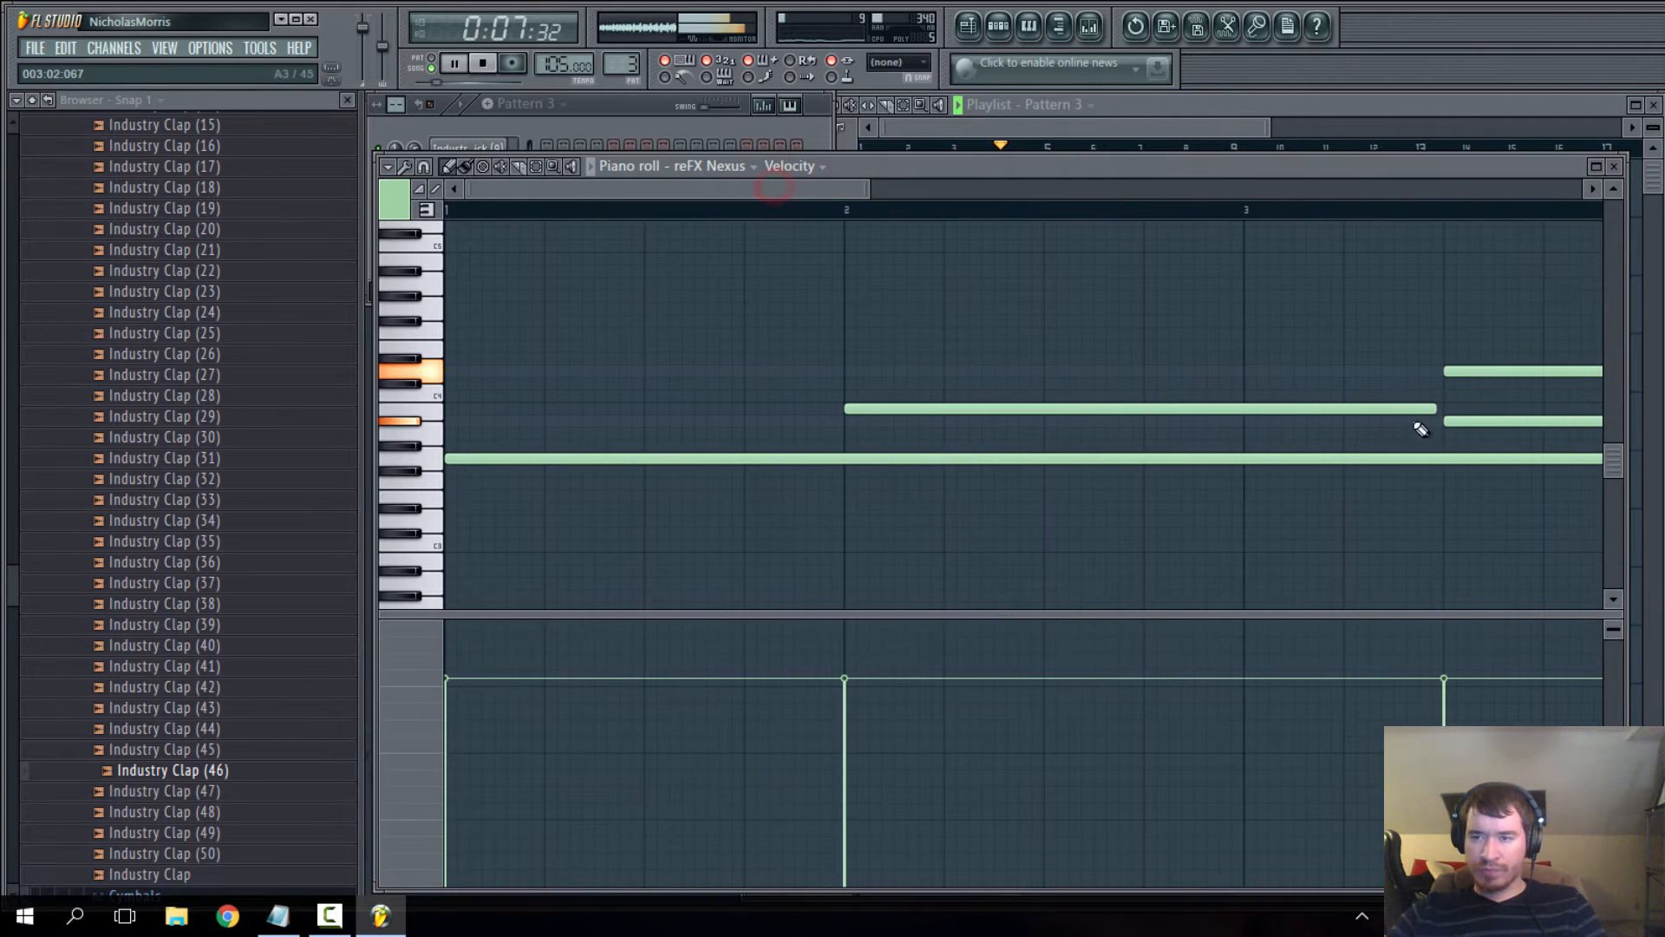
left_click_drag(798, 192, 1079, 193)
scroll(1130, 443, "down", 3)
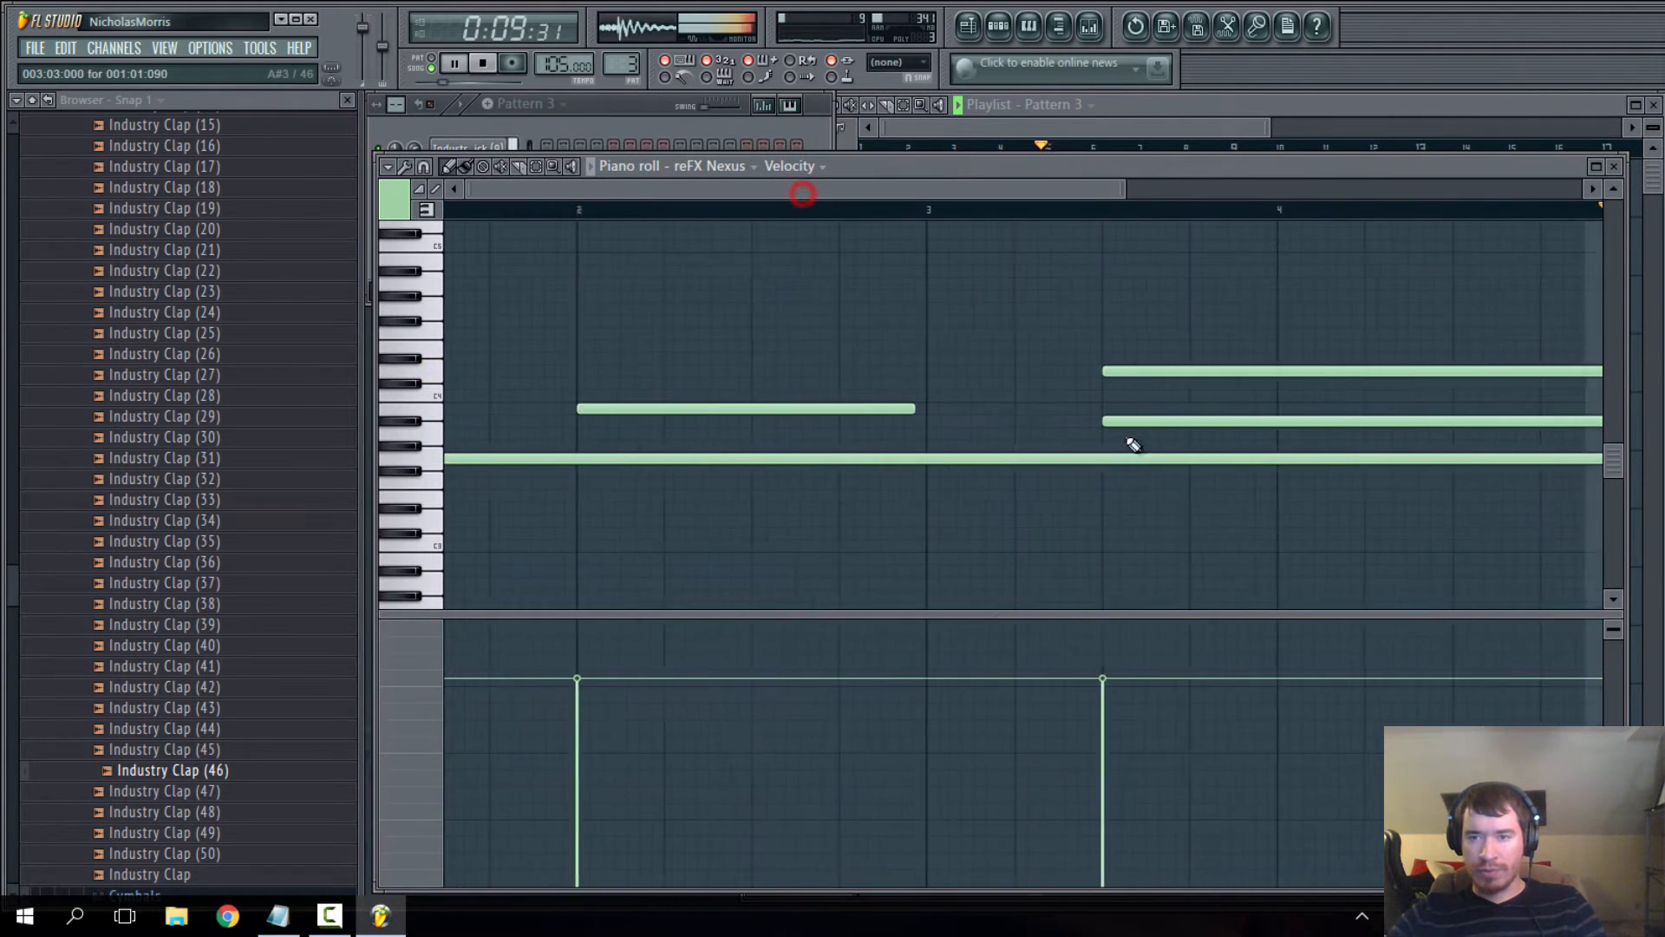
left_click_drag(1310, 424, 1053, 371)
left_click_drag(1204, 374, 1340, 389)
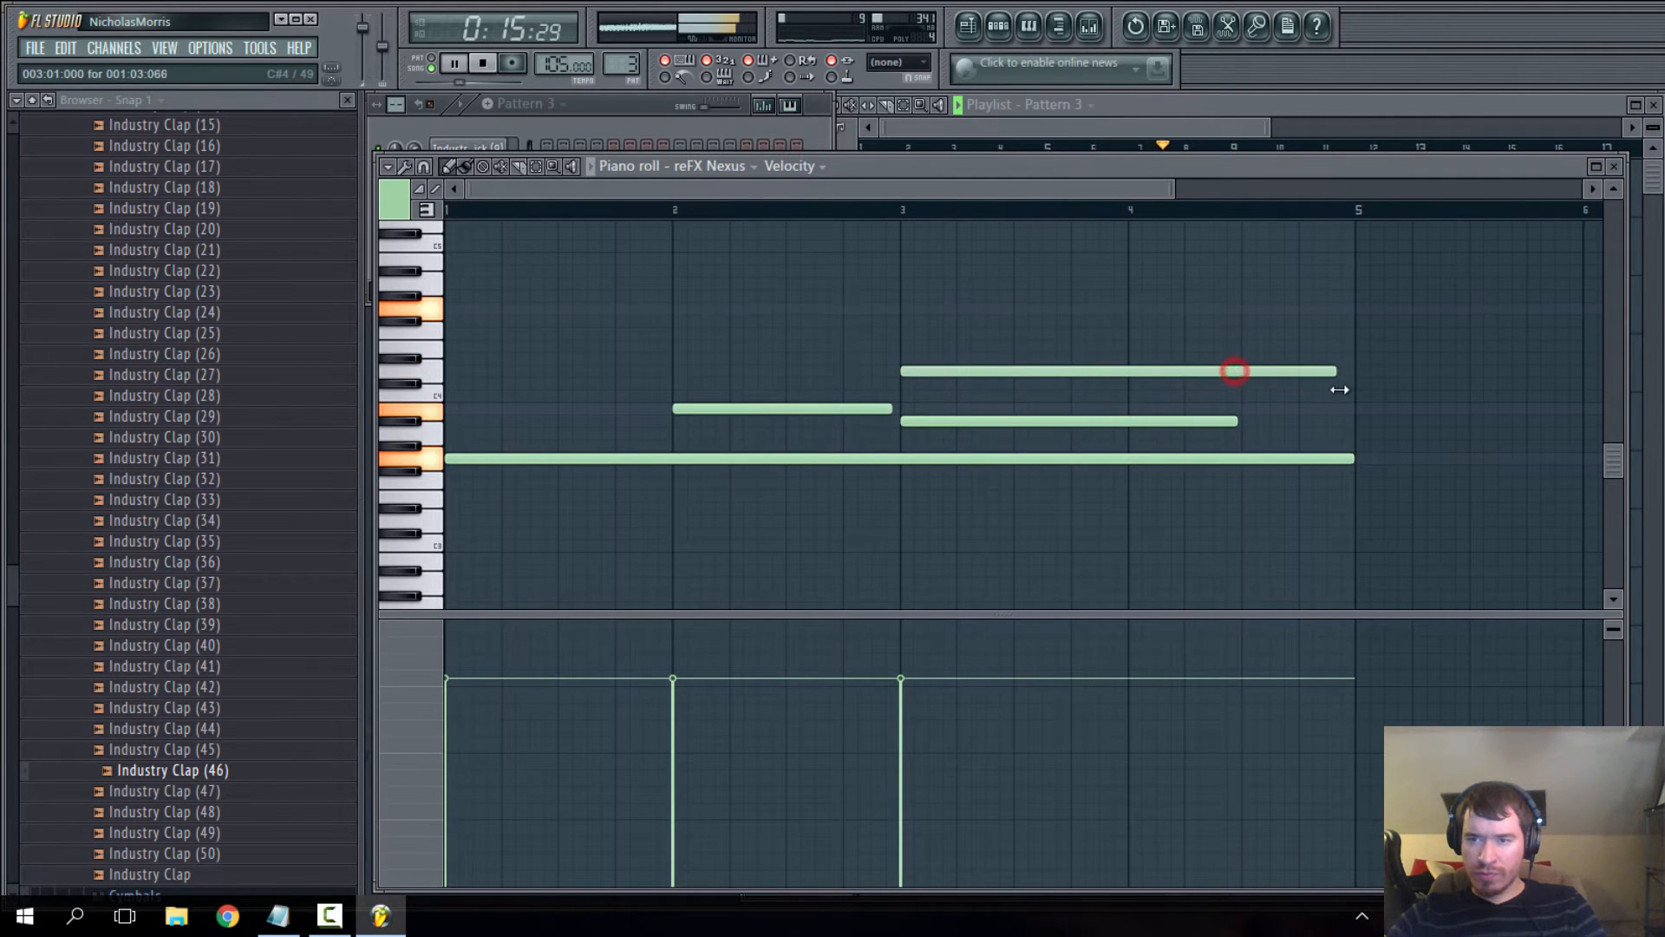
left_click_drag(1233, 422, 1344, 421)
- Replay the arrangement, select Pattern 3's D4, A#3 and G3 notes, and shorten them together to end around the middle of bar 4
left_click(1045, 143)
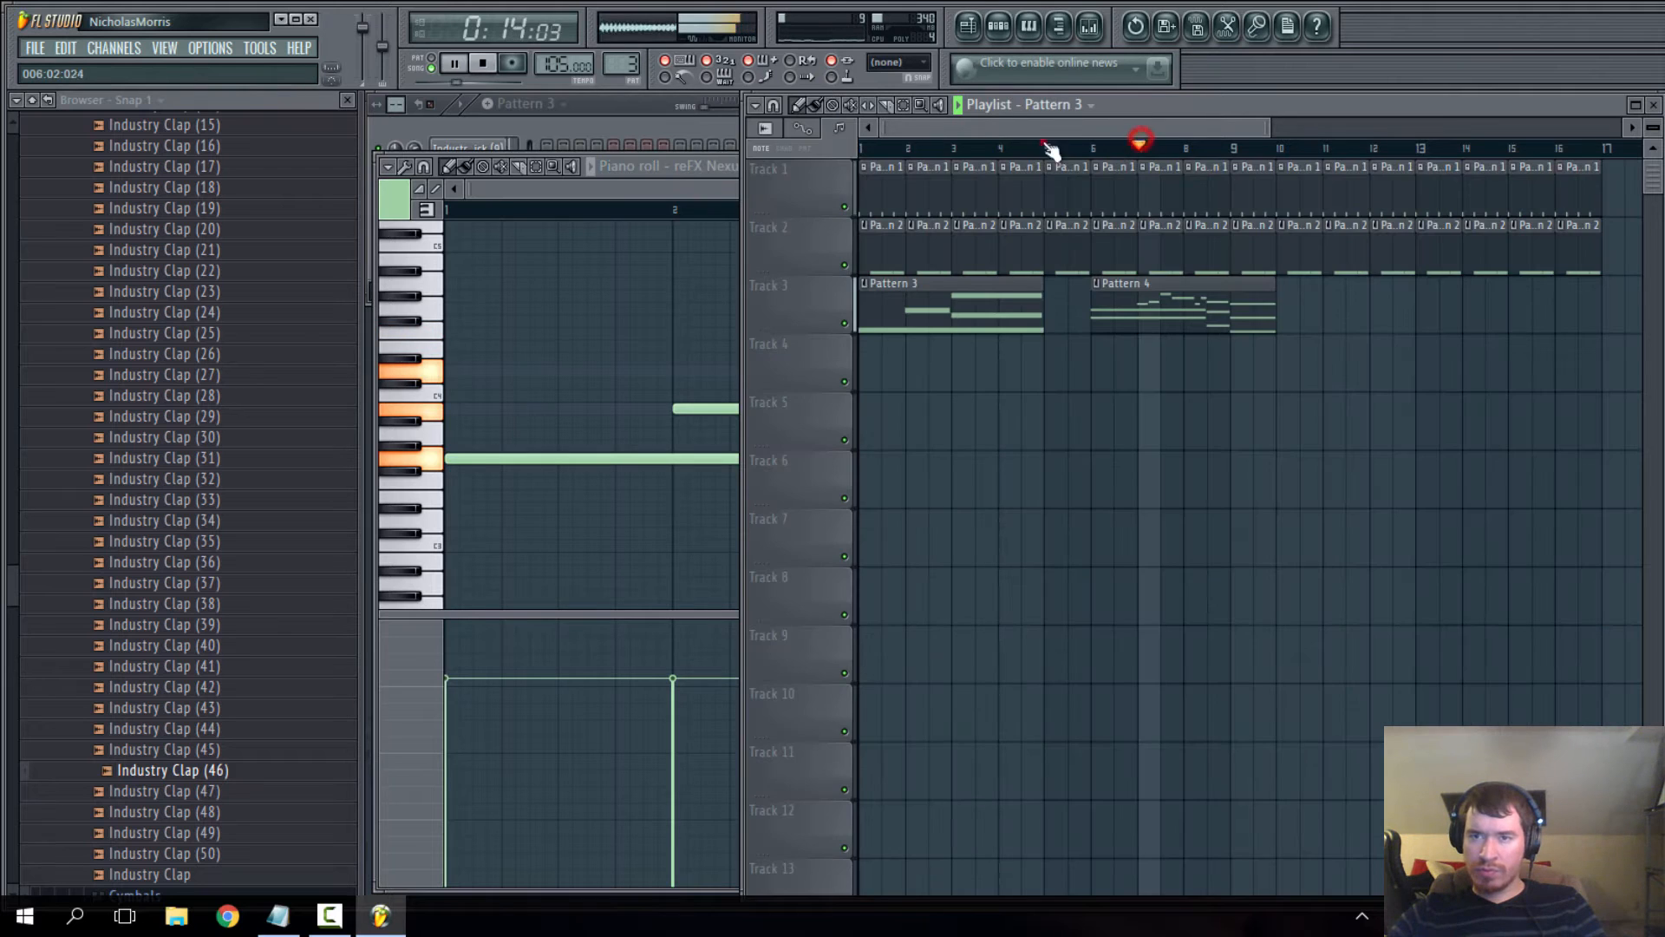
left_click(1115, 318)
left_click(694, 186)
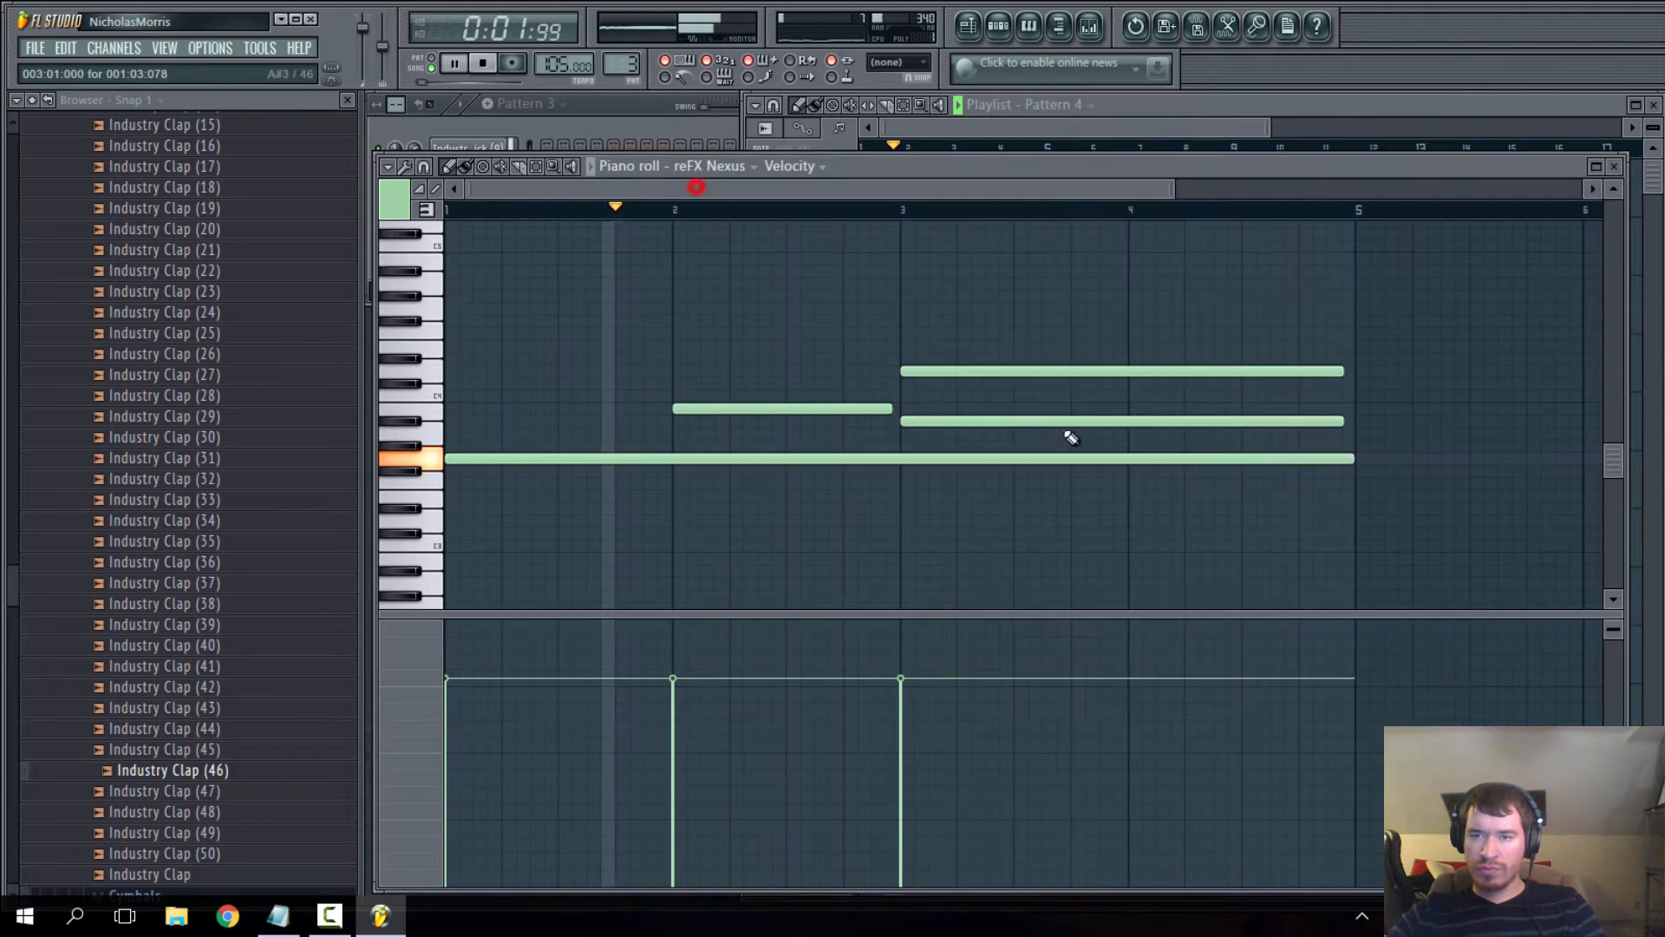
left_click_drag(1068, 511, 890, 330)
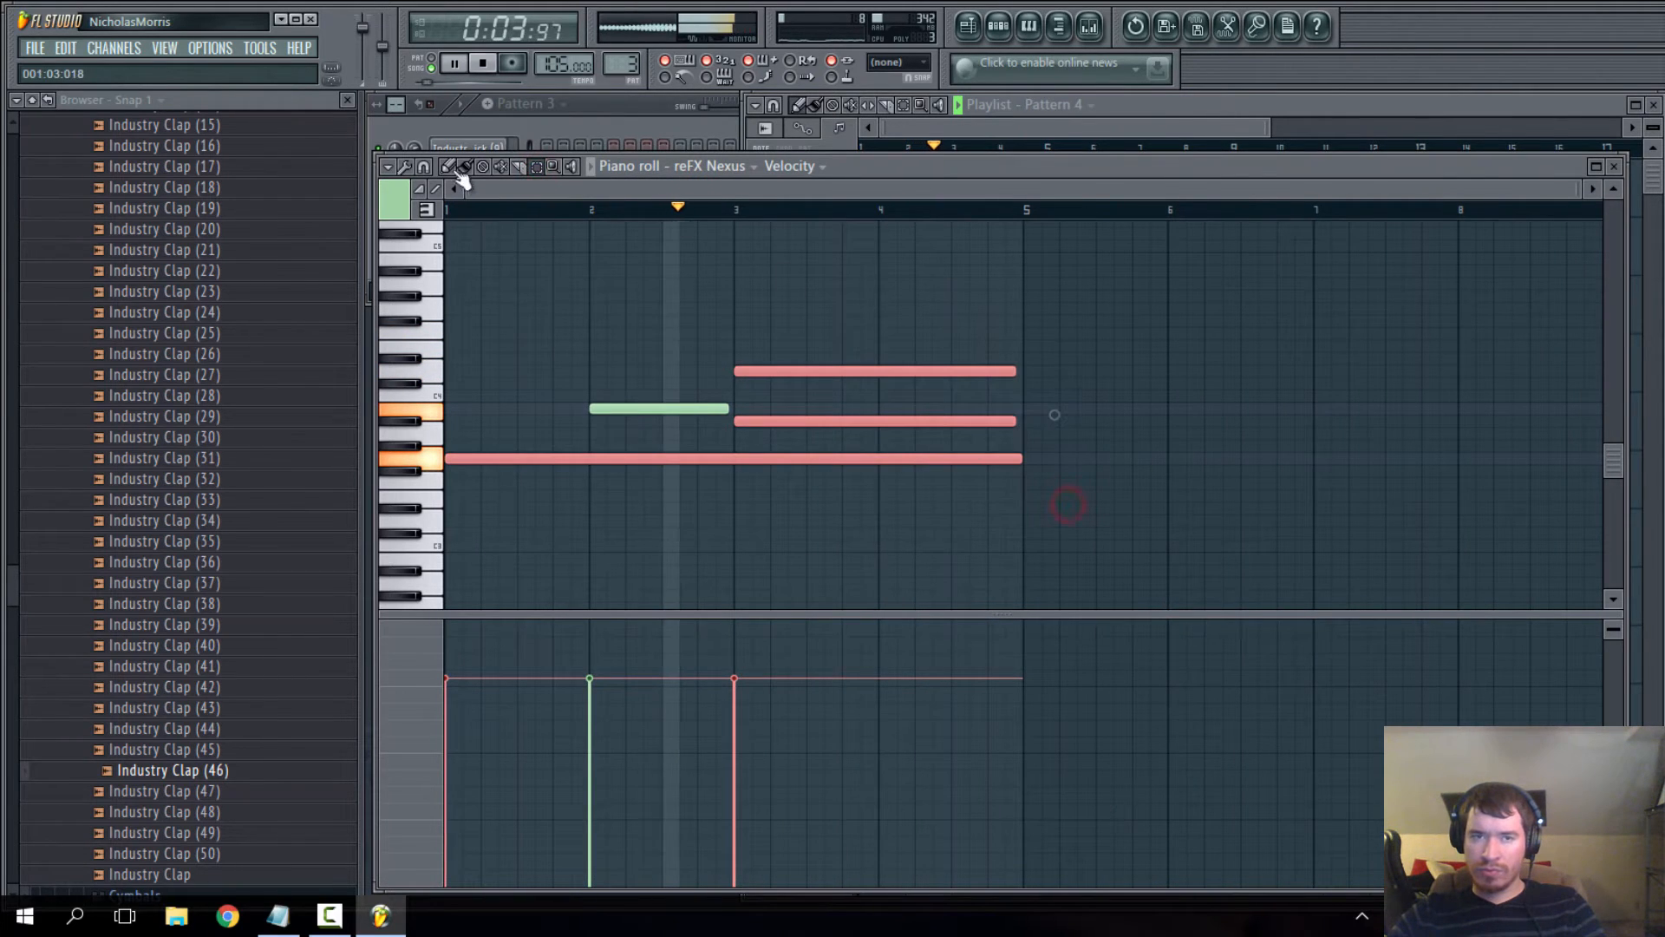
left_click_drag(1013, 371, 947, 379)
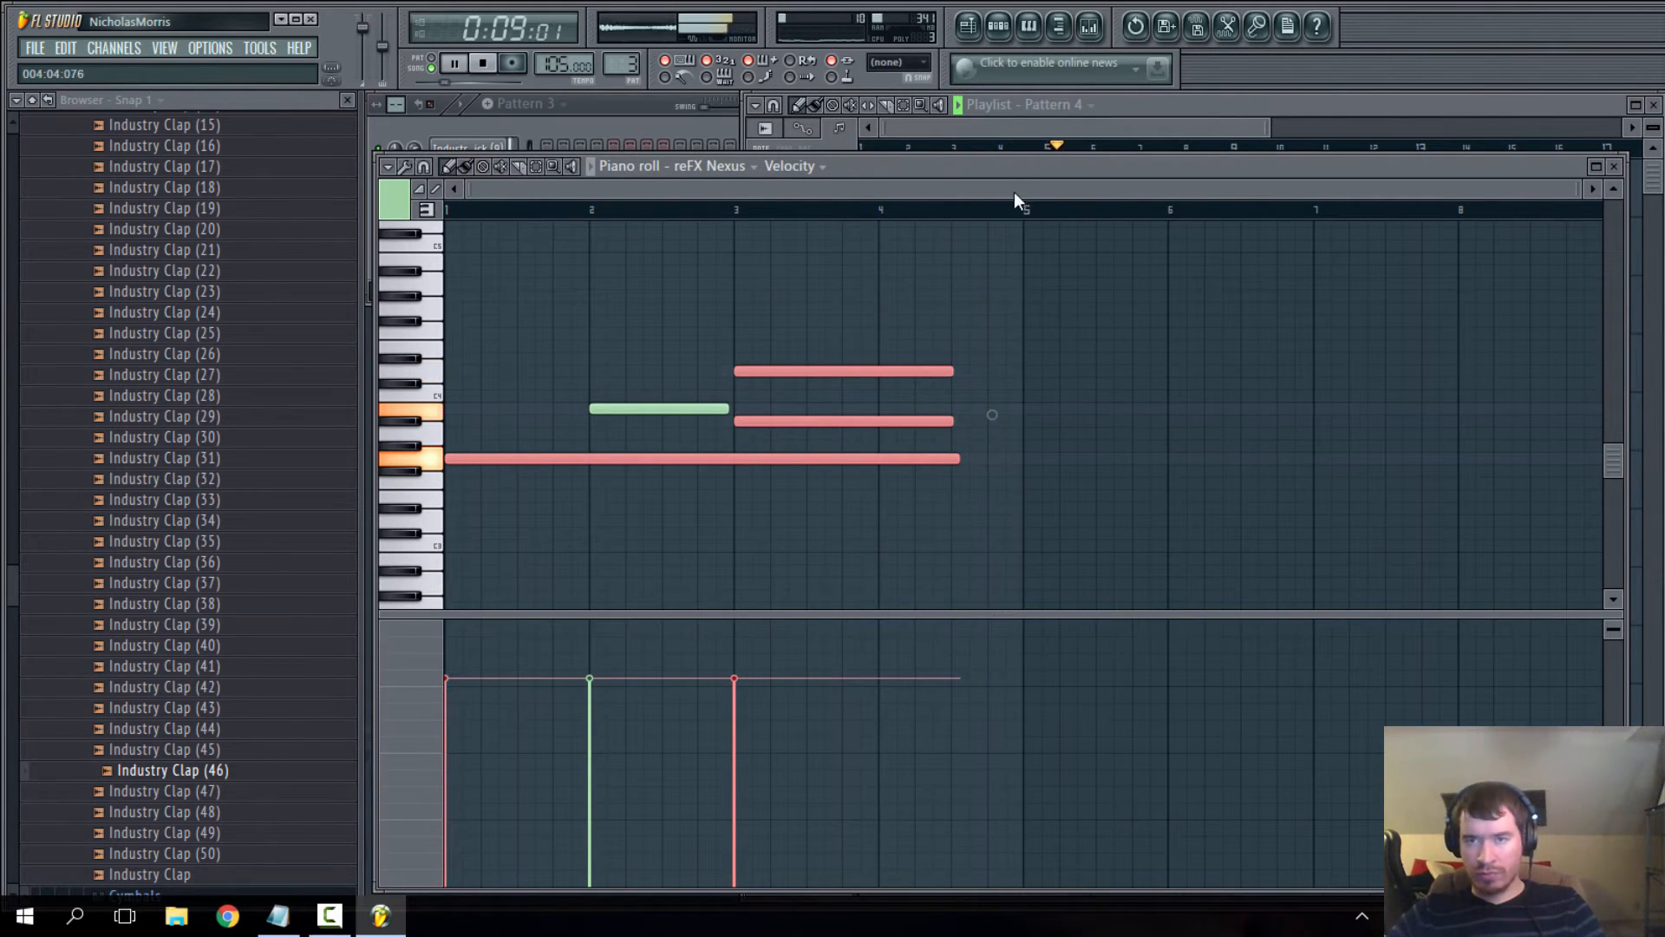
- Open Pattern 4, select its upper melody notes from bar 2 to bar 3, and move them about half a bar earlier
left_click(990, 130)
double_click(1143, 333)
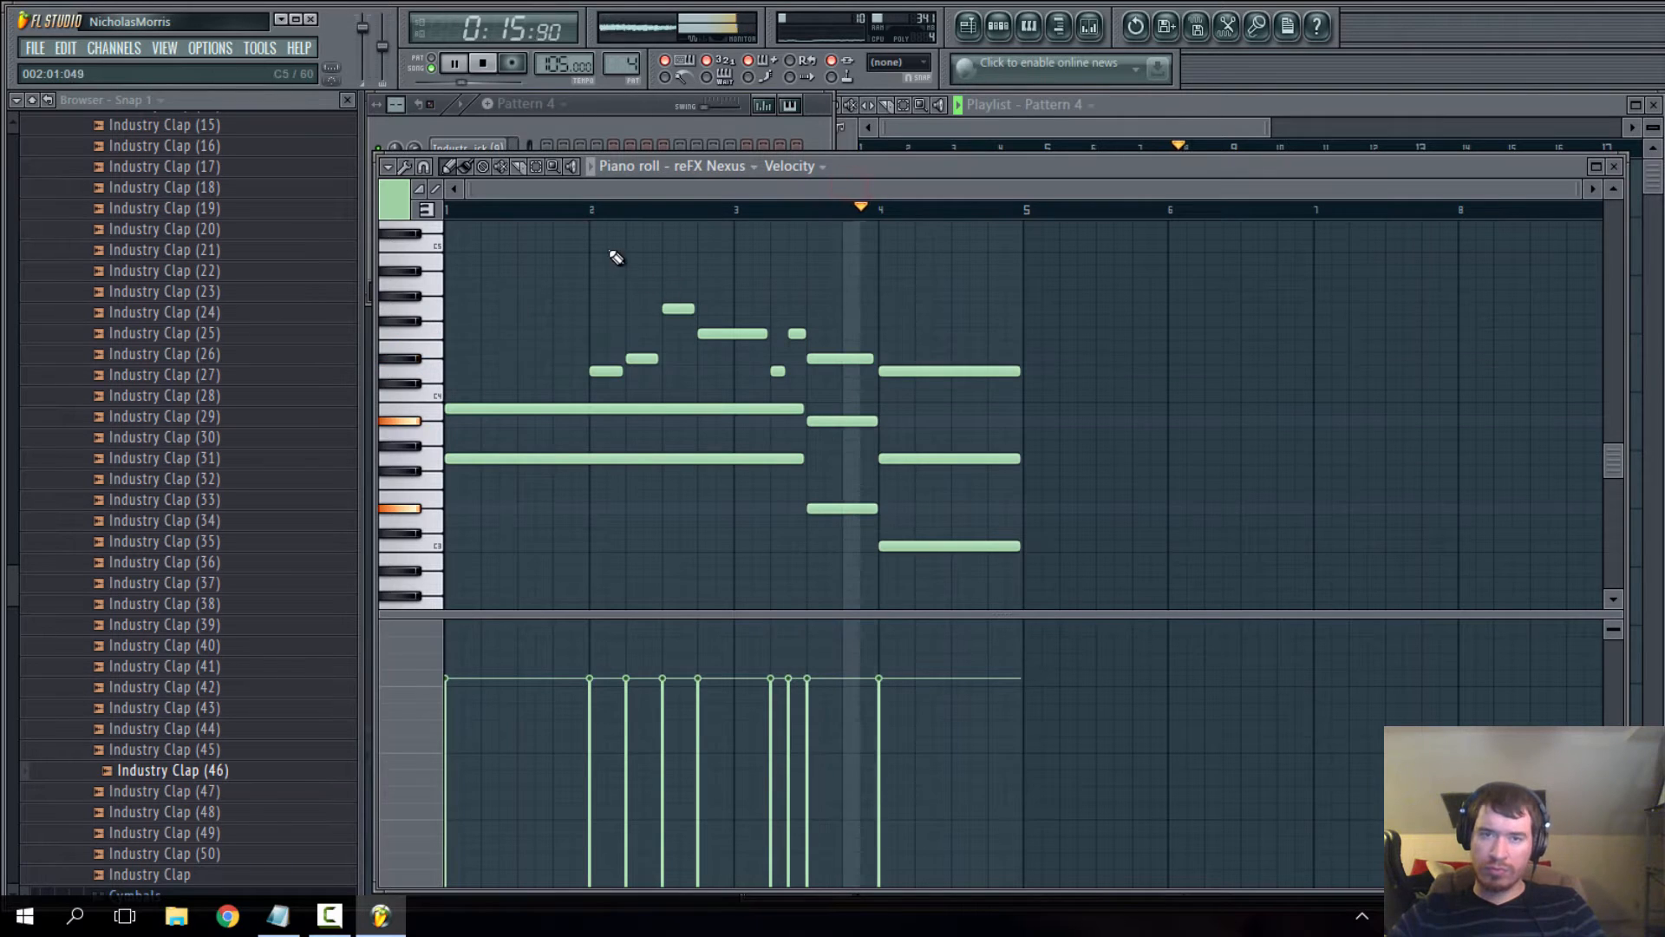
left_click_drag(539, 282, 825, 373)
left_click(448, 166)
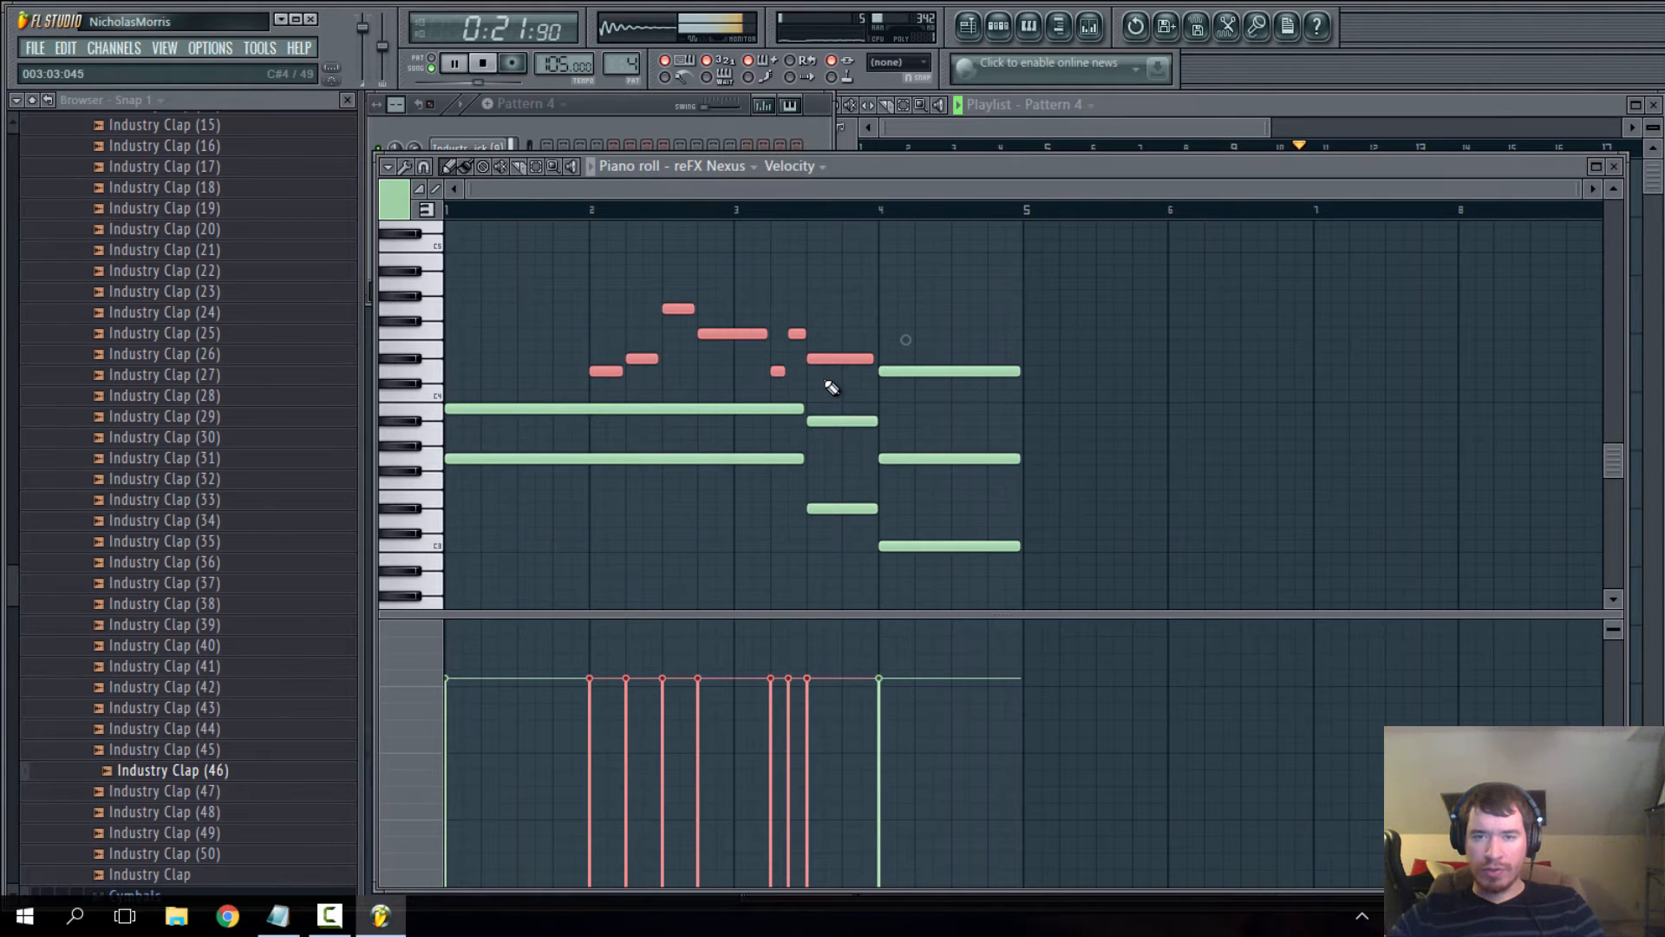
left_click_drag(833, 362, 763, 371)
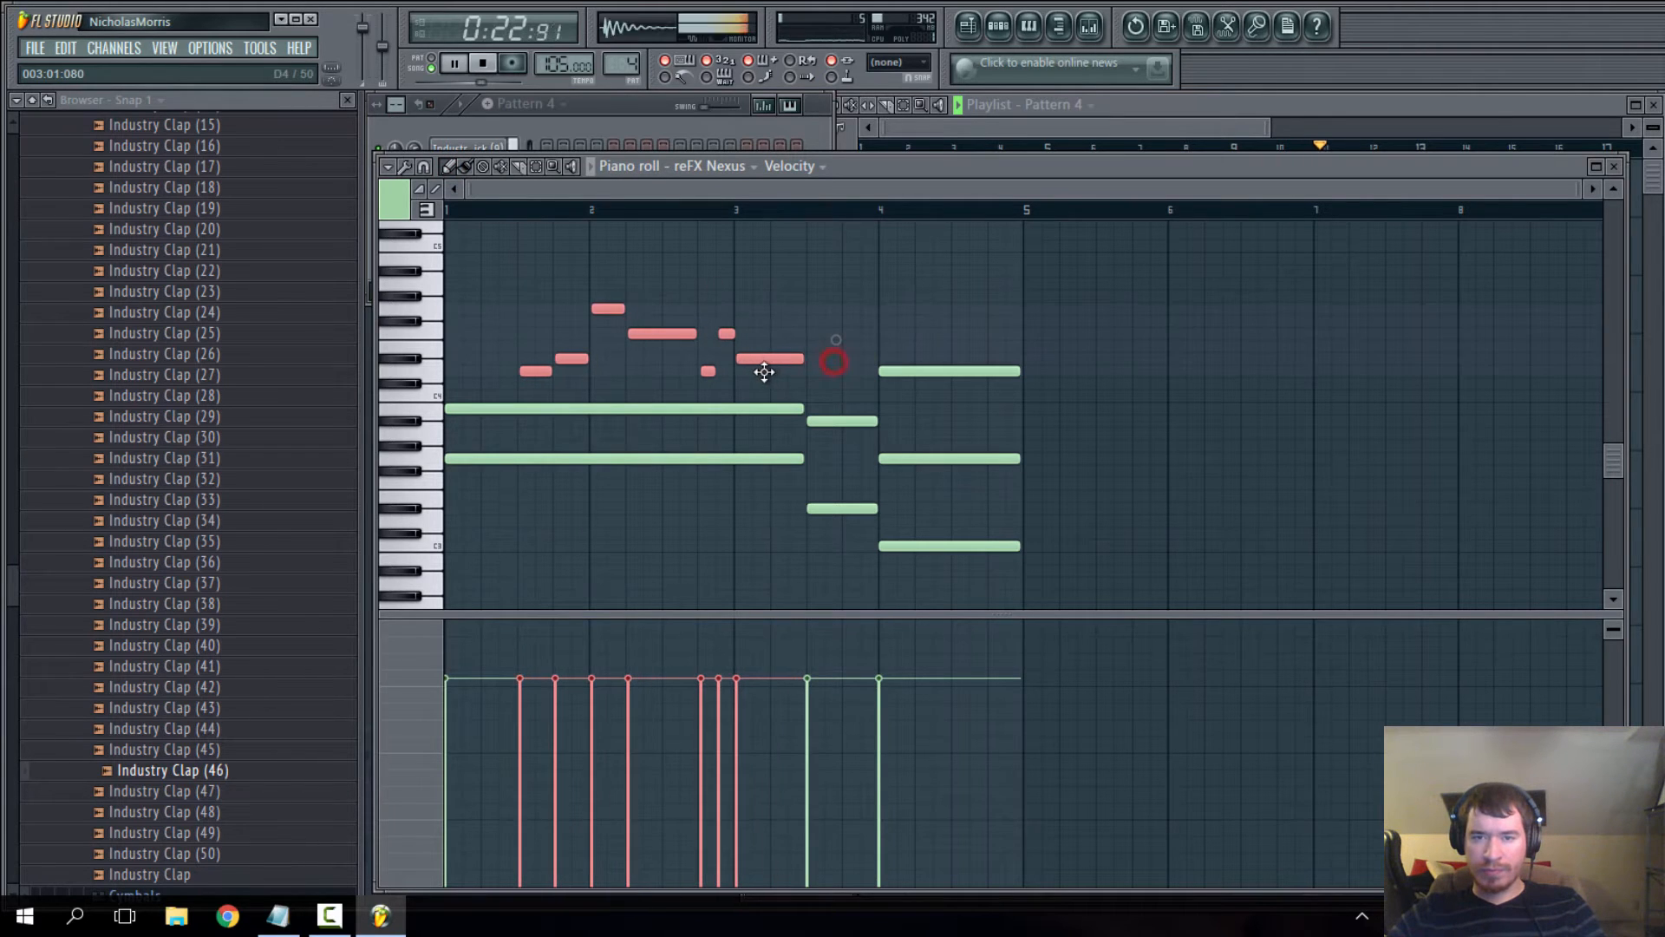
left_click(659, 447)
- Shorten the long B3 and G3 notes to end just before bar 3 and move the half-bar A#3 and D#3 notes to about bar 3
left_click_drag(794, 405, 731, 425)
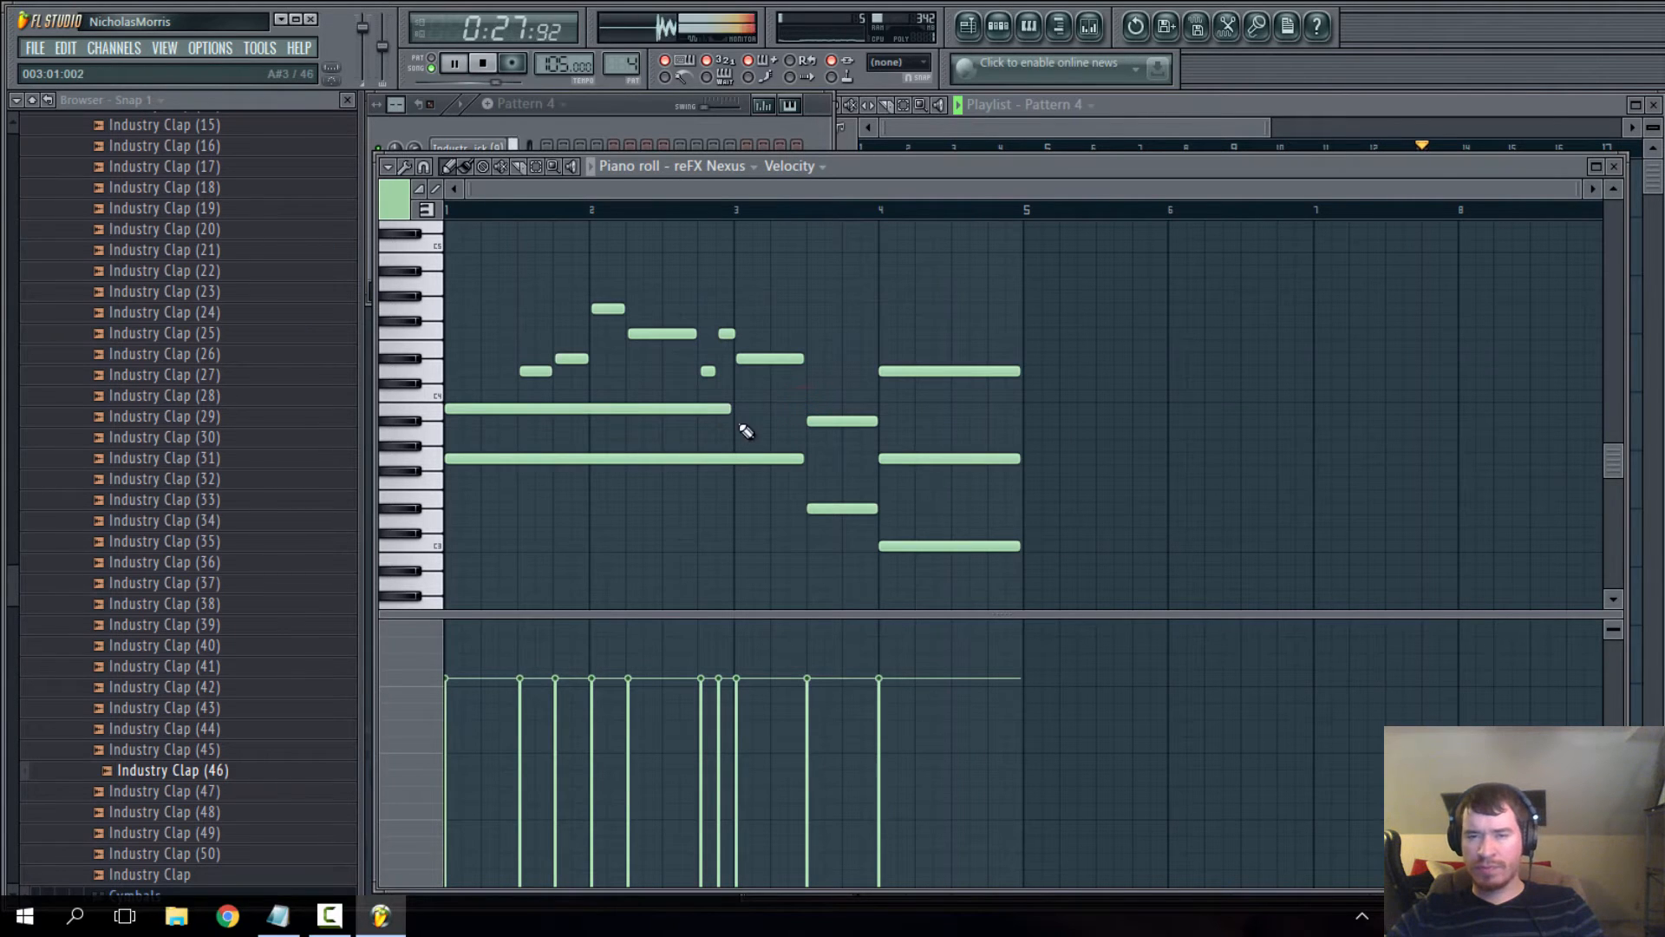
key("ctrl+z")
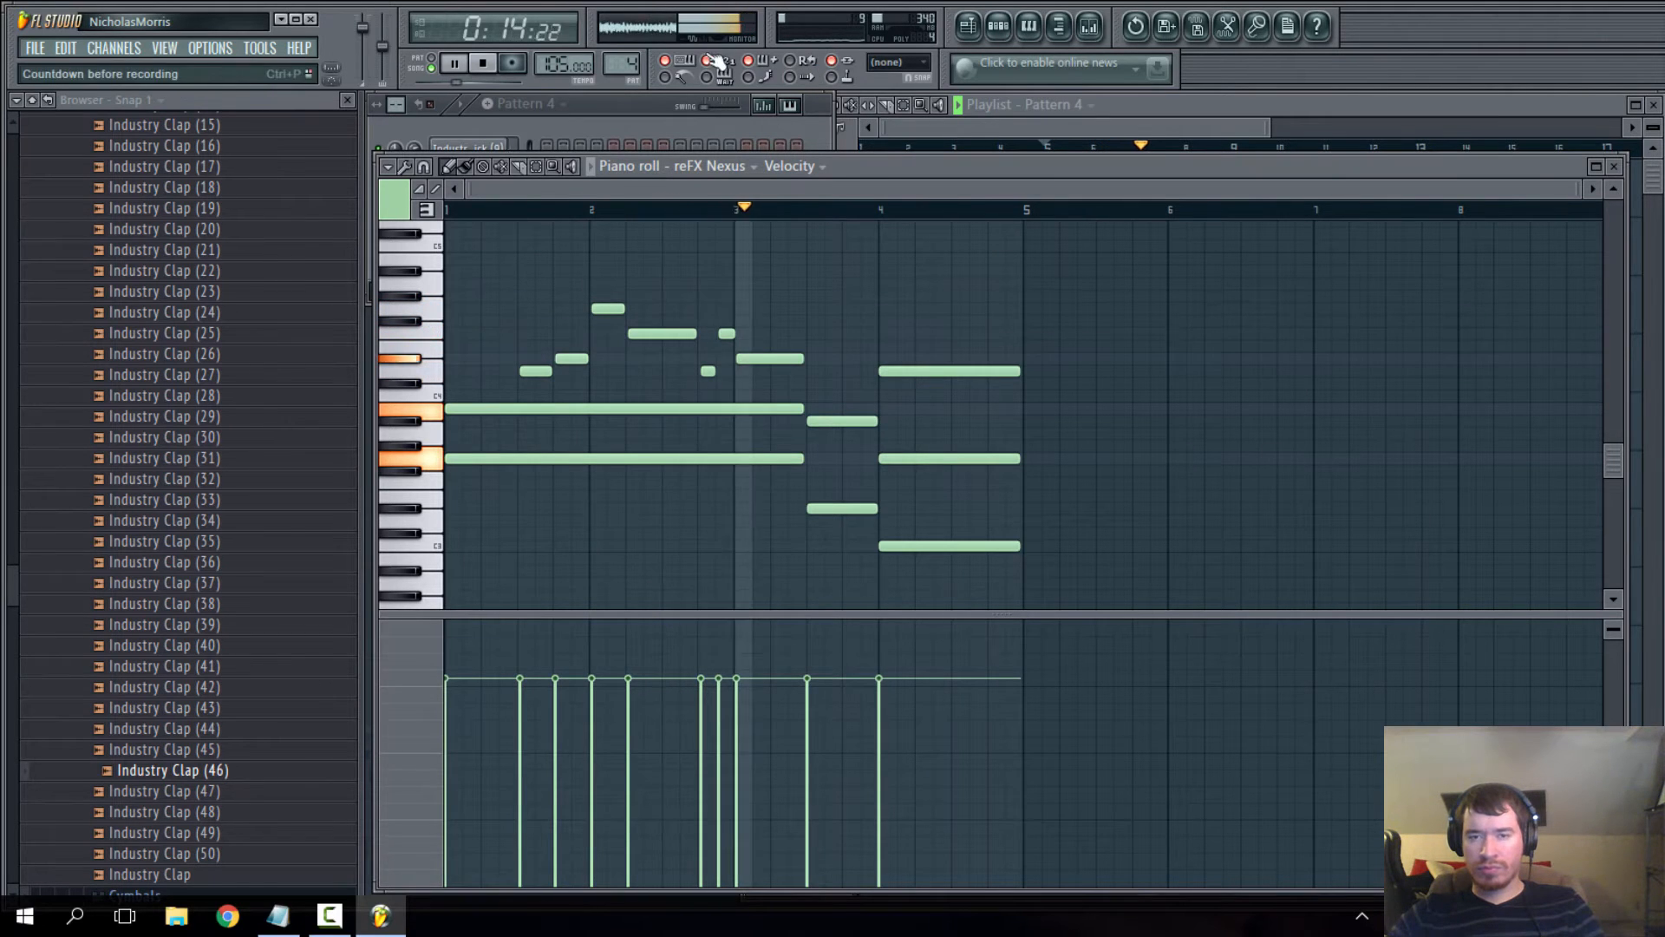
left_click_drag(804, 408, 727, 420)
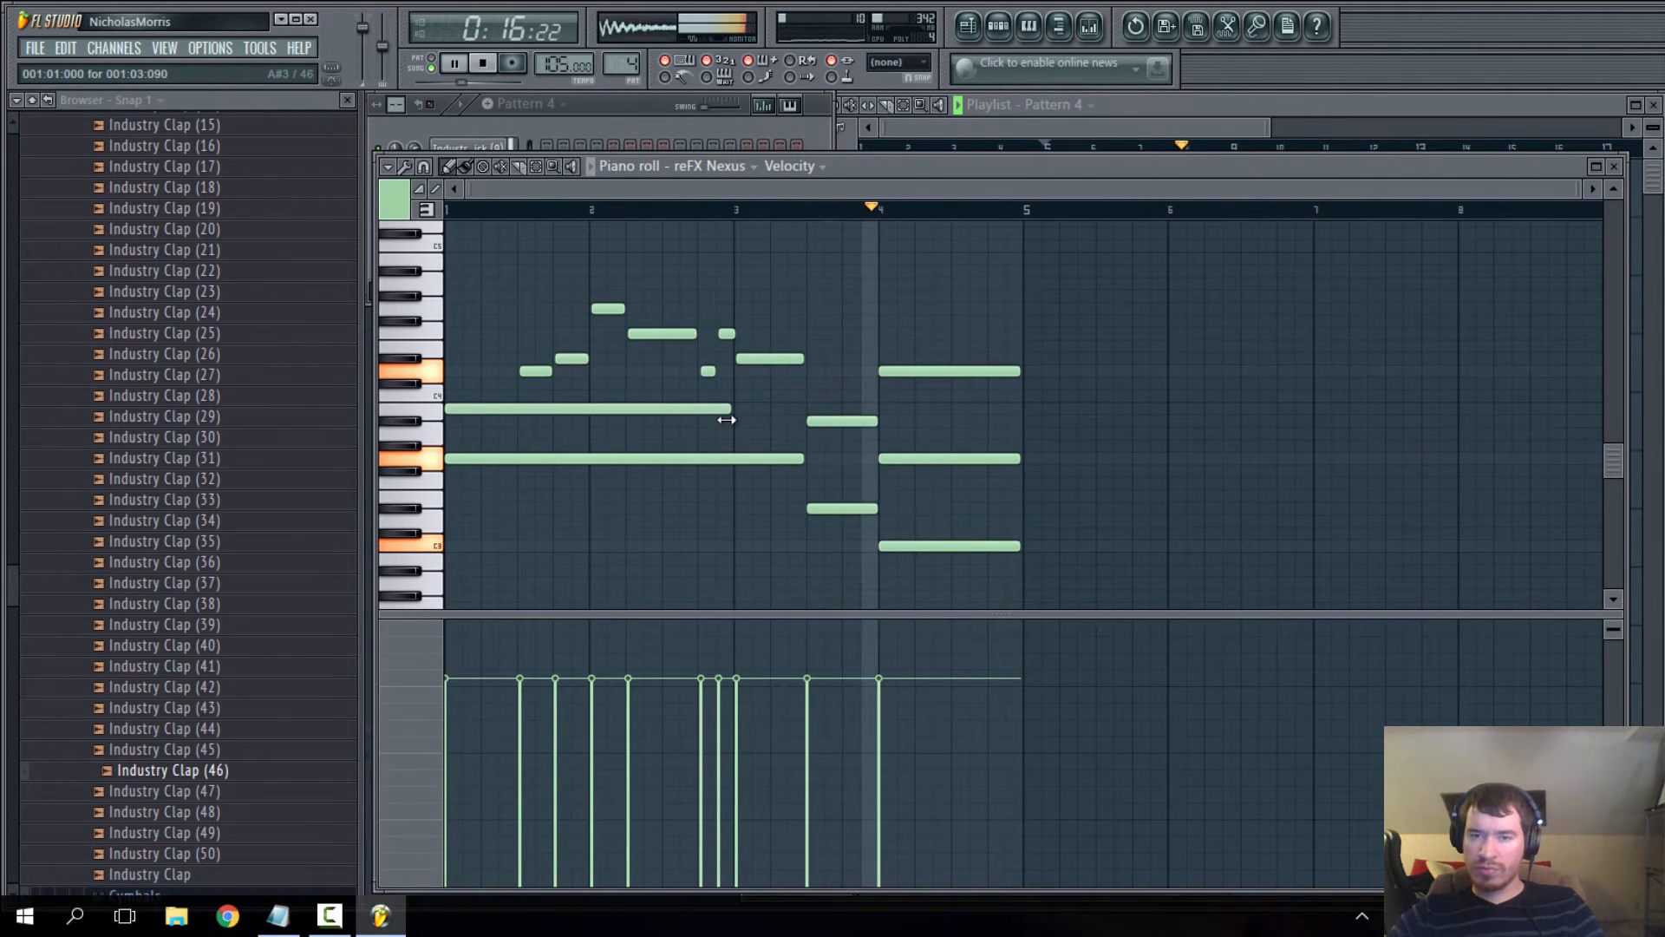
left_click_drag(802, 458, 729, 460)
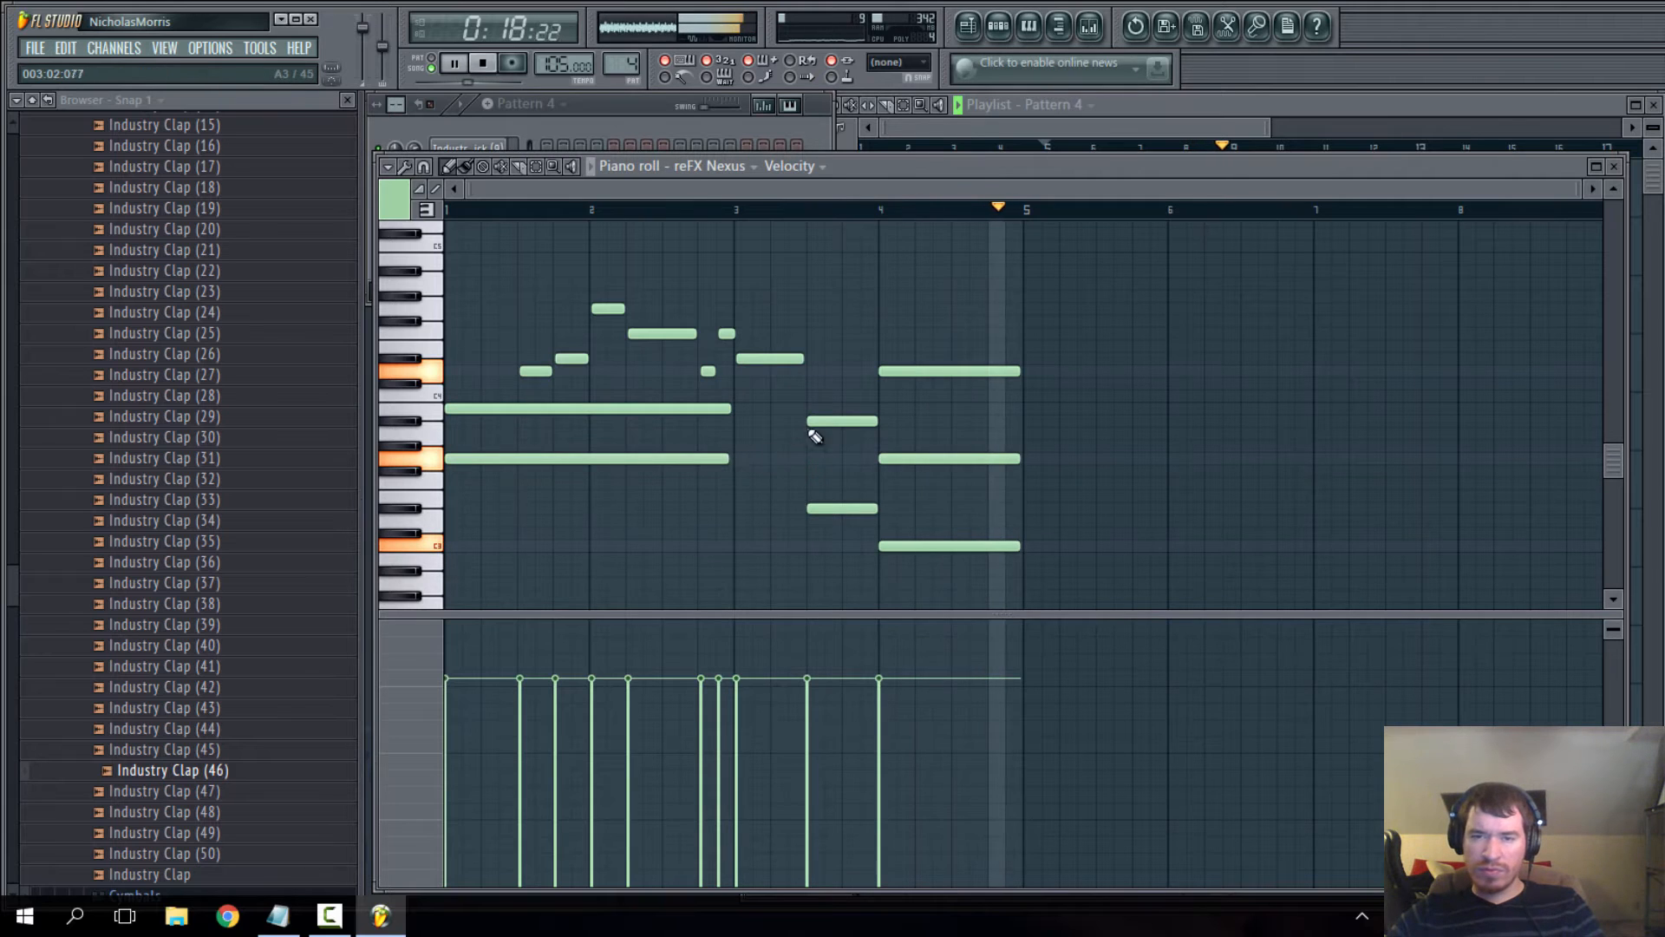
left_click_drag(815, 423, 745, 422)
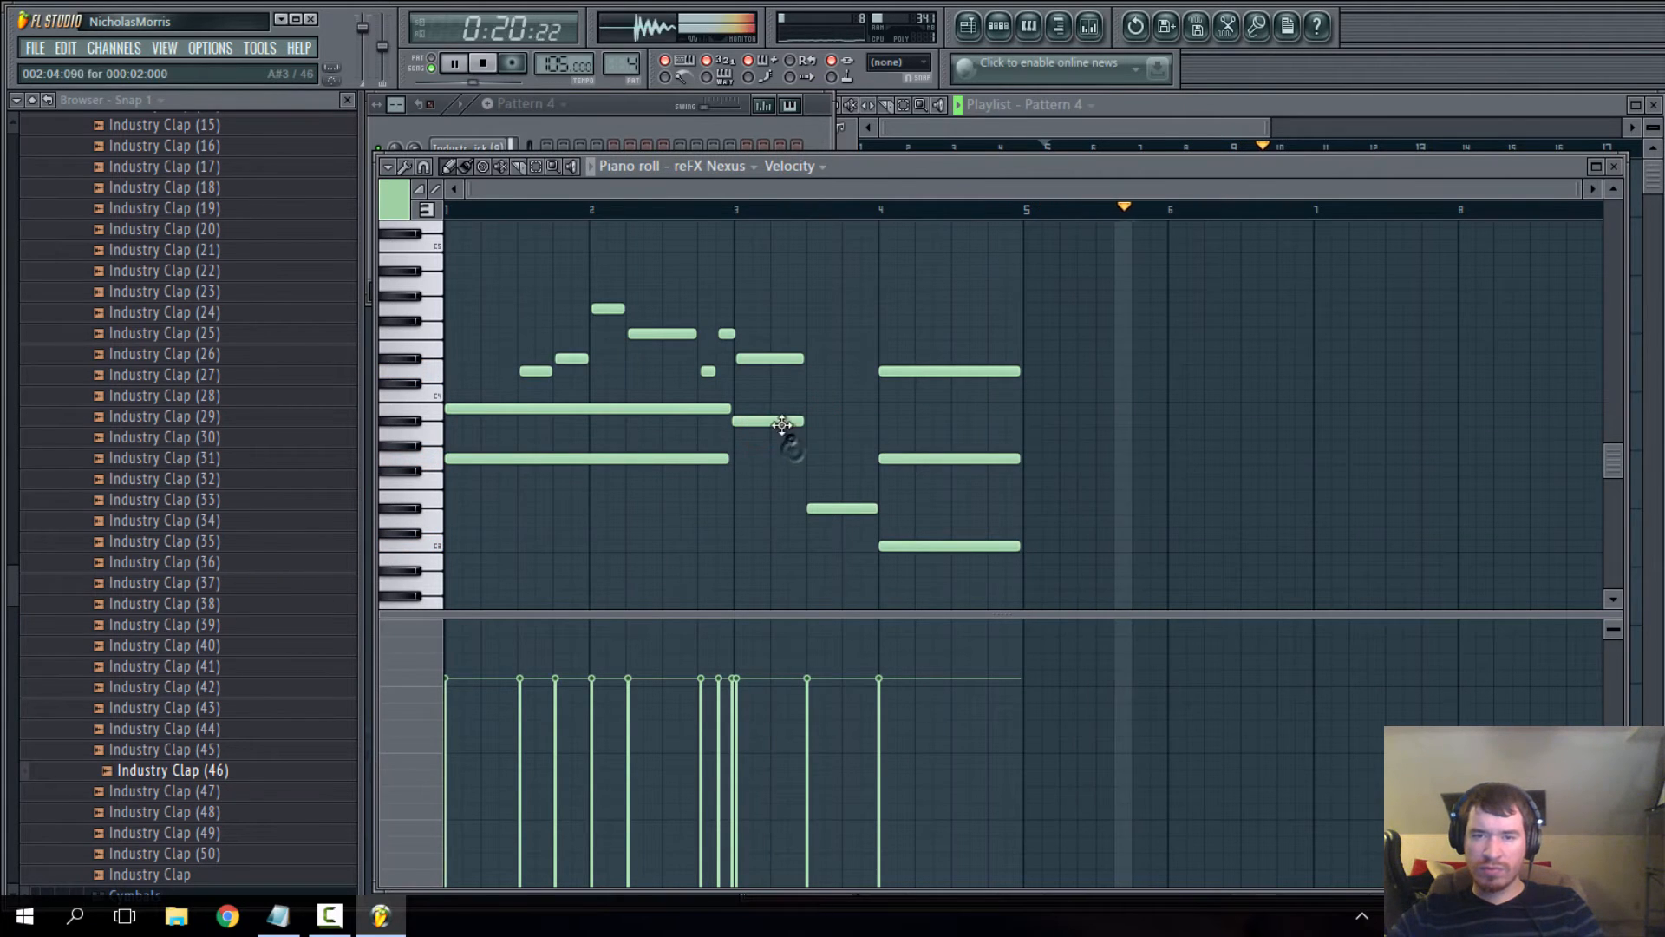
left_click_drag(811, 510, 738, 510)
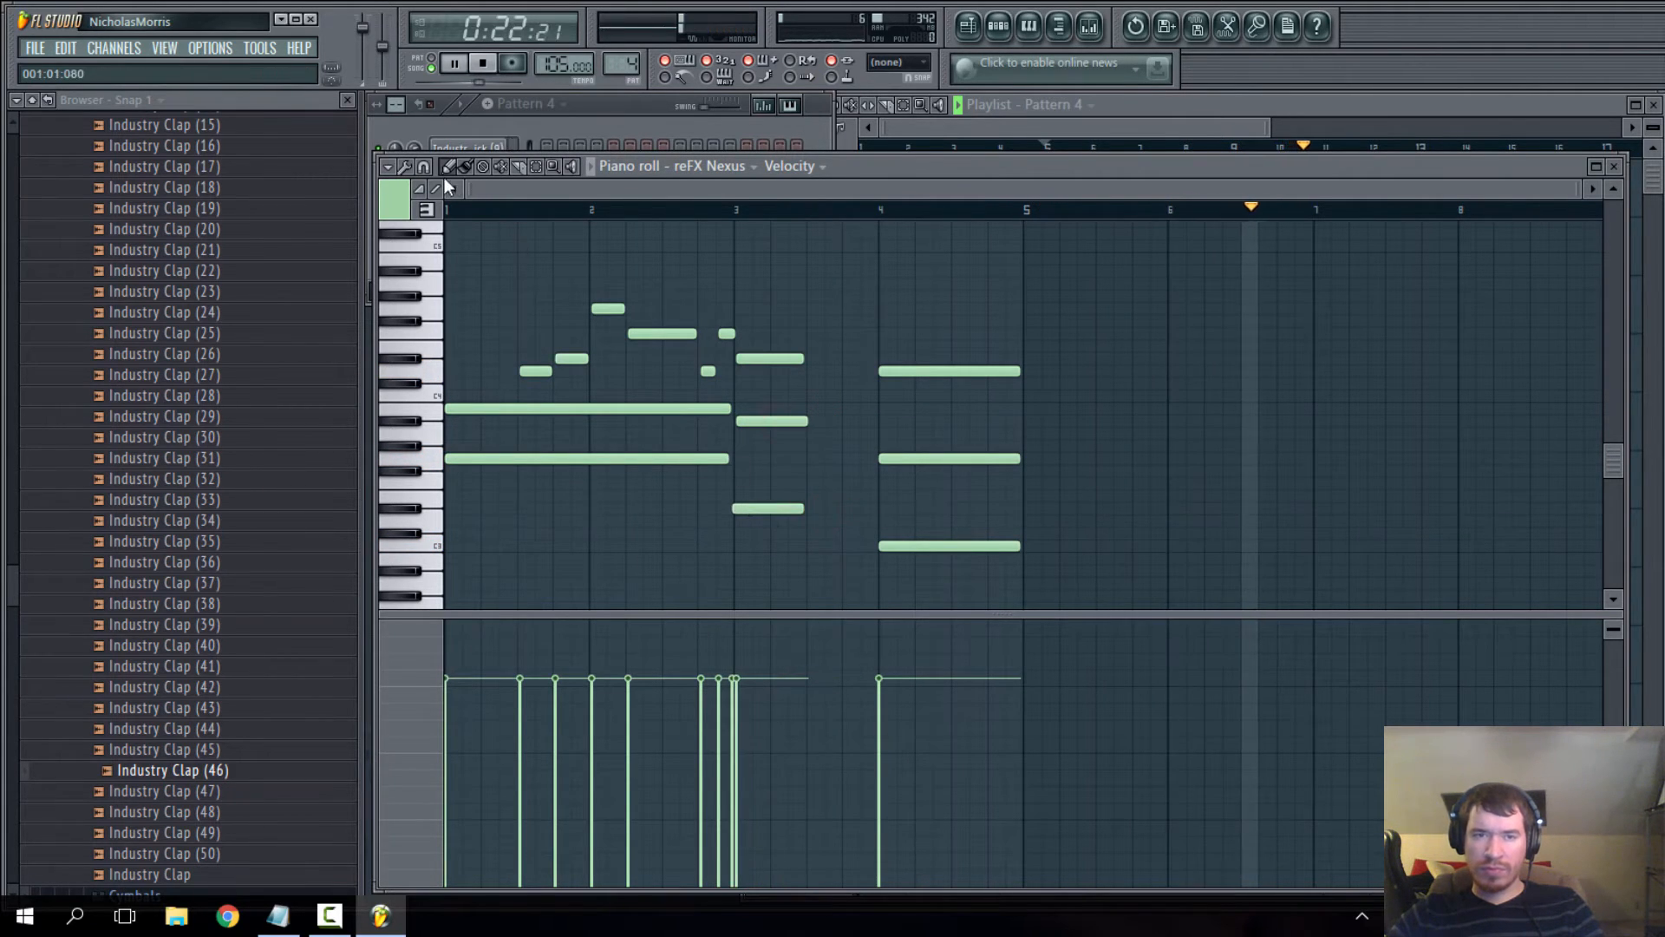
- Align the starts of the D#4, A#3 and D#3 chord notes exactly with the beginning of bar 3
left_click(445, 181)
left_click(458, 399)
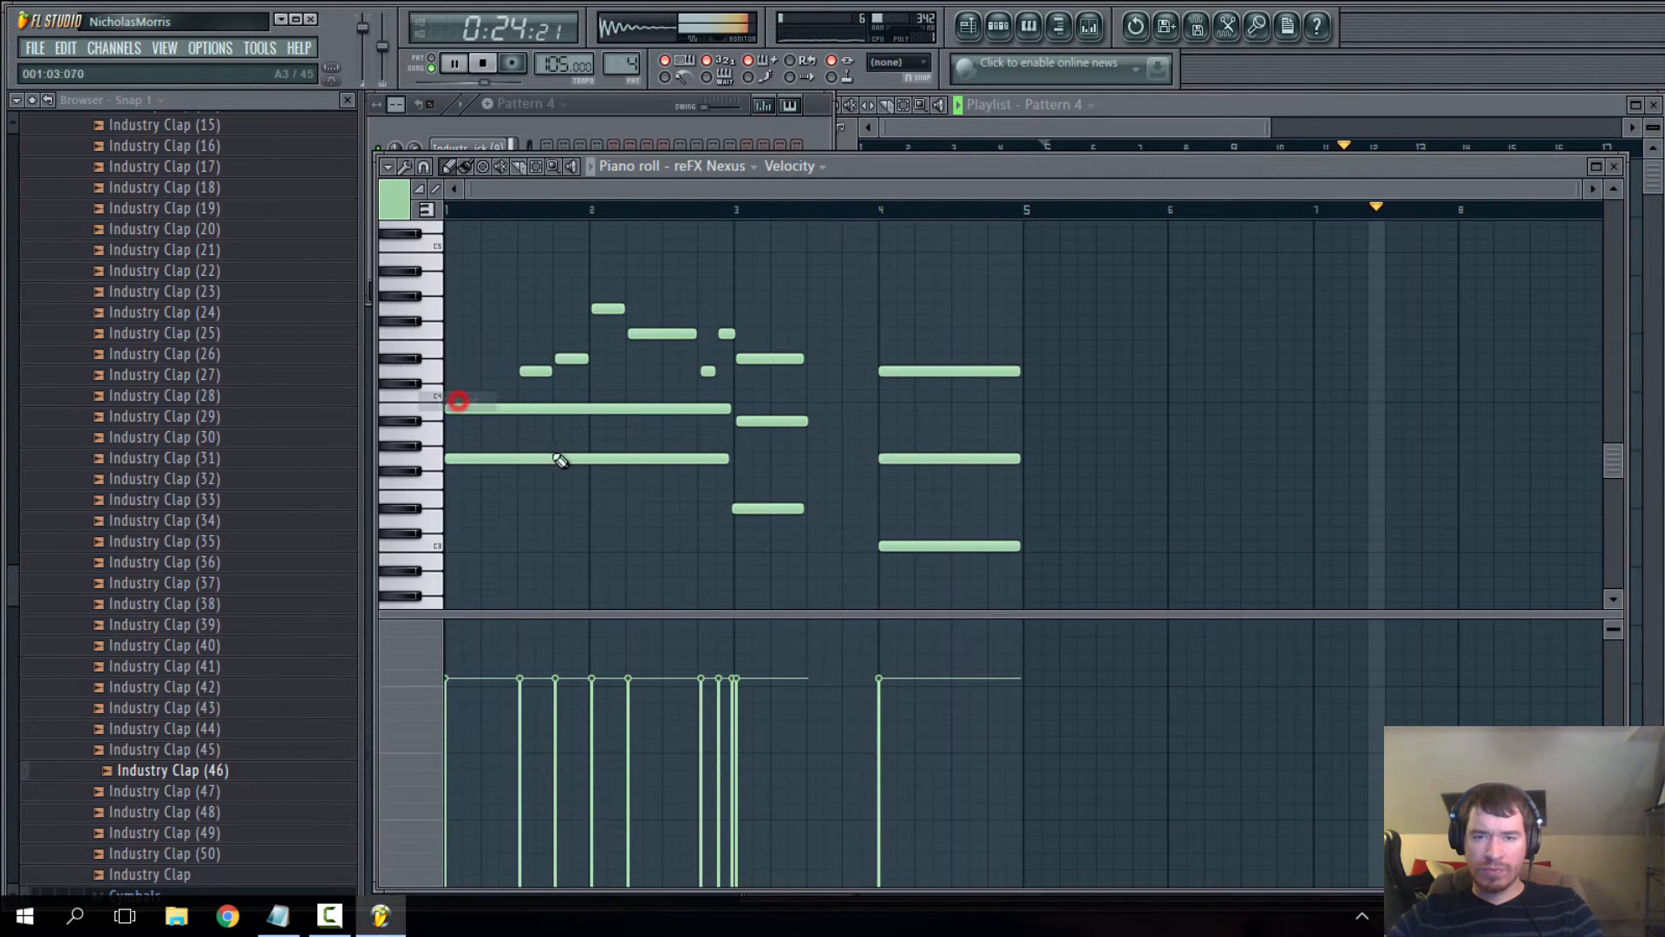
scroll(773, 476, "up", 4, "ctrl")
left_click(665, 507)
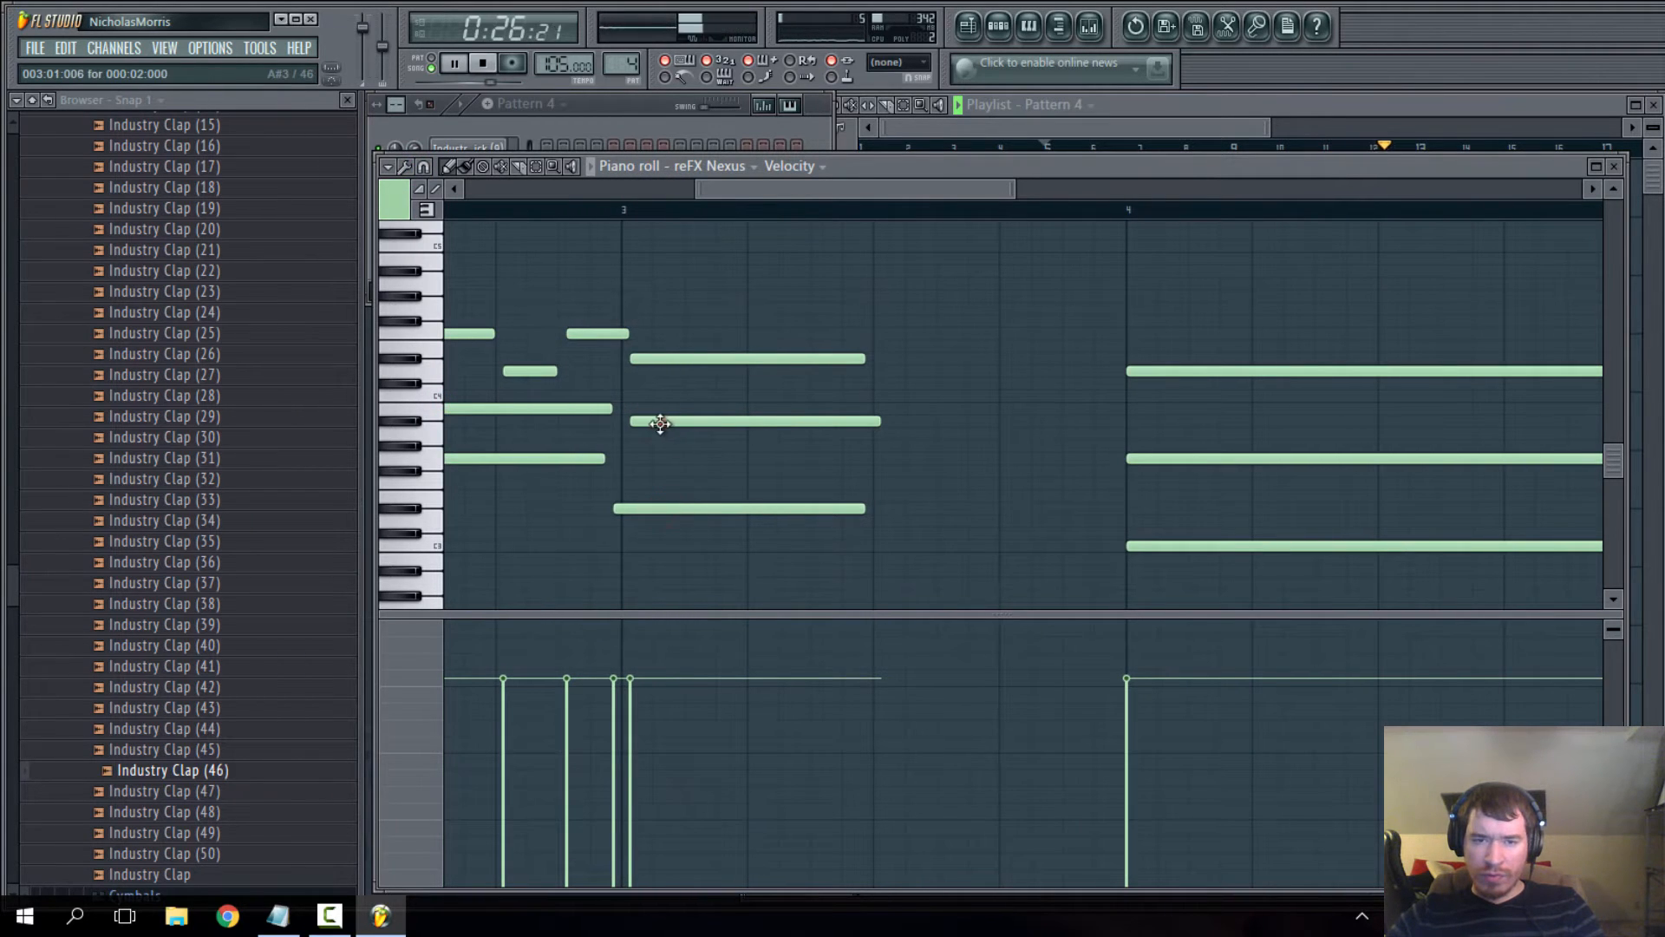
scroll(624, 453, "up", 3, "ctrl")
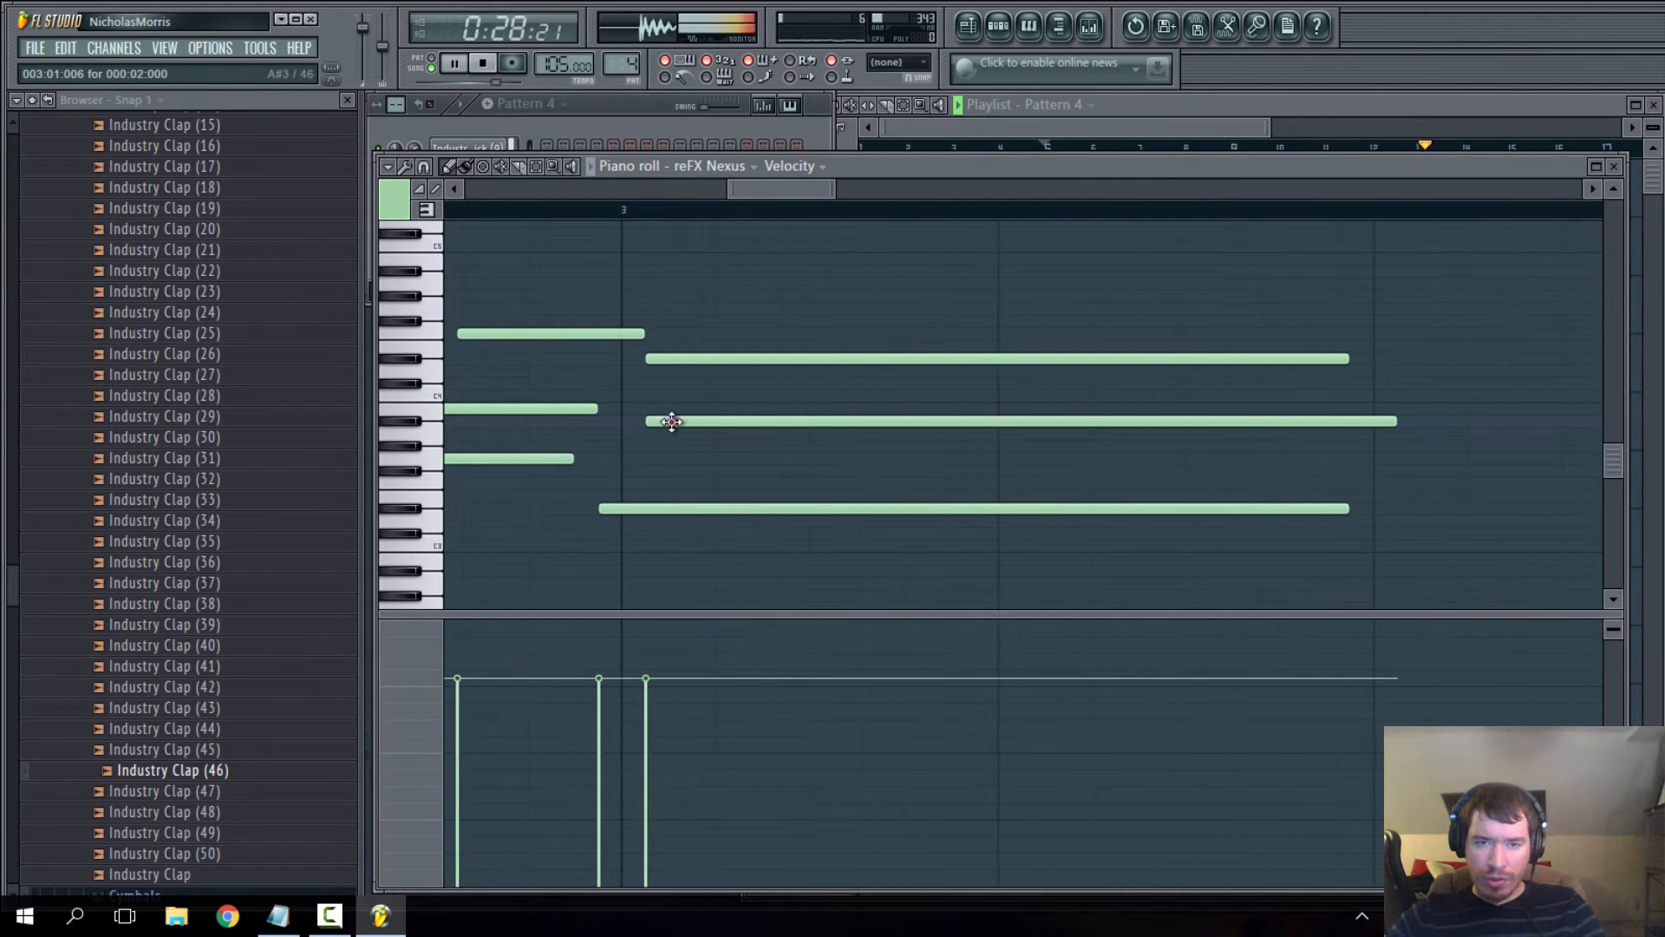
left_click_drag(670, 421, 654, 423)
left_click_drag(675, 358, 653, 361)
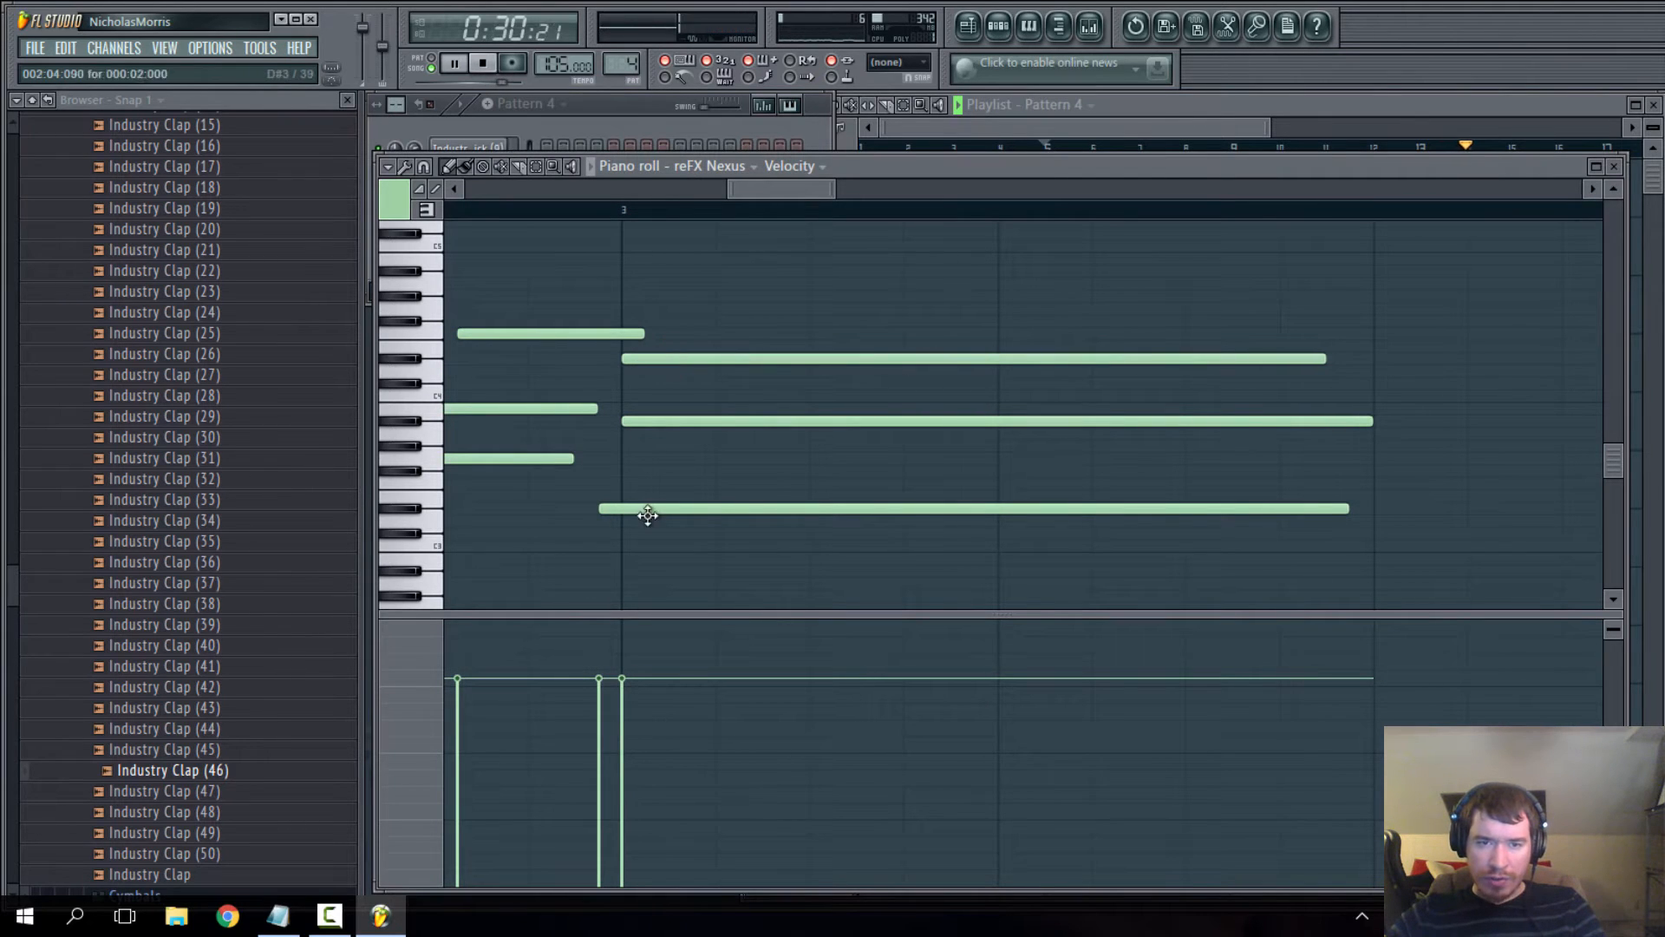
left_click_drag(648, 514, 664, 507)
- Nudge the short D4 note onto beat 4 of bar 2 and shift the following F4 note slightly earlier, before bar 3
scroll(811, 537, "down", 3, "ctrl")
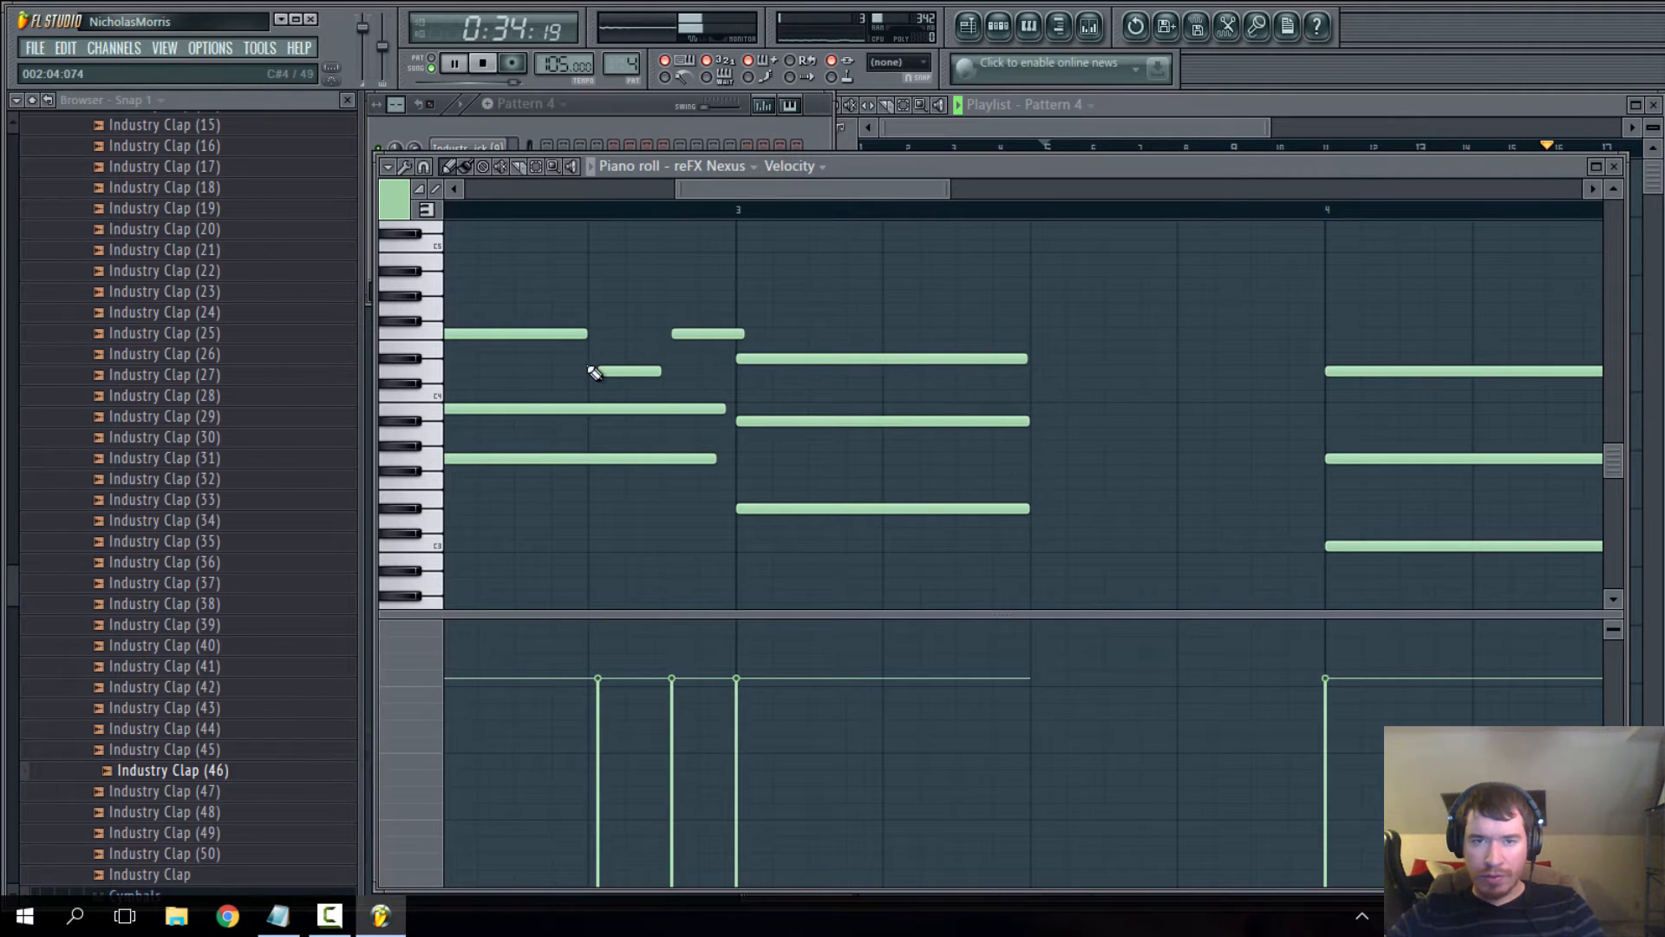
scroll(607, 372, "up", 2, "ctrl")
left_click(502, 211)
left_click(716, 185)
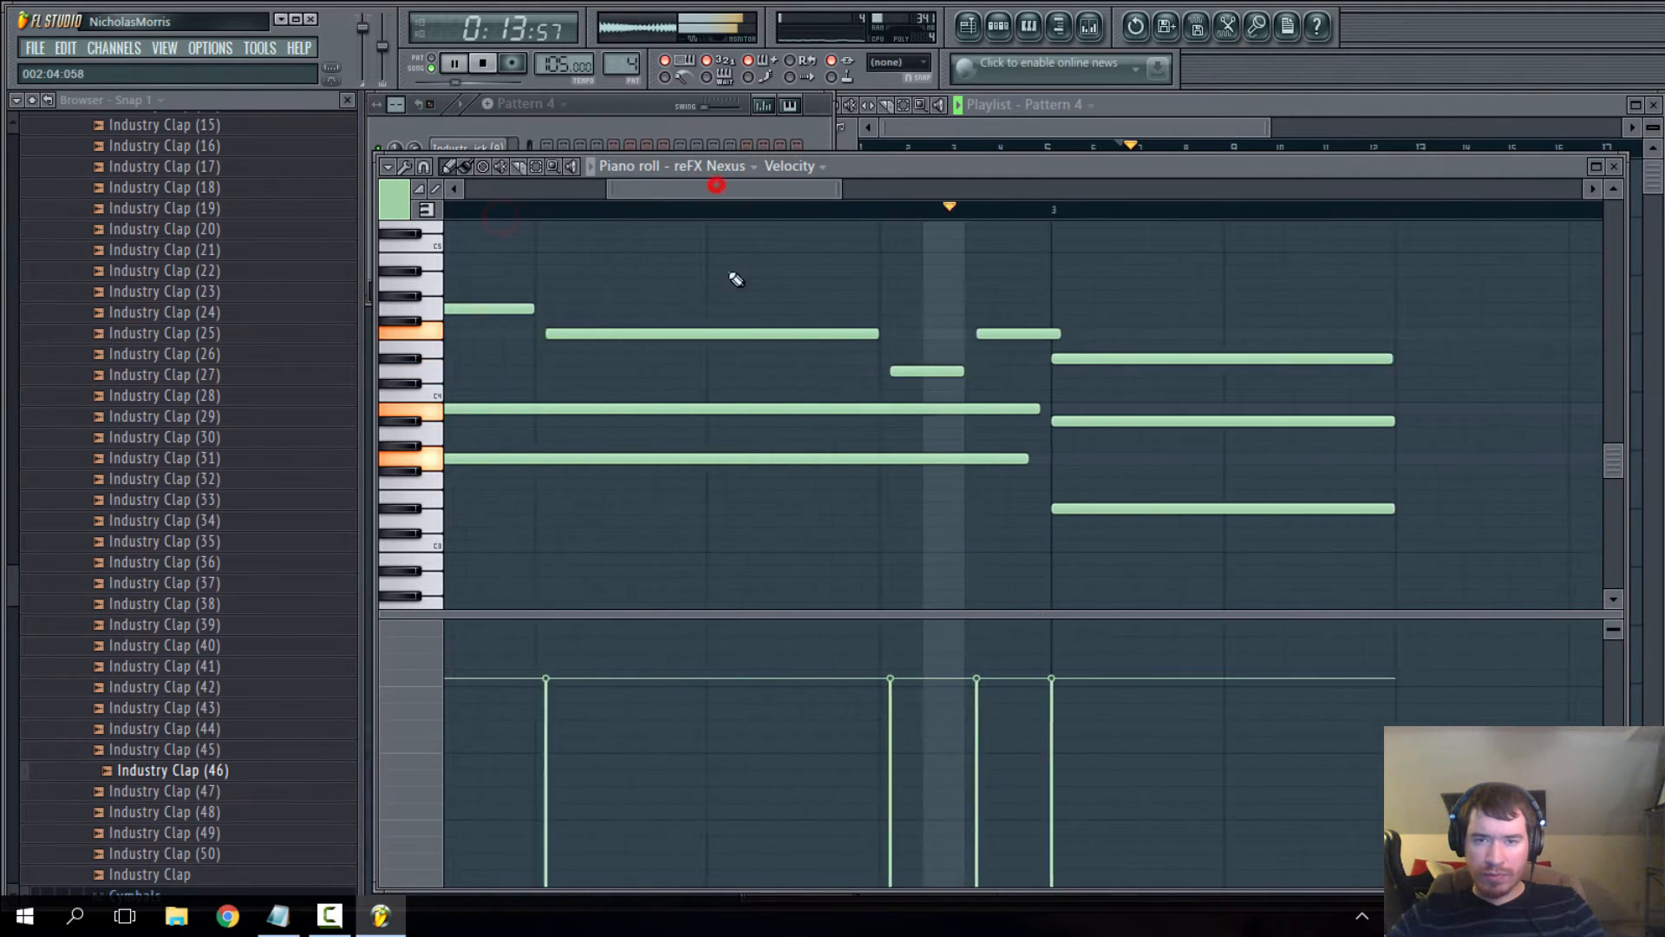
scroll(806, 347, "up", 2, "ctrl")
left_click_drag(1014, 371, 1004, 373)
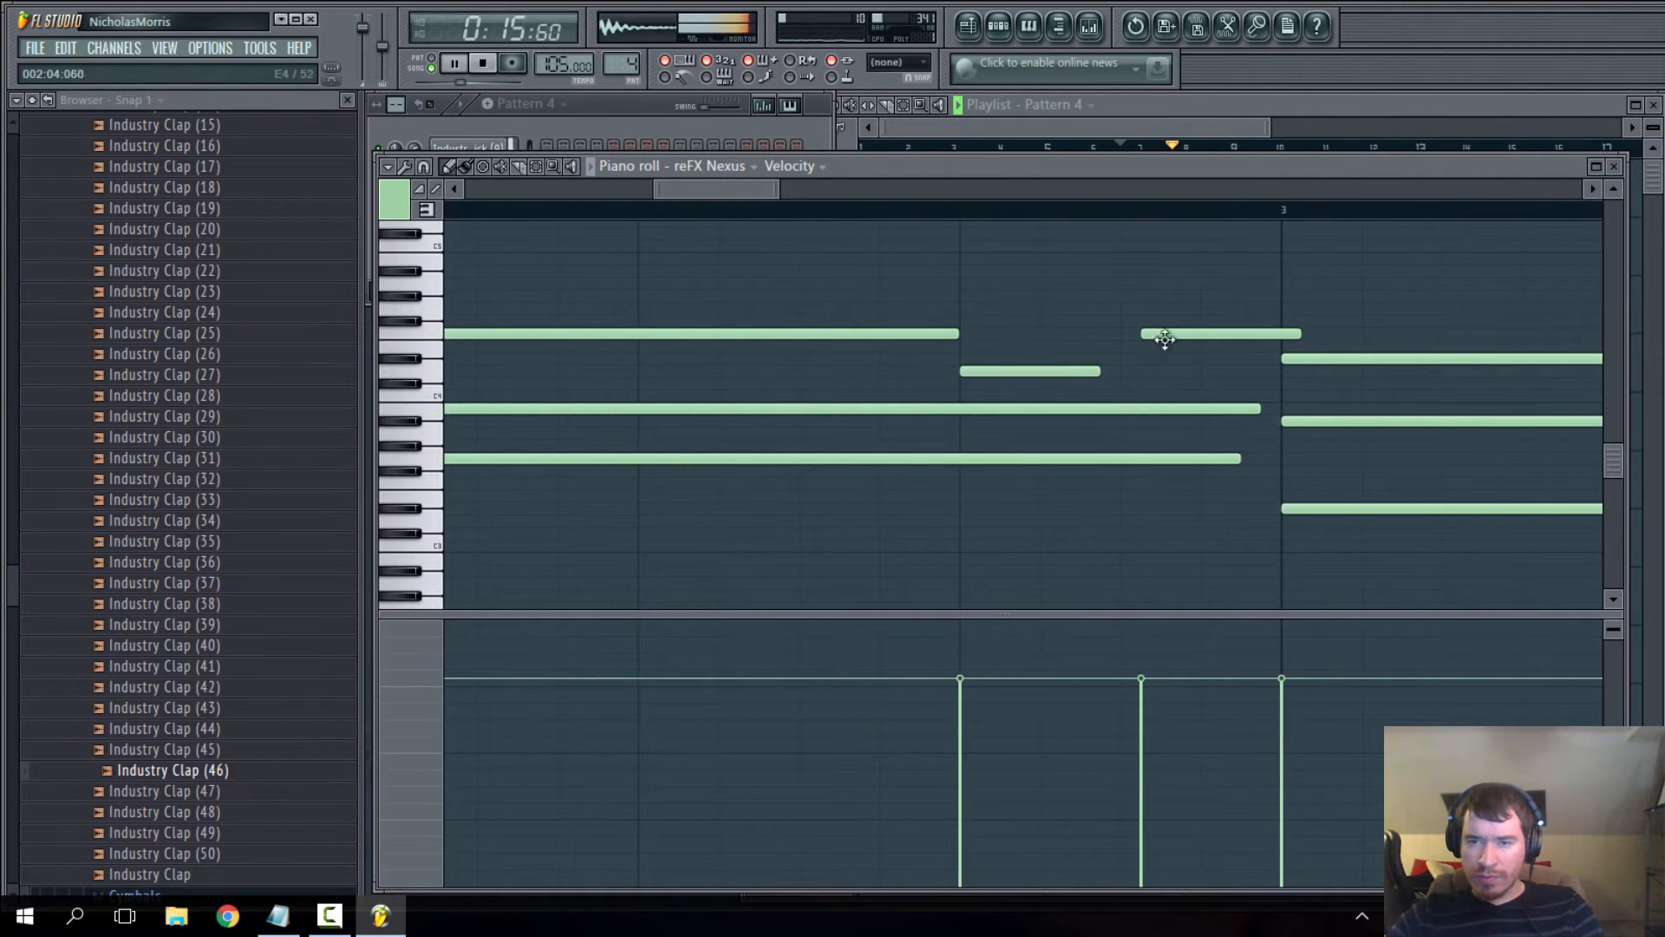
left_click_drag(1165, 339, 1147, 338)
- Align the D4 and D#4 melody notes with beats 3 and 4 of bar 1 and the G4 note with the start of bar 2
scroll(1060, 428, "down", 4, "ctrl")
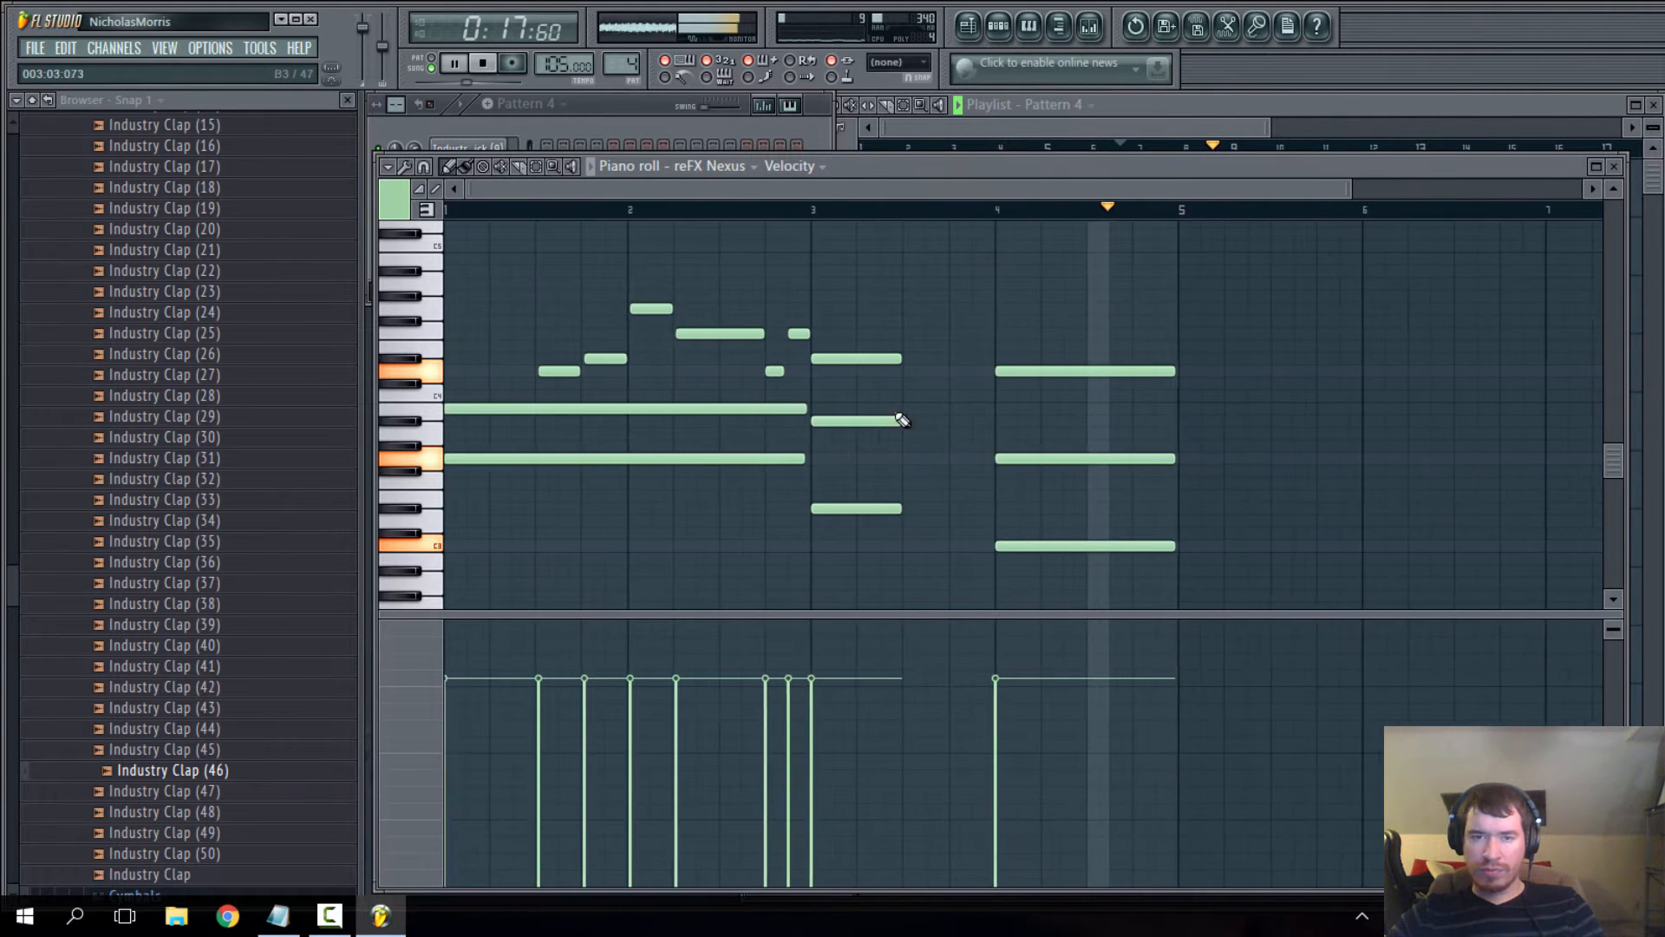
scroll(548, 369, "up", 6, "ctrl")
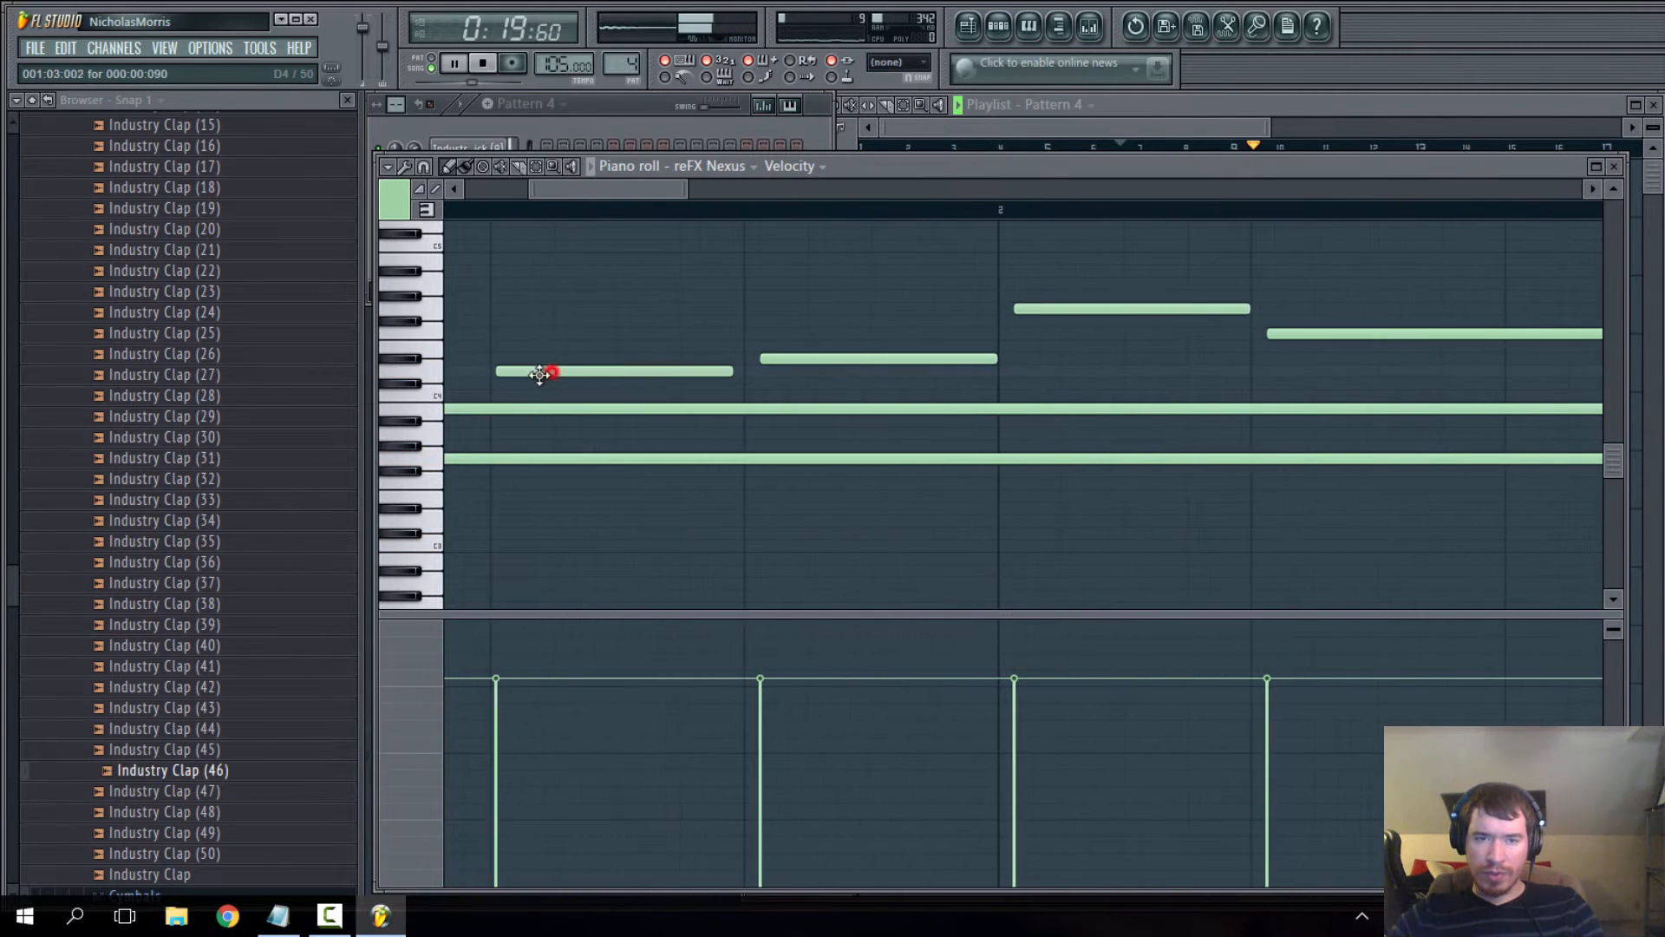
left_click_drag(539, 374, 535, 373)
left_click_drag(786, 360, 773, 360)
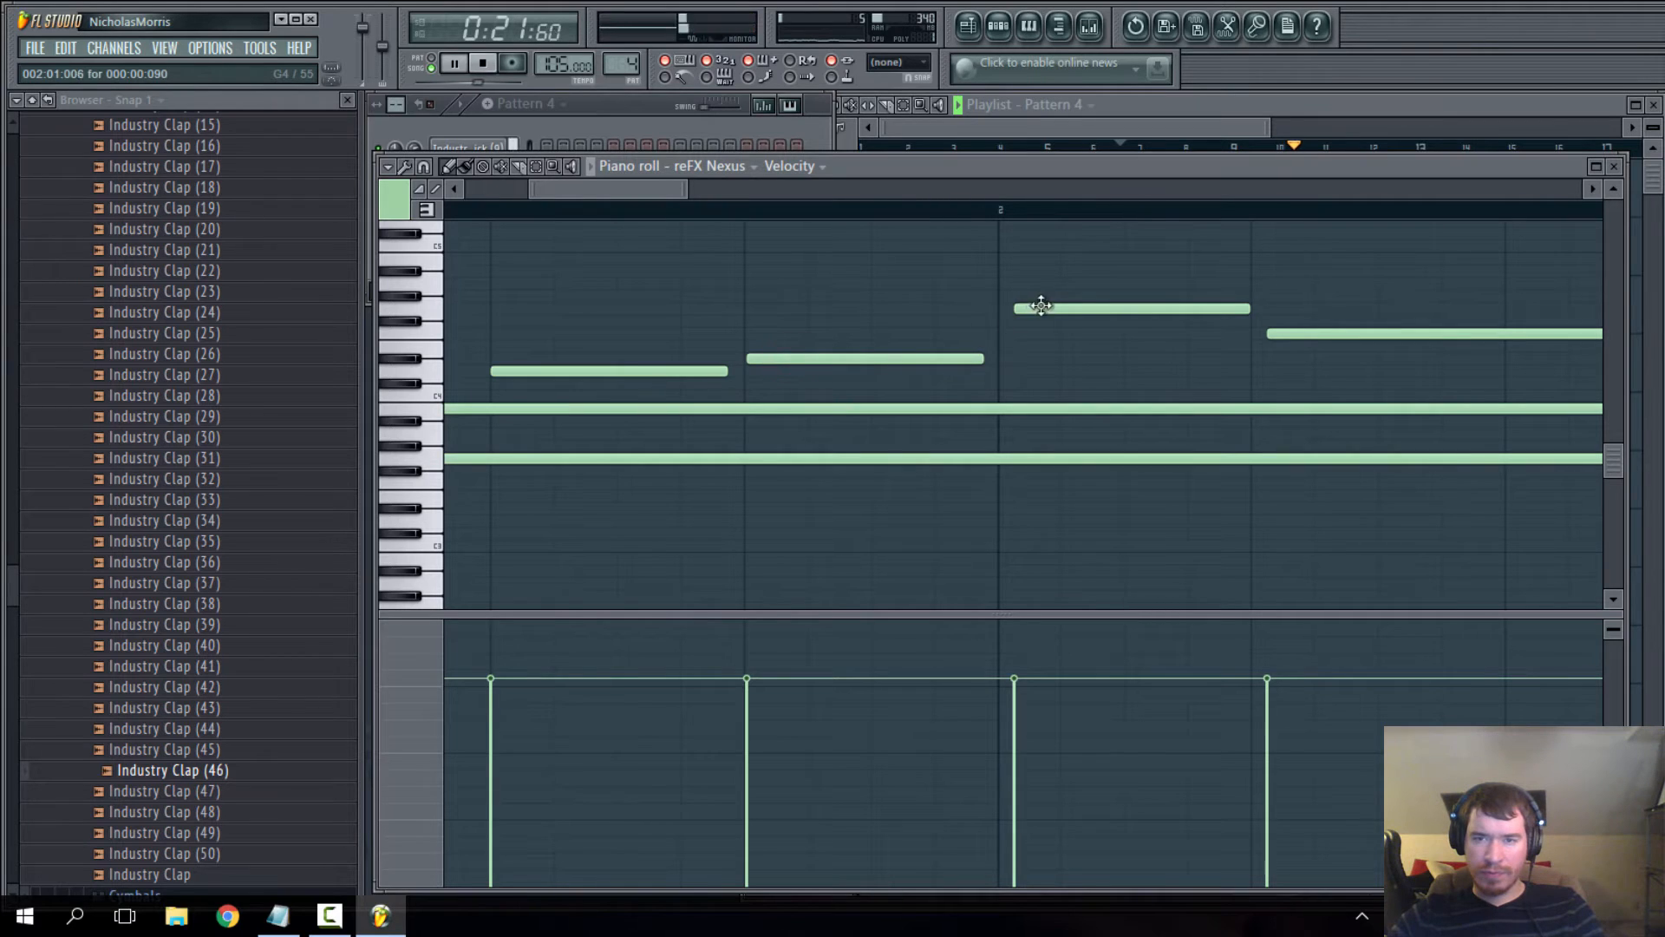
left_click_drag(1041, 307, 1027, 309)
left_click_drag(784, 358, 781, 358)
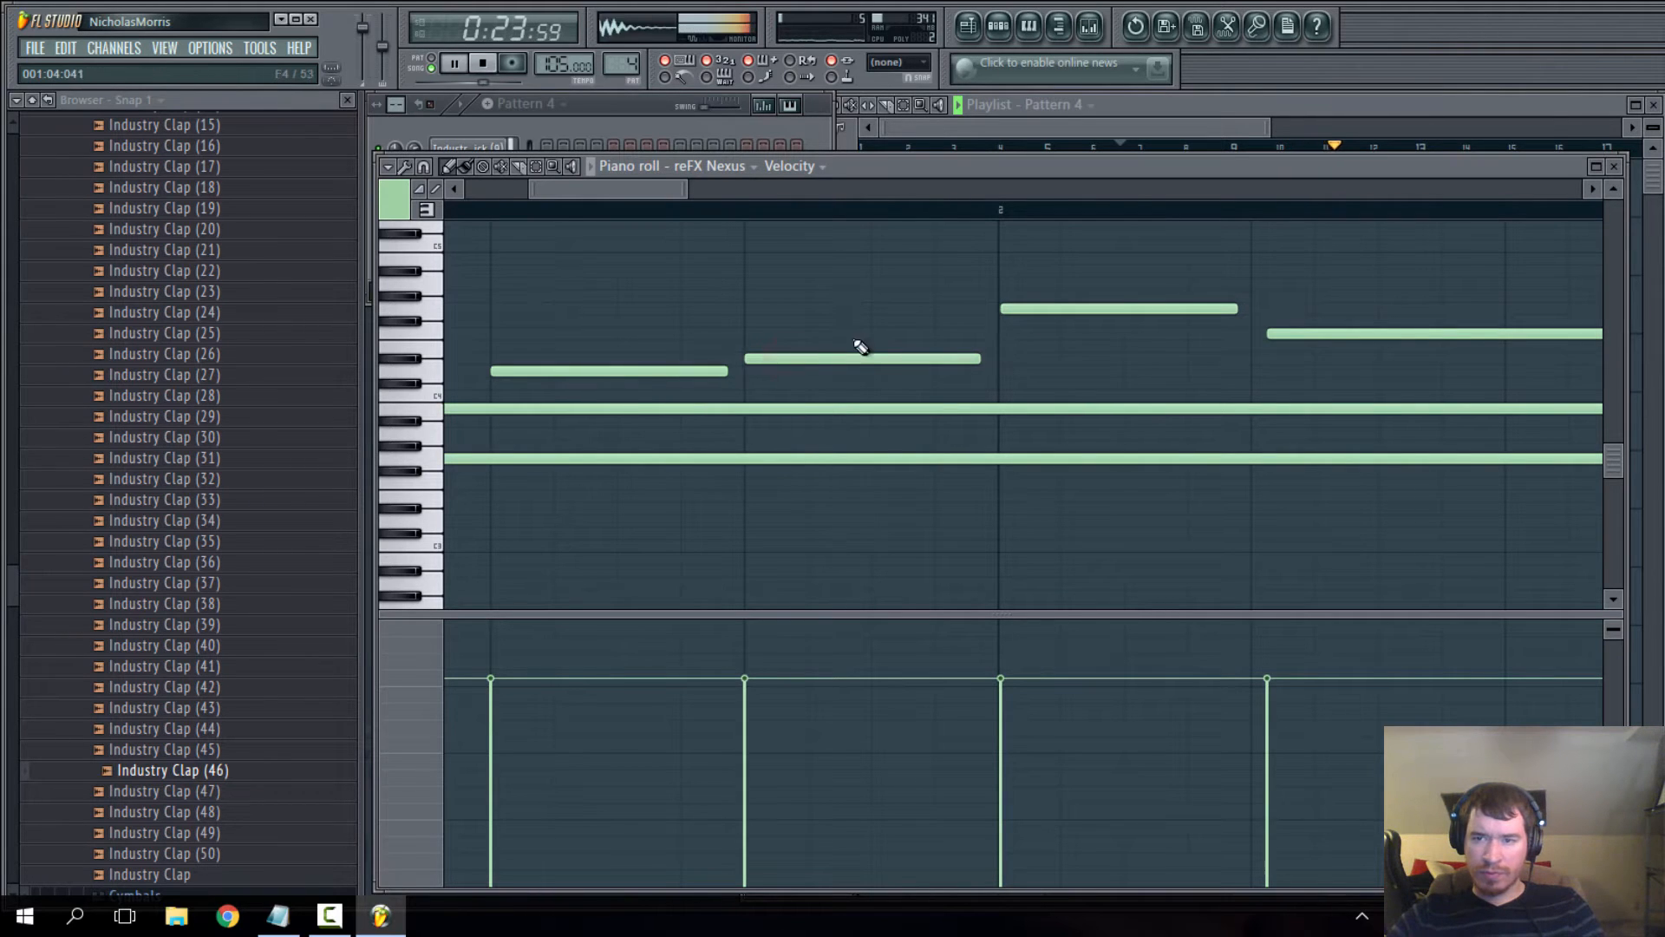
- Move the long F4 note slightly earlier so it starts exactly on beat 2 of bar 2
left_click_drag(1305, 332, 1275, 337)
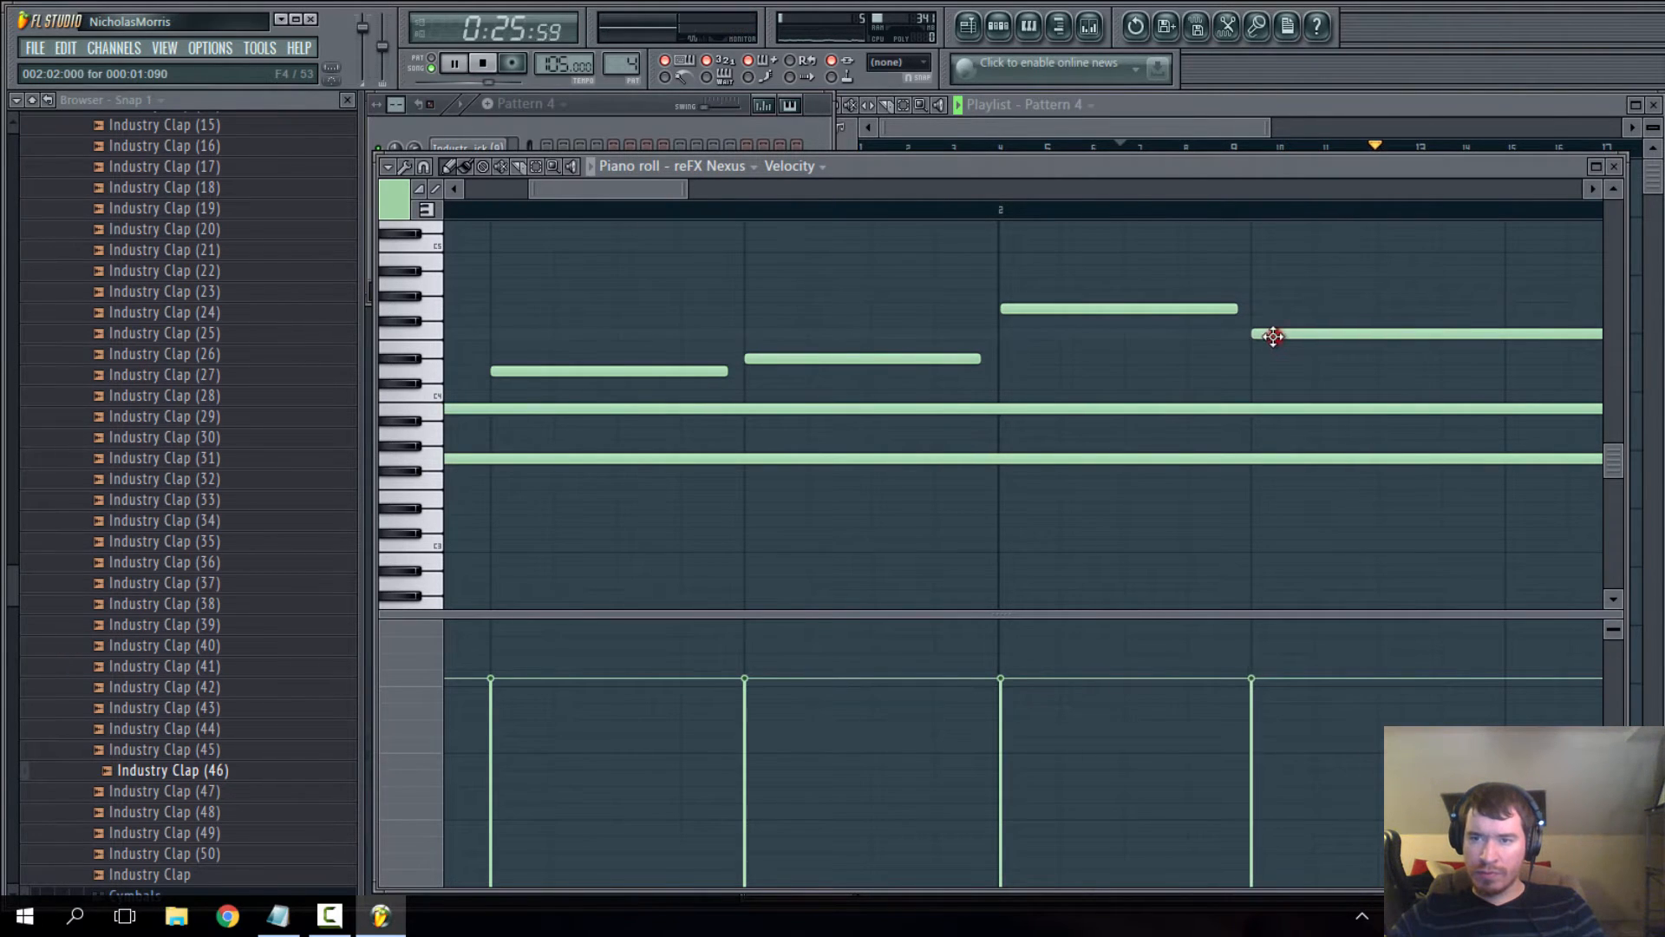
scroll(1117, 360, "down", 2)
scroll(1106, 351, "up", 3)
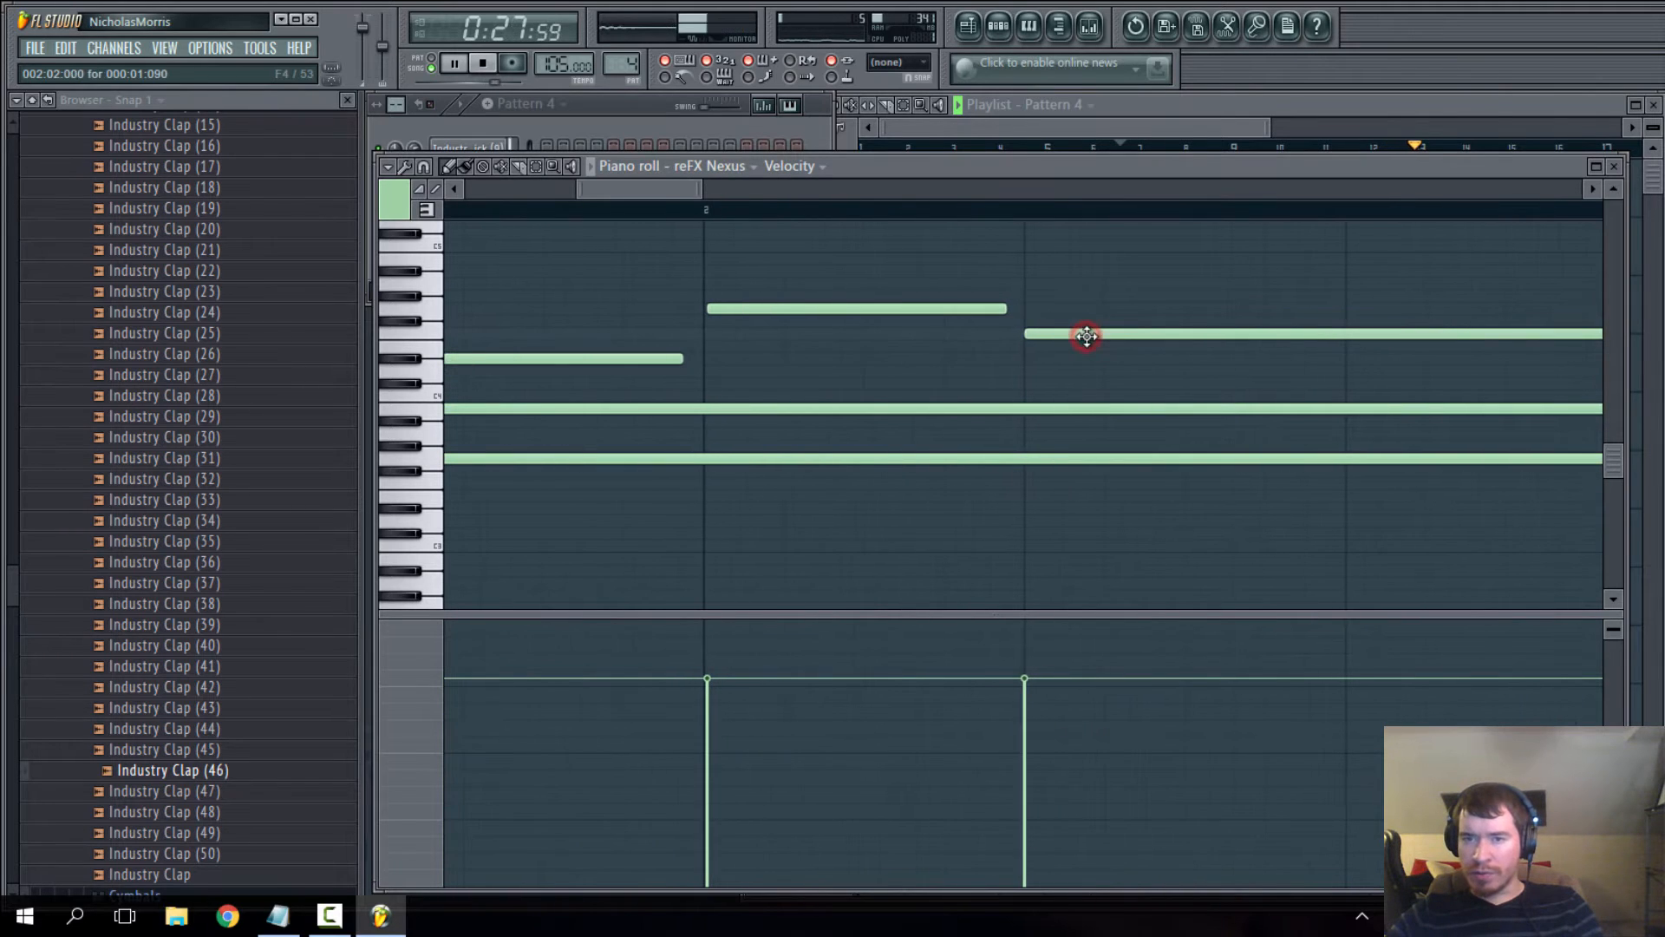
left_click_drag(1086, 336, 1089, 336)
scroll(1086, 337, "down", 4)
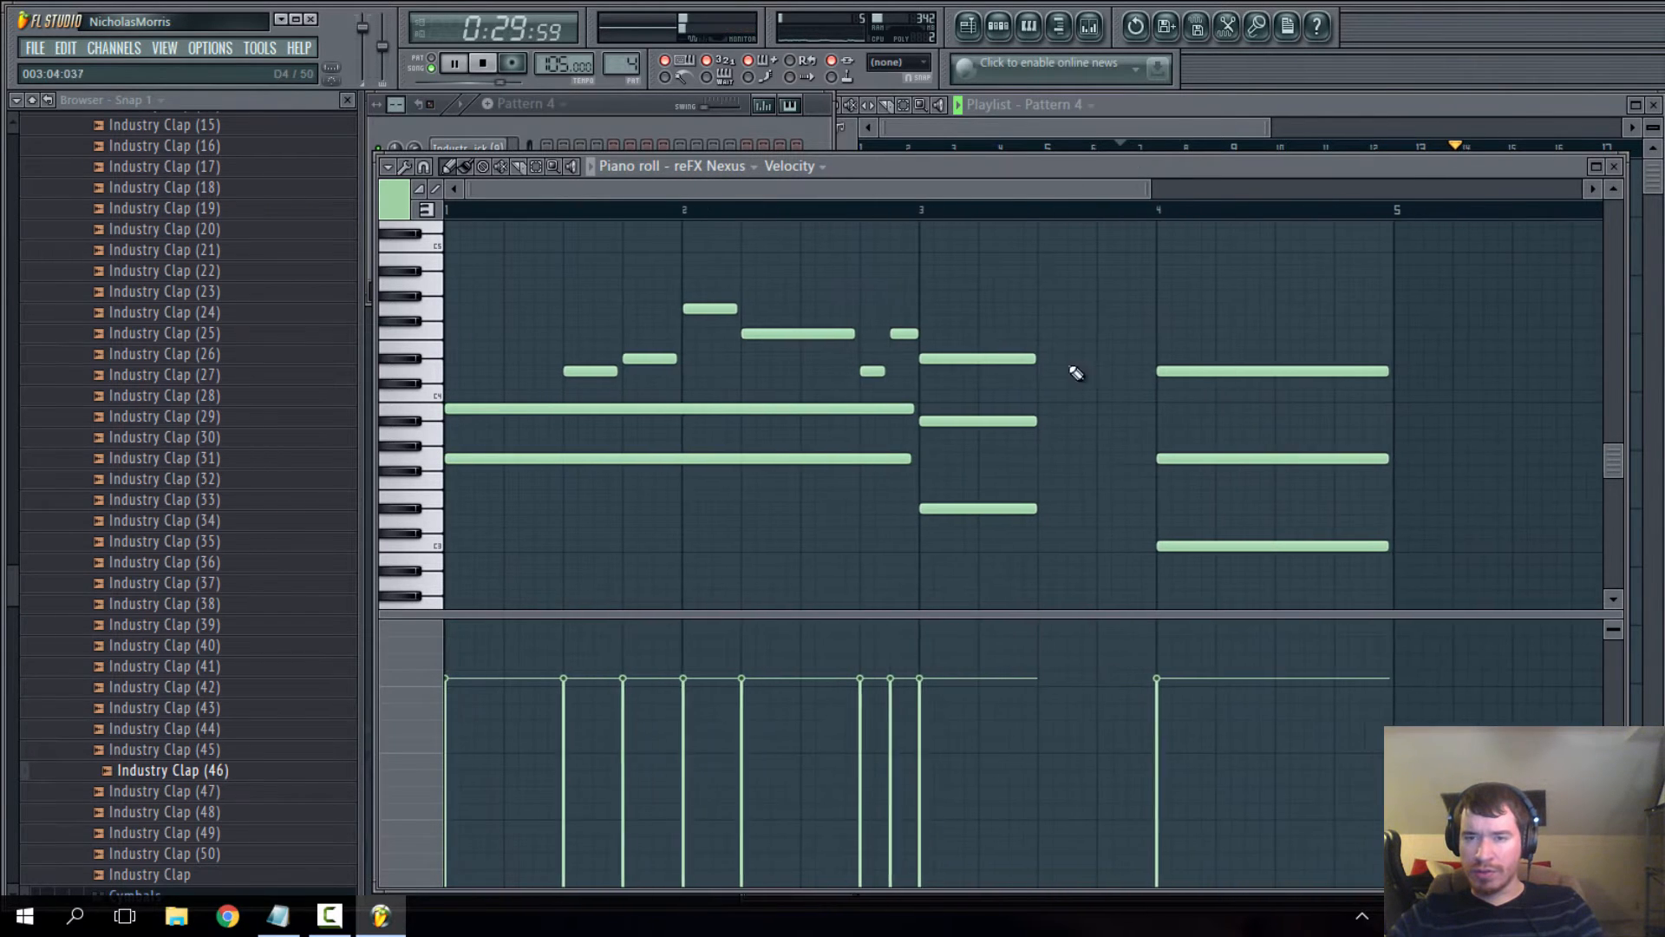
- Close the piano roll and restart song playback from bar 1
left_click(1179, 117)
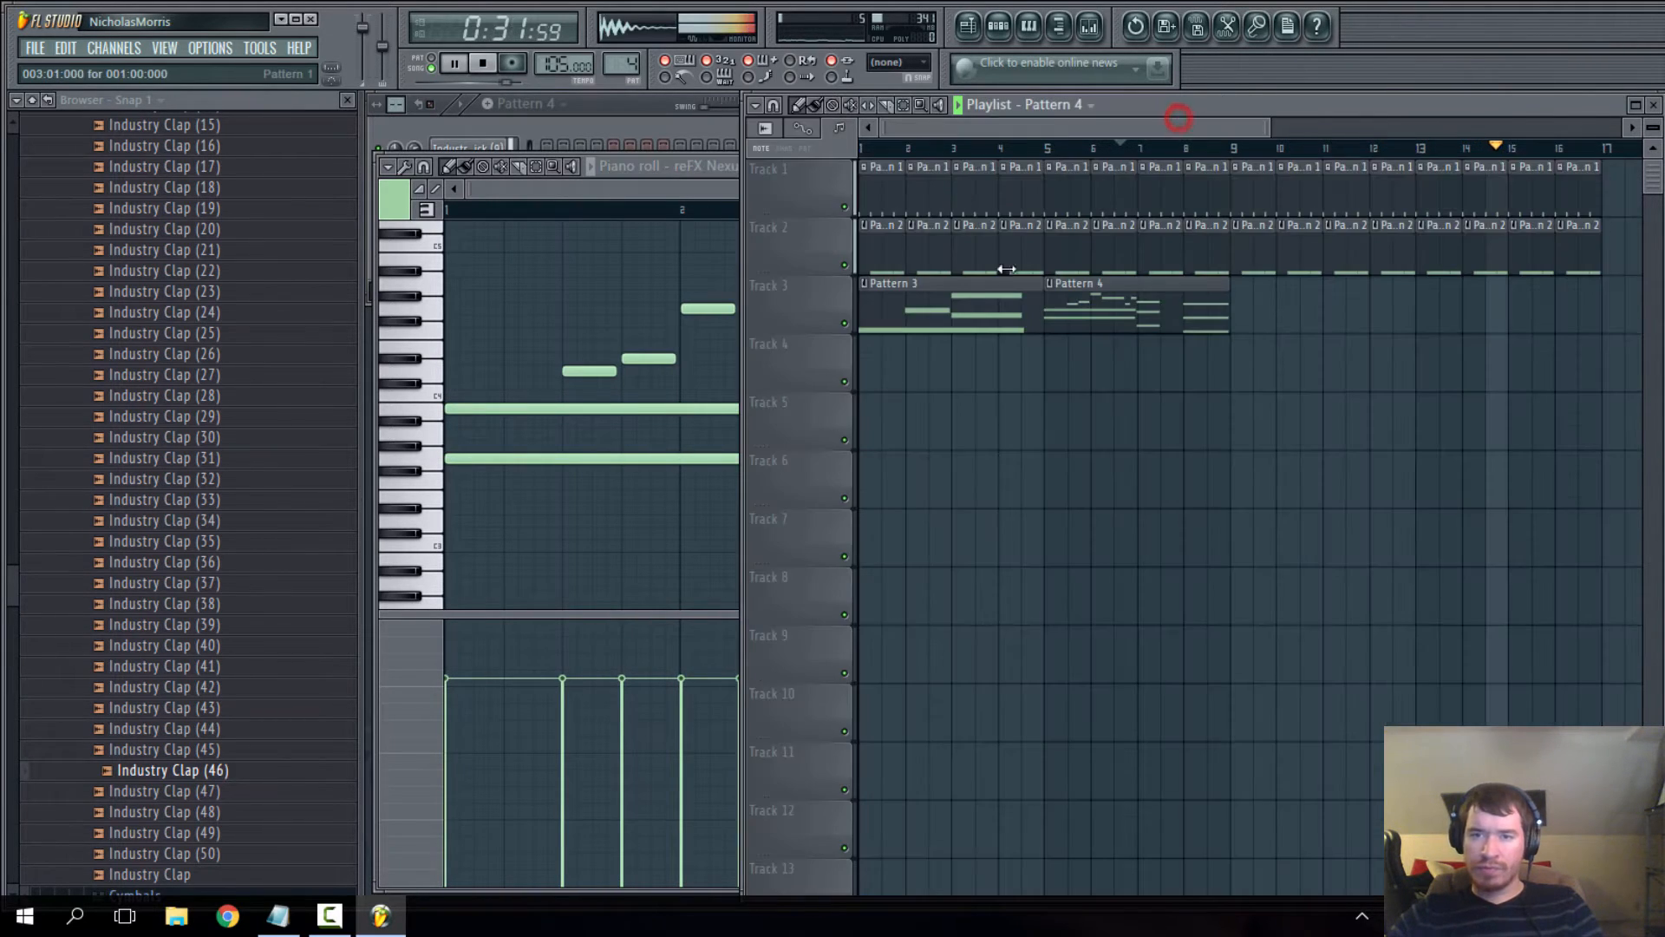
left_click(682, 187)
left_click(1614, 168)
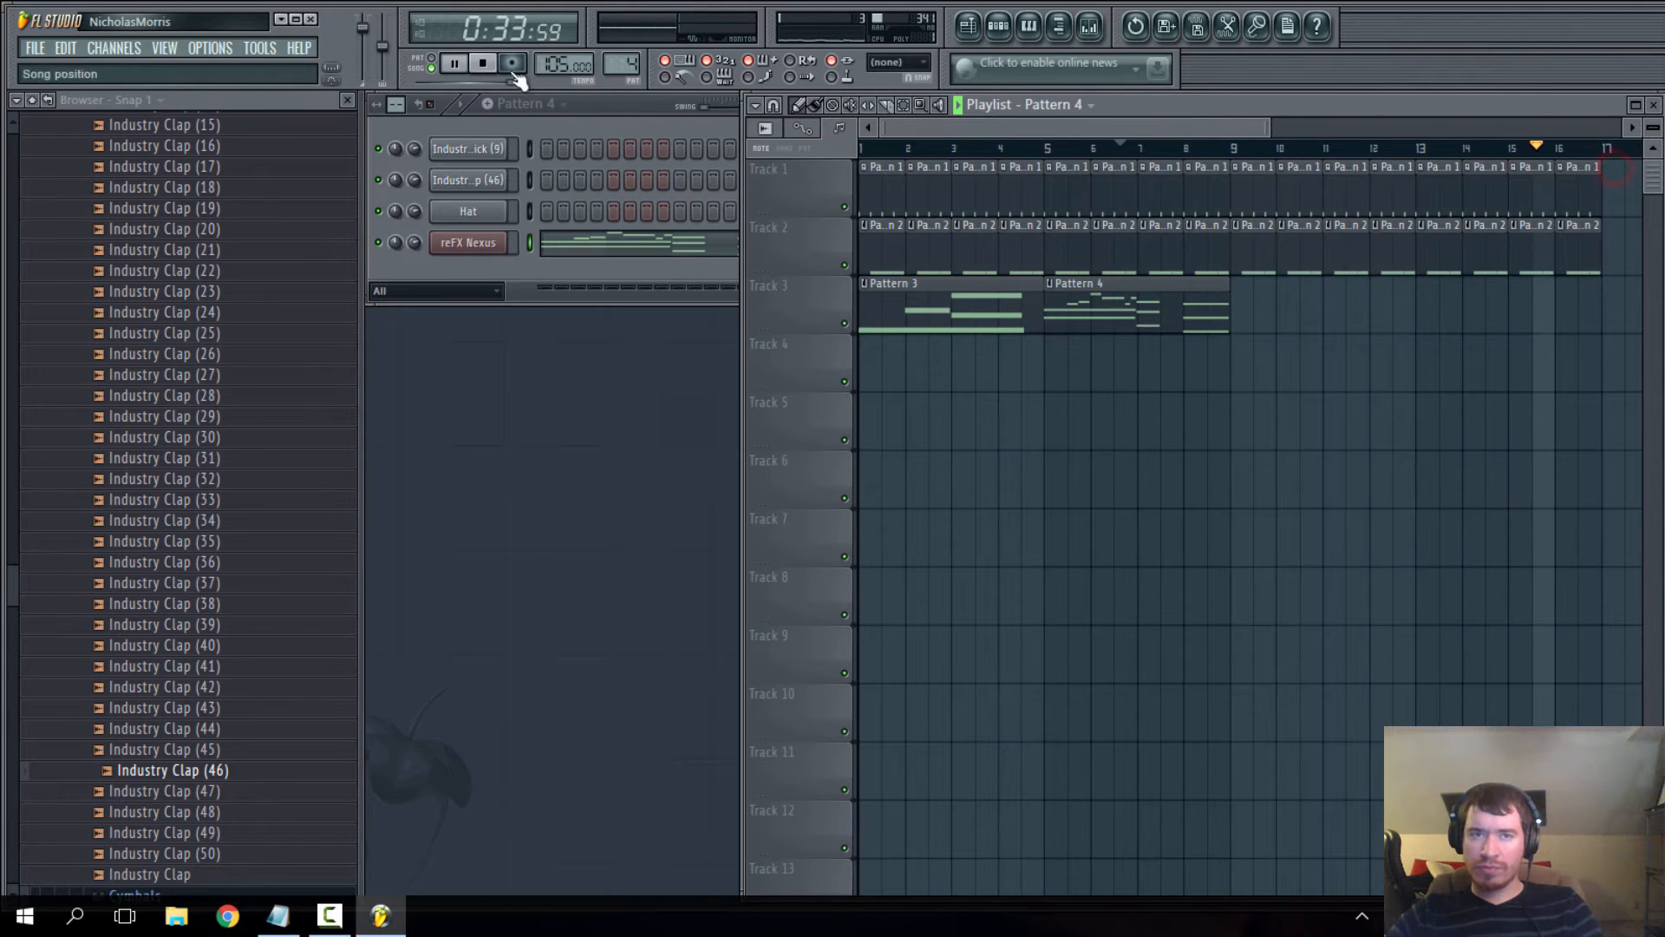
left_click(479, 67)
left_click(453, 64)
left_click(864, 149)
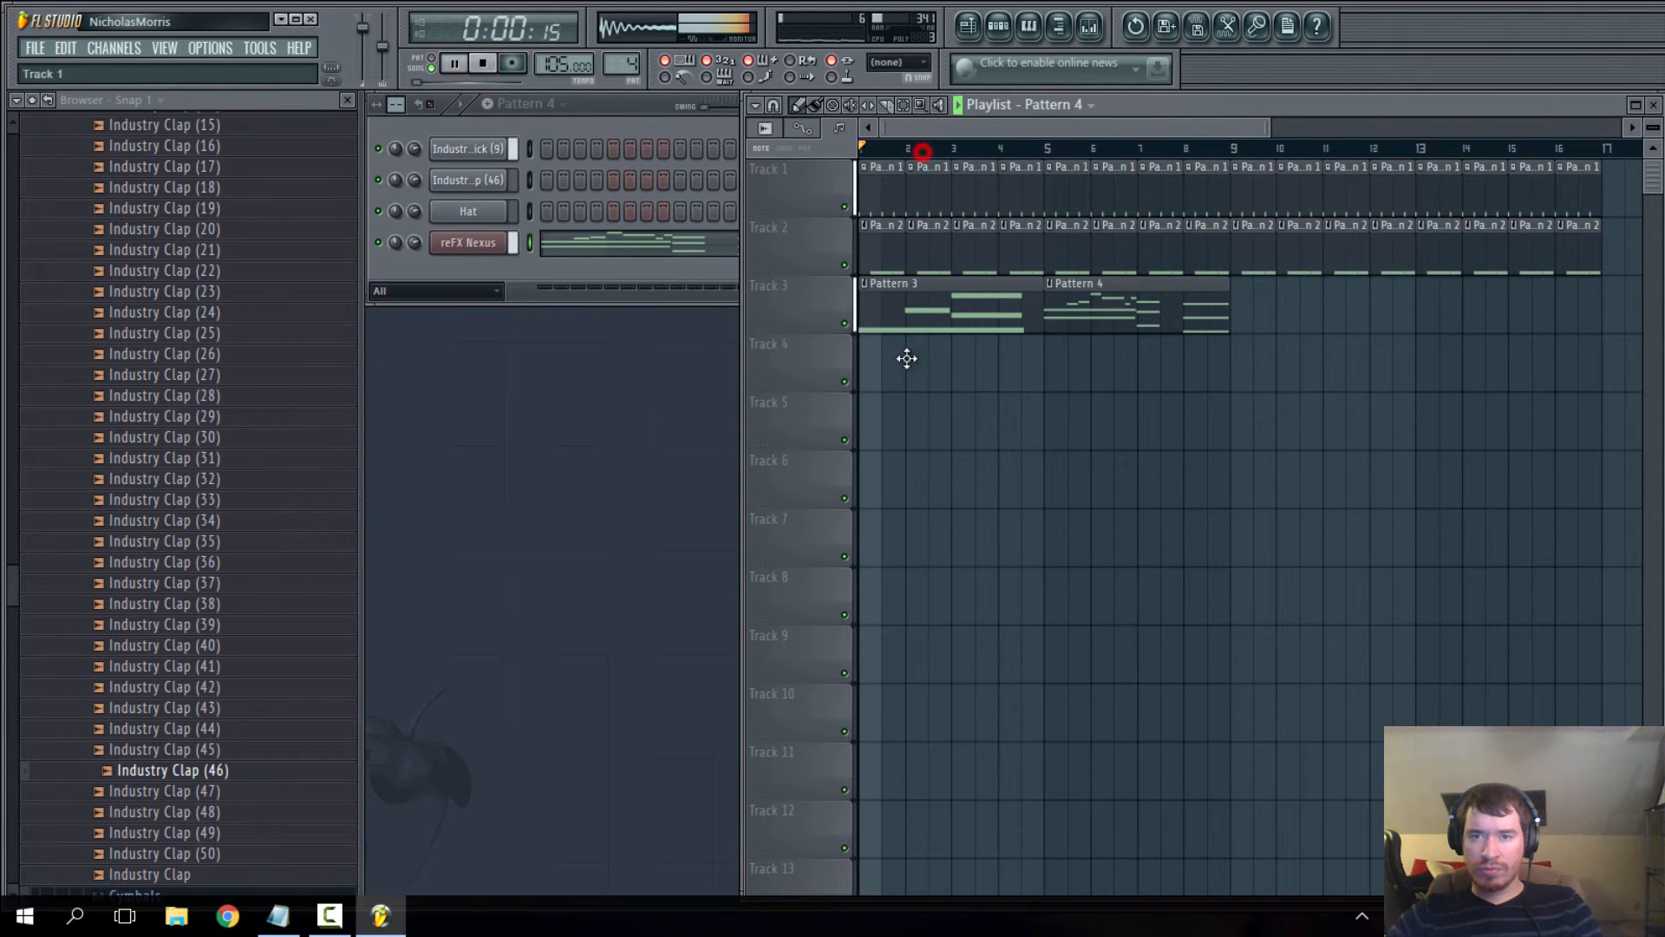
- Start saving the project and create a folder named [good] YT 5-10-16 inside the New Laptop projects folder
left_click(36, 49)
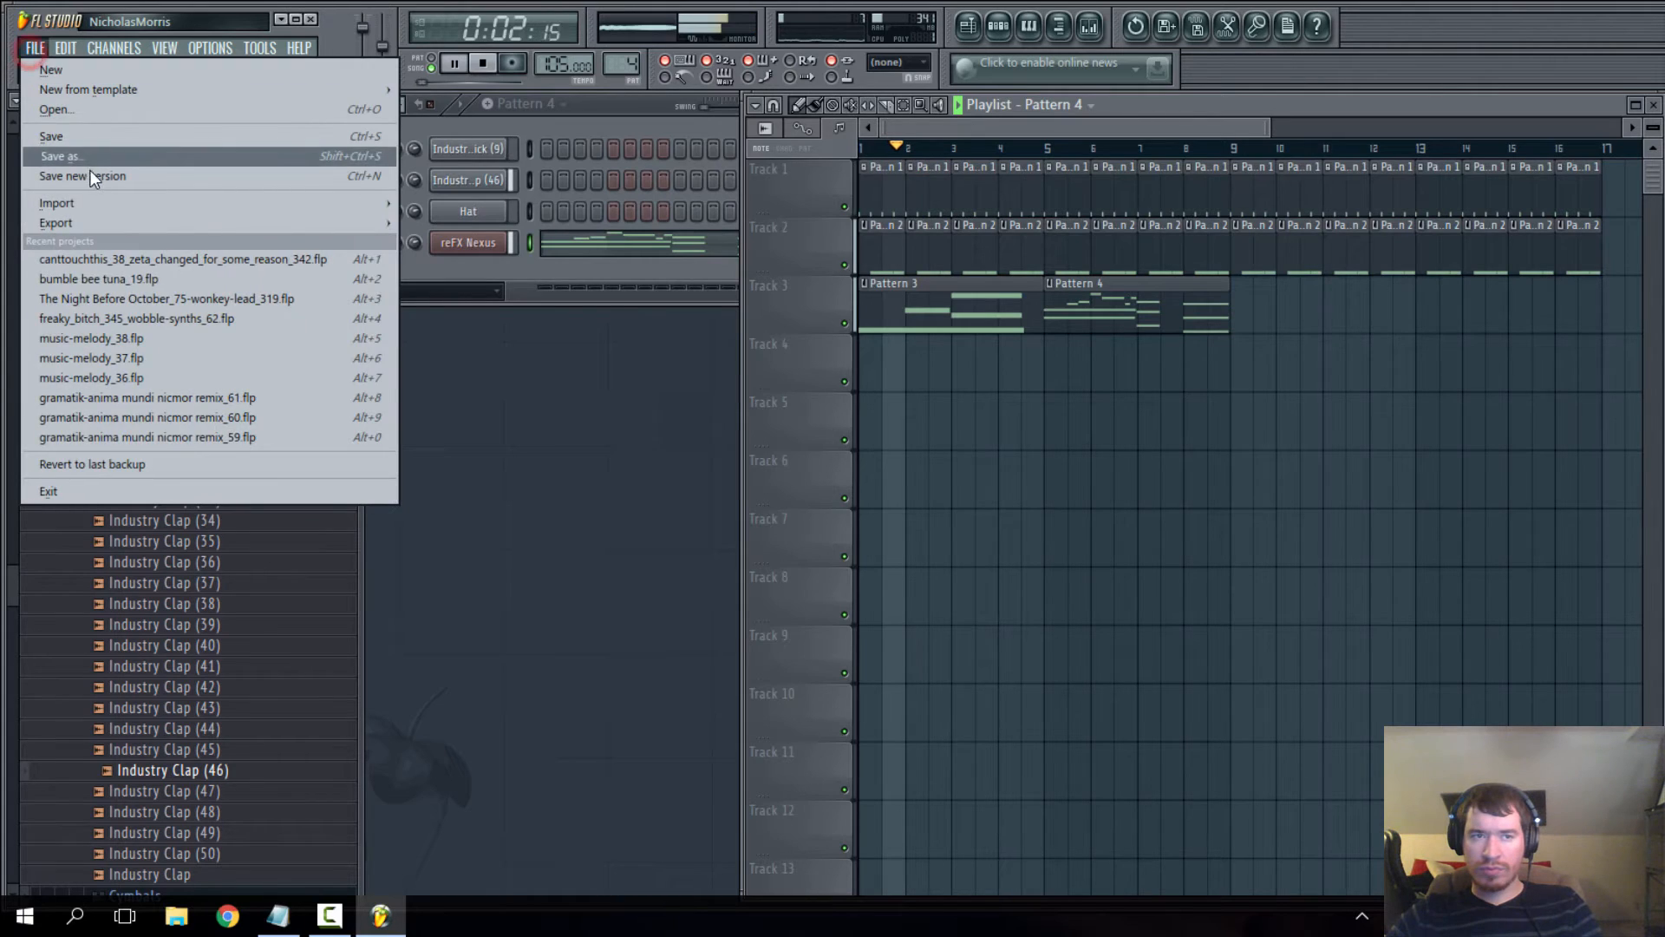
left_click(91, 170)
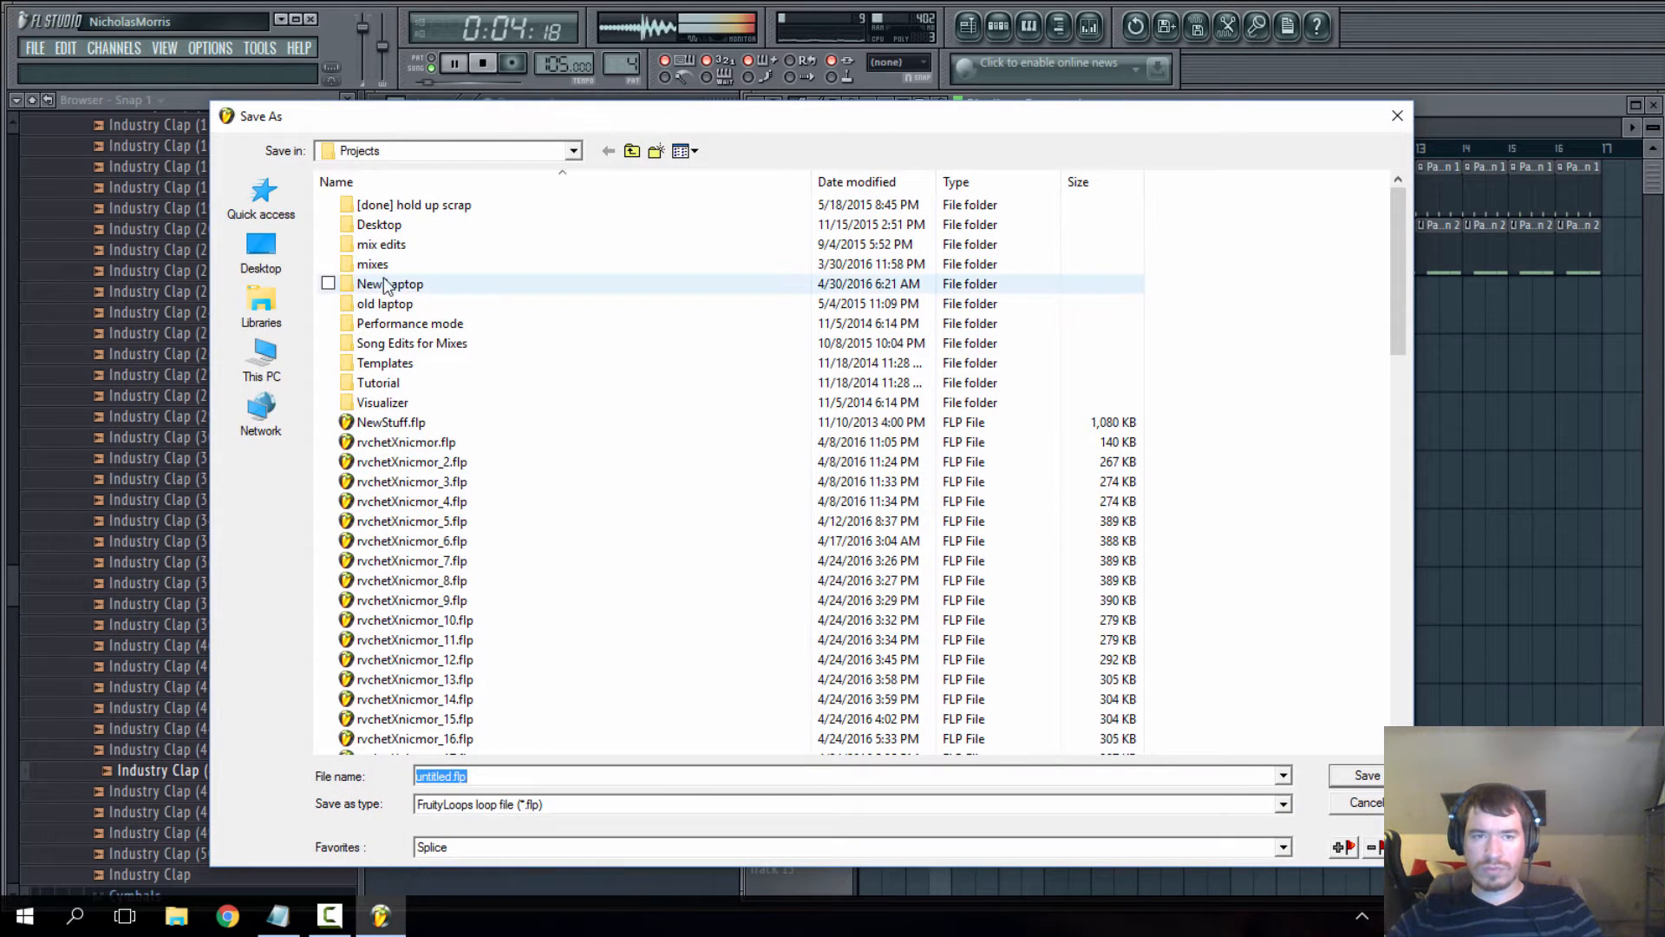
double_click(411, 283)
right_click(1103, 454)
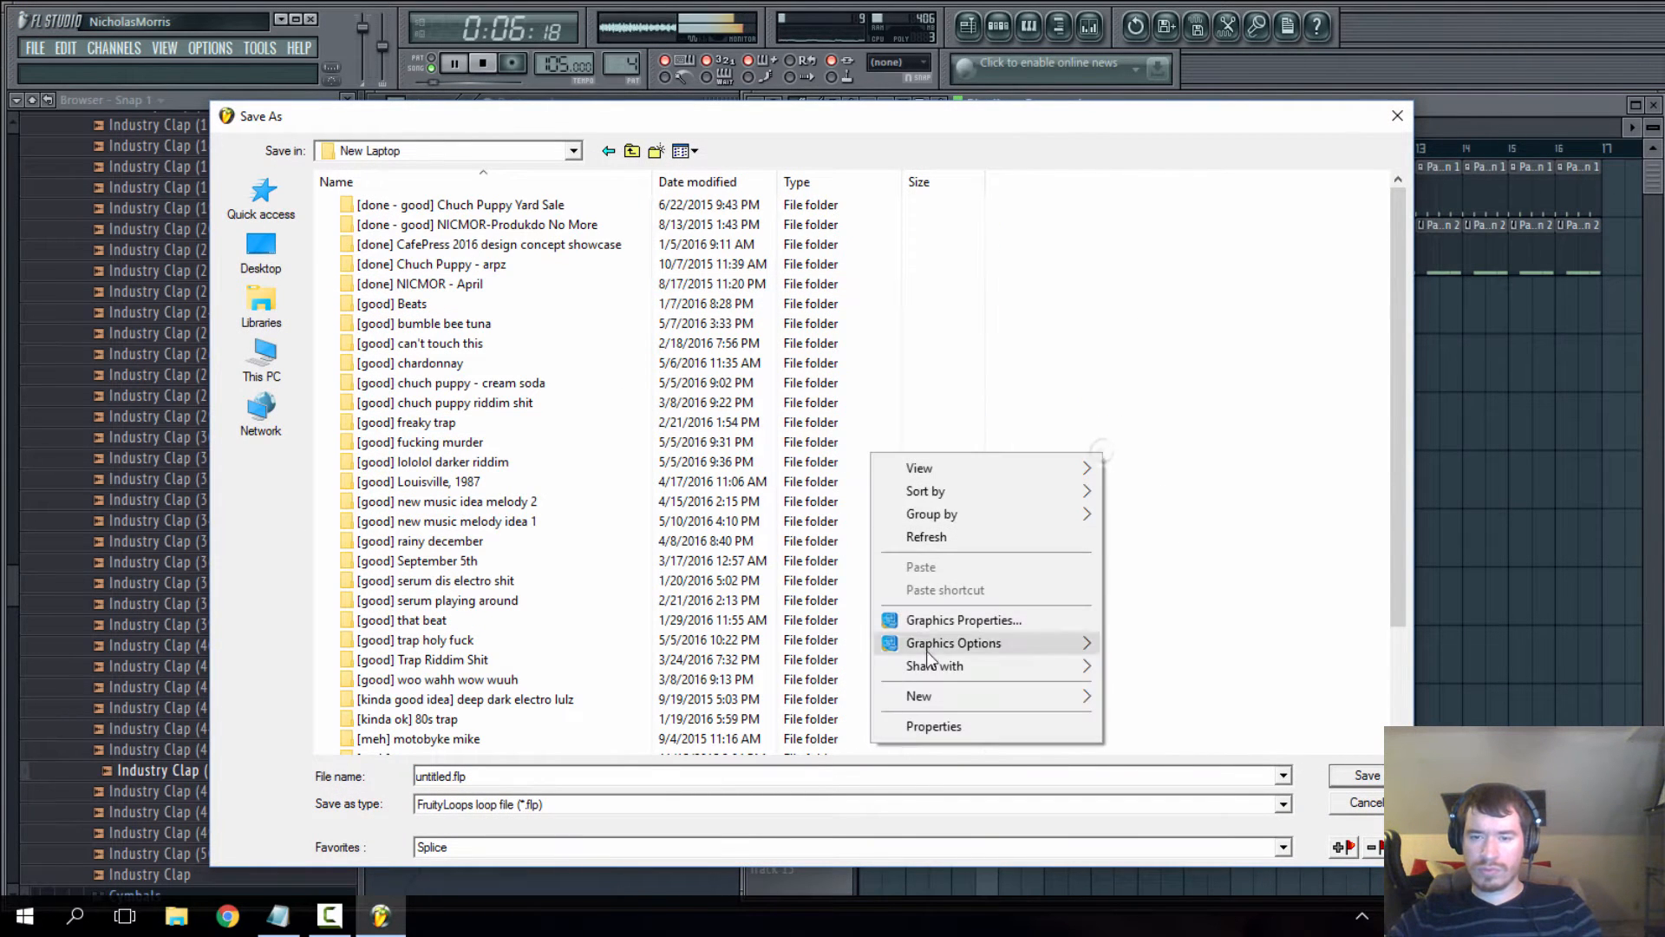
mouse_move(919, 695)
left_click(638, 434)
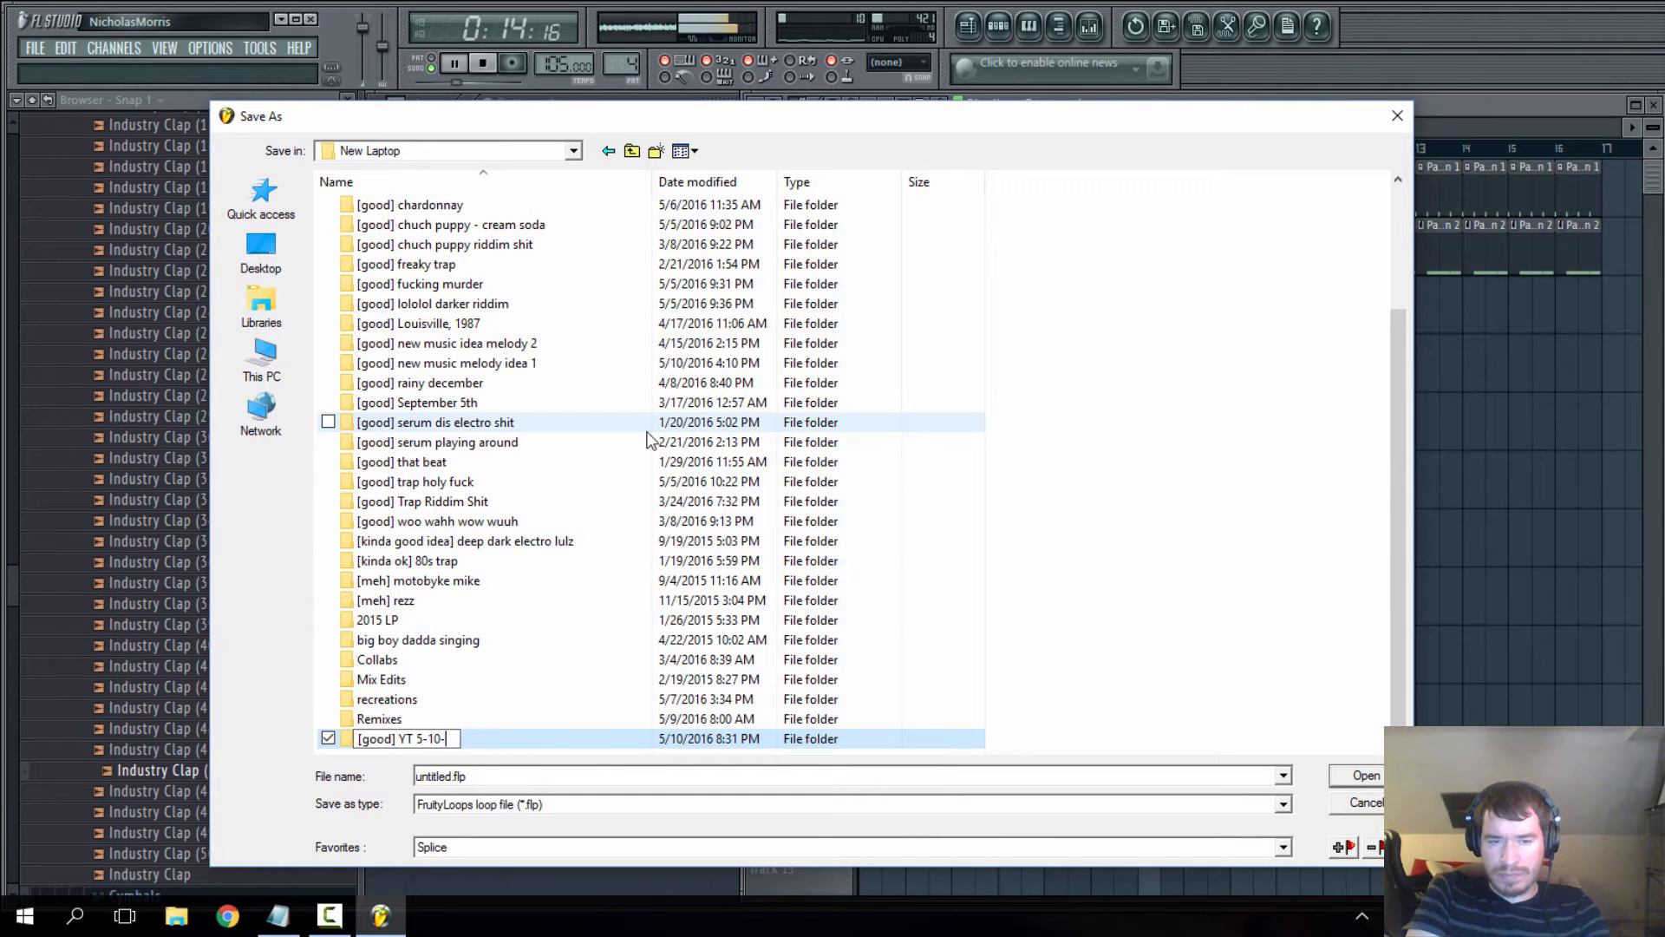
left_click(1366, 775)
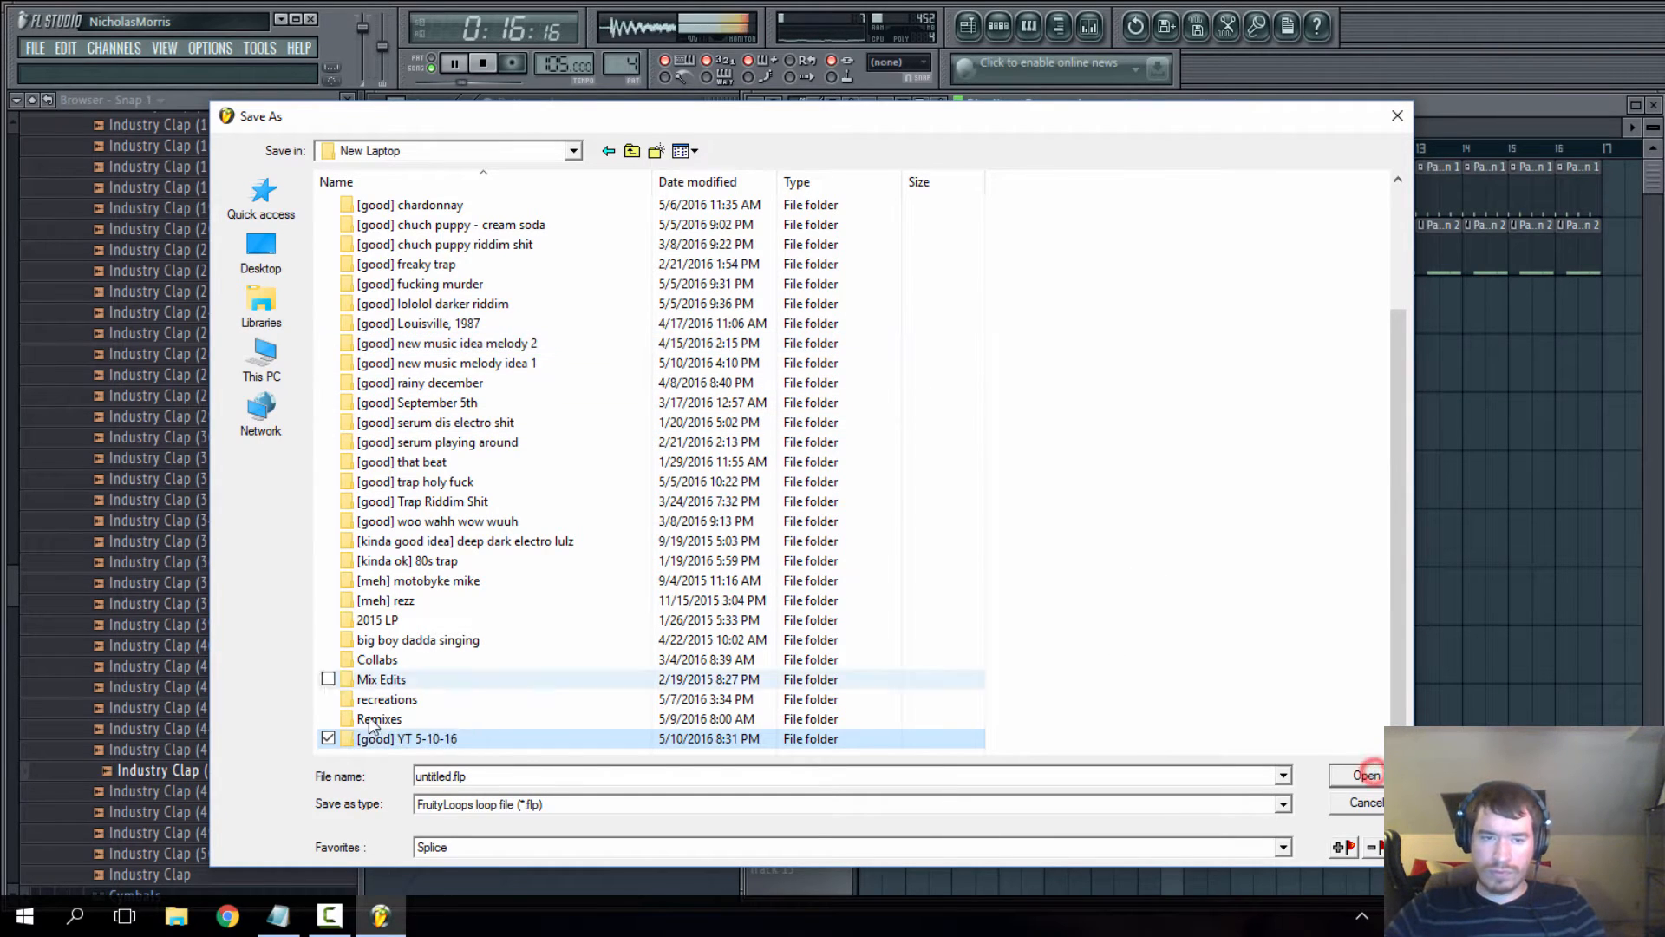
- Save the project as ohcool.flp in the [good] YT 5-10-16 folder
double_click(457, 736)
left_click(453, 774)
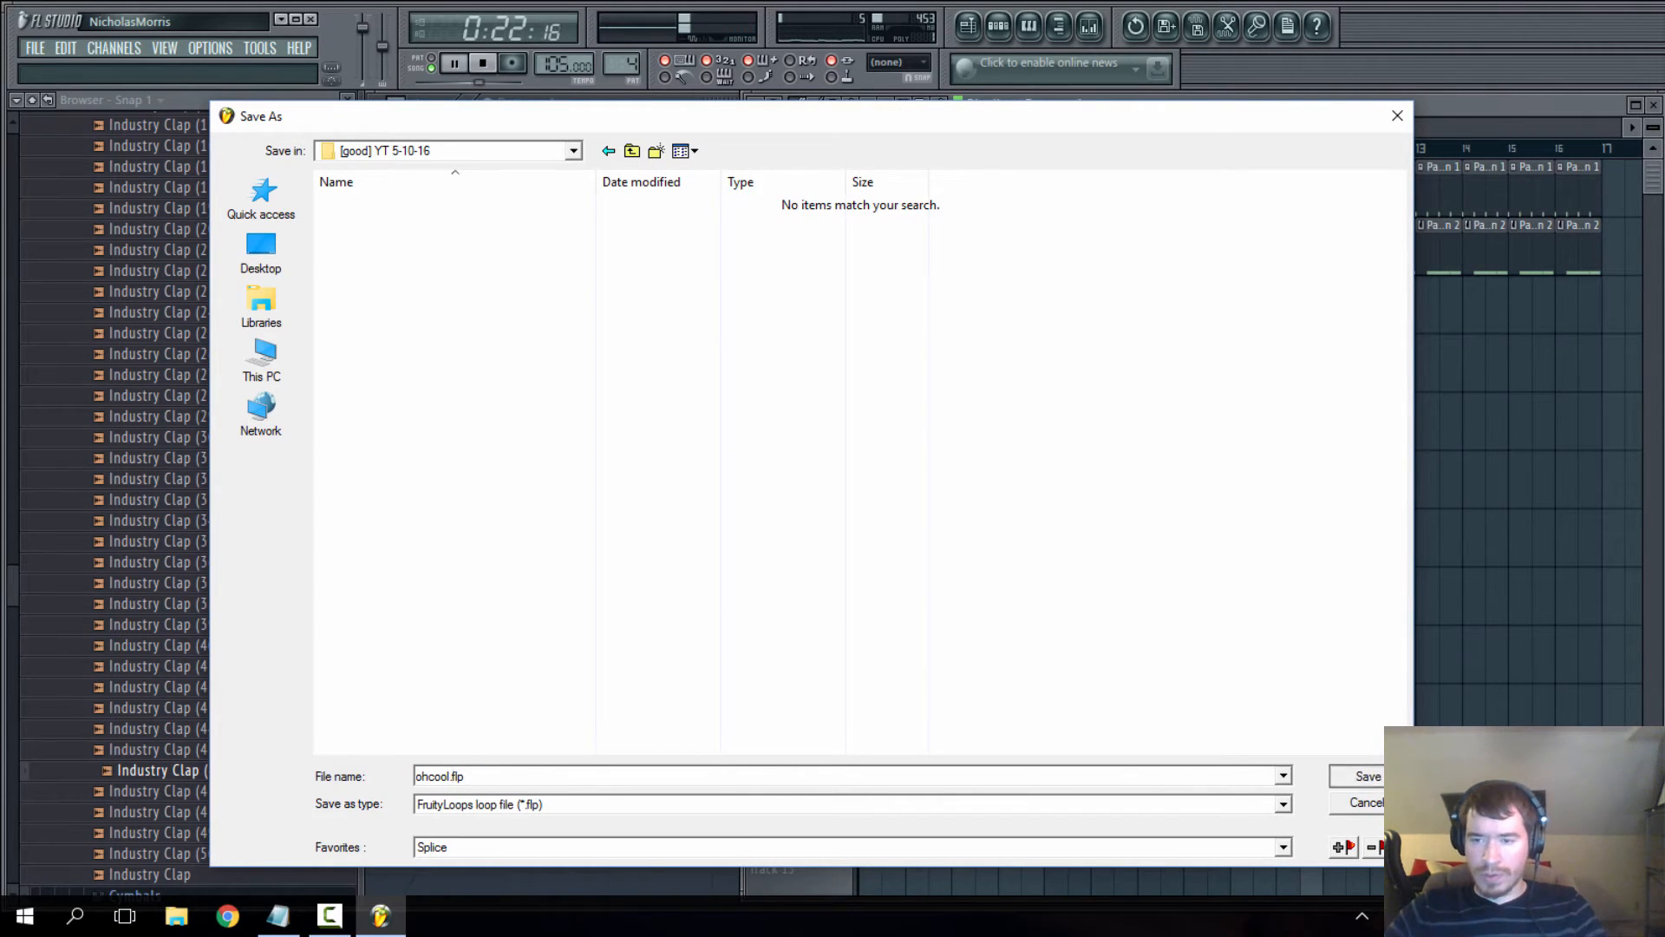
key("Return")
- Restart the song from bar 1 and extend Track 3 with a Pattern 3 clip at bar 9 and a Pattern 4 clip at bar 13
left_click(859, 148)
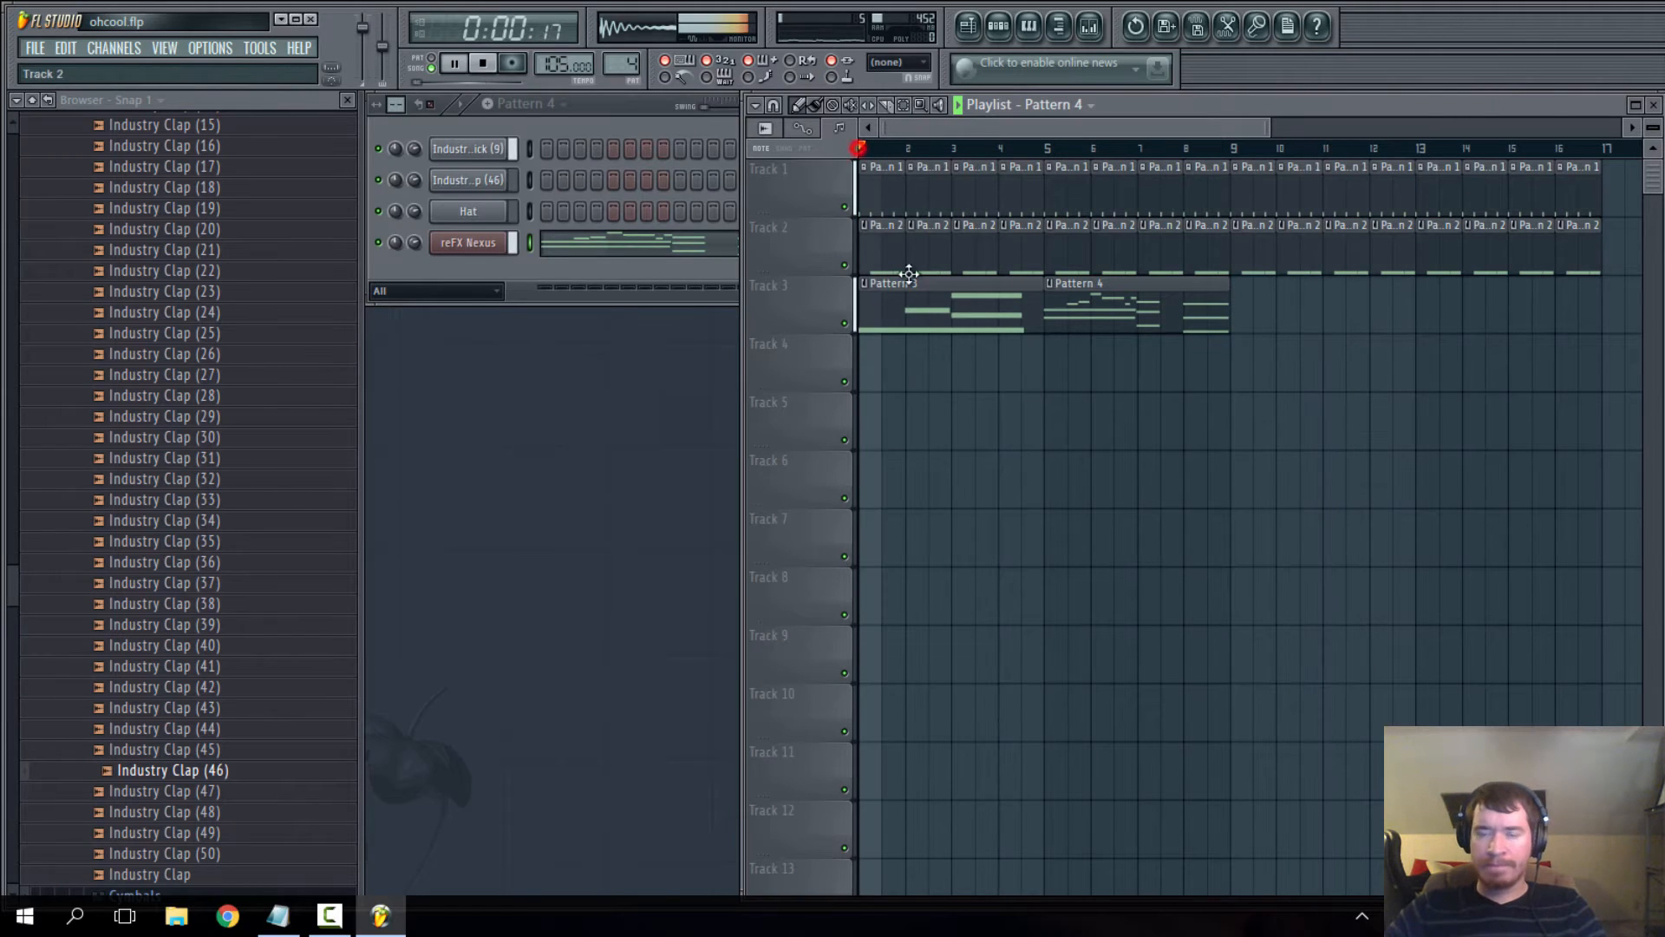
left_click(982, 295)
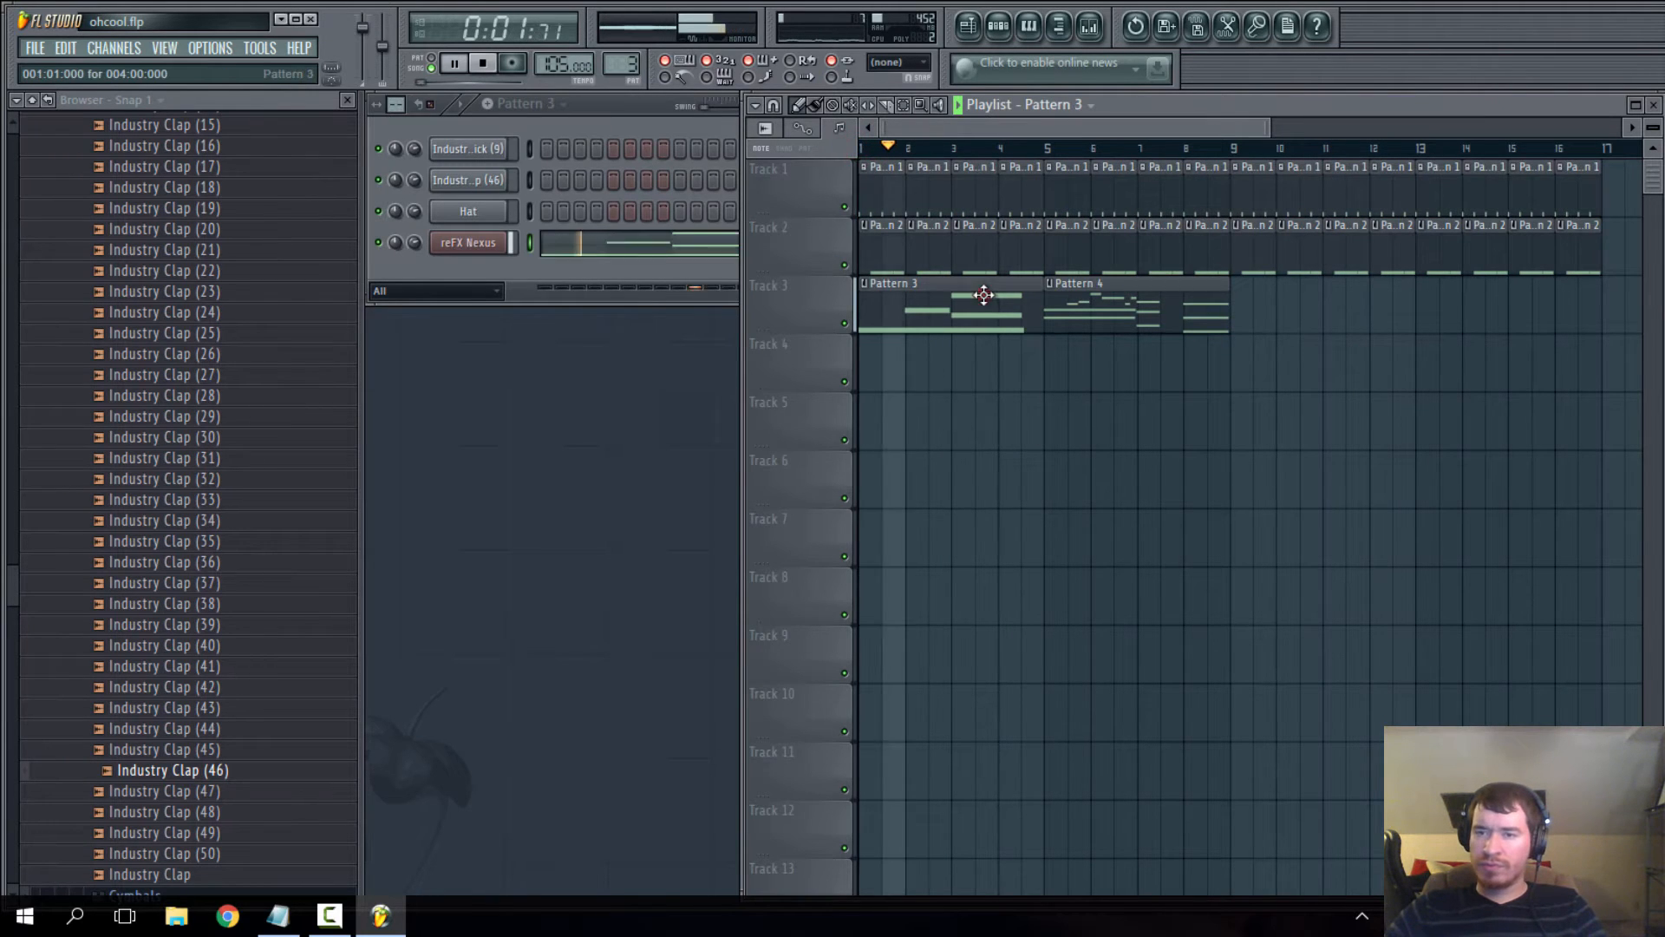
left_click(1225, 304)
left_click(1430, 310)
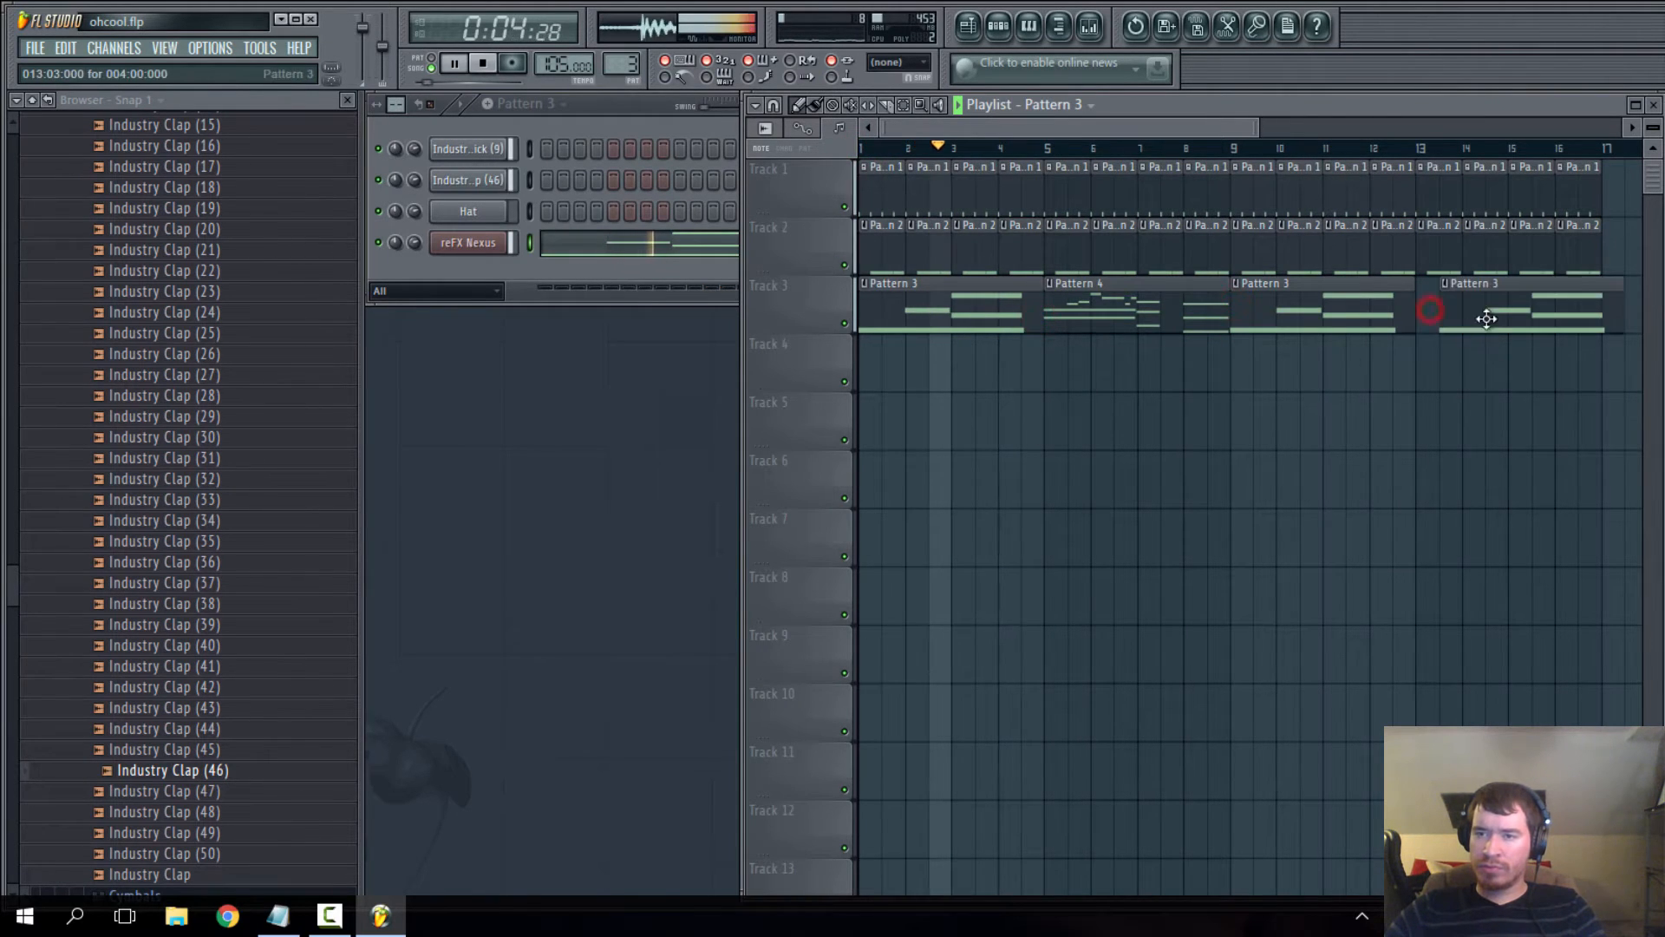
right_click(1487, 319)
left_click(1134, 309)
left_click(1423, 310)
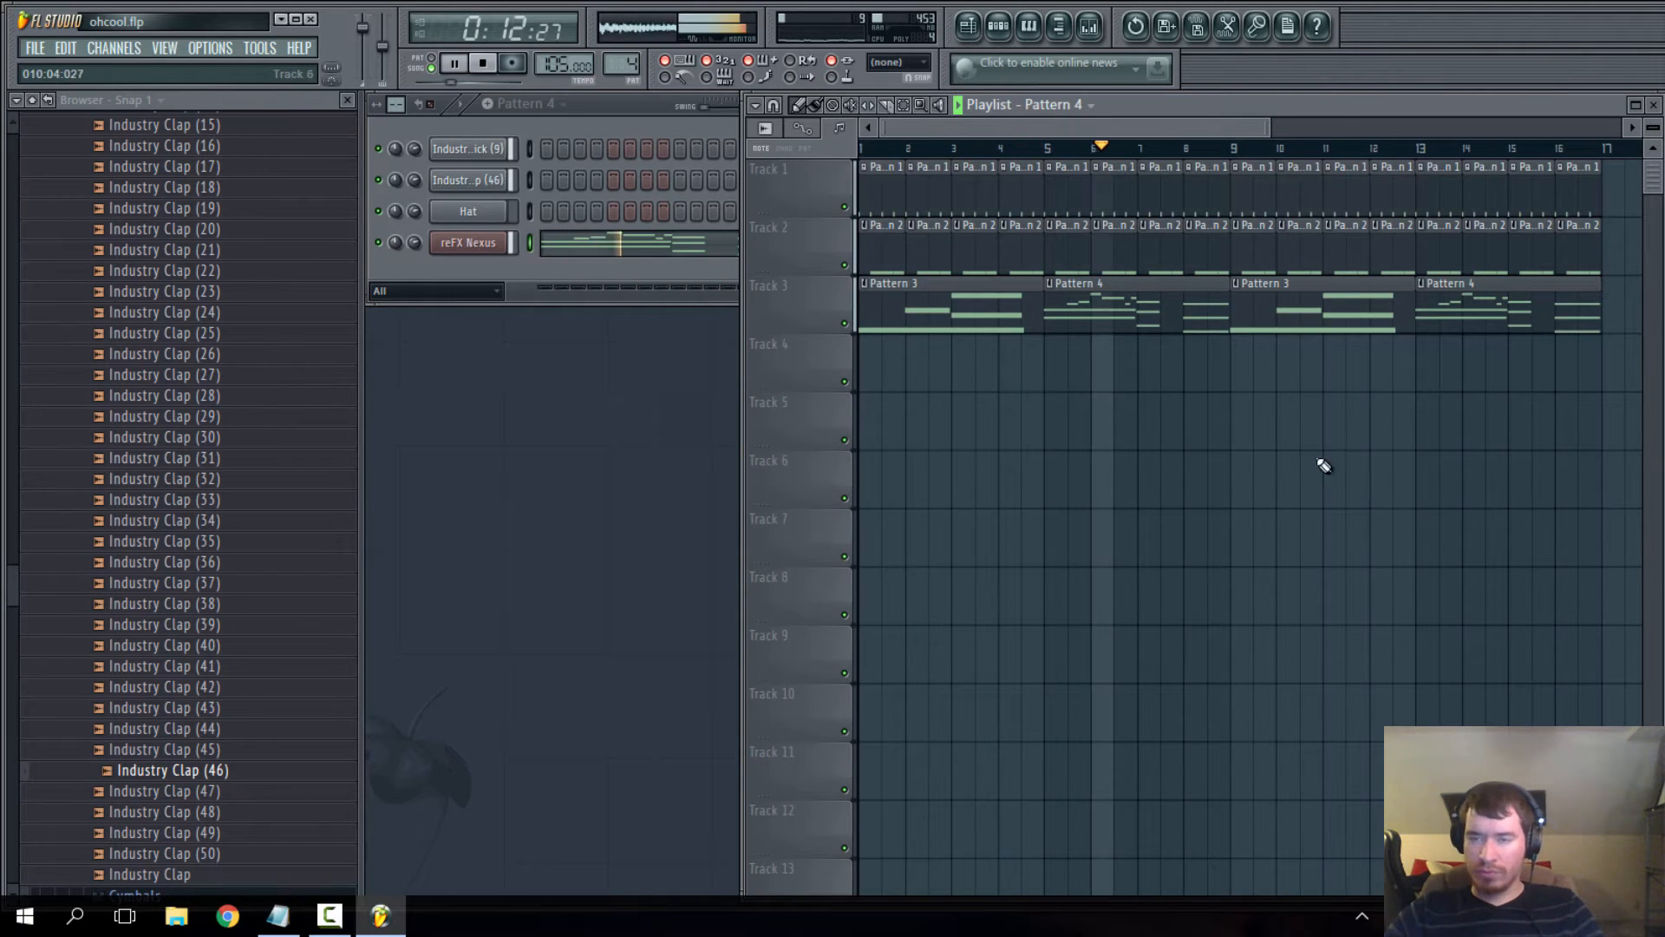
- In Pattern 4, move the D4, G3 and C3 chord half a bar earlier to bar 3 beat 3 and lengthen it to just before bar 5
double_click(1175, 315)
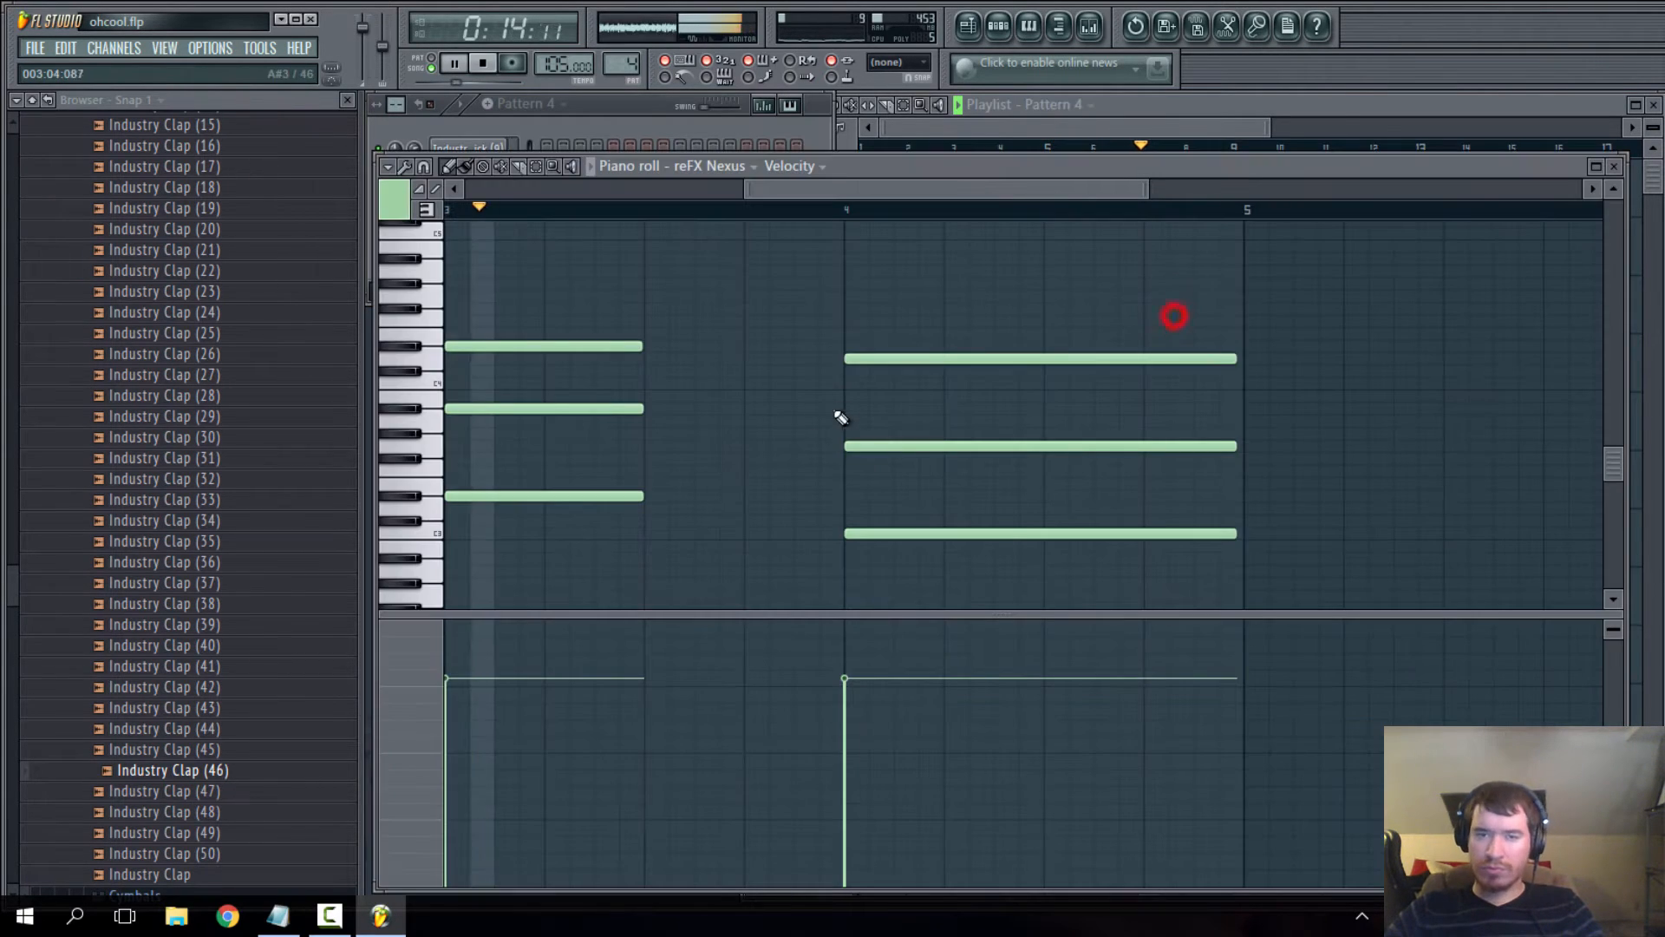
mouse_move(639, 346)
left_mouse_down()
mouse_move(835, 364)
mouse_move(736, 372)
mouse_move(643, 351)
left_mouse_up()
left_click(535, 166)
left_click_drag(862, 320, 1093, 540)
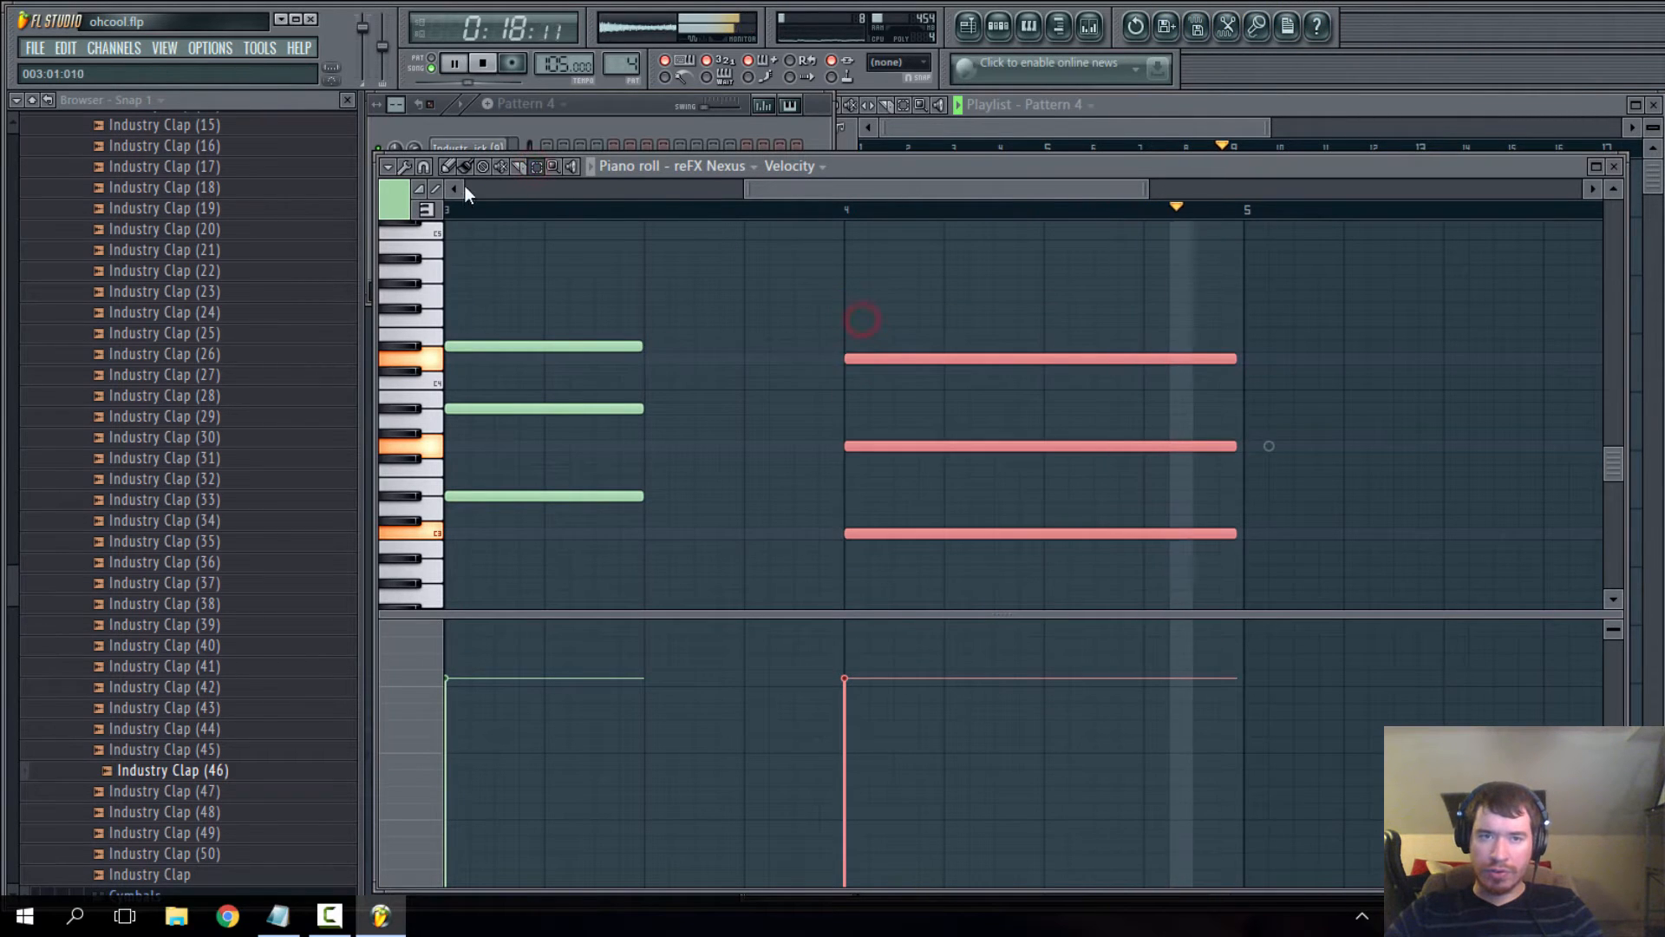
left_click_drag(901, 358, 692, 365)
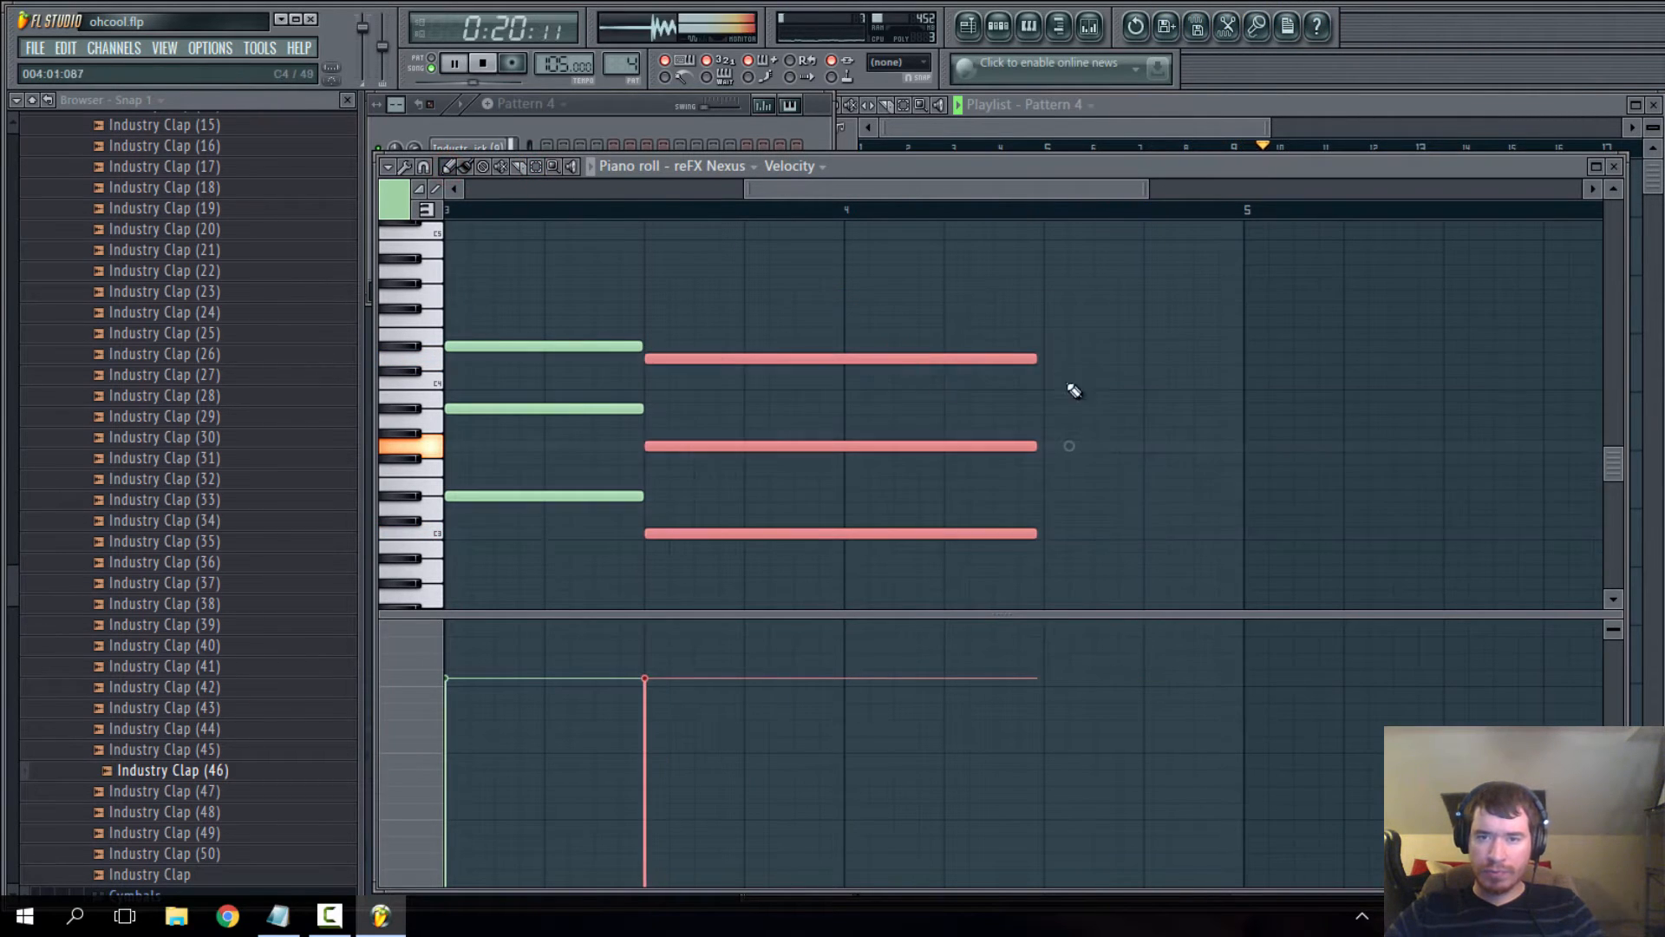
left_click_drag(1036, 358, 1226, 379)
- Return to the playlist, save the project as the new version ohcool_2.flp, and stop playback
left_click(646, 111)
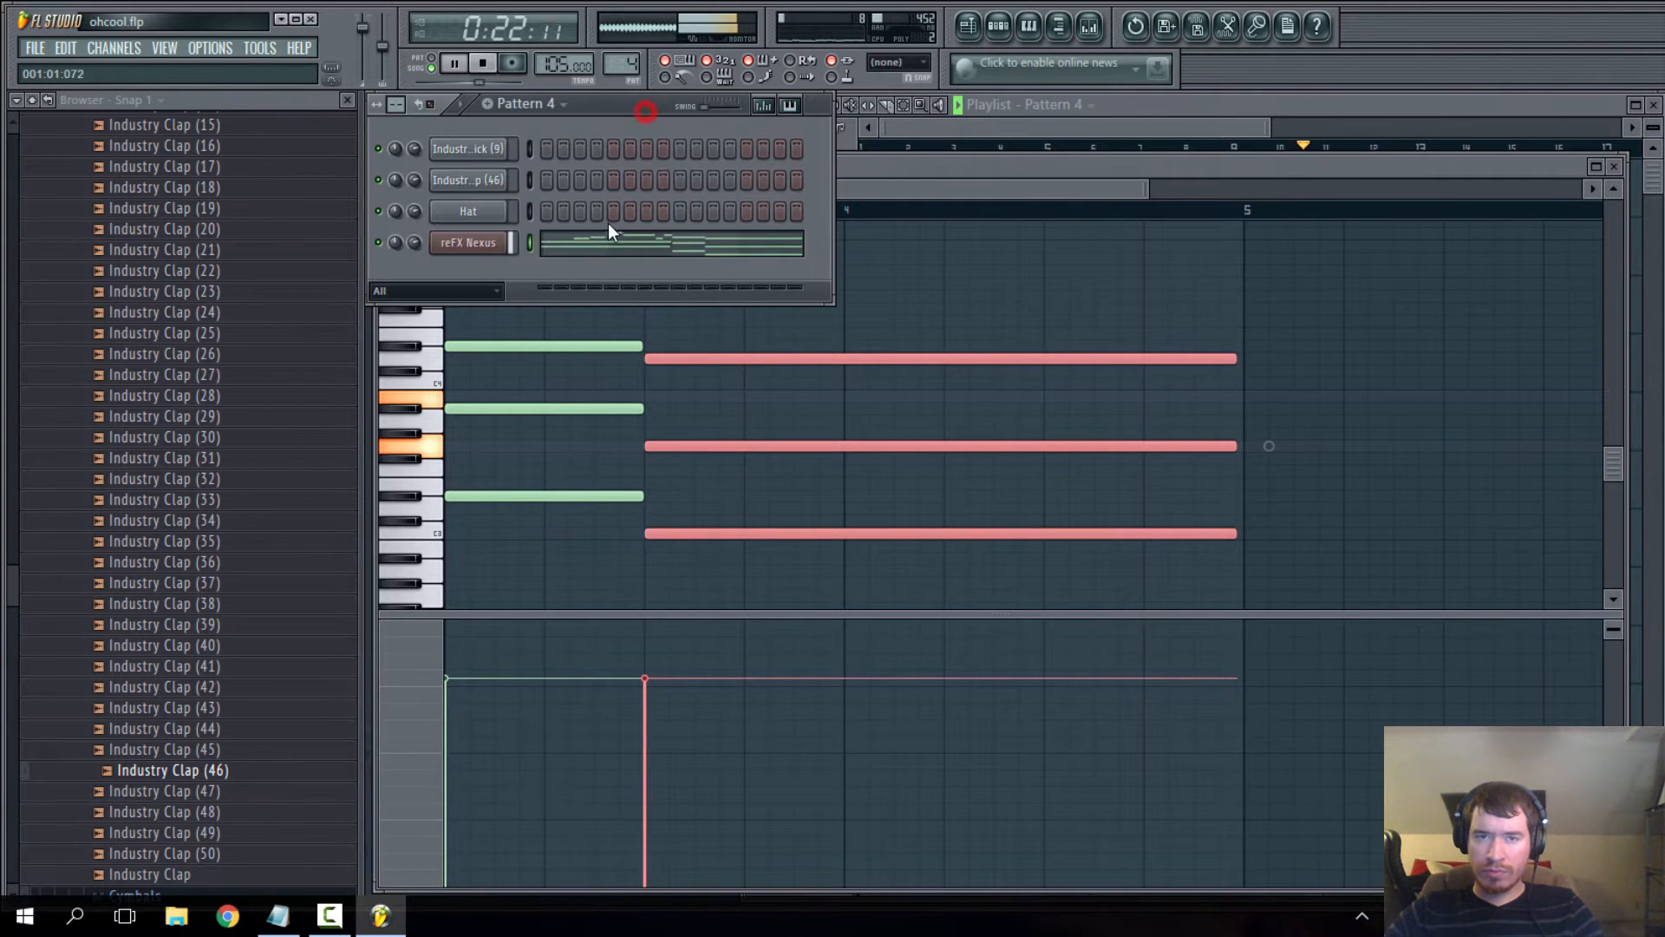
left_click(1058, 133)
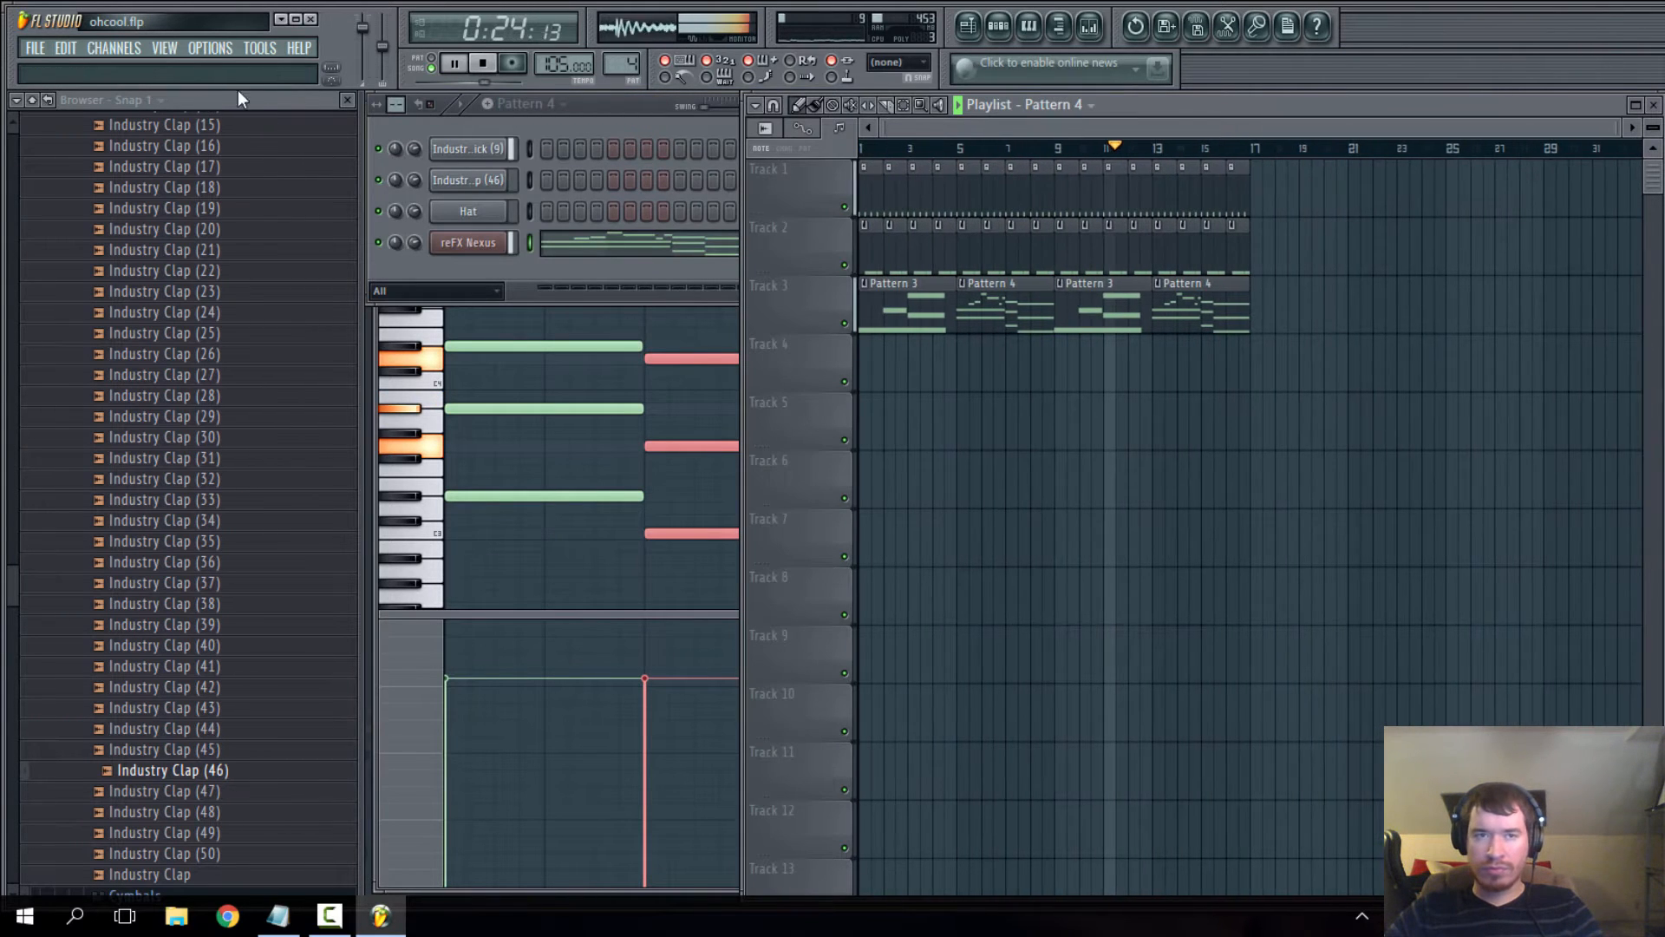
left_click(43, 51)
left_click(101, 175)
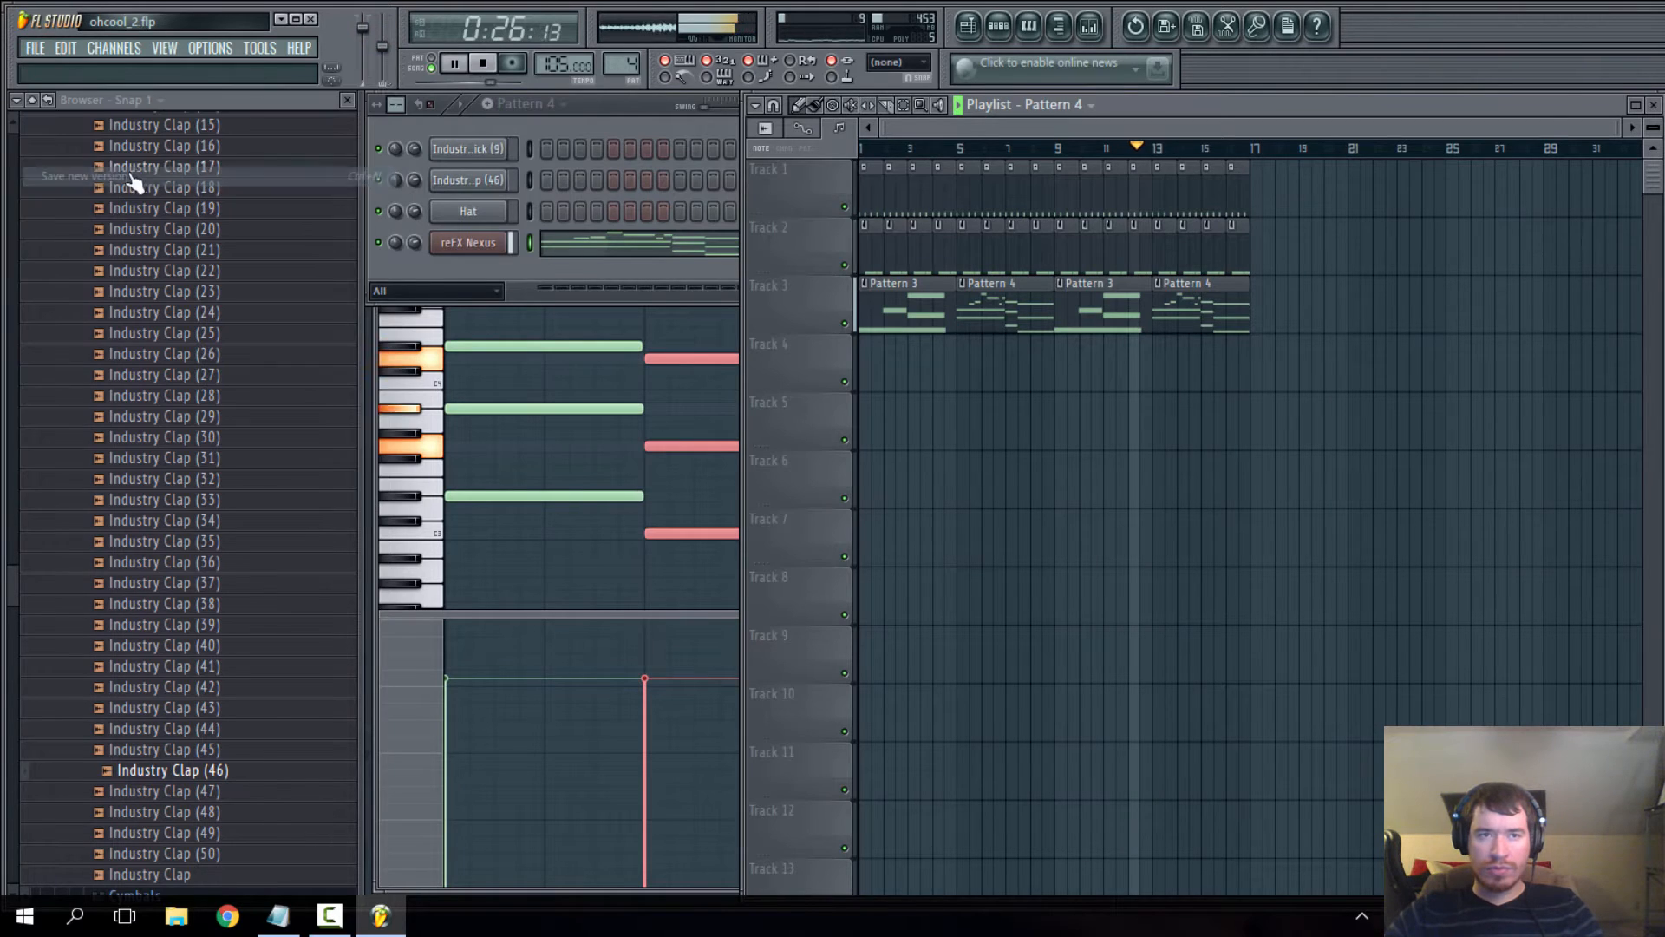
left_click(485, 64)
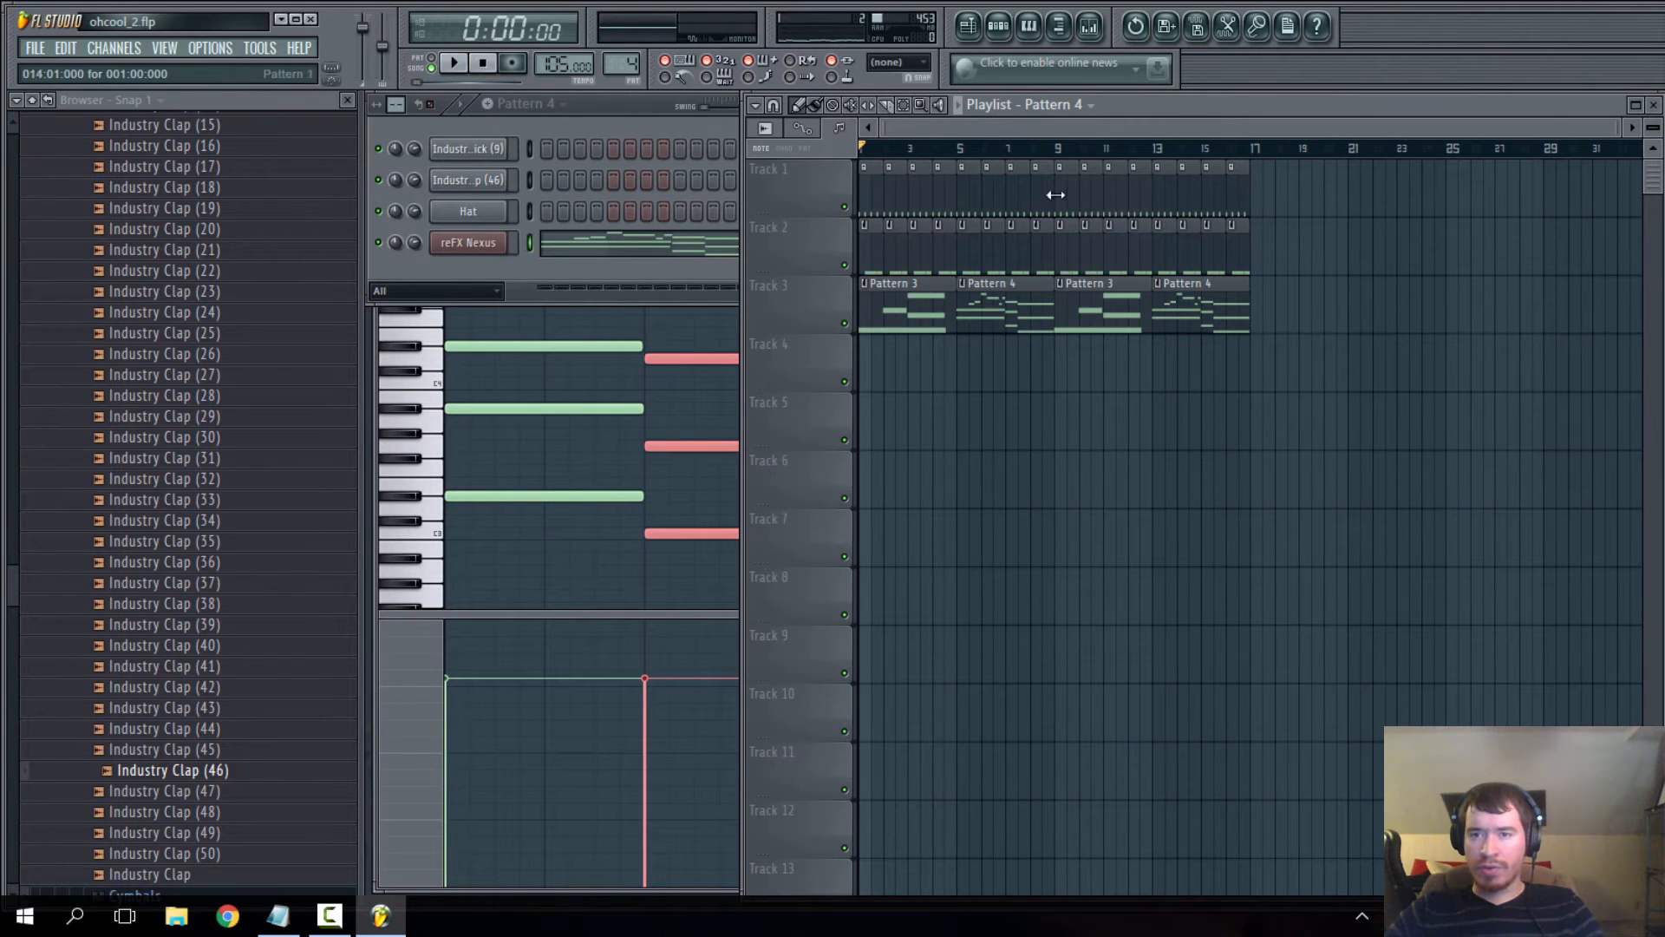
- Bring the Nexus piano roll forward and close it
left_click(33, 50)
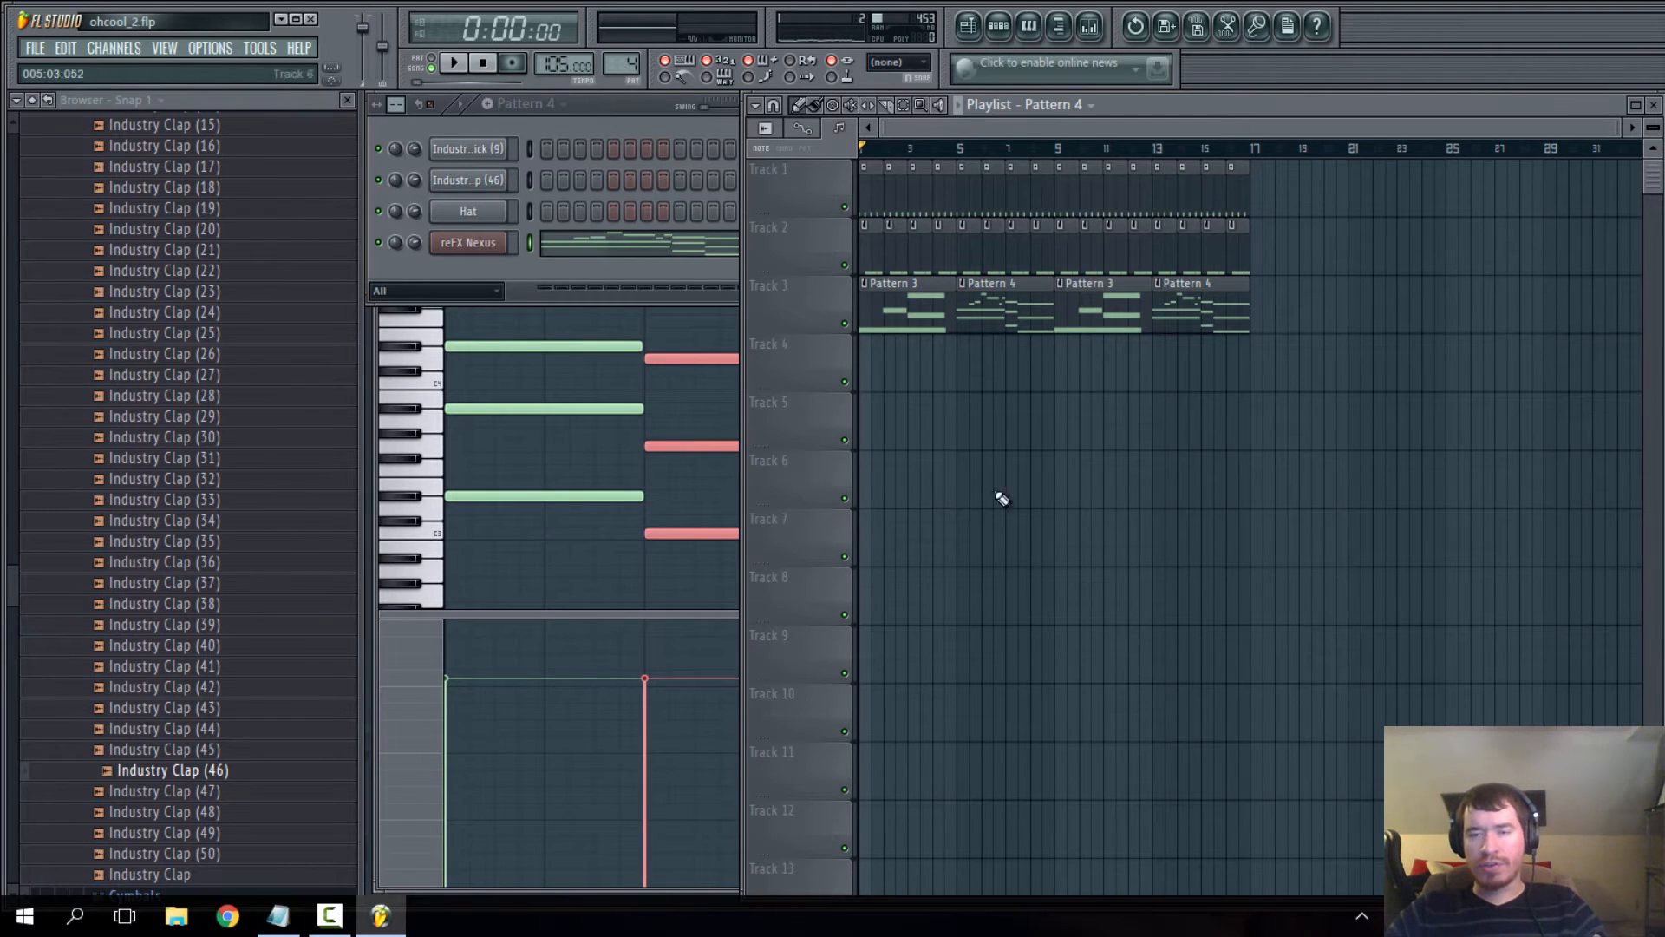
left_click(404, 681)
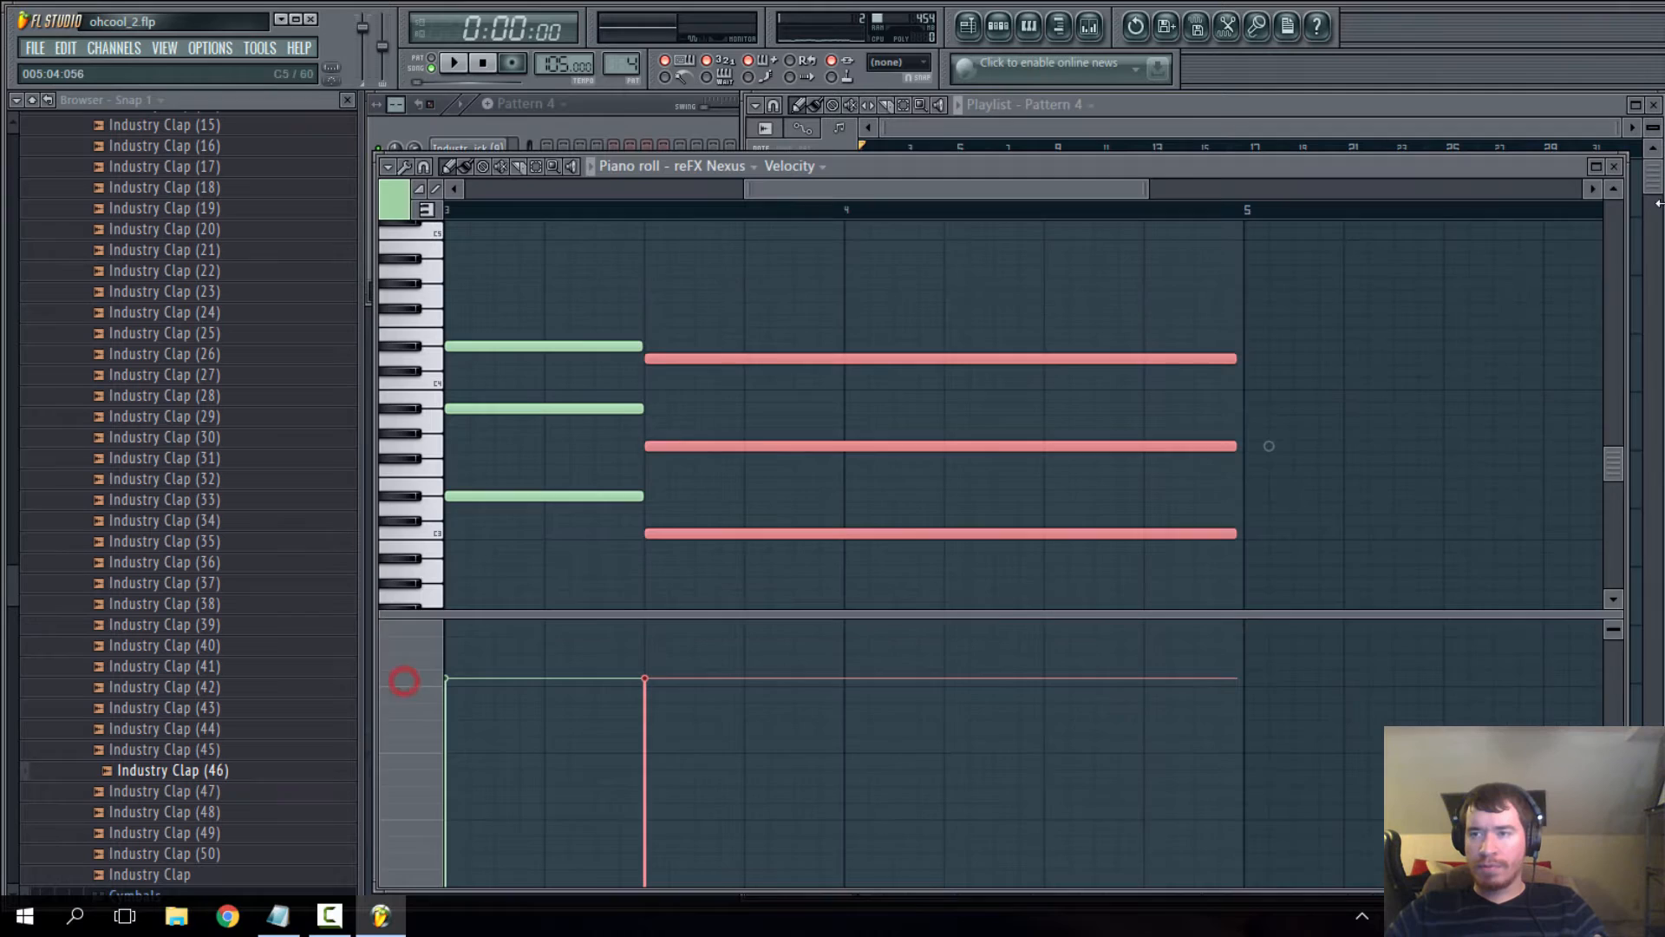
left_click(1616, 170)
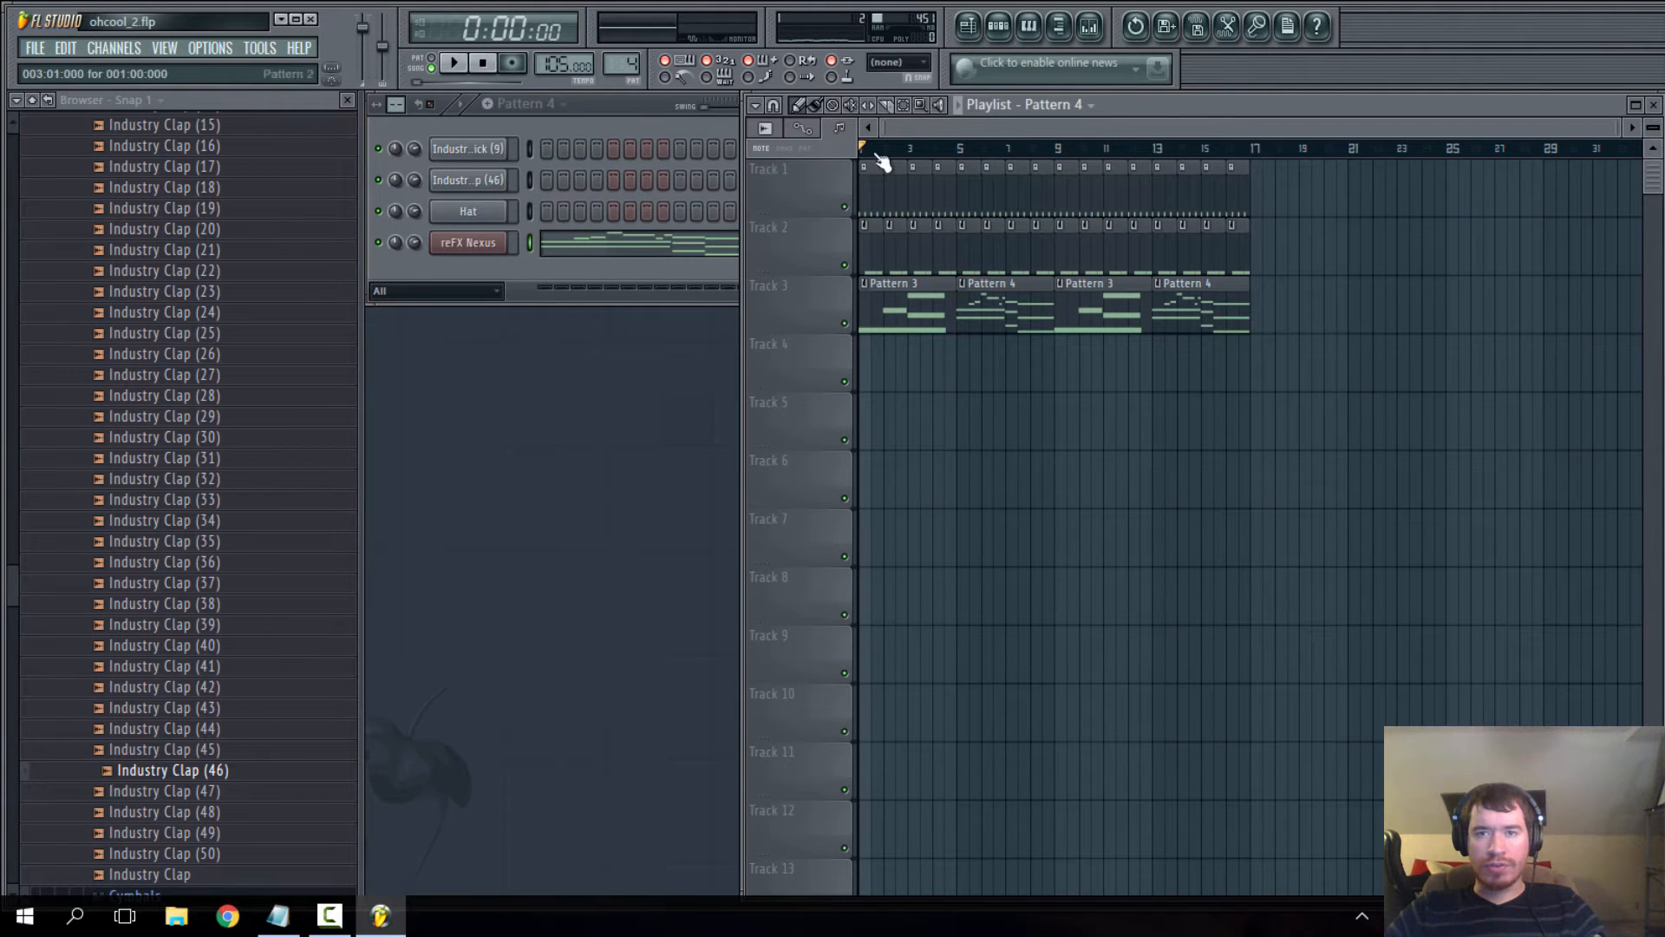
left_click_drag(935, 130, 876, 259)
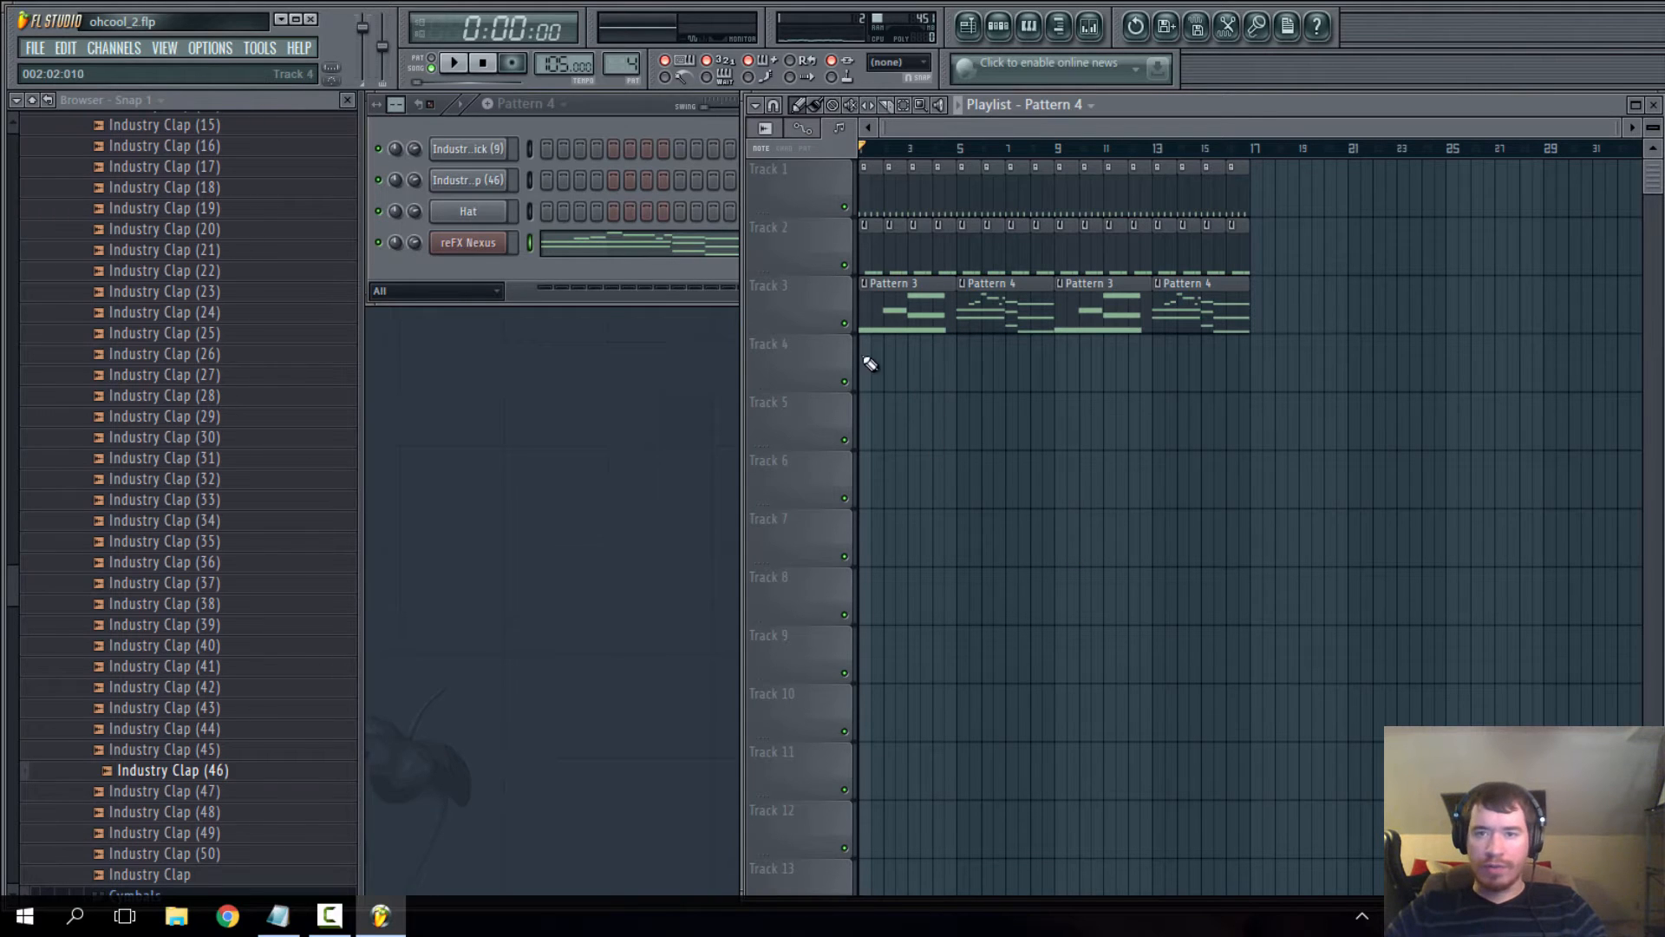
left_click_drag(914, 134, 883, 130)
scroll(889, 151, "up", 5)
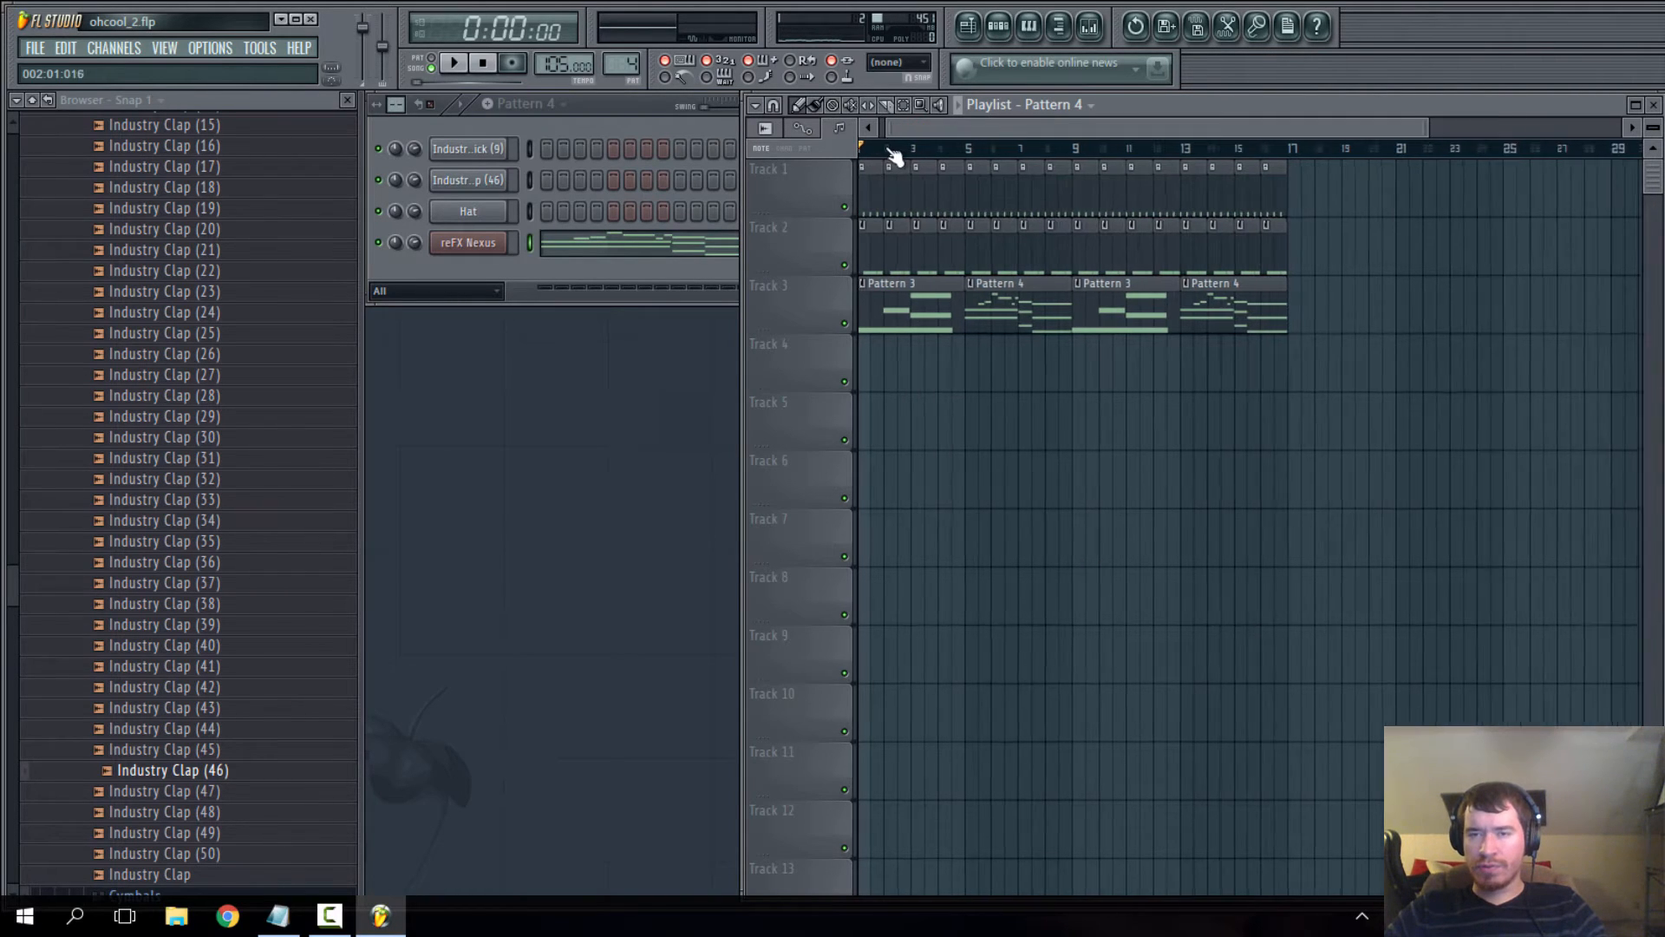
scroll(911, 147, "down", 5)
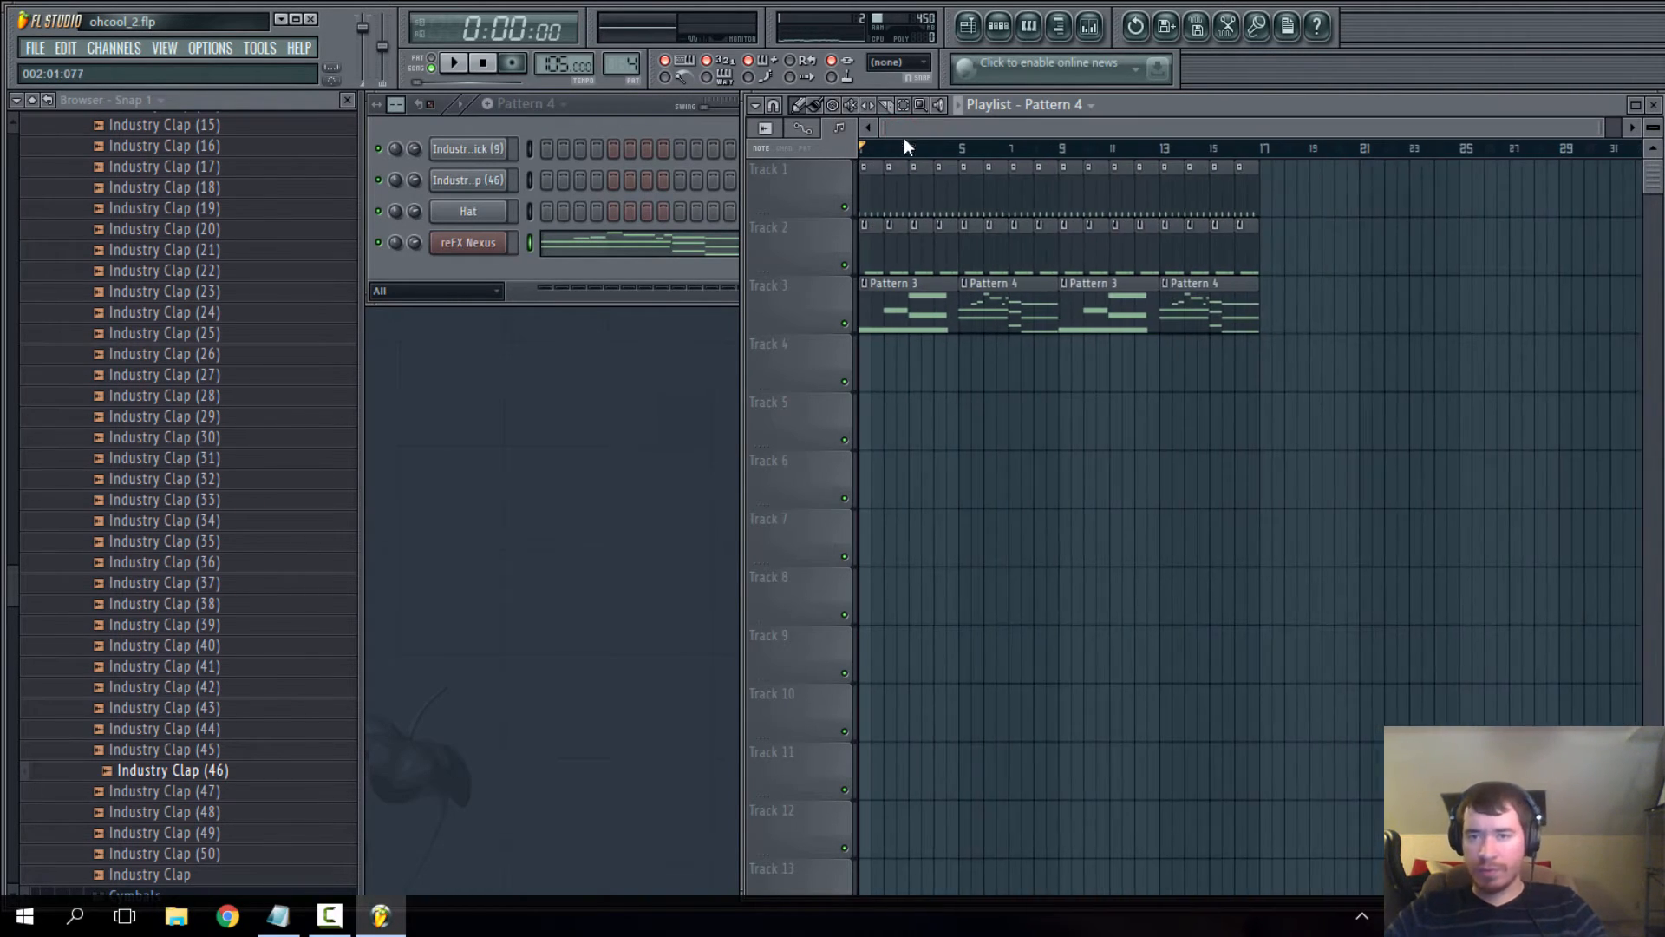
scroll(911, 150, "up", 1)
left_click_drag(900, 132, 799, 171)
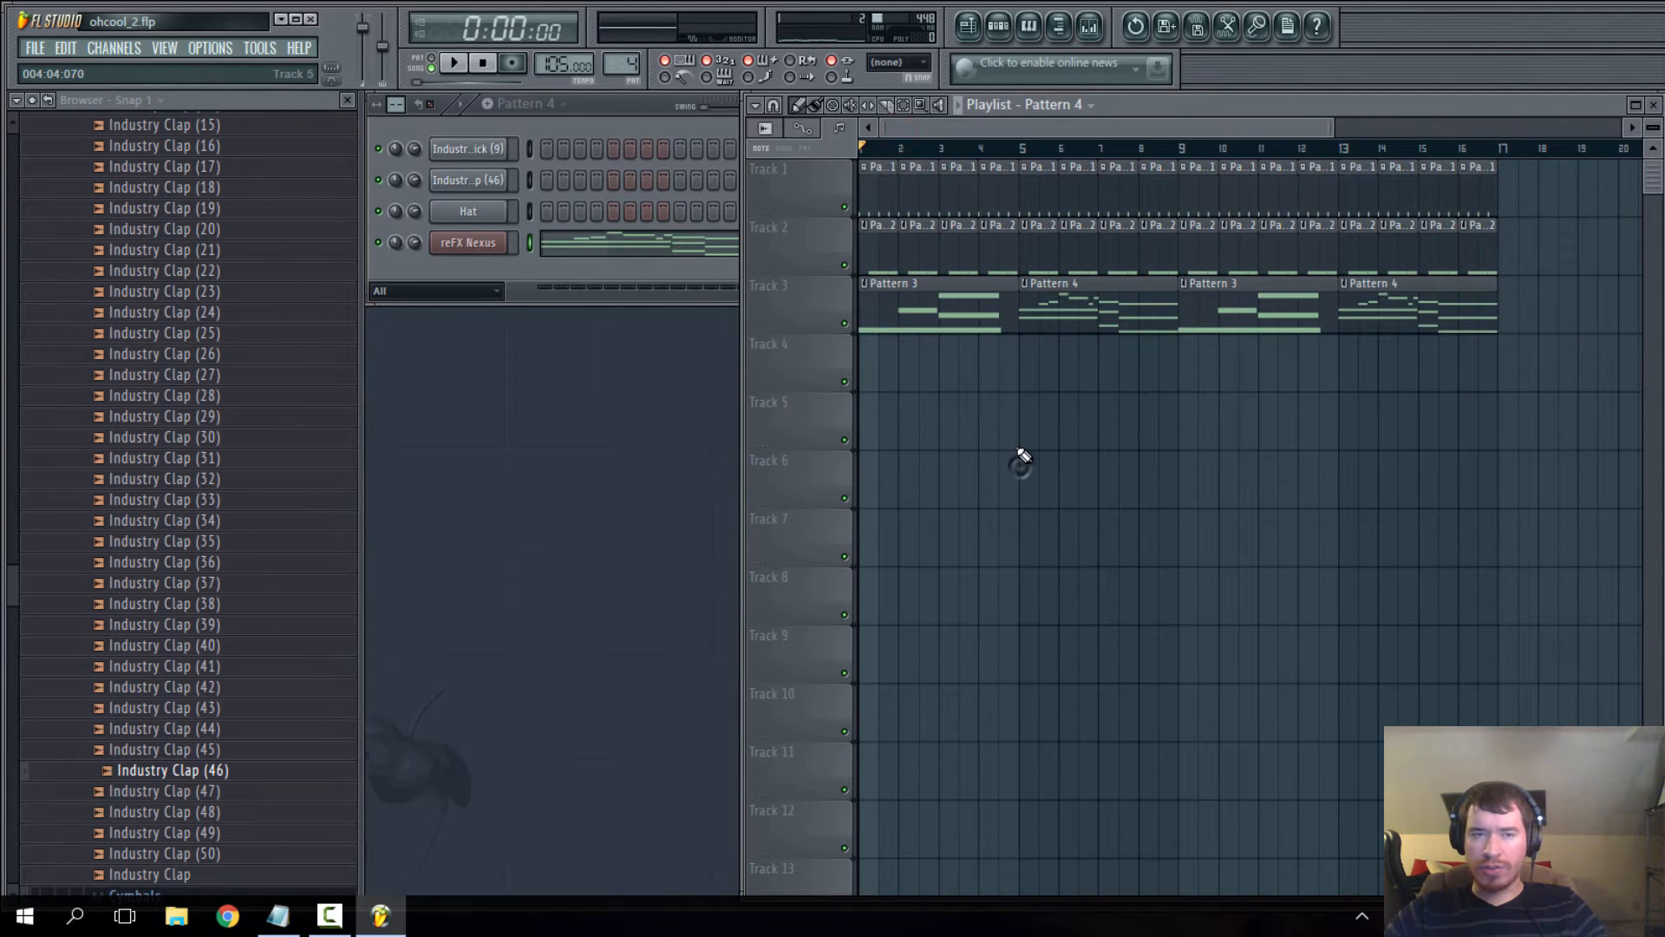
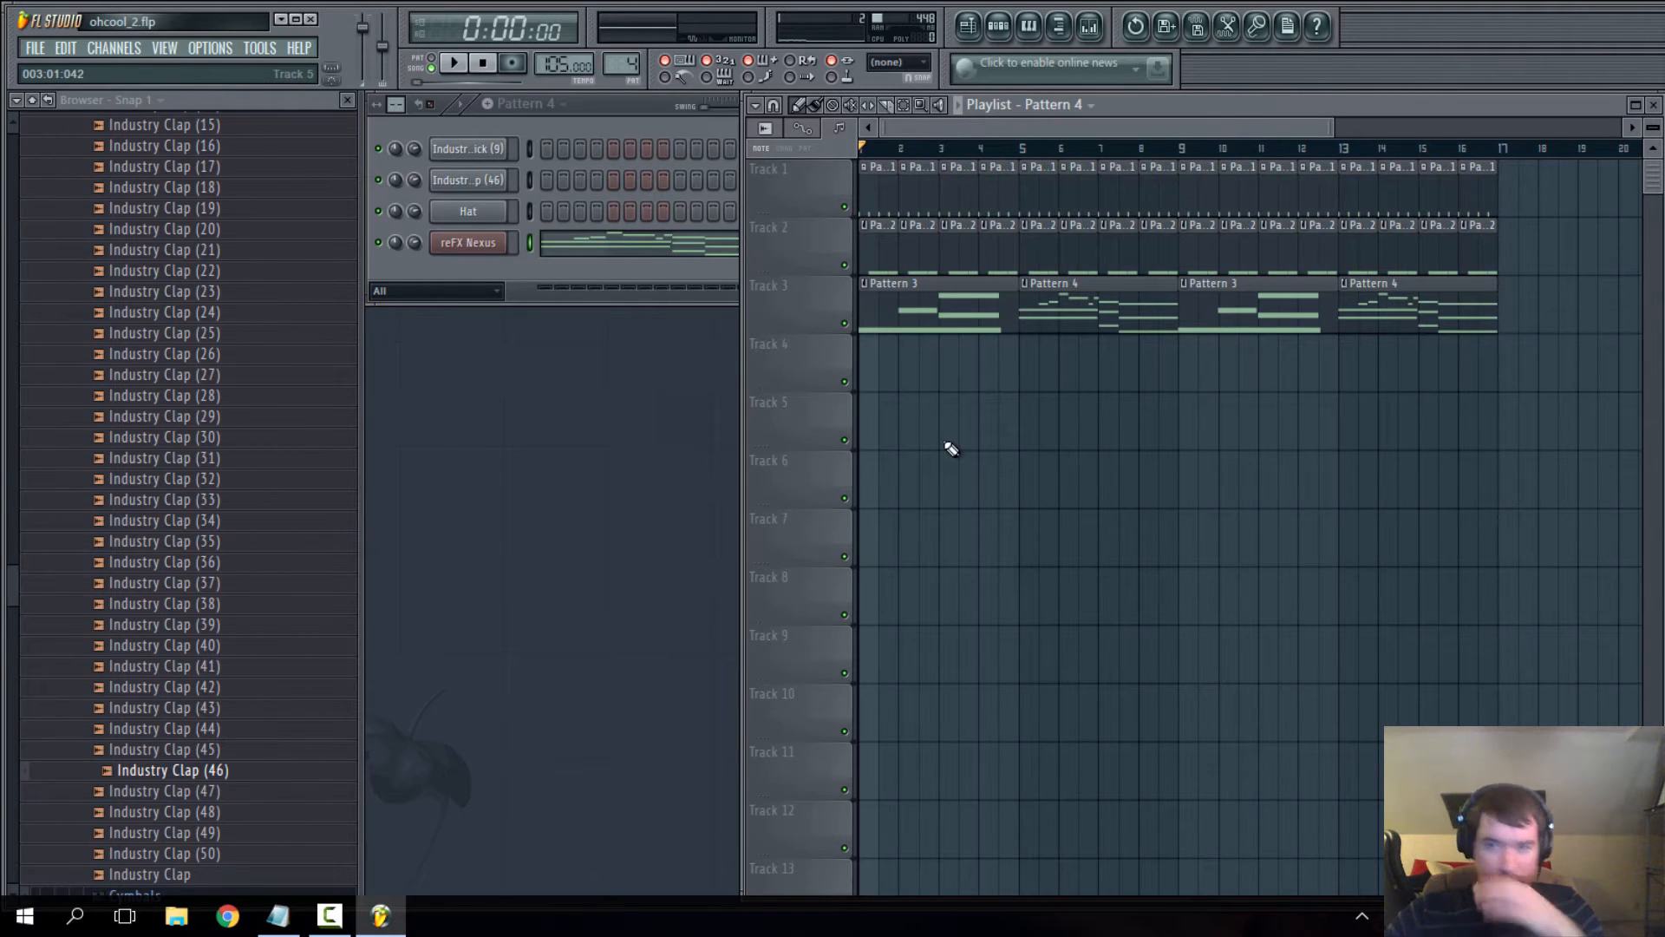
- Switch to the empty Pattern 5, clone the reFX Nexus channel, and close the clone's plugin window
left_click(948, 127)
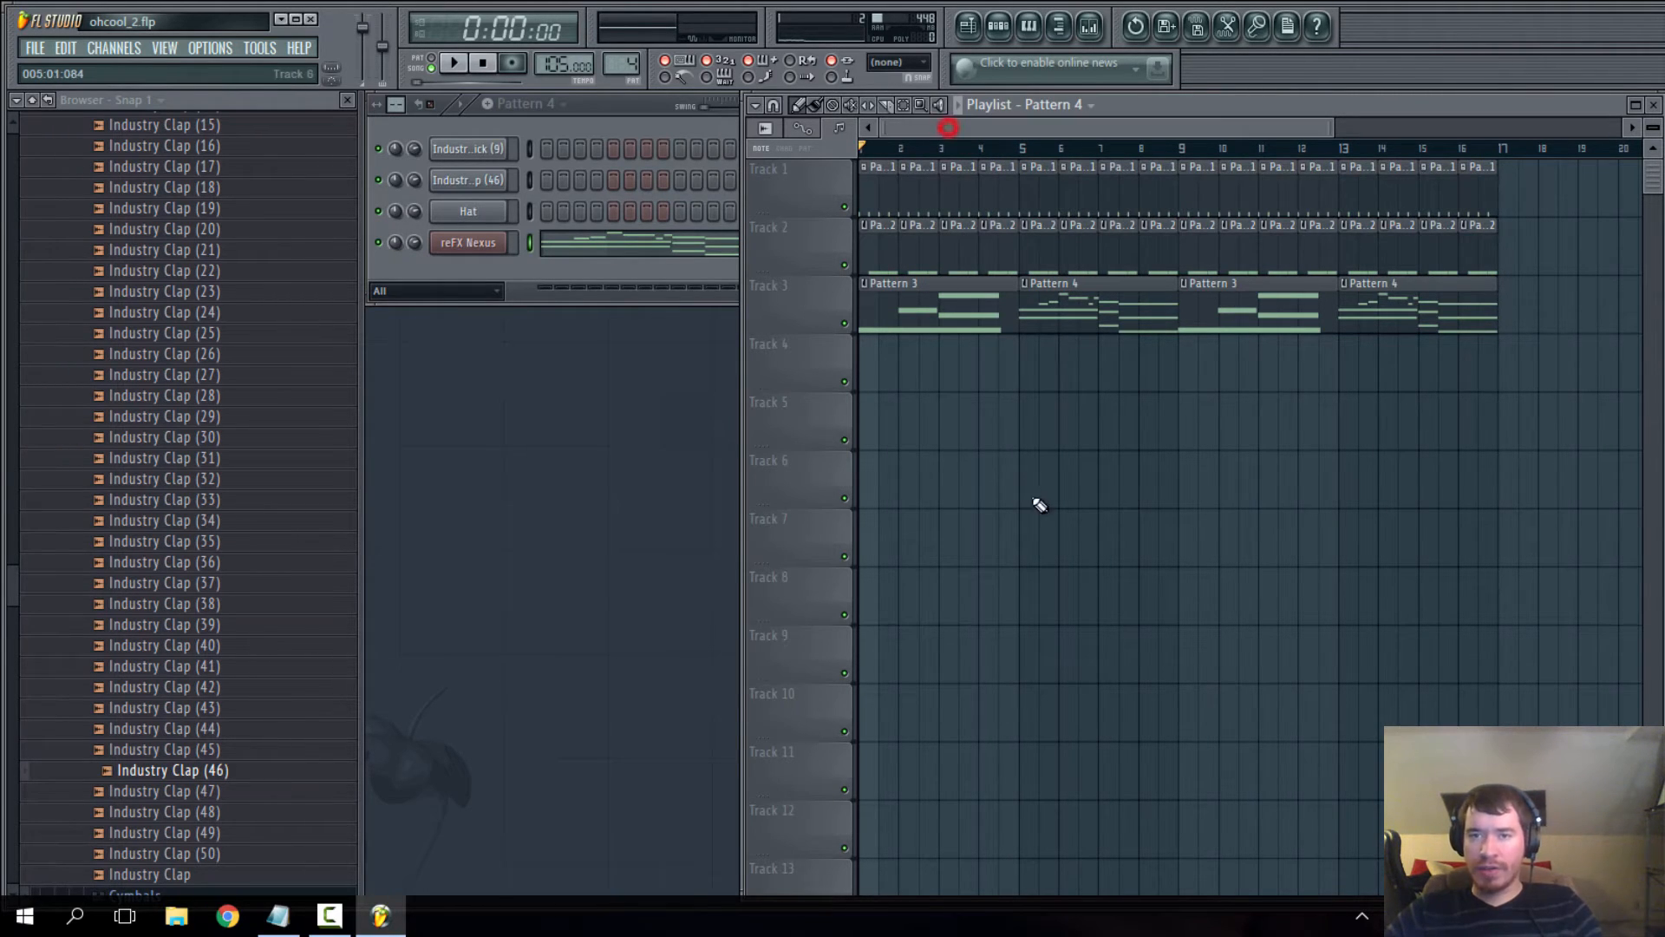
left_click(488, 105)
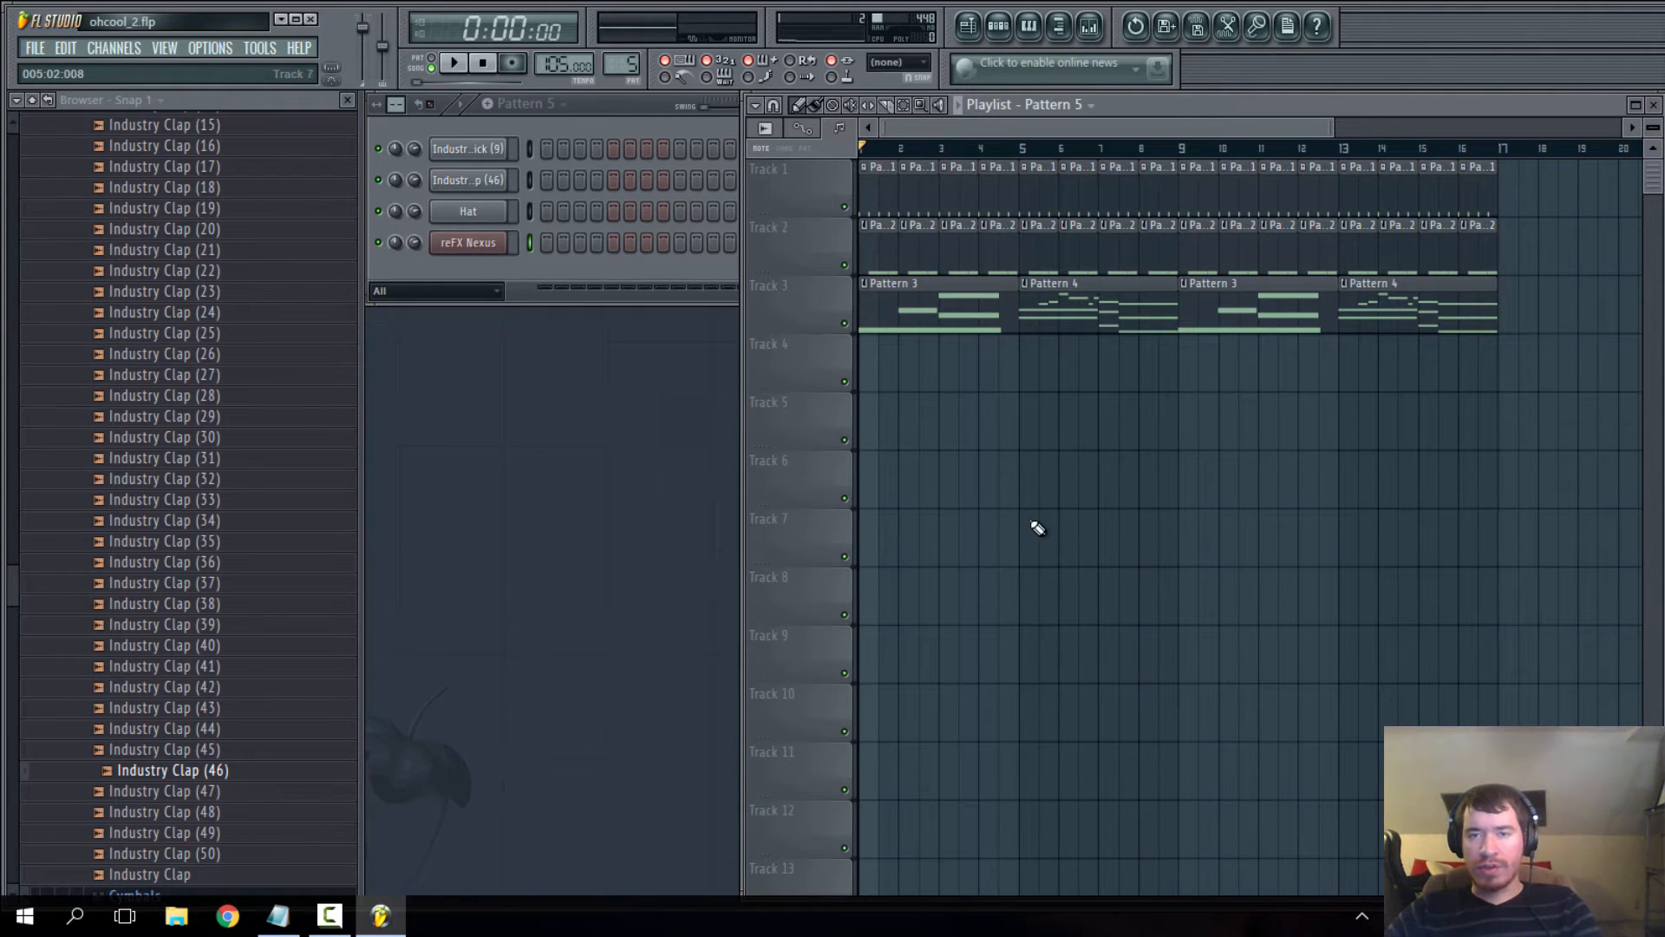
right_click(477, 242)
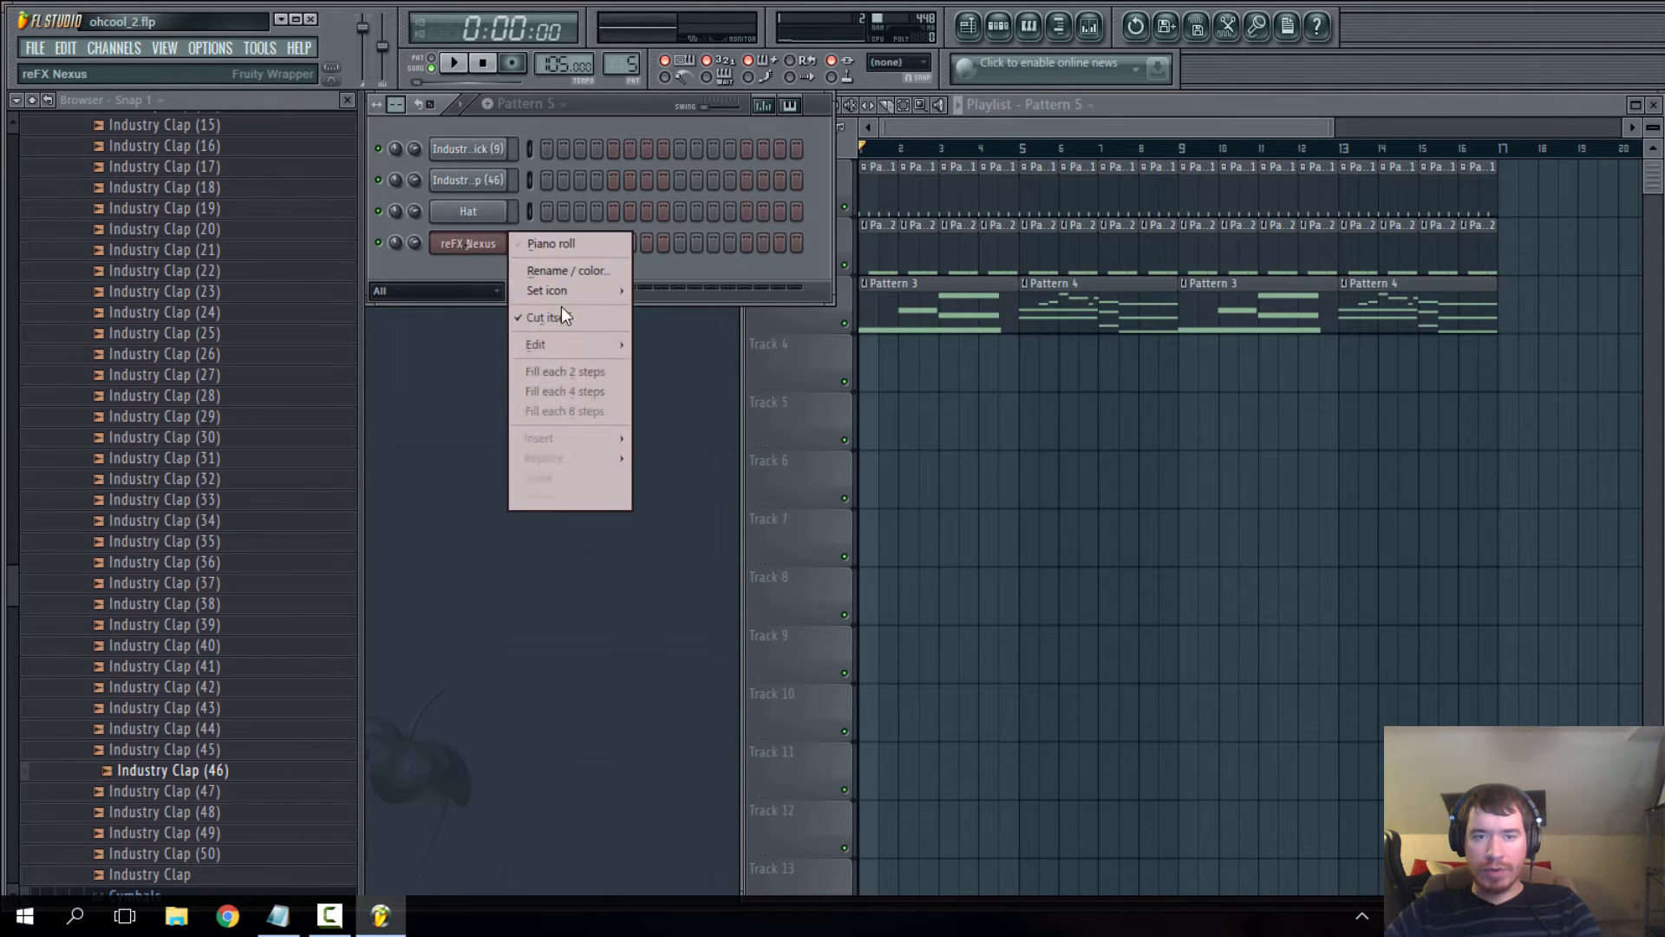
left_click(589, 477)
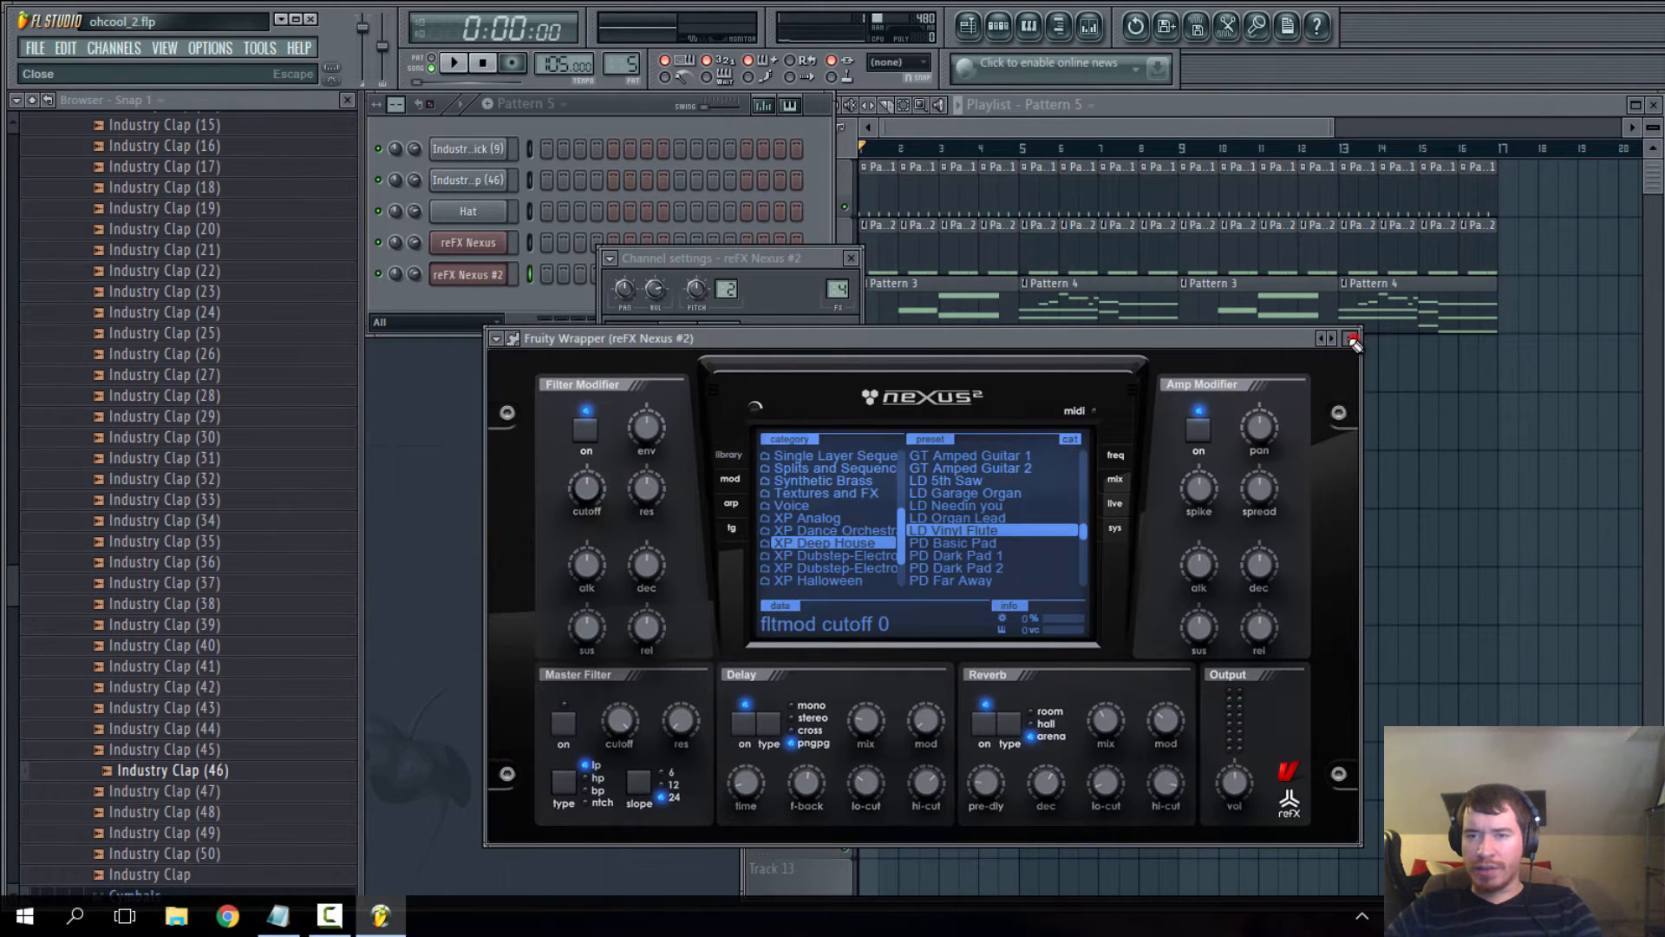
left_click(1353, 339)
left_click(565, 315)
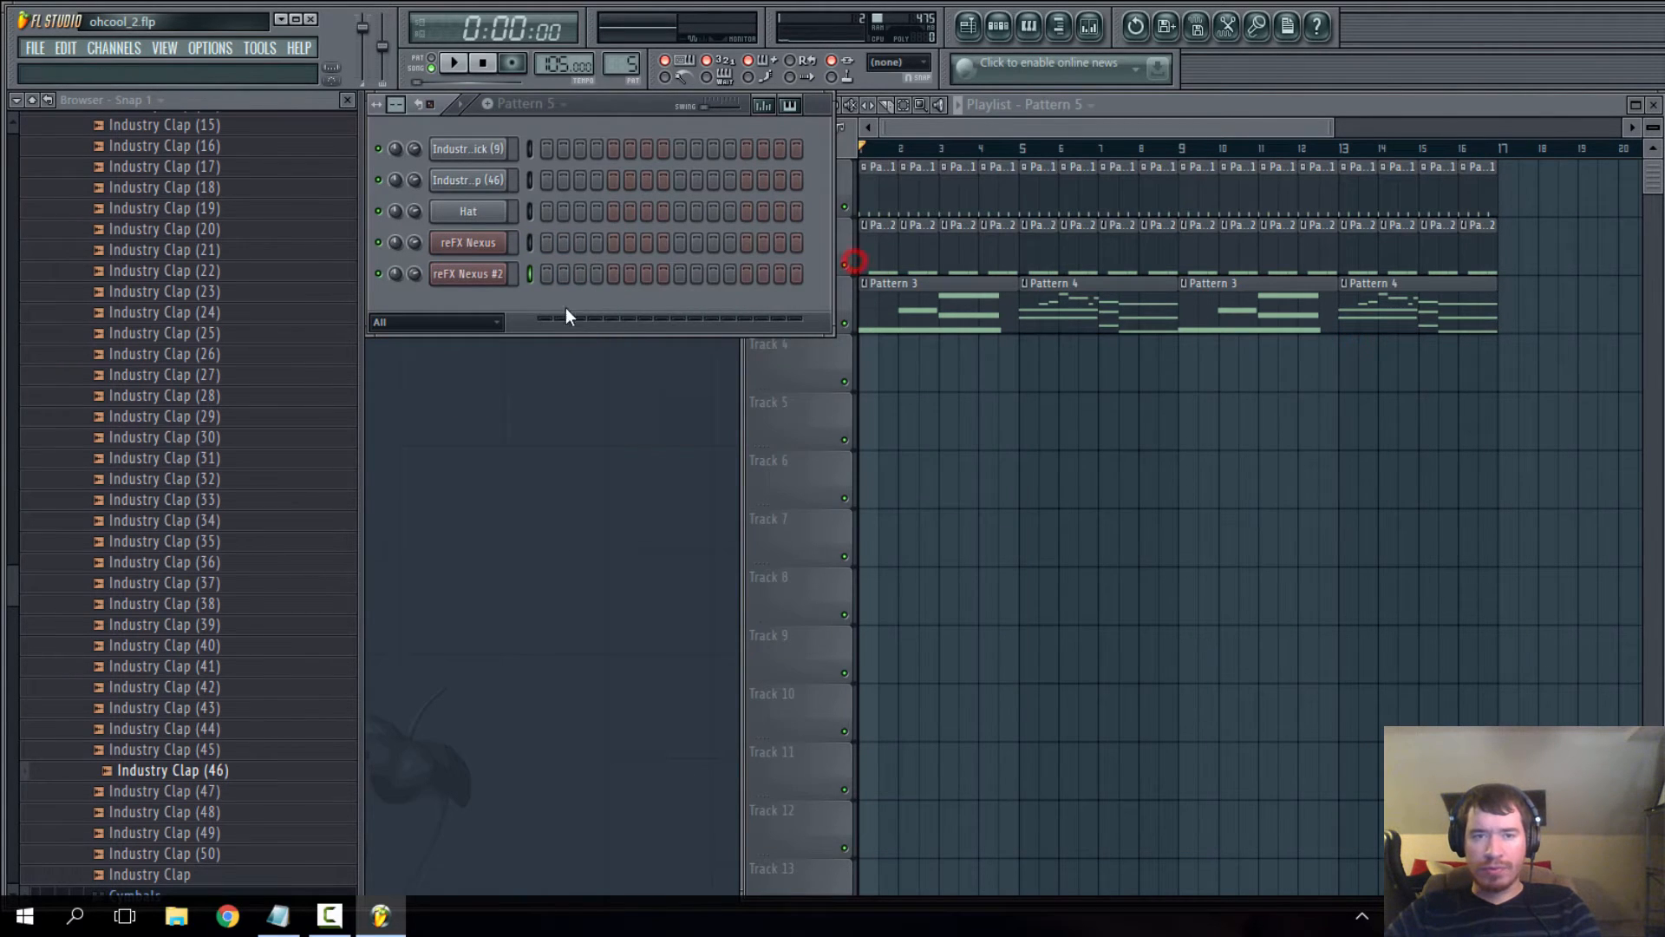
- Reopen reFX Nexus #2 and load the BA All Day preset from the XP Deep House category
left_click(487, 275)
left_click_drag(886, 333, 847, 298)
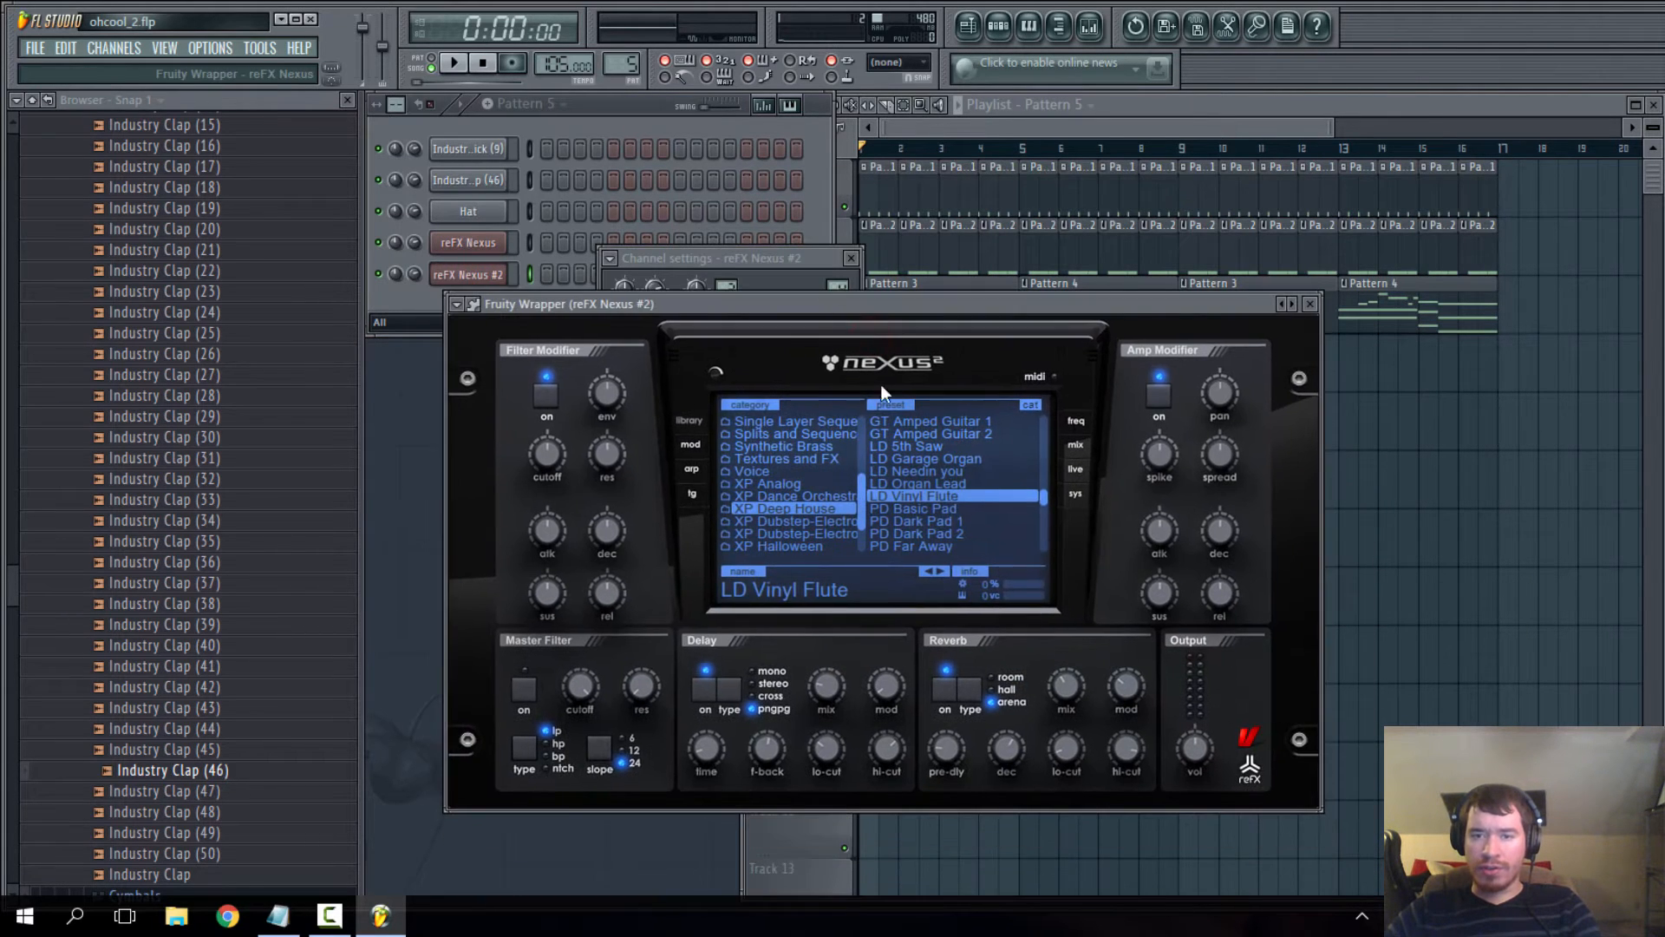
scroll(1043, 493, "up", 15)
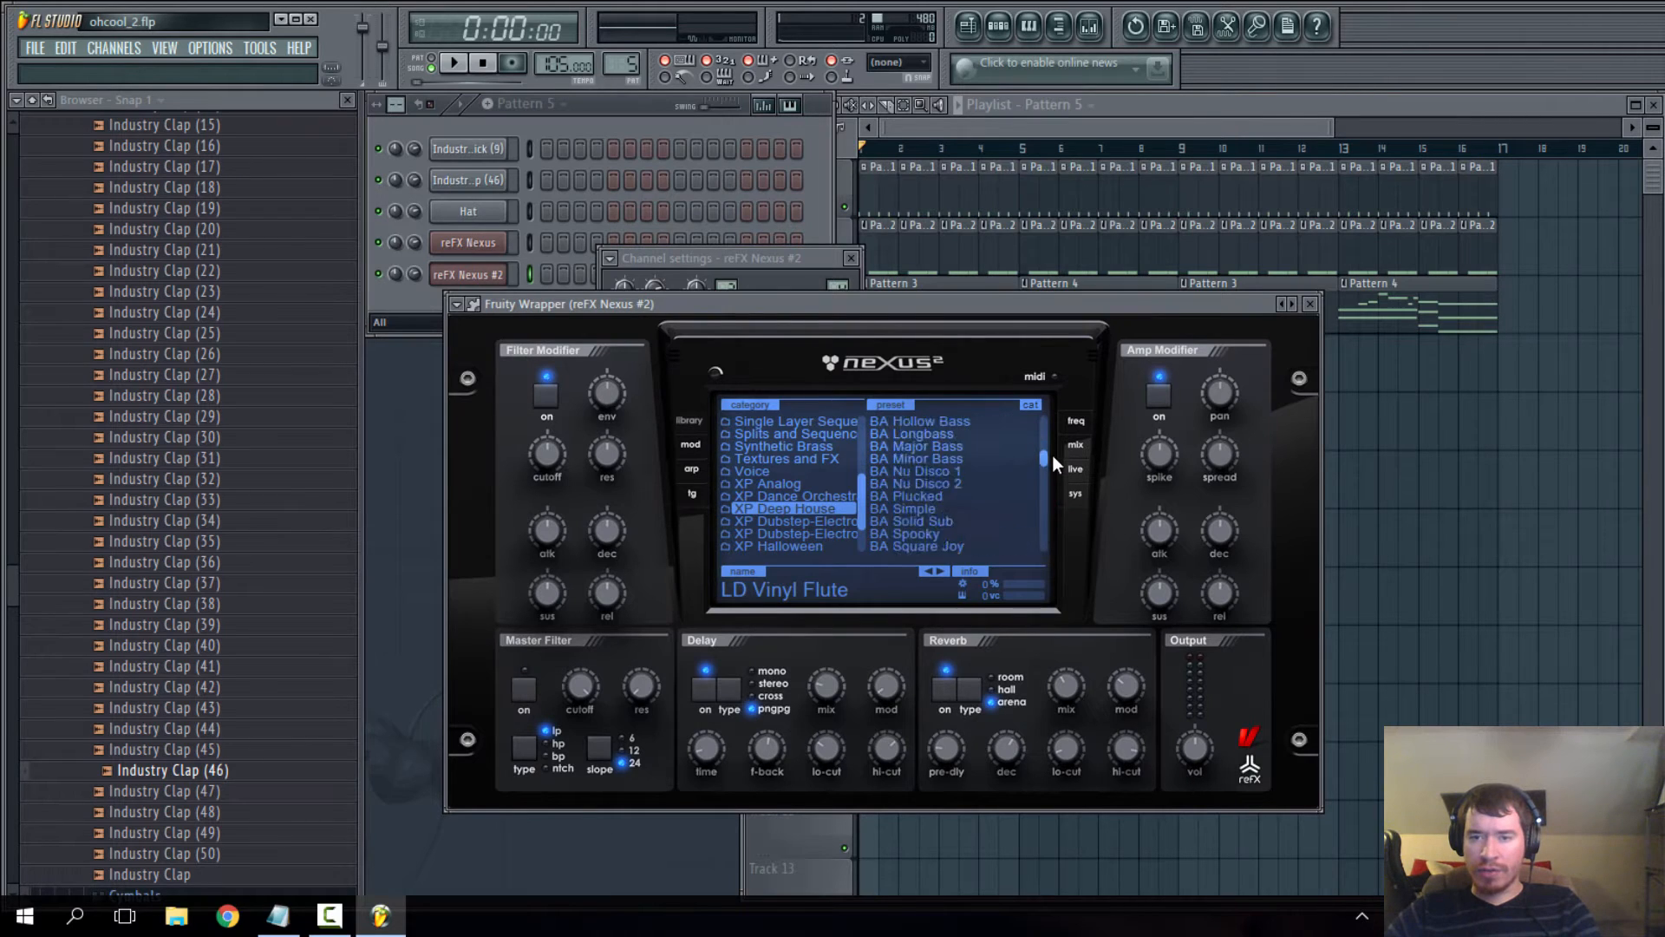
scroll(945, 529, "up", 10)
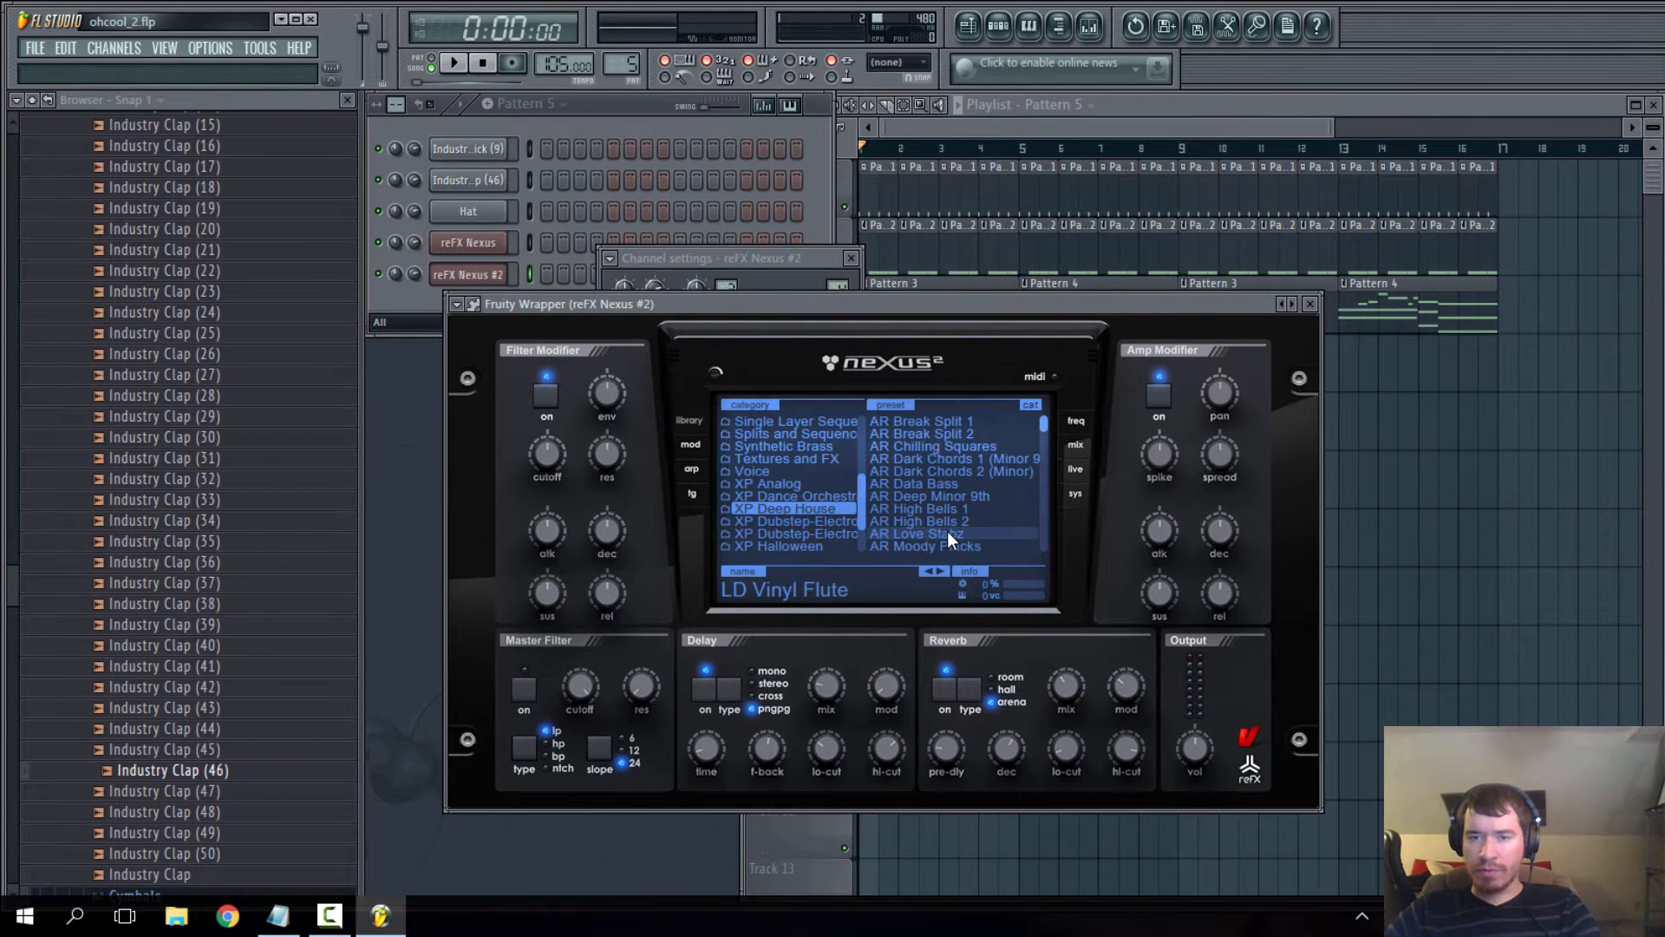
left_click(905, 458)
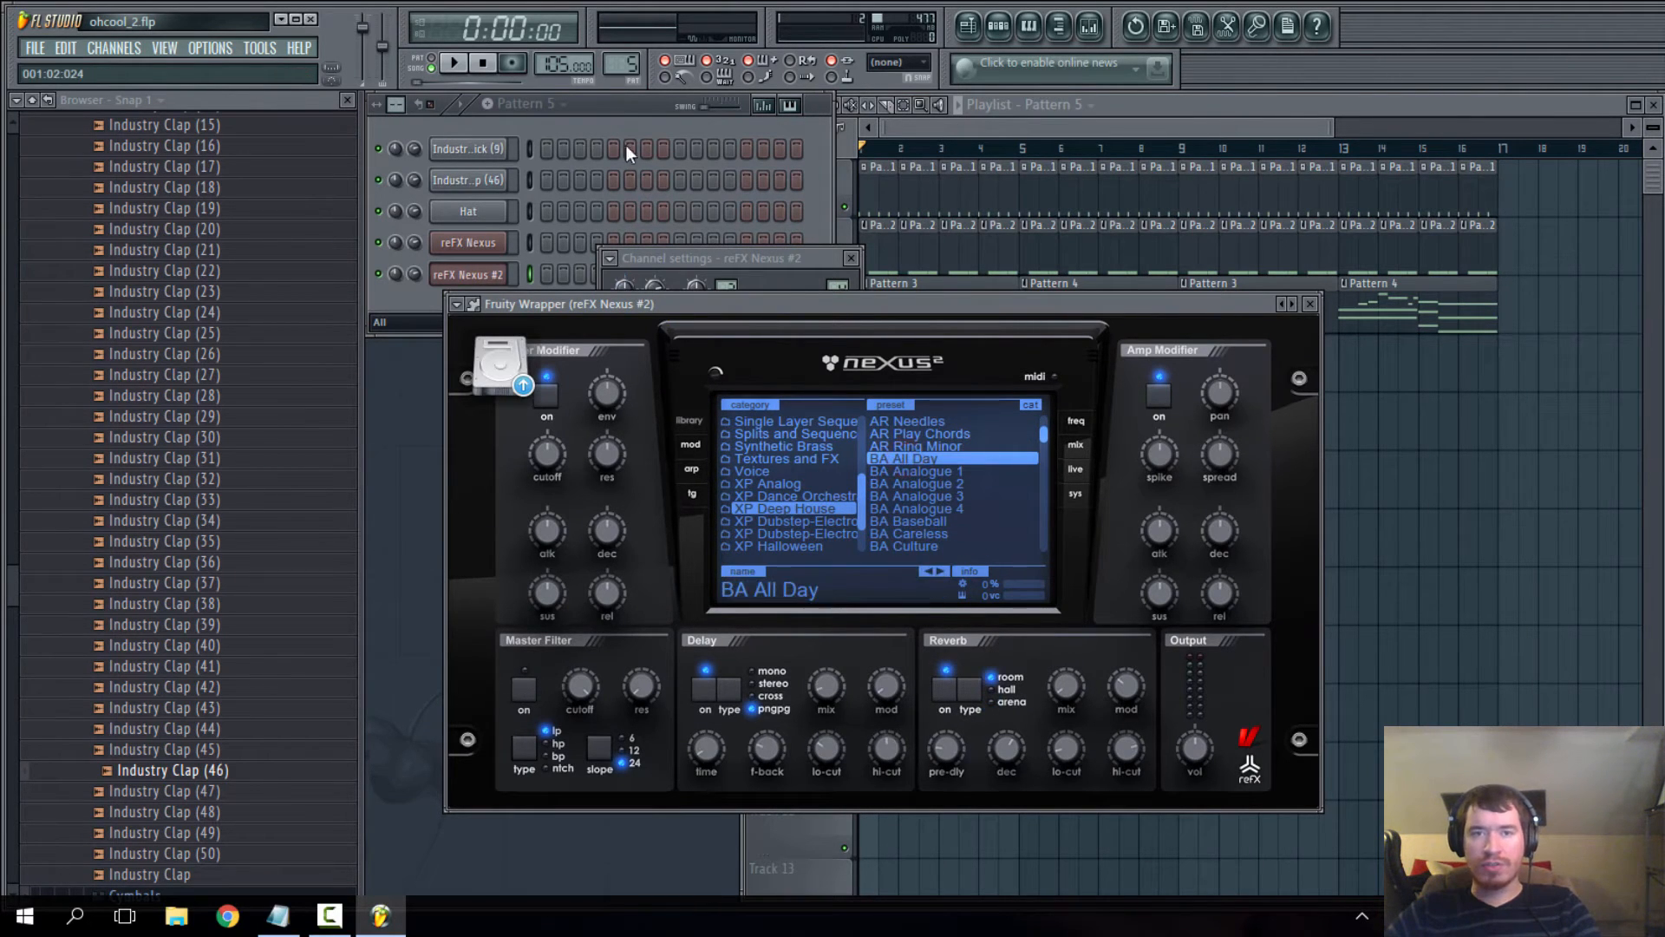
- Open the reFX Nexus #2 piano roll and audition keys in the octaves from C5 down to C3
right_click(503, 273)
left_click(538, 274)
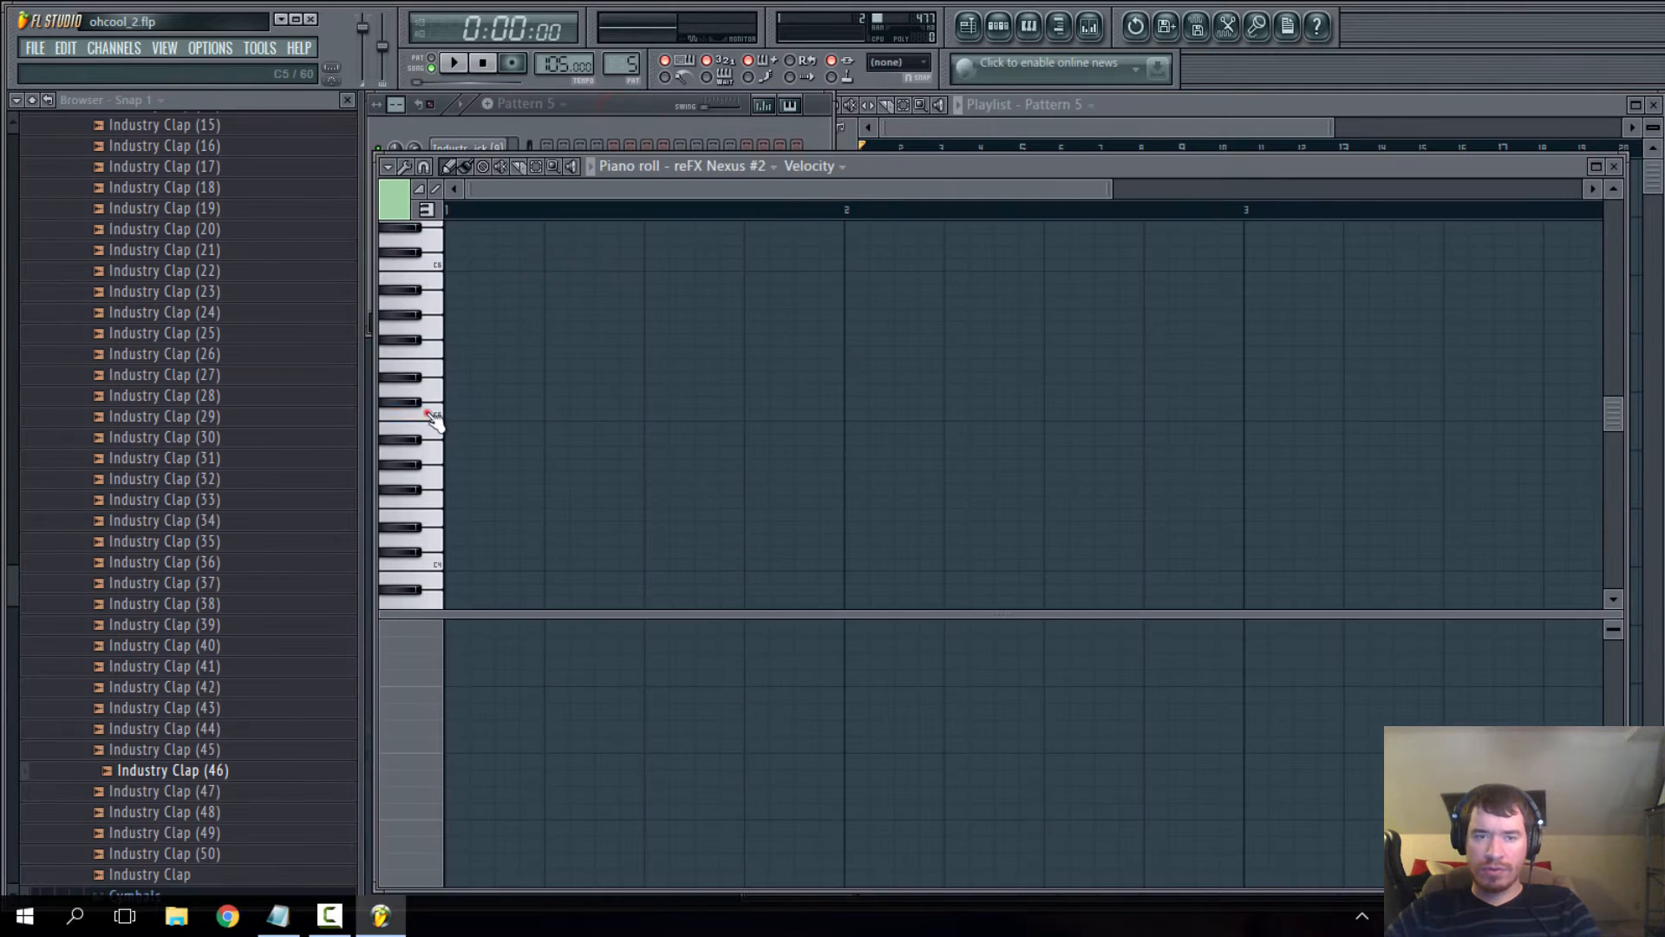
left_click(420, 456)
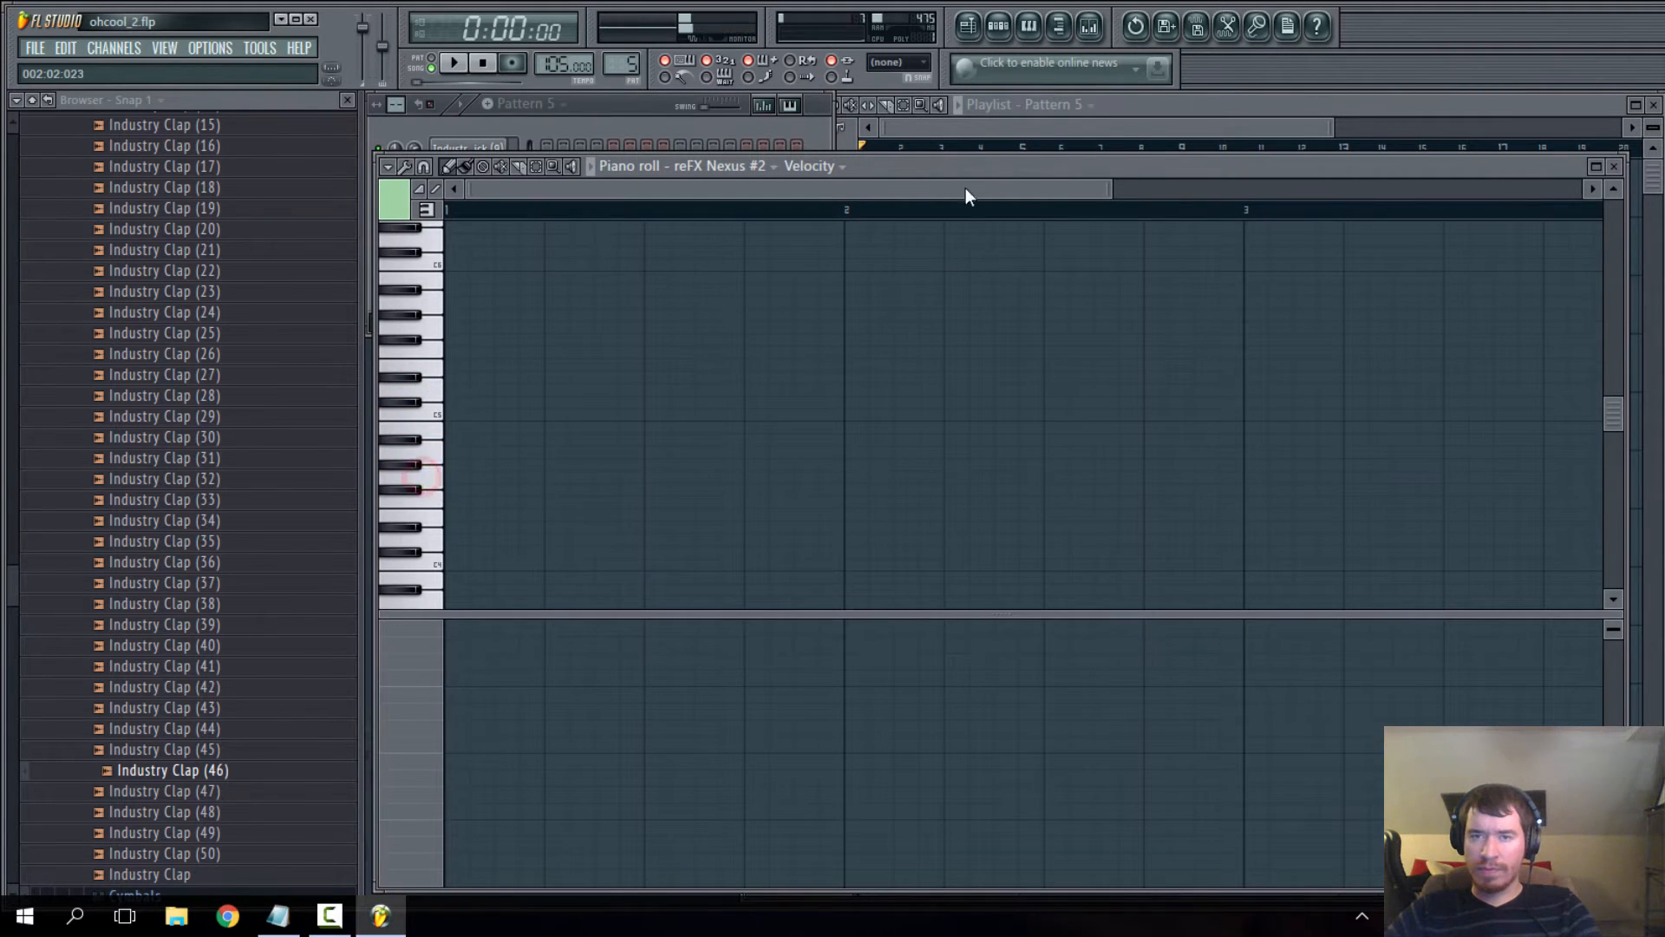
left_click(1080, 147)
left_click(631, 107)
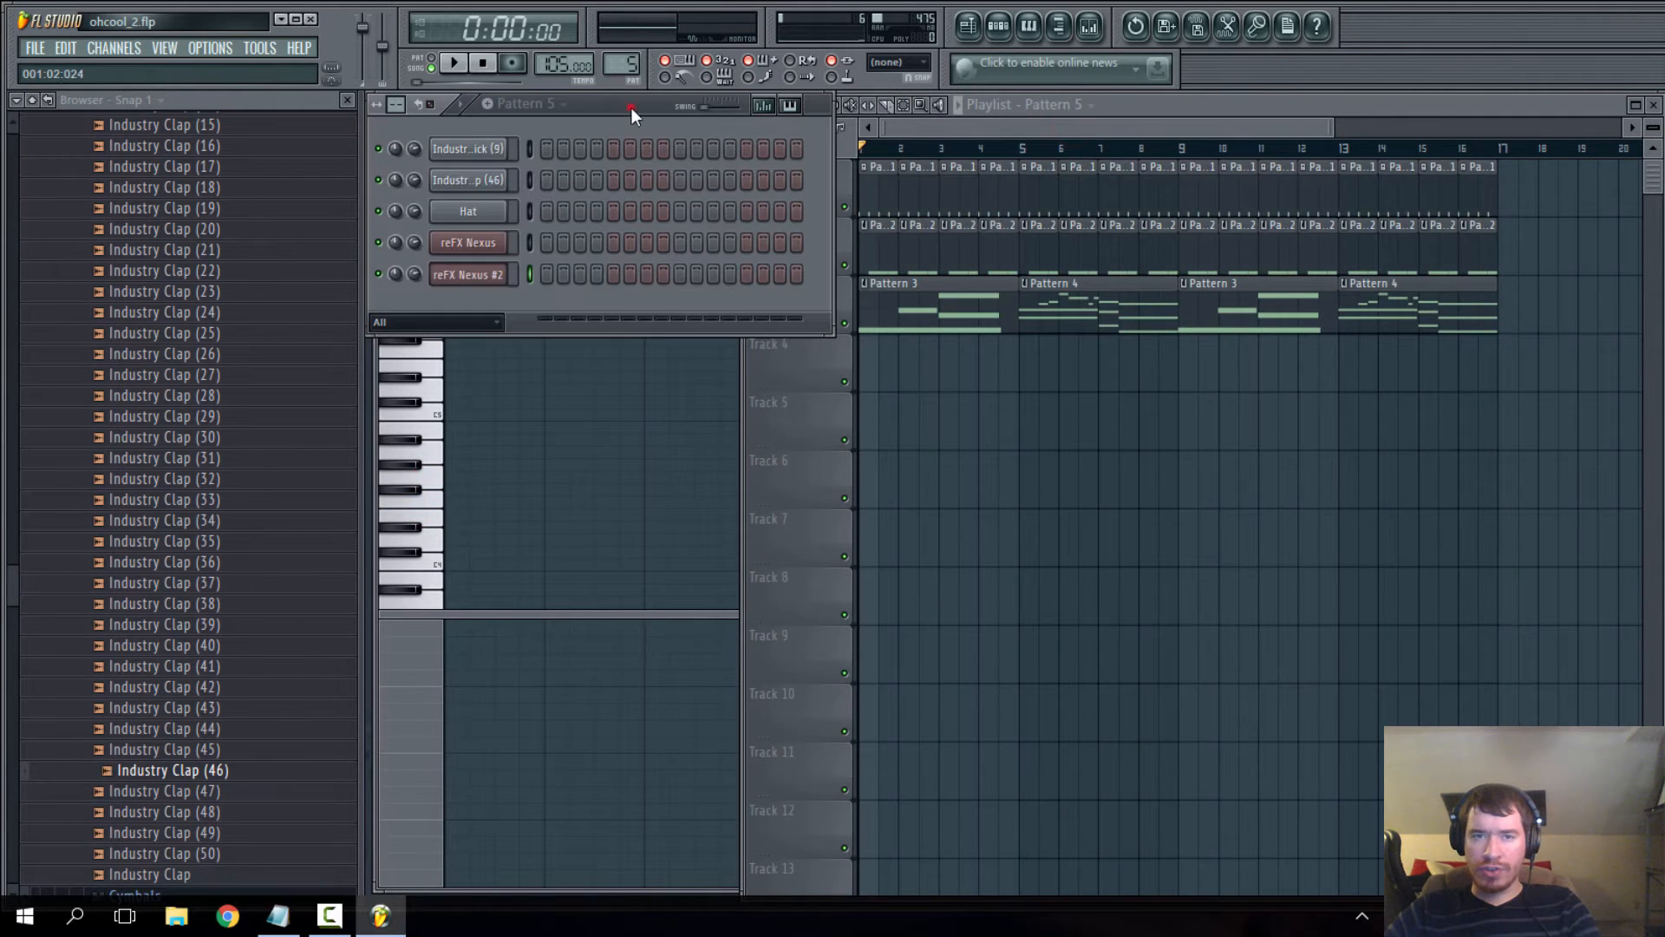
left_click(417, 625)
scroll(505, 472, "up", 3)
left_click(433, 341)
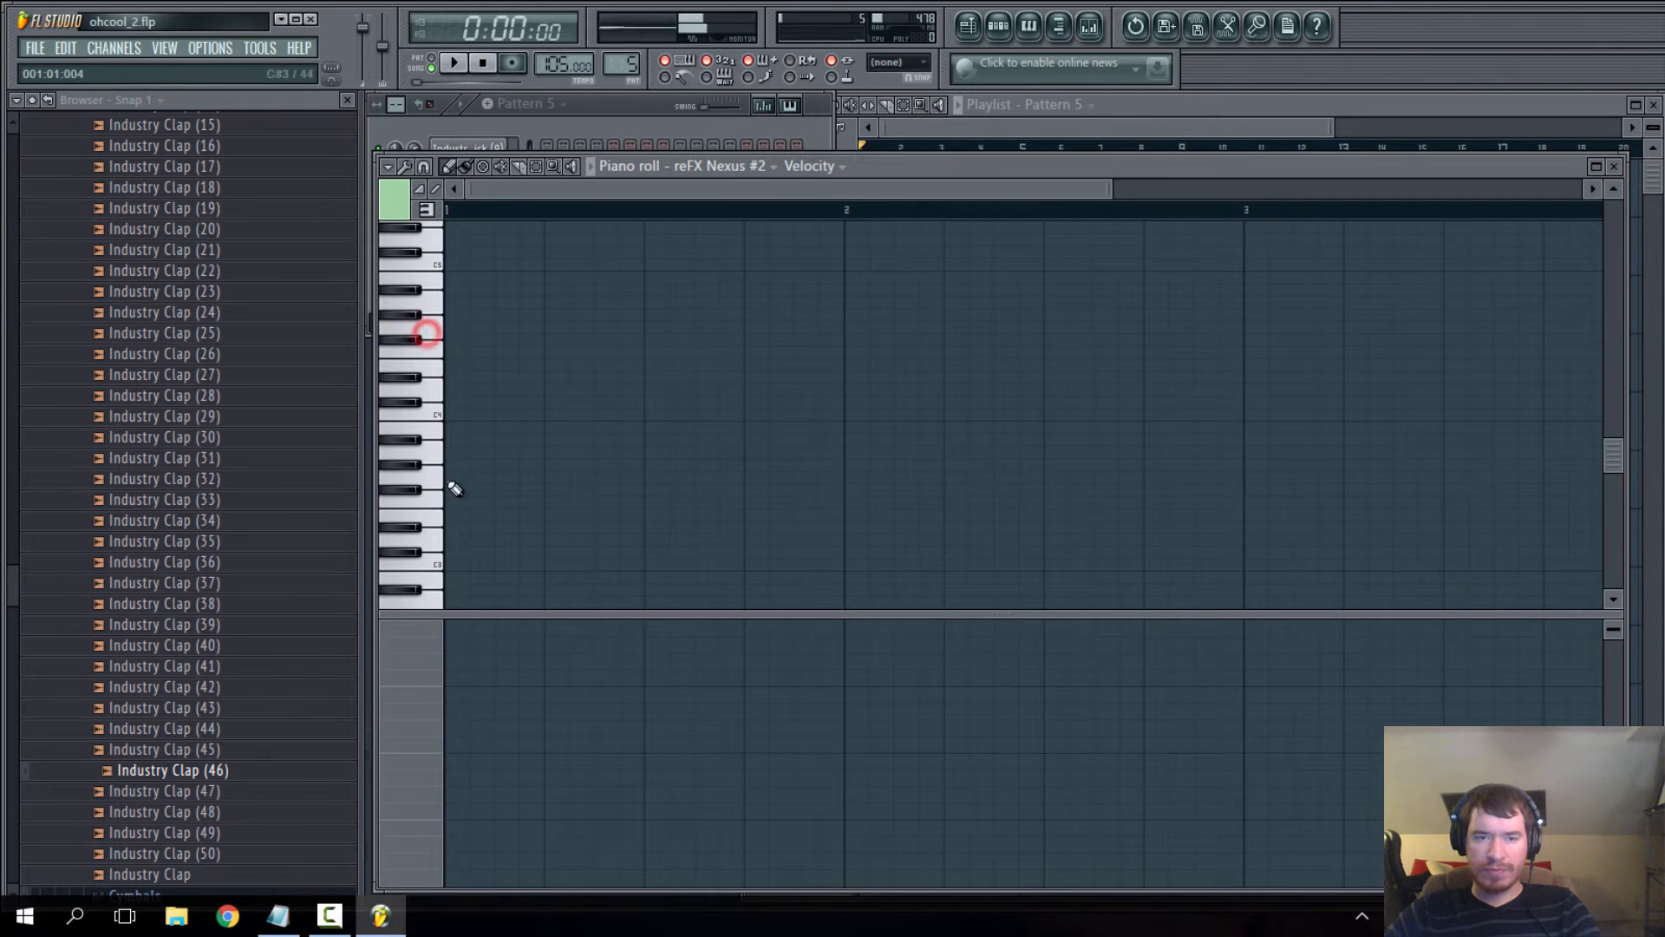
left_click(432, 486)
- Draw a G3 note at bar 1 just under one beat long, and loop the first beat in playback
left_click(453, 478)
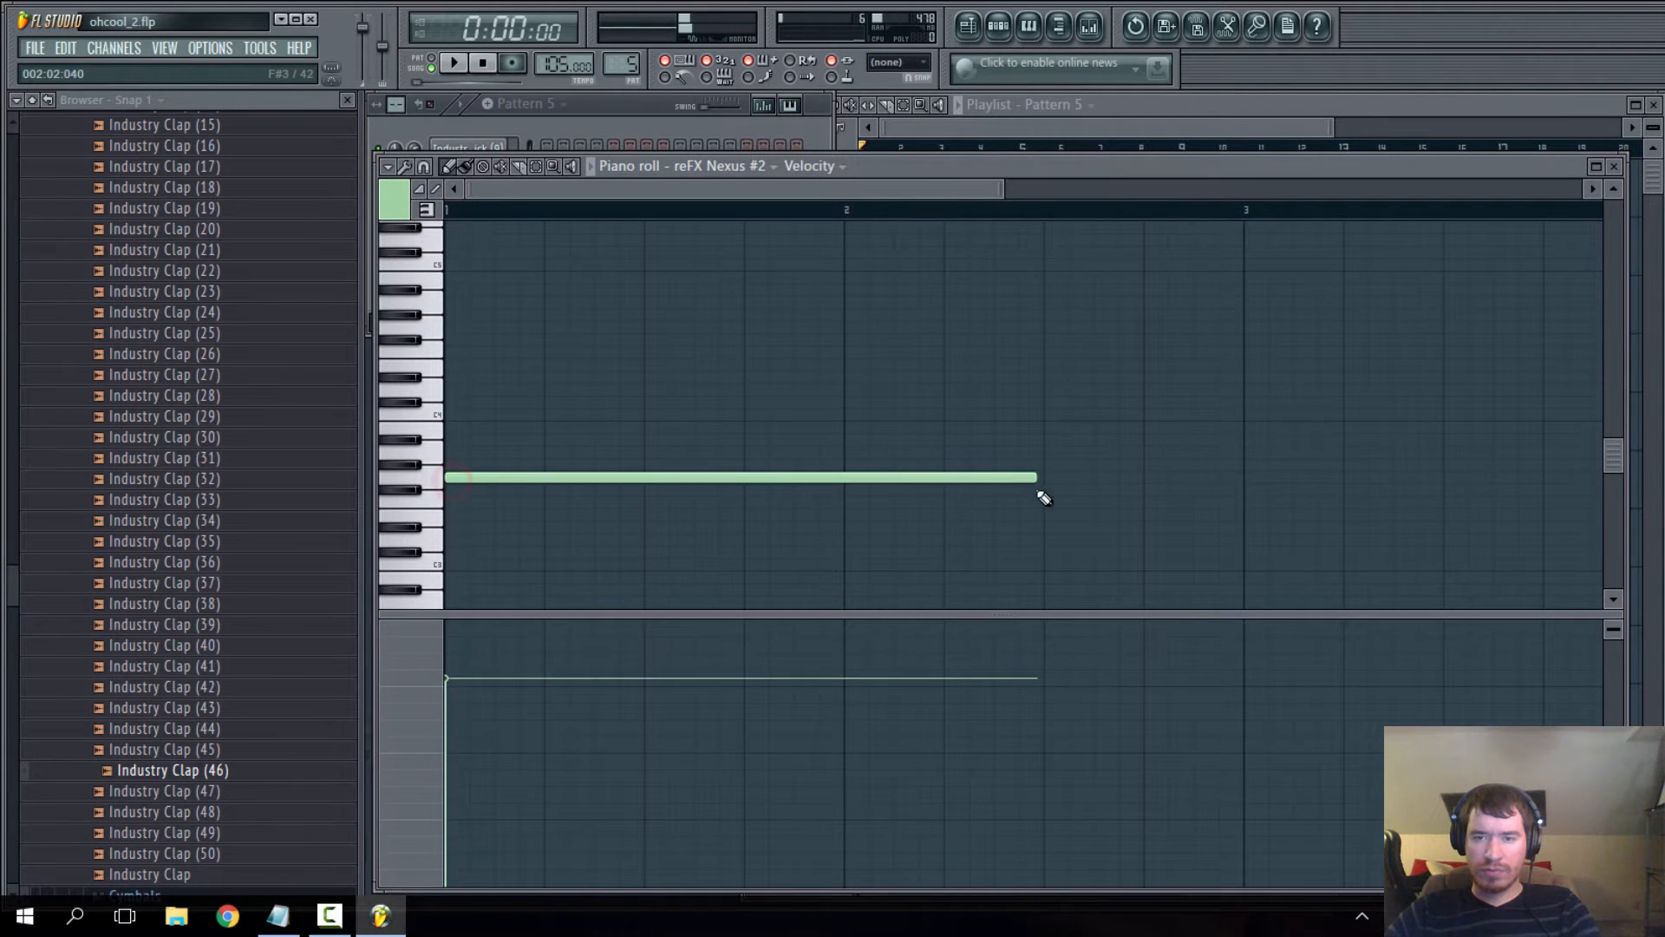
left_click_drag(750, 486, 543, 483)
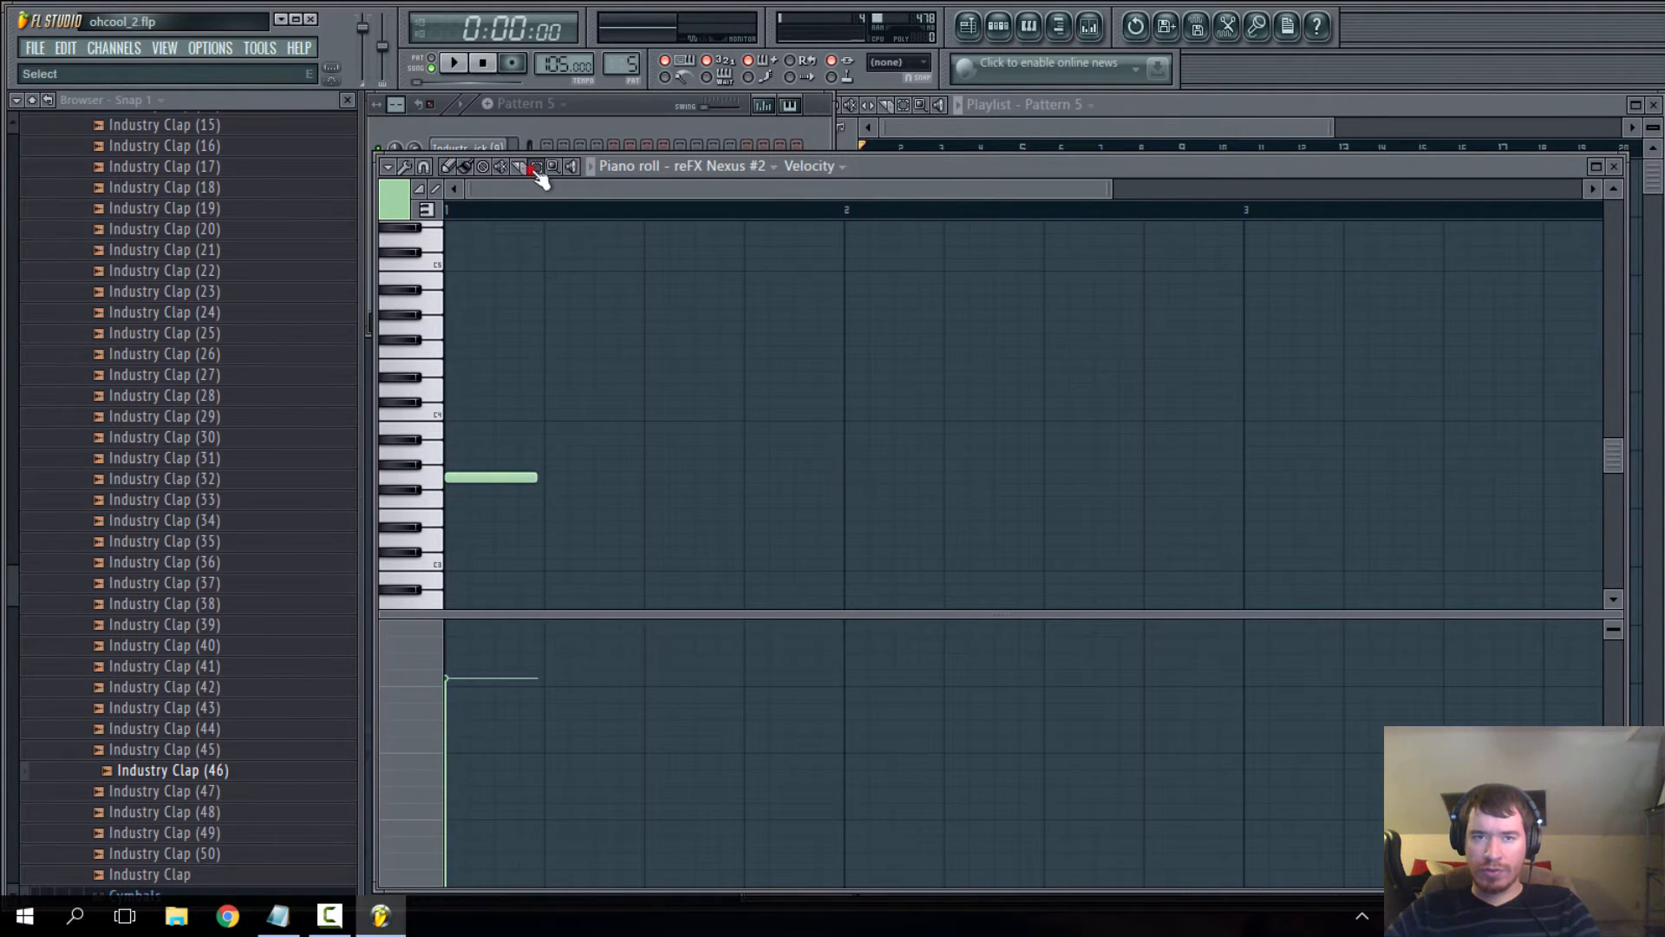
left_click_drag(542, 210, 446, 212)
left_click(453, 64)
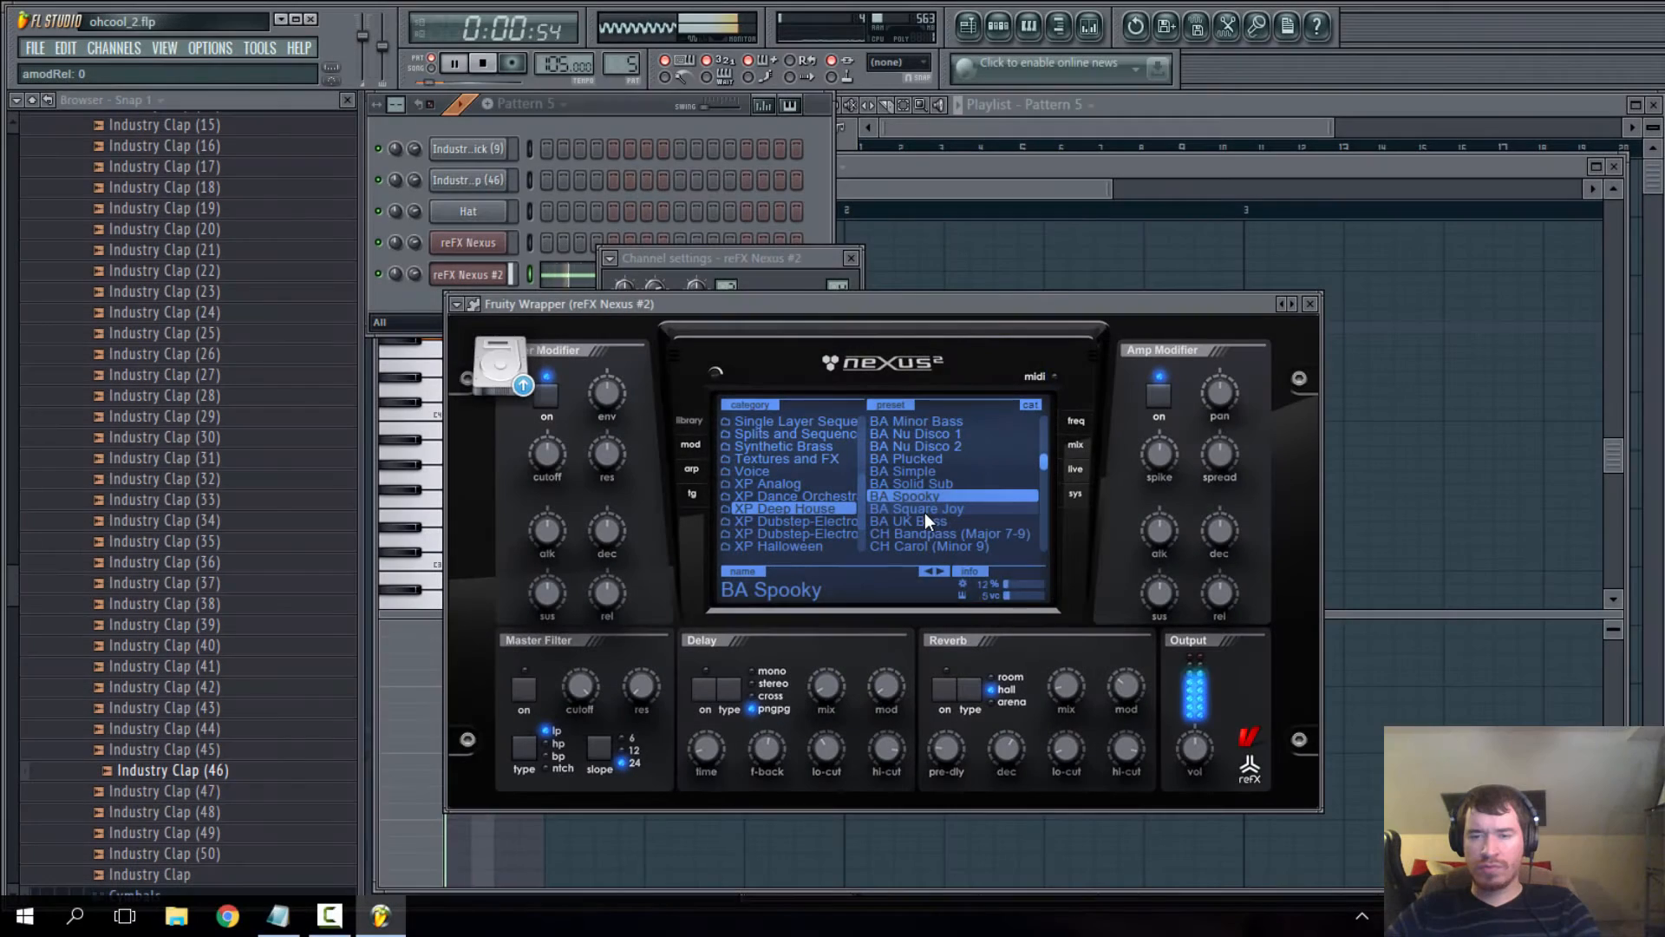
- Compare the BA Square Joy and BA Spooky bass presets, keep BA Spooky, and check the plugin's sys page before returning to the library
left_click(925, 513)
left_click(907, 497)
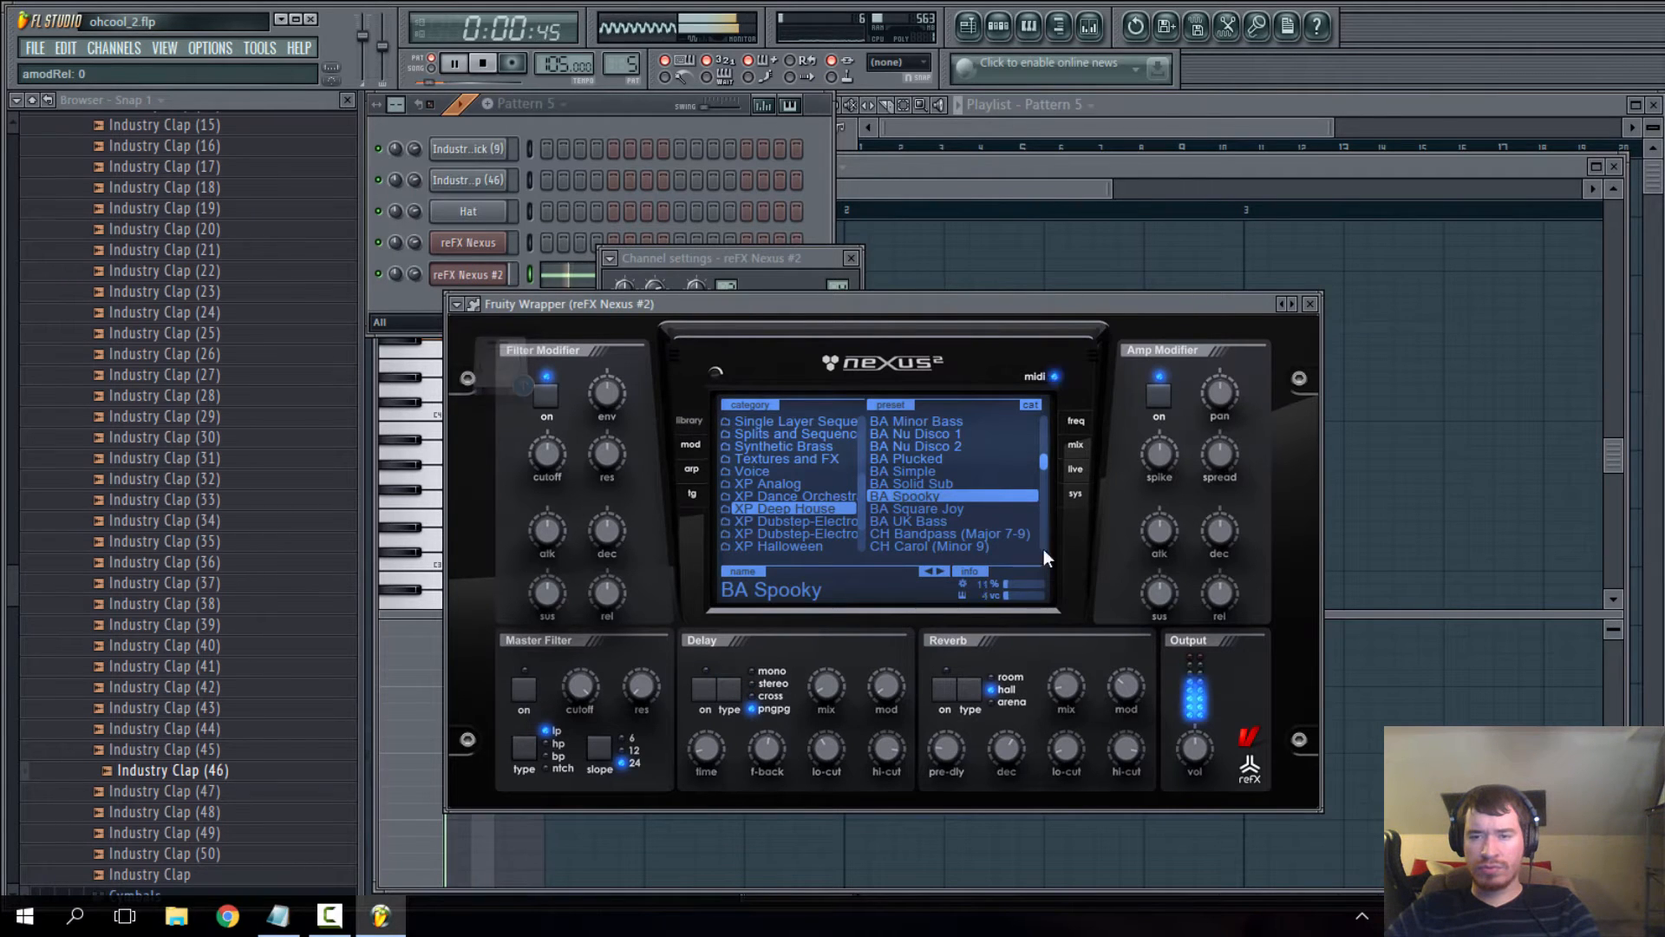
left_click(1076, 492)
left_click(690, 418)
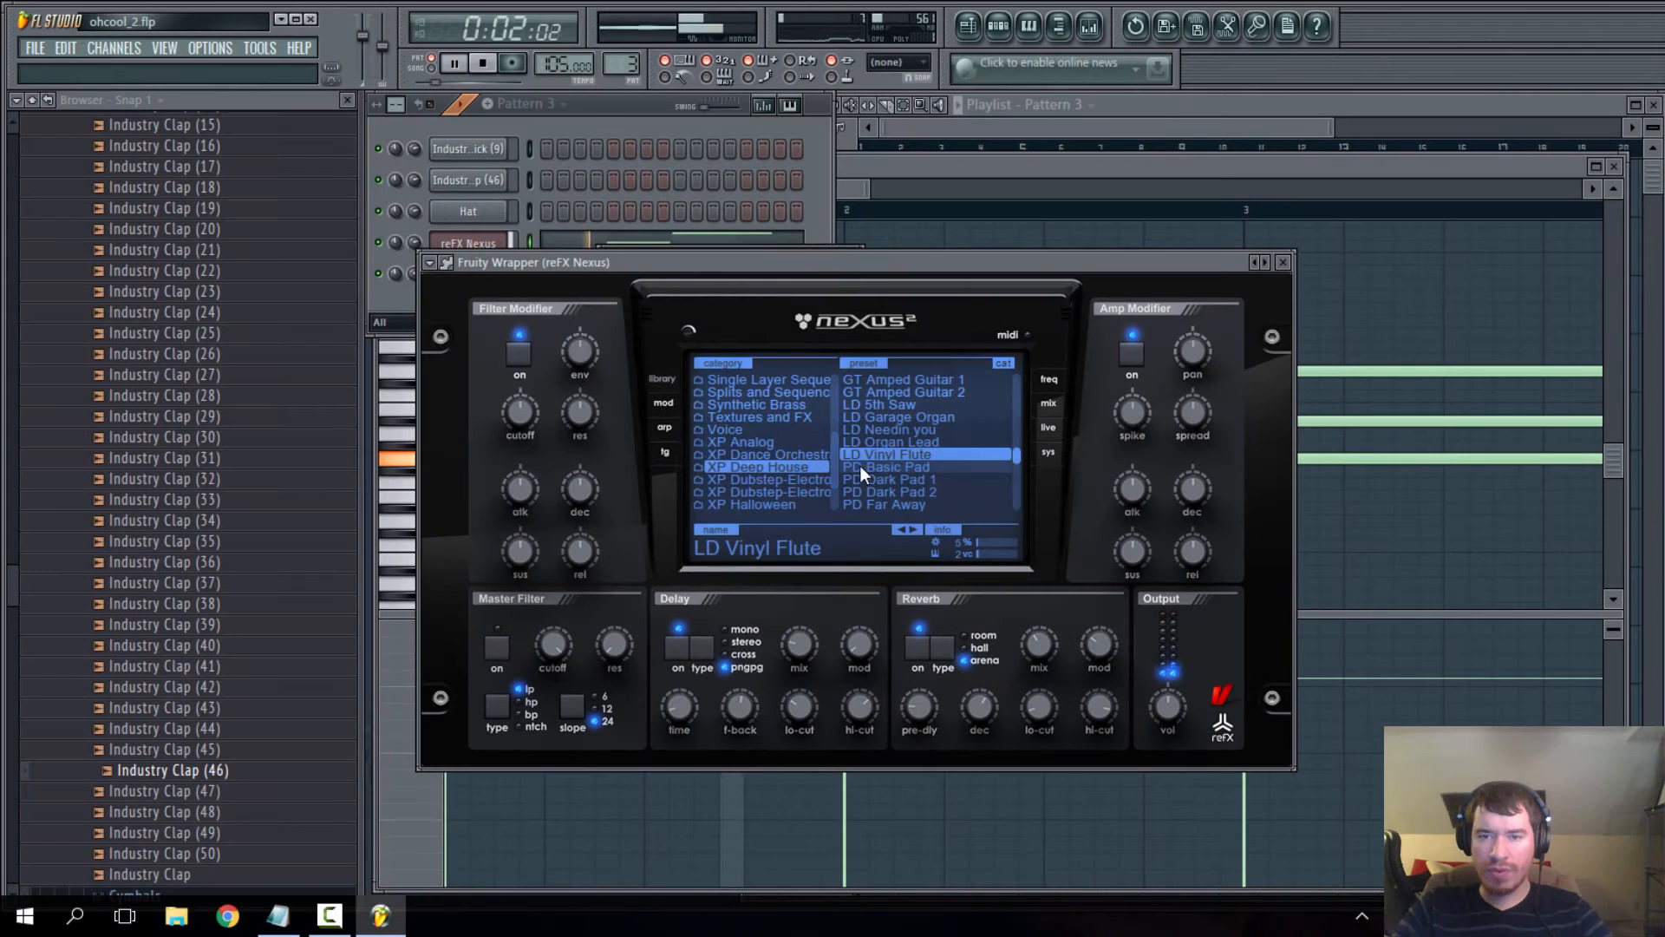
- Audition the XP Deep House pad presets from PD Basic Pad through PD Hollow Pad on the original reFX Nexus while Pattern 3 plays
left_click(873, 465)
scroll(925, 457, "down", 1)
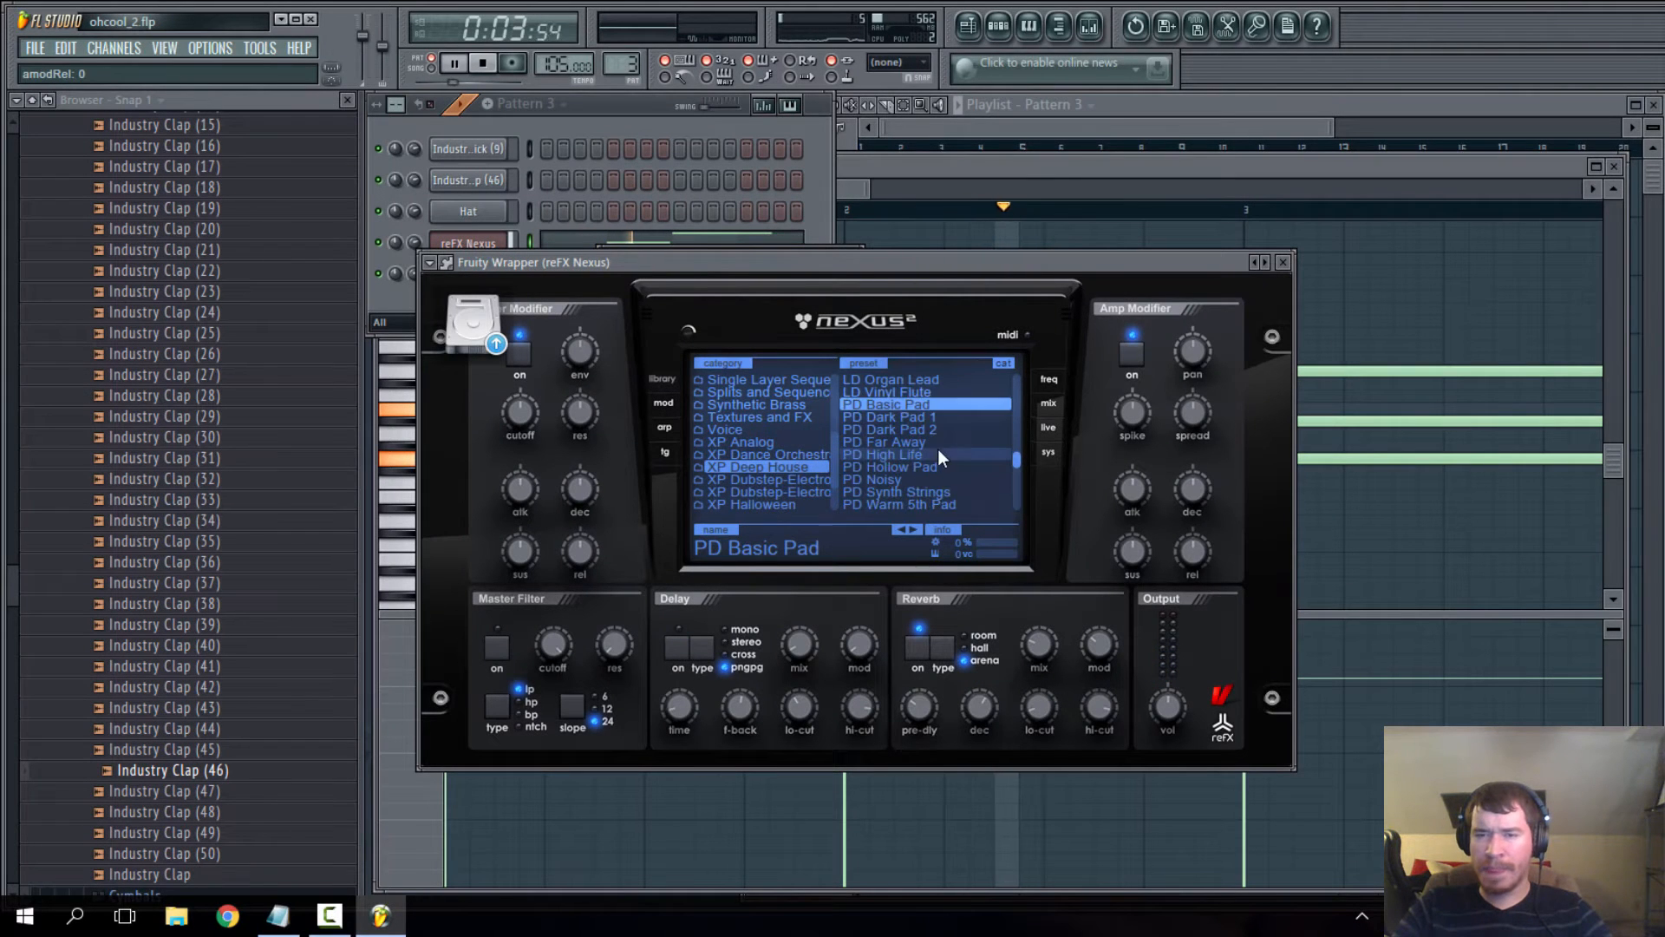
left_click(898, 416)
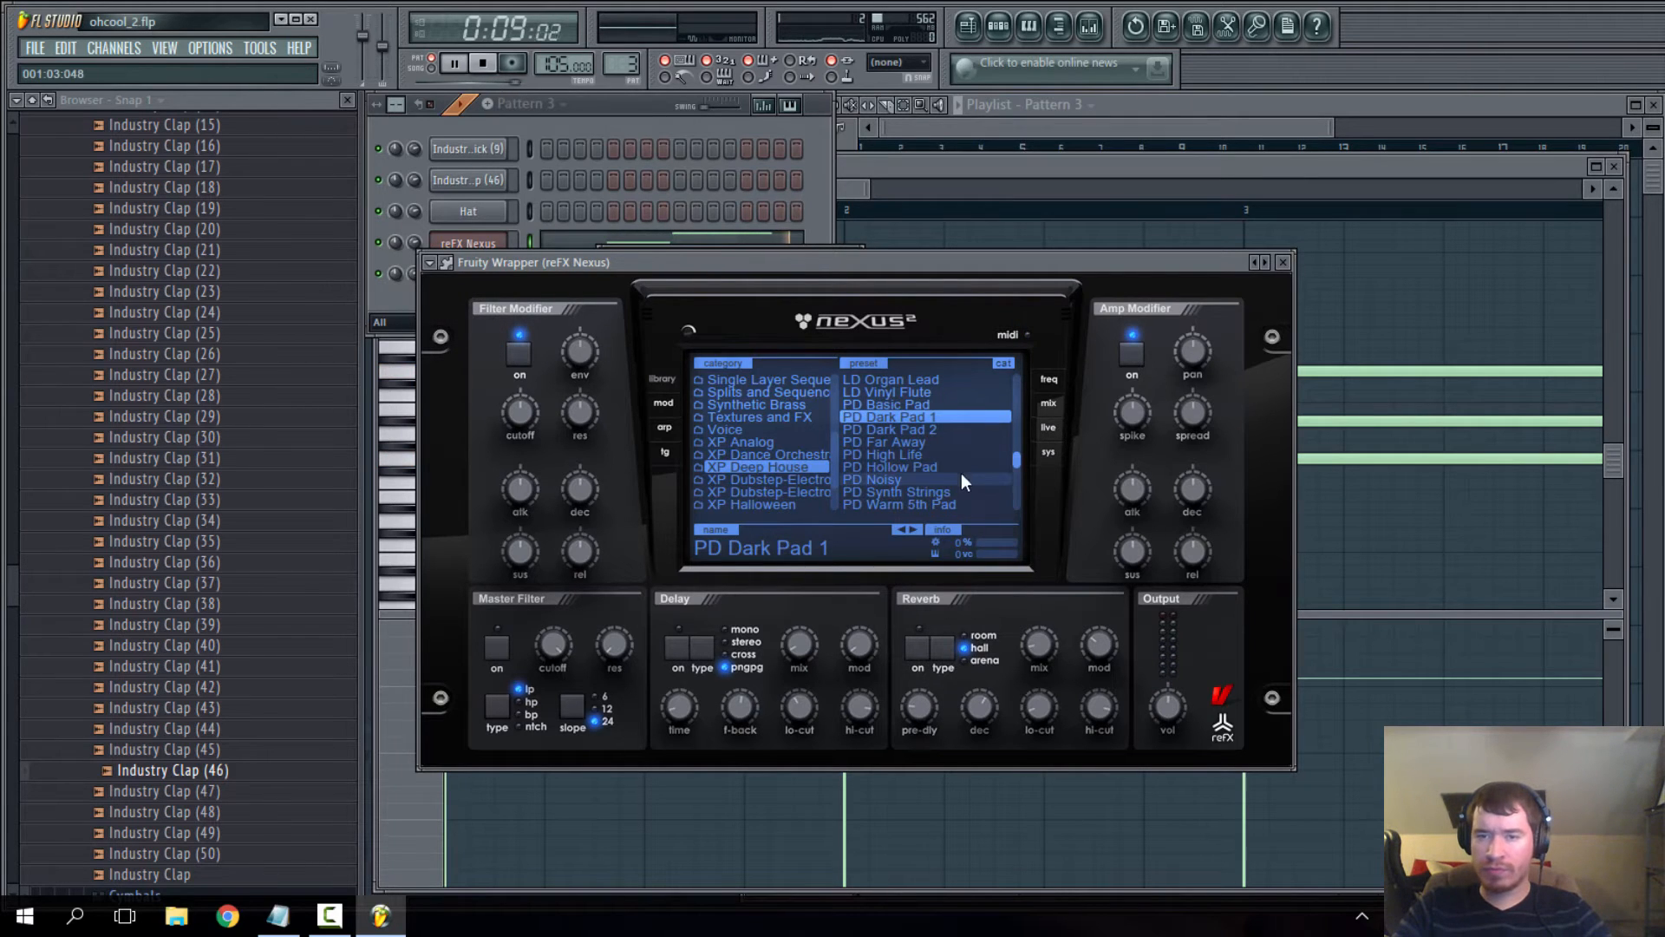
left_click(899, 432)
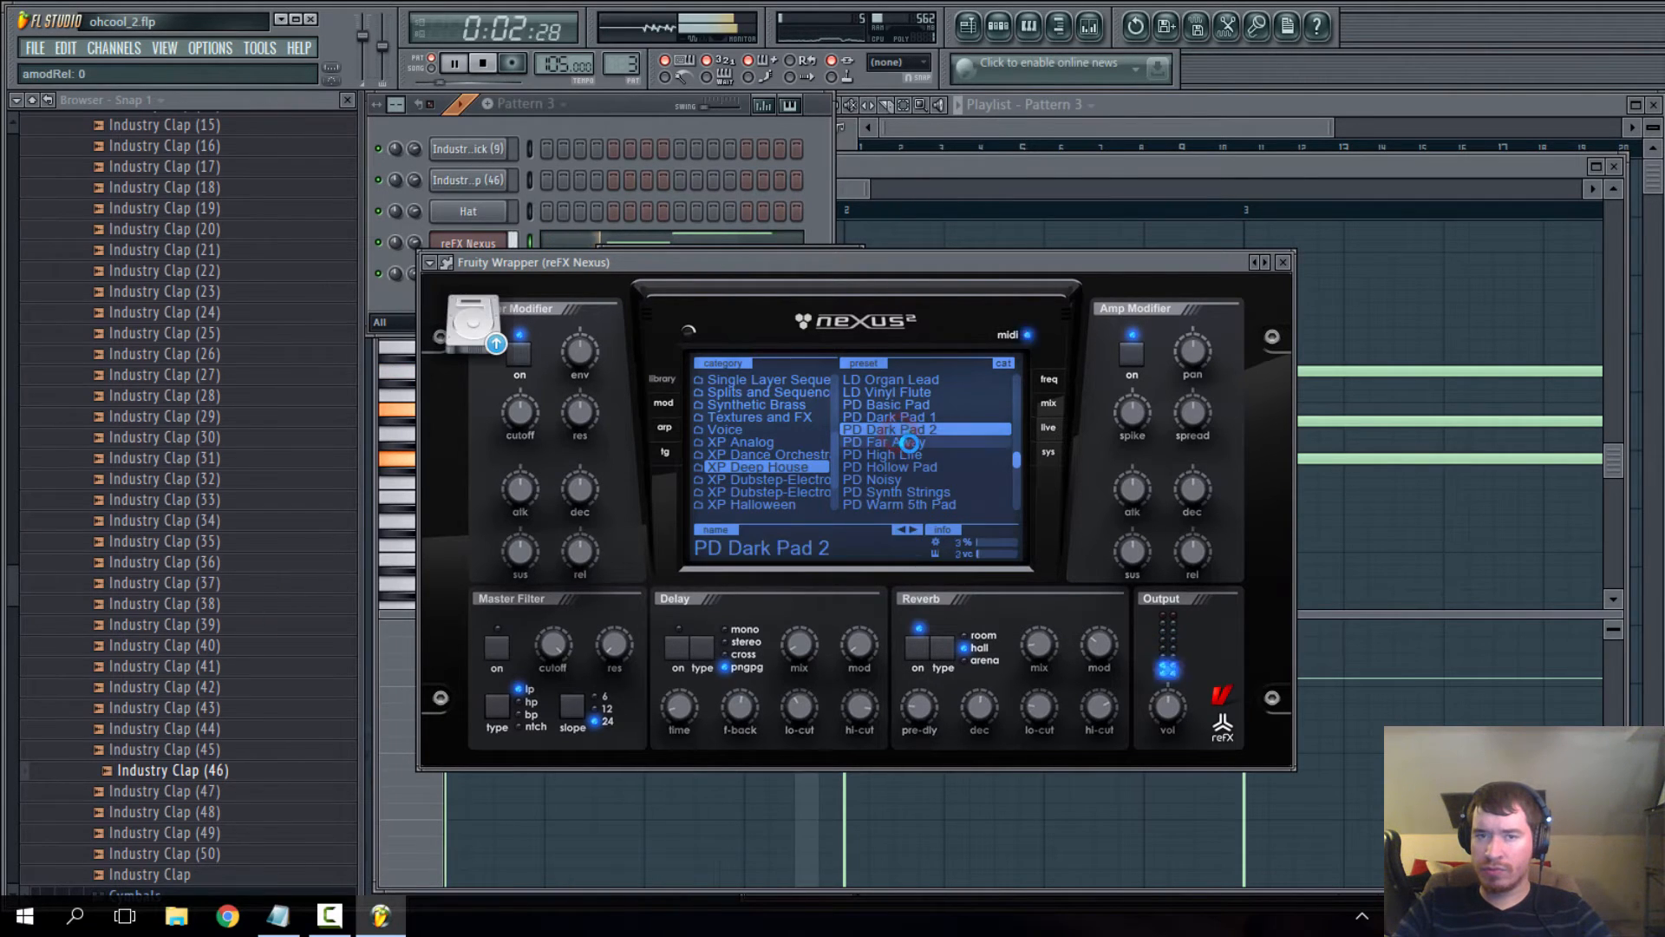
left_click(899, 443)
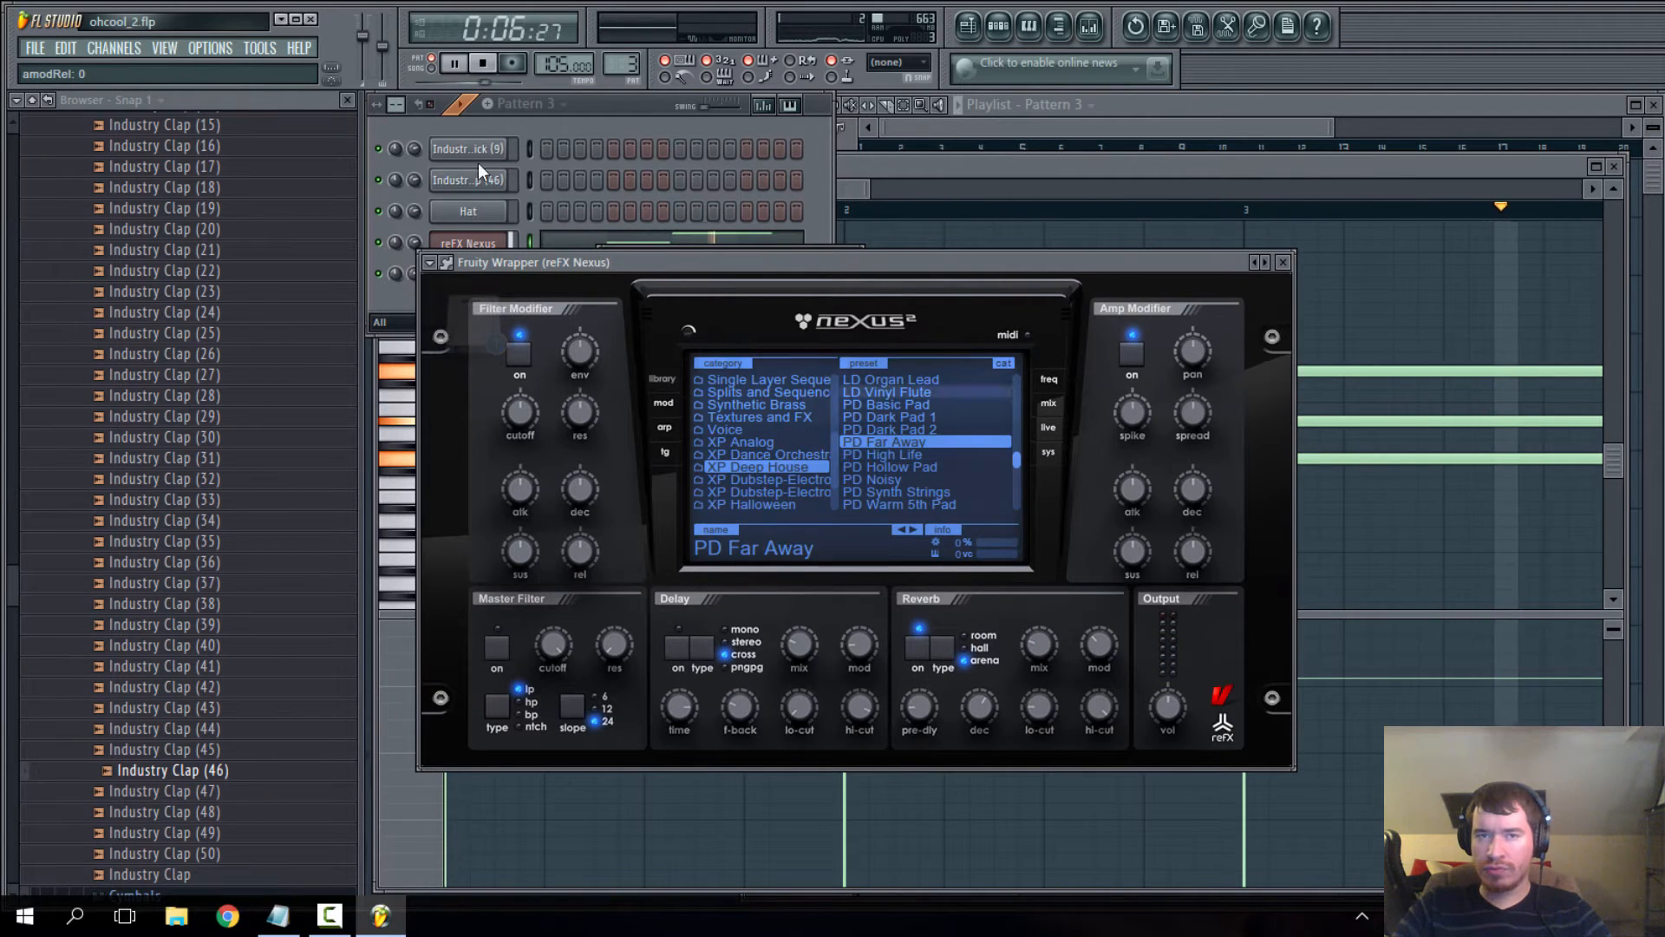
left_click(876, 454)
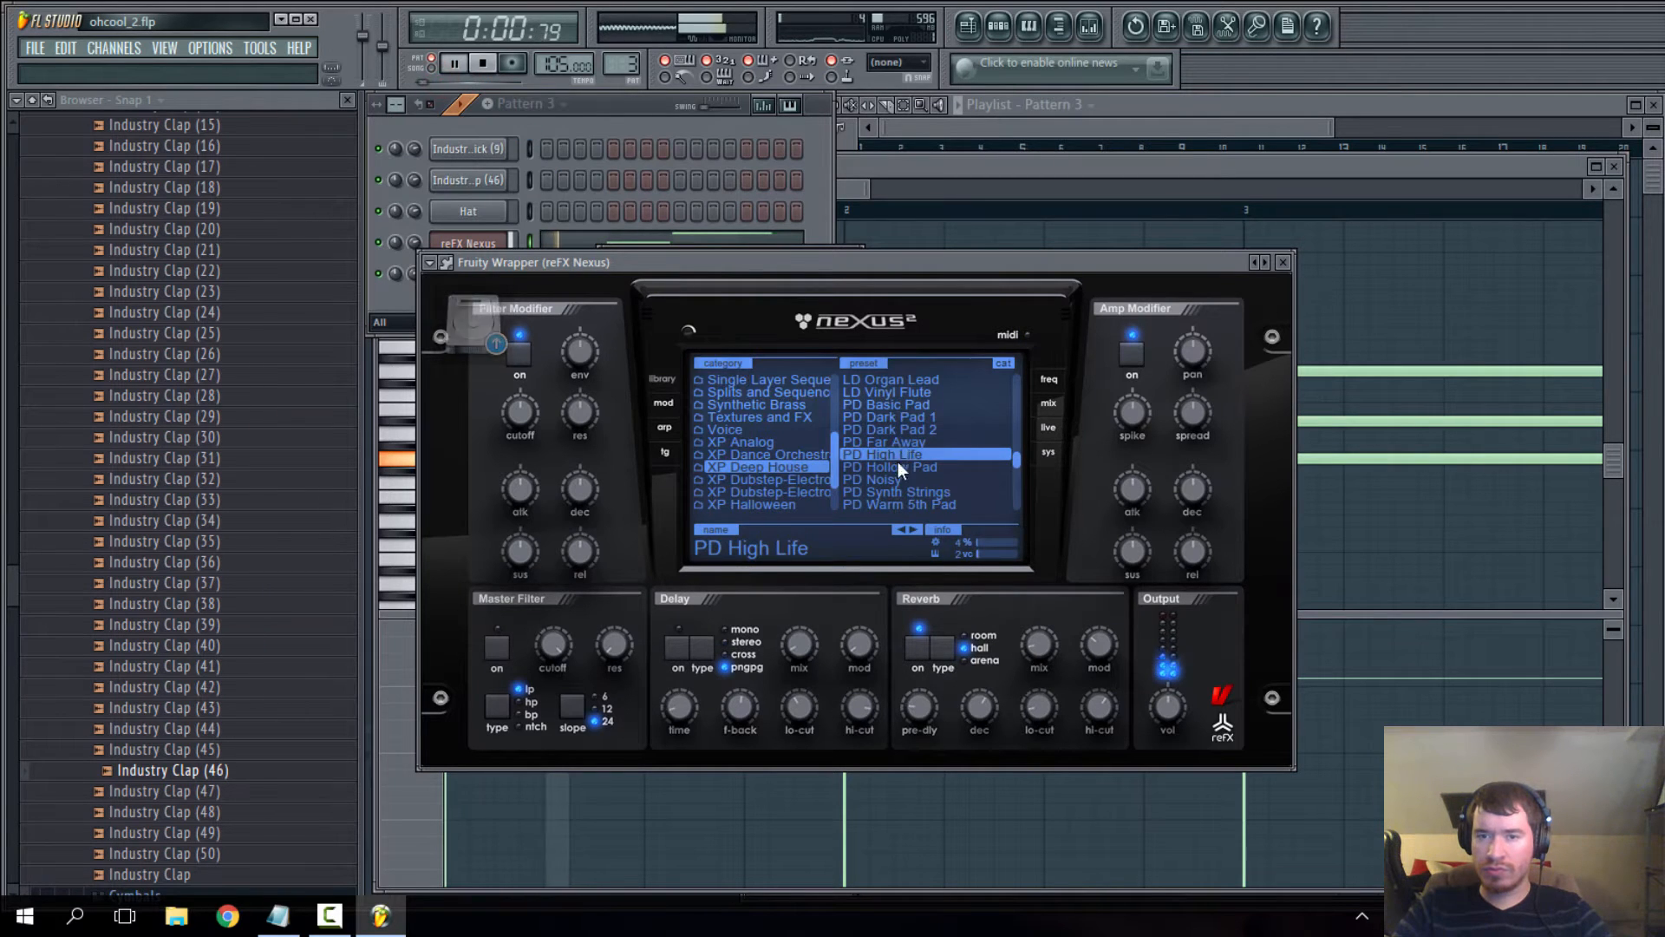
left_click(898, 465)
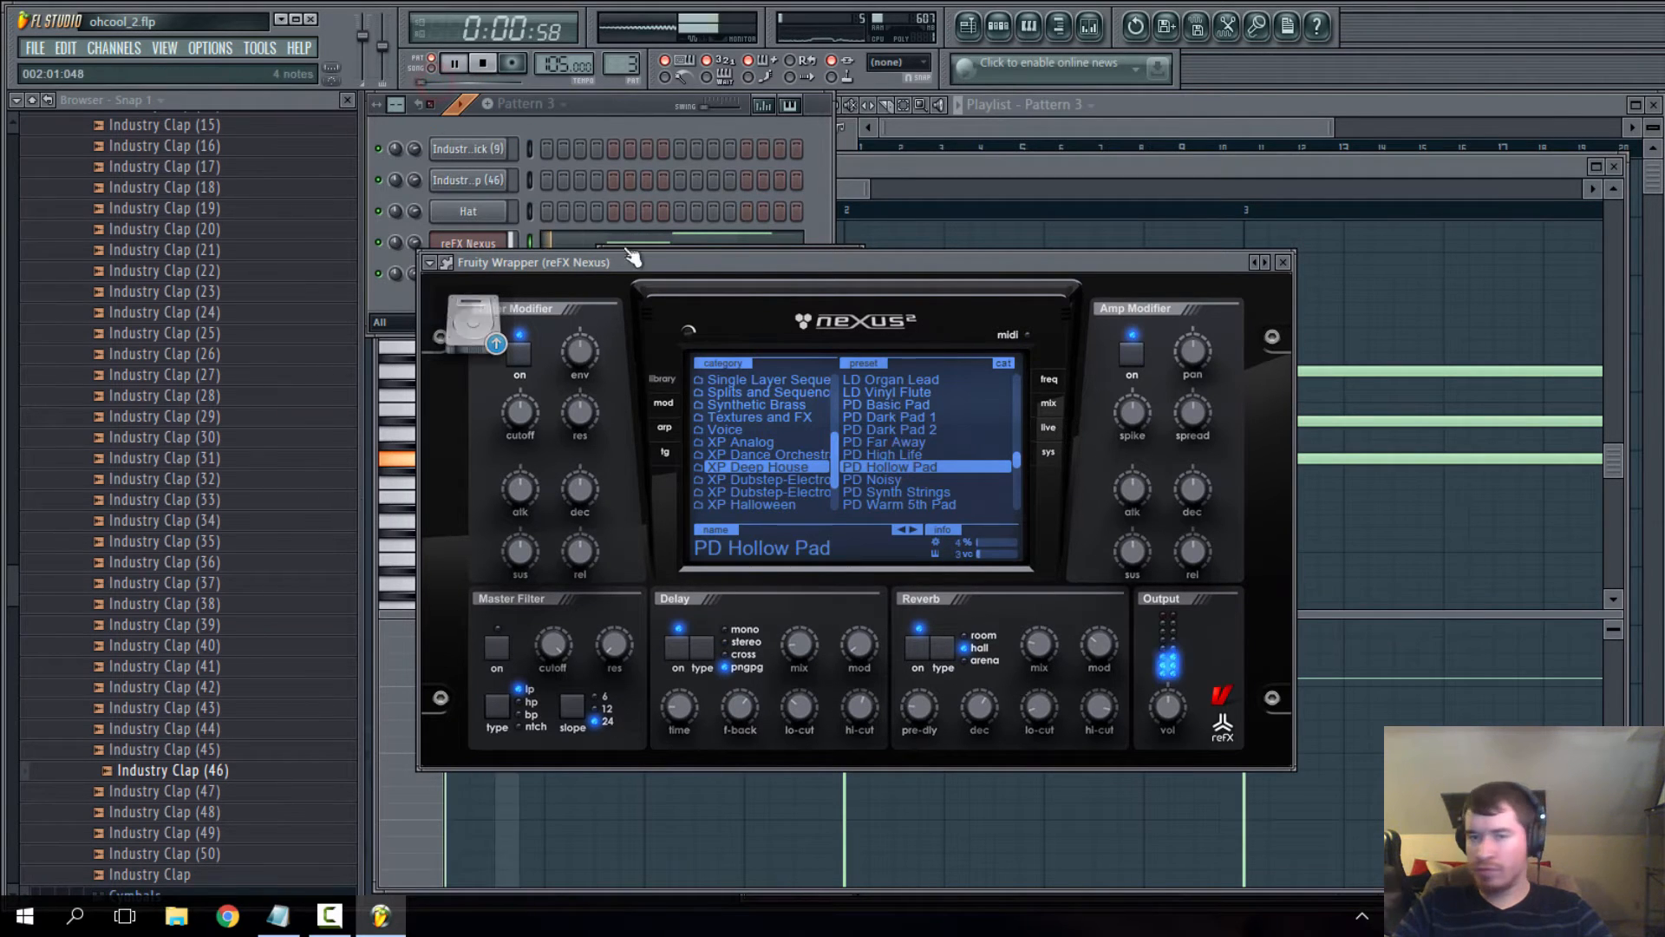
- Load the SY Polysynth 2 preset in the original reFX Nexus and listen to it with the full song
left_click(855, 479)
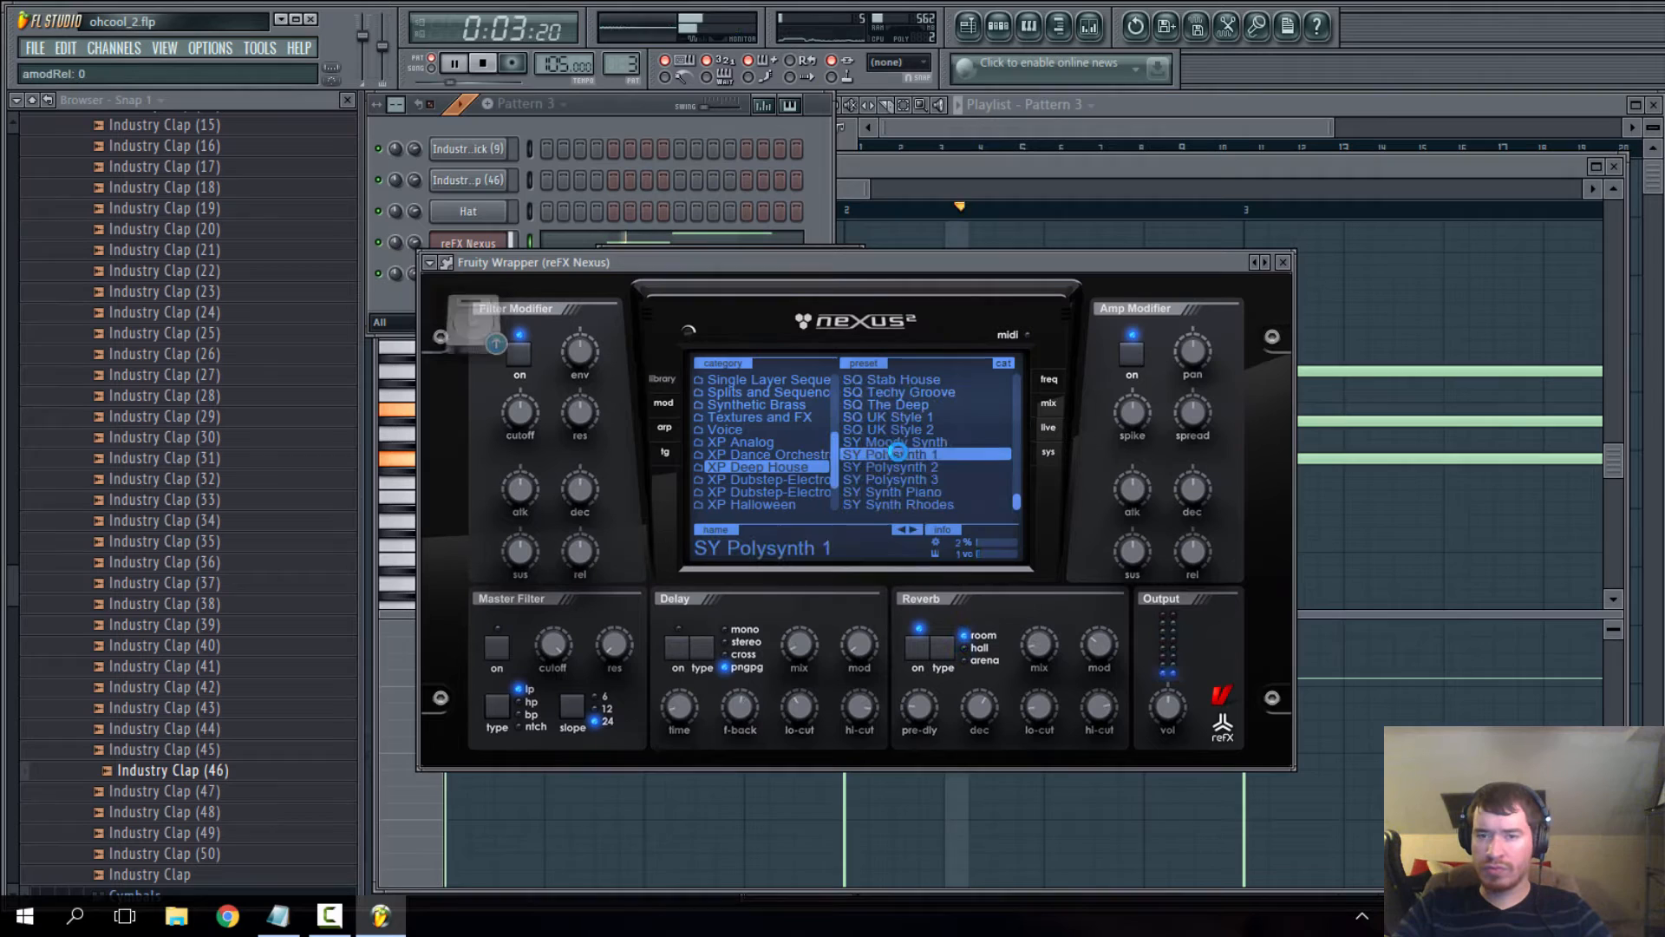
left_click(911, 470)
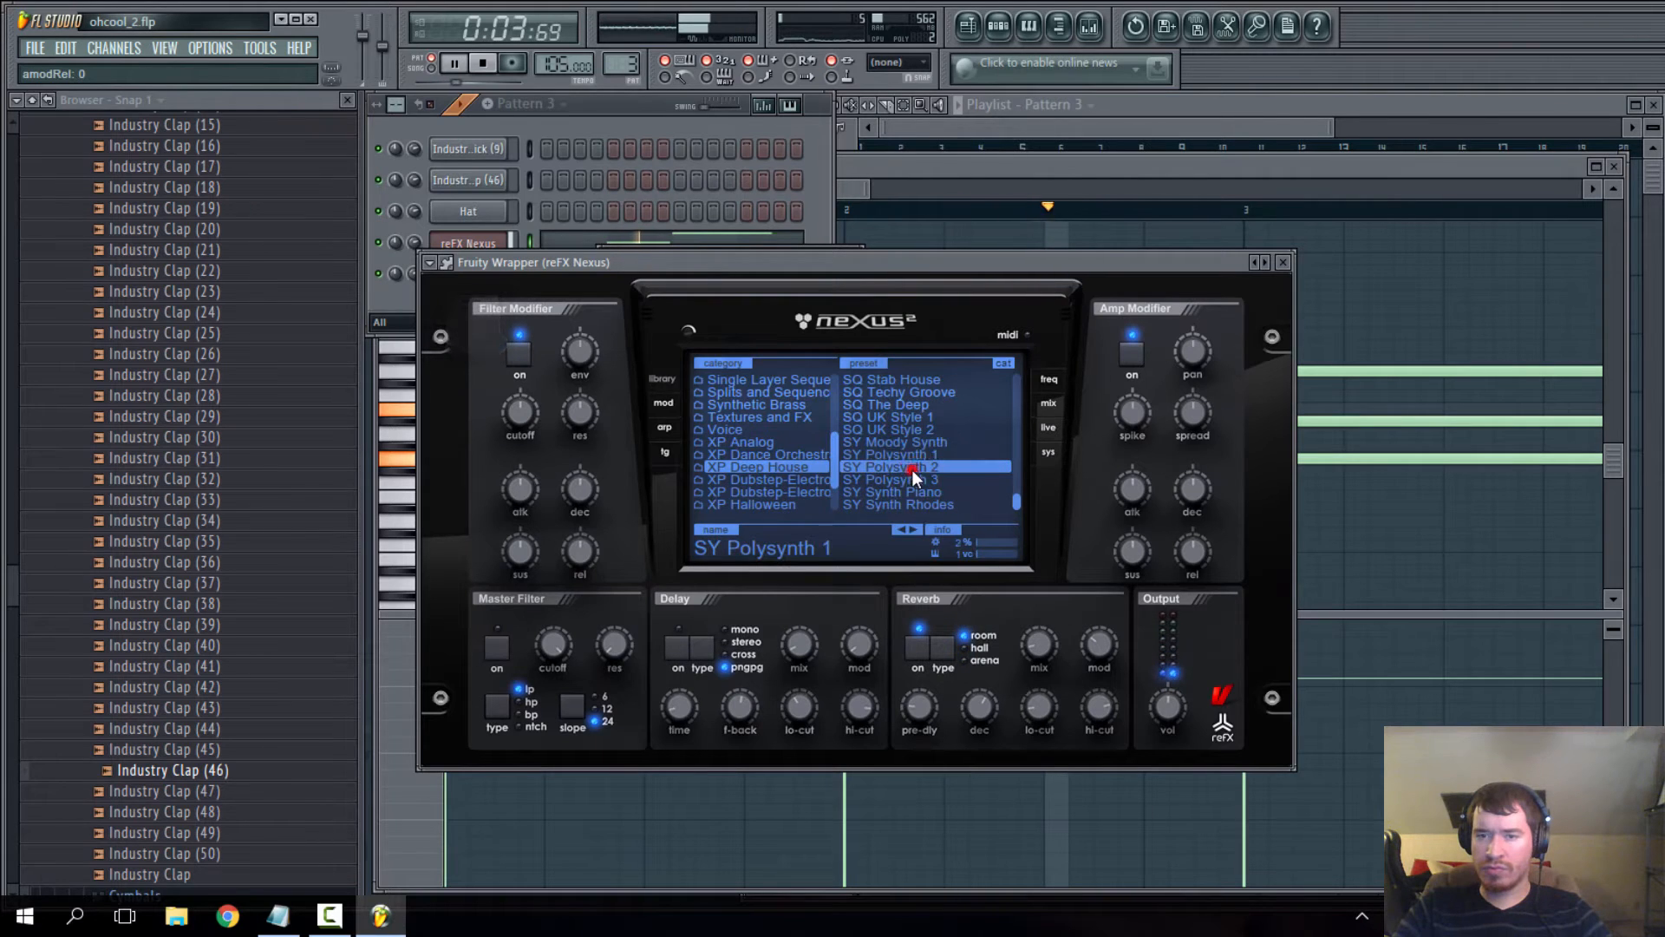
left_click(1104, 123)
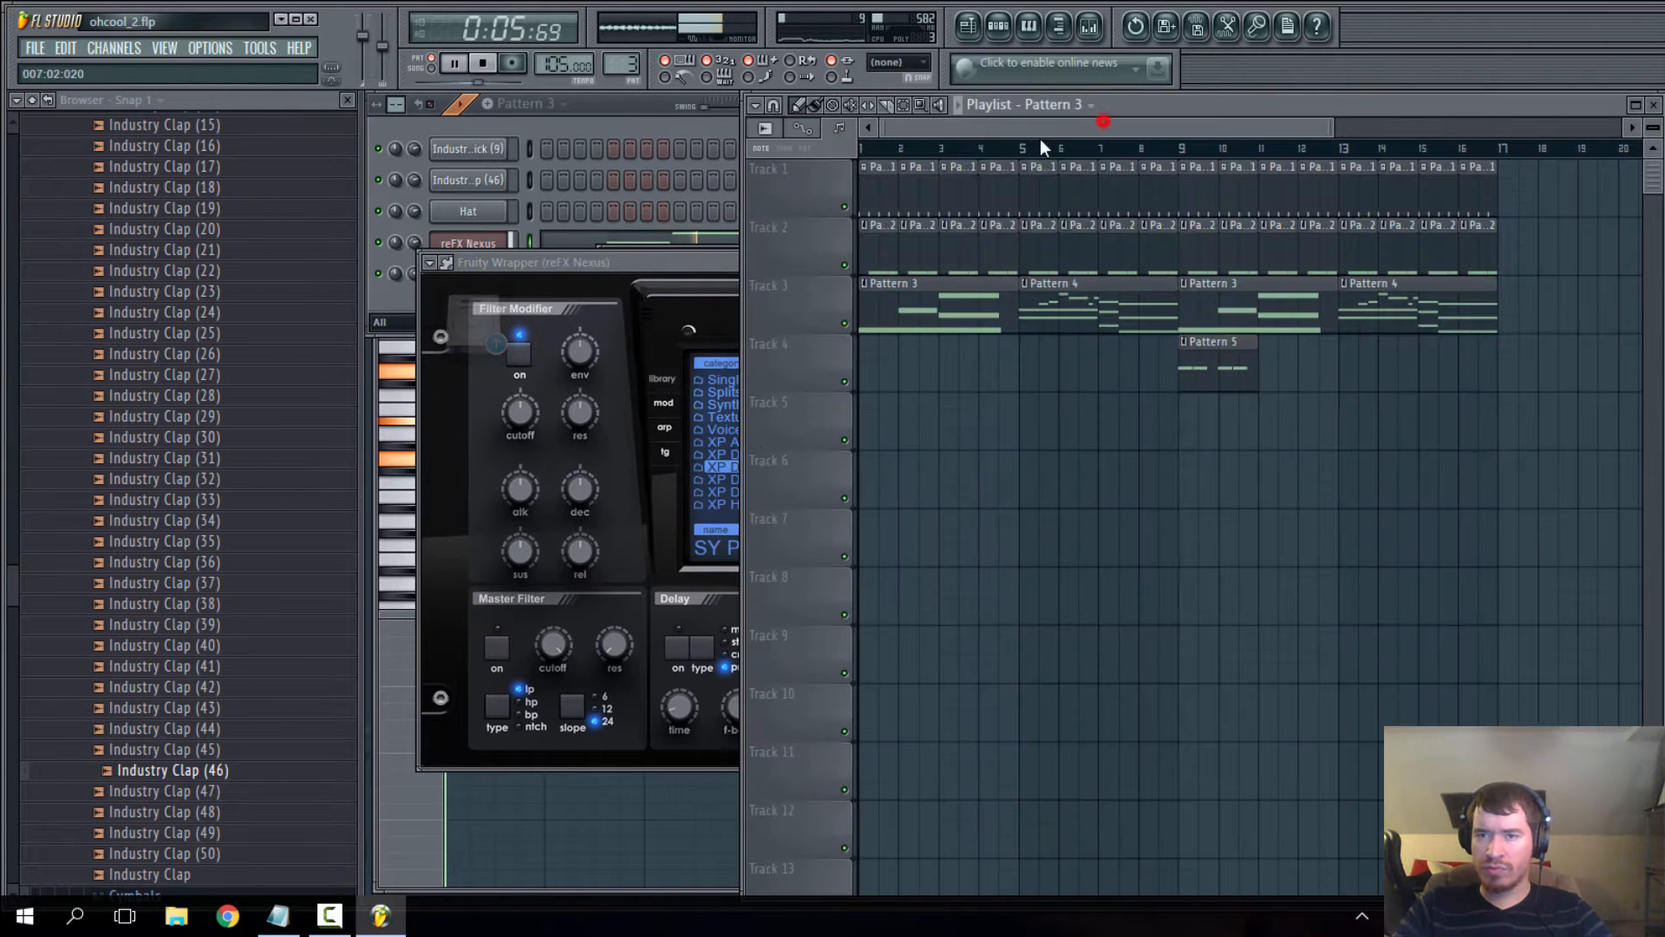
left_click(691, 264)
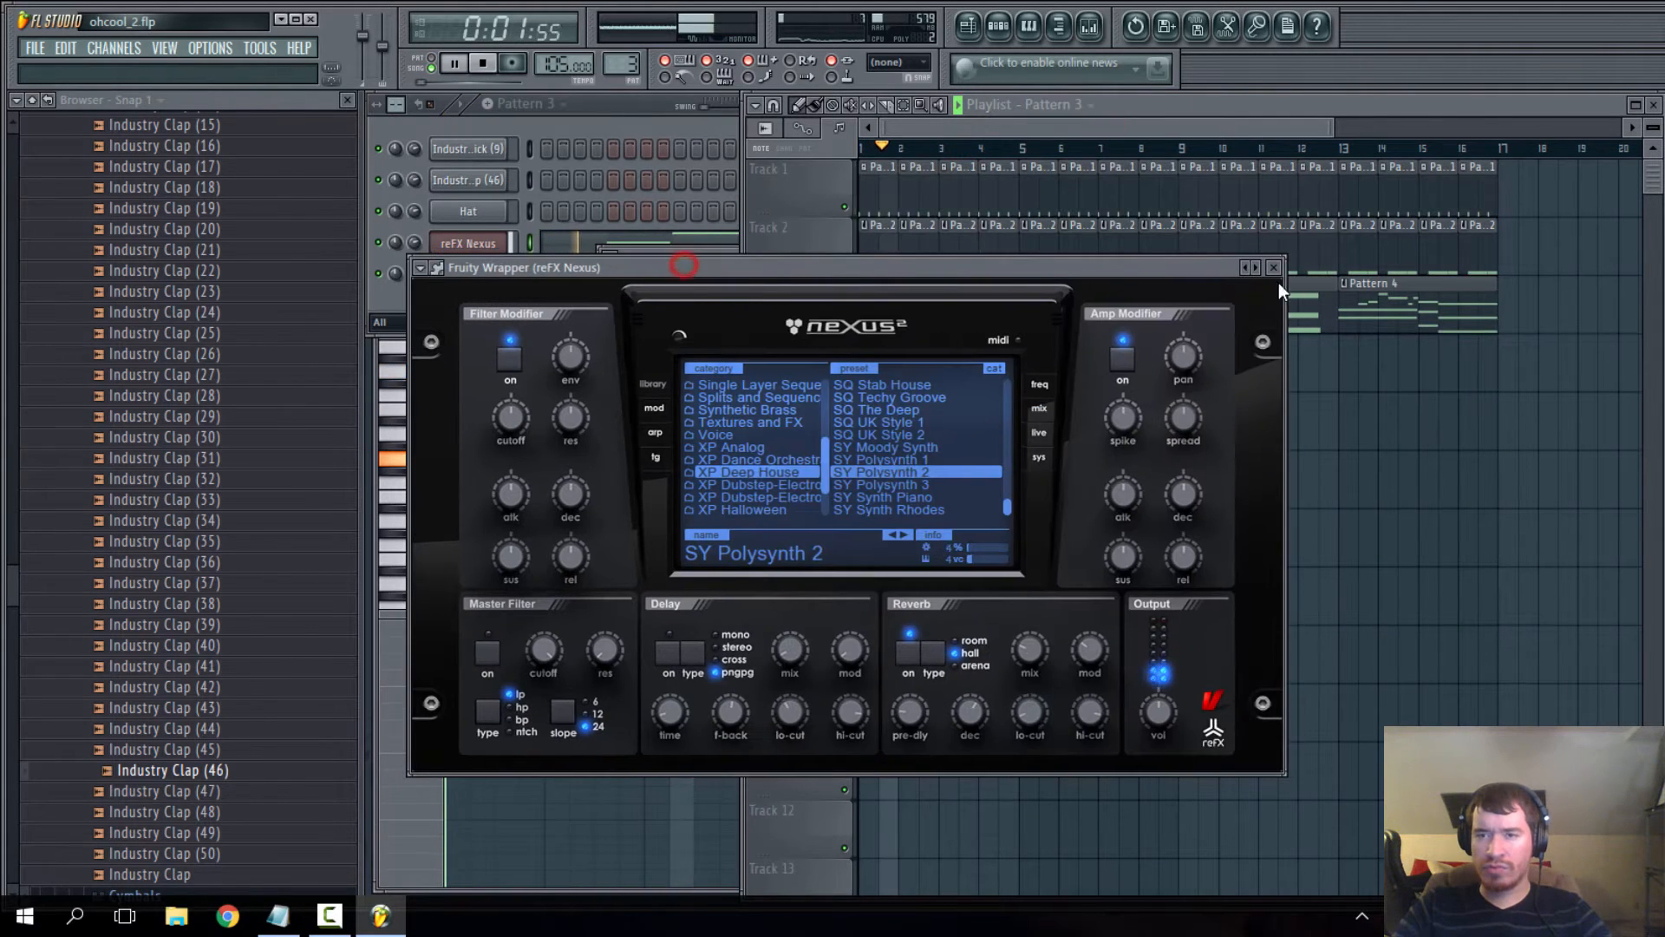
- Close the reFX Nexus plugin and channel settings windows, reopen the plugin, and move it below its channel settings
left_click(1274, 266)
left_click(721, 271)
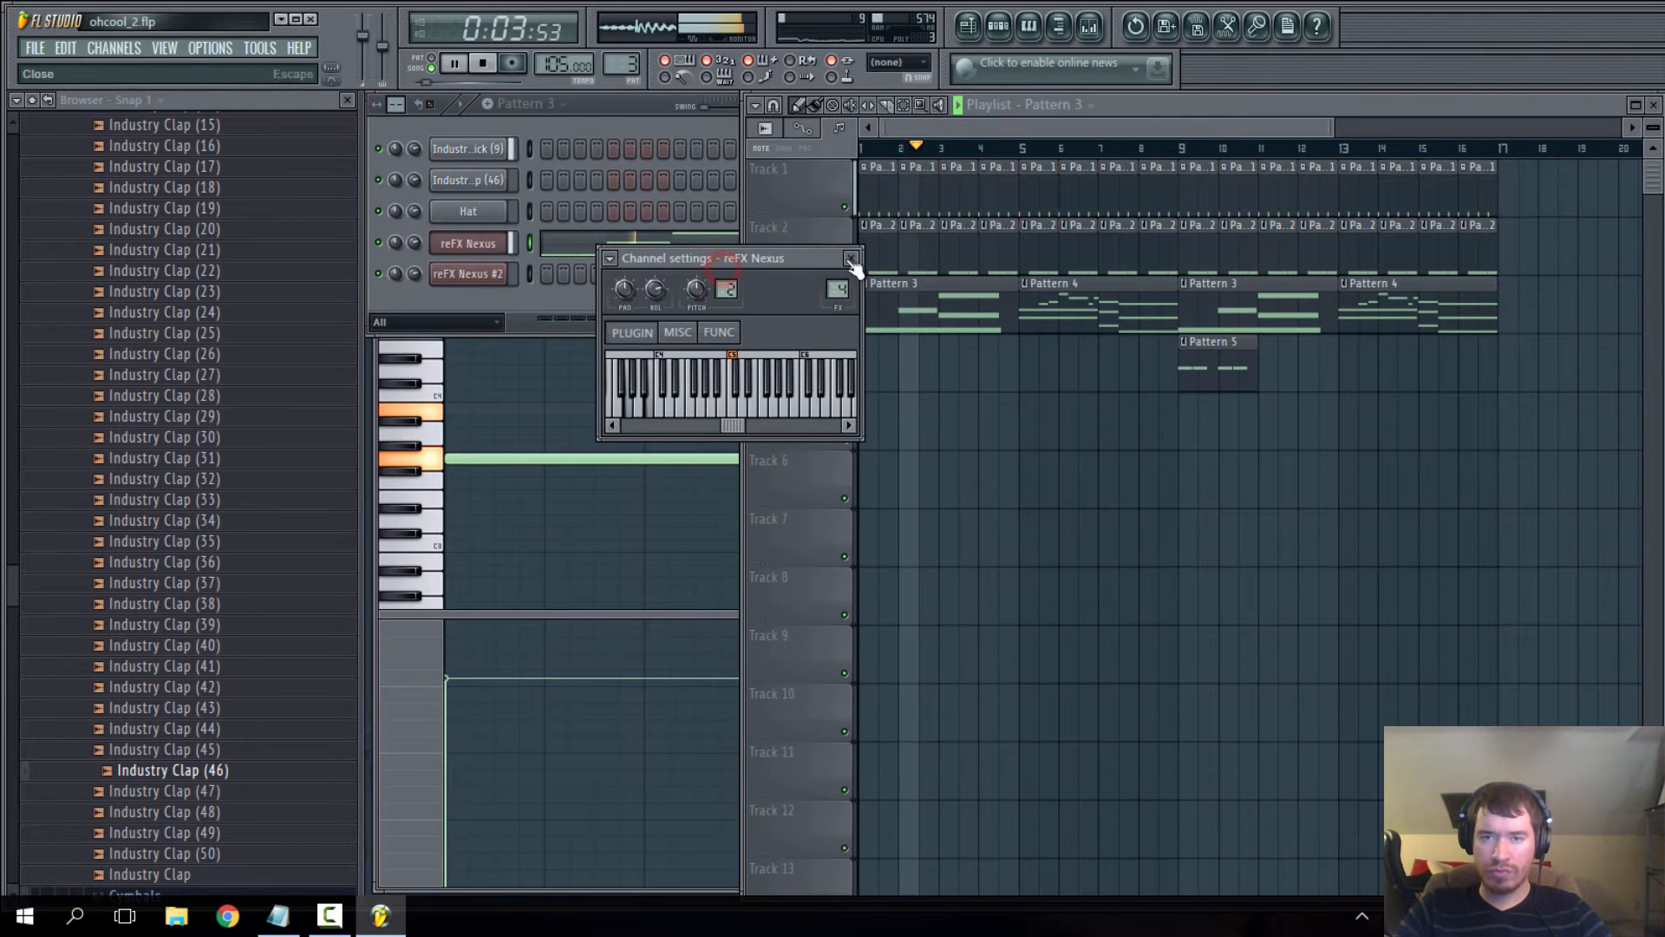
left_click(851, 258)
left_click(469, 243)
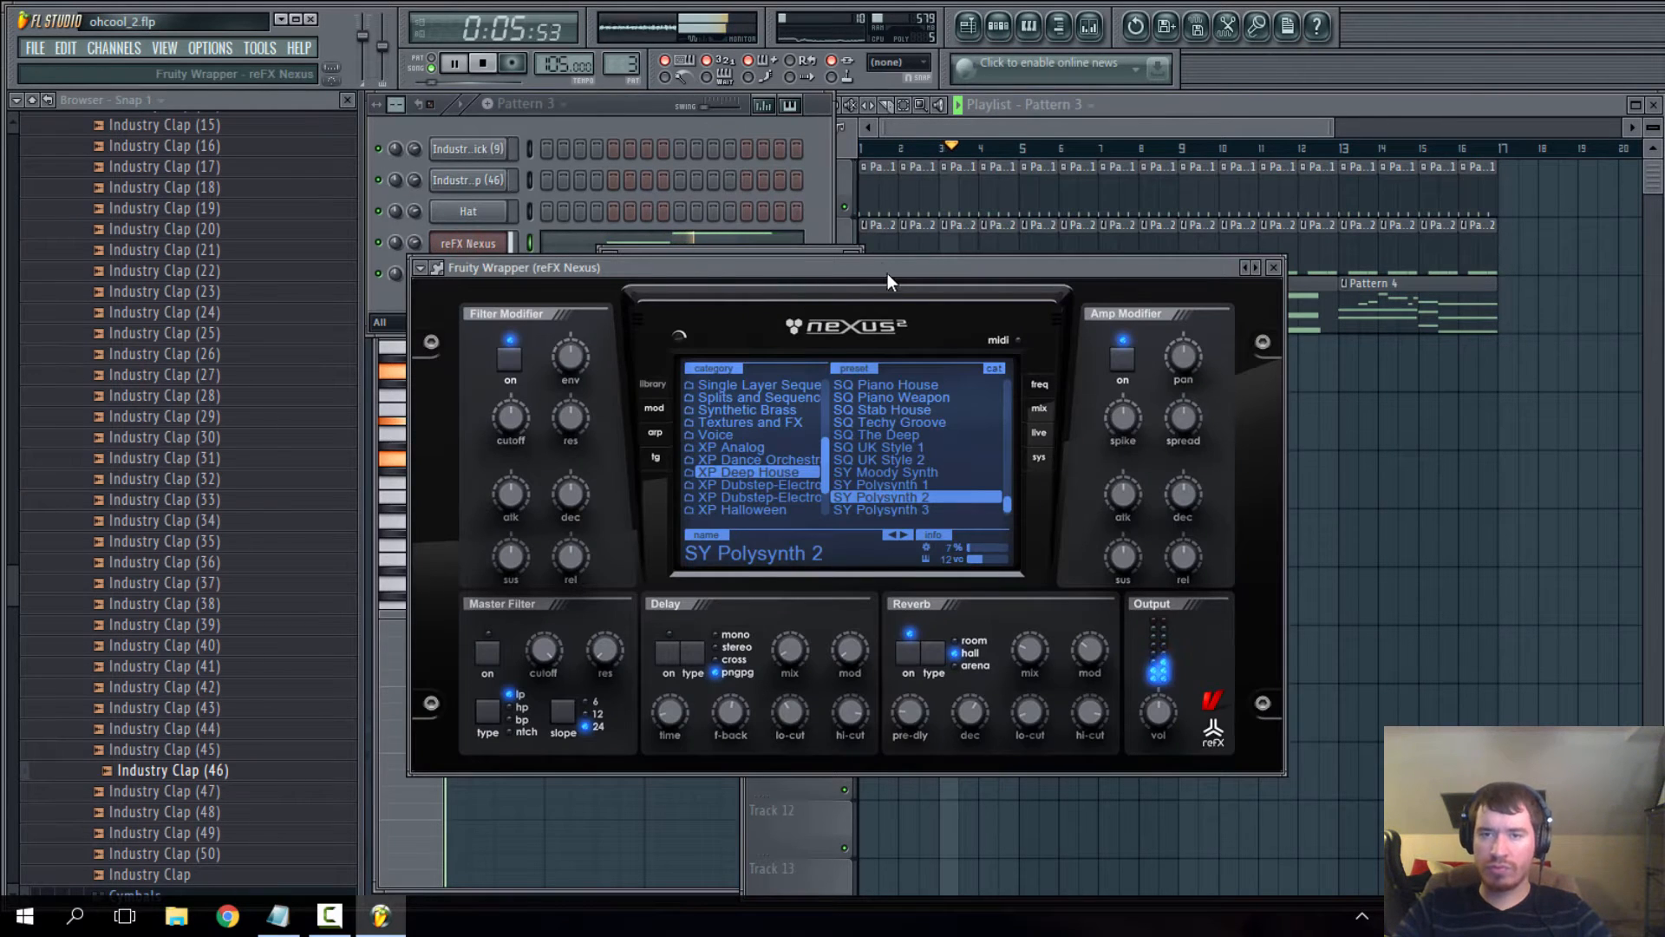
left_click_drag(887, 273, 913, 389)
- Load Fruity Parametric EQ 2 into the first effect slot of mixer Insert 4
left_click(1089, 27)
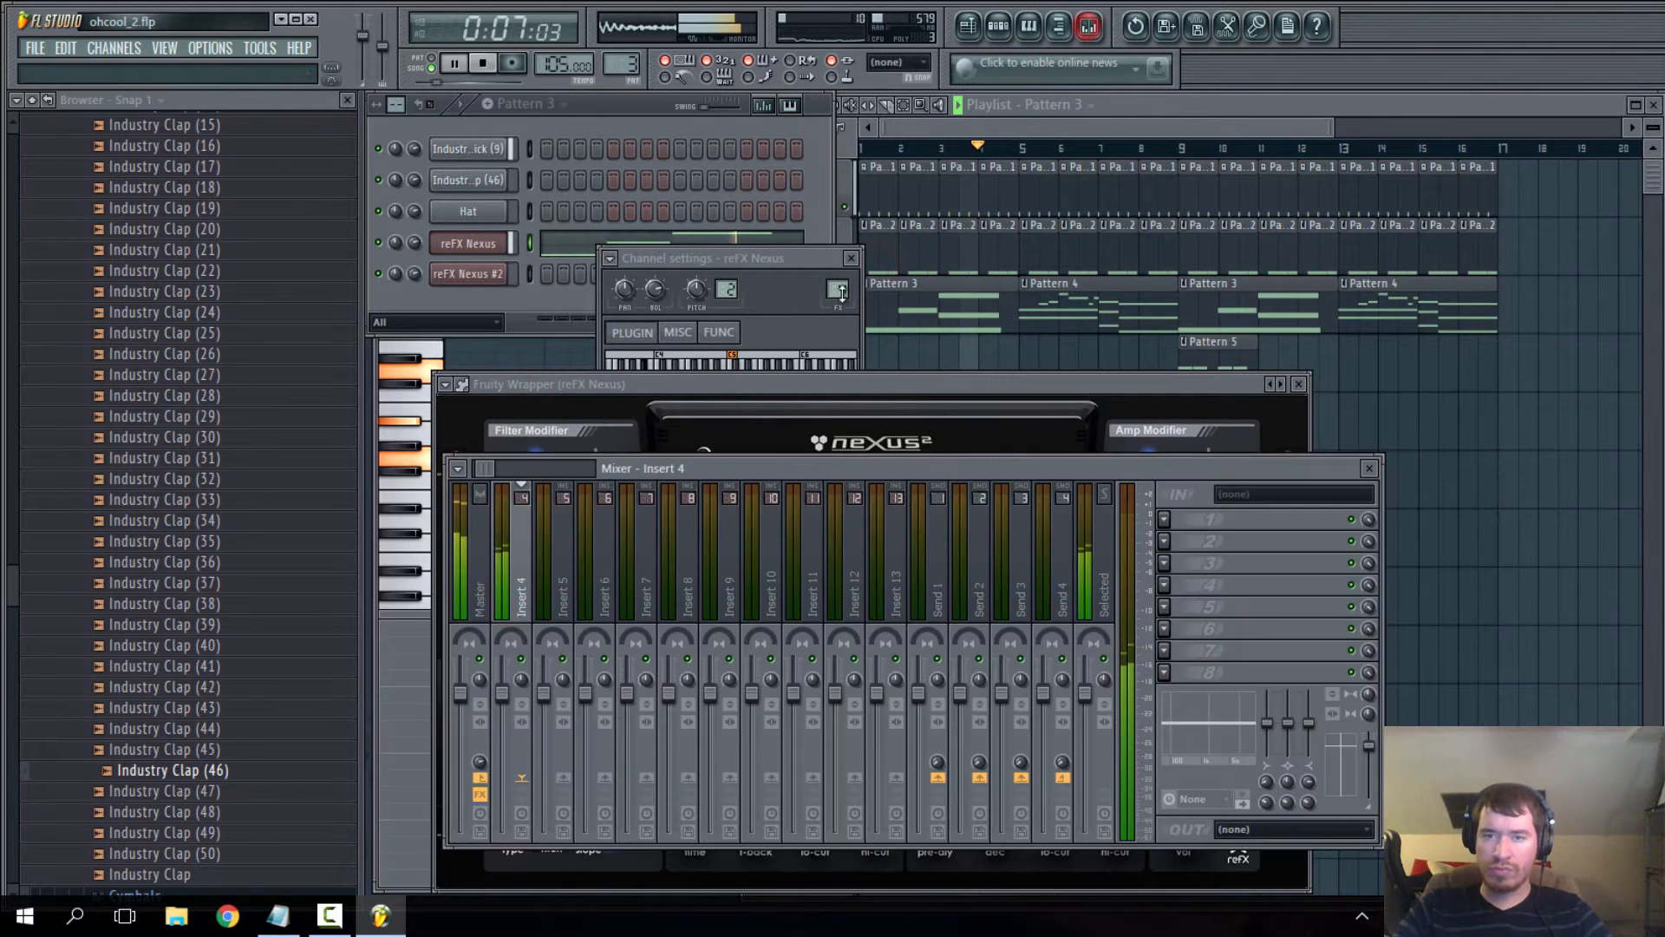
left_click(1199, 519)
left_click(1232, 270)
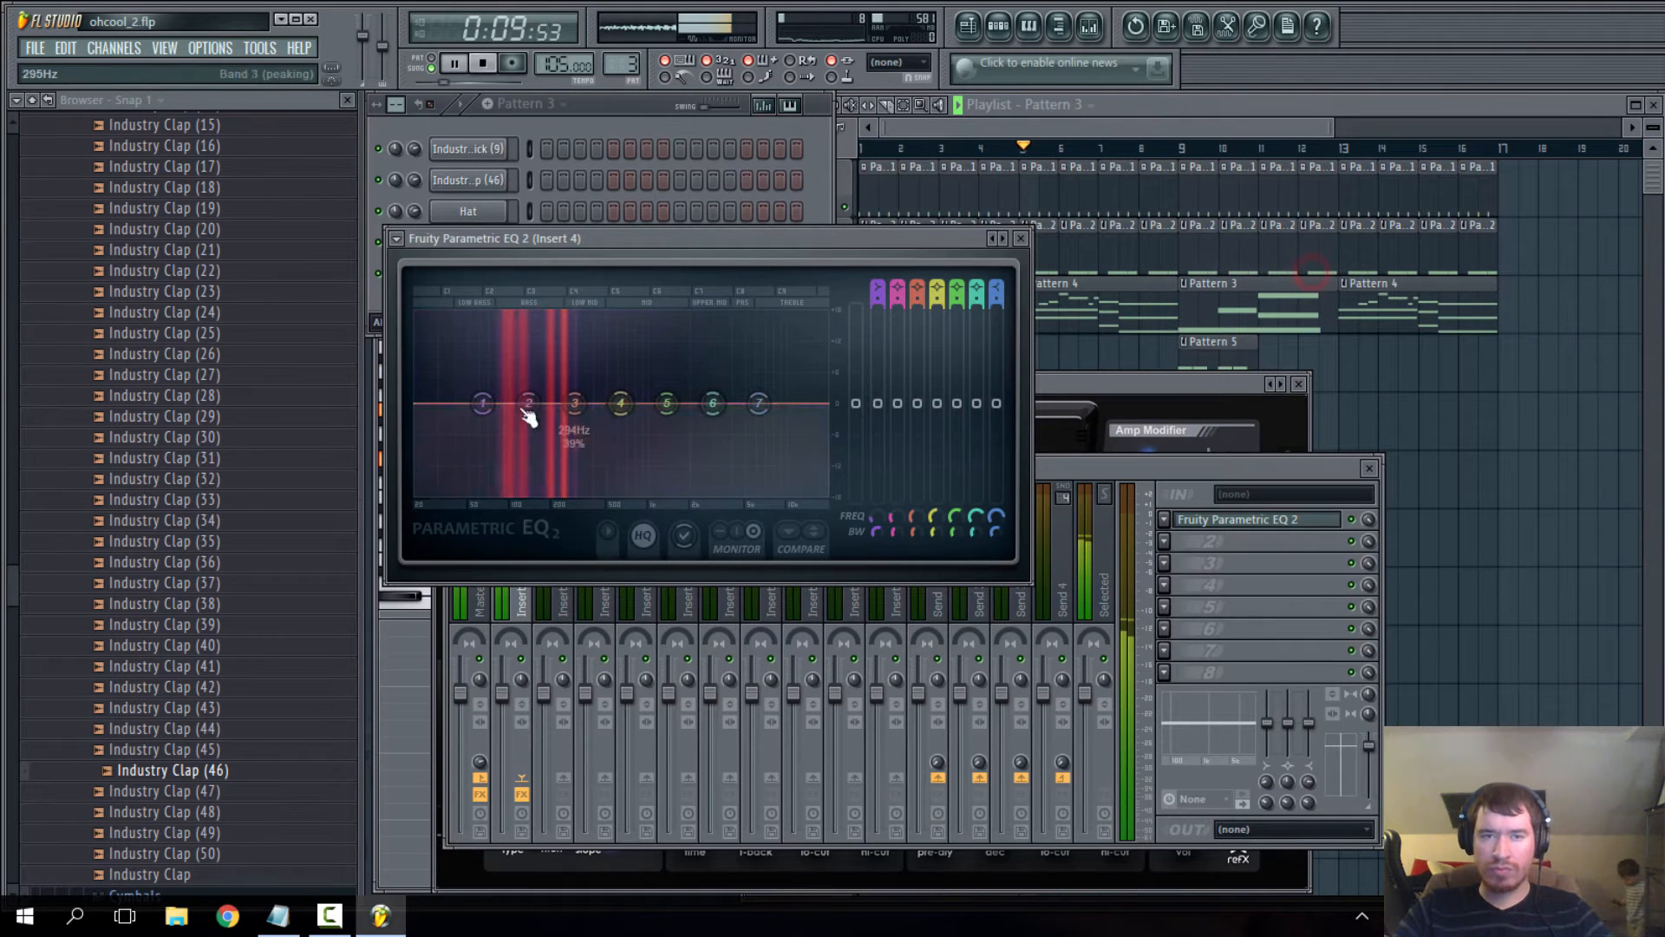
- Apply the 40Hz - 18kHz cut preset to the Insert 4 equalizer and raise its low-cut frequency toward the low mids
left_click(397, 238)
mouse_move(449, 291)
left_click(625, 372)
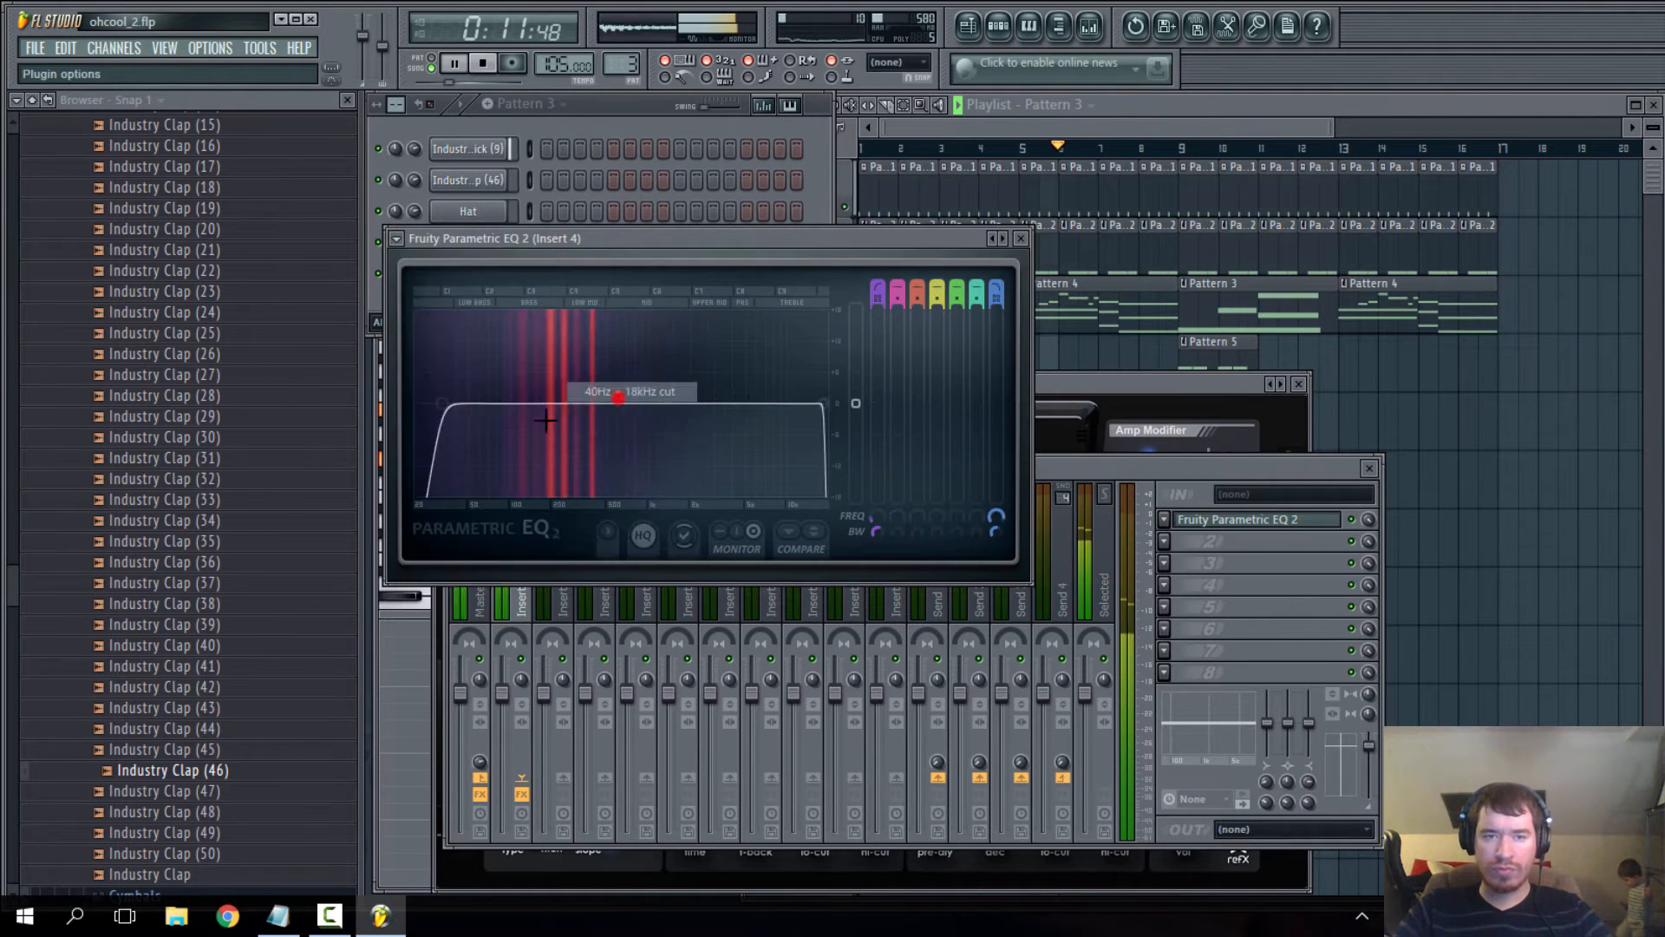
left_click_drag(443, 404, 545, 404)
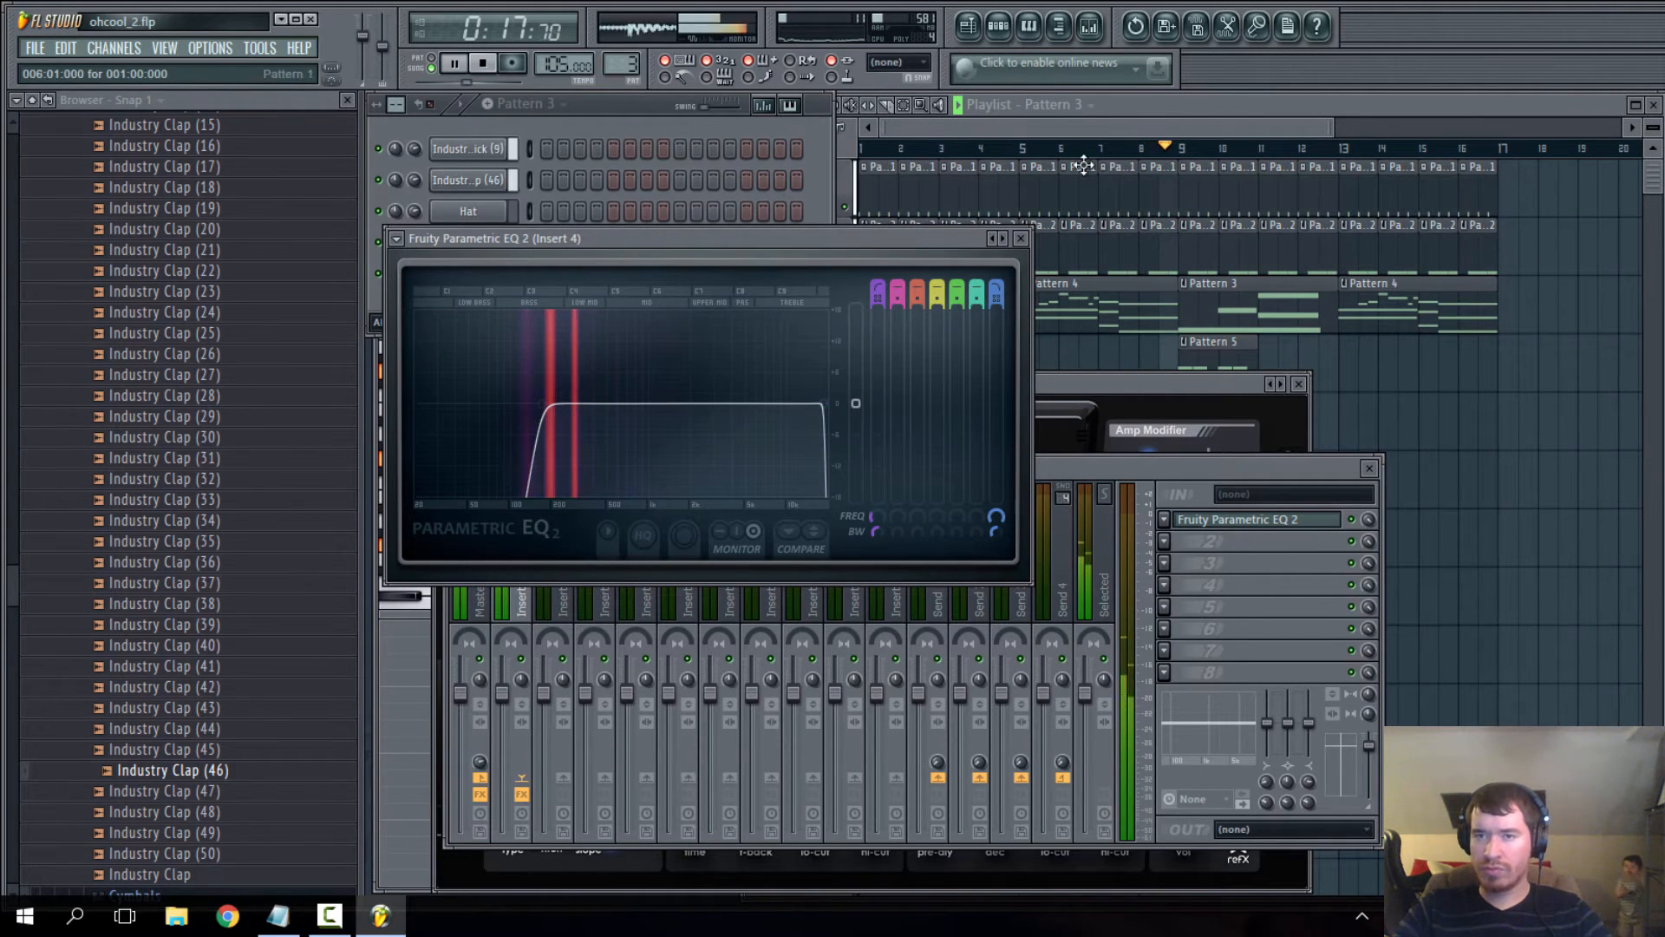
- Open the Pattern 3 reFX Nexus notes in the piano roll, review them from the first bar, and return to the playlist
left_click(1074, 135)
double_click(978, 310)
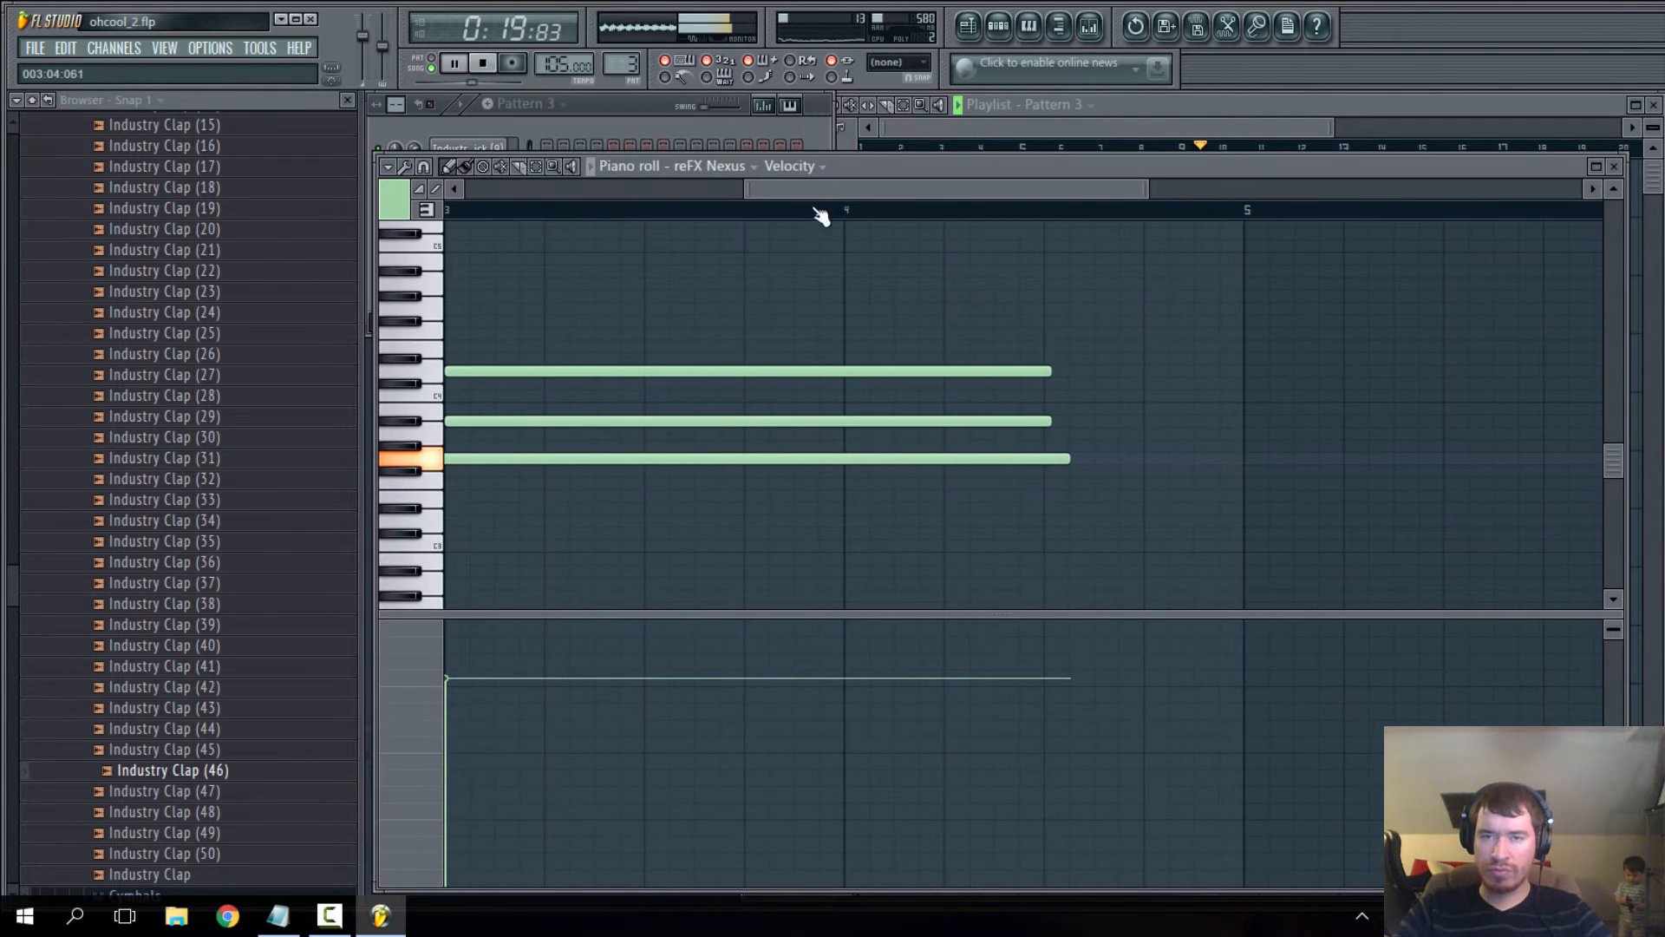
left_click_drag(822, 189, 508, 220)
scroll(1104, 383, "down", 3)
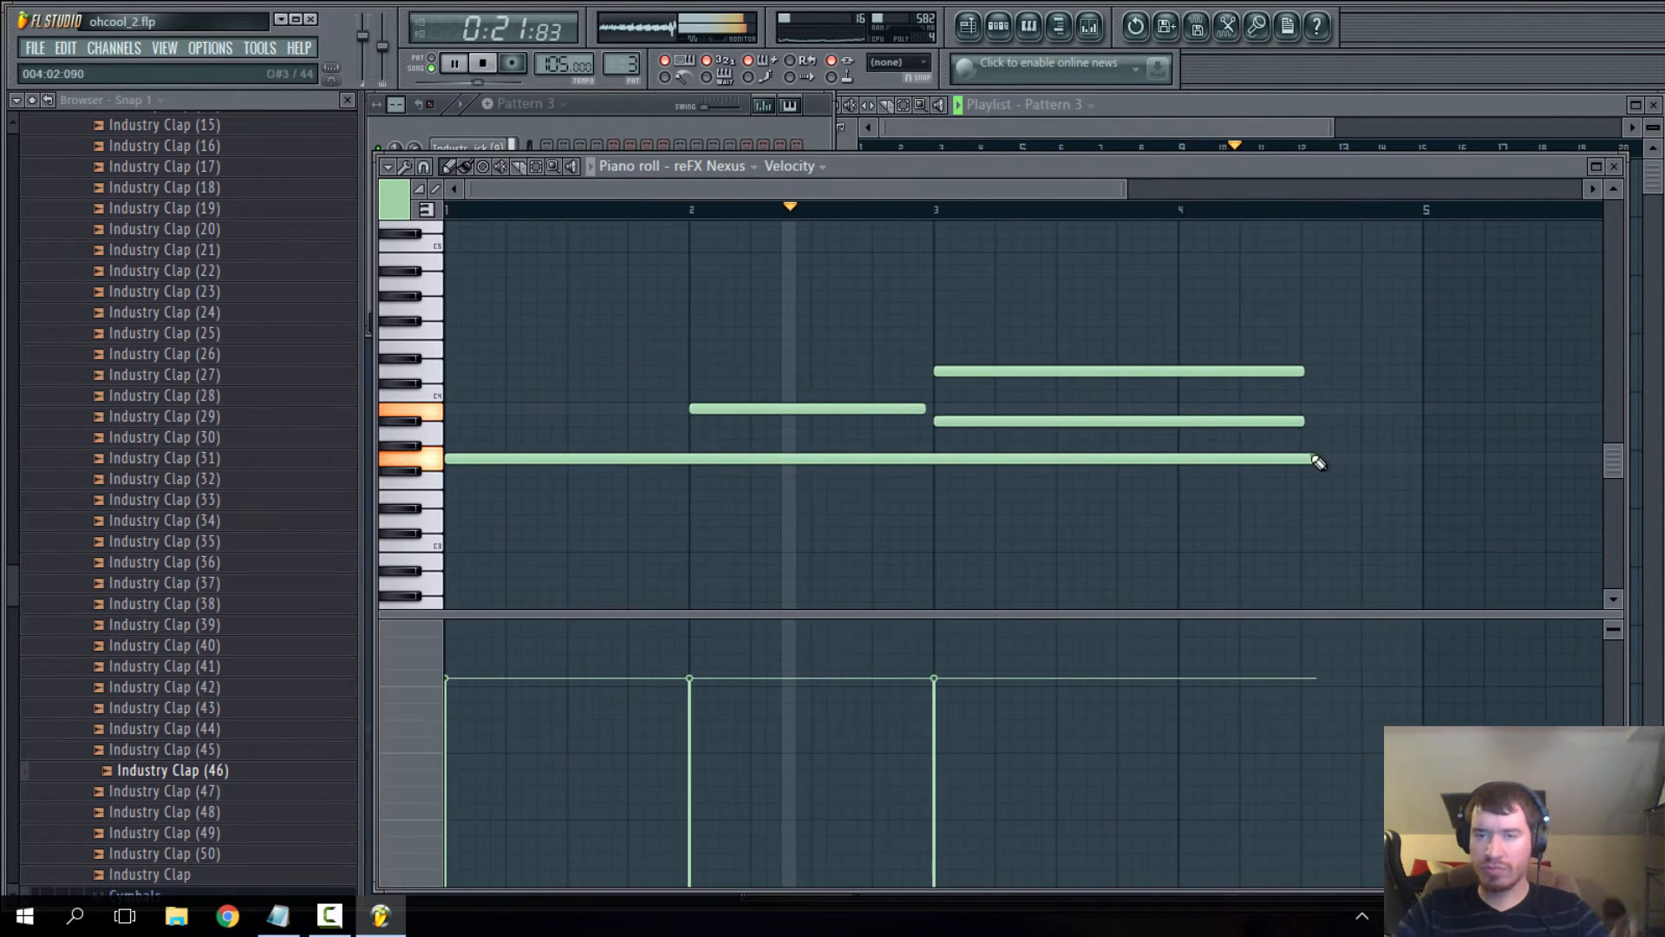
left_click(682, 134)
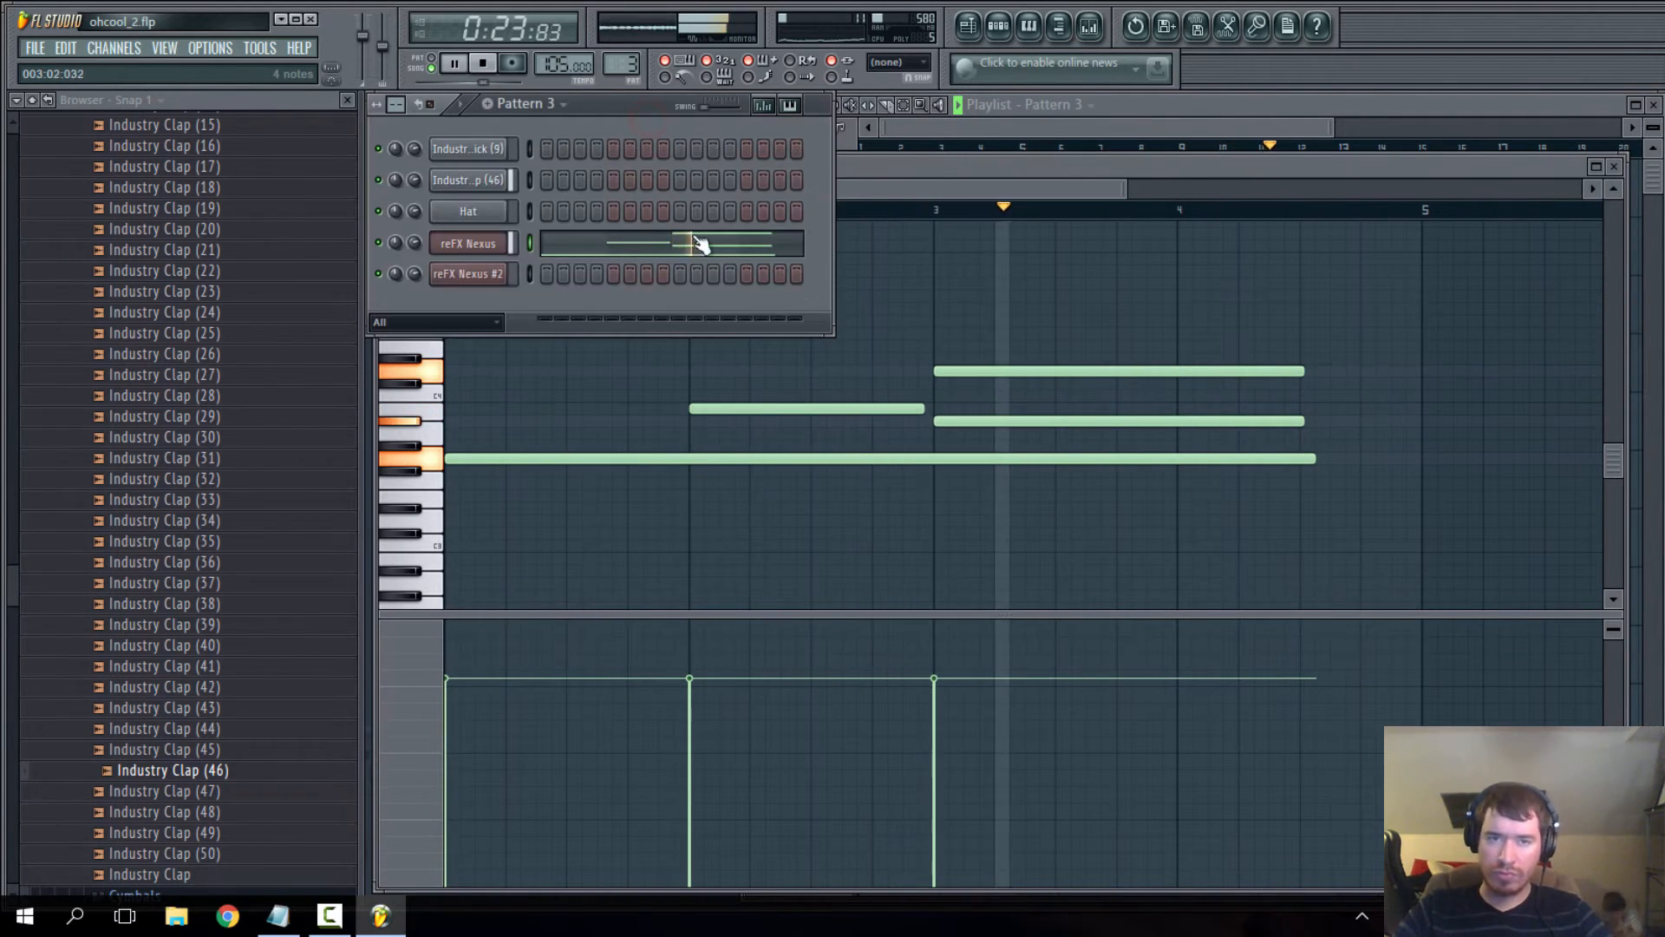
left_click(1107, 126)
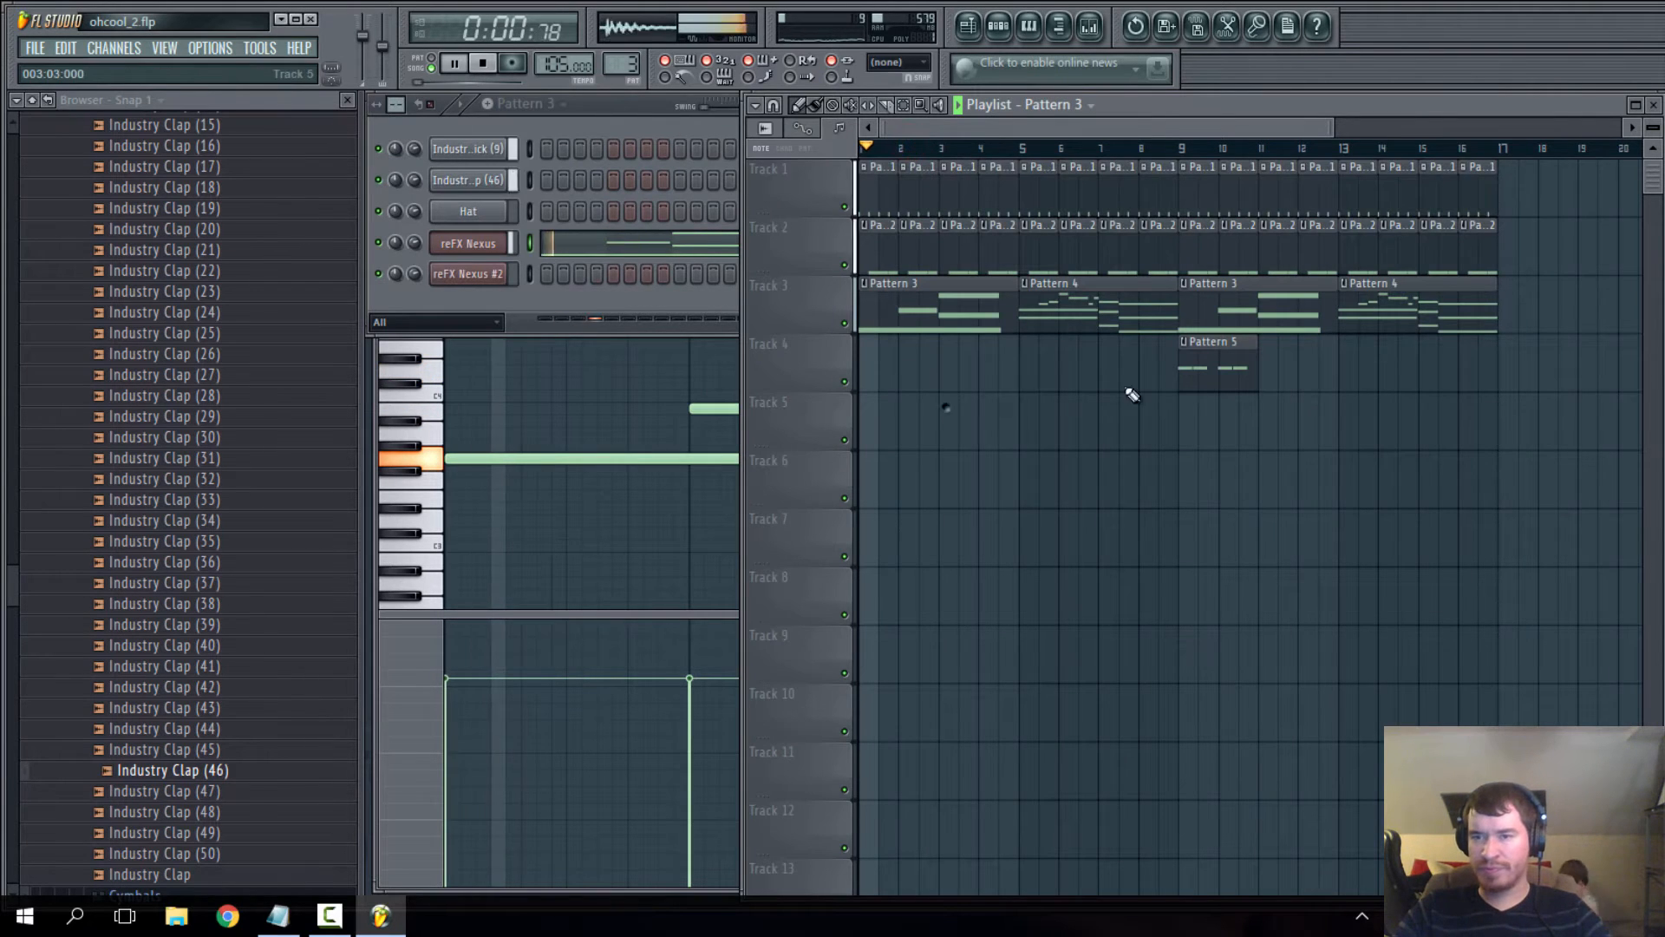
- Open reFX Nexus #2 from Pattern 5, route its channel to mixer Insert 14, and close the mixer and plugin windows
double_click(1205, 364)
left_click(590, 100)
left_click(495, 276)
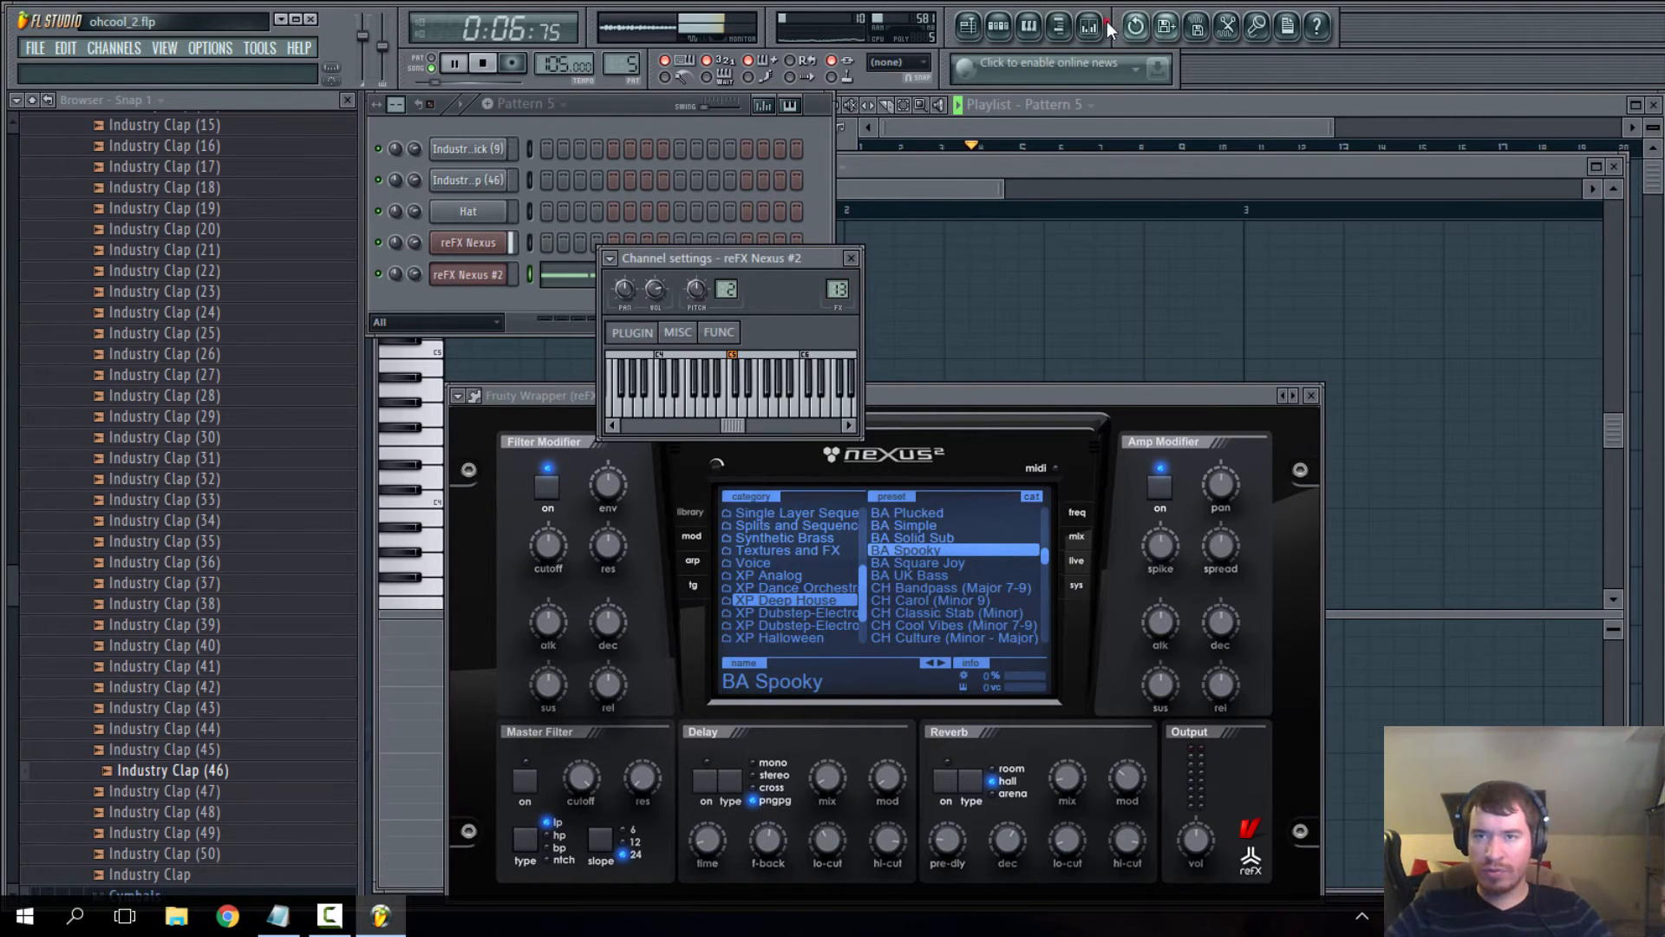
double_click(837, 288)
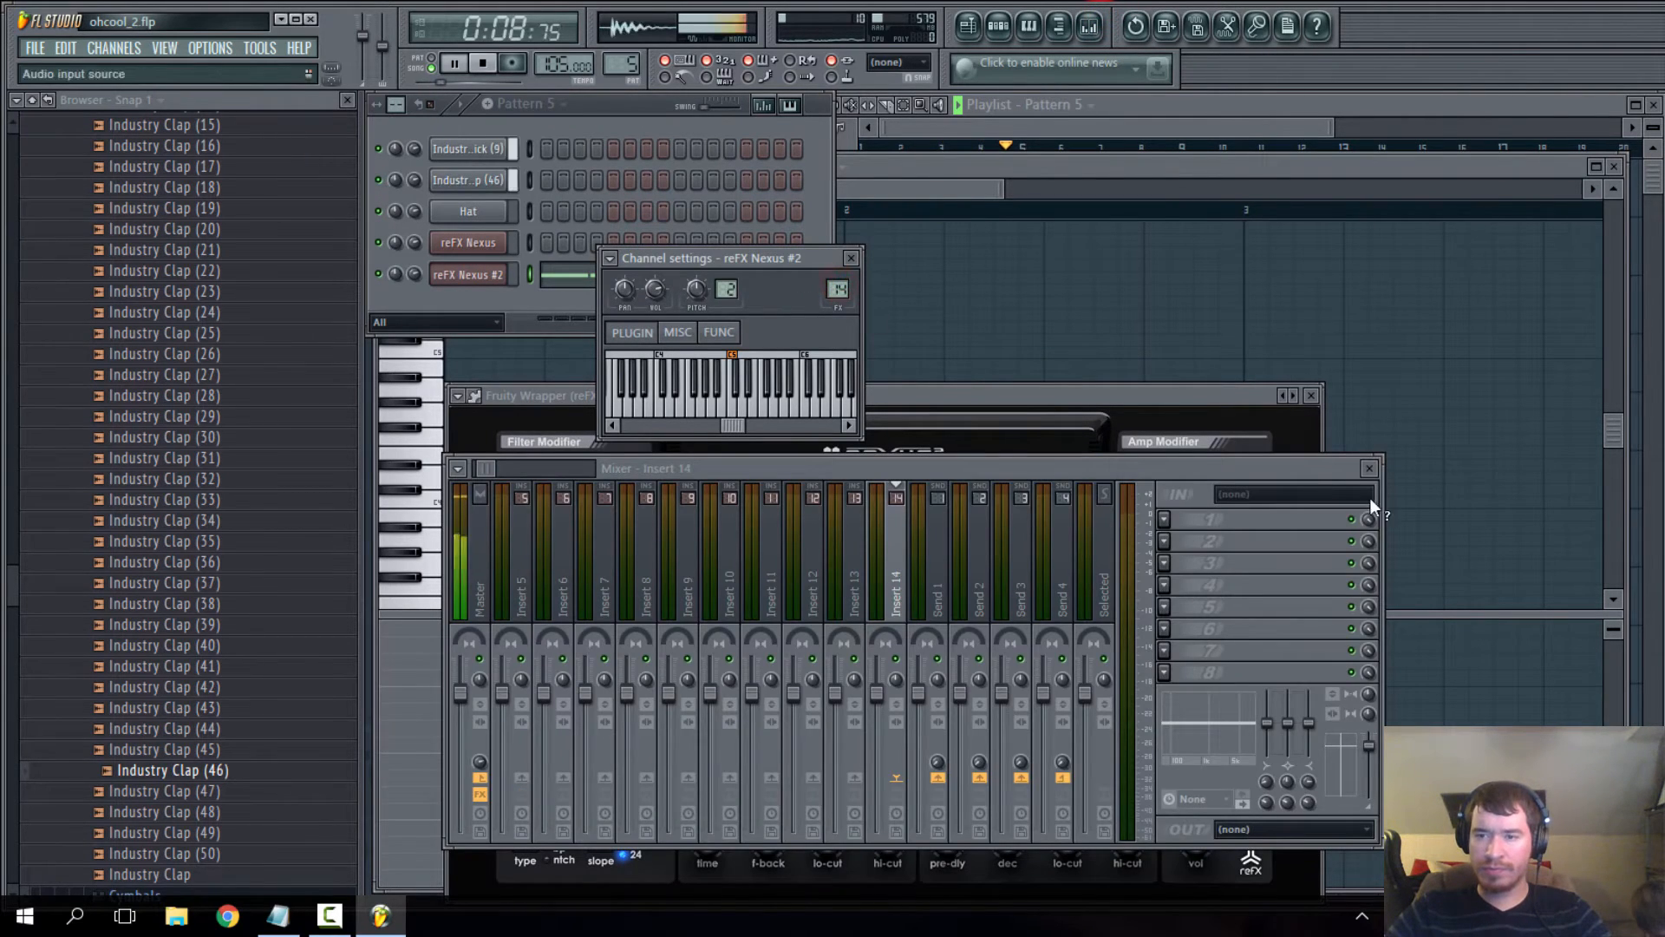
left_click(1368, 468)
left_click(1309, 394)
- Replay the song from around bar 2 in the playlist and dismiss the reFX Nexus #2 channel settings
left_click(1031, 141)
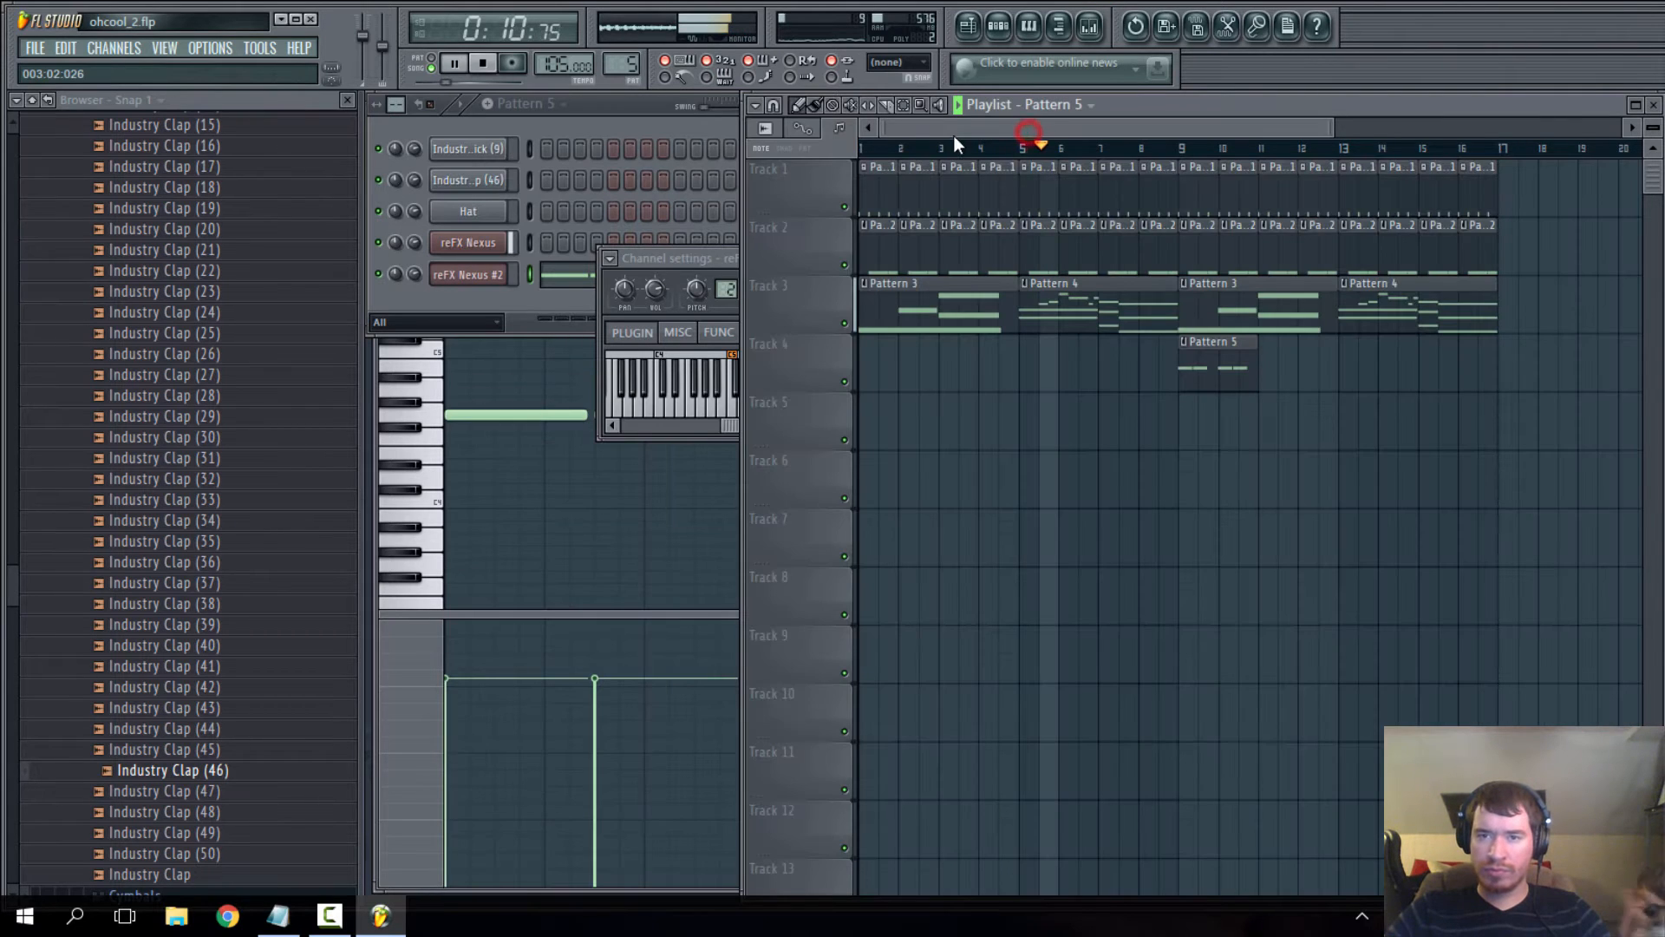
left_click(919, 149)
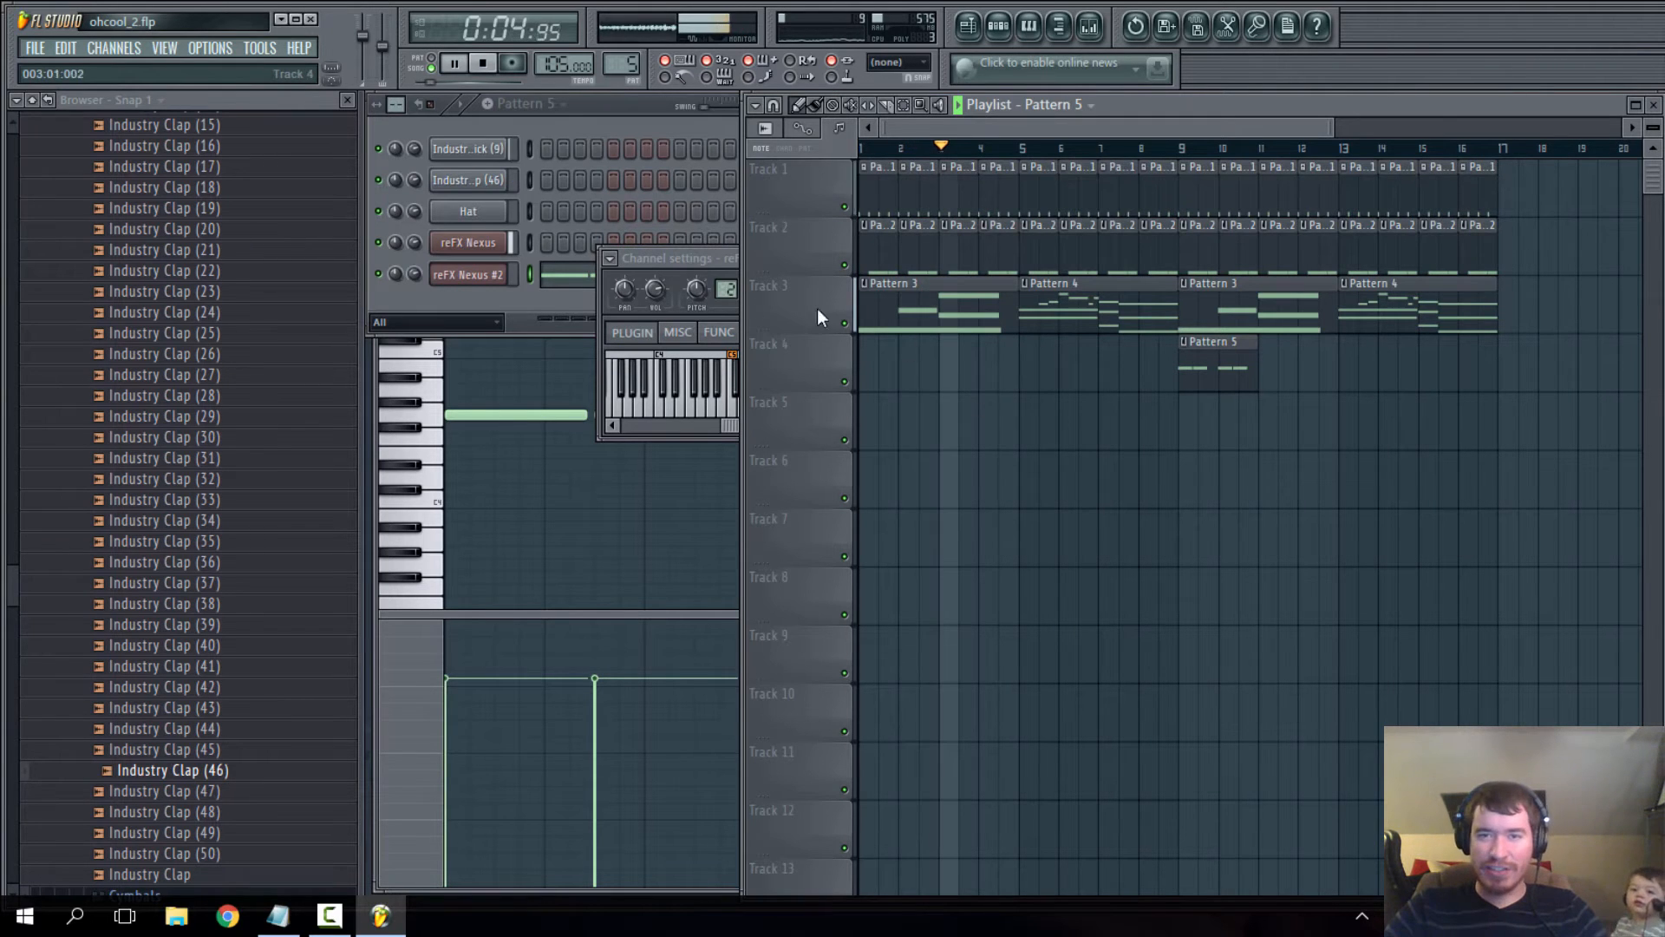
left_click(823, 286)
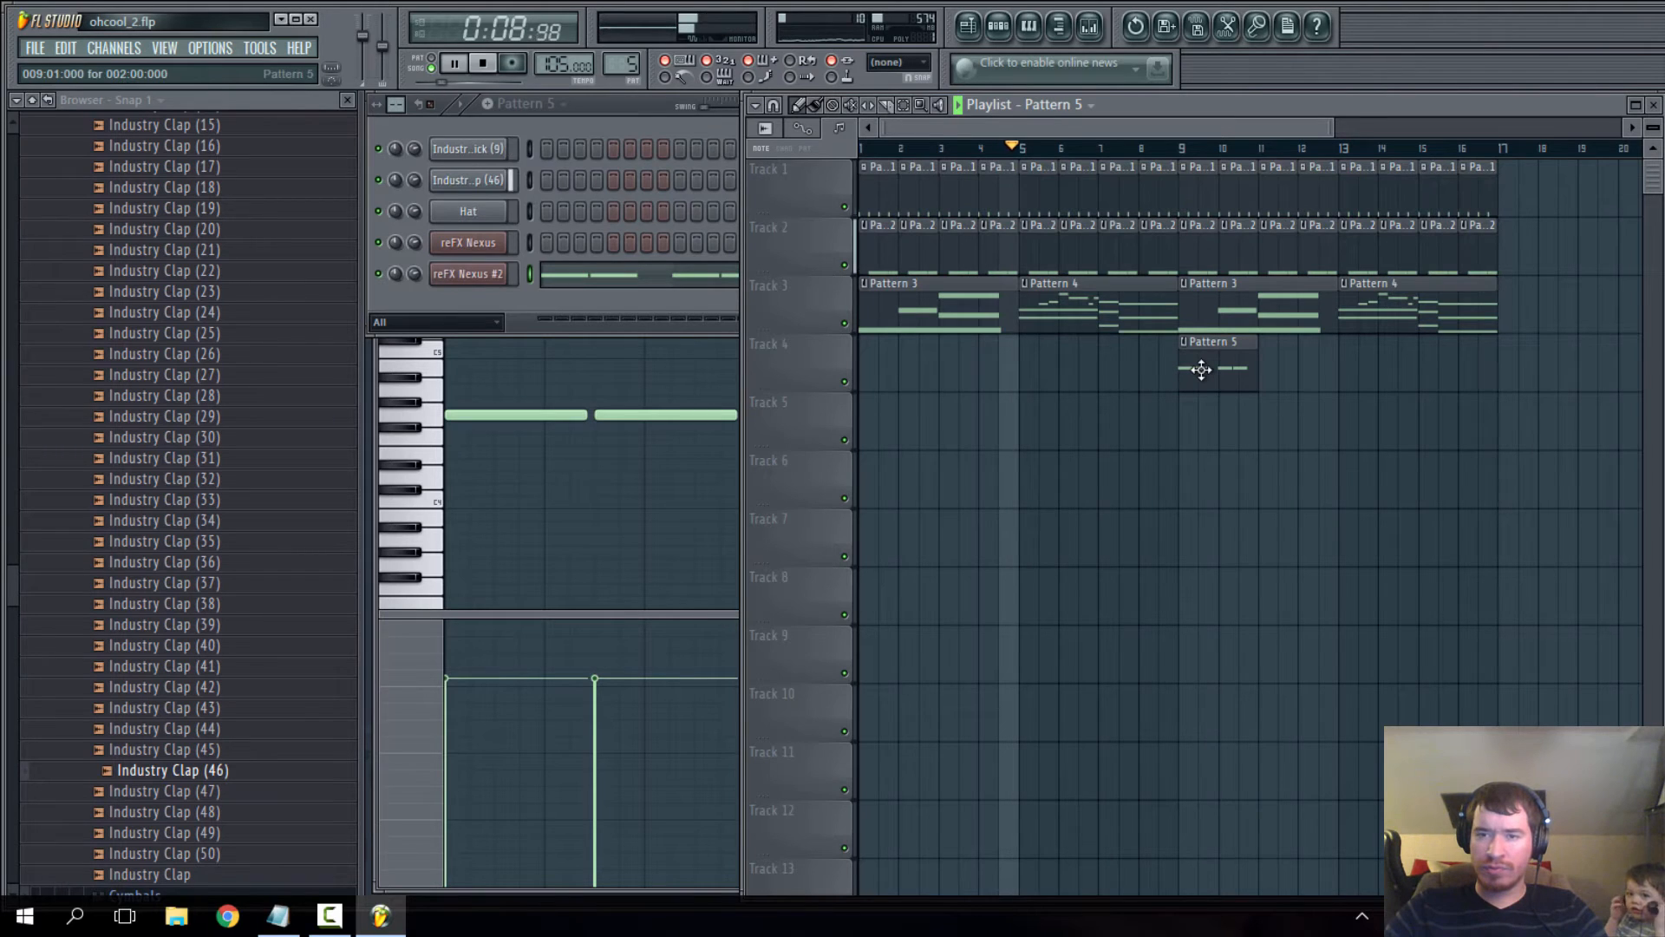
- Lengthen the lowest chord note in bar 4 of Pattern 3 so it ends just before bar 5, near the two notes above it
double_click(991, 308)
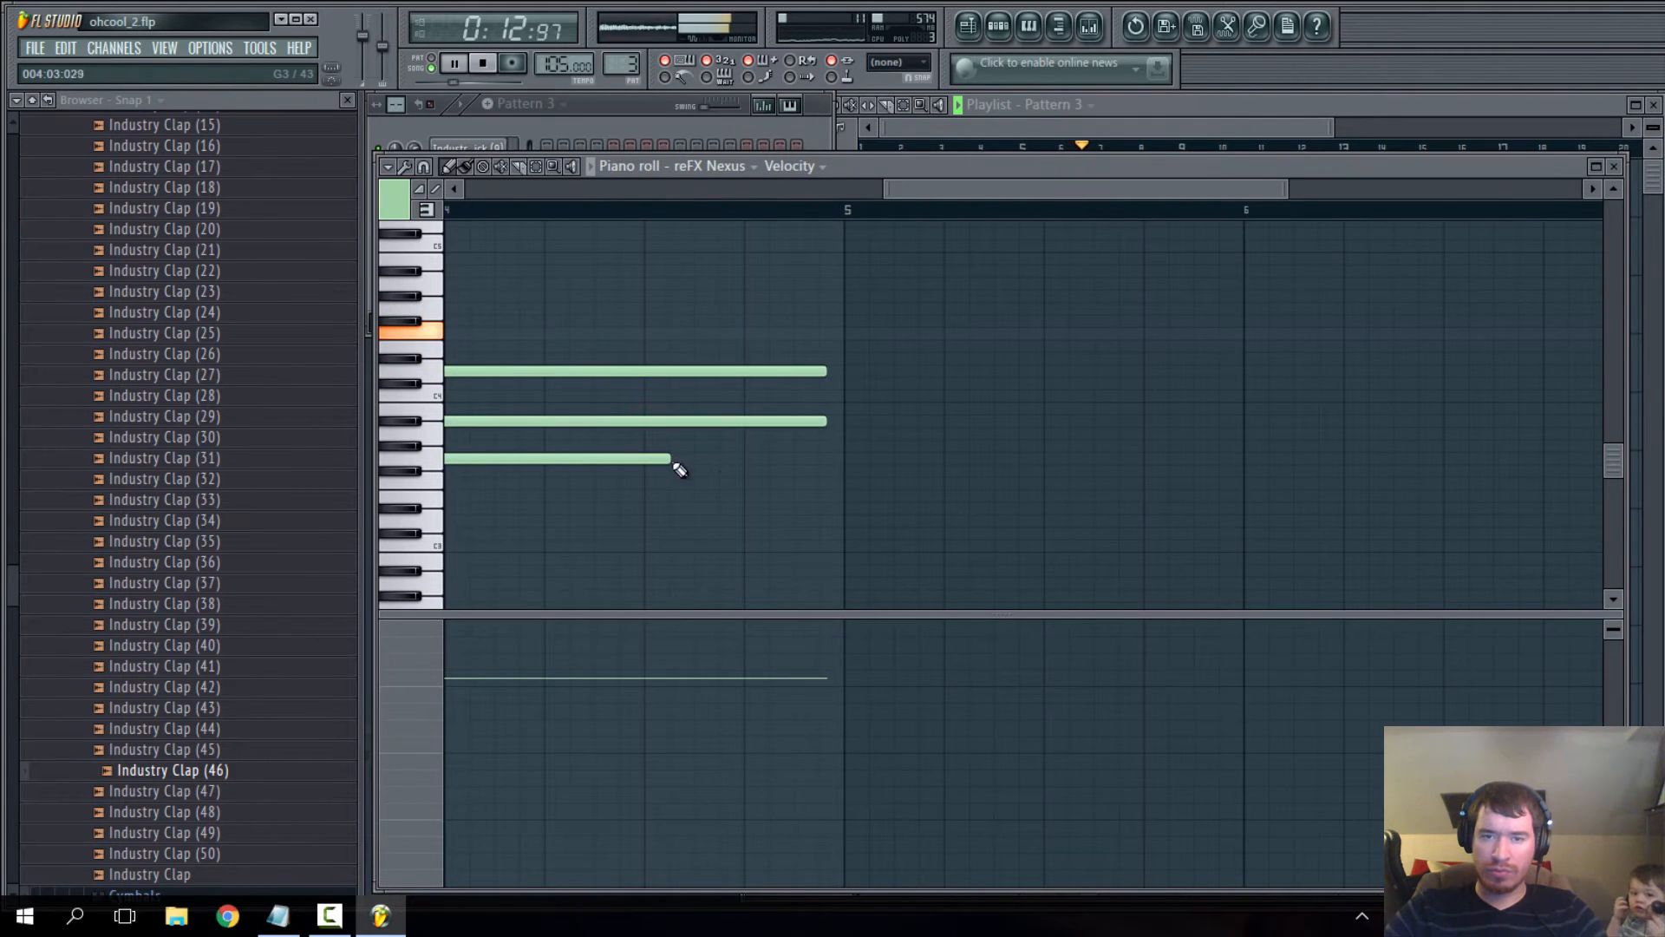
left_click_drag(671, 460, 800, 468)
left_click(1616, 167)
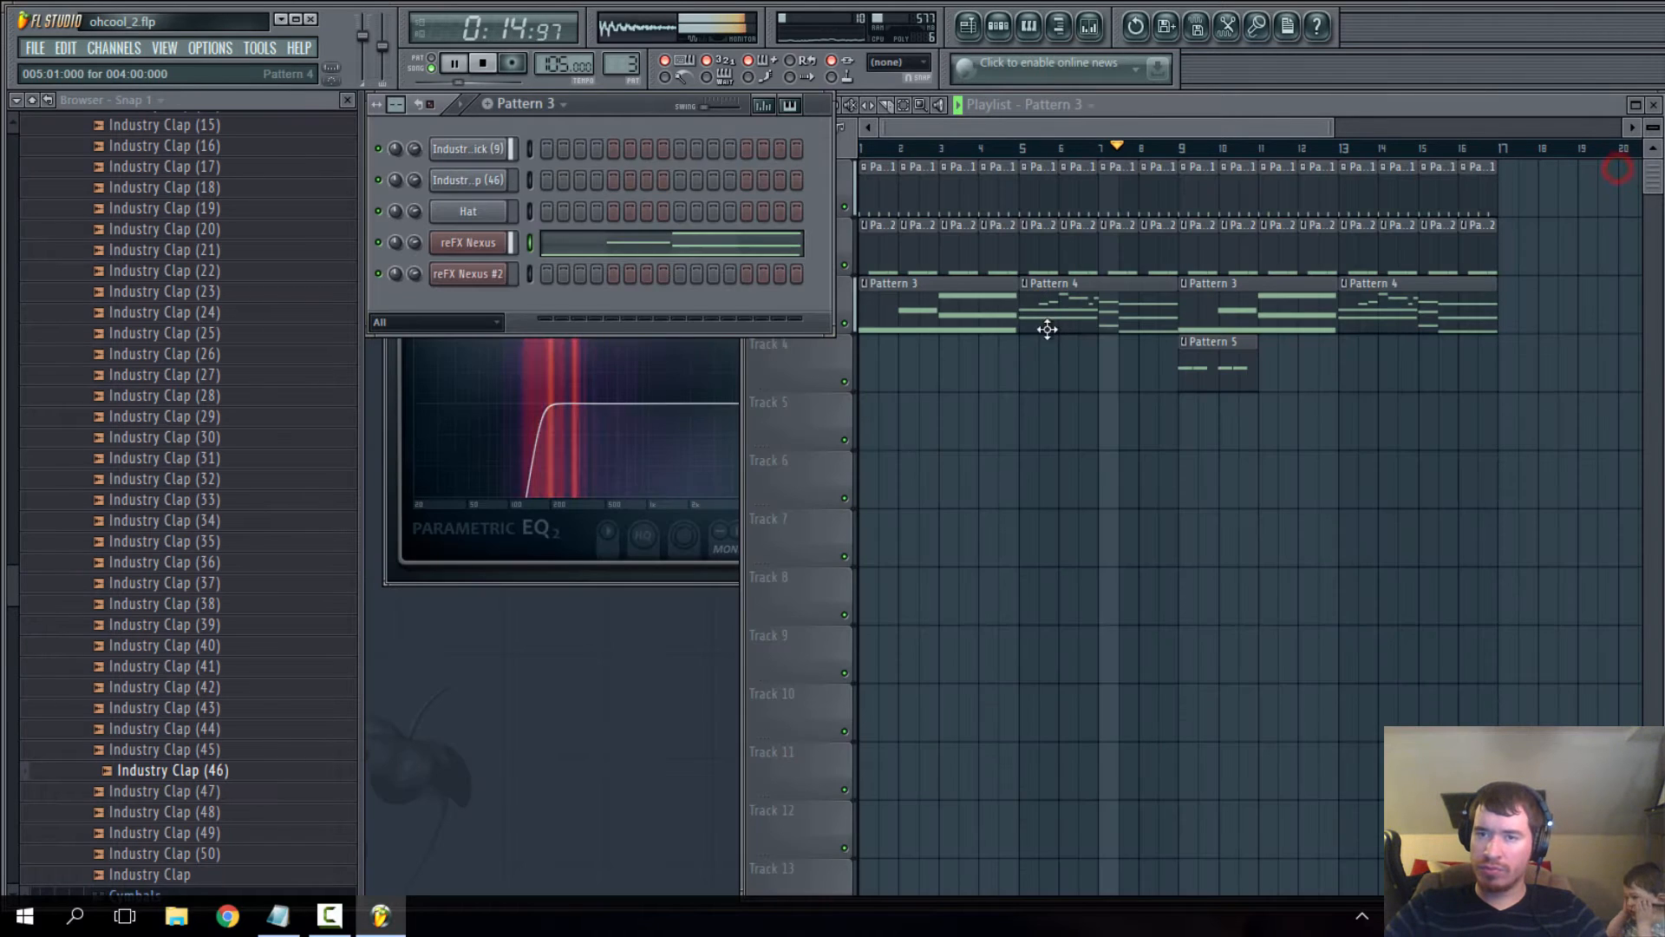
- Set the filter modifier cutoff of the reFX Nexus channel to 94 and close the synth
left_click(468, 243)
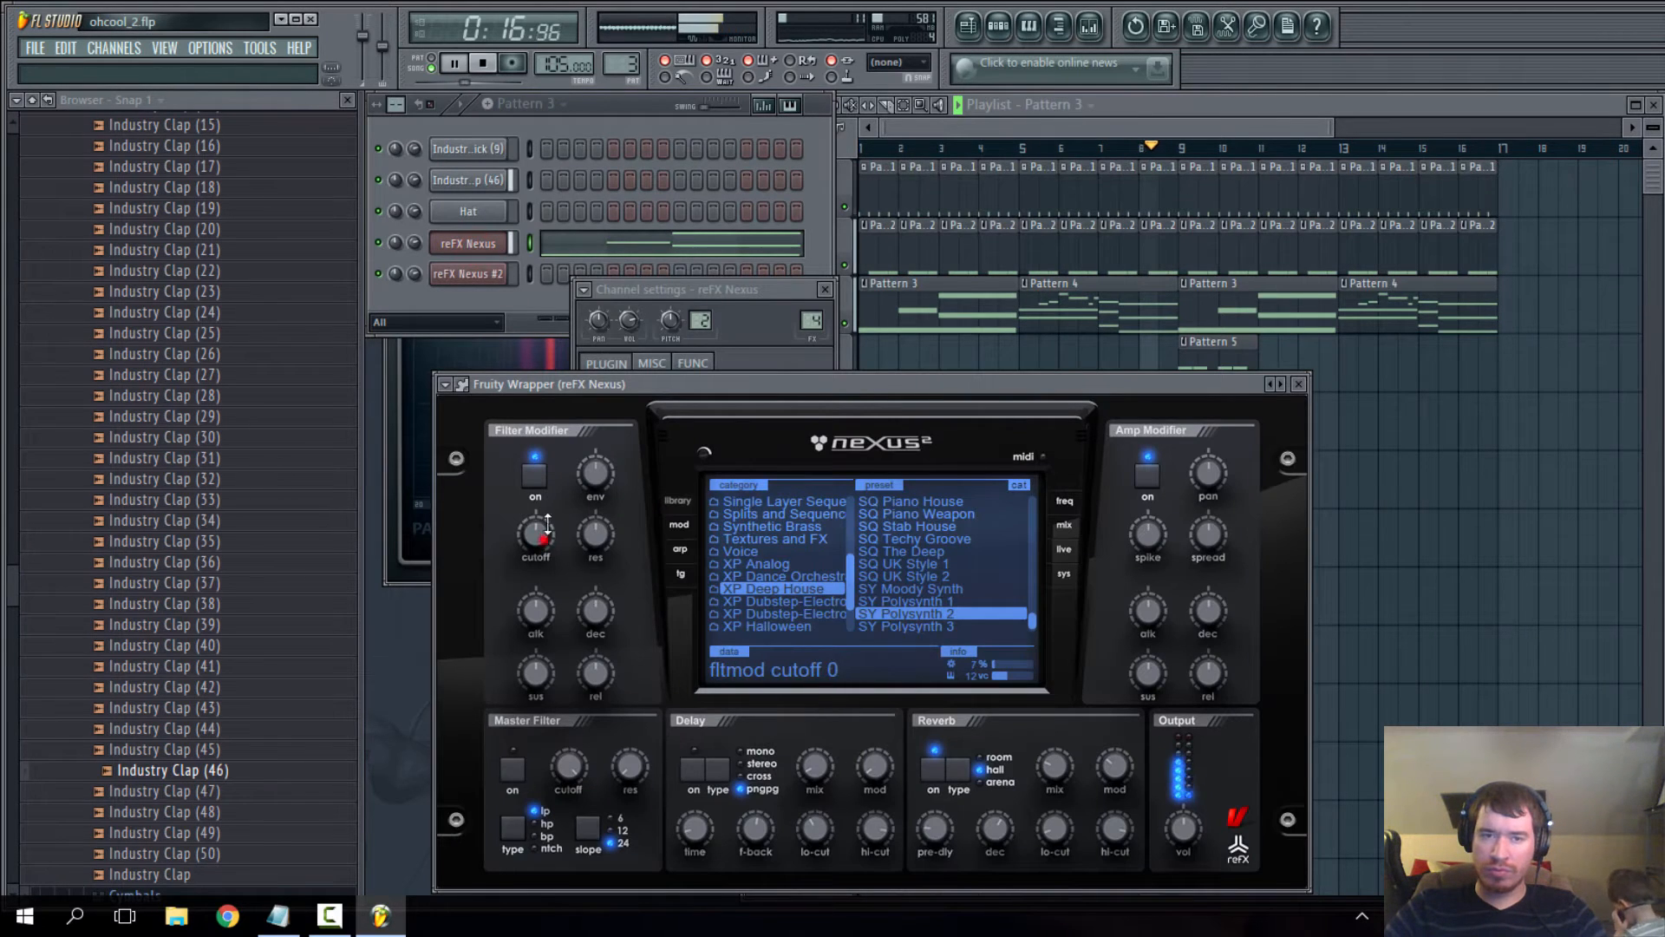
mouse_move(535, 535)
left_mouse_down()
mouse_move(569, 469)
mouse_move(579, 493)
mouse_move(552, 538)
left_mouse_up()
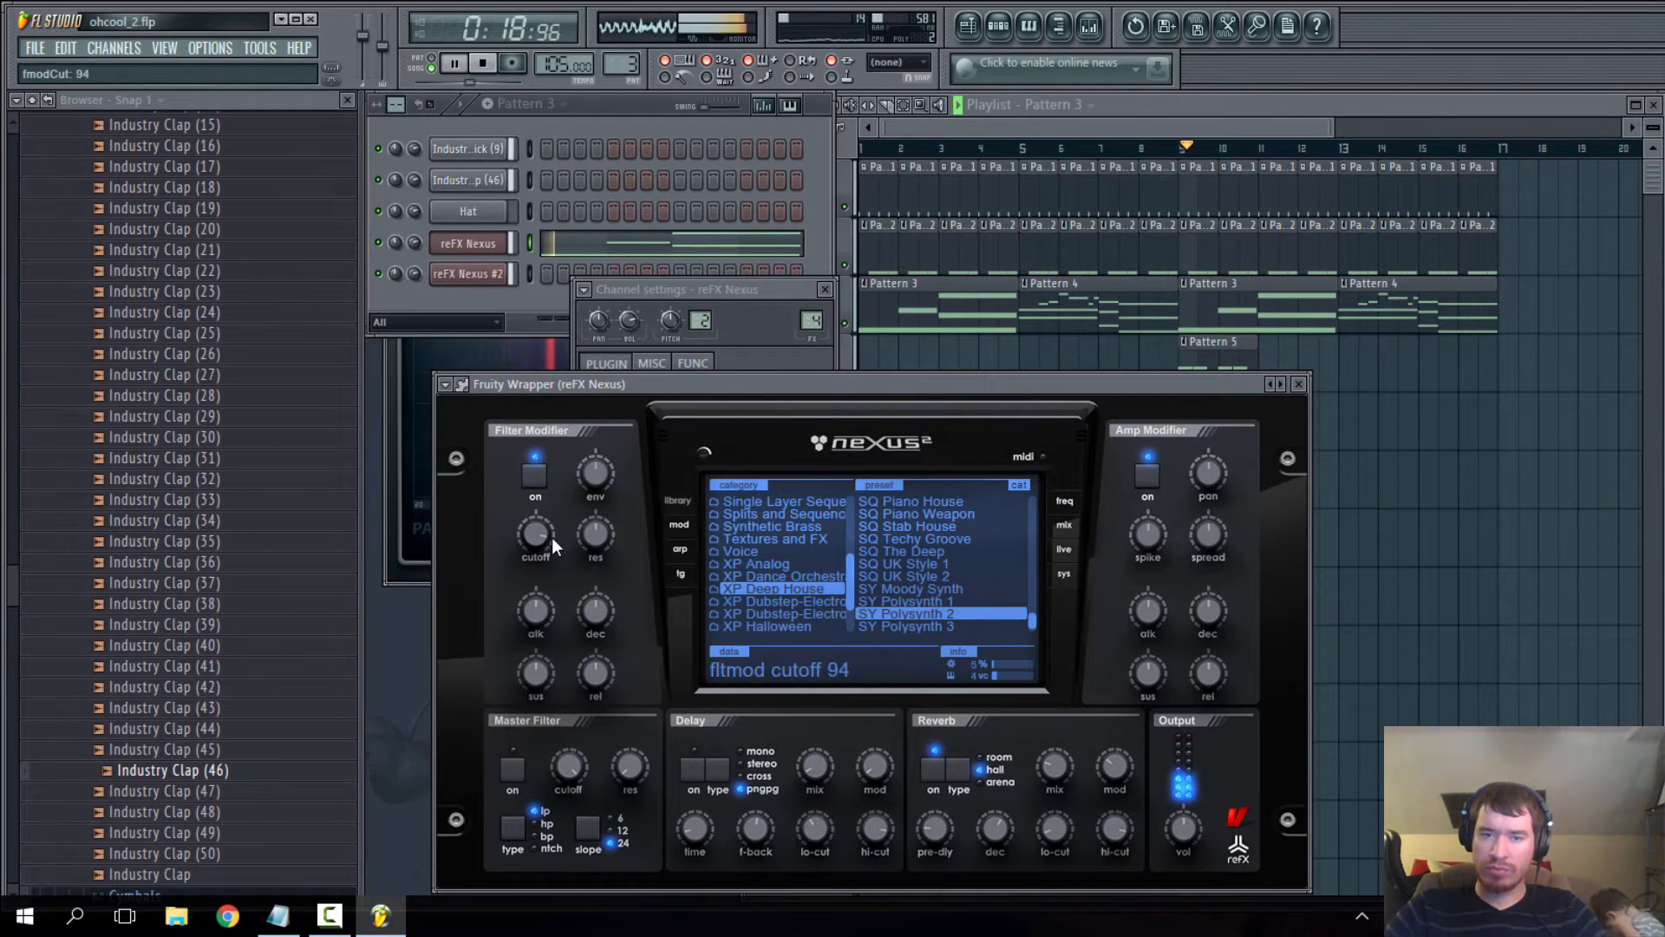
left_click(1302, 384)
left_click(825, 288)
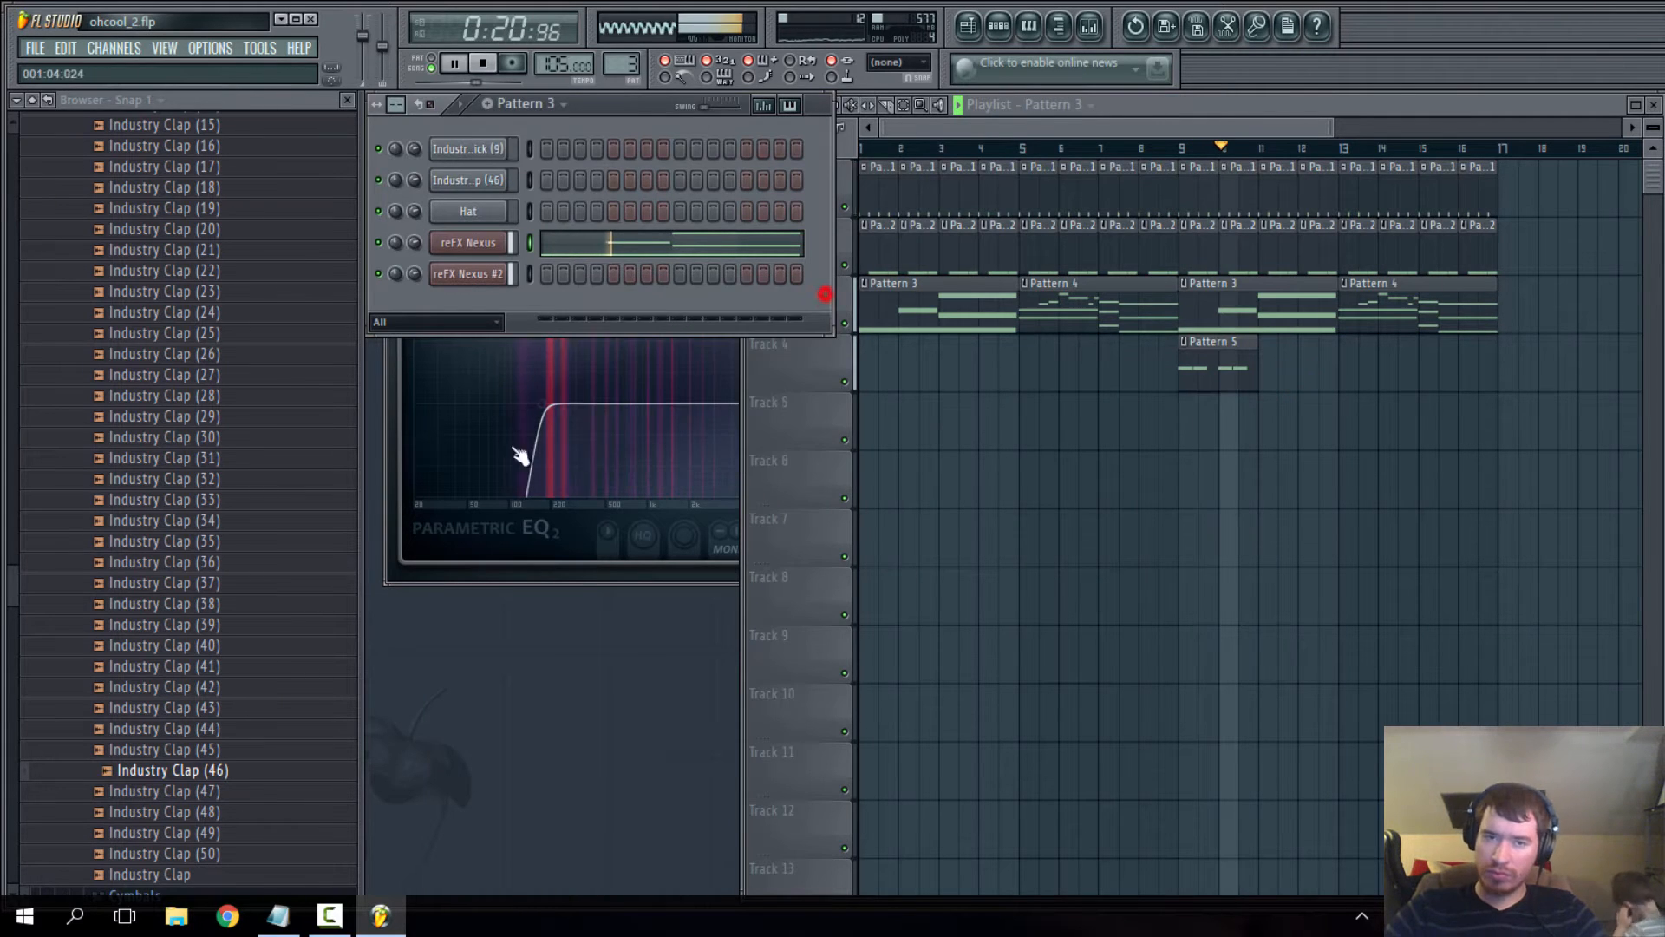
- Place copies of Pattern 5 on Track 4 at bars 11, 13 and 15 of the playlist
left_click(484, 576)
left_click(1020, 238)
left_click(1200, 361)
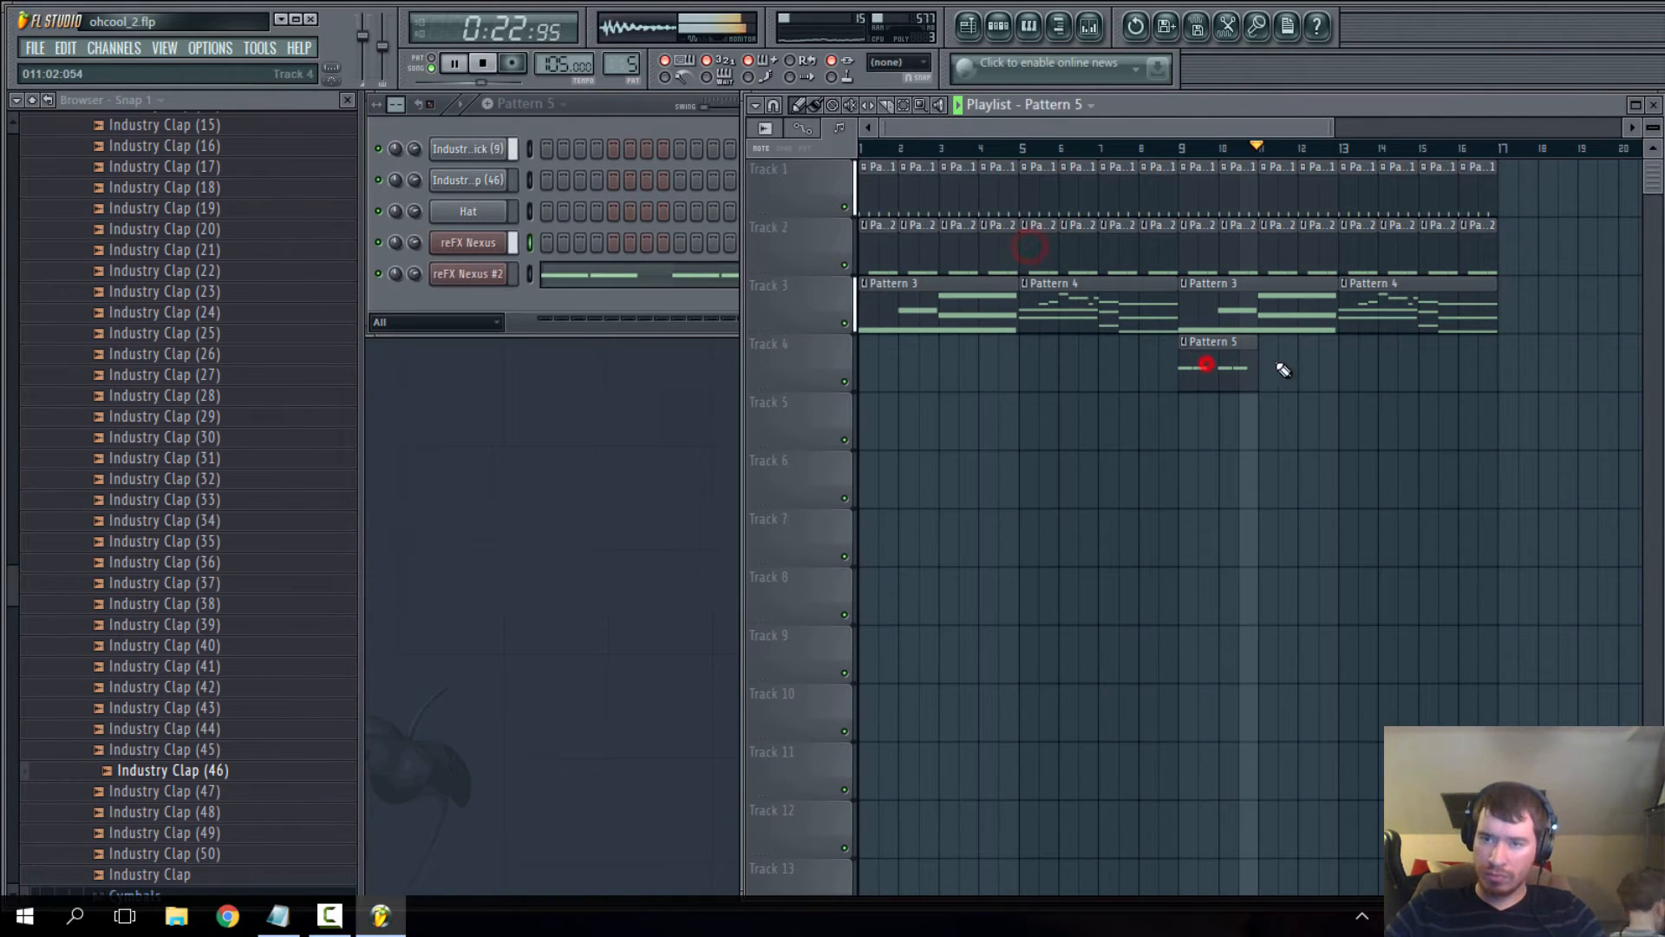
left_click(1260, 360)
scroll(1336, 438, "up", 3)
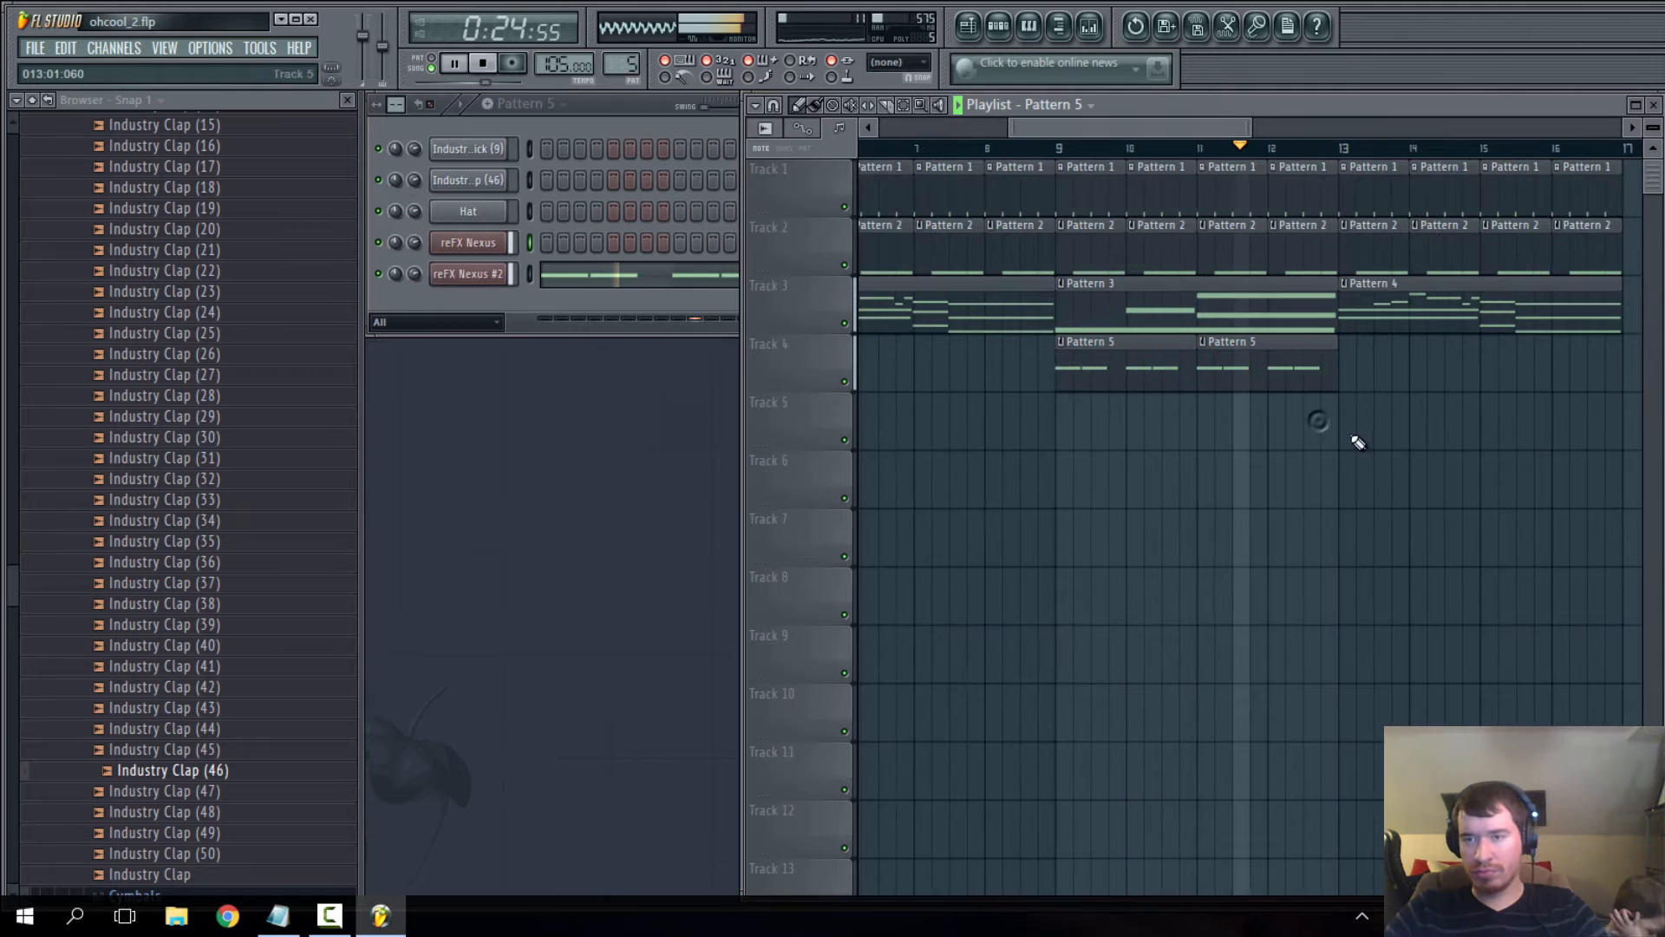
left_click(1341, 357)
left_click(1488, 364)
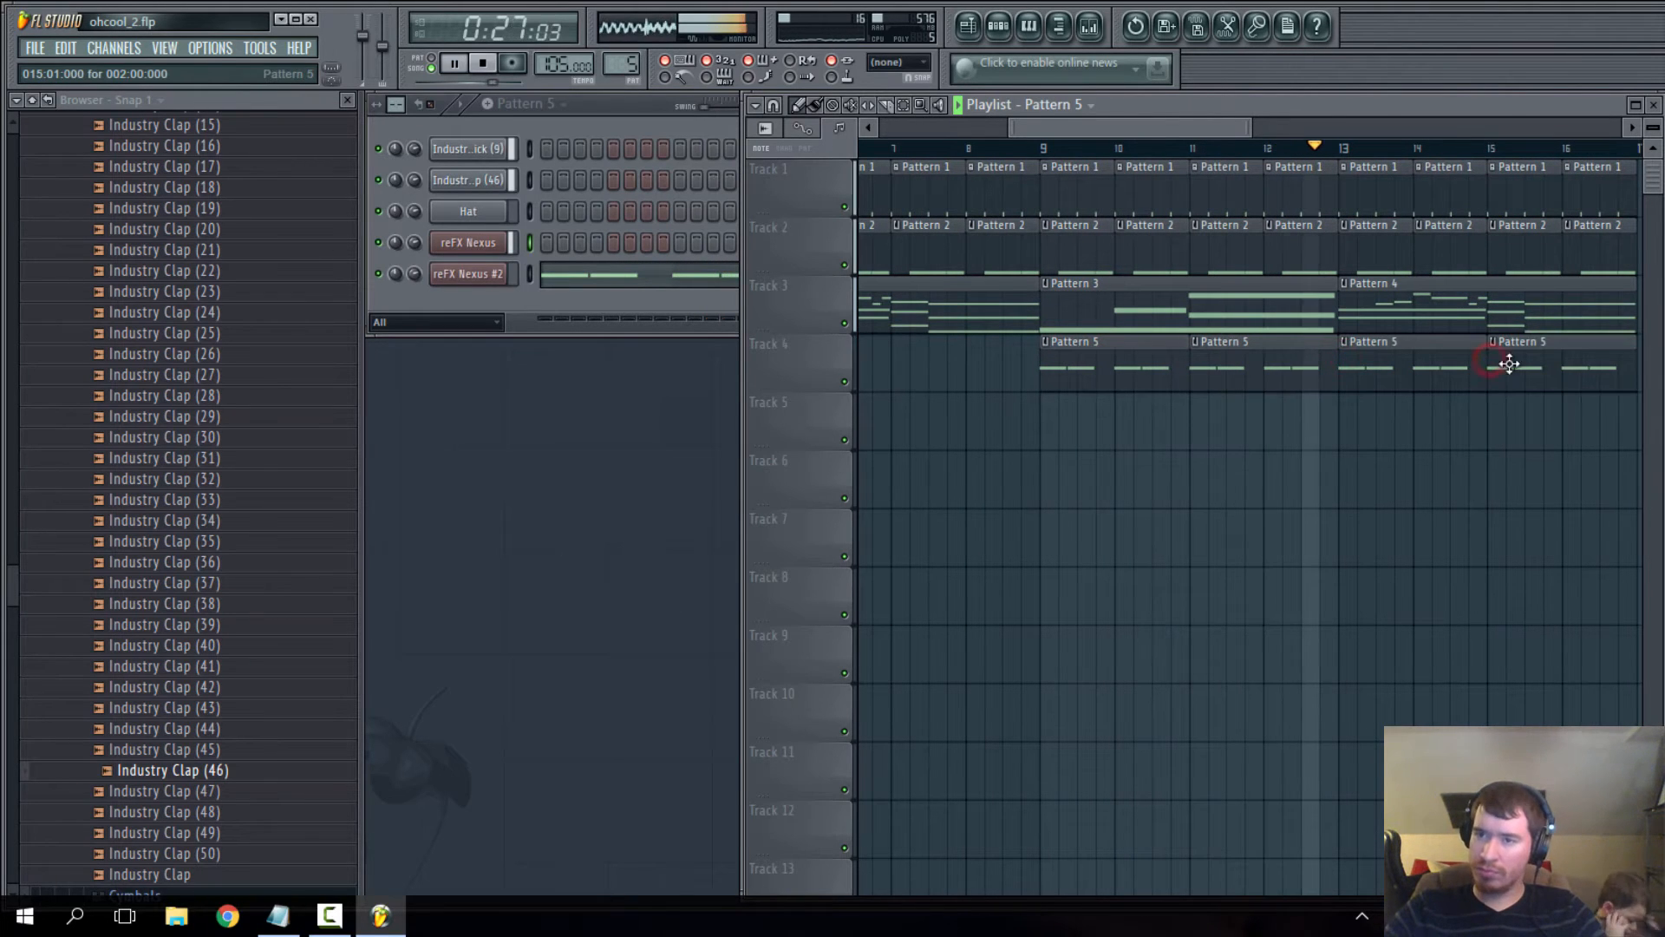
- Make the Pattern 5 clip at bar 15 on Track 4 unique and open its notes for editing
left_click(1494, 343)
left_click(1540, 459)
double_click(1516, 376)
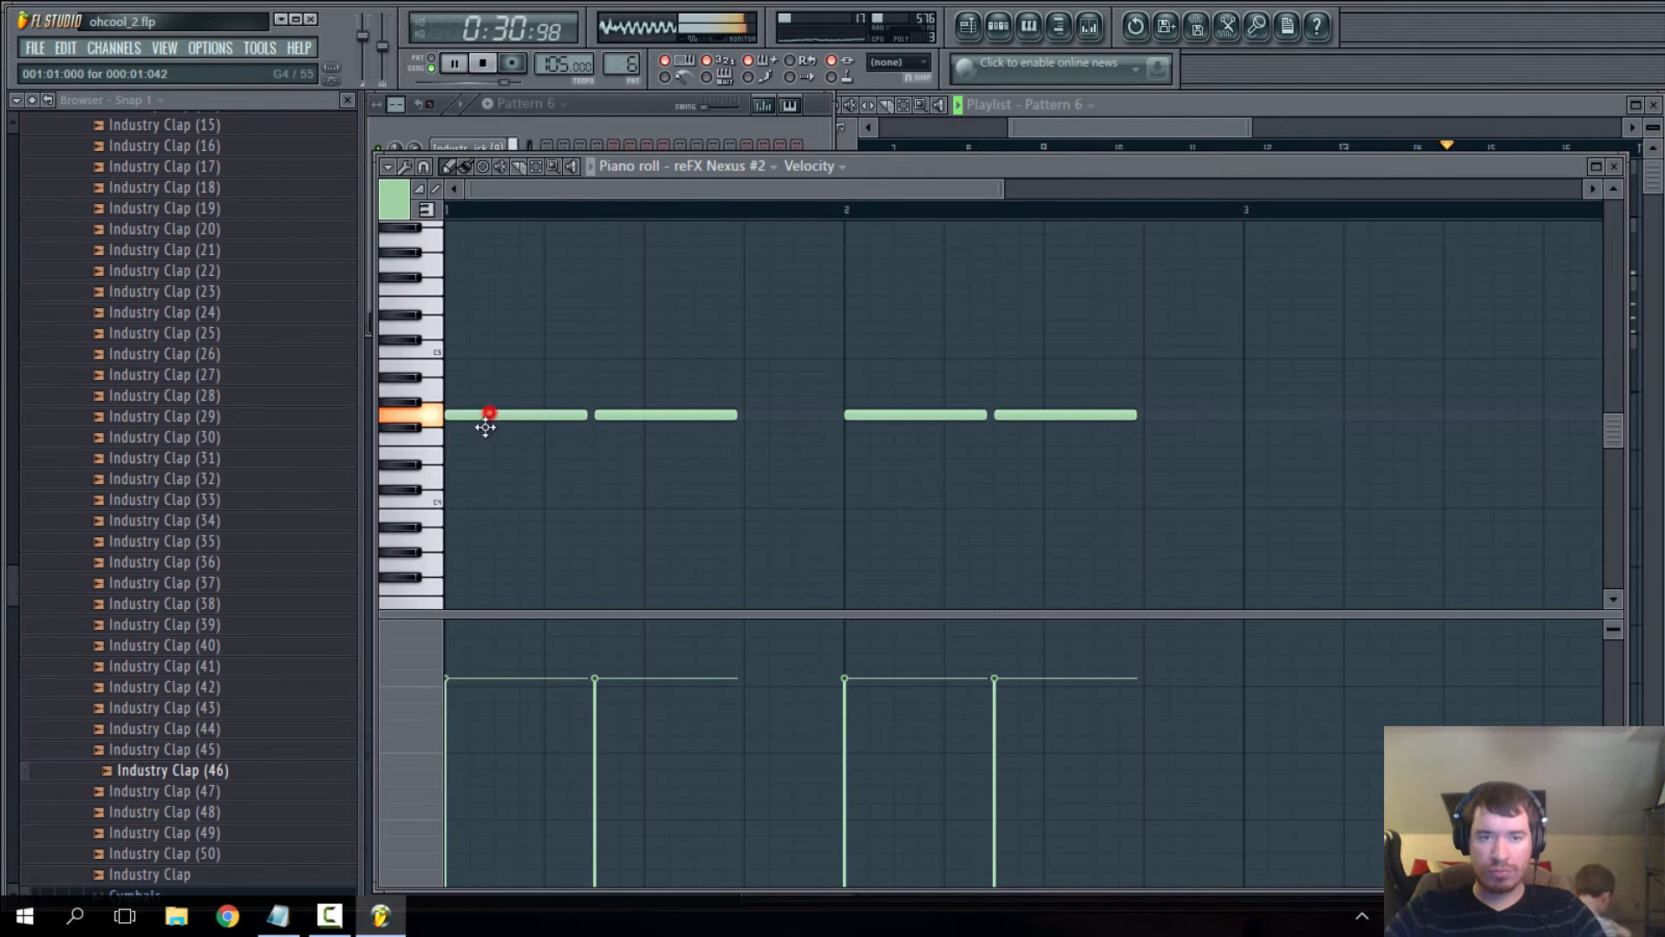
- Lower the first Pattern 6 note to D#4, the second and third to C4, and the fourth well below its original pitch
left_click_drag(486, 425, 483, 465)
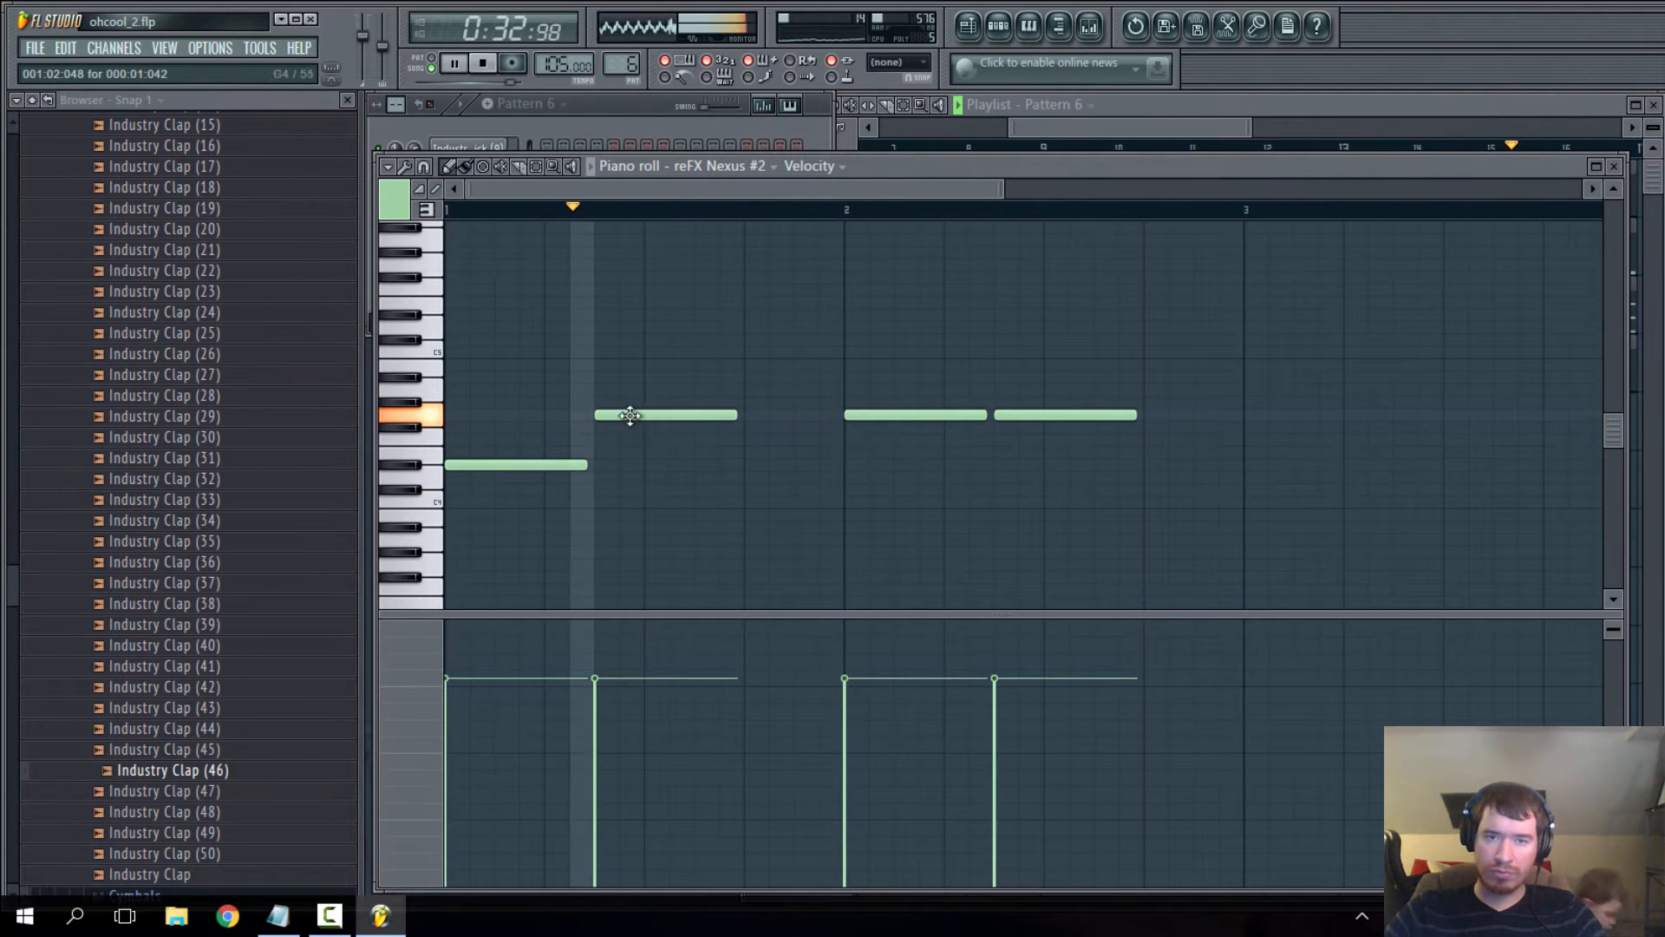
left_click_drag(630, 415, 628, 465)
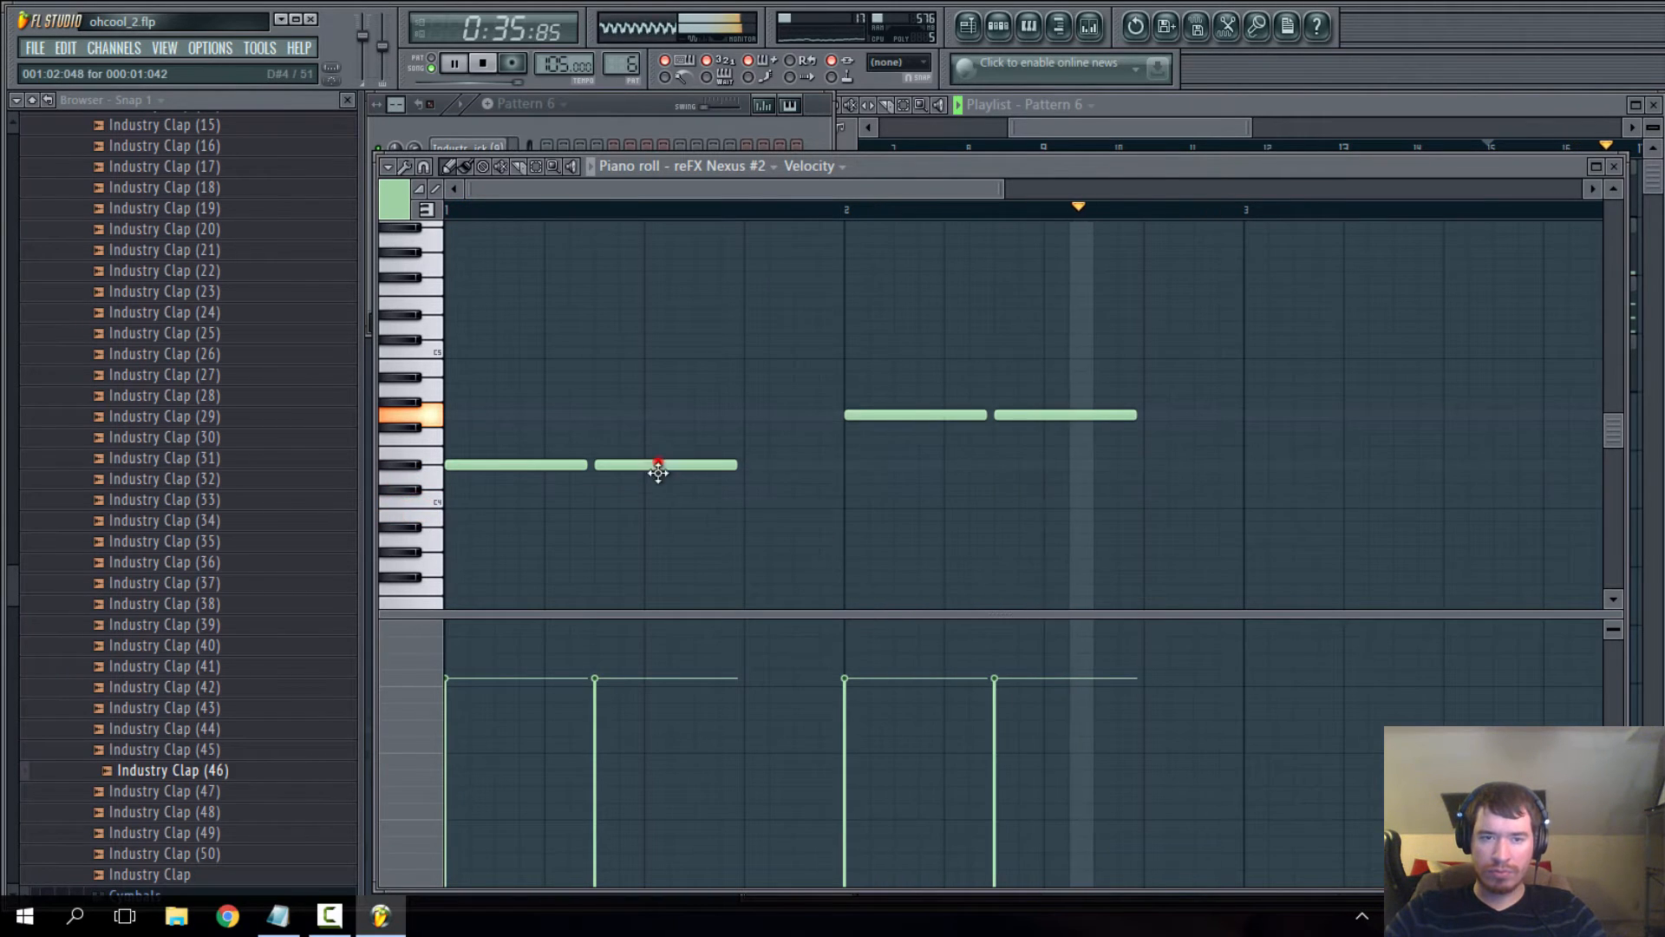
left_click_drag(659, 471, 661, 503)
left_click_drag(878, 416, 878, 503)
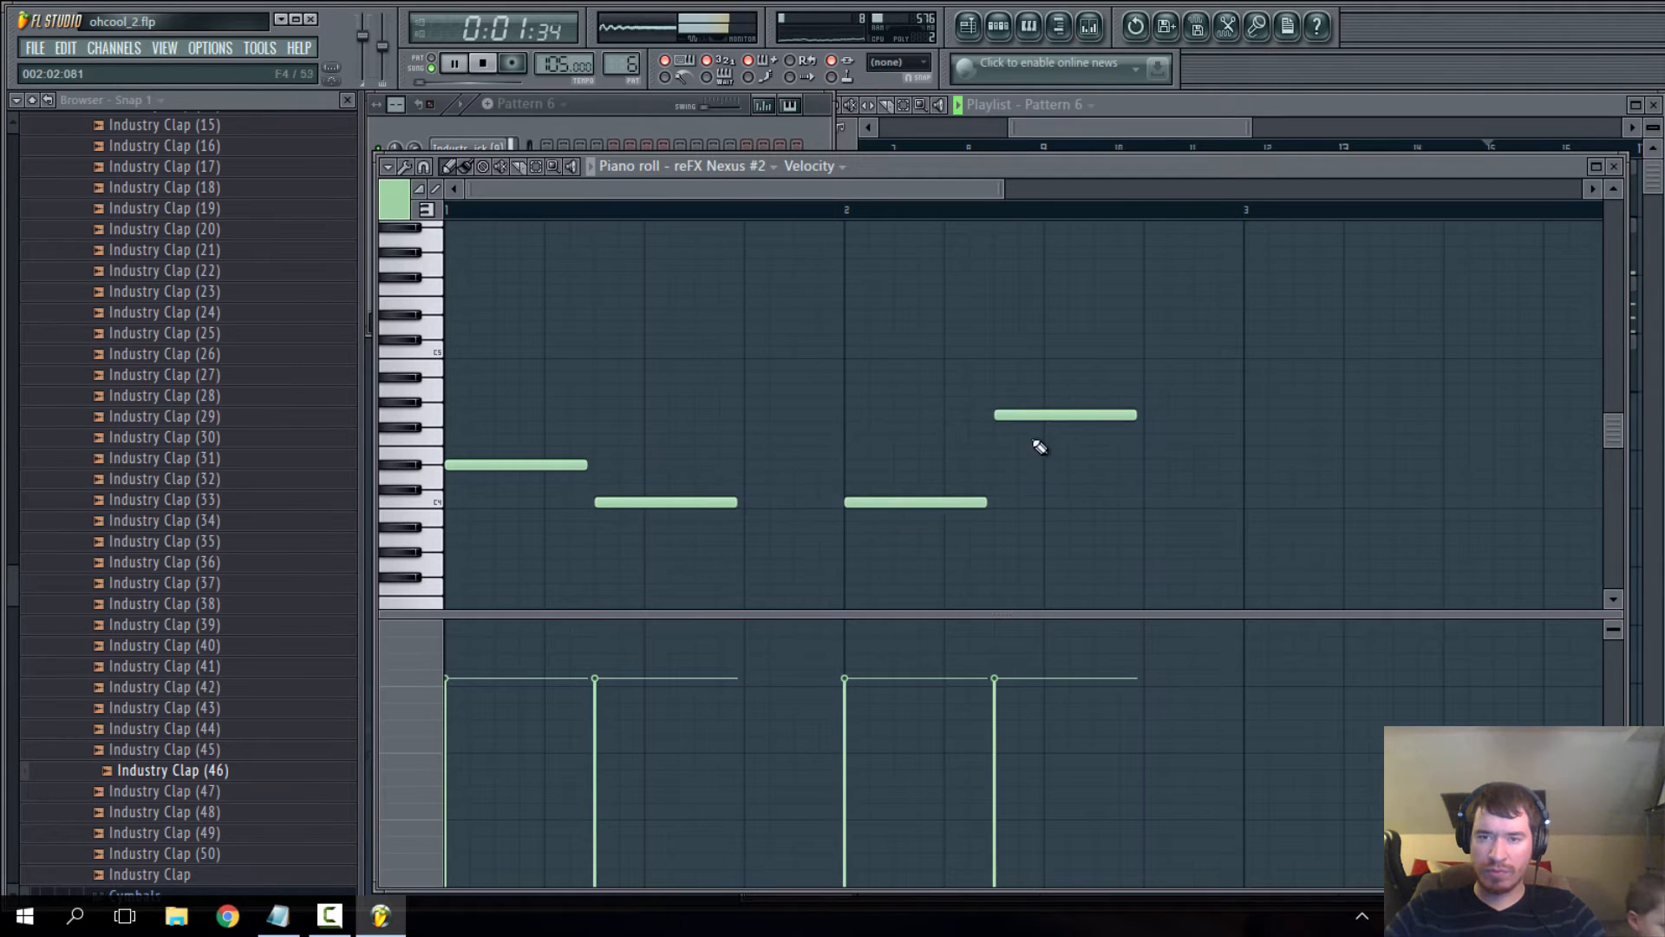
left_click_drag(1039, 414, 1045, 512)
- Open the notes of Pattern 3 from the playlist and switch playback from song to pattern mode
left_click_drag(1080, 128, 952, 130)
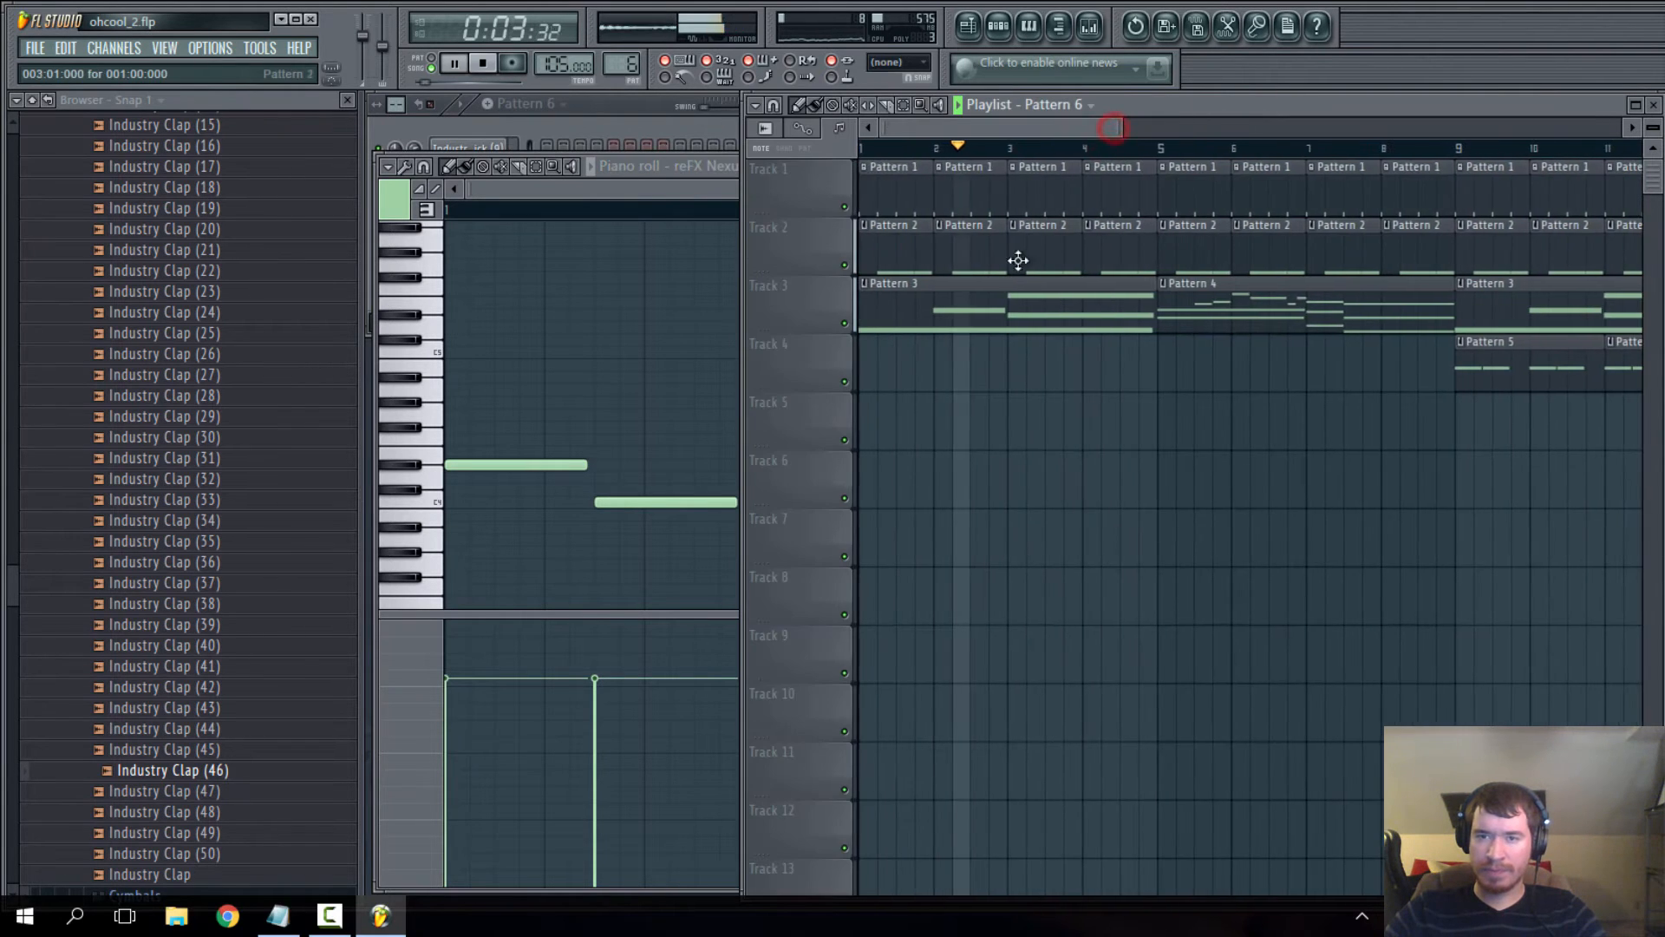
double_click(1013, 293)
left_click(421, 62)
left_click(570, 110)
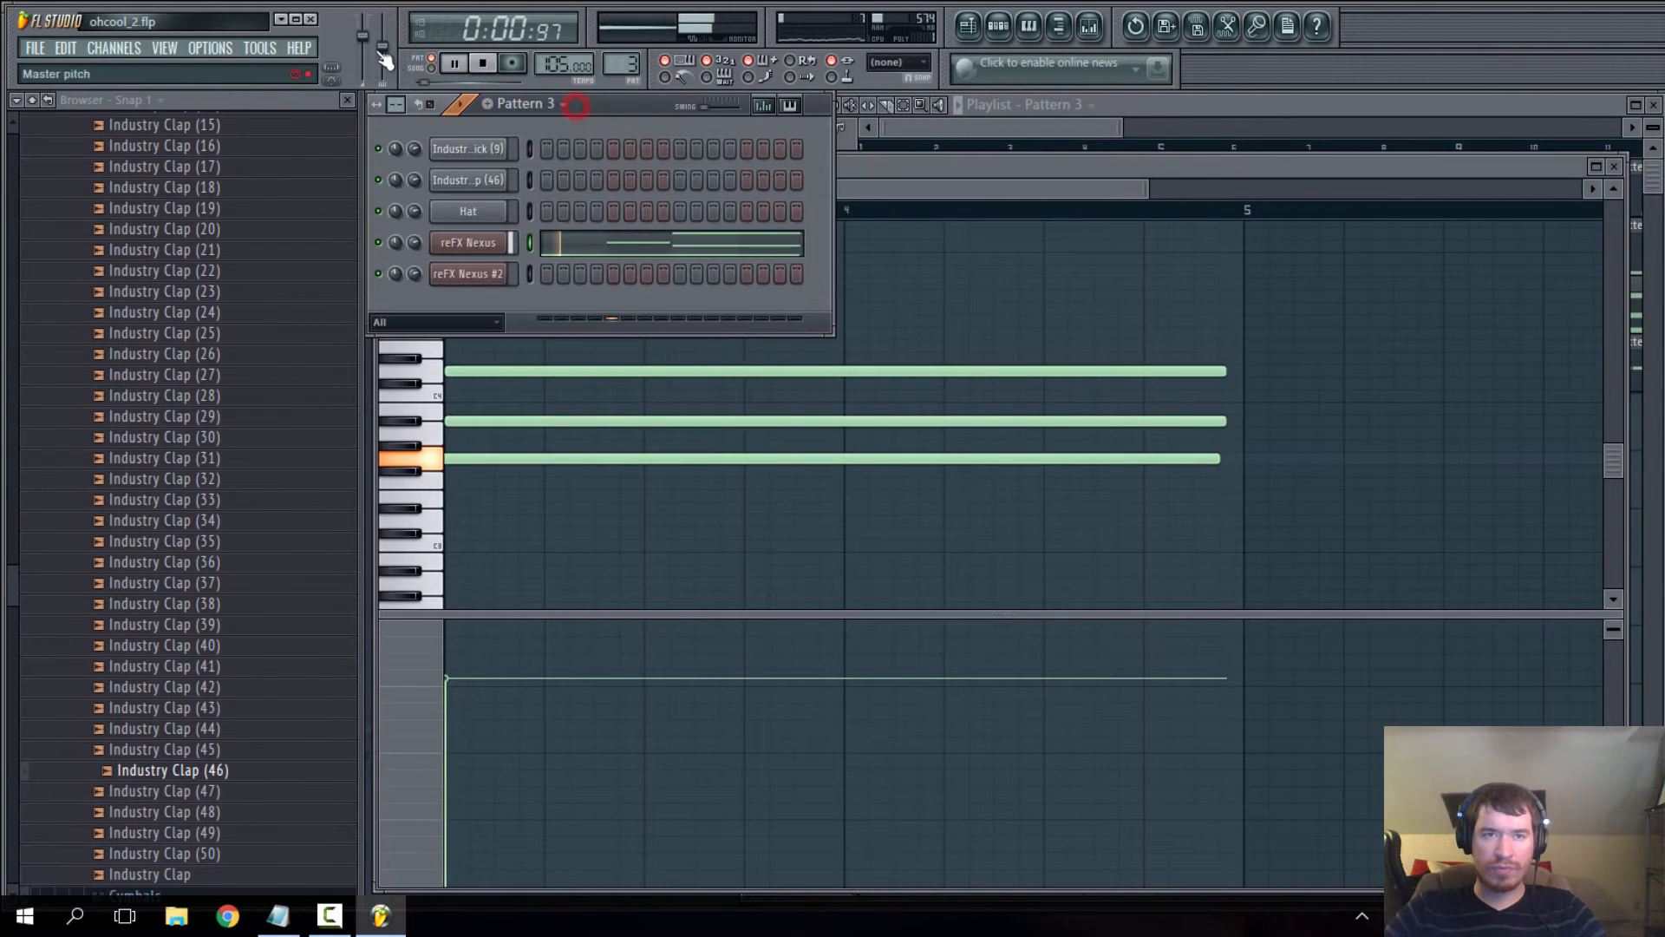
- Save the project as a new version, ohcool_3.flp
right_click(376, 48)
left_click(377, 50)
left_click(36, 47)
left_click(89, 173)
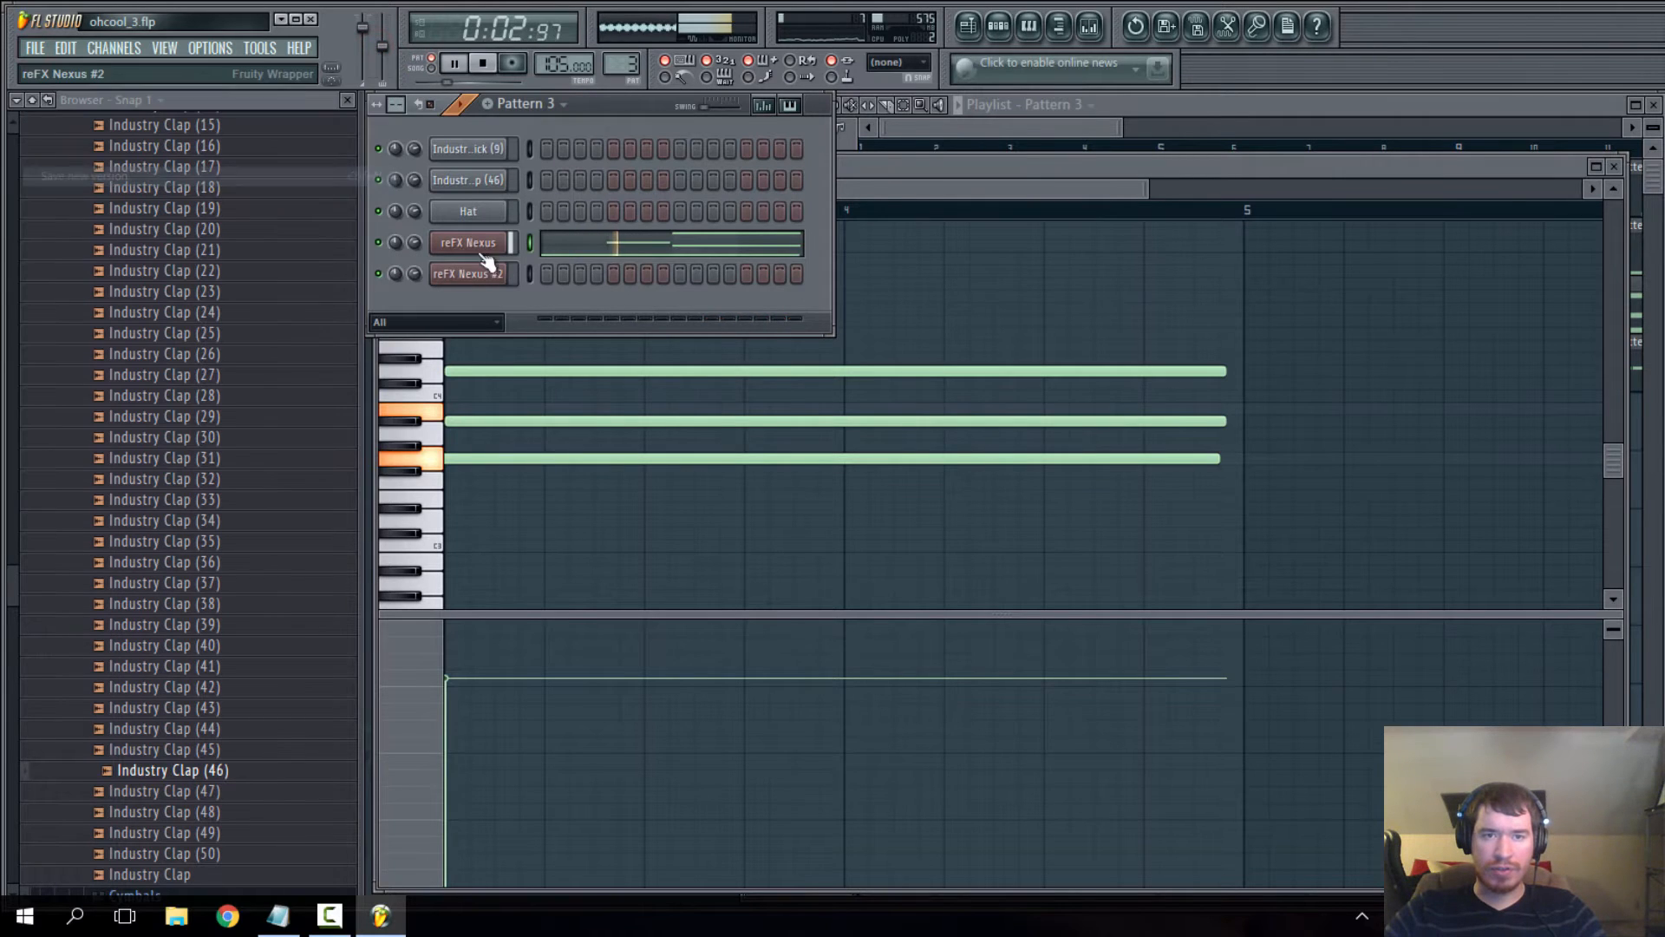
- Try the XP Analog presets LD Tiny CS Square and LD Prophet 5 on the first reFX Nexus channel
left_click(481, 243)
left_click_drag(873, 384, 880, 262)
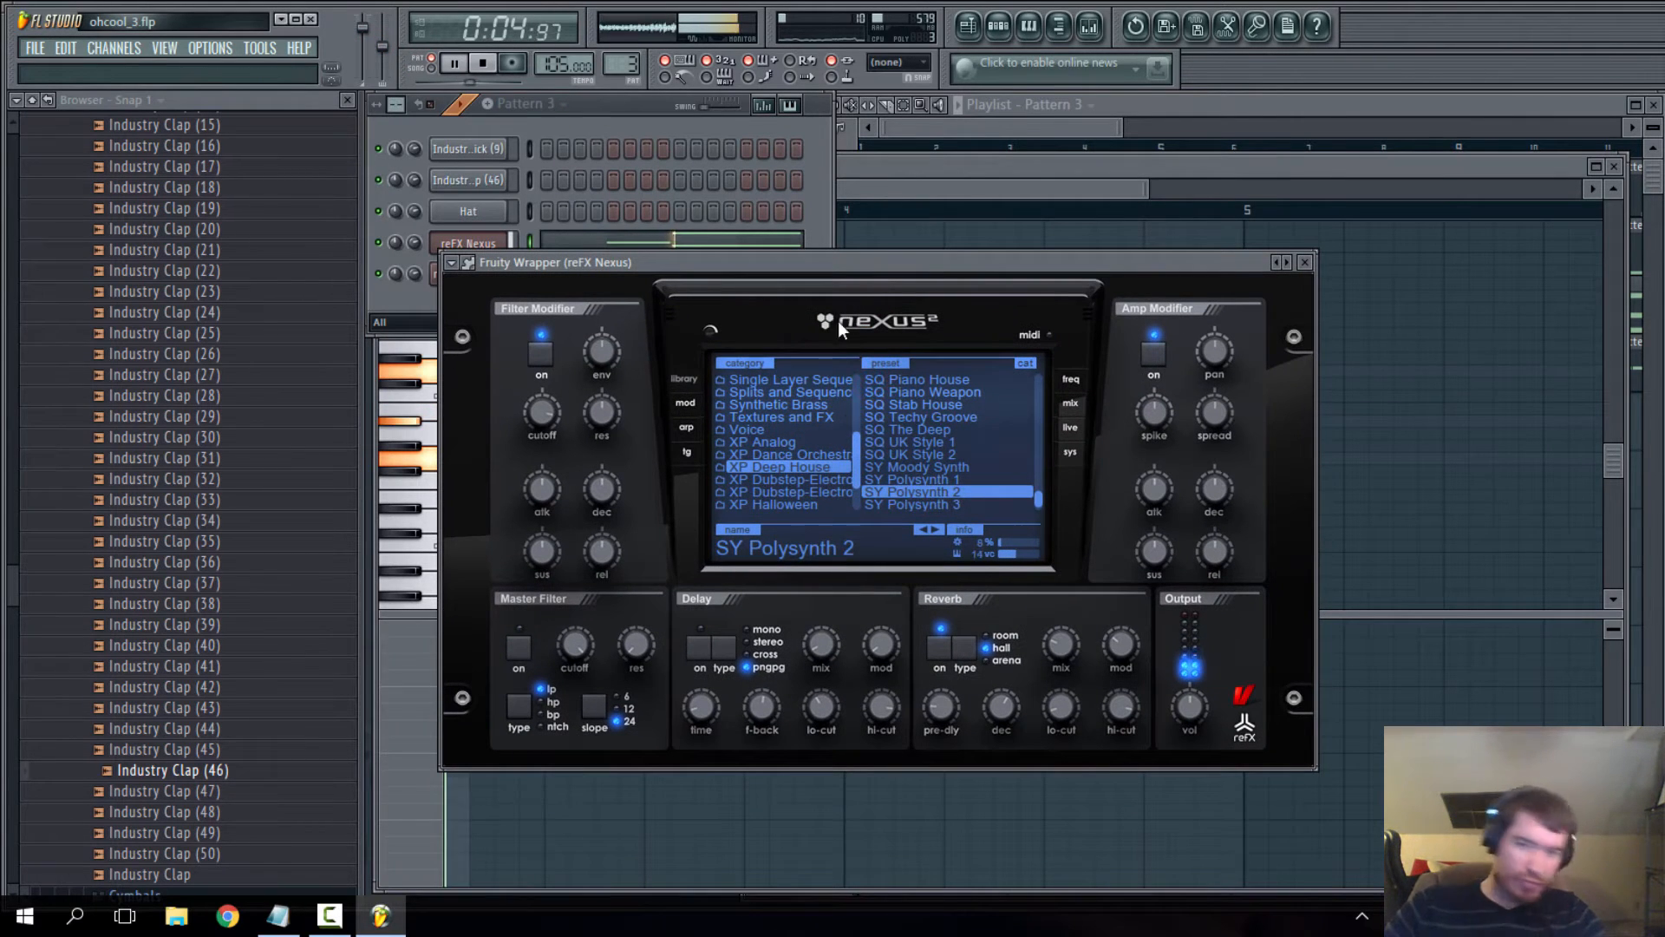
left_click(810, 443)
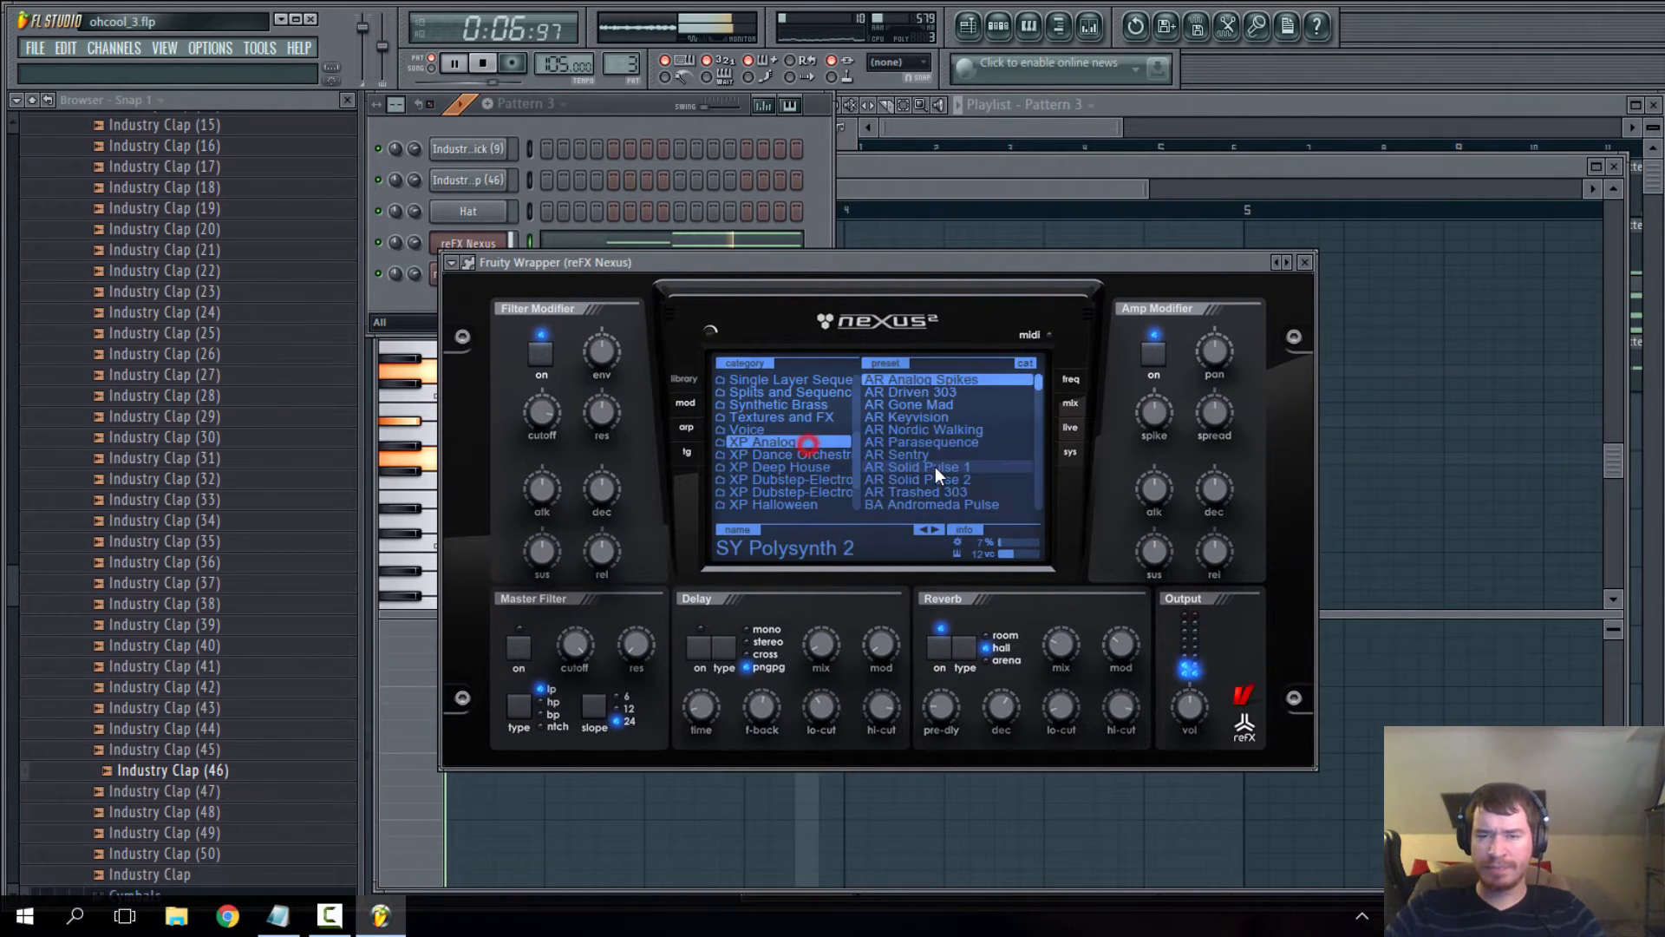
scroll(935, 478, "down", 3)
scroll(934, 486, "down", 8)
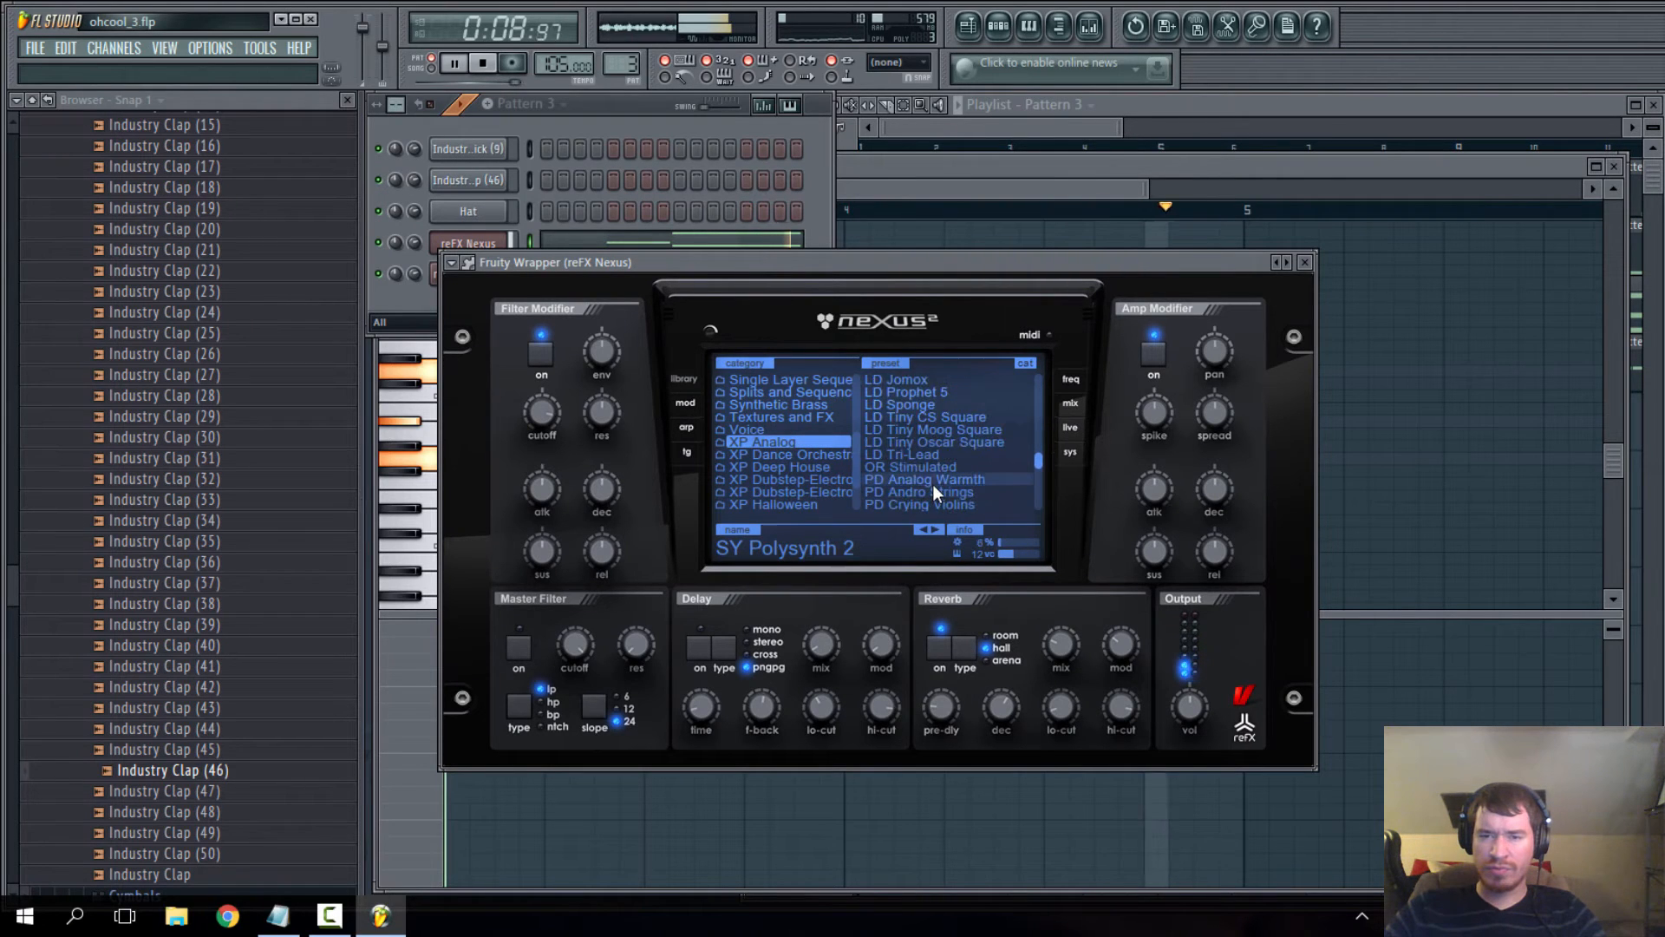
left_click(925, 417)
scroll(949, 438, "up", 1)
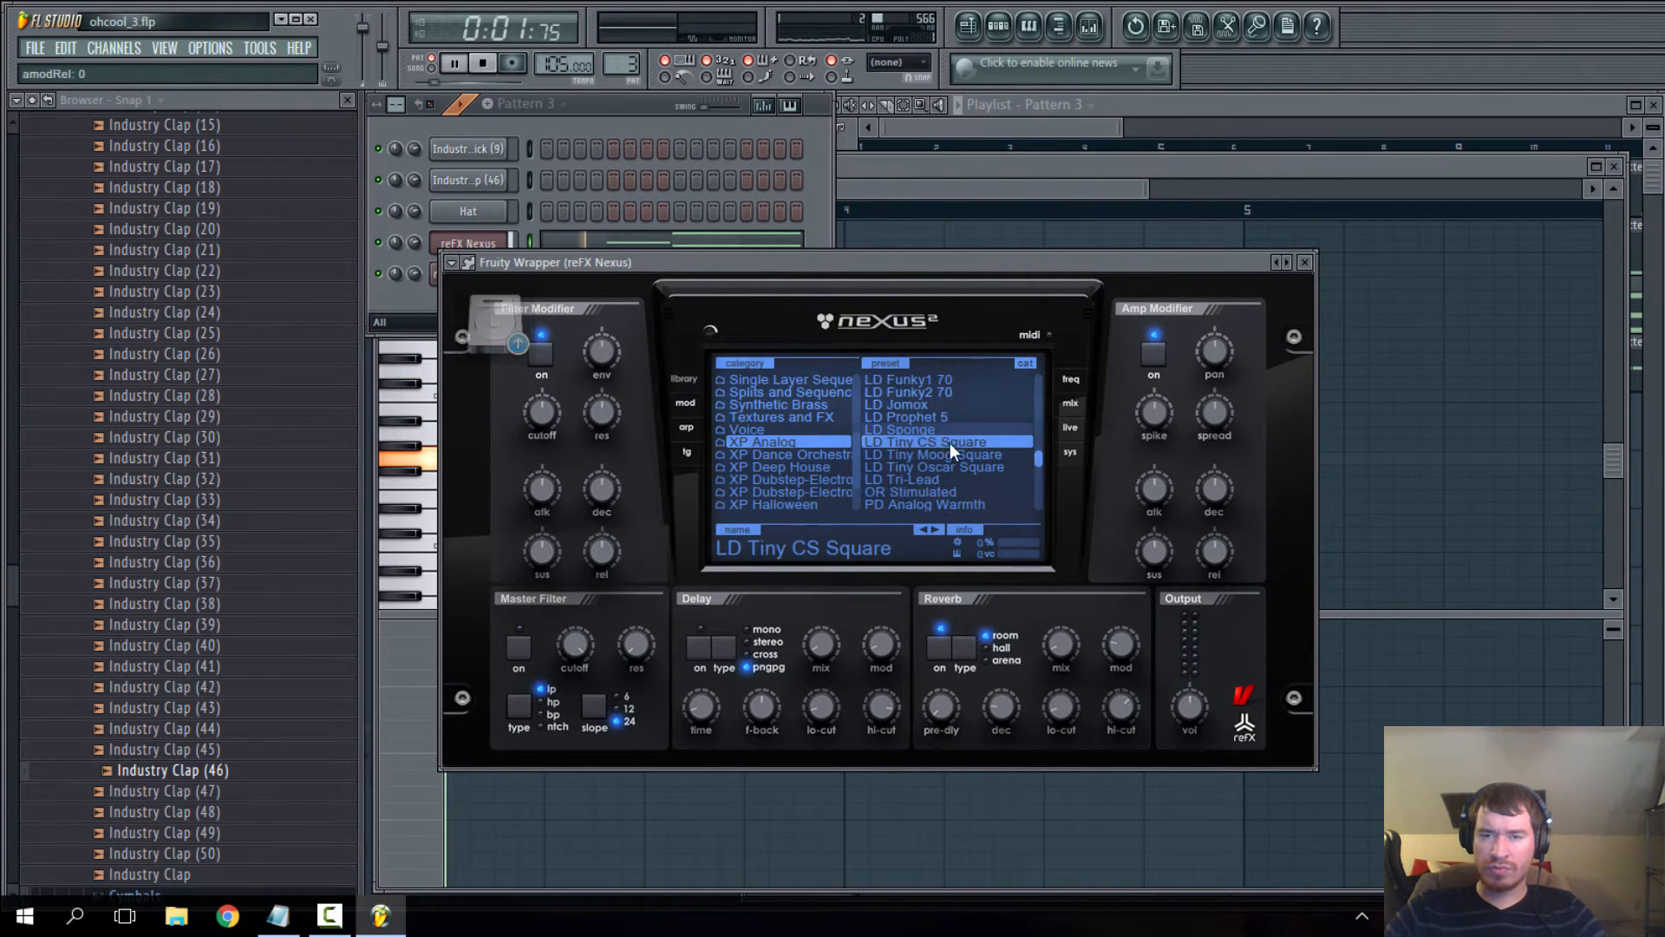
left_click(933, 418)
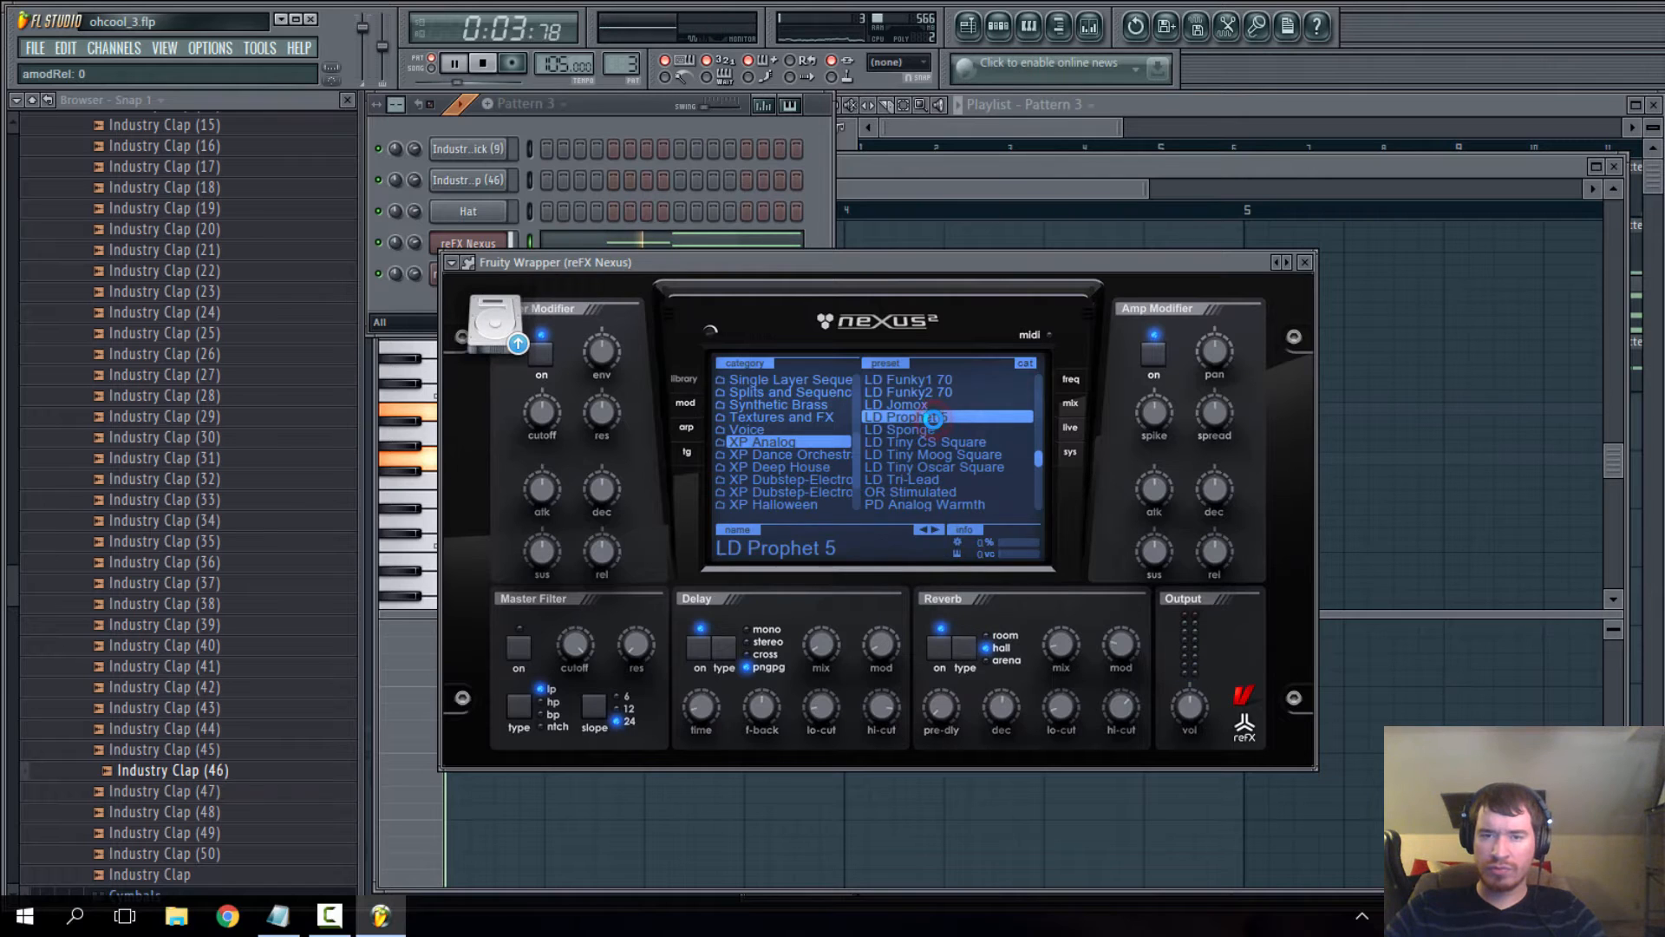
- Replace the first reFX Nexus channel with Kontakt 5 and list the instruments of The Giant library
right_click(486, 243)
mouse_move(550, 456)
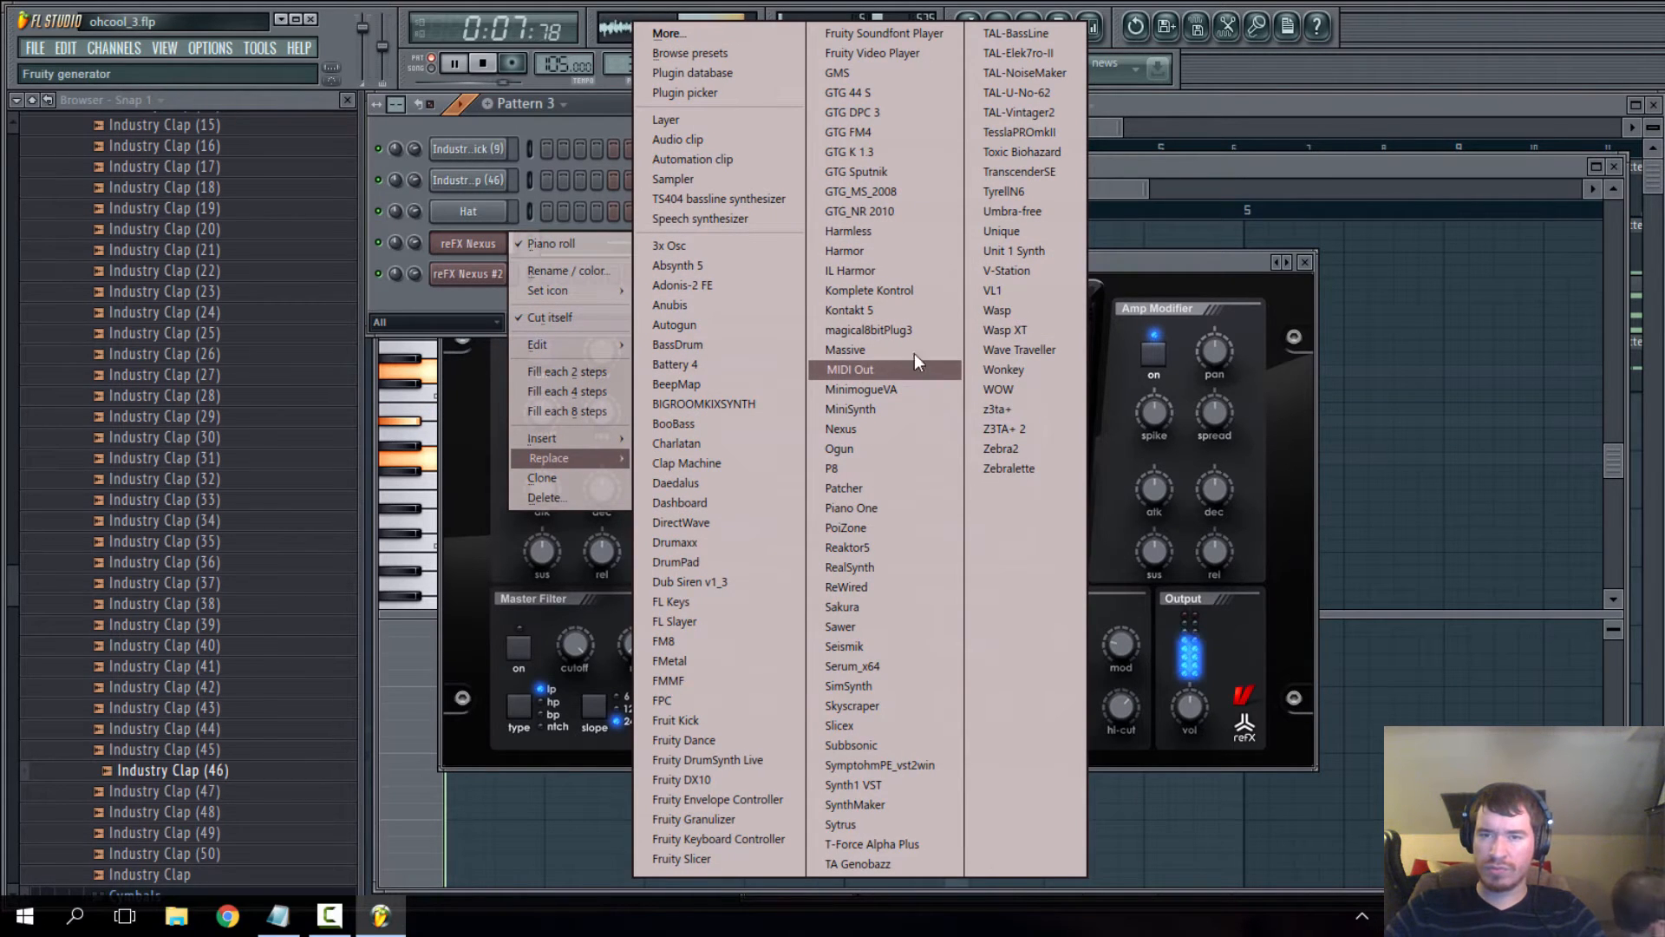
left_click(871, 311)
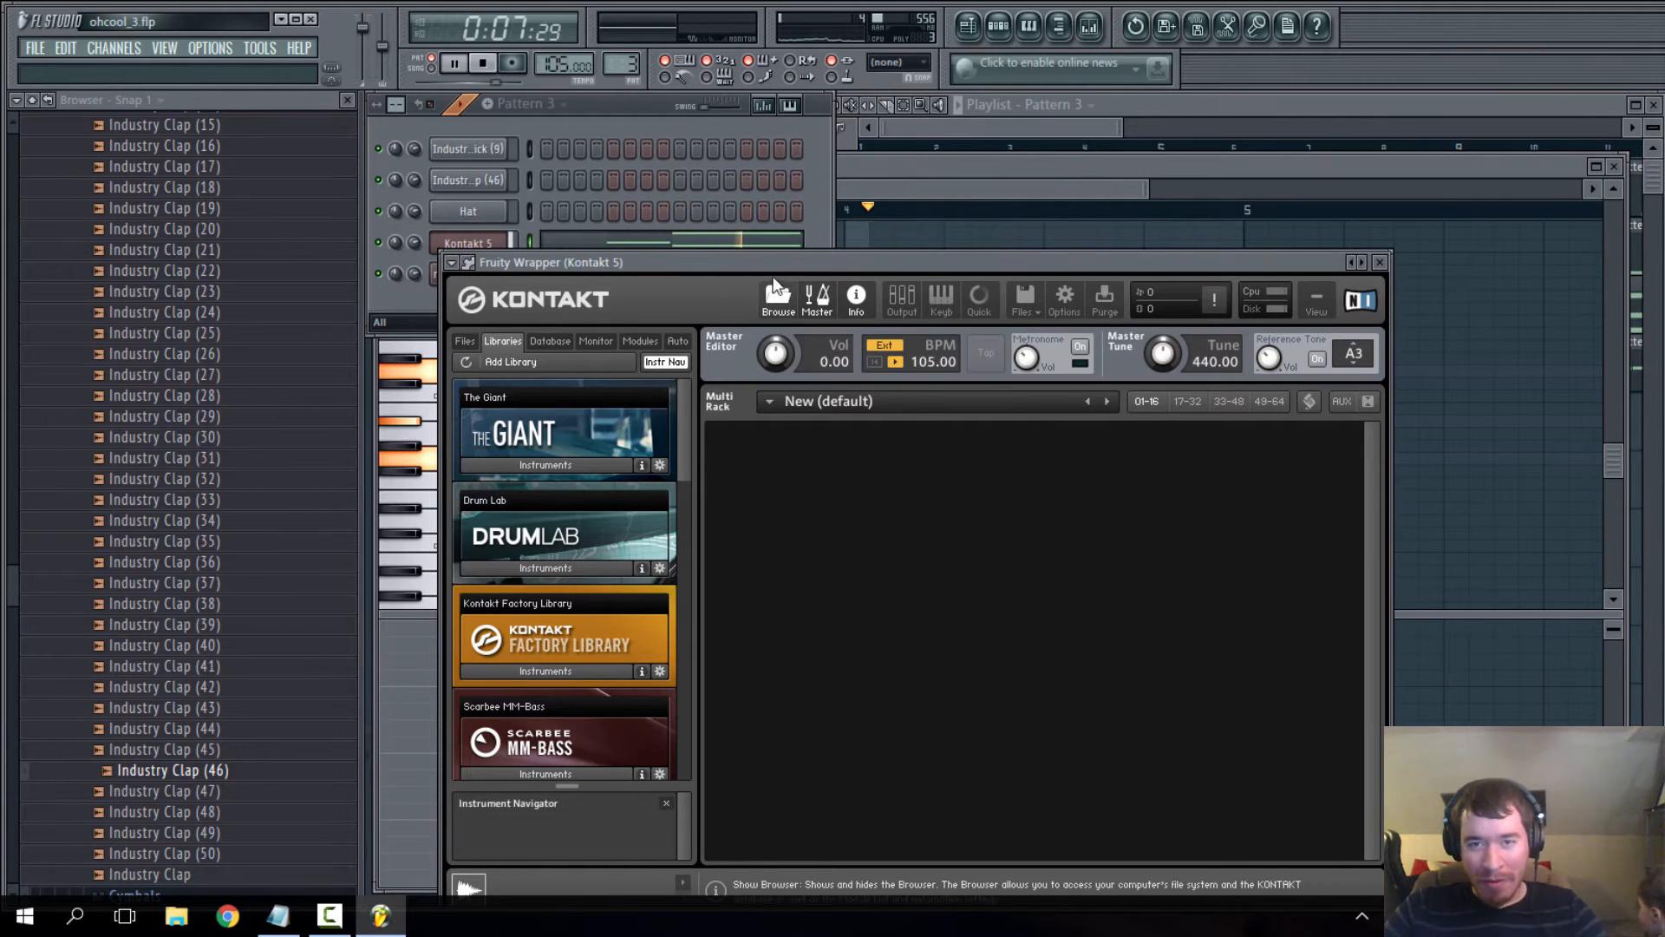
left_click_drag(768, 261, 755, 120)
mouse_move(669, 320)
left_mouse_down()
mouse_move(673, 423)
mouse_move(666, 288)
left_mouse_up()
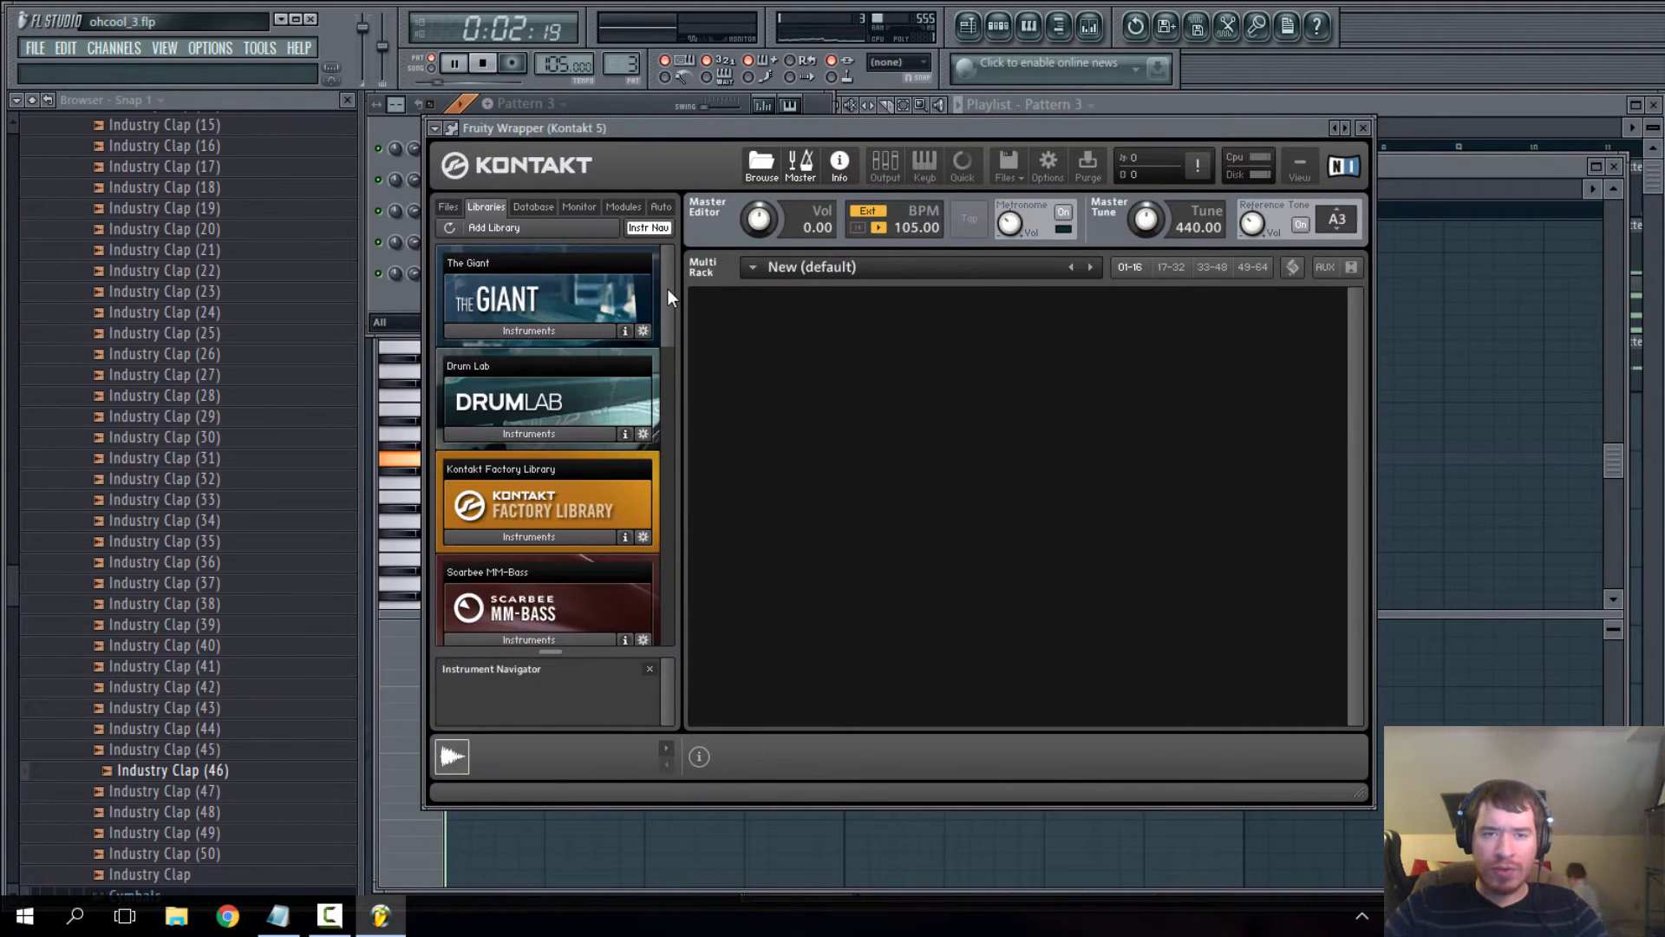
left_click(539, 331)
- Try The Giant - Cinematic instrument in Kontakt and remove it from the rack
left_click(548, 361)
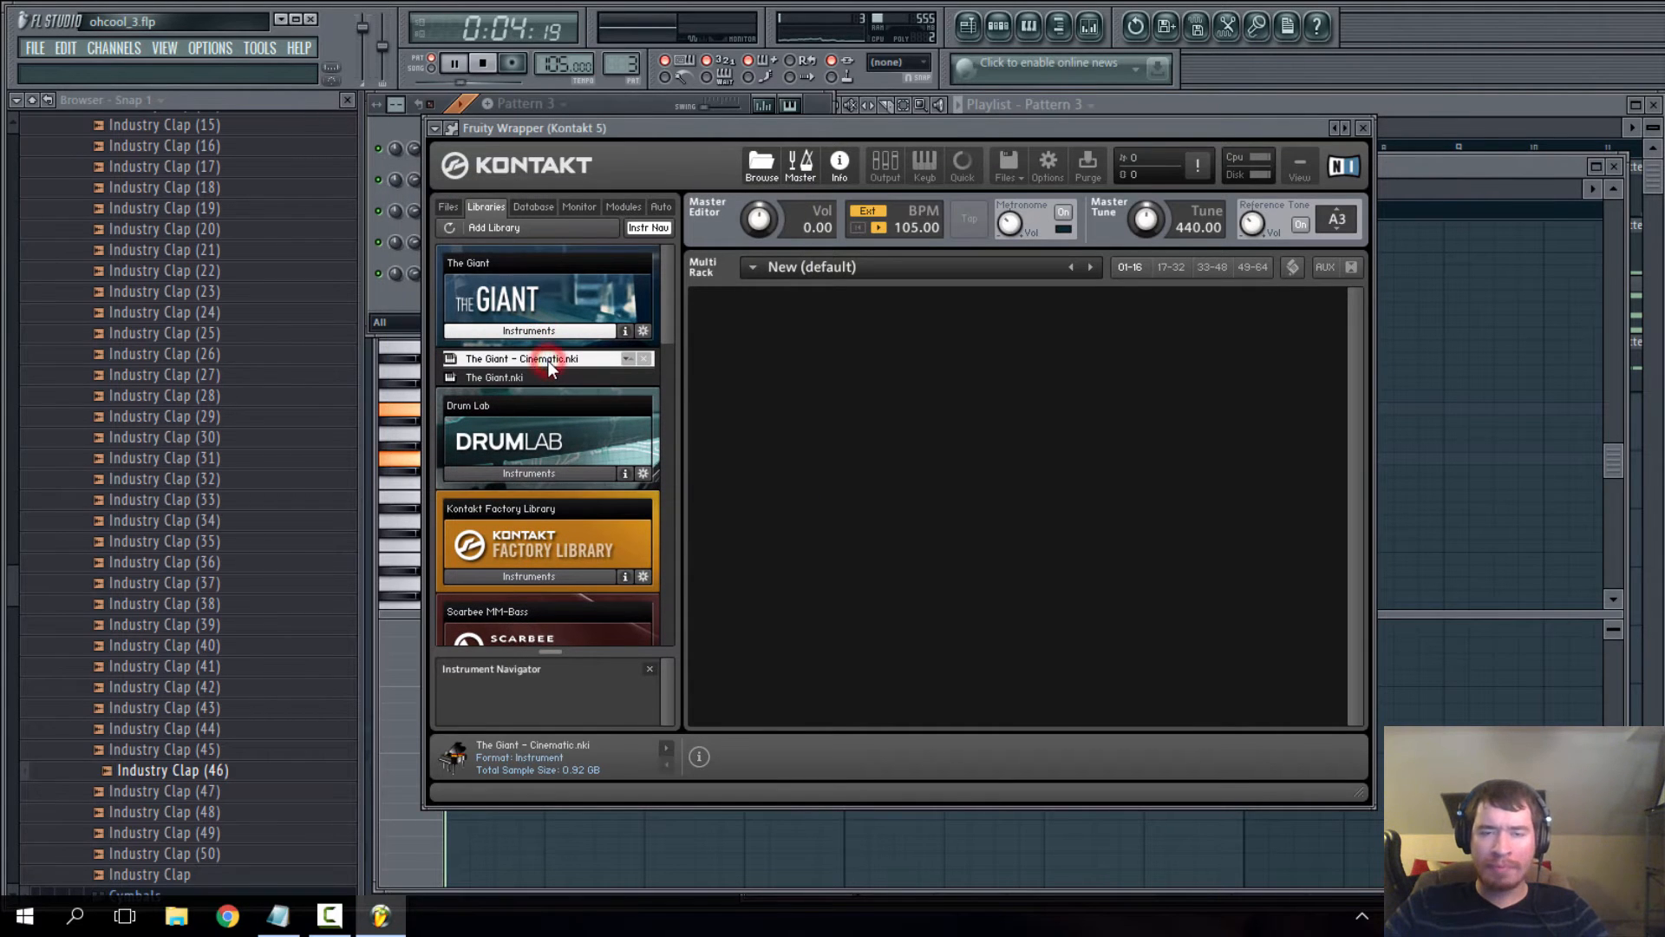
double_click(566, 378)
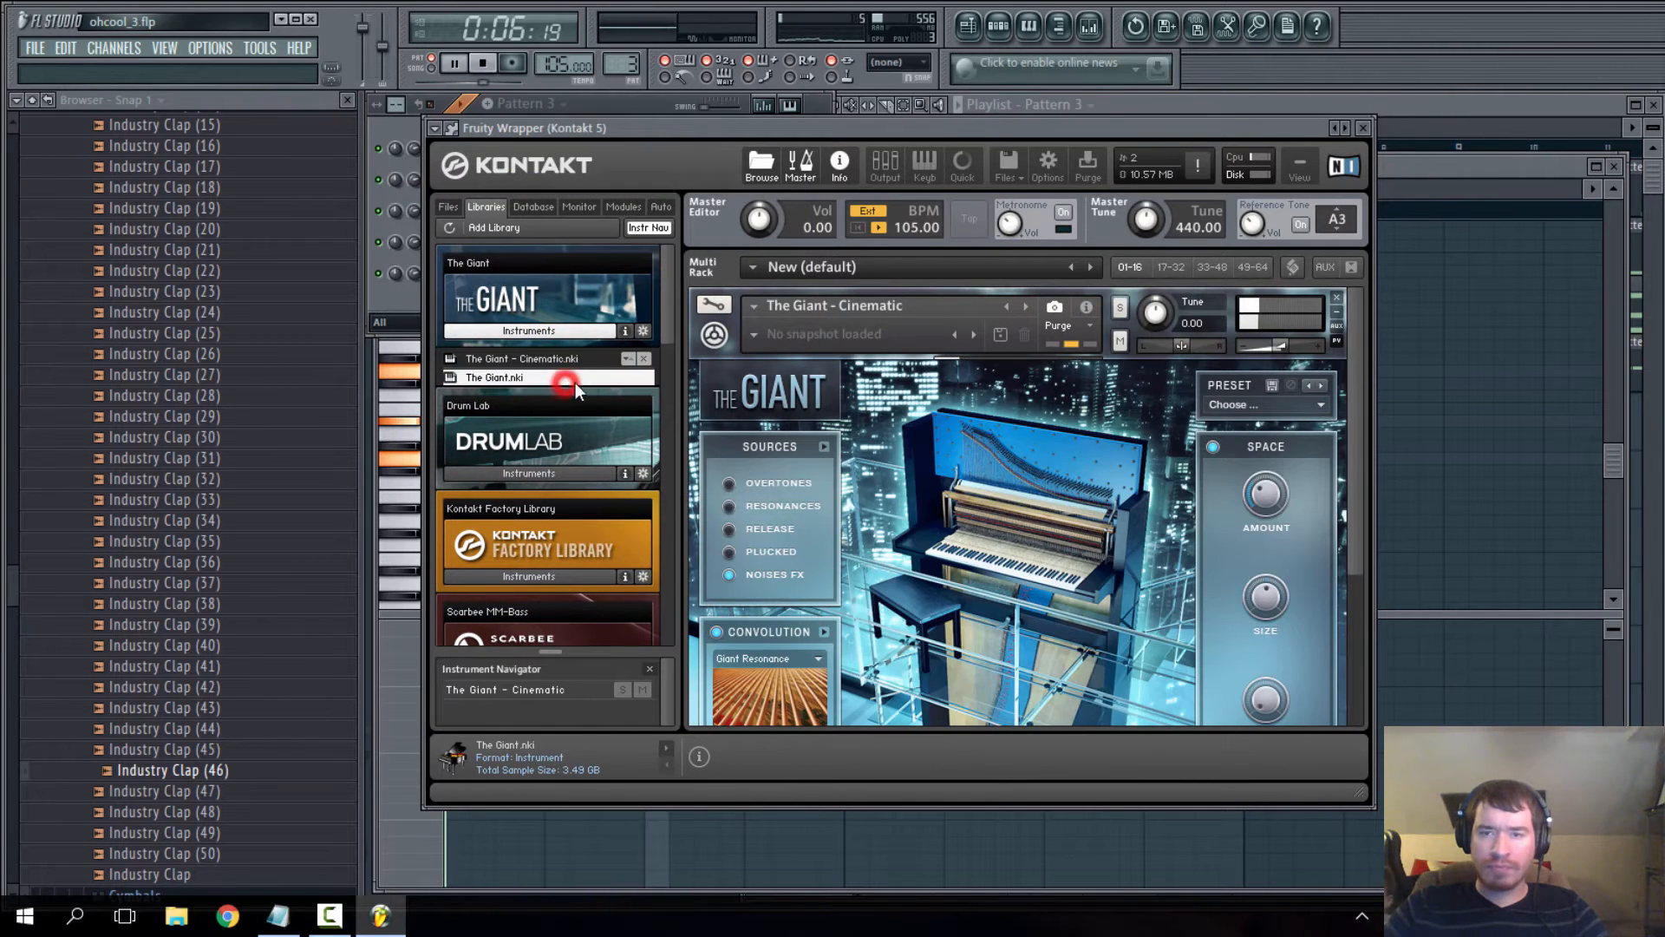
left_click(1336, 298)
left_click(1337, 297)
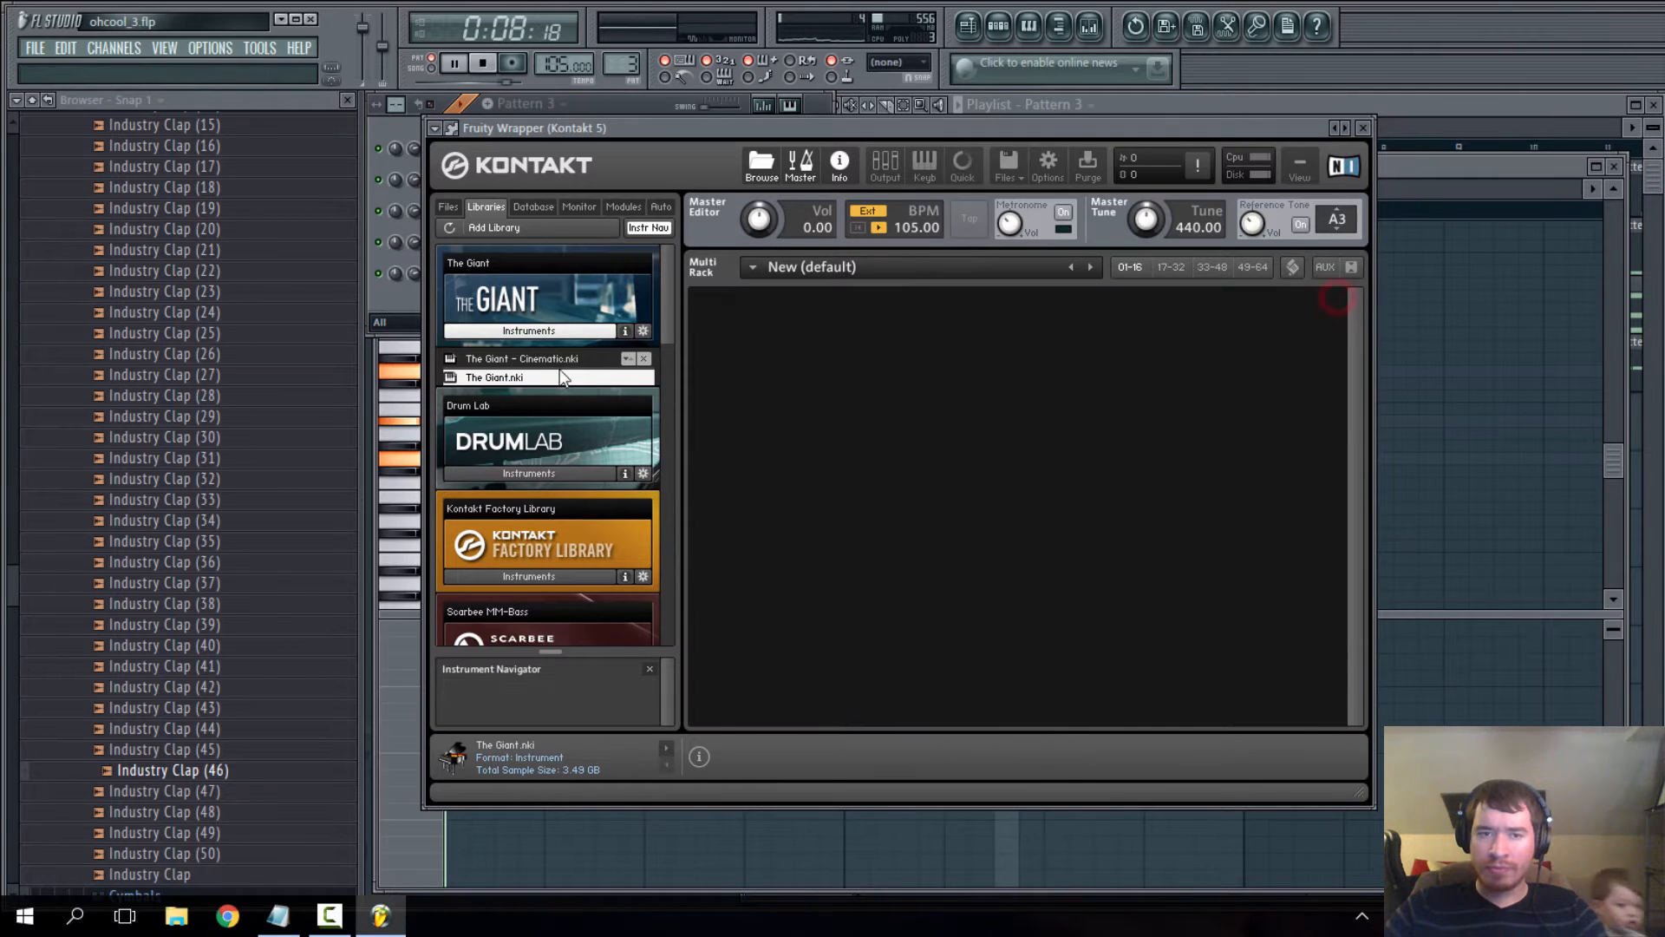
- Load The Giant.nki piano into the Kontakt rack and return to the Pattern 3 notes
double_click(552, 378)
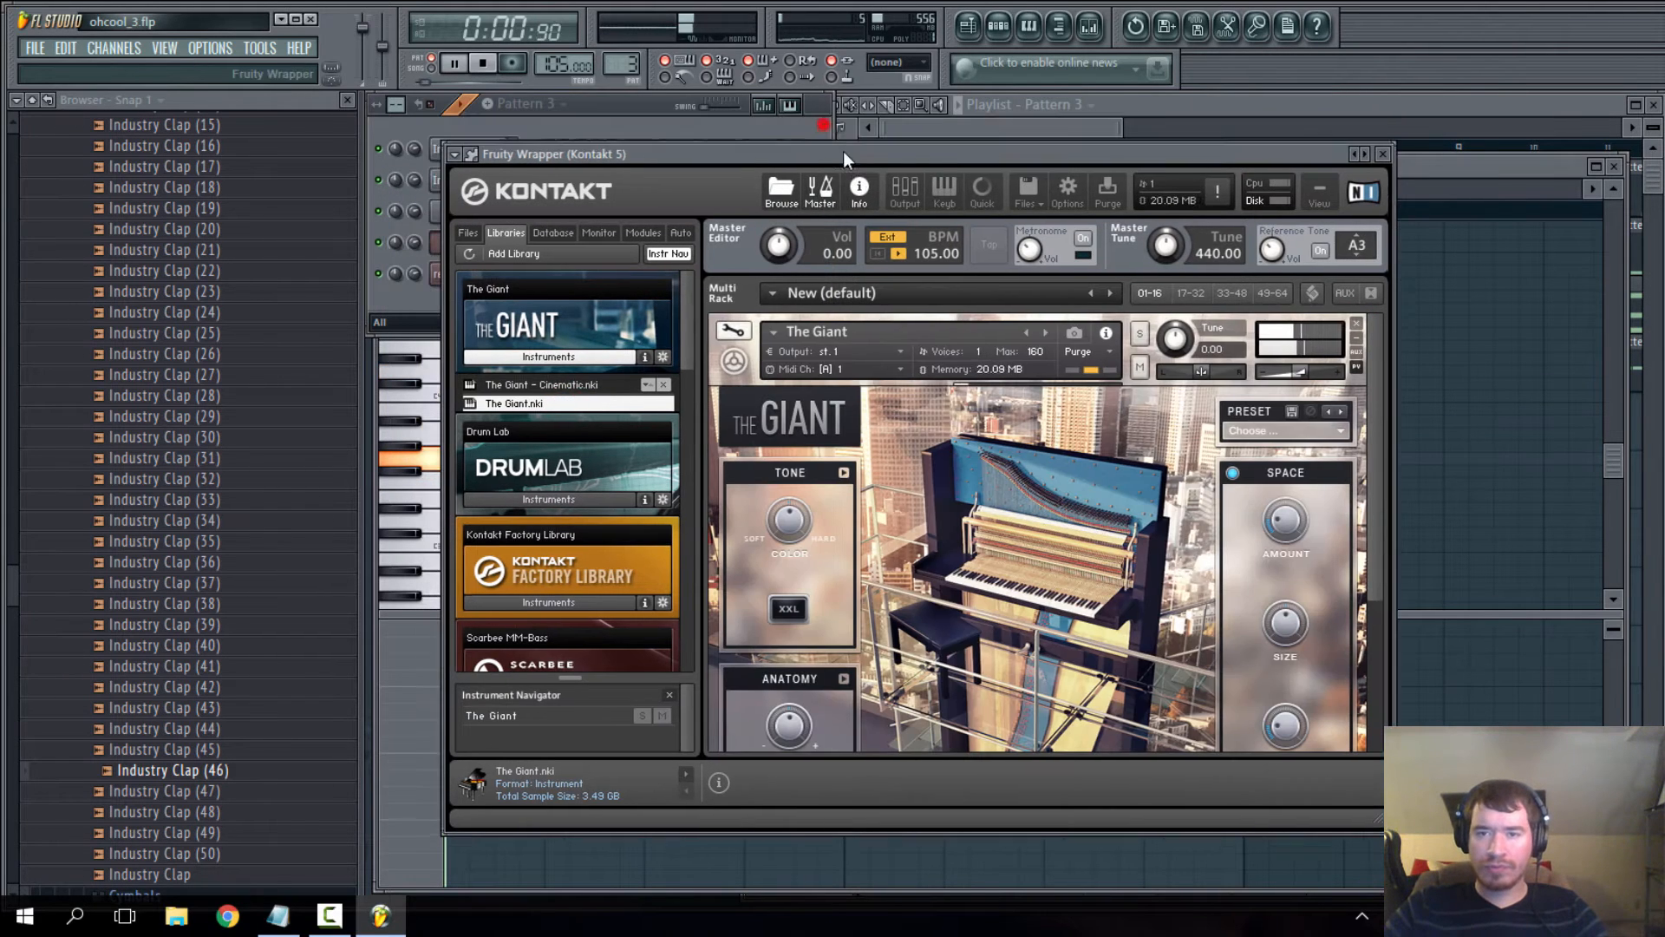
left_click(1421, 165)
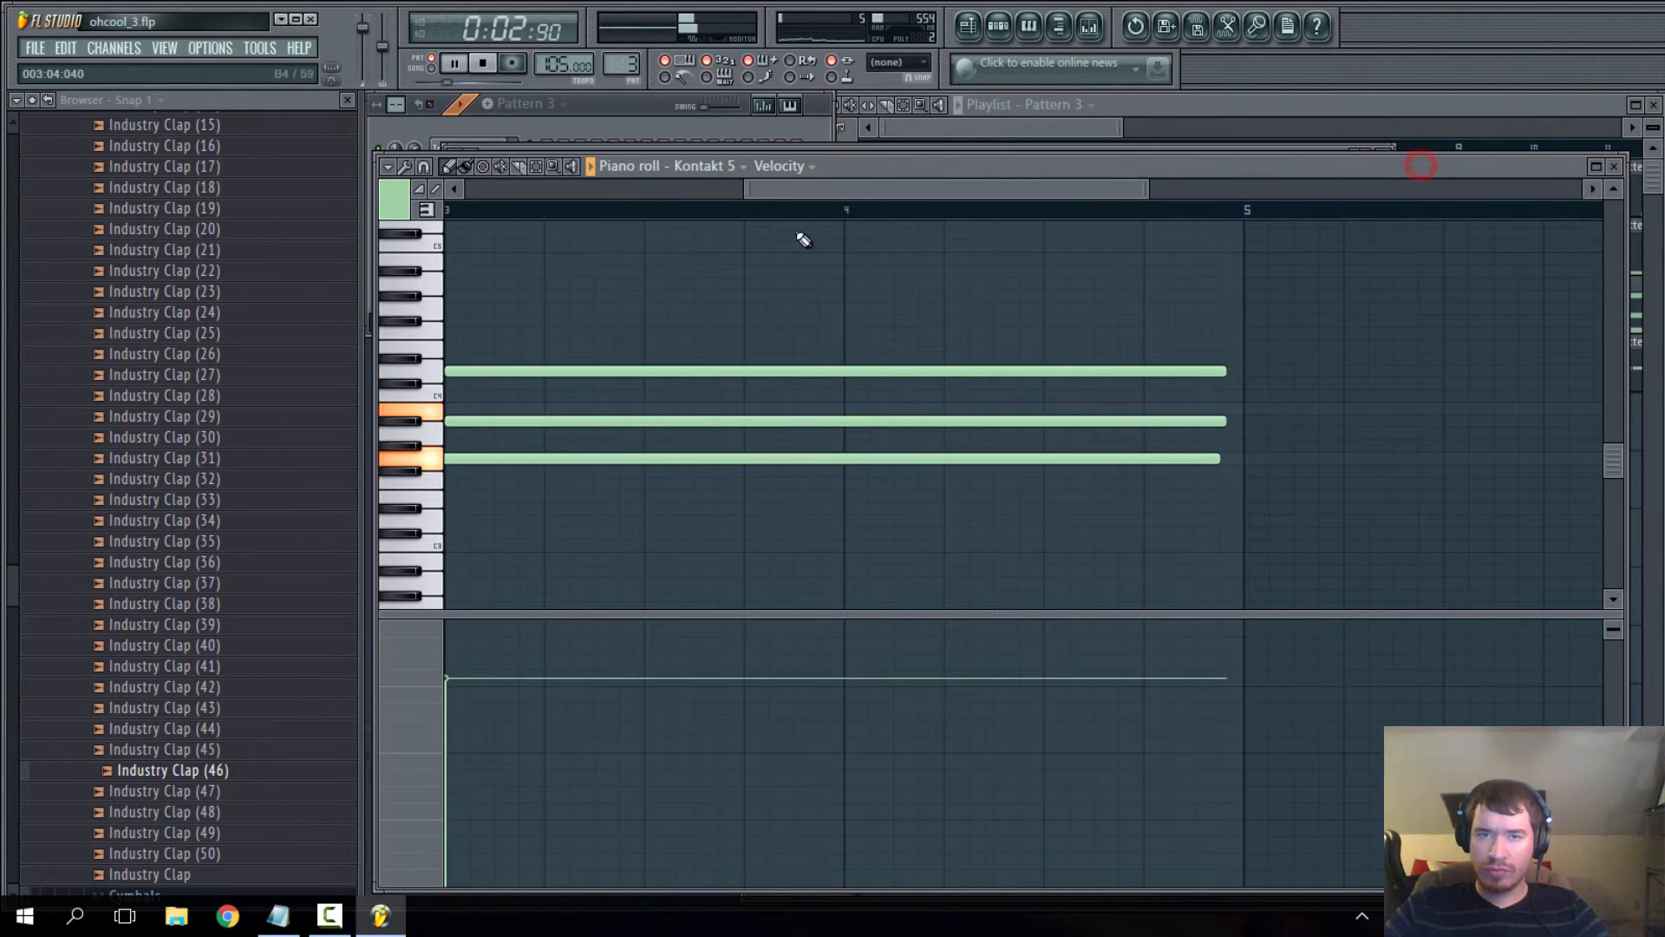
- Transpose all notes of Pattern 3 up one octave
left_click_drag(796, 191, 329, 285)
scroll(520, 455, "up", 2)
key("ctrl+a")
left_click_drag(467, 531, 457, 376)
- Open Pattern 4 from the playlist and transpose all of its notes up one octave
left_click(635, 111)
left_click(976, 134)
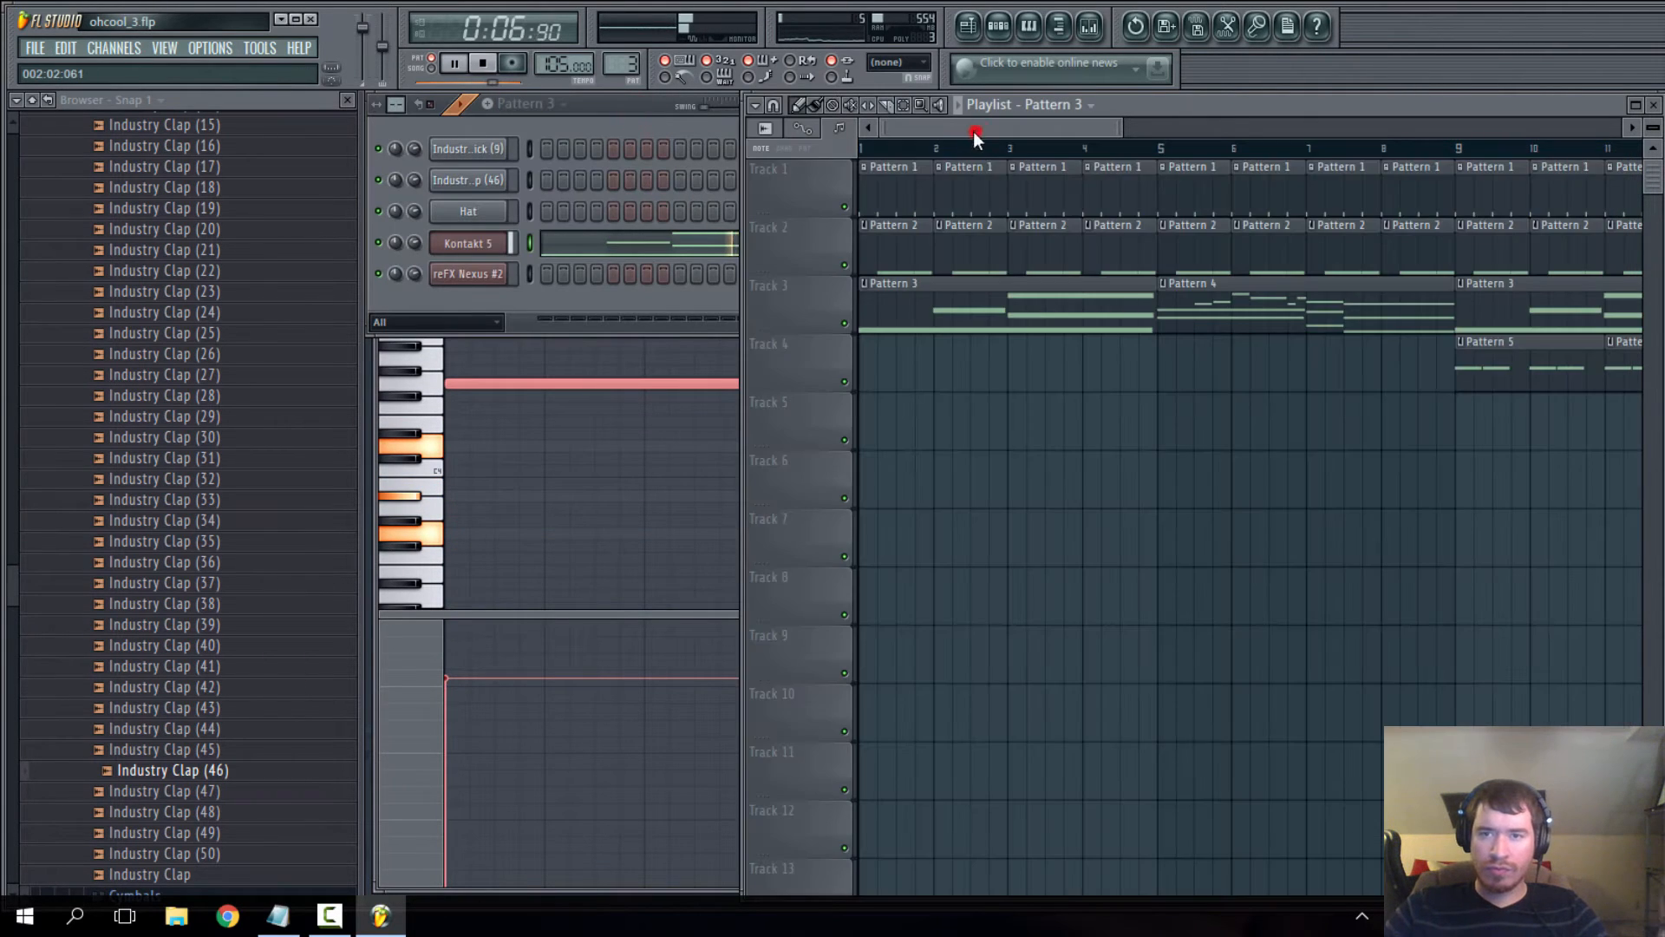
double_click(1193, 329)
key("ctrl+a")
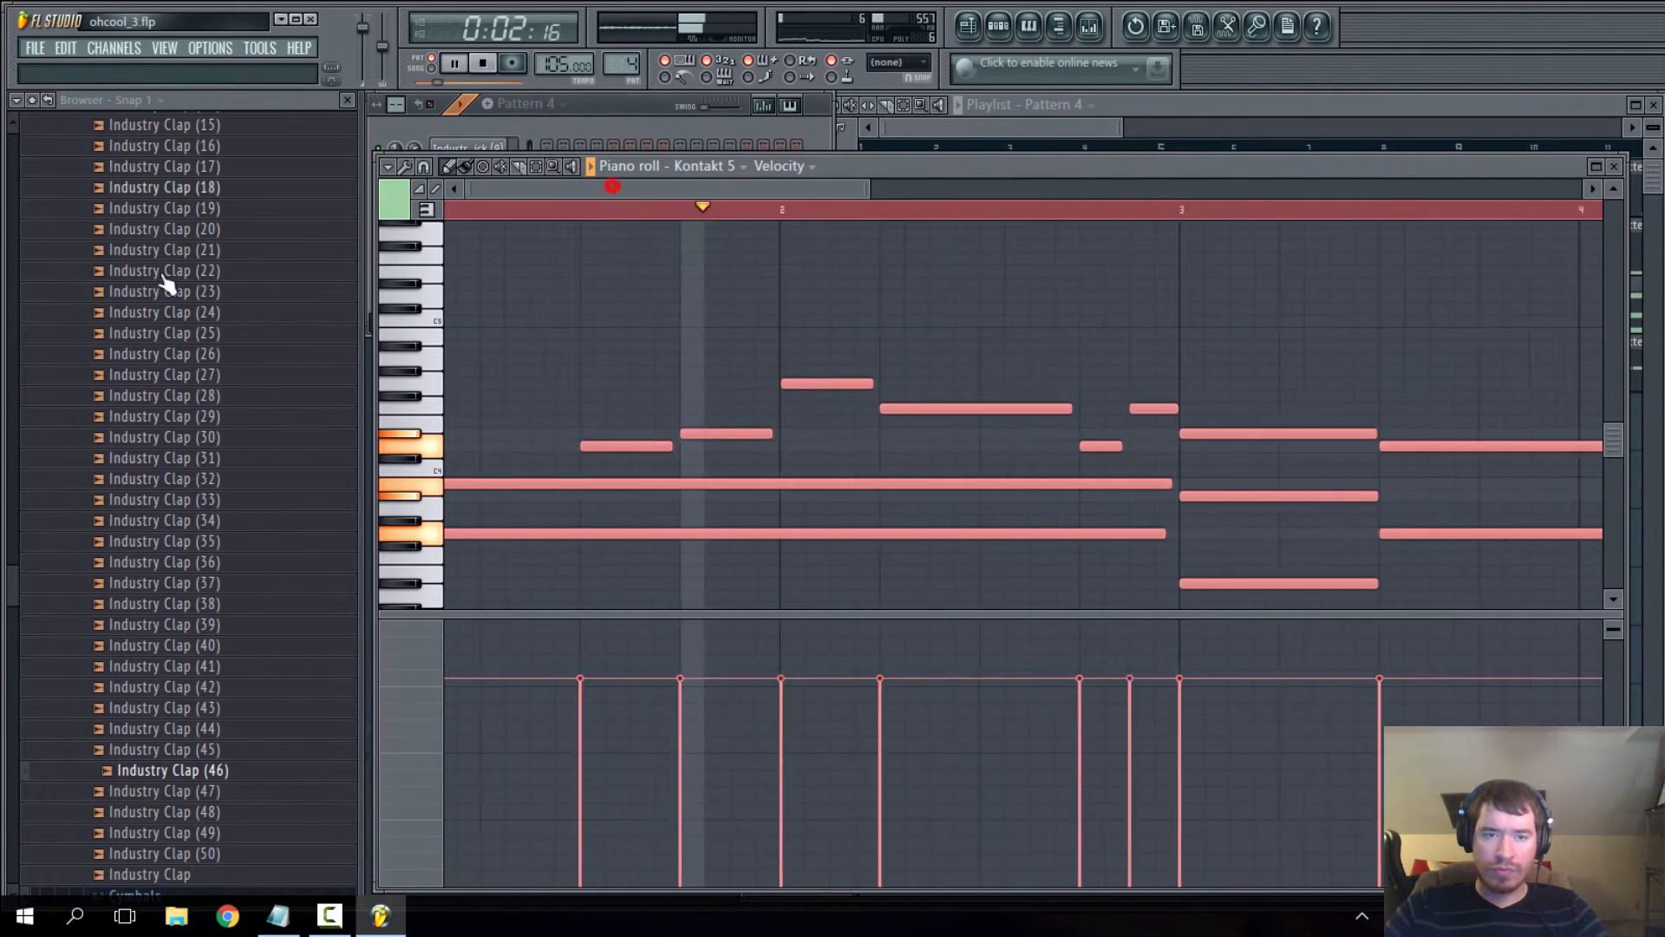
left_click_drag(474, 529, 460, 382)
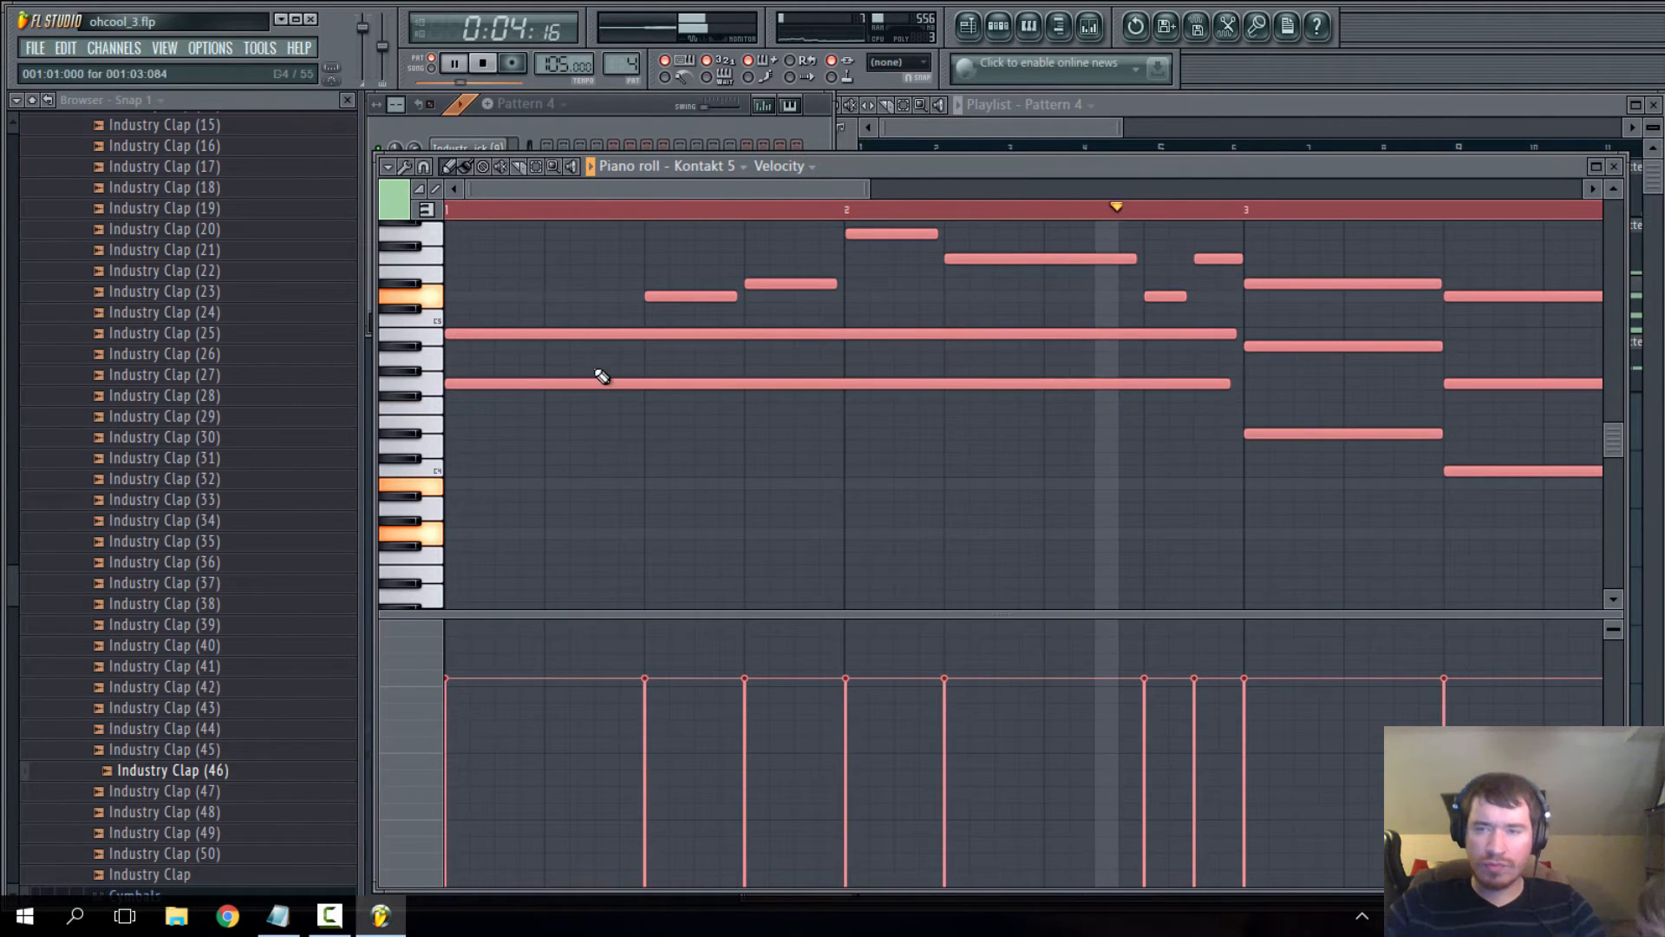
- Add Fruity Reeverb to the second effect slot of mixer Insert 4 and bring the Kontakt piano back into view
left_click(633, 114)
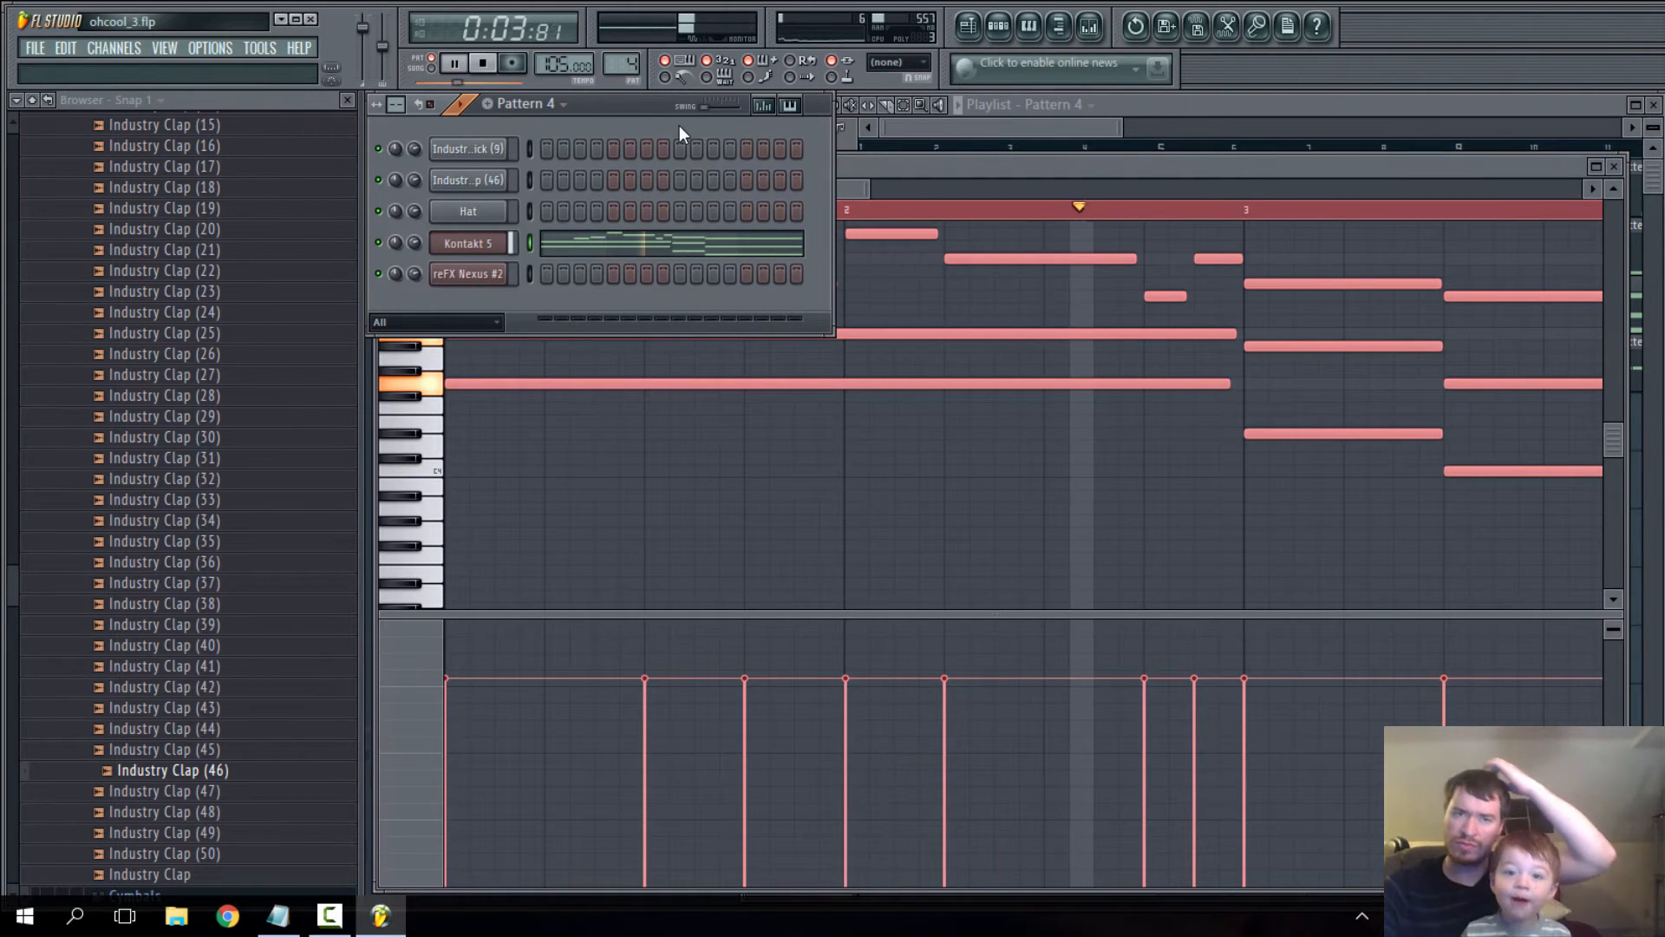
left_click(468, 242)
left_click(1089, 30)
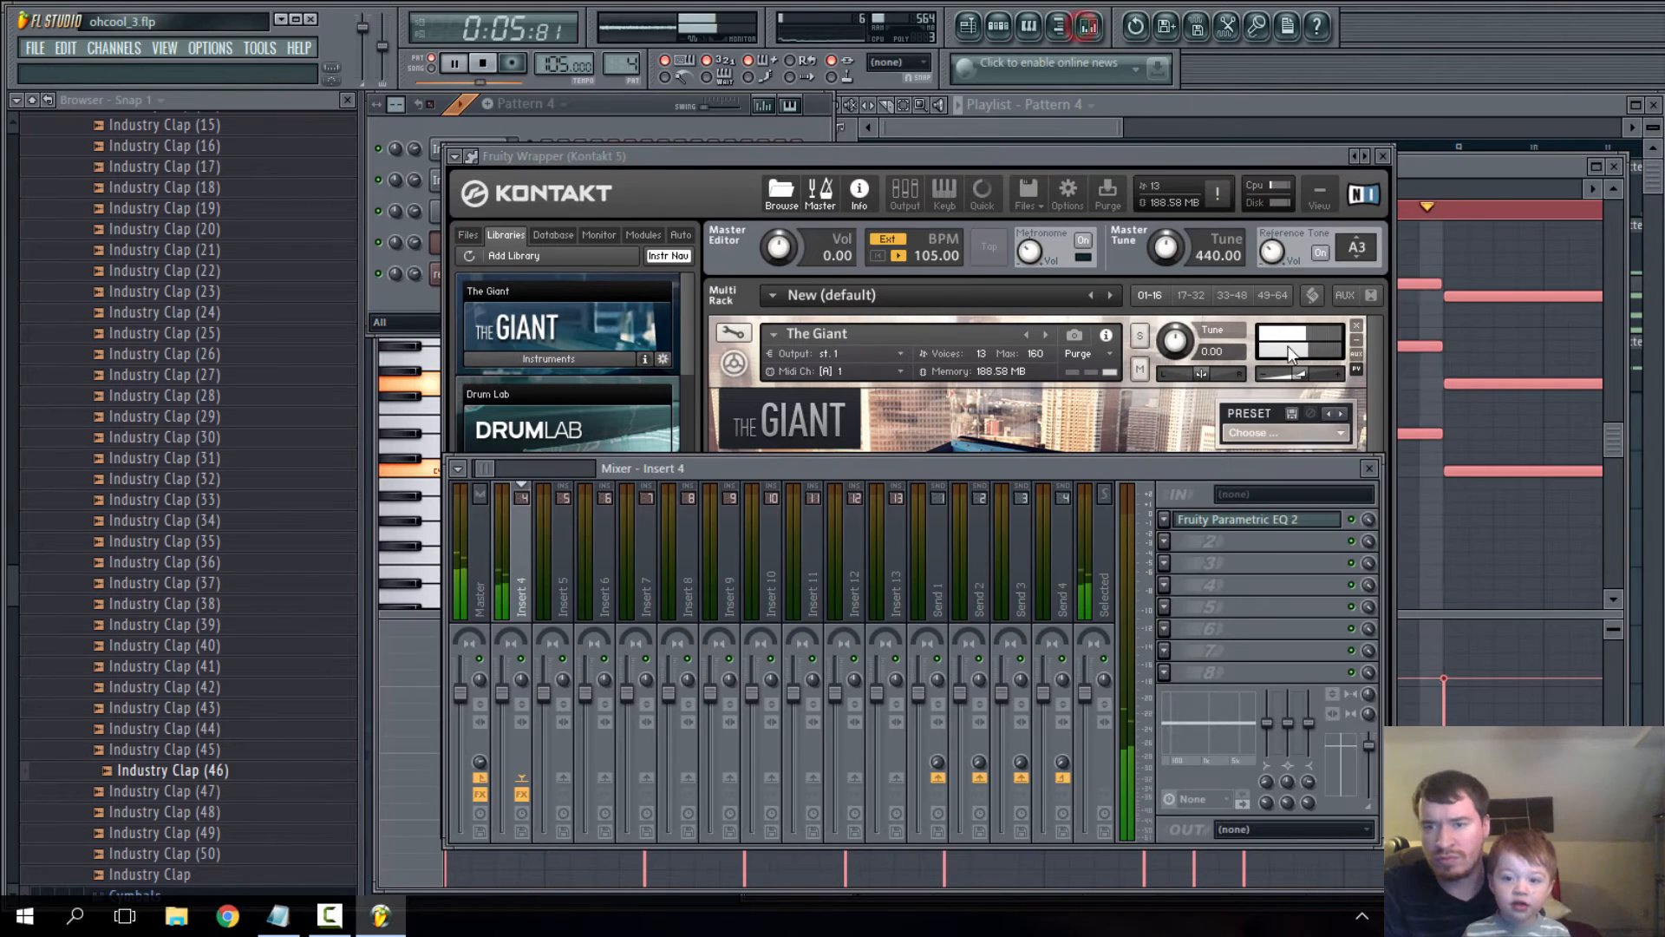
left_click(1169, 540)
left_click(1261, 350)
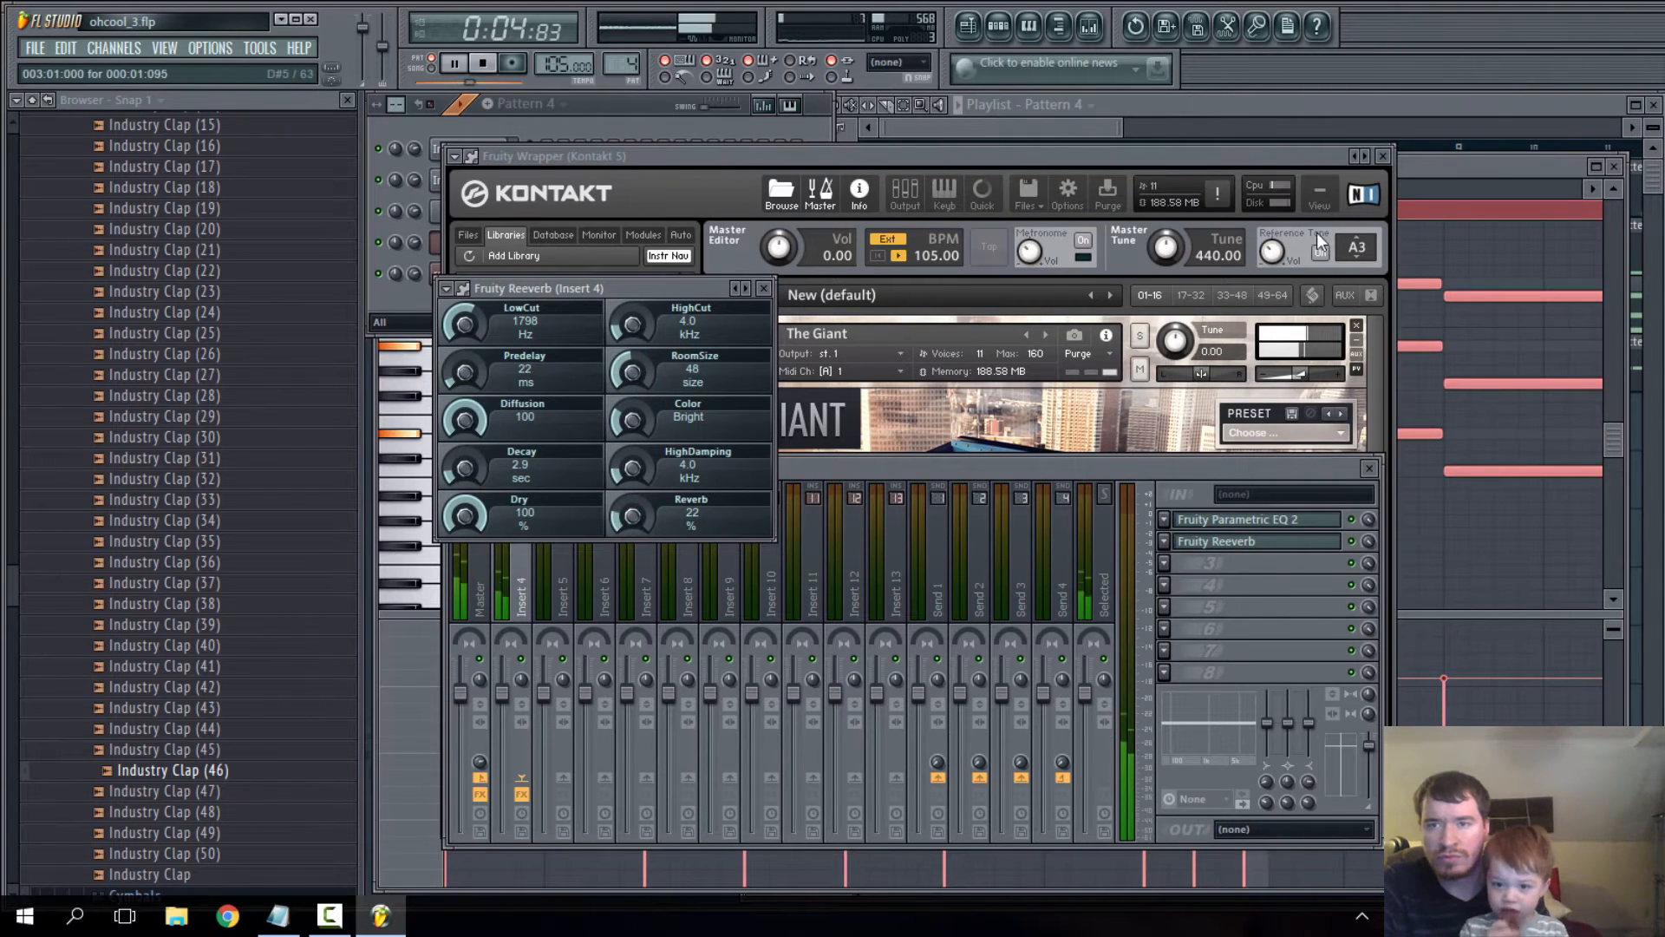
left_click(1221, 157)
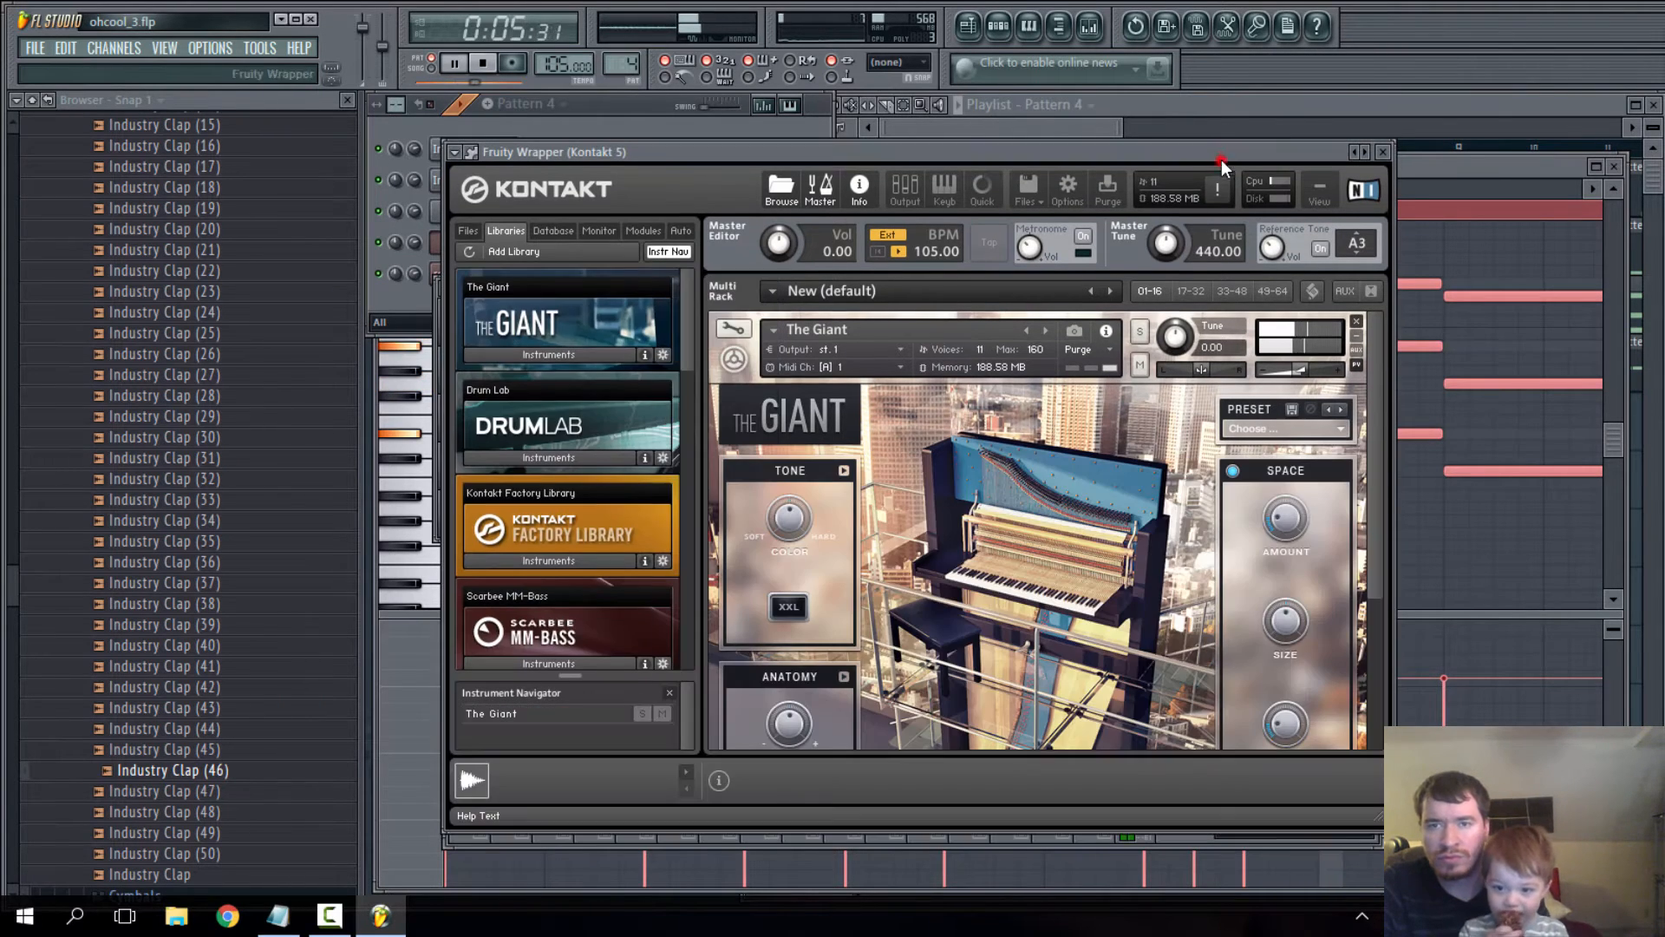
- Remove the loaded piano from the Kontakt rack and load The Giant.nki again
left_click(1356, 321)
left_click(560, 355)
double_click(542, 399)
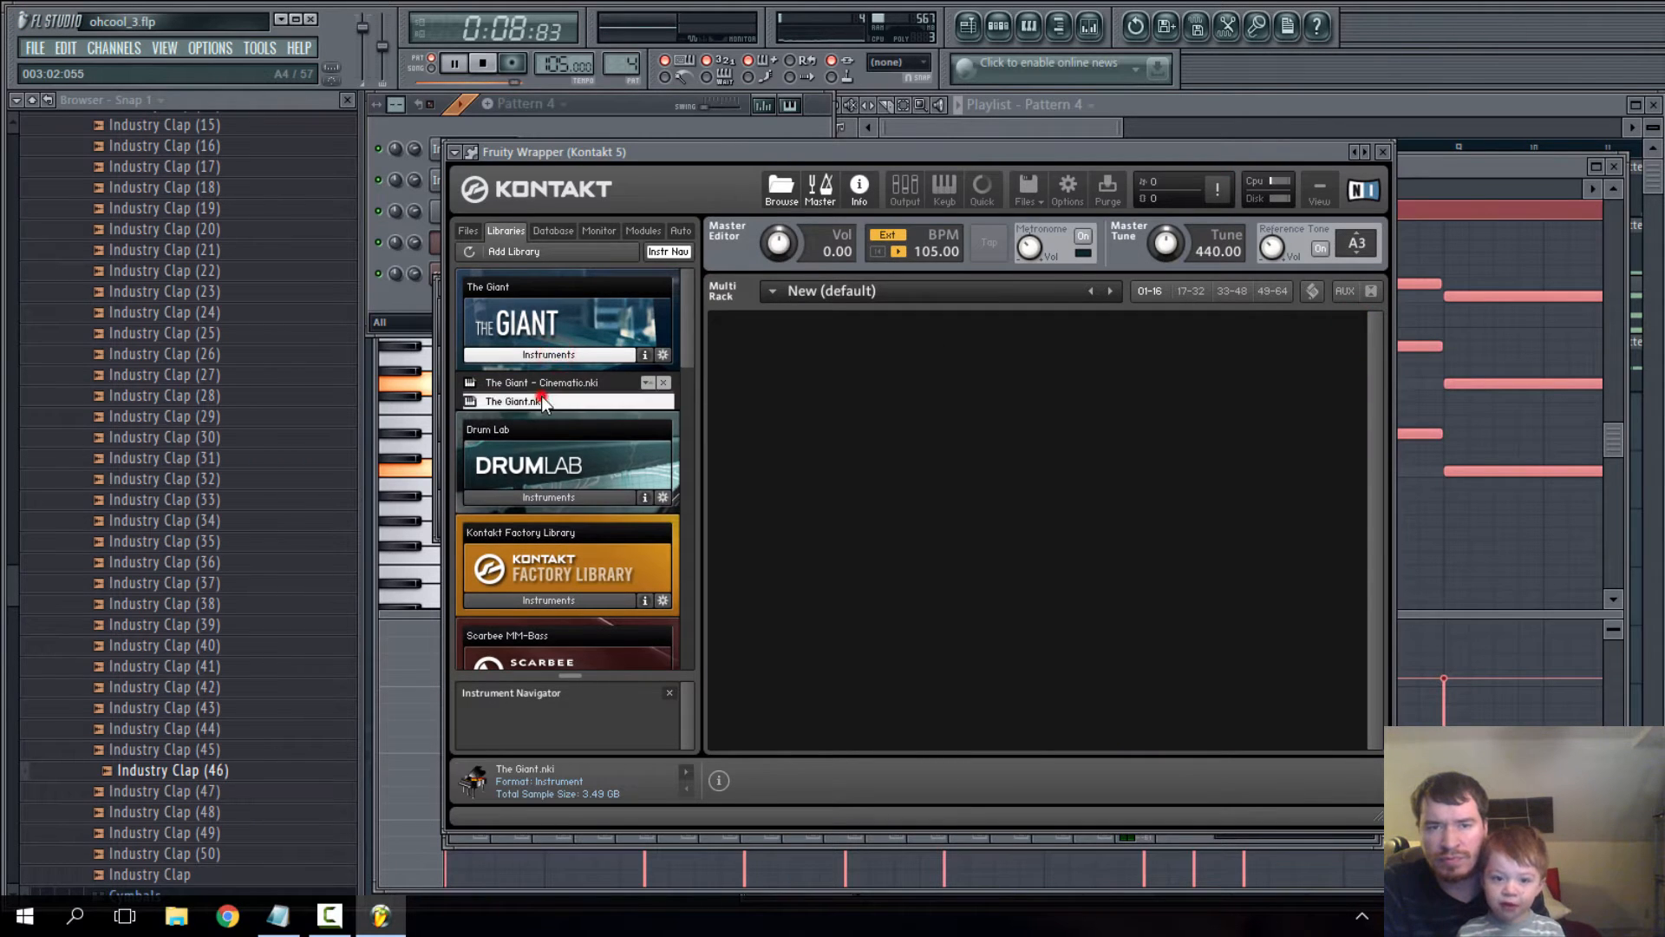
scroll(899, 497, "down", 1)
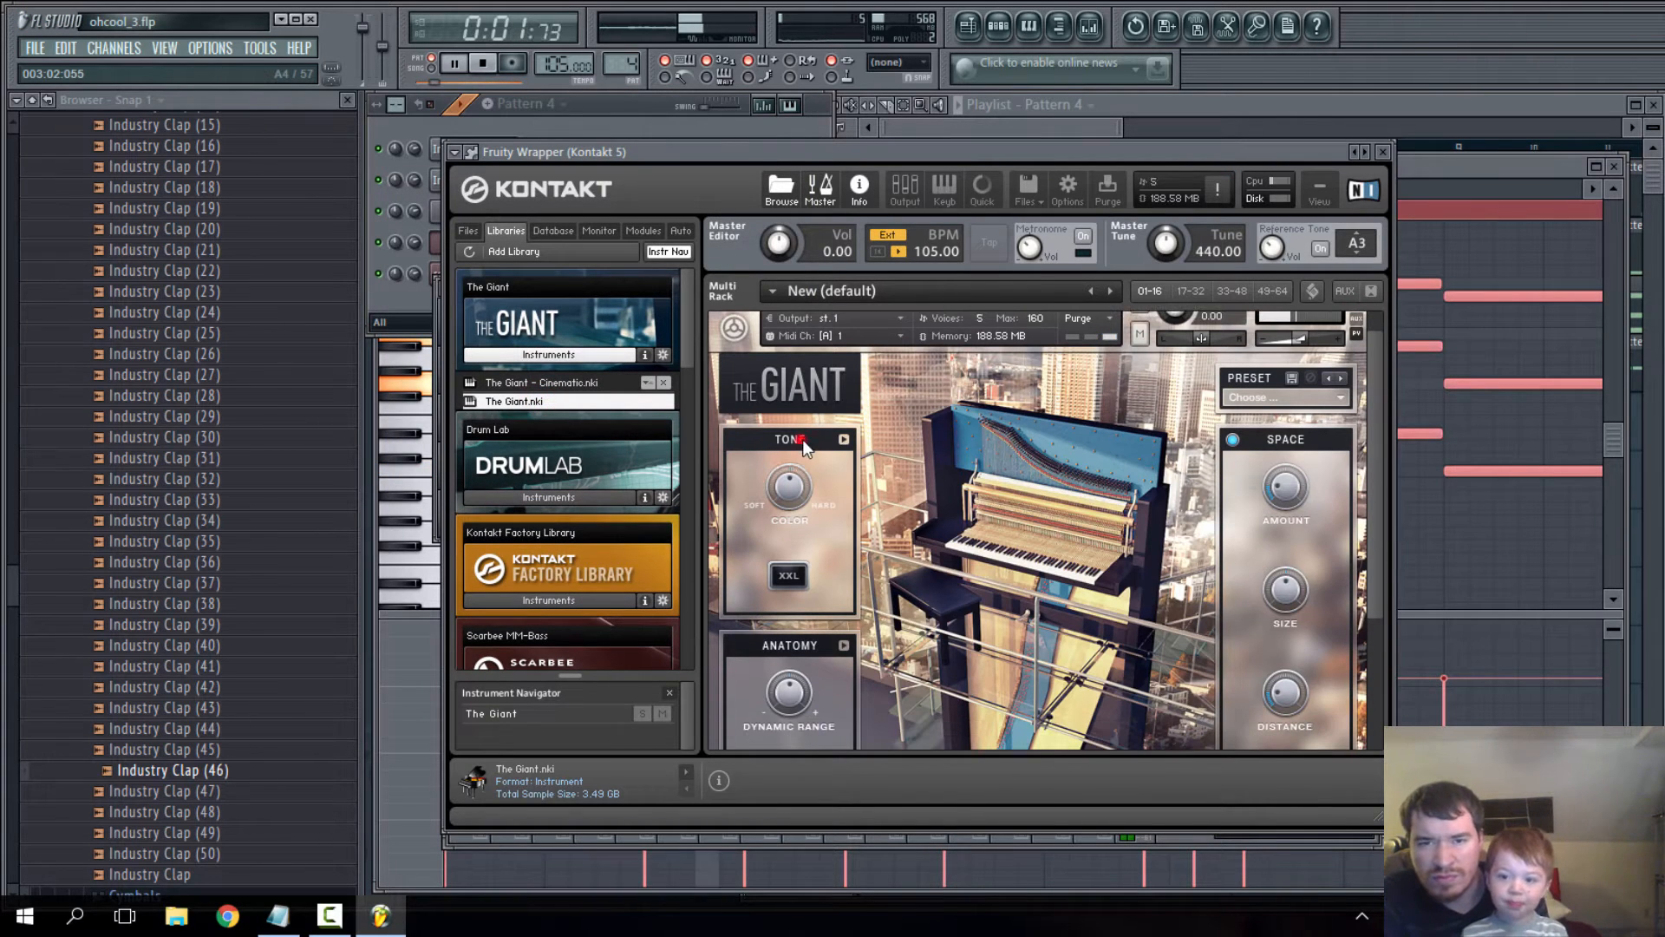
left_click(843, 439)
left_click(843, 438)
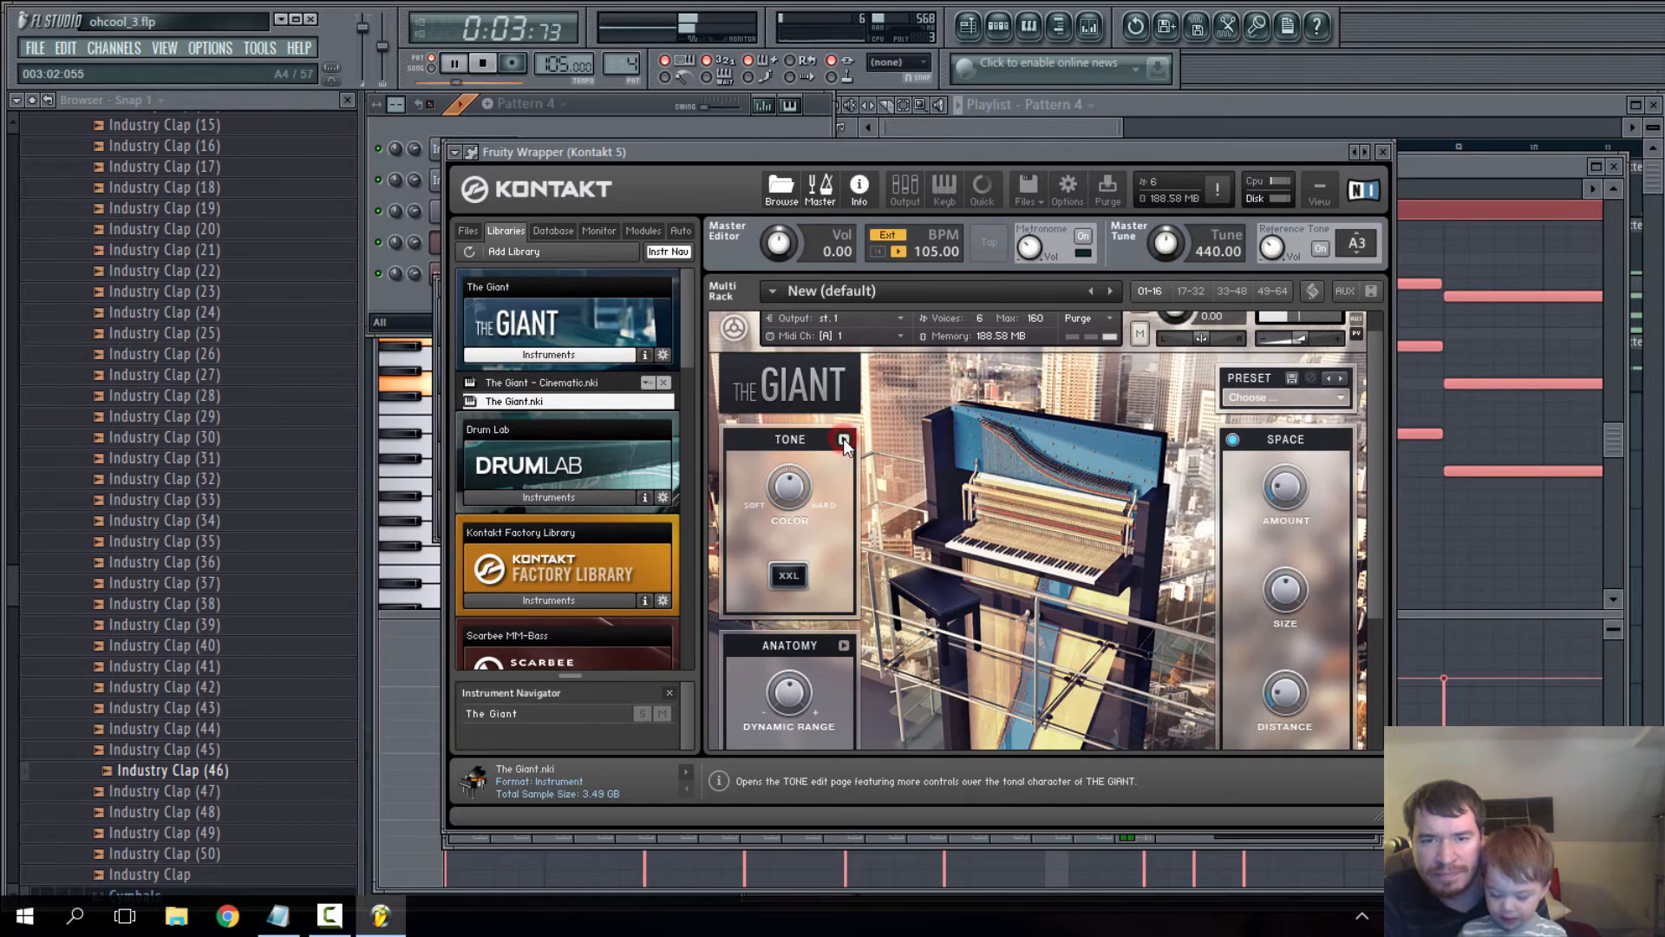
scroll(829, 516, "down", 6)
scroll(1314, 617, "up", 6)
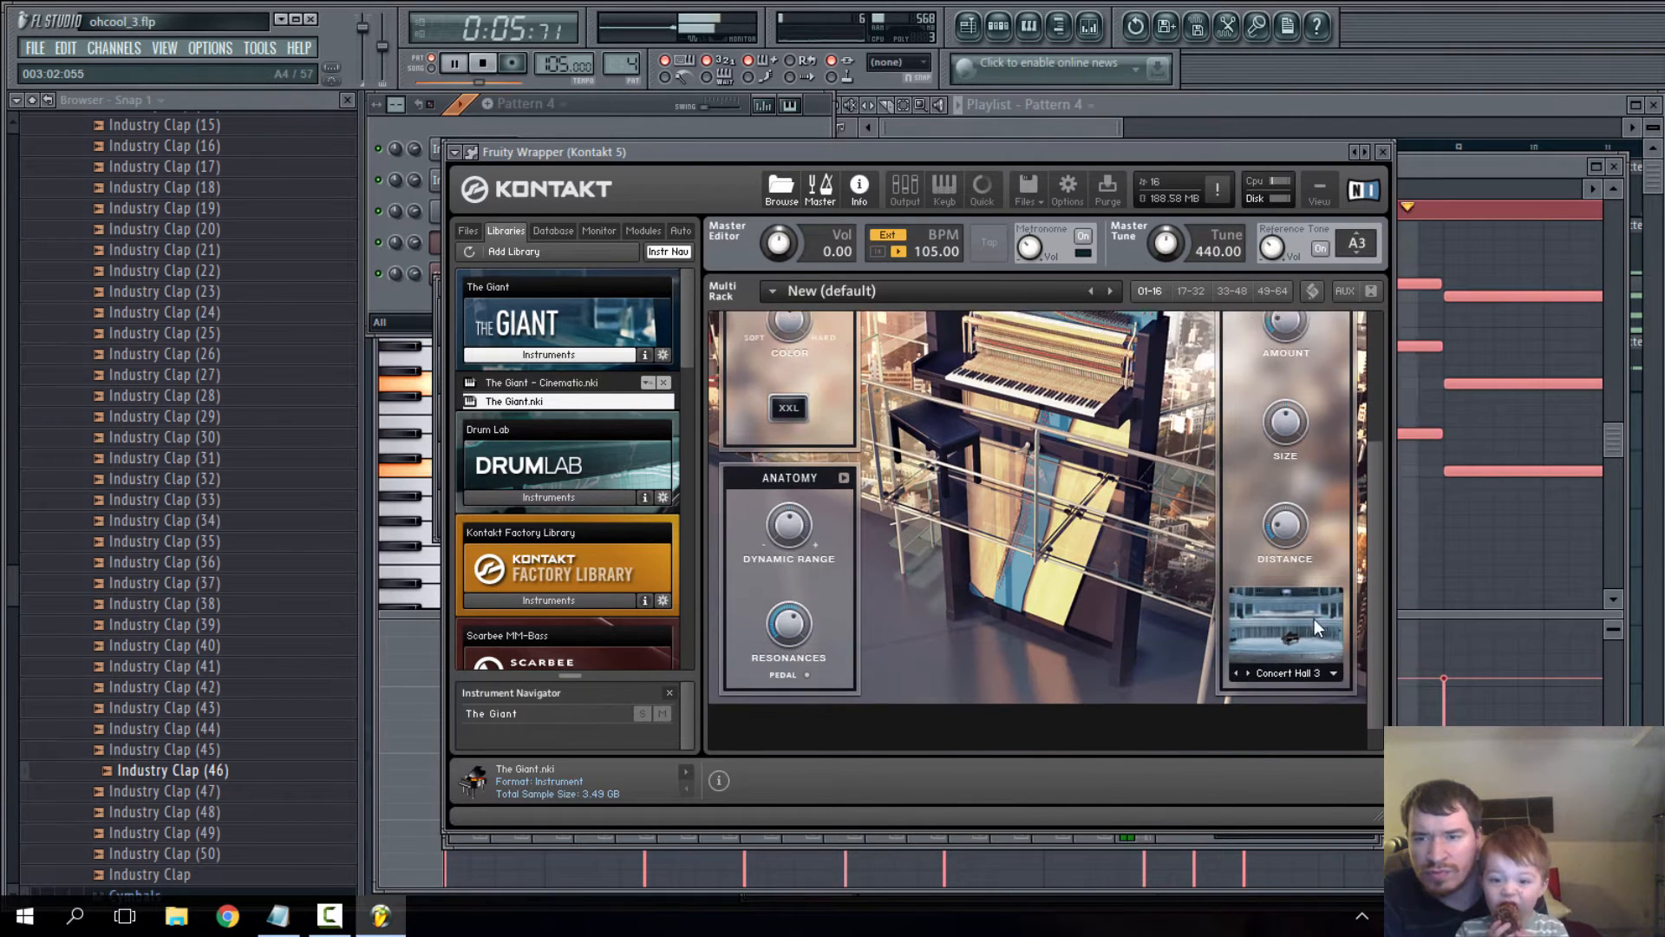
scroll(1319, 622, "up", 2)
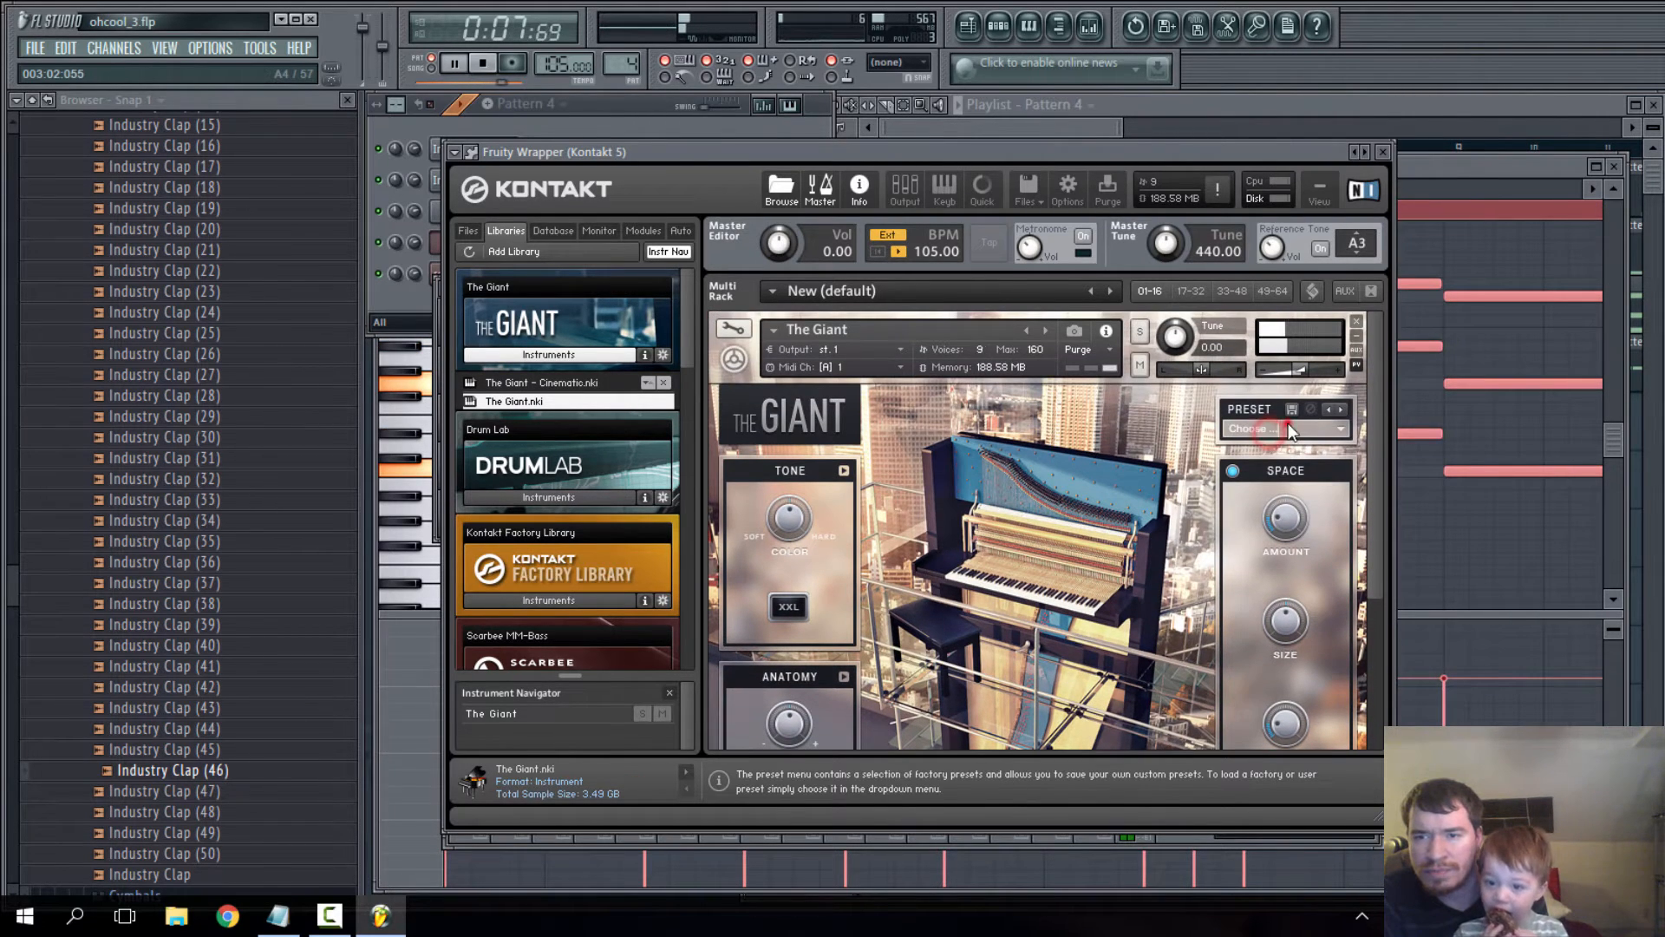
- Audition the piano's Reset, Basic Giant, Giant Pop, All That Jazz and Concert Hall presets
left_click(1337, 429)
left_click(1273, 487)
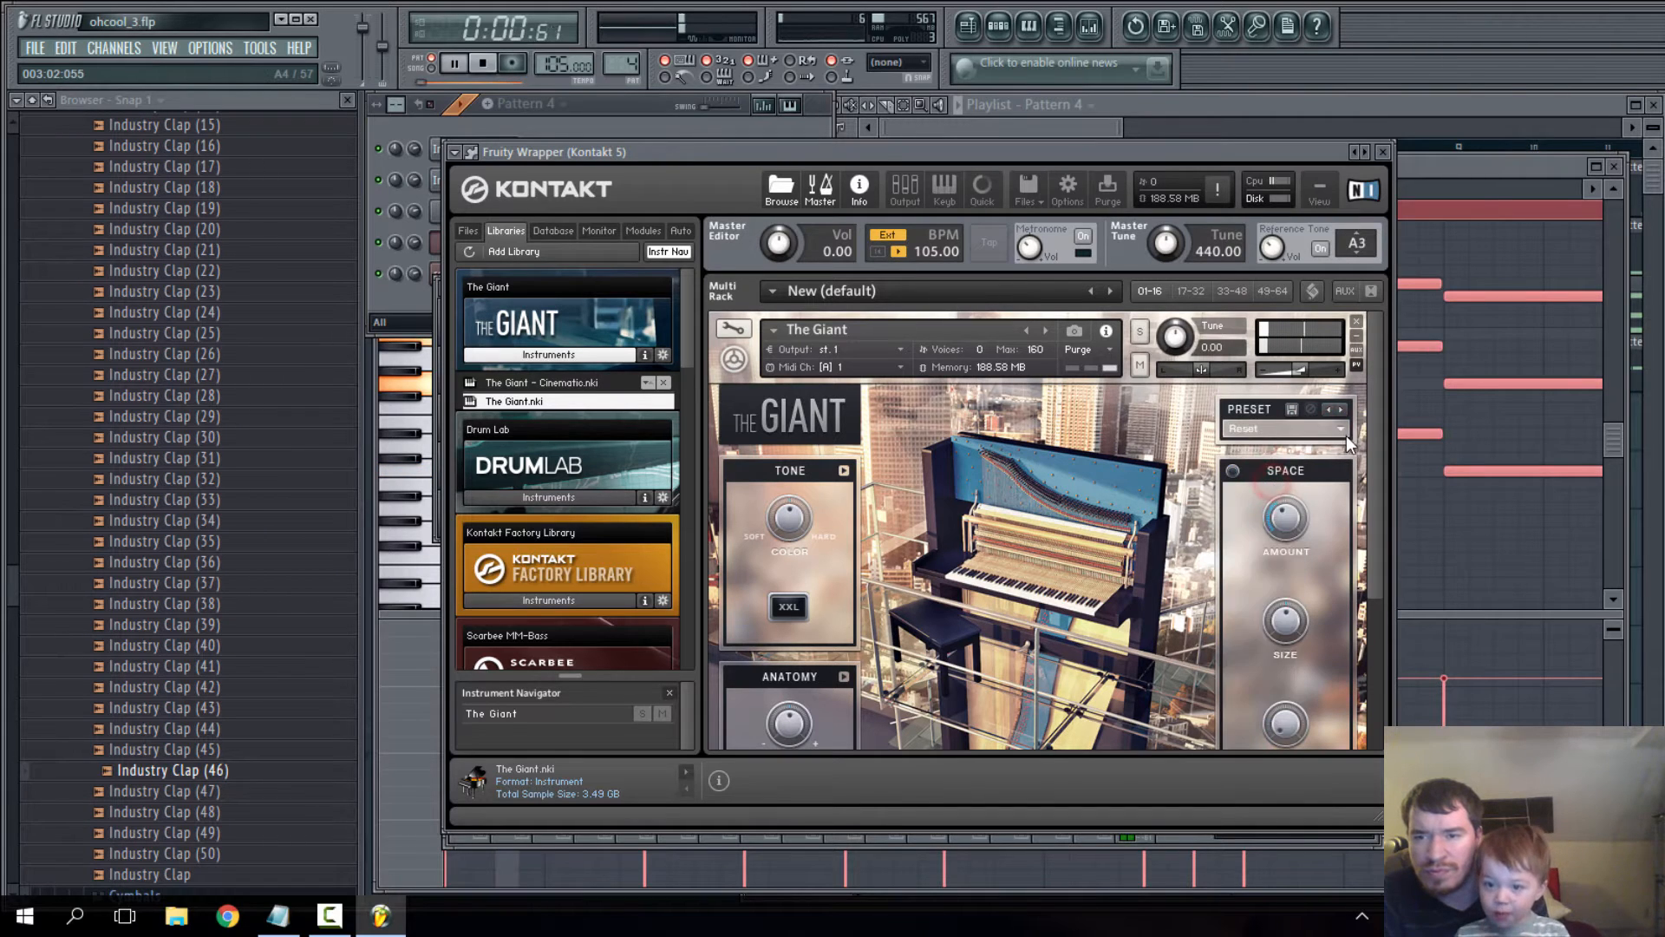
left_click(1343, 430)
left_click(1254, 503)
left_click(1343, 430)
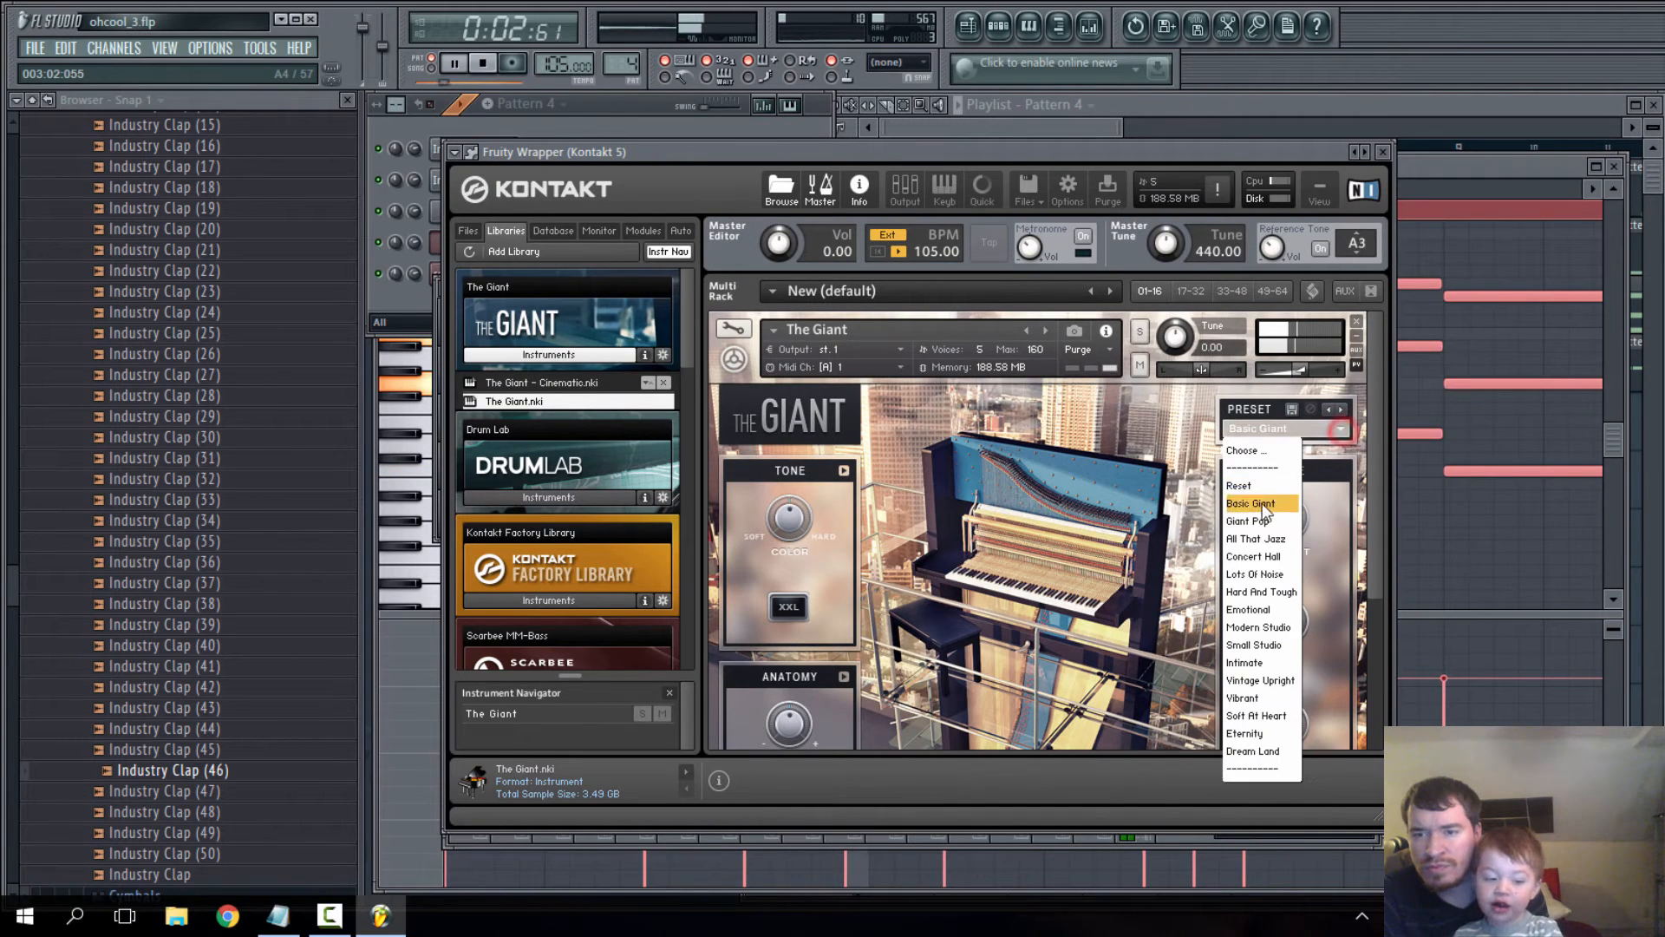
left_click(1266, 512)
left_click(1344, 429)
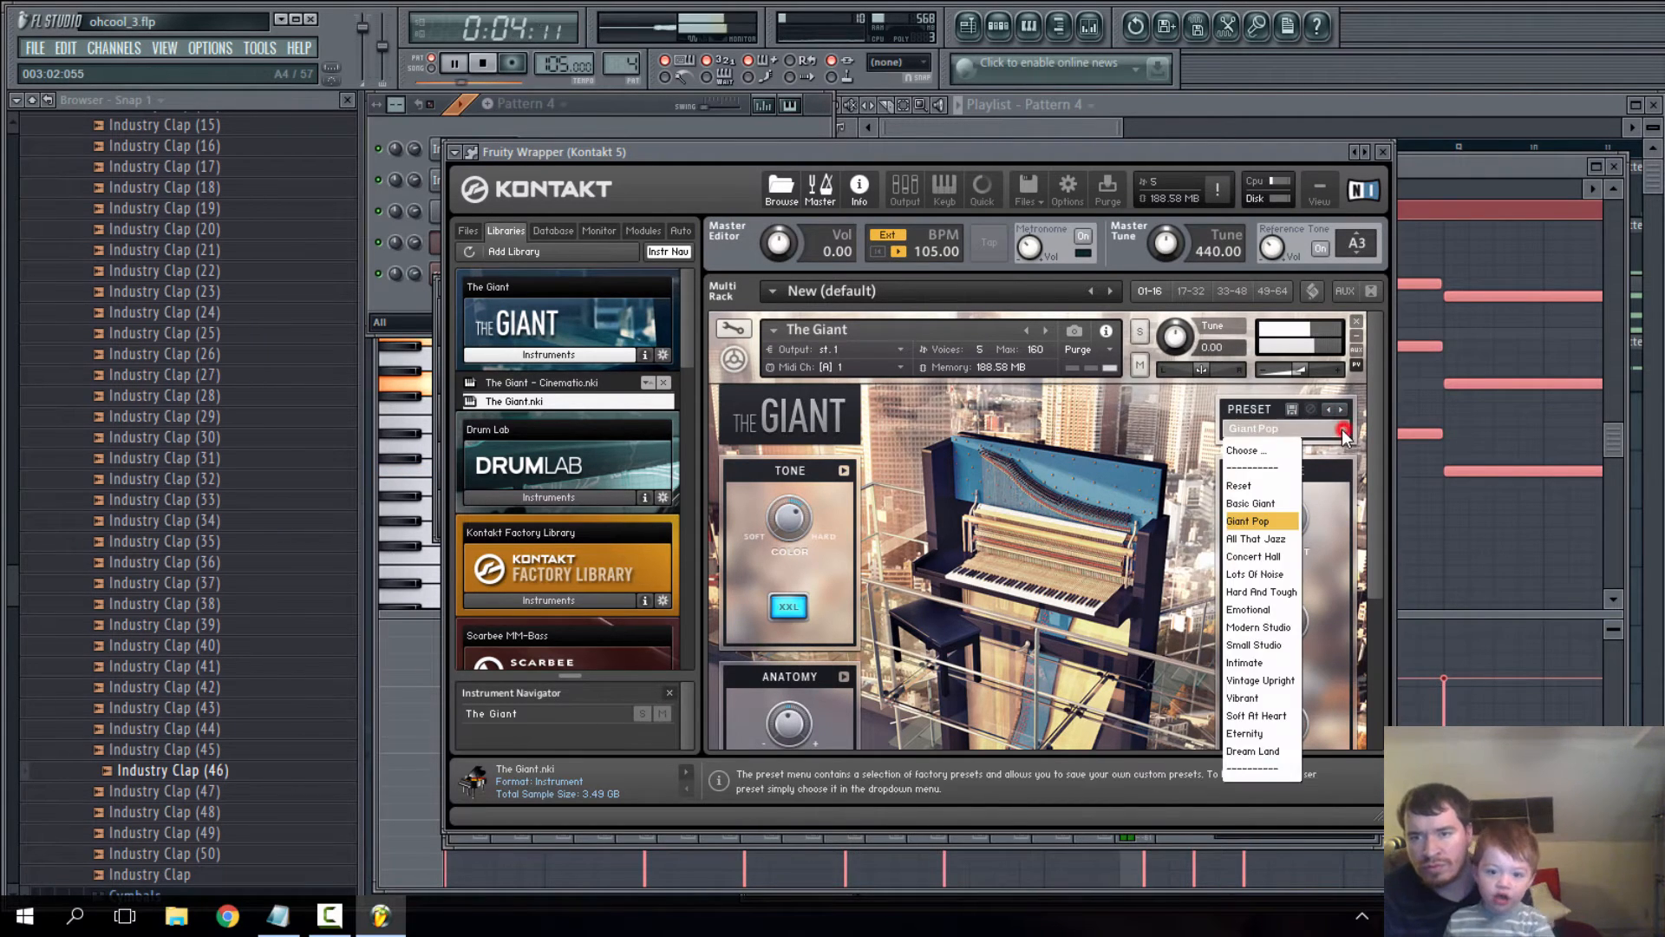
left_click(1269, 539)
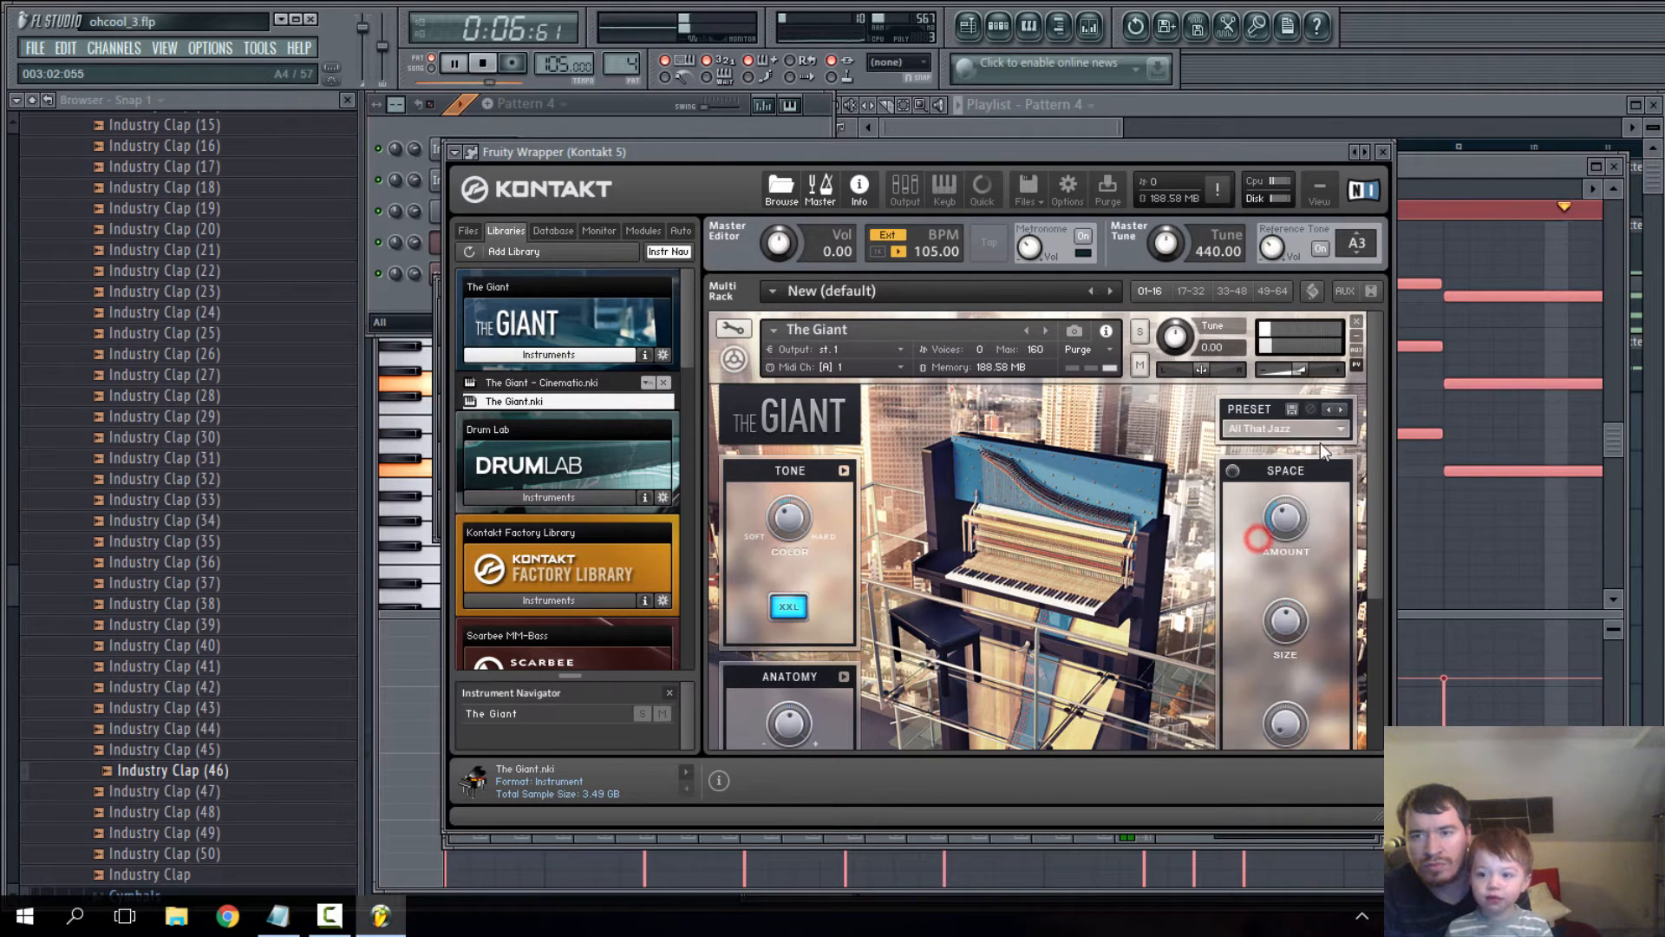
left_click(1335, 432)
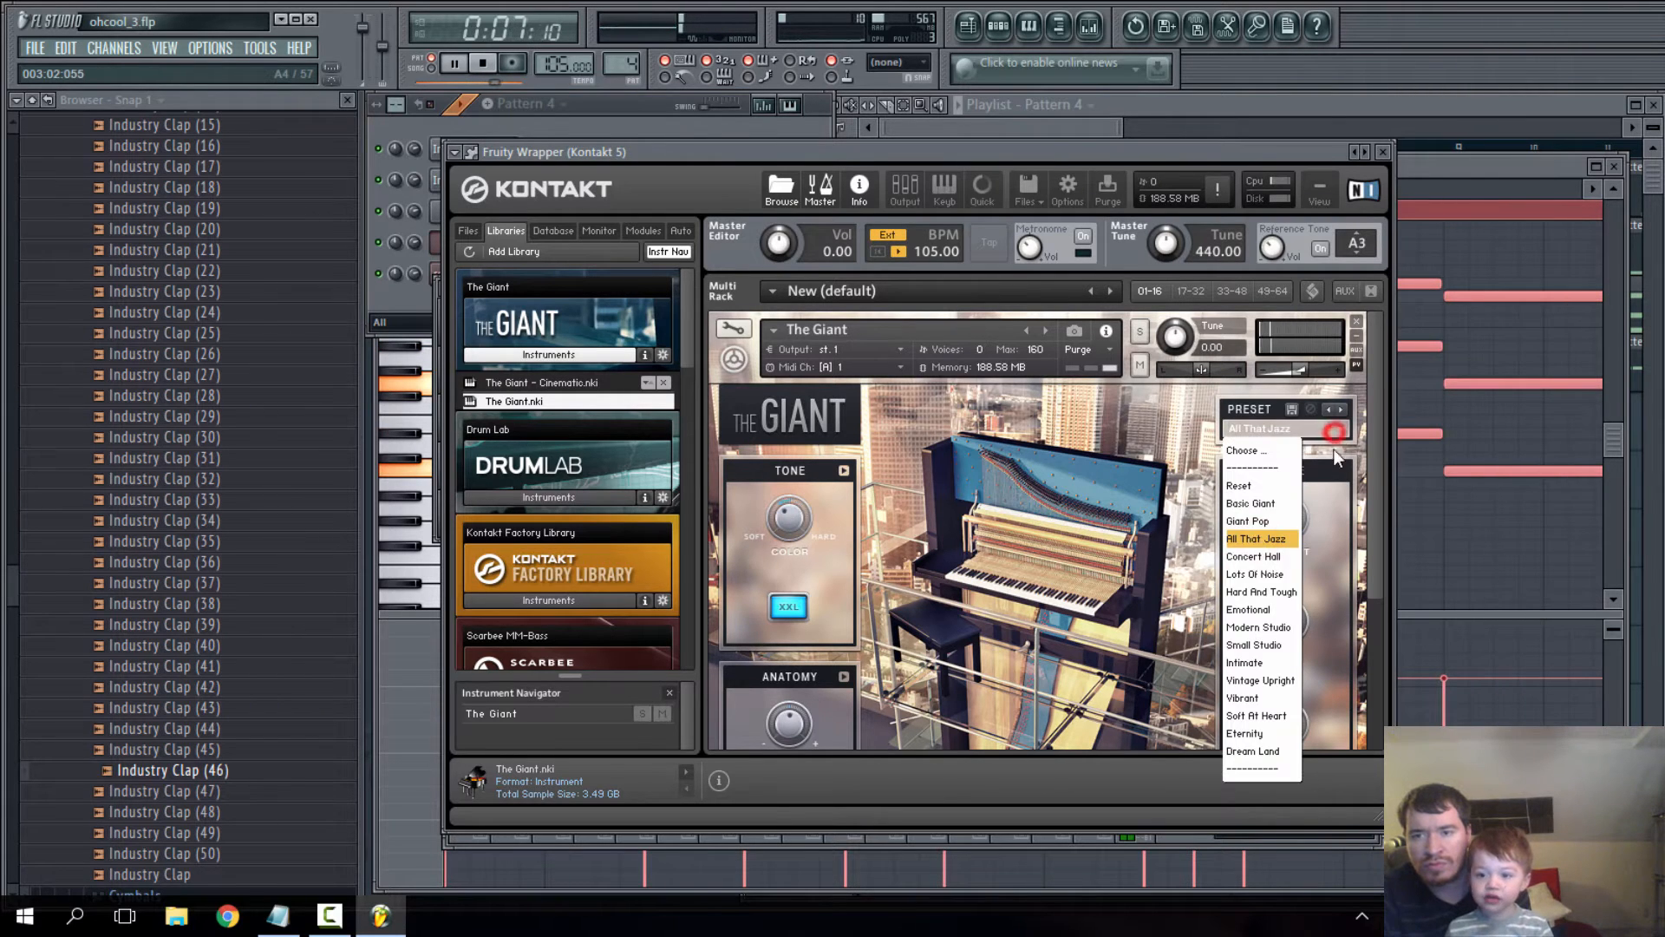
left_click(1267, 559)
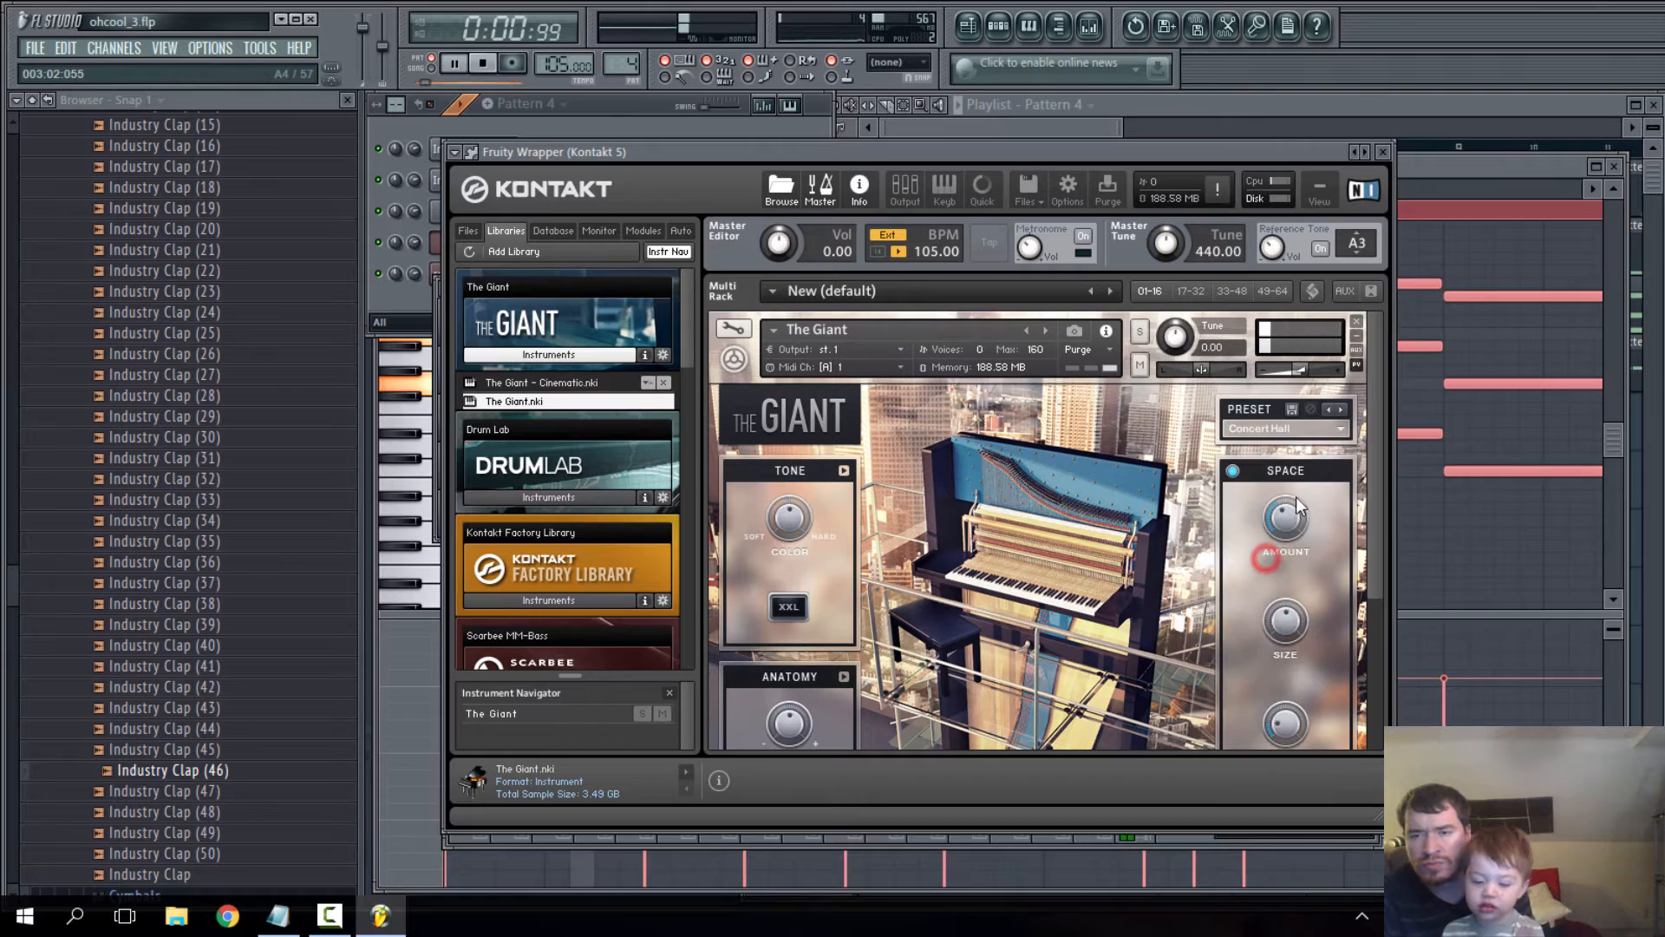
- Try the piano's Lots Of Noise and Hard And Tough presets, and settle on the Emotional preset
left_click(1340, 430)
left_click(1268, 574)
left_click(1340, 428)
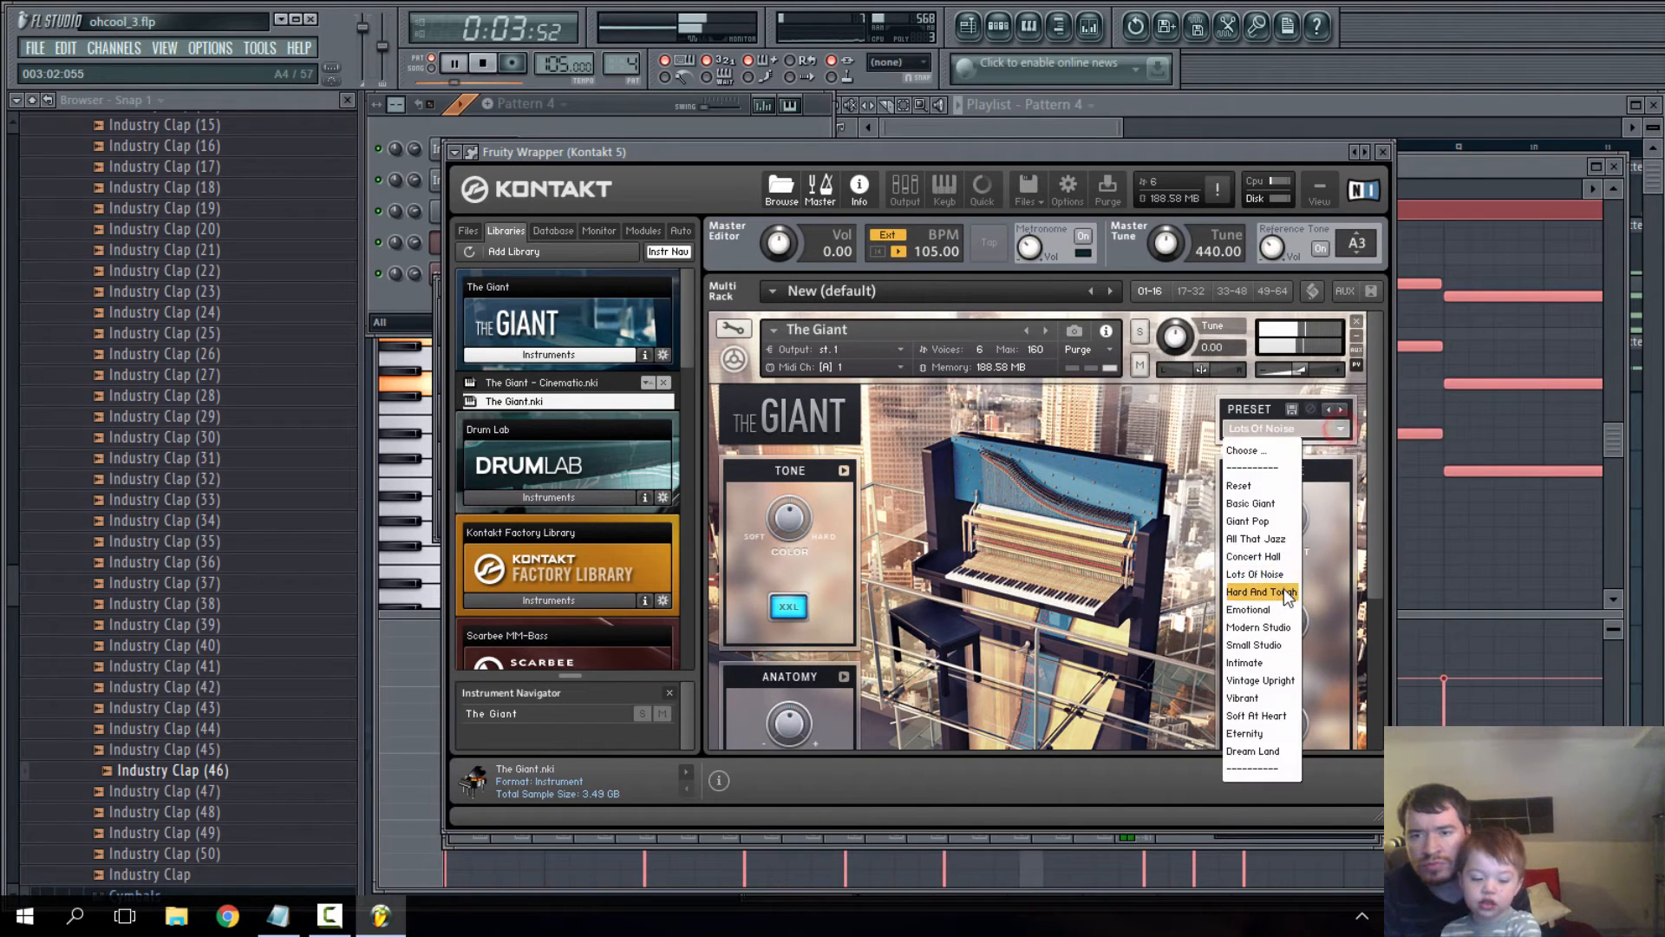
left_click(1287, 592)
left_click(1342, 430)
left_click(1268, 607)
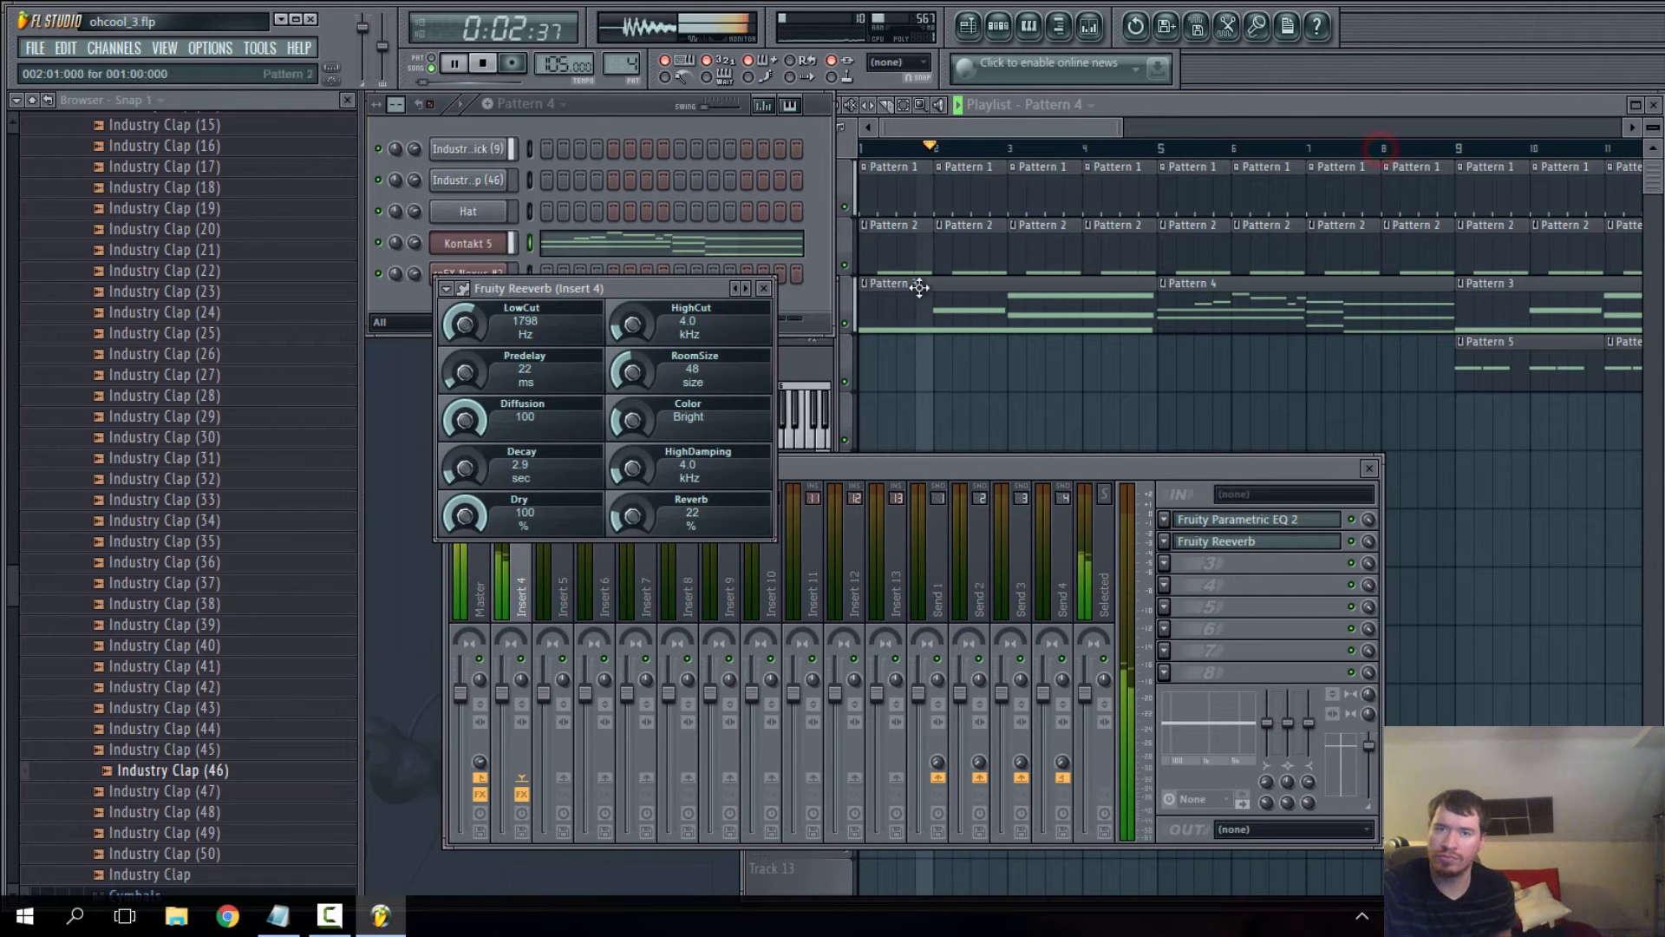
- Close the Fruity Reeverb, mixer and channel settings windows to clear the workspace
left_click(763, 288)
left_click(1368, 468)
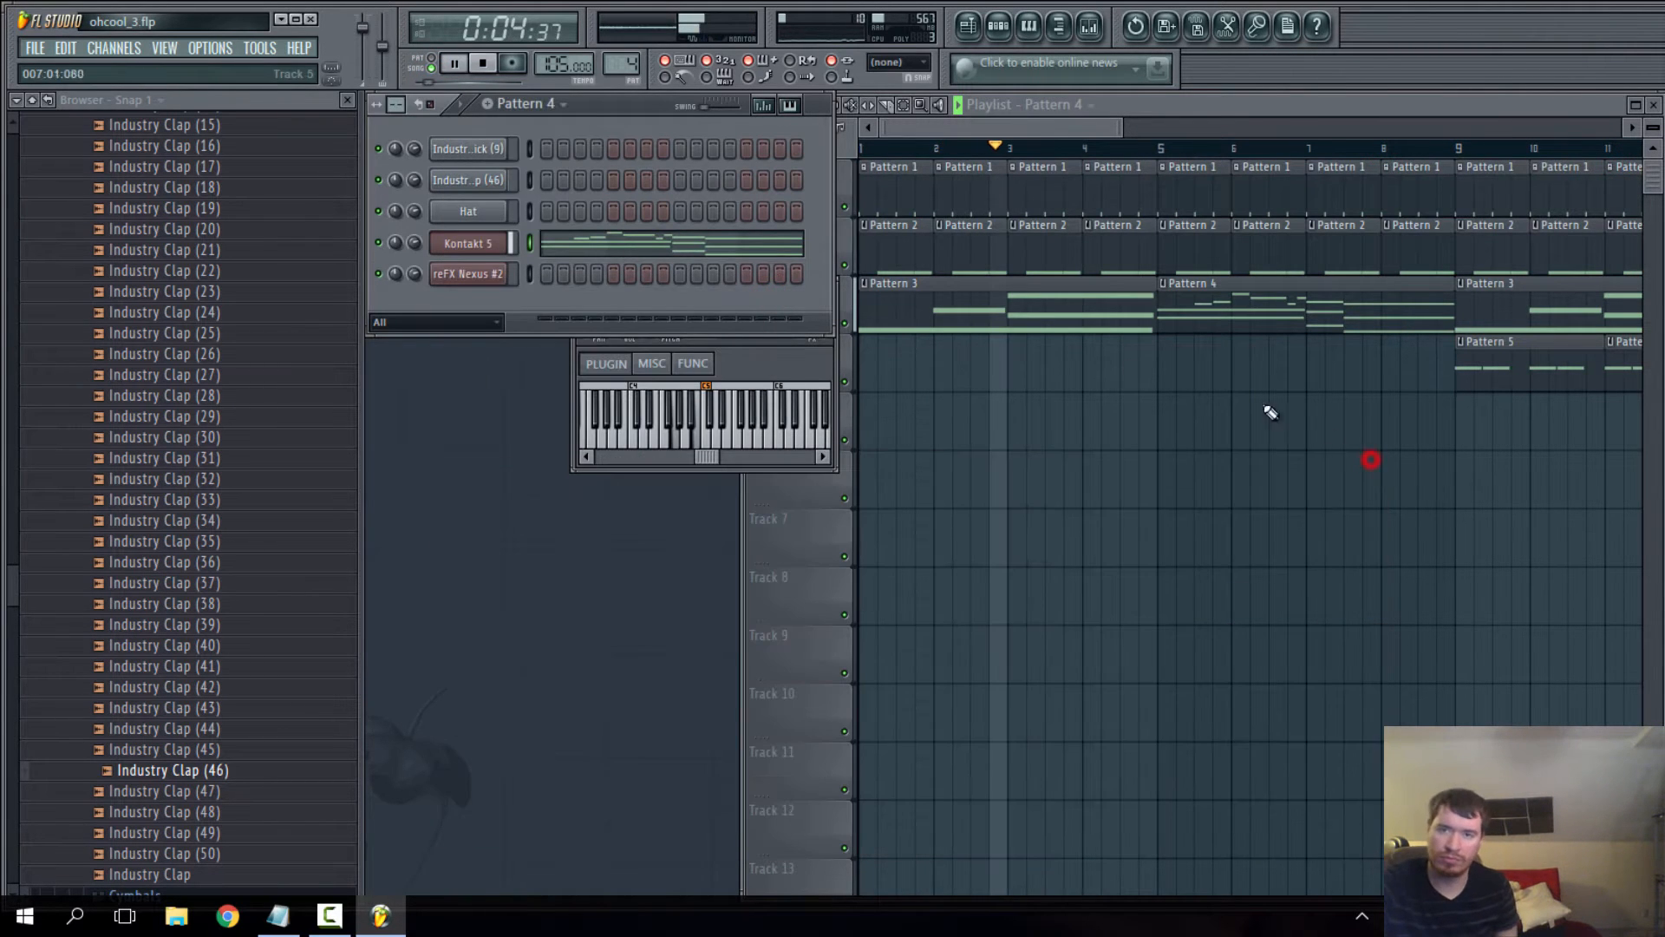
left_click(788, 362)
left_click(823, 282)
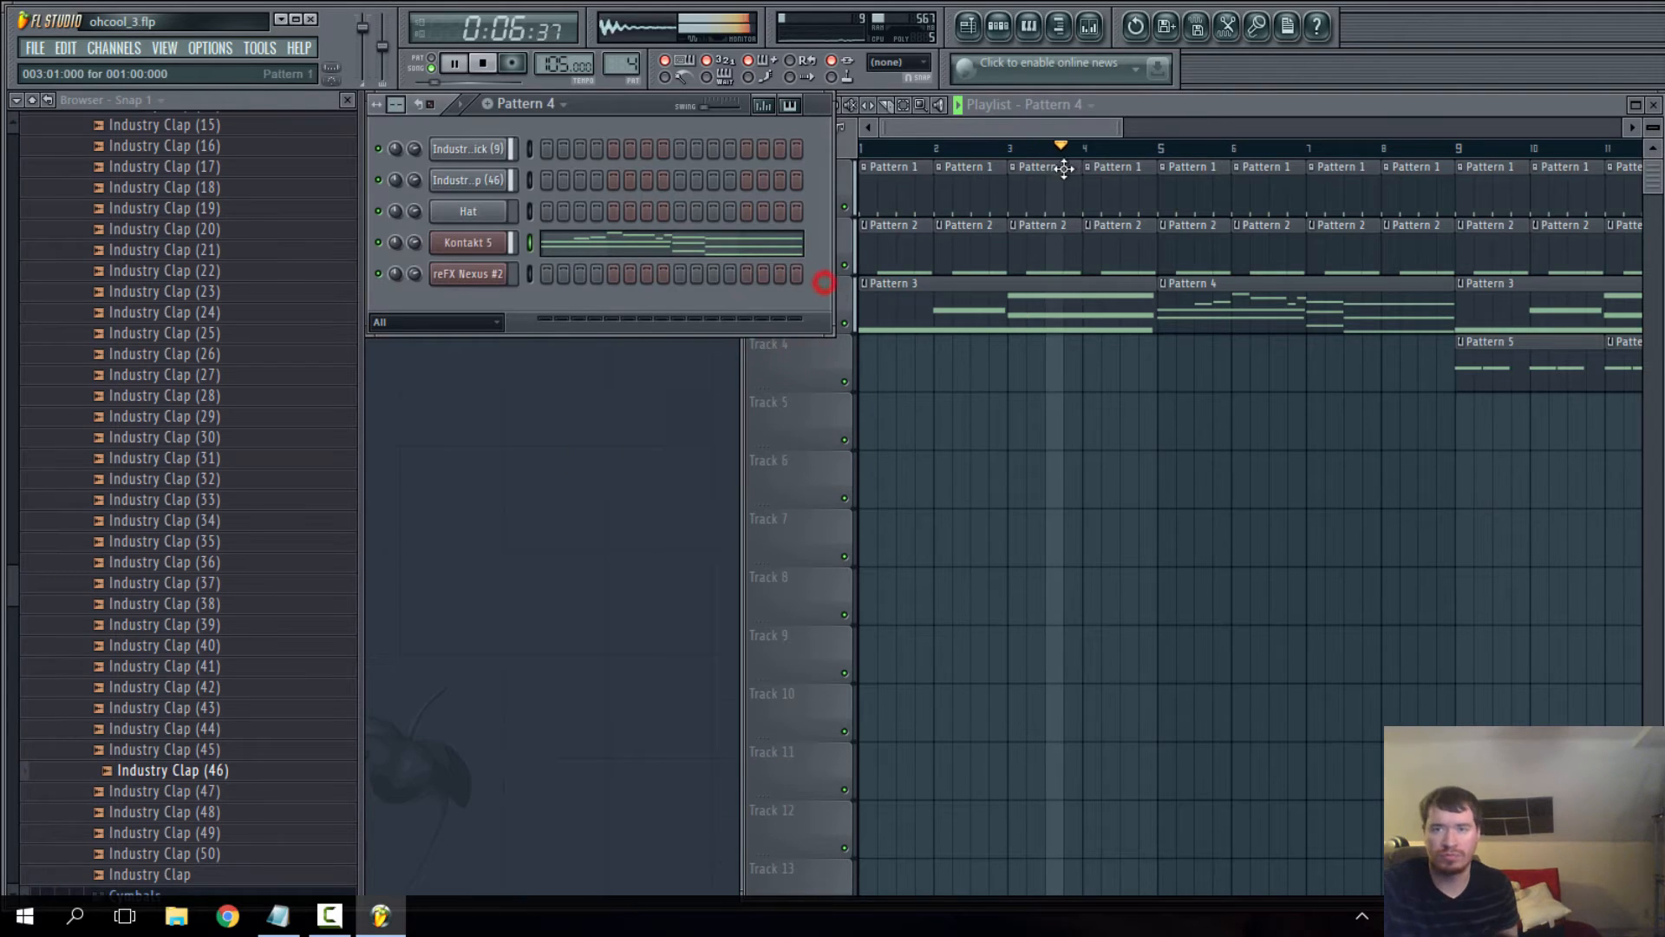
- Audition neighbouring clap samples and replace the Industry Clap (46) channel's sample with Industry Clap (23)
left_click(459, 180)
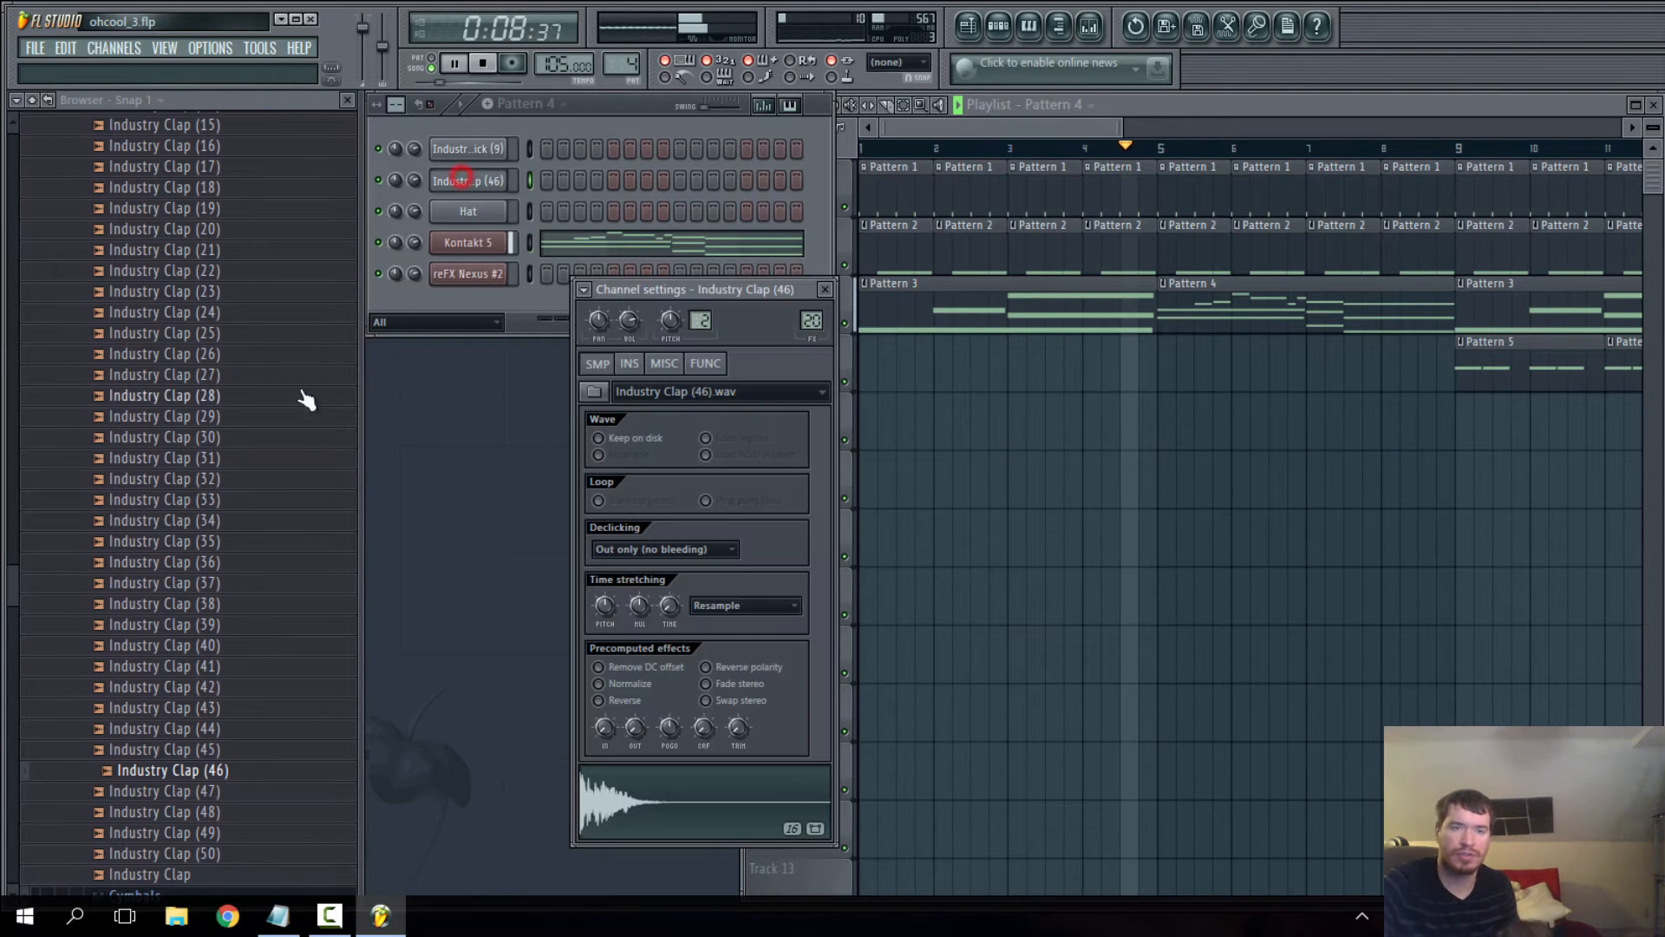
left_click(246, 375)
left_click(192, 356)
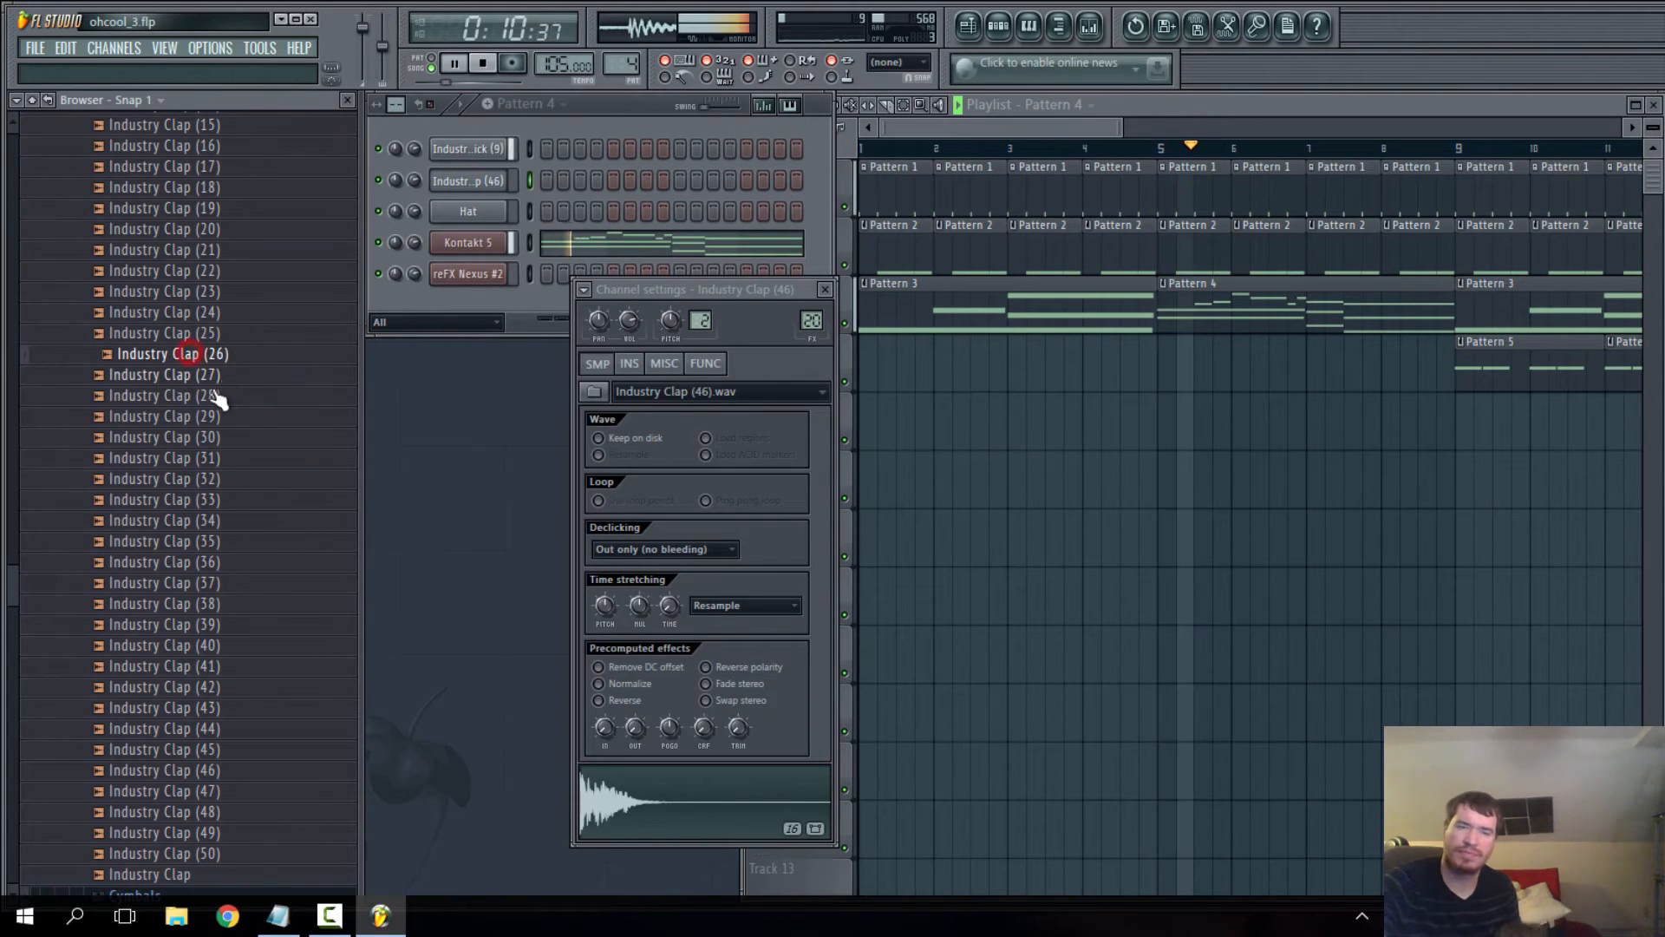
left_click(198, 314)
left_click(195, 293)
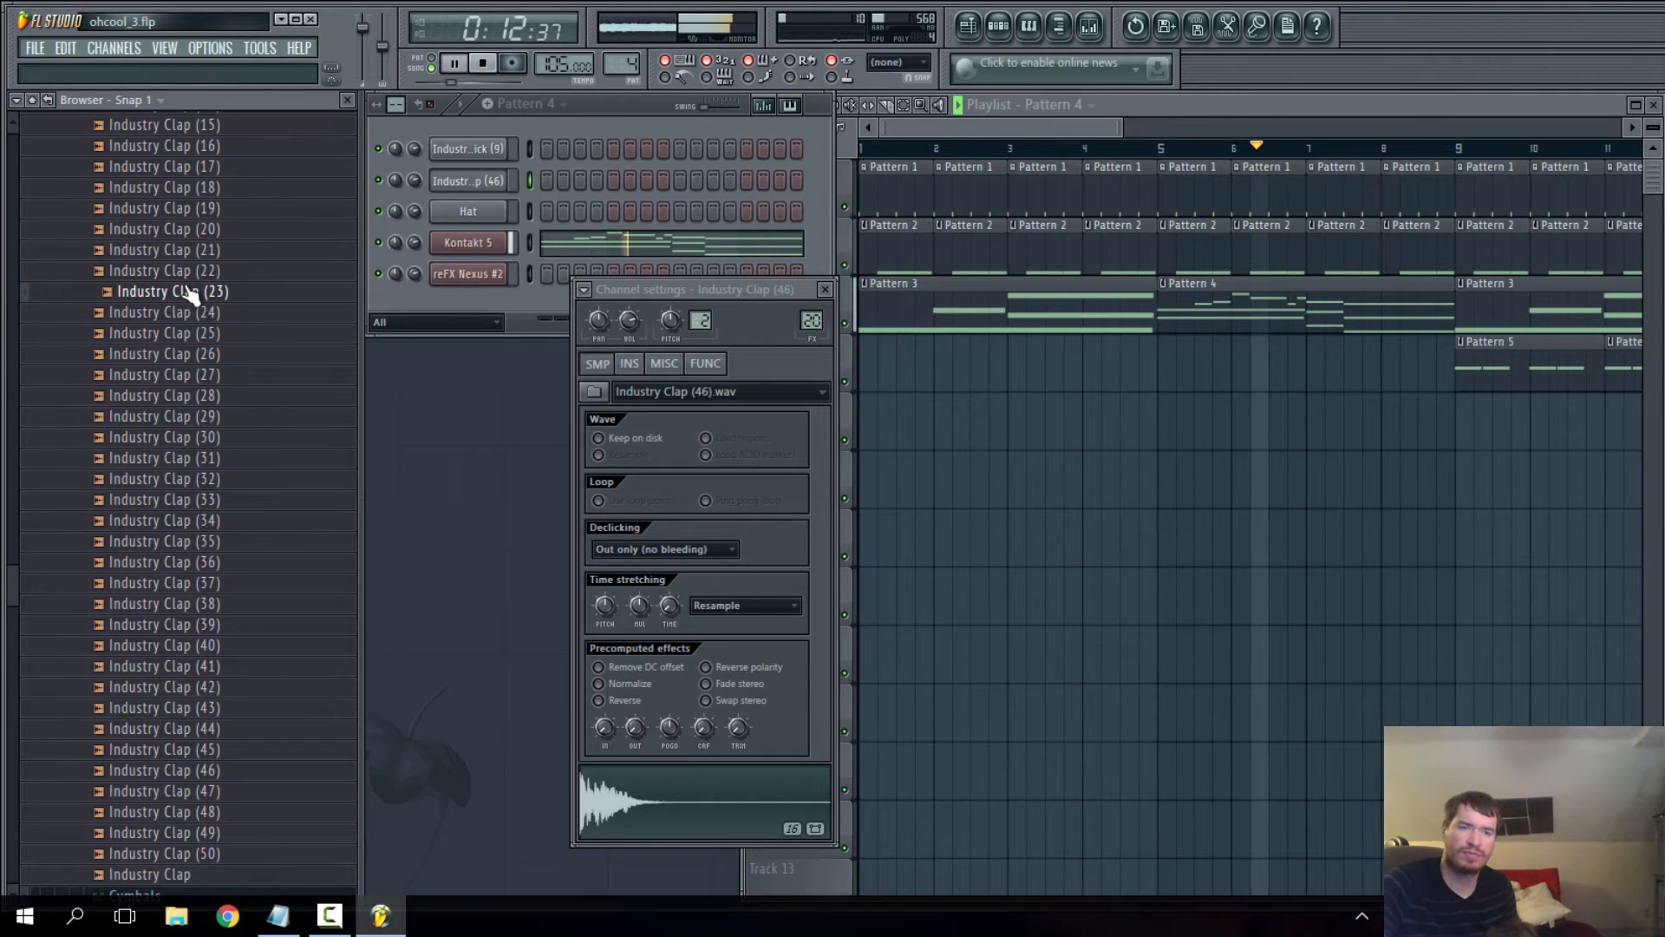
left_click_drag(195, 293, 699, 789)
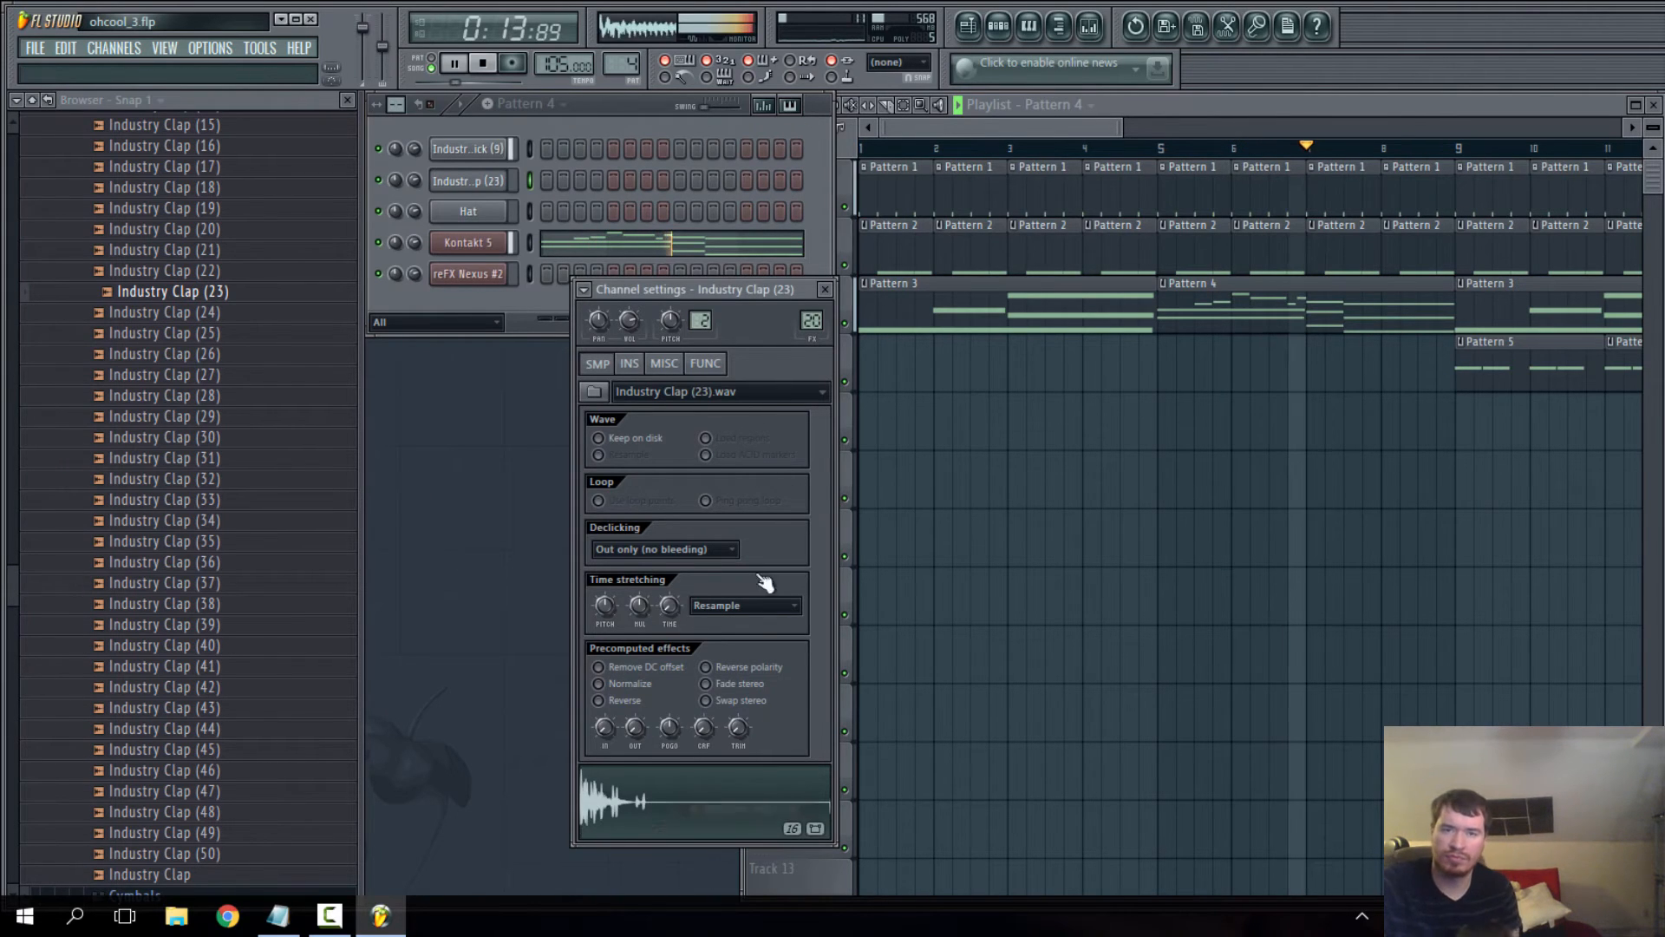
left_click(825, 289)
- Make the Pattern 5 clip at bar 11 of Track 4 unique
left_click(1223, 573)
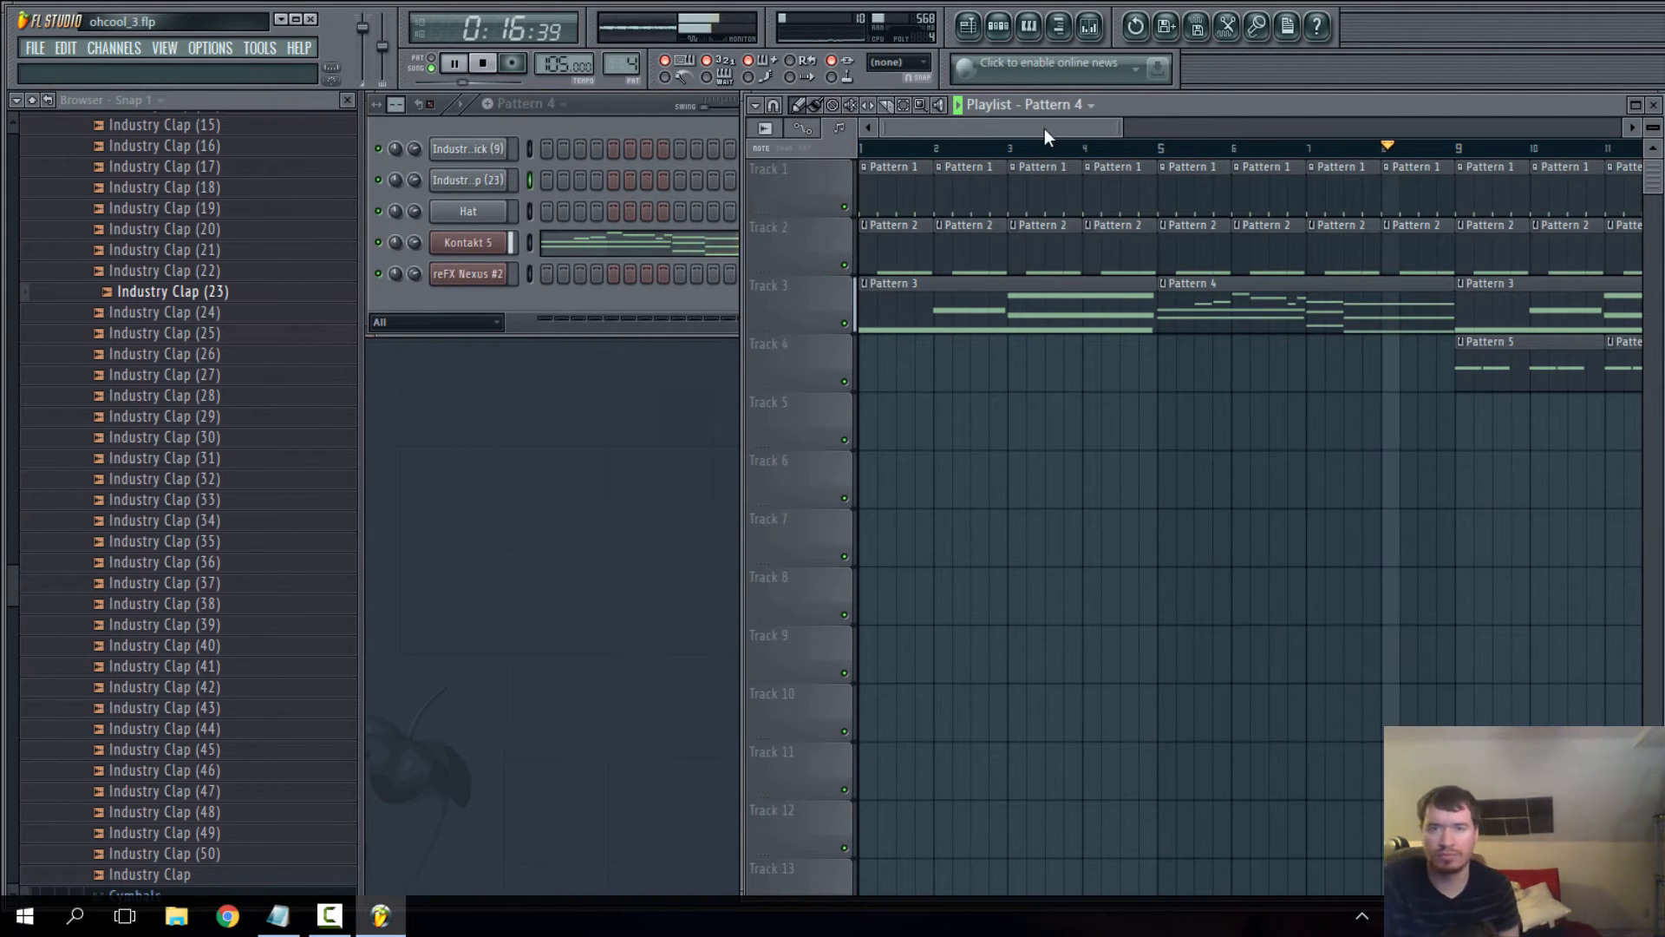
left_click_drag(1052, 130, 1186, 129)
left_click(416, 178)
right_click(1236, 556)
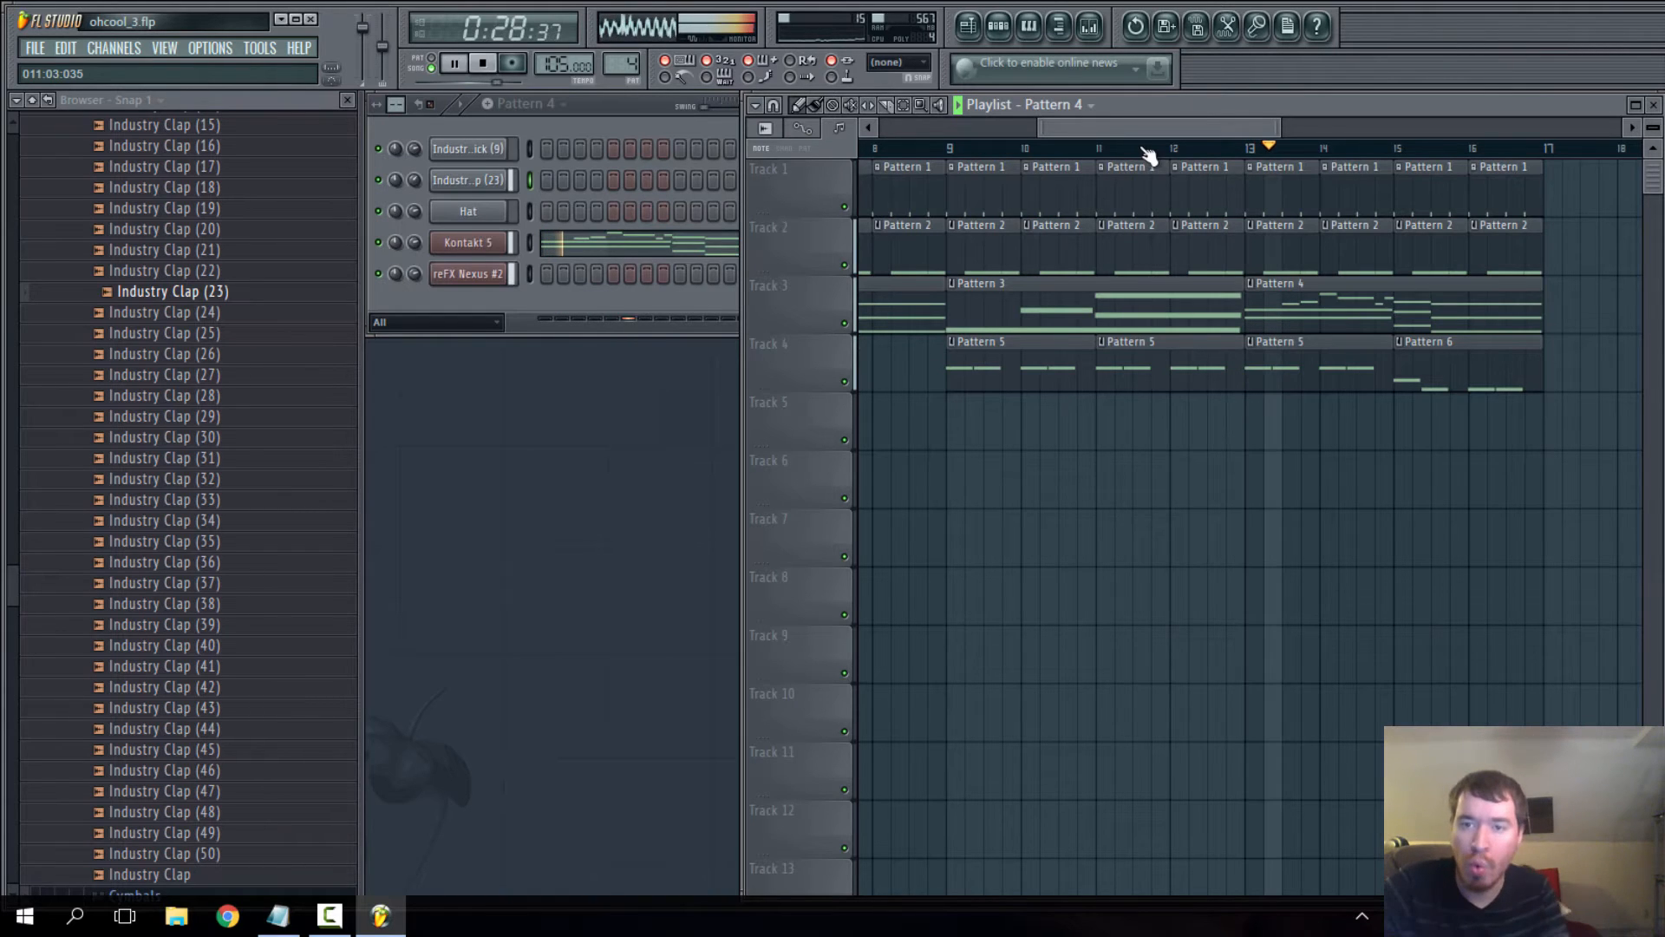
right_click(1104, 341)
left_click(1149, 459)
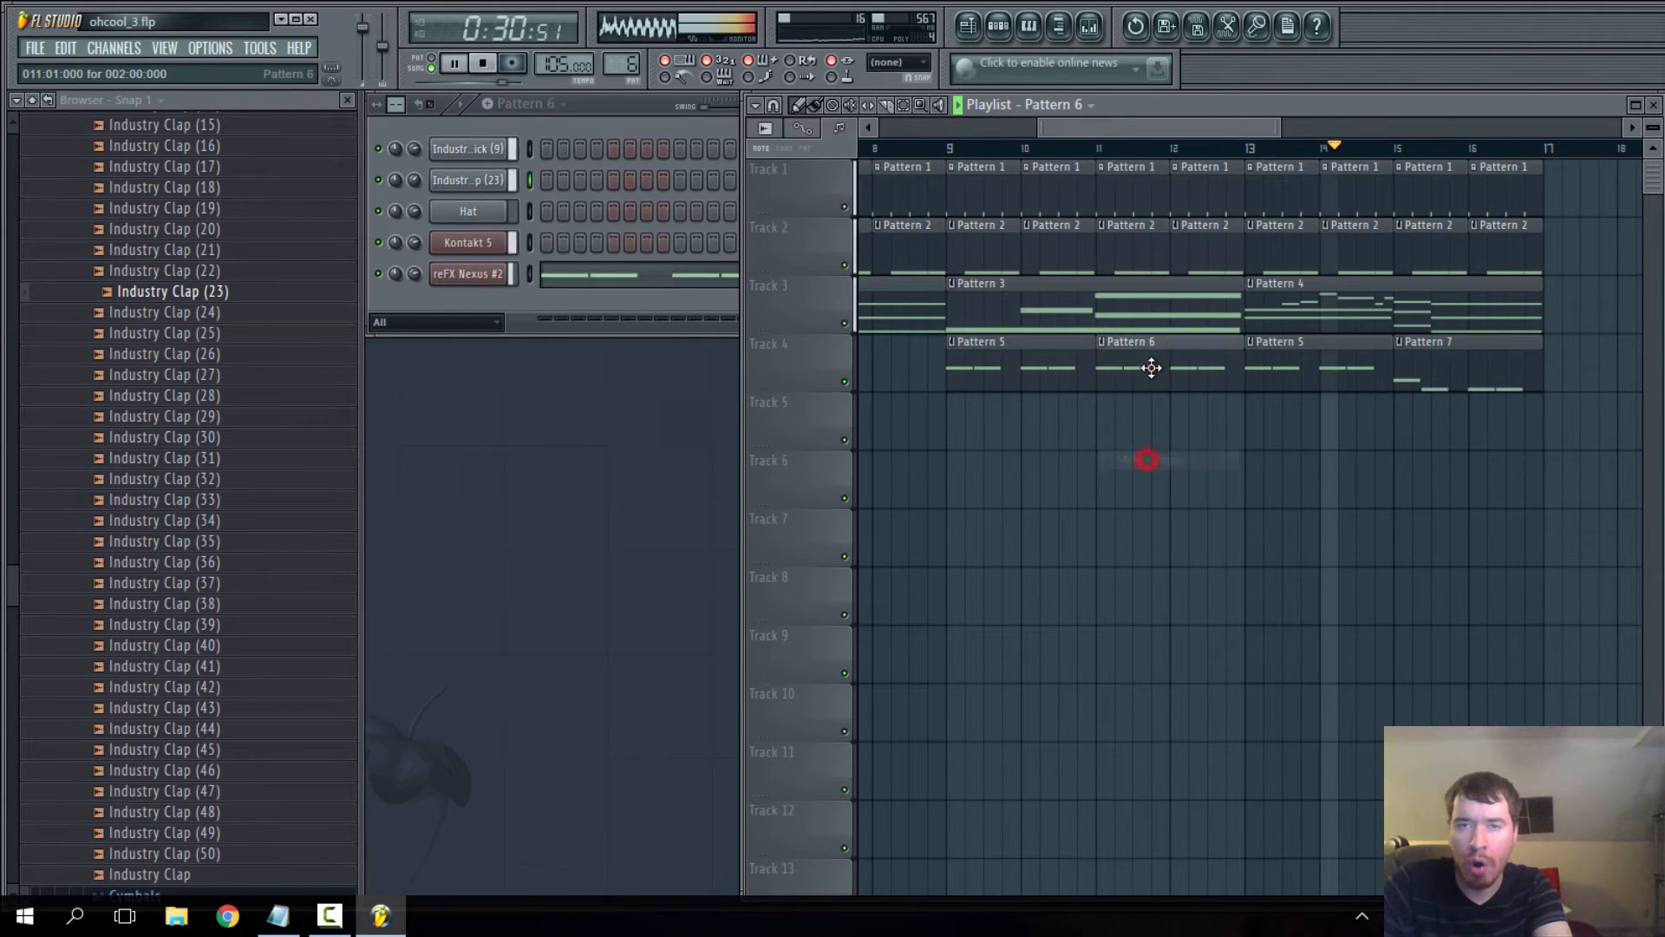
- Open the notes of Pattern 6 and lower the two notes in bar 2 to C4 and E4
double_click(1152, 368)
scroll(520, 245, "down", 3)
scroll(525, 452, "up", 2)
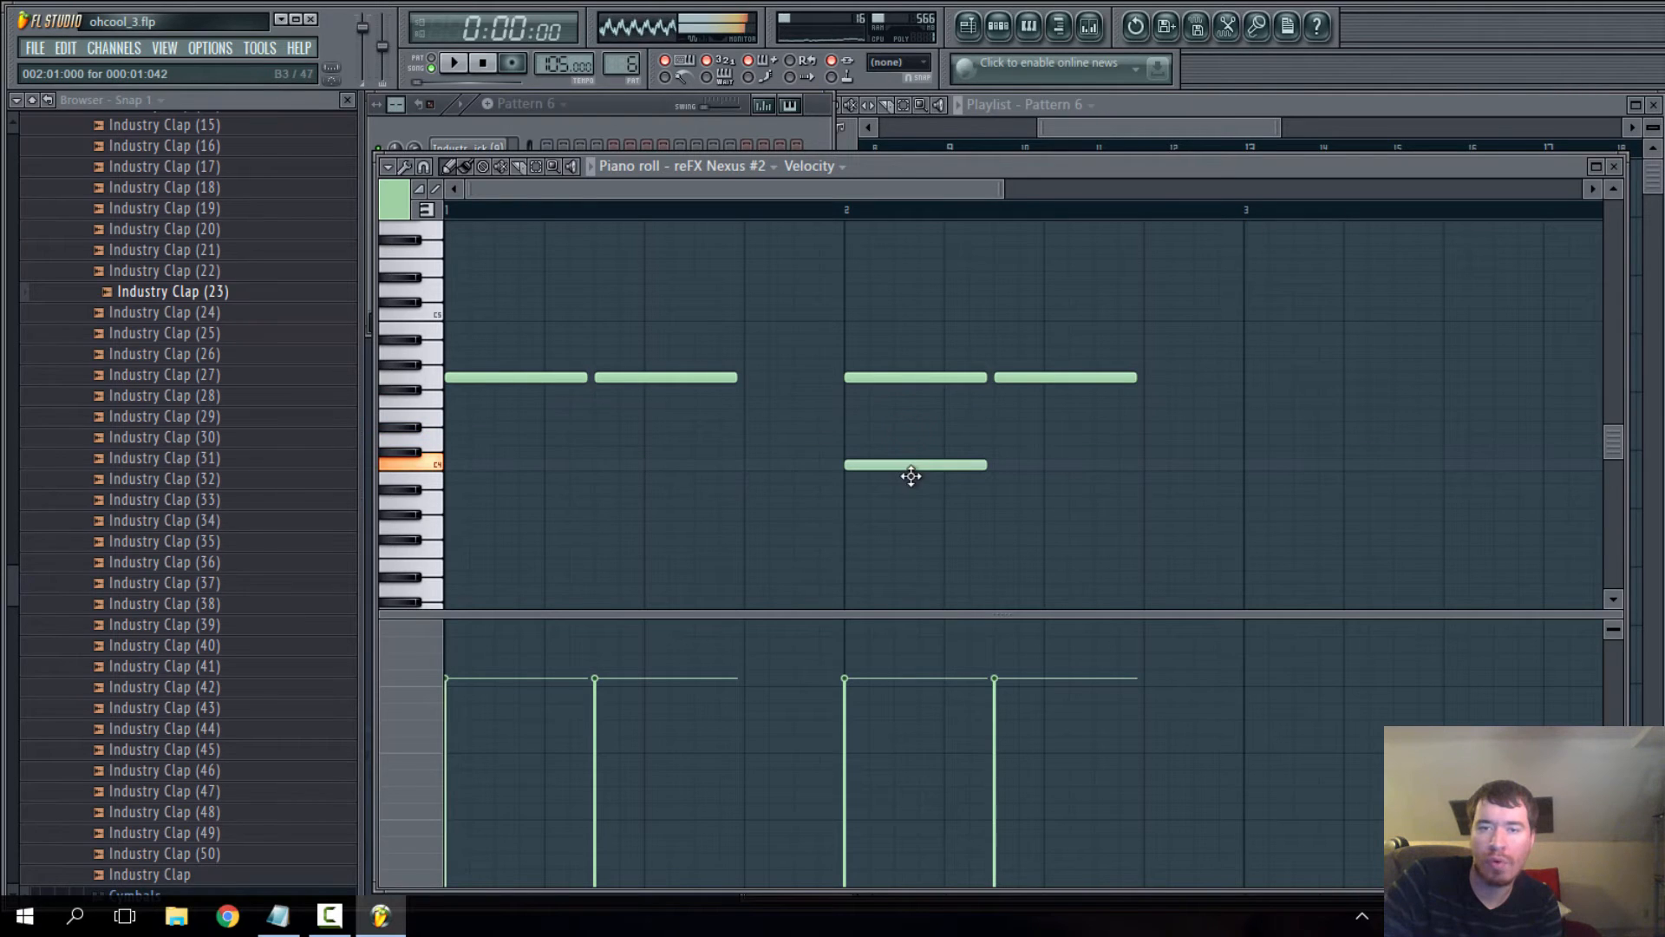
left_click_drag(1015, 382, 1020, 423)
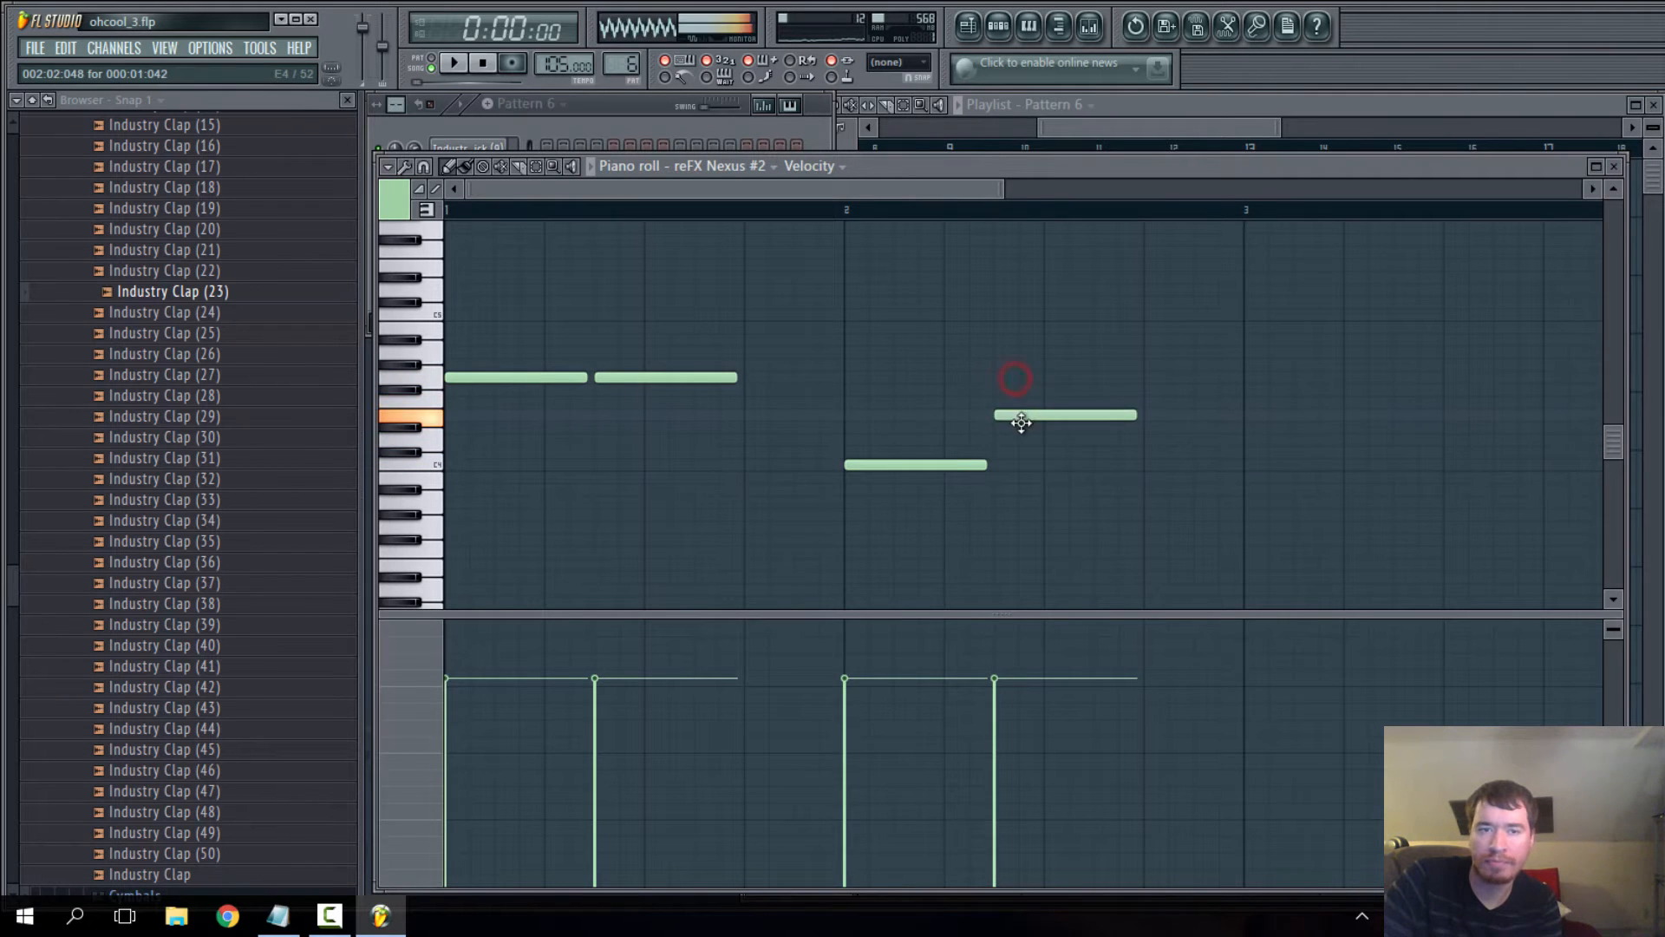
- Play the edited pattern, show the whole arrangement in the playlist and bring the reFX Nexus #2 synth into view
left_click(456, 61)
left_click_drag(1096, 130, 928, 132)
left_click(1440, 150)
left_click_drag(1064, 131, 1085, 130)
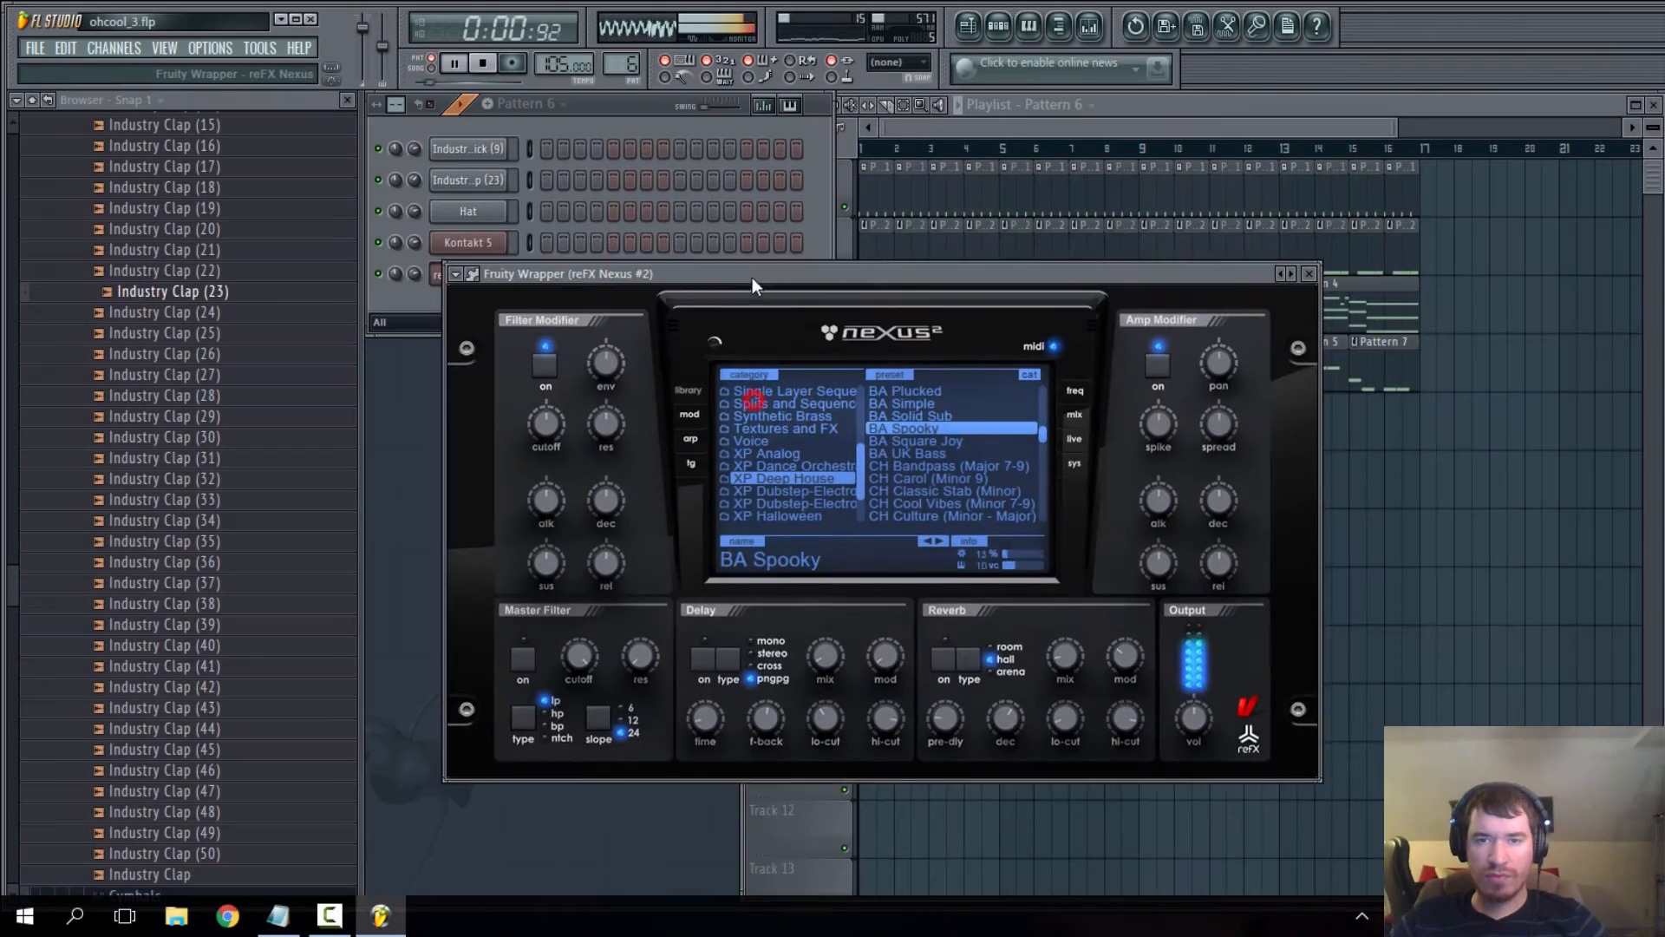
left_click_drag(752, 277, 761, 385)
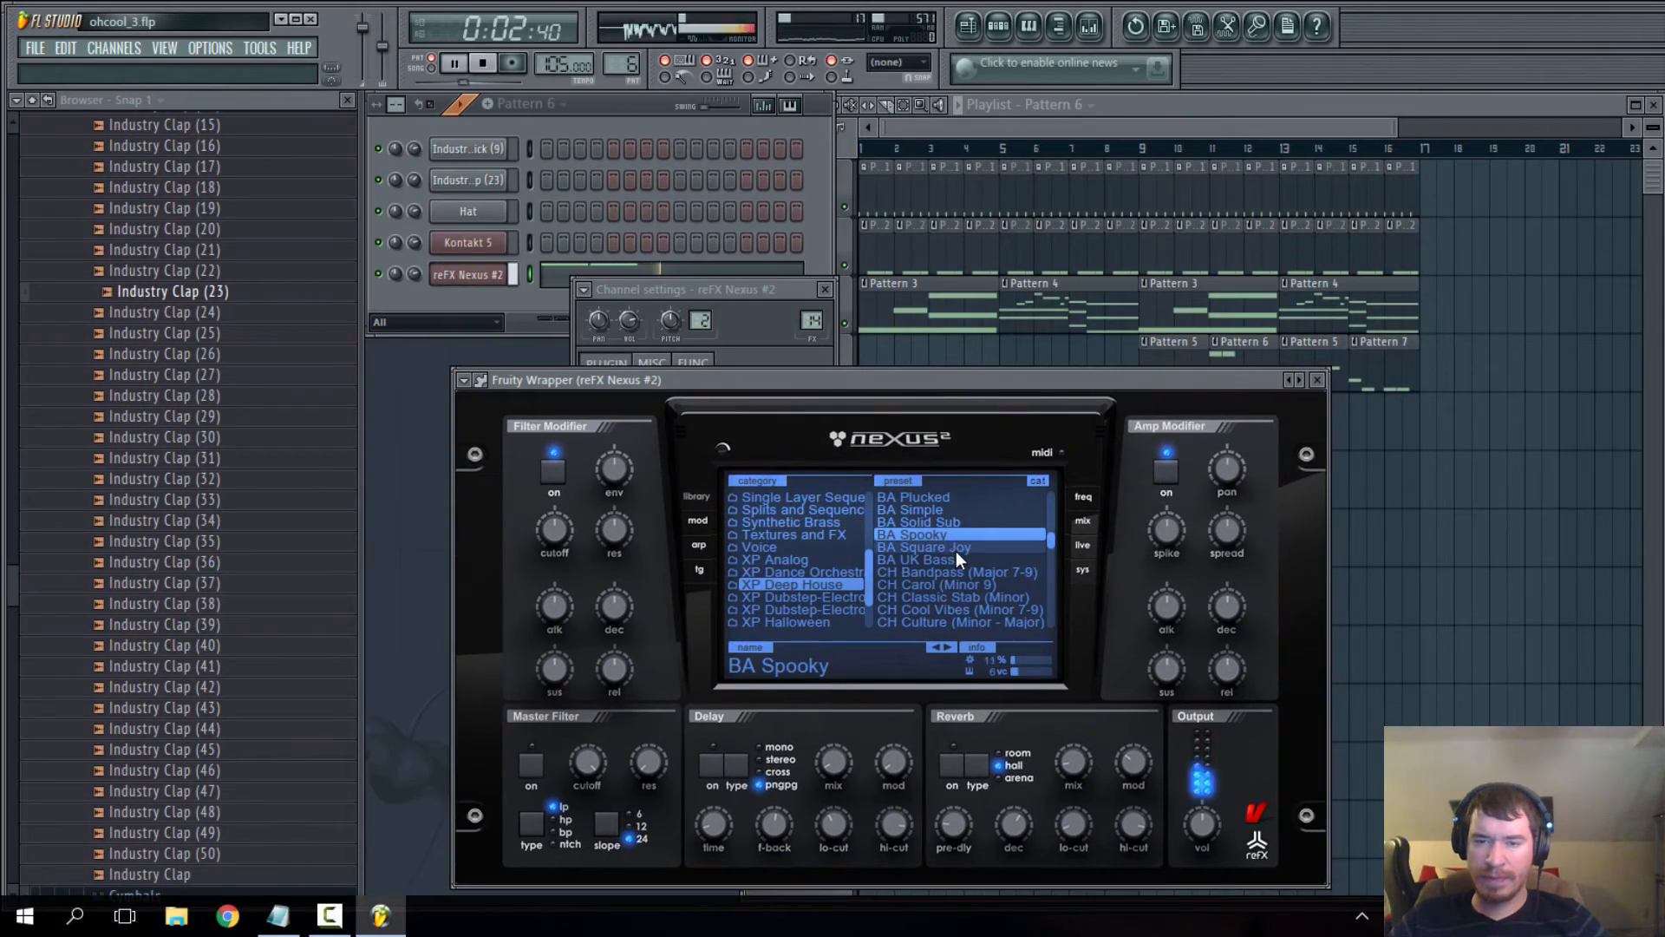
- Raise the last note in bar 2 of Pattern 6 to F4 and try an extra higher note above it
left_click(693, 272)
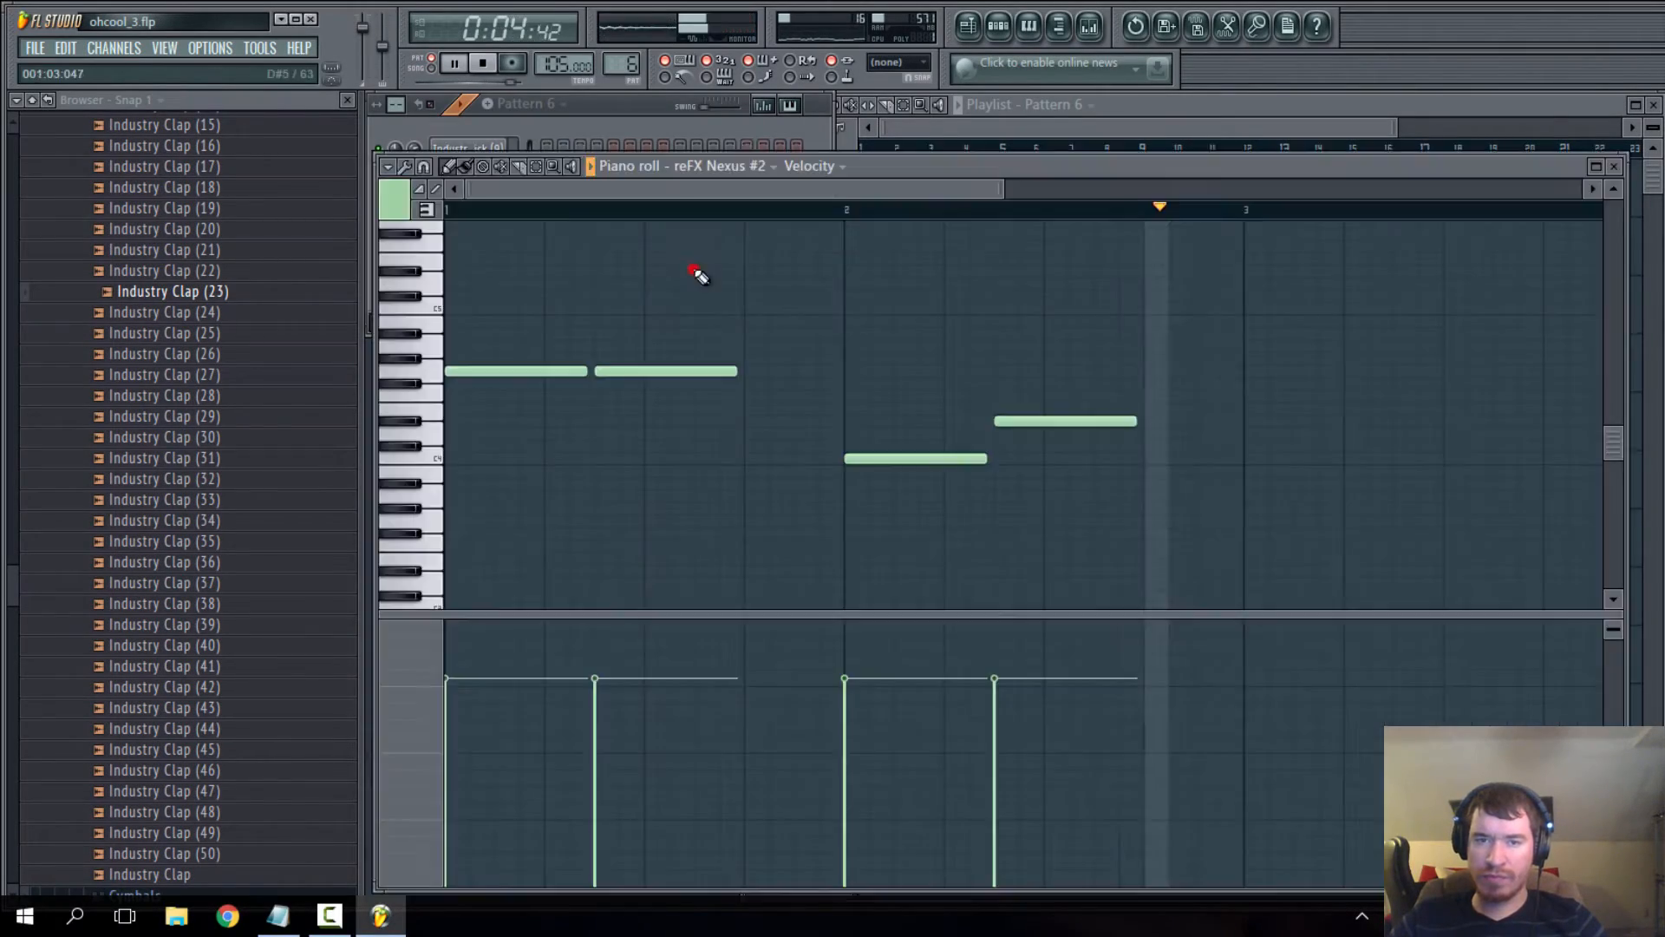
left_click_drag(1011, 420, 1006, 396)
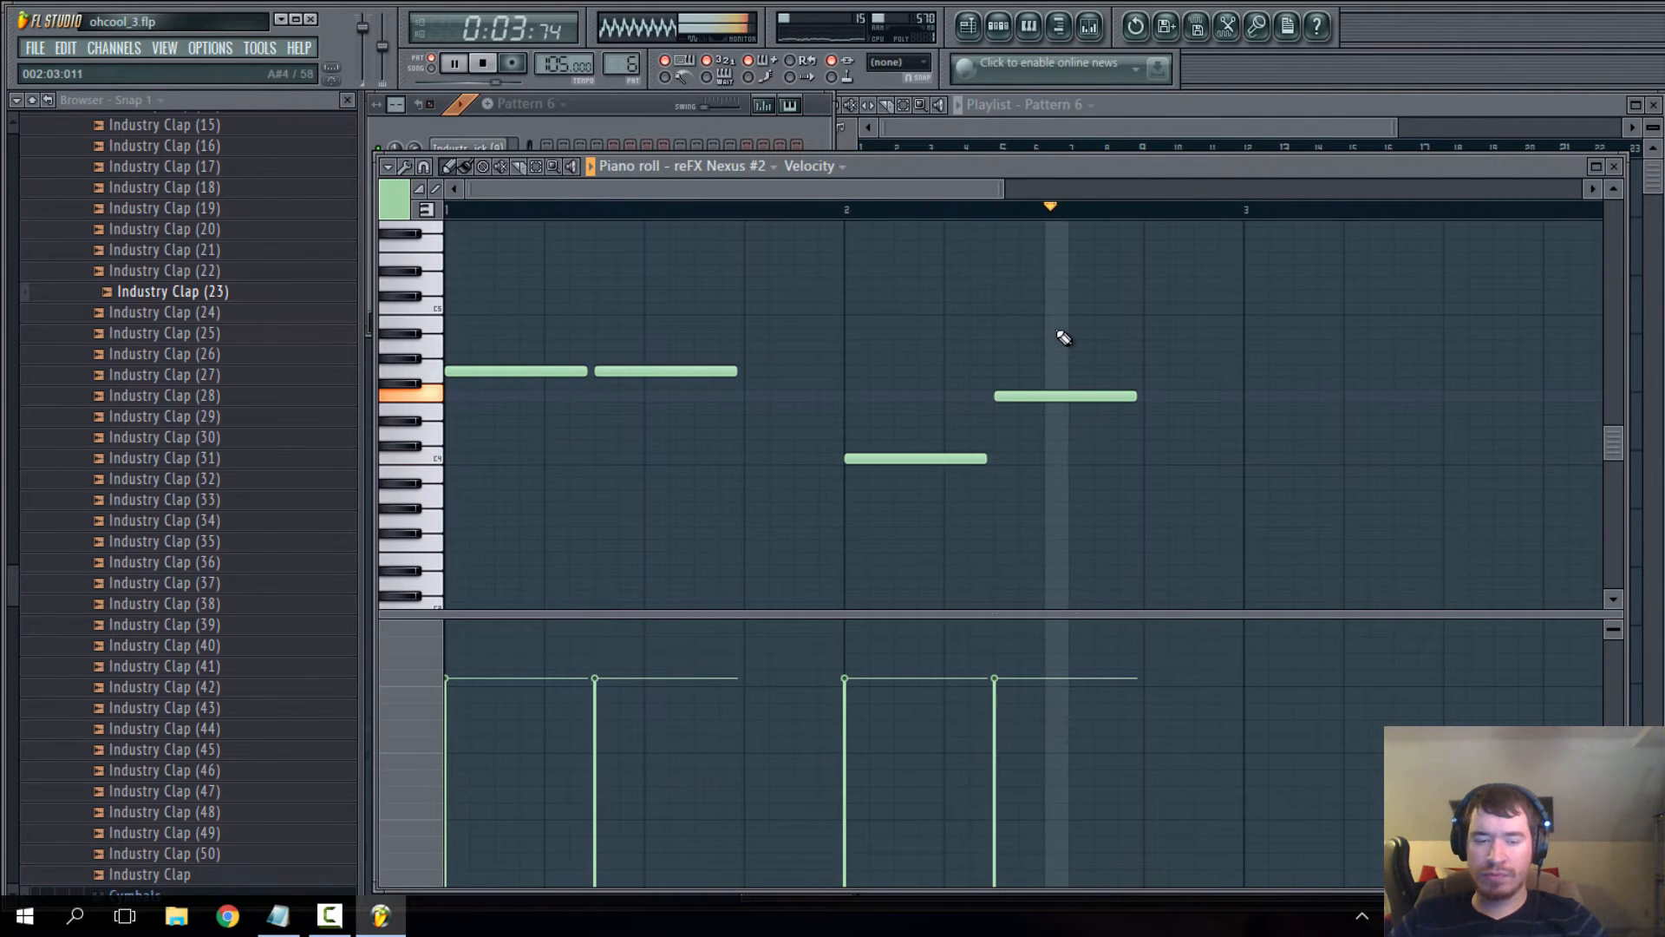
left_click(1046, 285)
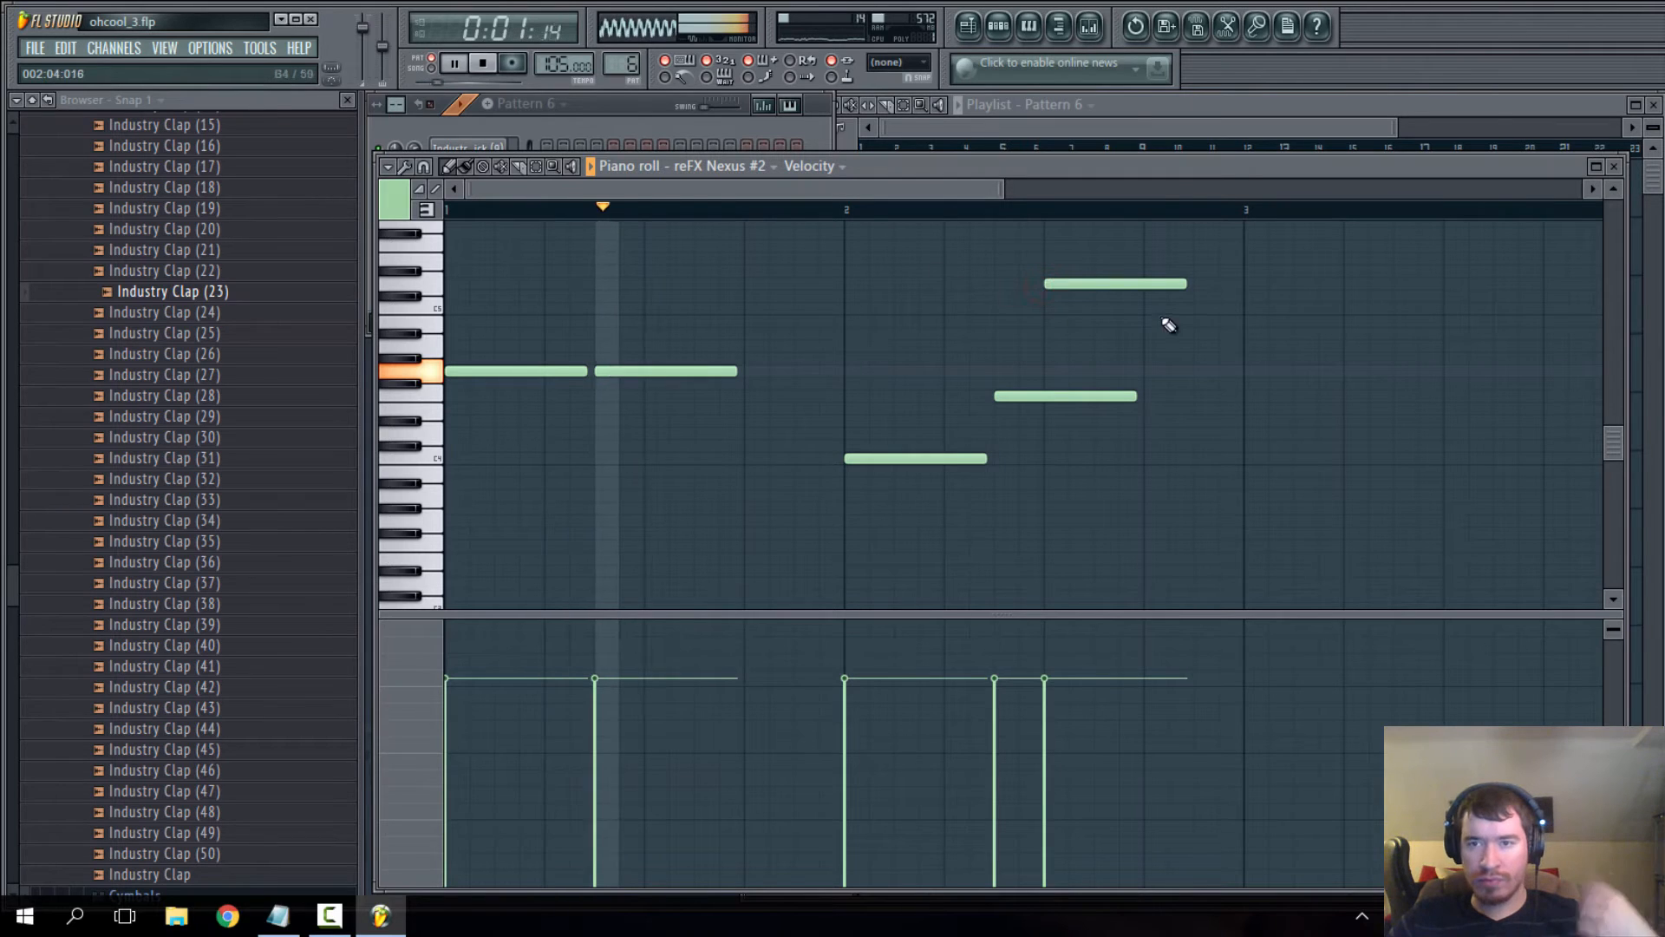
right_click(1145, 286)
- Try raising the Nexus filter modifier cutoff to 87, return it to 0 and go back to the preset library
left_click(738, 149)
left_click(476, 275)
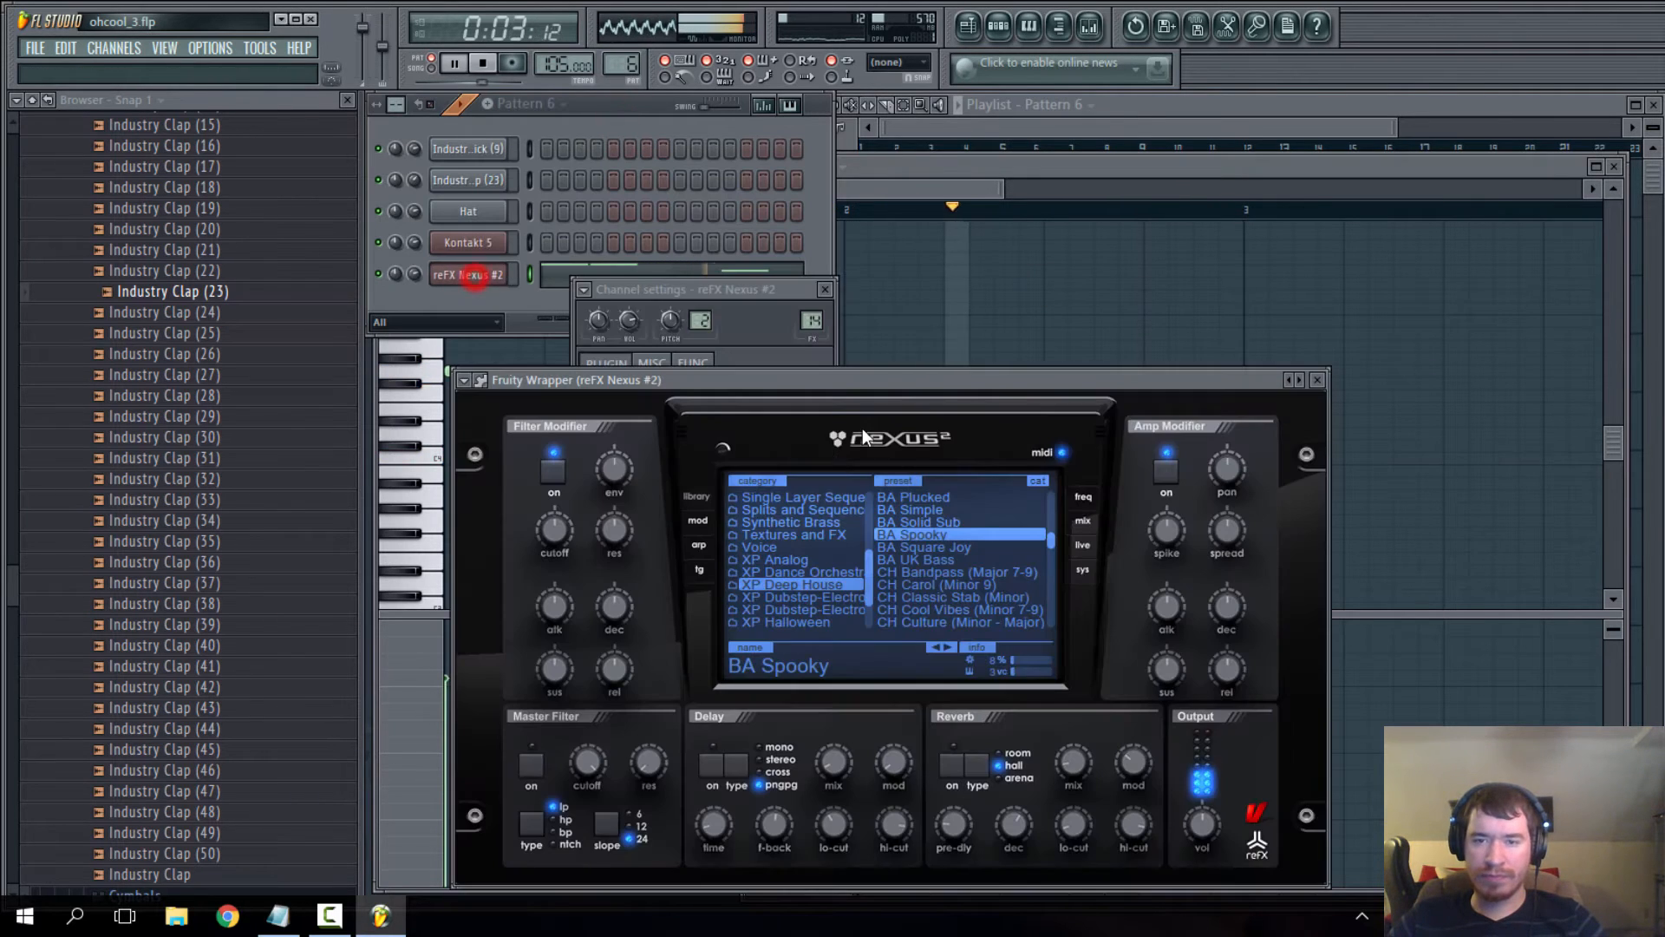
left_click_drag(554, 529, 572, 453)
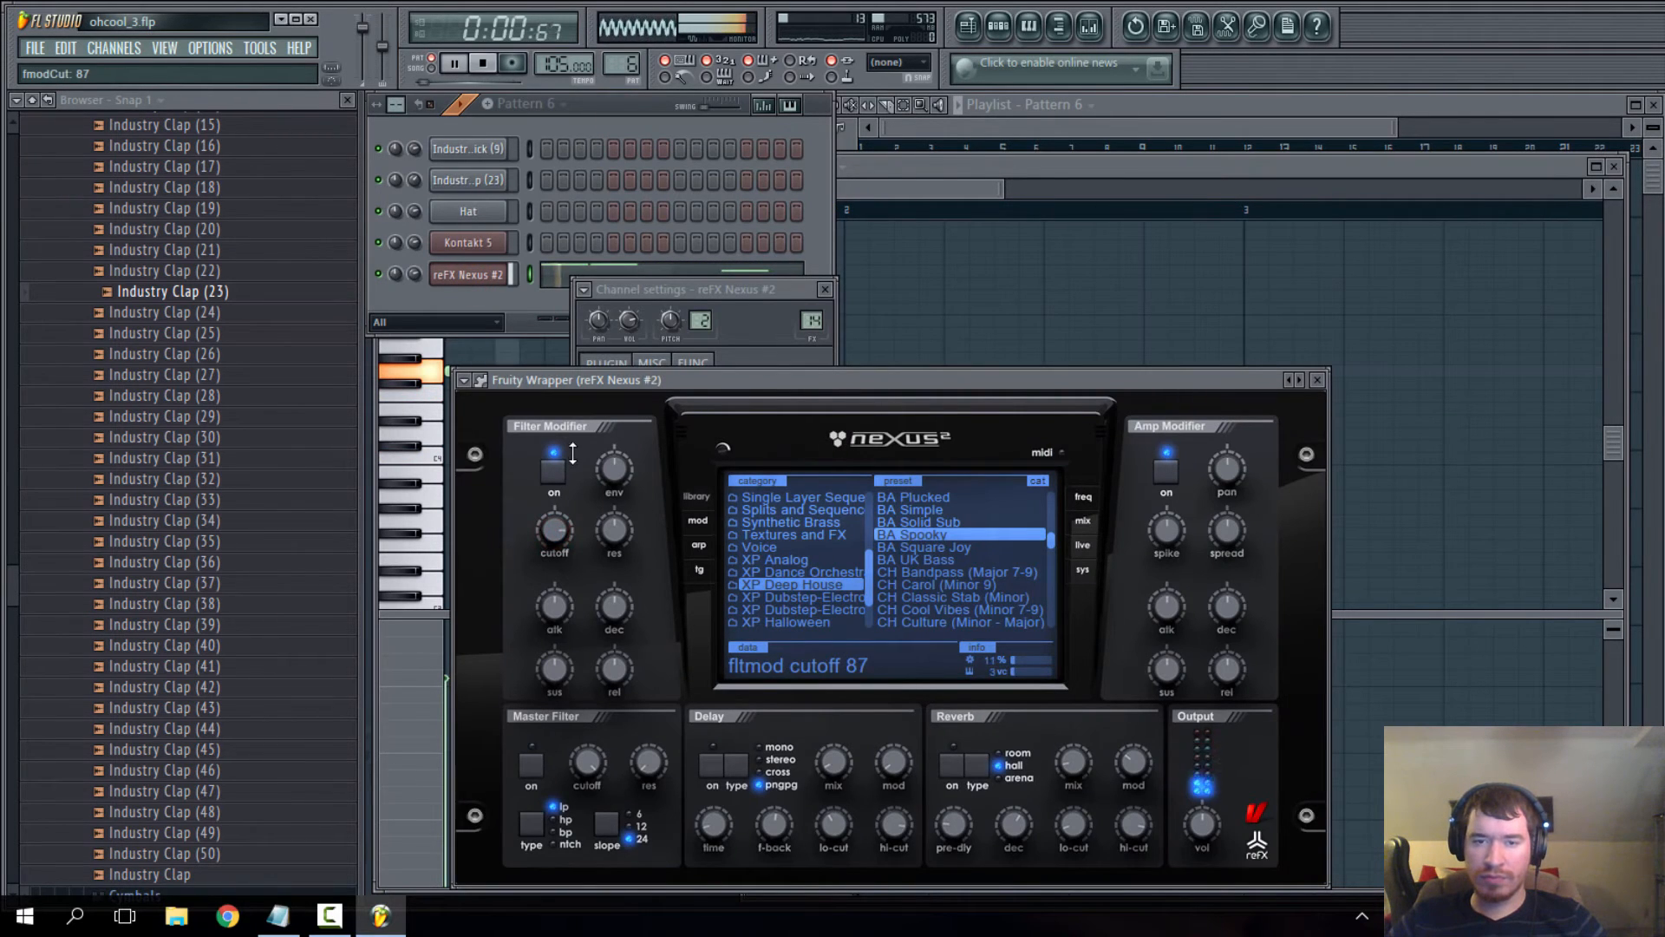
left_click_drag(564, 513, 573, 551)
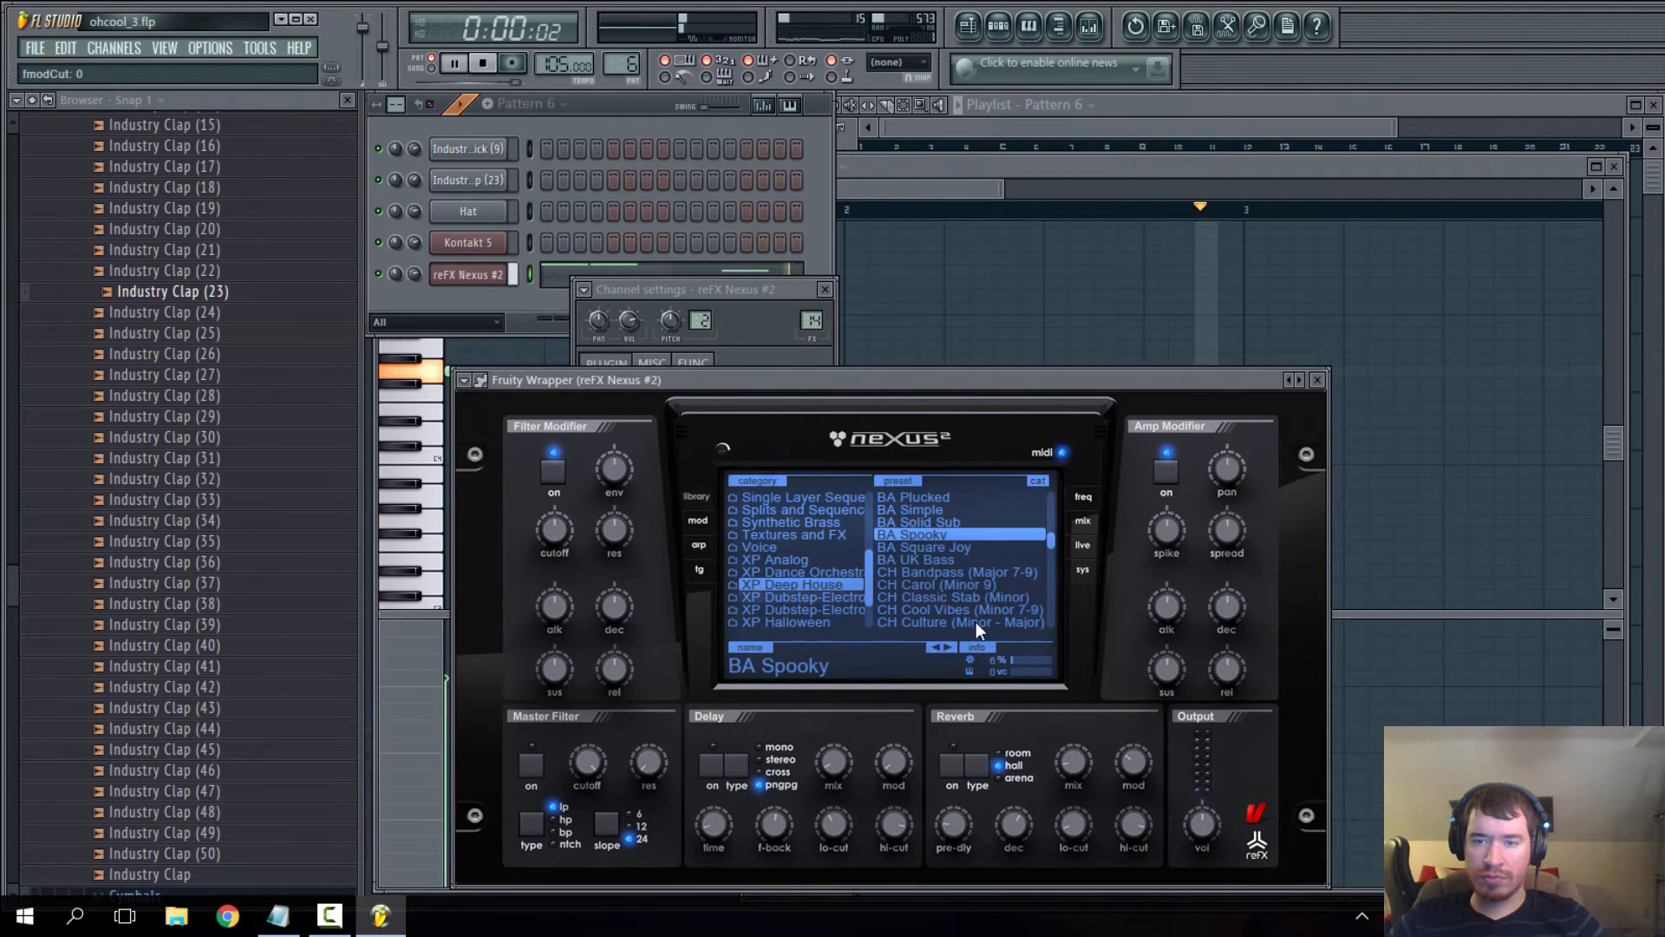
left_click(1081, 570)
left_click(695, 498)
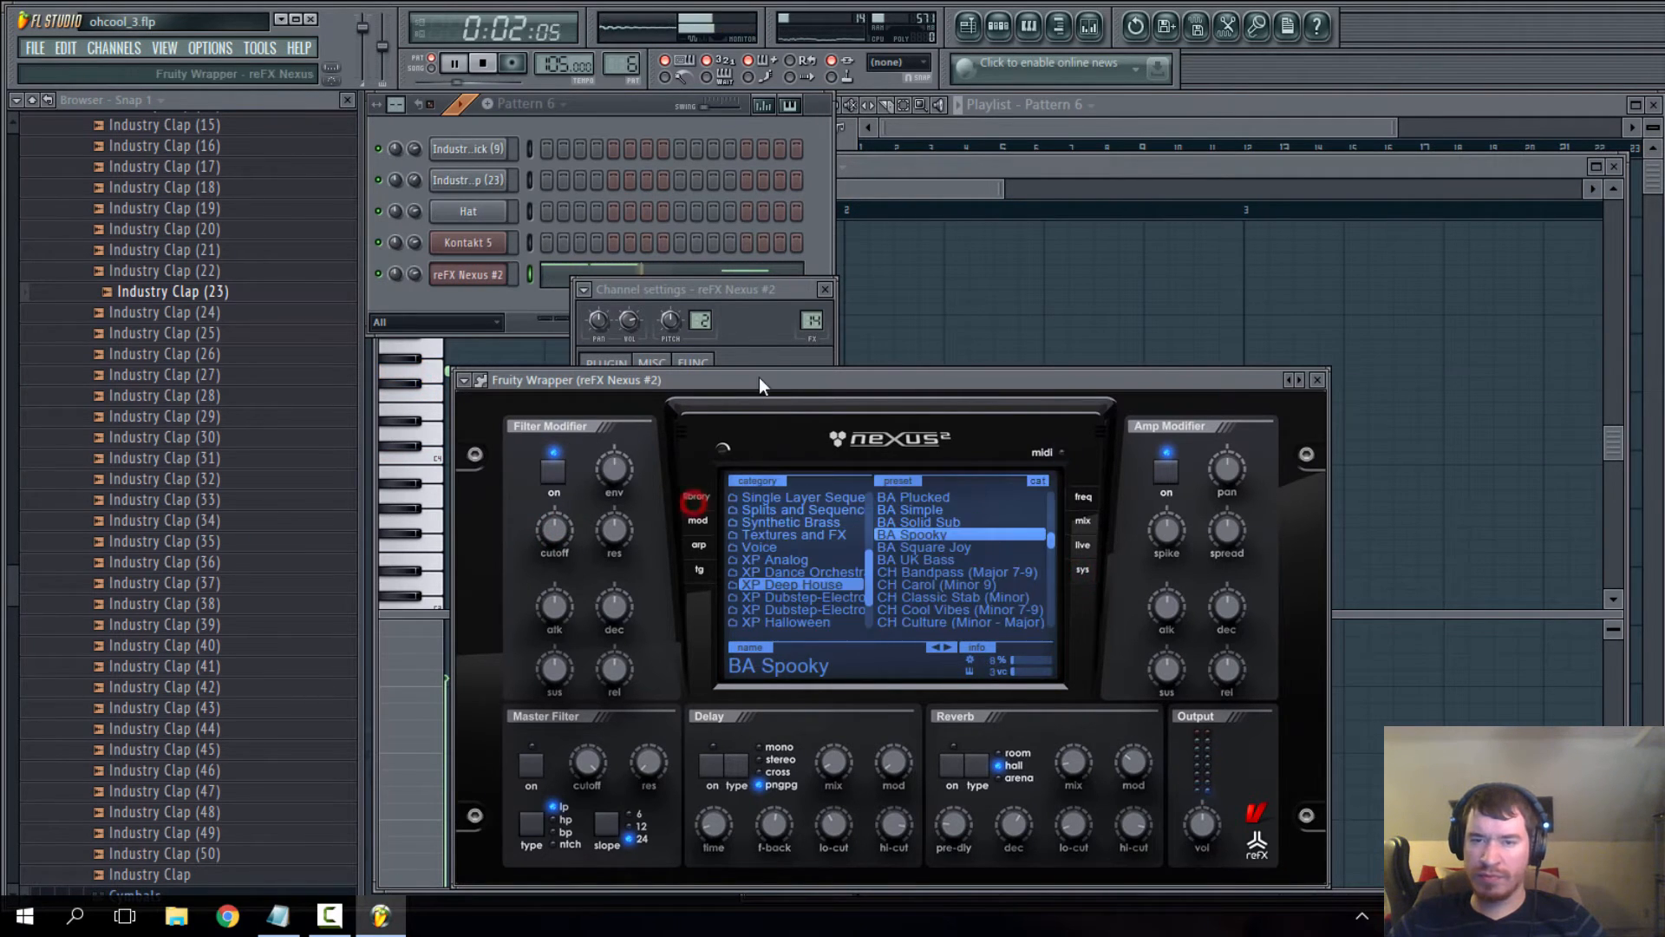
- Move the Nexus window higher, open the mixer and display the synth's trancegate settings
left_click_drag(792, 380, 789, 298)
left_click(506, 274)
left_click(506, 274)
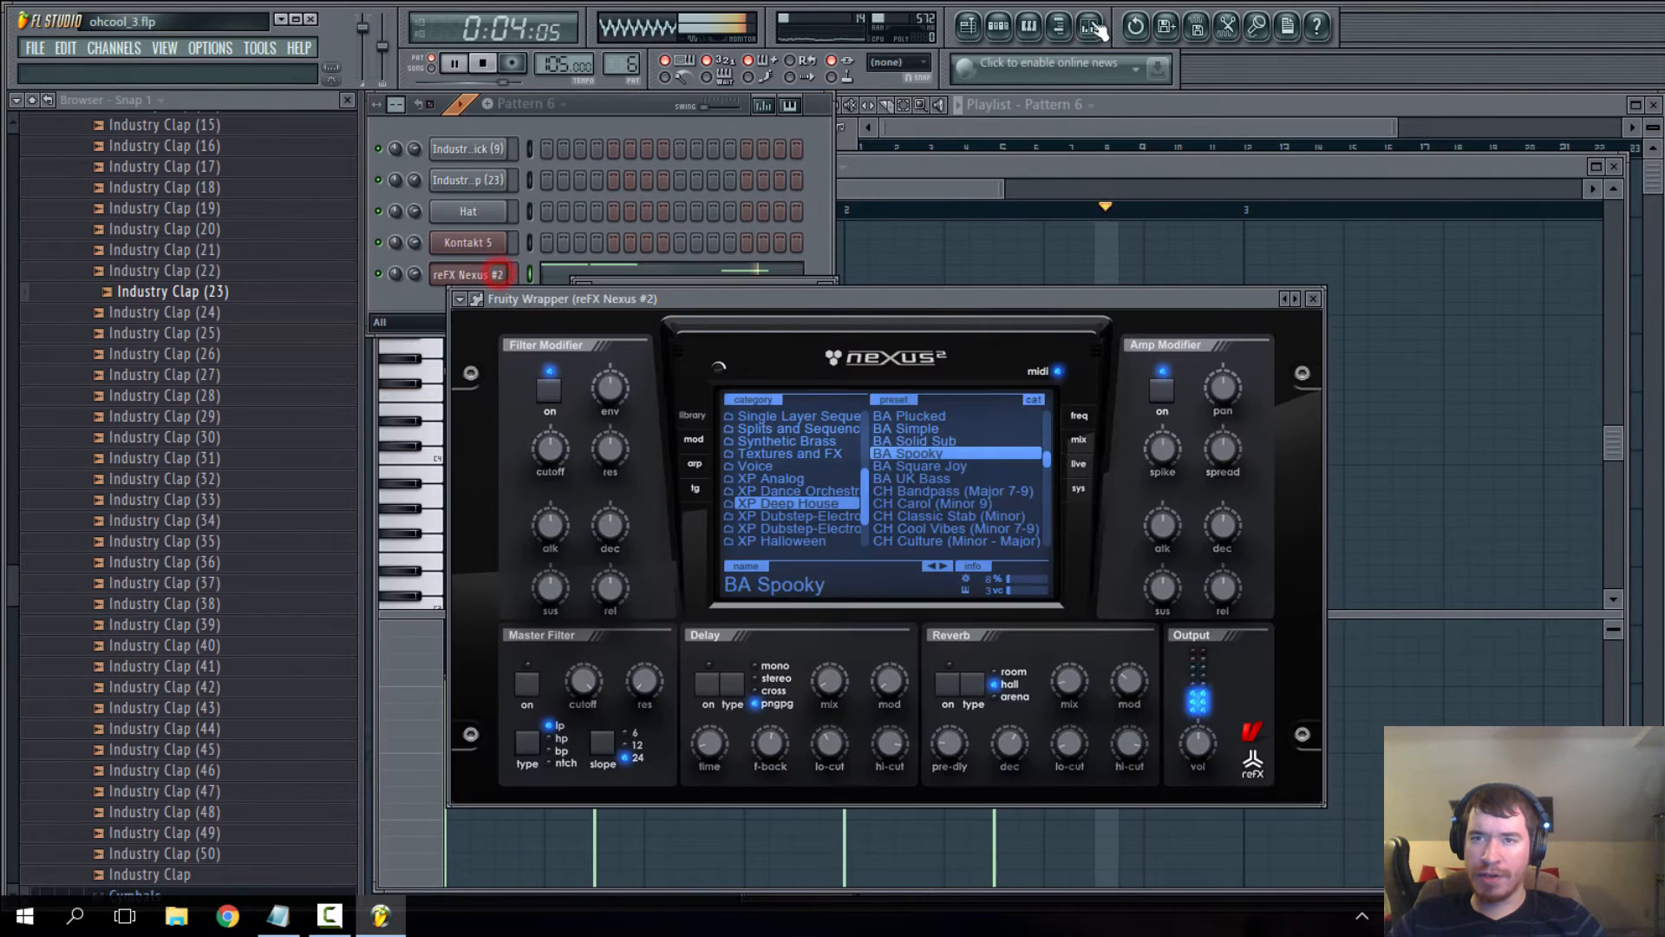
left_click(1091, 28)
left_click(754, 303)
left_click(691, 487)
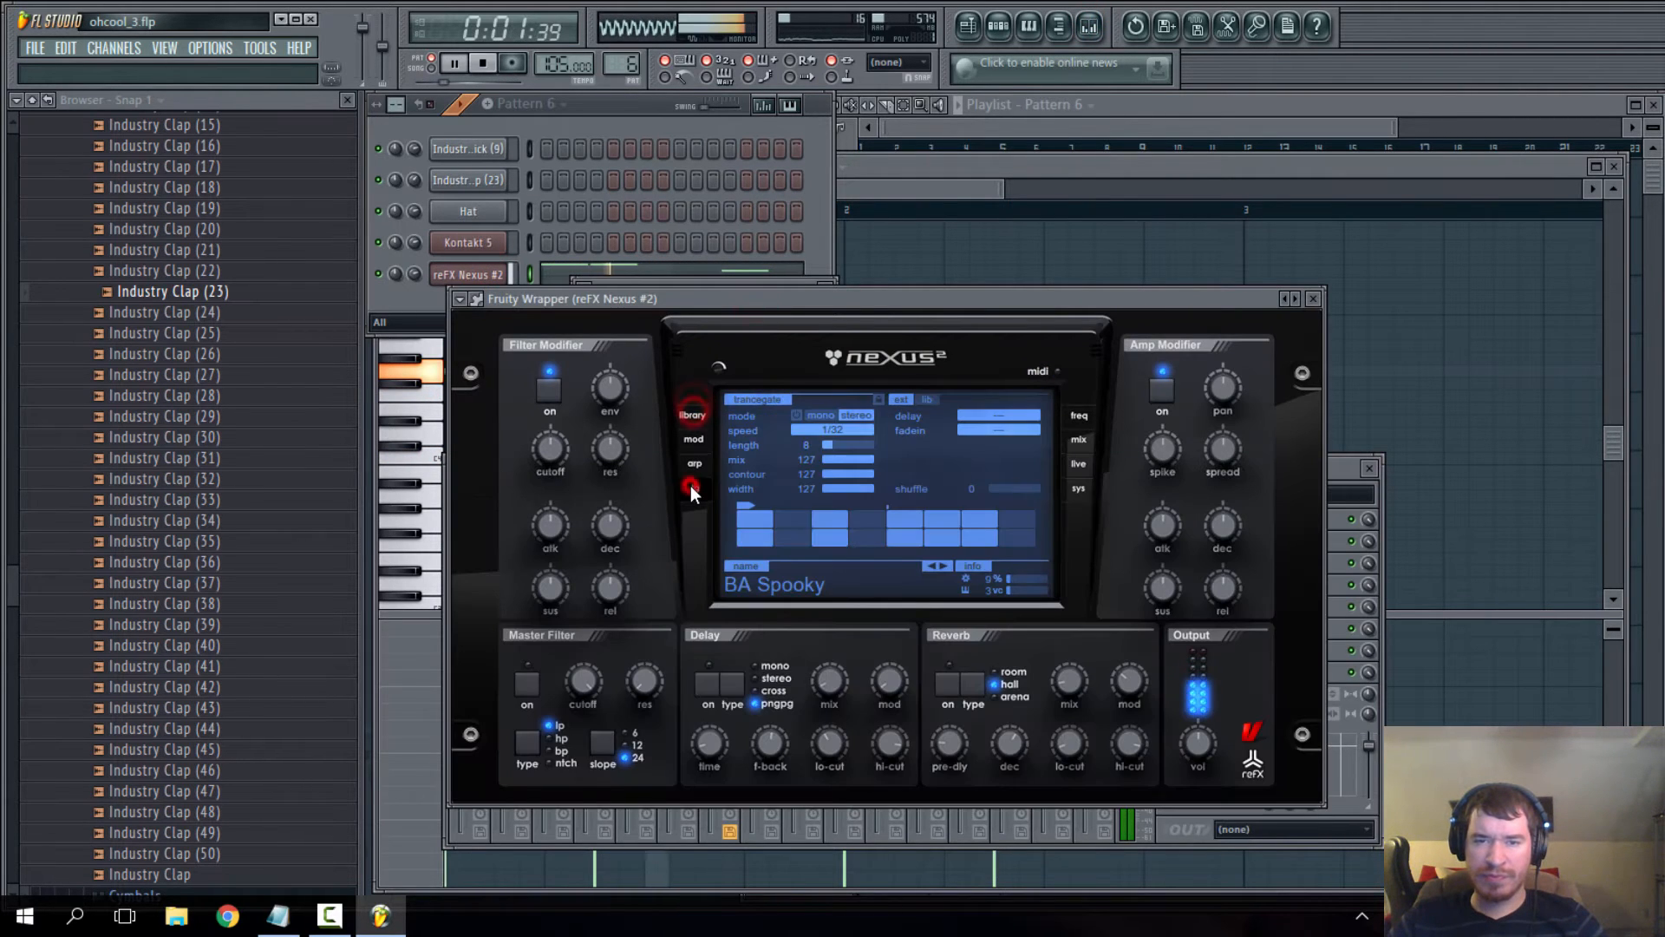
- Check the Nexus frequency display and switch off the EQ bands in the synth's mix settings
left_click(1076, 417)
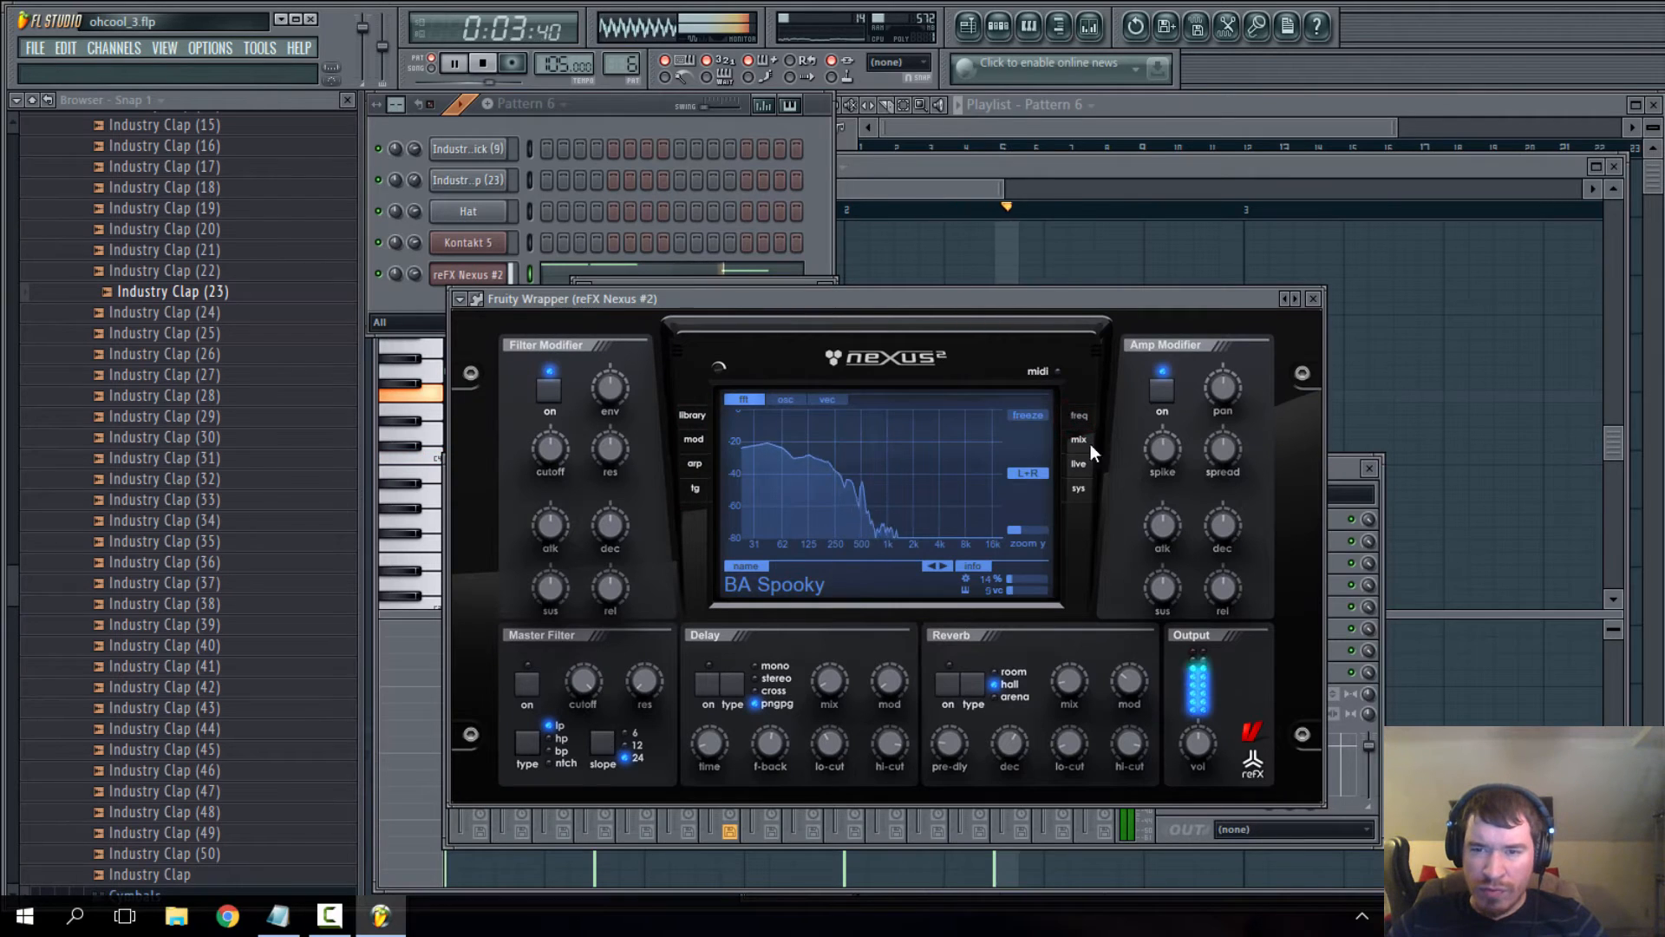
left_click(1078, 439)
left_click(786, 399)
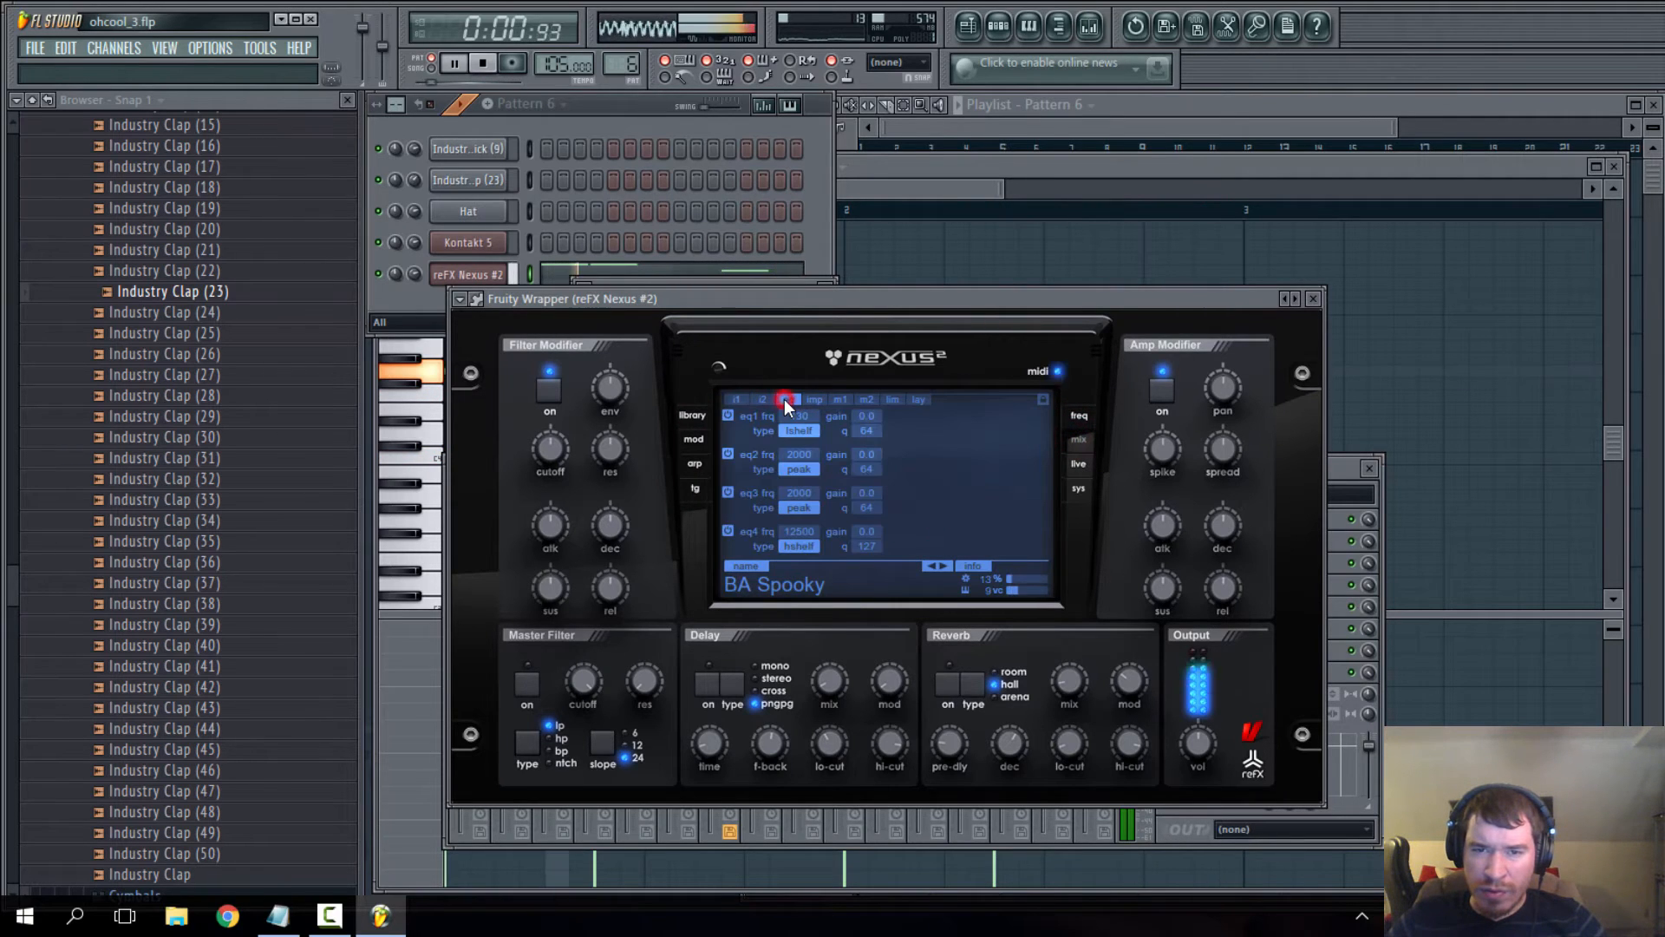
left_click(728, 415)
left_click(727, 453)
left_click(729, 492)
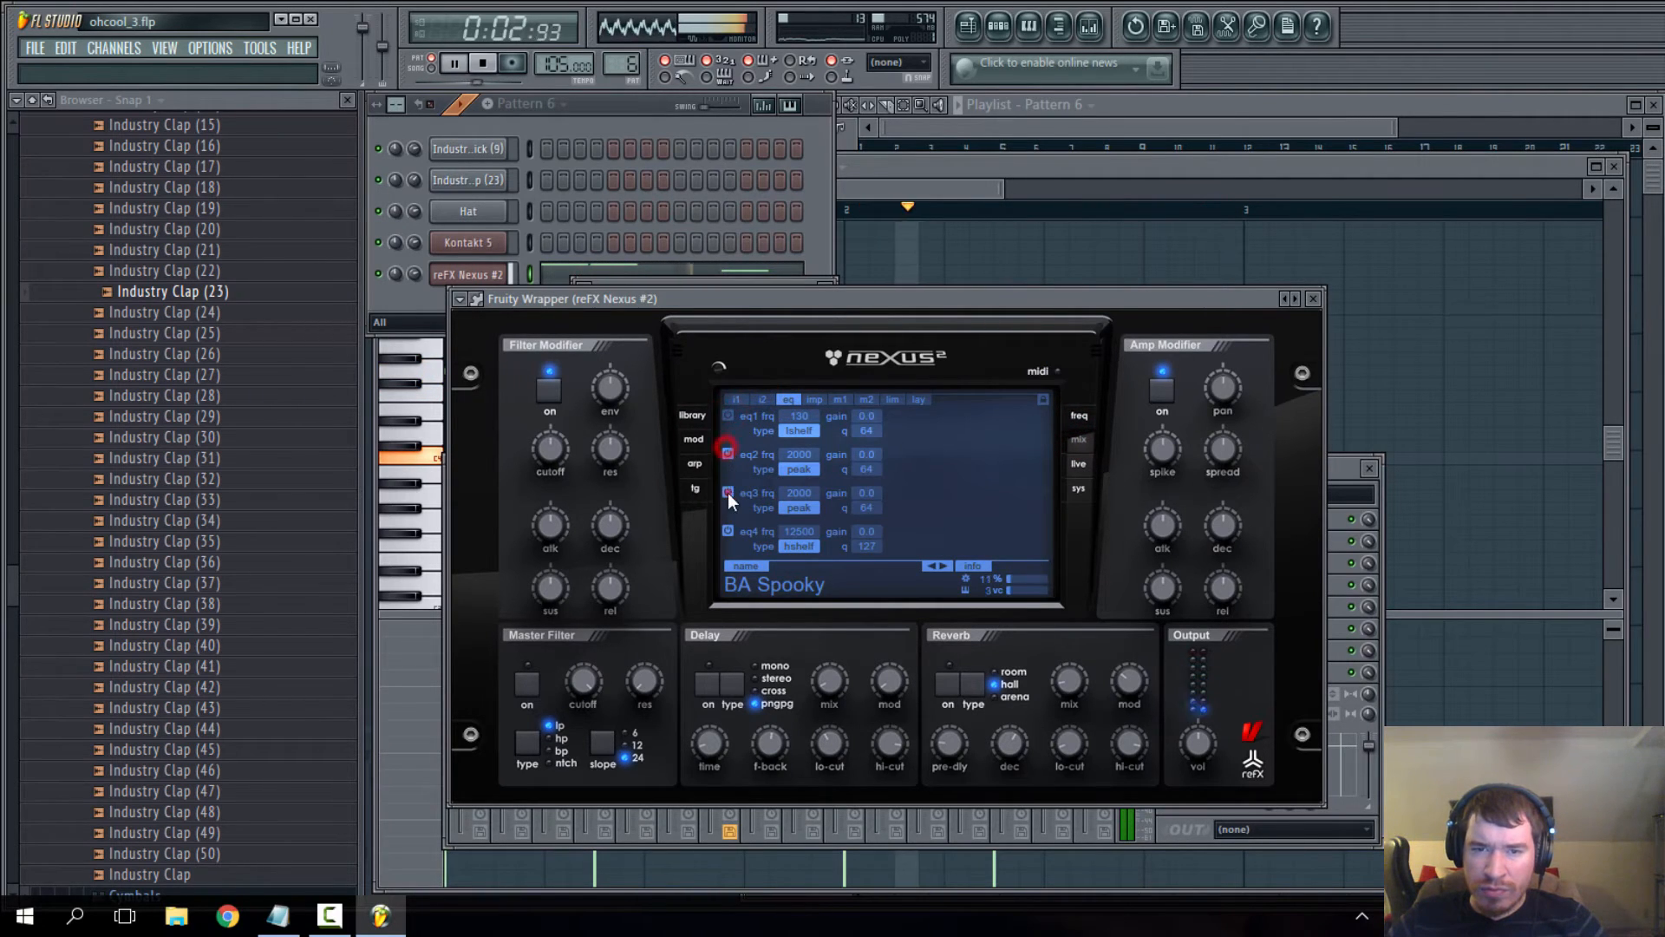
left_click(728, 492)
left_click(728, 454)
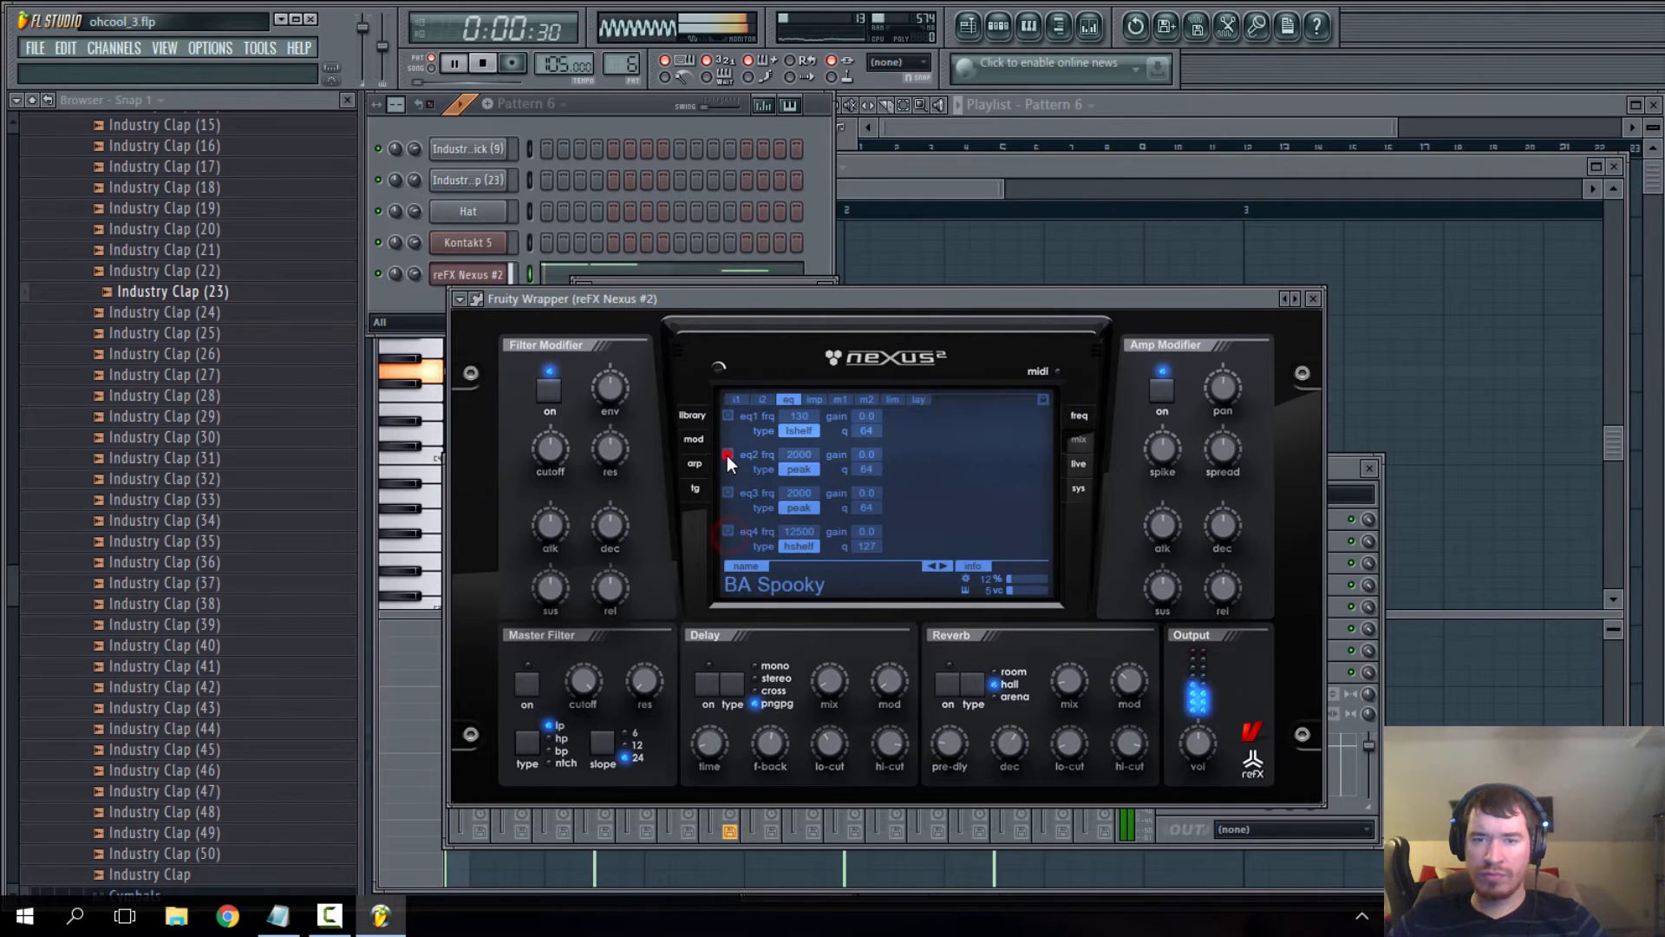
- Look through the Nexus mix settings, including the impulse reverb, insert effects, EQ, mixer and layer pages
left_click(816, 399)
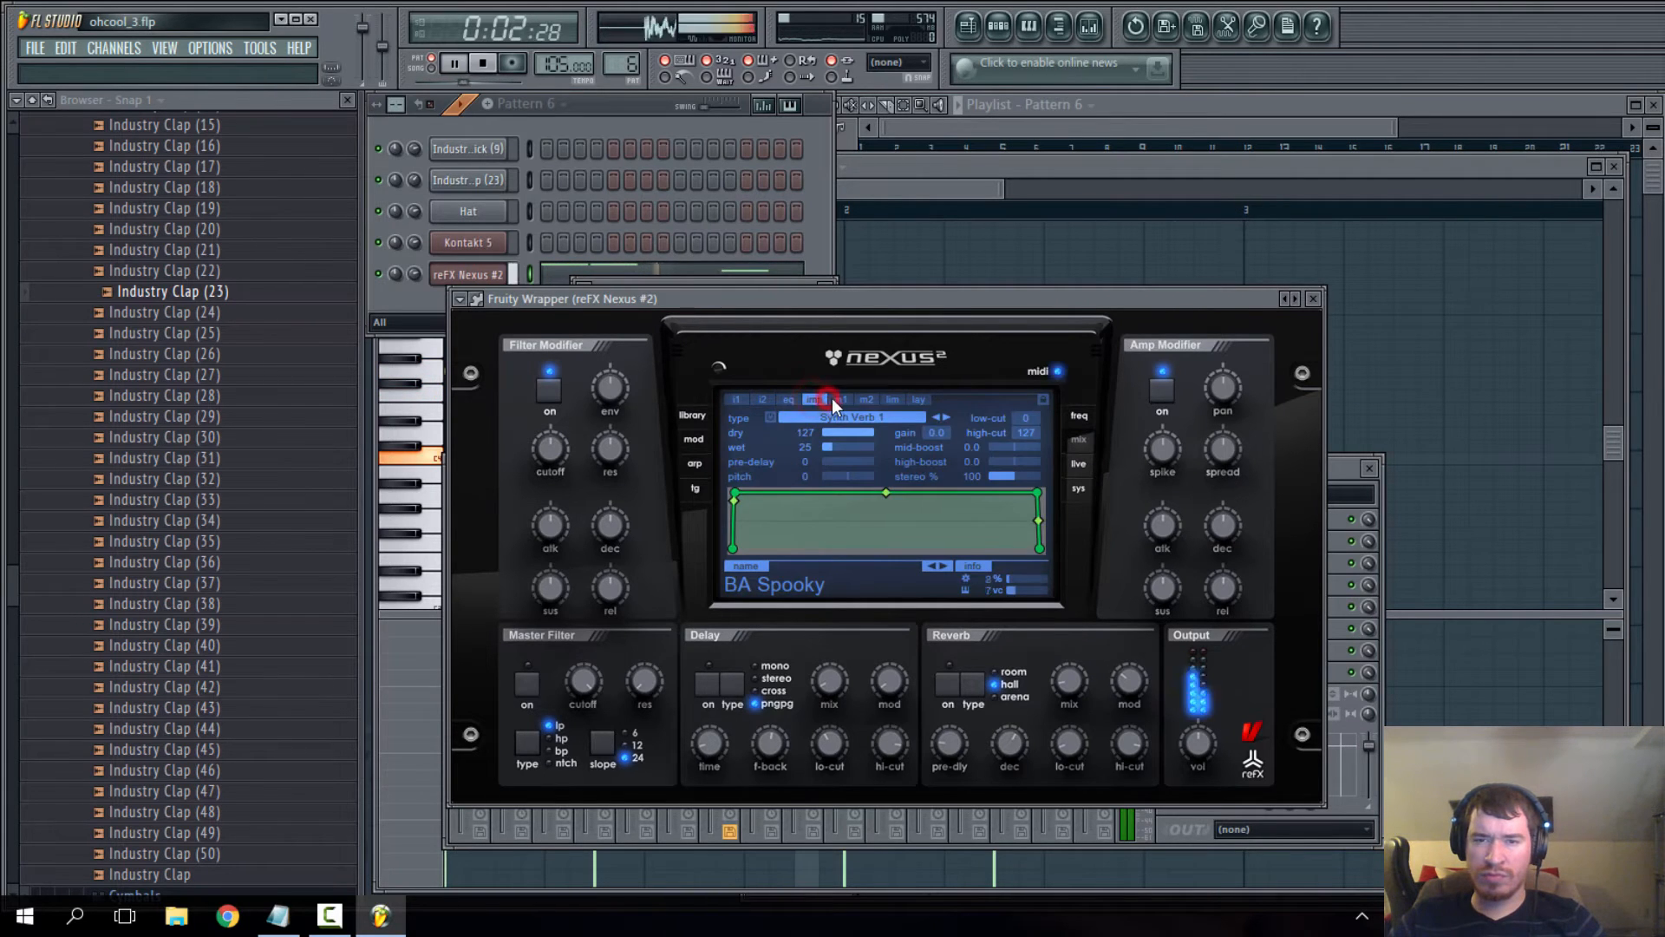
left_click(867, 399)
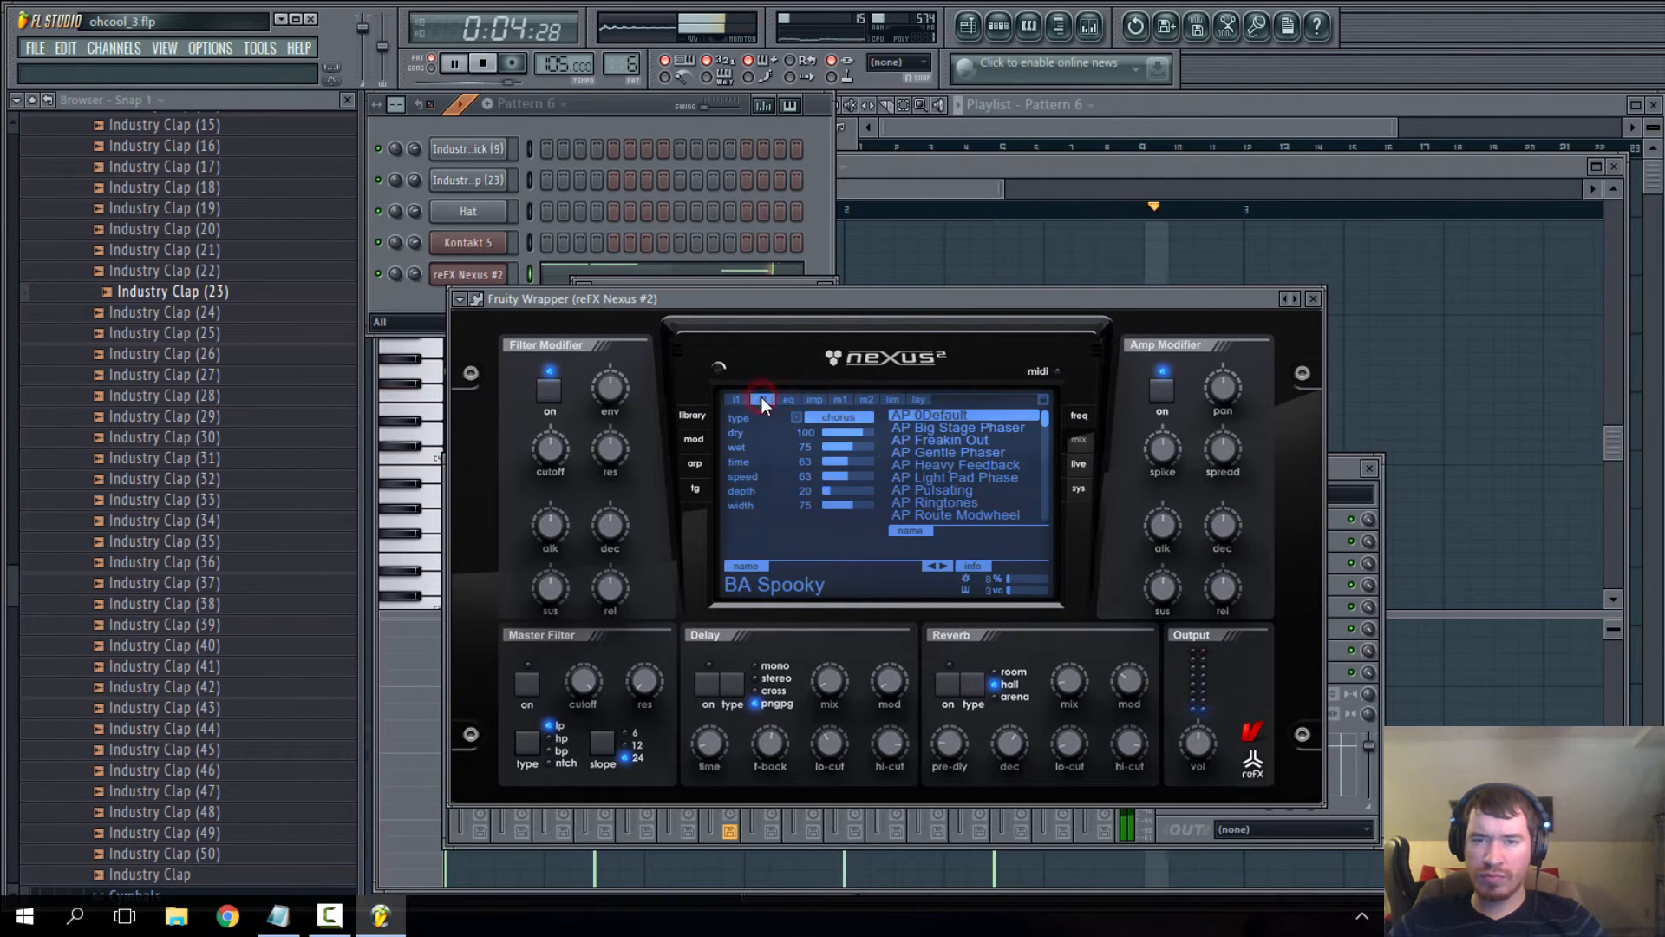
left_click(737, 399)
left_click(804, 398)
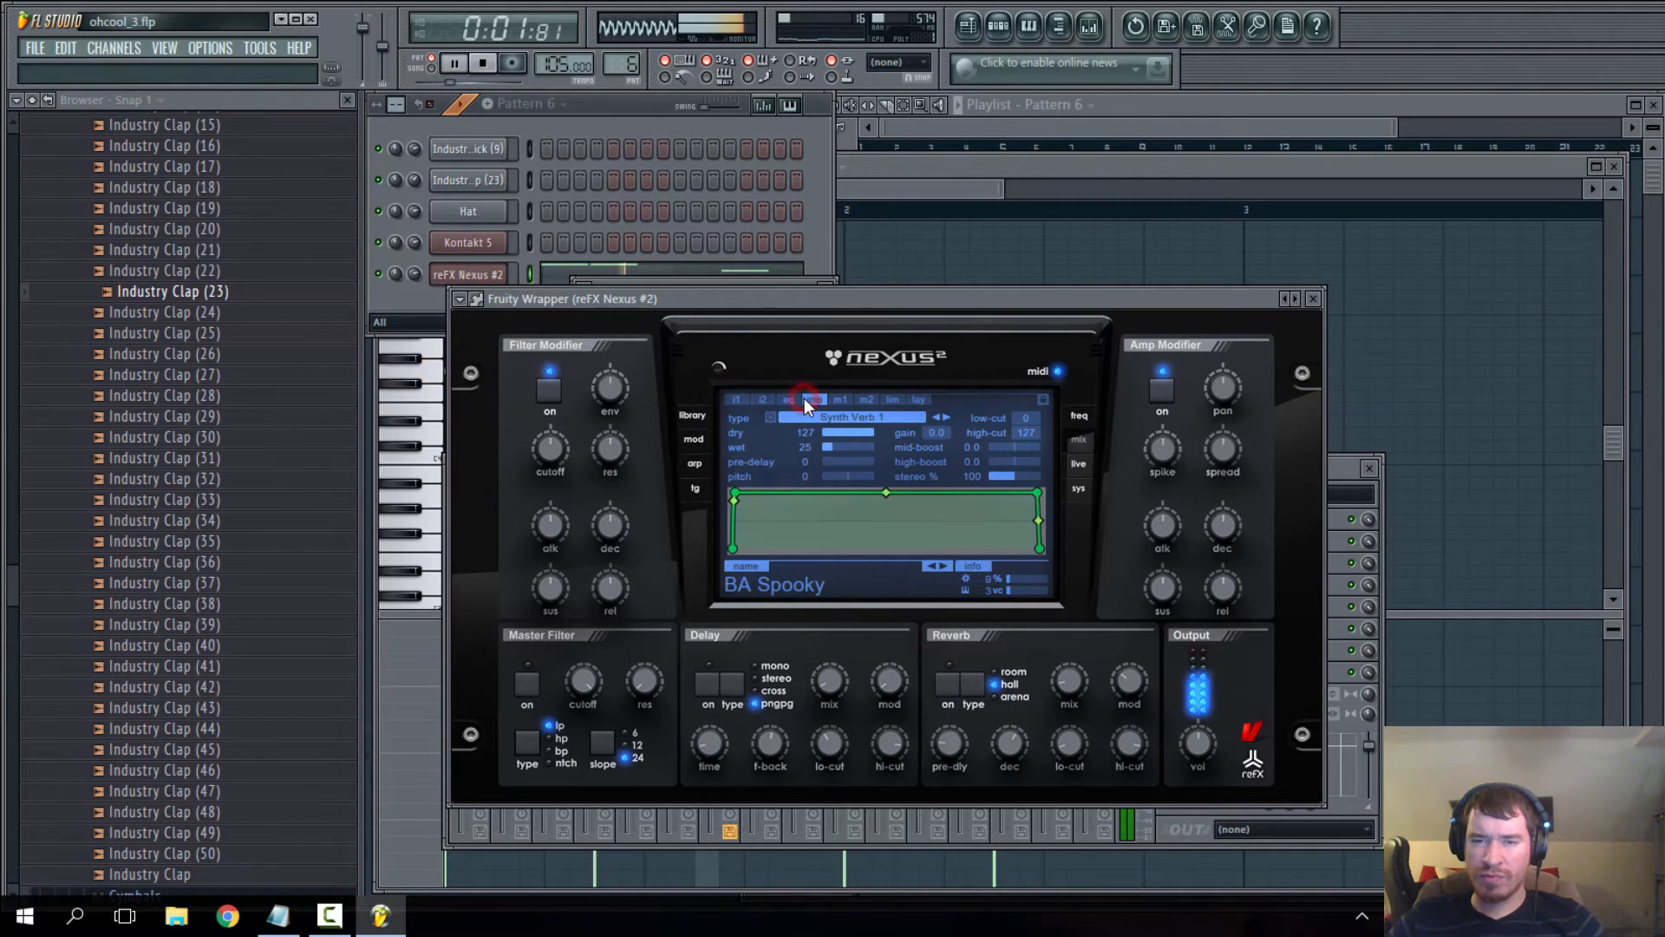
left_click(784, 398)
left_click(807, 399)
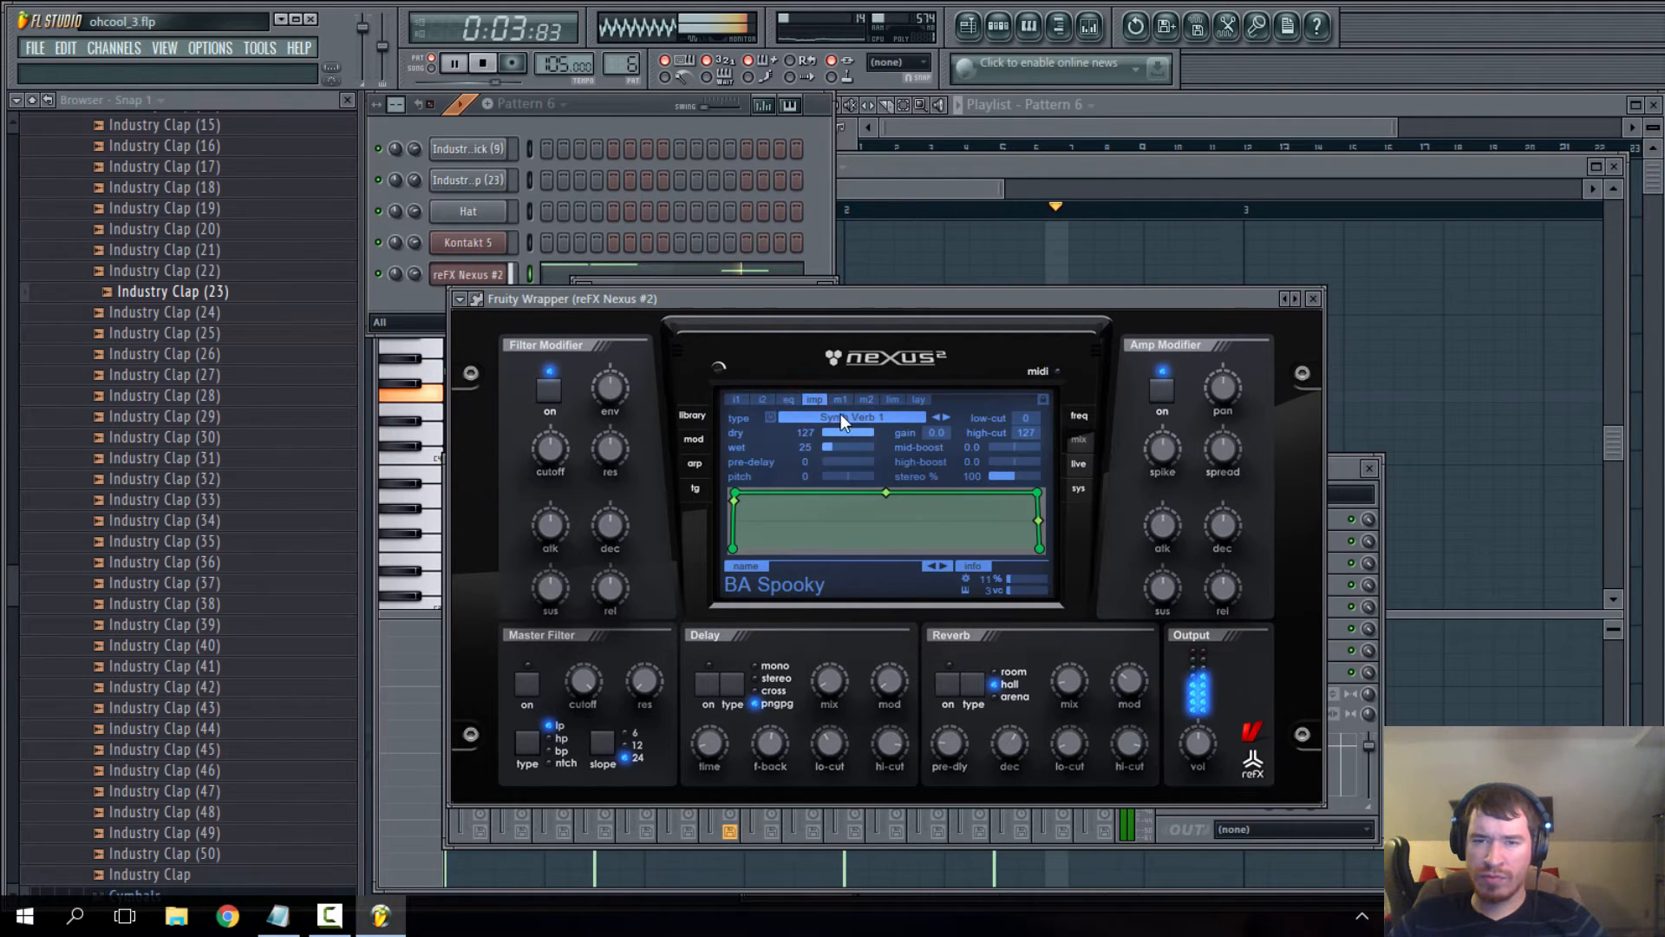
left_click(839, 399)
left_click(867, 399)
left_click(893, 399)
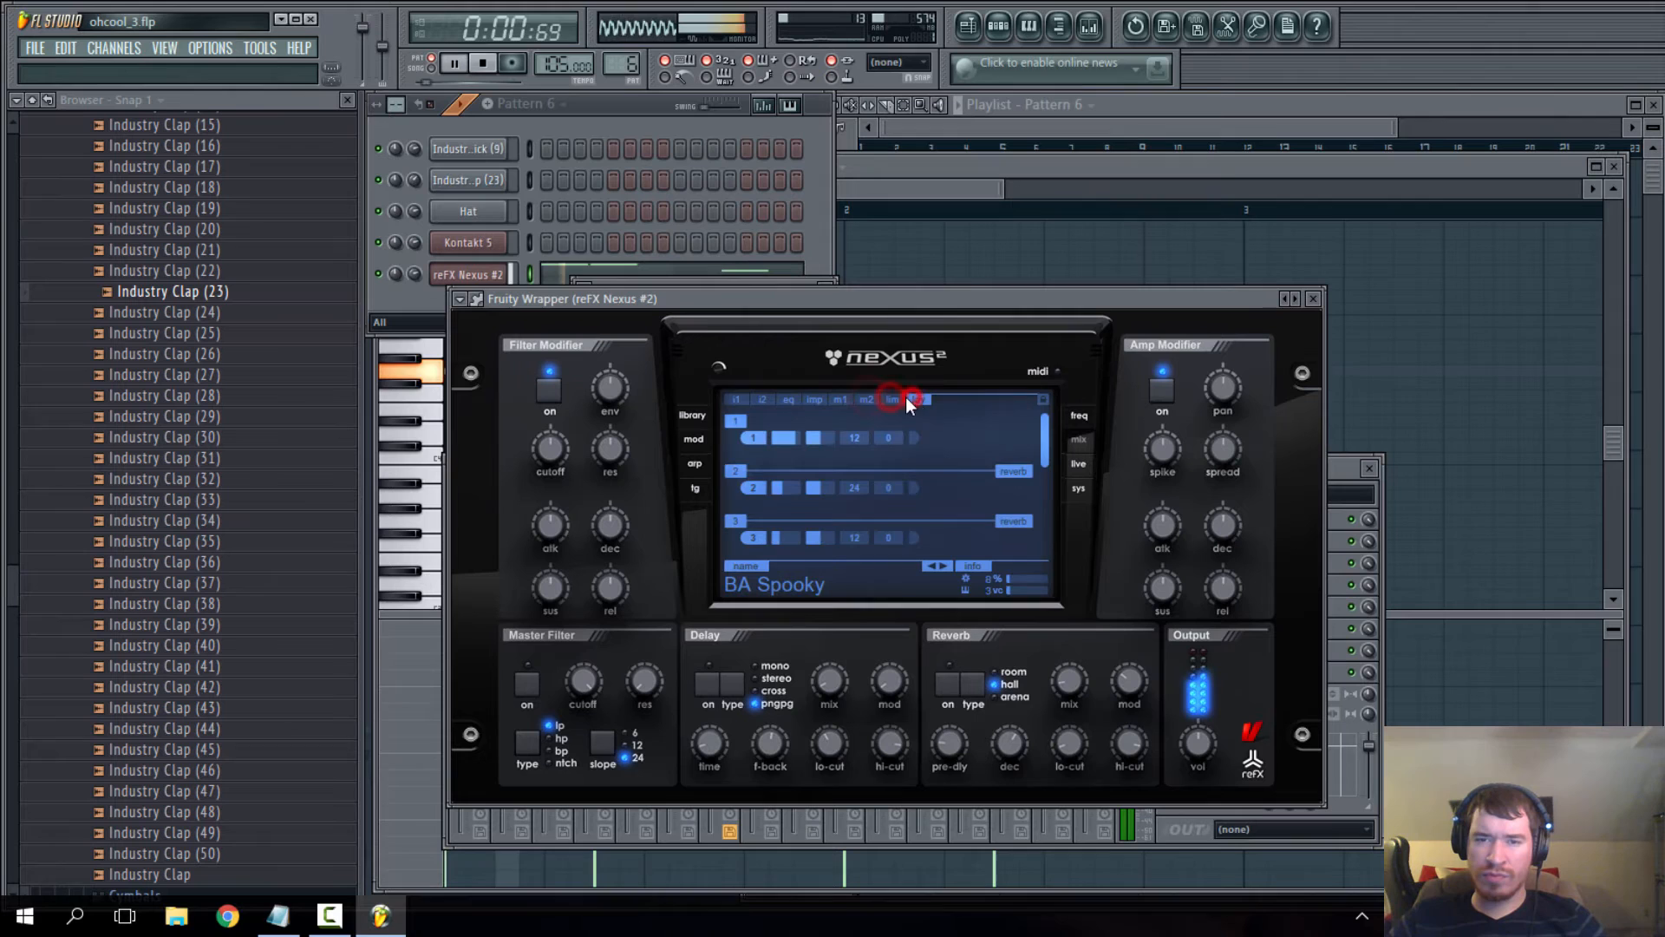
left_click(733, 399)
- Add Fruity Parametric EQ 2 to the first effect slot of mixer Insert 14
left_click(1334, 469)
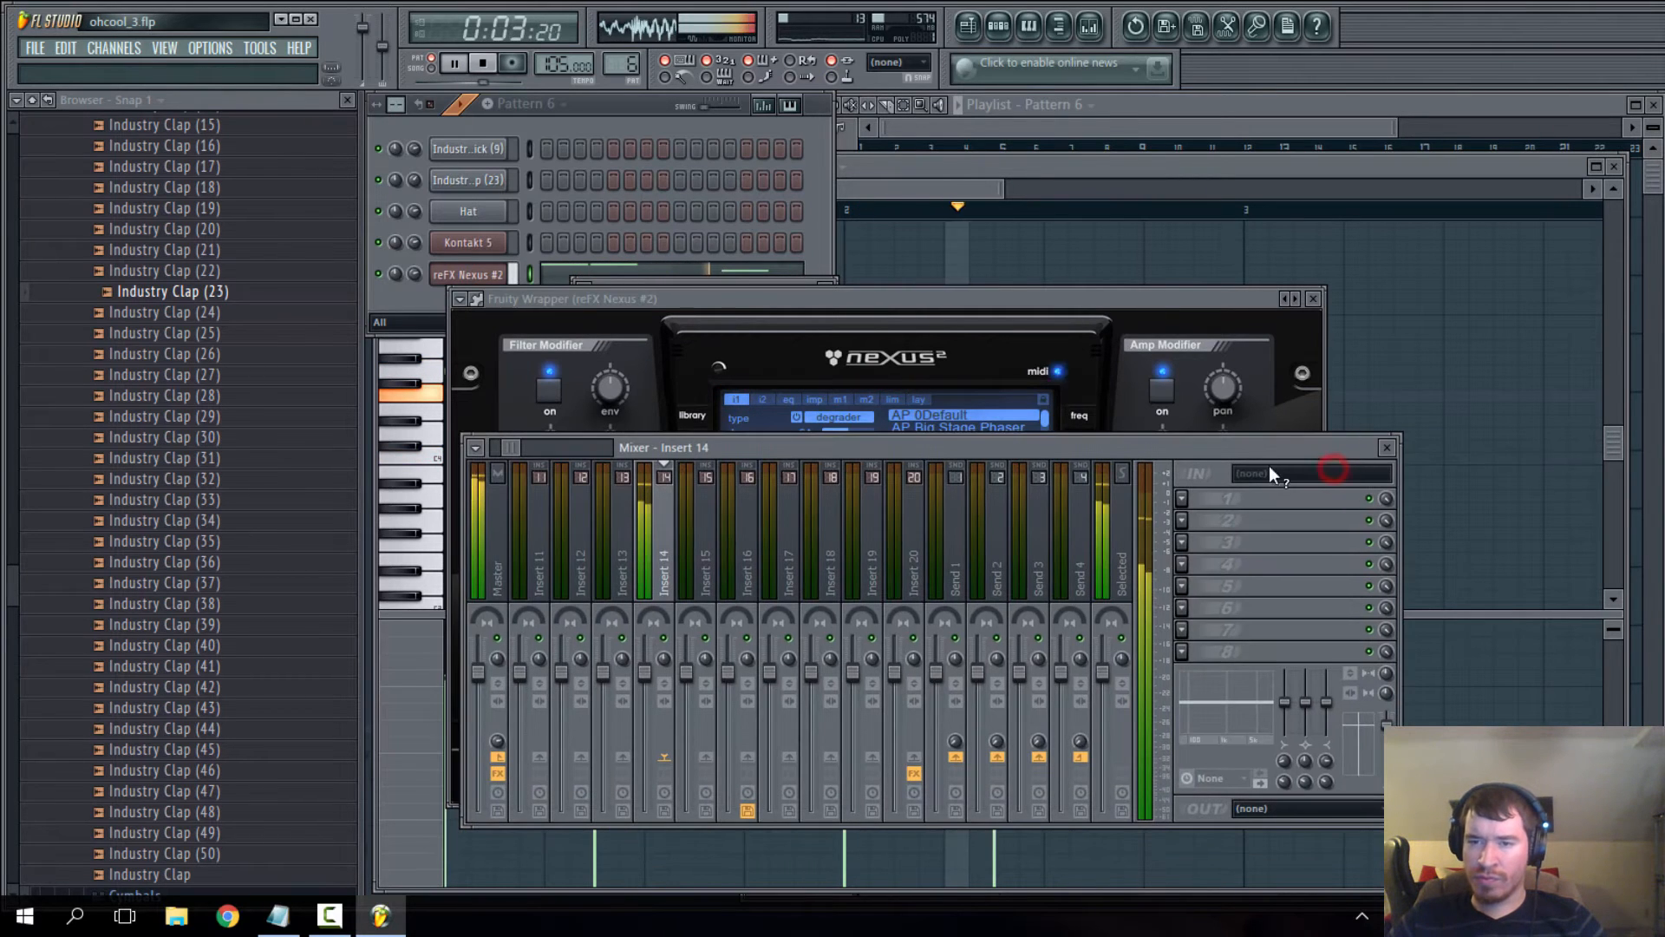
left_click(1174, 490)
left_click(1293, 272)
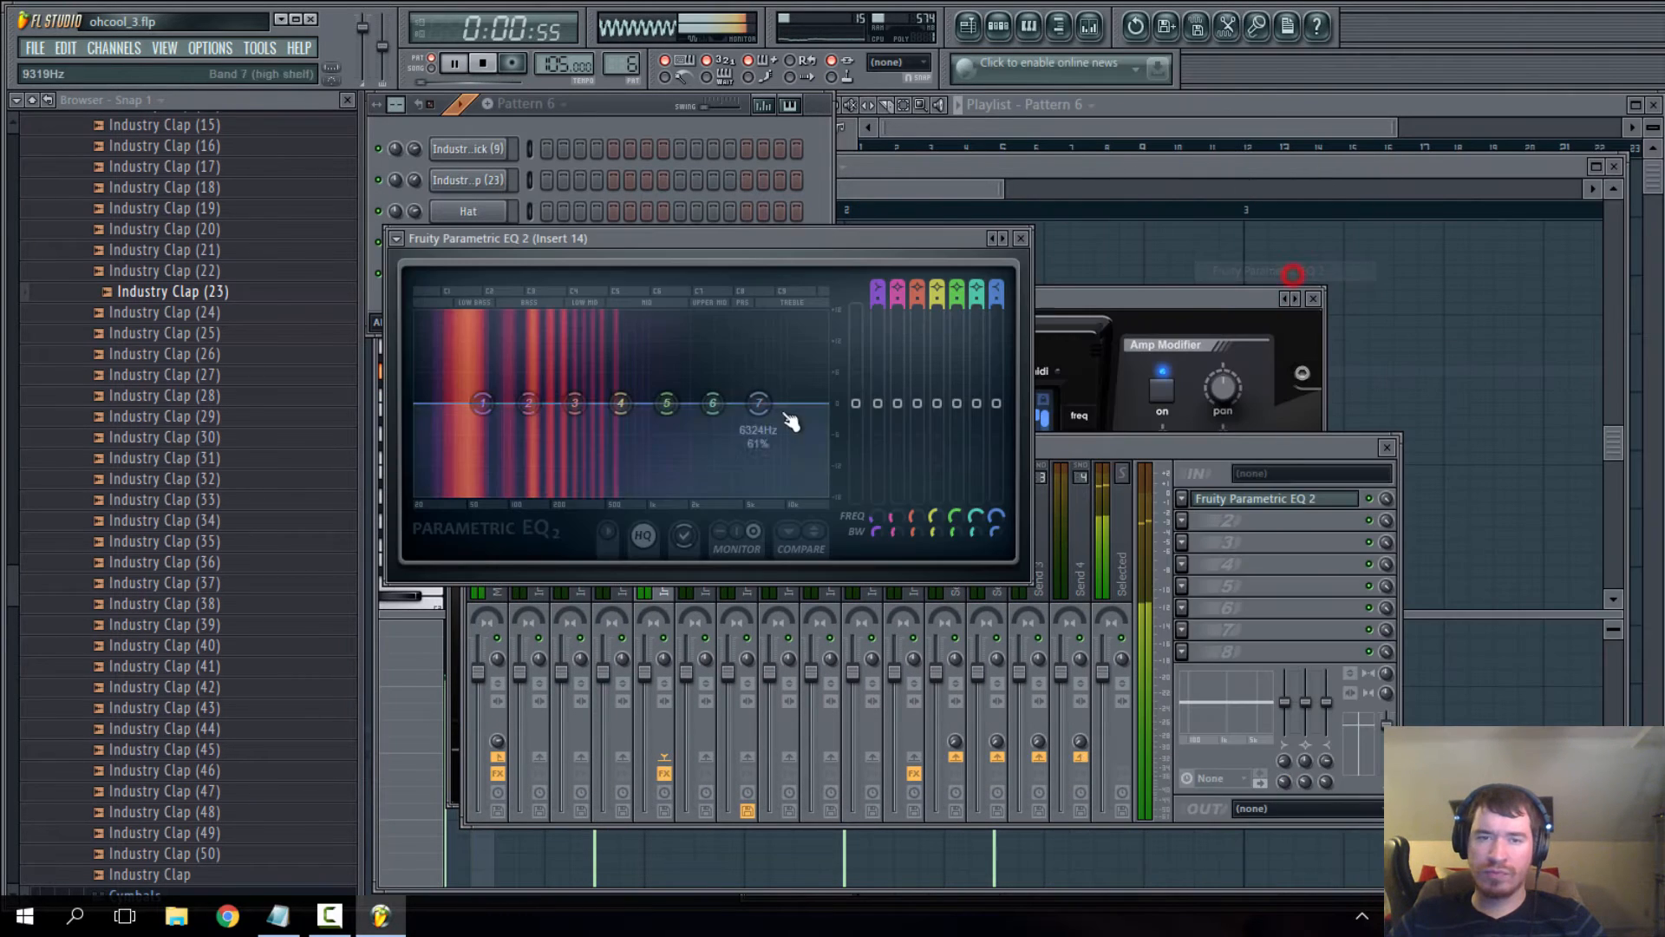
- Load the 40Hz + 18kHz cut preset in Fruity Parametric EQ 2 and adjust band 1's high-pass frequency
left_click(400, 240)
mouse_move(466, 295)
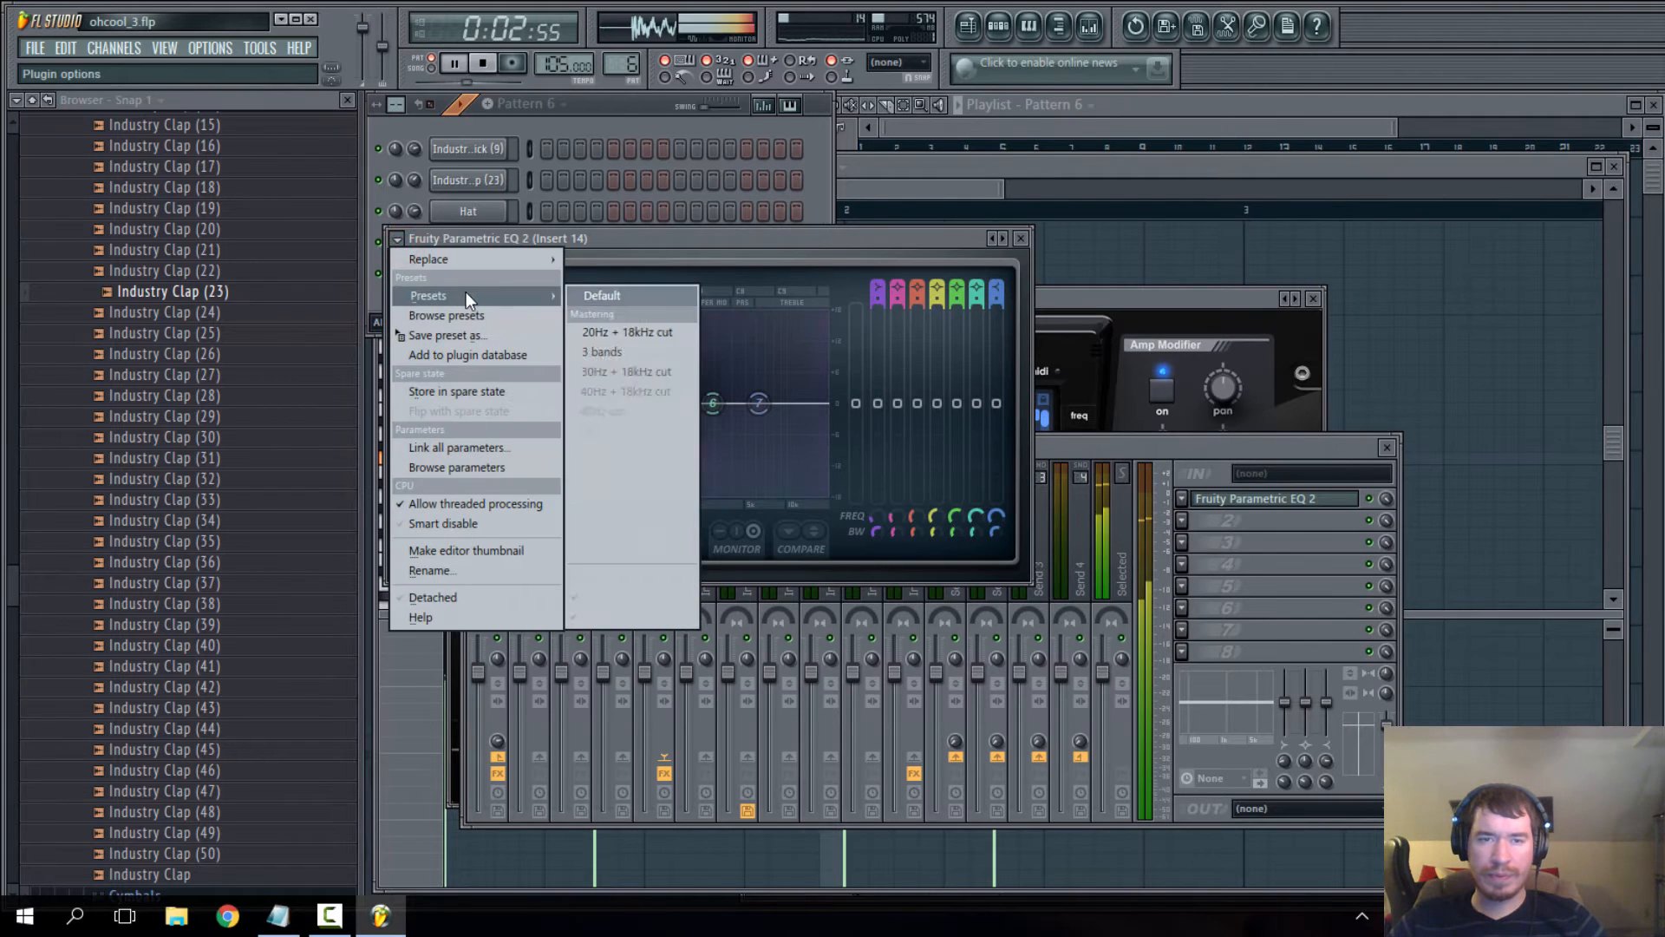
left_click(628, 385)
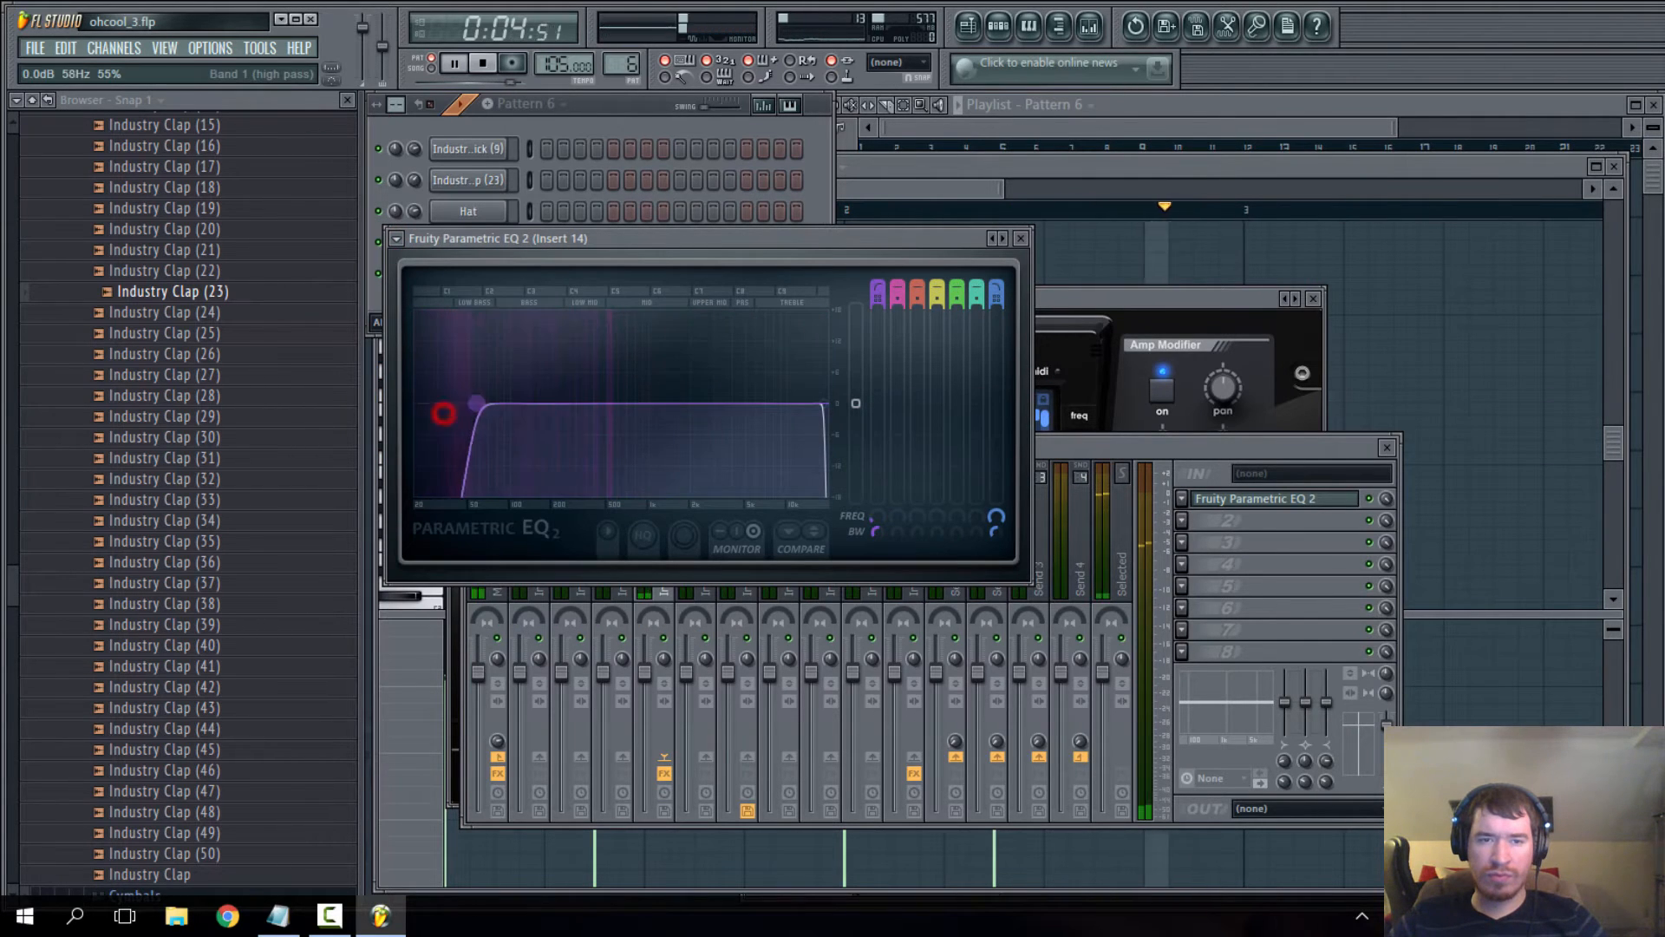
left_click_drag(446, 409, 503, 453)
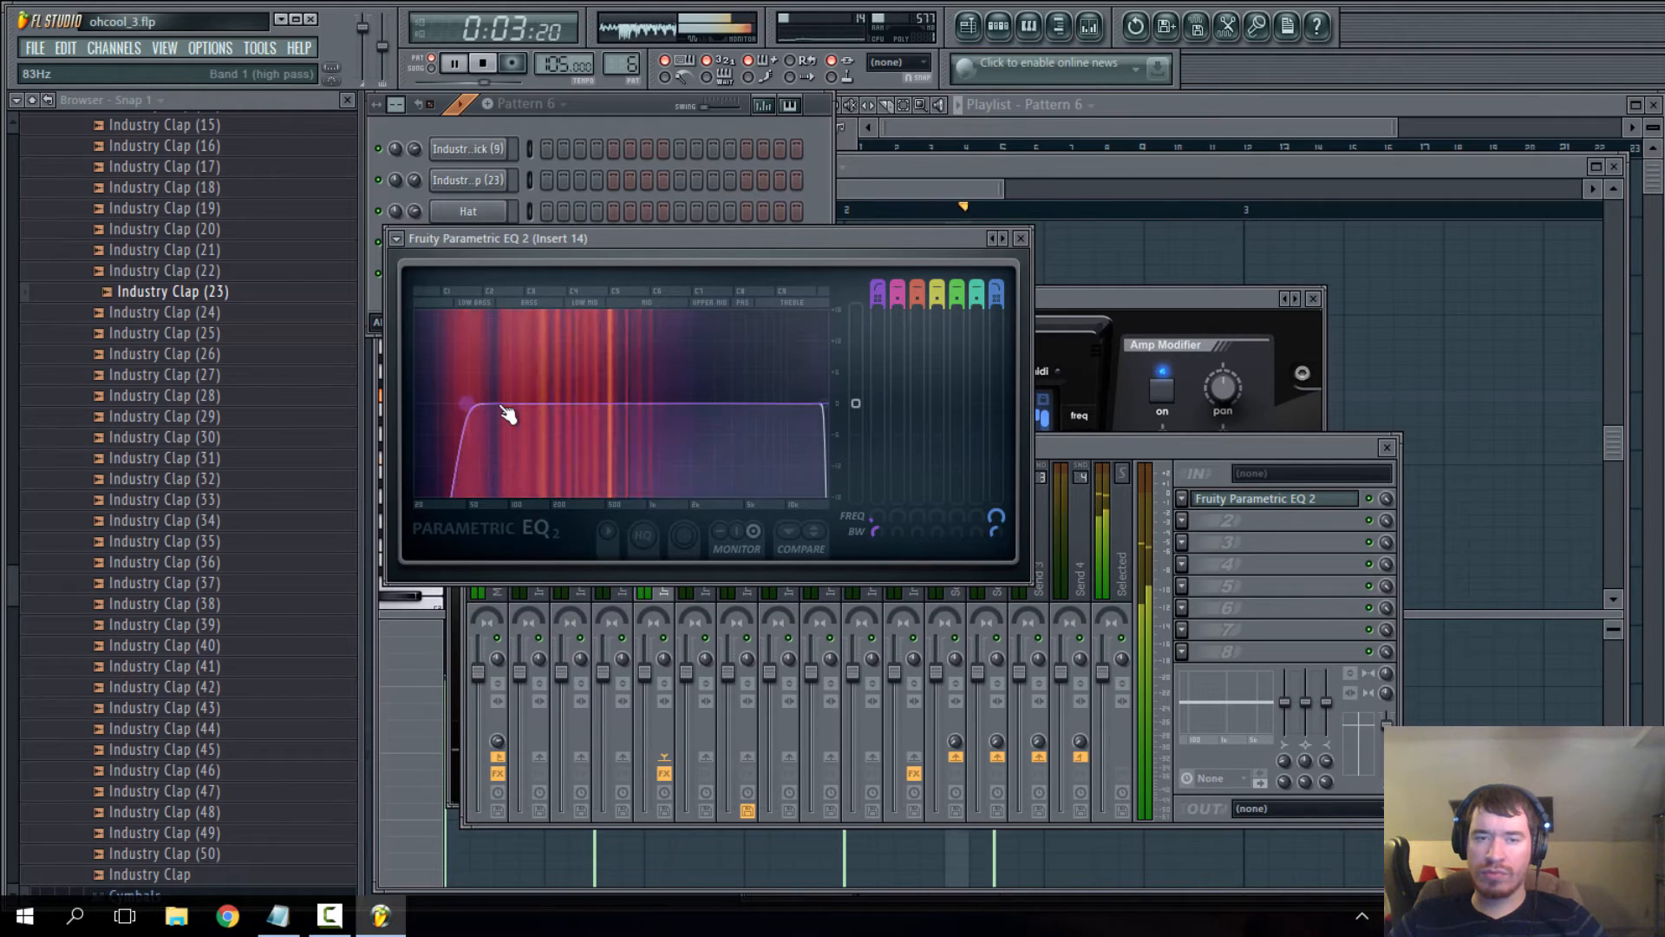
- Close the mixer, Nexus, the parametric EQ and the piano roll to return to the playlist
left_click(1387, 447)
left_click(1313, 298)
left_click(1021, 237)
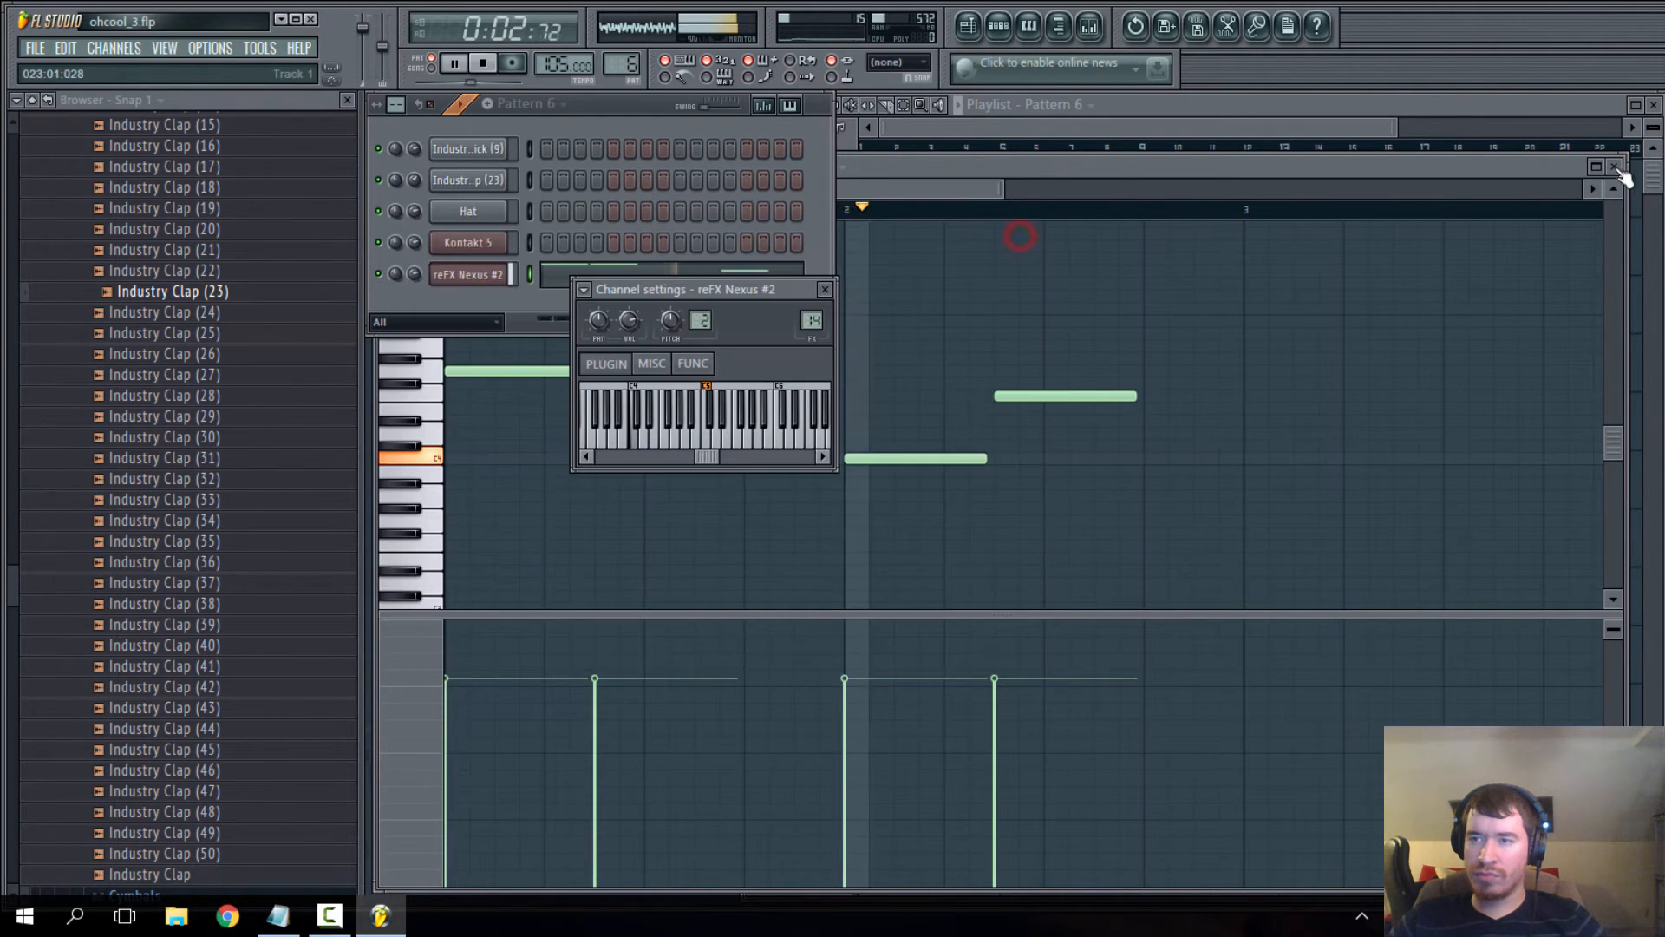
left_click(1614, 165)
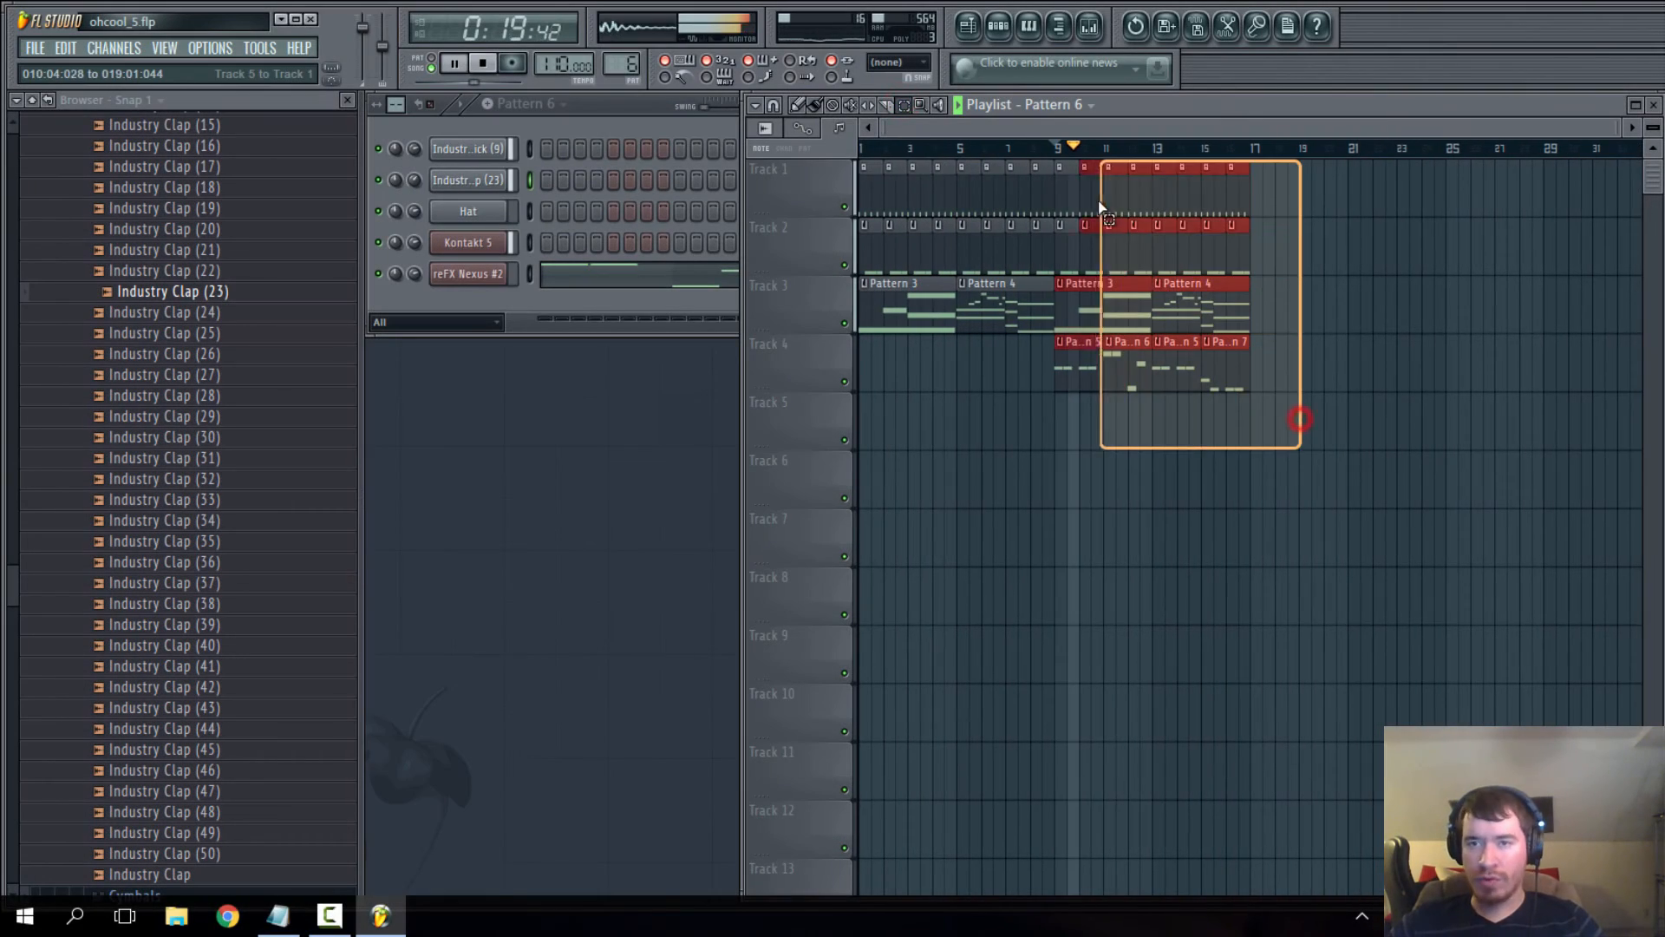
- Copy the clips on tracks 1 to 4 from bar 9 onward and paste them twice further along the playlist
left_click_drag(1099, 202, 1071, 187)
left_click(797, 106)
key("ctrl+c")
key("ctrl+v")
left_click_drag(1025, 267, 1416, 255)
key("ctrl+v")
left_click_drag(949, 291, 1509, 290)
left_click(1477, 572, "ctrl")
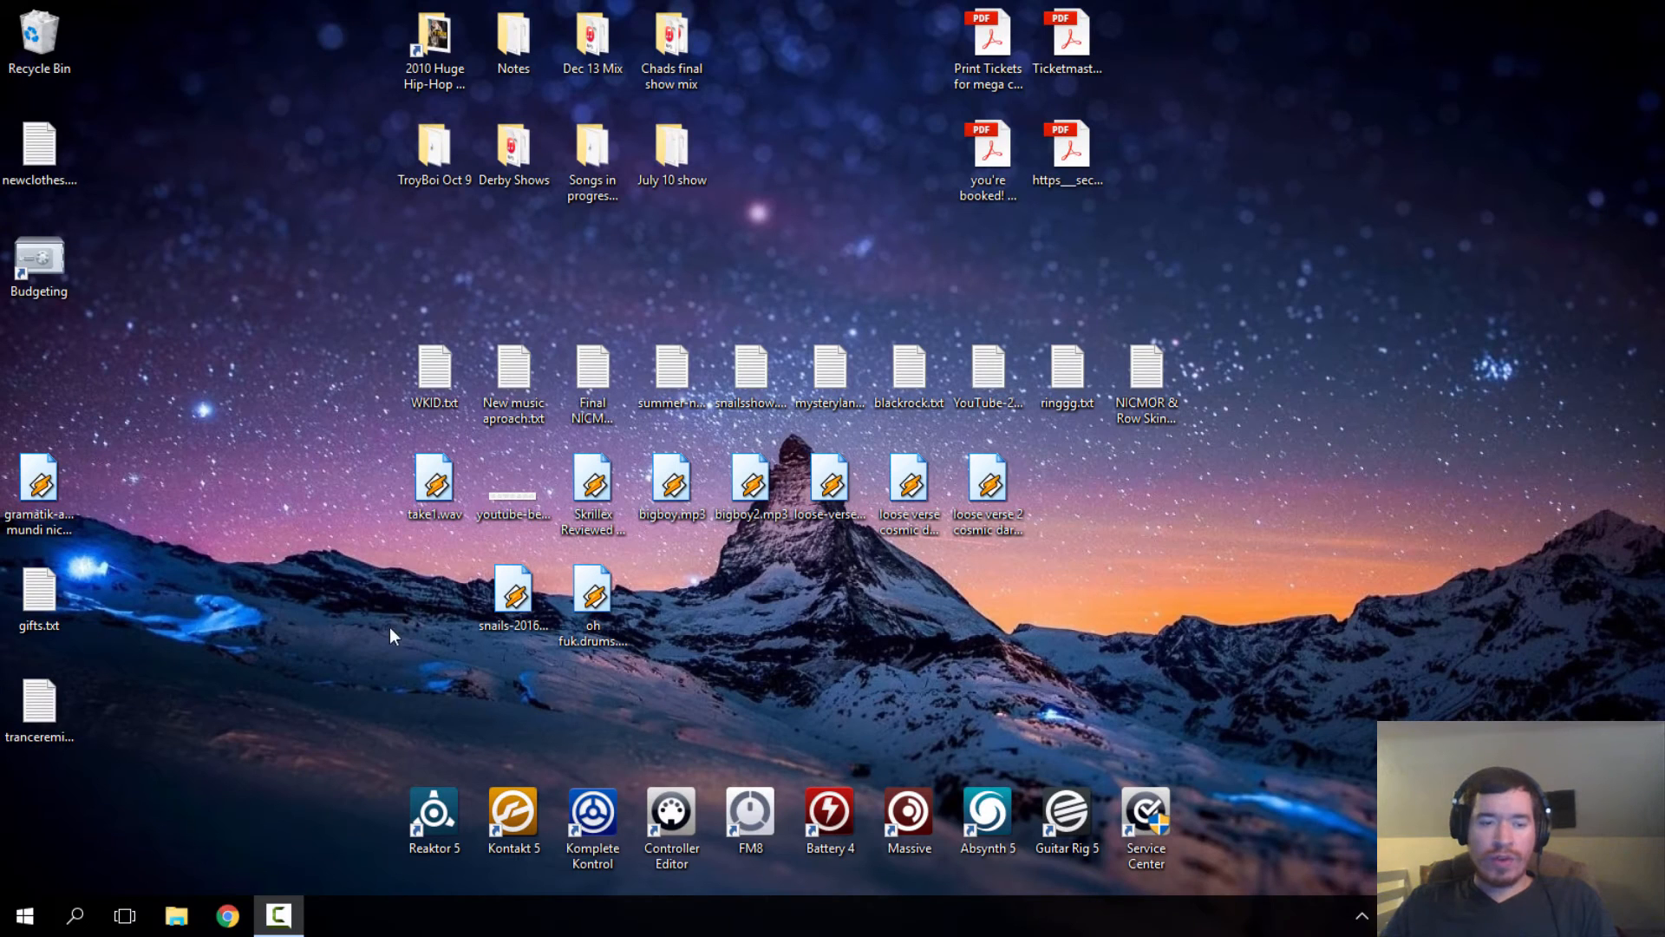
- Launch FL Studio 11 (64bit) and open the ohcool_31.flp project
left_click(12, 917)
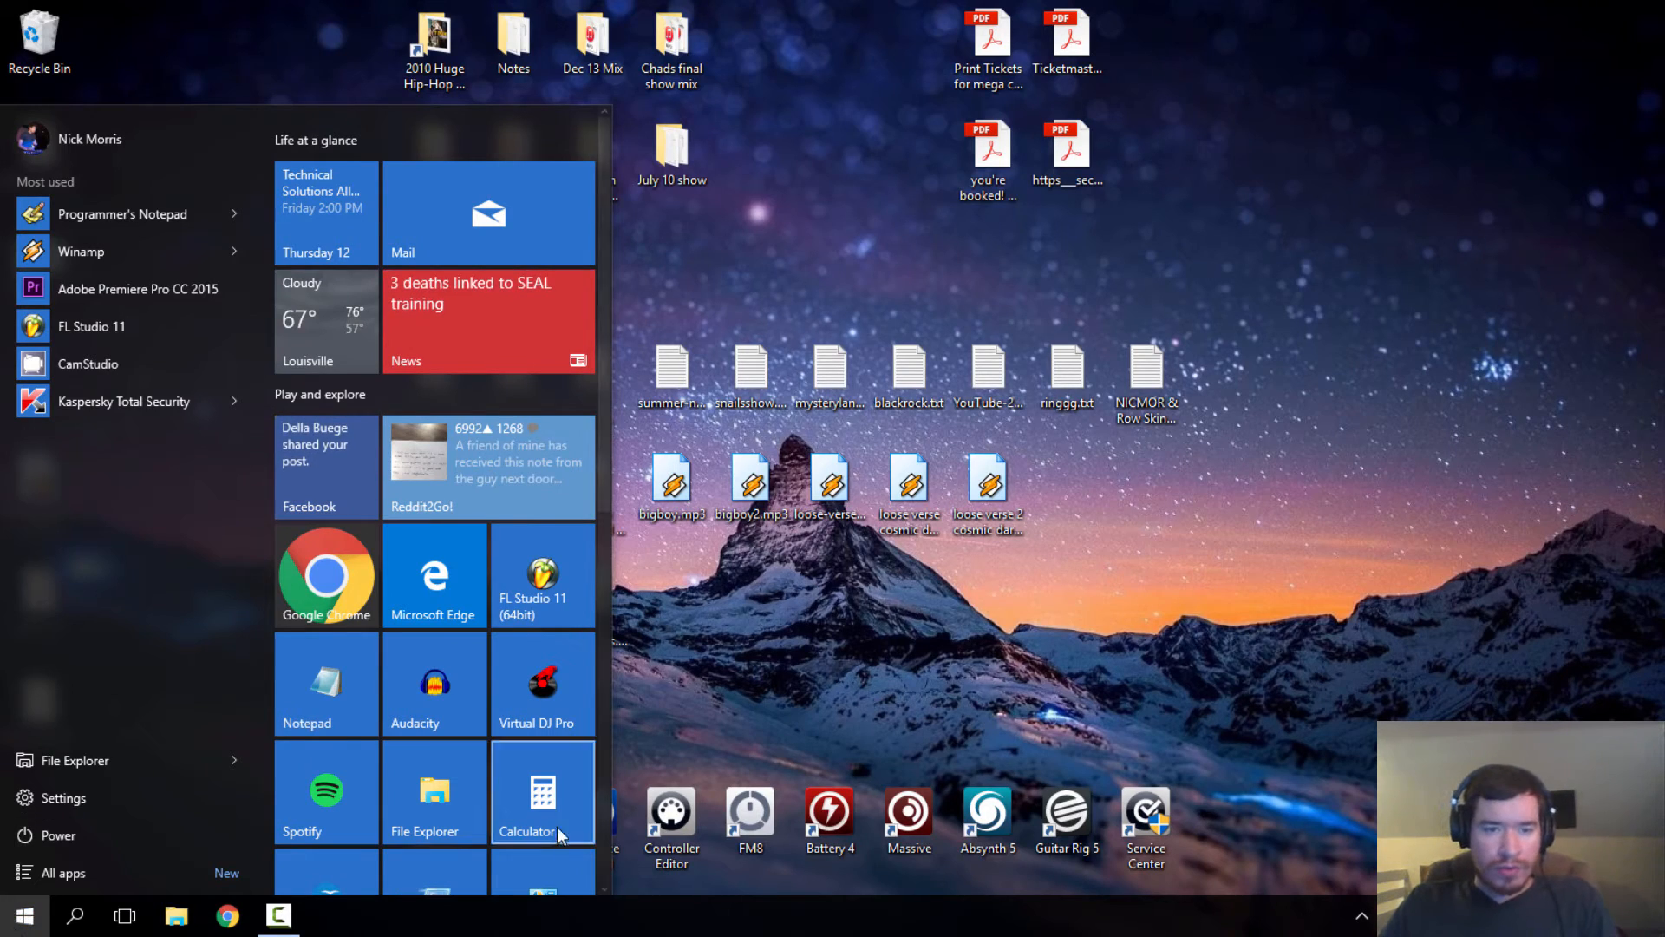
left_click(757, 750)
left_click(6, 932)
left_click(523, 607)
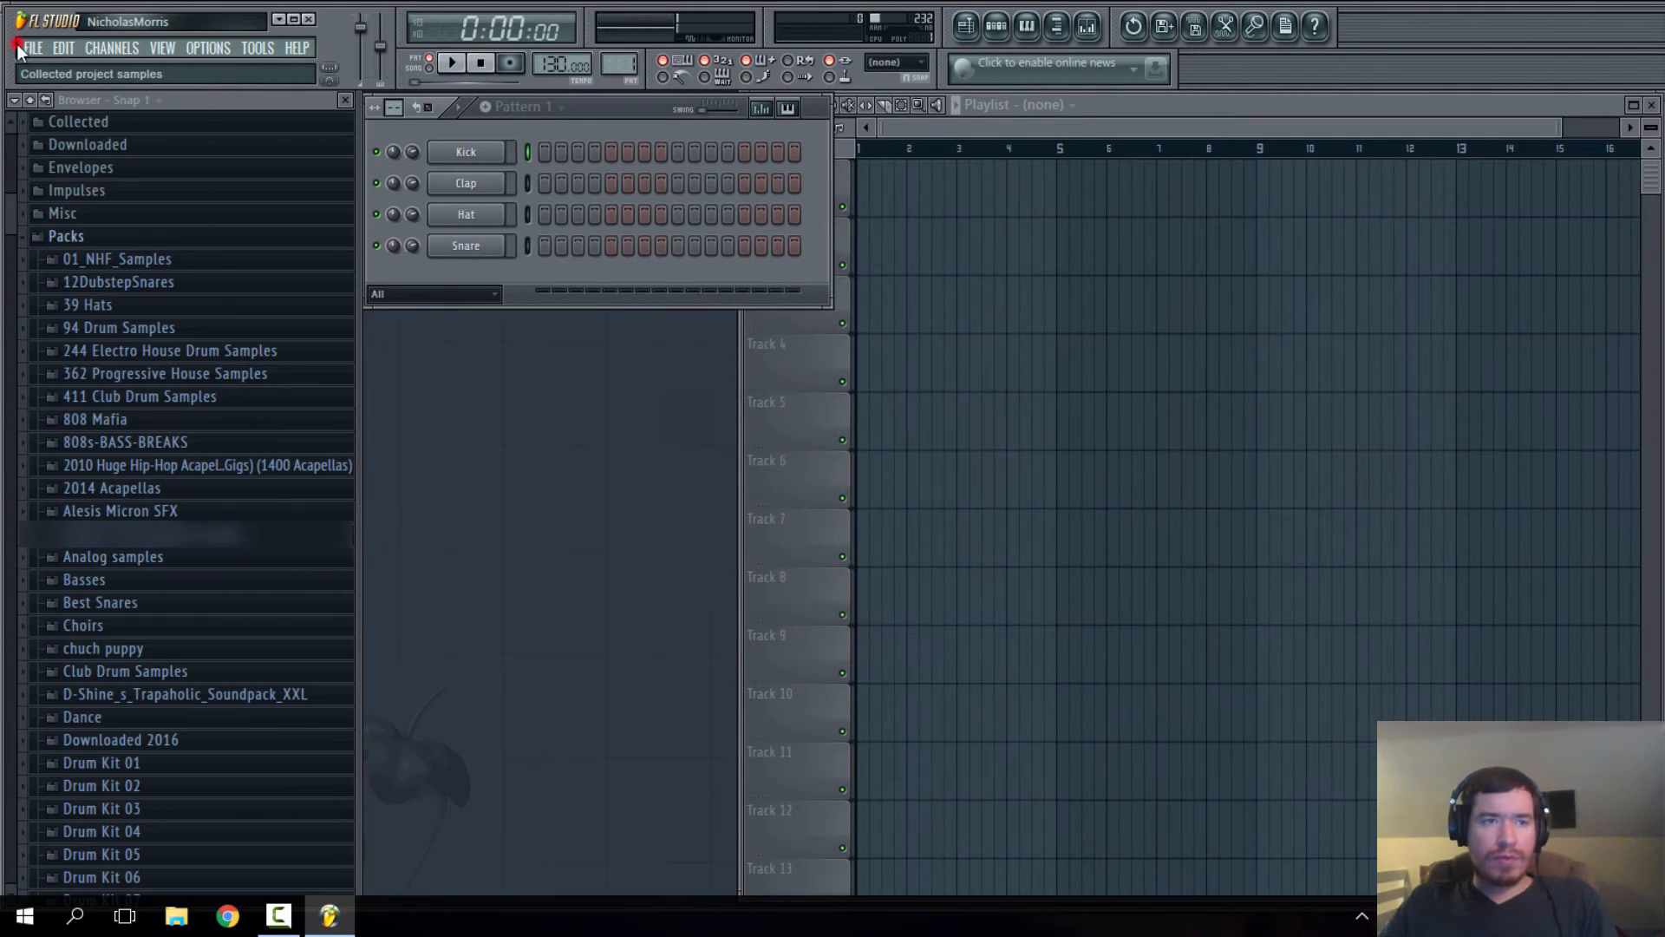
left_click(33, 48)
left_click(102, 261)
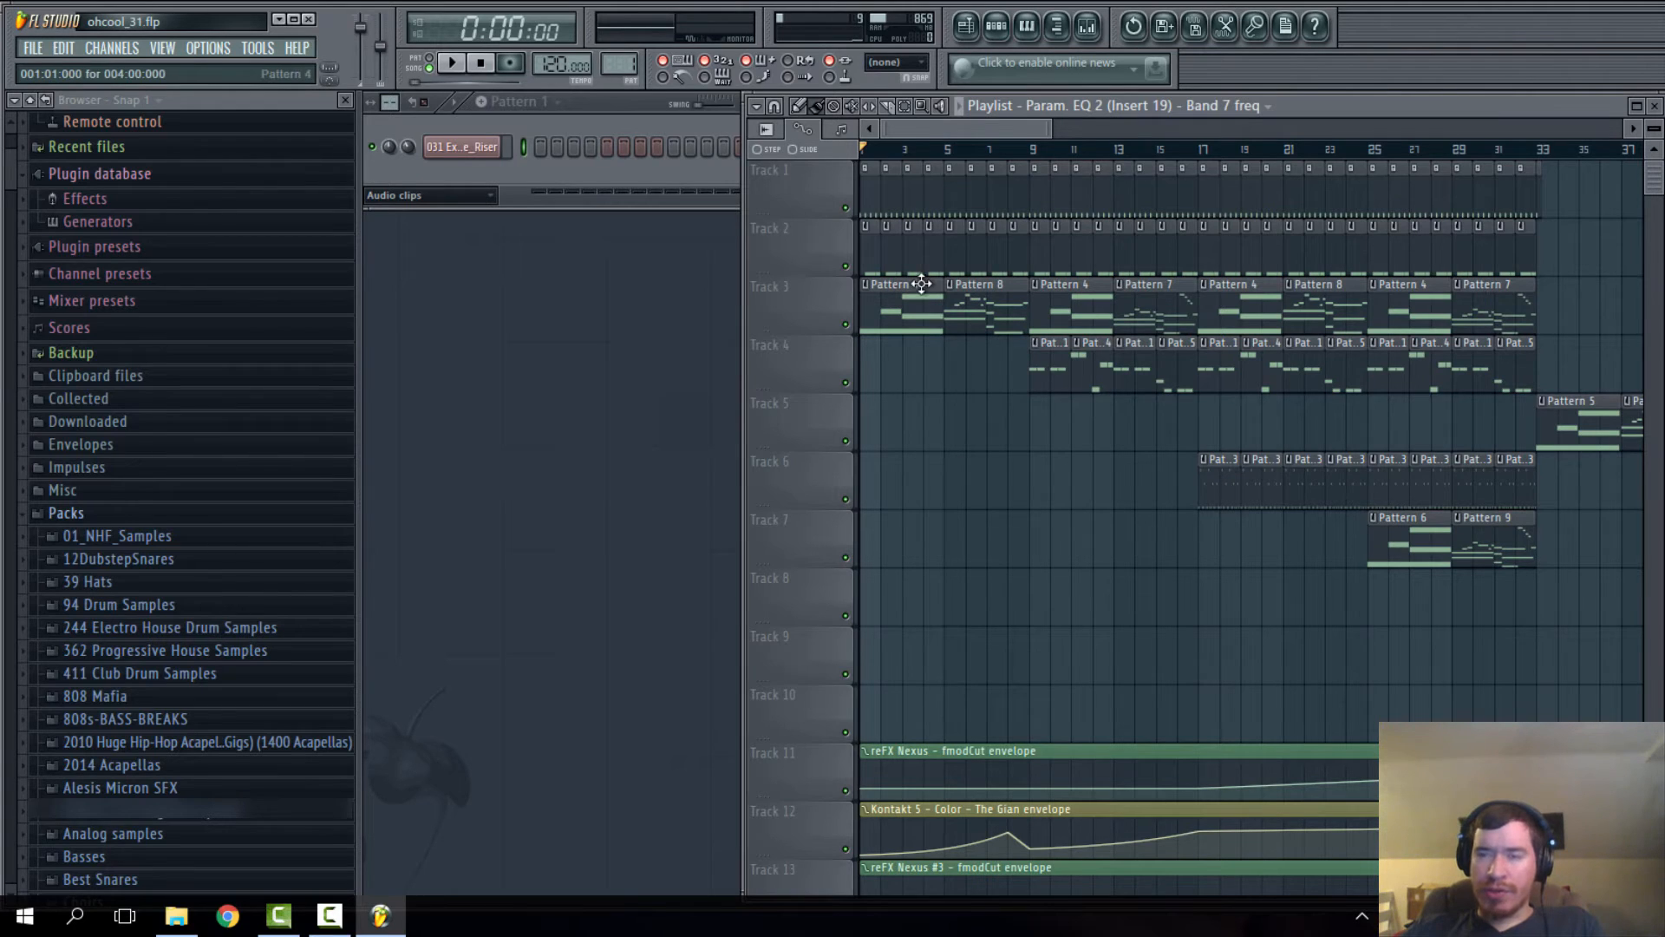
- Open Pattern 1 from the playlist and display the Industry Kick (9) channel settings
left_click(1177, 157)
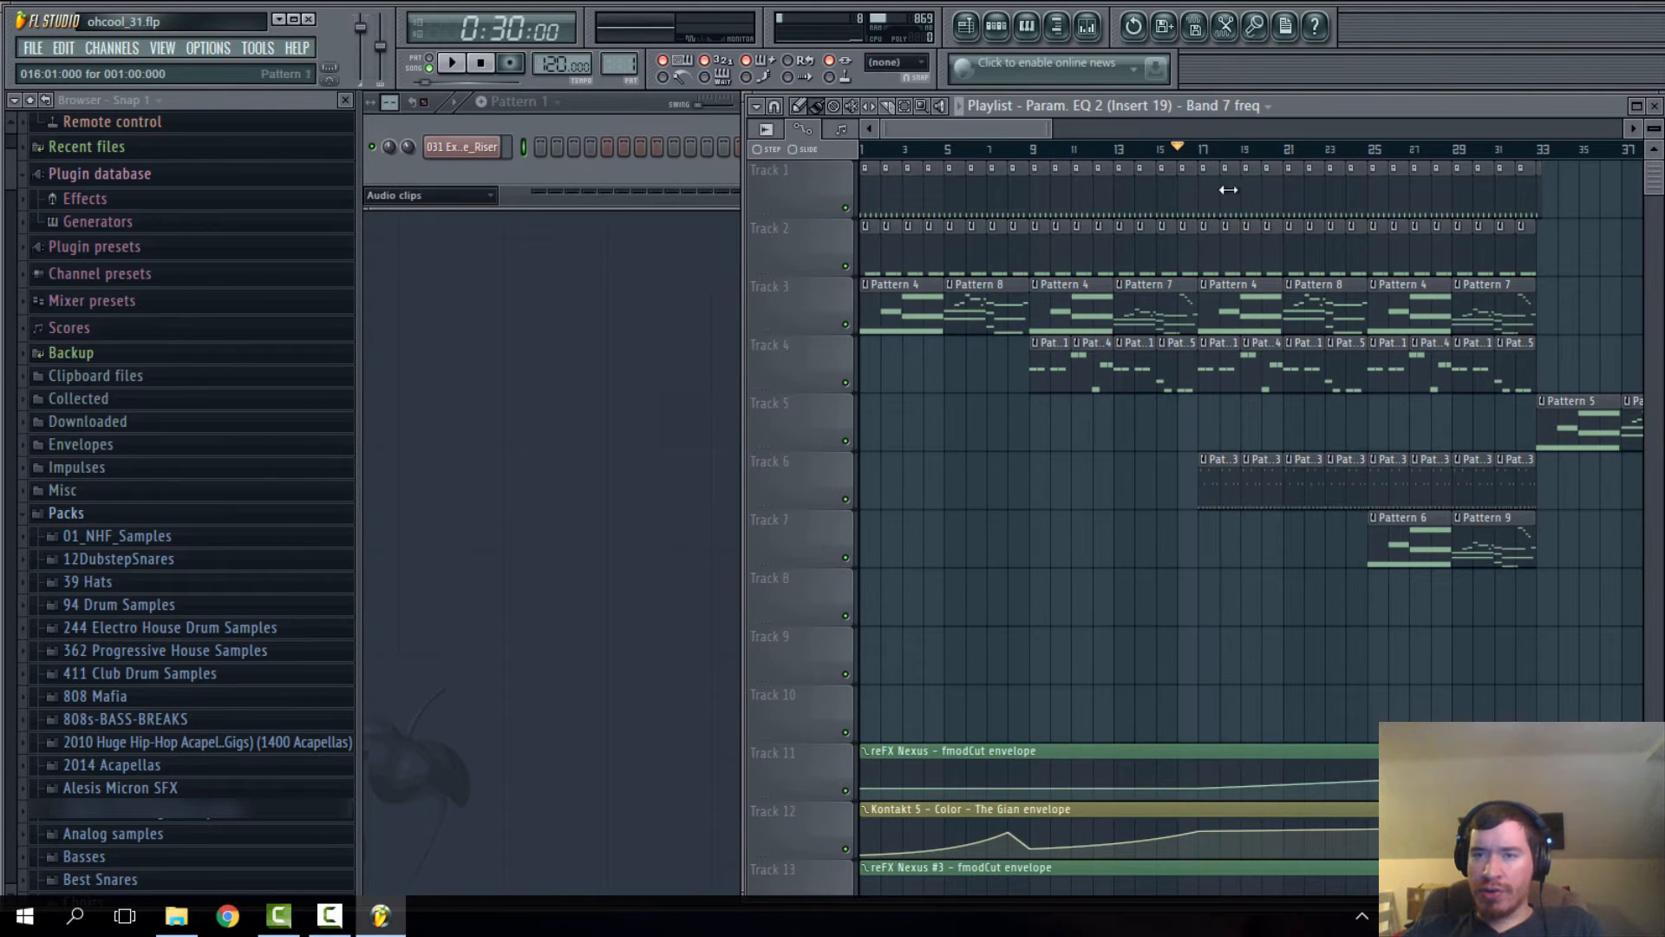
double_click(1183, 191)
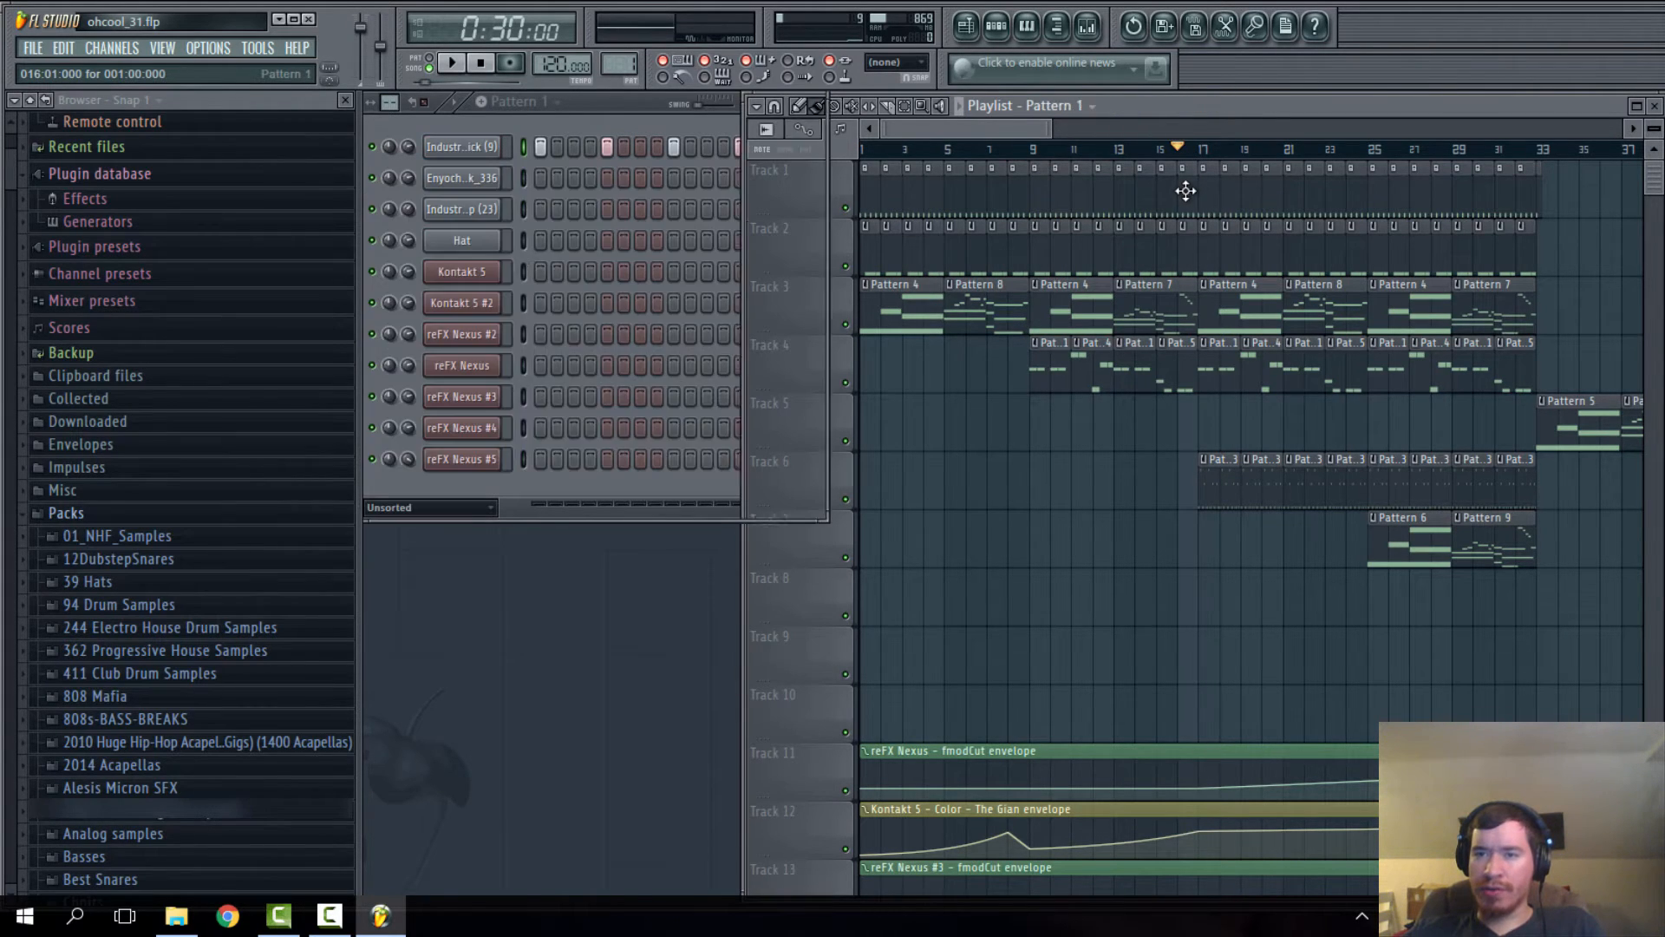
left_click(489, 156)
left_click(482, 65)
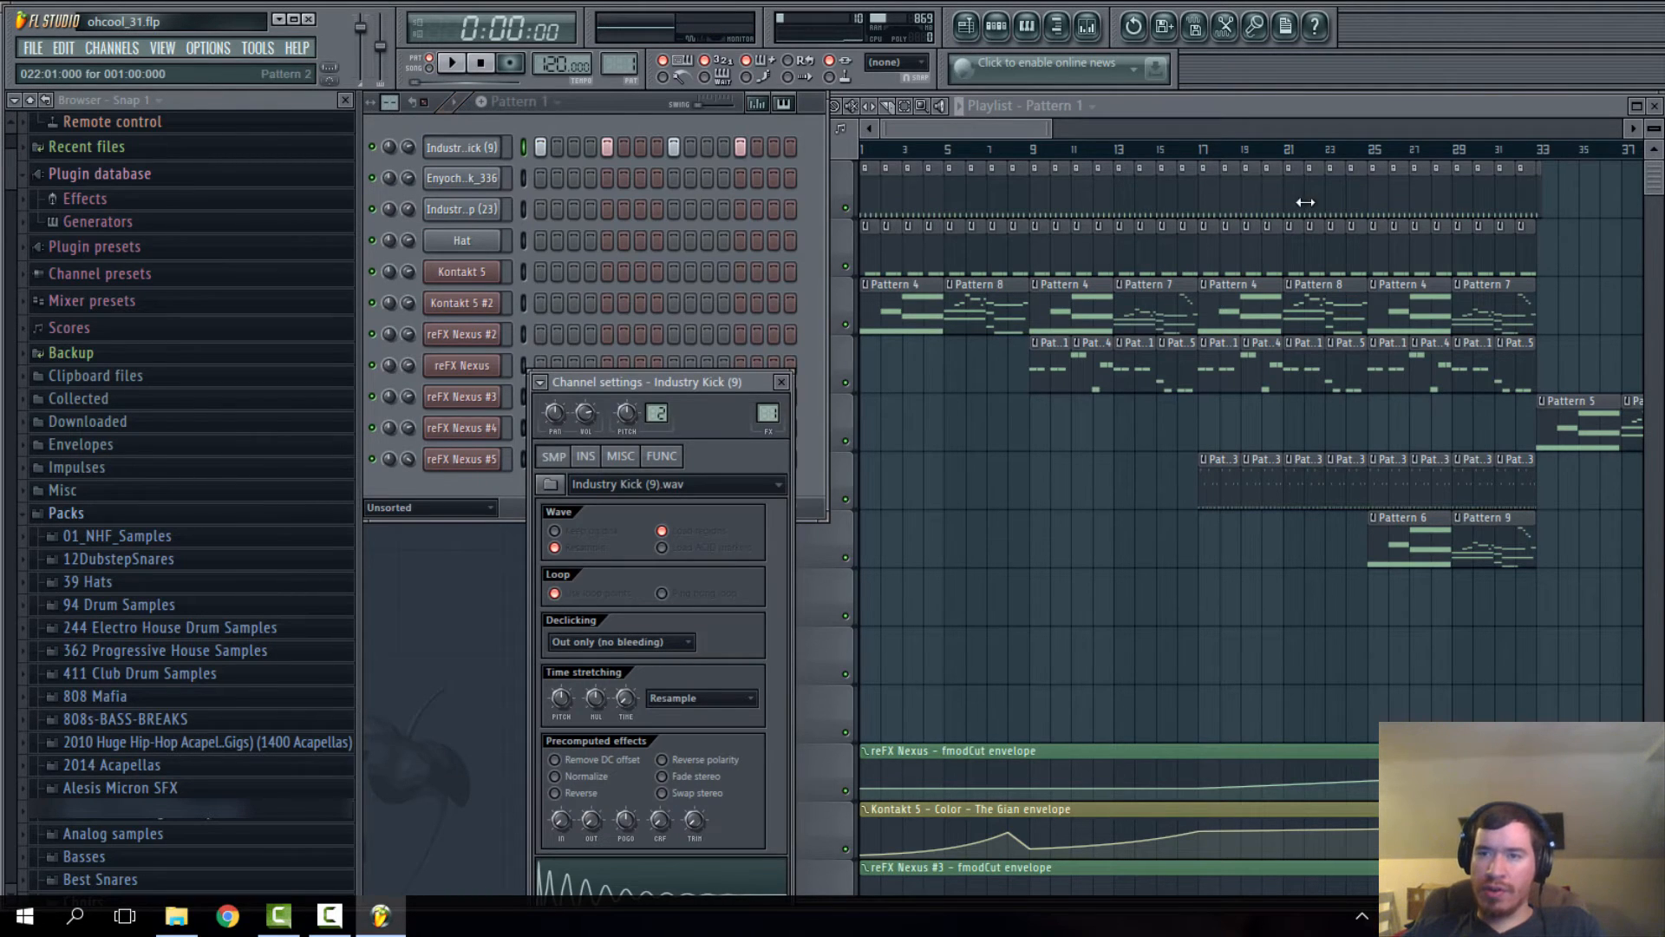
- Open Pattern 2, play its kick steps briefly and close the Industry Kick (9) channel settings
double_click(1207, 211)
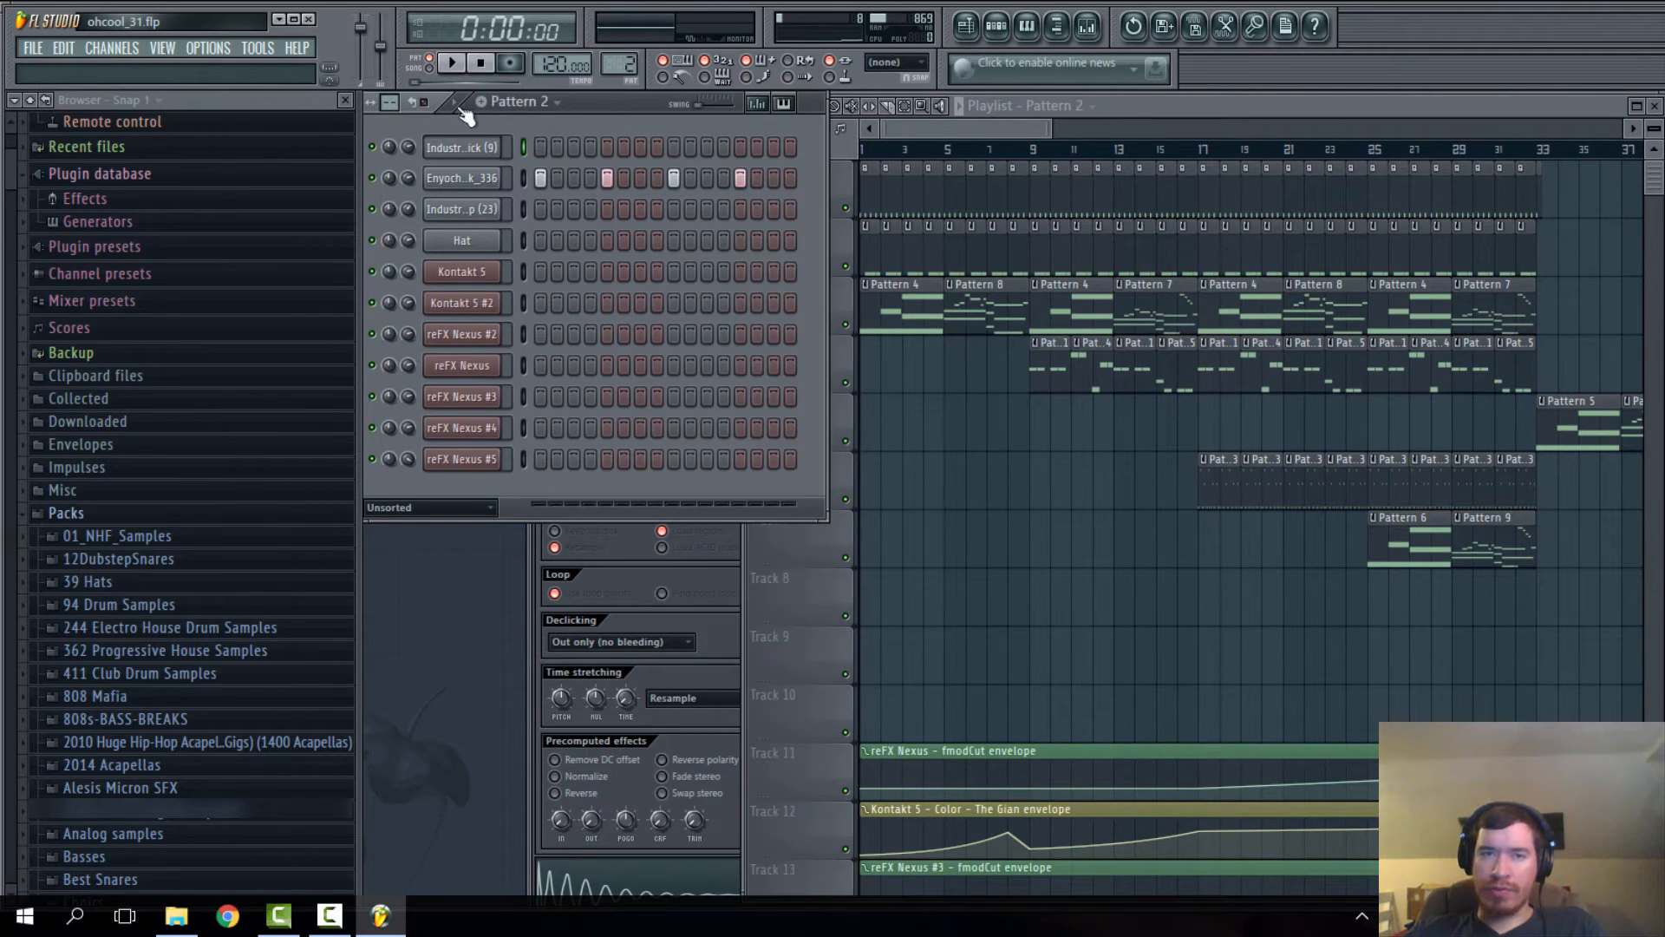
left_click(454, 64)
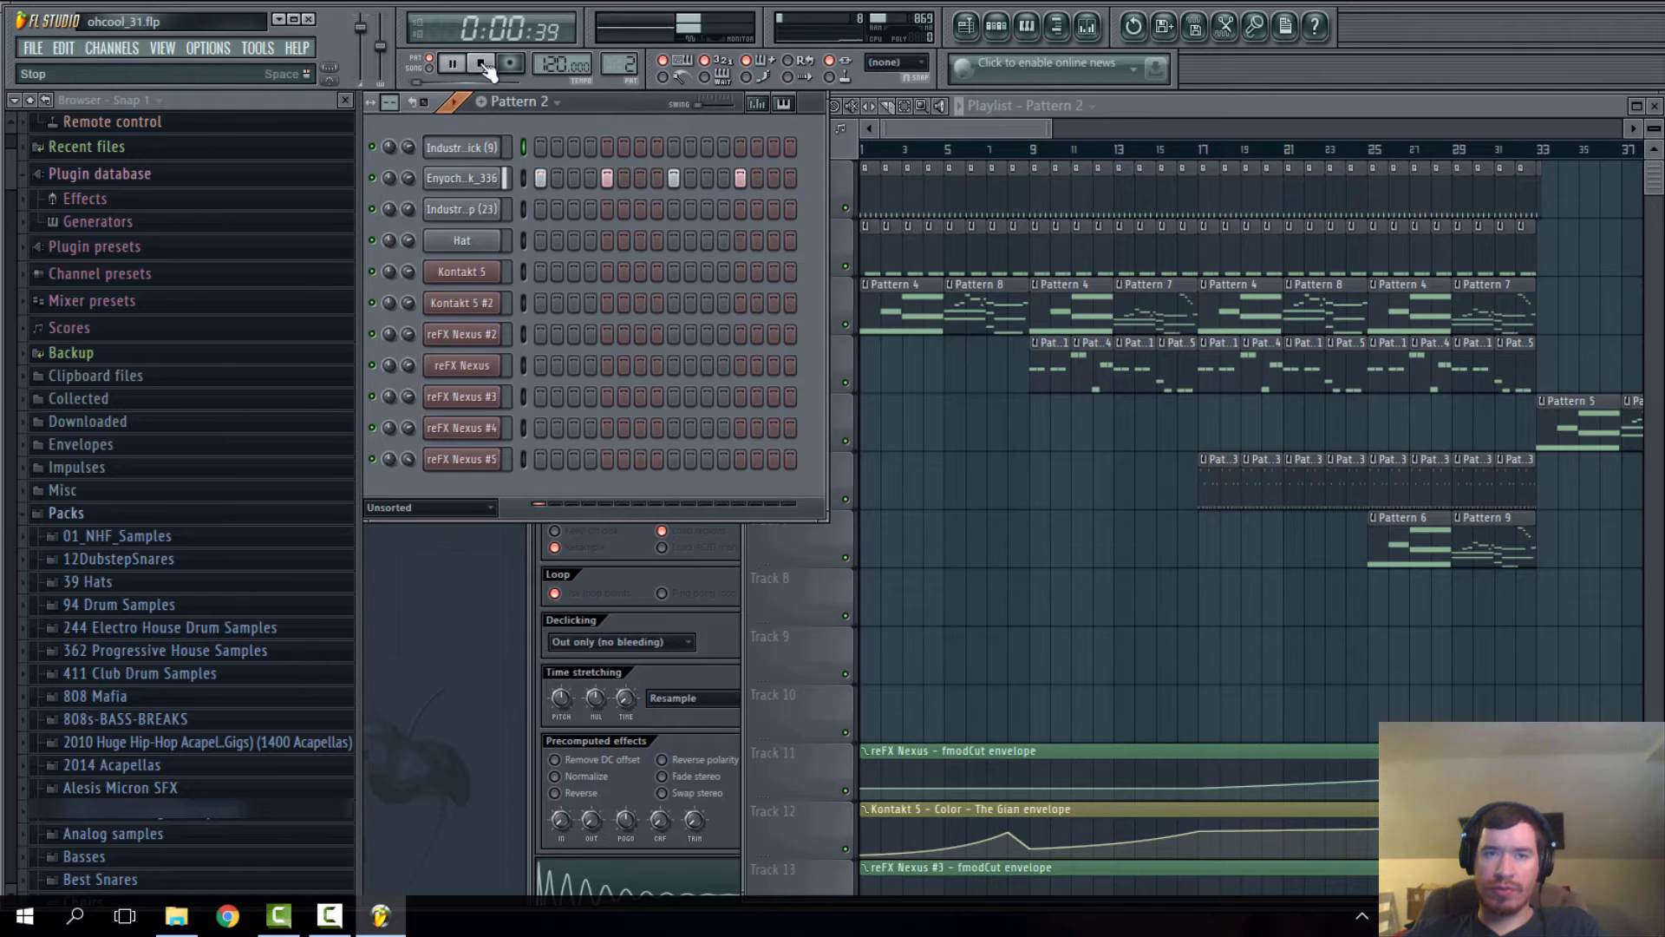
left_click(483, 66)
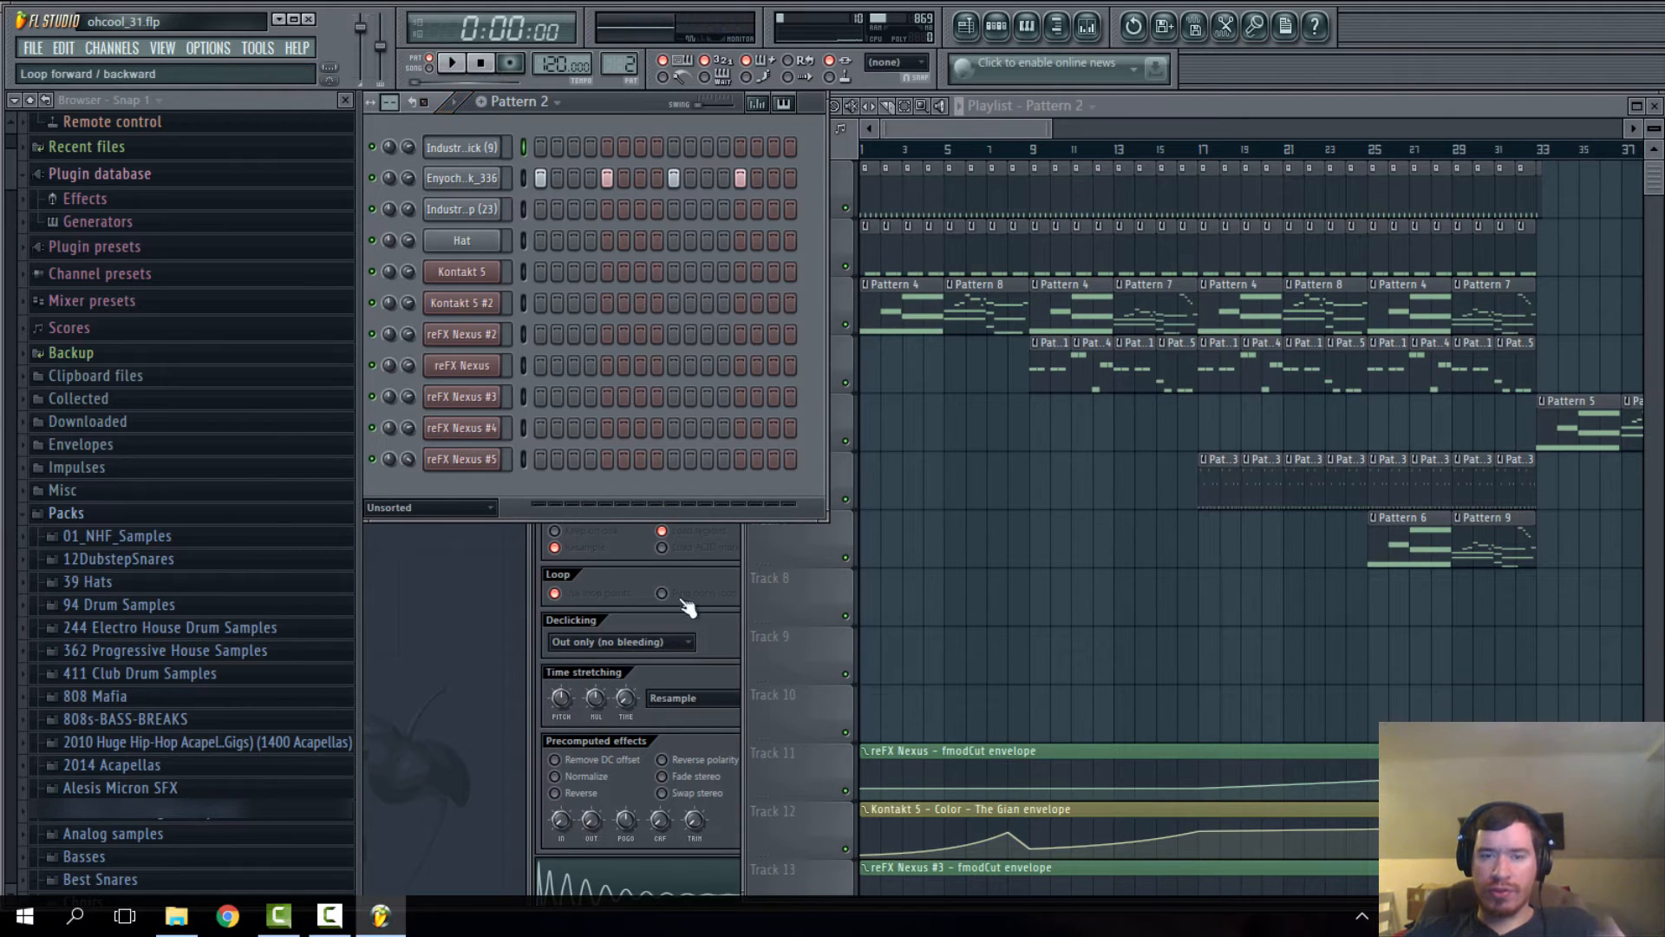
left_click(539, 573)
left_click(784, 383)
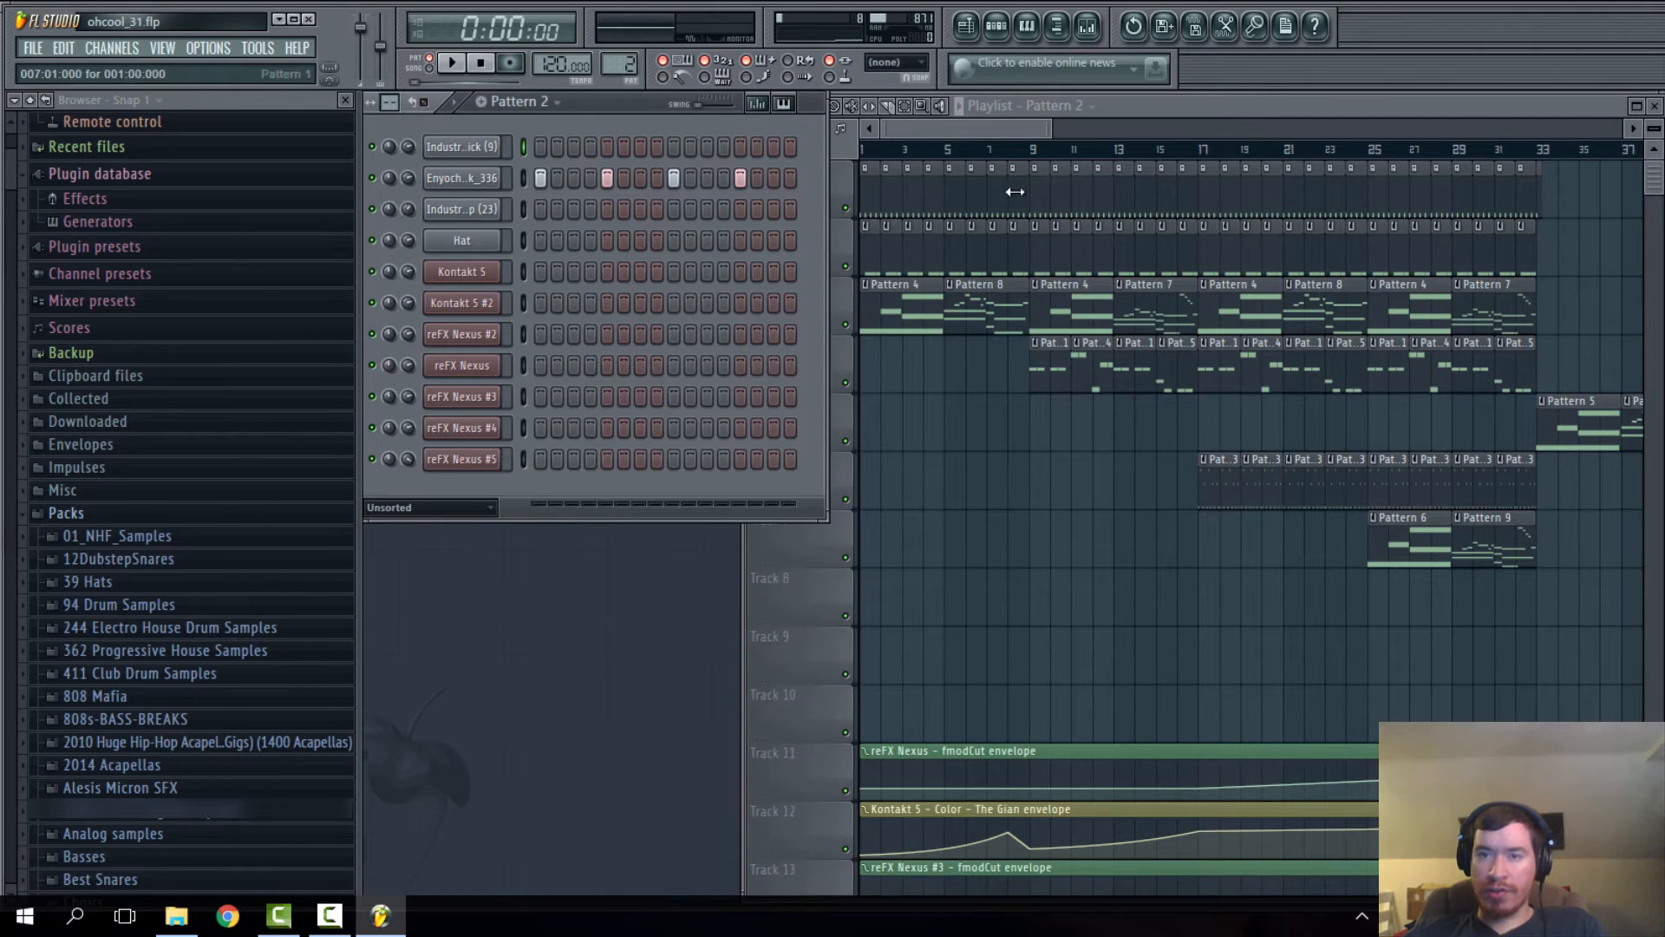
- Open Pattern 13 from track 6, show its reFX Nexus synth and play the pattern briefly
left_click(1012, 125)
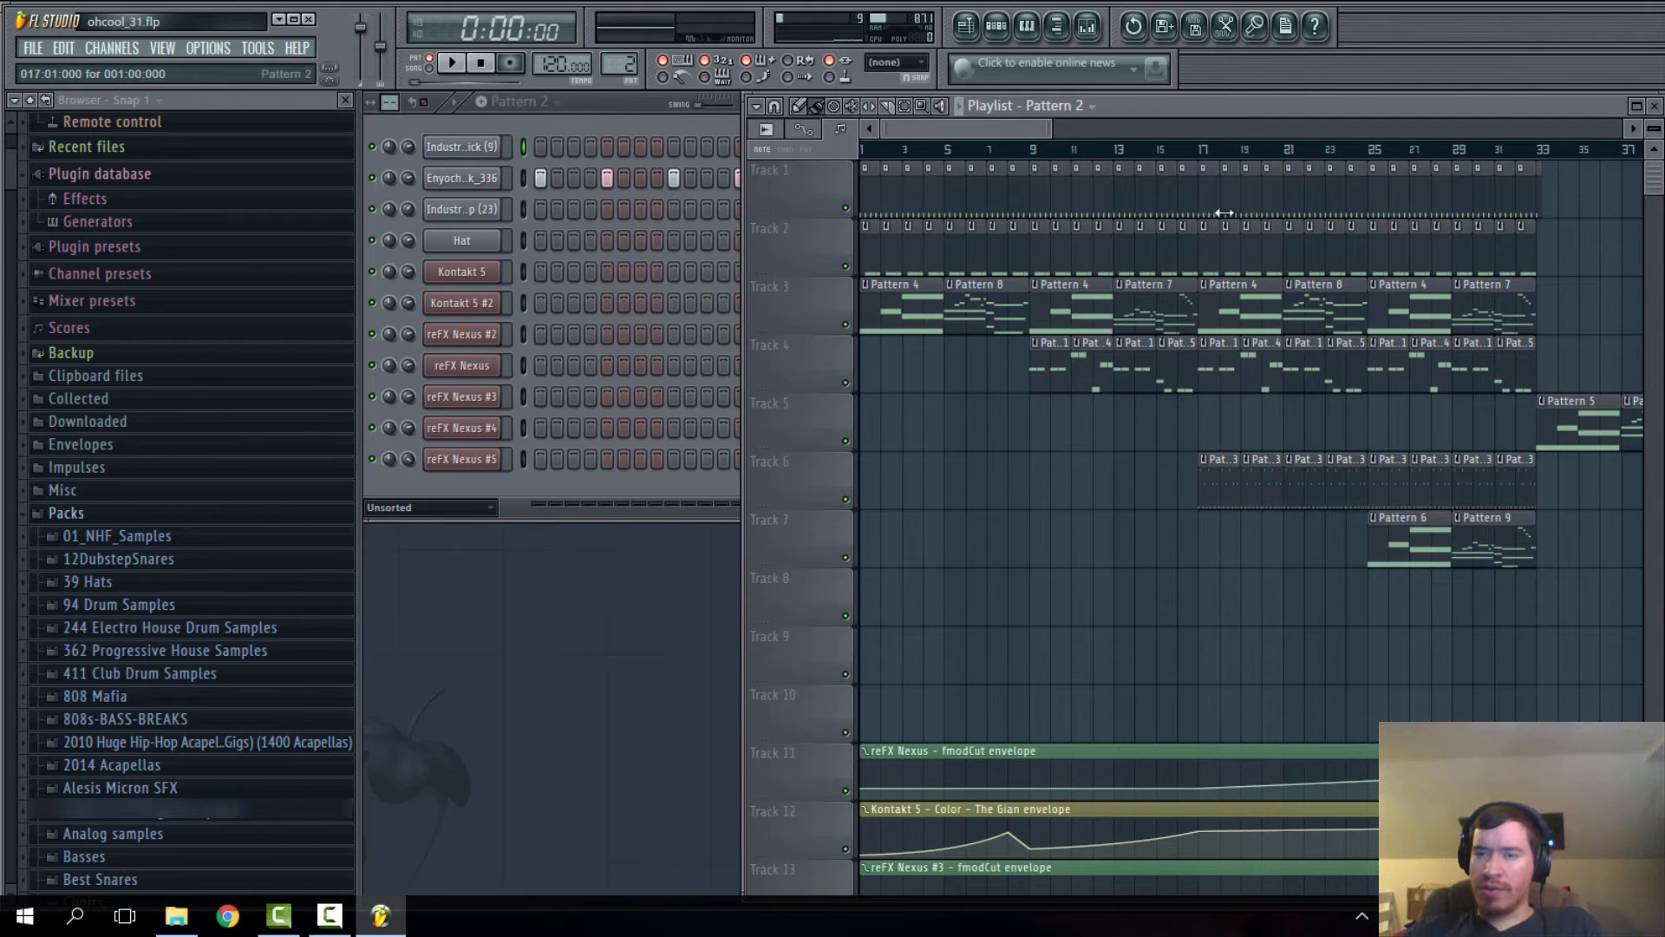
scroll(1232, 260, "down", 3)
double_click(1220, 360)
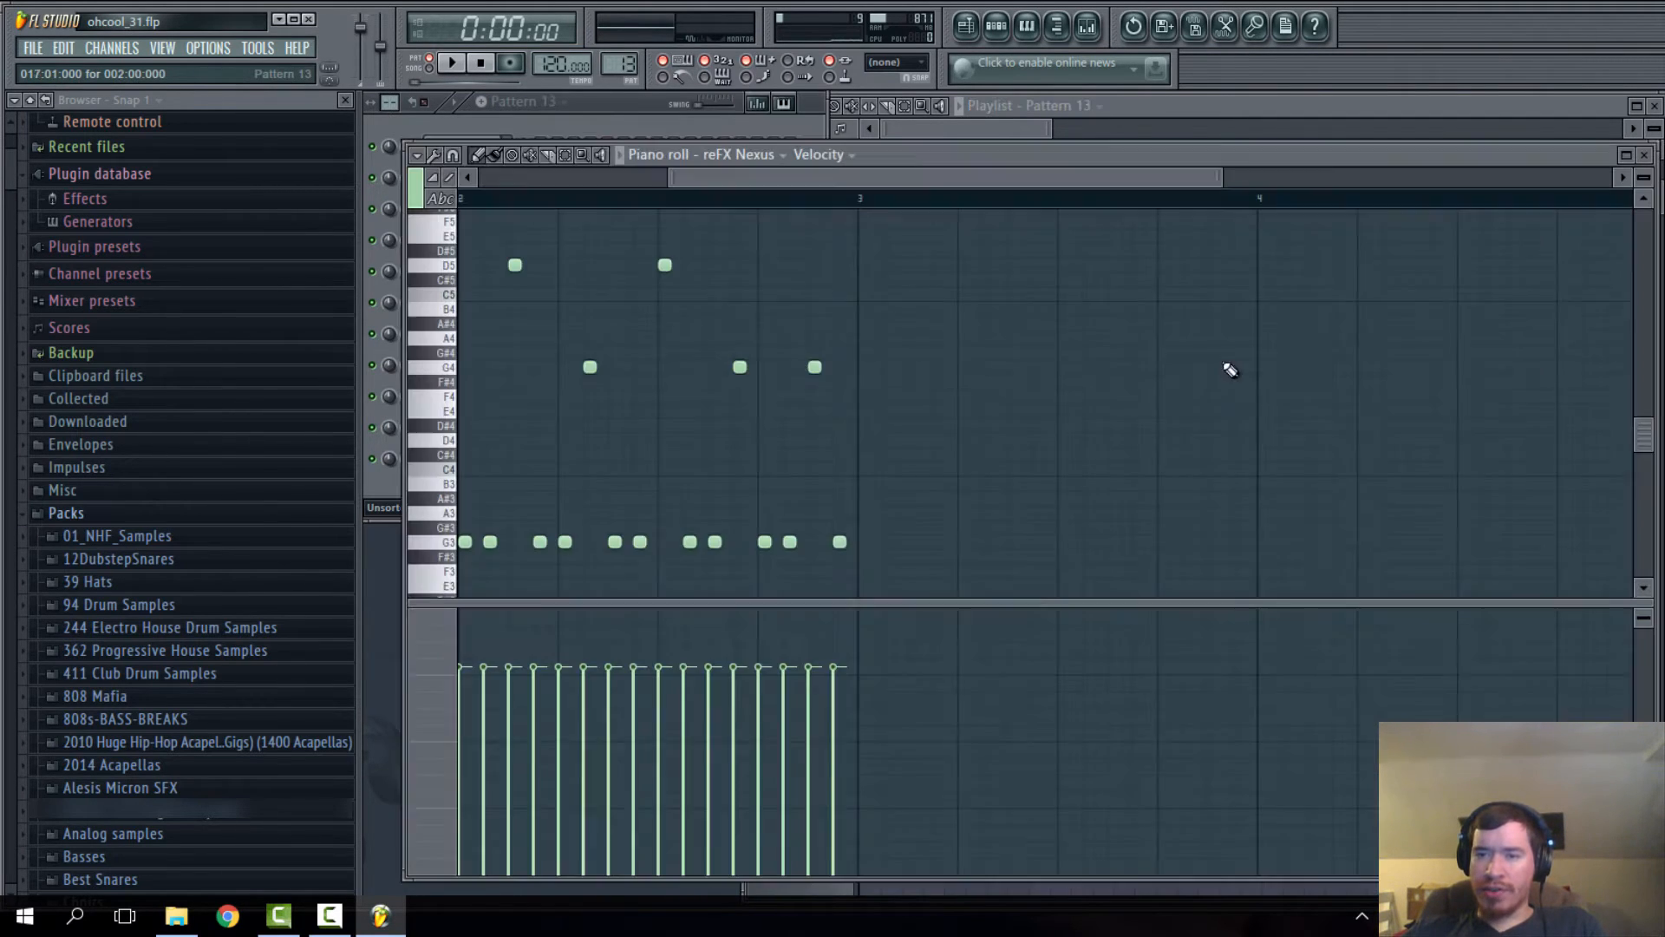
left_click(1643, 154)
left_click(486, 373)
left_click(452, 63)
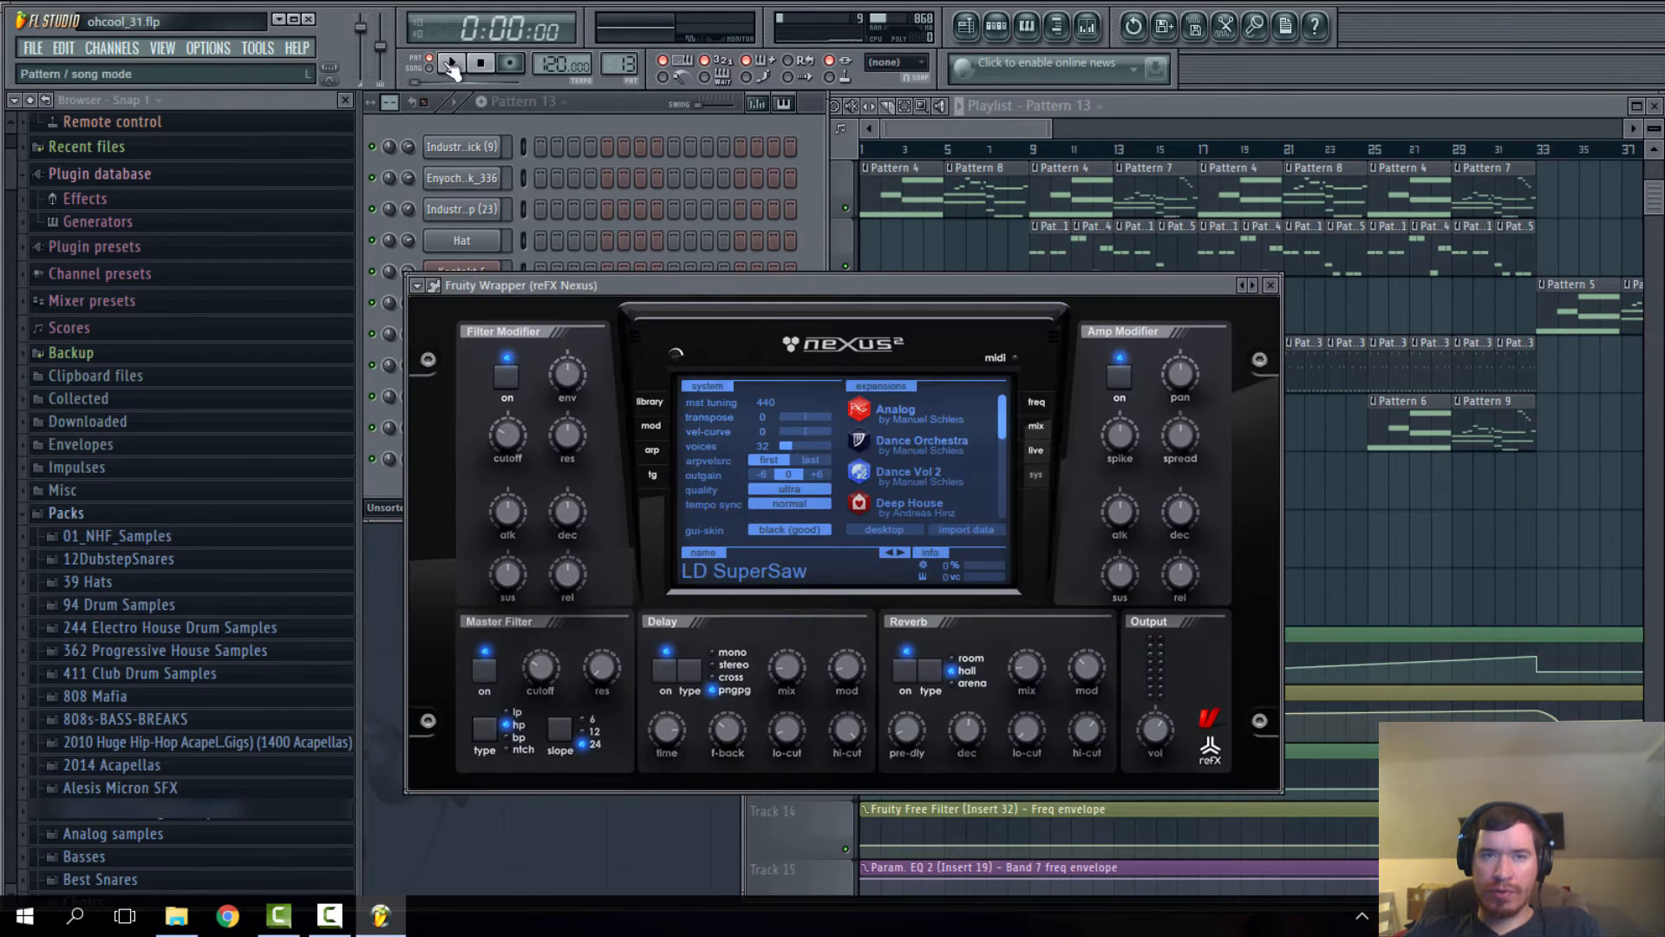
left_click(997, 126)
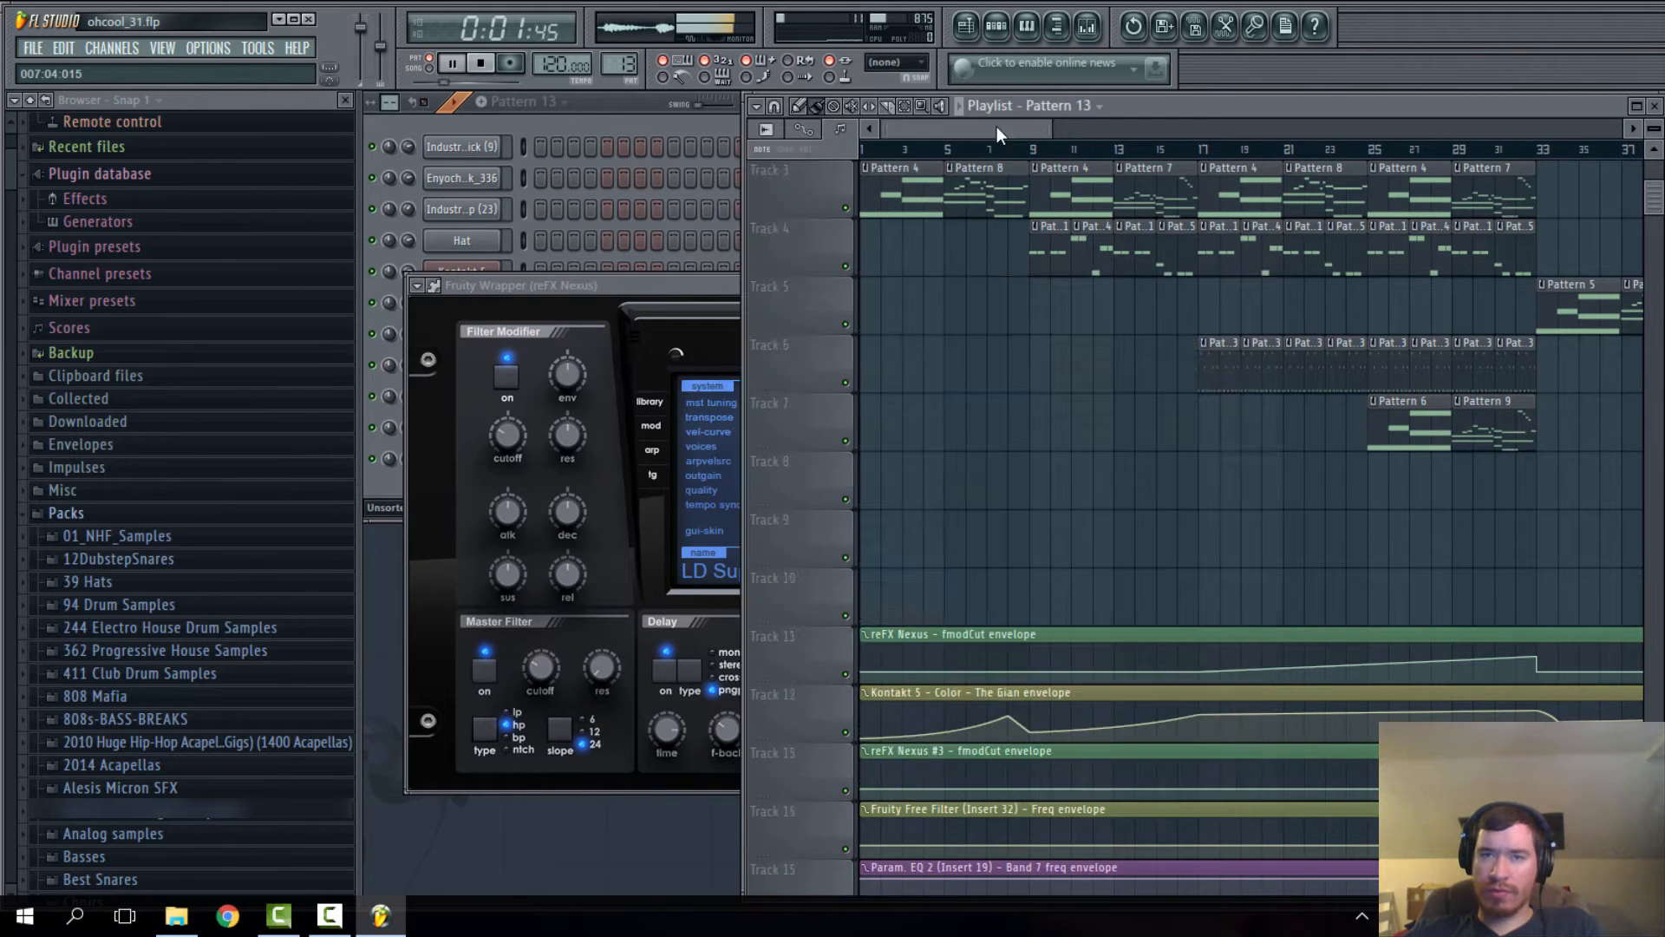
left_click(483, 65)
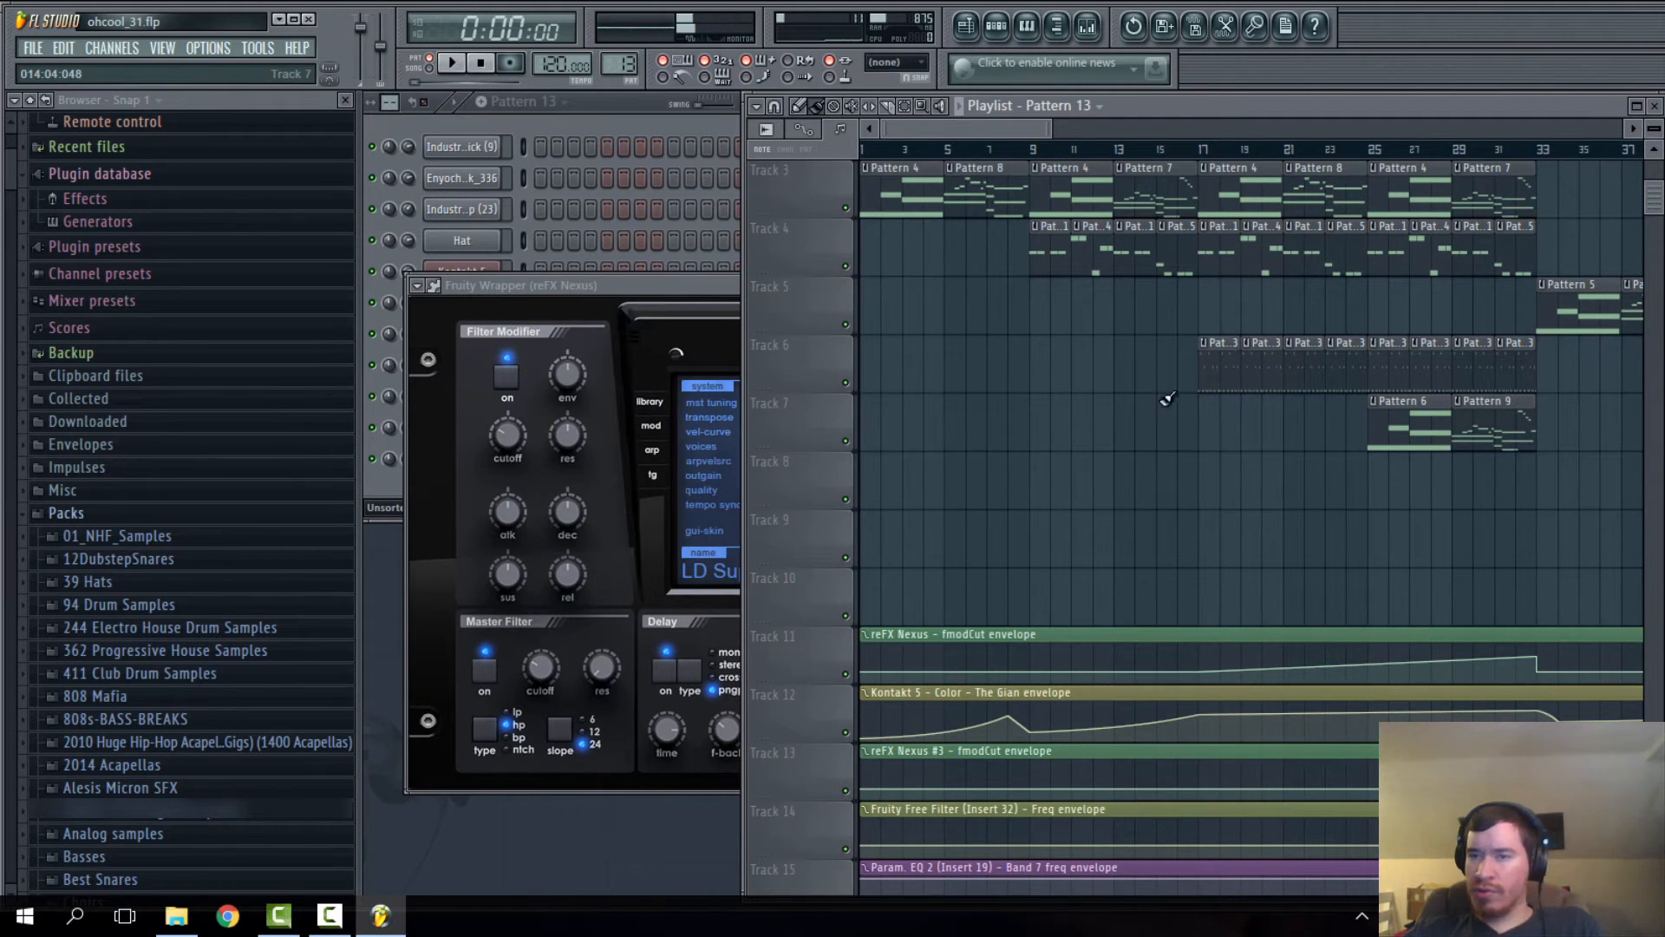
- Open Pattern 6 from track 7 and inspect its channels, including The Giant instrument in Kontakt 5
scroll(1269, 323, "up", 2)
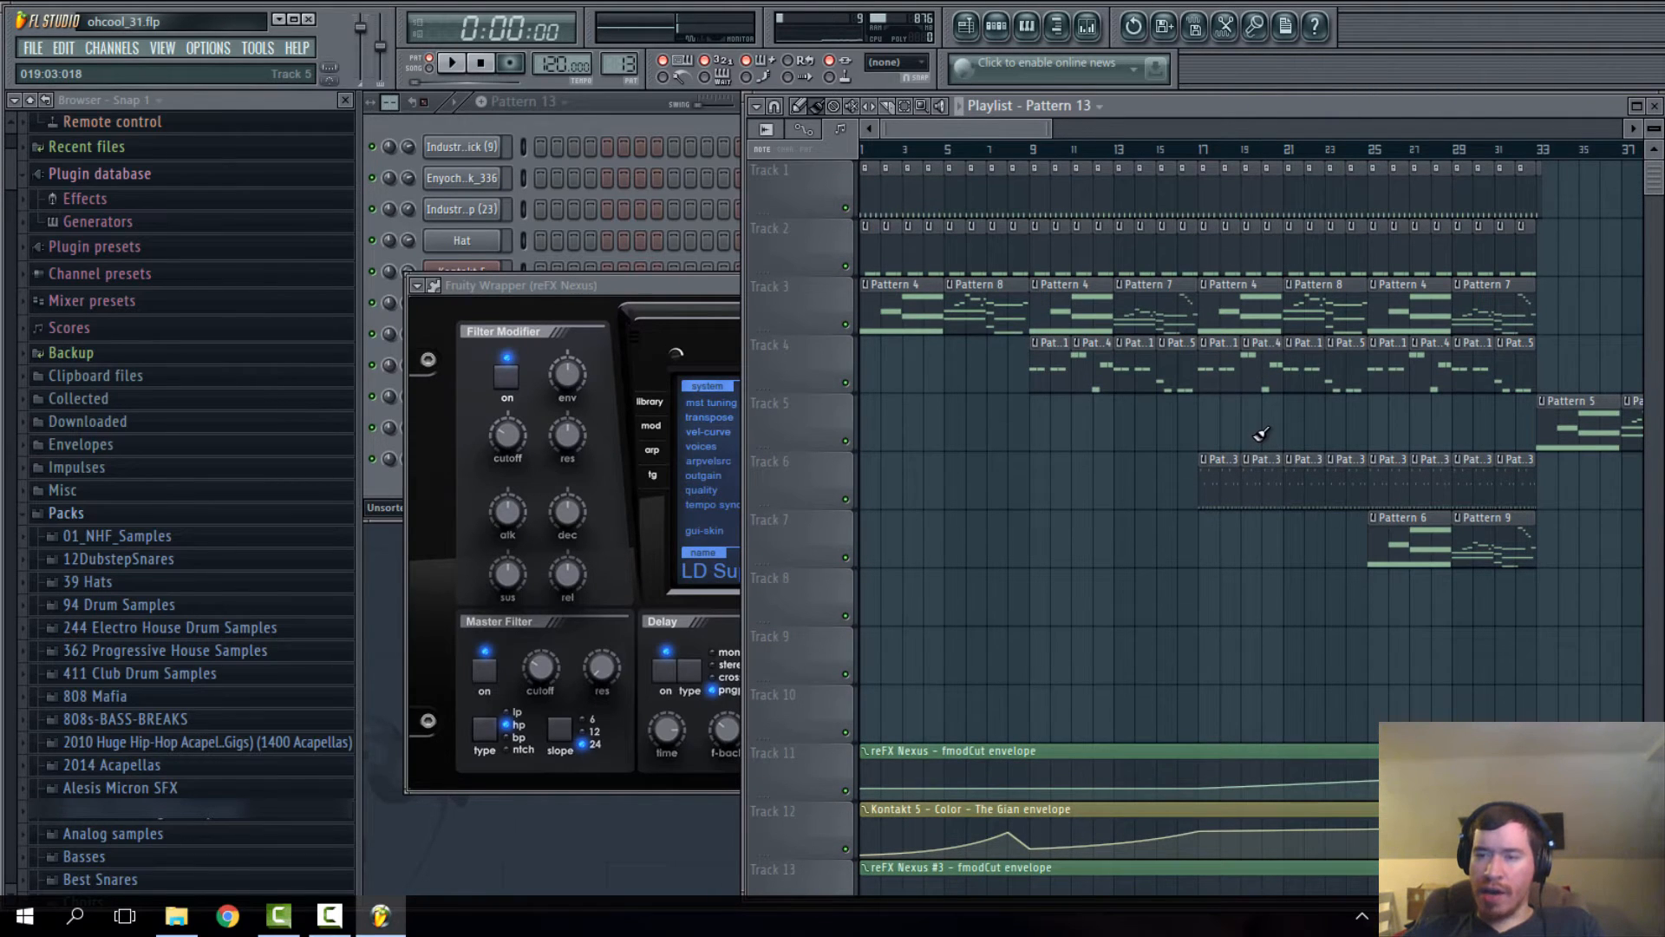
double_click(1451, 544)
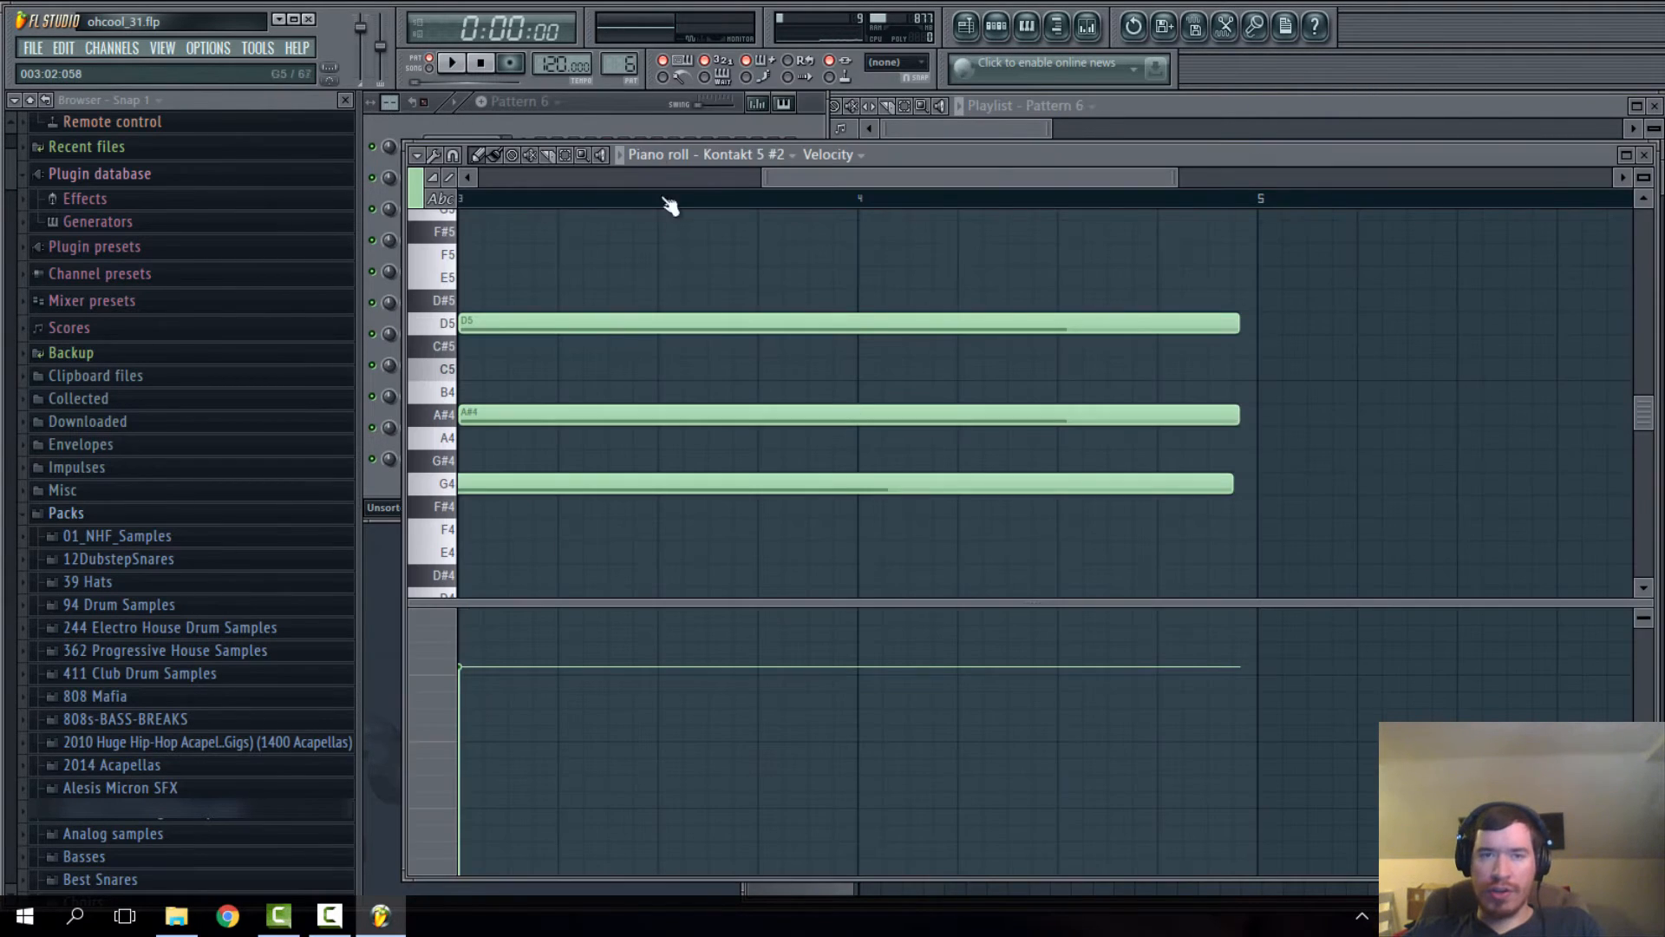
key("F6")
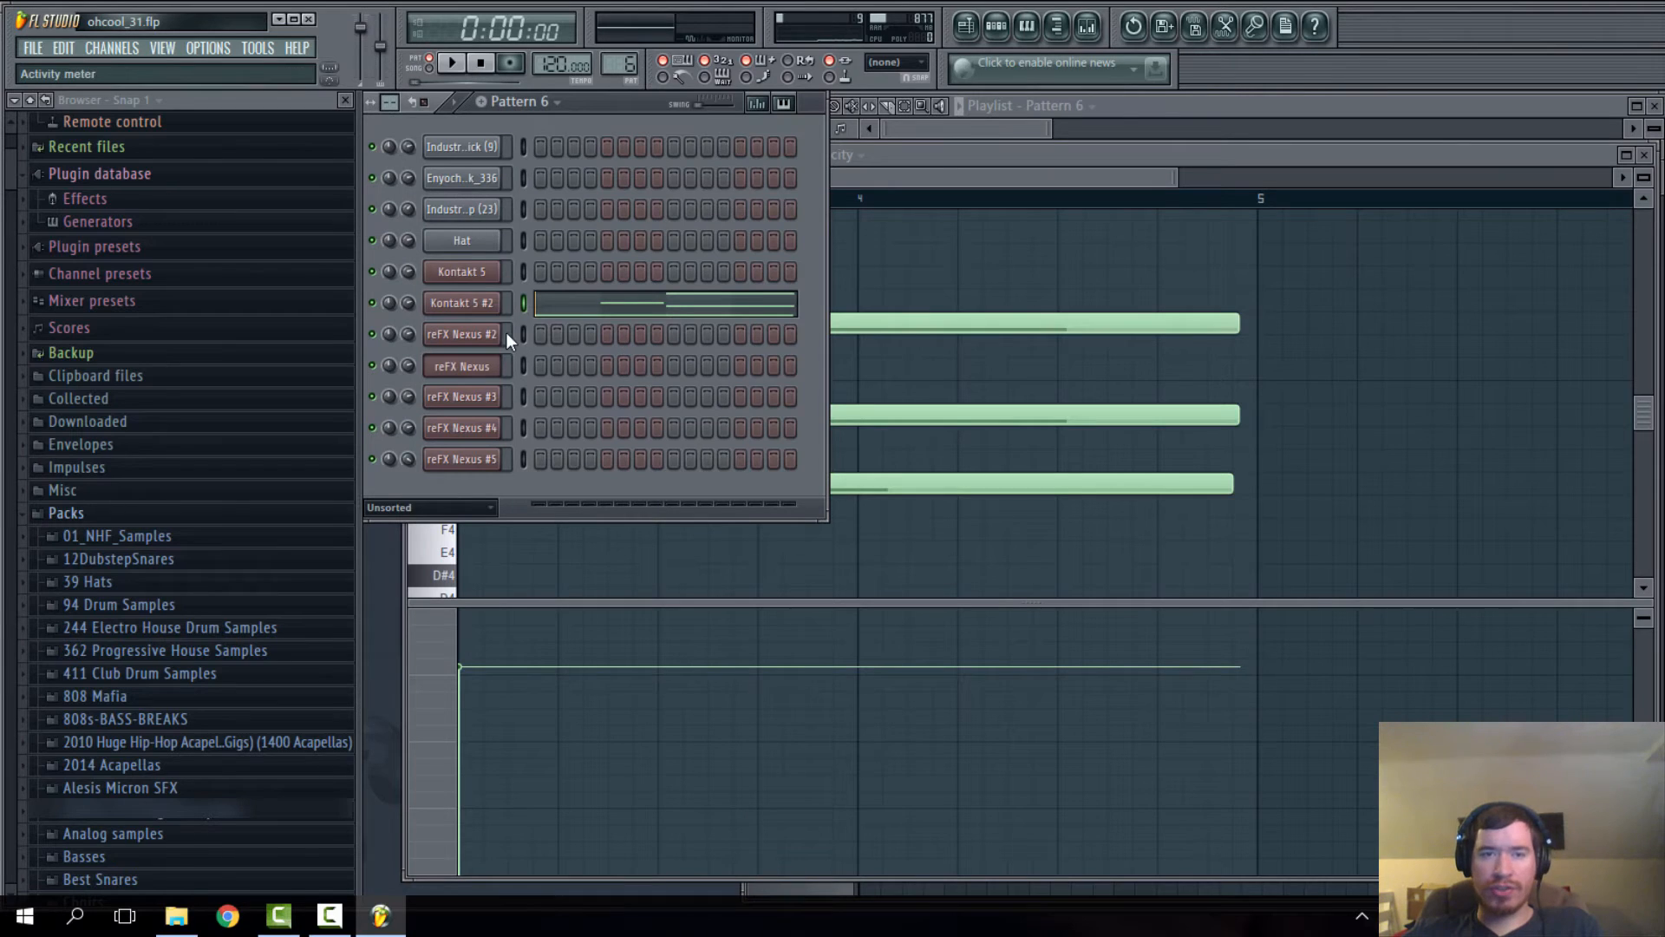
left_click(1007, 128)
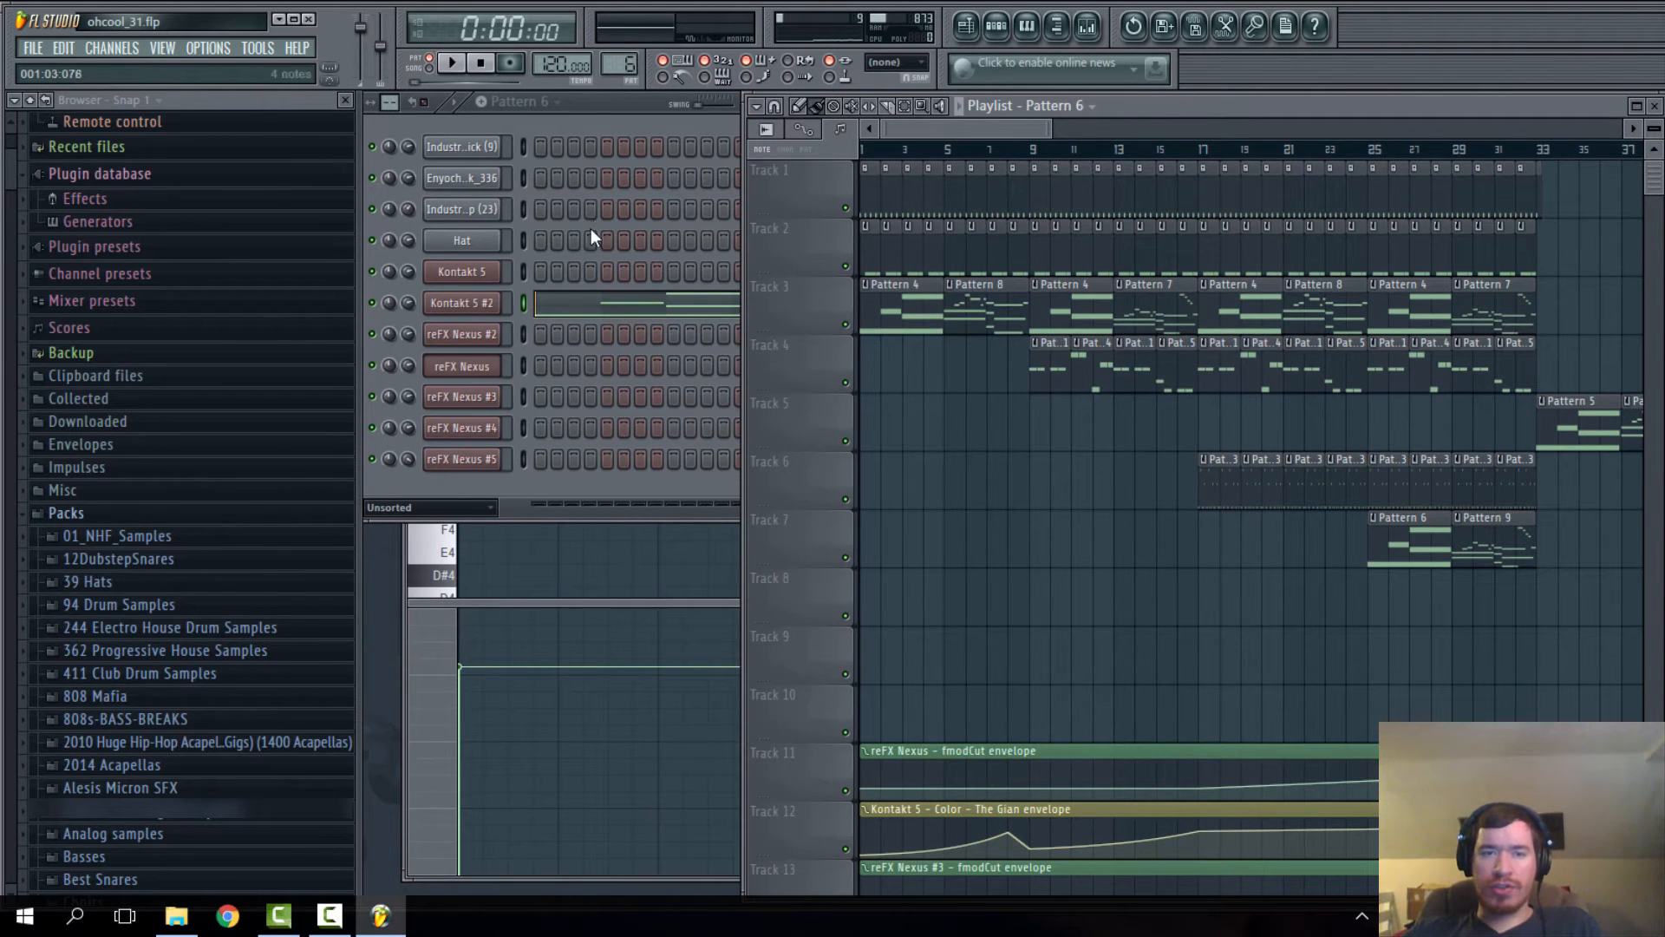
left_click(591, 119)
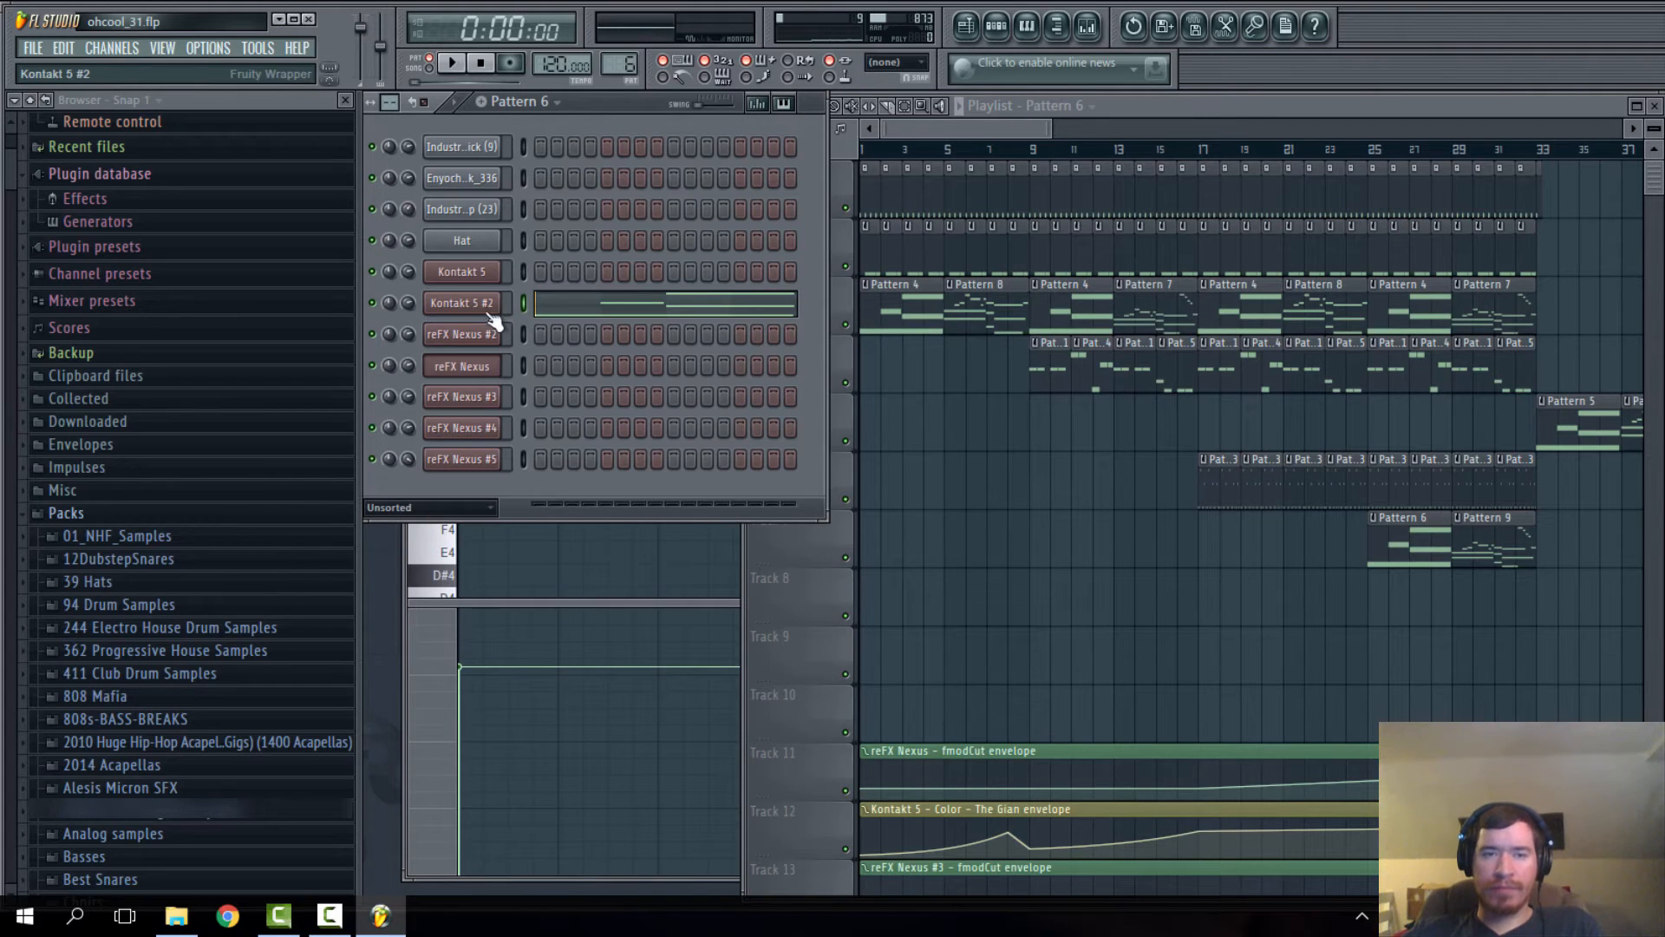
left_click(462, 272)
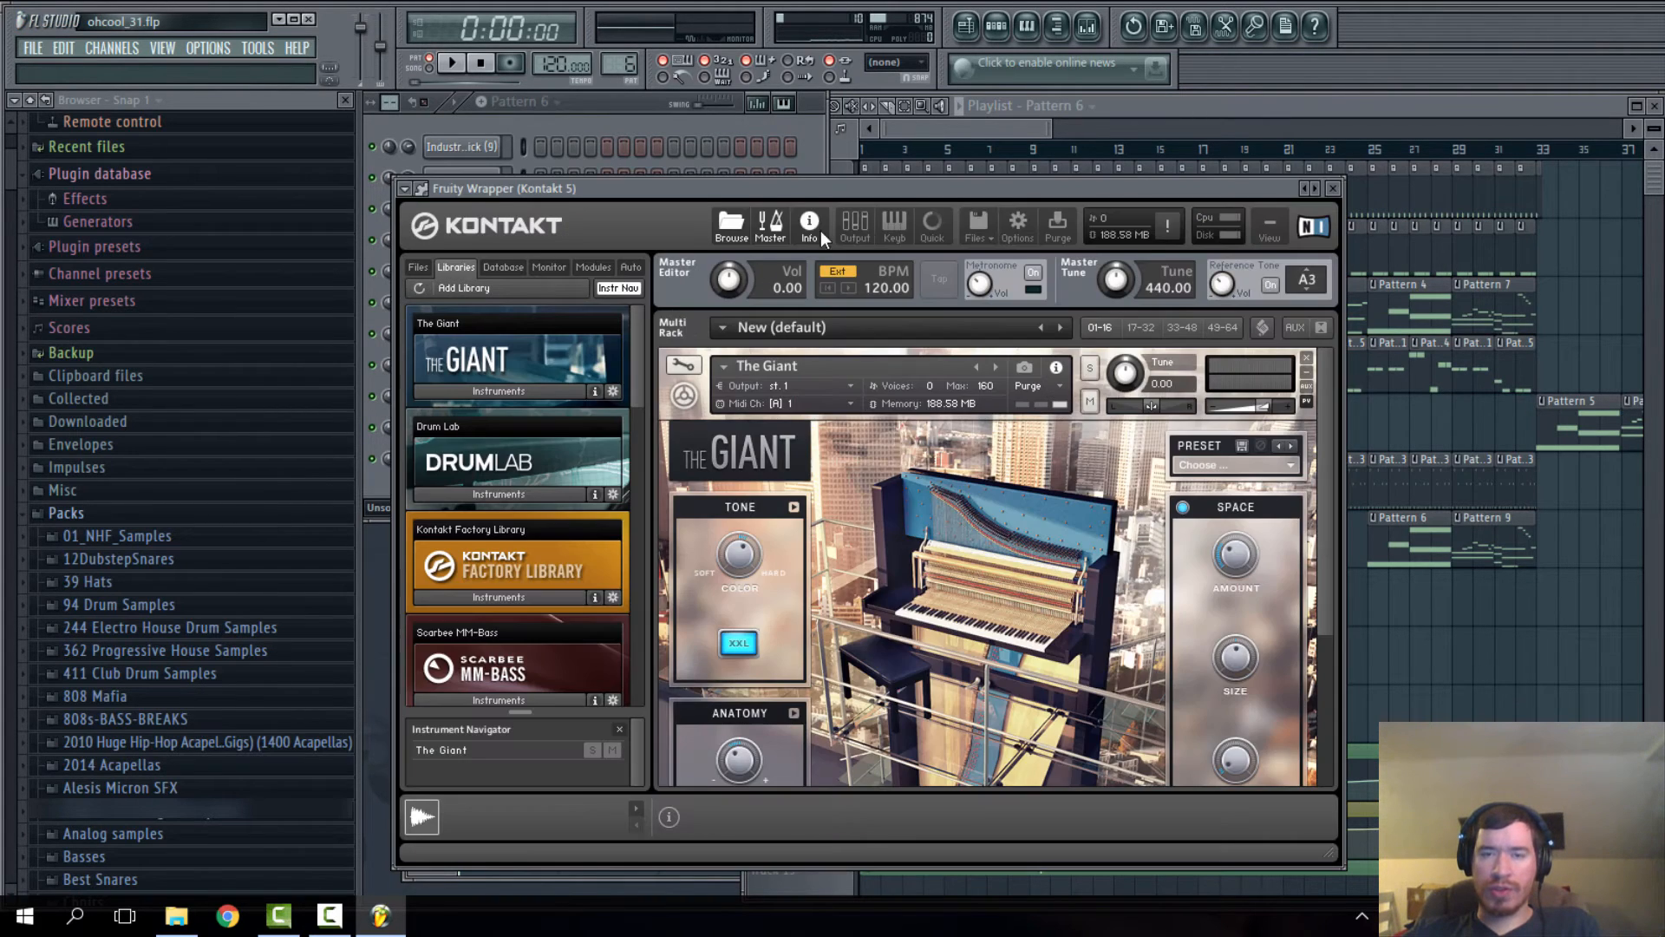
left_click(1340, 193)
left_click(780, 383)
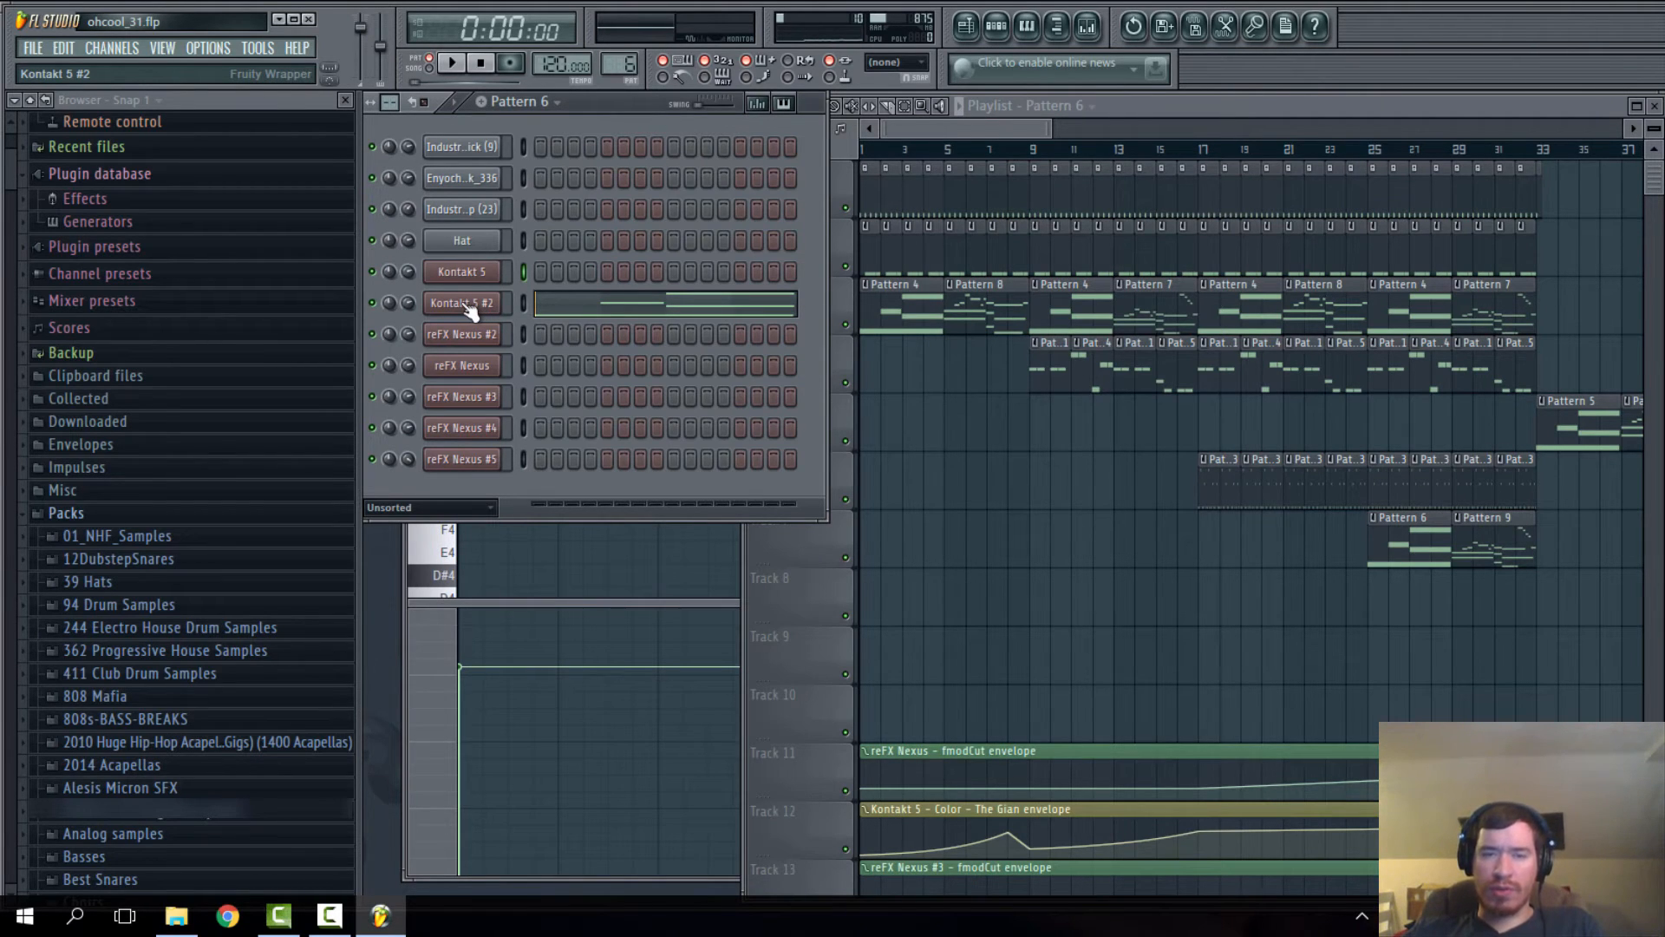
left_click(868, 459)
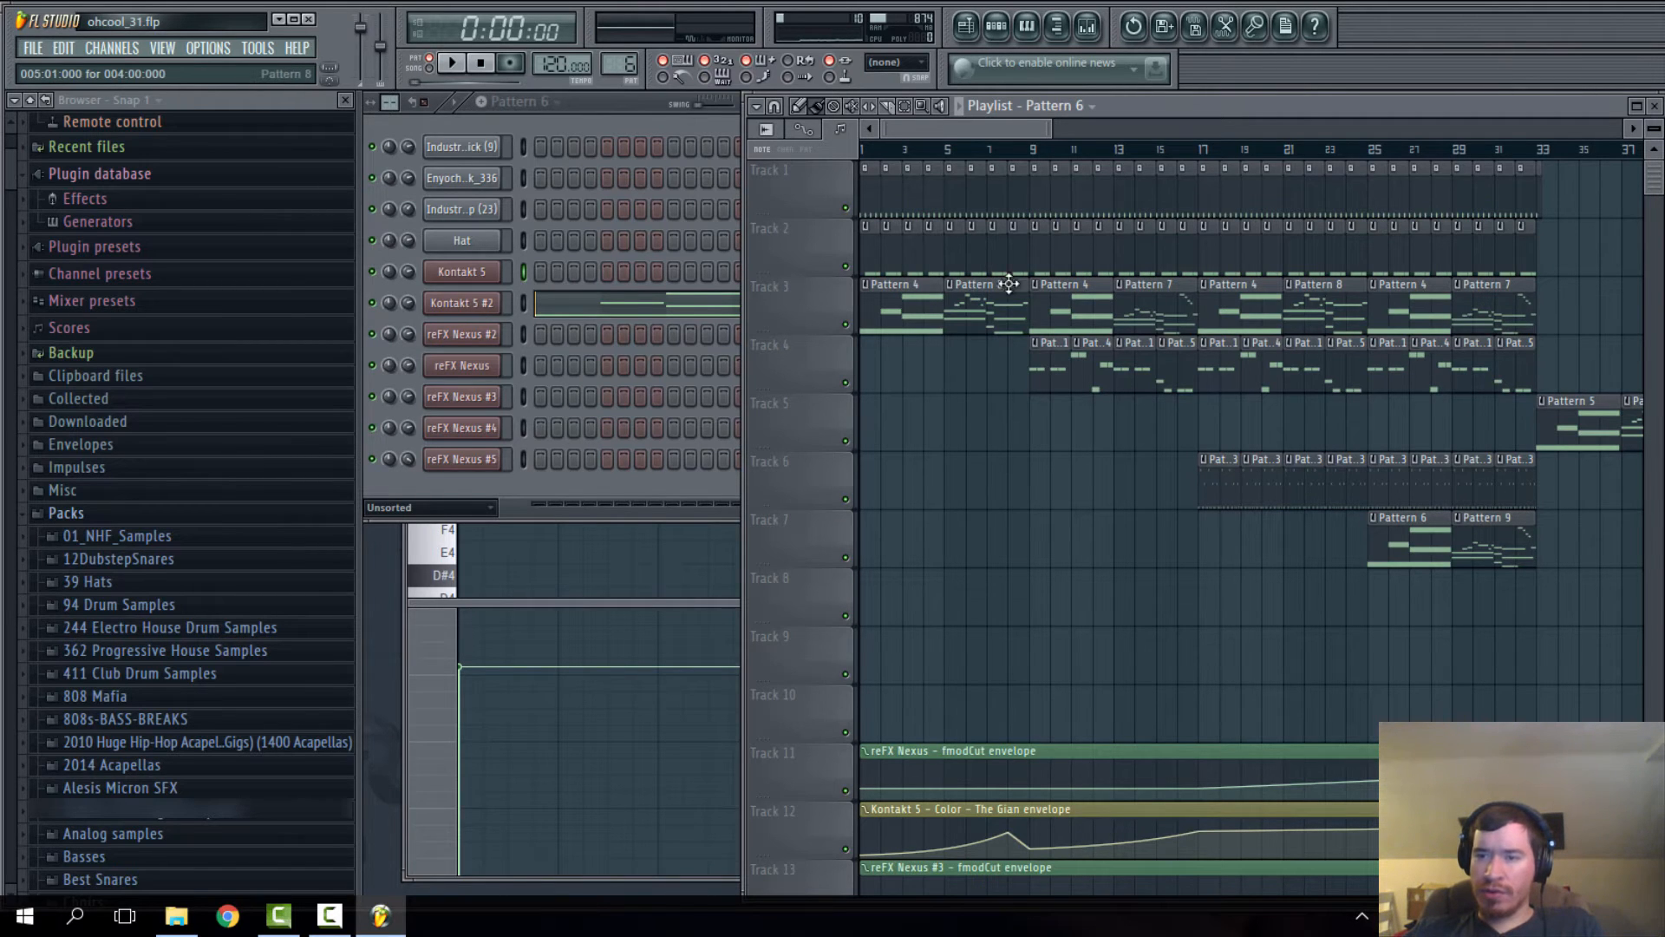
- Reopen Pattern 6, play its Kontakt 5 #2 notes briefly and return to the playlist
double_click(1435, 521)
left_click(452, 63)
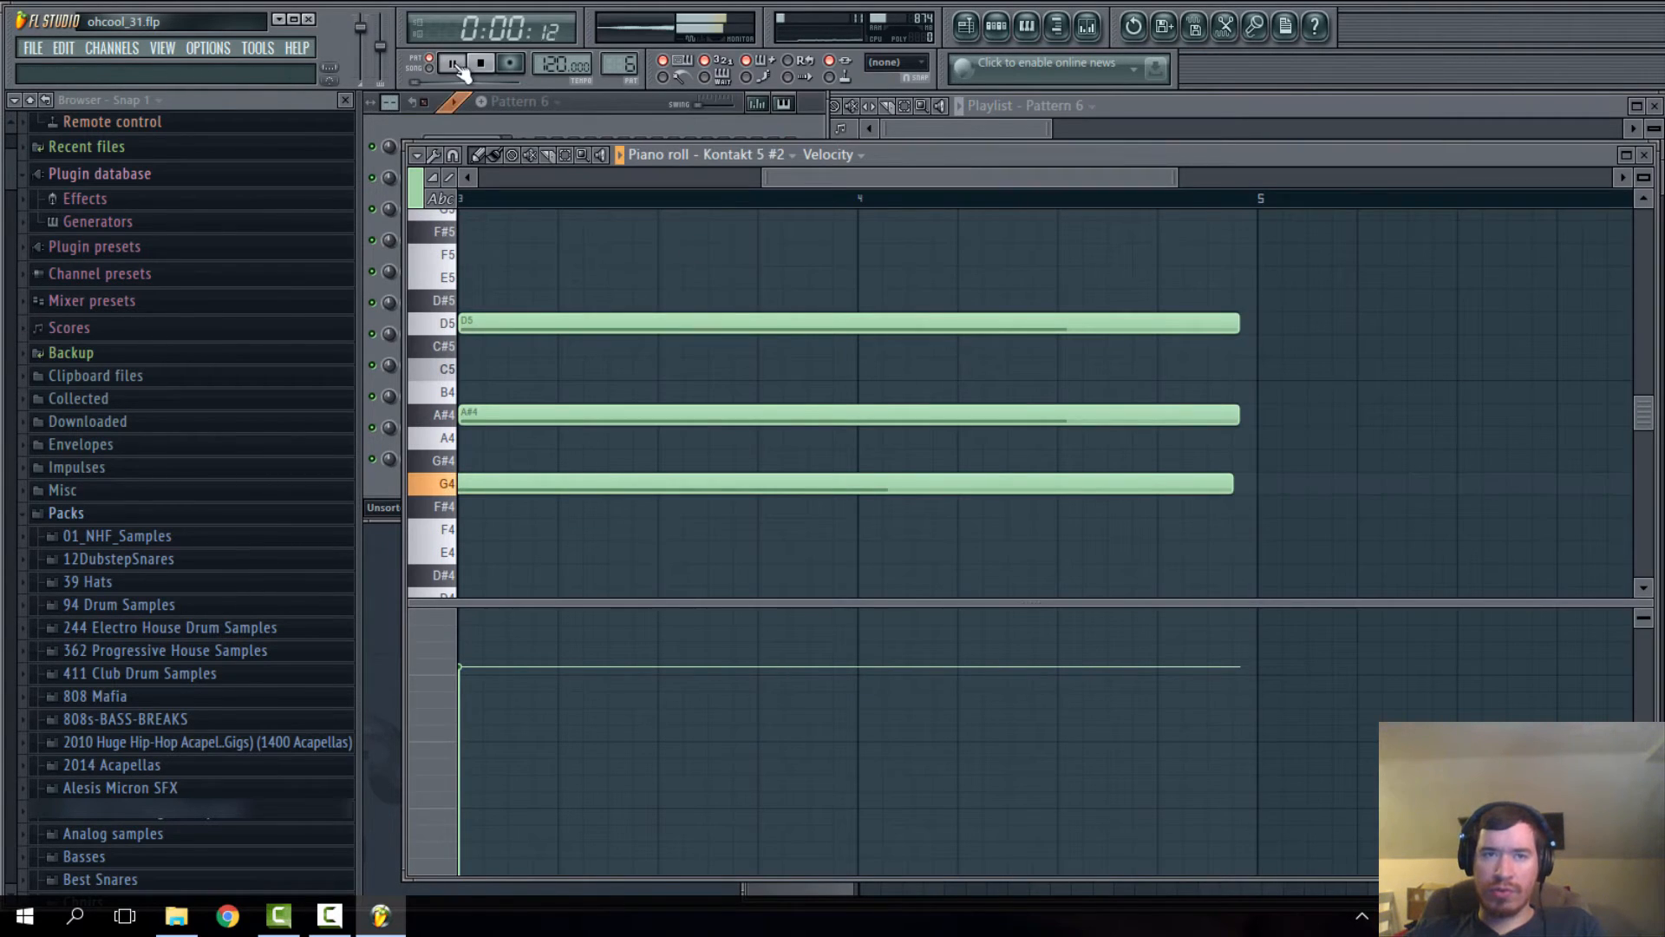
key("F6")
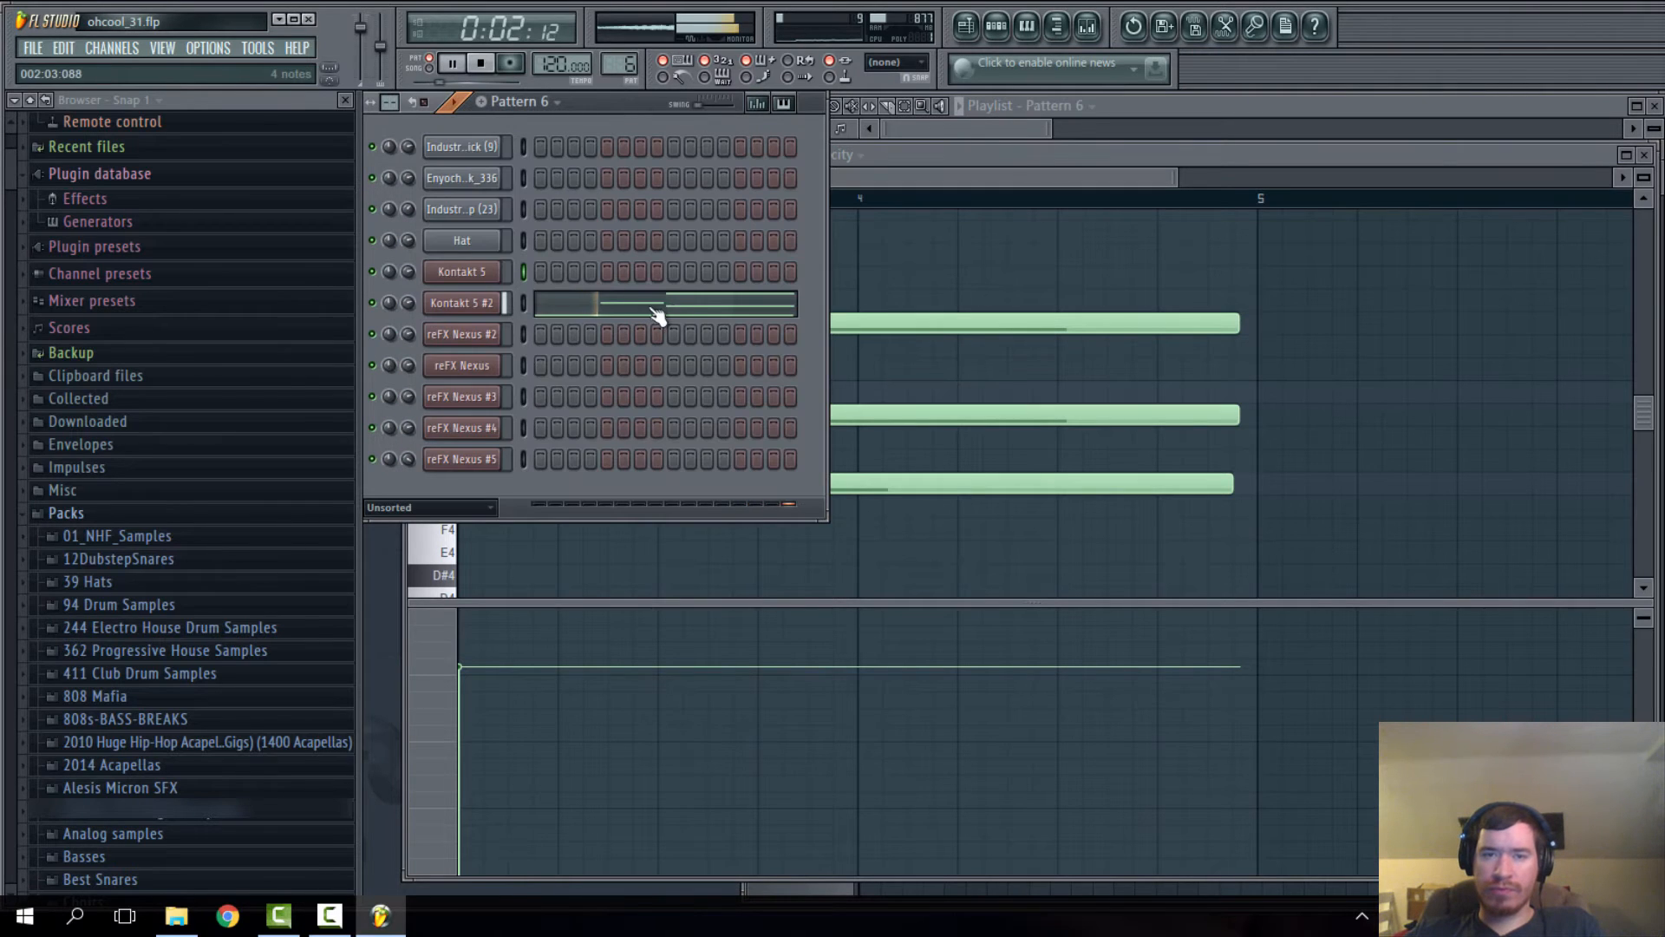
left_click(483, 65)
left_click(985, 133)
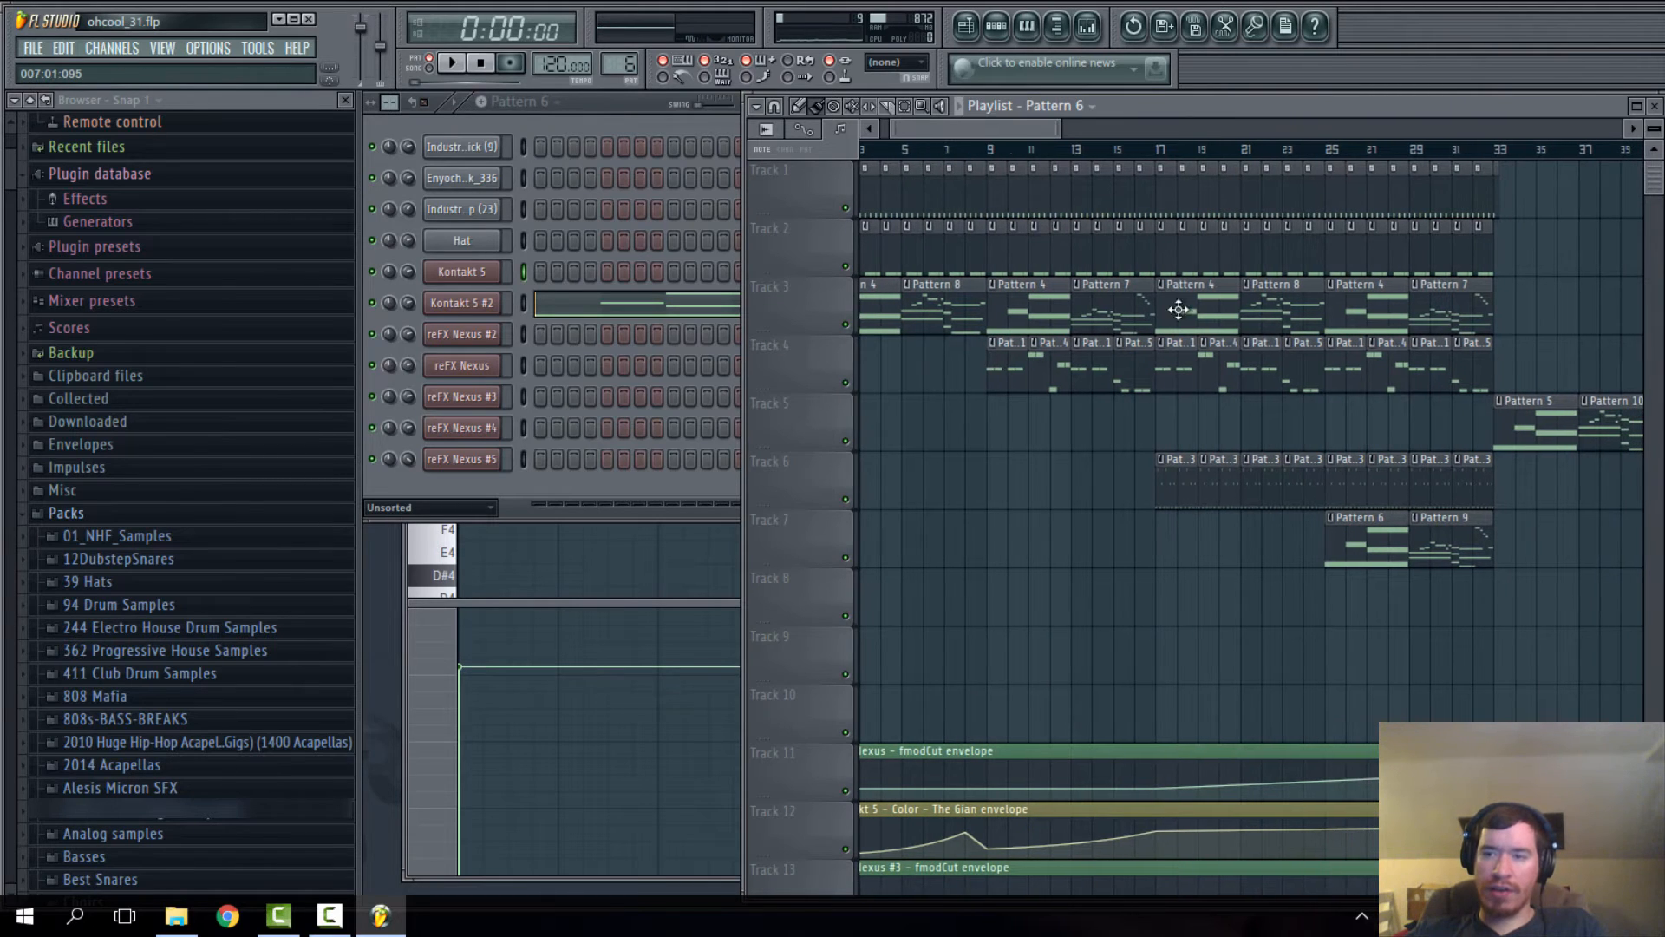
- Open Pattern 5 from track 5 and view the preset in its reFX Nexus #3 synth
double_click(1522, 425)
left_click_drag(732, 179, 591, 178)
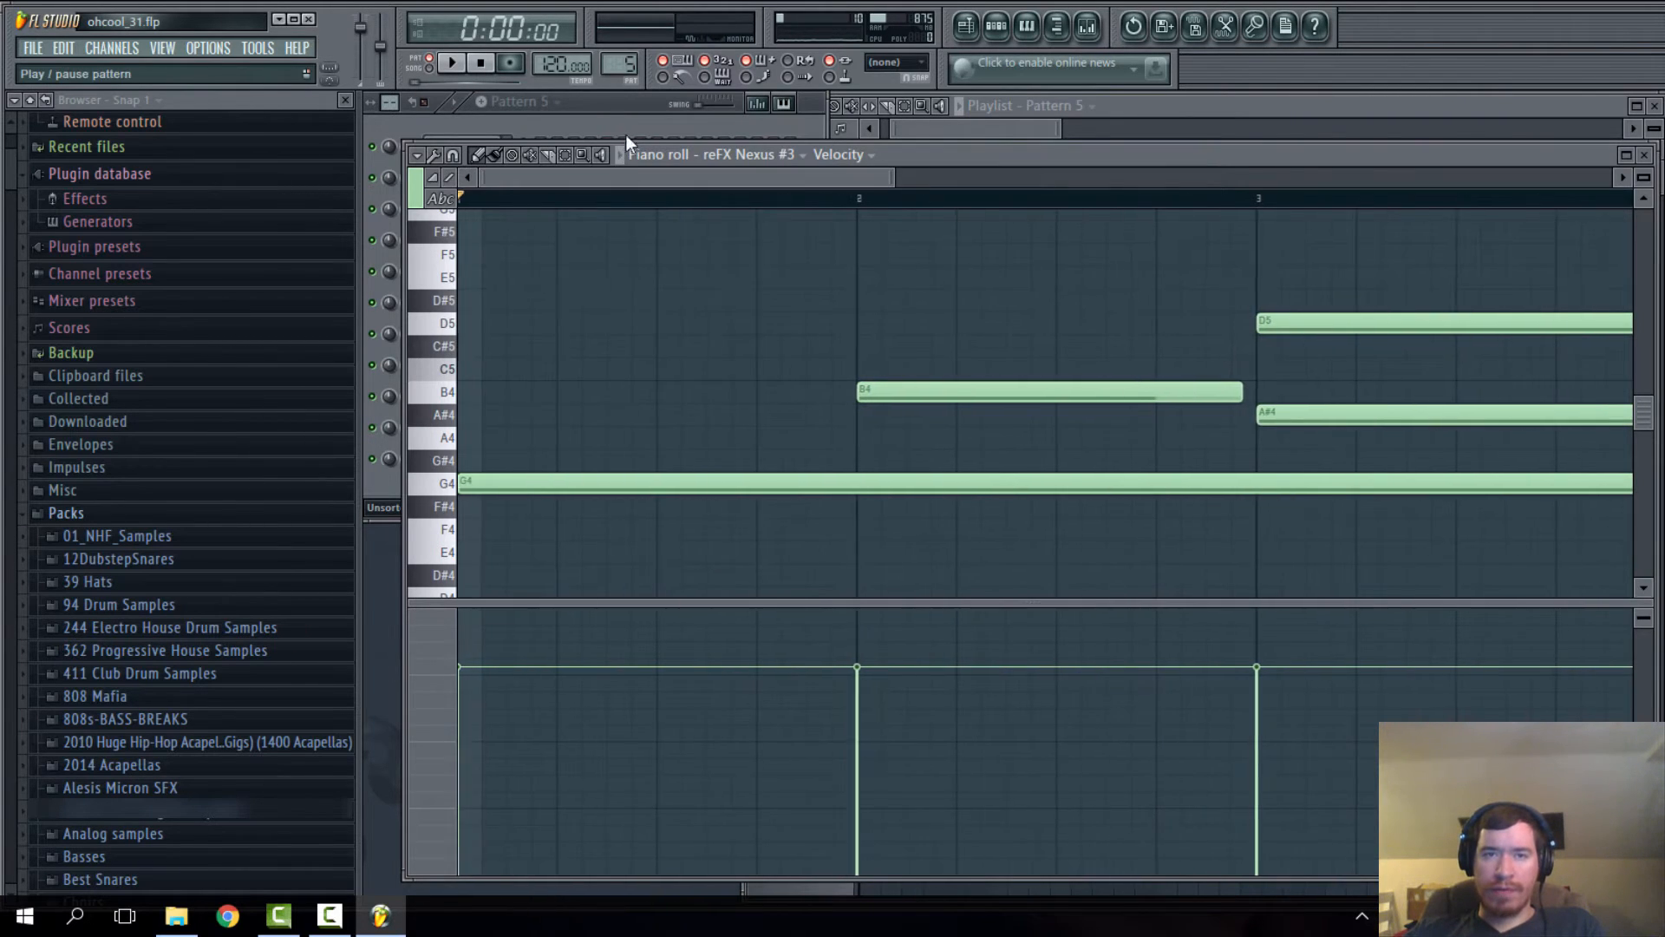
left_click(617, 119)
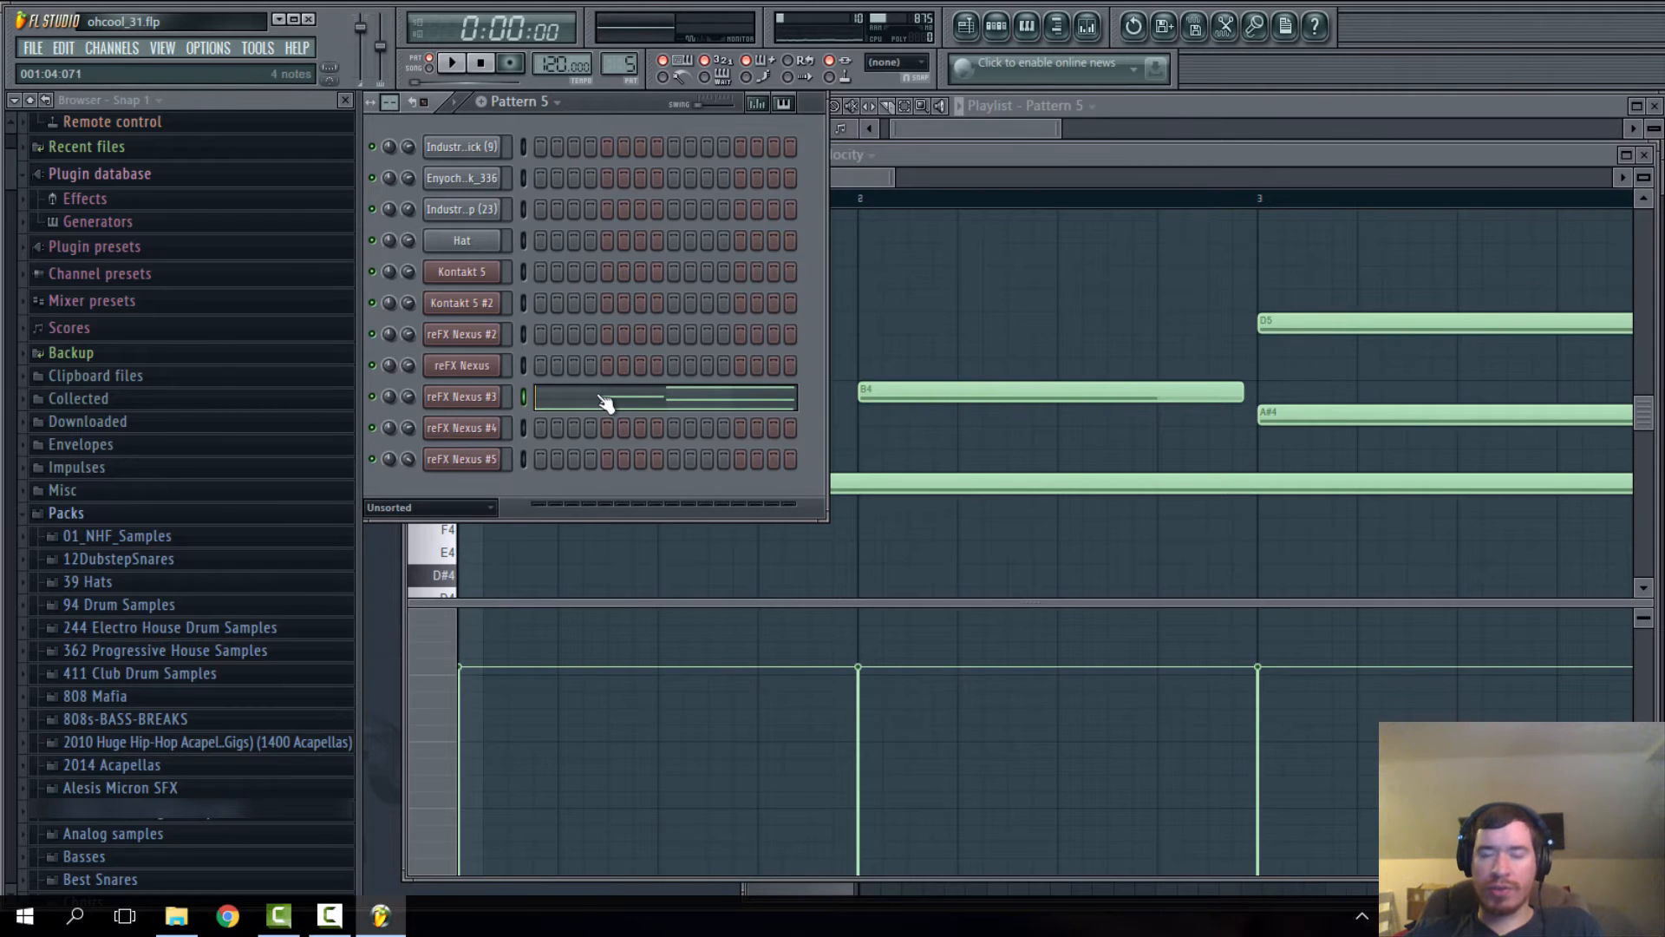
left_click(480, 397)
left_click(711, 350)
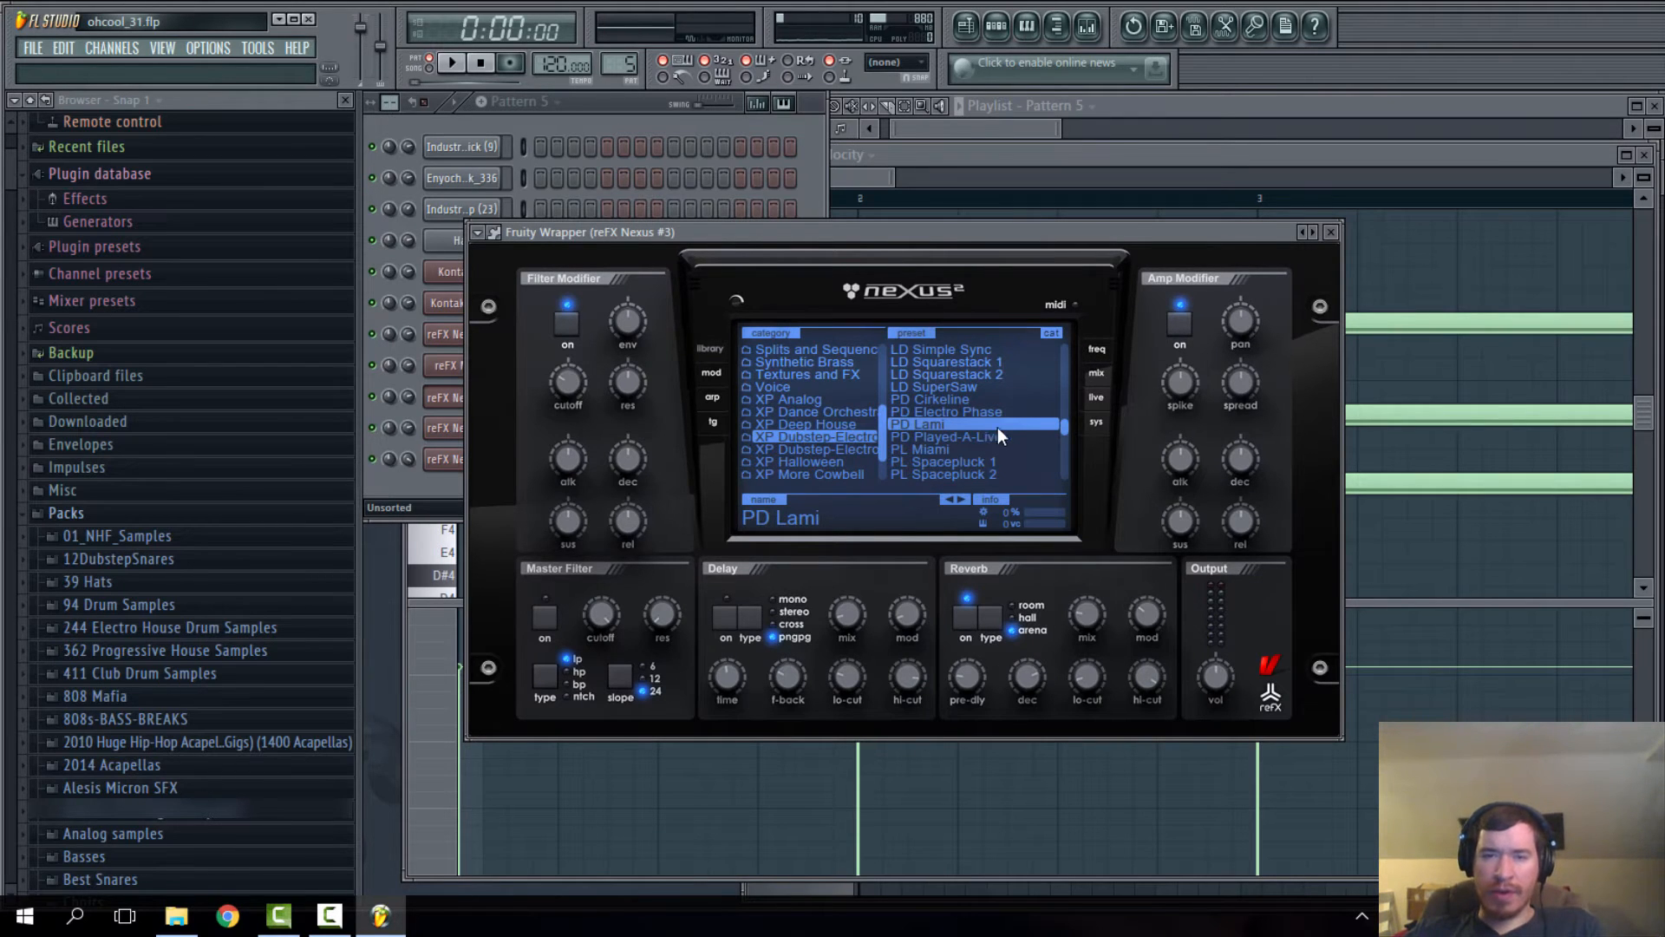
left_click(1330, 234)
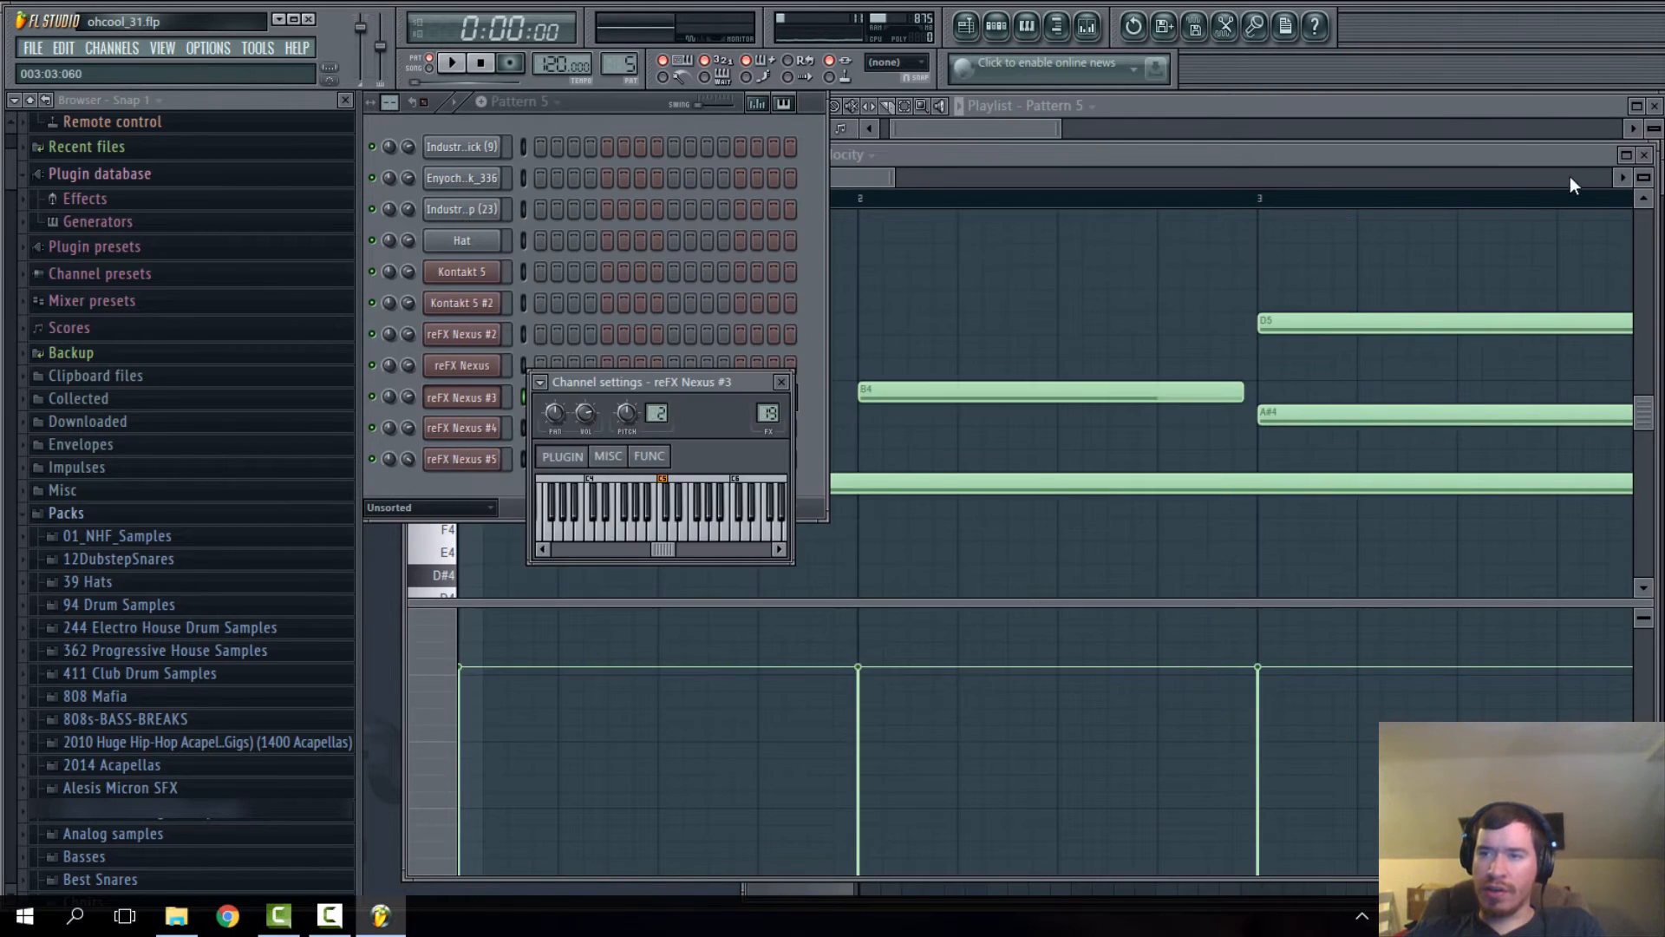
- Close the piano roll and the reFX Nexus #3 channel settings and play Pattern 5 briefly
left_click(1644, 156)
left_click(789, 384)
left_click(451, 62)
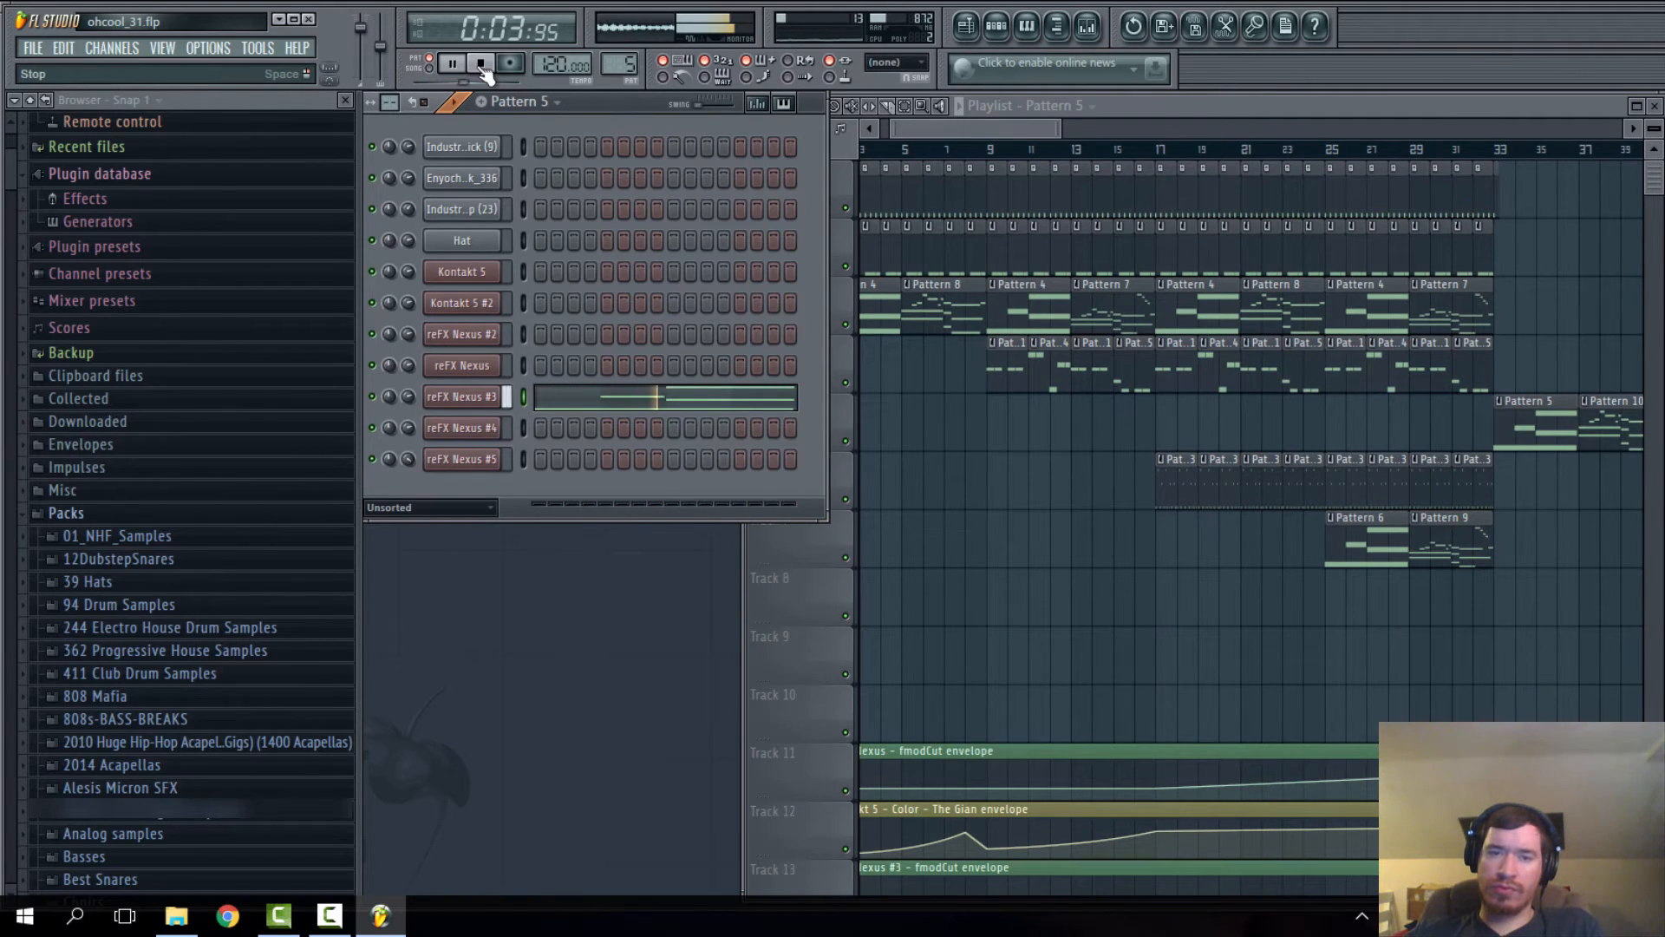
left_click(484, 65)
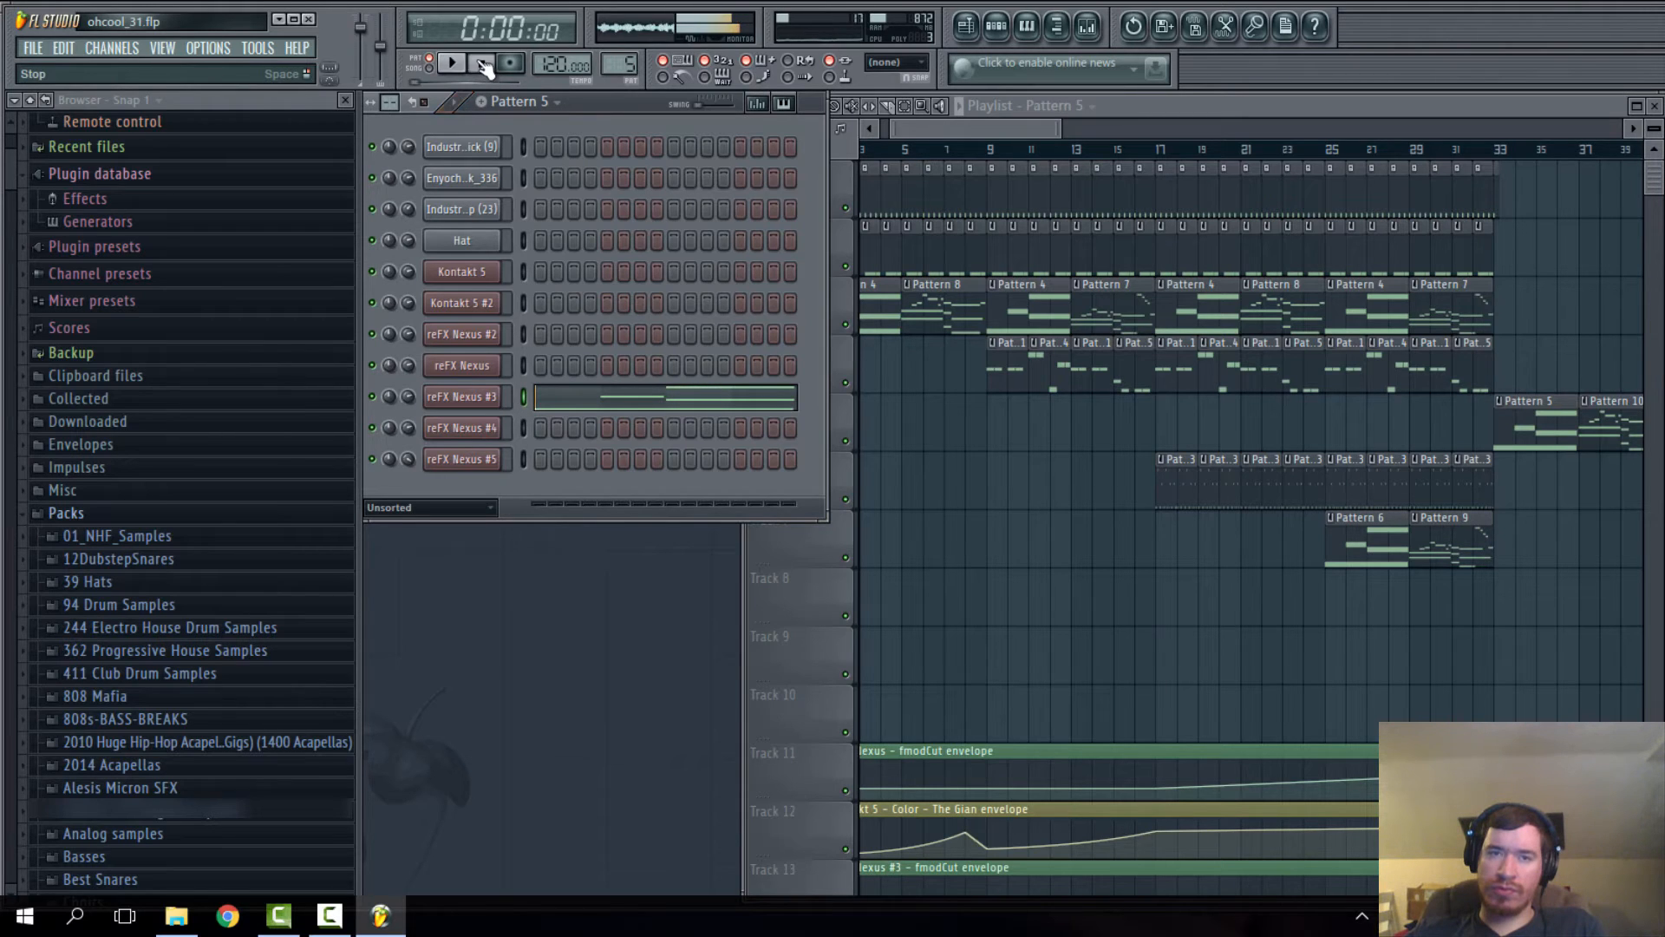
- Examine the automation envelopes on tracks 11 to 15 from the start of the playlist
left_click(870, 128)
left_click(869, 129)
scroll(896, 361, "down", 9)
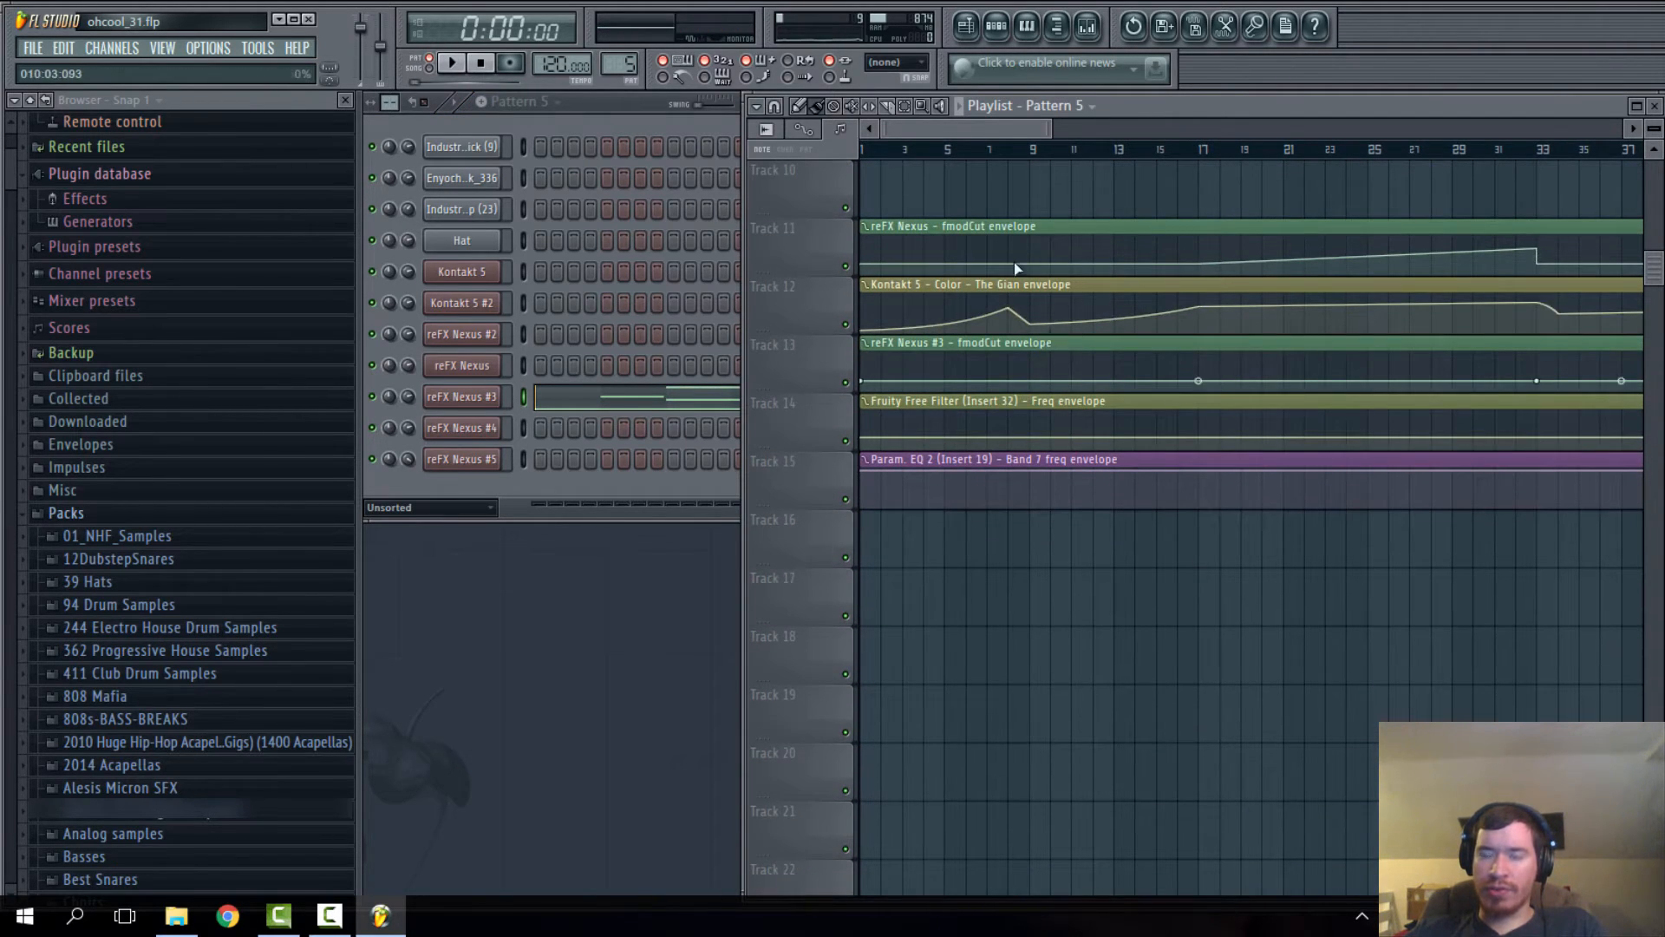
scroll(1011, 365, "up", 9)
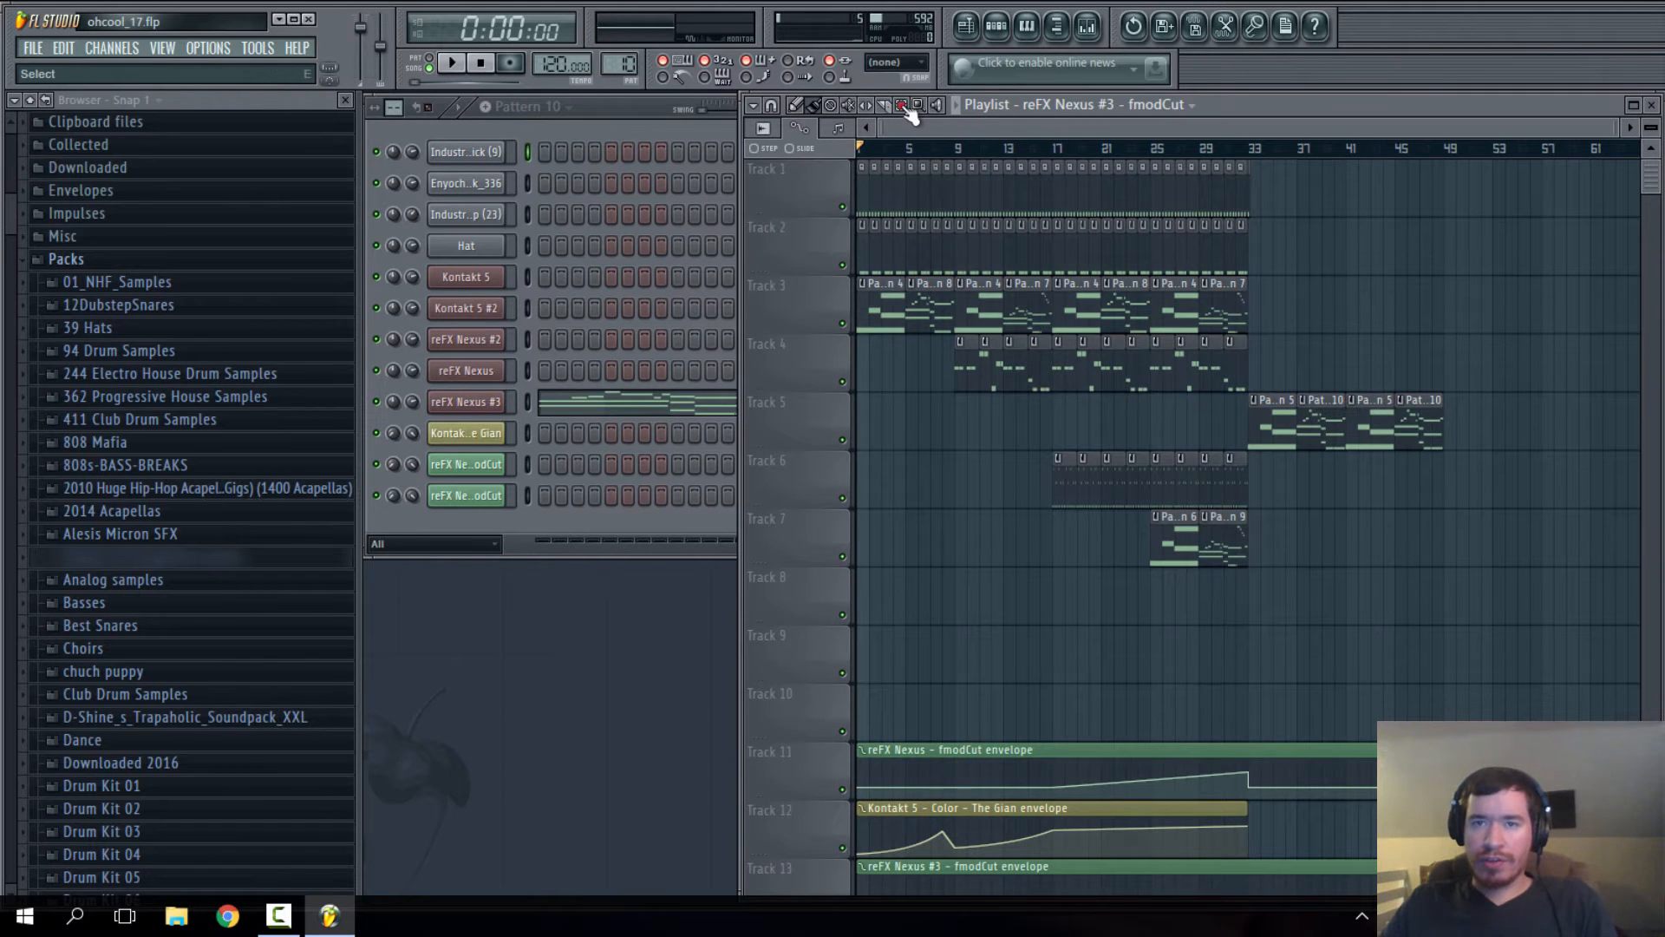
- Select the playlist time range from bar 1 to bar 57 and return to the drawing tool
left_click(904, 107)
left_click_drag(1540, 149, 800, 132)
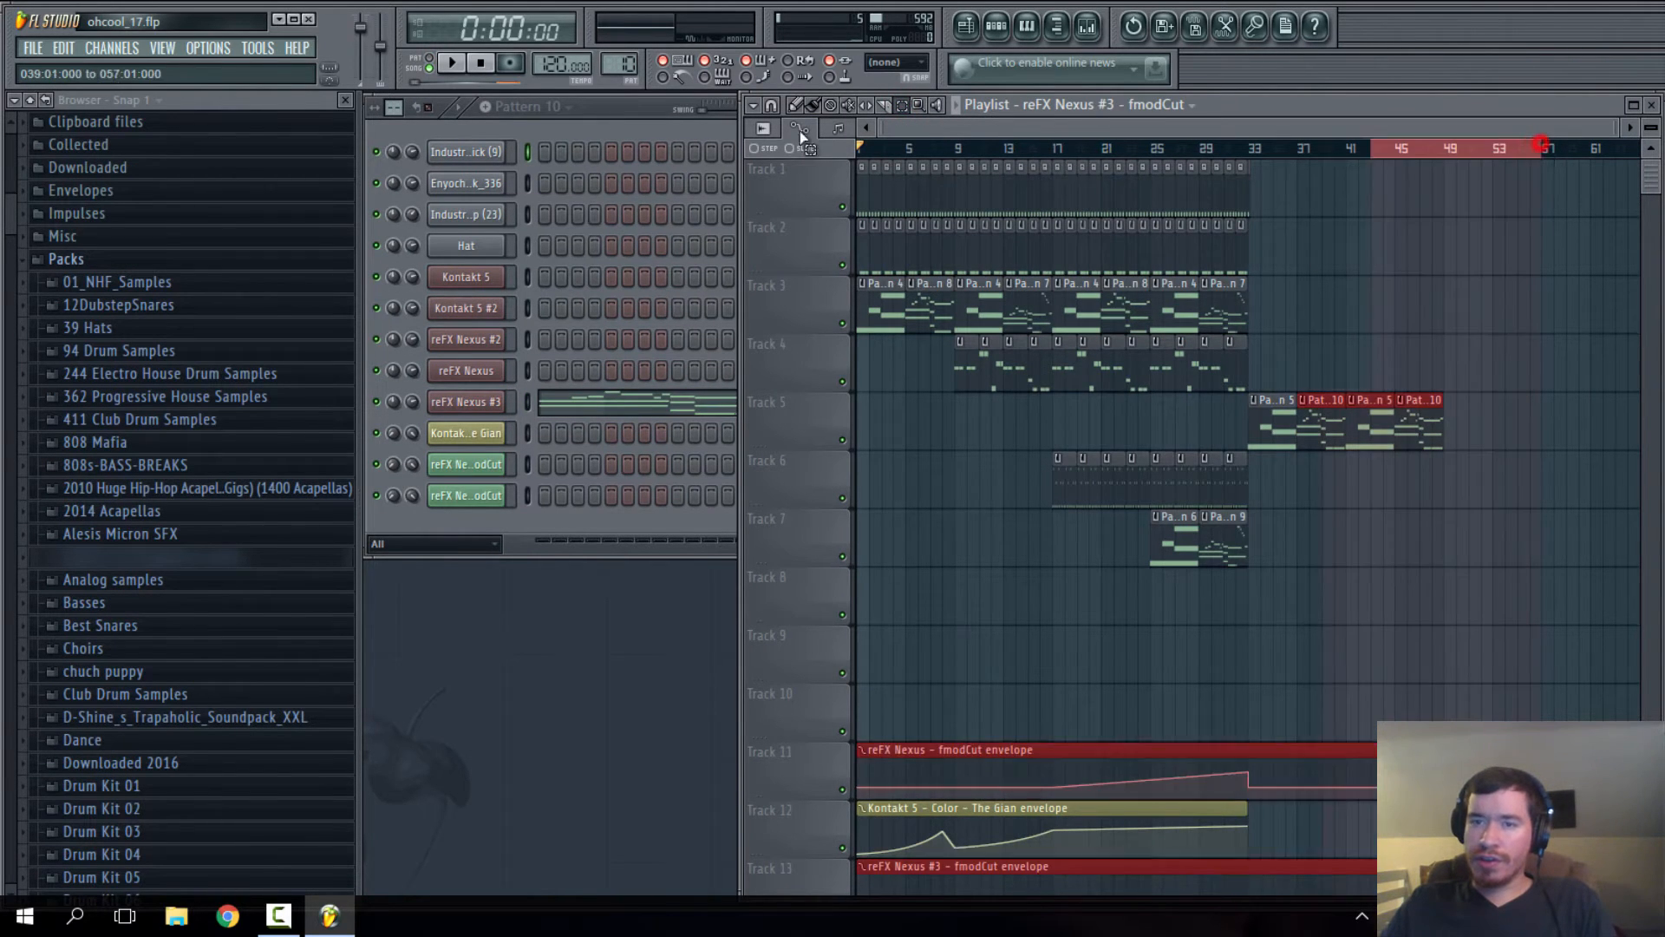
left_click(917, 474)
left_click(813, 106)
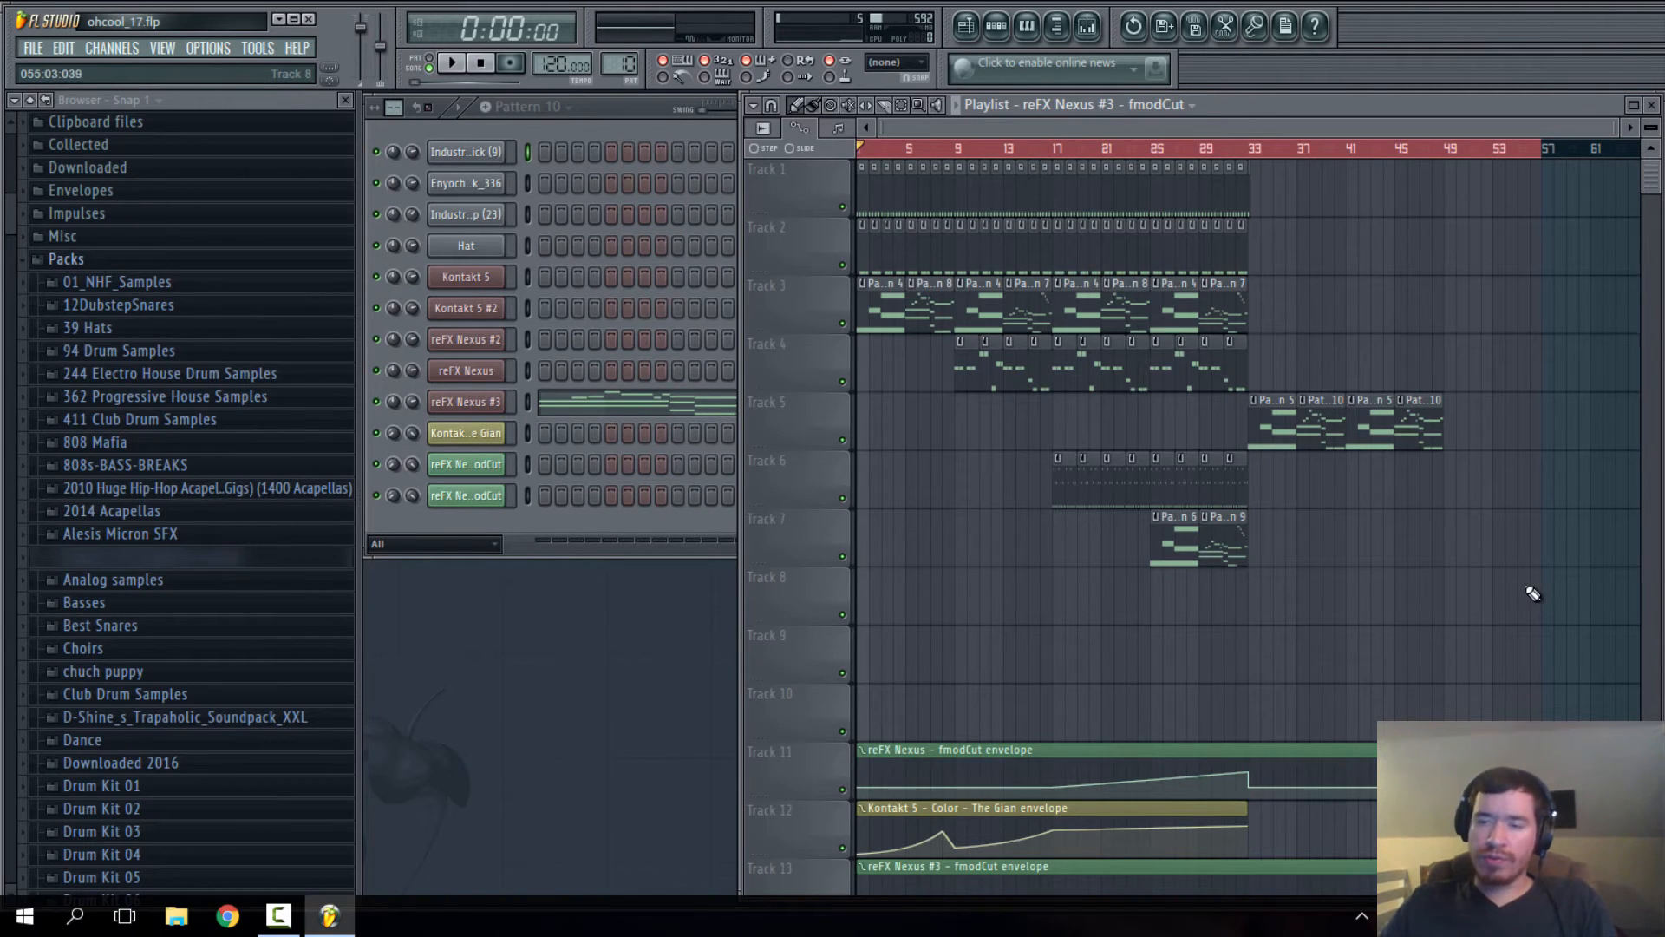
scroll(1504, 586, "down", 10)
scroll(1503, 586, "up", 10)
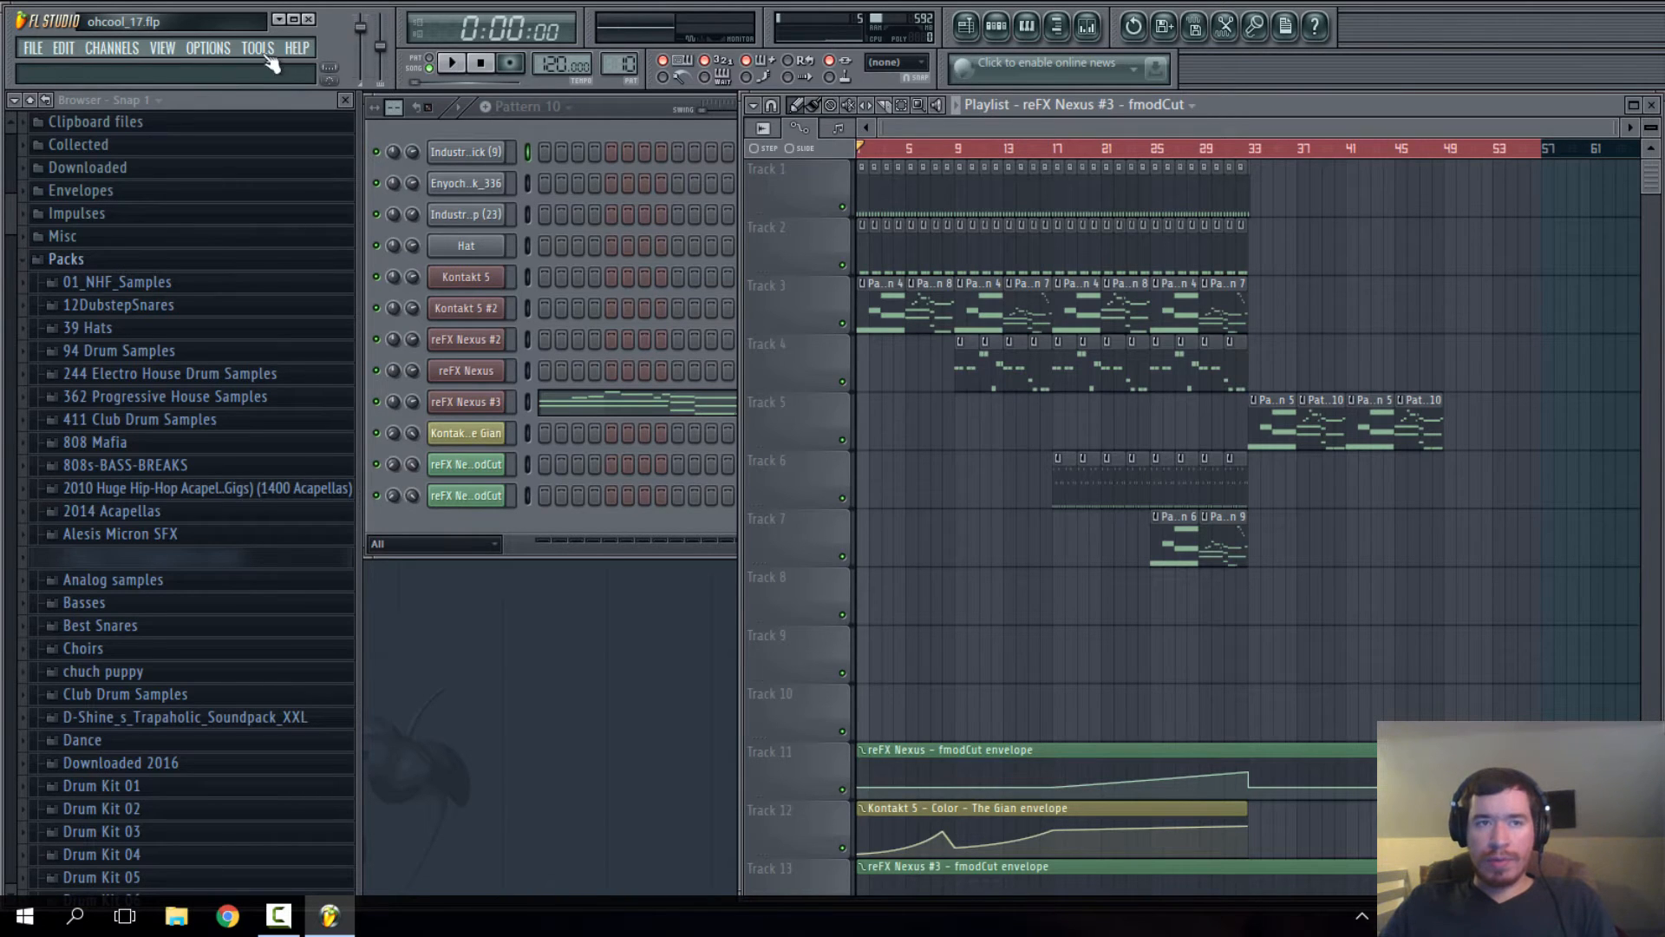
- Check the audio device and buffer settings and close them unchanged
left_click(230, 48)
left_click(224, 106)
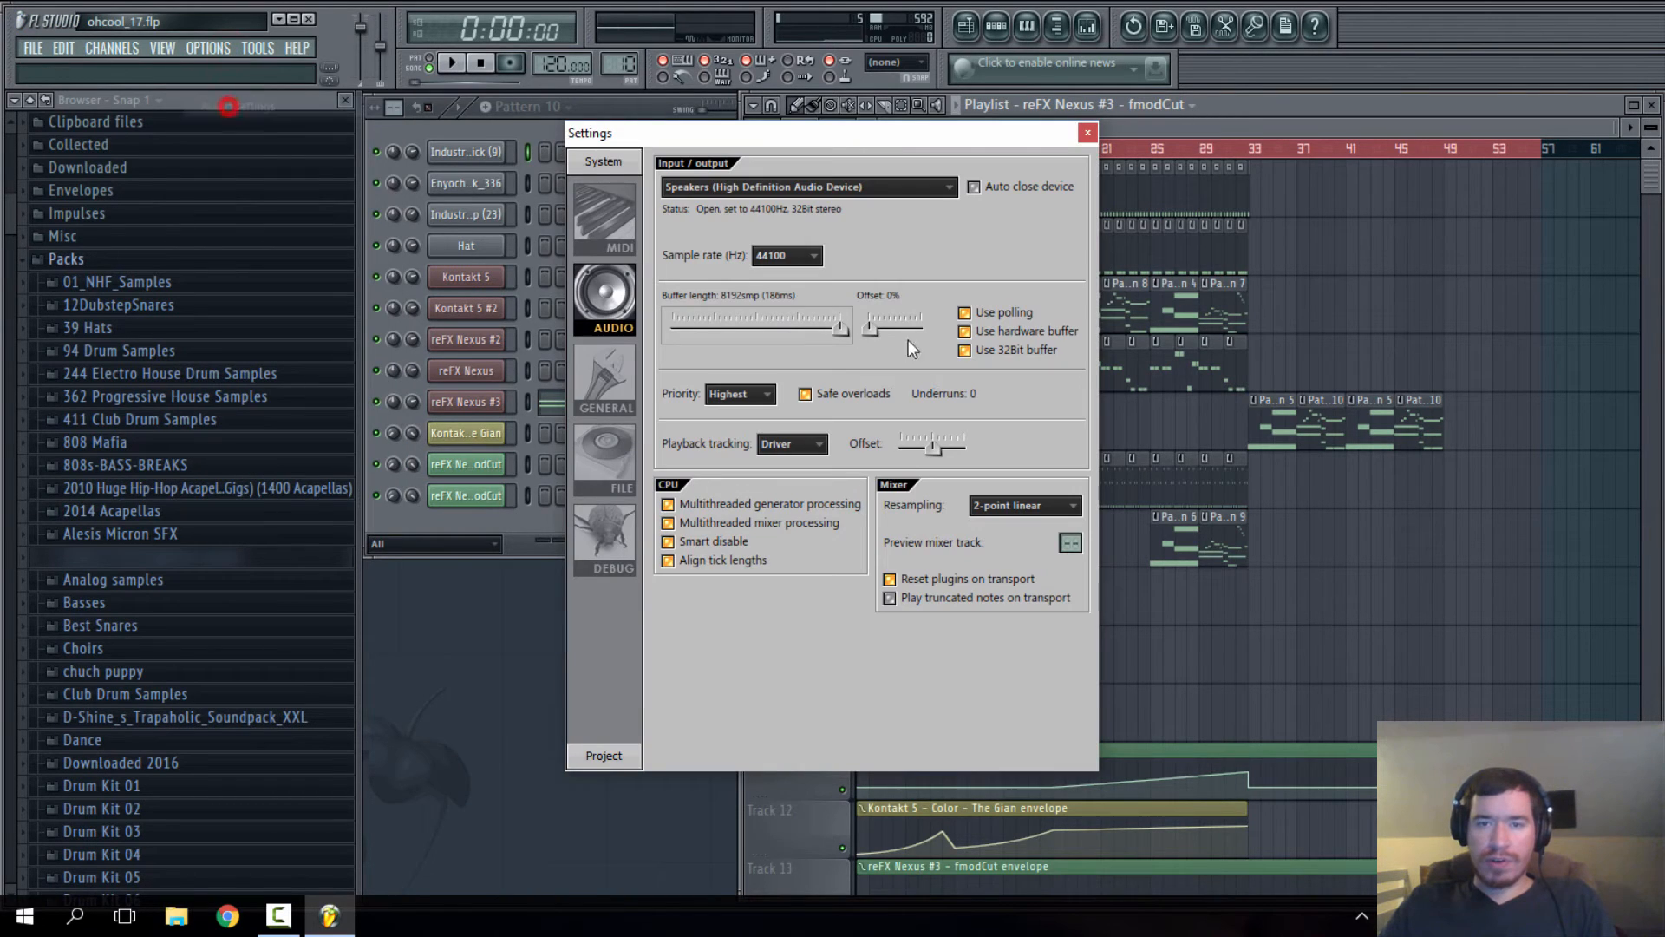
left_click(1087, 129)
- Play the song and raise the reverb mix slightly in the reFX Nexus LD SuperSaw synth
left_click(452, 63)
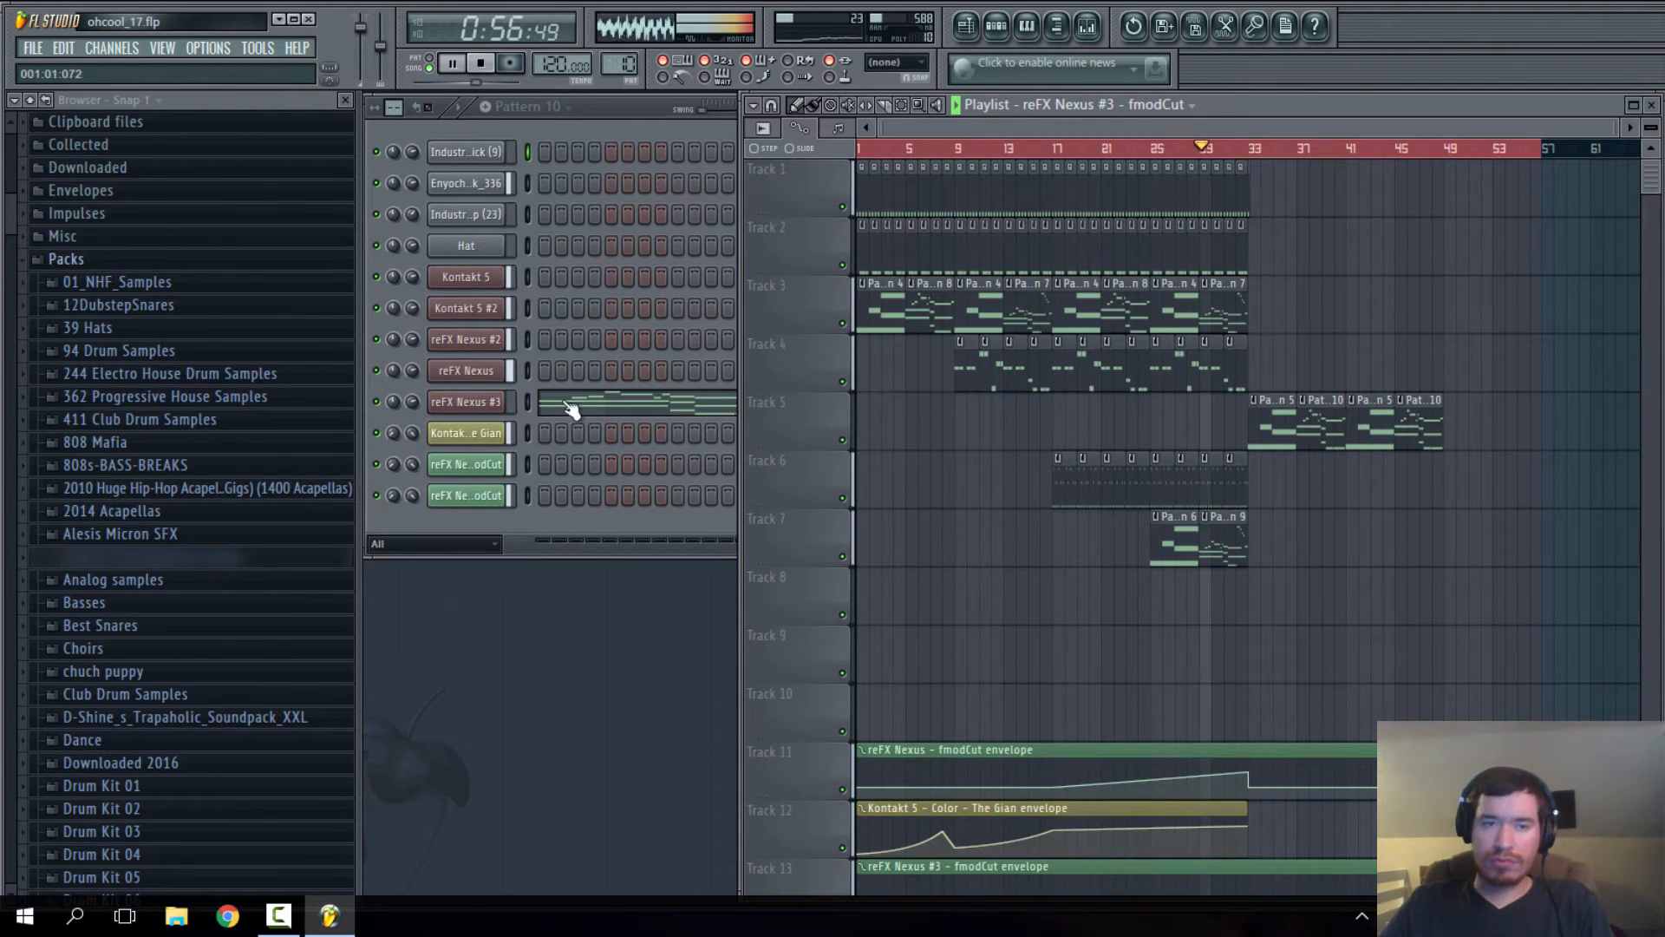
left_click(481, 371)
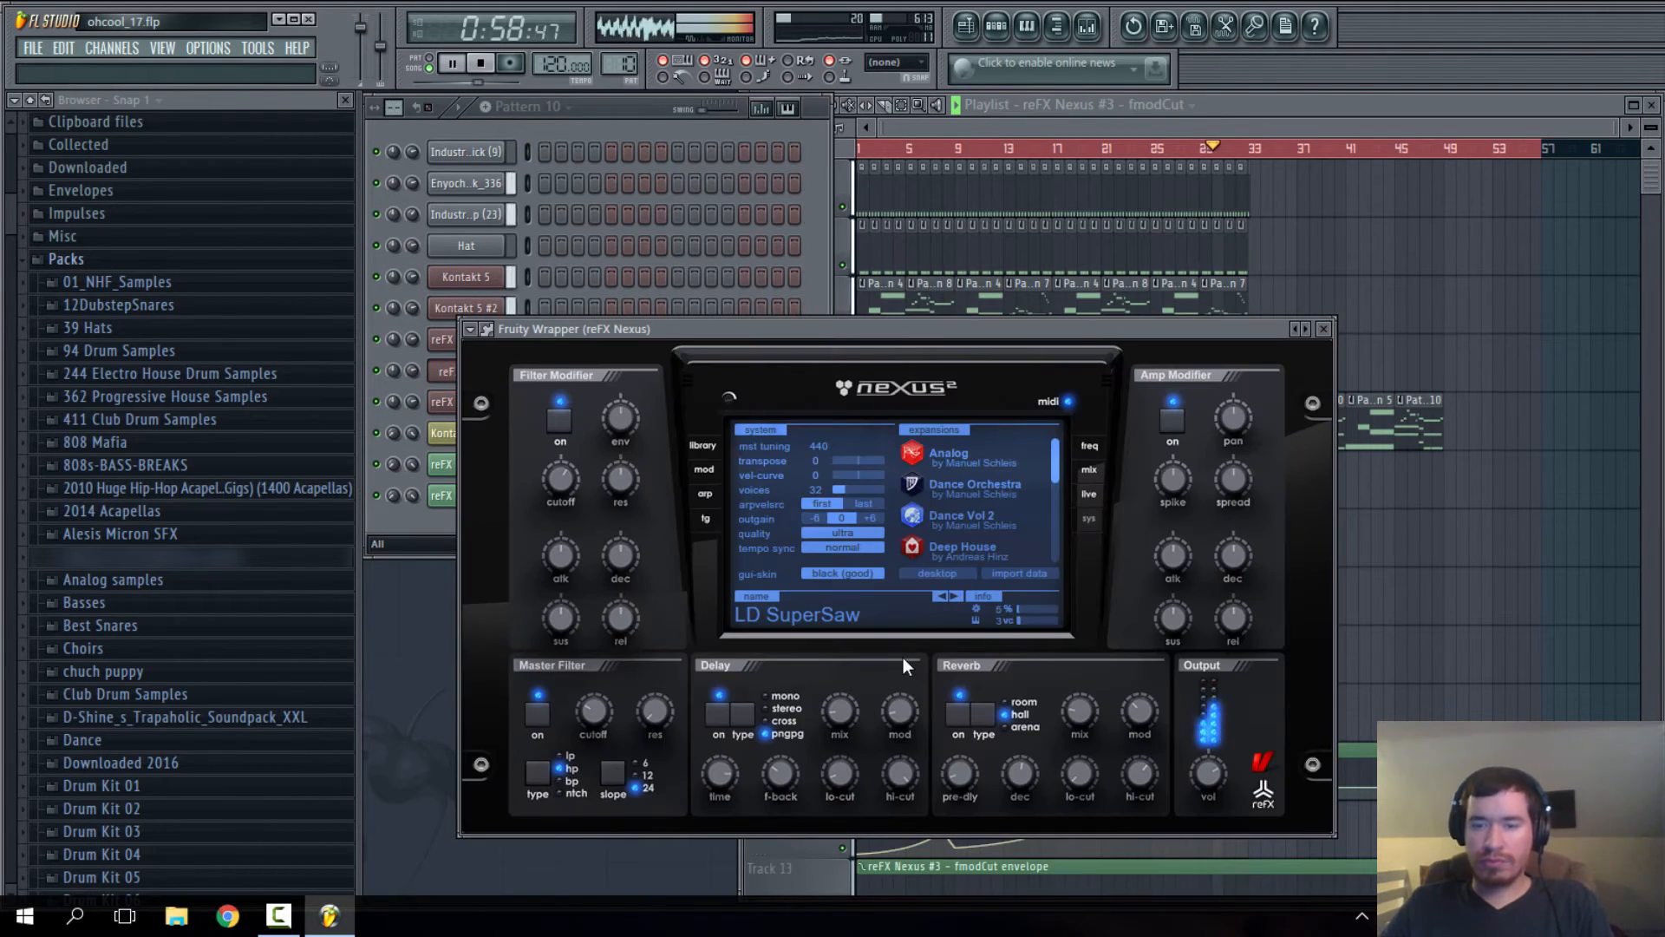
left_click_drag(1075, 720, 1073, 701)
left_click(1324, 329)
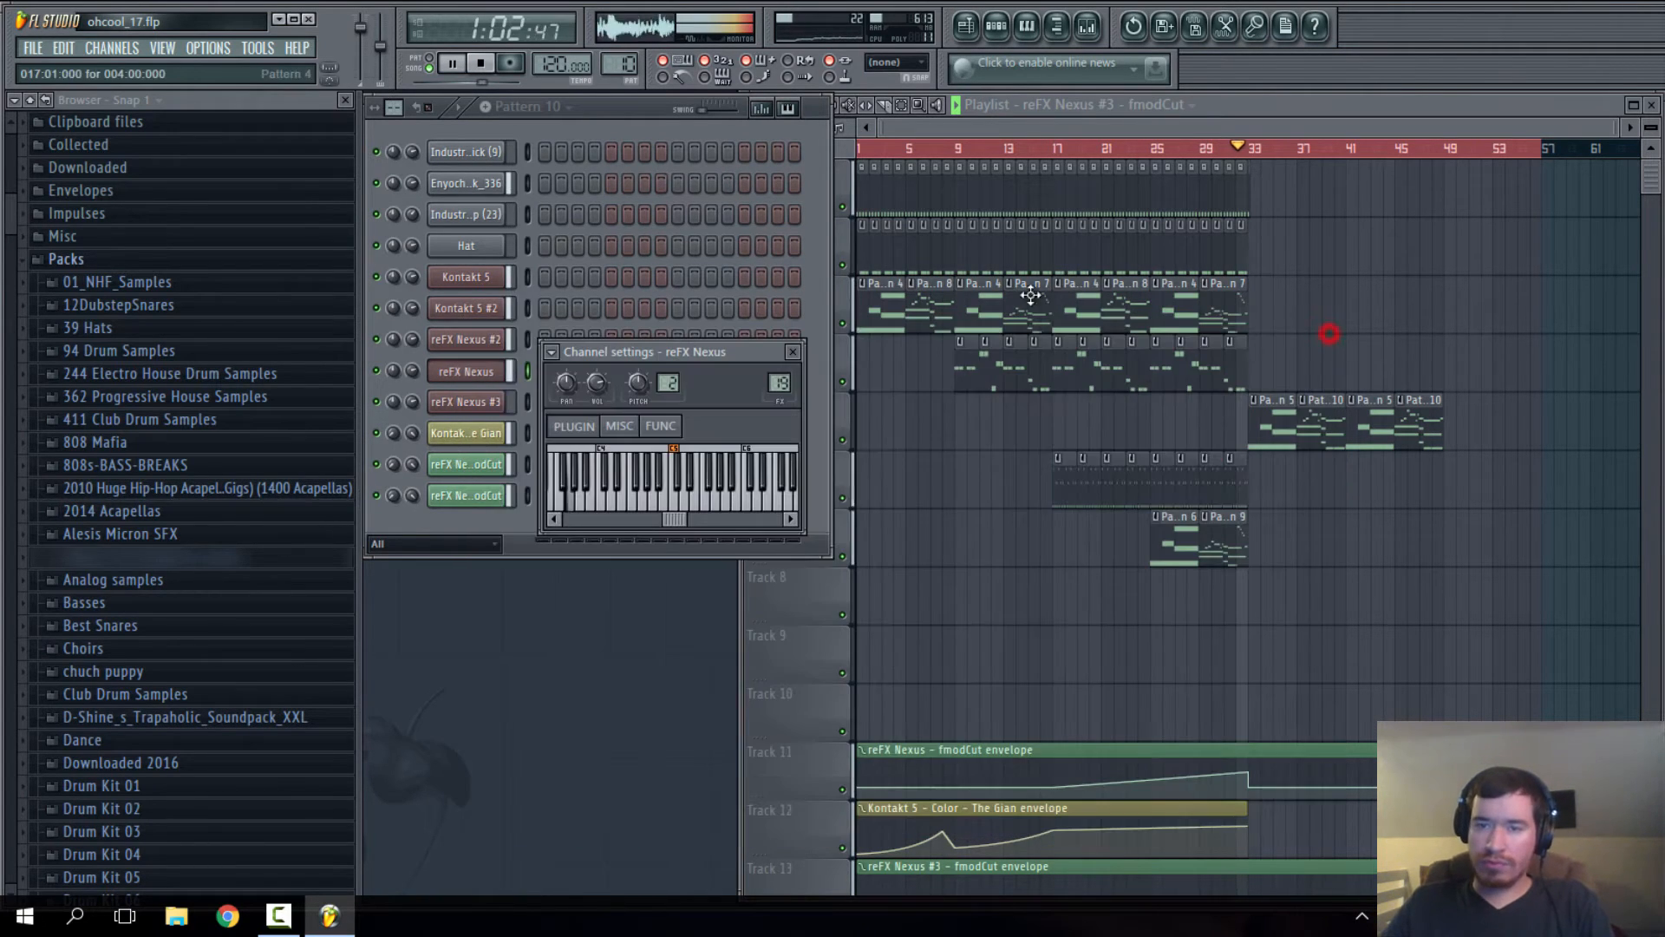
left_click(791, 347)
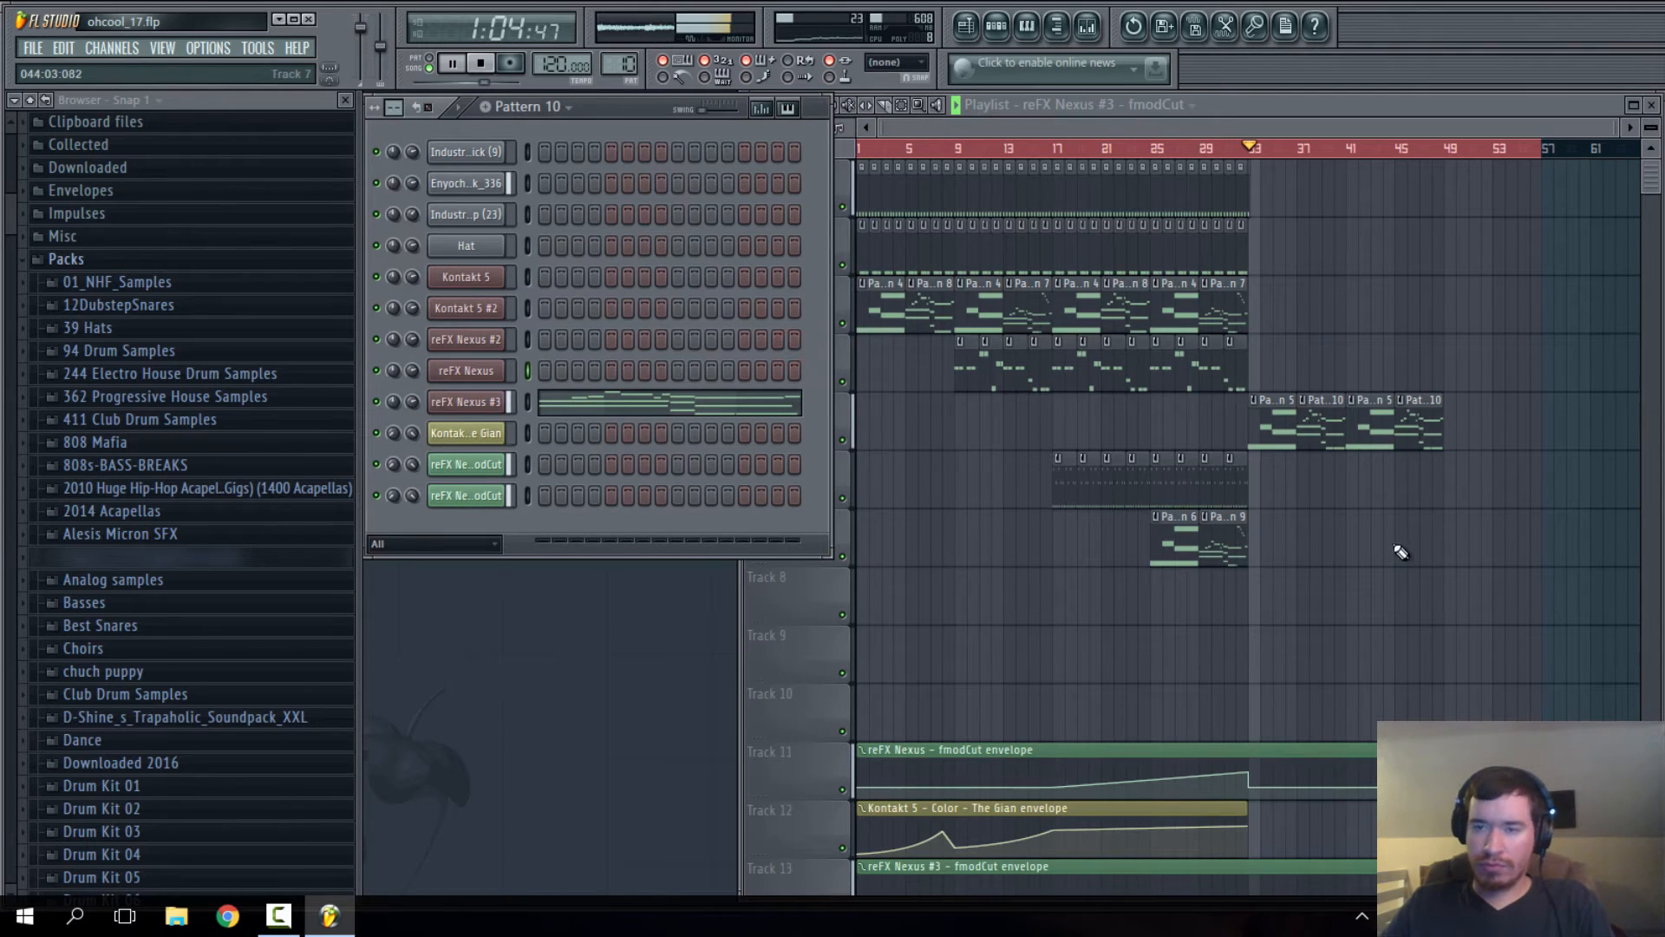
left_click(1419, 607)
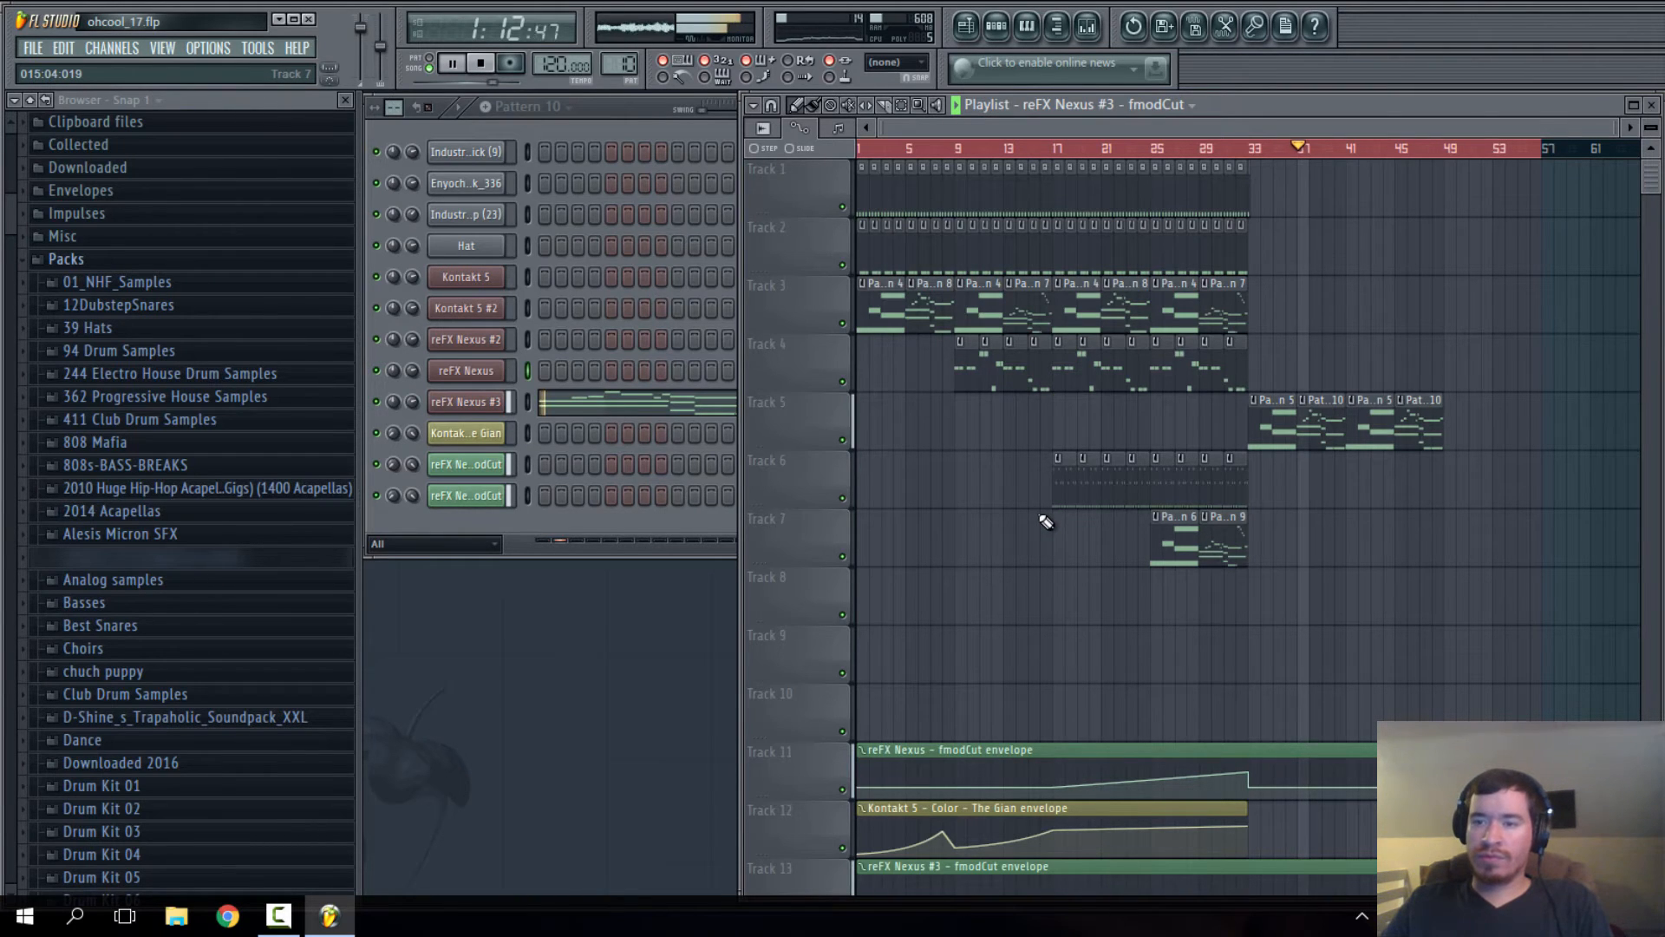
- Review the envelope tracks and the reFX Nexus #3 PD Lami preset while the song plays
scroll(1019, 459, "down", 4)
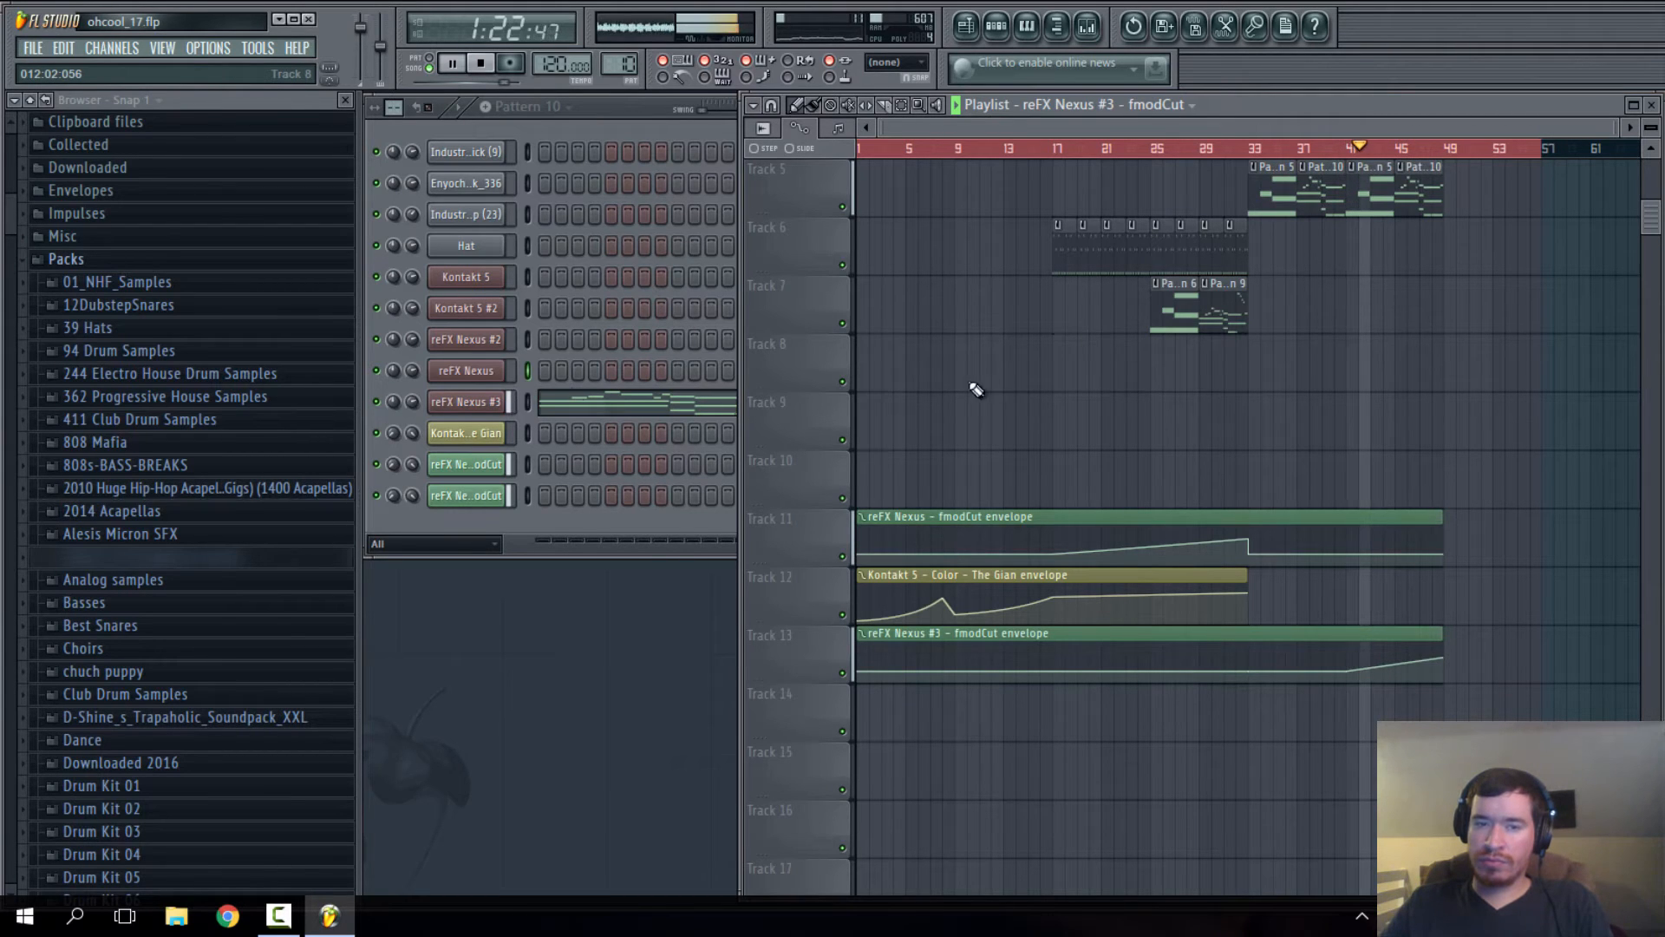
left_click(470, 406)
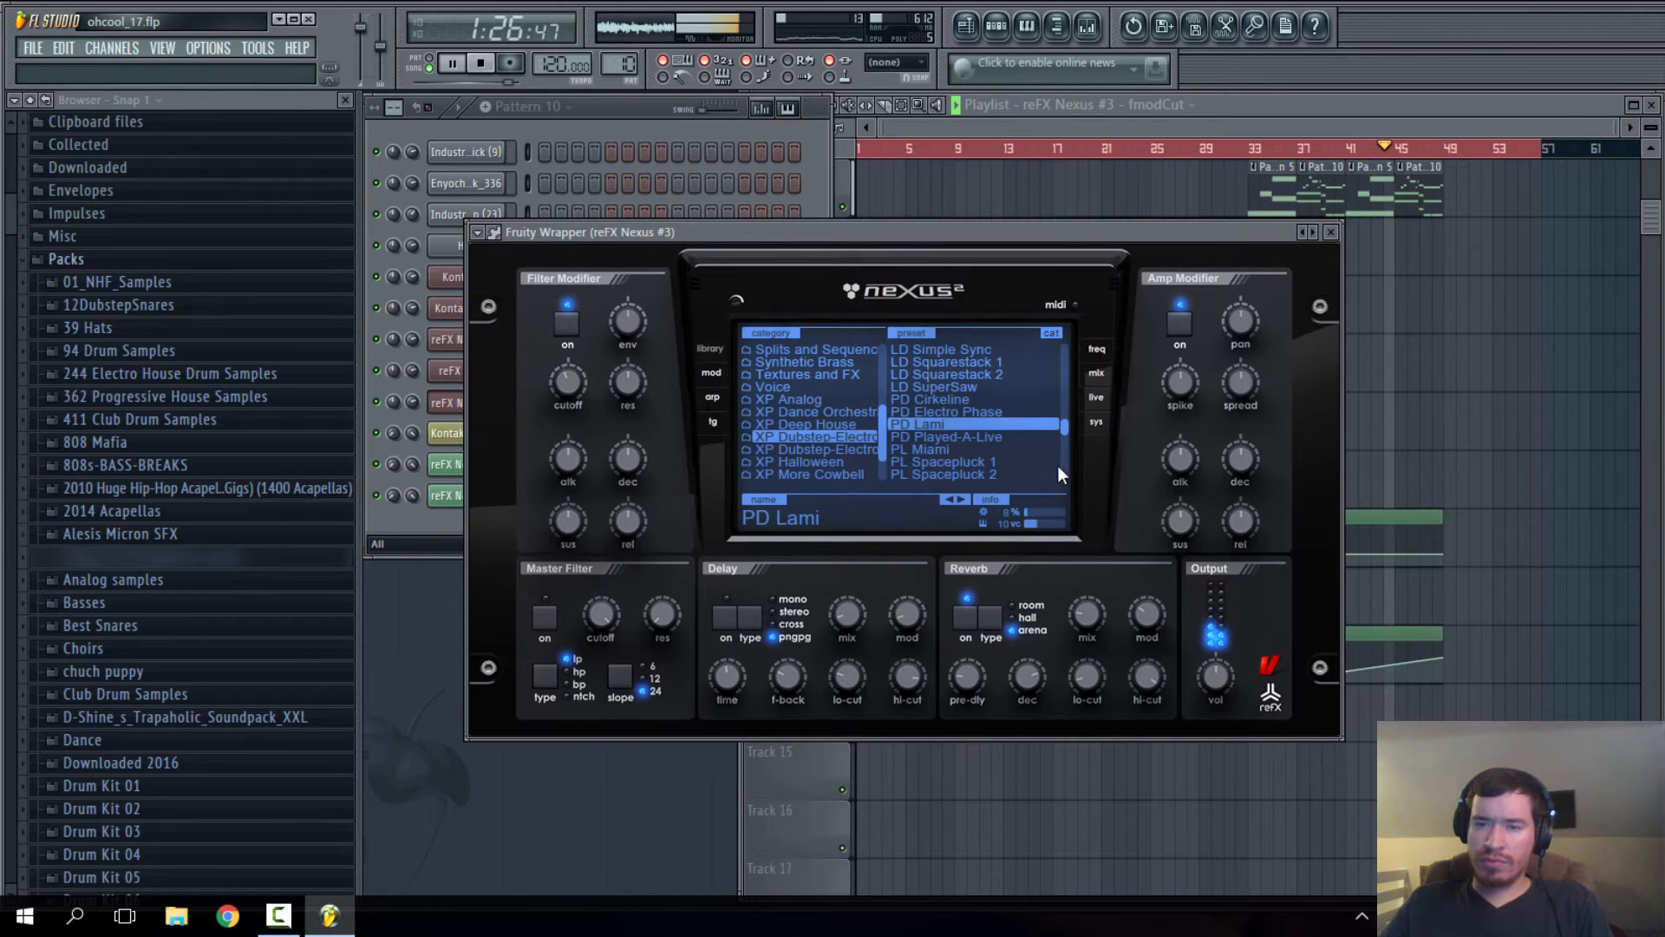
left_click(1097, 421)
left_click(1331, 232)
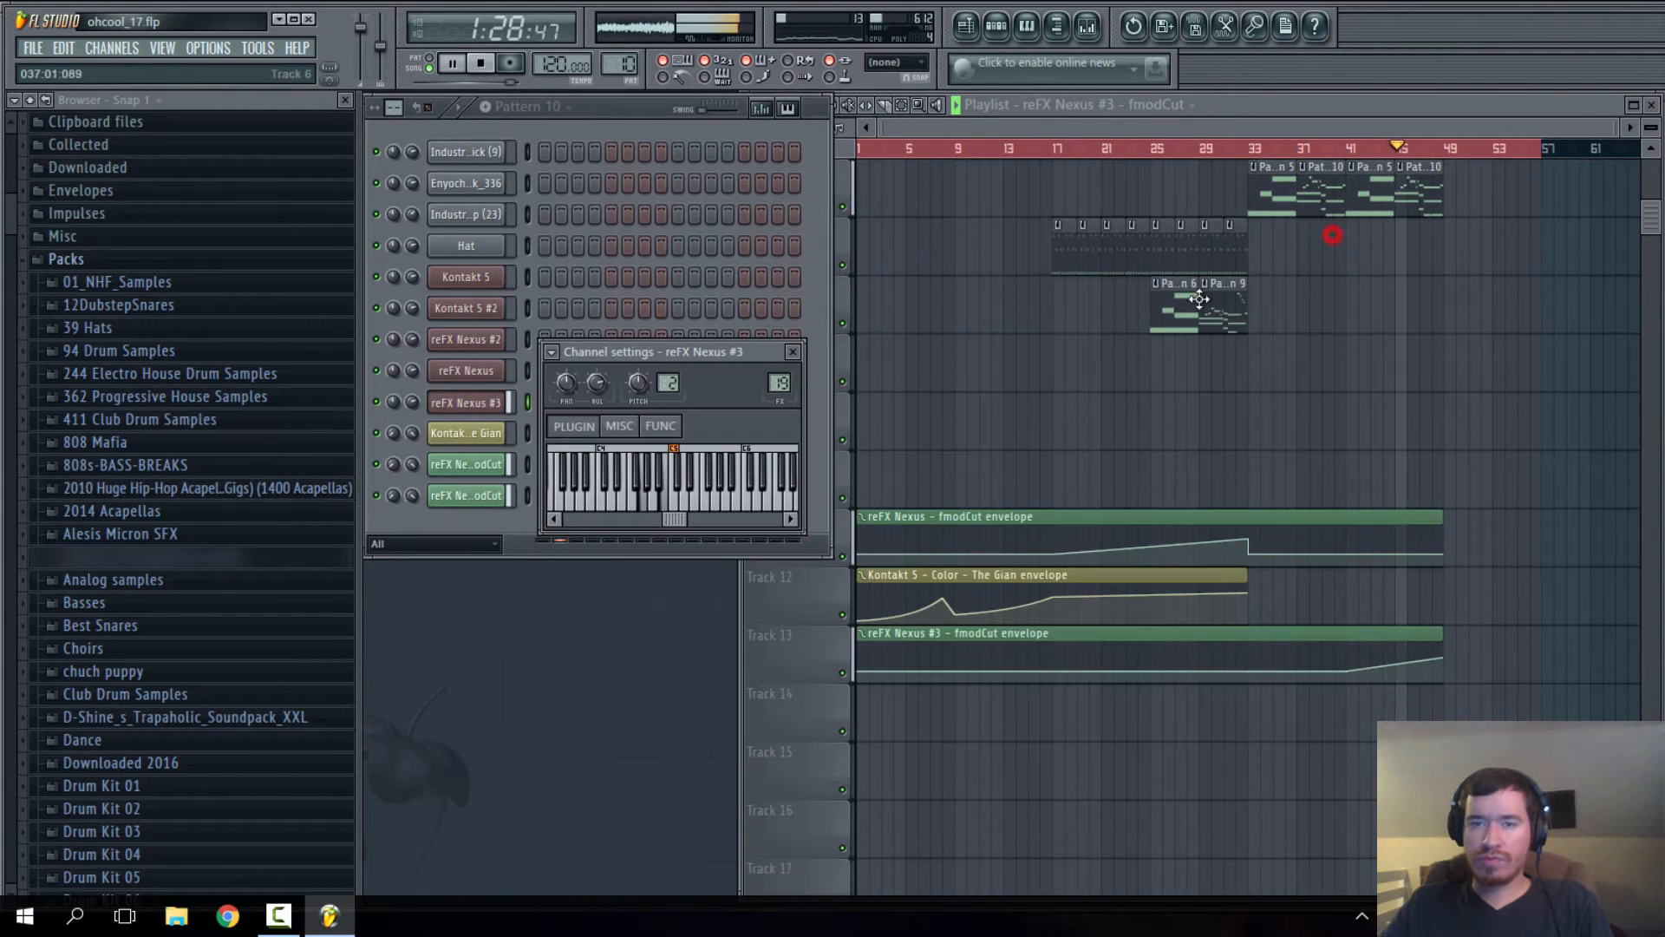
left_click(794, 350)
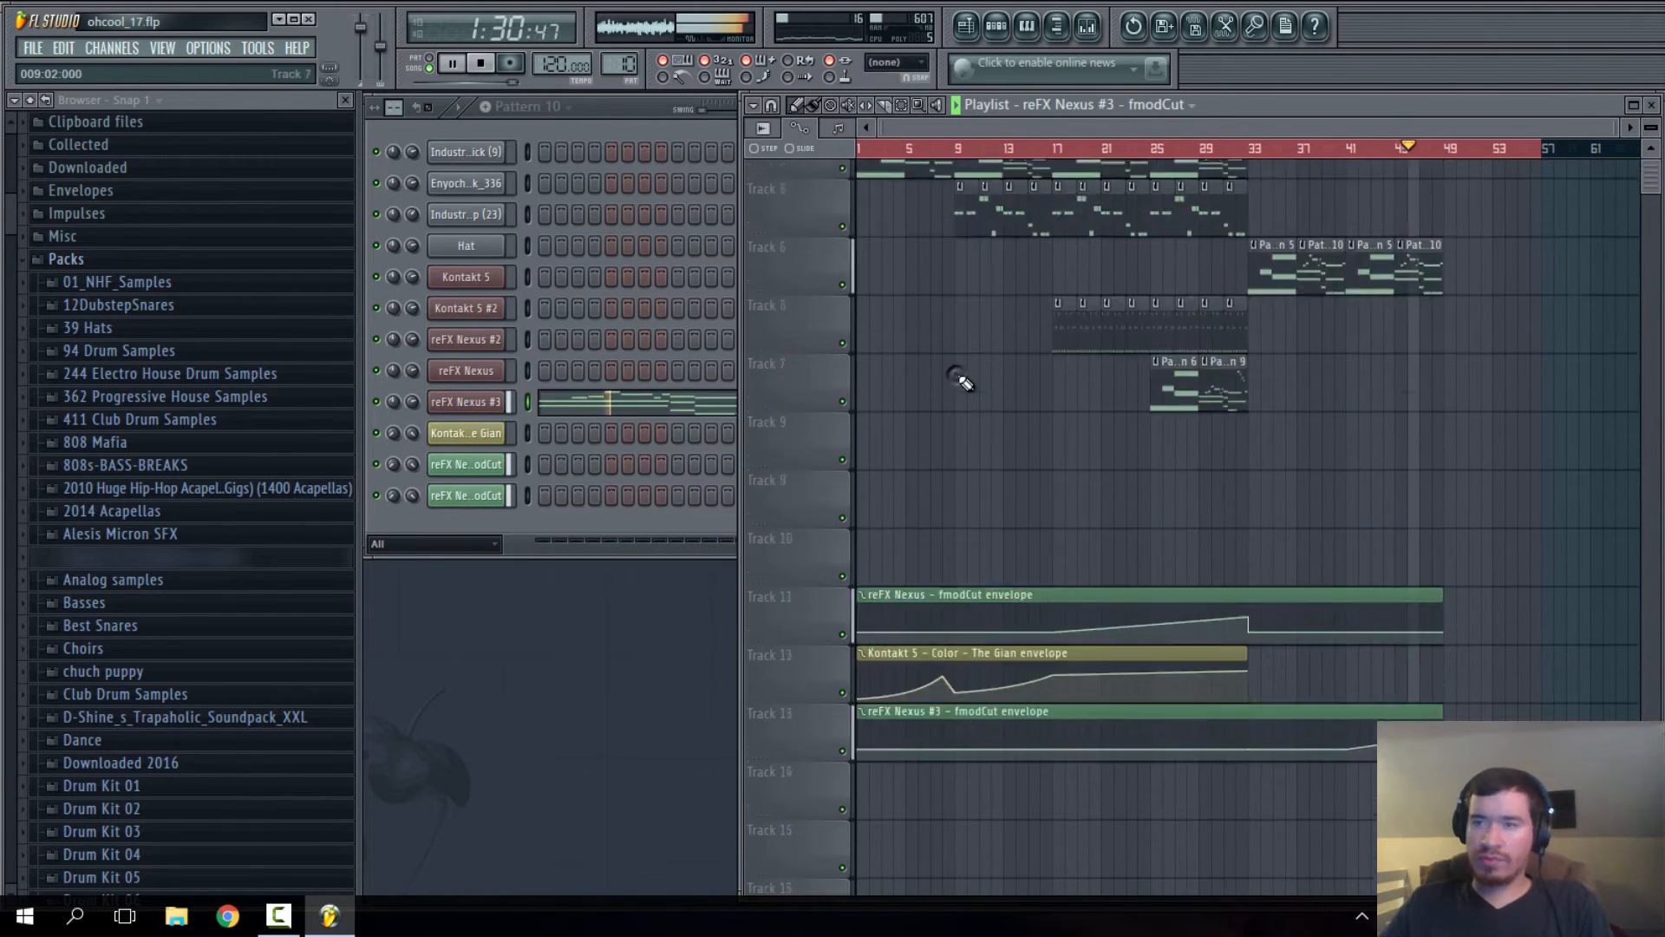
scroll(959, 376, "up", 4)
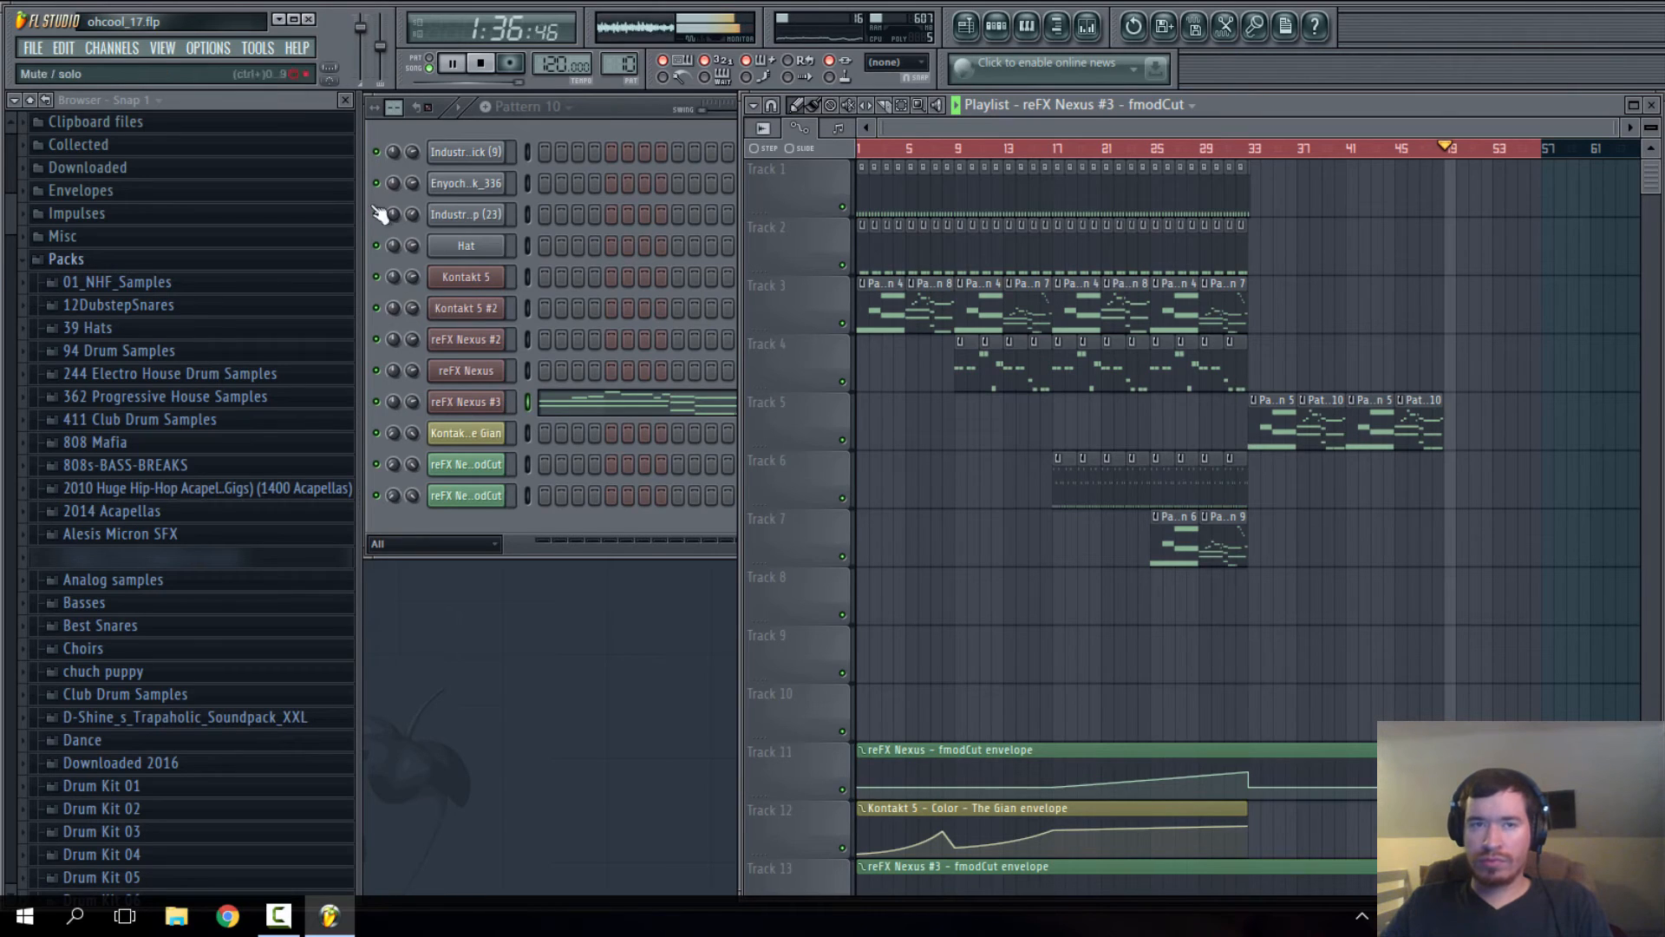
- Stop playback and save the project as a new version, ohcool_18.flp
left_click(488, 64)
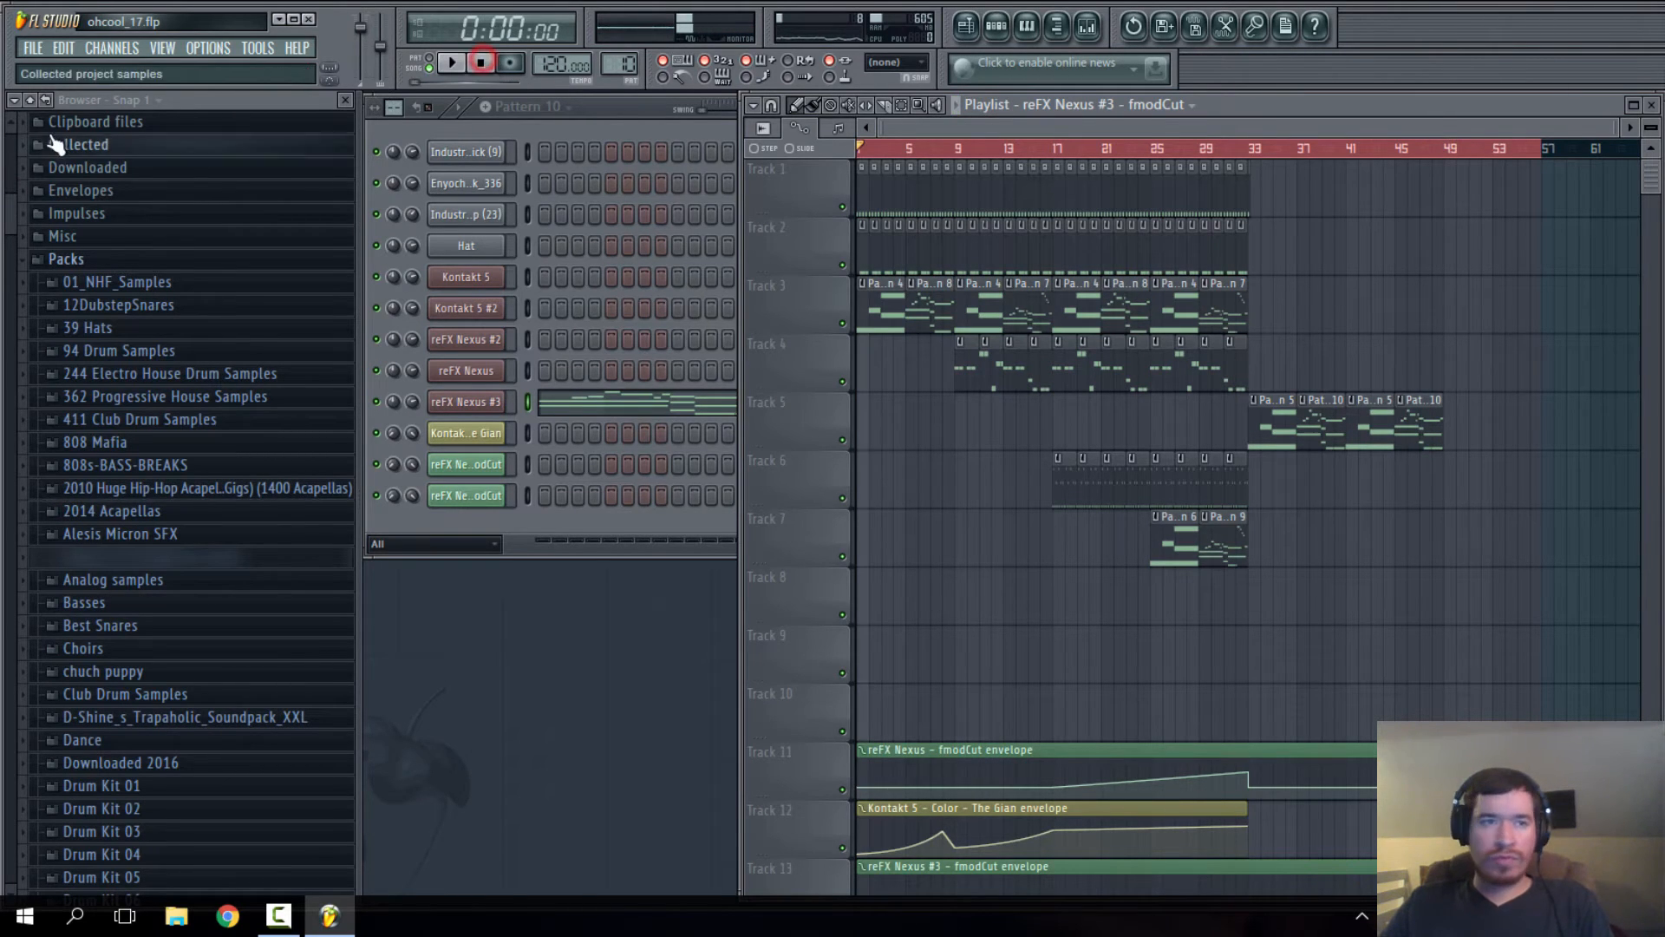
left_click(33, 47)
left_click(76, 174)
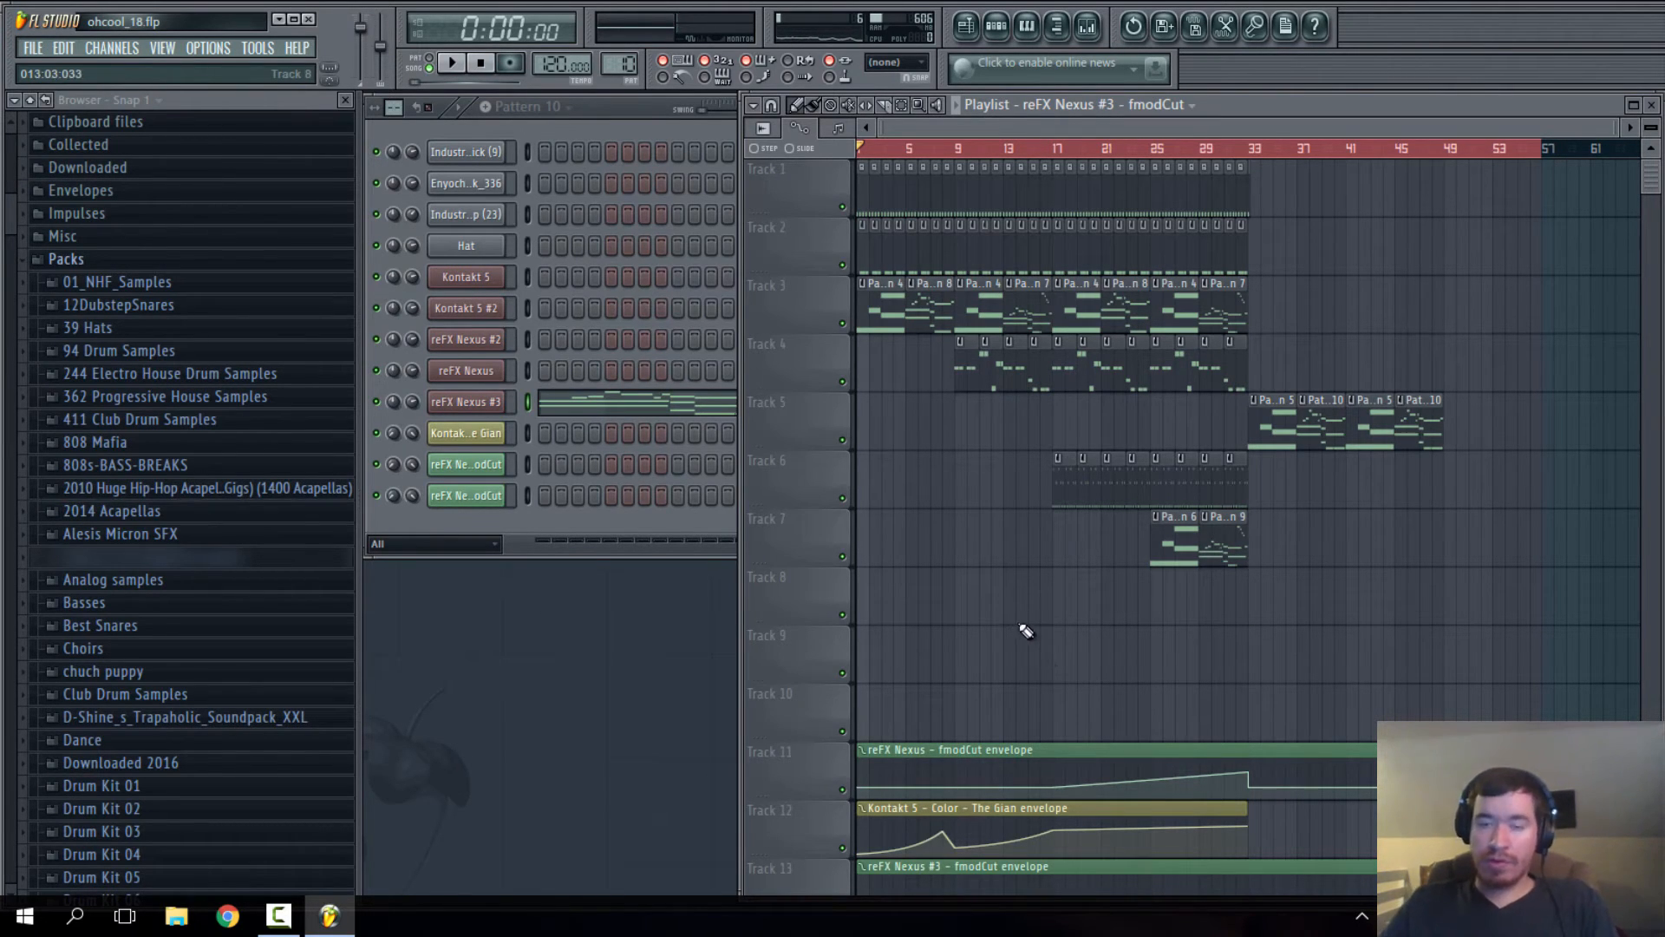
- Check the total working time in the project info and close the settings unchanged
scroll(1026, 631, "down", 5)
left_click(221, 57)
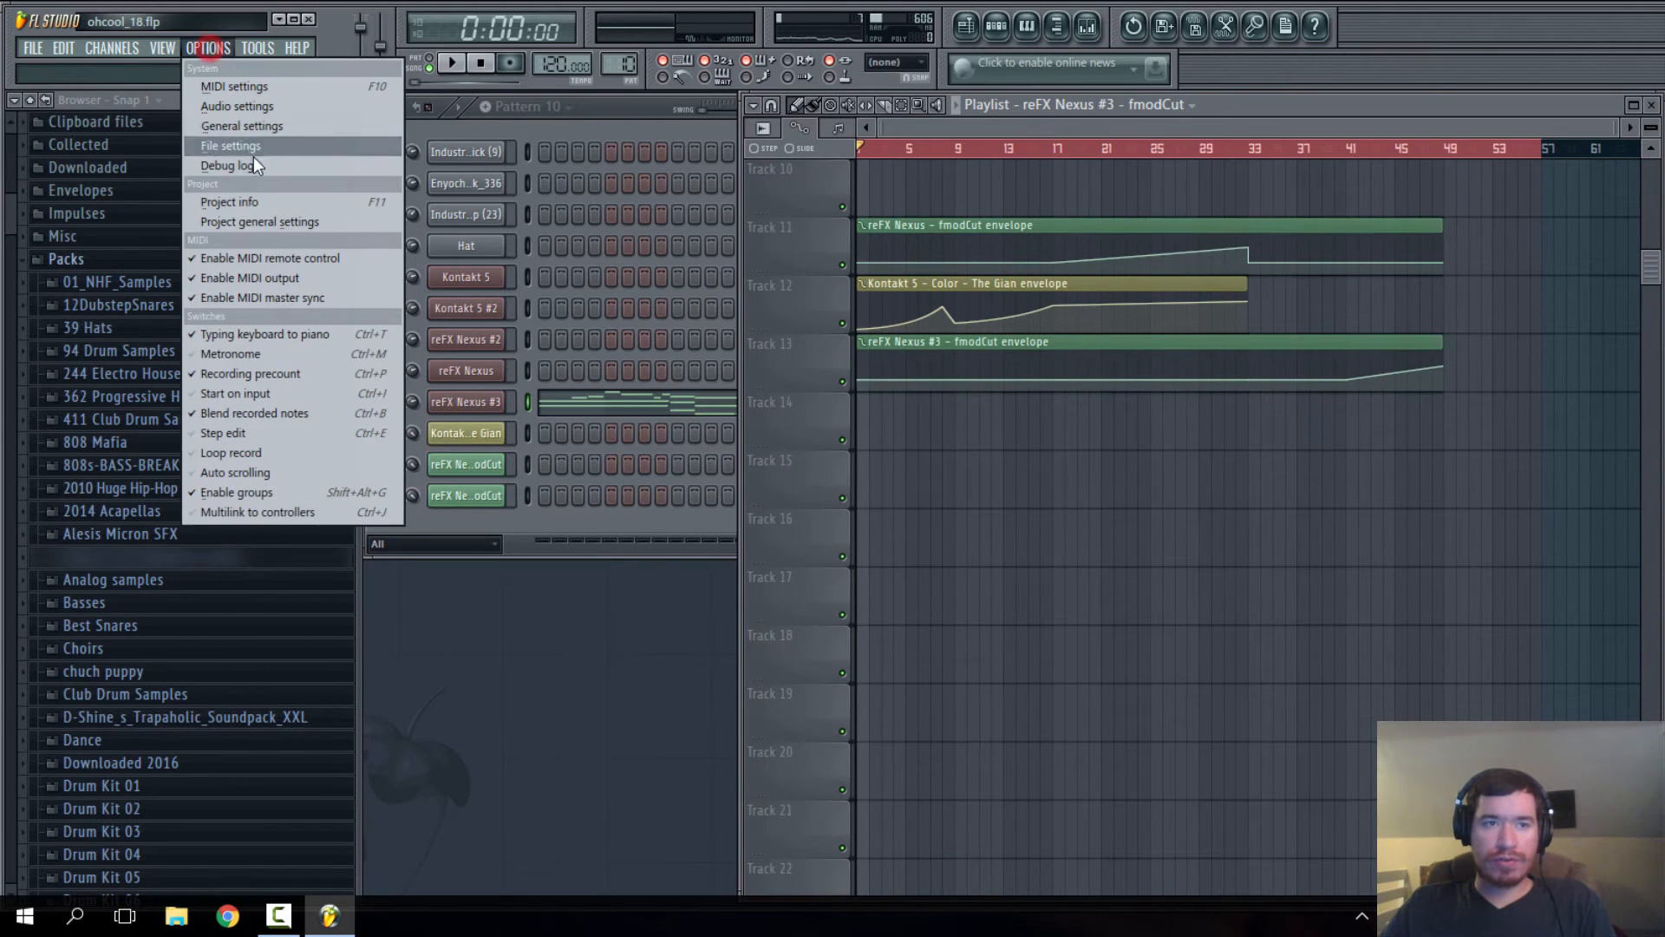
left_click(253, 200)
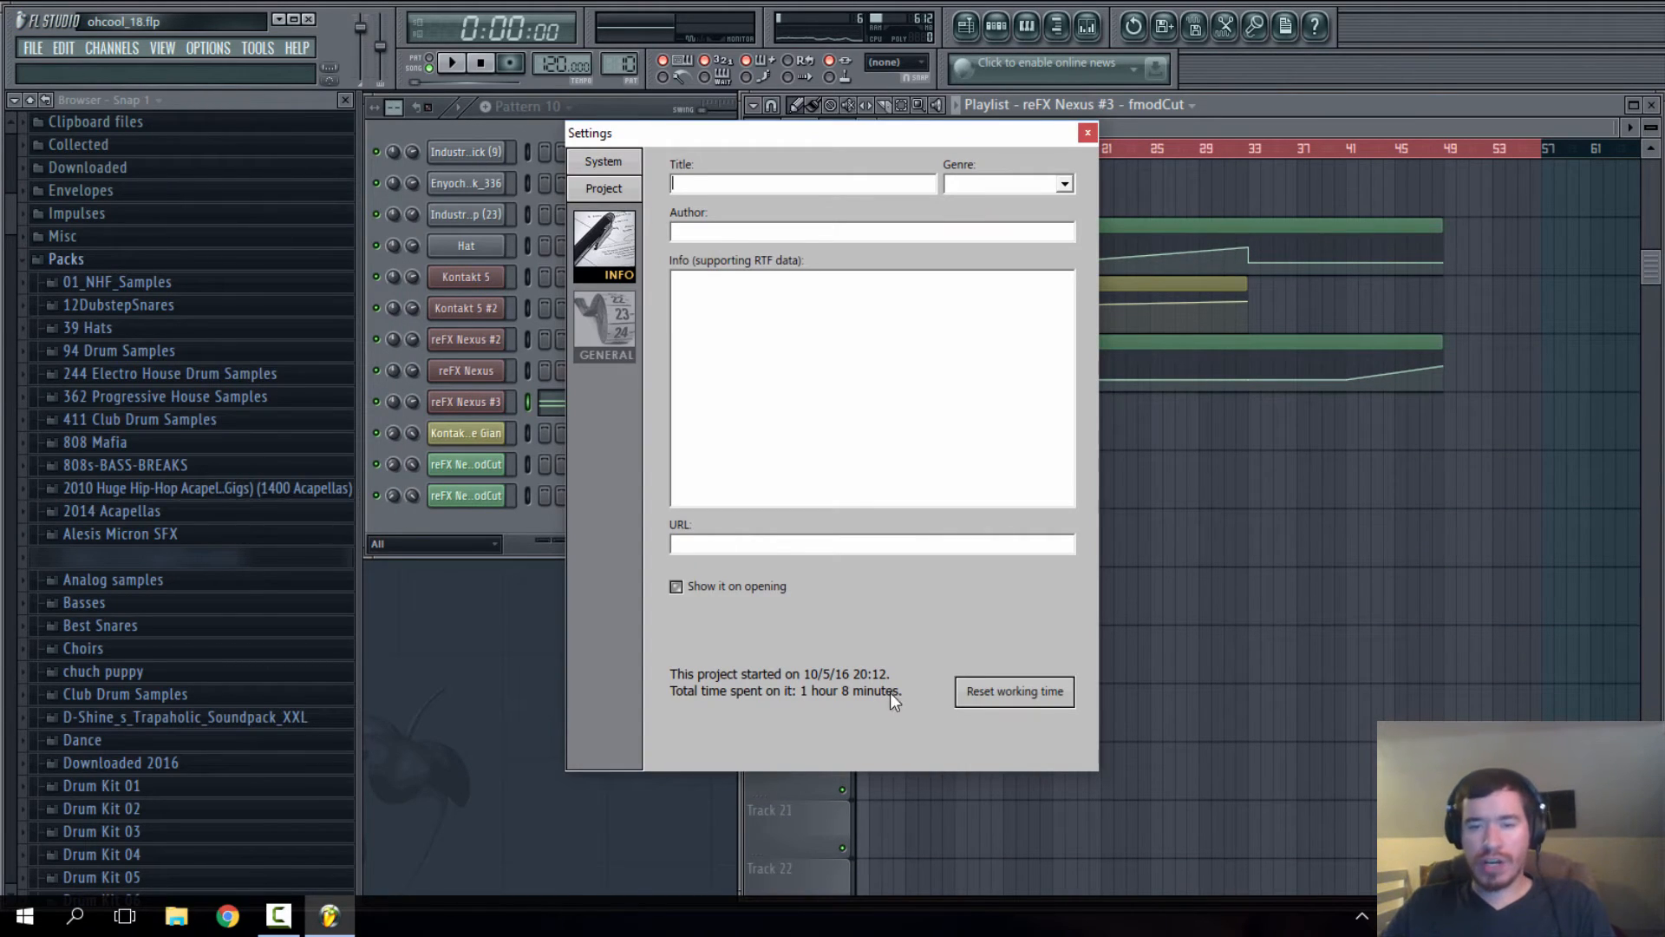
left_click(1087, 132)
- Review the arrangement's pattern clips and envelope tracks, moving the song position to bar 28 and back to the start
scroll(1057, 575, "up", 5)
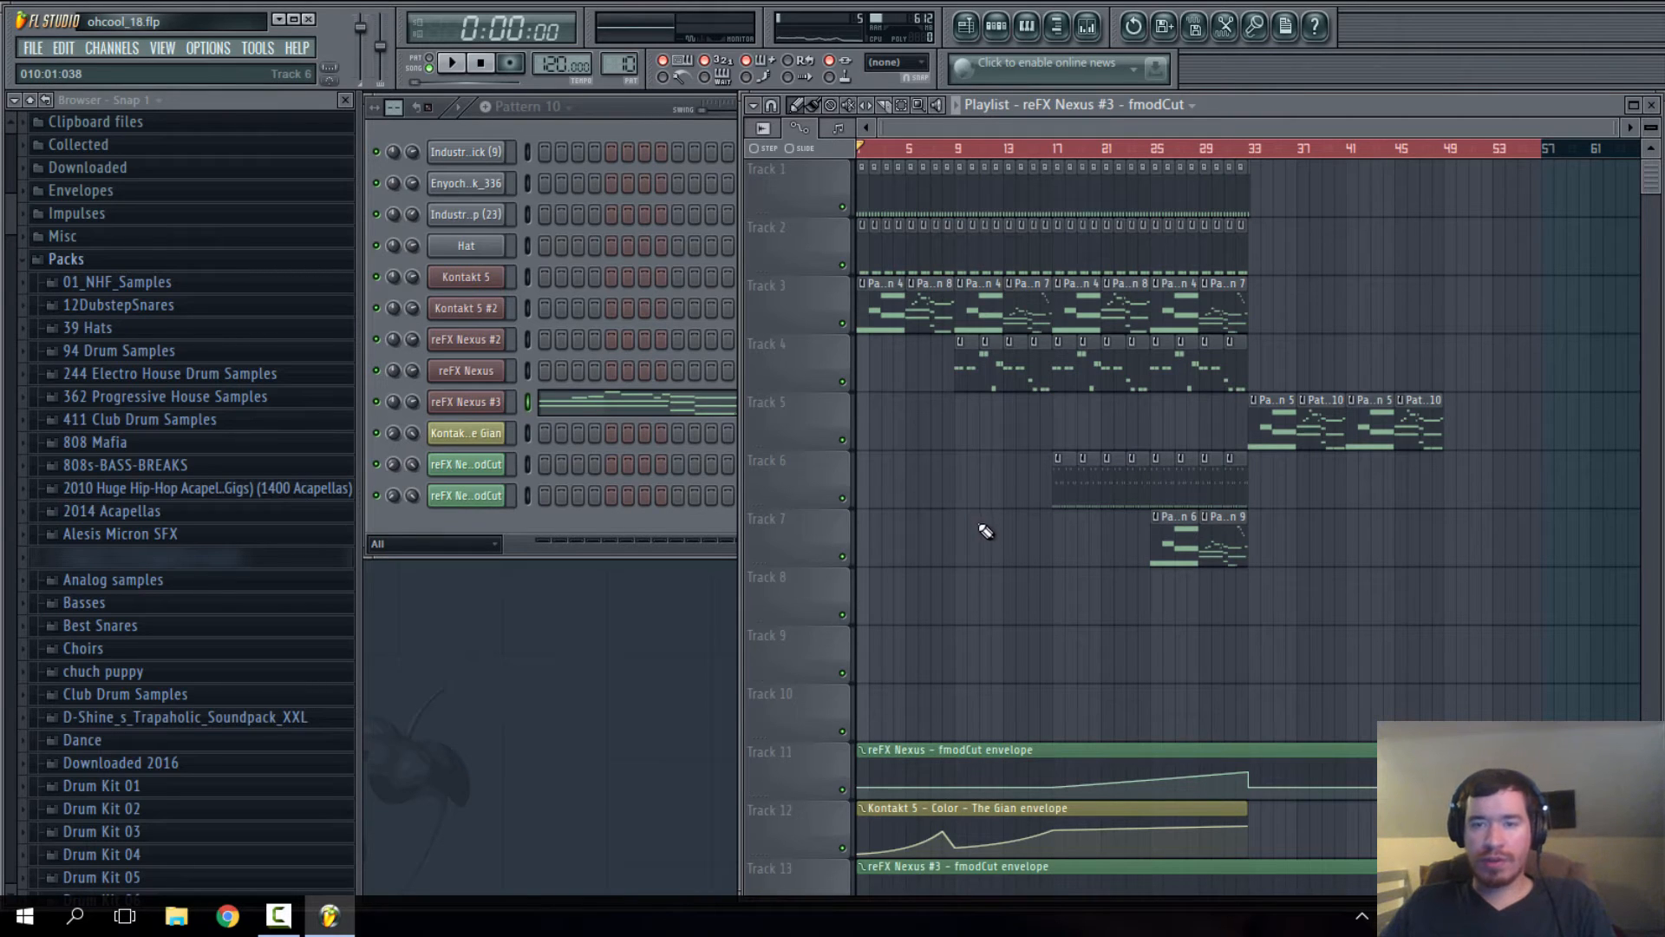
scroll(984, 533, "down", 5)
scroll(982, 531, "up", 5)
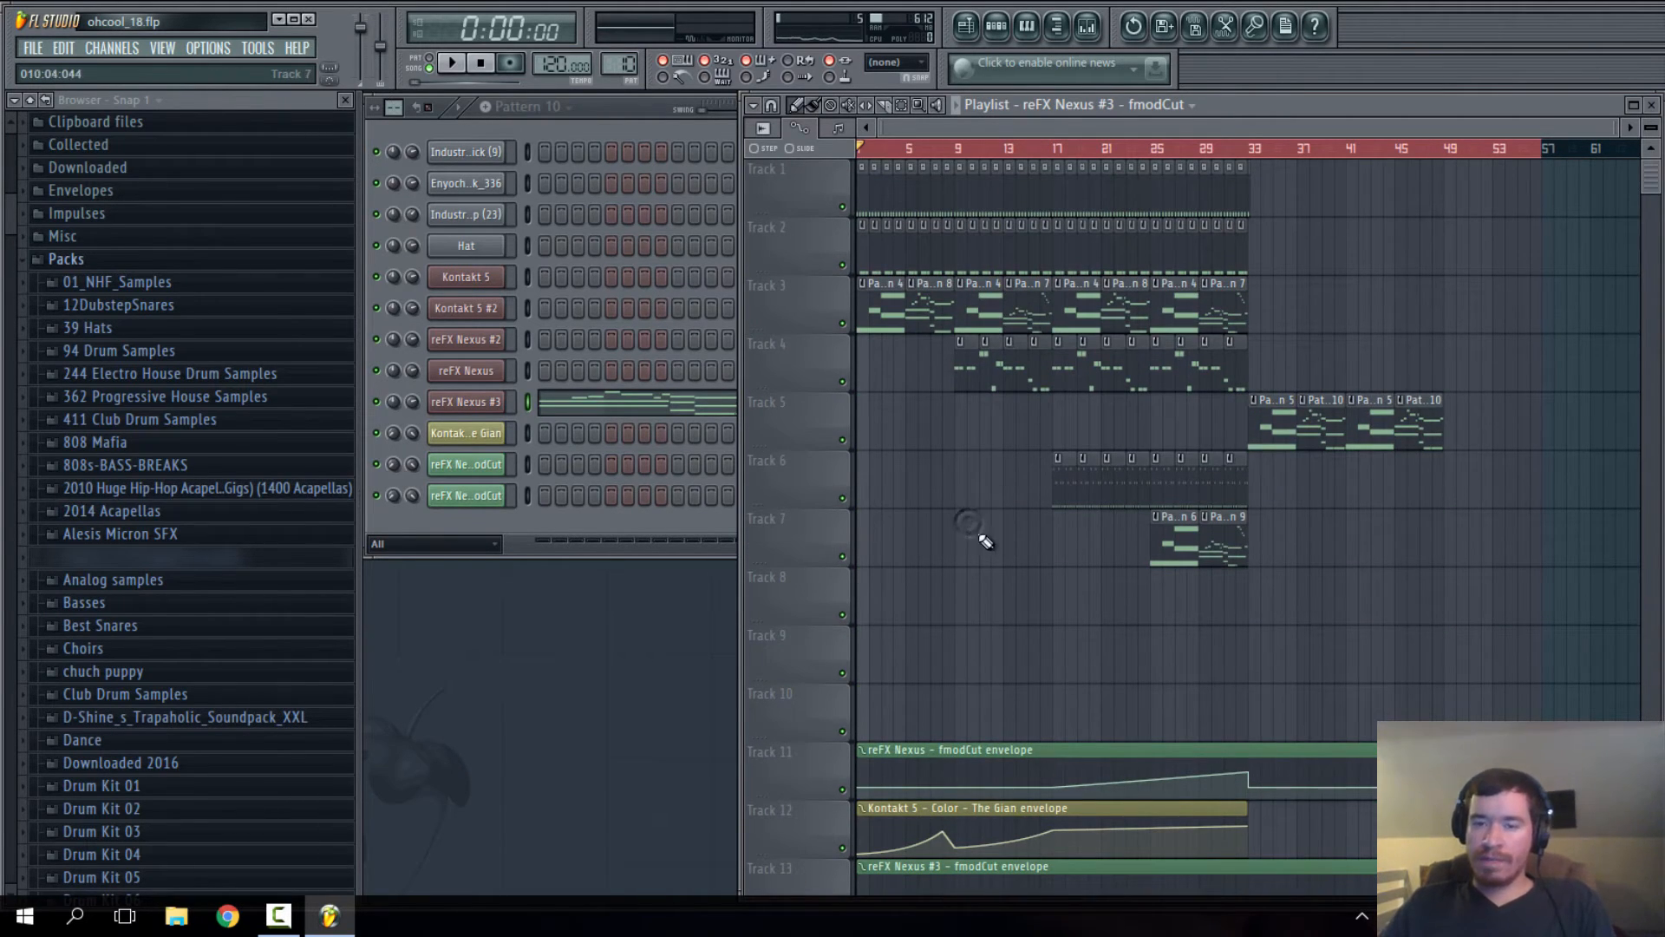
scroll(986, 541, "down", 5)
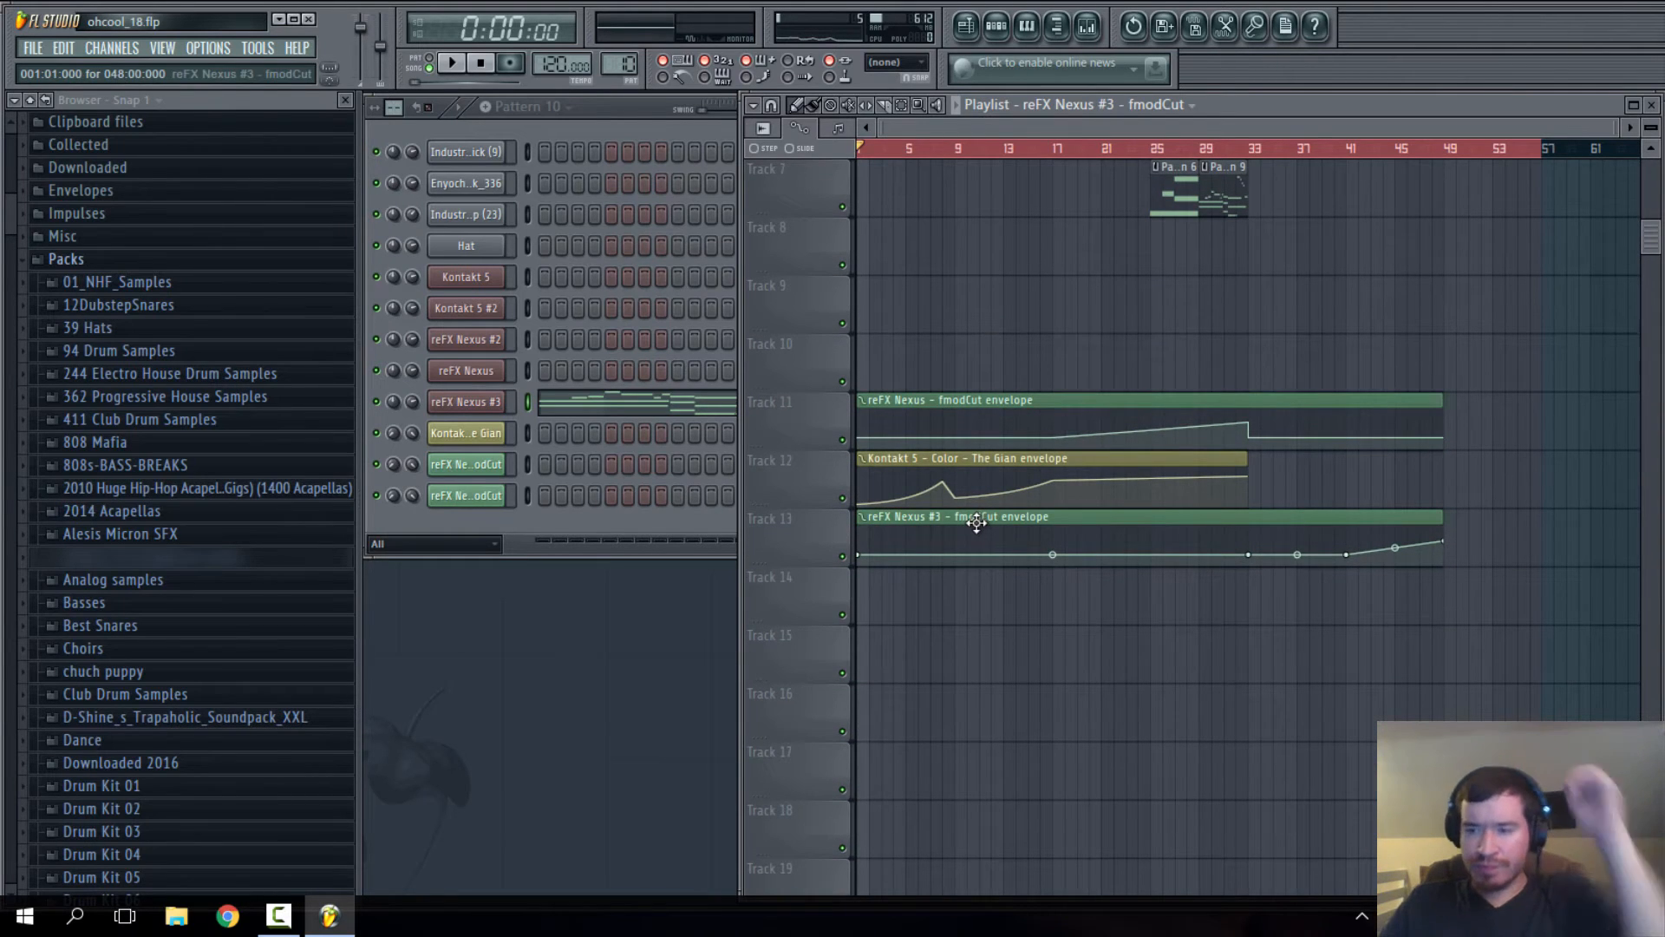
scroll(972, 520, "up", 5)
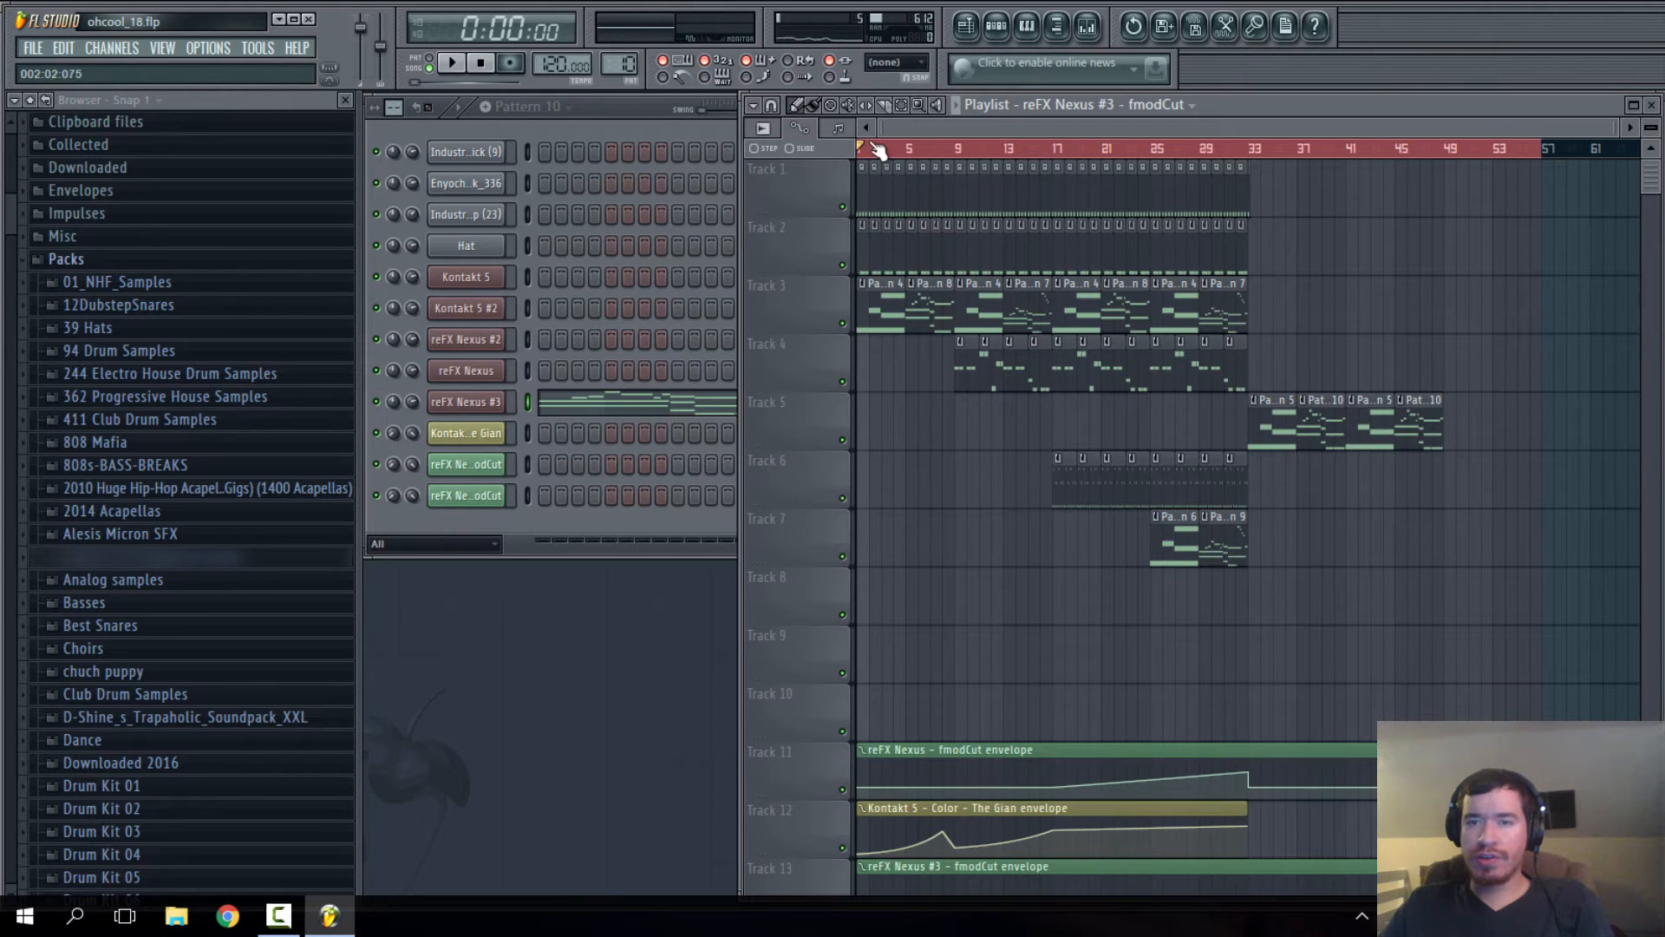
mouse_move(856, 144)
left_mouse_down()
mouse_move(1253, 157)
mouse_move(834, 135)
mouse_move(1247, 166)
mouse_move(1084, 157)
mouse_move(1188, 158)
left_mouse_up()
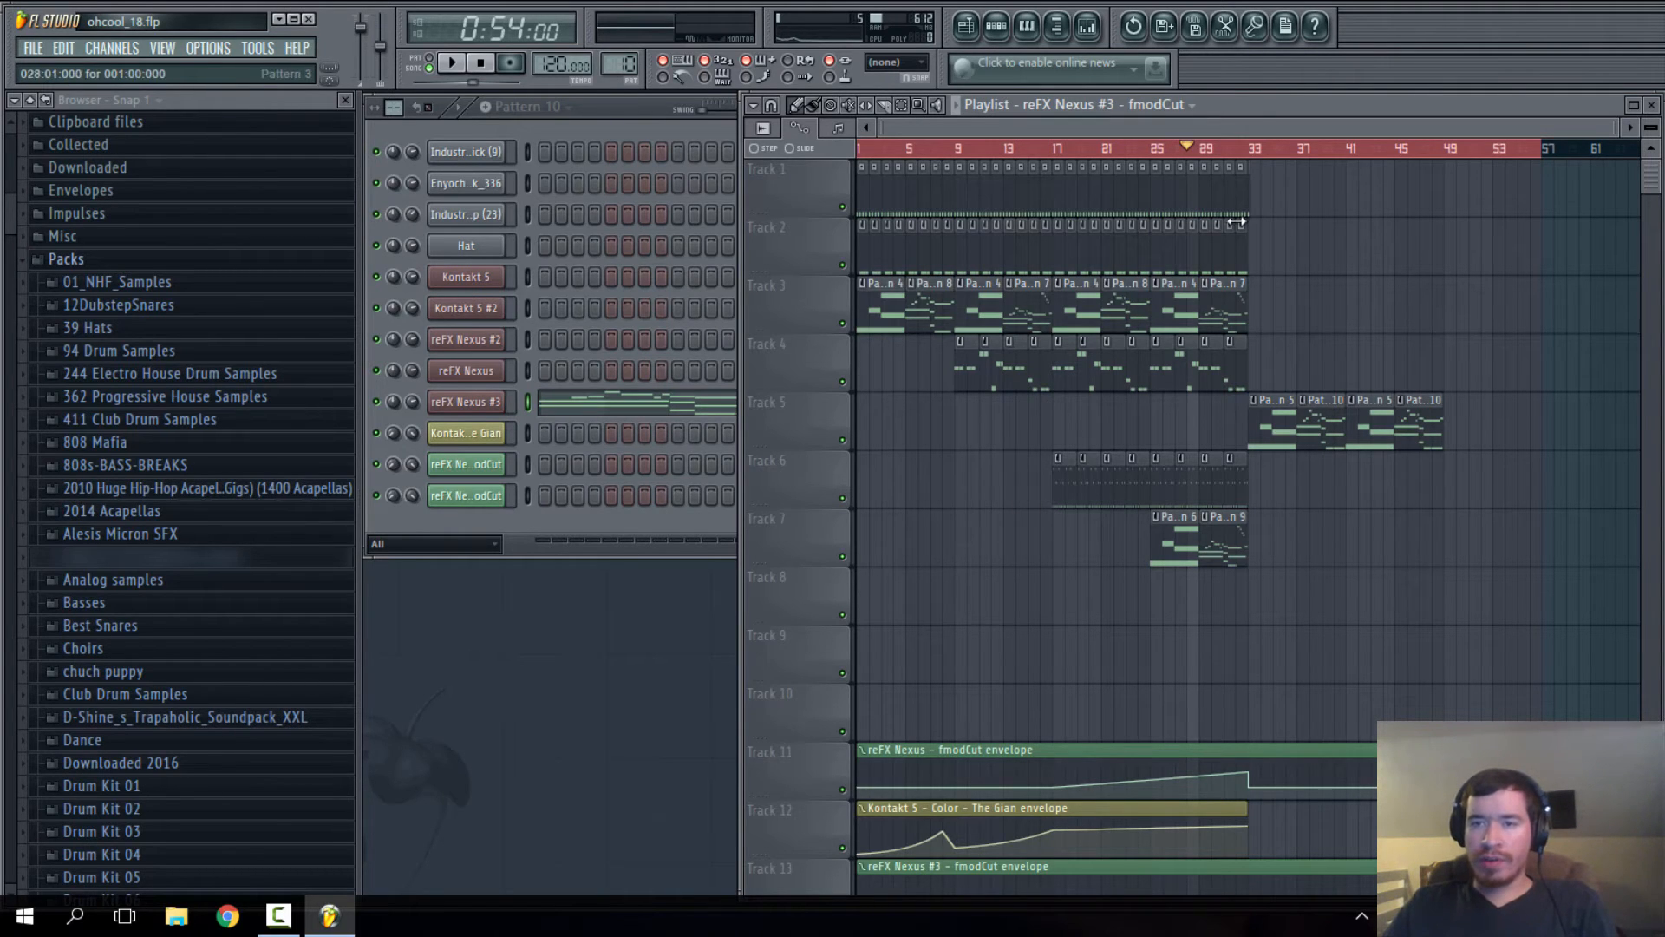
left_click(854, 155)
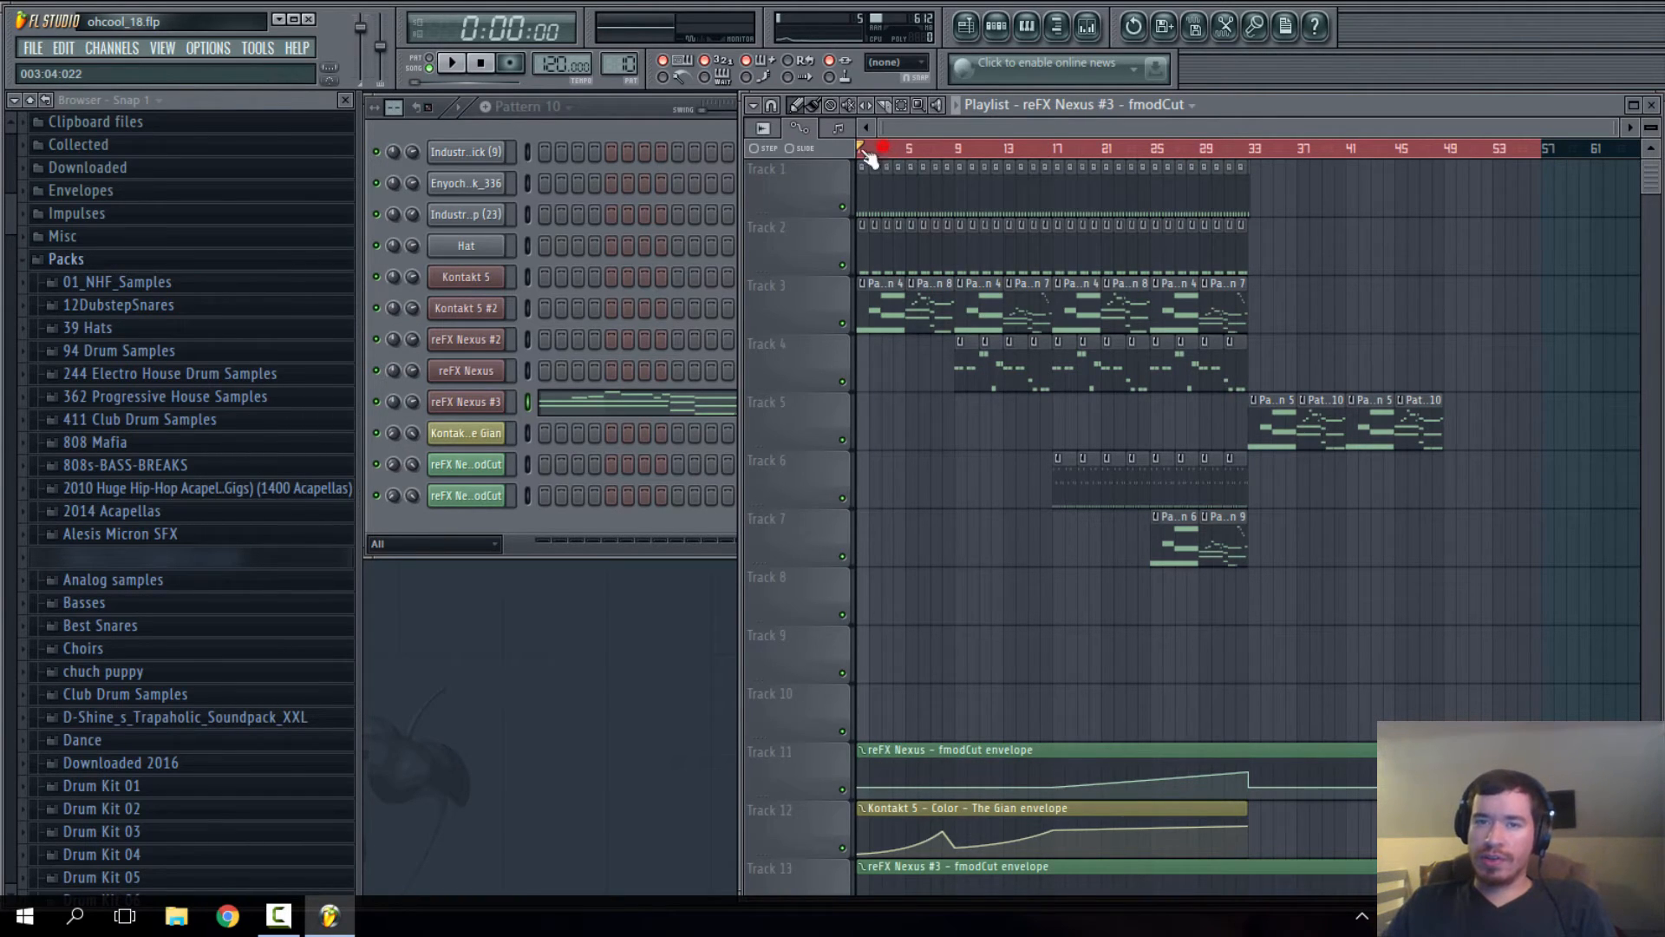
left_click(915, 148)
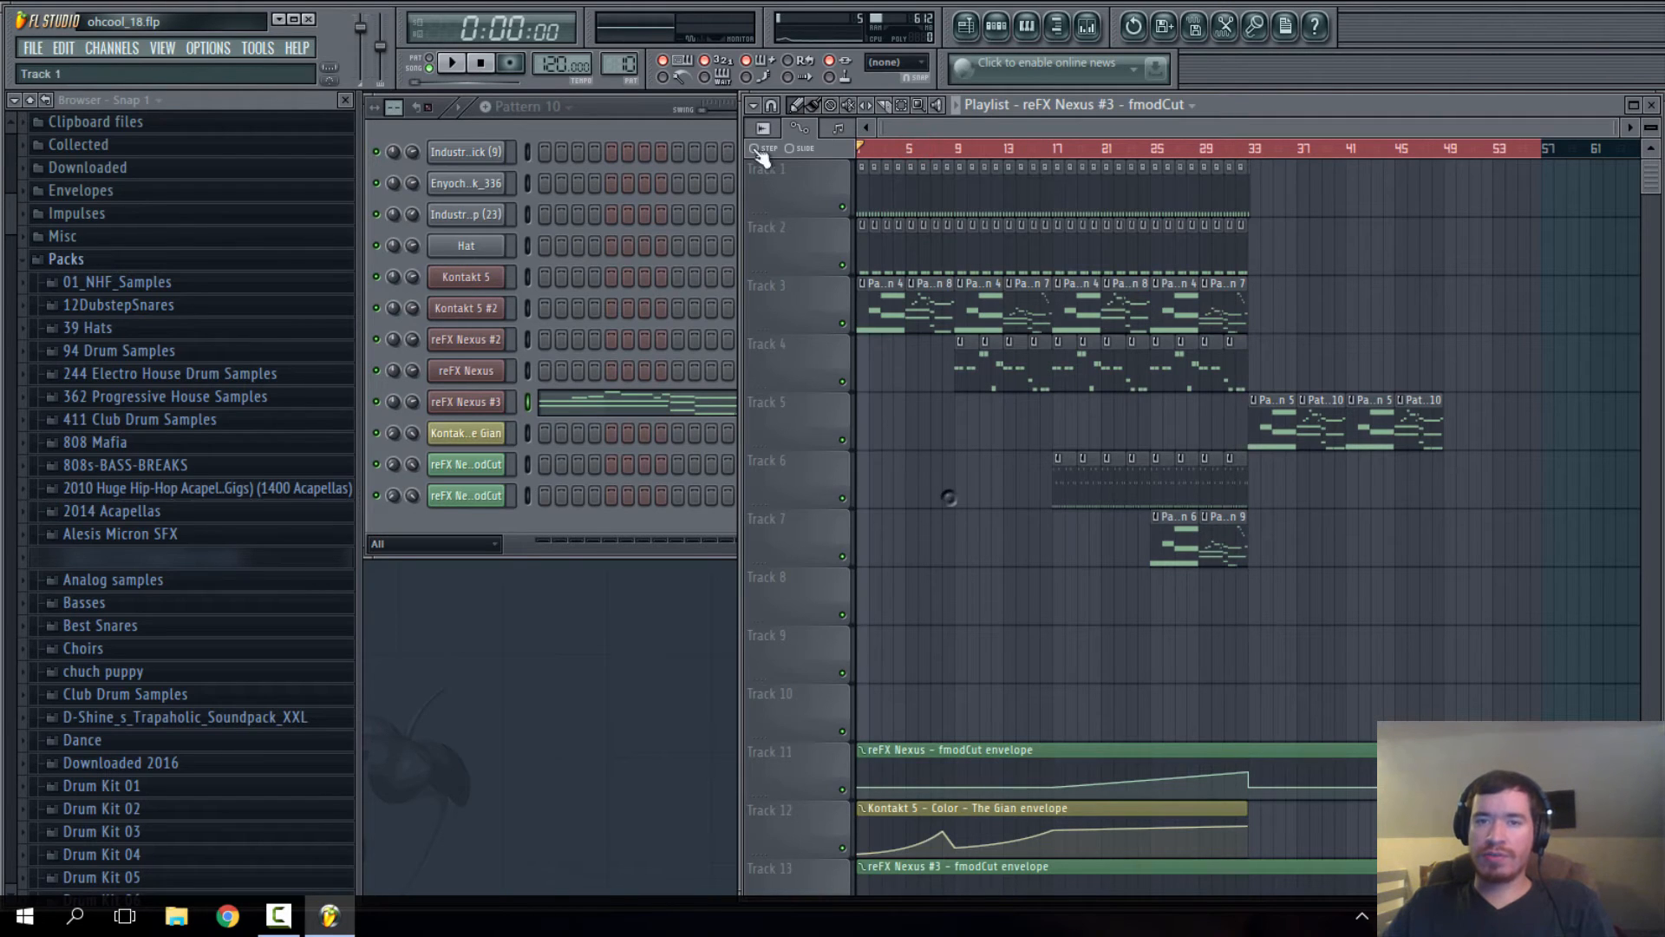
left_click(794, 106)
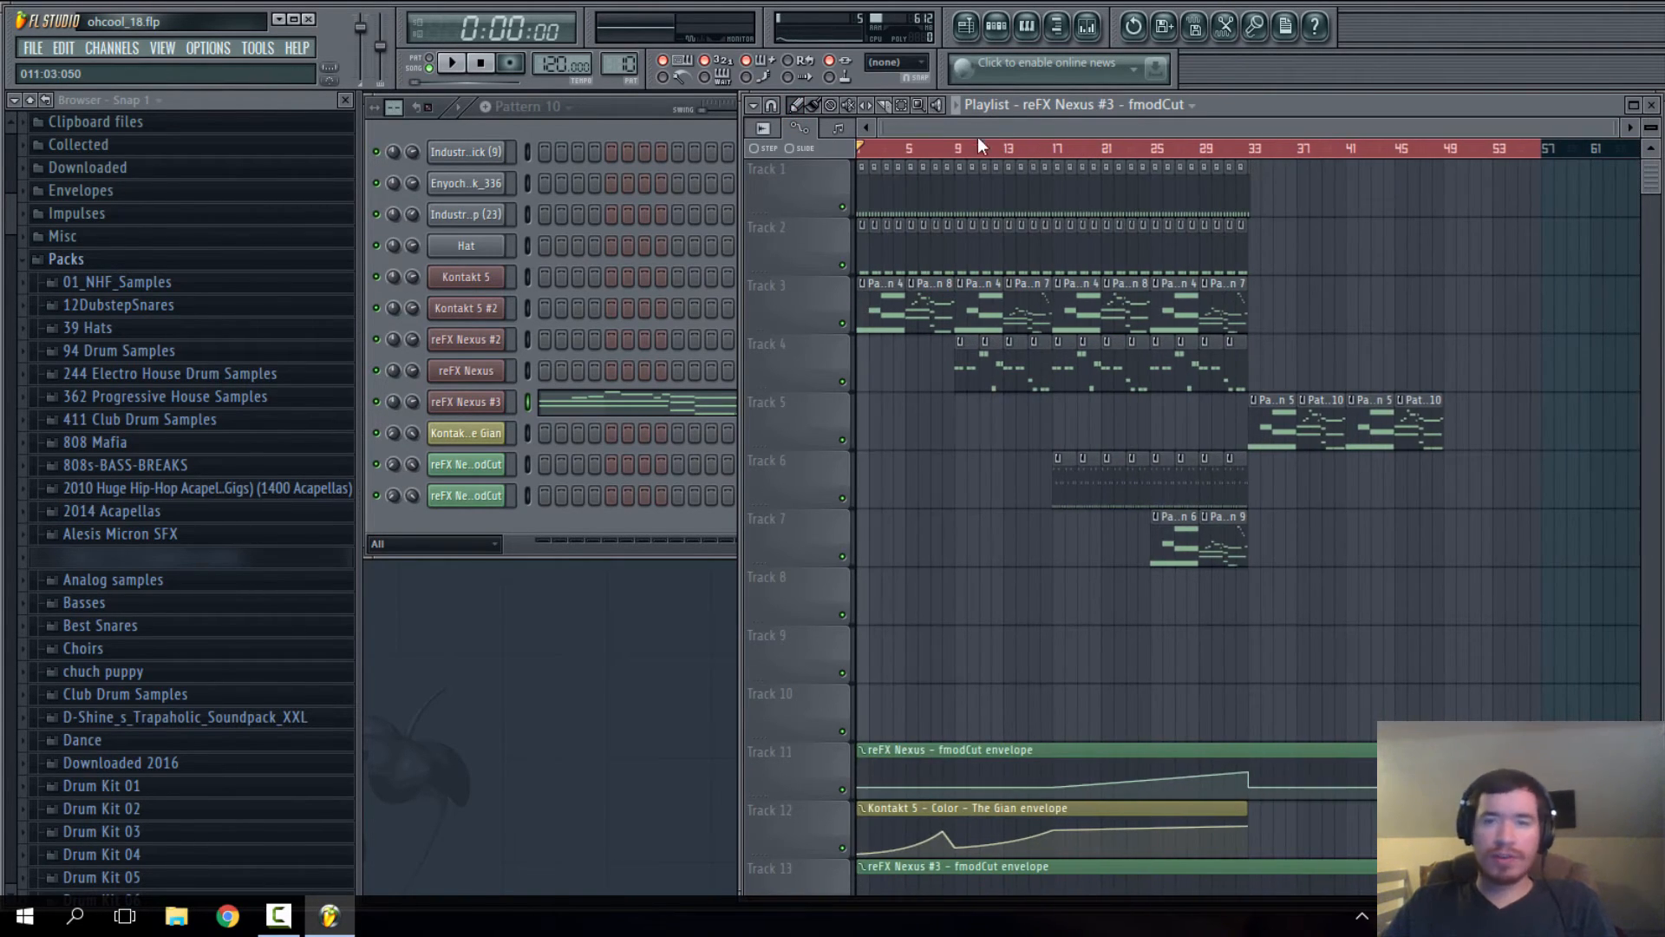
right_click(975, 494)
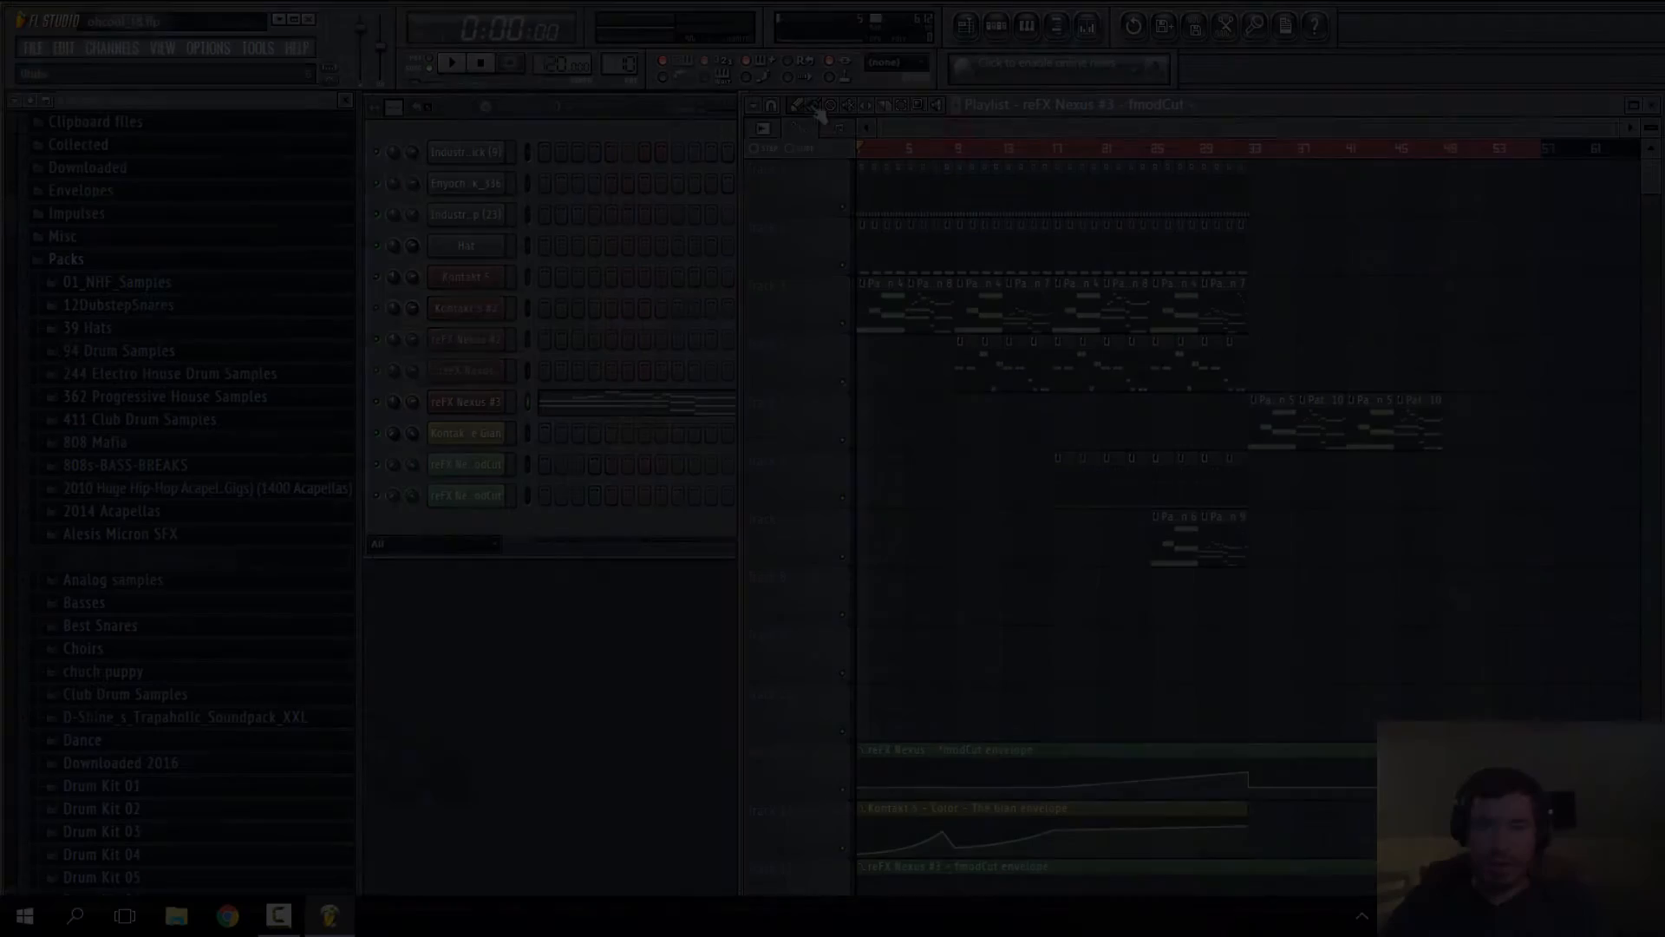
scroll(1024, 593, "down", 5)
scroll(1026, 587, "up", 5)
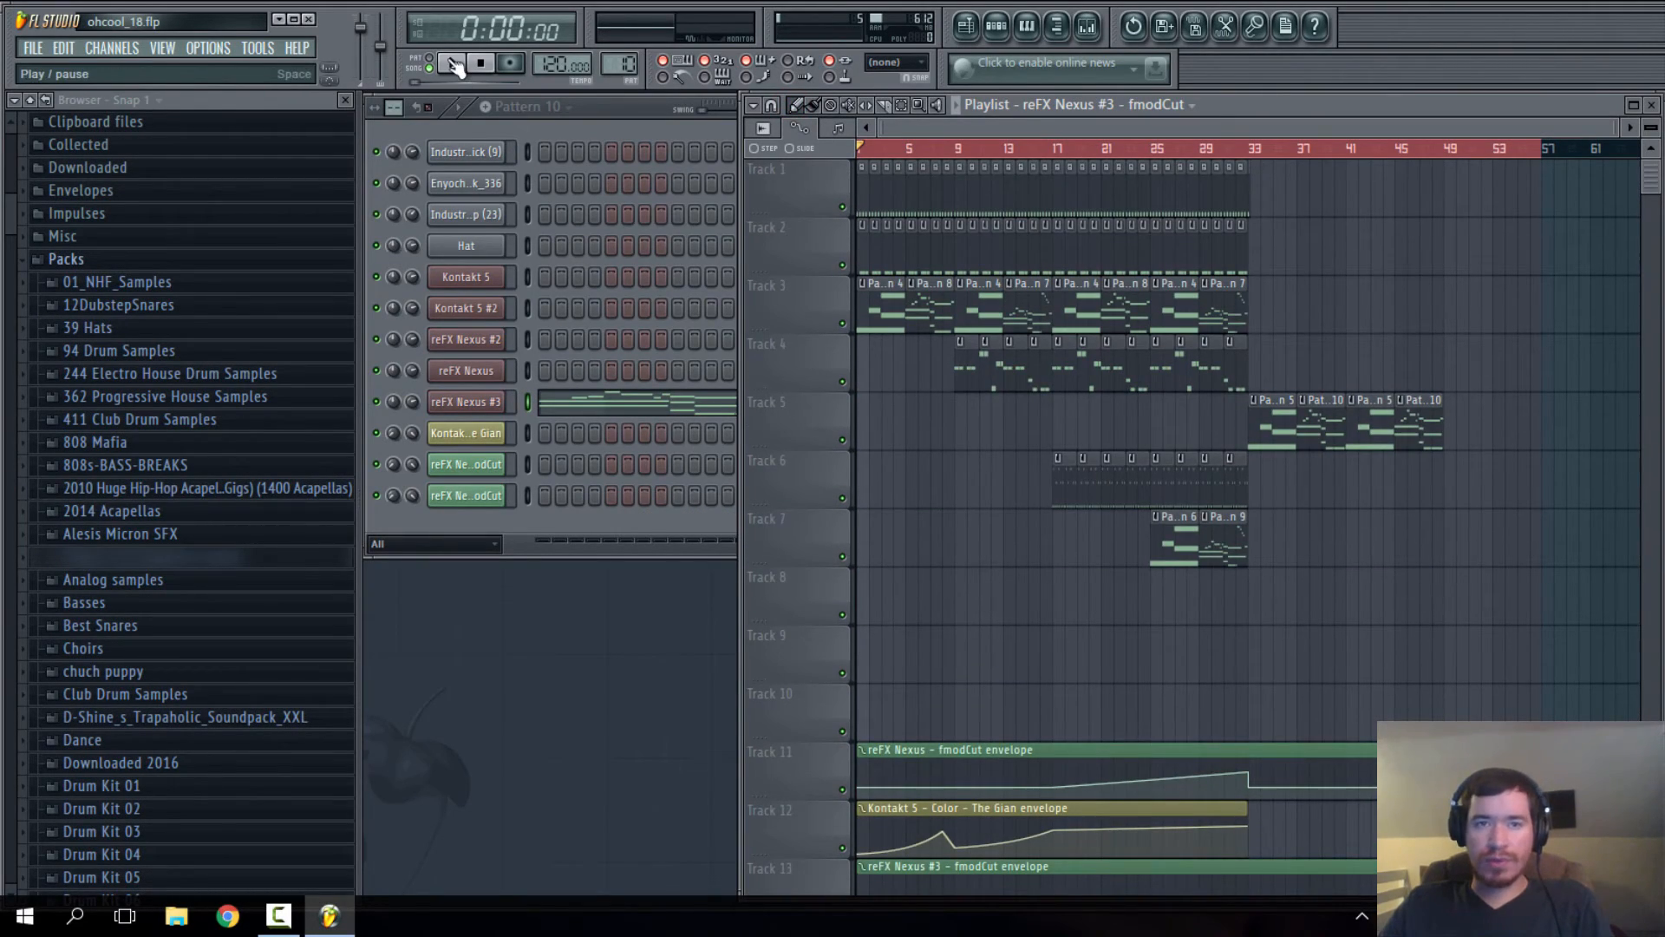
scroll(1420, 258, "down", 4)
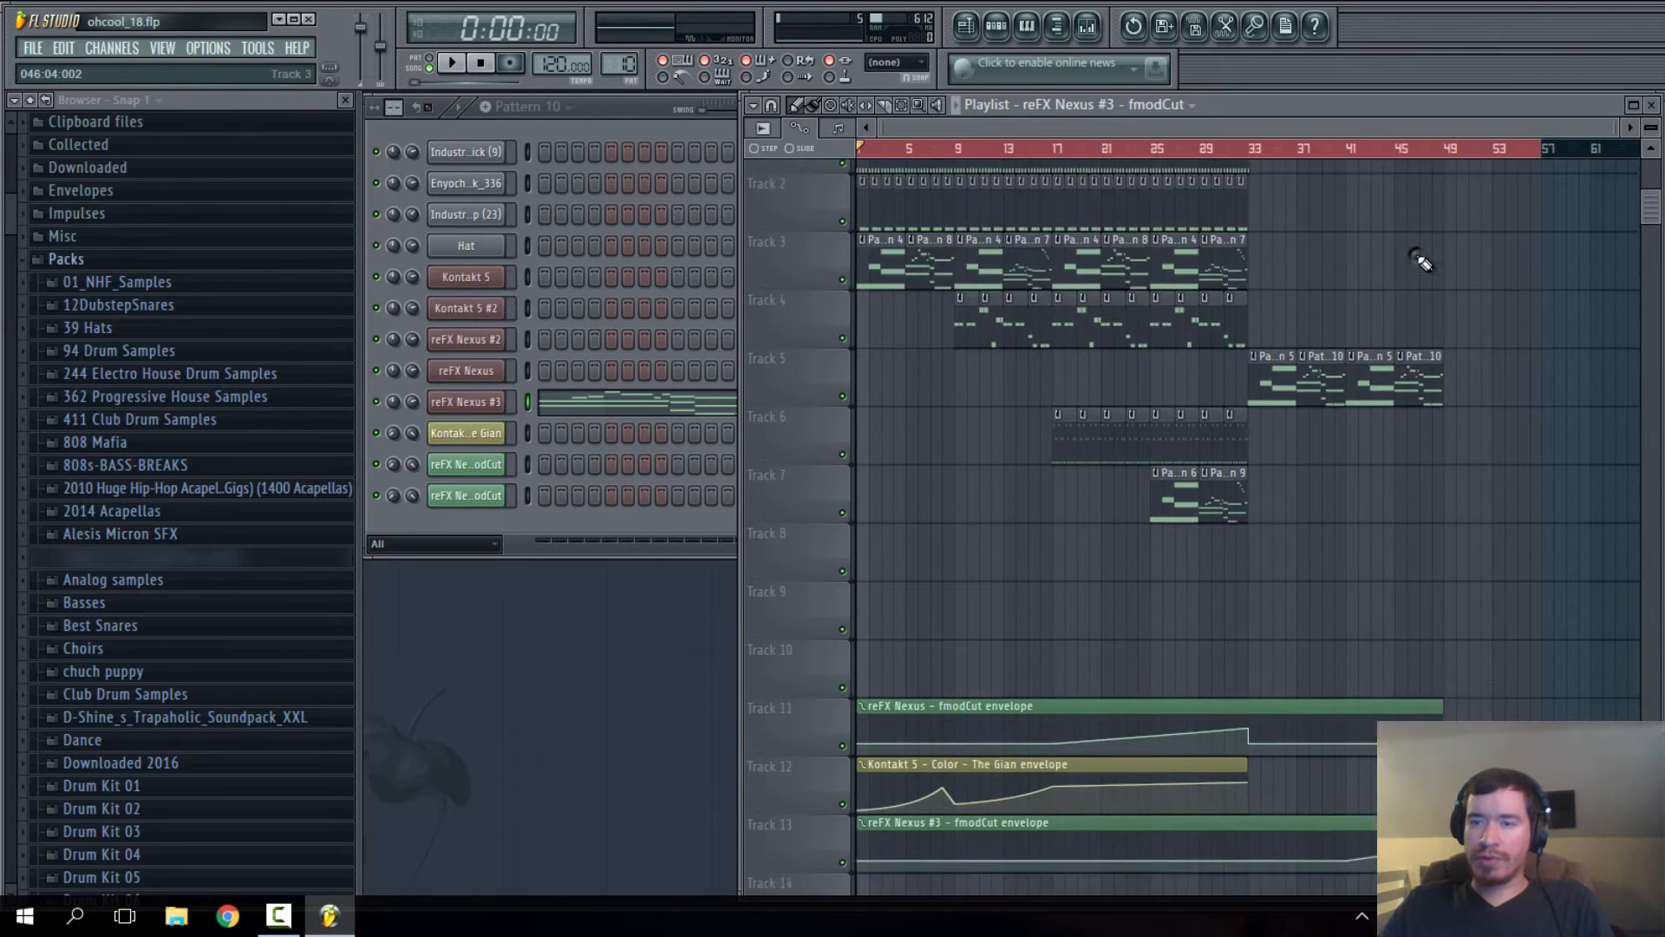
scroll(1387, 327, "up", 4)
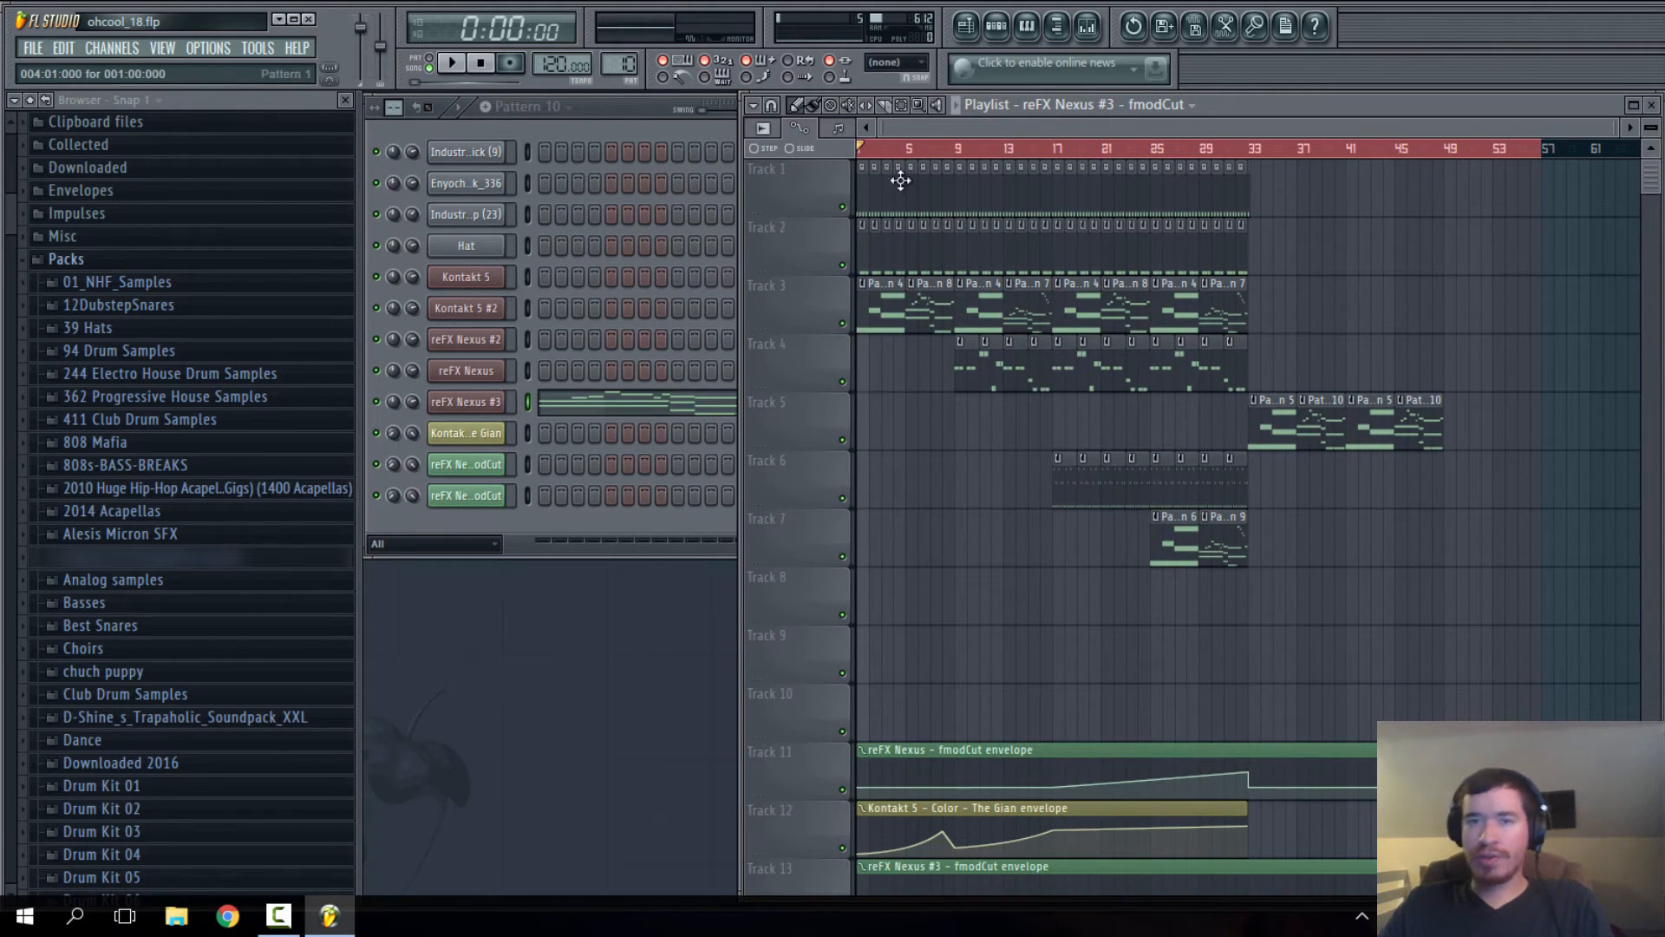
- Clear the time selection spanning the song in the playlist and return to selecting clips
left_click(901, 106)
left_click(1415, 274)
left_click(1026, 149)
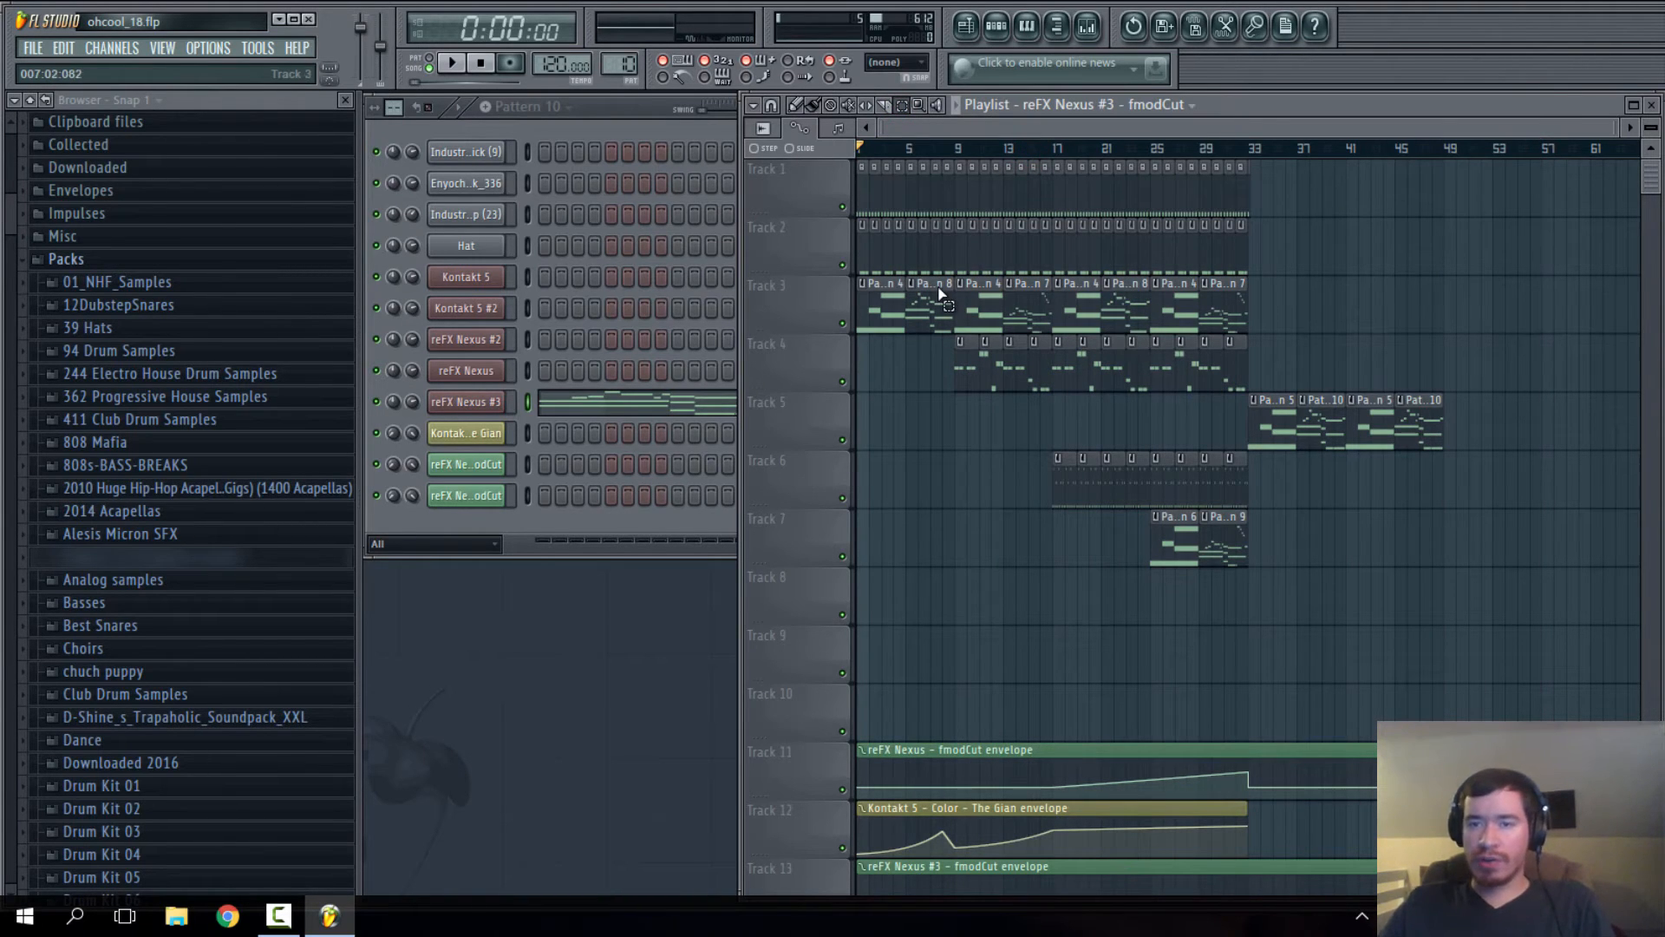
- Duplicate the four Pattern 5 and Pattern 10 clips on Track 5, placing the copies directly after the originals from bar 49
scroll(976, 318, "down", 4)
scroll(1048, 438, "up", 4)
scroll(1213, 364, "up", 4)
scroll(1210, 370, "down", 4)
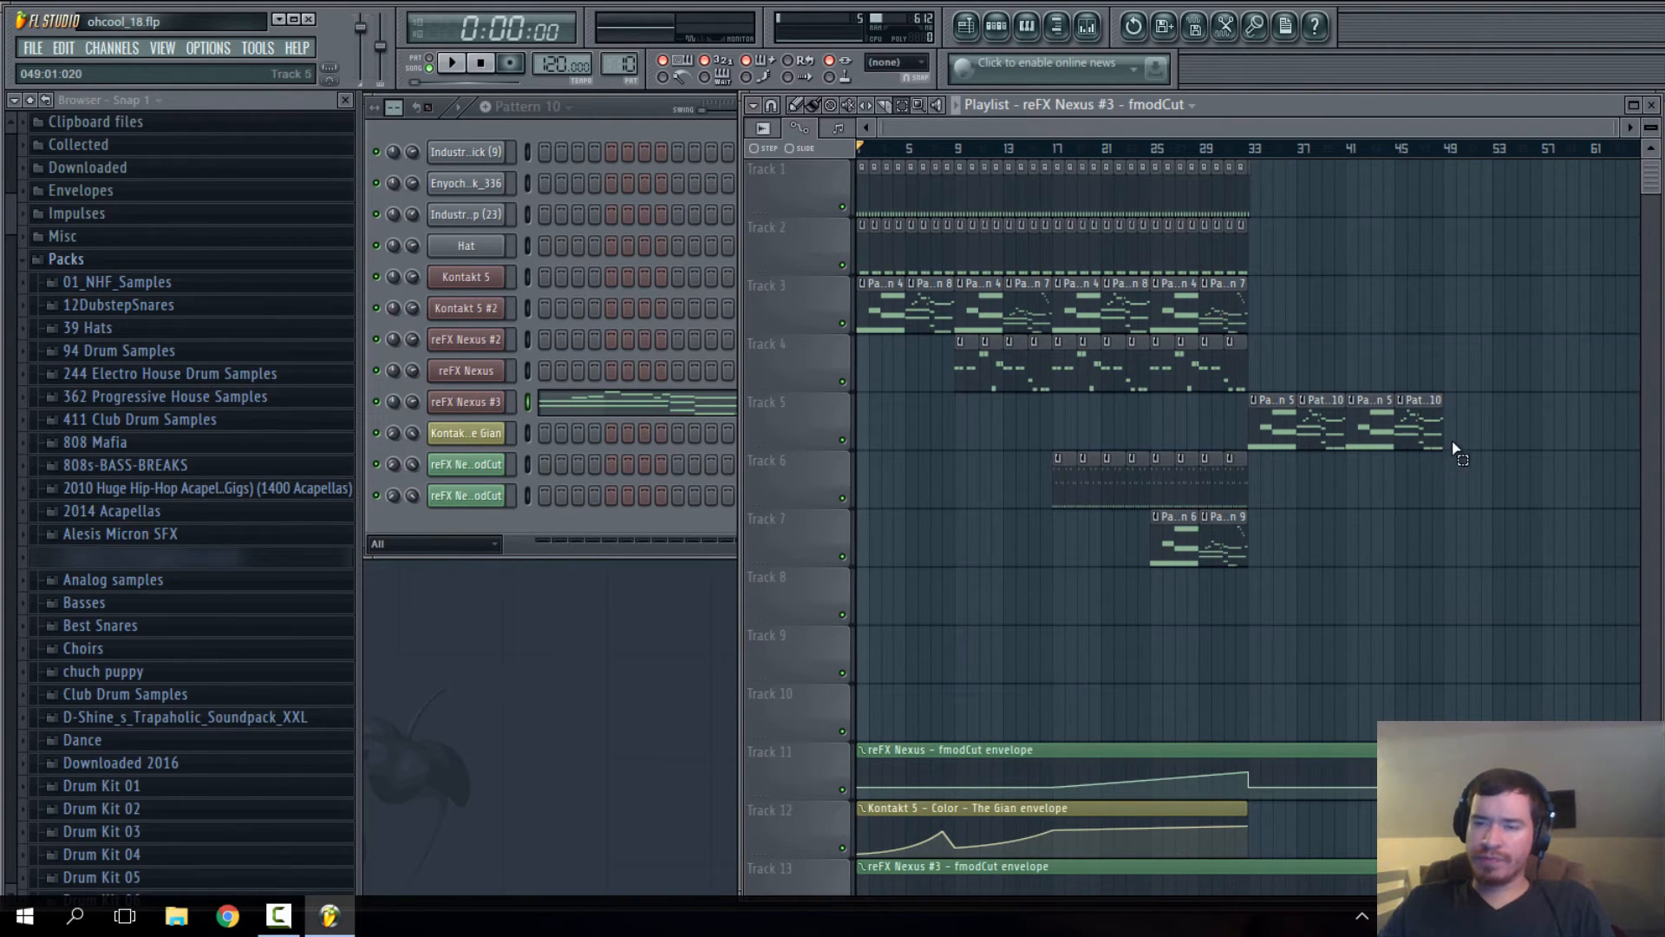
left_click_drag(1453, 437, 1272, 424)
key("ctrl+v")
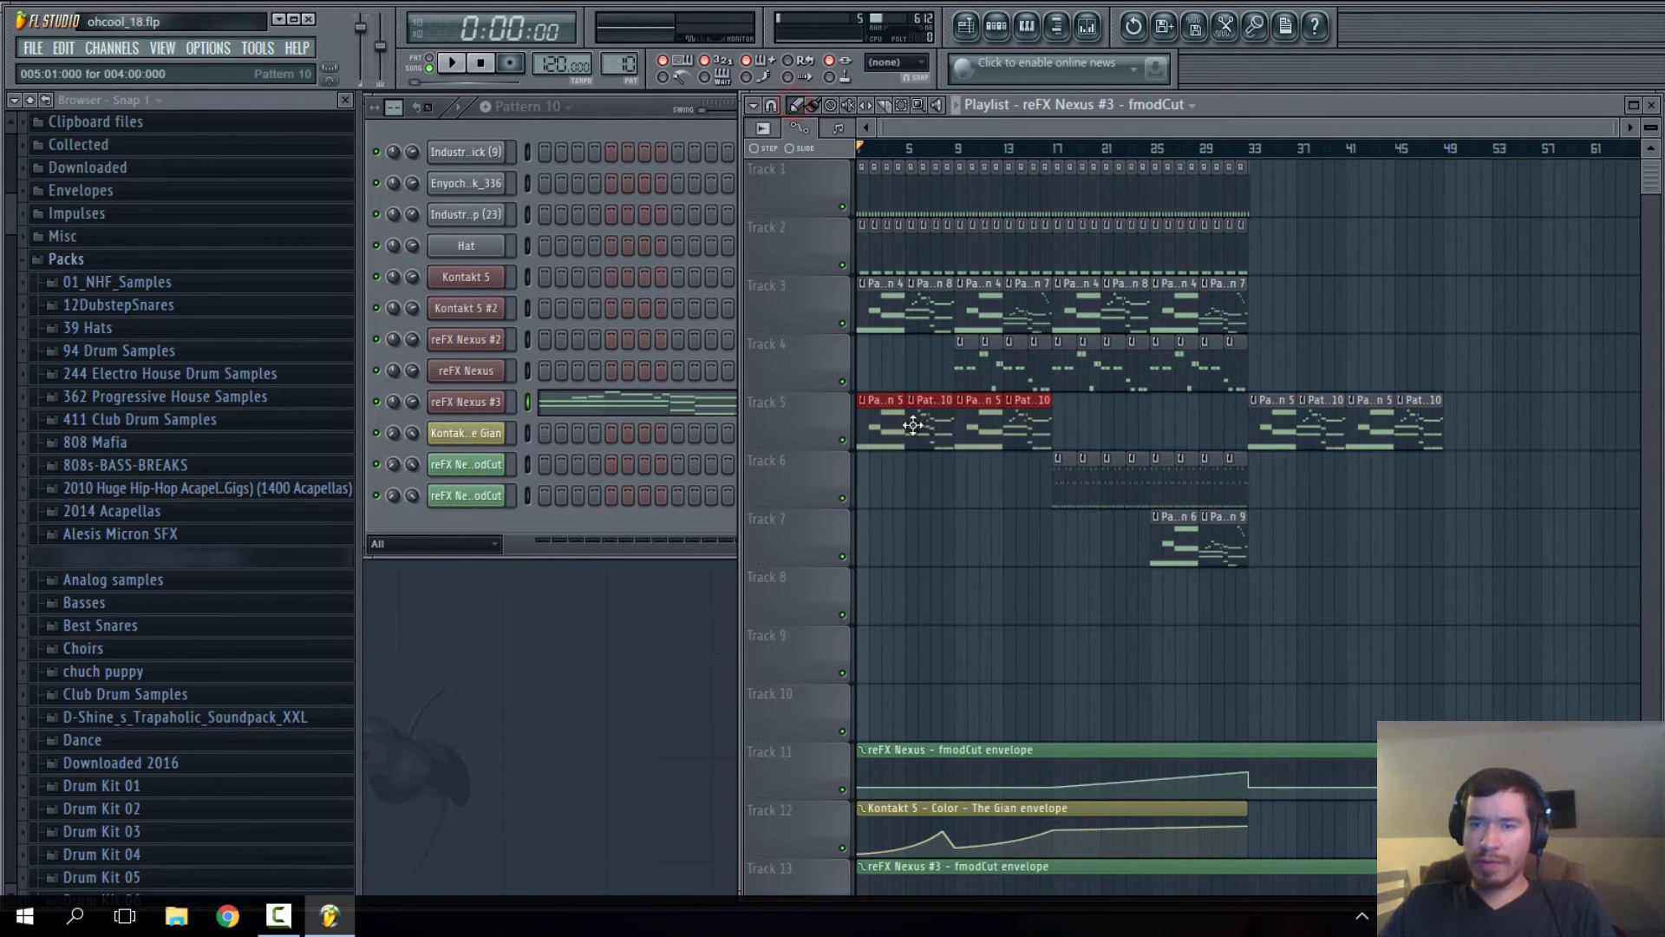
left_click_drag(910, 420, 1505, 422)
- Extend the reFX Nexus #3 fmodCut envelope clip on Track 13 to bar 65, level with the end of the Track 5 clips
scroll(1453, 527, "down", 1)
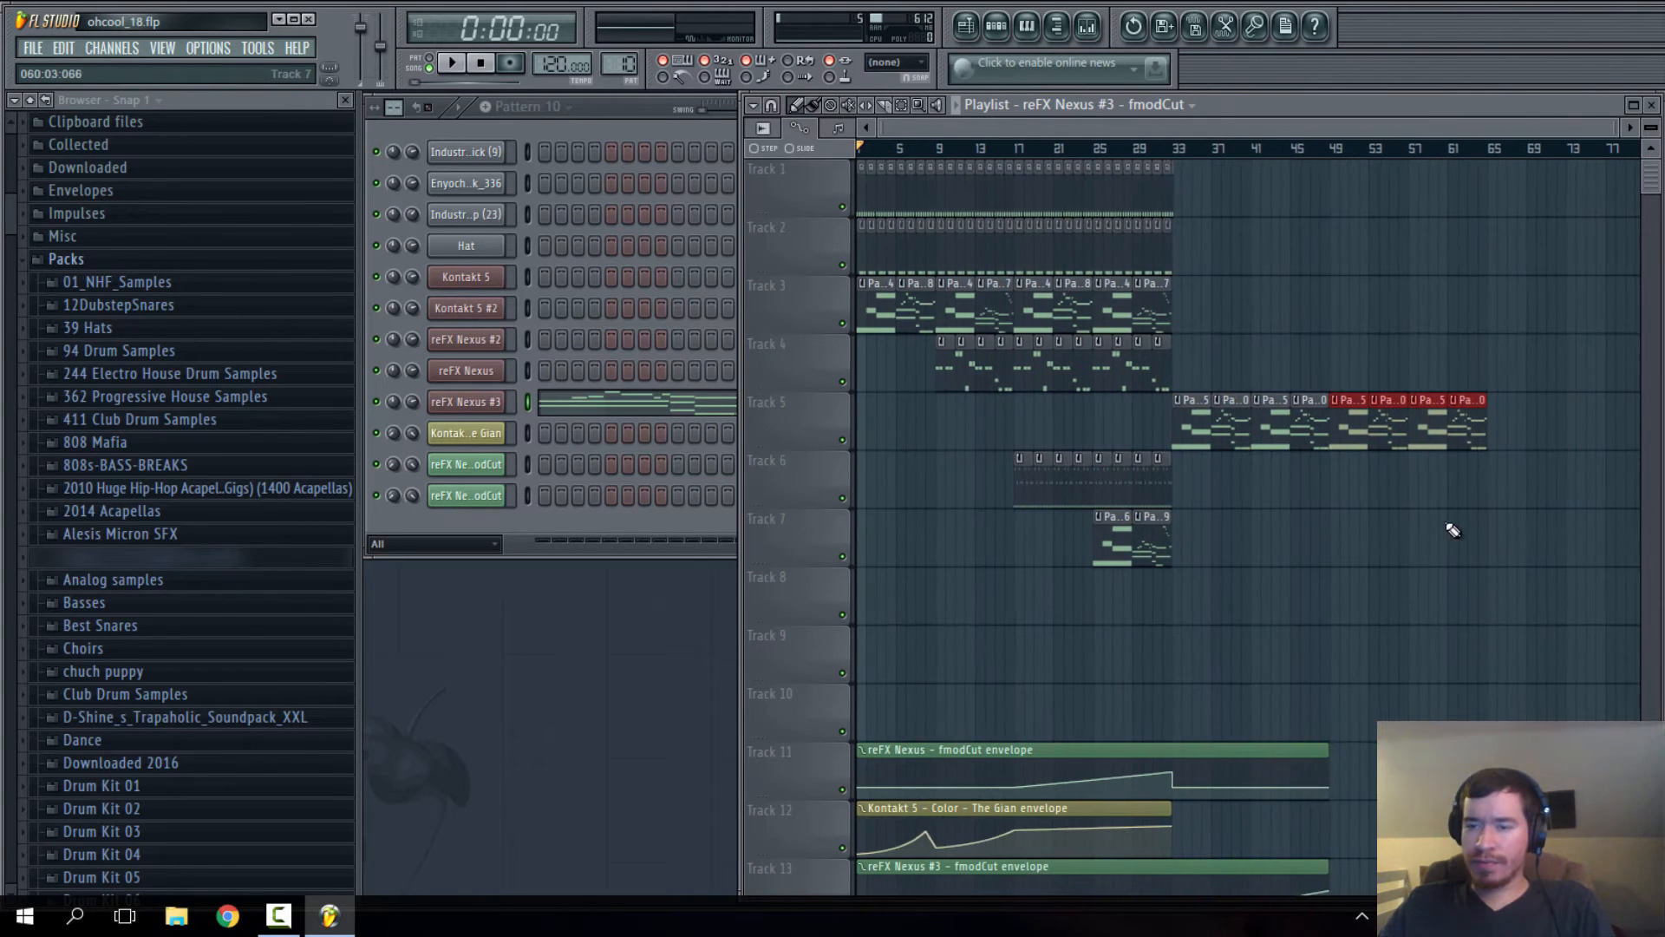
scroll(1406, 544, "down", 4)
left_click_drag(1323, 397, 1531, 397)
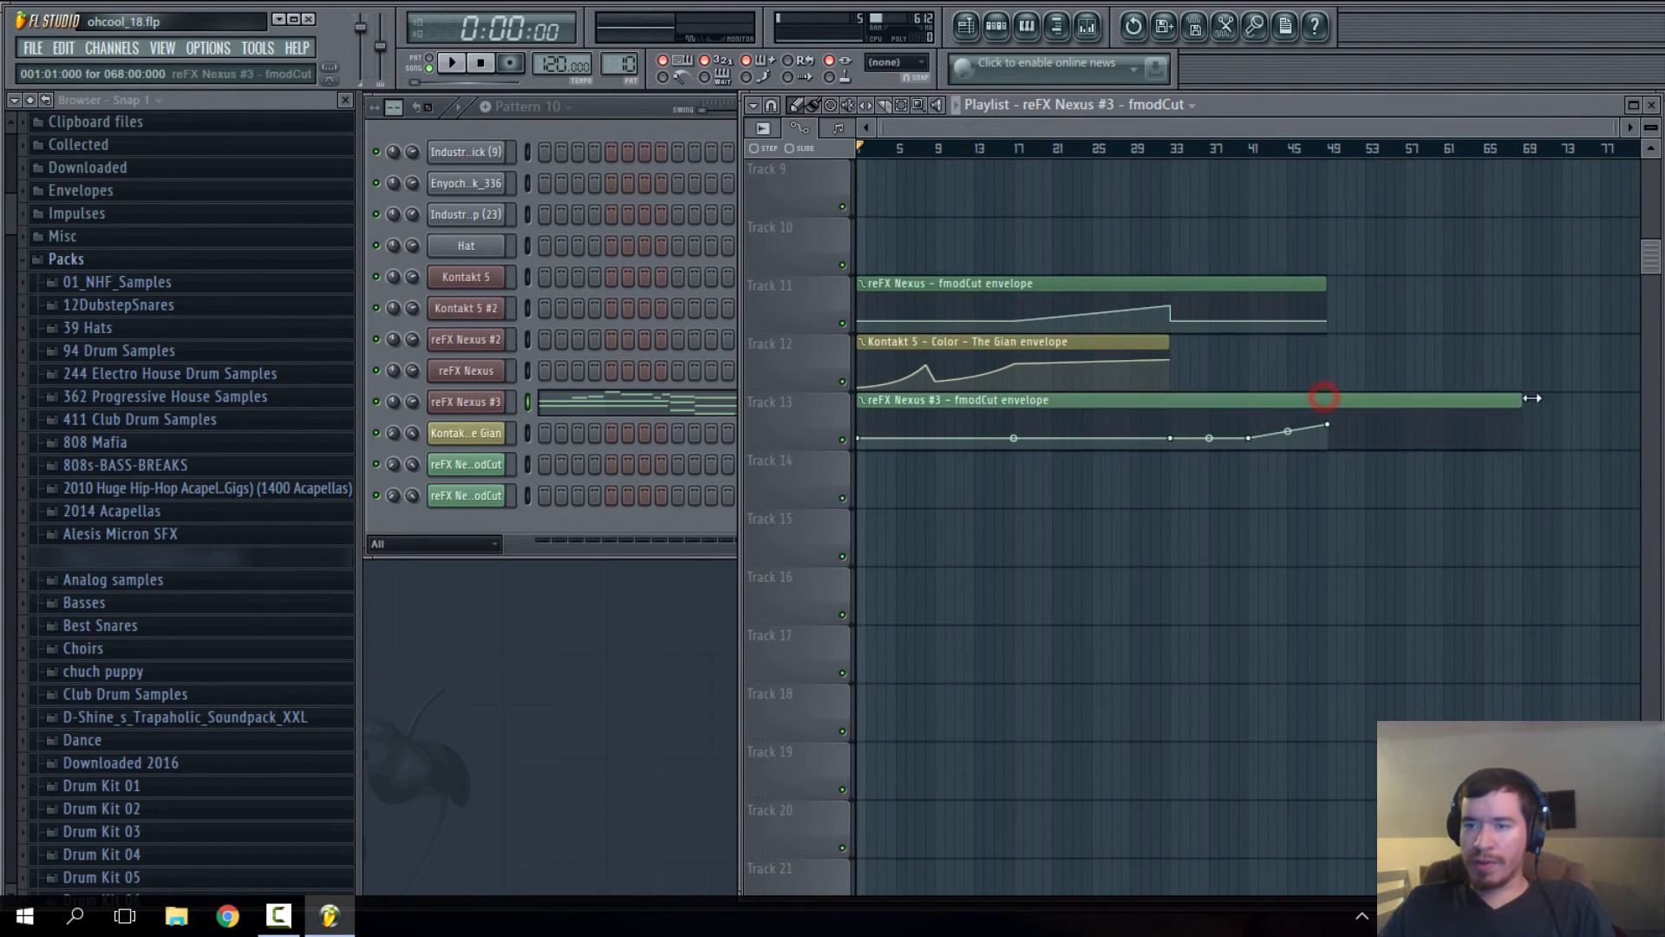
scroll(1531, 419, "up", 4)
scroll(1532, 572, "down", 2)
mouse_move(1523, 574)
left_mouse_down()
mouse_move(1470, 574)
mouse_move(1490, 574)
left_mouse_up()
scroll(1466, 568, "up", 3)
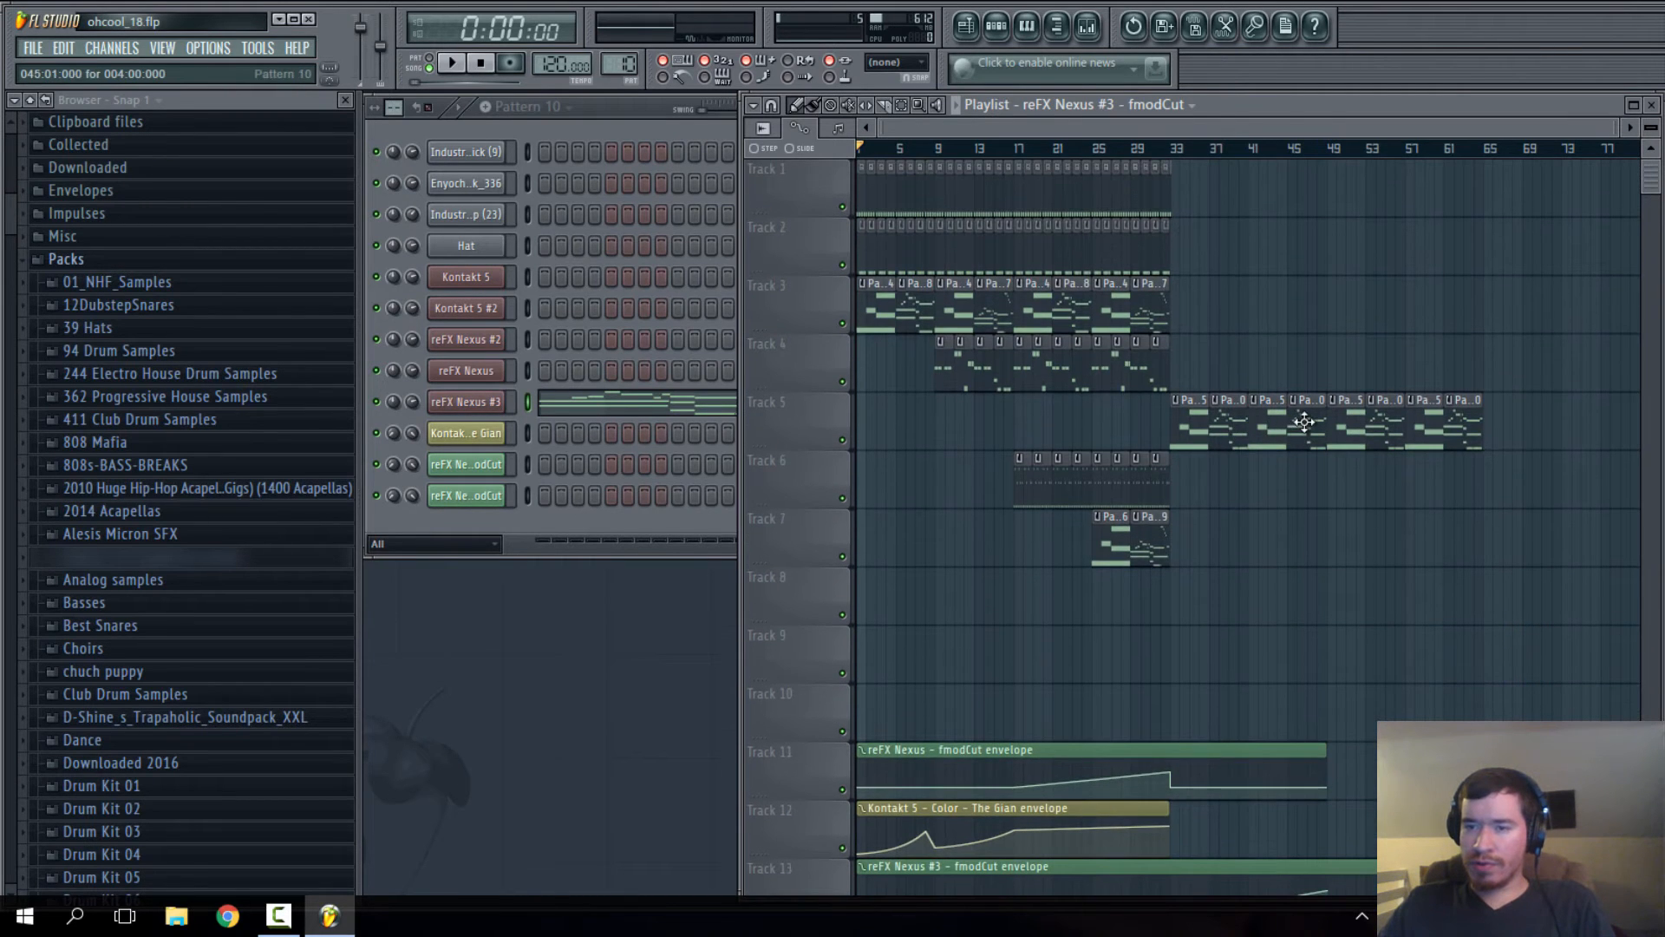
- Move the reFX Nexus #3 envelope's final peak slightly before bar 49 and add a lower point at bar 49 for a sharp drop
scroll(1304, 422, "down", 3)
scroll(1341, 618, "up", 3)
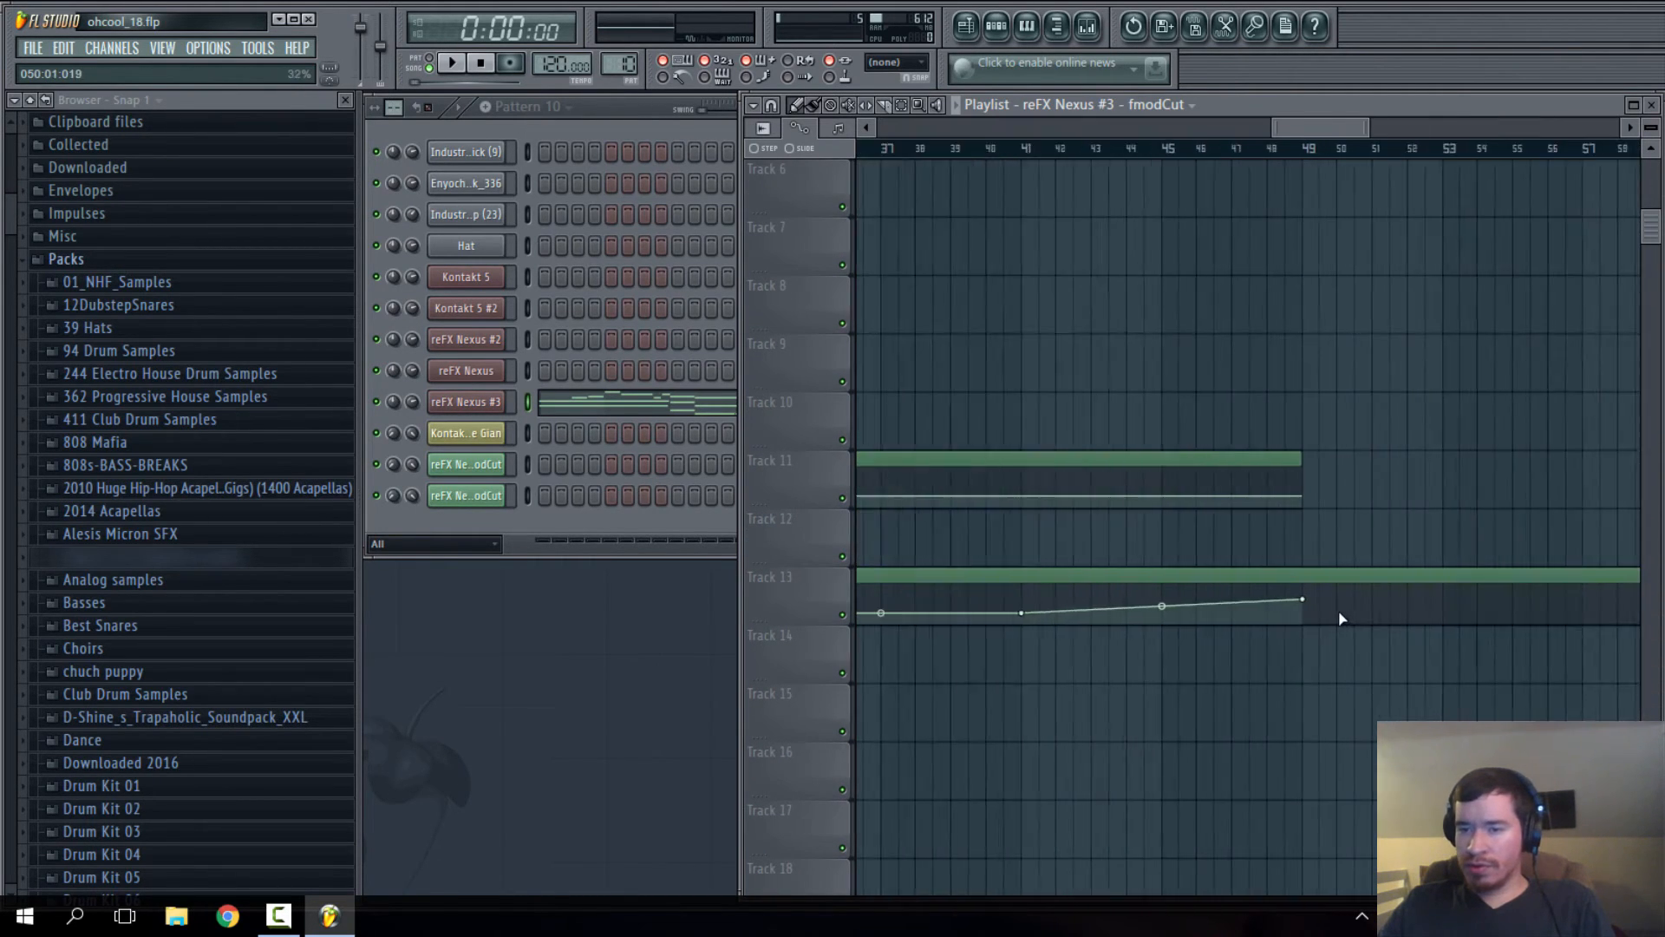
scroll(1341, 618, "up", 3)
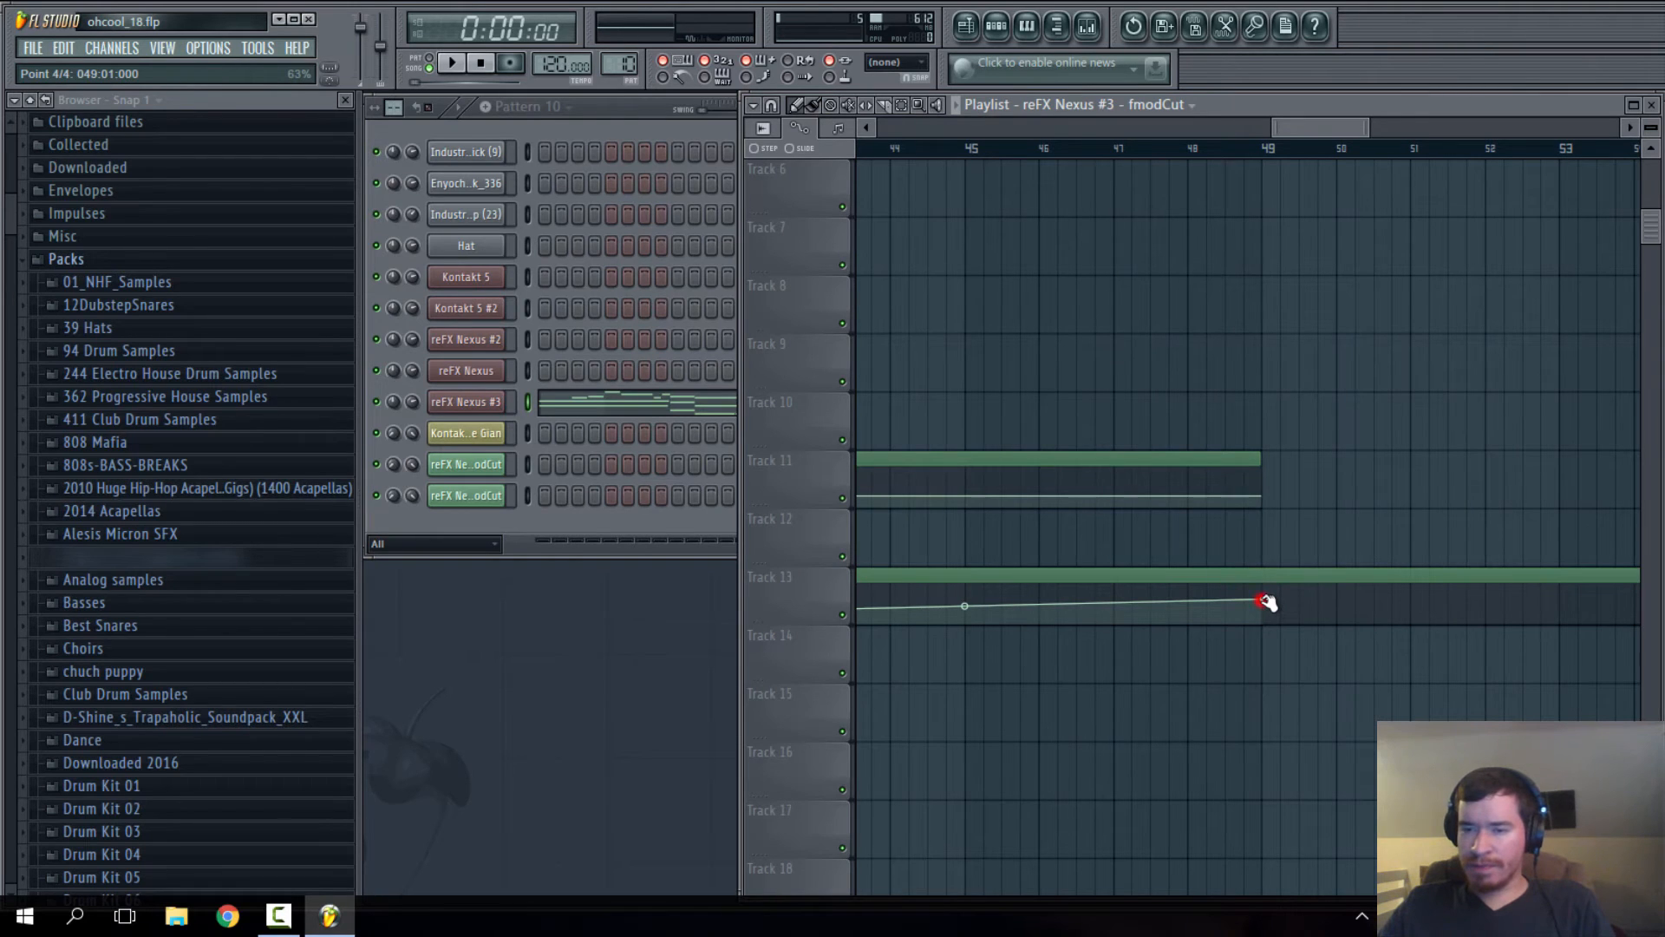
left_click_drag(1259, 601, 1254, 602)
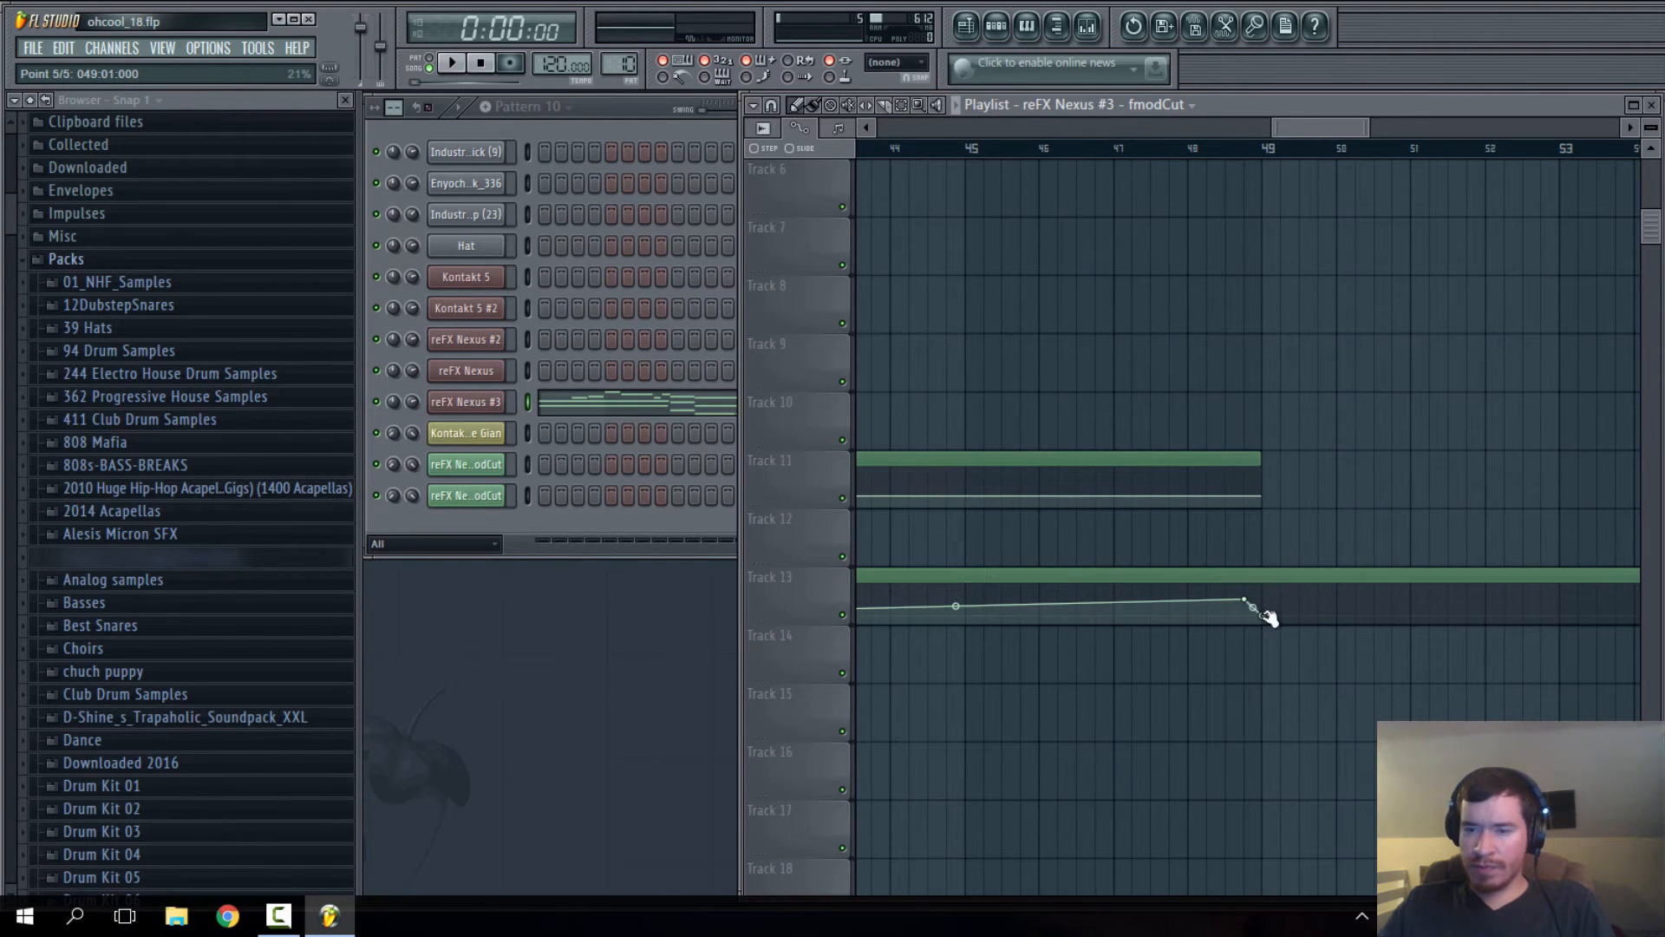
right_click(1253, 602)
left_click(1320, 843)
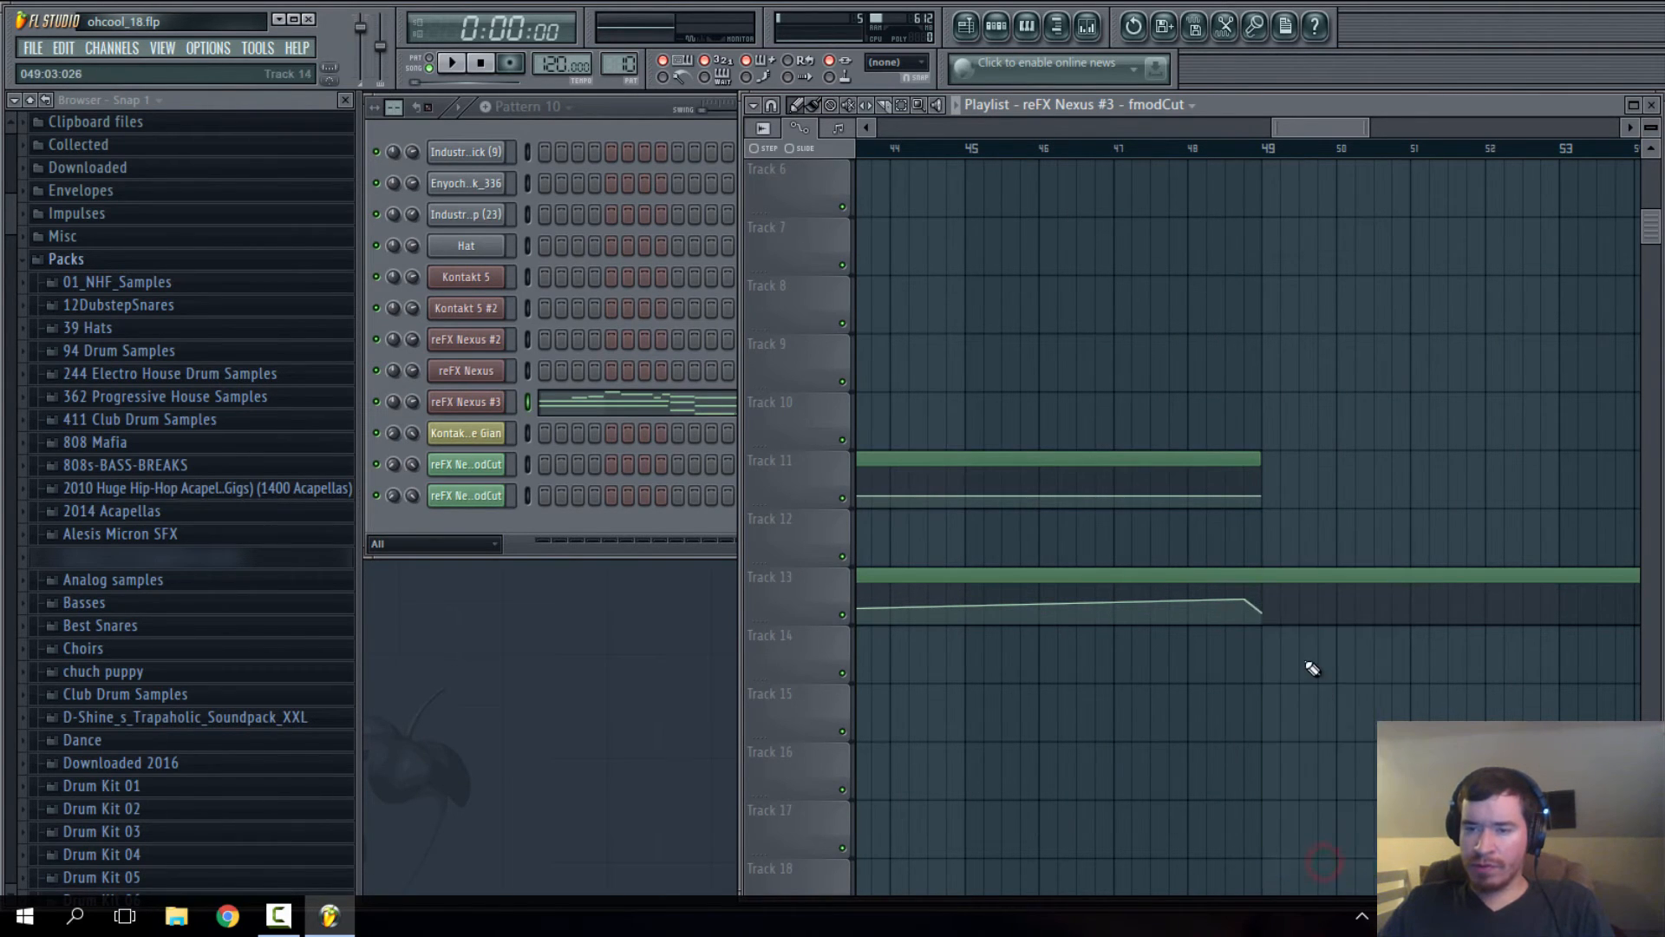
- Add a high point near bar 65 in the reFX Nexus #3 envelope and slightly curve the rise from bar 49
scroll(1311, 677, "down", 5)
scroll(1110, 620, "down", 1)
scroll(1370, 624, "up", 5)
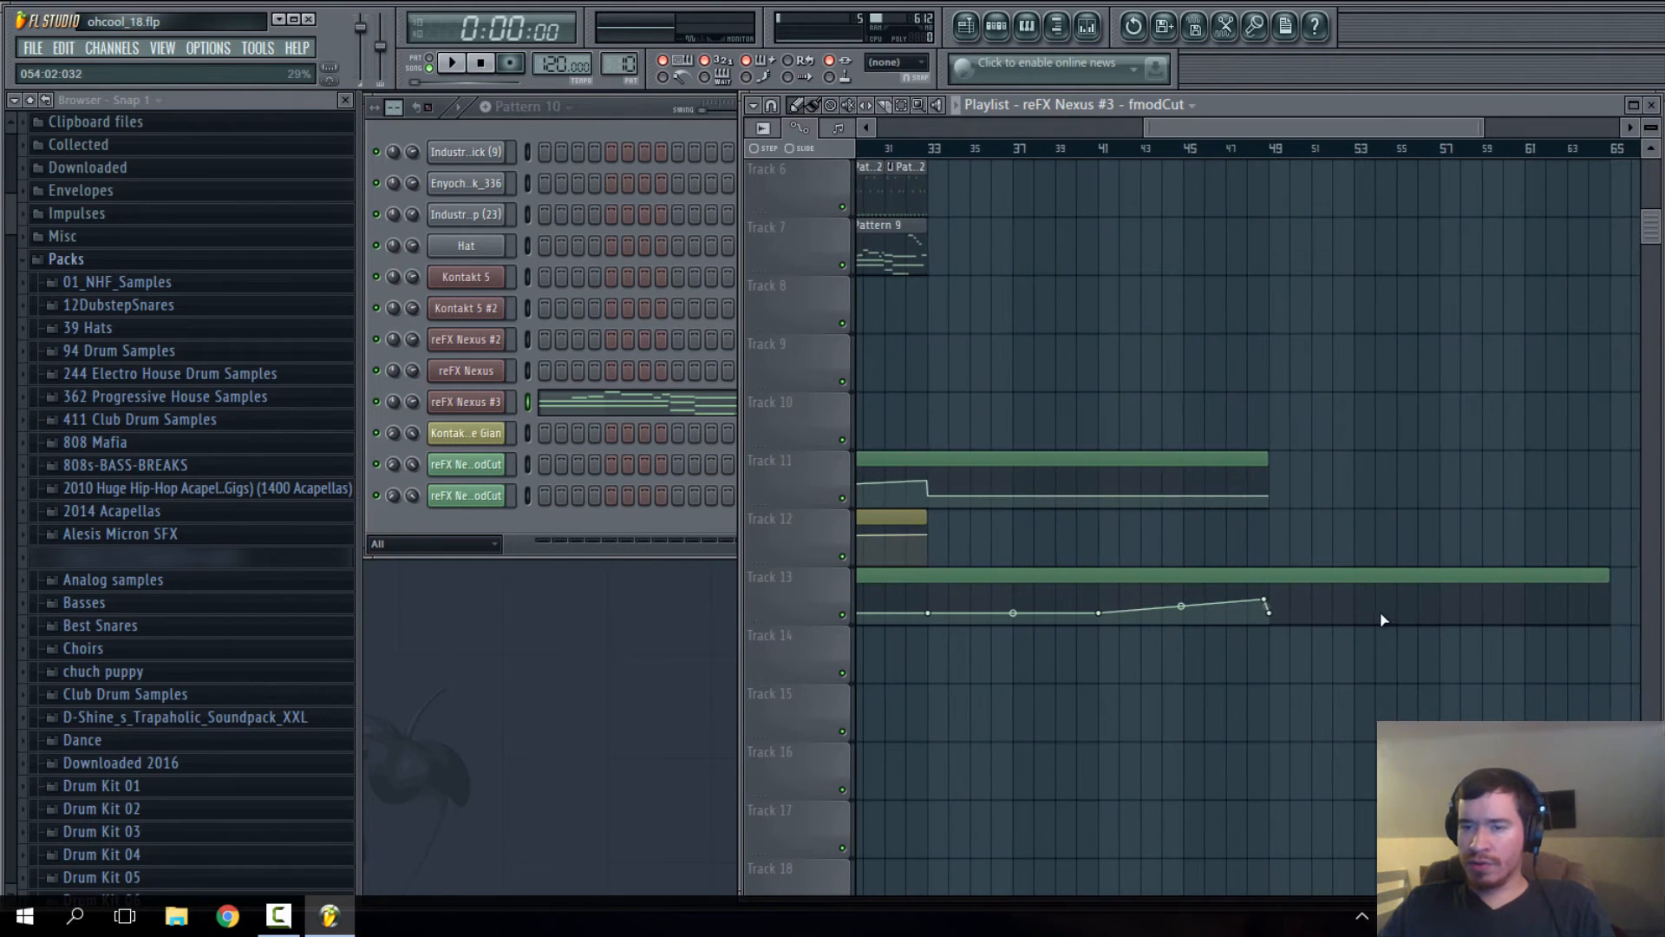
scroll(1483, 469, "down", 6)
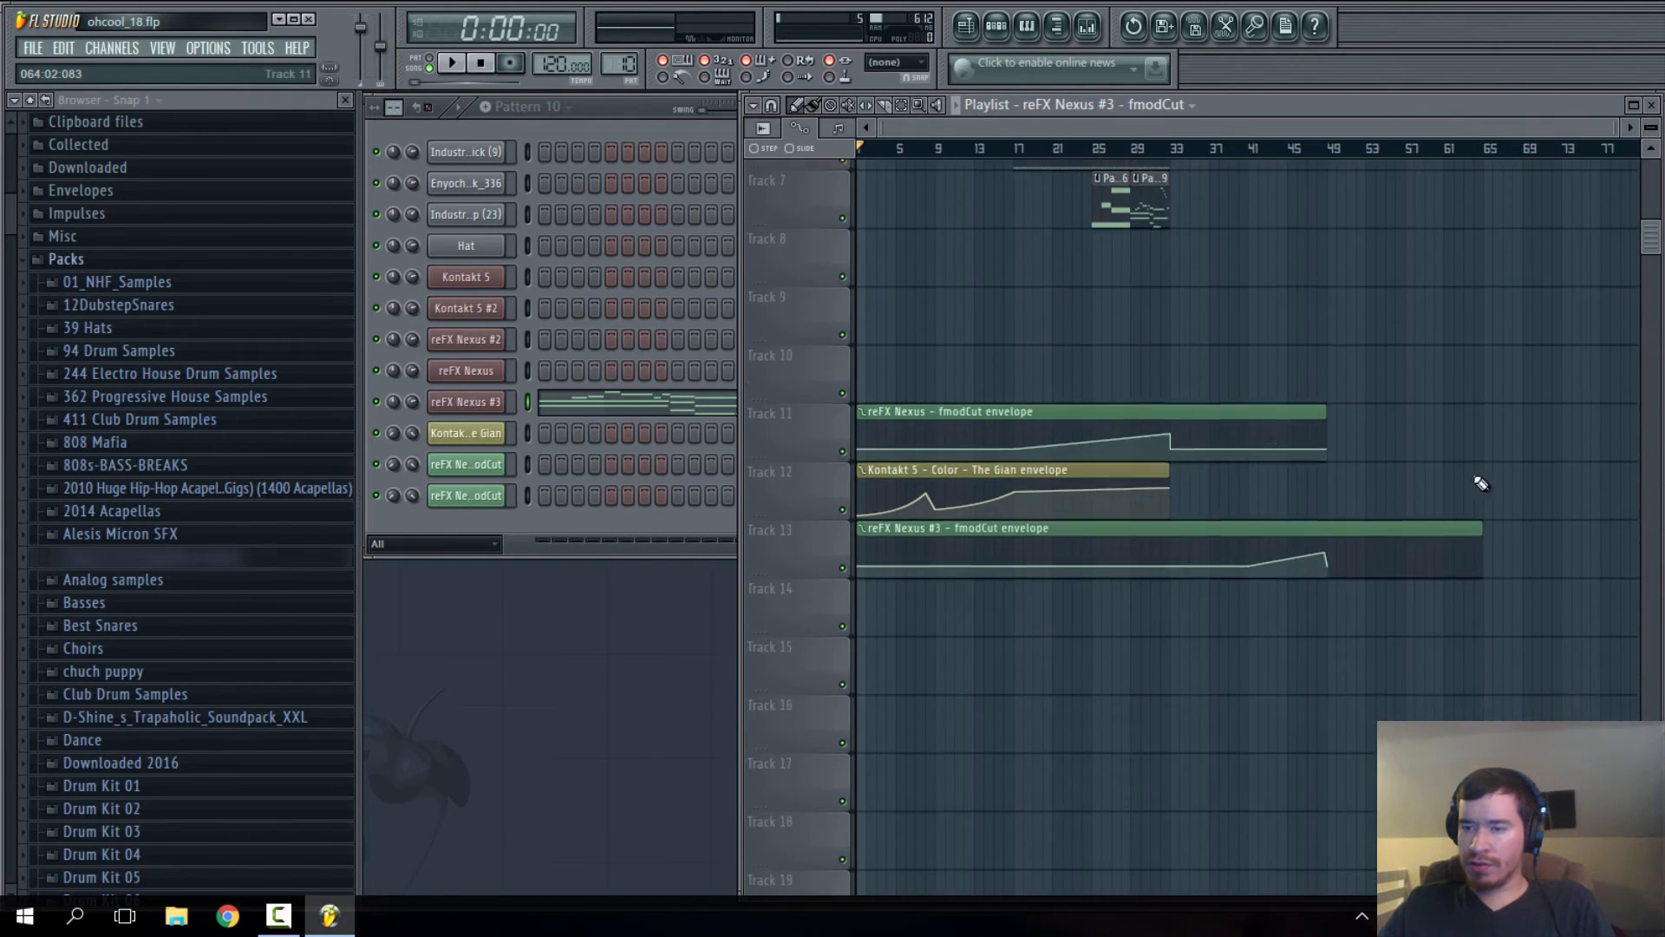
left_click_drag(1401, 547, 1402, 543)
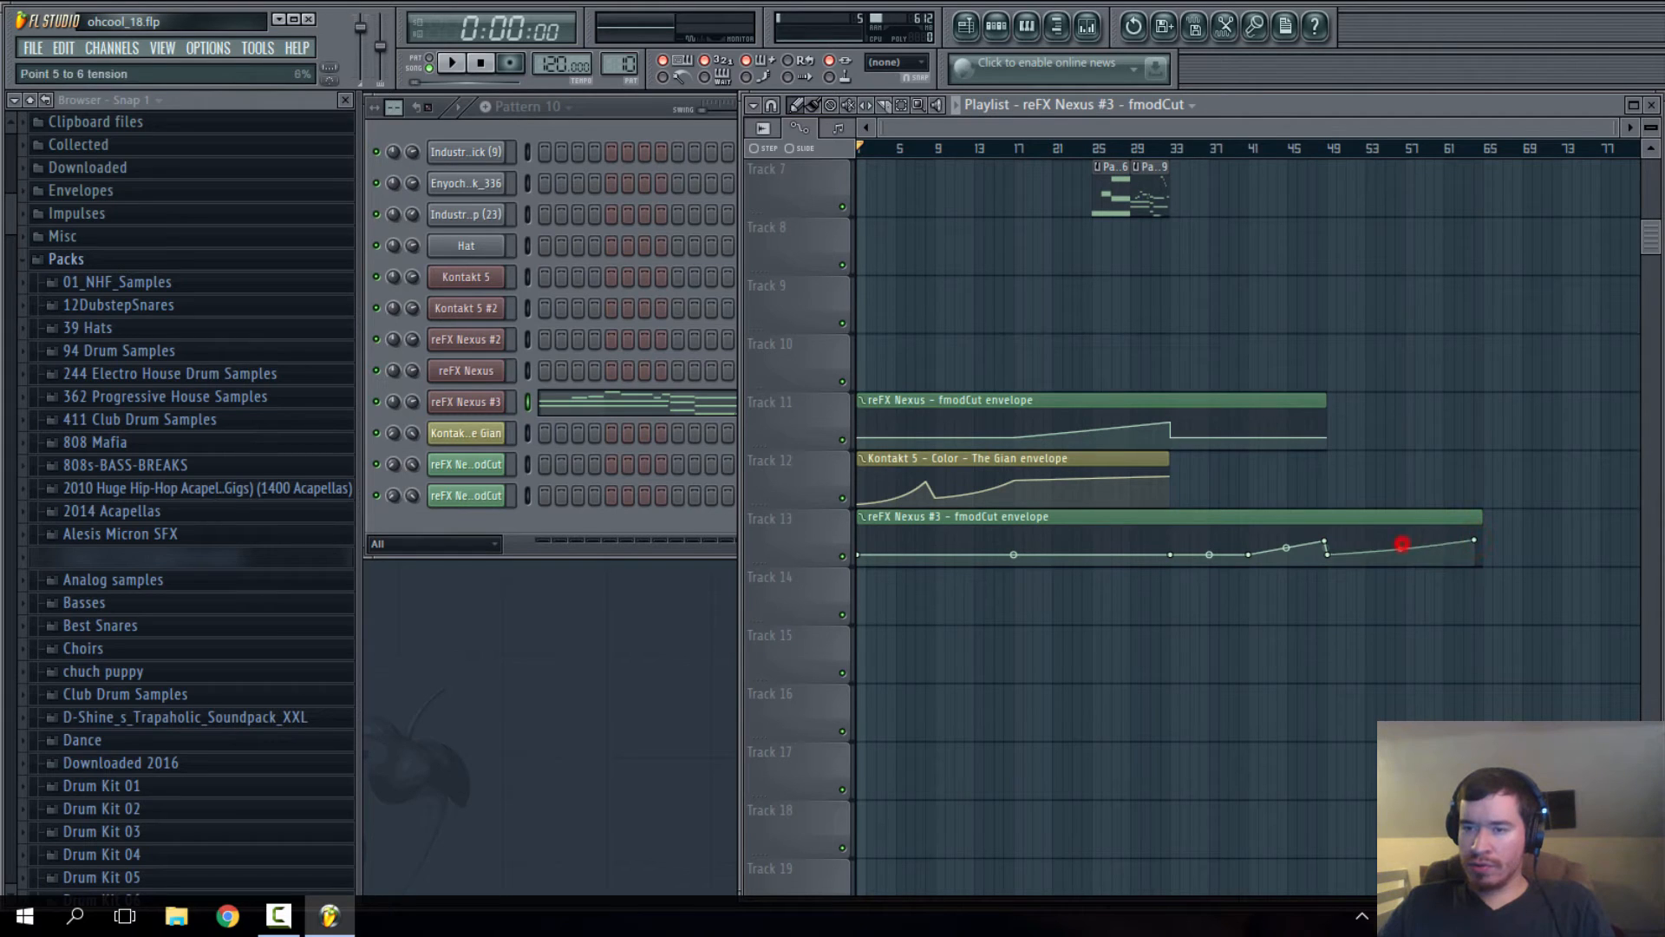
scroll(1539, 529, "up", 6)
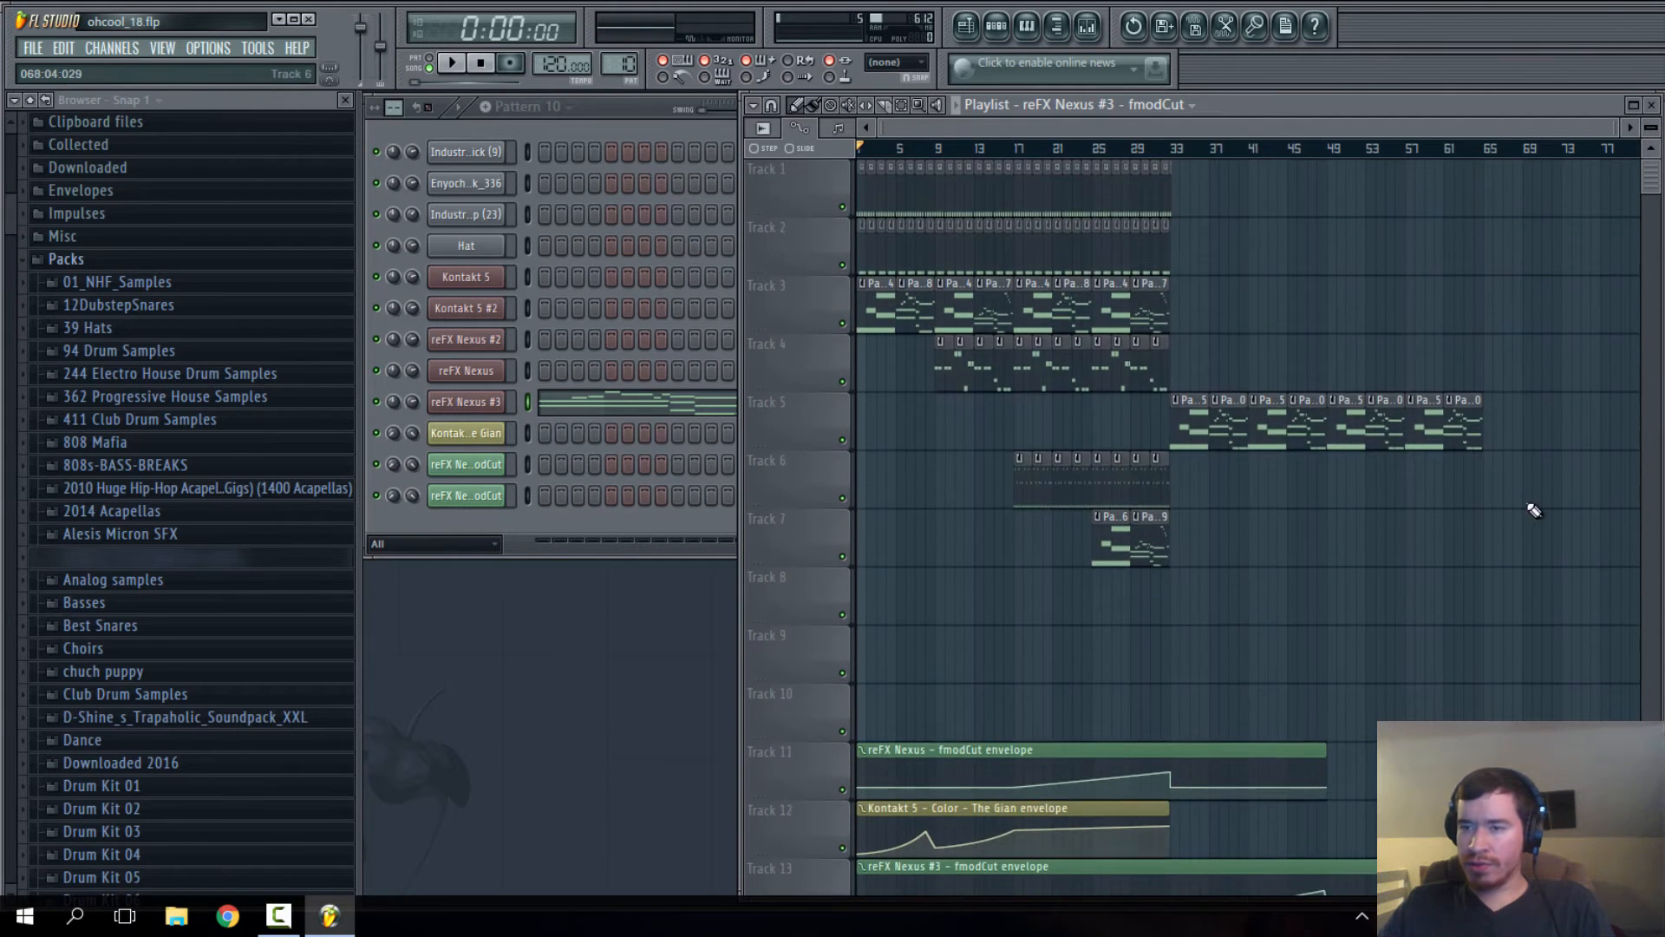
- Extend the reFX Nexus fmodCut envelope on Track 11 and the Kontakt 5 Color envelope on Track 12 to about bar 65
scroll(1505, 617, "down", 6)
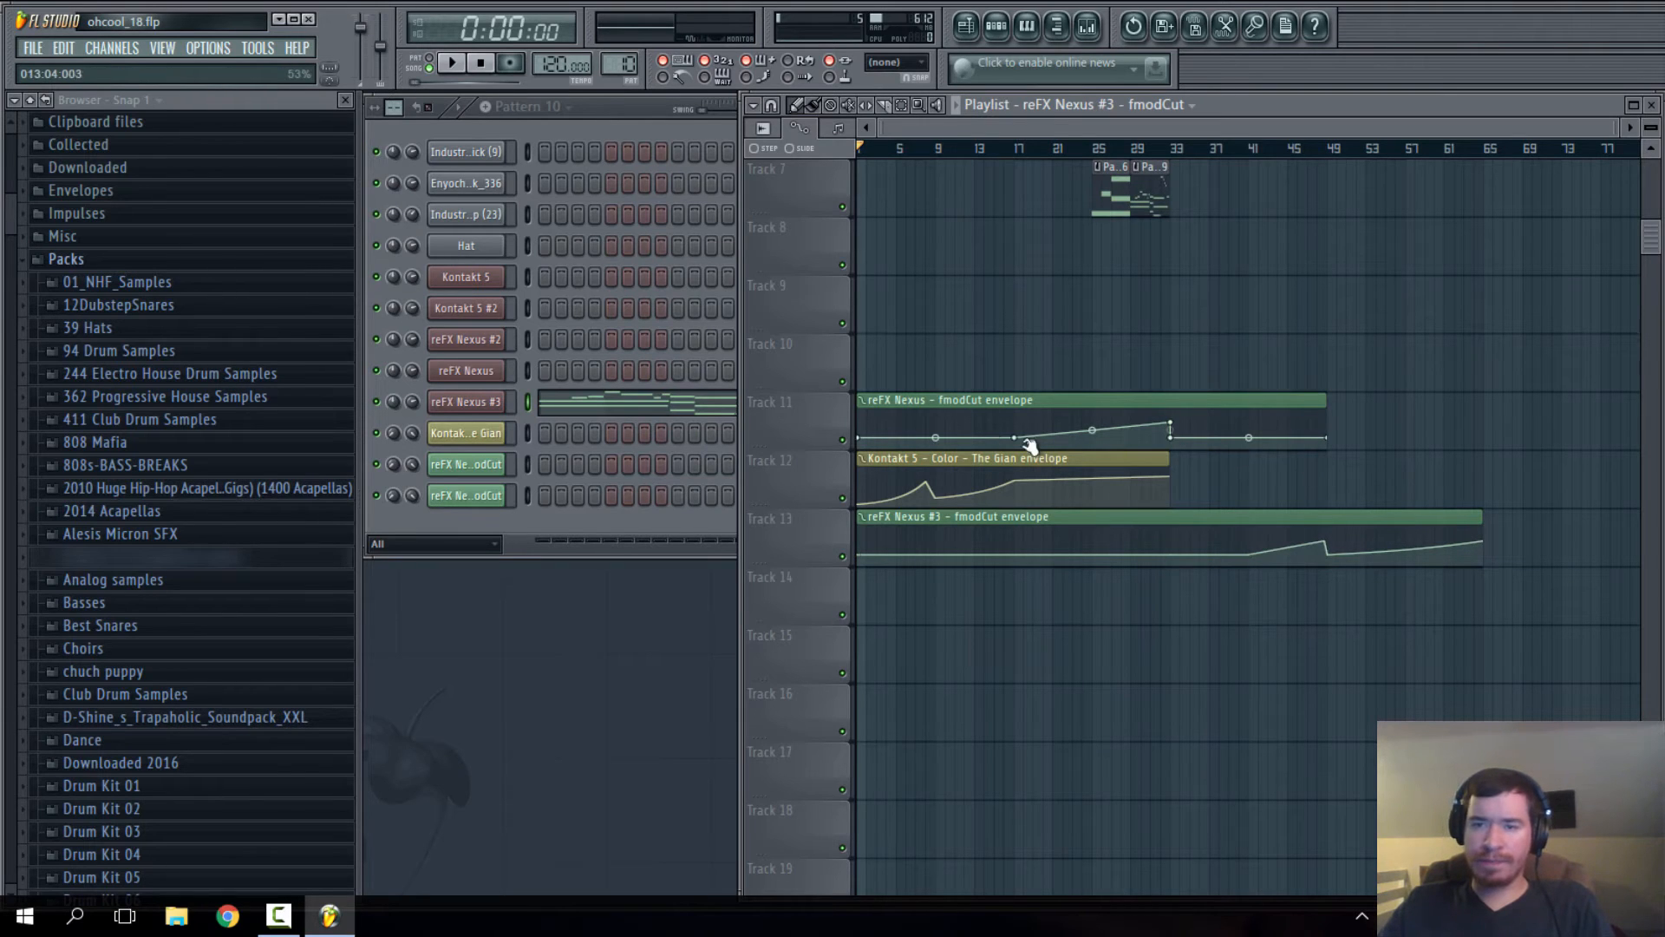
left_click_drag(1329, 401, 1492, 401)
left_click_drag(1170, 460, 1486, 463)
- Duplicate the eight Pattern 12 clips on Track 6, placing the copies from bar 49 to bar 65
scroll(1271, 547, "up", 6)
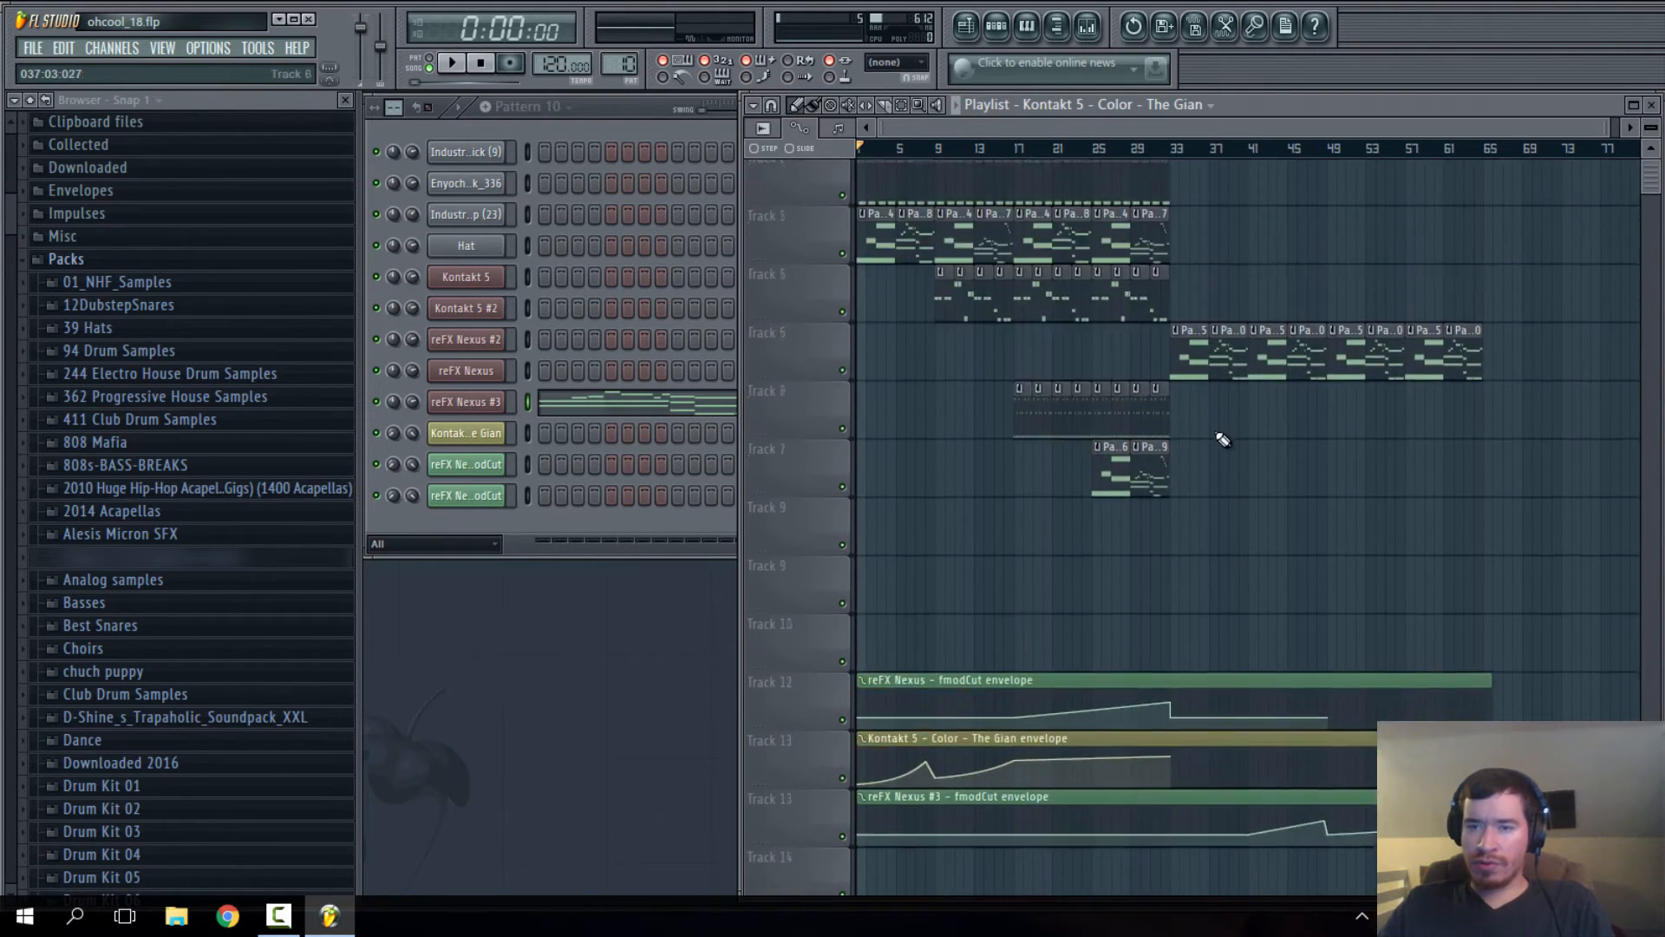
scroll(1138, 436, "up", 3)
scroll(1431, 433, "down", 3)
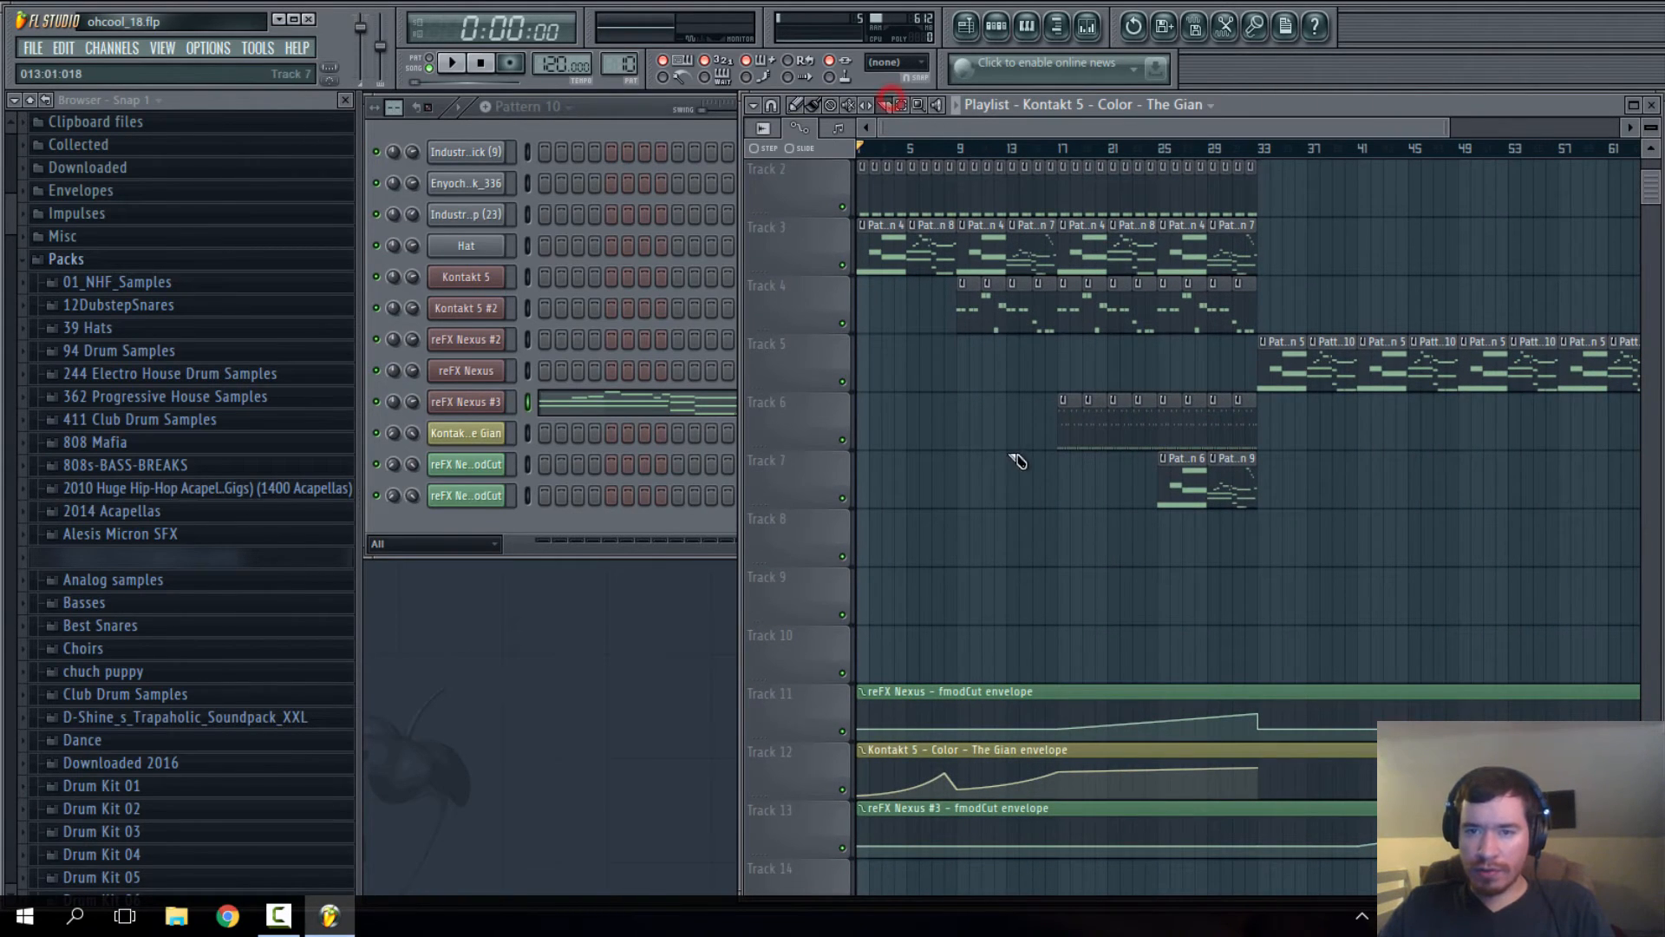
left_click(902, 105)
left_click_drag(1008, 389, 1045, 421)
left_click_drag(1044, 424, 1237, 423)
left_click(795, 105)
scroll(902, 334, "down", 1)
key("ctrl+c")
key("ctrl+v")
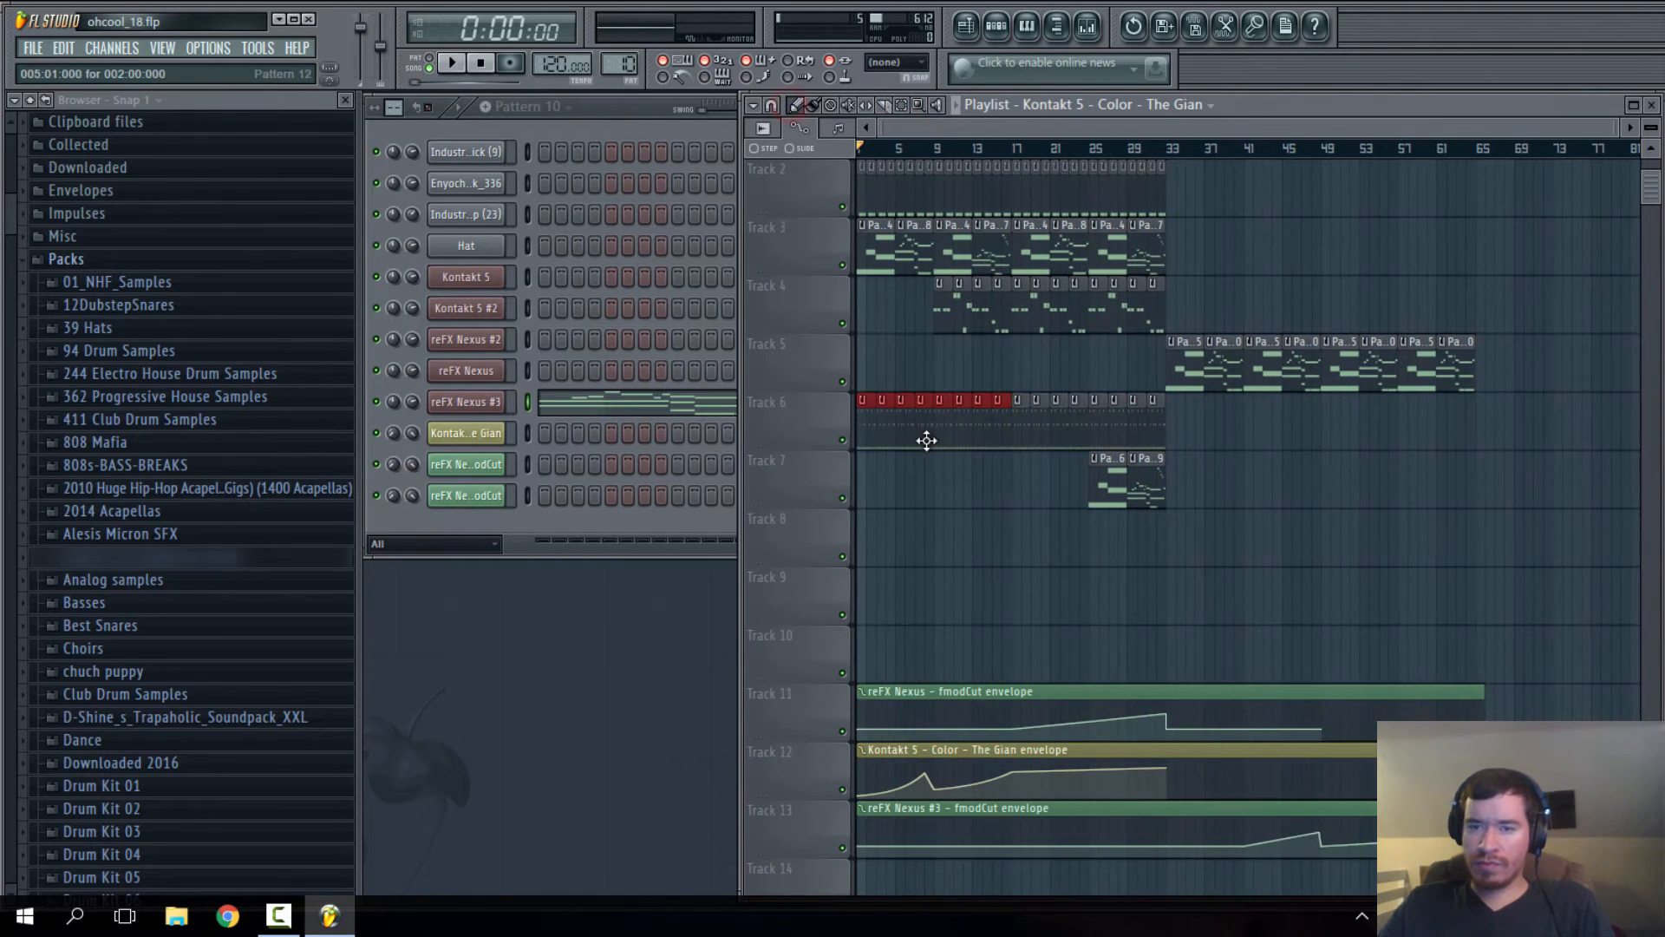
left_click_drag(912, 429, 1365, 428)
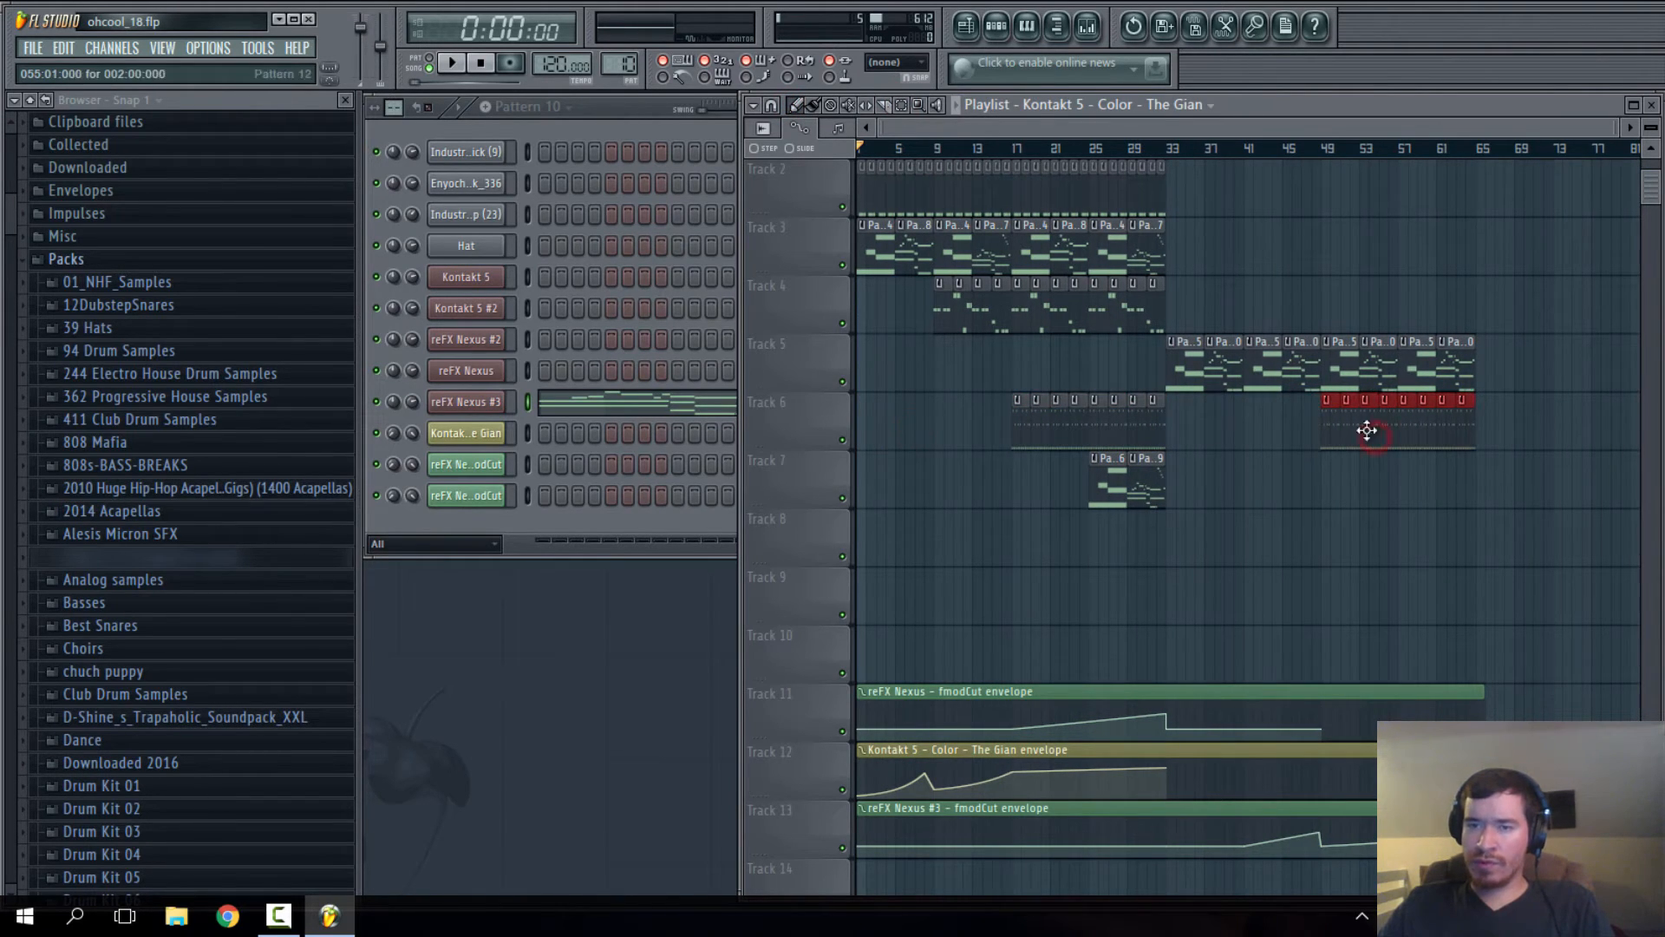
- Play the song and jump ahead to about bar 46 to hear the new section
key("space")
left_click(1275, 558)
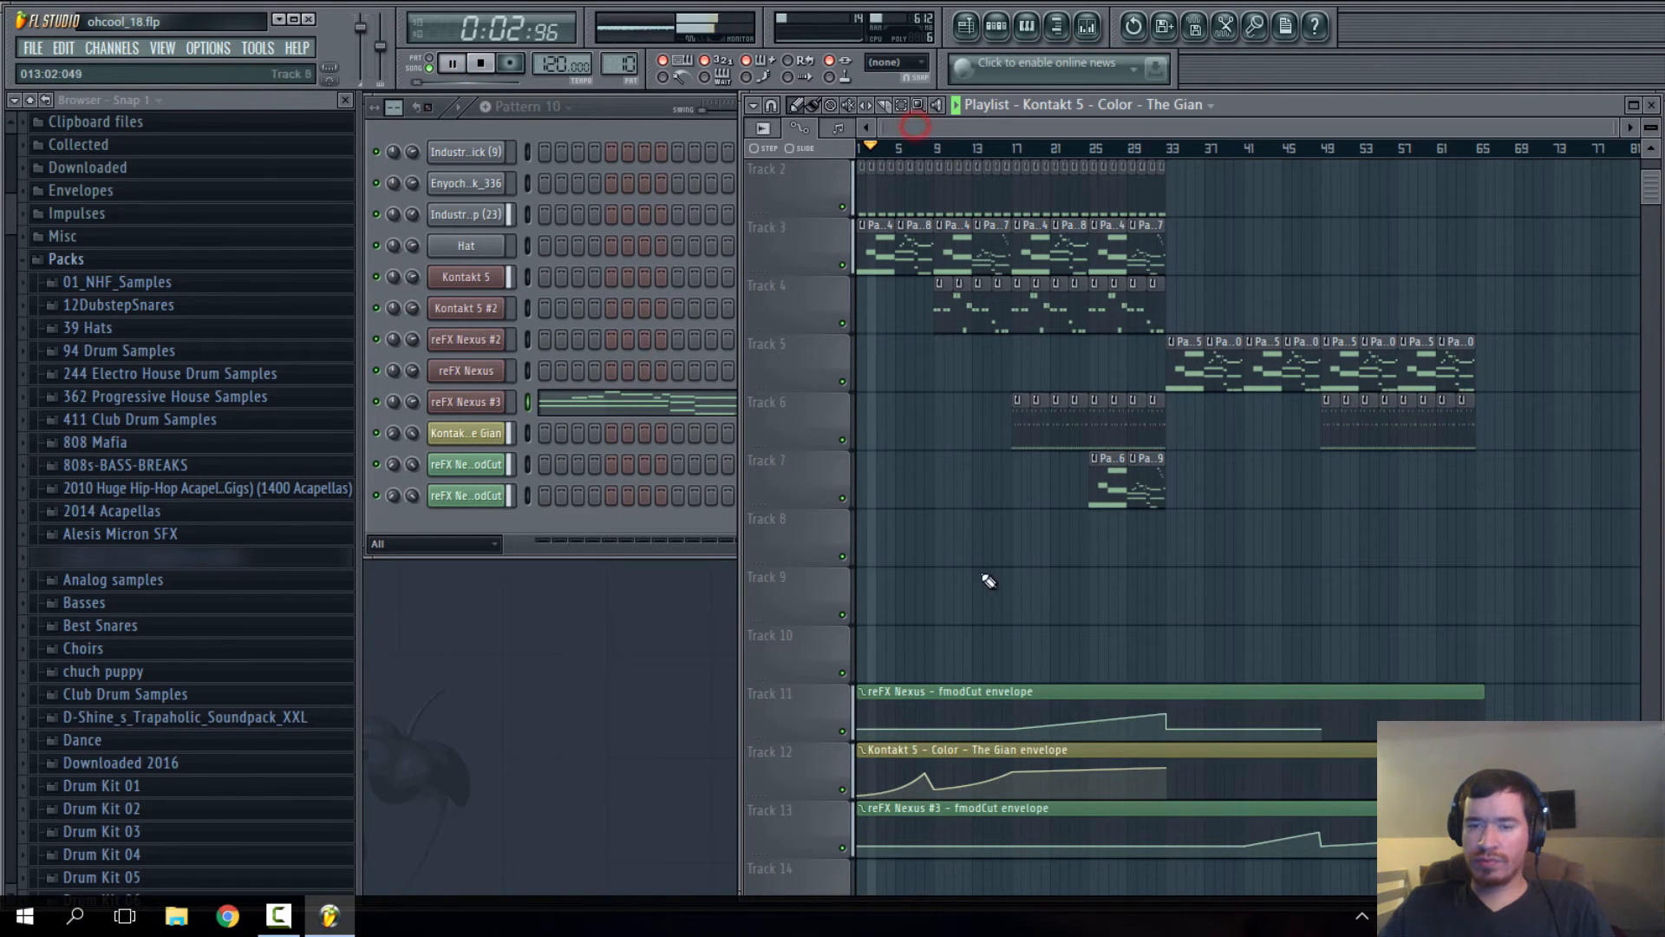
left_click_drag(1163, 154, 1302, 149)
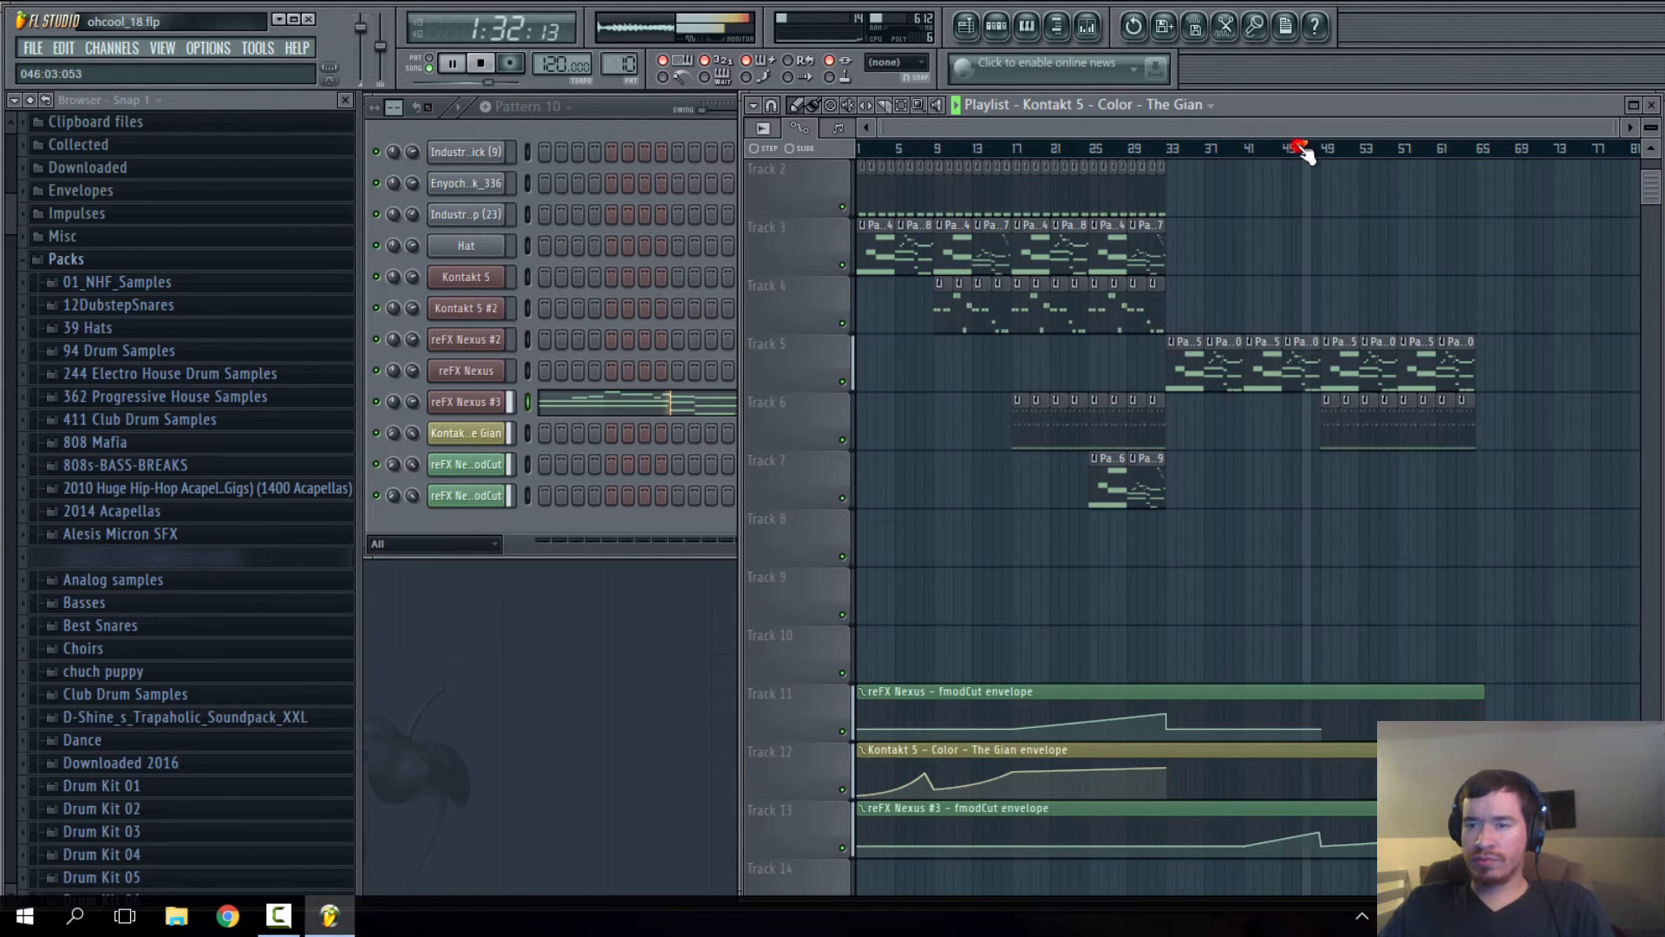
- Fill Track 2 with back-to-back Pattern 3 clips from bar 49 to bar 65
scroll(1202, 250, "up", 4)
left_click(1126, 195)
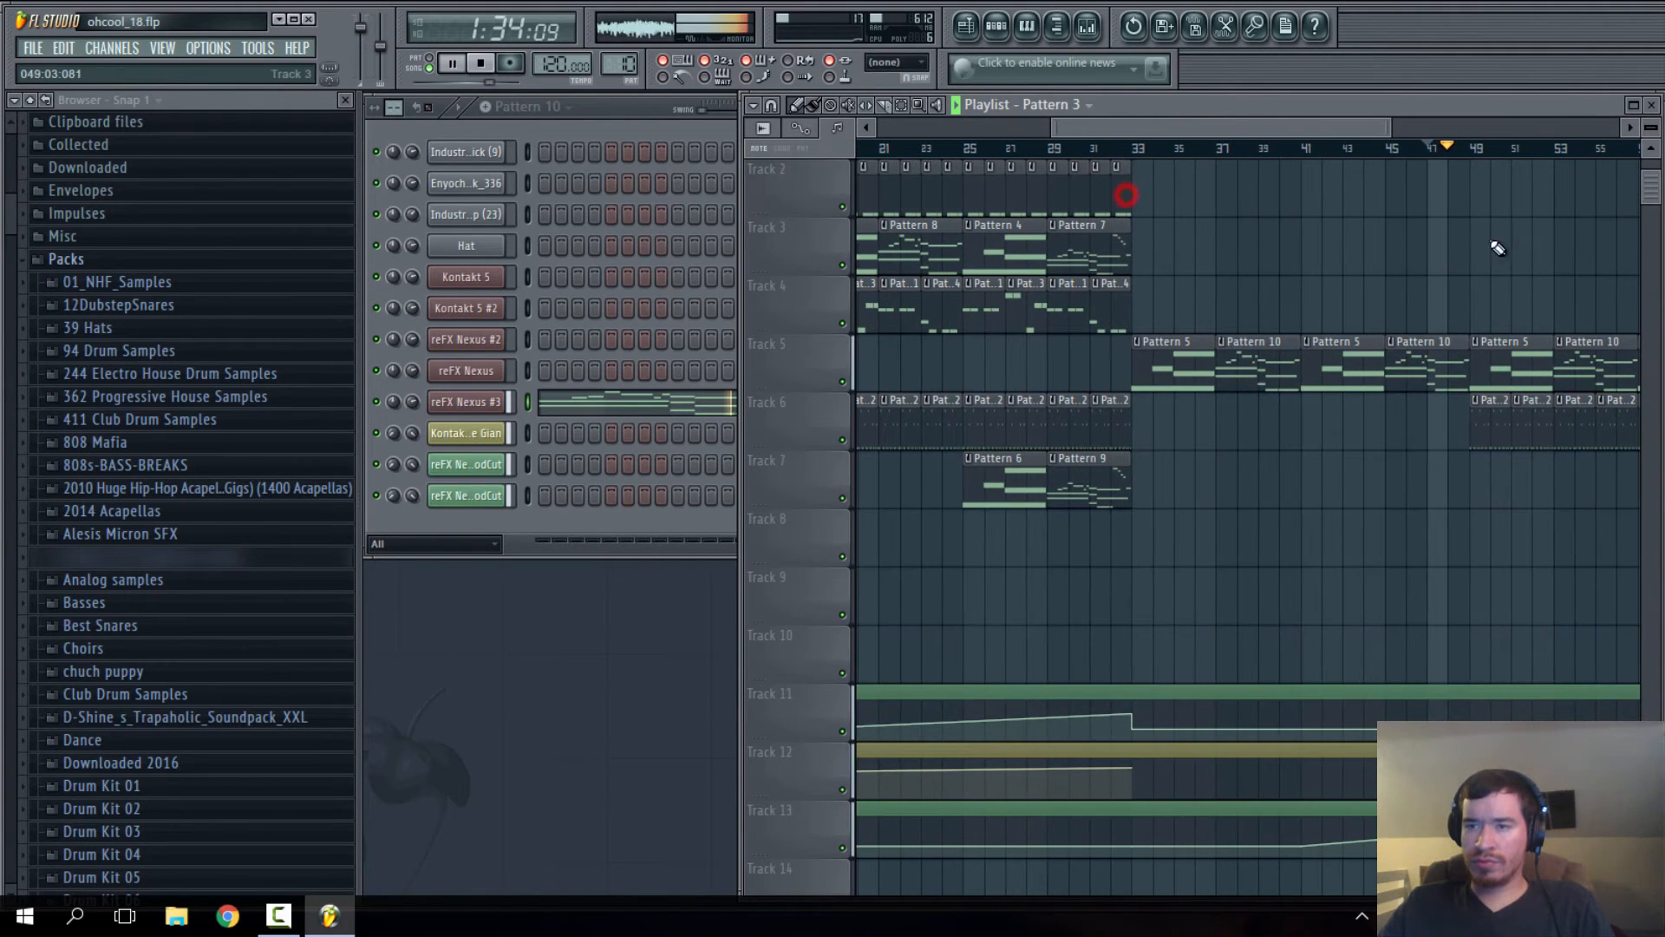
left_click(1480, 202)
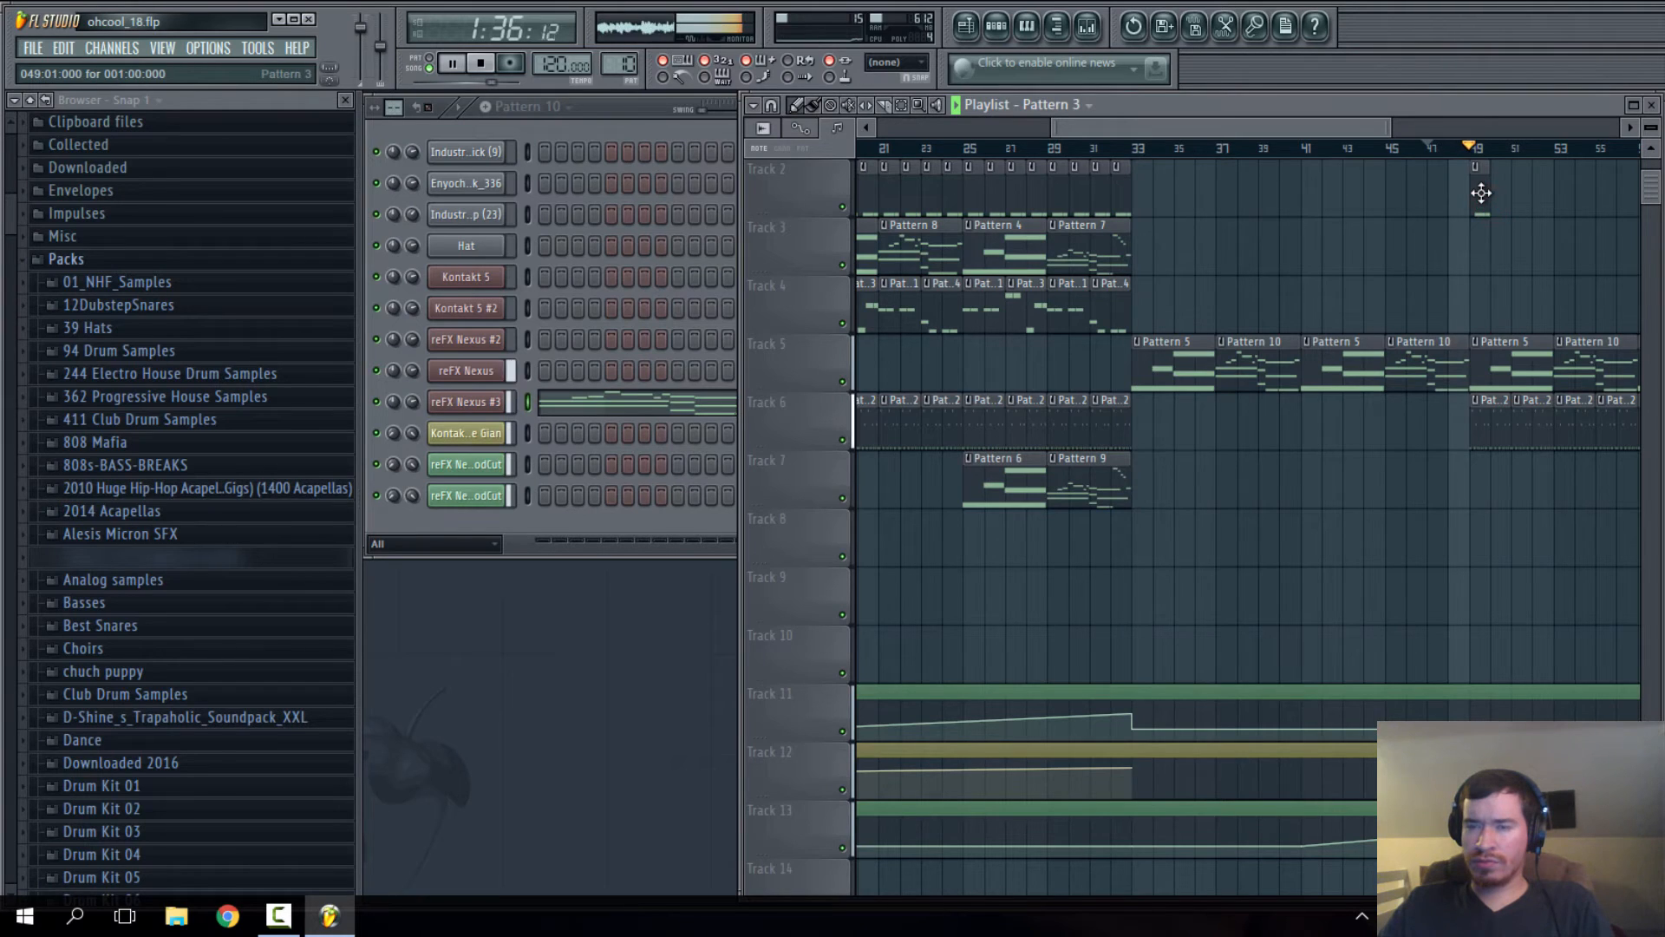
right_click(1481, 193)
scroll(1356, 278, "up", 1)
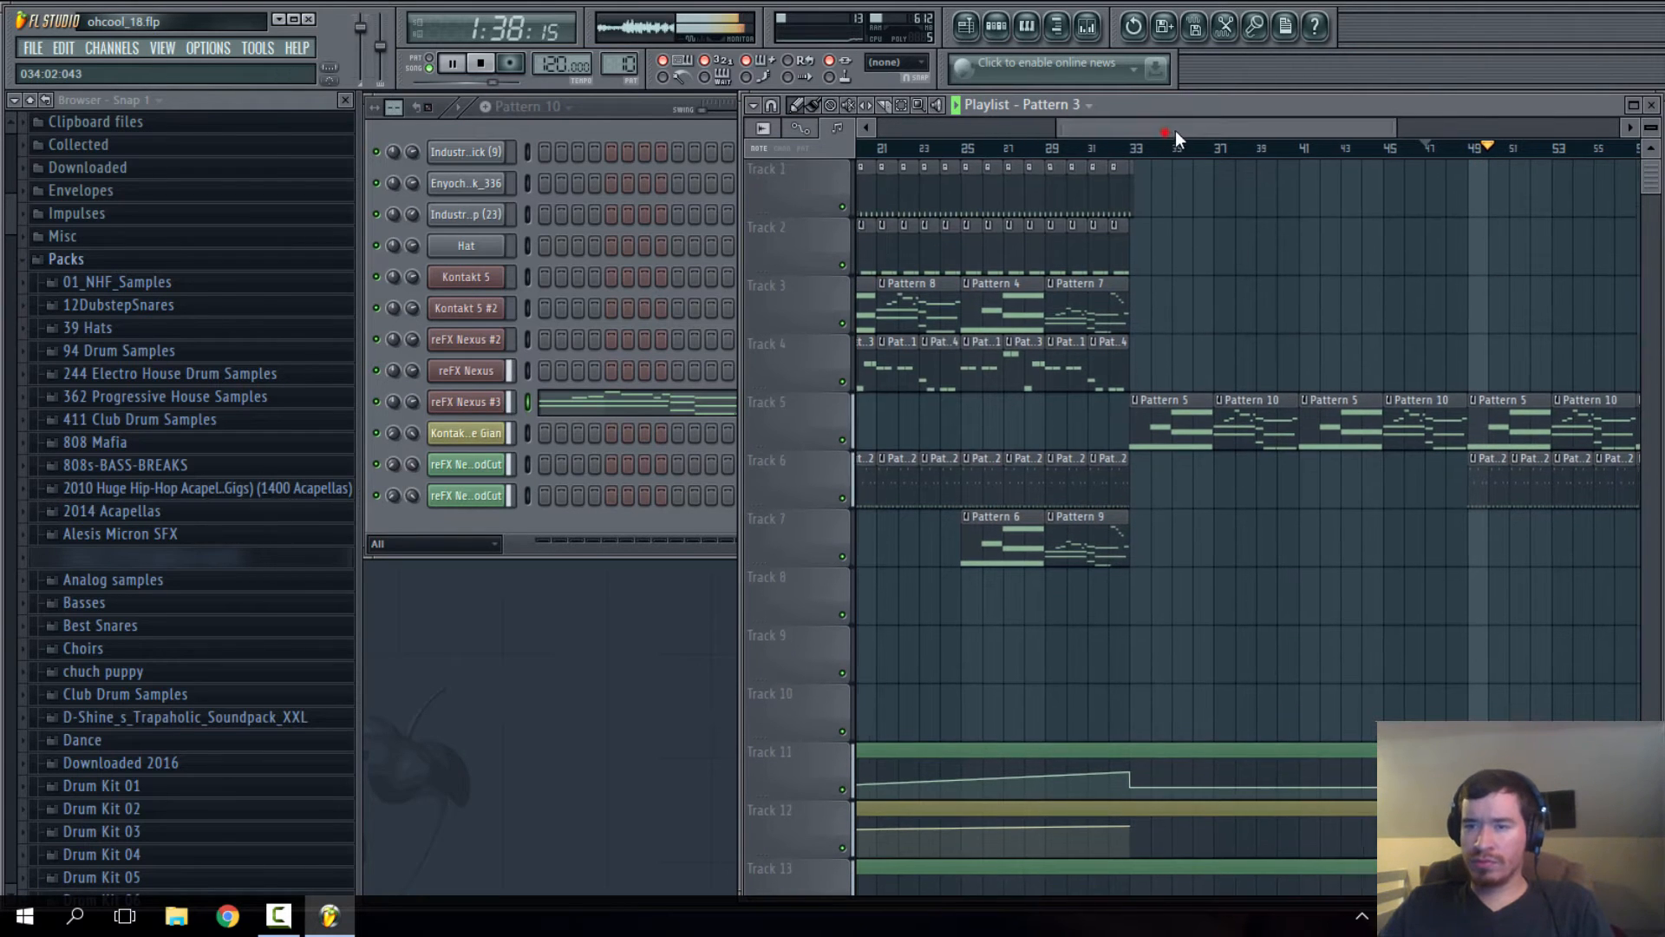
left_click_drag(1174, 130, 1195, 132)
left_click(1440, 252)
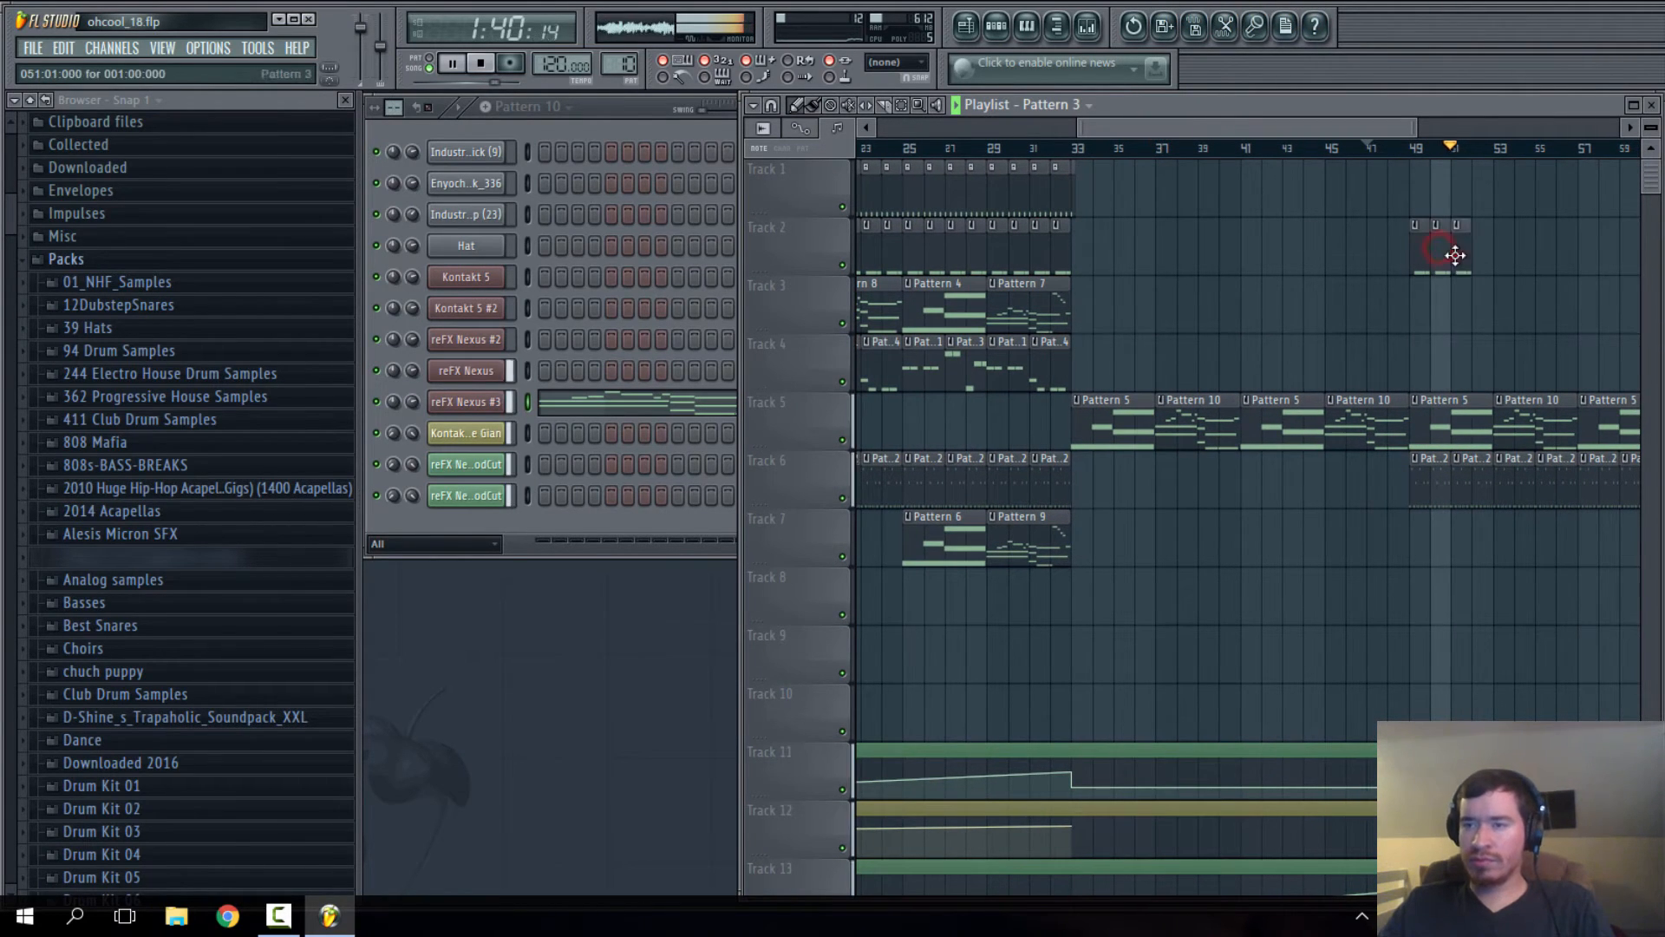
left_click(1478, 252)
left_click(1500, 252)
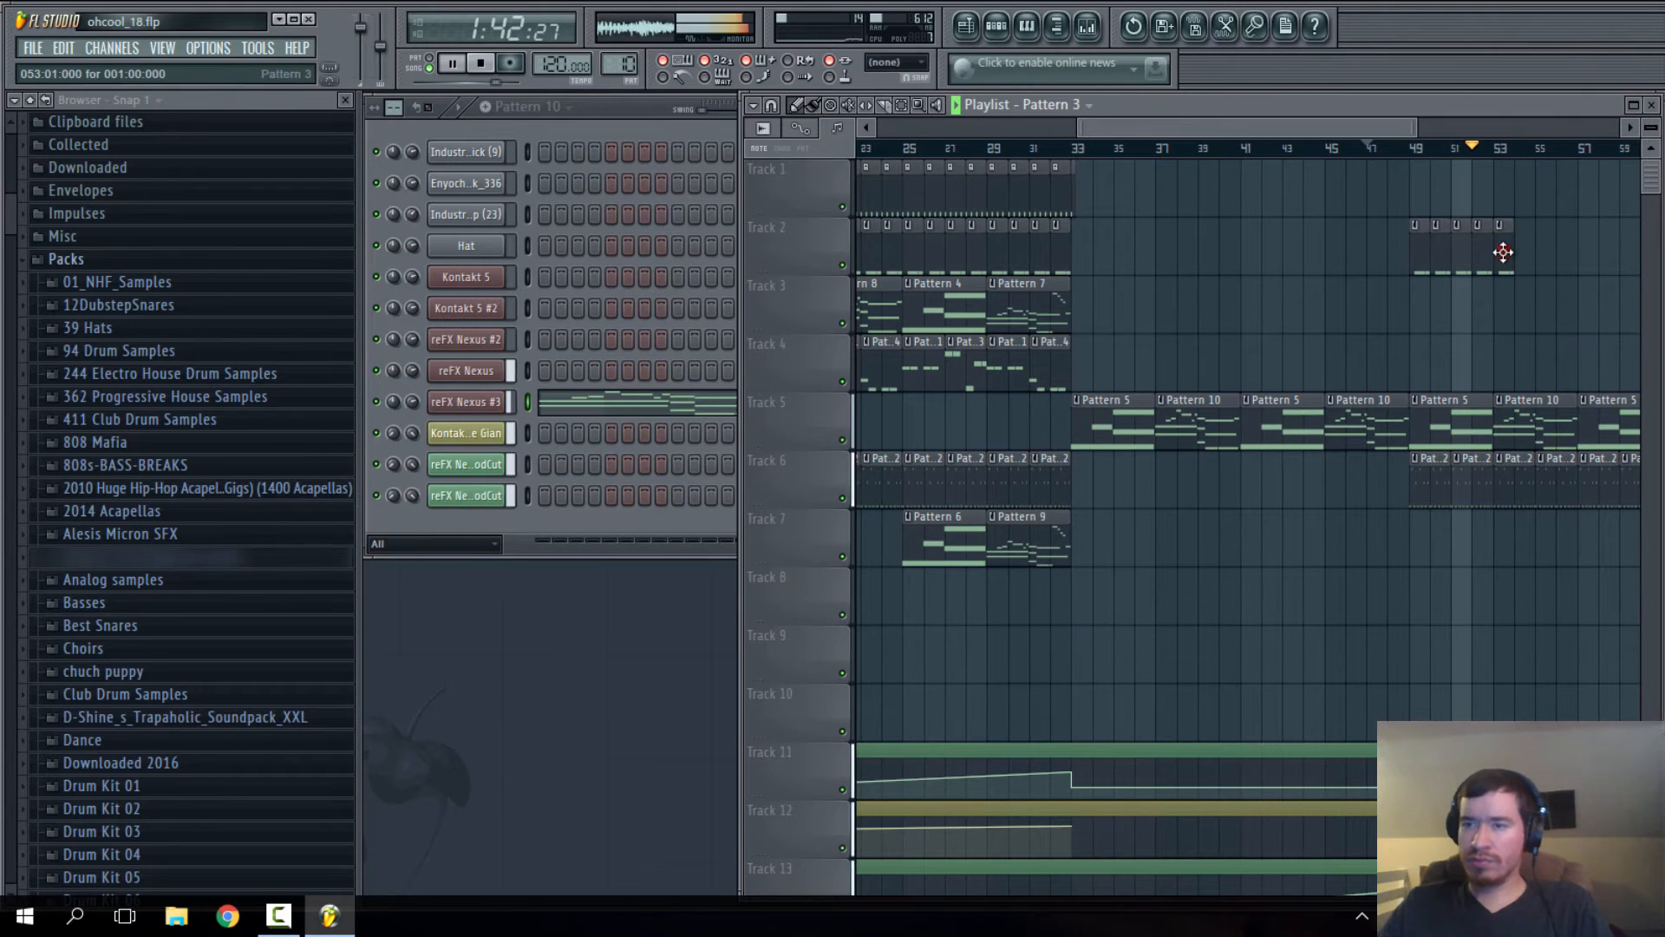
left_click_drag(1163, 128, 1225, 128)
left_click(1380, 251)
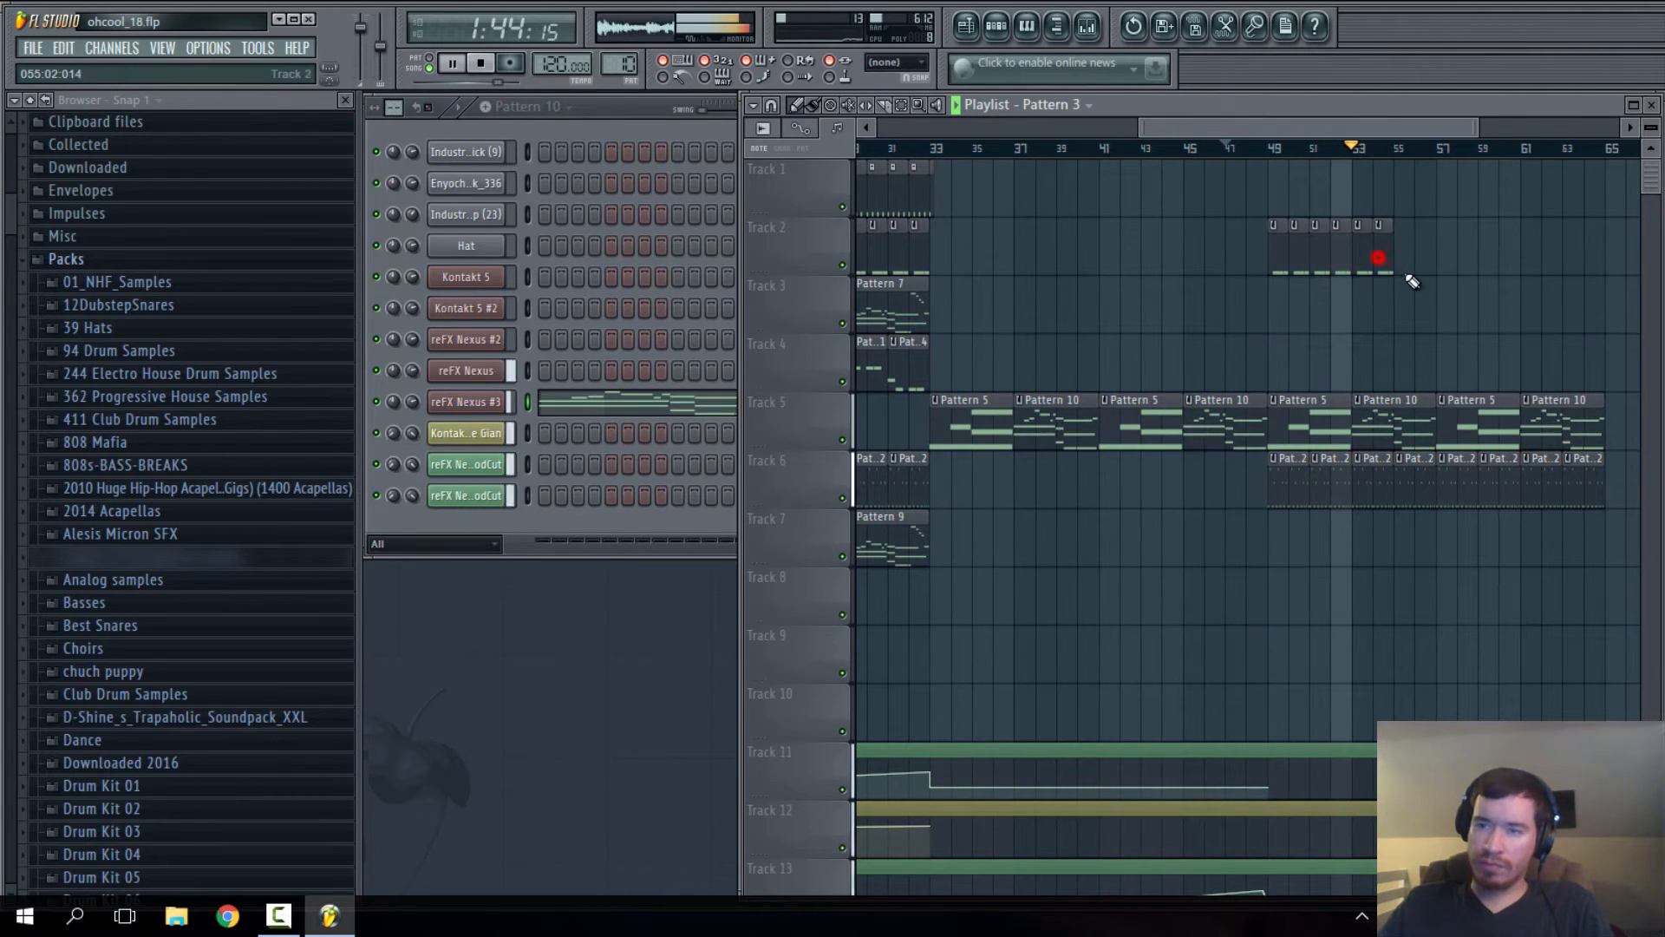
left_click(1403, 252)
left_click(1422, 253)
left_click(1443, 255)
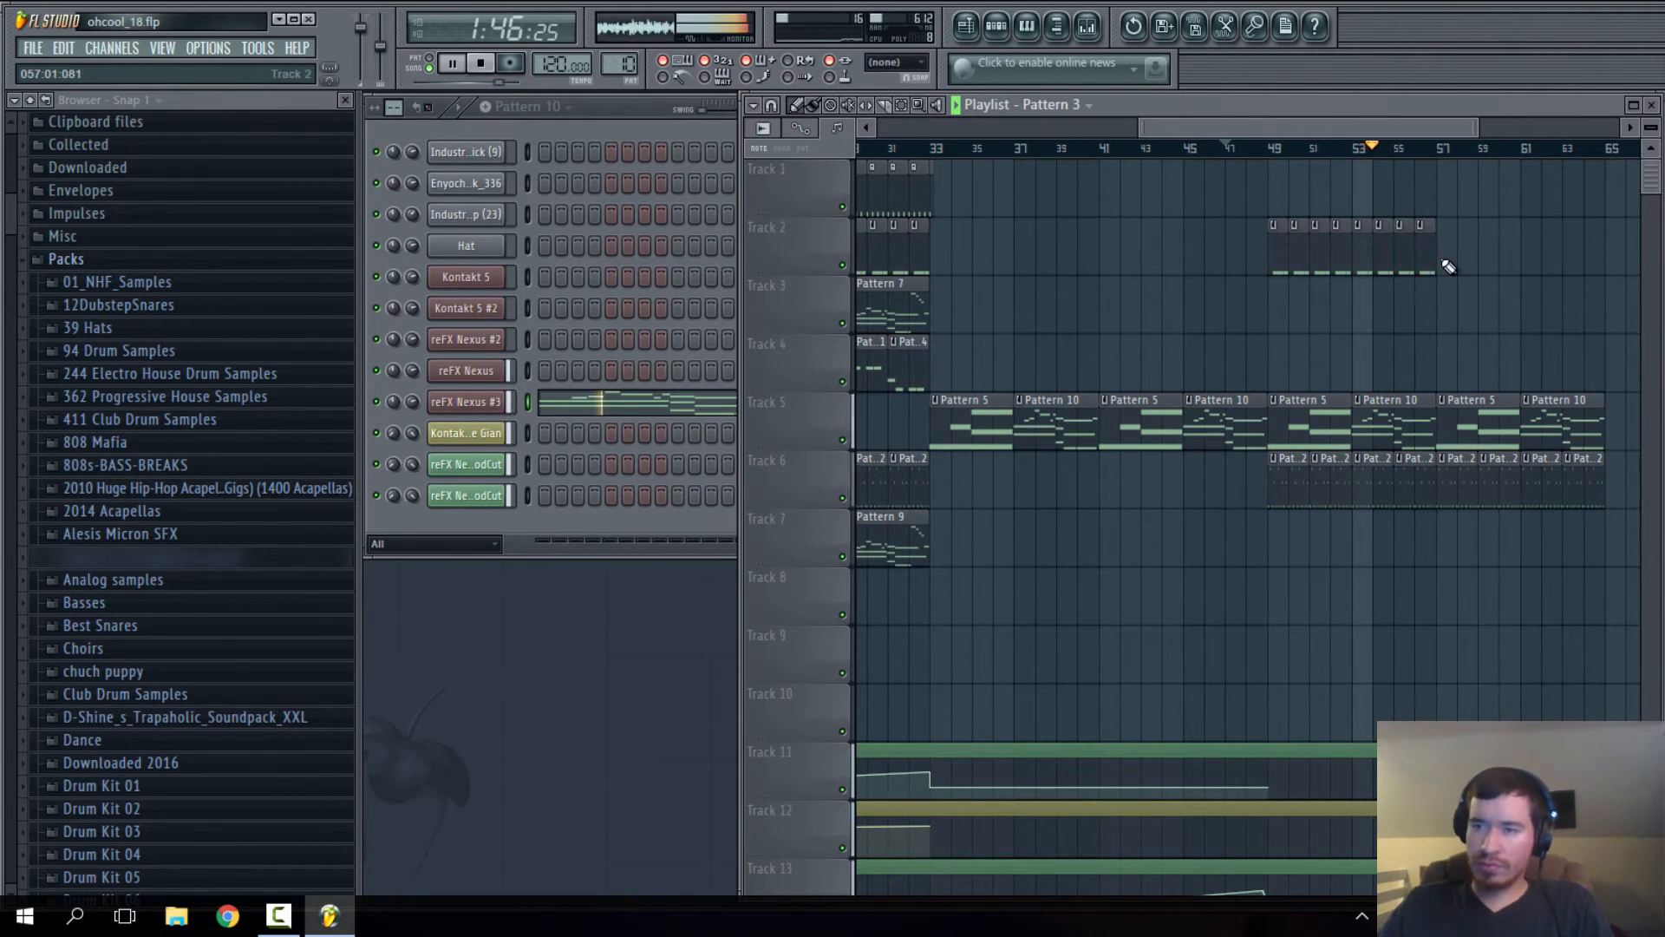
left_click(1462, 259)
left_click(1495, 253)
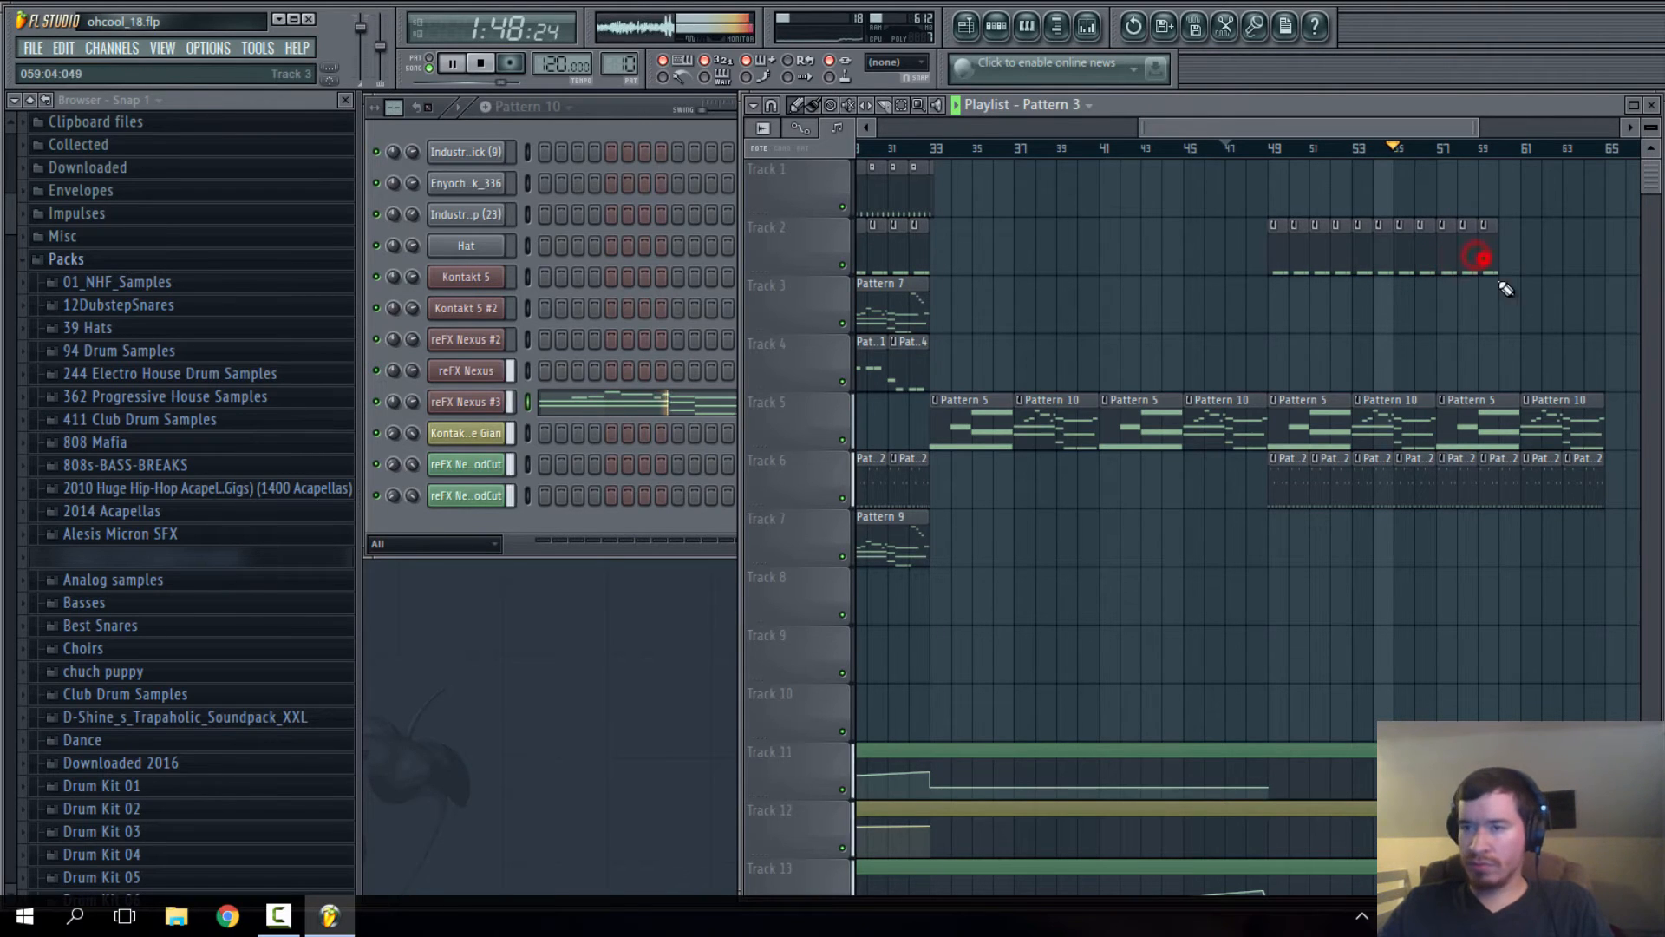
left_click(1511, 253)
left_click(1536, 250)
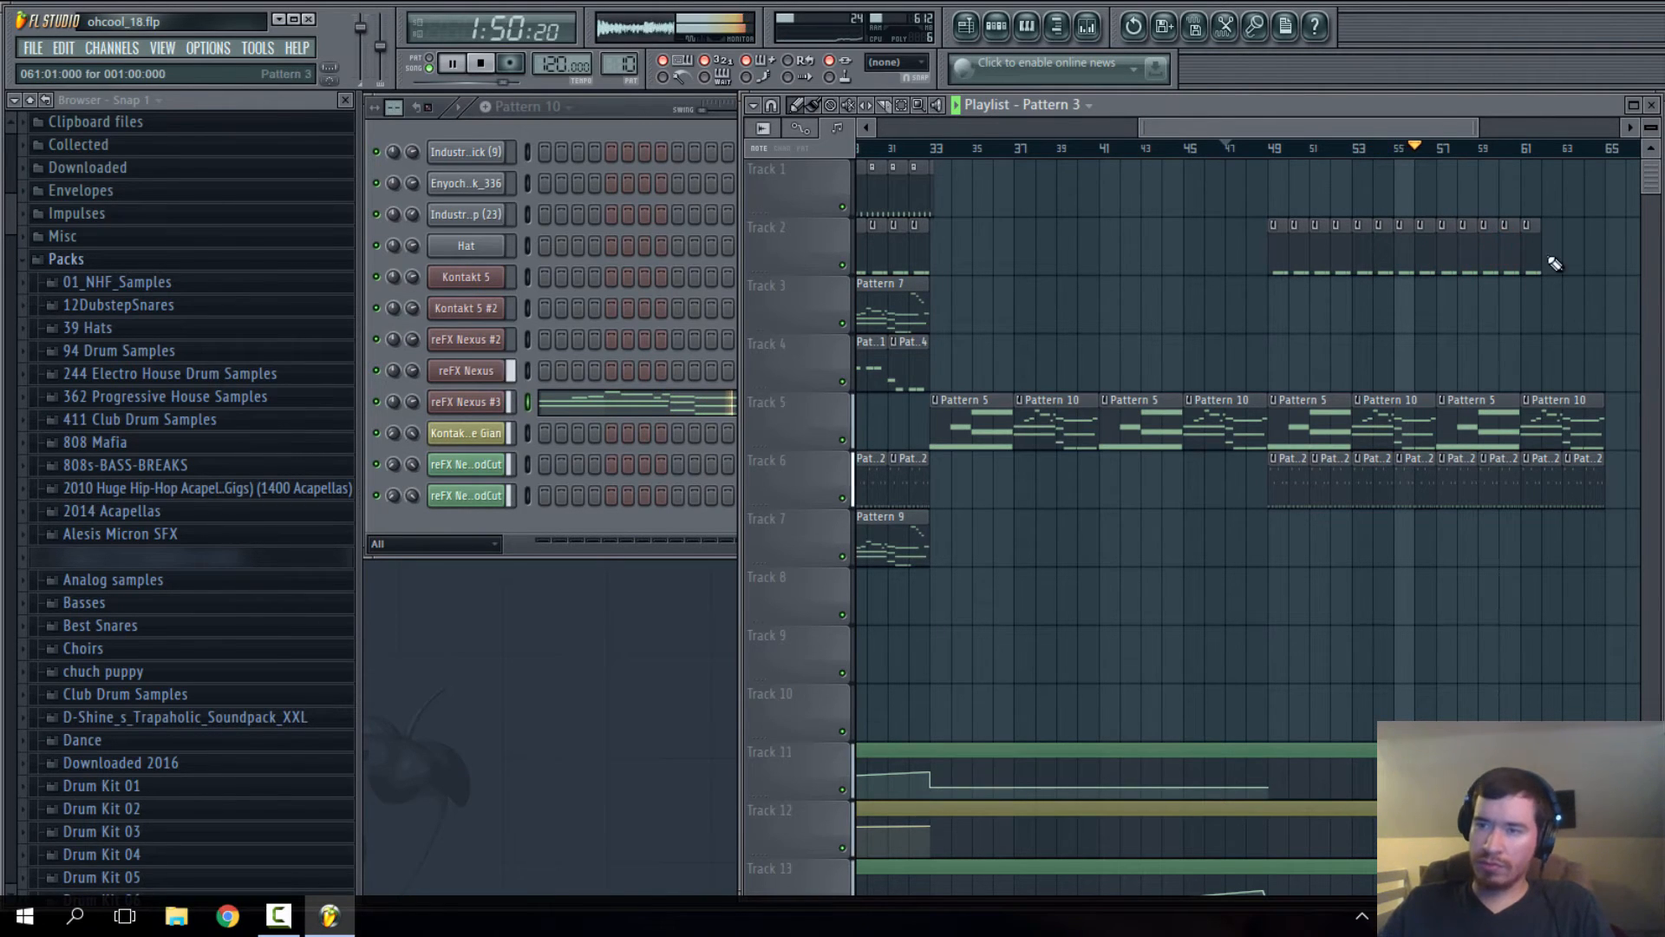
left_click(1550, 250)
left_click(1569, 250)
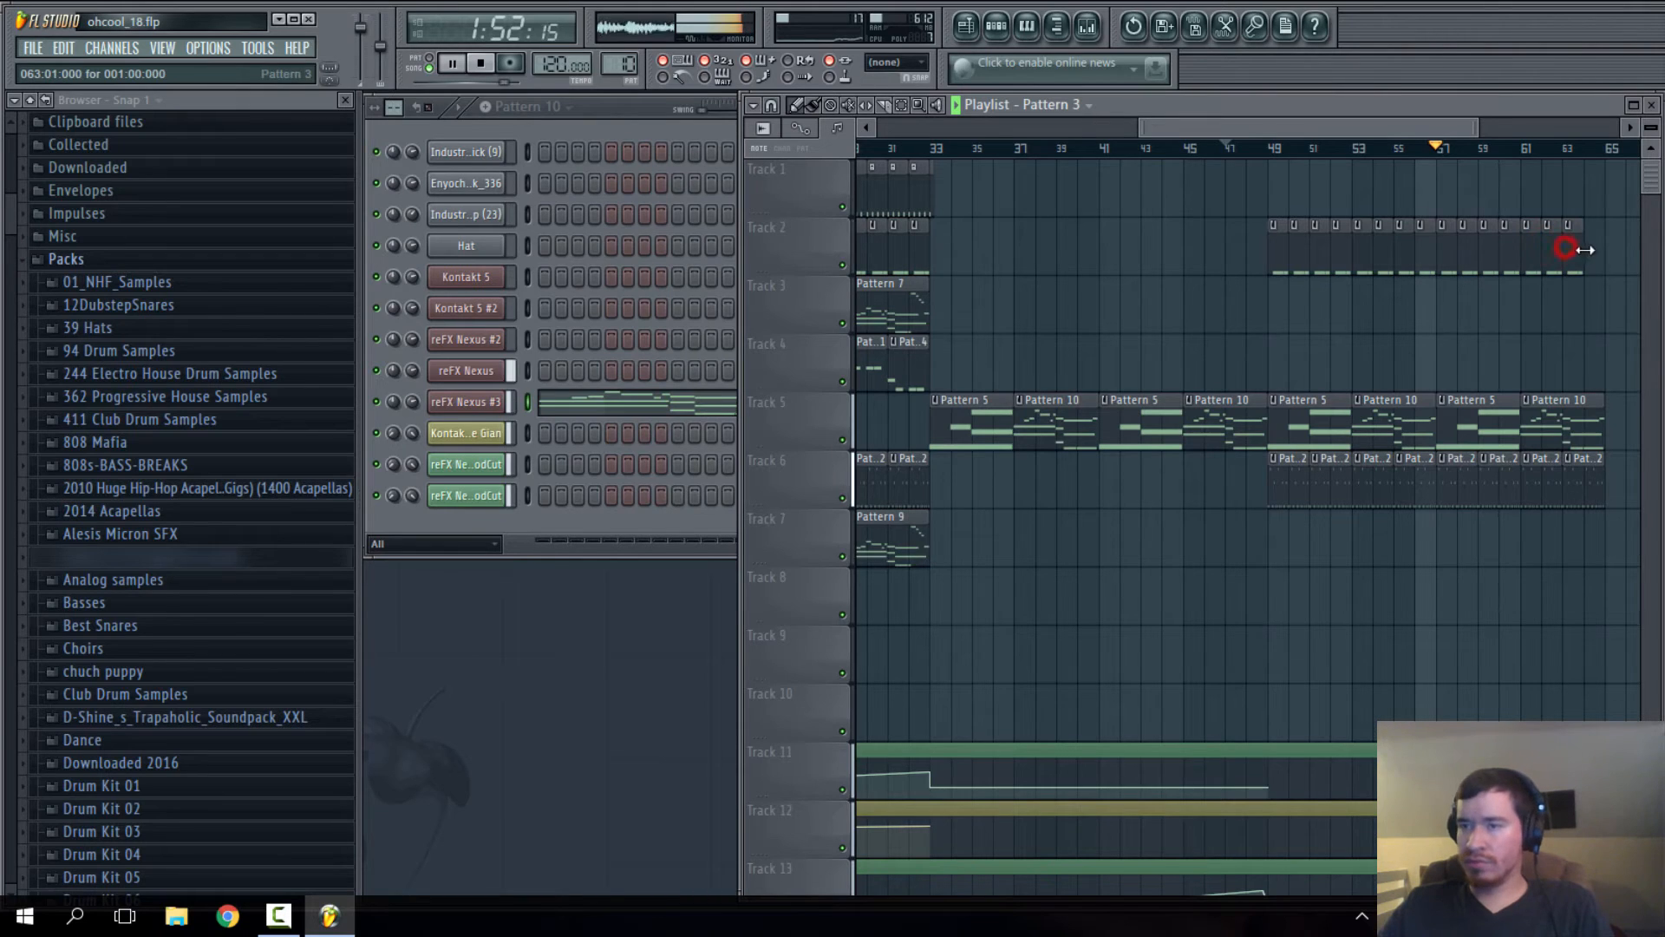
left_click(1589, 252)
- Replay the song from about bar 32 and place a single Pattern 2 clip at bar 49 on Track 1
left_click_drag(1247, 130, 1235, 130)
left_click(935, 148)
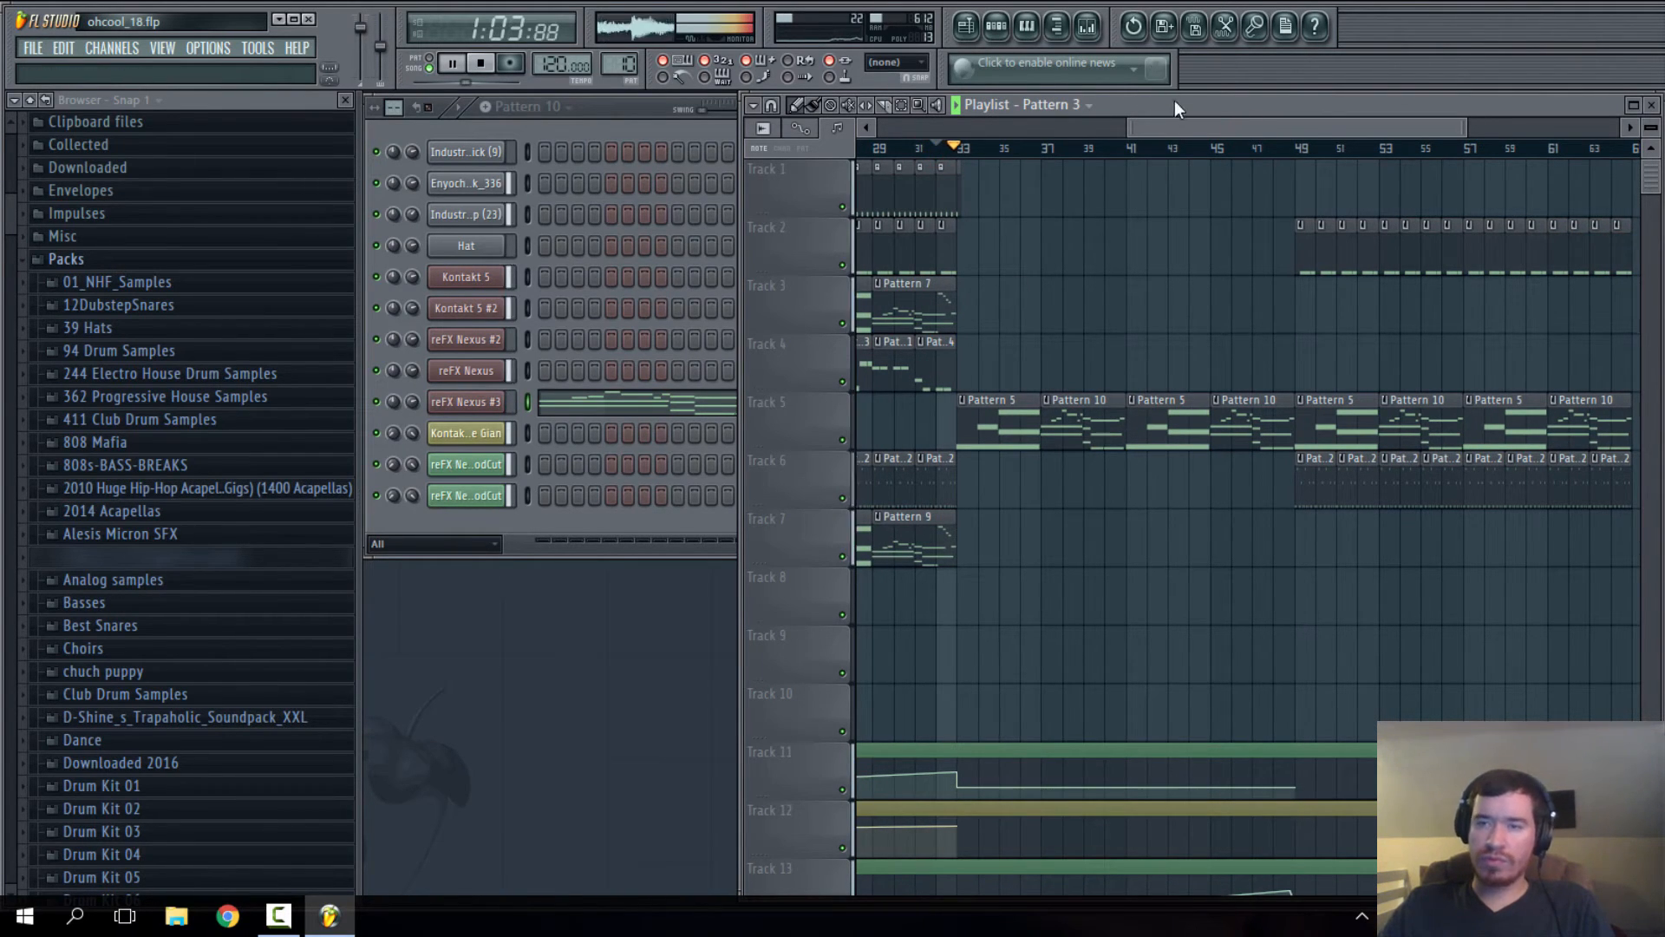
left_click_drag(1179, 128, 1174, 130)
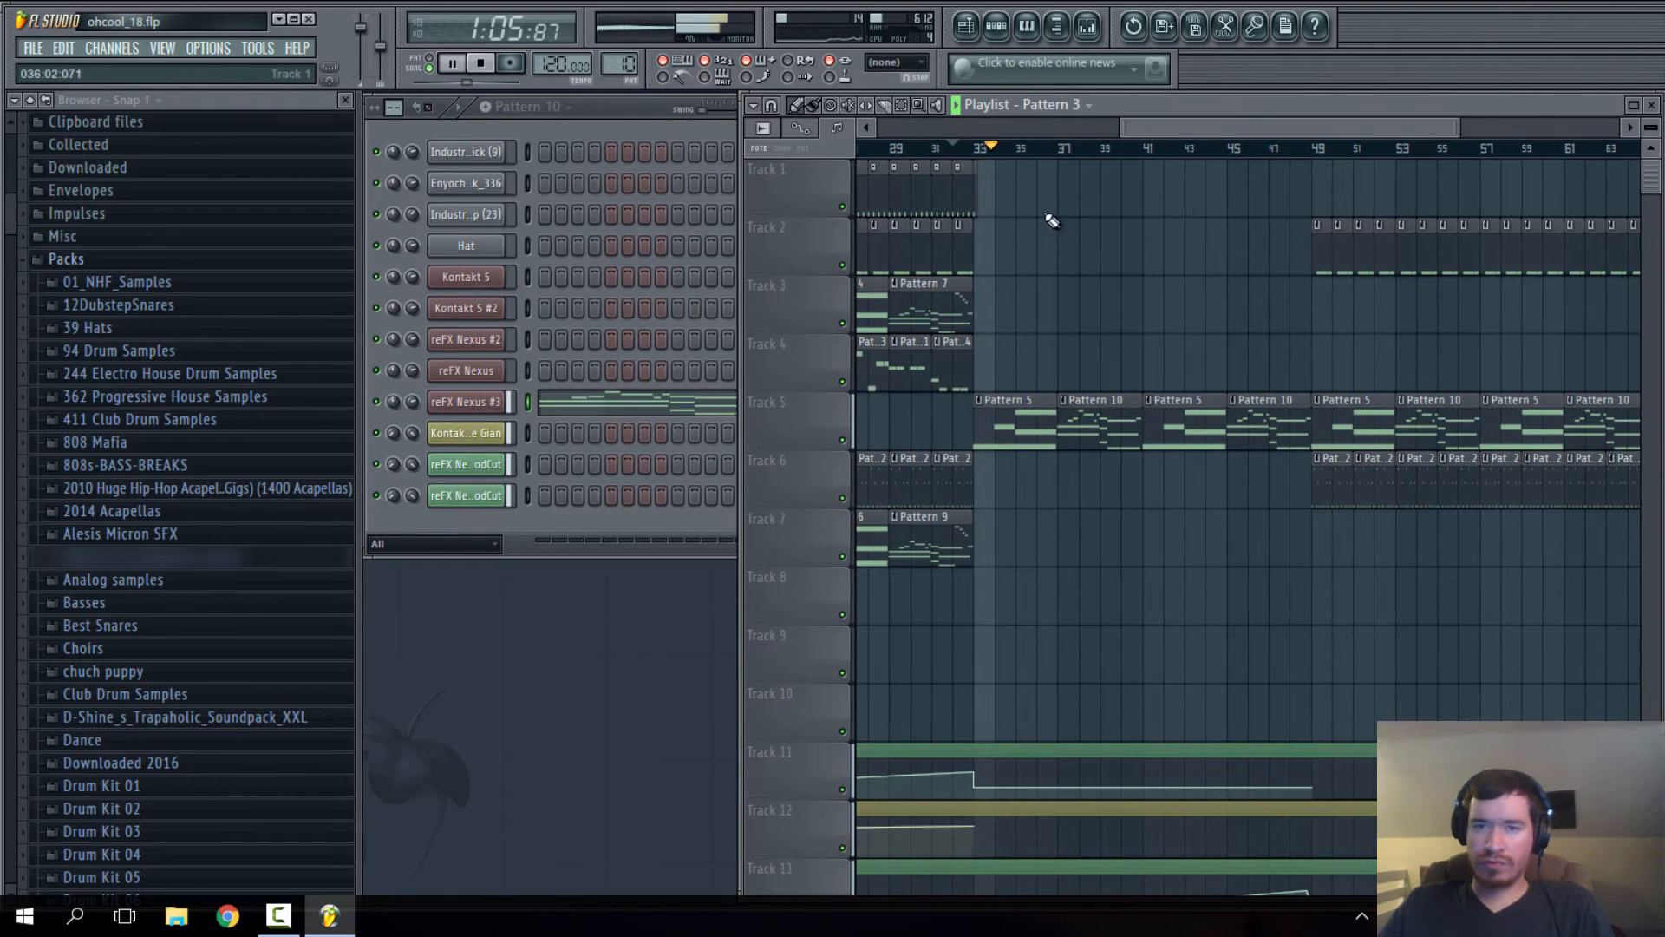
left_click(1312, 204)
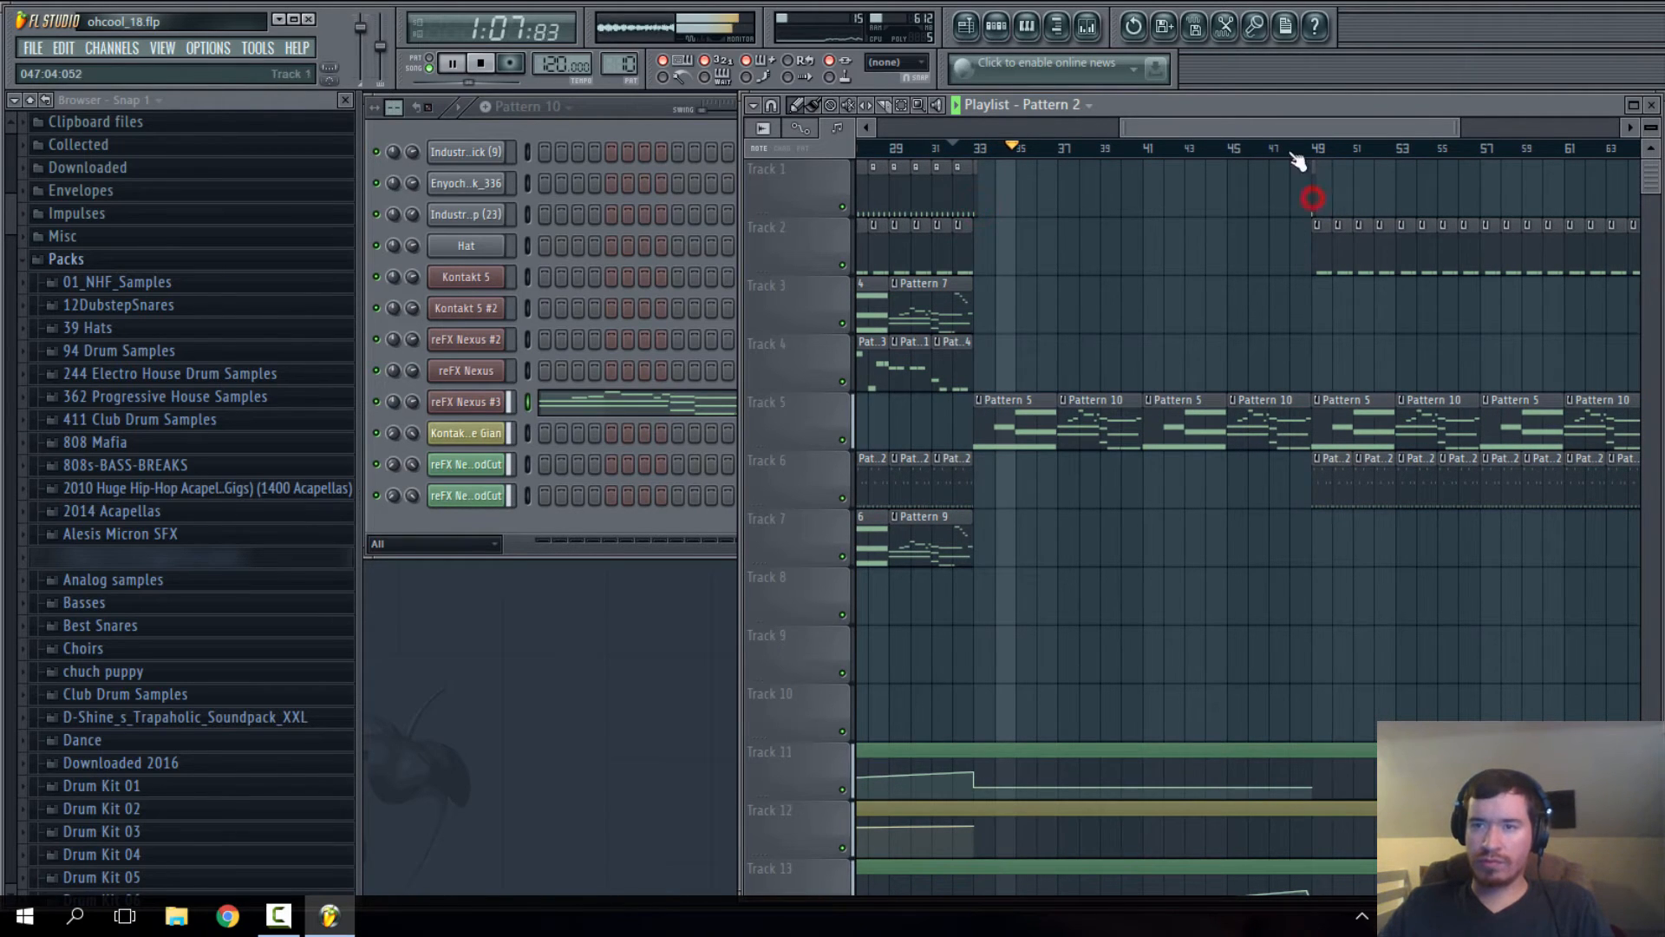
left_click_drag(1270, 128, 1296, 130)
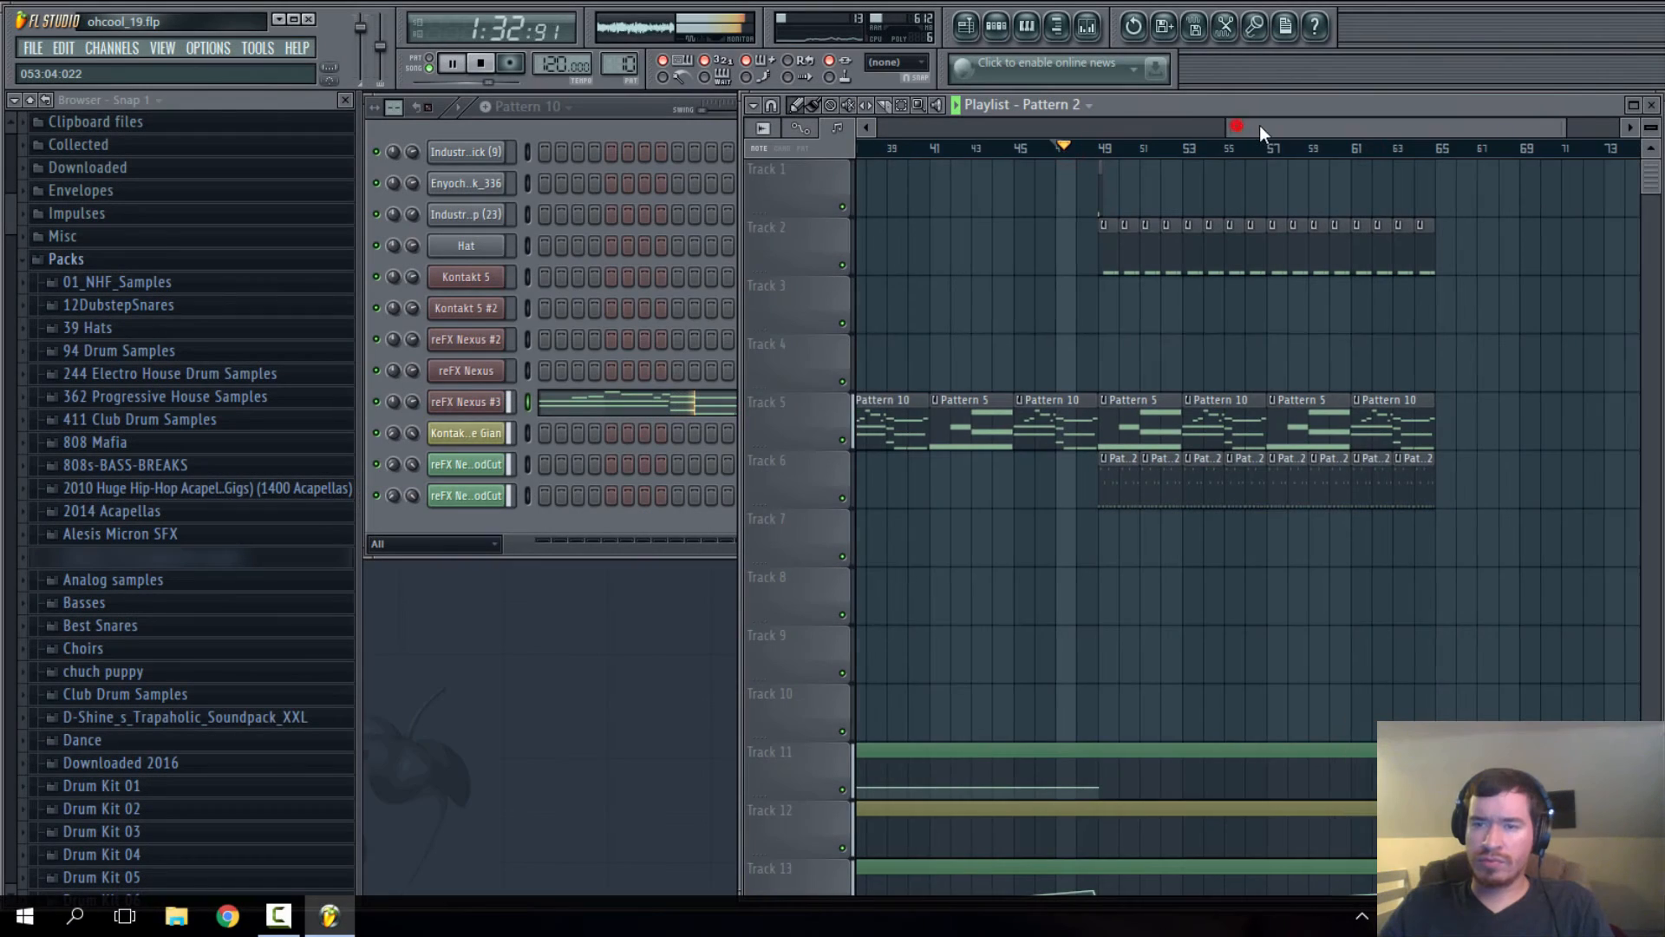
- Add a high point near bar 65 in the reFX Nexus fmodCut envelope on Track 11, creating a gradual rise from bar 49
left_click_drag(1259, 125, 1246, 128)
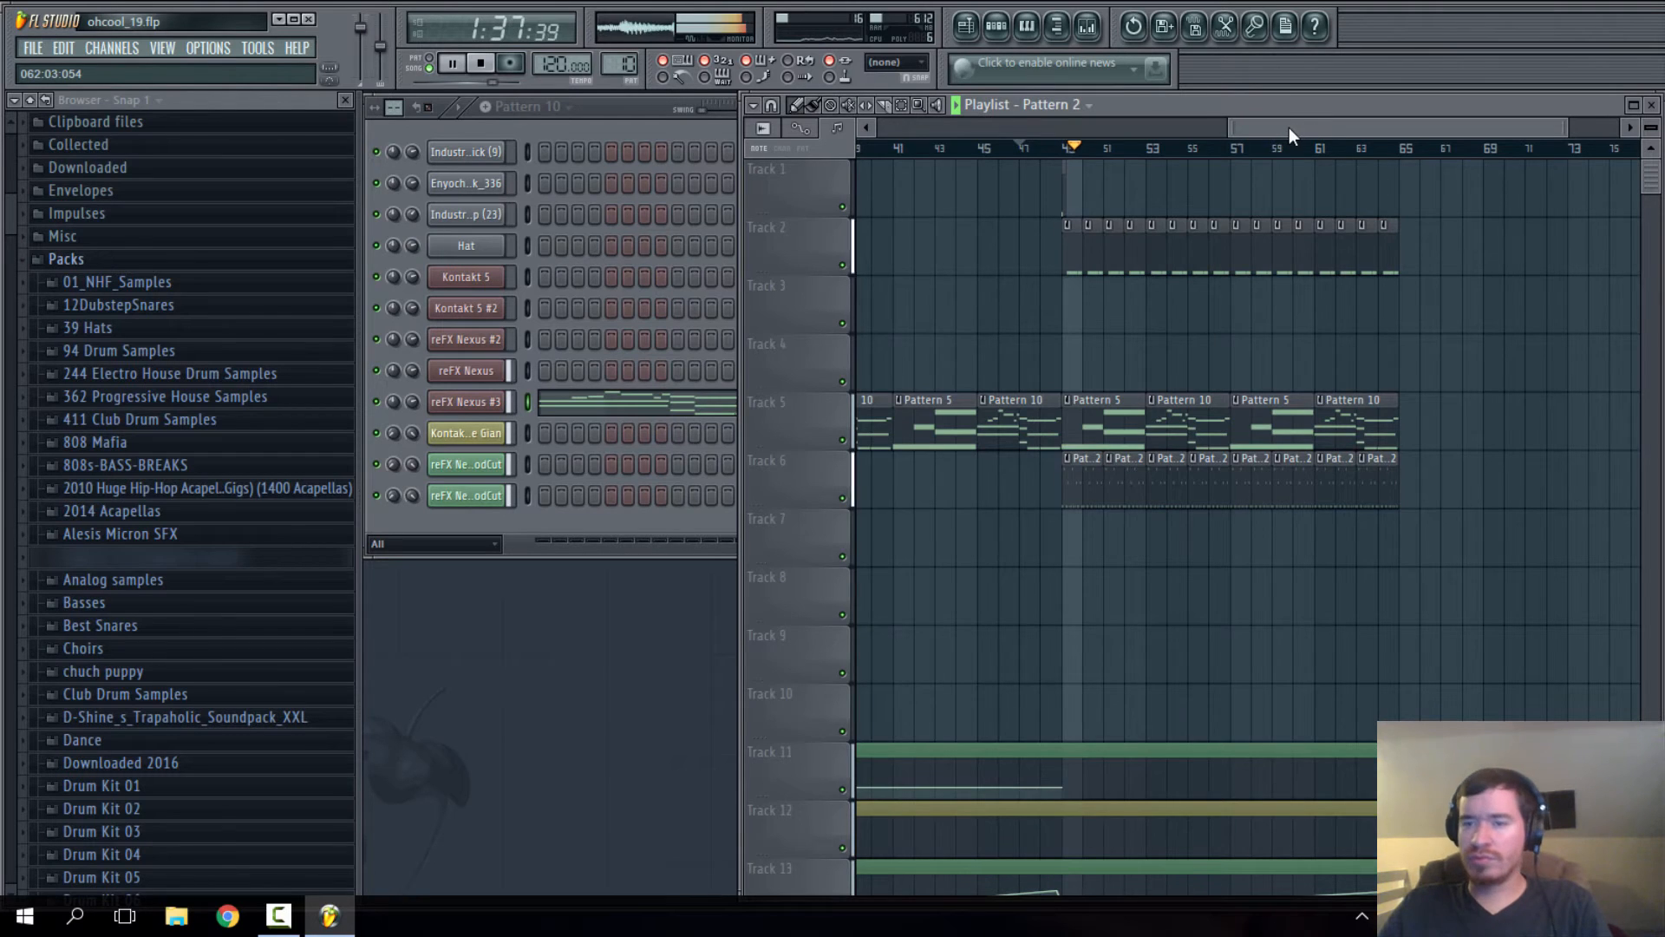
left_click_drag(1289, 127, 1306, 128)
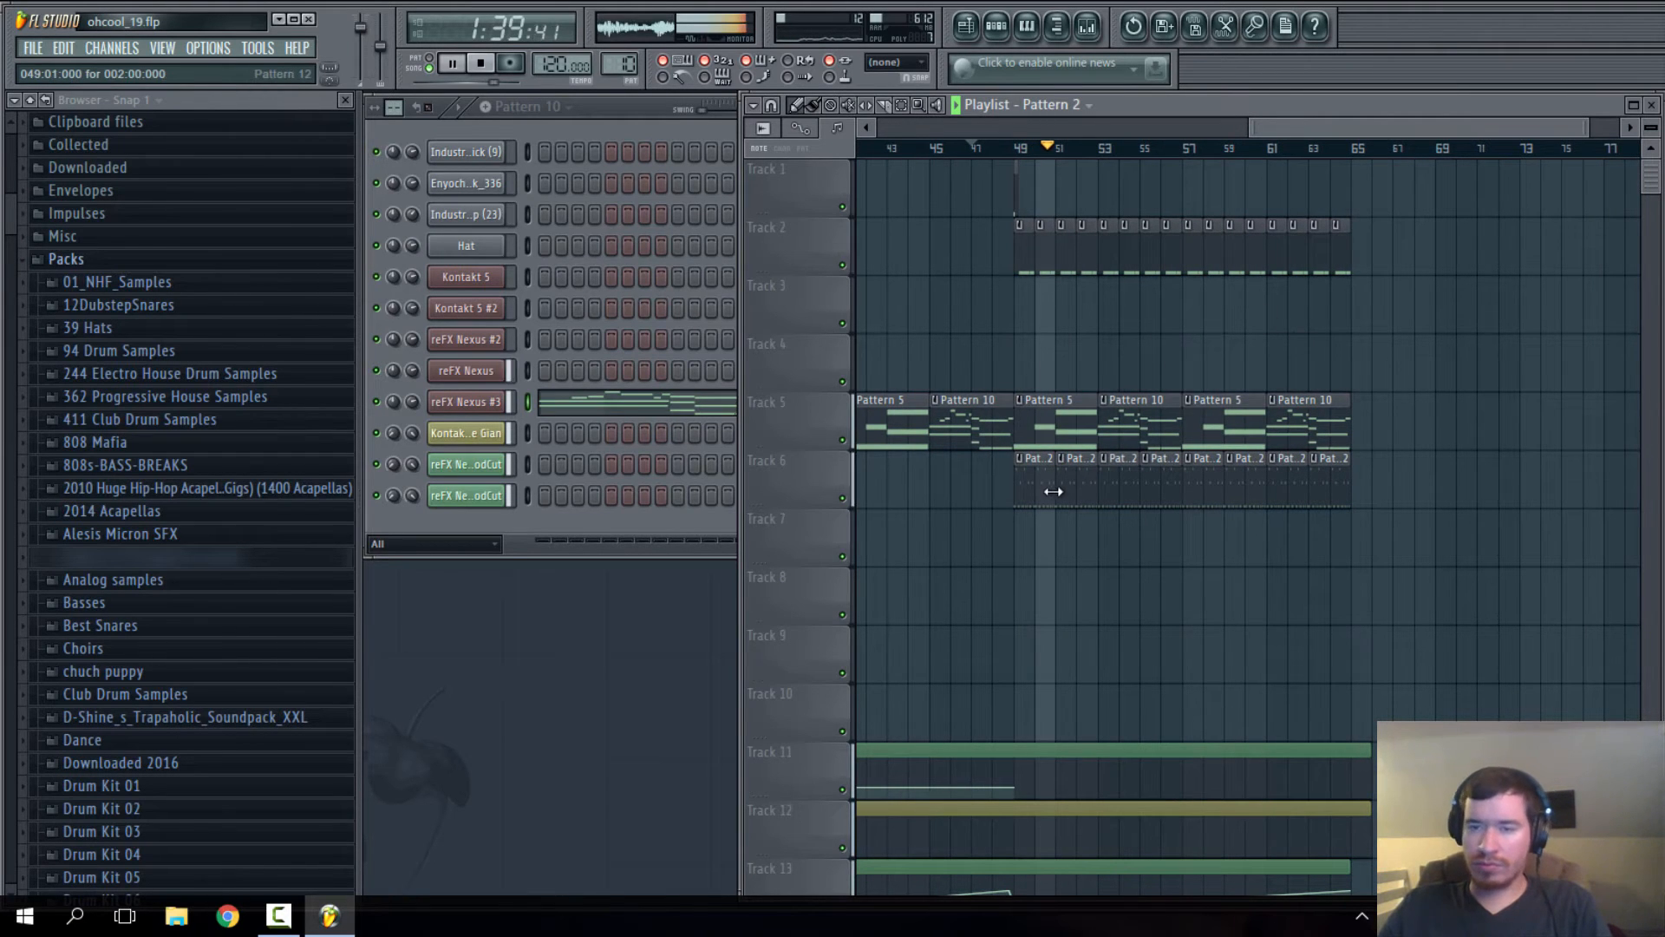
scroll(1075, 467, "down", 3)
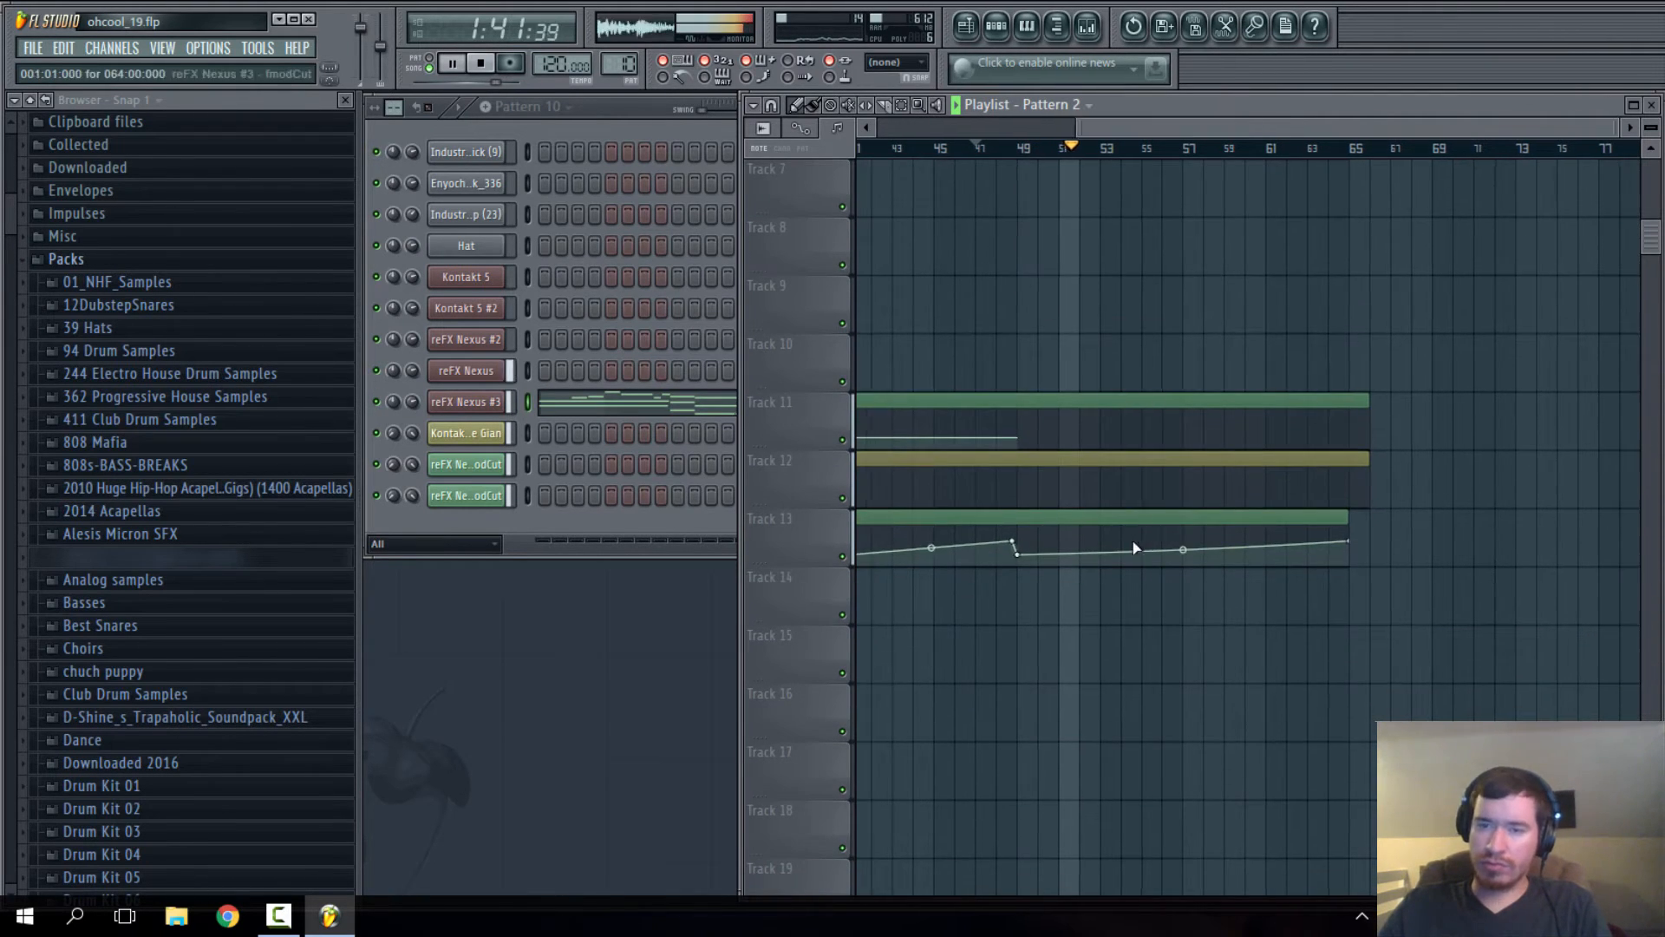
scroll(1135, 548, "down", 4)
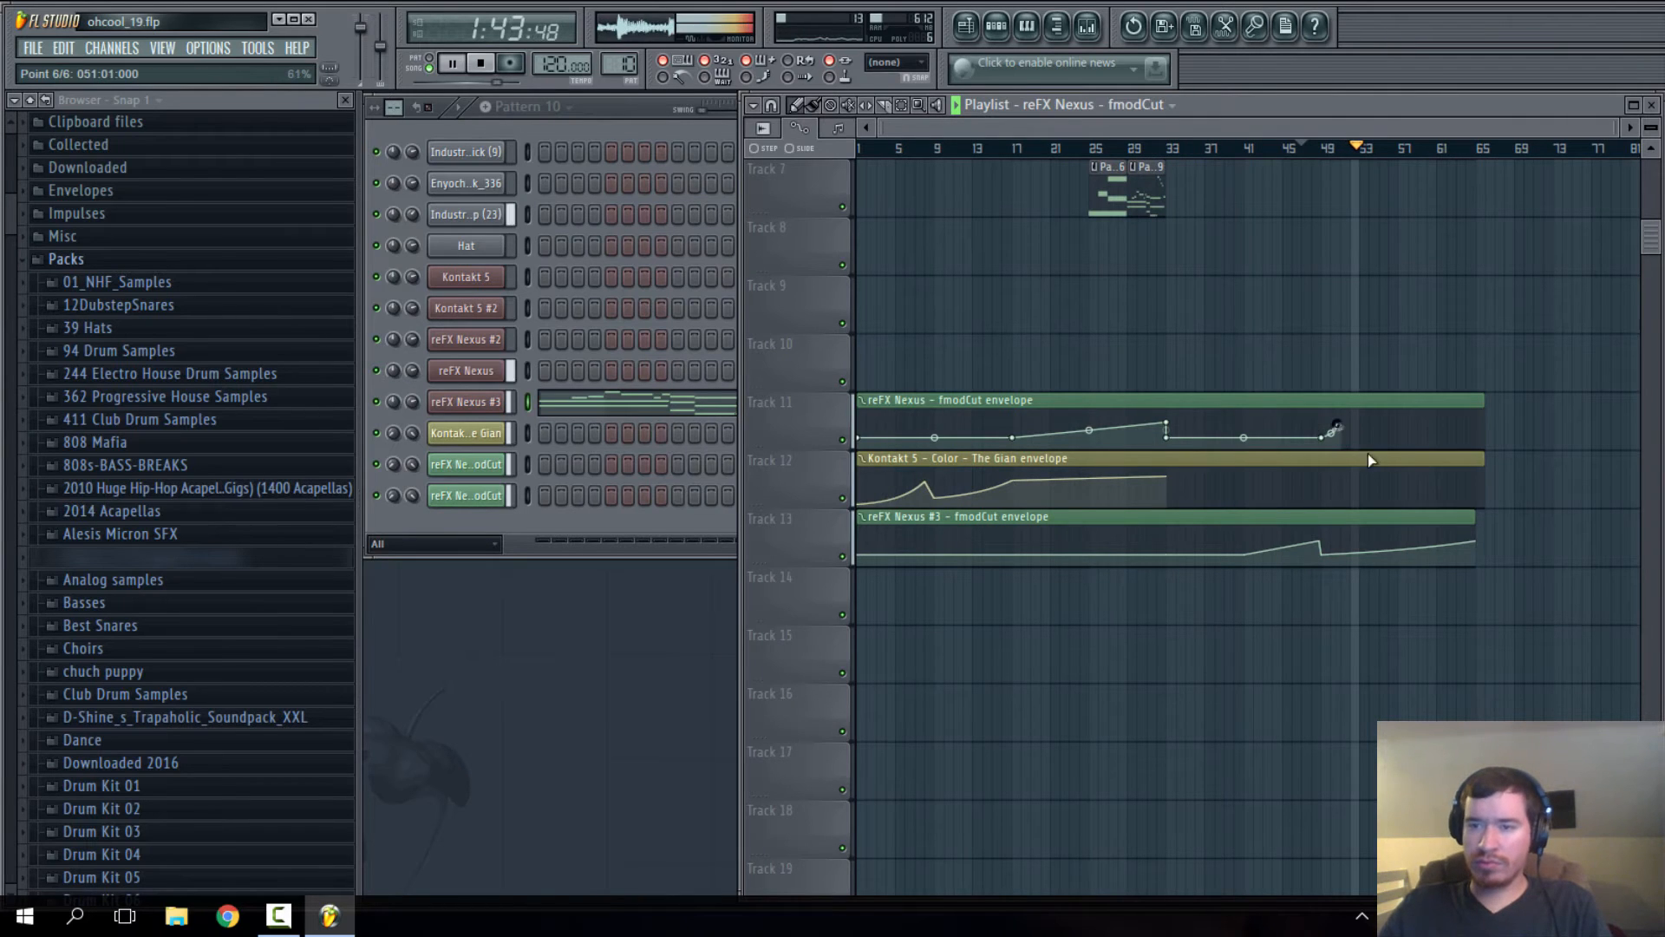
right_click(1324, 439)
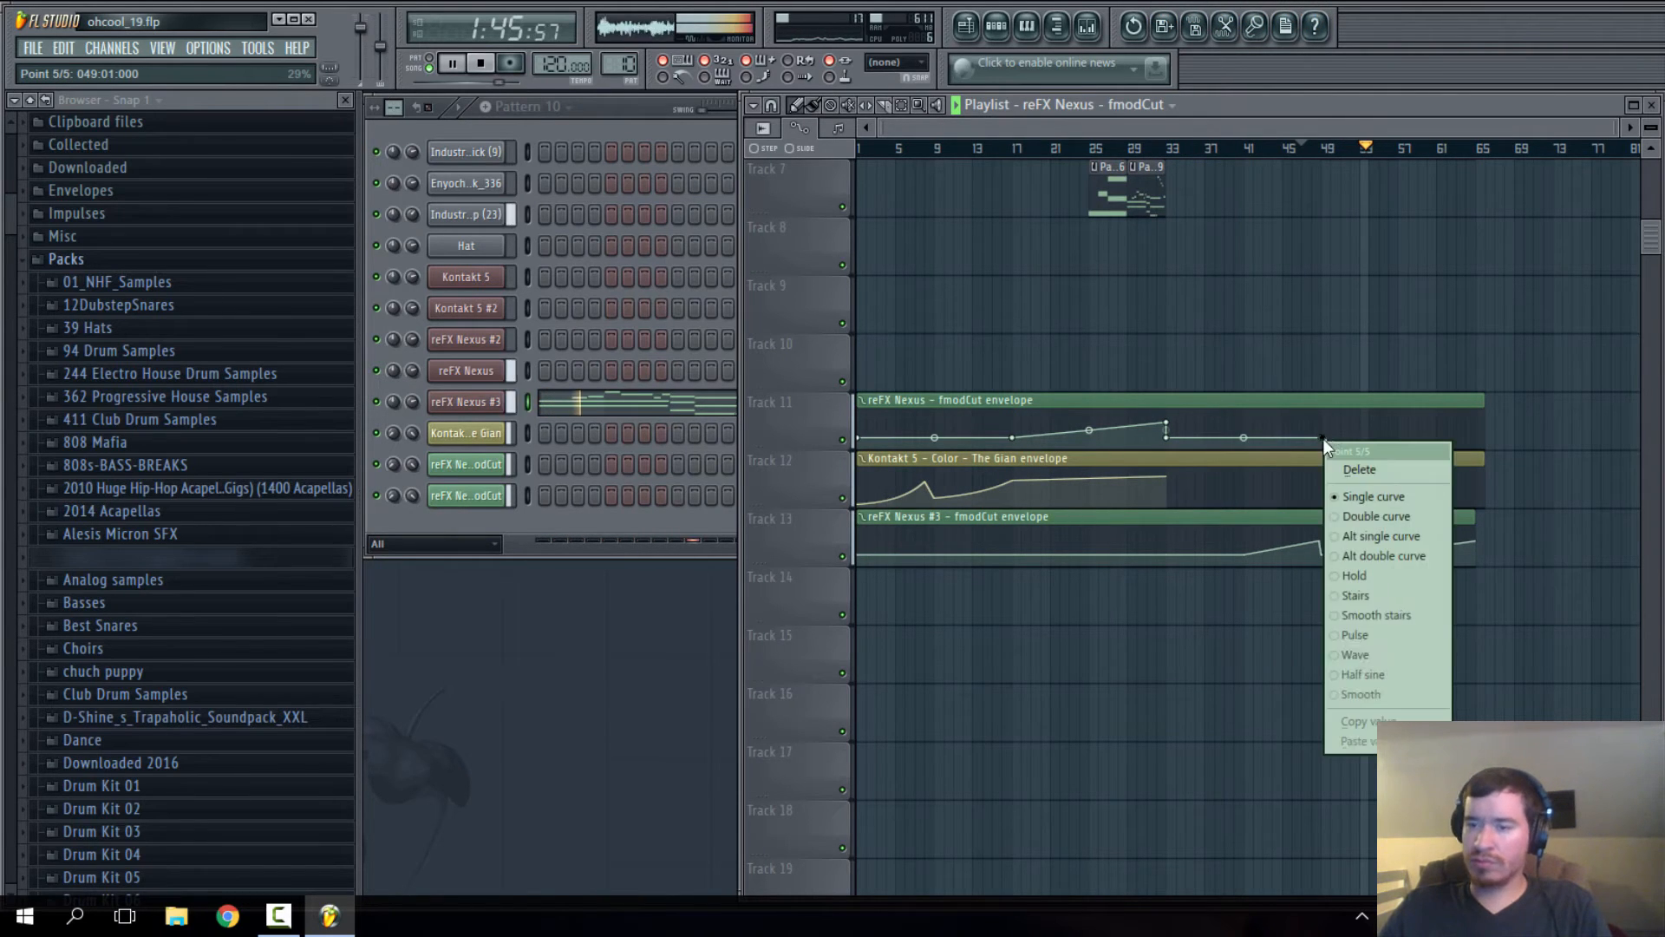
left_click(1366, 696)
scroll(1422, 486, "up", 4)
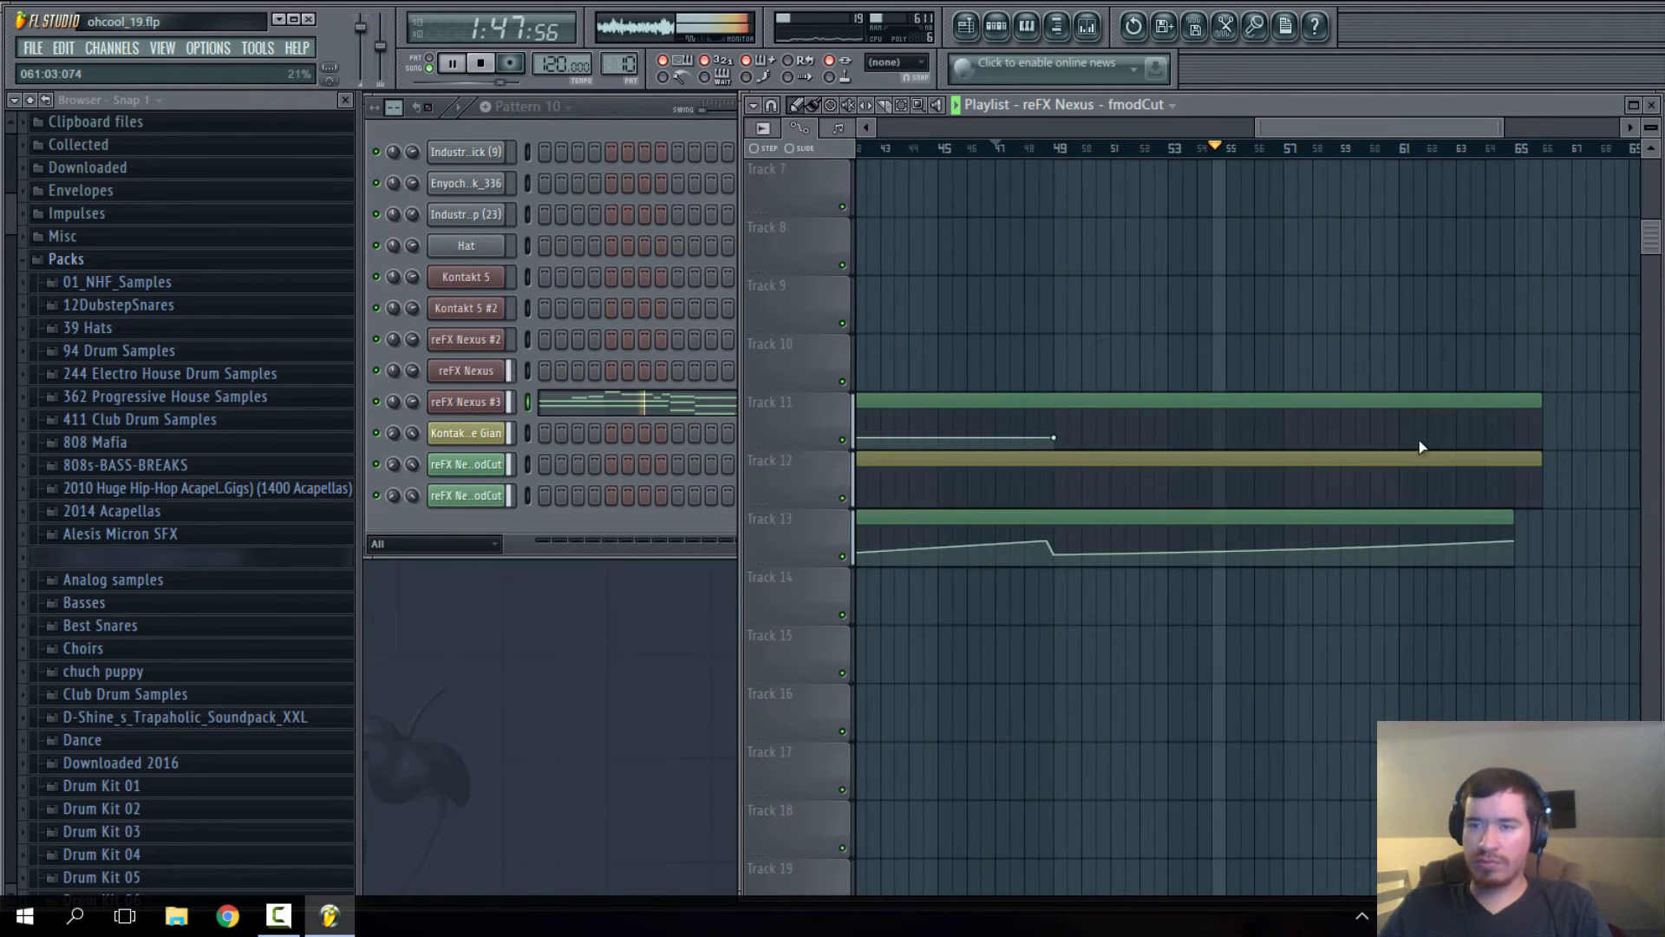
left_click_drag(1485, 445, 1522, 423)
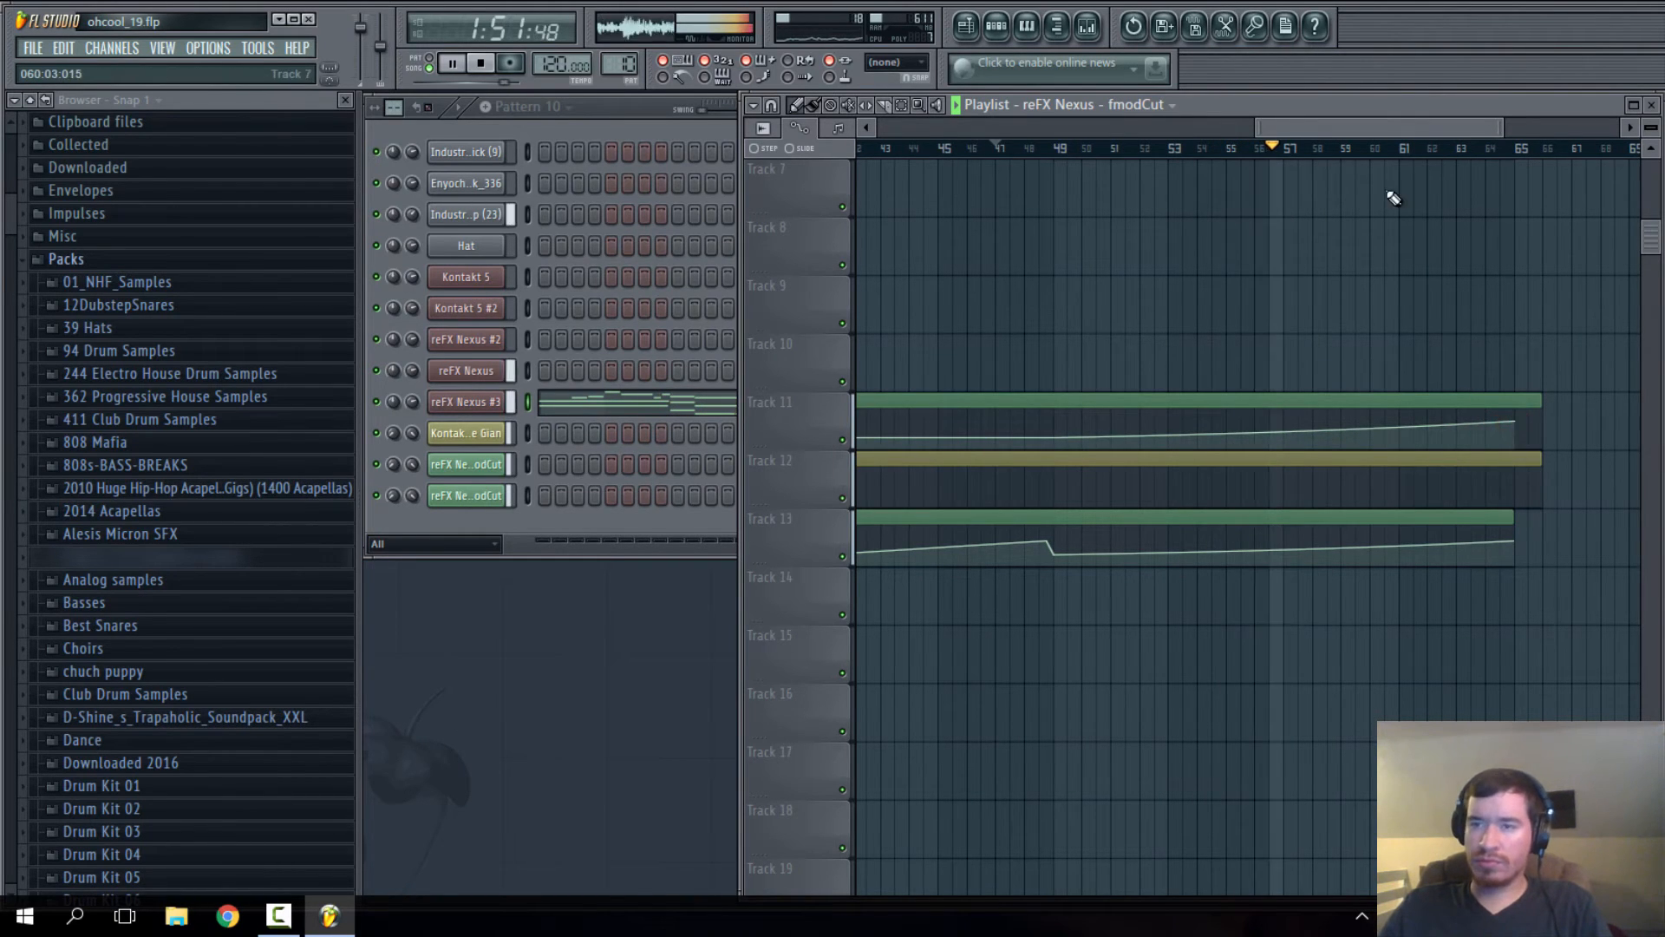
left_click_drag(1364, 129, 1423, 129)
left_click_drag(1331, 422, 1334, 420)
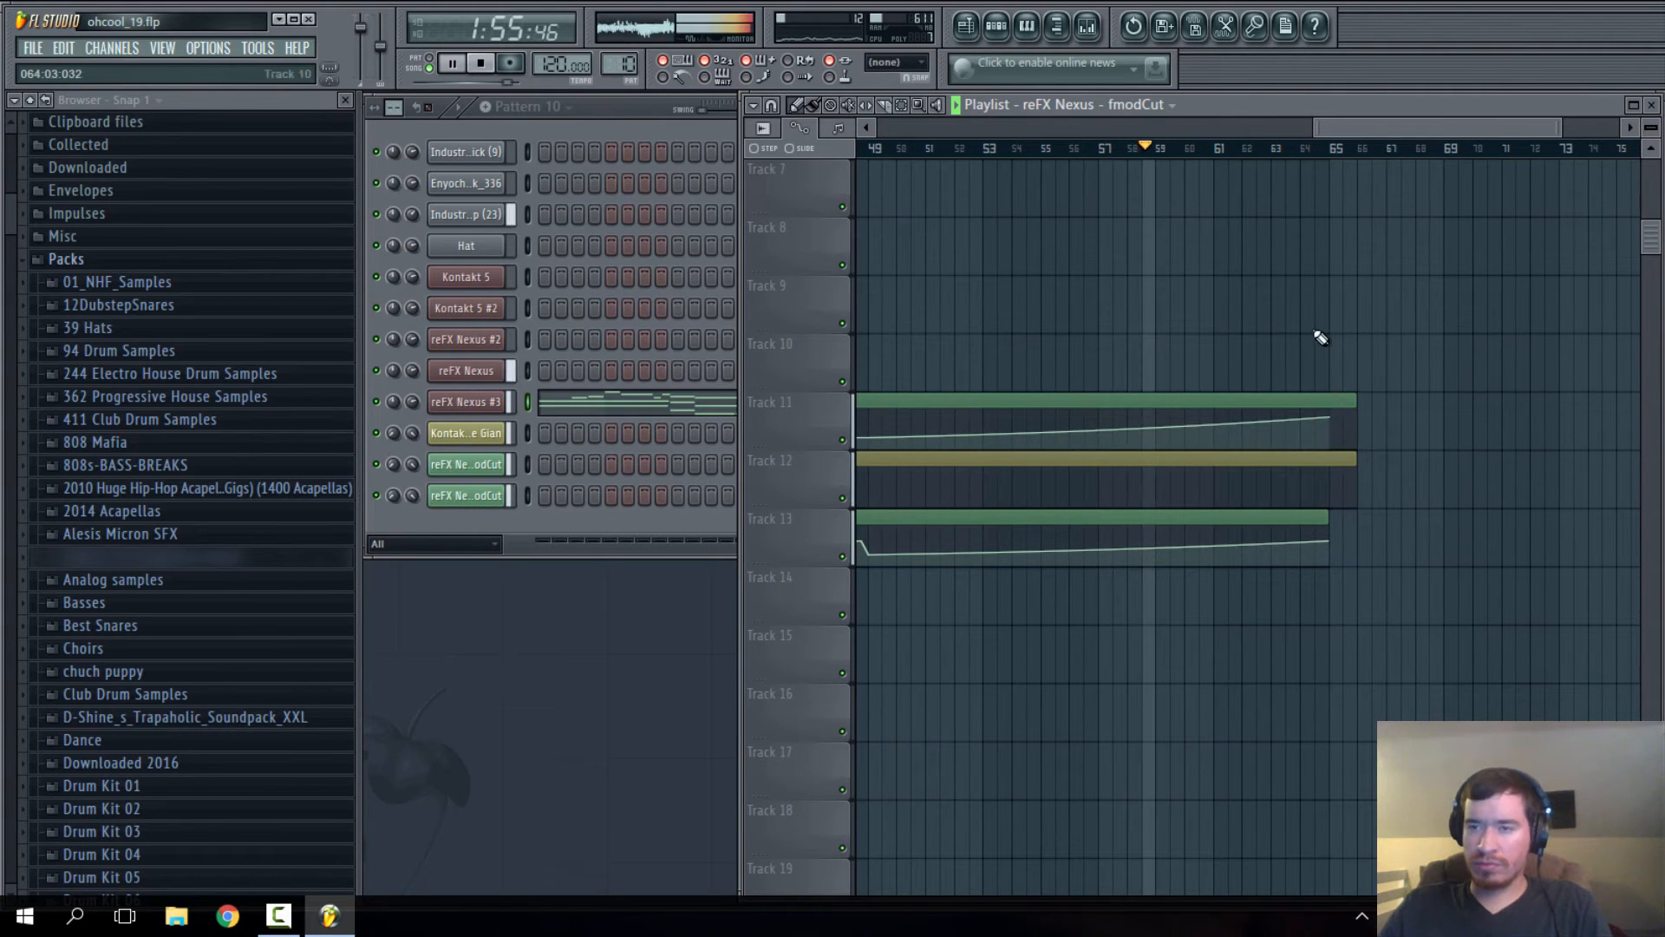
- Look over the arrangement on Tracks 1 to 7 from the opening bars to bar 65
left_click_drag(1335, 125, 1381, 125)
scroll(1130, 382, "up", 5)
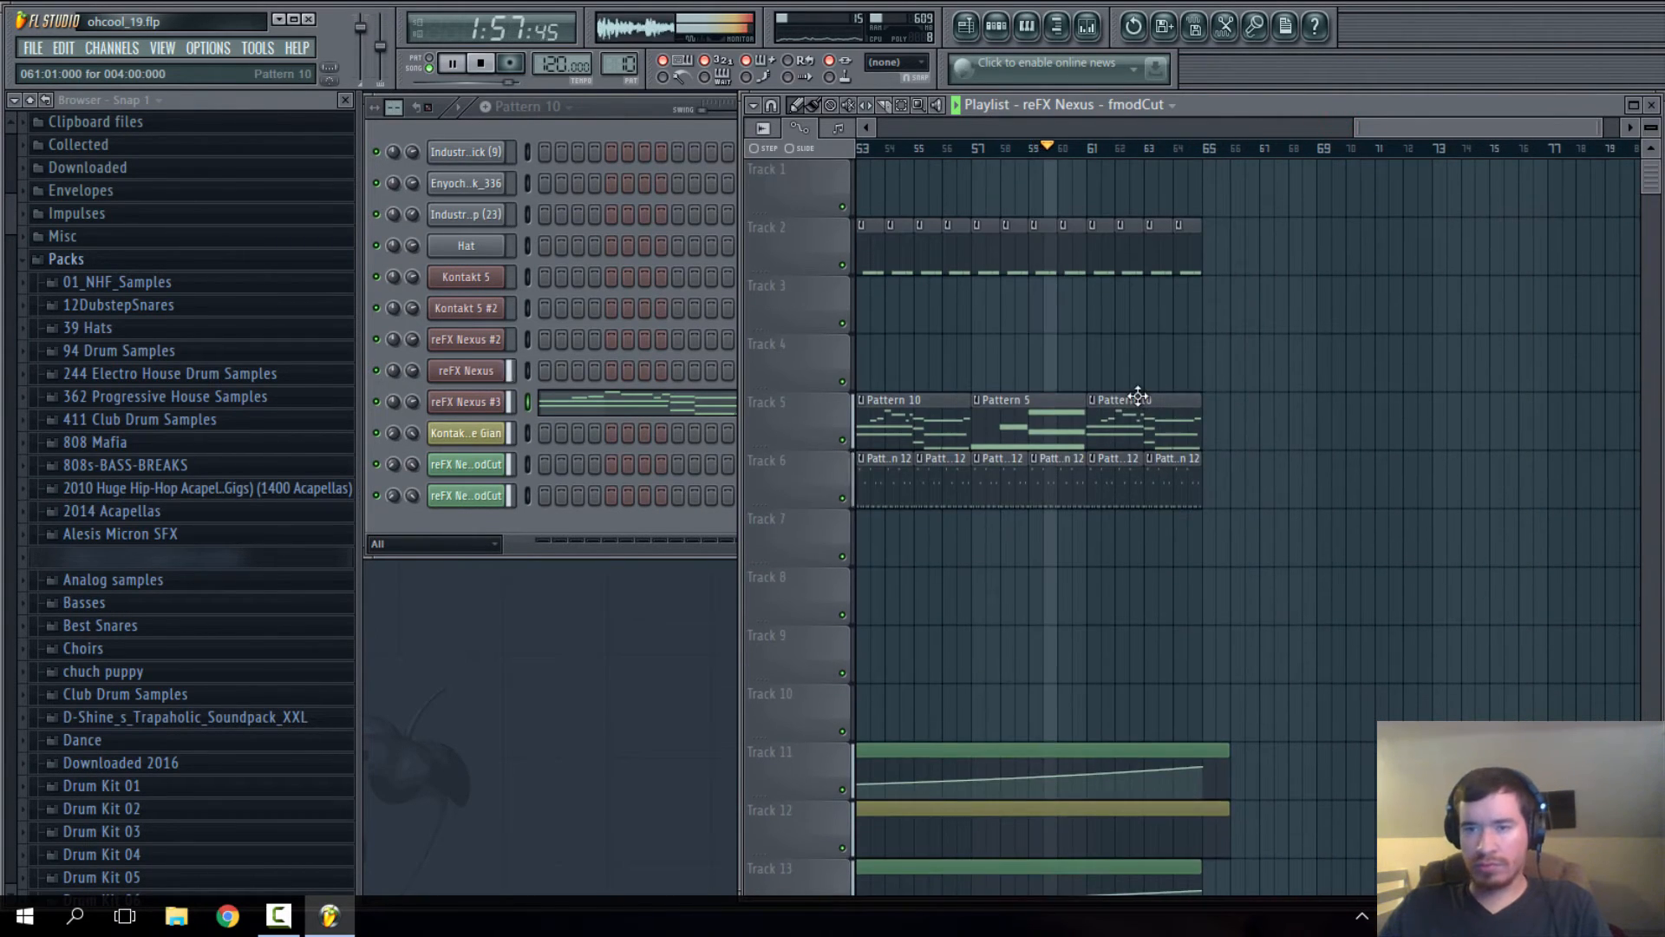
scroll(1155, 403, "down", 3)
scroll(995, 297, "up", 5)
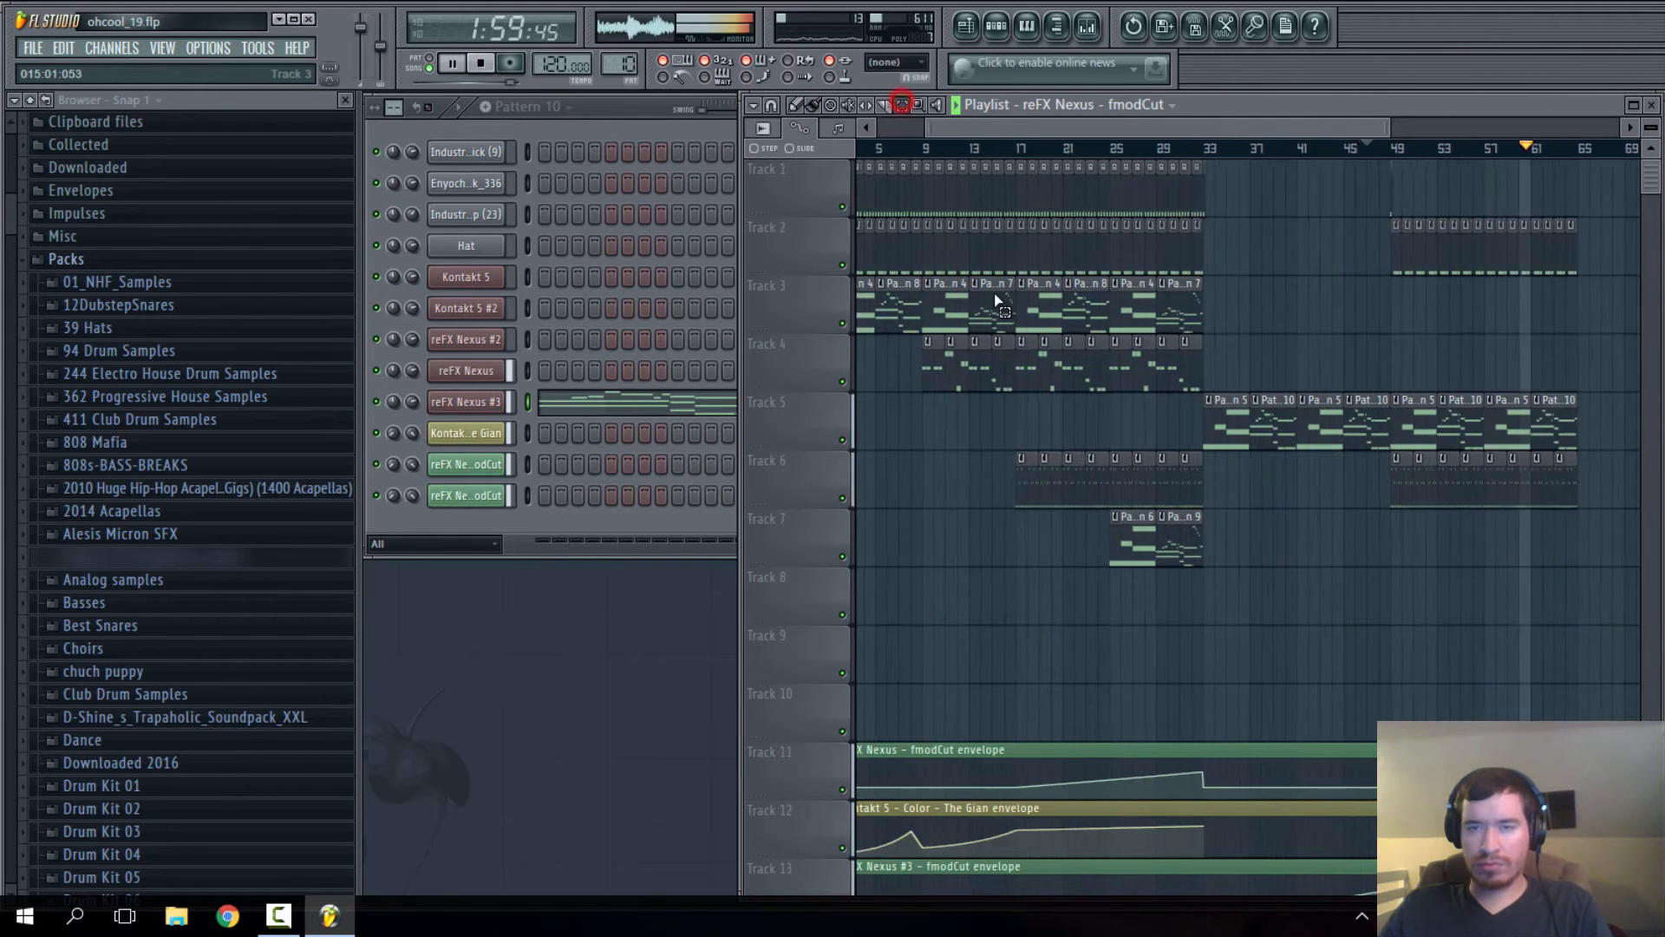
left_click_drag(993, 127, 956, 191)
scroll(1034, 323, "down", 2)
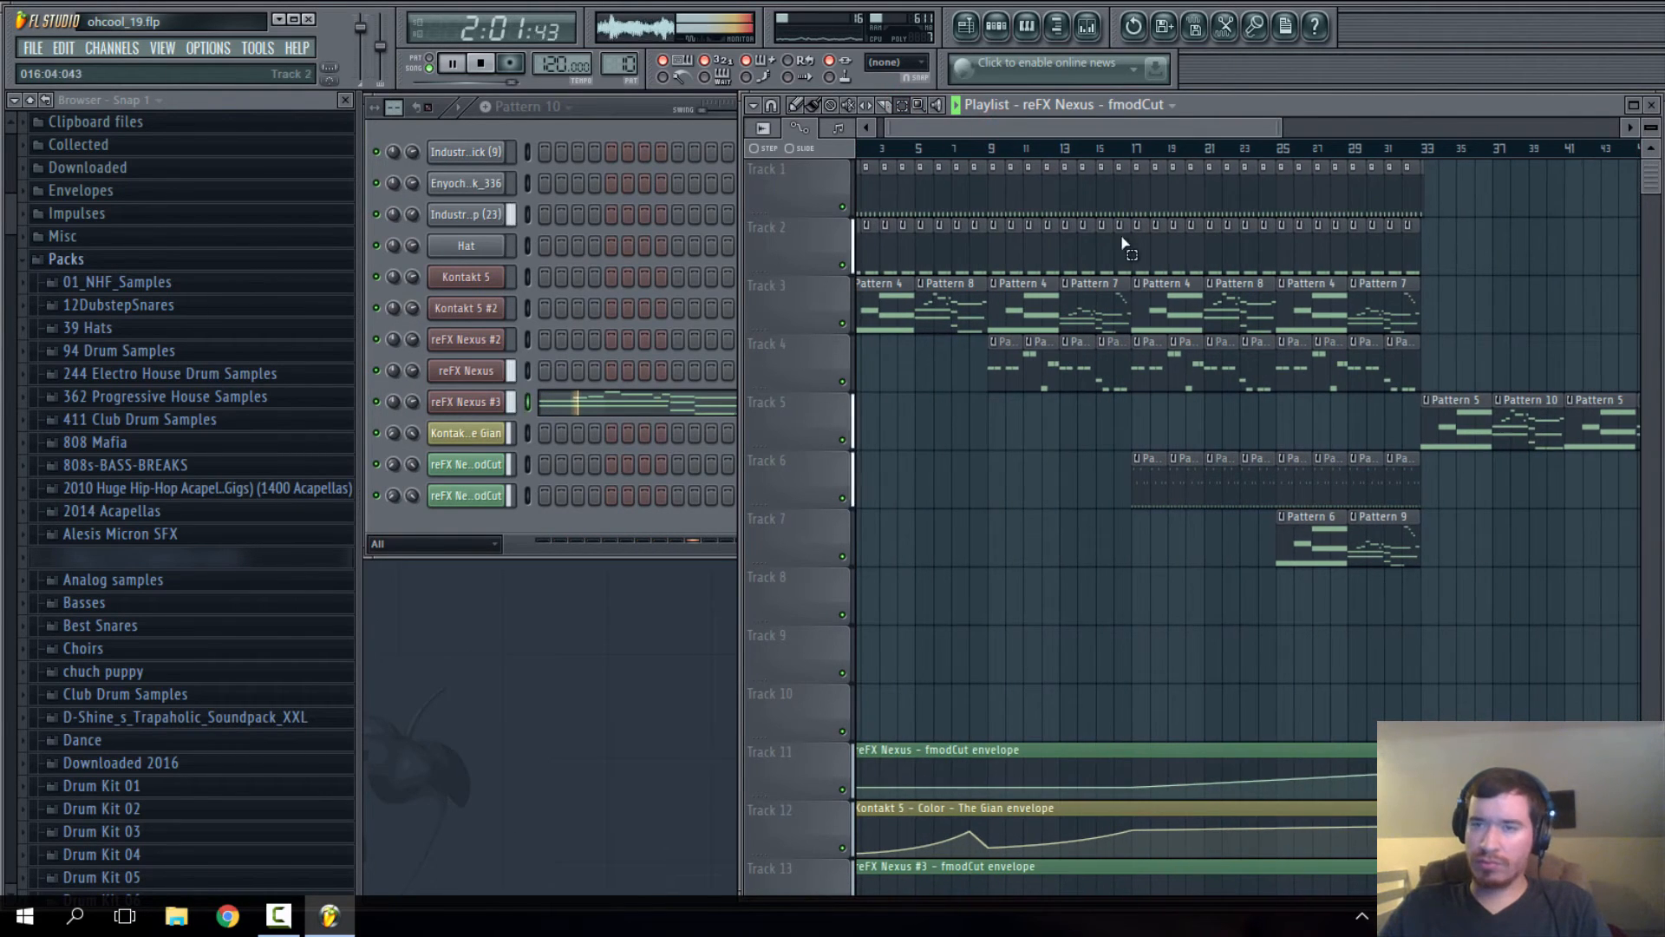
left_click_drag(1159, 129, 1426, 131)
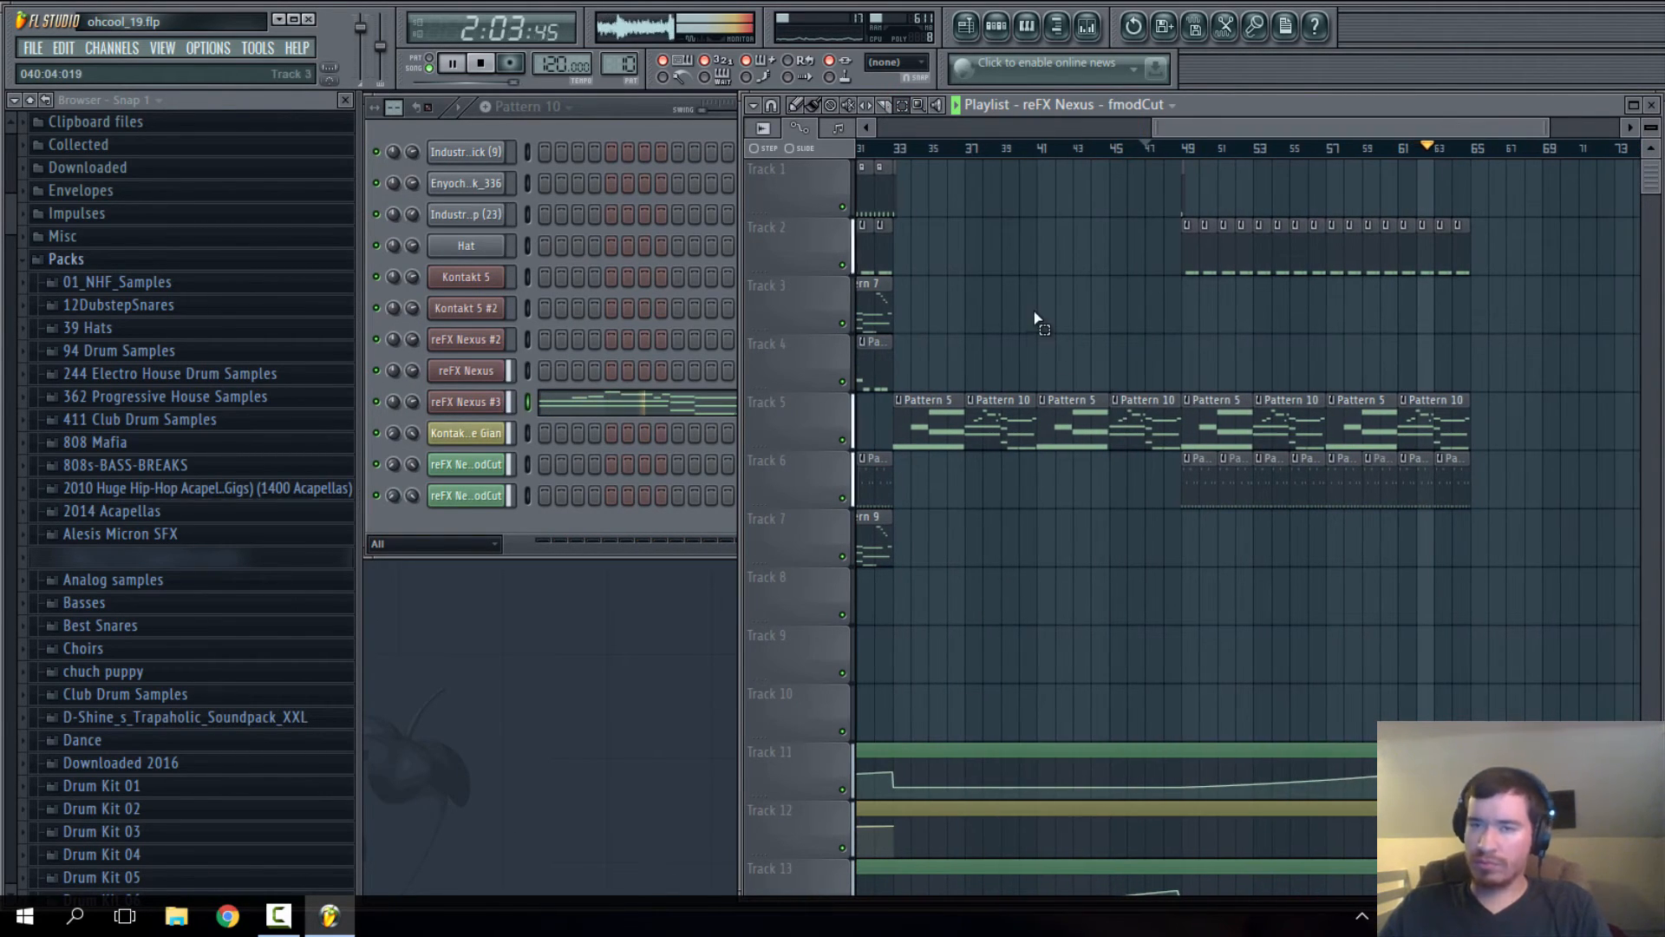
scroll(1032, 334, "down", 3)
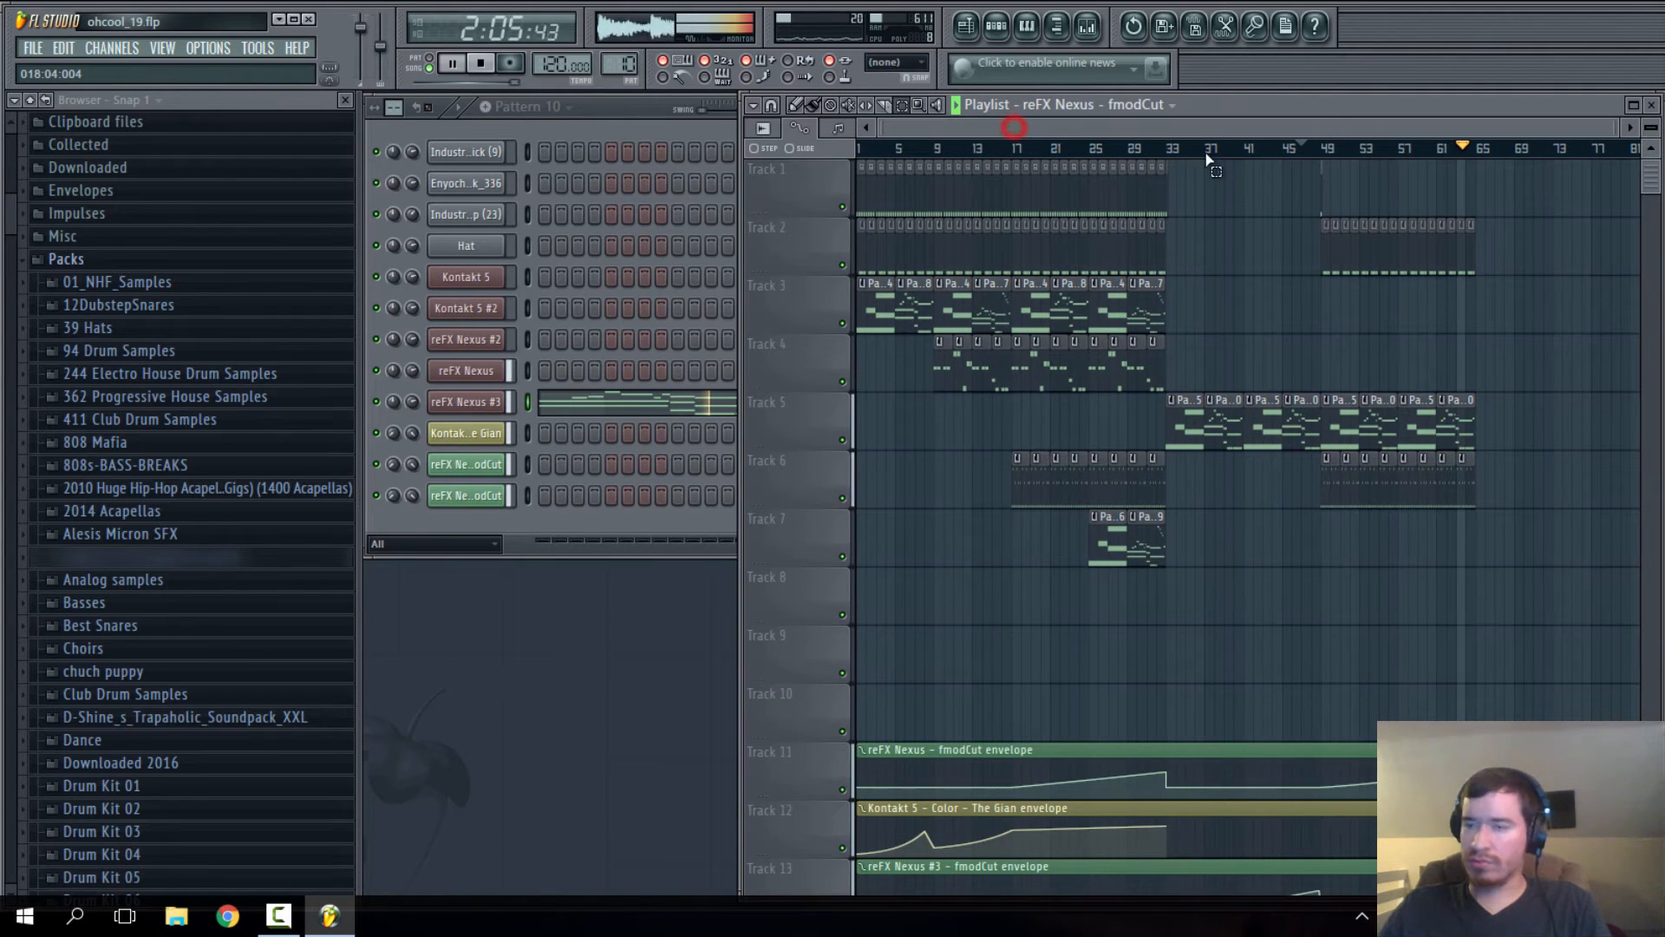
scroll(1501, 412, "up", 6)
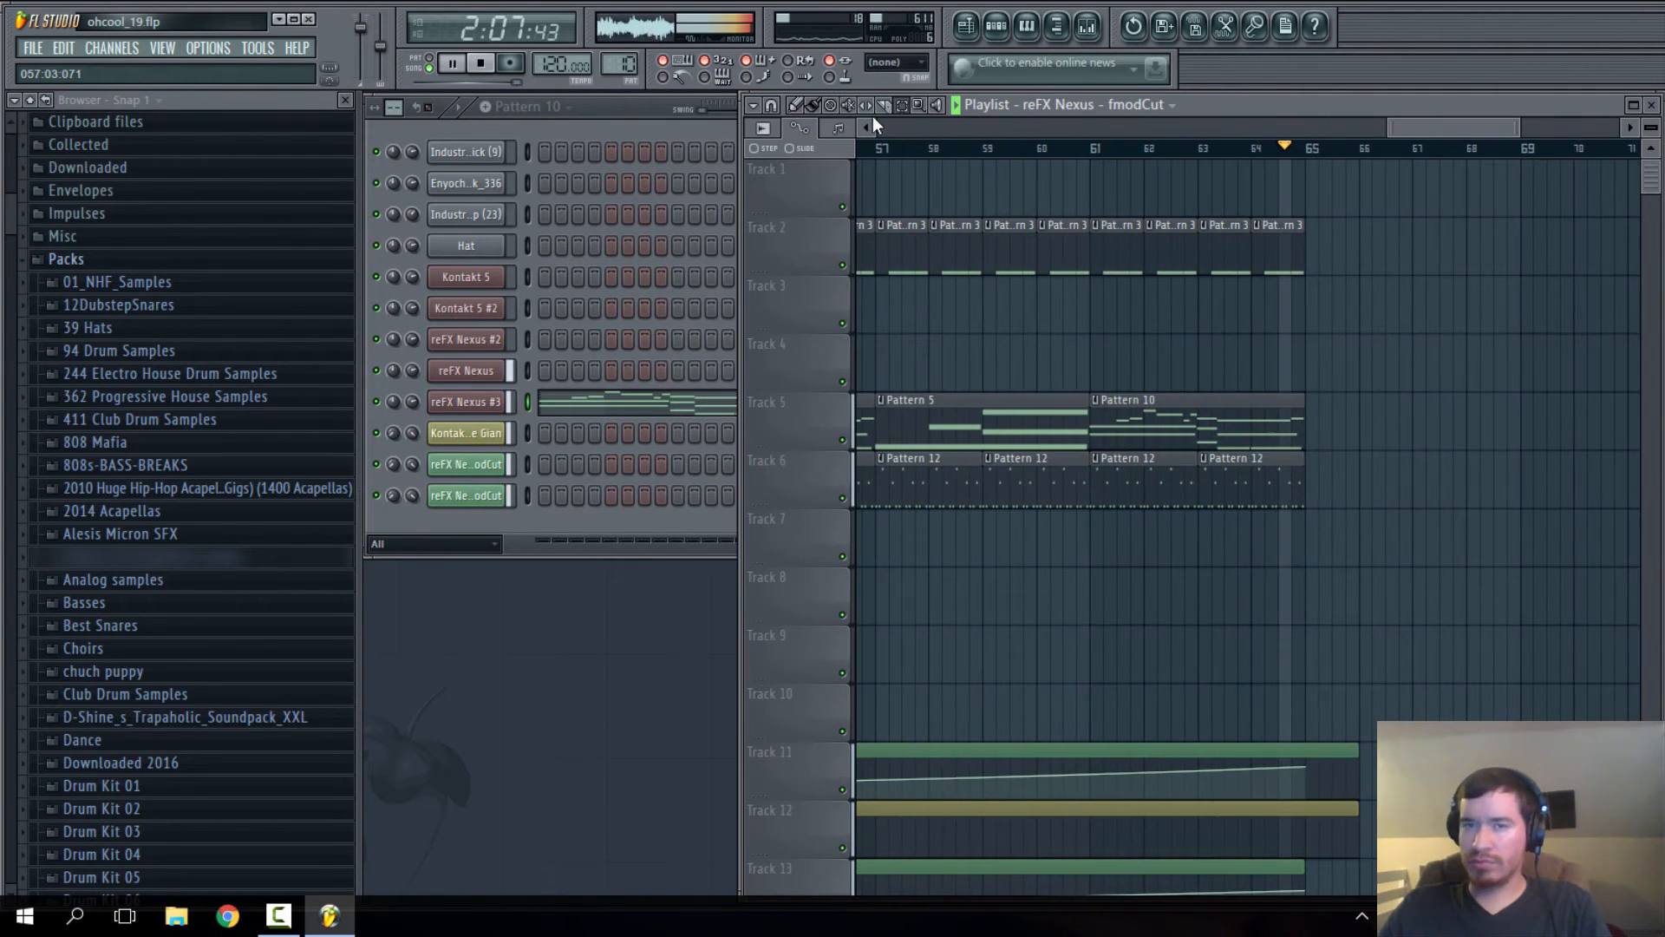
left_click(799, 106)
left_click_drag(1435, 130, 1438, 129)
scroll(1216, 399, "down", 5)
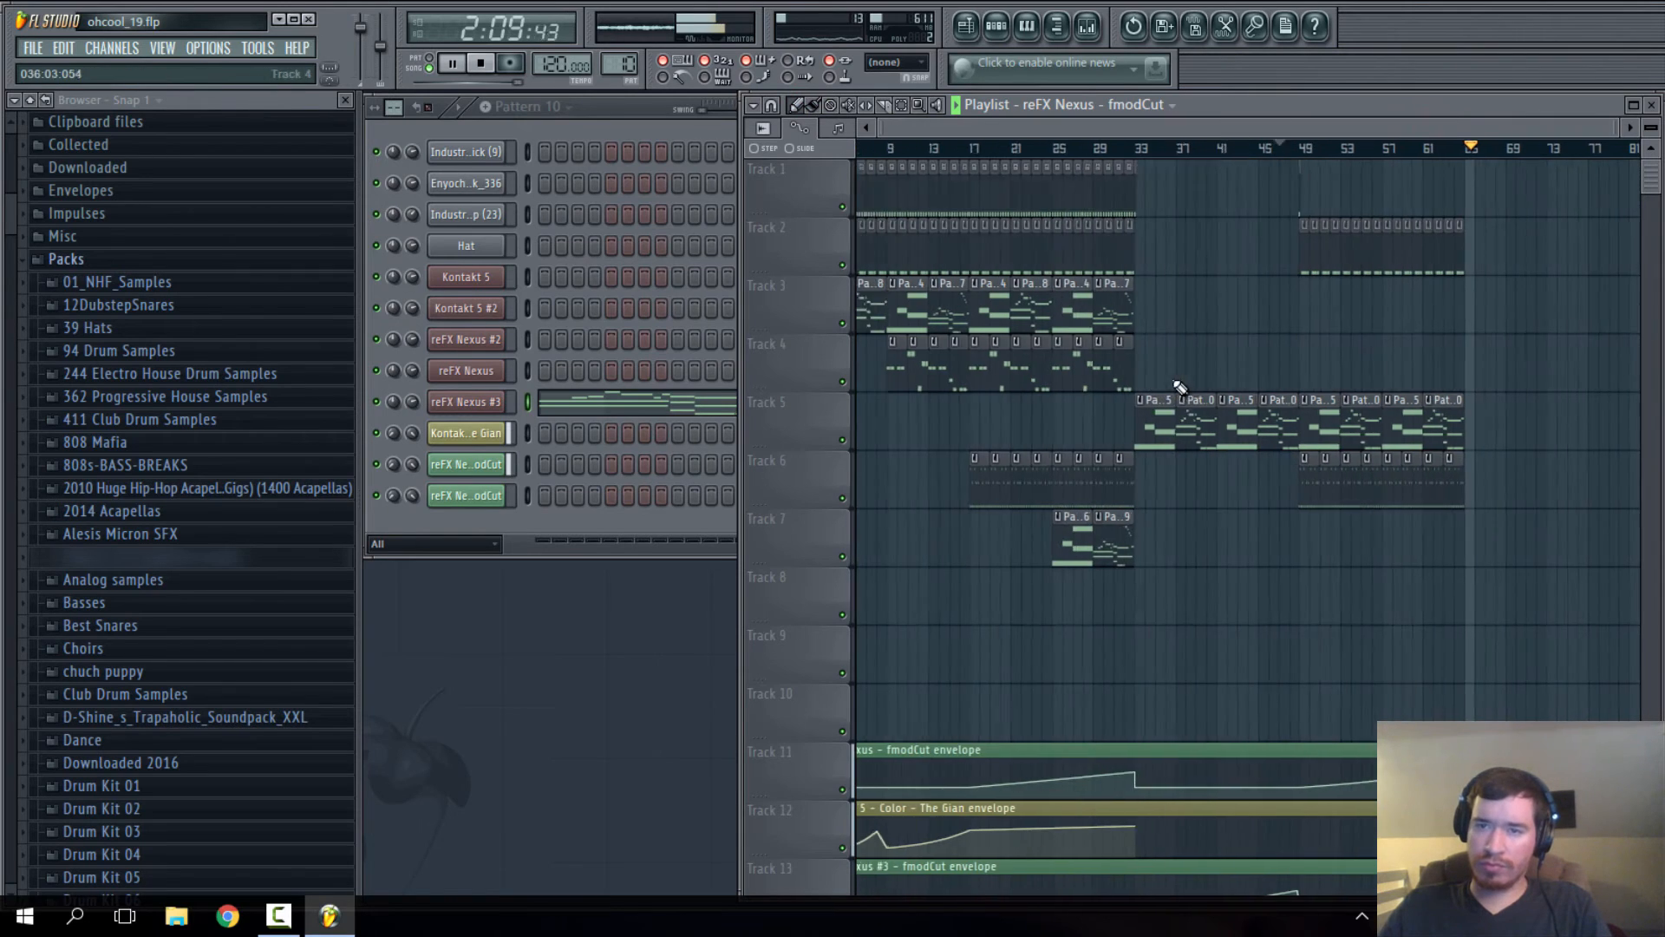
- Duplicate the Track 1 clips between bars 17 and 33, placing the copies from bar 65, and play from about bar 53
scroll(1180, 387, "down", 1)
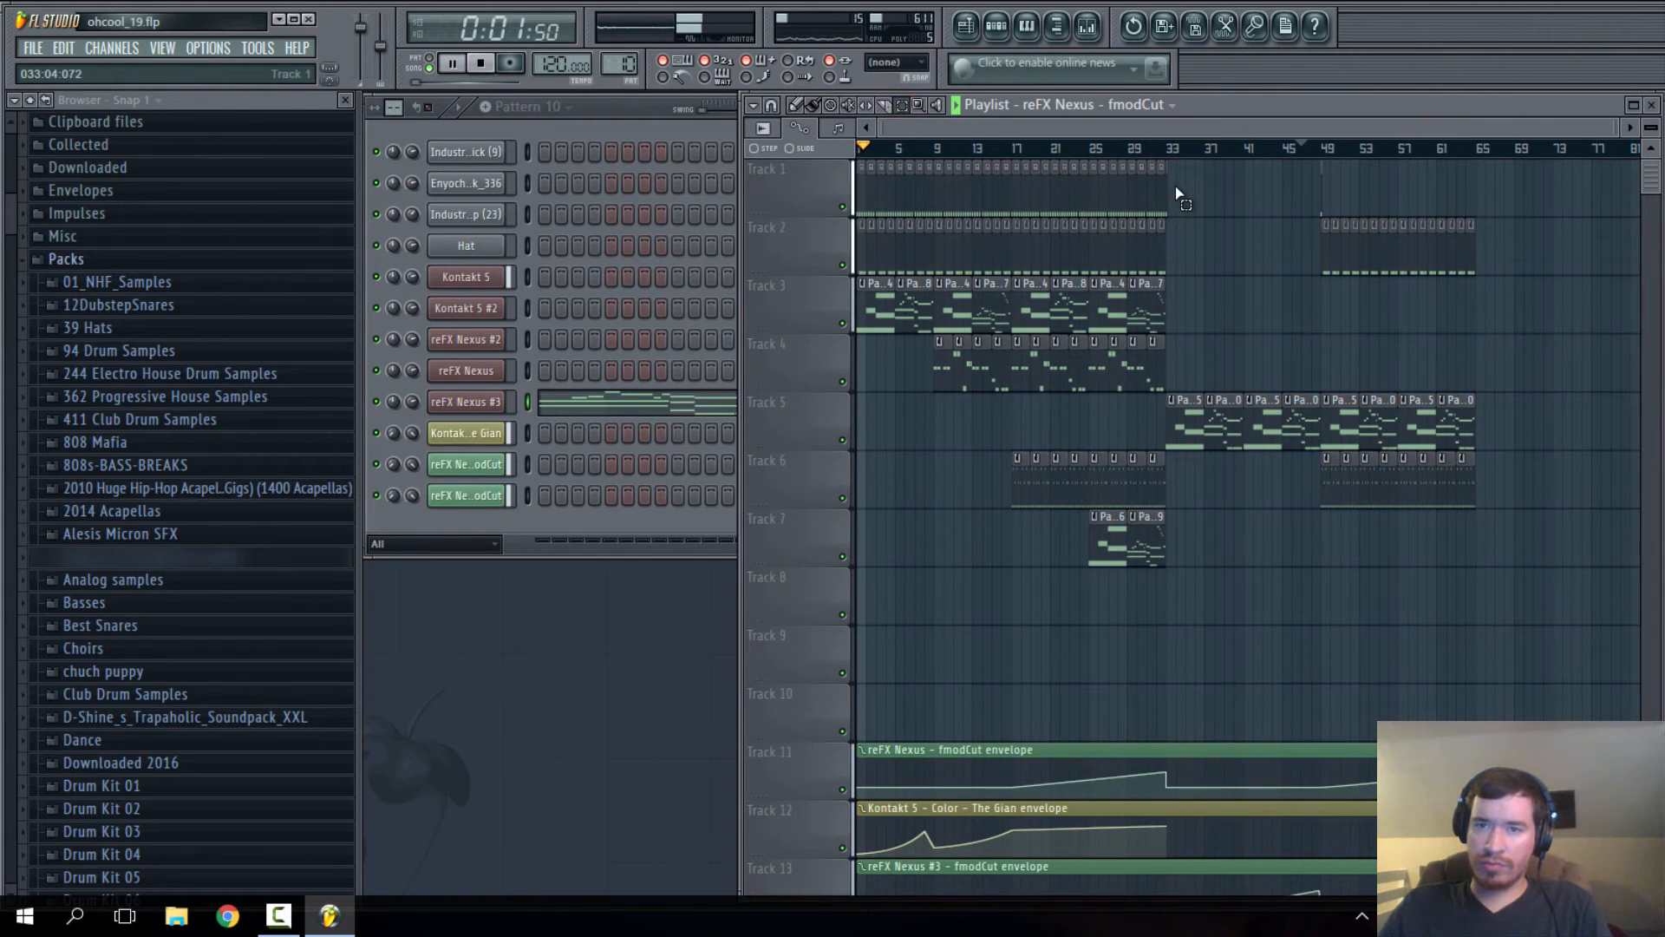
scroll(1177, 194, "up", 2)
left_click_drag(1373, 187, 1081, 195)
scroll(1081, 195, "down", 2)
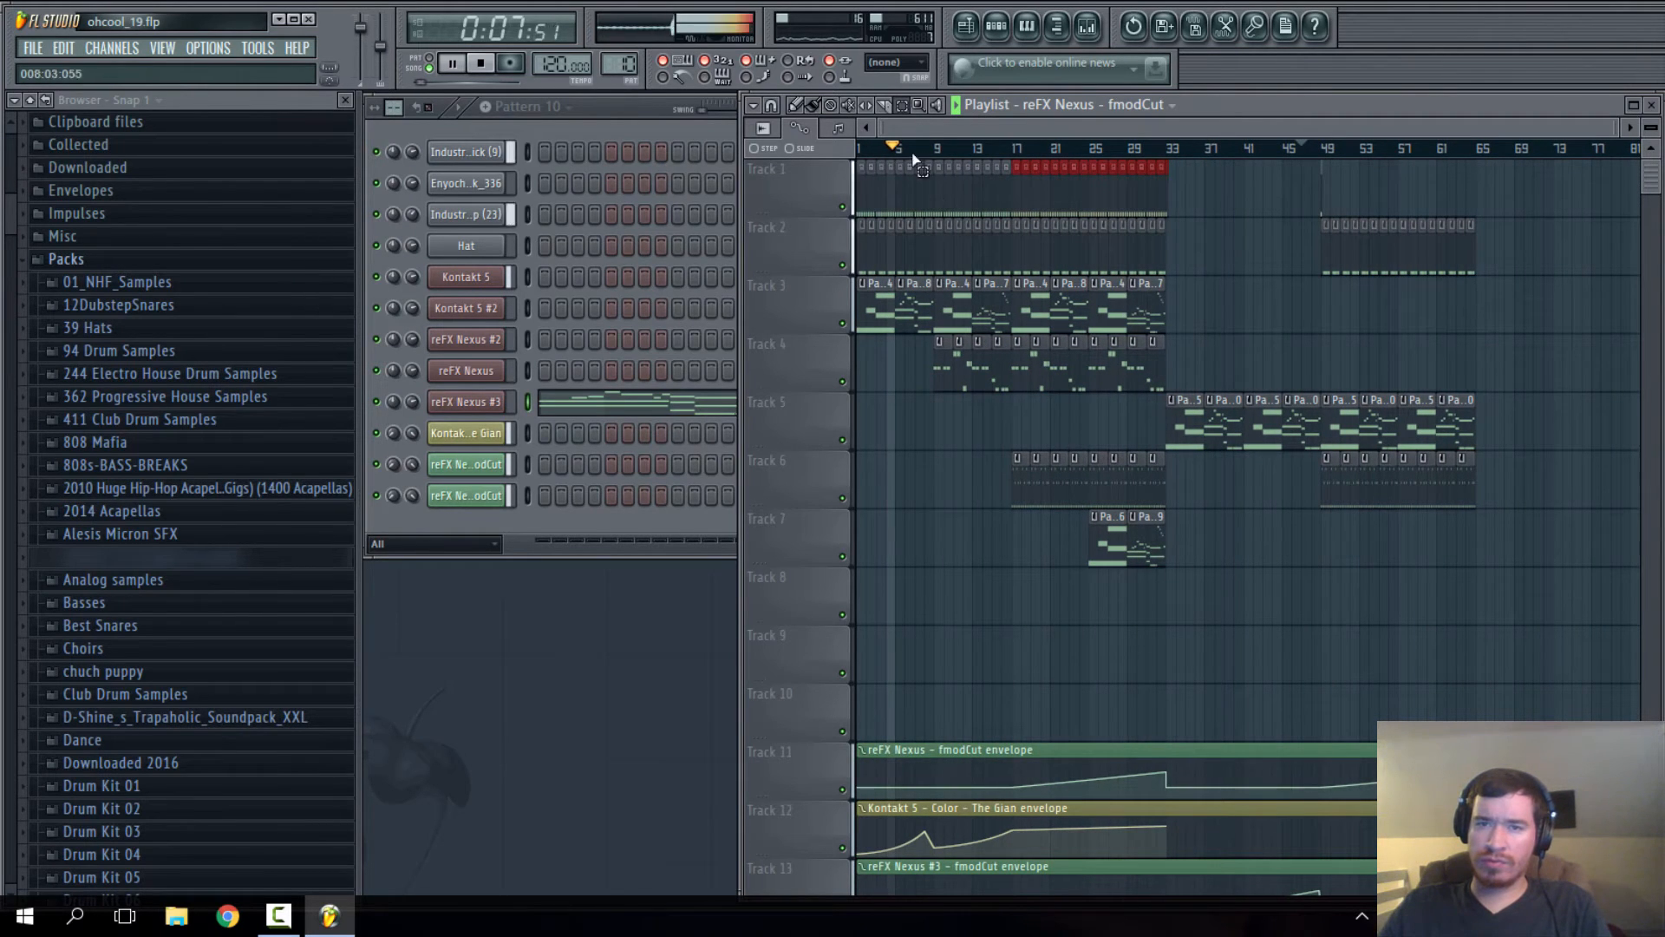
left_click_drag(1065, 191, 1599, 186)
scroll(1390, 245, "up", 3)
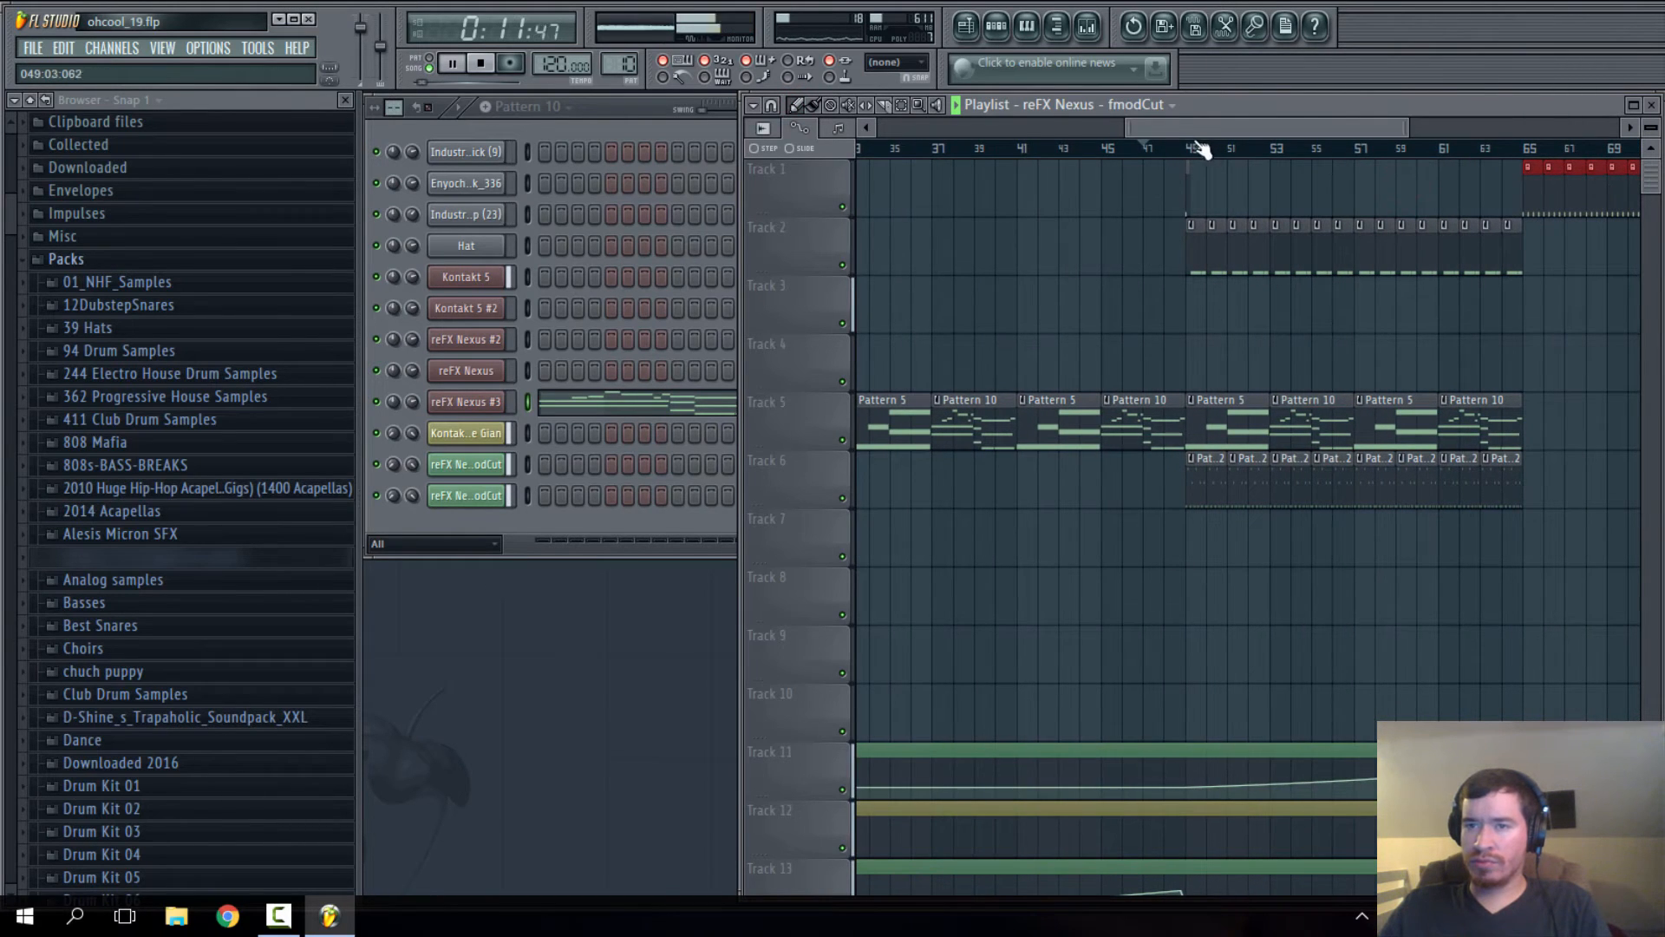
left_click(1270, 146)
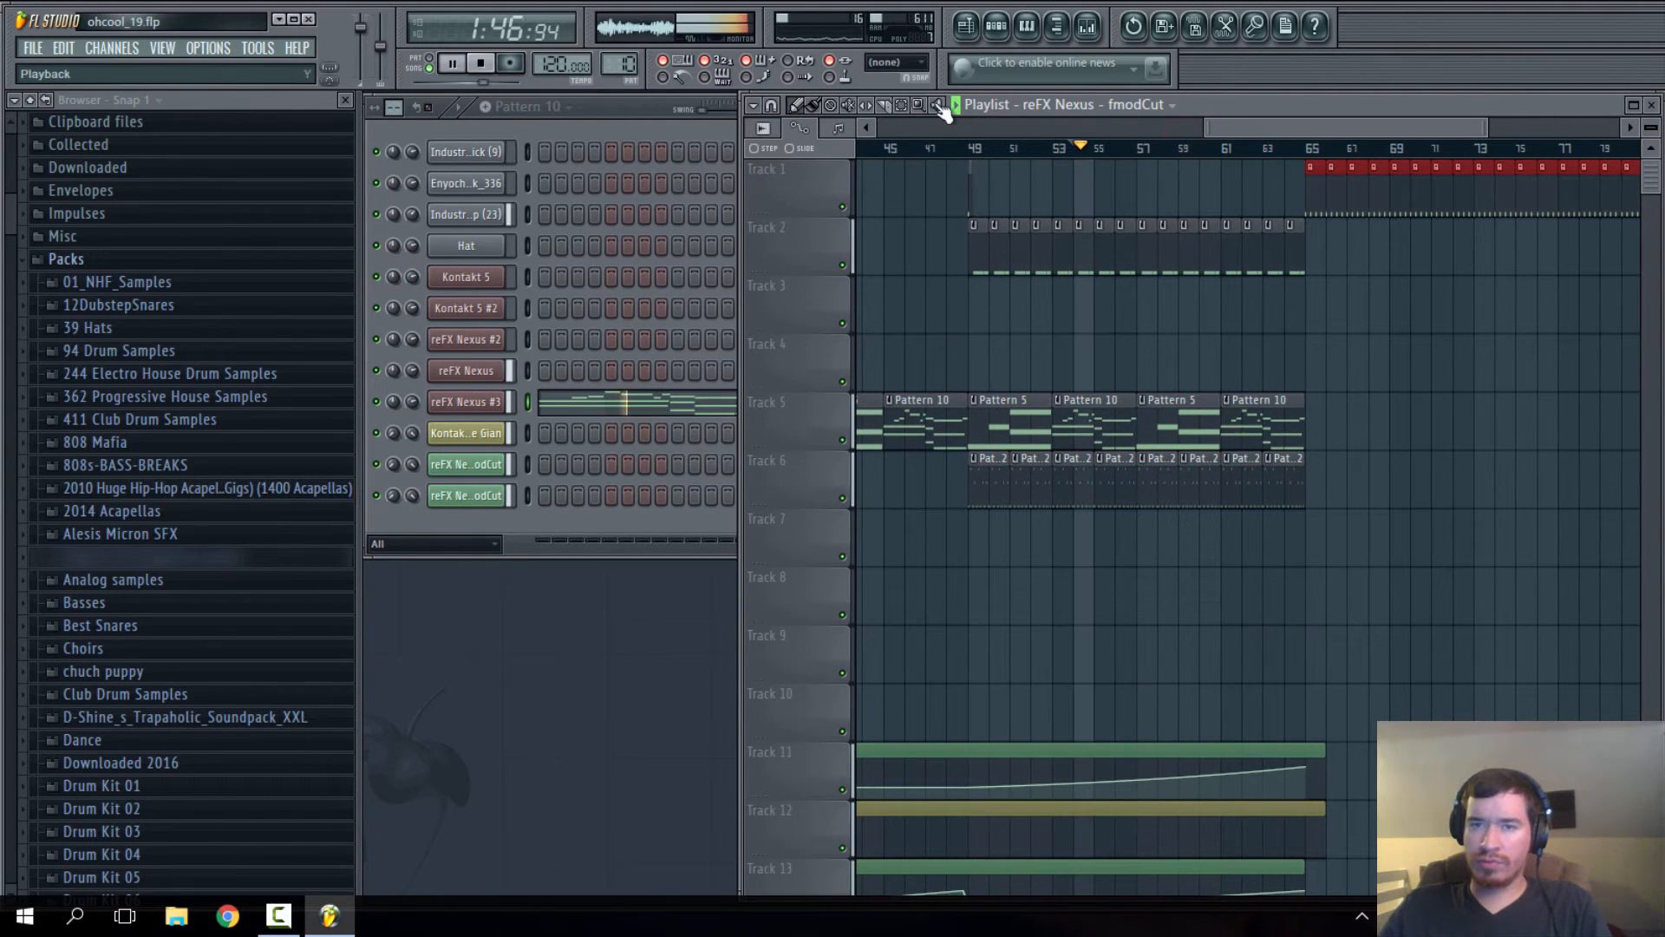
left_click_drag(1309, 459, 966, 476)
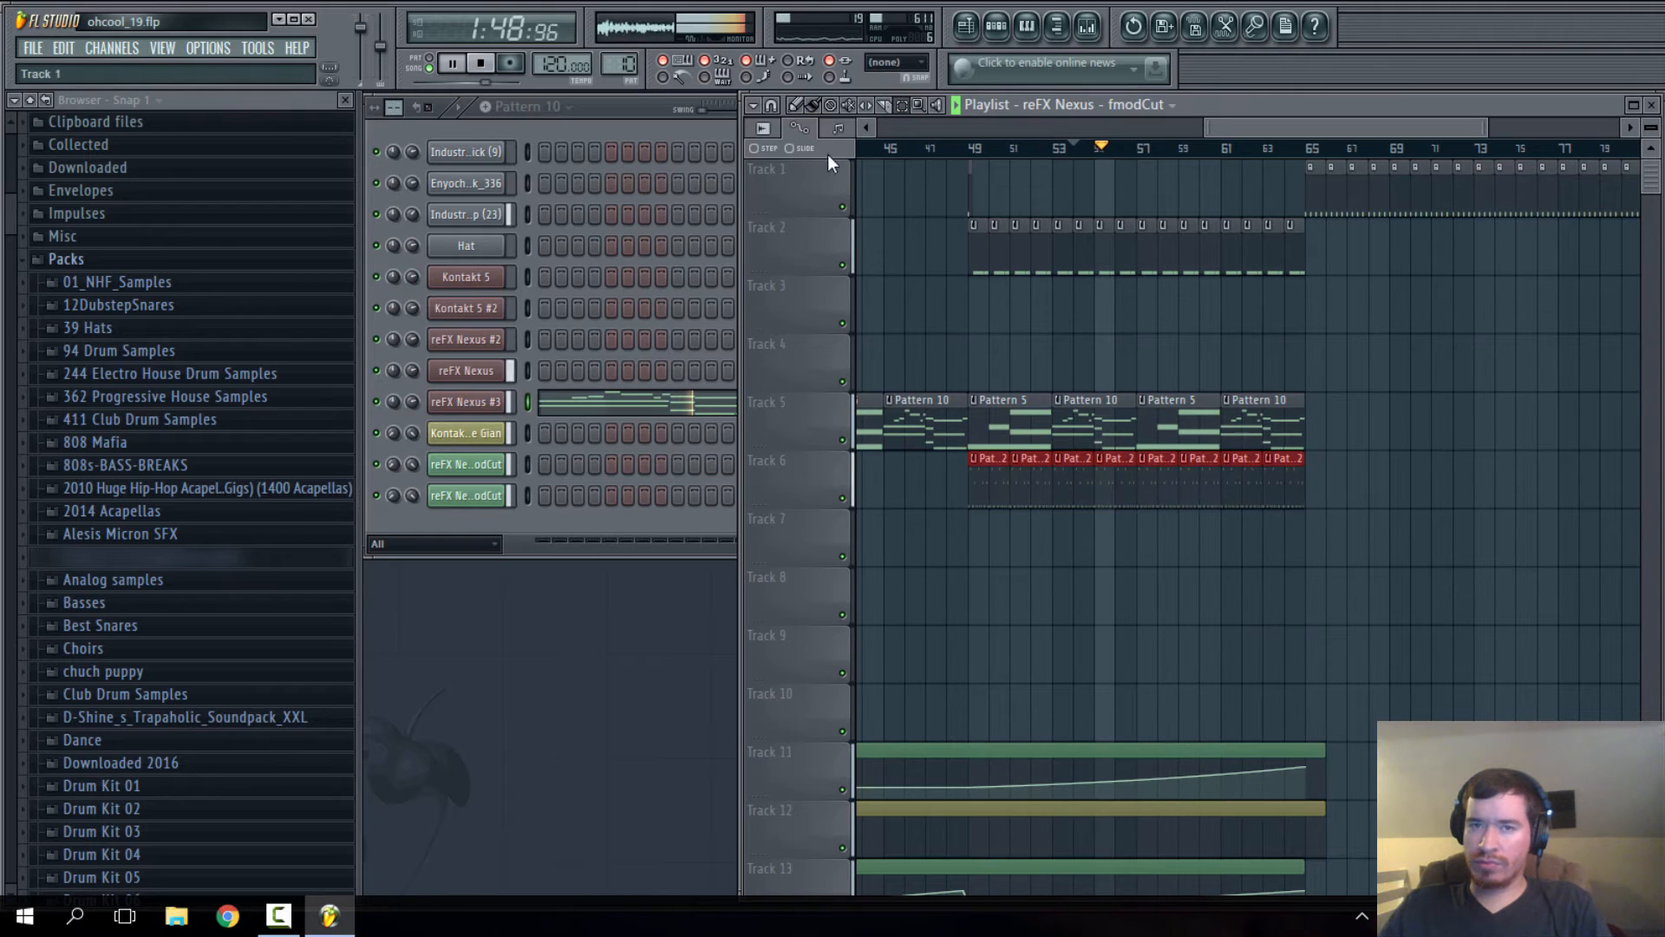
left_click(795, 106)
left_click(1099, 595, "ctrl")
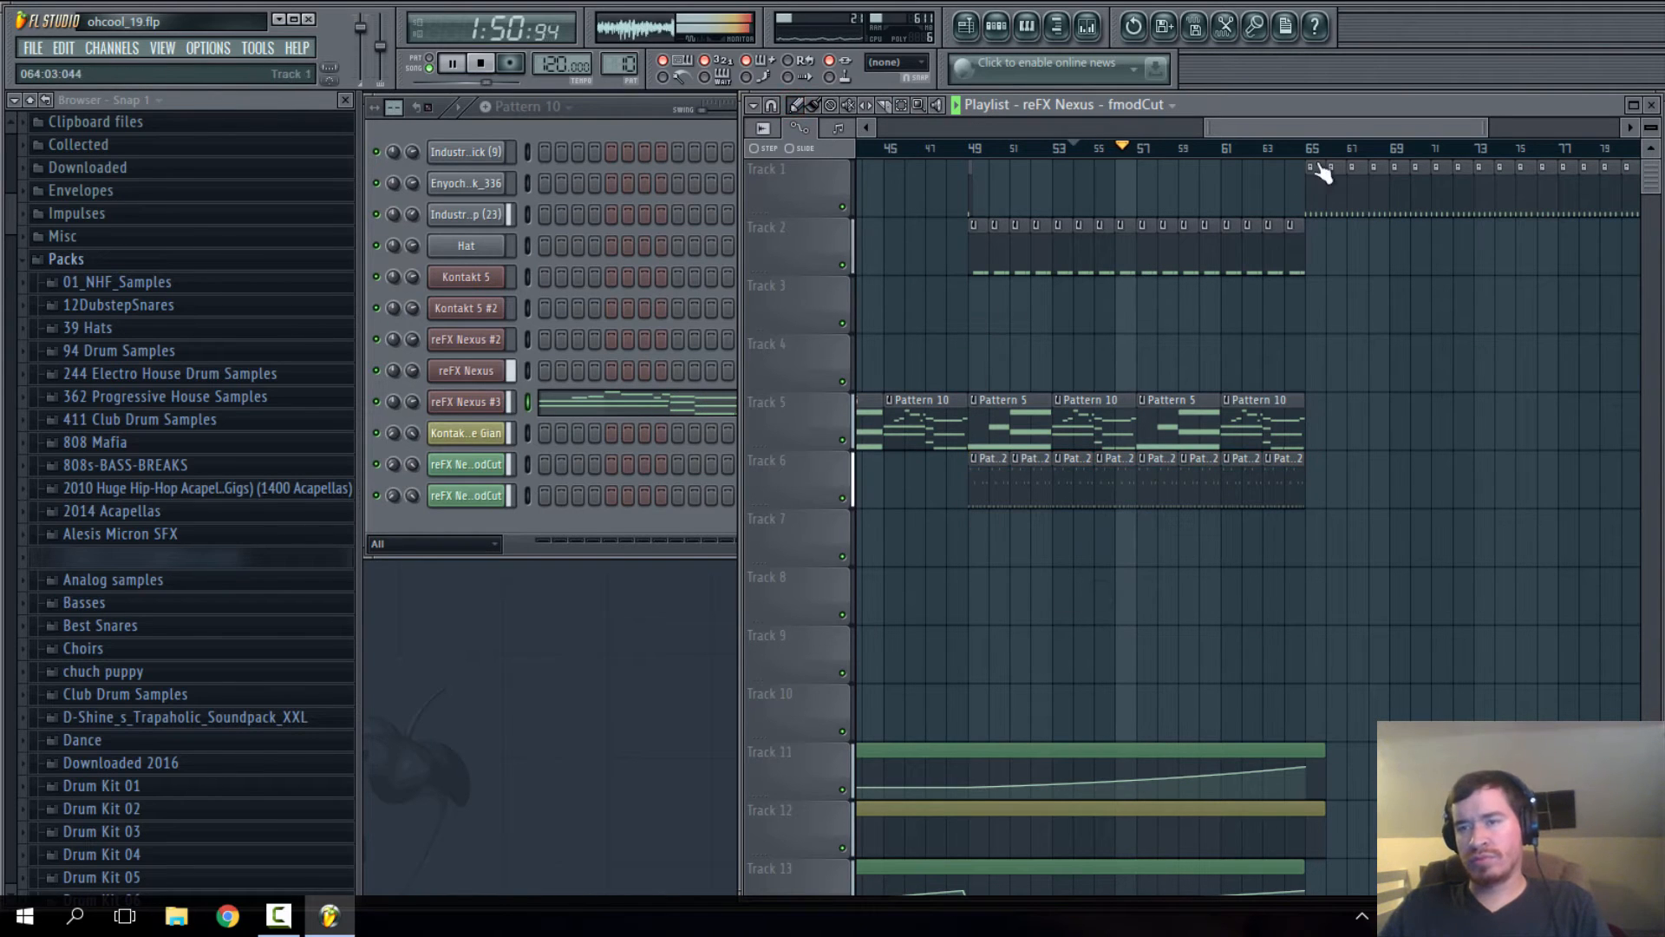
- Stop playback and save the project as the new version ohcool_20.flp
left_click_drag(1307, 128, 1346, 128)
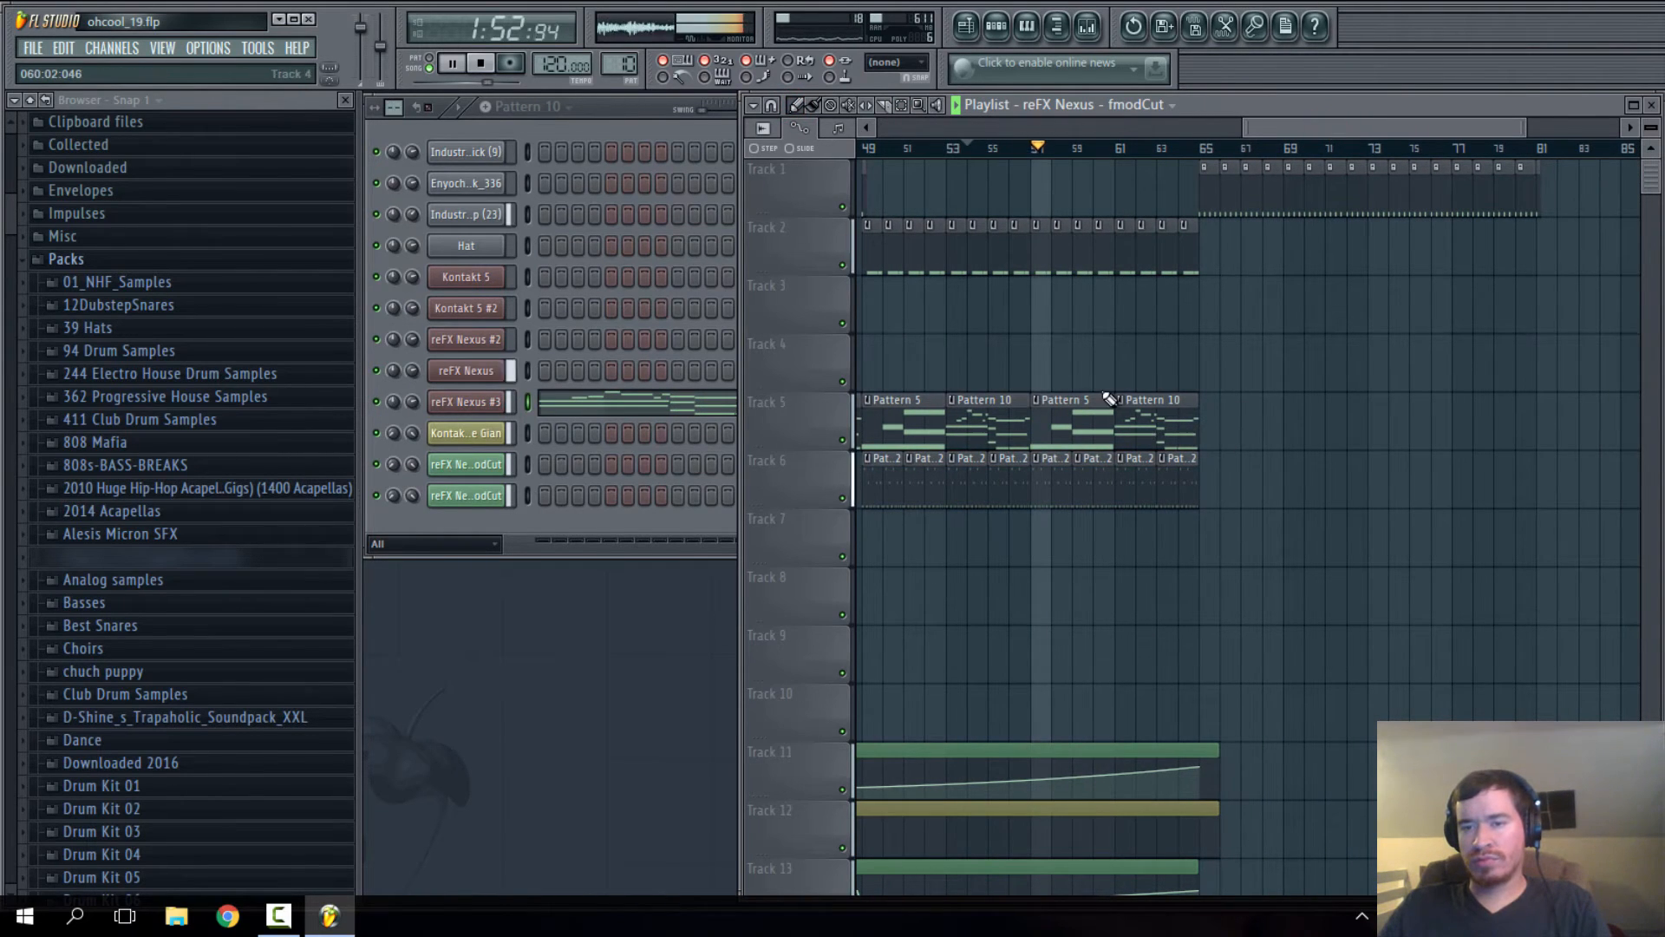
left_click(481, 62)
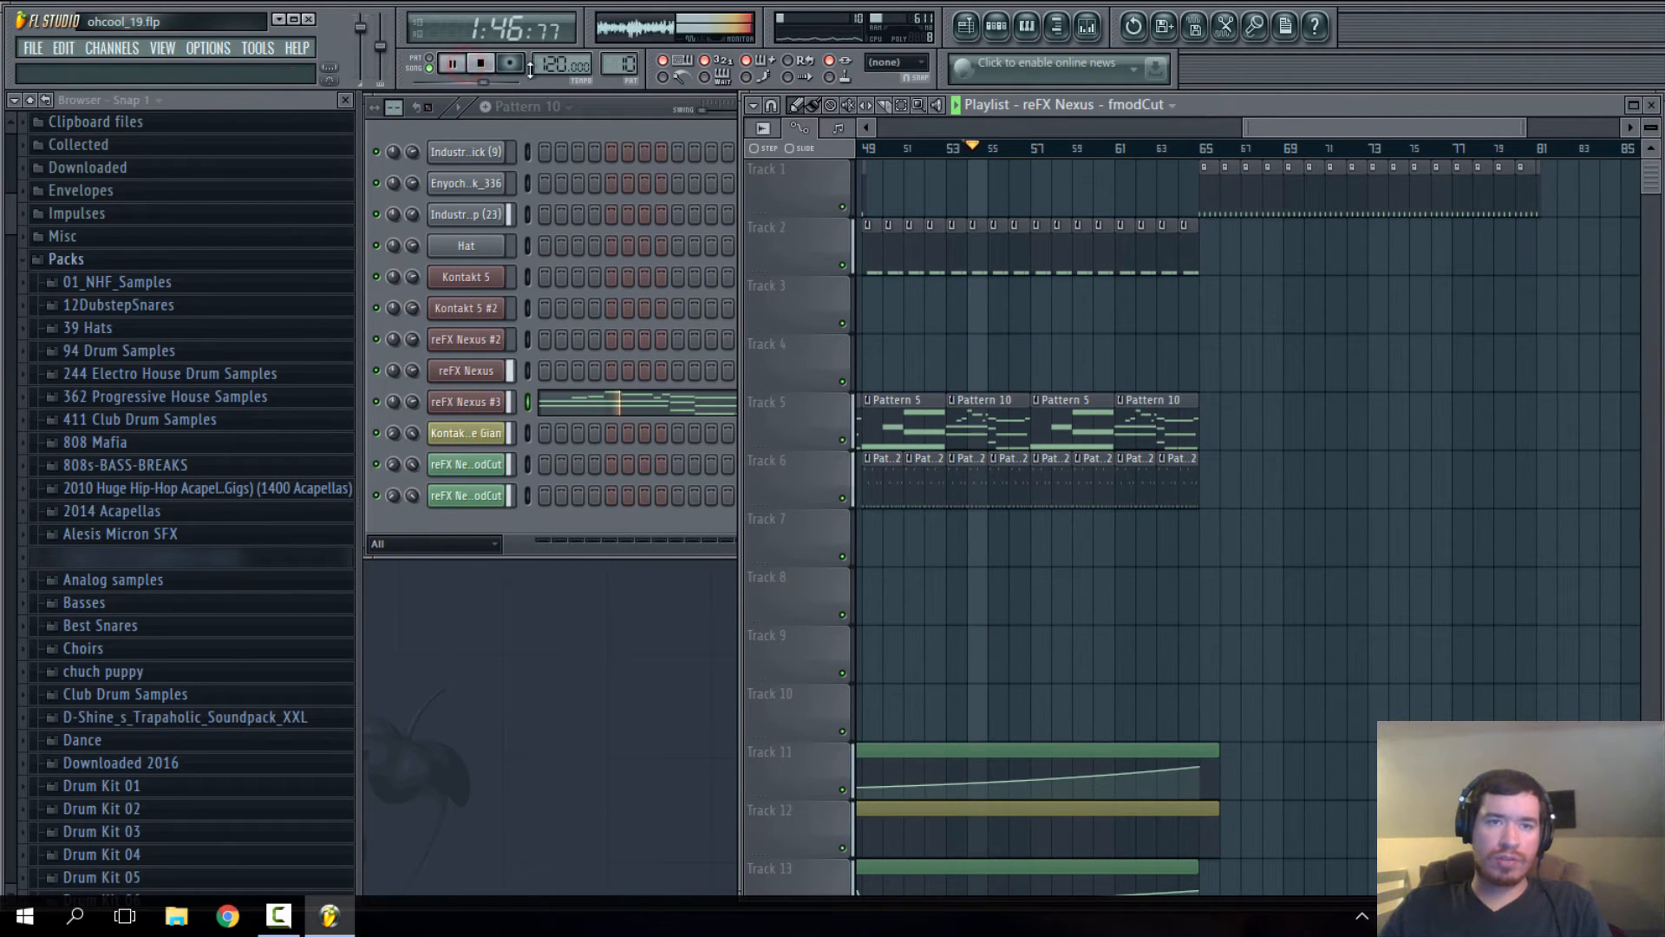
left_click(480, 62)
left_click(39, 50)
left_click(102, 178)
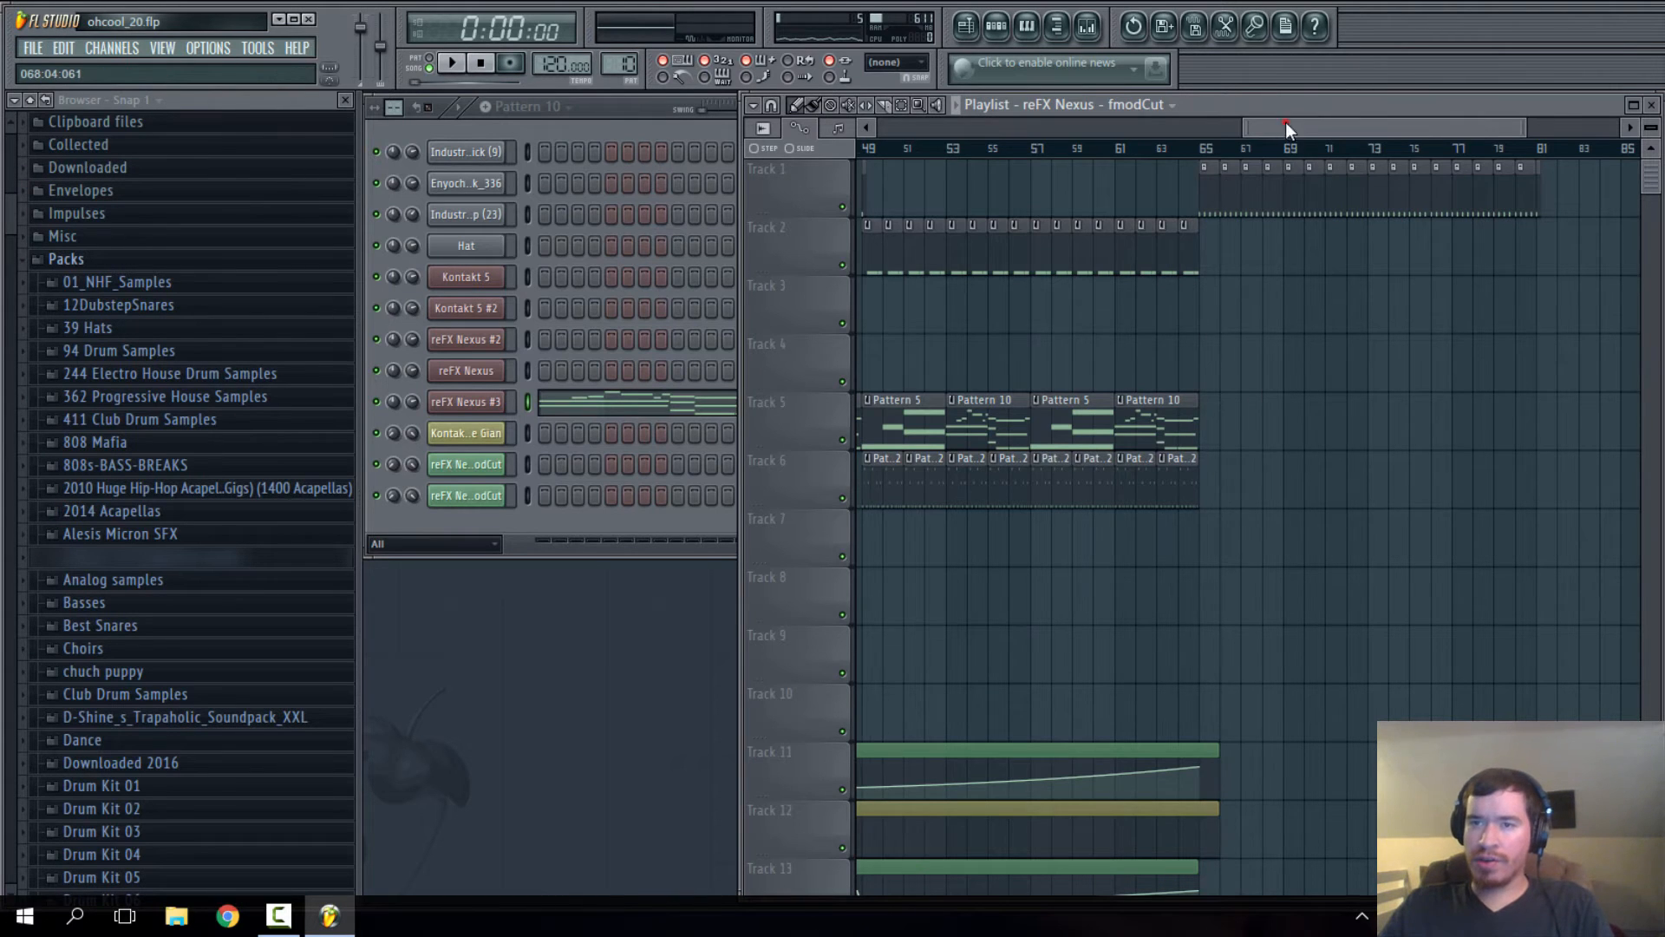
- Look over the arrangement around bar 65, from about bar 53 to bar 89
left_click_drag(1285, 126, 1327, 127)
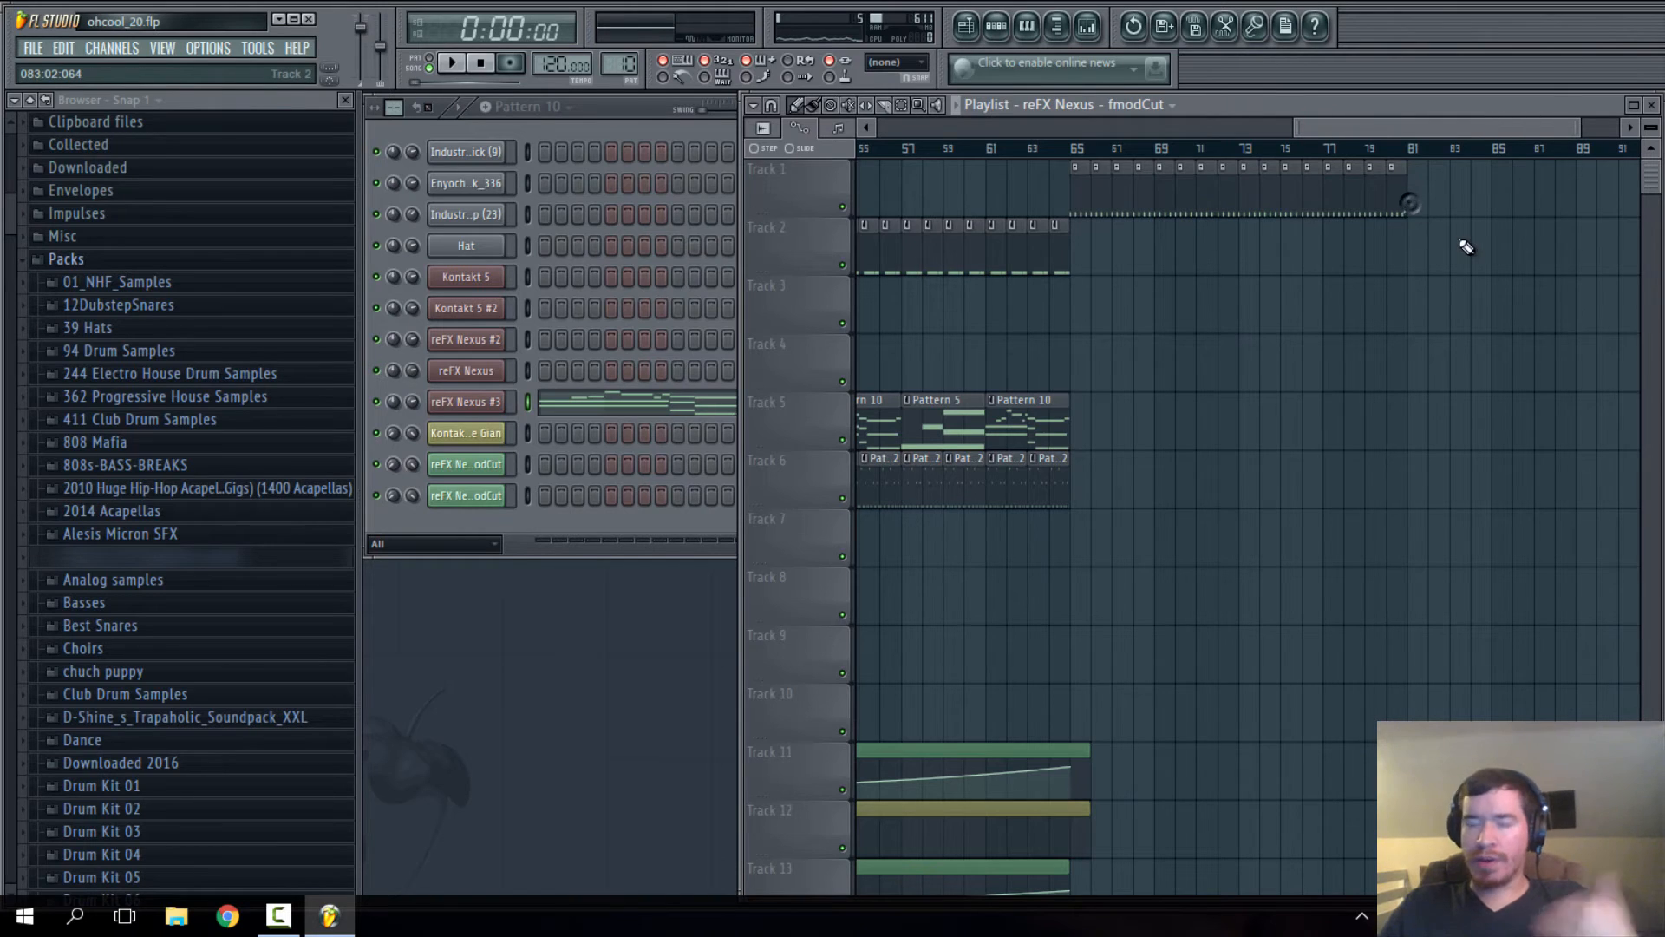
left_click_drag(1377, 127, 1365, 127)
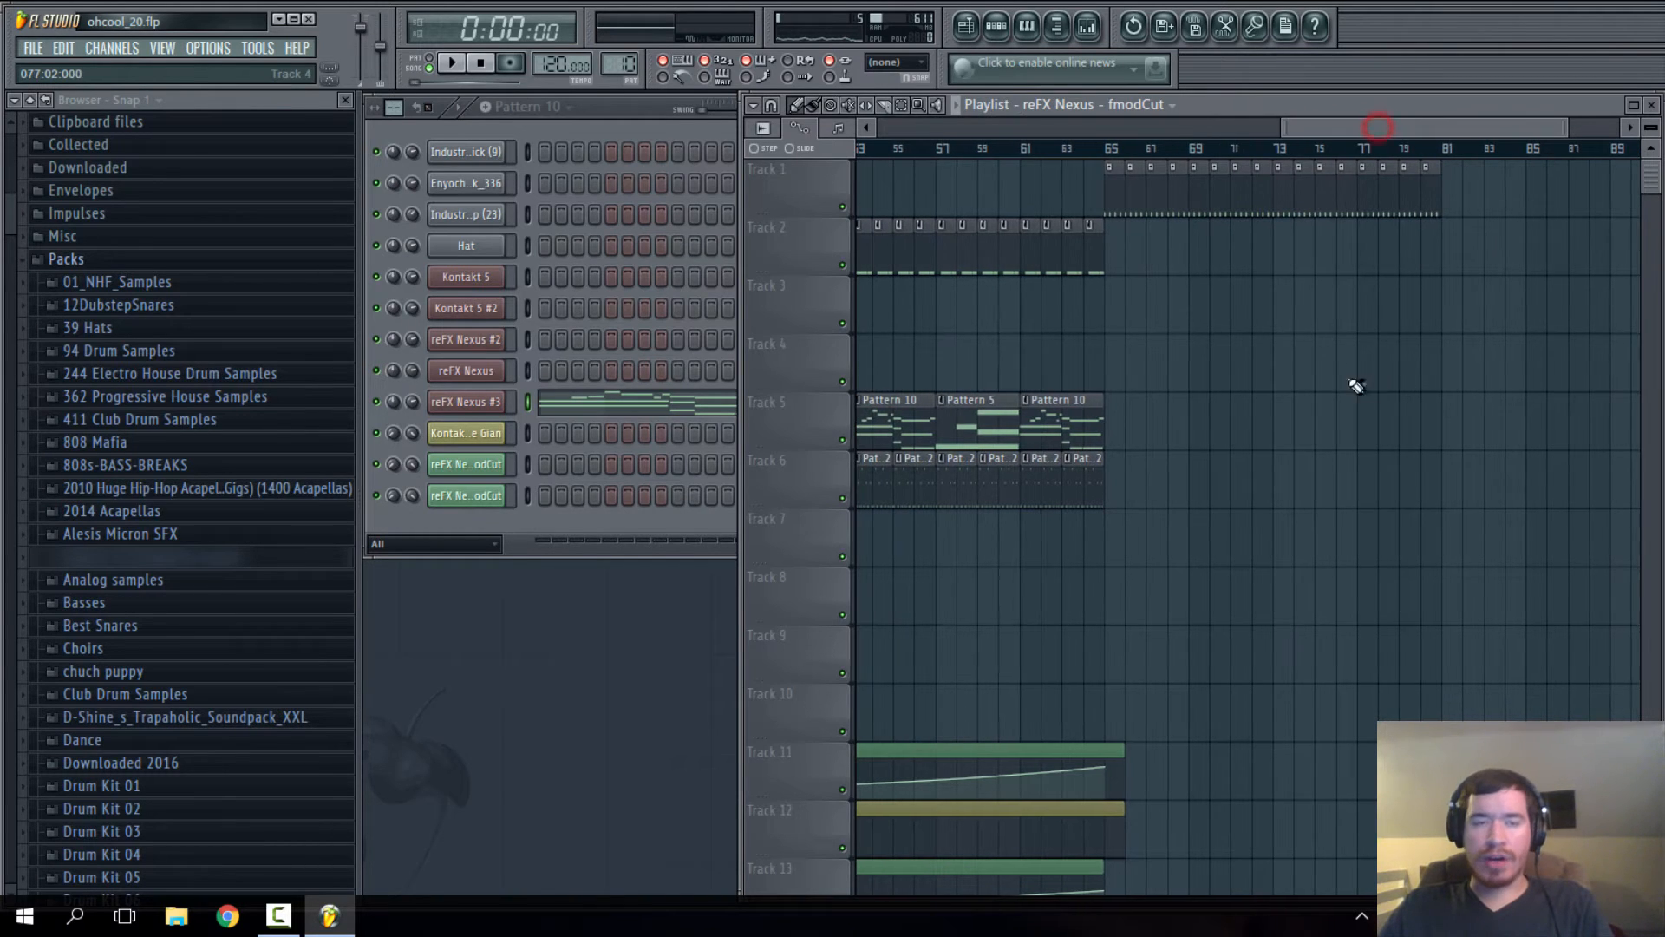
left_click(526, 111)
left_click(531, 128)
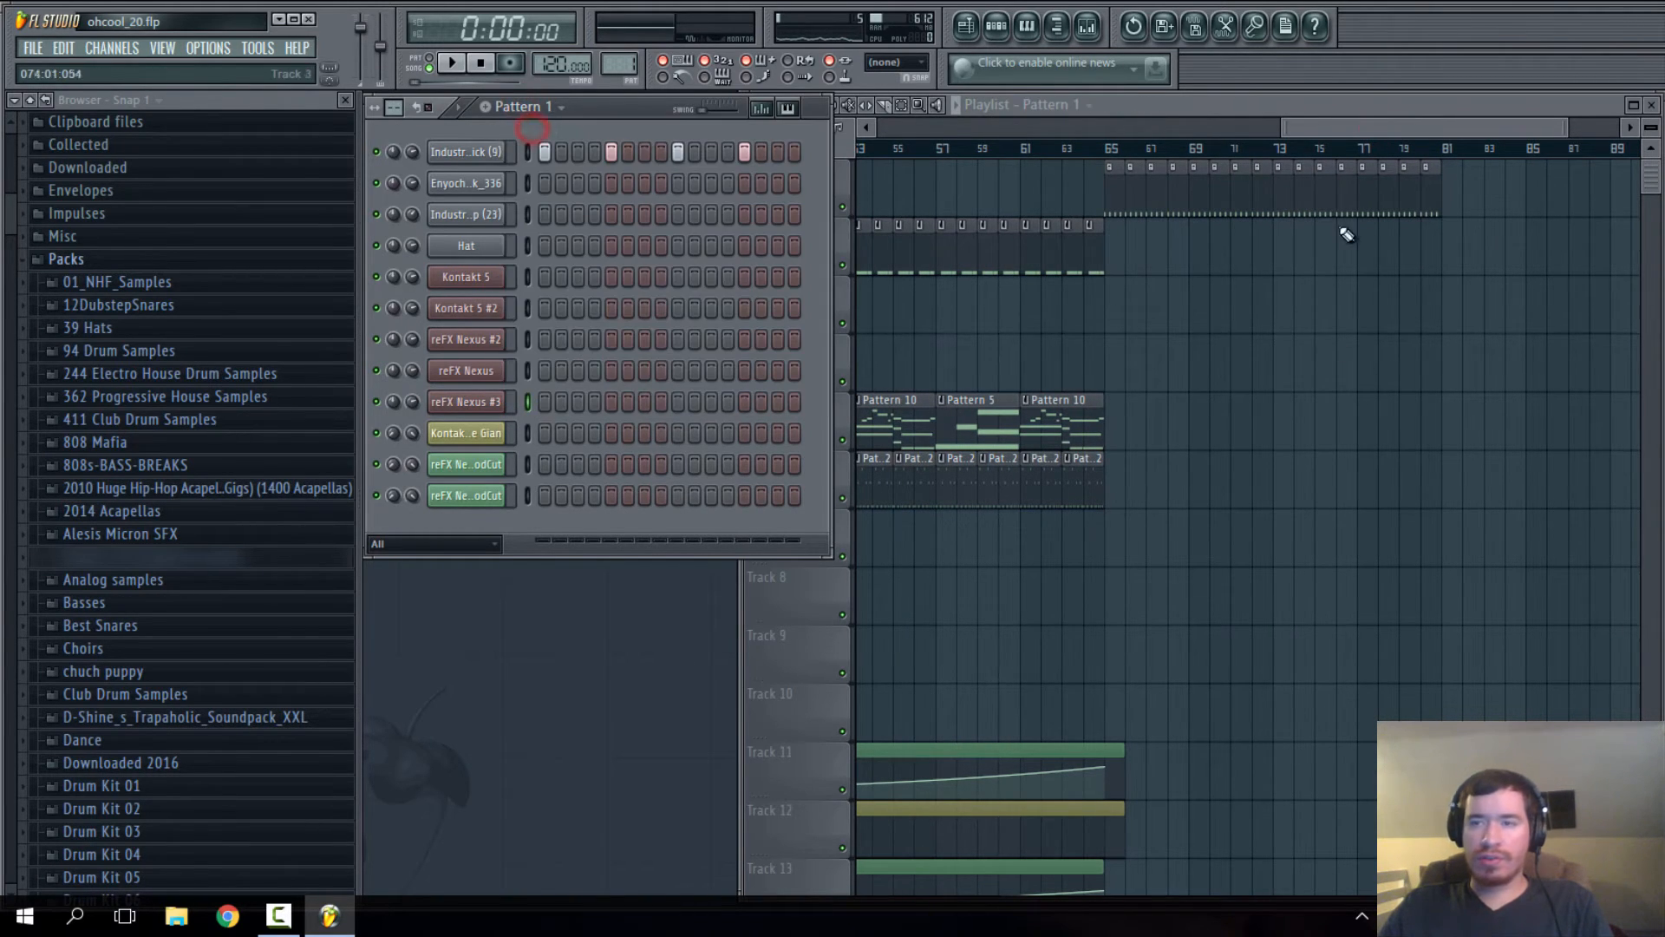
left_click_drag(1361, 128, 1358, 128)
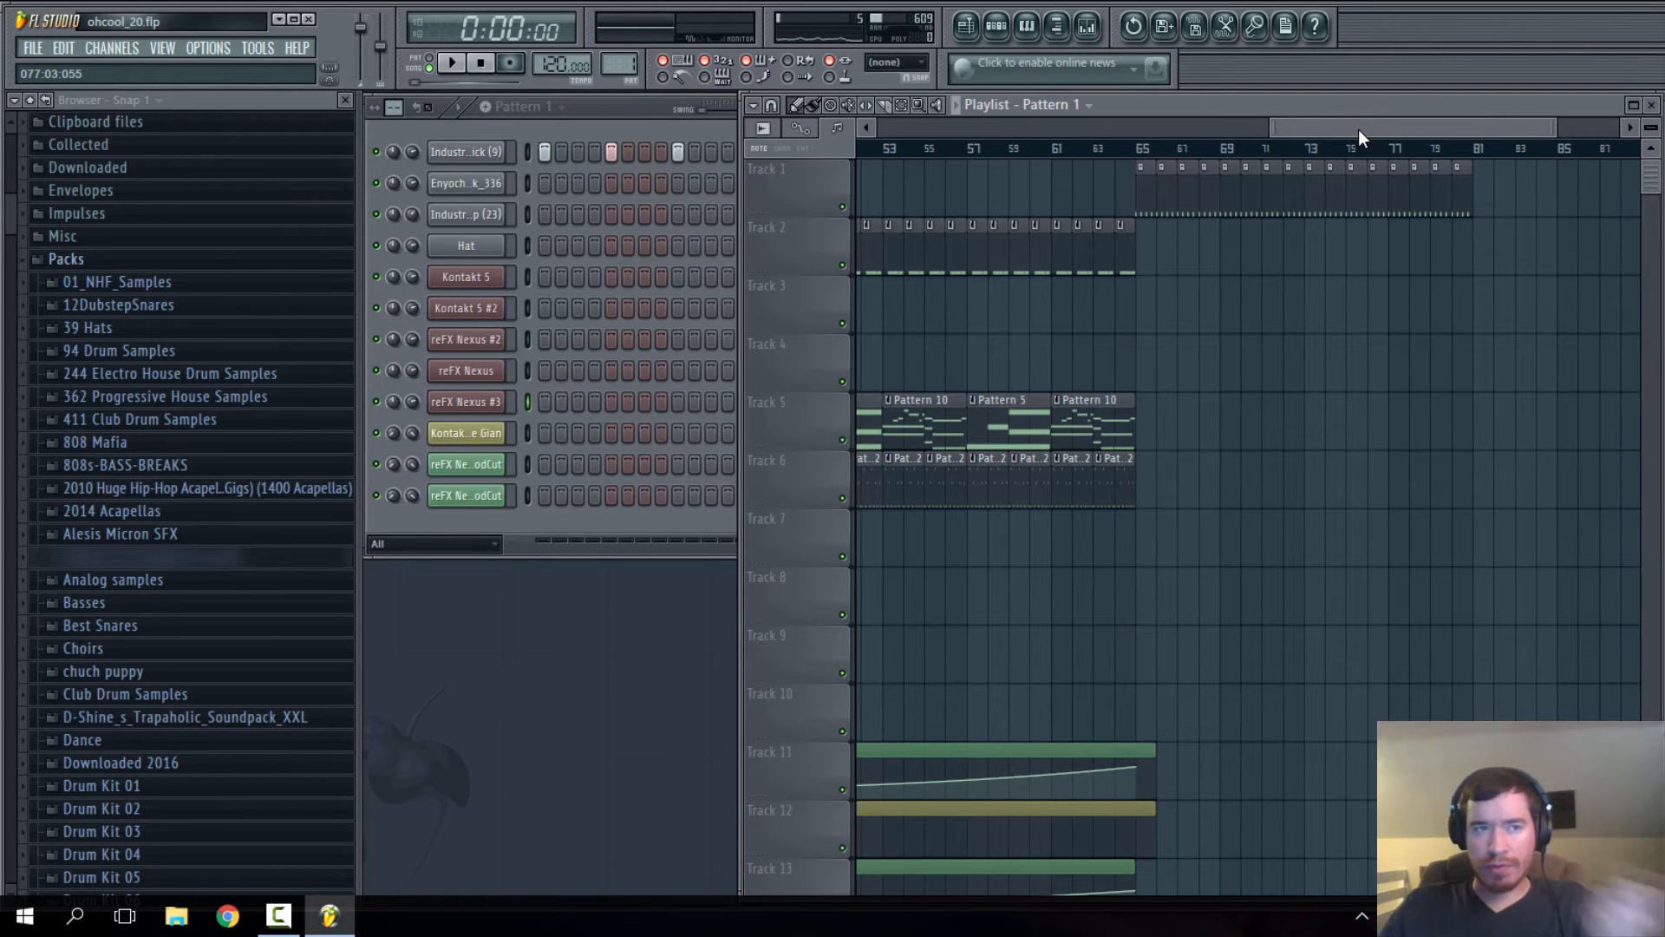
left_click_drag(1358, 131, 1332, 128)
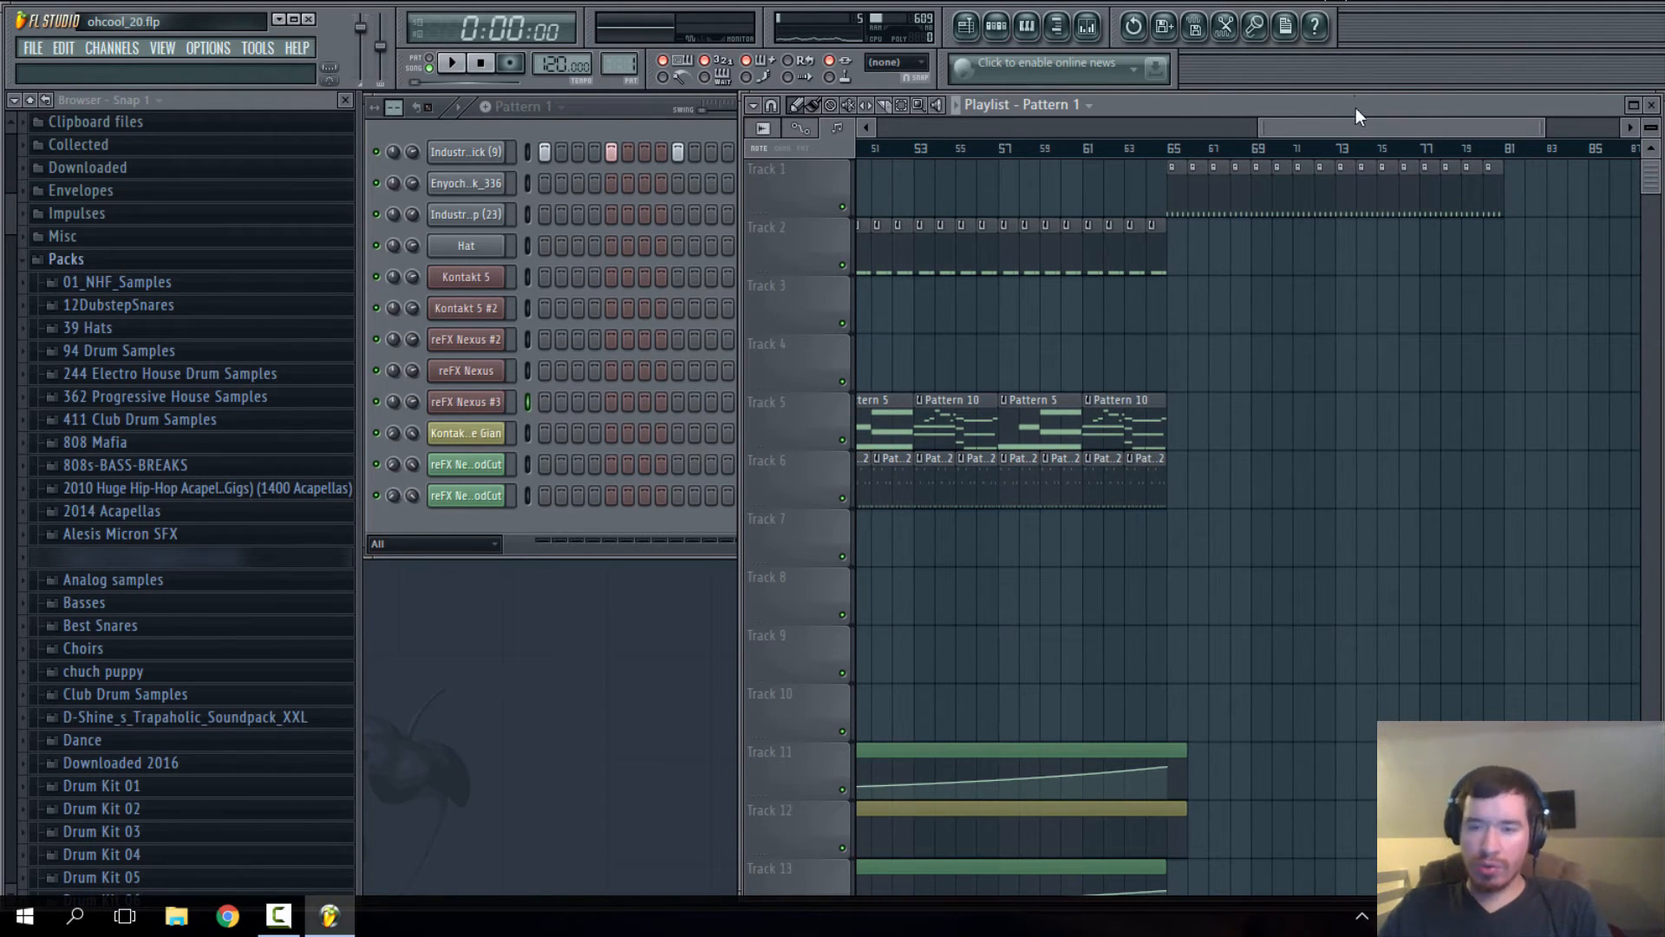
left_click_drag(1284, 128, 1287, 412)
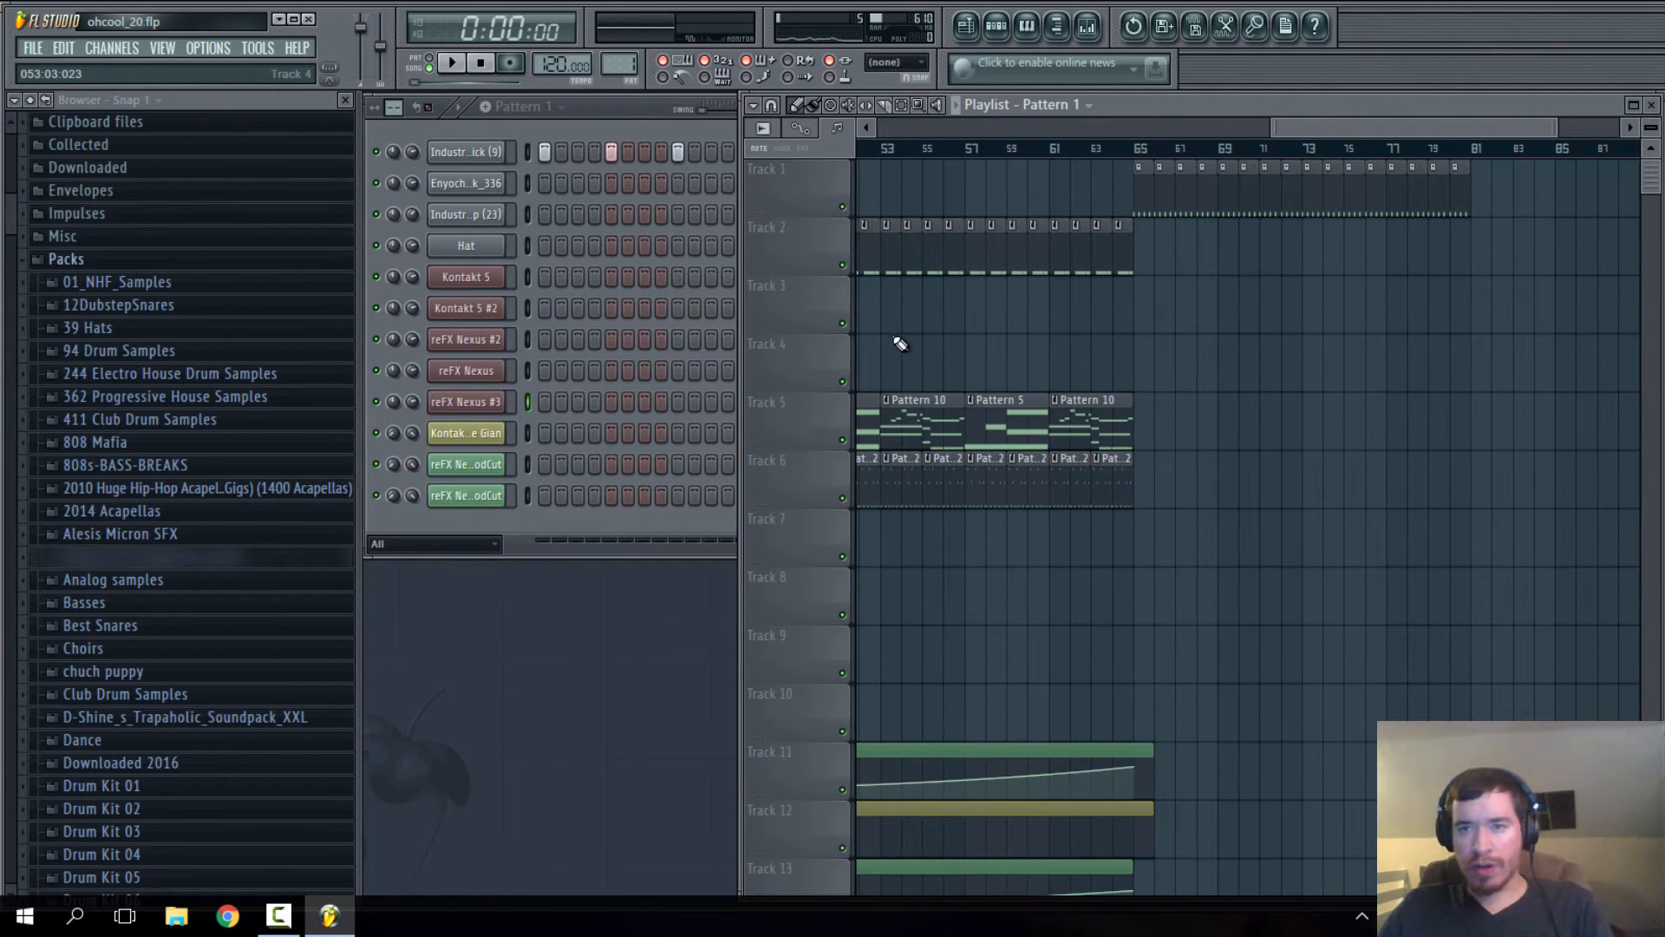
left_click_drag(1287, 136, 1286, 413)
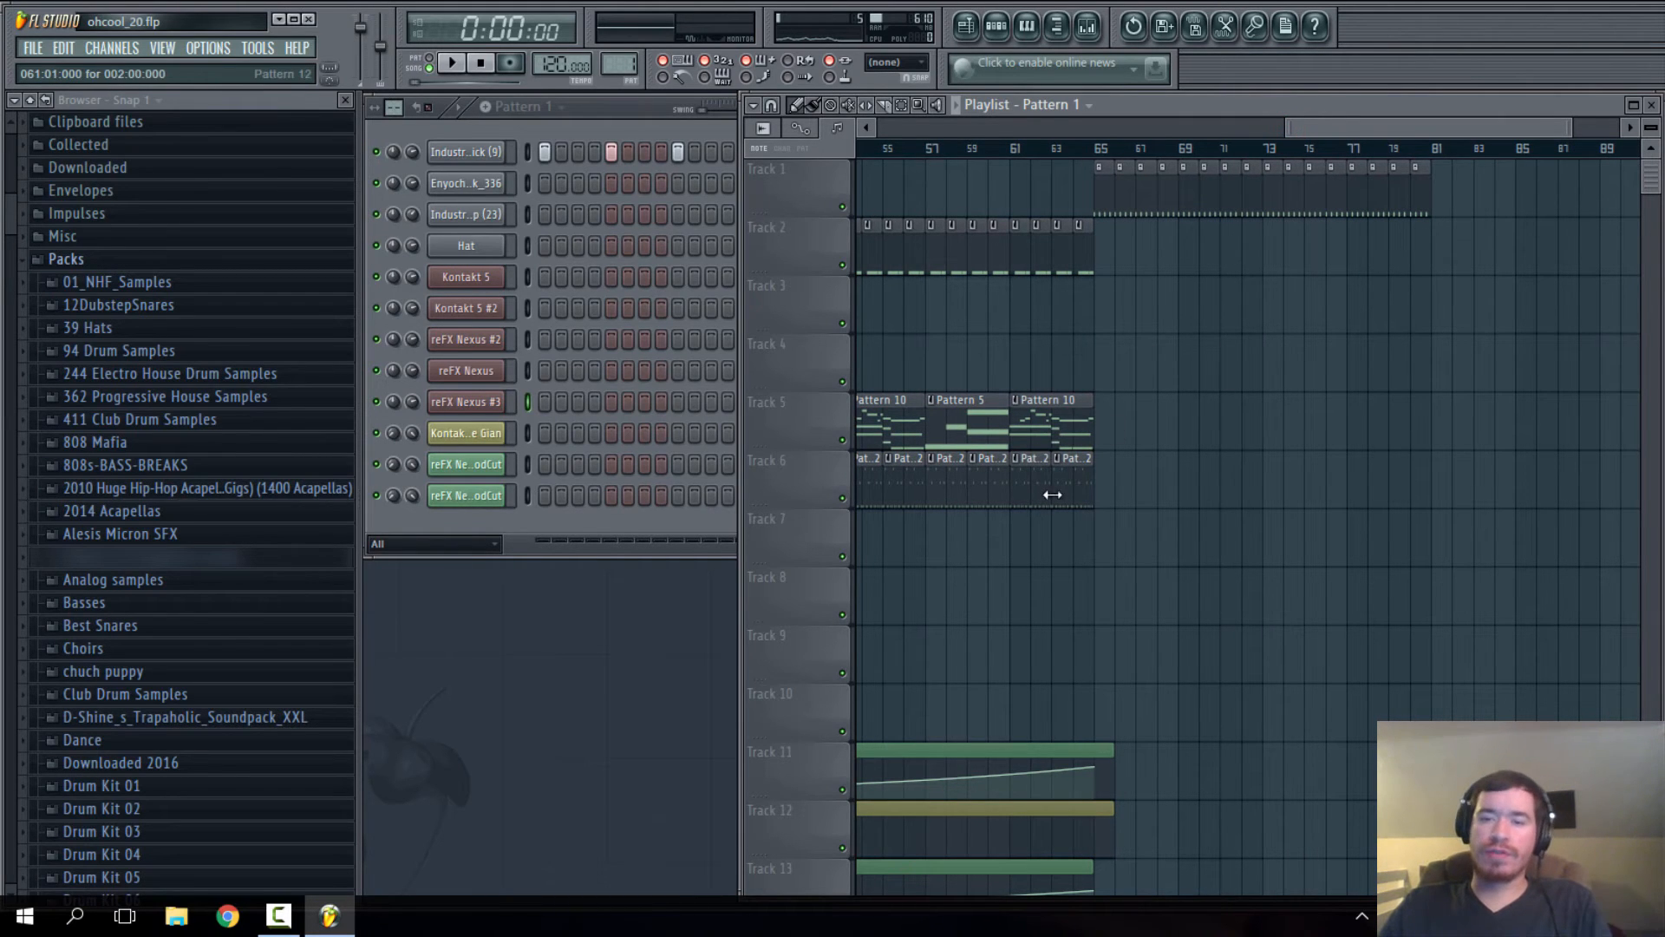
left_click_drag(1334, 127, 1295, 130)
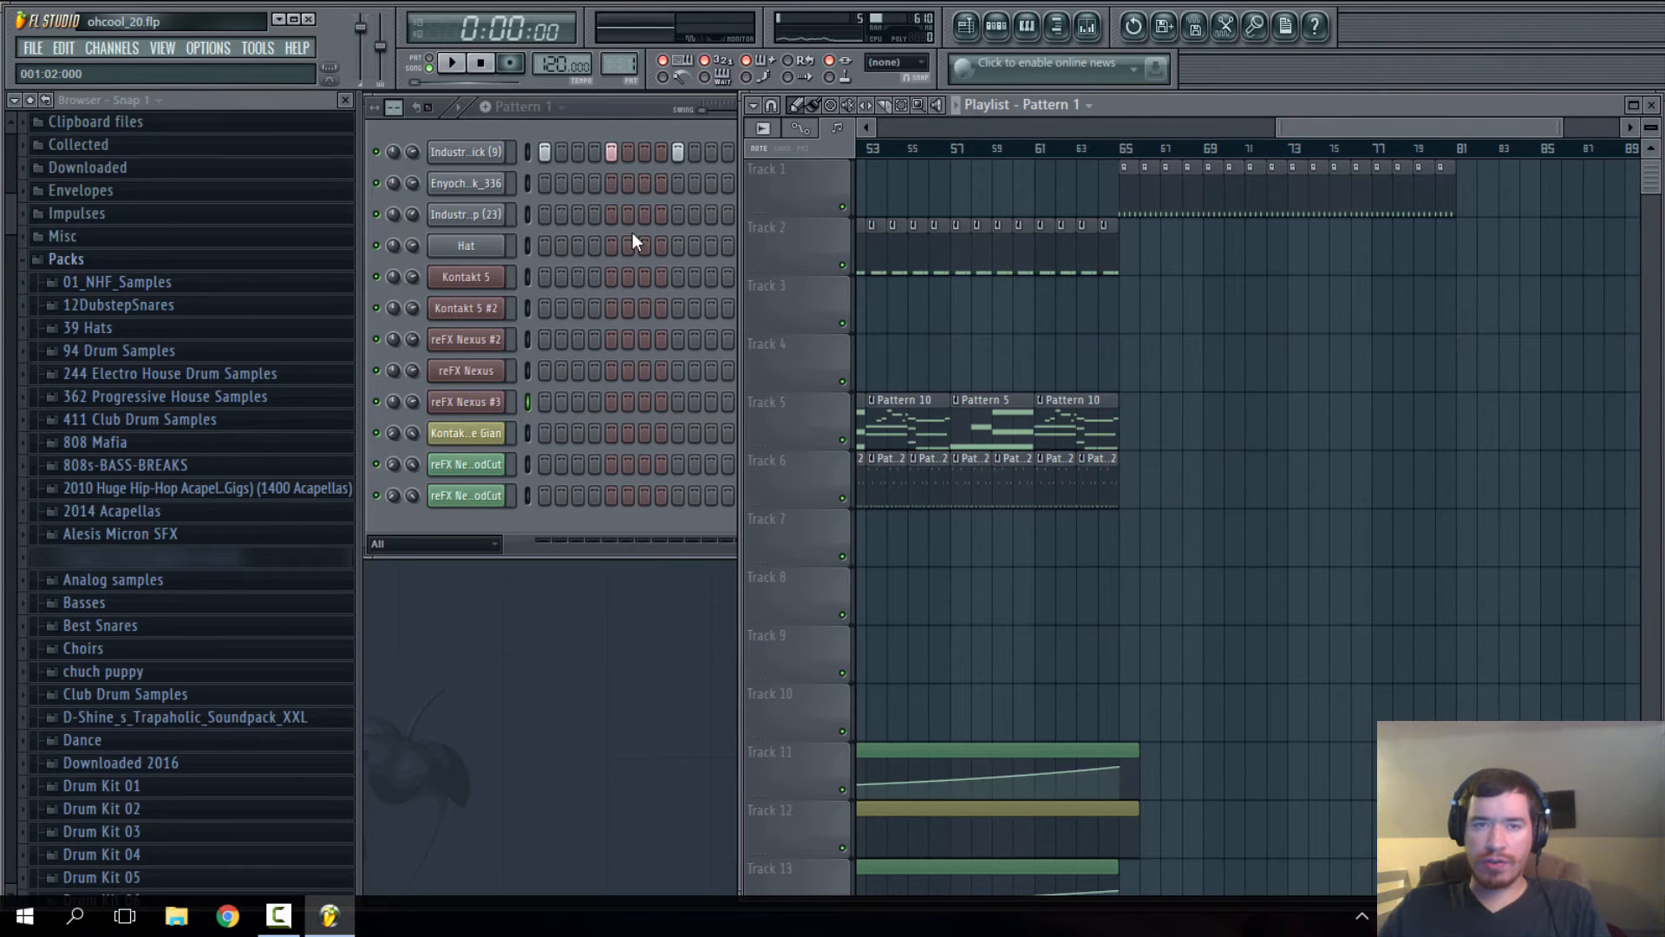
- Clone the reFX Nexus #3 channel and open the clone's plugin window
left_click(596, 106)
right_click(496, 401)
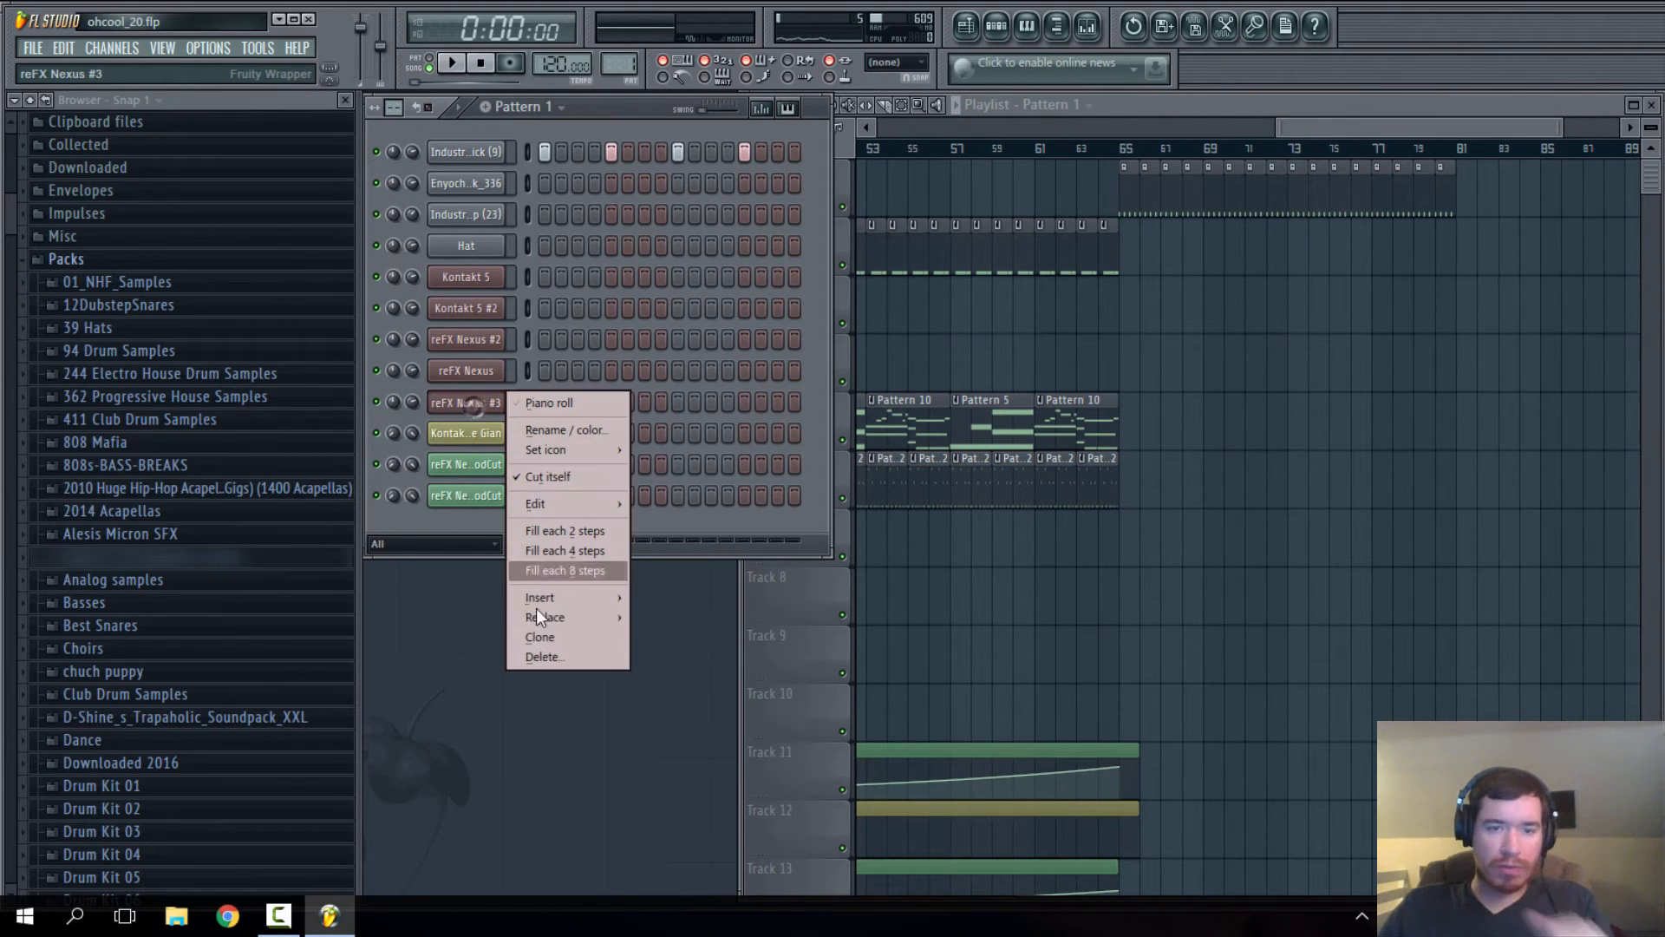
left_click(539, 640)
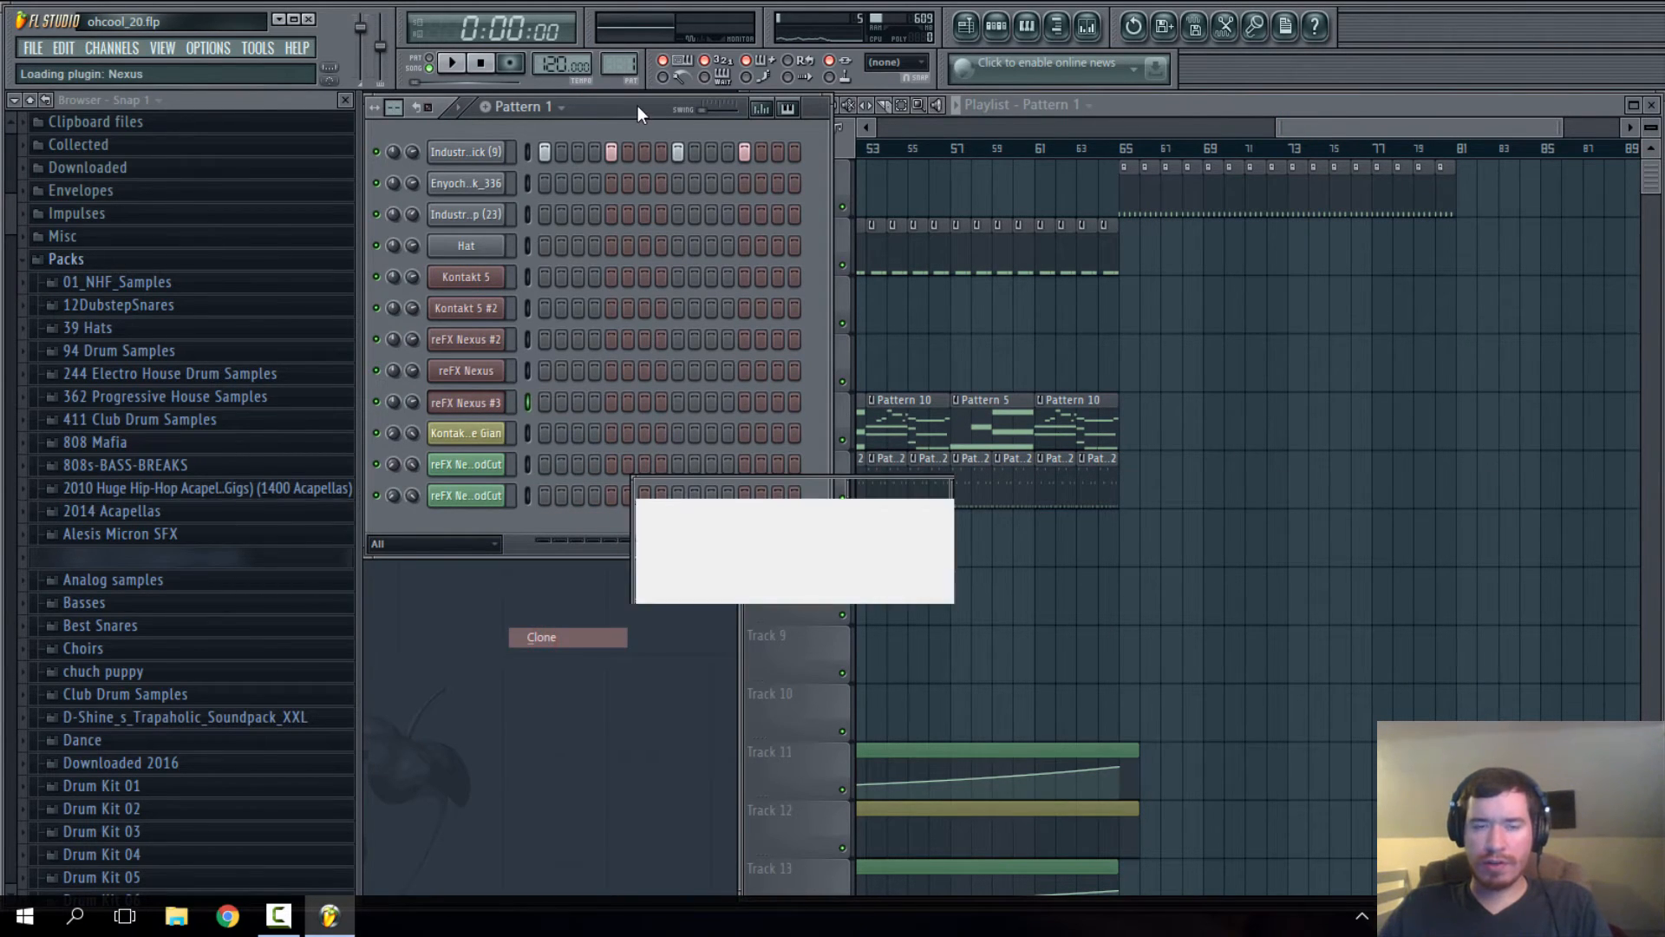
left_click_drag(970, 535, 902, 257)
left_click(481, 434)
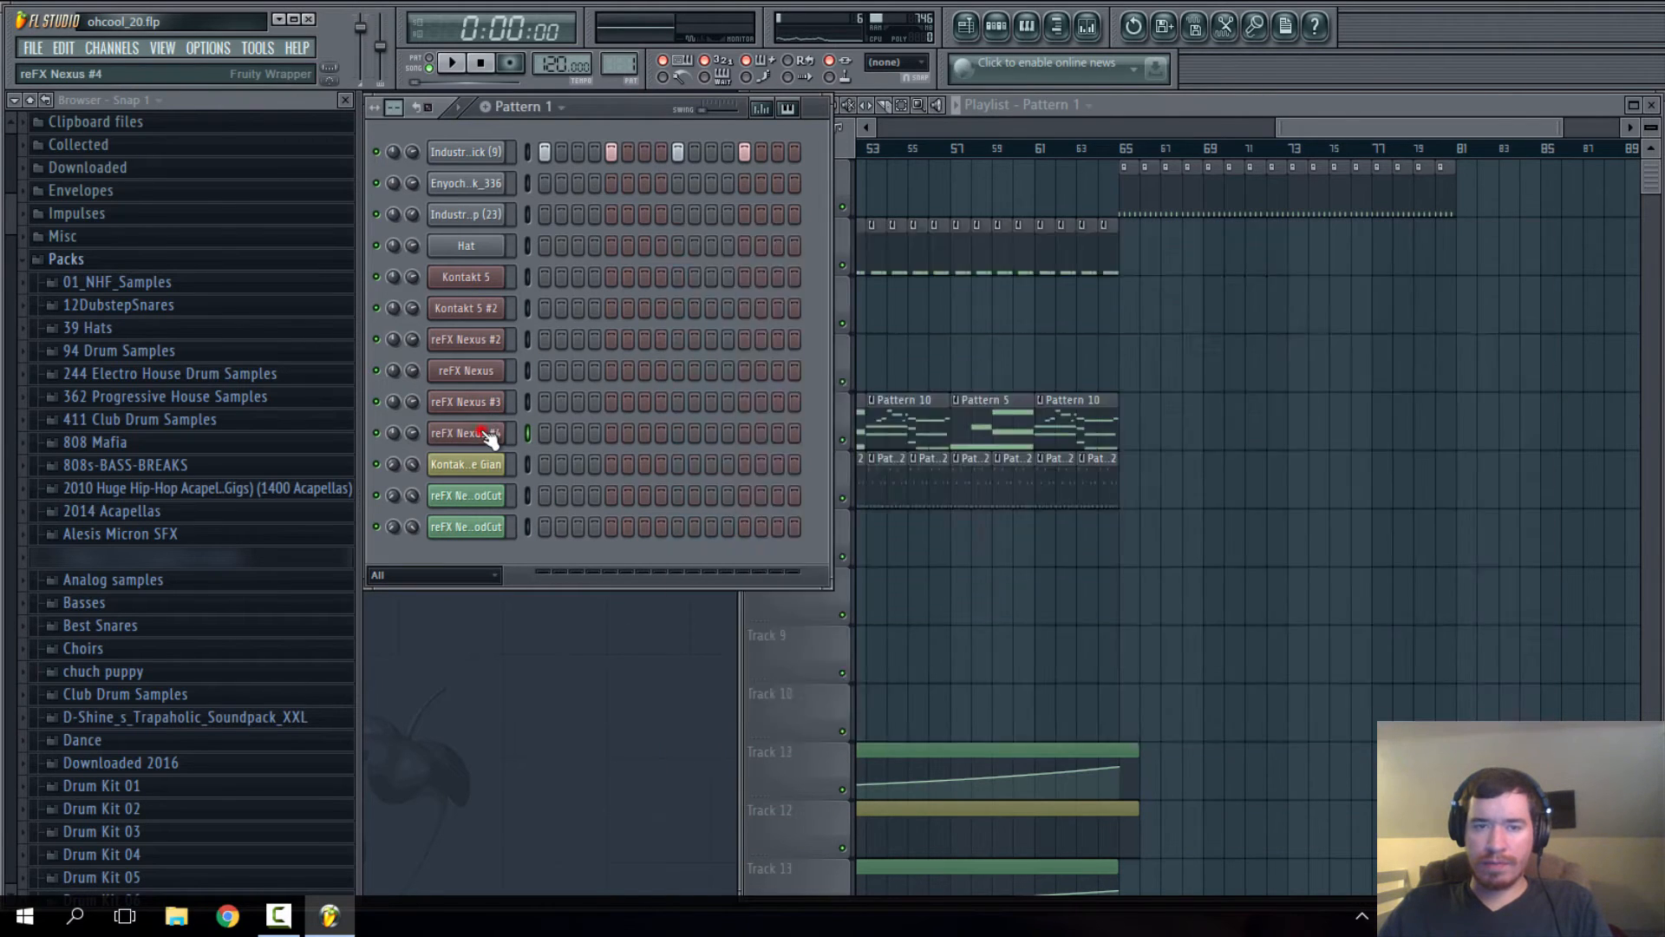
left_click(481, 434)
- Create a new empty pattern and open the piano roll of the reFX Nexus #4 channel
left_click(486, 107)
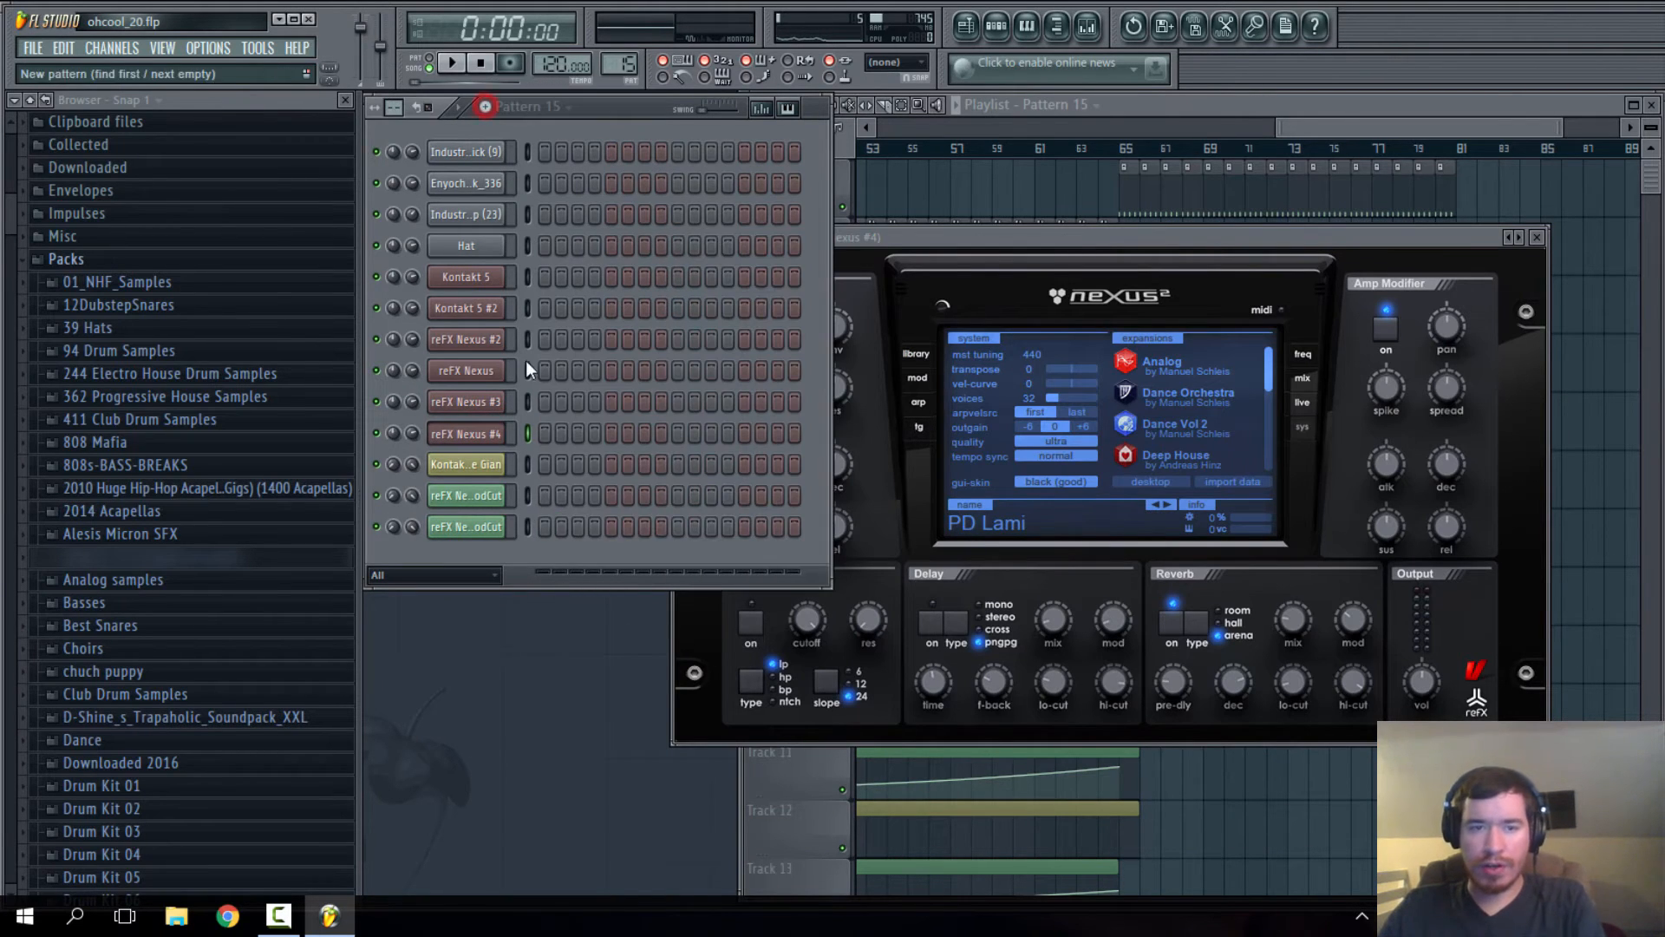
right_click(502, 433)
left_click(538, 438)
left_click(410, 207)
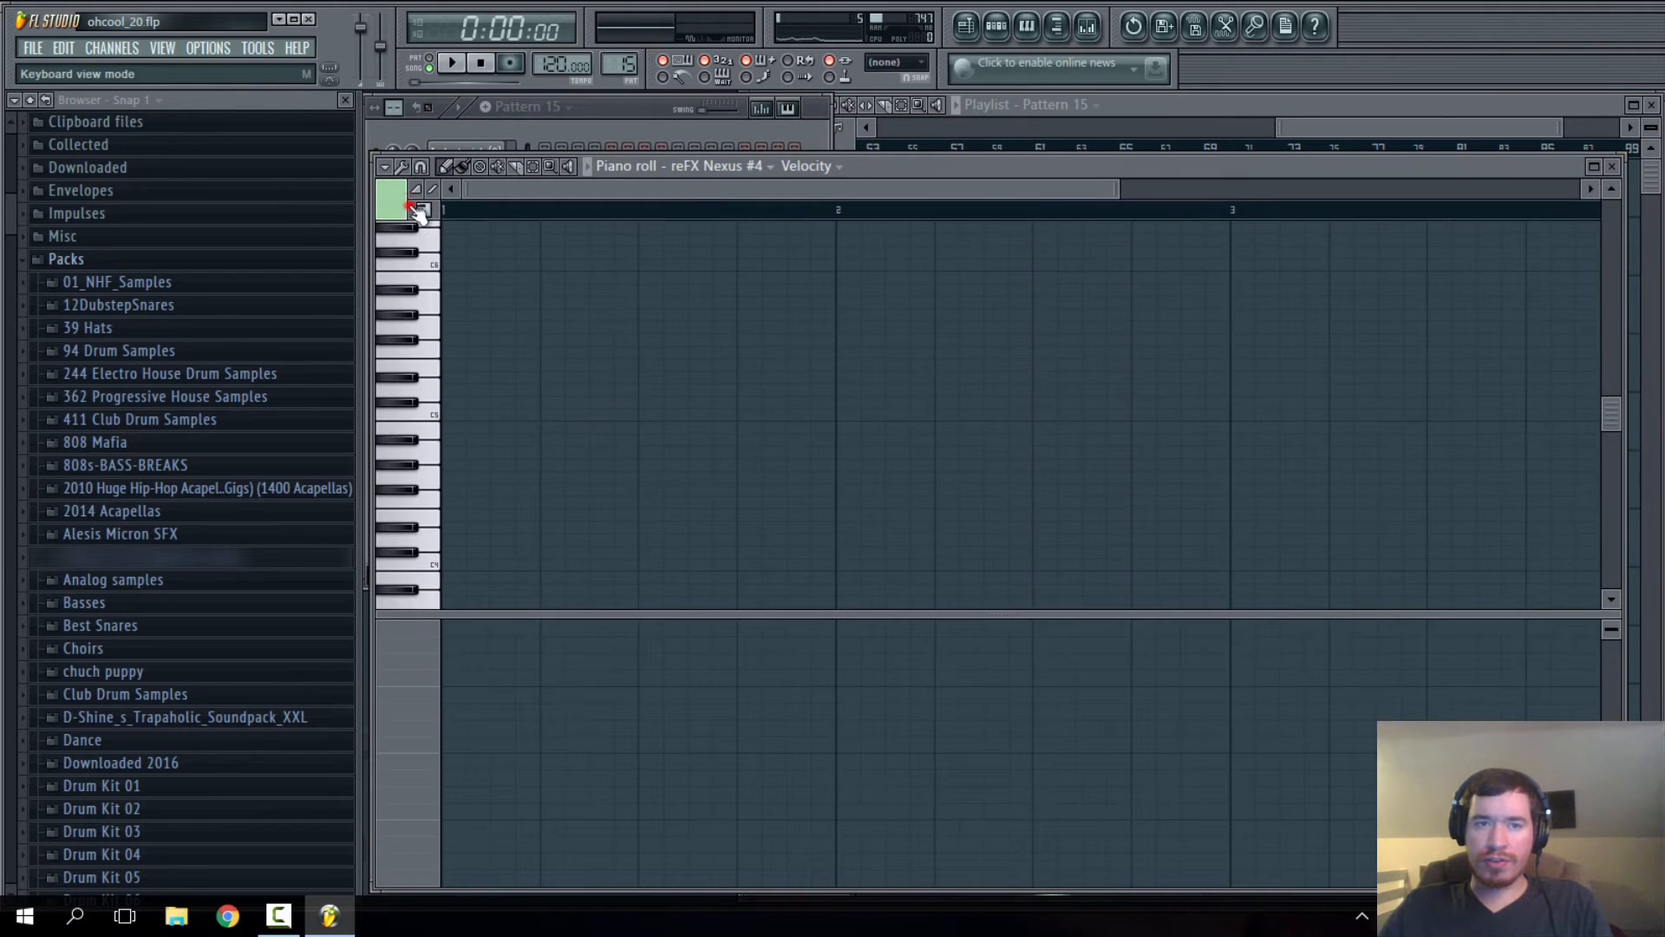
left_click_drag(1009, 163, 1041, 152)
left_click(639, 102)
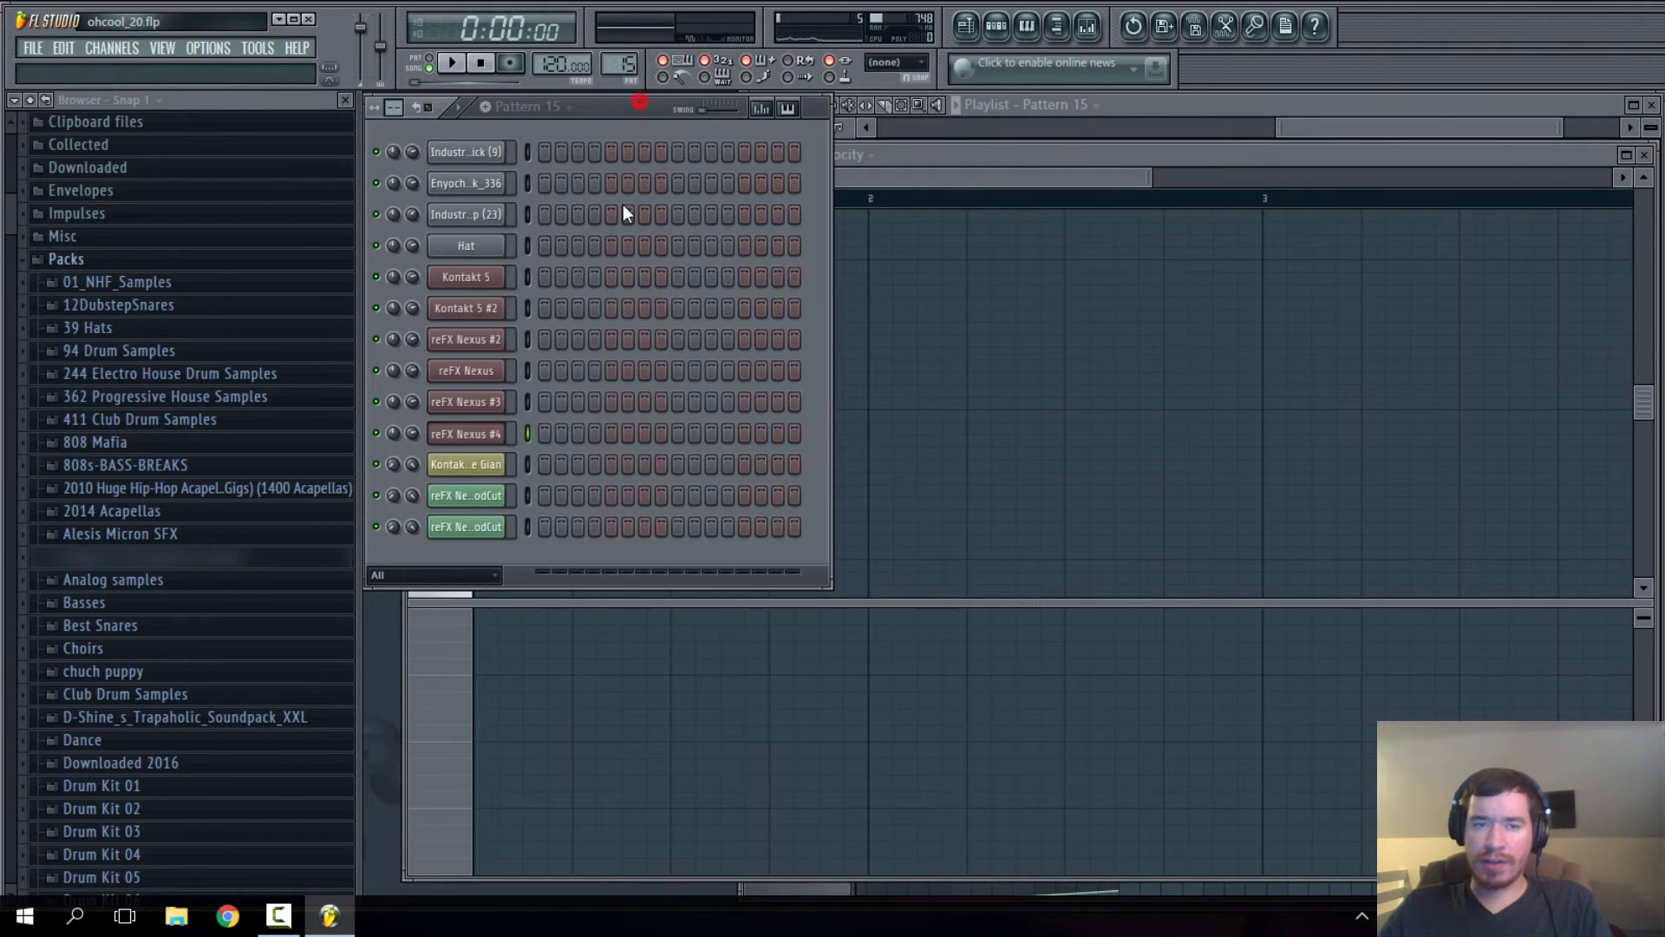
- Examine the reFX Nexus #4 plugin and the list of instruments available to replace it, closing the plugin and piano roll windows
left_click(486, 440)
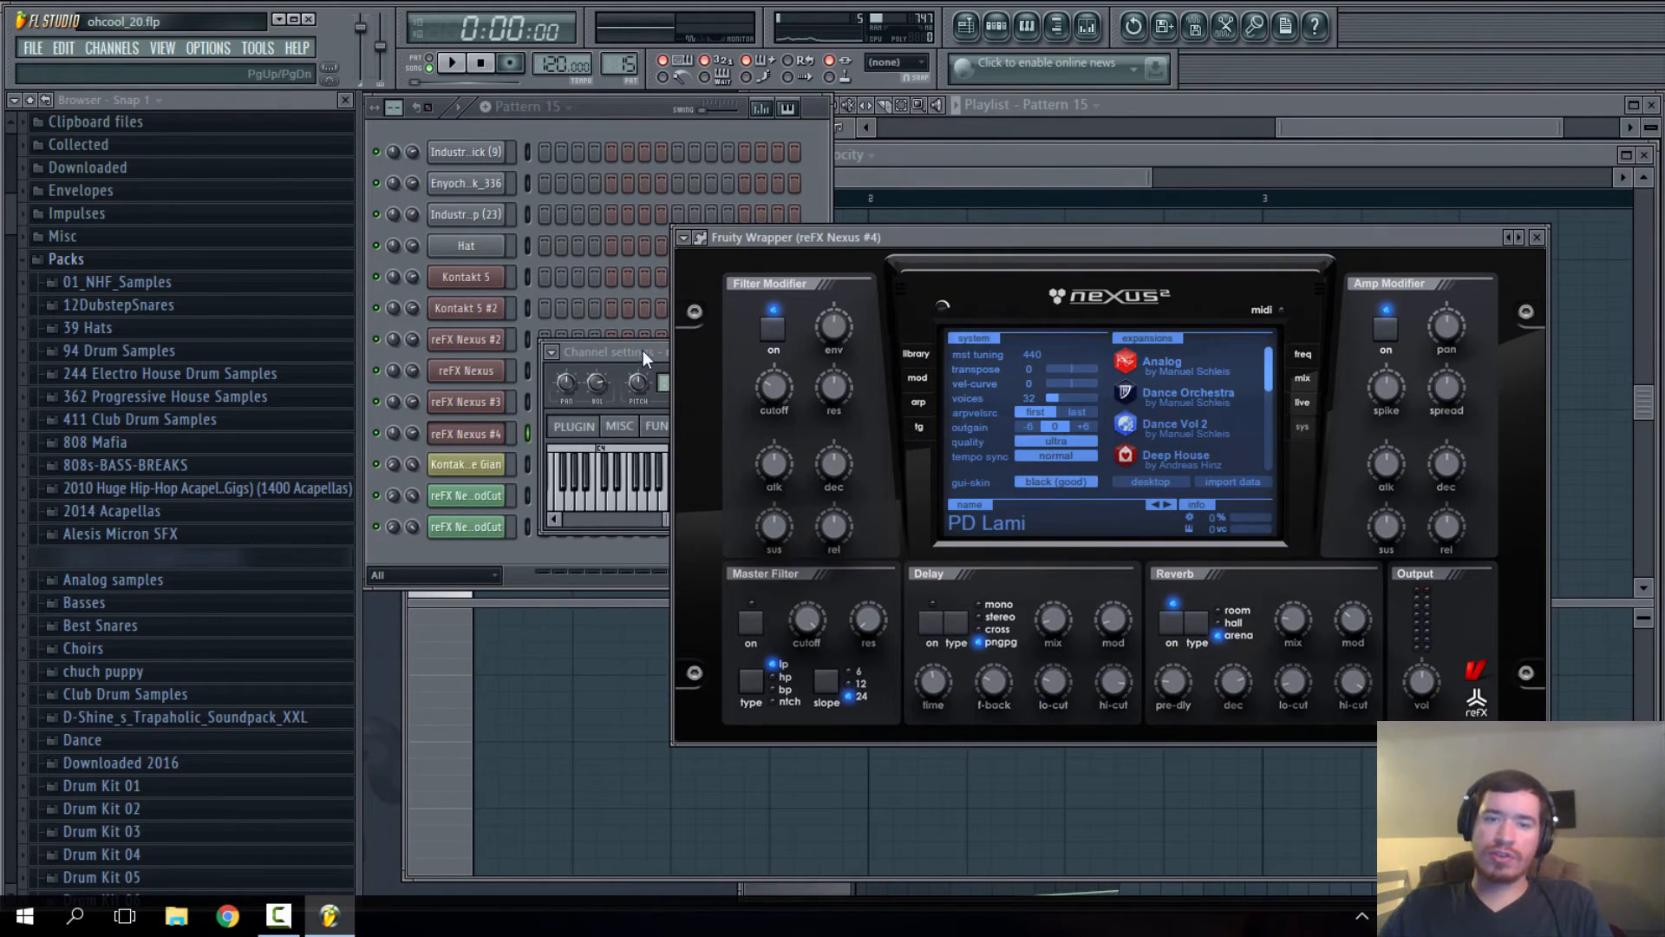
left_click(642, 351)
left_click_drag(848, 236, 660, 270)
left_click_drag(890, 274, 1008, 263)
left_click(623, 92)
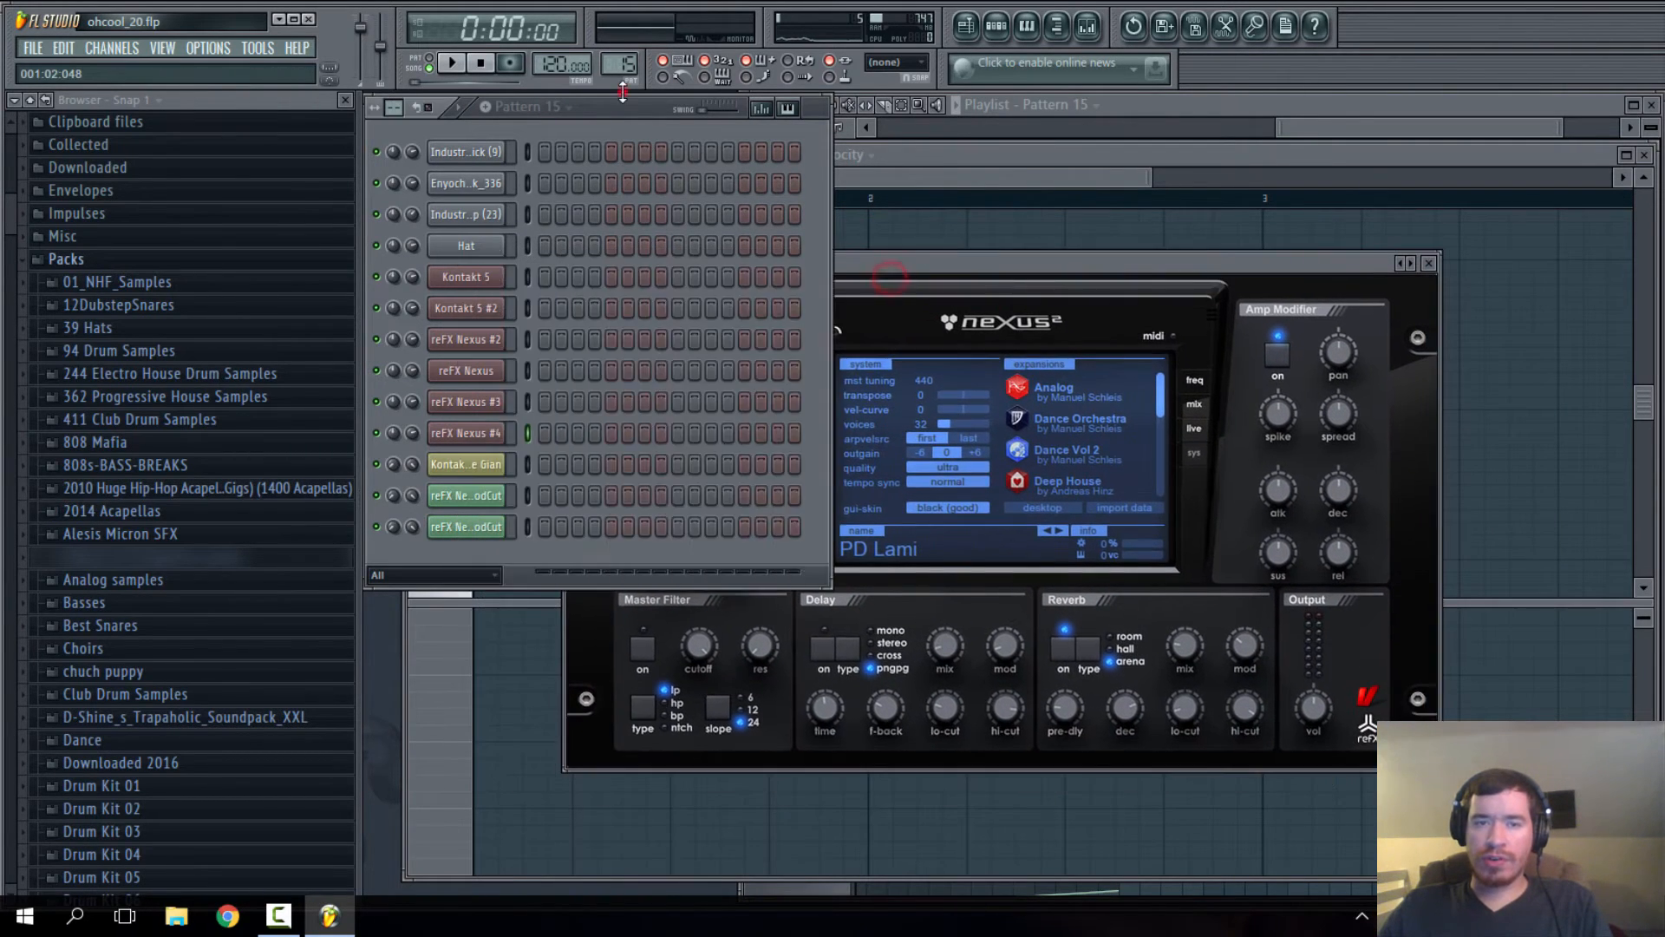
left_click(467, 434)
right_click(503, 431)
mouse_move(559, 647)
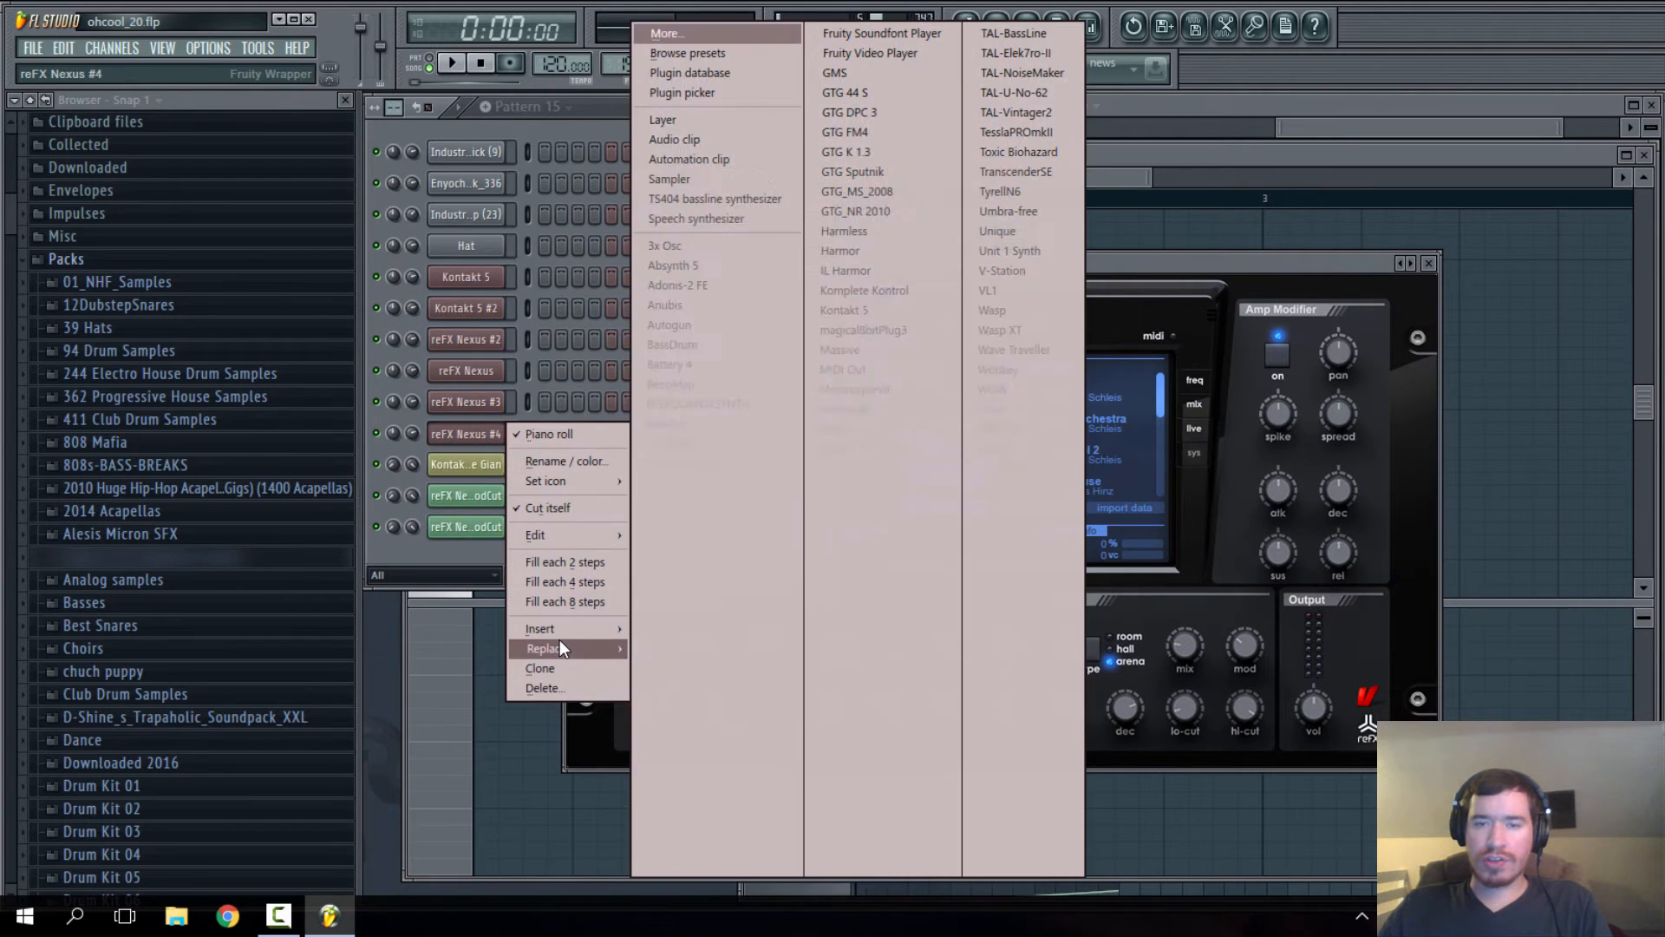
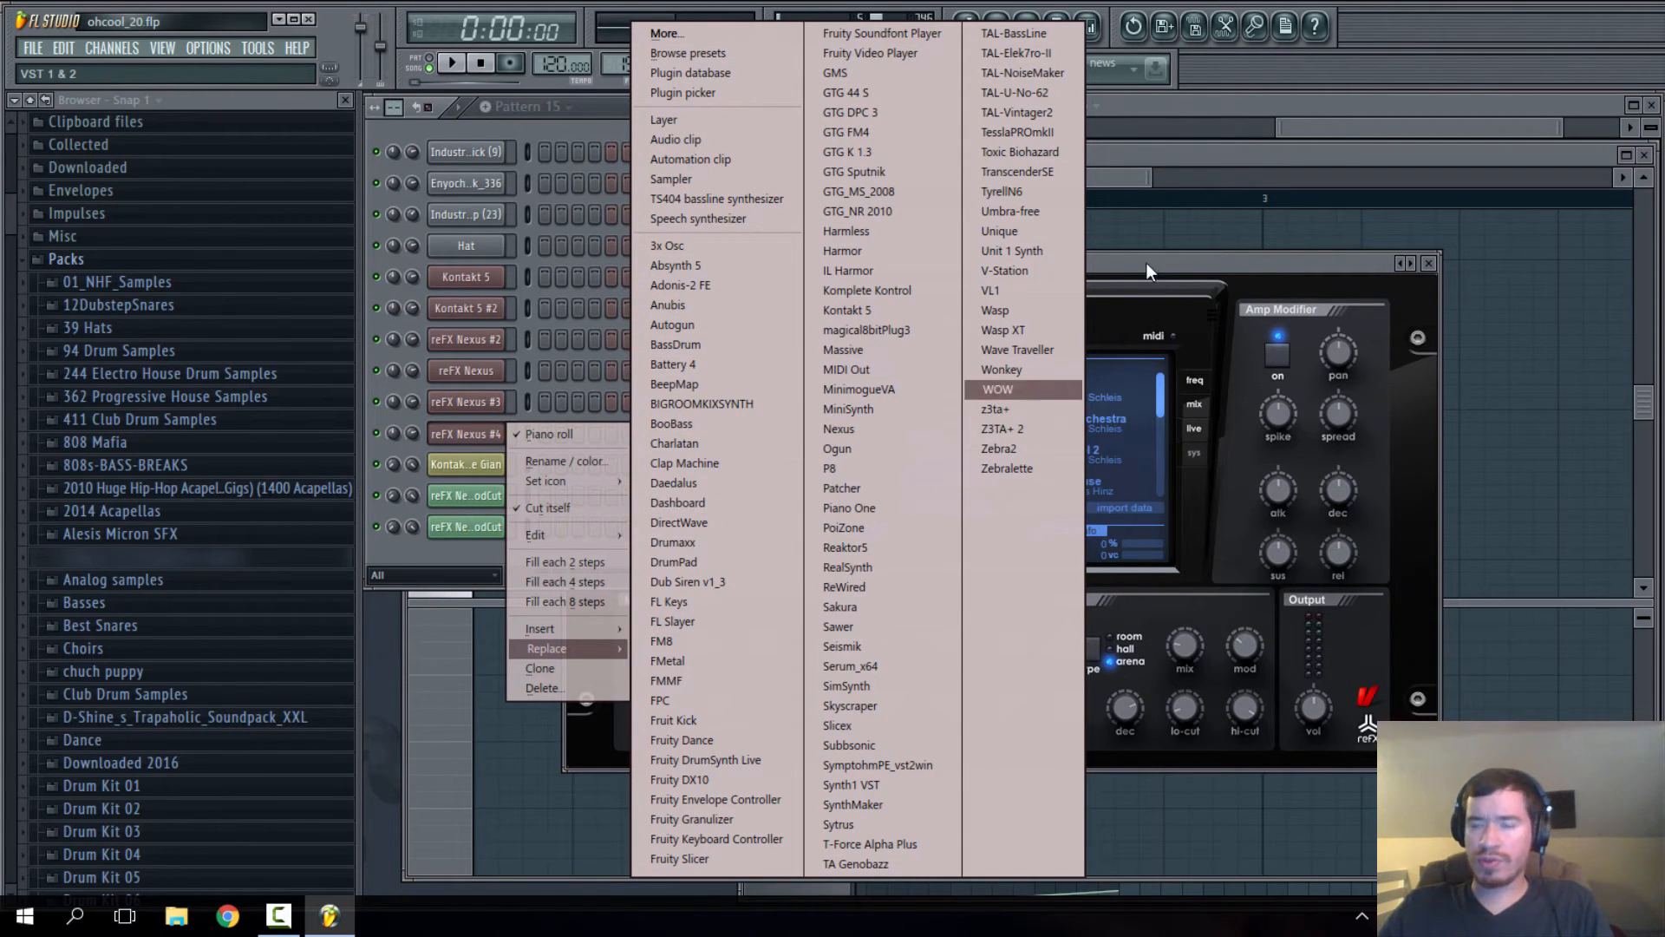
left_click_drag(1146, 262, 1018, 300)
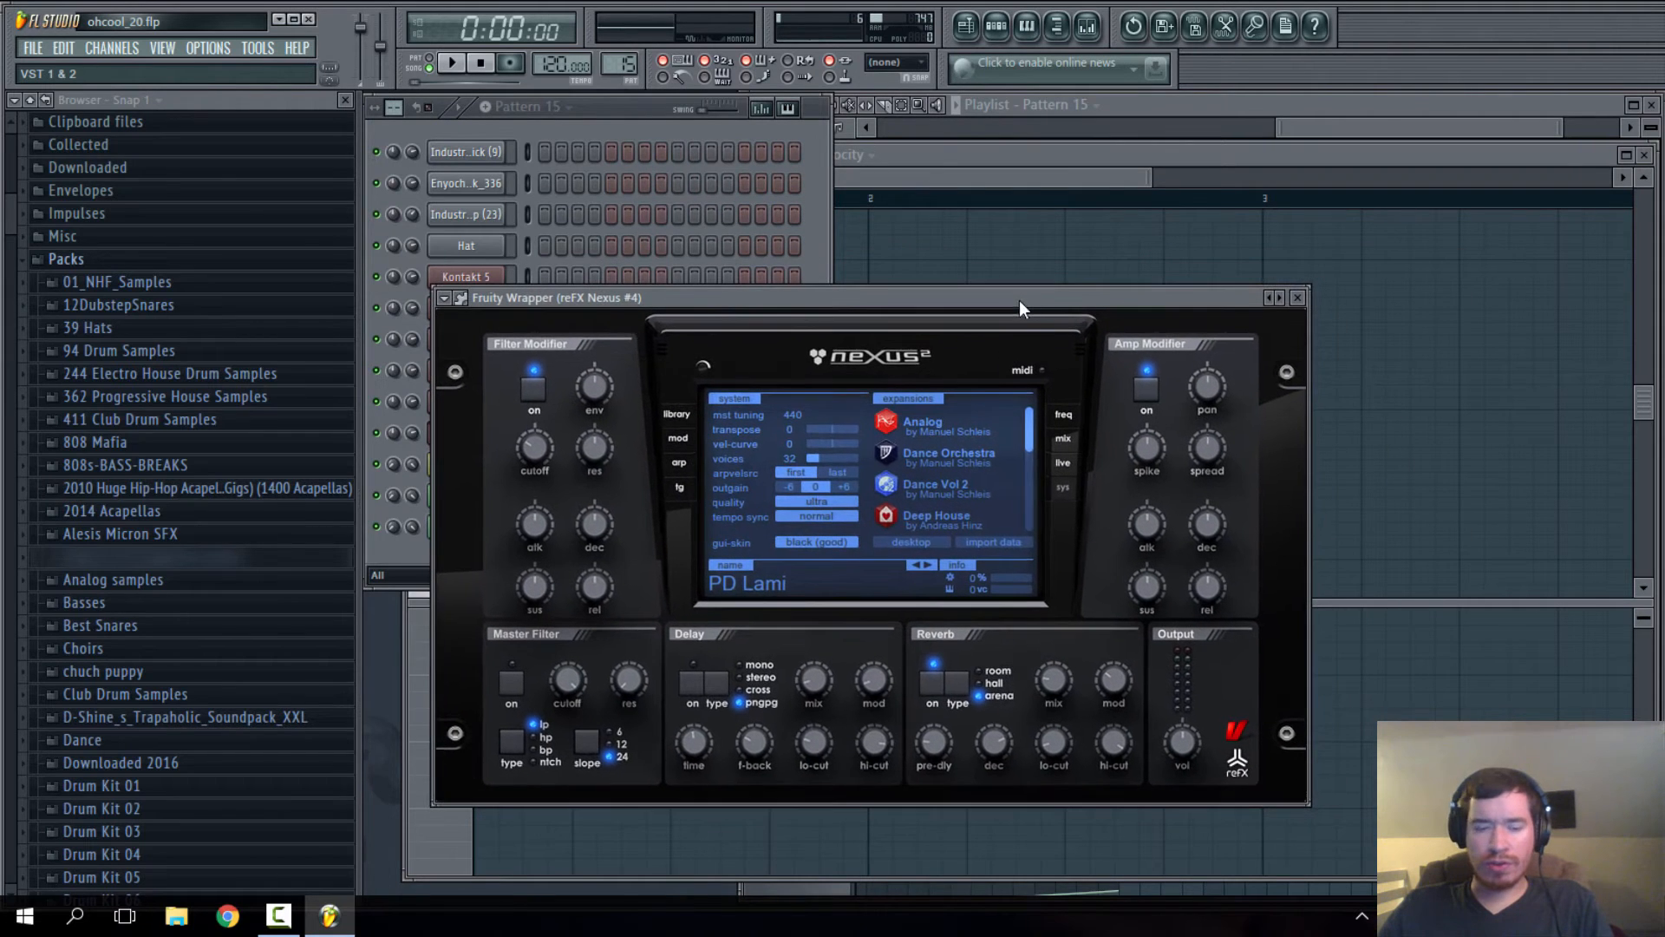
left_click(1298, 297)
left_click(1645, 155)
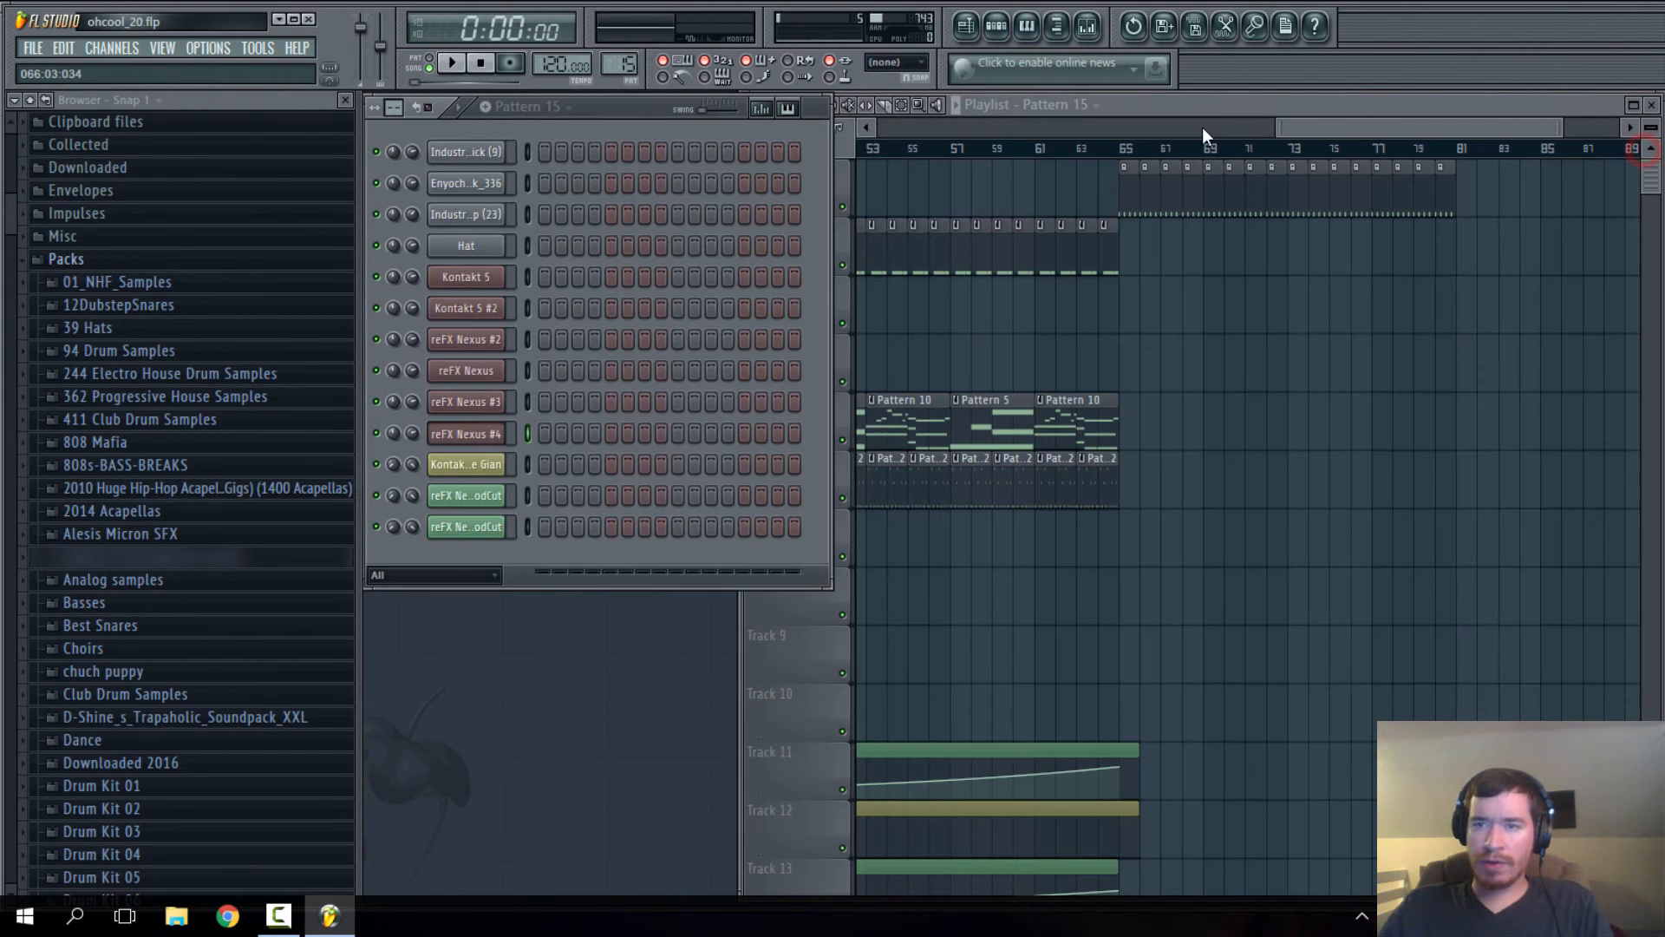
- Reopen the reFX Nexus #4 piano roll and audition its sound on keys in the upper octaves
left_click_drag(1310, 124, 1292, 127)
right_click(502, 430)
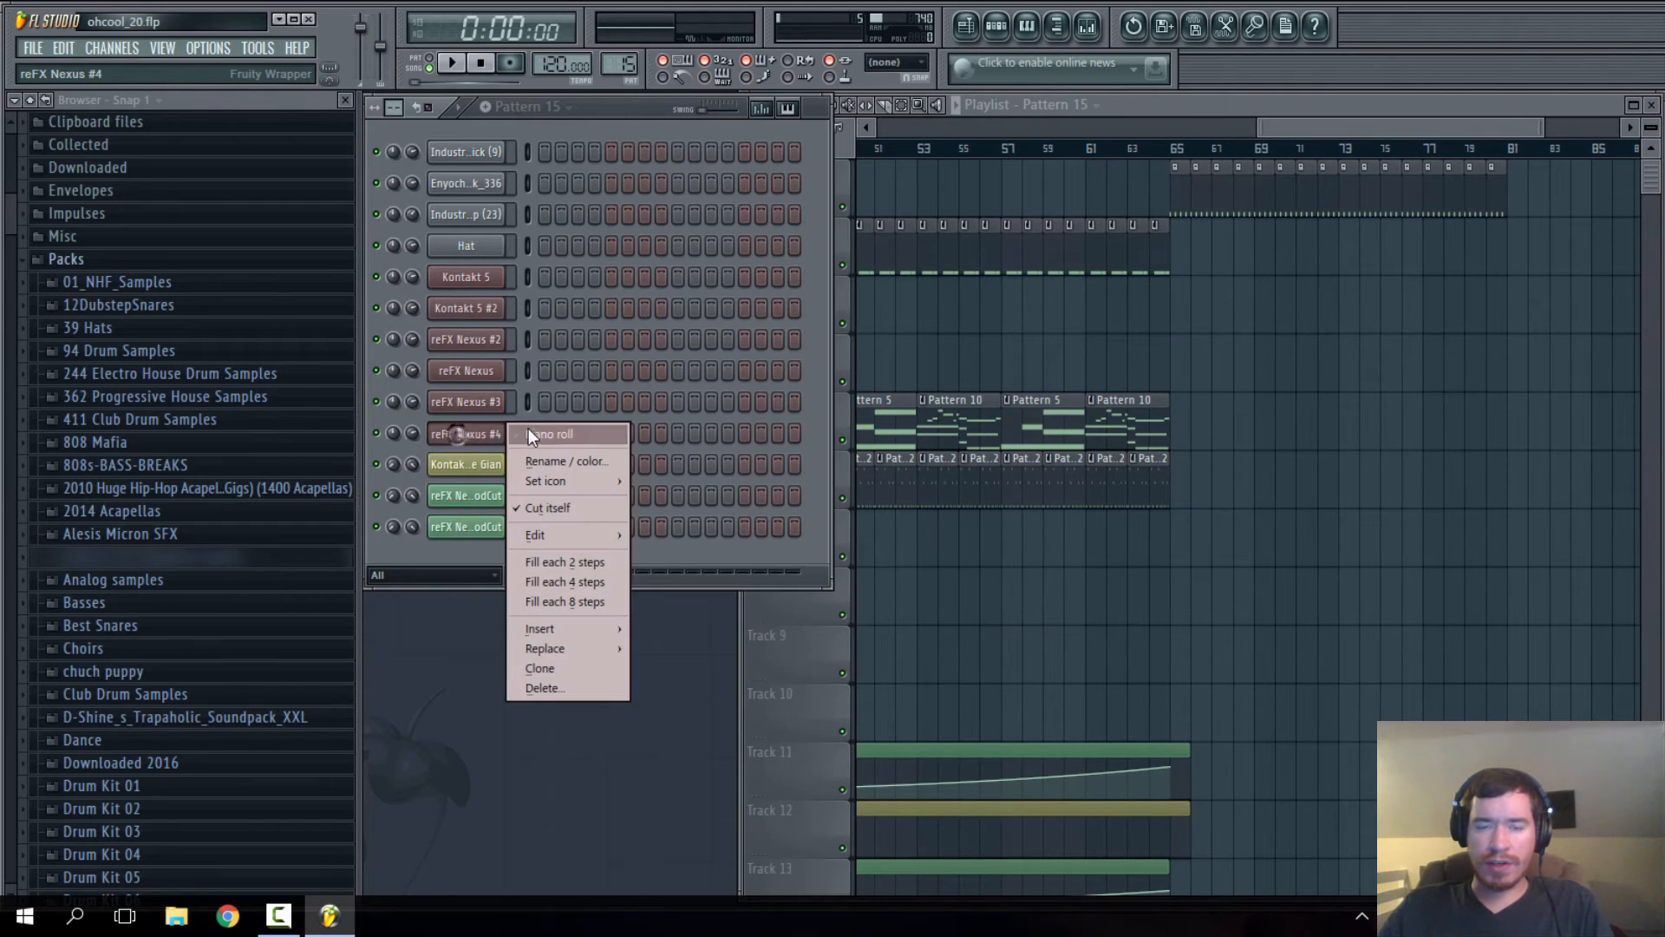
left_click(528, 428)
left_click(441, 197)
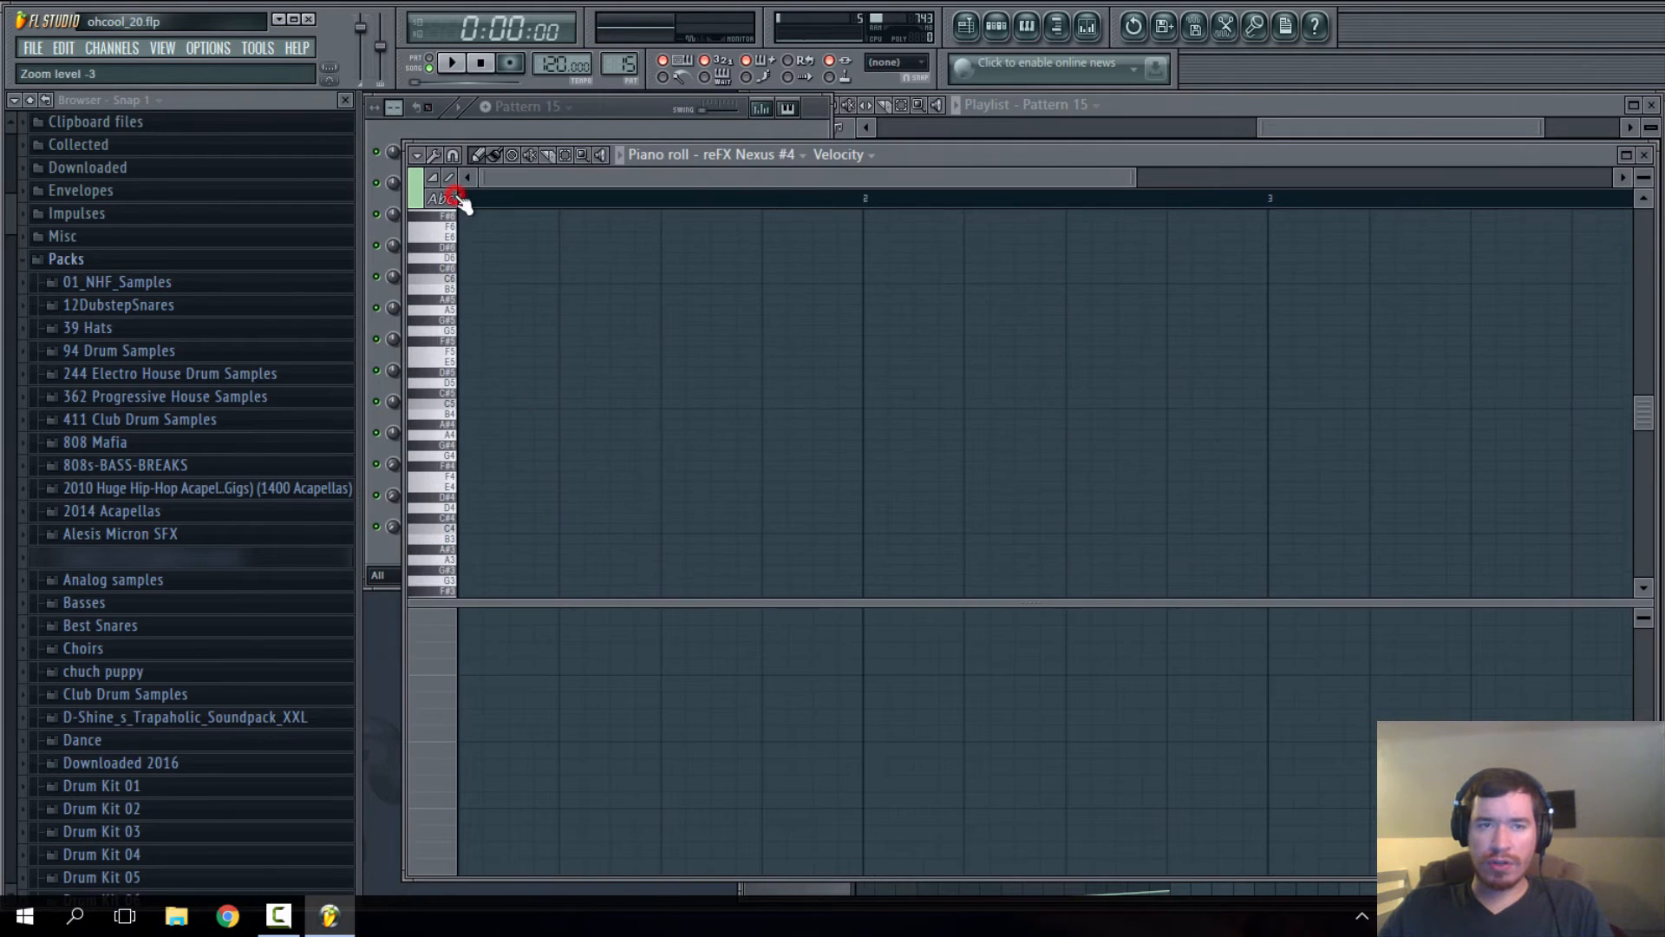
left_click(459, 321)
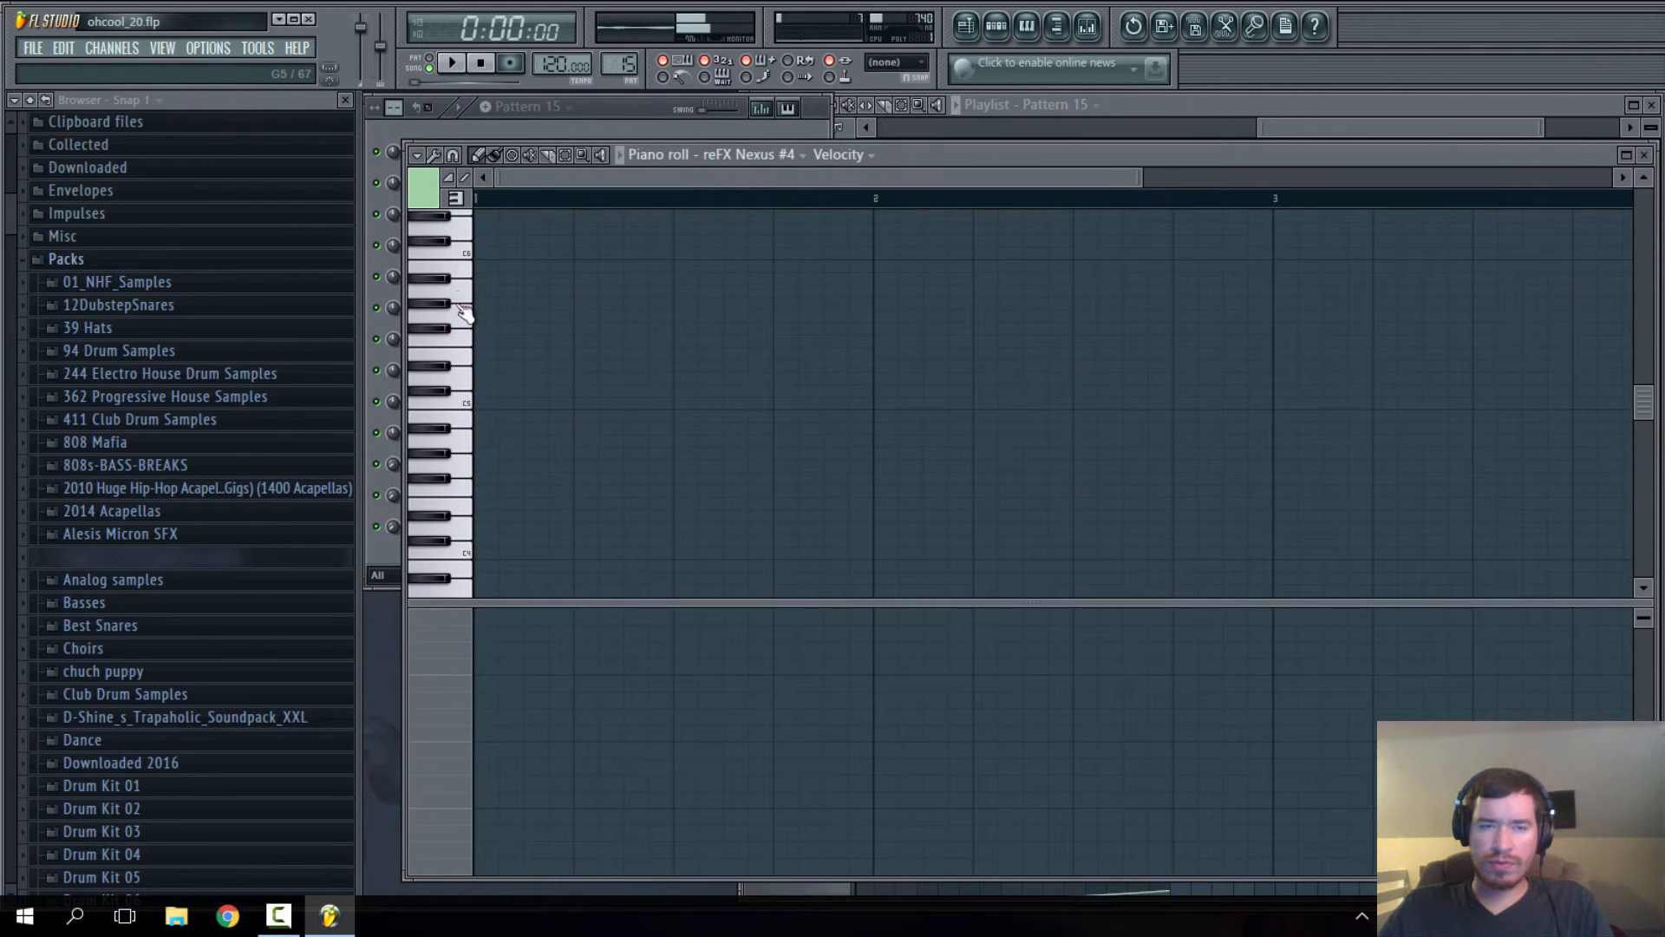
scroll(471, 291, "up", 3)
left_click(463, 319)
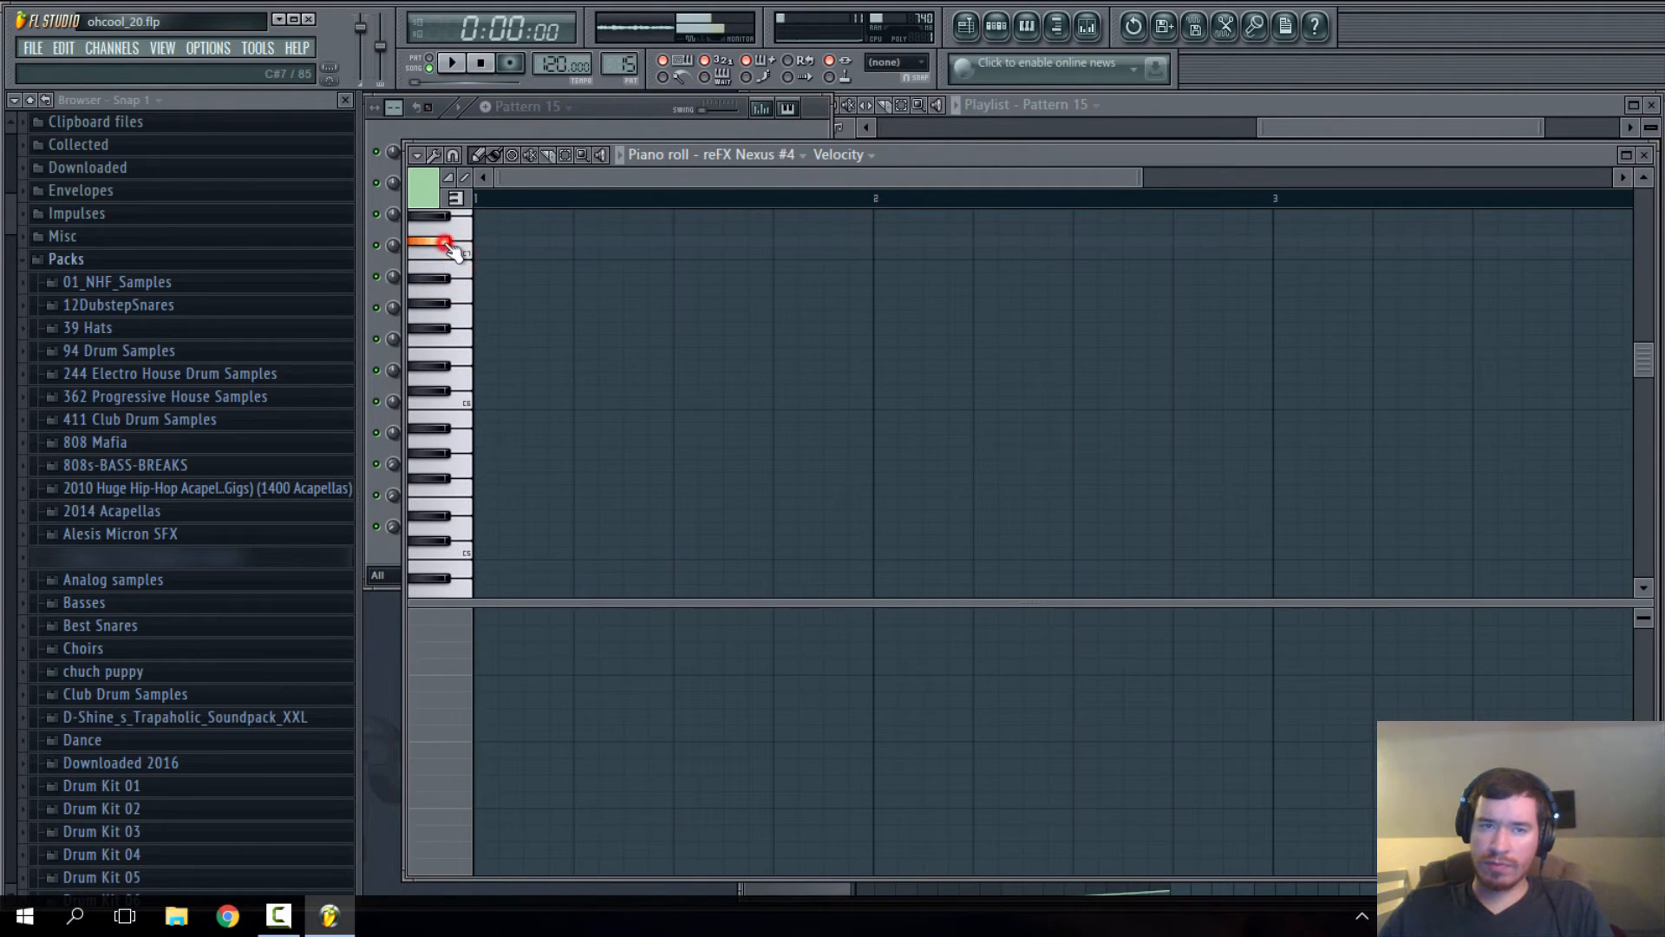
scroll(473, 287, "up", 2)
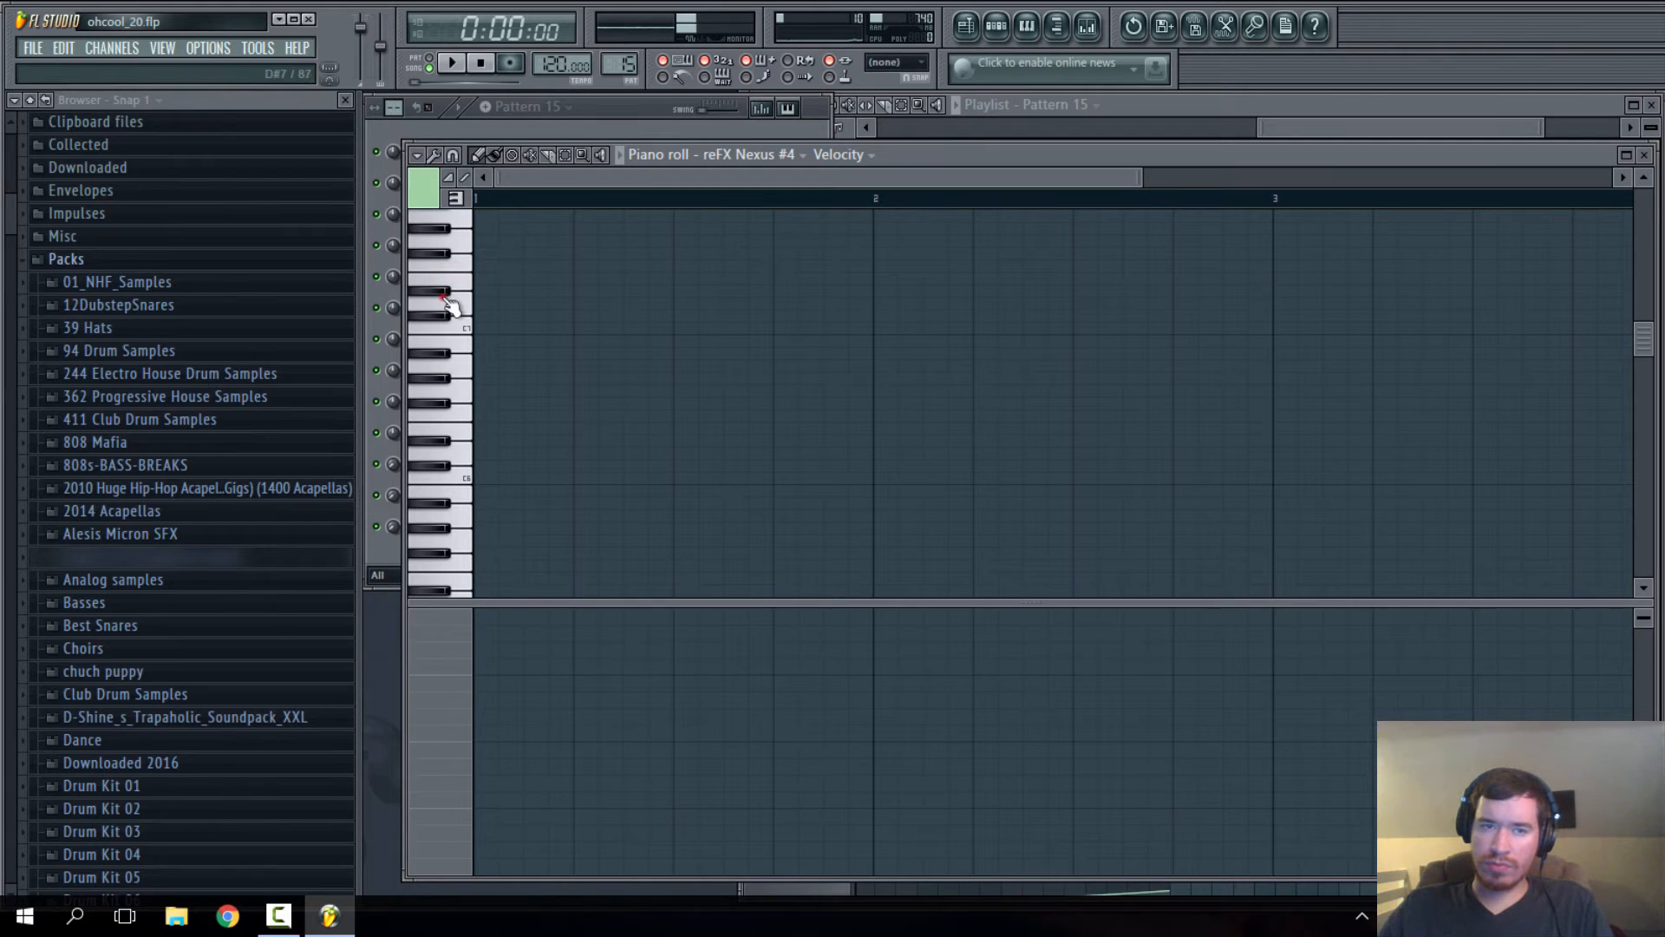
- Draw a D5 note at the start of bar 1 and lengthen it to two beats
scroll(457, 330, "down", 5)
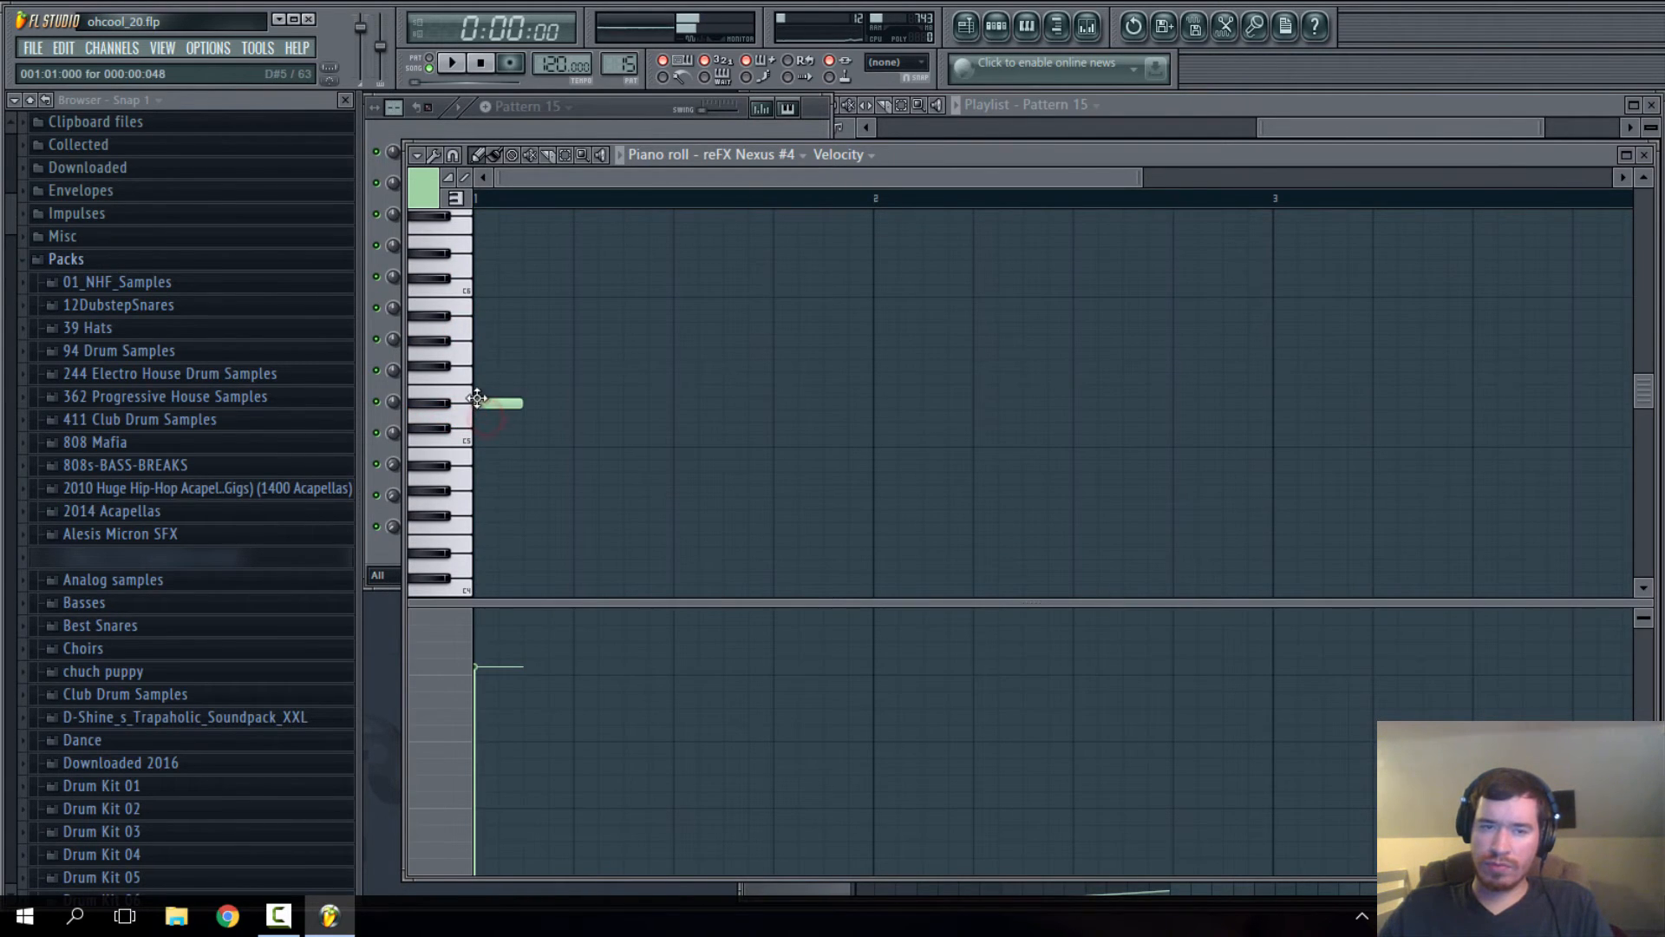
scroll(509, 408, "down", 4)
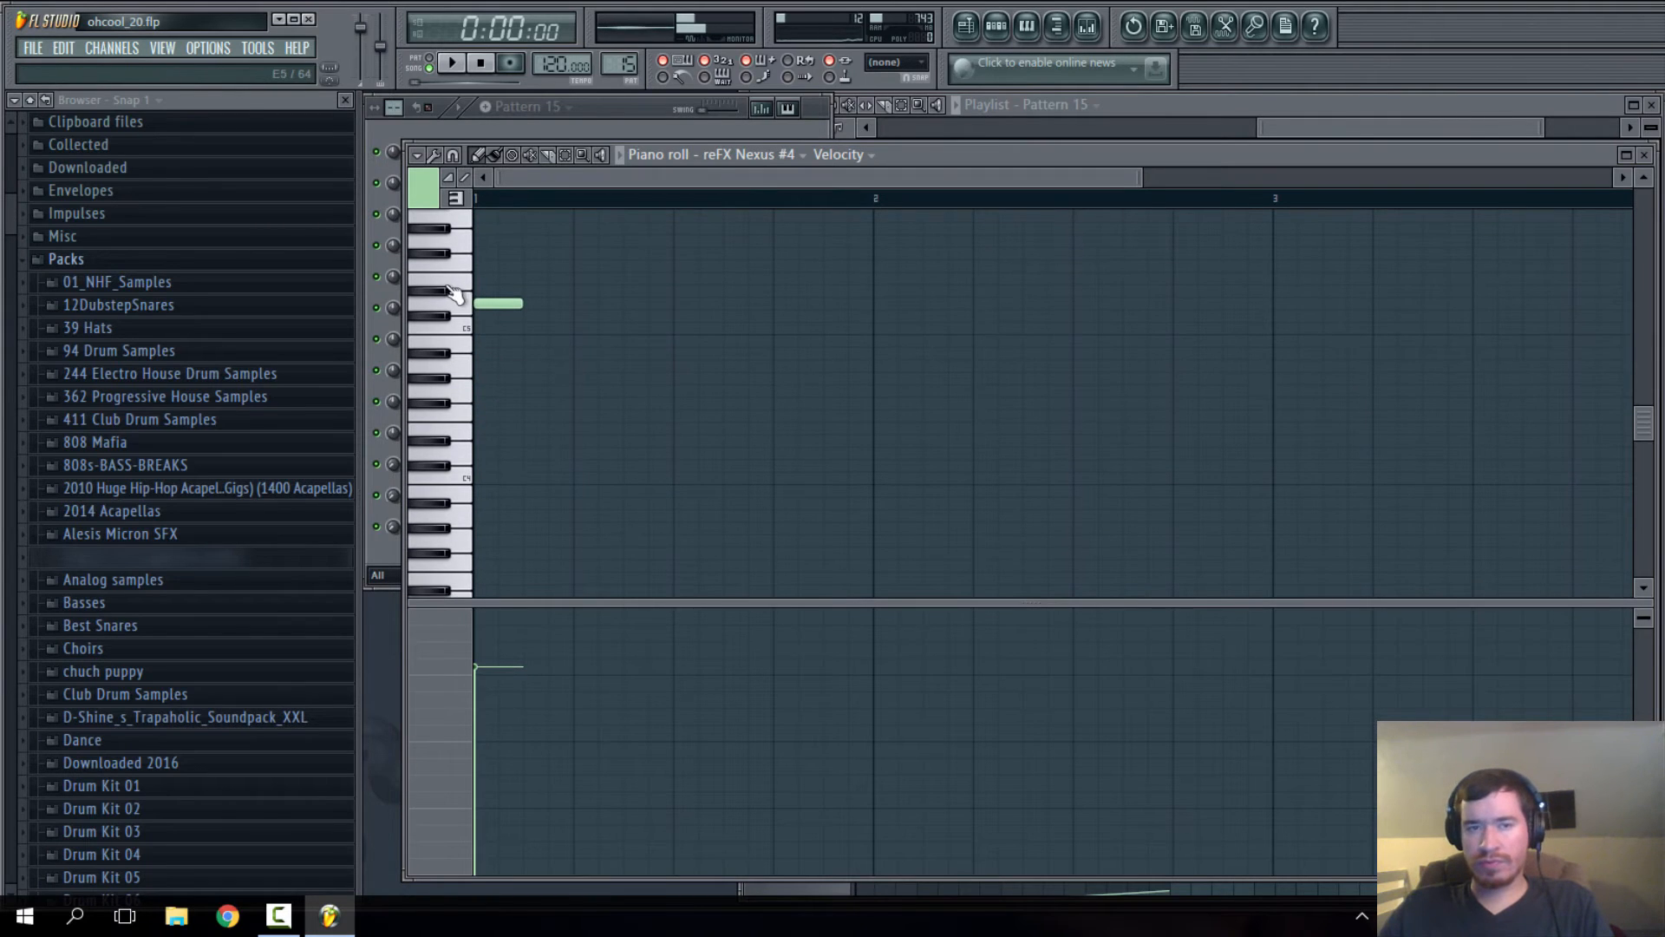
left_click_drag(482, 301, 550, 321)
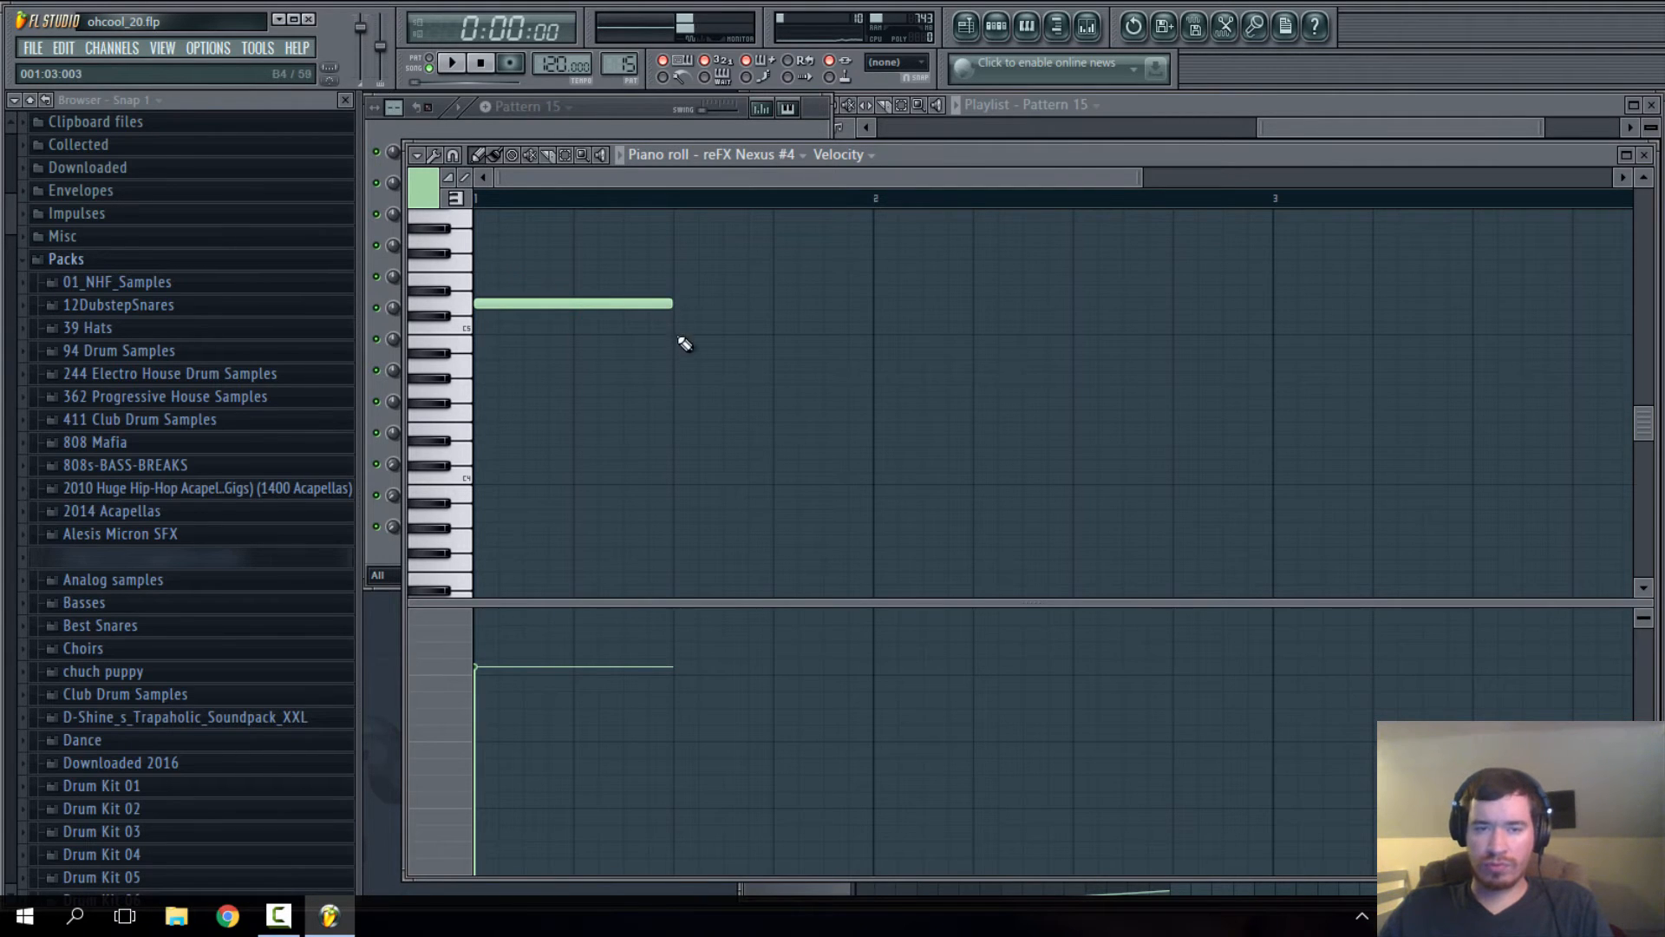
- Add a two-beat slide note on G4 overlapping the D5 note in bar 1, and start playback
left_click(458, 199)
left_click(454, 199)
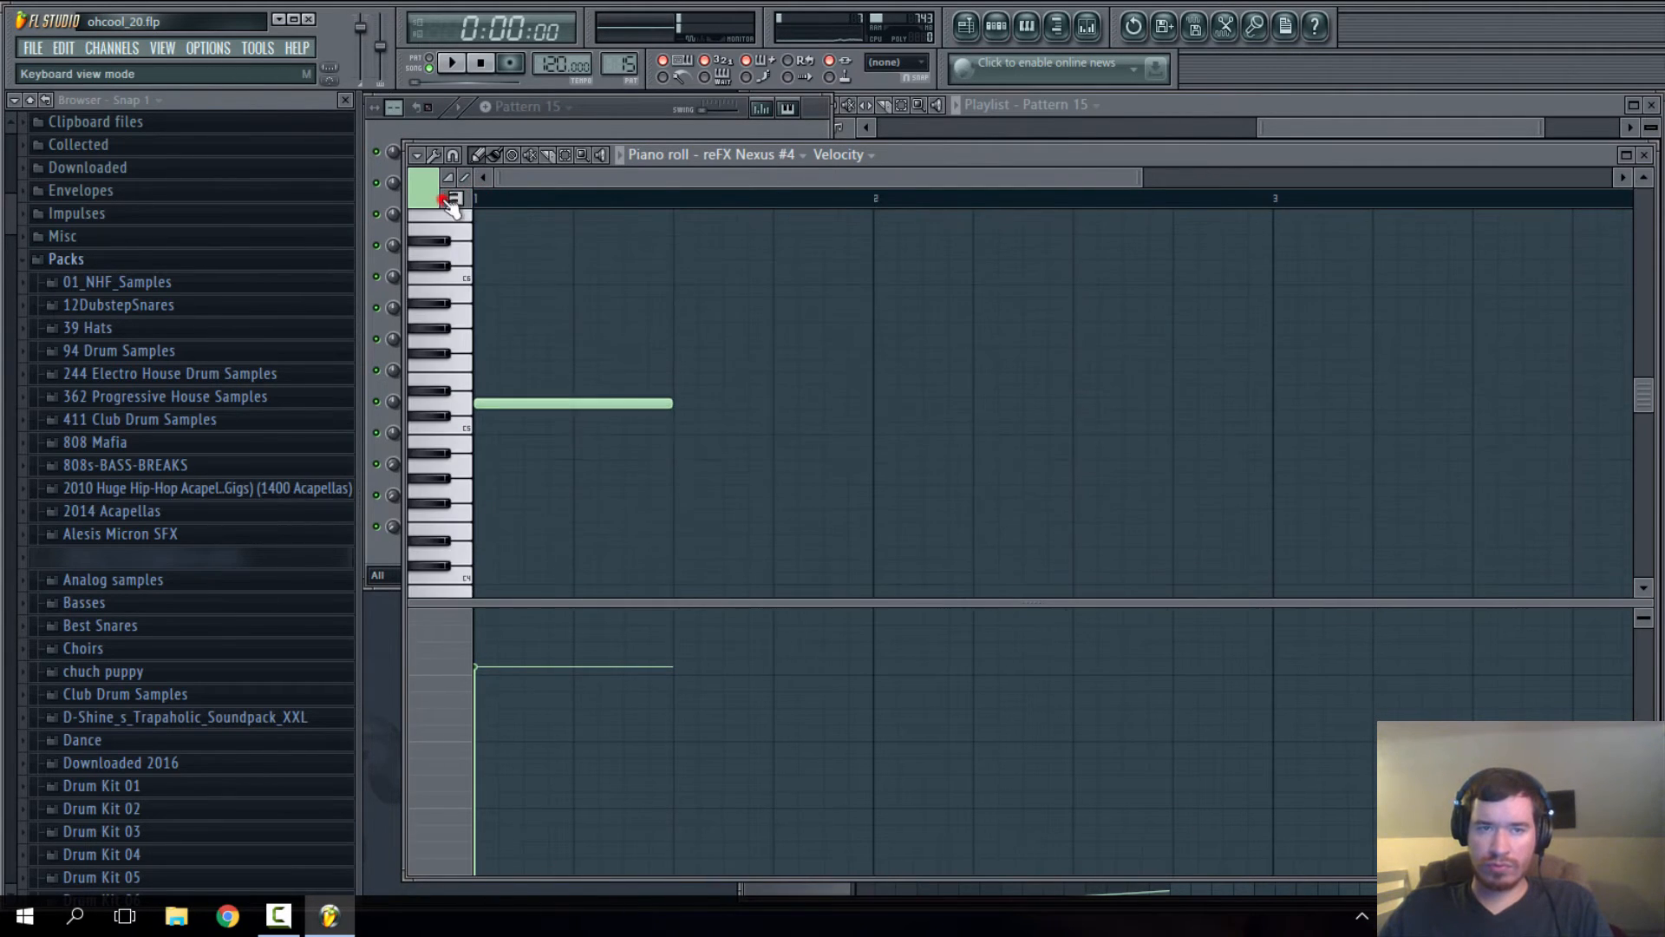
left_click(436, 181)
left_click(449, 178)
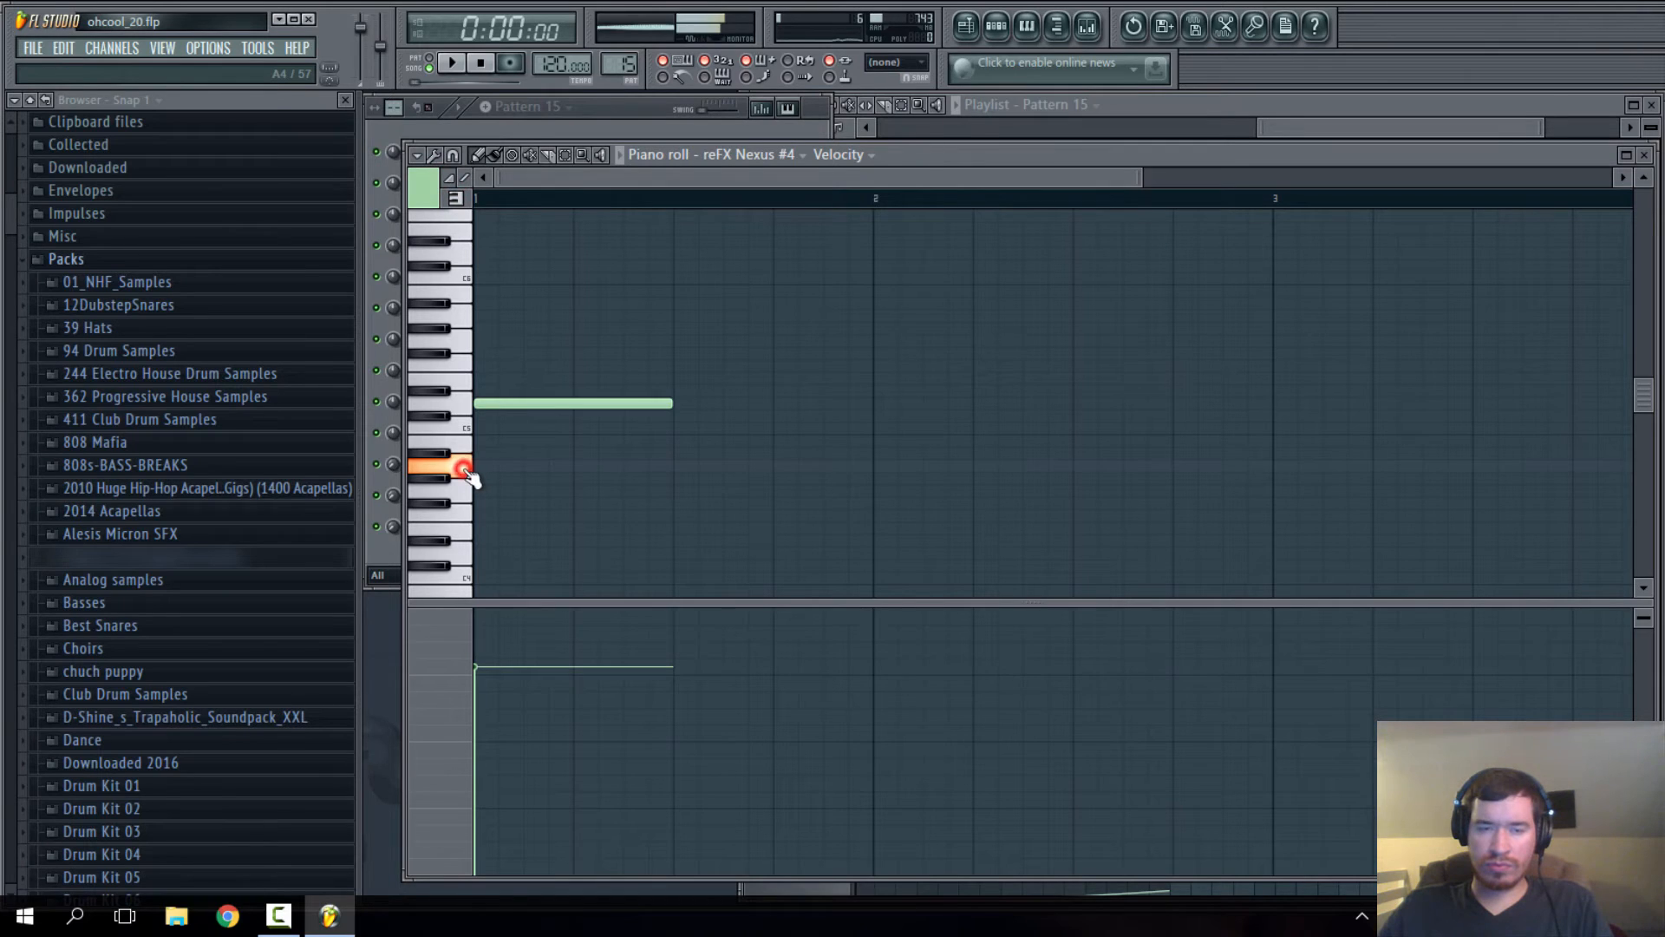
left_click(566, 491)
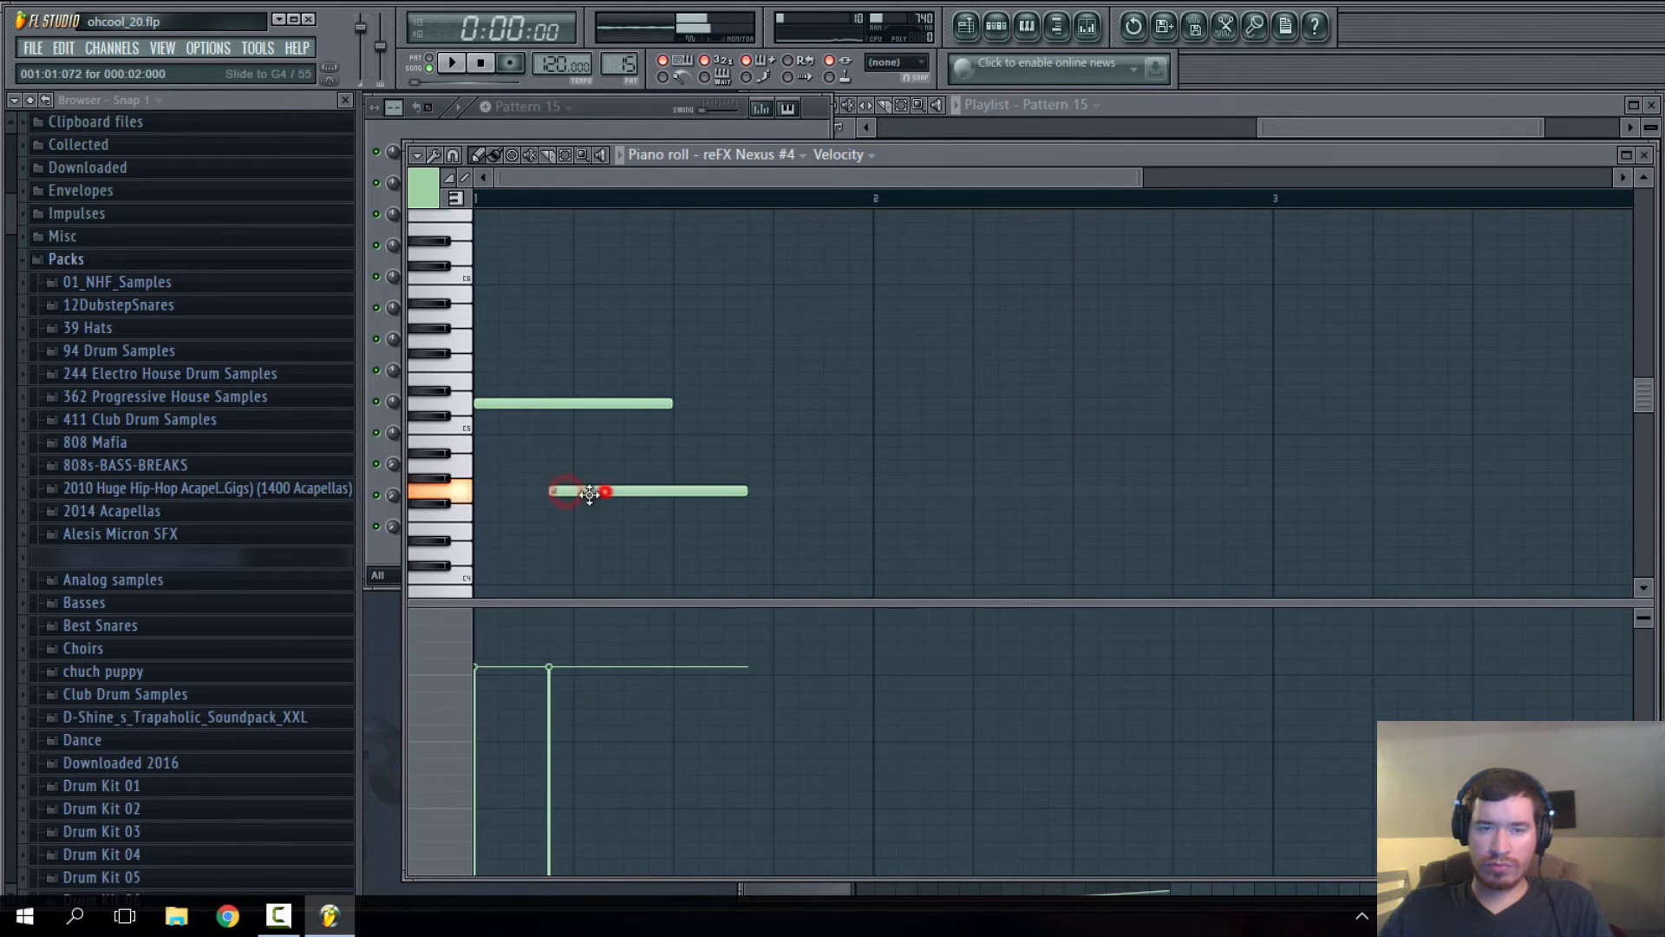
key("space")
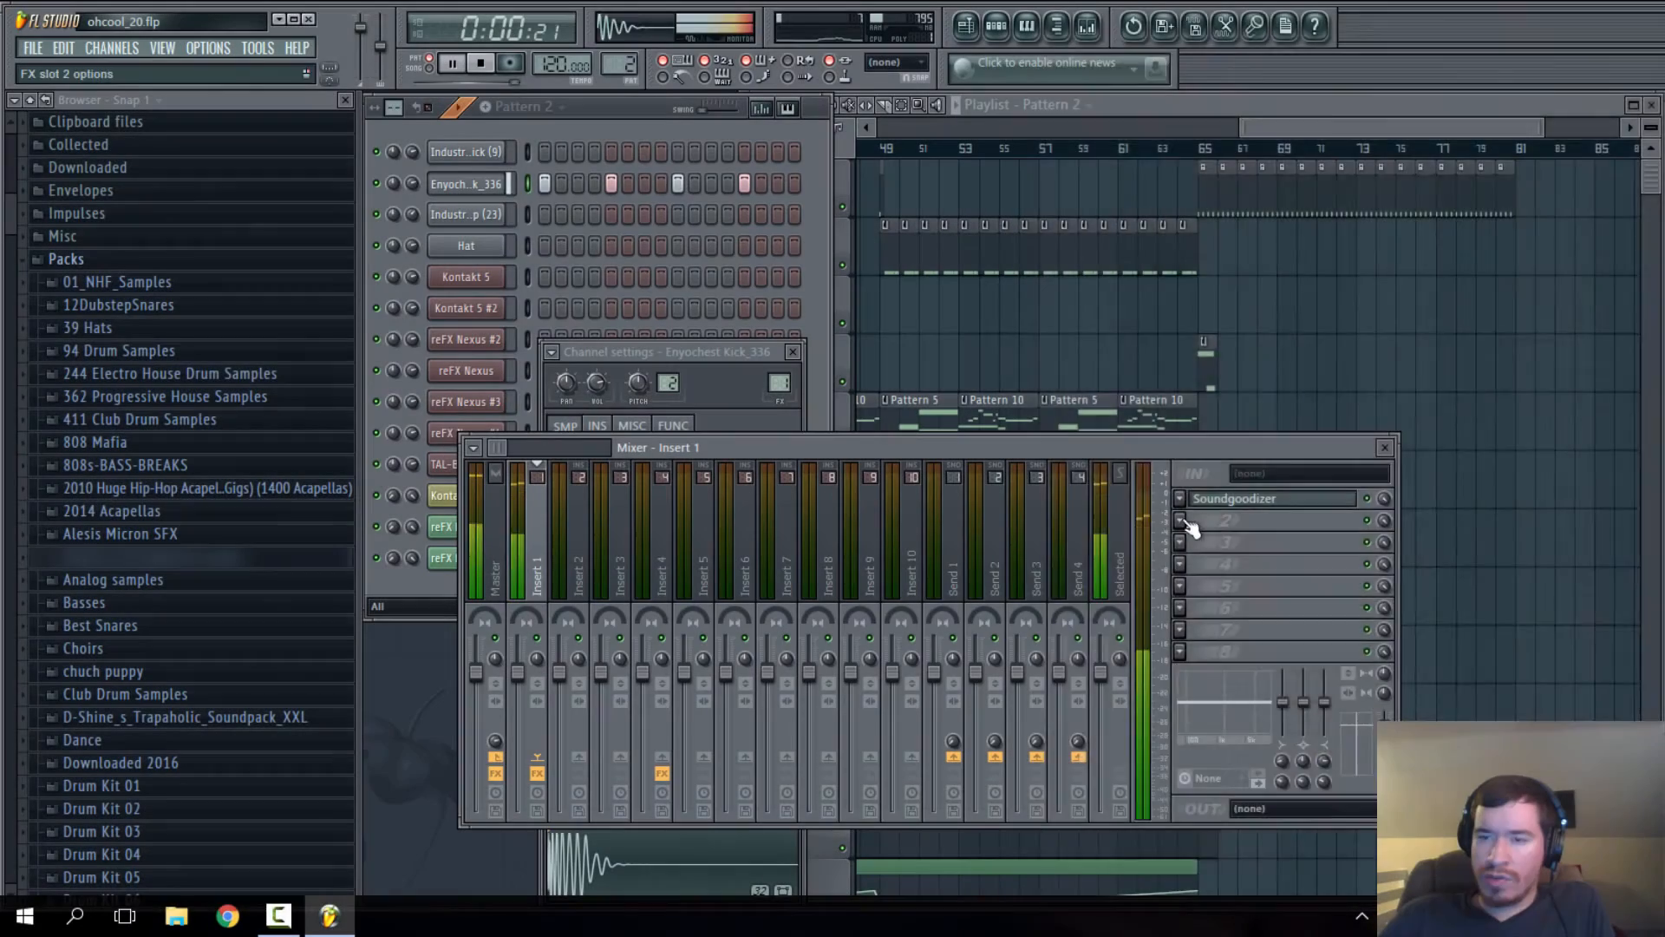
- Add an unmuted Fruity Peak Controller to slot 2 of Insert 1, adjust its peak tension, and close the open mixer, effect and channel windows
left_click(1183, 519)
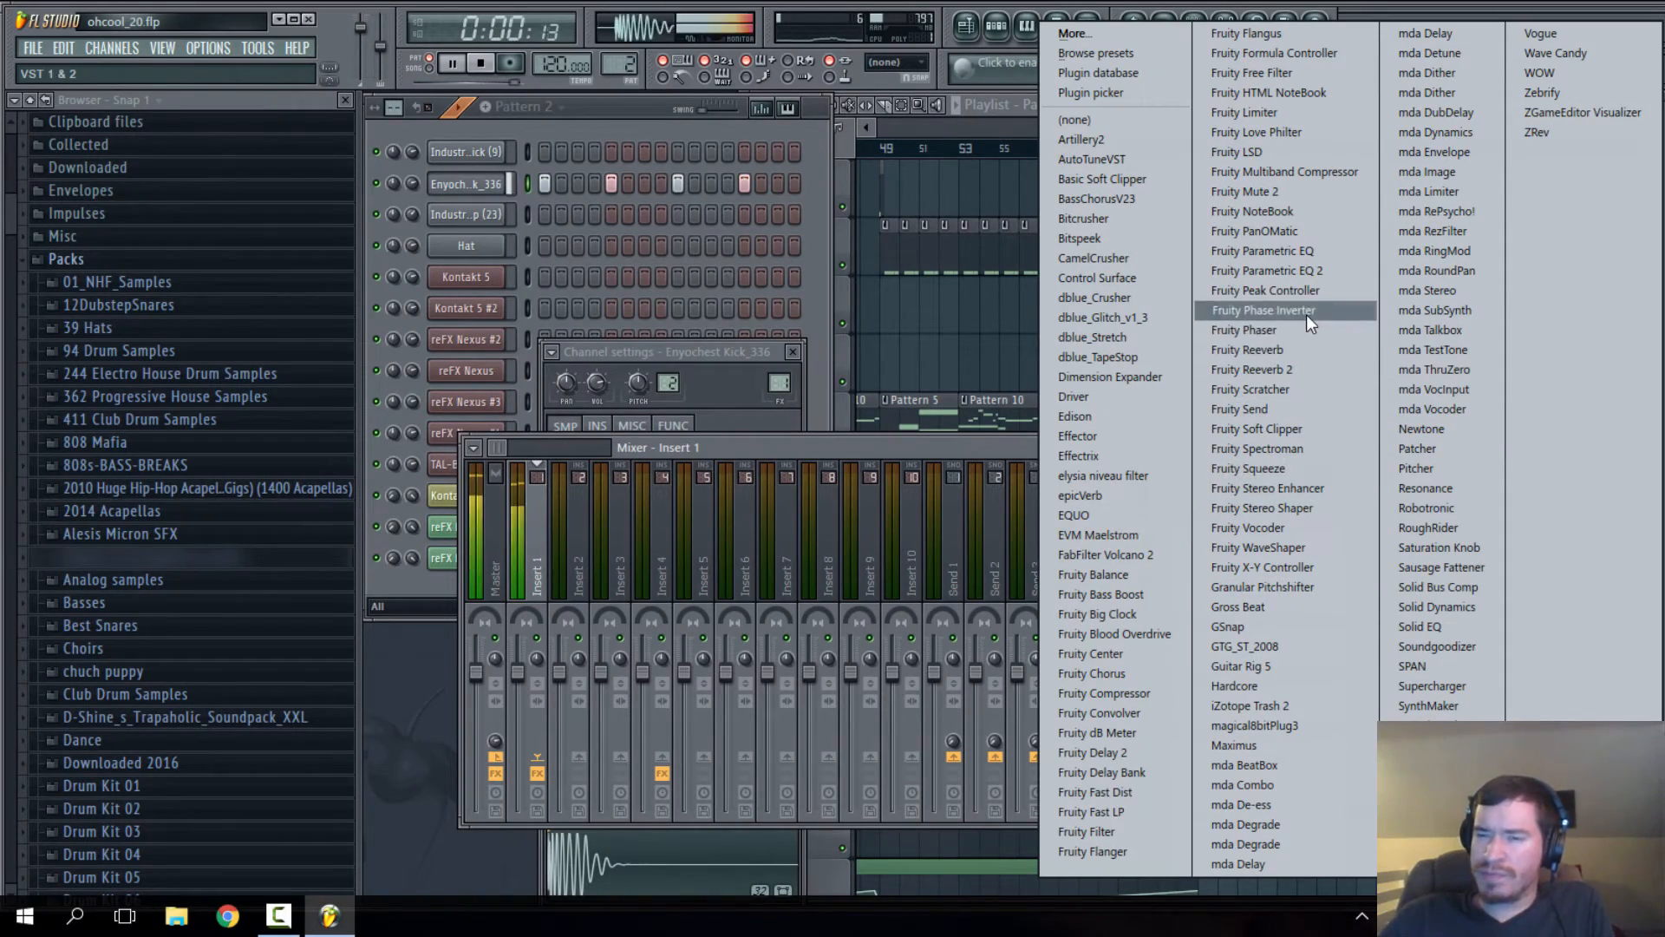
left_click(1301, 291)
left_click(634, 429)
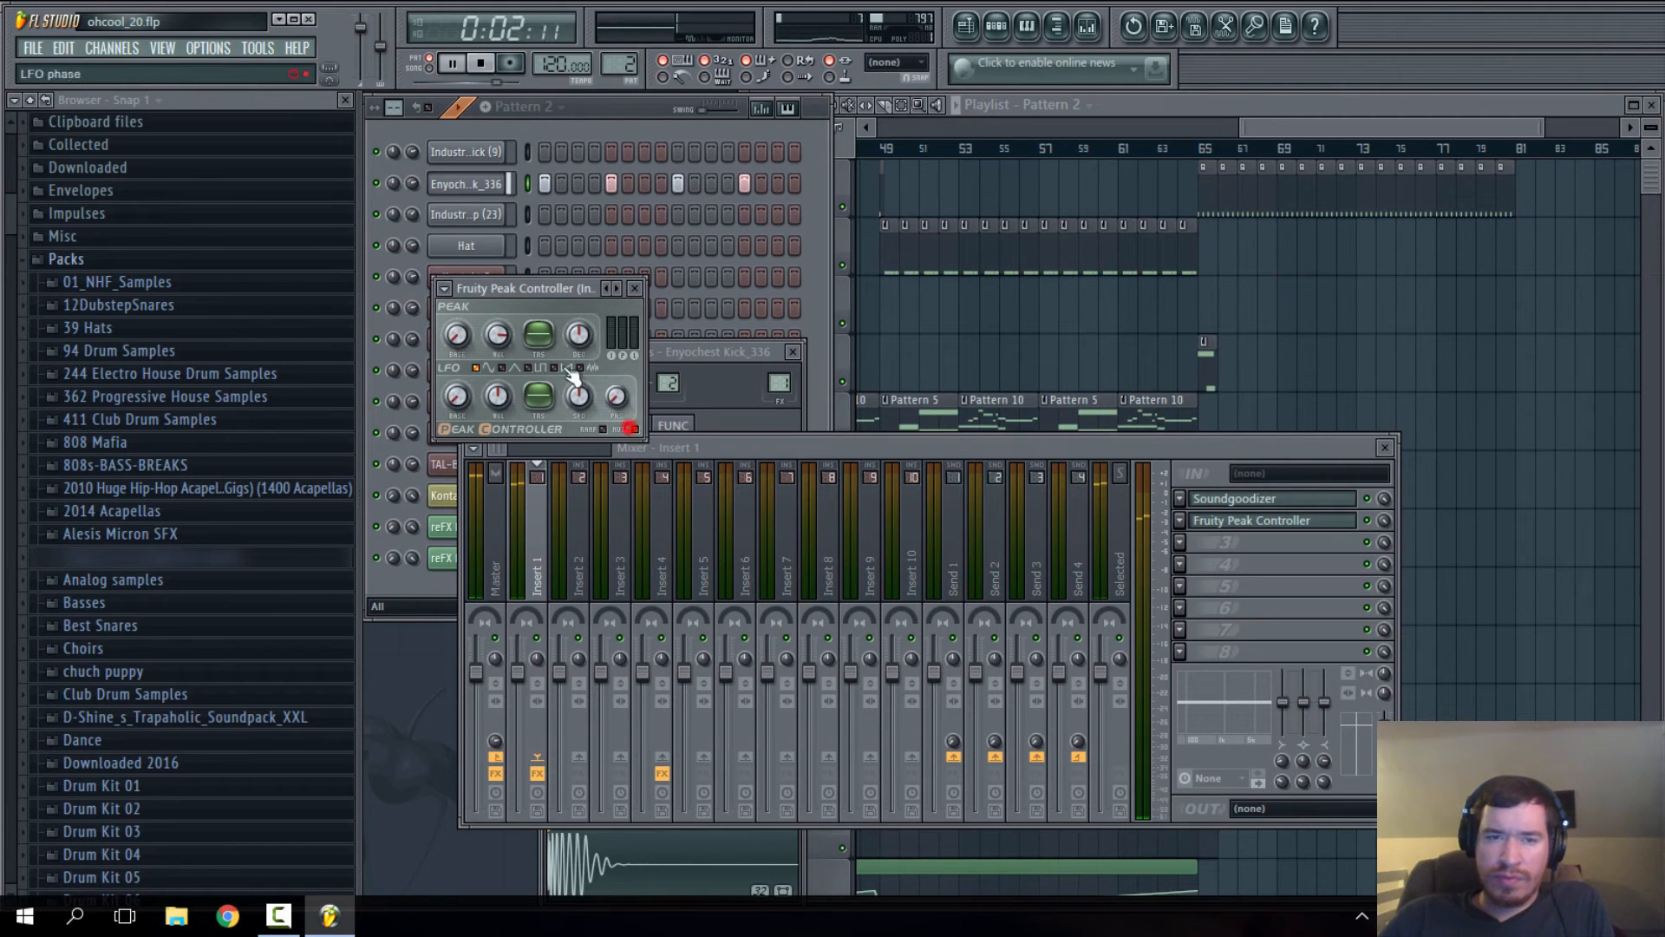
left_click_drag(540, 336, 503, 333)
left_click_drag(543, 334, 545, 324)
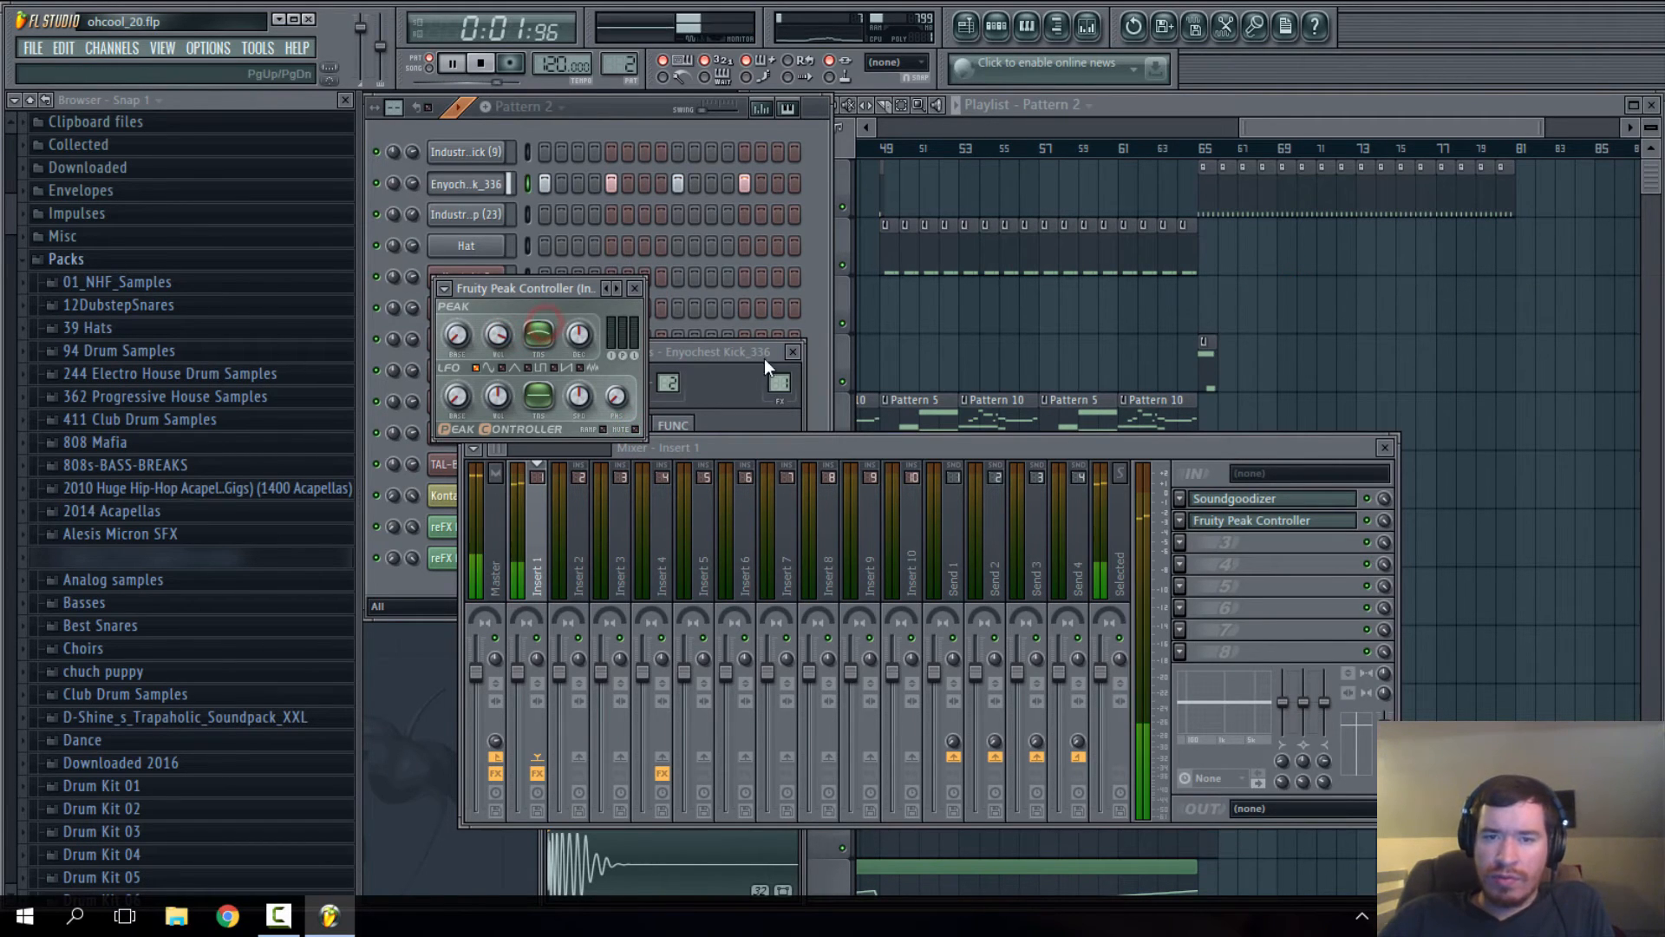
left_click(1384, 446)
left_click(634, 288)
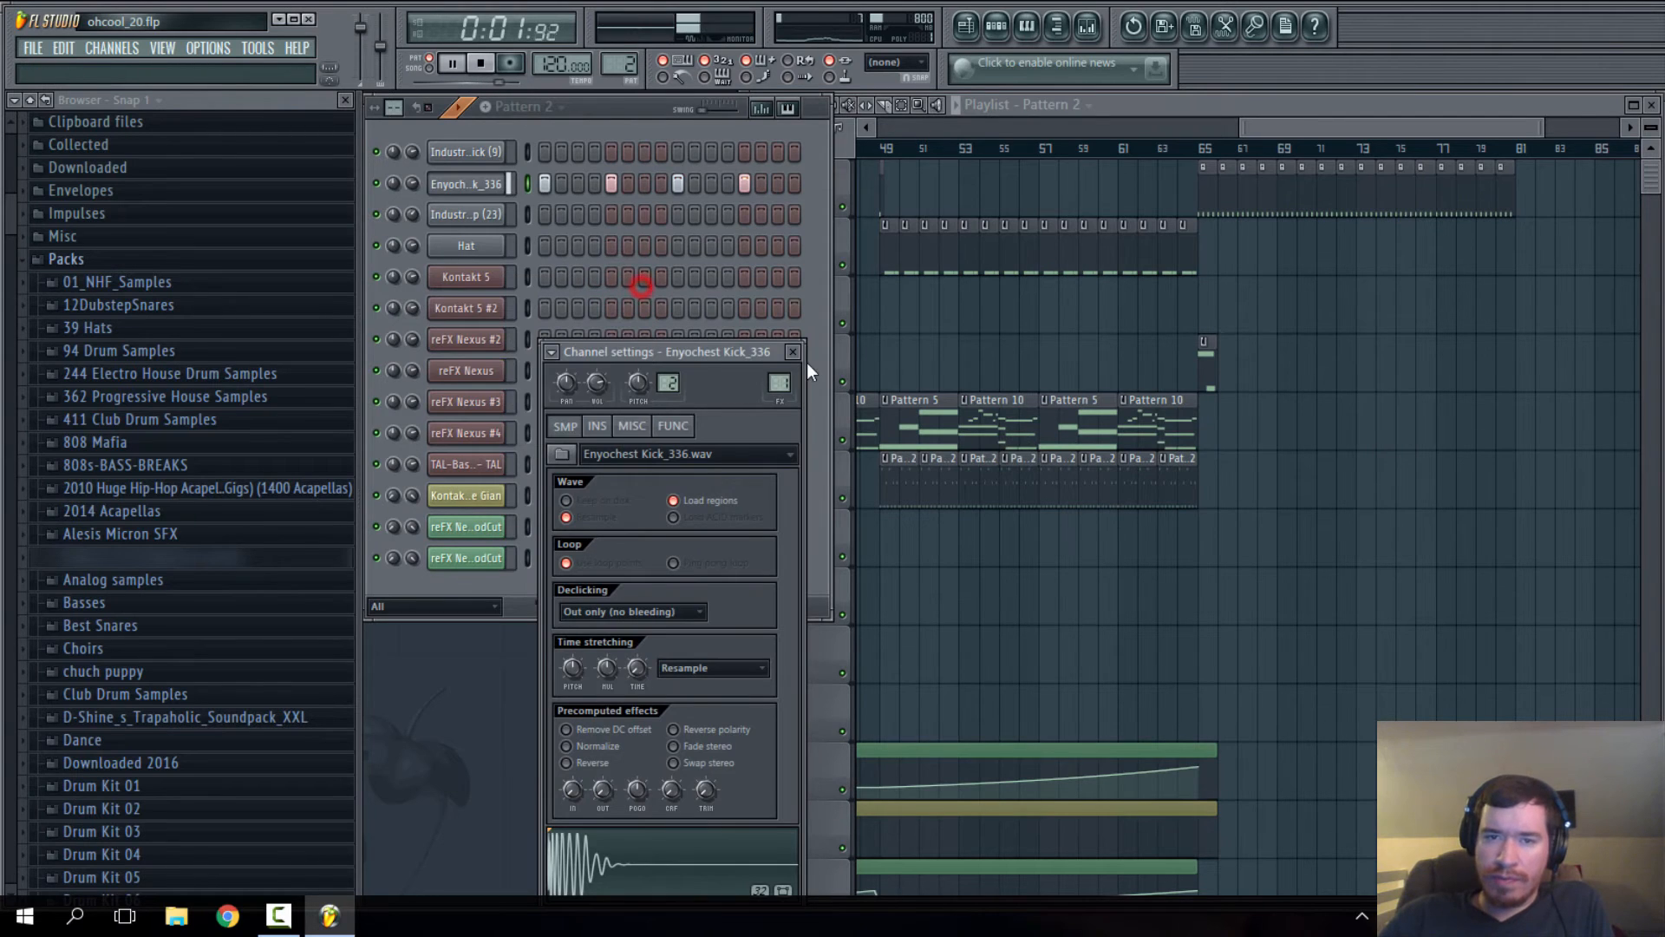
left_click(792, 351)
- Open Pattern 15's TAL-BassLine channel and load a Fruity Compressor in slot 4 of its mixer track, Insert 32
double_click(1209, 362)
left_click(606, 104)
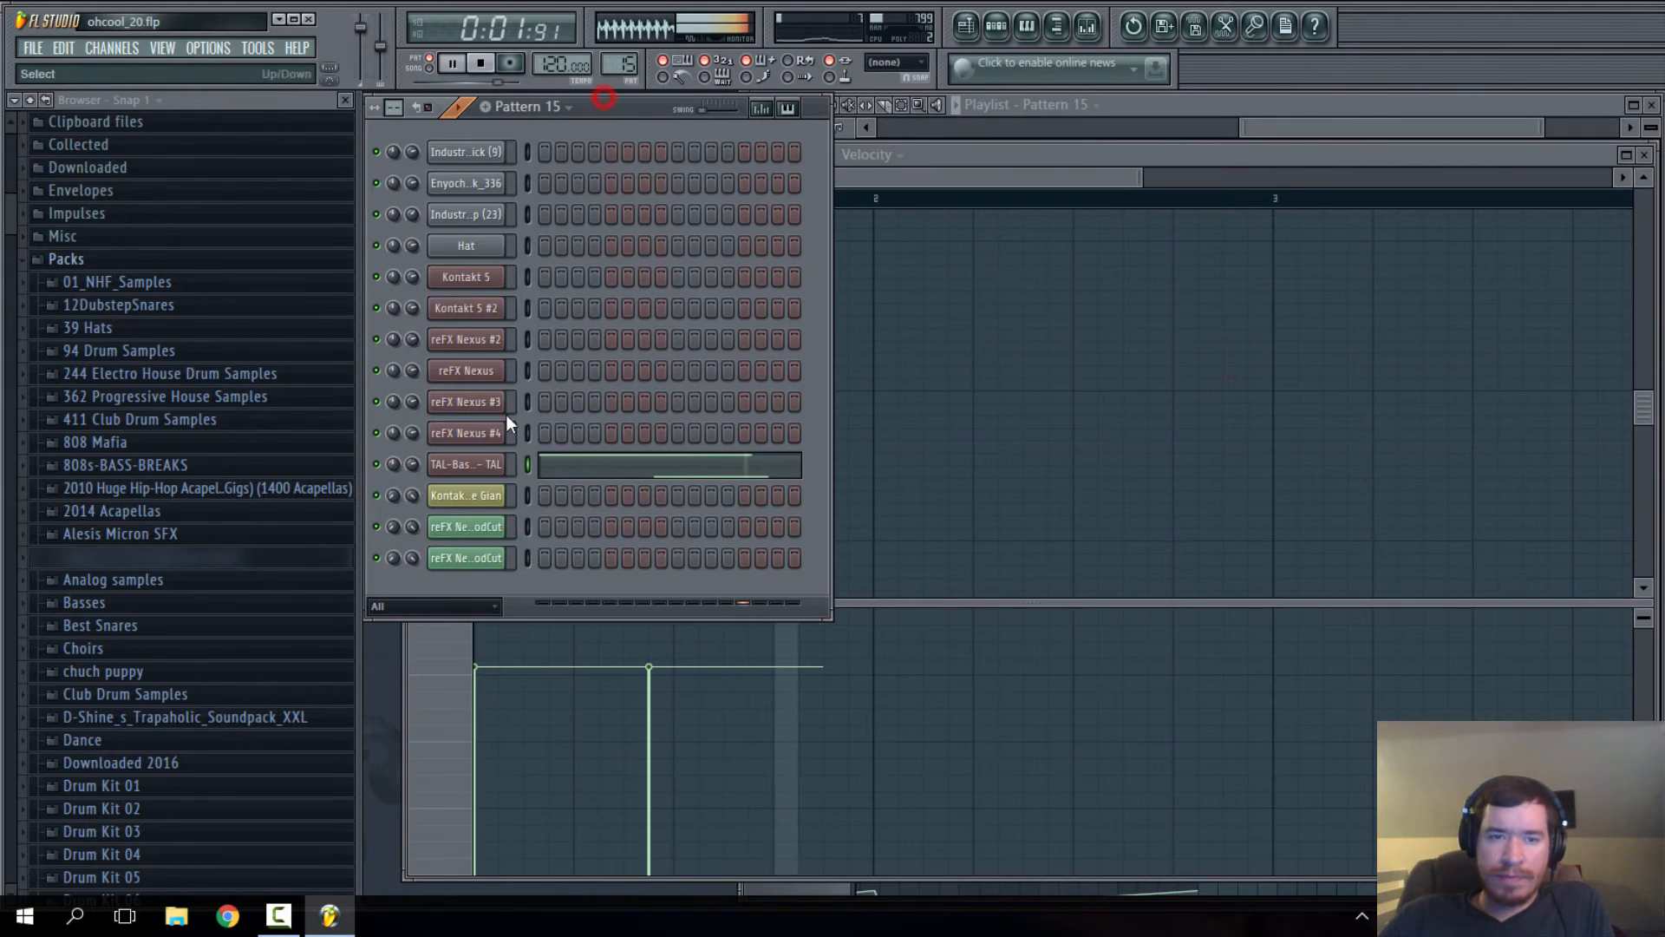
left_click(488, 464)
left_click(1087, 25)
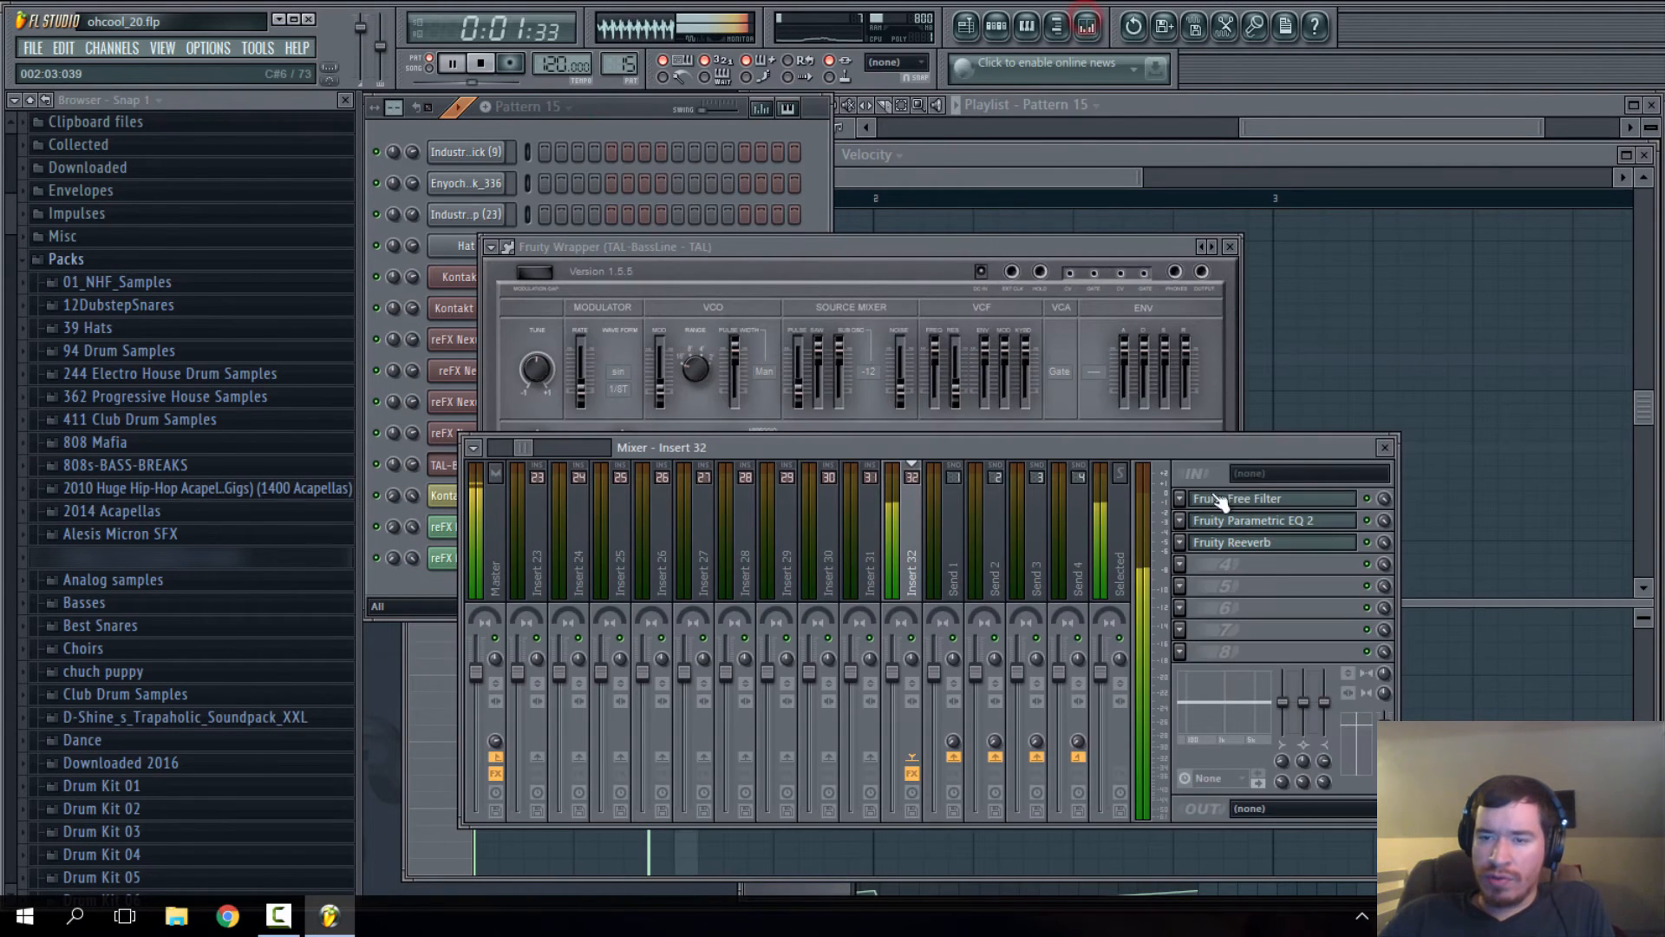
left_click(1184, 564)
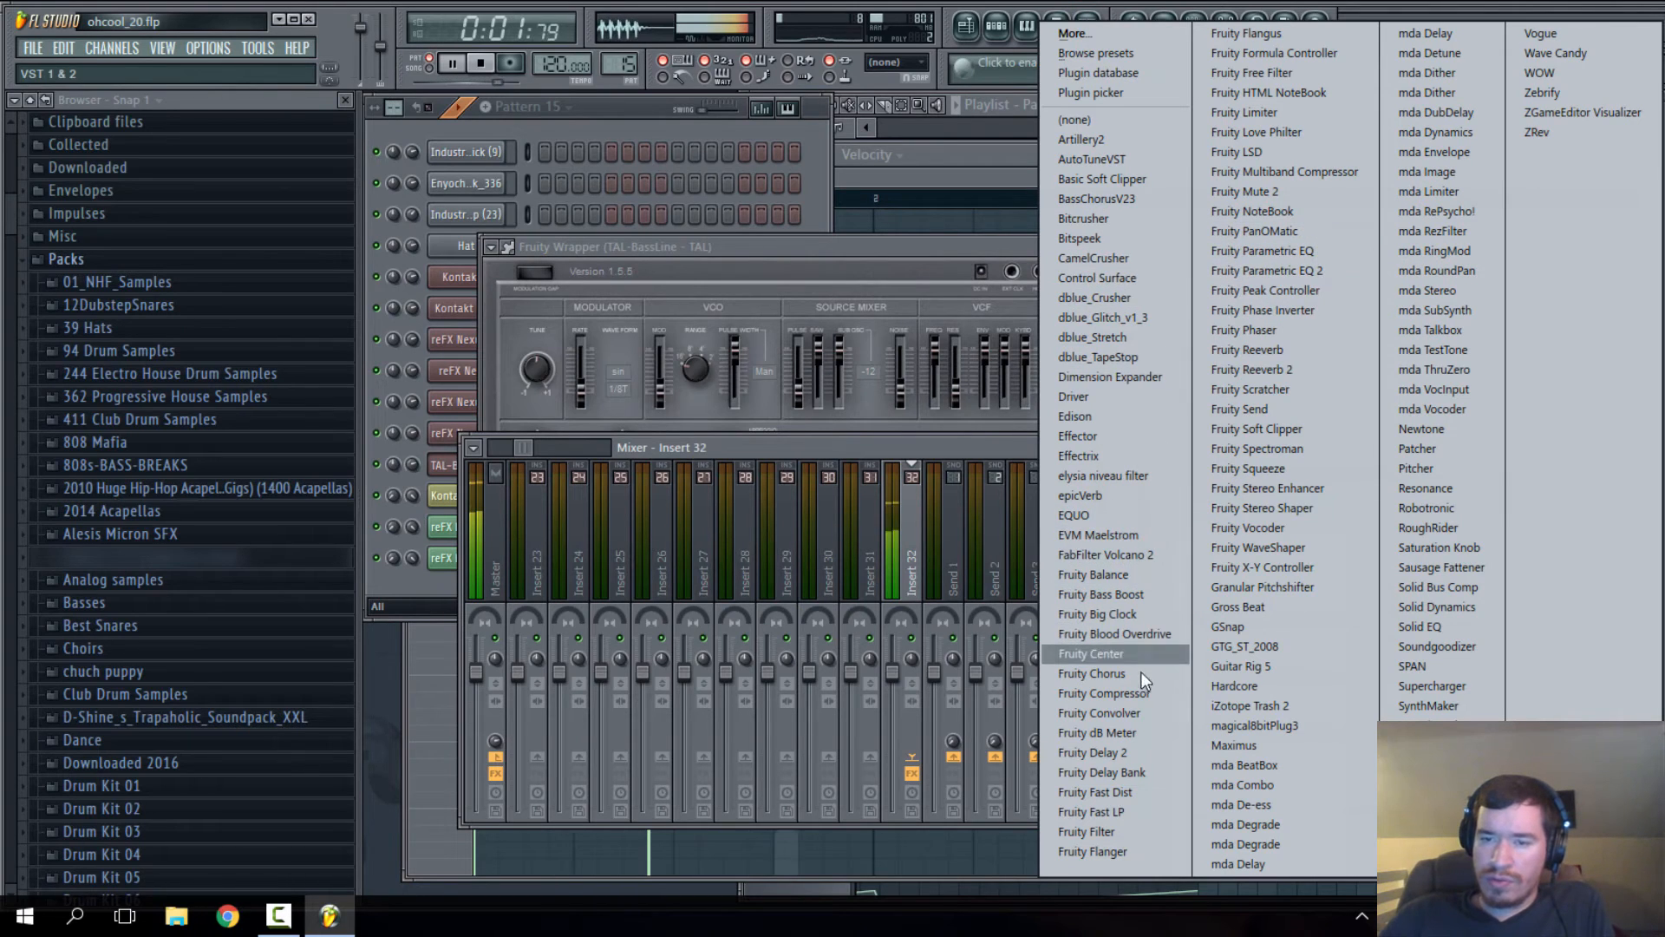
left_click(1100, 693)
- Link the compressor's threshold to the internal controller Peak ctrl (Insert 1) - Peak, choosing a preset mapping formula
right_click(562, 419)
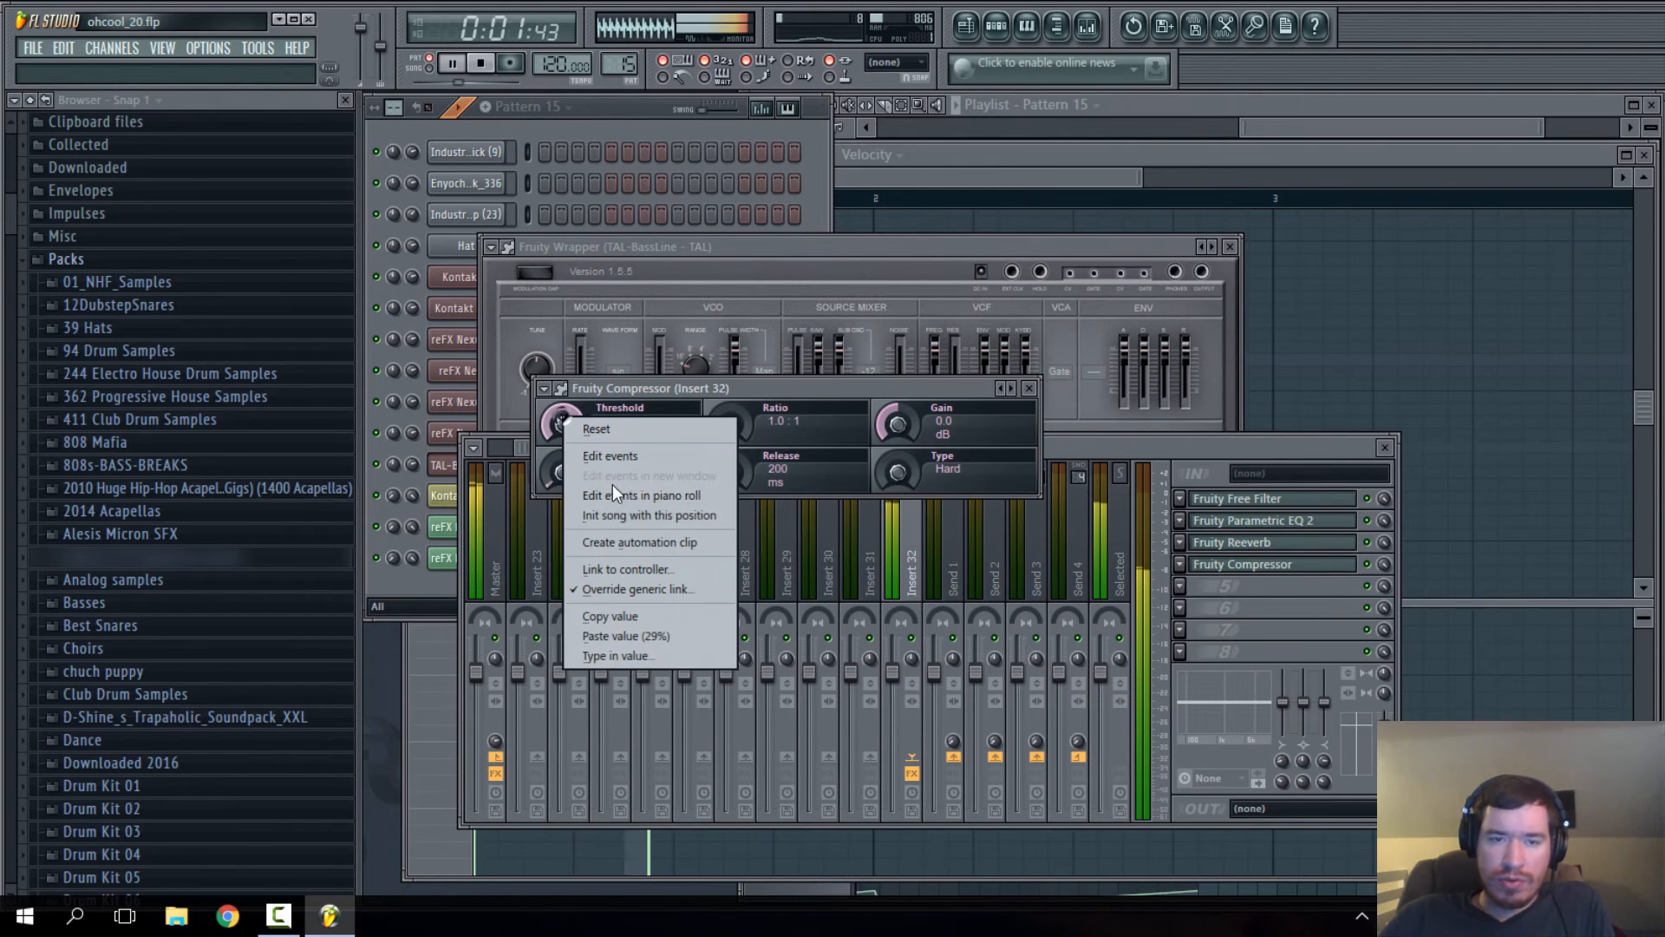
left_click(639, 567)
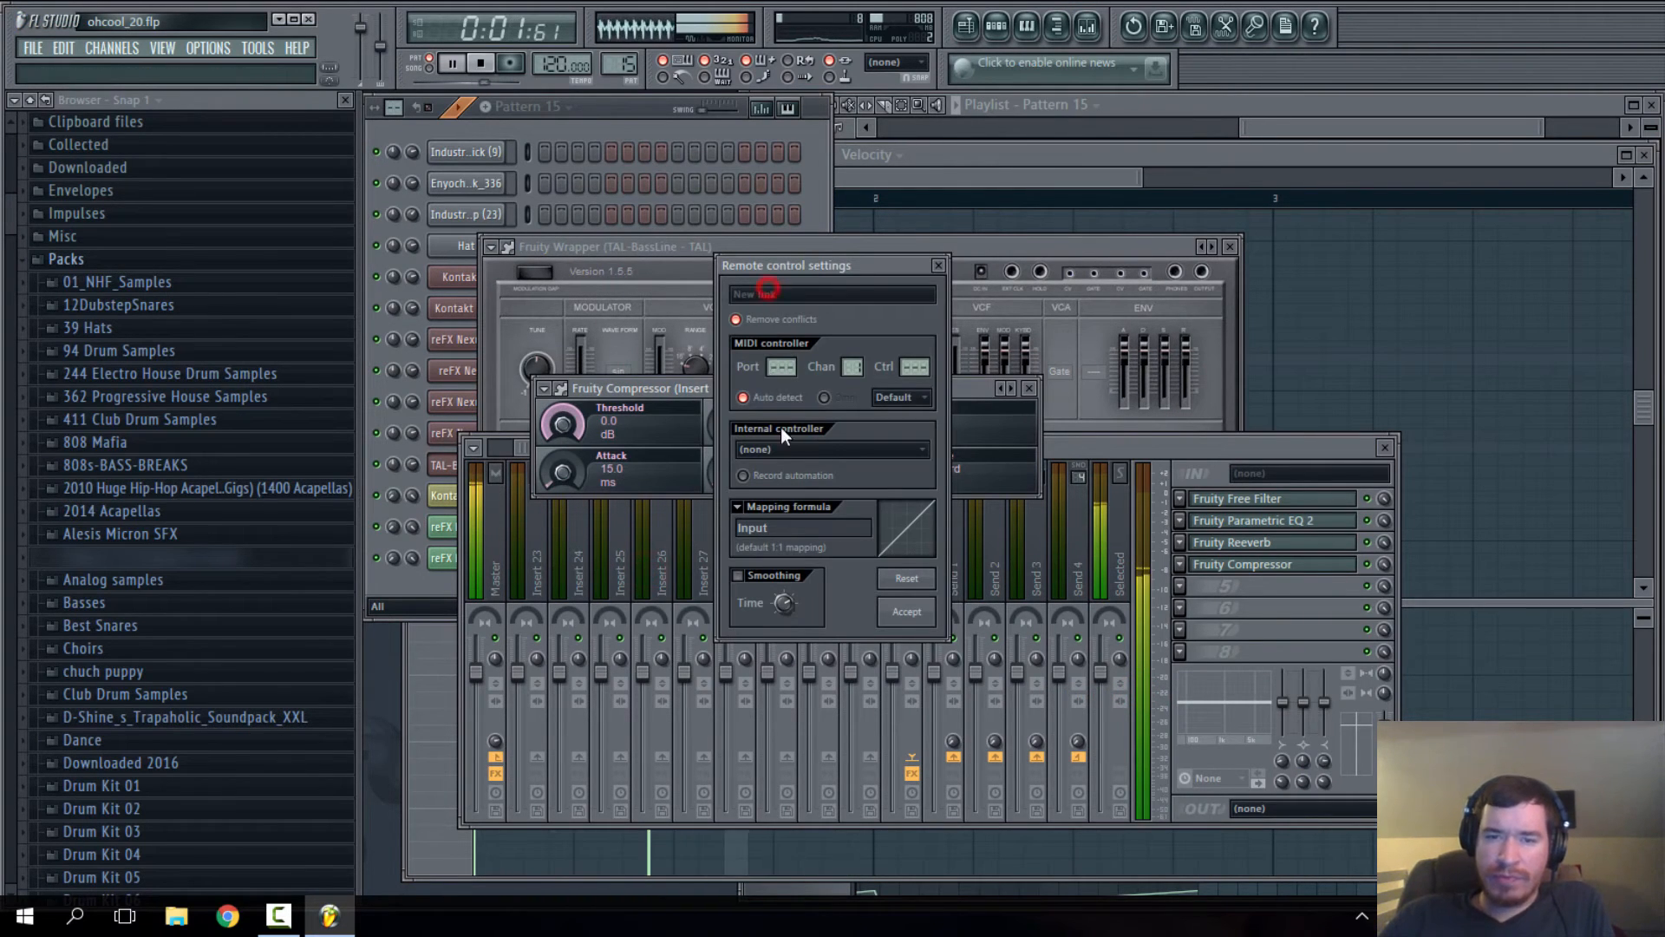
left_click(791, 450)
left_click(836, 517)
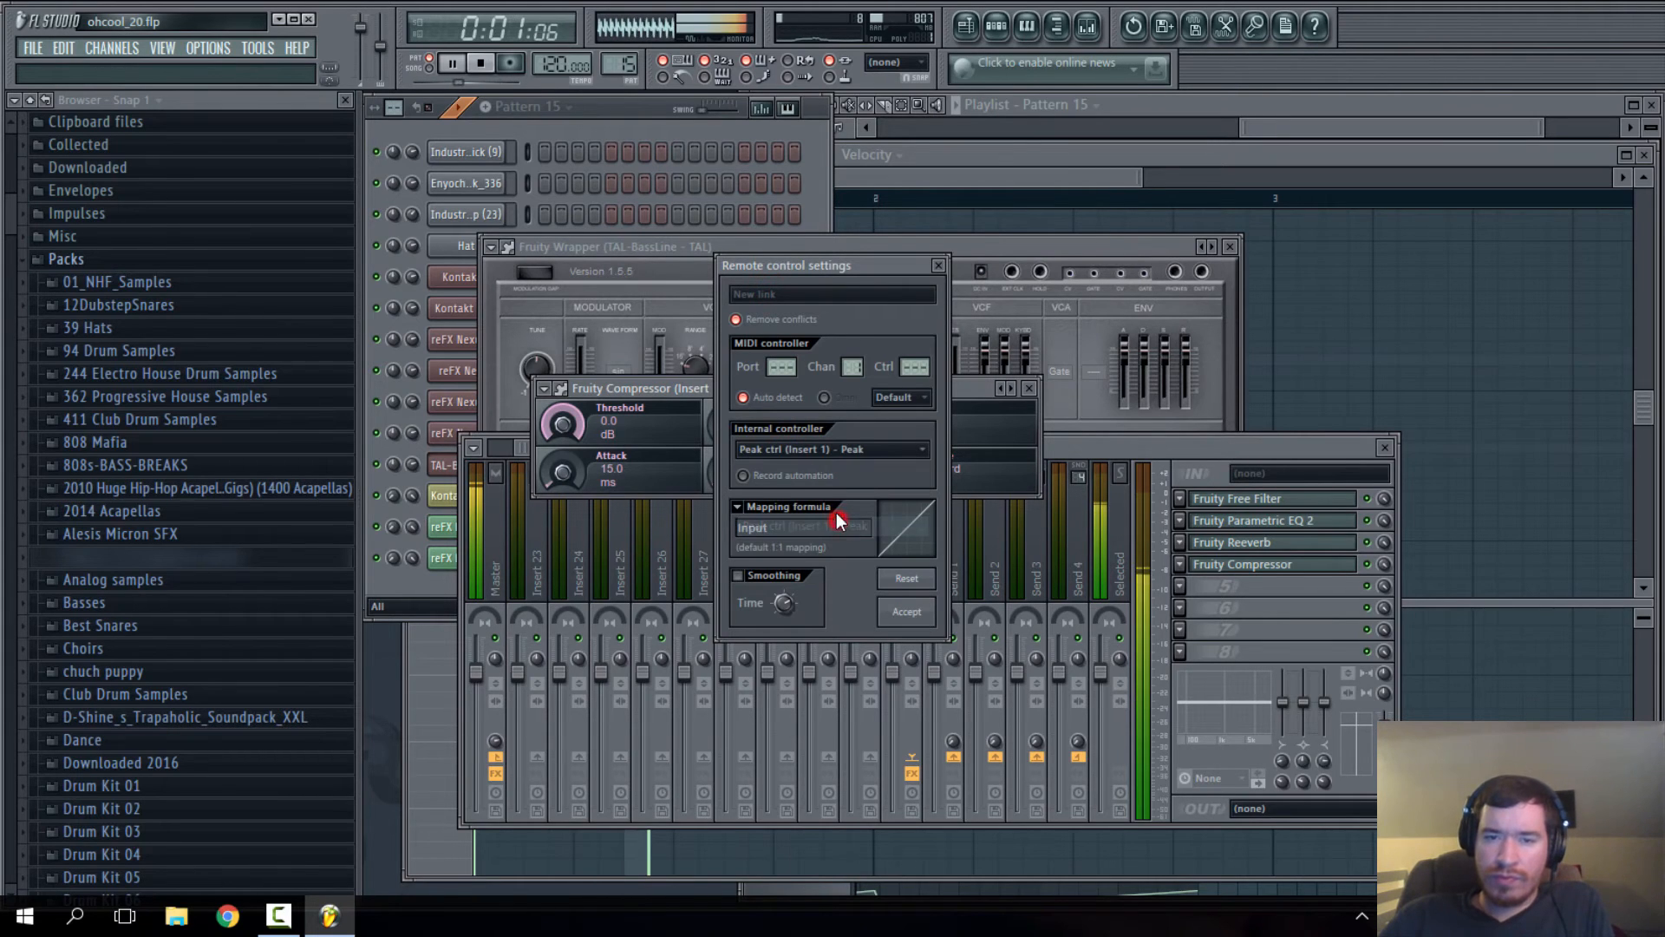
left_click(756, 507)
left_click(779, 564)
left_click(906, 611)
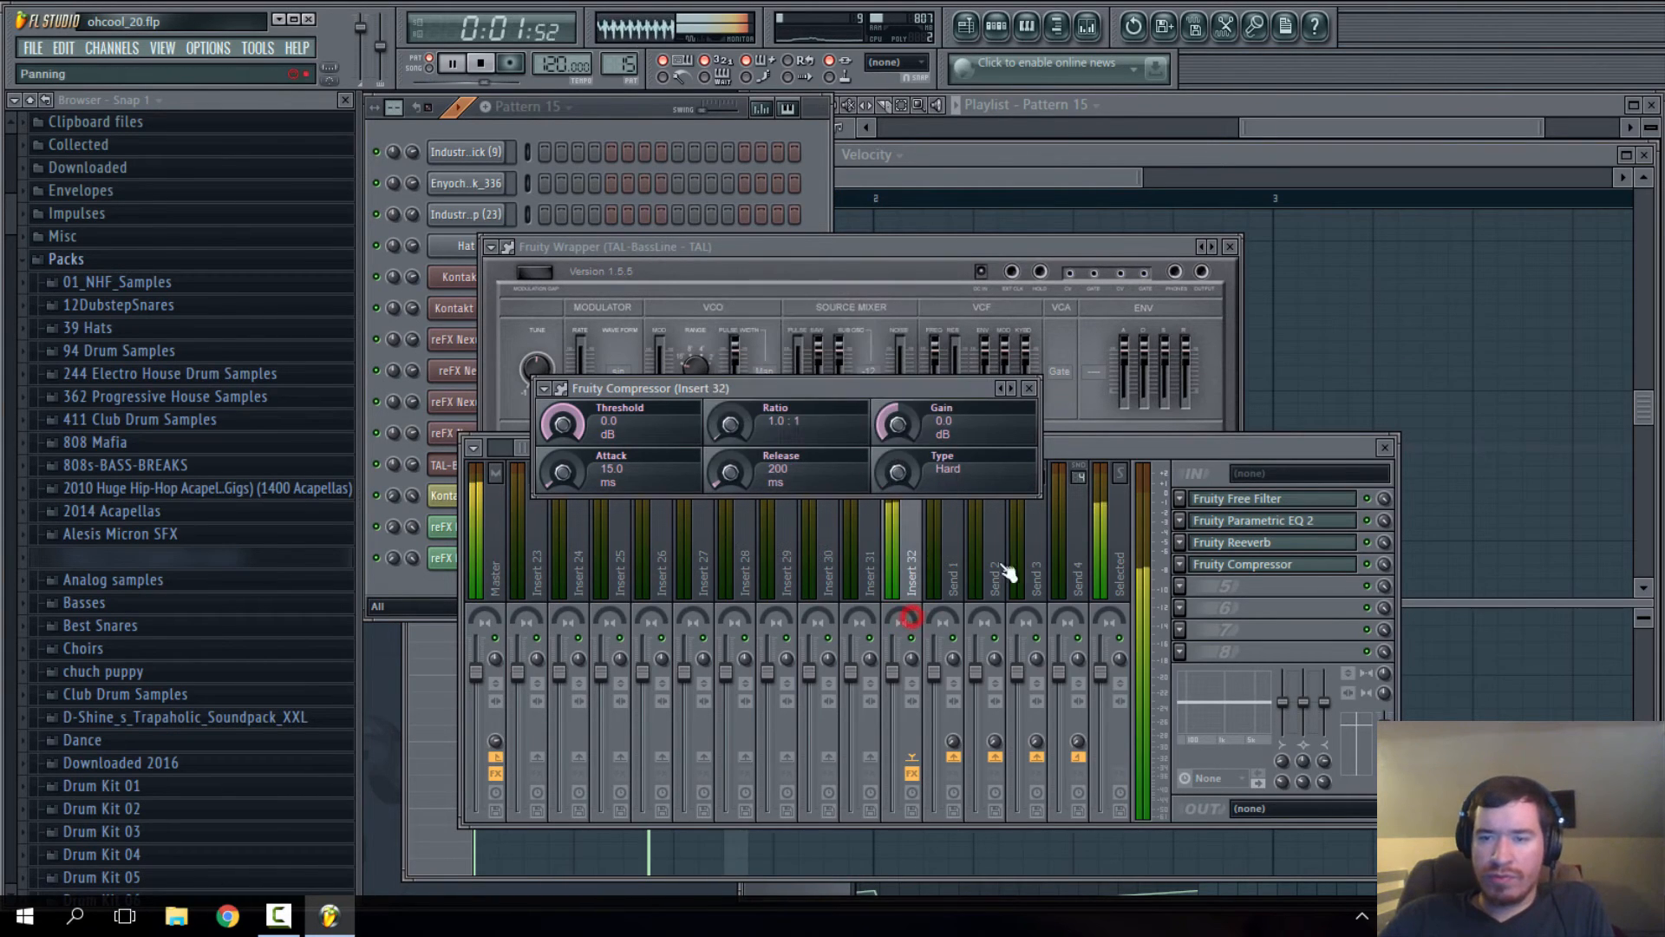
- Play the song from bar 65 and raise the Insert 32 compressor's ratio to 3.5:1
left_click(1272, 124)
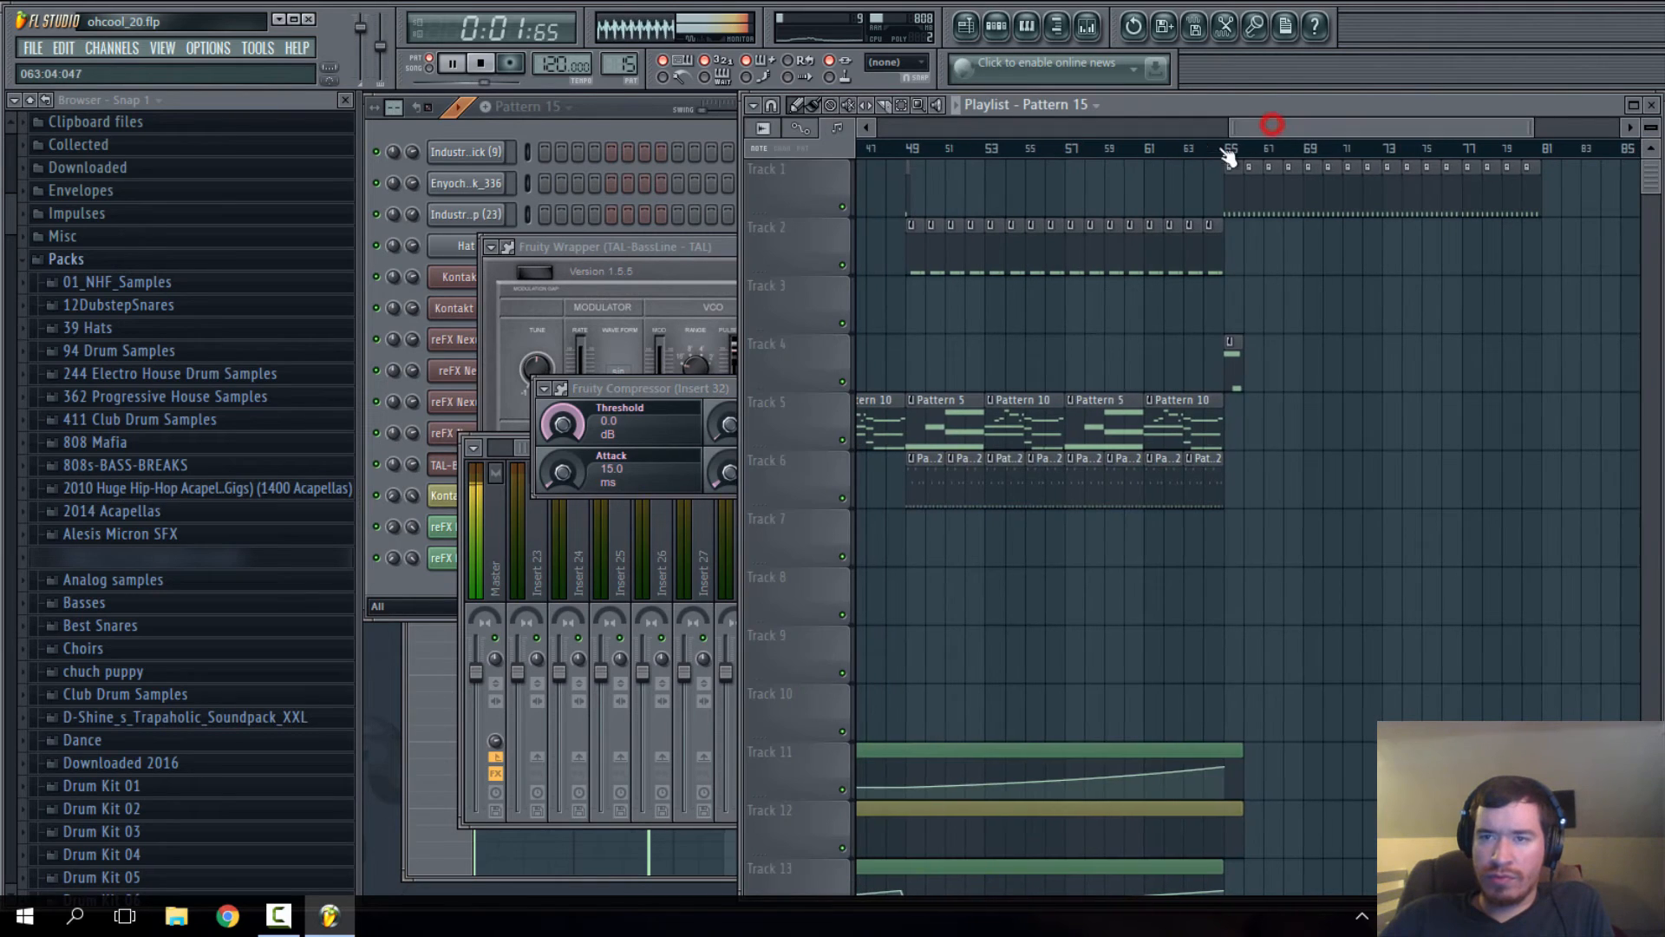
left_click(1225, 151)
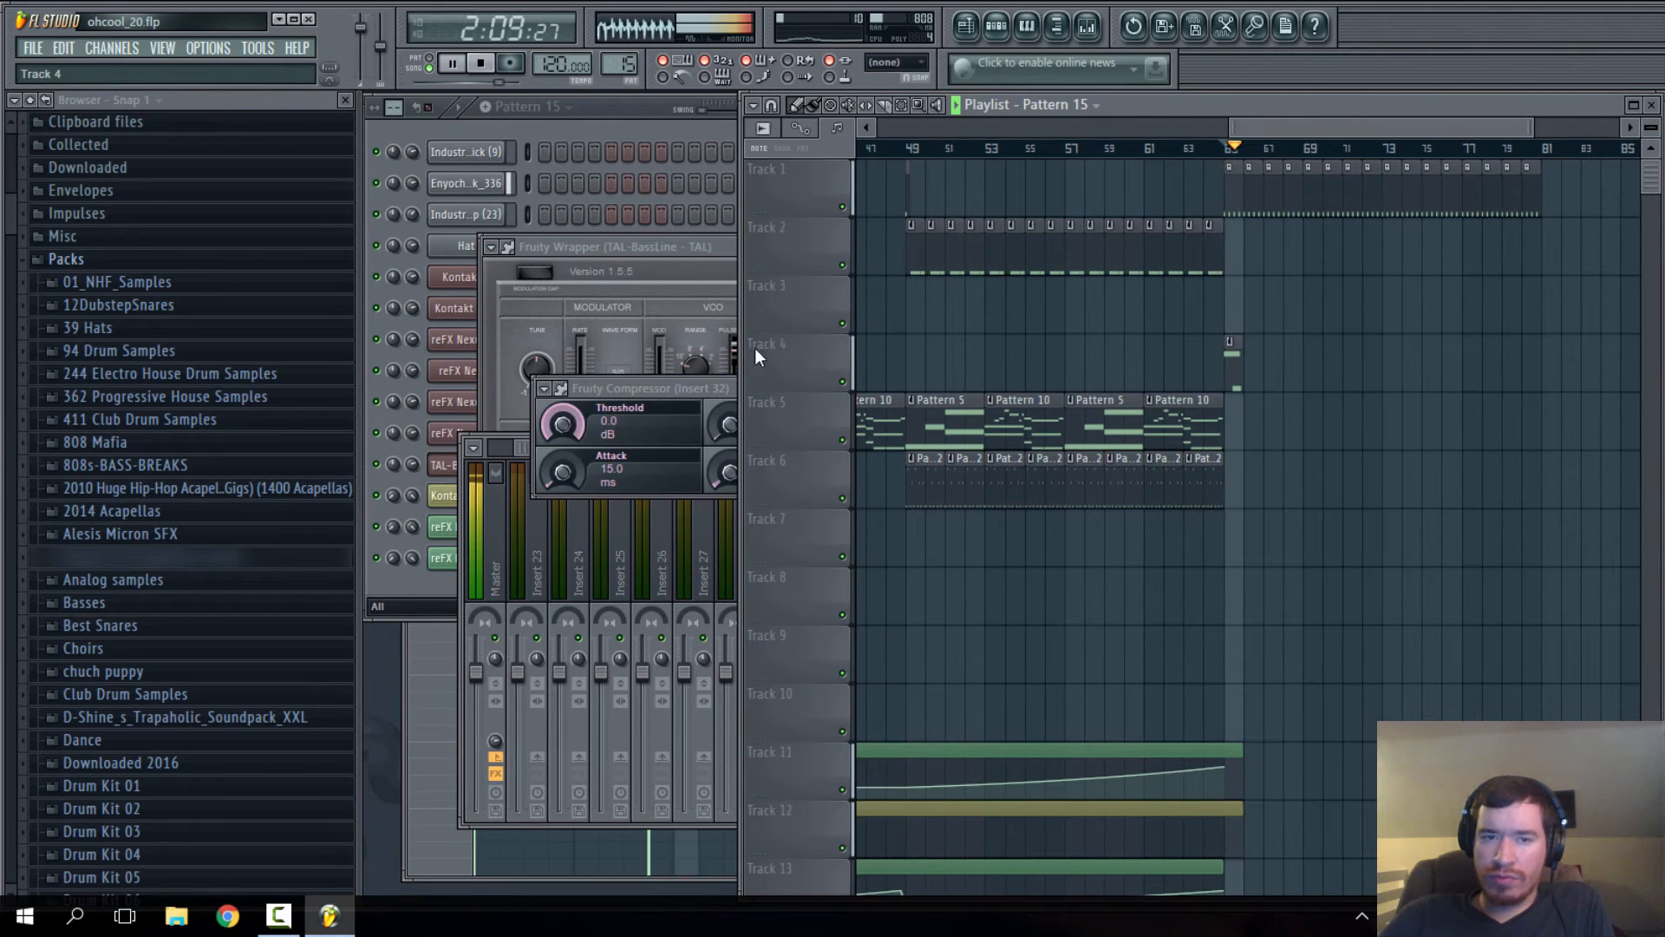
left_click(642, 384)
left_click_drag(731, 424, 734, 415)
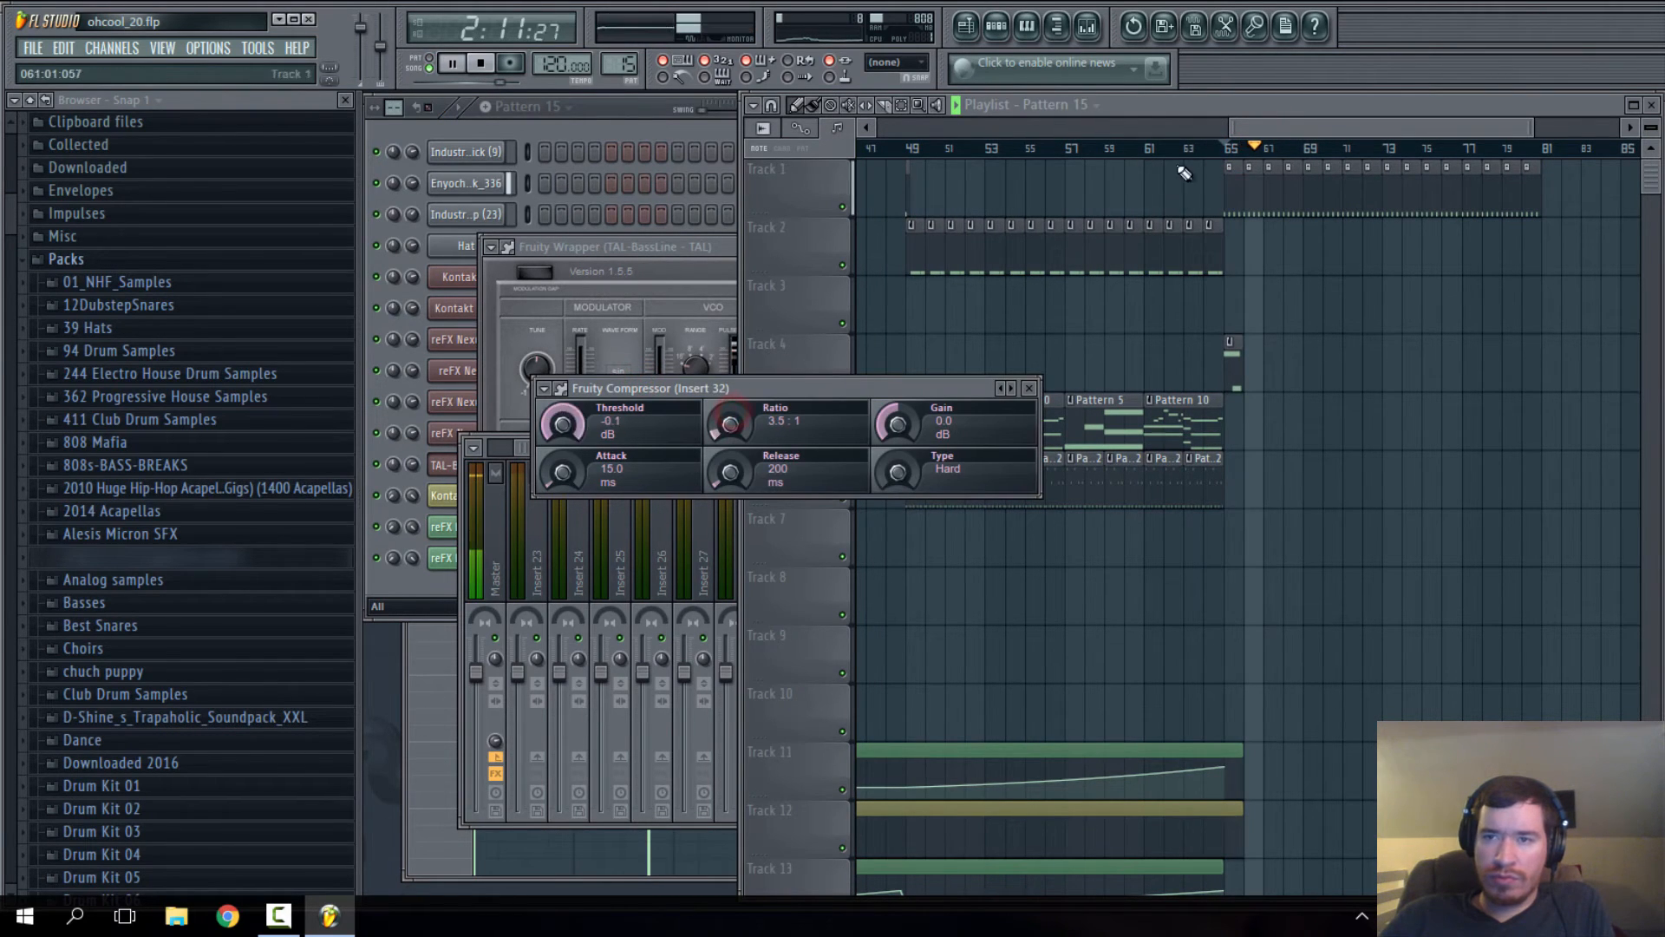
- Replay from bar 65, raise the compressor's gain to about 0.2 dB, and close the compressor
left_click(1231, 151)
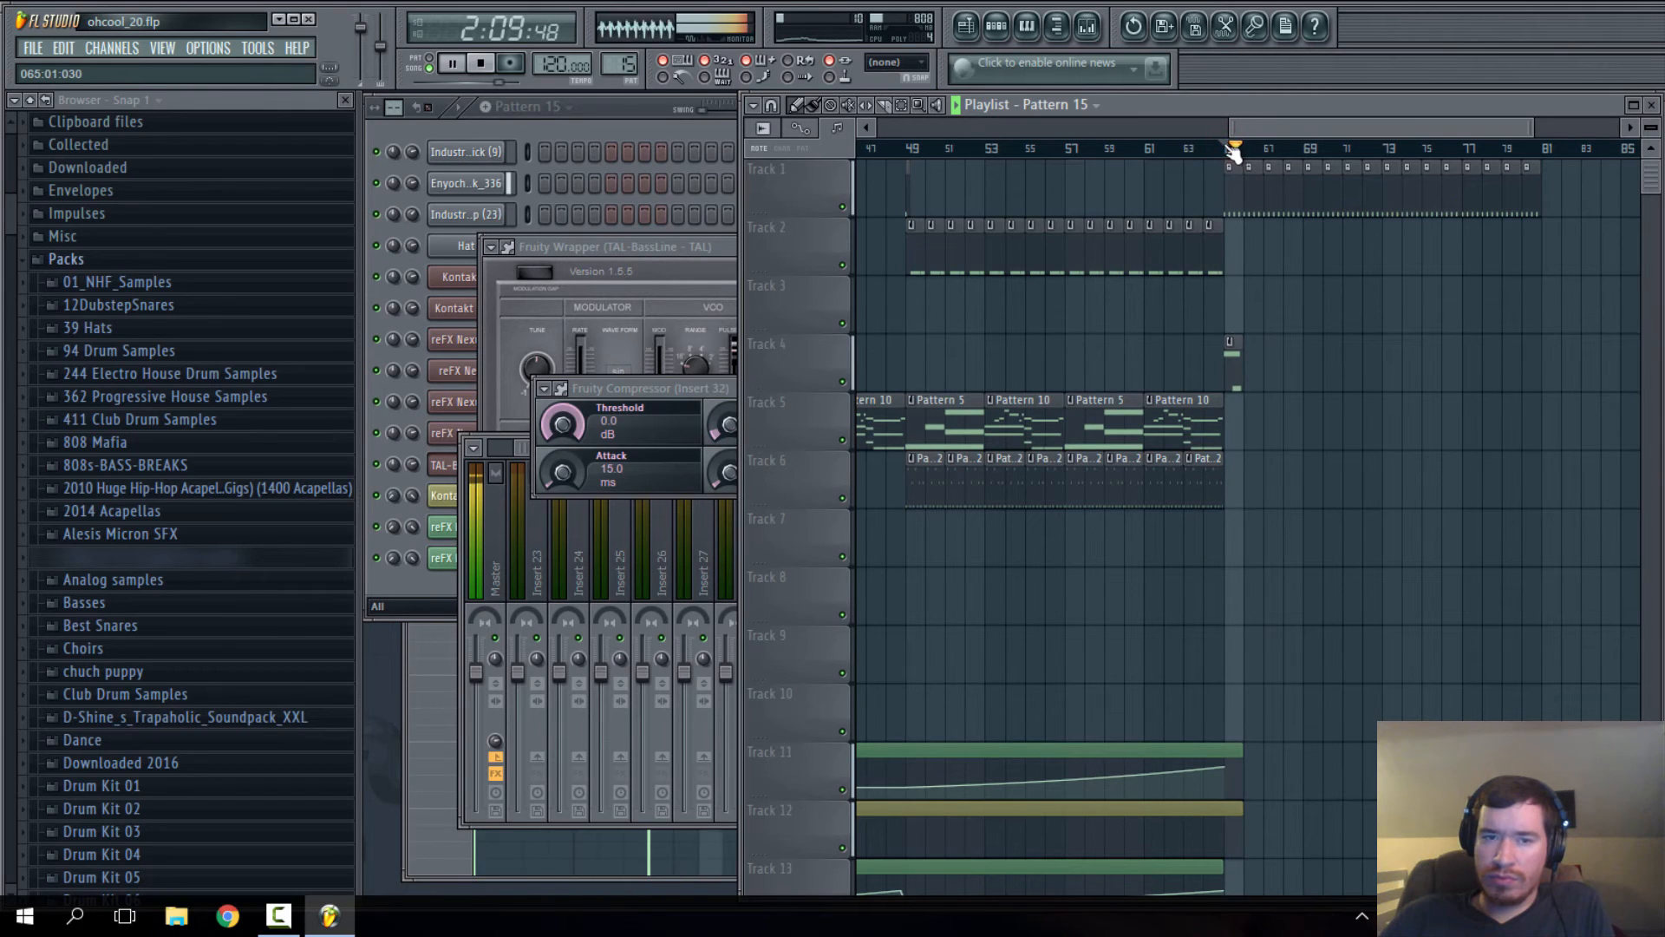
left_click(659, 392)
left_click_drag(907, 429, 907, 425)
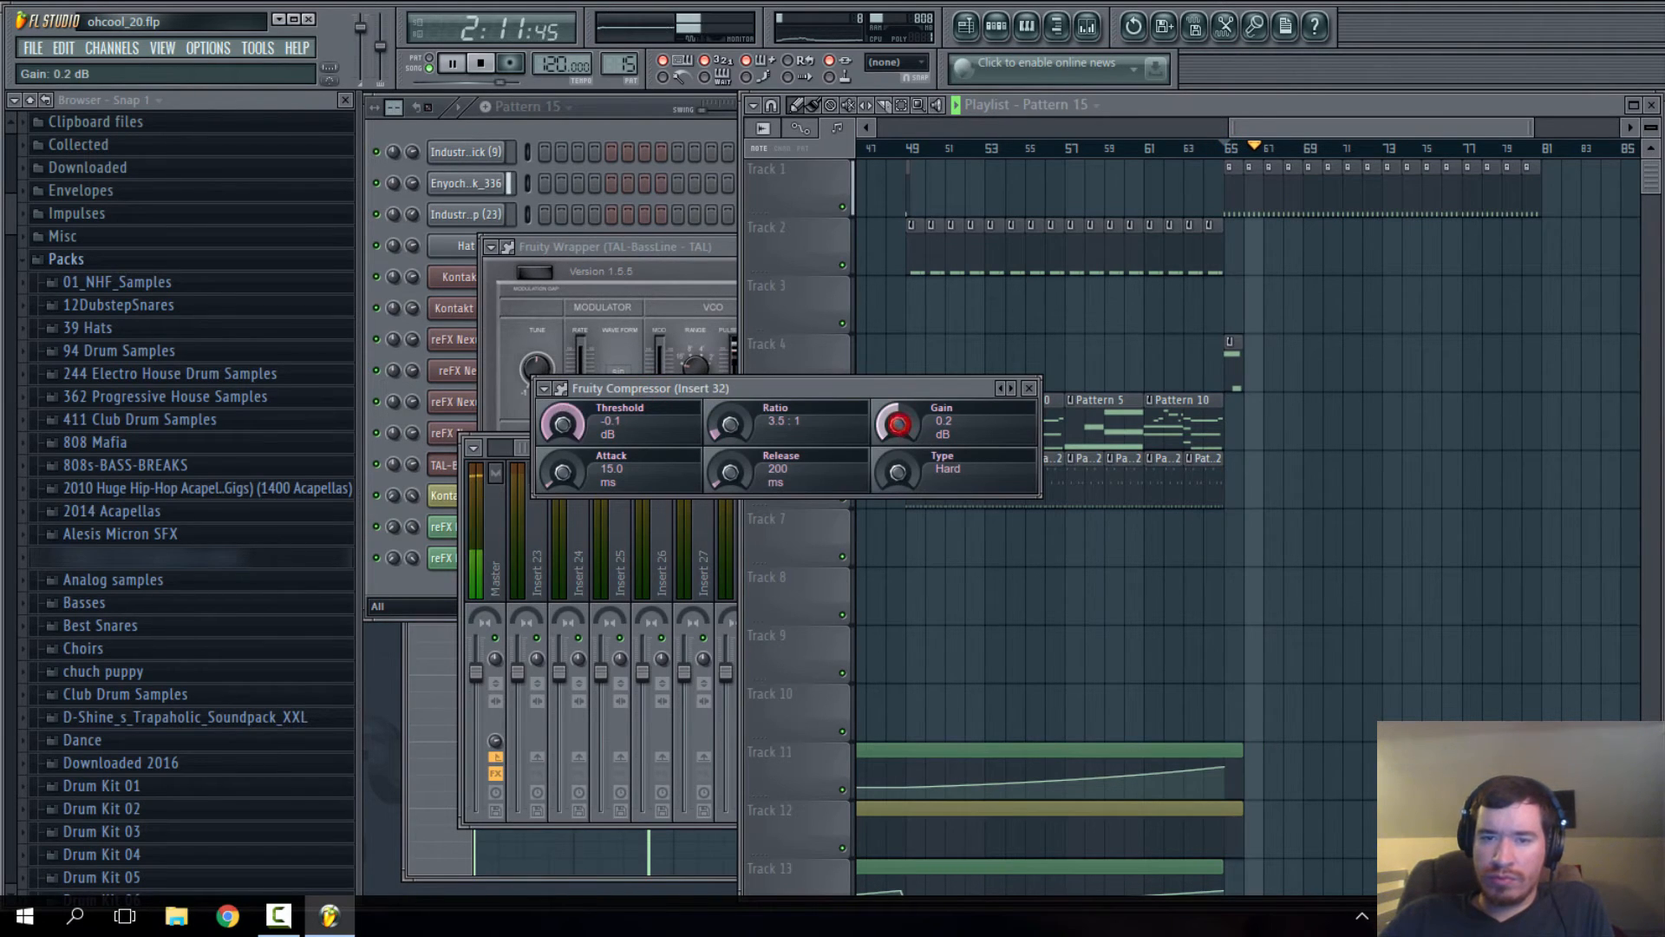
left_click(1229, 149)
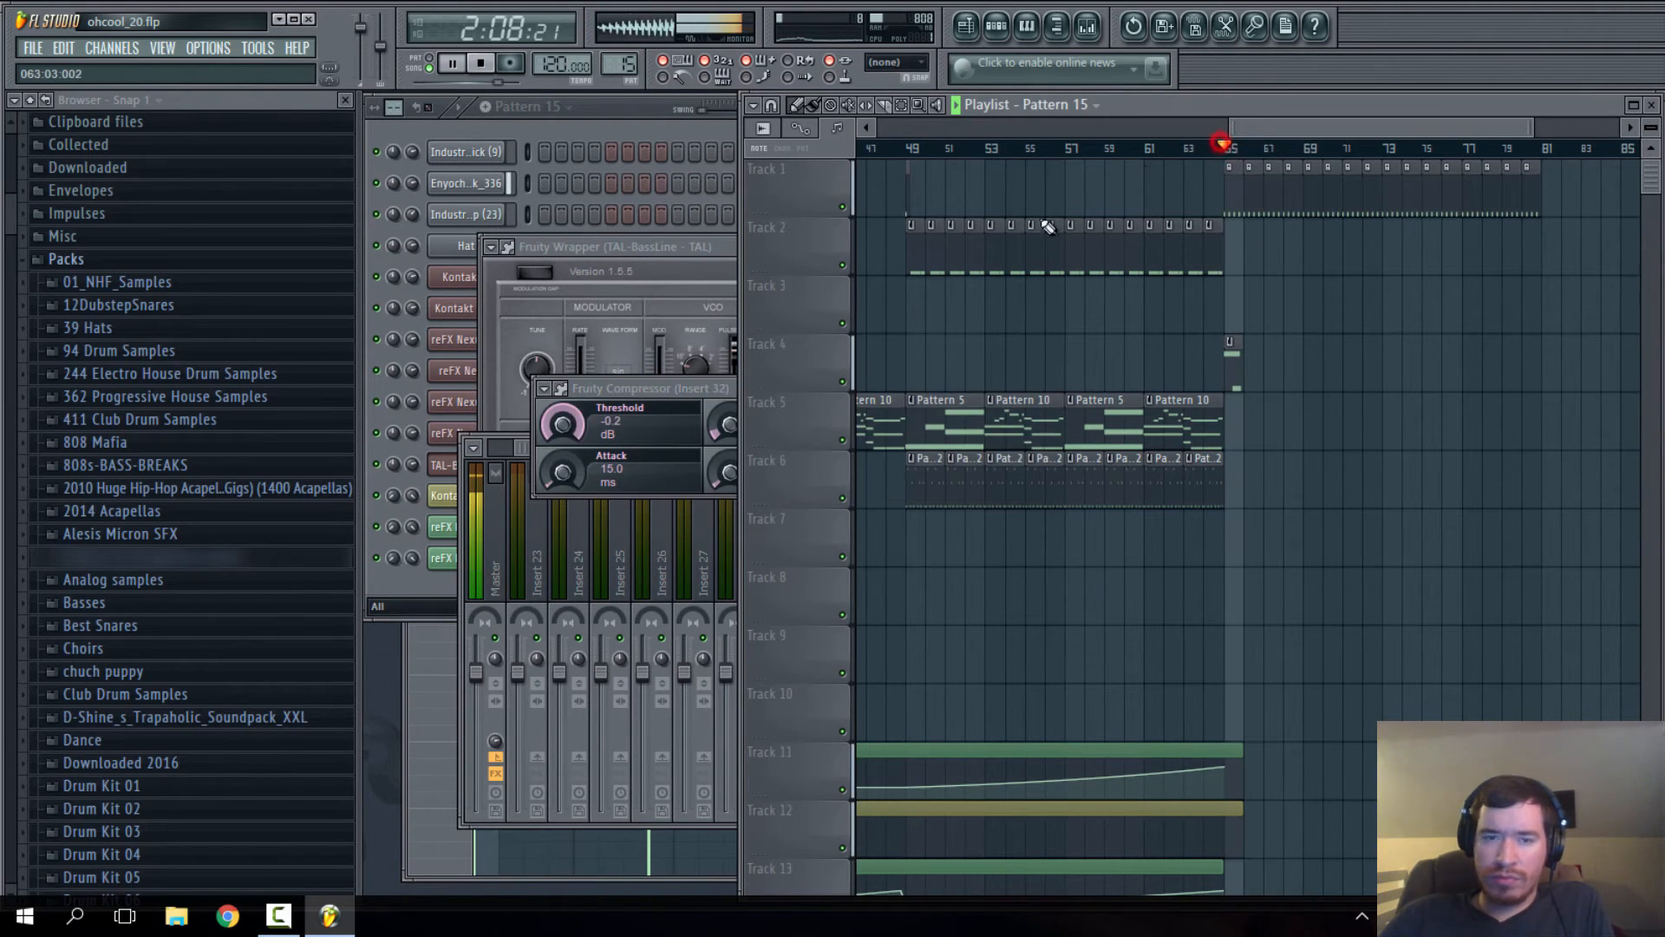
left_click(705, 388)
left_click(1045, 385)
- Close the TAL-BassLine plugin, stop playback and save the project as new version ohcool_21.flp
left_click(705, 247)
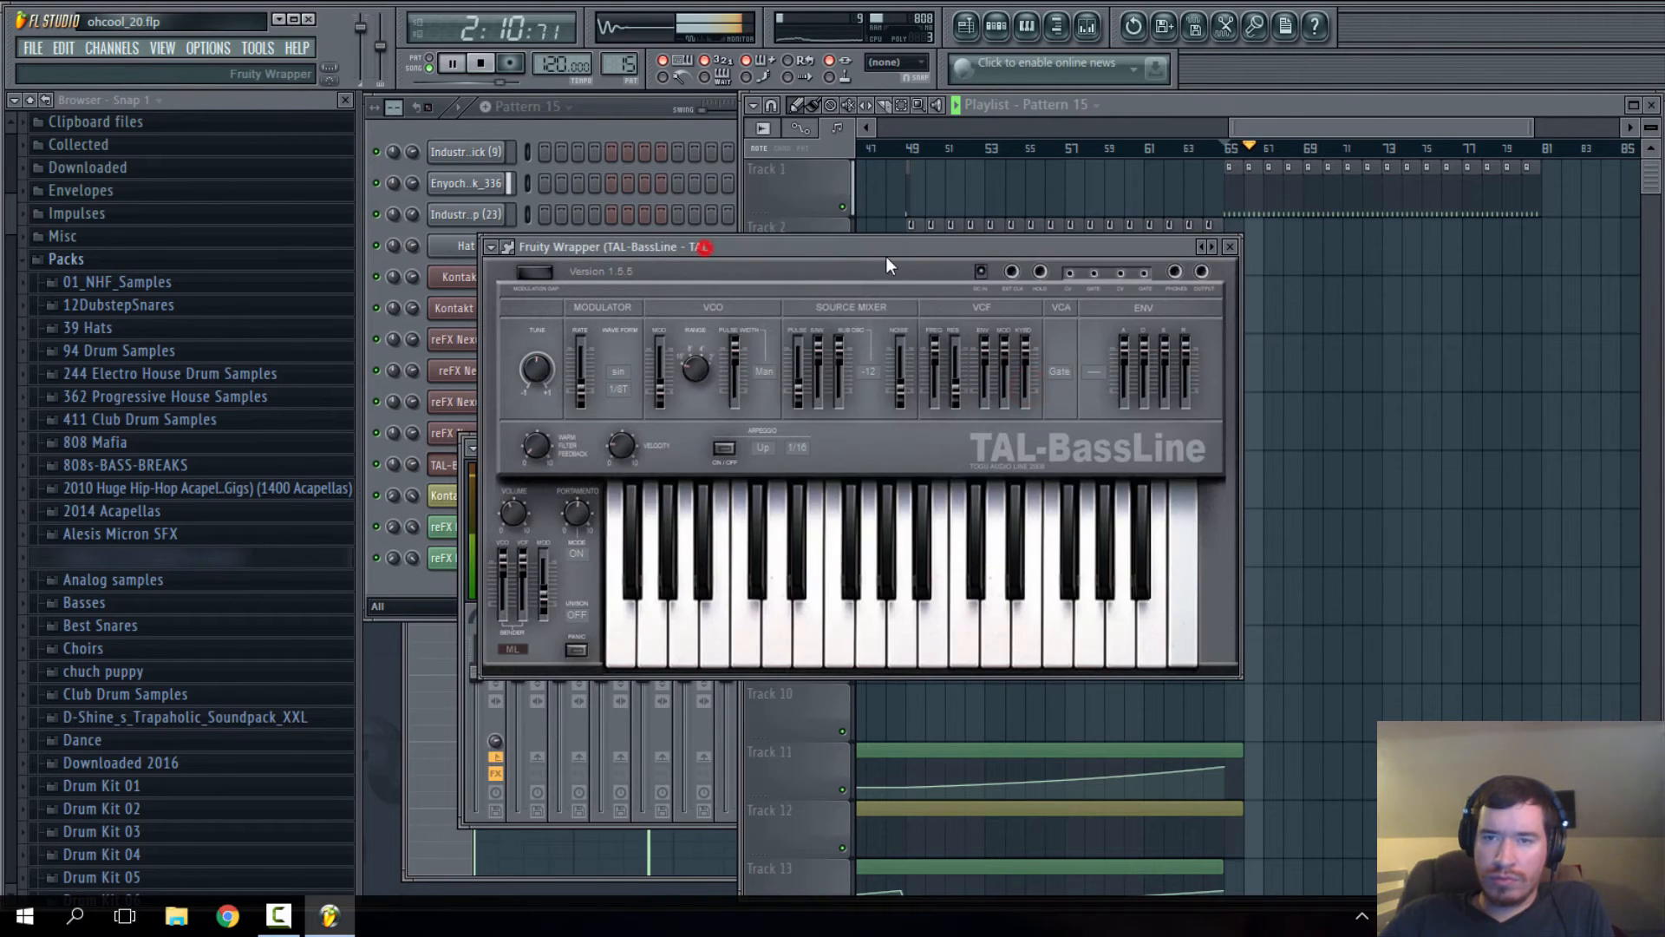
left_click(1233, 247)
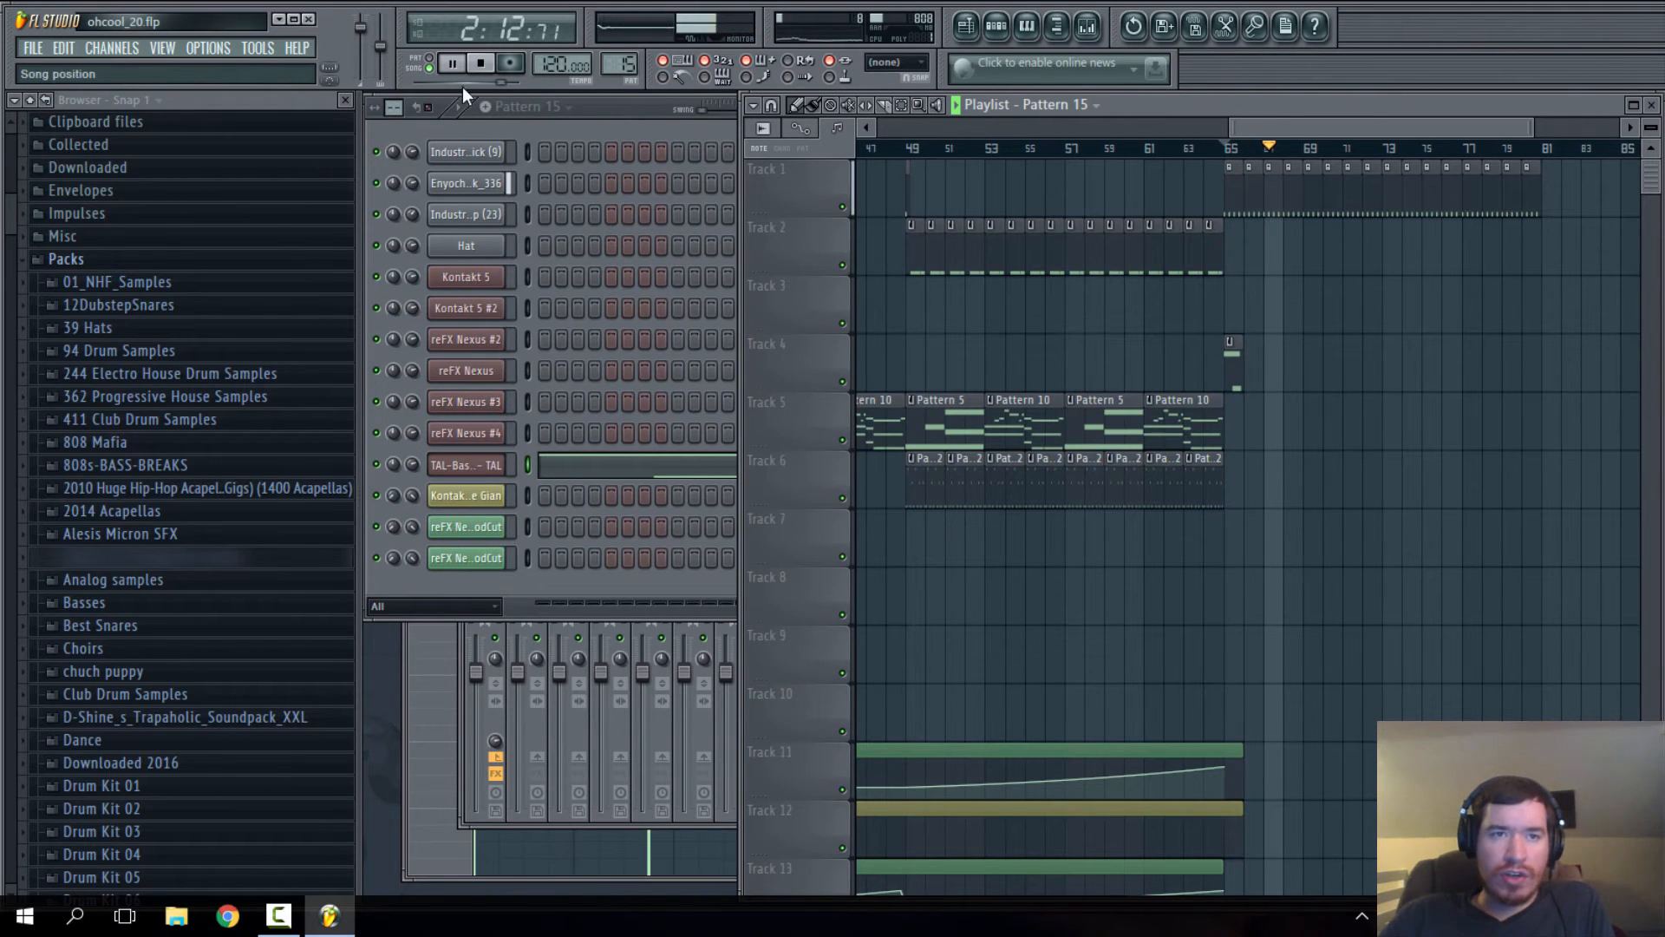
left_click(482, 68)
left_click(33, 48)
left_click(73, 184)
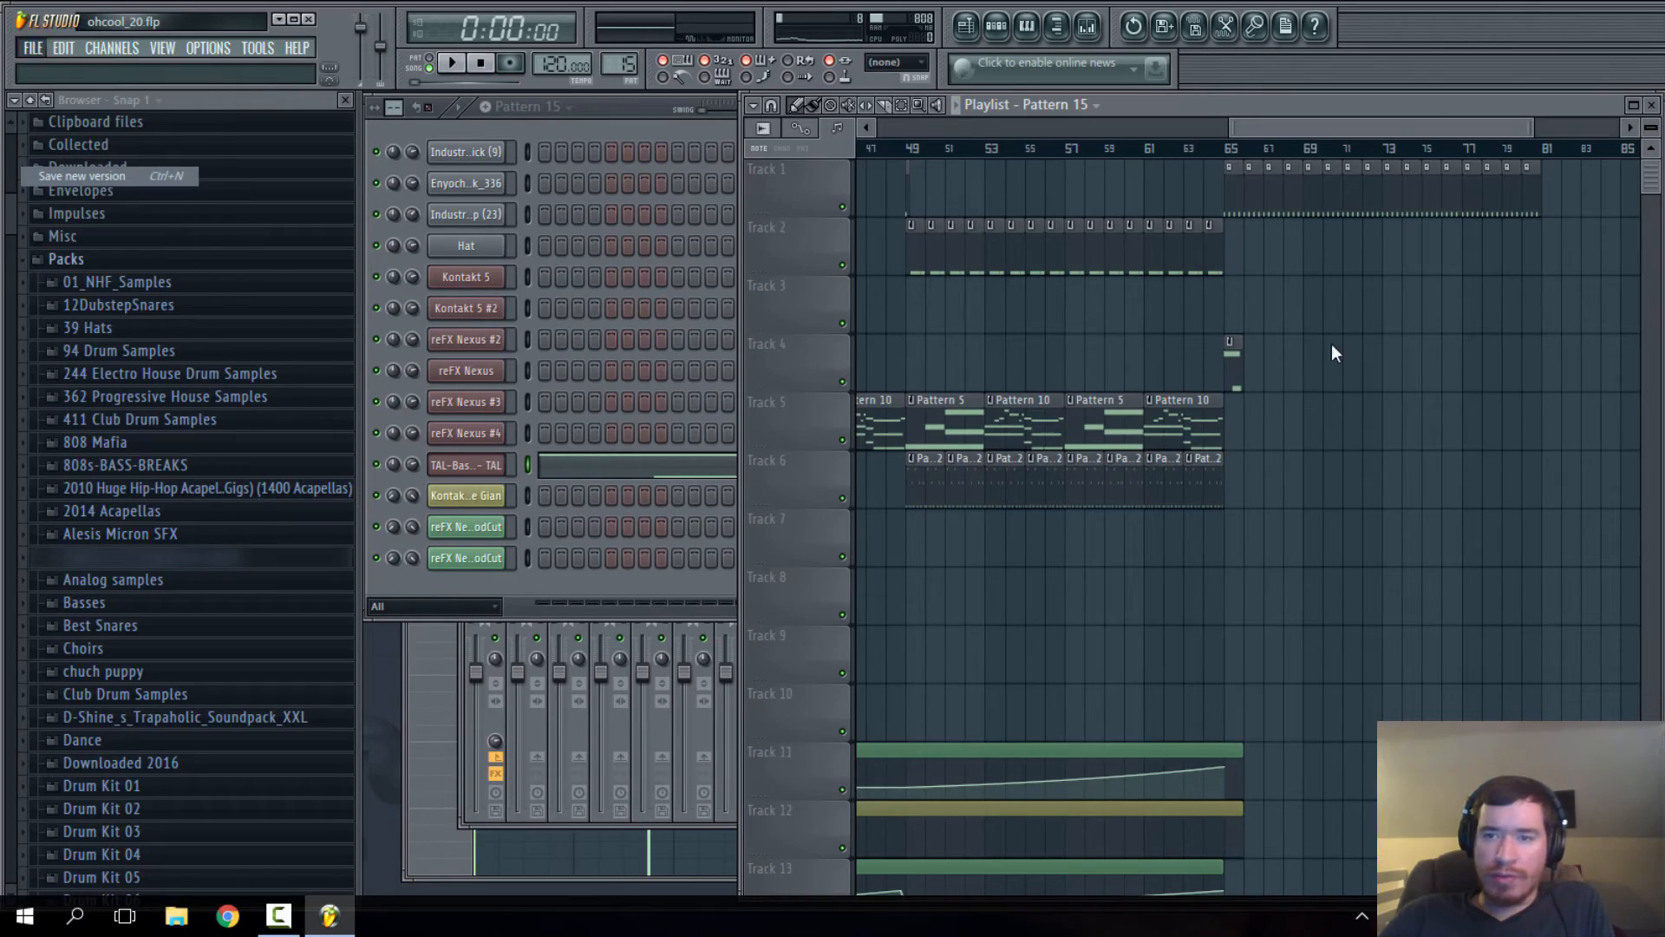
- Open Pattern 15 and replace its Serum instrument with Nexus
double_click(1237, 365)
left_click(569, 108)
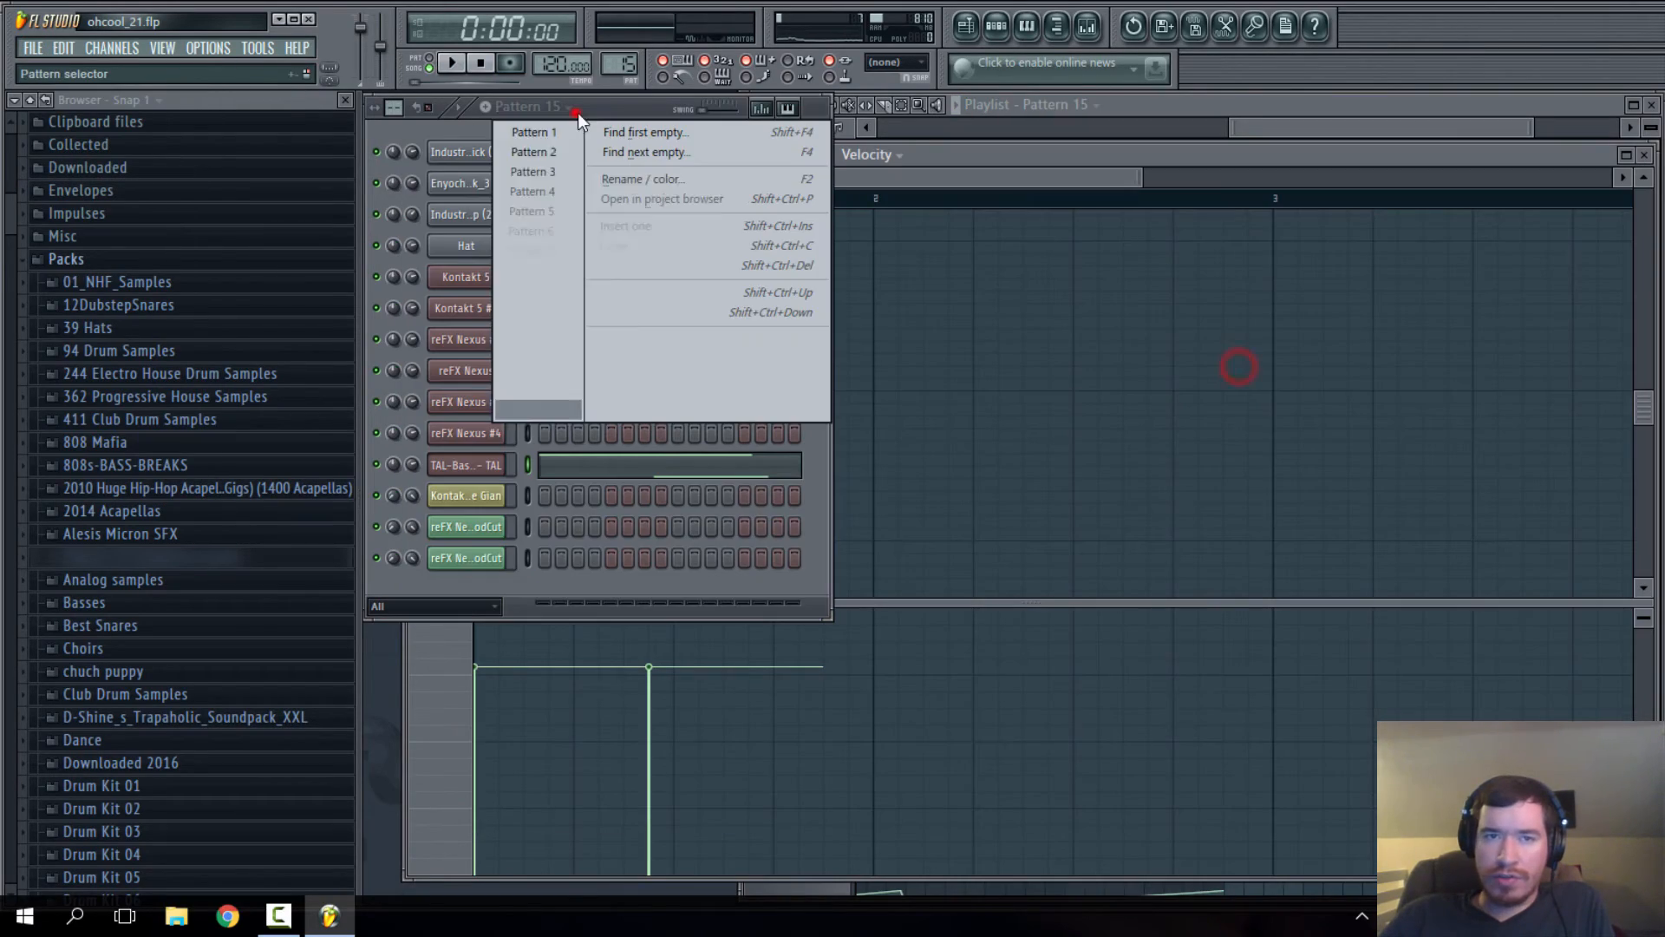
left_click(419, 56)
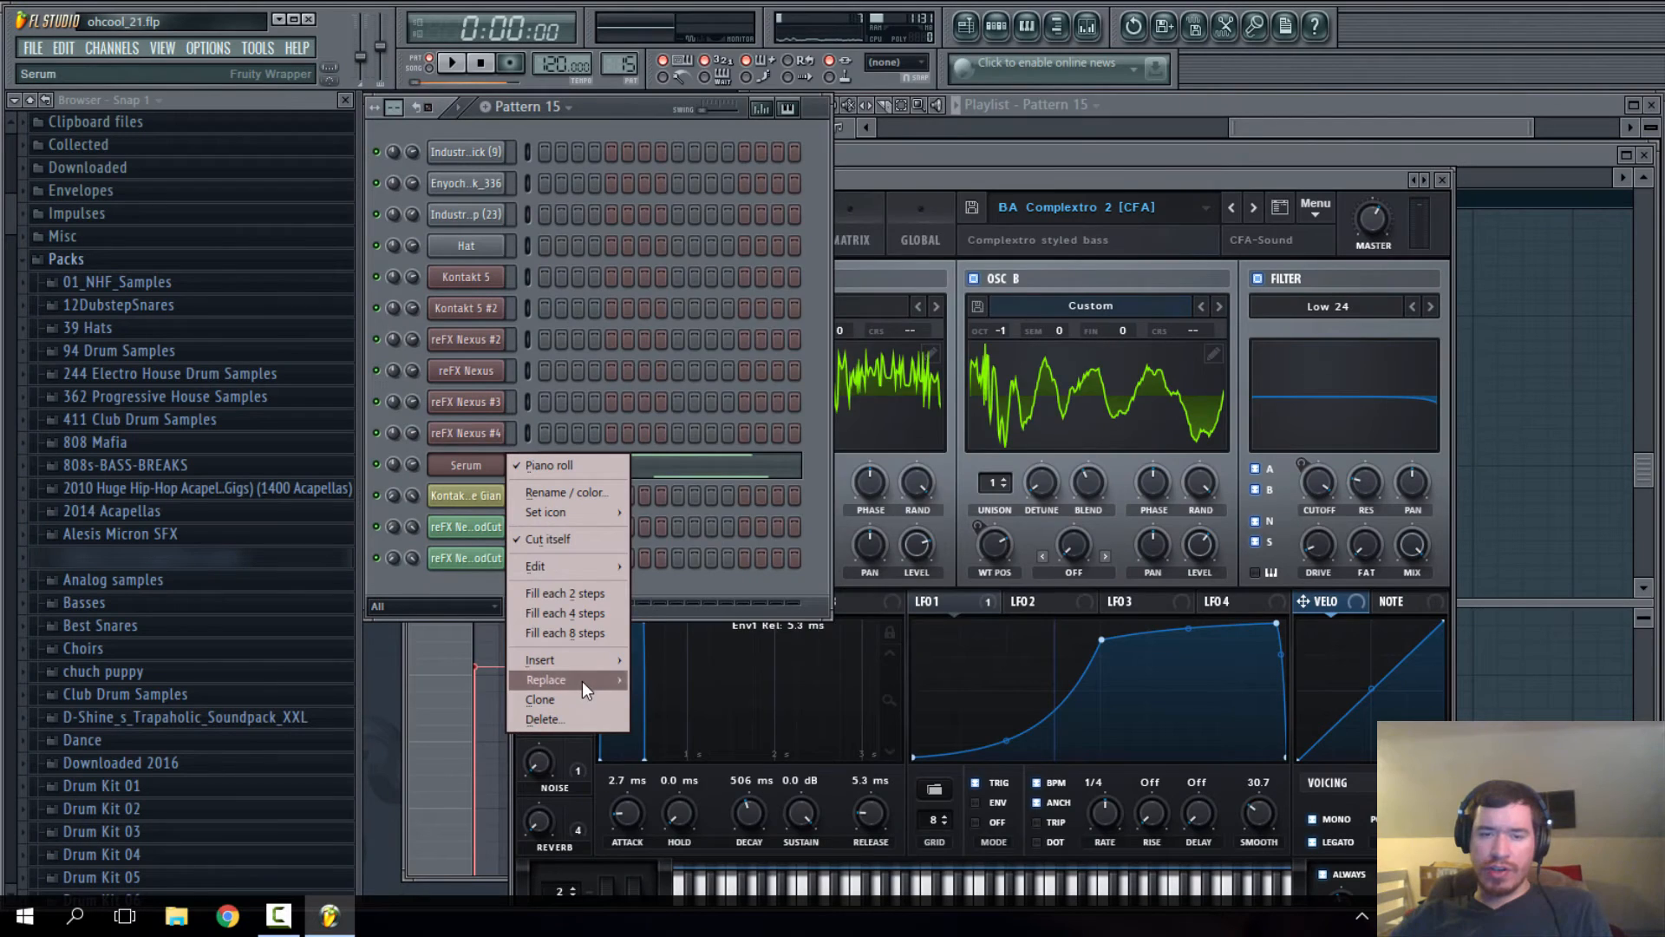
mouse_move(581, 680)
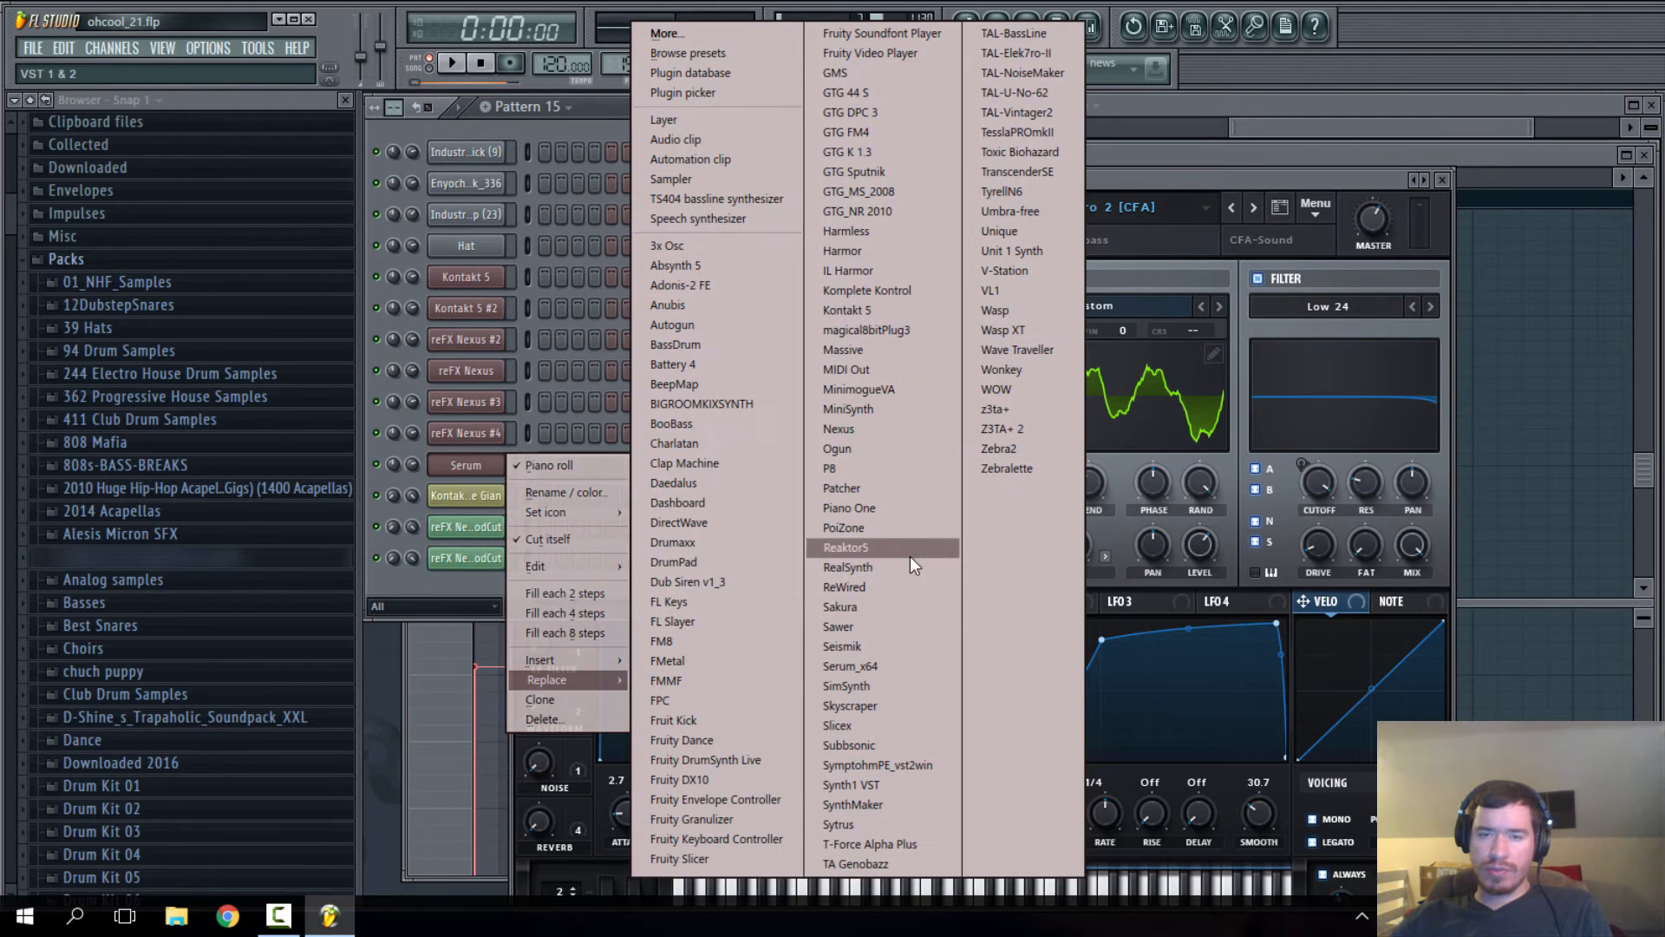
left_click(872, 429)
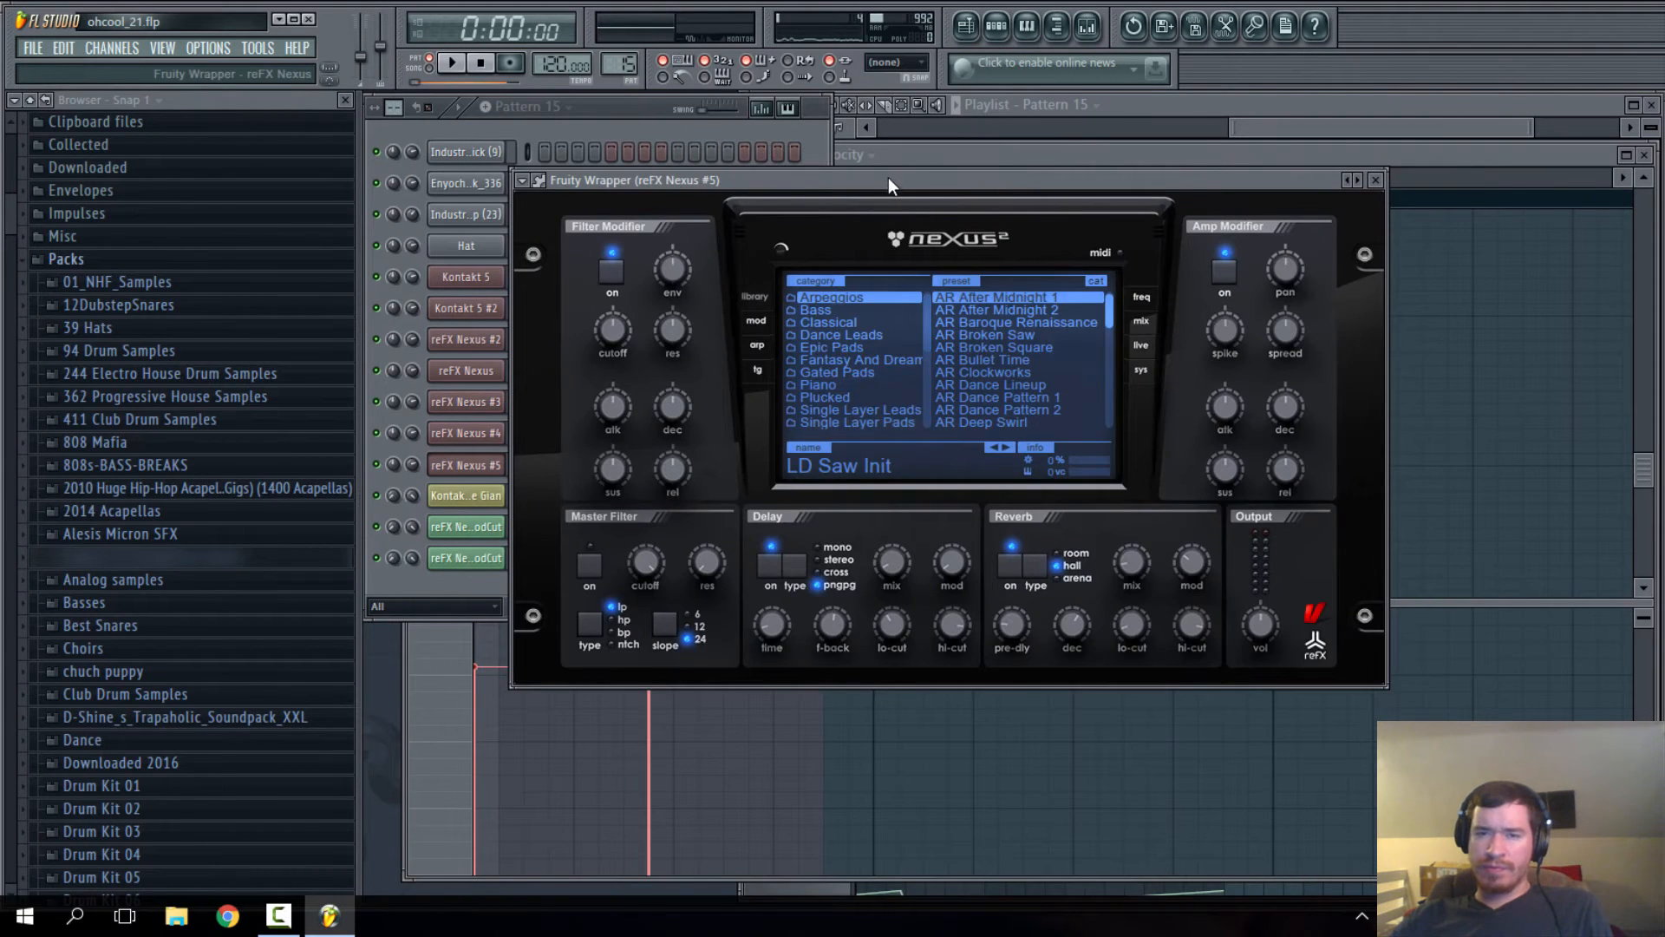
left_click_drag(888, 185, 1000, 251)
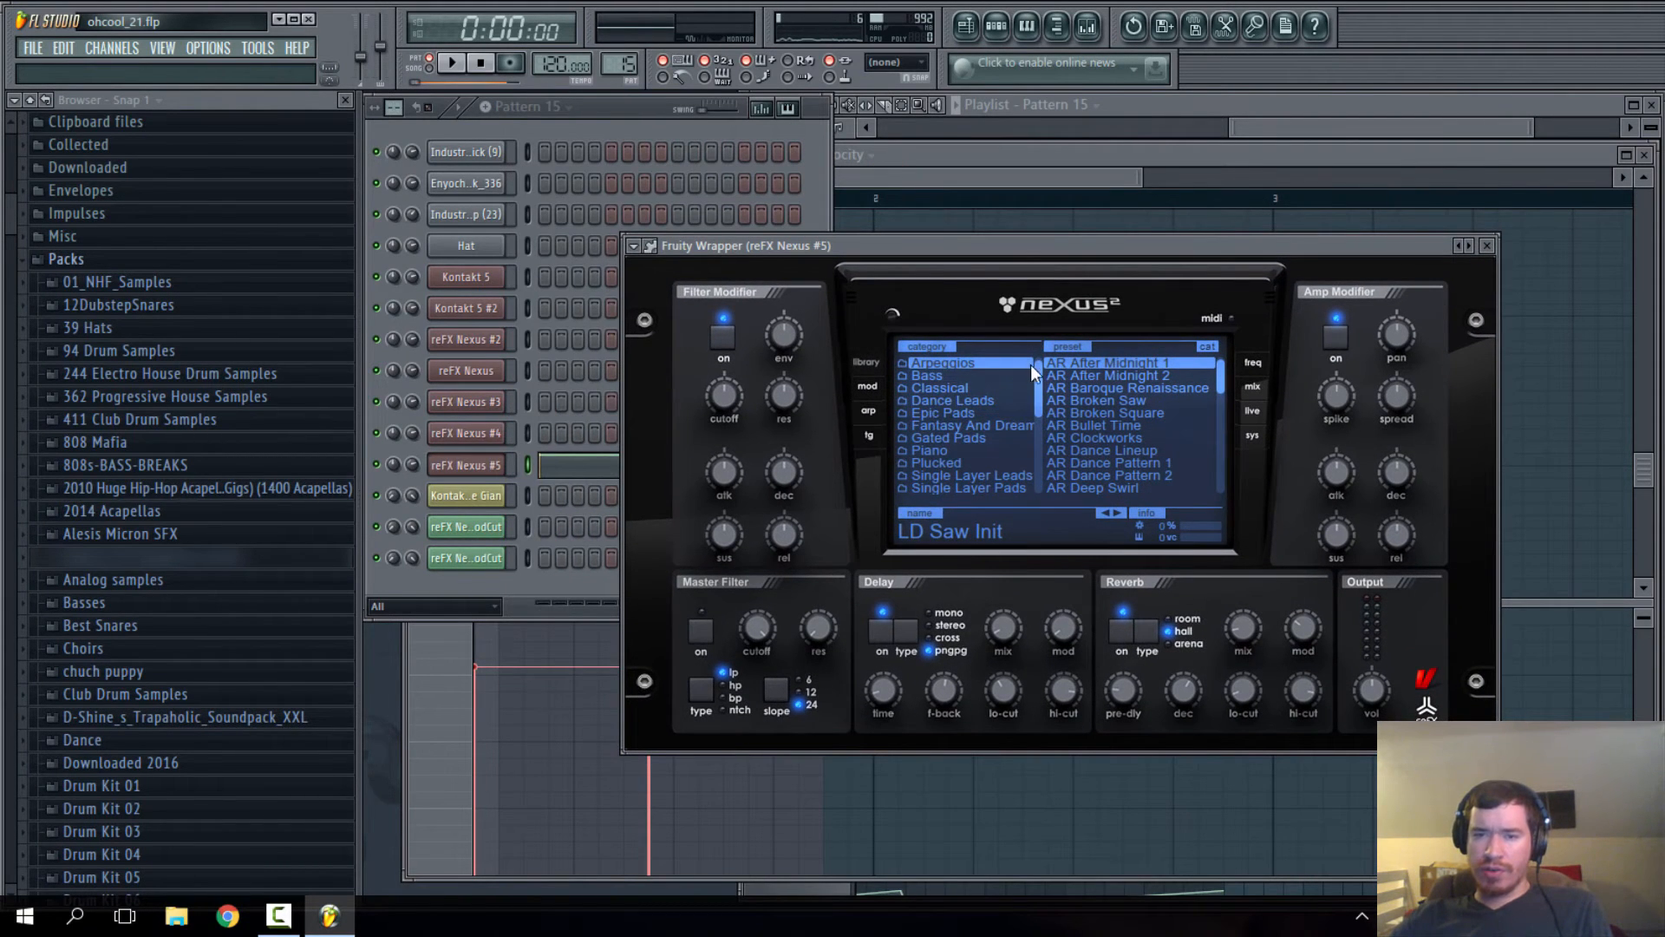
- Load the BA Benny Analog 2 preset from the XP Analog category in Nexus
left_click_drag(1030, 364, 1033, 427)
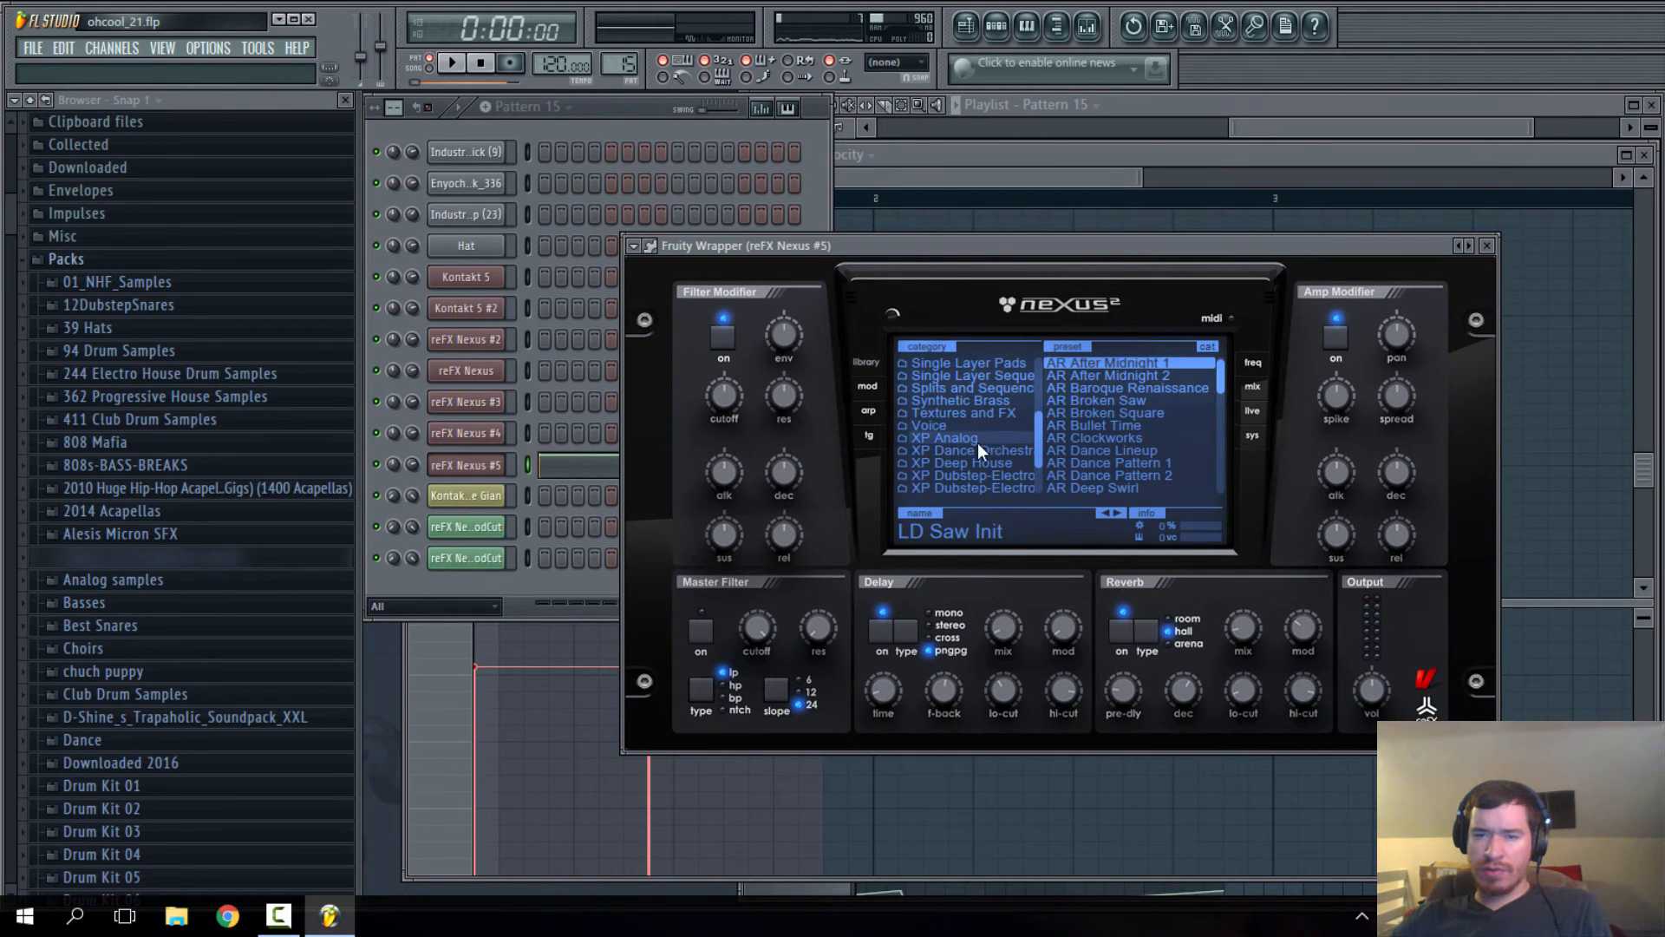
left_click(968, 443)
scroll(987, 440, "down", 1)
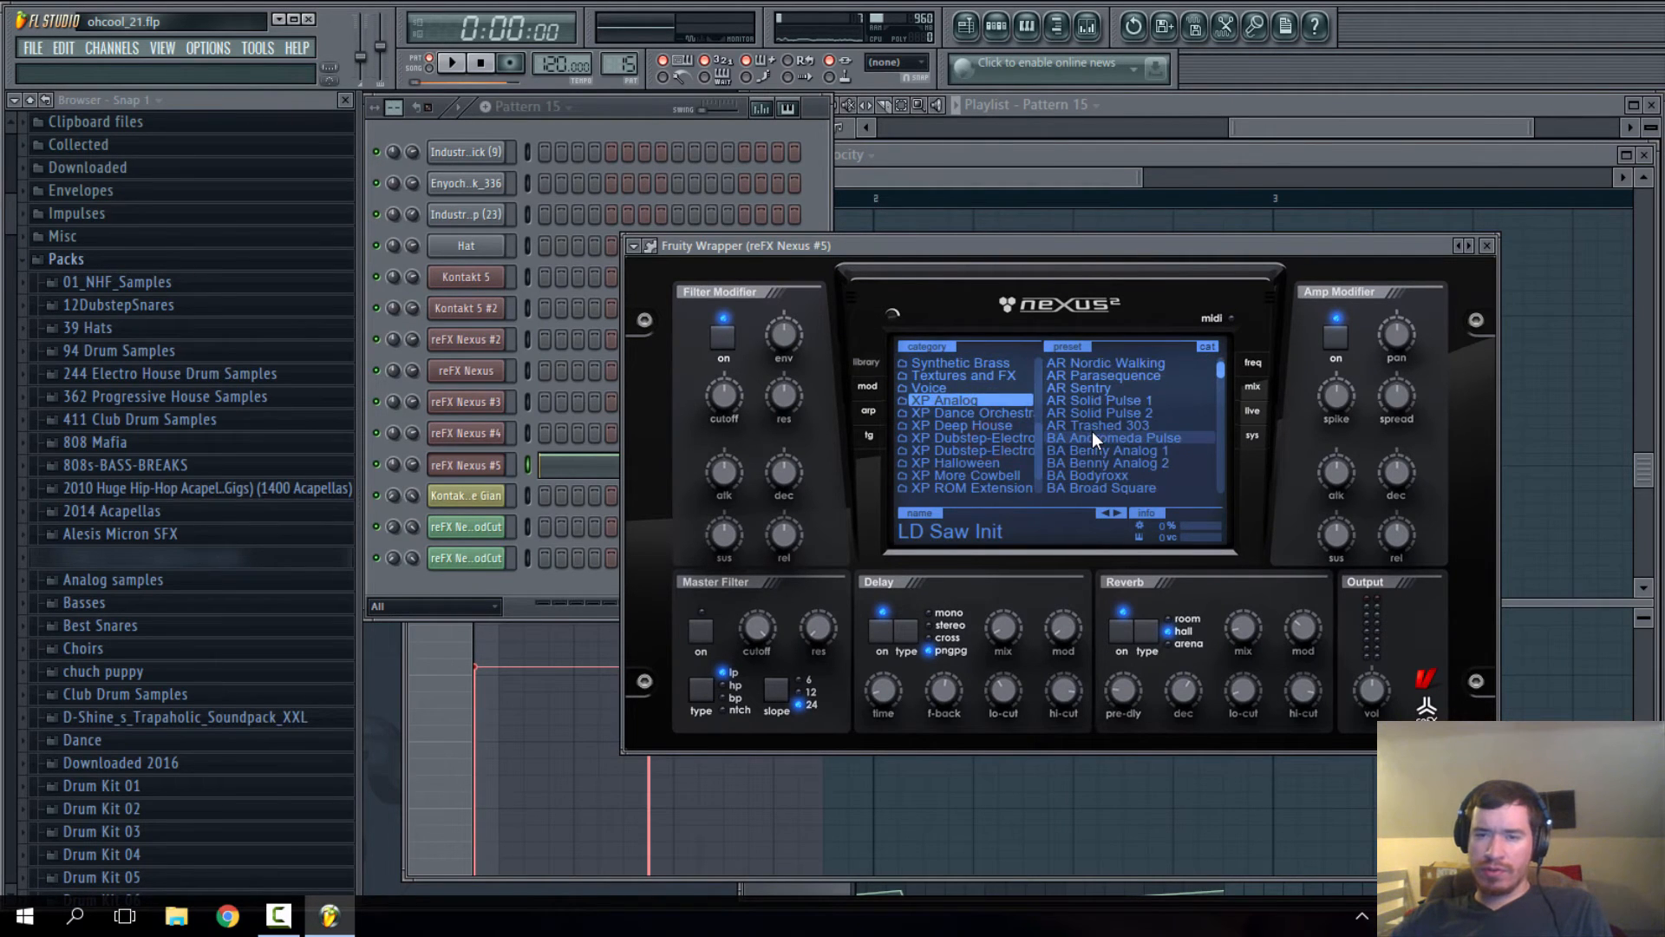
scroll(1150, 436, "down", 2)
left_click(1132, 438)
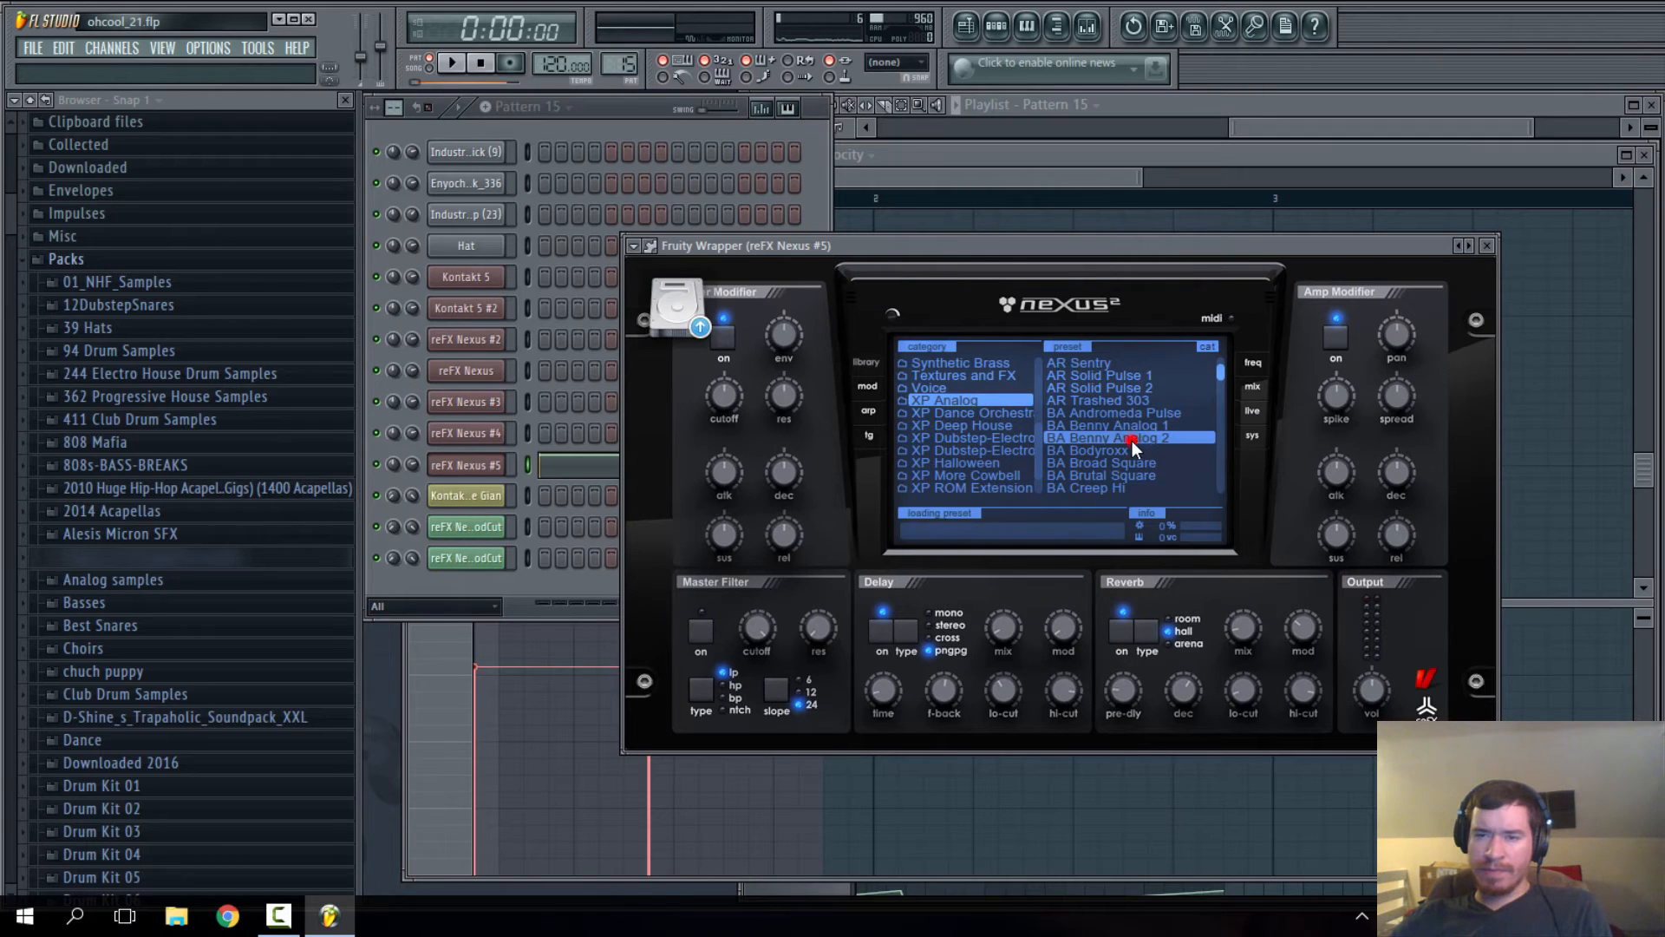
- Play Pattern 15 while trying the neighbouring XP Analog bass presets, and load BA Andromeda Pulse
left_click(449, 62)
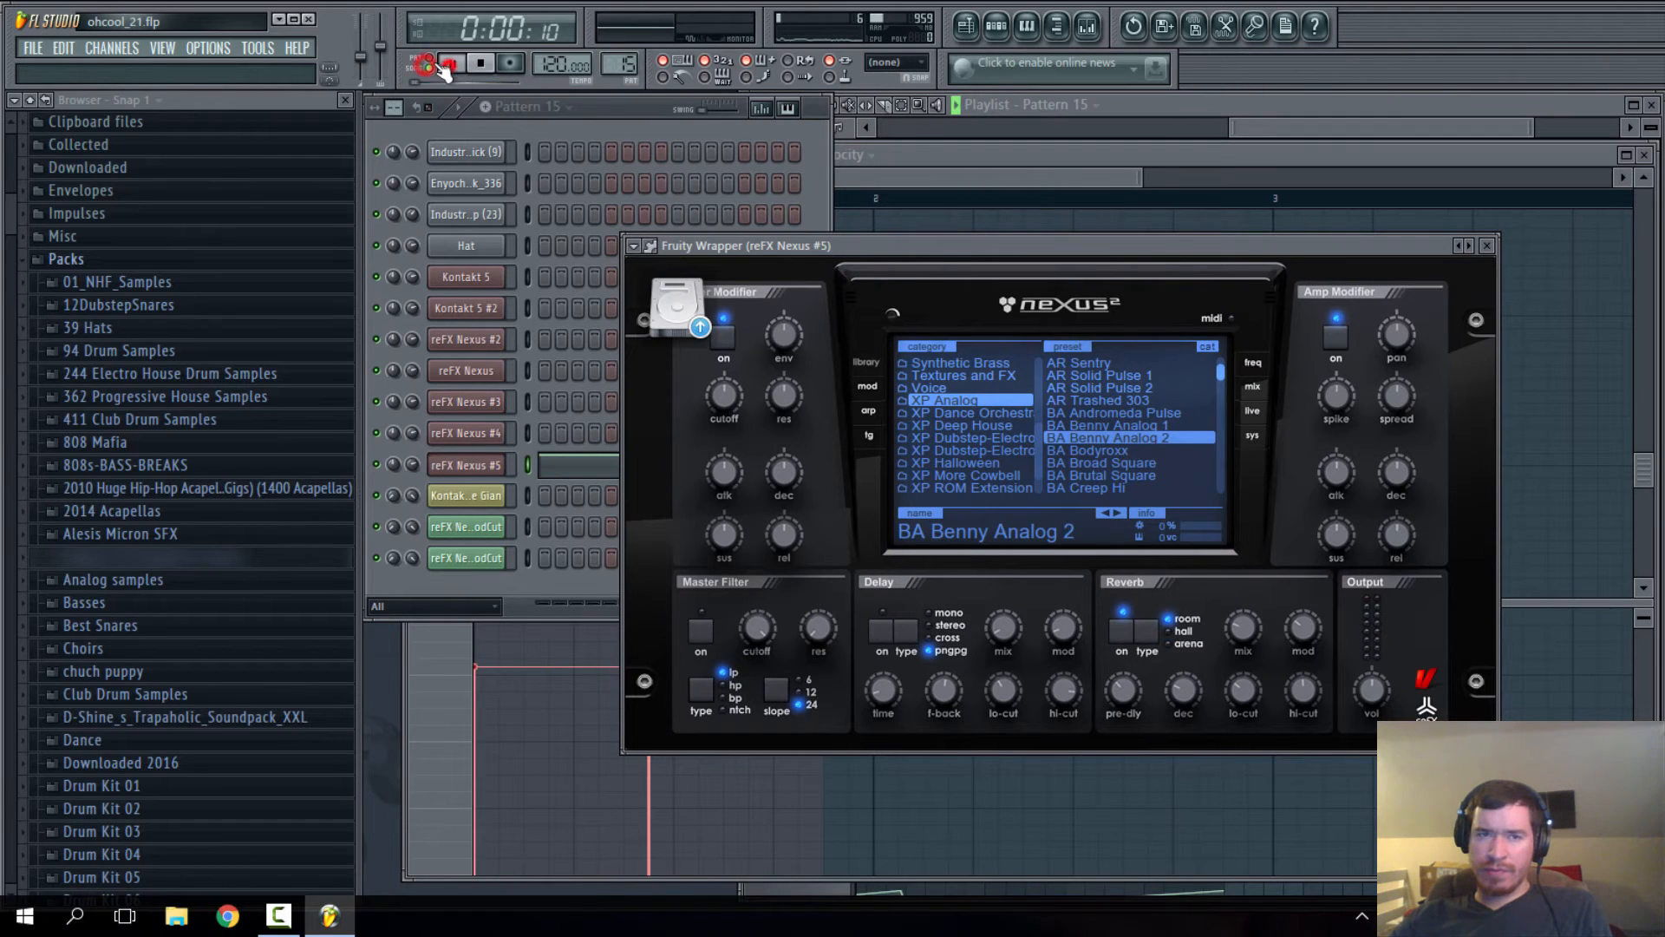
left_click(1072, 414)
left_click(1100, 426)
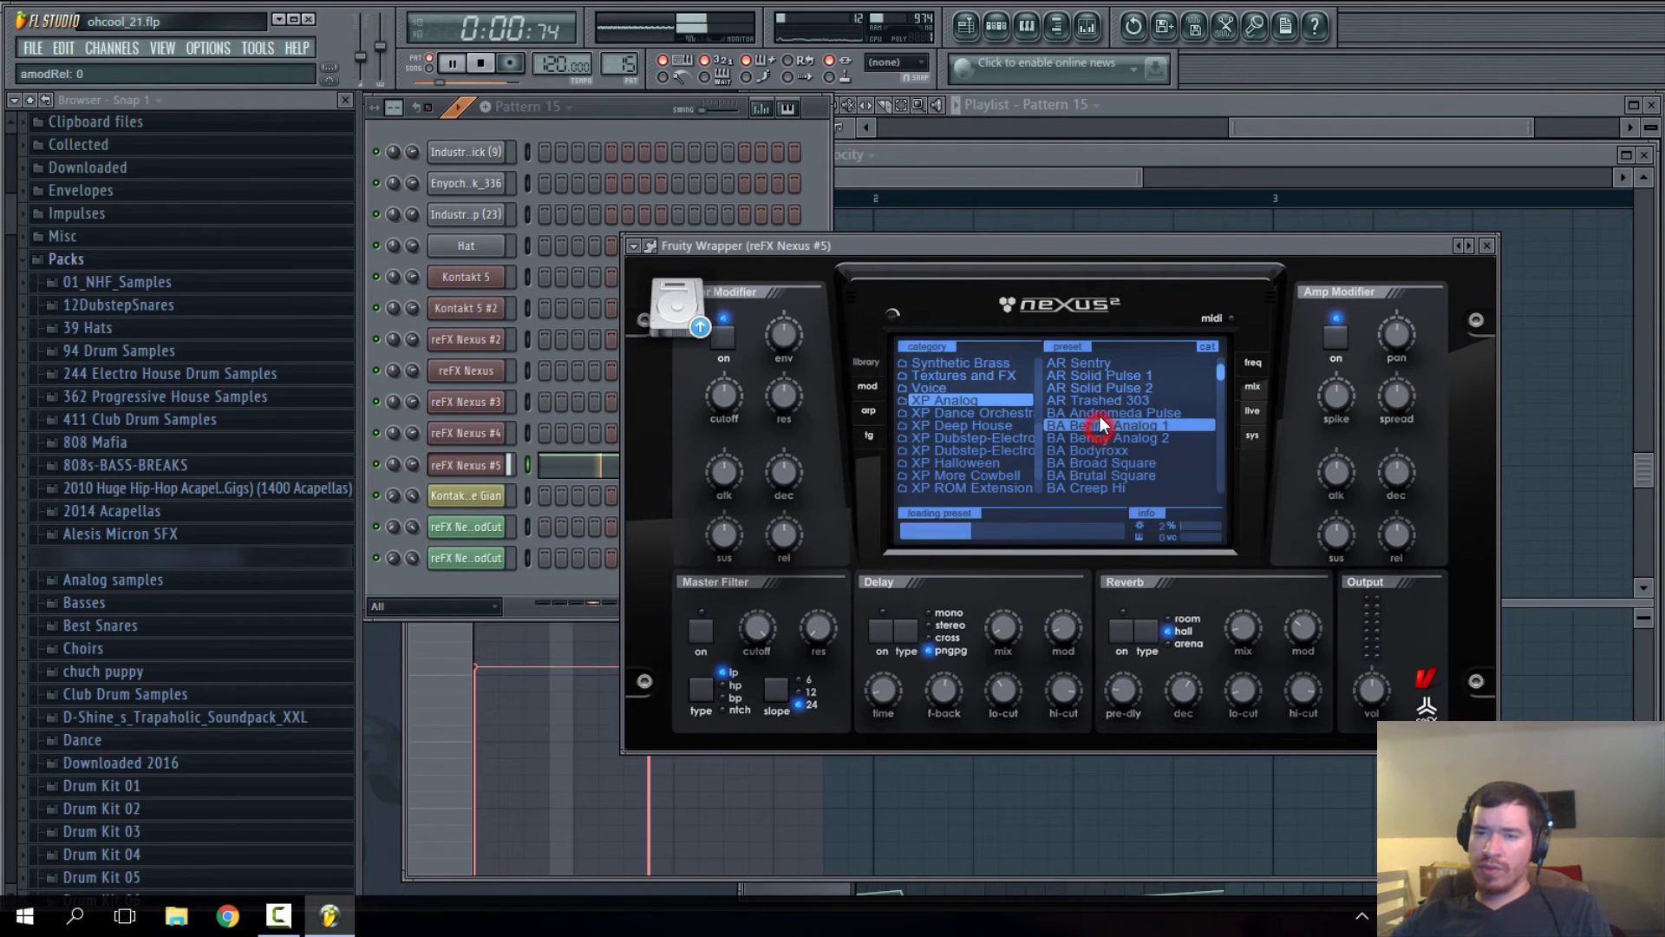
left_click(1095, 413)
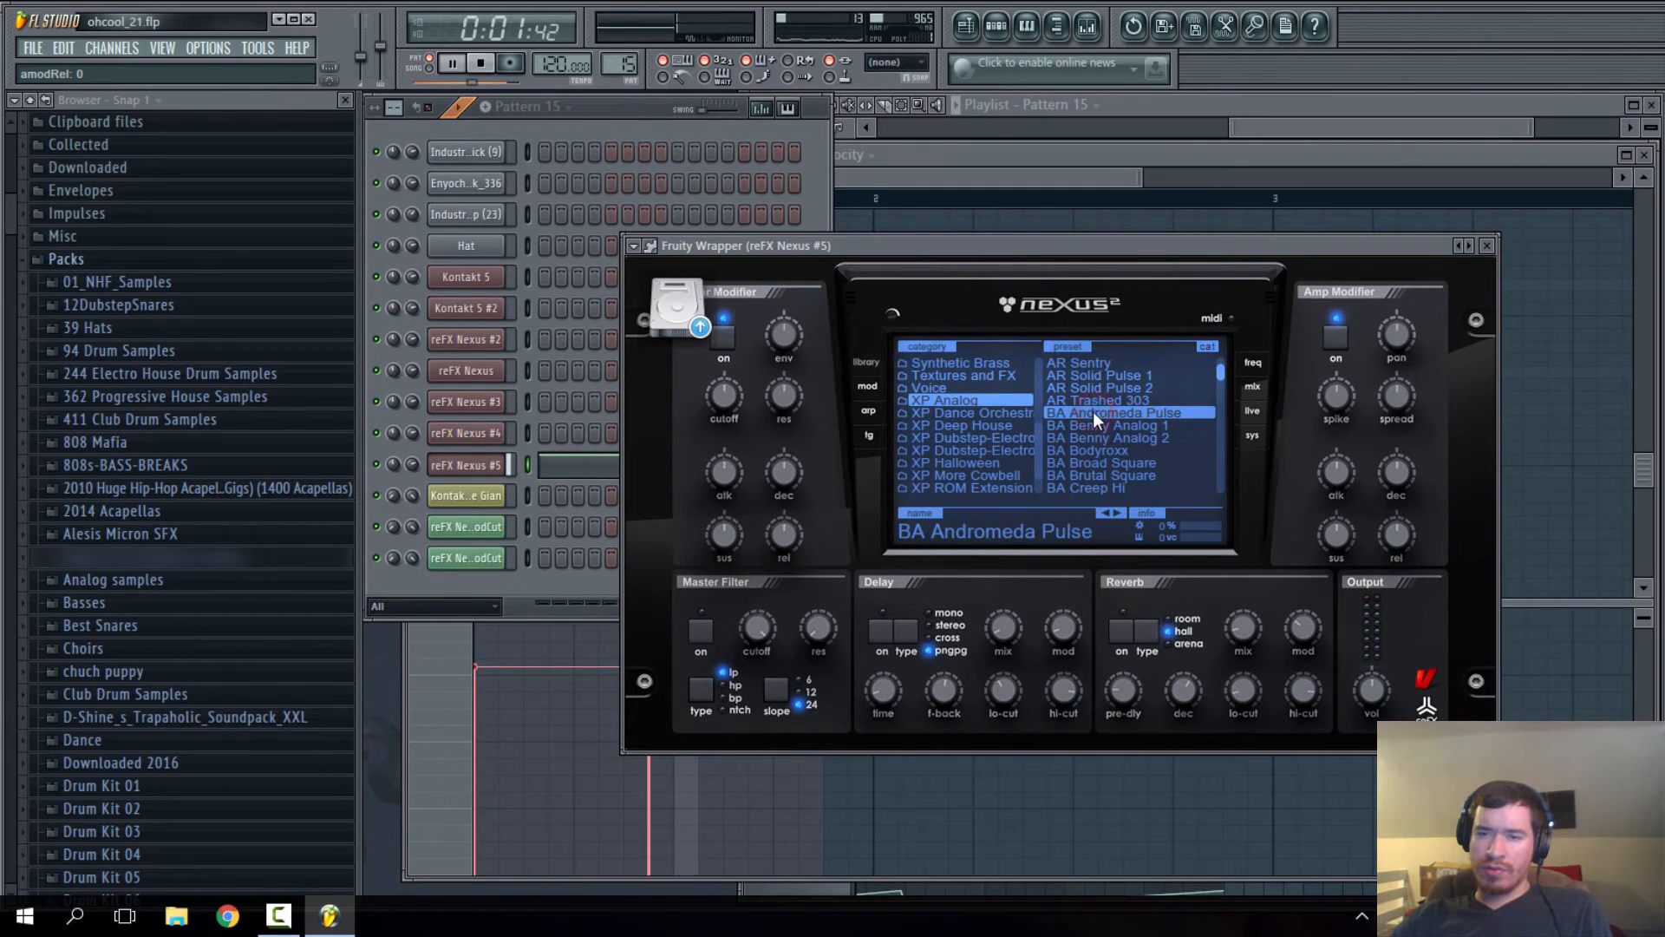
- Set the amp modifier's sustain to -24 on the BA Andromeda Pulse preset in Nexus #5
mouse_move(918, 243)
left_mouse_down()
mouse_move(908, 279)
mouse_move(908, 262)
left_mouse_up()
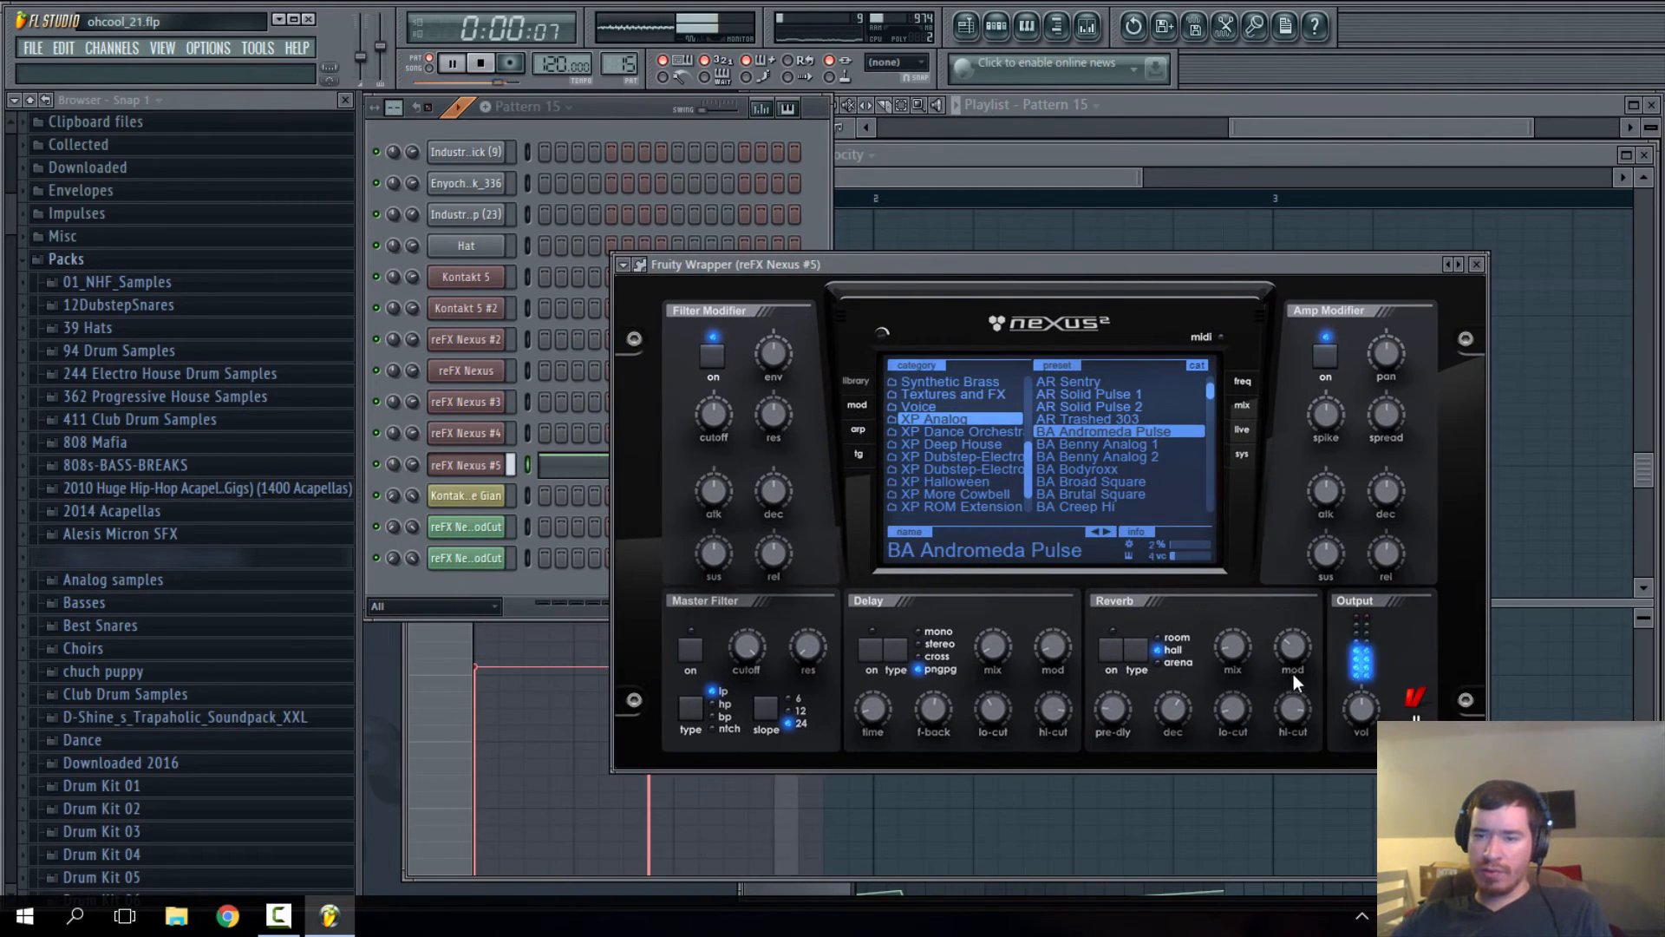
left_click(990, 640)
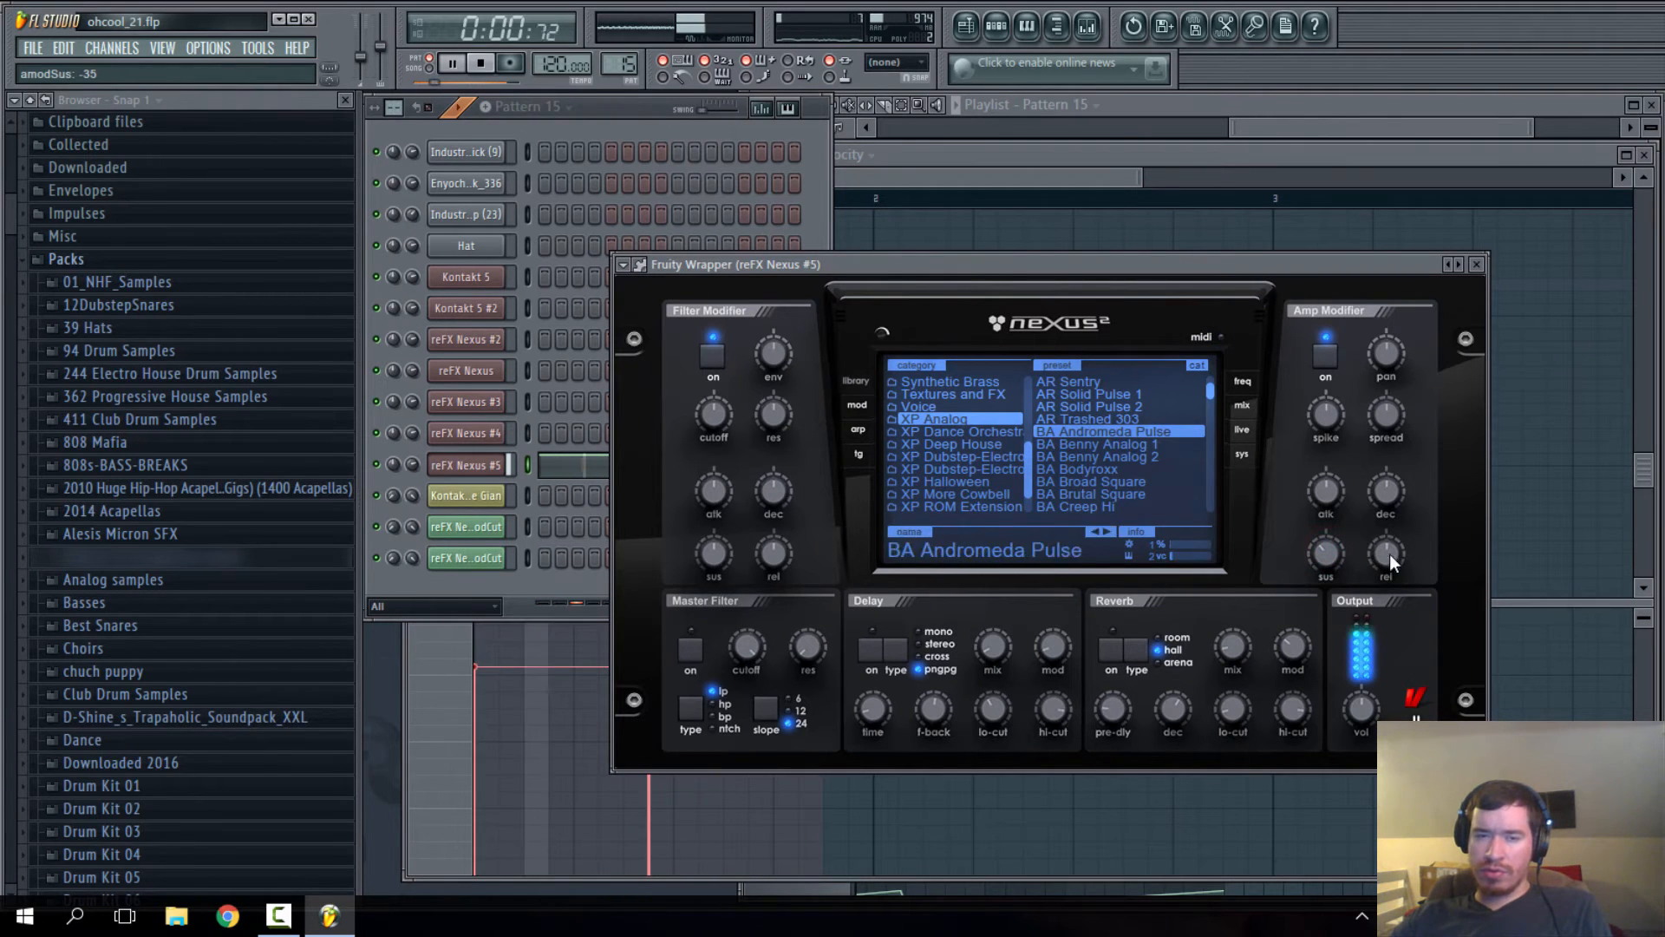
mouse_move(1327, 558)
left_mouse_down()
mouse_move(1326, 530)
mouse_move(1336, 554)
left_mouse_up()
- Look through the Nexus trancegate, frequency and live pages, and set the system quality to ultra
left_click(859, 454)
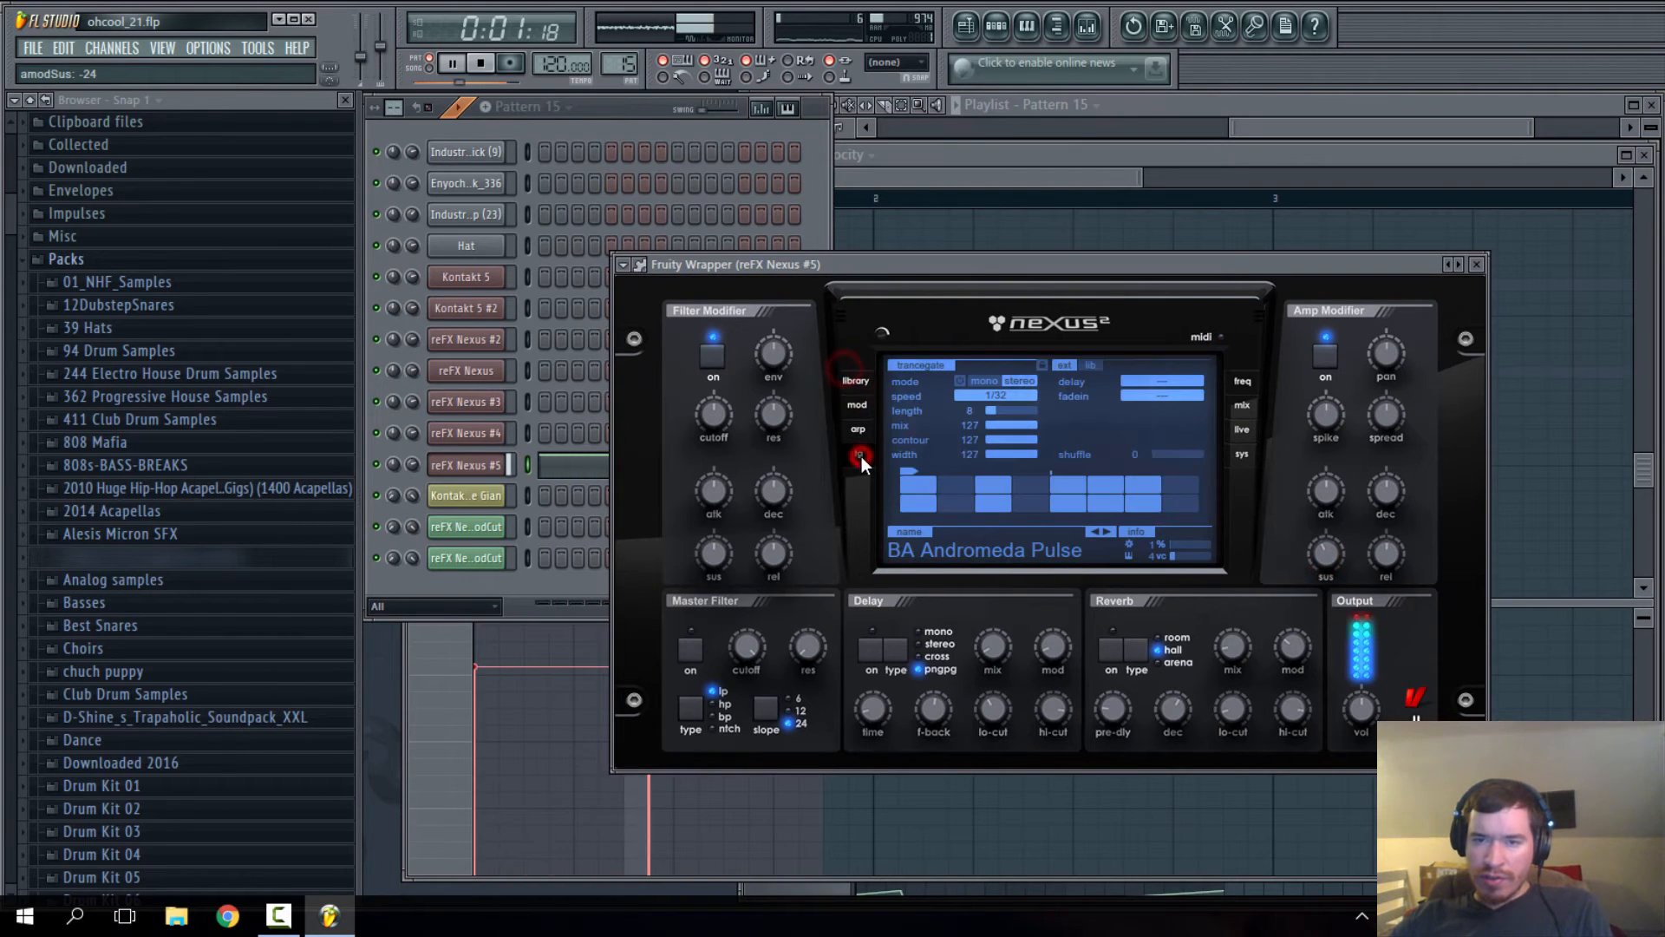
left_click(1240, 382)
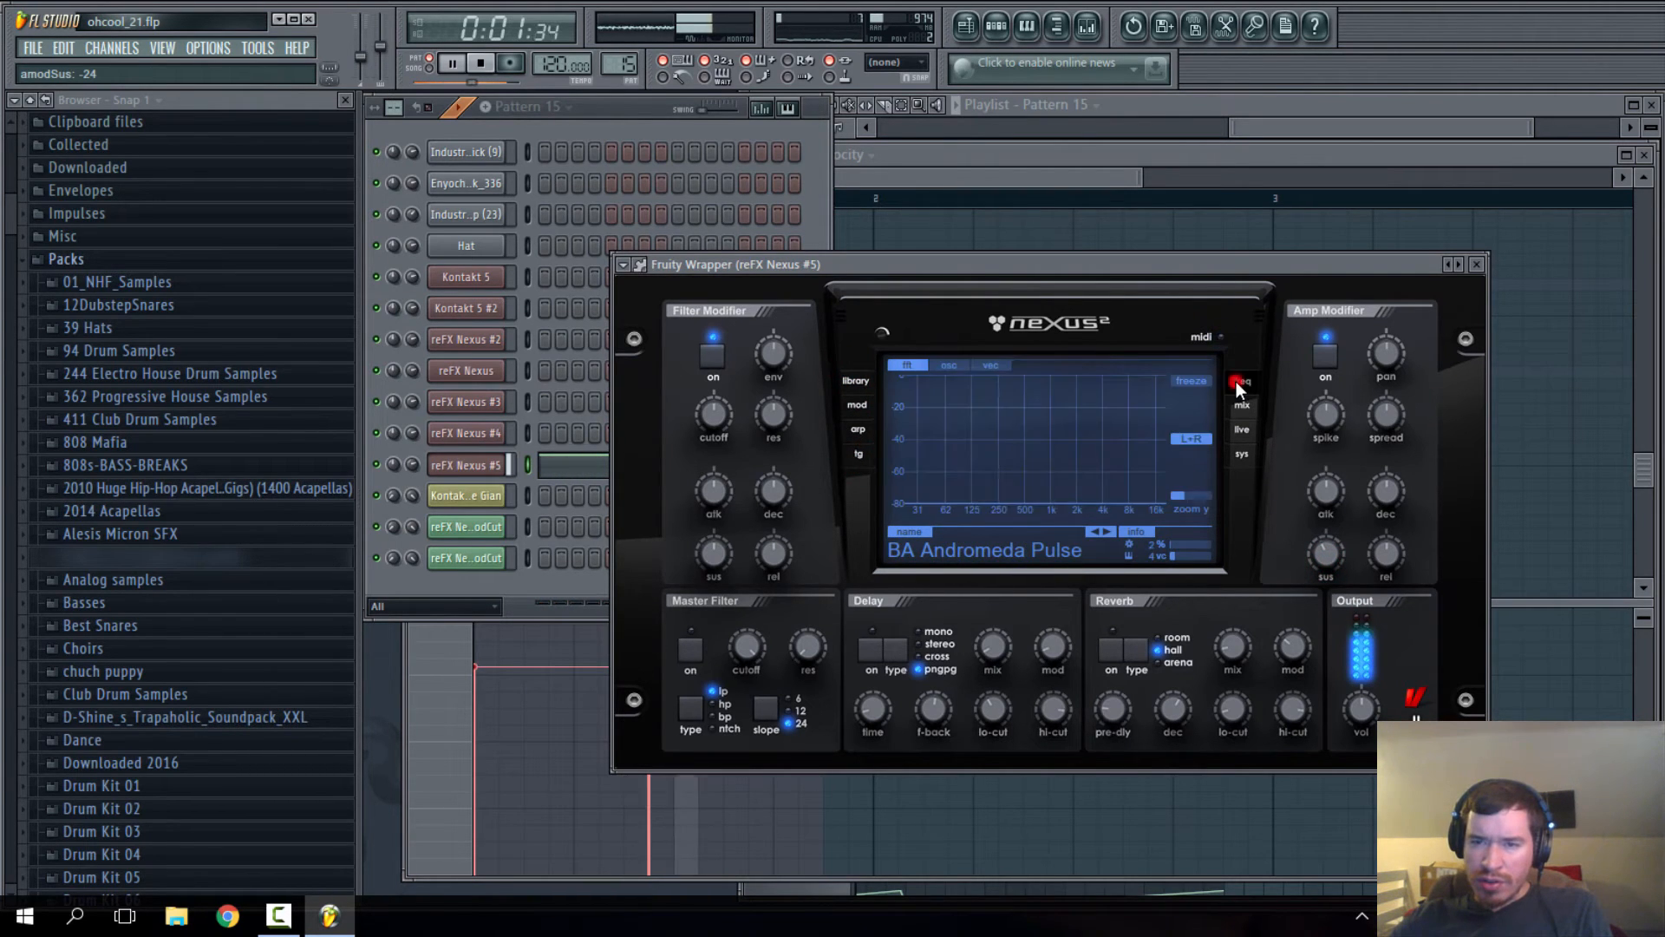
left_click(1241, 430)
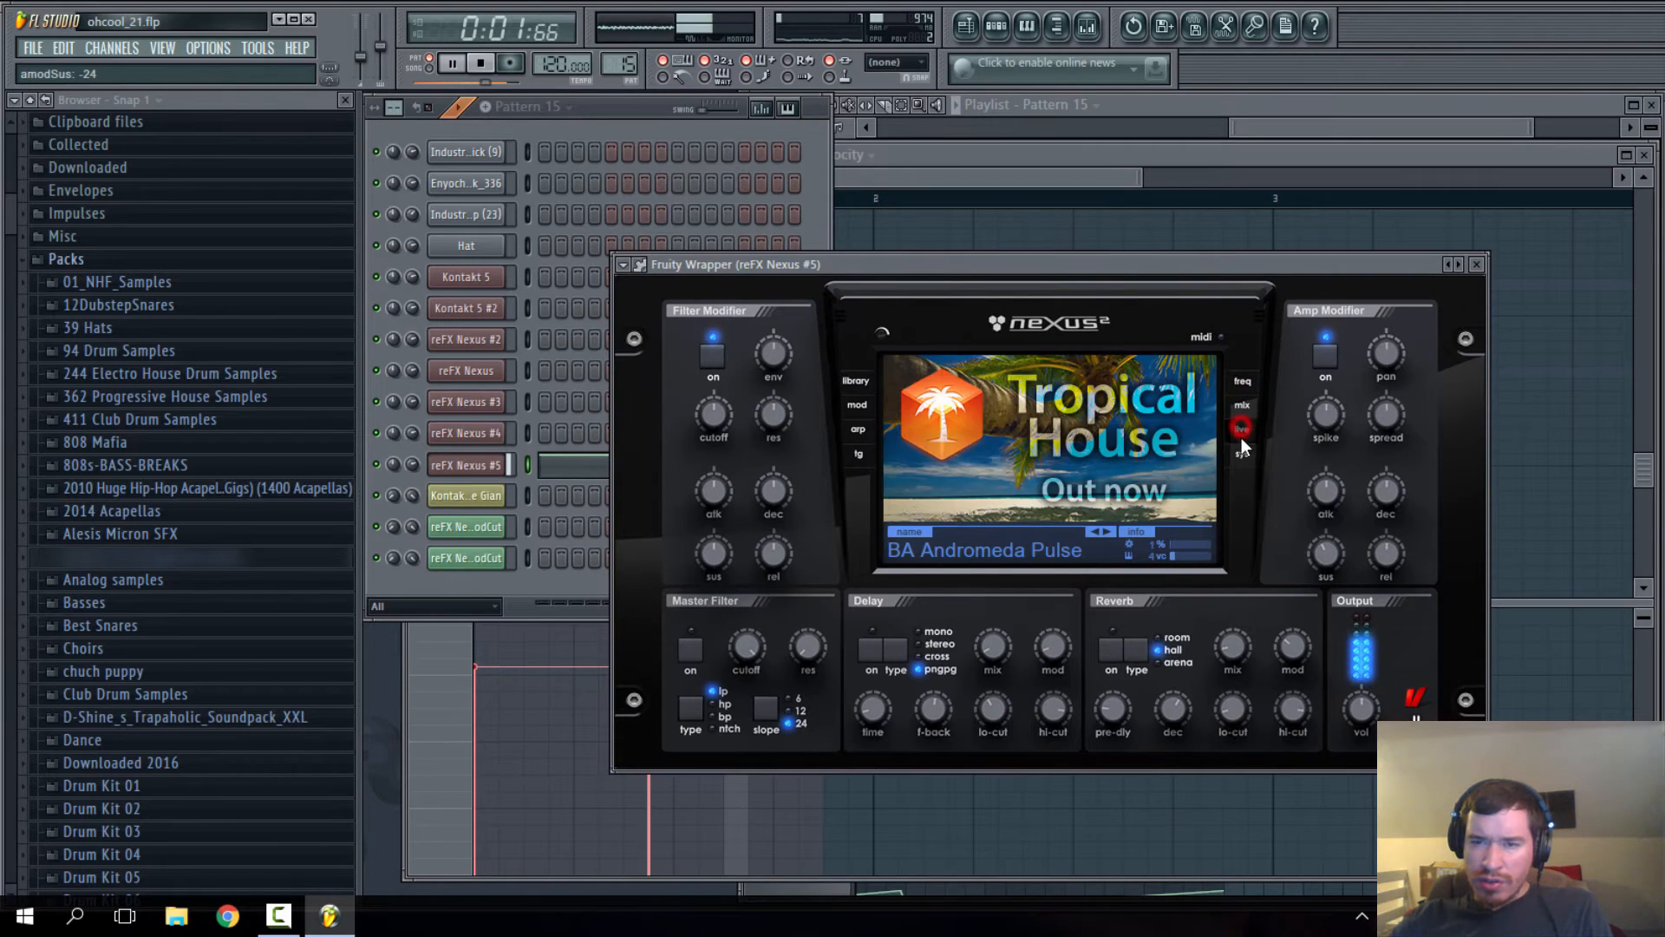
left_click(1243, 452)
left_click(1006, 469)
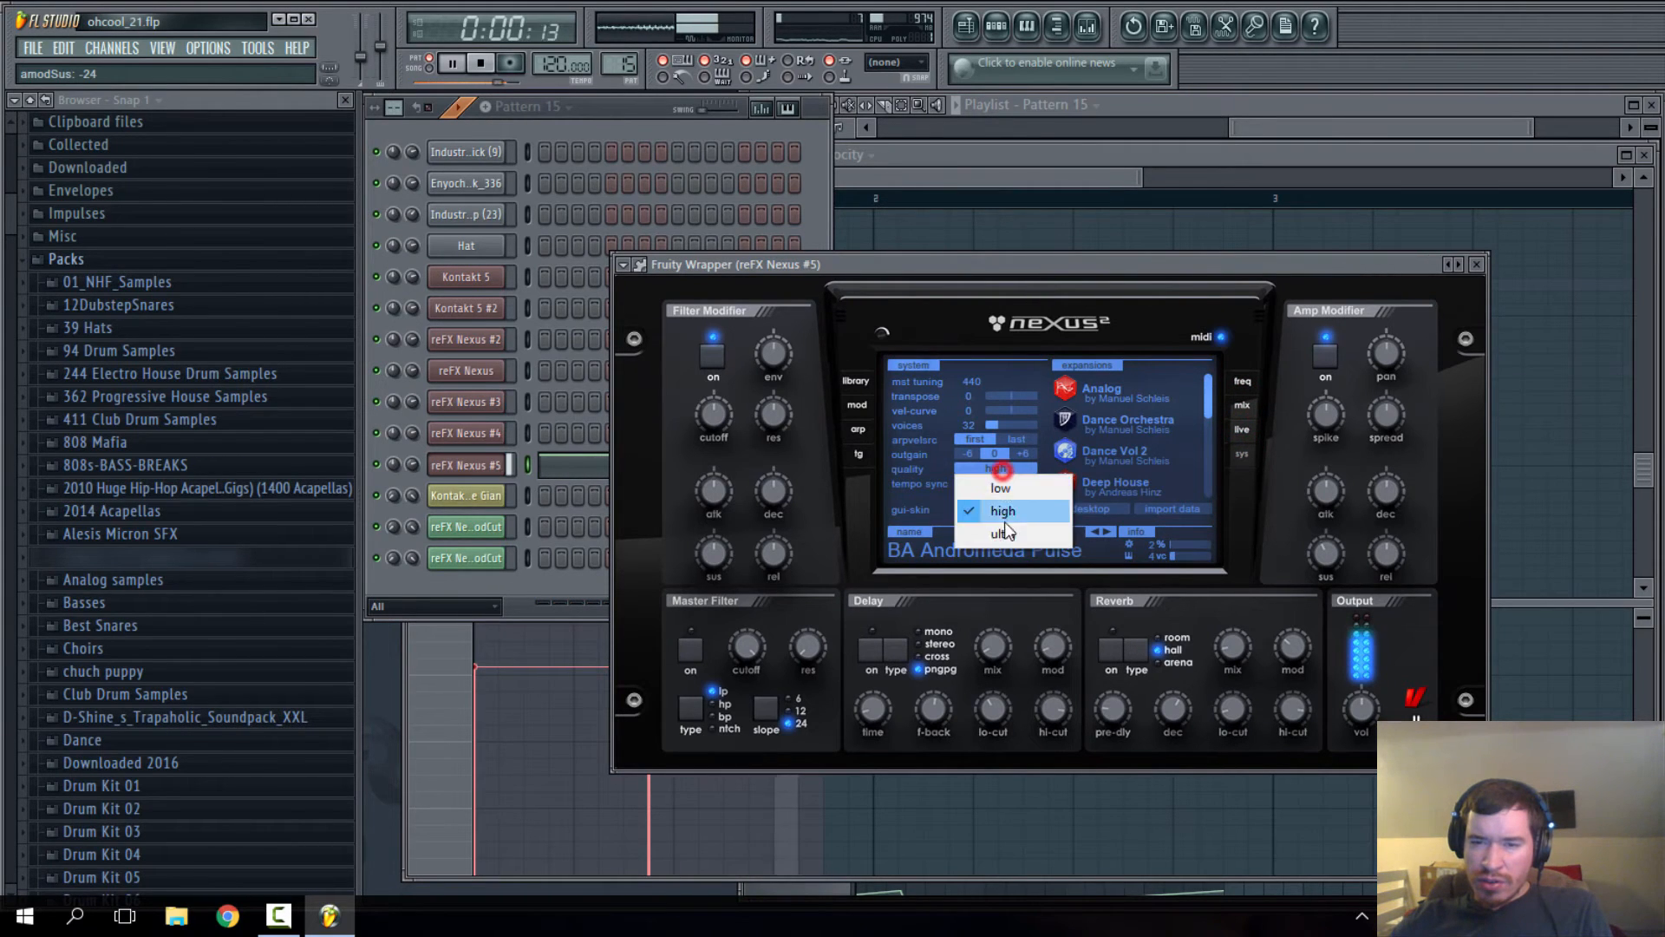
left_click(1007, 535)
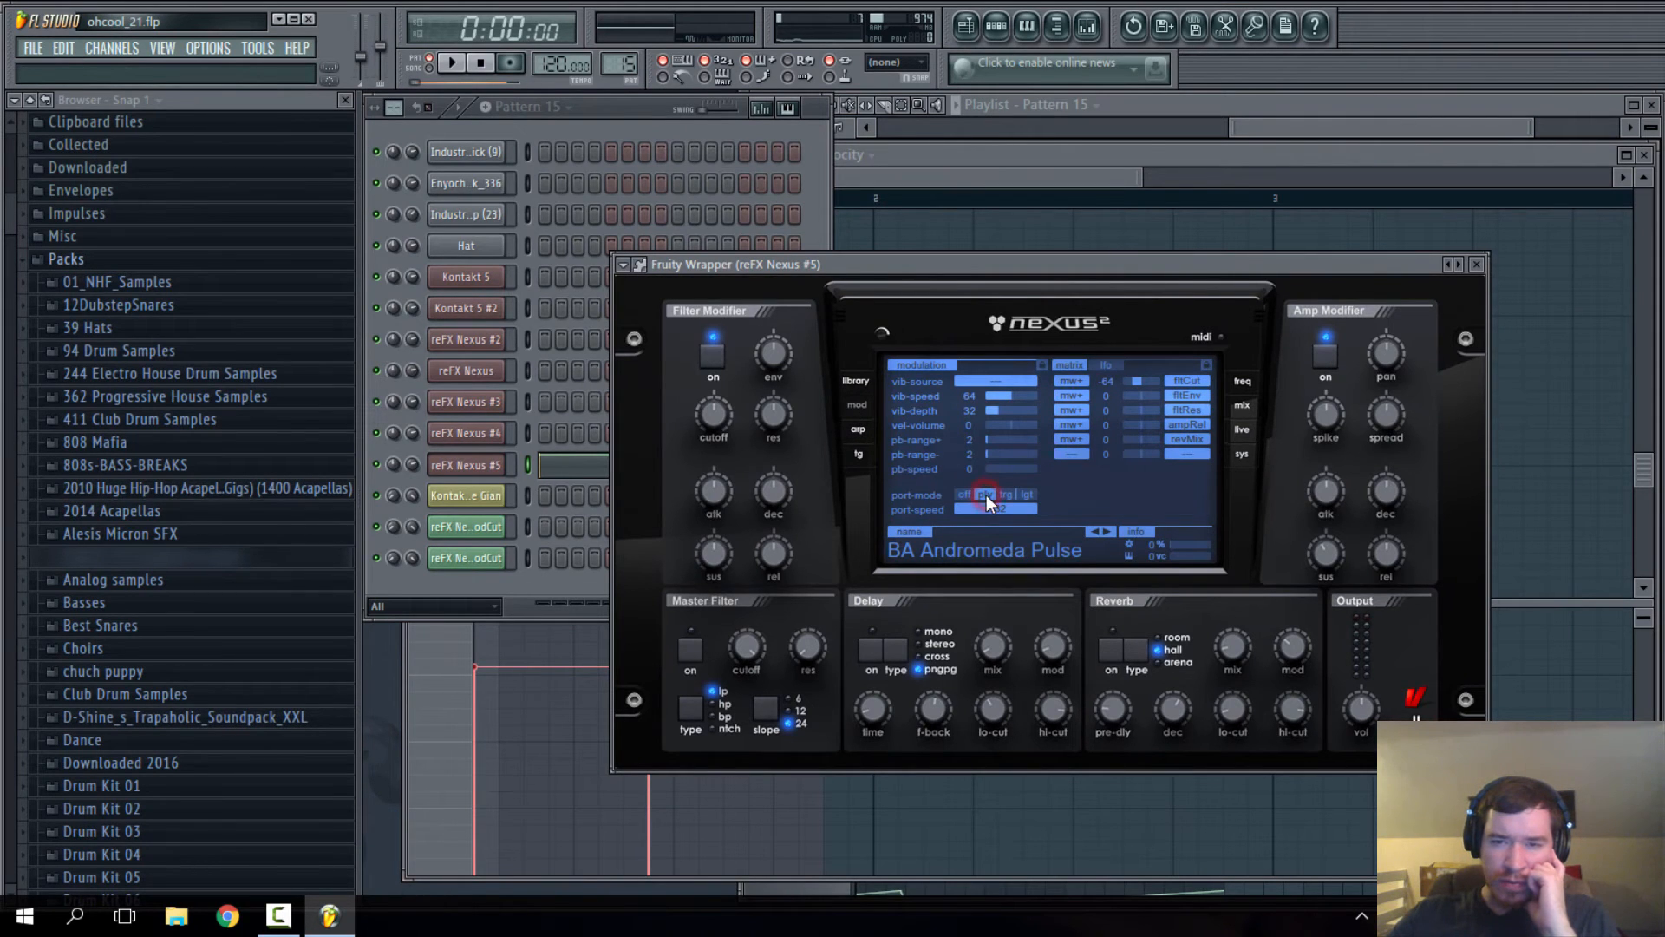
- Play Pattern 15 while setting Nexus's portamento mode to trg, and try several portamento speeds before choosing 1/2T
key("space")
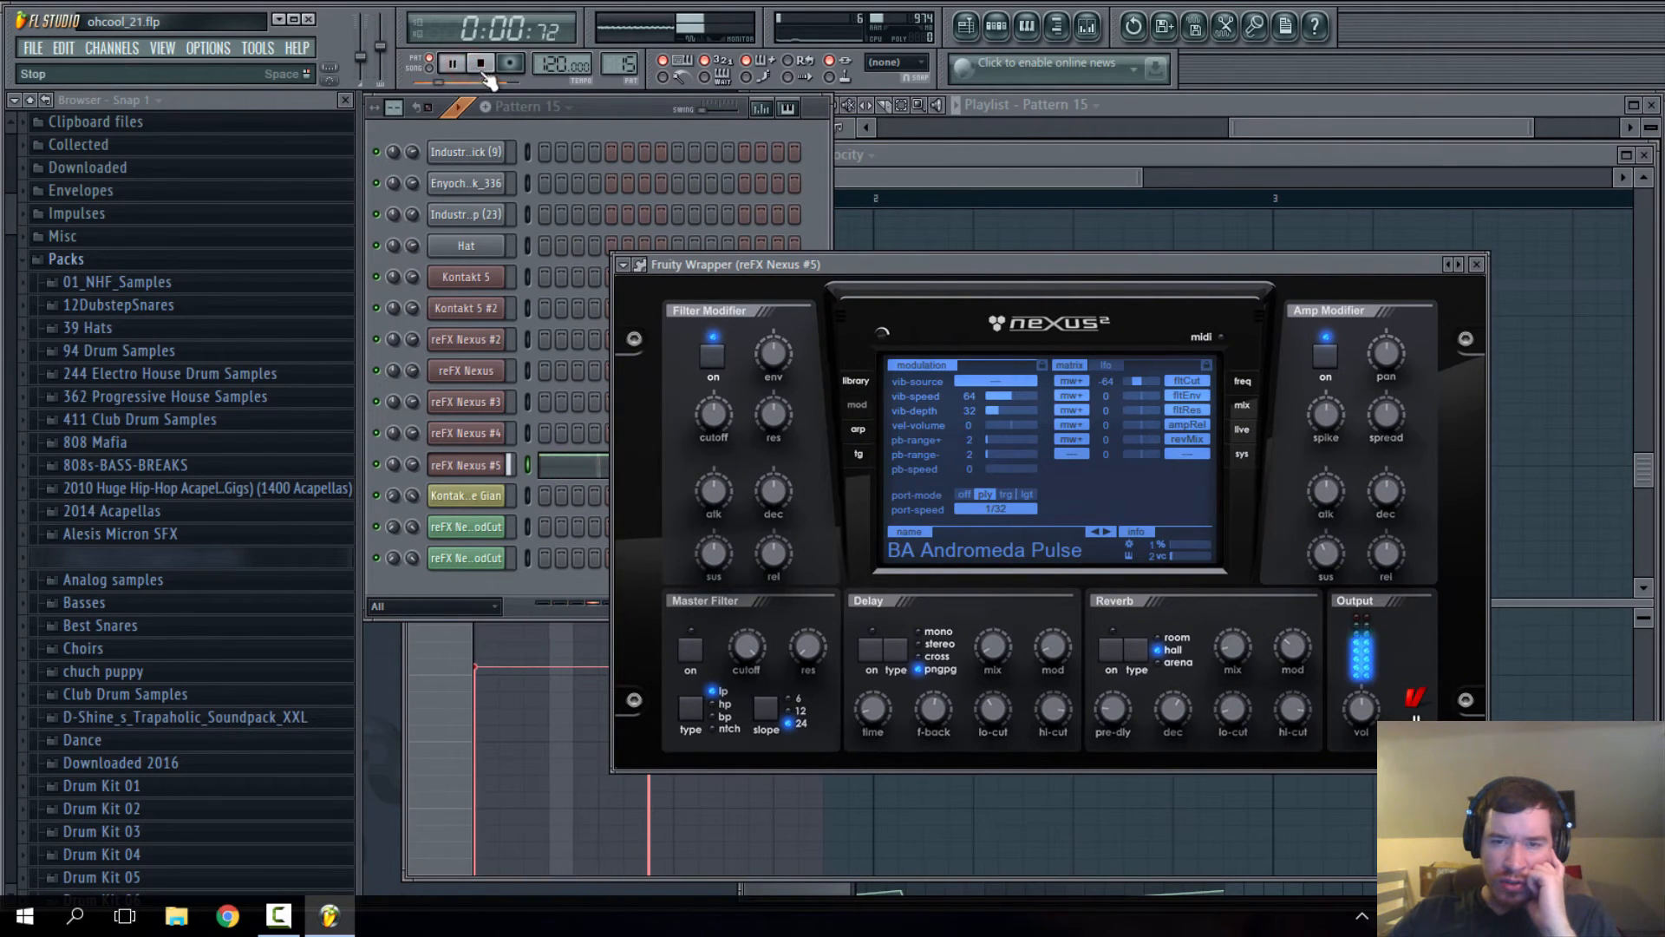
left_click(1009, 495)
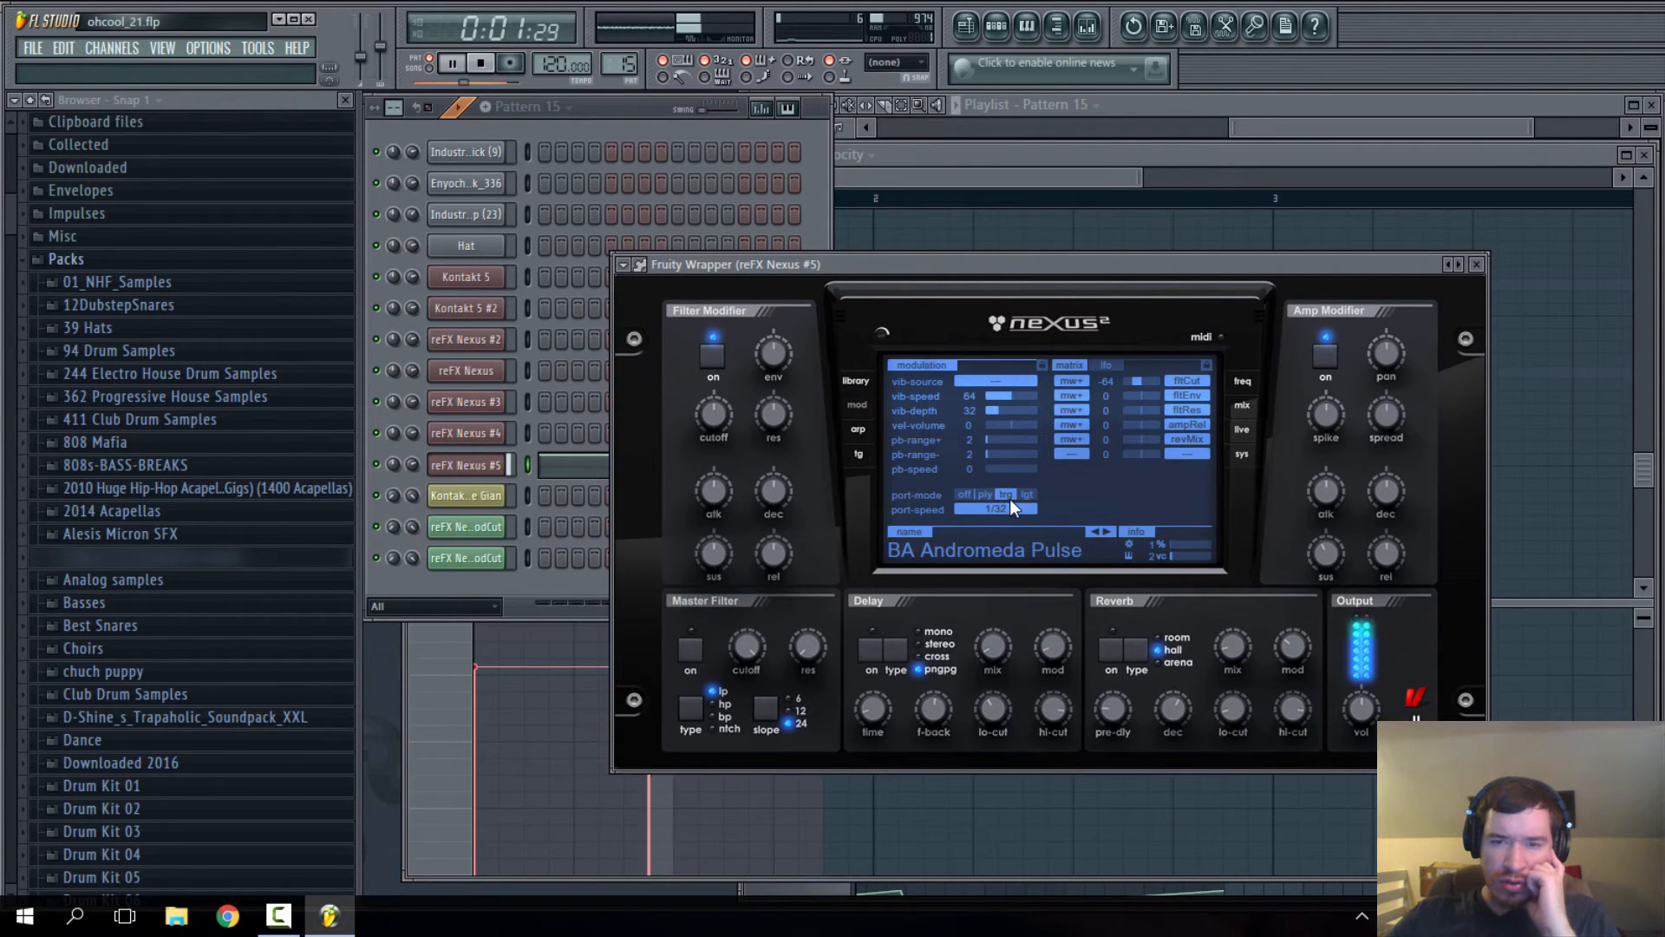
left_click(1008, 509)
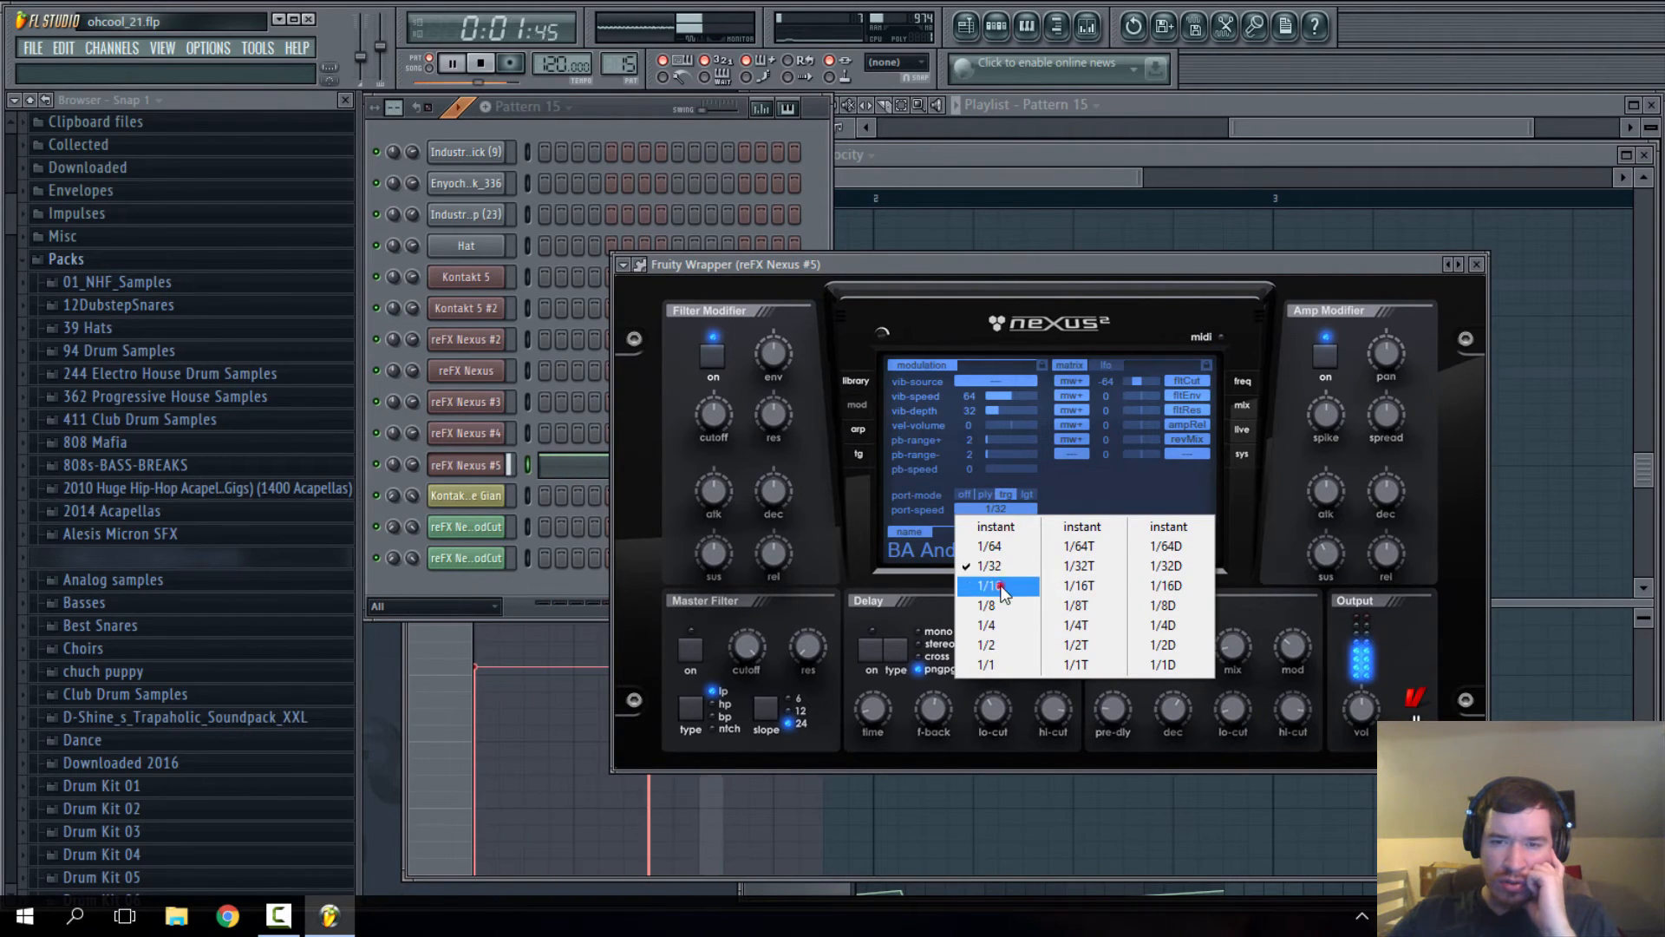
left_click(990, 585)
left_click(1001, 510)
left_click(996, 544)
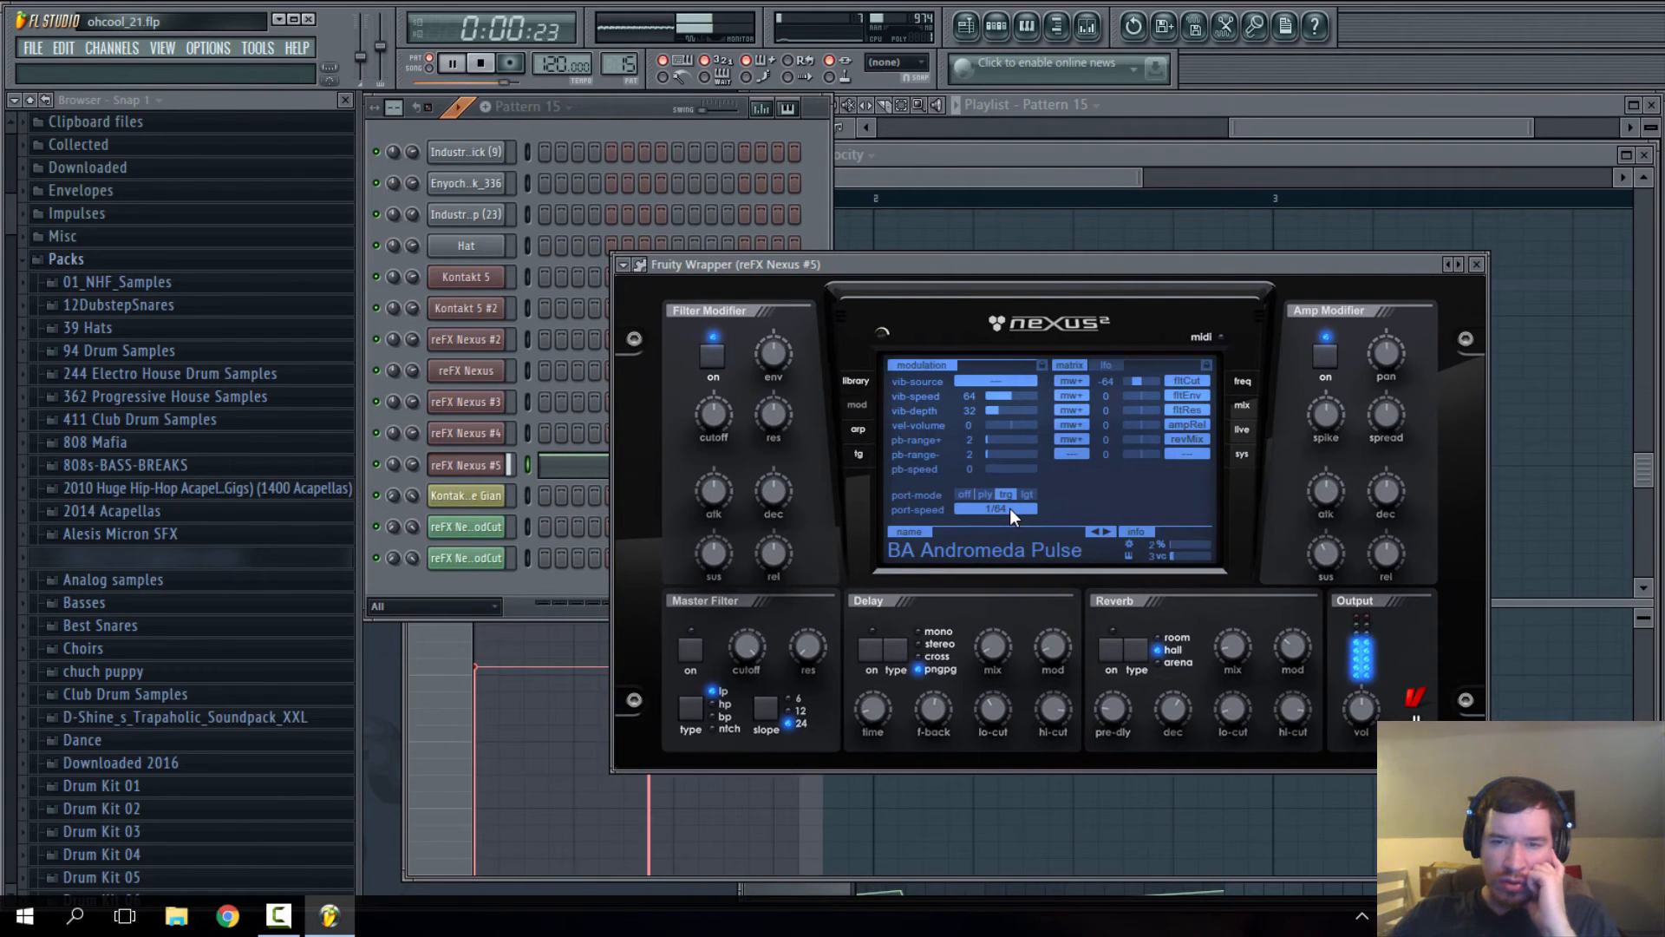
left_click(1009, 508)
left_click(1079, 547)
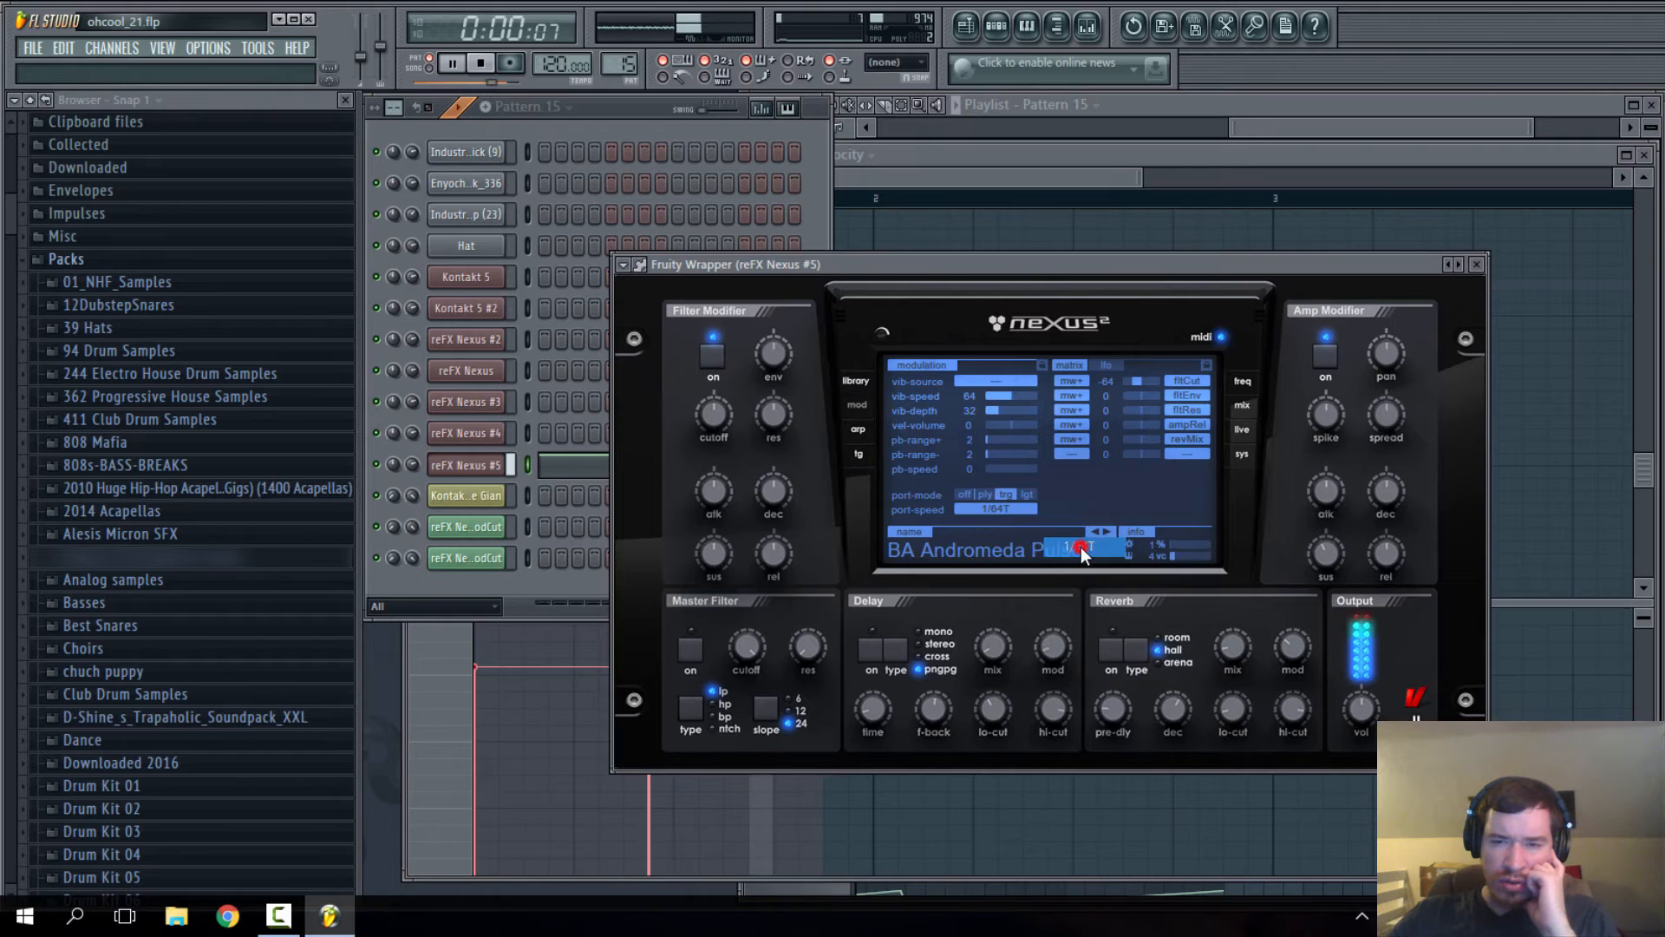
left_click(1008, 508)
left_click(1076, 644)
left_click(997, 509)
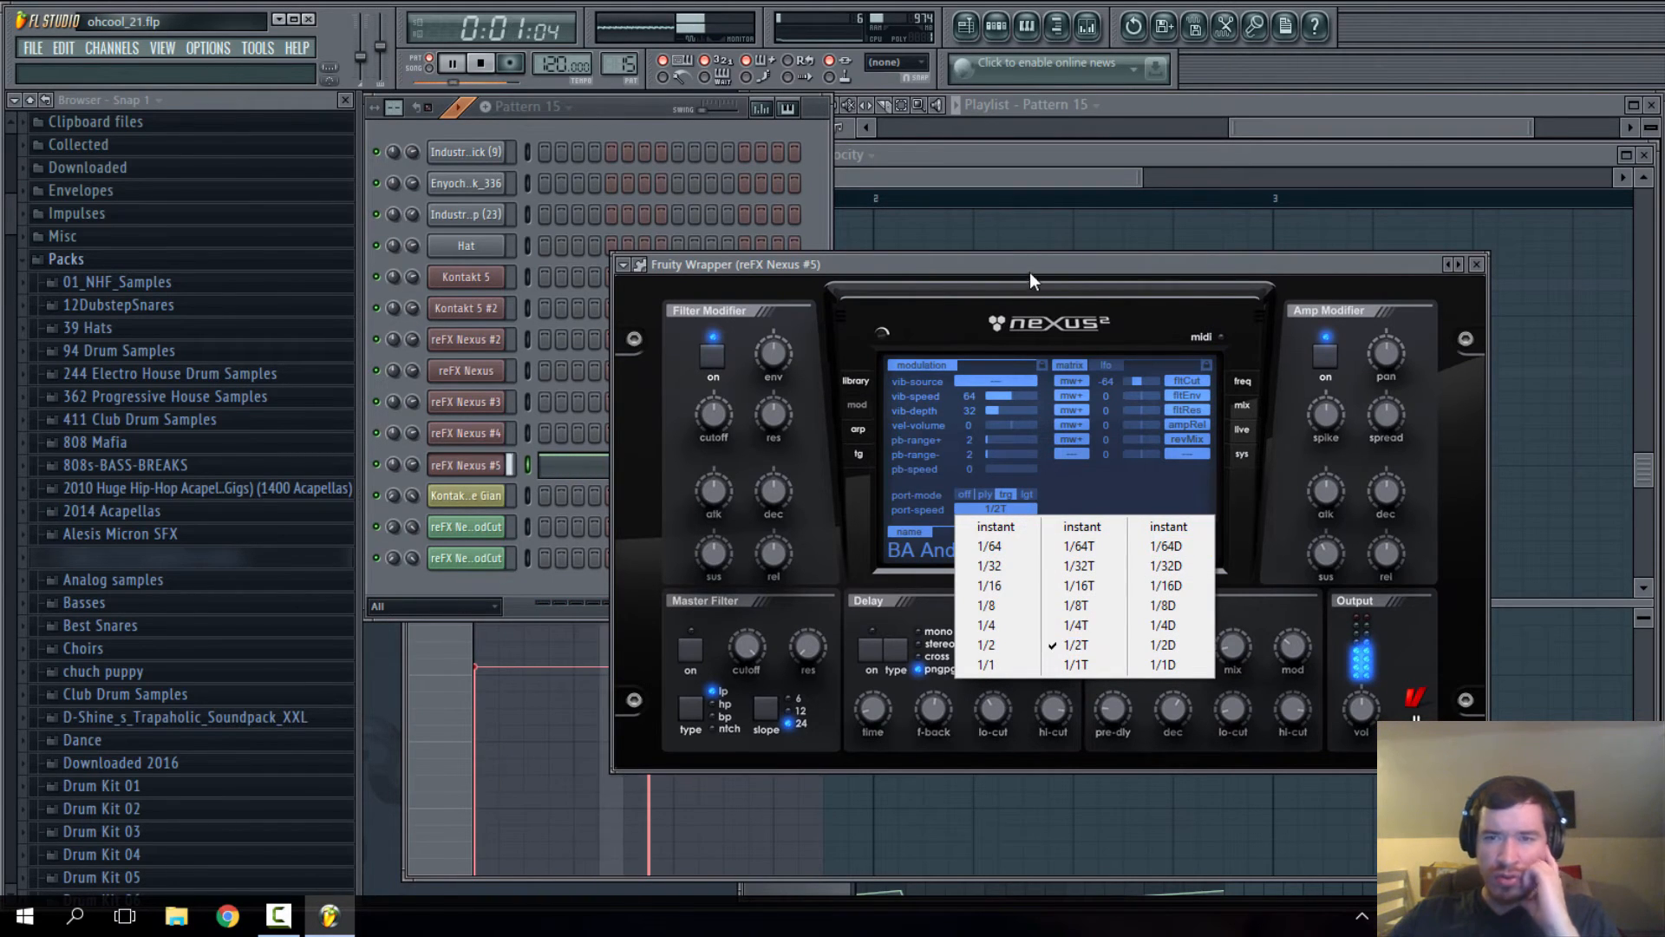
- Adjust the amp modifier's spike in Nexus #5 and set its attack to 28
left_click_drag(1028, 267, 1009, 290)
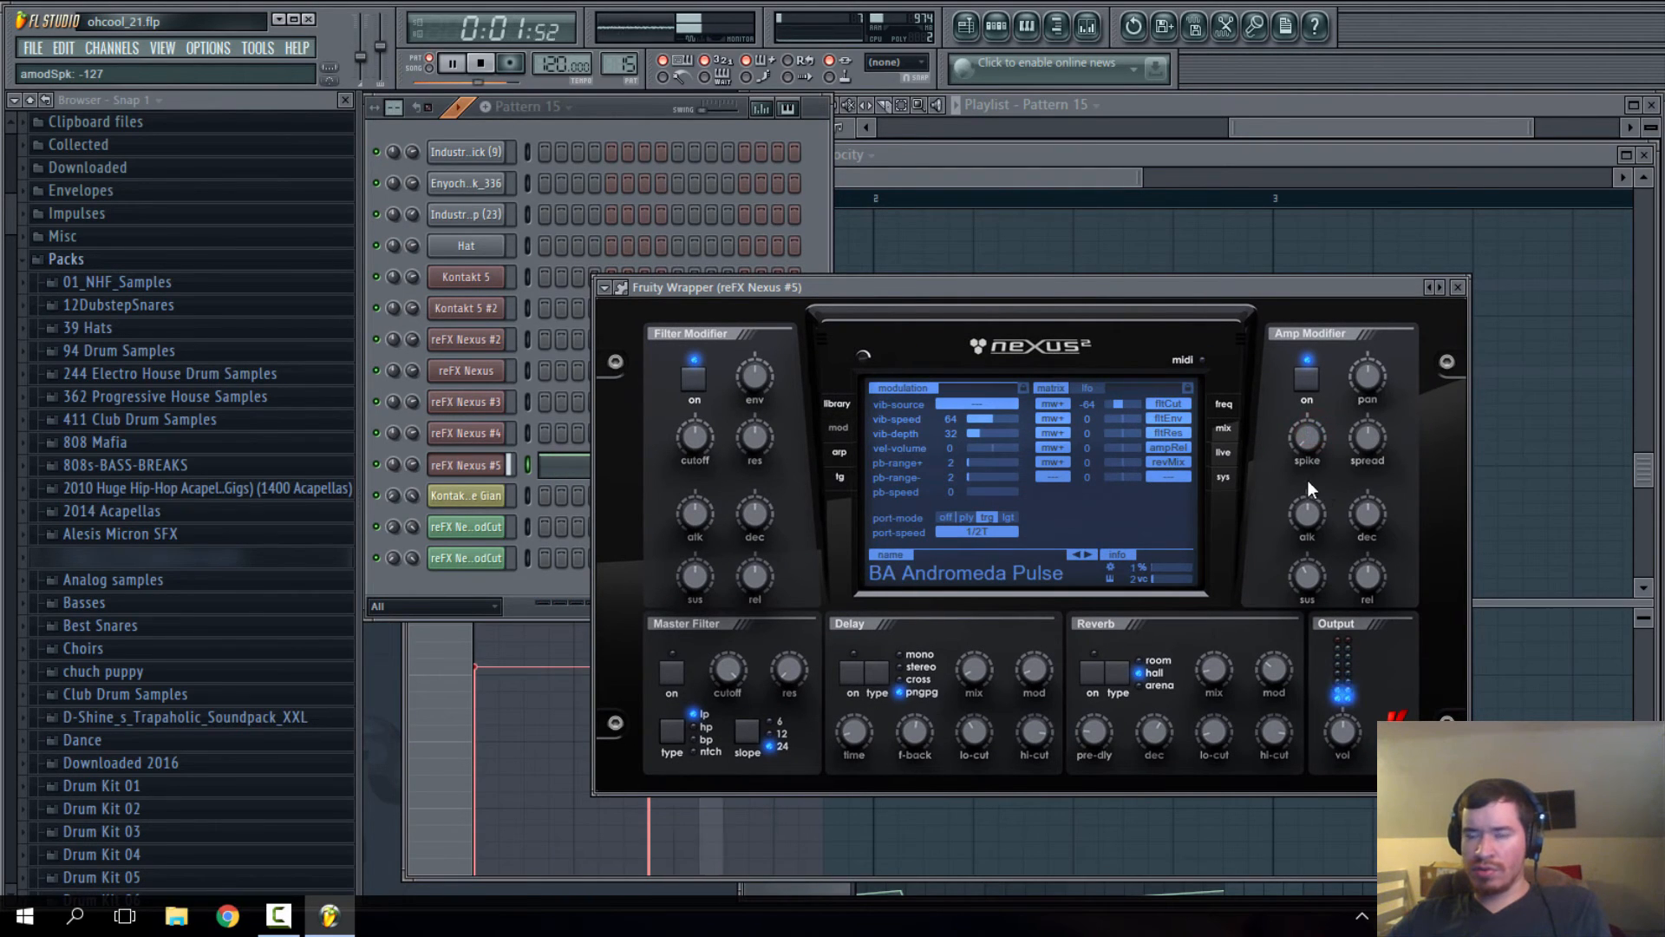
left_click_drag(1315, 456, 1363, 379)
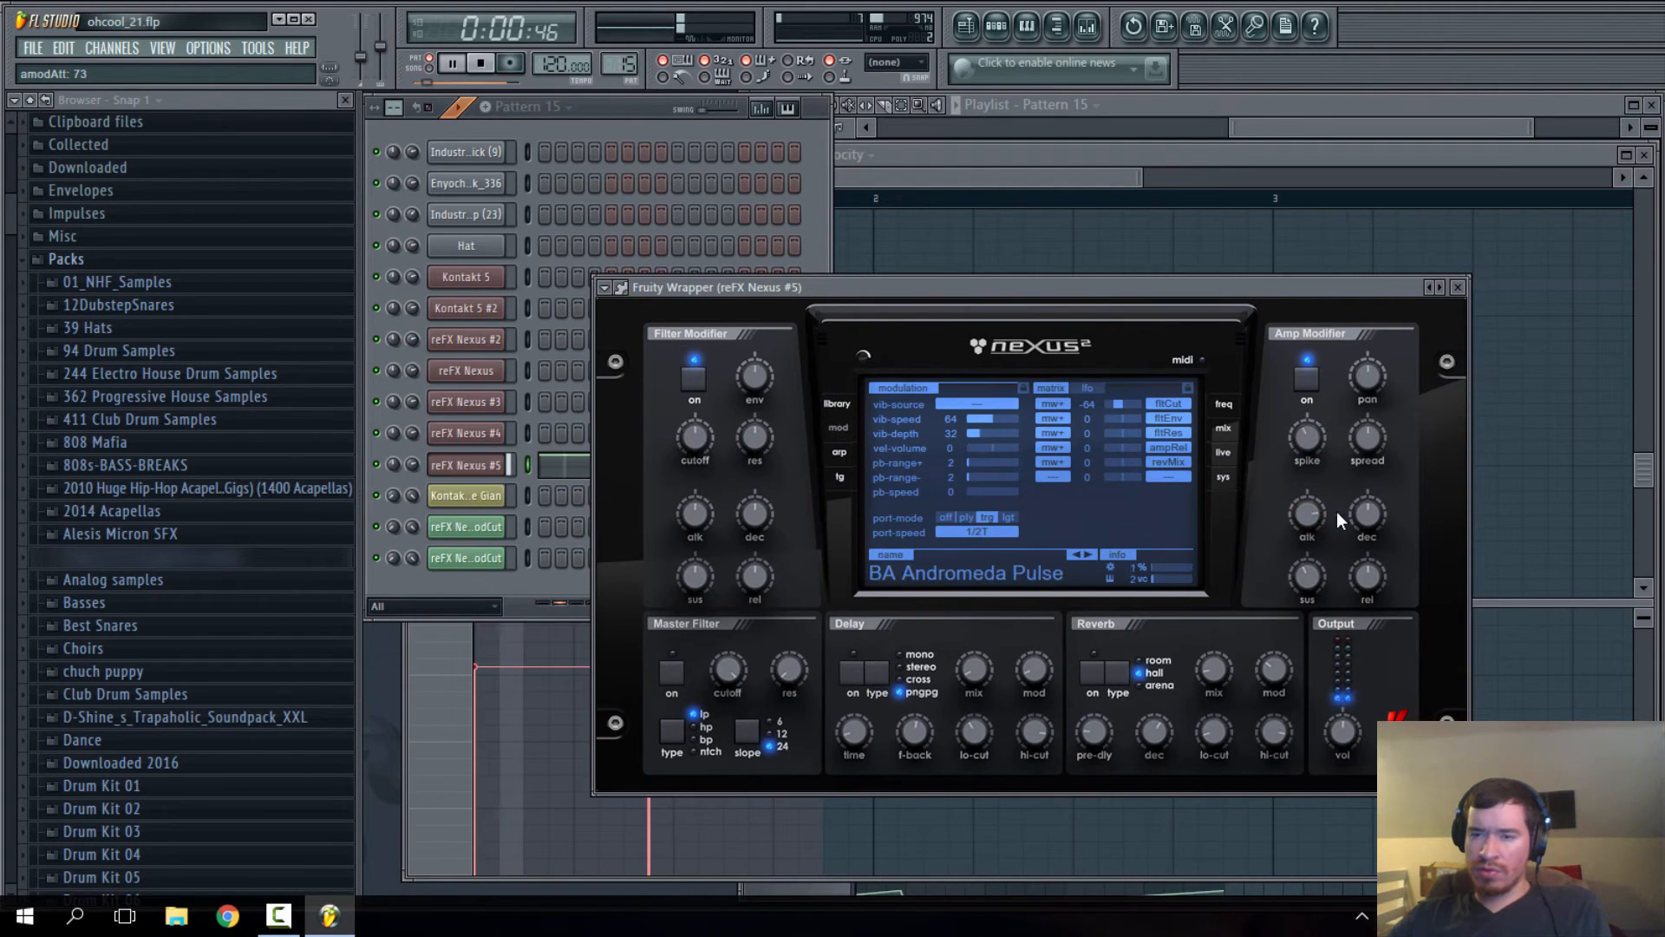
left_click_drag(1307, 515, 1329, 484)
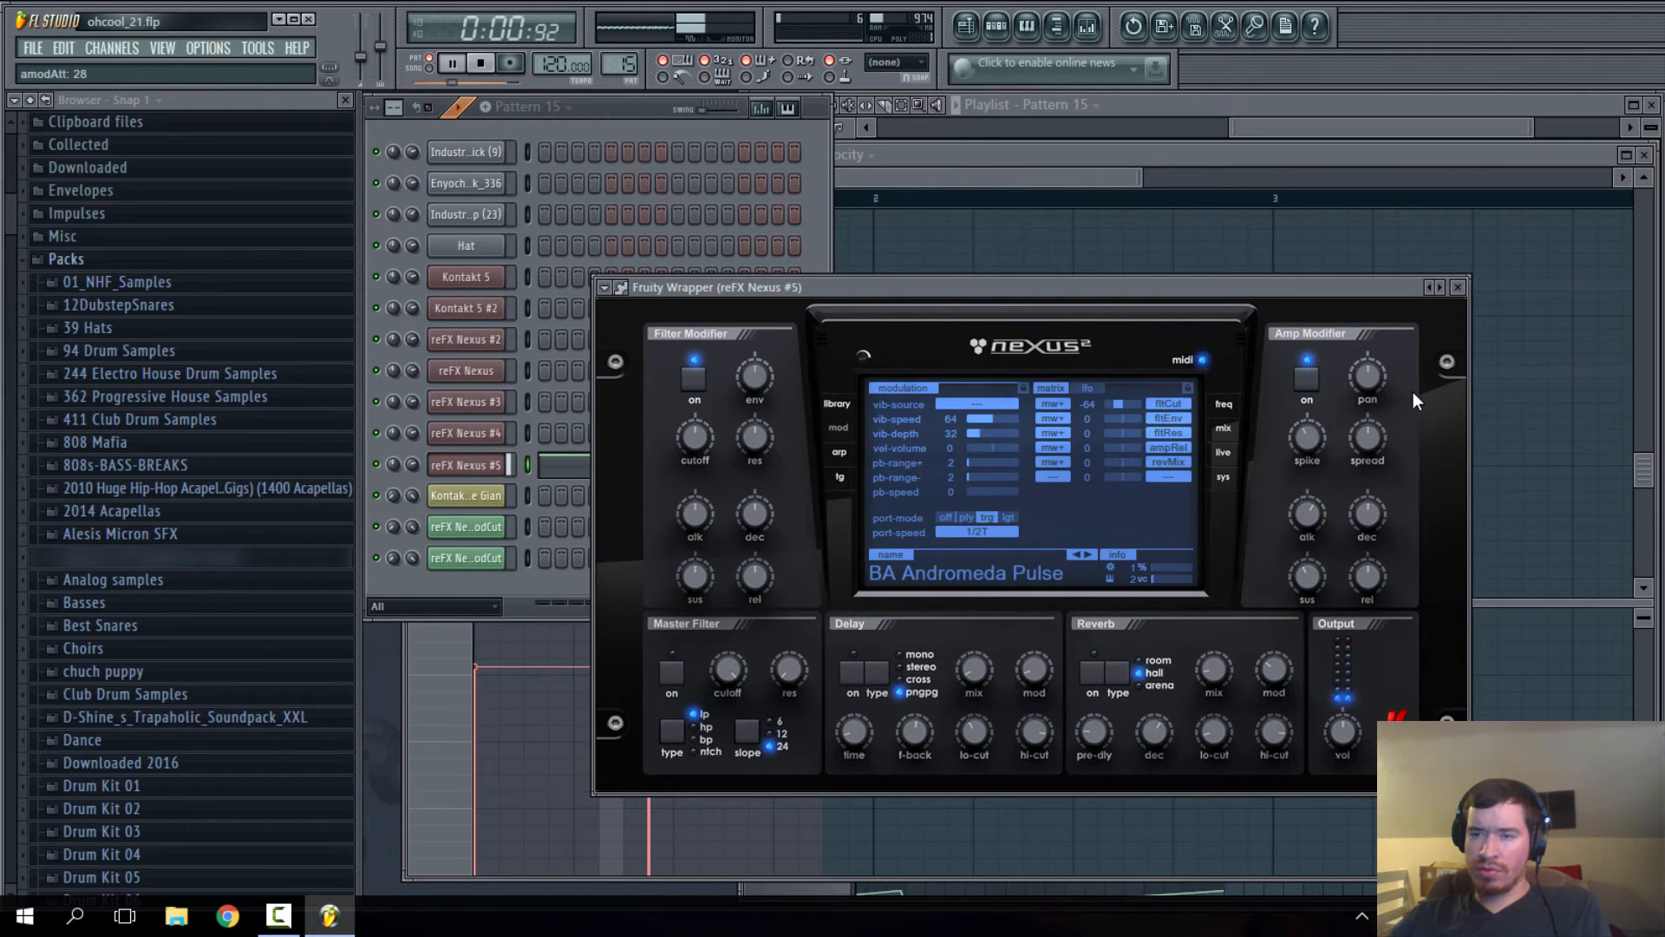
- Try out the built-in hall reverb of Nexus #5
left_click_drag(1111, 287, 1110, 299)
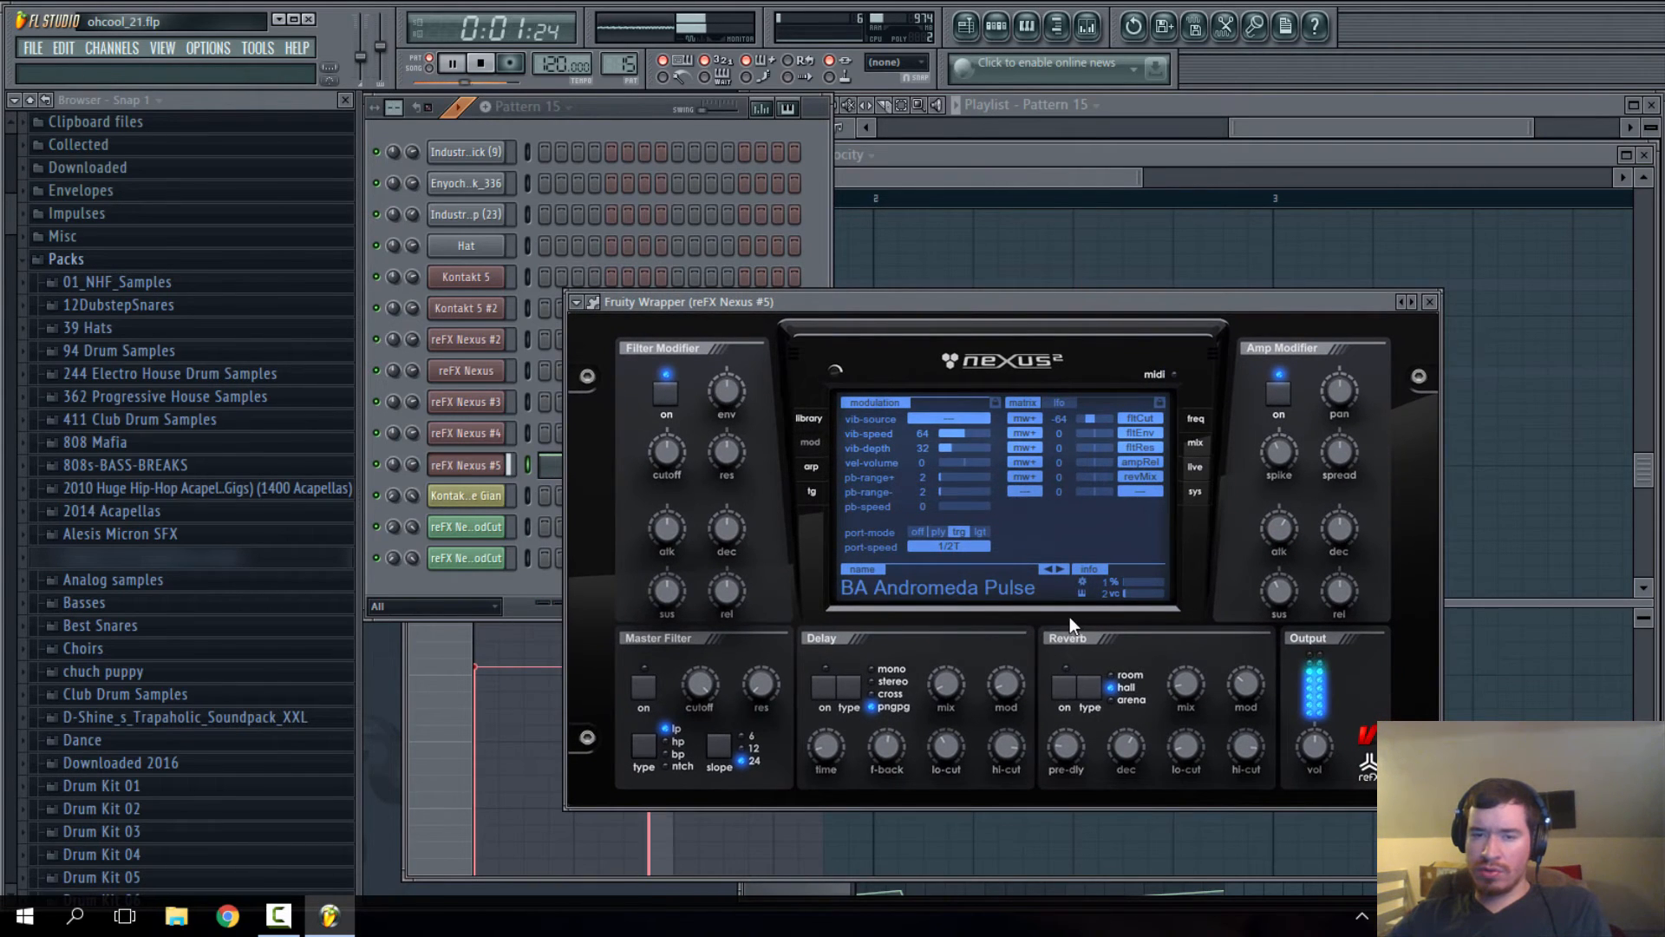
left_click(1060, 688)
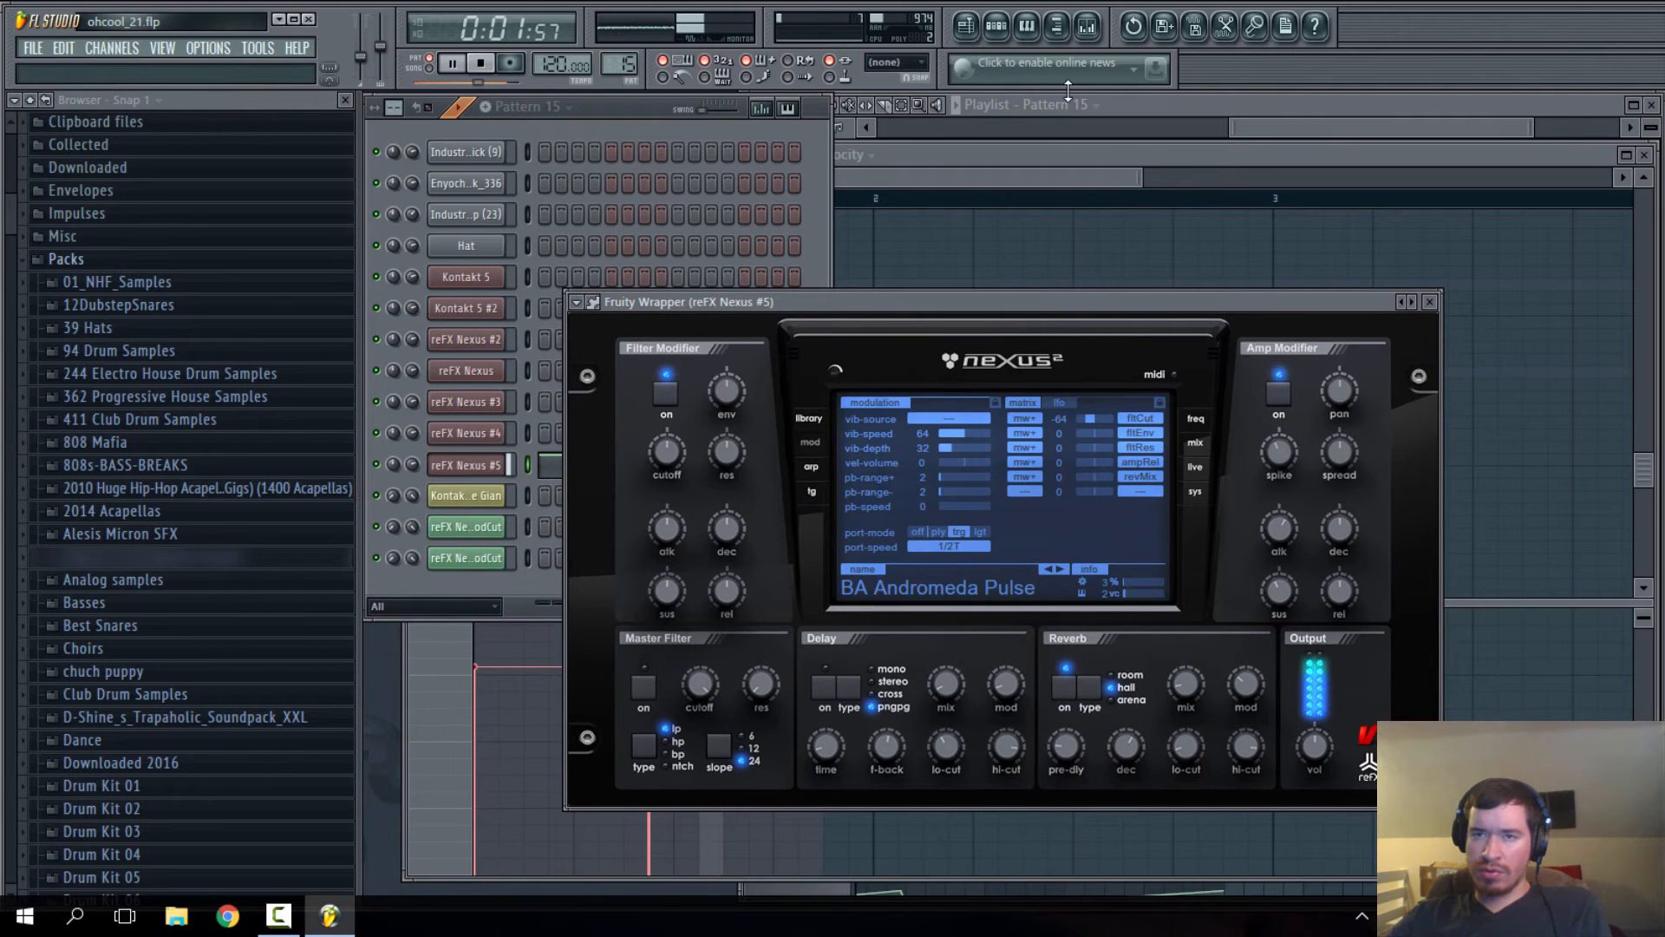
left_click(1088, 27)
left_click(1126, 342)
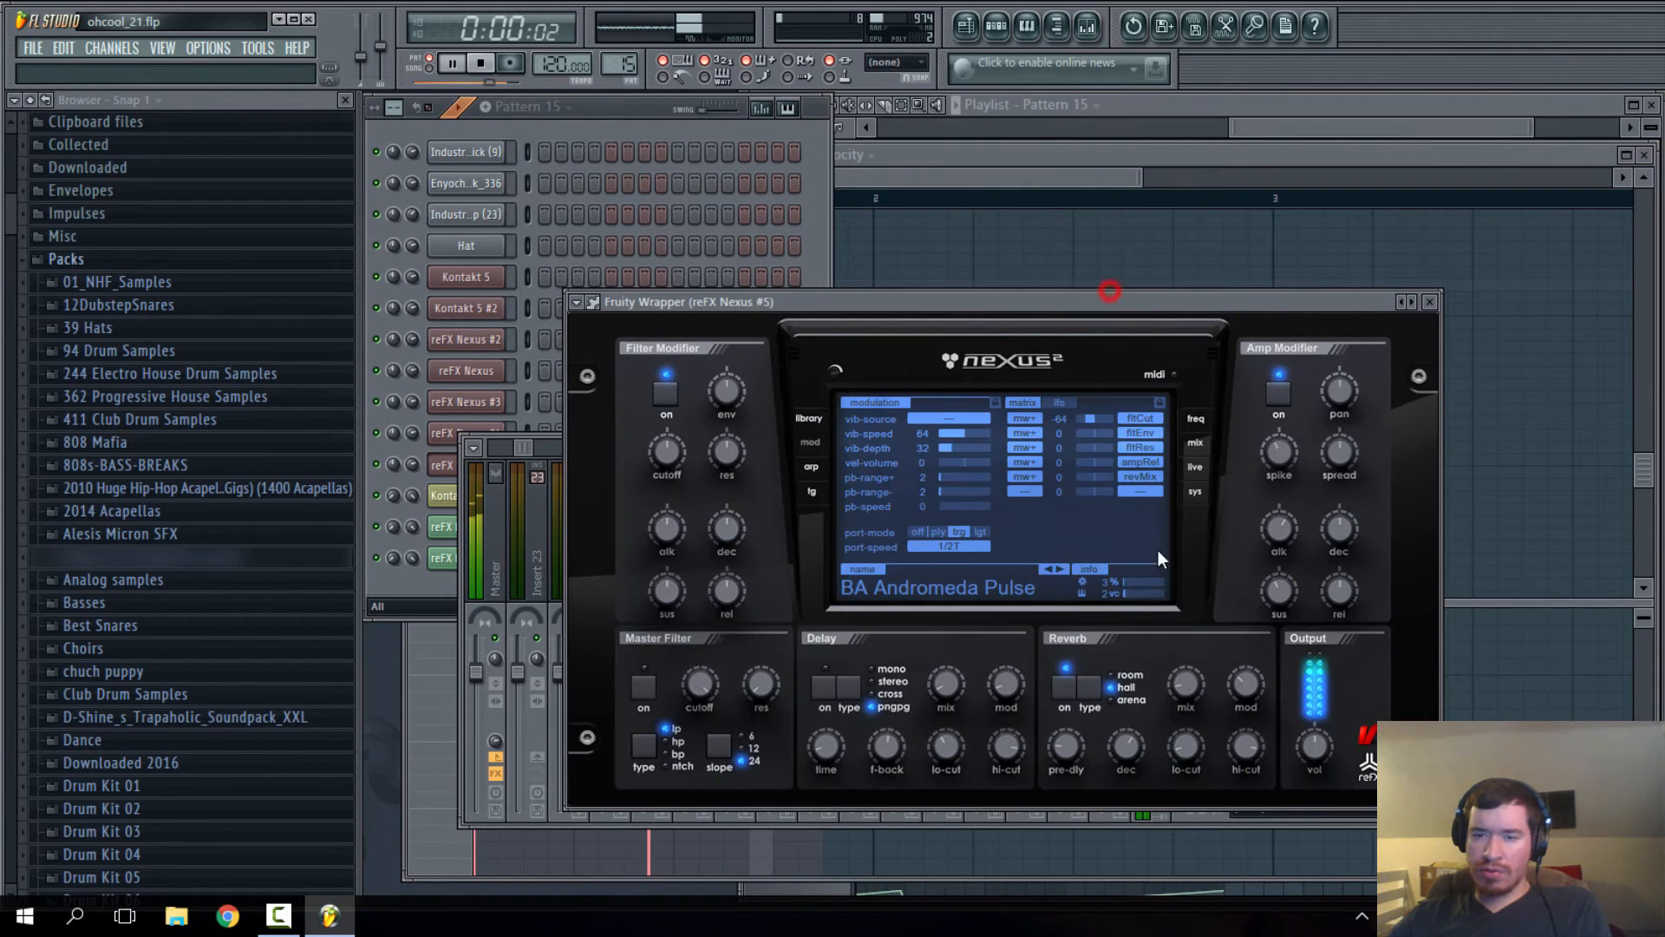
- Adjust Fruity Reeverb on Insert 32 to 2.7 kHz high cut, 44 ms predelay, room size 38 and 26% reverb, and raise the main volume
left_click(1087, 27)
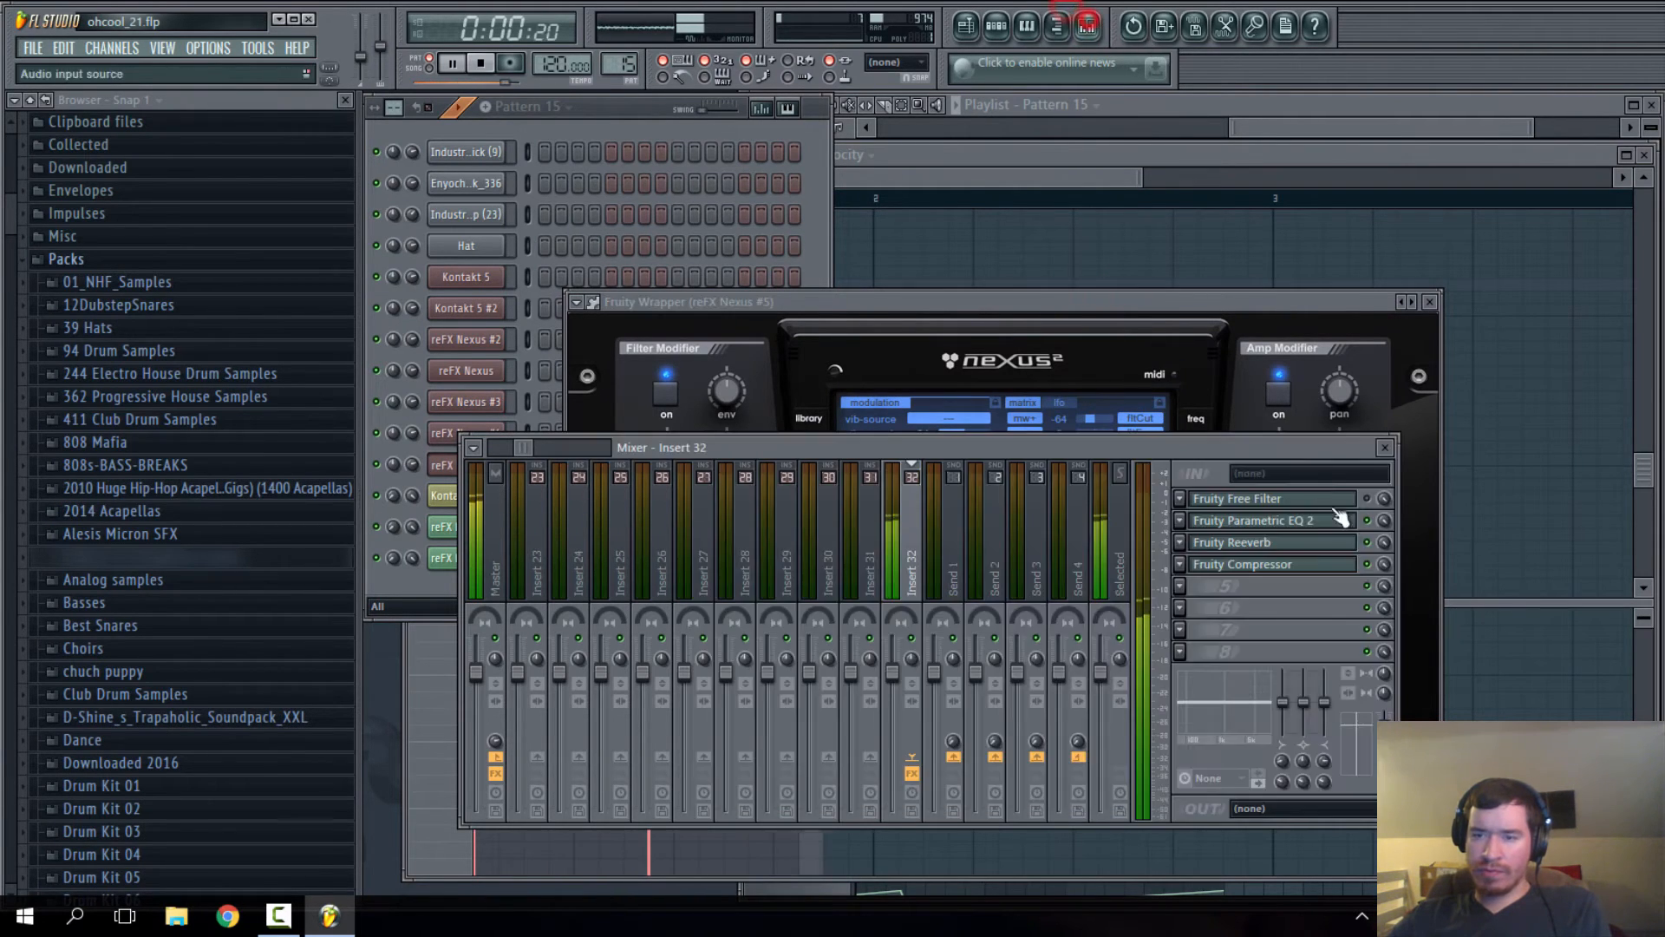
left_click(1301, 542)
left_click_drag(631, 516, 630, 501)
left_click_drag(635, 367, 635, 386)
left_click_drag(635, 320, 633, 323)
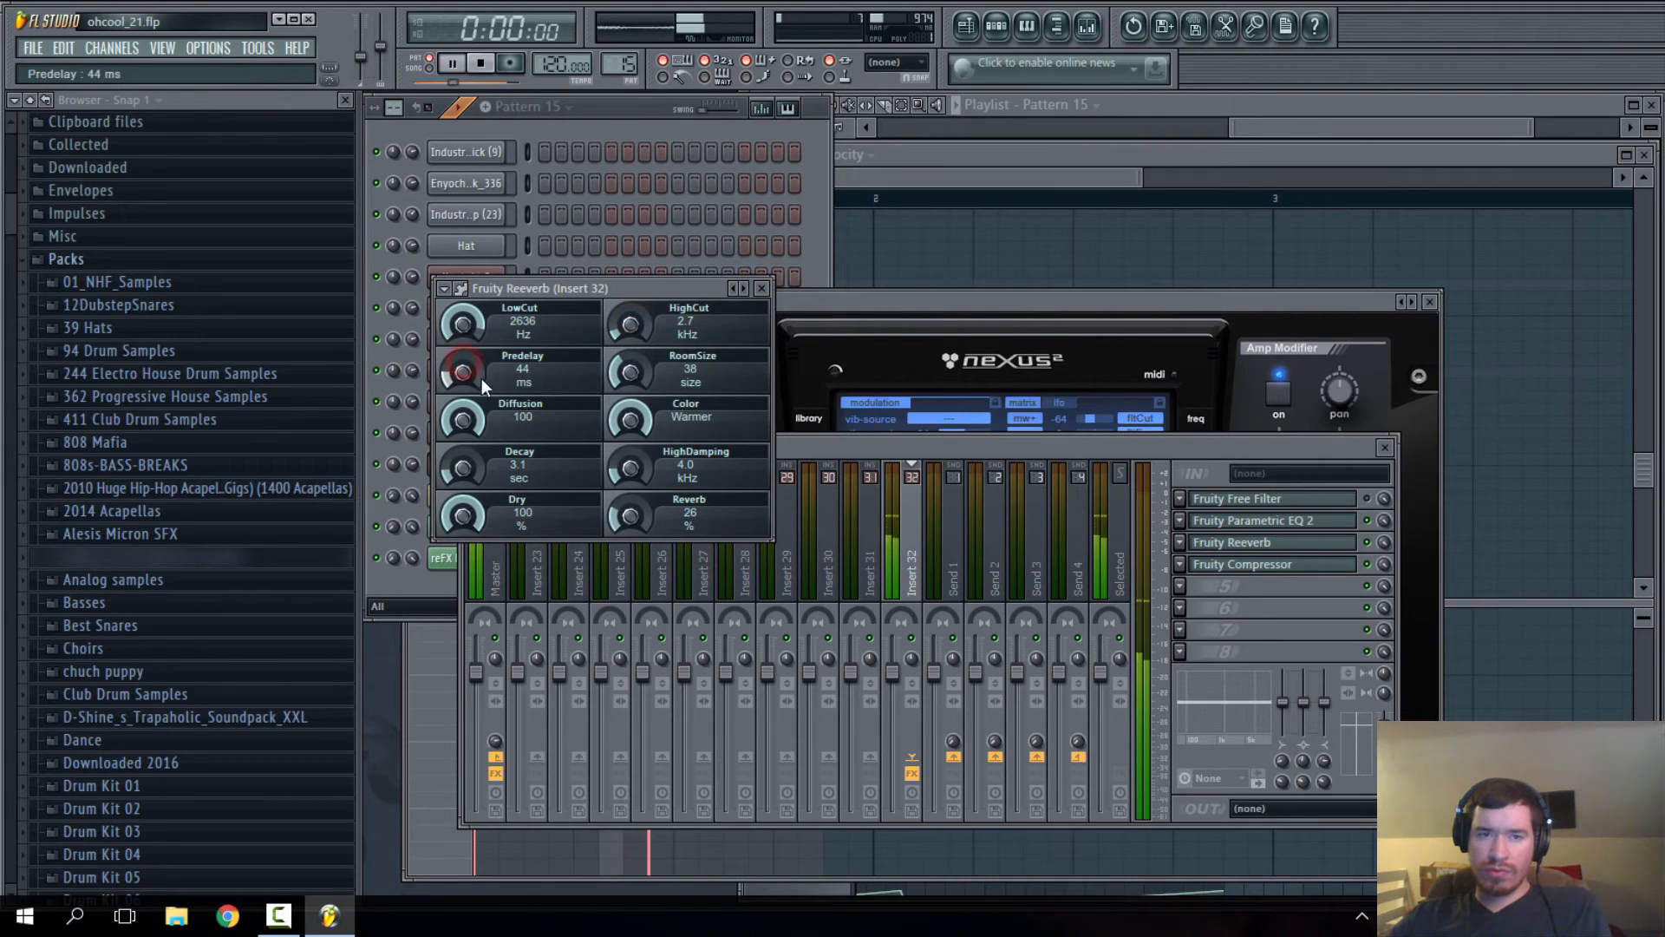
left_click_drag(481, 379, 481, 360)
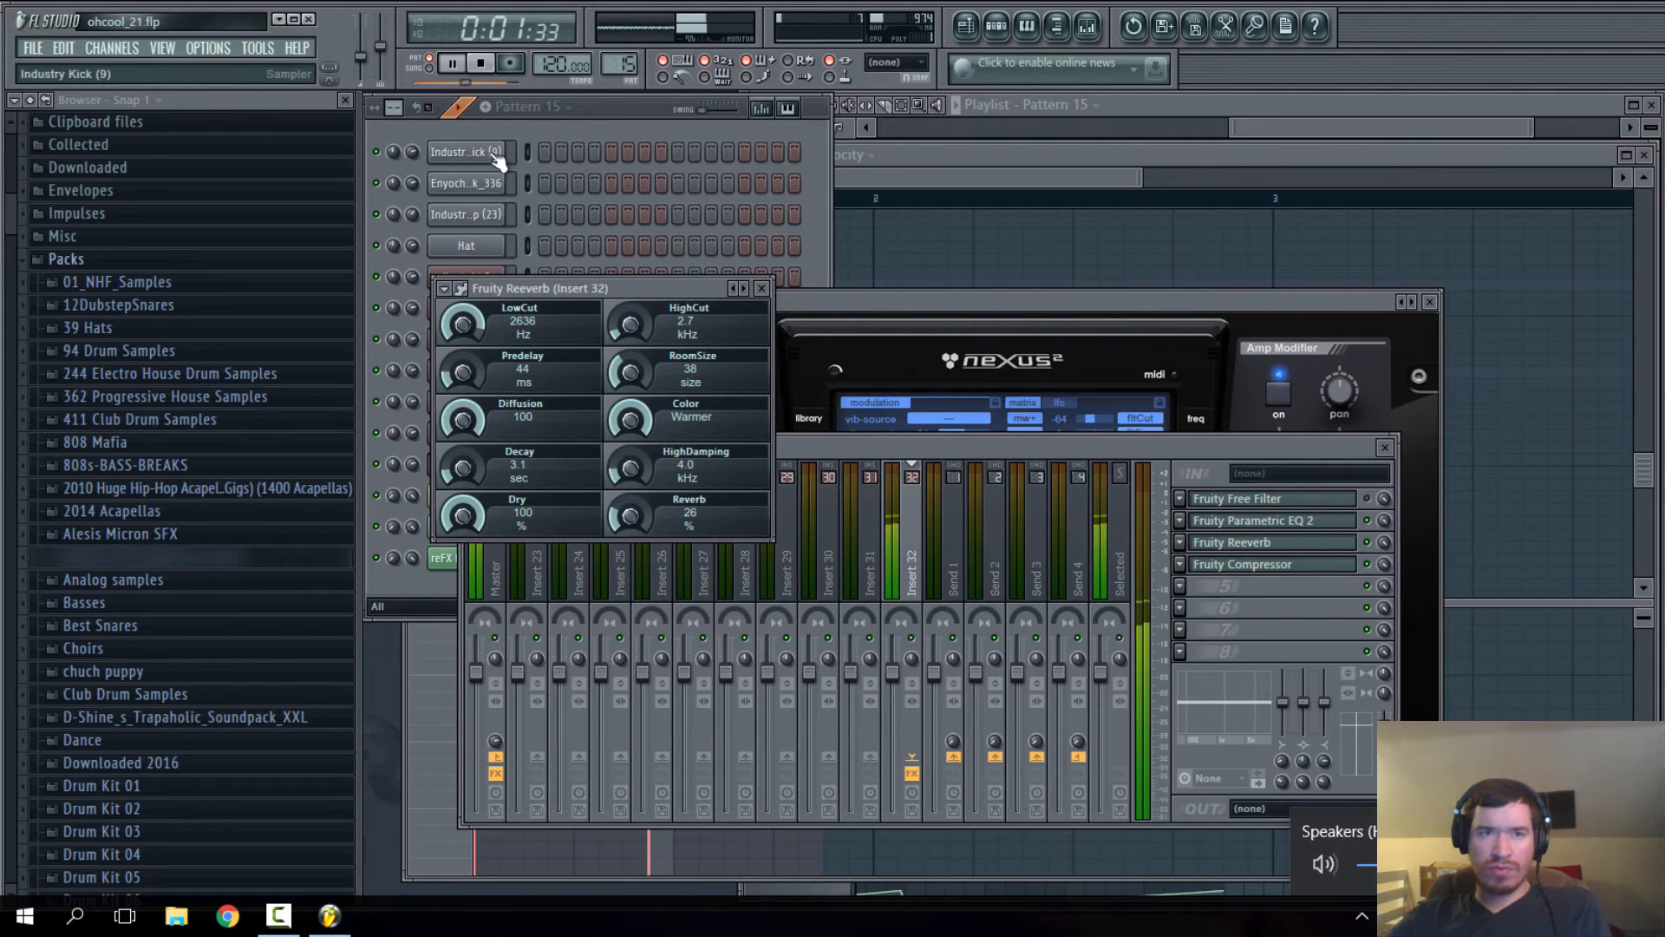
left_click_drag(365, 49, 365, 19)
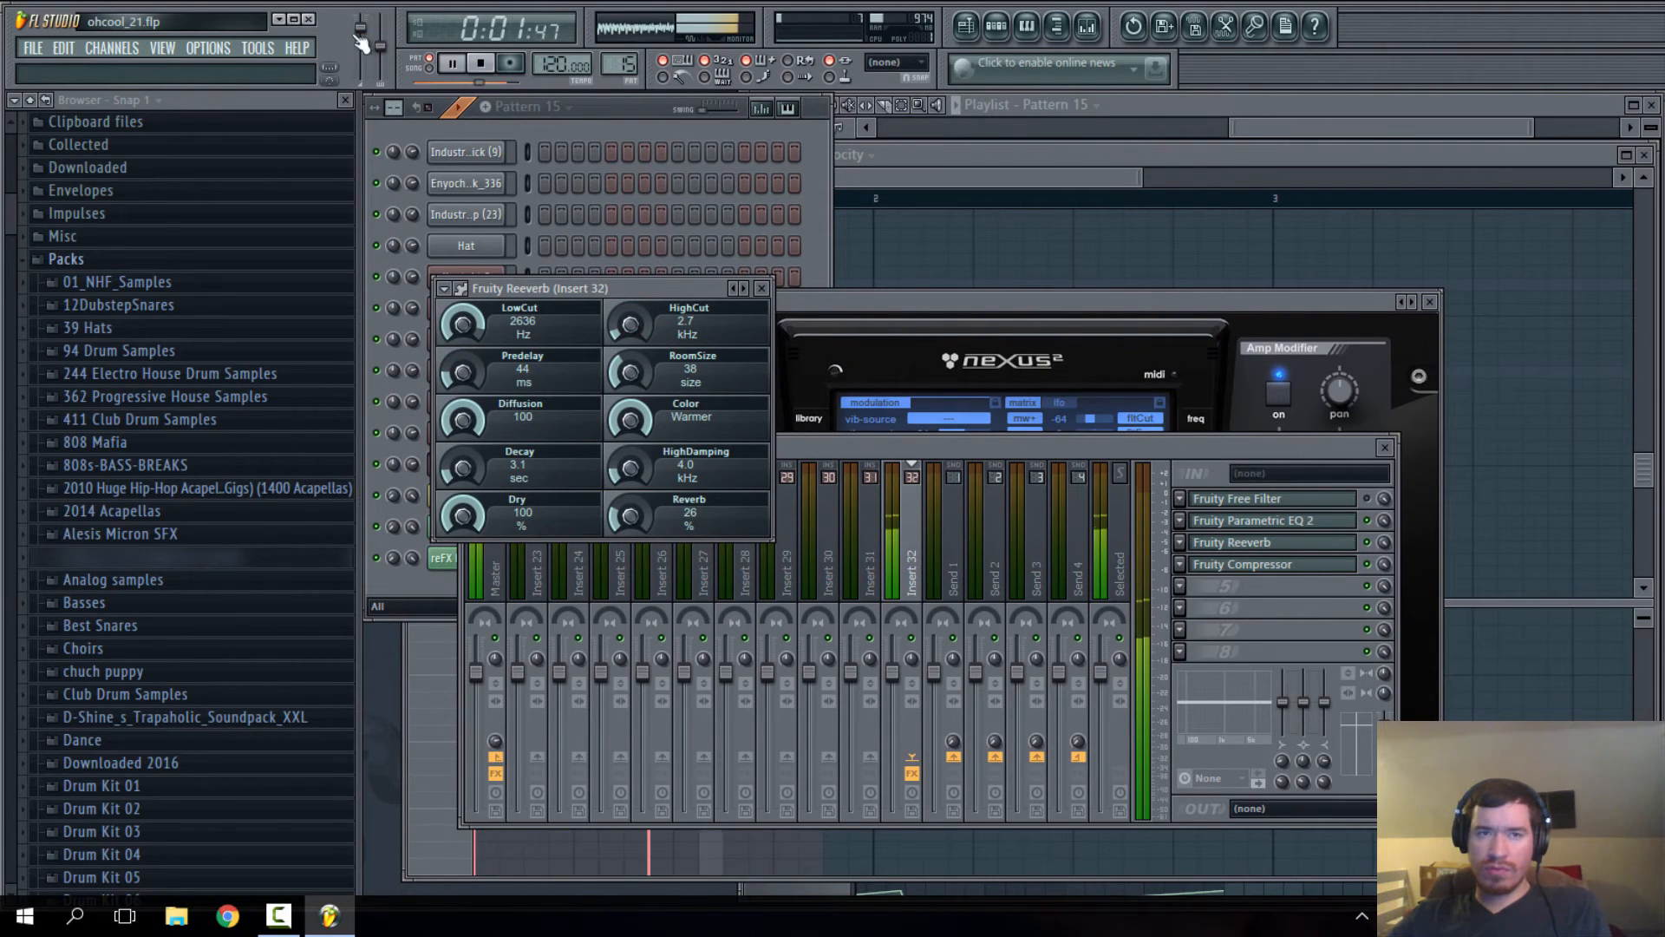
- Return to Nexus #5 and open its mixer page with the insert effect settings
left_click(1221, 443)
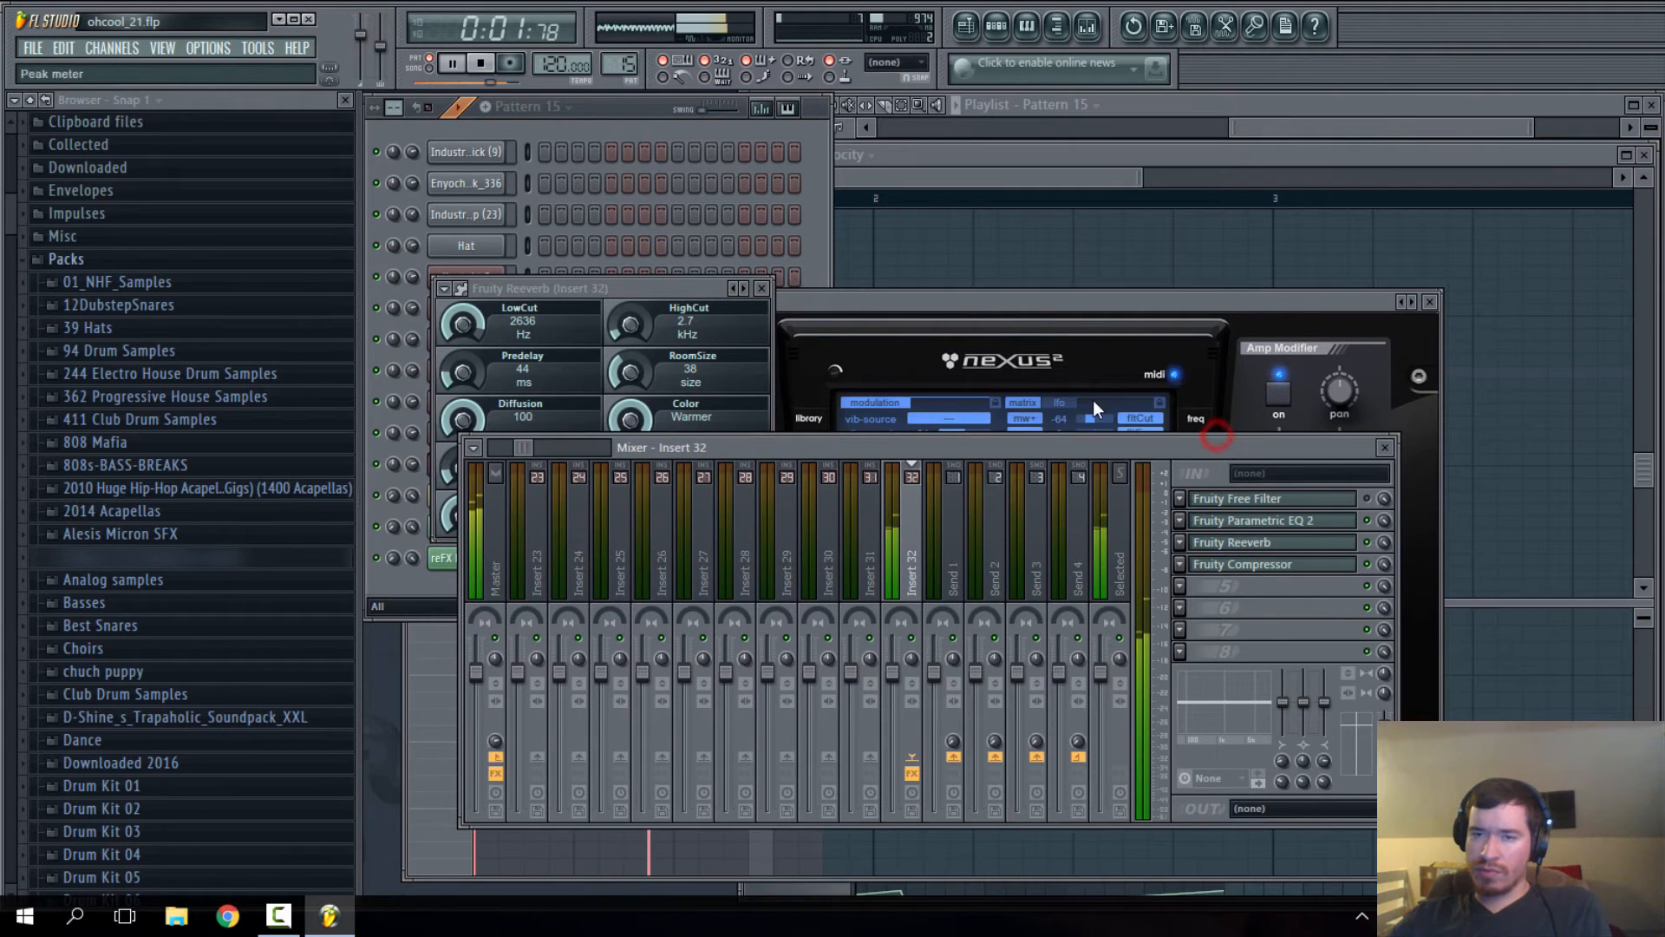
left_click(1037, 319)
left_click(819, 487)
left_click(810, 467)
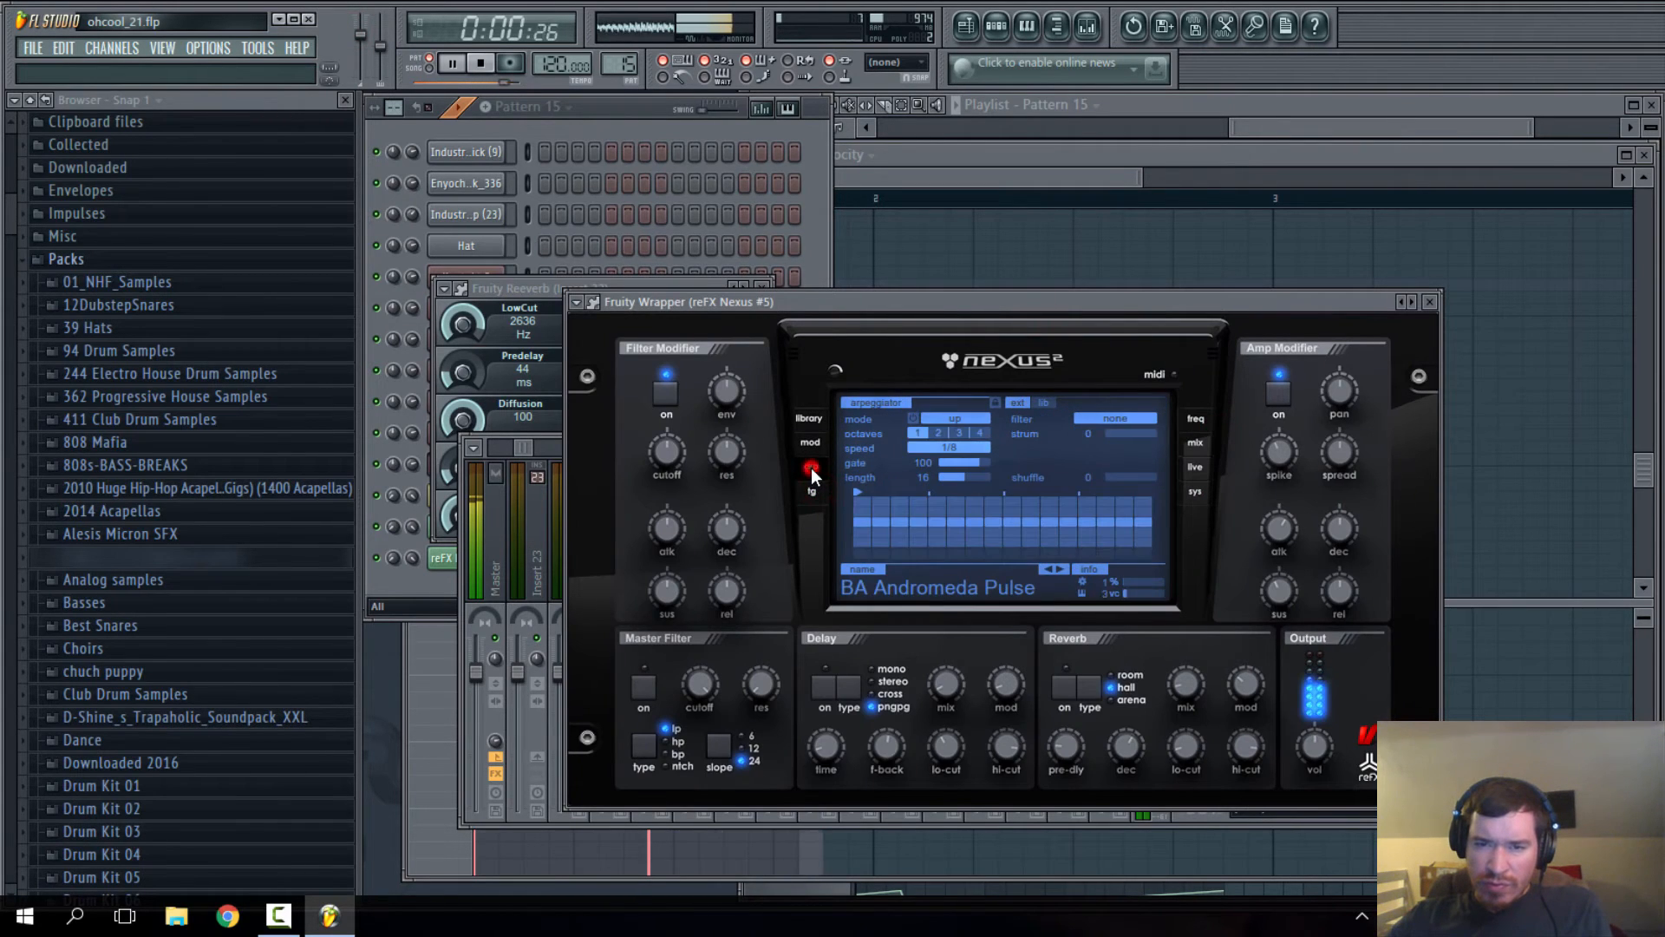
left_click(1196, 421)
left_click(1193, 442)
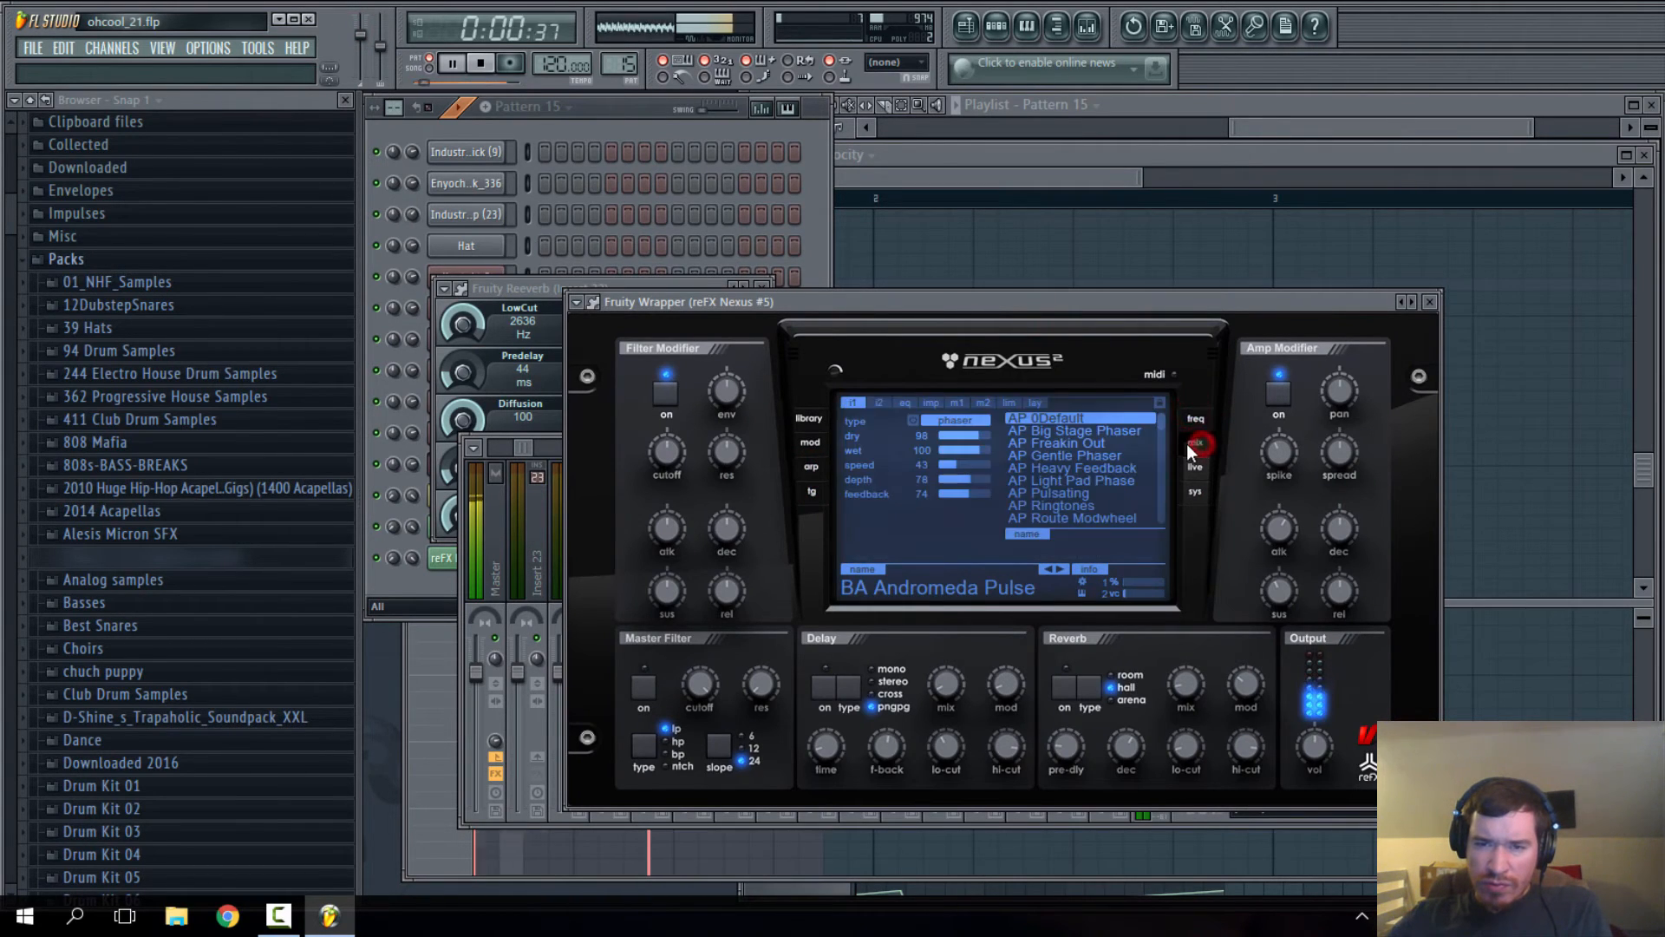
- Replace the phaser in Nexus's first insert effect with an enabled distortion at dry 77, wet 40 and freq 40
left_click(914, 420)
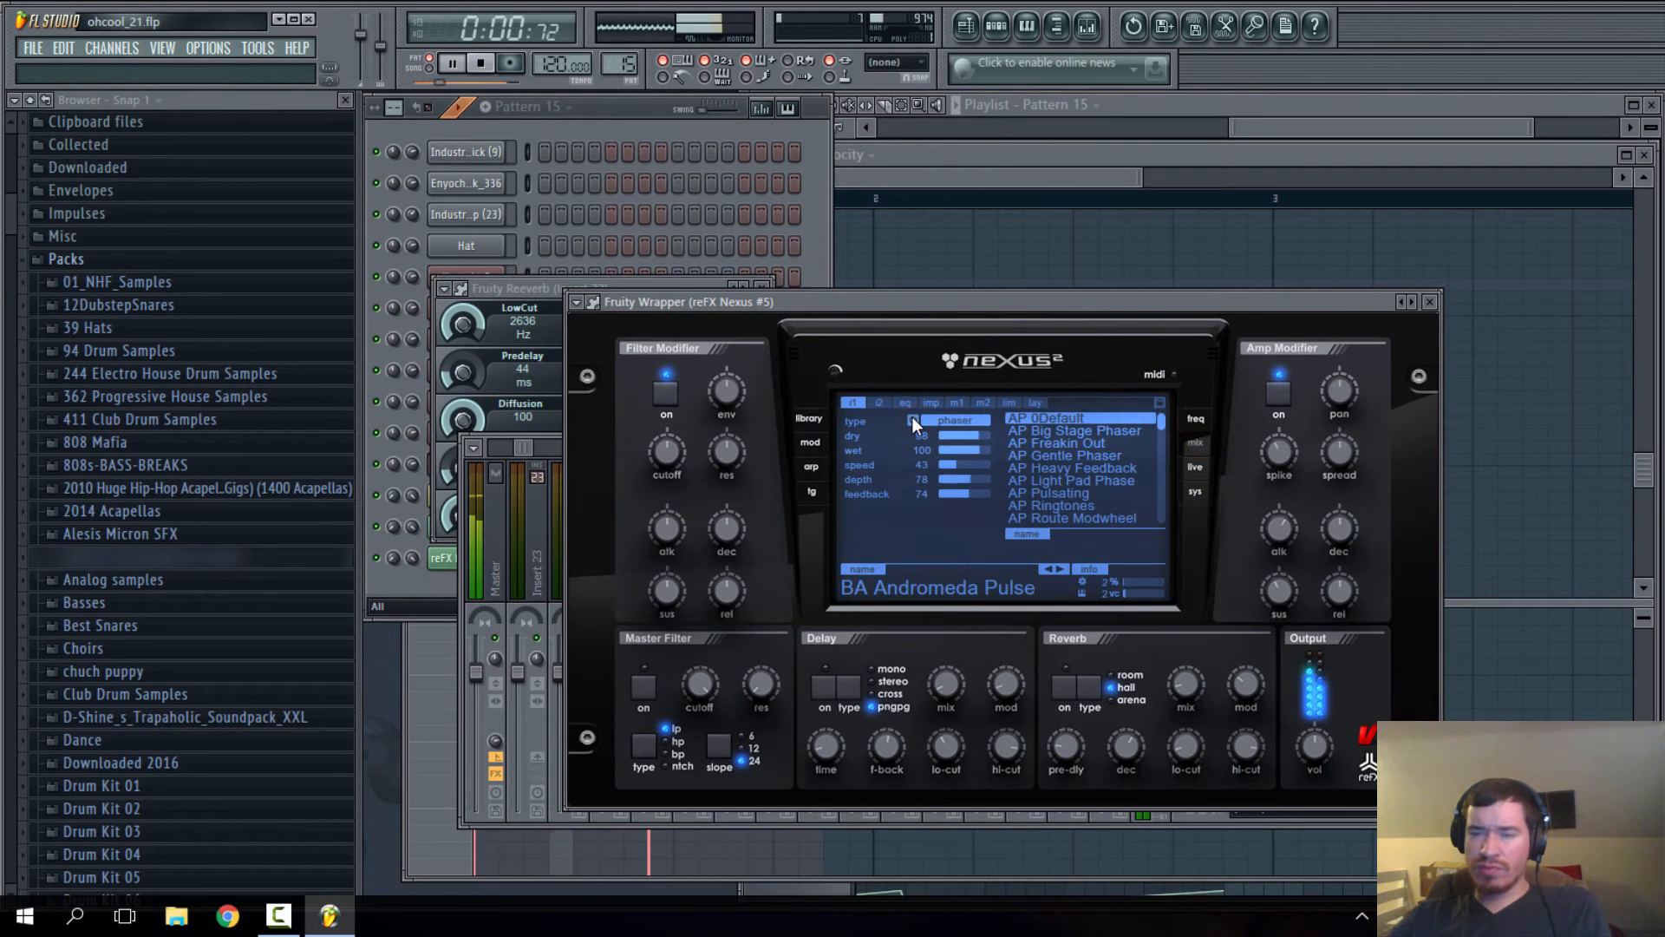
left_click(913, 419)
left_click(879, 402)
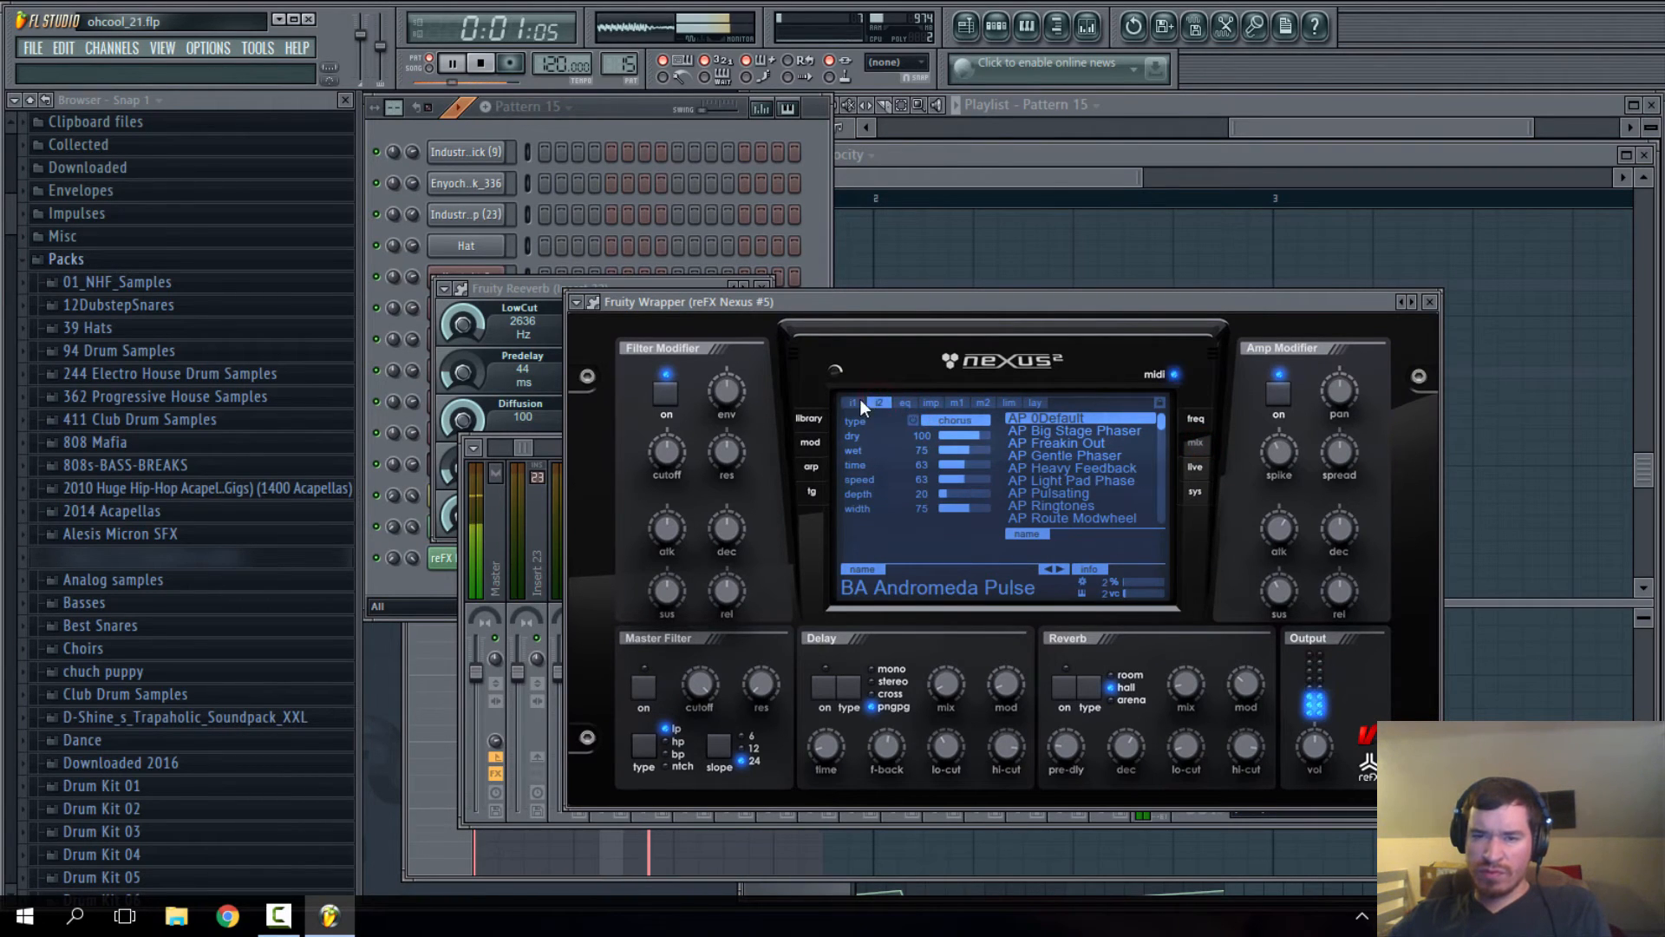
left_click(851, 401)
left_click(947, 420)
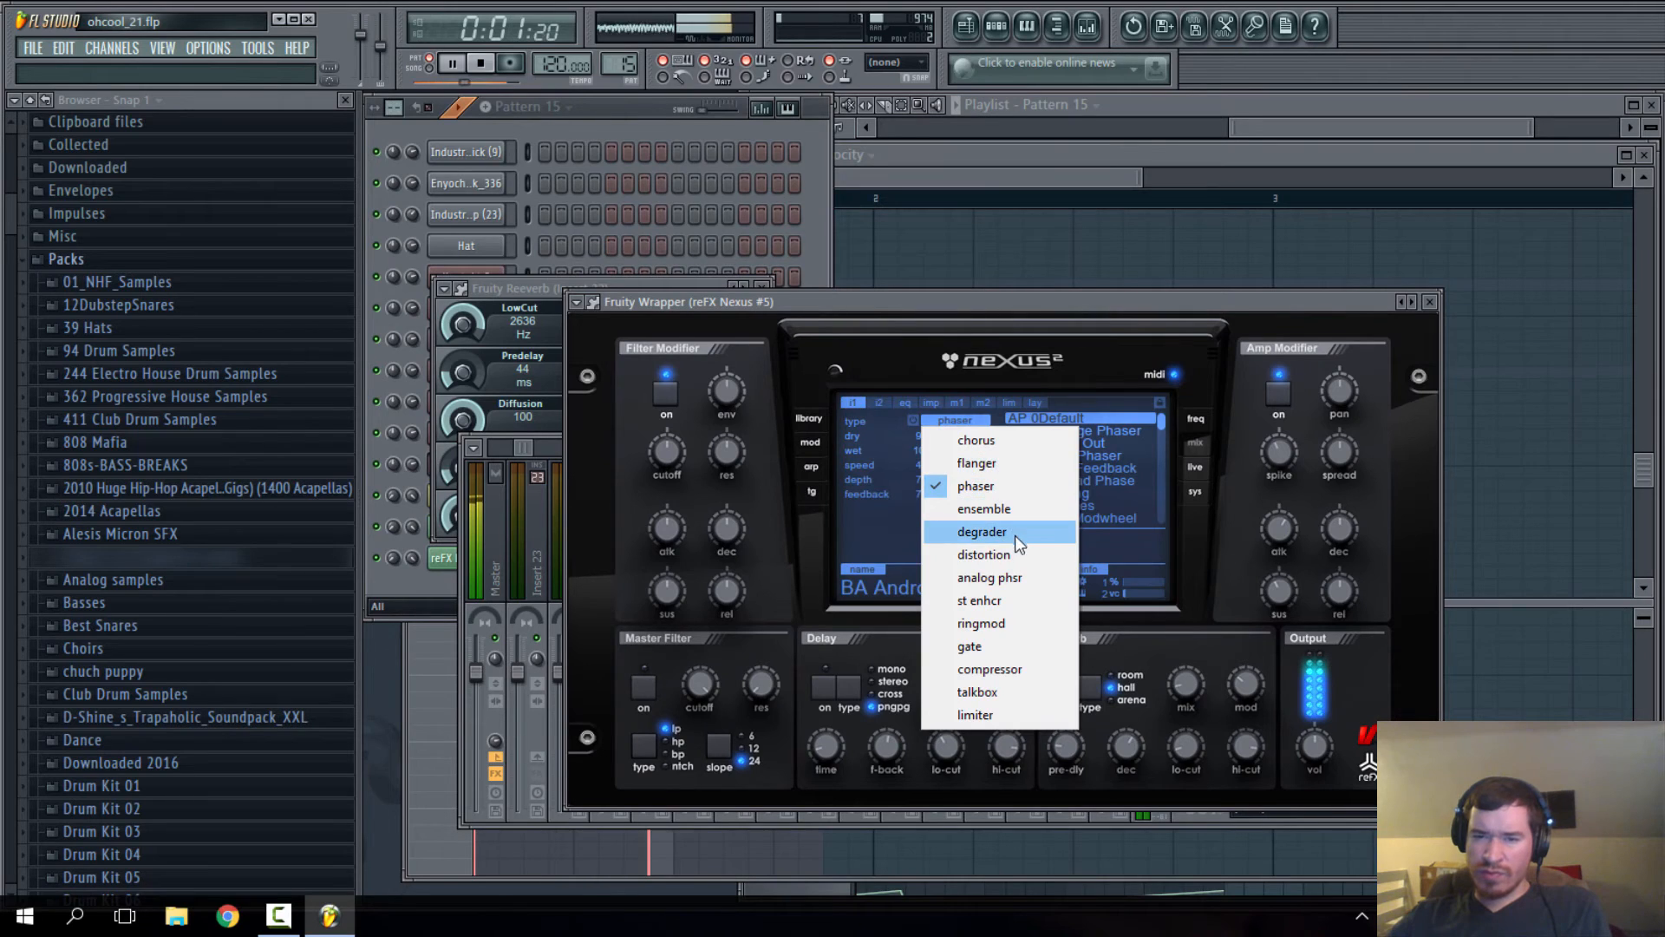
left_click(1020, 553)
left_click(913, 422)
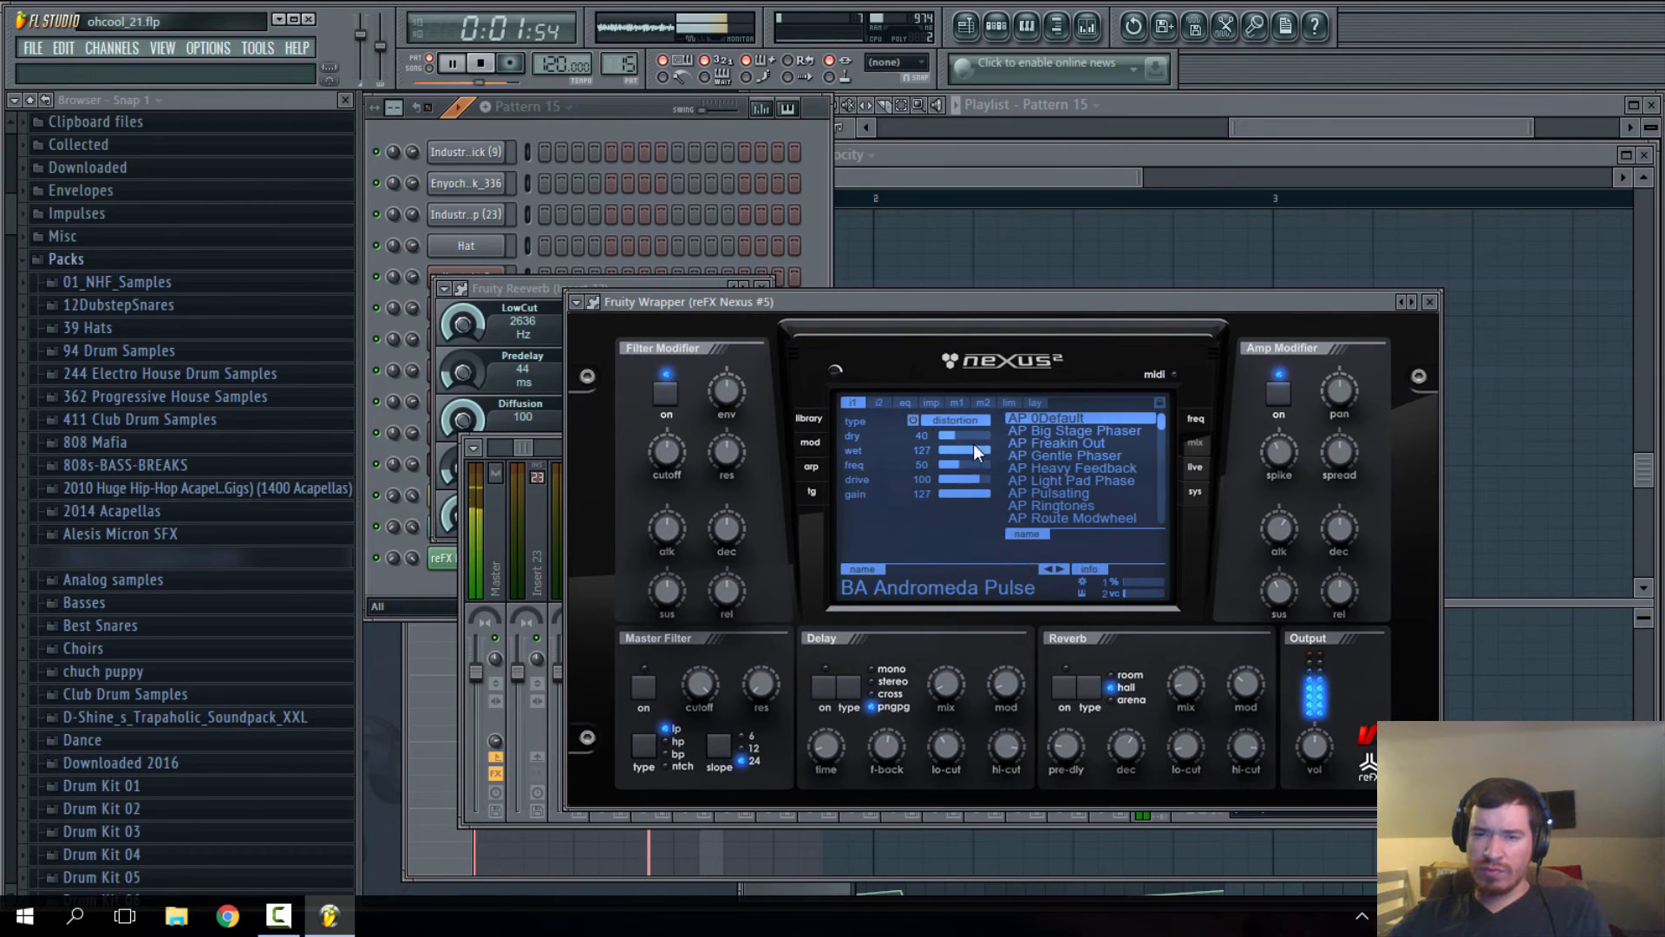
left_click_drag(952, 435, 957, 475)
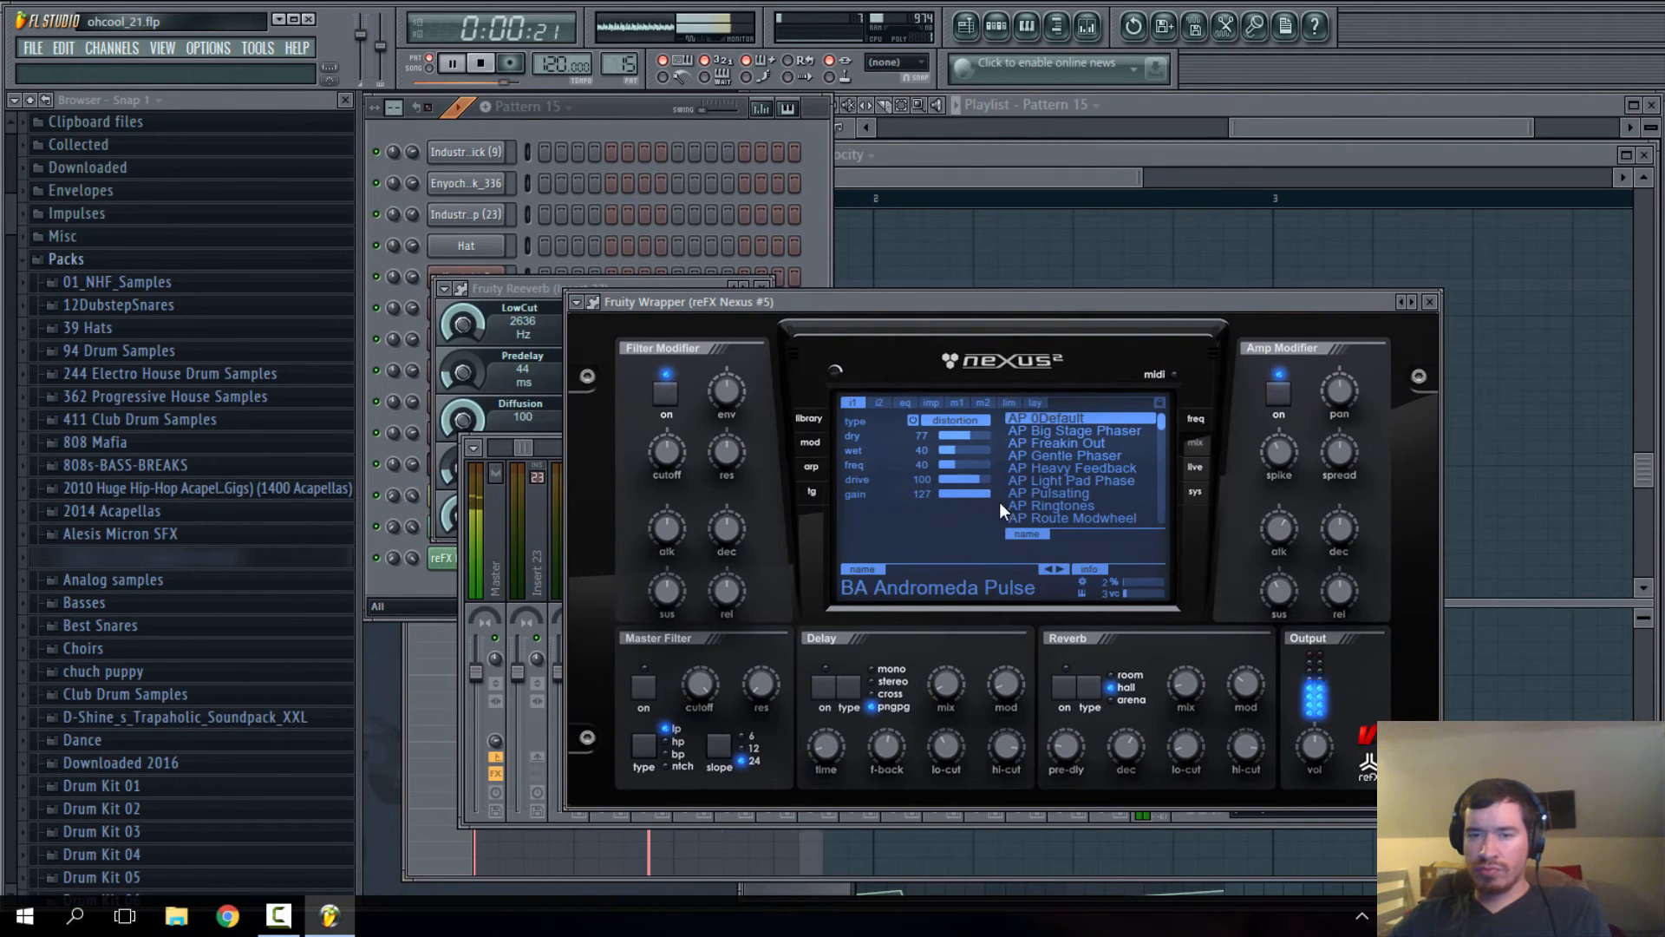
- Return to the Nexus preset library and sweep the filter modifier's cutoff down and up
left_click(807, 418)
left_click_drag(645, 449, 677, 579)
left_click_drag(657, 453, 680, 371)
left_click(655, 442)
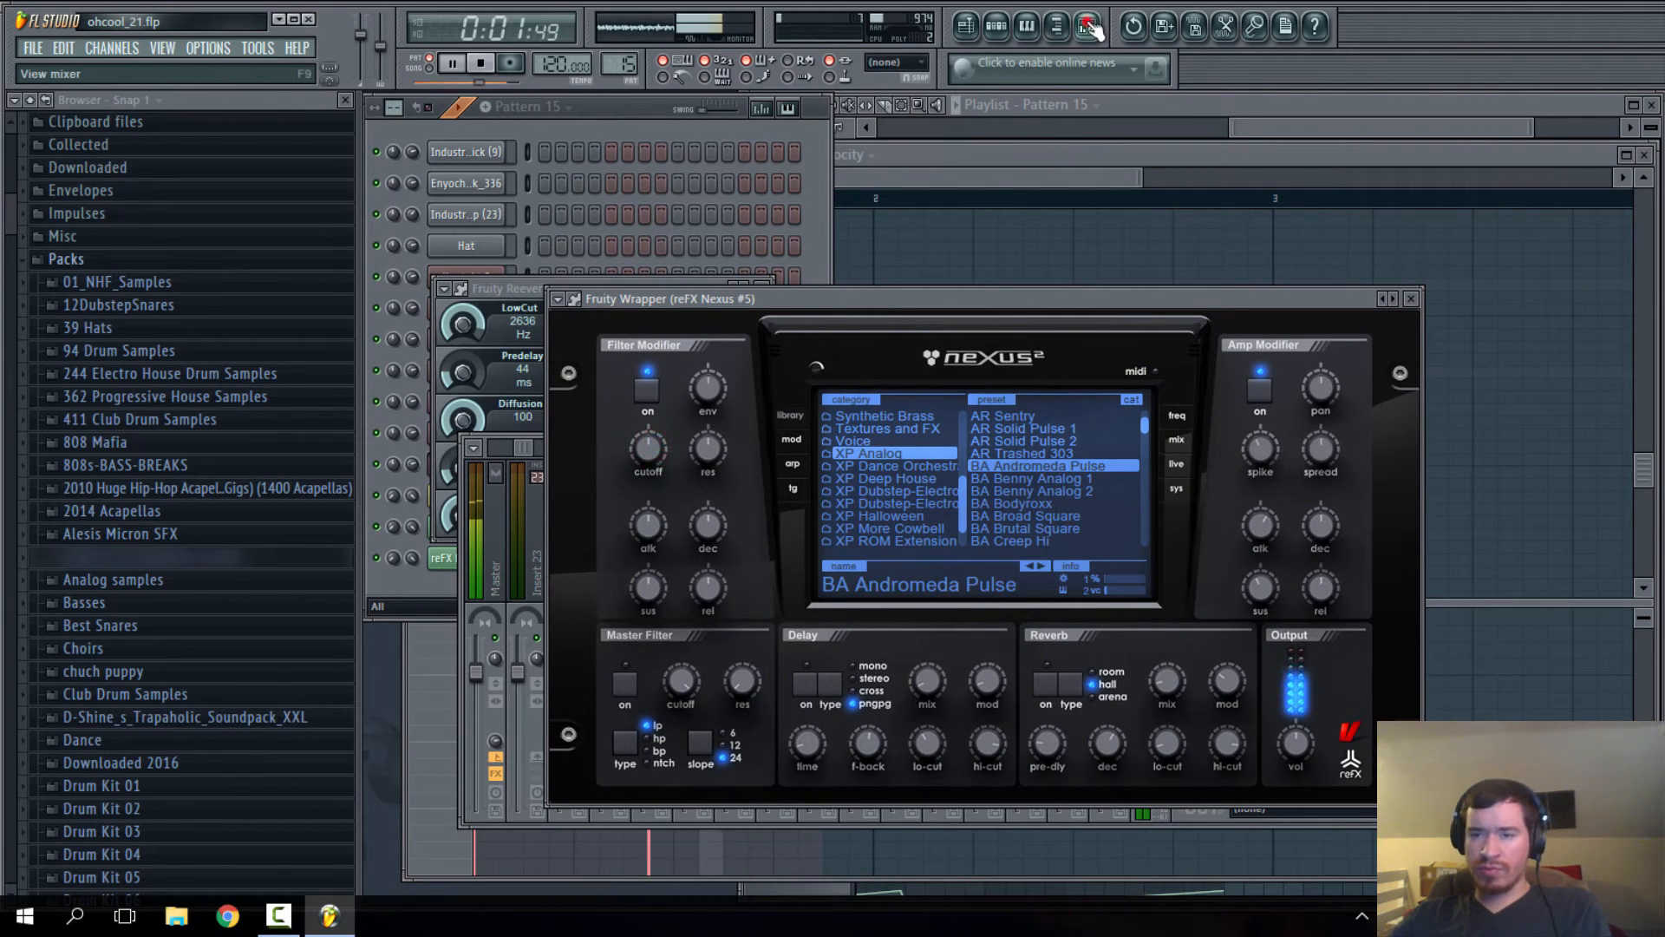
- Set Fruity Free Filter on Insert 32 to 564 Hz and 3.5 dB gain, and create an automation clip for its frequency
key("F9")
left_click(1303, 501)
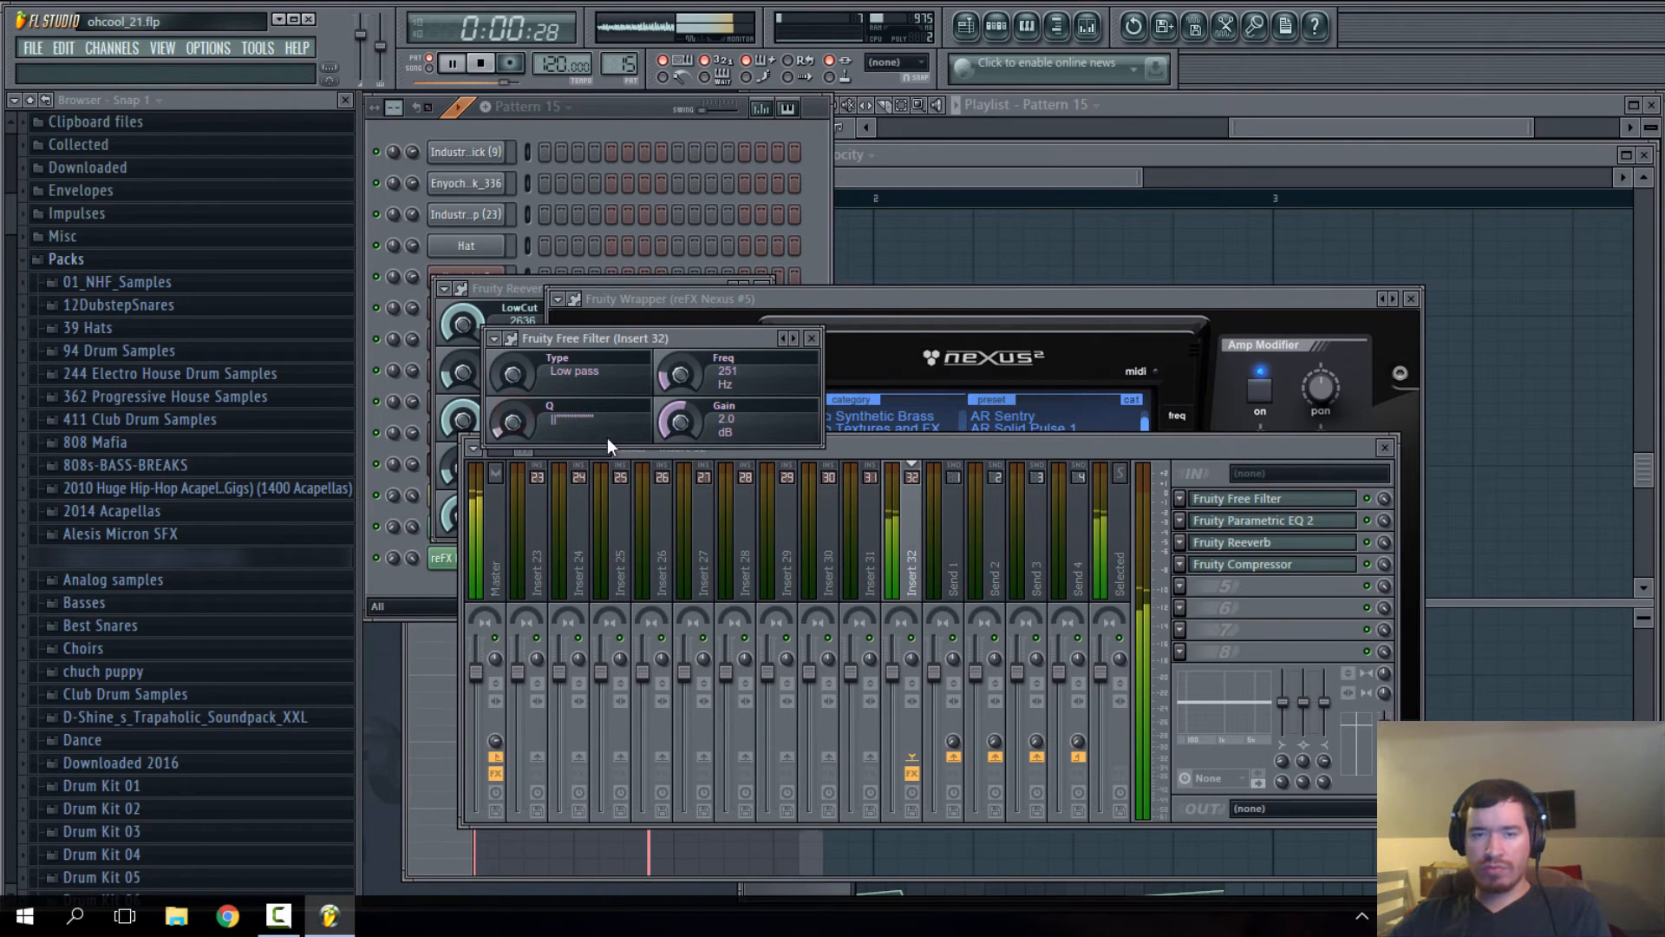
left_click_drag(683, 419, 680, 352)
right_click(680, 368)
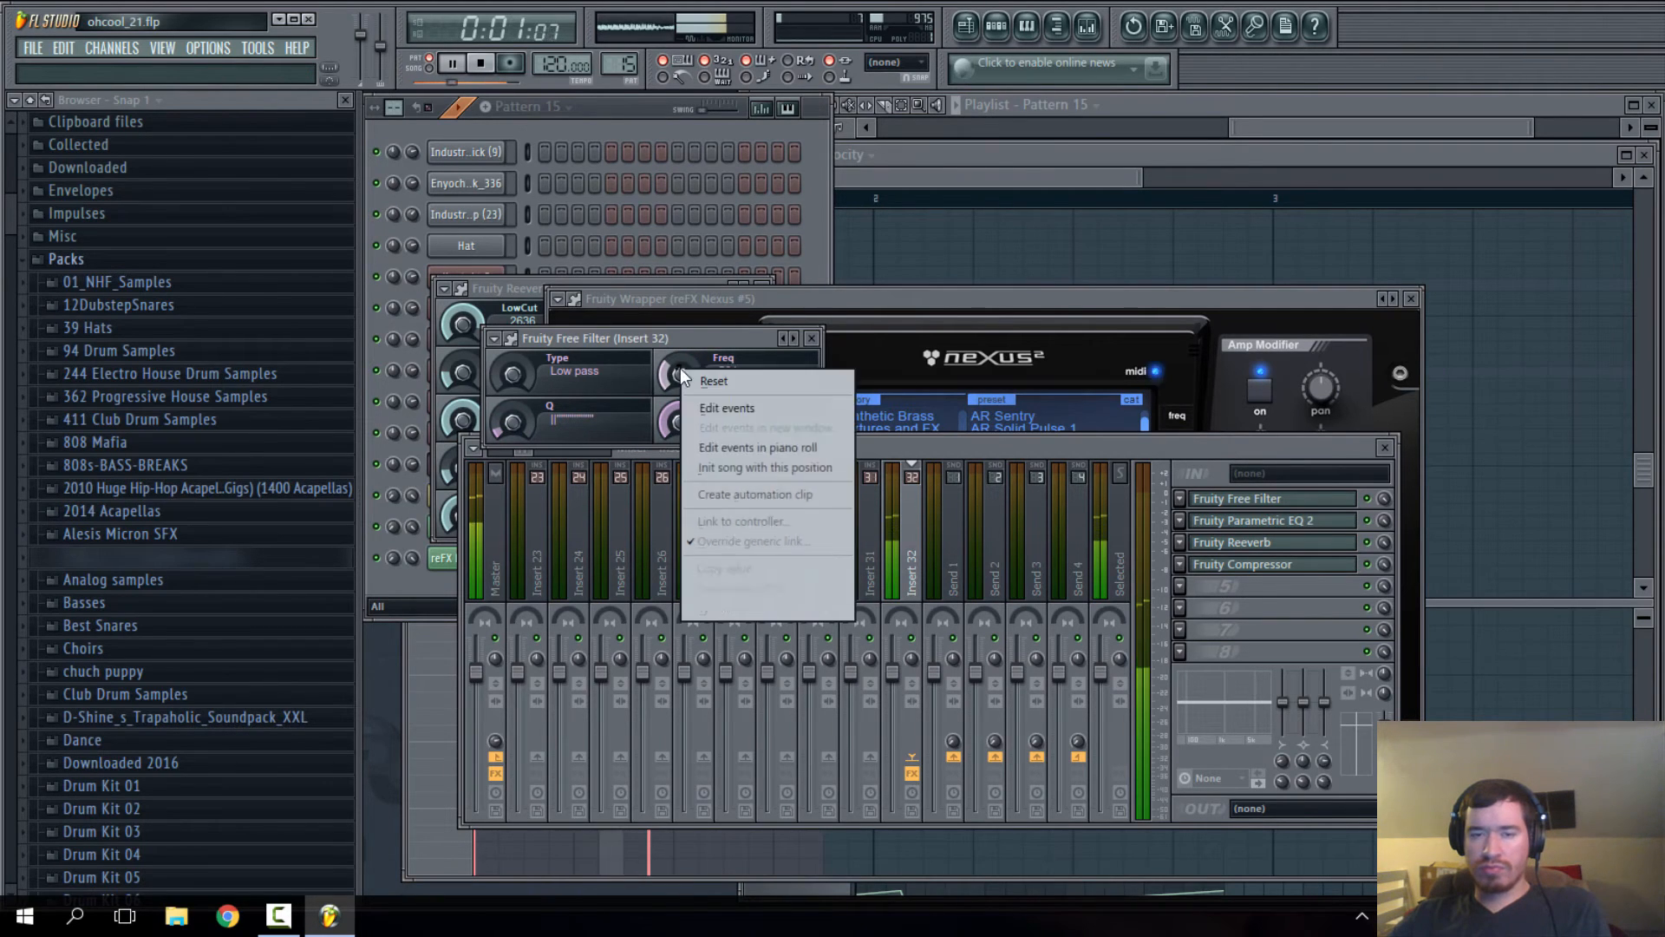
left_click(746, 493)
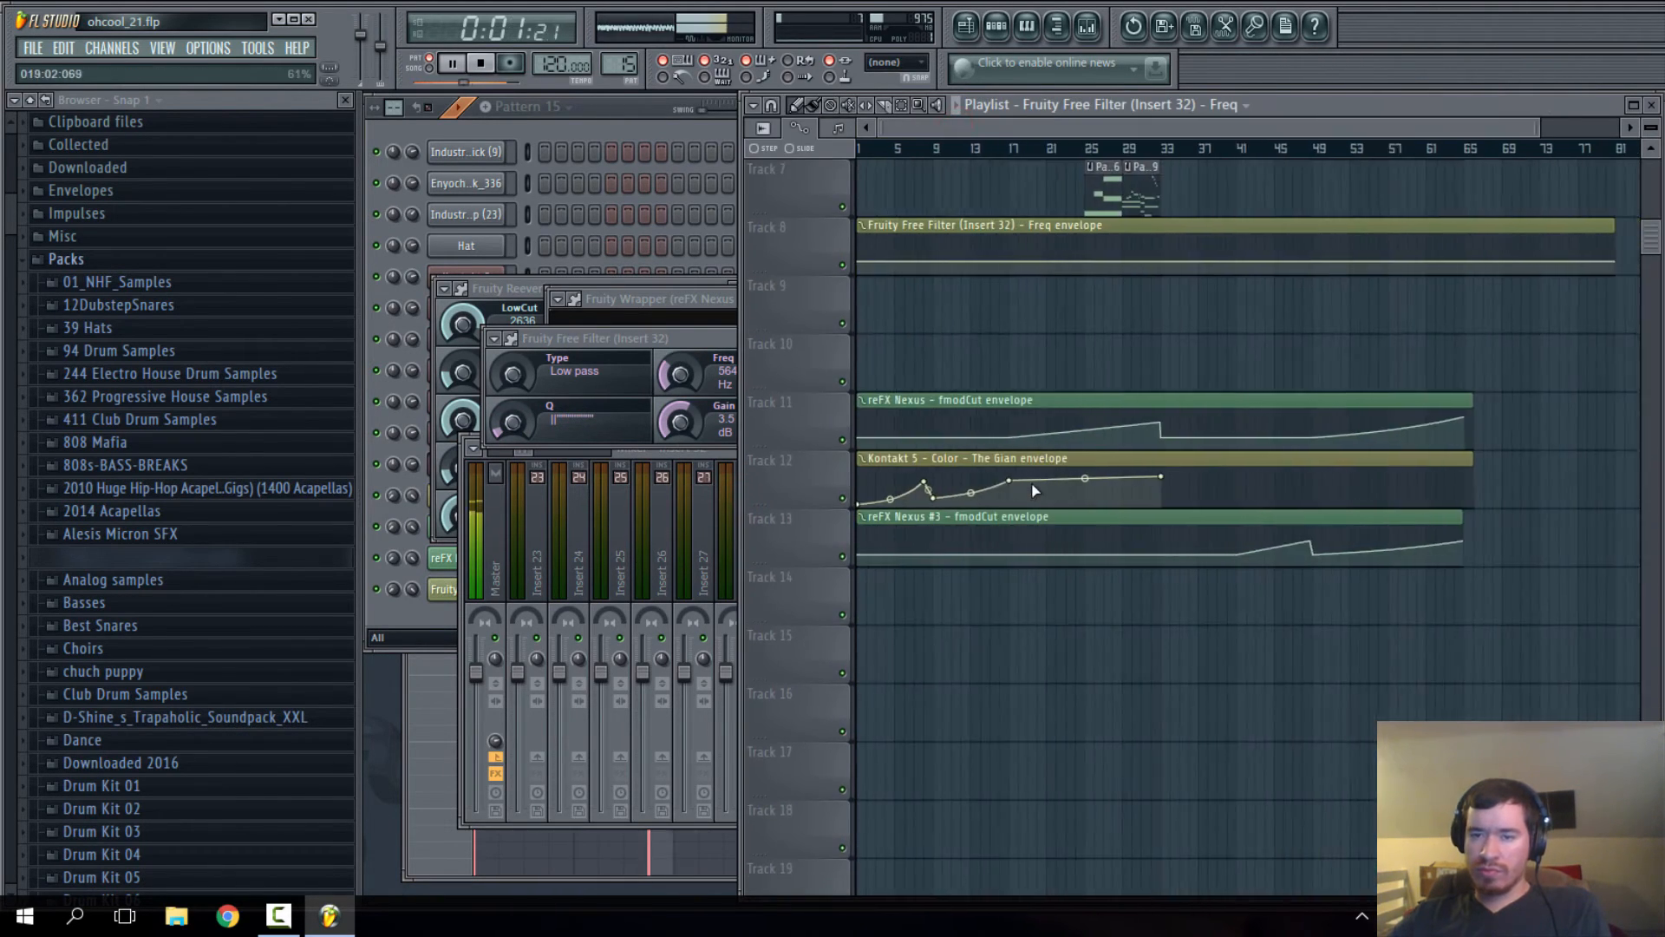
- Move the Fruity Free Filter frequency automation clip to Track 14 and continue song playback from about bar 28
left_click_drag(954, 233, 910, 583)
left_click(1082, 149)
scroll(1189, 327, "up", 5)
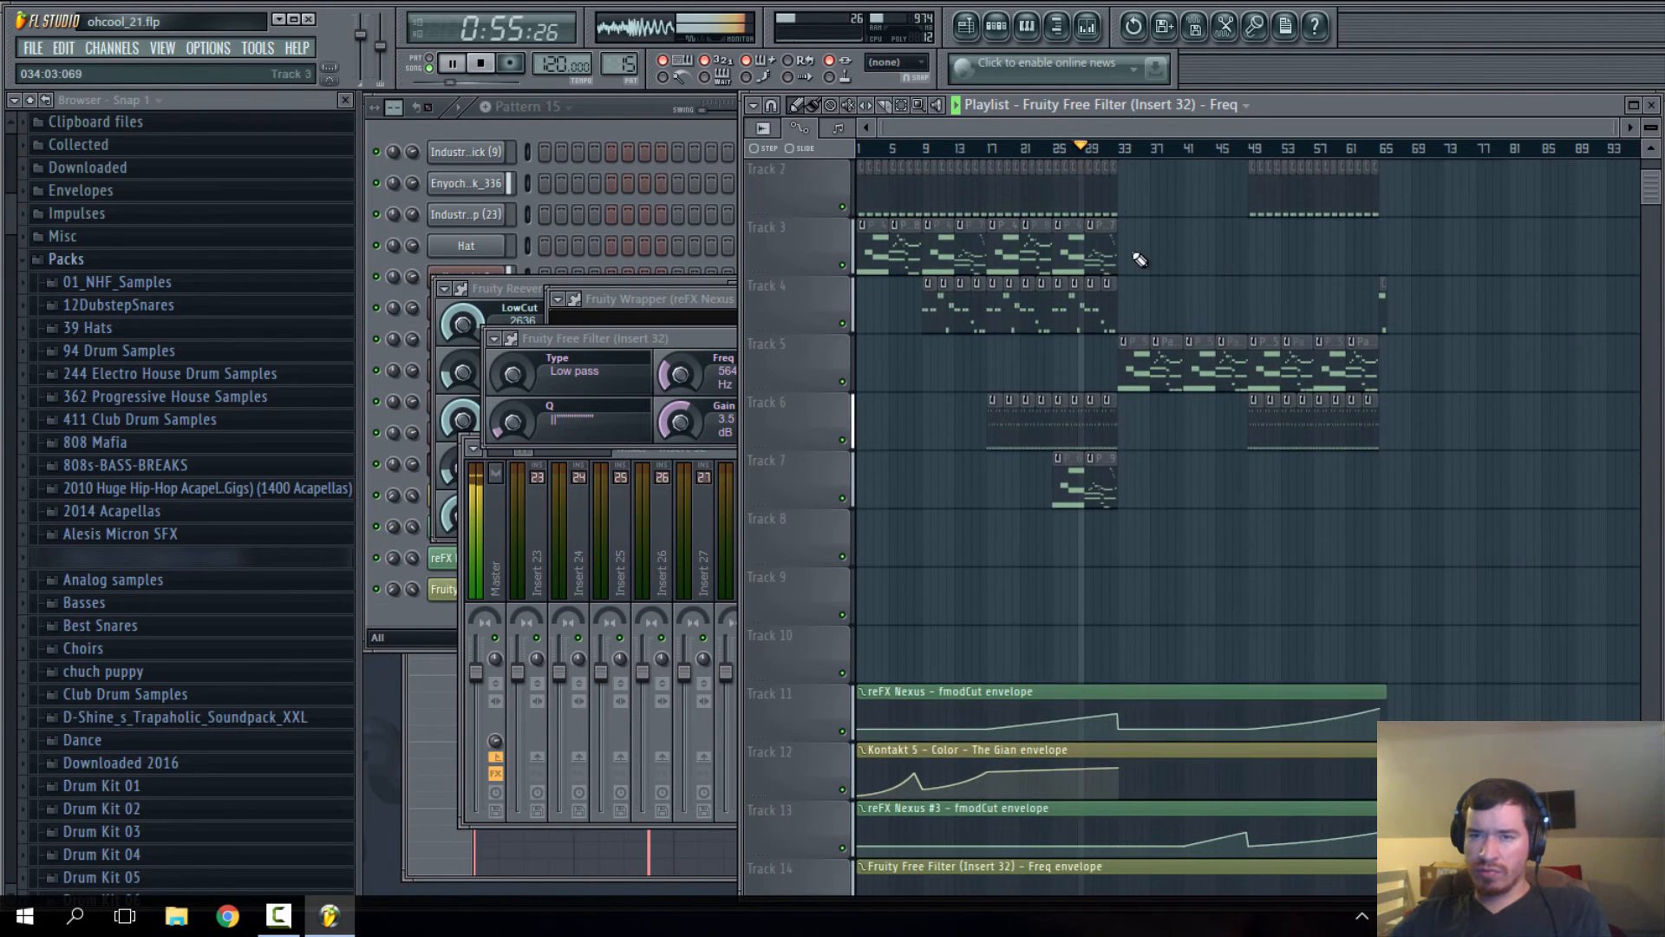
- Open Pattern 15's Nexus #5 notes, lengthen the lower G3 note to about three quarters through bar 2, and play the pattern
scroll(1387, 342, "up", 6)
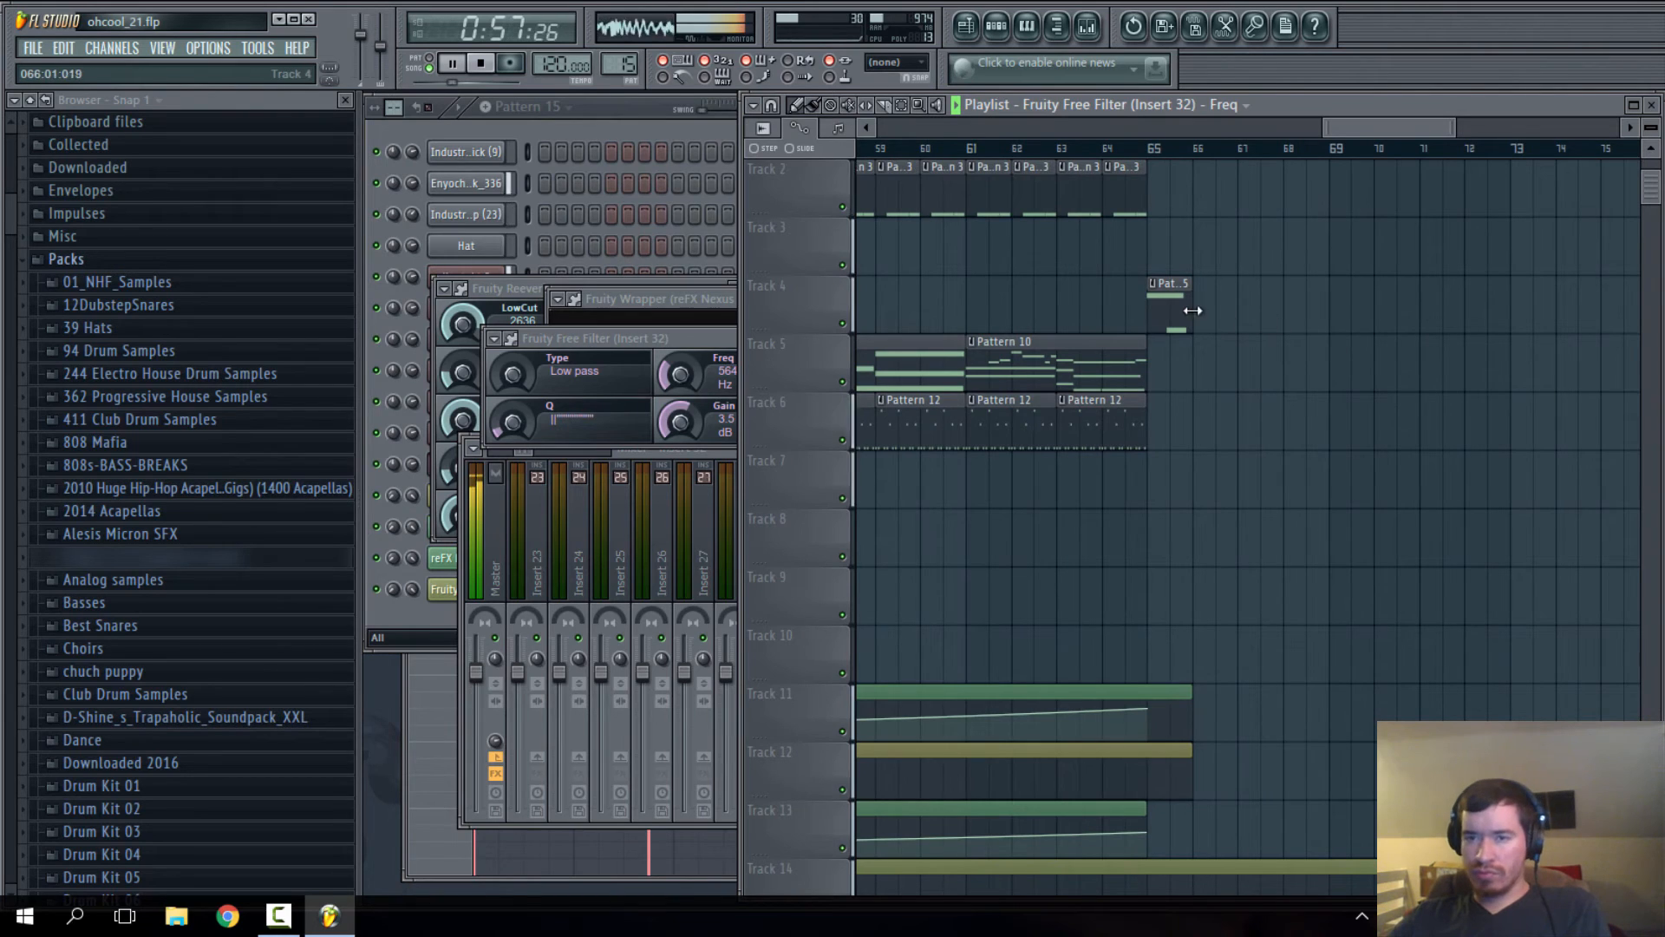
double_click(1175, 299)
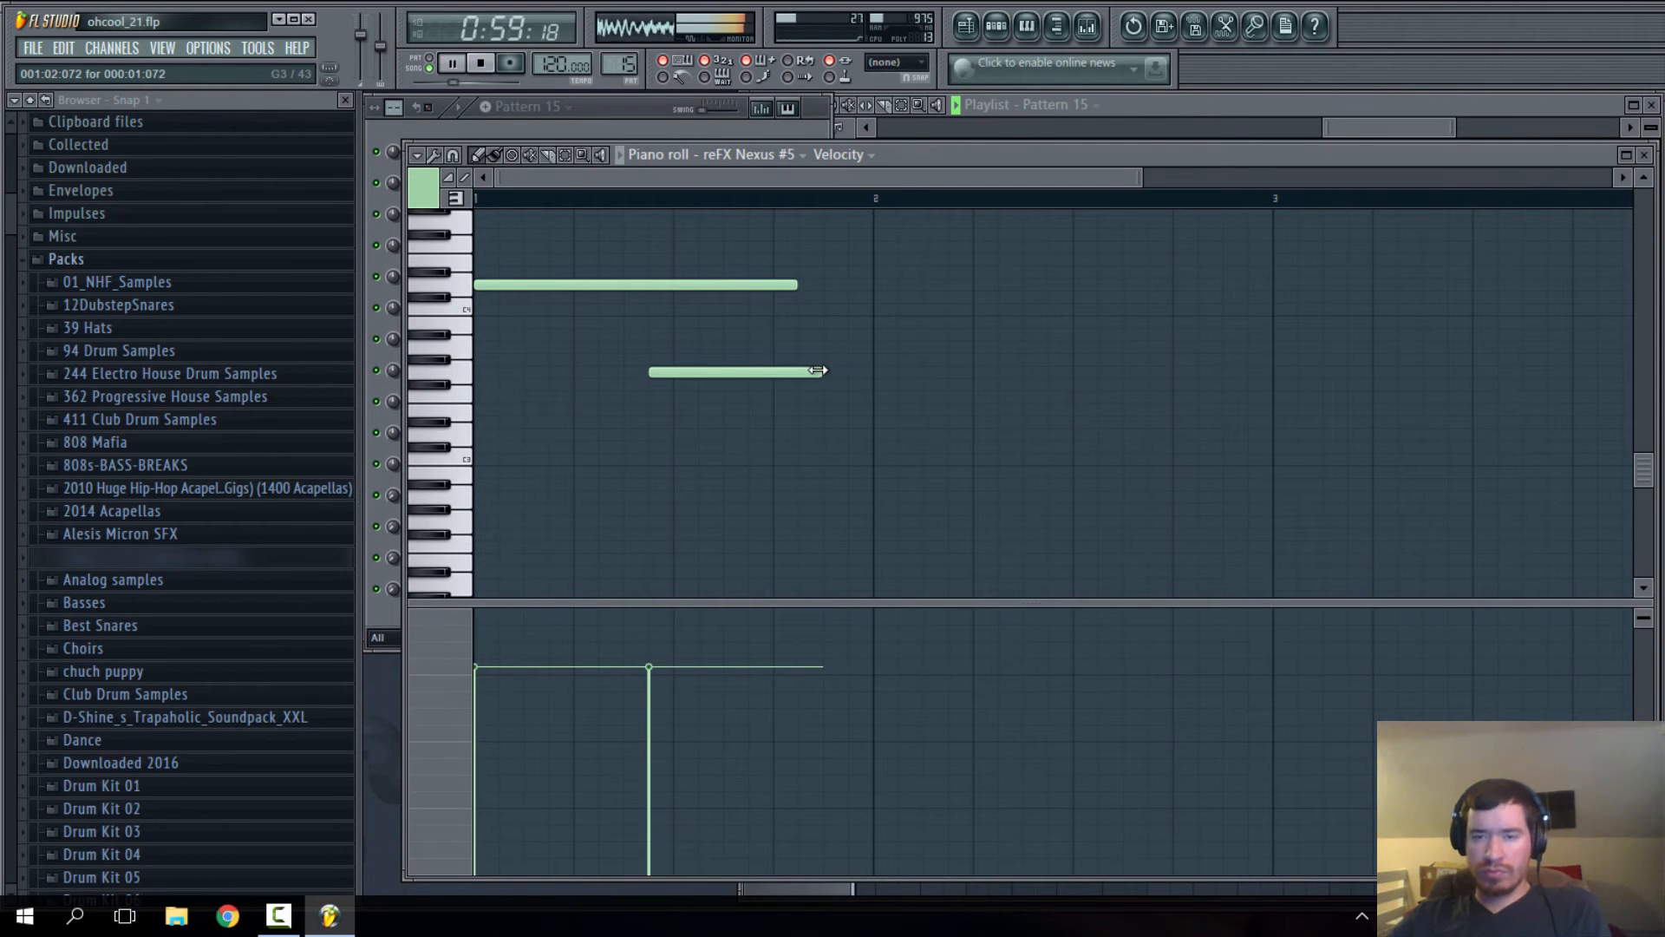
left_click_drag(817, 371, 1162, 397)
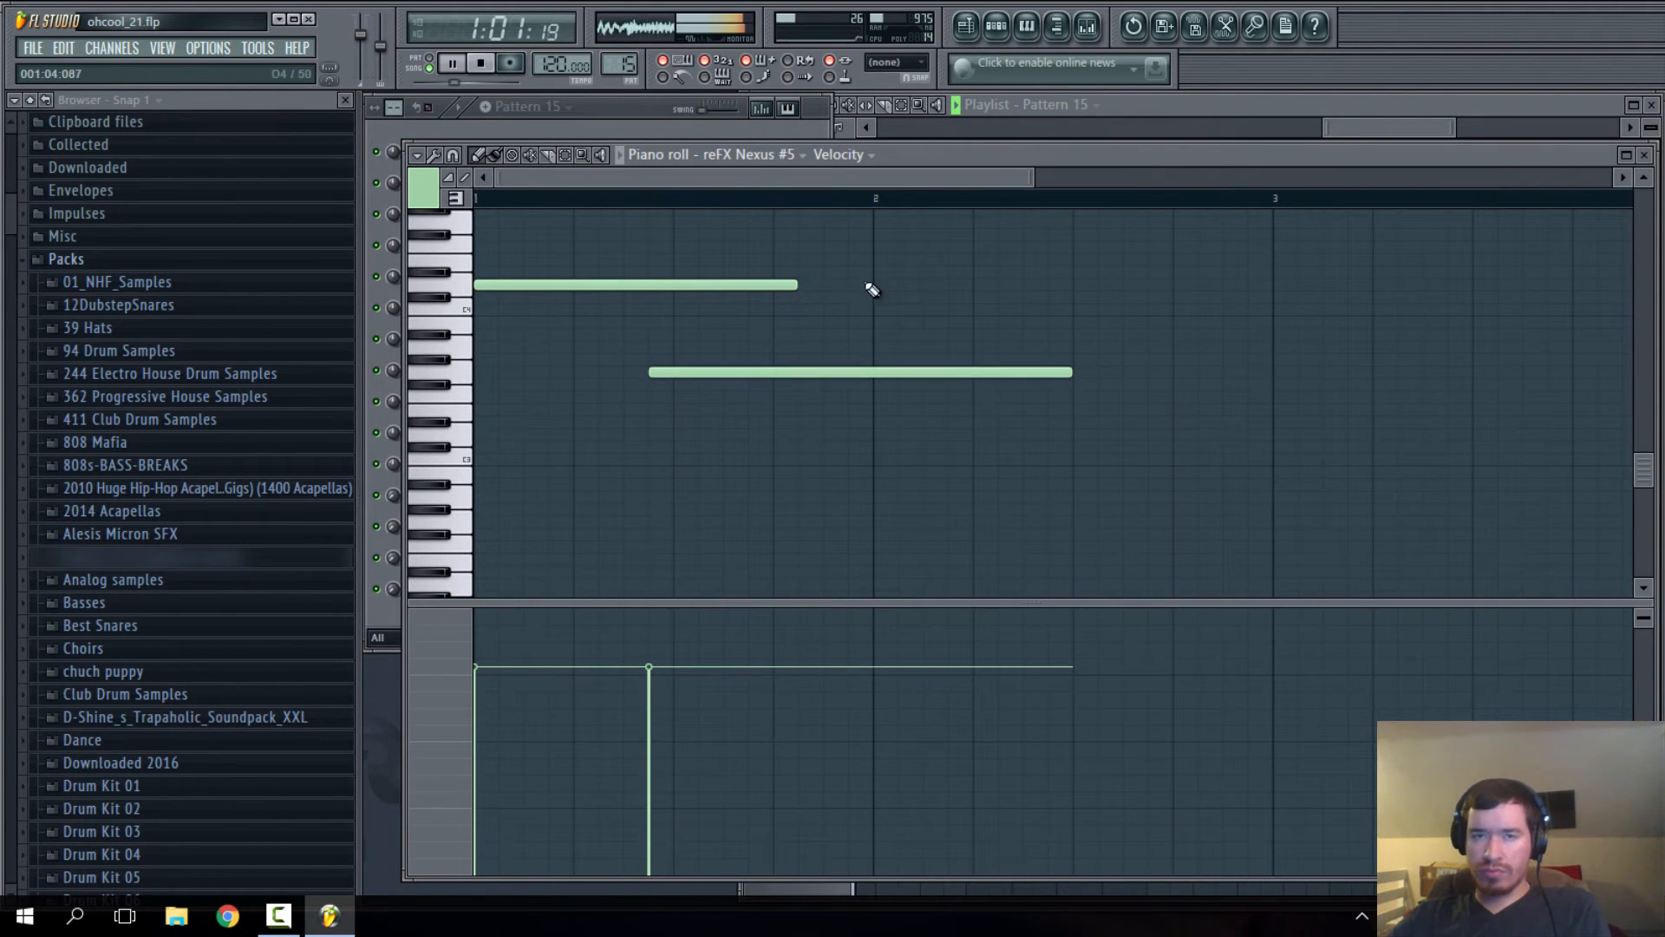
left_click(429, 58)
key("space")
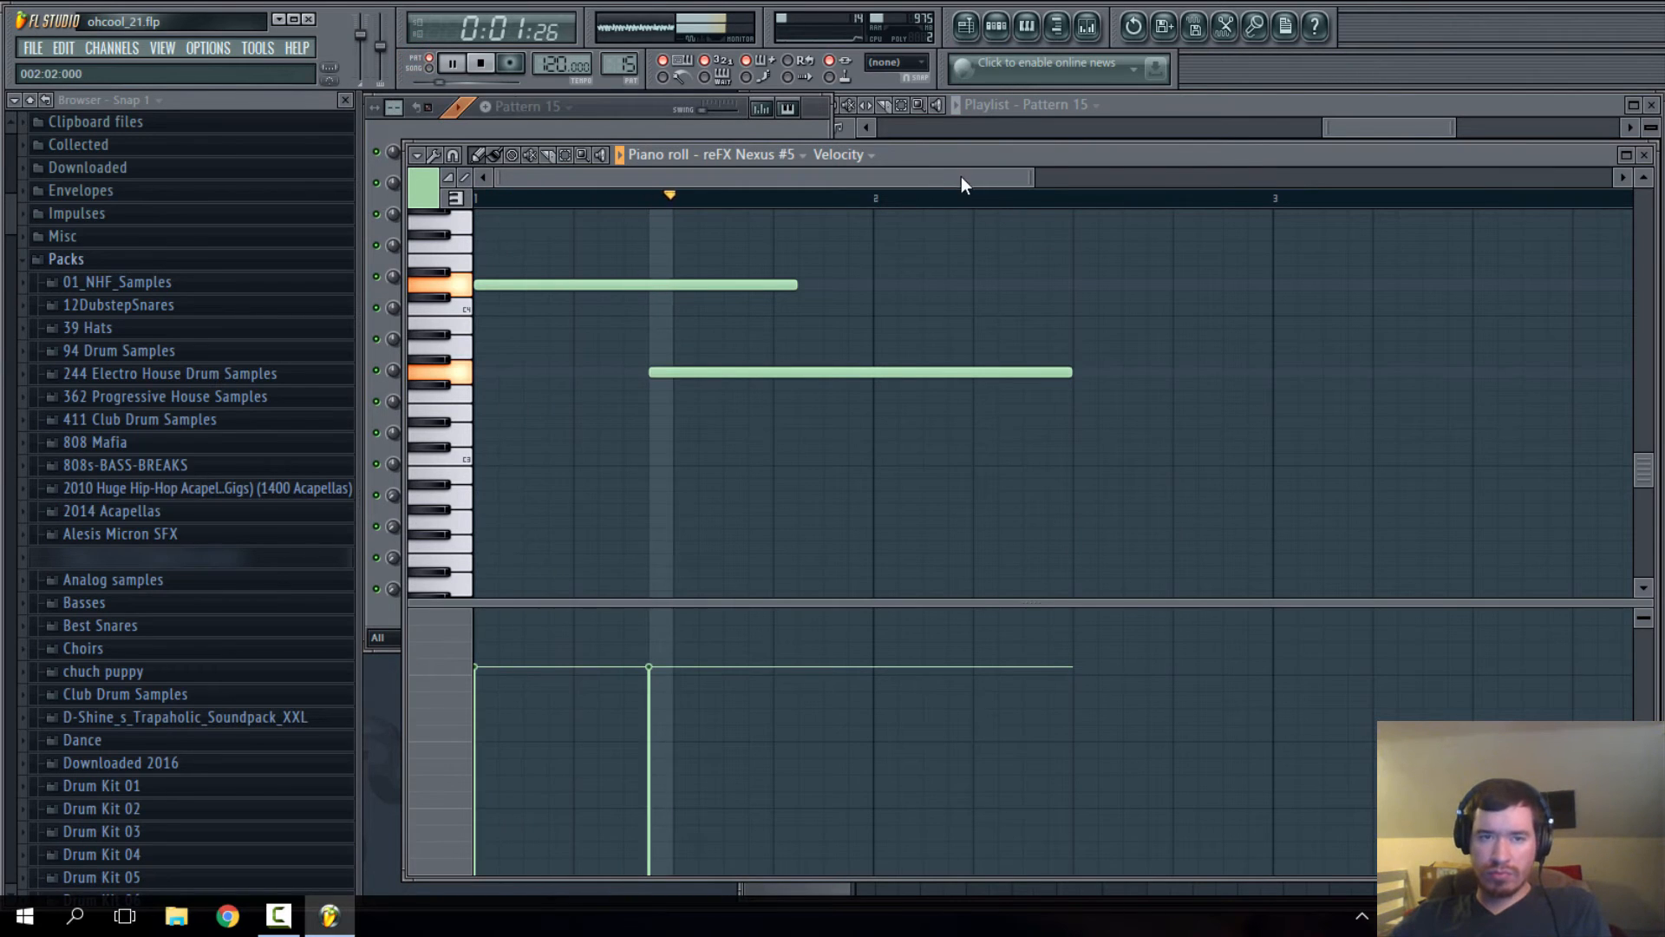
scroll(1075, 399, "up", 4)
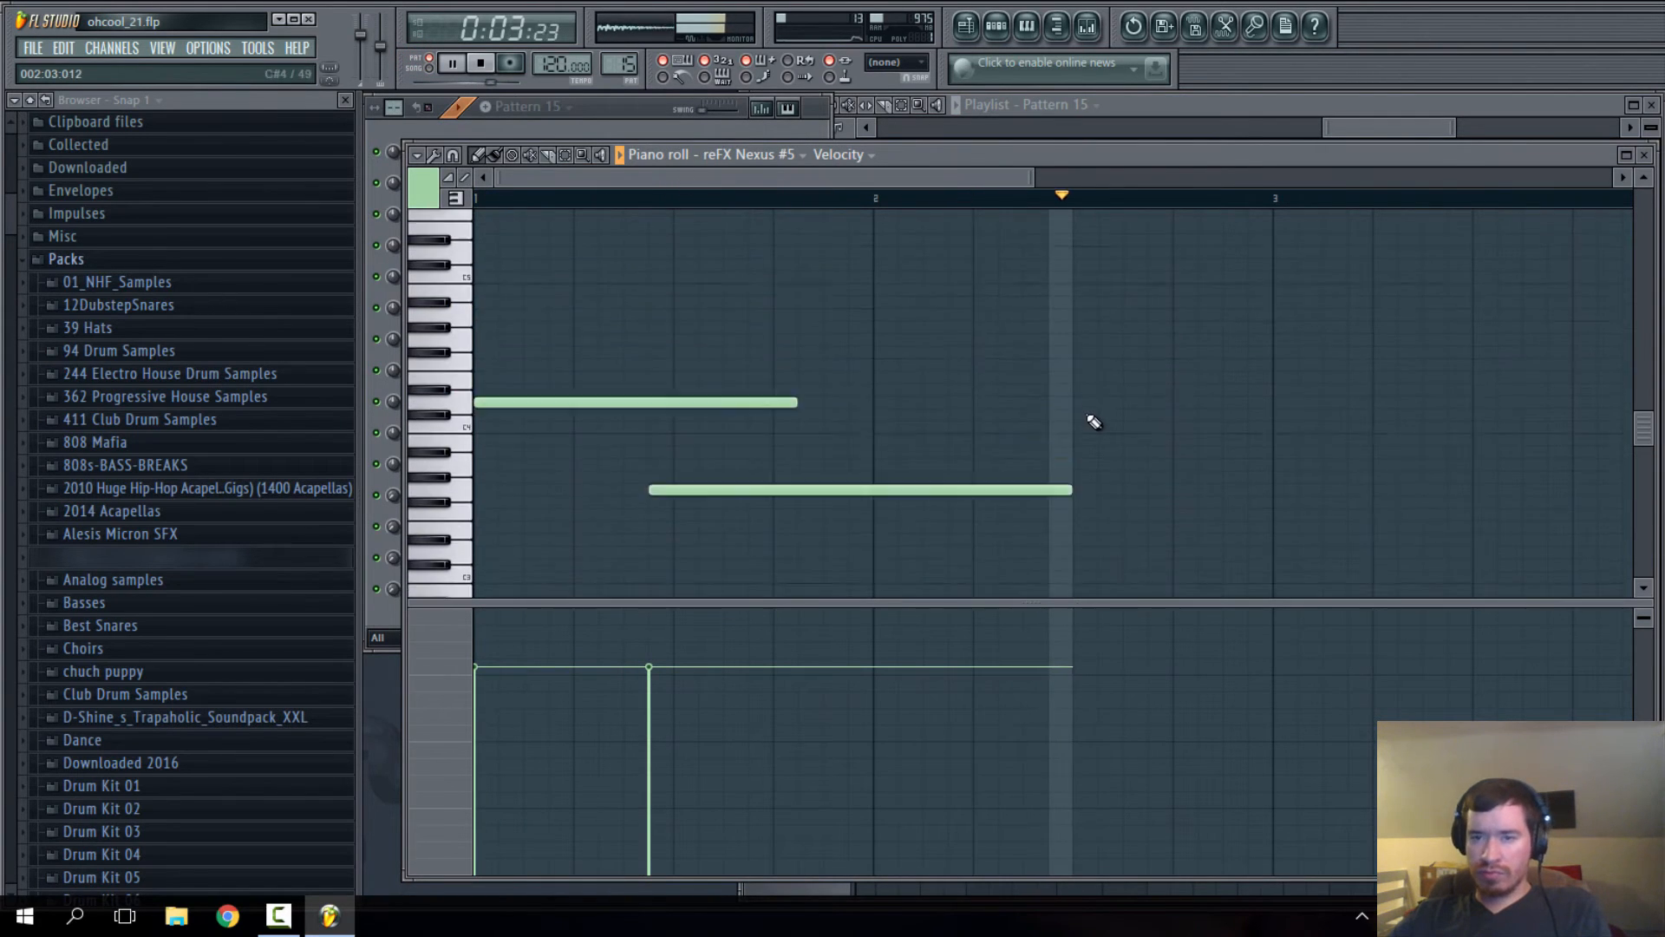
scroll(1127, 521, "down", 2)
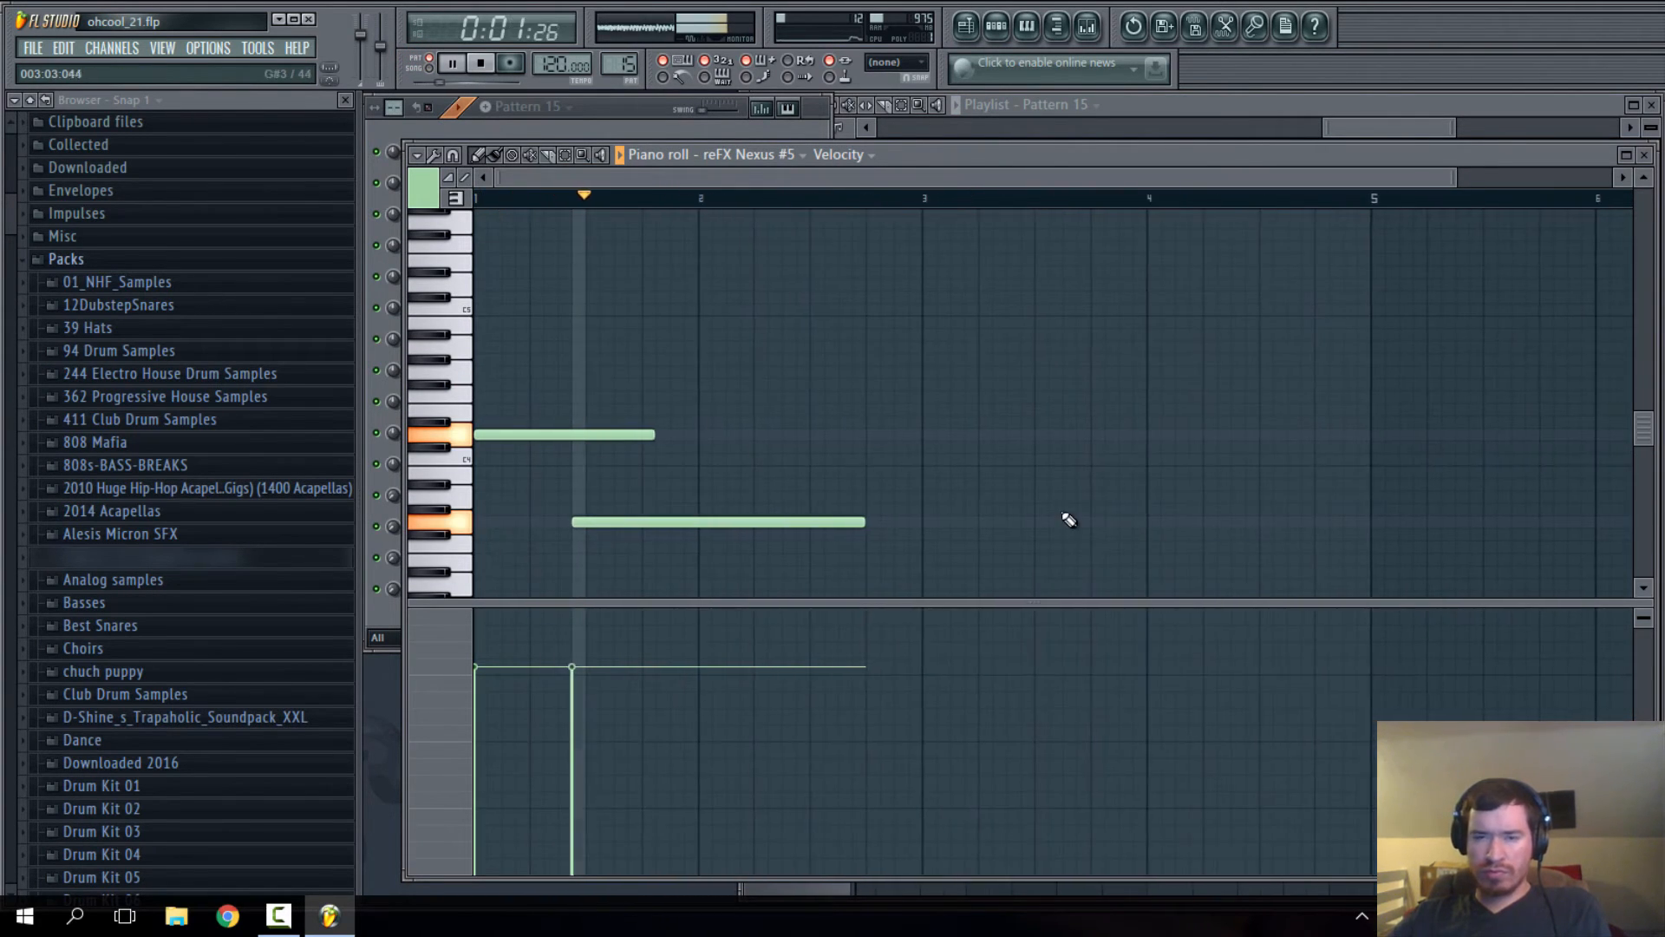
- Add a D4 note at bar 3, C4 from mid-bar 3 and F4 over bar 4's second half, then show the channel rack
left_click(926, 435)
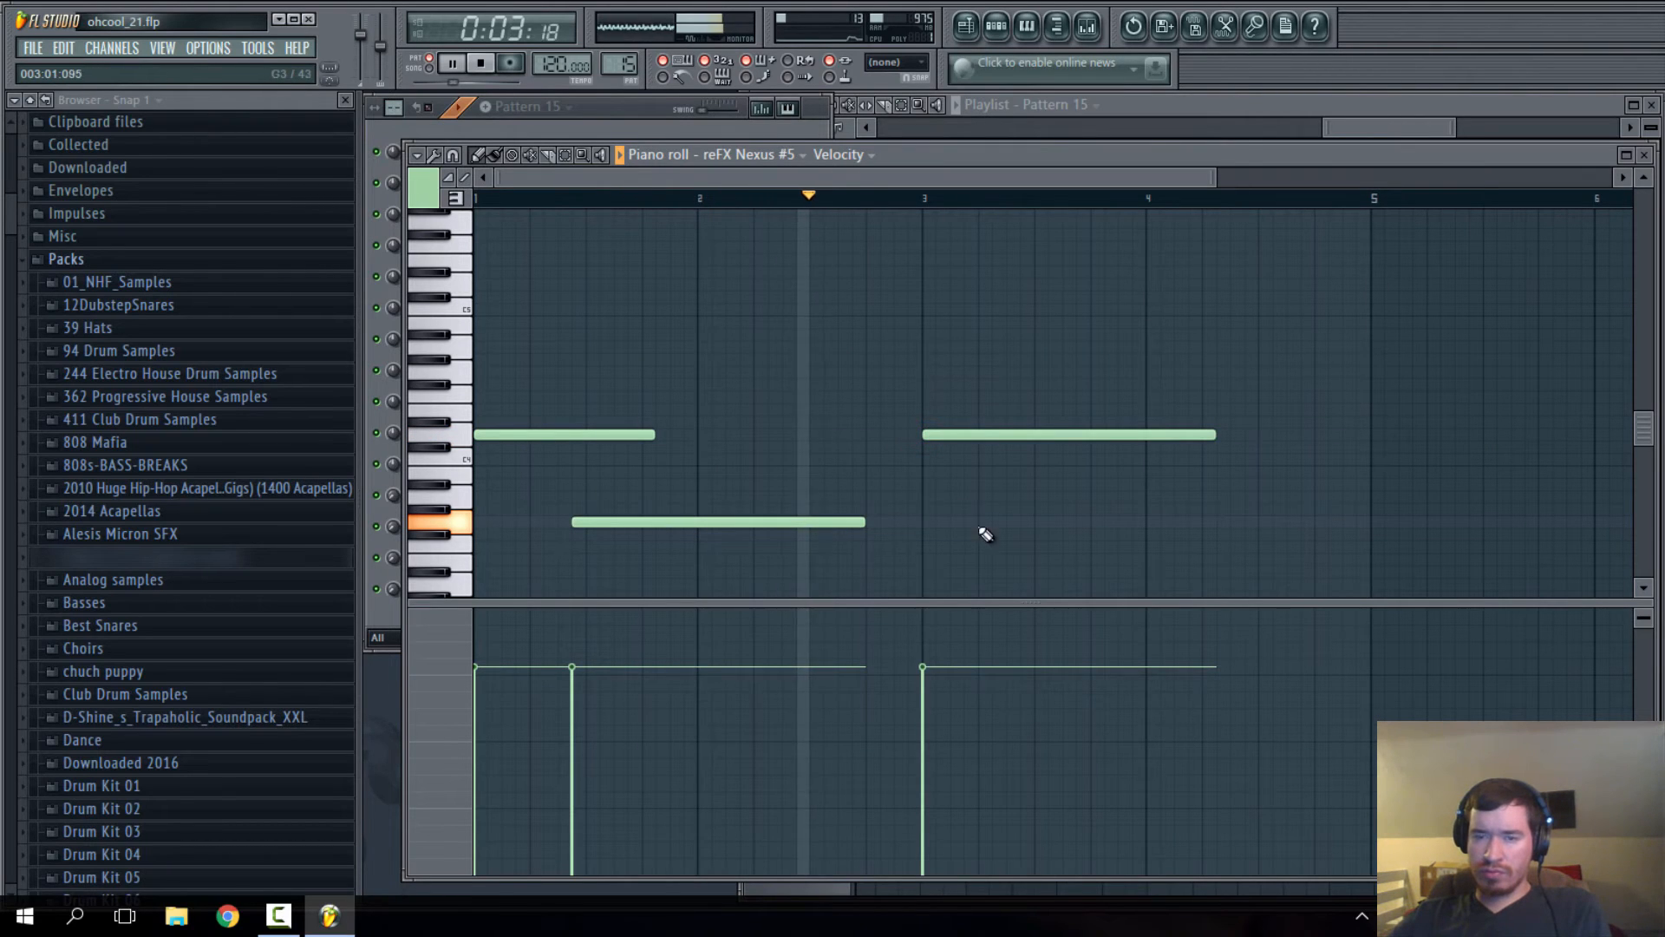
left_click(481, 63)
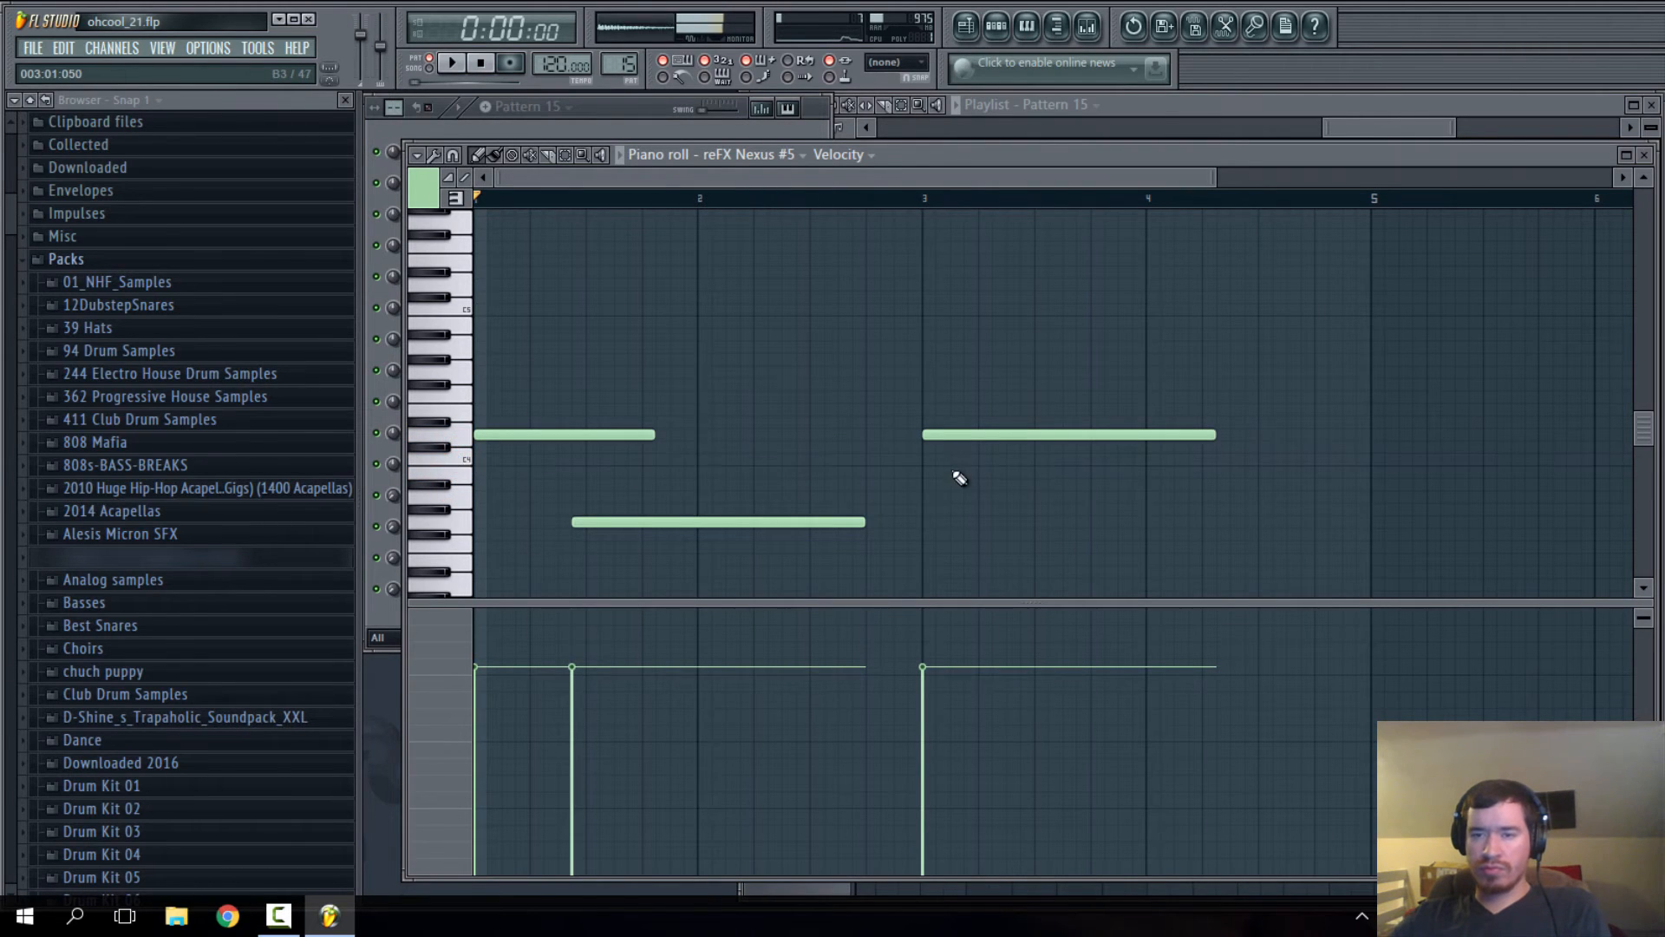
left_click_drag(1022, 470, 1034, 452)
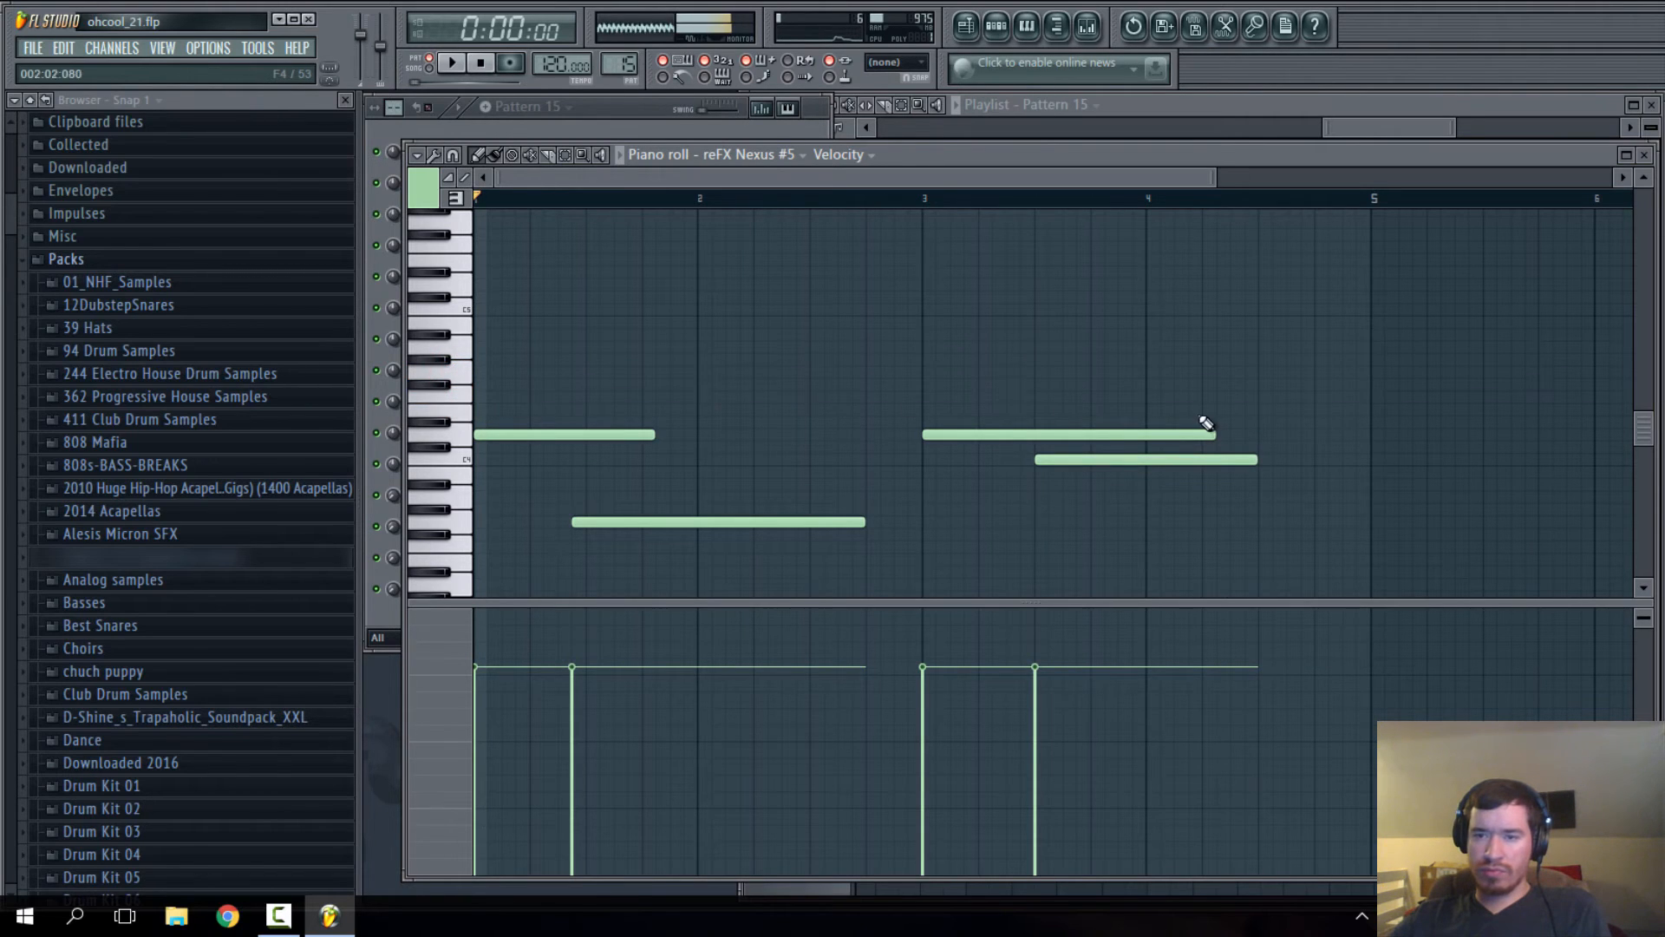
left_click_drag(1200, 402, 1255, 403)
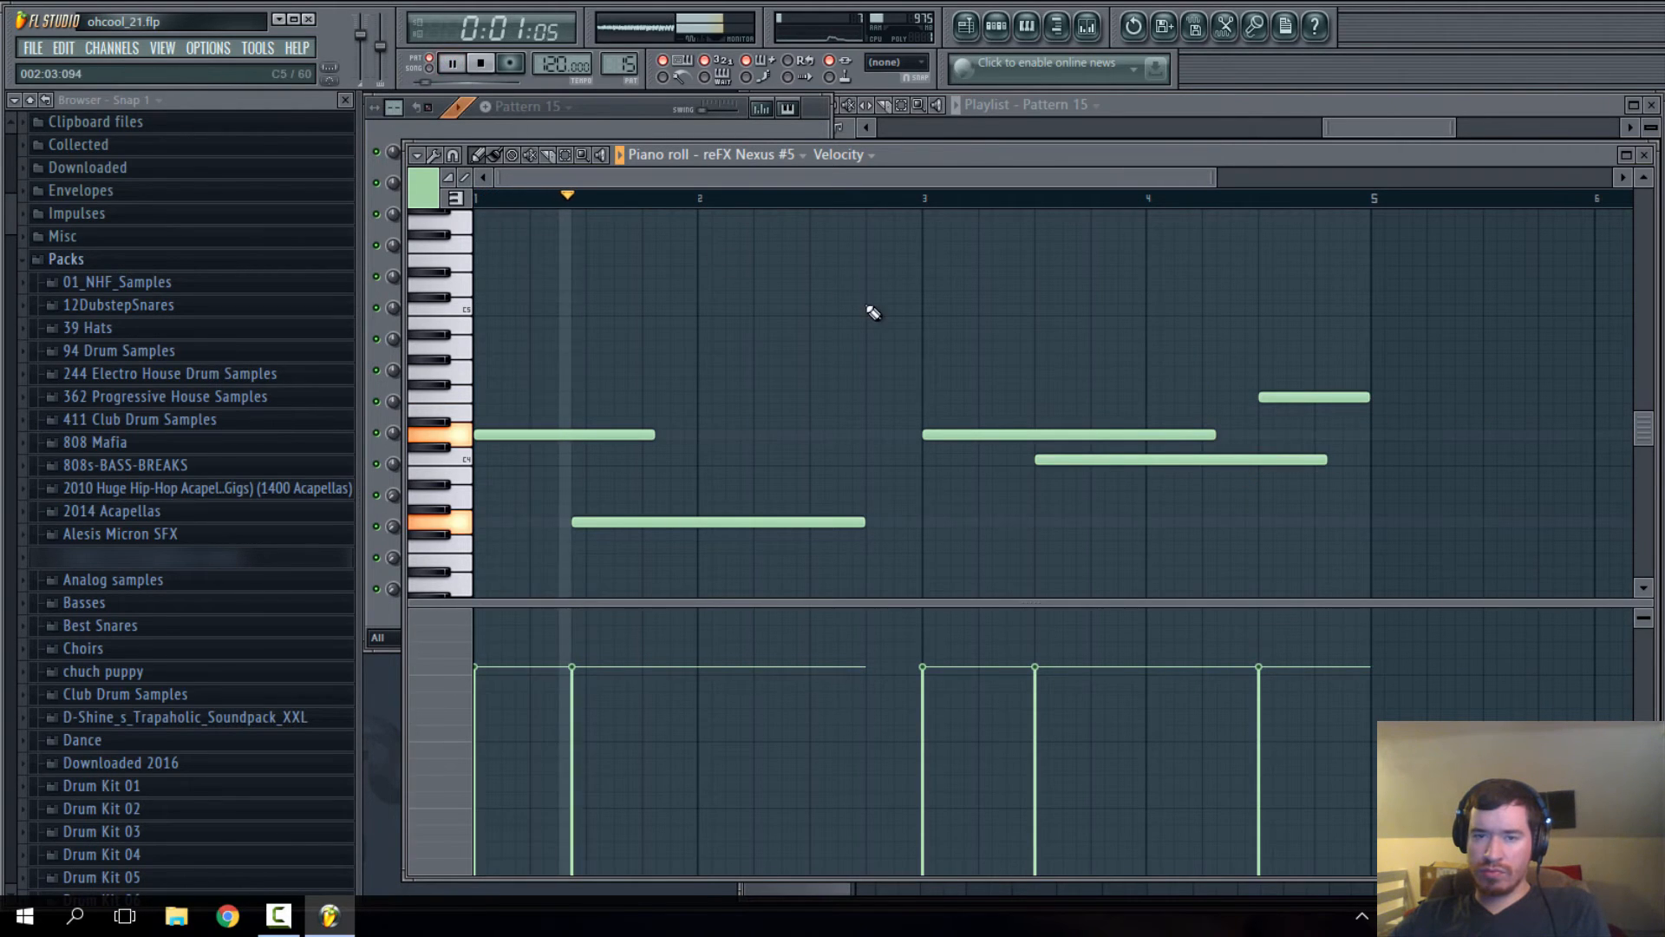
scroll(867, 317, "down", 4)
key("F6")
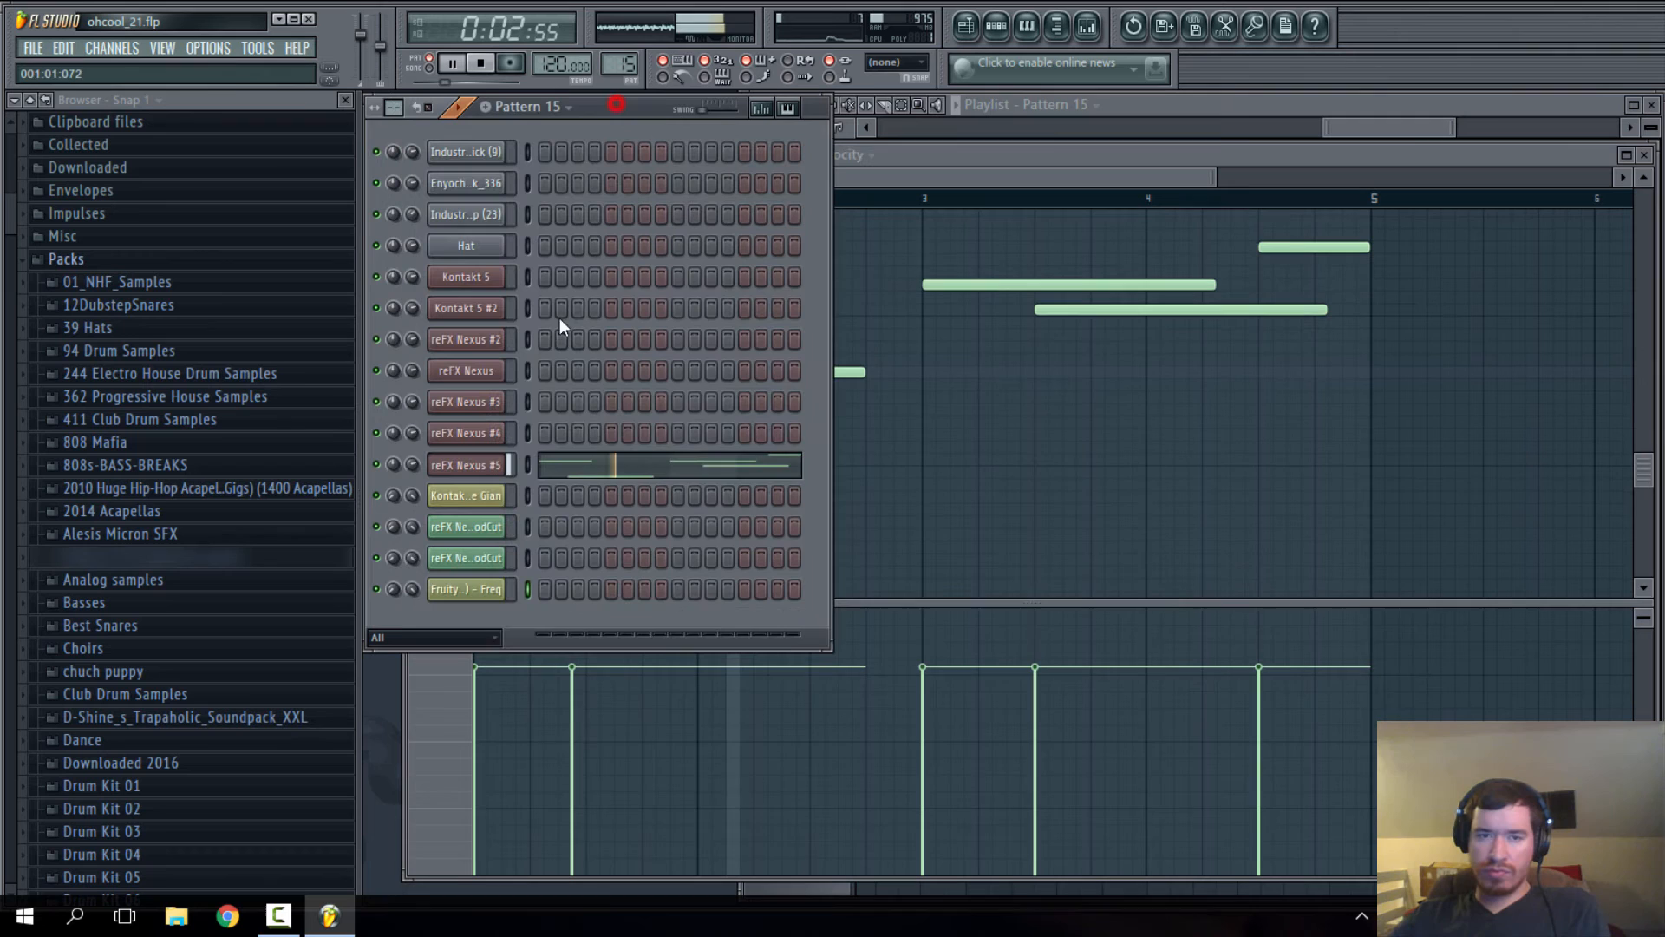
- Try sweeping the Filter Modifier cutoff on reFX Nexus #5, return it to 0, and show the plugin's system page
left_click(482, 465)
mouse_move(1264, 595)
left_mouse_down()
mouse_move(1281, 551)
mouse_move(1267, 595)
left_mouse_up()
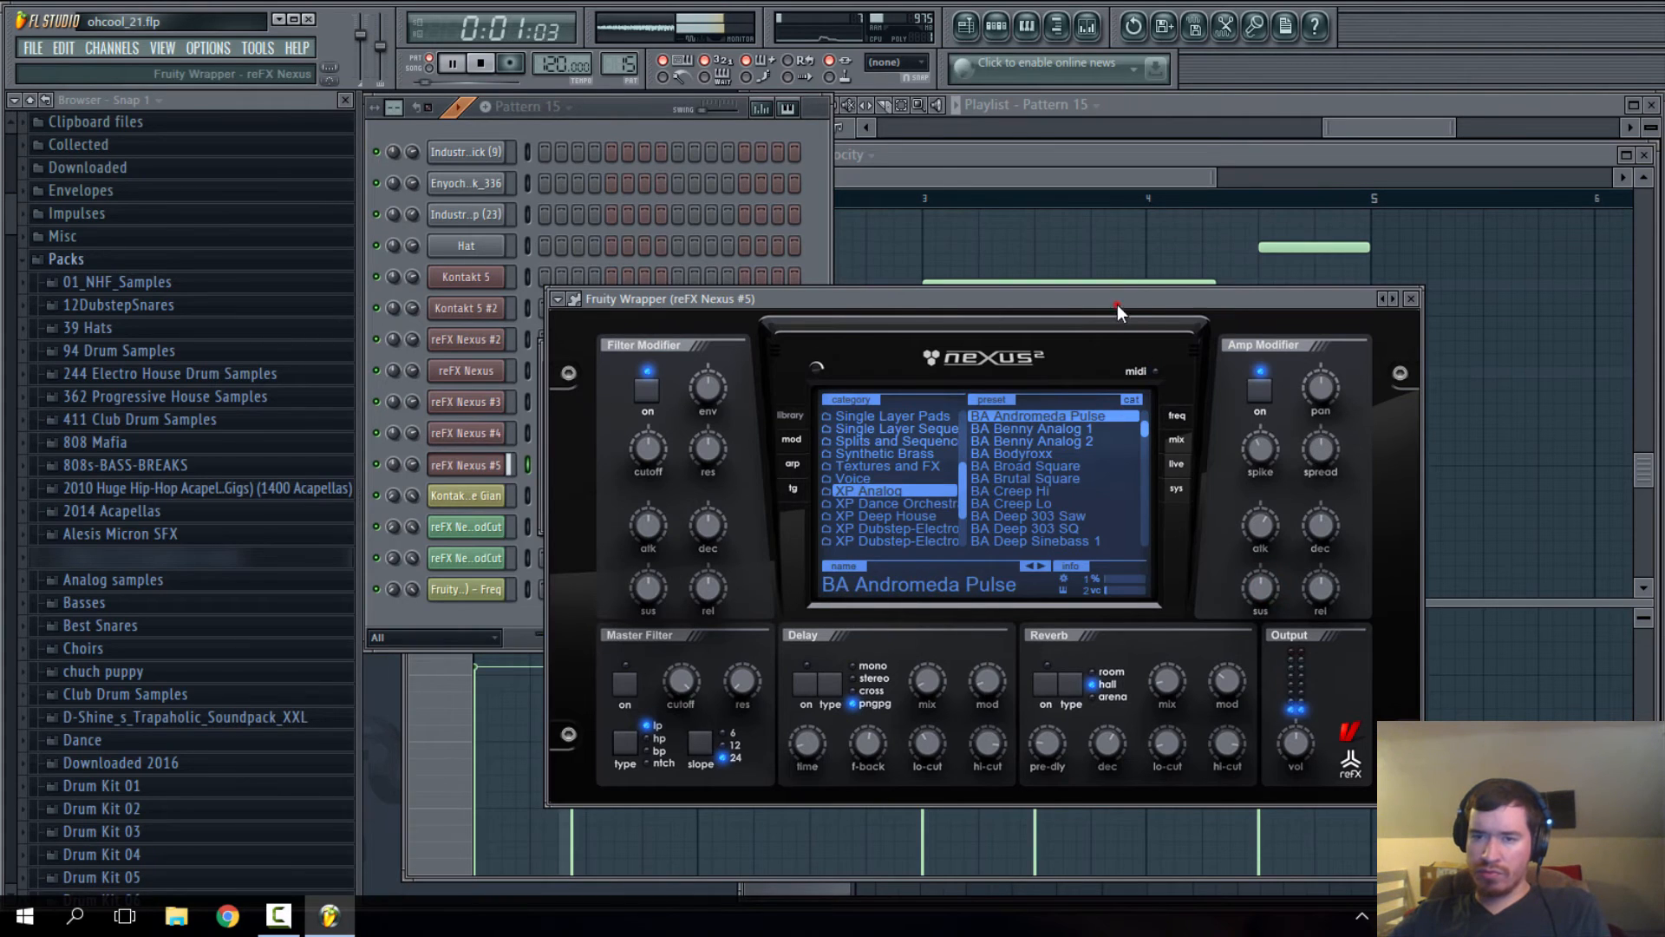
left_click_drag(1117, 304, 1072, 313)
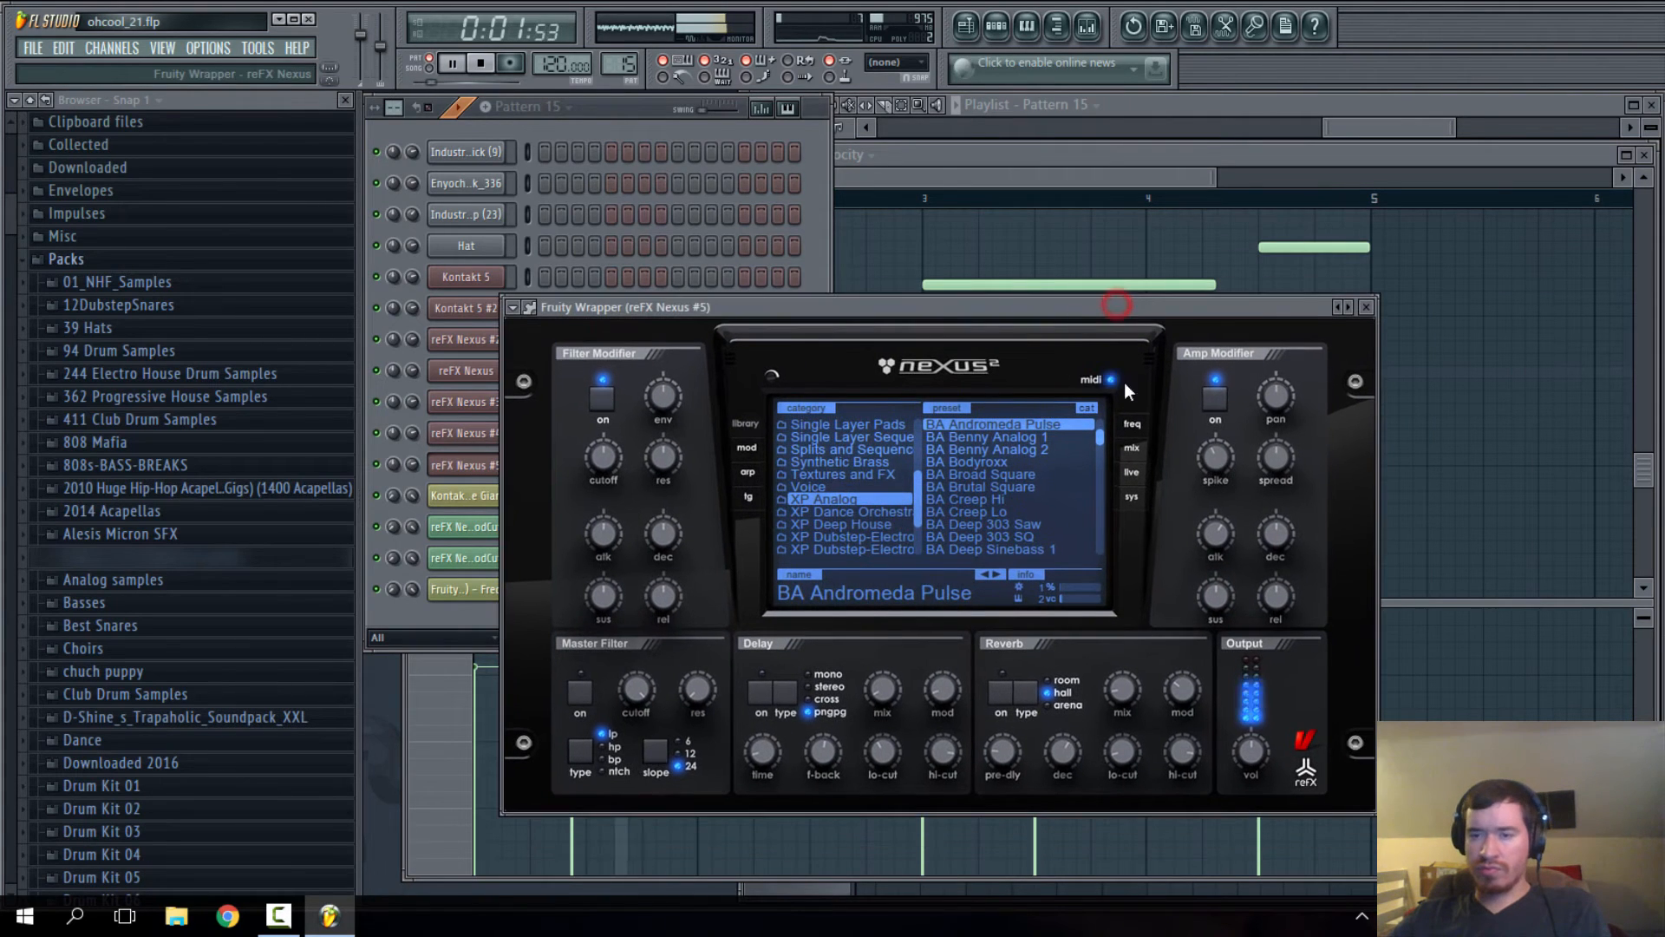
left_click(752, 425)
left_click(619, 457)
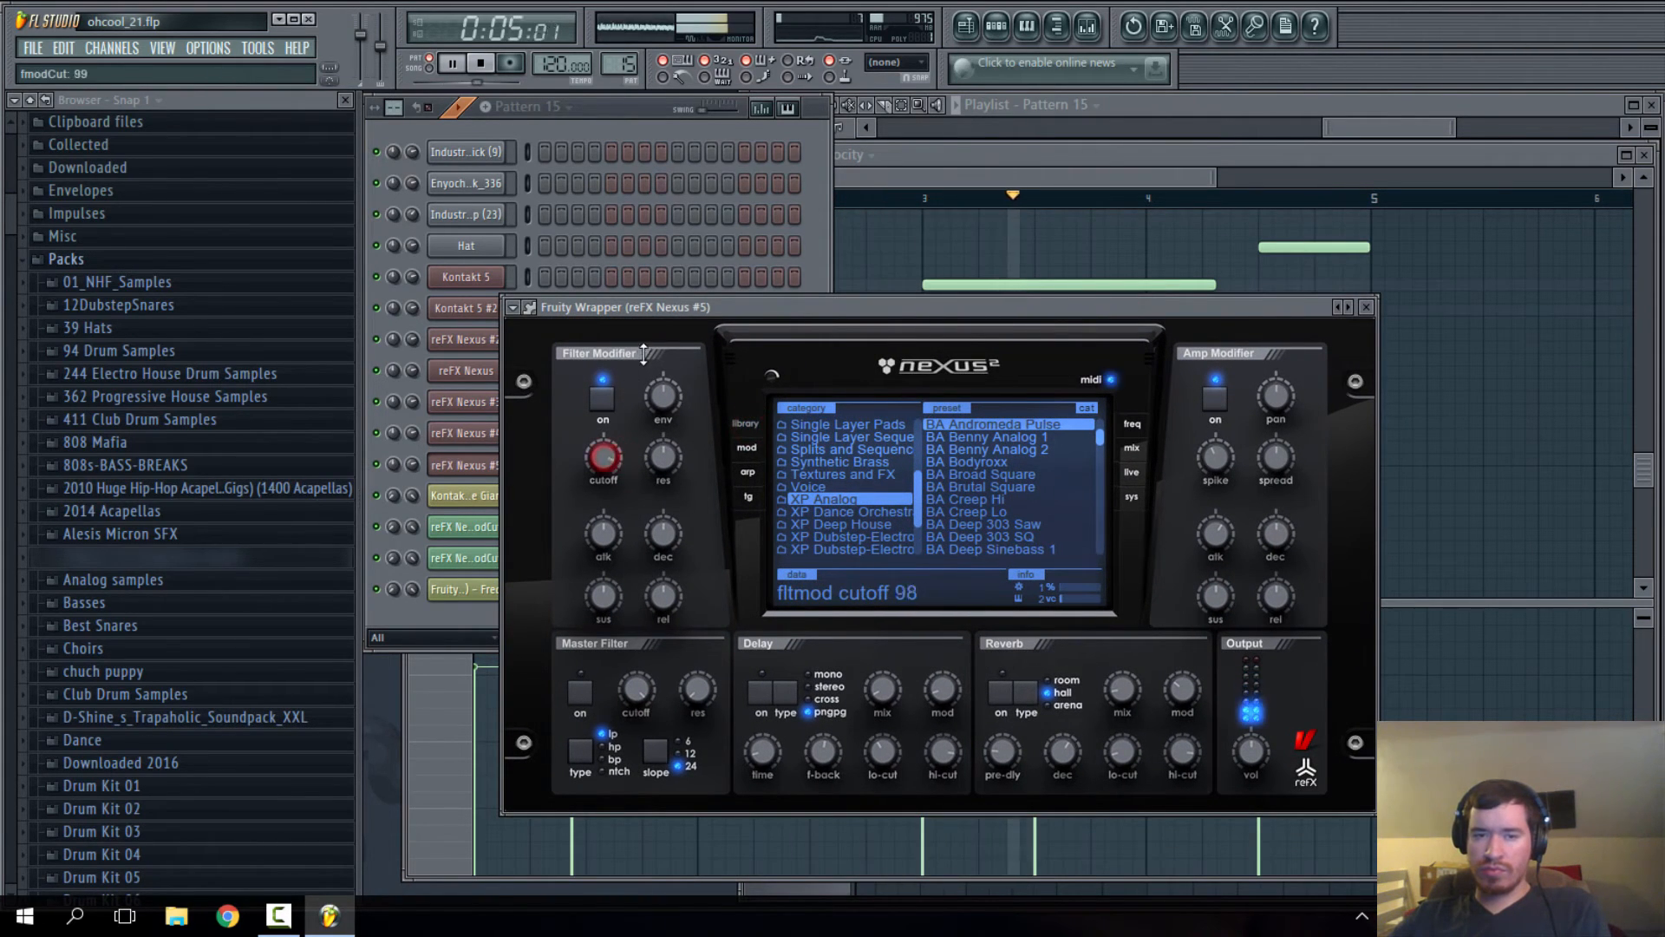
left_click(1131, 496)
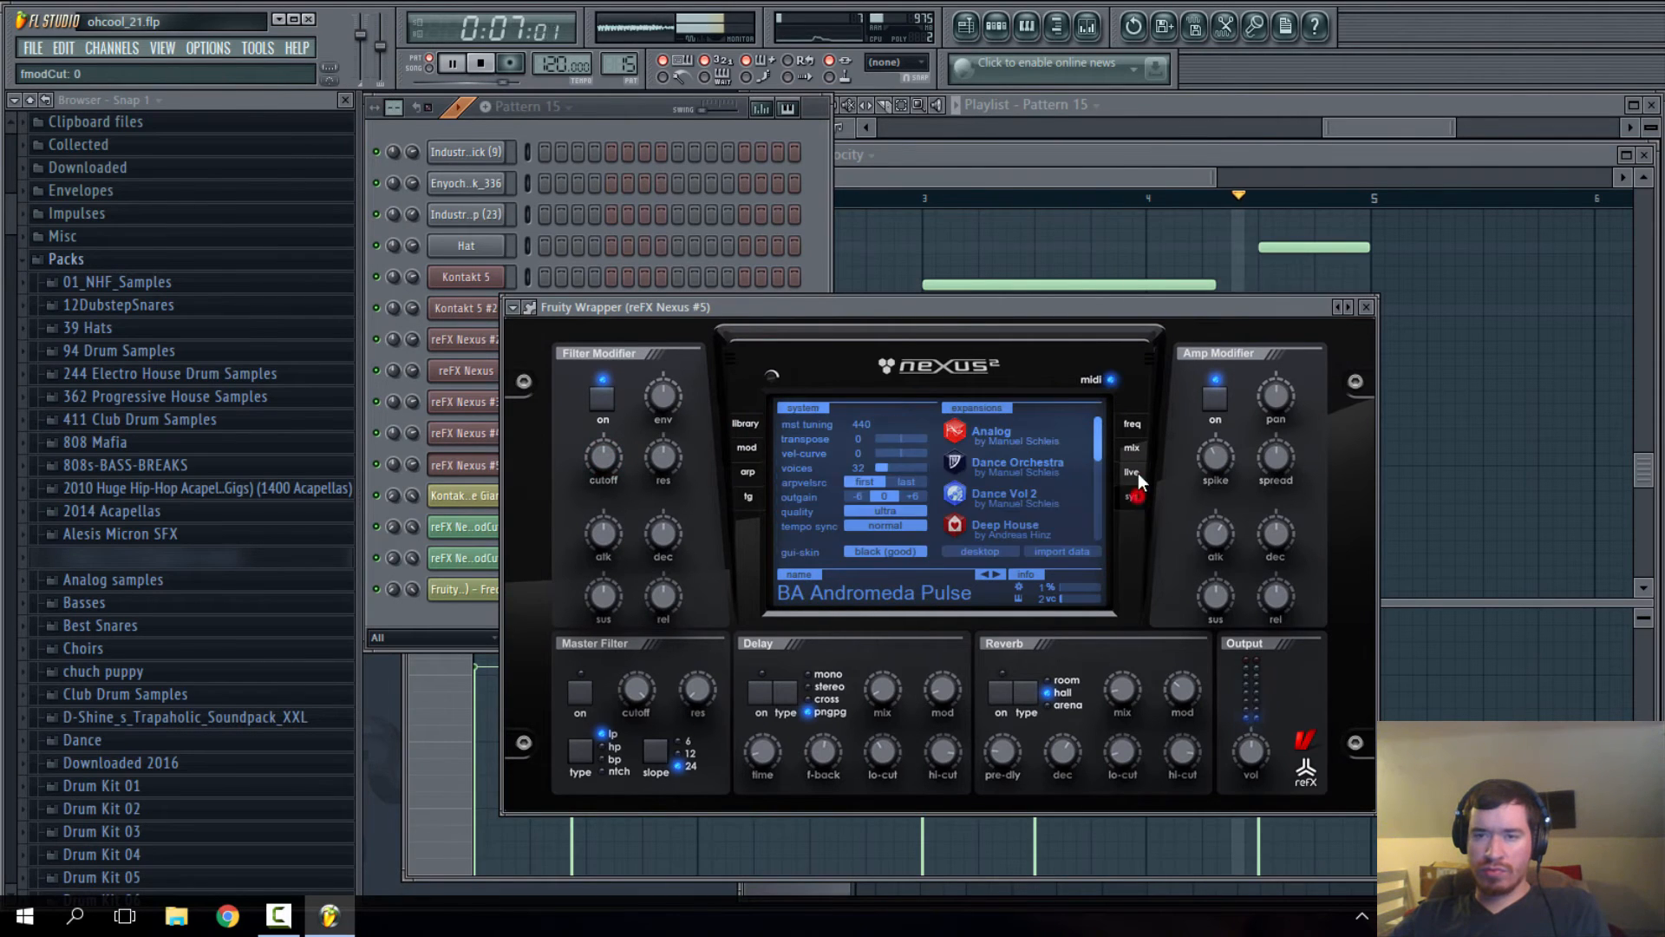
- Lower the low-cut frequency in Fruity Parametric EQ 2 on mixer Insert 32 to let more bass through
key("F9")
left_click(1275, 520)
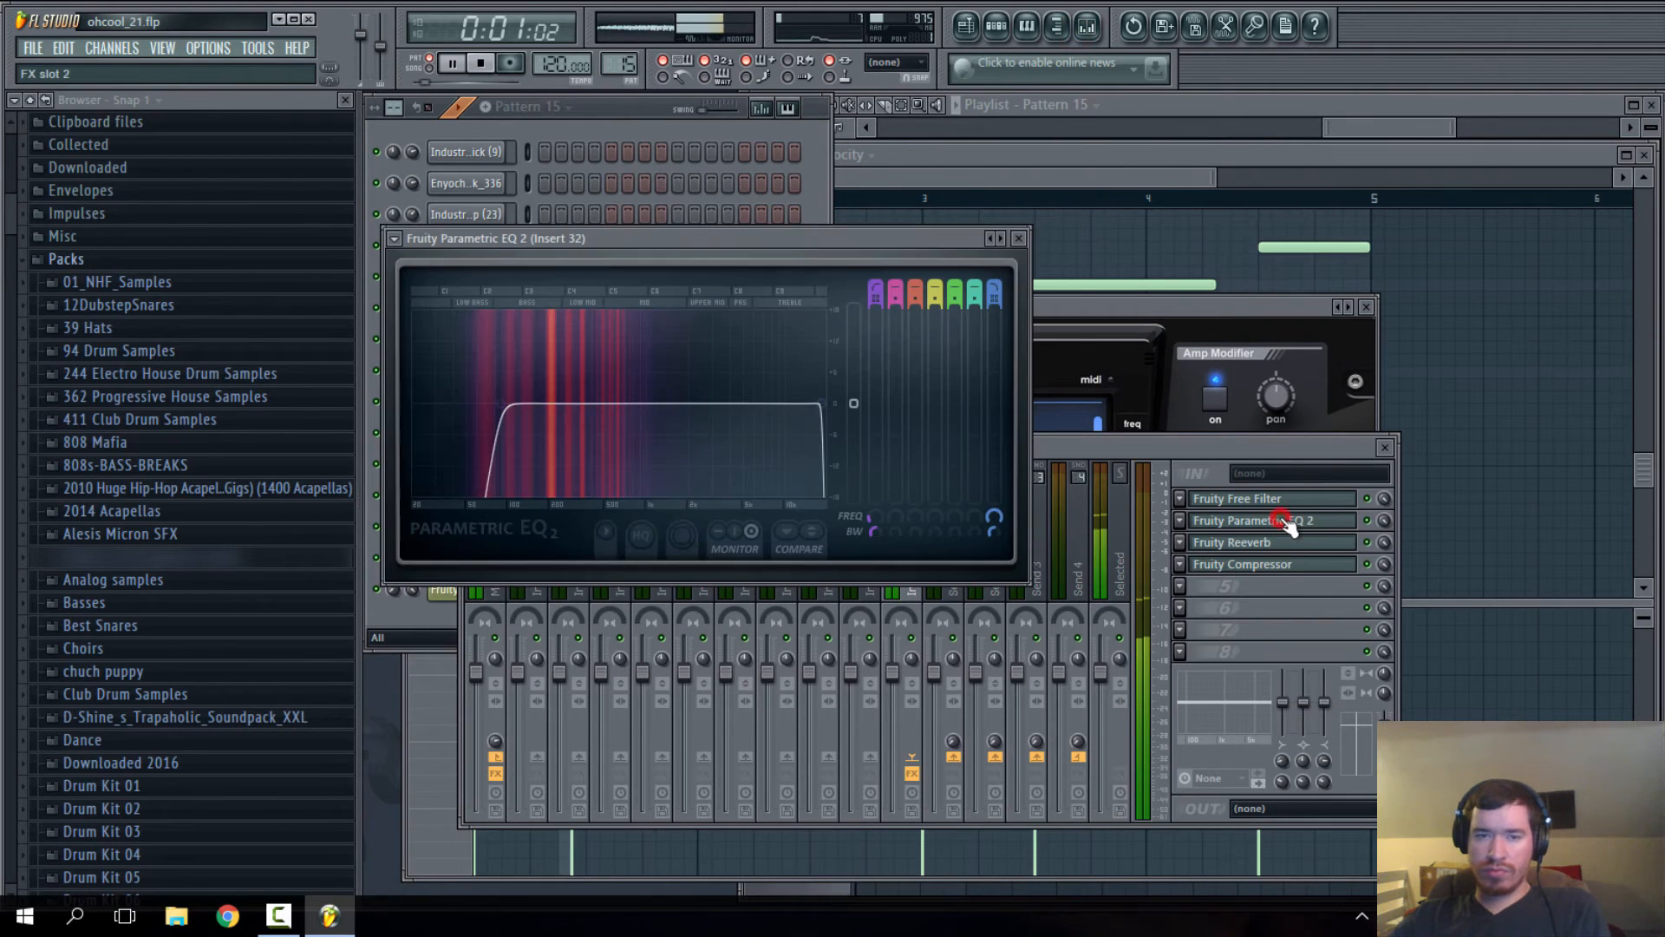
left_click_drag(503, 407, 492, 405)
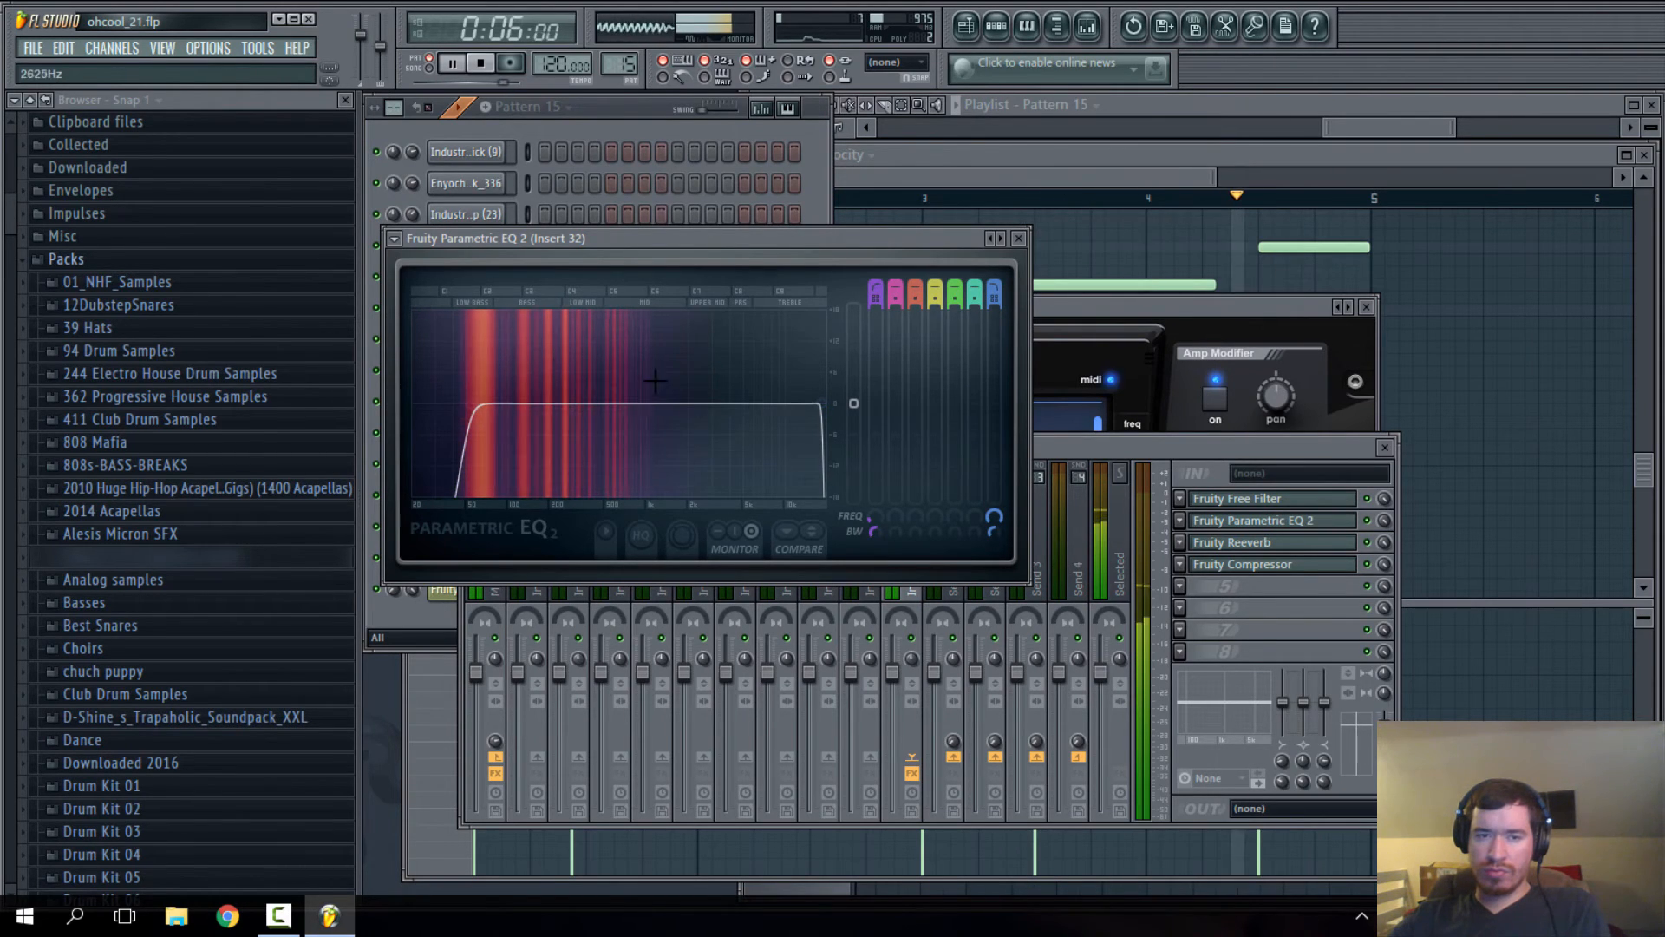
left_click(1019, 237)
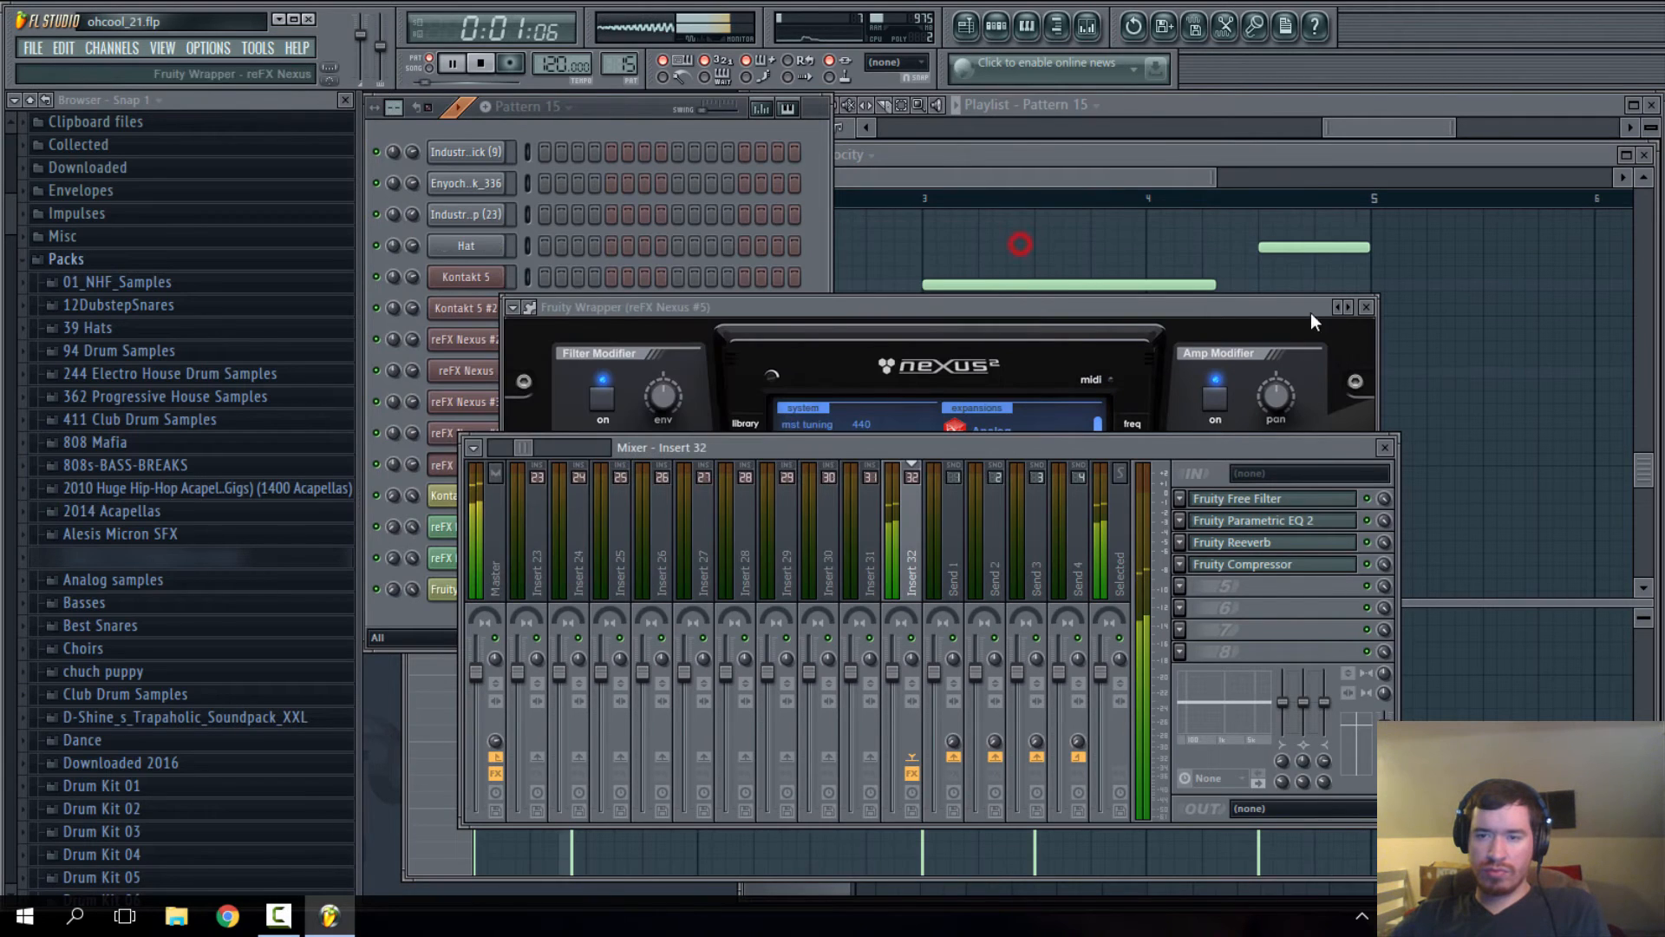
- Compare Insert 32 with Fruity Reeverb off and on, and set the reverb's LowCut to 3000 Hz
left_click(1368, 543)
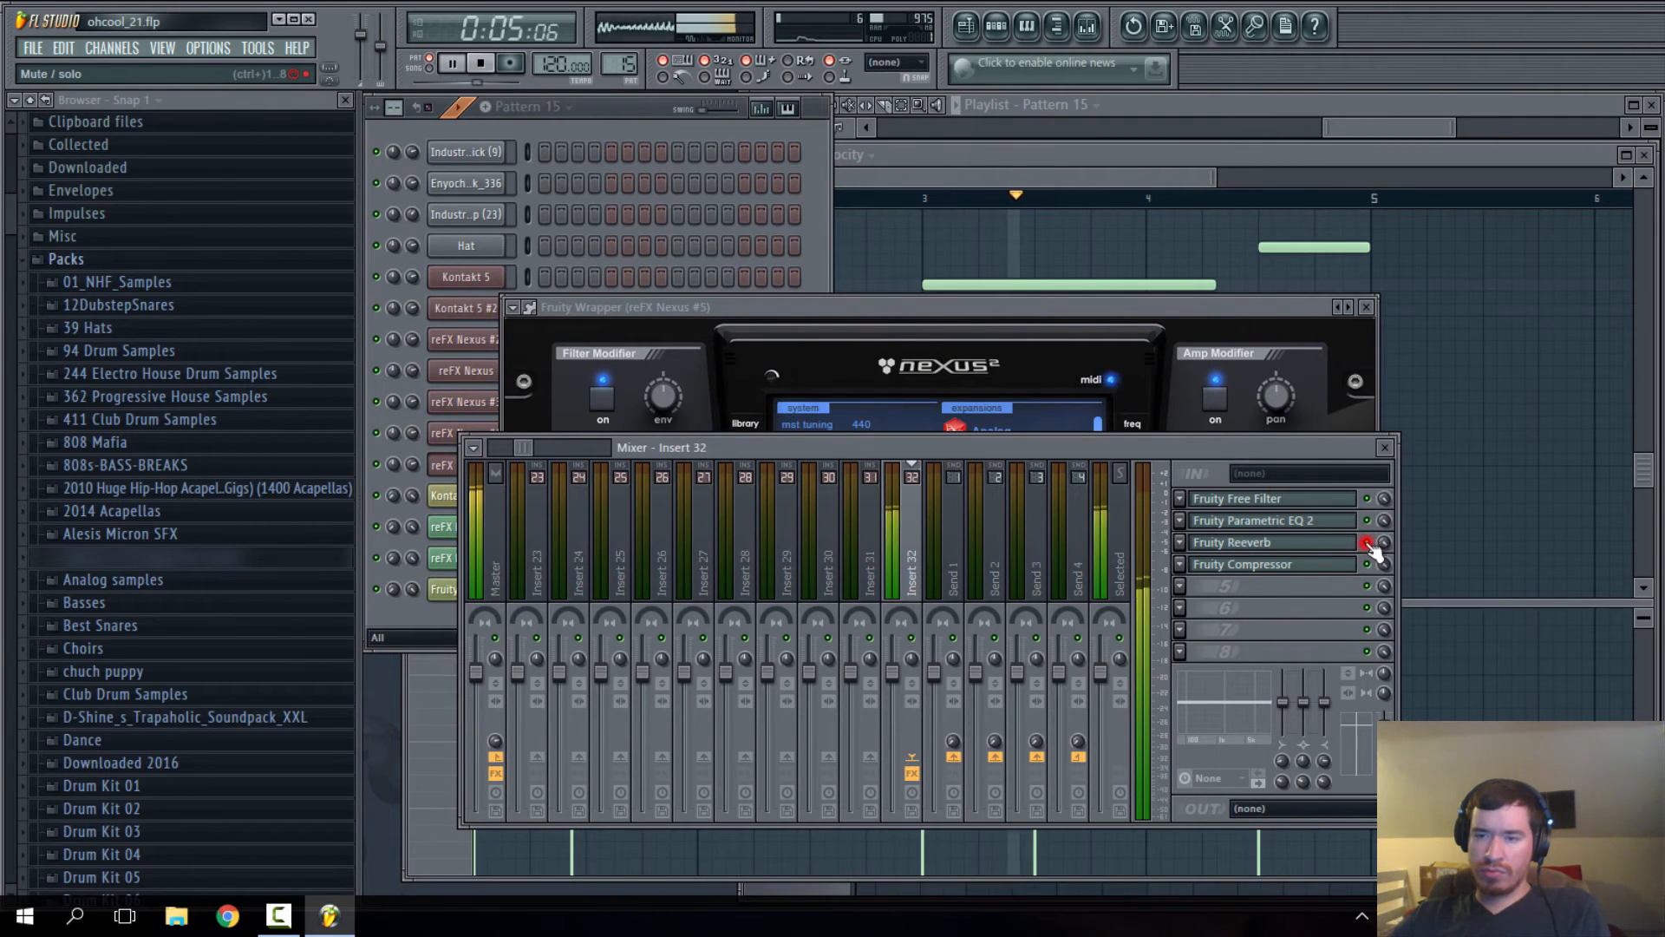
left_click(1368, 543)
left_click(1327, 543)
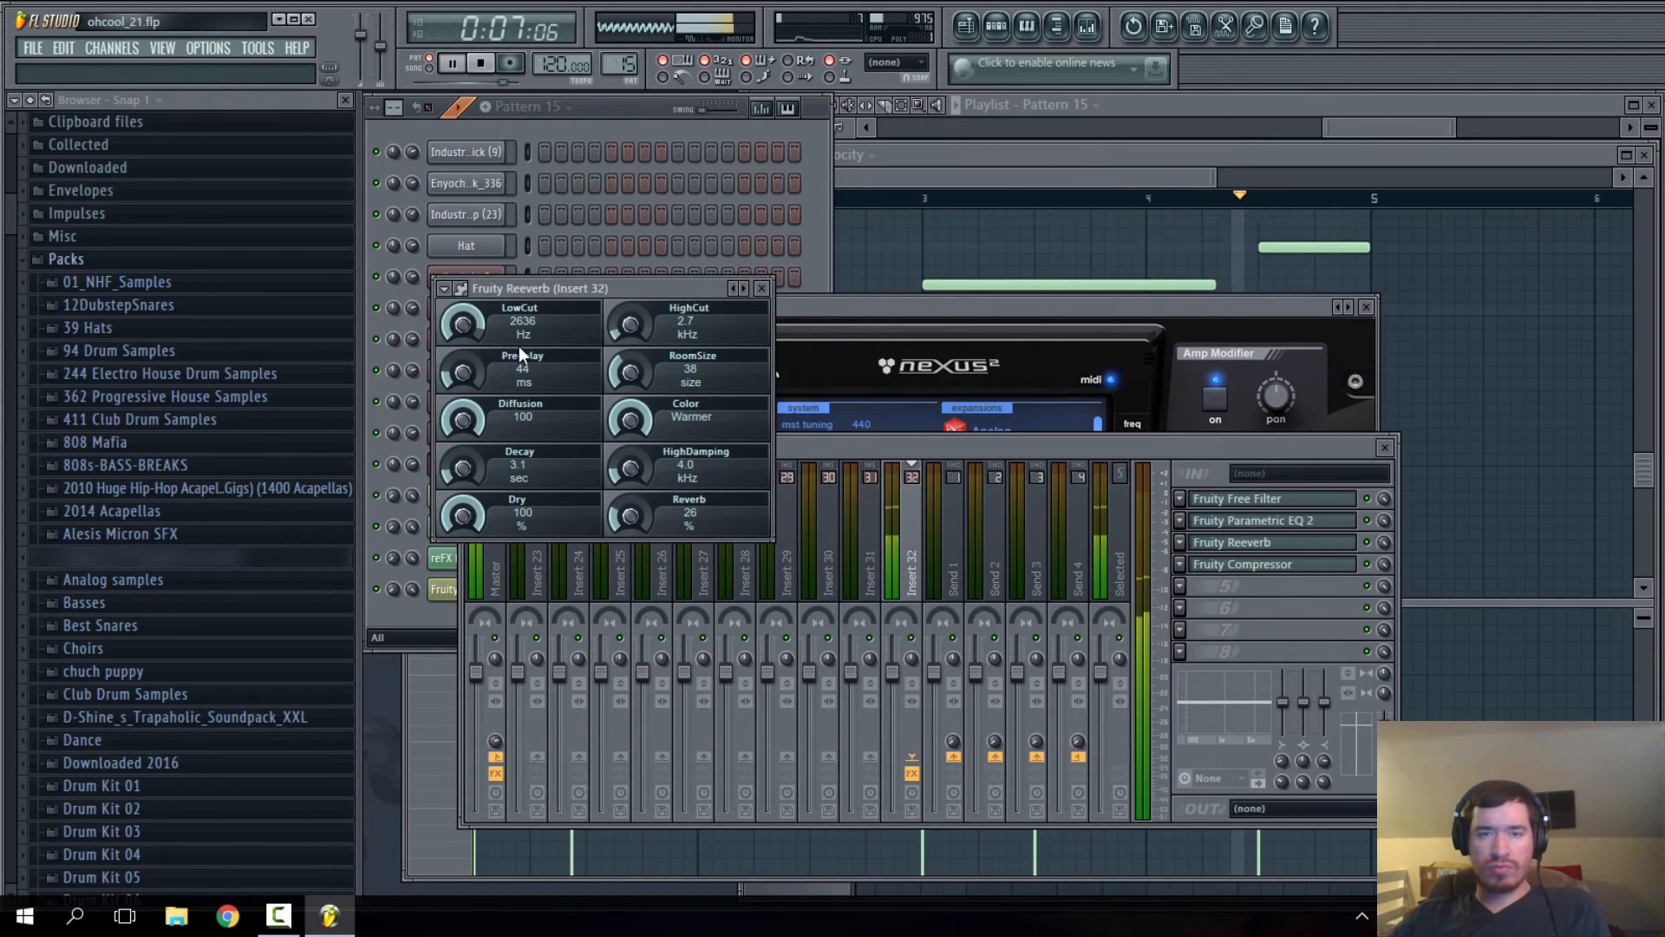
mouse_move(467, 323)
left_mouse_down()
mouse_move(467, 347)
mouse_move(466, 317)
left_mouse_up()
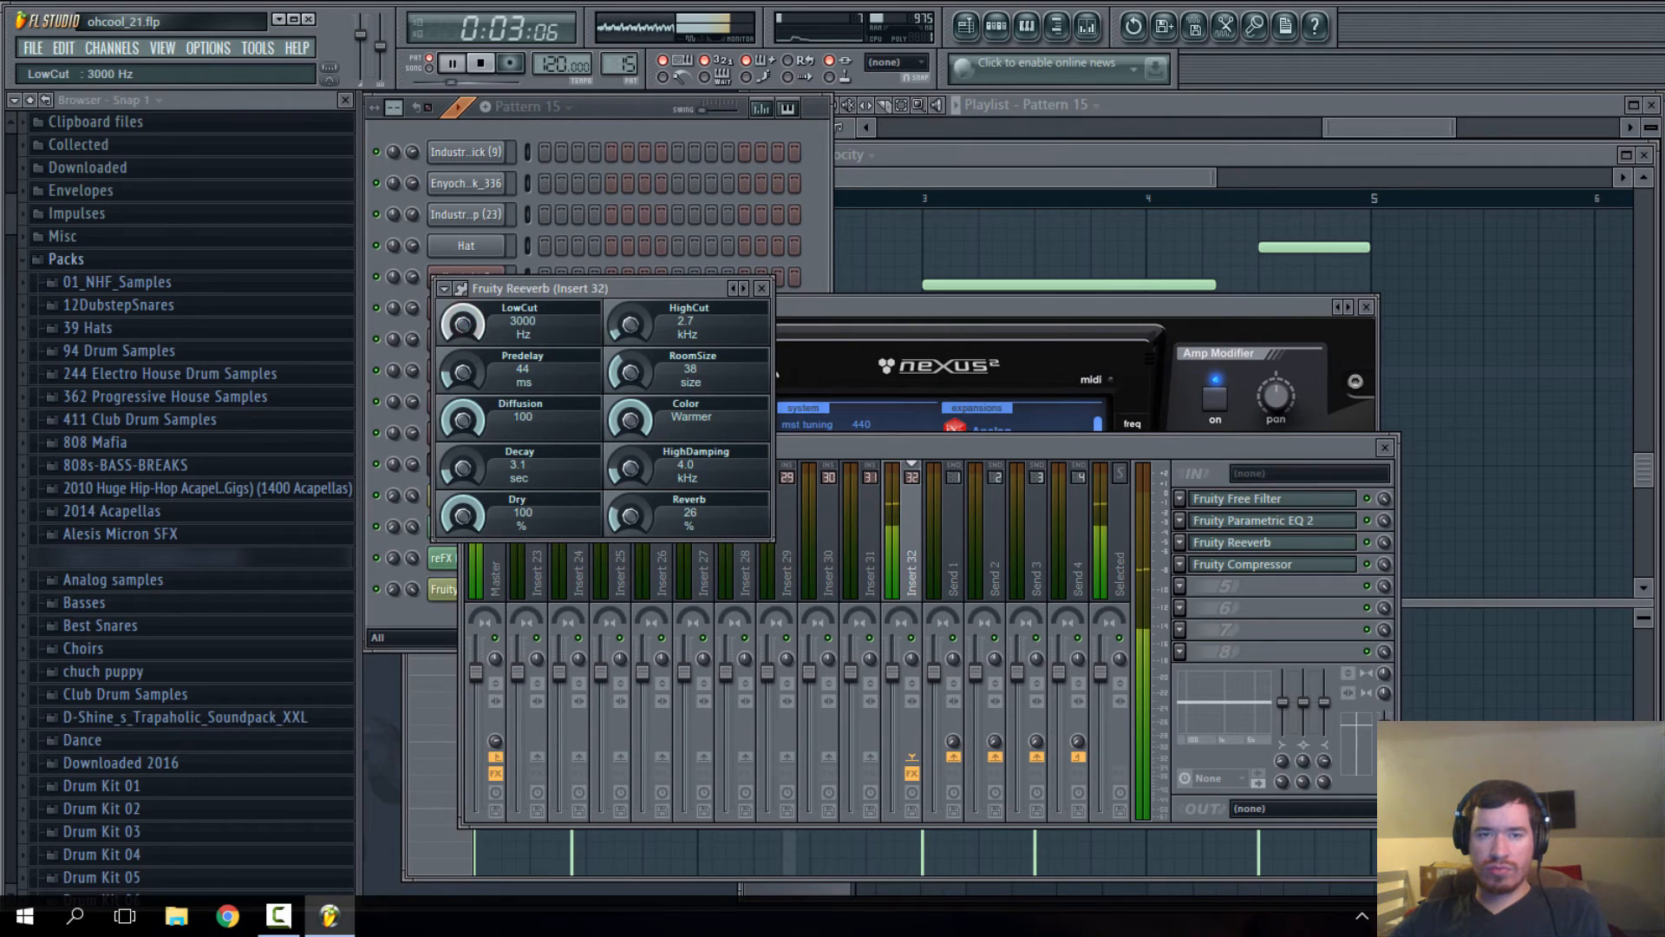
left_click(762, 288)
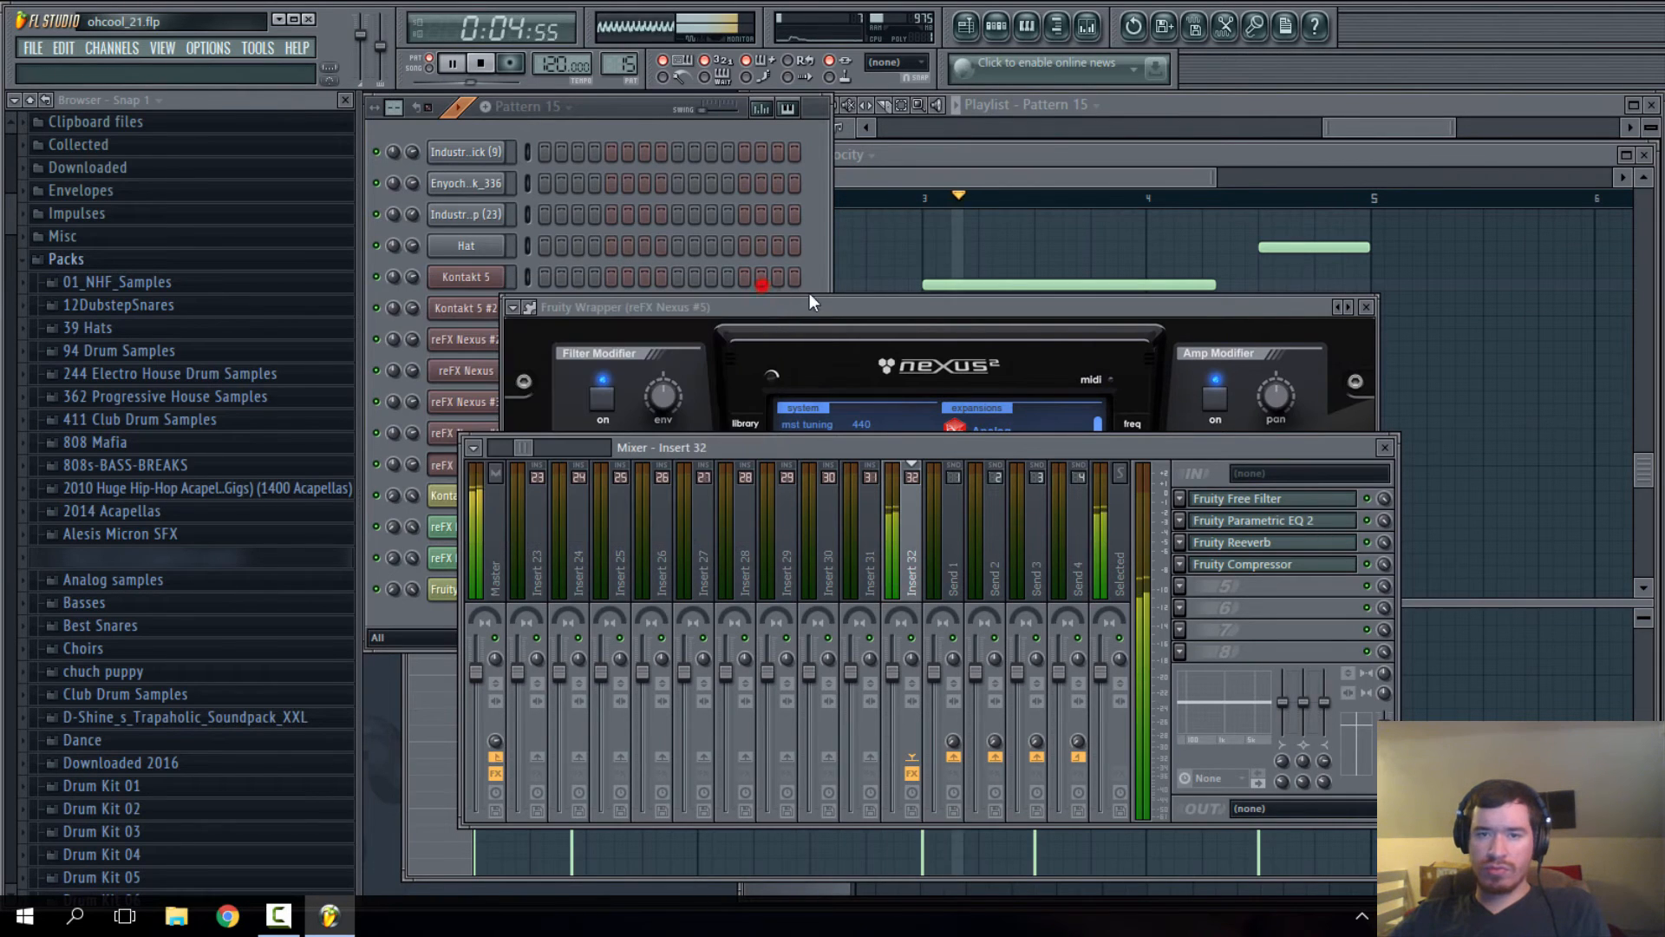
- Close the mixer and reFX Nexus #5 windows and play the song in the playlist from around bar 64
left_click(1385, 447)
left_click(1367, 307)
mouse_move(1385, 126)
left_mouse_down()
mouse_move(1350, 164)
mouse_move(1404, 130)
left_mouse_up()
left_click(1206, 148)
scroll(1301, 253, "up", 1)
left_click(633, 114)
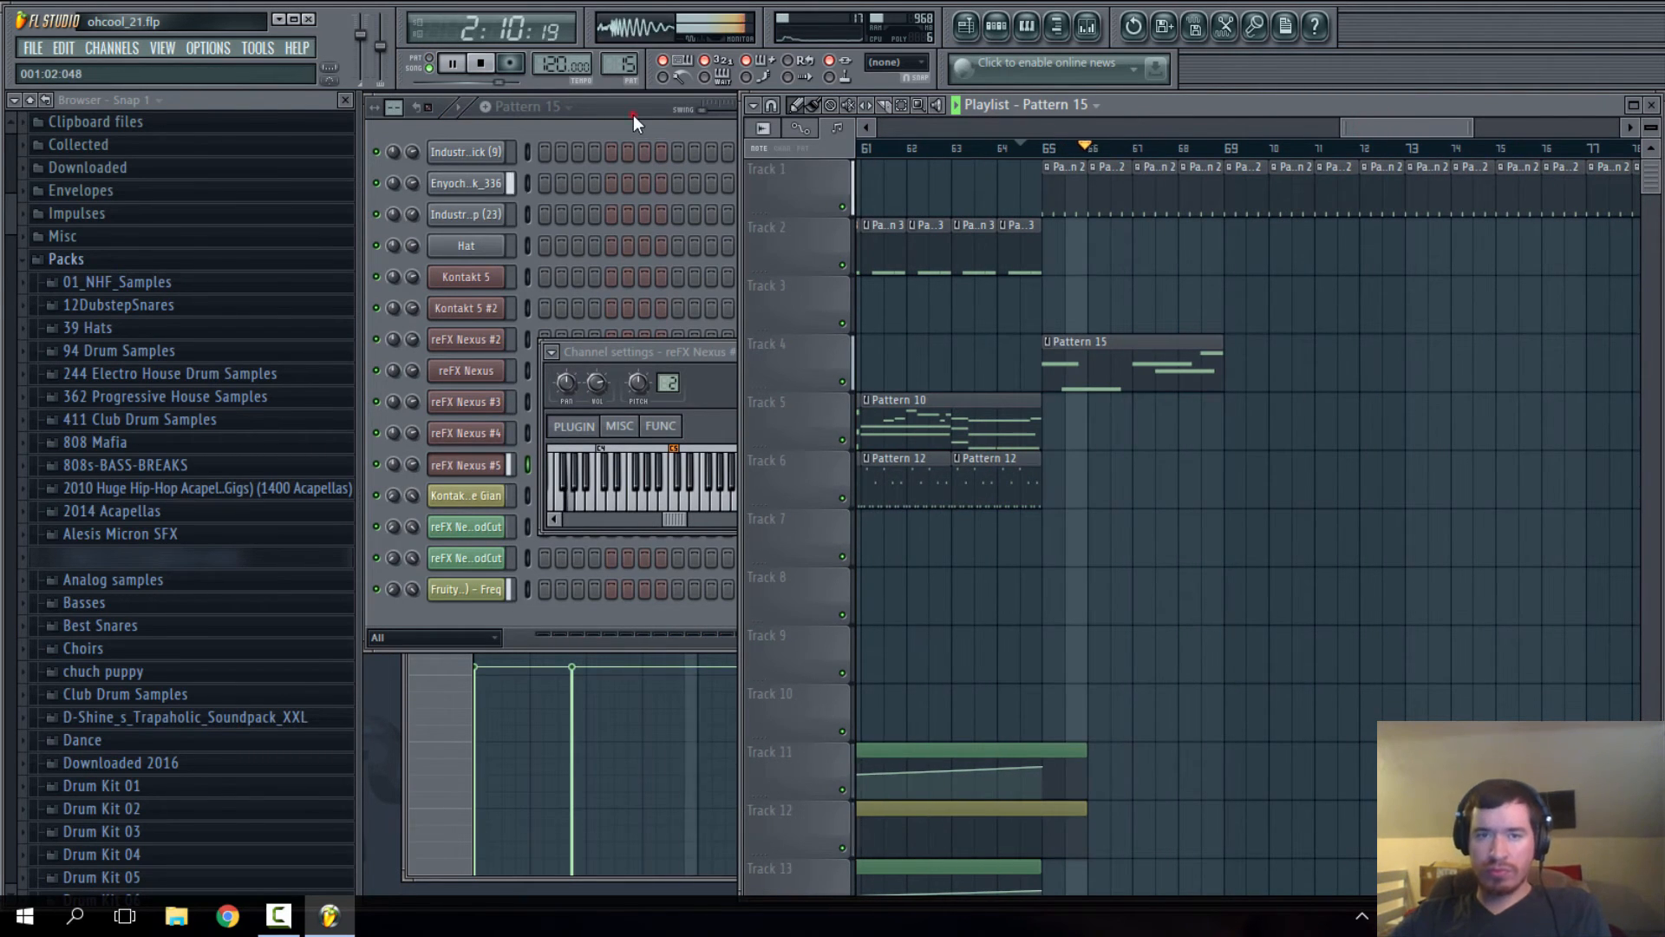
left_click(475, 467)
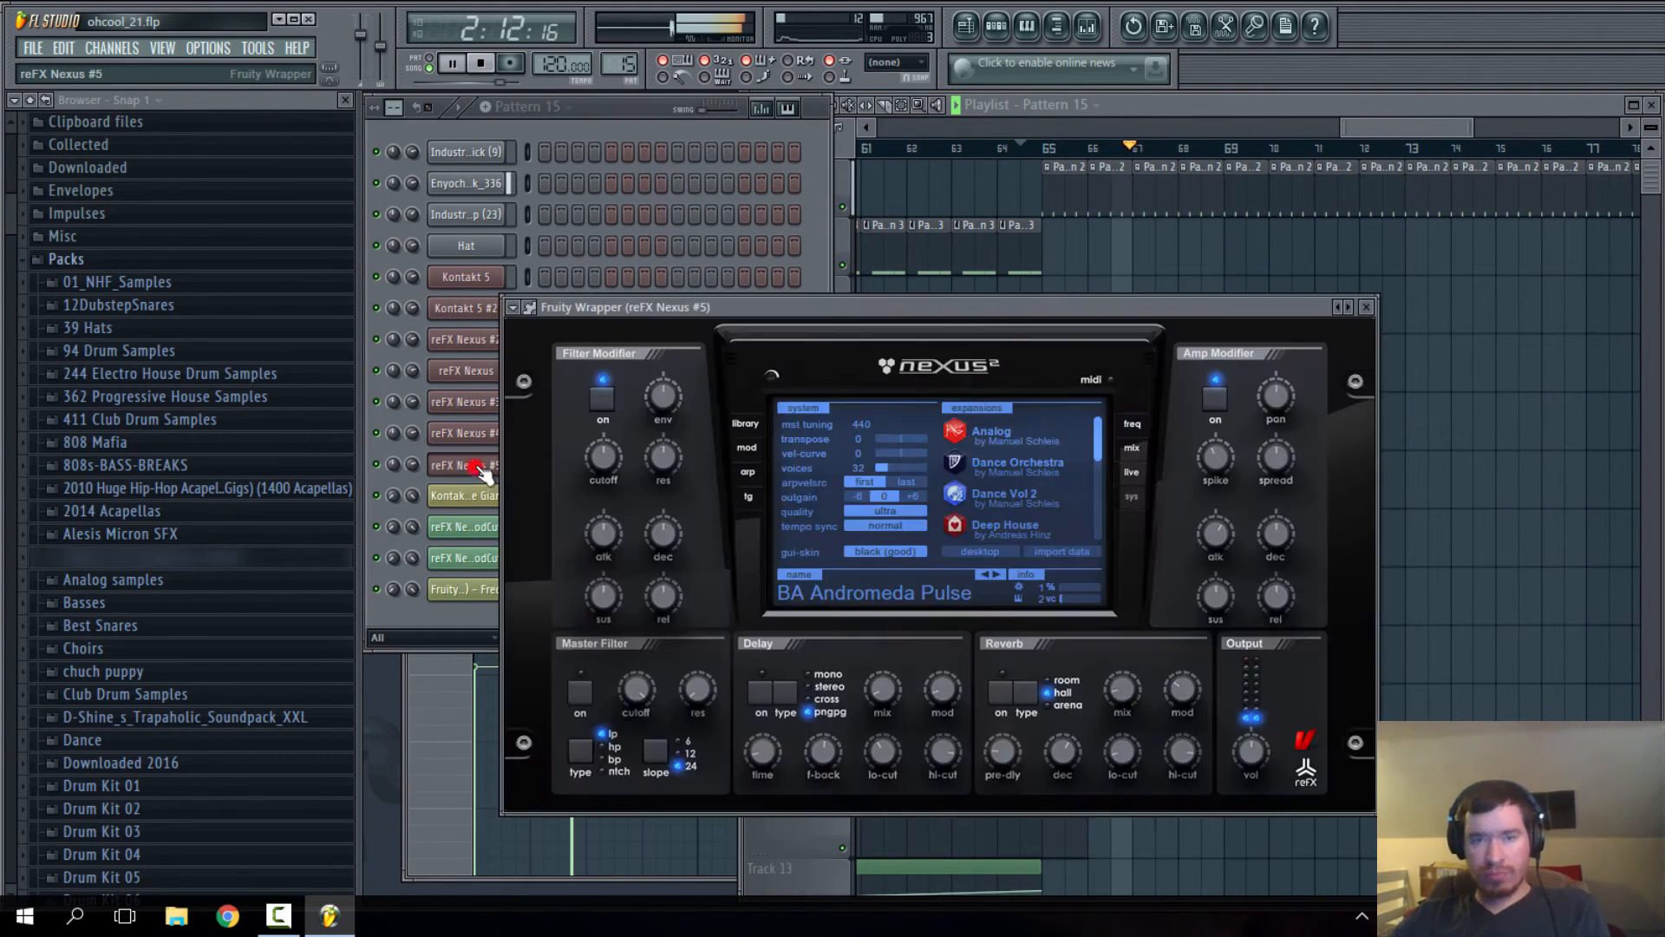
left_click_drag(964, 309, 957, 335)
right_click(1321, 267)
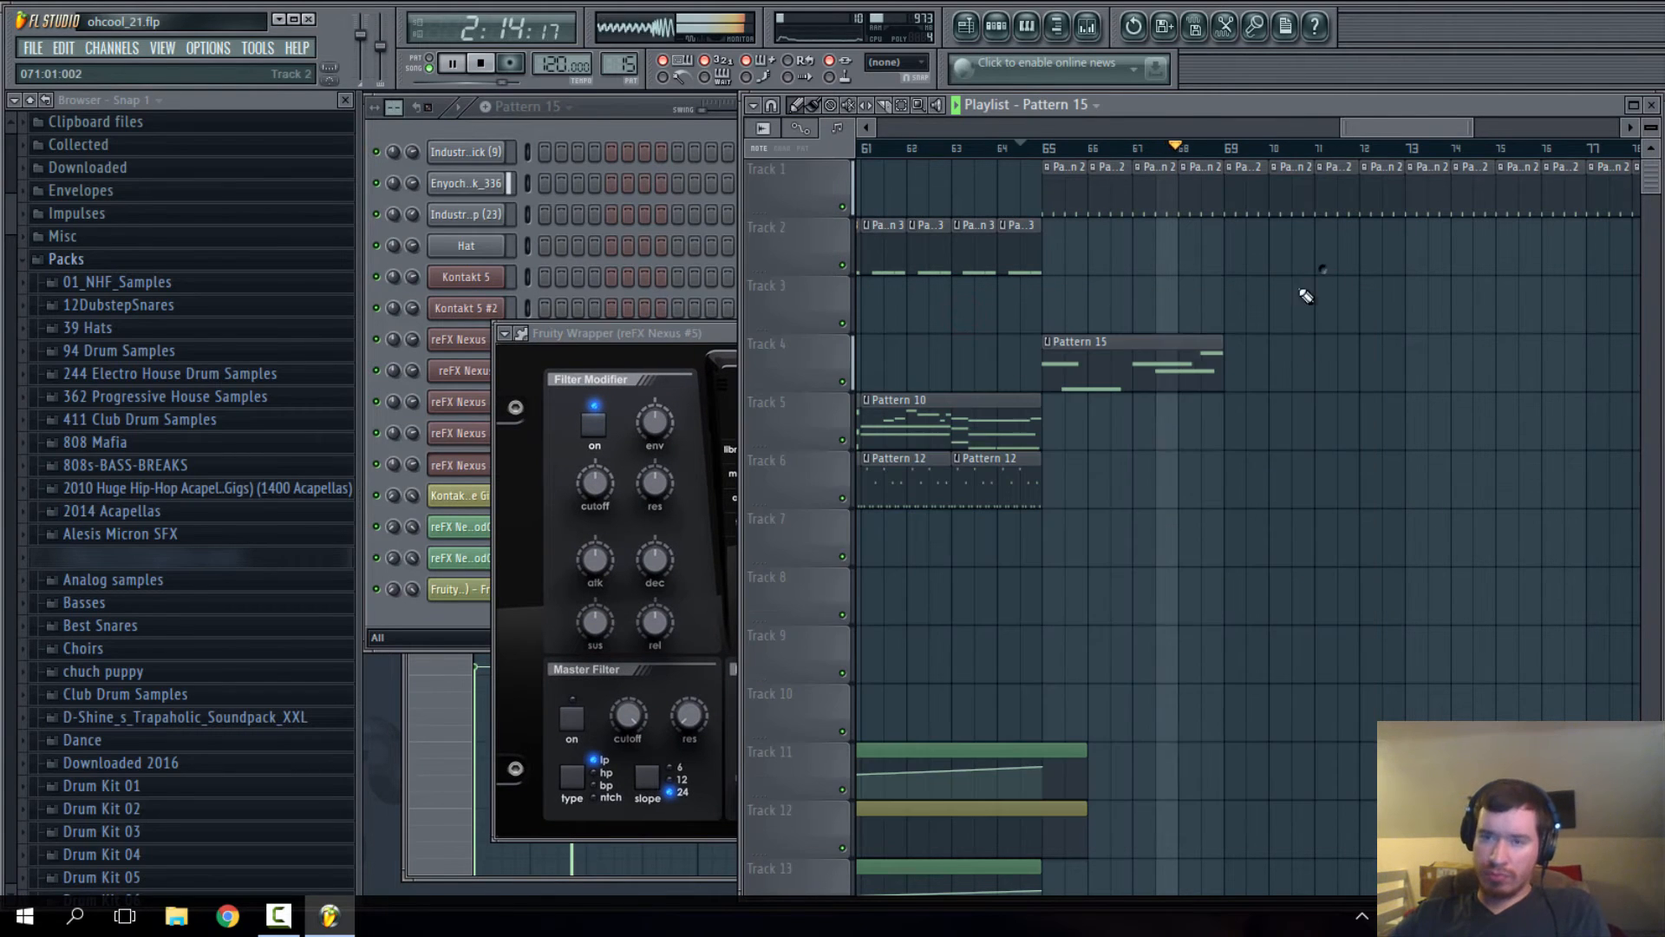
- Repeat the Pattern 15 clip on playlist track 4 at bars 69, 73 and 77
scroll(1214, 373, "down", 4)
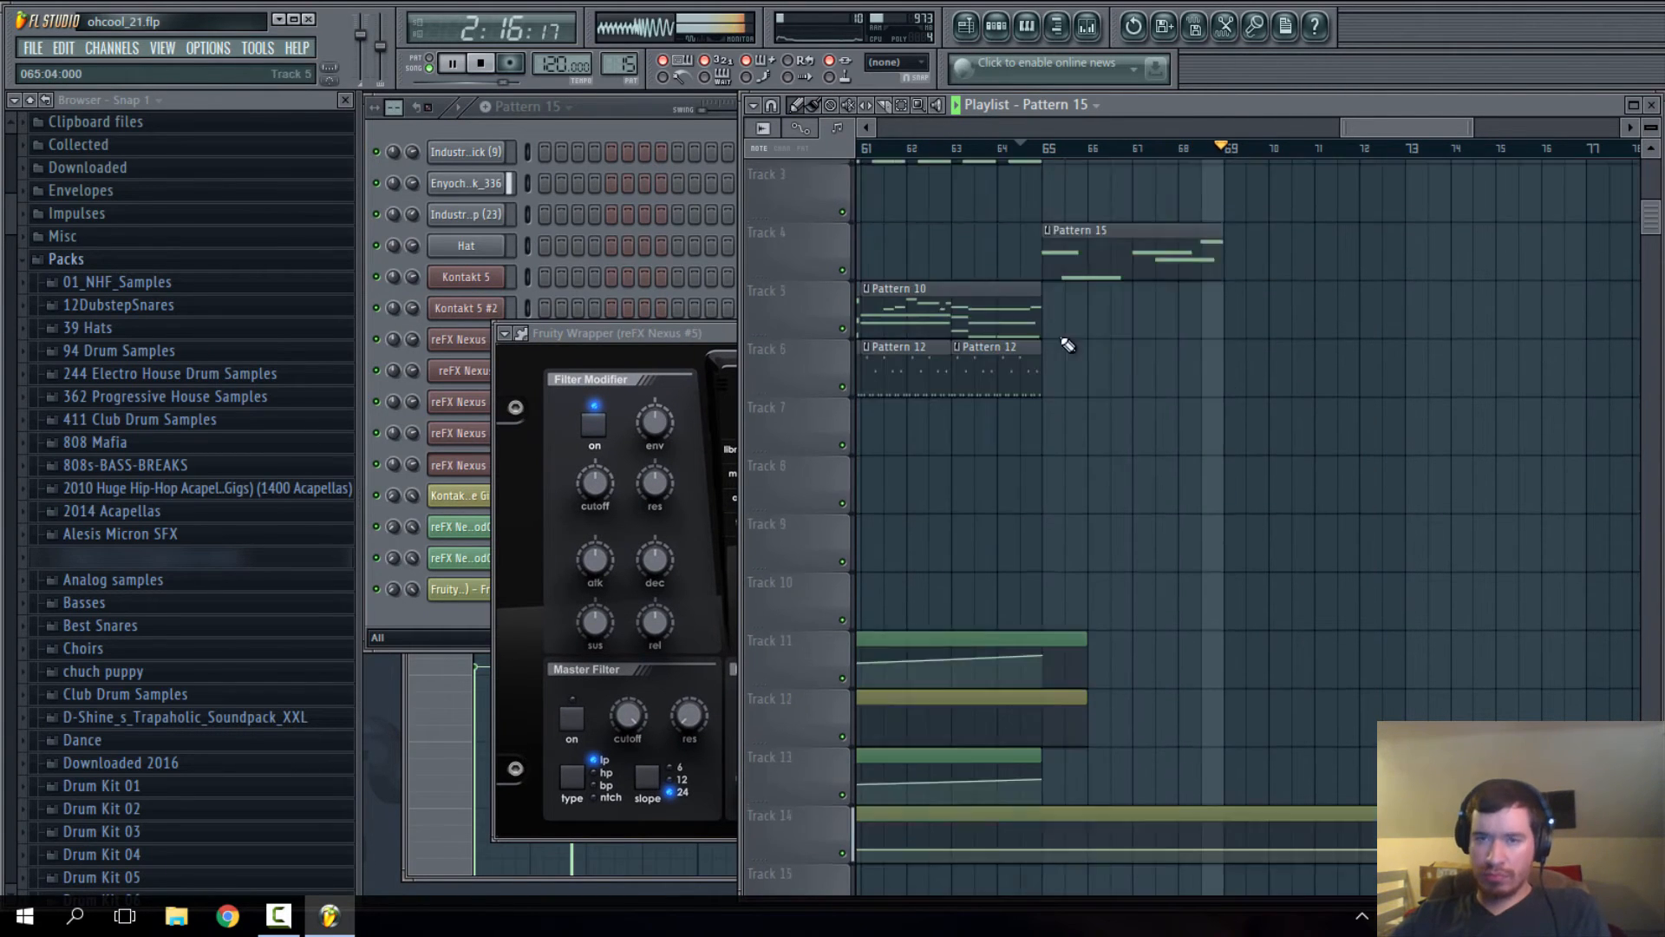
scroll(1205, 308, "up", 3)
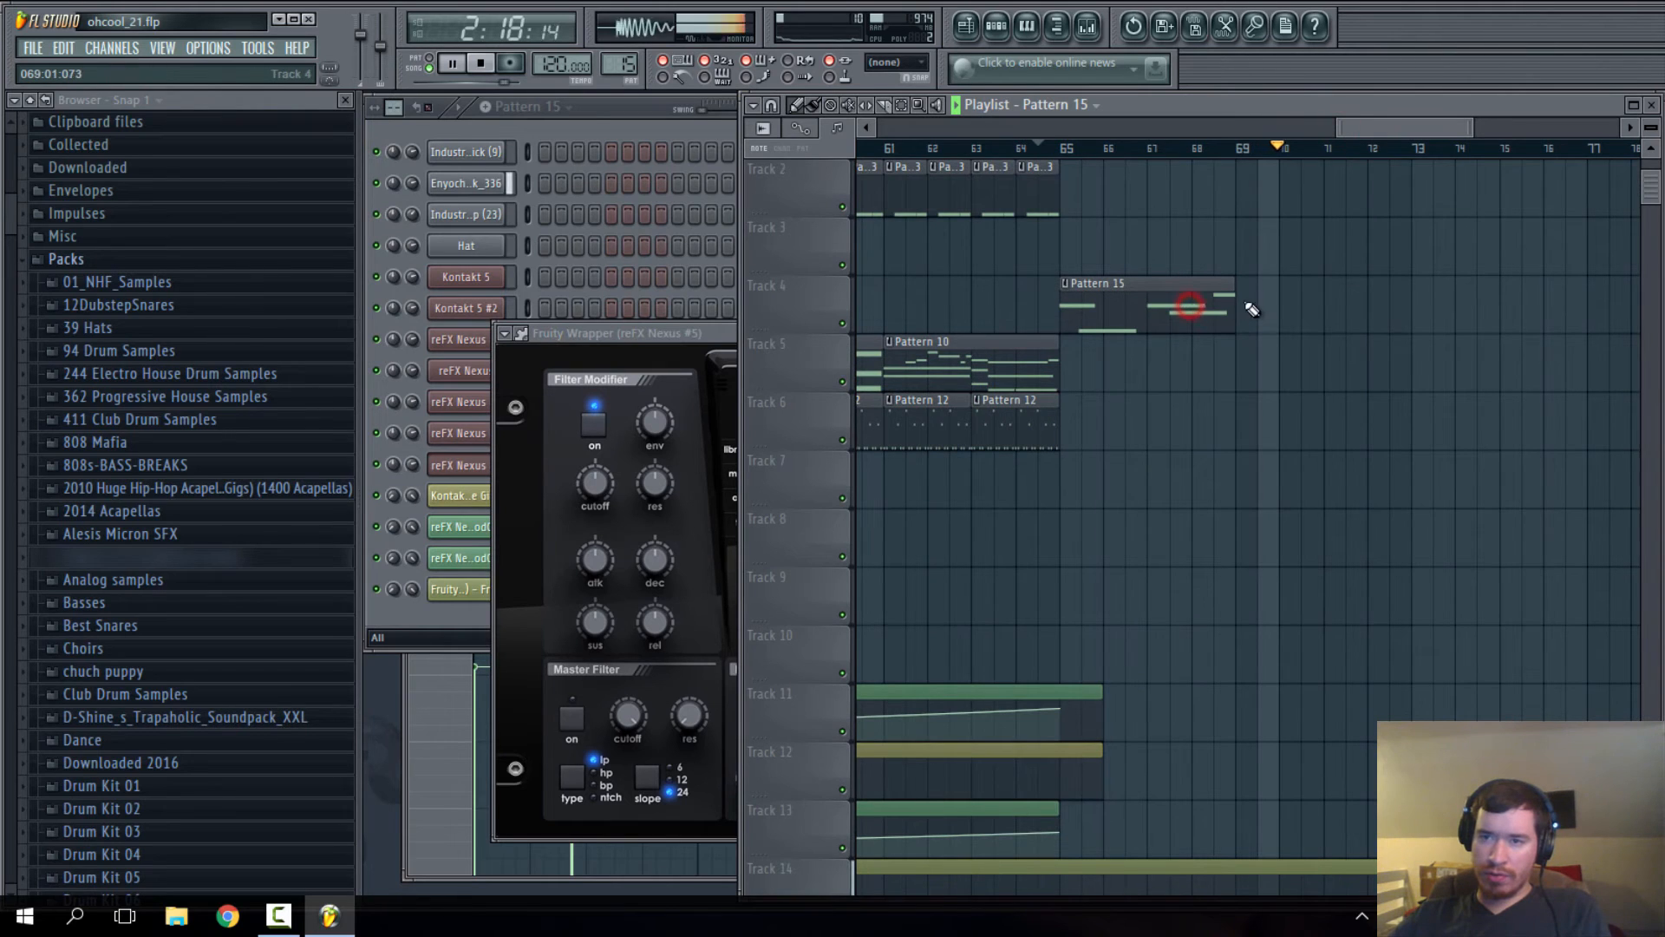
left_click(1249, 306)
left_click(1409, 305)
scroll(1442, 347, "down", 3)
left_click(1429, 316)
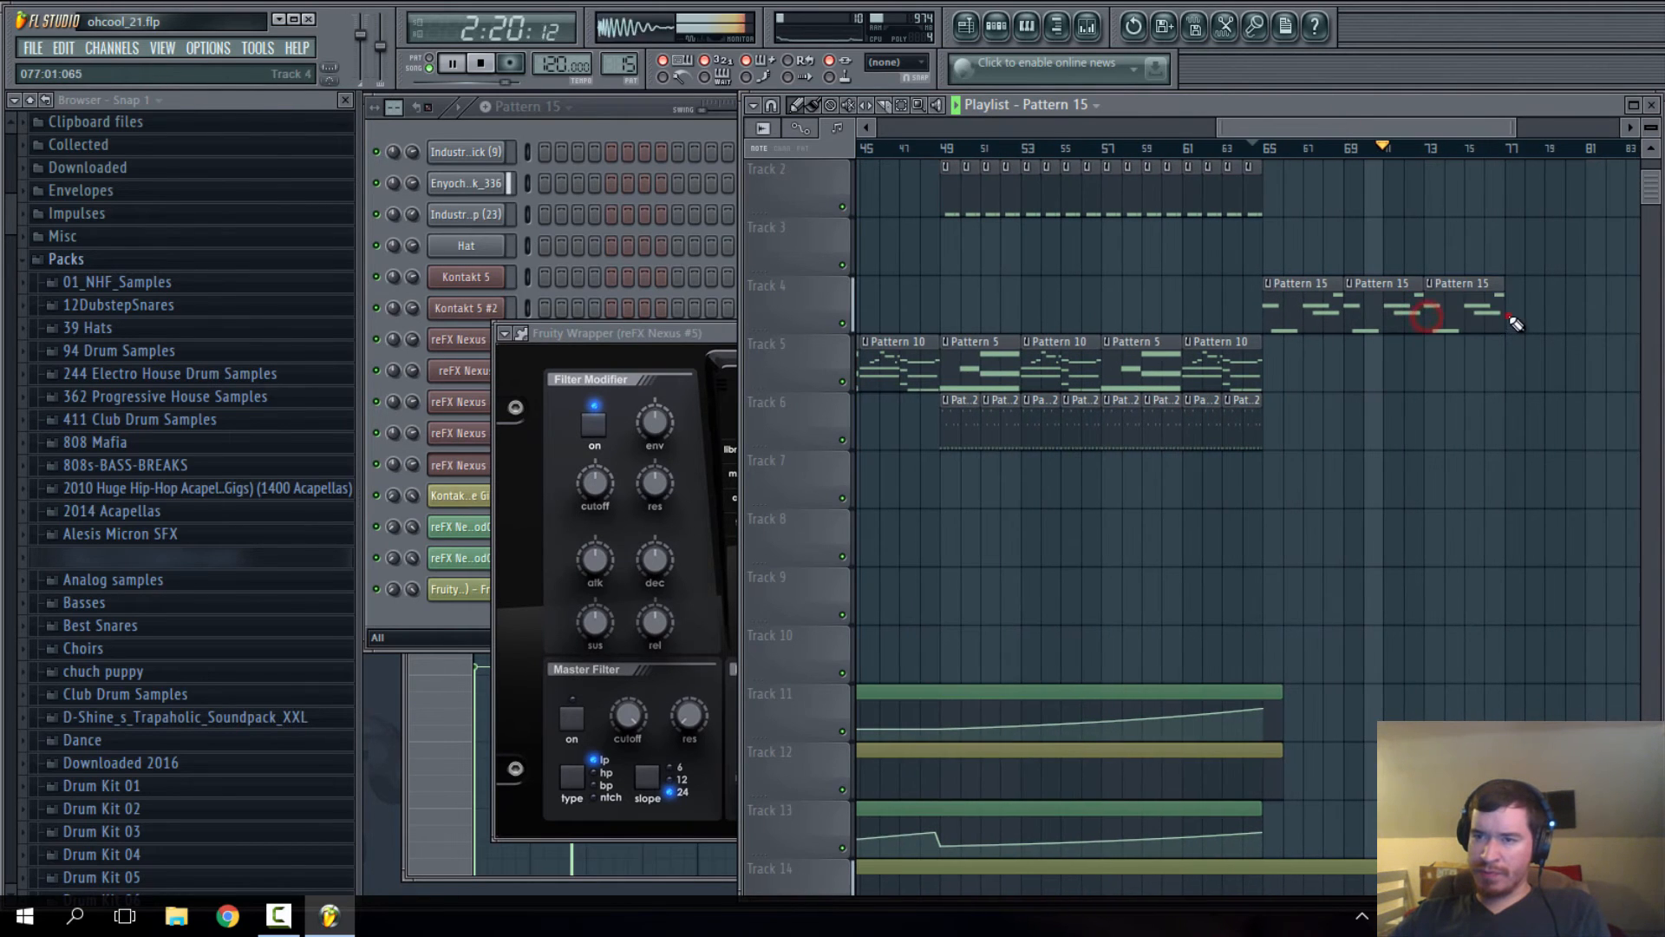
- Copy the starting value of the Fruity Free Filter (Insert 32) Freq envelope onto a point at bar 65
left_click(1088, 147)
scroll(1293, 391, "down", 4)
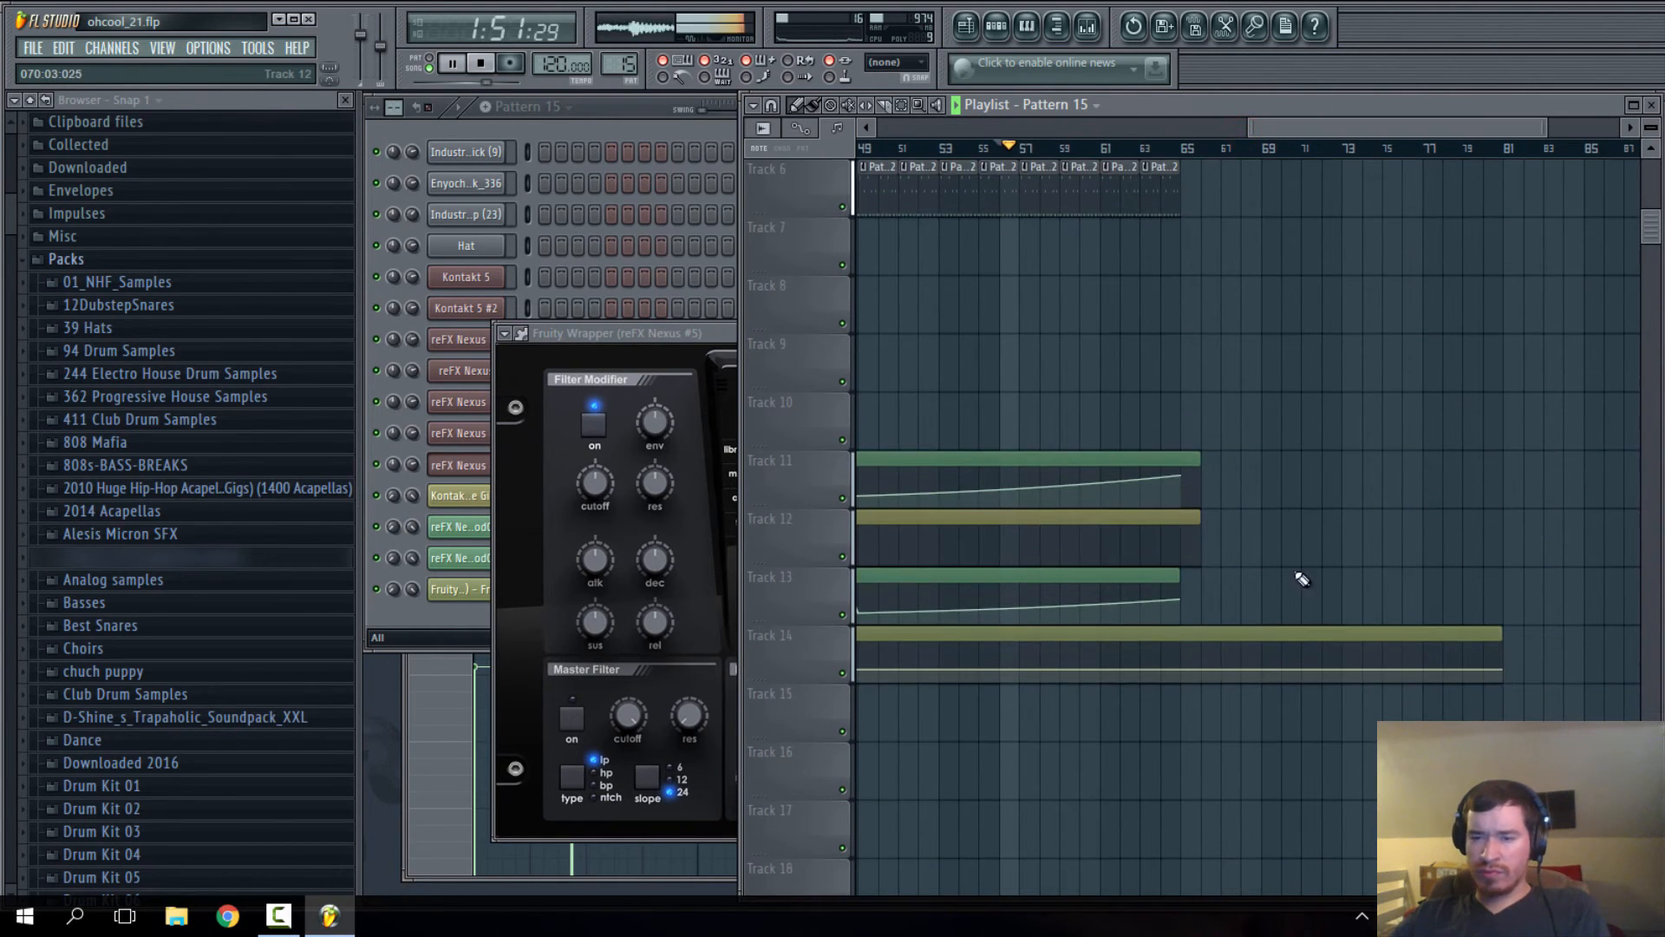
scroll(1190, 686, "down", 3)
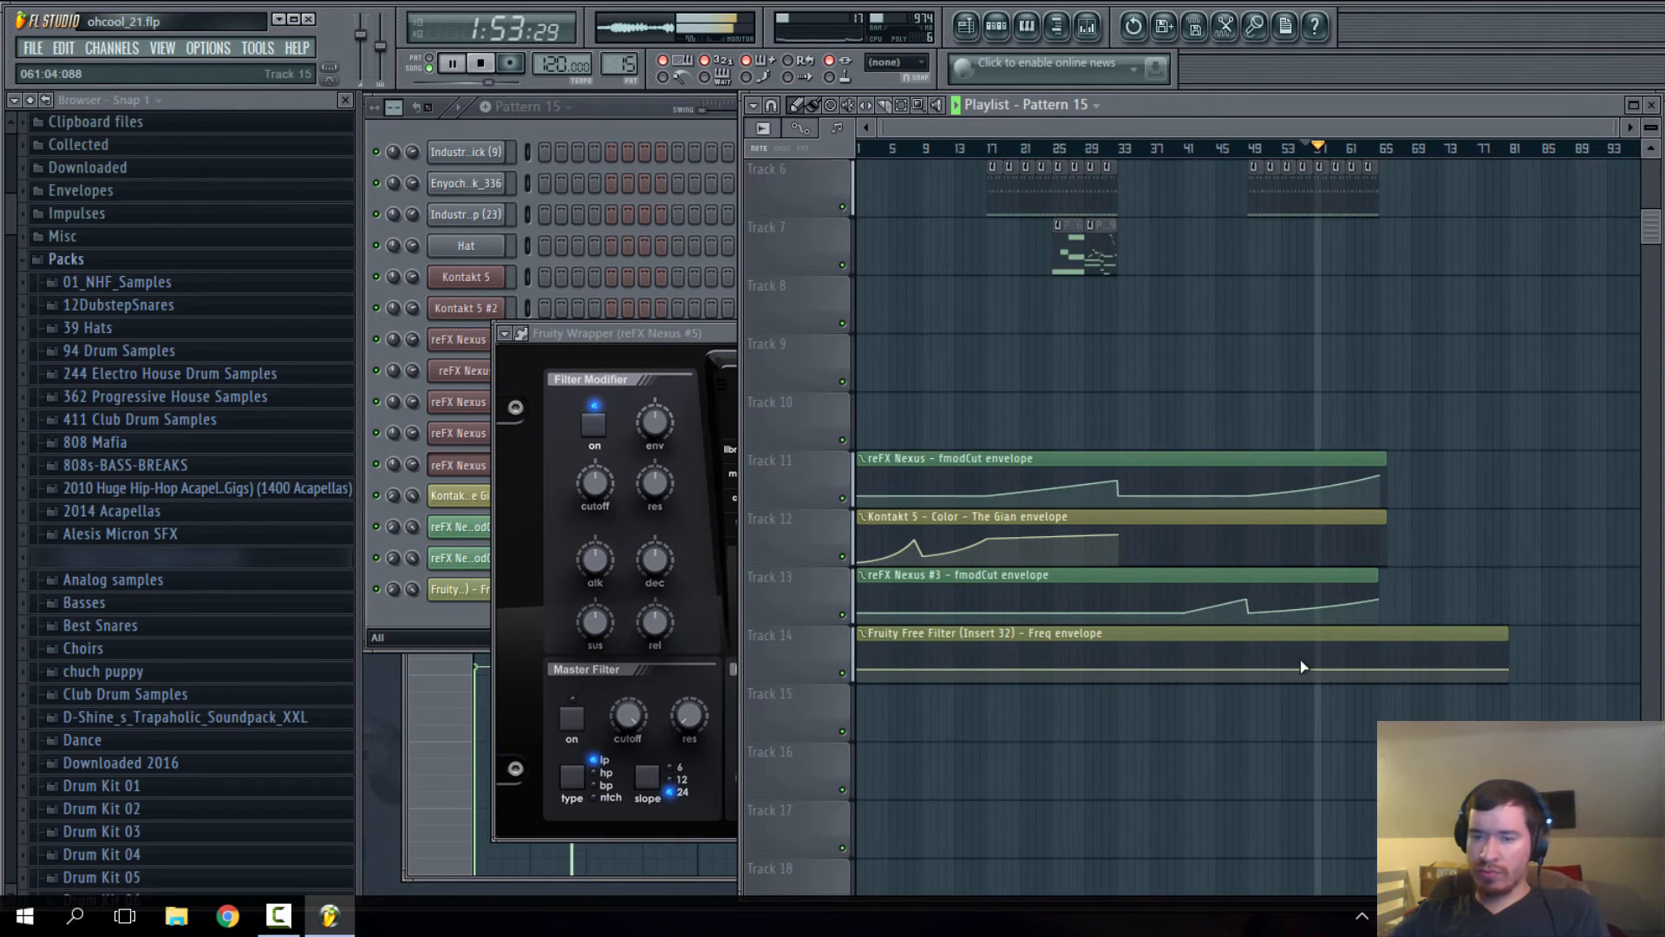
right_click(858, 671)
left_click(913, 849)
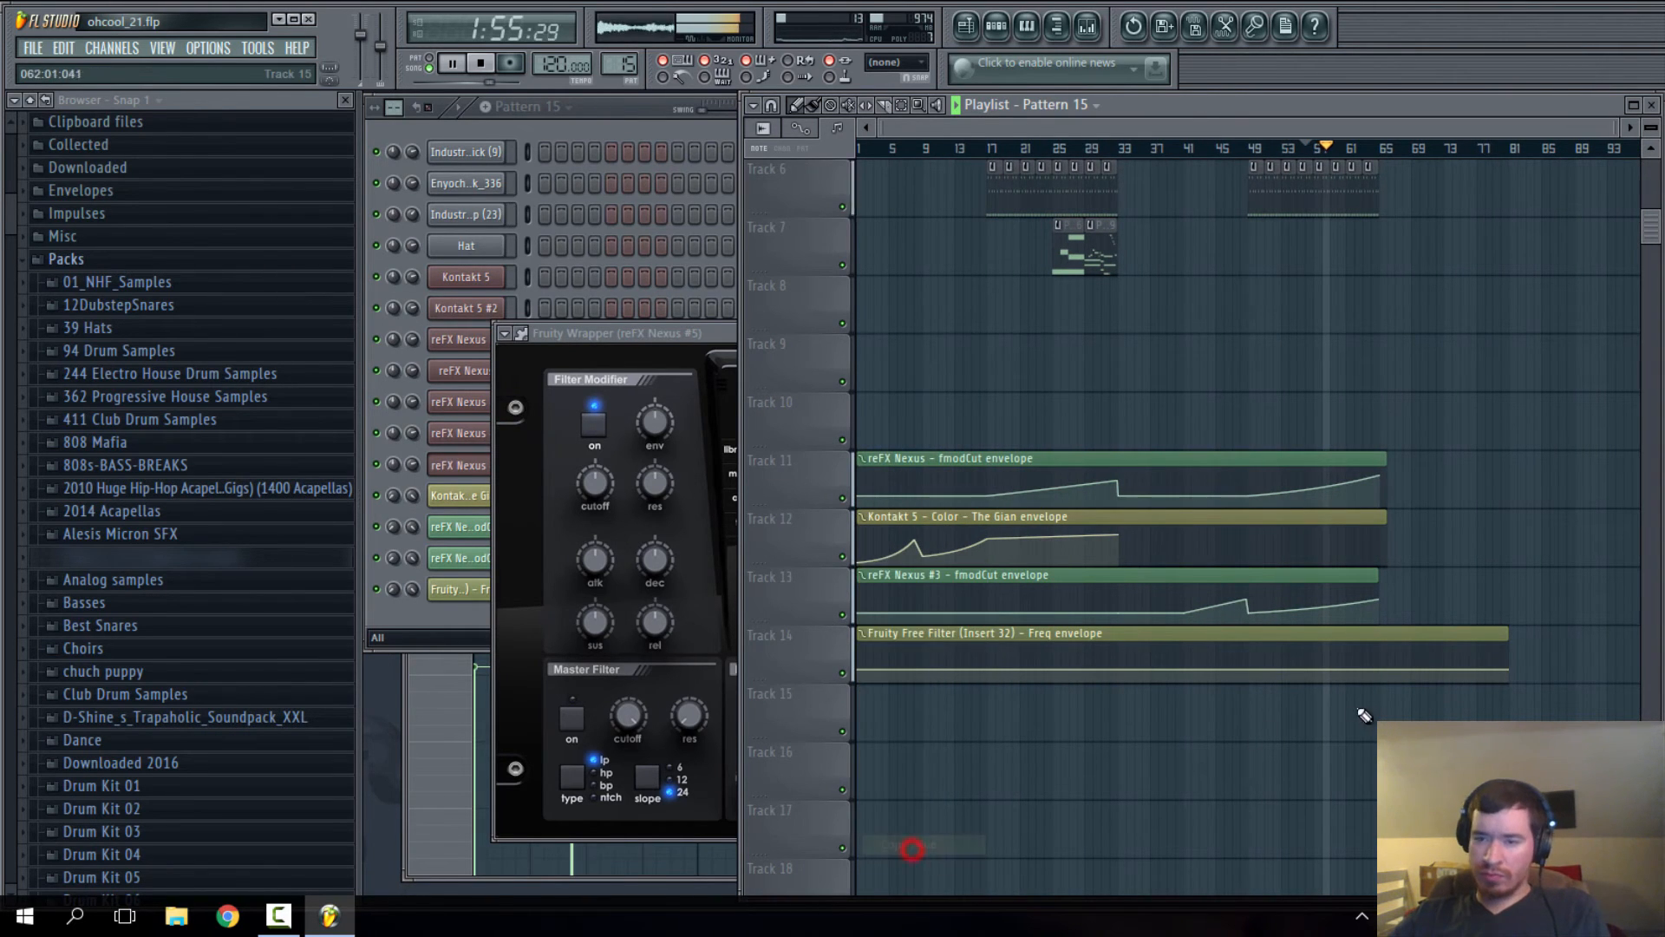
scroll(1437, 680, "up", 3)
scroll(1440, 687, "up", 2)
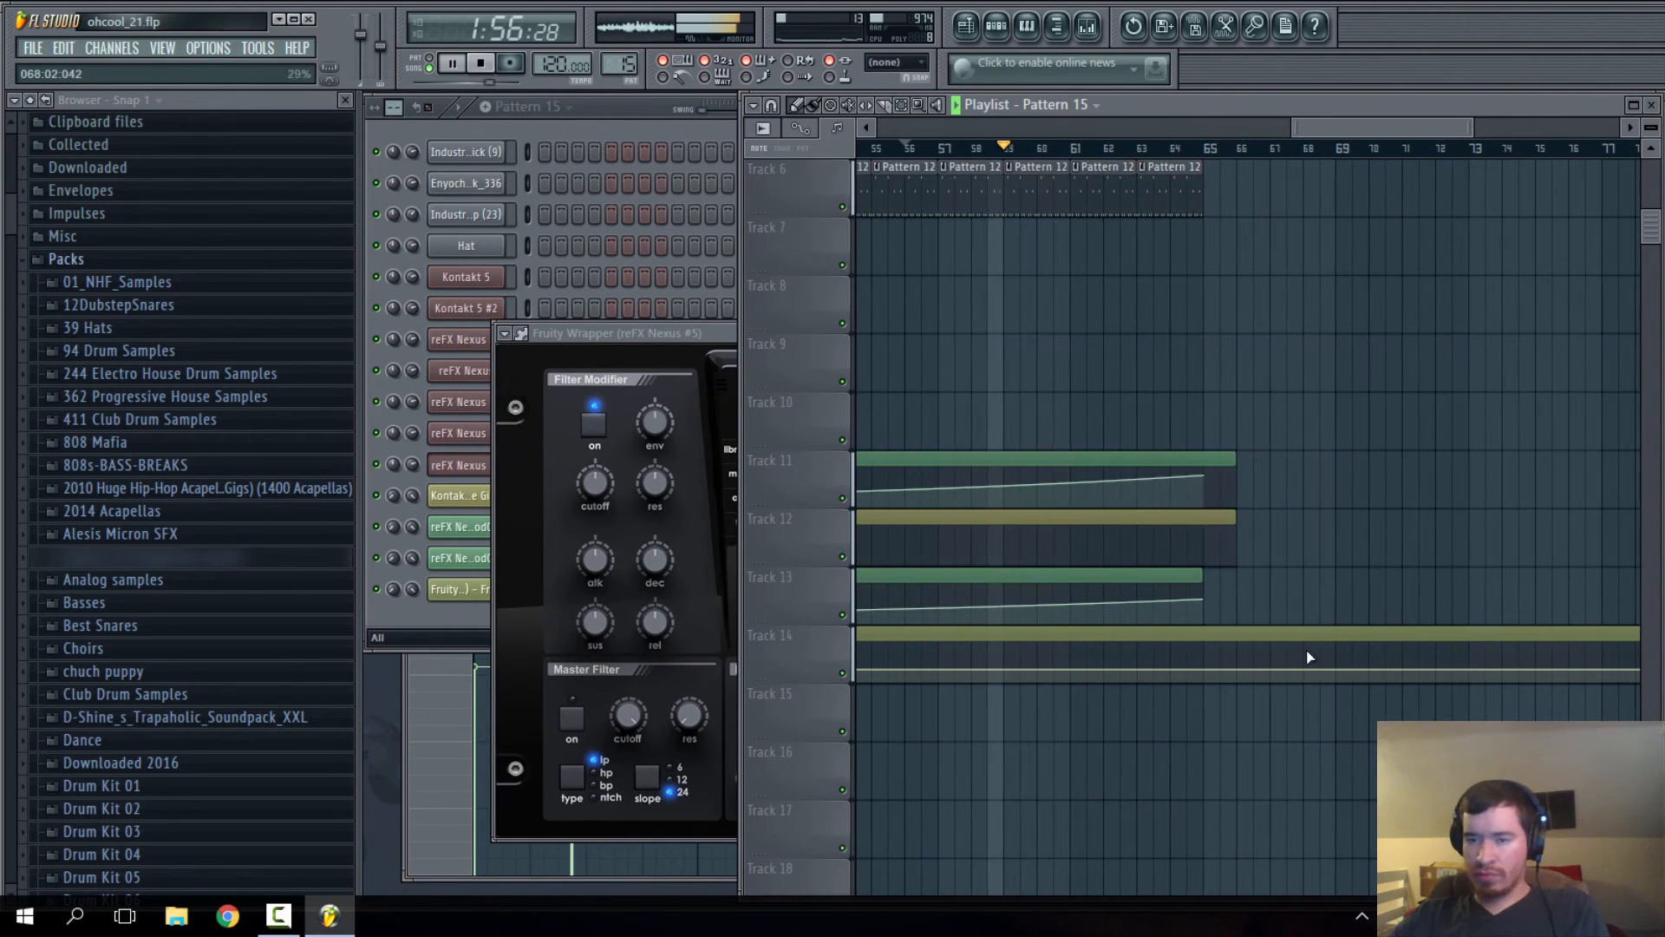
right_click(1200, 680)
left_click(1256, 862)
- Delete the extra, higher point at bar 65 from the Fruity Free Filter Freq envelope on track 14
scroll(1257, 862, "down", 4)
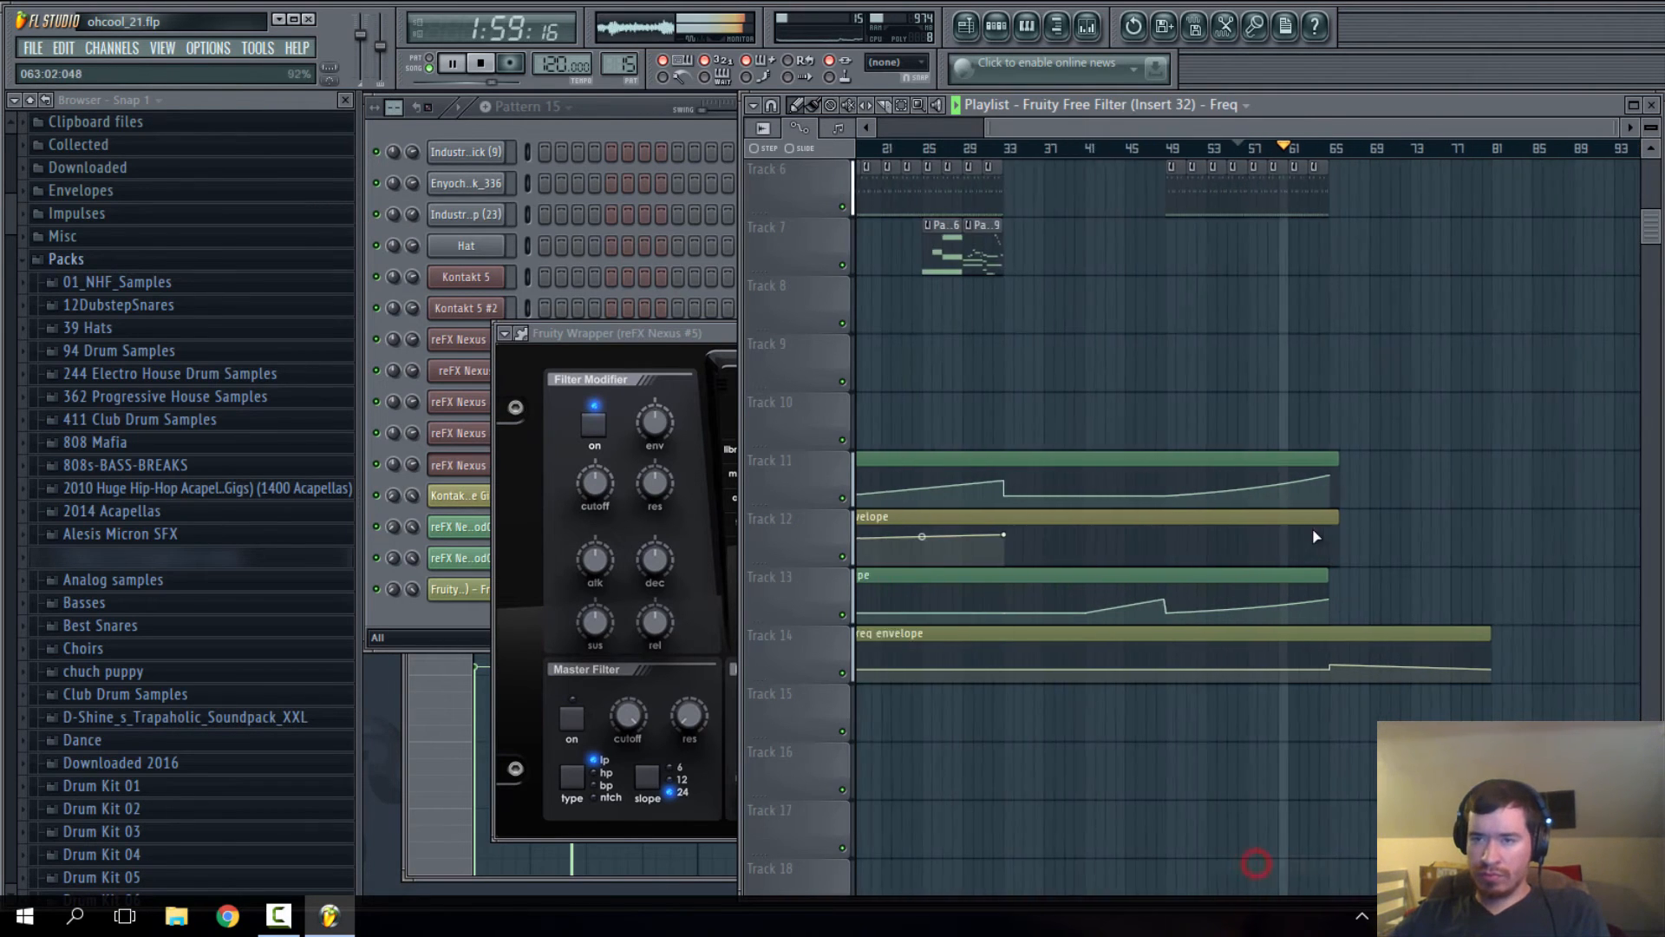
scroll(1289, 755, "up", 5)
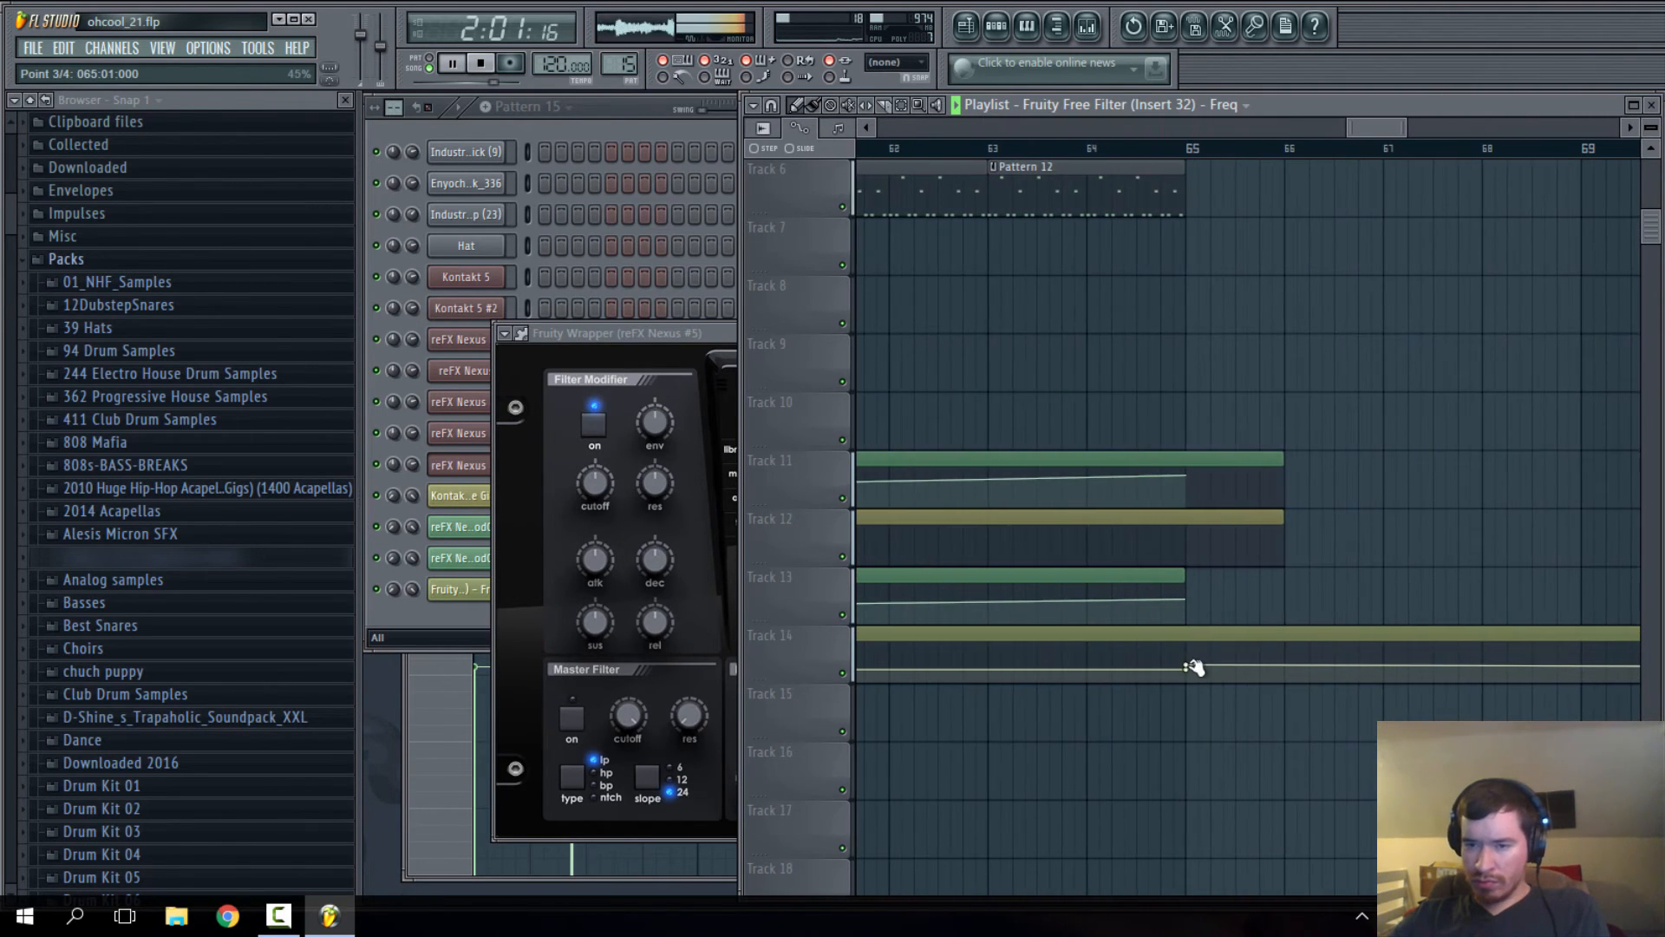
right_click(1188, 666)
left_click(1227, 594)
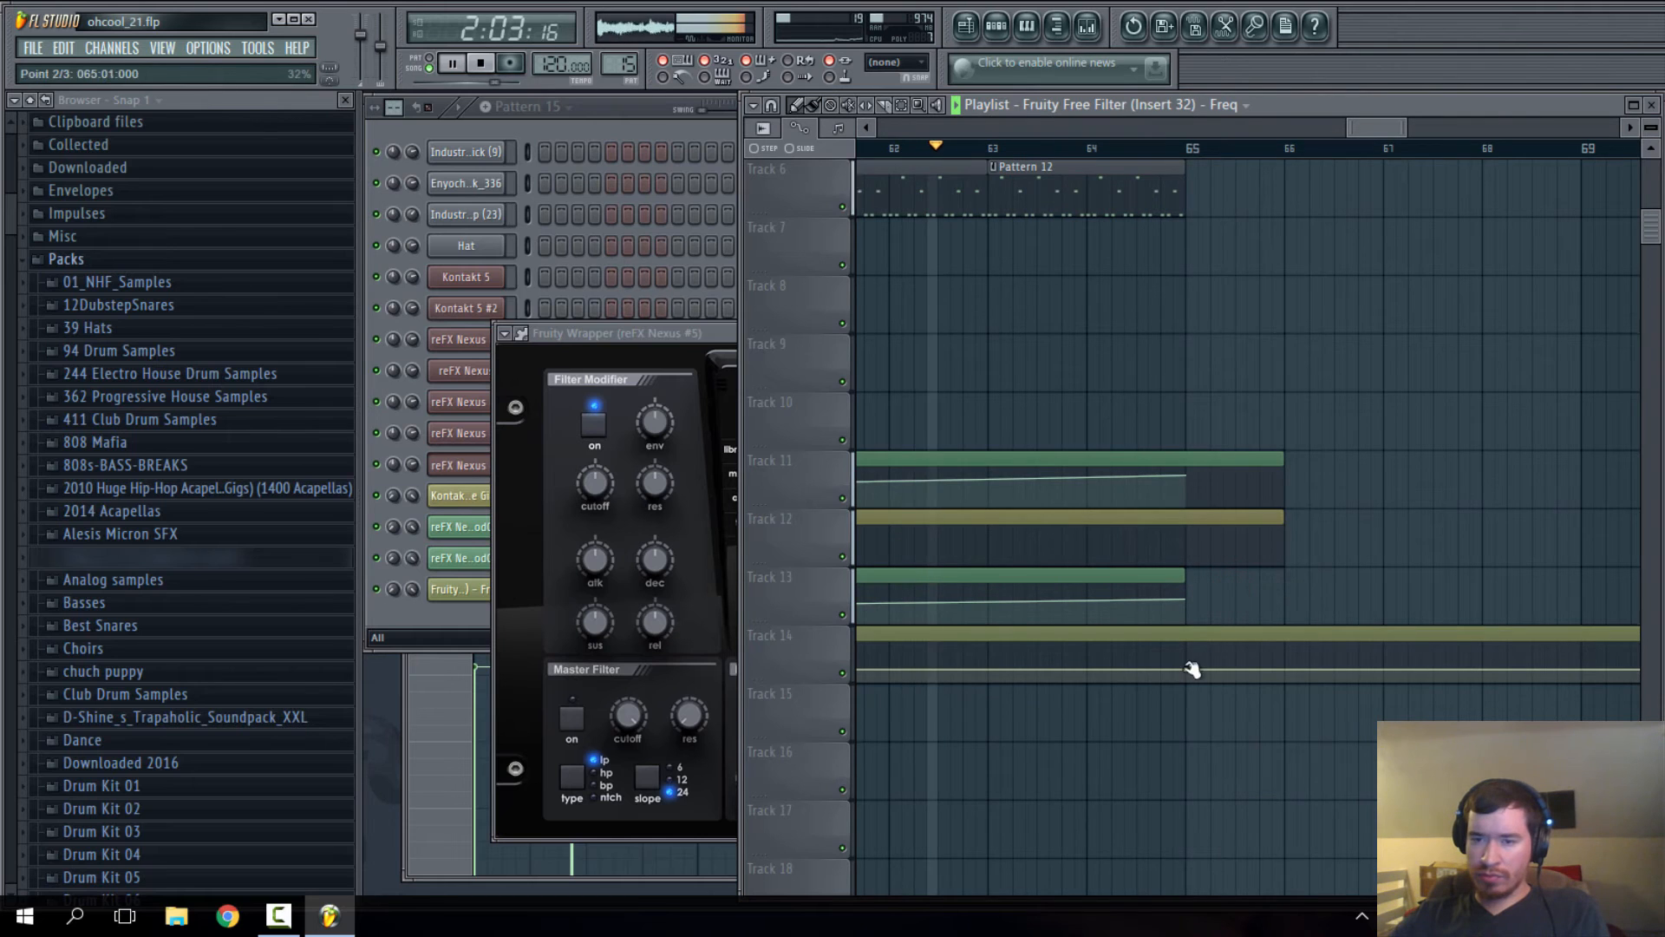
- Add a raised point at bar 73 to the Freq envelope and delete the intermediate point at bar 68
left_click_drag(1367, 128, 1391, 131)
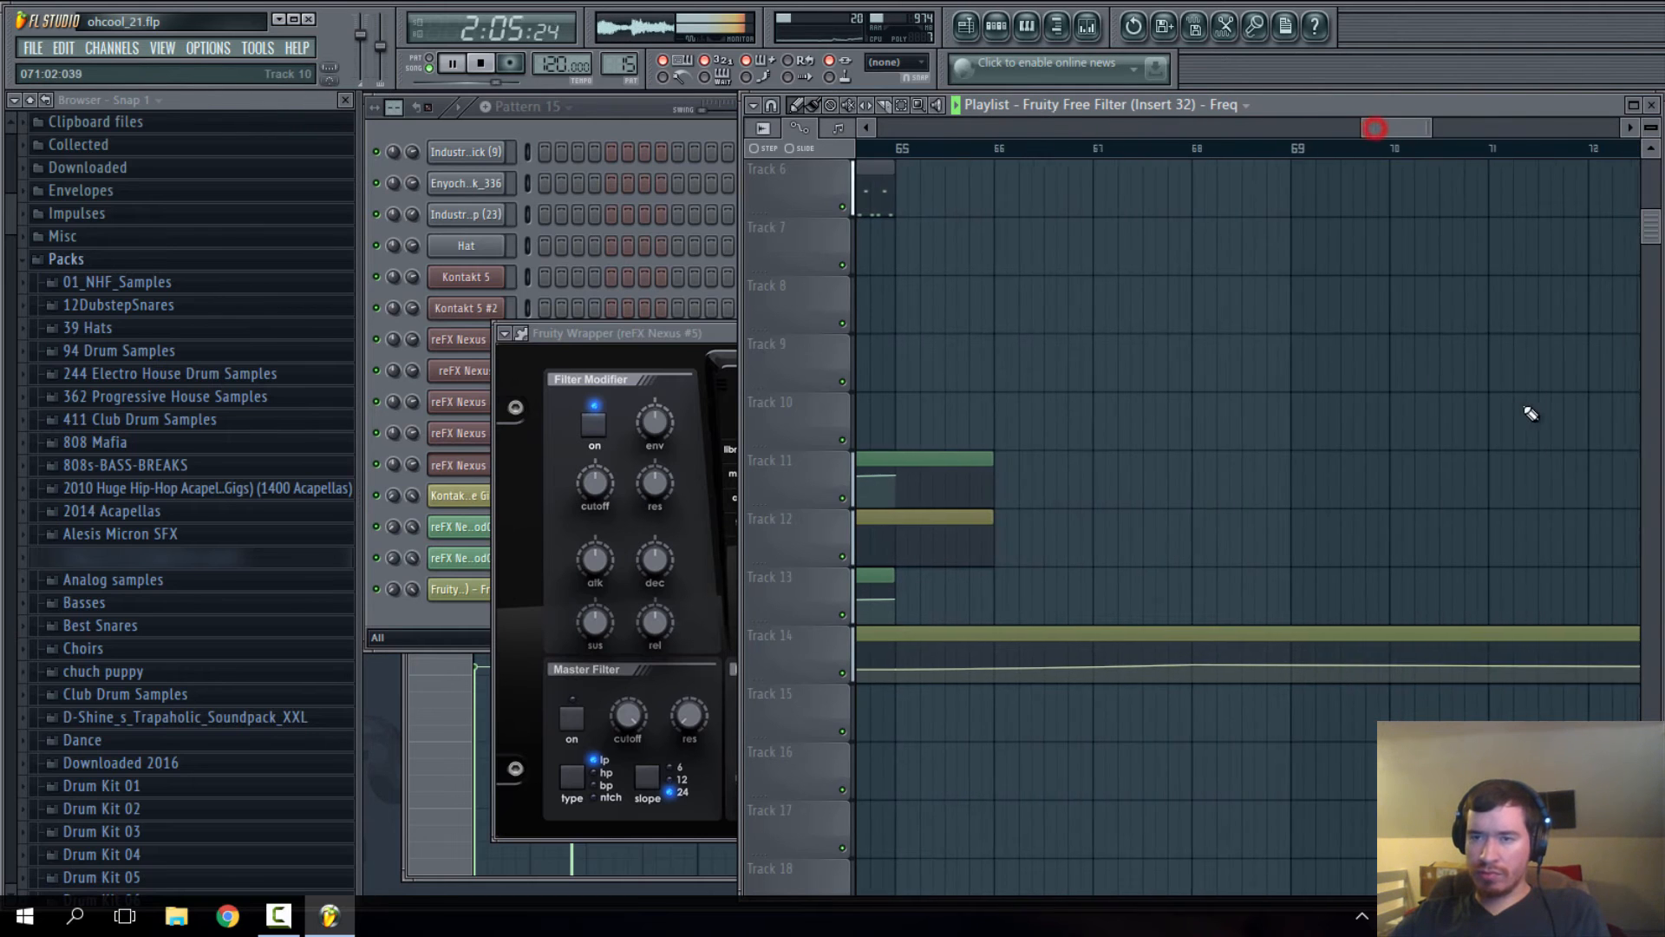
scroll(1544, 442, "down", 2)
scroll(1564, 485, "up", 4)
scroll(1544, 477, "down", 5)
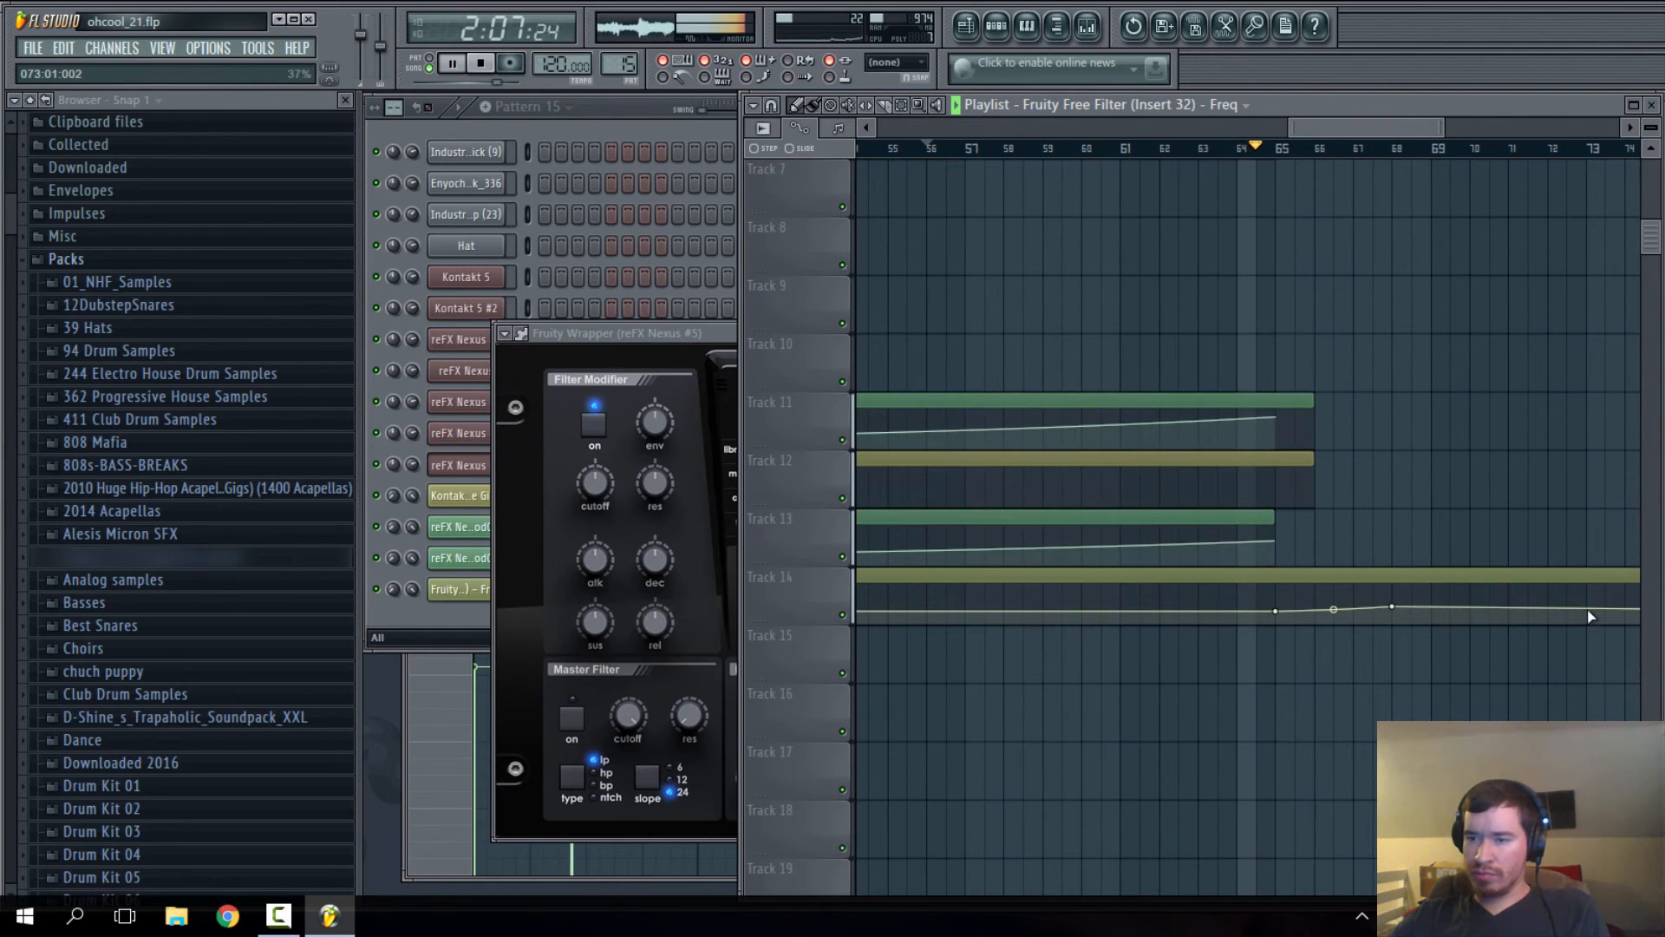
left_click_drag(1589, 609, 1588, 589)
right_click(1392, 607)
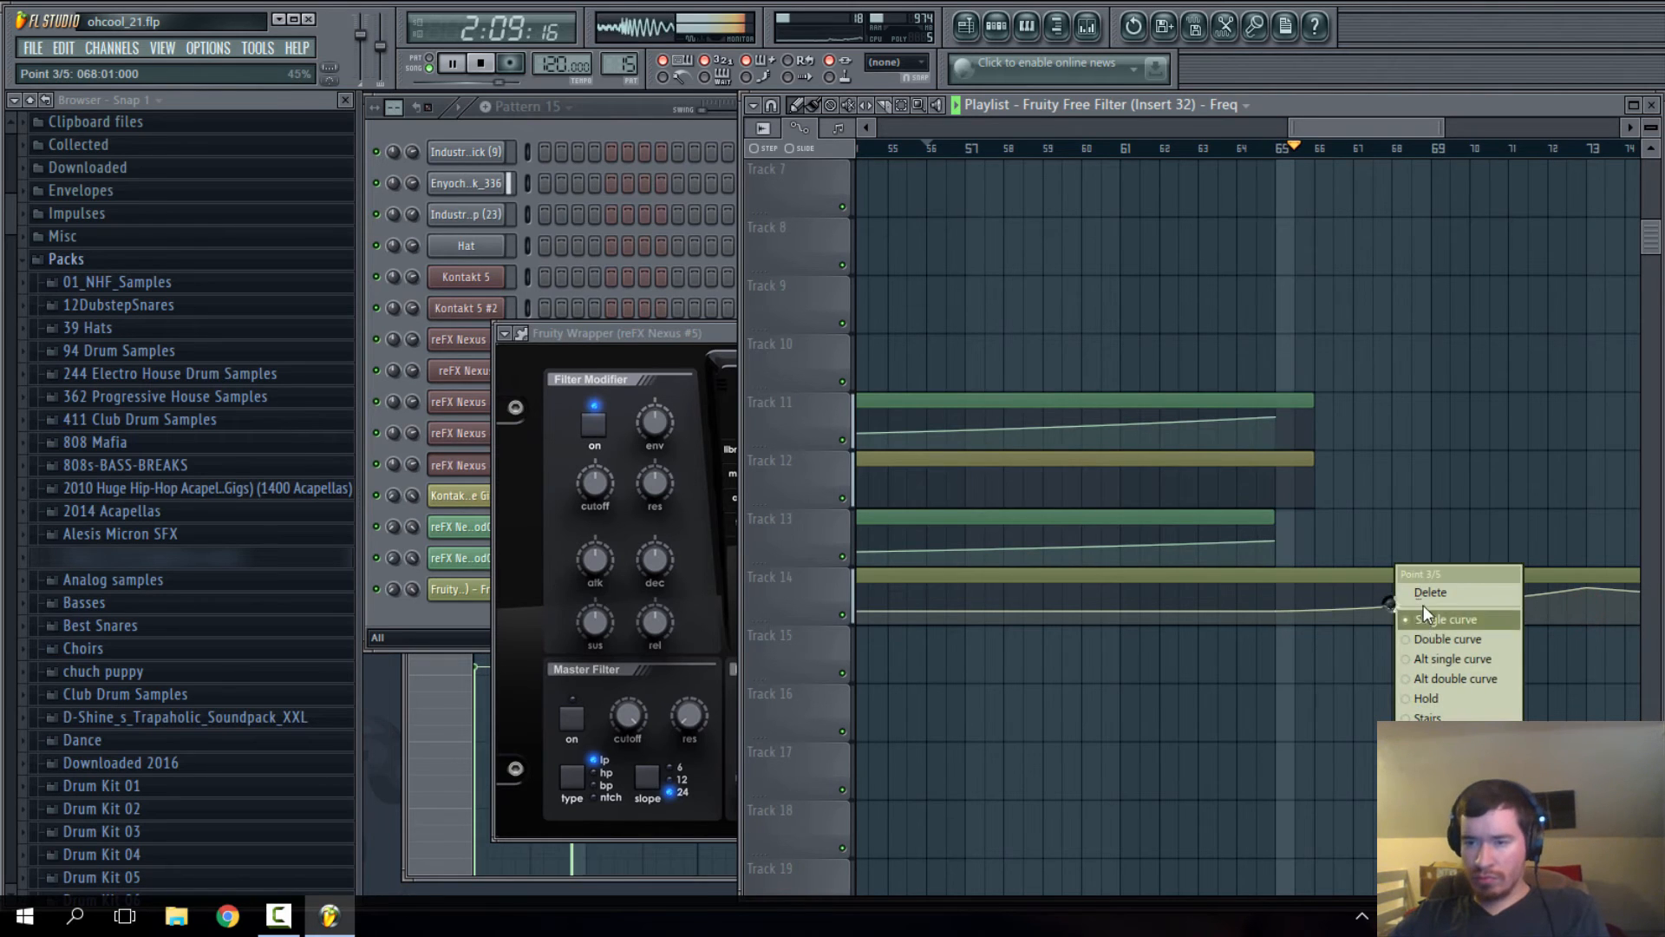
left_click(1428, 592)
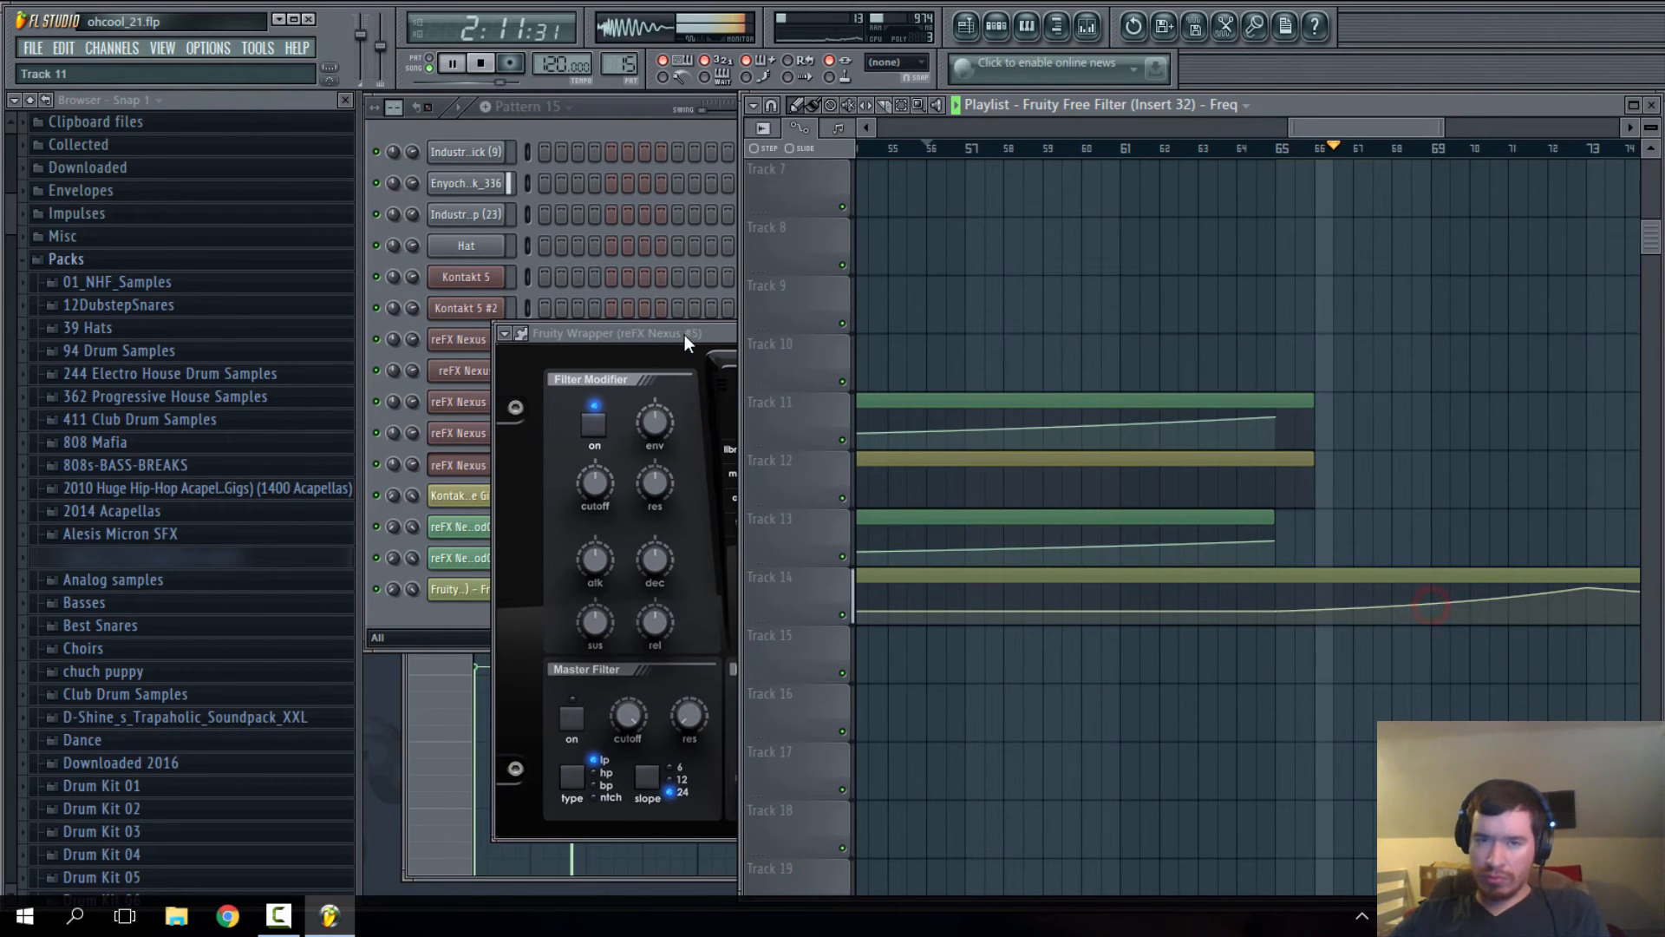
- Close the reFX Nexus #5 window and toggle the Fruity Parametric EQ 2 effect on mixer Insert 32
left_click_drag(685, 336, 678, 344)
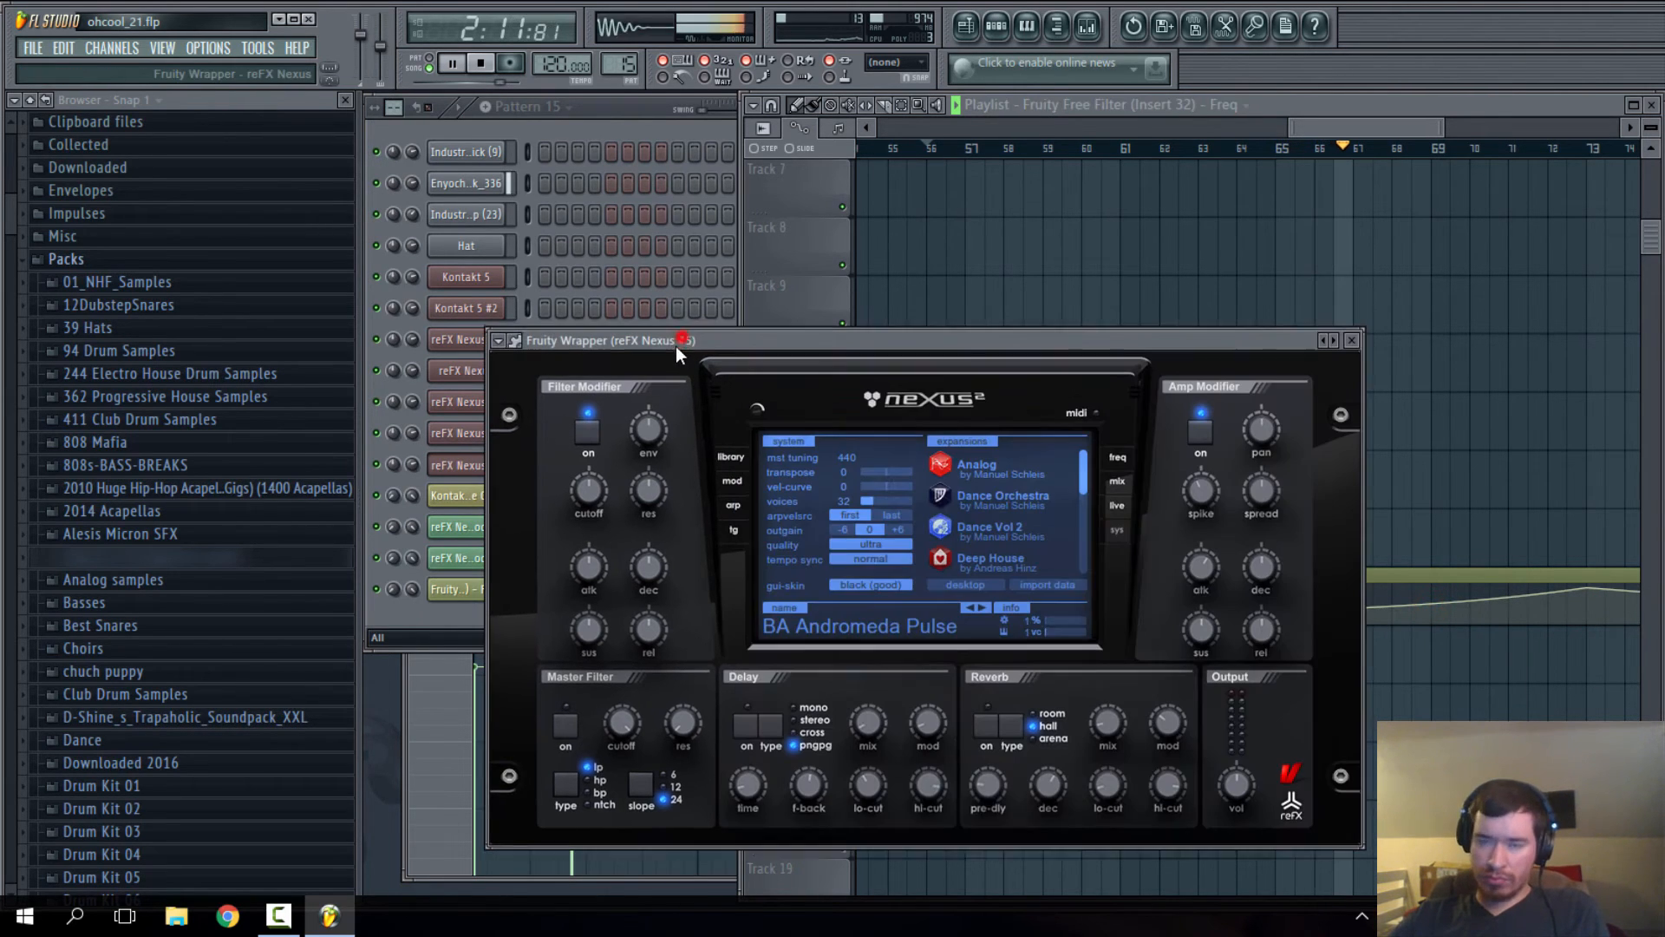
left_click(1354, 342)
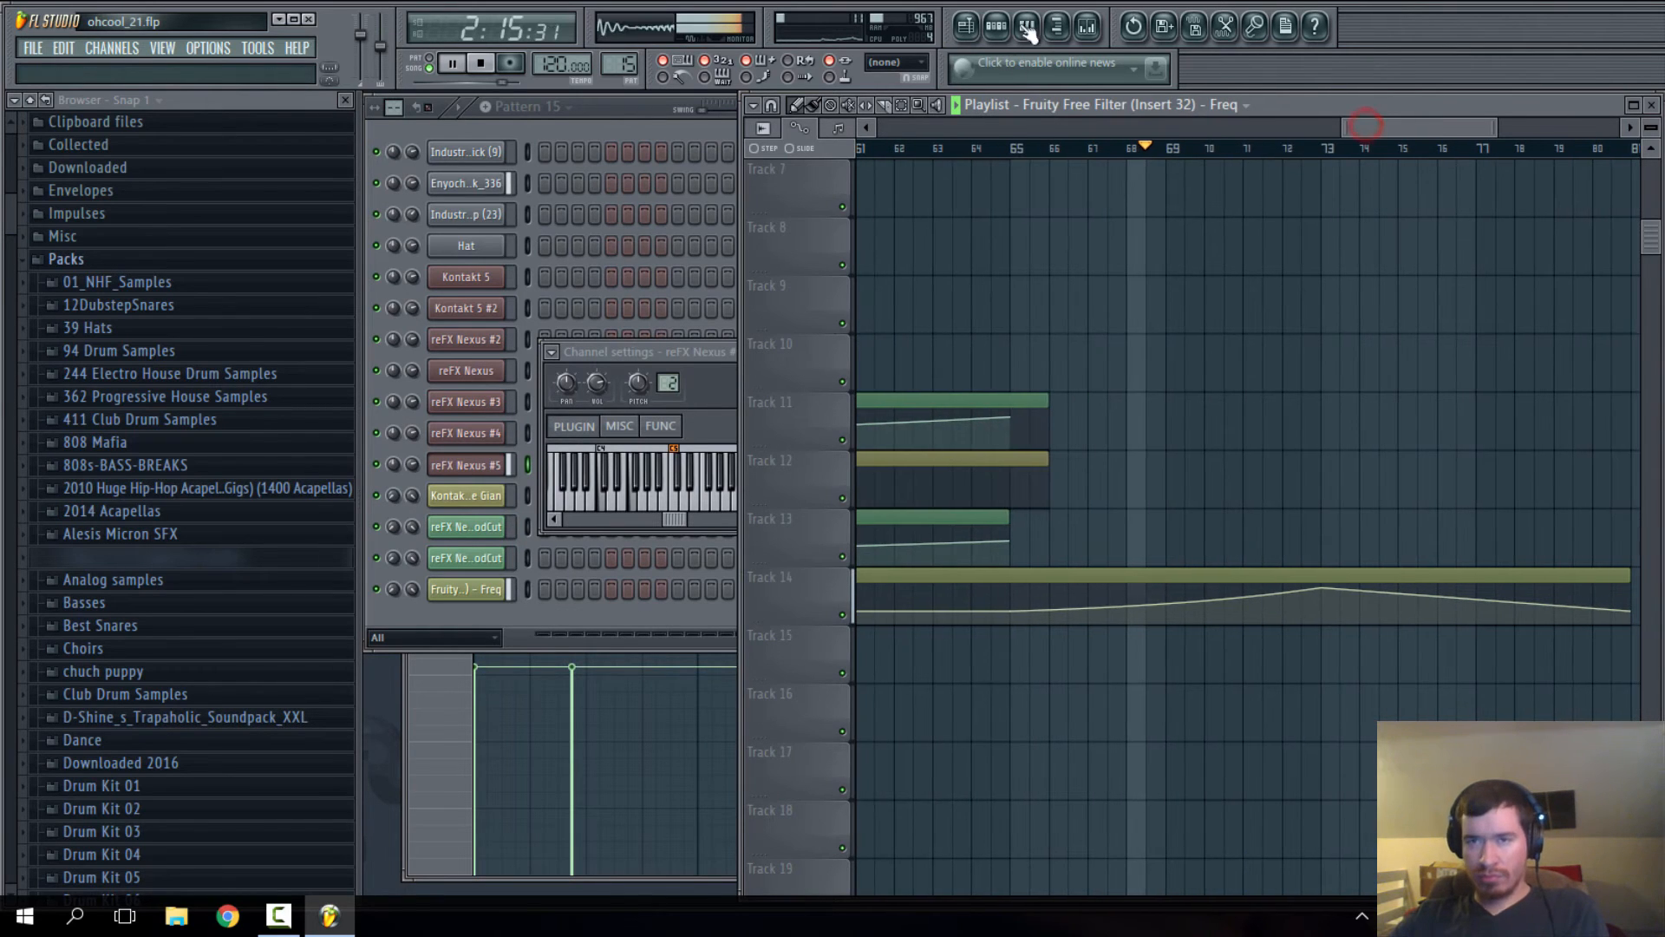
key("F9")
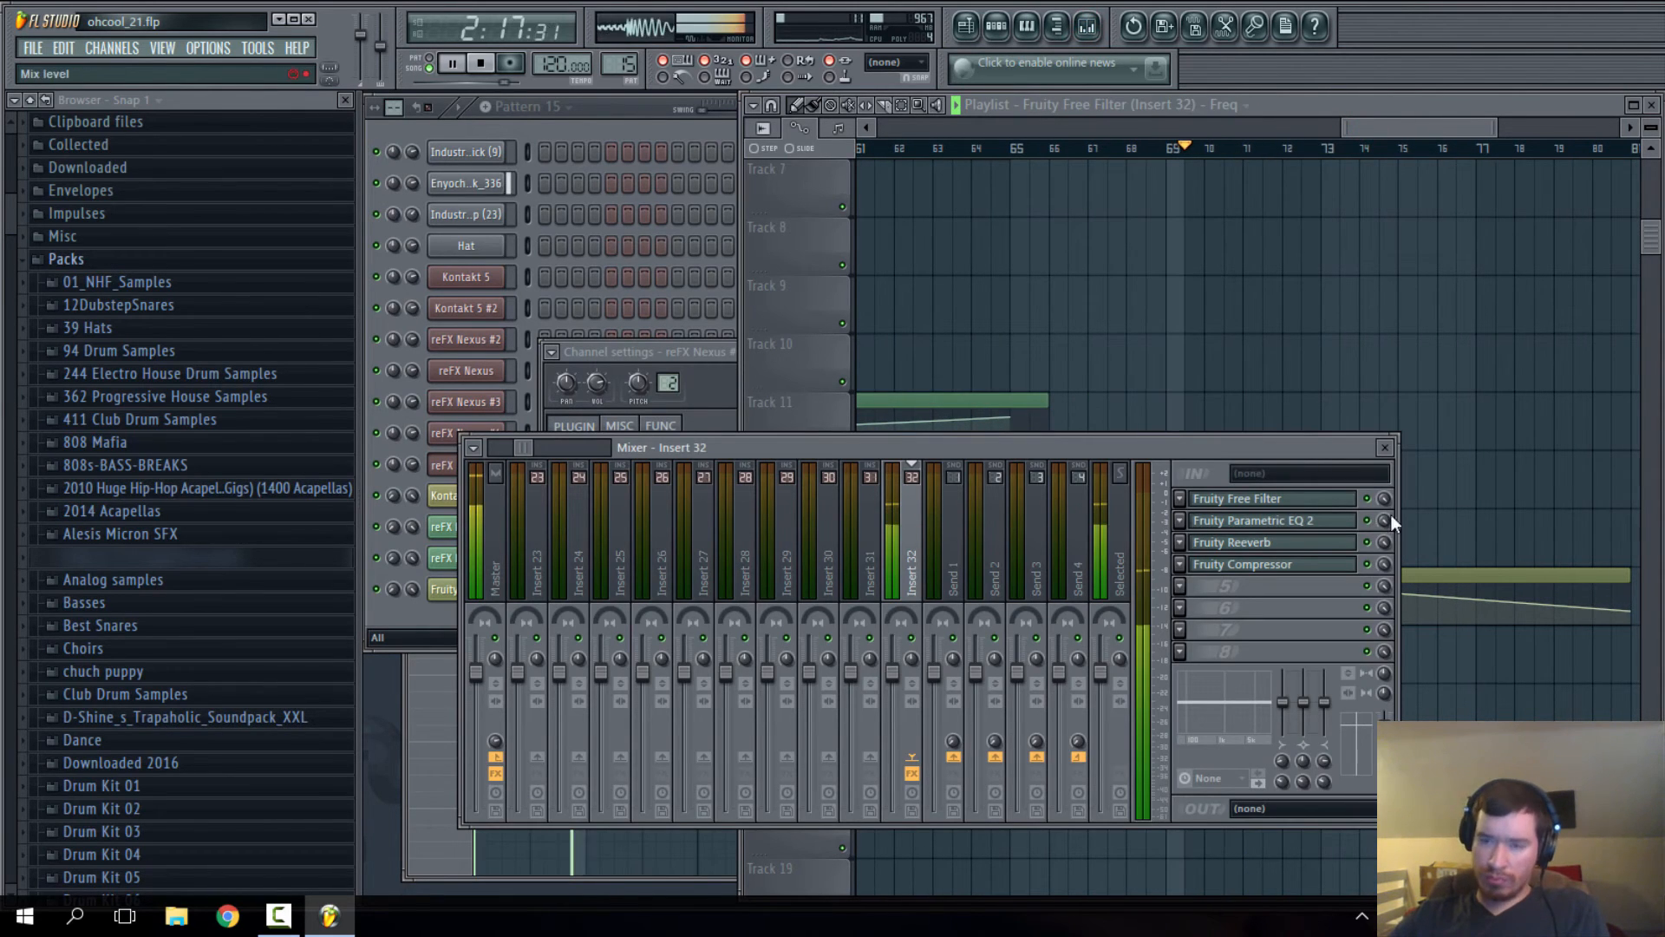
left_click(1366, 520)
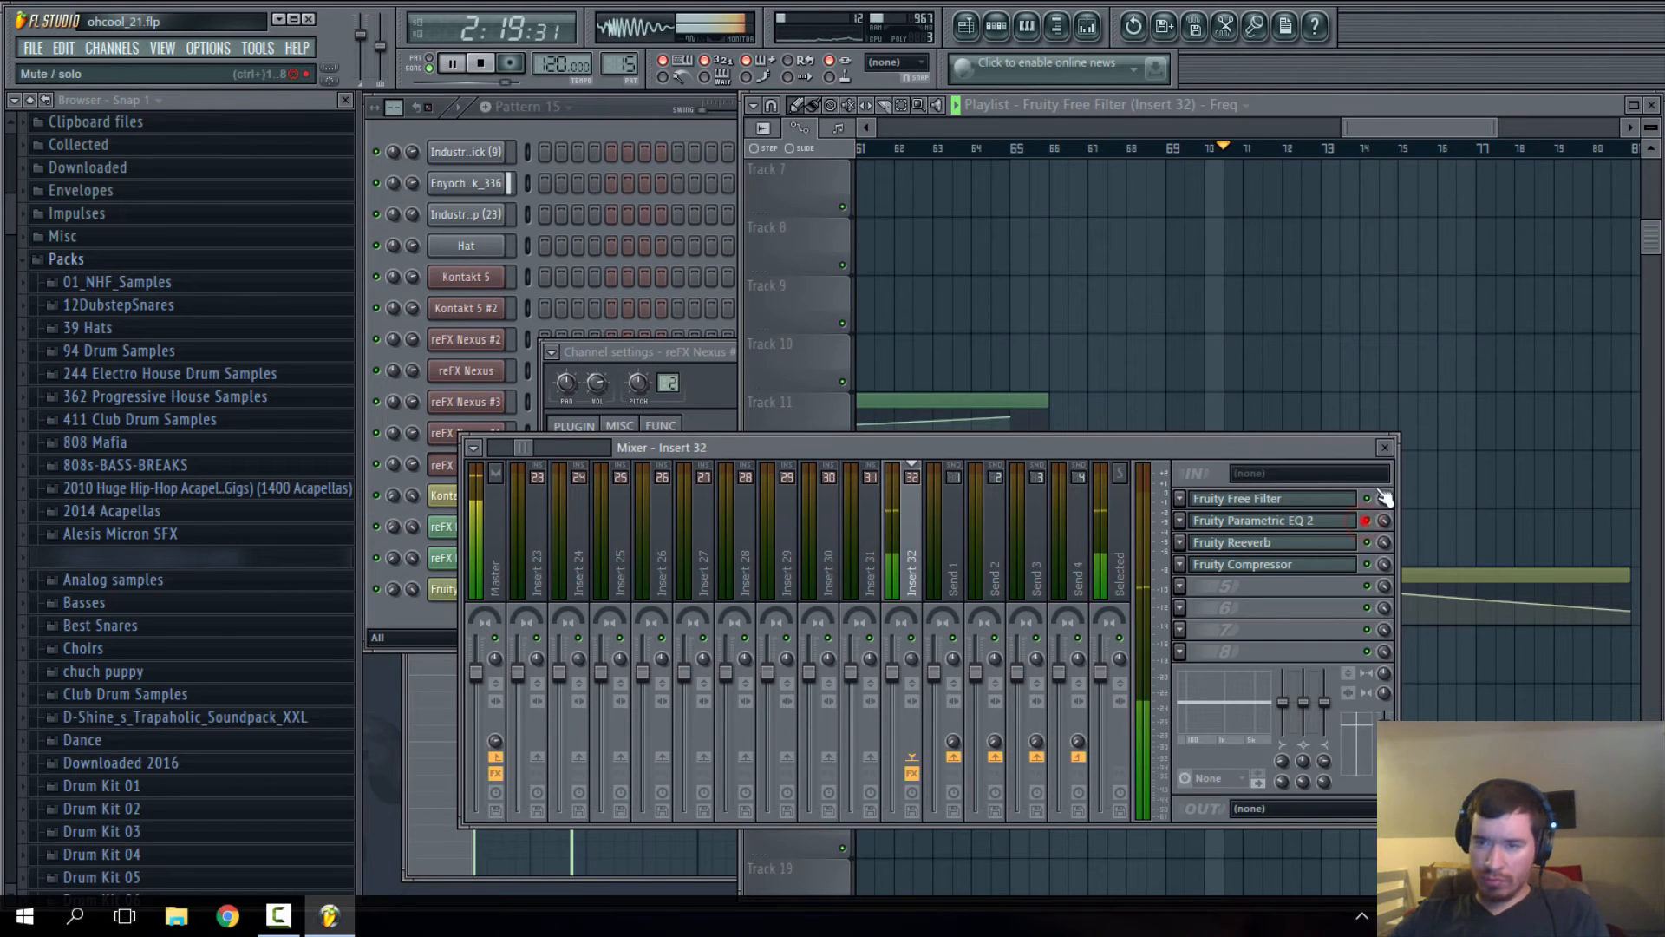
left_click(1383, 448)
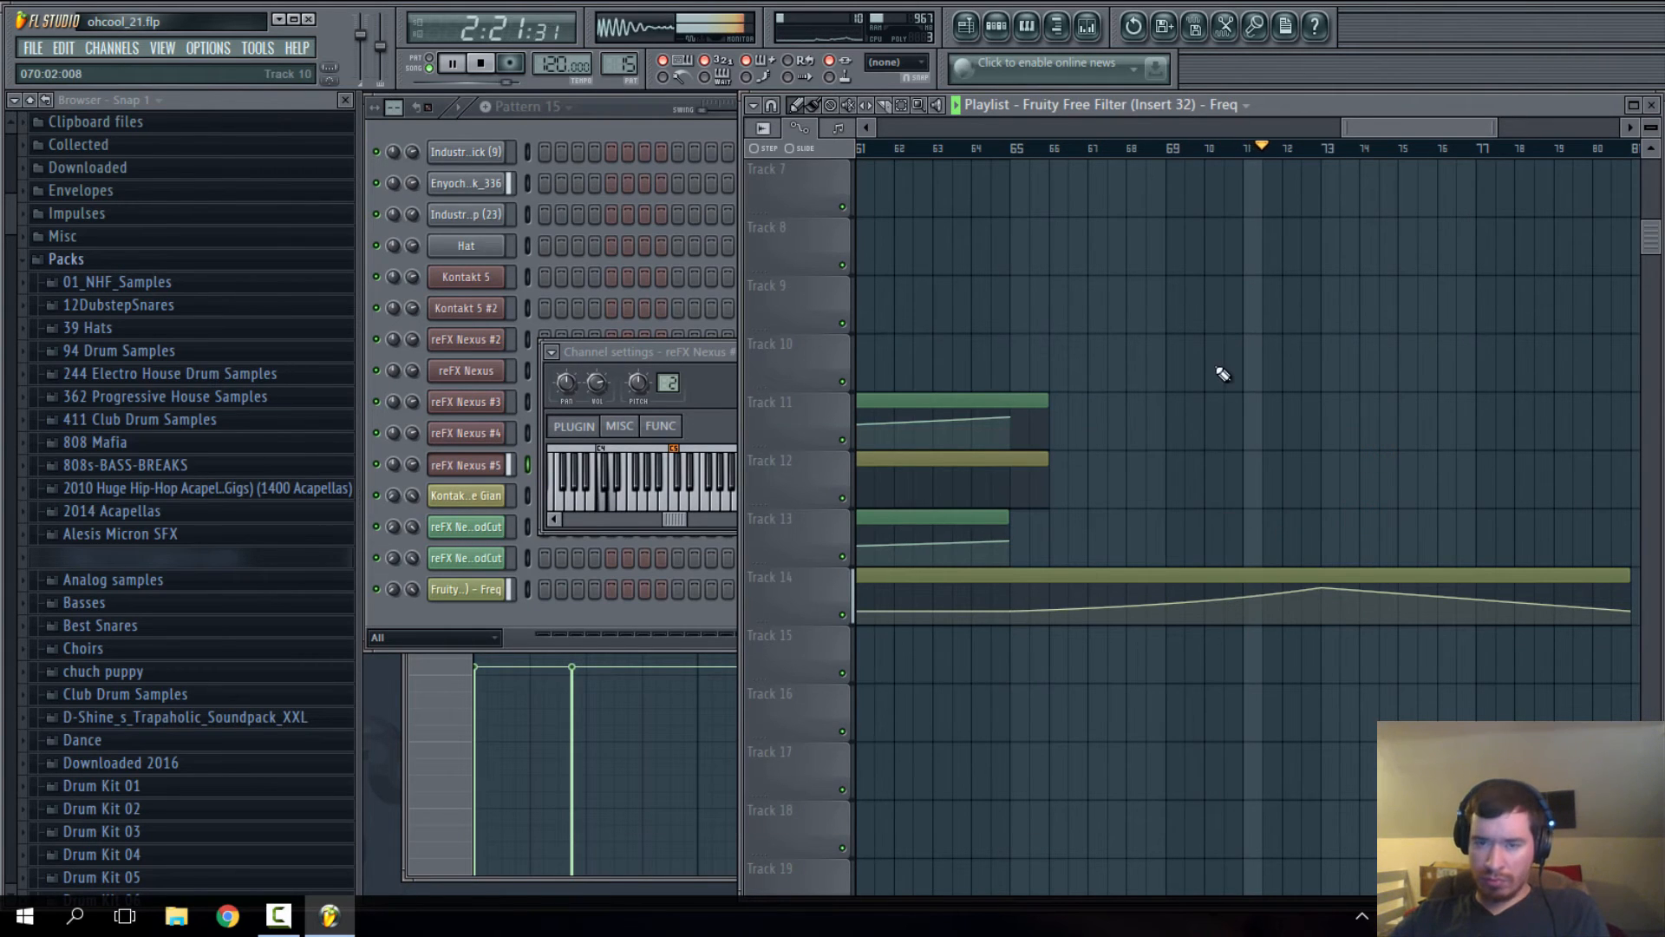
- Close the reFX Nexus #5 channel settings window and return to the arrangement in the playlist
scroll(1199, 484, "up", 5)
scroll(1163, 482, "down", 3)
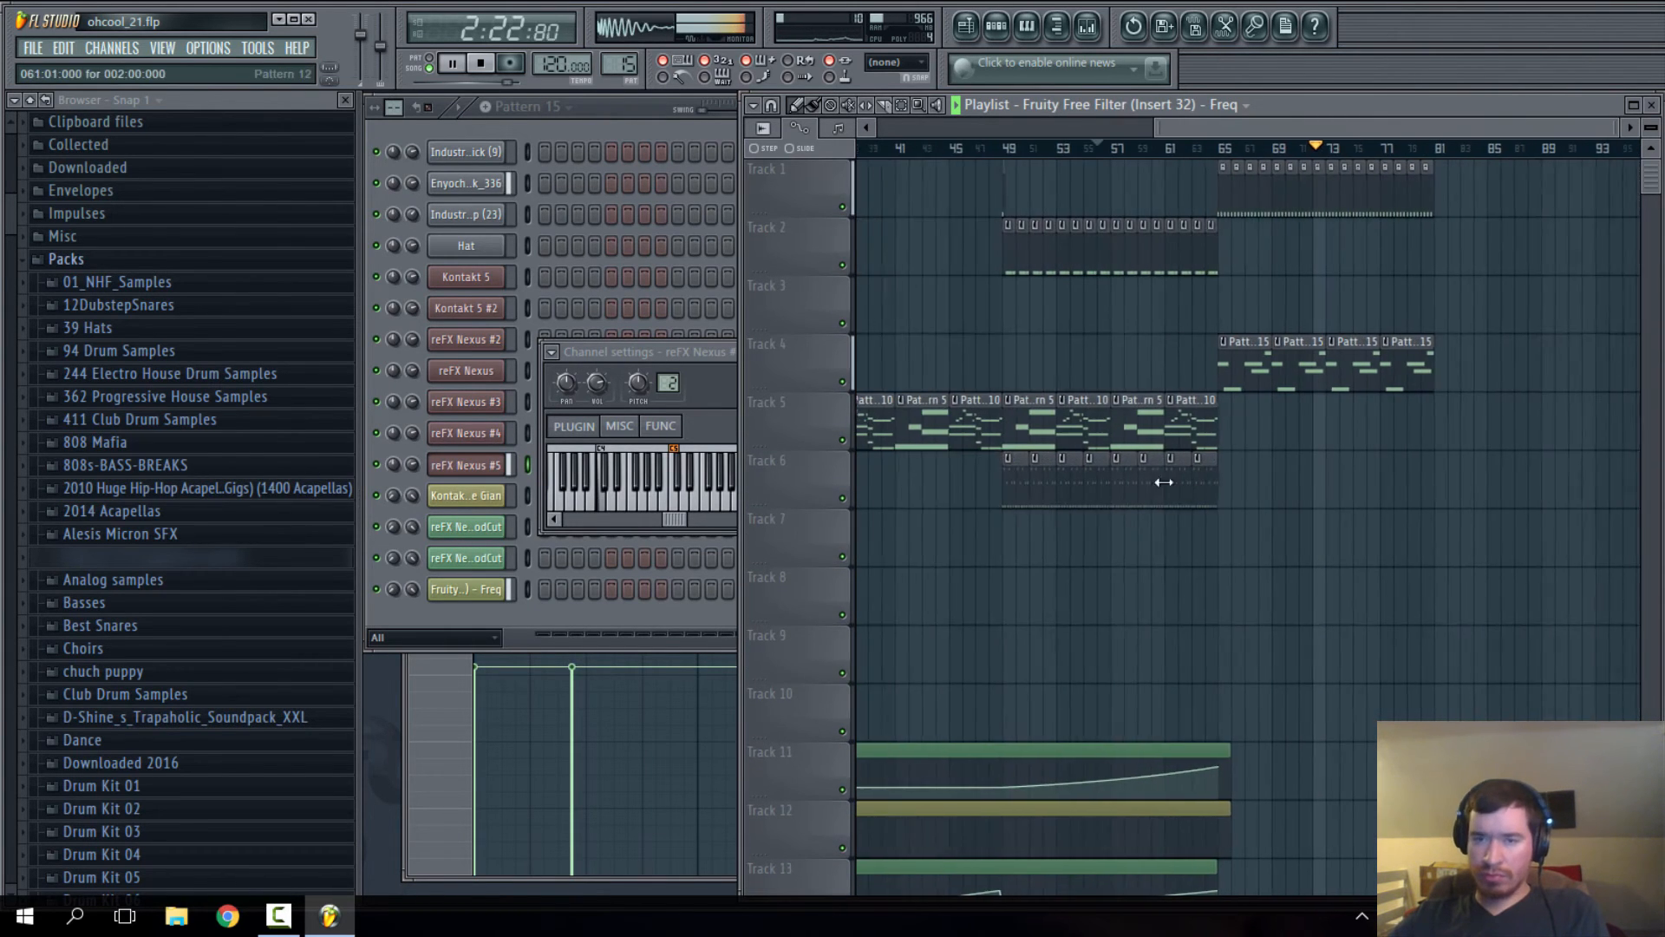
left_click(674, 362)
left_click(788, 353)
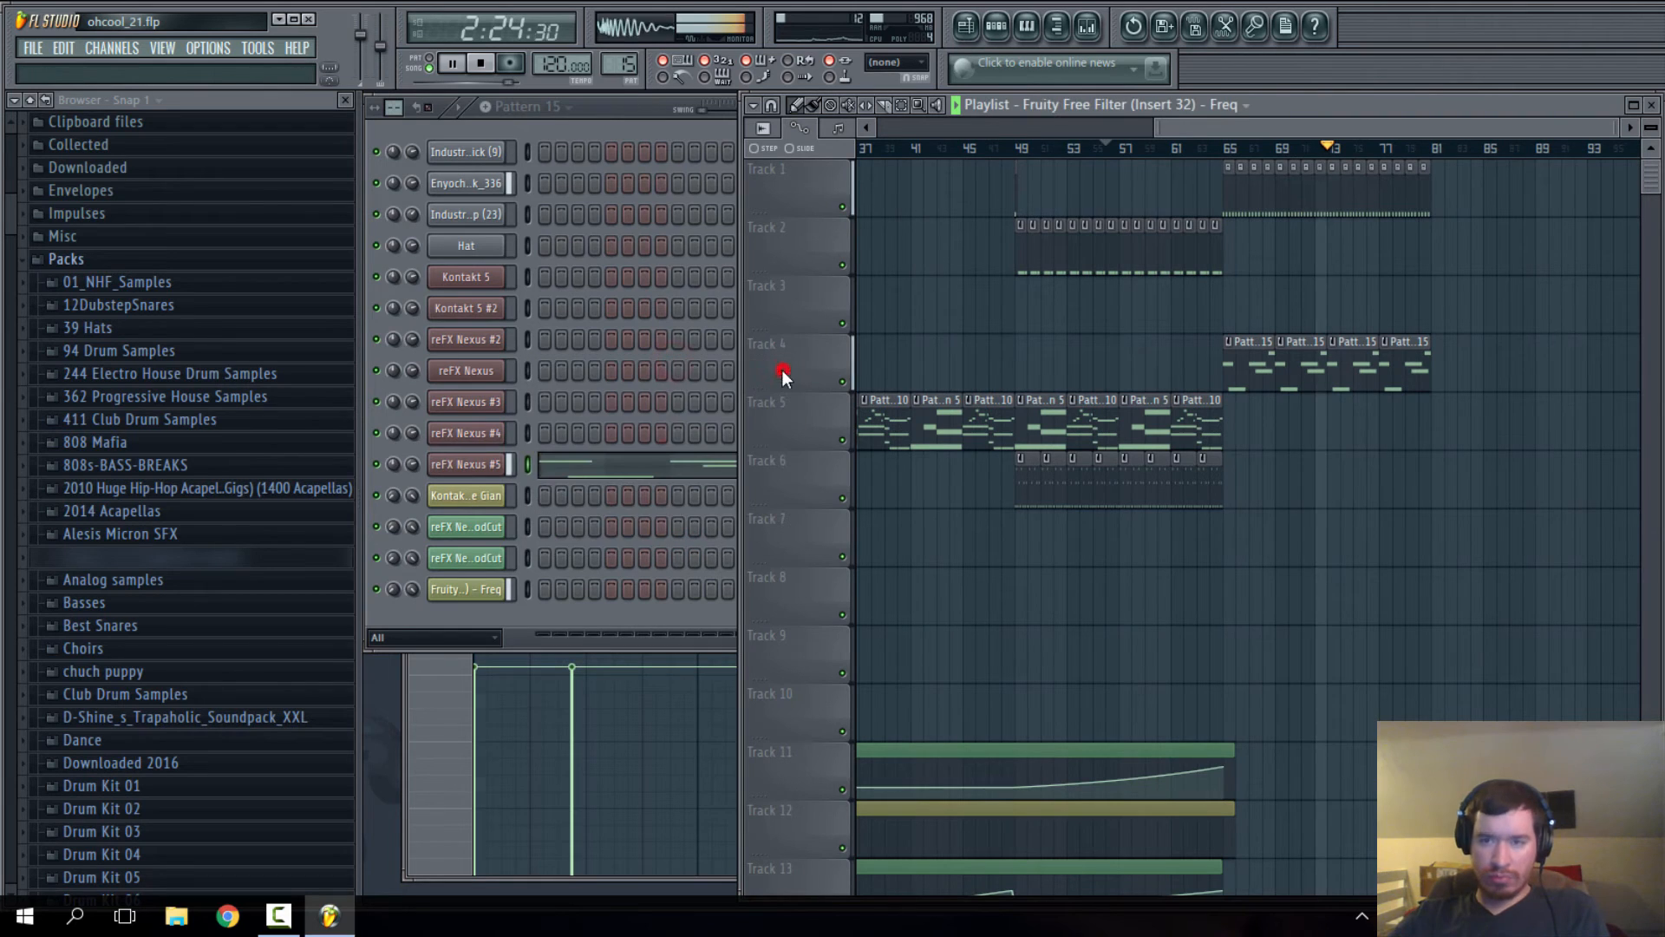
- Play the song from just before bar 65 and inspect the preset library and modulation page of the reFX Nexus #5 synth
left_click(409, 465)
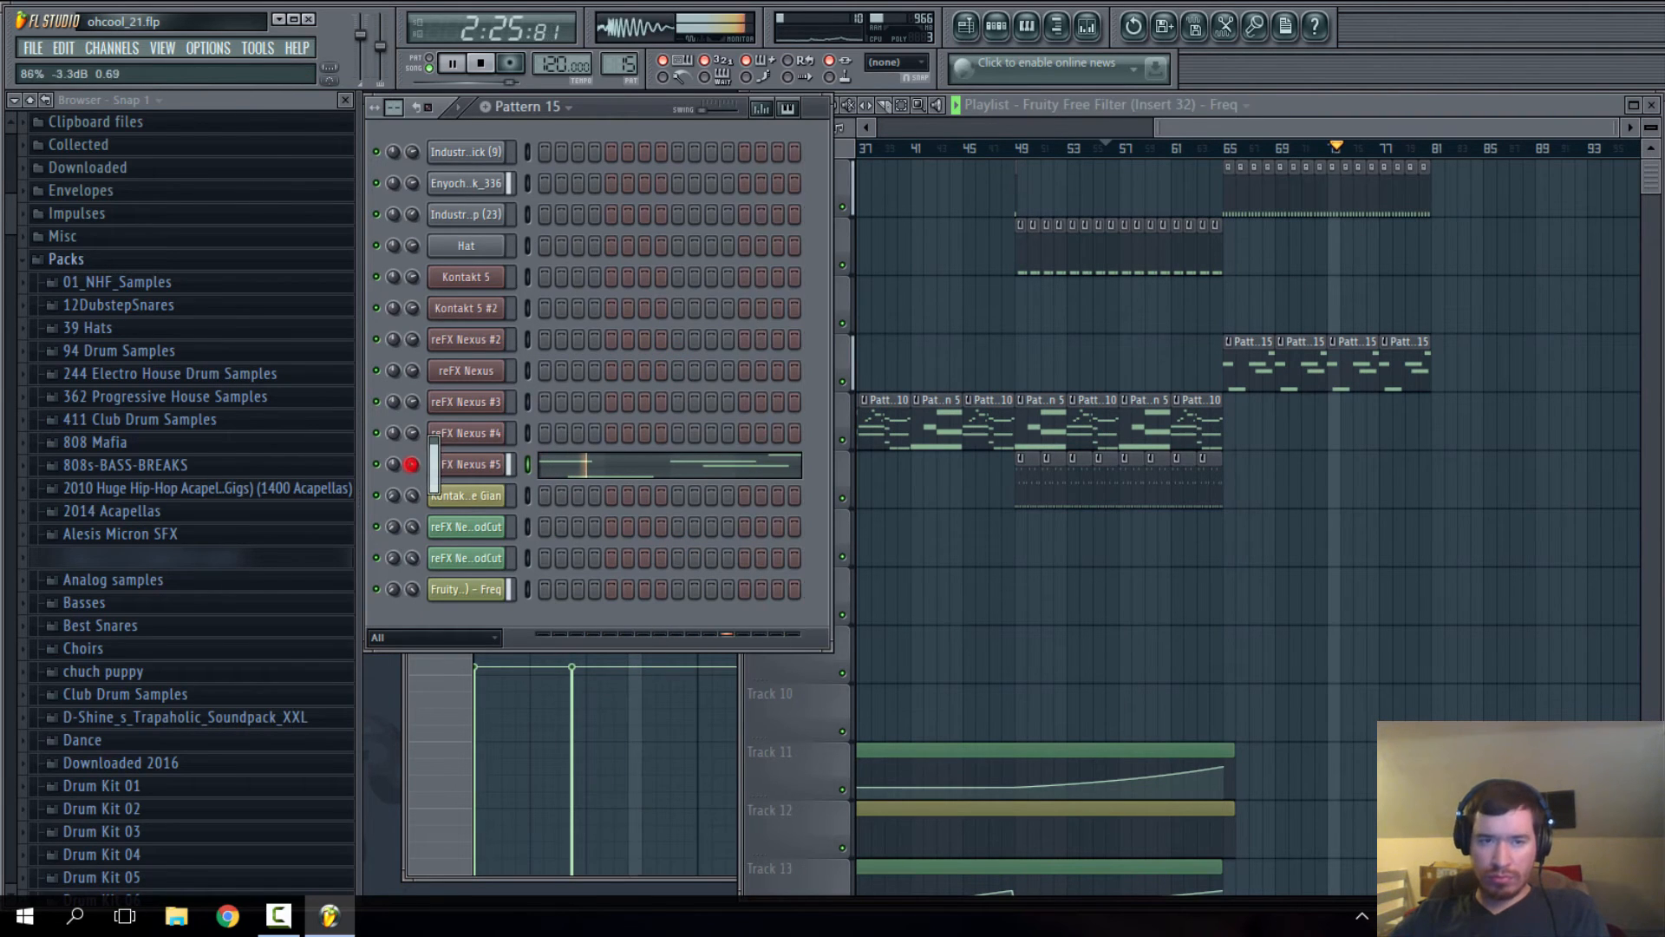
left_click(1218, 149)
left_click(467, 464)
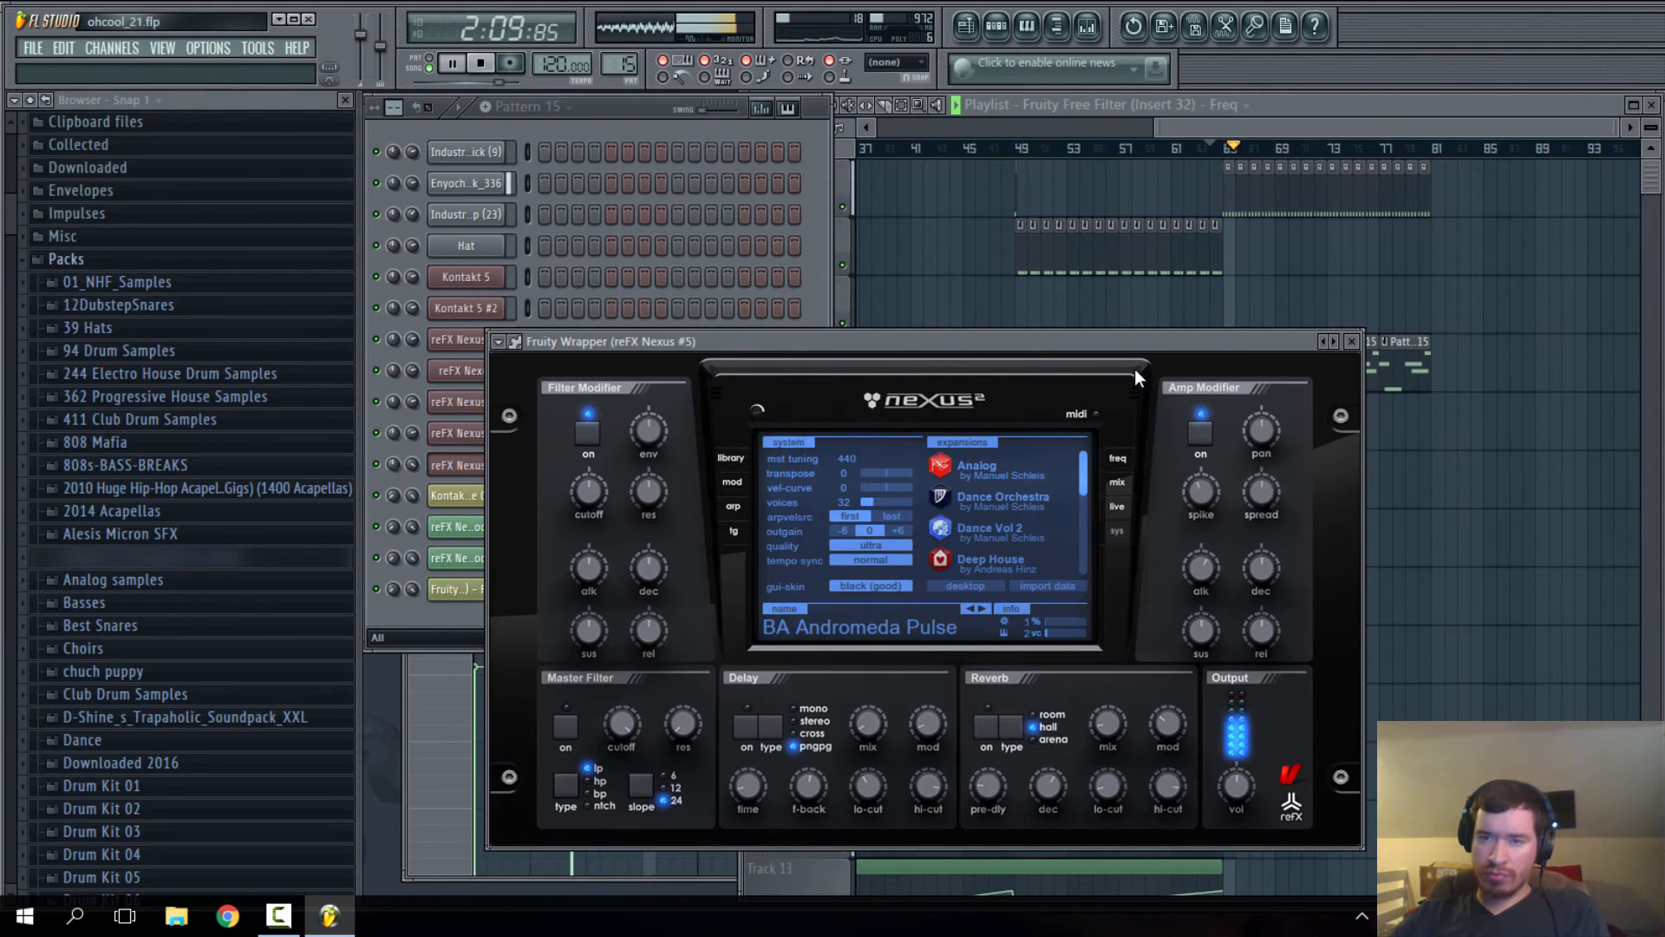
left_click_drag(1112, 341, 1105, 324)
left_click(732, 442)
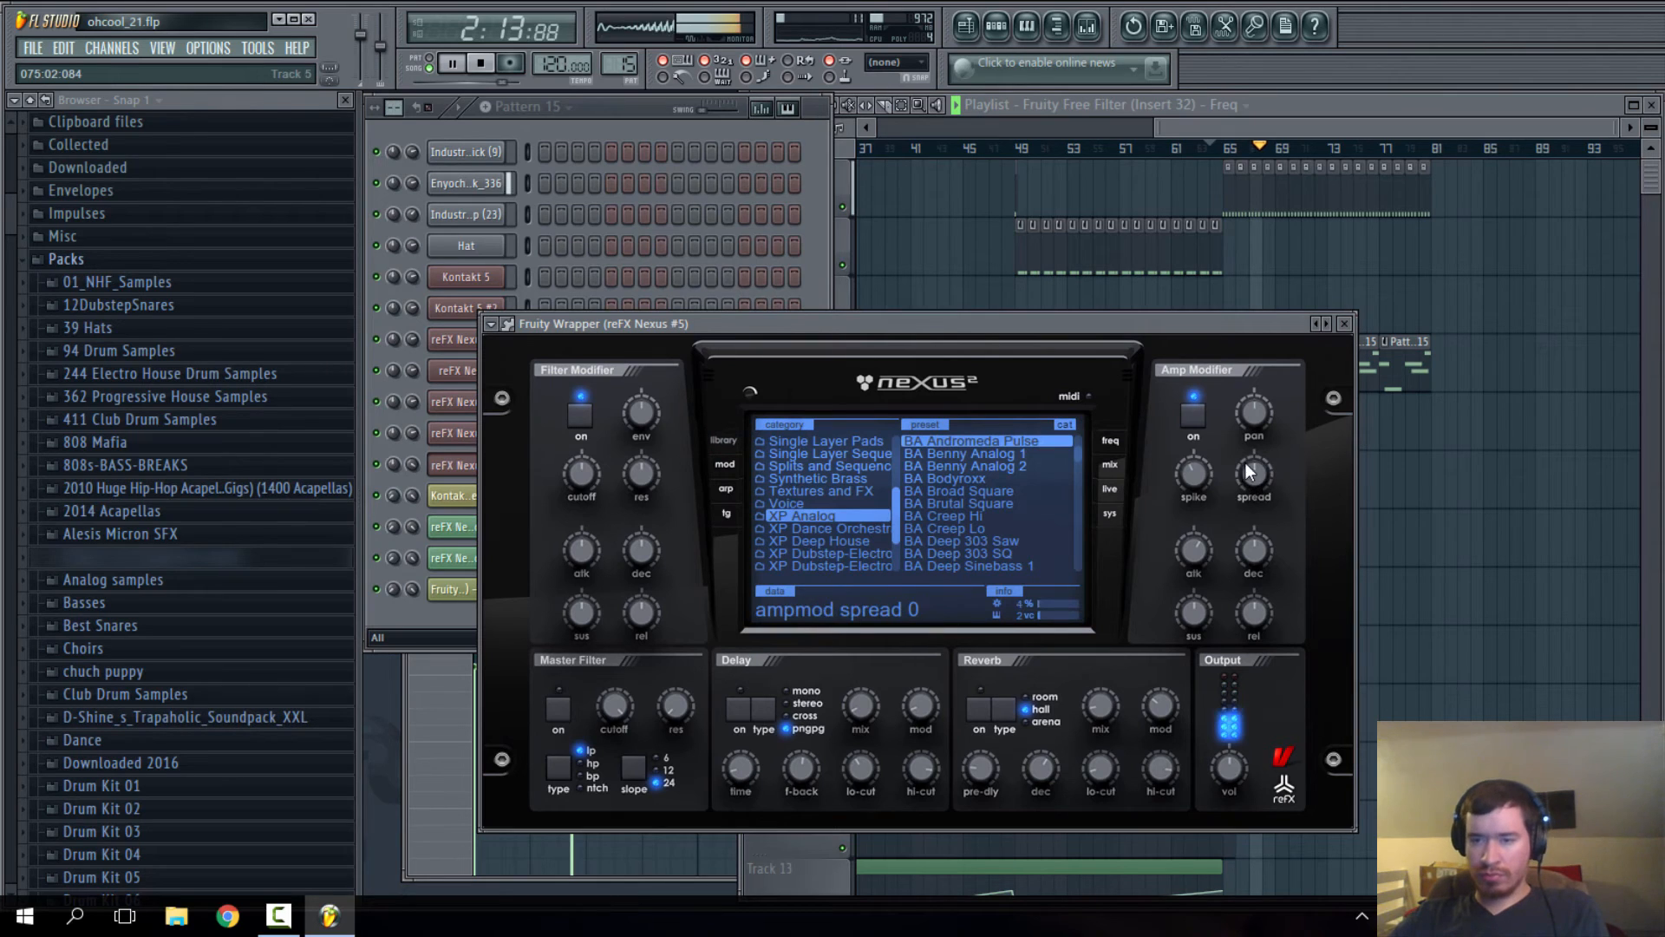
left_click_drag(1205, 473, 1207, 433)
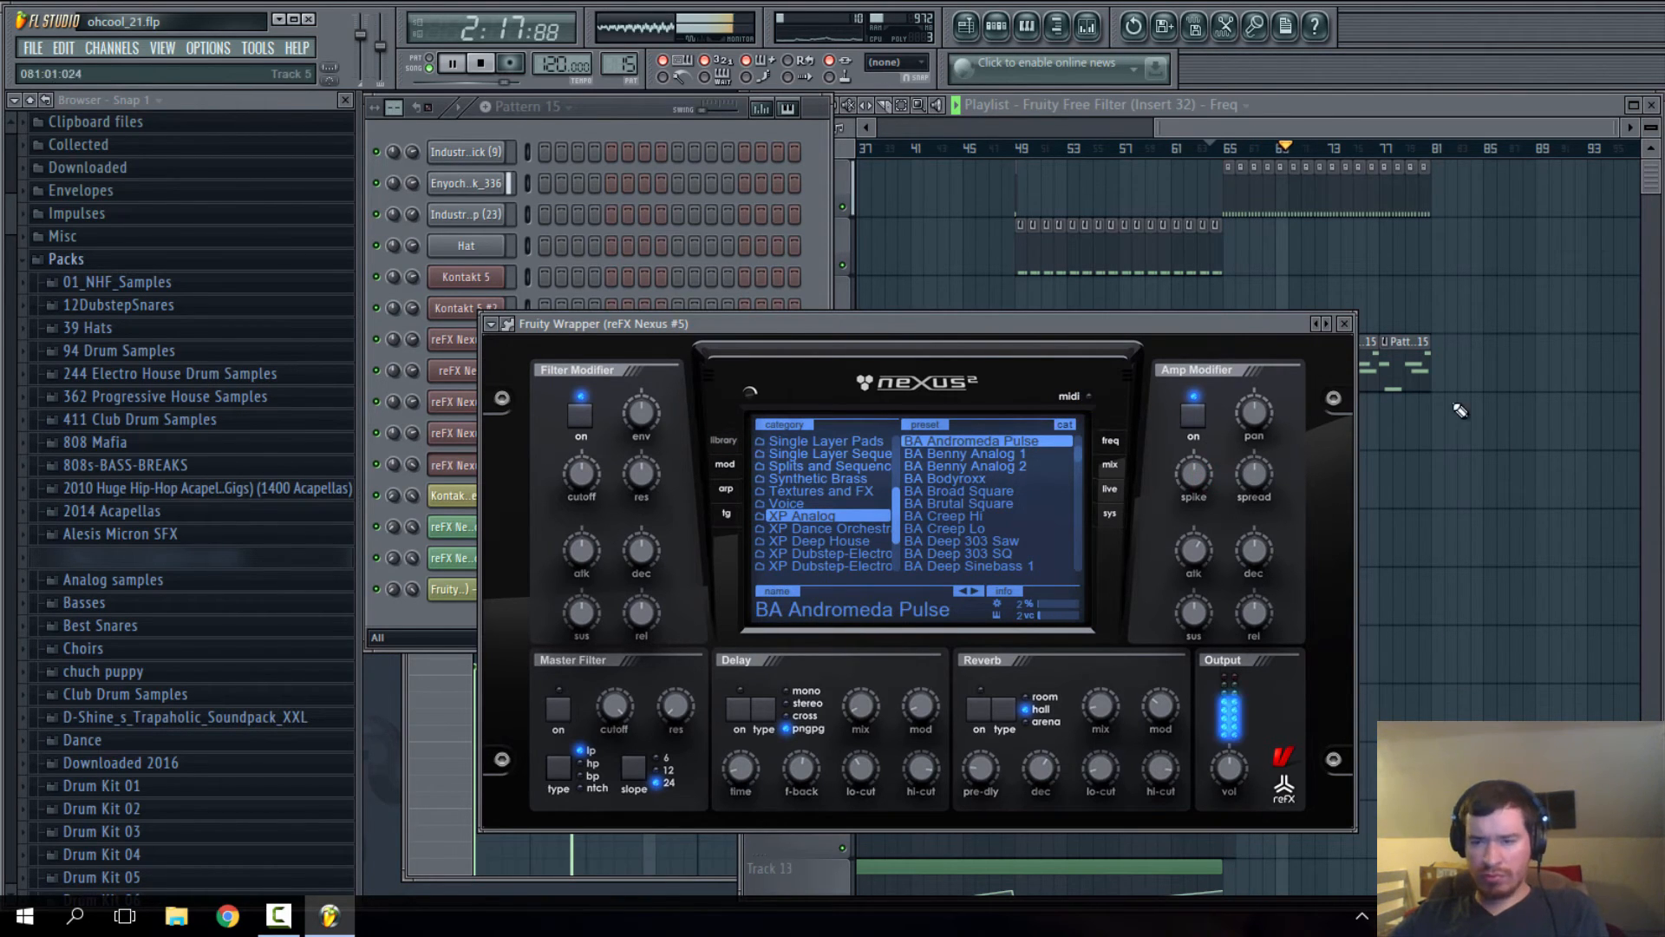
left_click(731, 466)
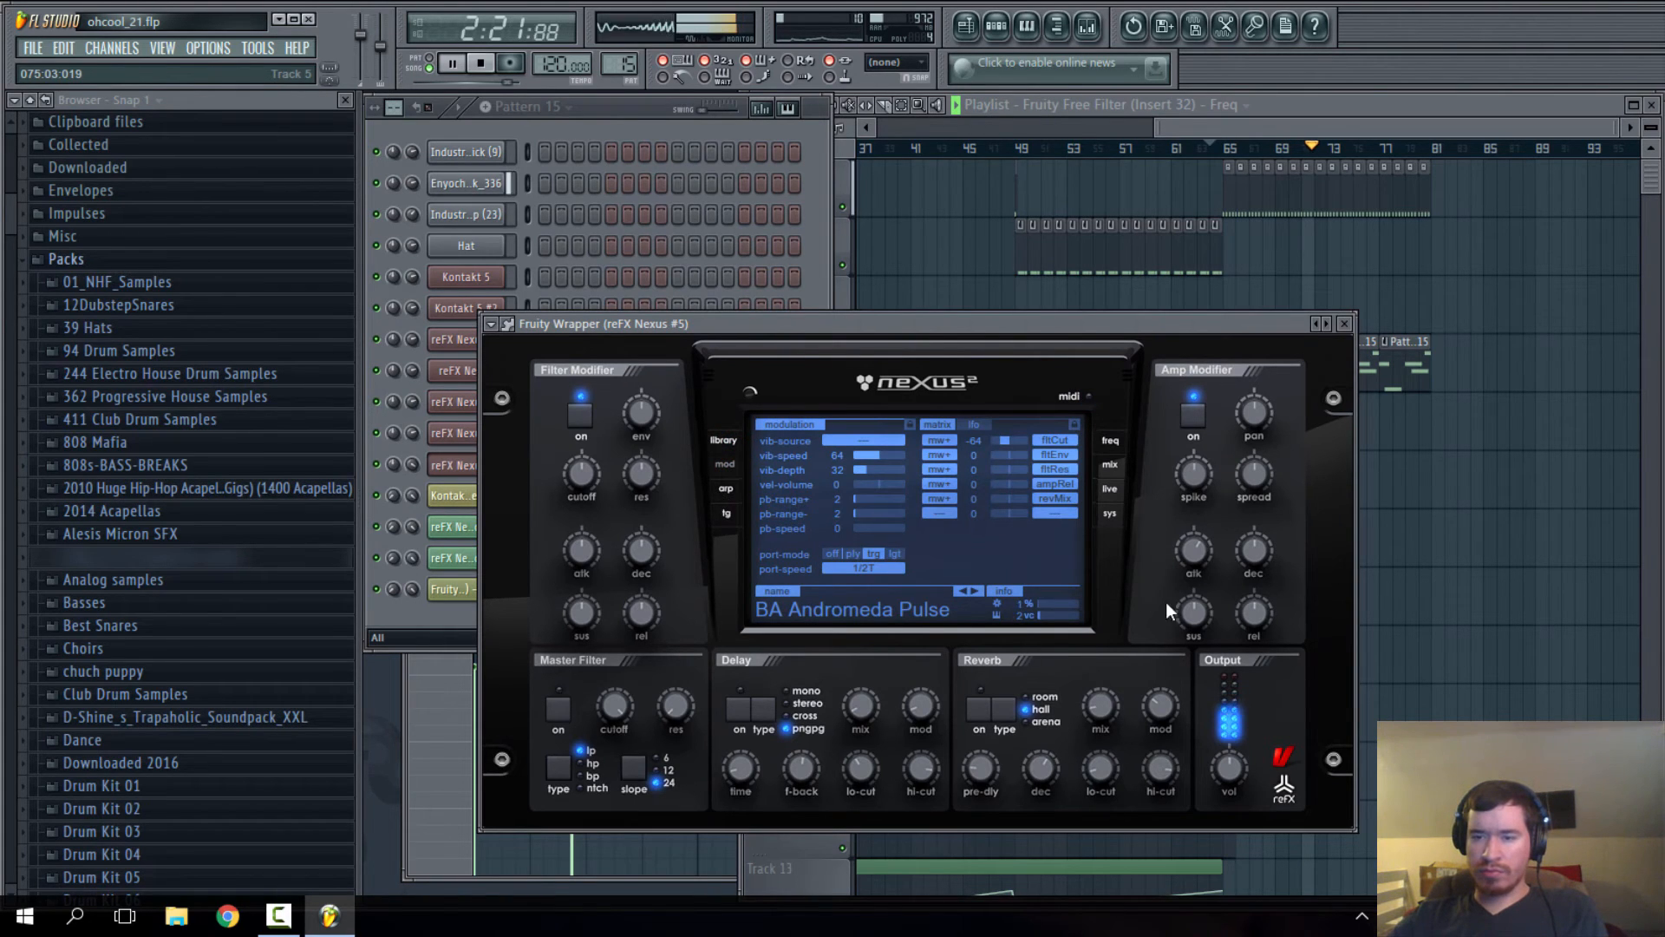
mouse_move(1196, 553)
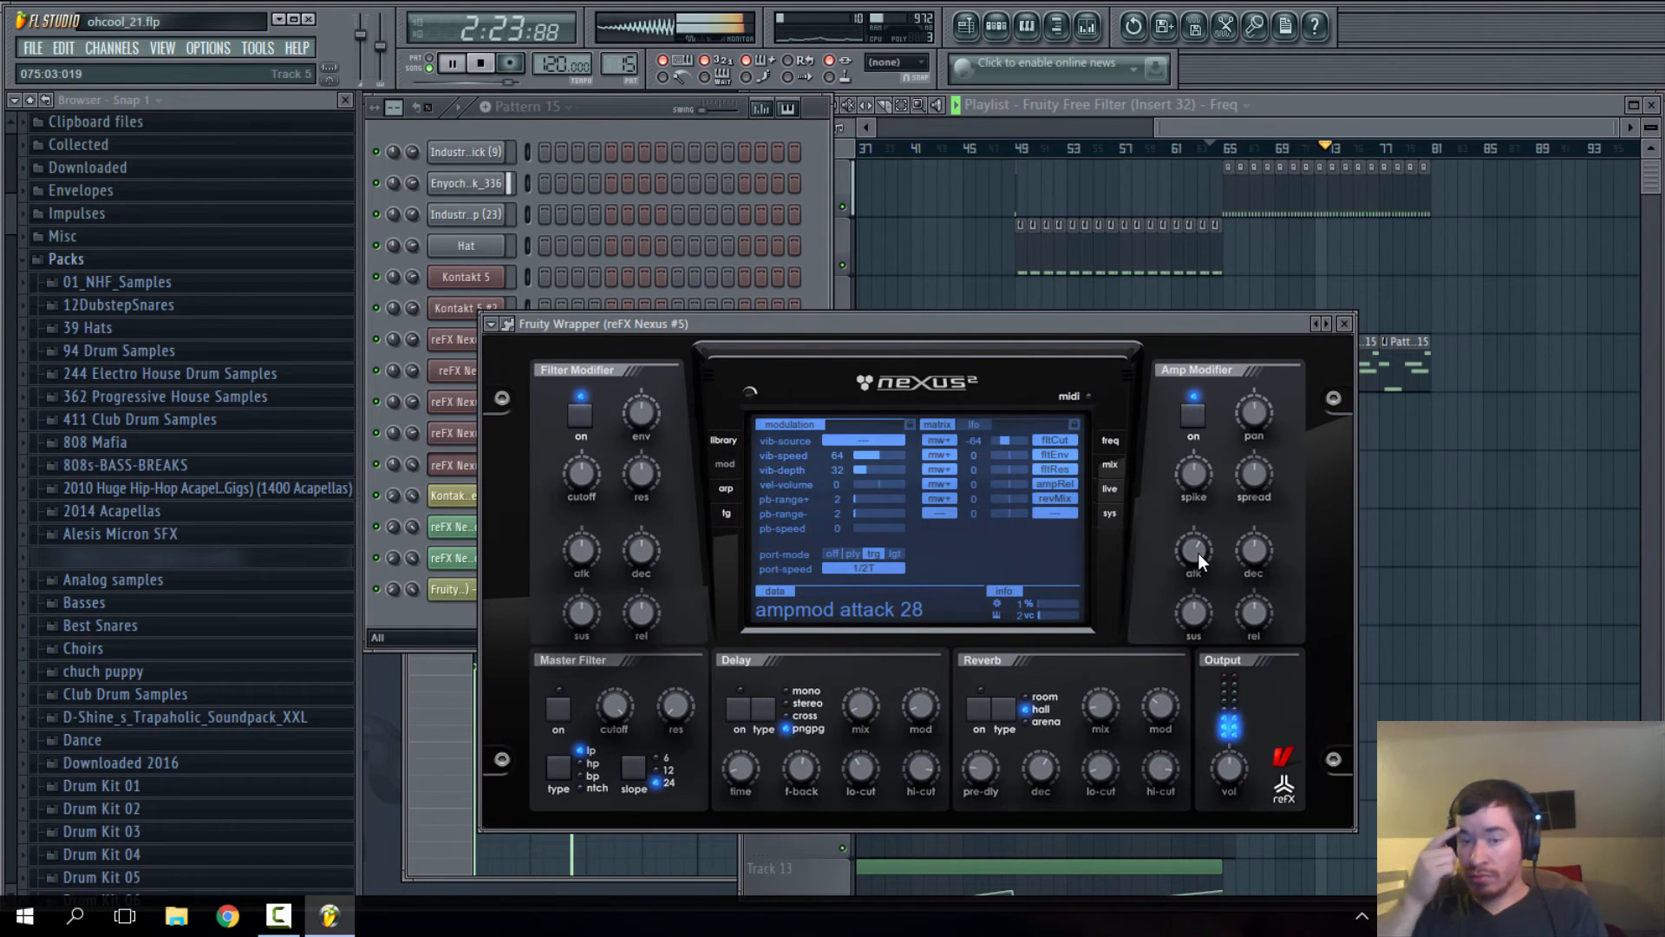
- Open Pattern 15 from the playlist in the piano roll and switch playback to pattern mode
left_click(1197, 127)
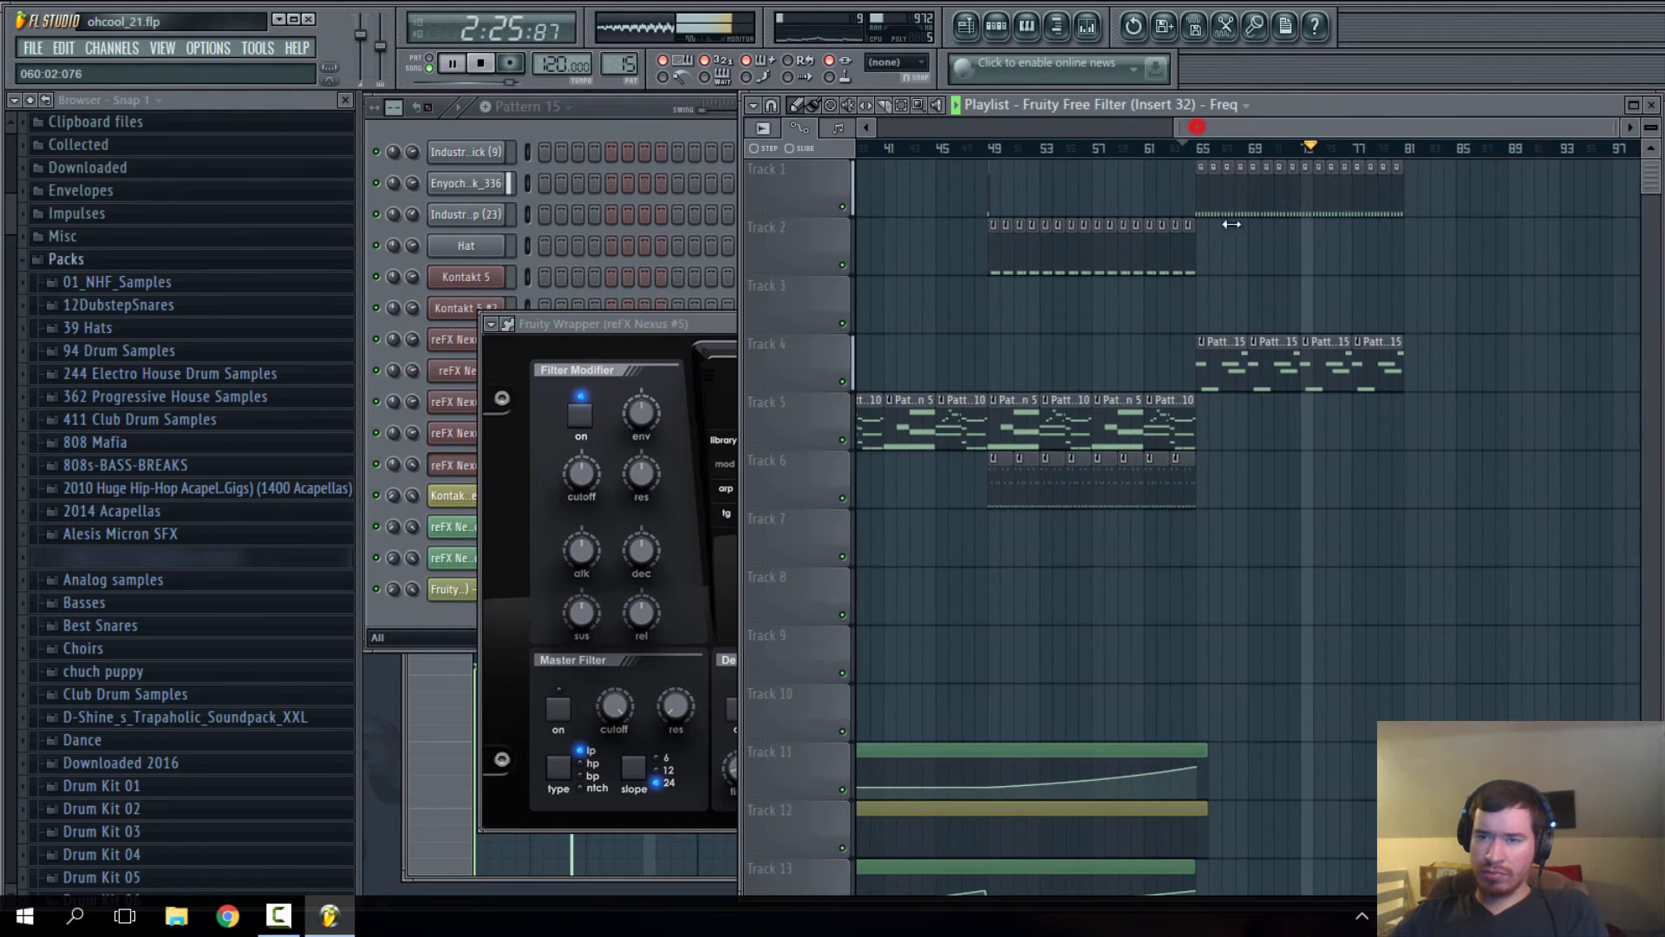
double_click(1266, 380)
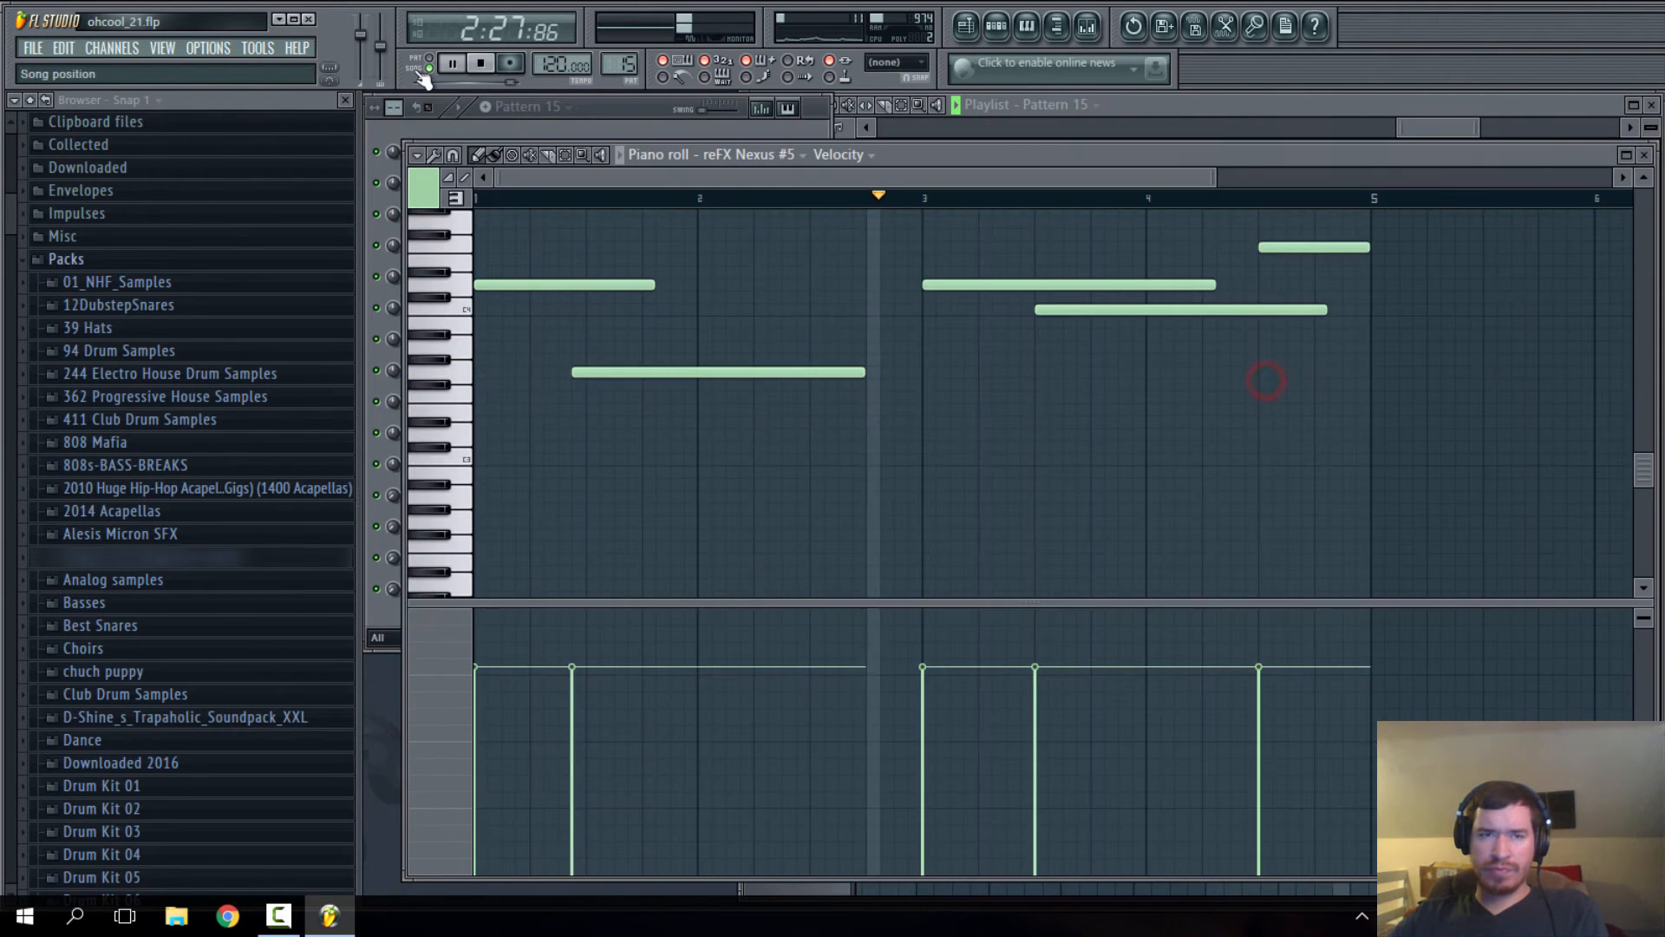
left_click(428, 58)
left_click(613, 104)
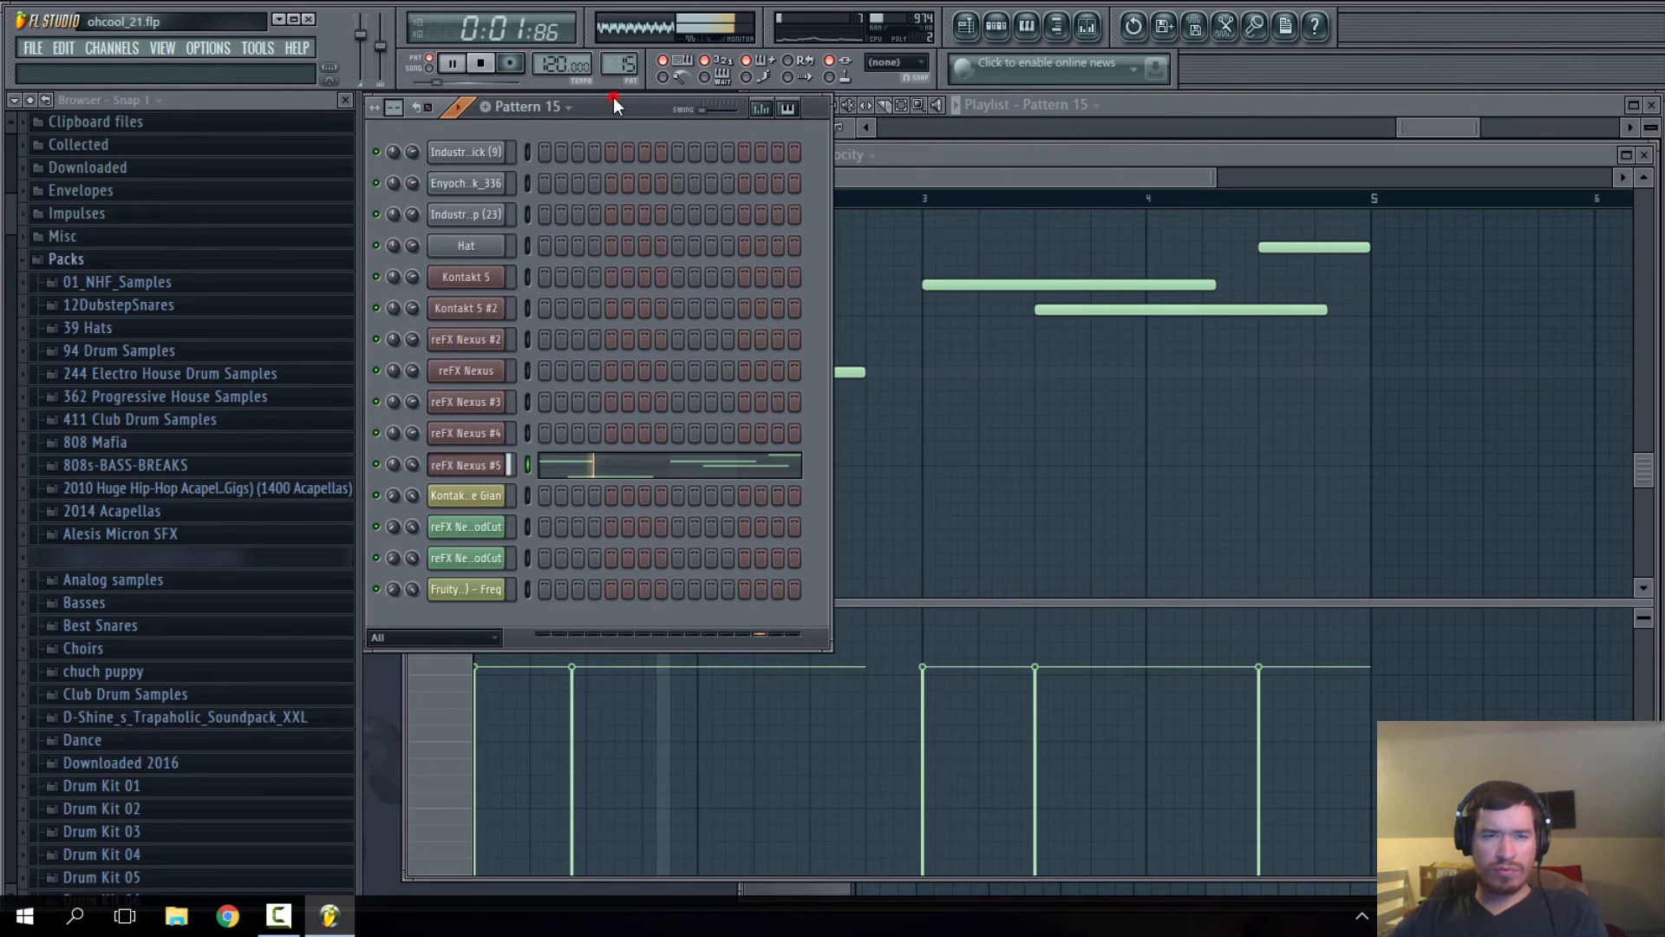
- Open the reFX Nexus #5 synth and set its portamento speed to 1/2 on the modulation page
left_click(457, 464)
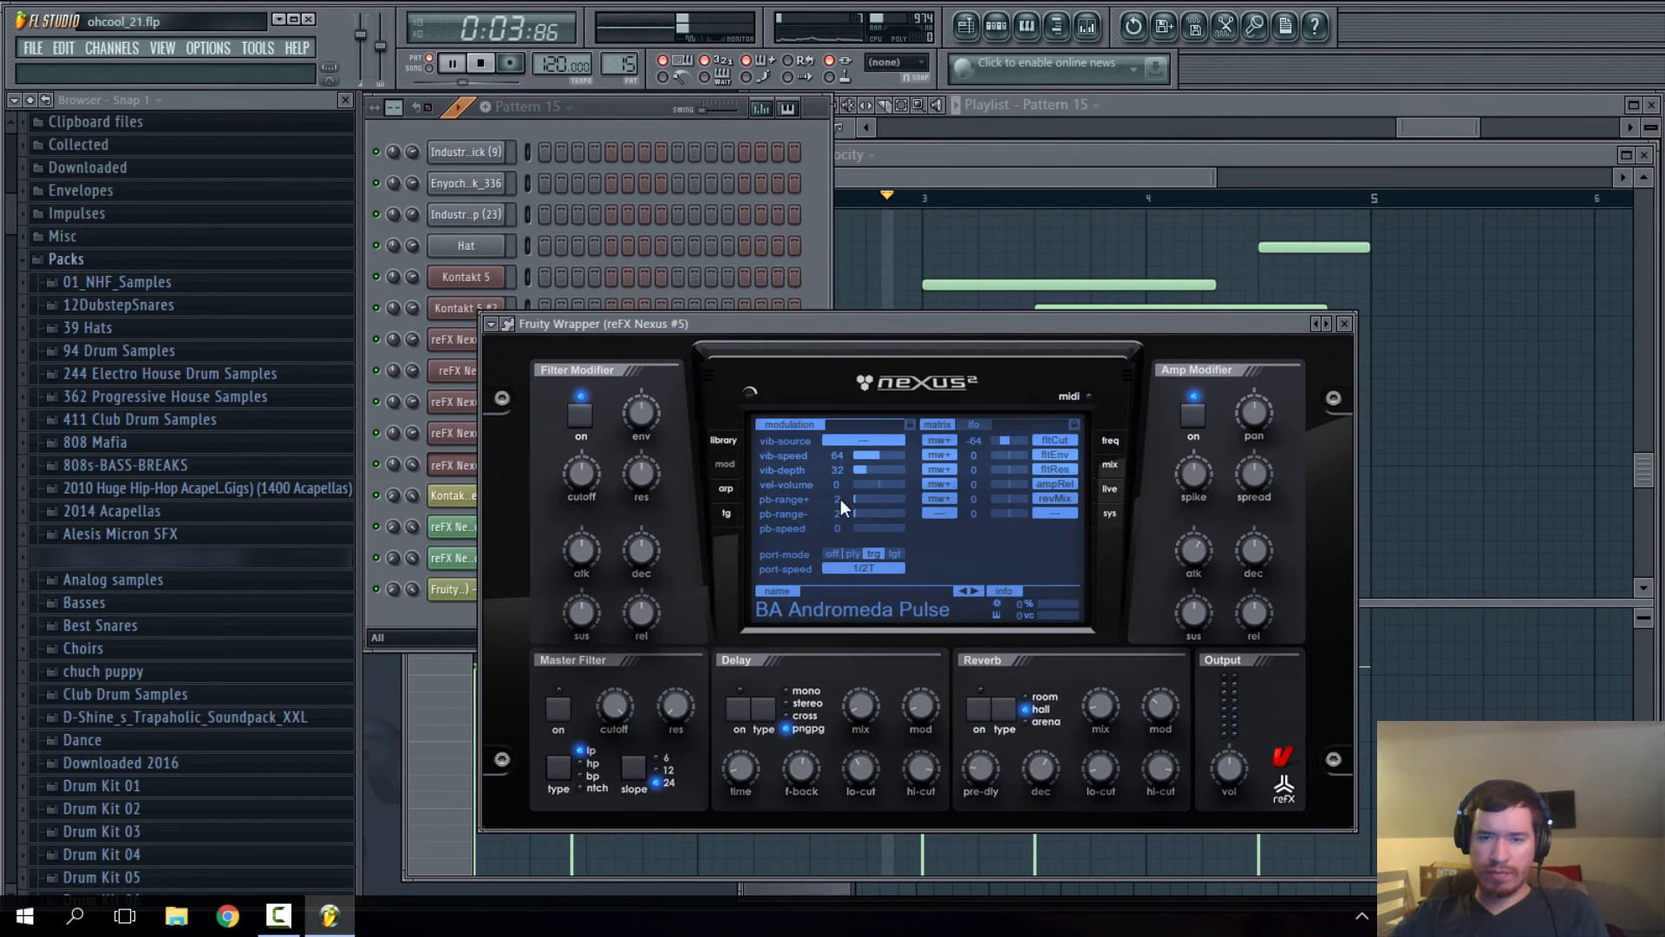
left_click(727, 512)
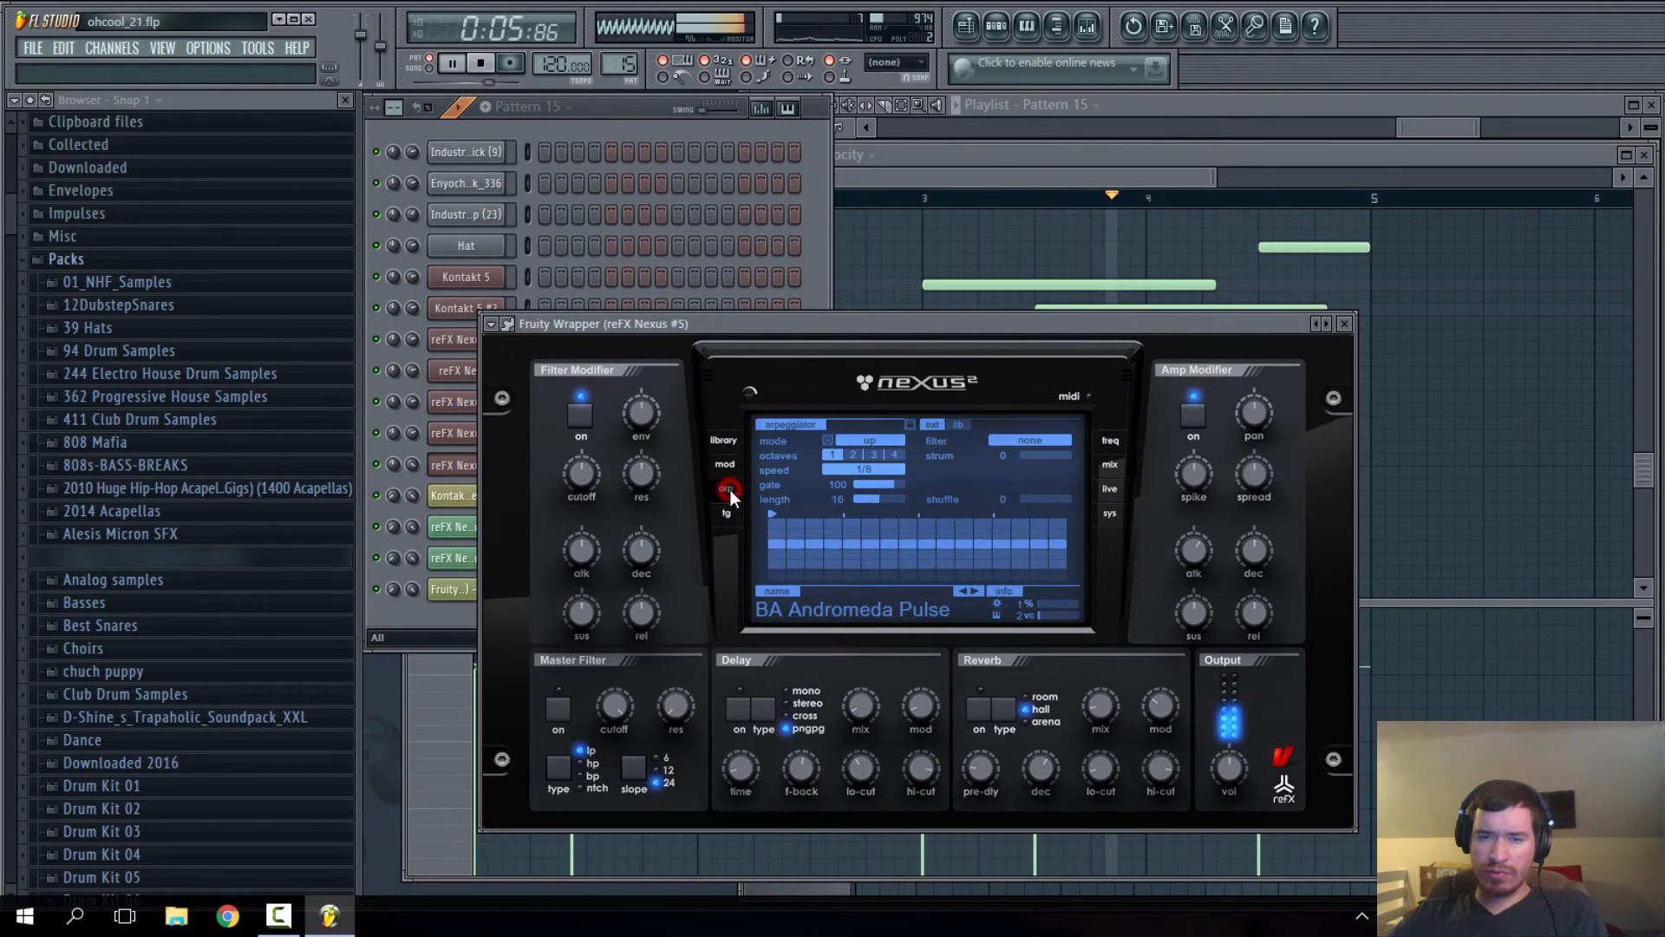
left_click(727, 469)
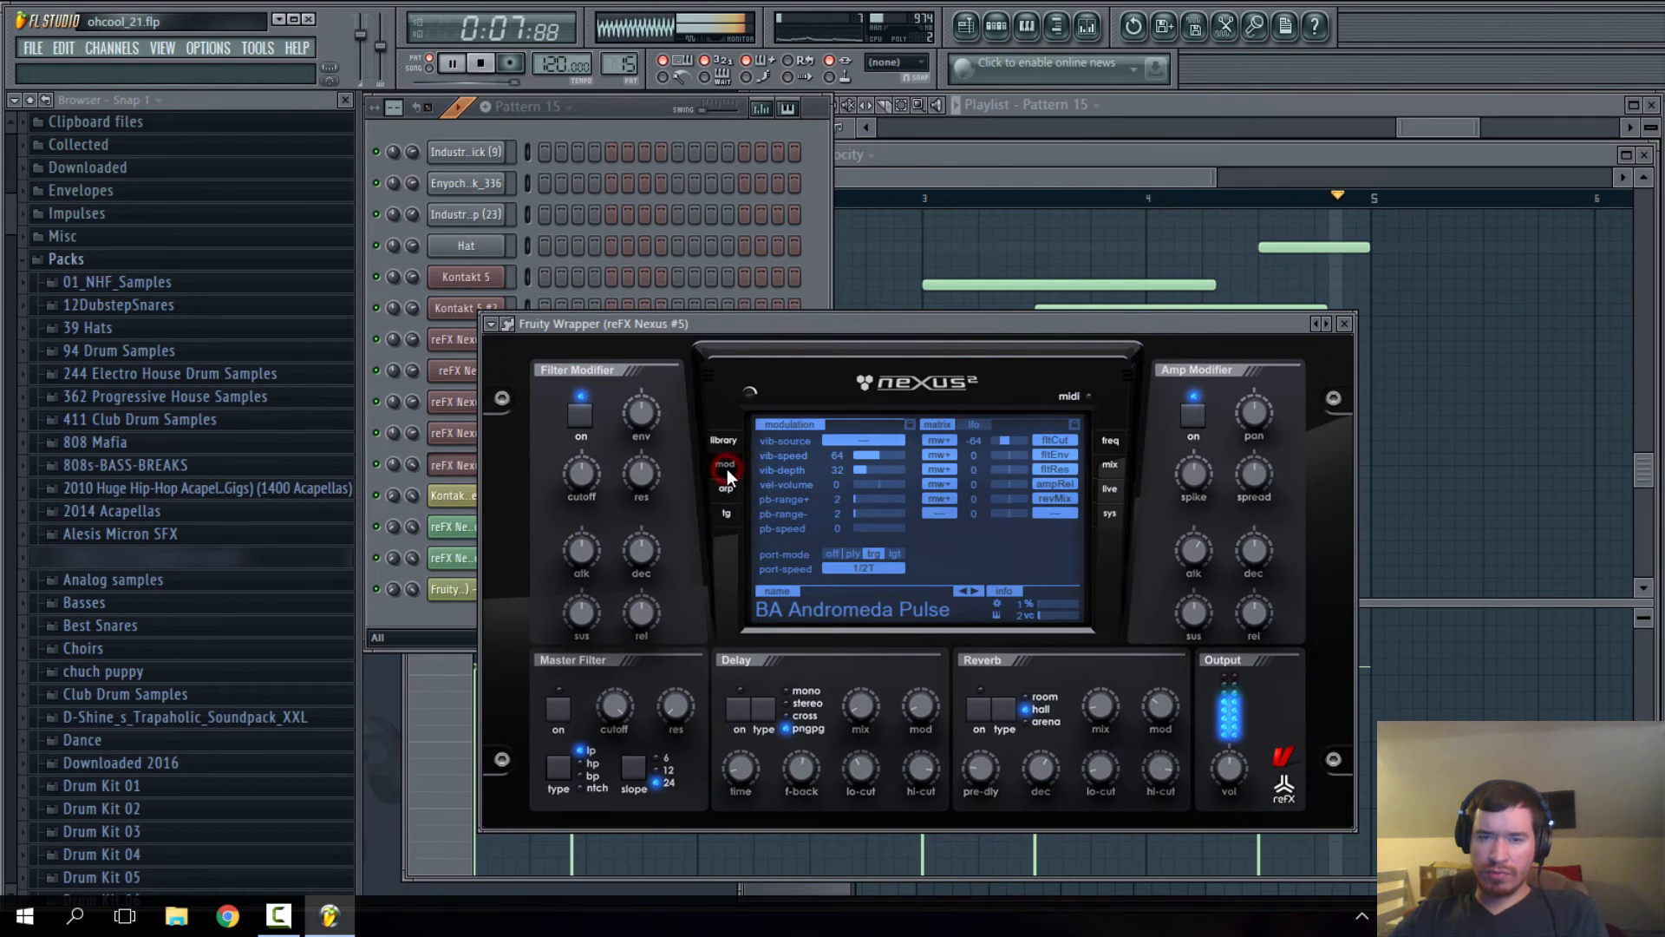
left_click(868, 568)
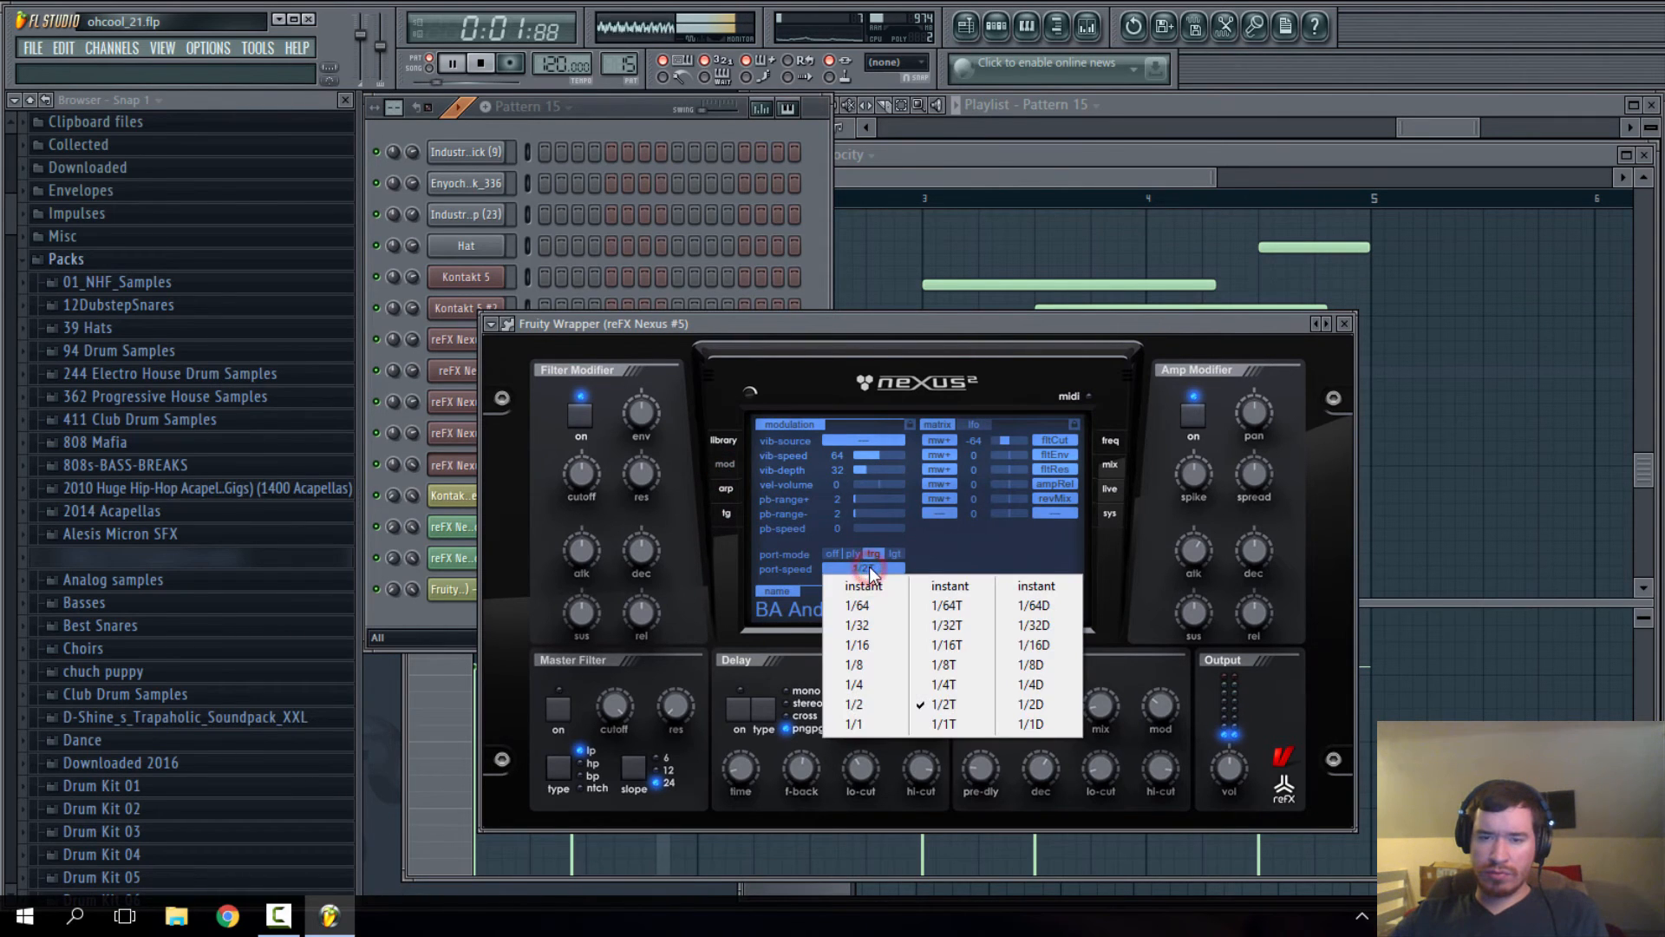
left_click(857, 705)
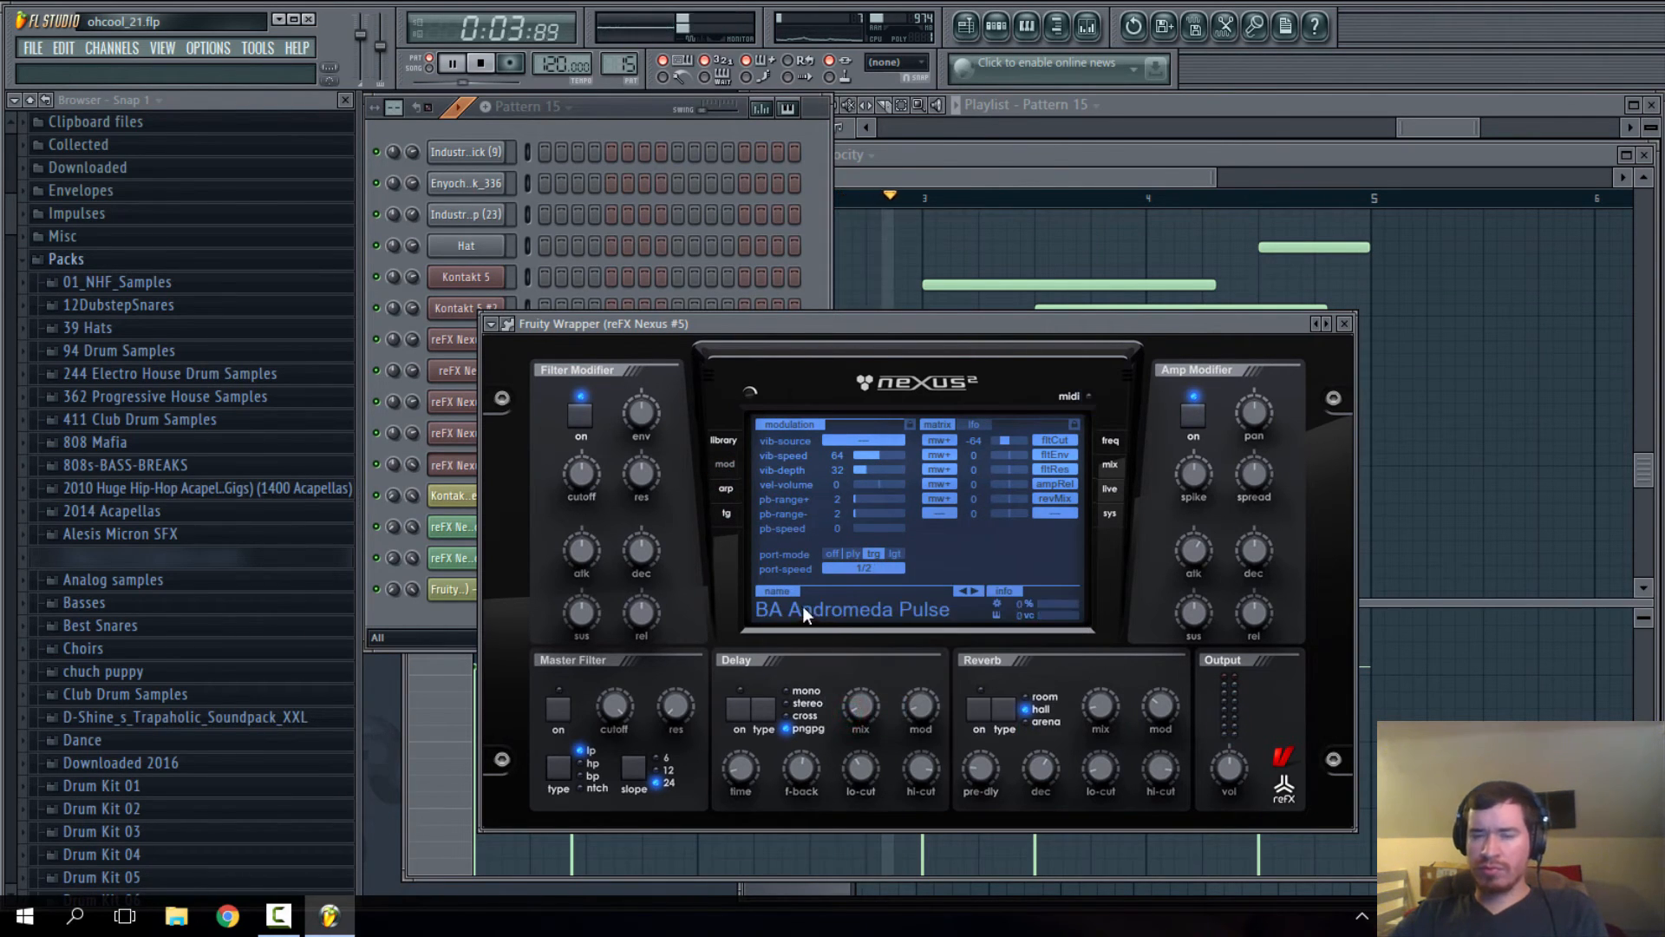
- Set the portamento mode of reFX Nexus #5 to tgl, keeping the 1/2 speed
left_click(871, 565)
left_click(878, 553)
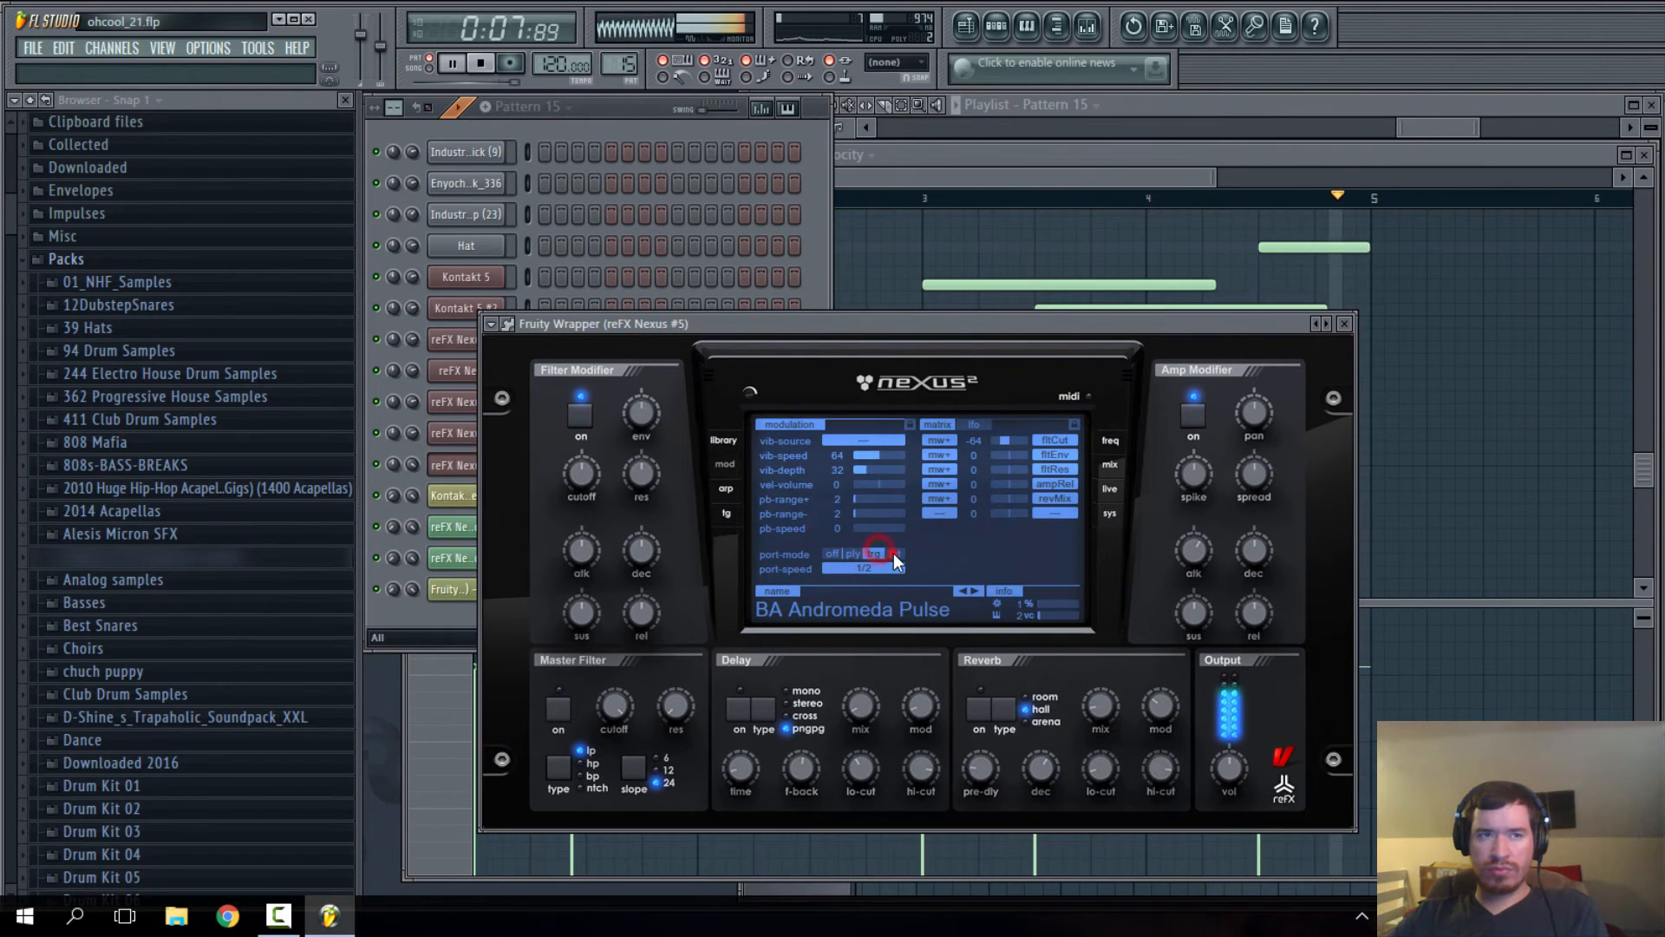
left_click(862, 567)
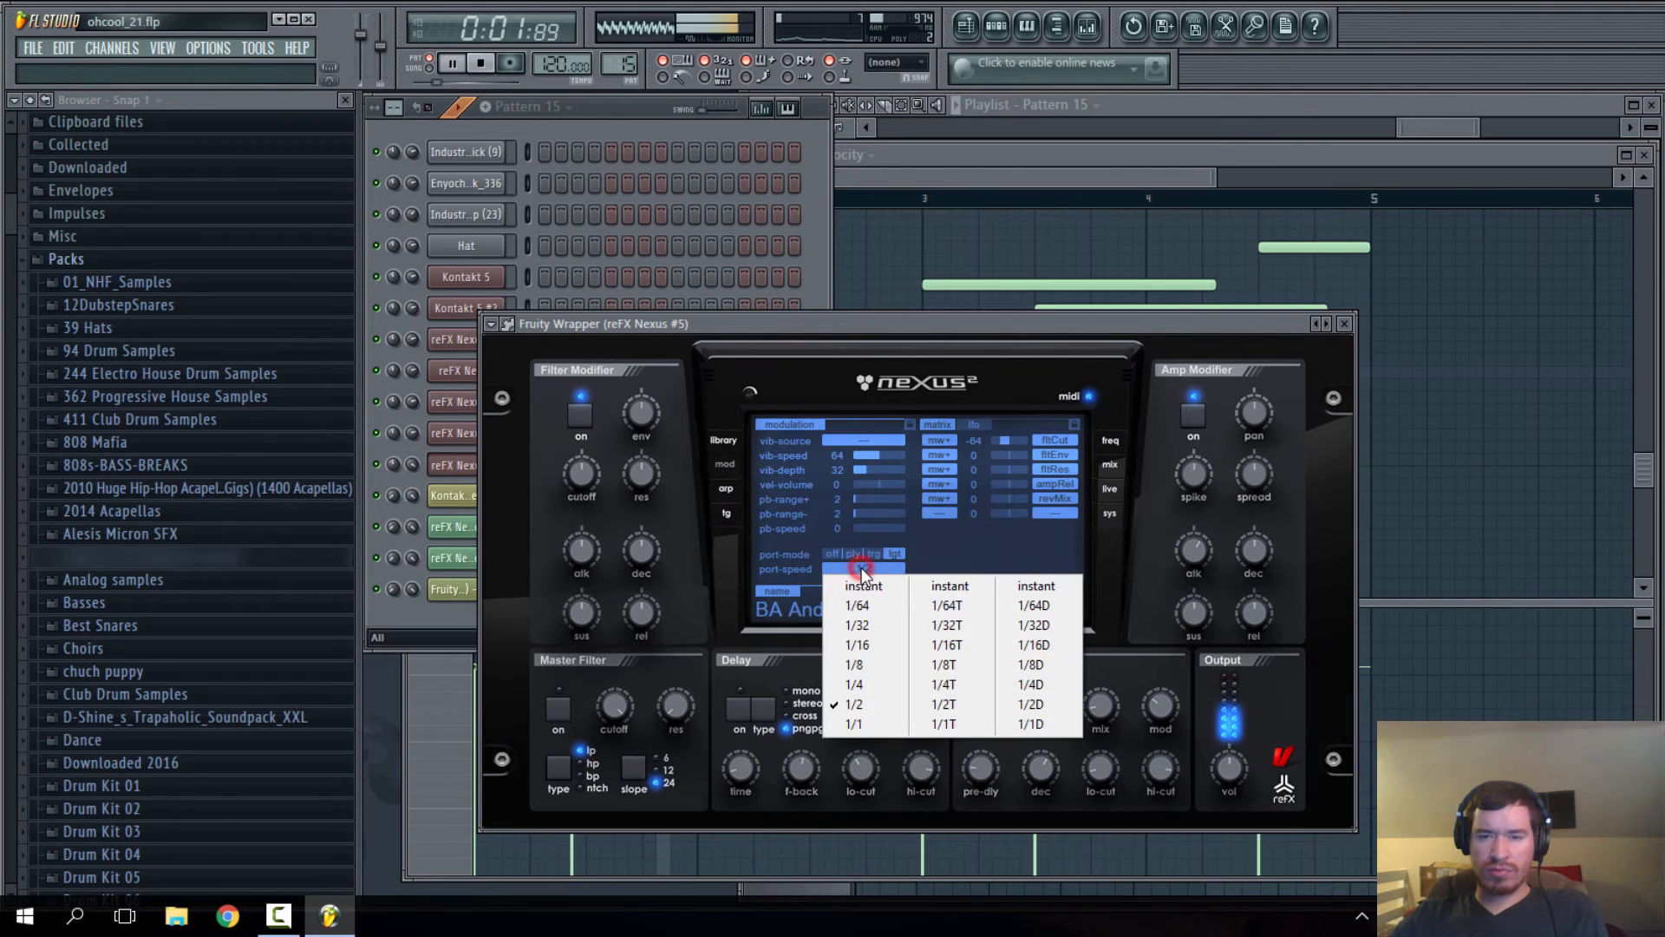
left_click(946, 564)
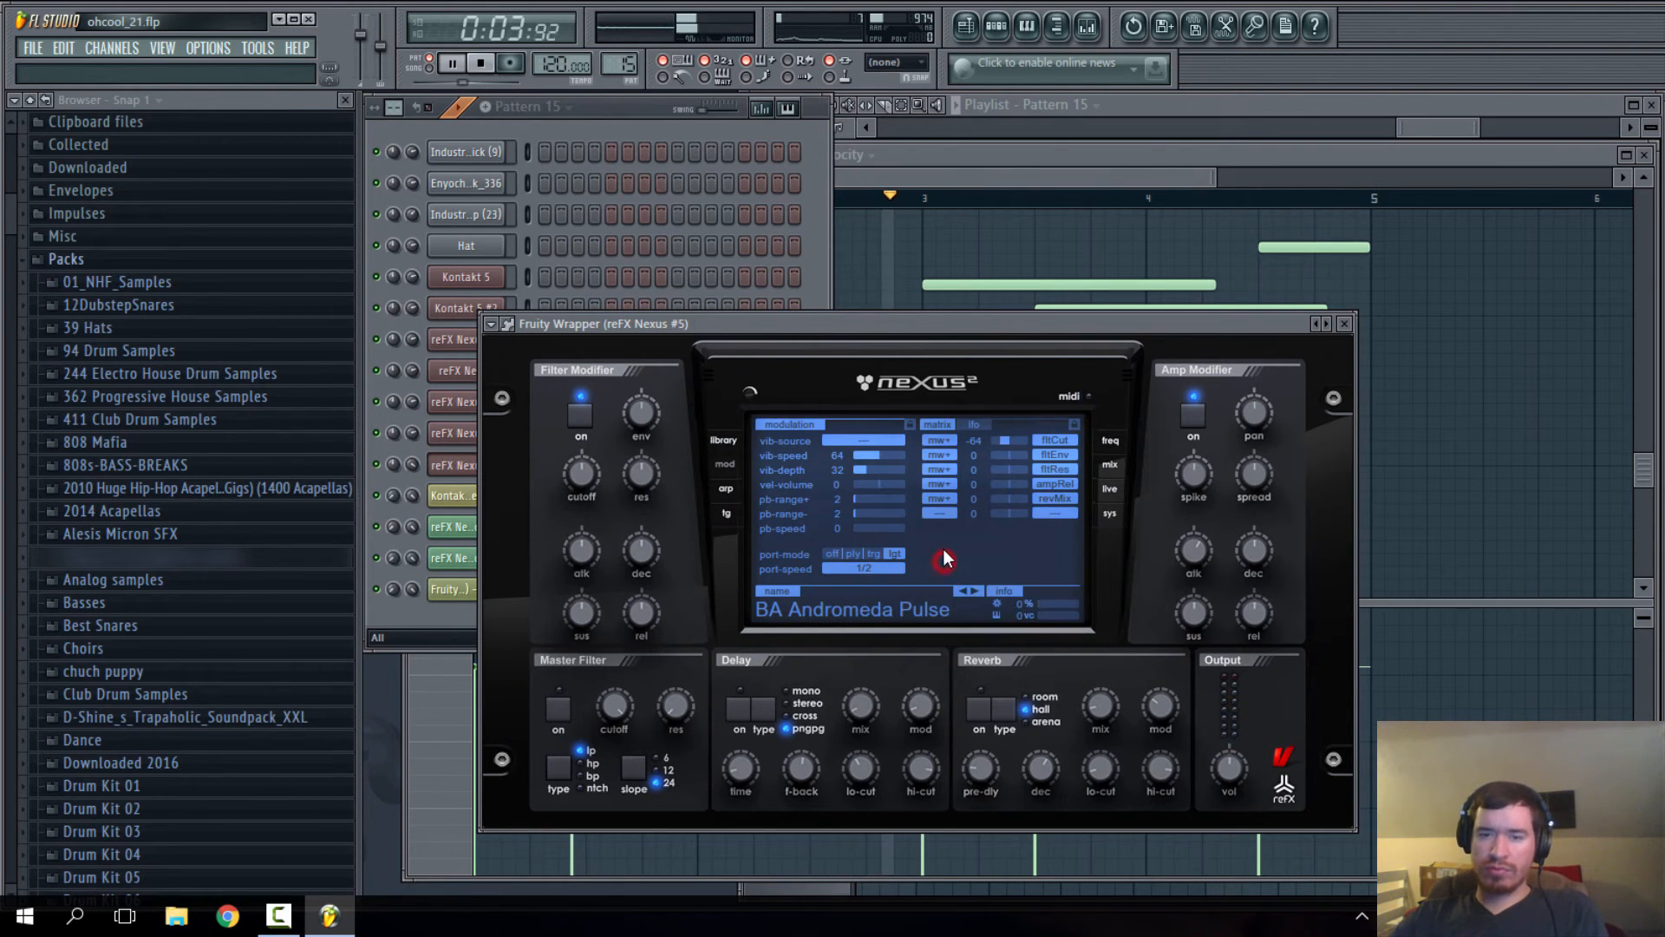
- Close the reFX Nexus #5 window and the piano roll to return to the playlist
left_click_drag(943, 331, 931, 339)
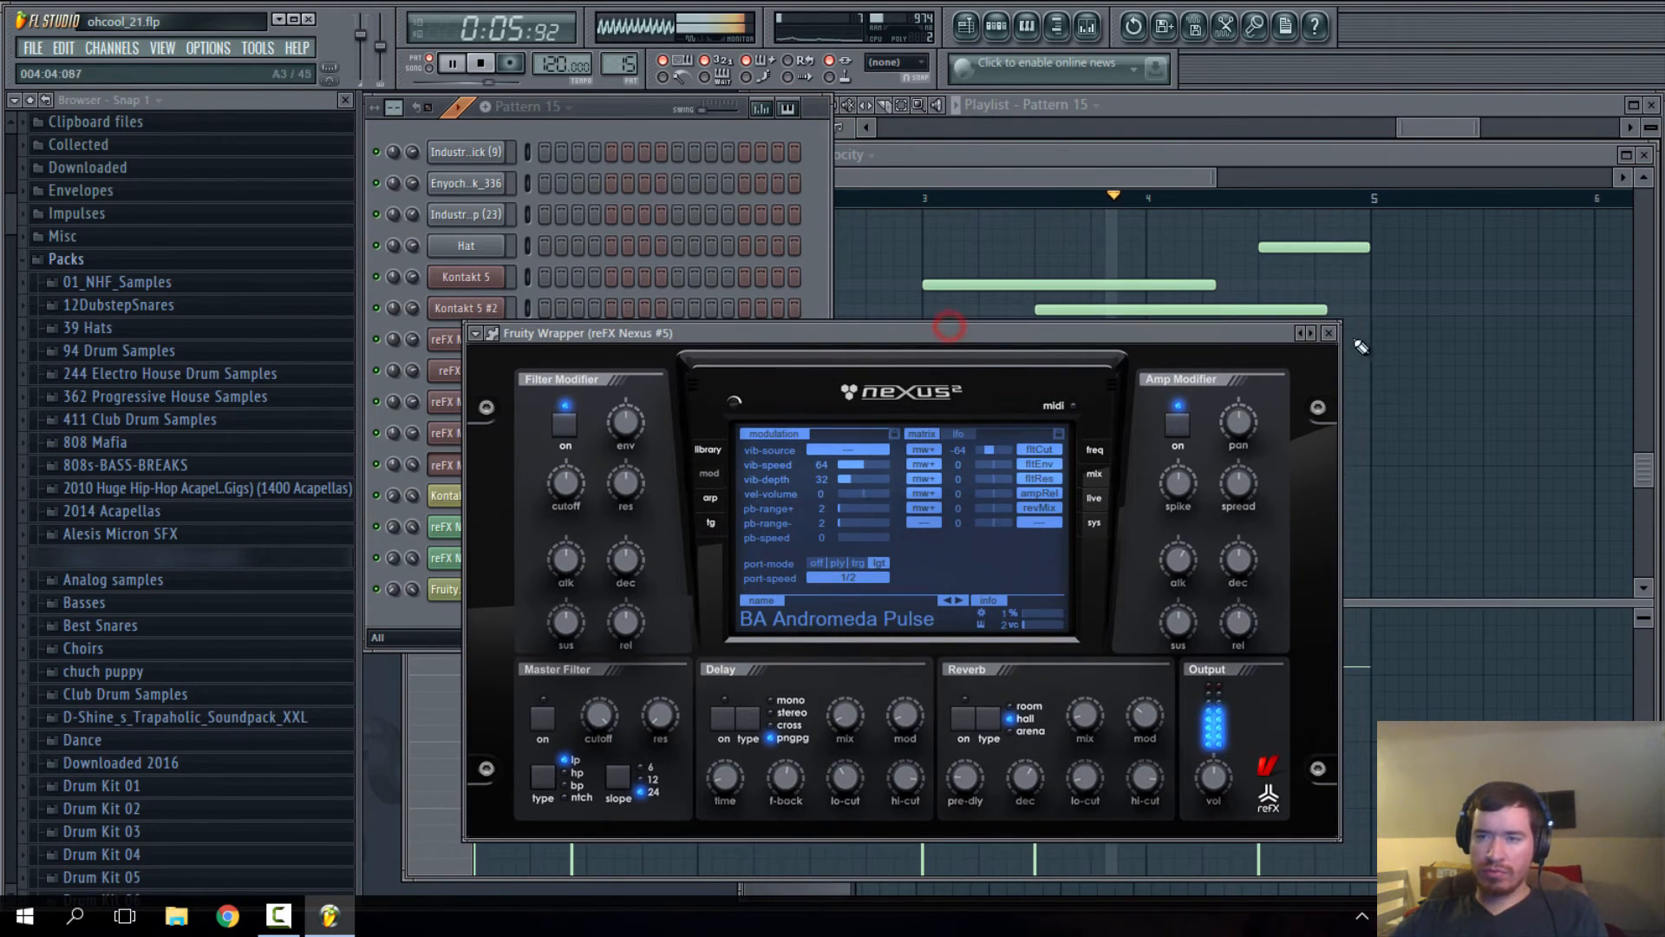
left_click(1327, 333)
left_click(1644, 154)
- Play the arrangement in song mode from about bar 64 and close the reFX Nexus #5 channel settings
left_click_drag(1430, 131, 1396, 134)
scroll(1234, 215, "down", 5)
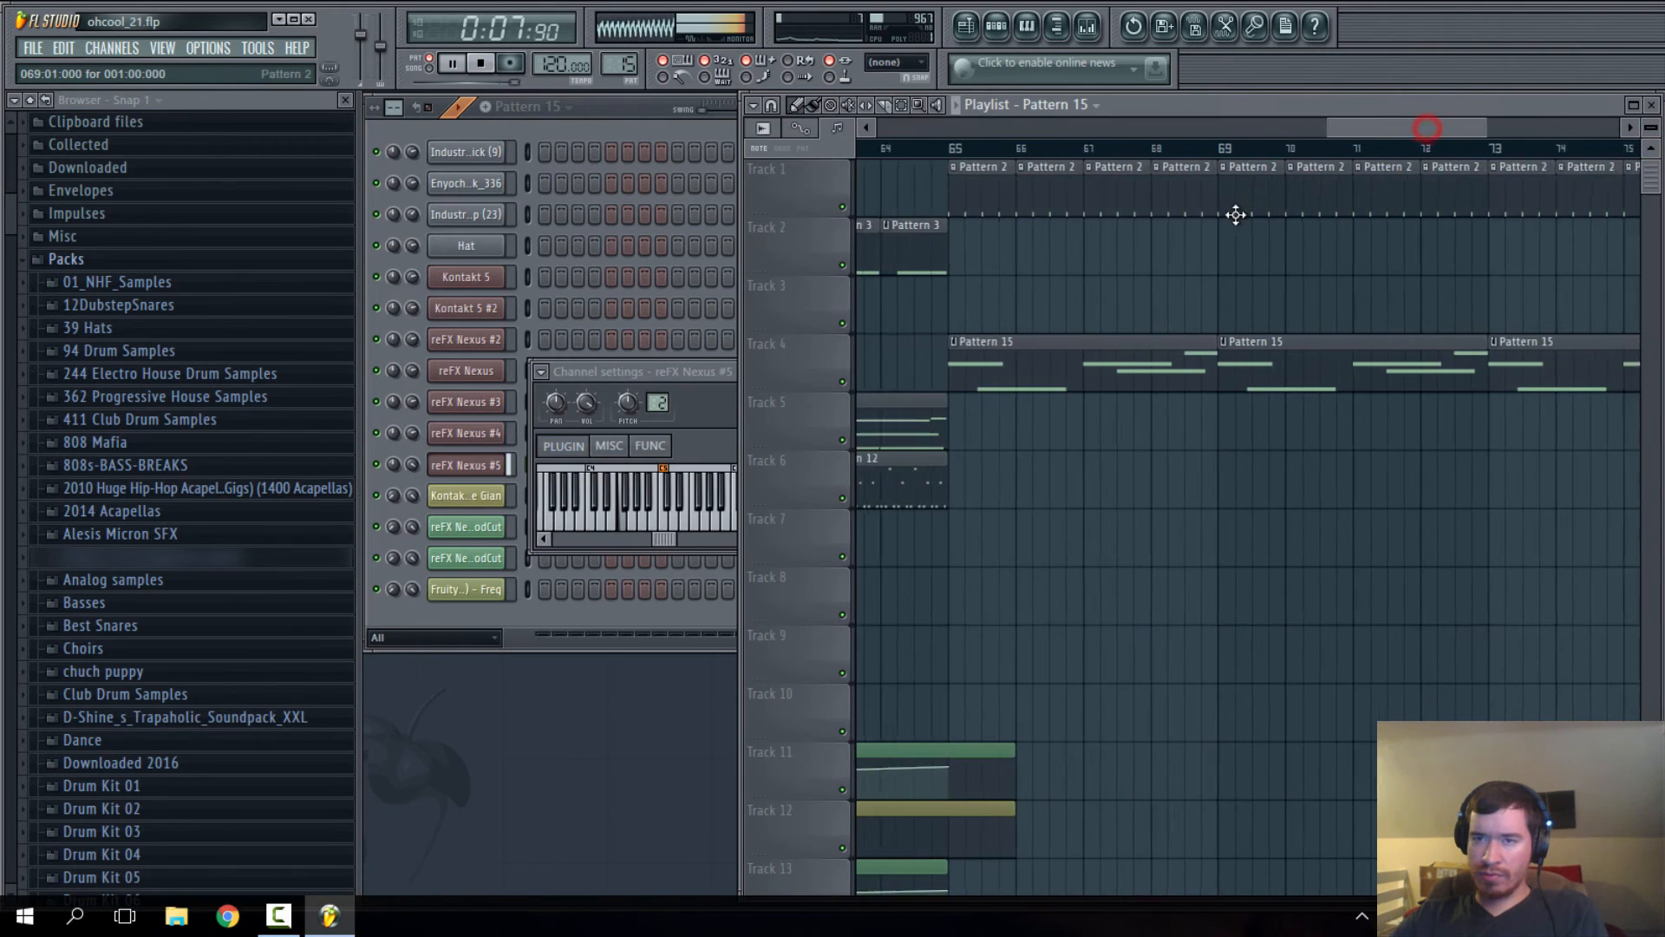
left_click(1129, 151)
key("l")
left_click(715, 374)
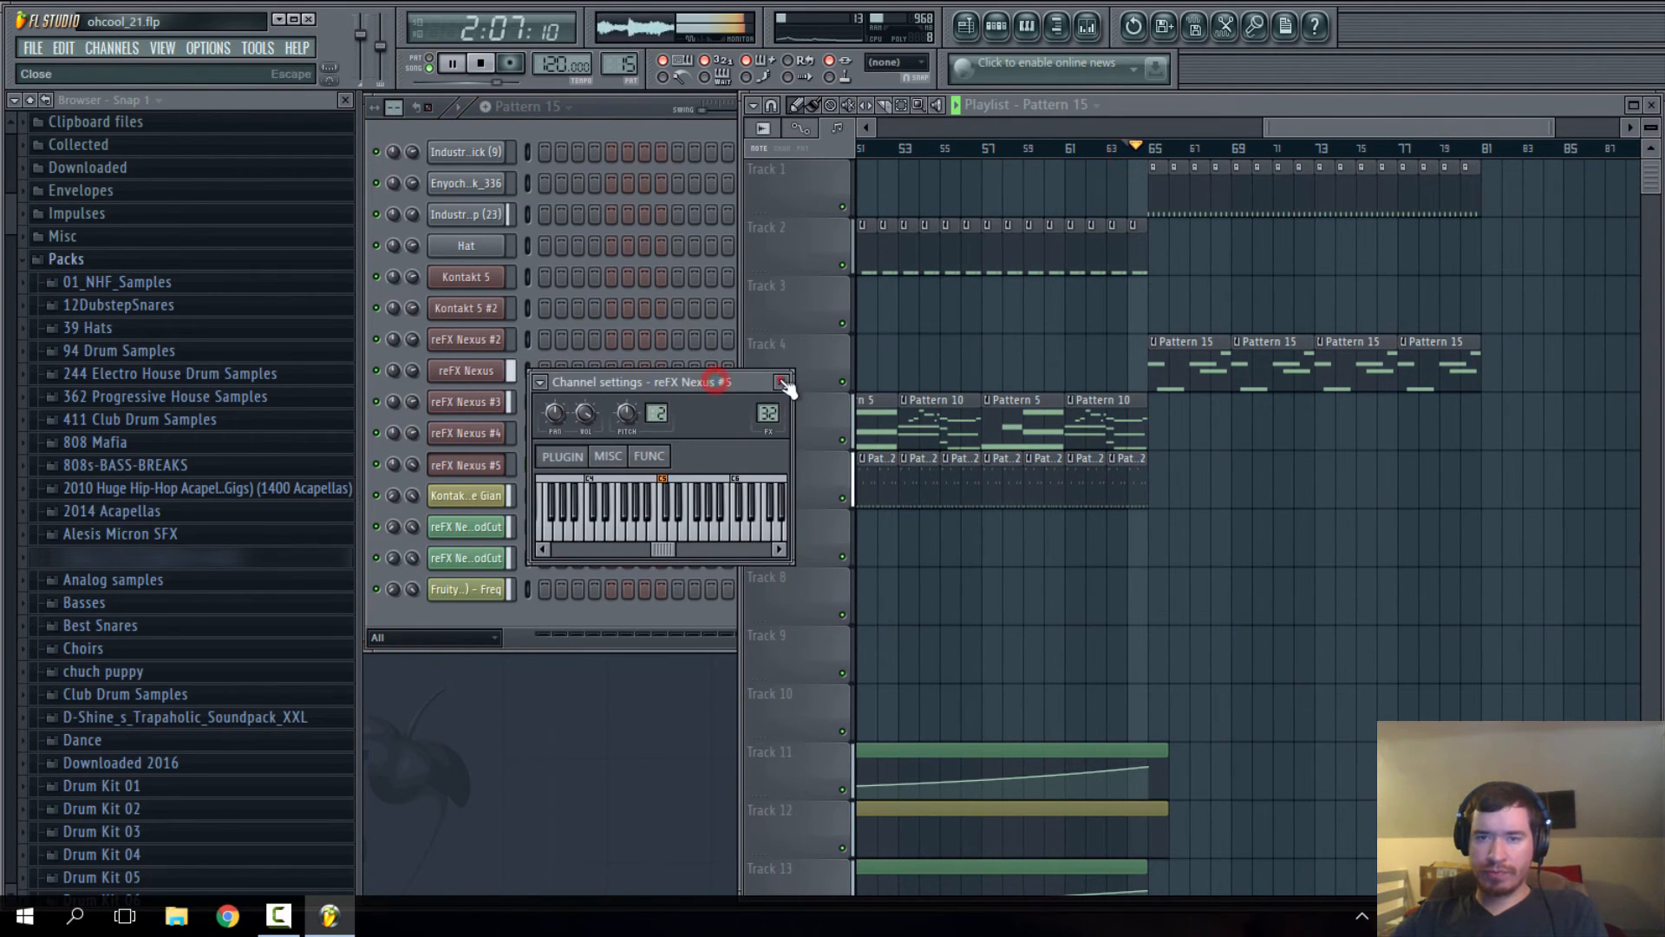
left_click(783, 373)
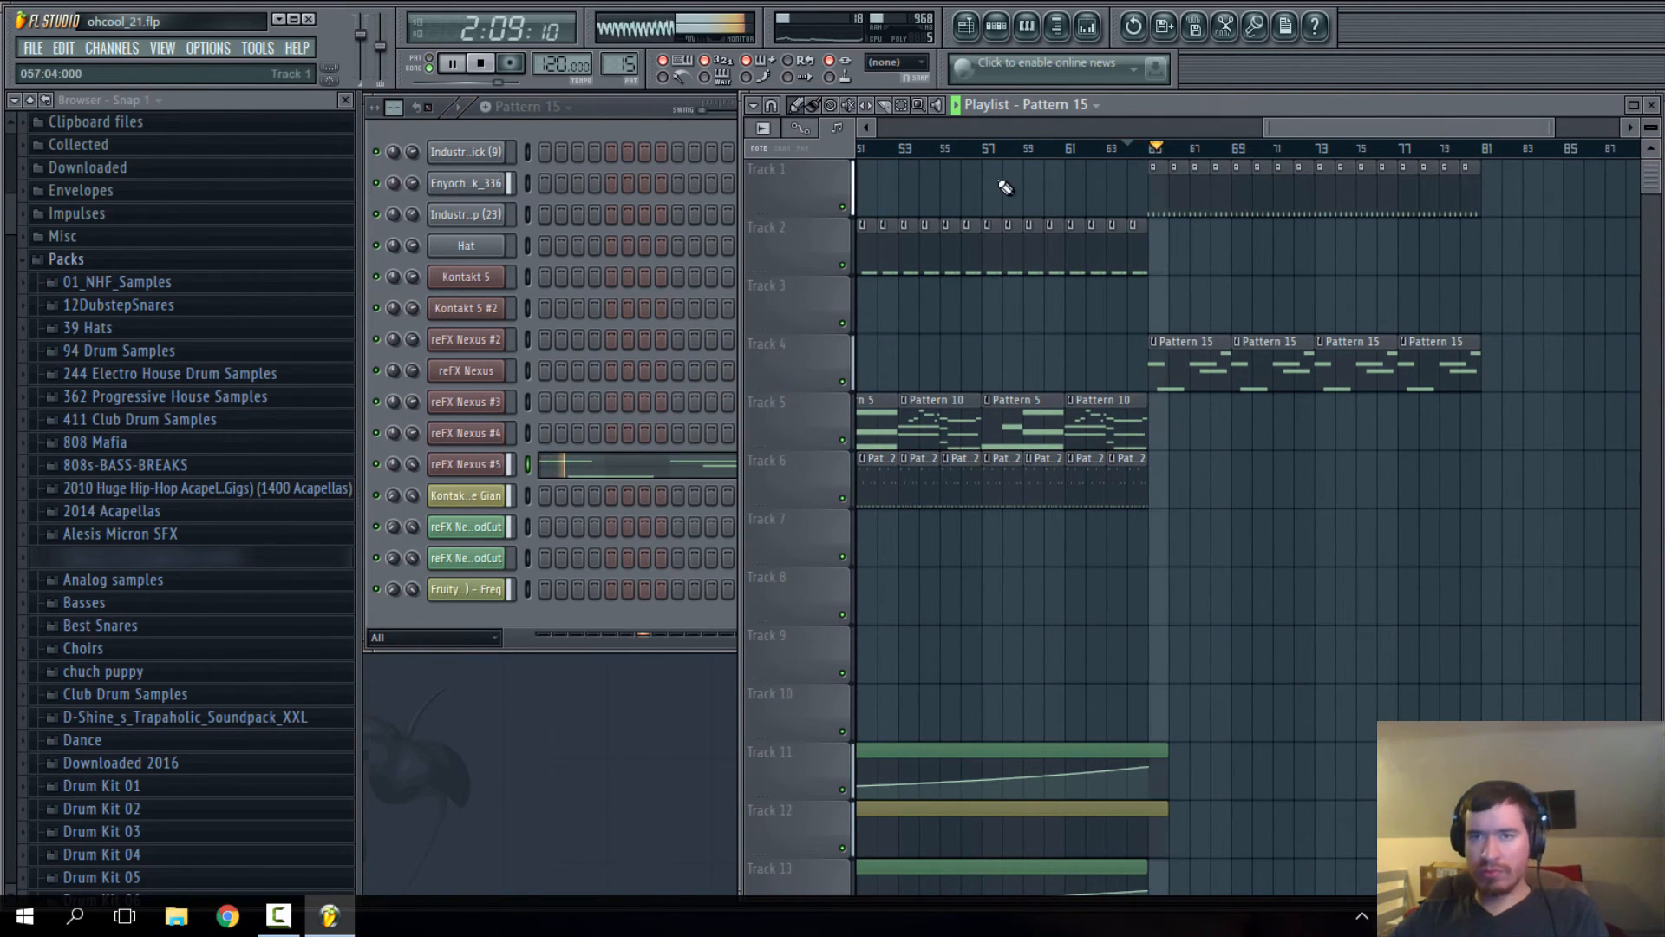
- Open the mixer and Insert 32's Fruity Parametric EQ 2, and load Sausage Fattener into effect slot 5
left_click(1087, 28)
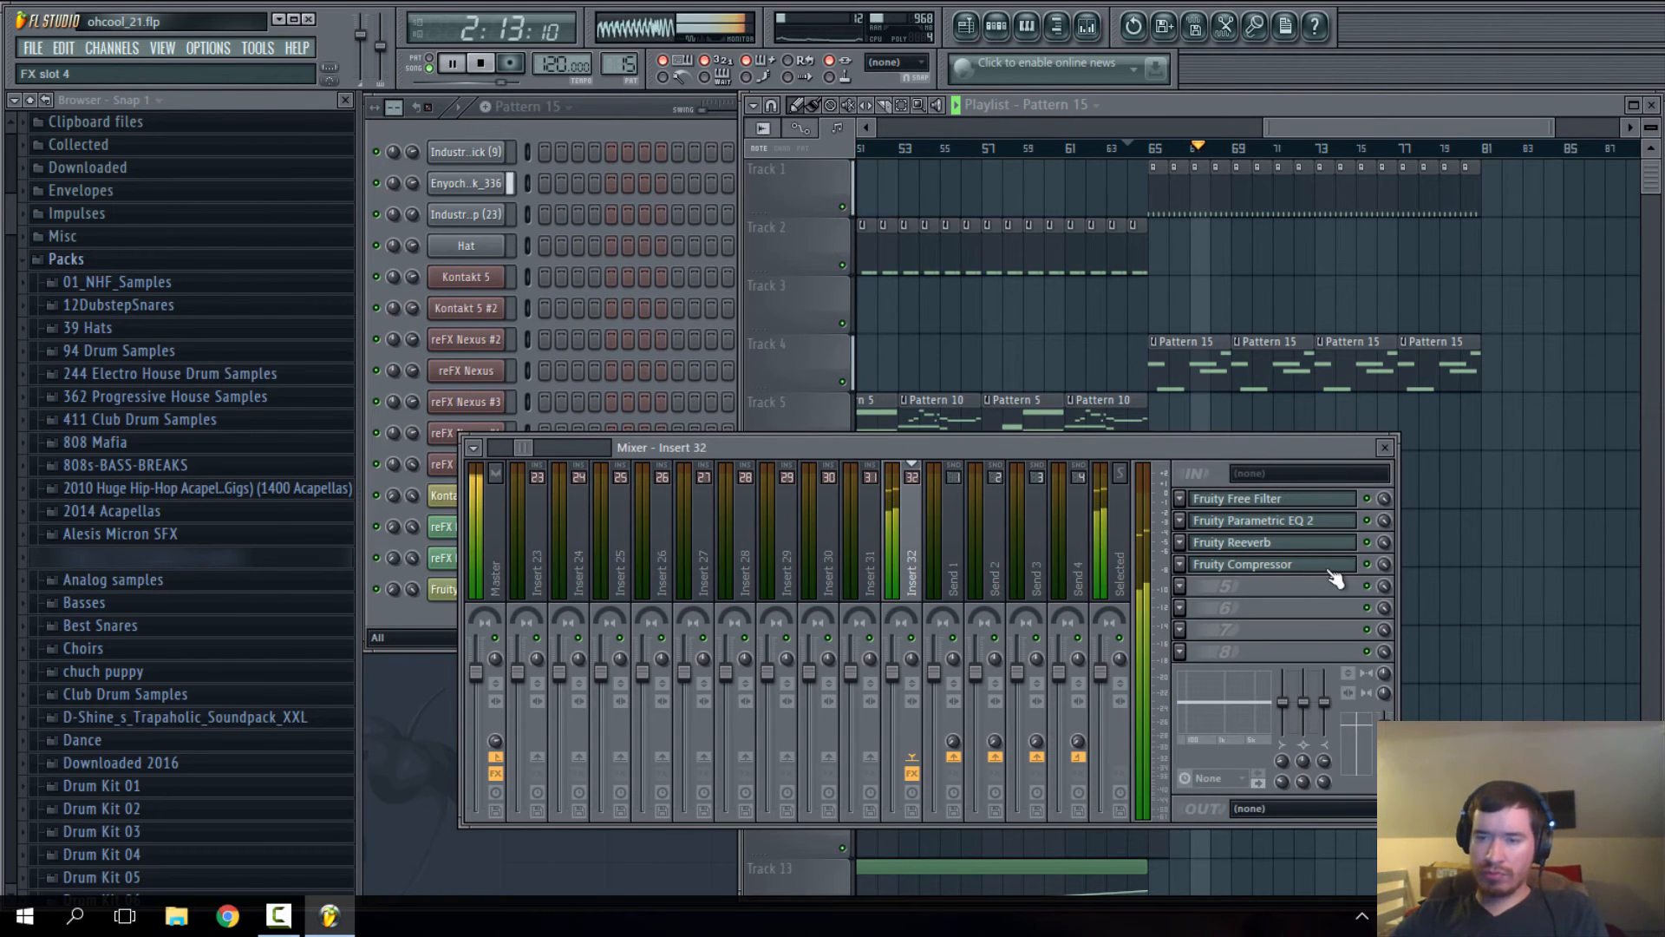
left_click(1300, 521)
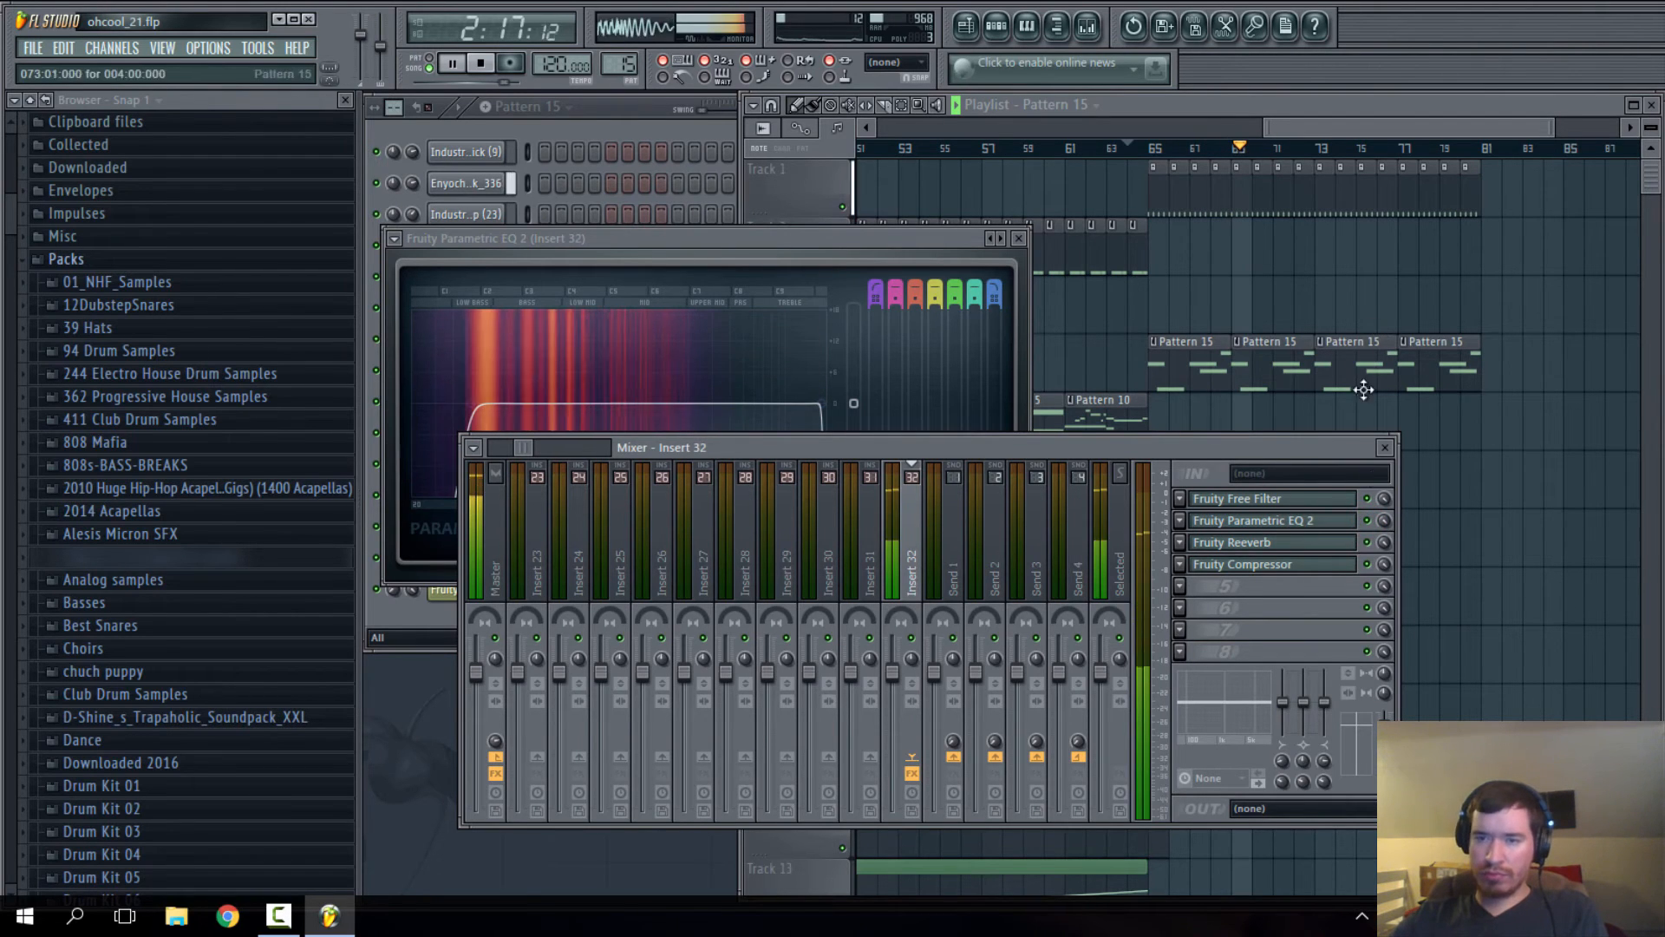
left_click(1182, 587)
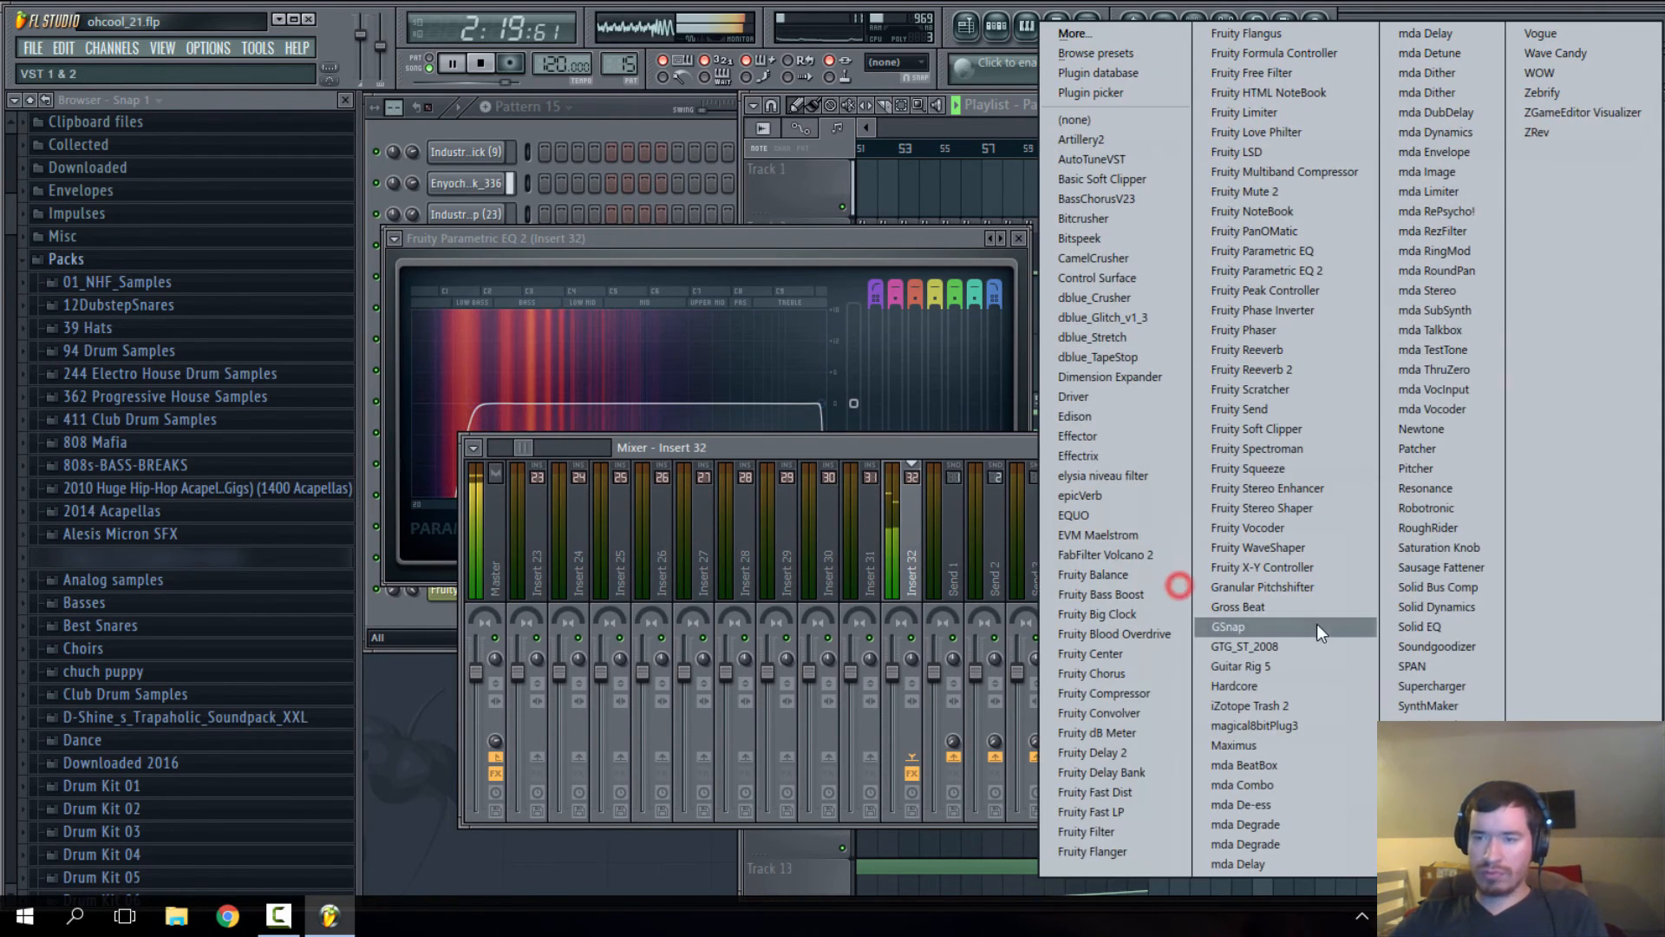
left_click(1457, 567)
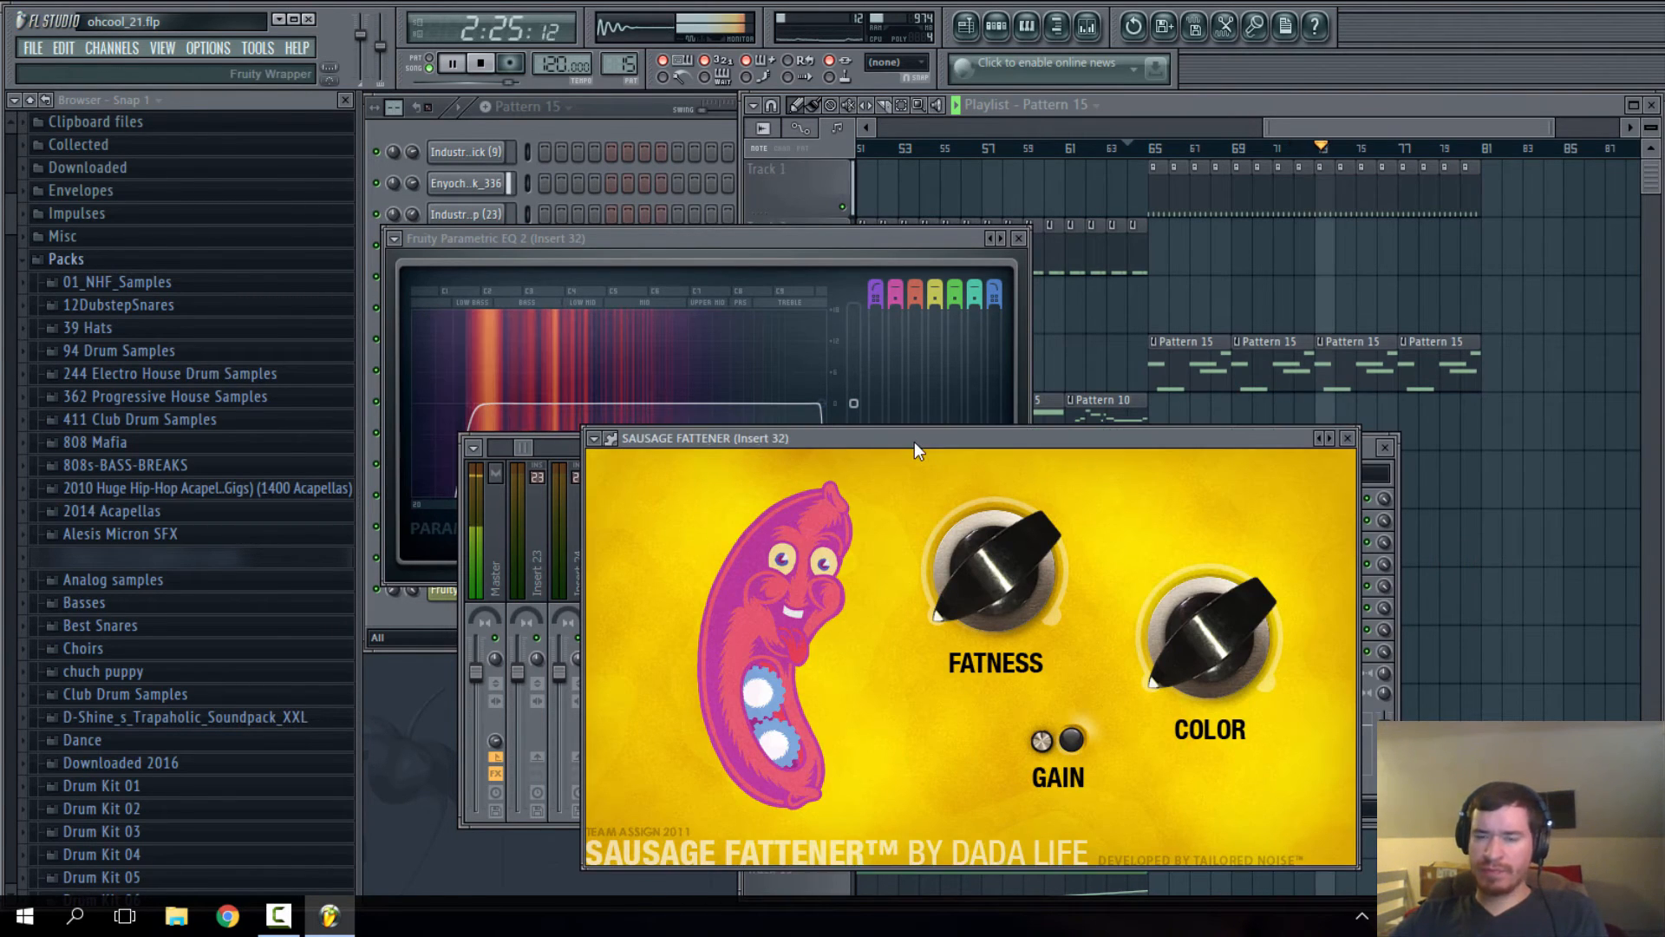
left_click_drag(904, 439, 859, 324)
- Set Sausage Fattener's Fatness close to its minimum and its Color to 13%
left_click_drag(930, 480, 943, 359)
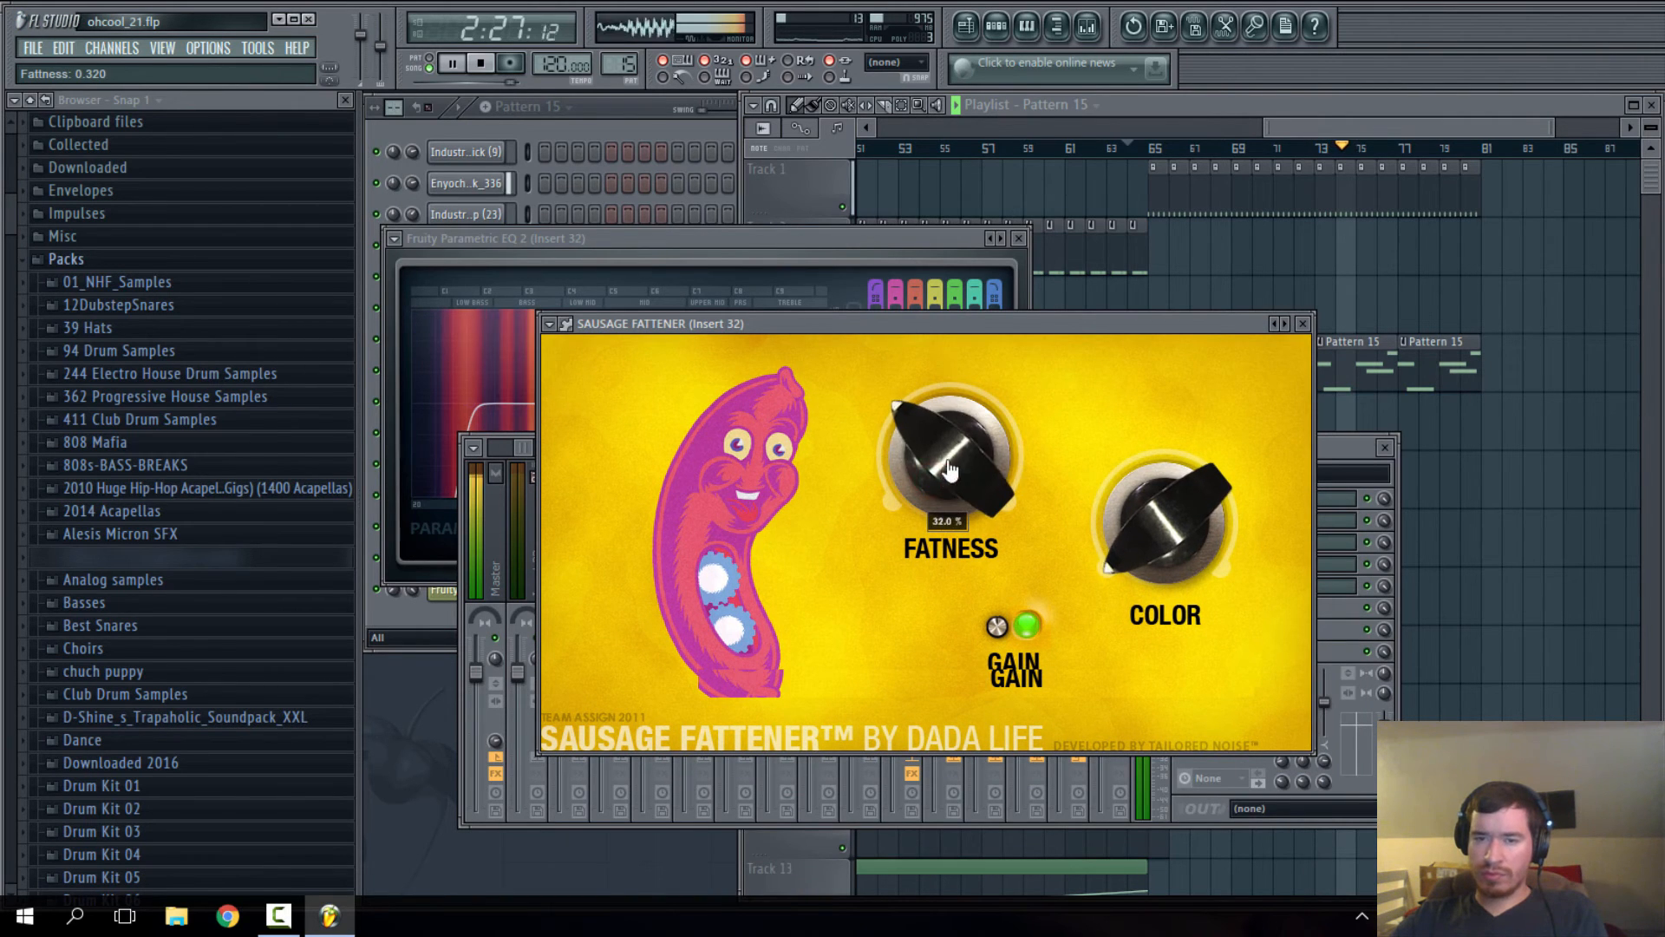
left_click_drag(942, 480, 957, 521)
left_click_drag(1150, 545, 1157, 373)
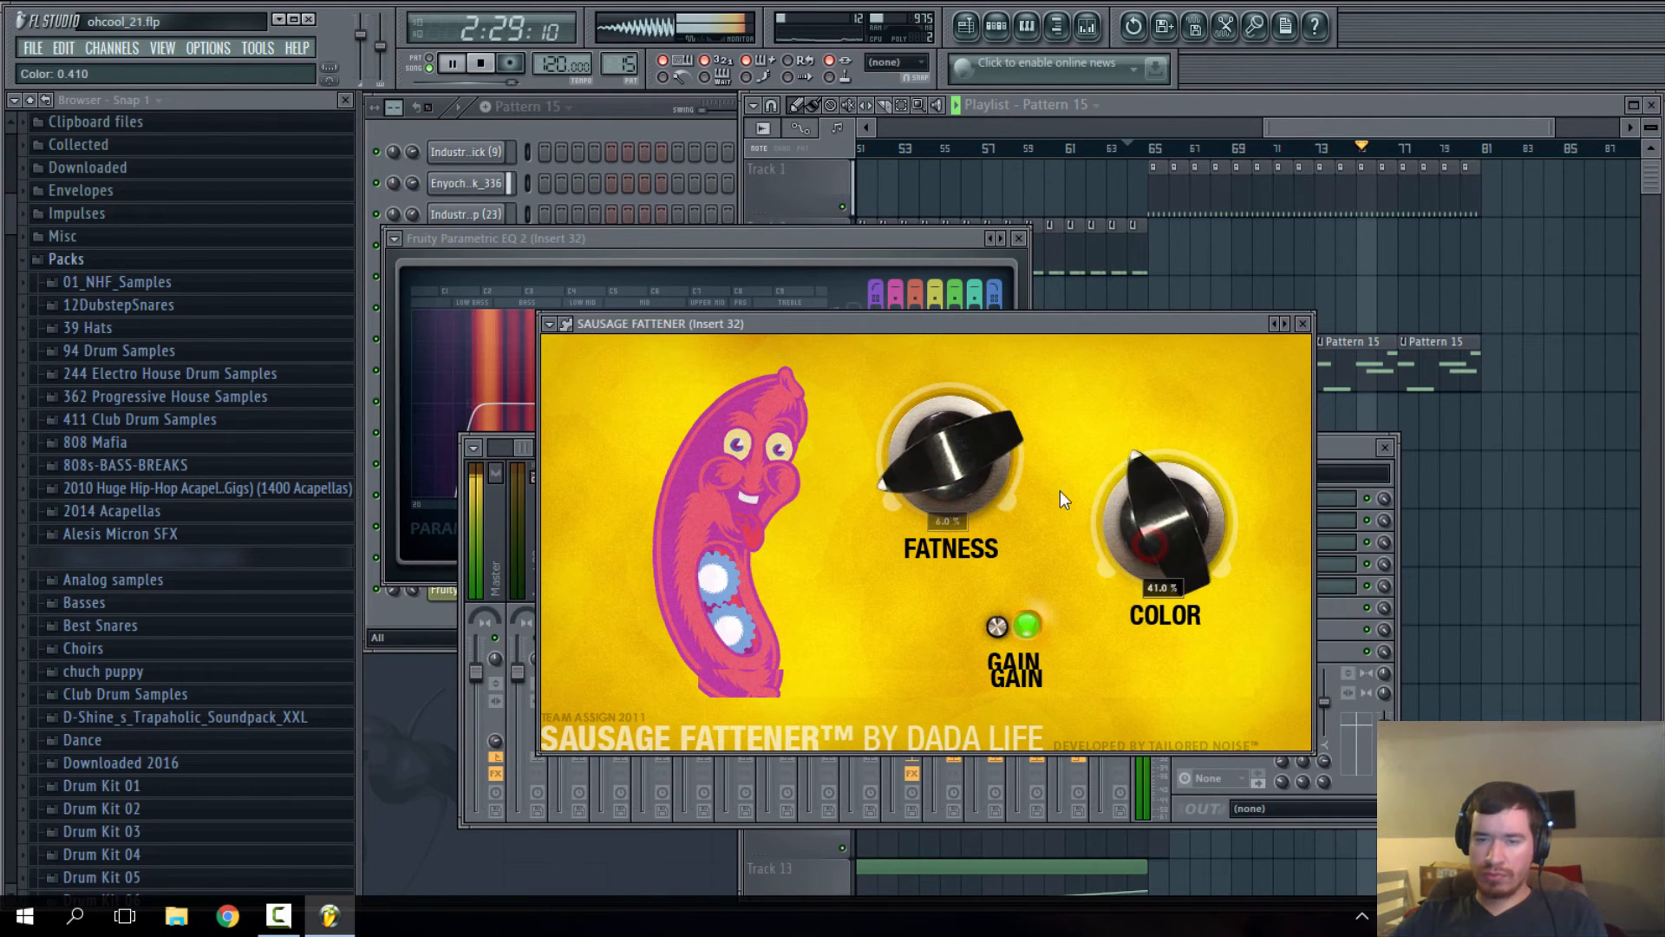
left_click_drag(950, 476, 951, 484)
mouse_move(1118, 529)
left_mouse_down()
mouse_move(1180, 594)
mouse_move(1163, 540)
mouse_move(1137, 526)
left_mouse_up()
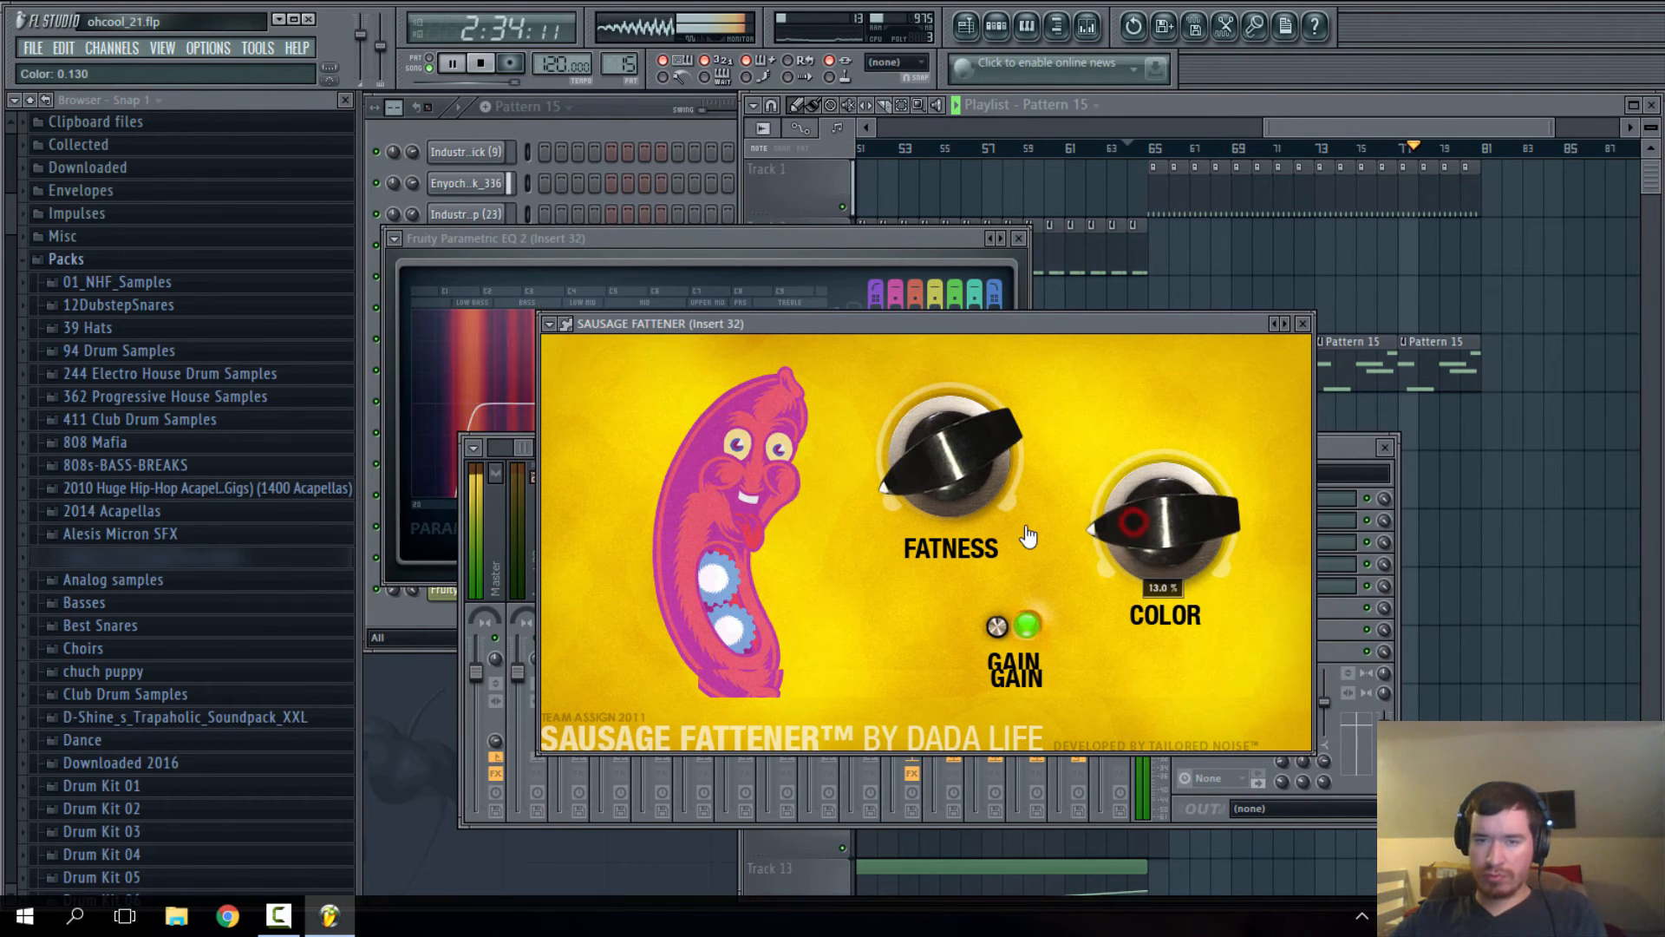
- Close the Sausage Fattener, mixer and Fruity Parametric EQ 2 windows and stop playback
left_click(1301, 324)
left_click(1384, 447)
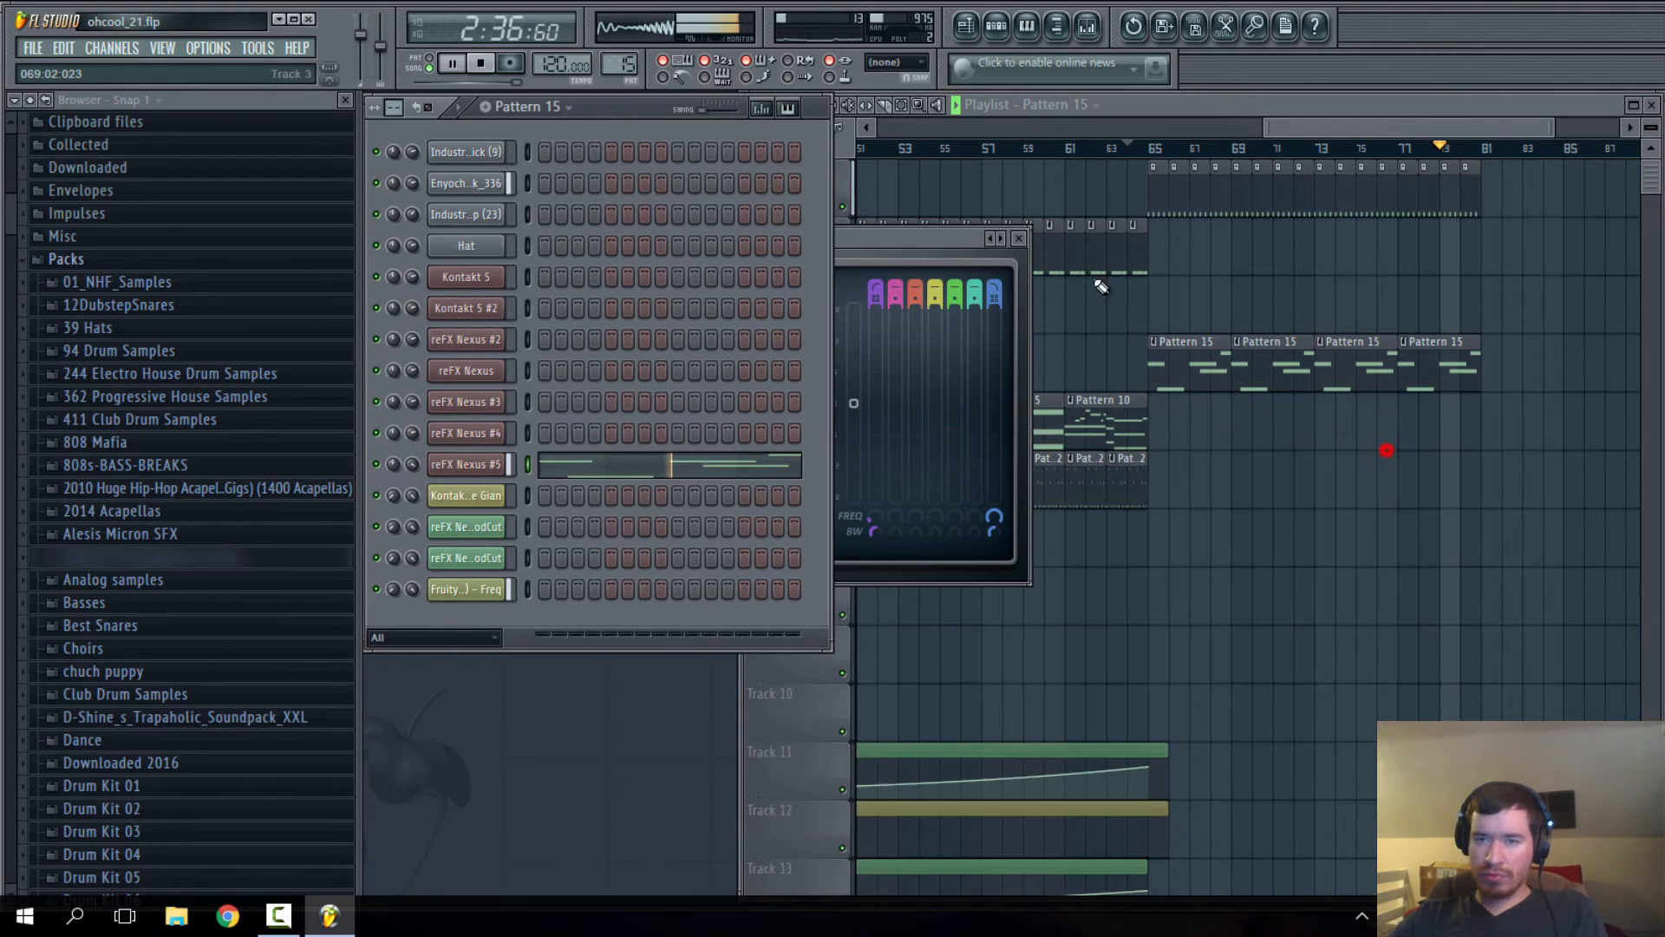
left_click(1018, 238)
scroll(1294, 286, "down", 6)
scroll(1316, 435, "up", 6)
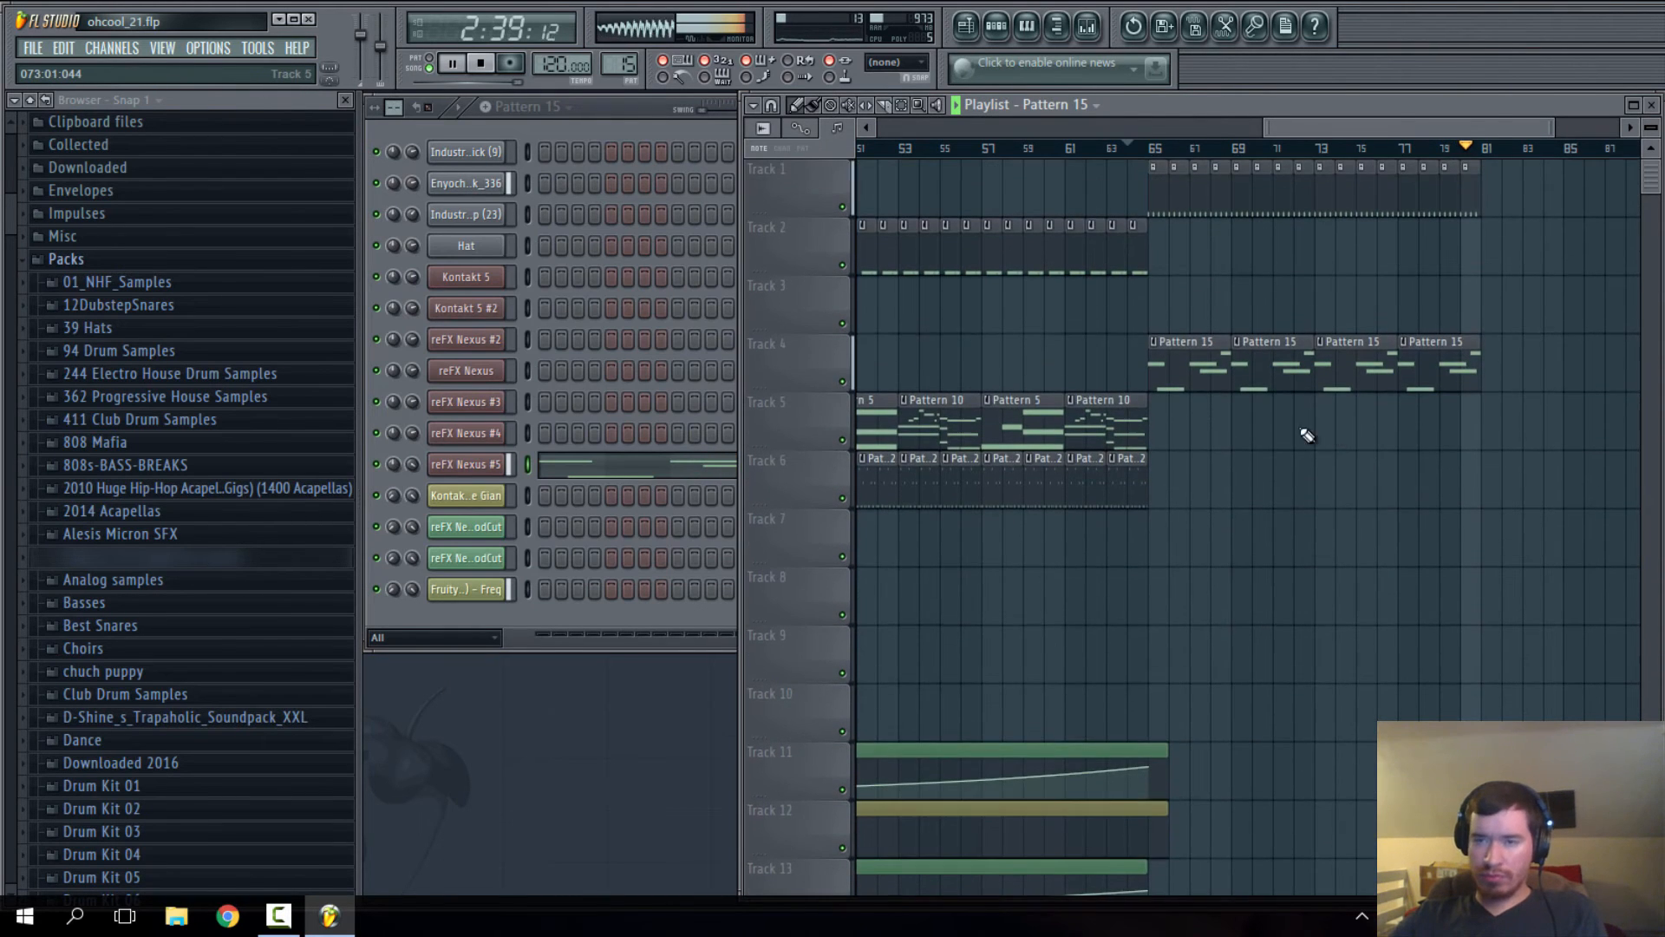
scroll(1131, 396, "down", 5)
left_click(480, 63)
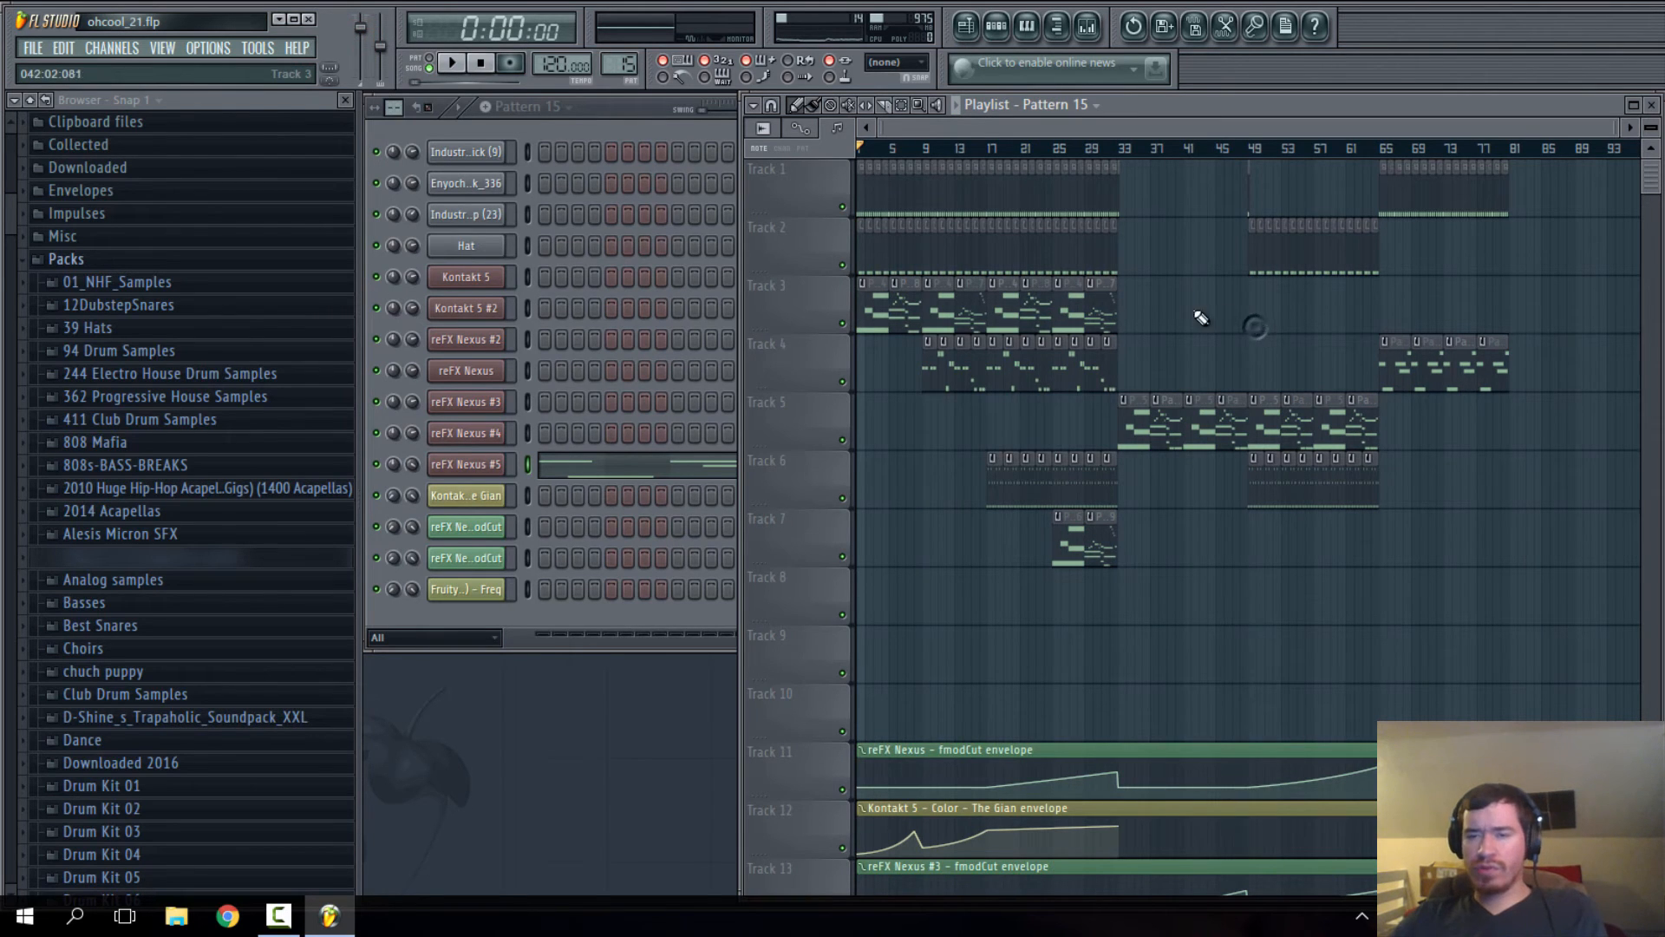
- Review the arrangement's pattern clips and the automation envelopes on tracks 11 to 14
scroll(992, 402, "down", 7)
scroll(1032, 604, "up", 7)
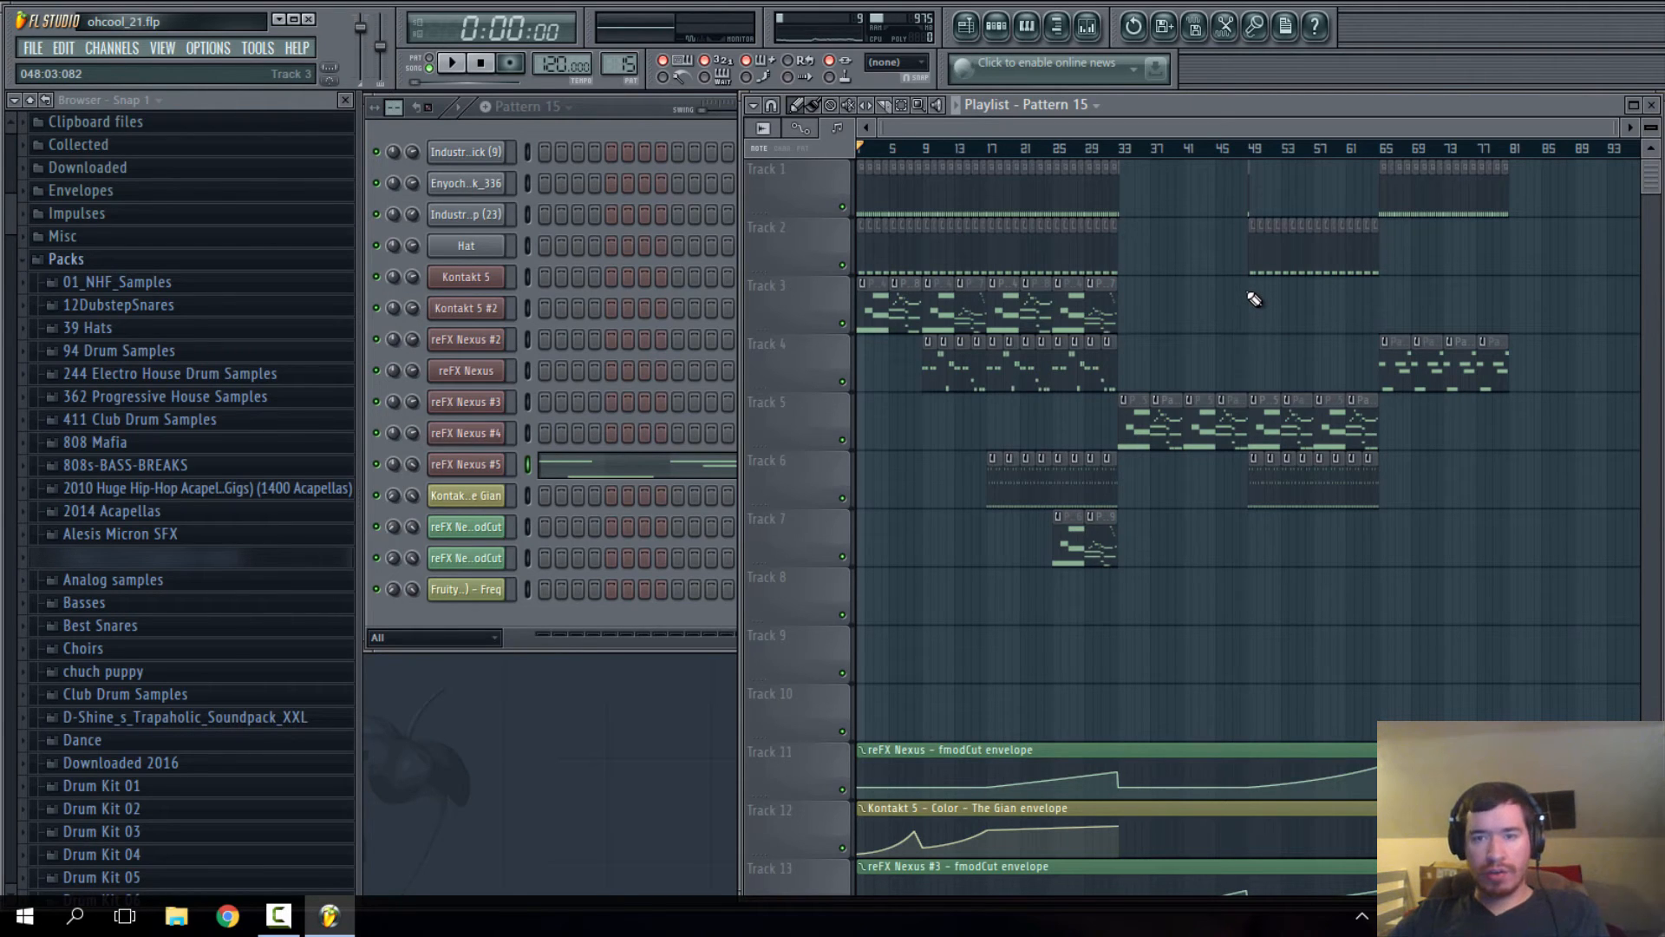
scroll(1193, 344, "down", 5)
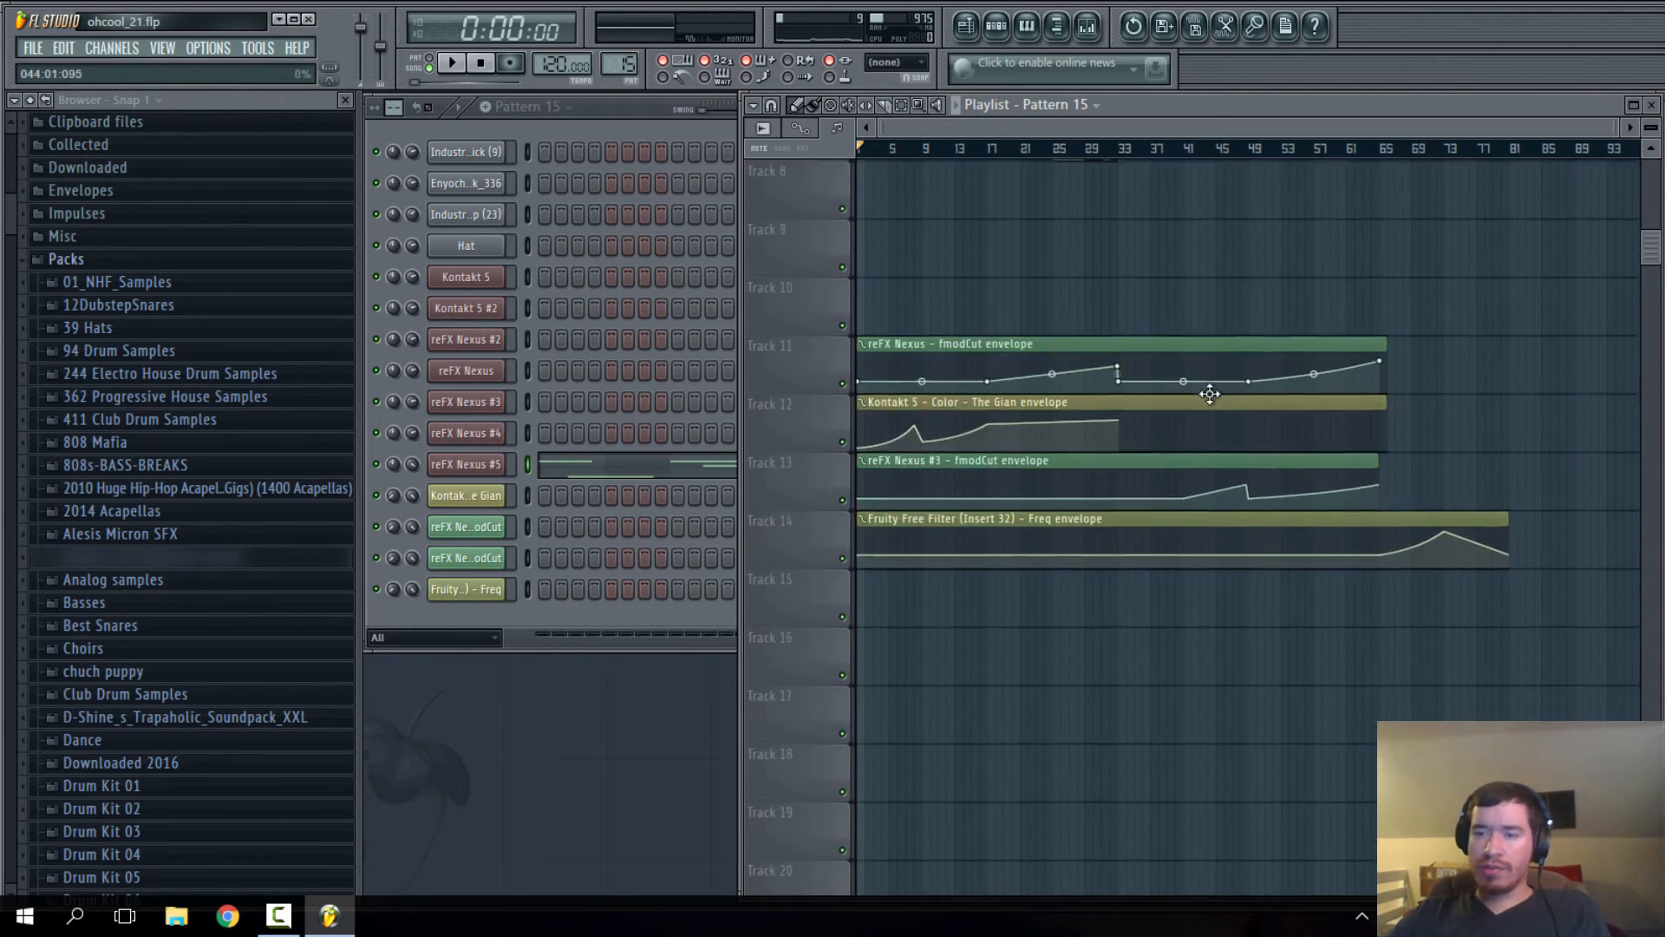
scroll(1093, 447, "up", 3)
scroll(1093, 447, "up", 3)
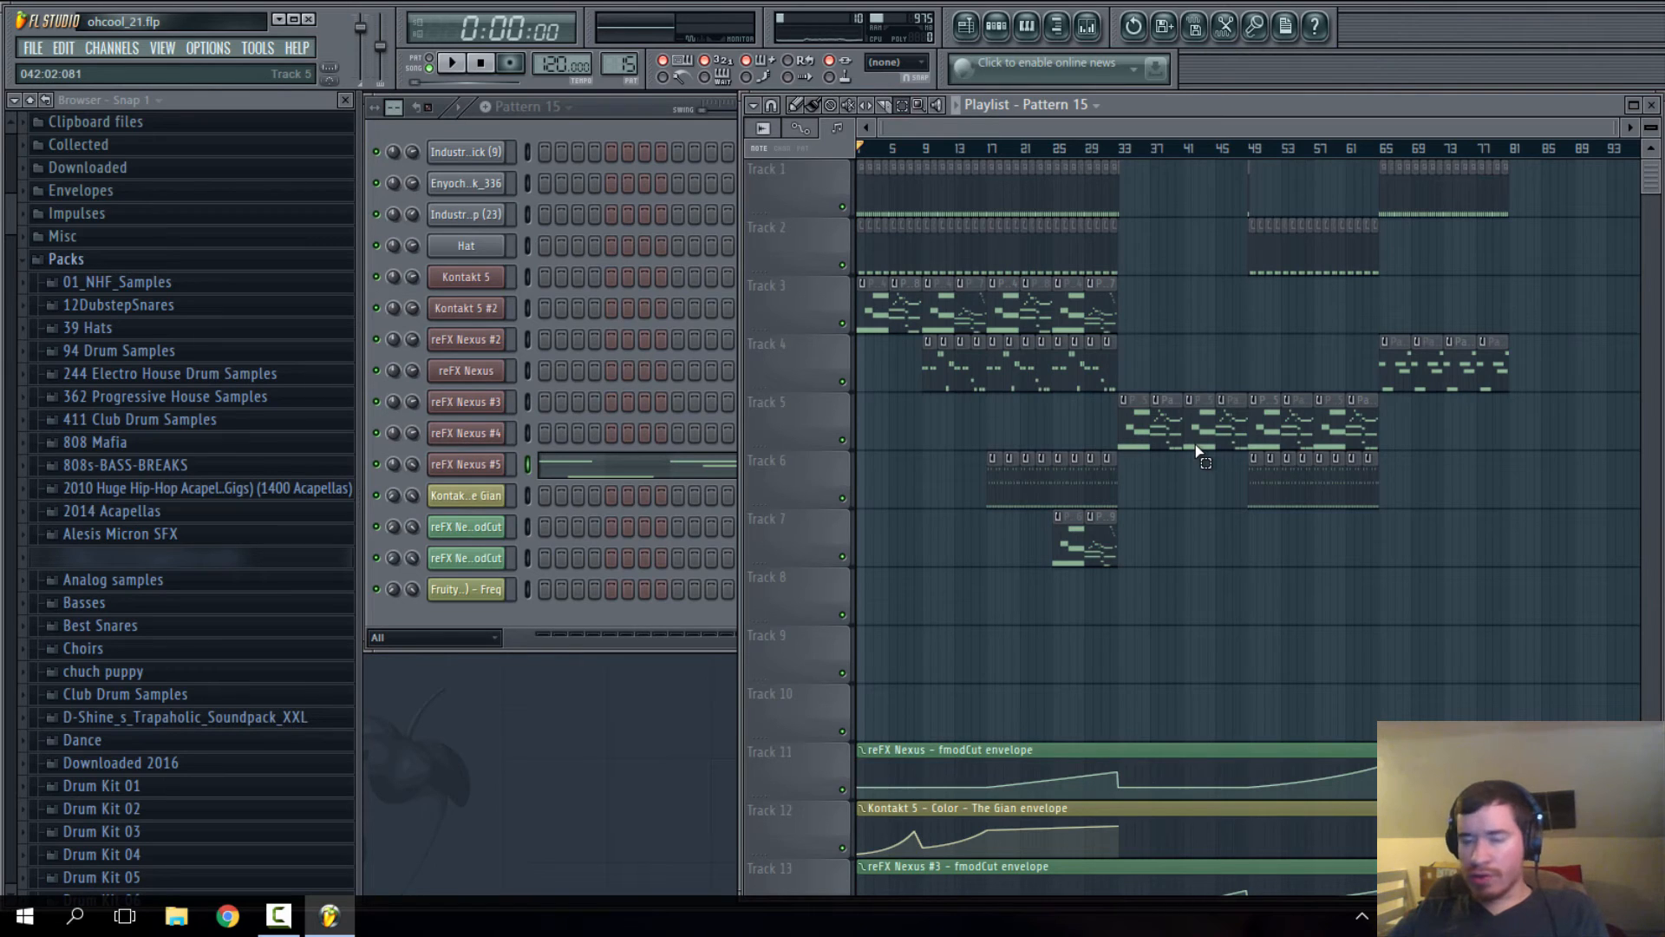
scroll(1197, 450, "down", 6)
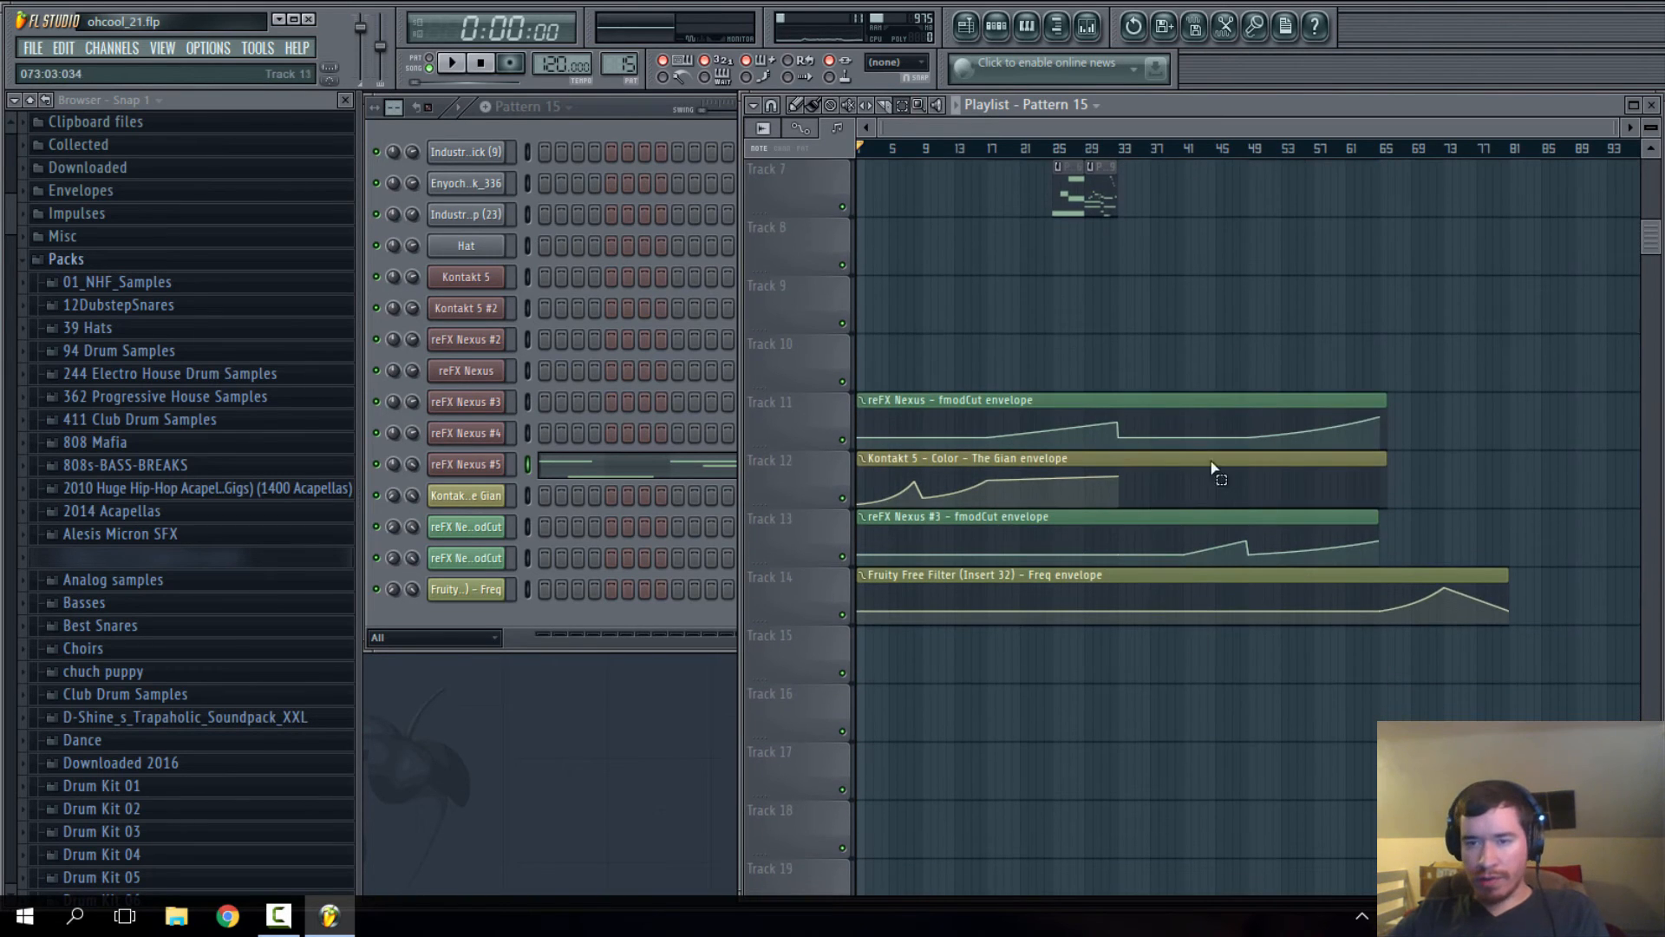
- Play the arrangement from about bar 30 to review the transition into bar 33
scroll(1165, 676, "up", 6)
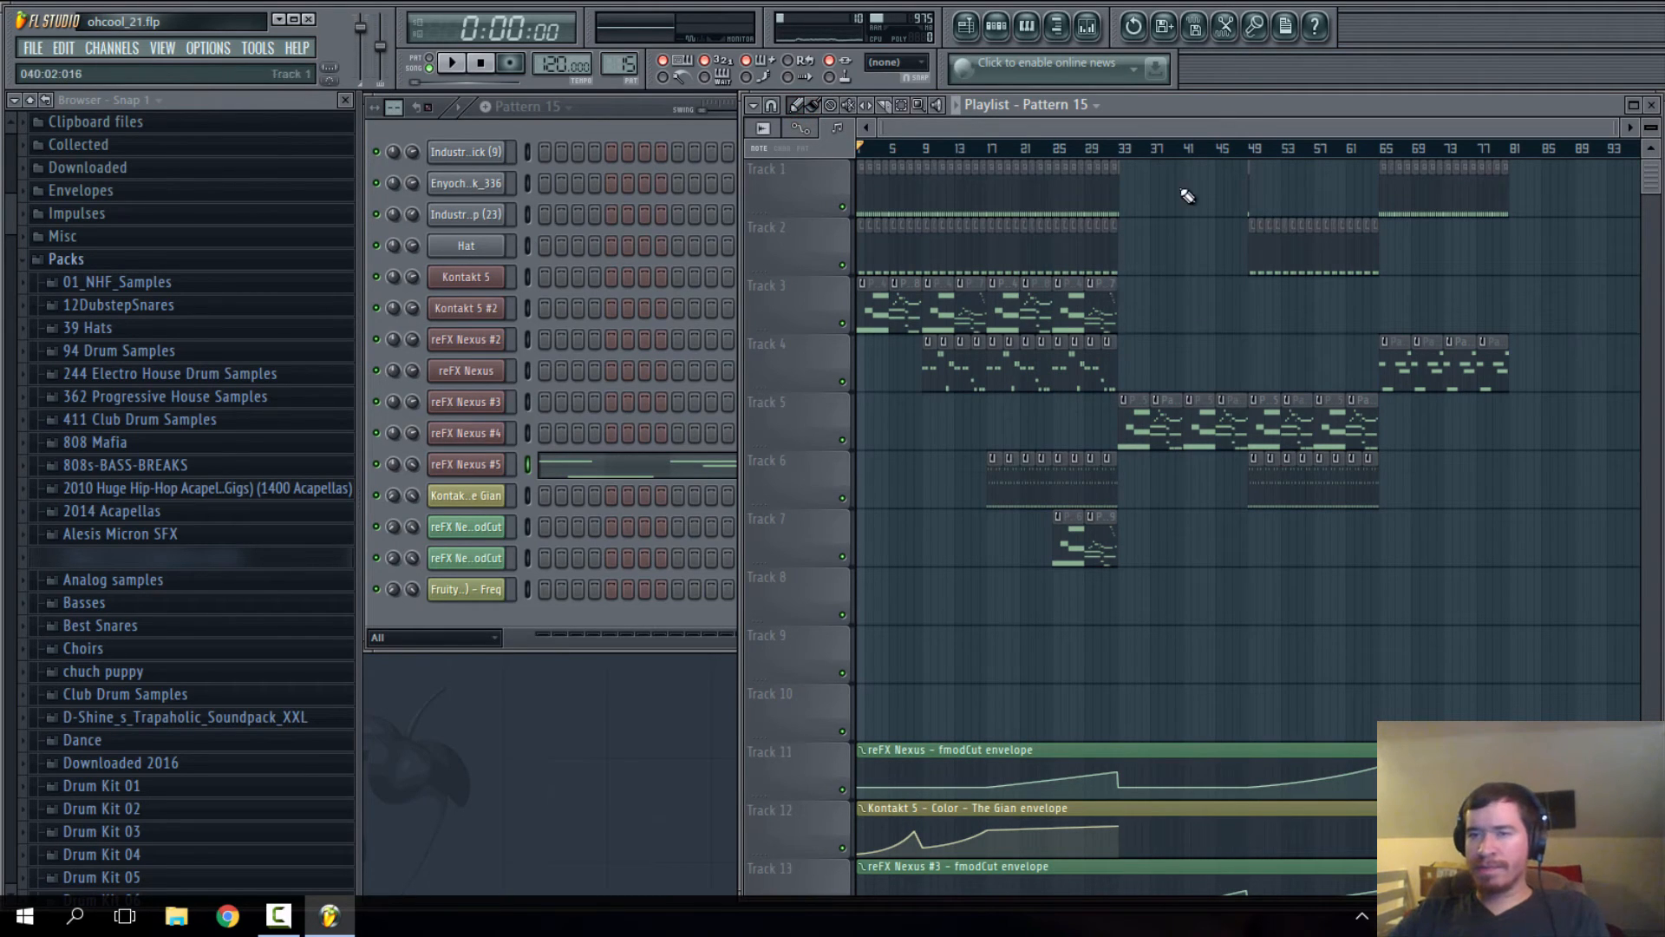
left_click(1177, 149)
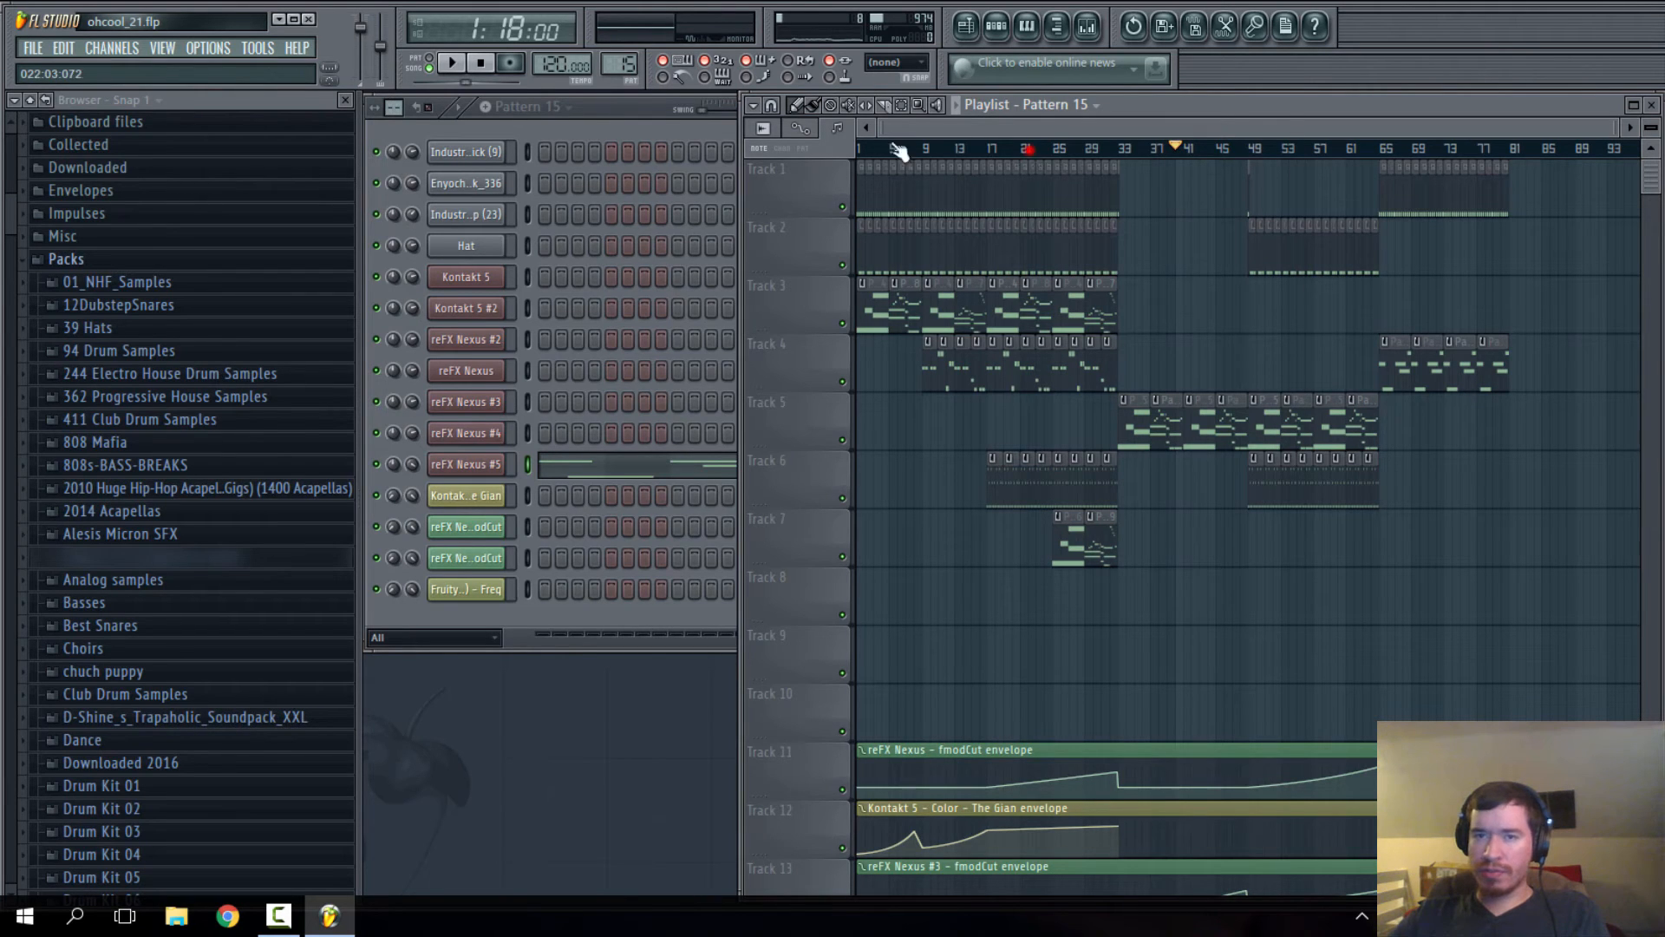
left_click(1107, 147)
left_click(452, 63)
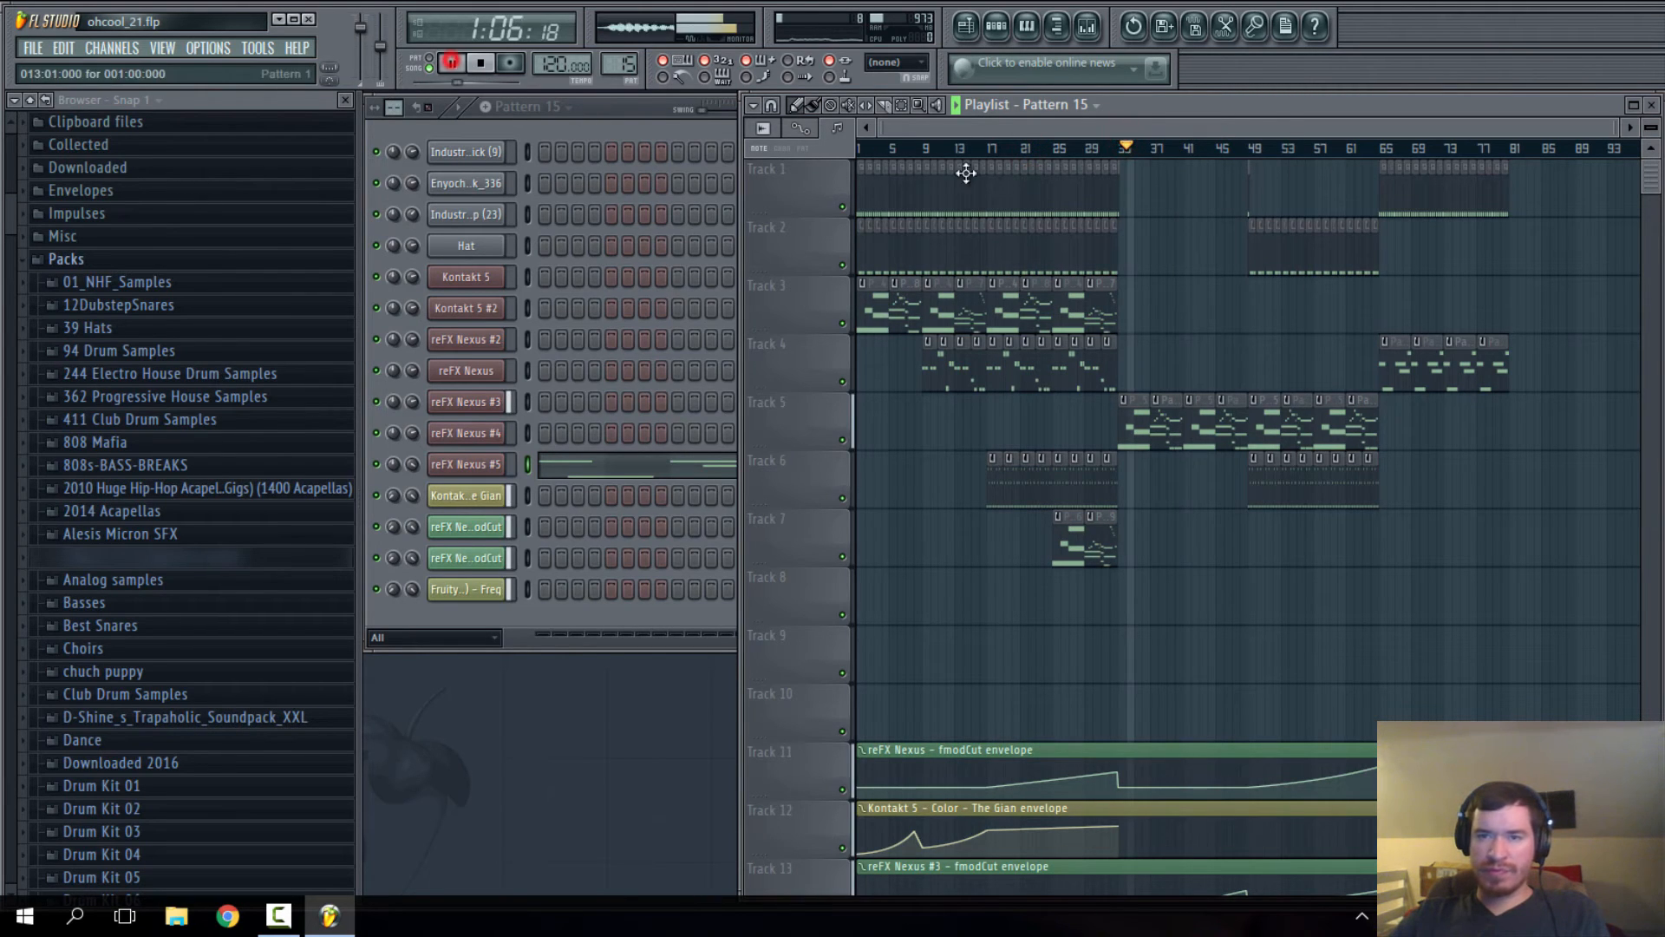
left_click(1098, 149)
scroll(1072, 533, "up", 2)
scroll(1072, 534, "up", 3)
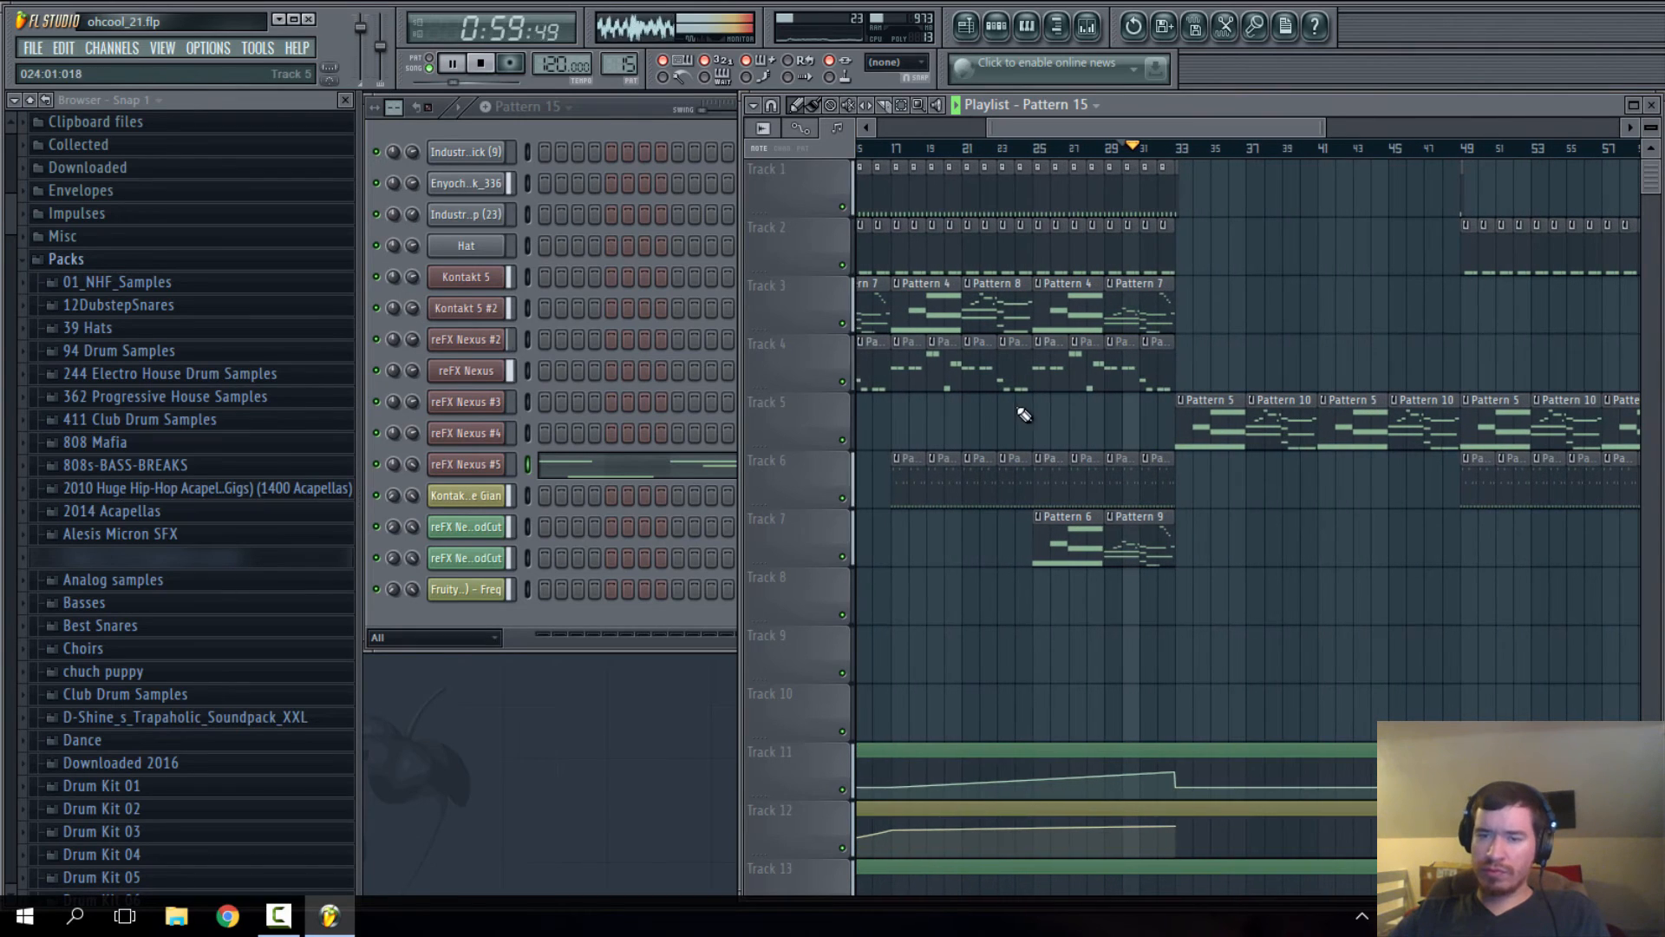
scroll(1003, 285, "down", 2)
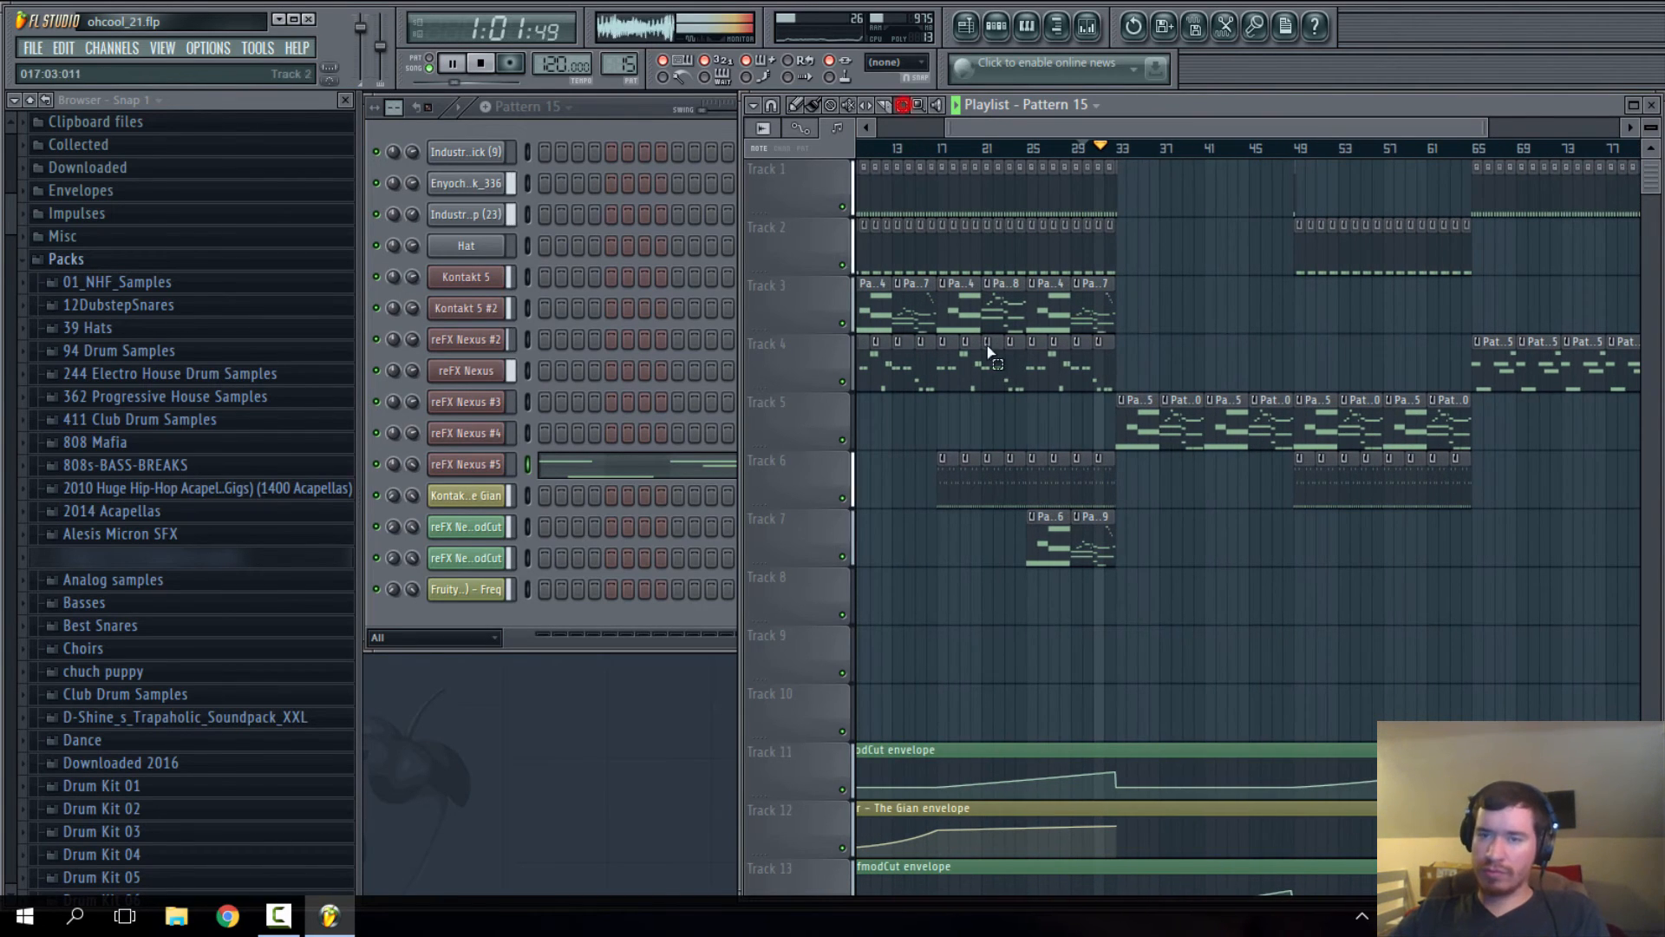
- Copy the four pattern clips in bars 17 to 33 of track 3 to bar 41 on the same track
left_click_drag(1077, 129, 1009, 174)
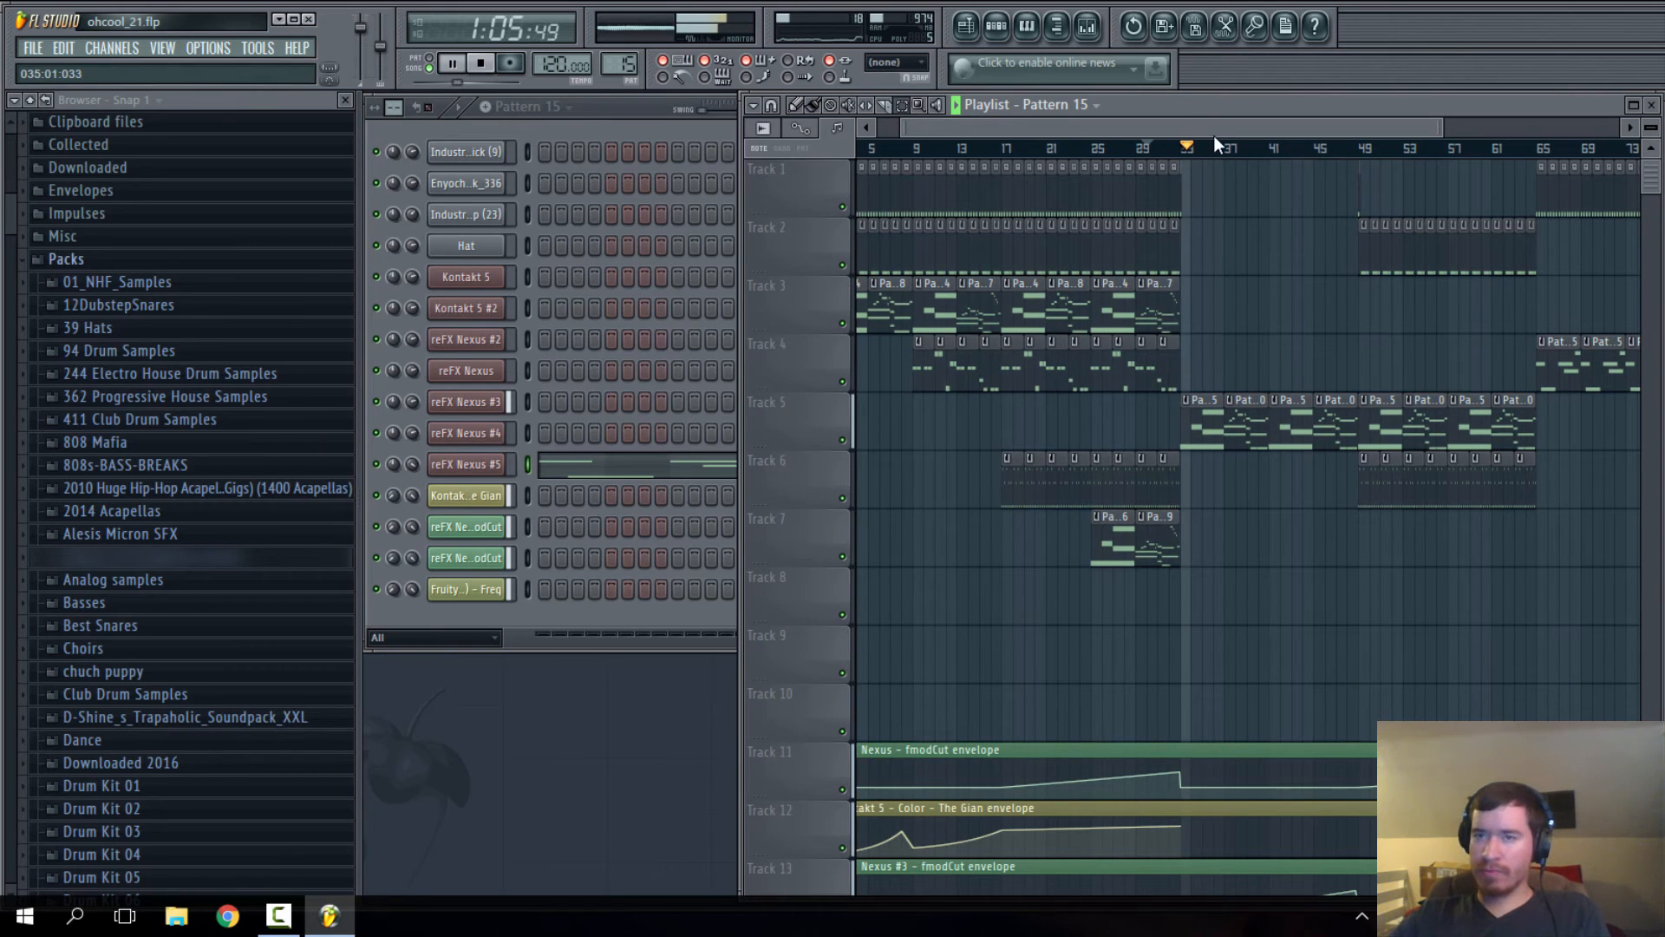
left_click_drag(1212, 132, 1165, 121)
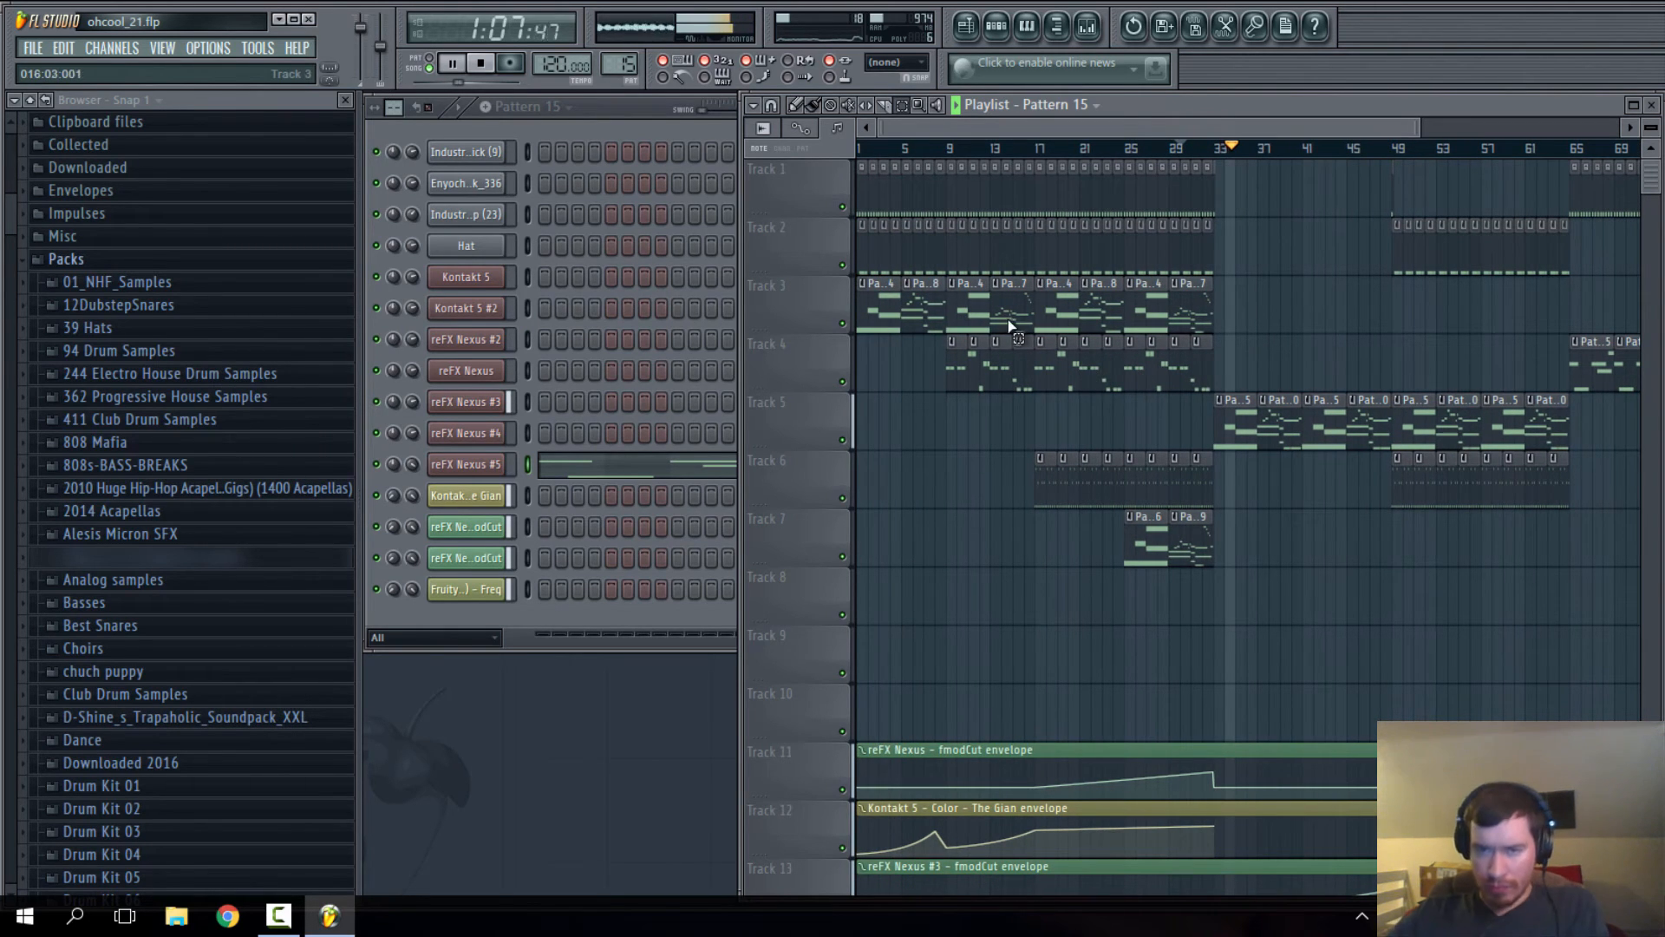
scroll(985, 380, "up", 2)
left_click_drag(997, 135, 1008, 138)
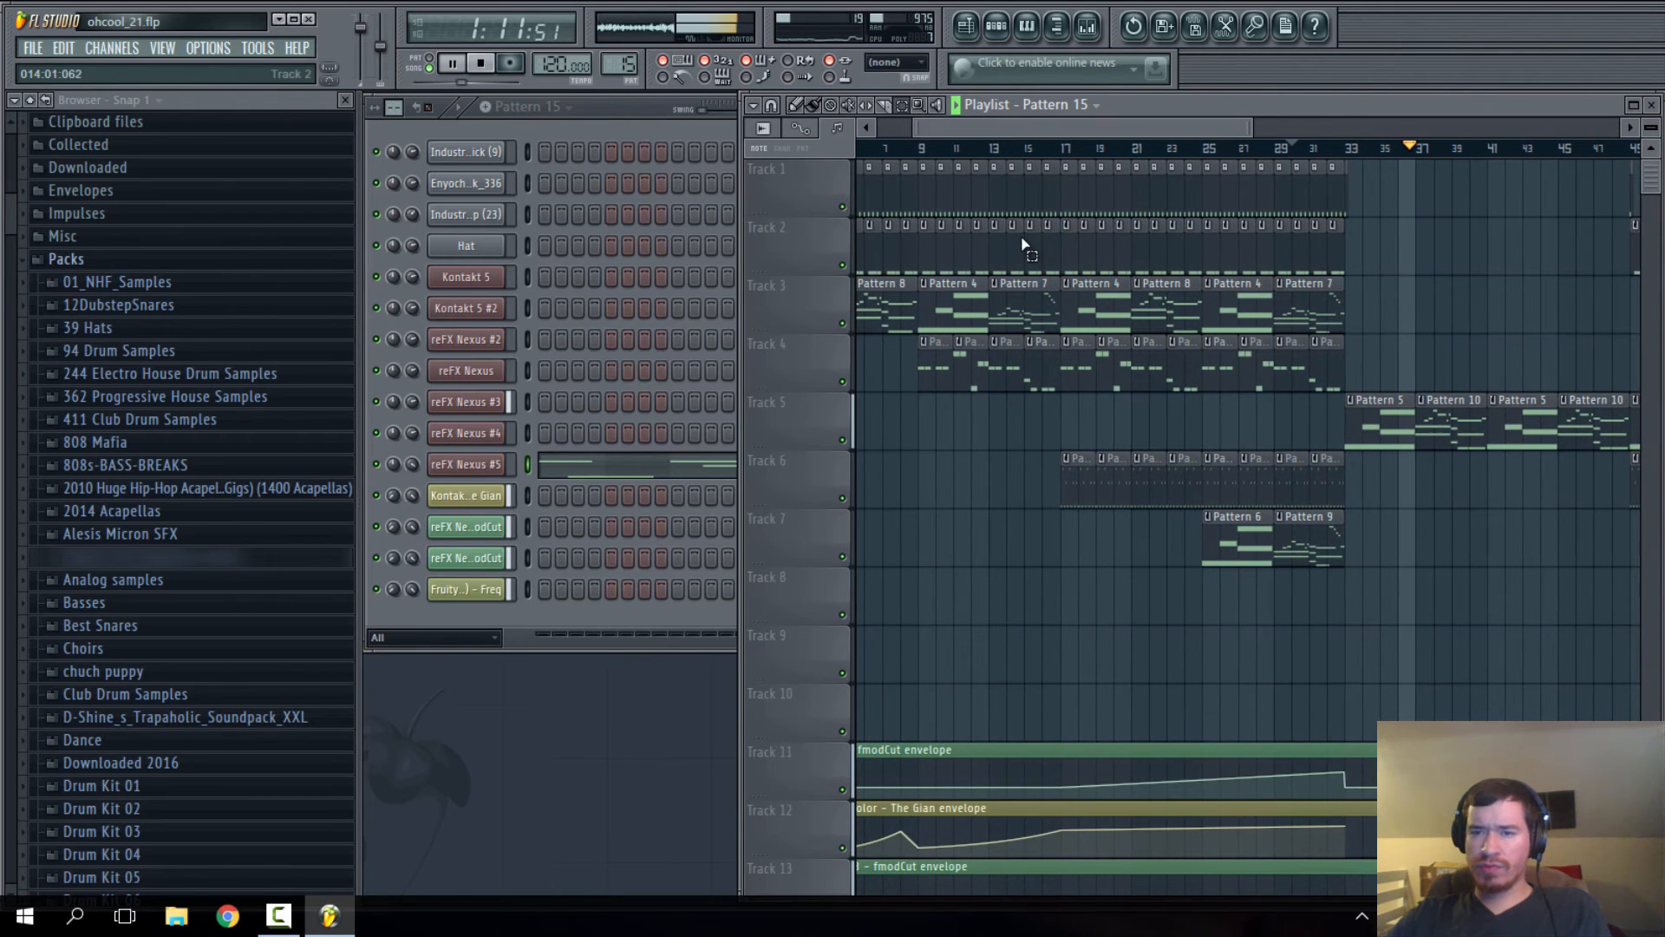
scroll(980, 330, "down", 2)
scroll(978, 323, "up", 2)
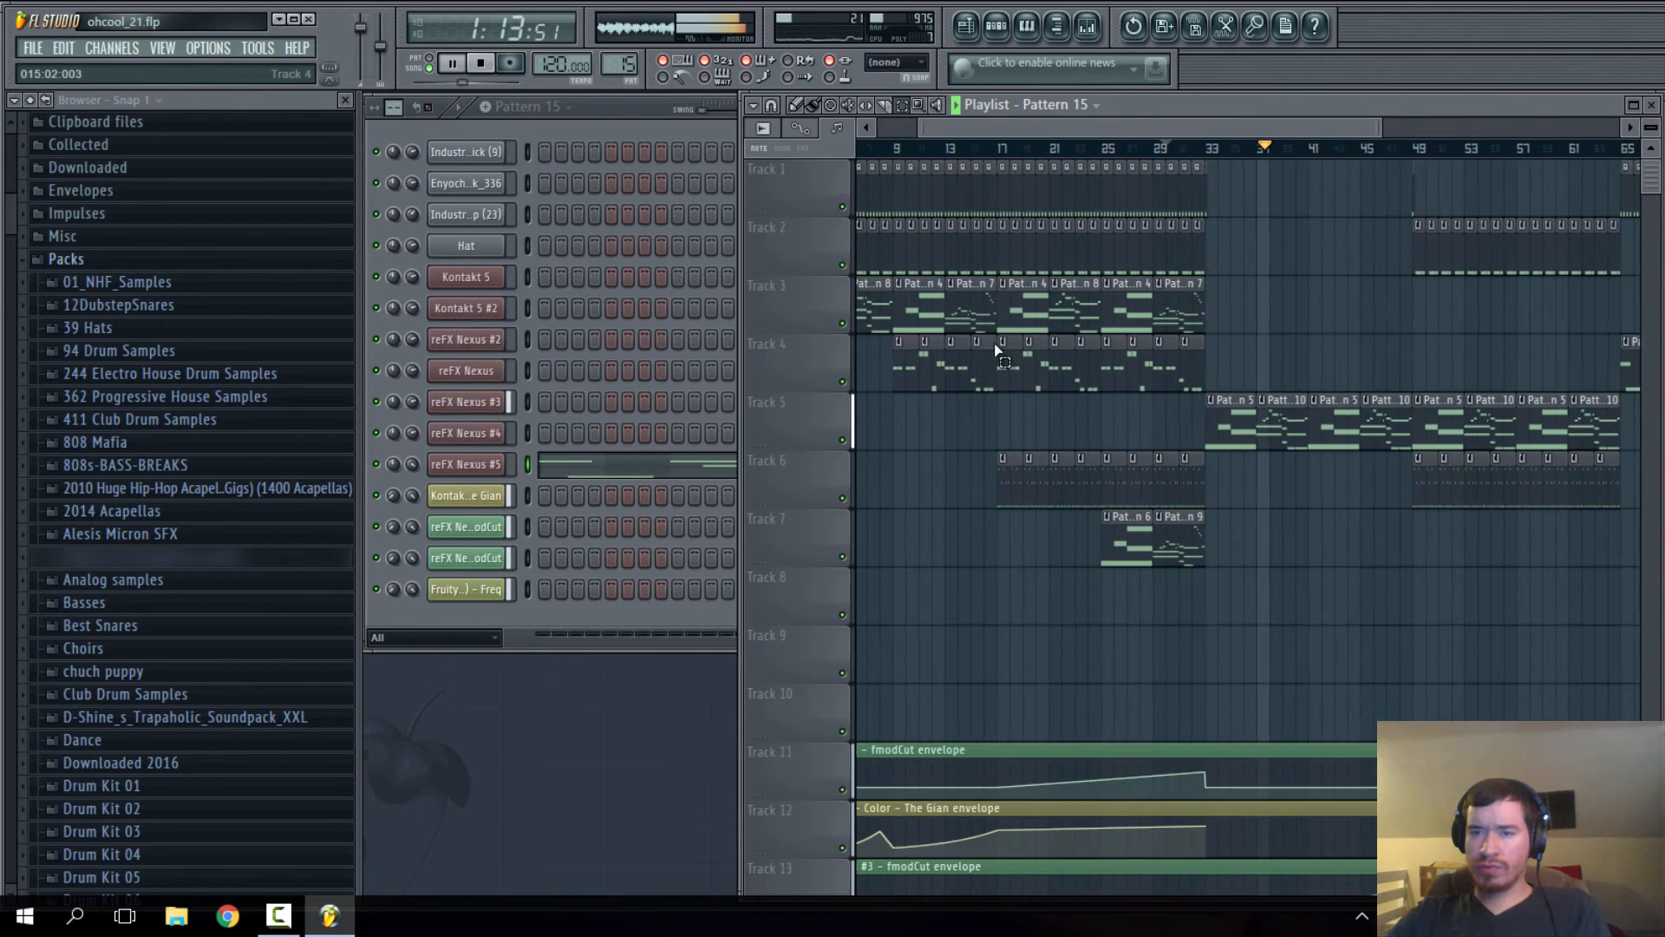
left_click_drag(1028, 327, 1201, 271)
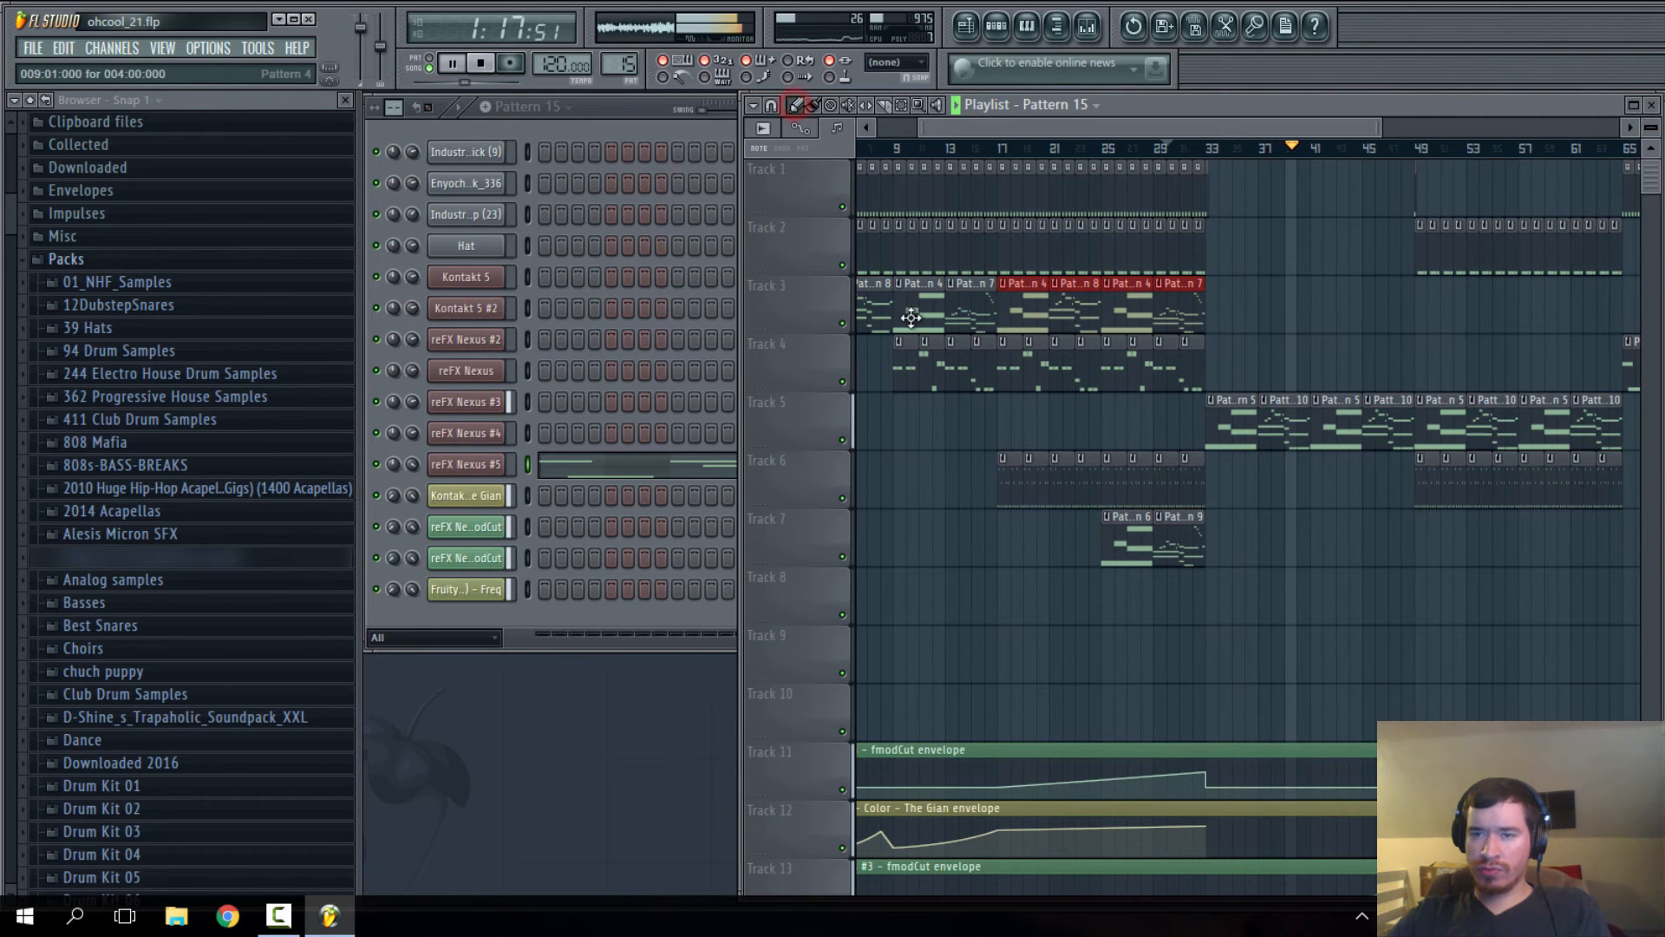
key("ctrl+v")
left_click_drag(928, 307, 1322, 276)
left_click_drag(1287, 130, 1270, 127)
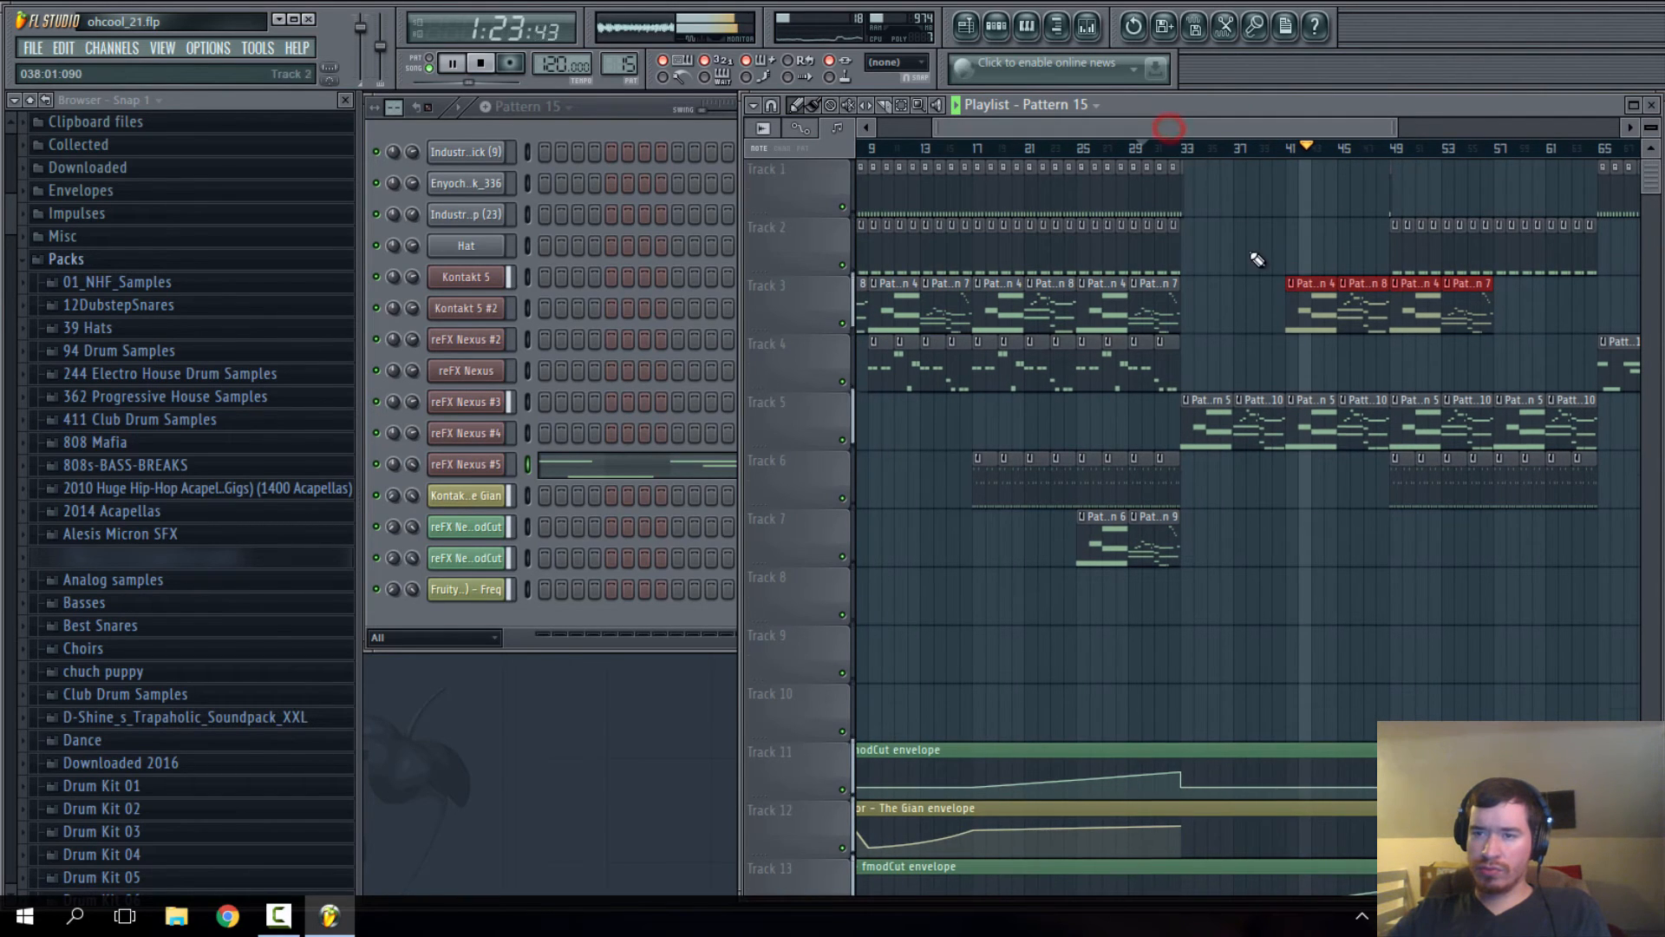
- Extend track 3 with a Pattern 4 clip at bar 57 and a Pattern 7 clip at bar 61
scroll(1327, 268, "down", 1)
left_click(1423, 260)
left_click(1495, 258)
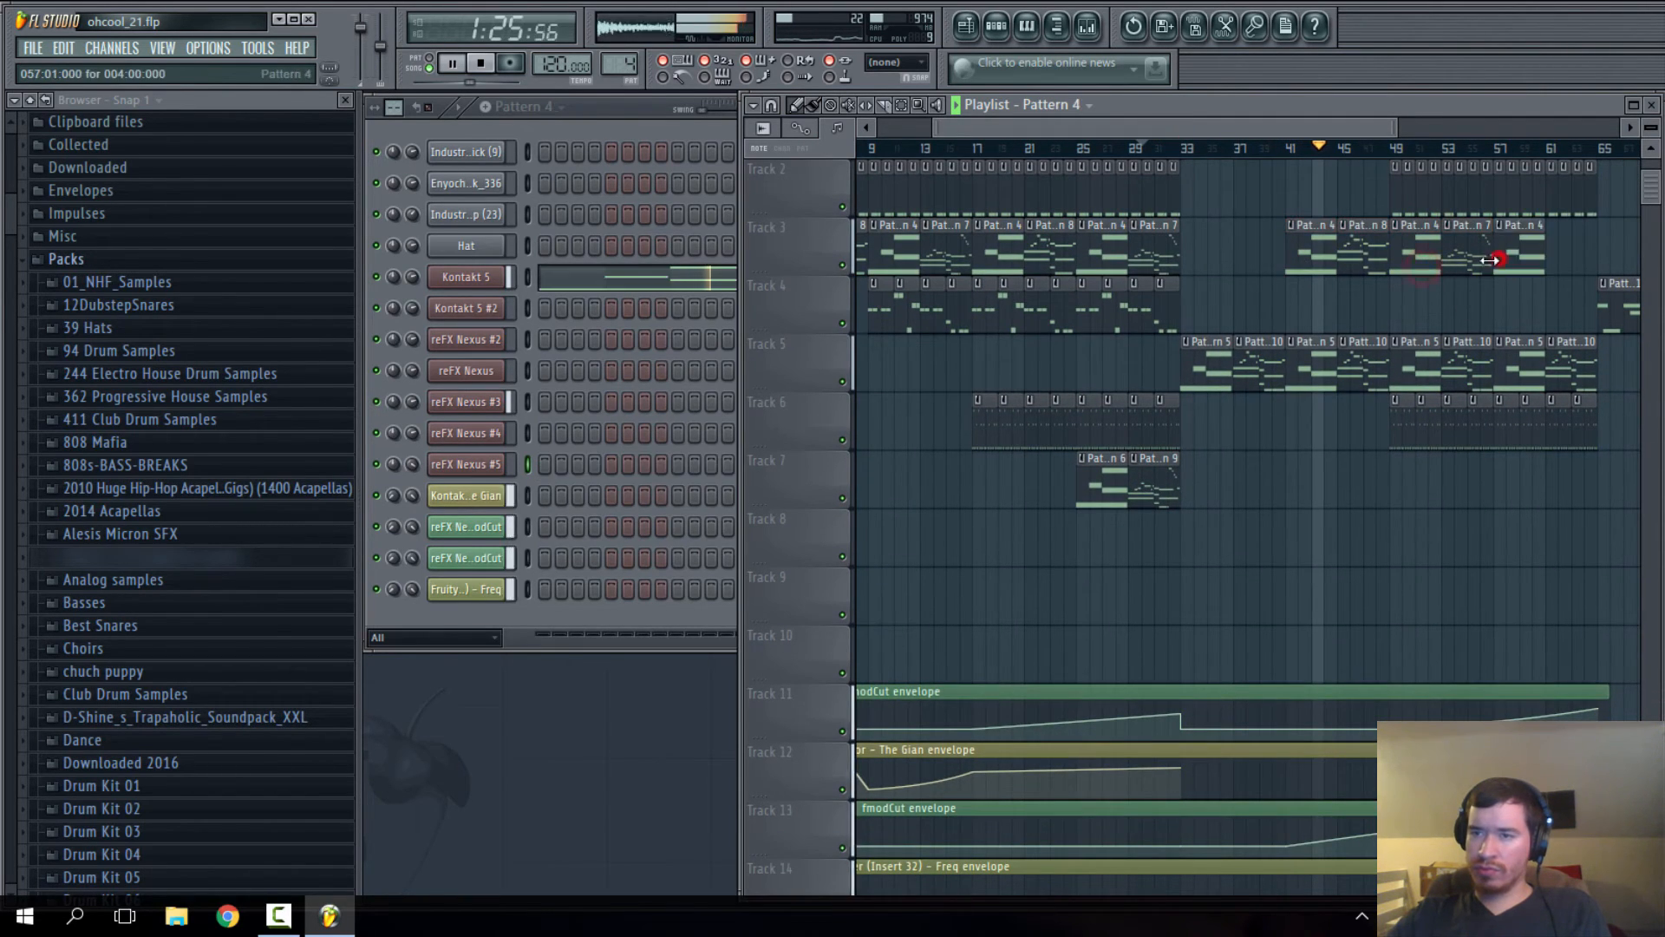
left_click(1463, 252)
left_click(1555, 253)
- Add a point to The Gian Color envelope on track 12 and place it at bar 34 at 58%
scroll(1388, 399, "down", 5)
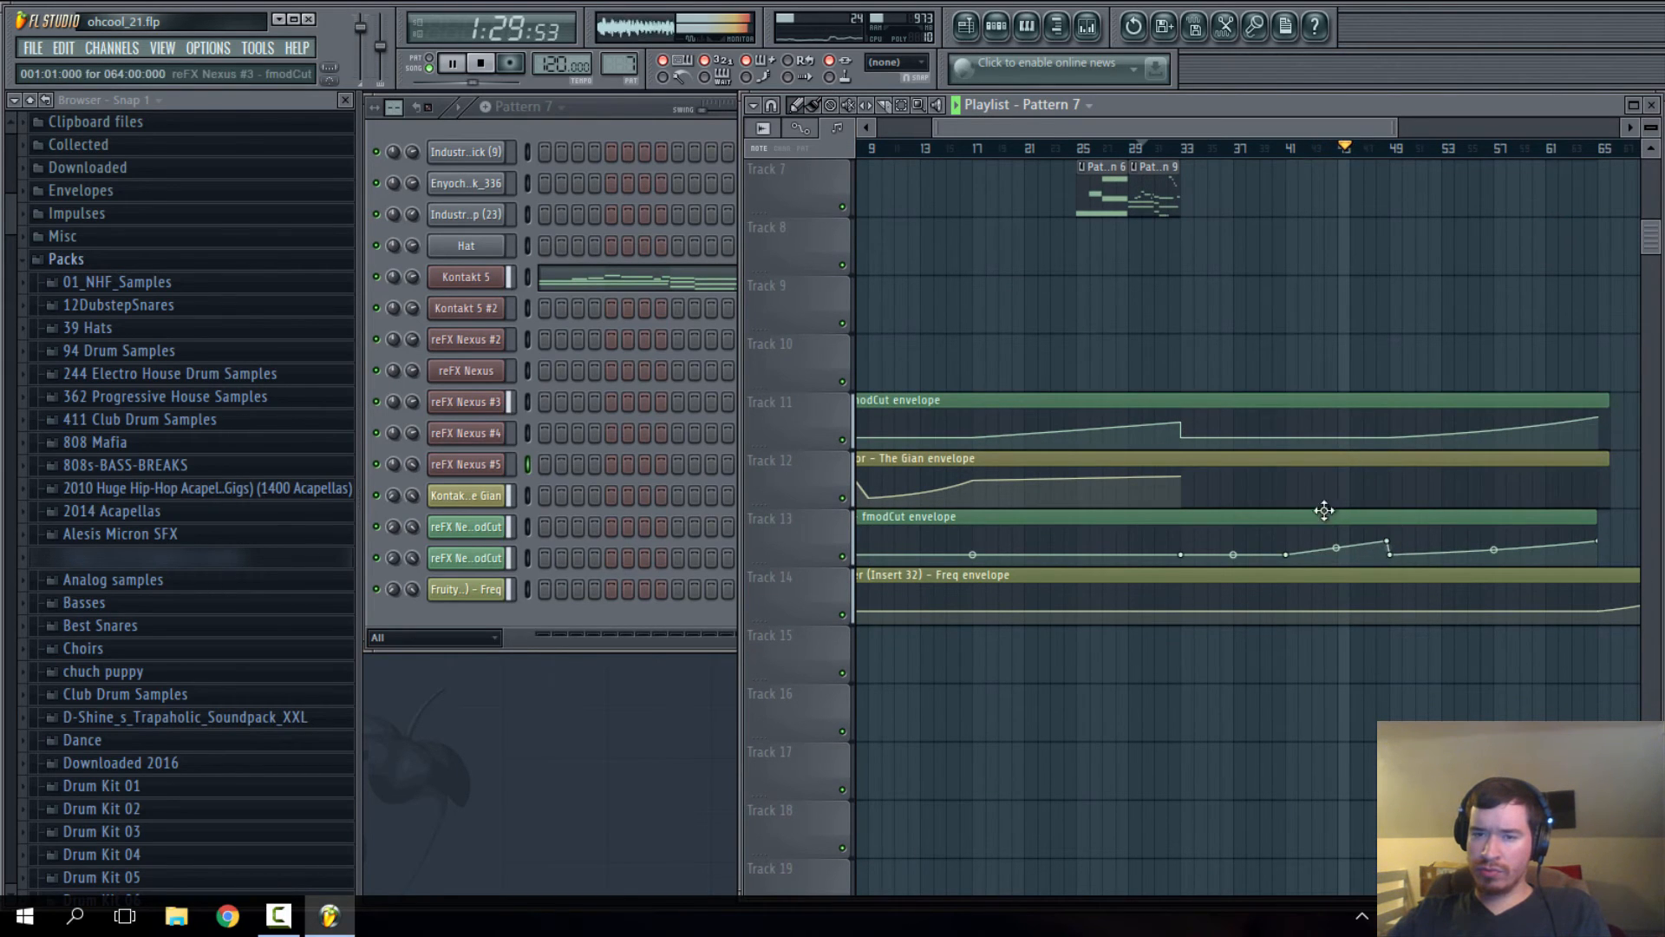
right_click(1255, 497)
left_click_drag(1254, 494, 1208, 495)
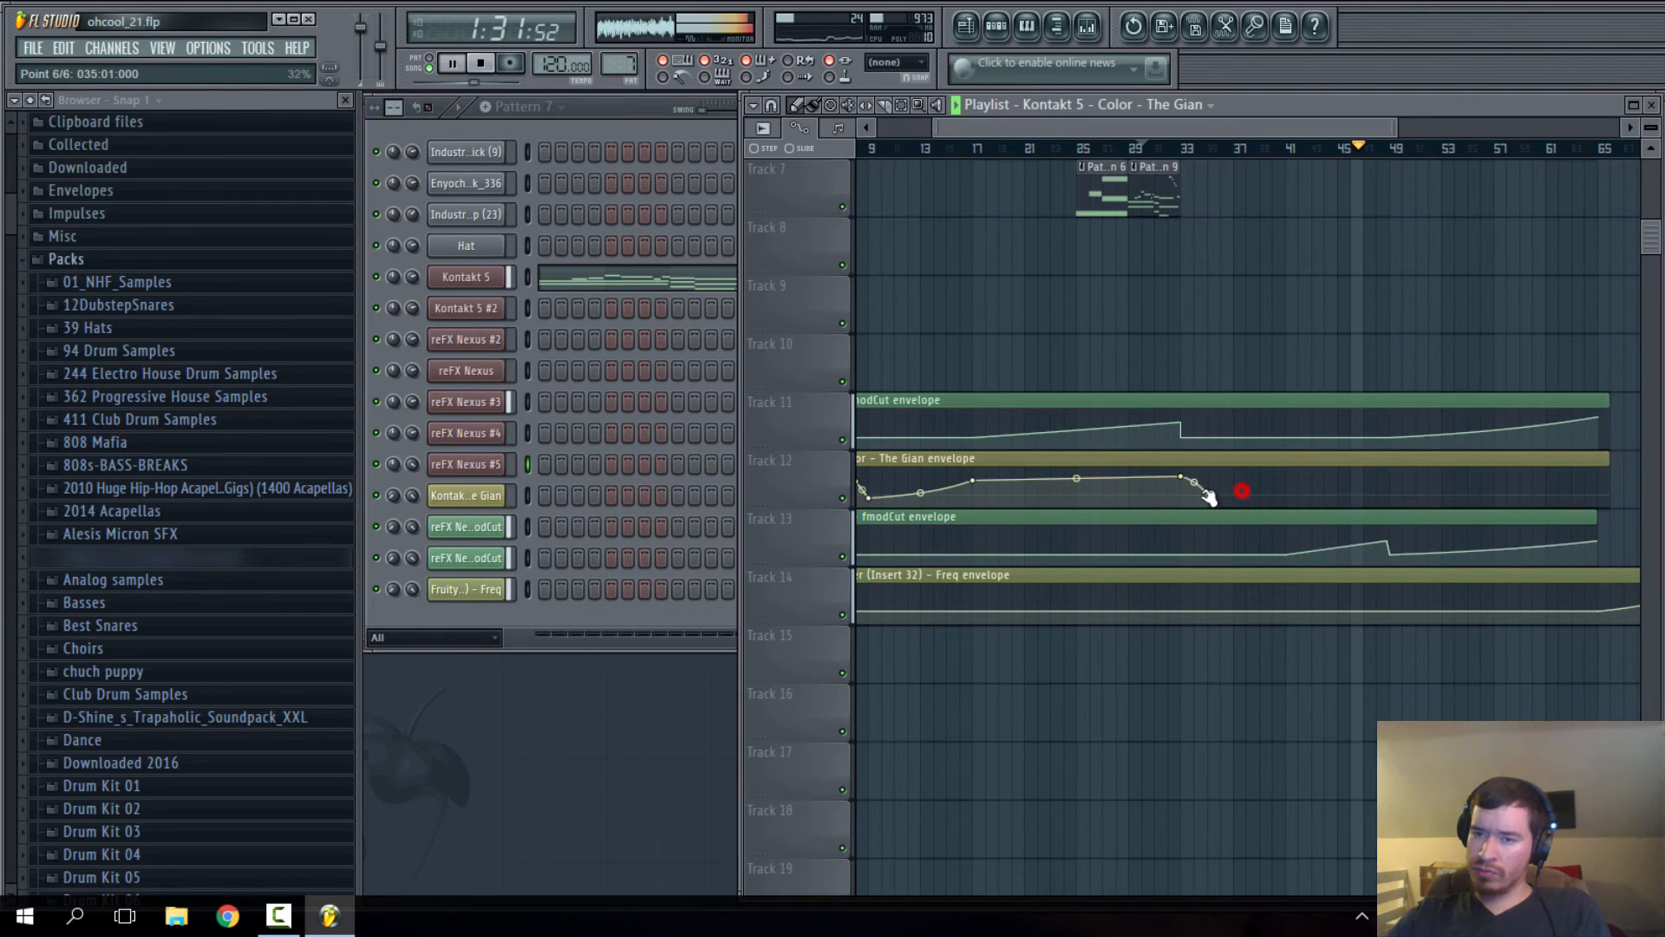
left_click(1202, 495)
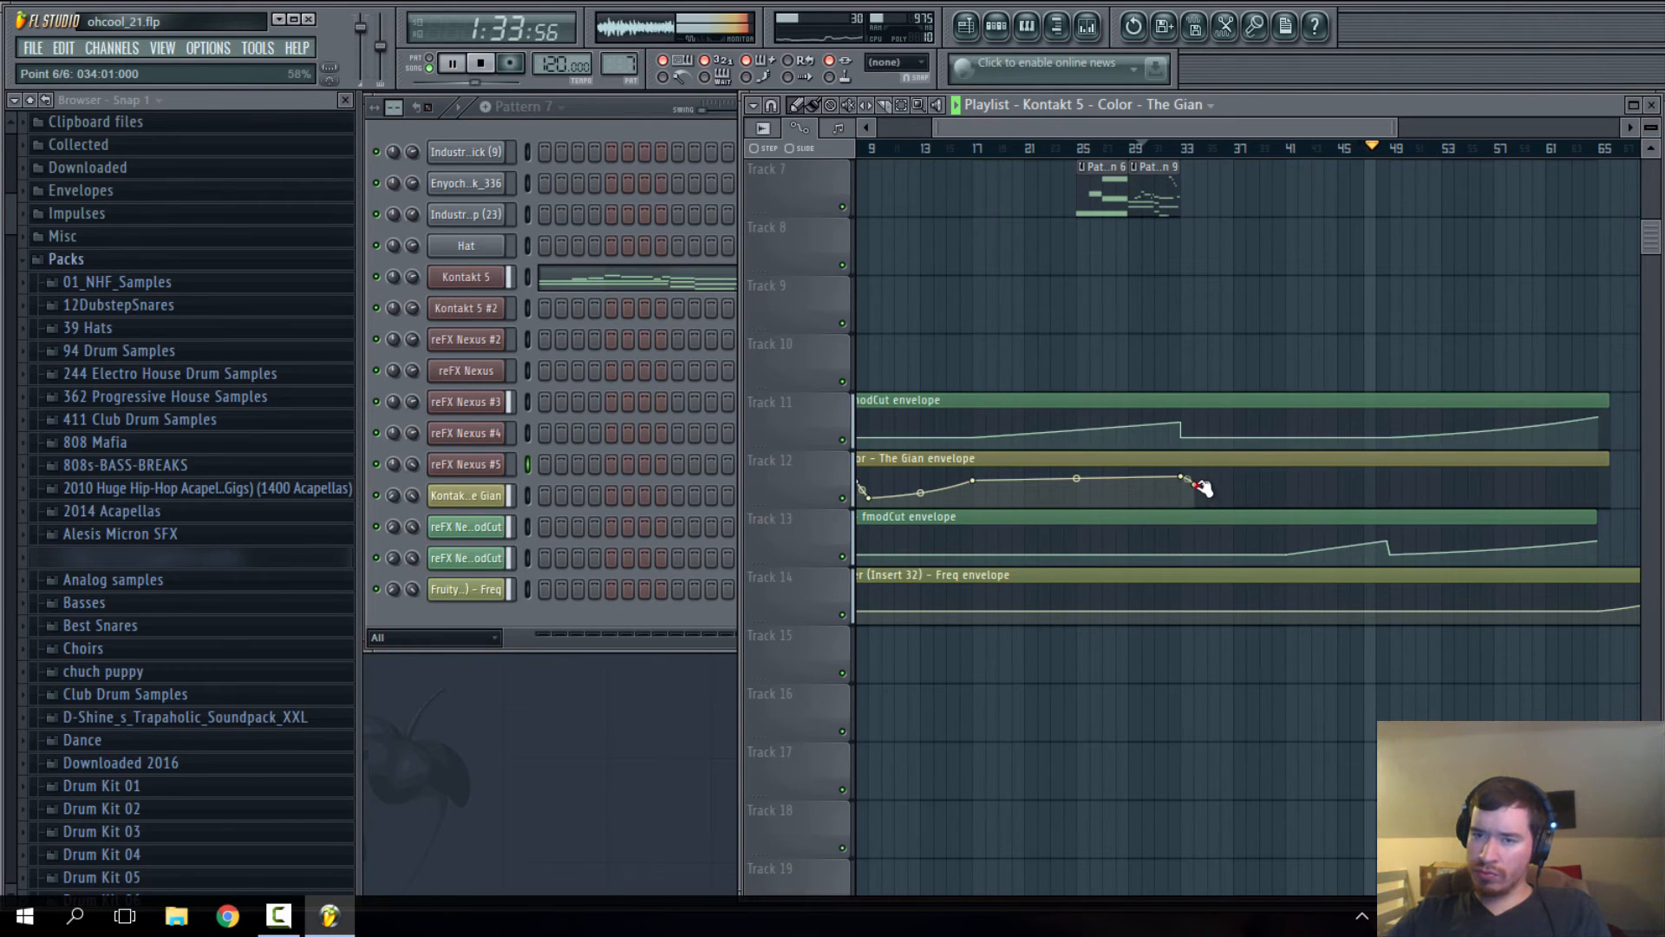
- Replay the section from about bar 40 to hear the copied track 3 clips
left_click(1293, 149)
scroll(1206, 503, "up", 1)
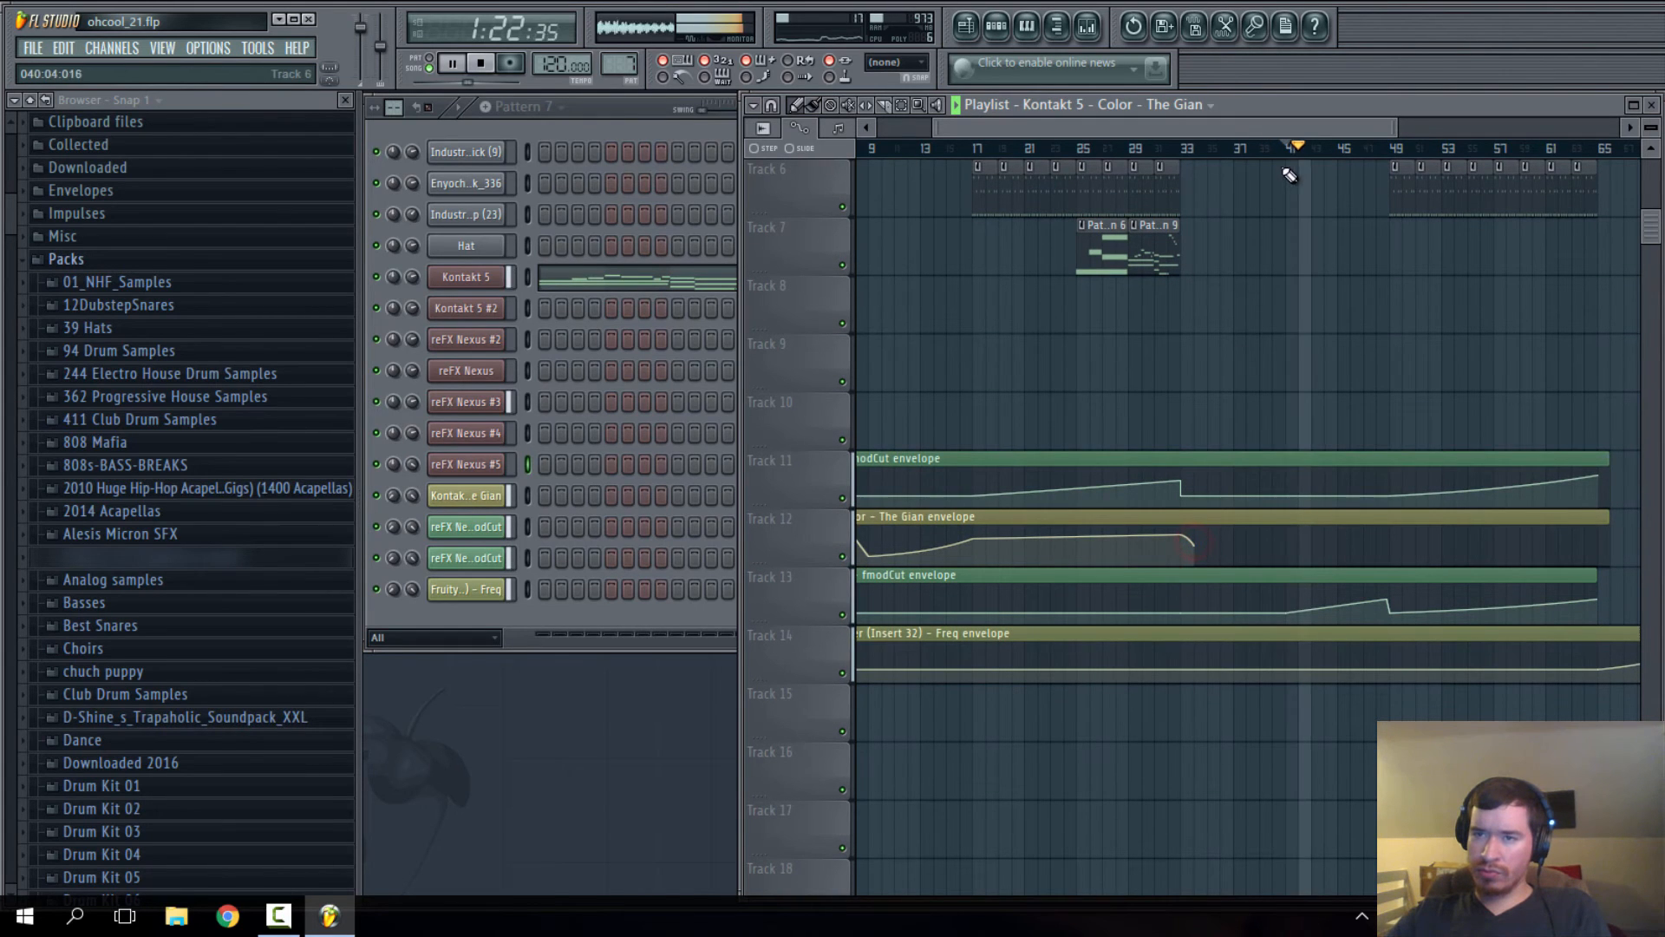
left_click(1282, 149)
scroll(1284, 464, "up", 6)
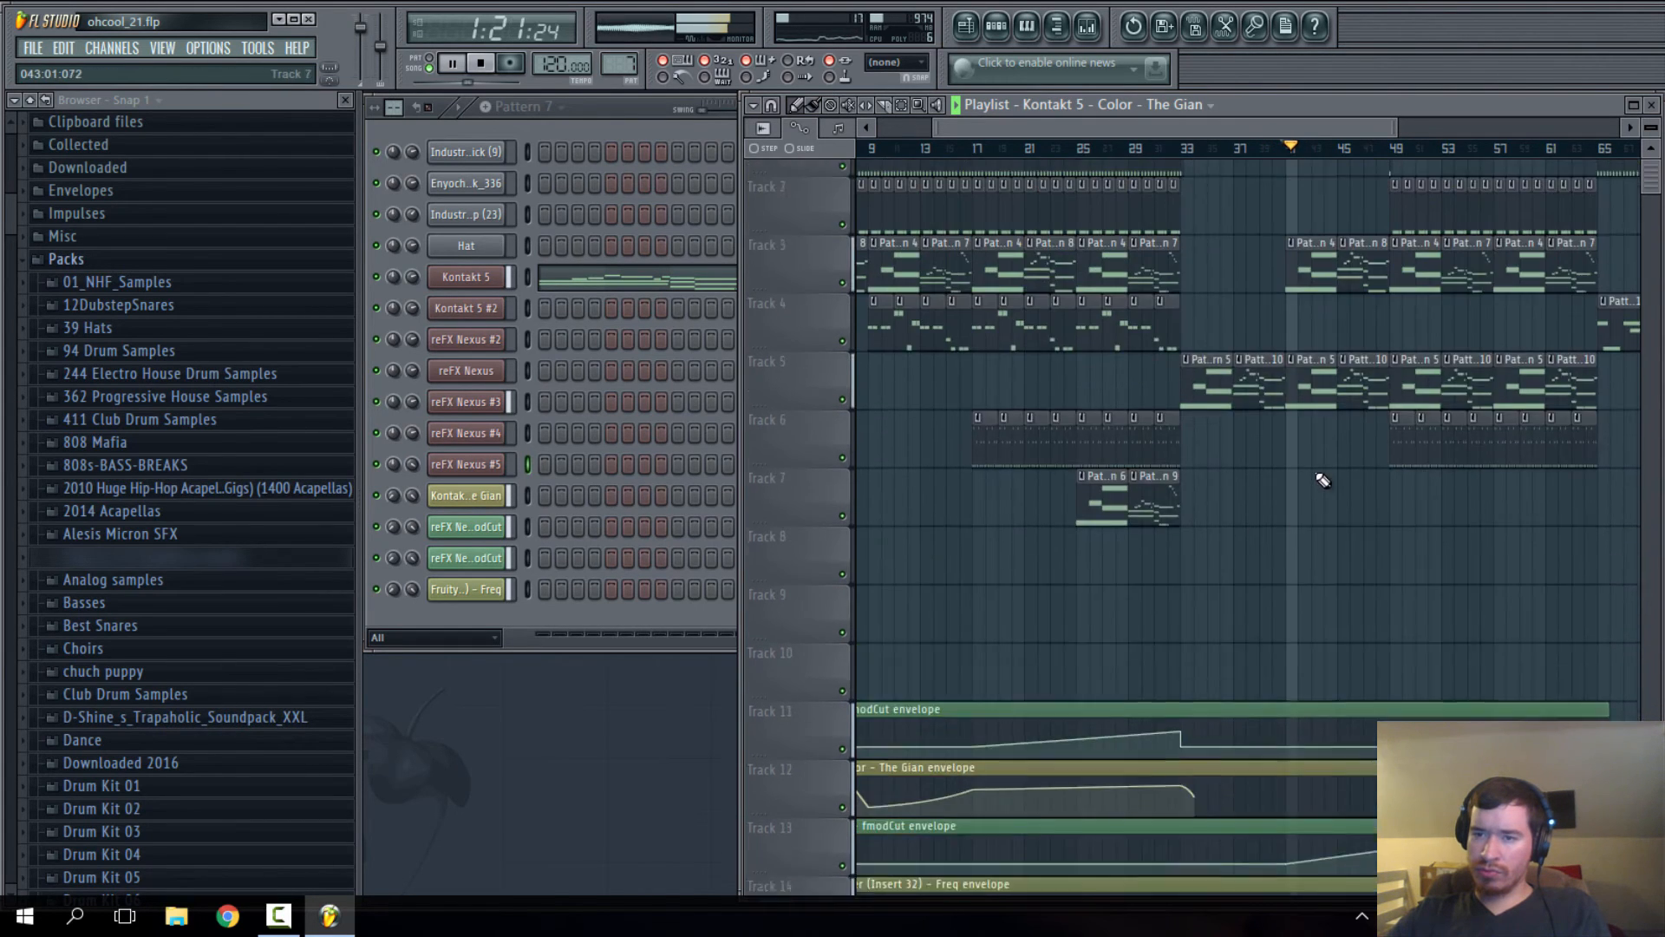
scroll(1318, 503, "down", 4)
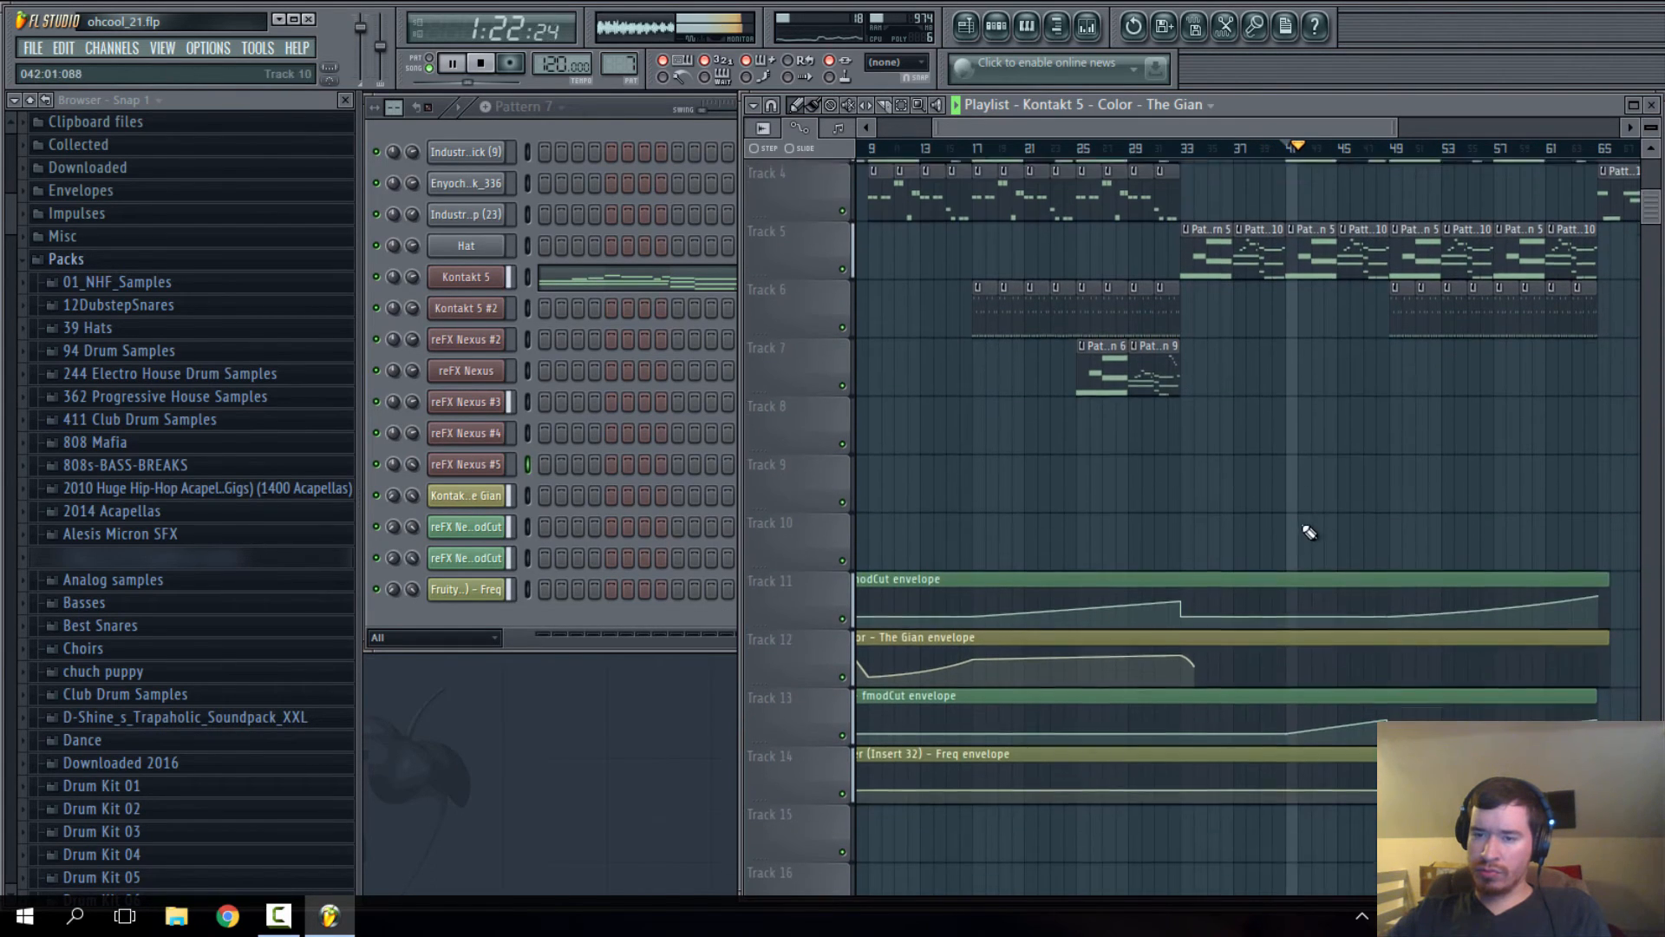
- Add an end point to The Gian Color envelope and move it to bar 65 at about 82%
left_click(1380, 665)
scroll(1383, 664, "down", 4)
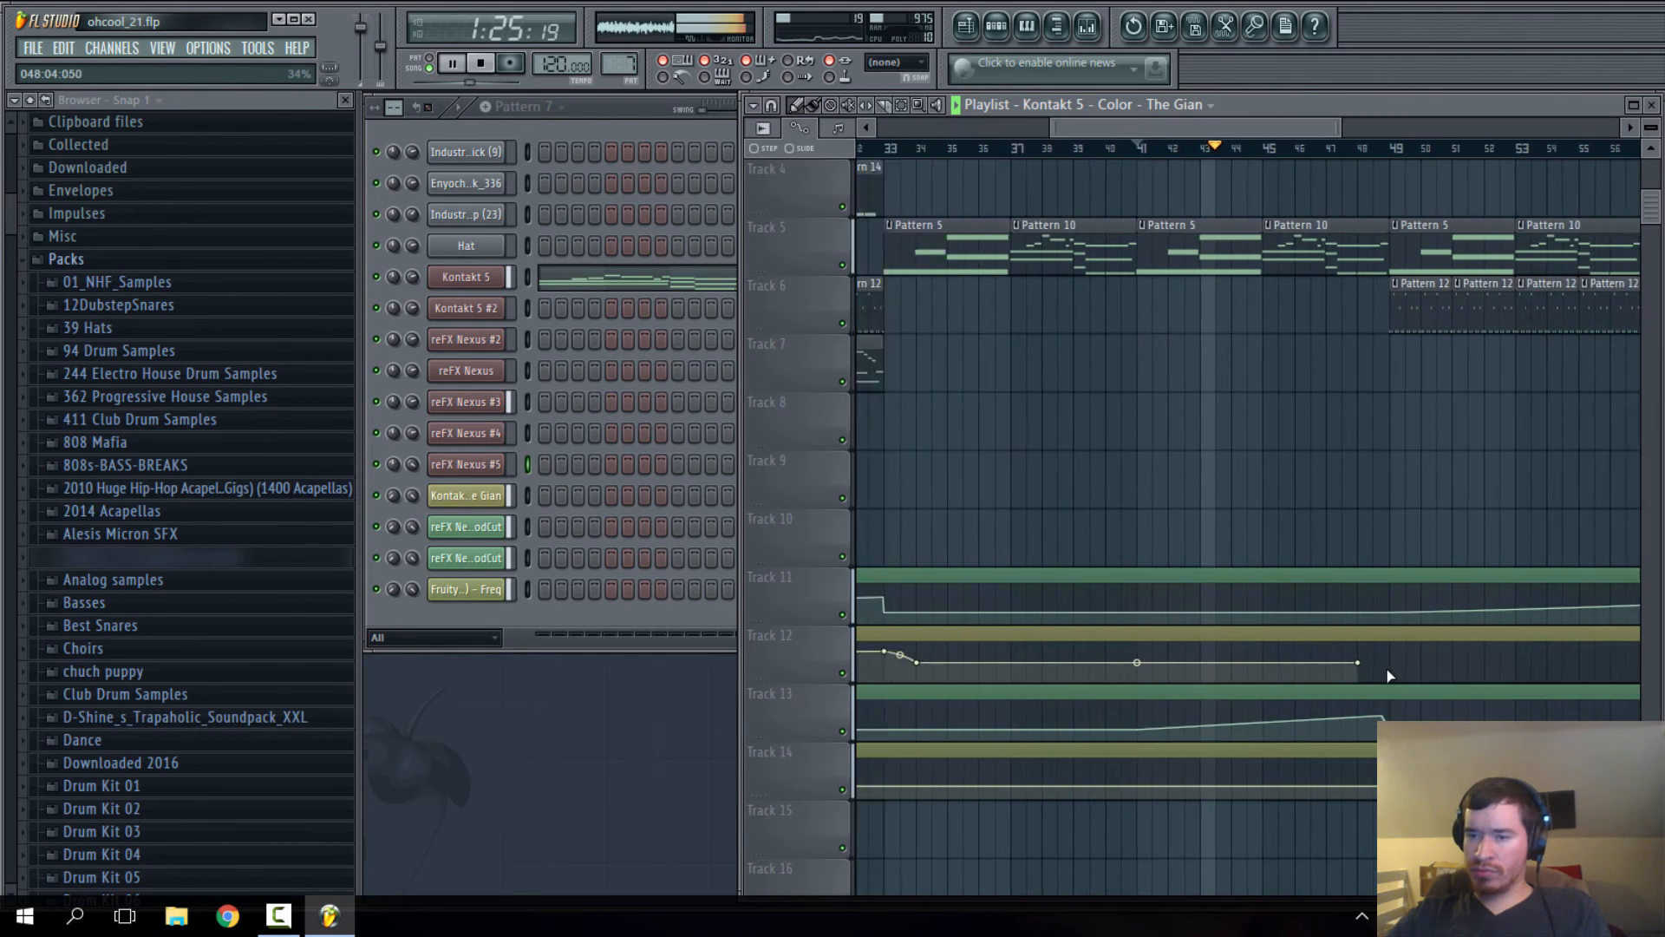
left_click_drag(1246, 664, 1385, 660)
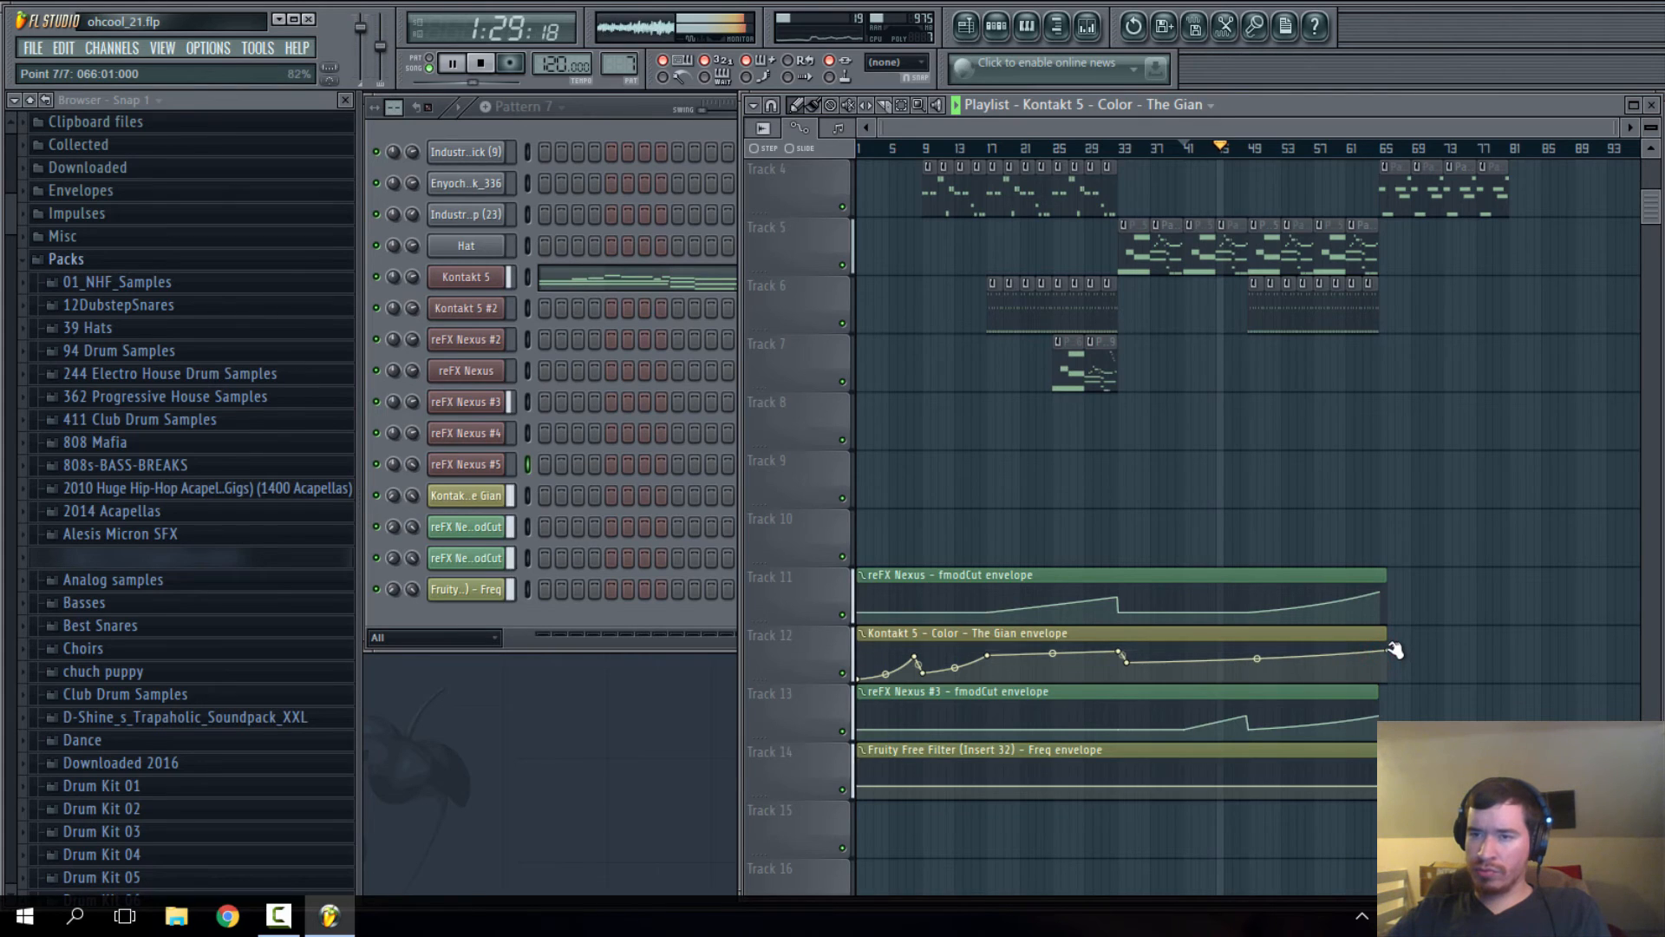
scroll(1398, 650, "up", 4)
left_click_drag(1325, 652, 1288, 649)
scroll(1100, 550, "down", 4)
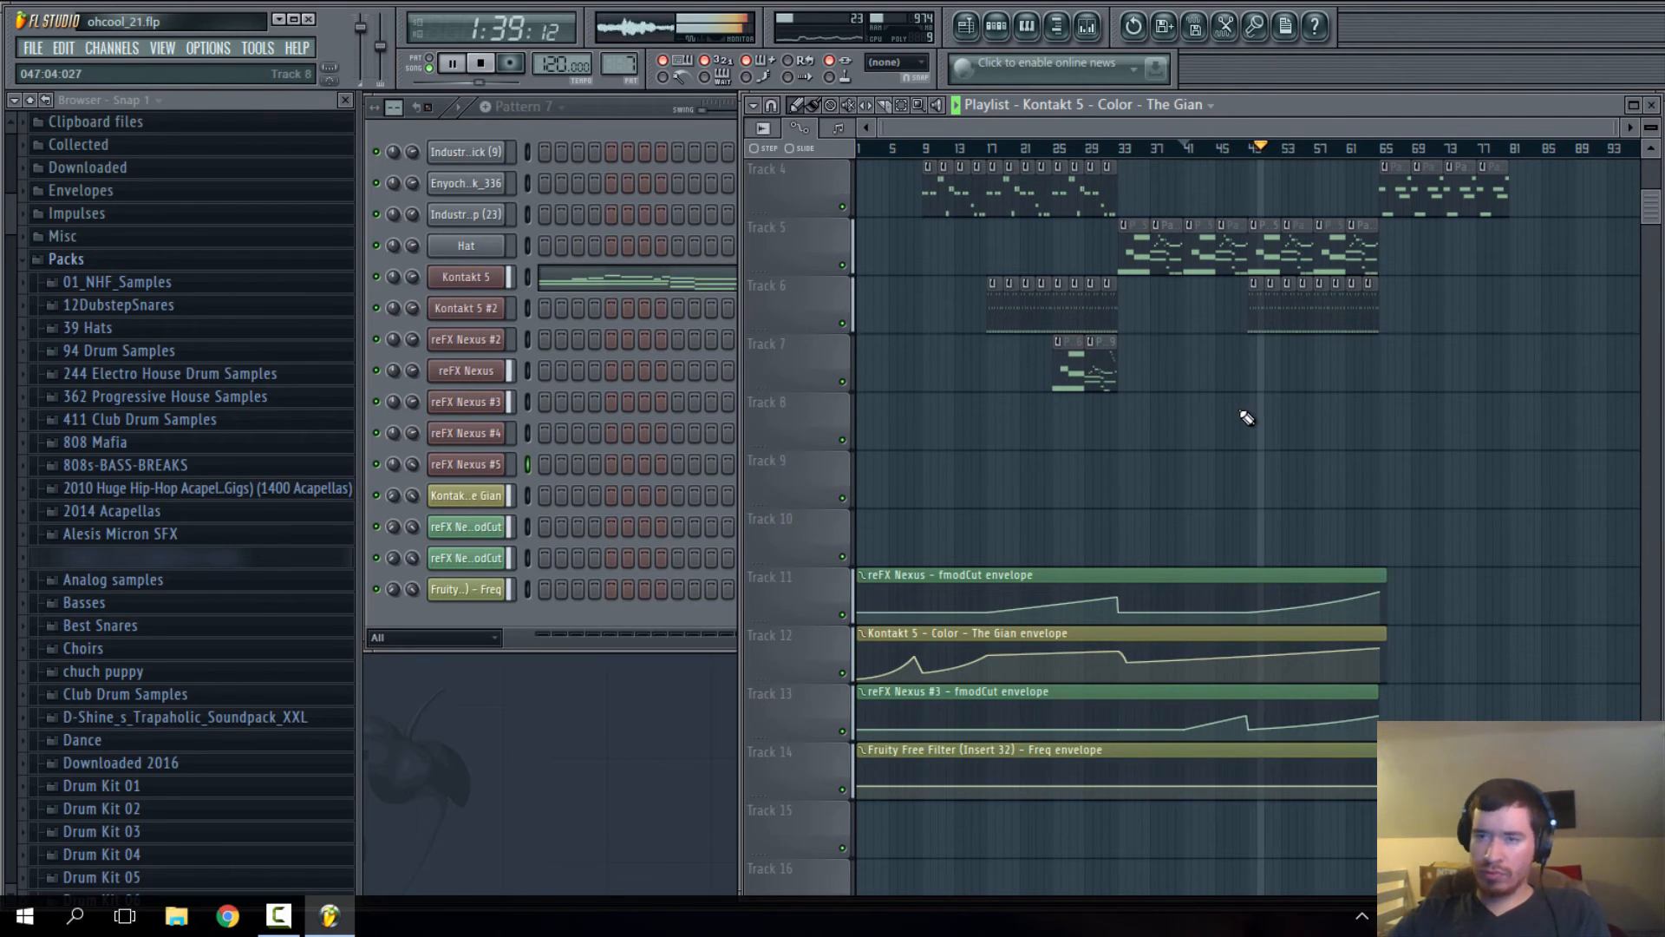
- Copy the Pattern 6 and Pattern 9 clips on track 7 to bar 57
scroll(1246, 418, "up", 3)
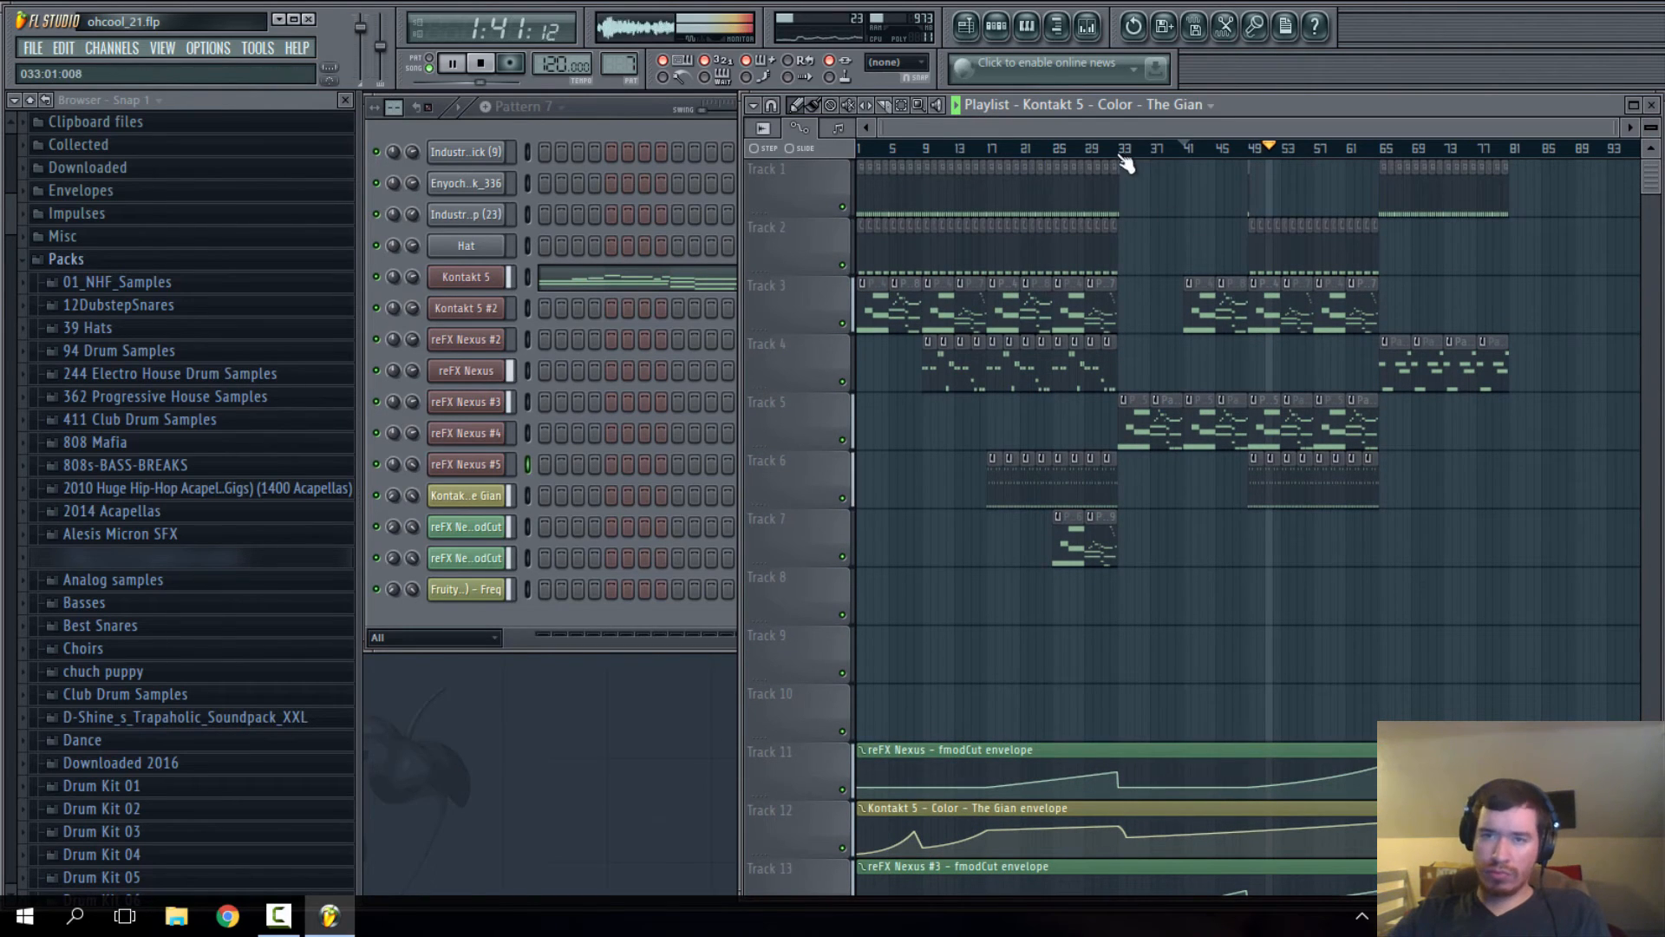
left_click(1079, 148)
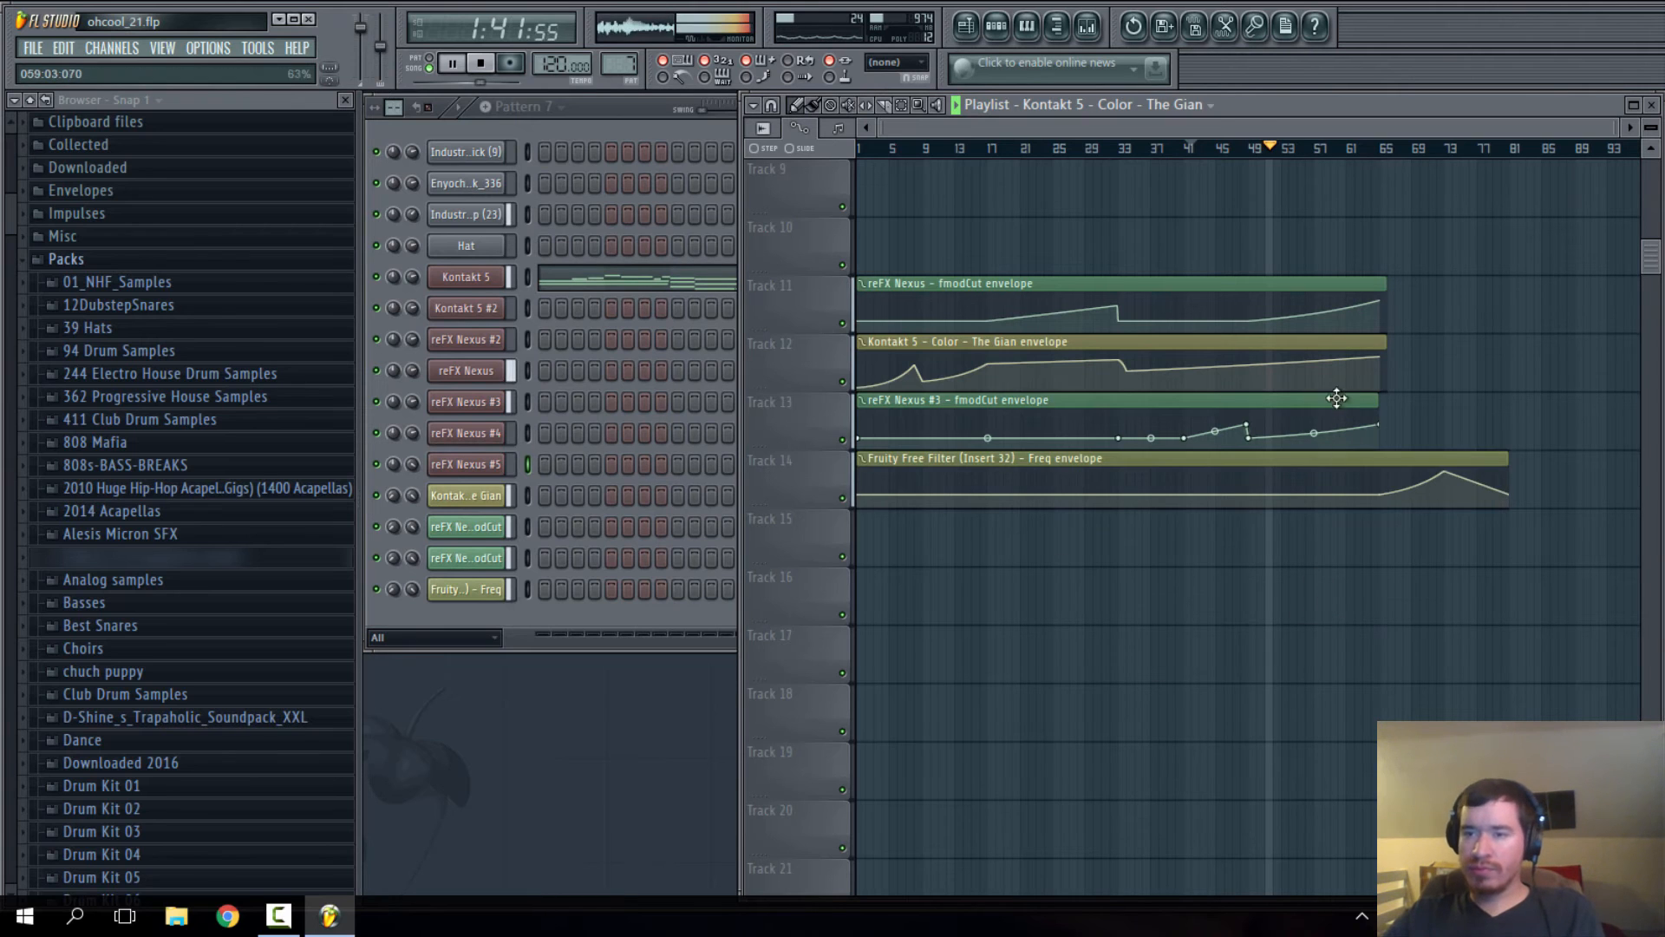
scroll(1336, 398, "up", 8)
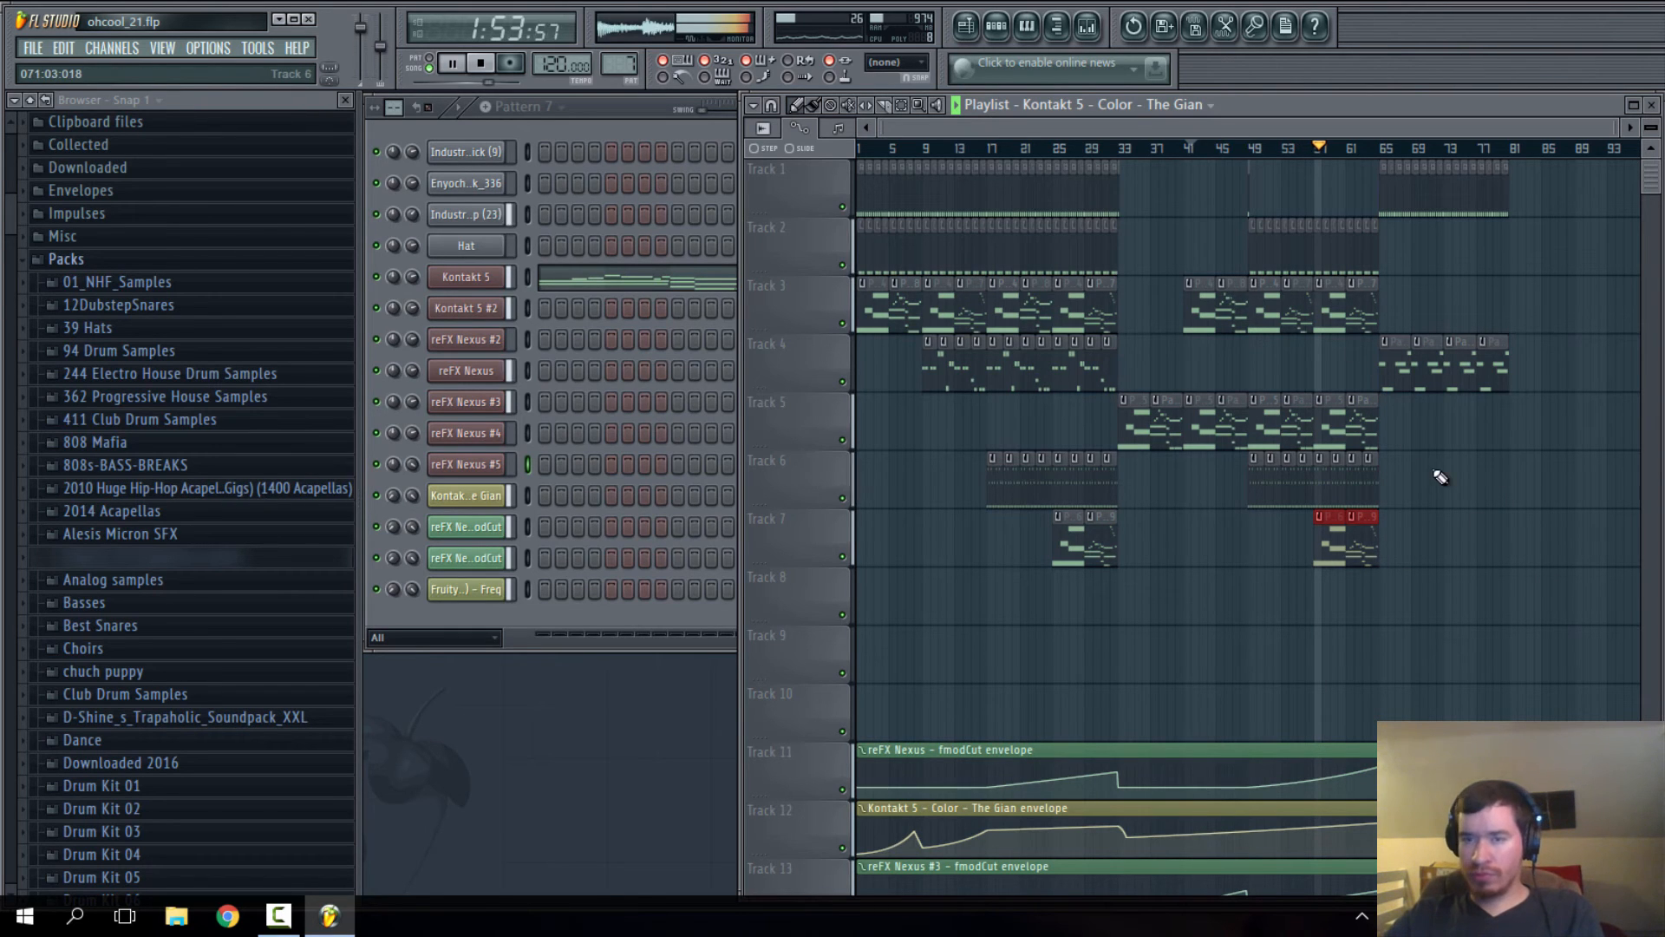
- Find the Extreme-Risers-FX-Transitions pack in the sample library and expand its BONUS - Risers folder
scroll(1128, 460, "down", 4)
scroll(13, 419, "down", 15)
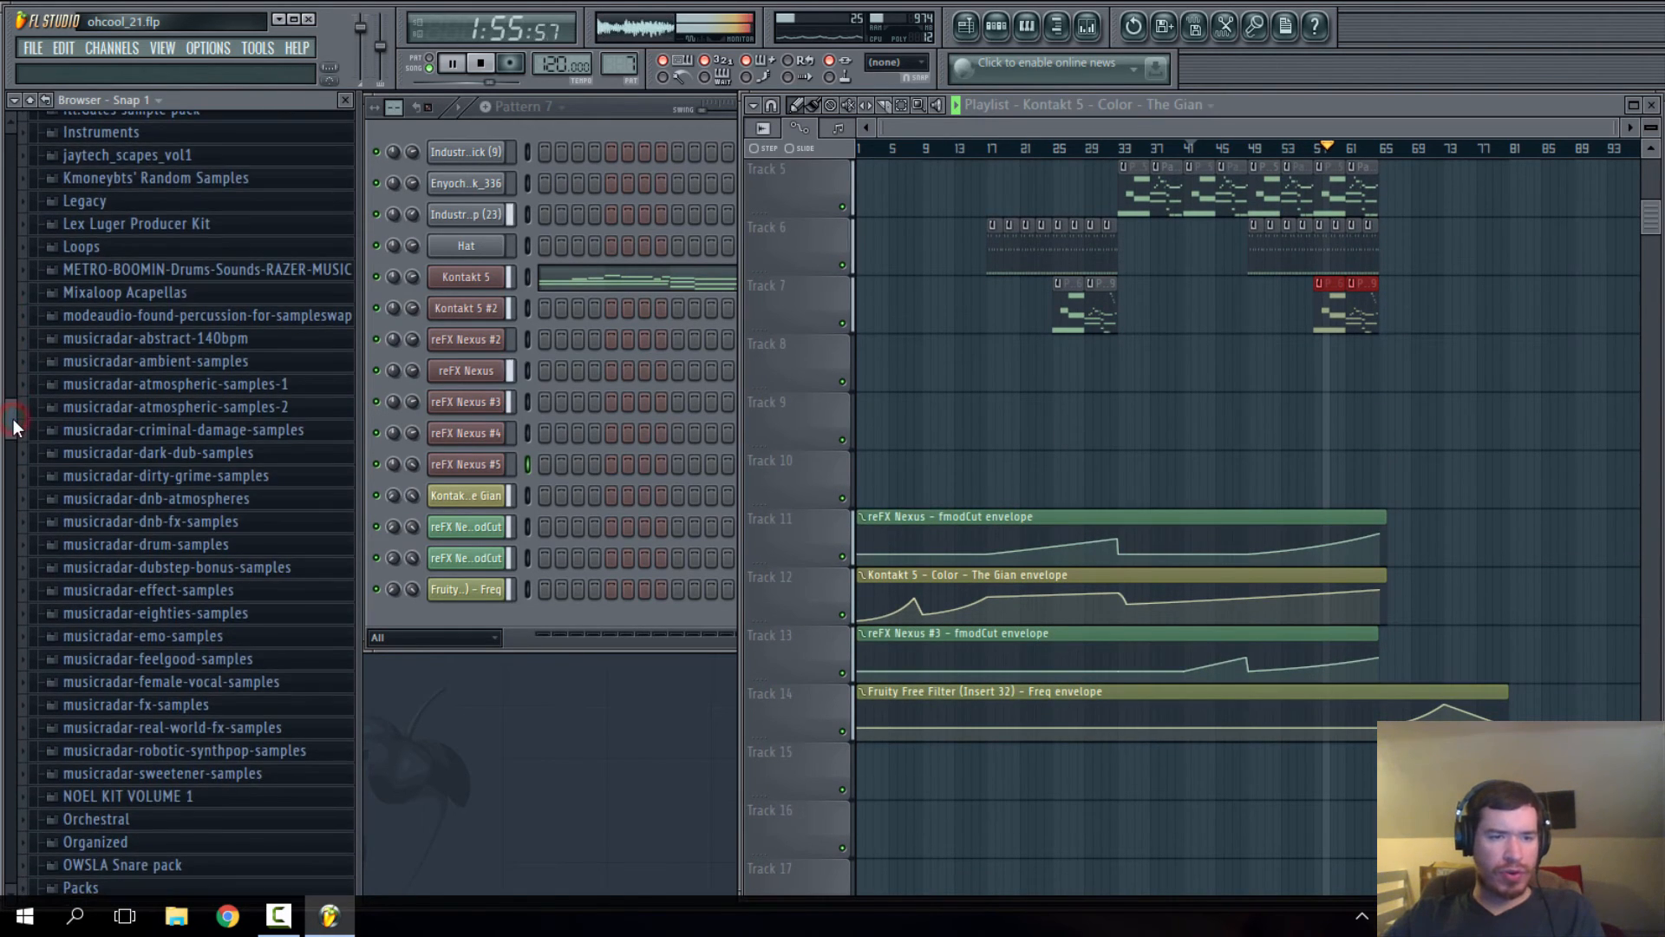
scroll(21, 482, "down", 11)
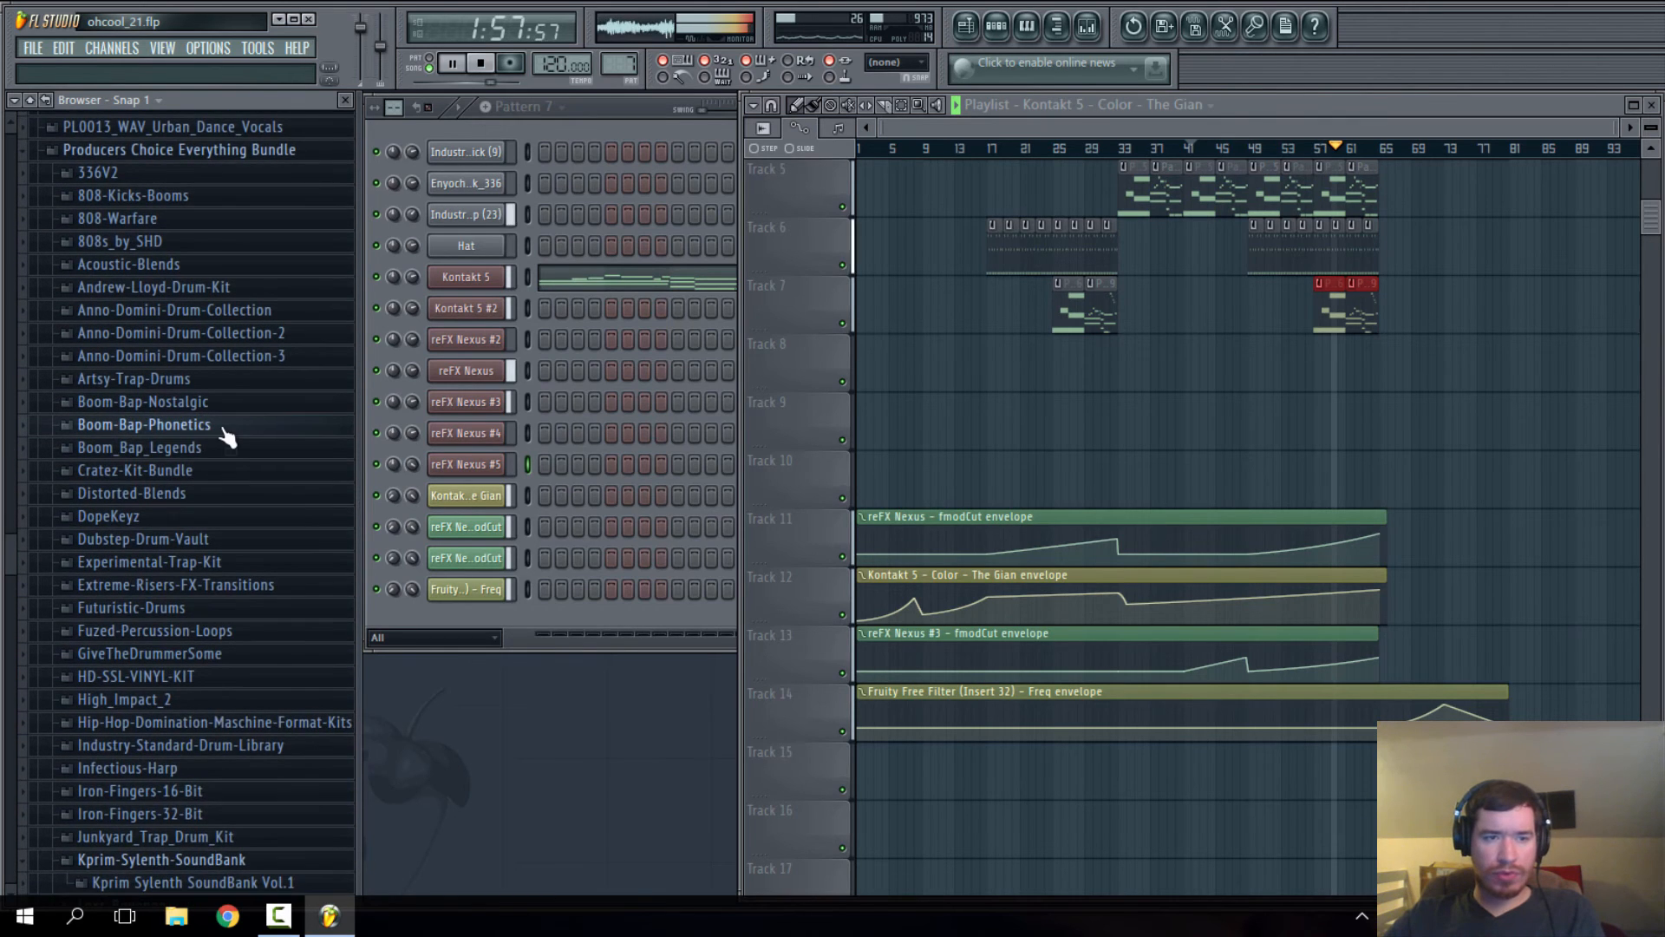
scroll(224, 446, "down", 3)
left_click(175, 375)
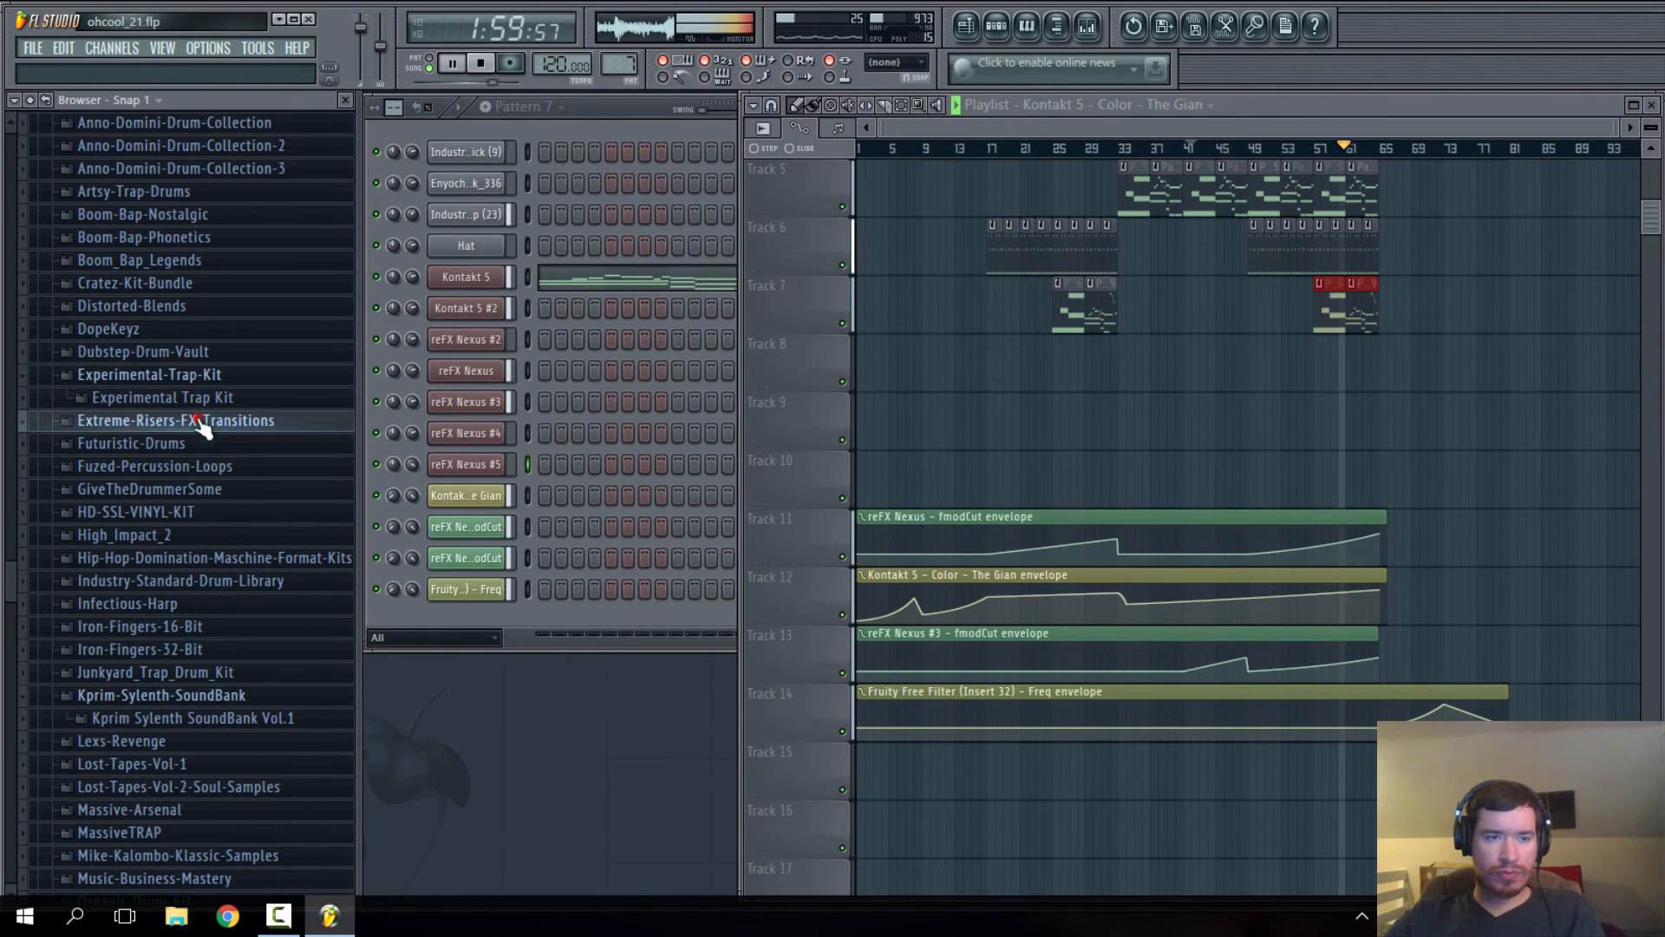
left_click(200, 421)
left_click(204, 443)
left_click(223, 468)
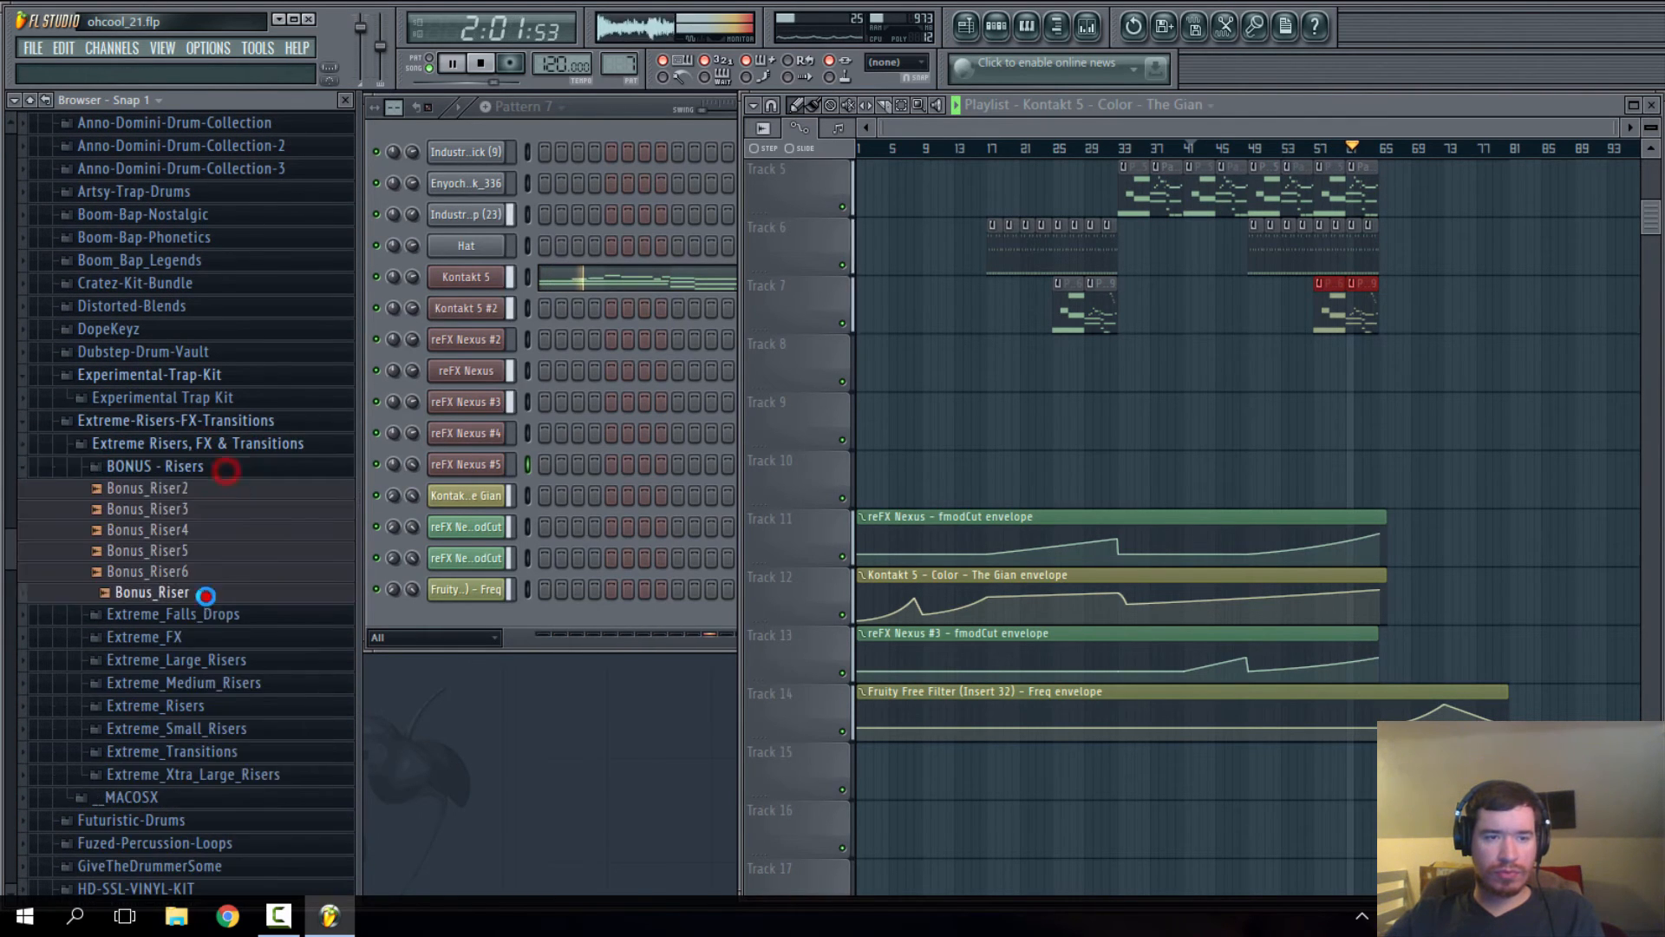
- Place Bonus_Riser5 on track 9 leading into bar 65 and route its channel to a mixer track, with playback stopped
left_click_drag(156, 550, 1407, 428)
scroll(1362, 428, "up", 4)
double_click(1406, 427)
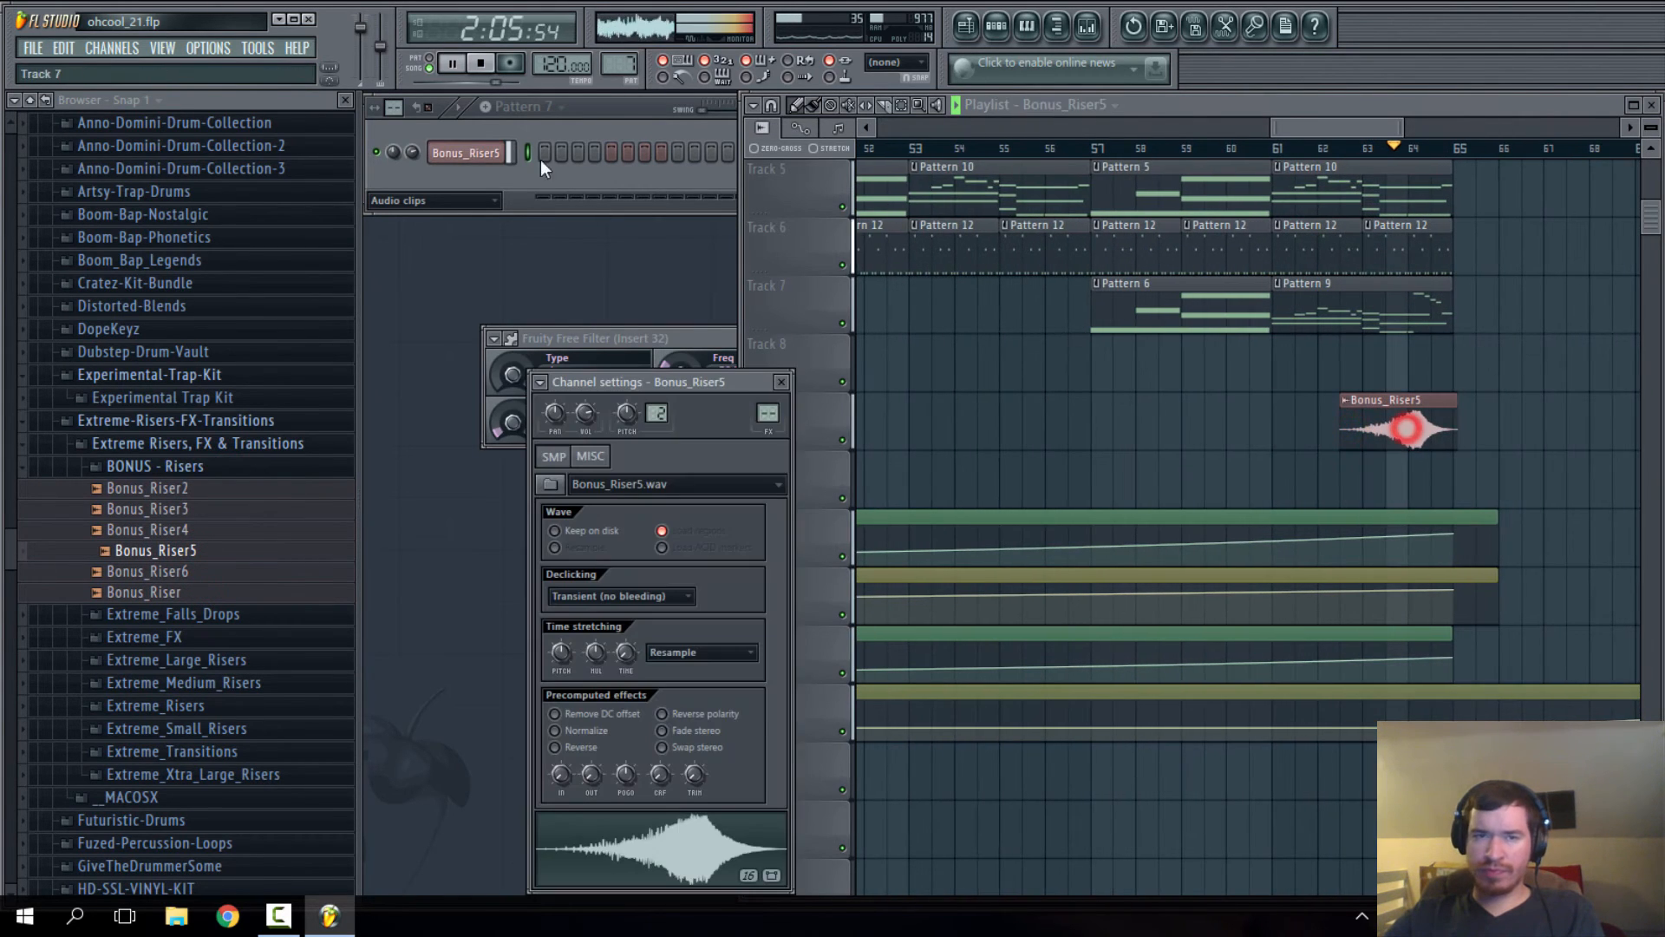
key("space")
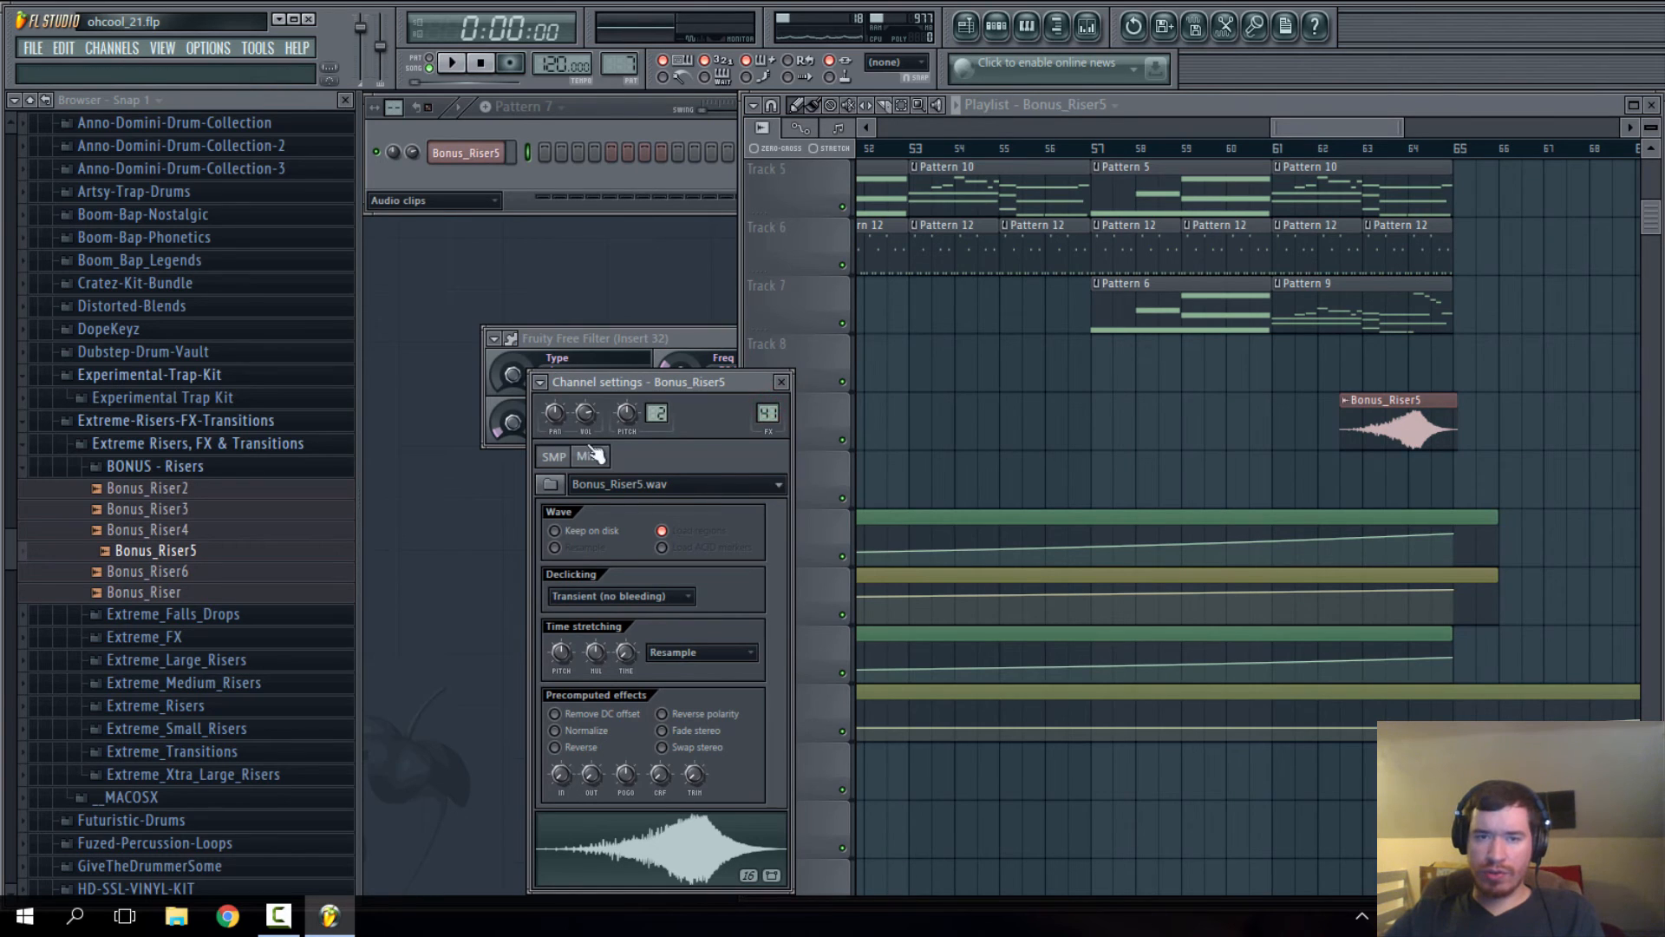
- Replace Bonus_Riser5 with 031 Extreme_Large_Riser from the Extreme_Large_Risers folder and move its clip to start at bar 58
left_click(166, 470)
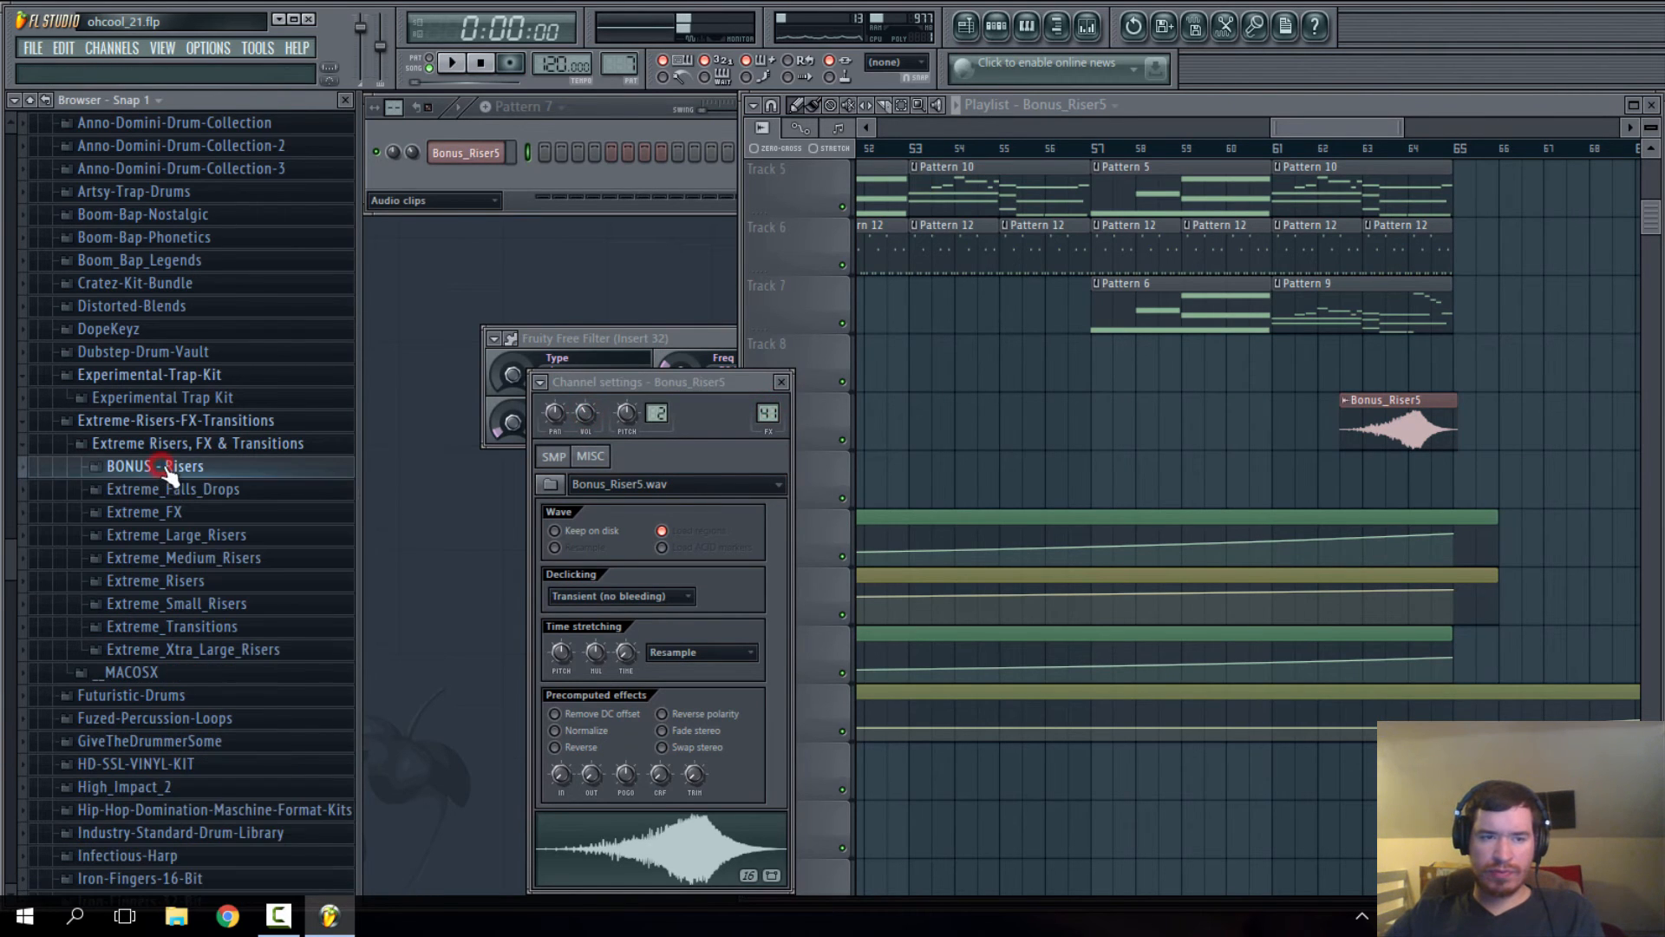
left_click(245, 536)
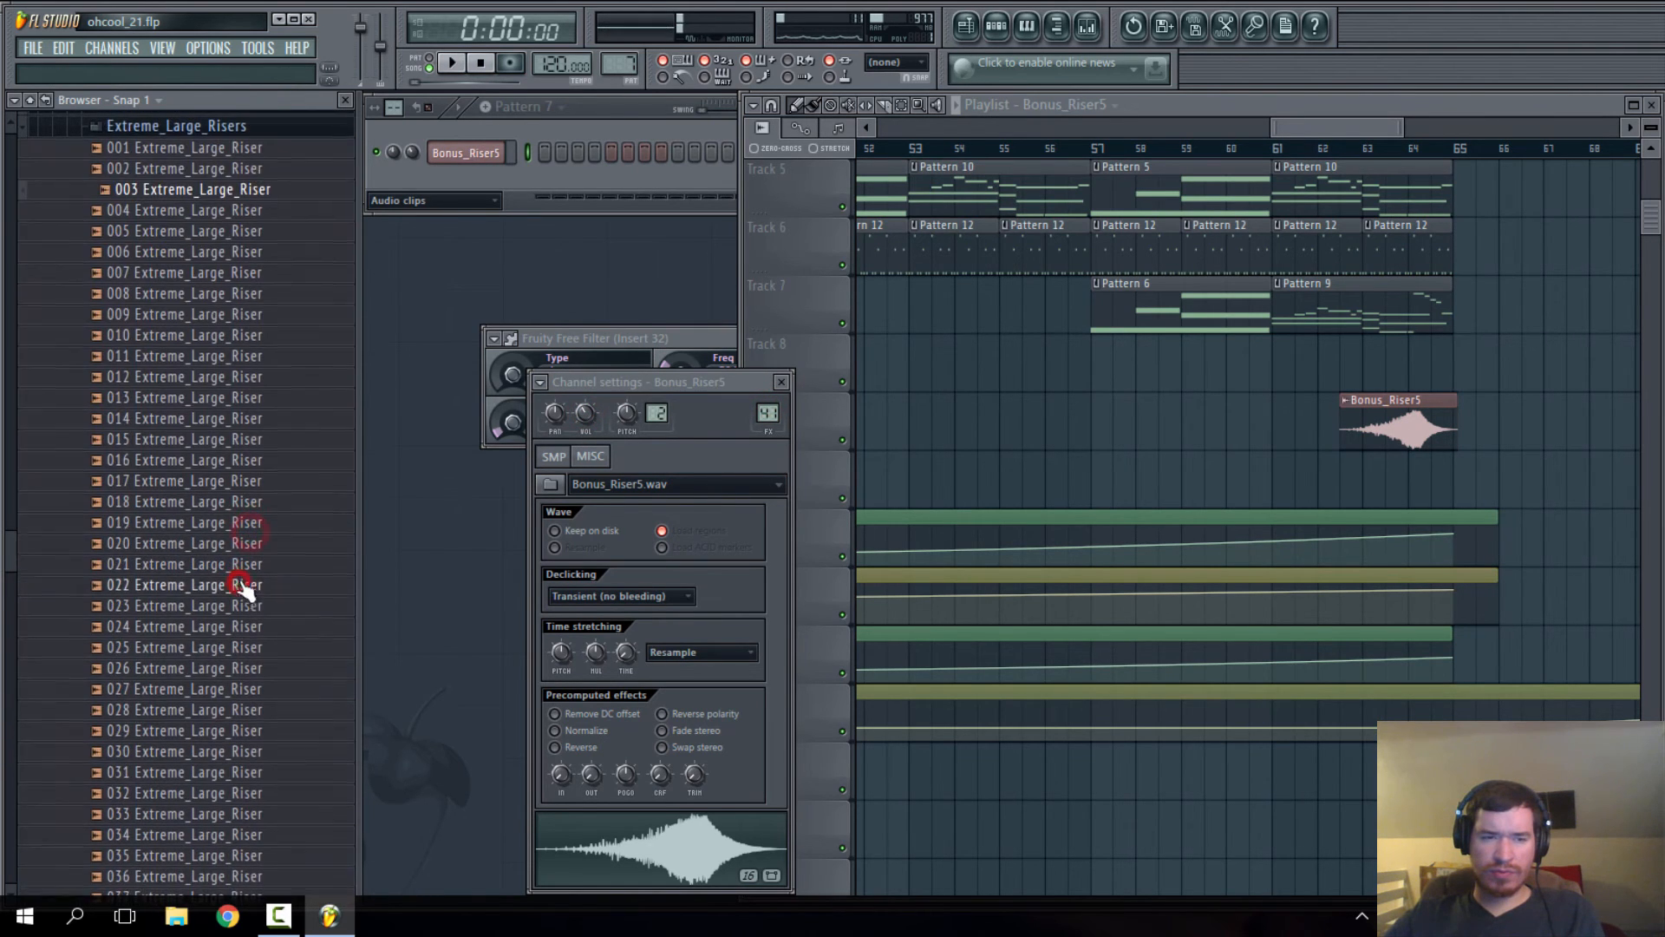
left_click(231, 582)
scroll(234, 590, "down", 4)
left_click(185, 542)
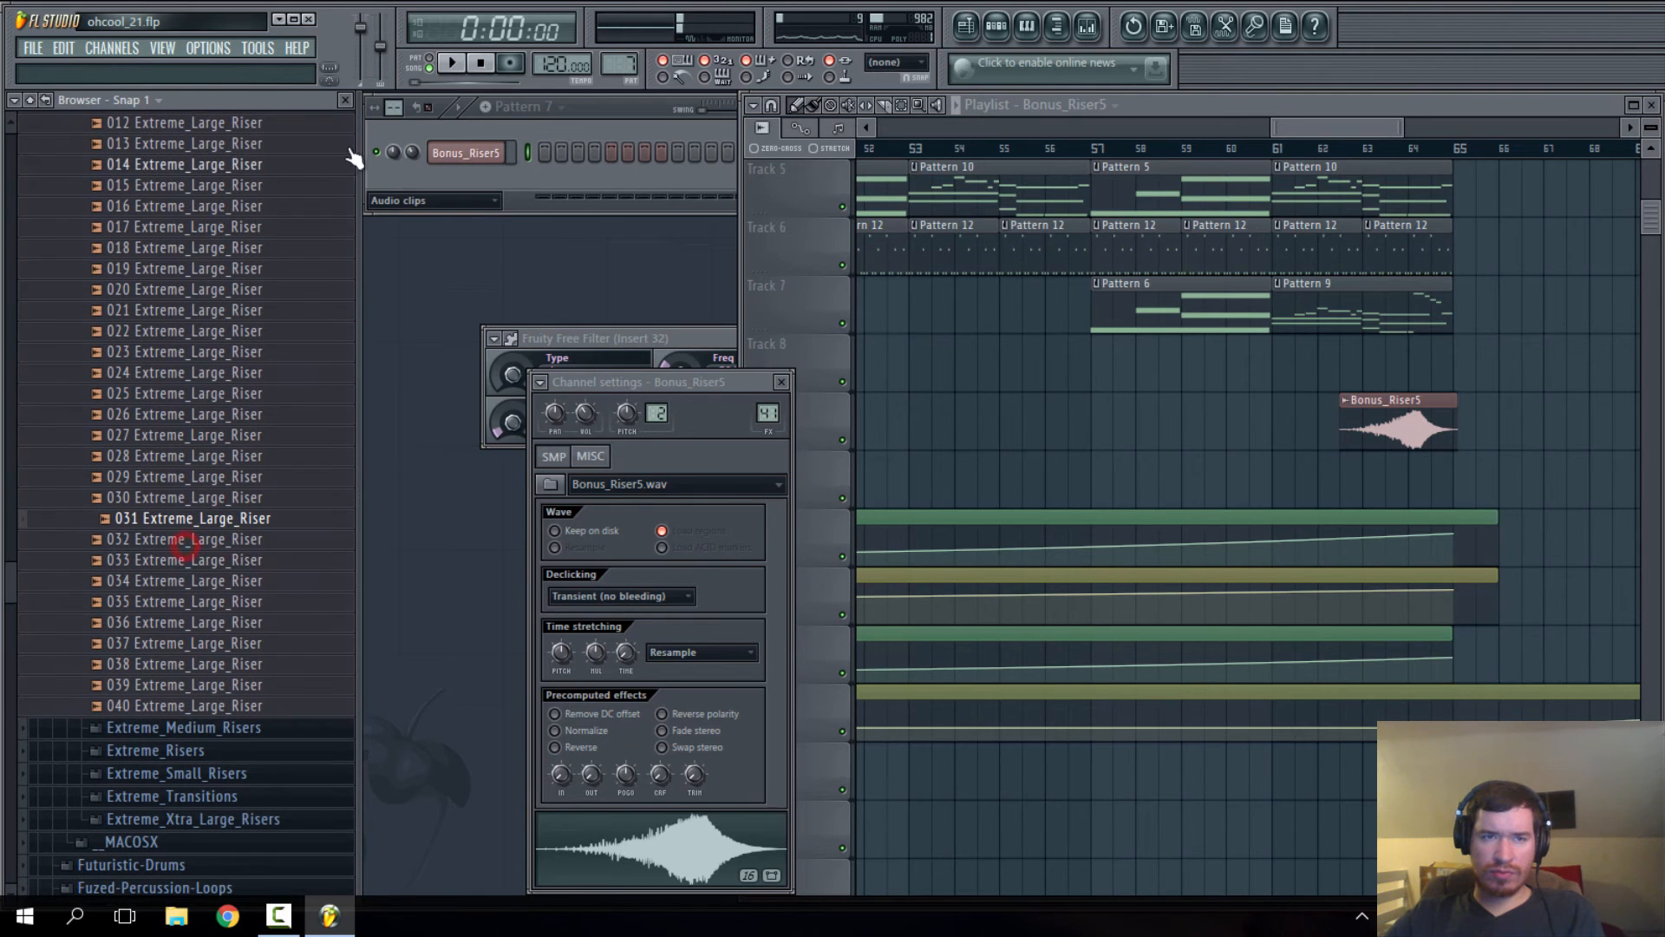
left_click_drag(696, 783, 698, 828)
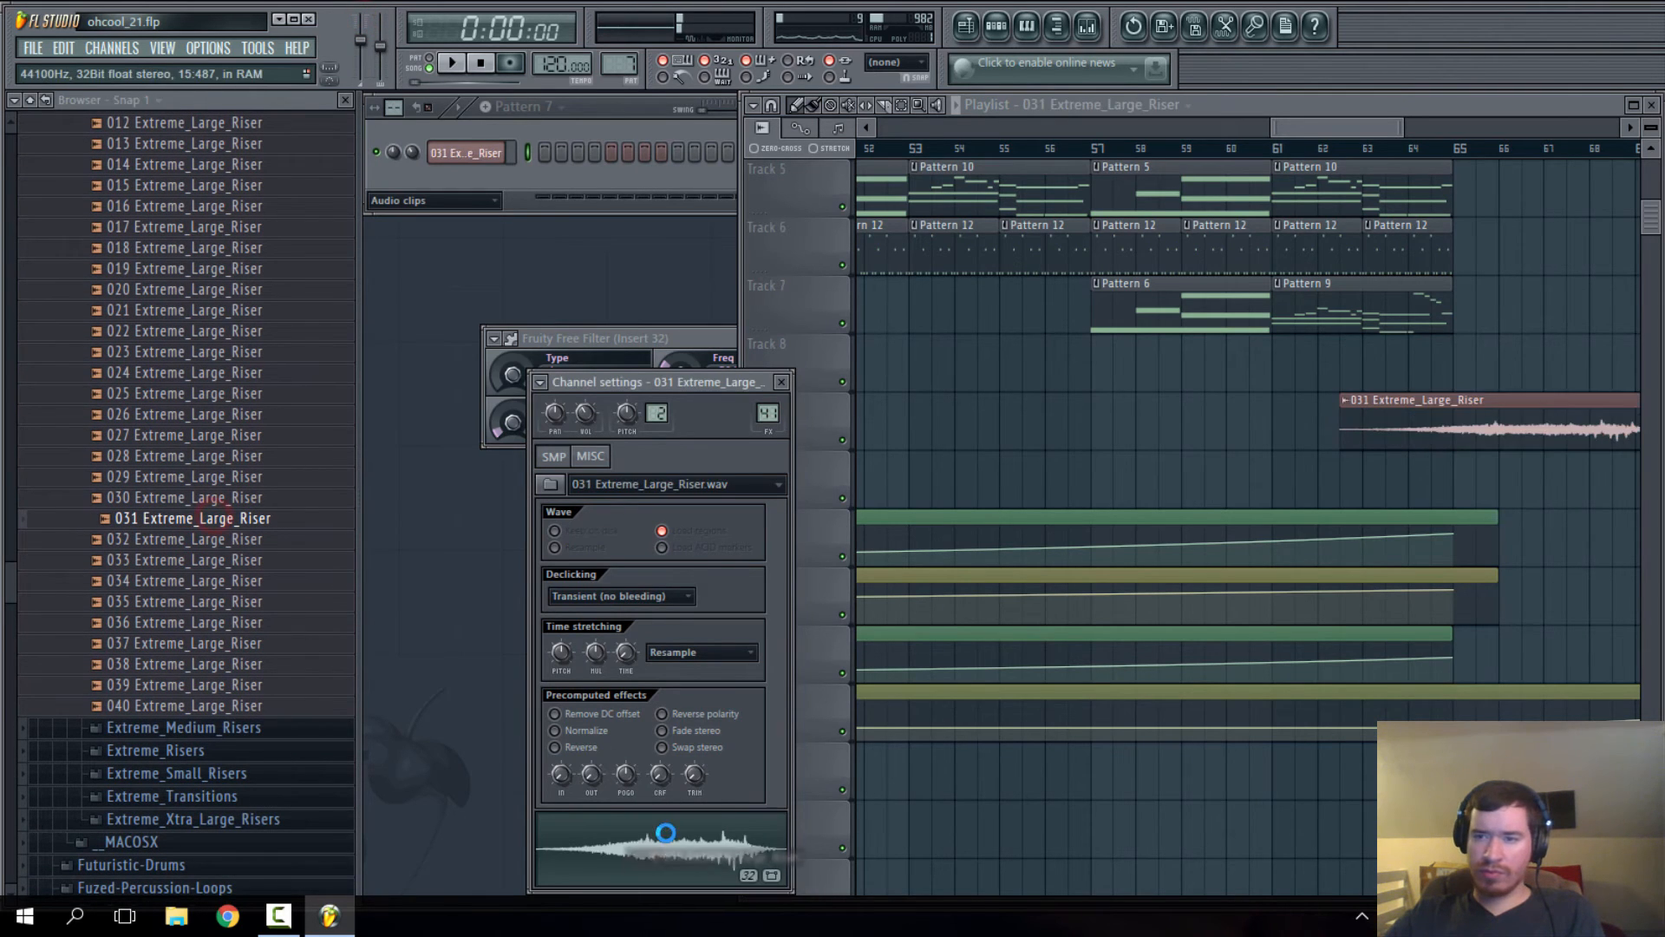
left_click_drag(1449, 420, 1370, 430)
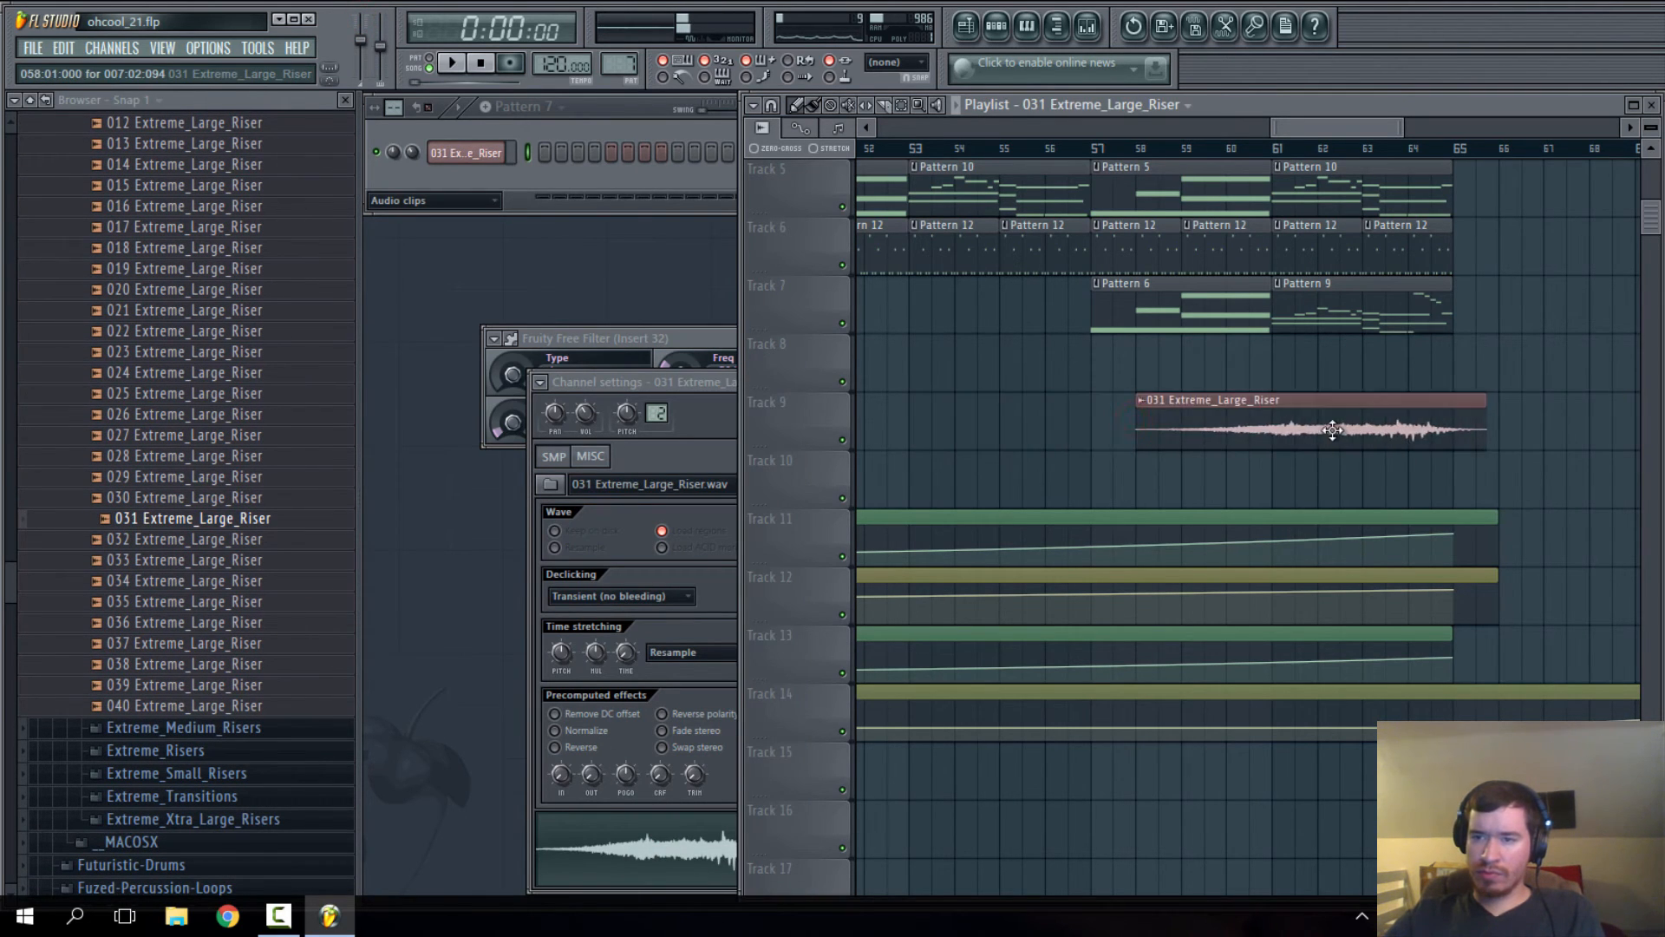
- Add Fruity Parametric EQ 2 to the riser's mixer track, Insert 41, with the band 1 high pass at about 635 Hz, and close the plugin windows
left_click(1085, 28)
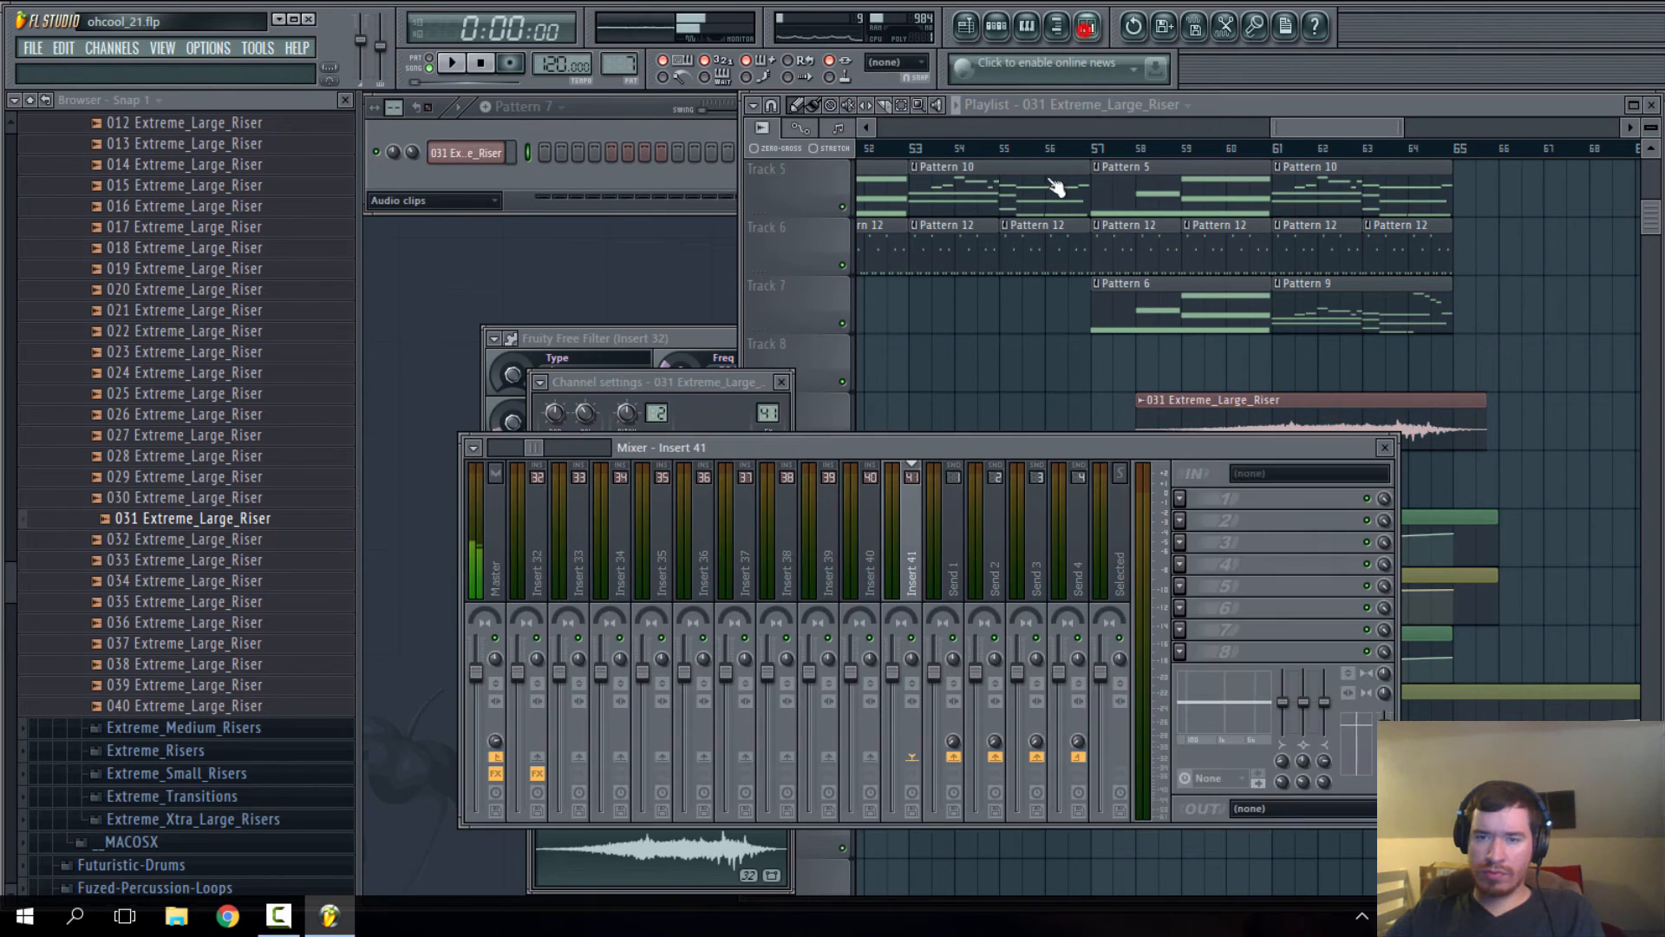
left_click(1198, 508)
left_click(1345, 264)
left_click(397, 240)
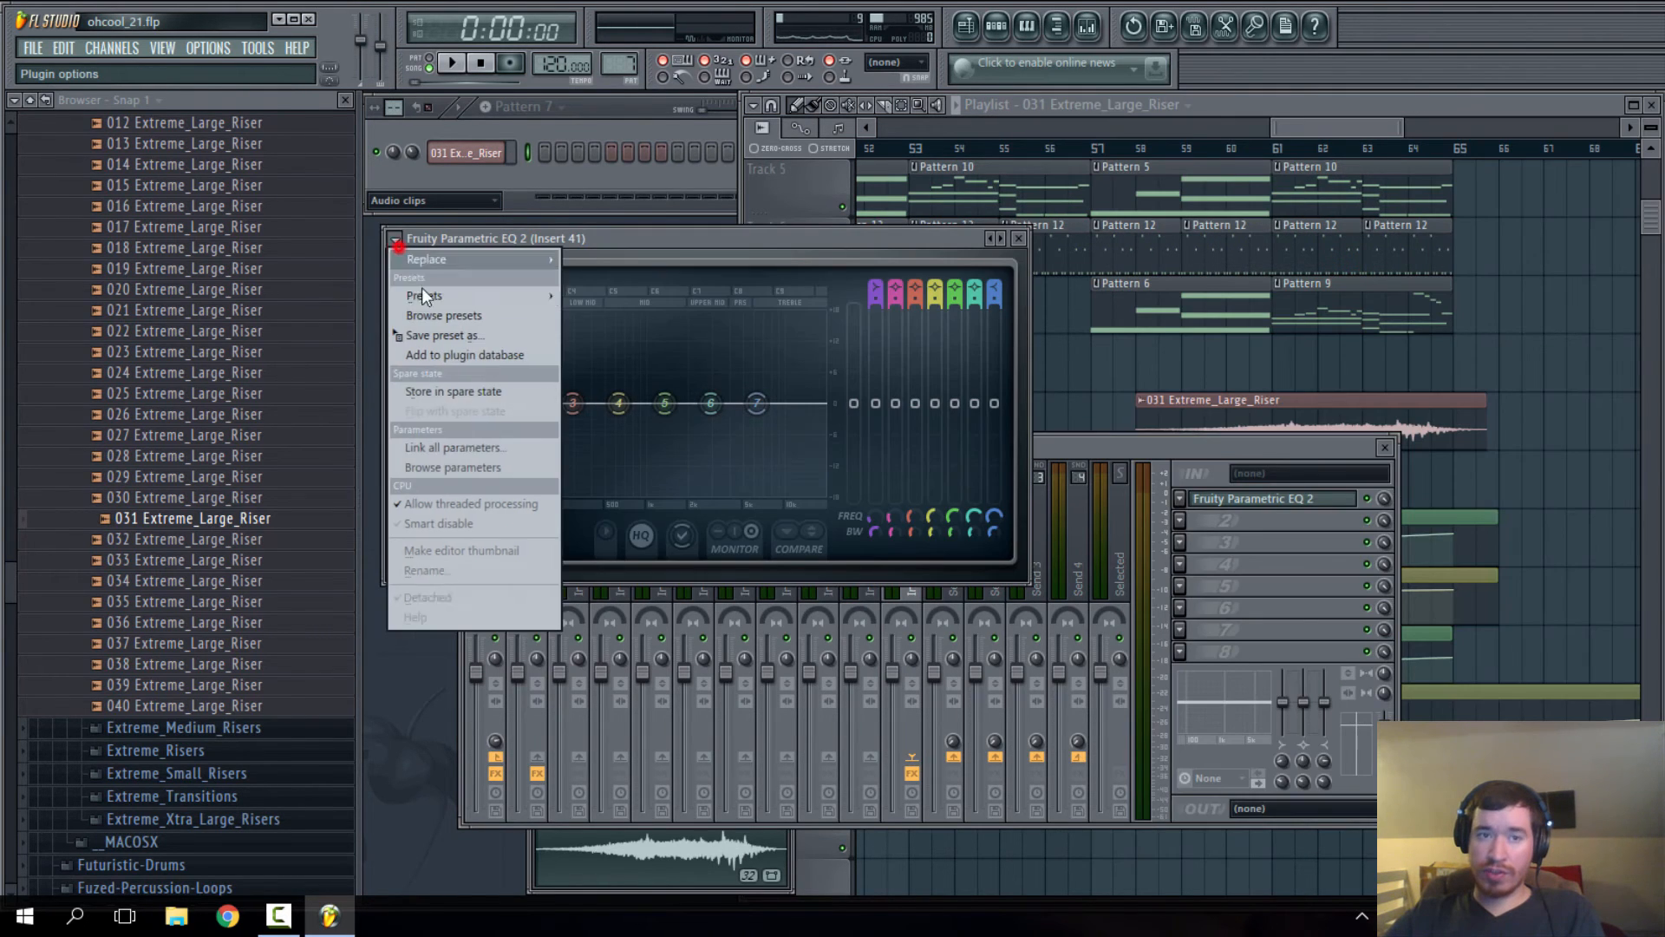
mouse_move(425, 295)
left_click(621, 393)
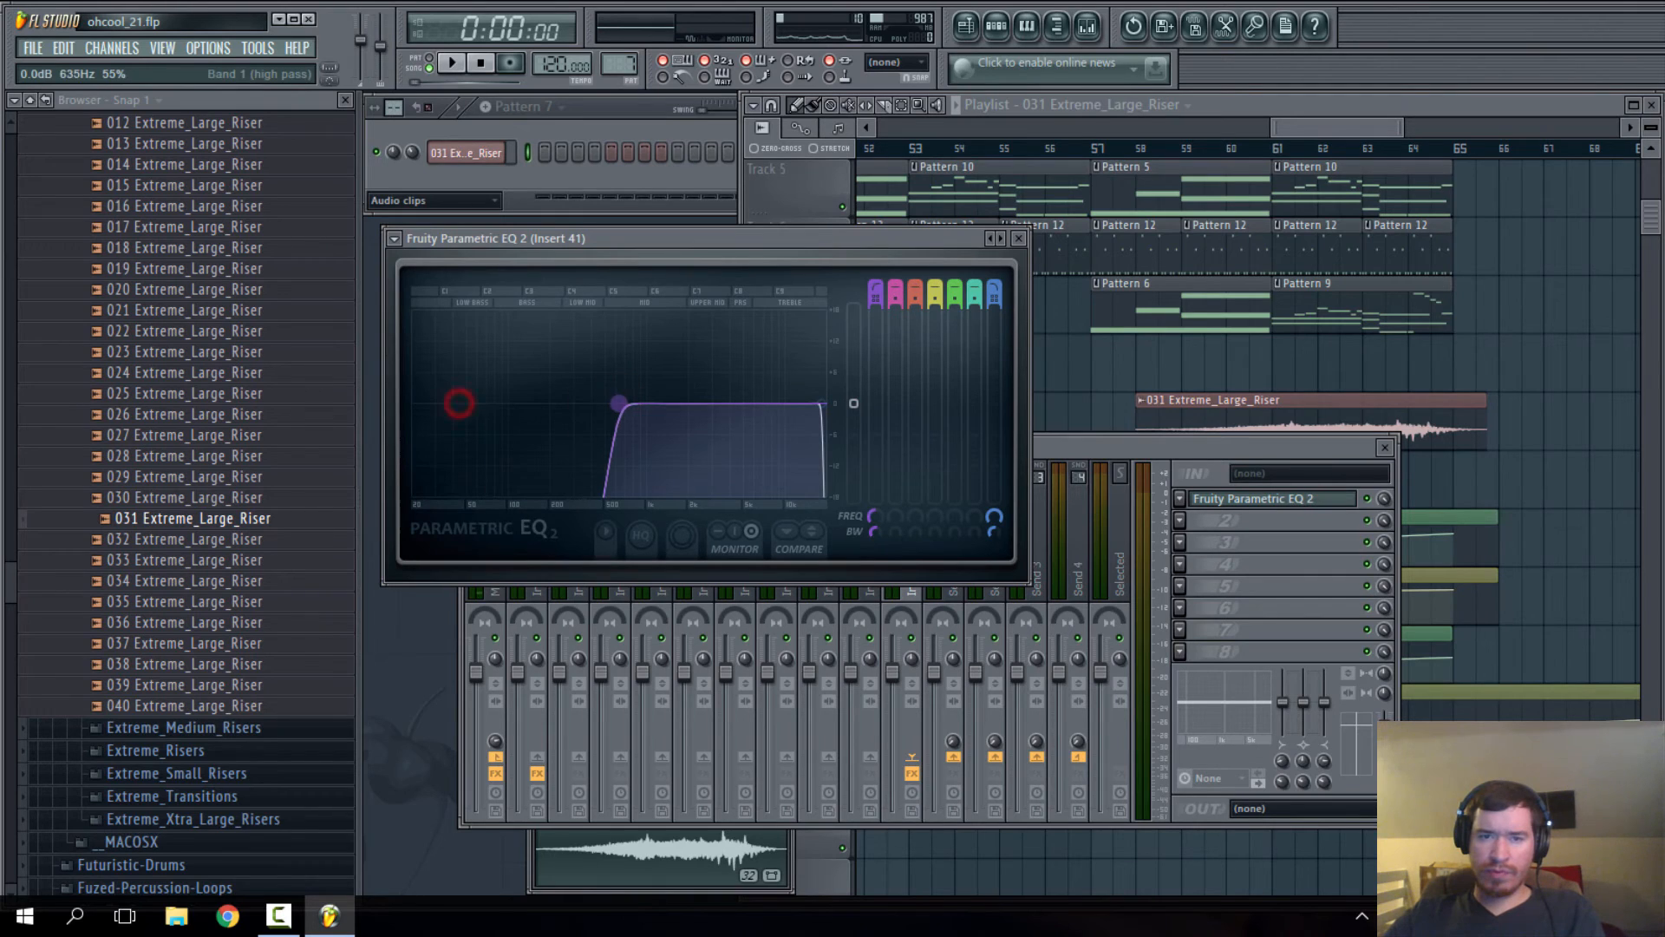
left_click(1384, 446)
left_click(1020, 239)
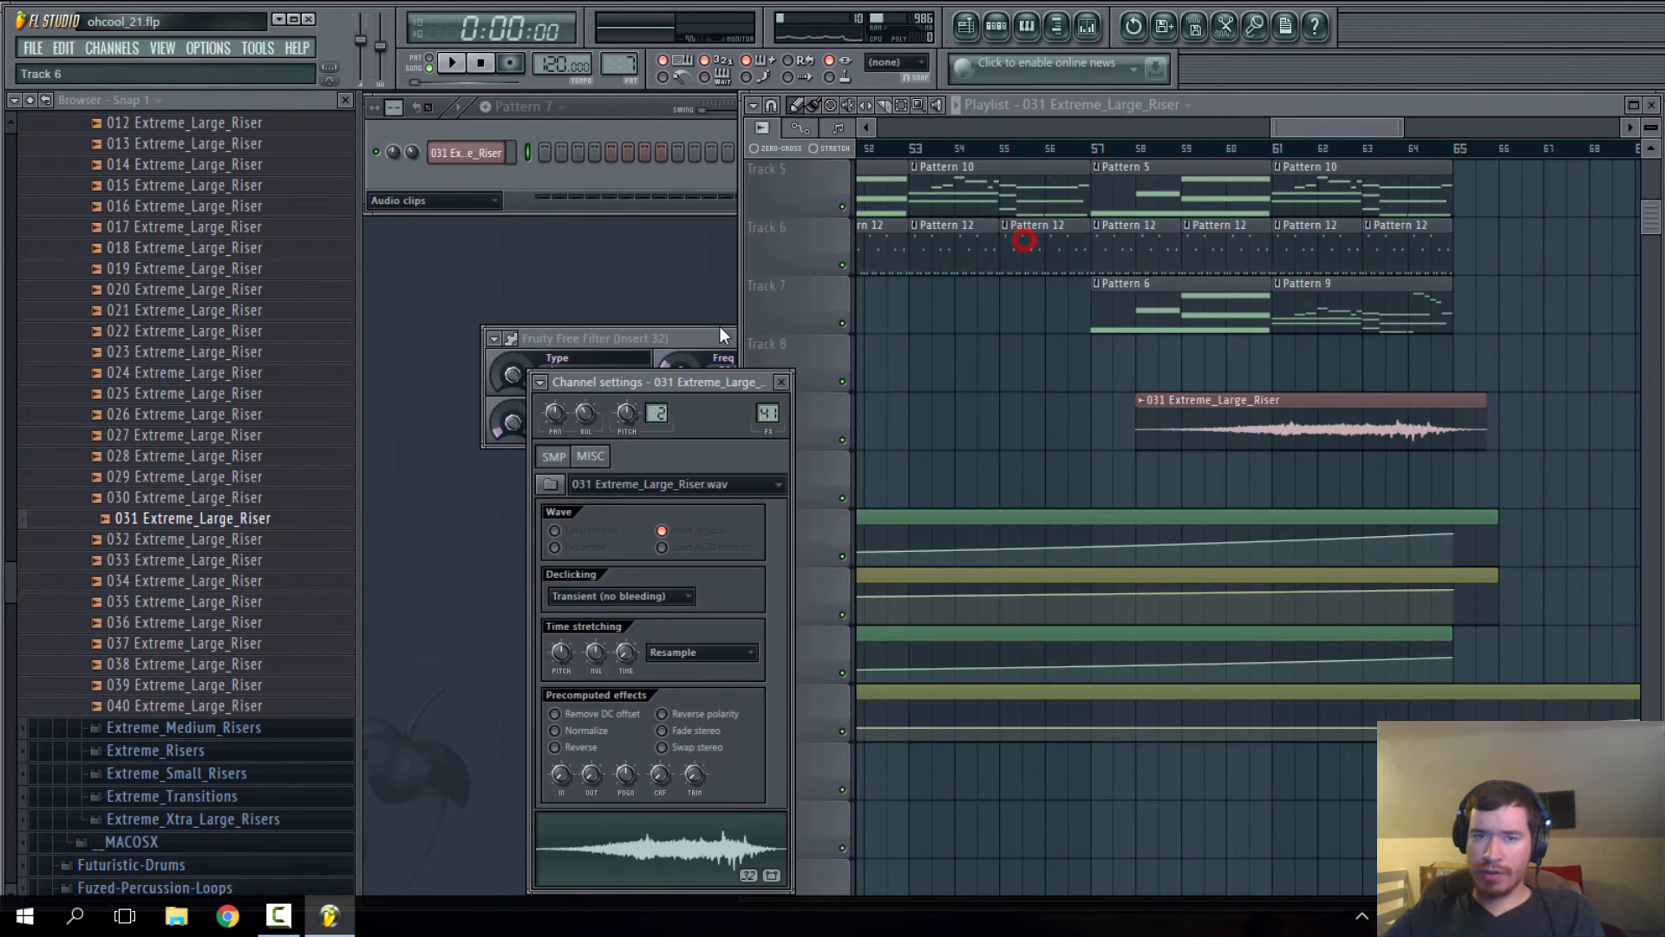
left_click(781, 382)
left_click(695, 331)
left_click(812, 338)
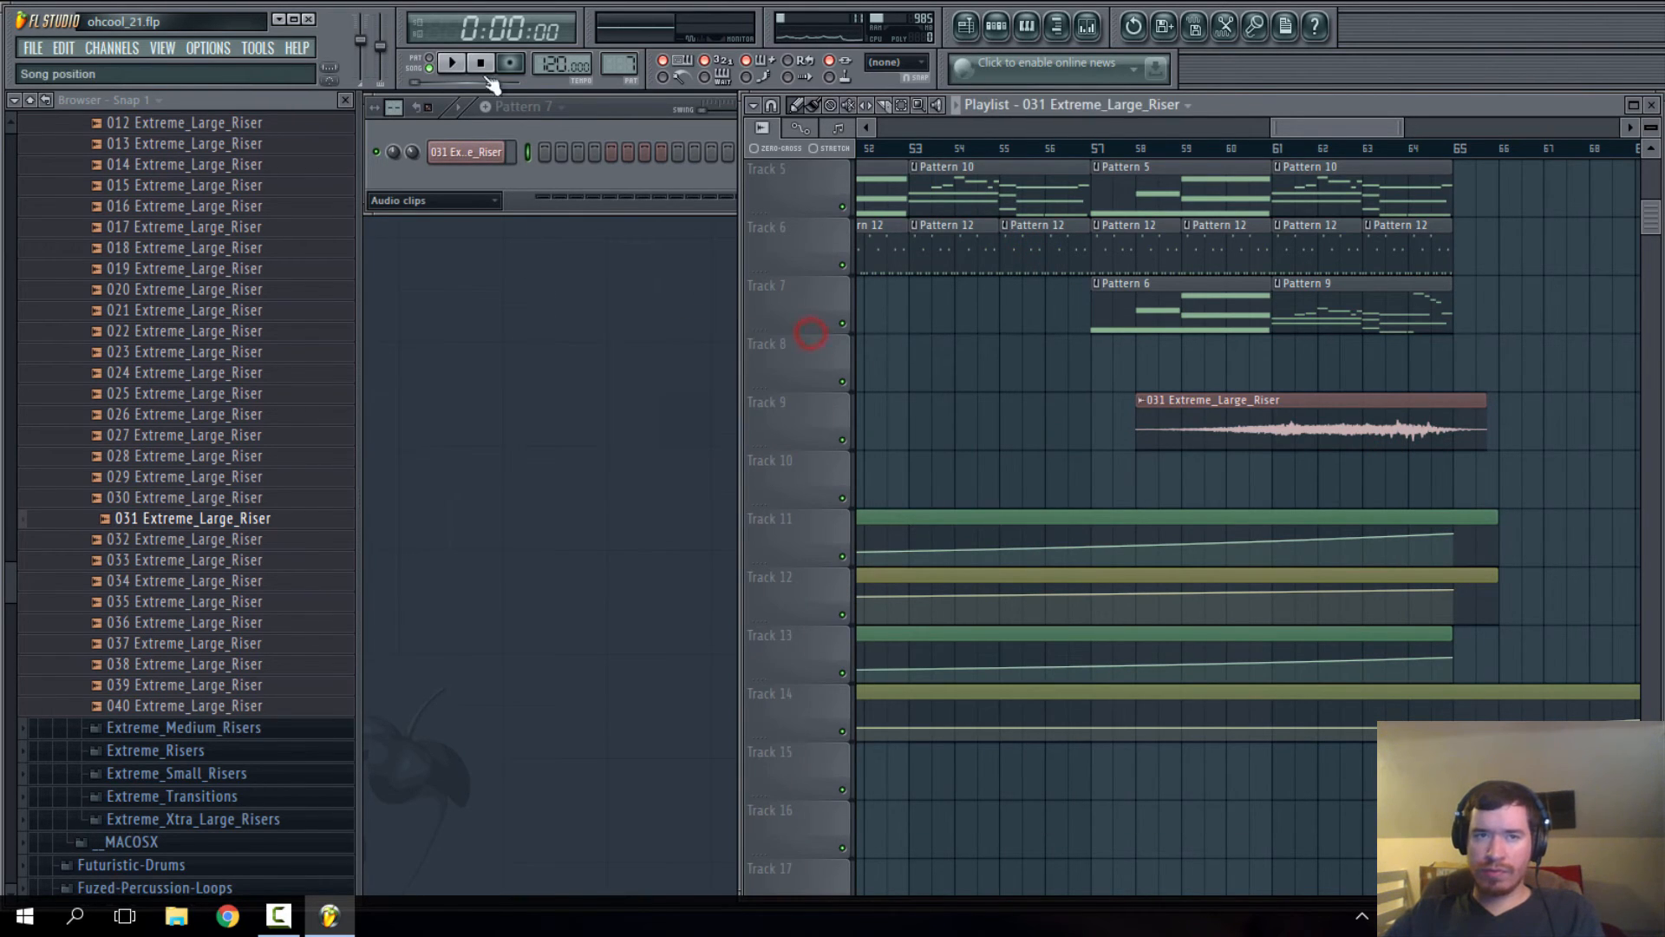
- Play the song from about bar 58 to hear how the filtered riser sits in the arrangement
key("space")
left_click(1002, 137)
left_click_drag(1030, 131, 1249, 135)
scroll(1297, 190, "down", 8)
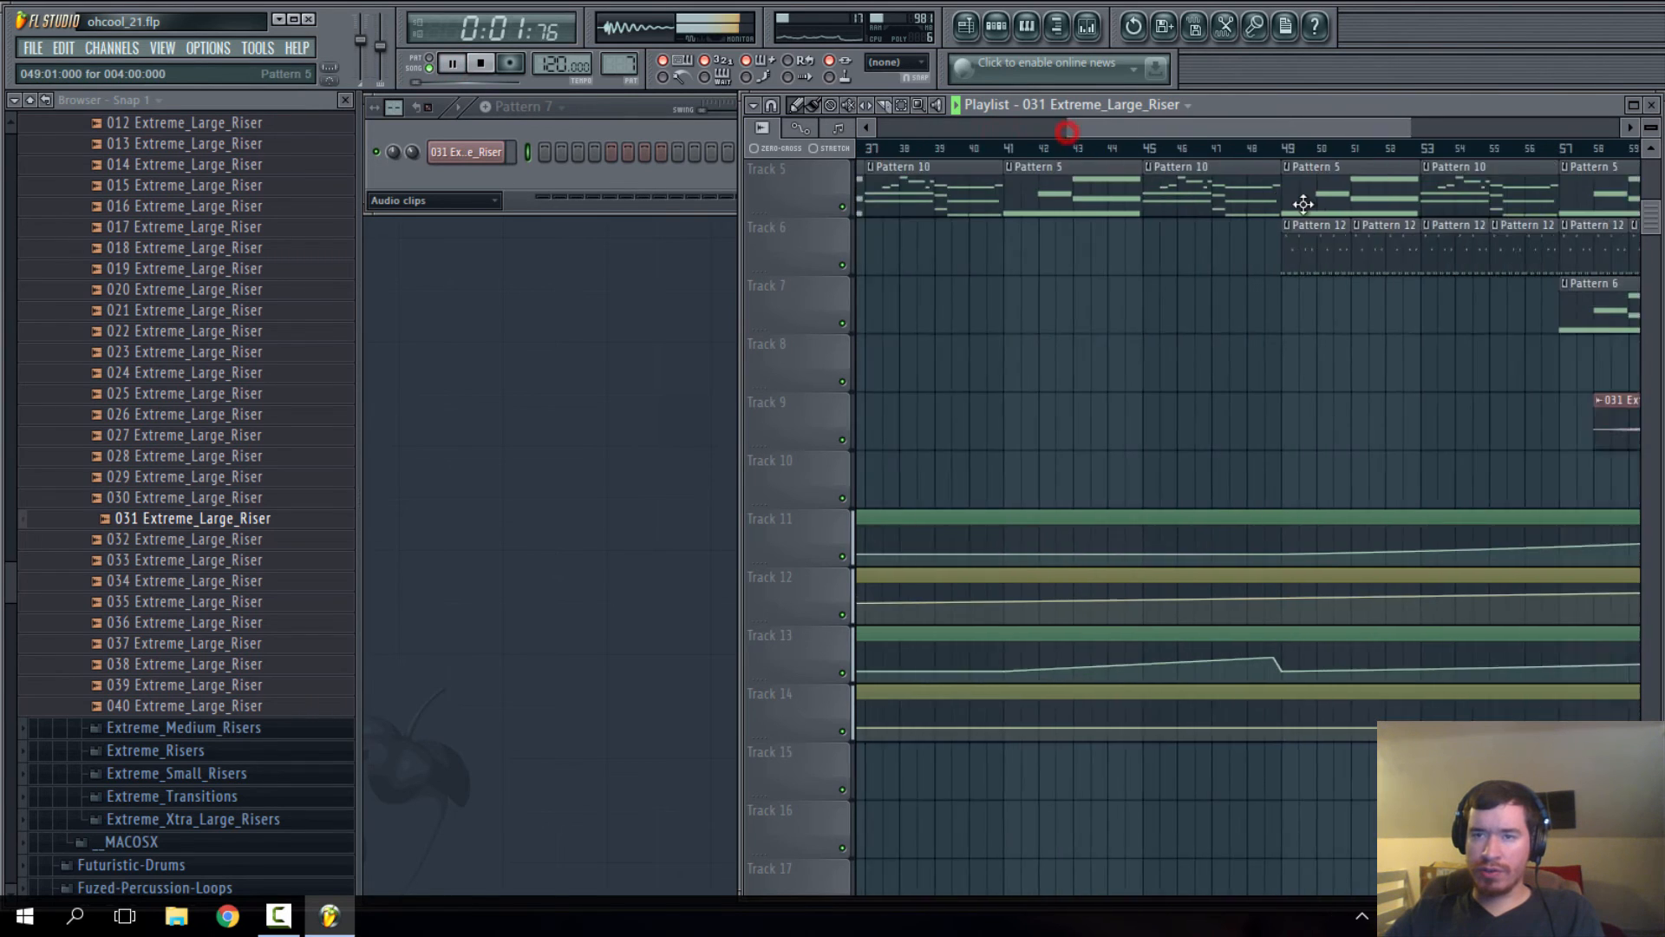
left_click(1301, 149)
left_click(1324, 150)
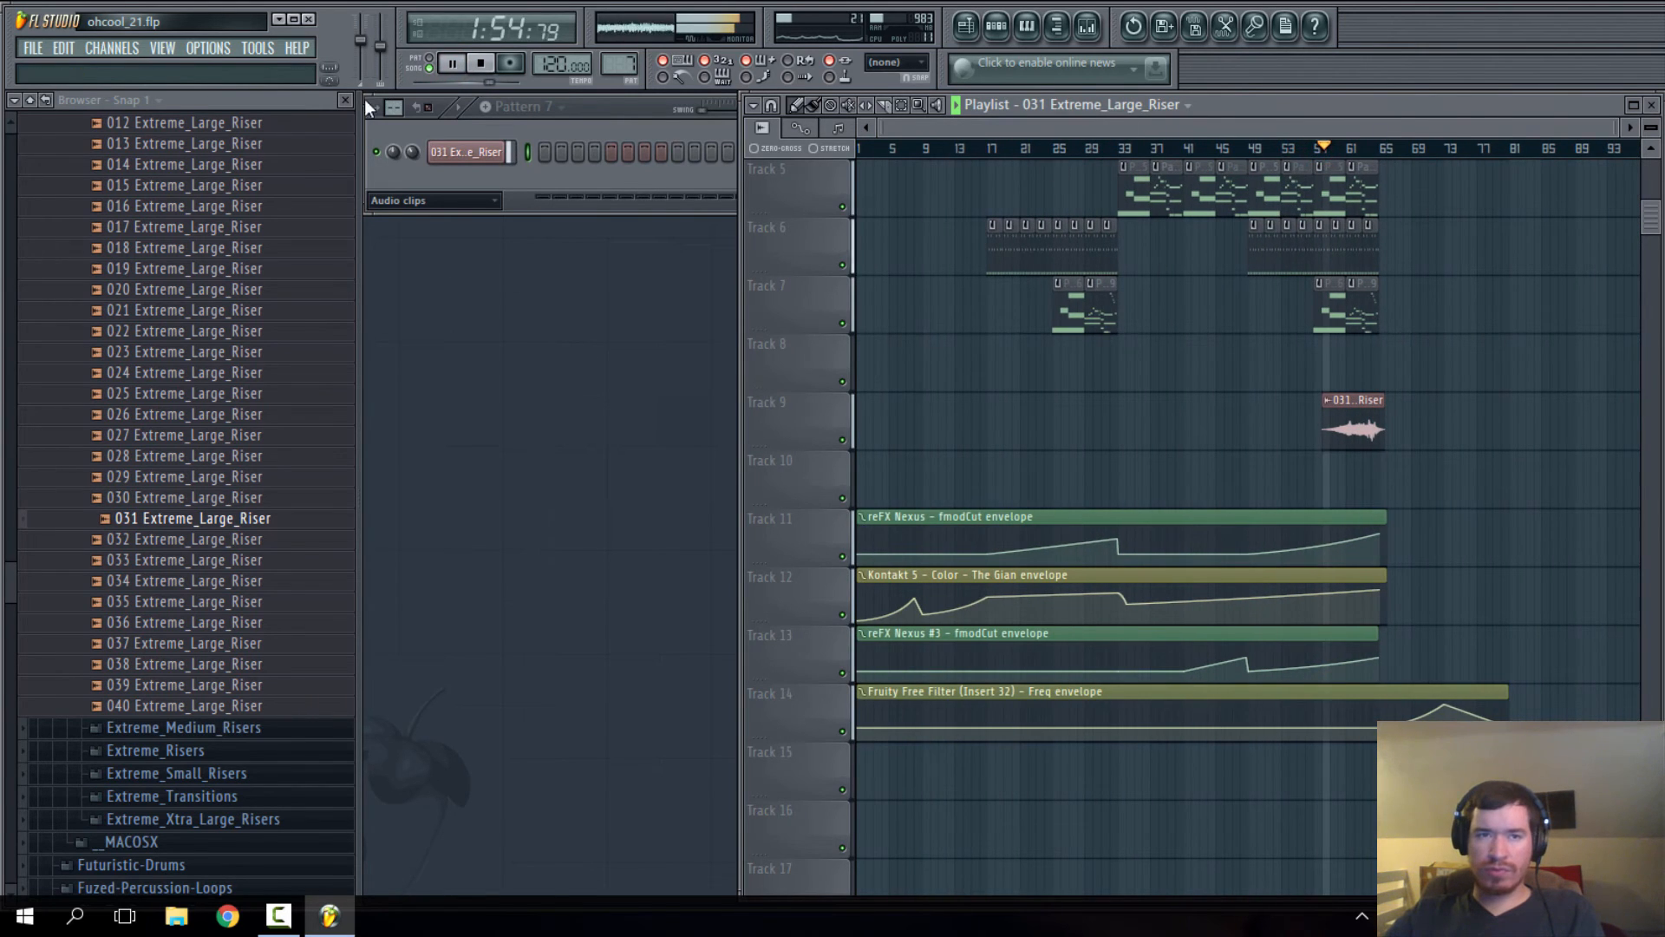
right_click(358, 39)
left_click(370, 42)
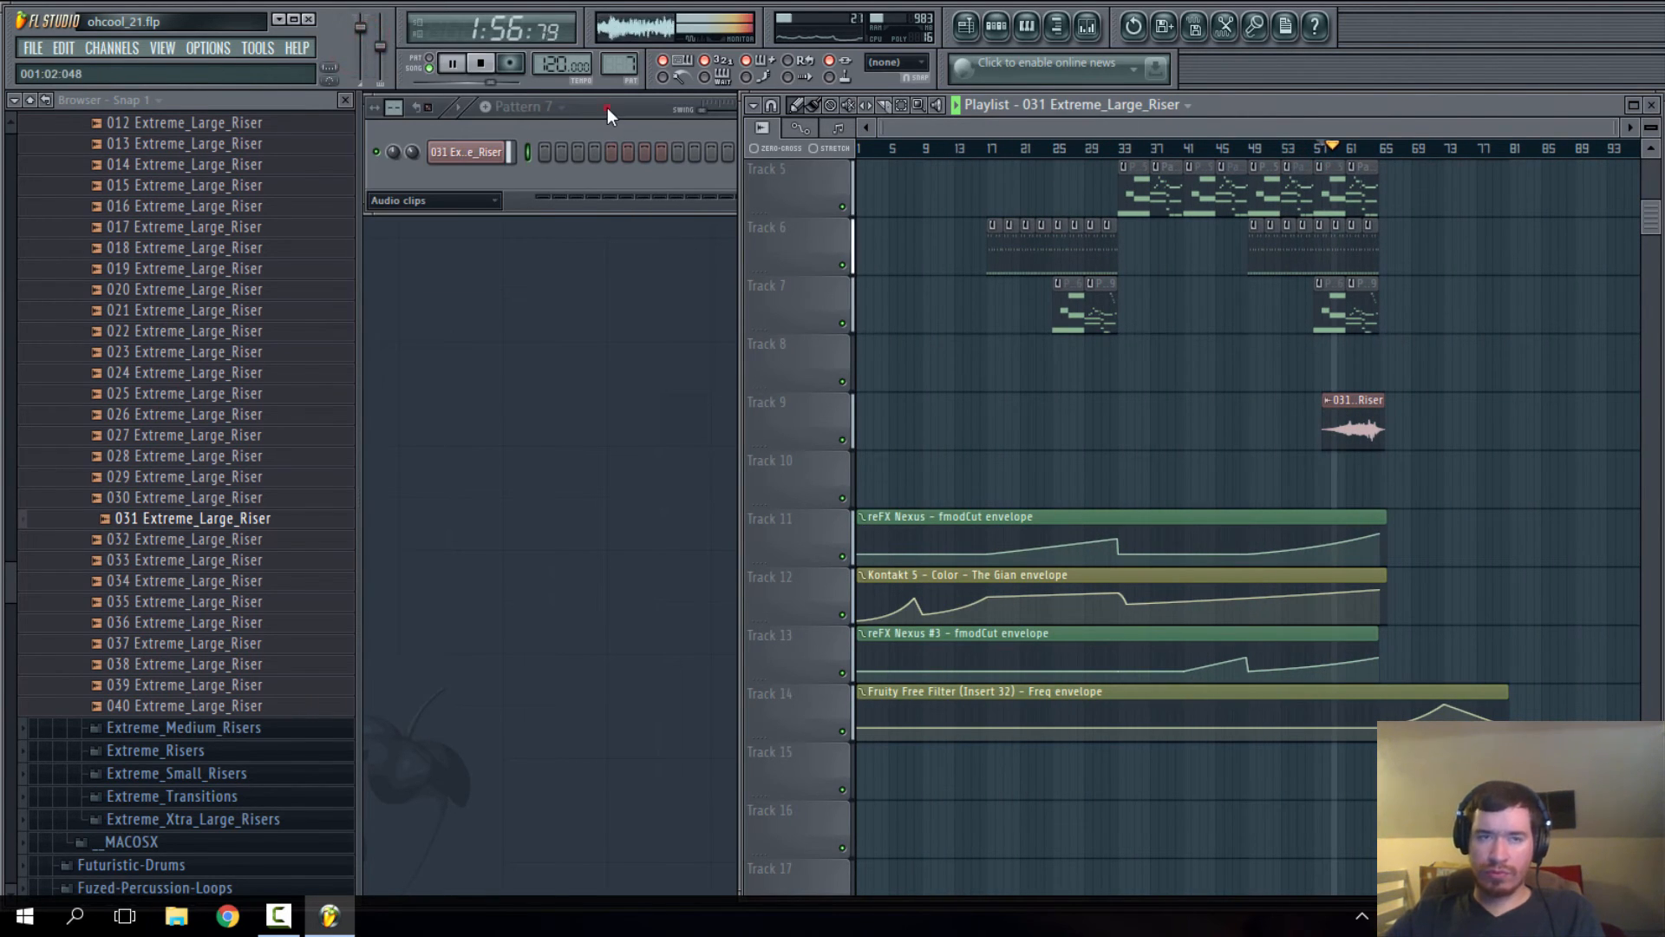
left_click_drag(607, 108, 607, 102)
left_click(1333, 131)
scroll(1440, 382, "up", 5)
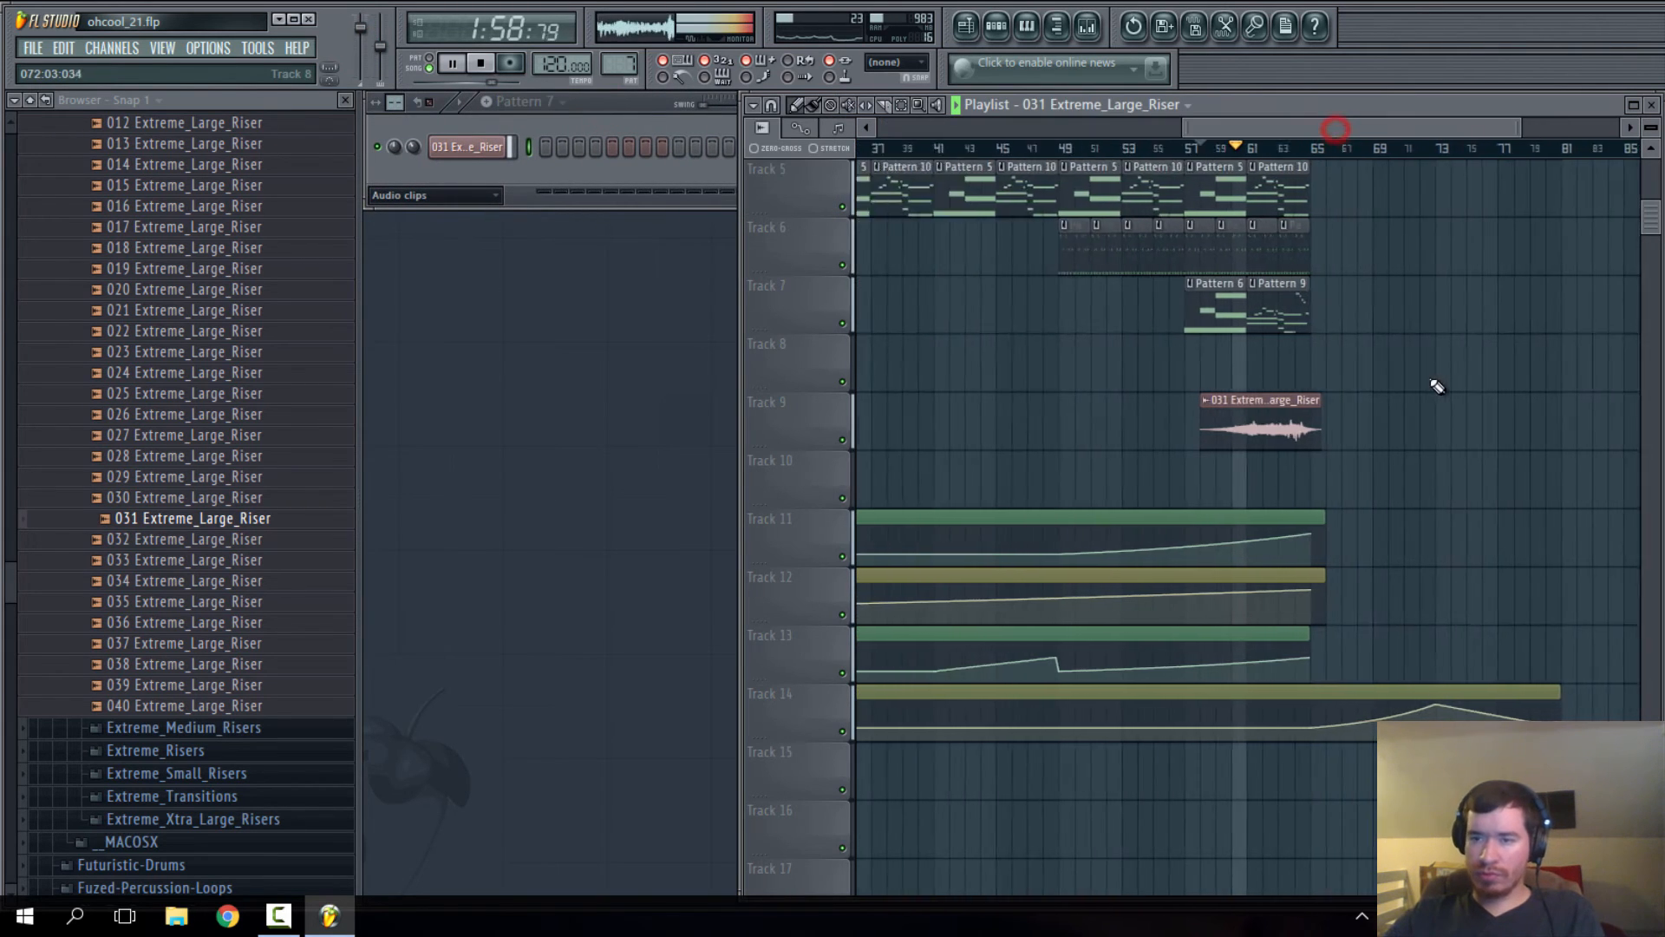
- Adjust the channel volume of 031 Extreme_Large_Riser while it plays into bar 65, with its channel settings closed at the end
double_click(1079, 431)
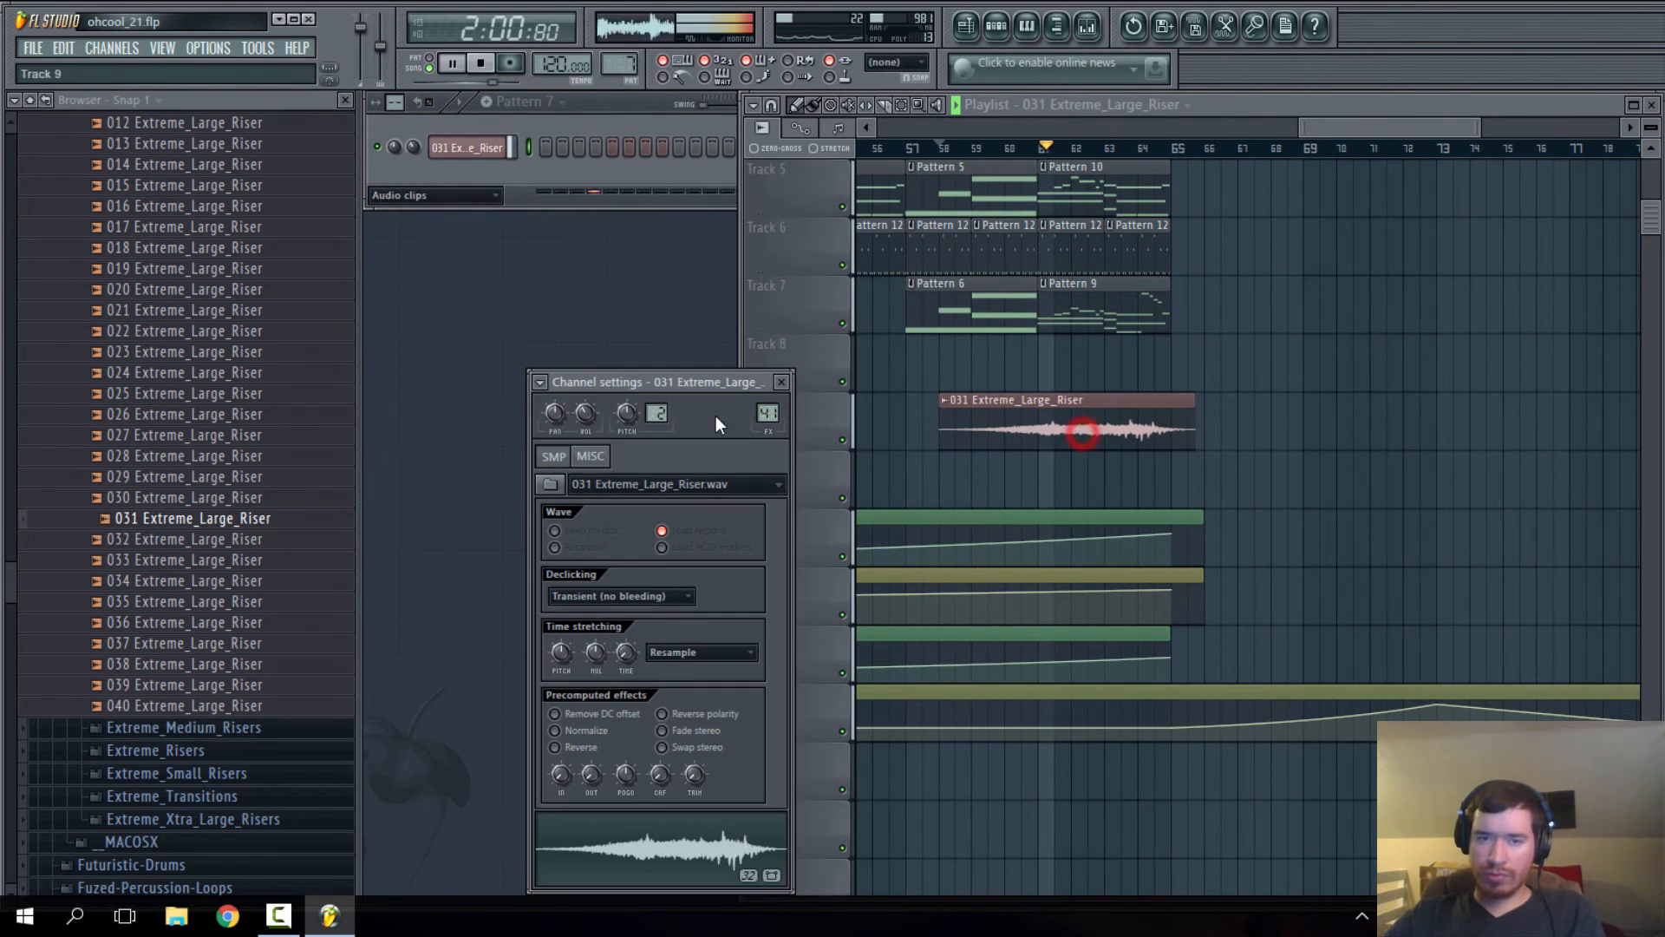
left_click_drag(585, 413, 586, 411)
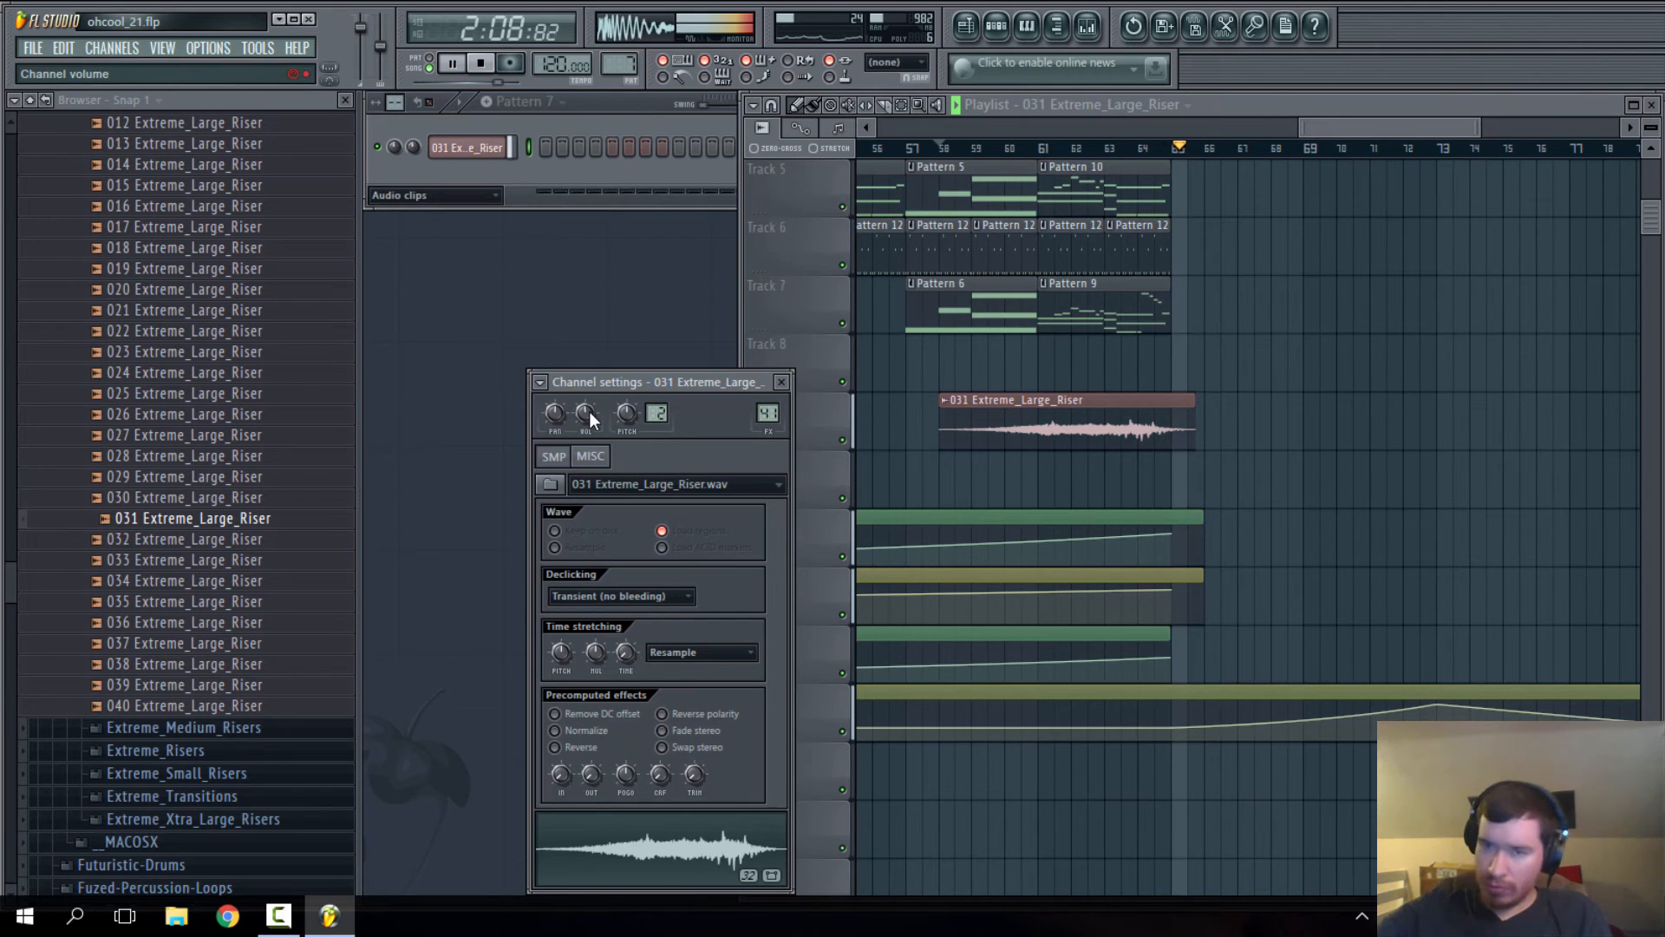
right_click(1303, 303)
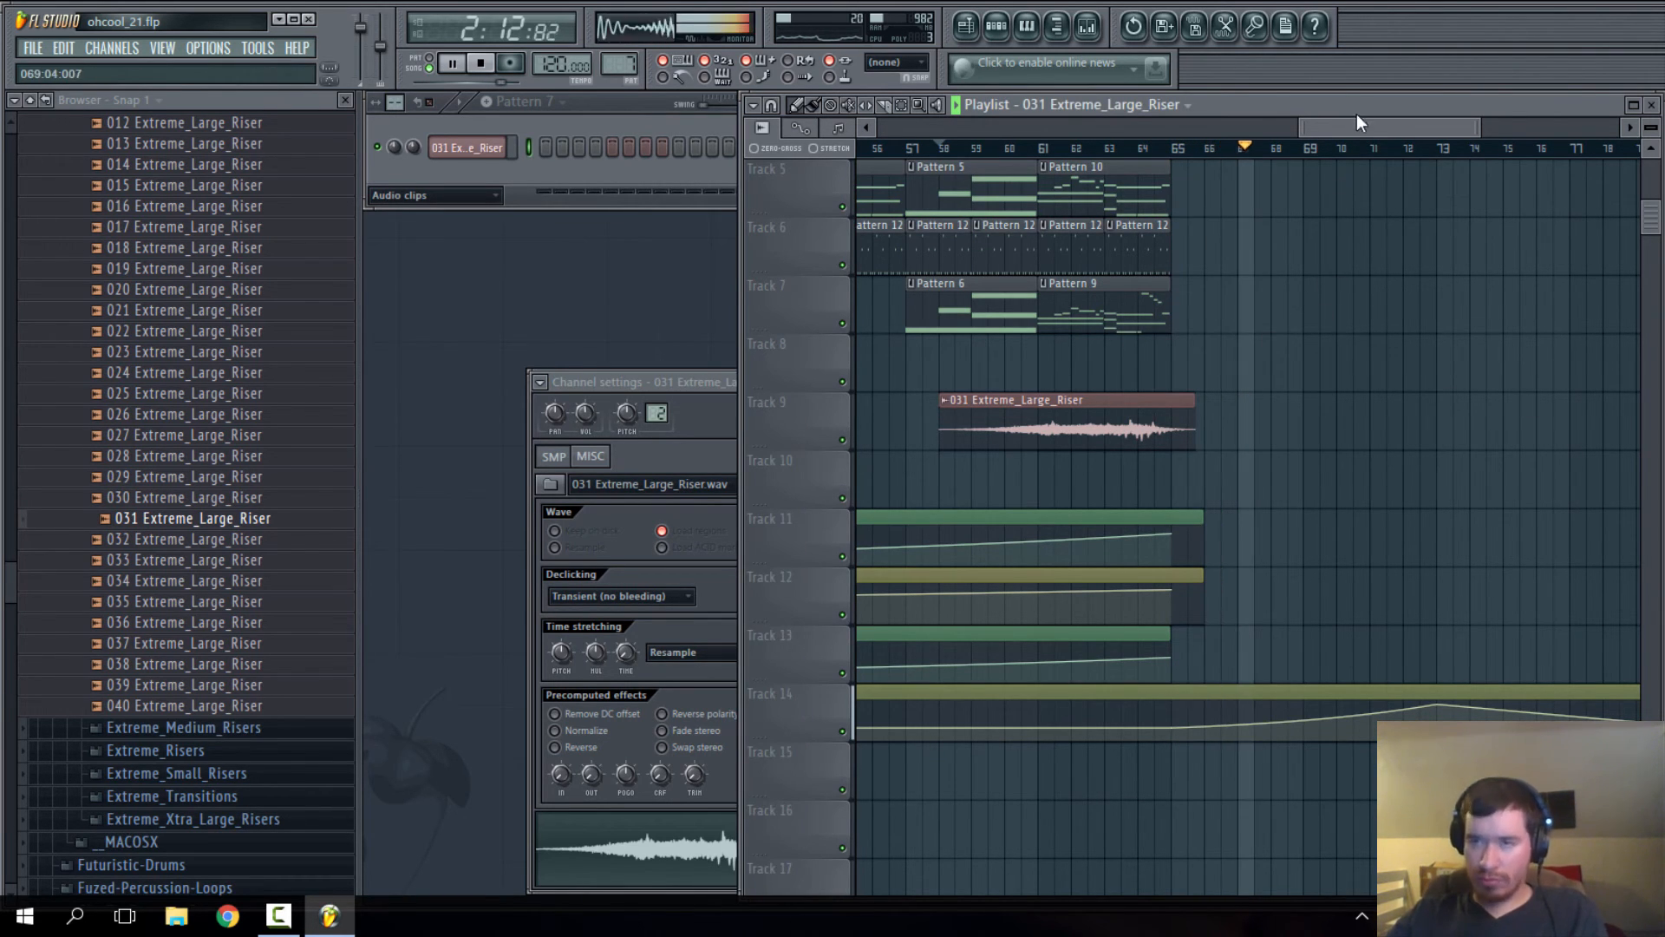
left_click_drag(1347, 126, 1377, 120)
left_click(728, 382)
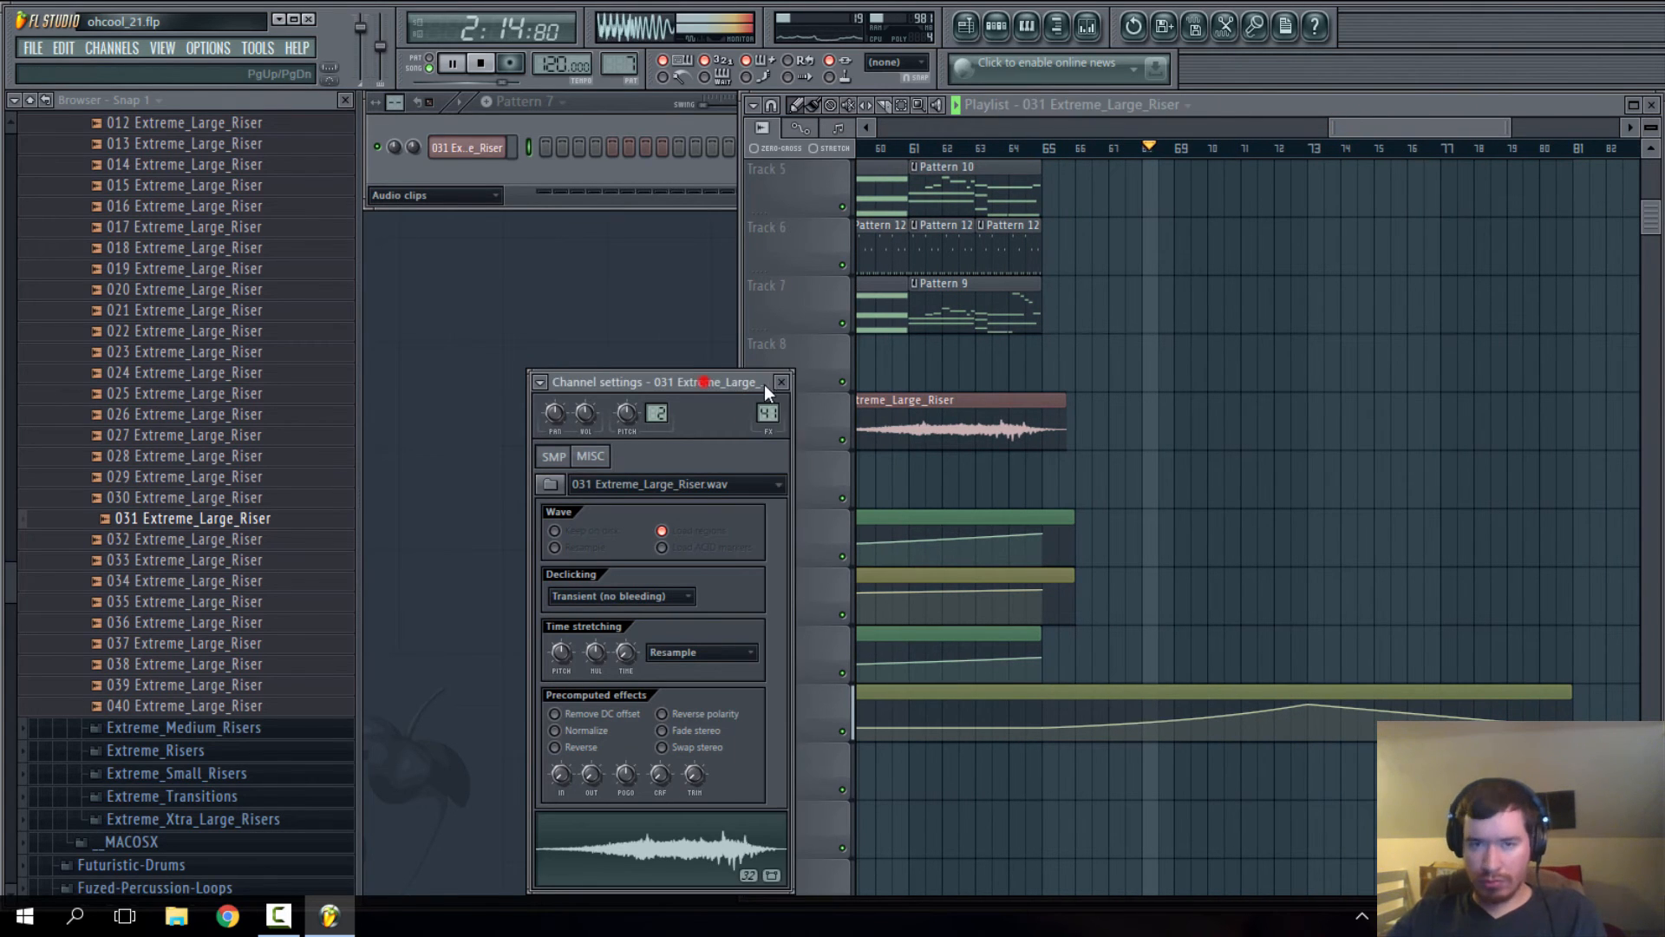
left_click(772, 383)
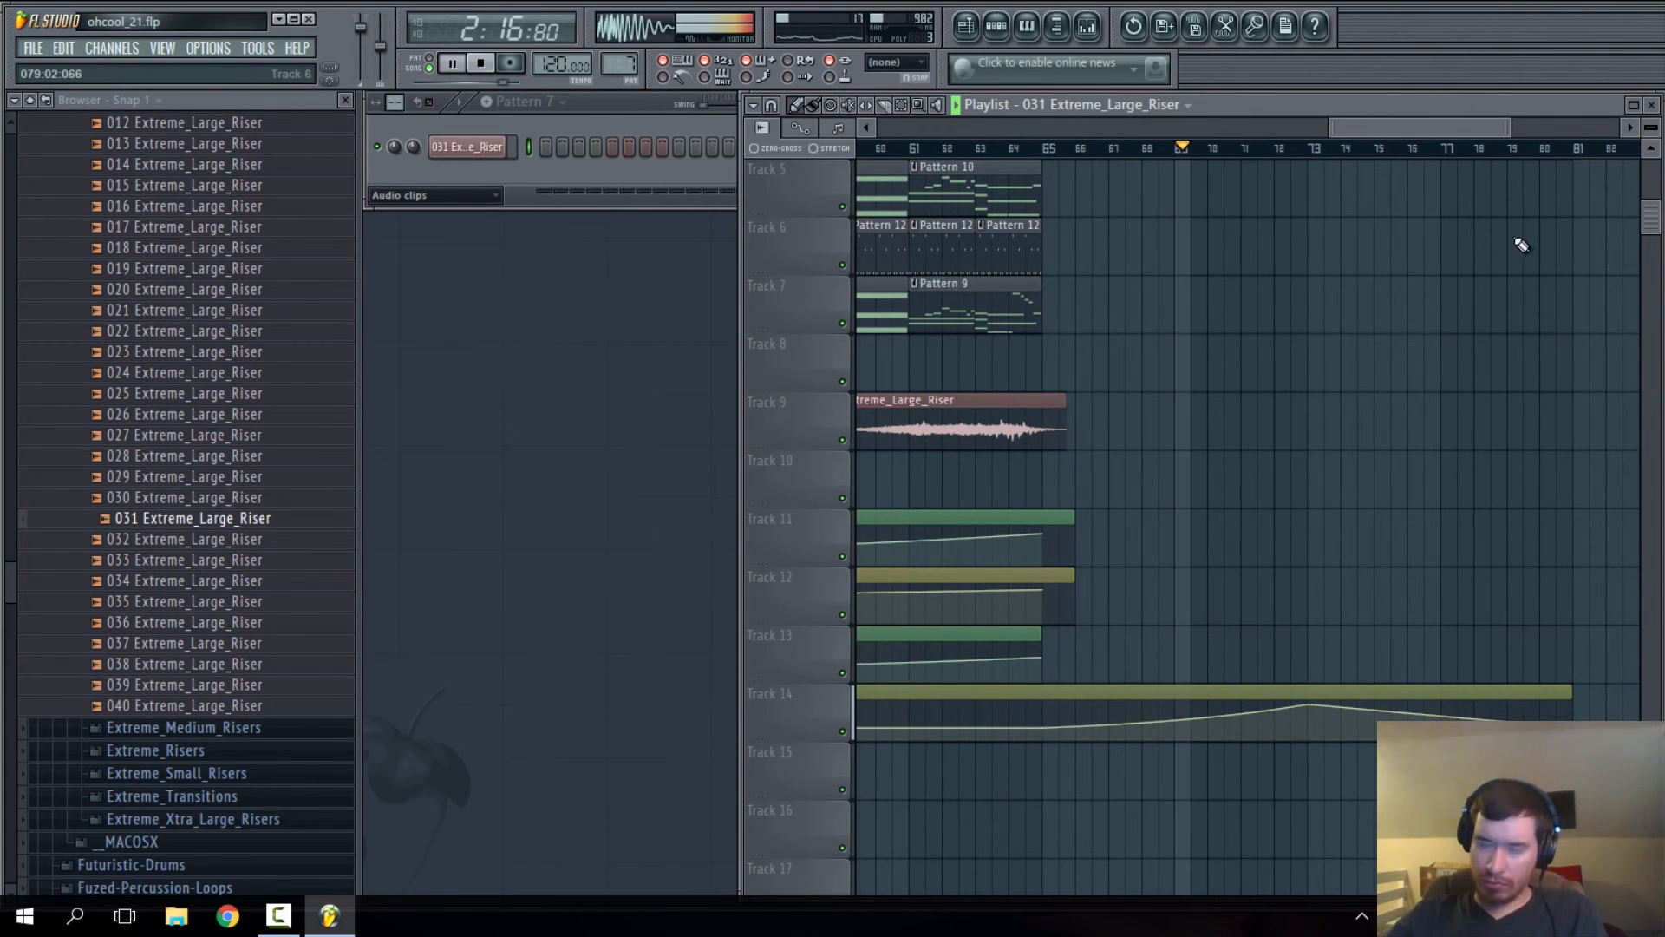
- Examine the Pattern 15 section after bar 65 against the earlier tracks and restart playback at about bar 53
scroll(1263, 368, "up", 4)
scroll(1182, 361, "up", 1, "ctrl")
scroll(1164, 364, "up", 1, "ctrl")
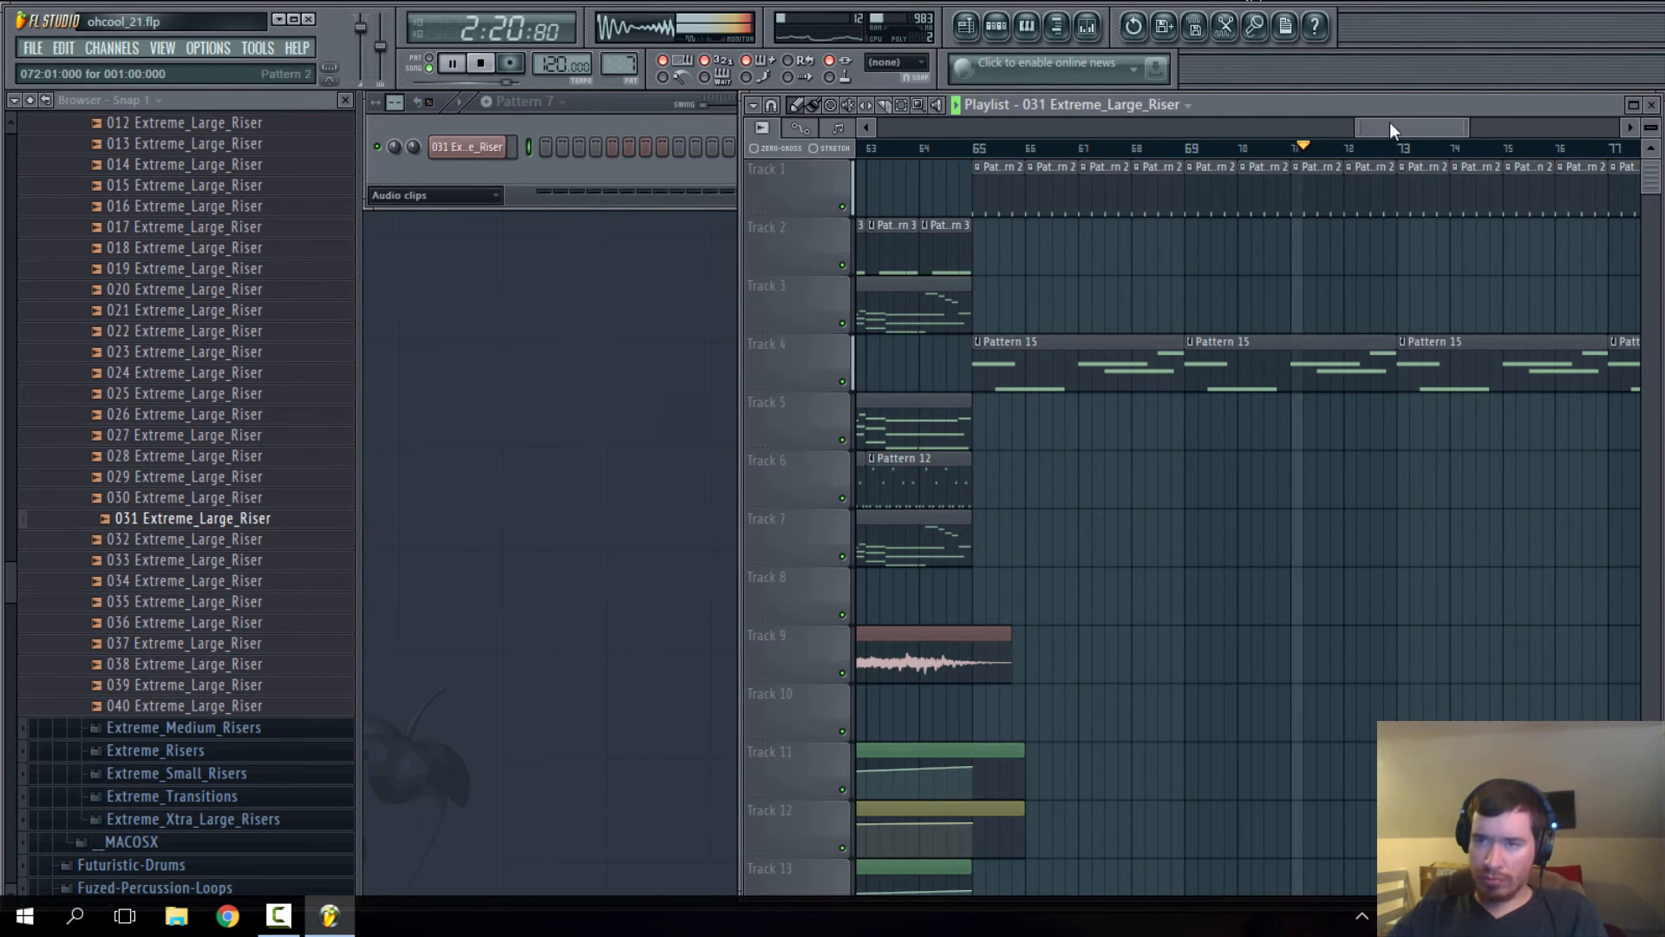
scroll(1406, 126, "down", 4)
scroll(1143, 318, "down", 2, "ctrl")
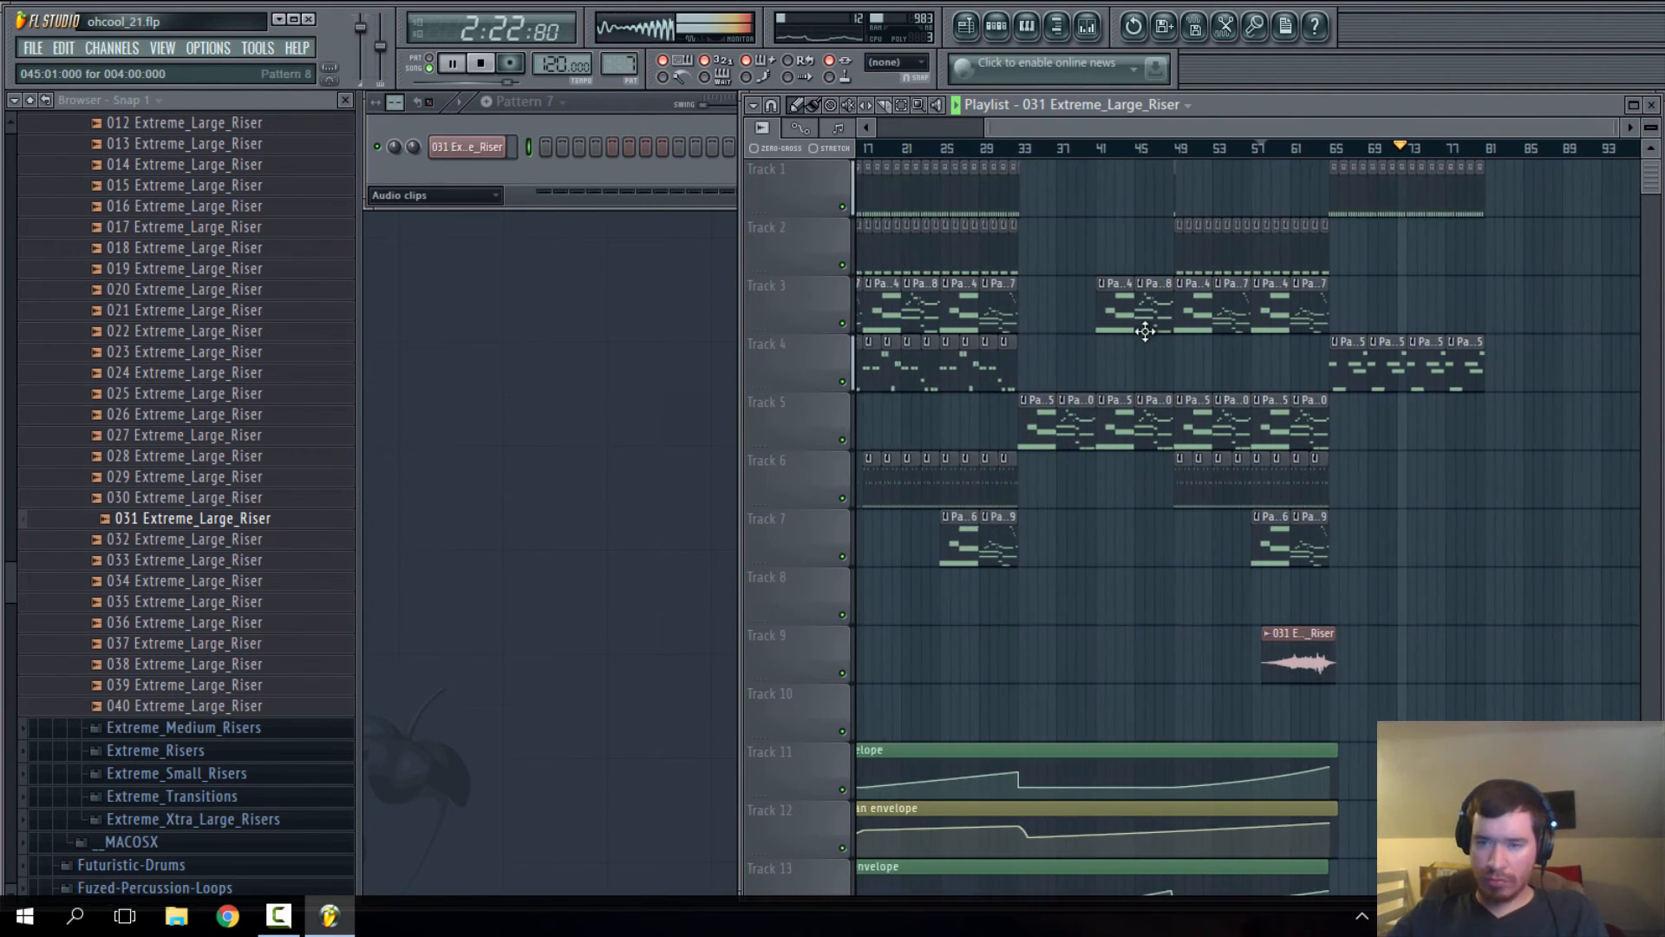
scroll(1232, 334, "down", 4)
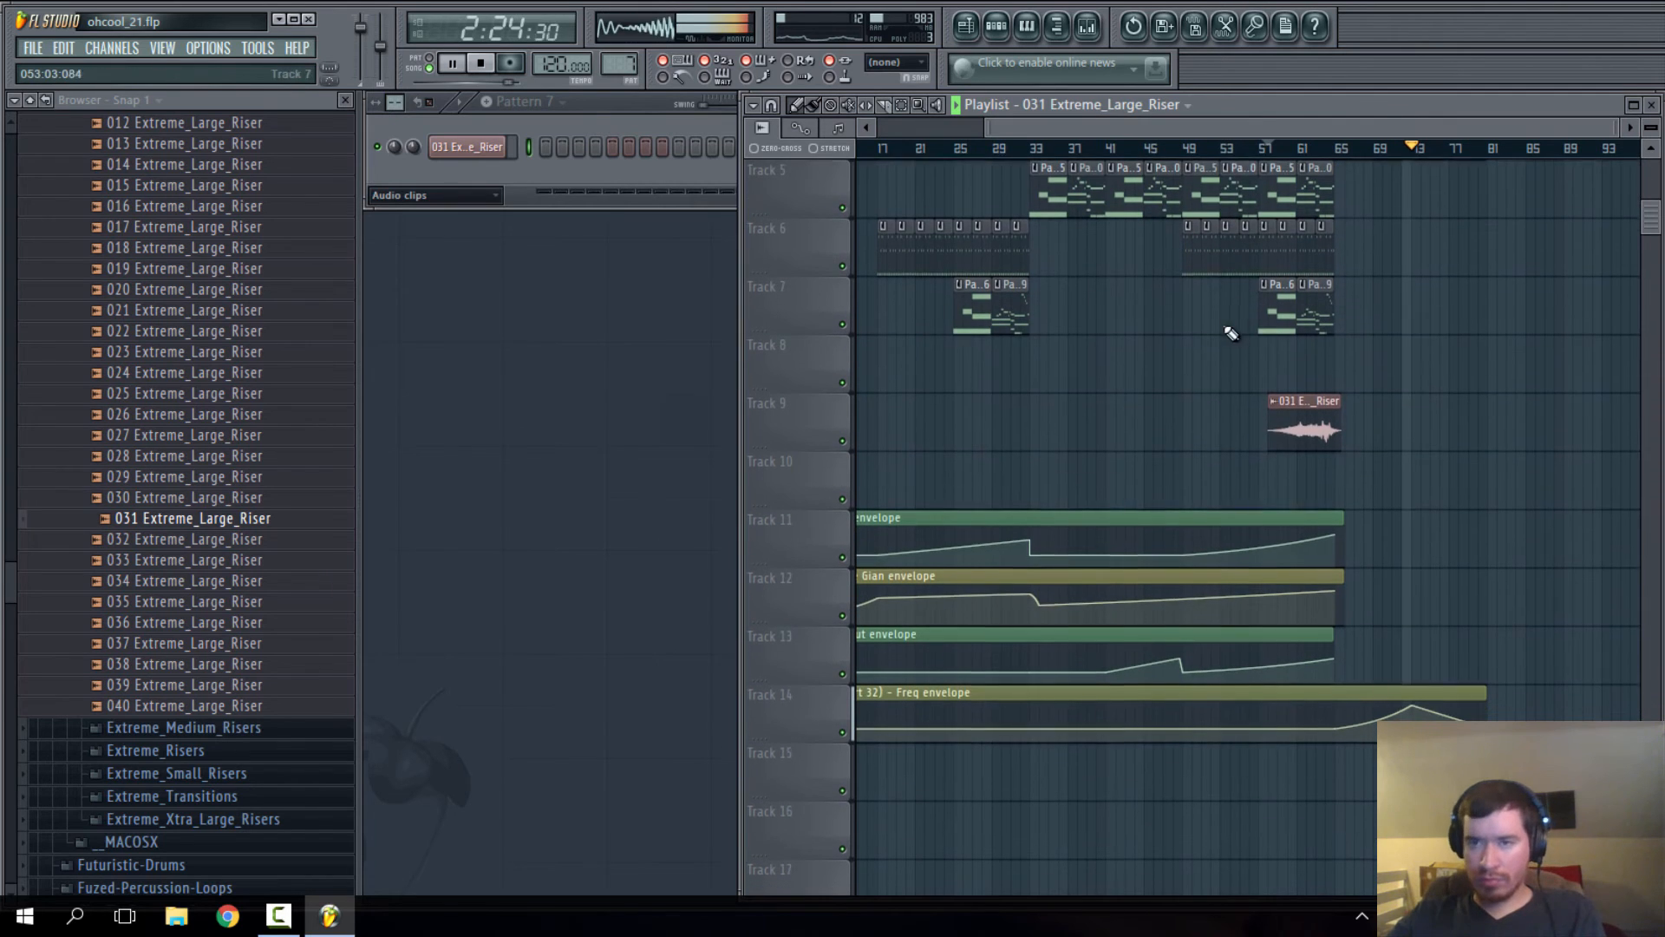
left_click(1225, 152)
- Copy eight consecutive Pattern 12 clips on track 6 and place the copies from bar 65 to bar 81
scroll(1226, 278, "up", 2, "ctrl")
left_click_drag(1227, 124, 1264, 122)
left_click_drag(1035, 249, 1323, 247)
left_click(795, 106)
key("ctrl+c")
key("ctrl+v")
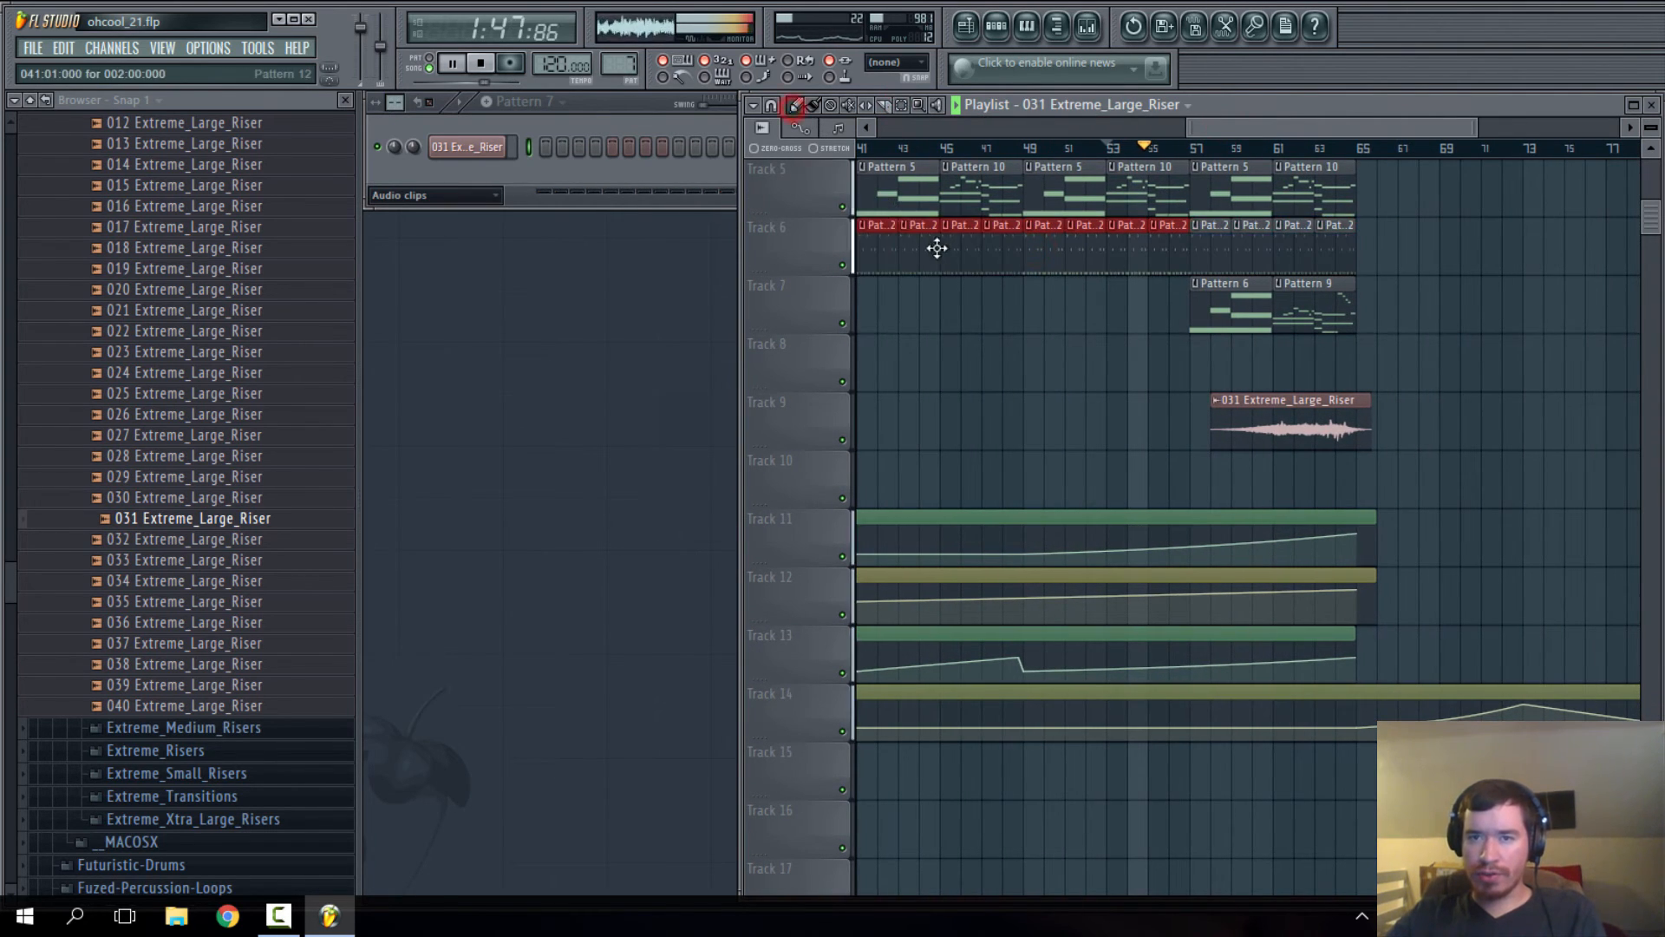
left_click_drag(936, 246, 1436, 250)
left_click_drag(1394, 134, 1542, 138)
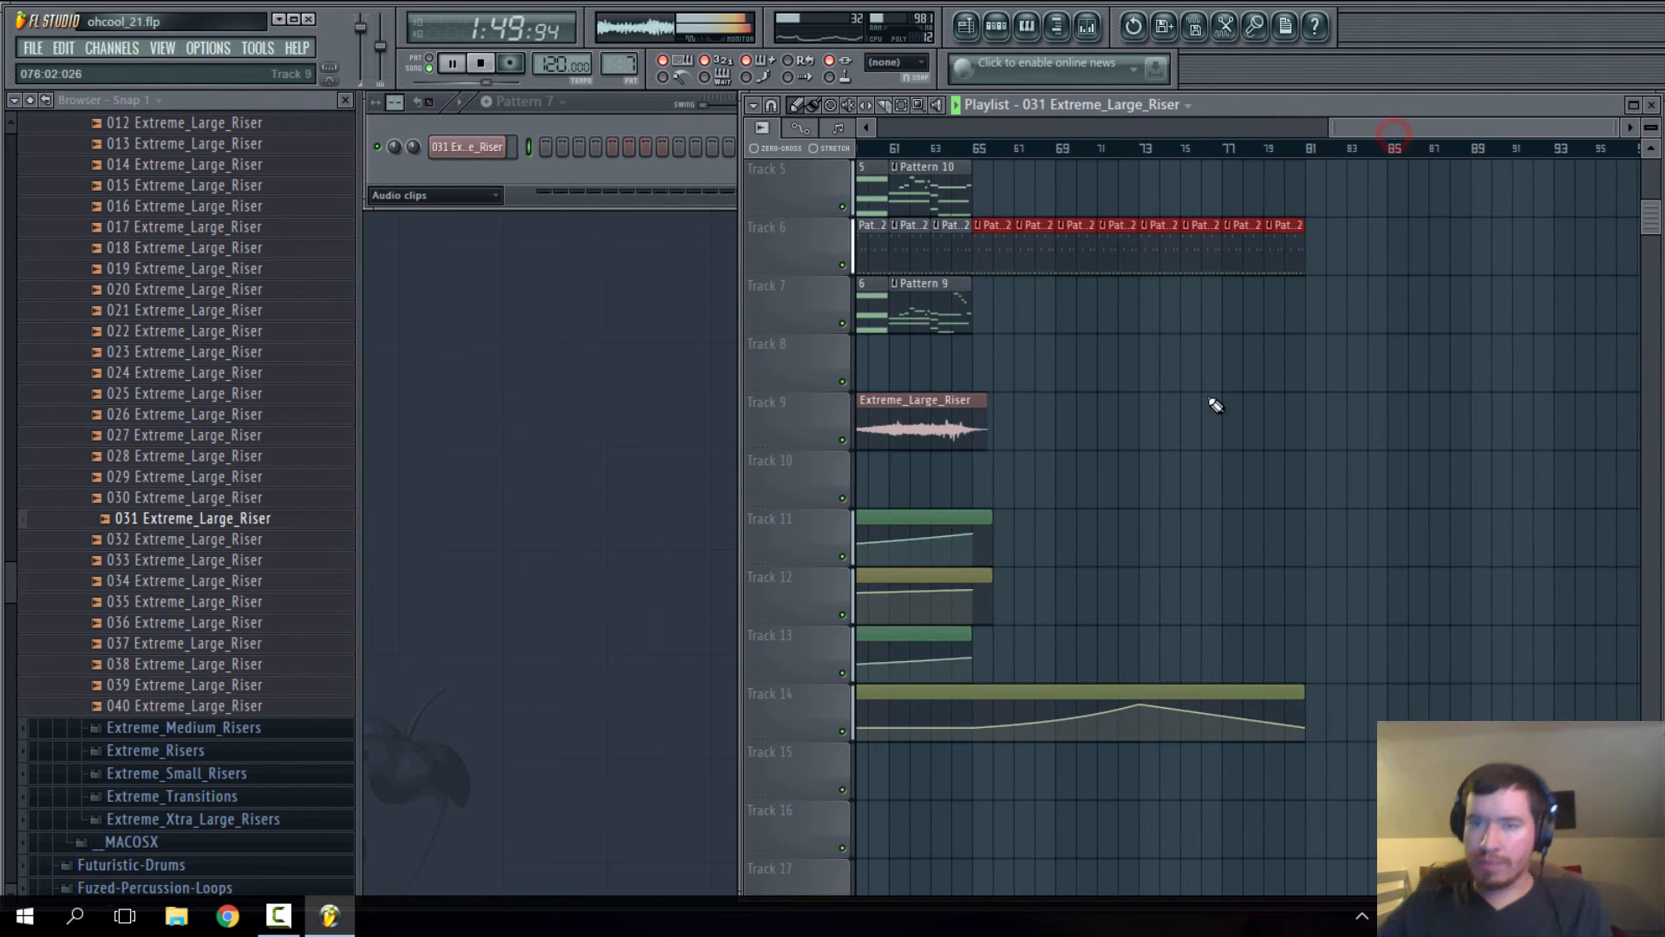
scroll(1106, 378, "down", 8)
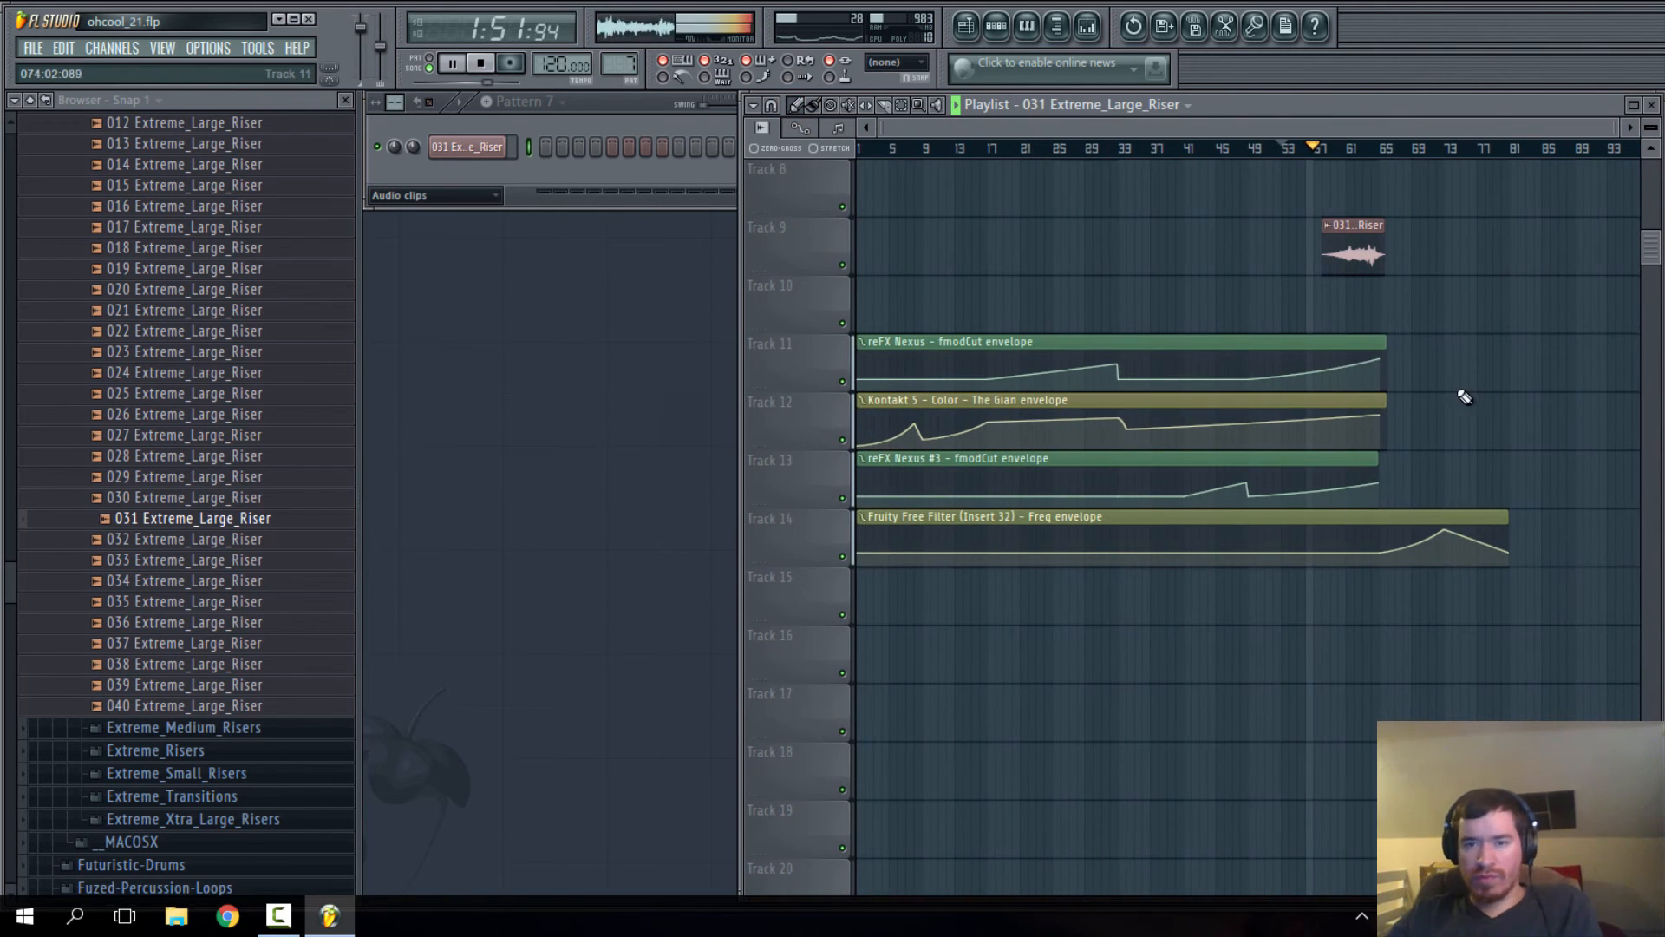
left_click_drag(1379, 359, 1402, 416)
key("ctrl+z")
- Extend the automation clips for reFX Nexus fmodCut, The Gian Color and reFX Nexus #3 fmodCut on tracks 11 to 13 to about bar 81
scroll(1476, 398, "up", 6)
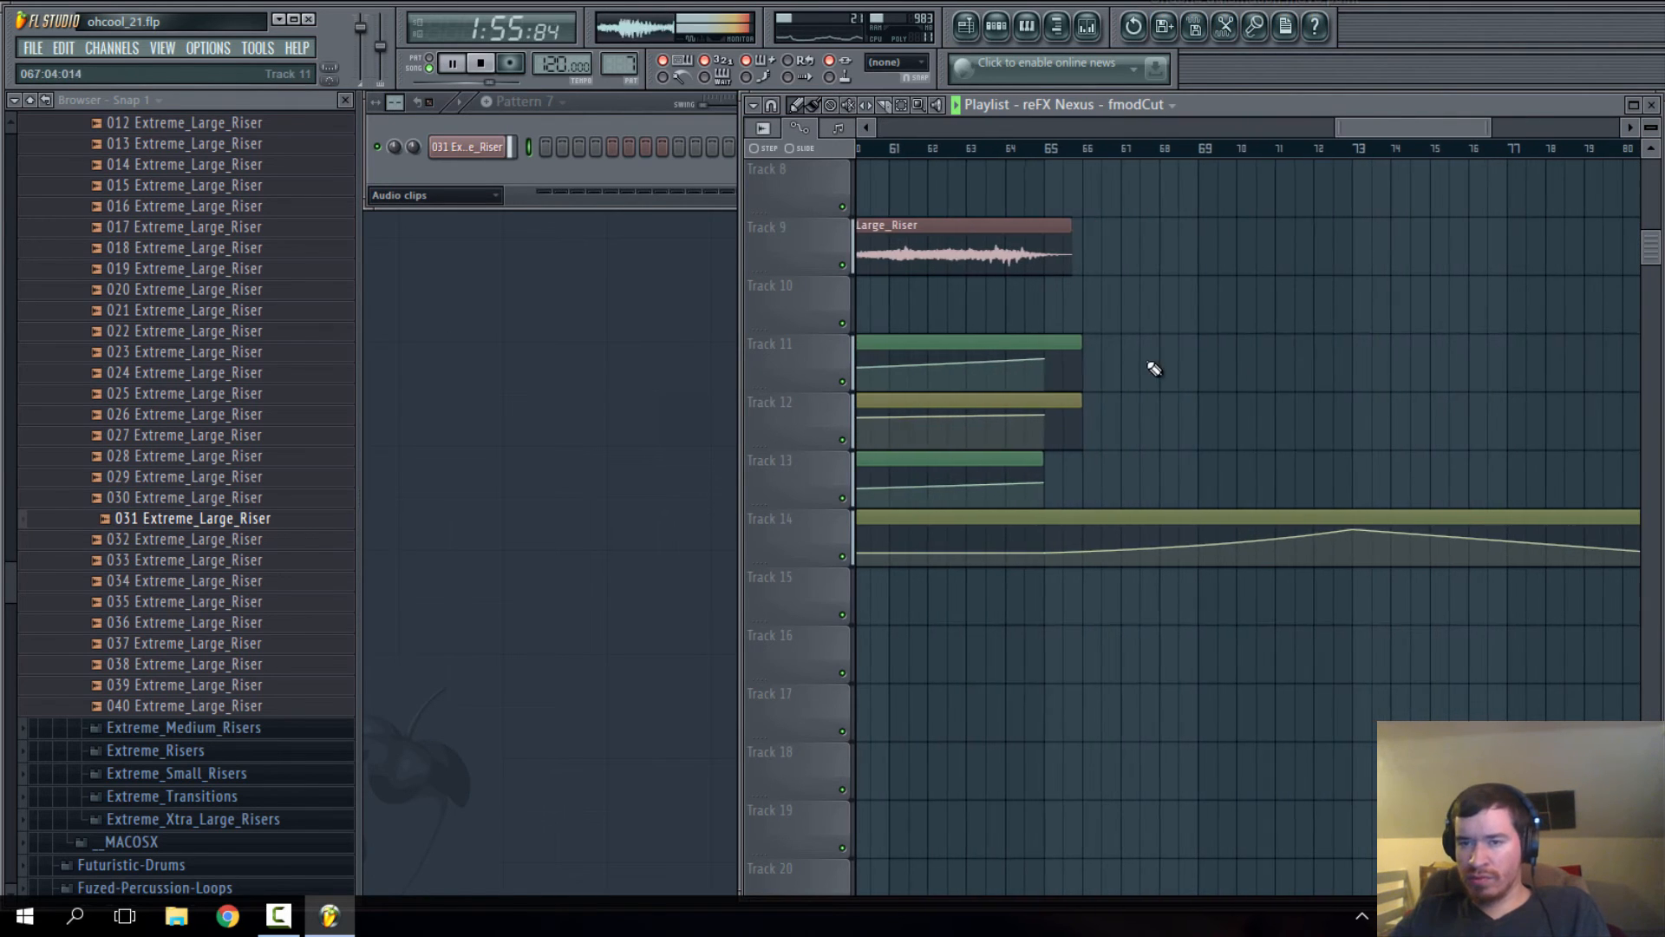
left_click_drag(1081, 340, 1661, 396)
scroll(1527, 346, "down", 6)
left_click_drag(1410, 129, 1643, 140)
left_click_drag(1158, 401, 1317, 400)
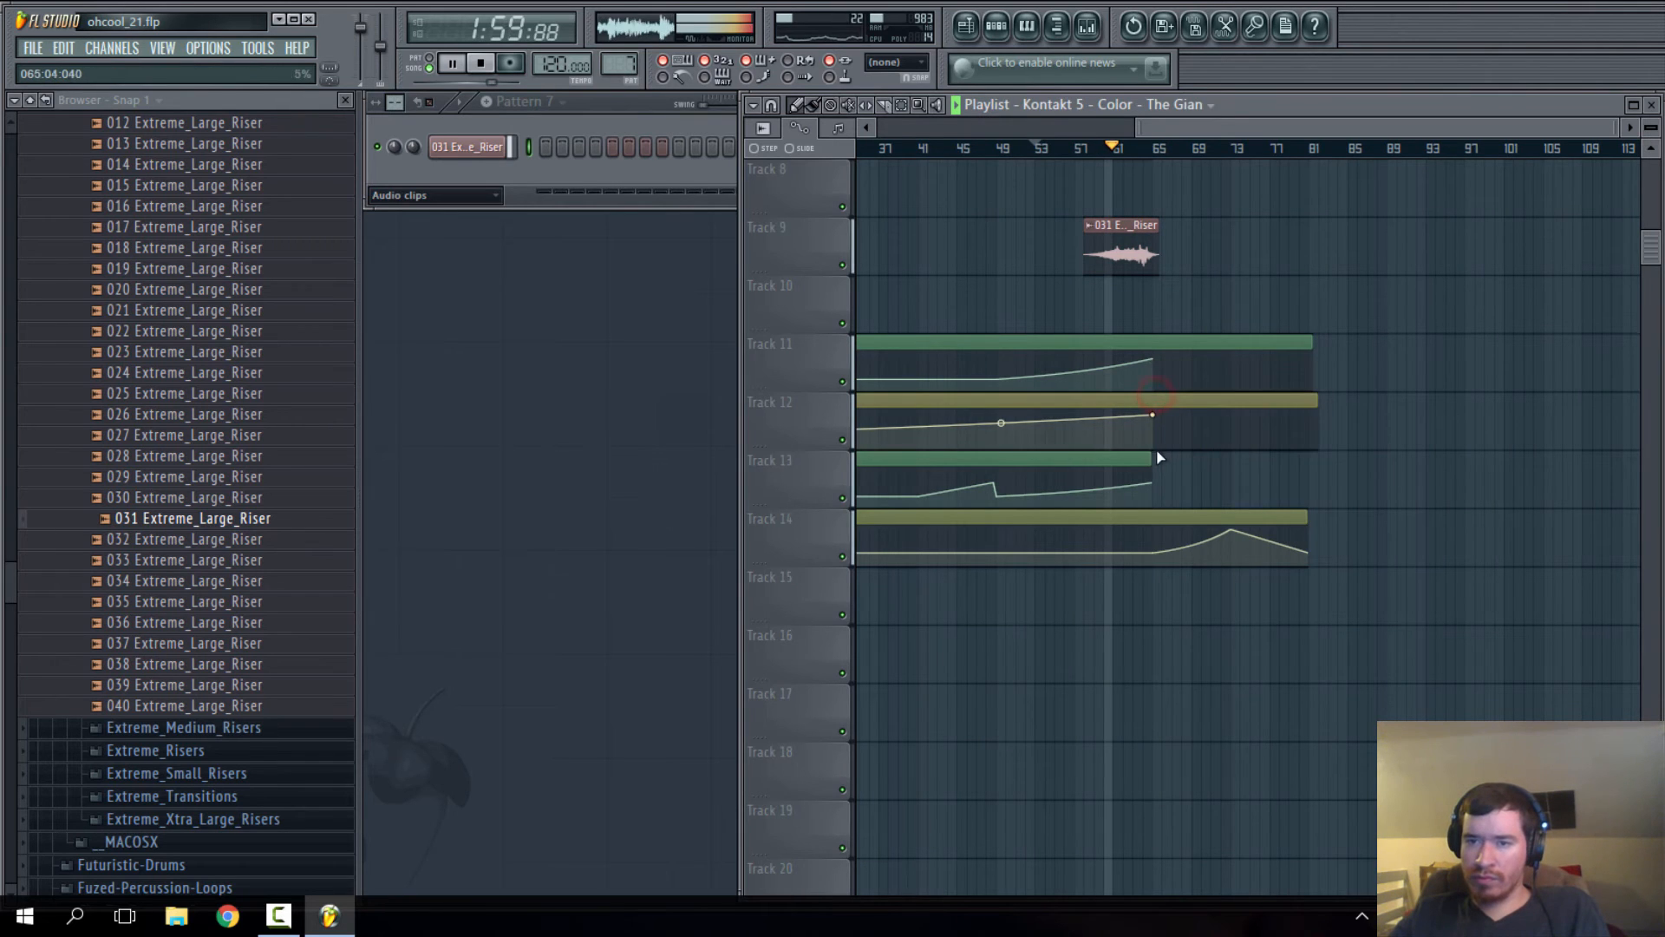
left_click_drag(1152, 456, 1318, 456)
- Add a low point at bar 65 in the reFX Nexus fmodCut envelope on track 11 so the curve drops vertically there
scroll(1213, 428, "up", 10)
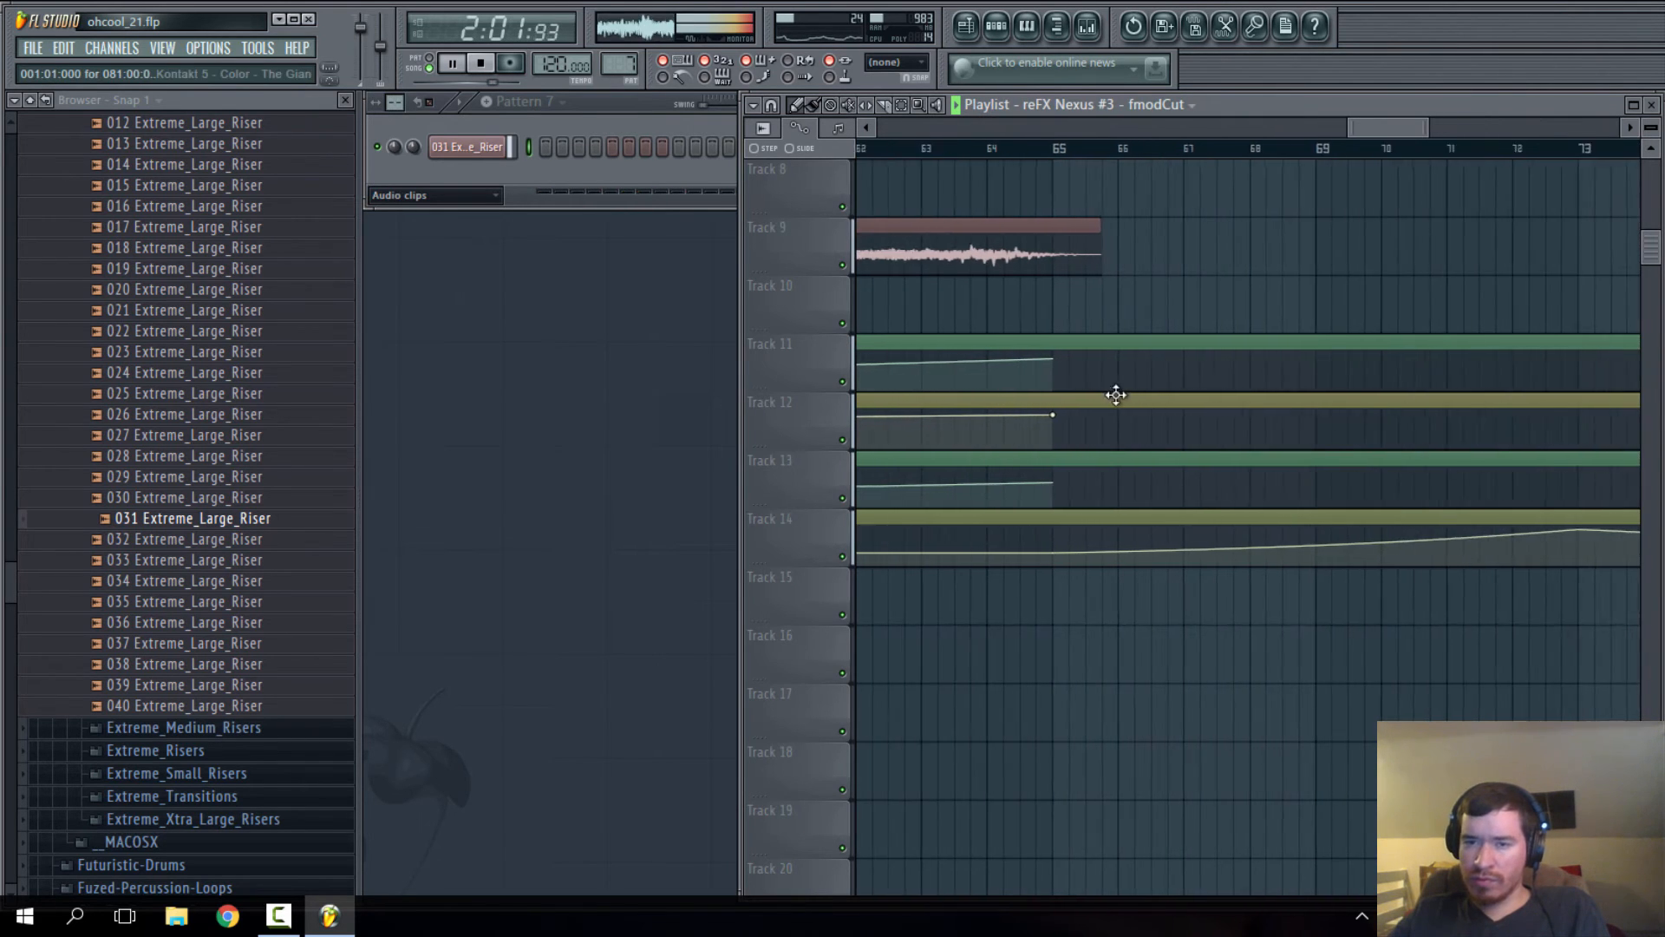
left_click_drag(1083, 379, 1051, 395)
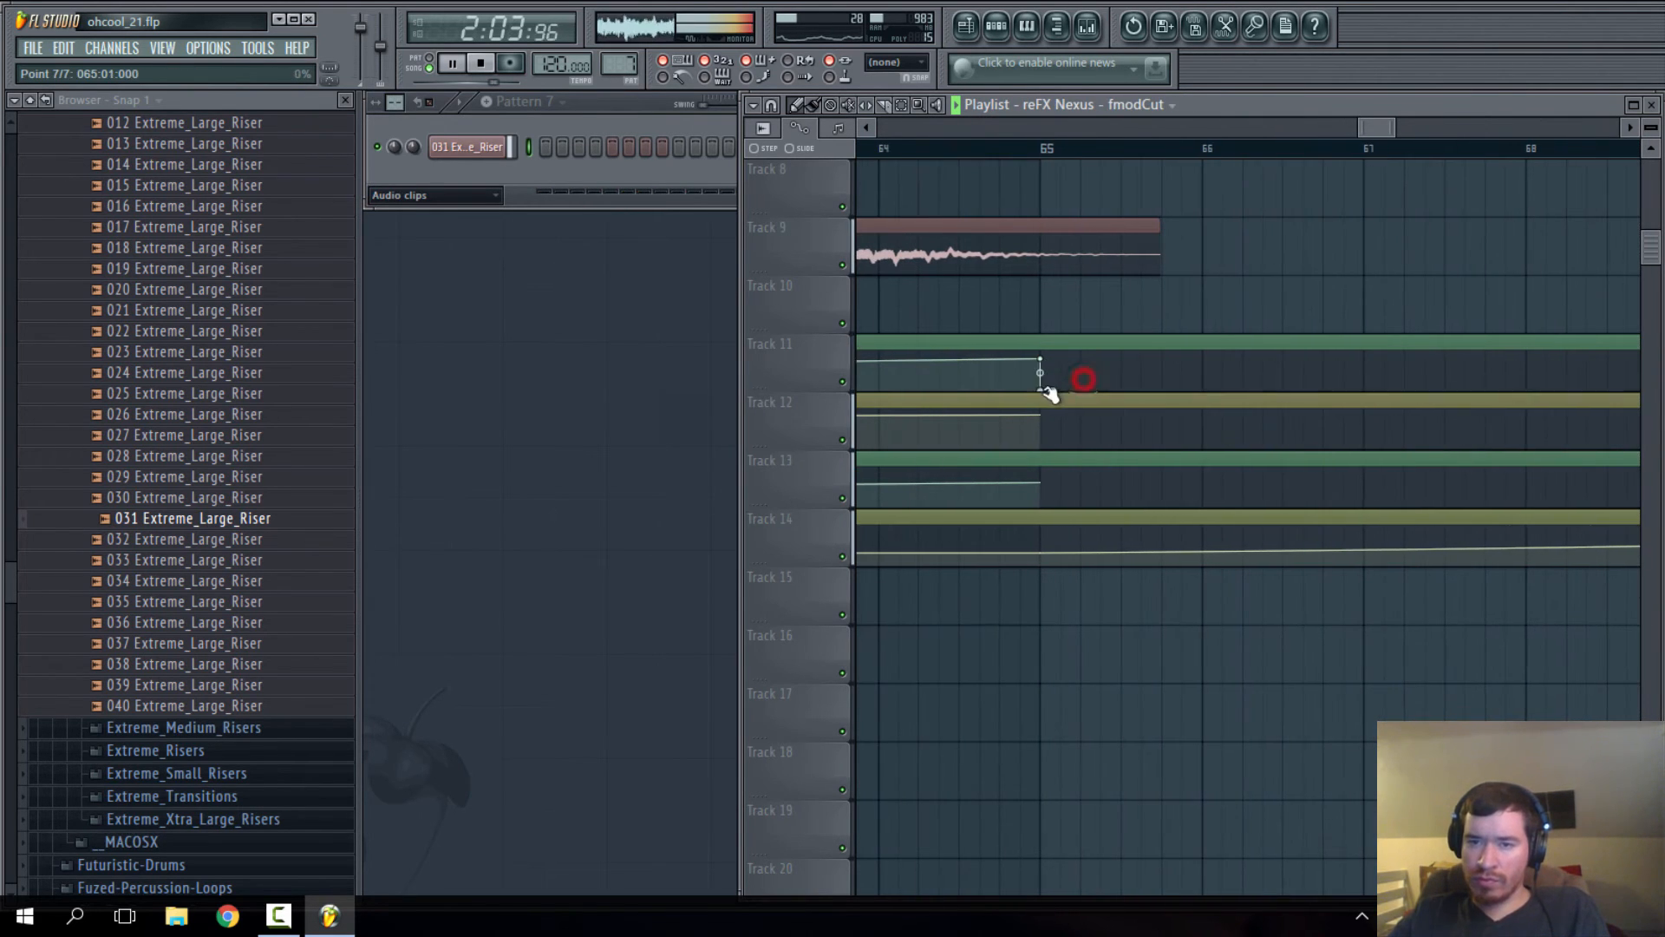
right_click(1043, 382)
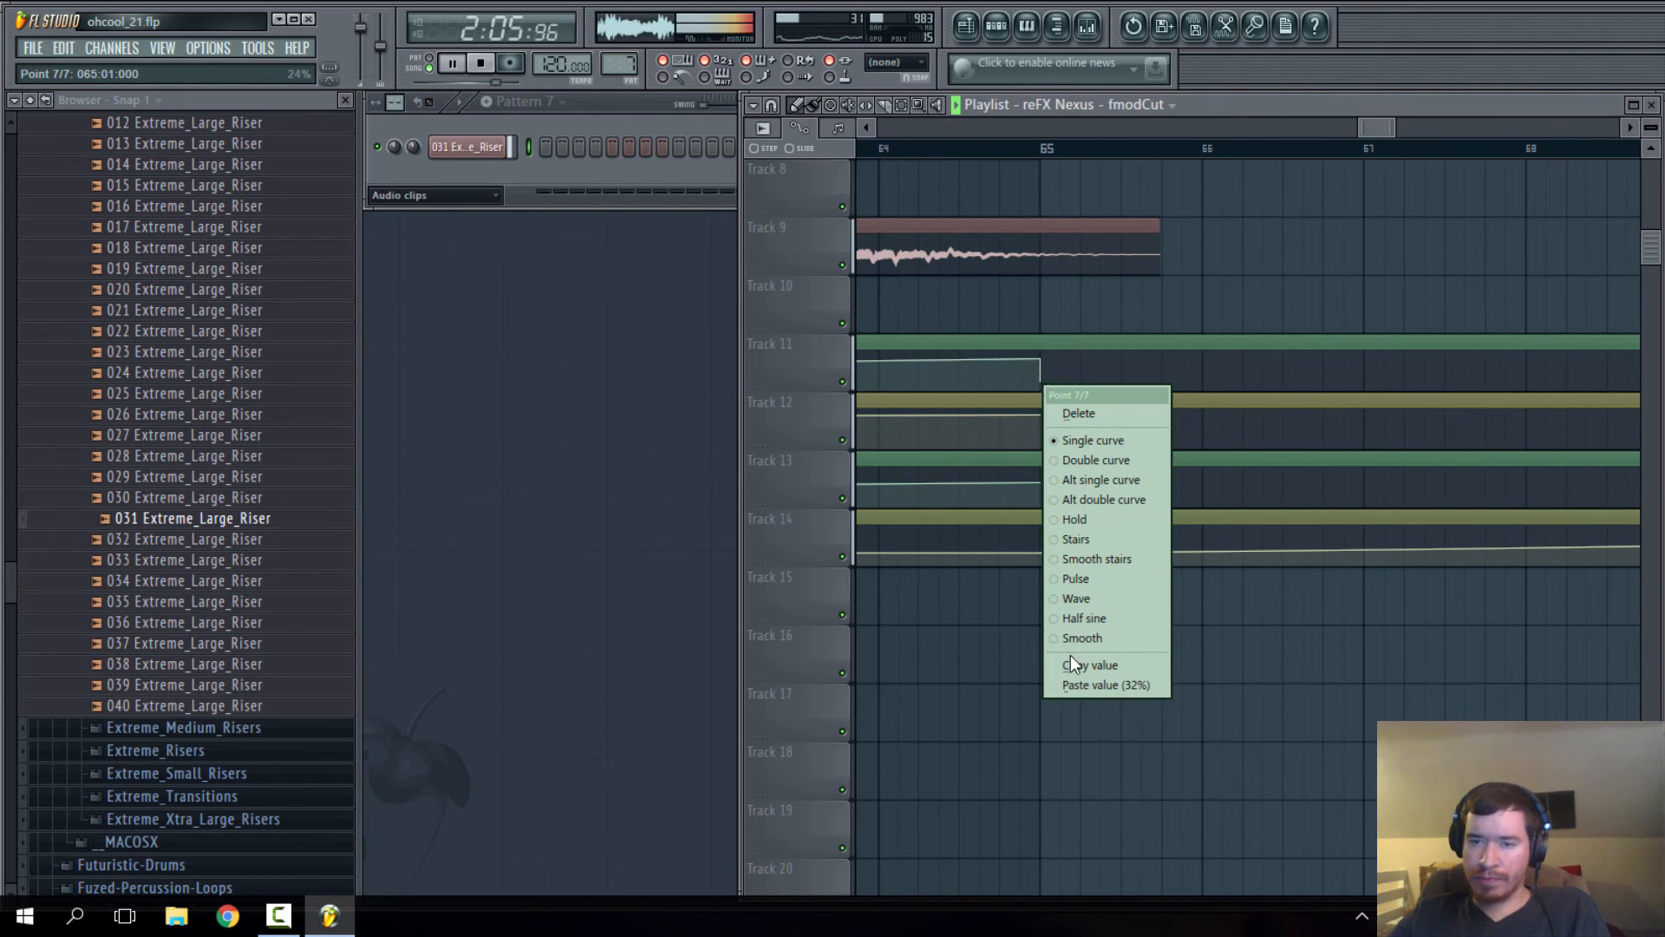
left_click(1106, 660)
scroll(1199, 606, "down", 4)
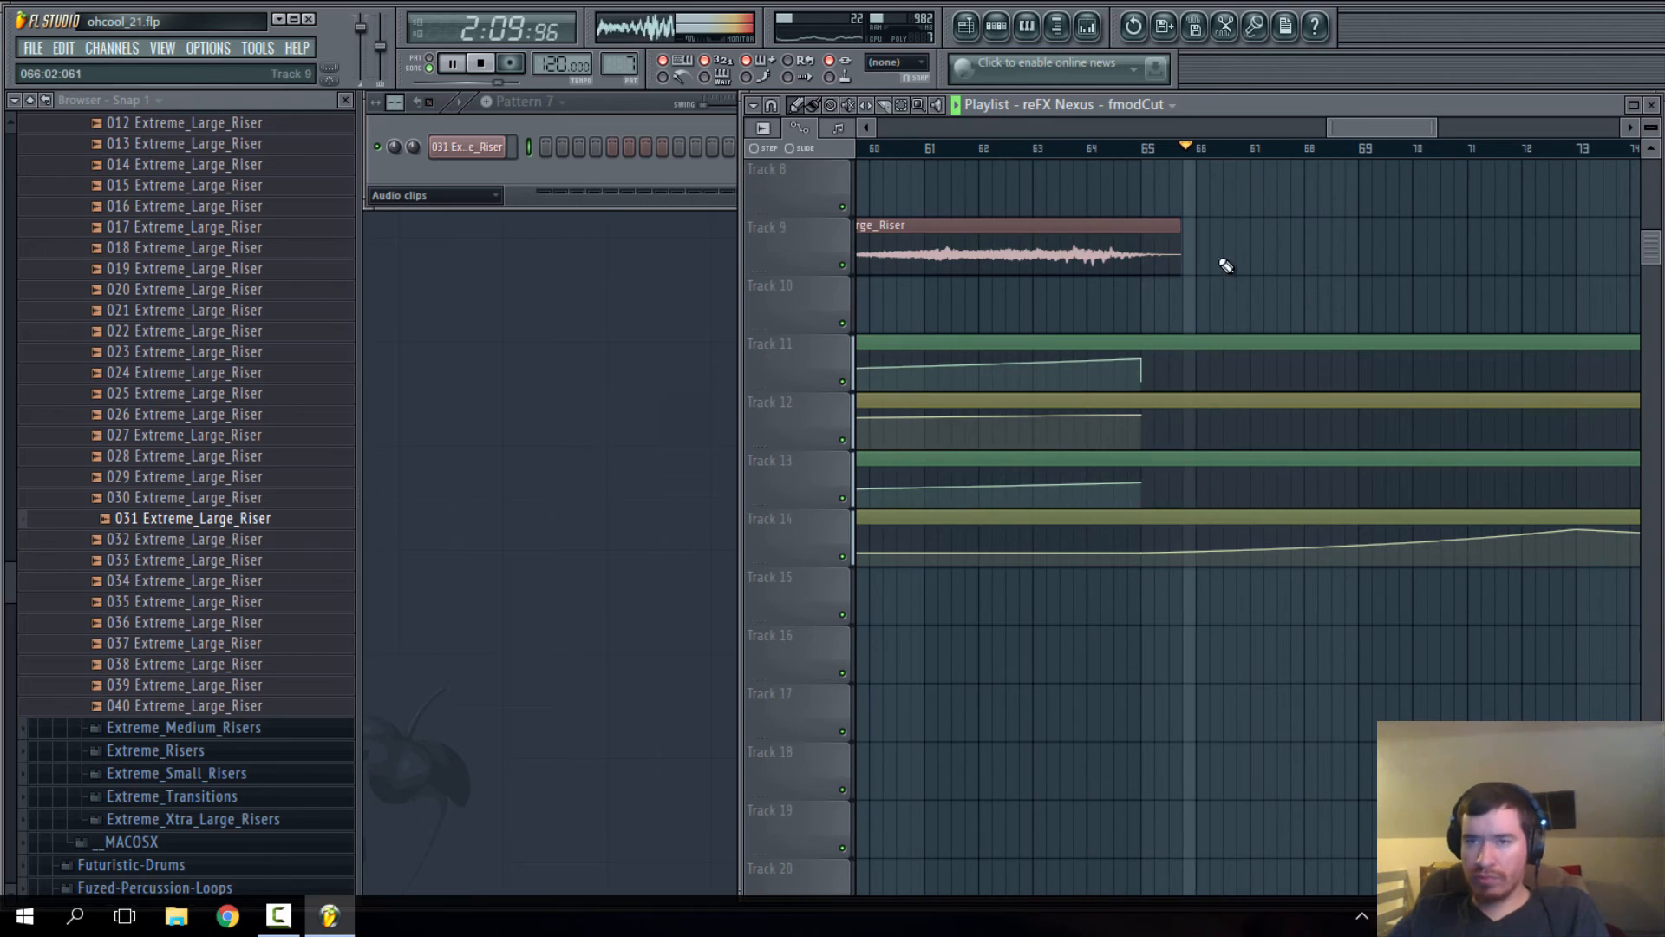
left_click(1144, 381)
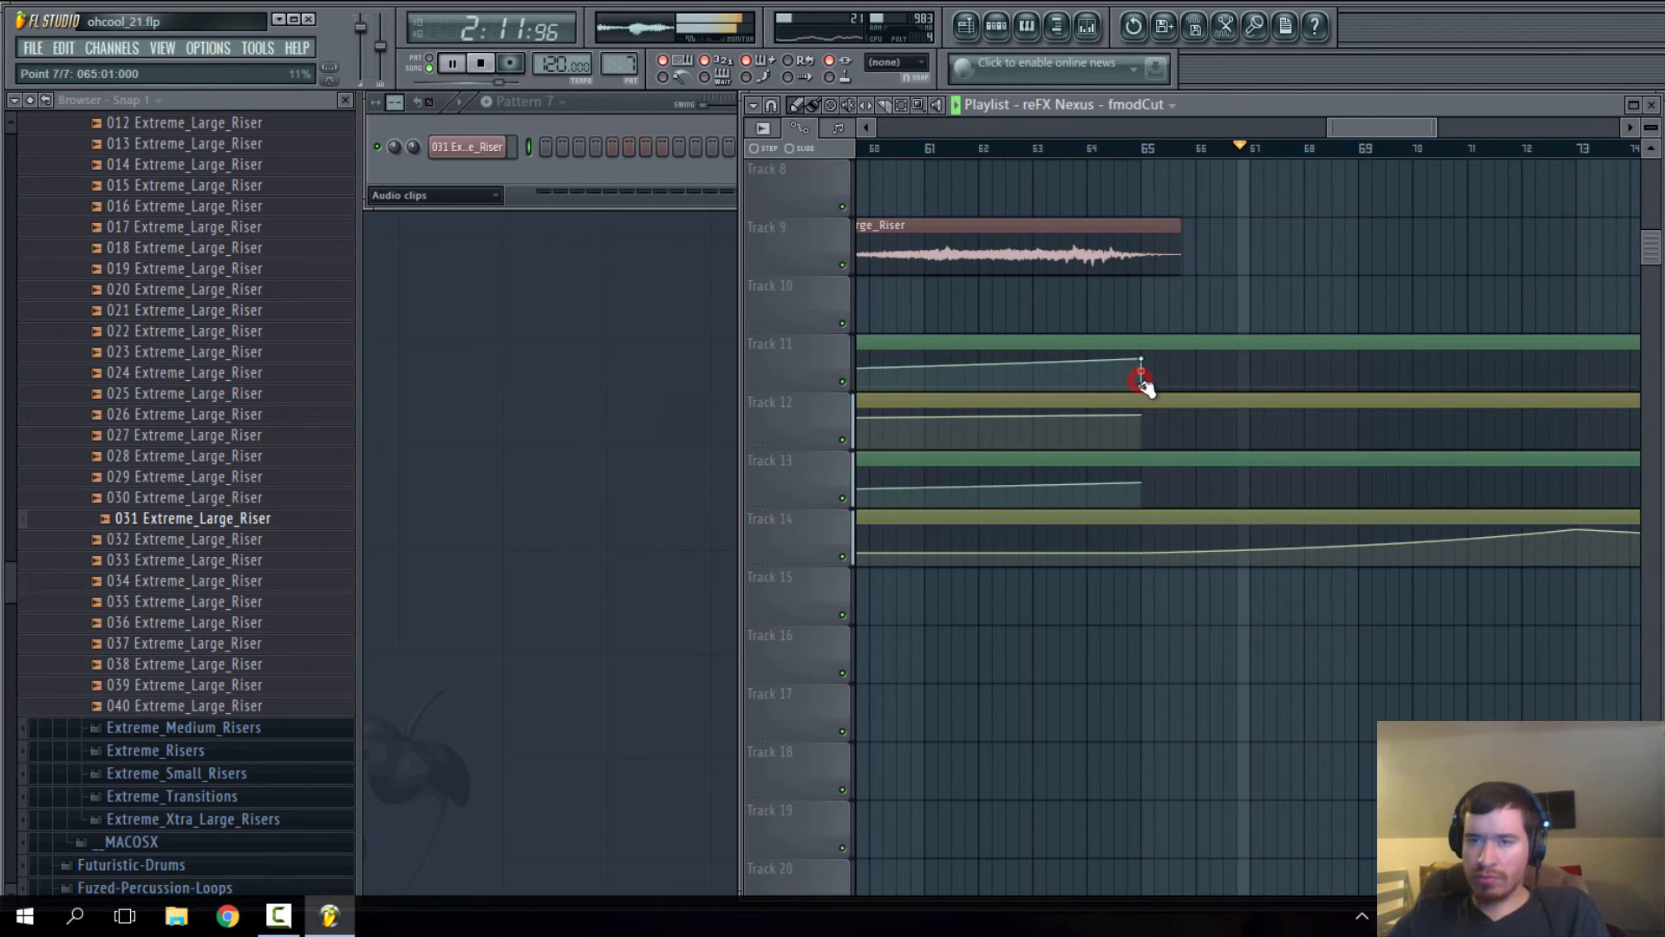
left_click_drag(1145, 382, 1143, 388)
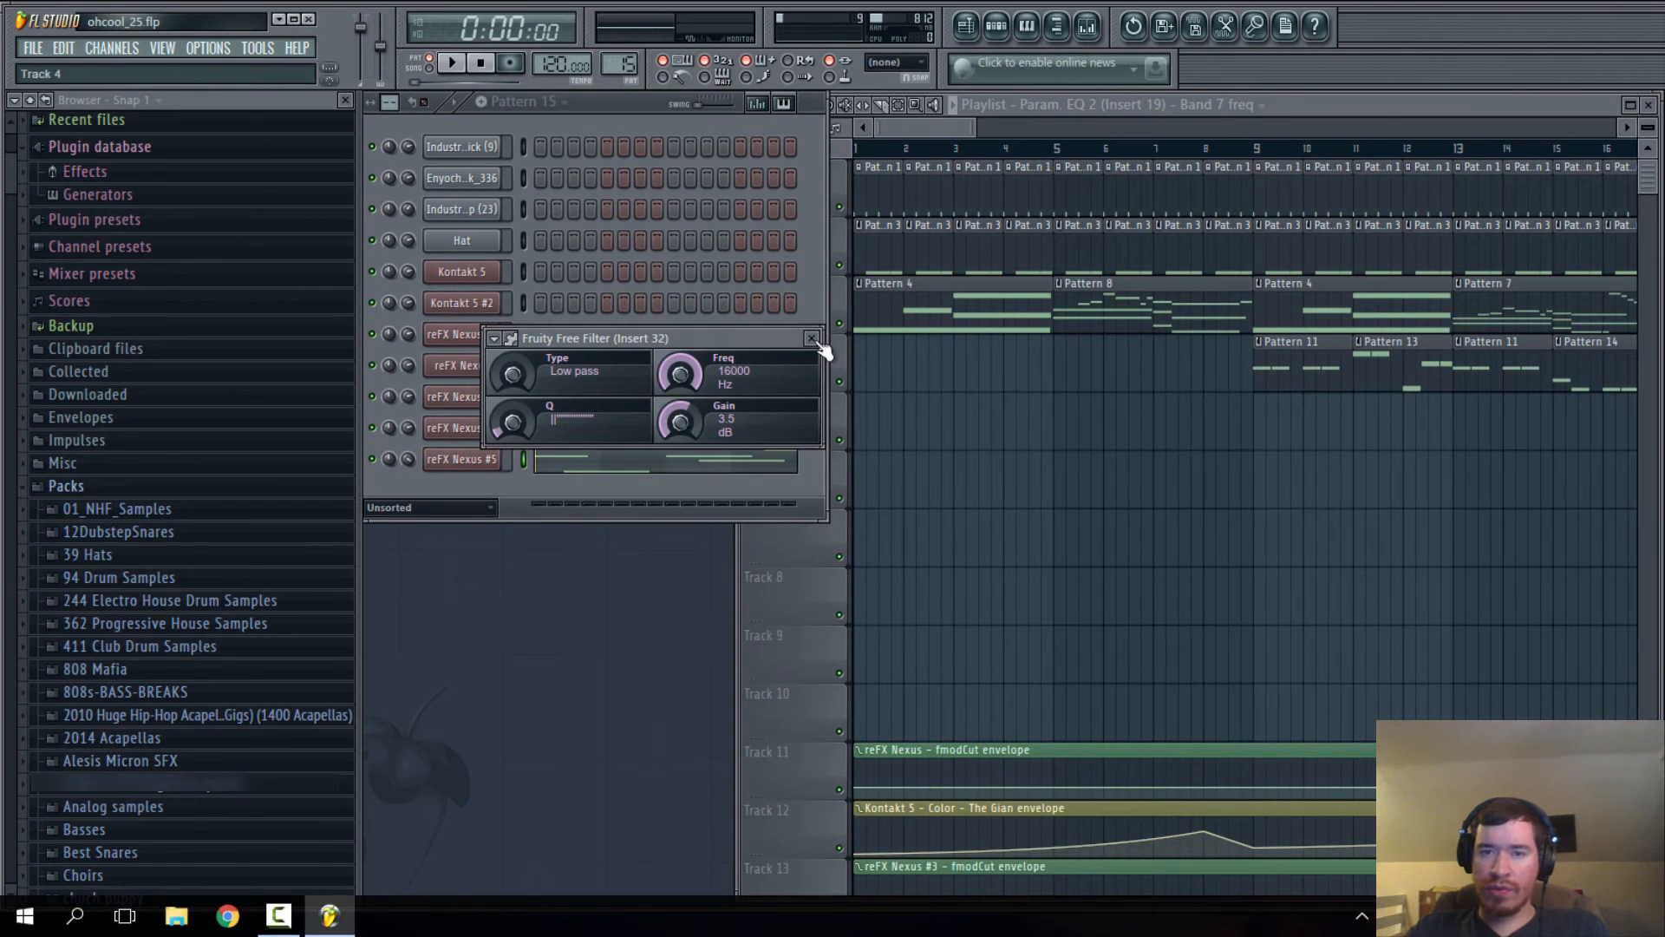
- Close the Fruity Free Filter window and fit the whole arrangement with all its automation clips into the playlist, with the song position at the start
left_click(813, 340)
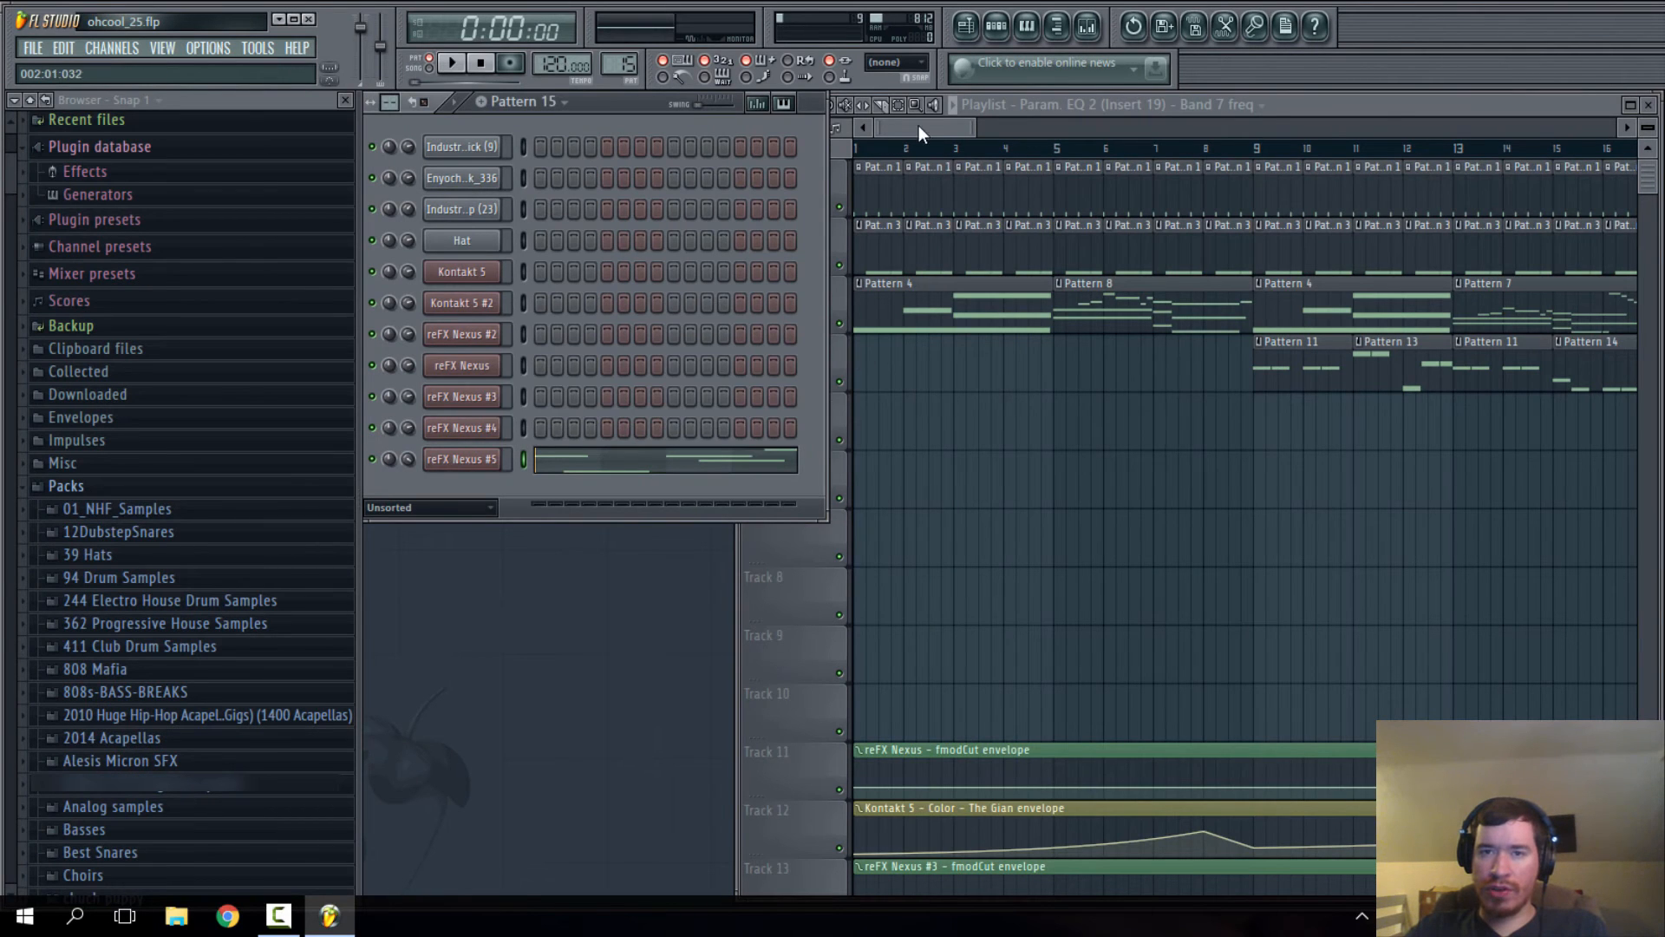
left_click(897, 149)
scroll(900, 159, "down", 8)
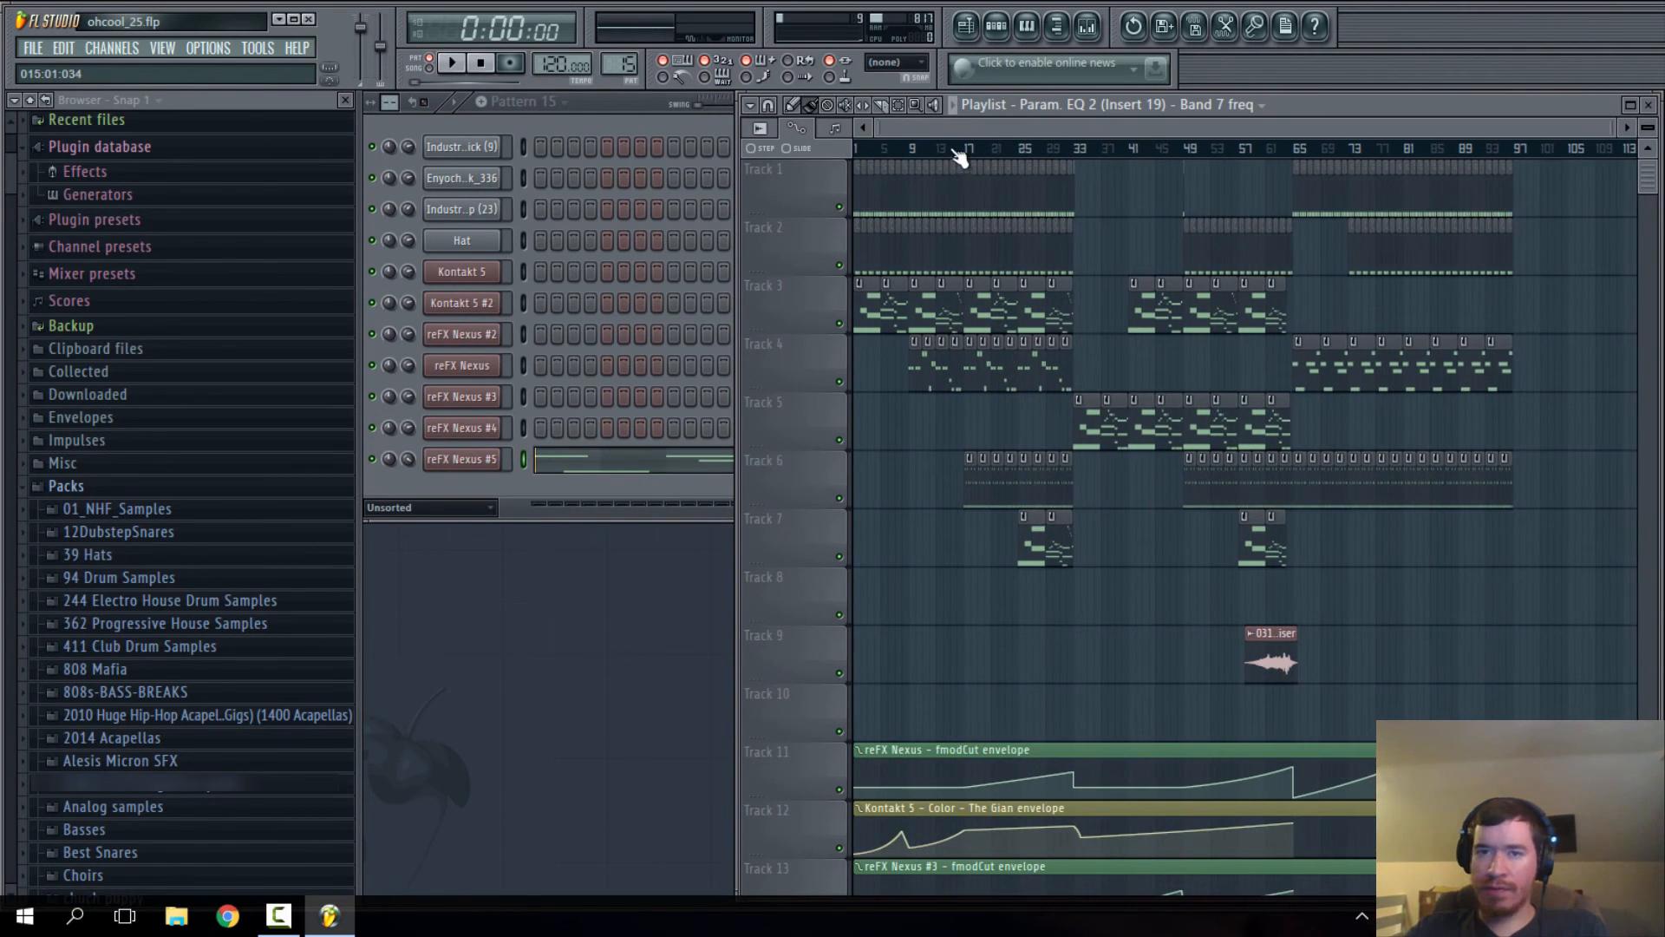
scroll(967, 149, "up", 3)
left_click(1618, 149)
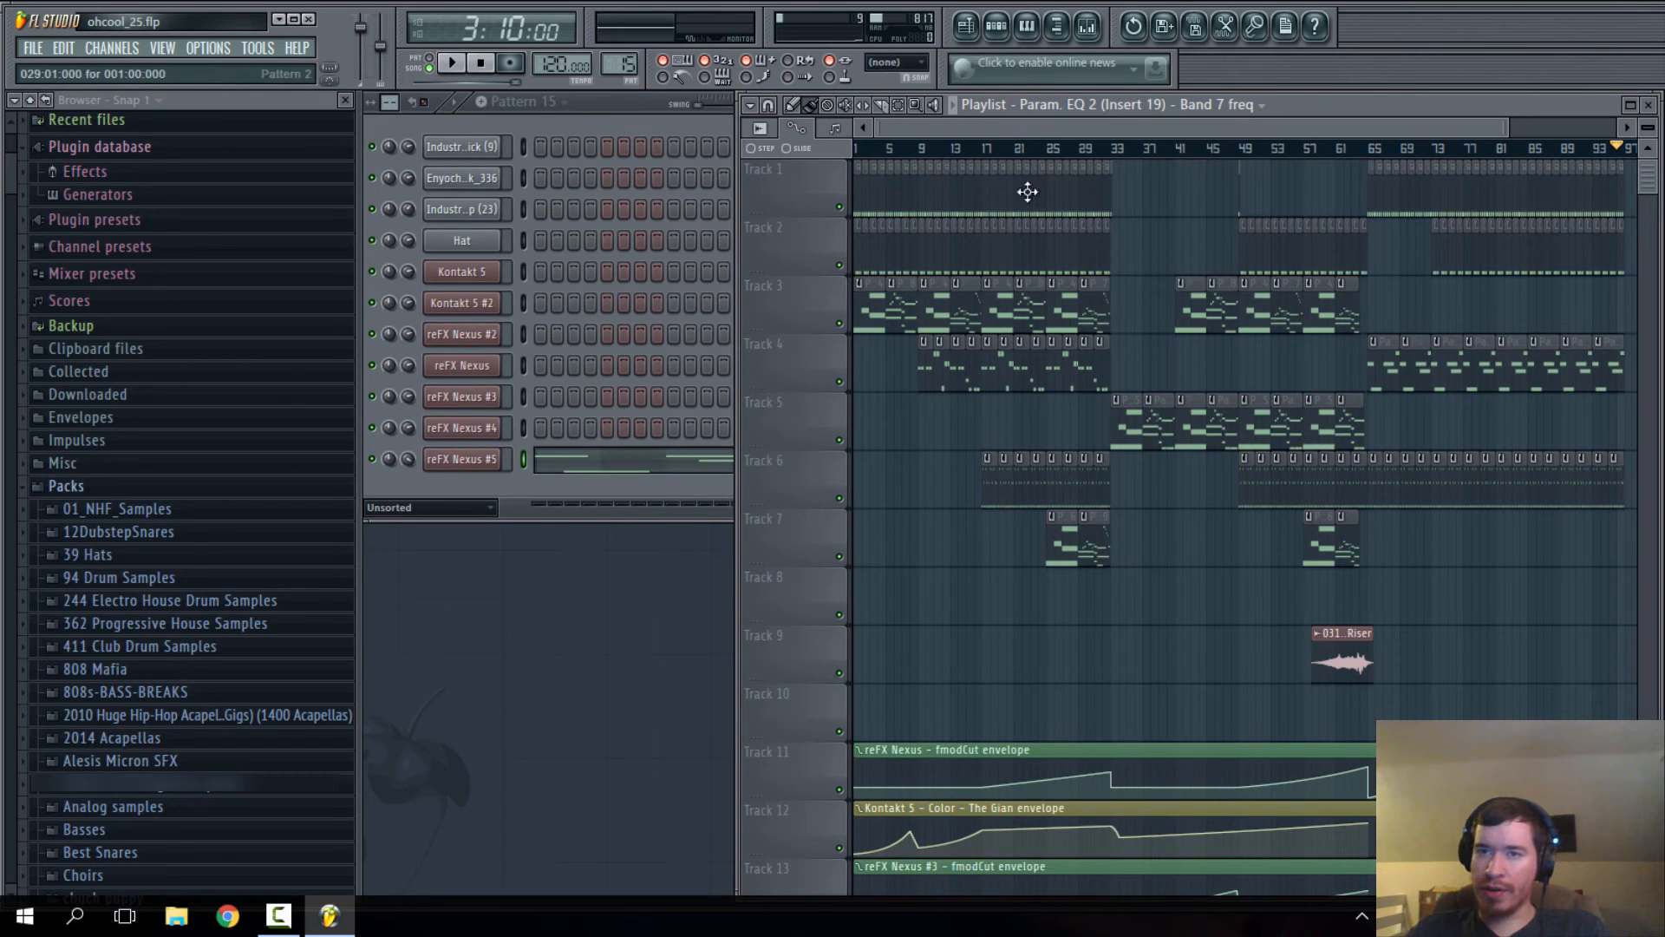
left_click(857, 149)
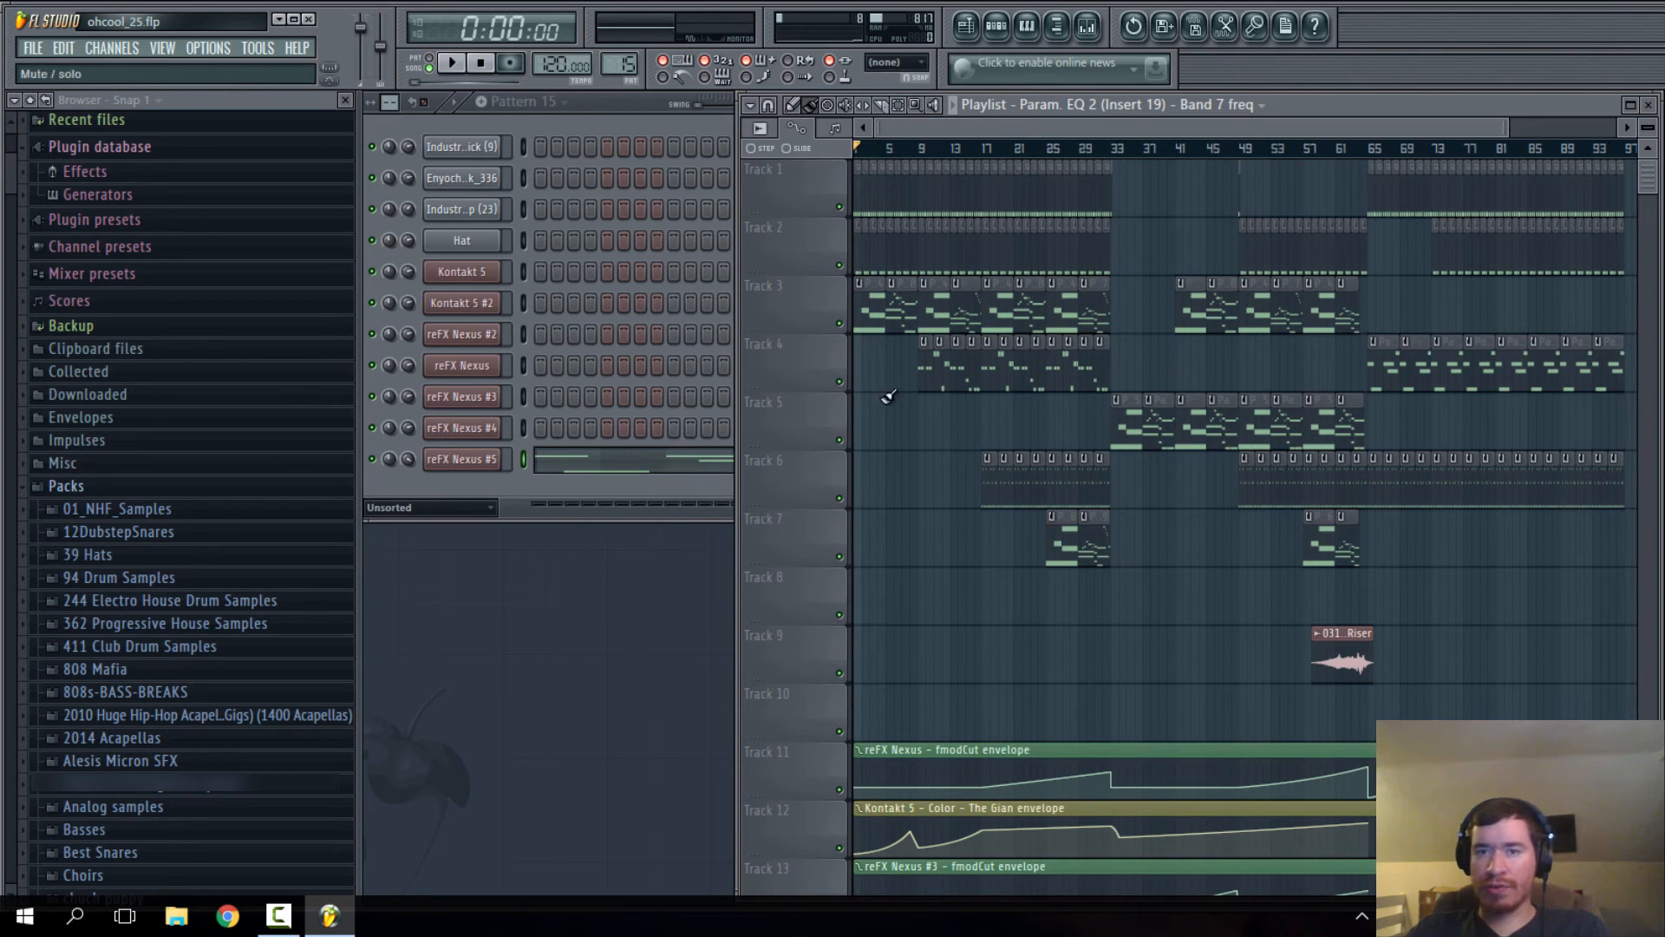
scroll(909, 157, "down", 3)
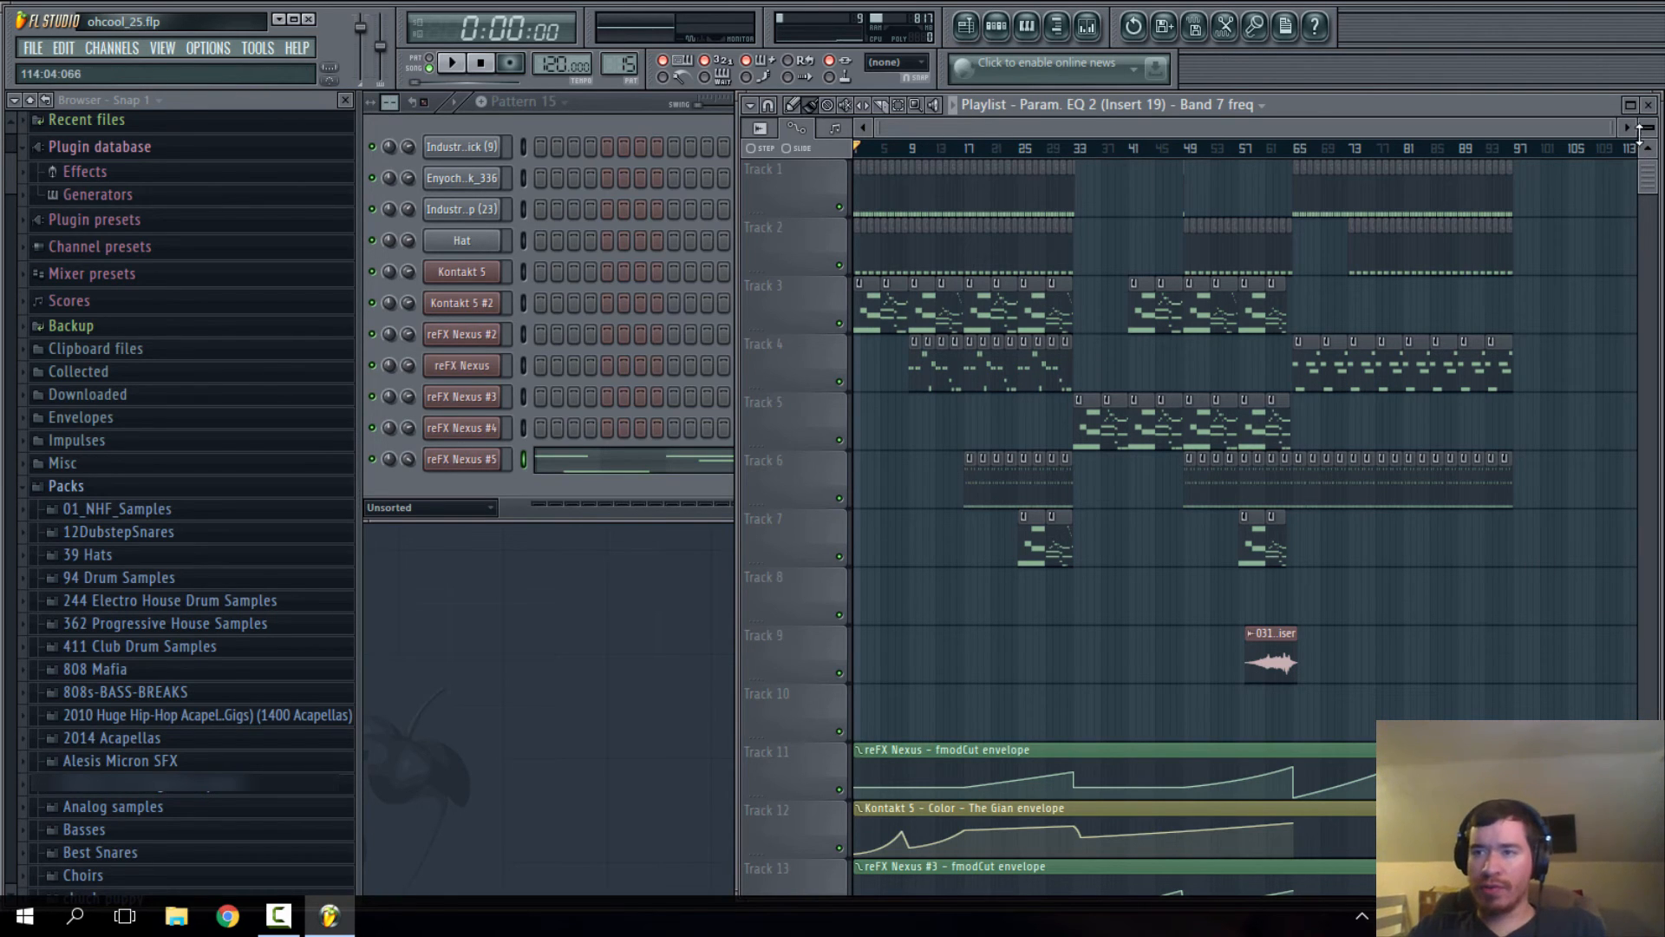
left_click_drag(1642, 130, 1642, 154)
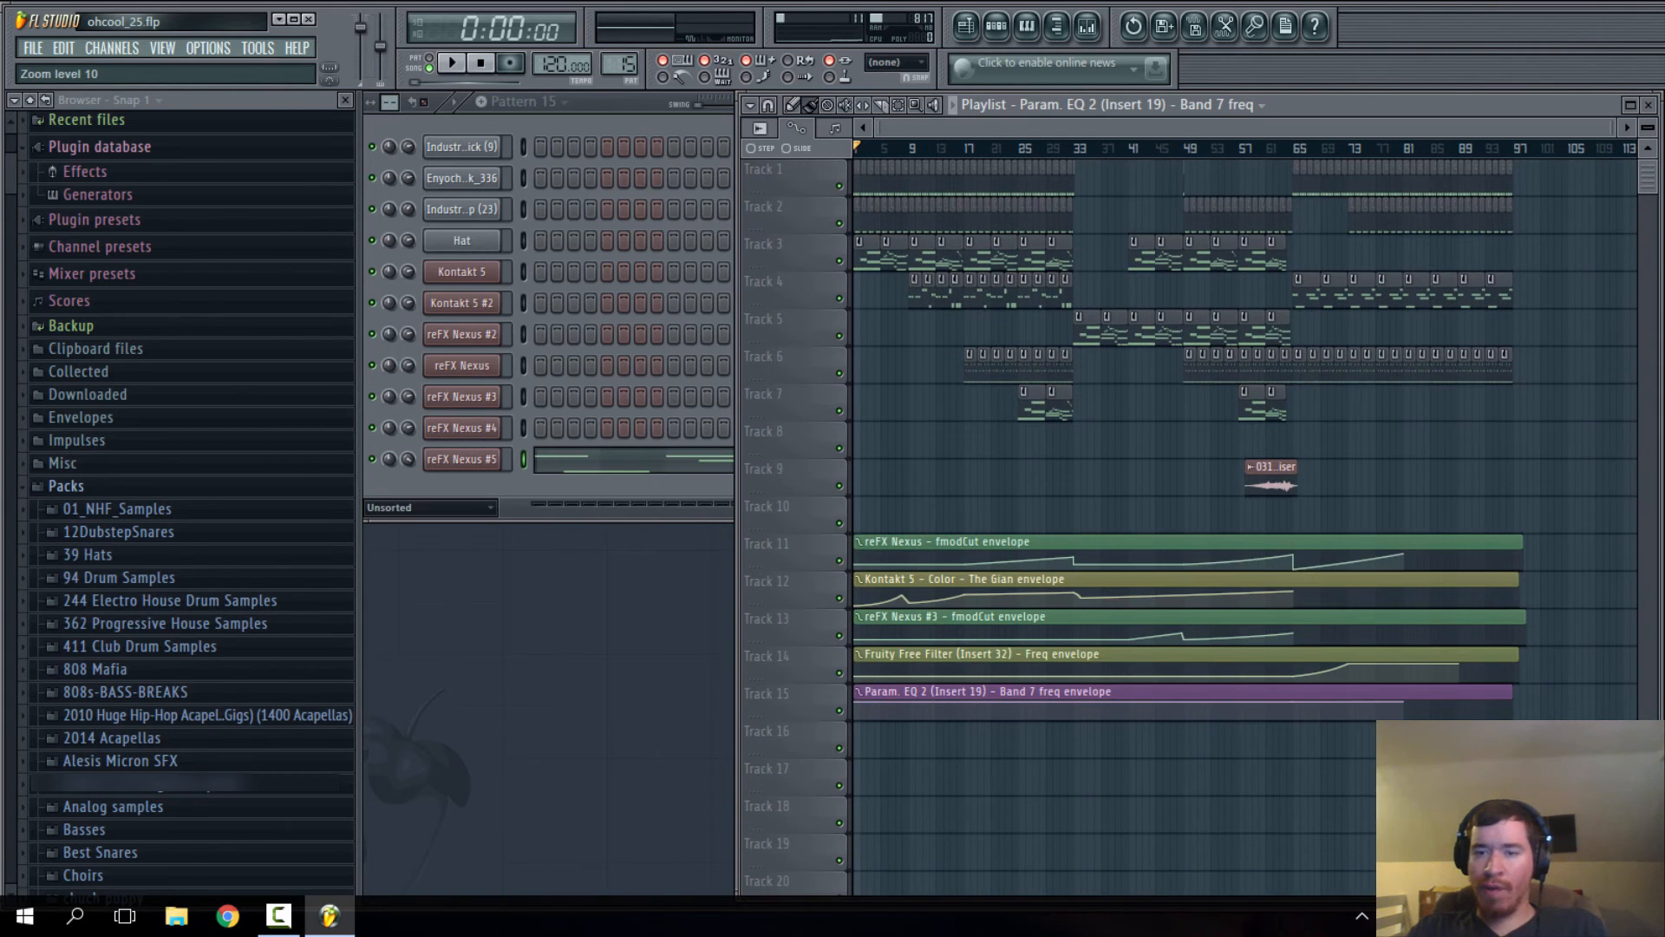
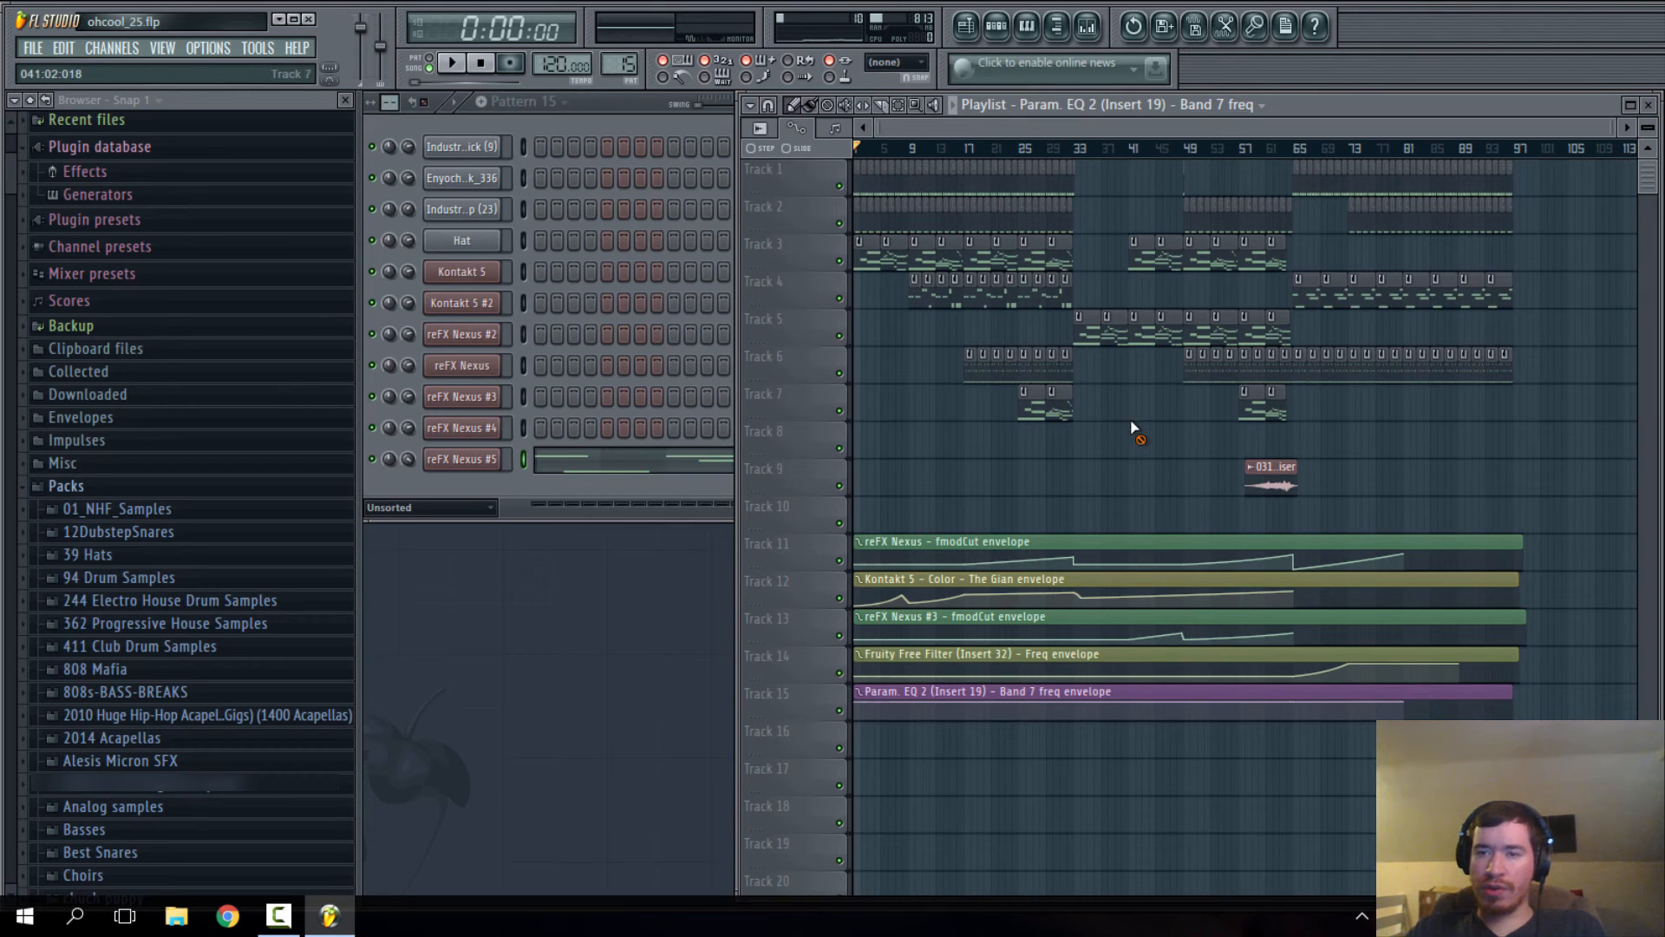
- Duplicate all the clips on tracks 1 to 9 so the whole arrangement repeats from bar 97, leaving out the automation clips
left_click(901, 104)
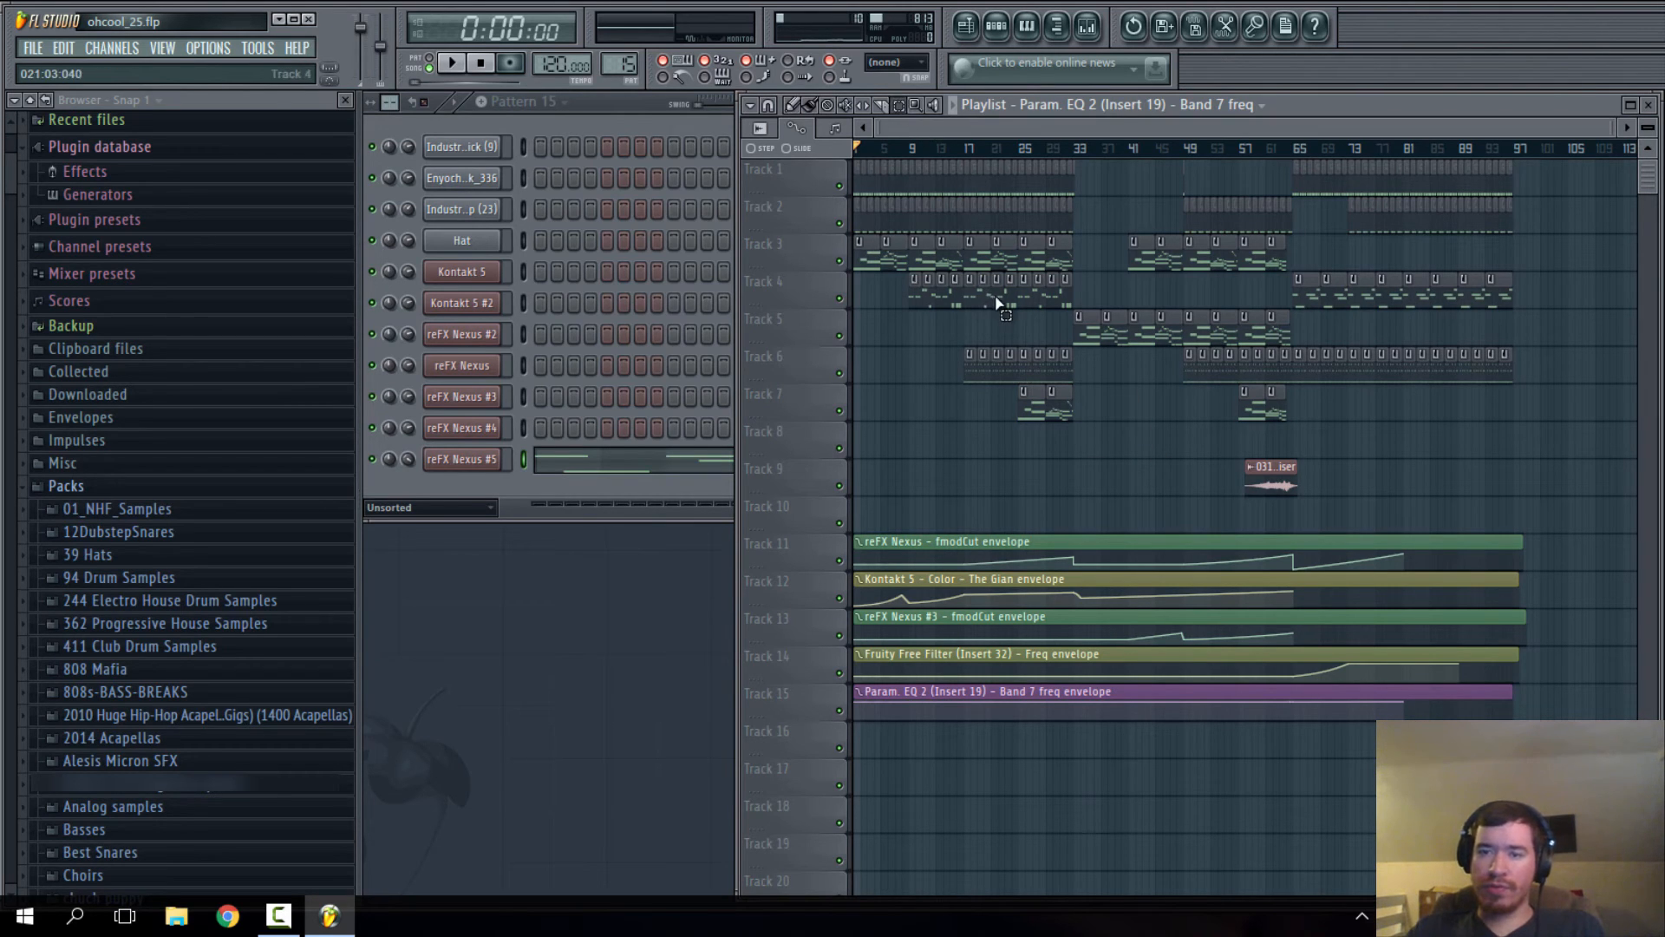
scroll(1078, 401, "down", 2)
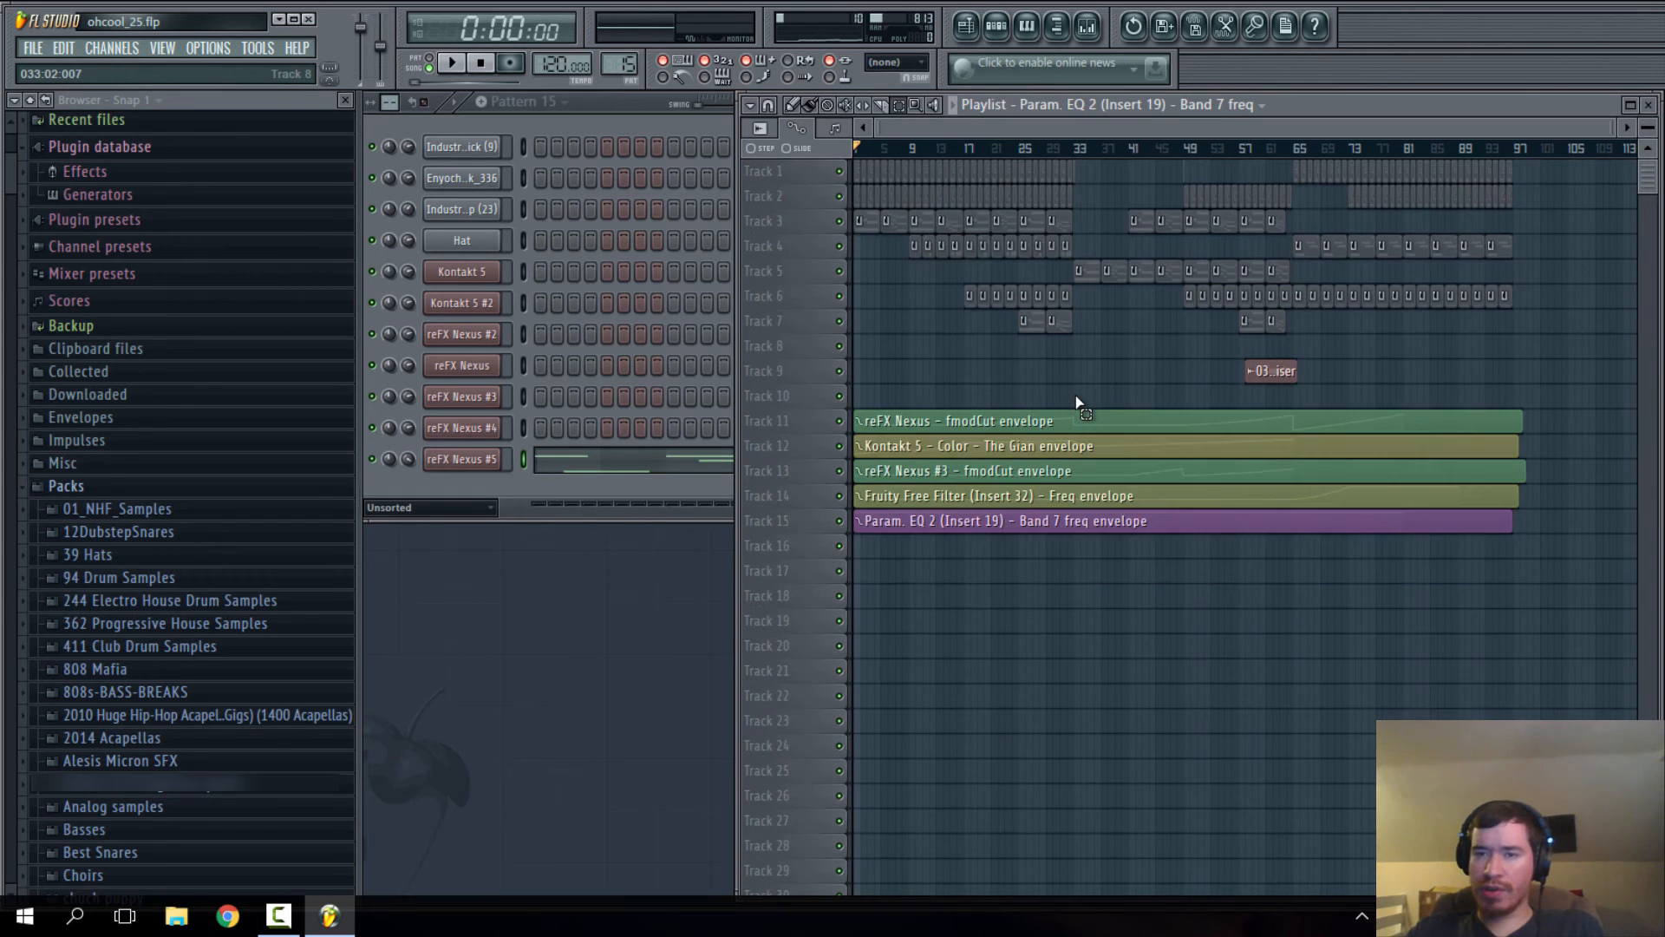
scroll(1078, 402, "up", 3)
scroll(1075, 408, "up", 4)
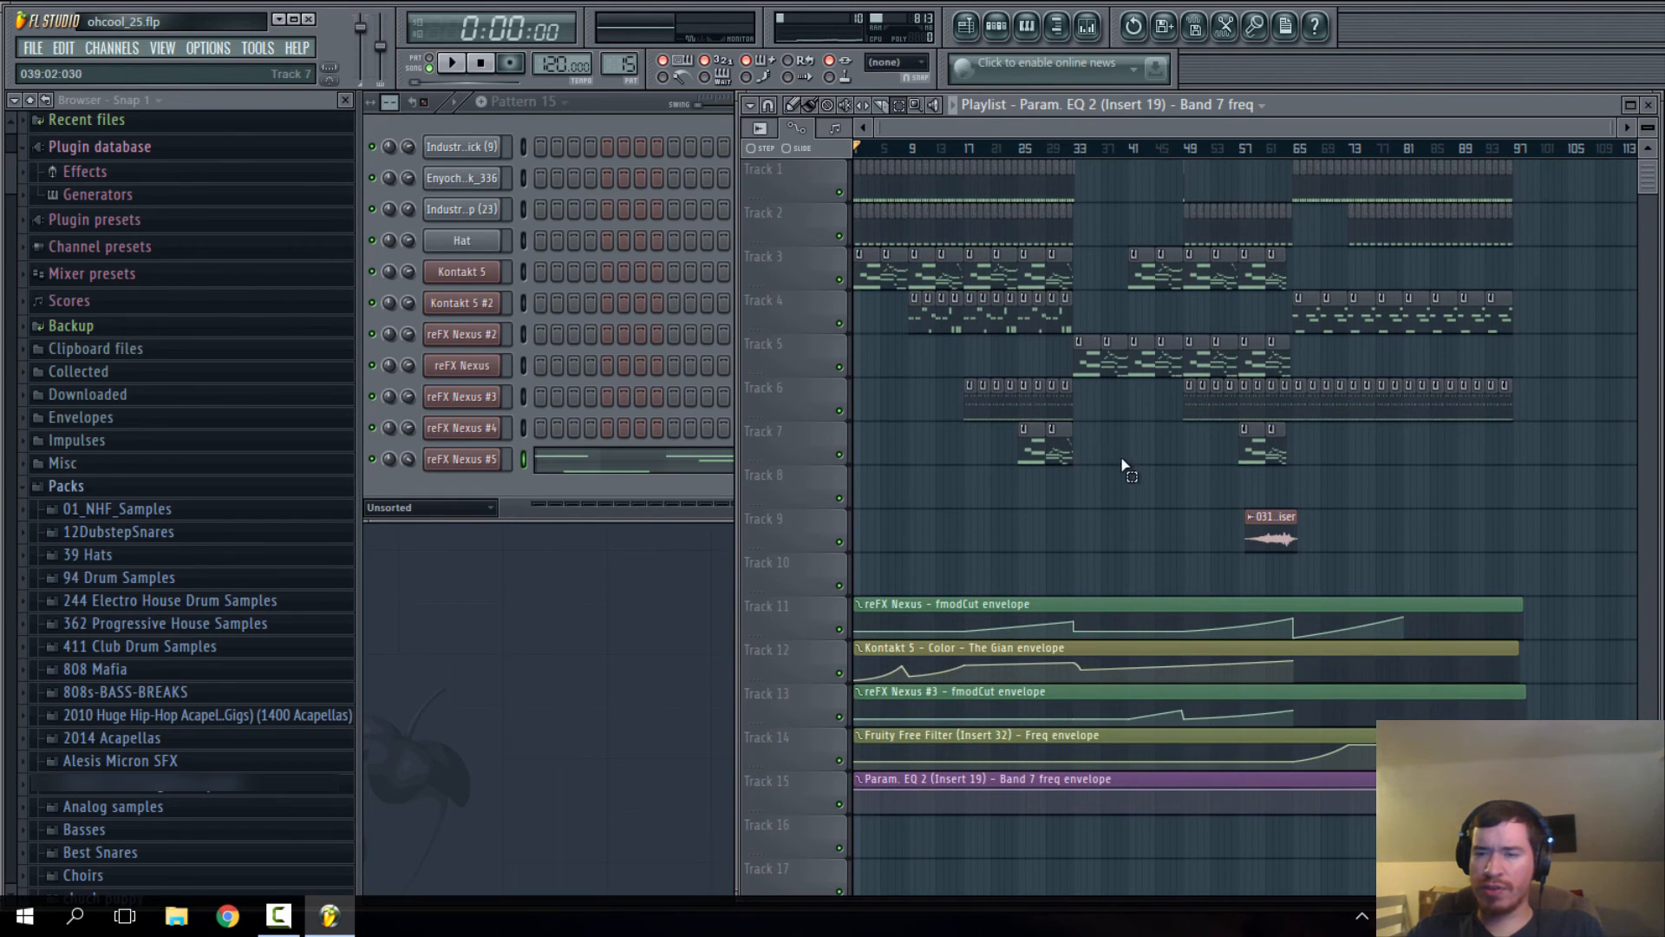
left_click_drag(1496, 535, 854, 154)
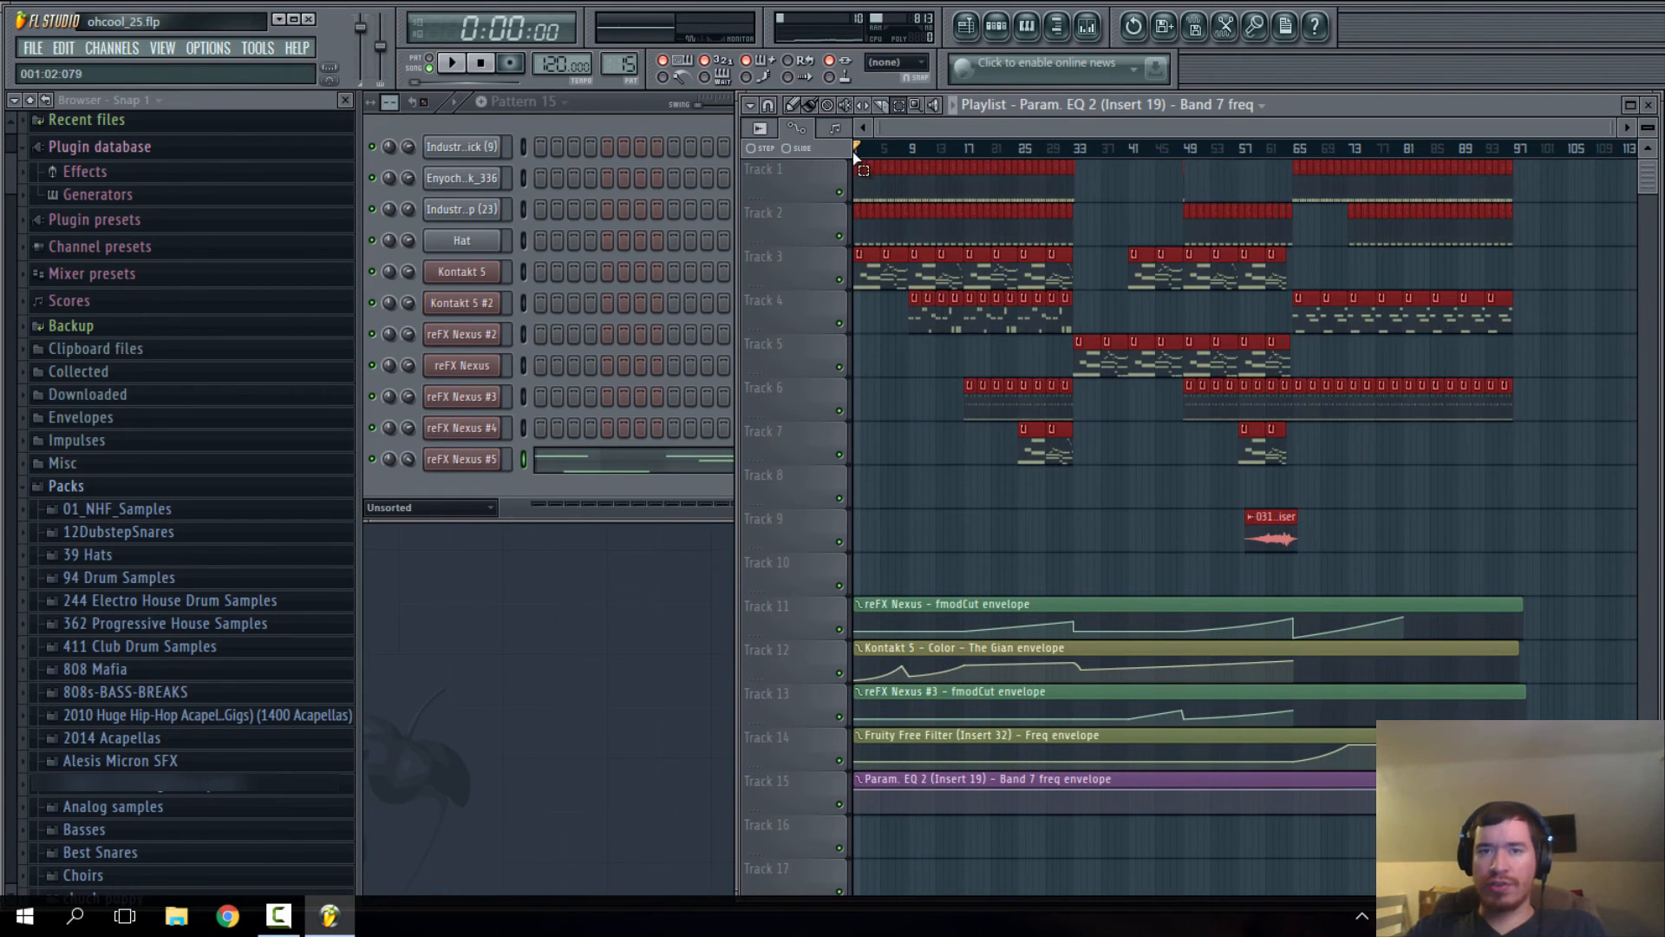
key("ctrl+b")
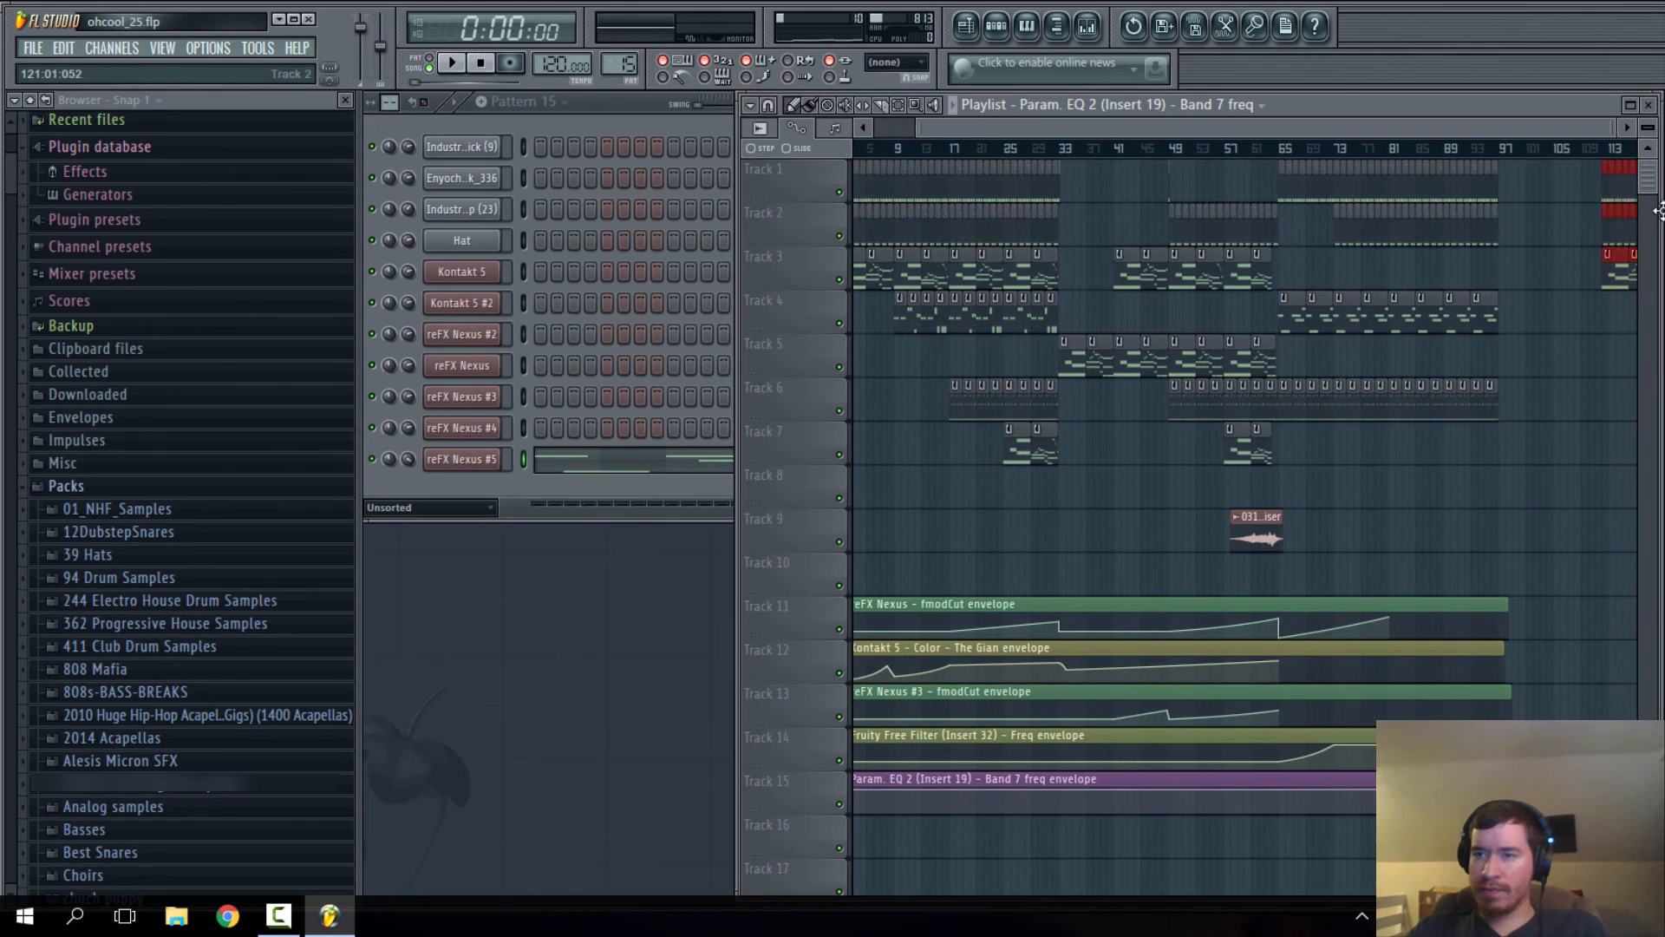
left_click_drag(1514, 213, 1490, 213)
scroll(1216, 394, "down", 3)
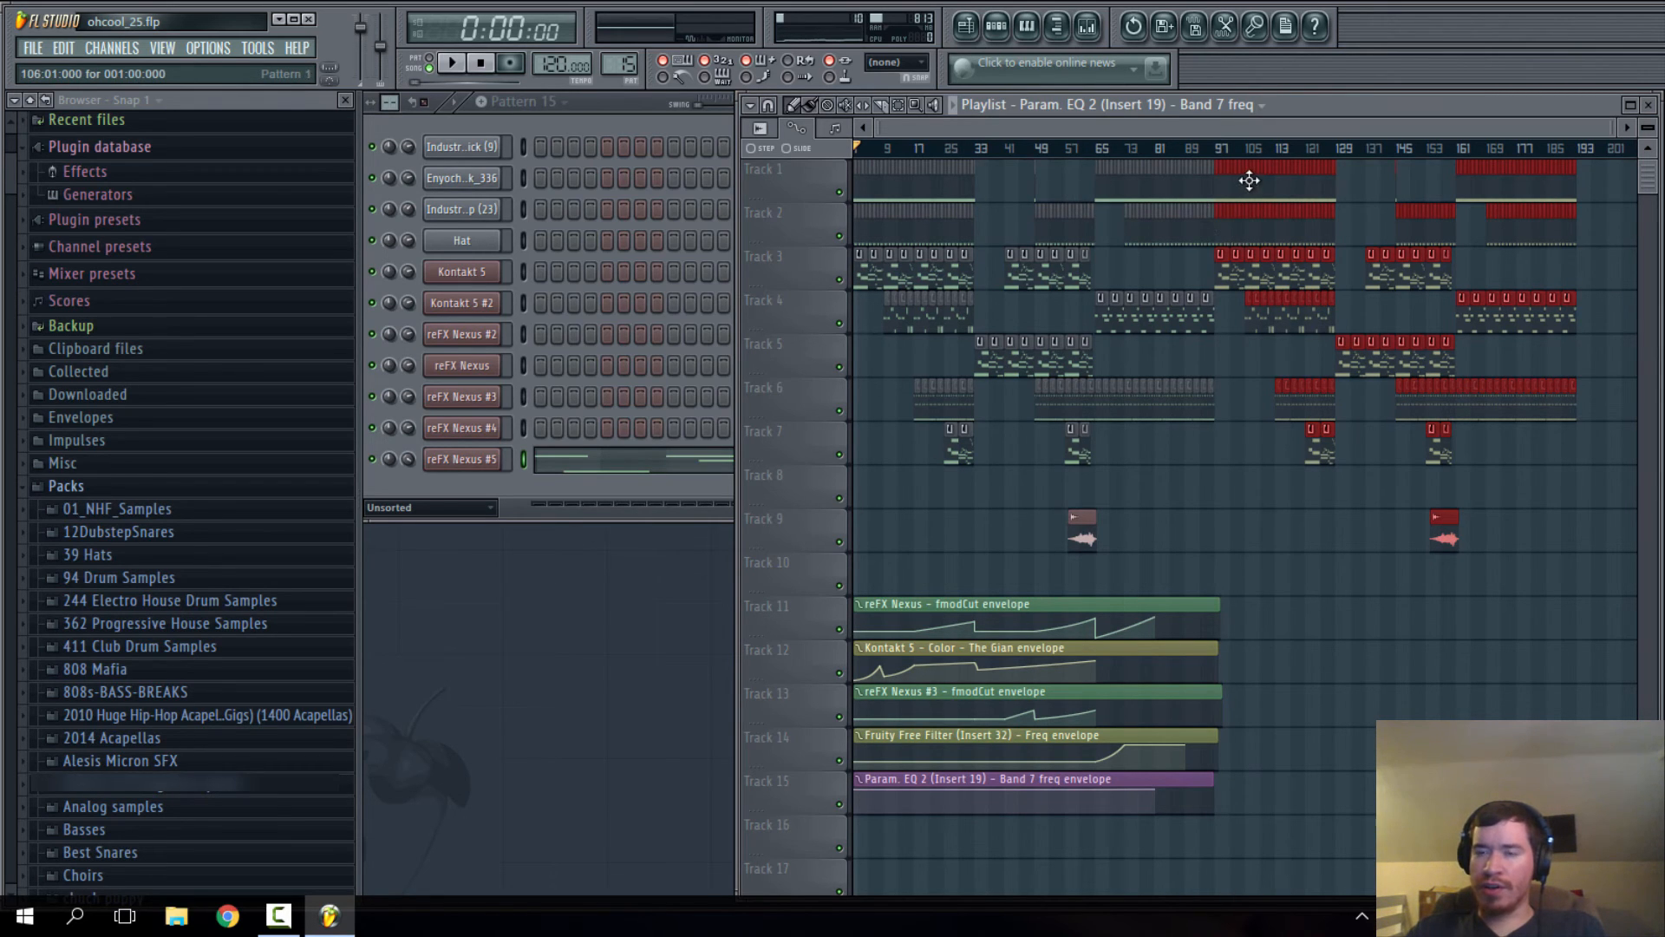
left_click(1378, 633)
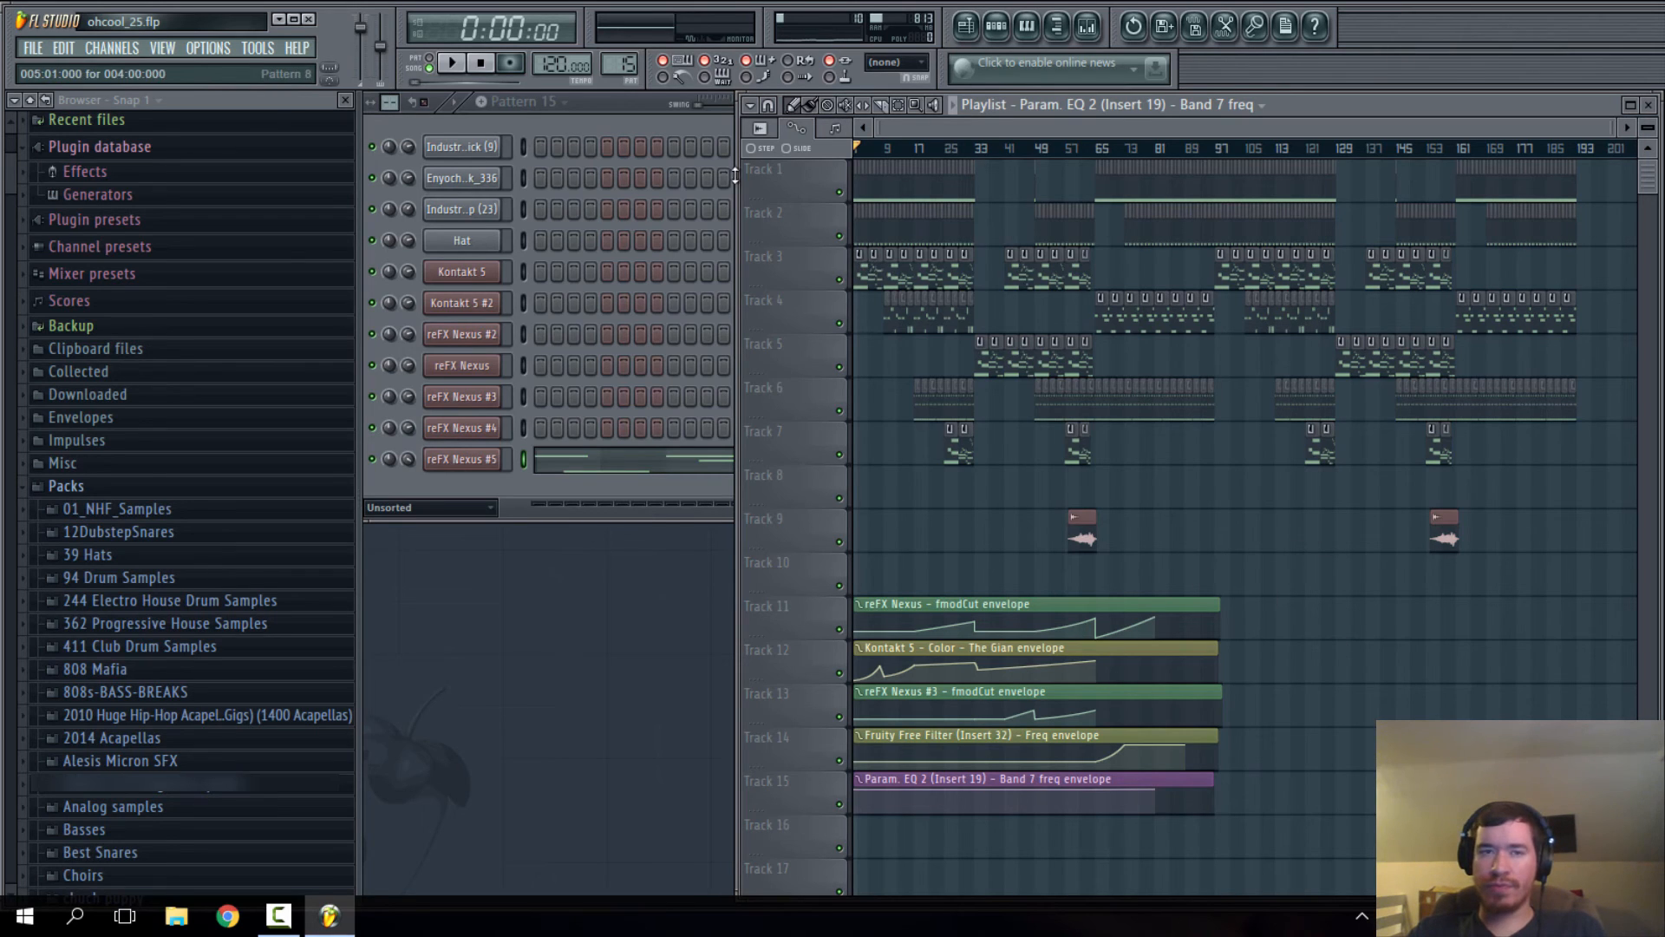
- Play the song from the start and skip ahead in stages to examine the transition into the repeated section at bar 97
left_click(455, 67)
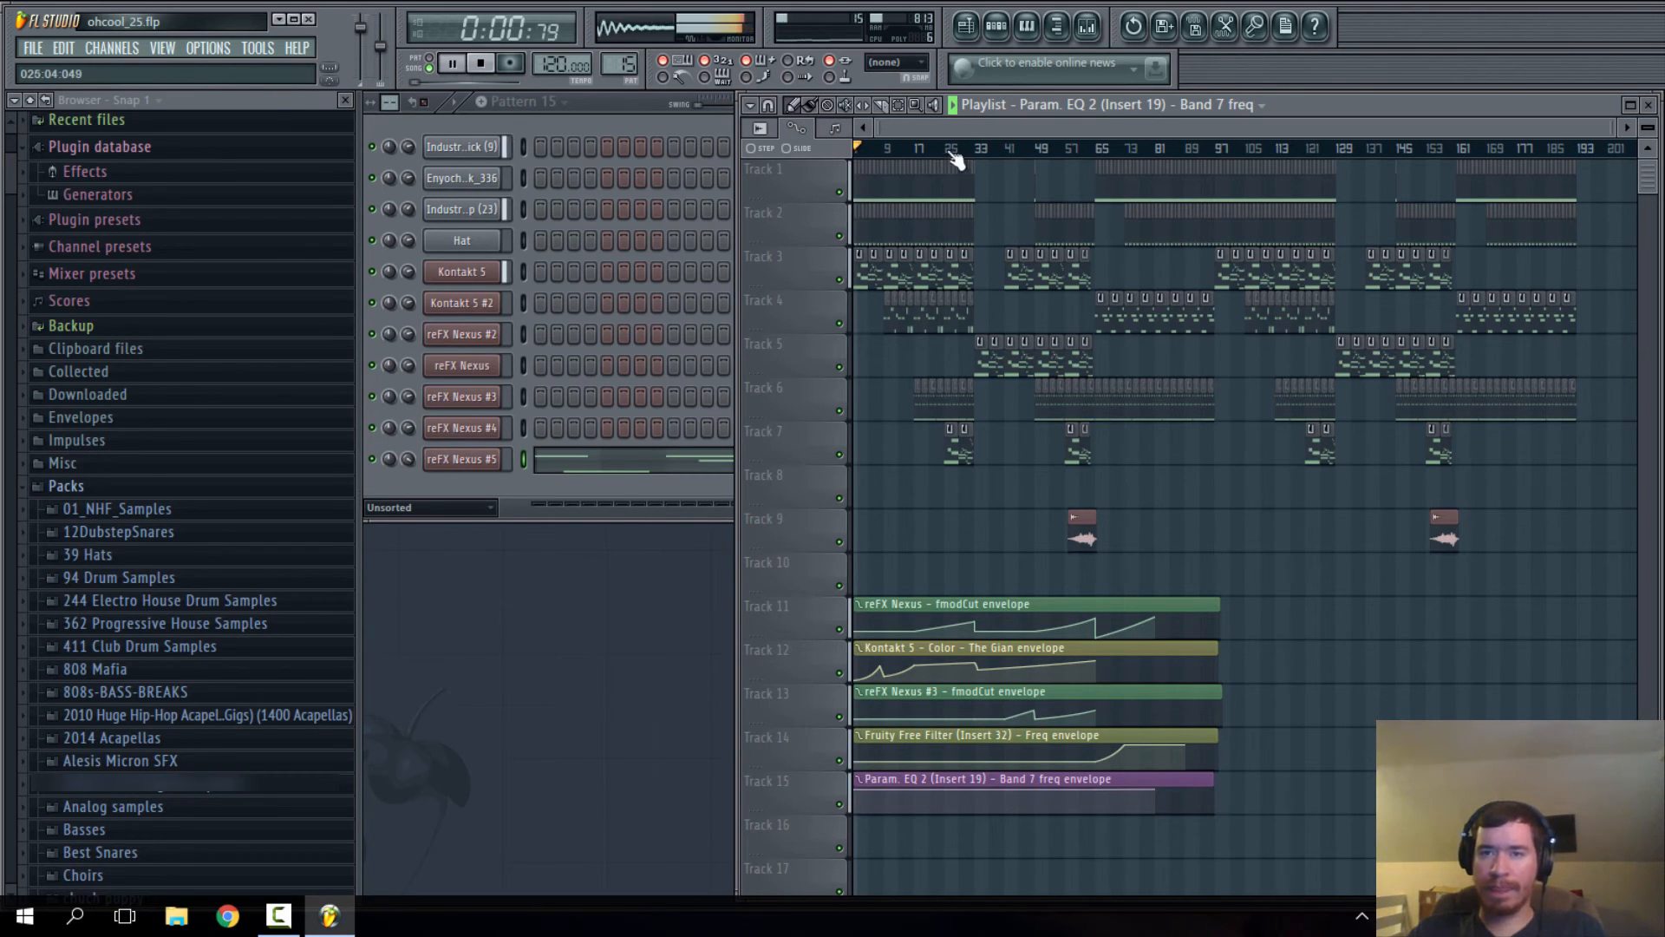
left_click(1036, 149)
left_click(1101, 149)
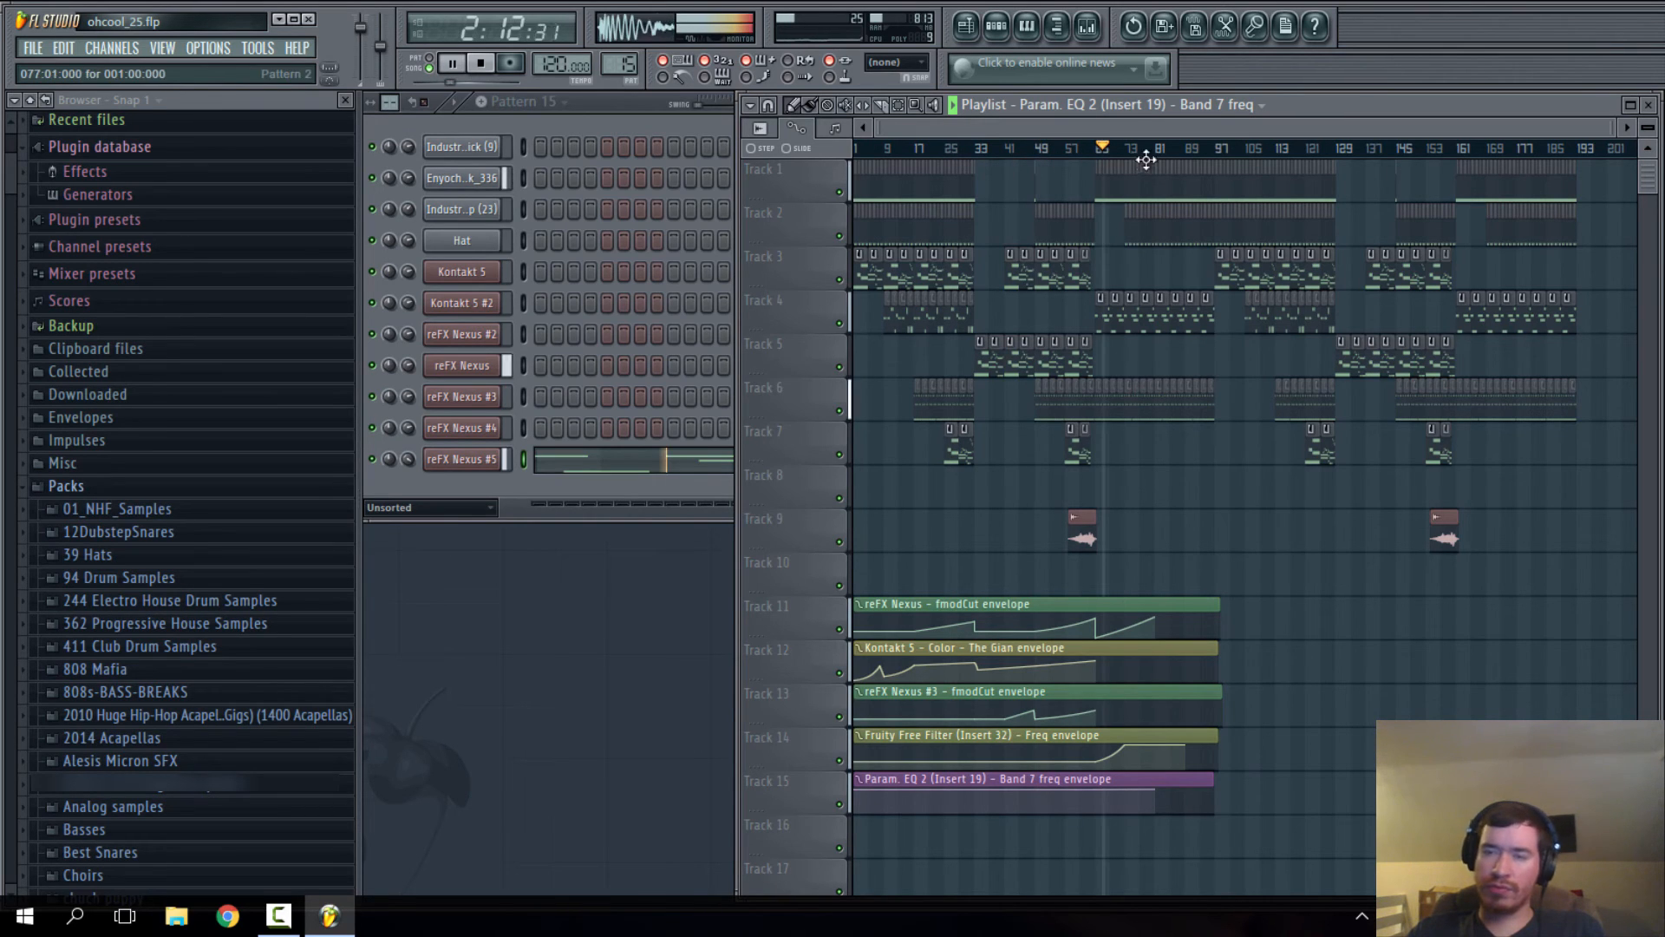
left_click(1158, 150)
left_click(1206, 149)
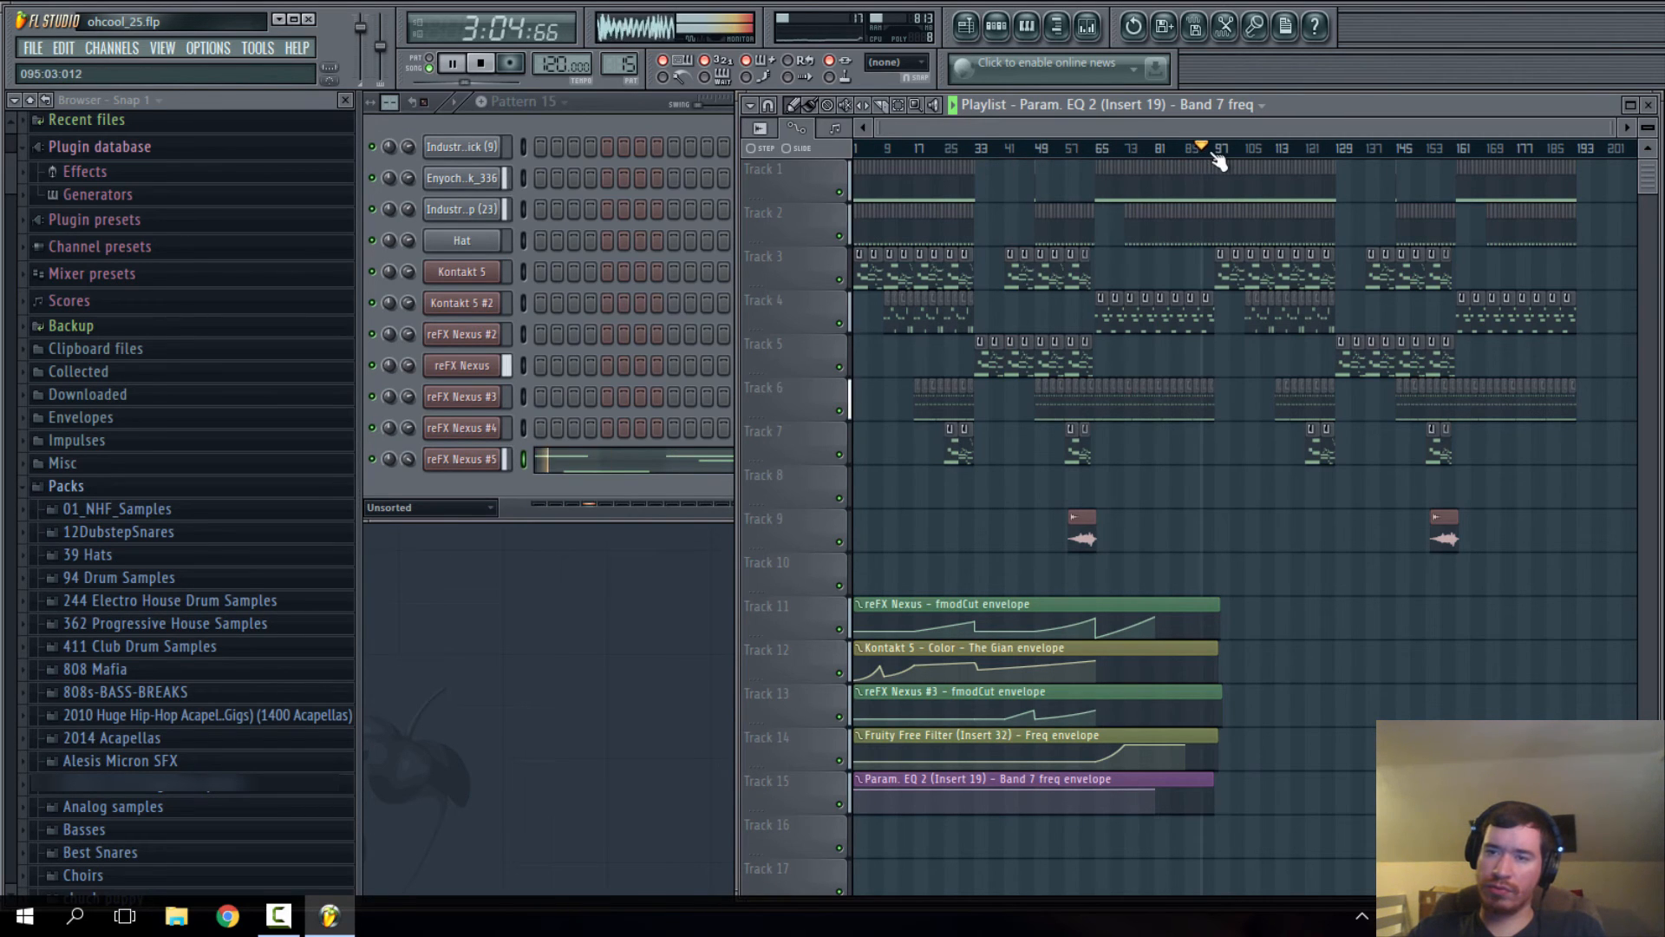
left_click(1214, 149)
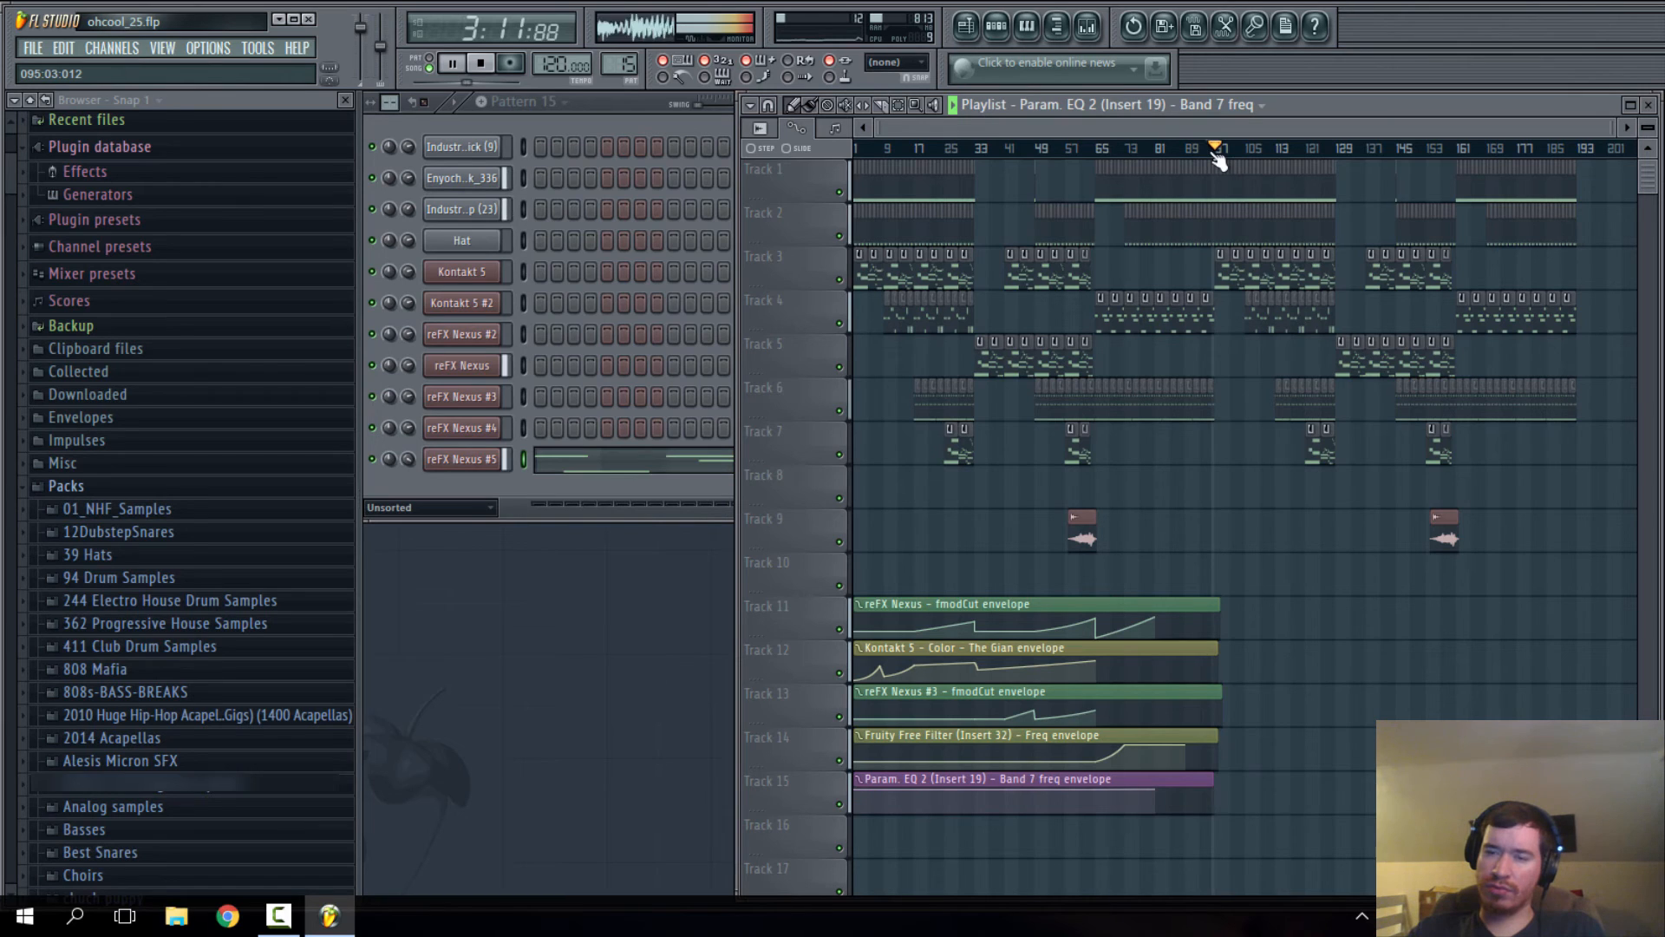
scroll(881, 170, "up", 3)
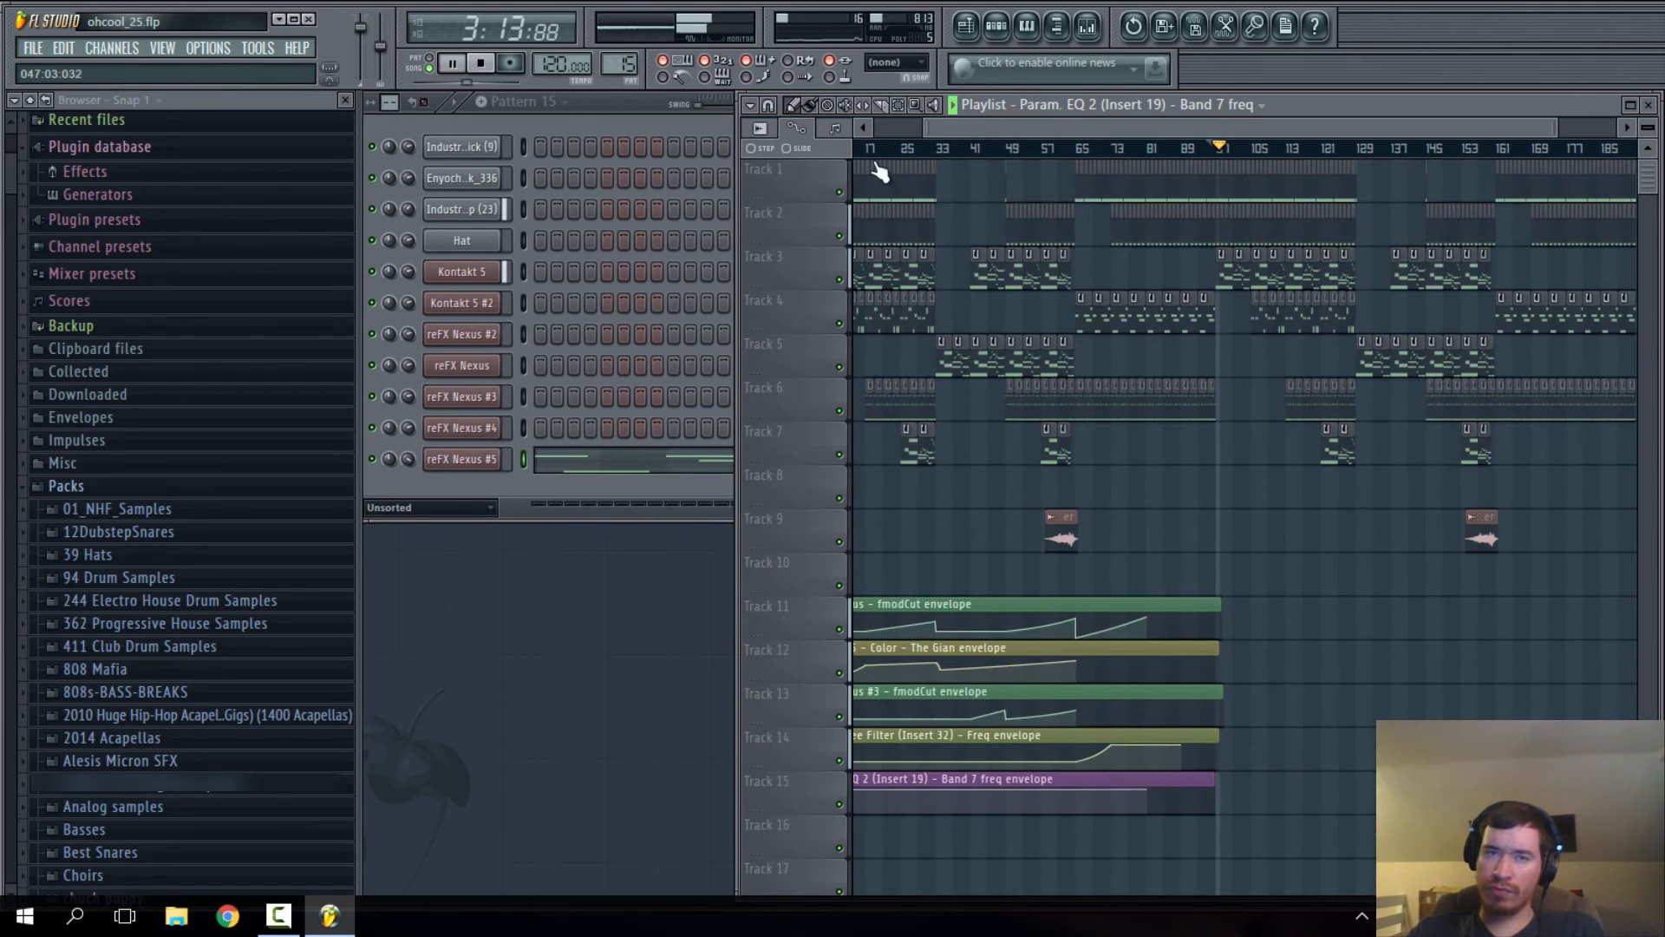
left_click(483, 64)
left_click(485, 66)
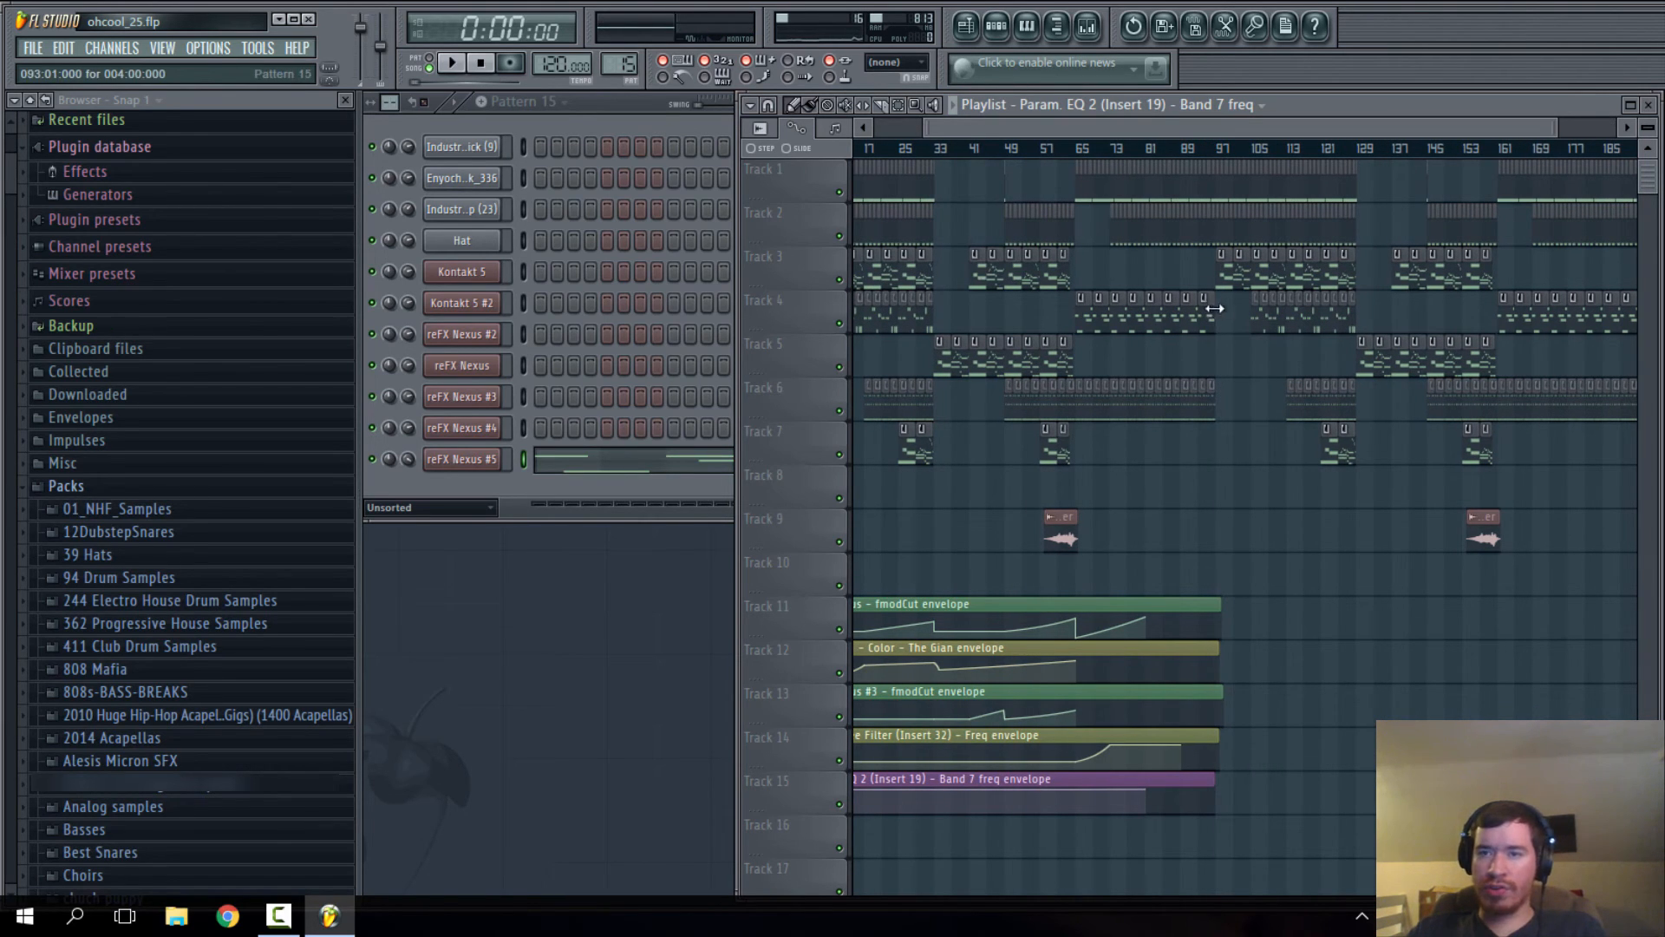
- Undo the full duplication and copy only the clips from bars 33 to 97 on tracks 1 to 9 to bar 97
scroll(1240, 199, "right", 3)
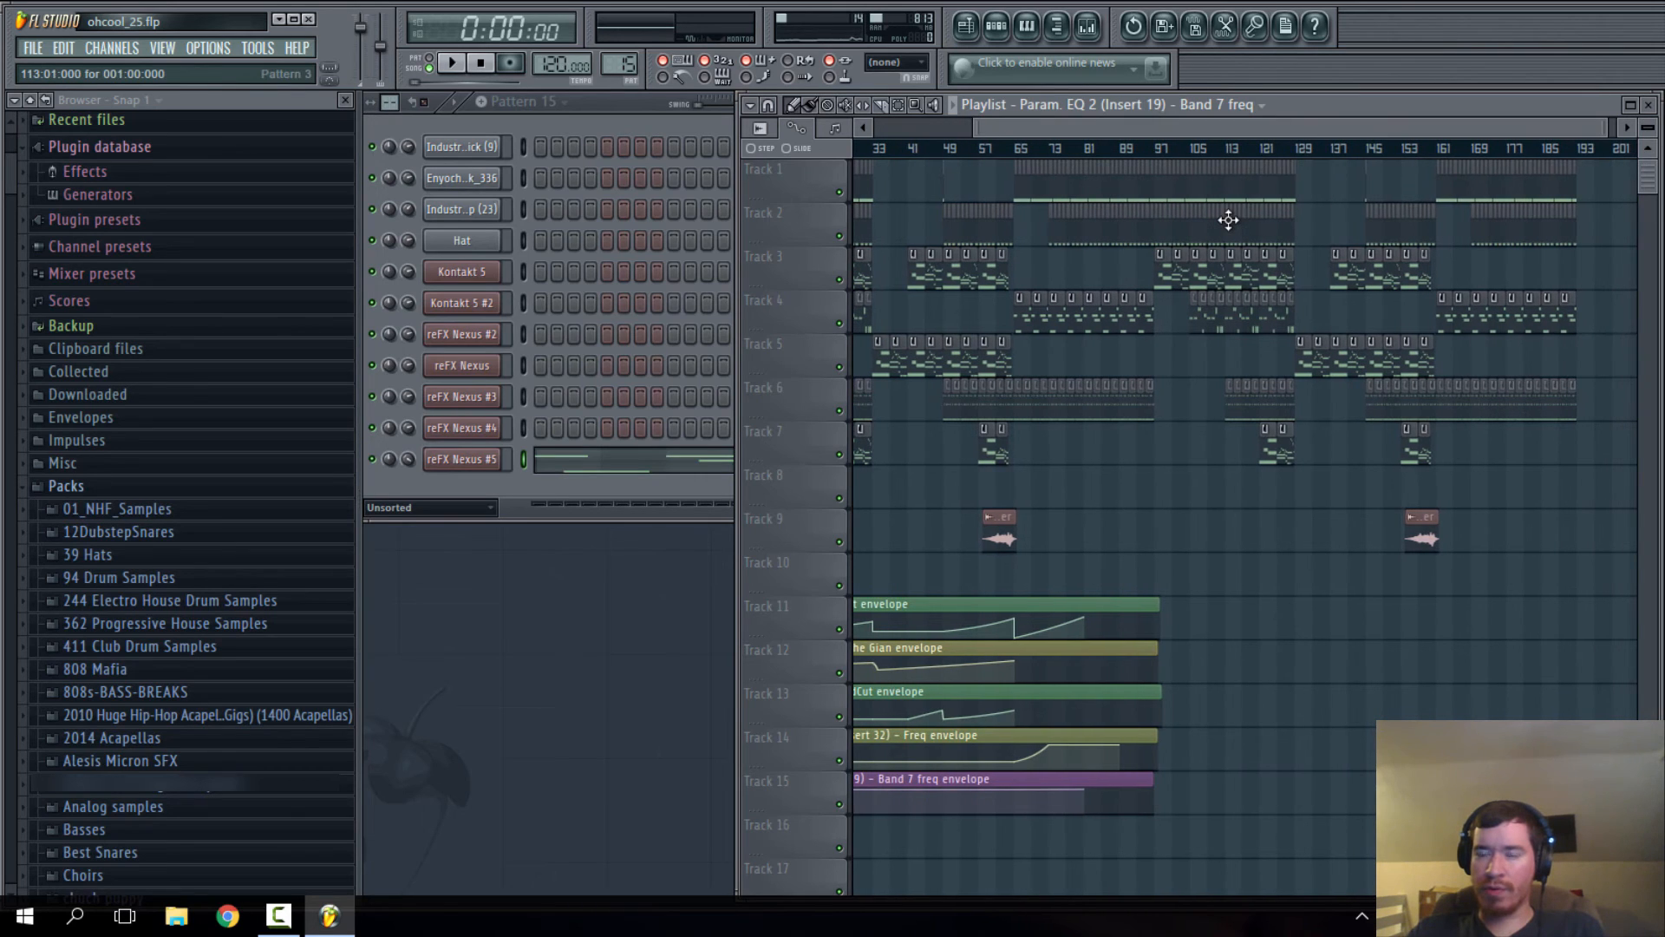
key("ctrl+z")
left_click_drag(1204, 233, 1277, 341)
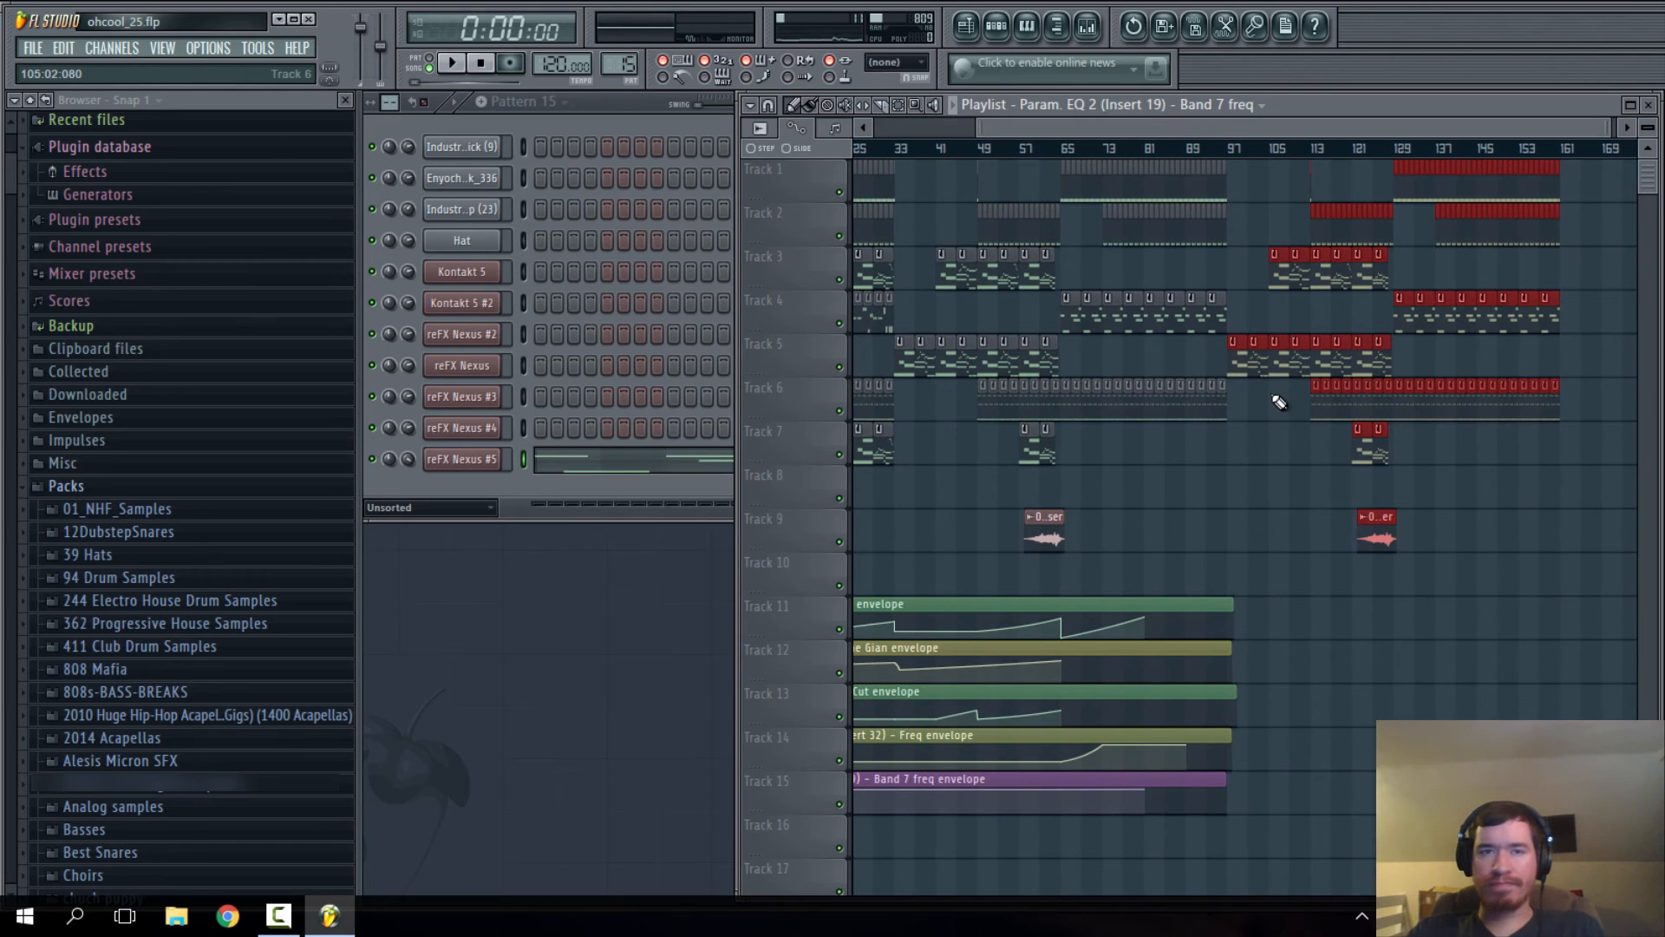
left_click_drag(1279, 402, 1275, 372)
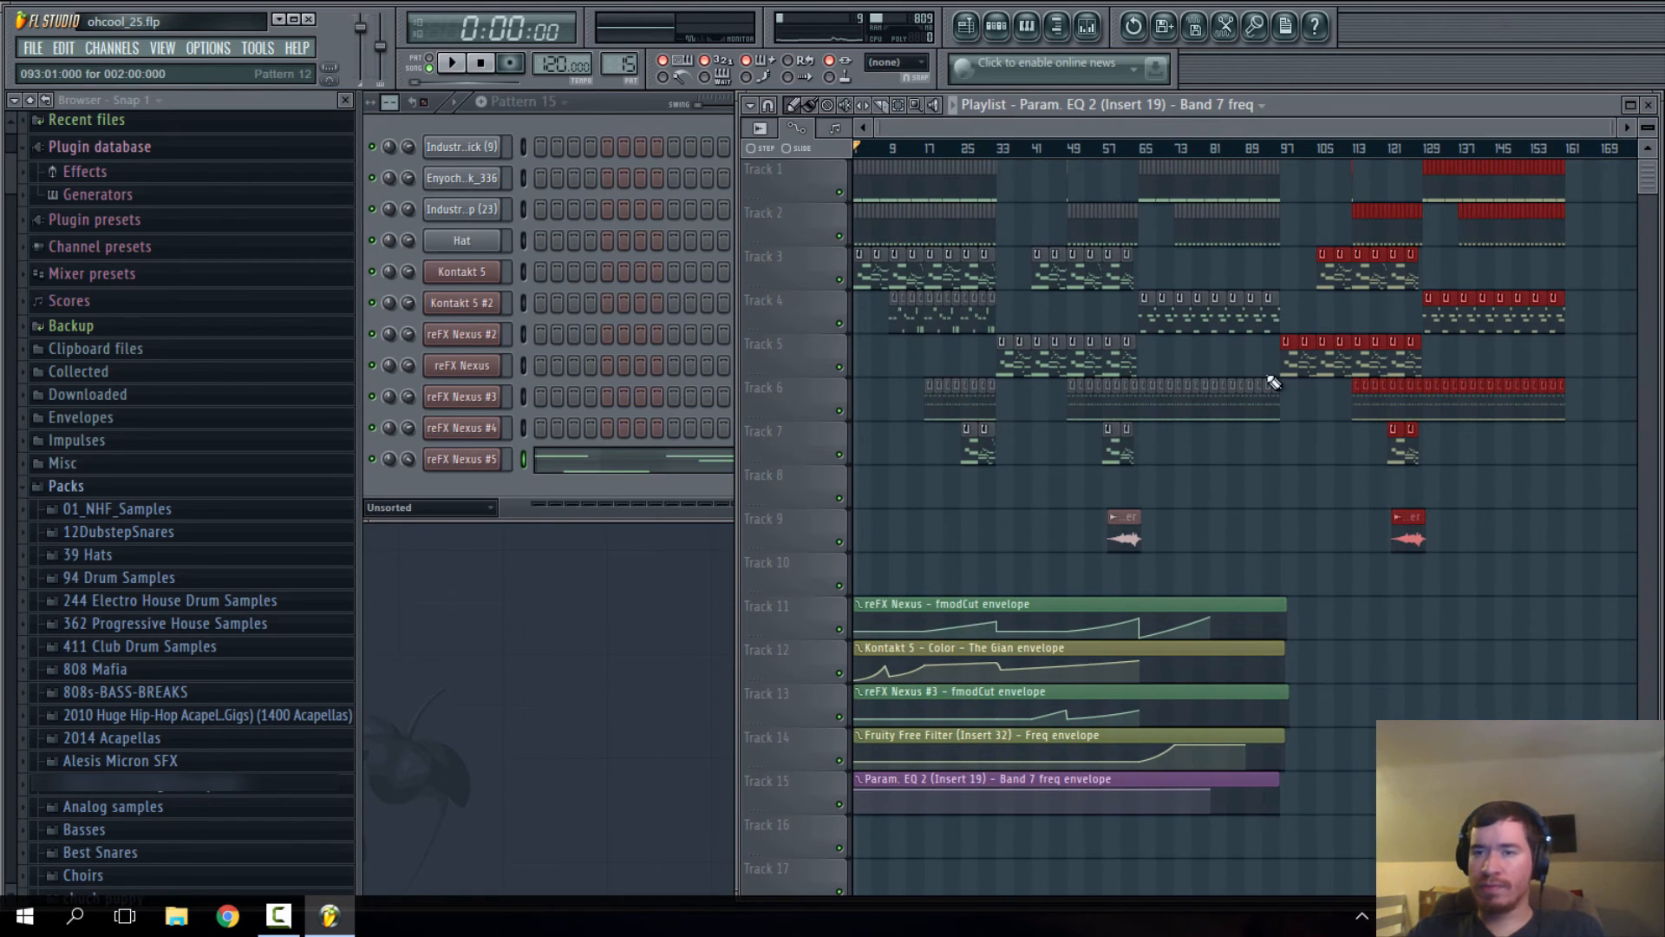
- Play from bar 81 onward and trim the last Pattern 2 clip on track 1, at bar 96, to half its length
left_click(1214, 149)
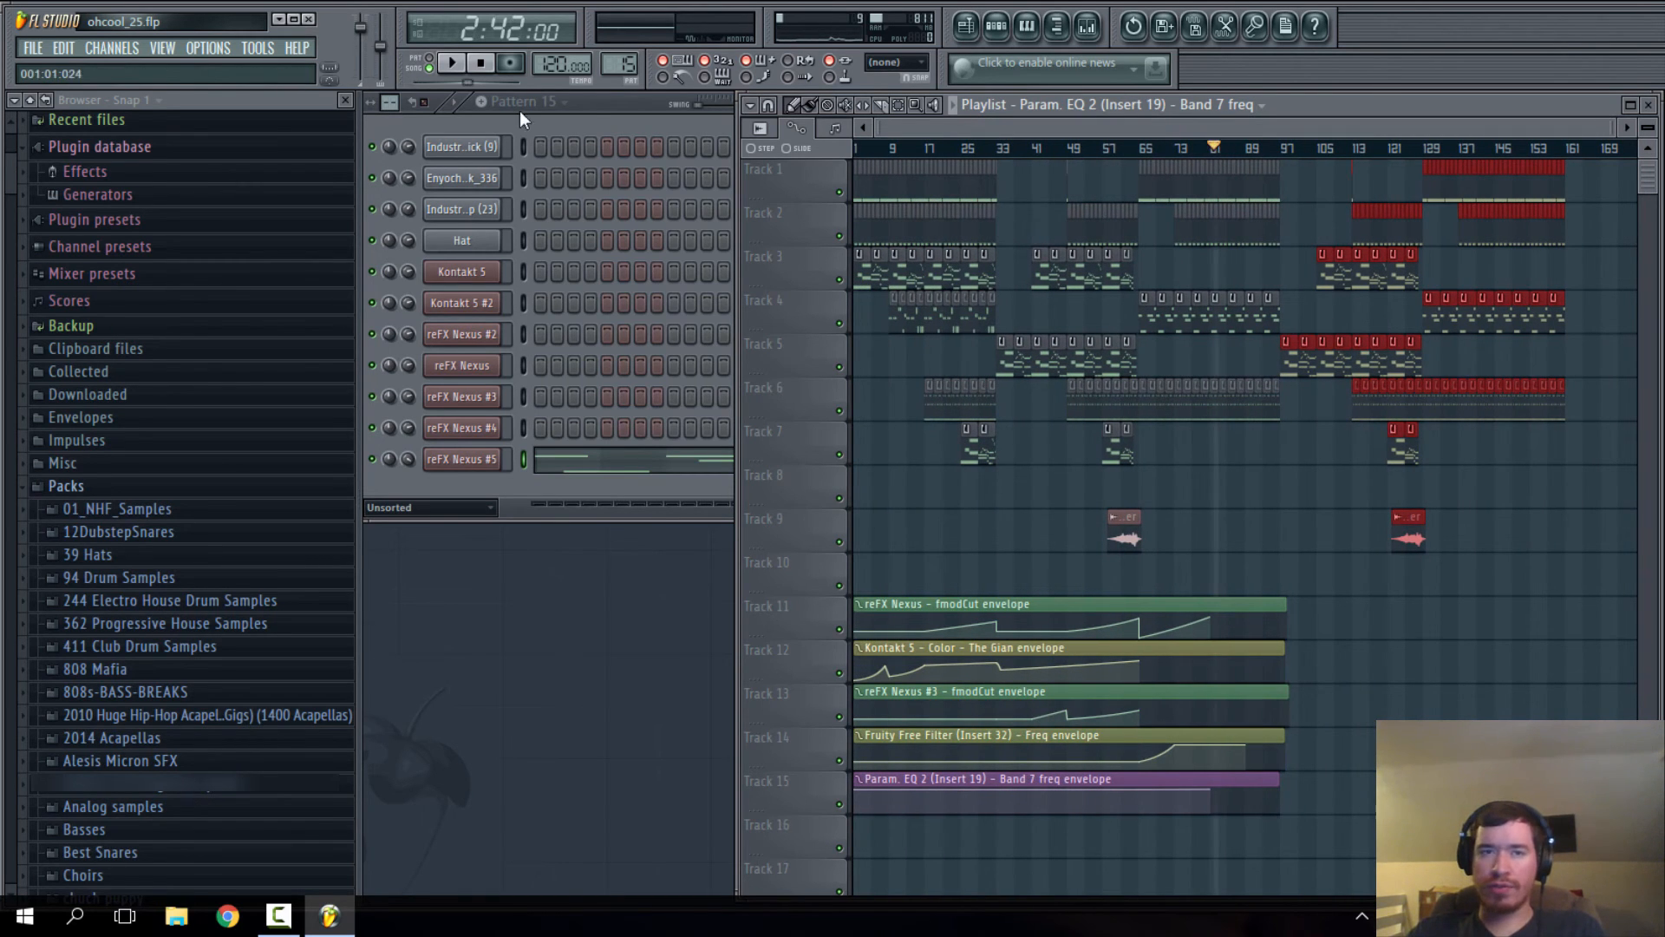
left_click(451, 66)
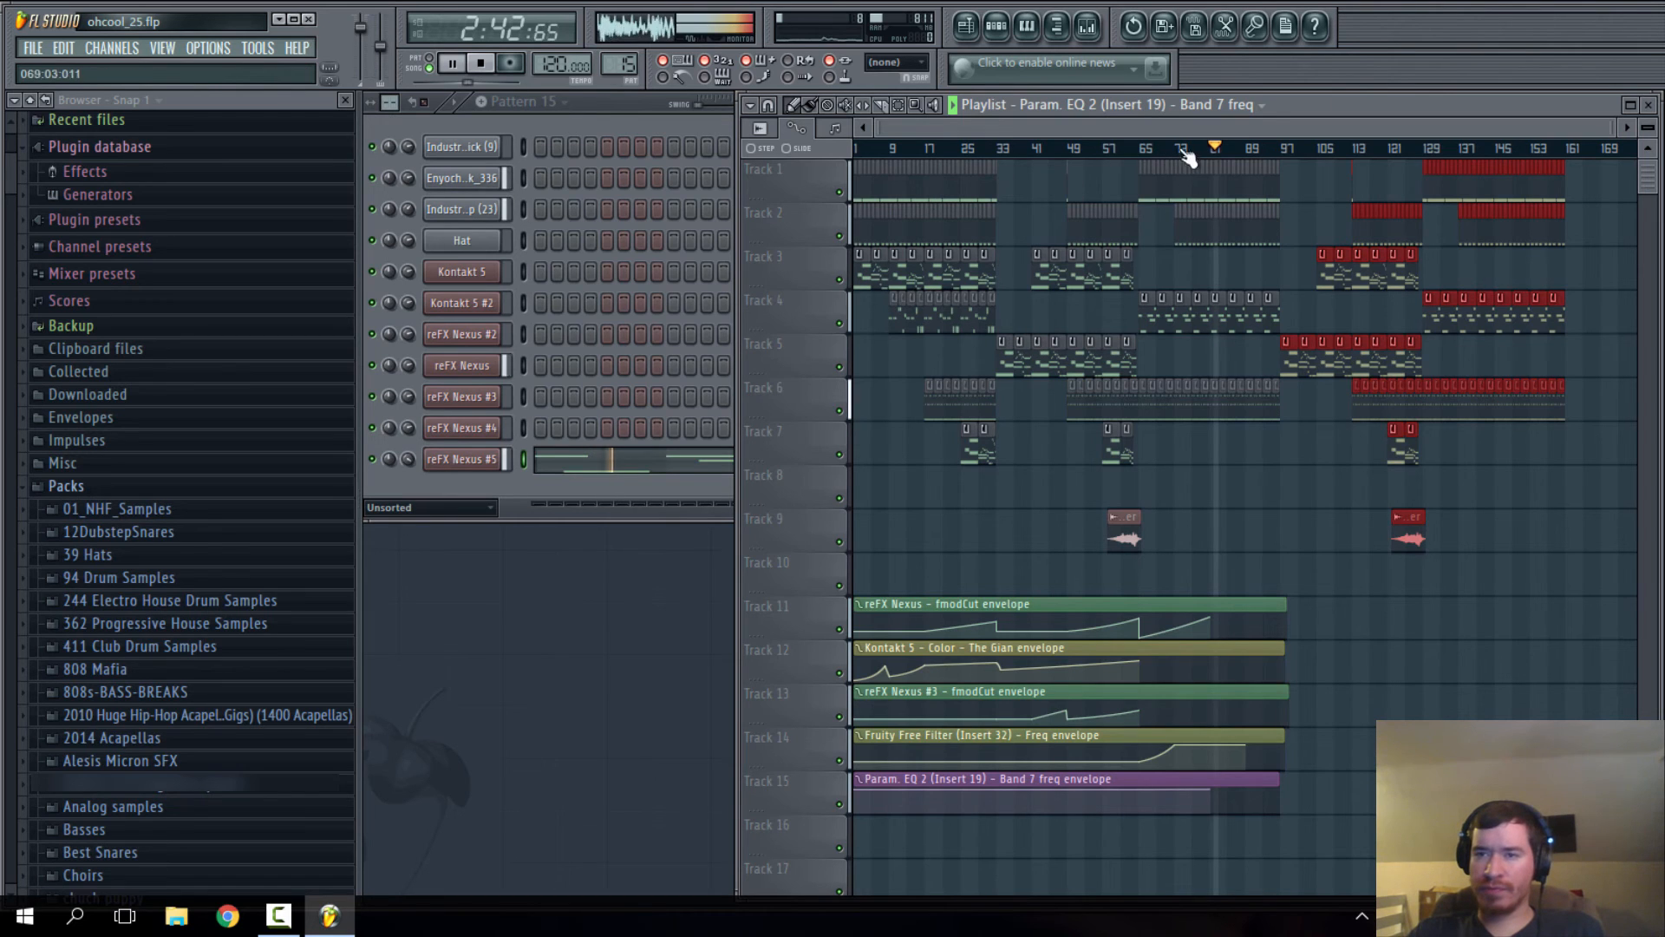
left_click(1271, 150)
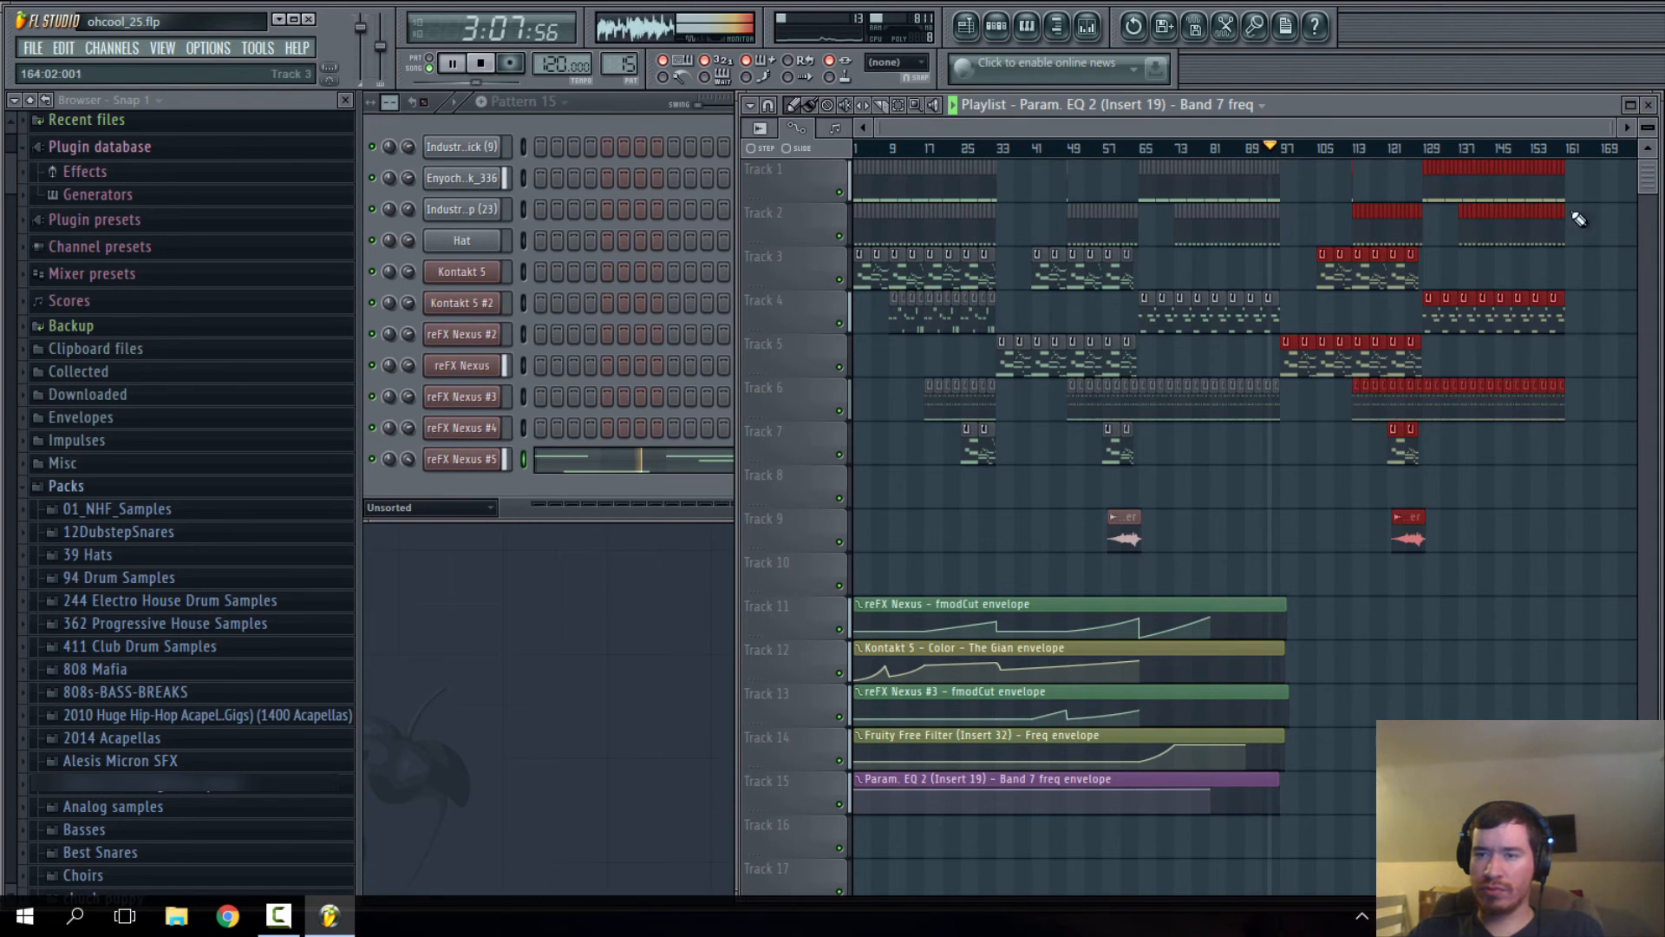
scroll(1320, 277, "up", 8)
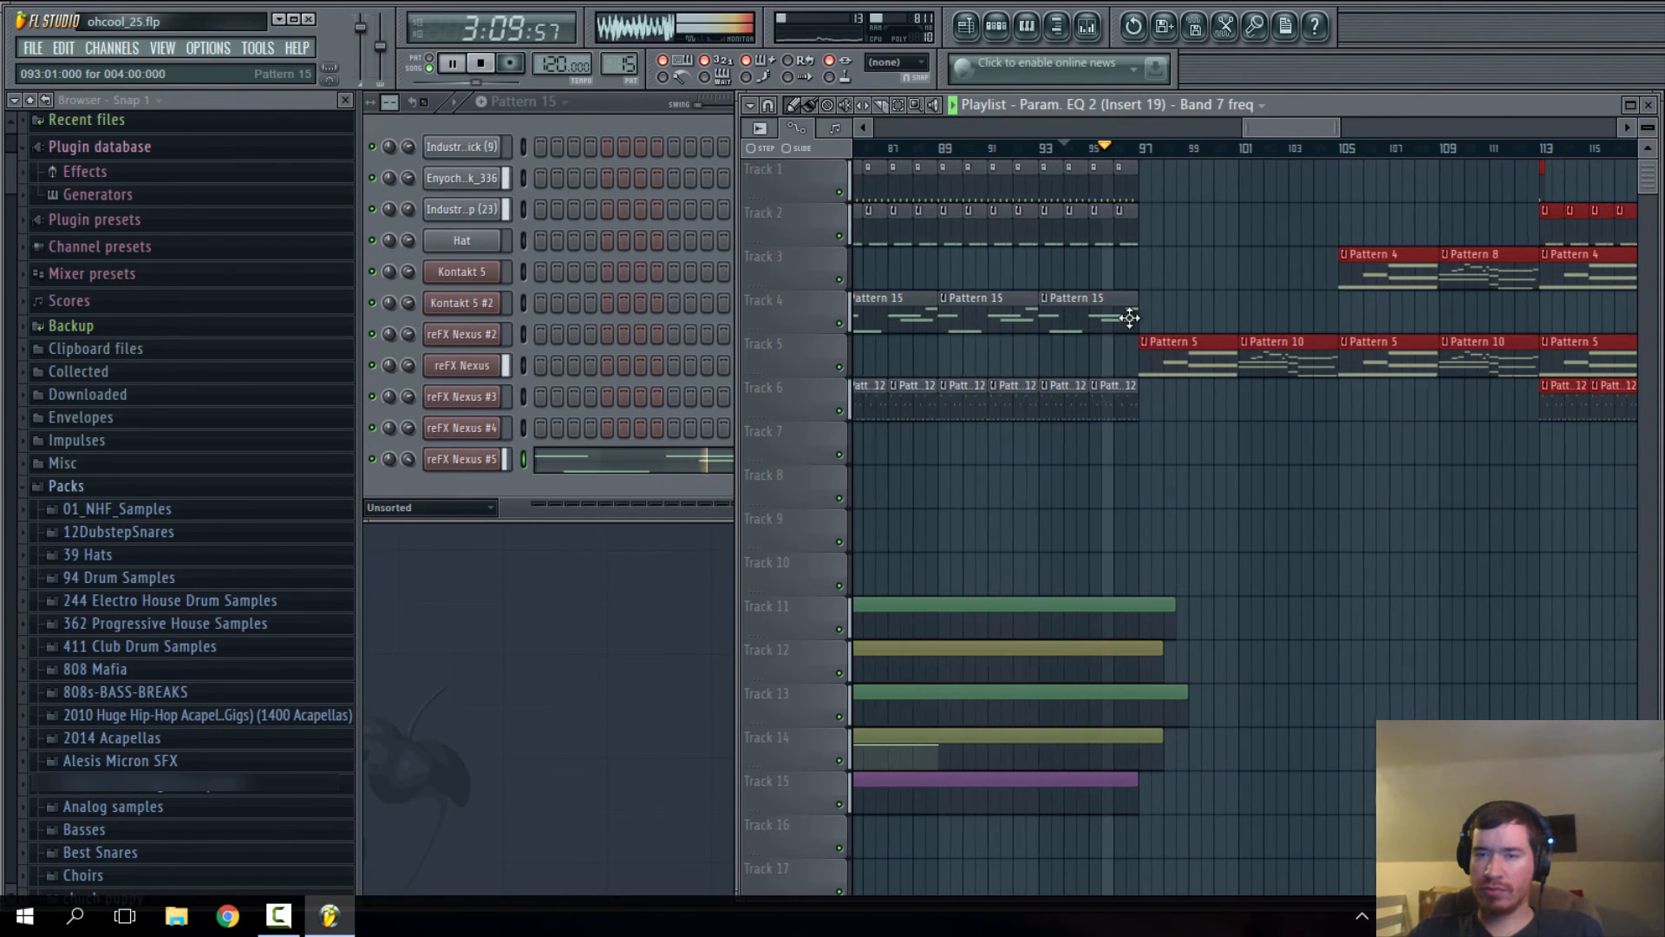
left_click_drag(1151, 193, 1126, 195)
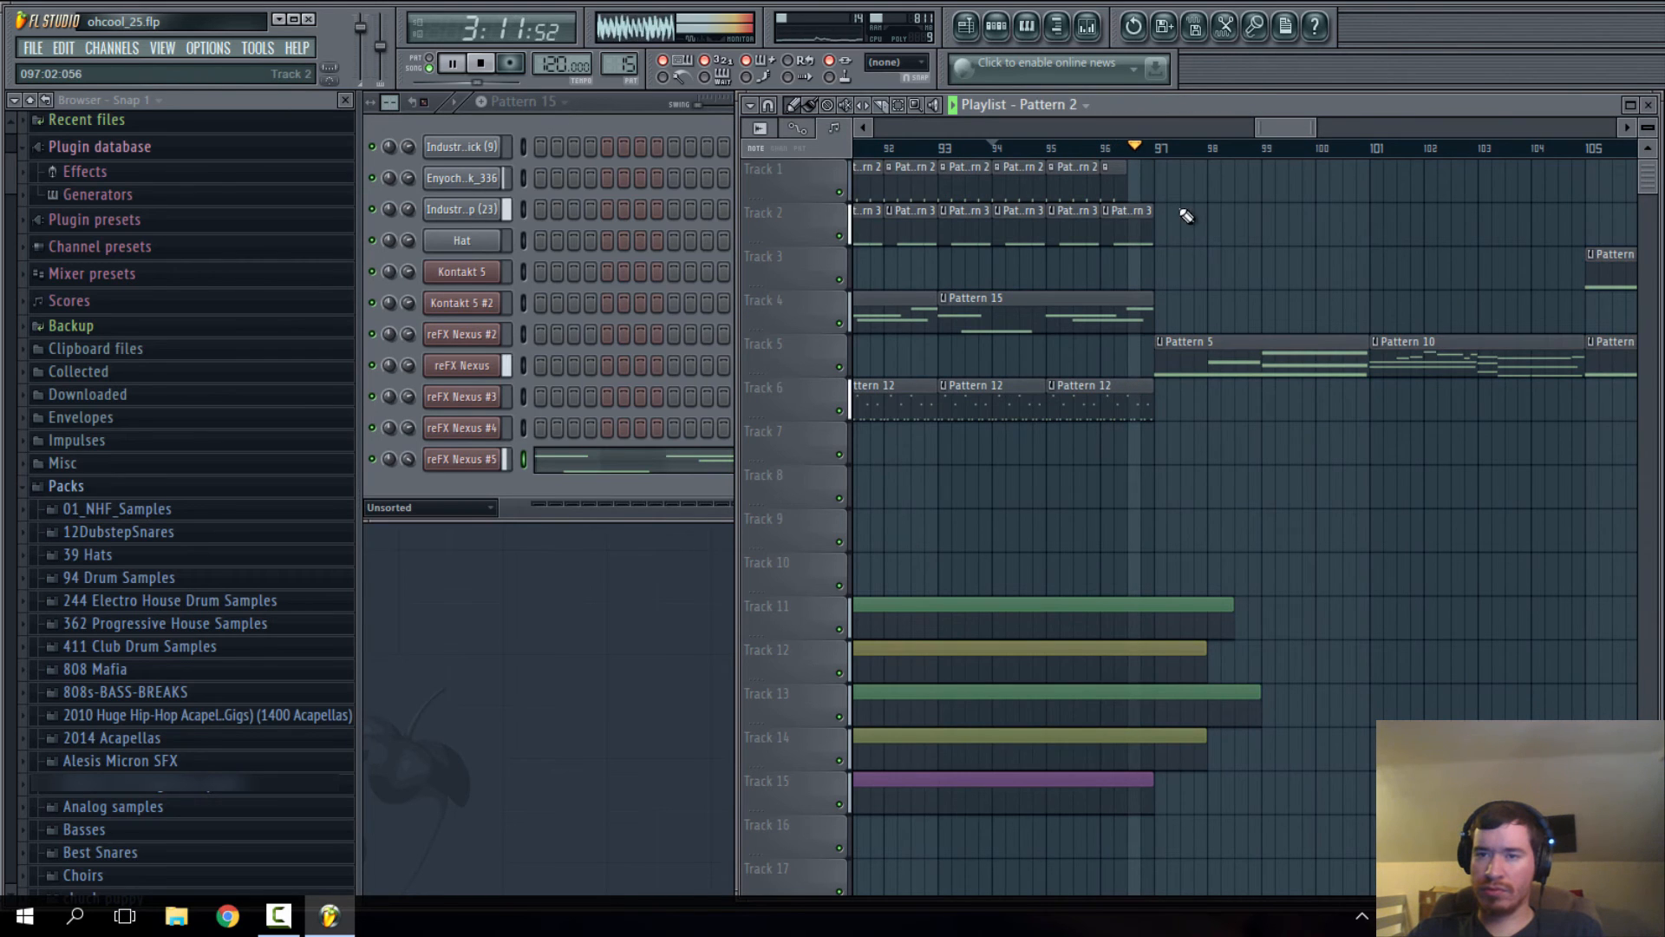
- Extend the reFX Nexus fmodCut curve on track 11 with one straight falling segment from bar 81 to an end point at bar 96
scroll(1078, 260, "down", 8)
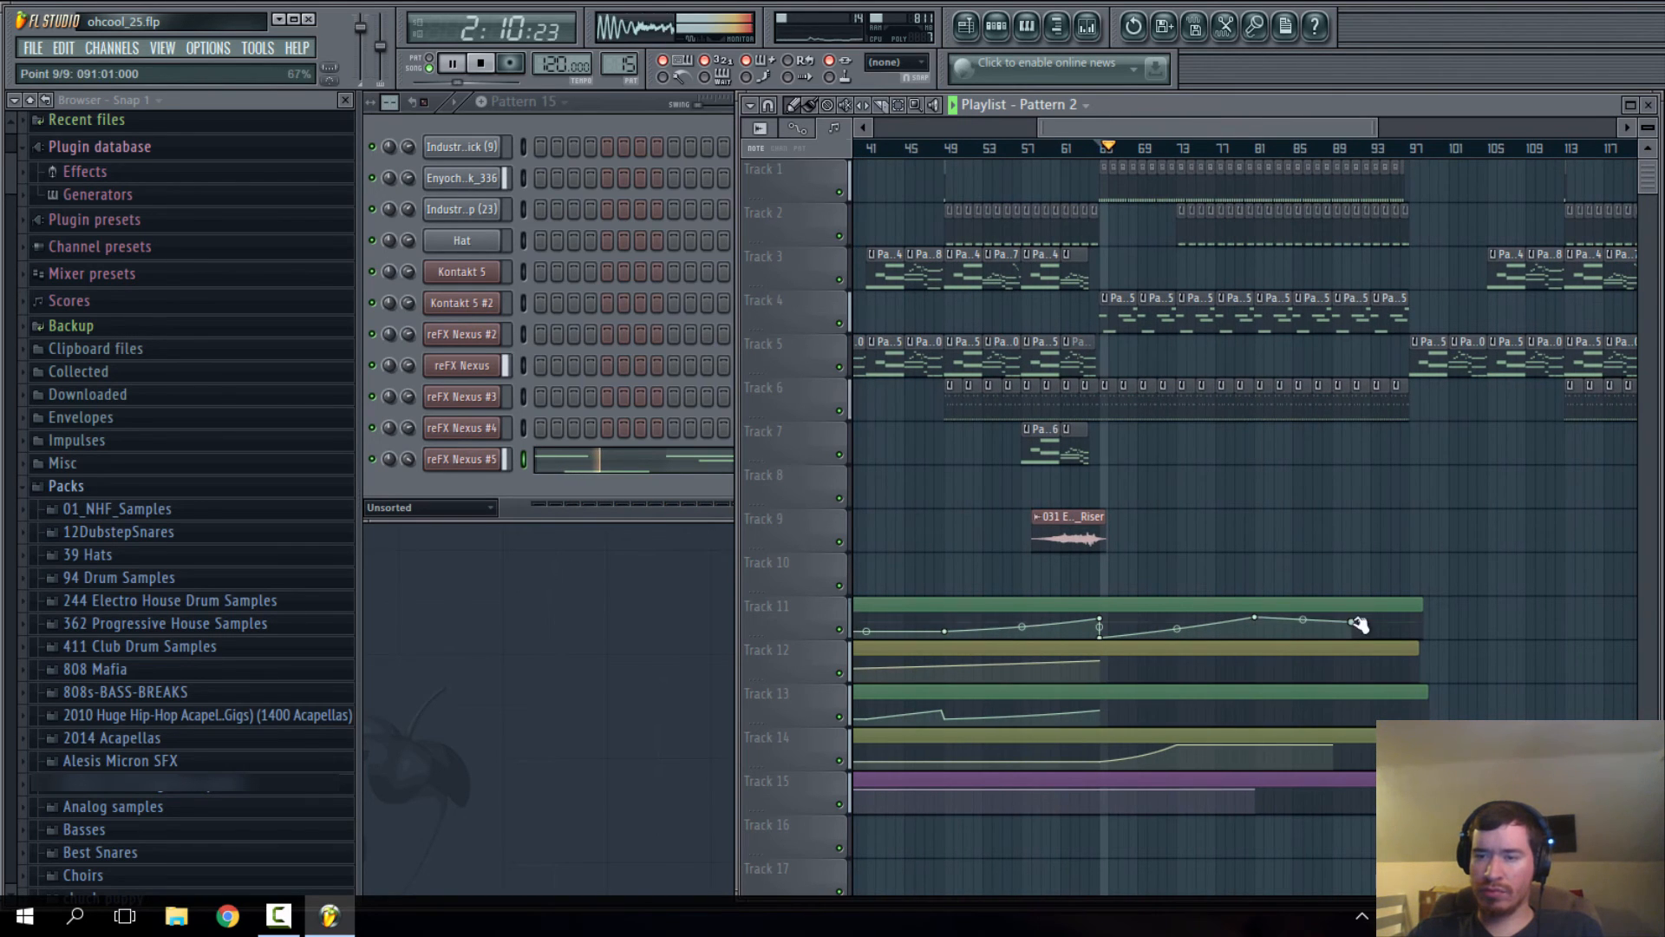
scroll(1370, 640, "up", 2)
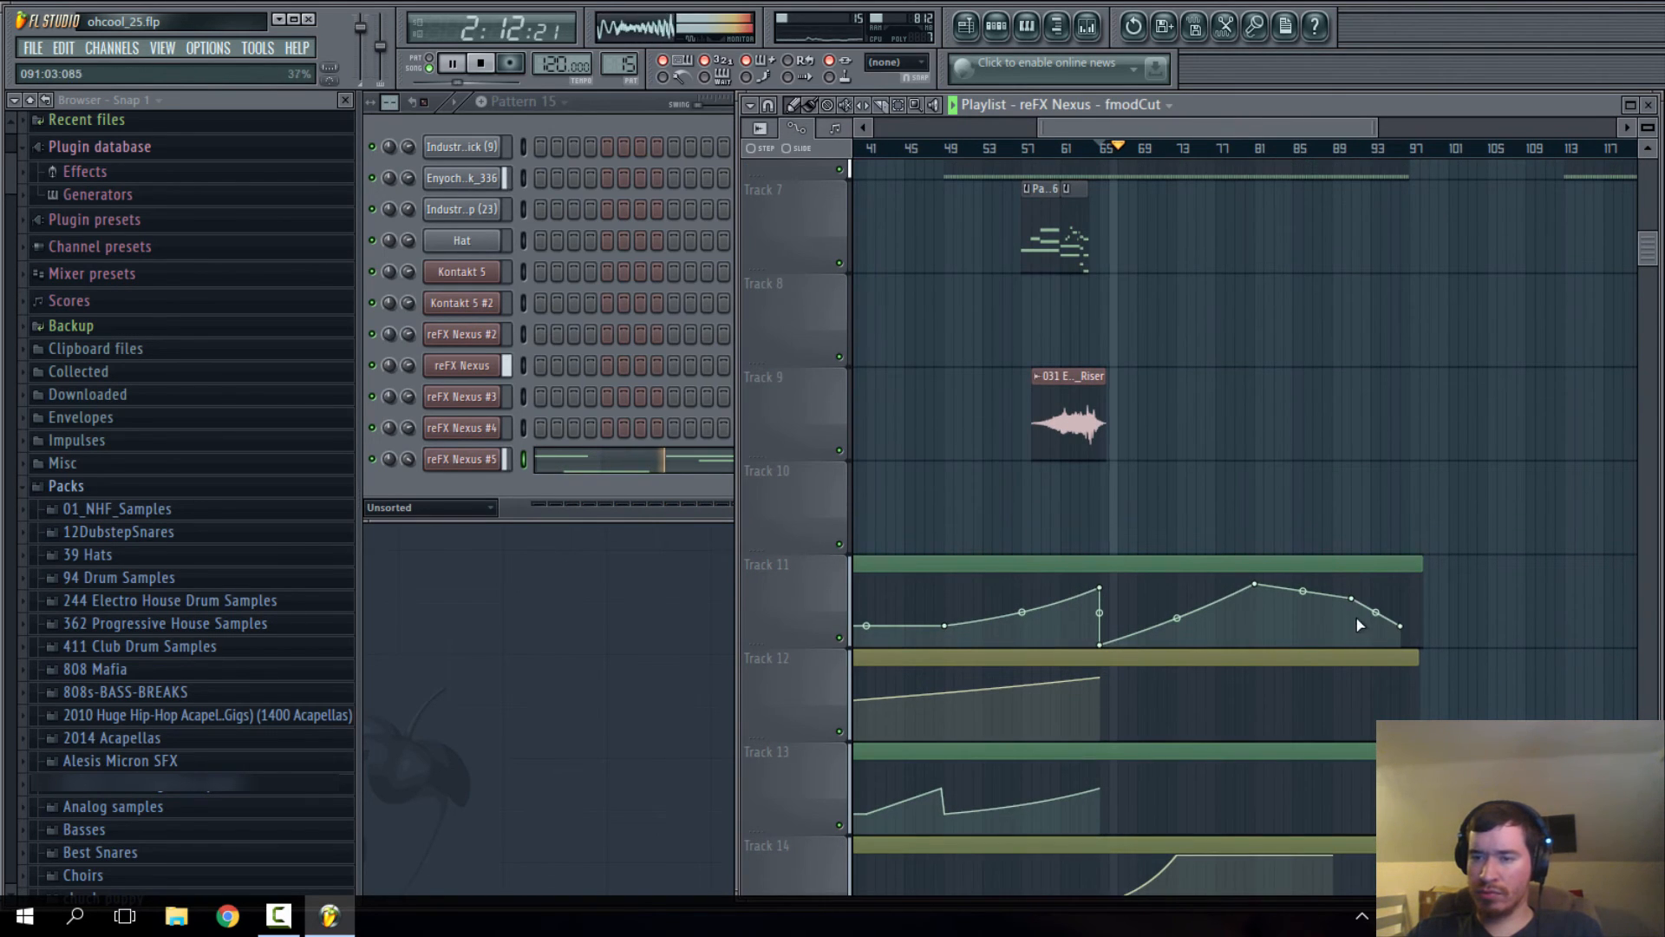
right_click(1353, 596)
left_click(1377, 622)
scroll(1409, 586, "up", 2)
scroll(1414, 564, "down", 4)
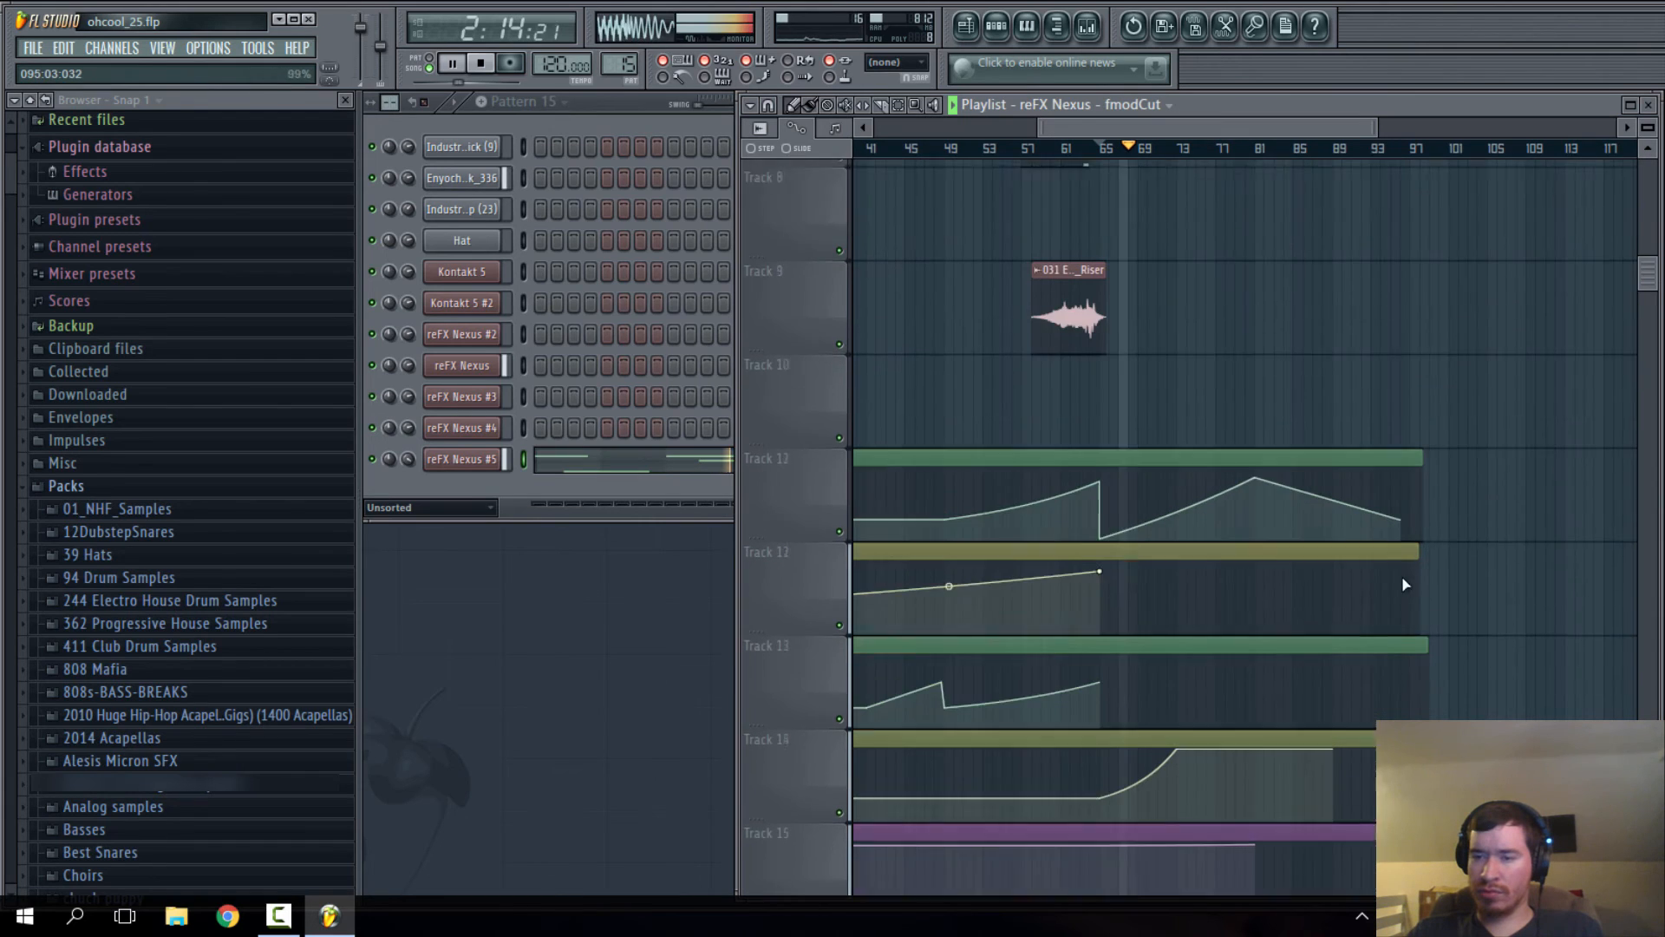
- Add a lower end point at bar 96 to The Gian Color envelope on track 12 and bow the falling segment upward
right_click(1403, 524)
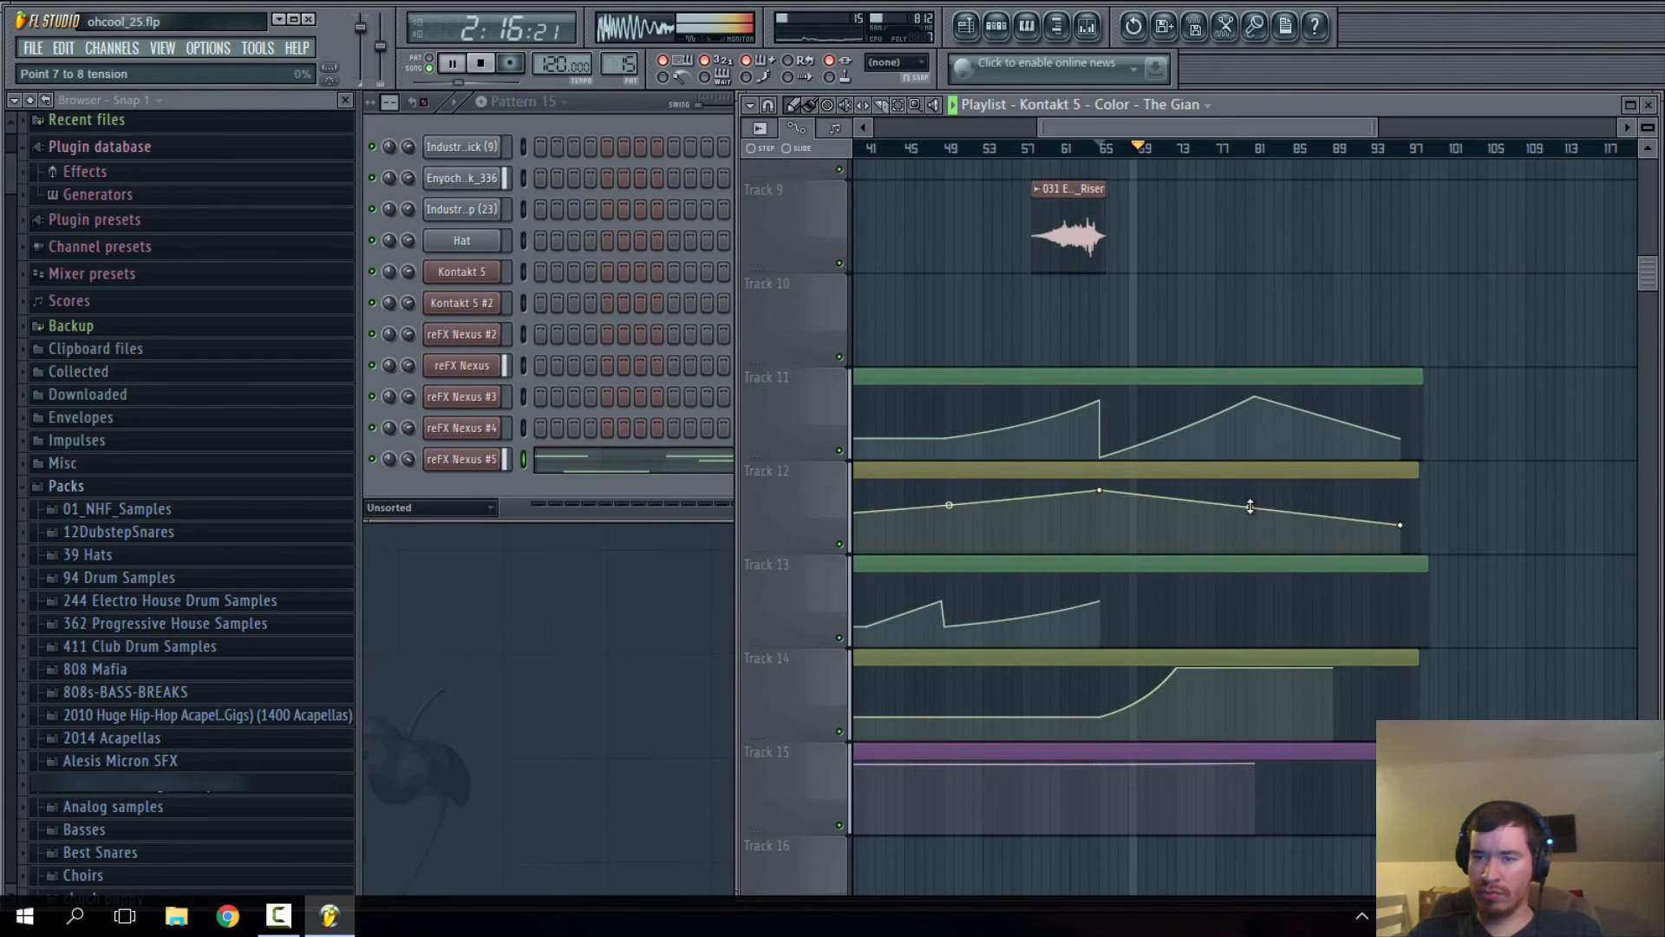
left_click_drag(1248, 507, 1250, 490)
- Play from about bar 86 and add an end point at bar 96 and 37% to the reFX Nexus #3 fmodCut envelope on track 13
left_click(1317, 148)
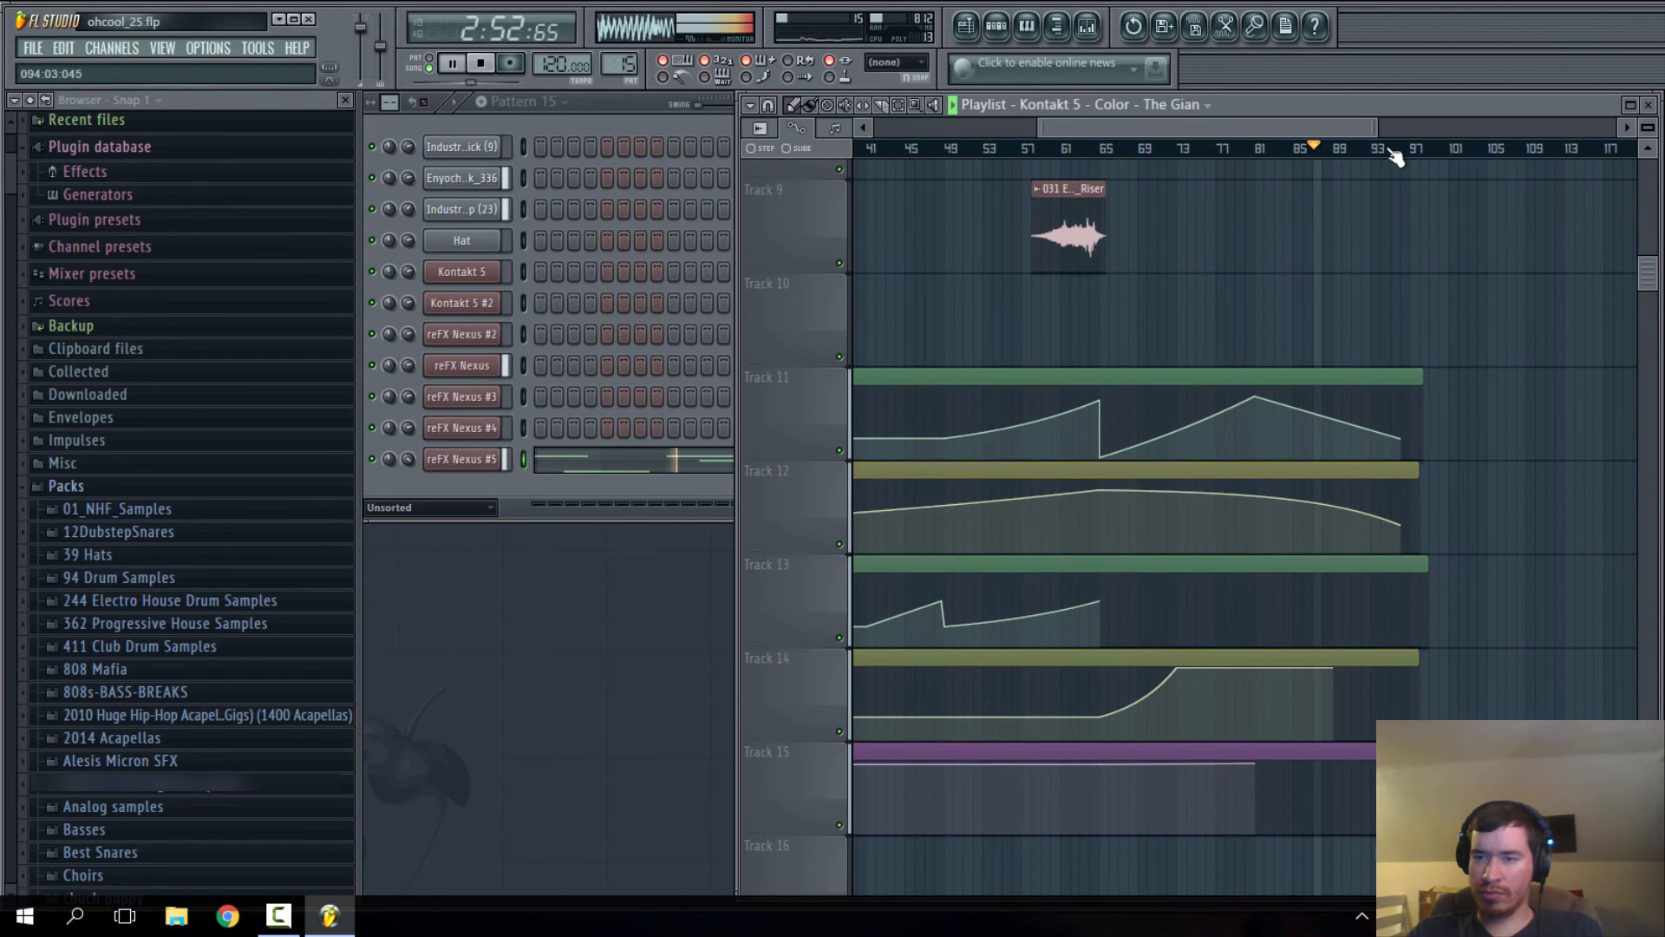
right_click(1363, 597)
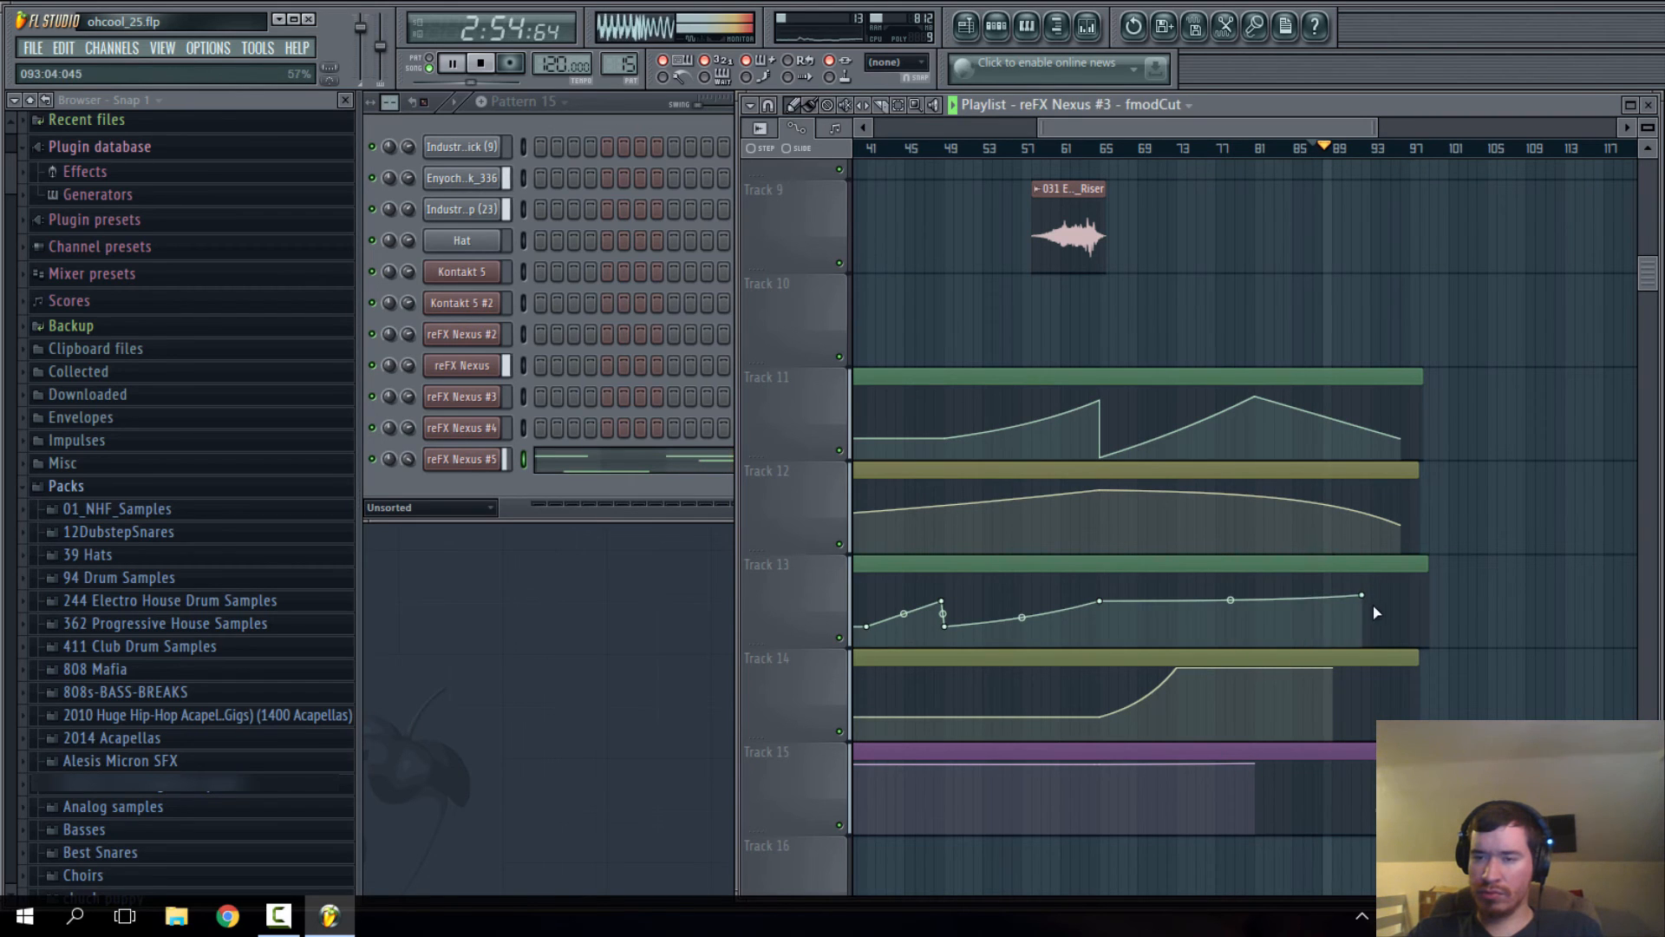
left_click_drag(1363, 596, 1400, 619)
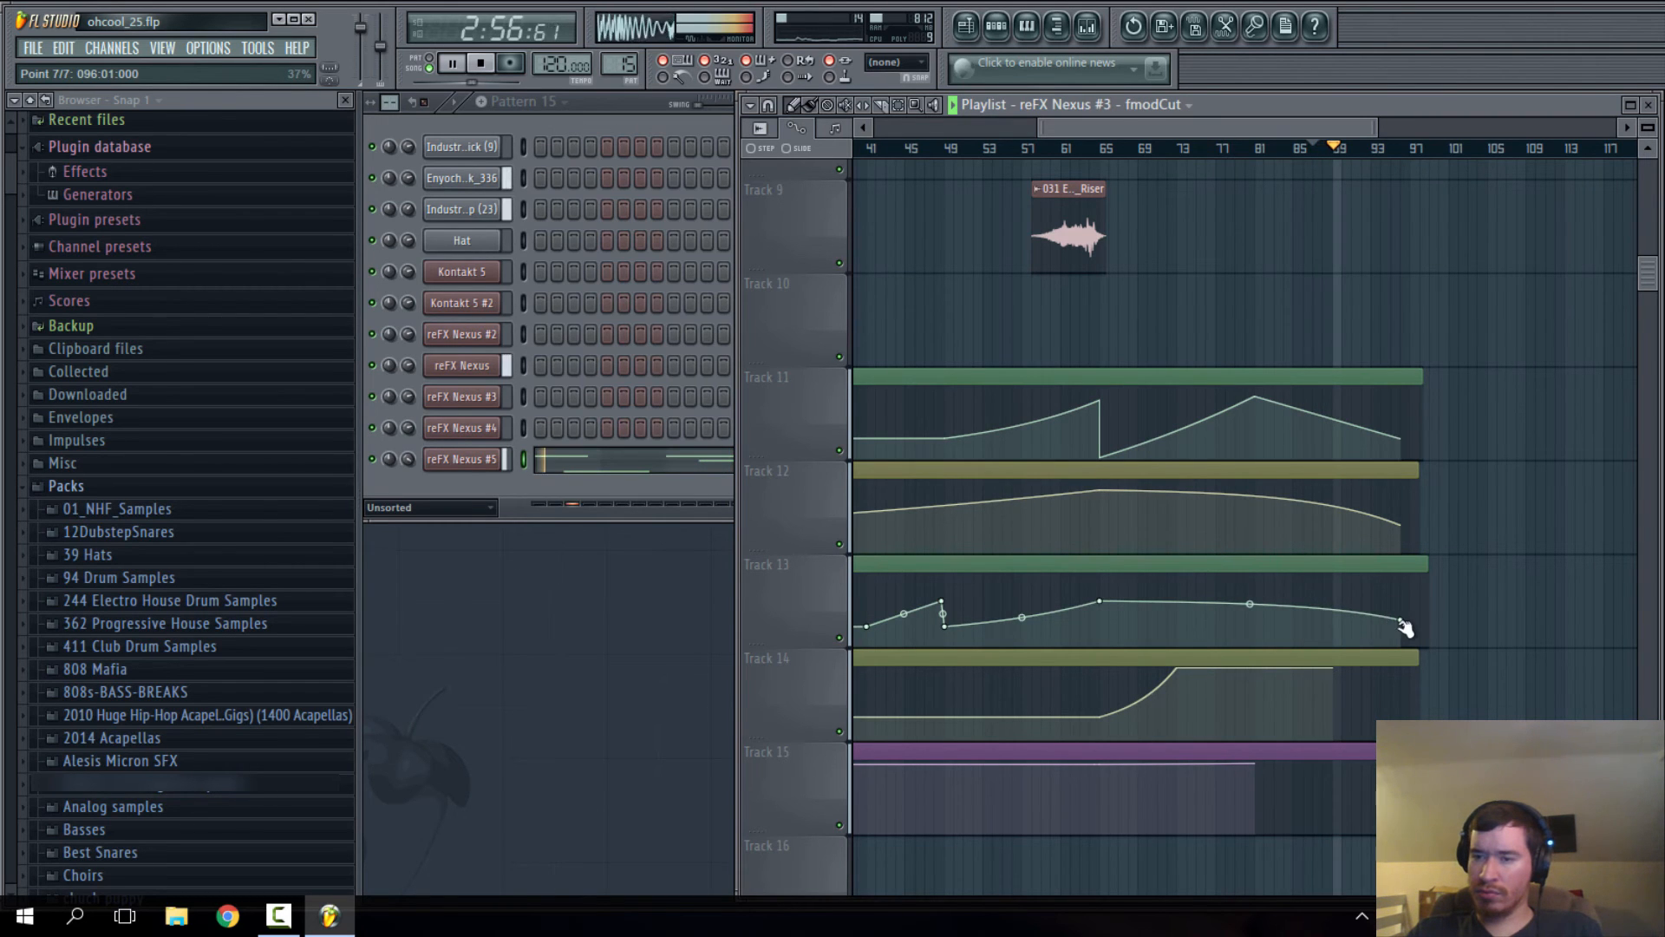
- Remove the Pattern 2 clip at bar 96 on track 1 and trim the one at bar 95 to a very short piece
scroll(1422, 622, "up", 7)
scroll(1437, 607, "down", 4)
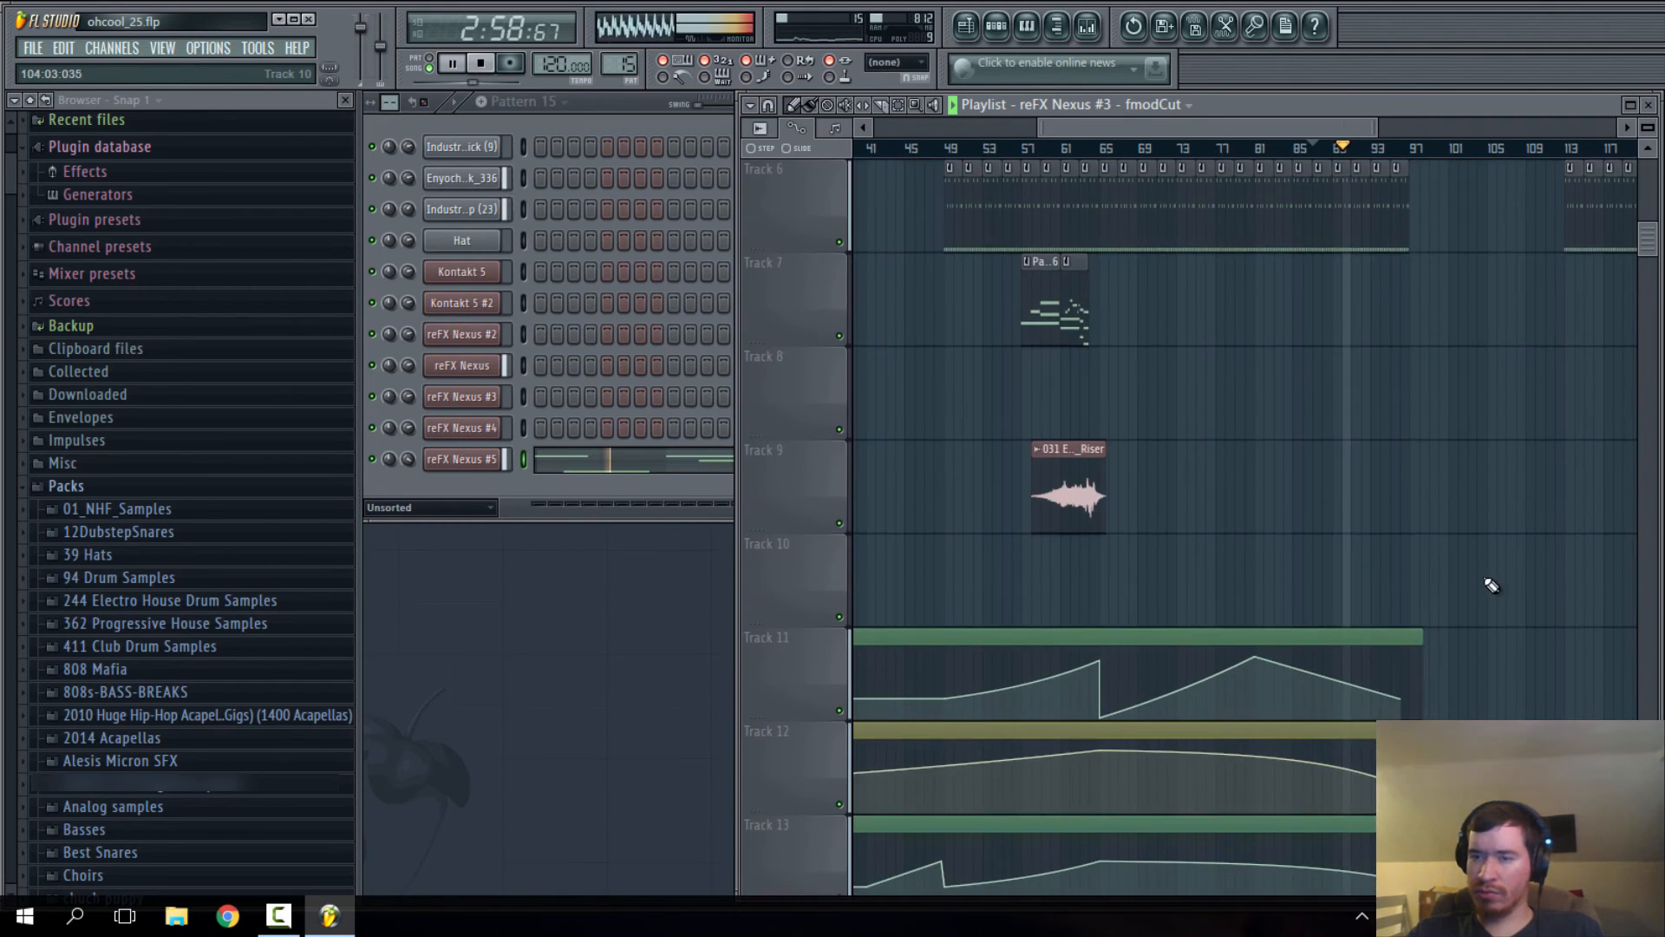
scroll(1490, 584, "up", 3)
scroll(1226, 427, "up", 5)
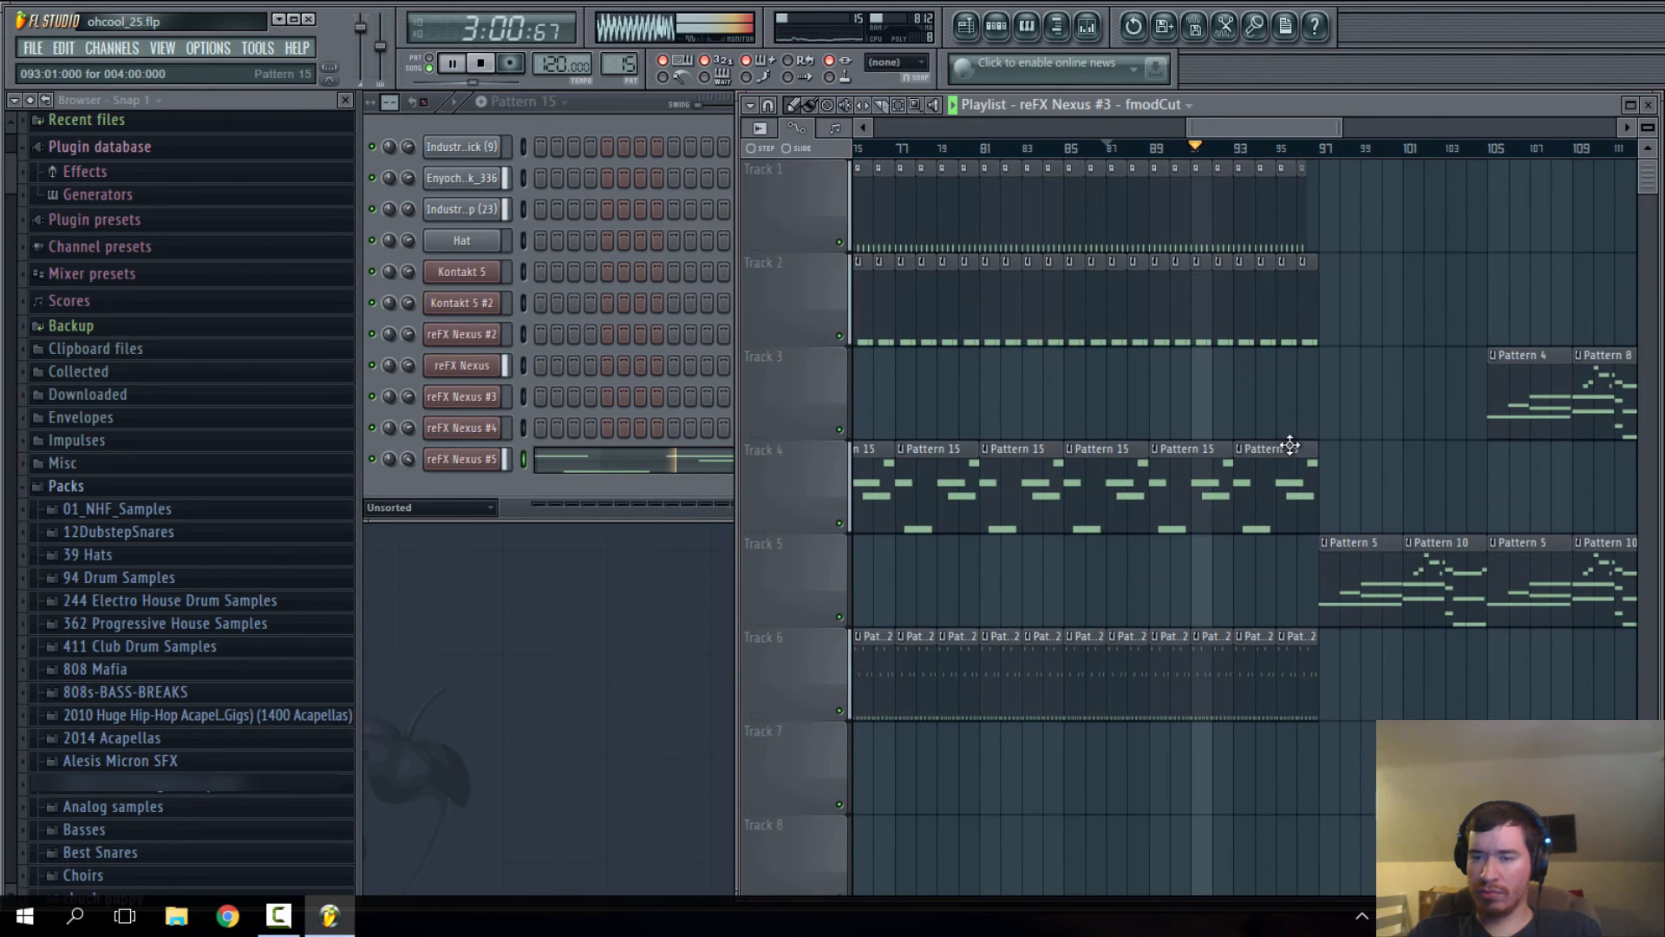
scroll(1291, 450, "down", 7)
scroll(1300, 507, "up", 7)
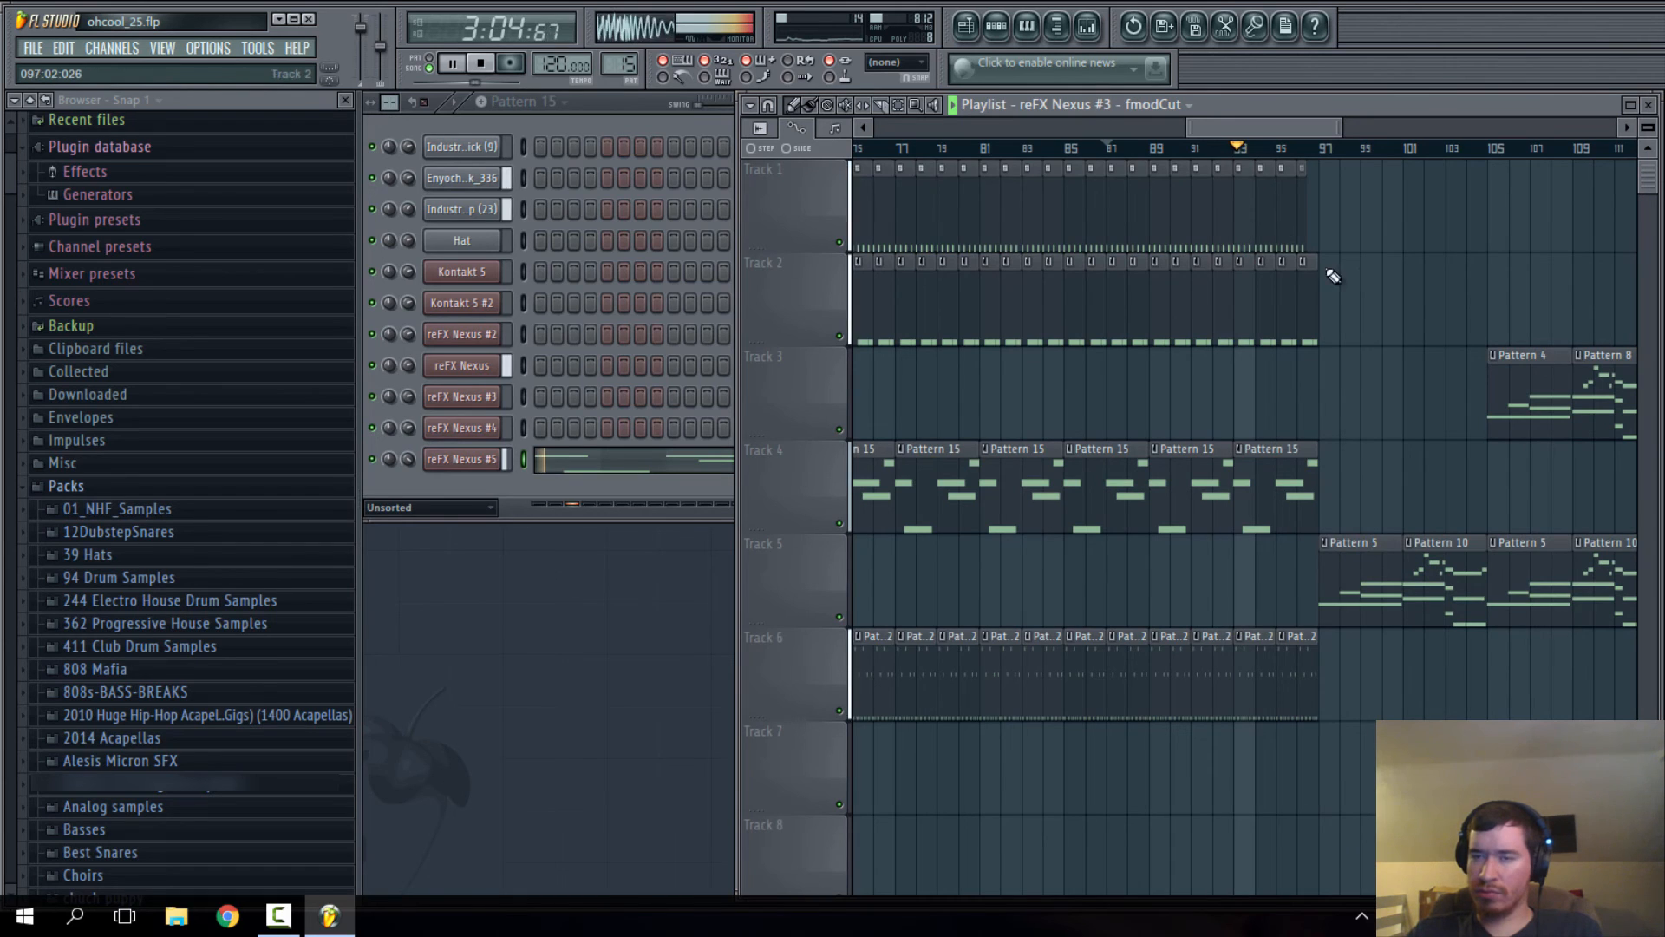
scroll(1279, 268, "up", 5, "ctrl")
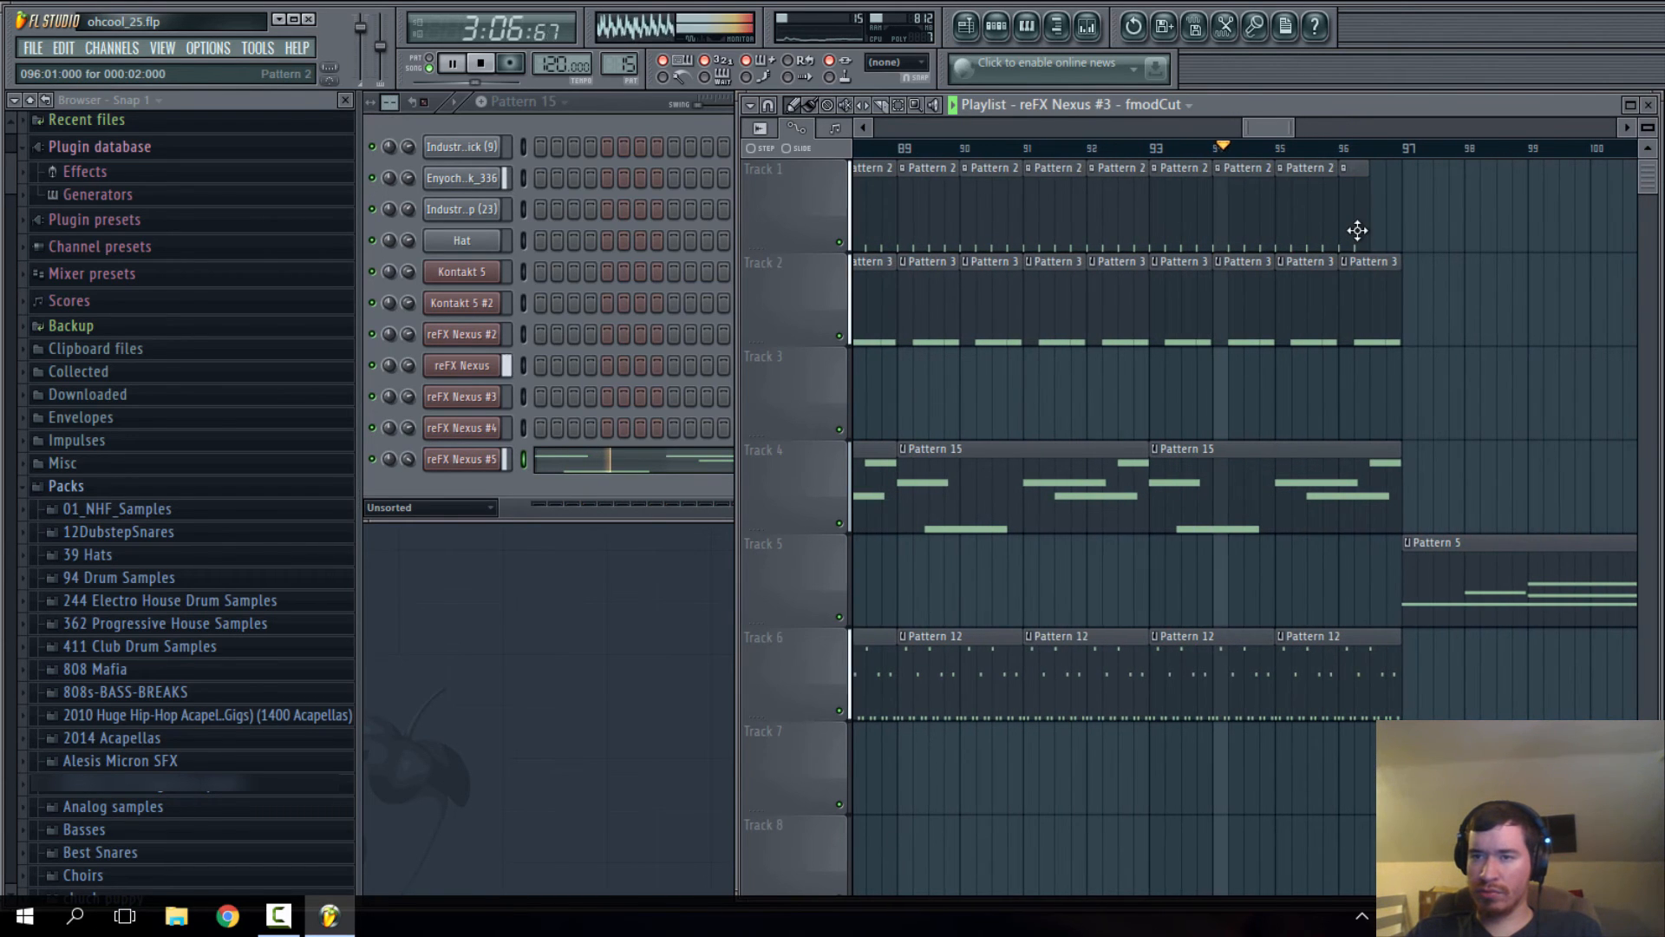
left_click_drag(1356, 231, 1283, 236)
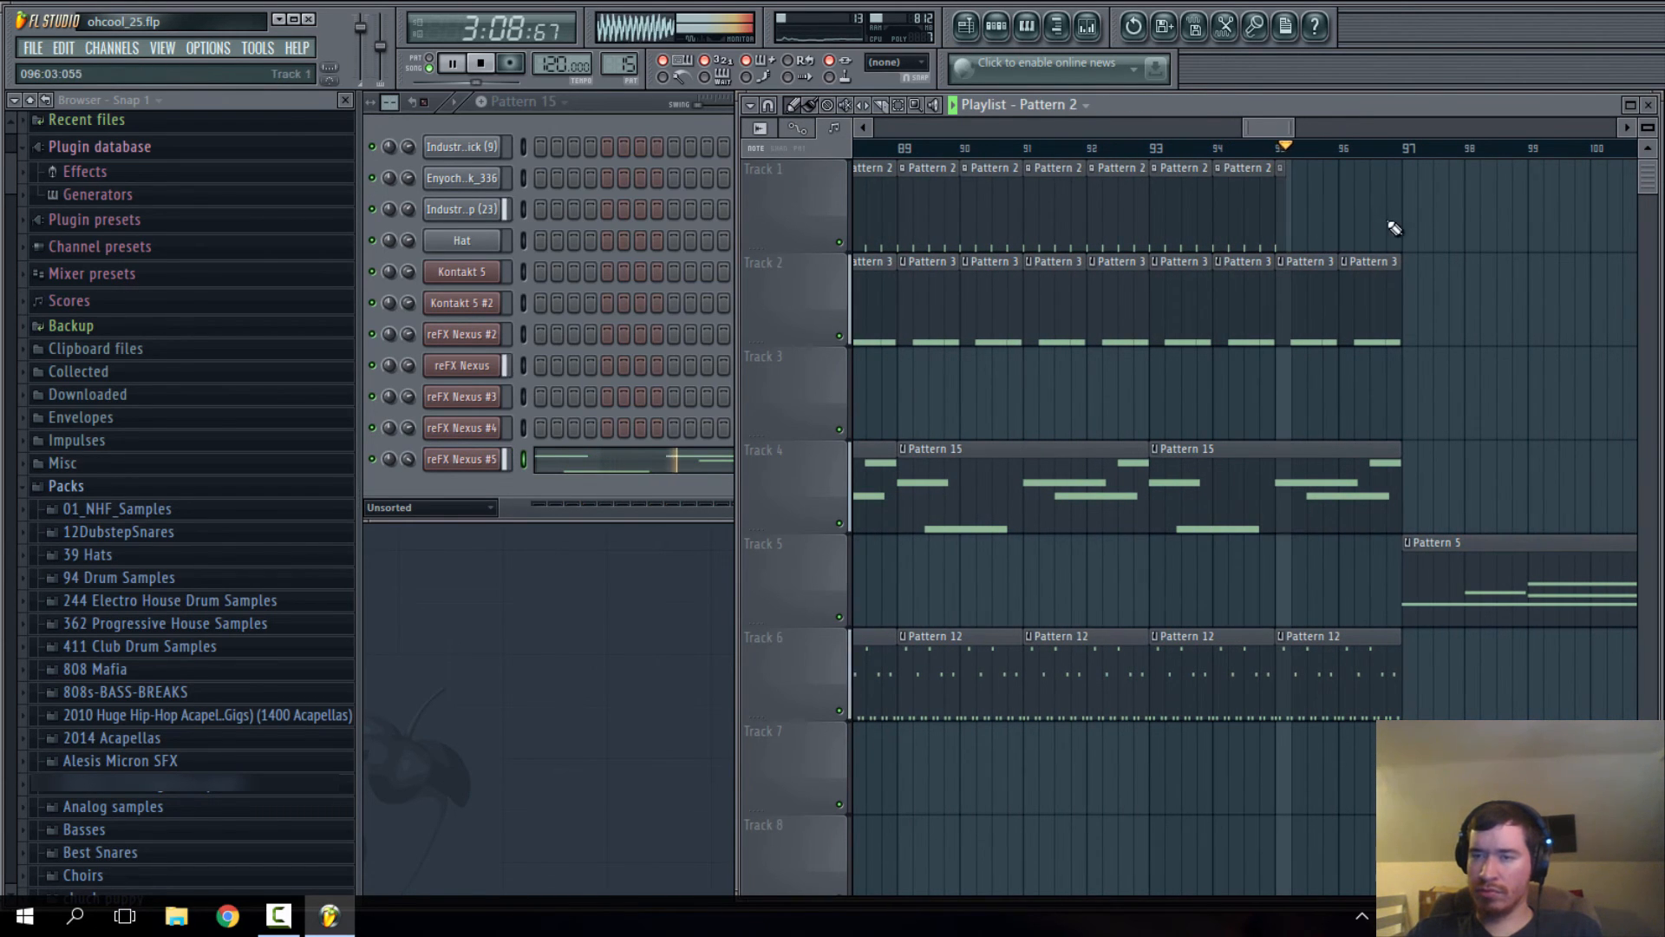
- Delete the last Pattern 3 clip before bar 97 on track 2, undoing a mistaken edit on the way
left_click_drag(1252, 128, 1304, 131)
right_click(1036, 340)
key("ctrl+z")
right_click(1192, 321)
- Make the Pattern 15 clip at bar 93 on track 4 unique
scroll(1341, 318, "down", 5)
scroll(1179, 587, "up", 5)
scroll(1179, 590, "up", 2)
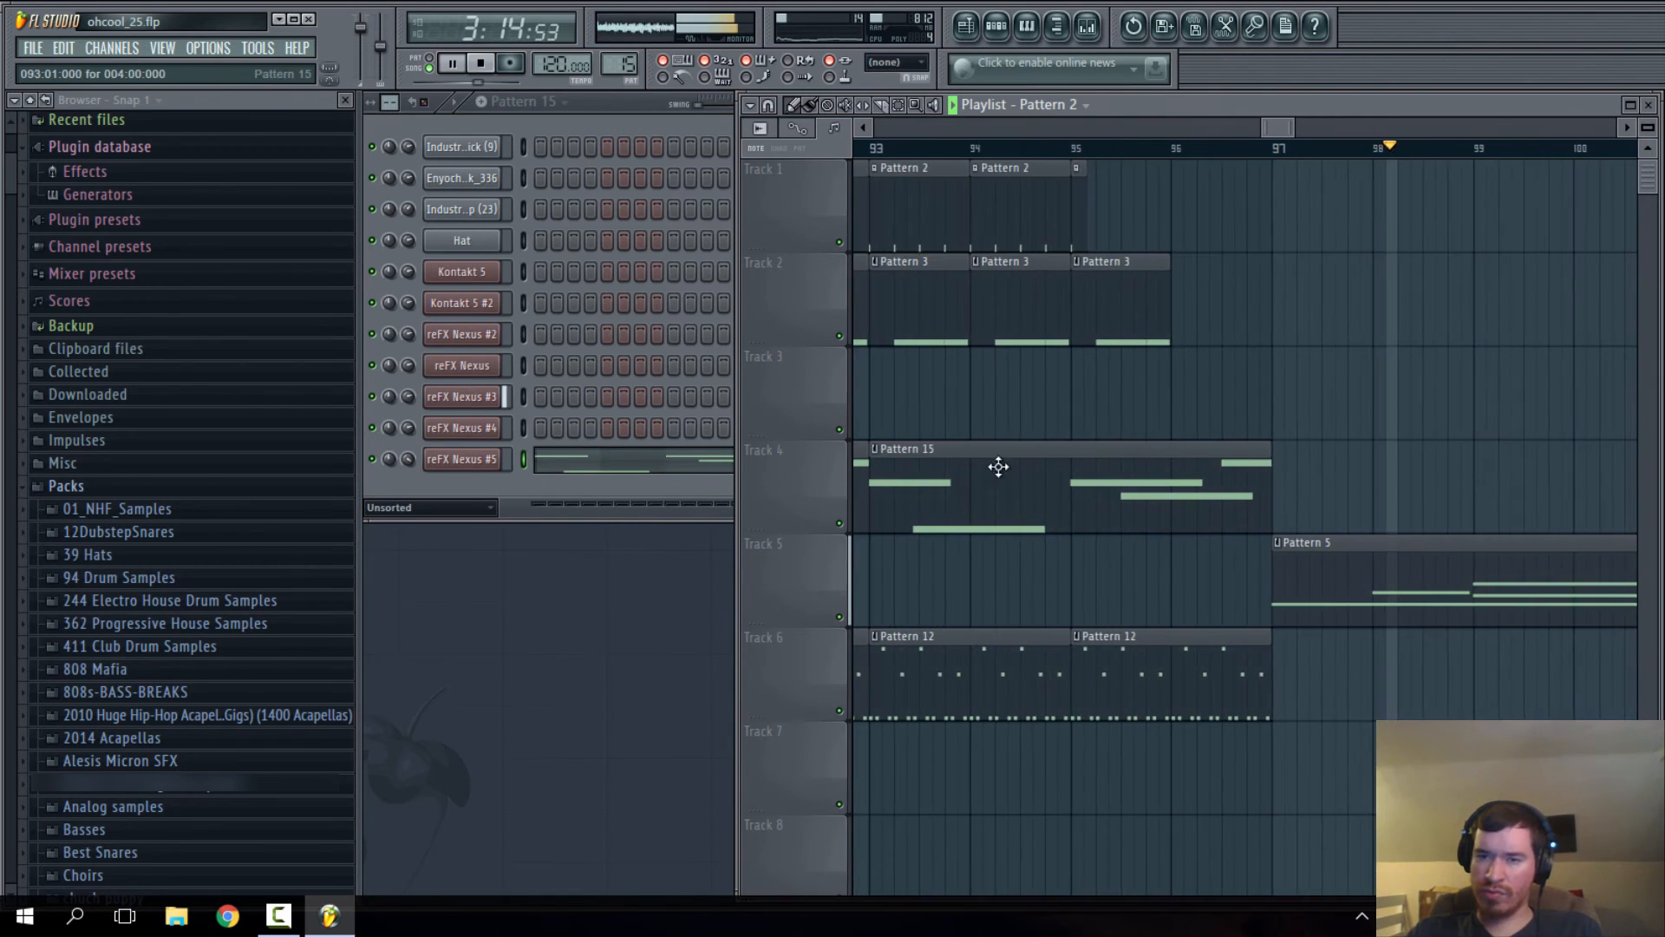
left_click(875, 452)
left_click(921, 567)
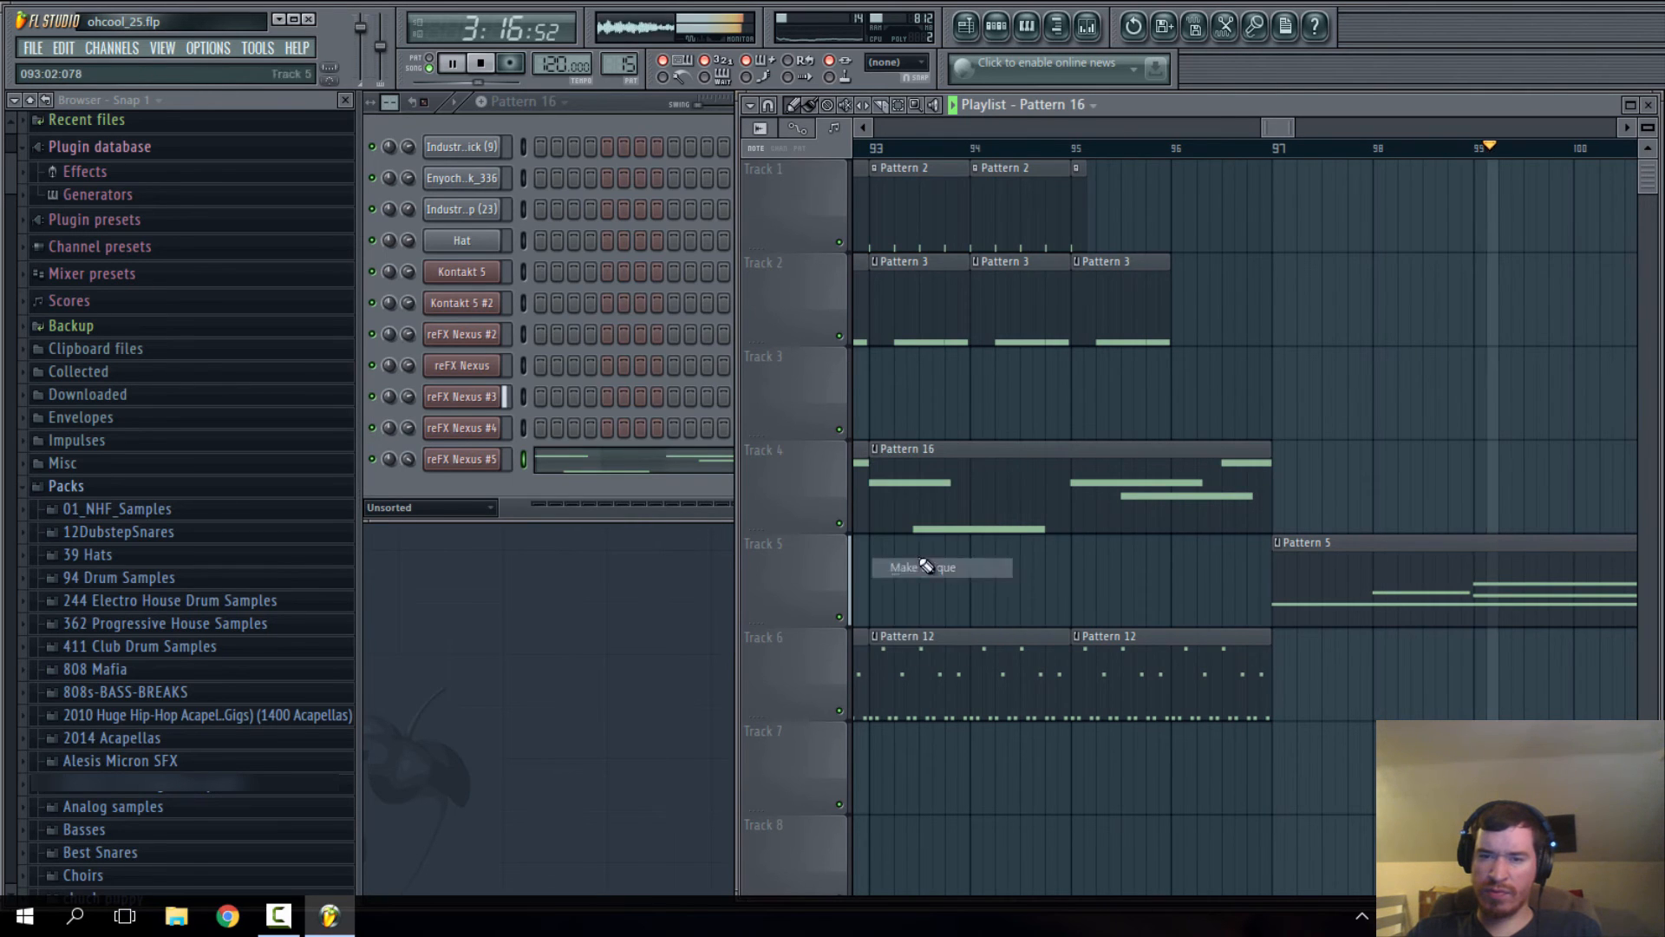
- Lower the last note of Pattern 16's reFX Nexus #5 part to A#2 and start it slightly earlier, ending at bar 5
left_click(676, 459)
left_click(430, 63)
scroll(759, 549, "down", 2)
scroll(762, 551, "down", 2)
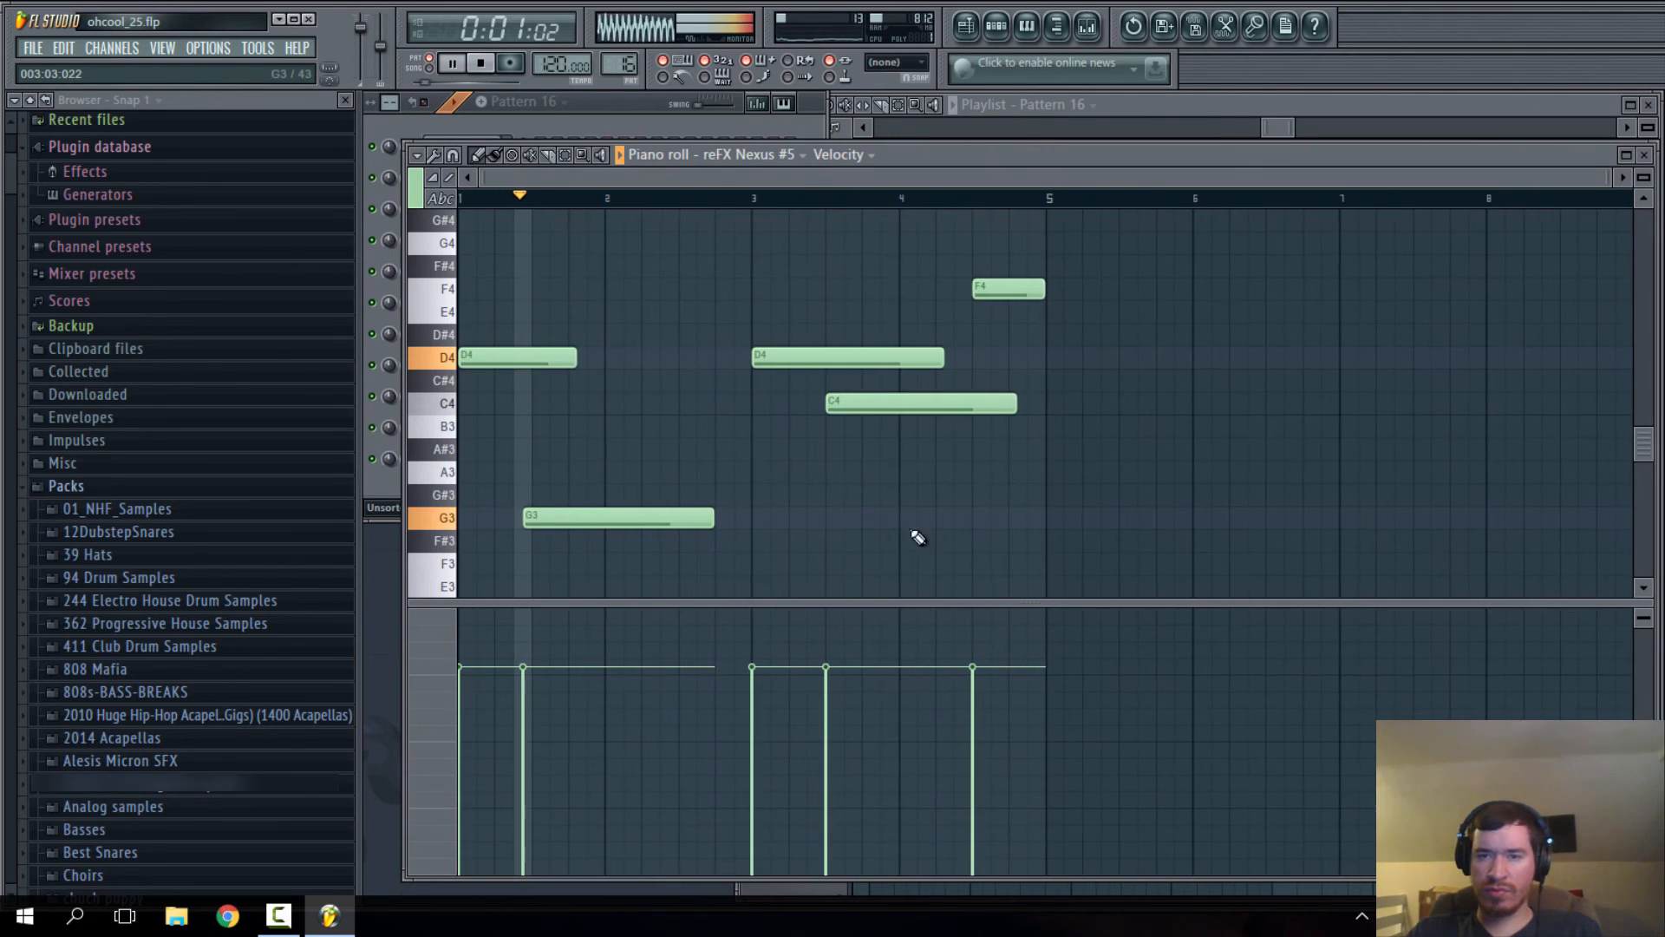
left_click_drag(1011, 290, 1006, 535)
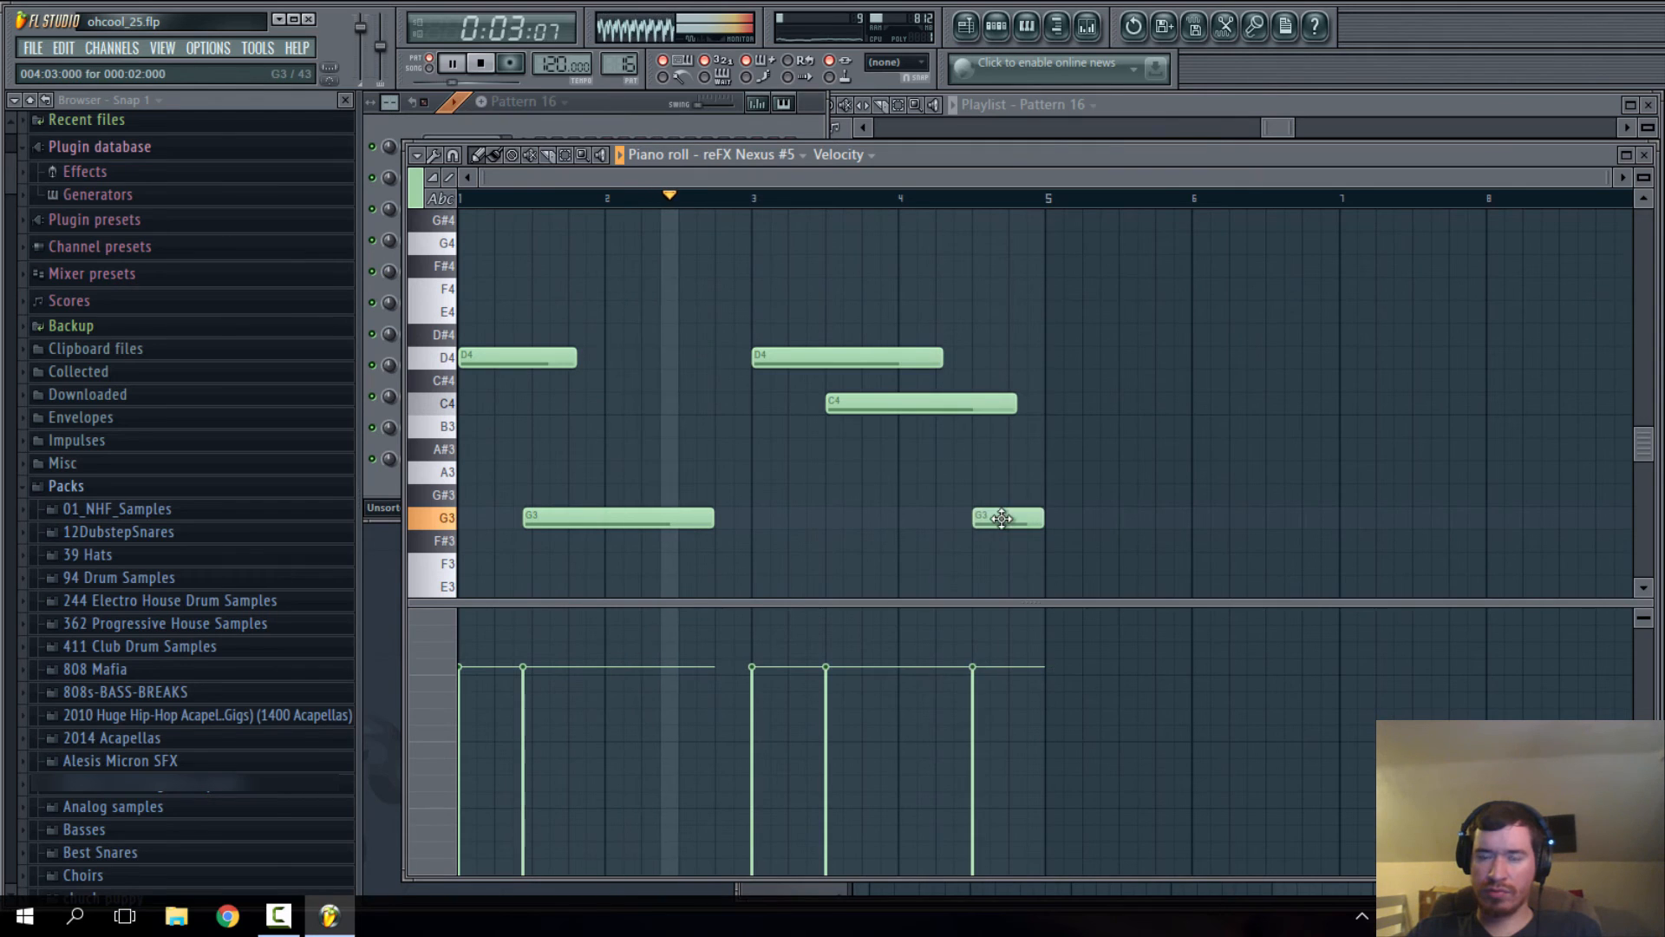
right_click(1001, 520)
scroll(968, 552, "down", 1)
scroll(968, 553, "down", 3)
left_click(996, 518)
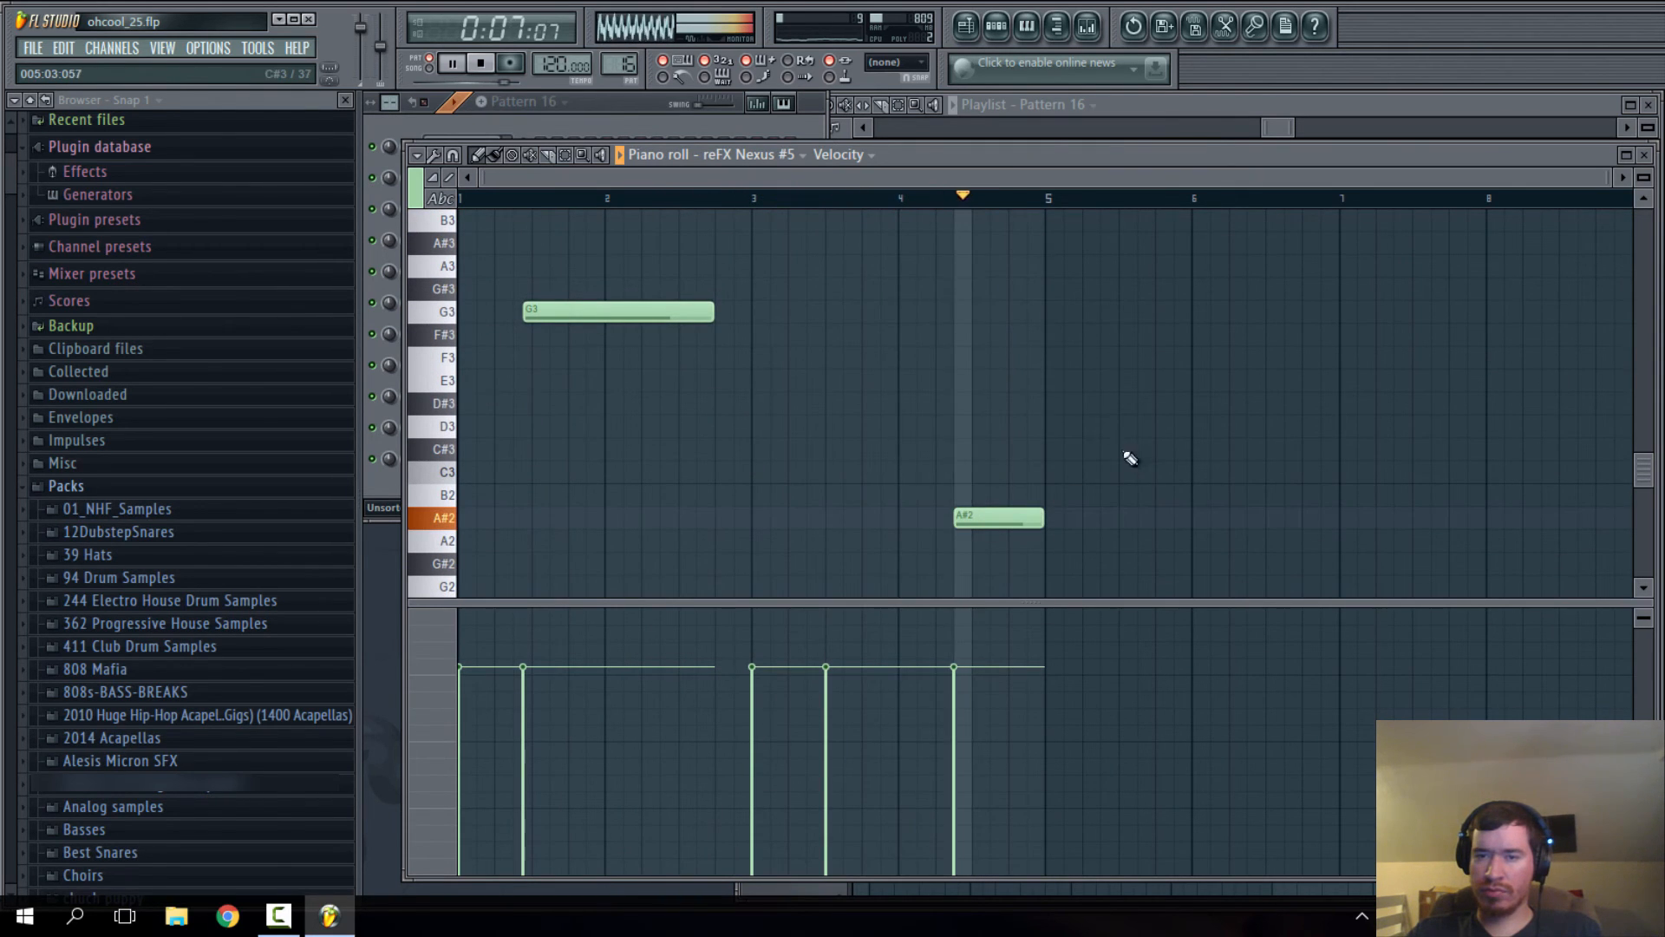
left_click(1373, 120)
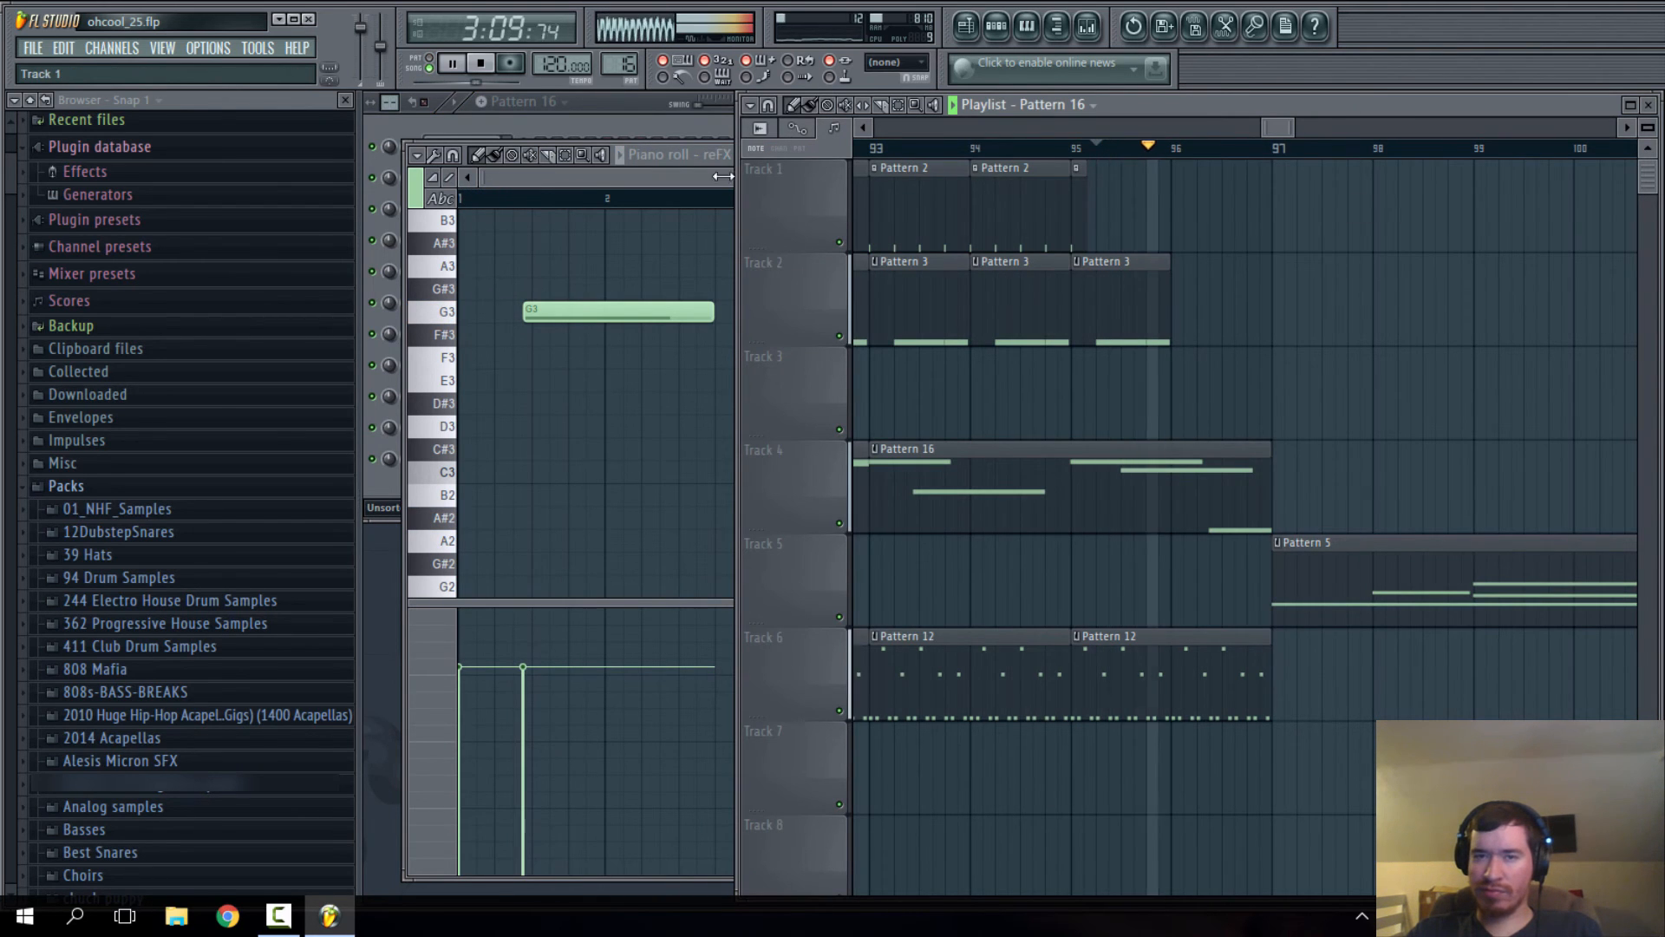
key("F7")
key("F7")
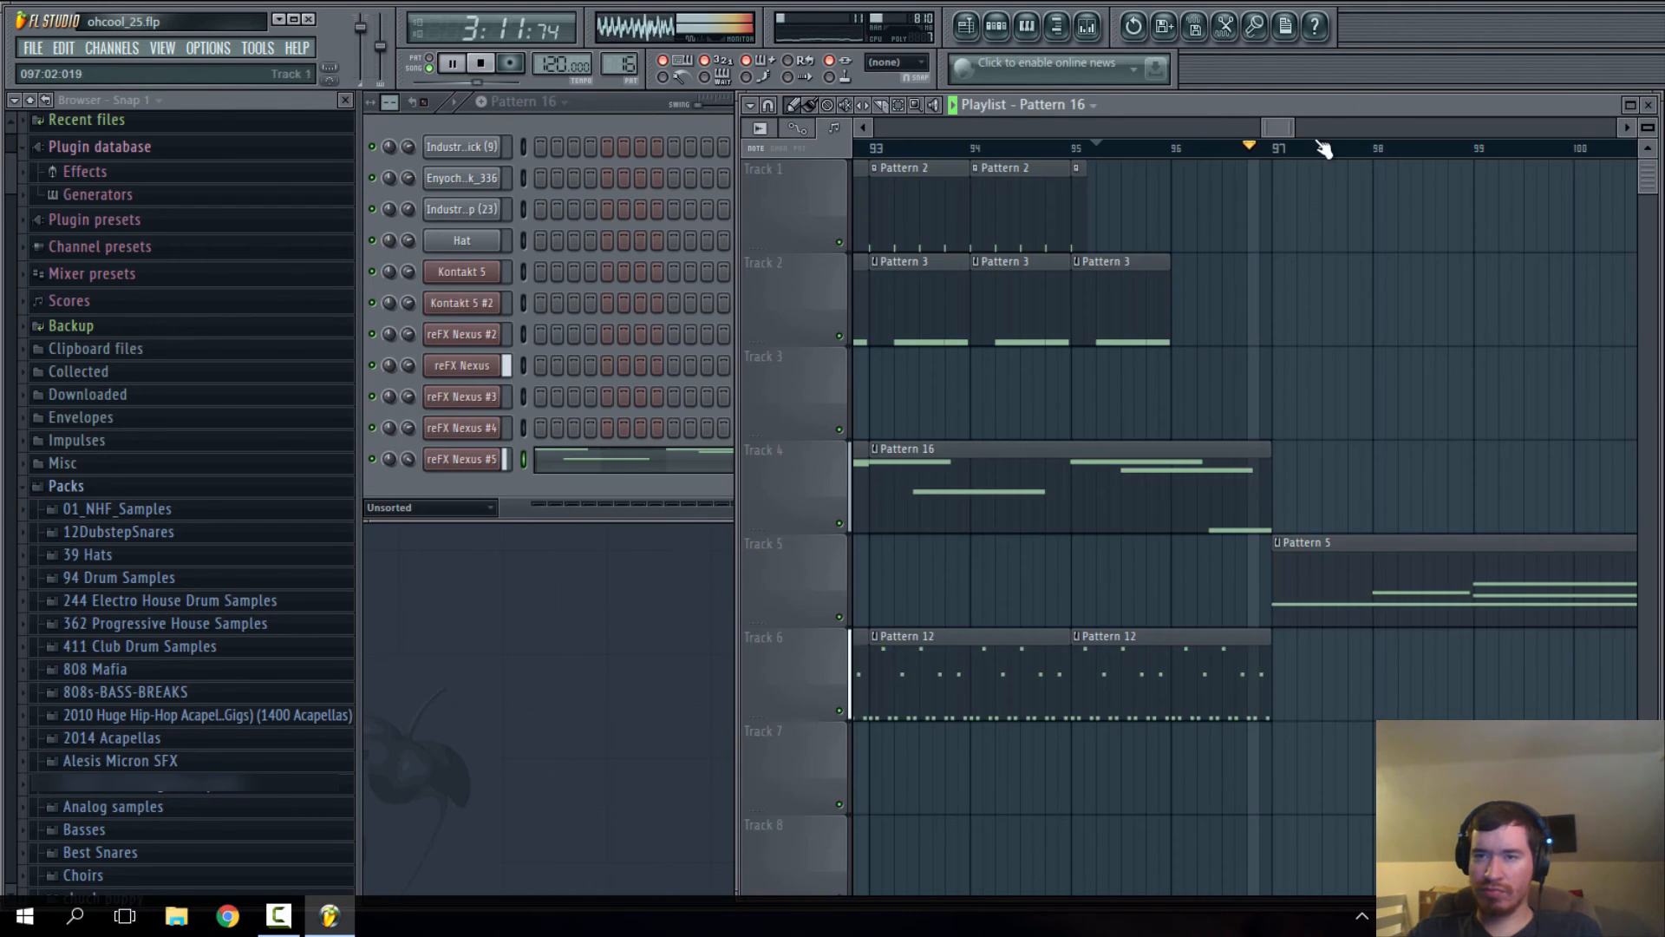
- Save the project as a new version
left_click_drag(1275, 126, 1293, 125)
scroll(1124, 420, "down", 5)
scroll(1124, 420, "down", 5)
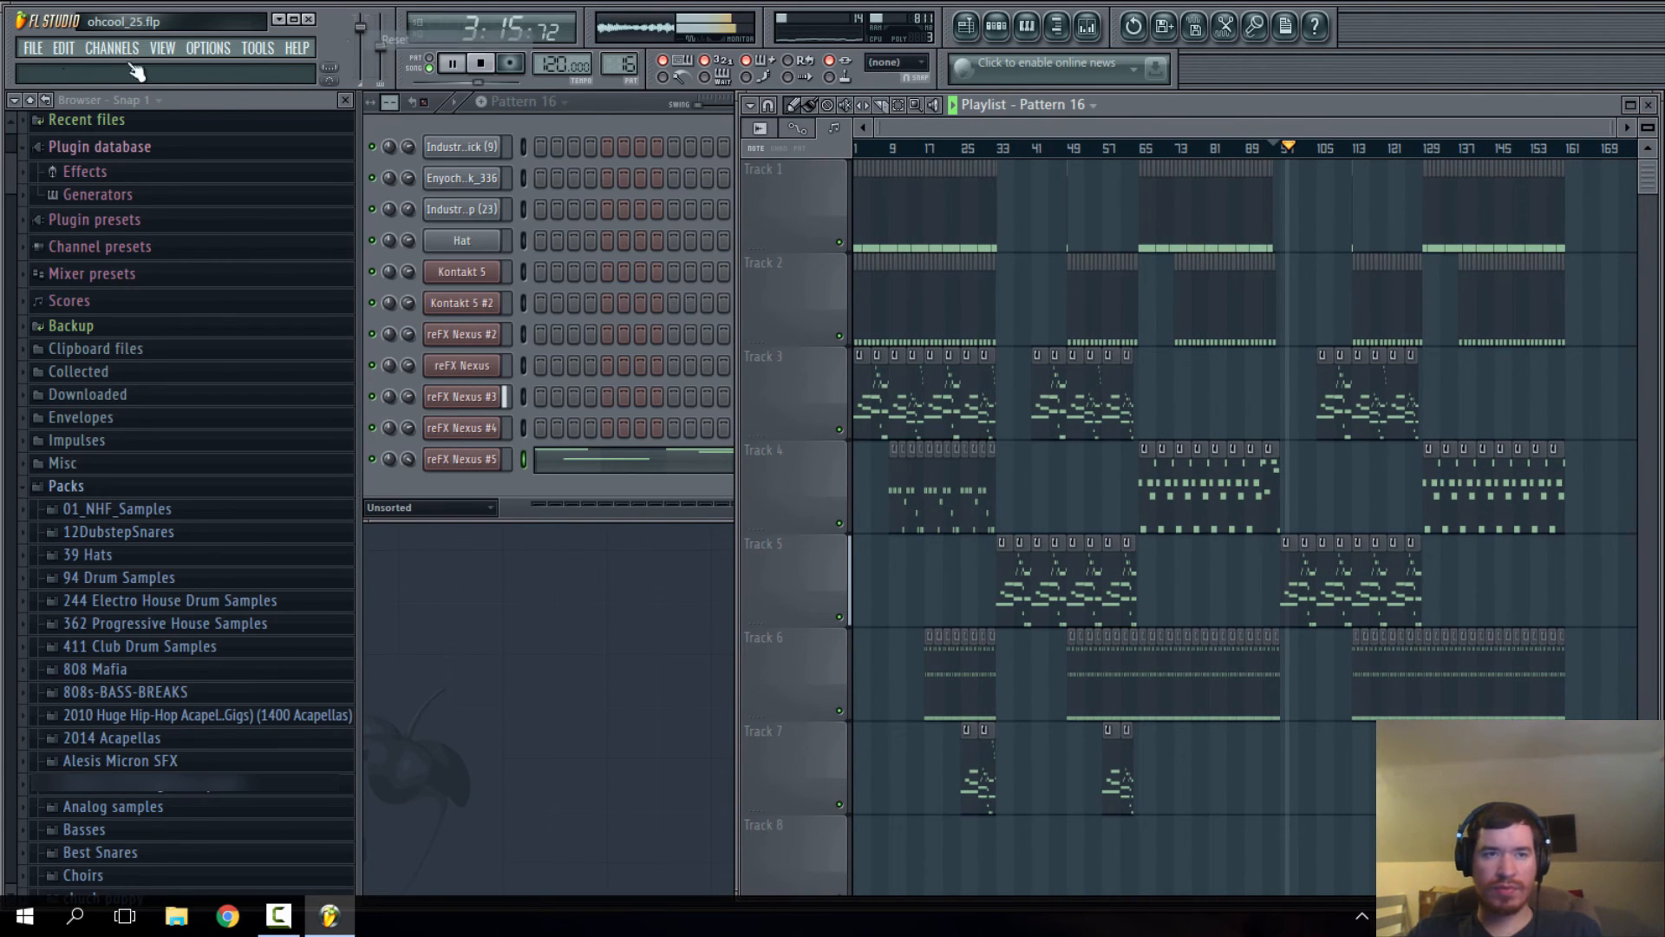
left_click(33, 48)
left_click(83, 175)
- Play the repeated section from several points between about bars 107 and 150, and stop playback
left_click(1331, 150)
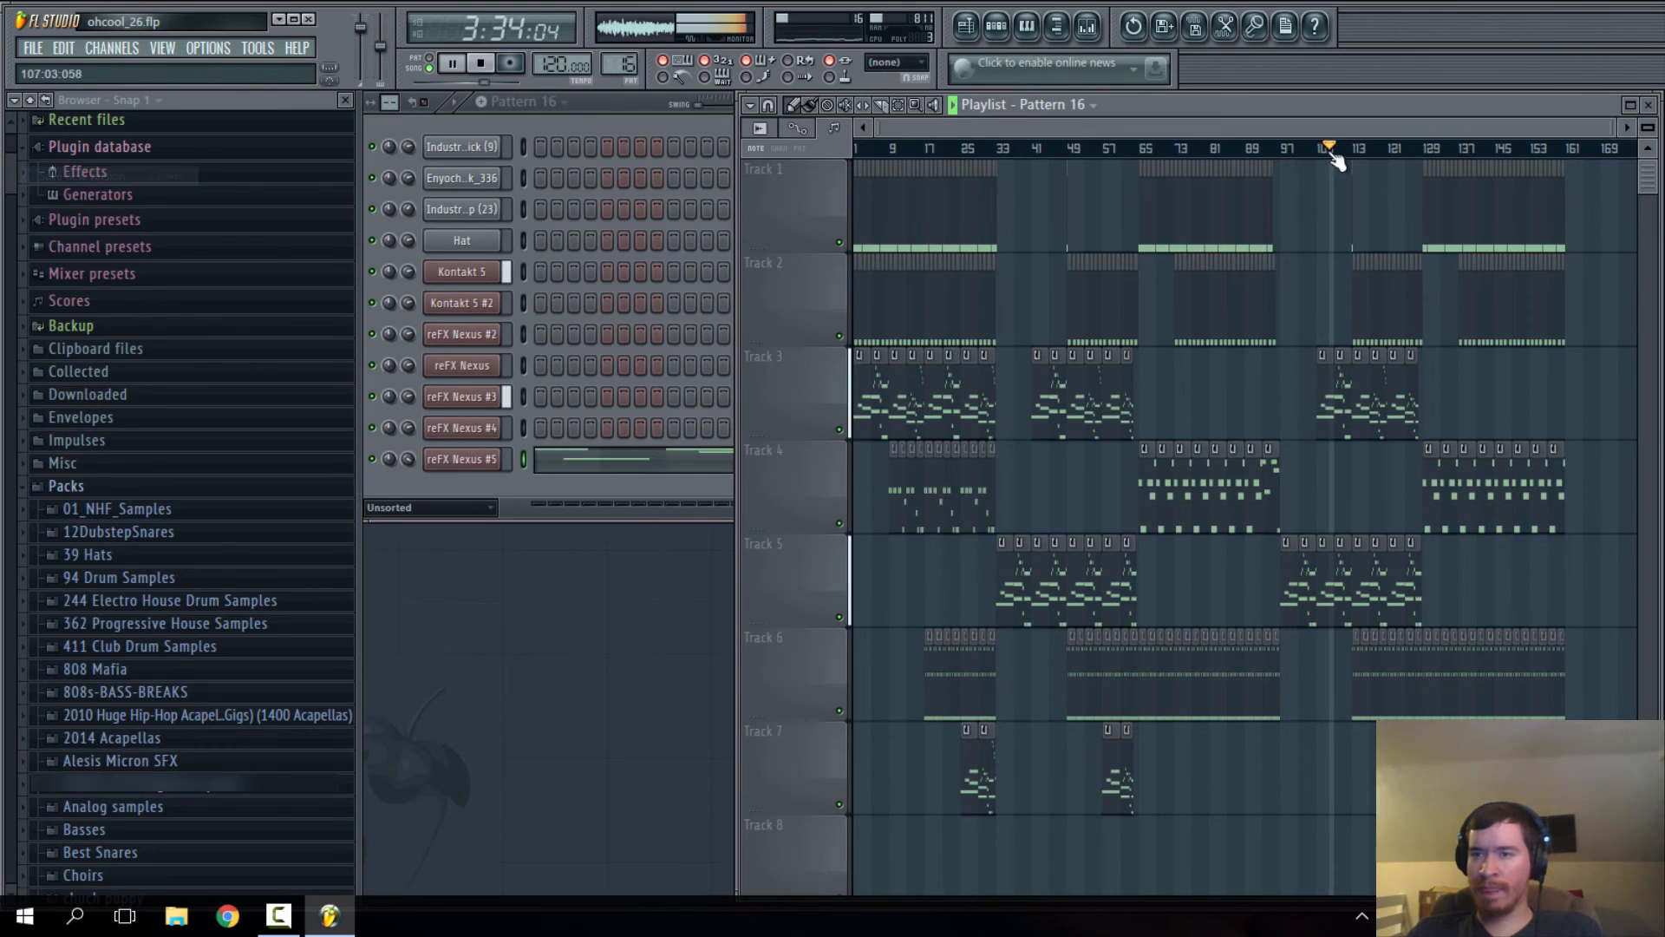
left_click(1375, 149)
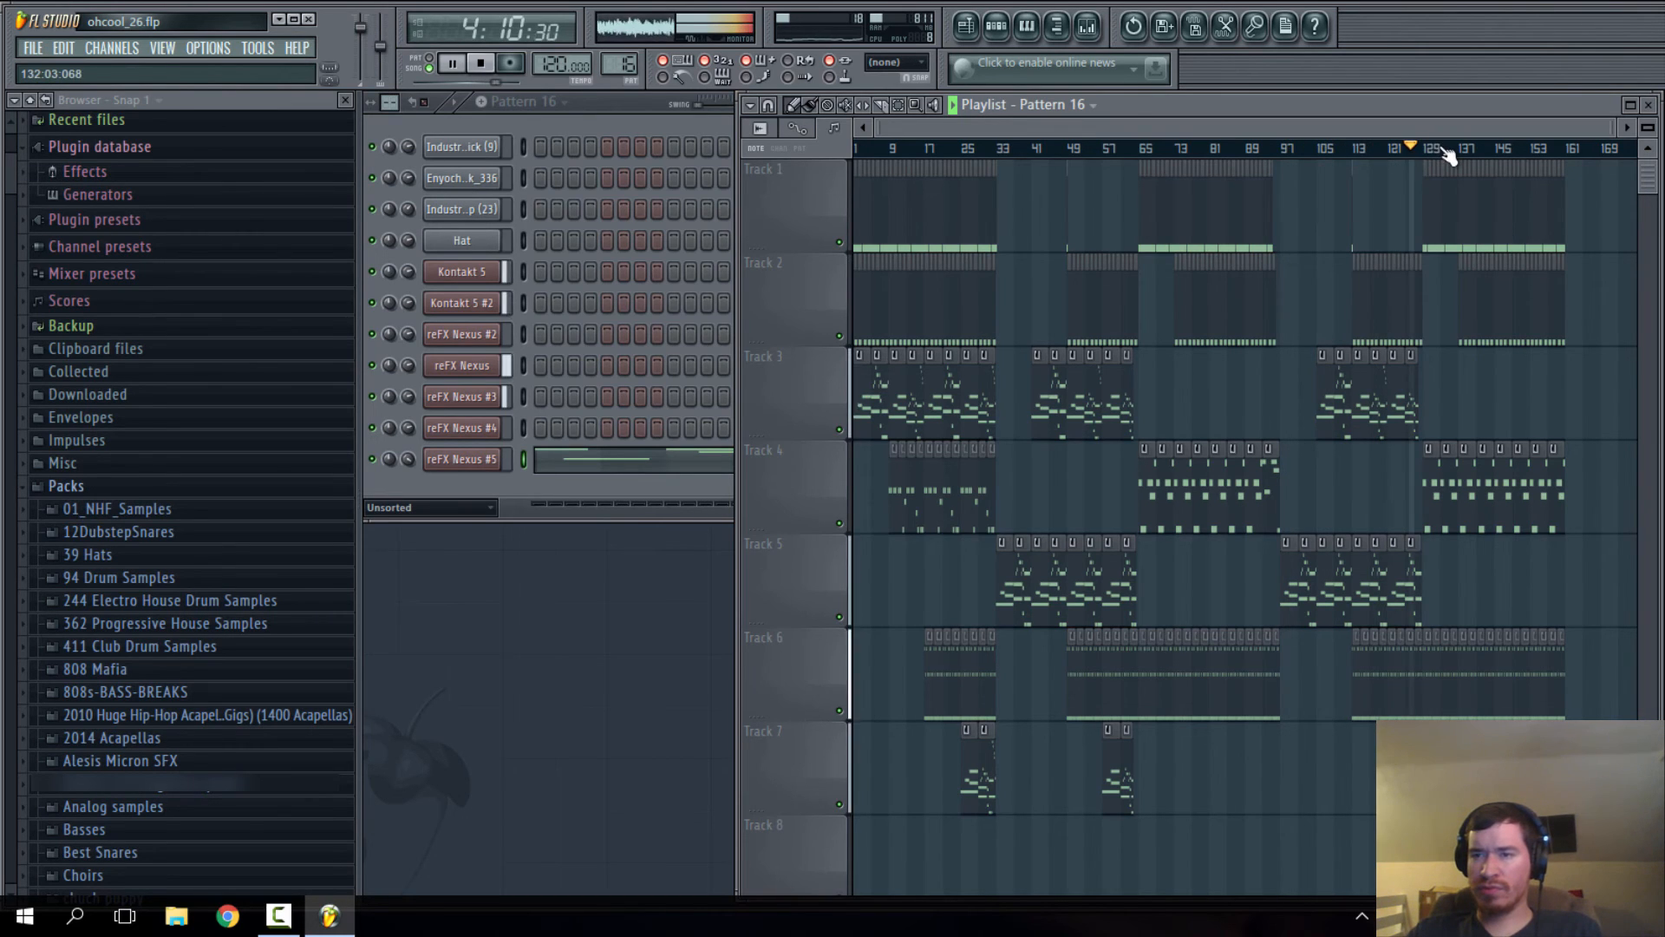
left_click(1442, 149)
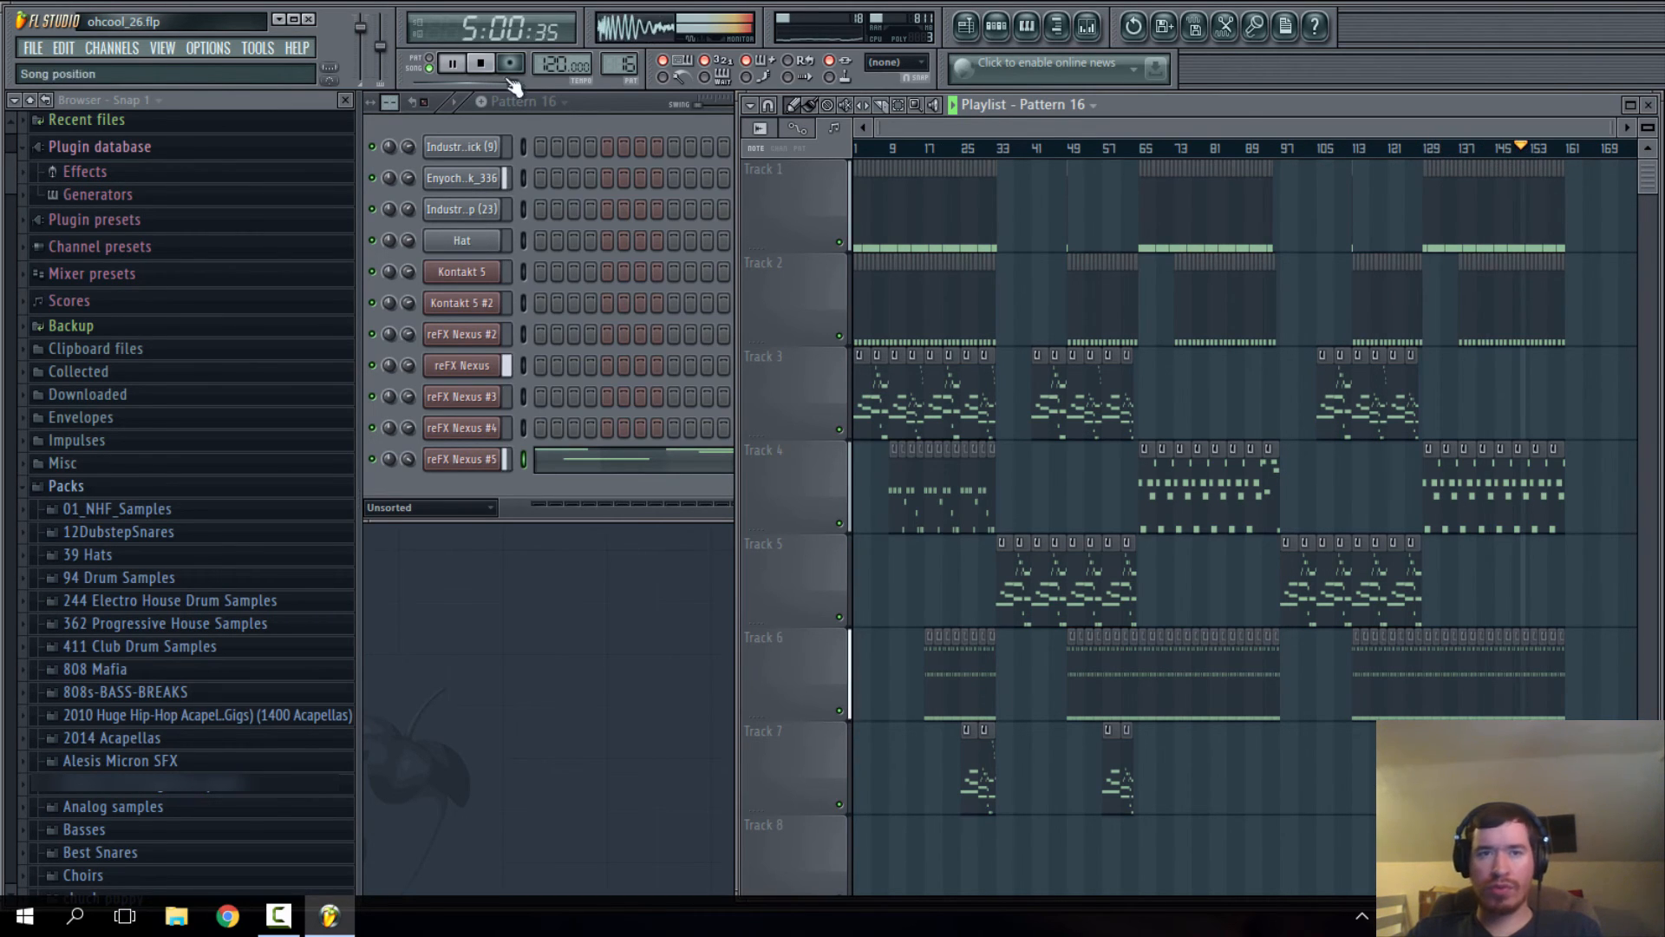
left_click(482, 64)
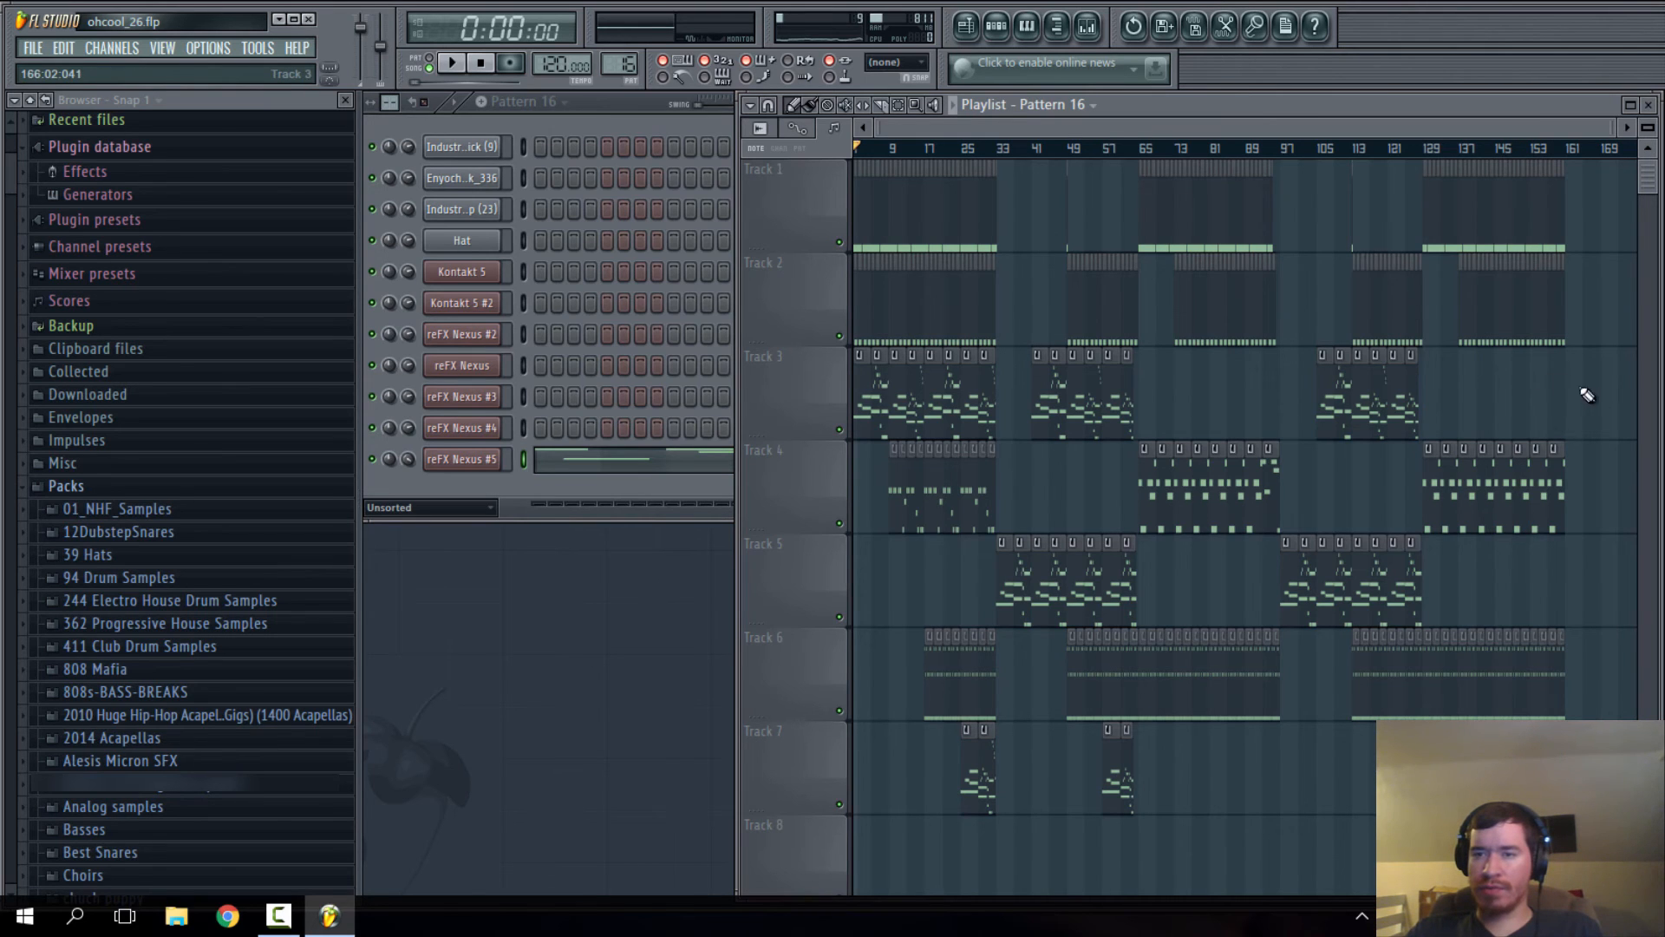
- Delete all clips from bar 97 onwards on tracks 1 to 7
scroll(1349, 352, "up", 3)
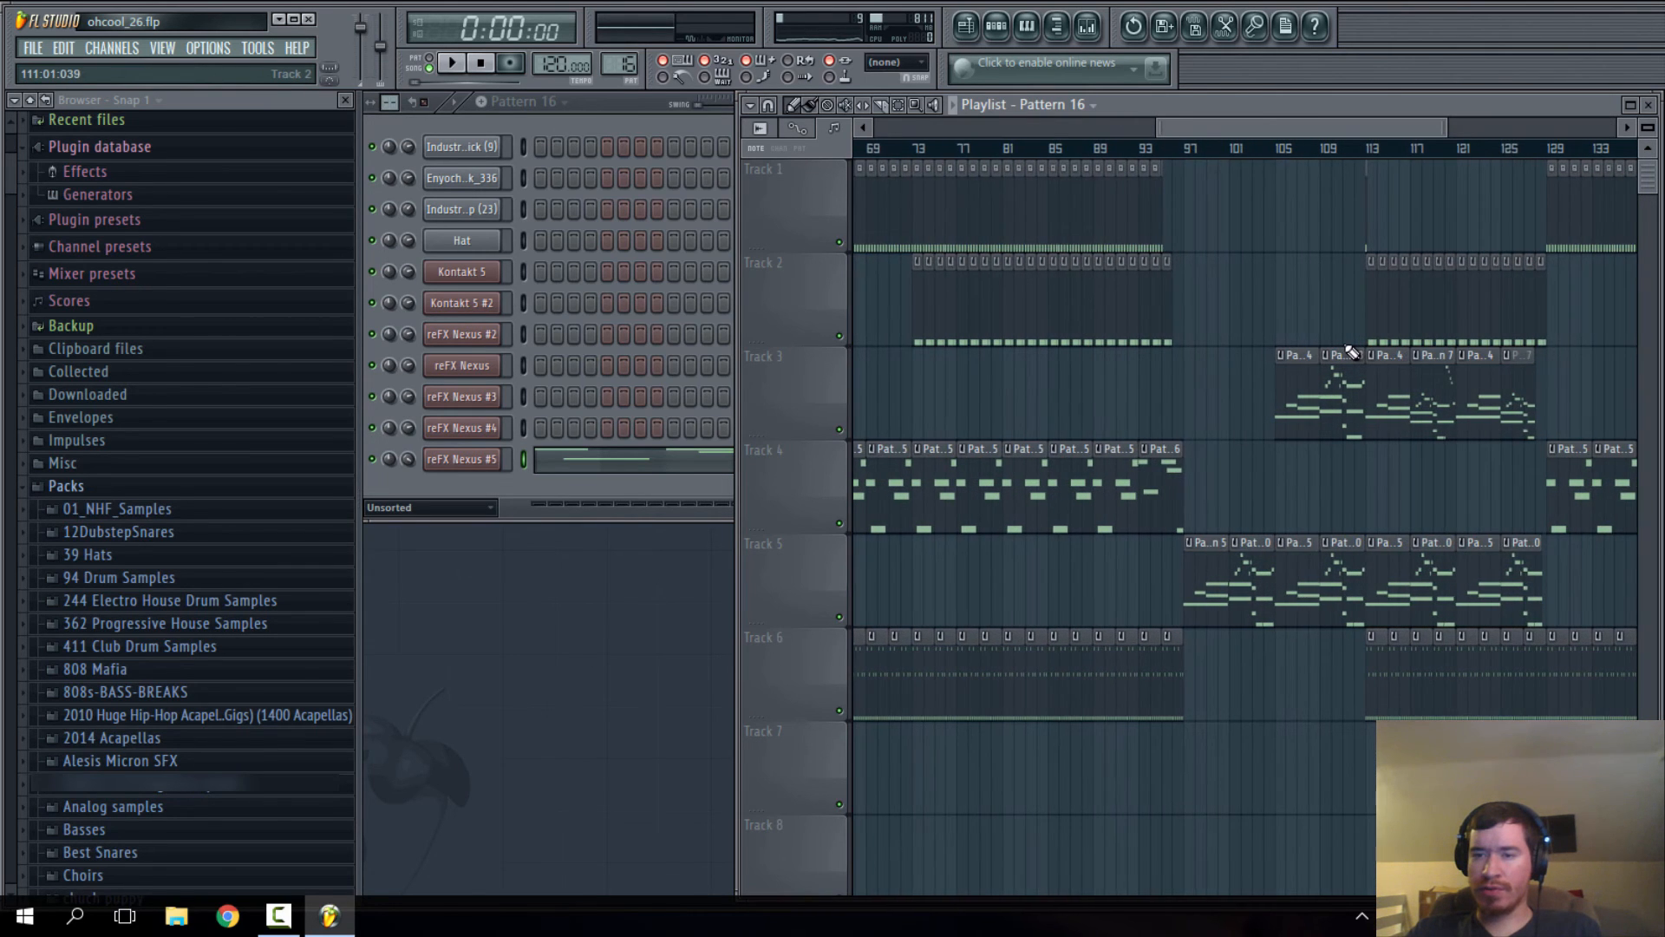
scroll(1349, 351, "up", 2)
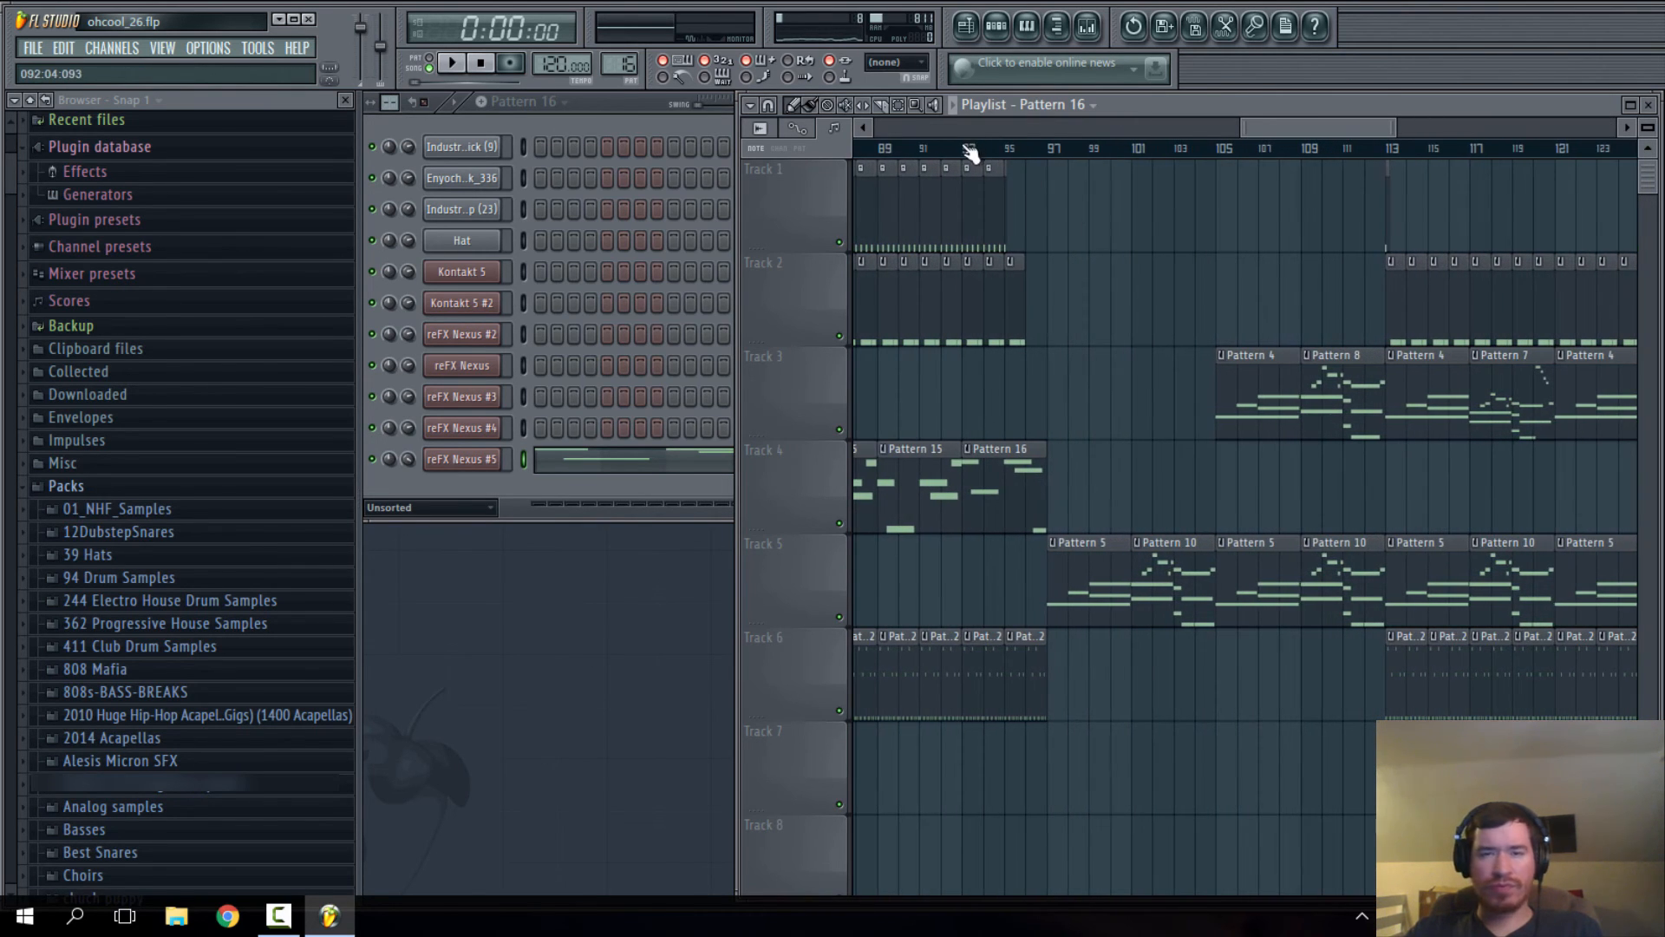
scroll(1078, 224, "down", 5)
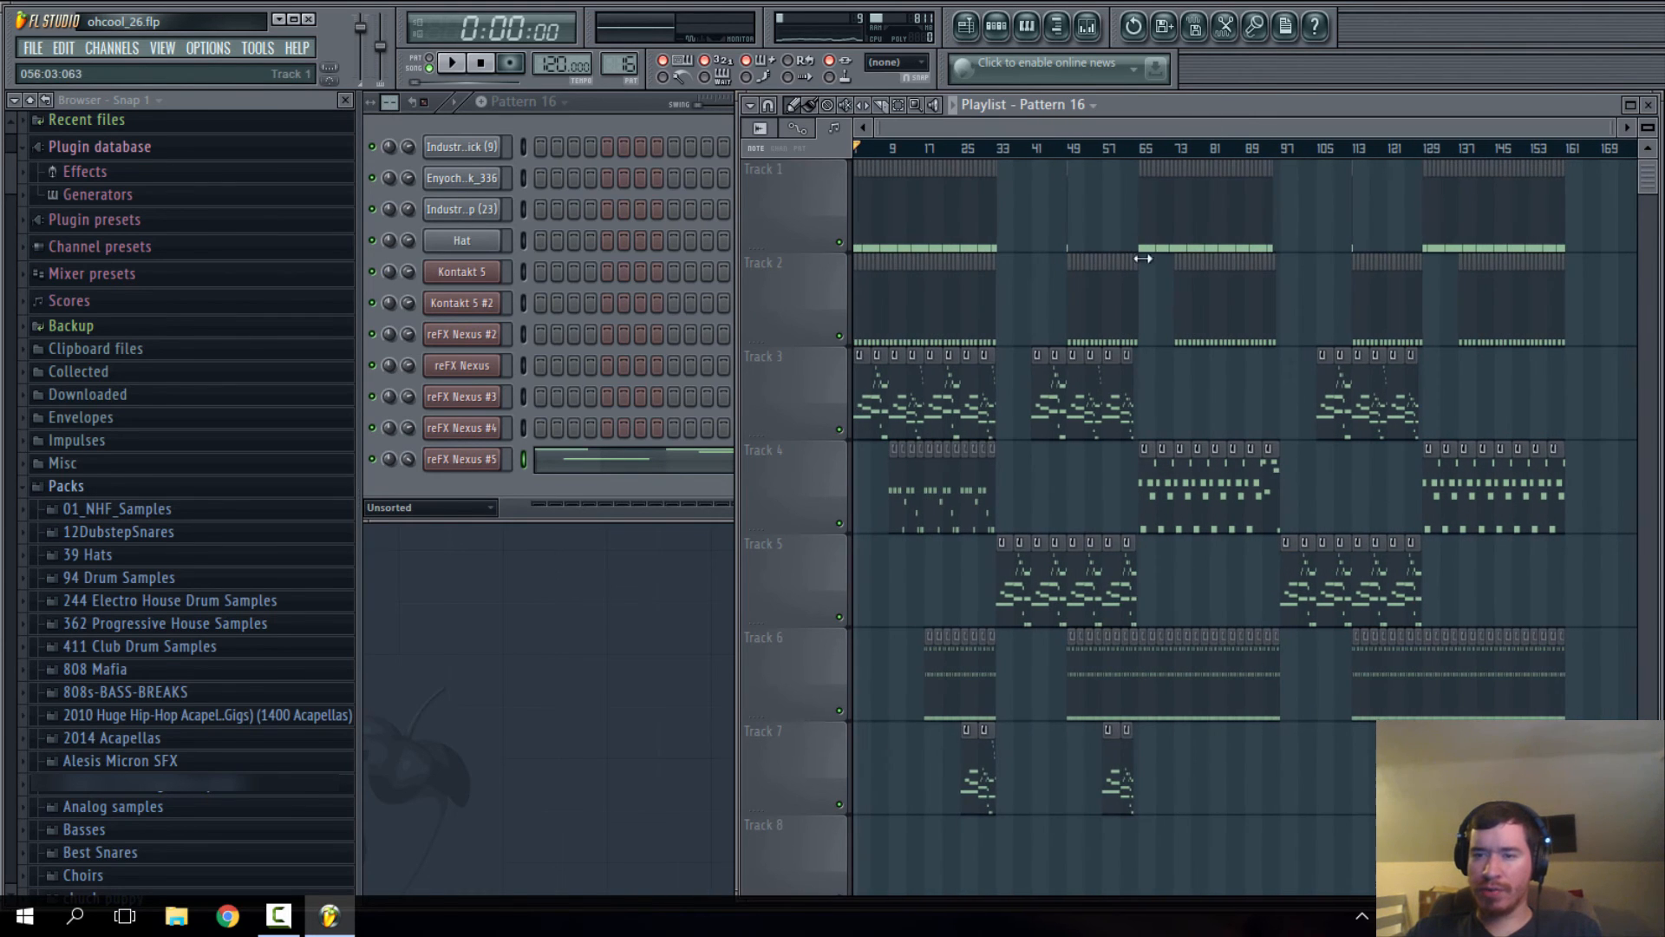
scroll(1336, 486, "up", 2)
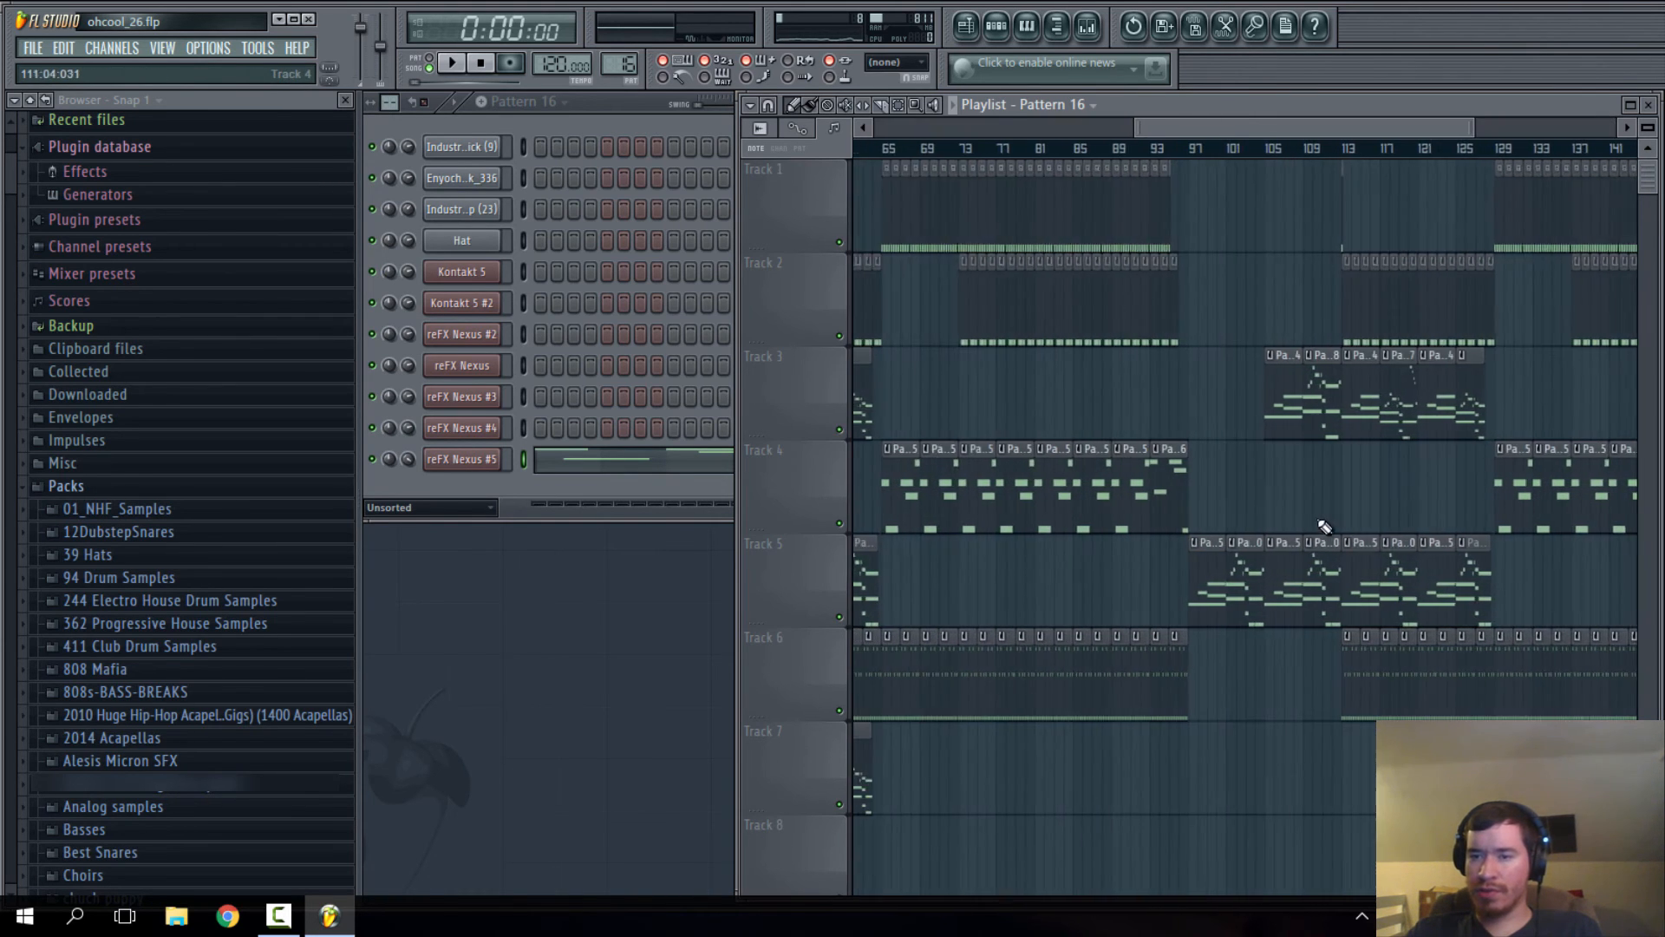
scroll(1319, 528, "down", 2)
mouse_move(1296, 574)
left_mouse_down()
mouse_move(1475, 596)
mouse_move(1485, 737)
left_mouse_up()
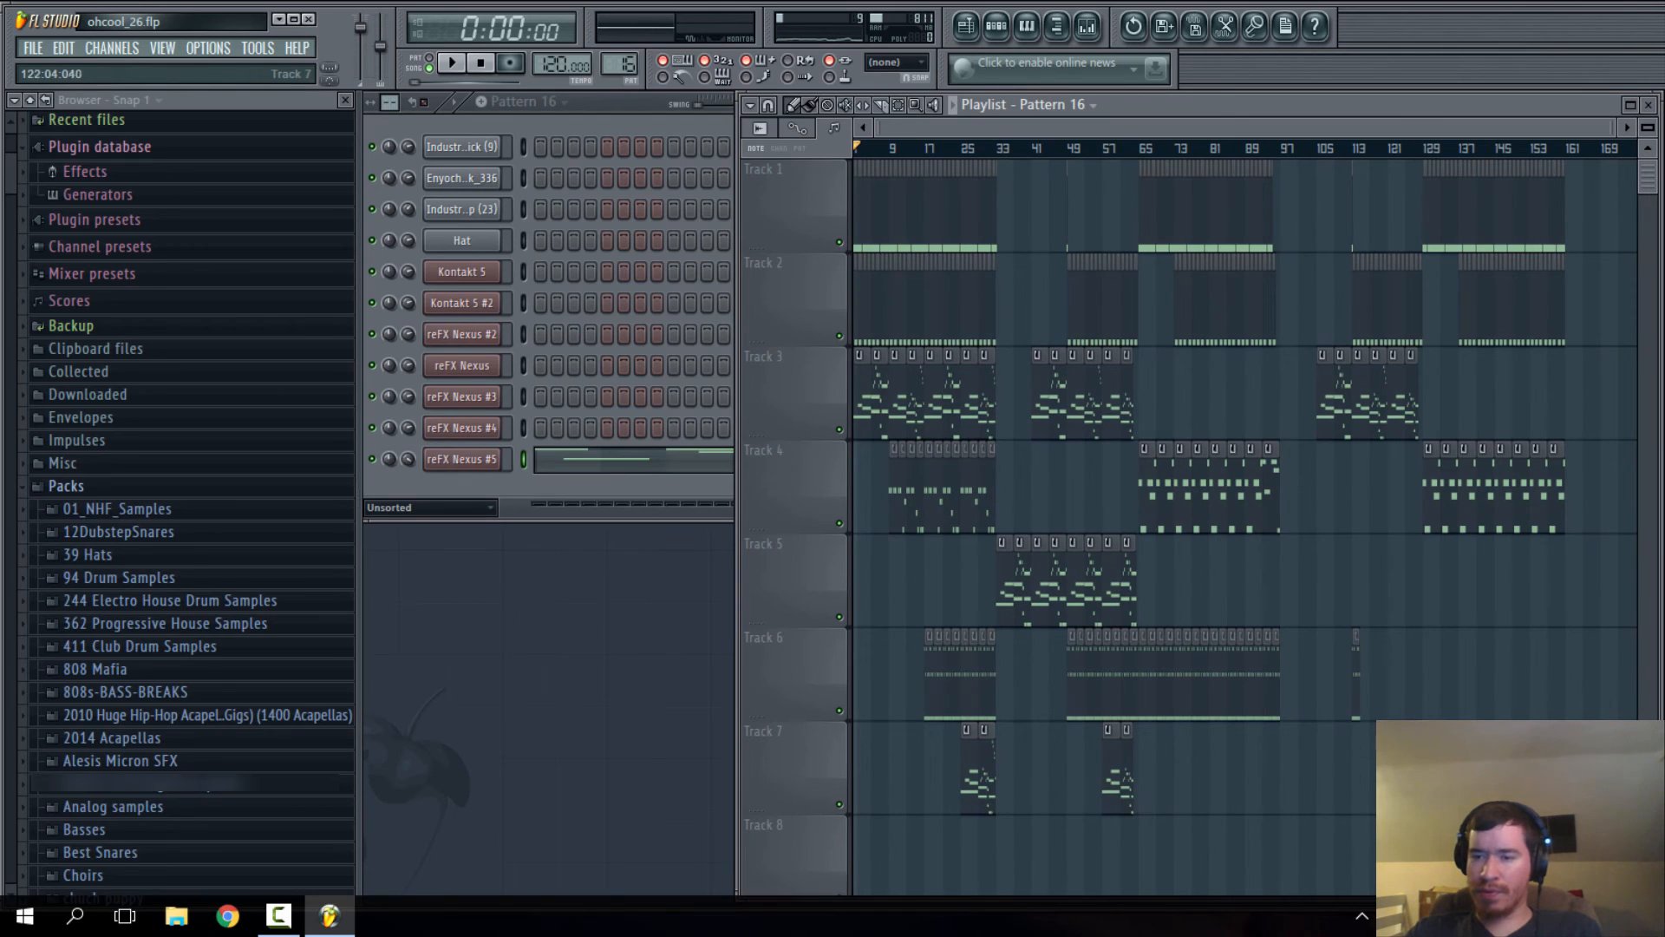
mouse_move(1395, 531)
left_mouse_down()
mouse_move(1476, 431)
mouse_move(1341, 342)
mouse_move(1553, 212)
mouse_move(1340, 208)
left_mouse_up()
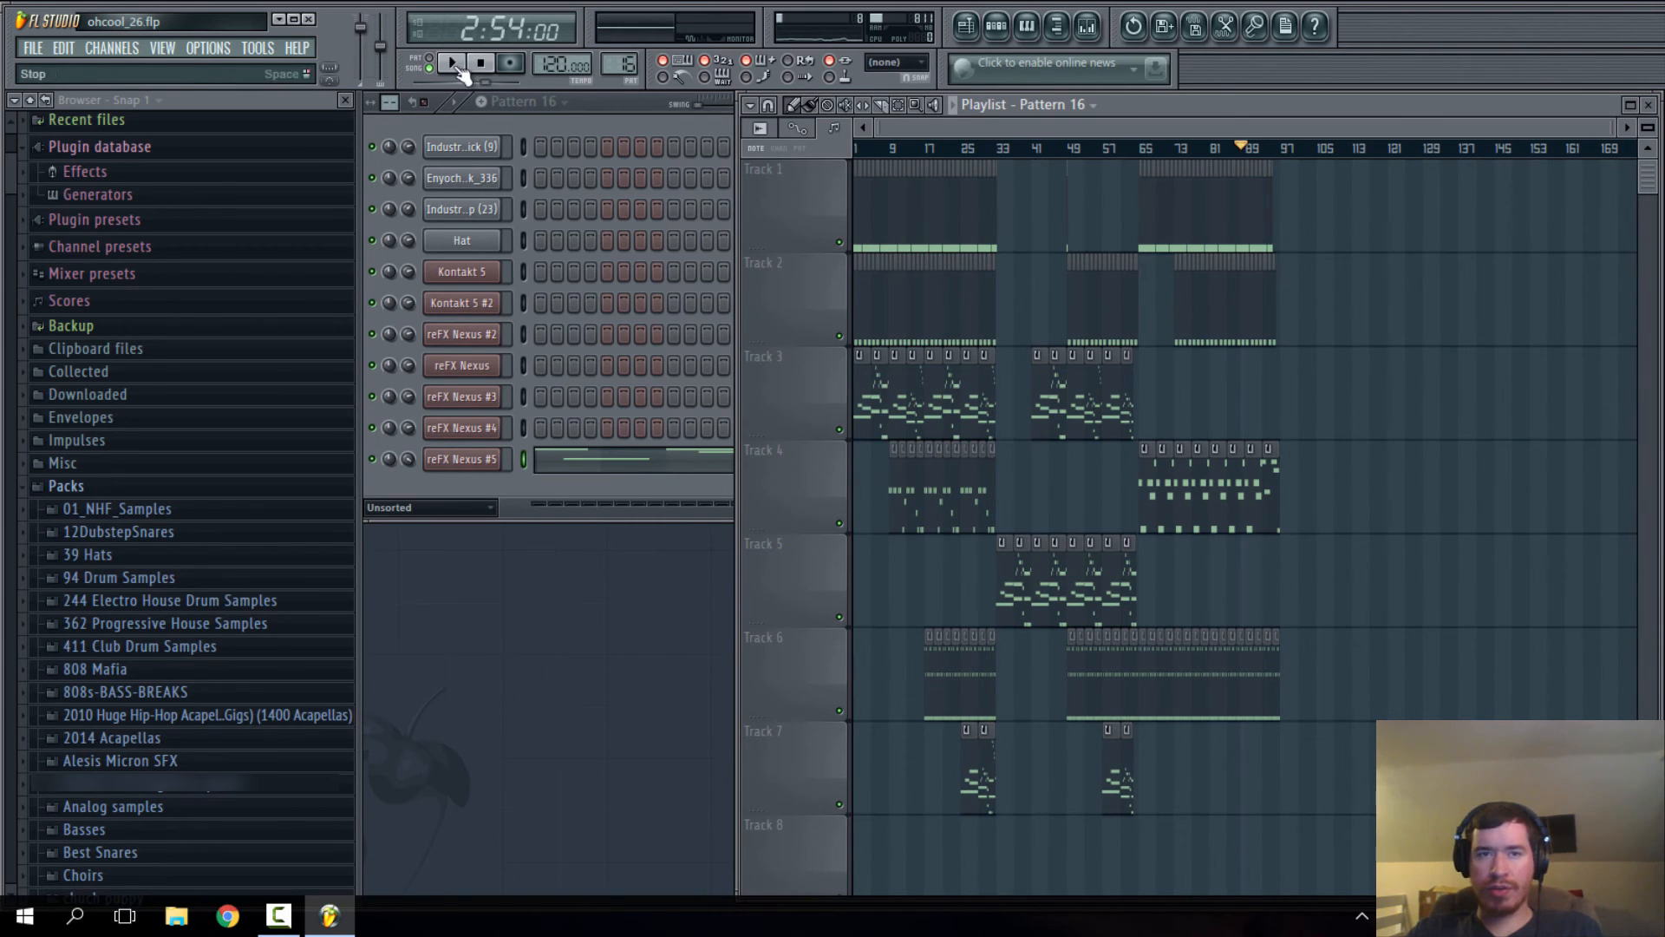
- Play the song from bar 88 to check the ending into bar 97
left_click(458, 67)
scroll(1323, 238, "up", 3)
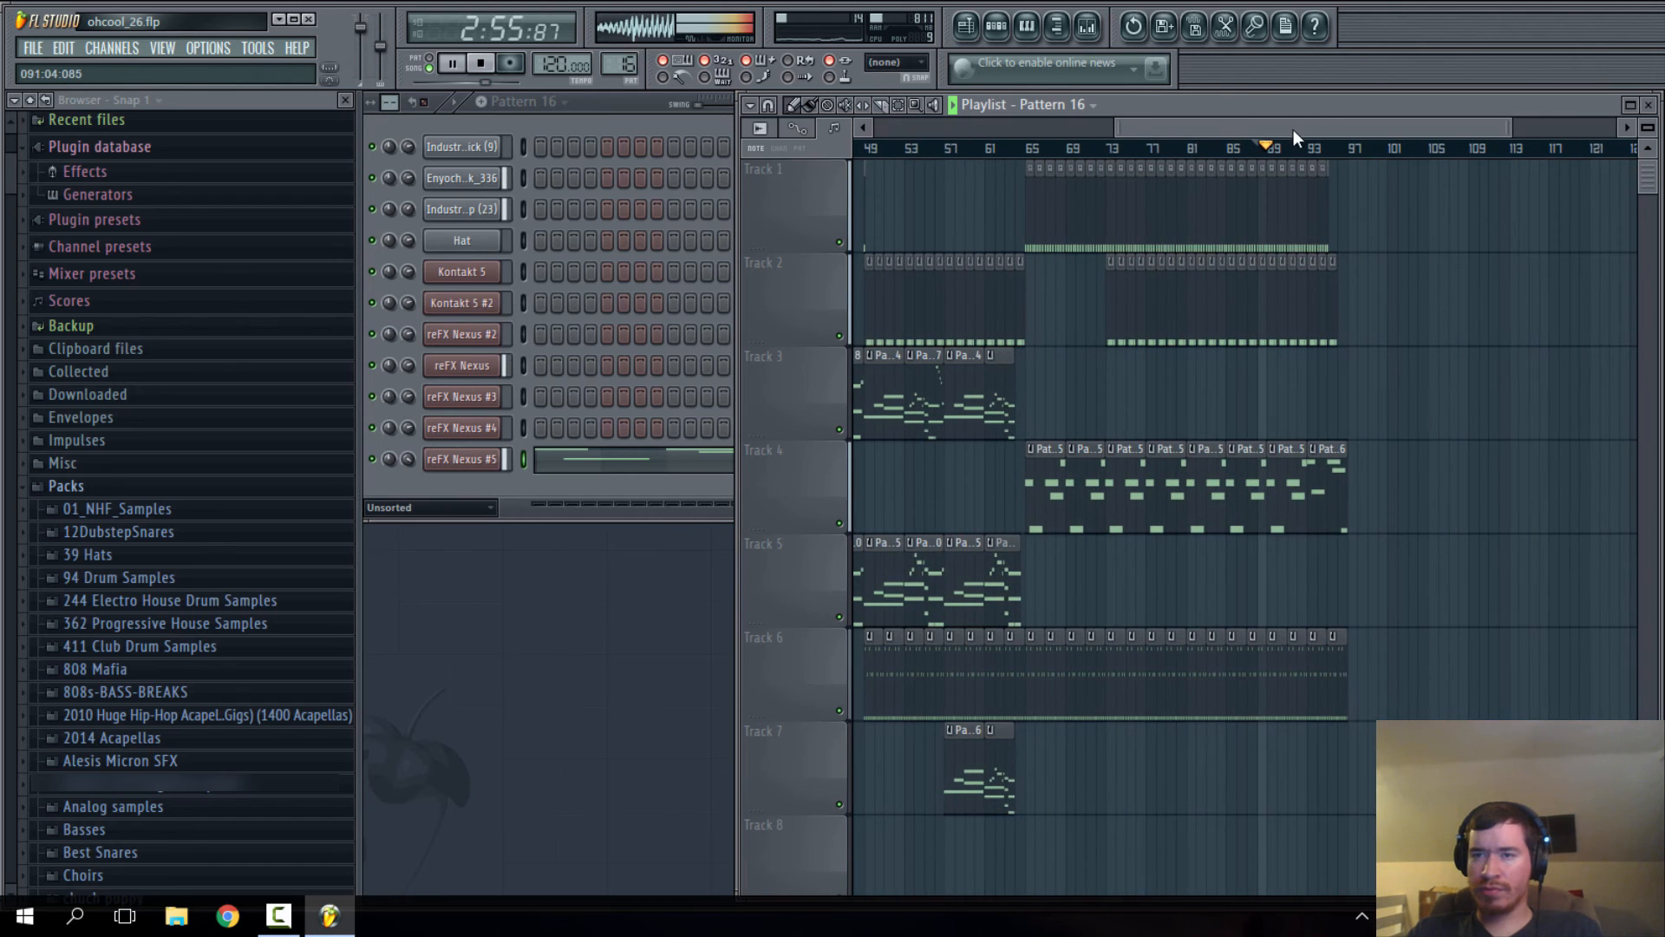
left_click_drag(1294, 129, 1377, 85)
left_click_drag(1256, 126, 1189, 127)
scroll(1190, 147, "down", 4)
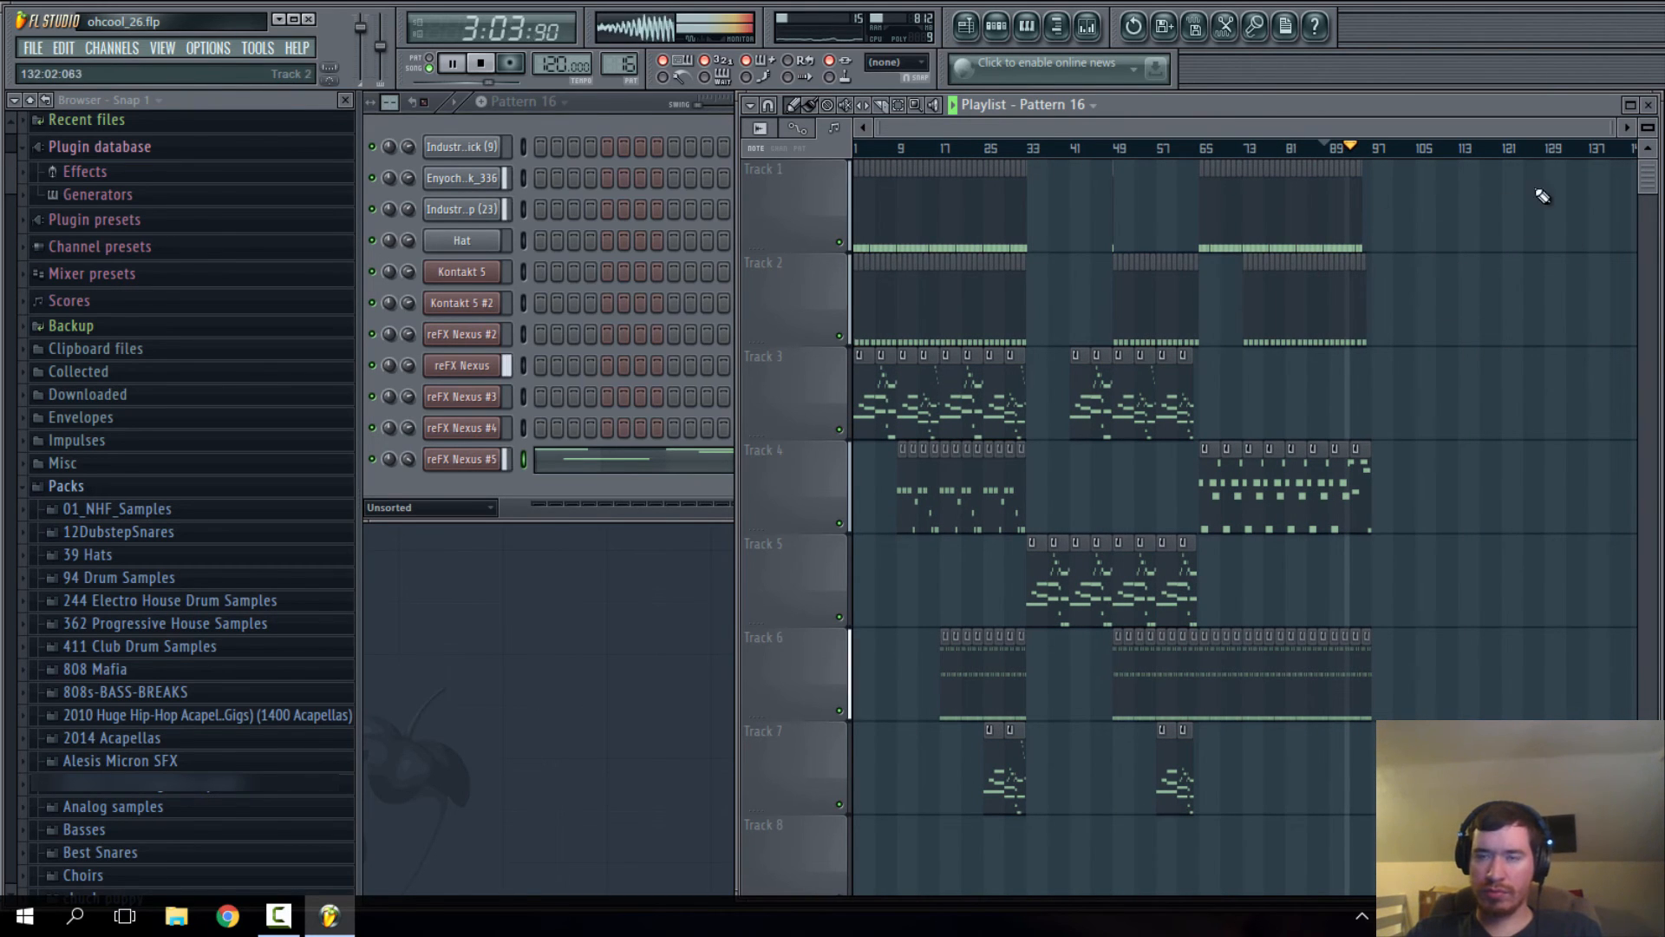
left_click_drag(1362, 127, 1388, 129)
scroll(1448, 304, "up", 4)
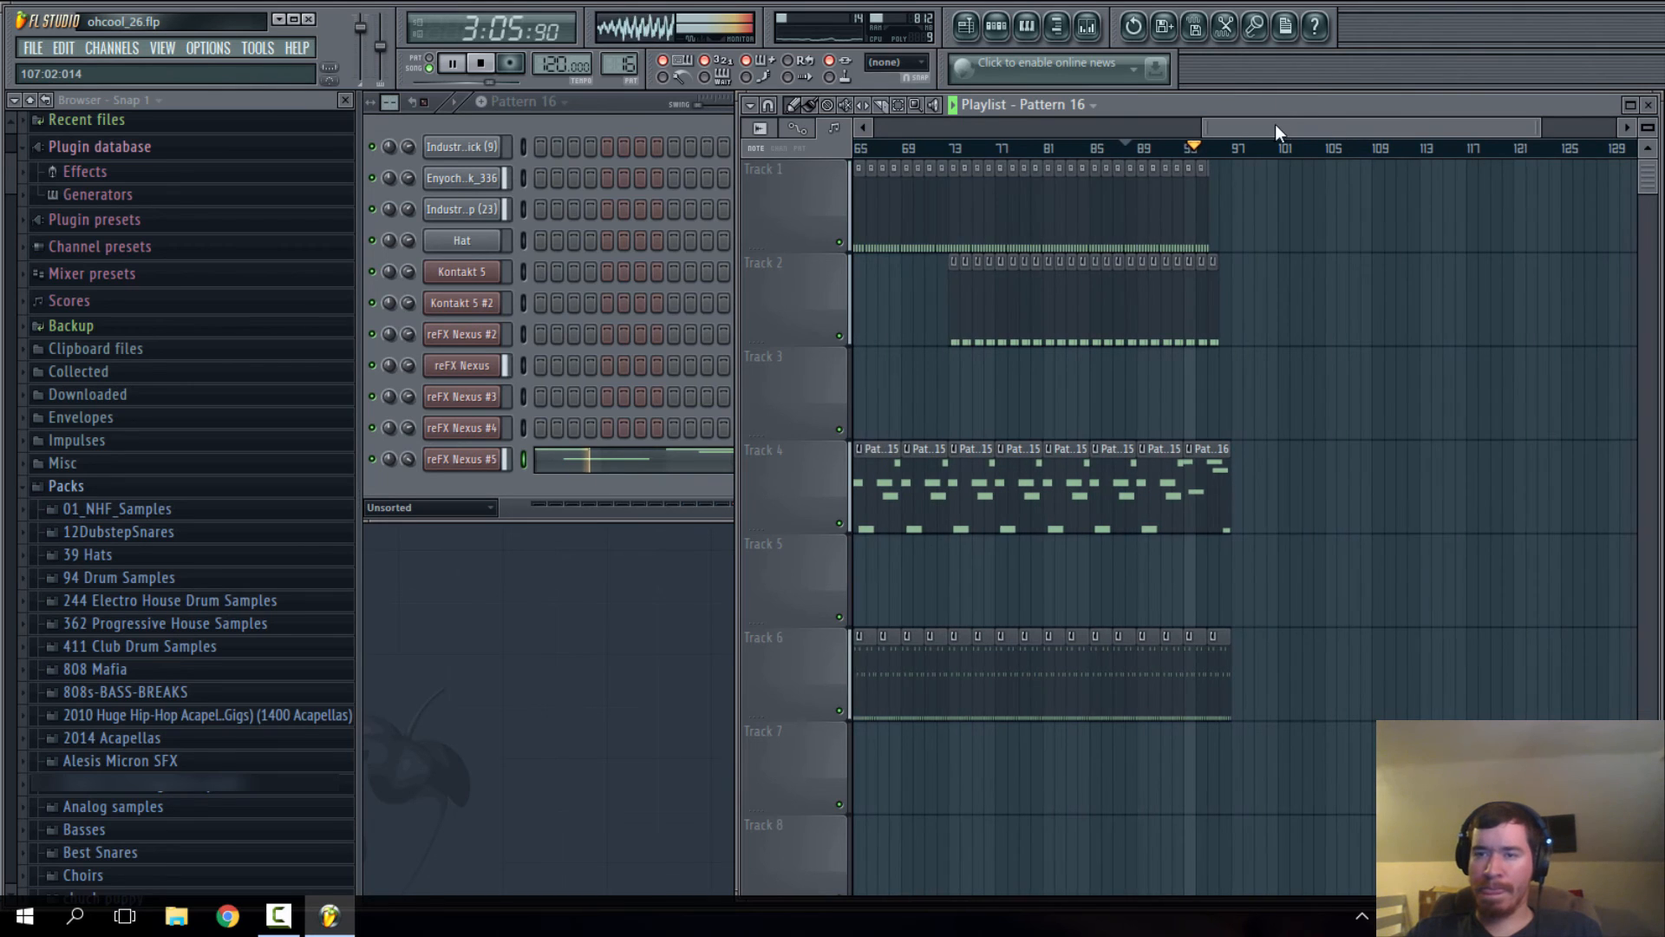
left_click_drag(1275, 127, 1297, 128)
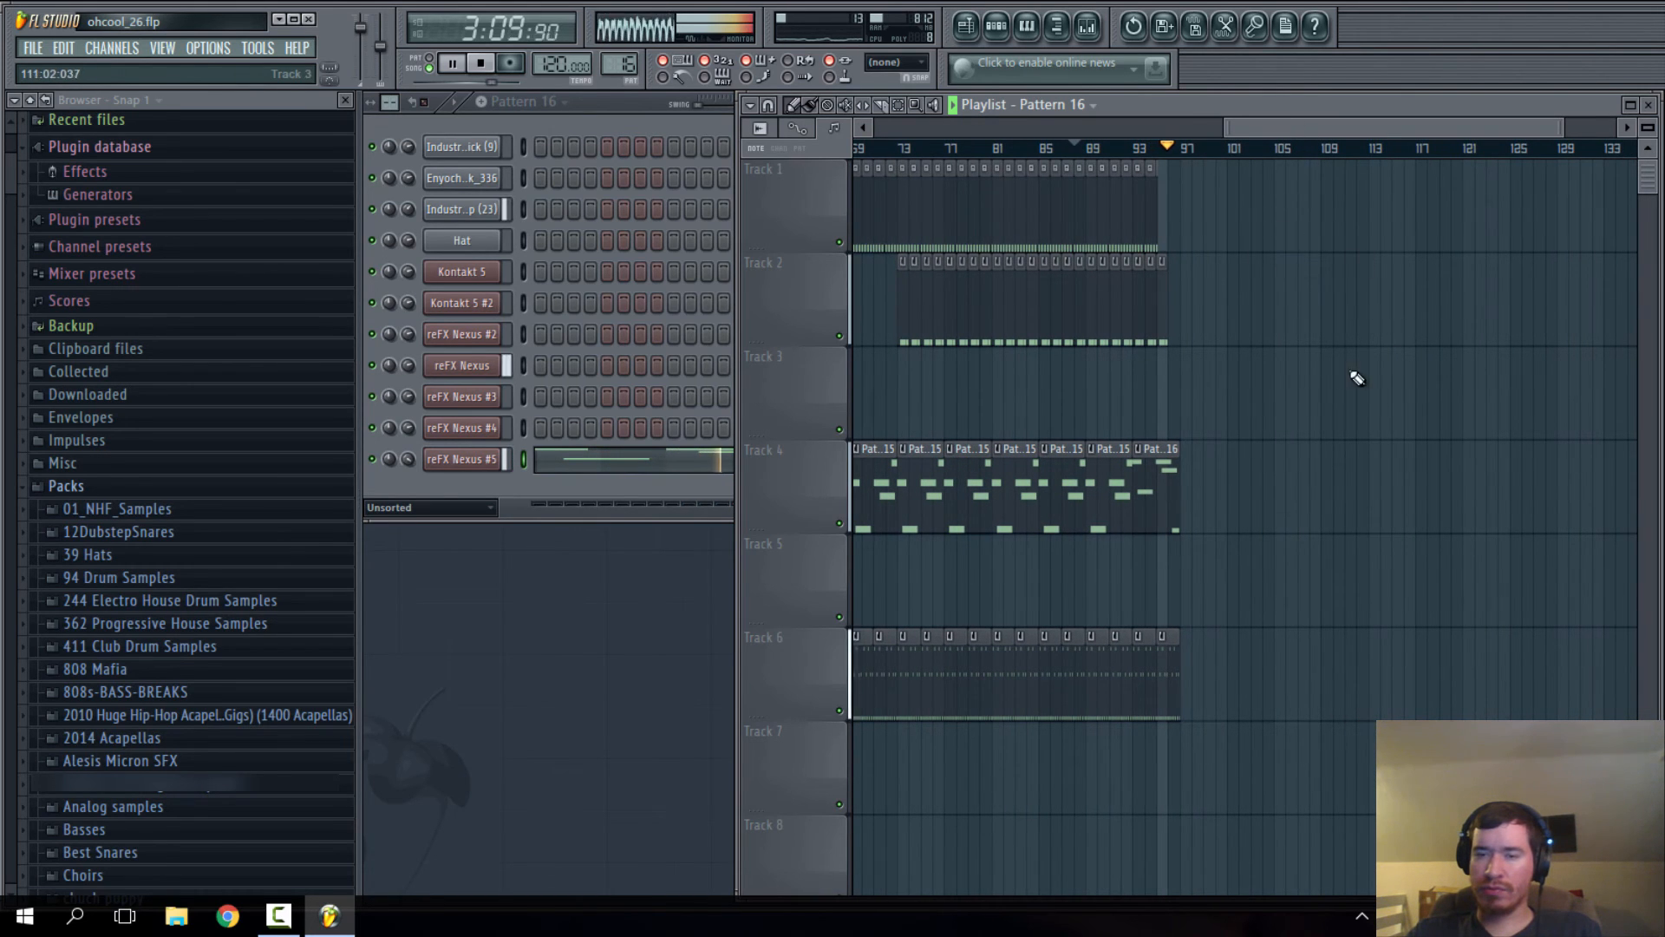
left_click_drag(1308, 122, 1282, 121)
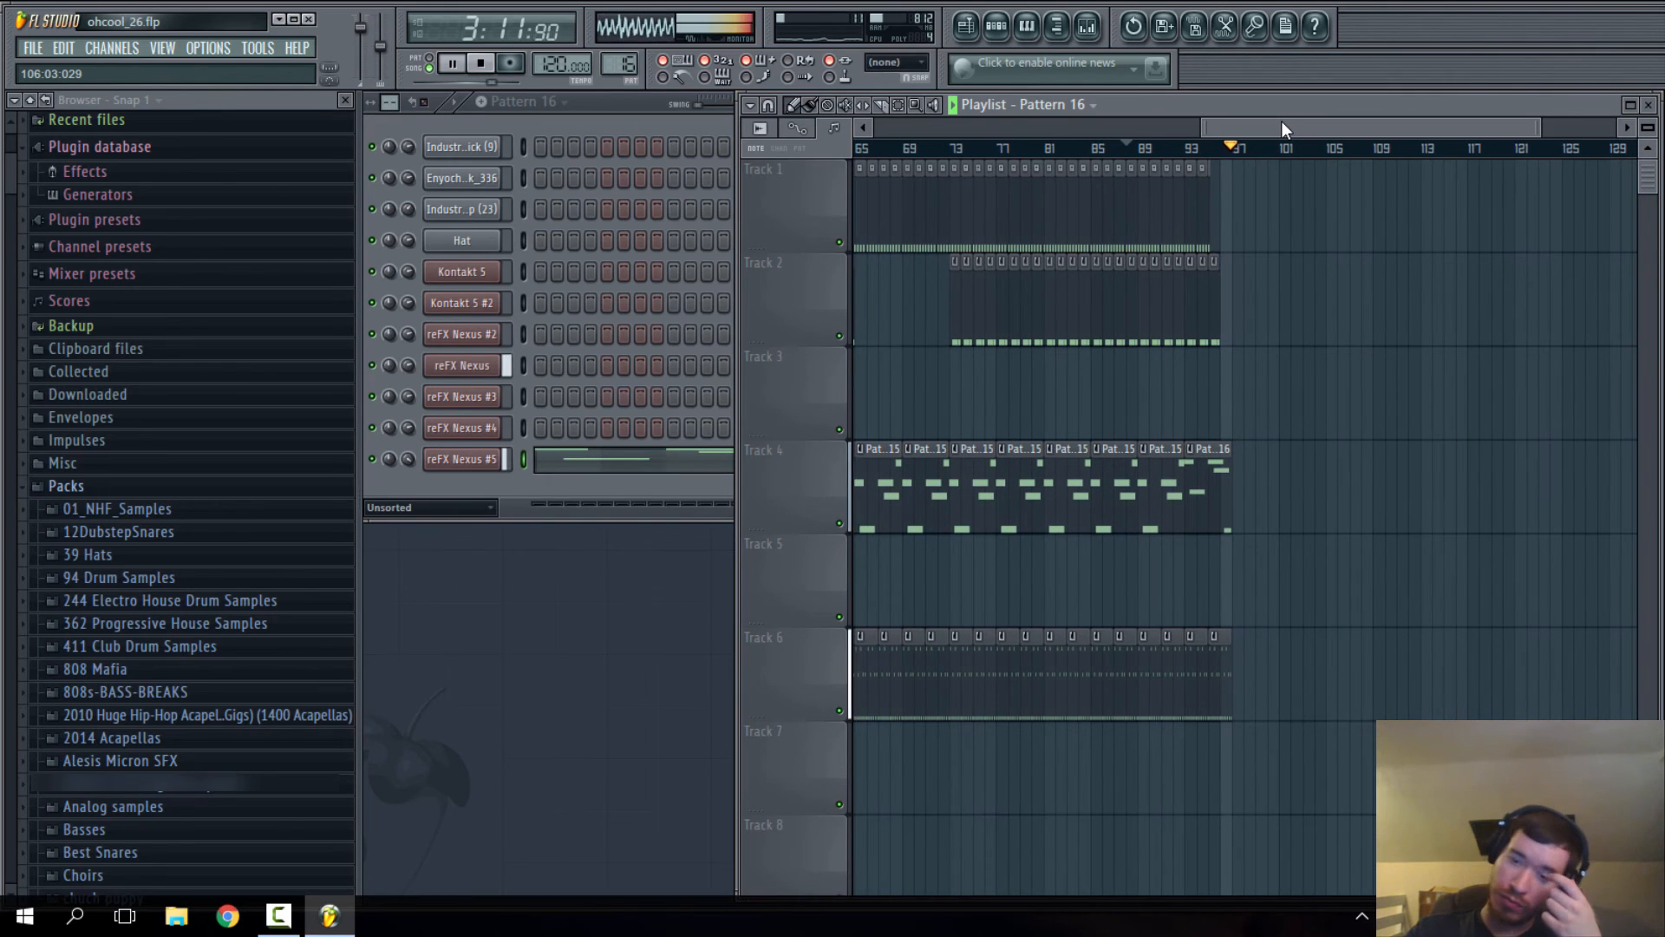
- Stop playback and undo the deletion of the clips after bar 97
left_click(483, 64)
key("ctrl+alt+z")
key("ctrl+alt+z")
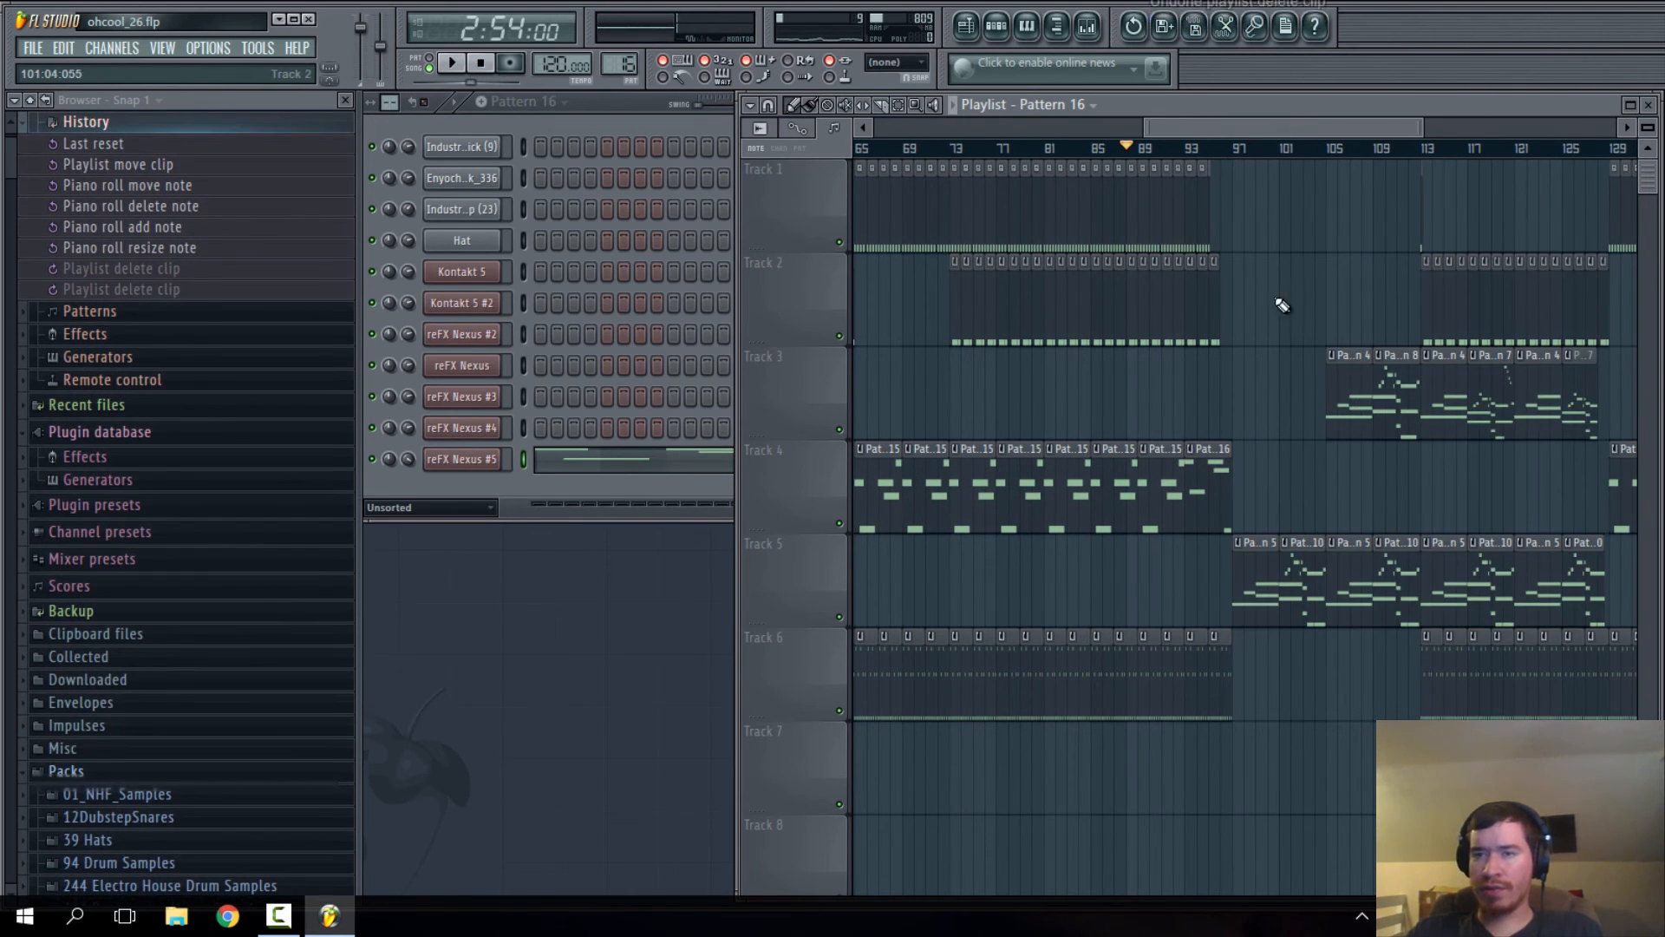
- Play from about bar 94 and place a copy of the very short Pattern 2 clip at bar 97 on track 1
left_click(1199, 149)
left_click(458, 65)
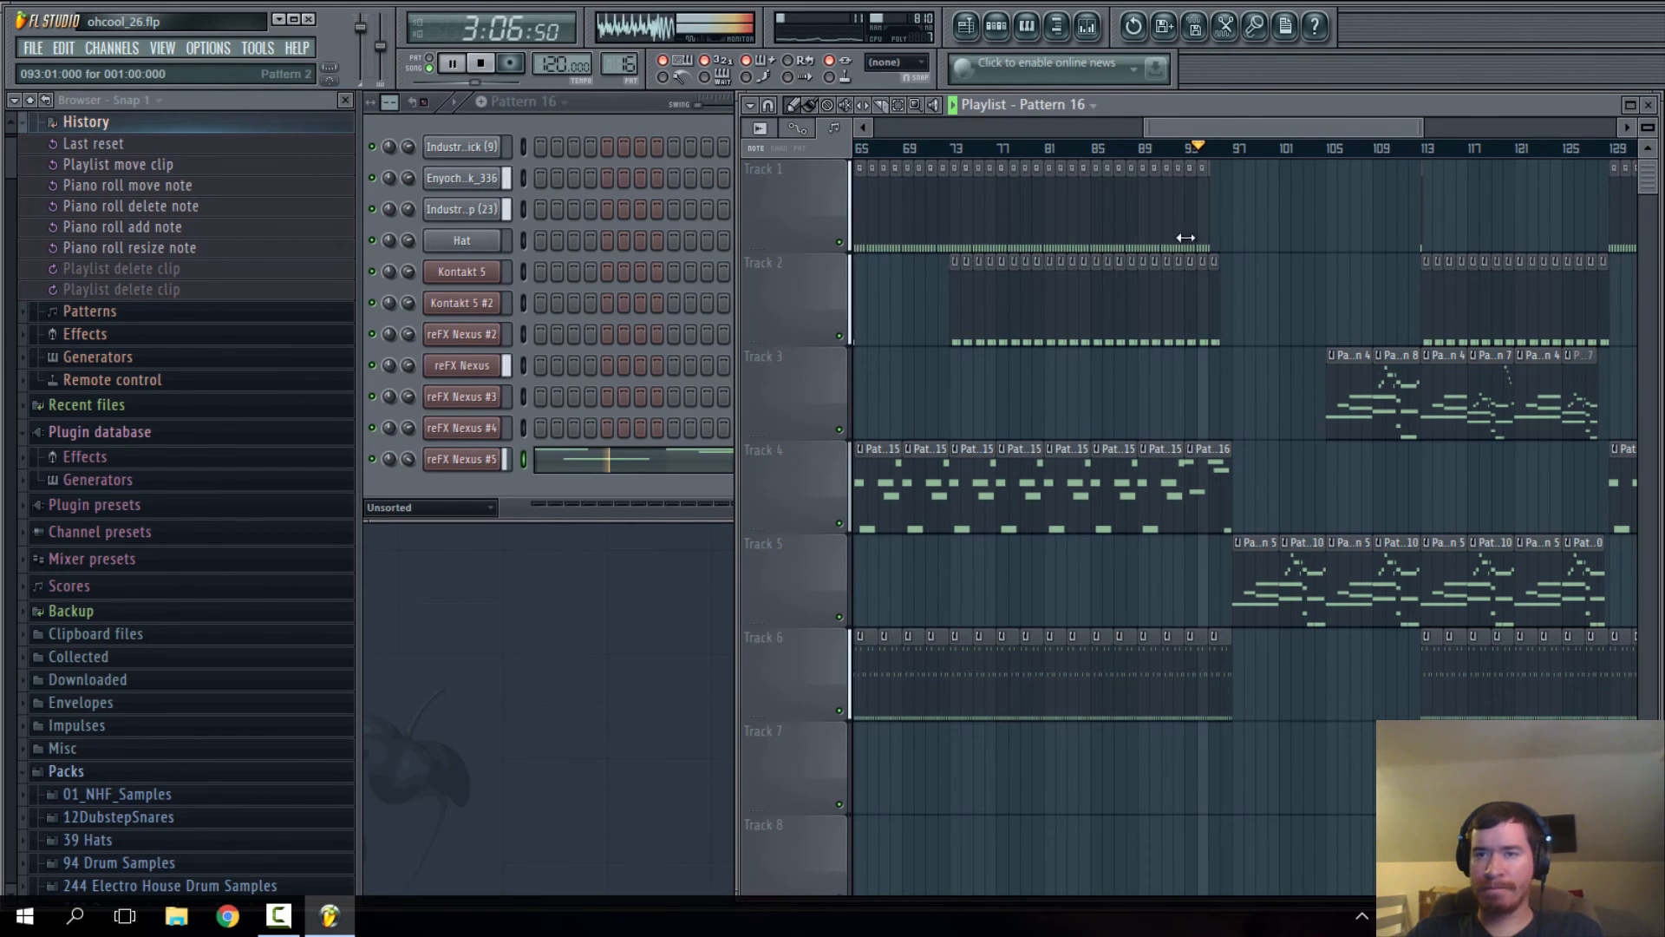
scroll(1055, 283, "up", 5)
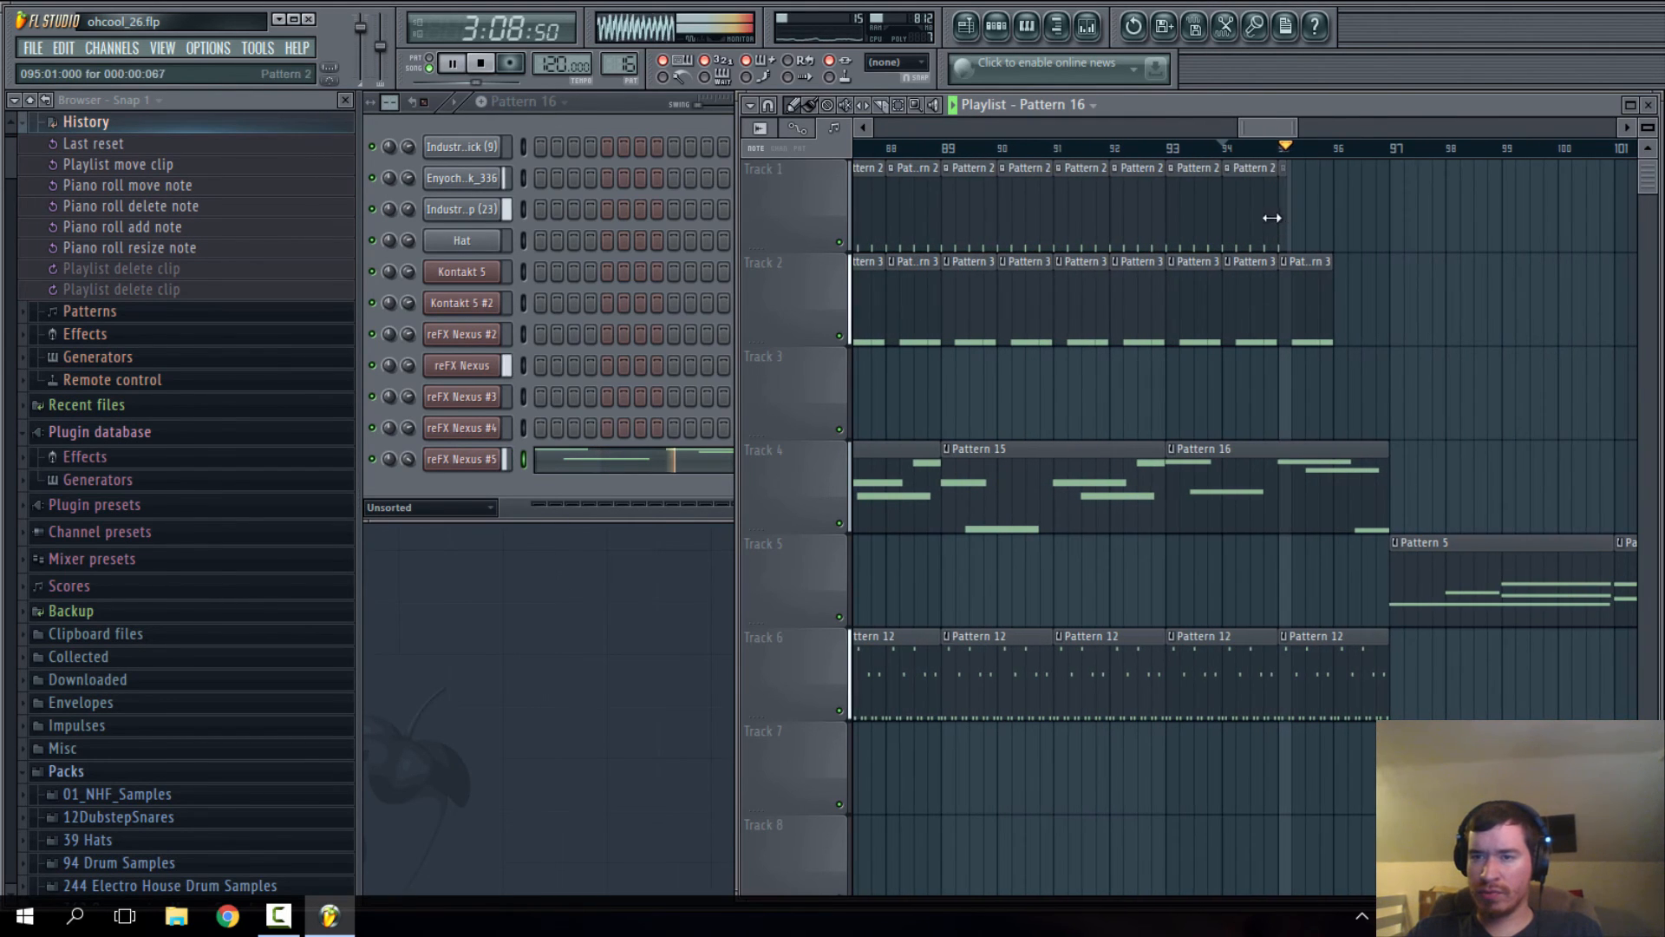
left_click(1280, 216)
left_click(1286, 216)
left_click(1392, 223)
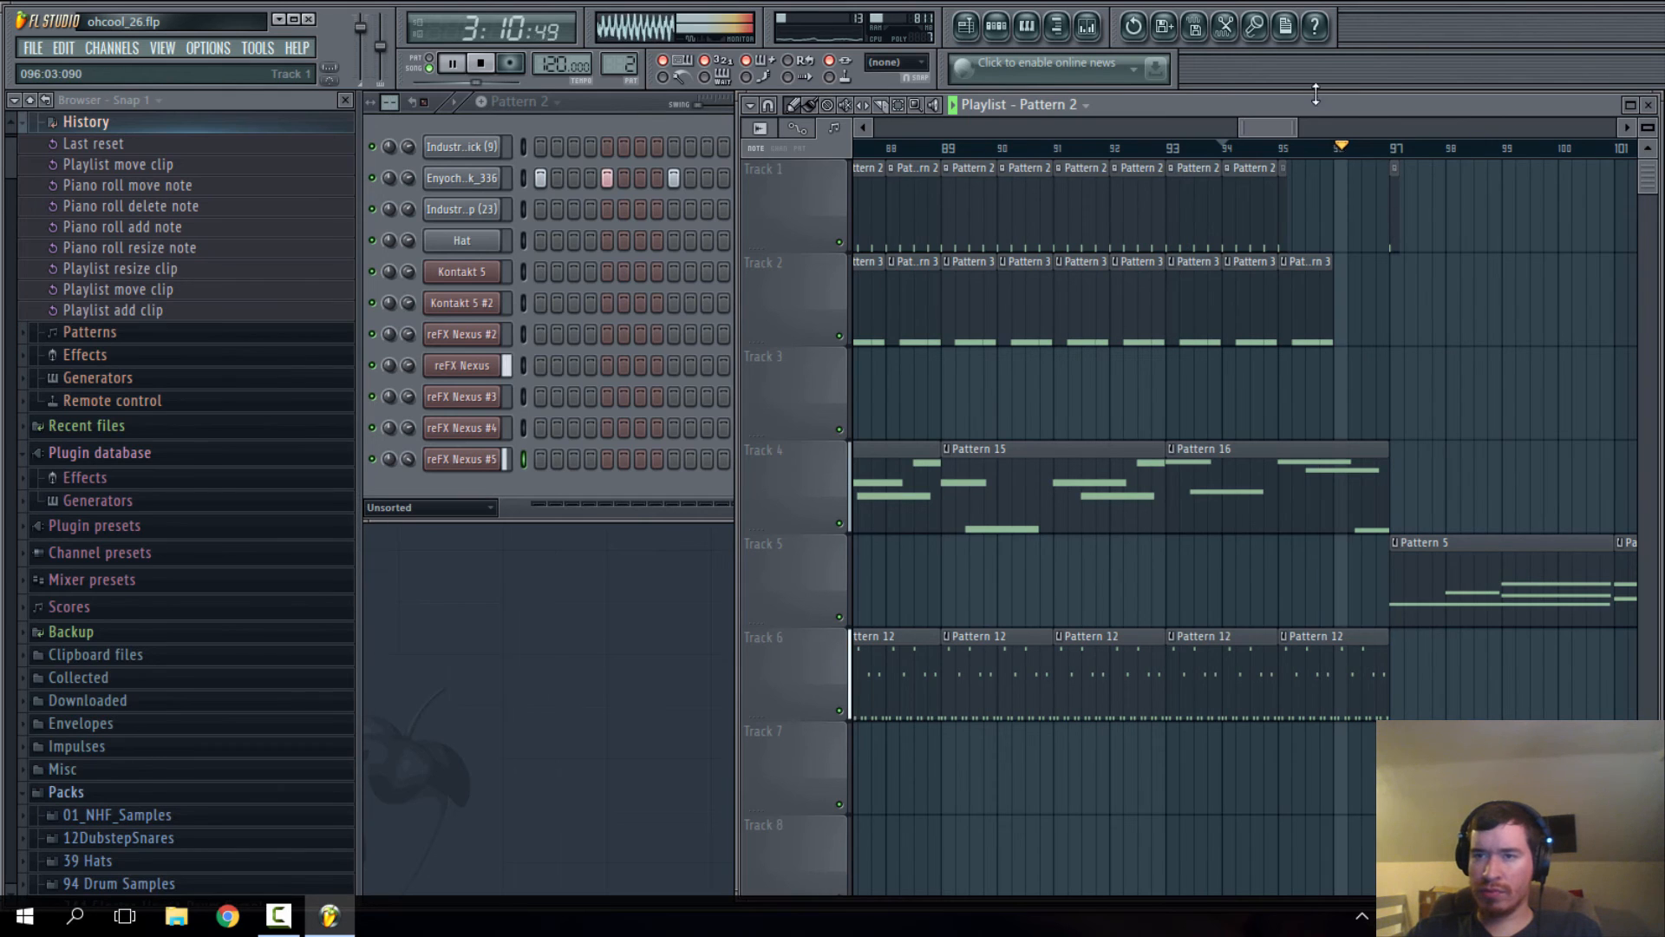
- Delete the clips between bars 113 and 129 on tracks 1, 2, 3, 5 and 7, keeping those on track 6
left_click_drag(1295, 127, 1350, 129)
scroll(1393, 244, "down", 5)
scroll(1152, 285, "down", 3)
left_click(1127, 150)
left_click(1202, 150)
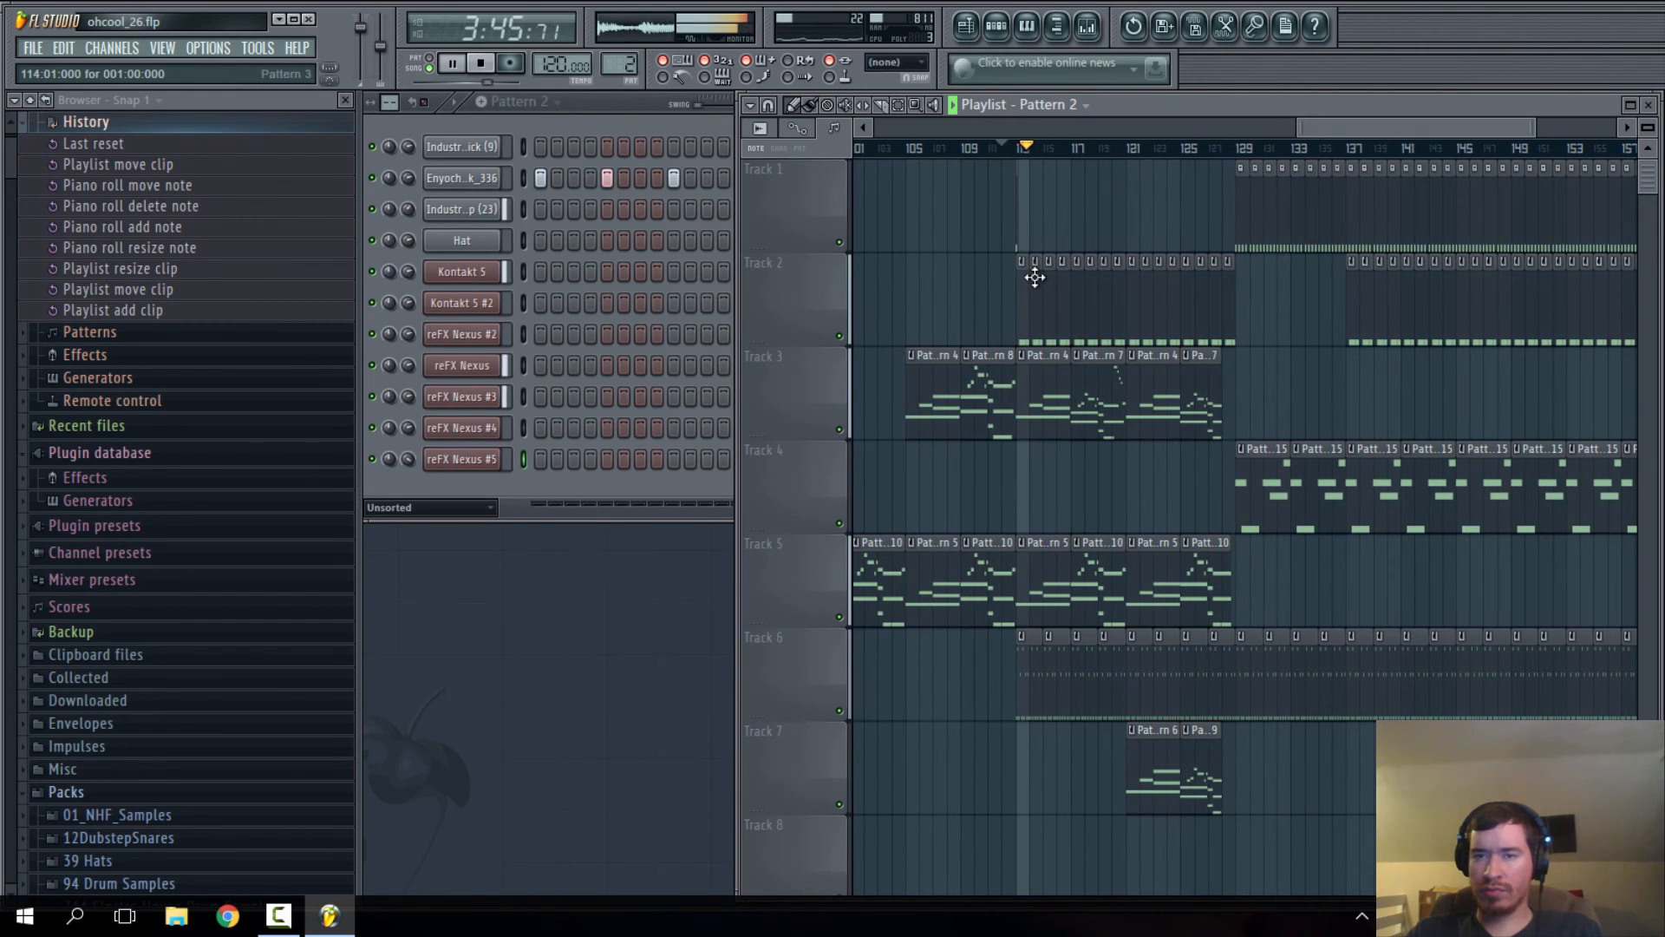
left_click_drag(1010, 259, 1211, 327)
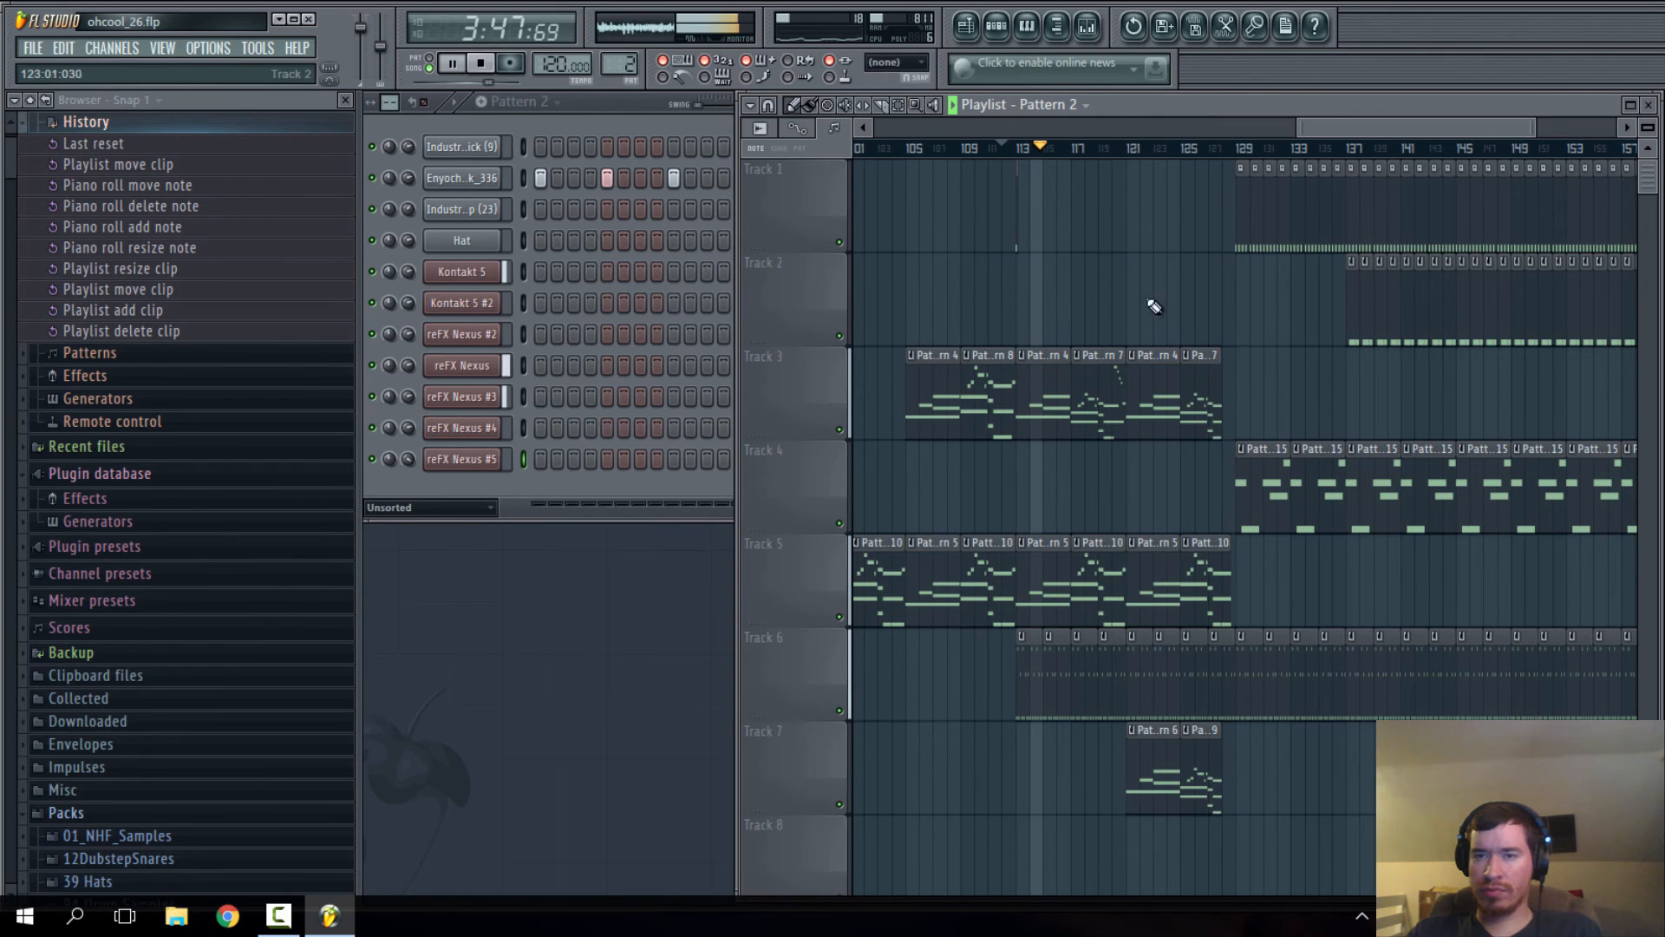
right_click(1017, 210)
mouse_move(1044, 390)
left_mouse_down()
mouse_move(1161, 411)
mouse_move(1099, 469)
mouse_move(1050, 565)
mouse_move(1208, 596)
left_mouse_up()
left_click_drag(1190, 744, 1227, 707)
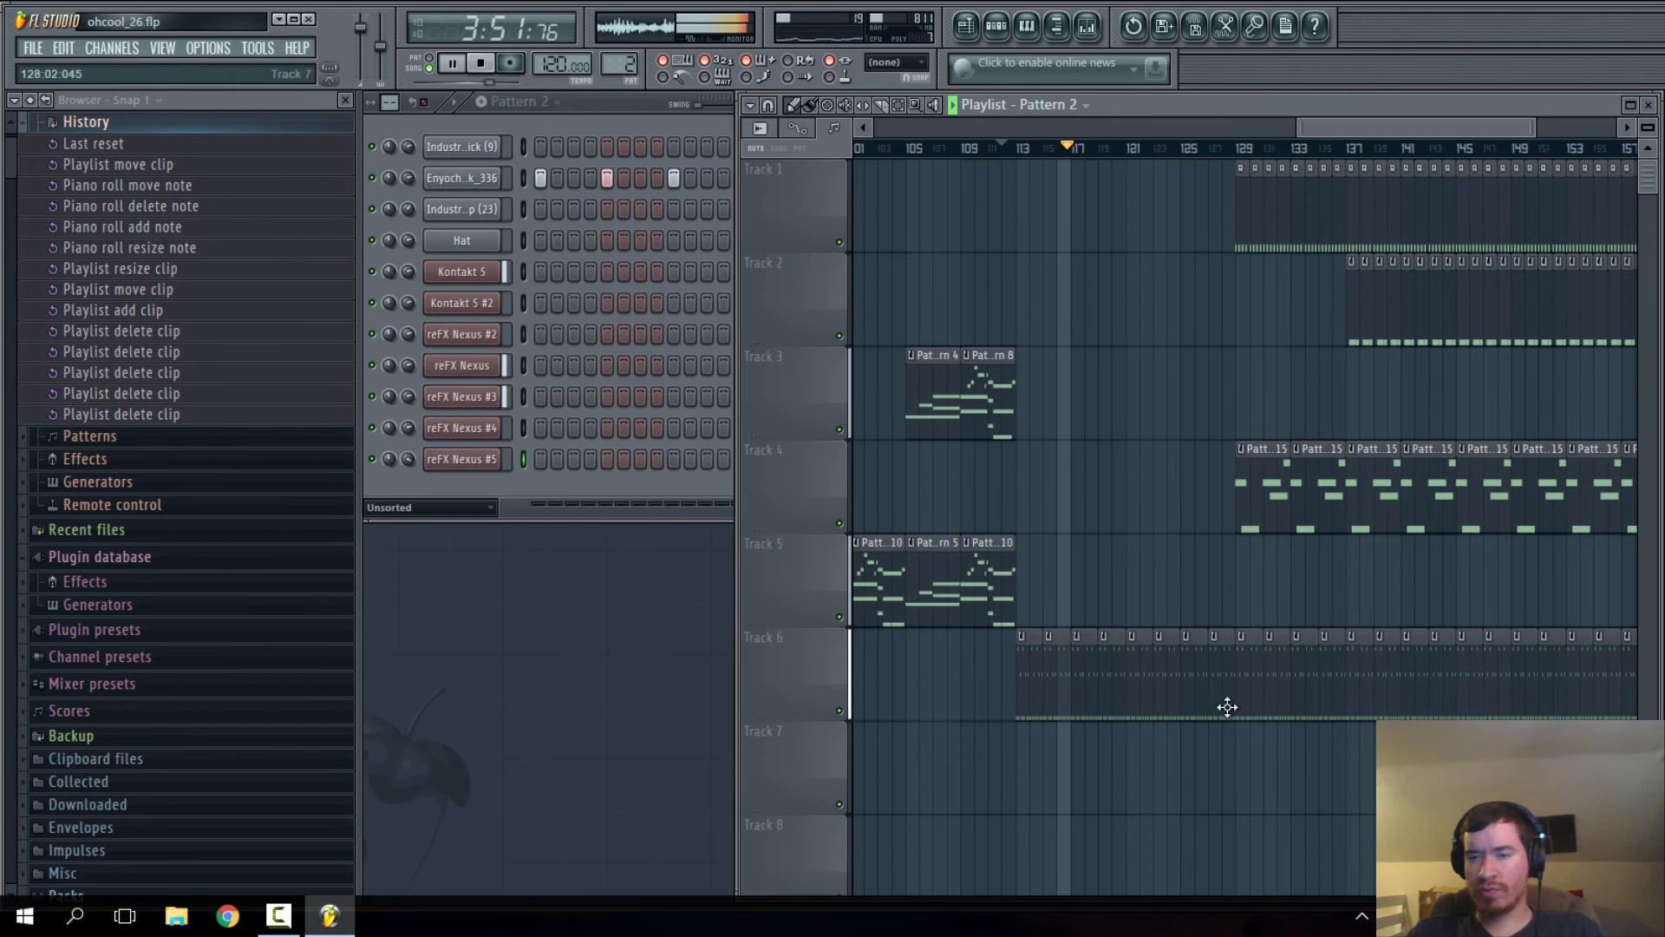
- Play the opening section from about bar 24 and from bar 9
left_click_drag(1332, 128, 995, 139)
scroll(1017, 314, "down", 4)
left_click(994, 149)
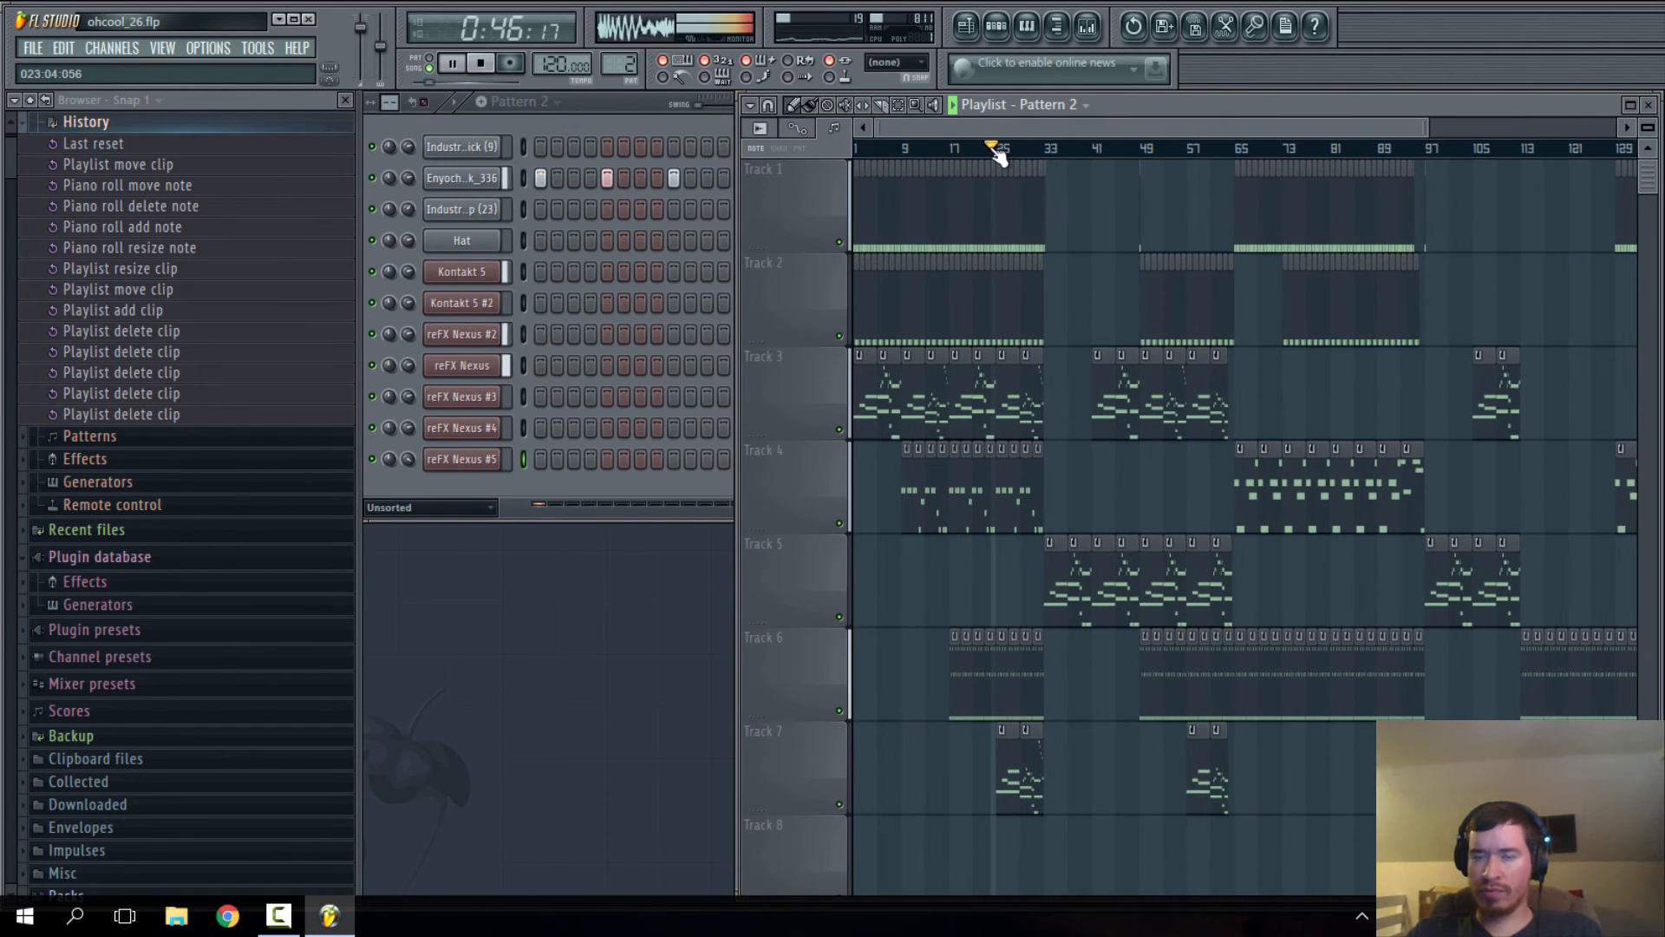
left_click(902, 149)
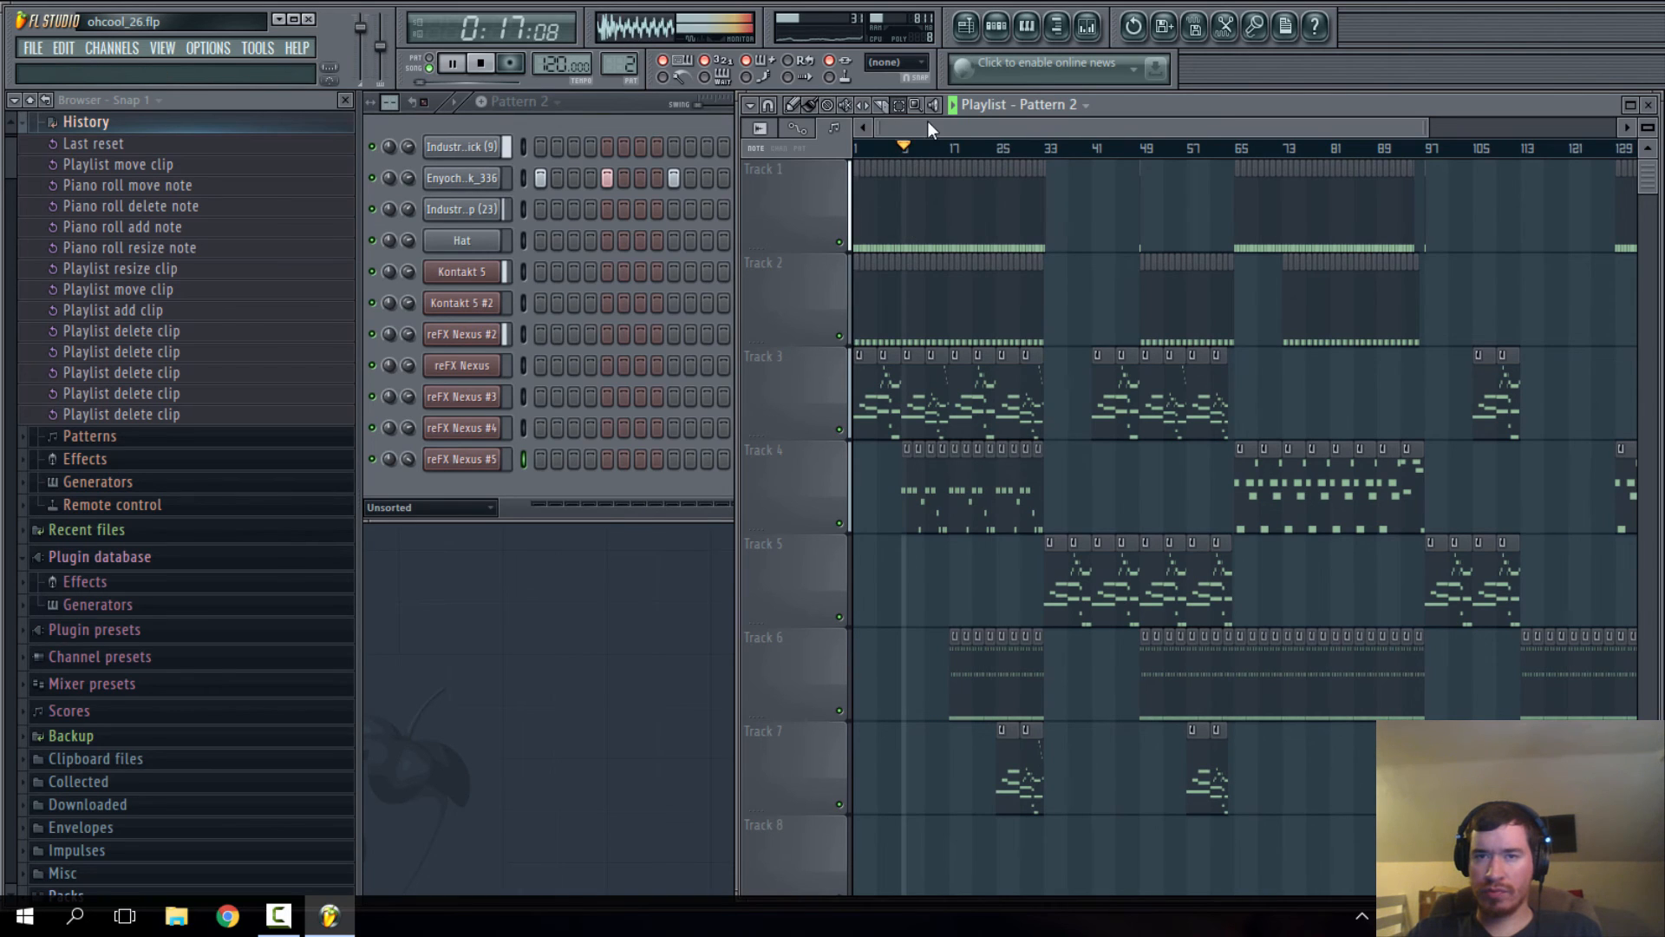
- Copy the track 4 clips spanning bars 9 to 33 and place the copies on track 4 starting at bar 97
scroll(914, 453, "up", 4)
left_click_drag(902, 484, 1183, 486)
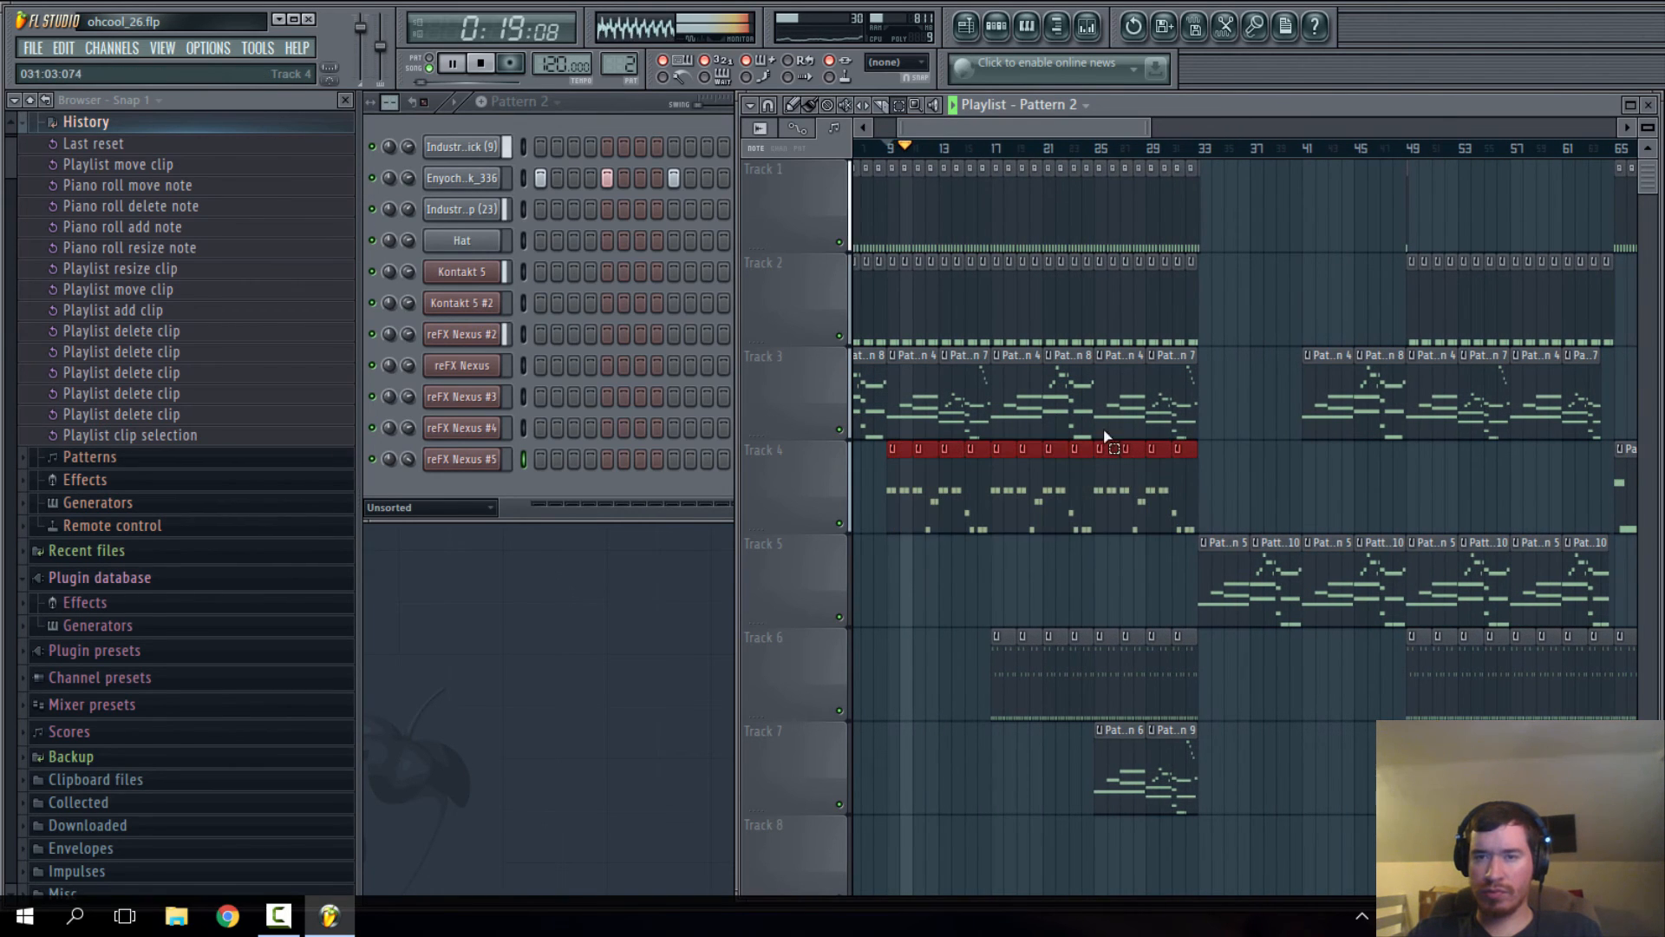
scroll(914, 476, "down", 4)
key("ctrl+v")
left_click_drag(916, 475, 1366, 493)
left_click(1293, 149)
scroll(1353, 408, "up", 4)
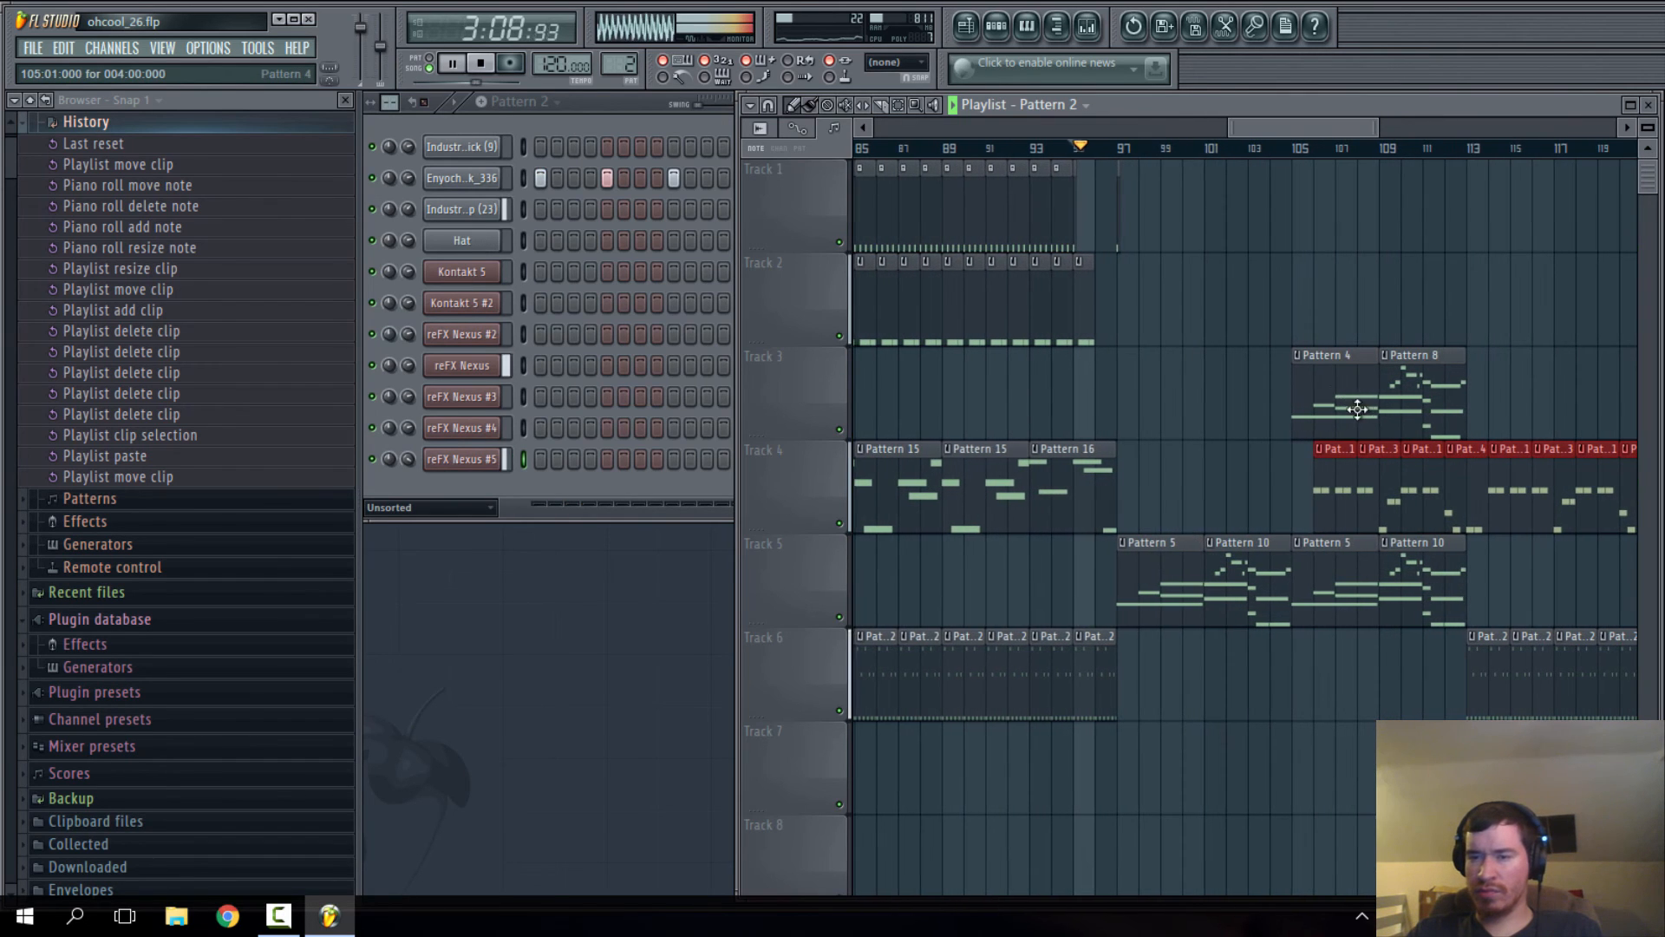
left_click_drag(1271, 128, 1288, 144)
left_click_drag(1267, 459, 1082, 460)
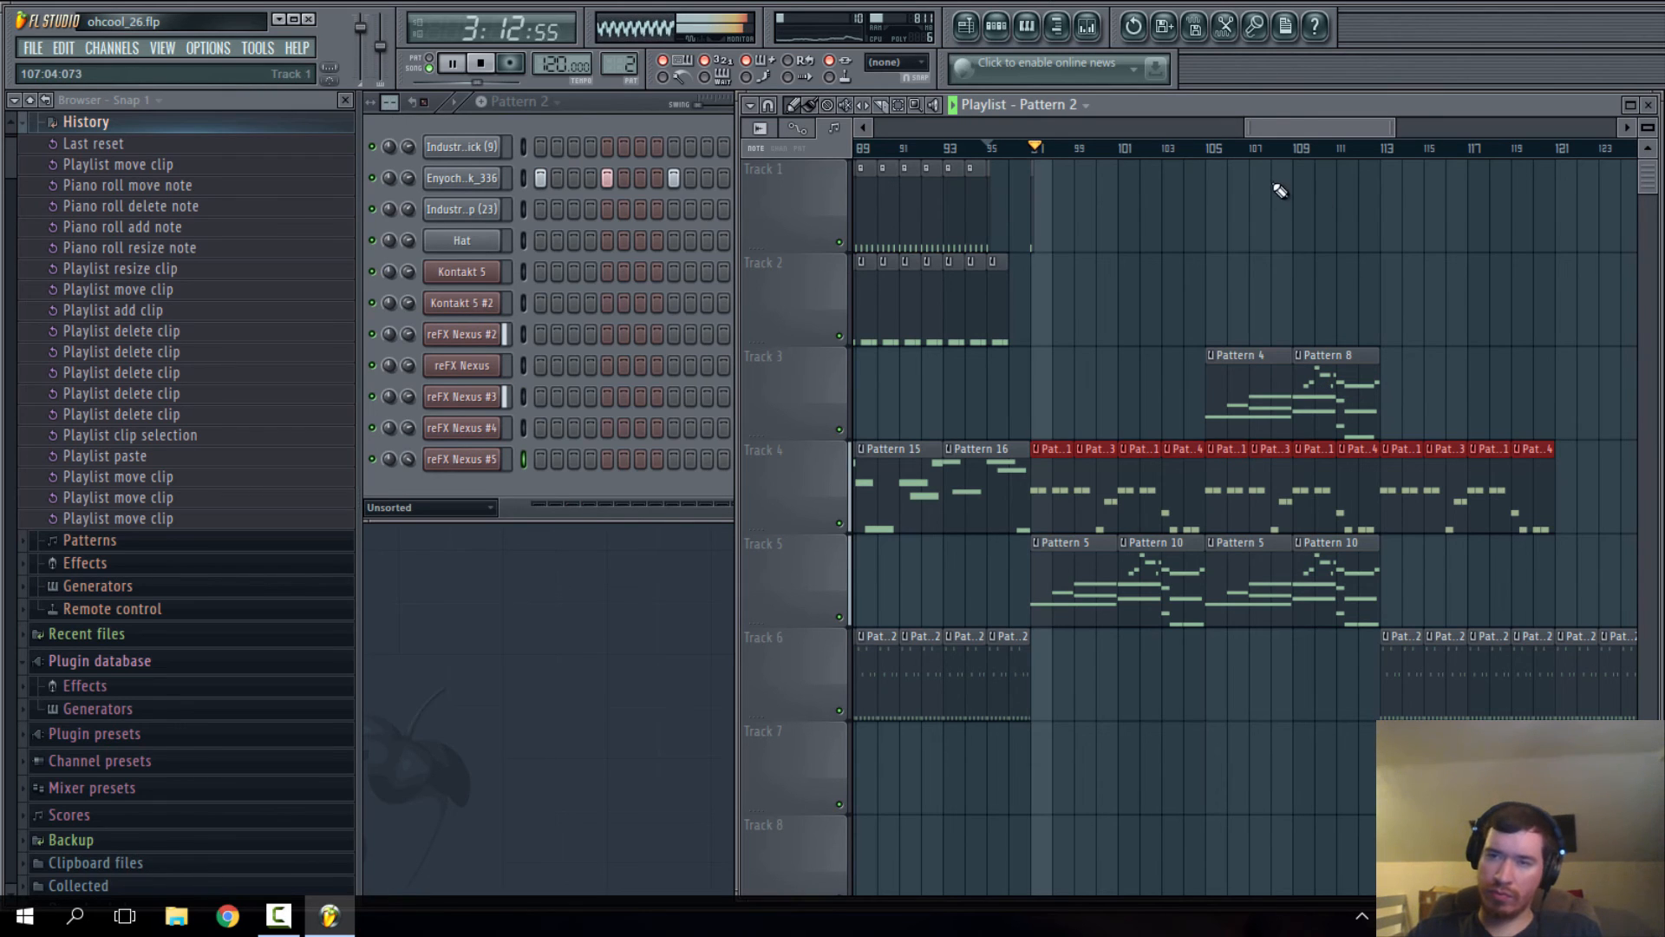
left_click_drag(1307, 128, 1306, 128)
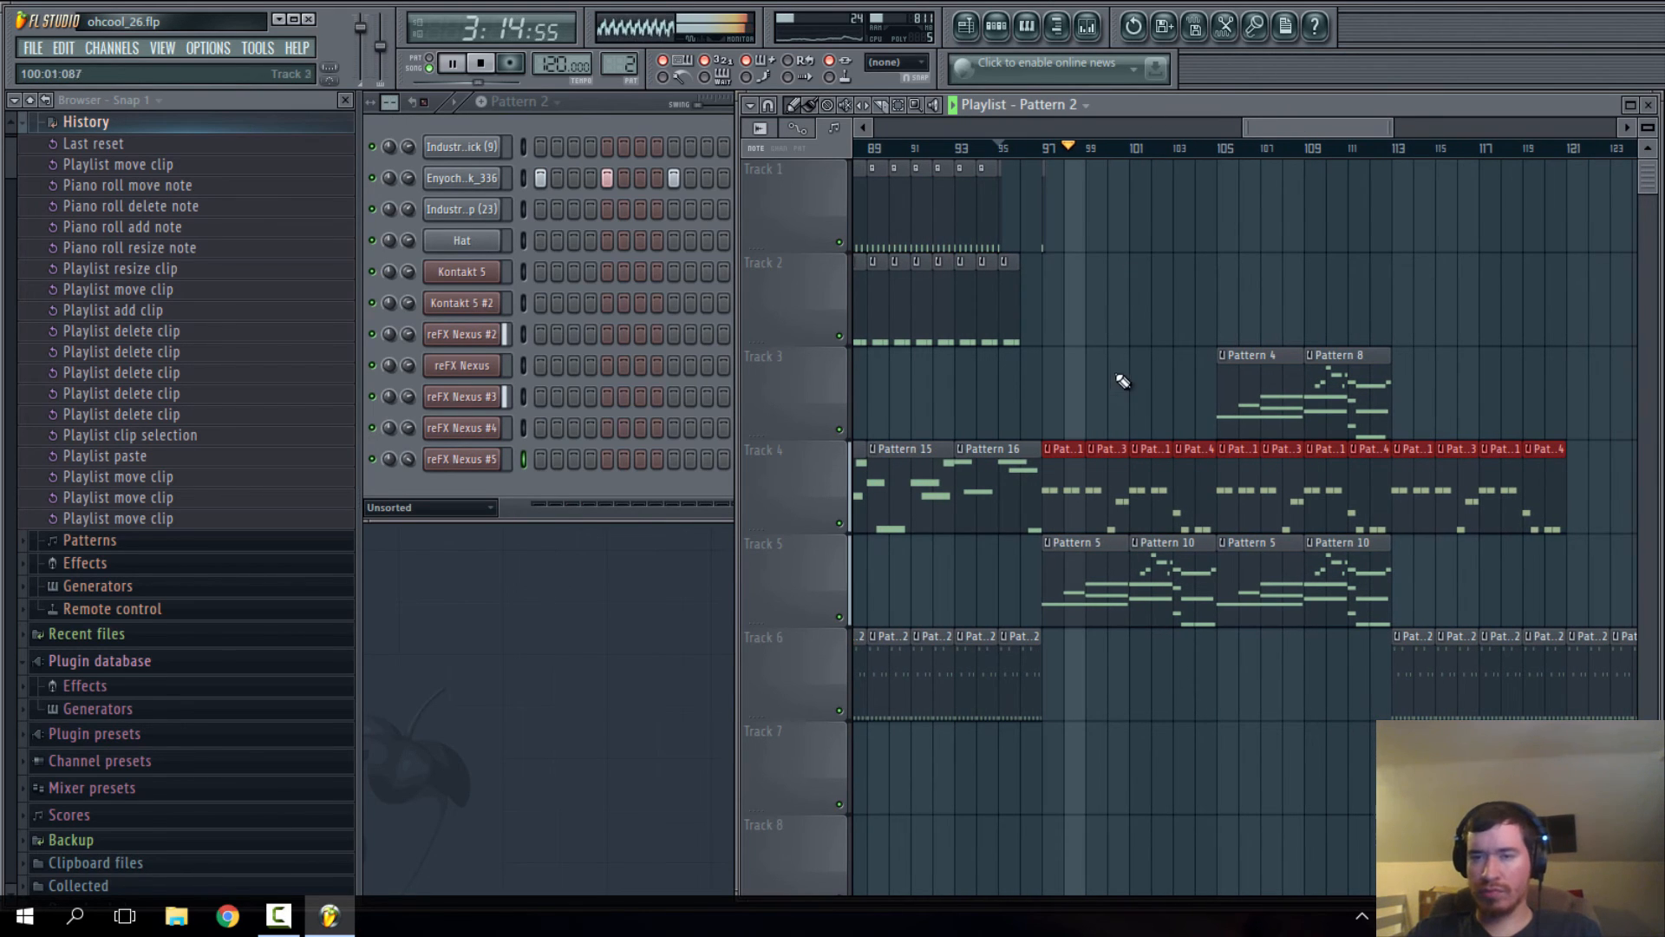
scroll(1133, 407, "down", 5)
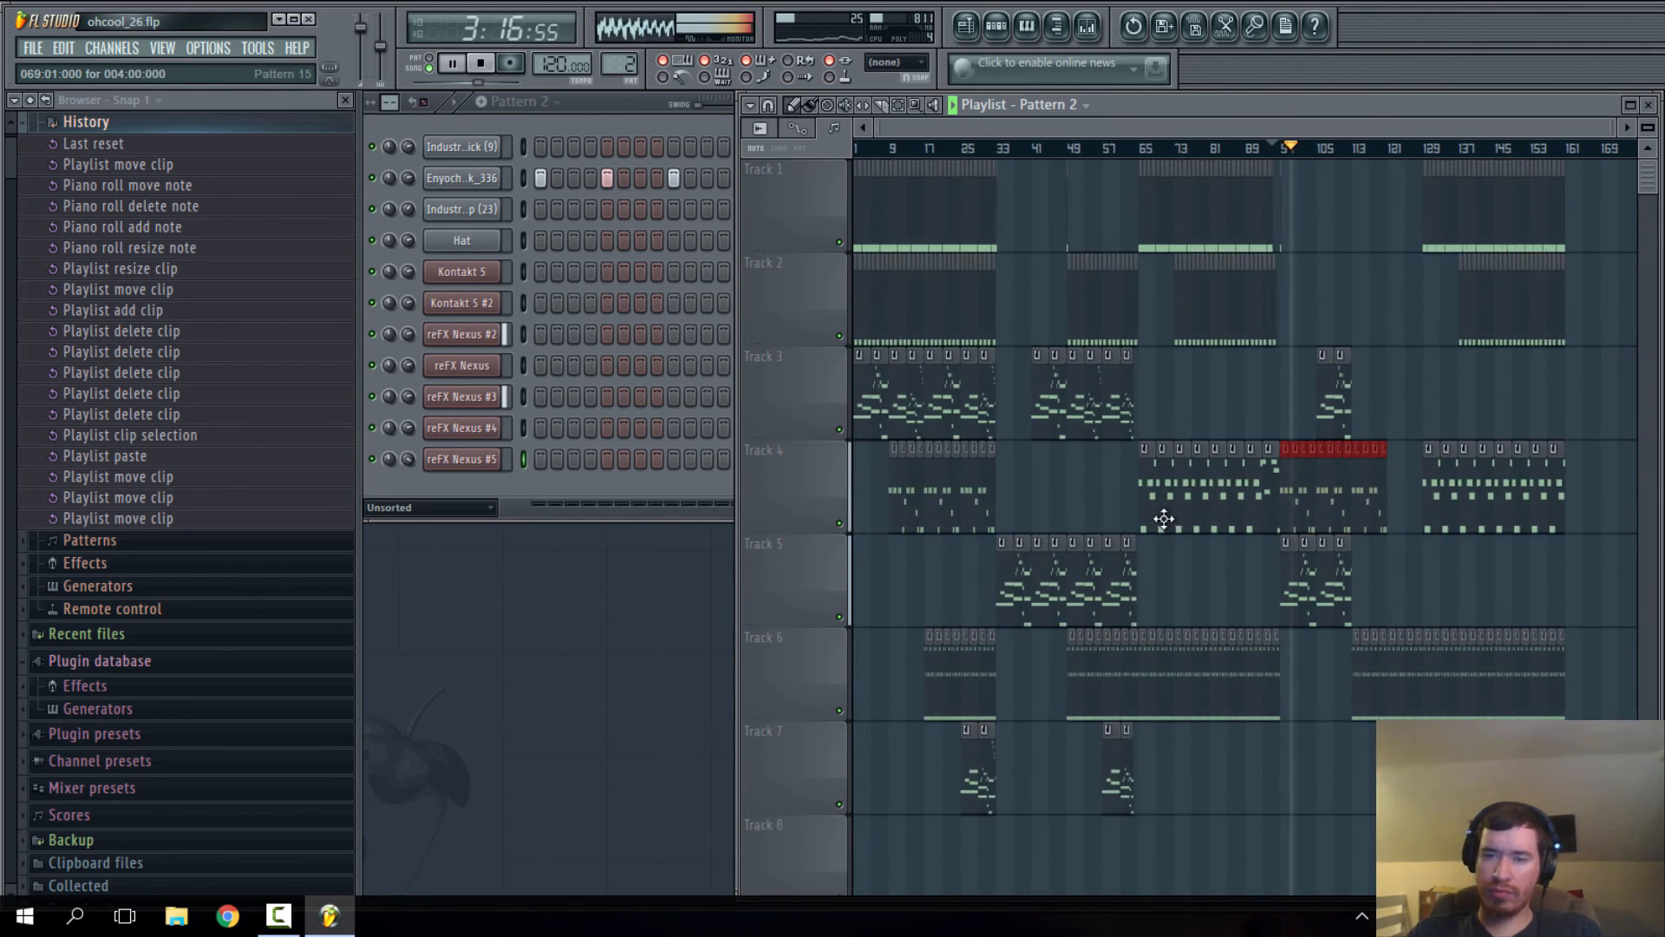
- Delete the track 4 clips between bars 113 and 121, keeping the copies from bar 97 to bar 113
scroll(1328, 492, "up", 5)
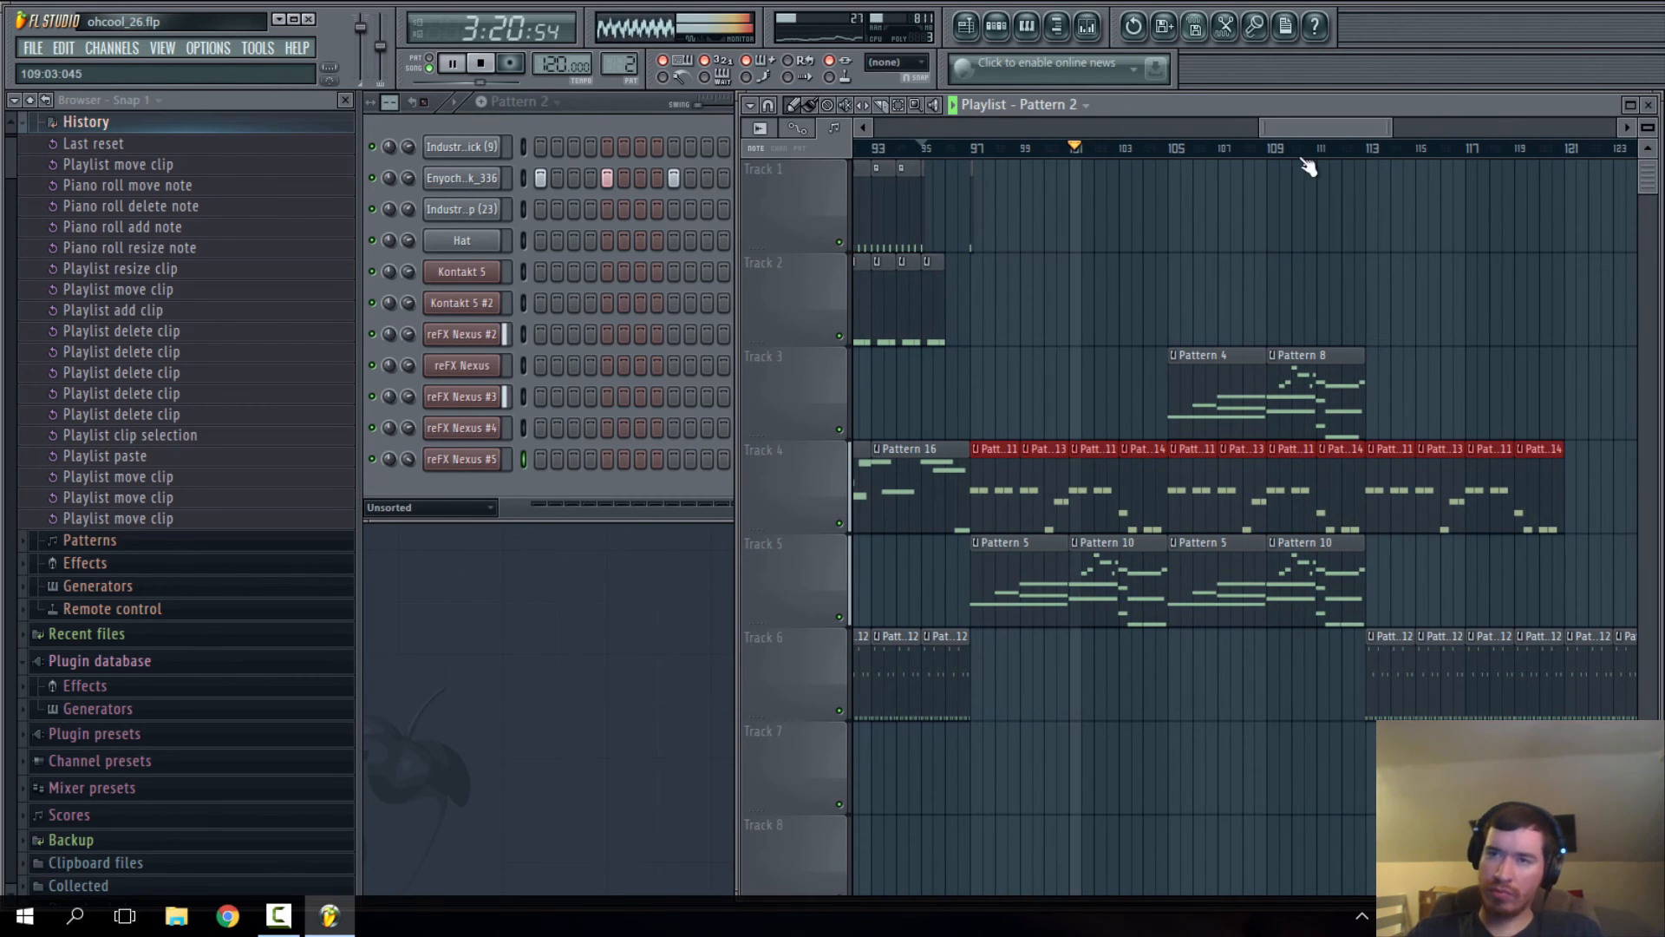
left_click_drag(1308, 128, 1324, 128)
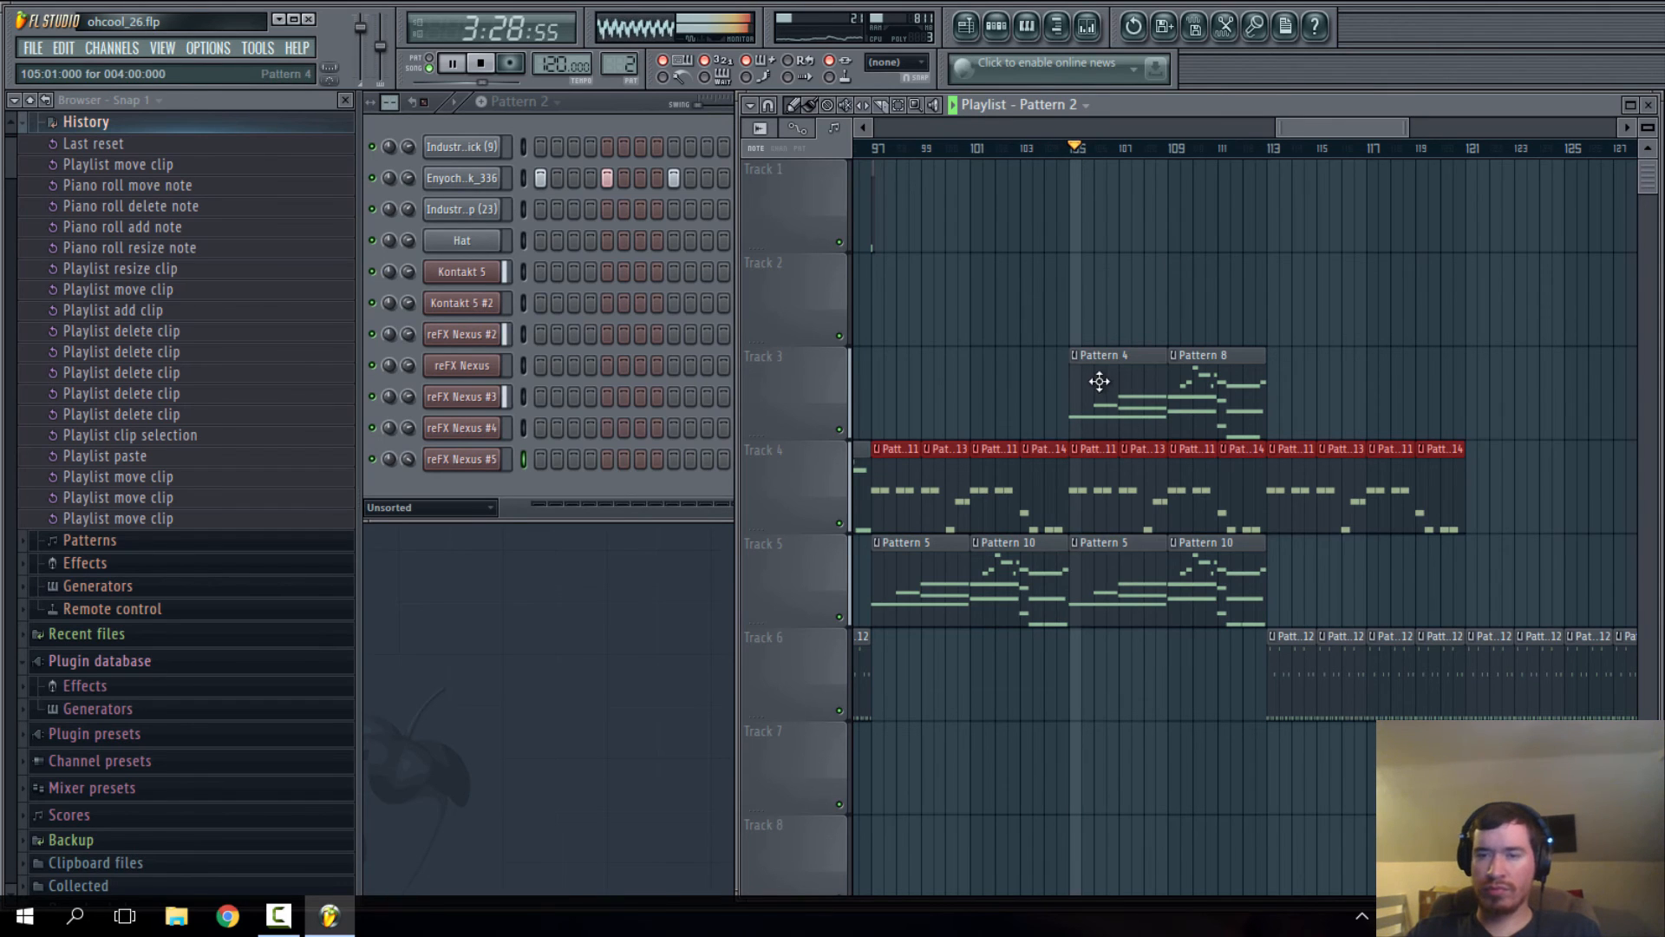
scroll(1155, 451, "down", 5)
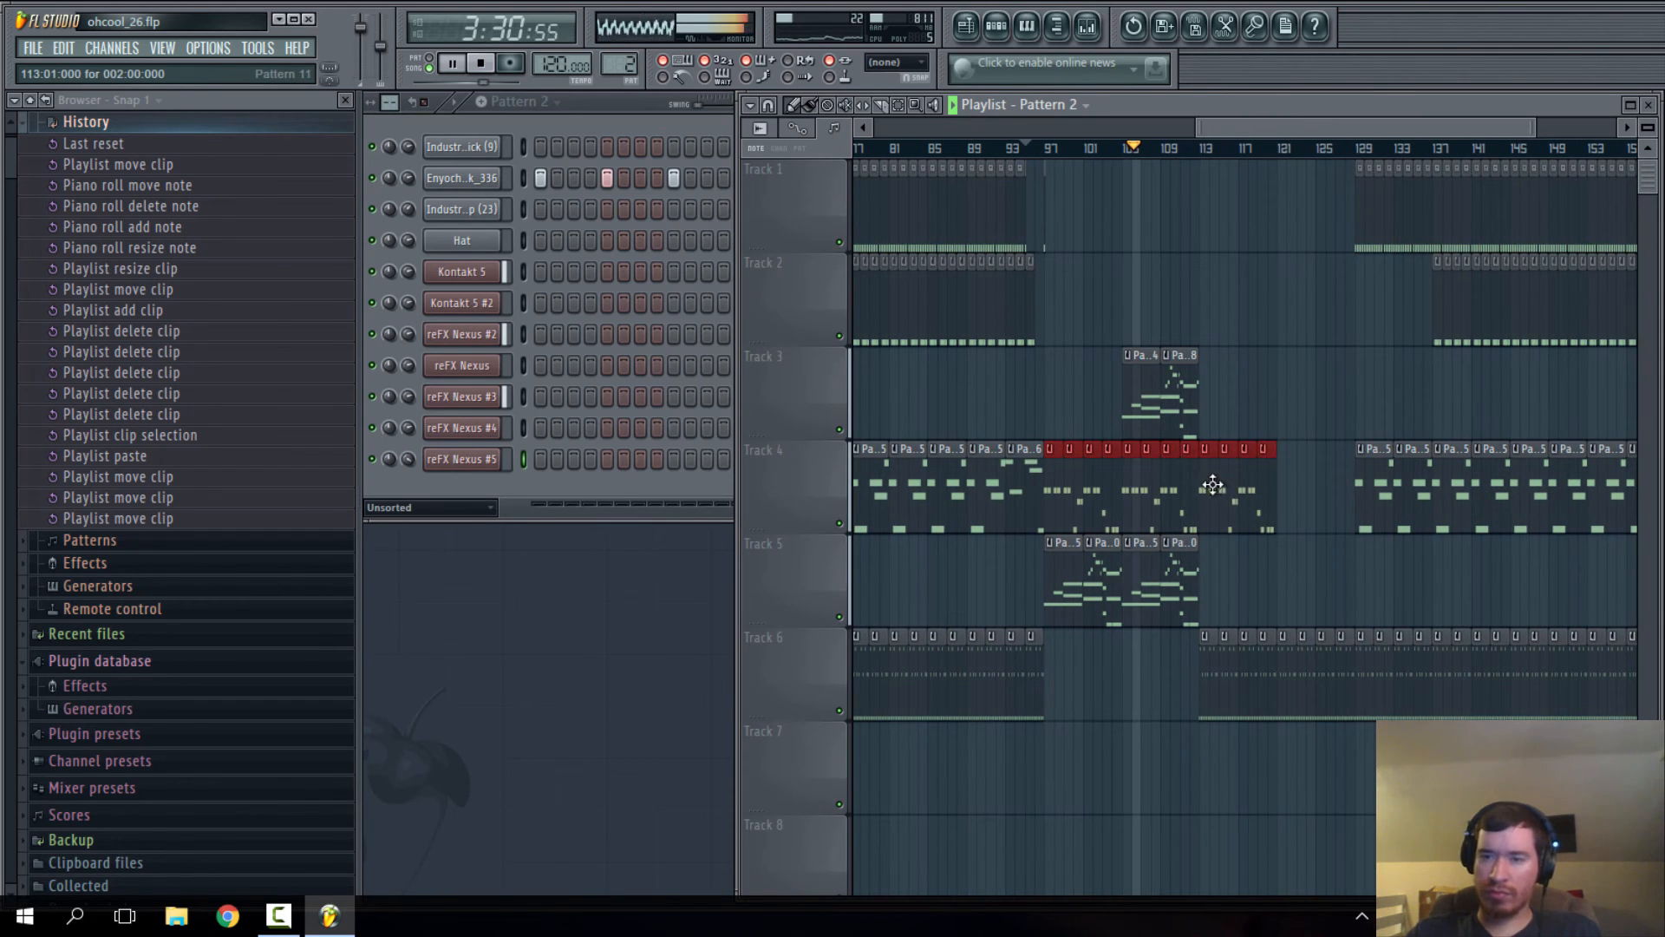
right_click(1213, 484)
- Copy the track 4 clips spanning bars 97 to 113 and place the copies on track 4 from bar 113 to bar 129
left_click_drag(1359, 130, 1406, 130)
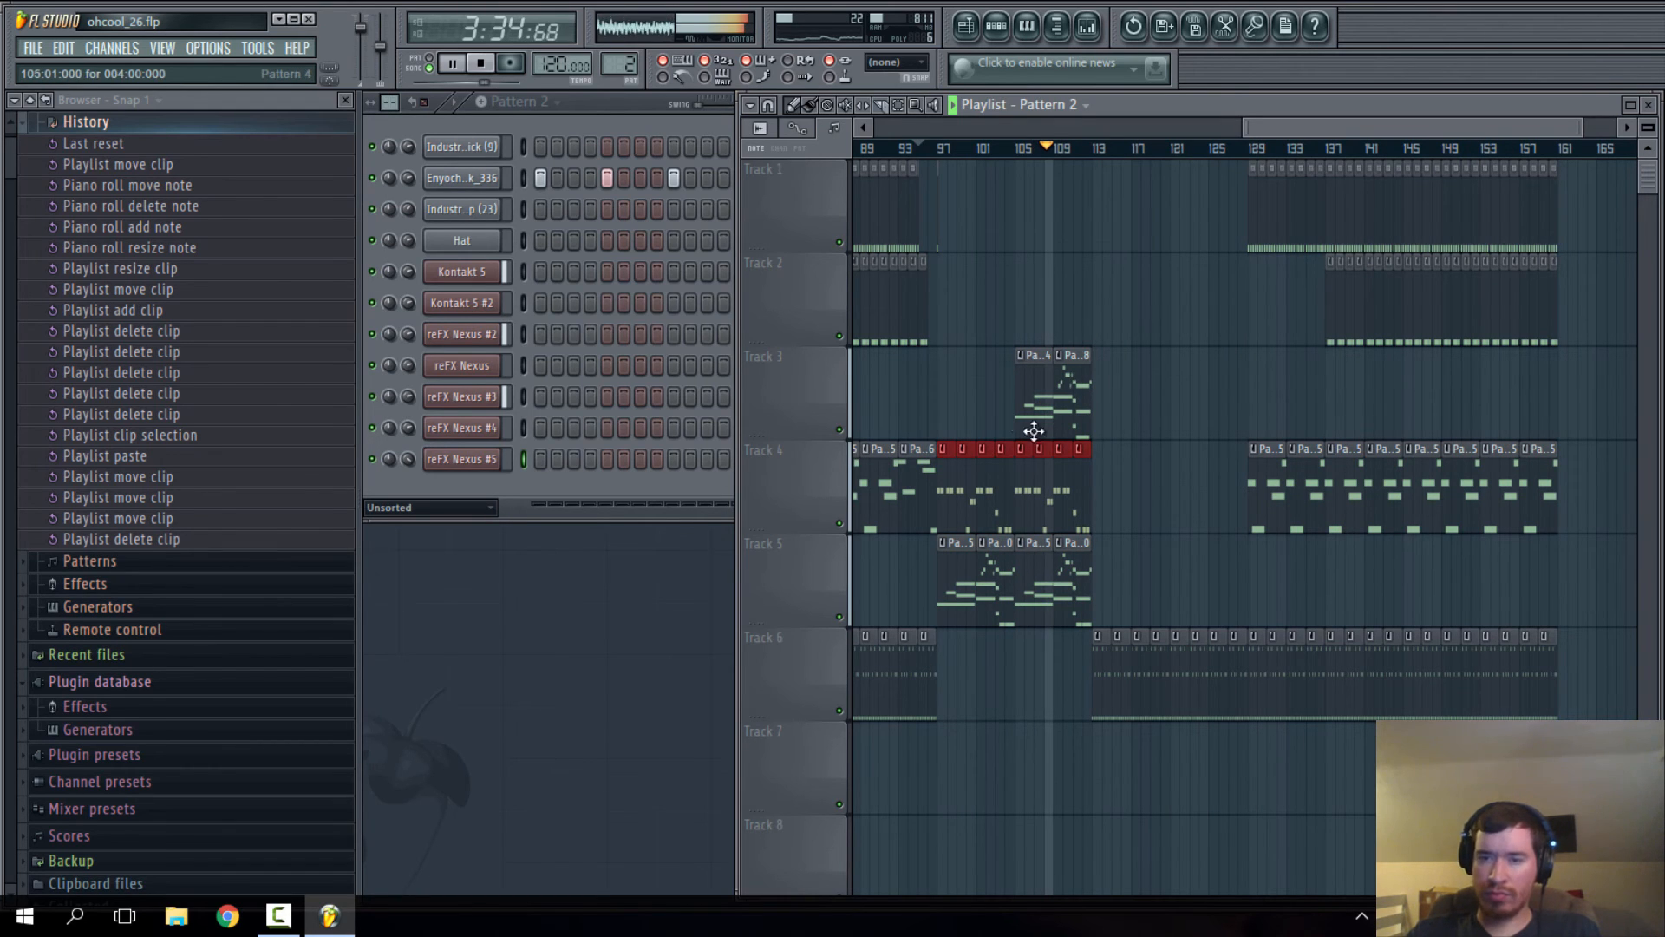
key("ctrl+v")
left_click_drag(915, 496, 1146, 501)
scroll(1060, 538, "up", 4)
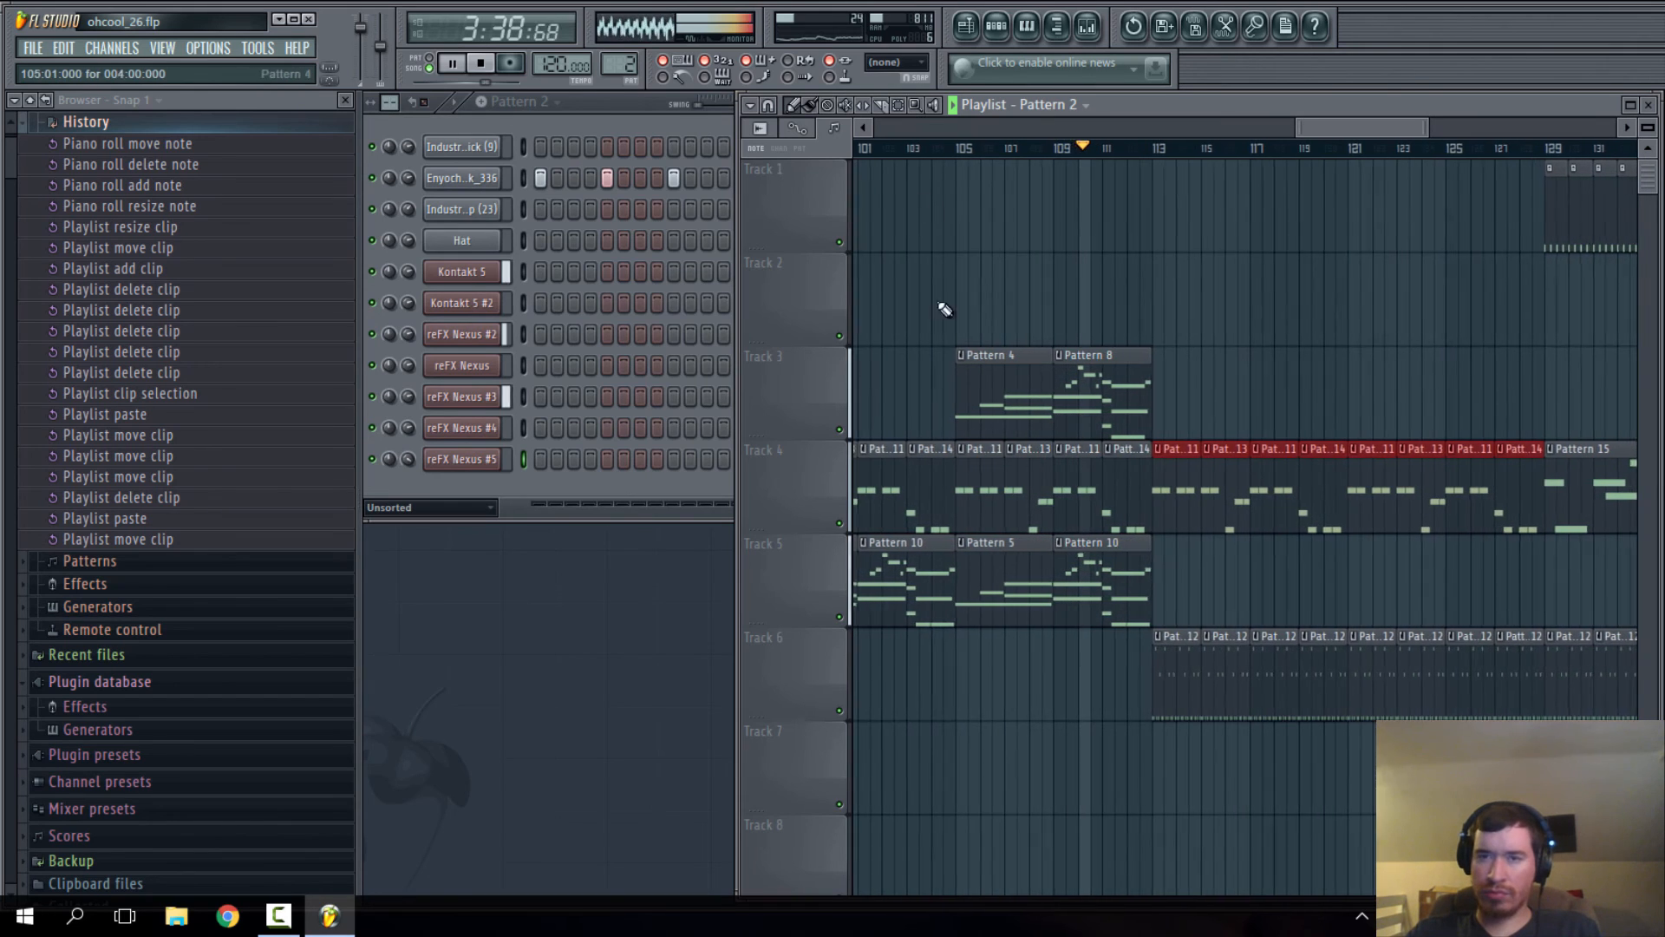
- Move the clips after bar 129 on tracks 1 and 2 earlier together, starting track 1 at bar 113 and track 2 at bar 121
left_click_drag(1361, 130, 1353, 131)
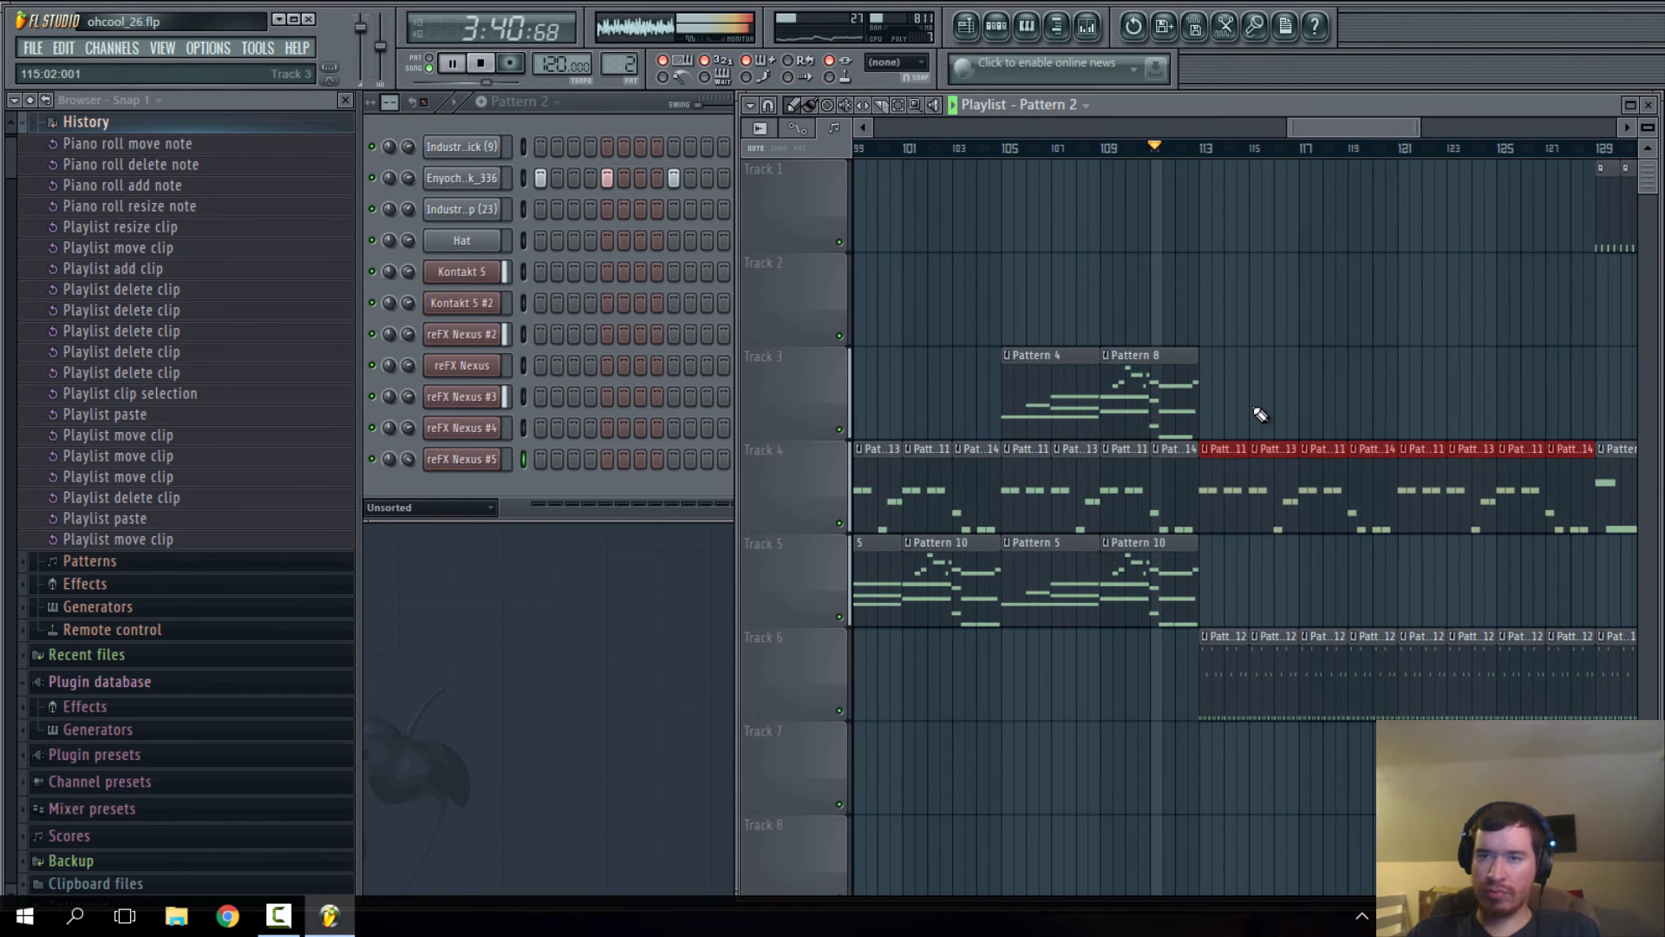
scroll(1254, 418, "down", 5)
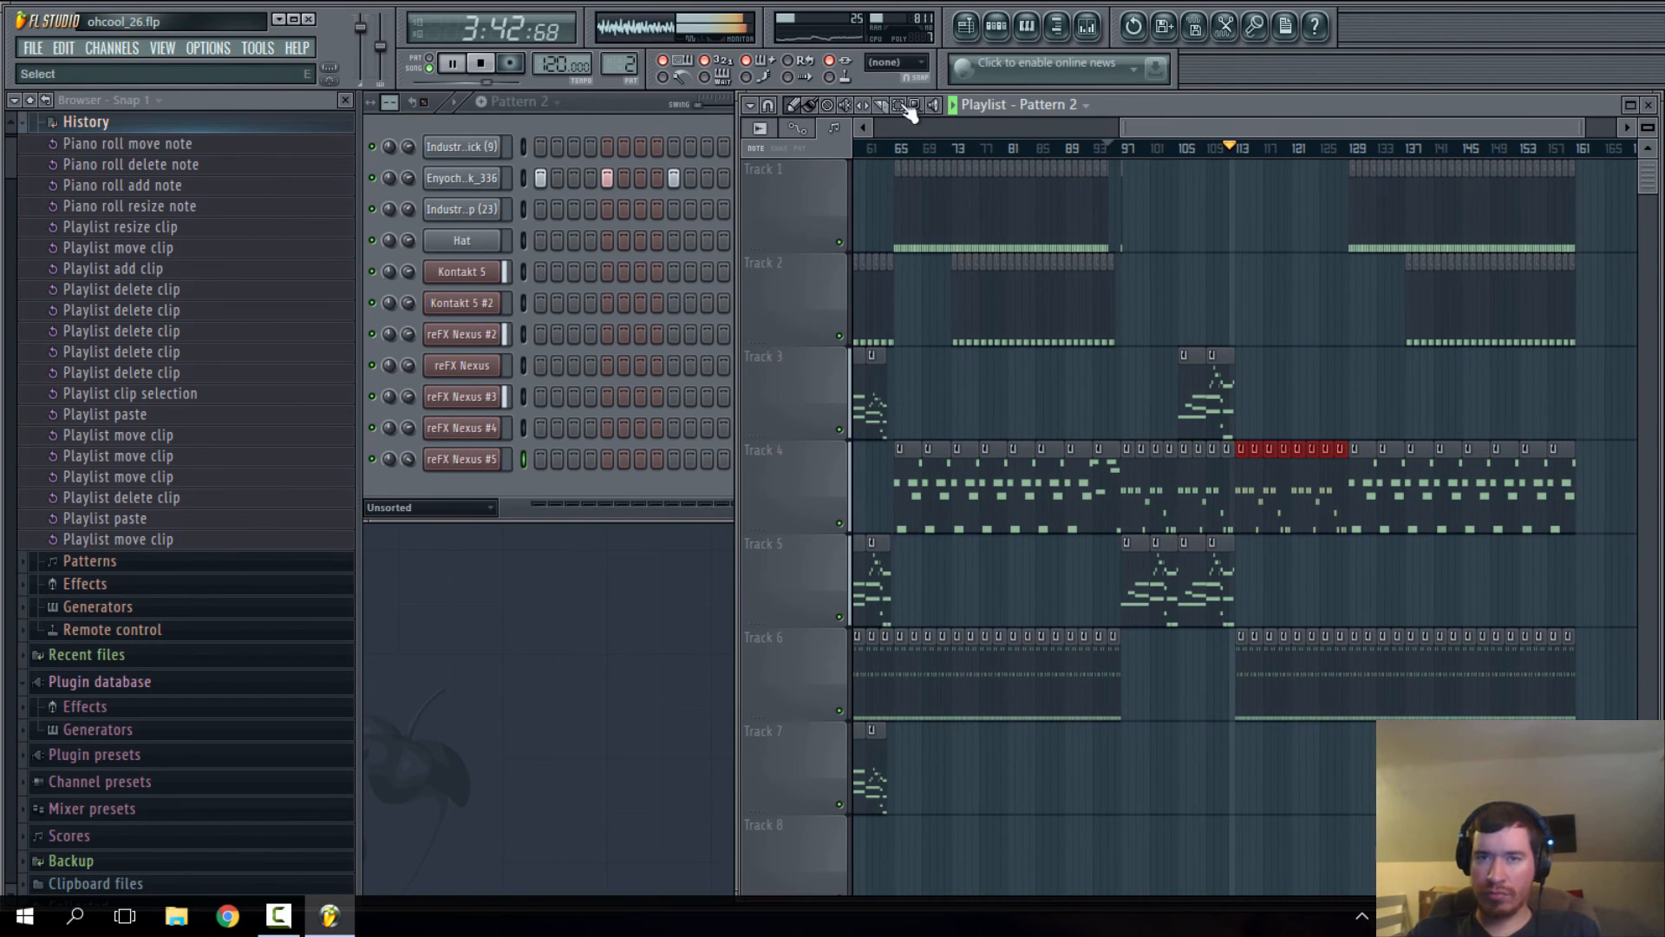
left_click_drag(1280, 161, 1609, 344)
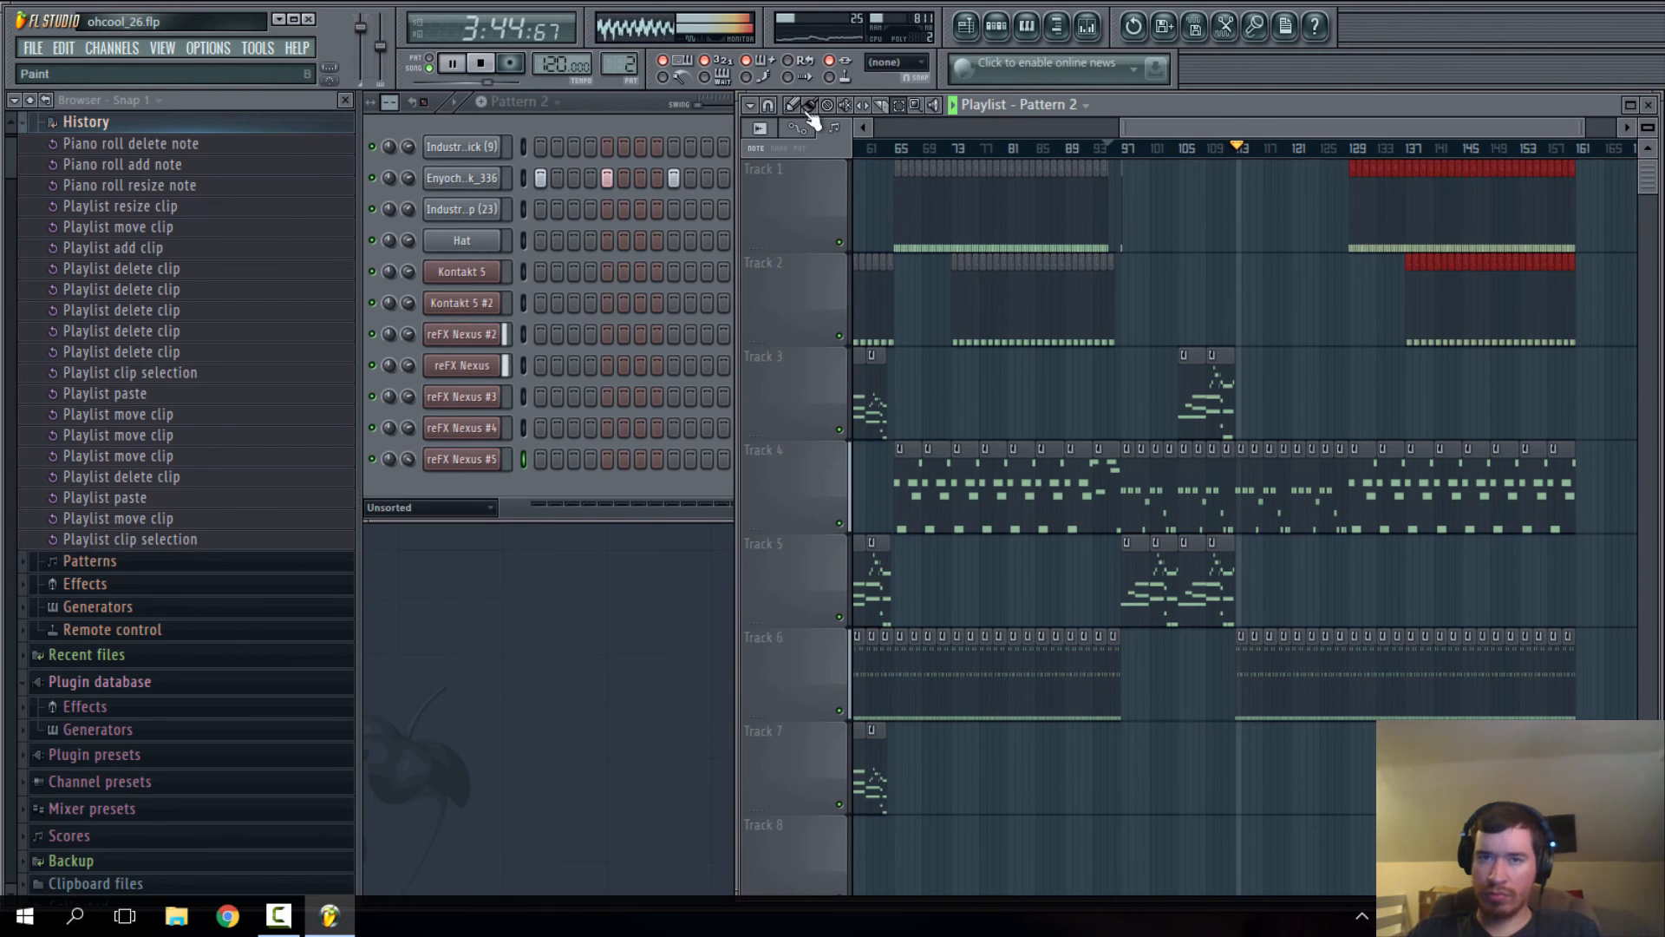
left_click_drag(1407, 211, 1271, 212)
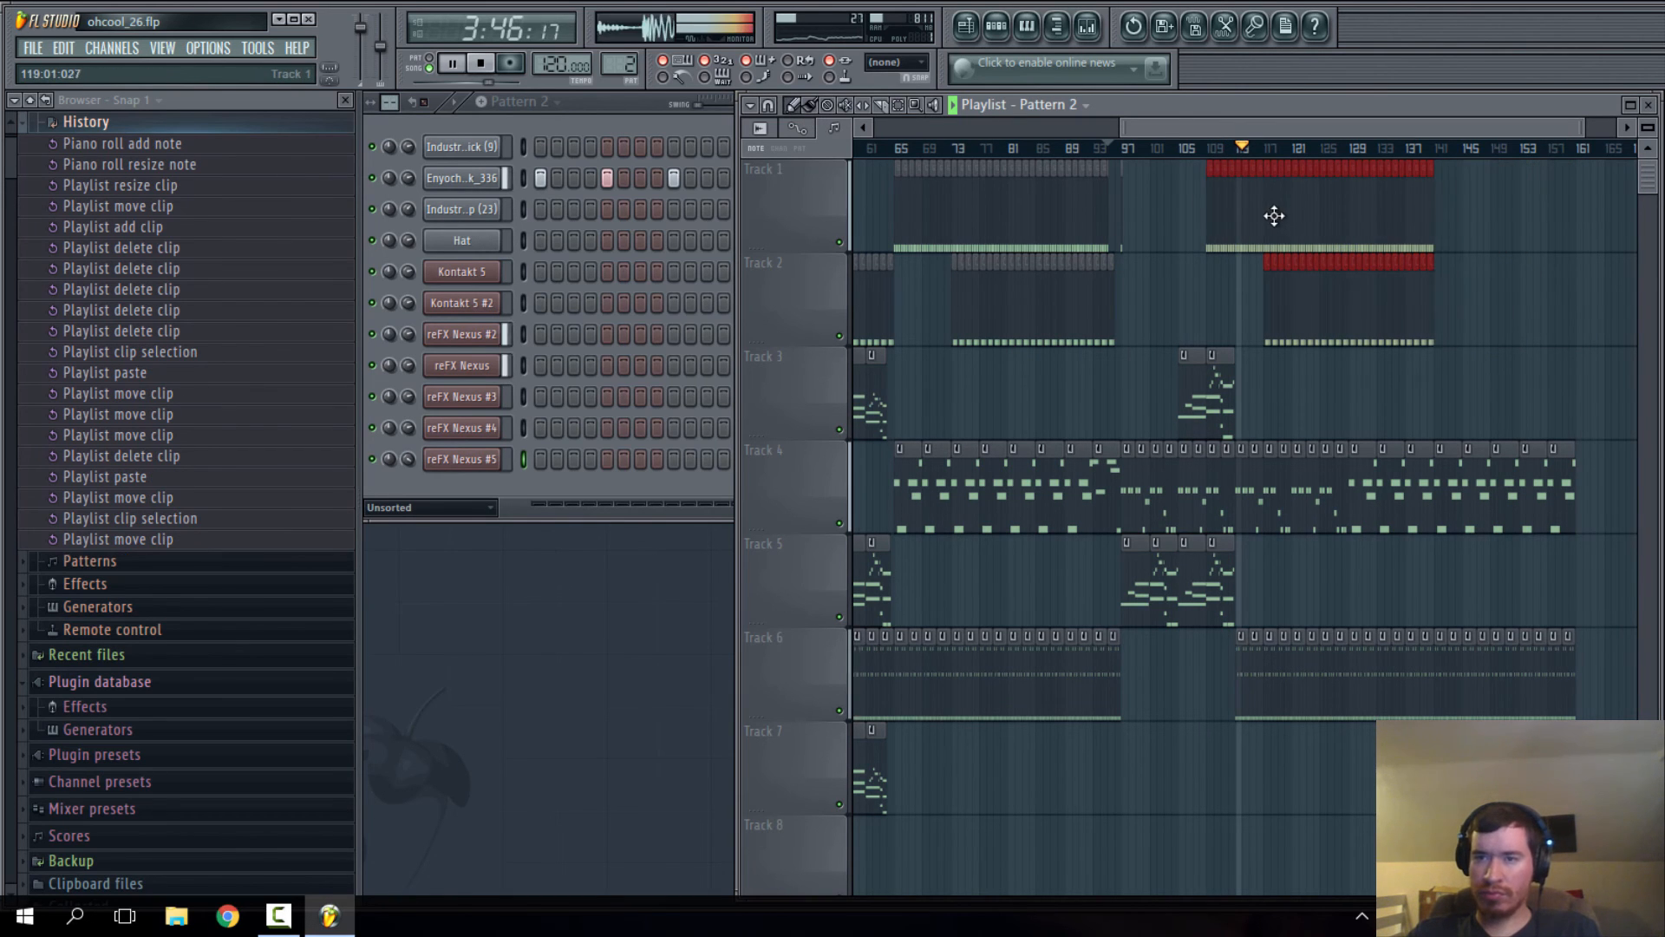
left_click(1188, 151)
scroll(1248, 373, "up", 5)
left_click_drag(1169, 222, 1304, 201)
left_click(1176, 149)
mouse_move(1355, 129)
left_mouse_down()
mouse_move(1378, 130)
mouse_move(1354, 121)
left_mouse_up()
scroll(1313, 399, "down", 3)
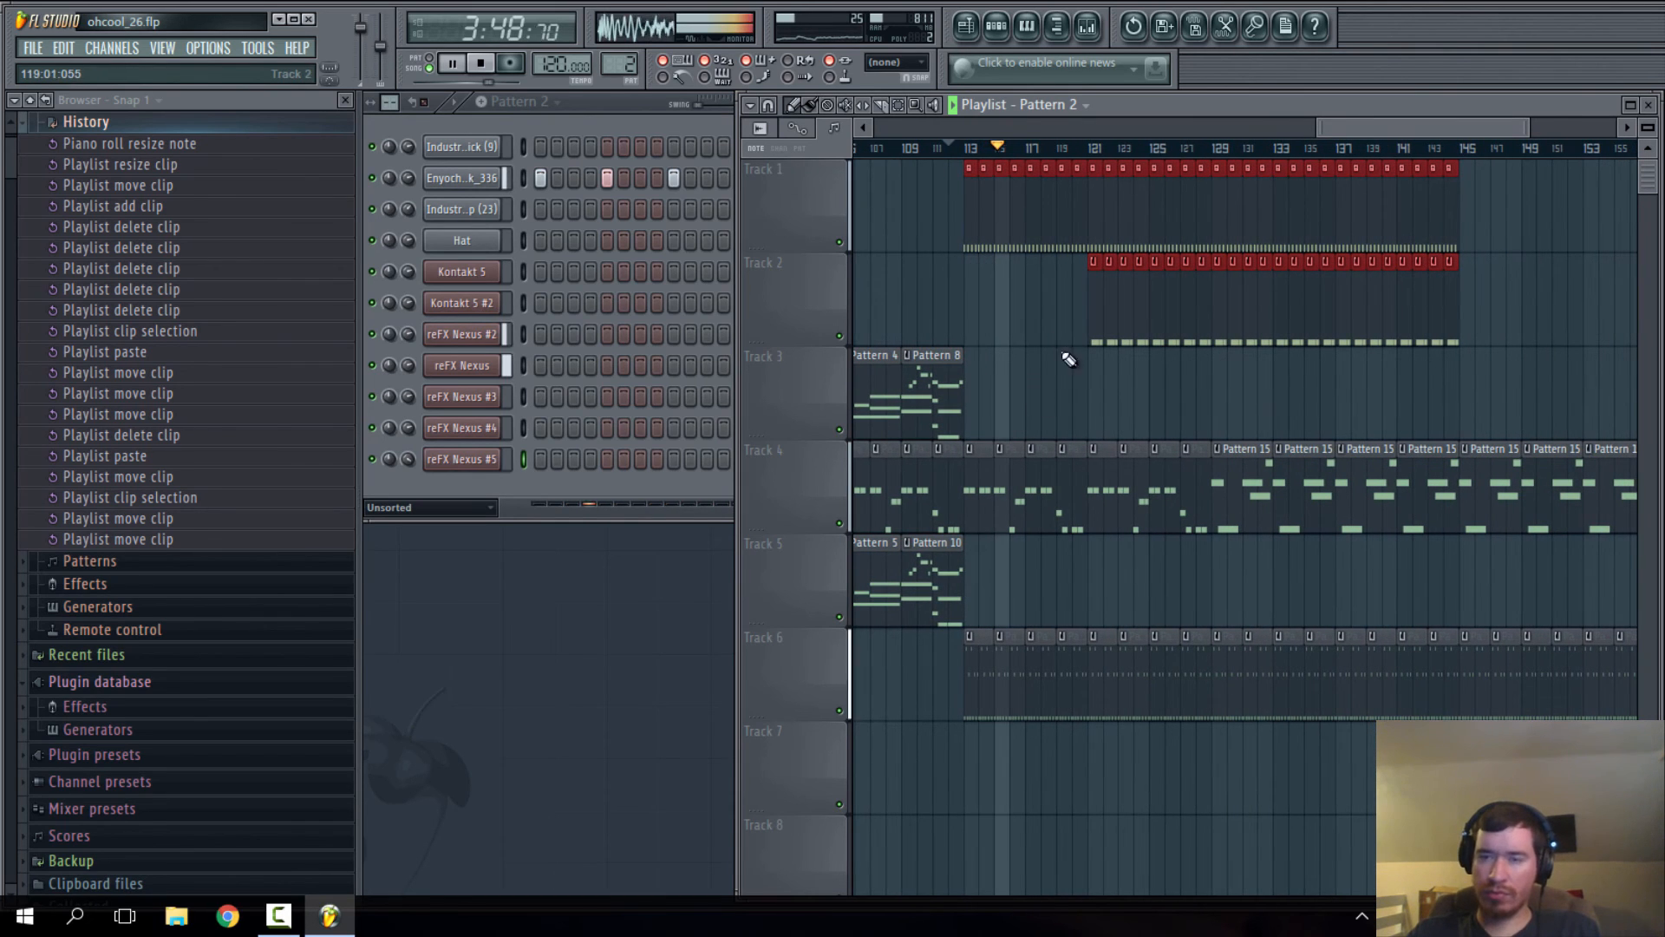
- Copy eight Pattern 3 clips on track 2 from bar 121 and place the copies on track 2 from bar 113 to bar 121
left_click(933, 178)
left_click_drag(1030, 255, 1219, 343)
key("ctrl+v")
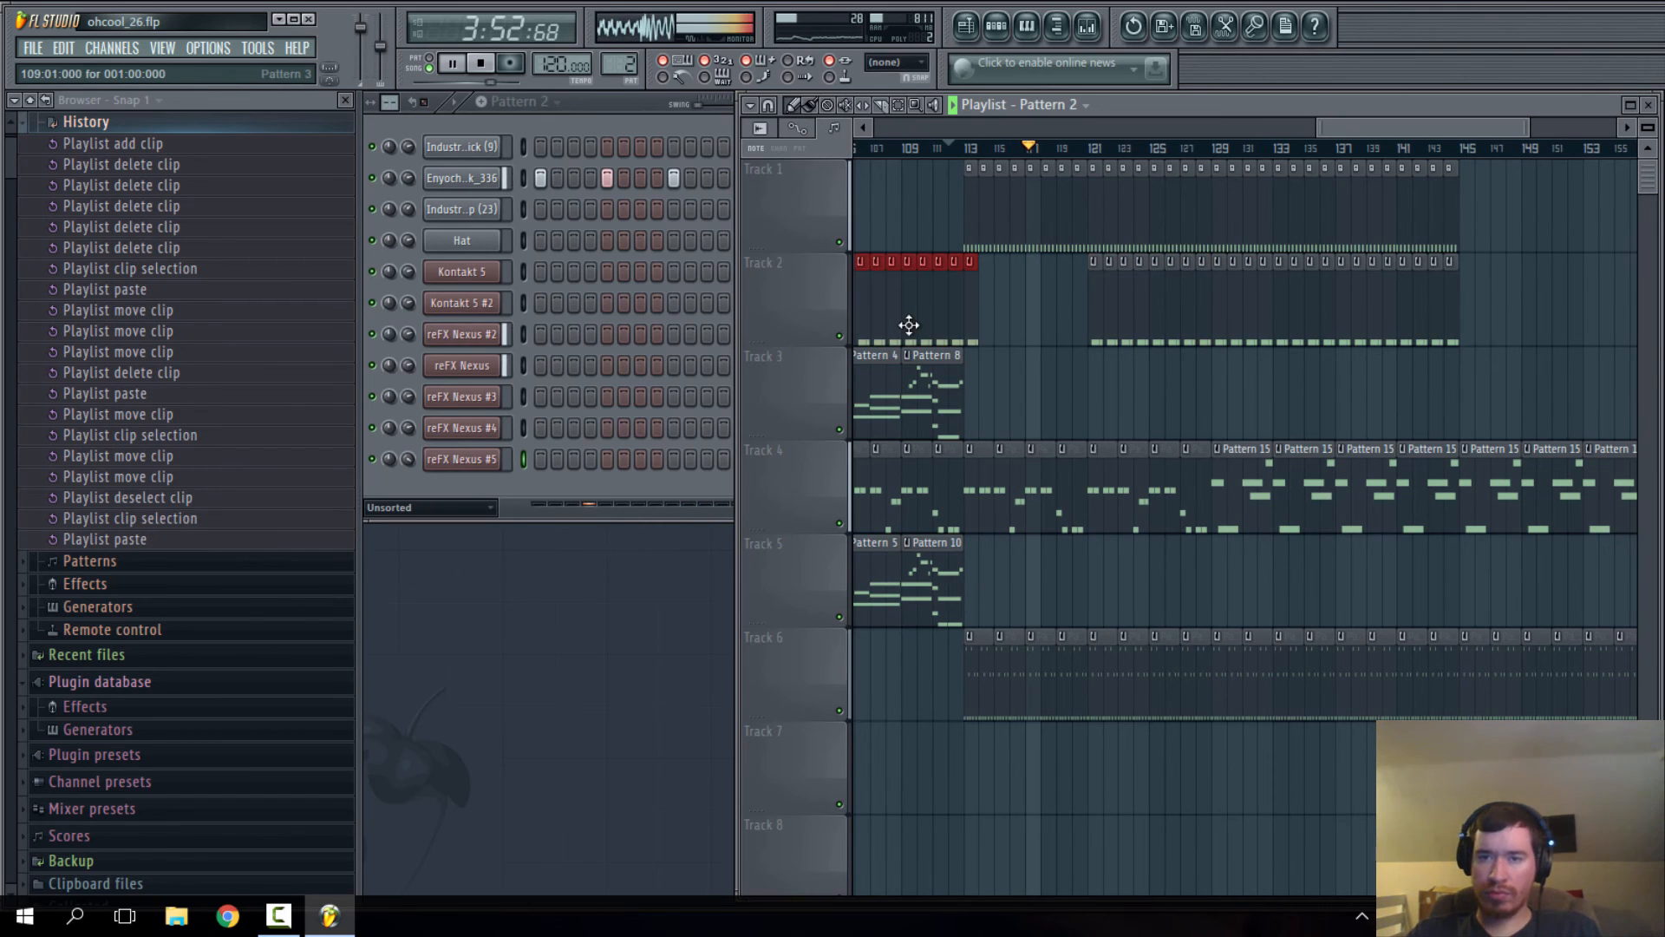
left_click_drag(902, 327, 1009, 320)
left_click(930, 285)
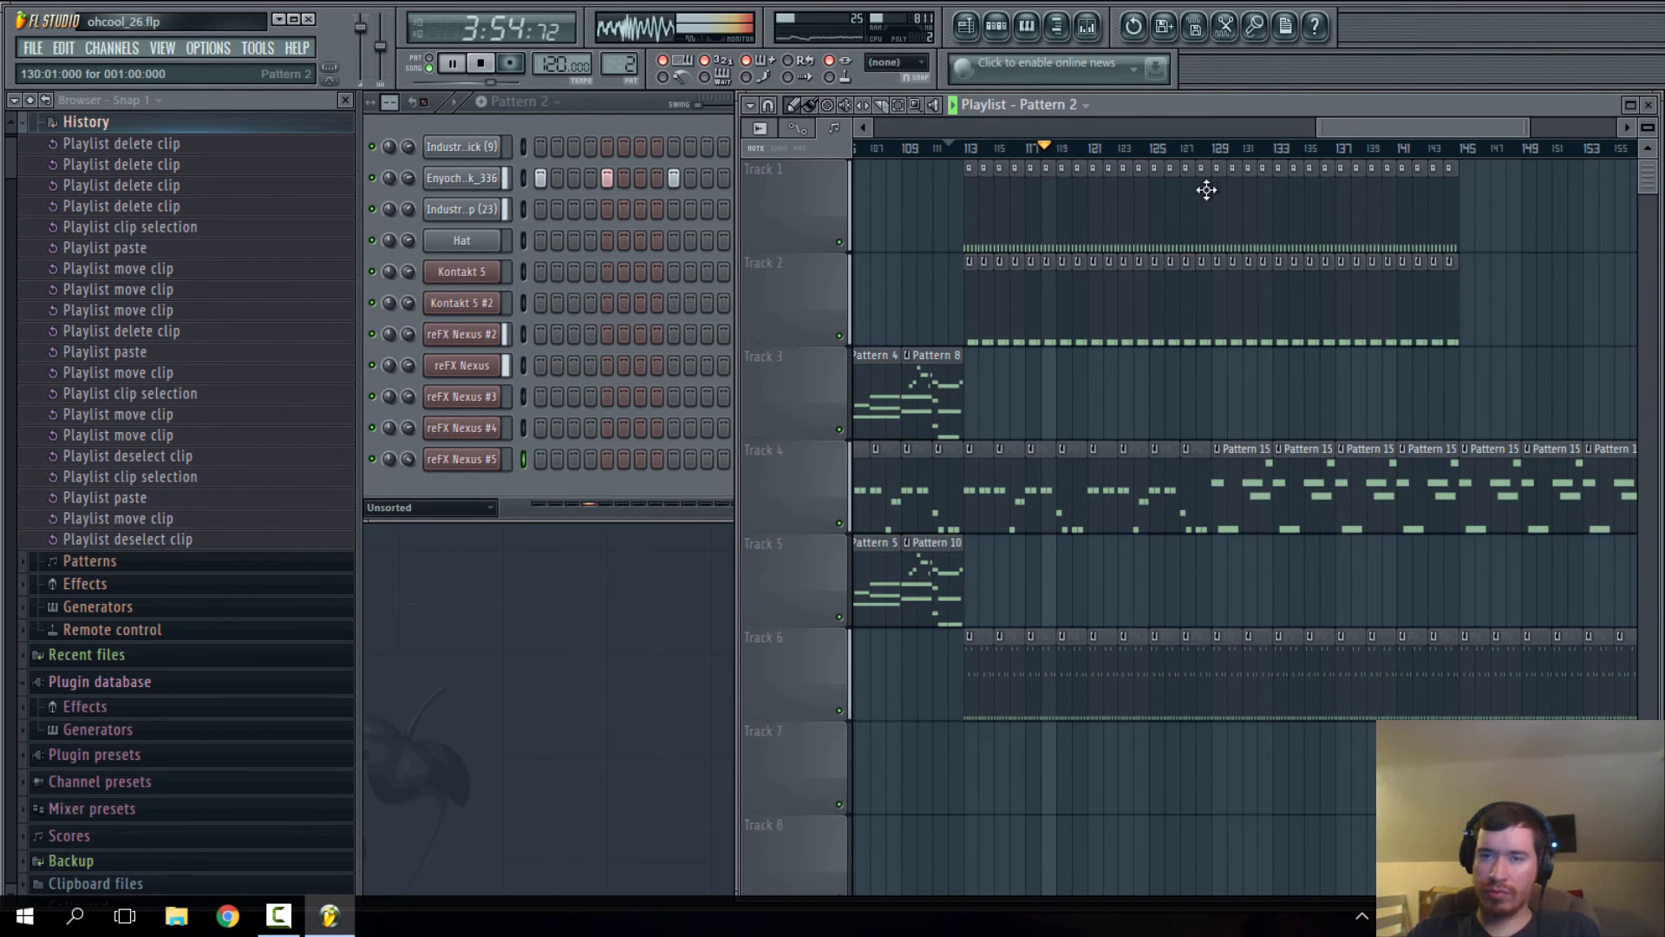
- Delete all track 4 clips after bar 129 and all track 6 clips after bar 145
left_click_drag(1413, 133, 1396, 132)
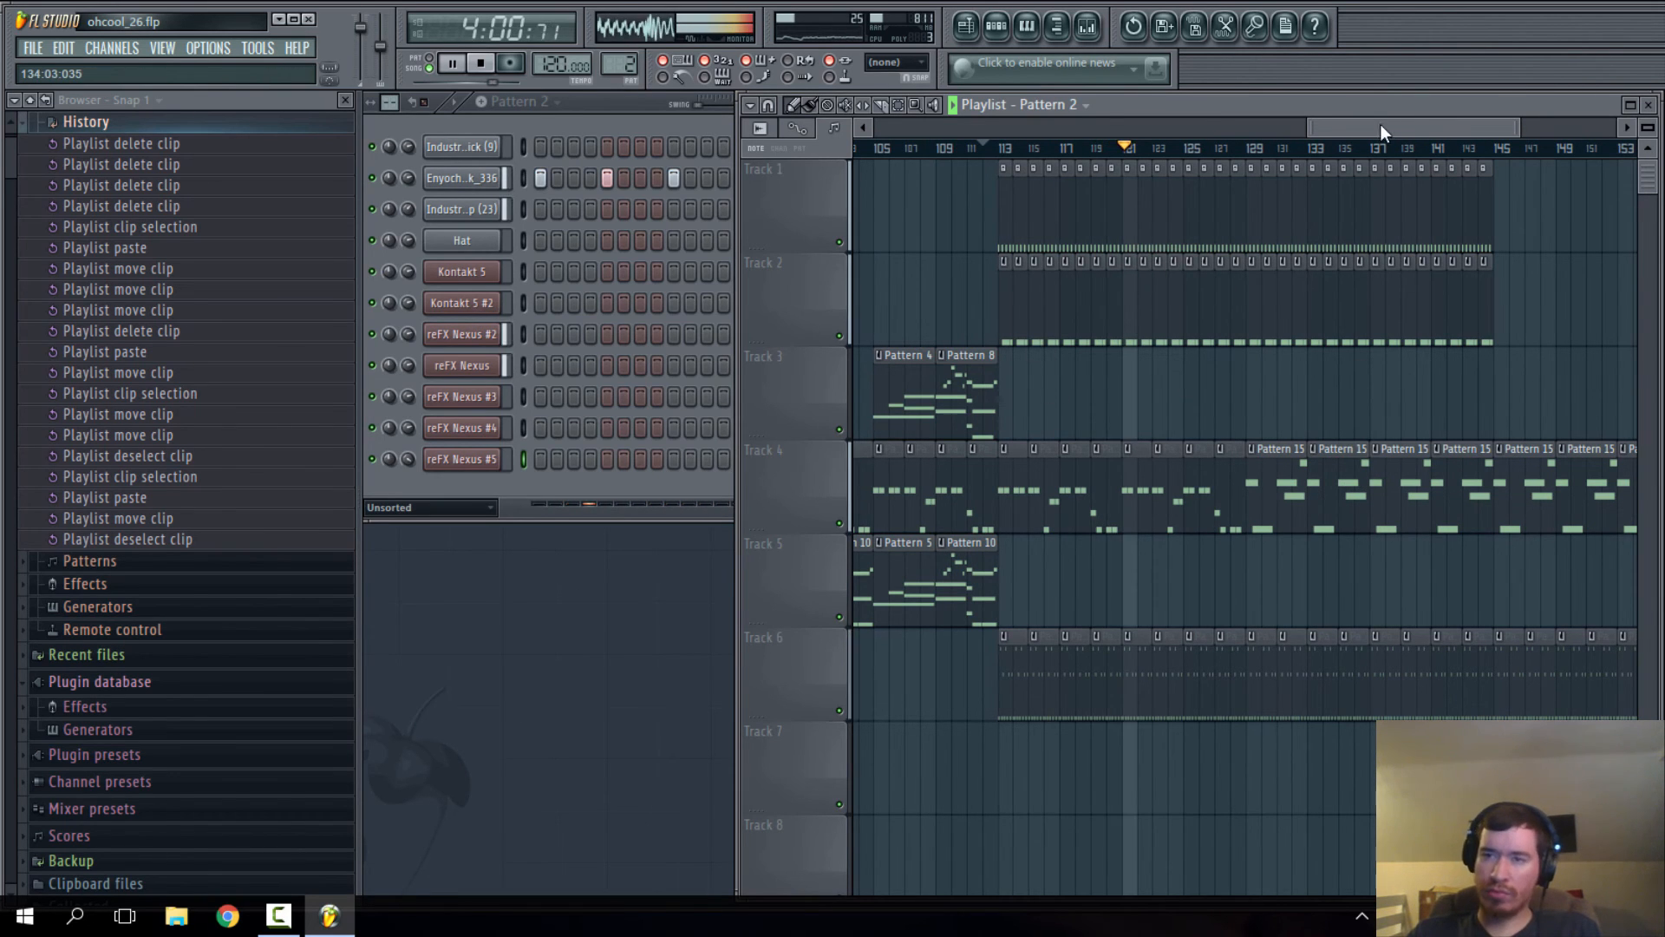
left_click_drag(1381, 126, 1426, 129)
scroll(1217, 382, "down", 2)
right_click(1189, 465)
right_click(1358, 496)
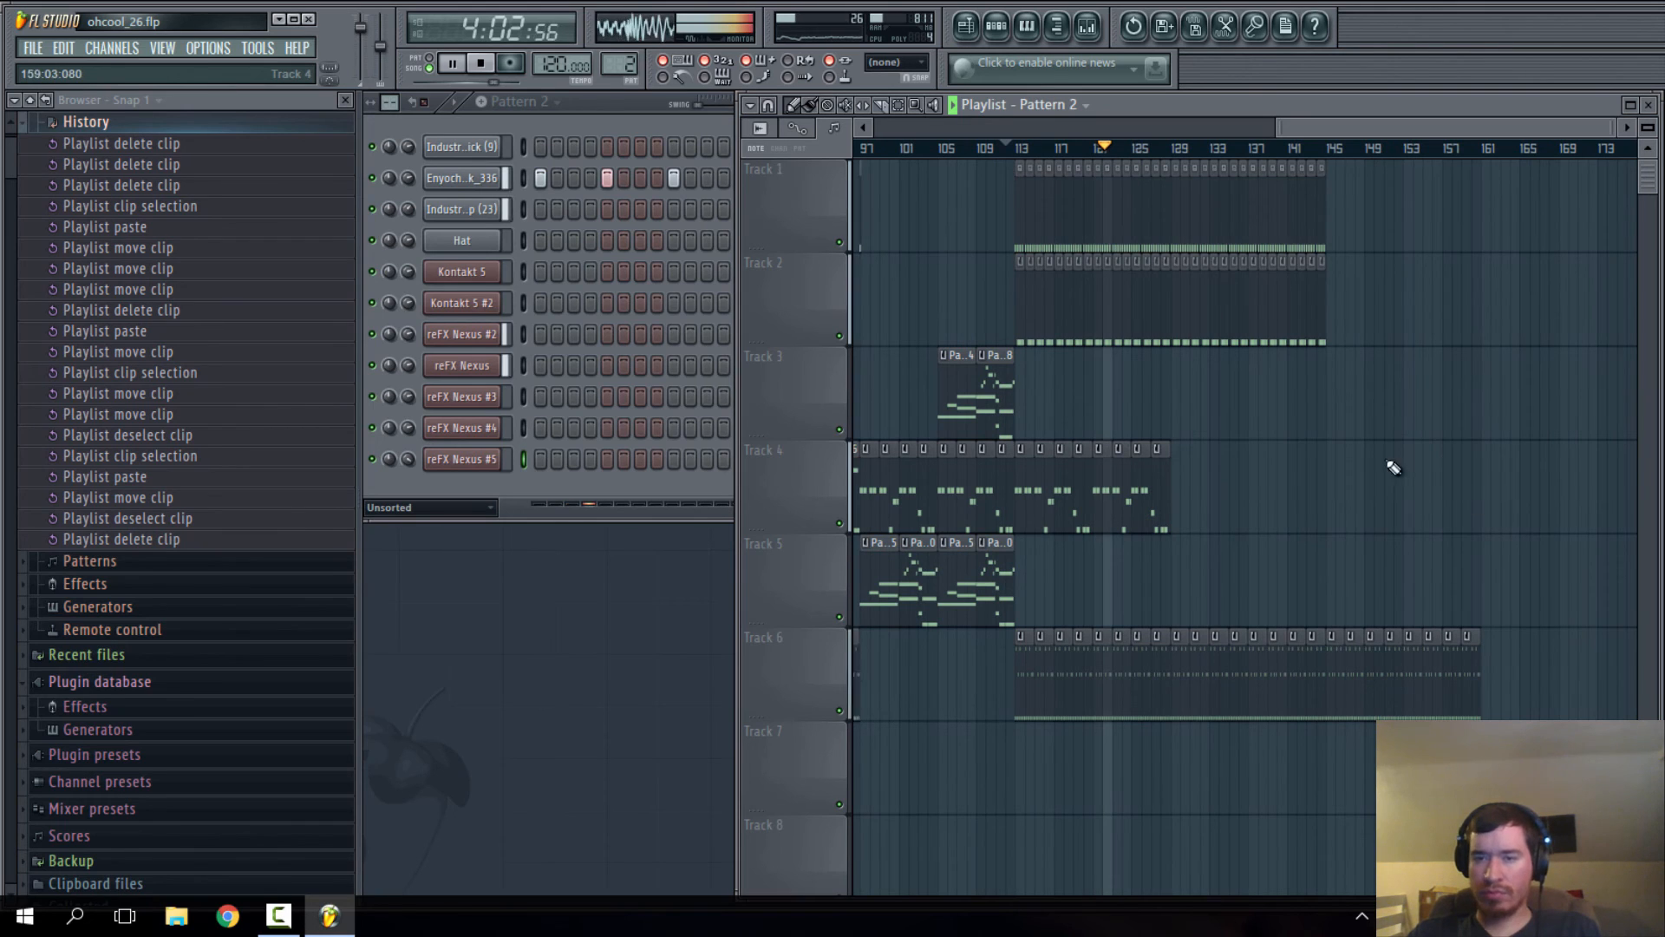
left_click_drag(1272, 127, 1206, 126)
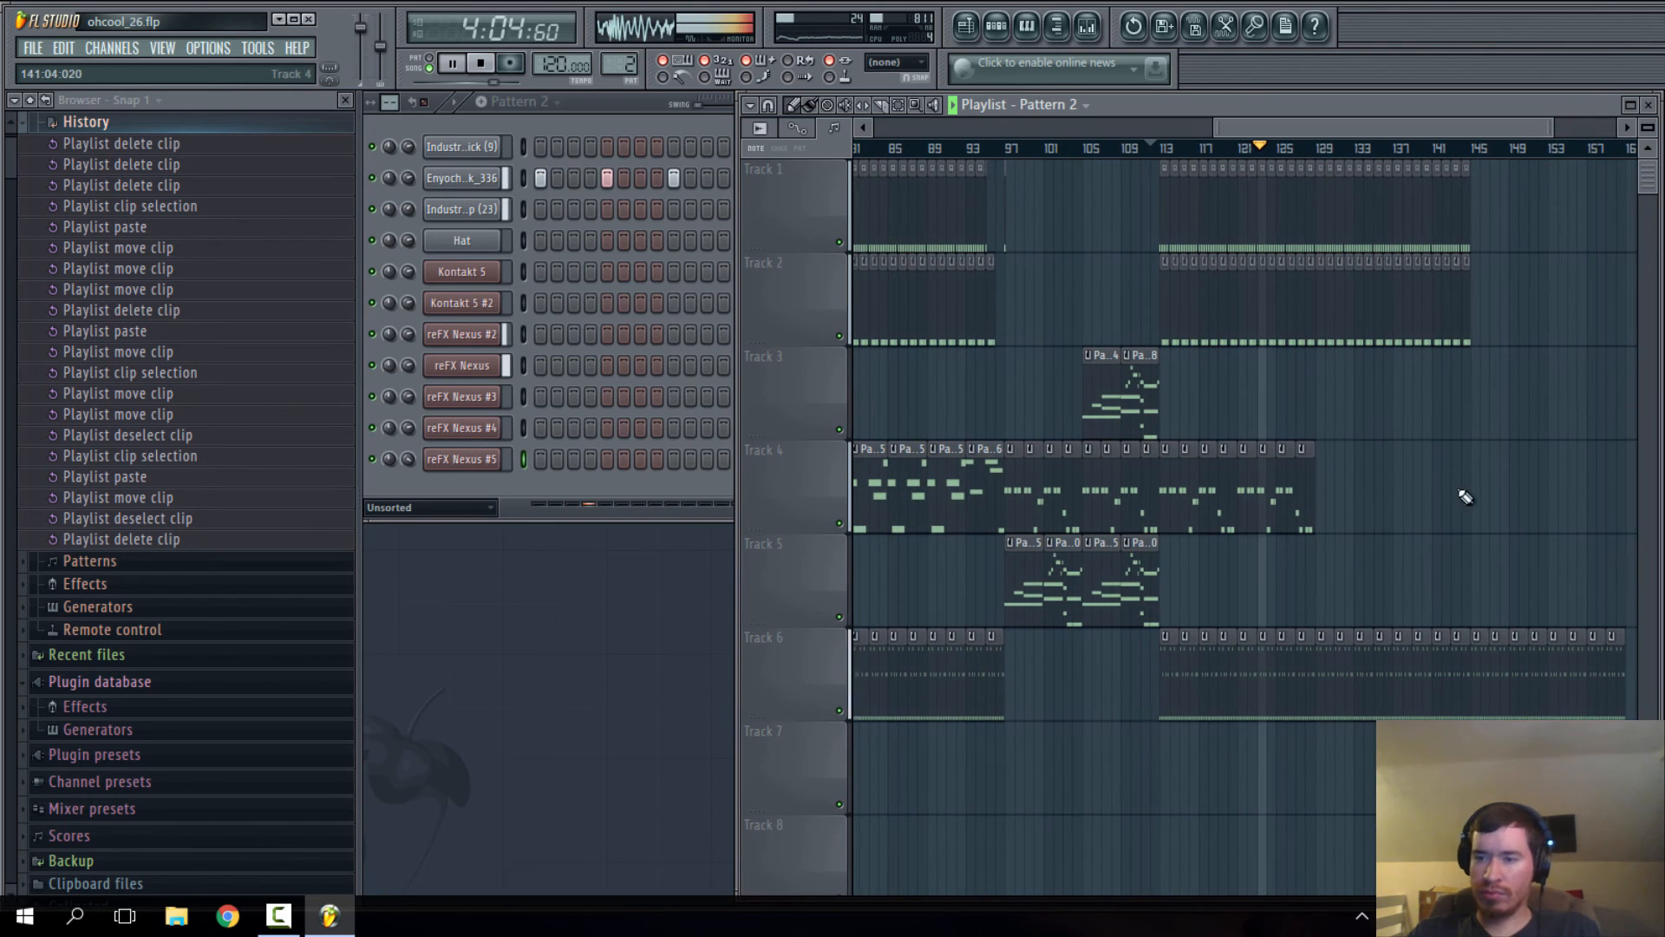
right_click(1481, 668)
right_click(1509, 664)
scroll(1431, 286, "right", 1)
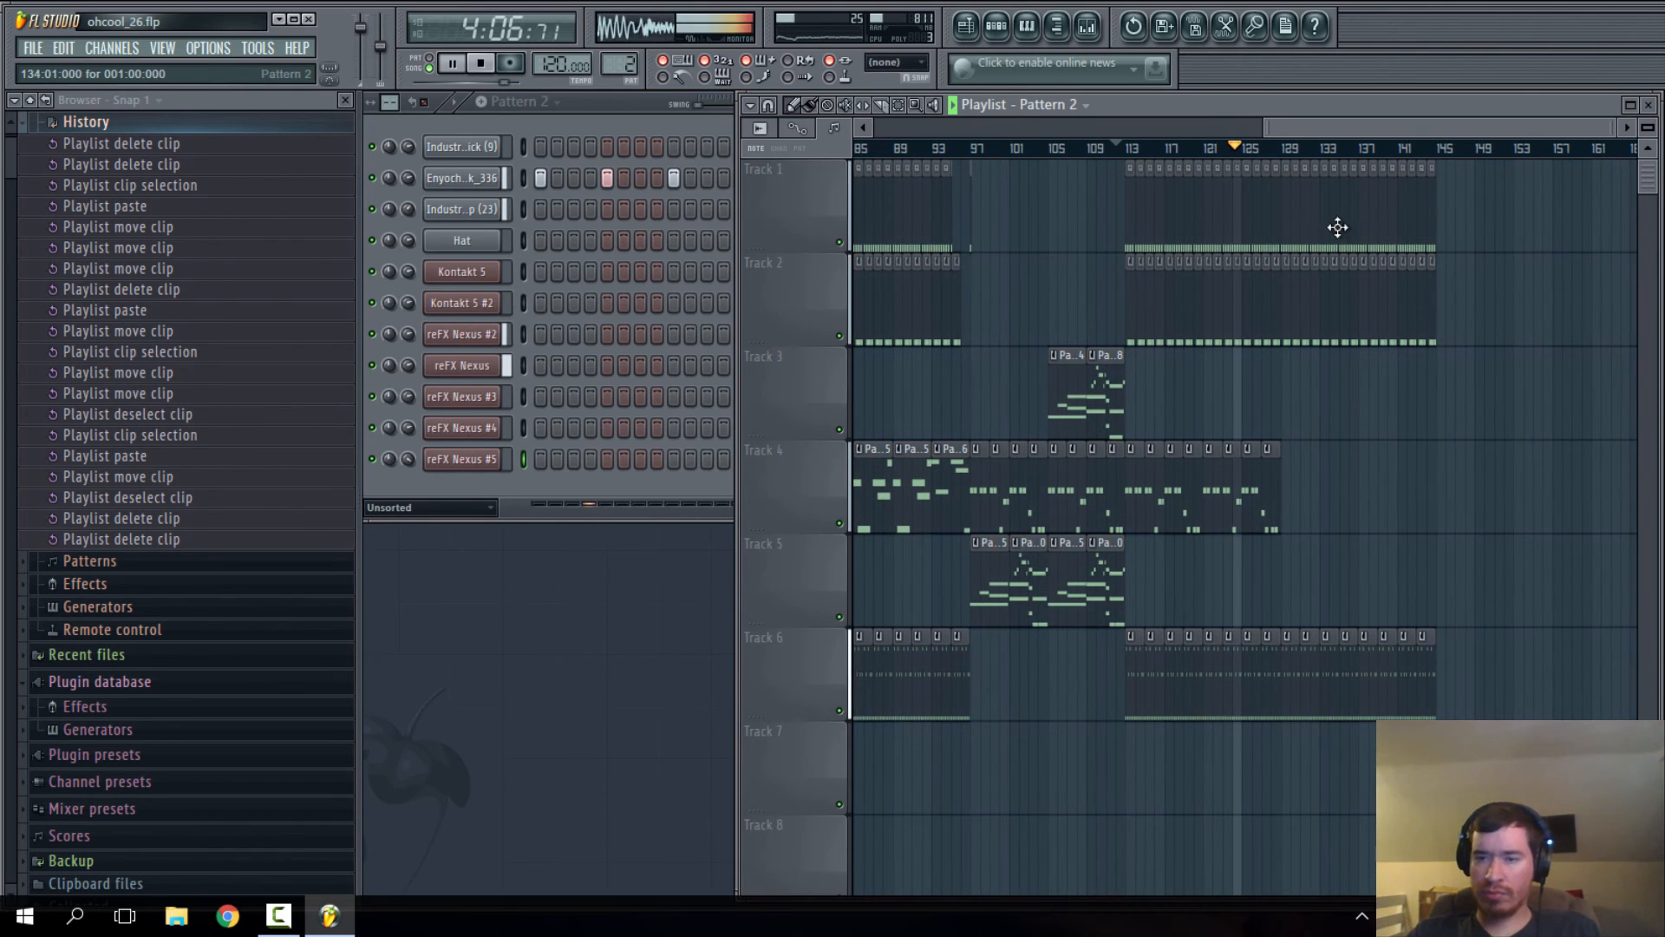
- Delete all clips after bar 129 on tracks 1, 2 and 6
scroll(1276, 487, "down", 8)
scroll(1289, 503, "up", 5)
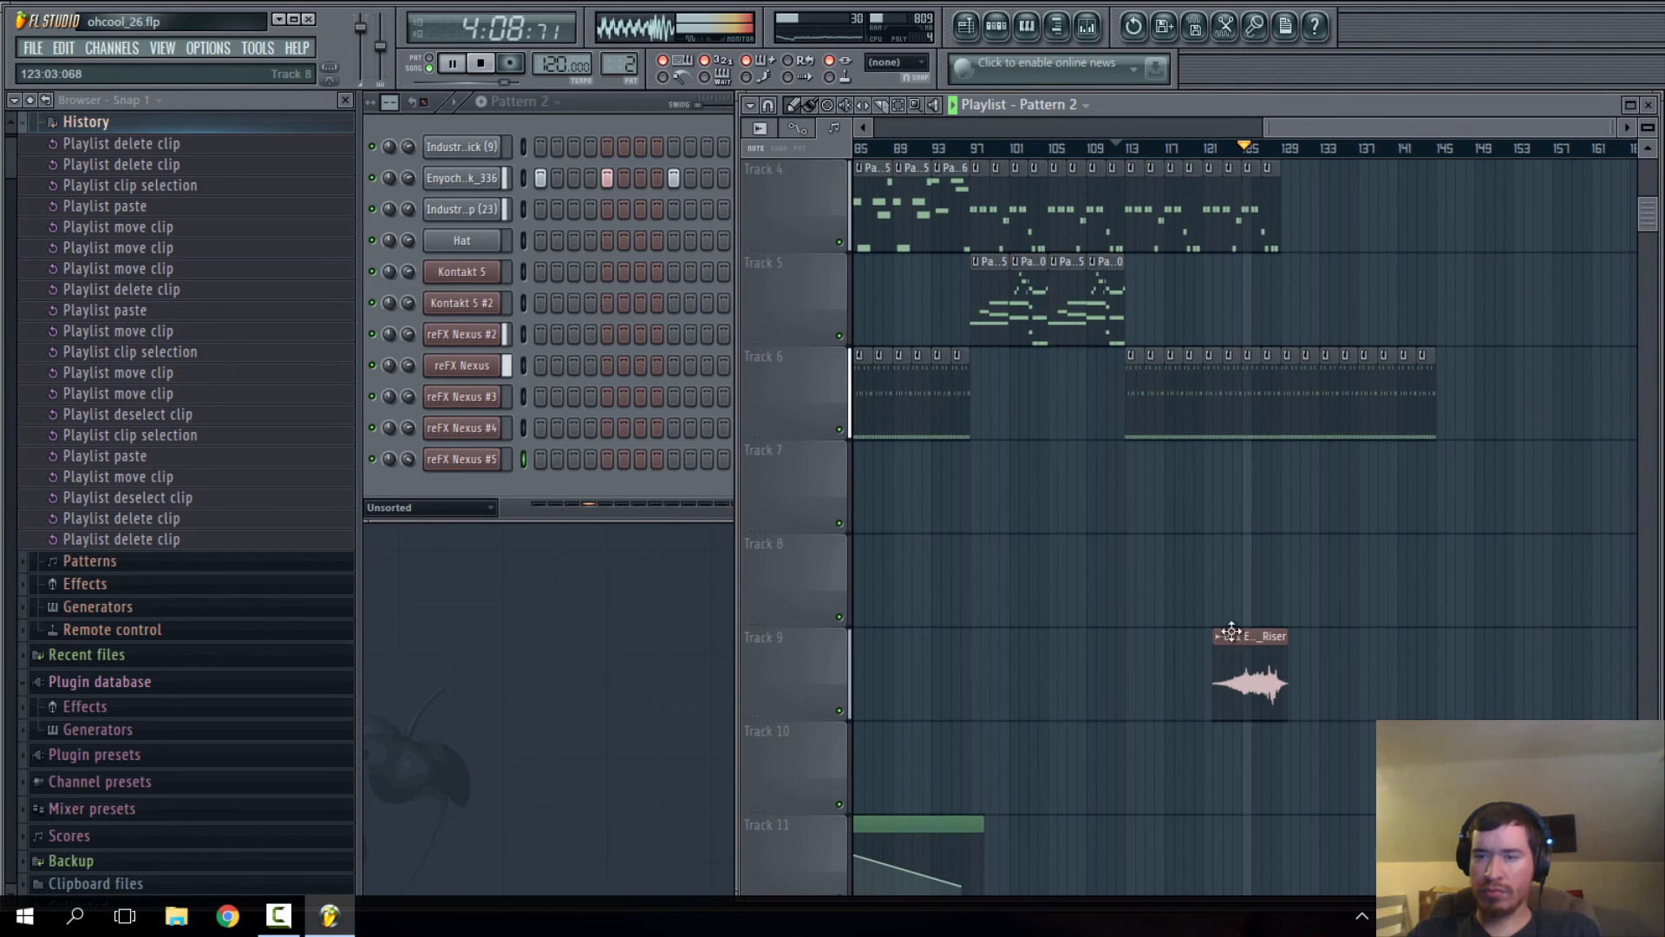
scroll(1283, 545, "up", 3)
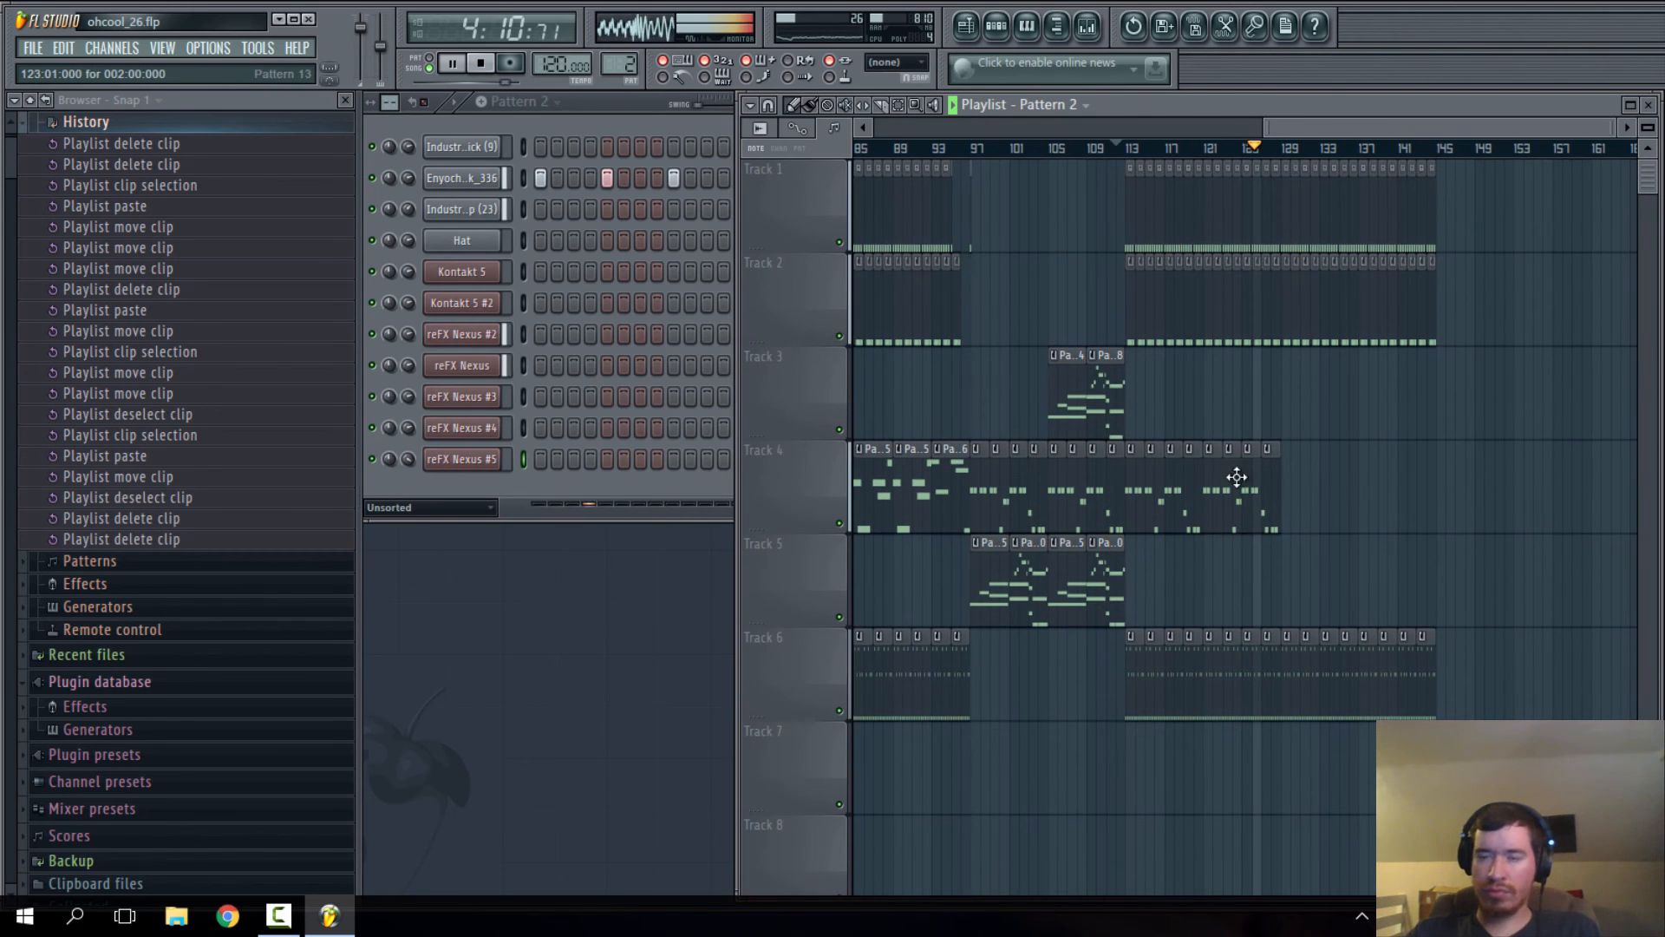
scroll(1340, 429, "up", 3)
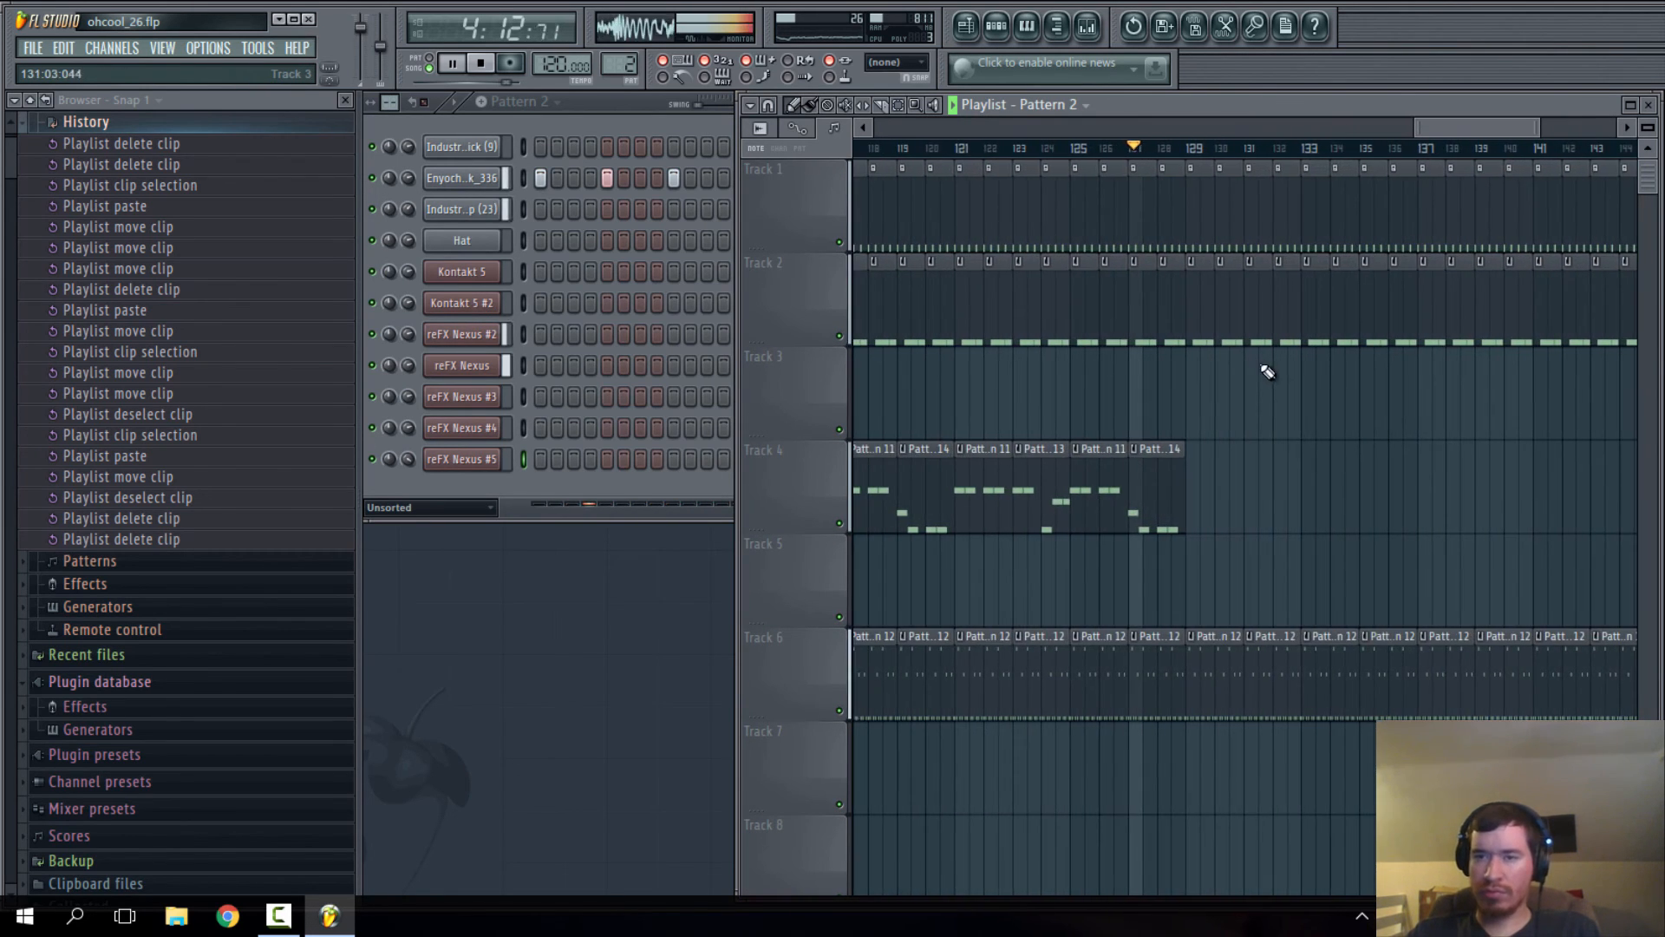
right_click(1212, 243)
right_click(1212, 331)
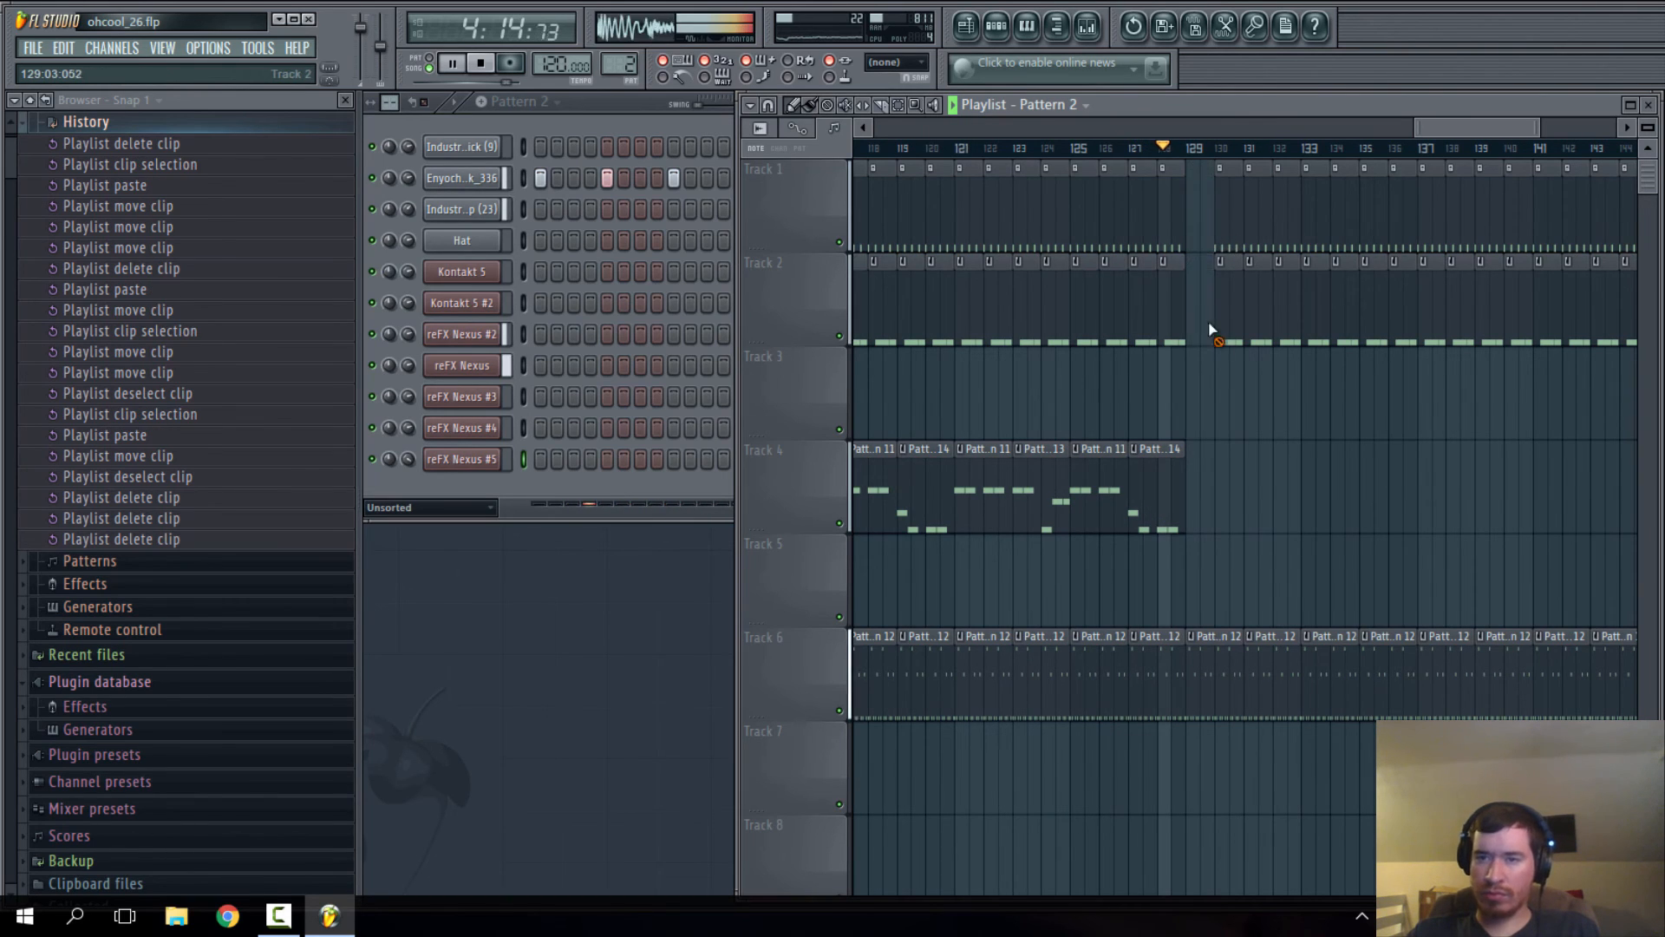
right_click(1293, 234)
right_click(1402, 346)
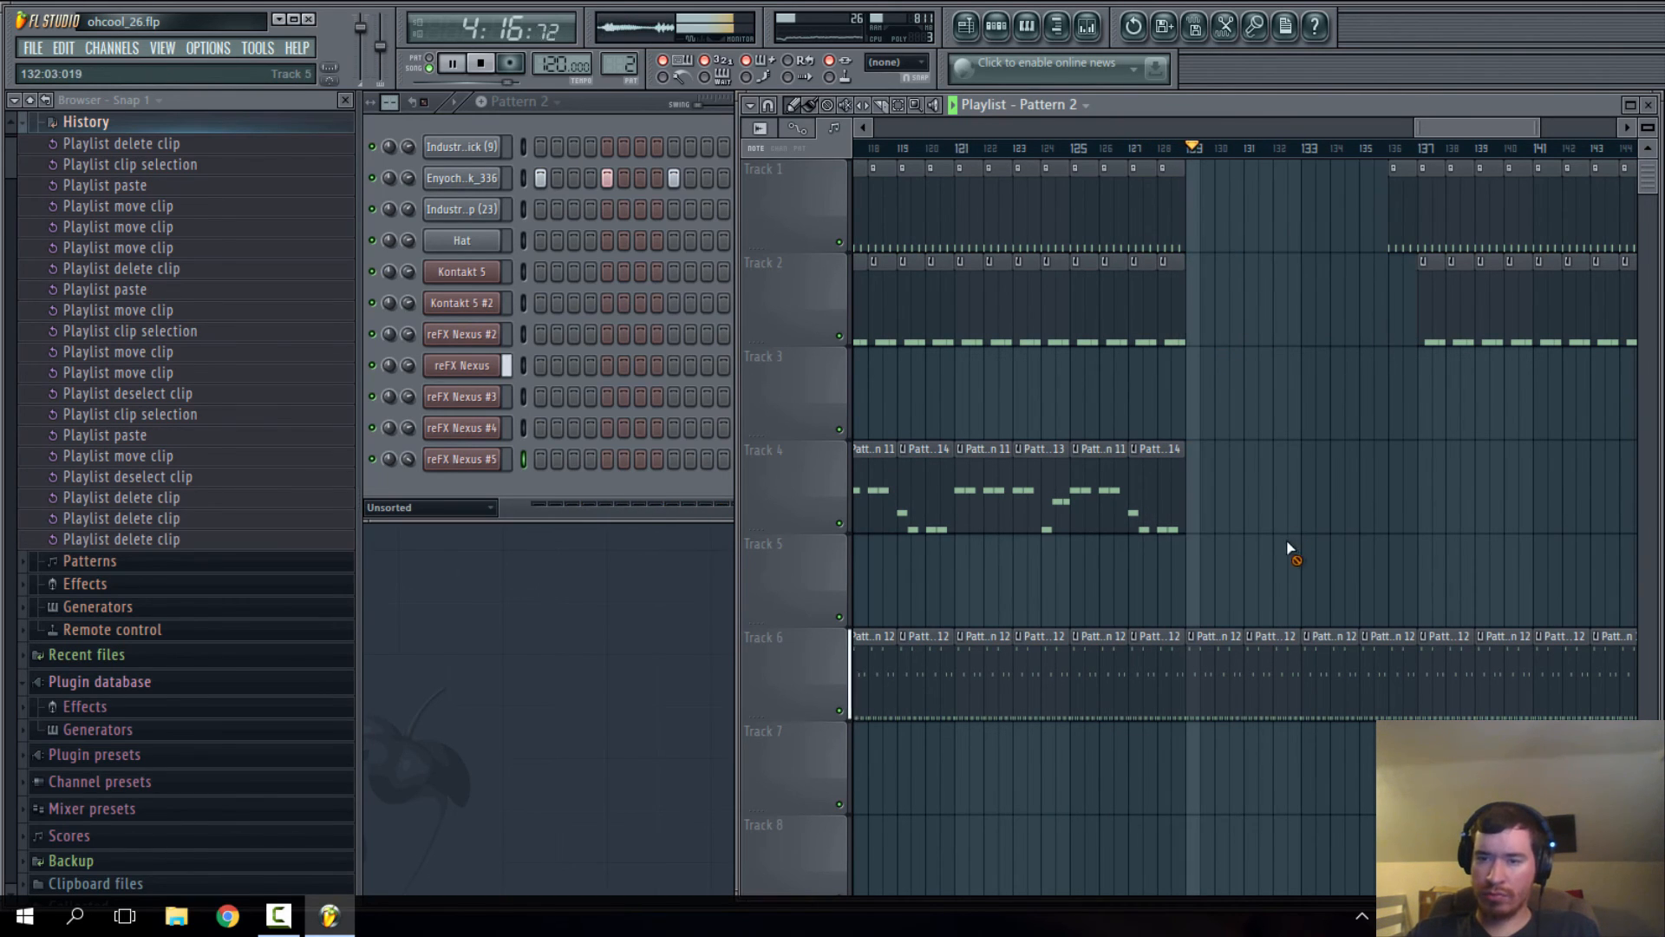
right_click(1336, 660)
right_click(1437, 229)
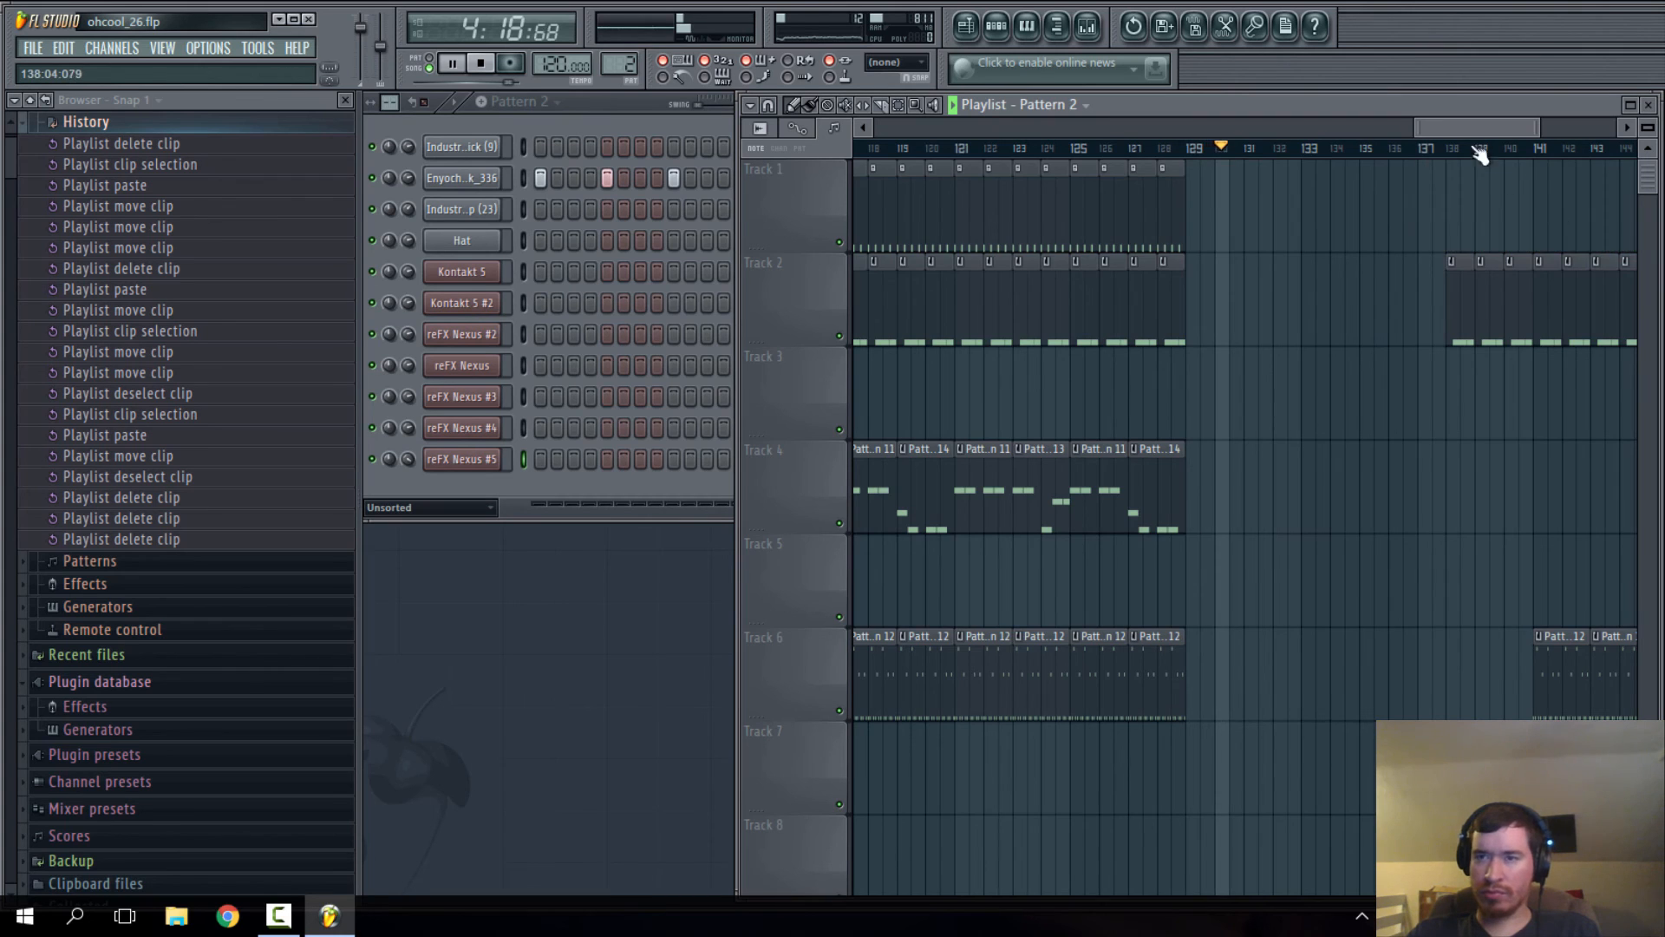
left_click_drag(1477, 129, 1602, 188)
scroll(1561, 212, "down", 4)
right_click(1476, 321)
right_click(1467, 673)
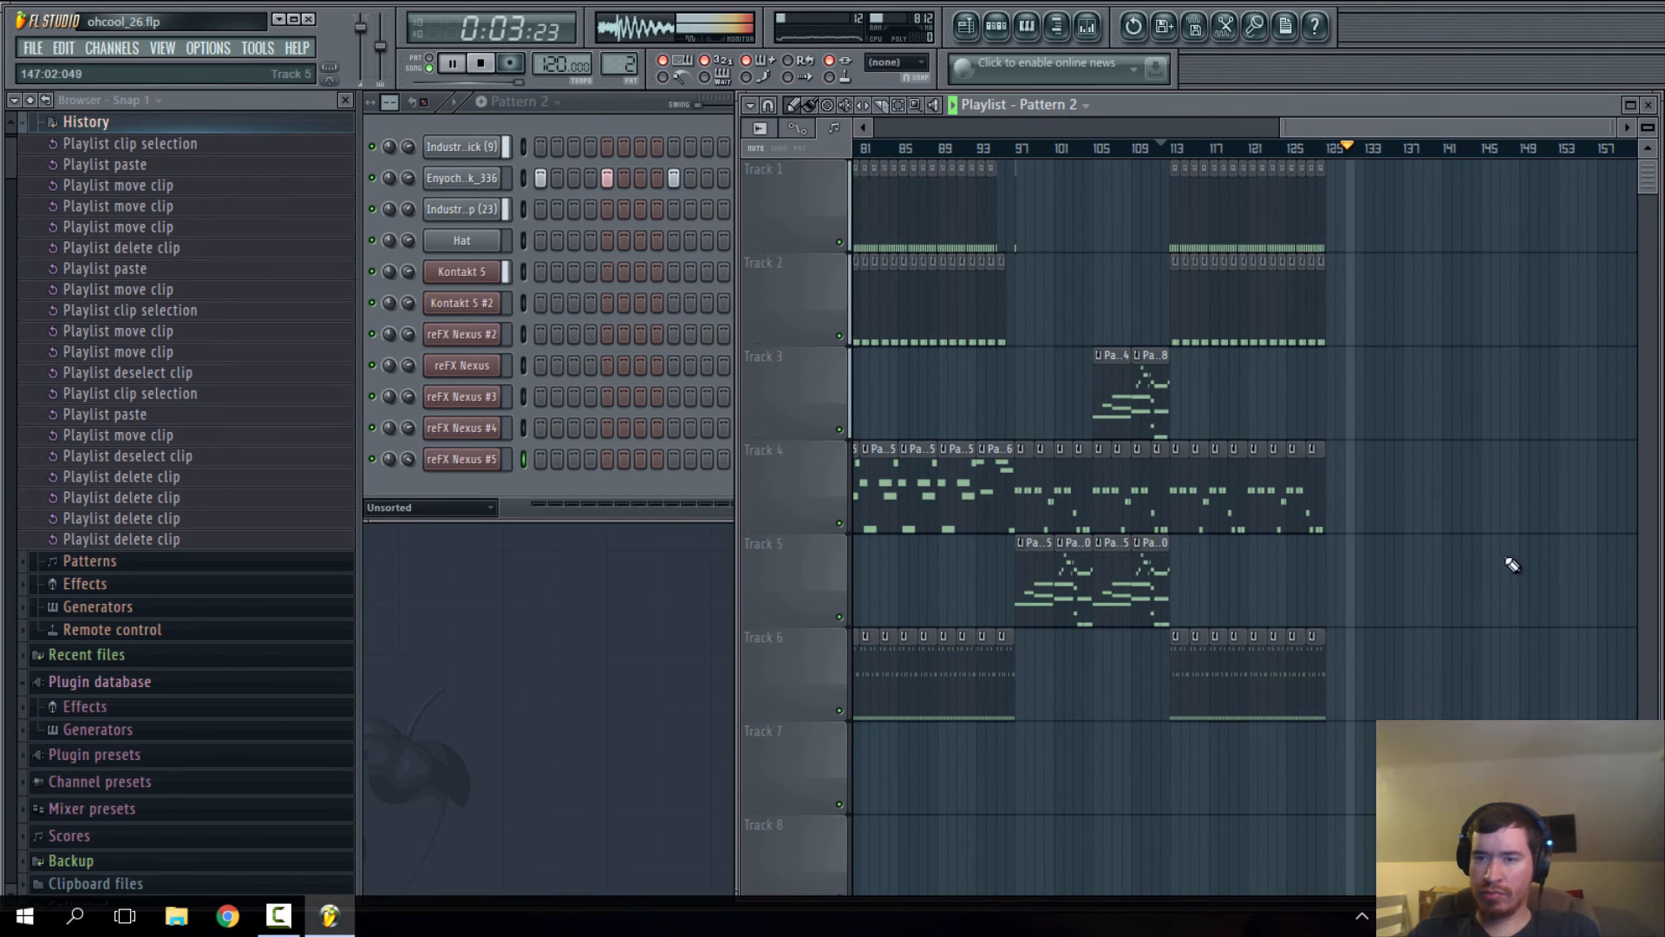
- Play from about bar 119 and delete the track 2 clips between bars 121 and 129
left_click(1228, 148)
scroll(1285, 202, "up", 2)
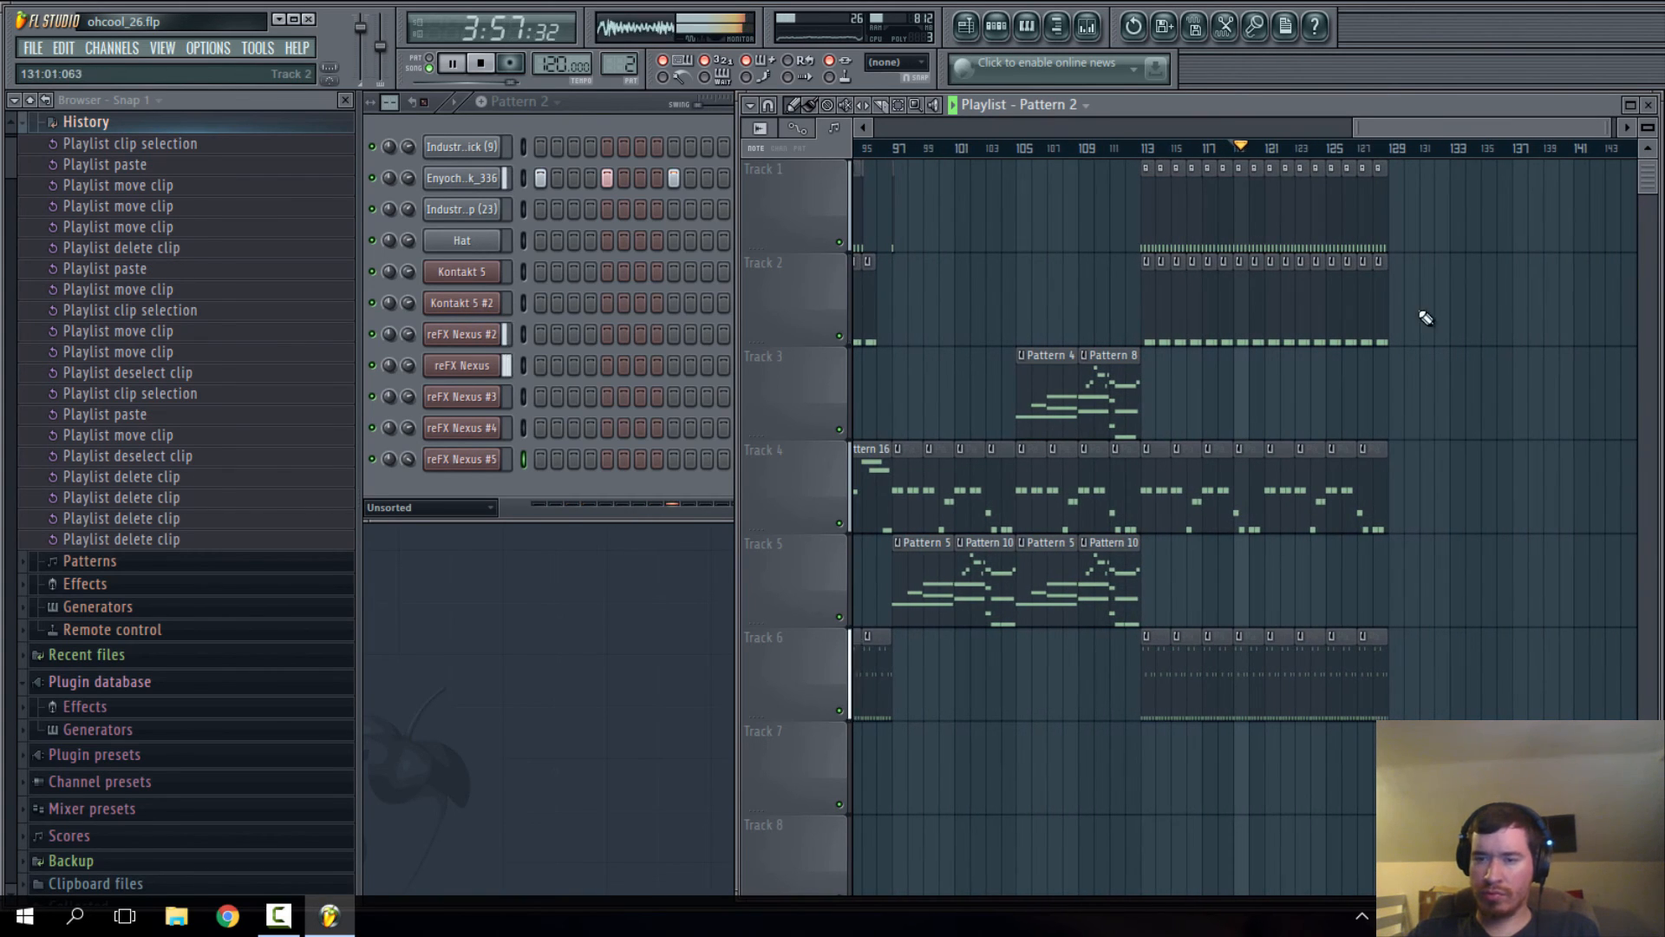
scroll(1446, 124, "down", 3)
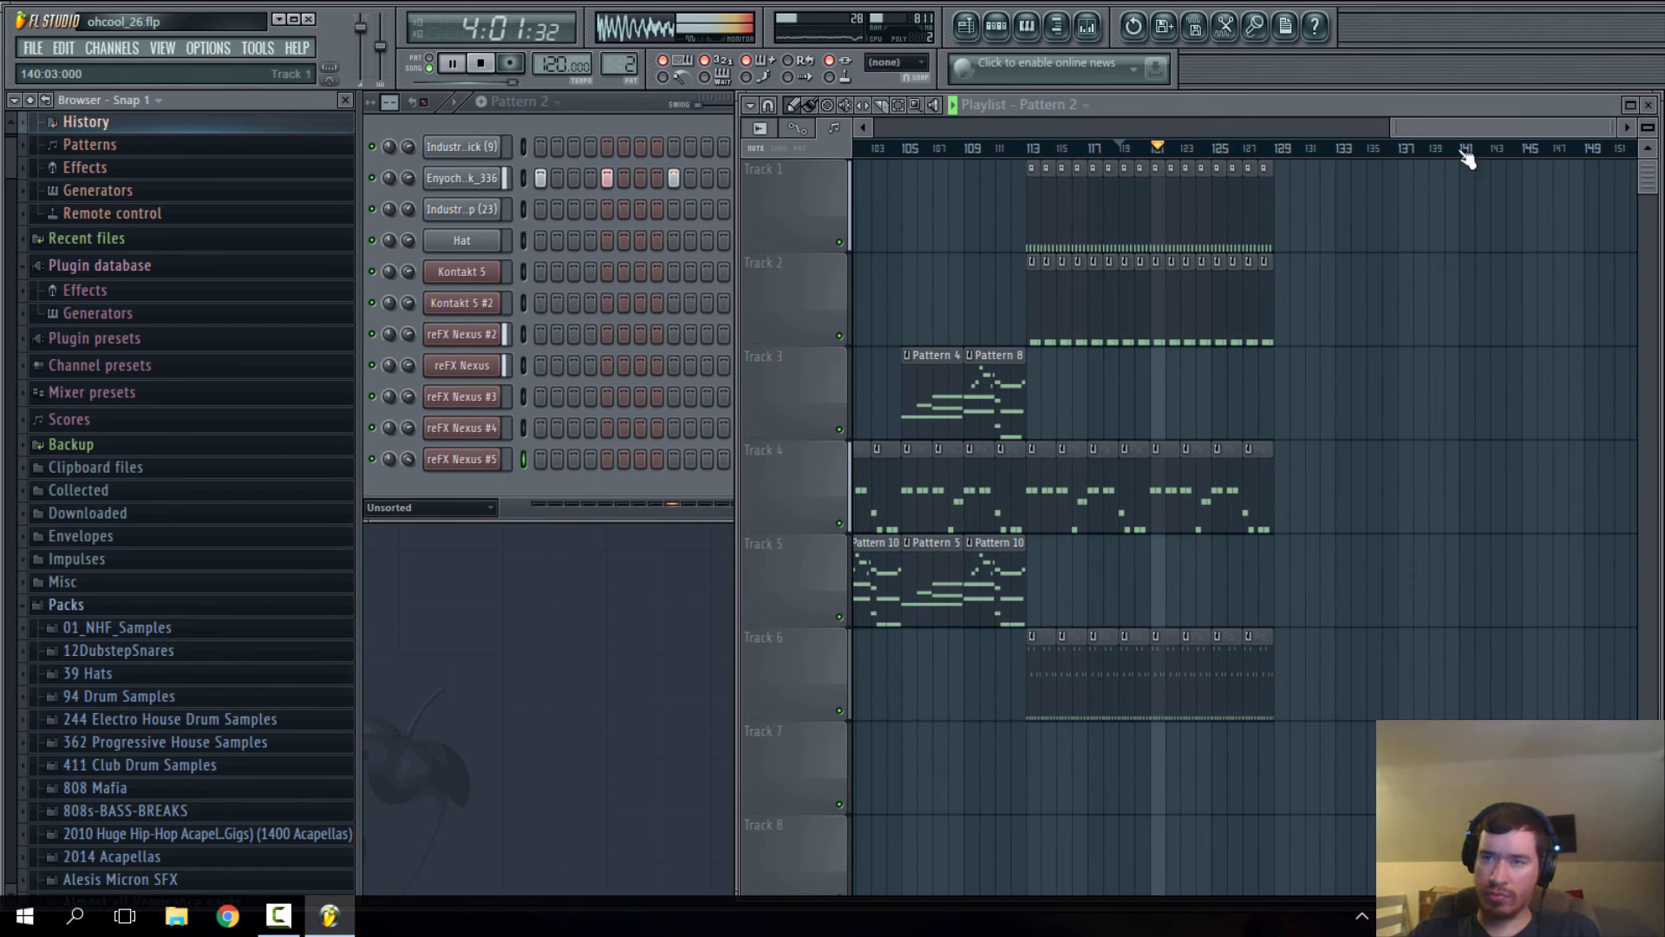
scroll(1440, 128, "left", 2)
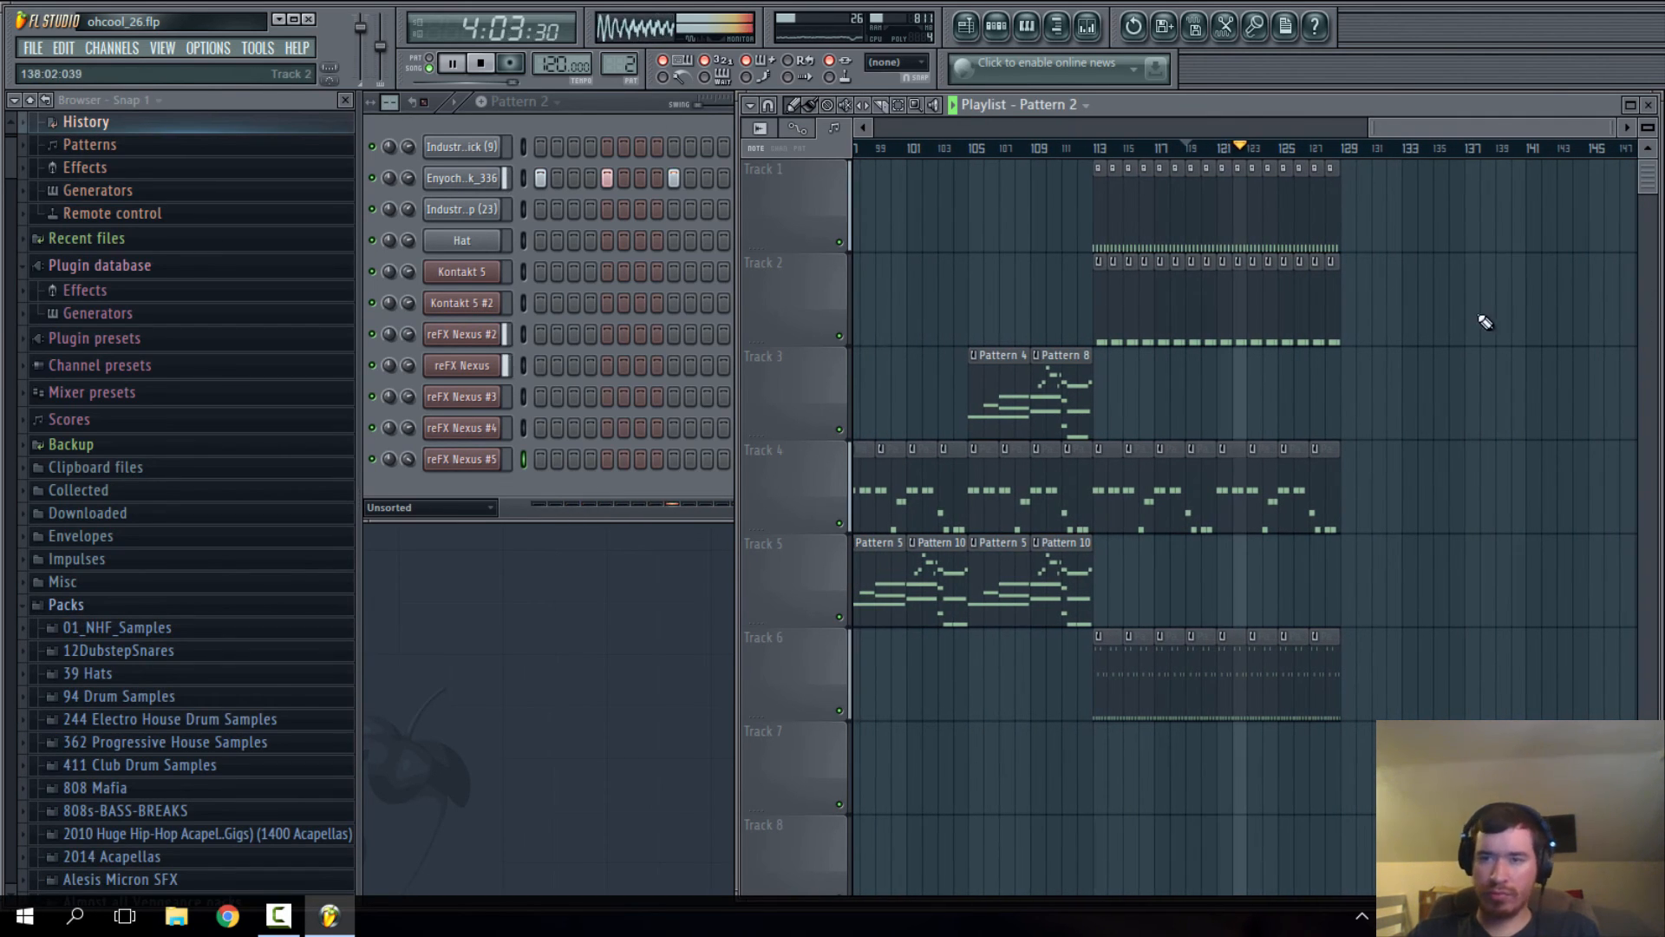
left_click_drag(1348, 328, 1218, 340)
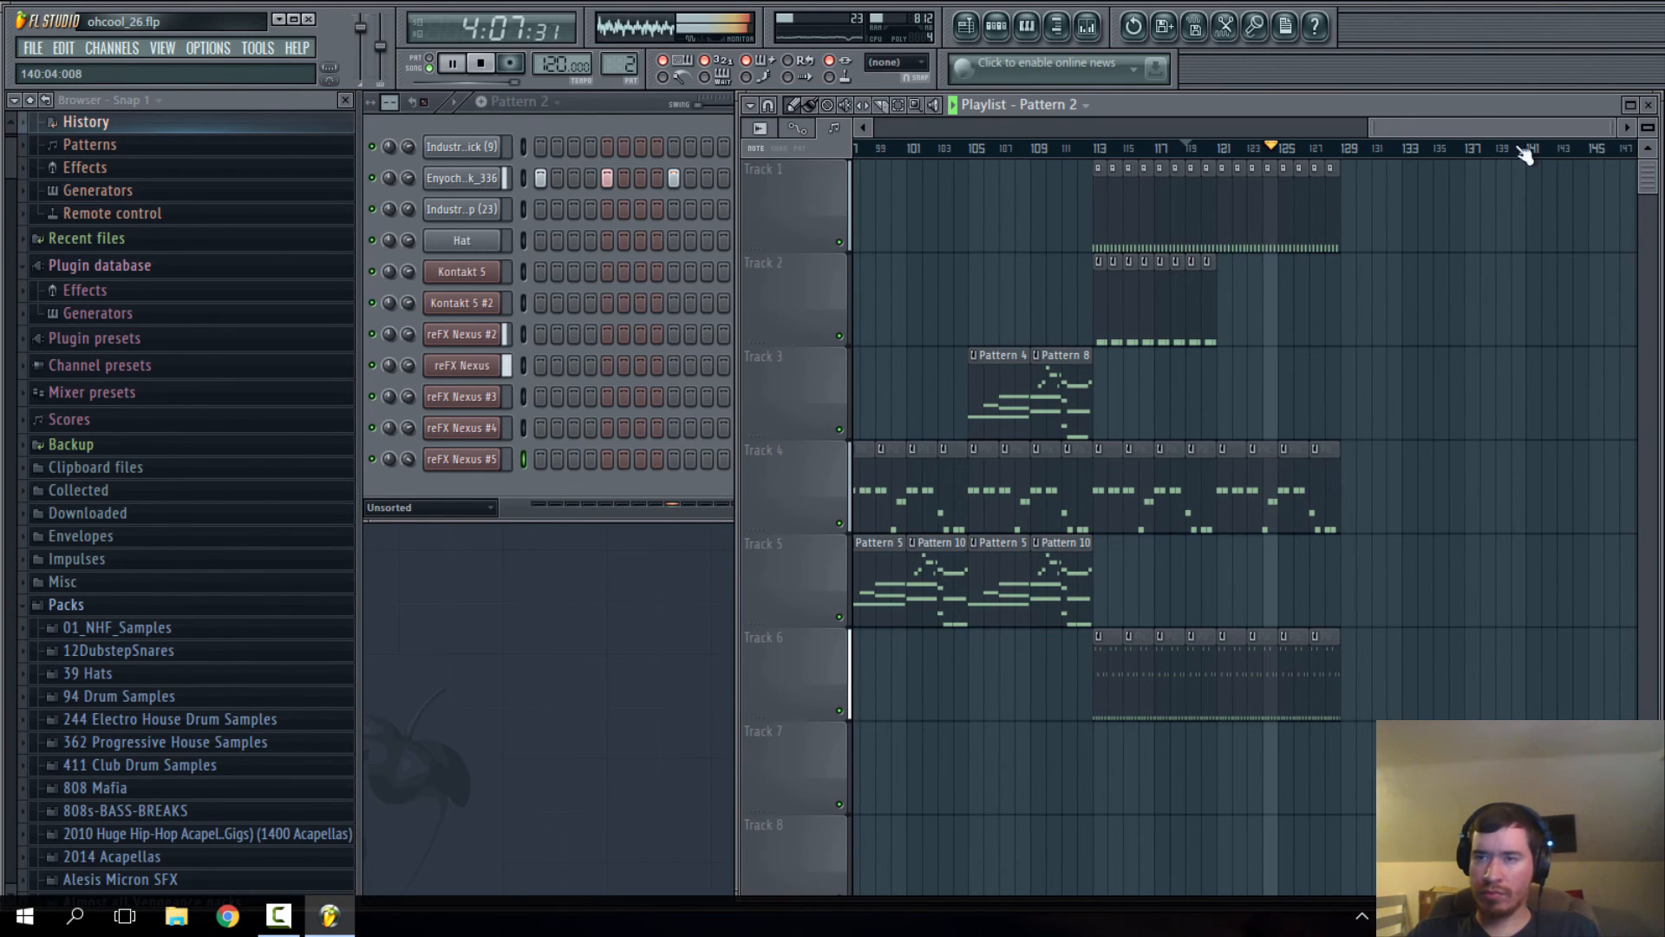
- Delete the Pattern 2 clips on track 1 between bars 121 and 129
scroll(1483, 128, "right", 3)
scroll(1242, 326, "up", 5)
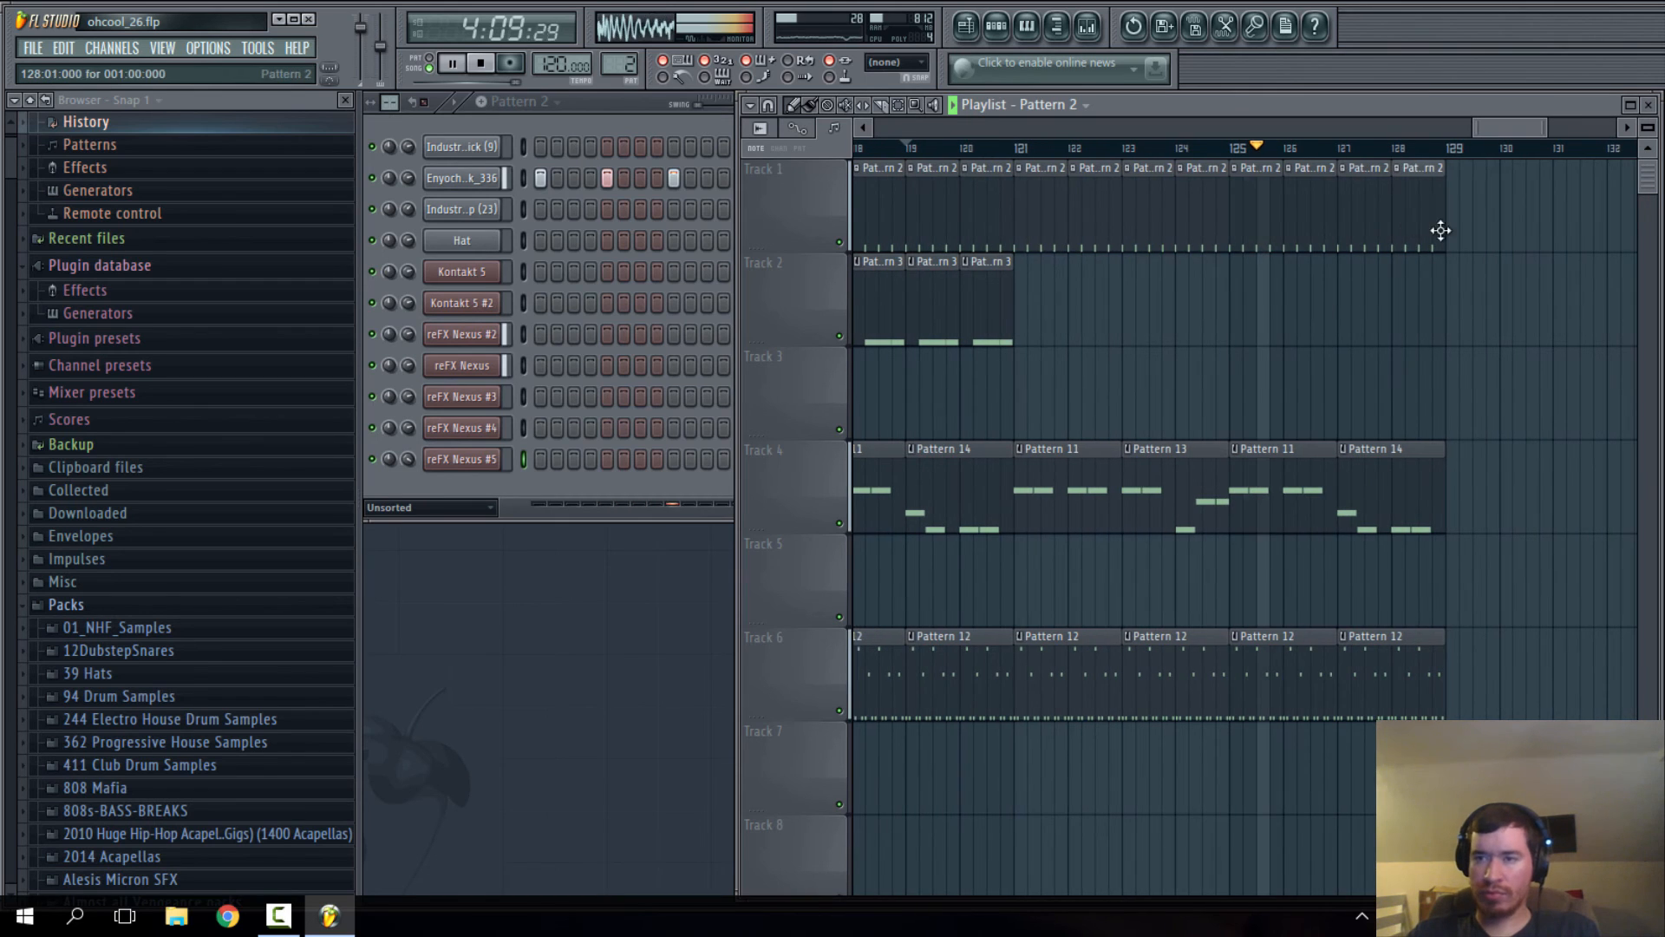
scroll(1483, 126, "down", 4)
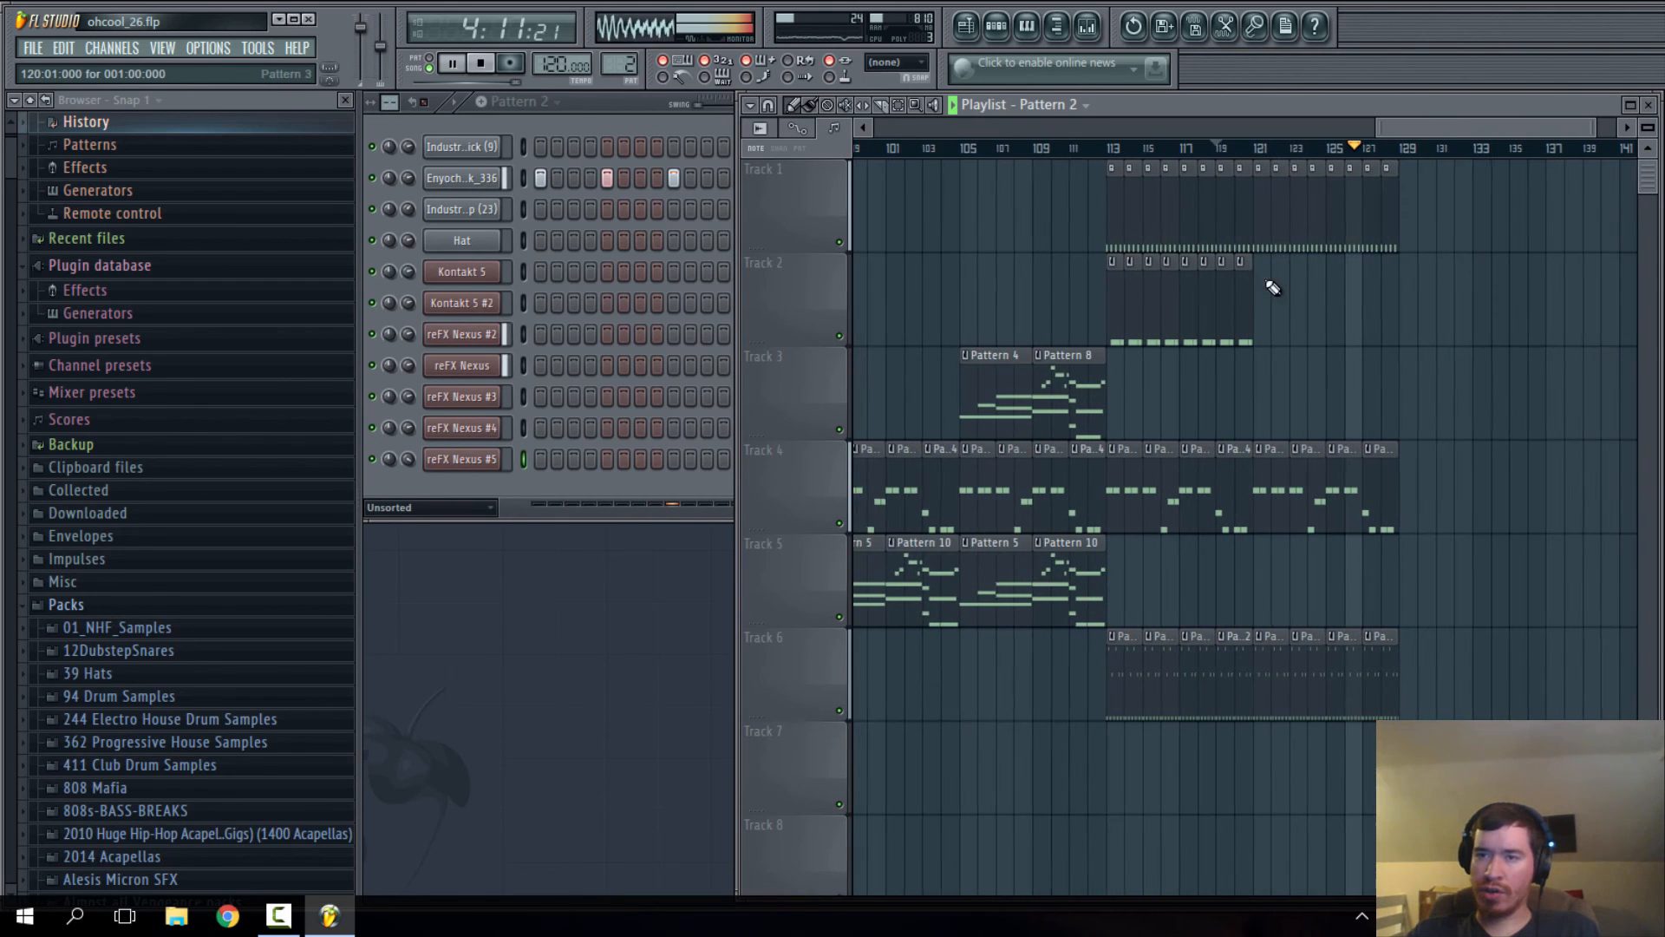
left_click_drag(1261, 241, 1392, 234)
- Play from about bar 65, copy the opening Pattern 1 clips of track 1 and place the copies on track 1 from bar 121 to bar 129
left_click_drag(1421, 107, 1178, 143)
left_click(1175, 151)
scroll(1251, 279, "down", 5)
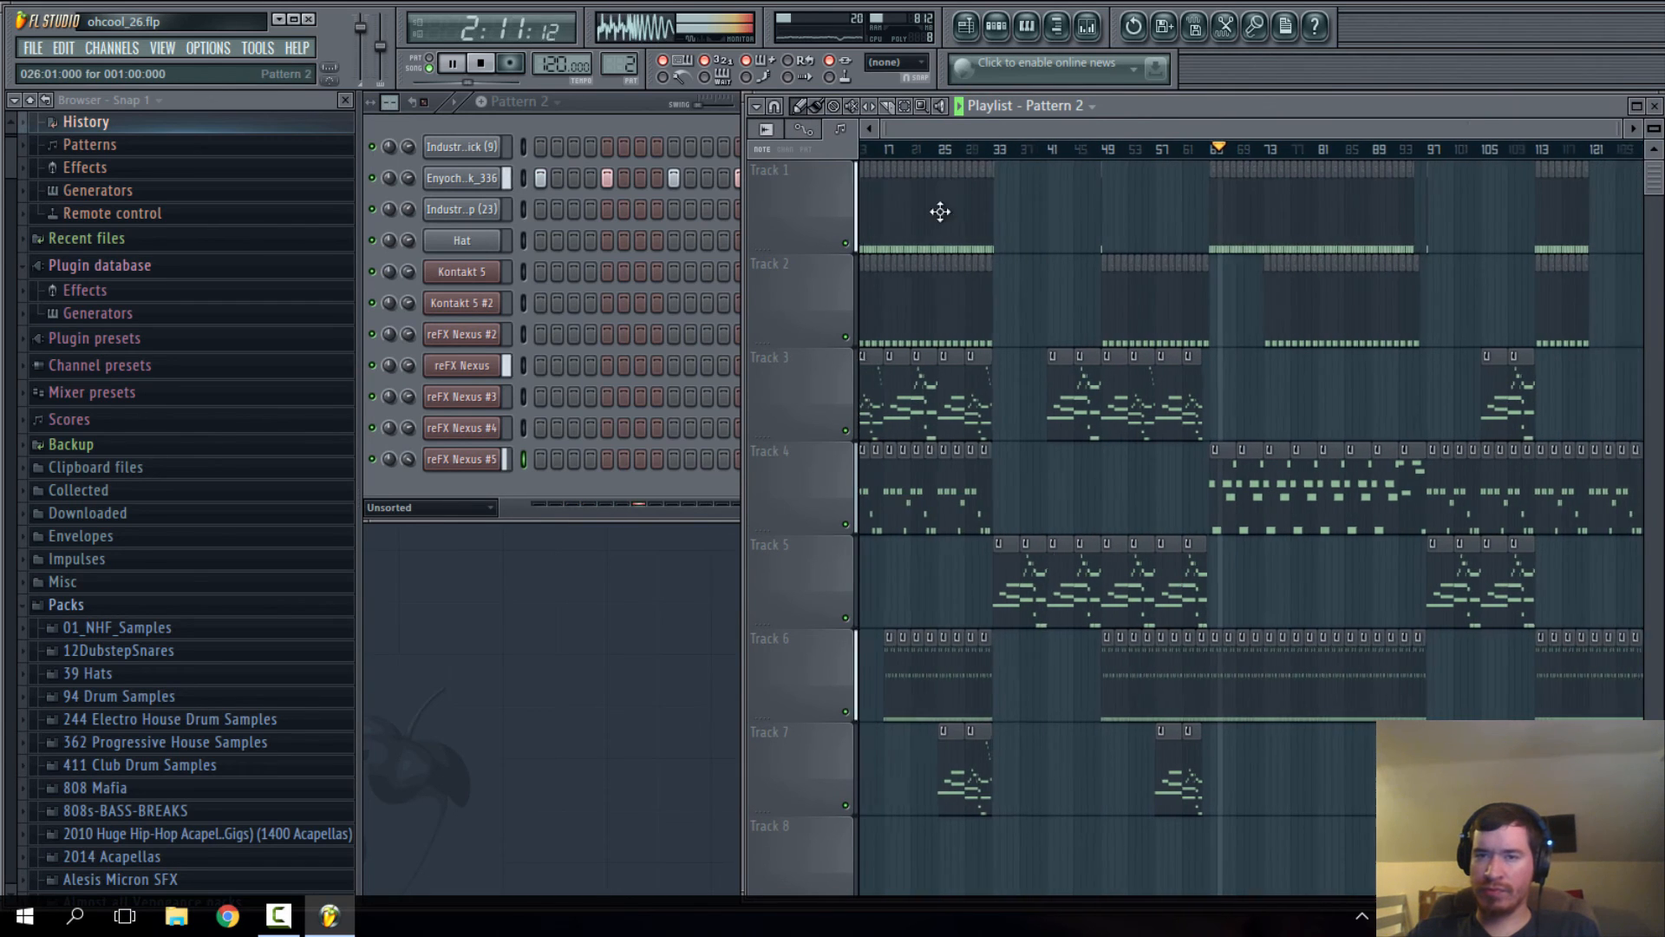
scroll(941, 212, "down", 2)
scroll(898, 232, "up", 4)
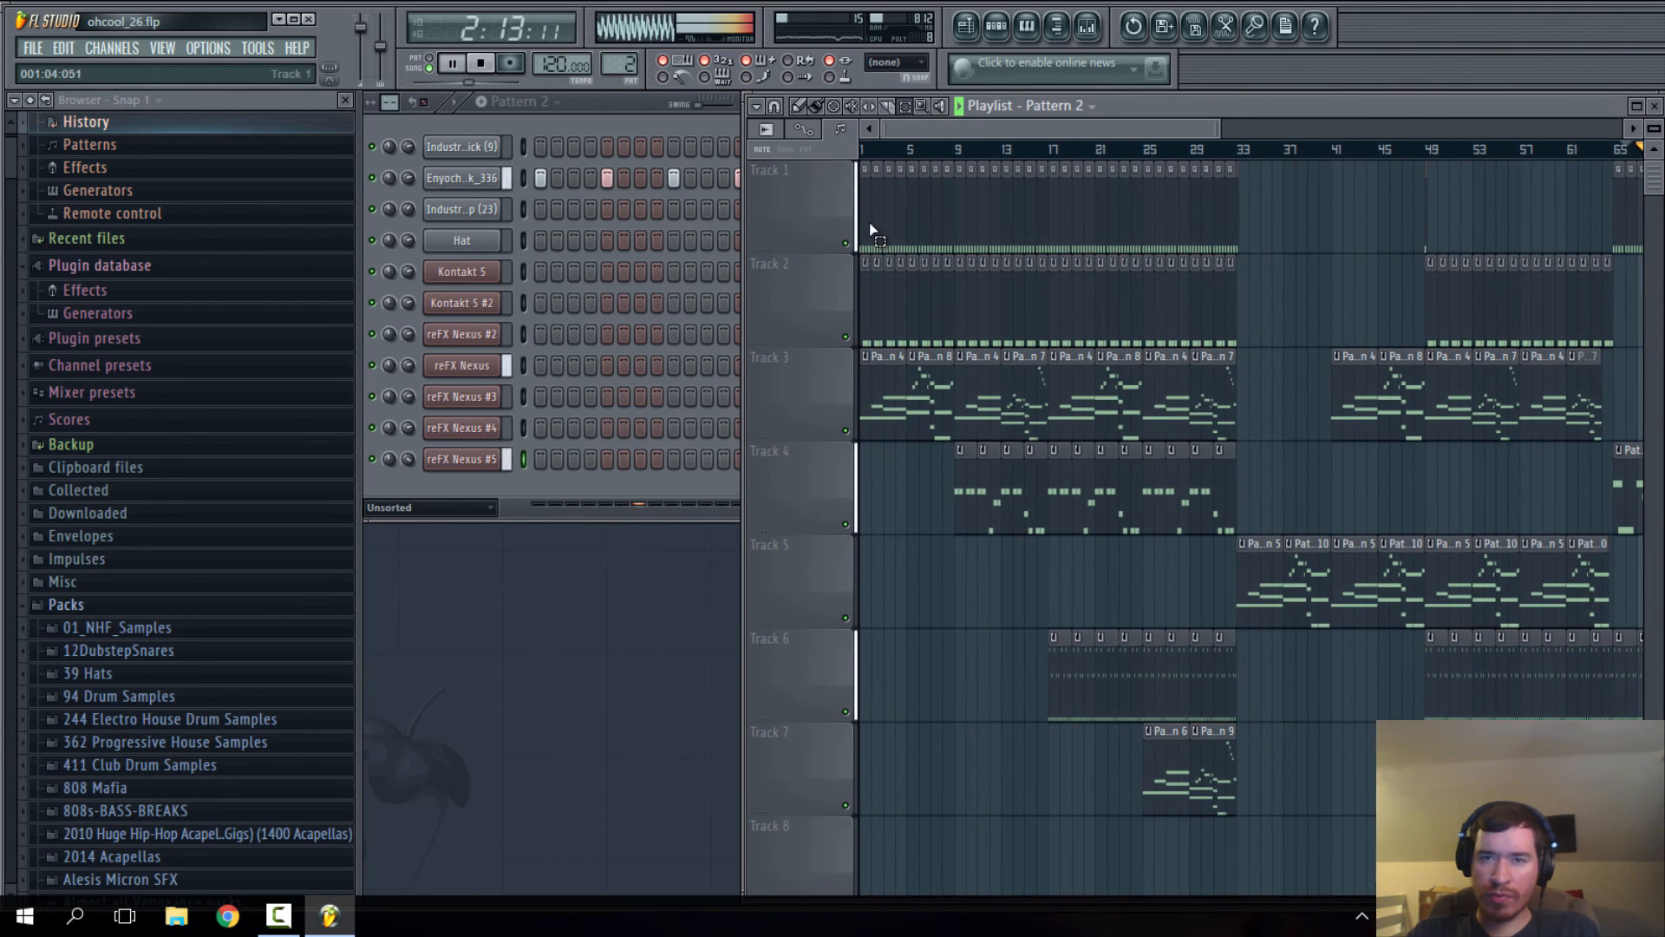
left_click_drag(863, 224, 1531, 234)
scroll(885, 247, "down", 4)
scroll(1531, 235, "up", 10)
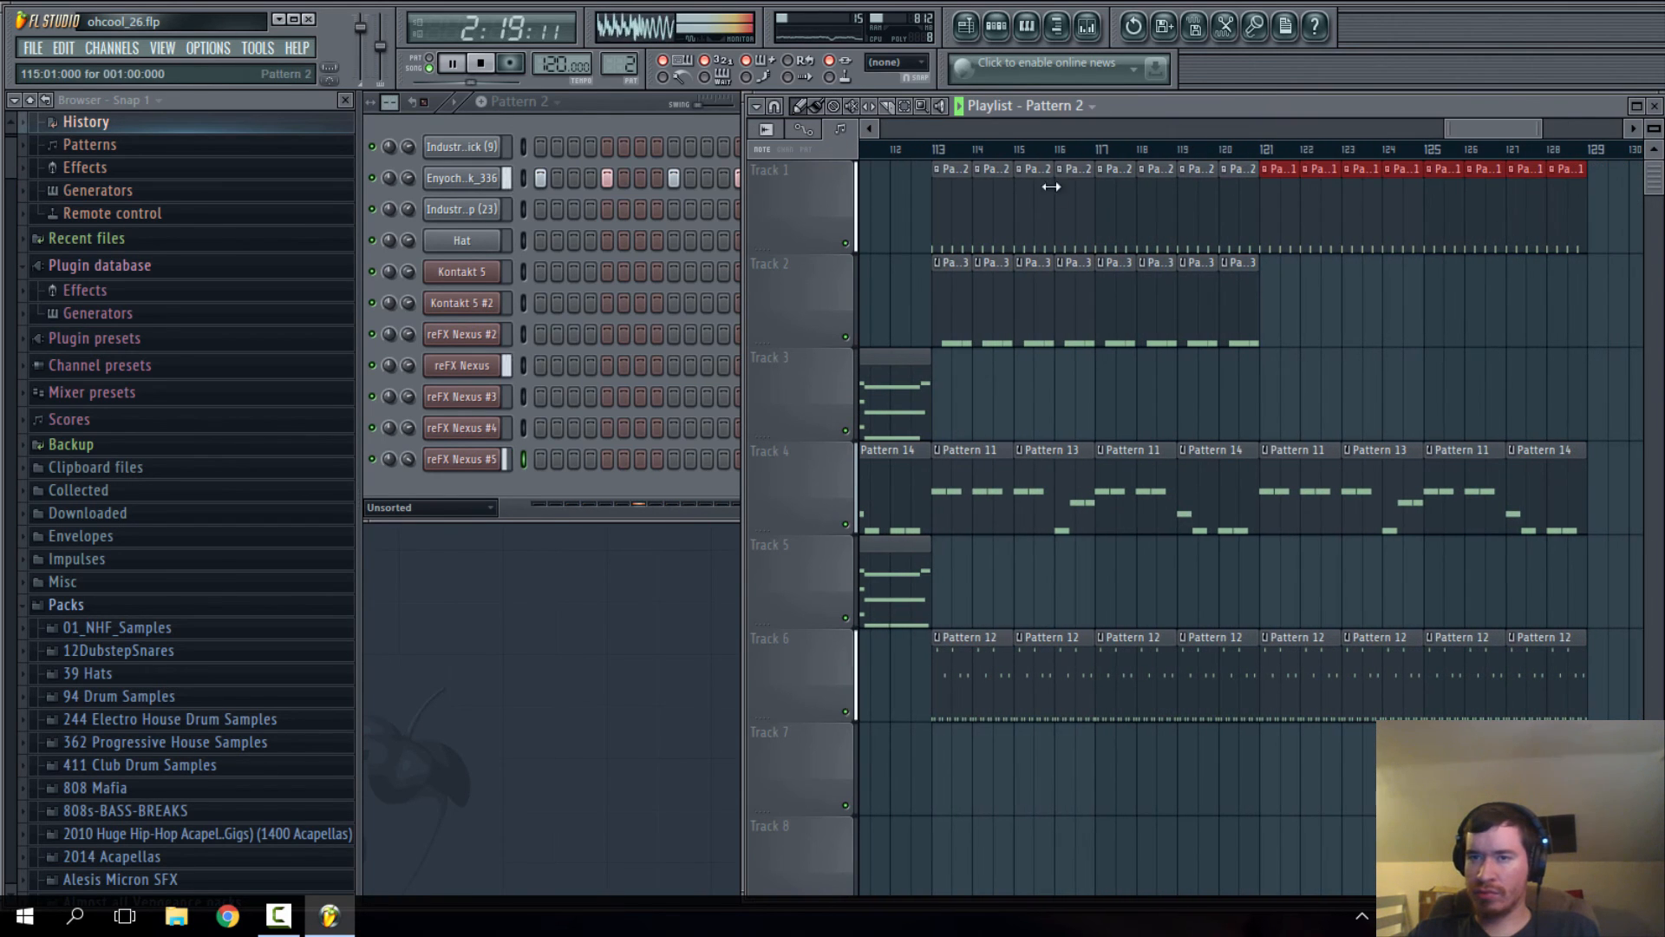
- Play from about bar 118 and check the Extreme_Large_Riser clip on track 9 against the end of the section
left_click_drag(1497, 128, 1524, 127)
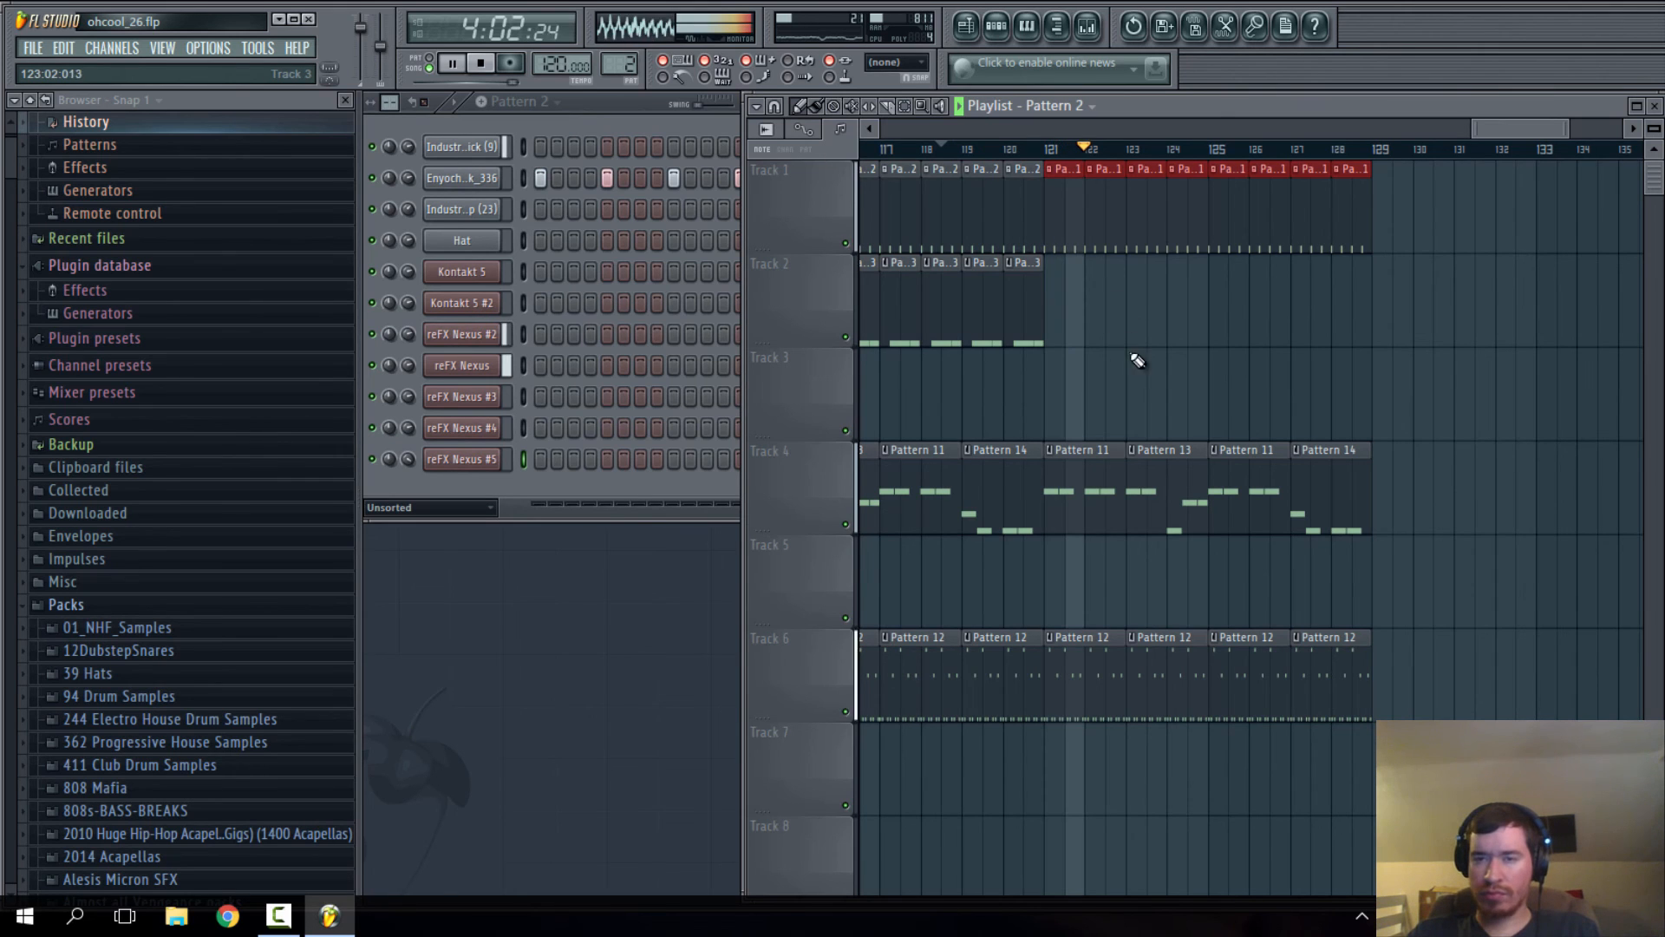
left_click_drag(1508, 129, 1502, 128)
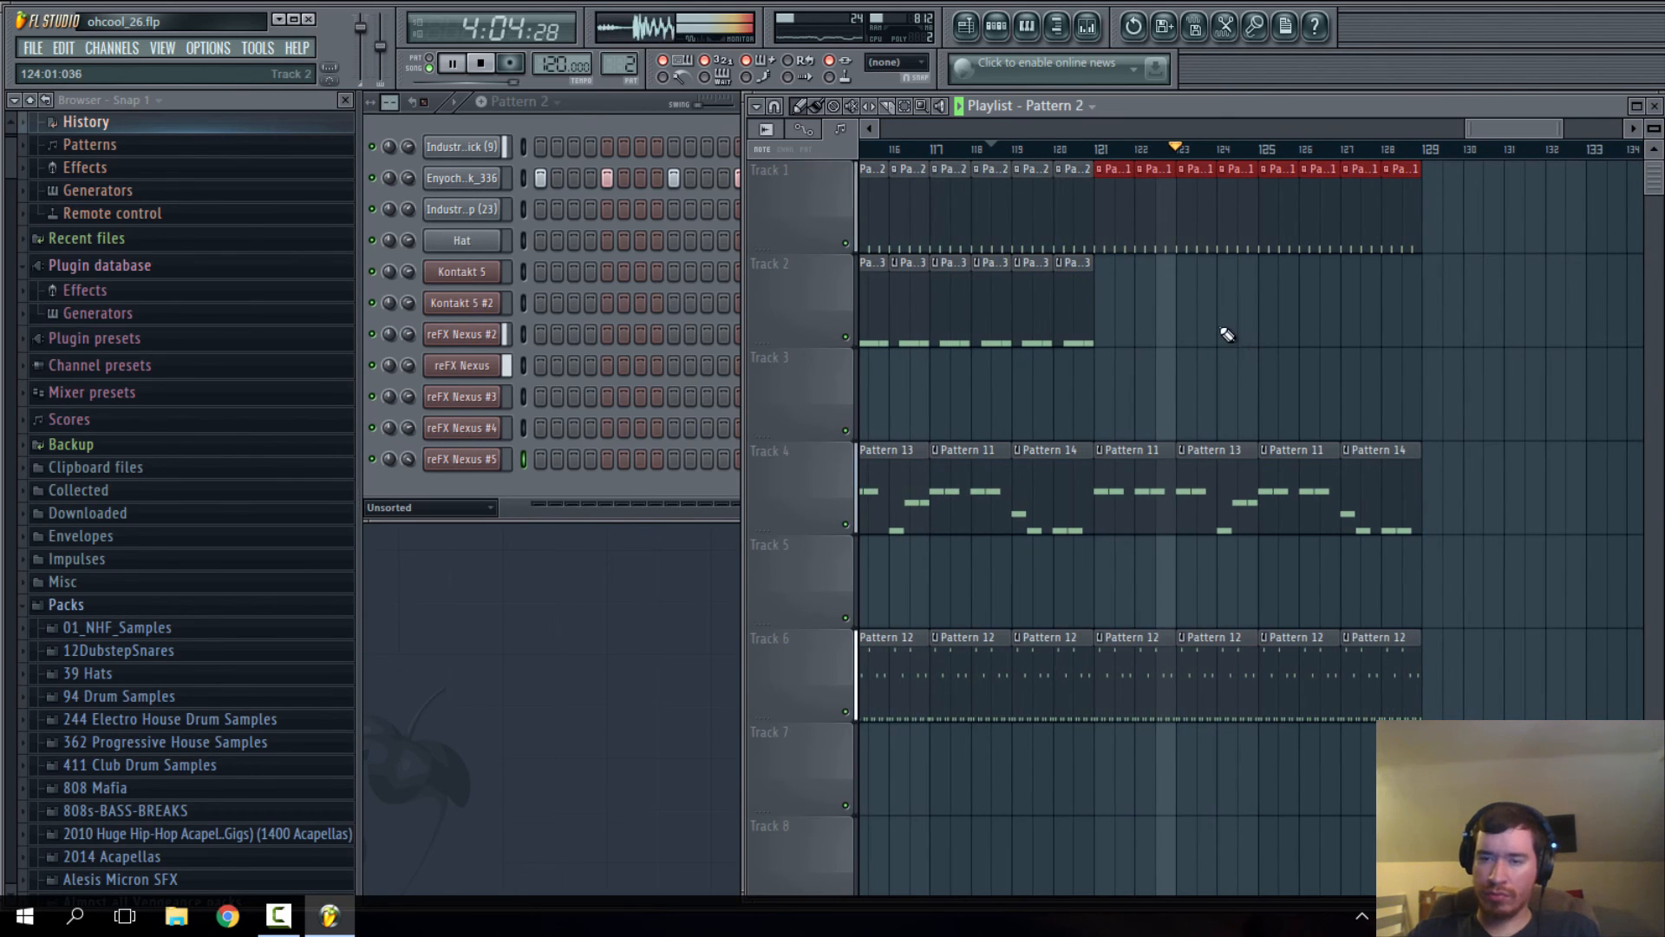
scroll(1229, 365, "down", 6)
scroll(1297, 384, "up", 1)
scroll(1315, 397, "down", 3)
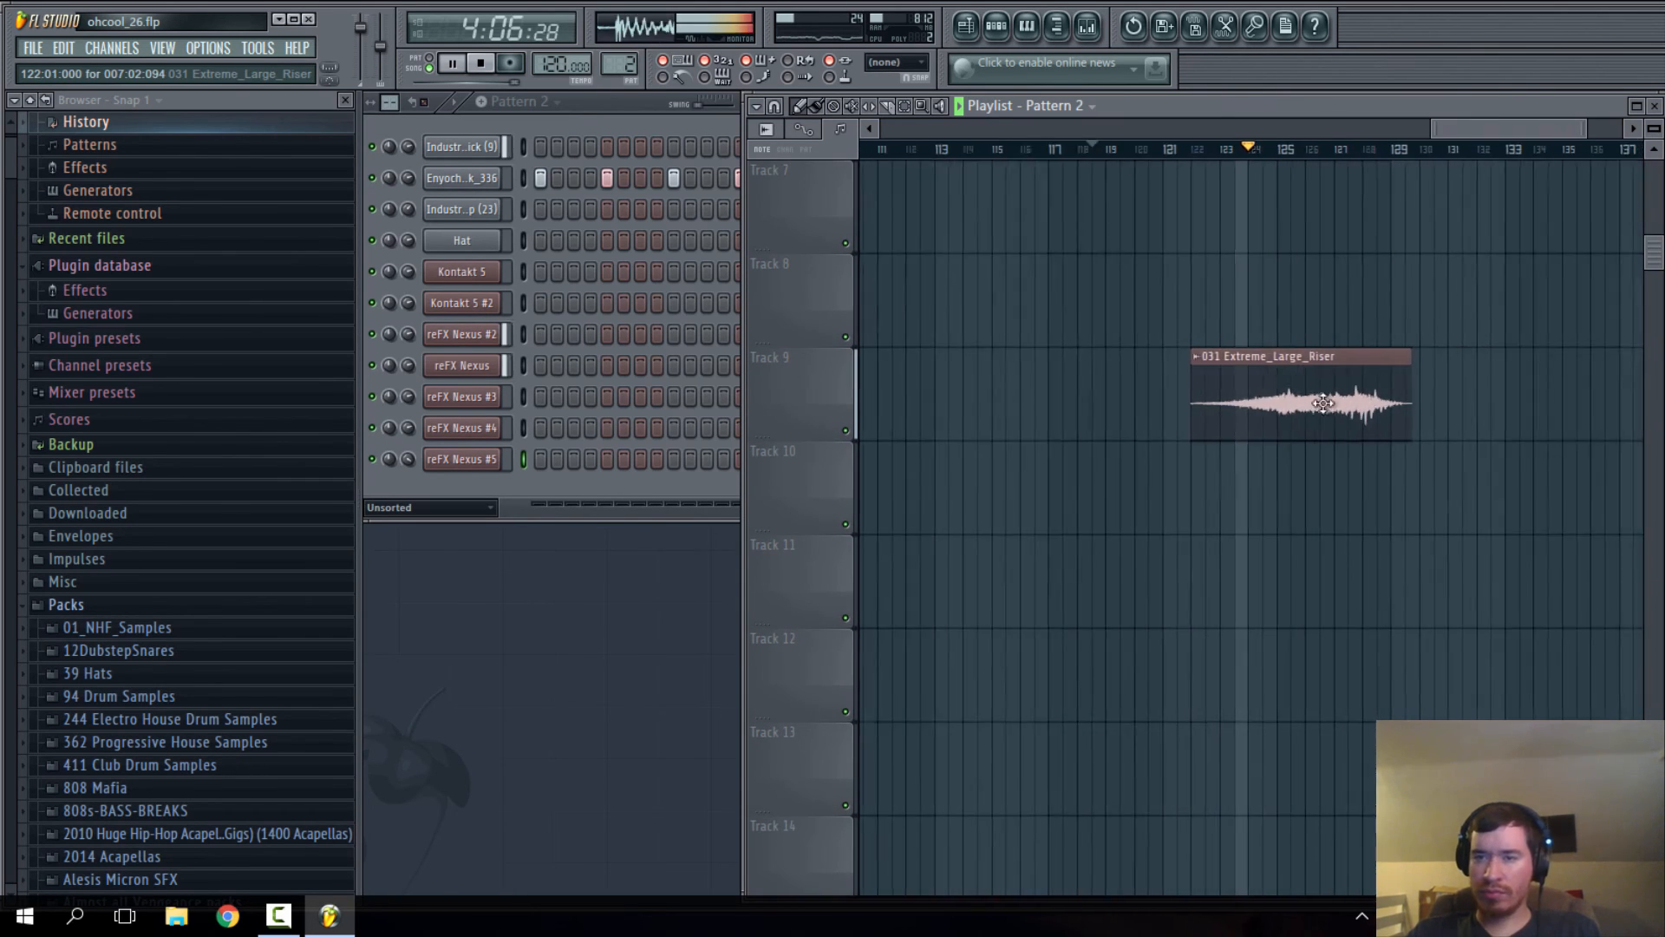
- Play from about bar 110 and look over the clip and automation tracks around bars 109 to 129
scroll(1332, 416, "up", 5)
scroll(1324, 425, "down", 3)
left_click(1086, 150)
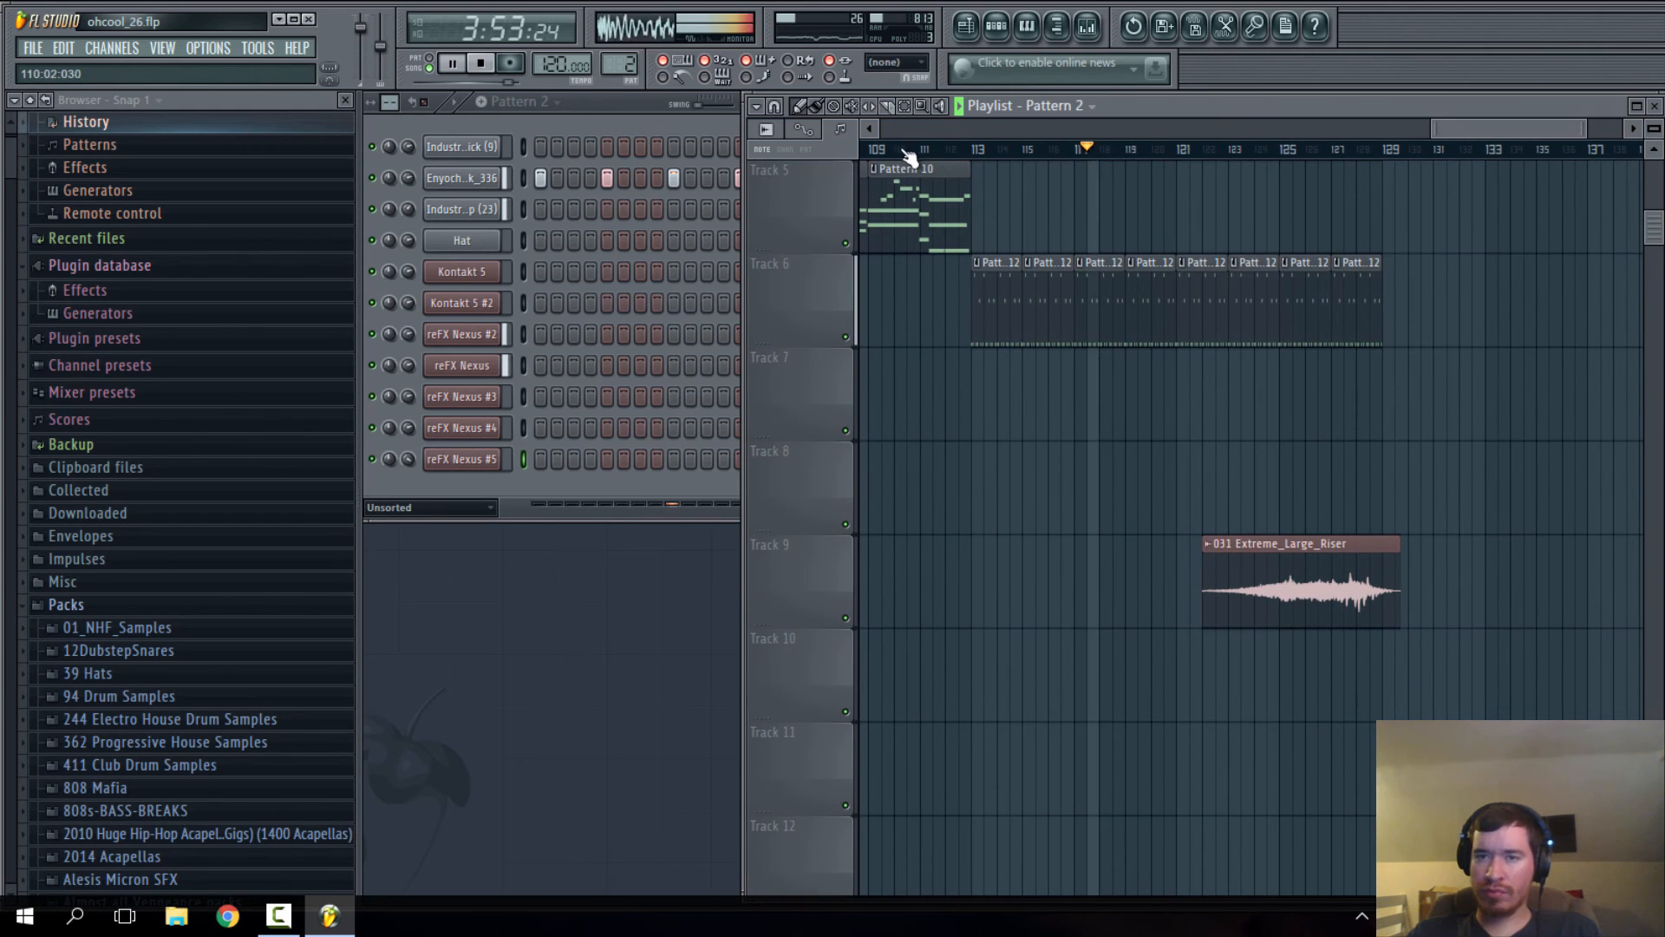
left_click(904, 151)
scroll(992, 483, "down", 10)
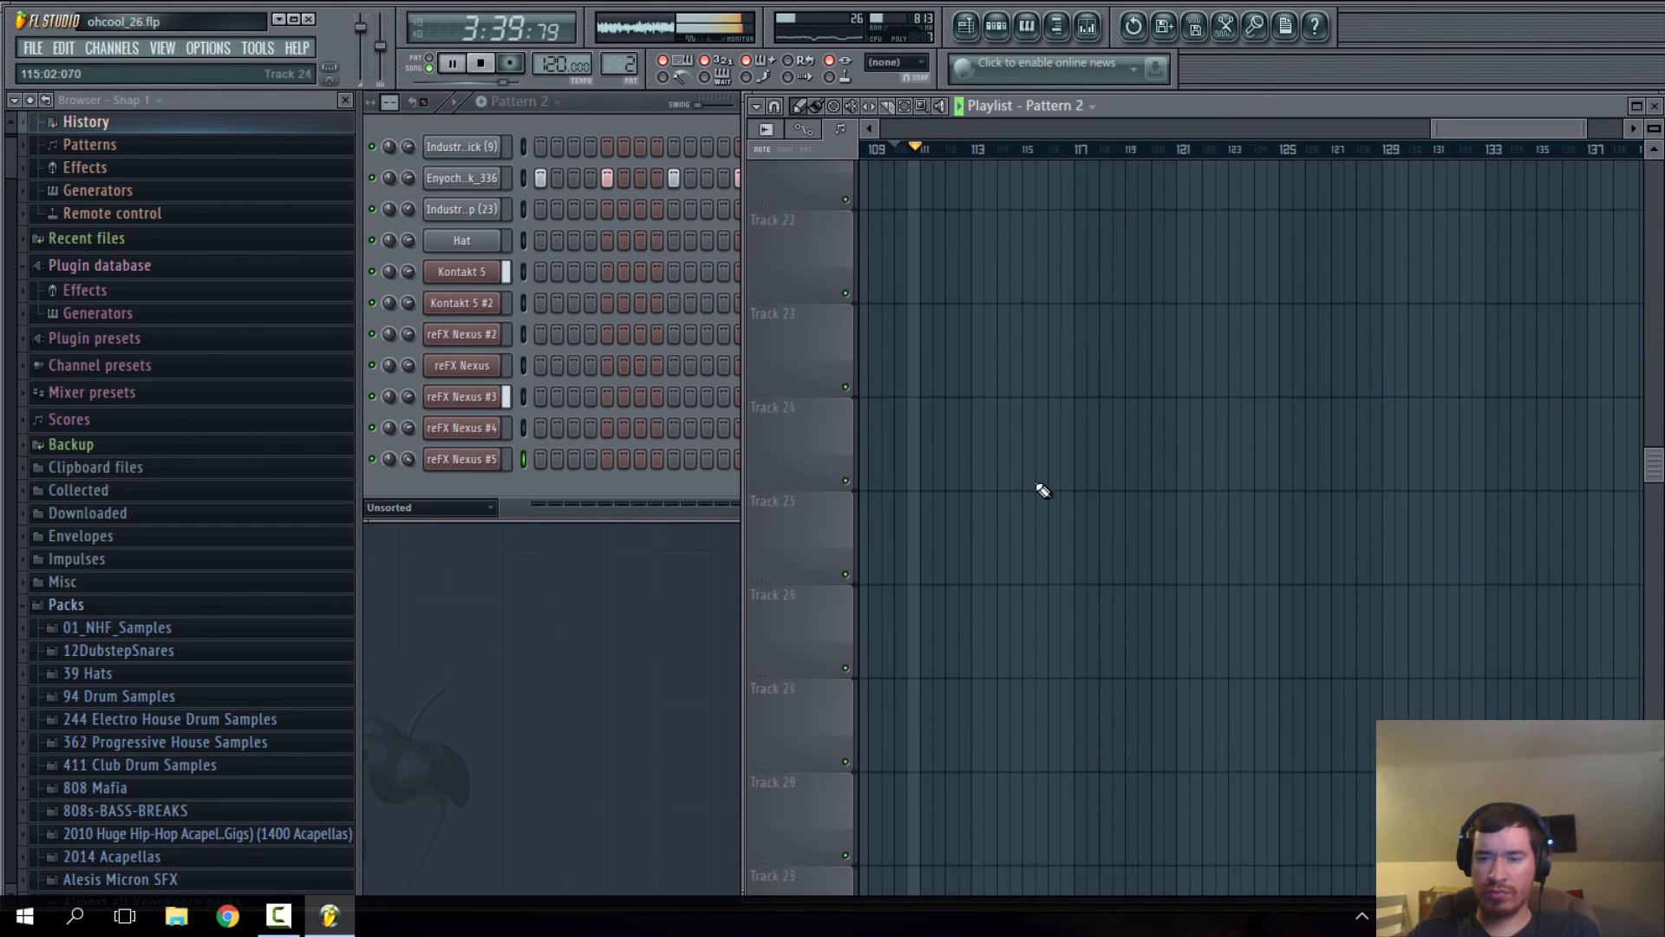
scroll(1096, 557, "down", 4)
scroll(1148, 599, "up", 8)
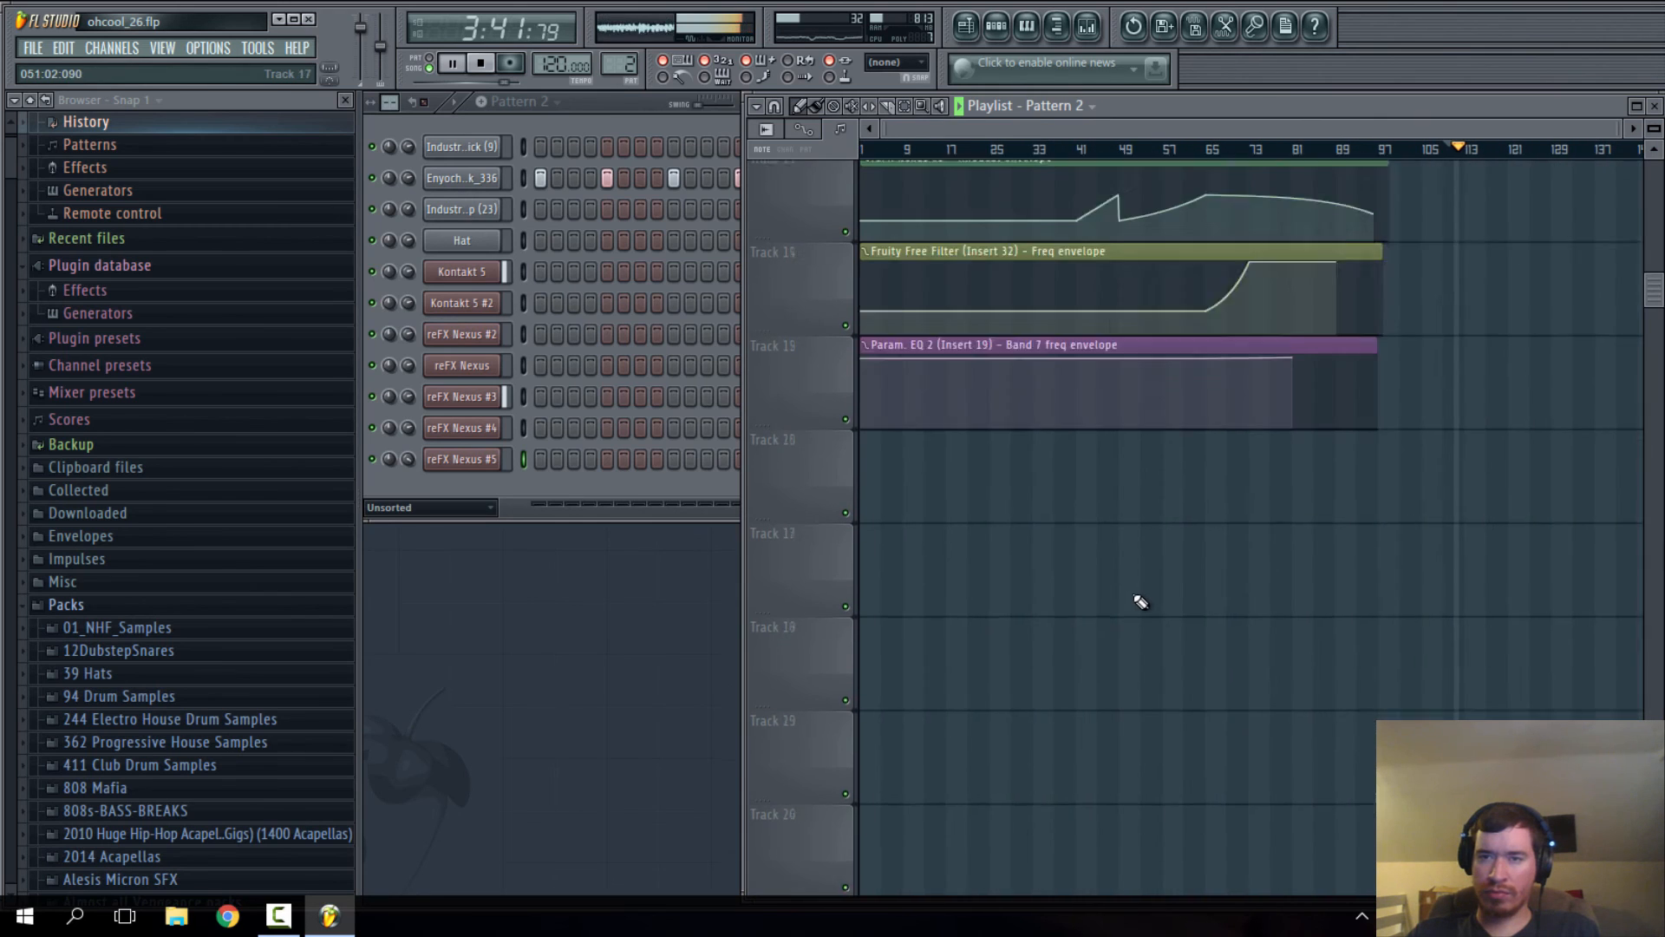
scroll(1137, 555, "down", 2)
left_click_drag(1414, 349, 1267, 811)
left_click_drag(1143, 130, 1336, 131)
left_click_drag(1174, 352, 1418, 398)
scroll(1414, 416, "up", 5)
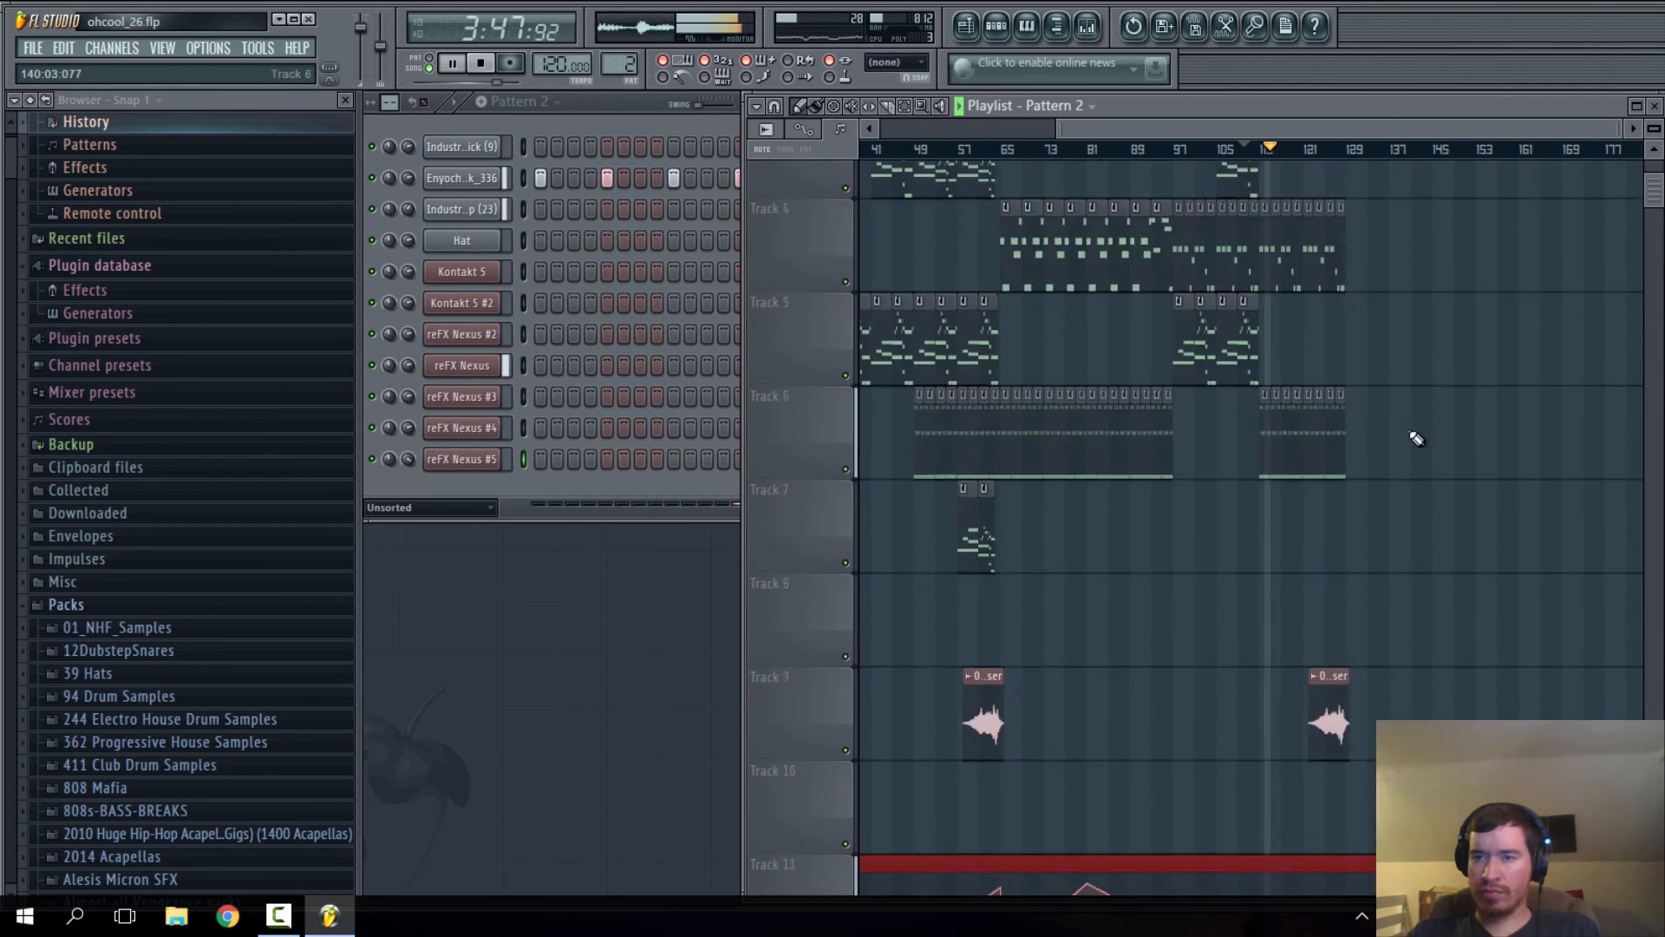
scroll(1219, 453, "up", 8)
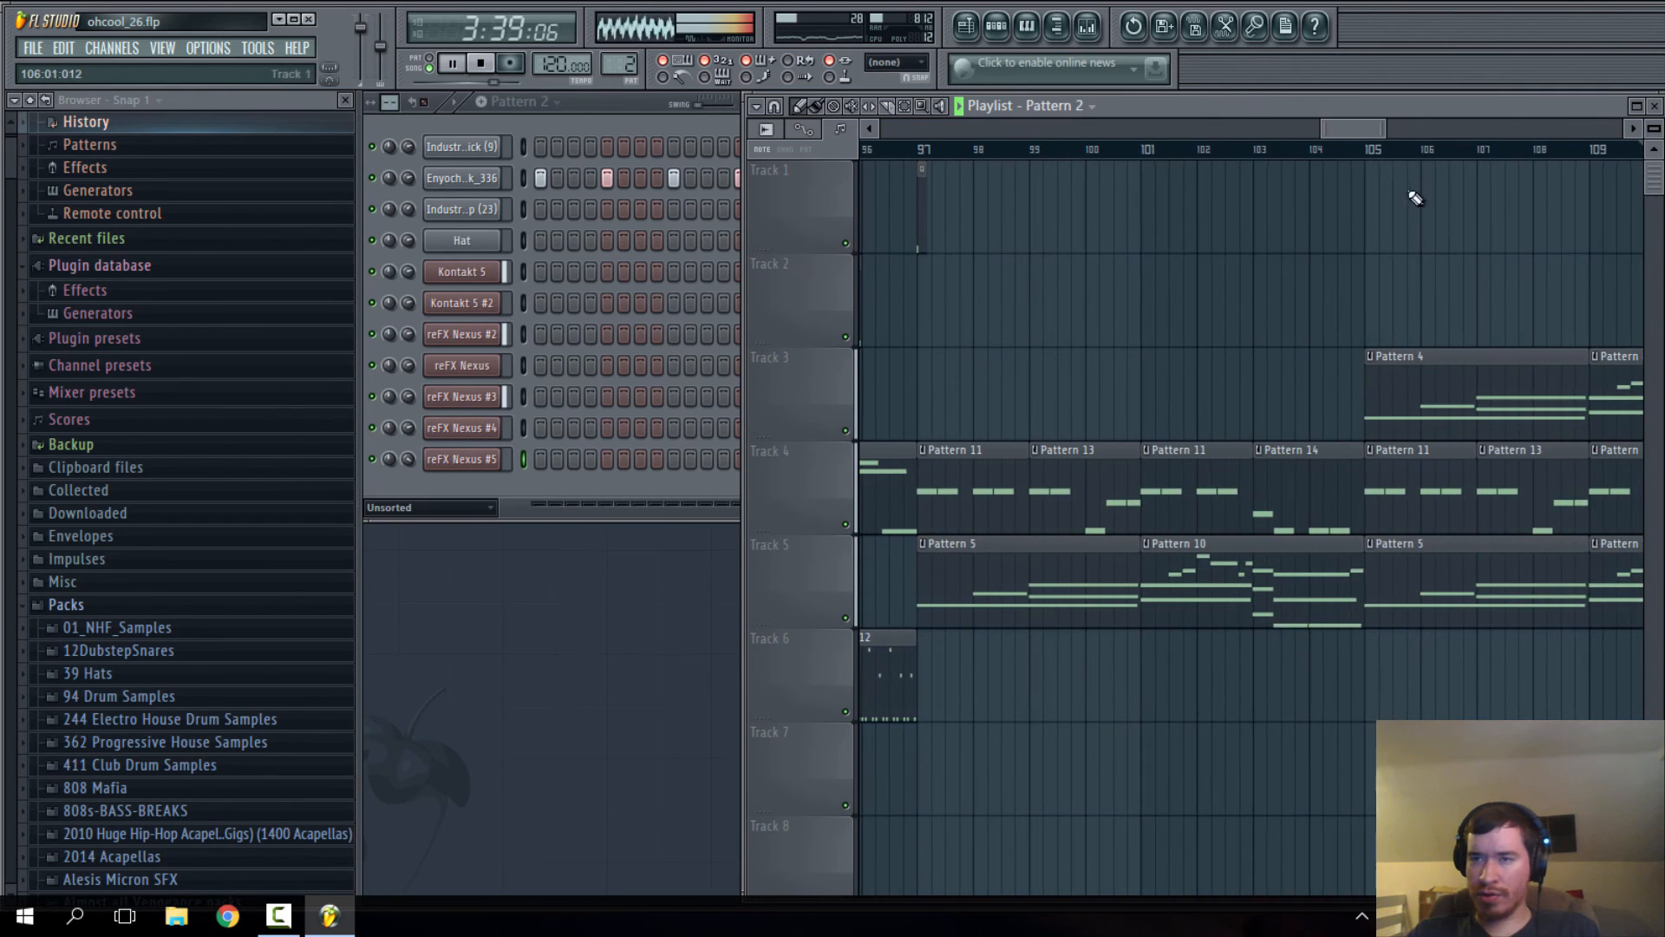
- Make the Pattern 11 clip at bar 113 on track 4 unique and delete both G4 notes in its second bar
left_click(1410, 129)
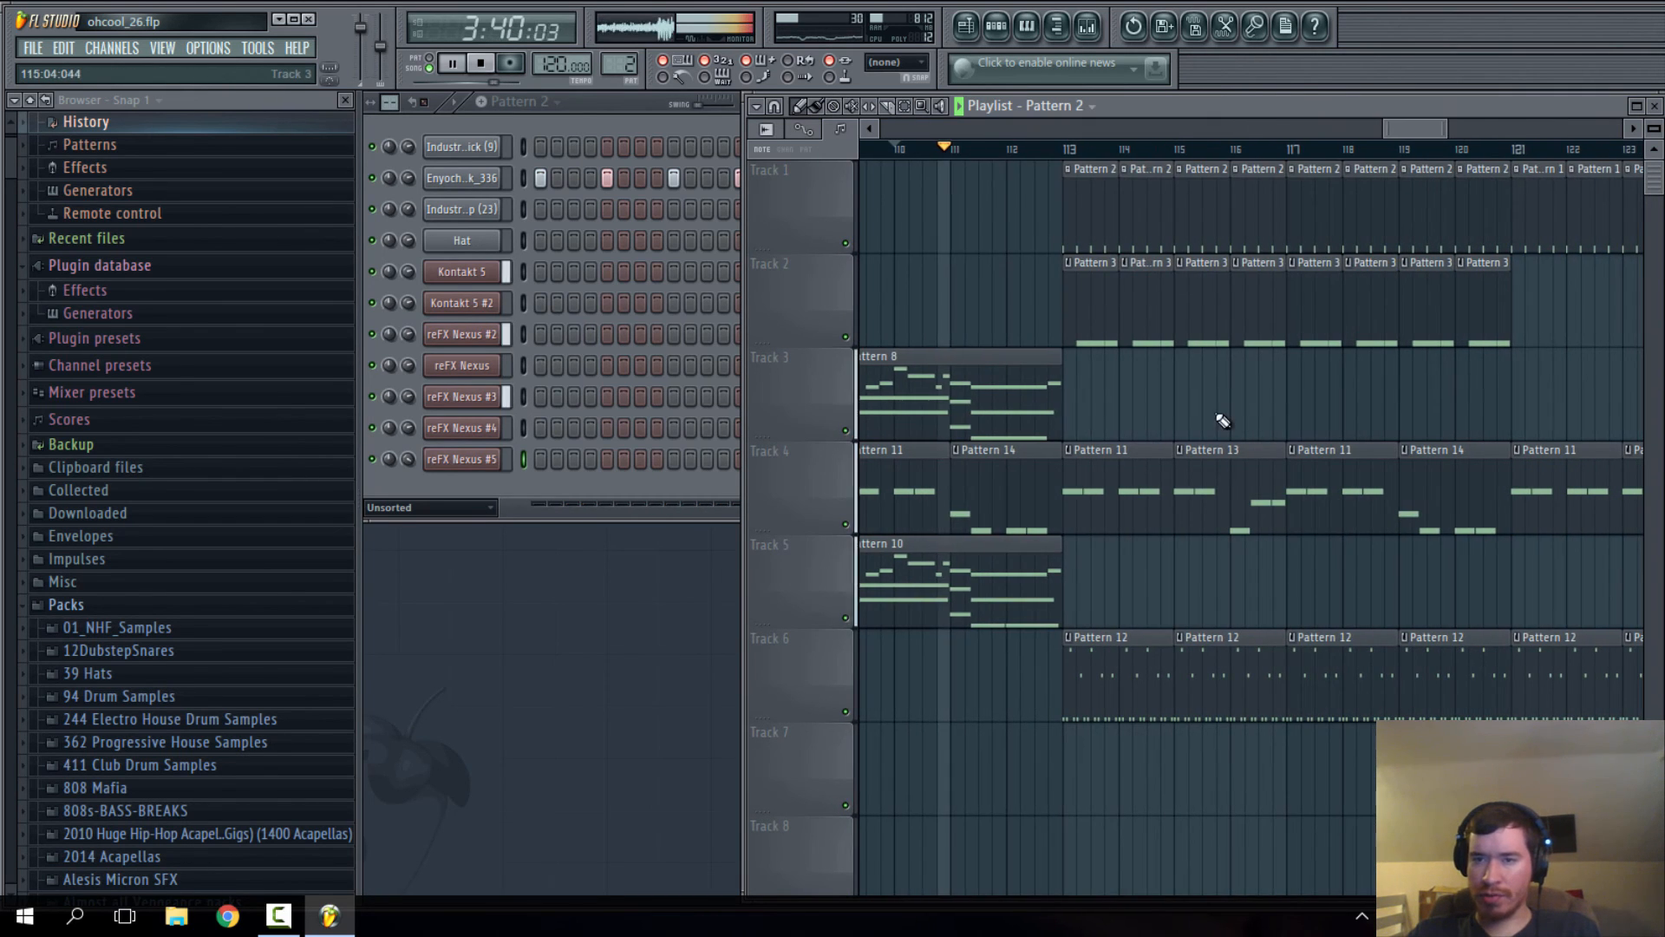
right_click(1067, 453)
left_click(1121, 574)
double_click(1121, 513)
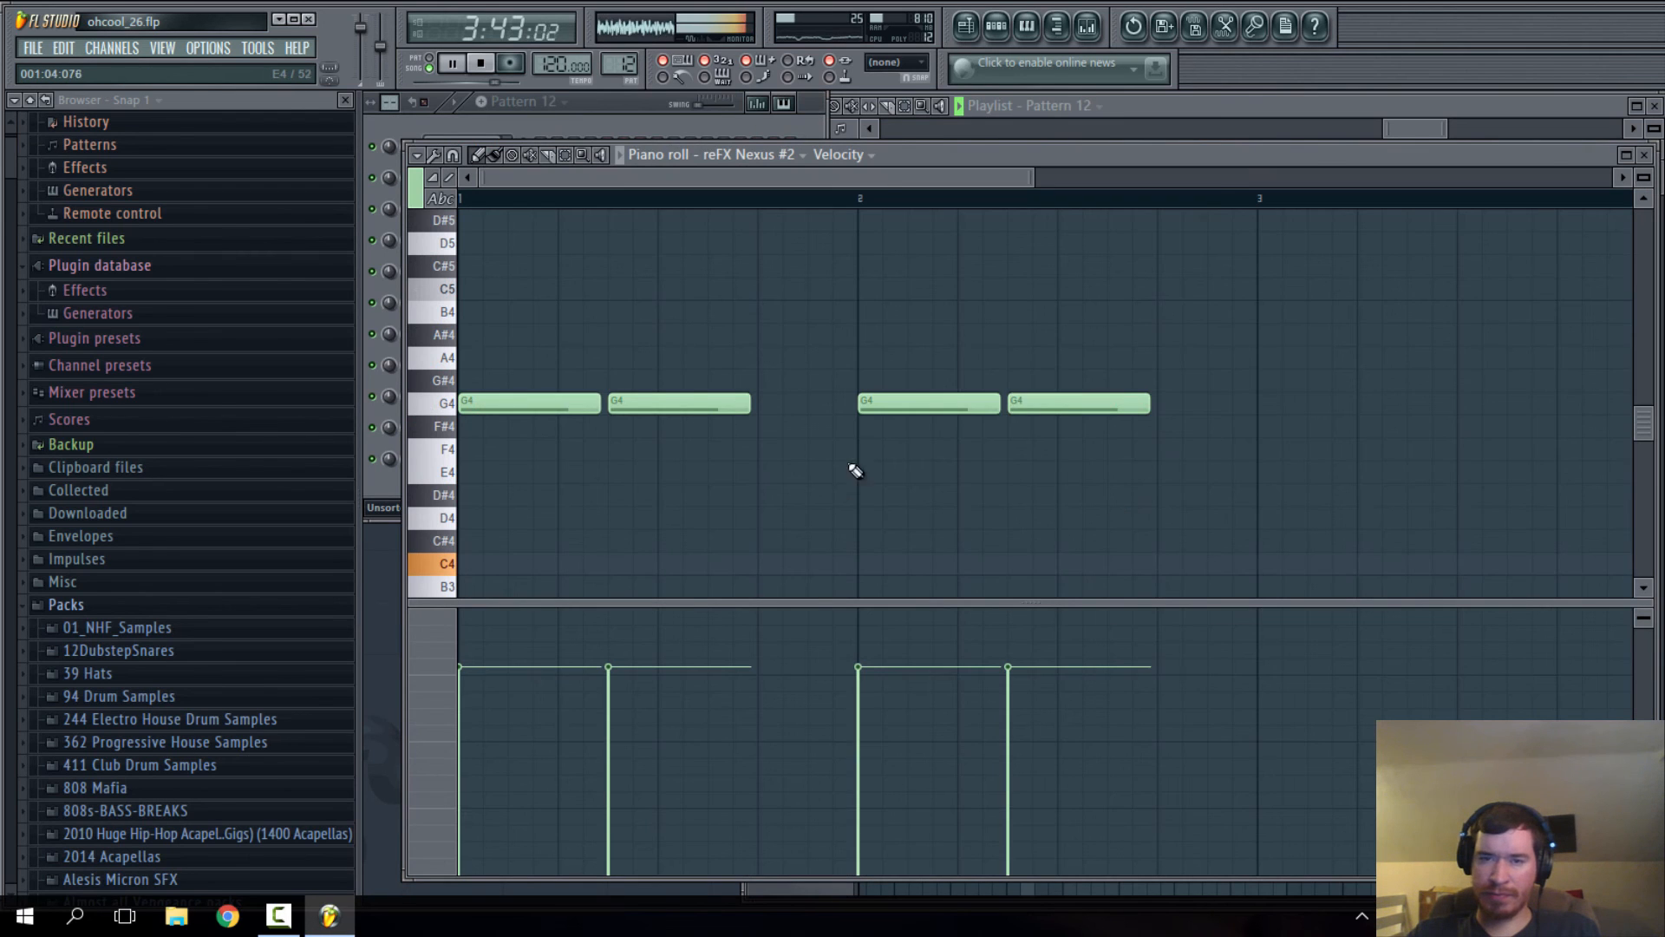
right_click(952, 406)
right_click(1080, 408)
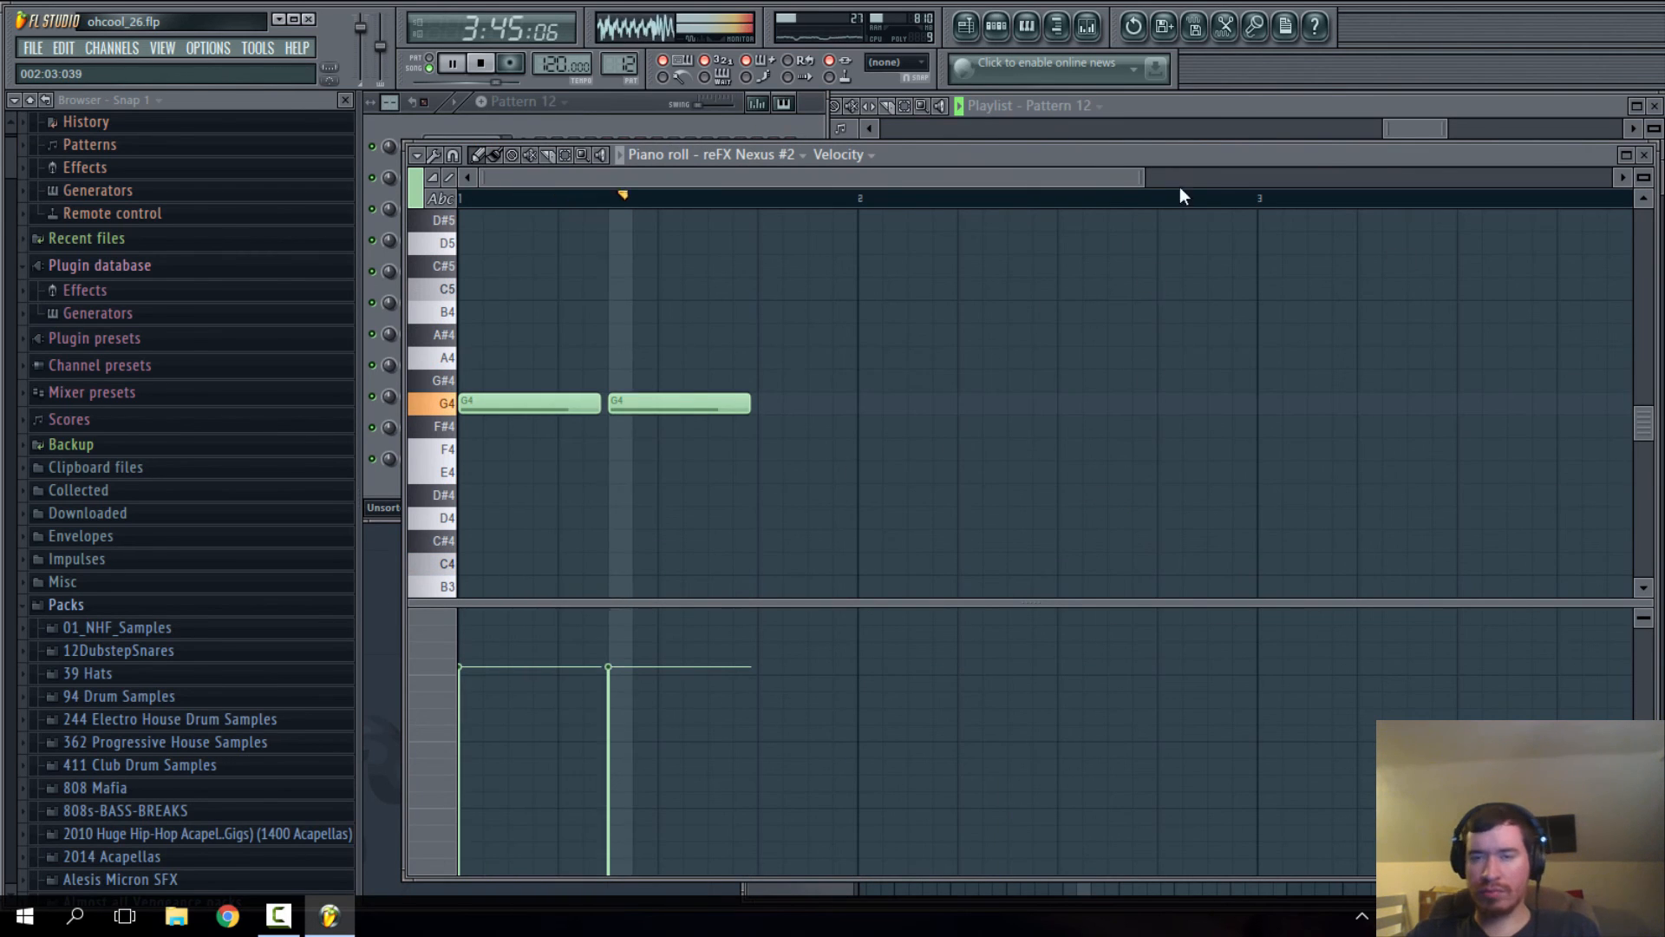
left_click(1644, 155)
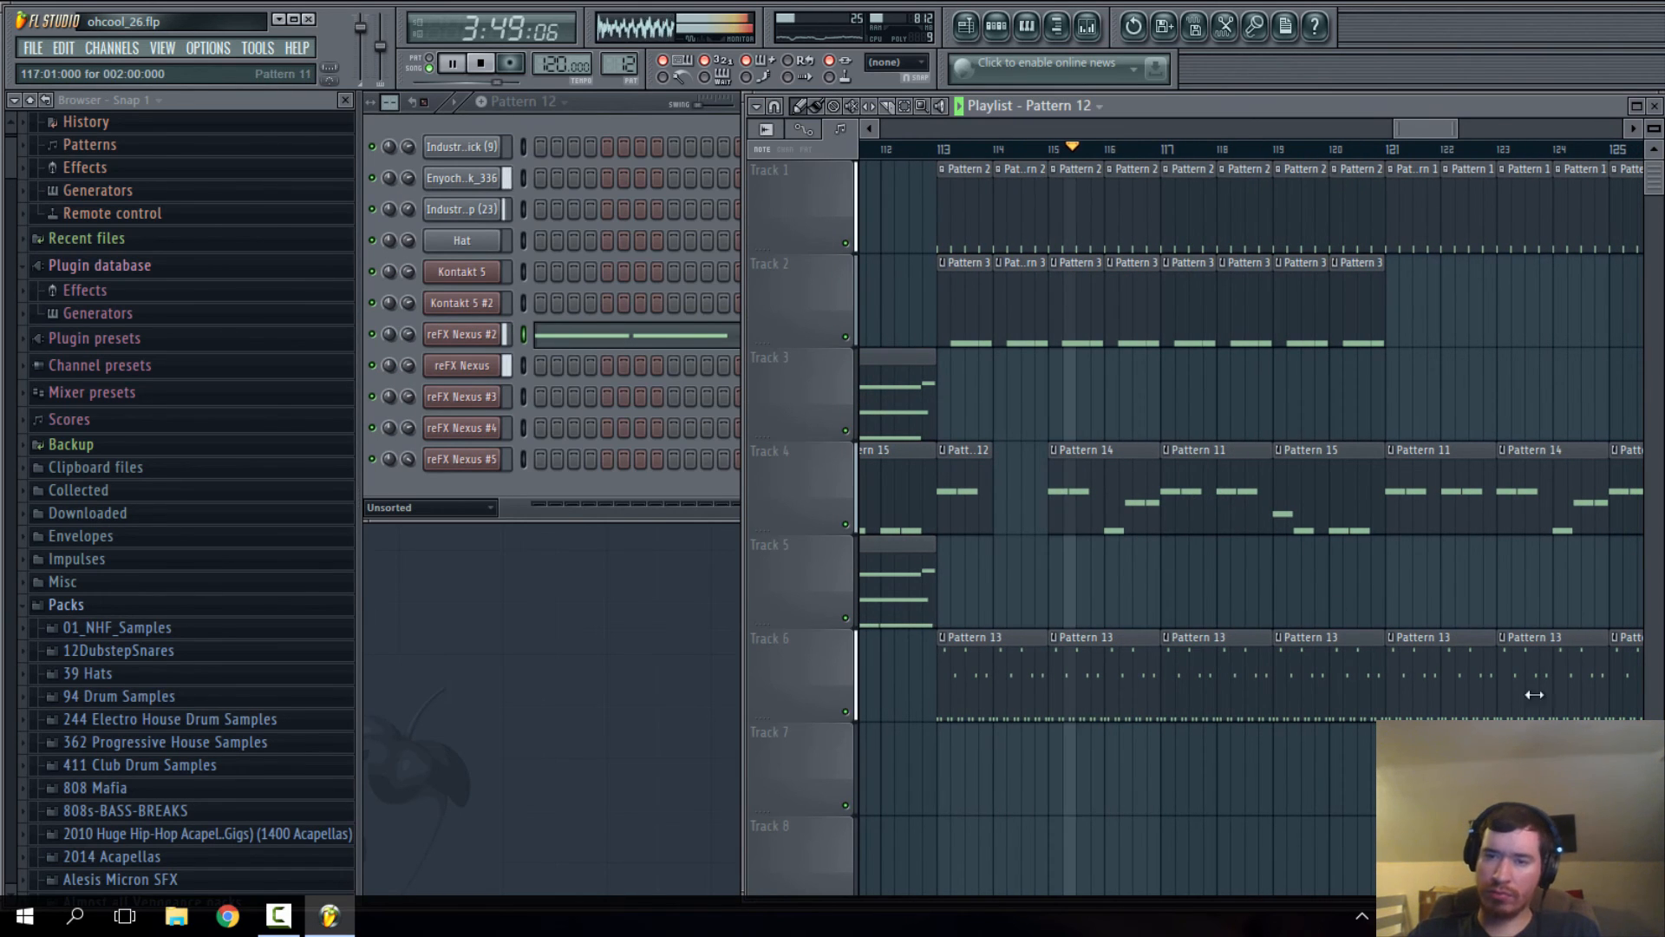
- Replace the Pattern 11 clips at bars 117 and 121 on track 4 with the shortened Pattern 12 clip
right_click(1202, 483)
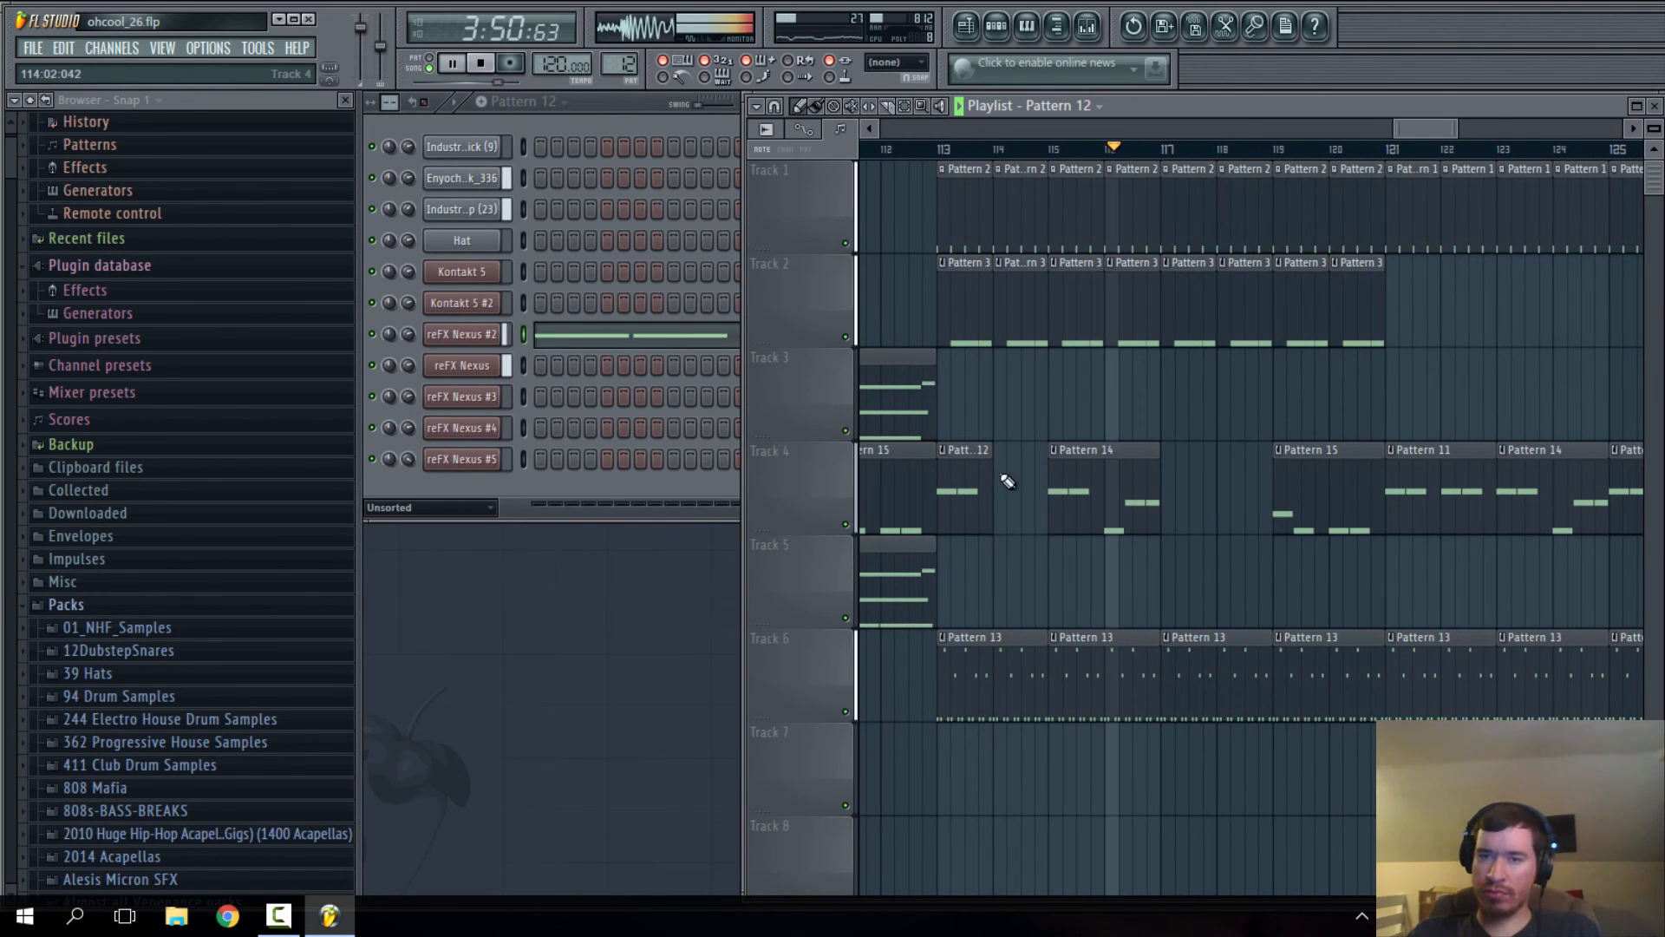
left_click(1163, 483)
left_click_drag(1434, 128, 1454, 129)
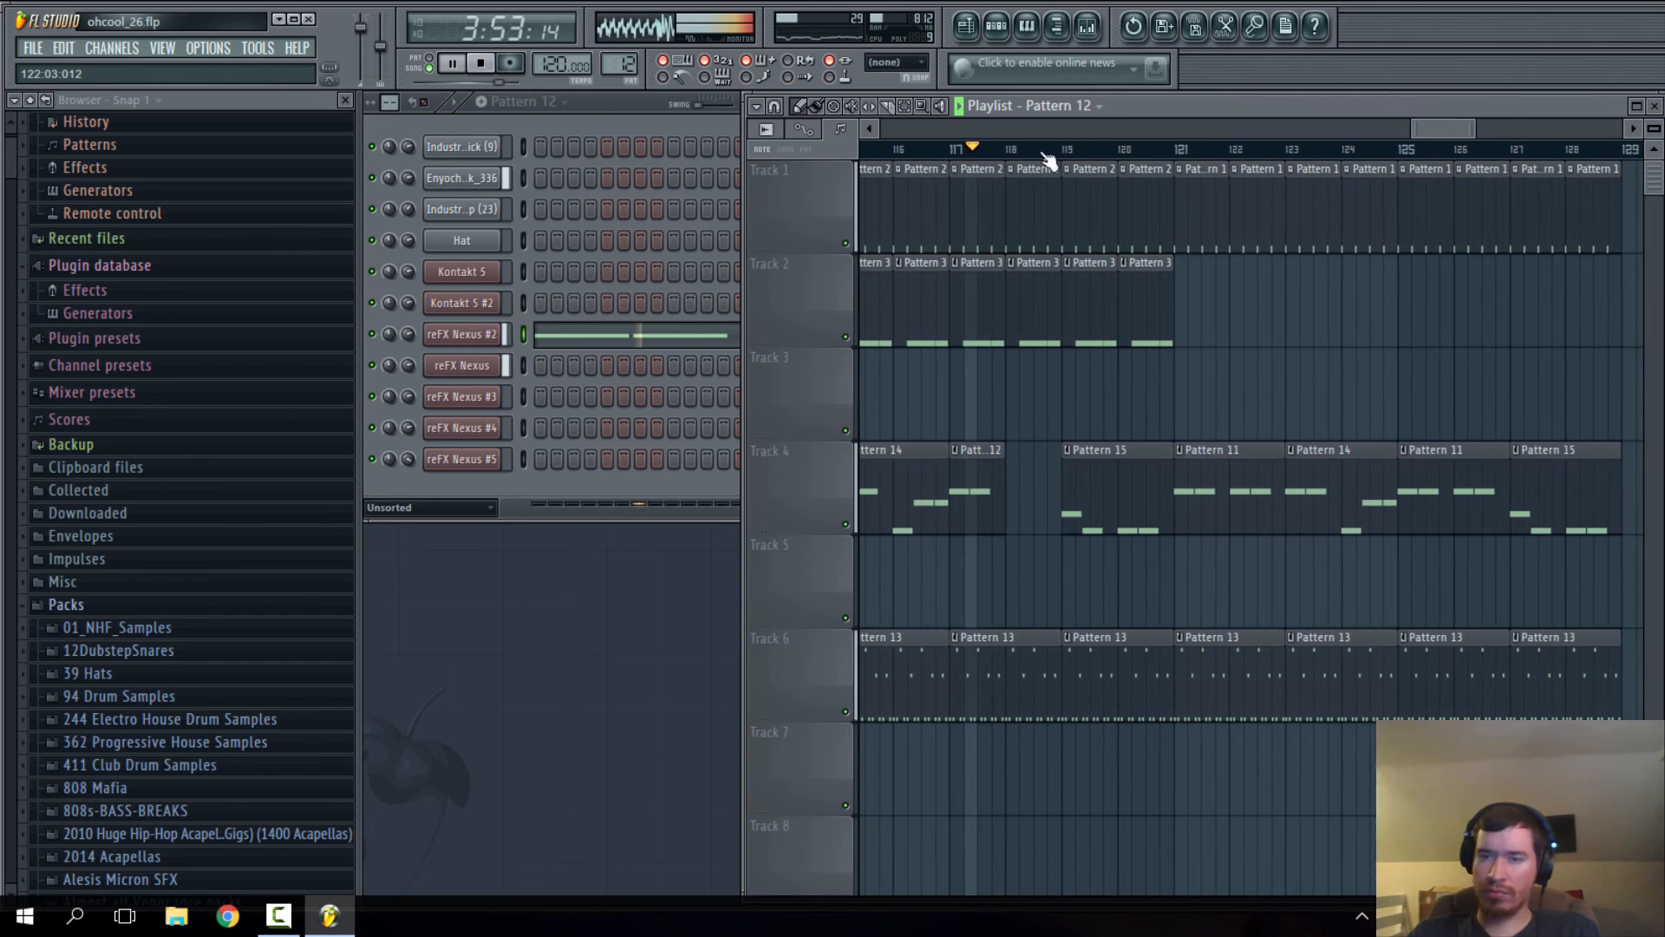
right_click(1212, 504)
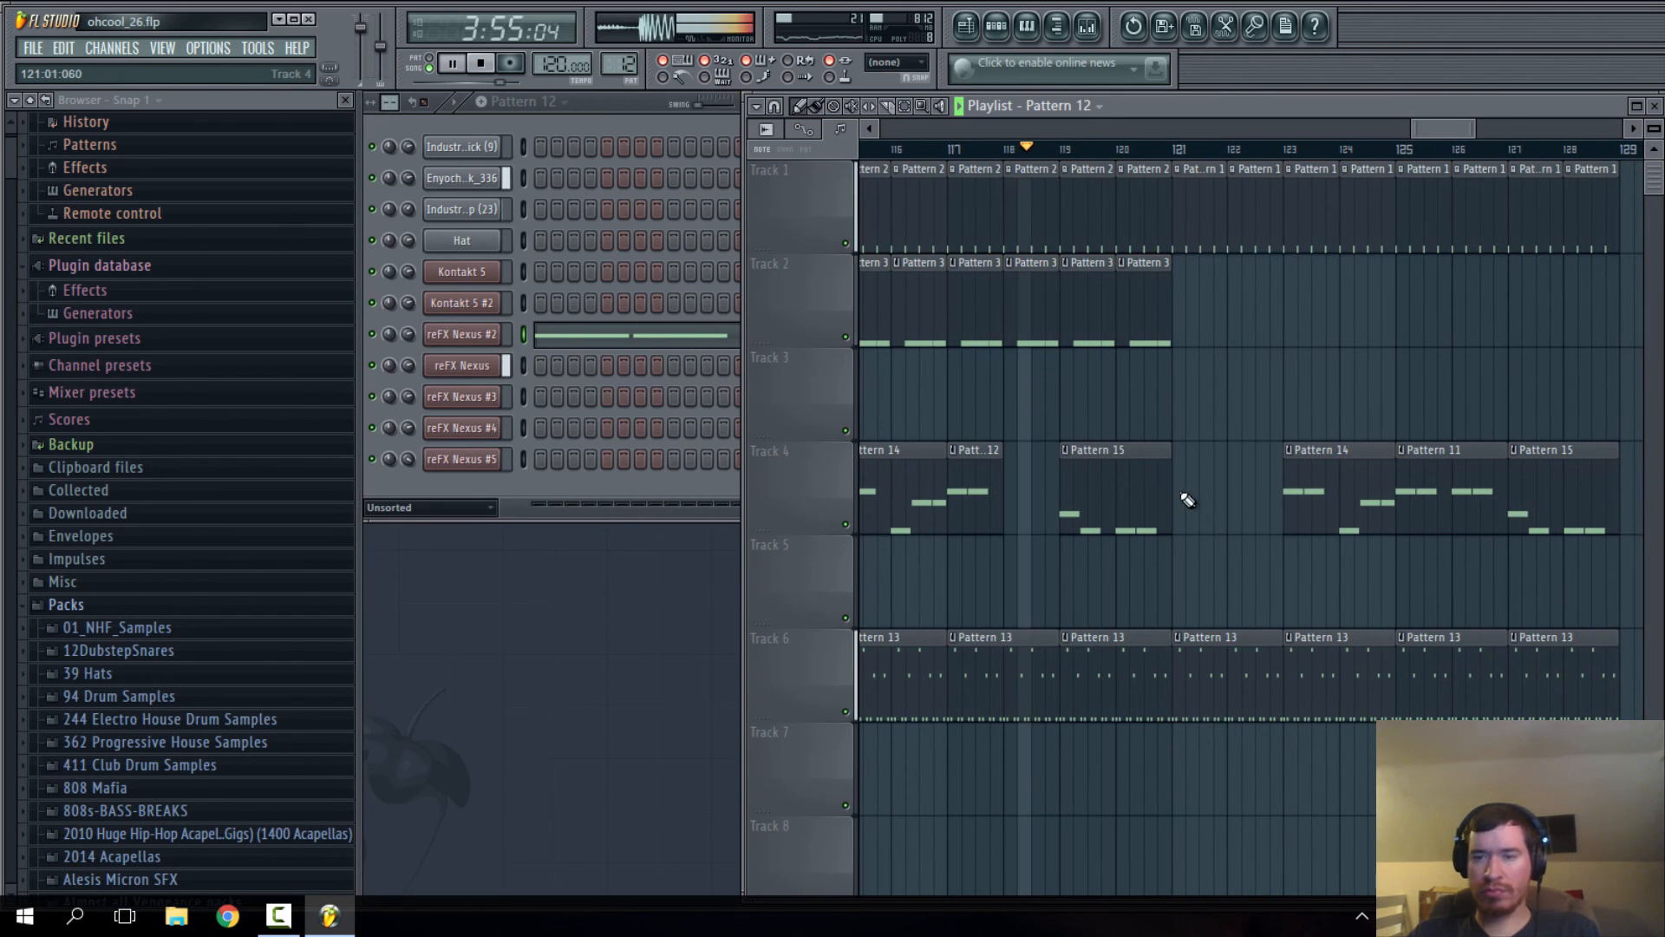
left_click(1182, 494)
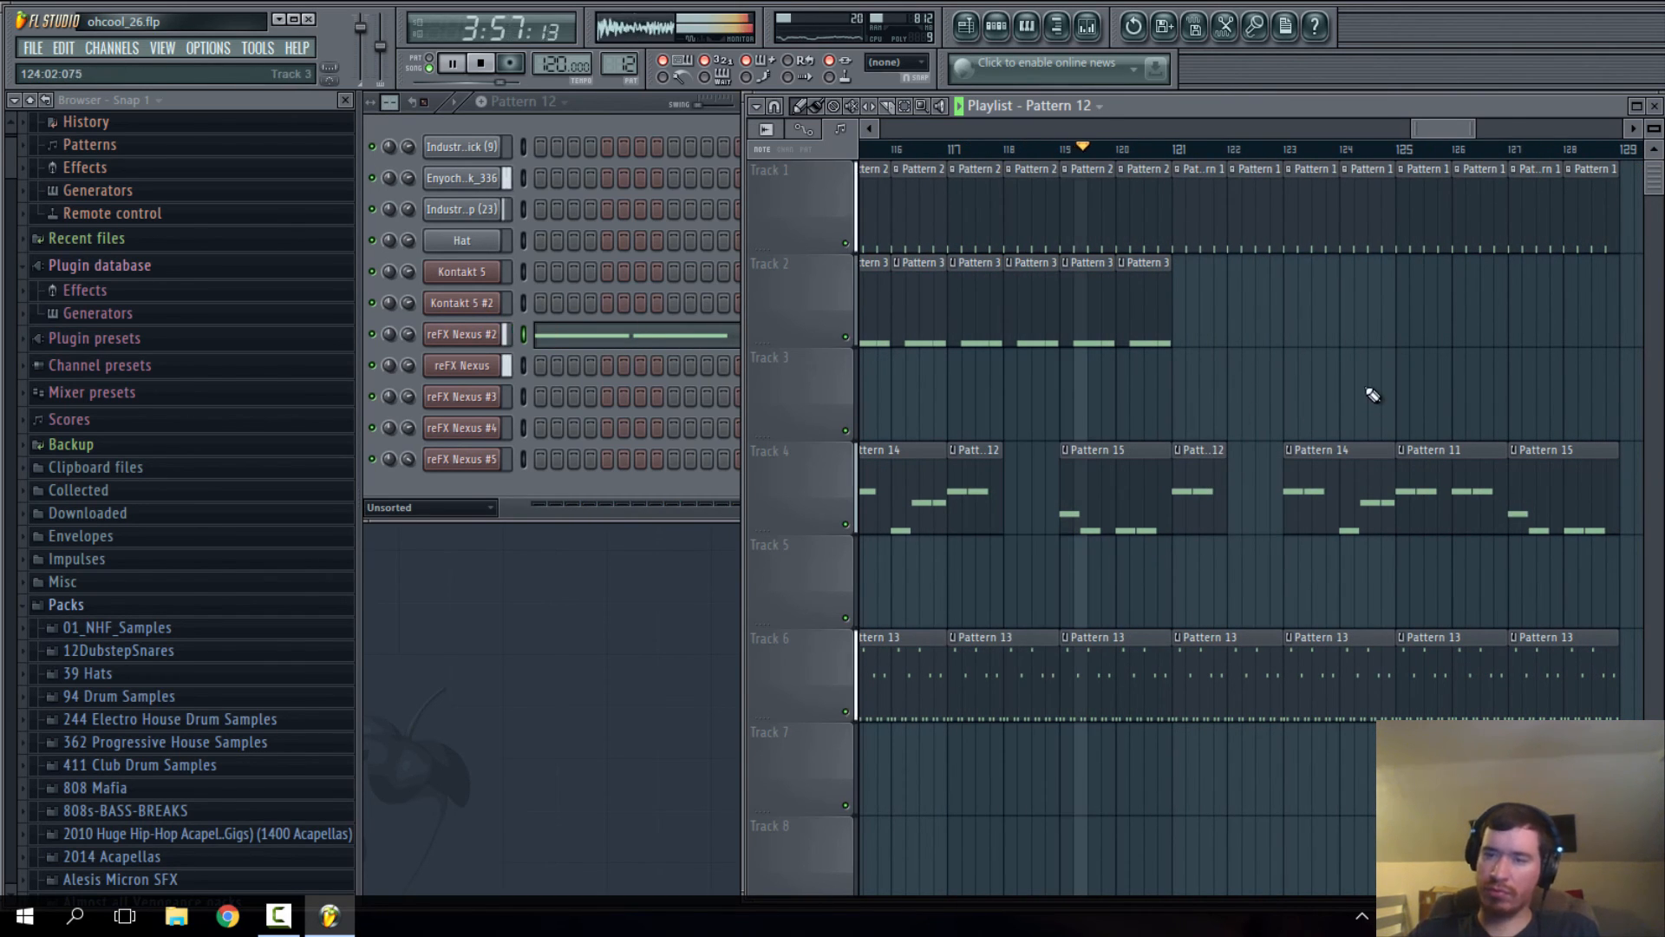
left_click(1065, 452)
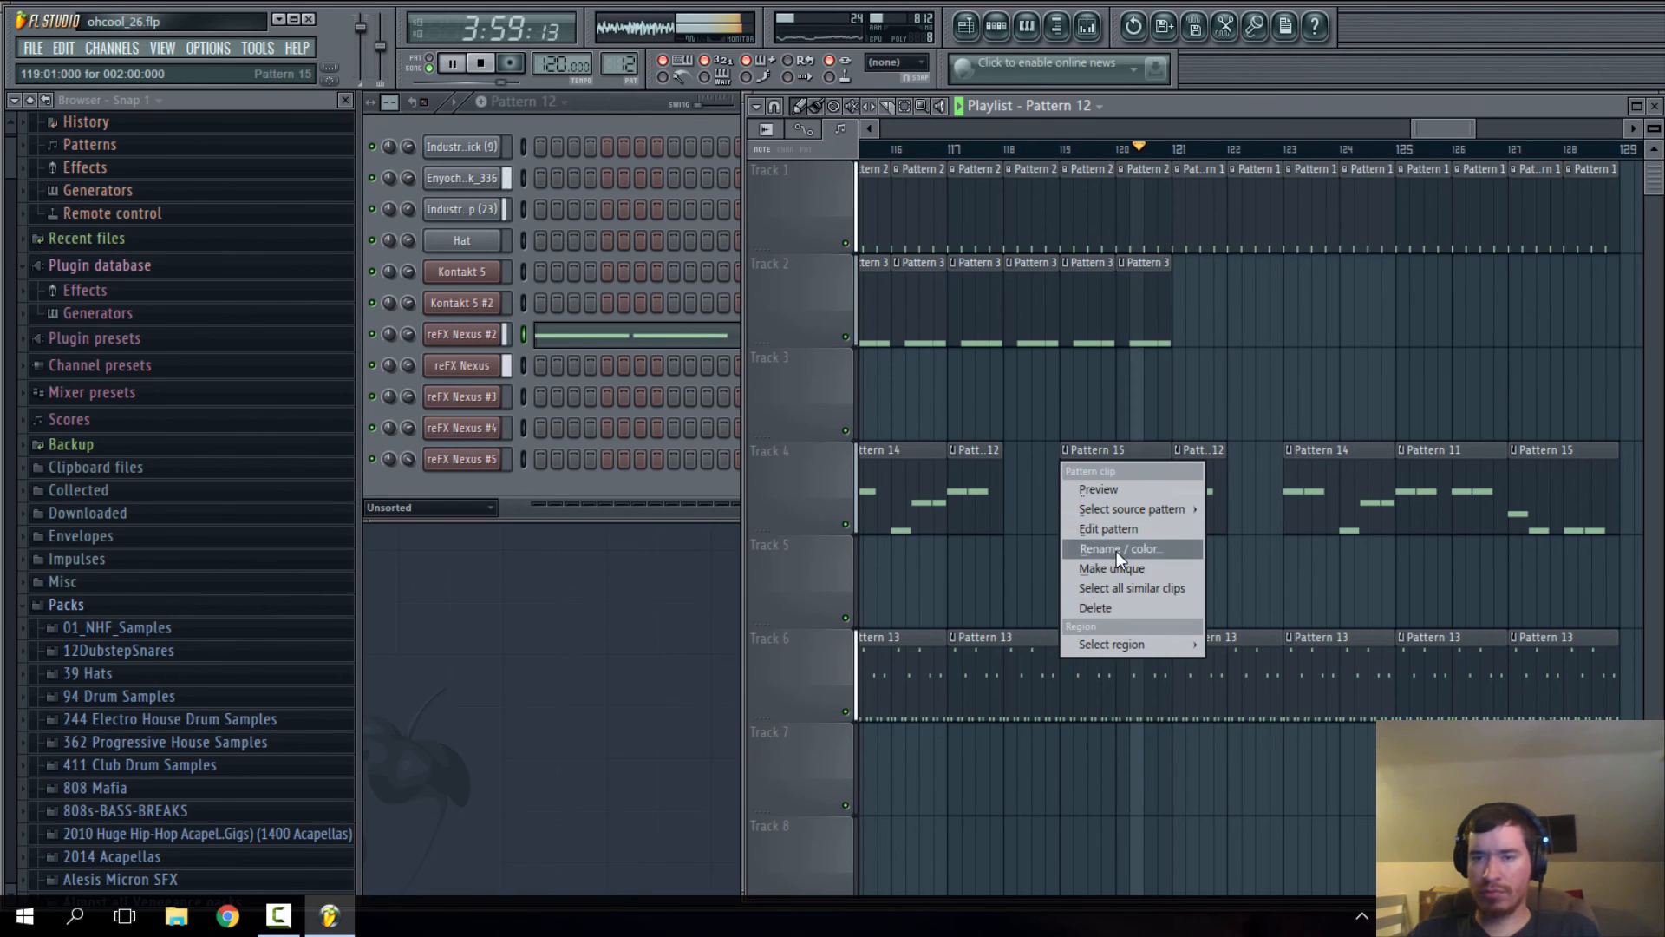
left_click(1289, 354)
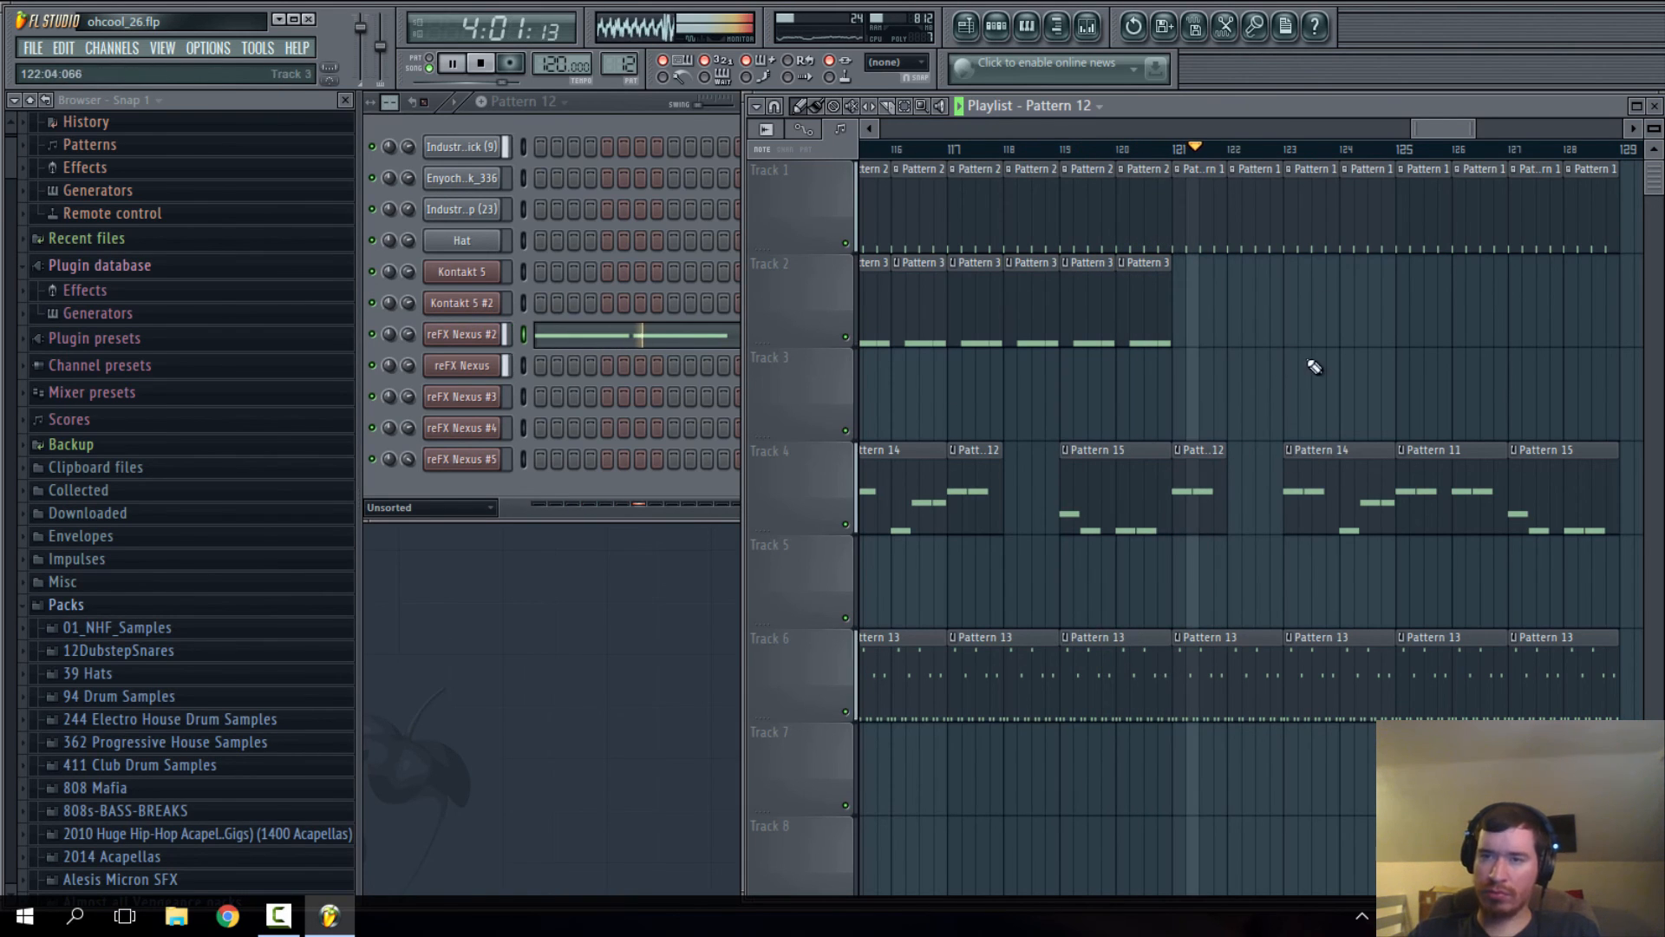
- Extend the reFX Nexus fmodCut envelope on track 11 with a level point near bar 121 and a lower point at bar 129
left_click_drag(1443, 129, 1462, 129)
scroll(1425, 366, "down", 2)
scroll(1167, 673, "down", 5)
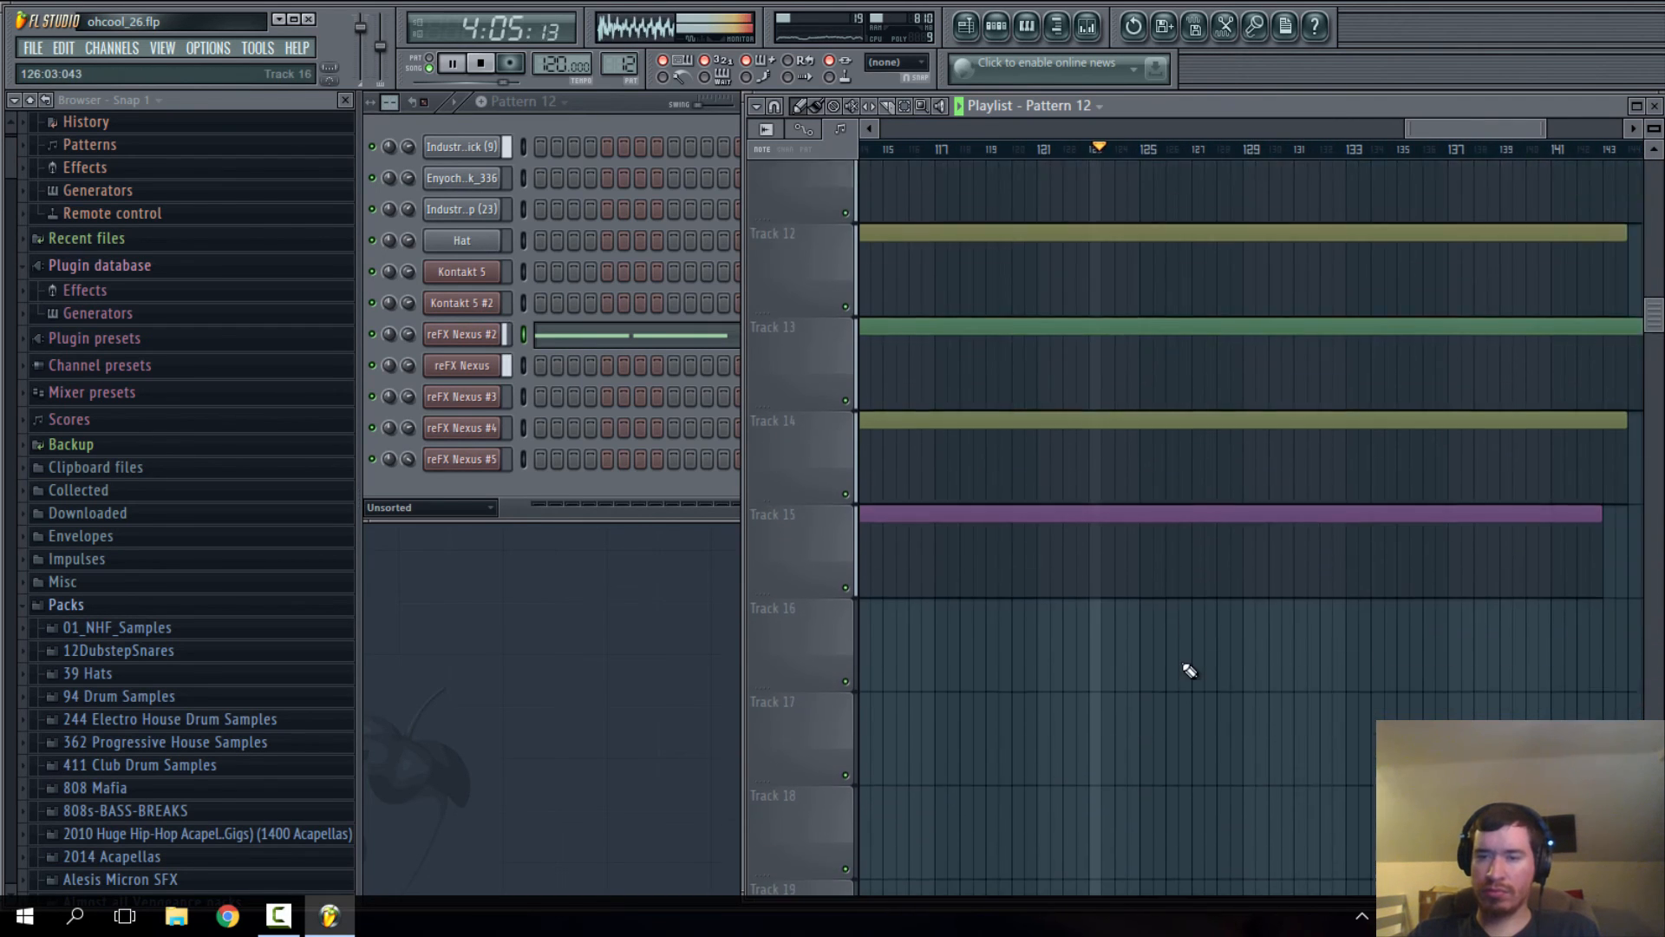
scroll(1189, 670, "up", 3)
scroll(1208, 583, "down", 2)
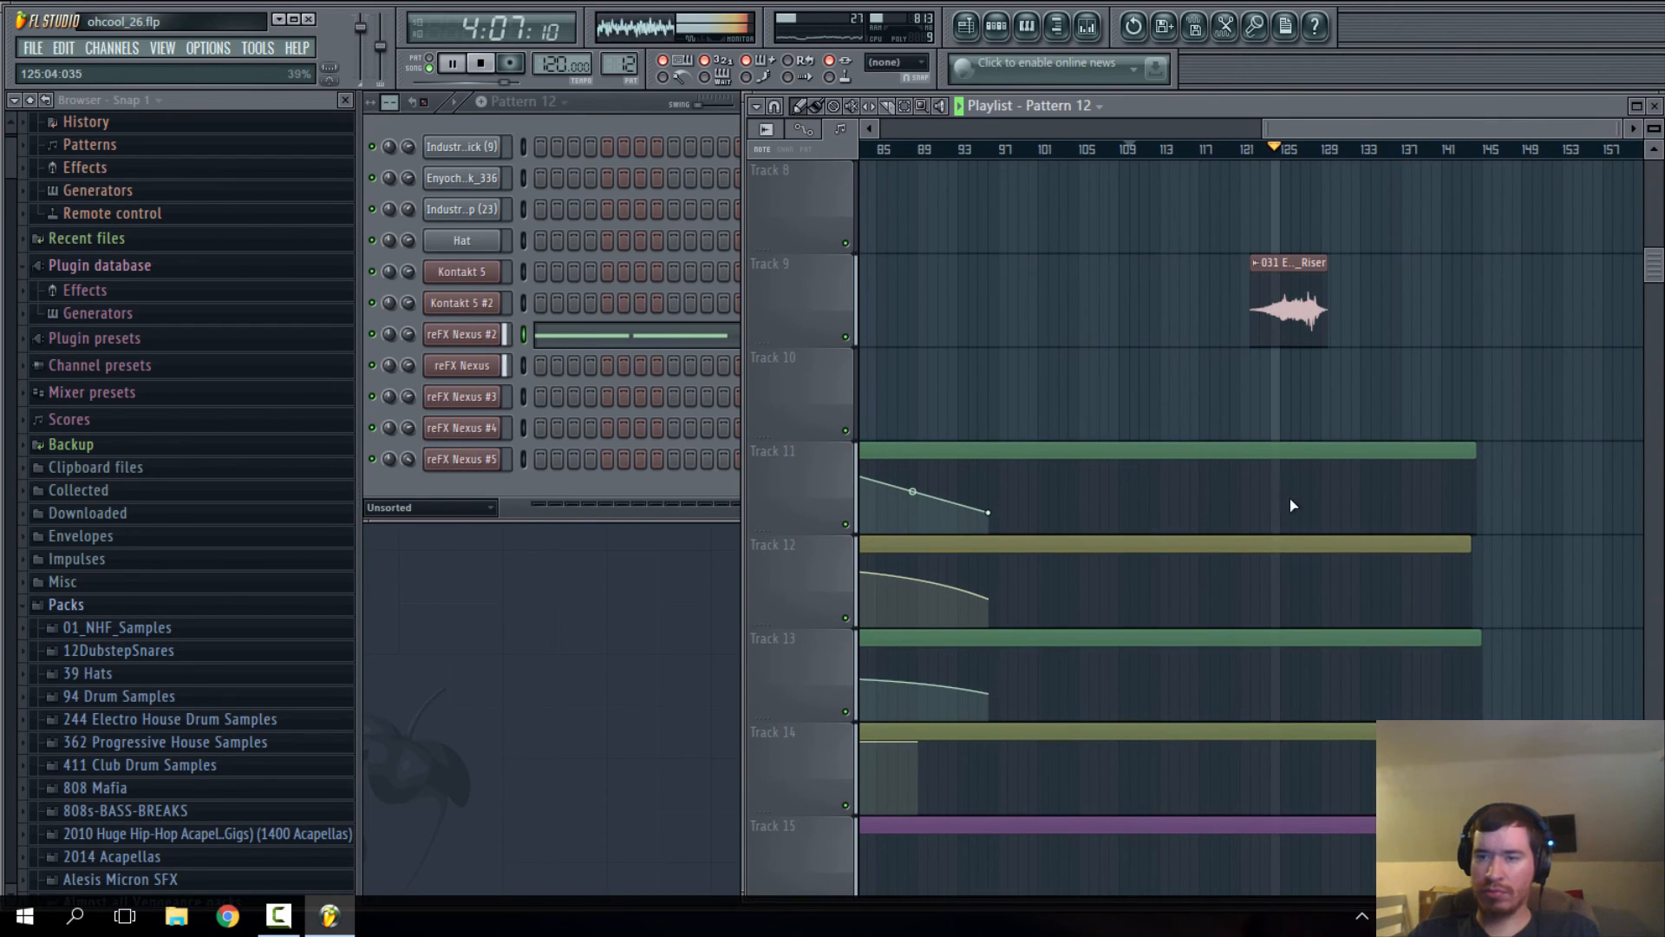
right_click(1293, 474)
key("ctrl+z")
right_click(1100, 515)
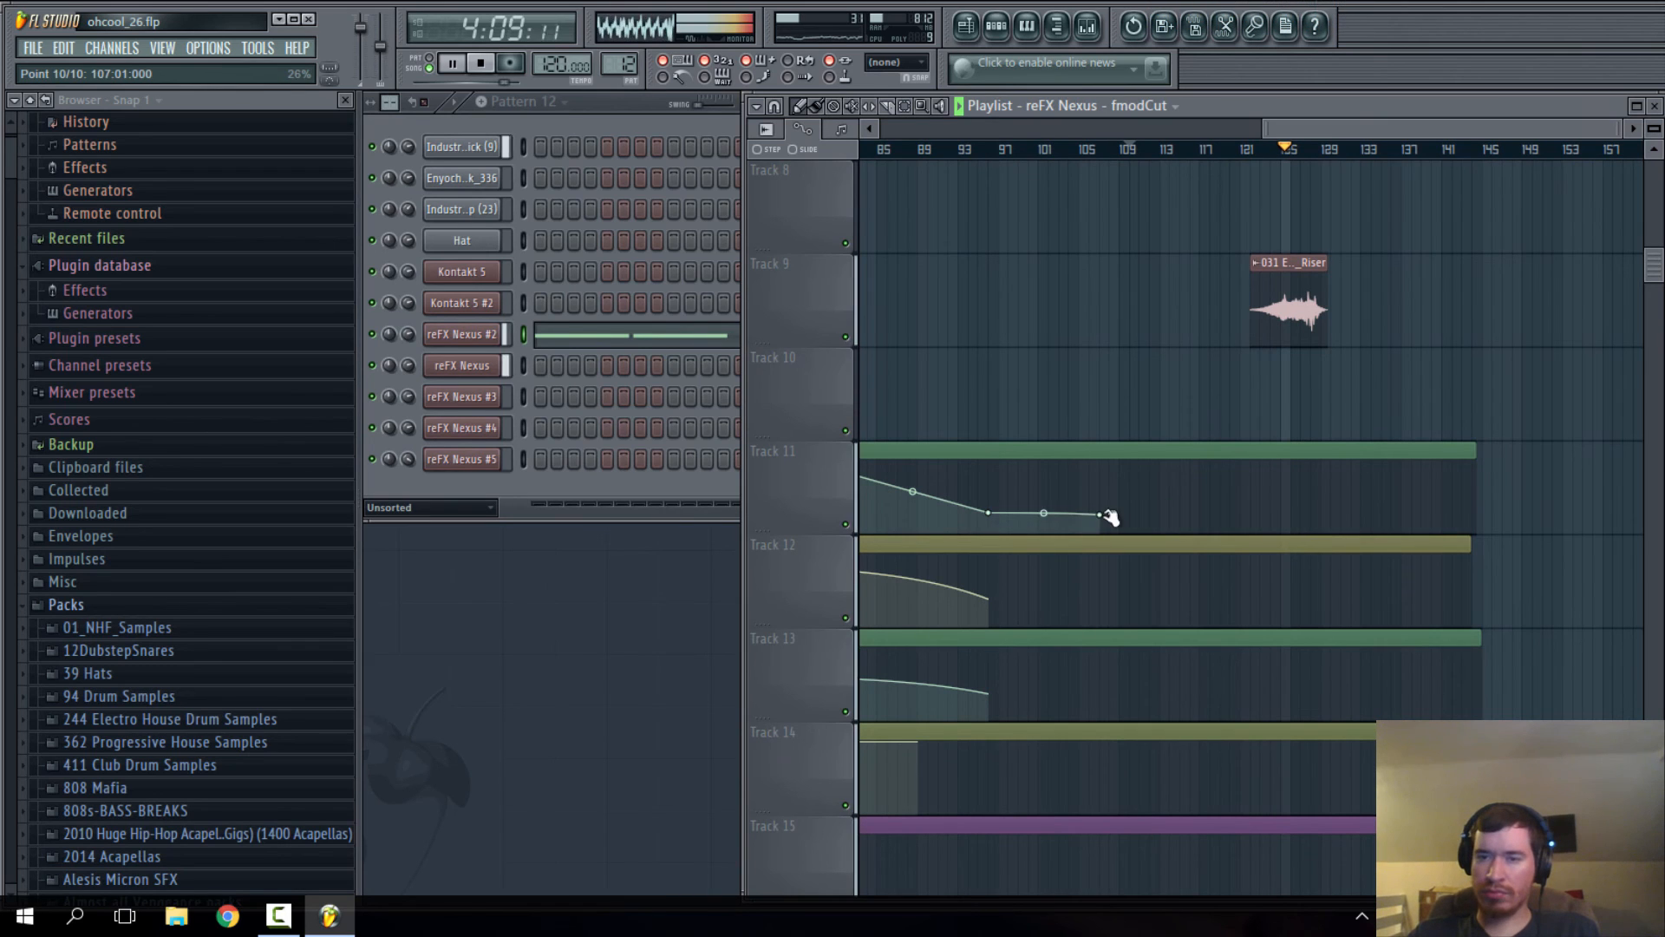
left_click_drag(1110, 518, 1228, 514)
right_click(1303, 513)
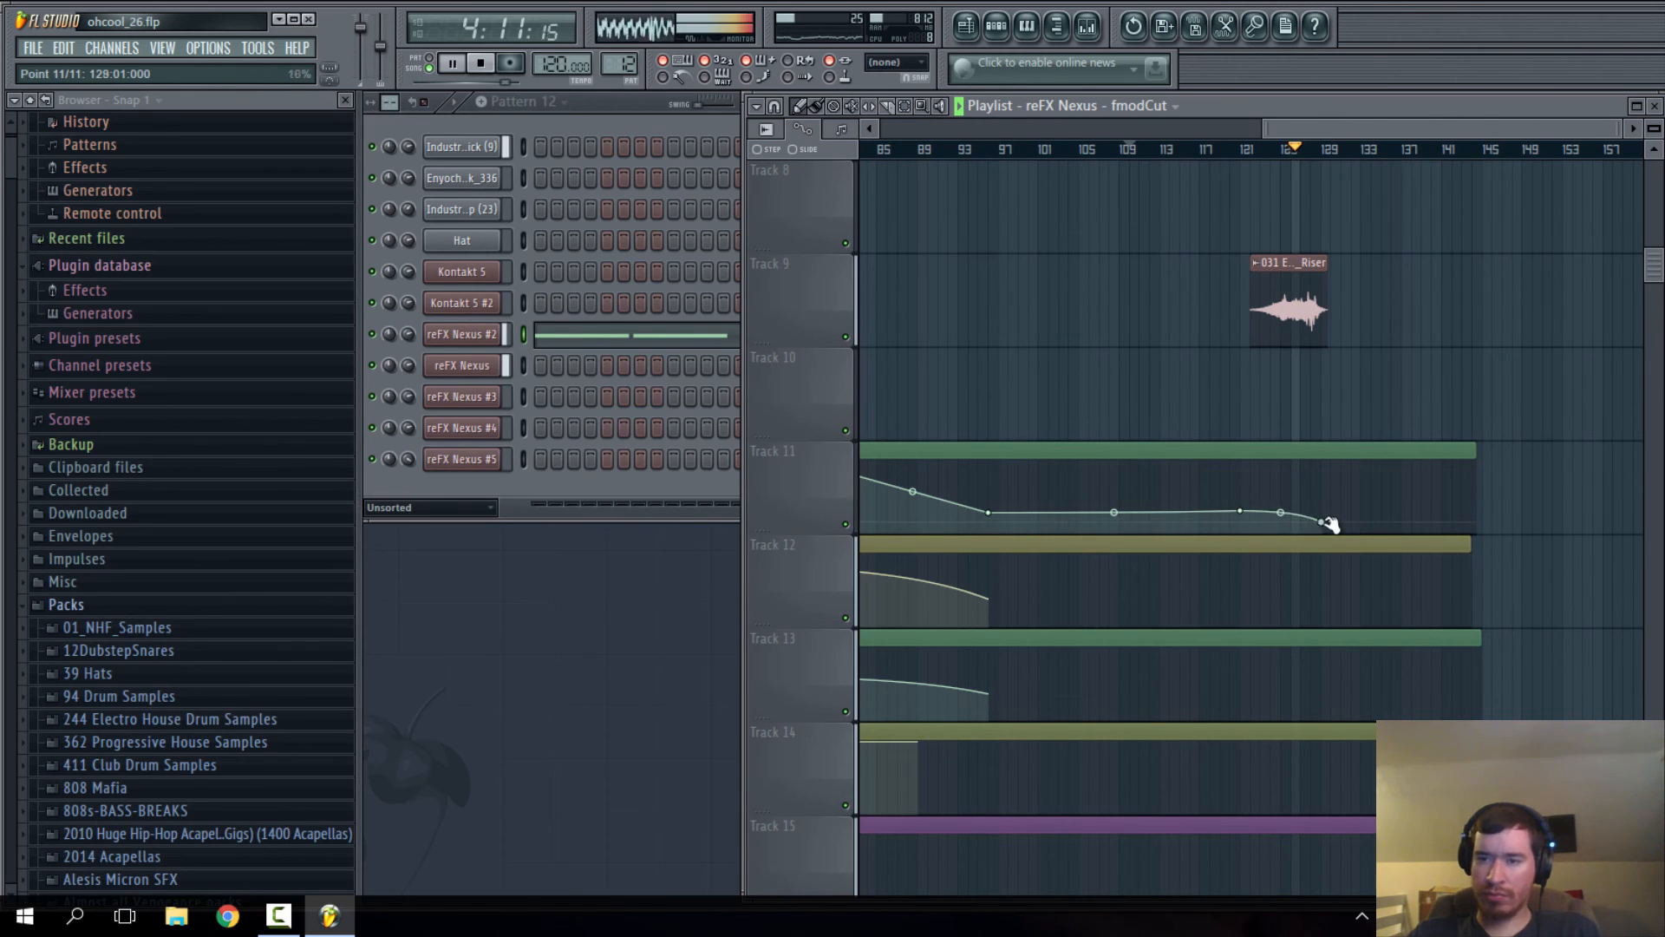
left_click_drag(1336, 528, 1331, 523)
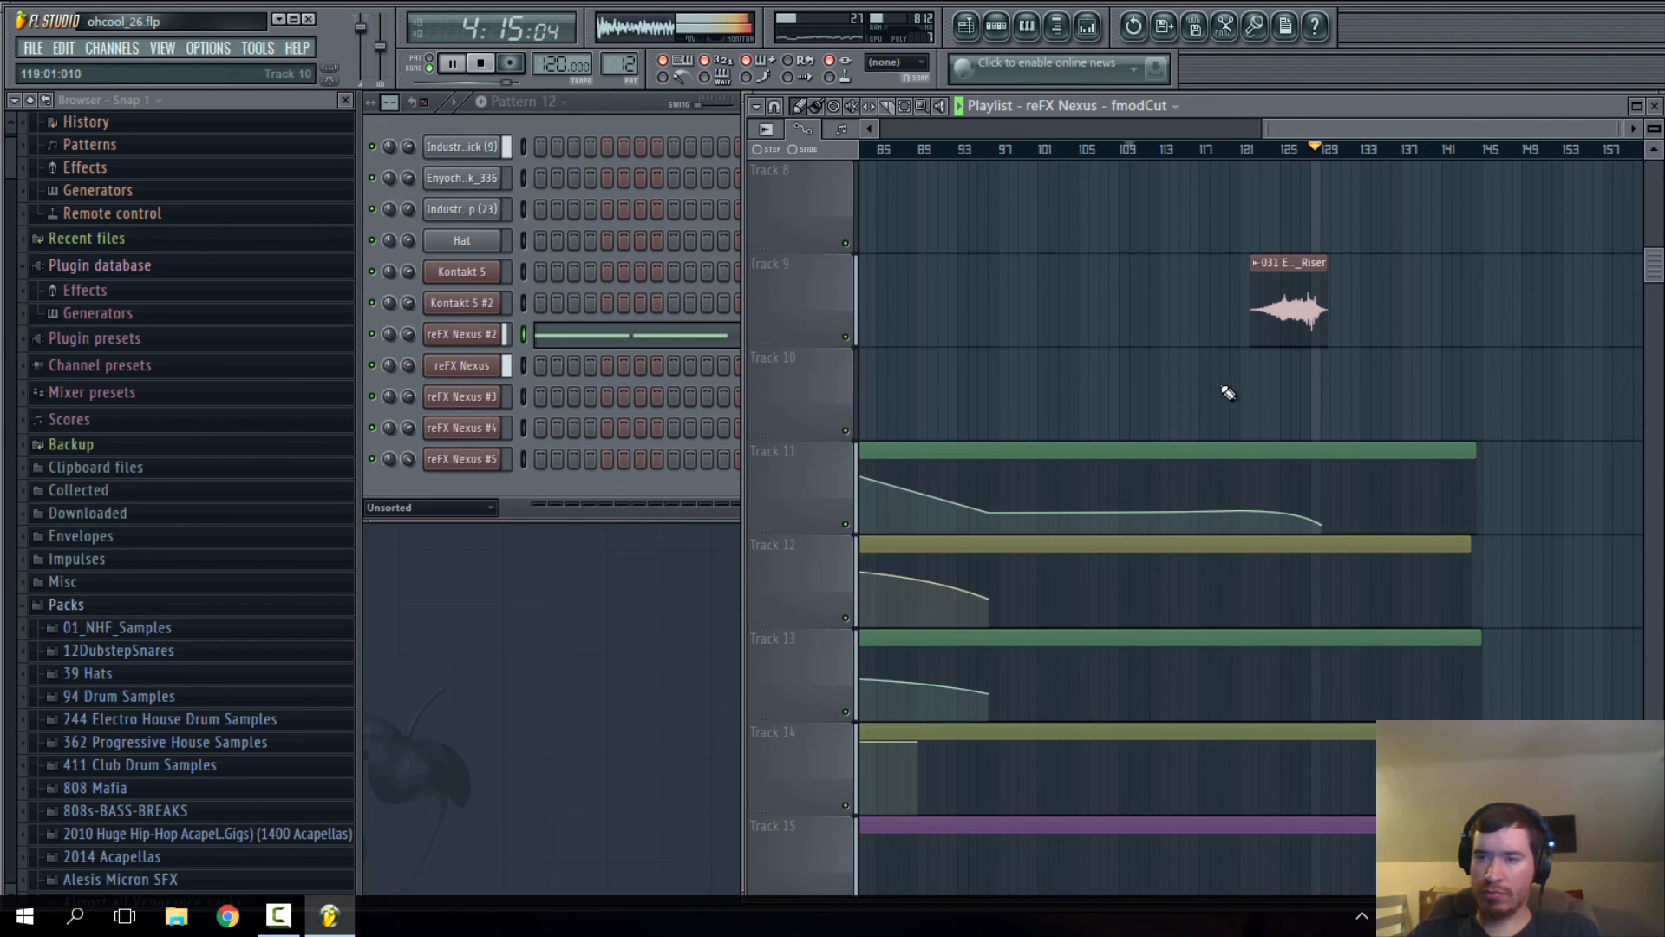
- In the track 15 Band 7 freq envelope, delete the point at bar 64 and copy the bar 65 point's 96% value to the last point
left_click(1119, 150)
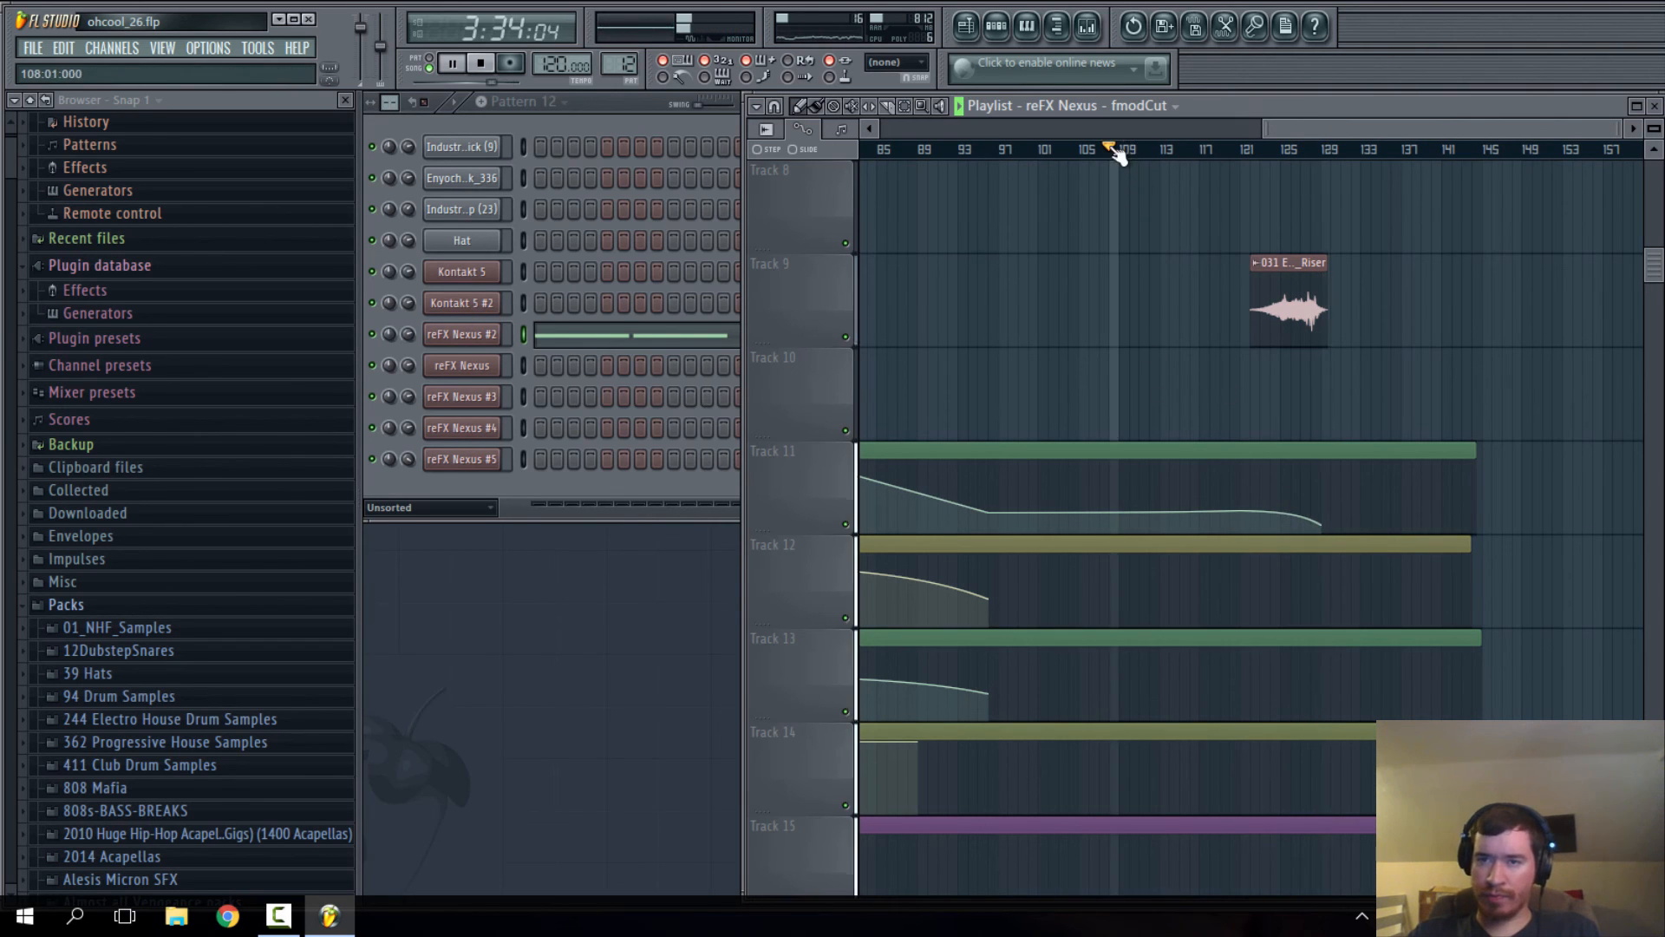
scroll(1331, 465, "down", 5)
scroll(1067, 429, "down", 3)
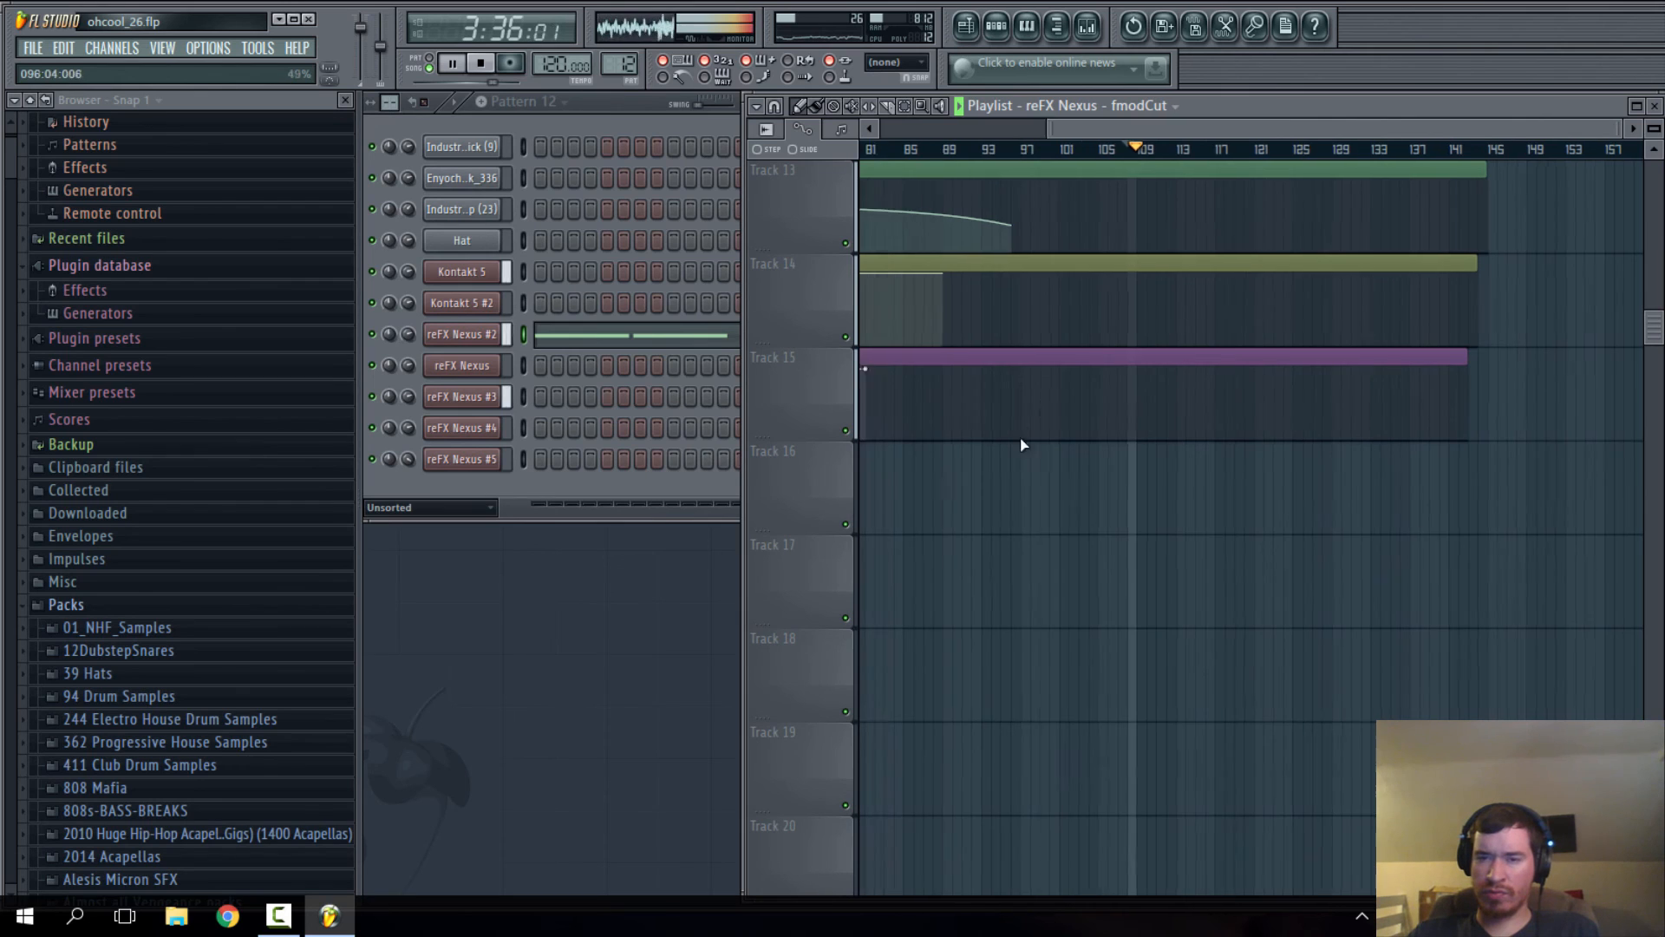
right_click(1178, 370)
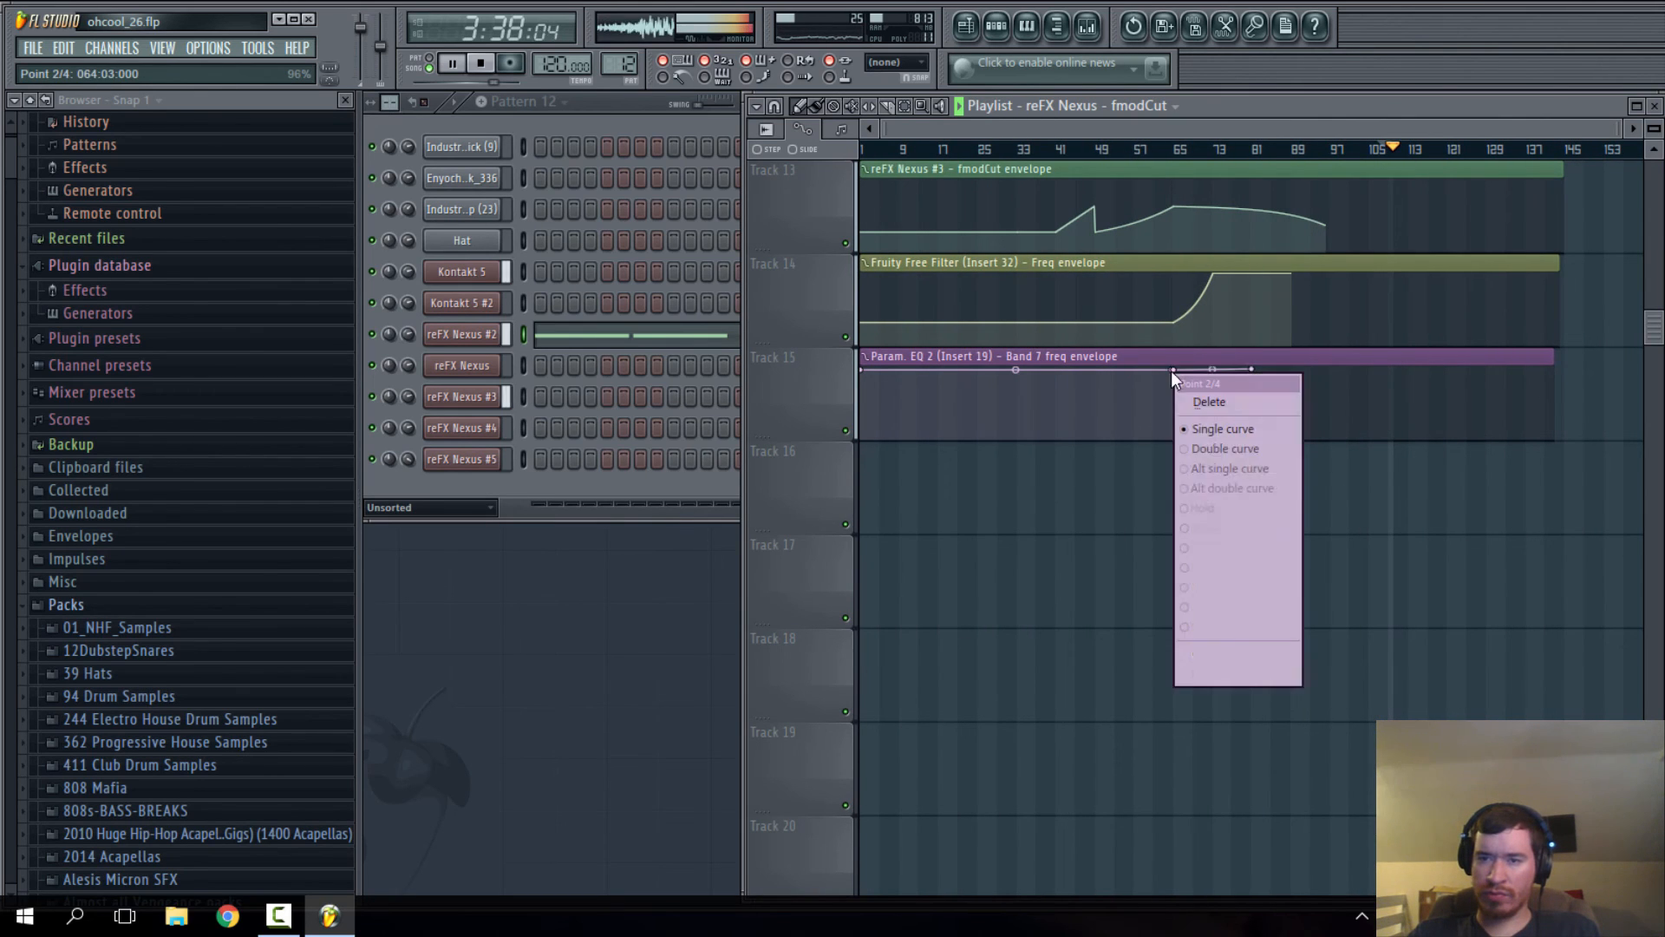
left_click(1214, 404)
right_click(1180, 371)
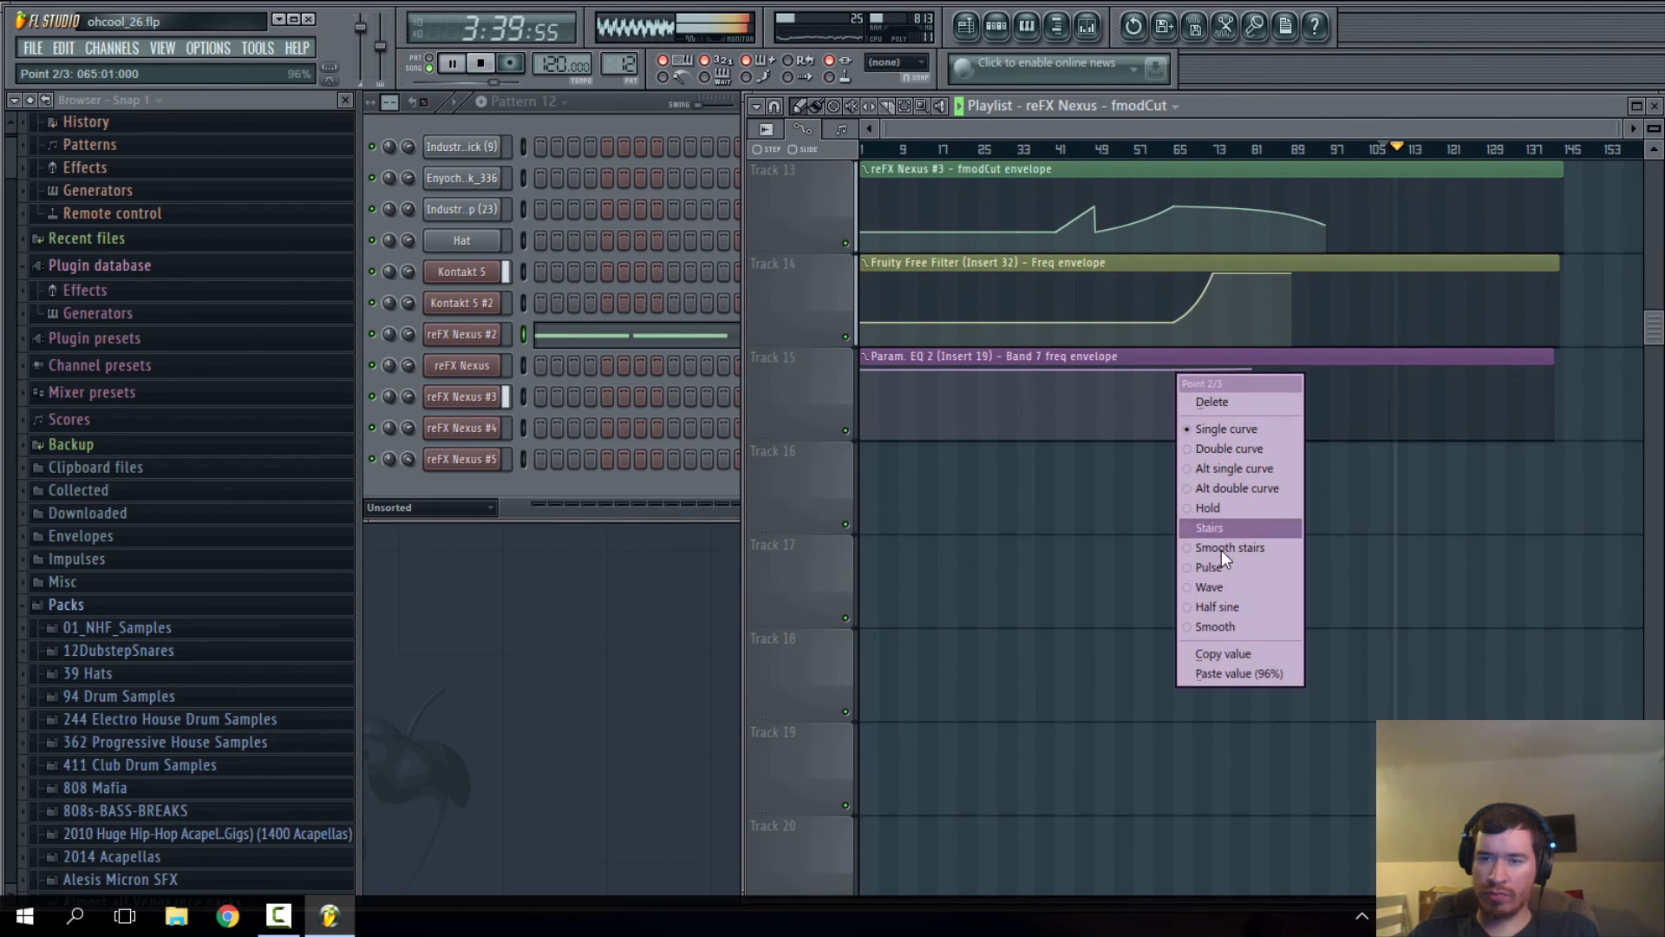
left_click(1223, 657)
right_click(1249, 373)
left_click(1293, 668)
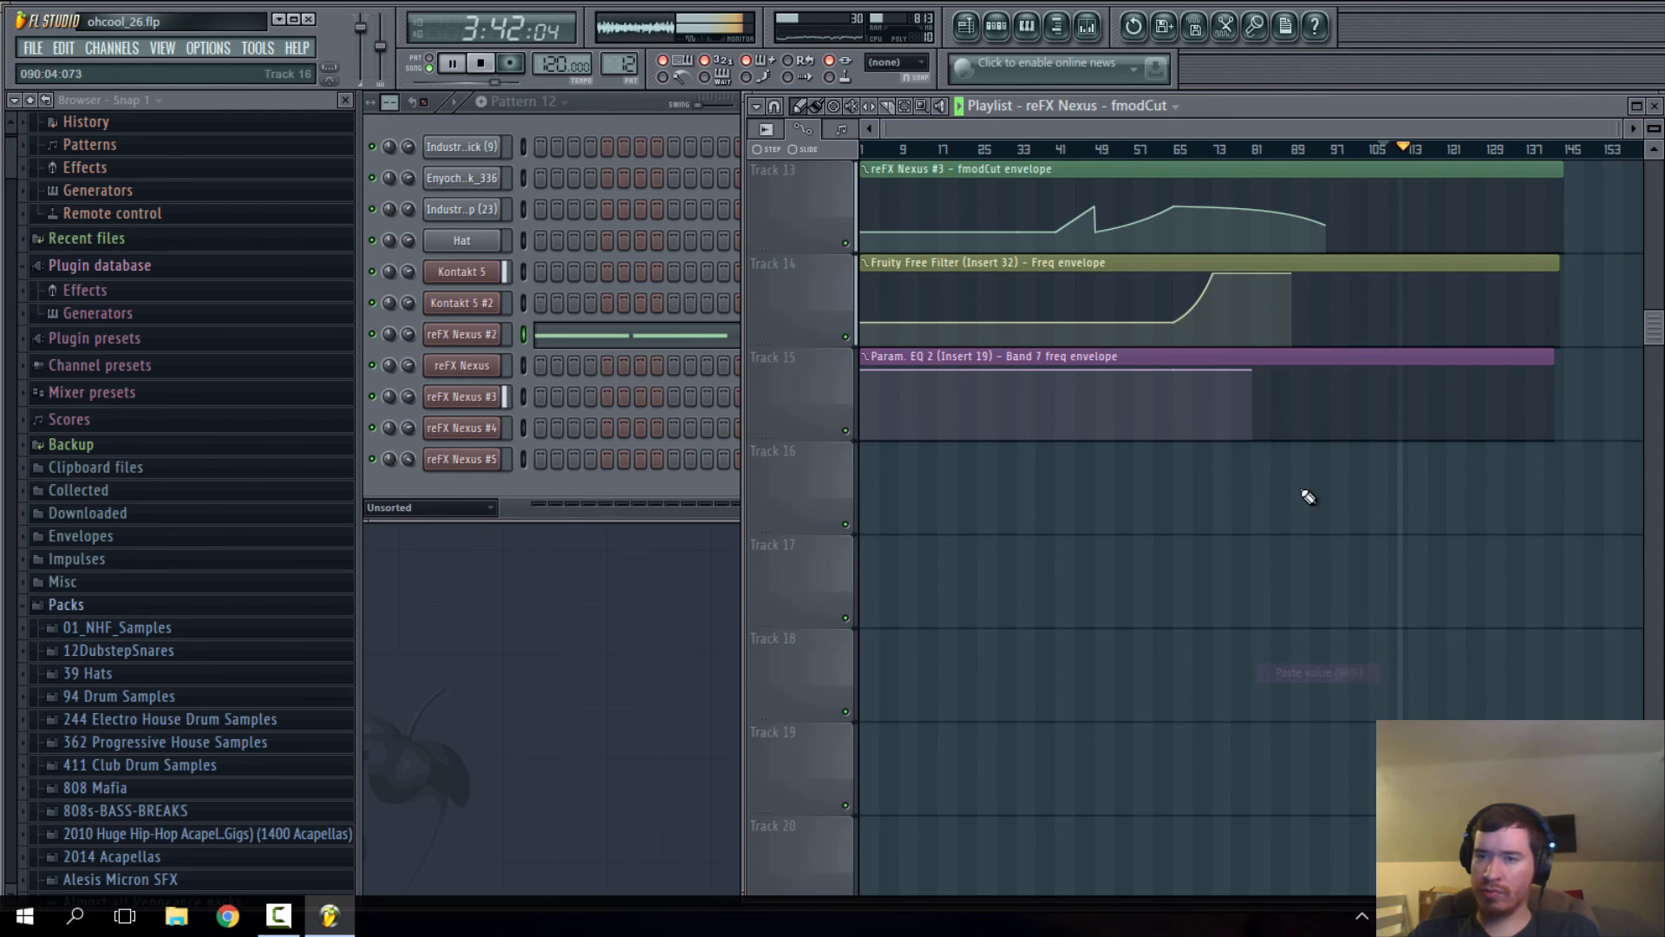
- Add a point at bar 113 to the Band 7 freq envelope on track 15 at 94%, deleting the extra point beside it
right_click(1418, 372)
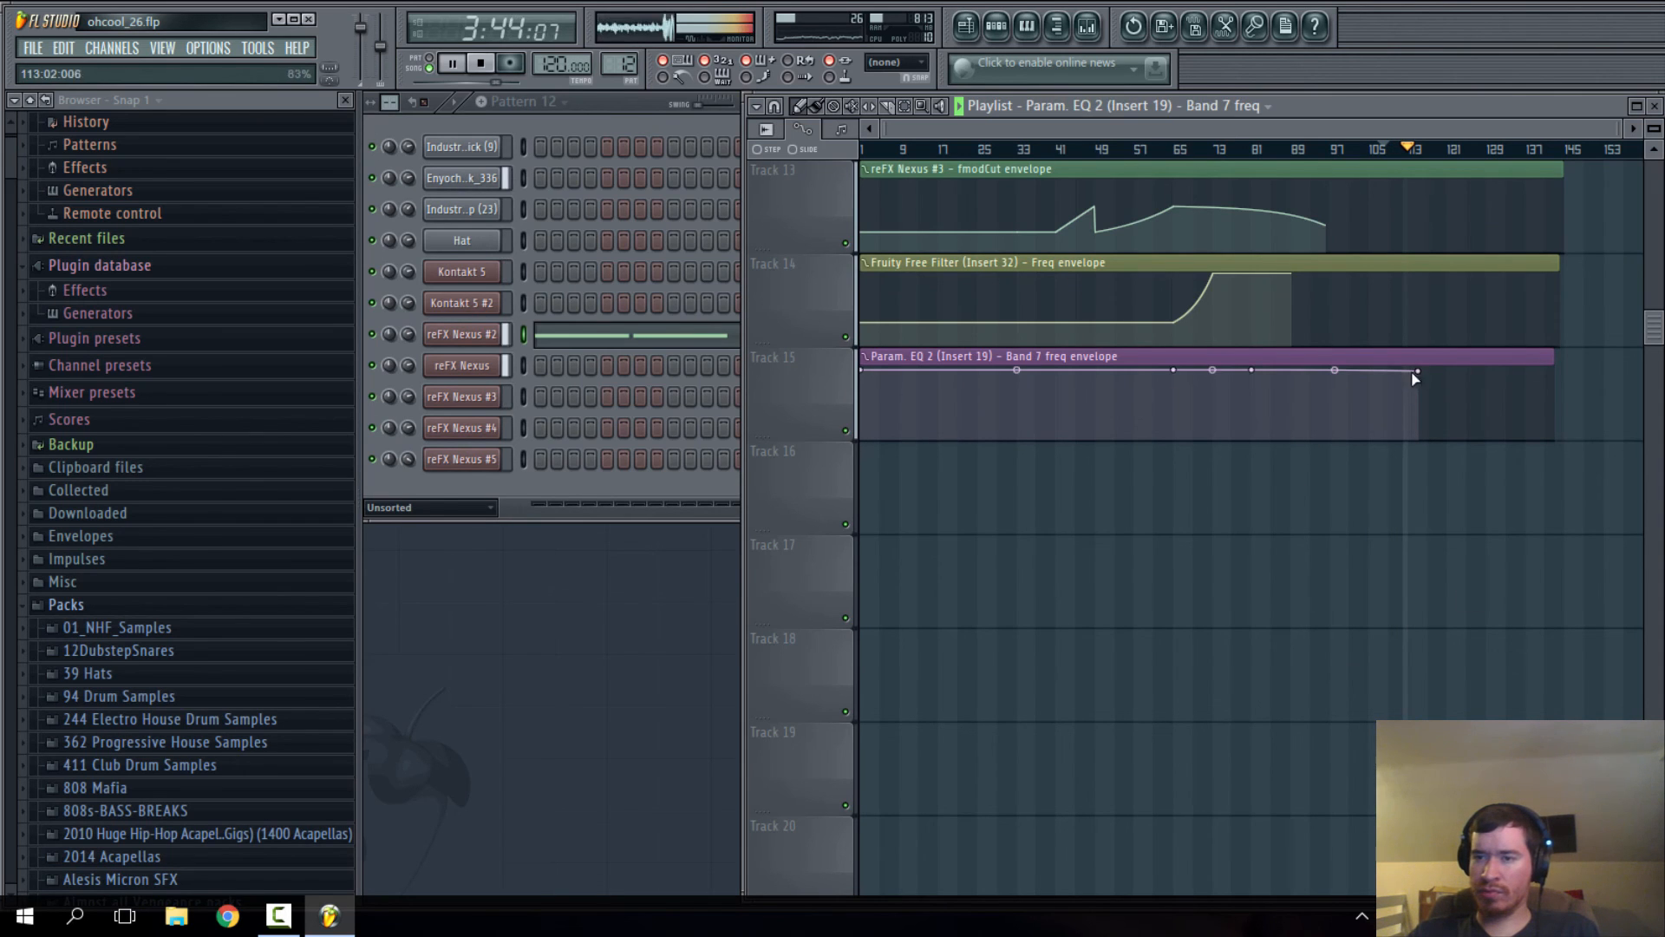
scroll(1423, 399, "up", 5)
right_click(1319, 373)
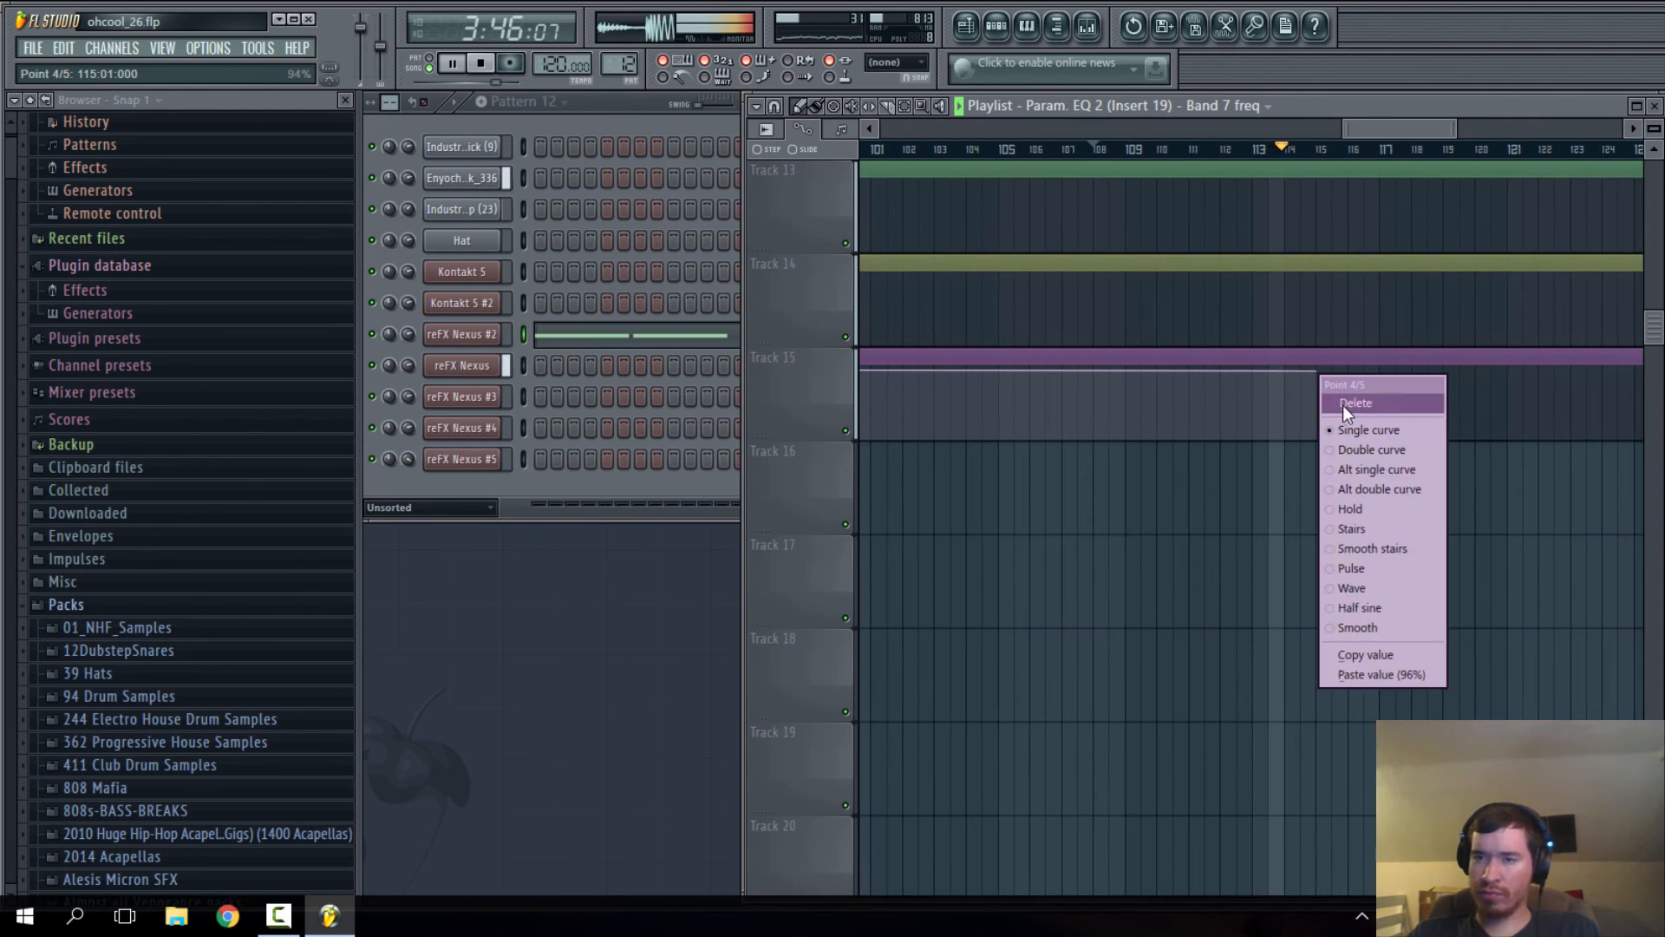
left_click(1345, 404)
left_click_drag(1323, 371, 1258, 373)
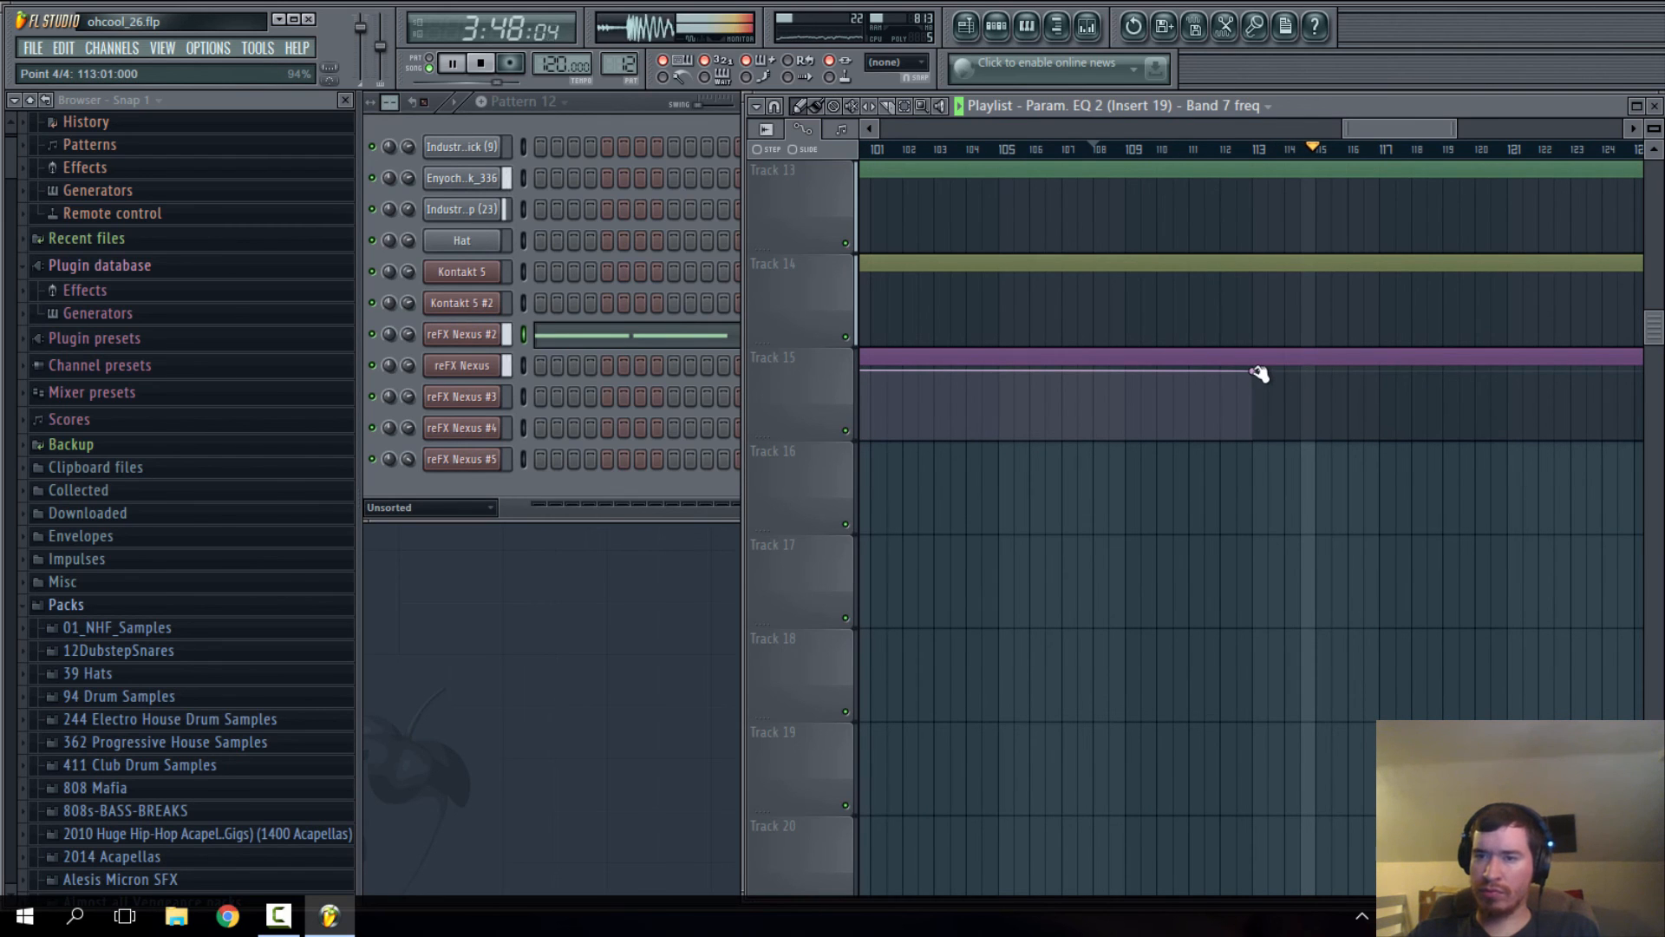
- Add a lower end point at bar 129 to the Band 7 freq envelope on track 15 and curve the line down to it
left_click_drag(1406, 132, 1440, 139)
scroll(1388, 163, "down", 2)
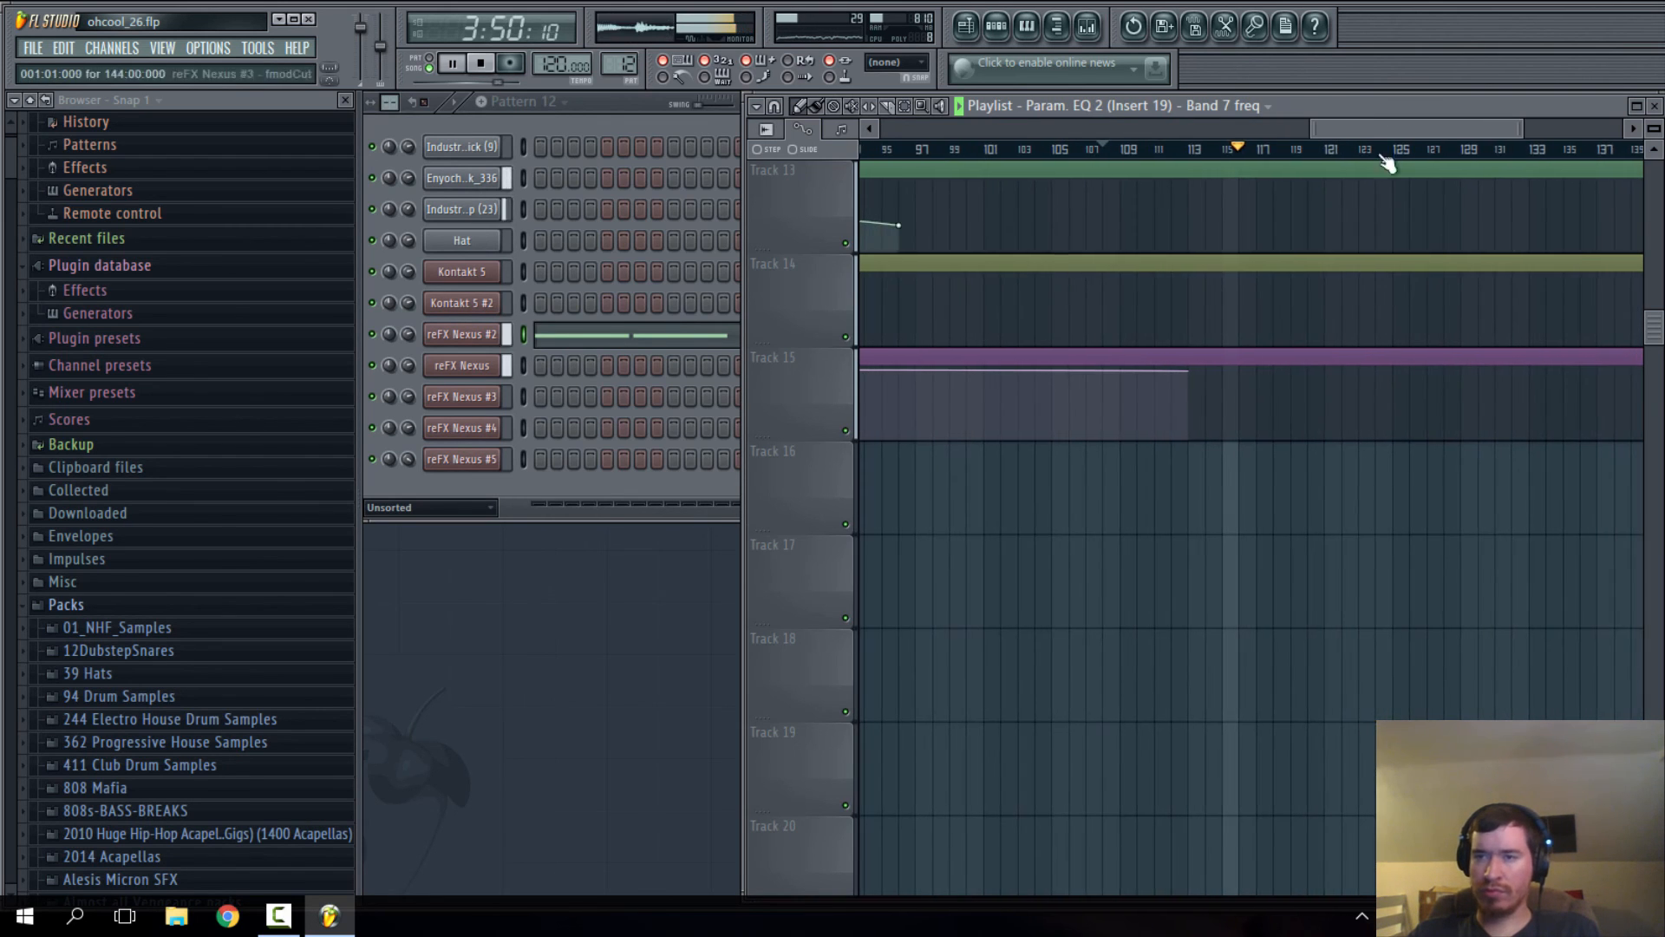
scroll(1283, 420, "right", 3)
scroll(1301, 434, "up", 5)
scroll(1260, 416, "down", 5)
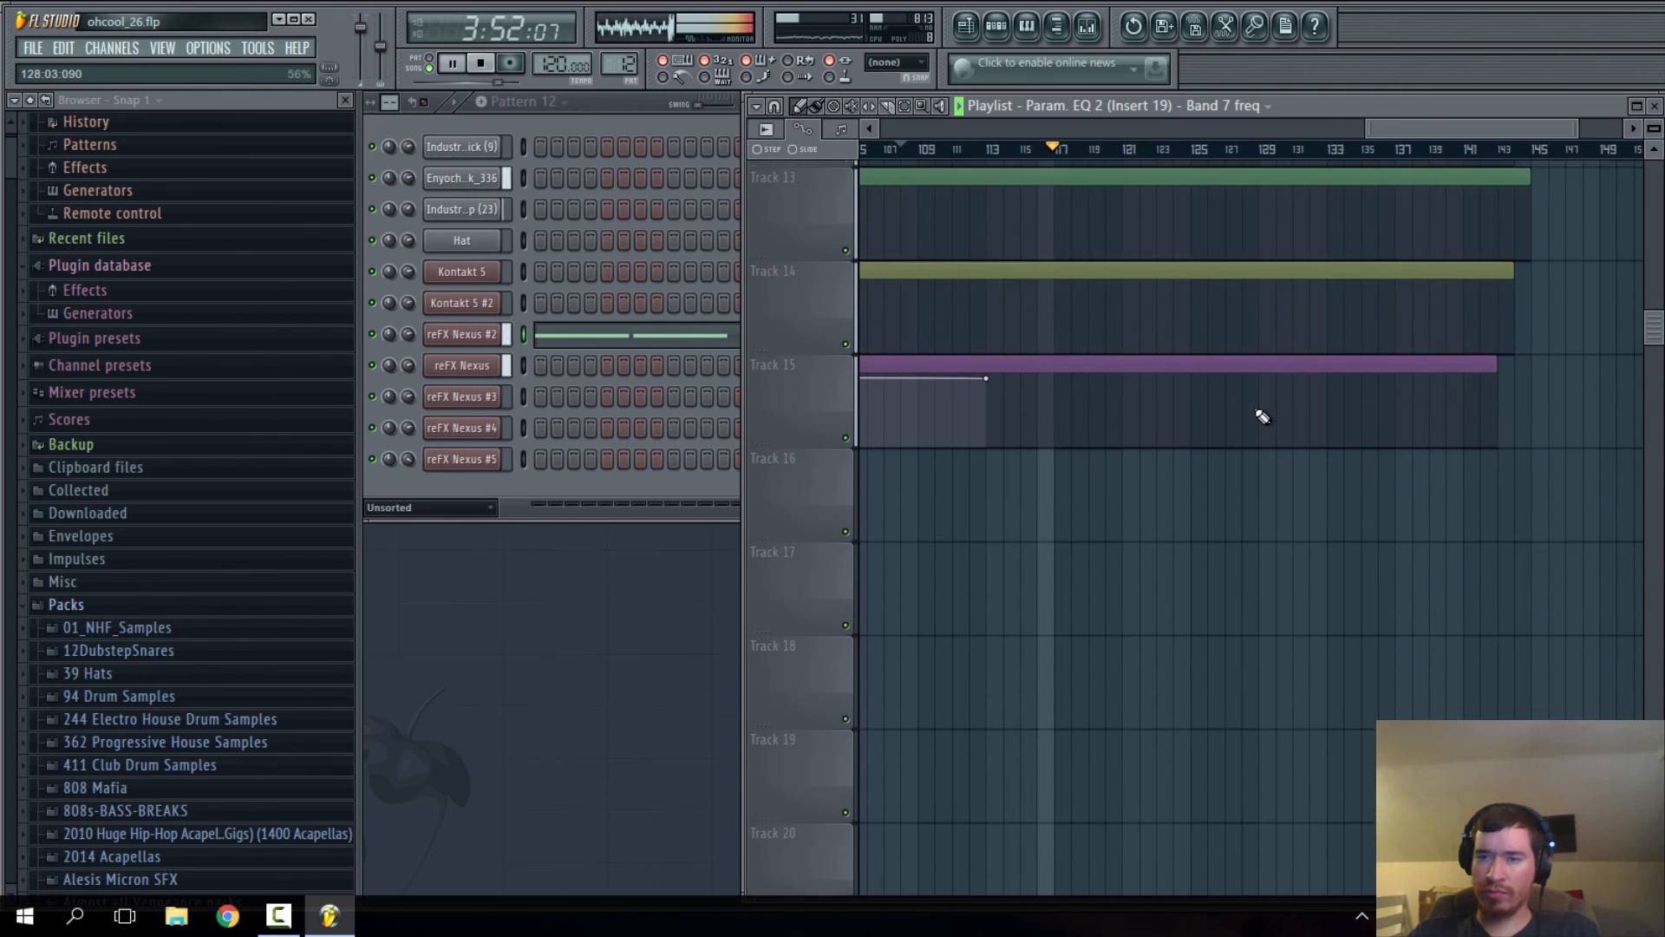
left_click_drag(1262, 416, 1264, 417)
scroll(1356, 347, "up", 2)
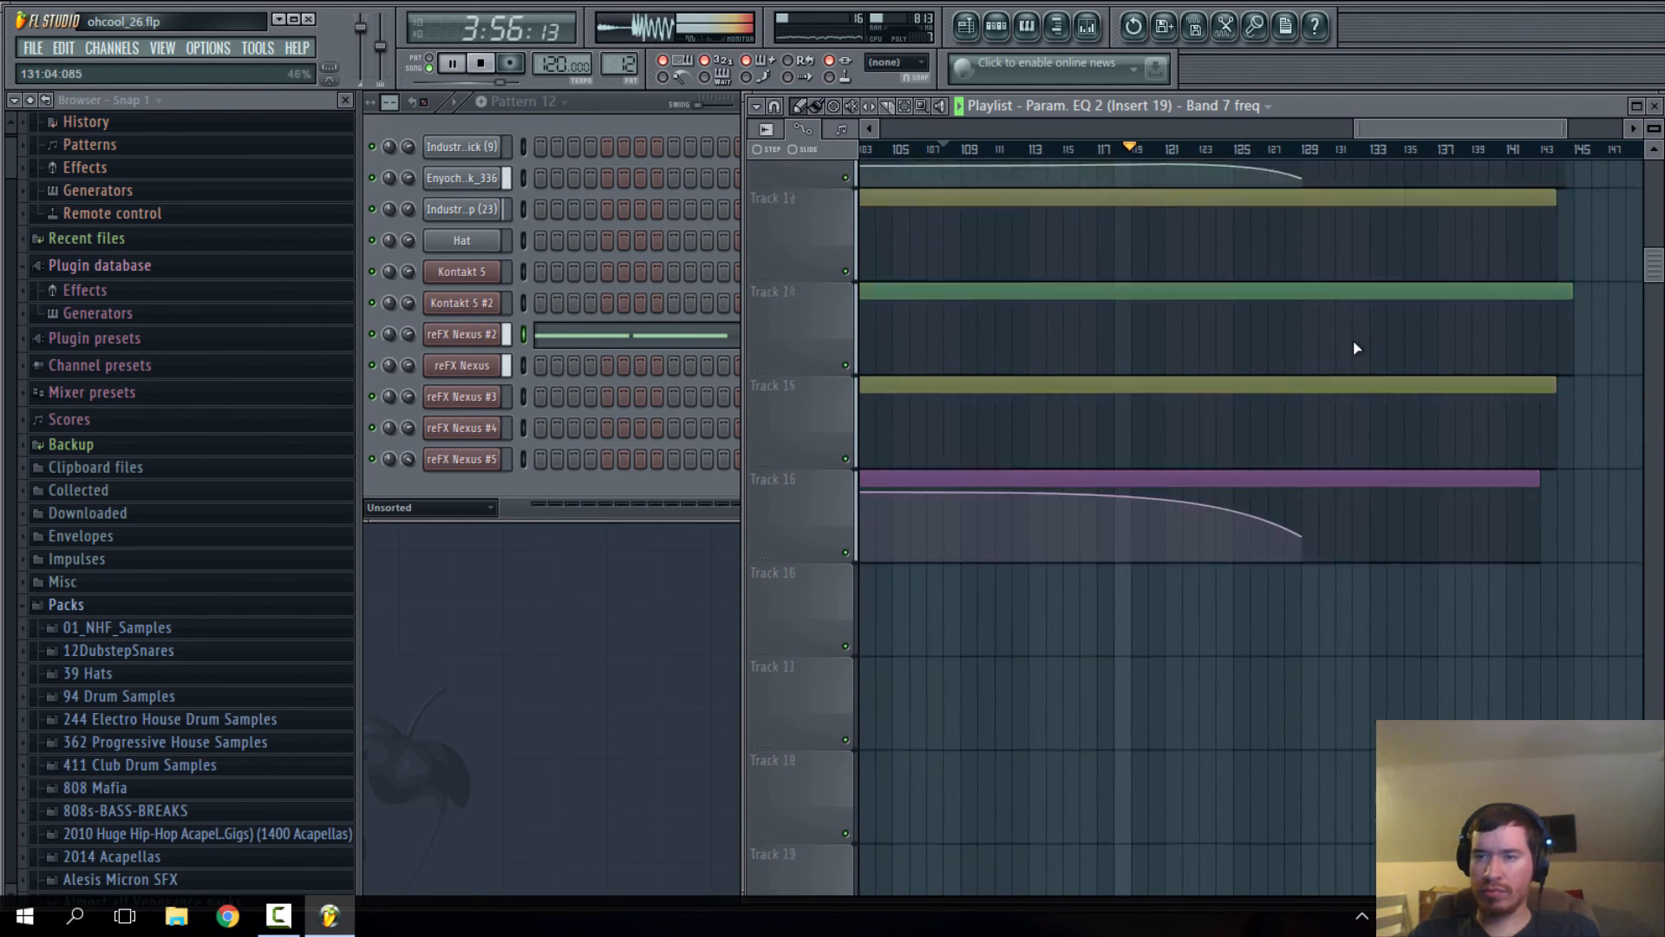
- Shorten the Pattern 11 clip at bar 125 on track 4 to one bar
scroll(1356, 348, "up", 10)
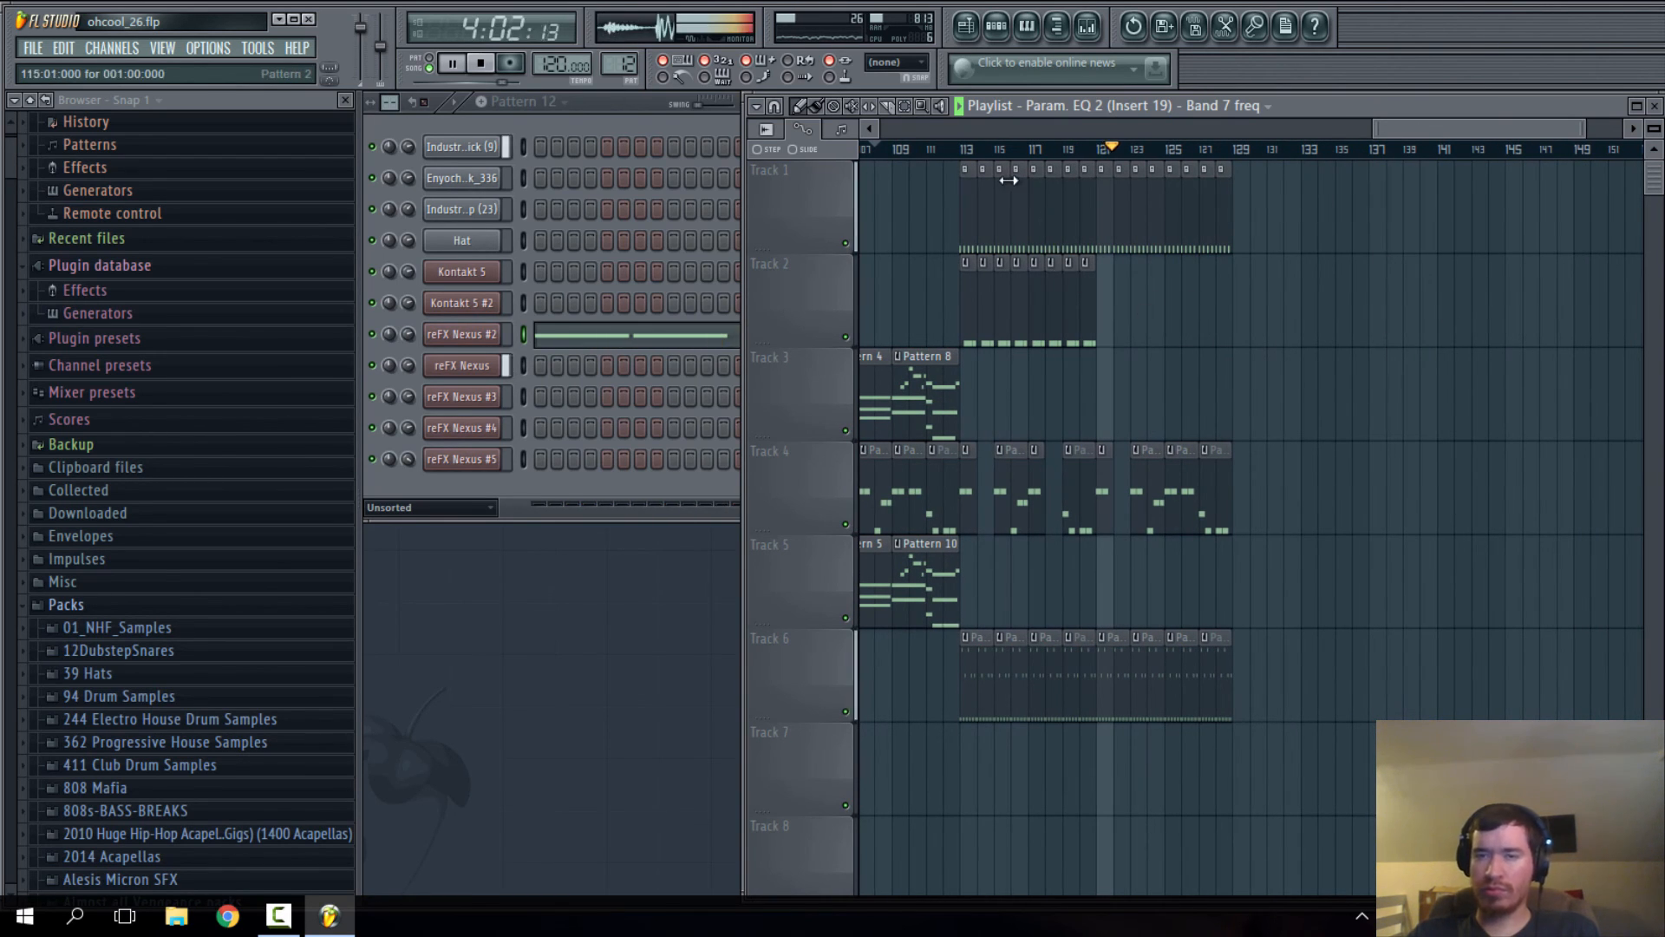
left_click(1274, 283)
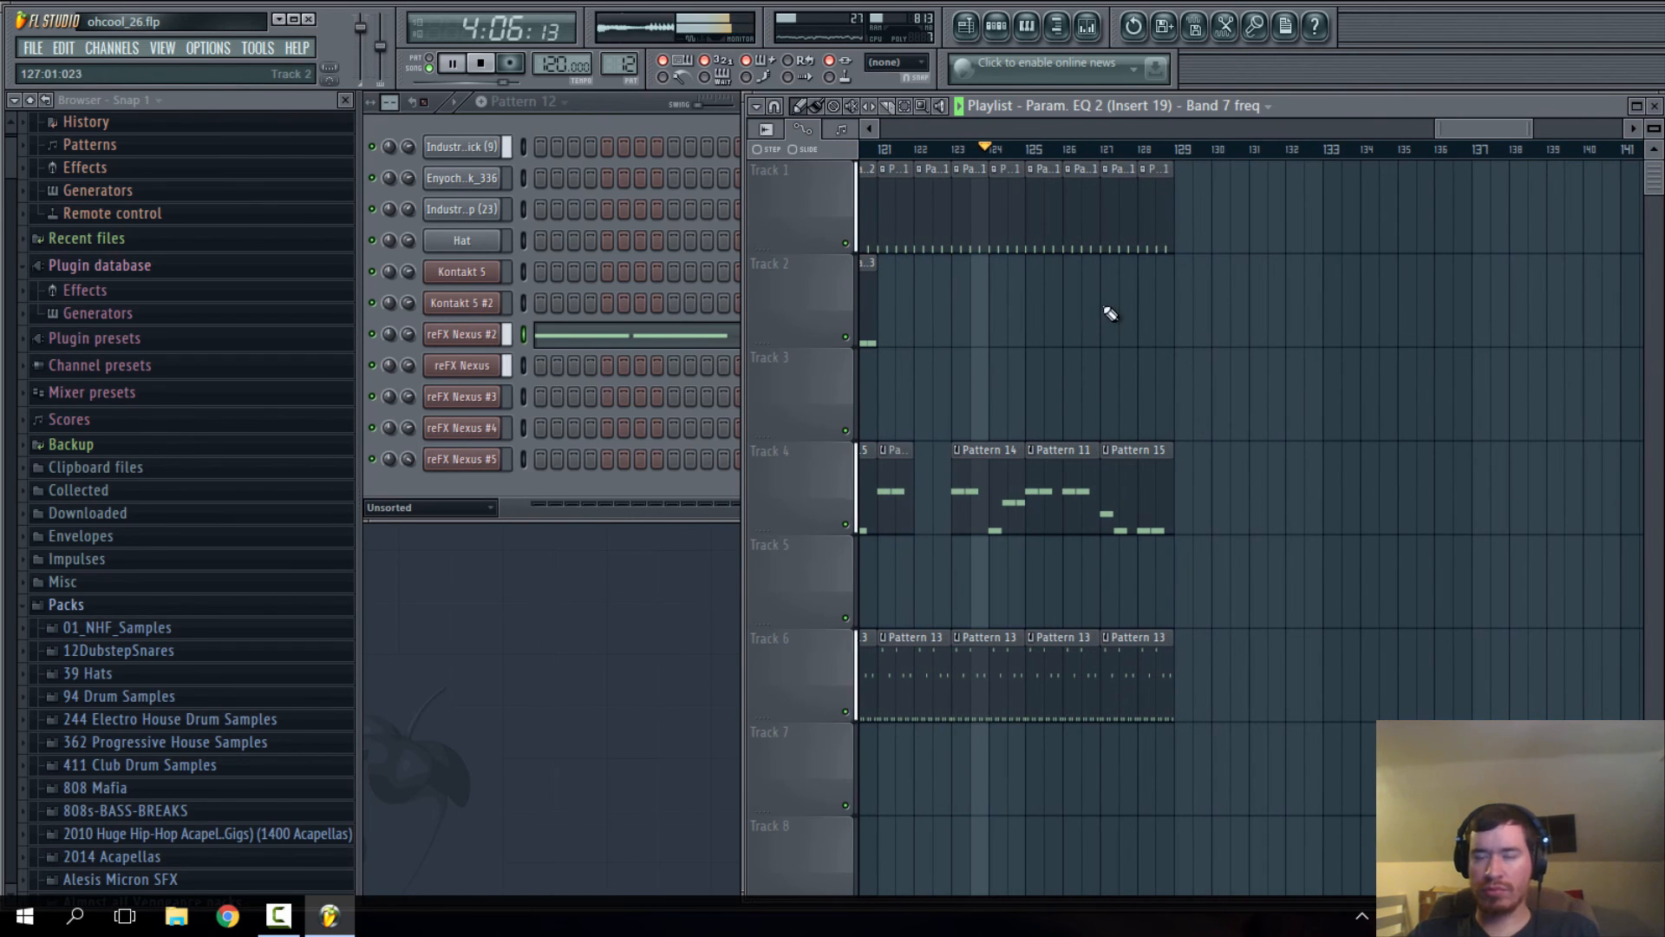
left_click(1158, 248)
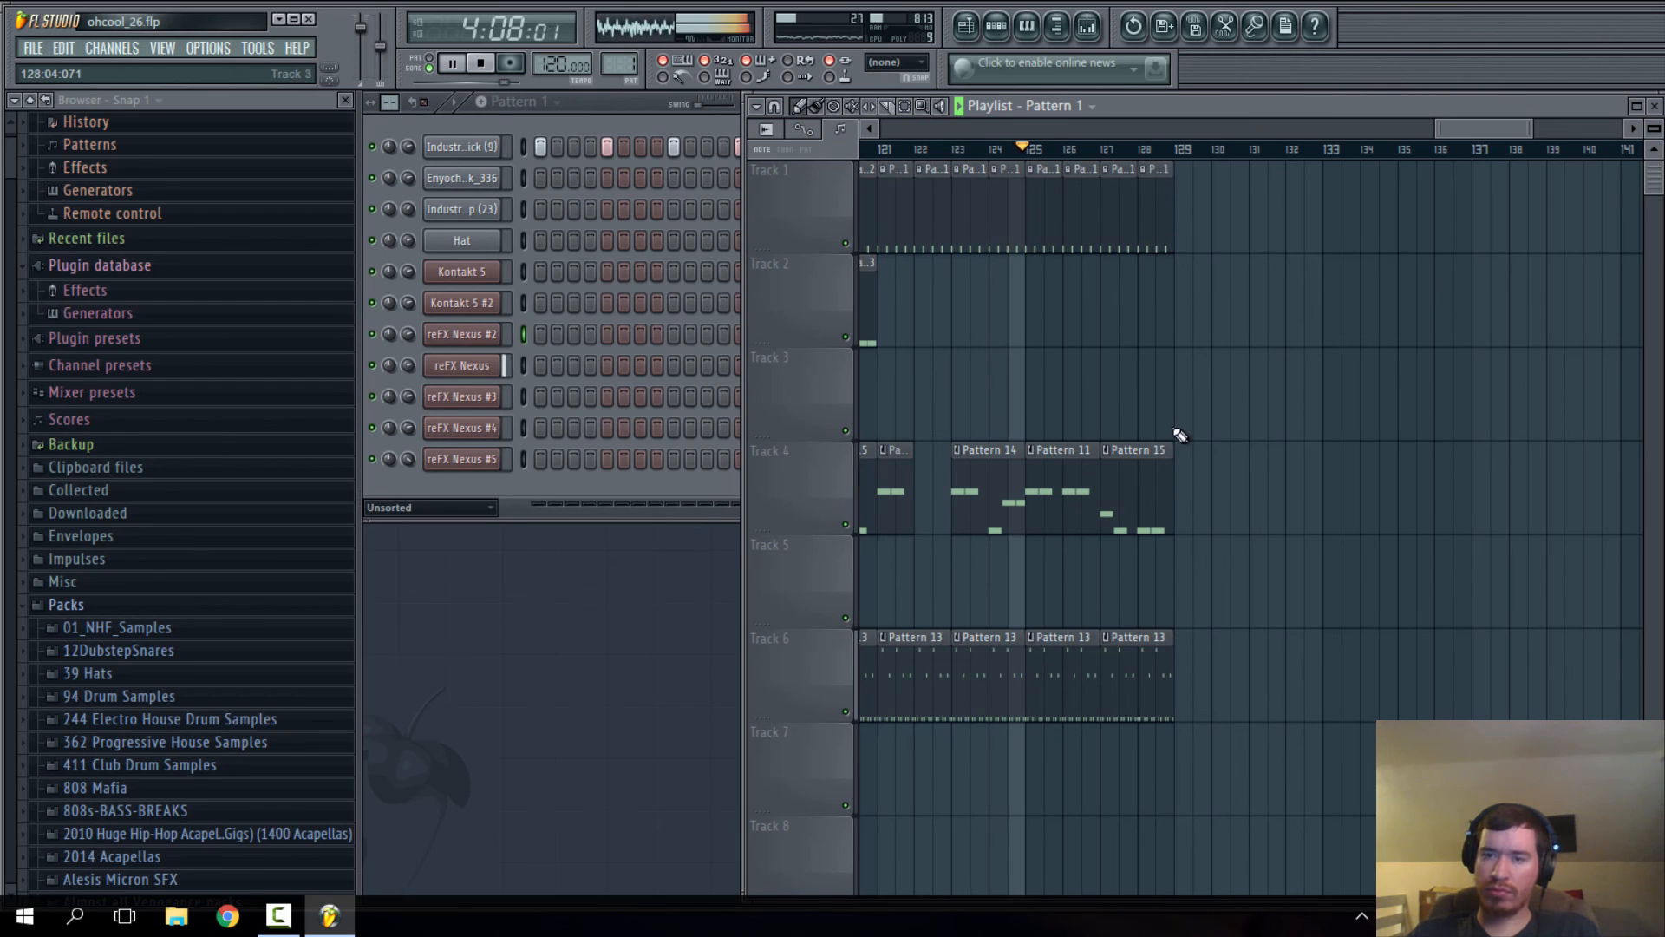
left_click(1080, 486)
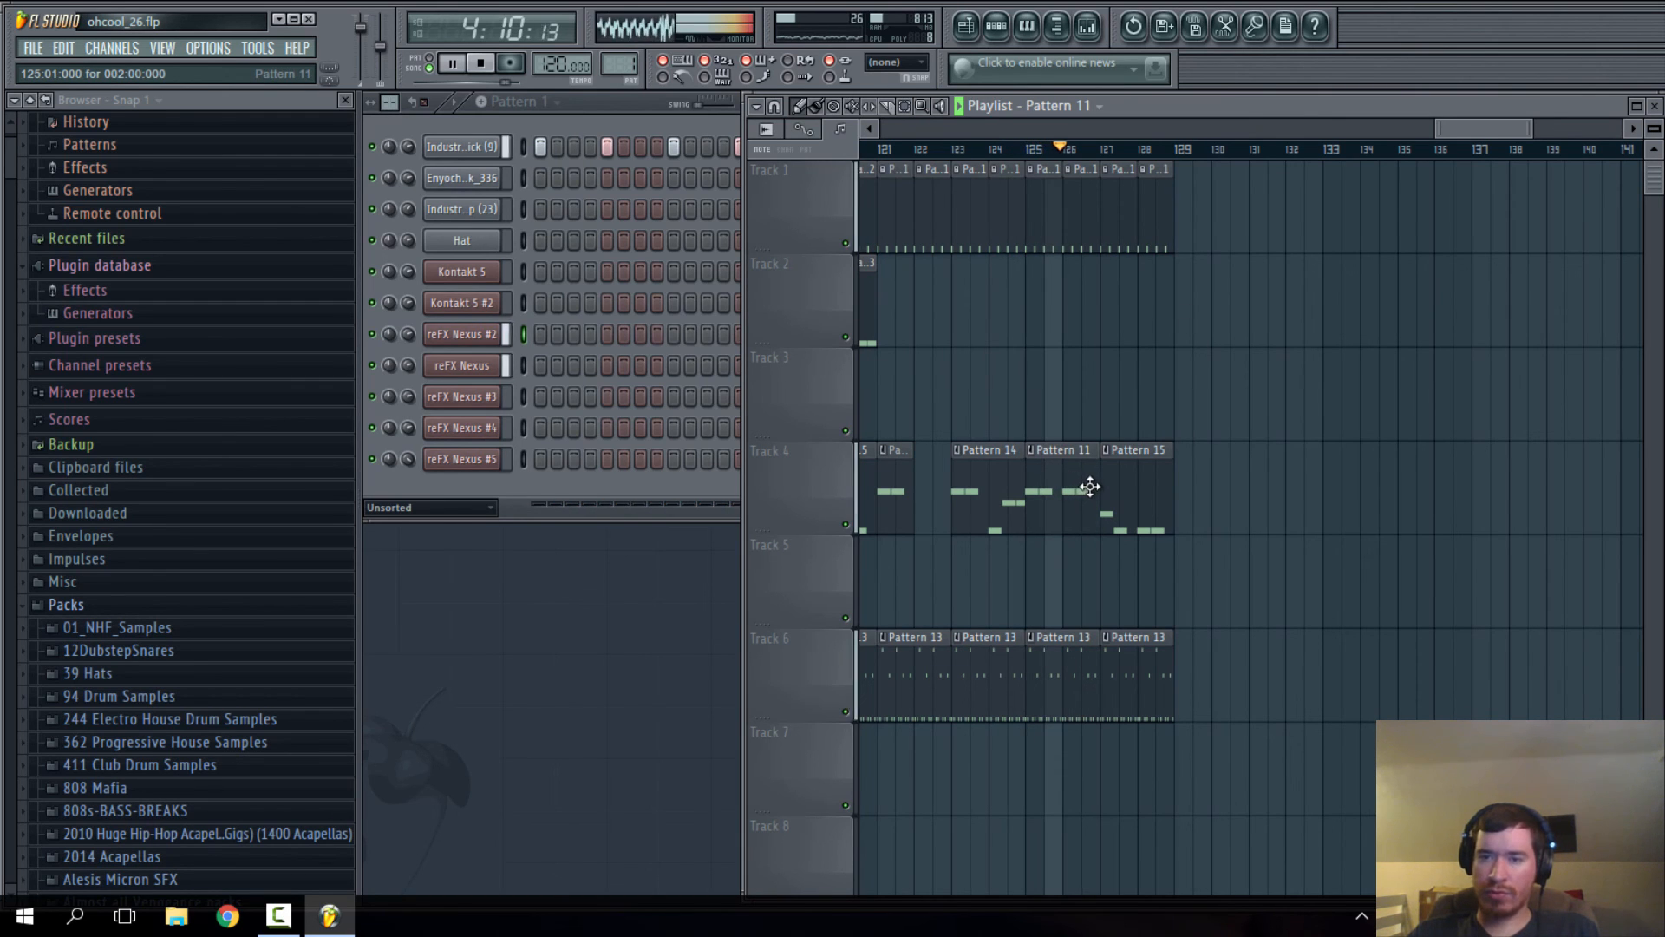
double_click(1093, 487)
left_click(1654, 156)
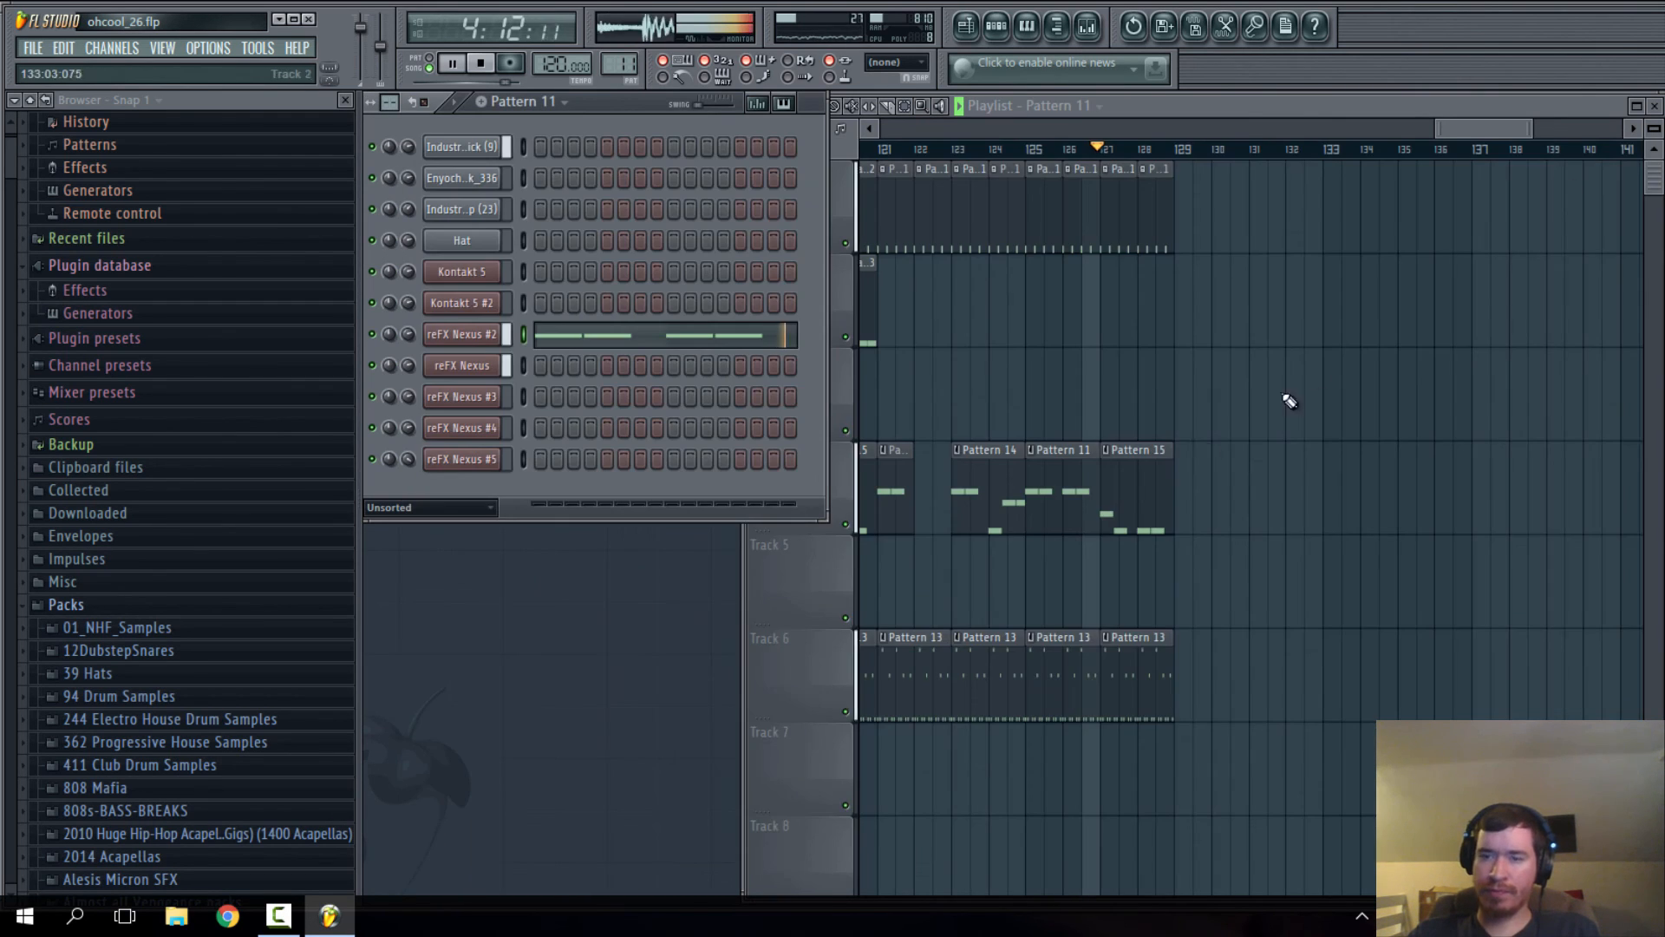
left_click_drag(1097, 486, 1064, 486)
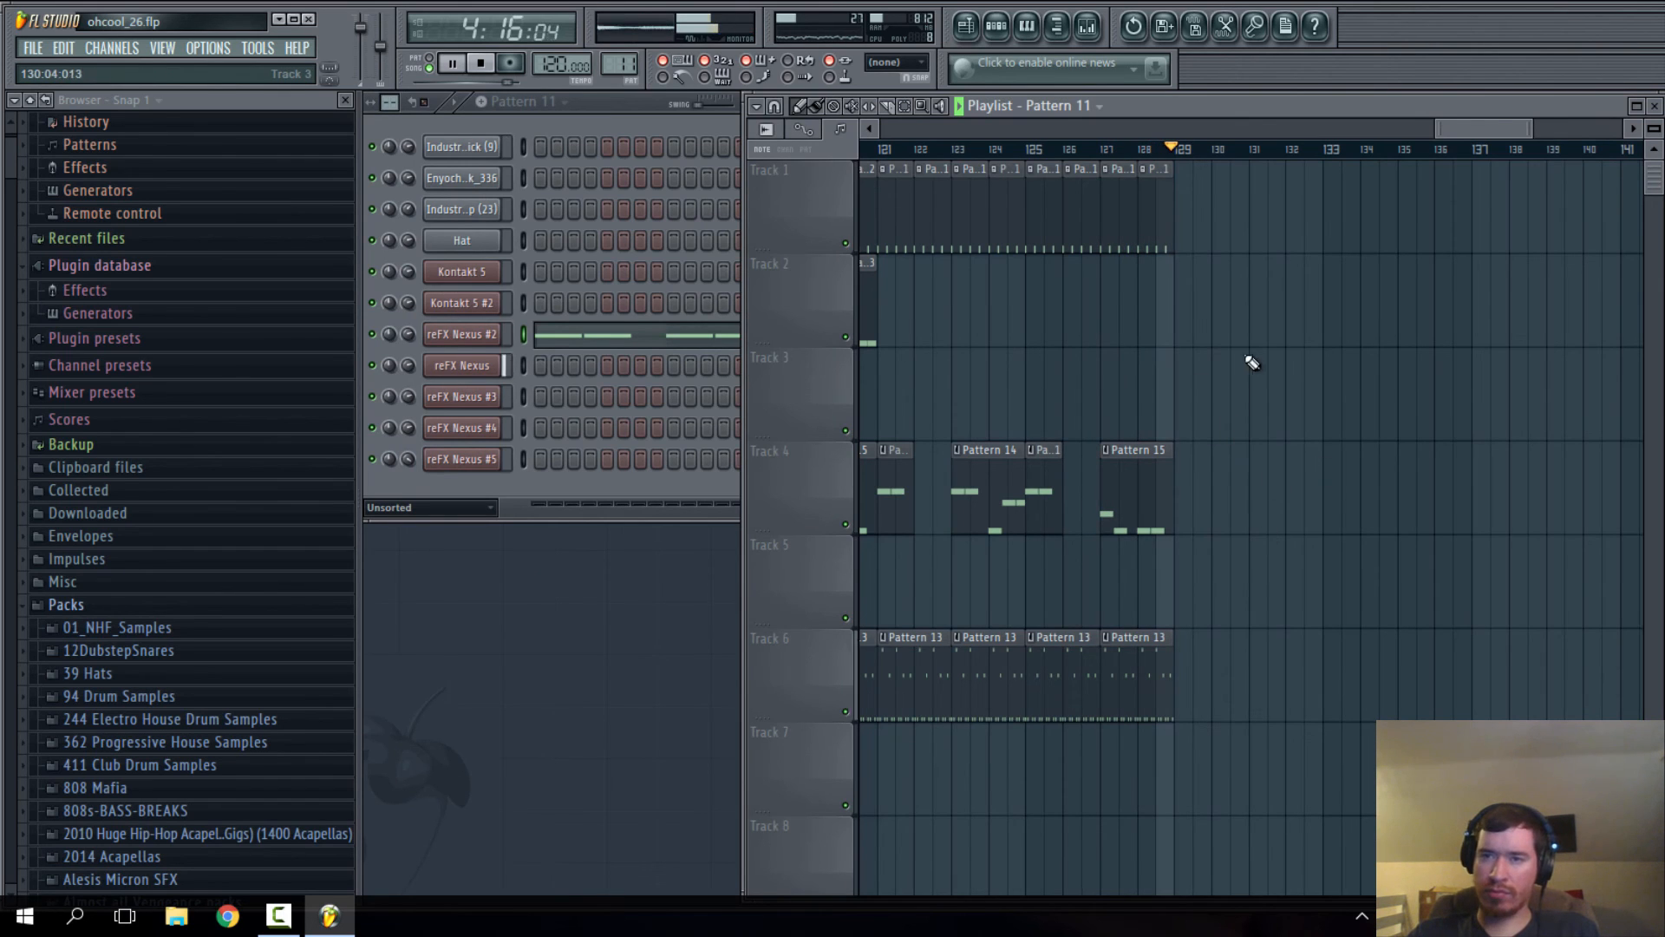
- Try adding one more Pattern 1 clip at bar 129 on track 1
left_click(1154, 223)
left_click(1187, 222)
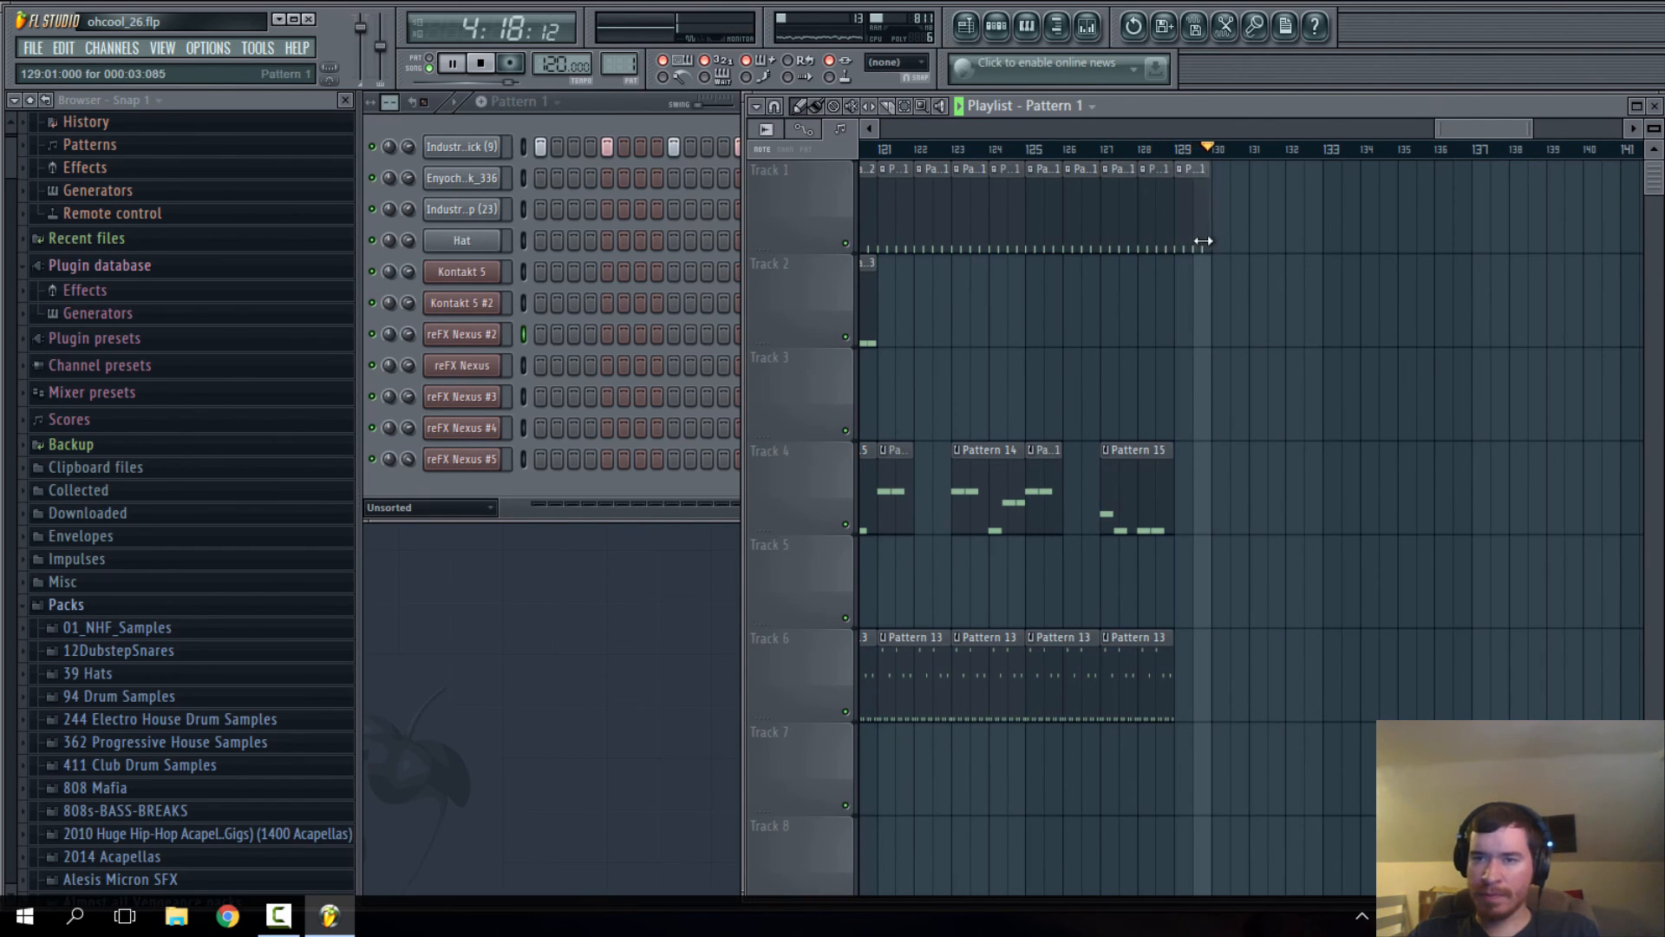
scroll(1180, 329, "down", 5)
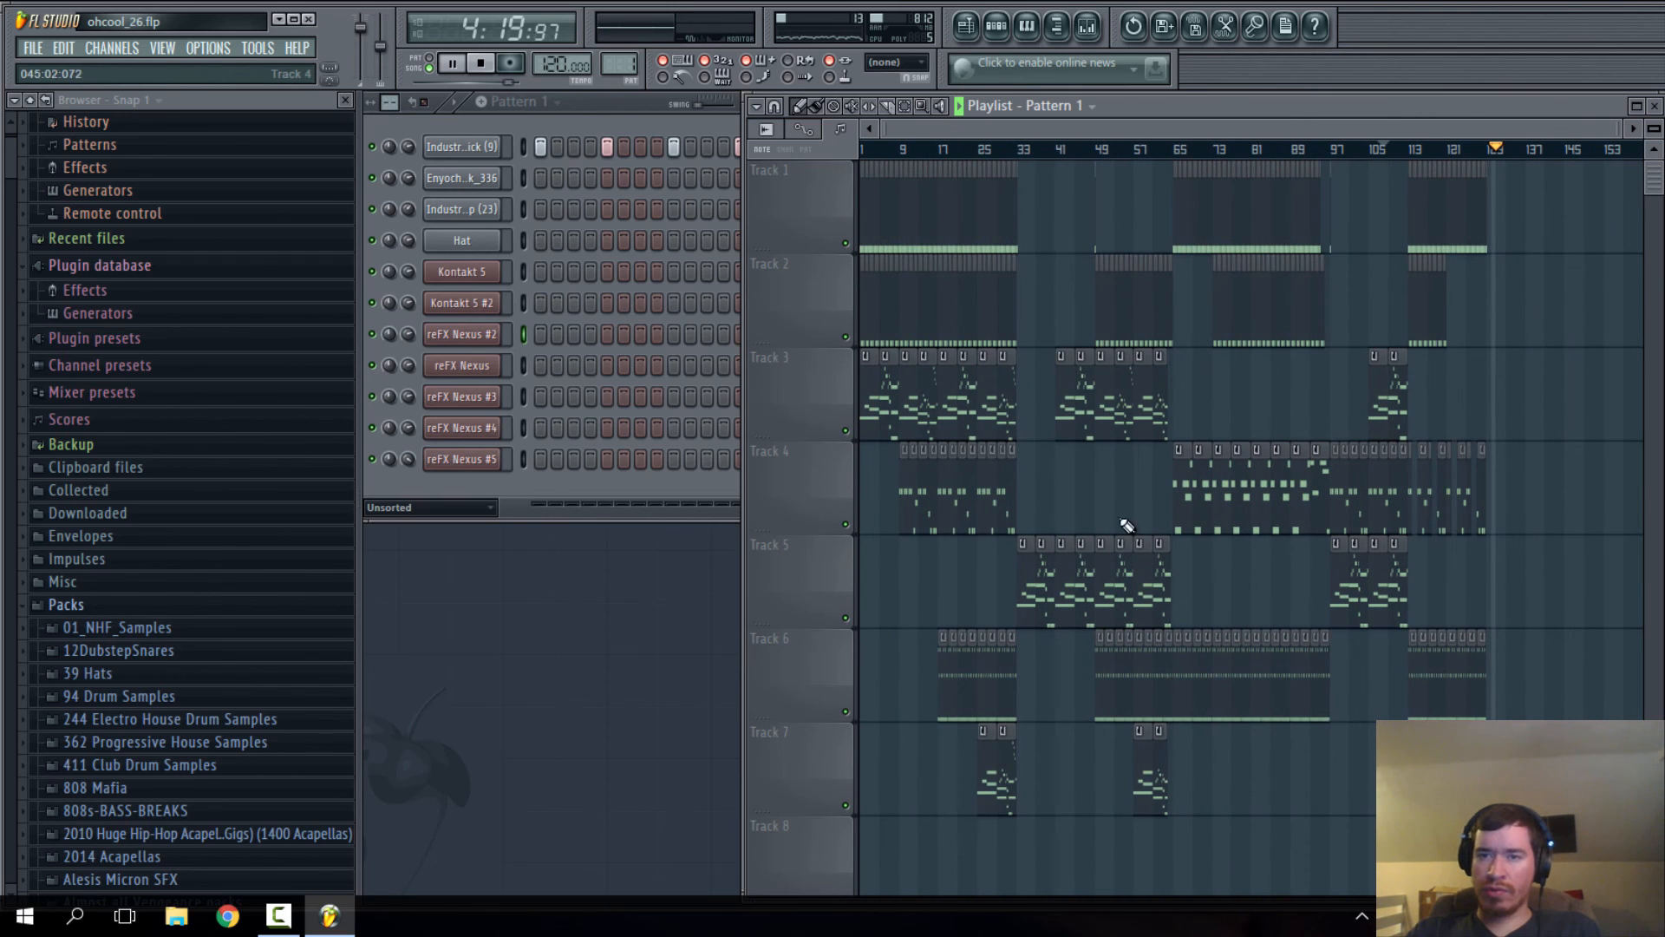
scroll(1071, 498, "down", 10)
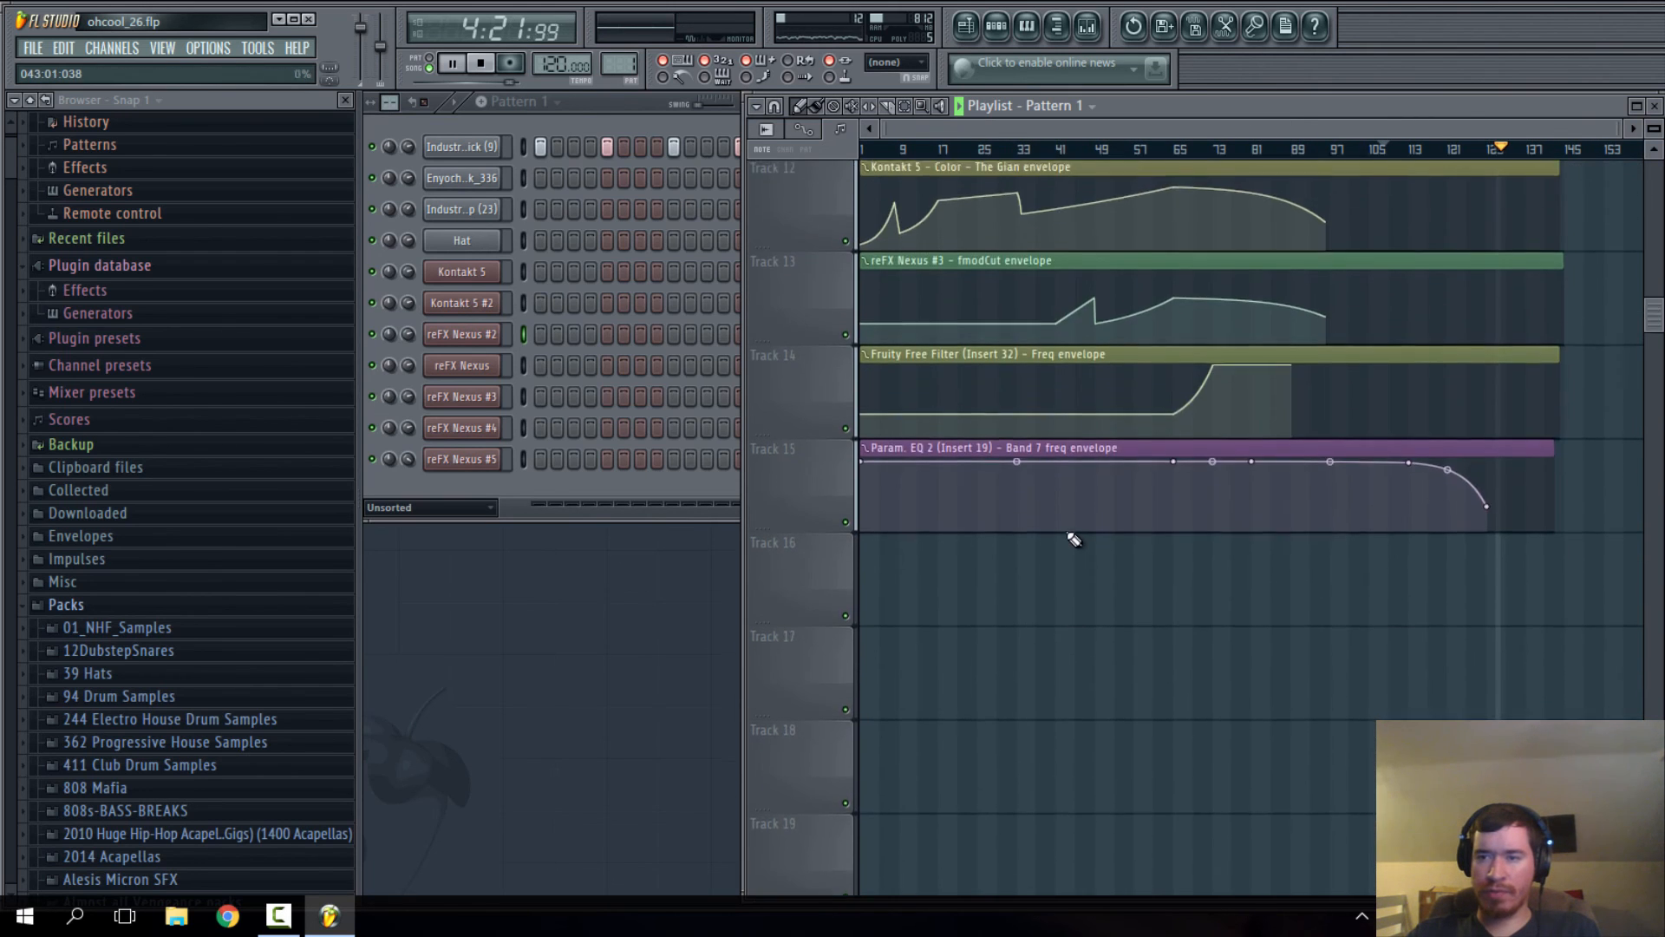
scroll(1074, 540, "up", 10)
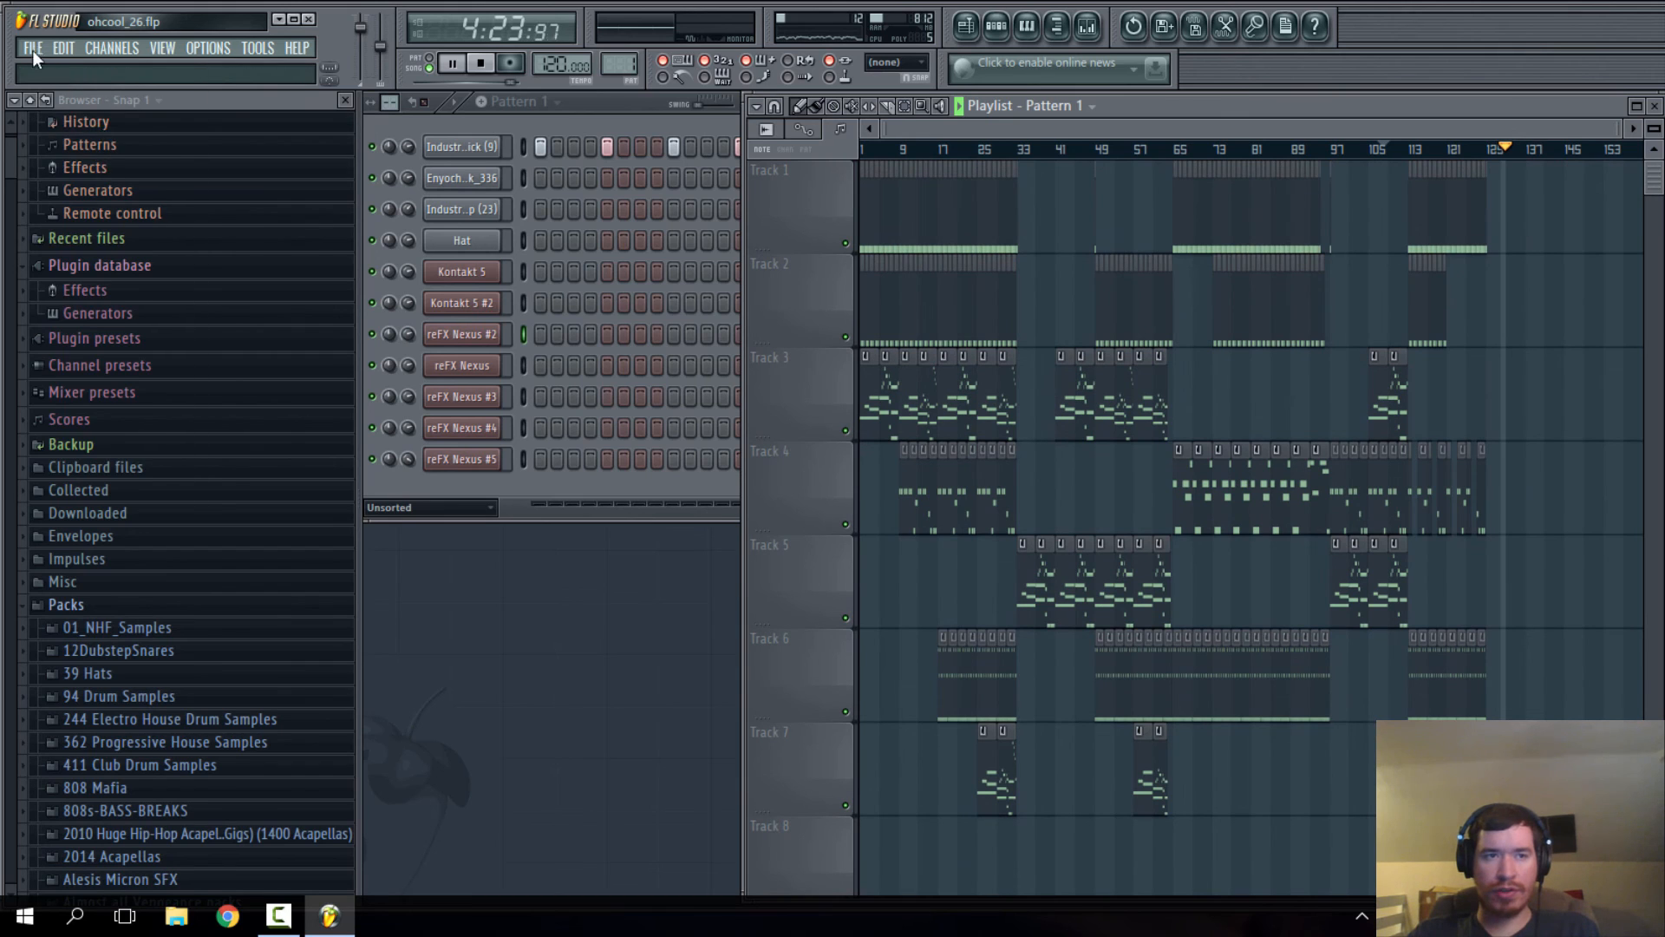
- Save the project as new version ohcool_27 and check the working time in the project info
left_click(33, 50)
left_click(92, 180)
left_click(210, 49)
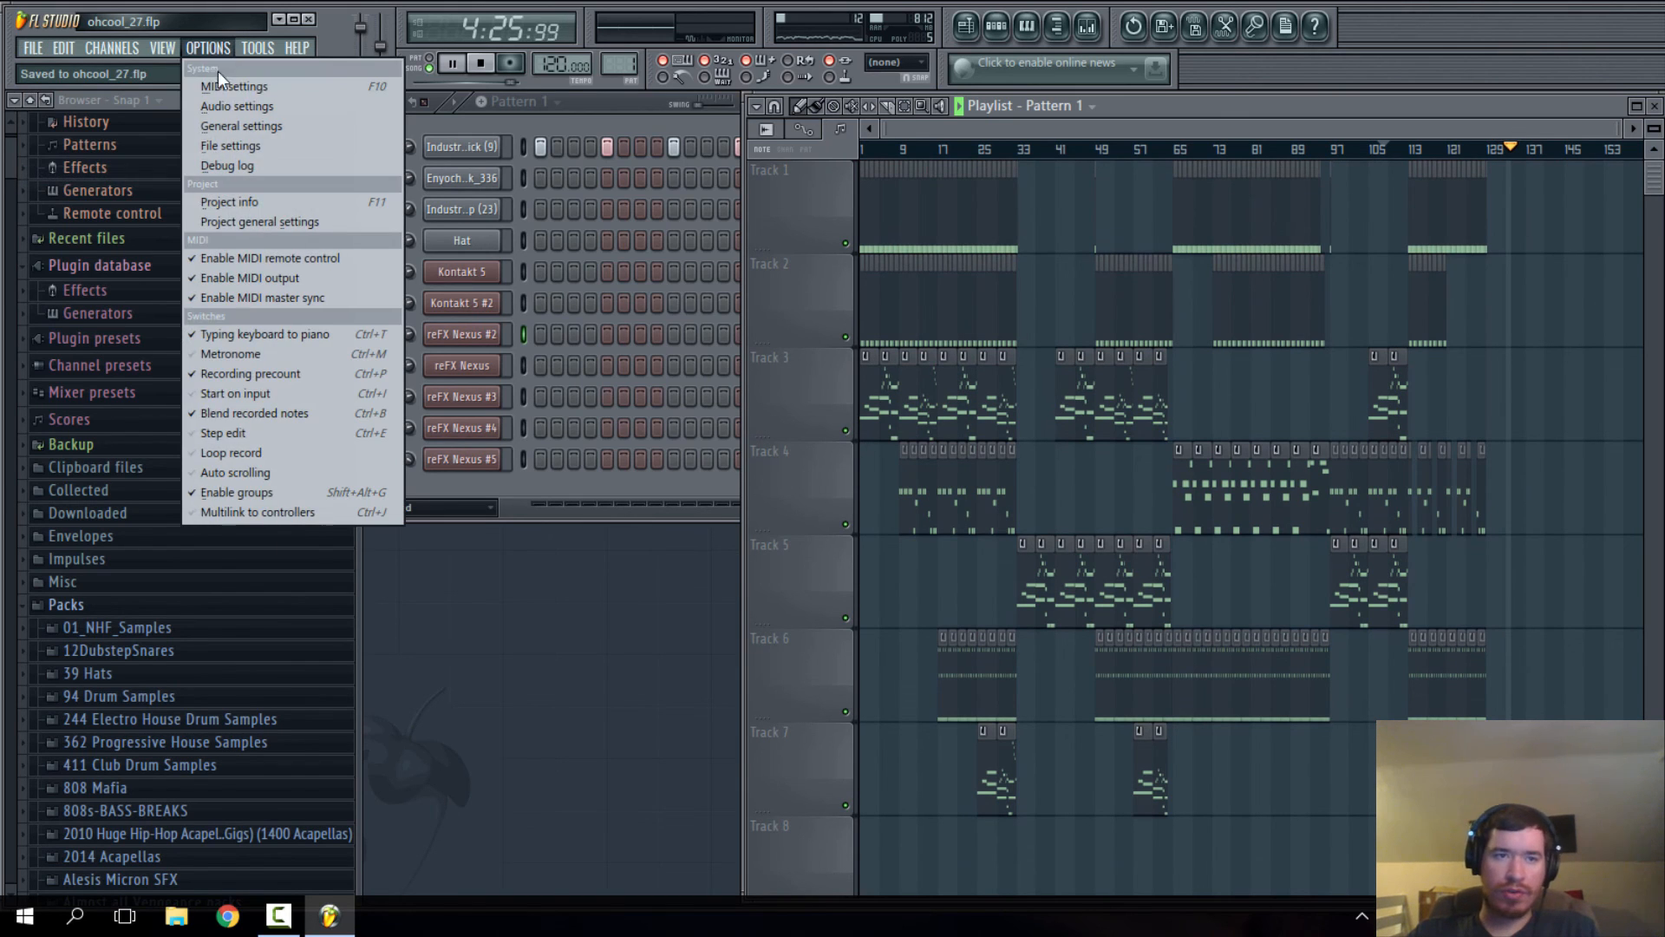
left_click(261, 201)
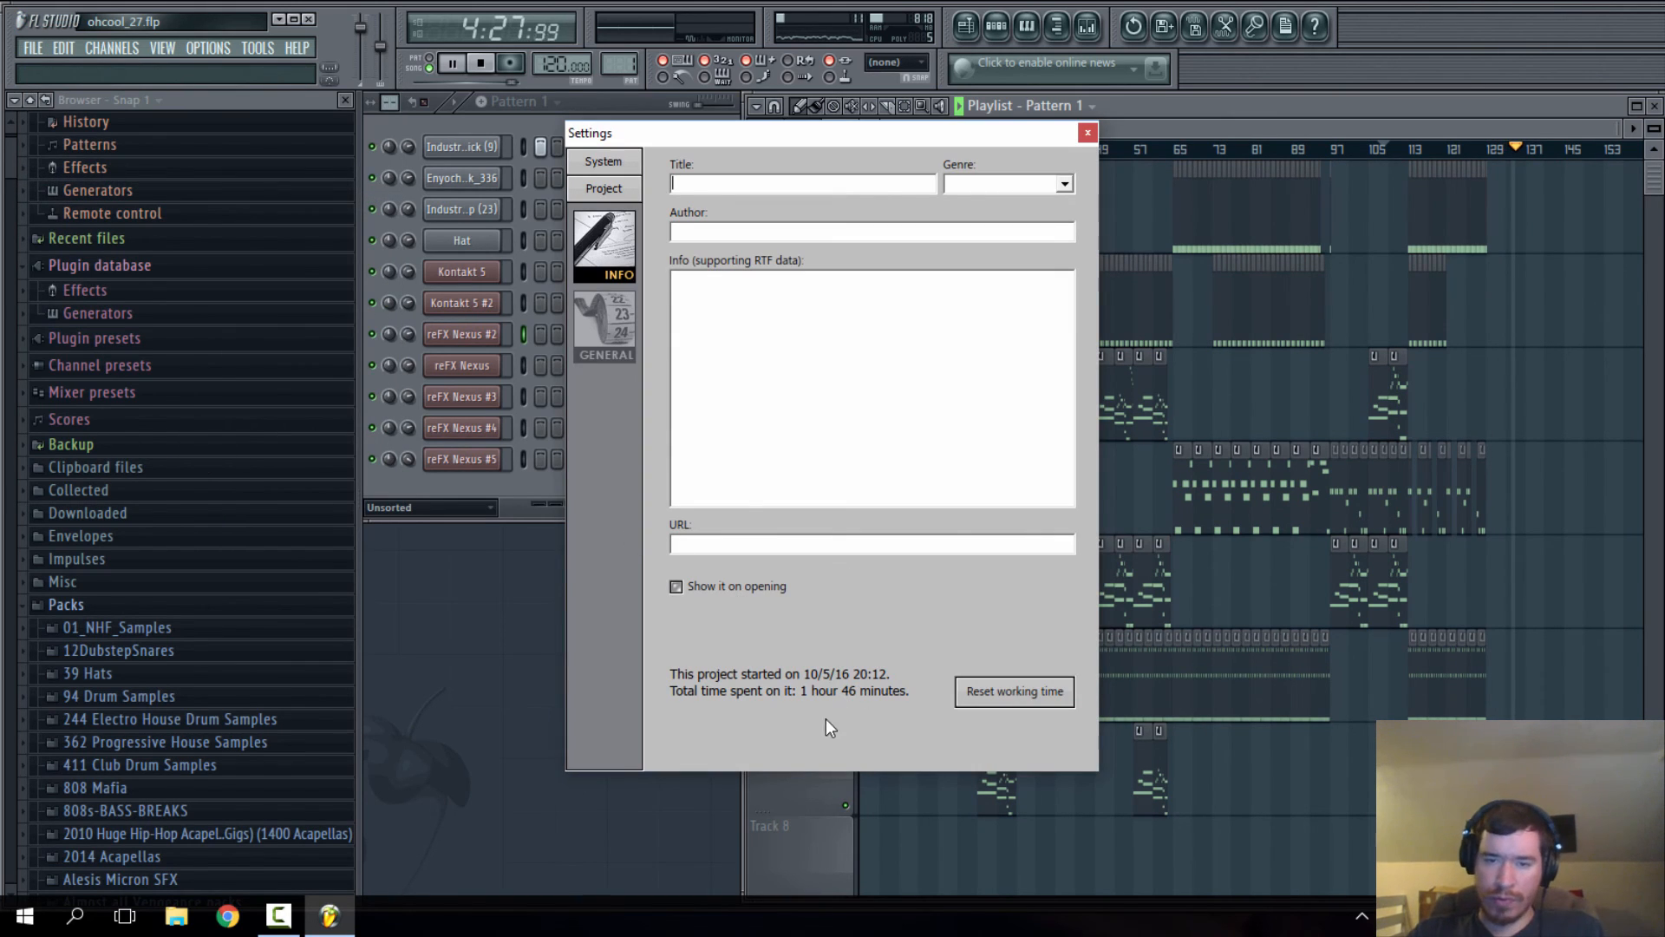
left_click(1088, 133)
- Undo the last playlist clip deletion and save the stopped project as new version ohcool_28
key("ctrl+z")
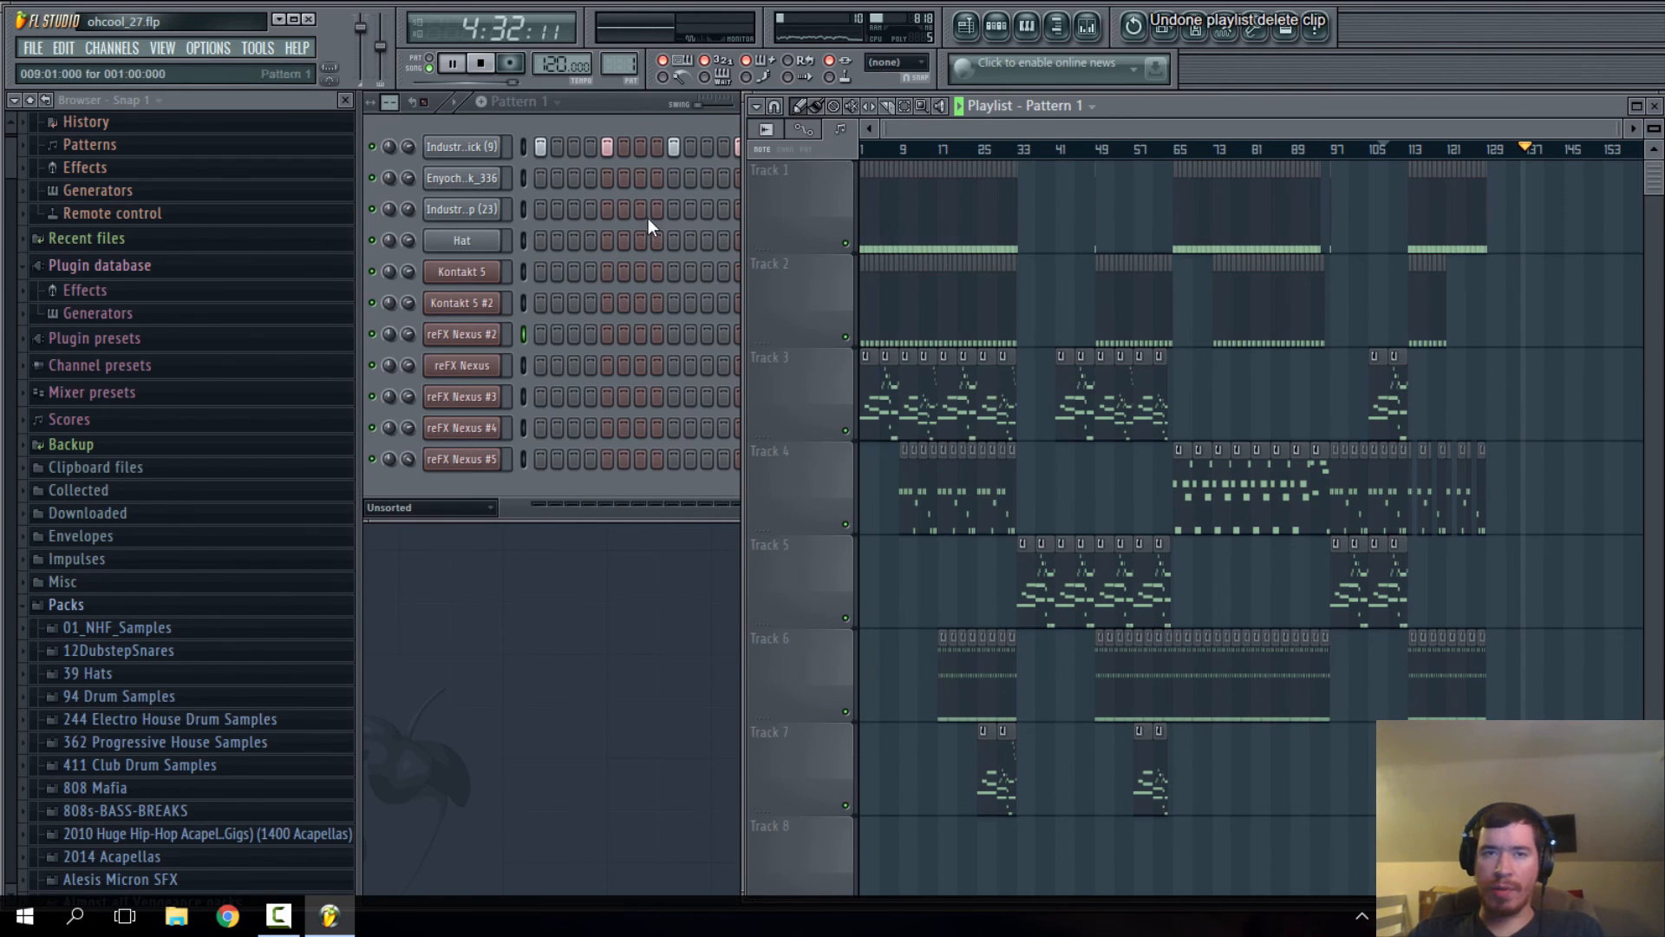
left_click(480, 62)
left_click(33, 47)
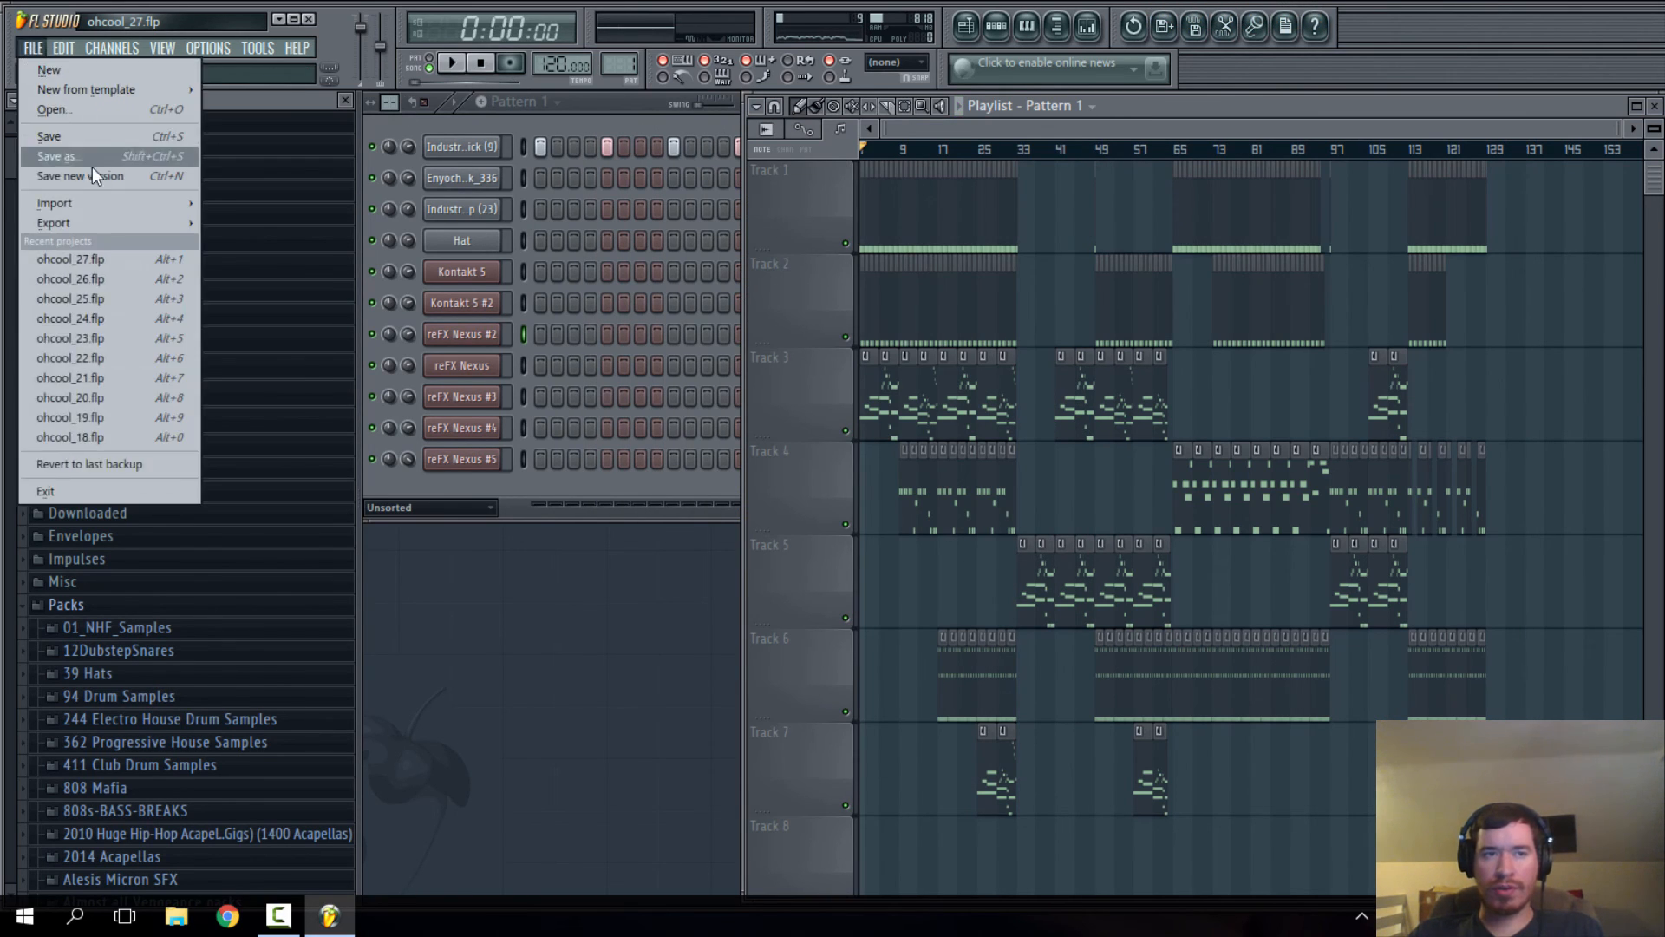
left_click(70, 174)
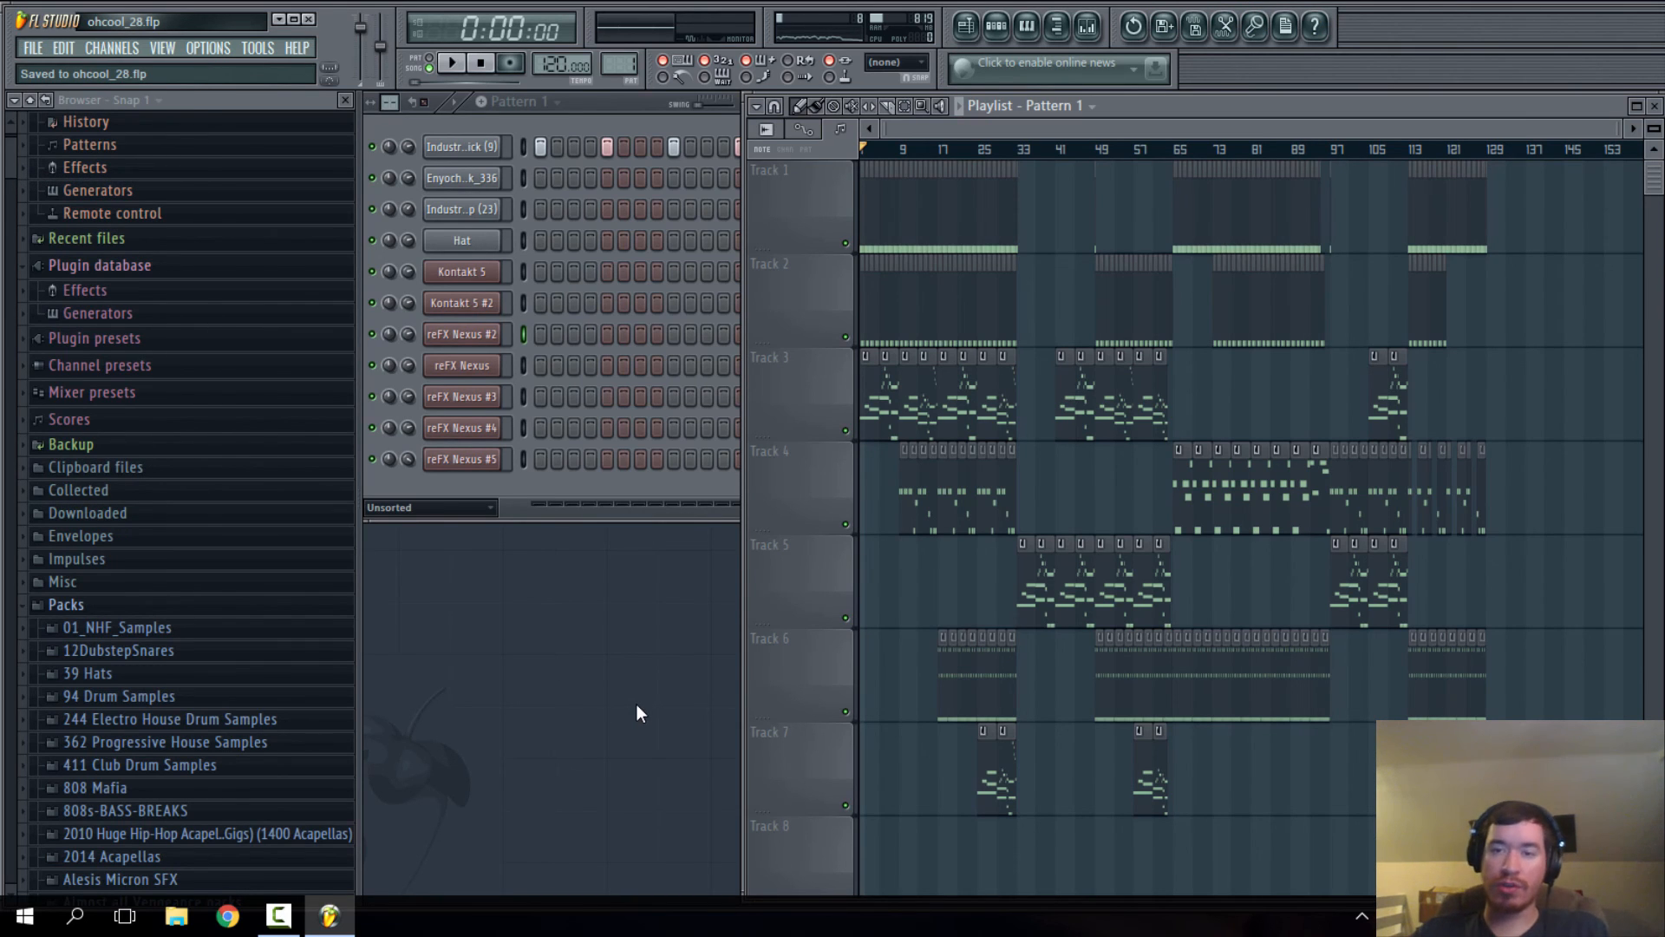
- Play the song from the start and review the whole arrangement with the playlist tracks reduced in height
scroll(908, 601, "down", 15)
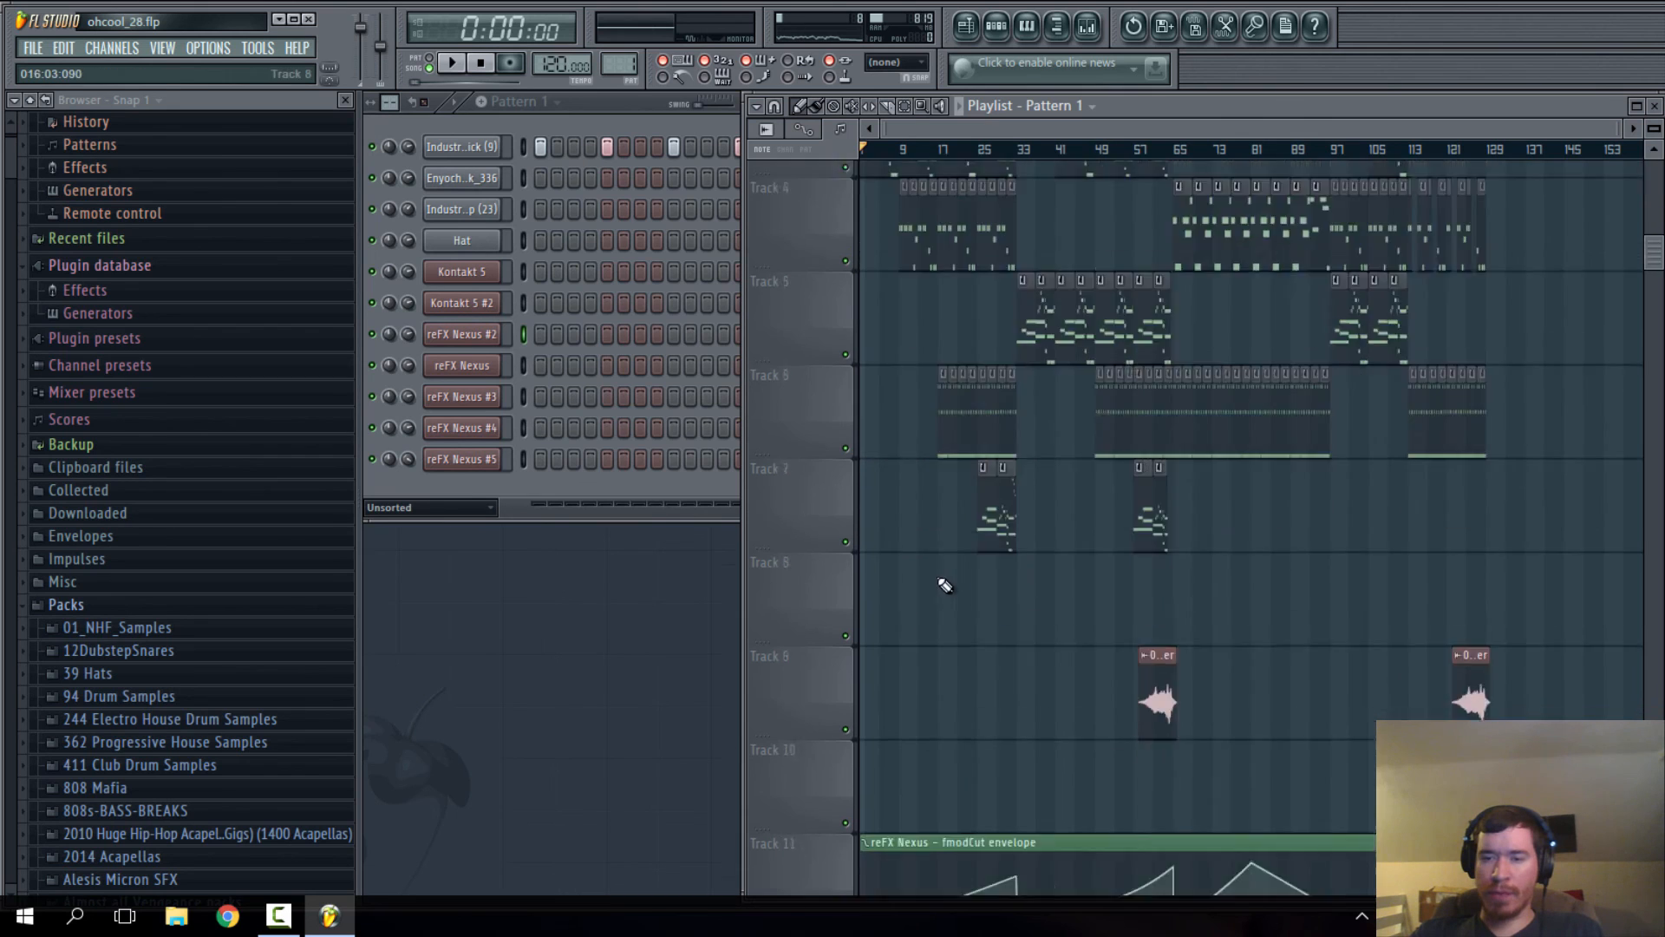
scroll(969, 673, "up", 14)
scroll(981, 674, "up", 1)
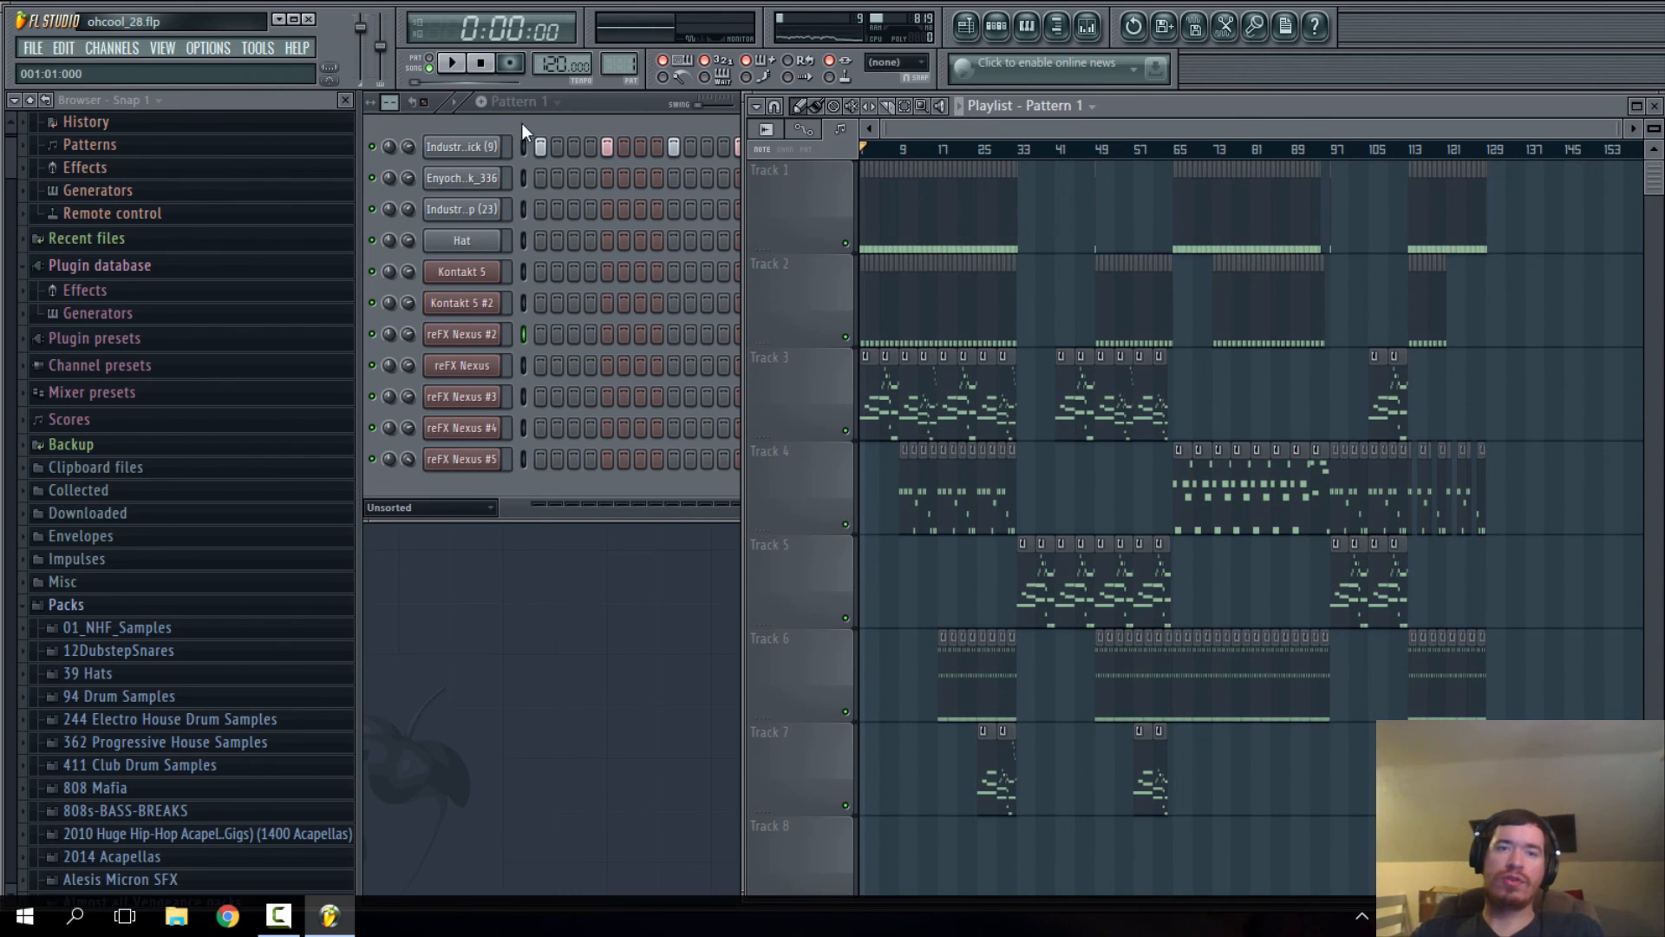
left_click(453, 63)
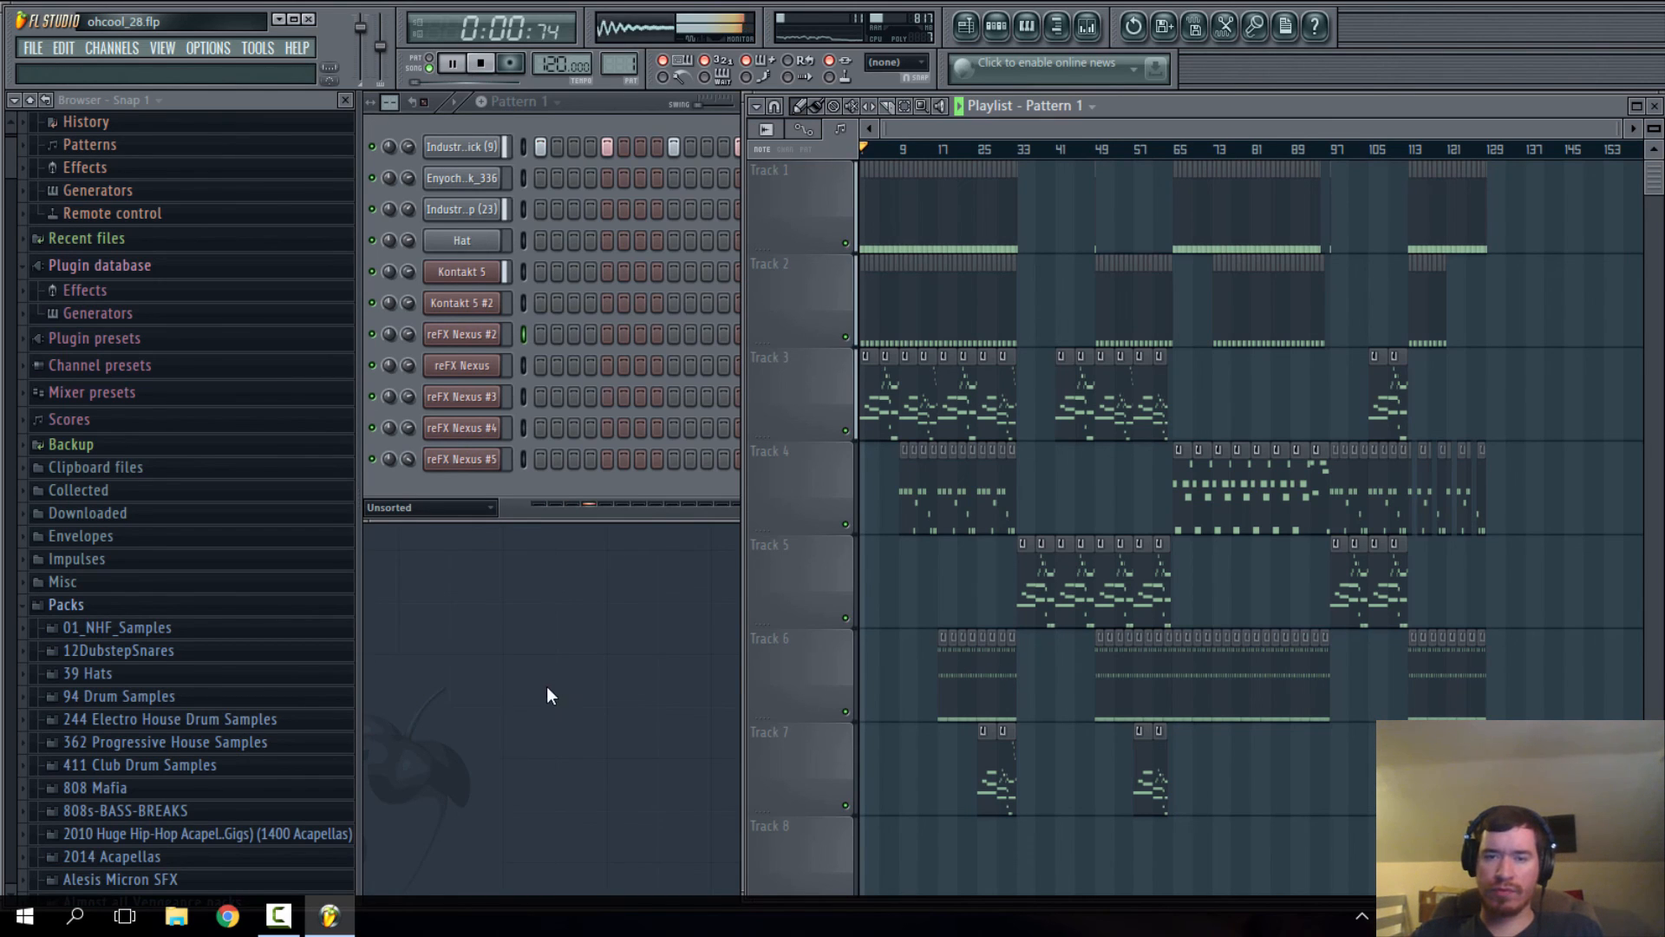
scroll(982, 441, "down", 14)
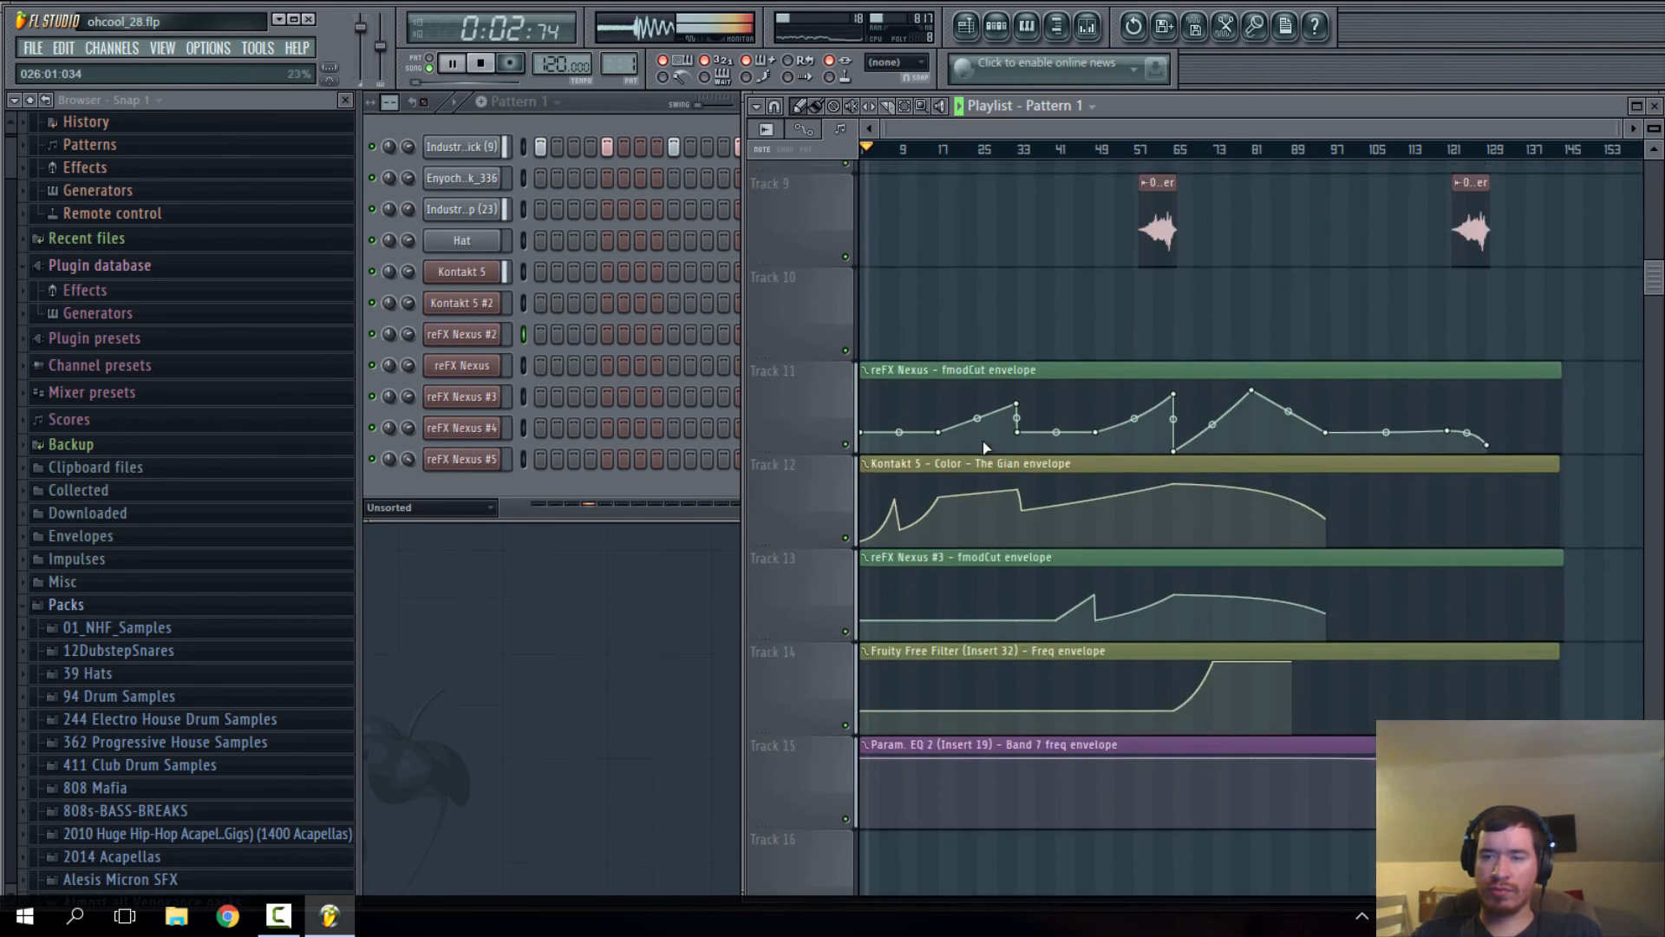
scroll(994, 451, "up", 14)
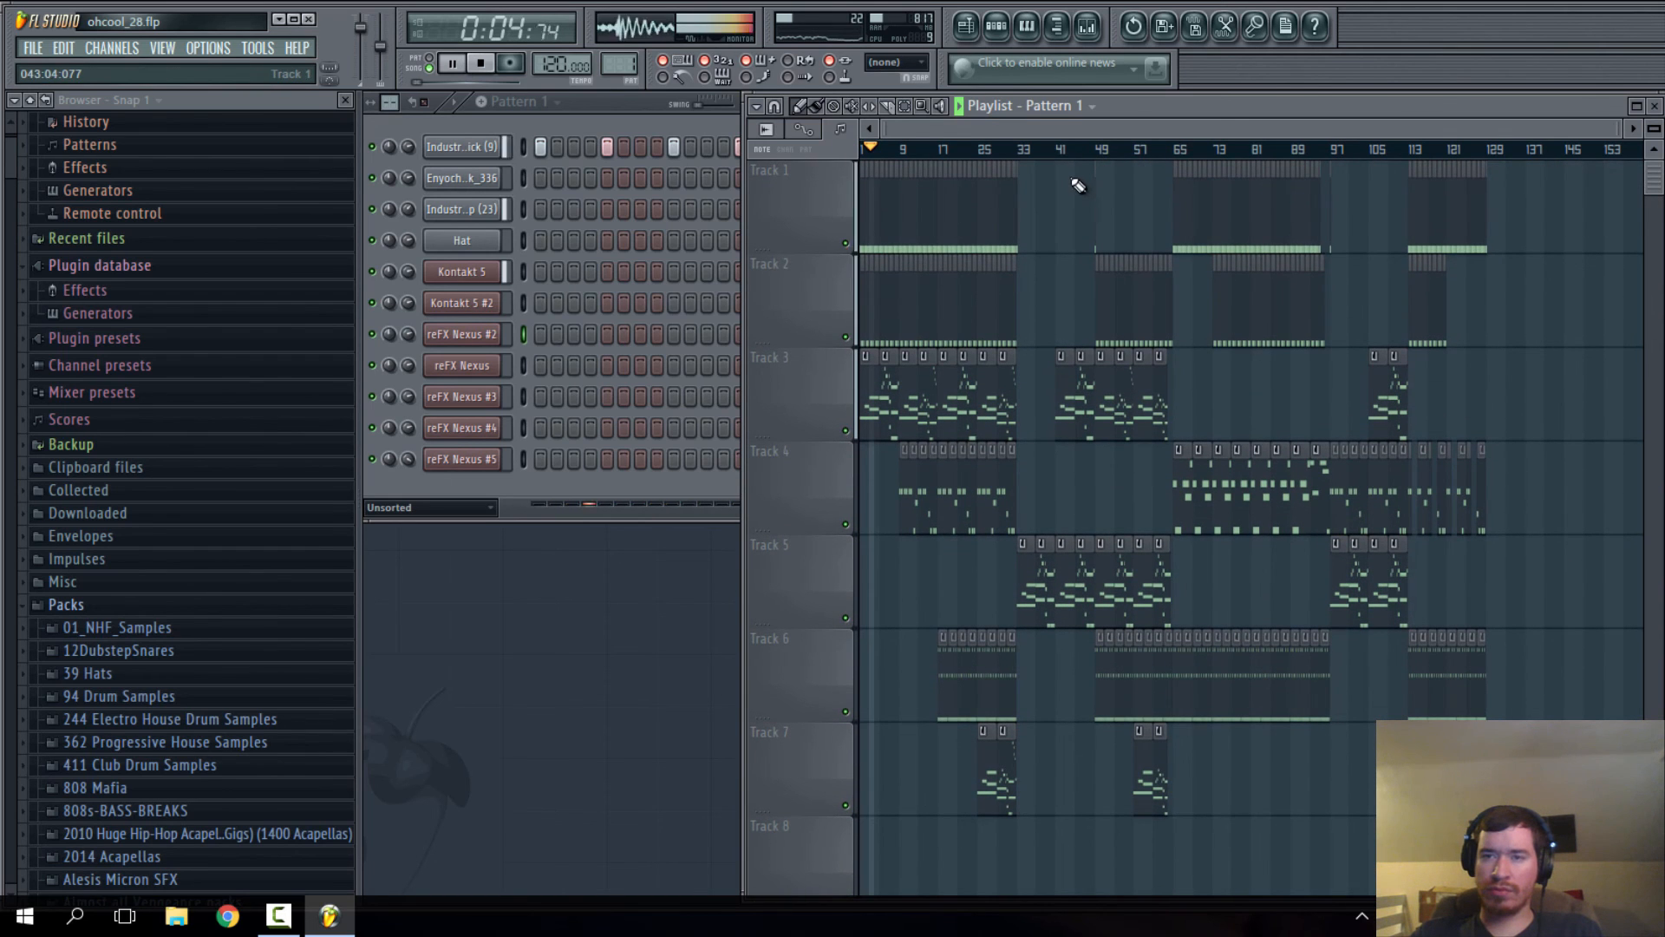
left_click_drag(1650, 131, 1650, 191)
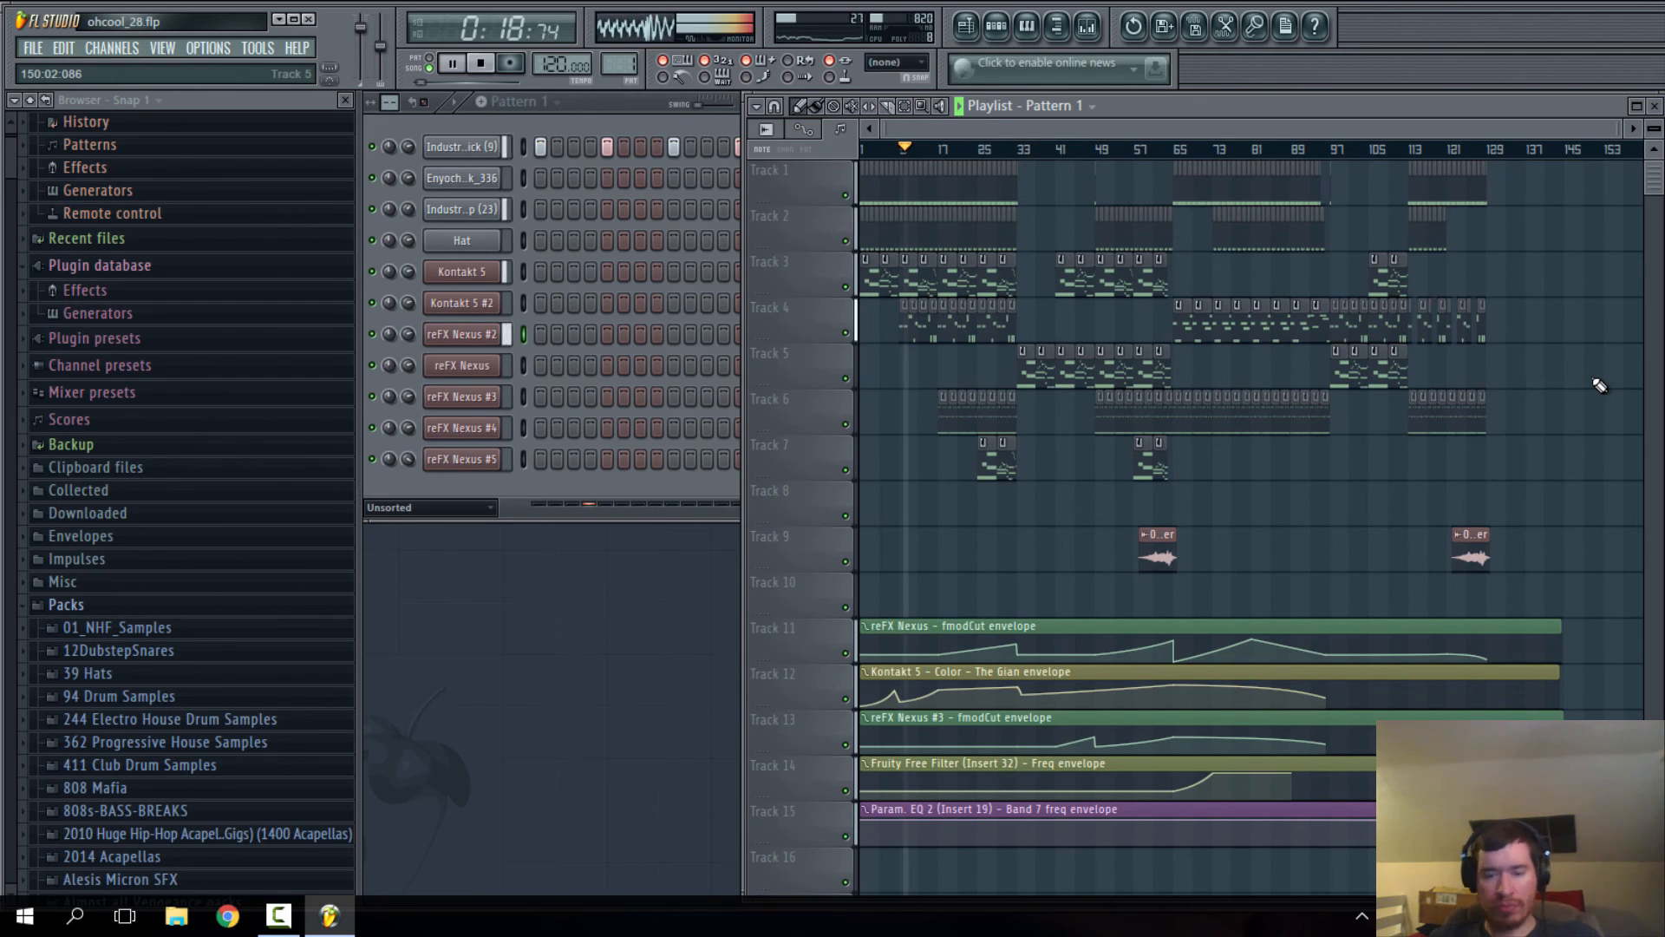
key("XF86AudioLowerVolume")
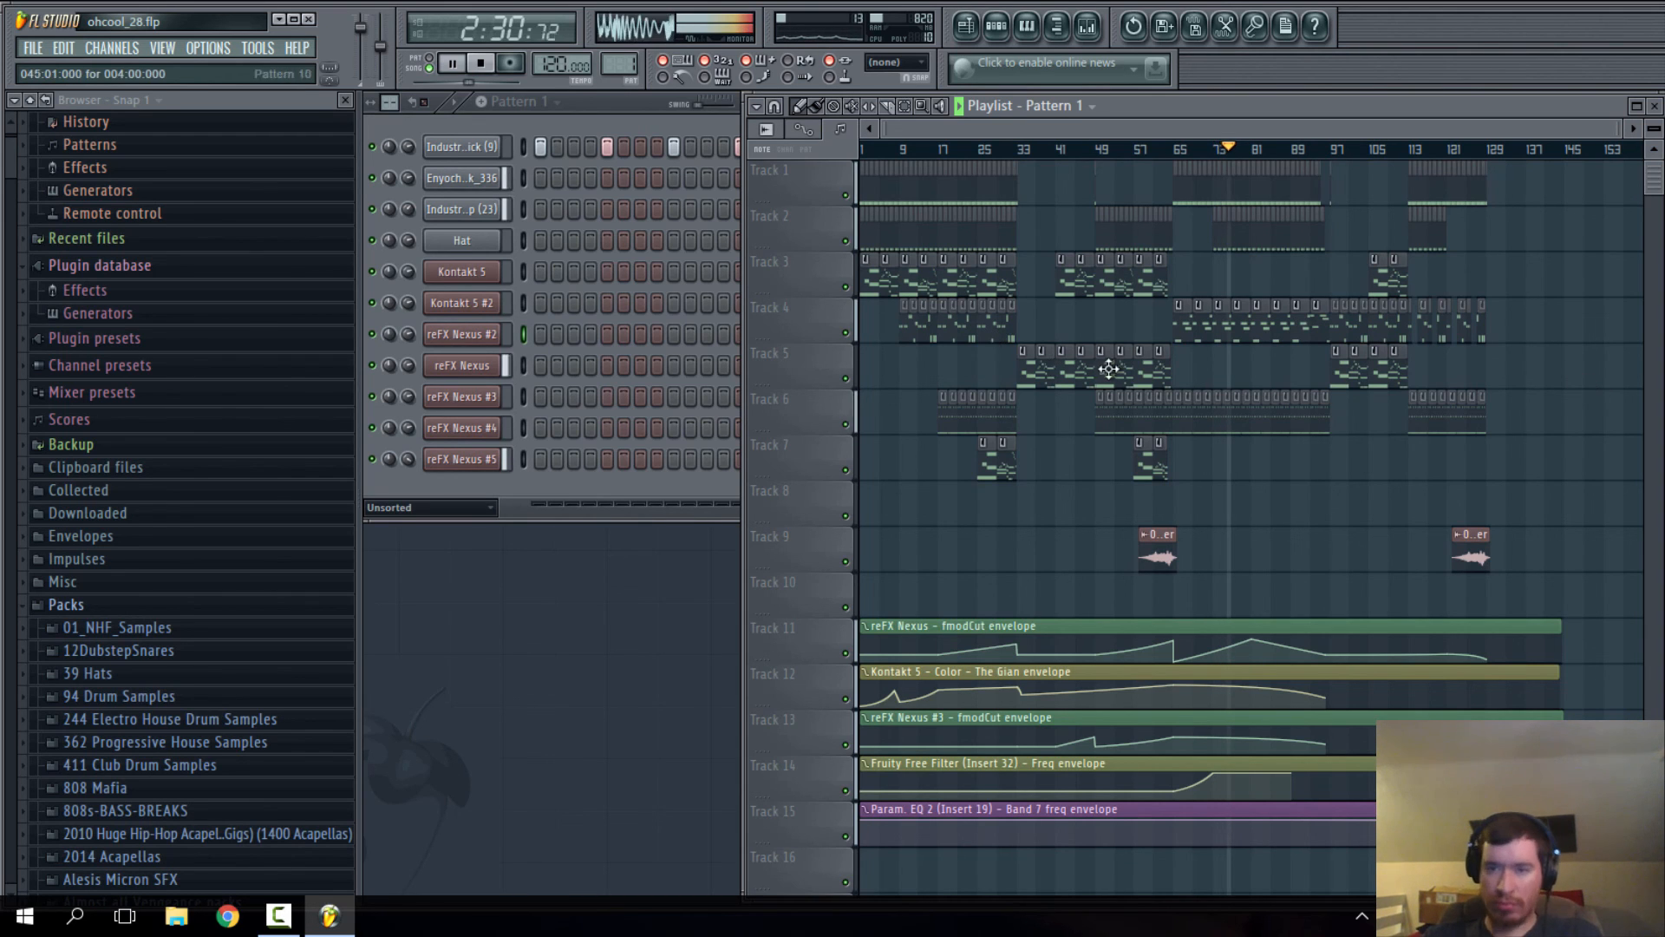
- Copy the group of track 3 pattern clips starting at bar 41 to bar 81 on the same track
scroll(1111, 369, "up", 3)
left_click_drag(1190, 124, 1145, 123)
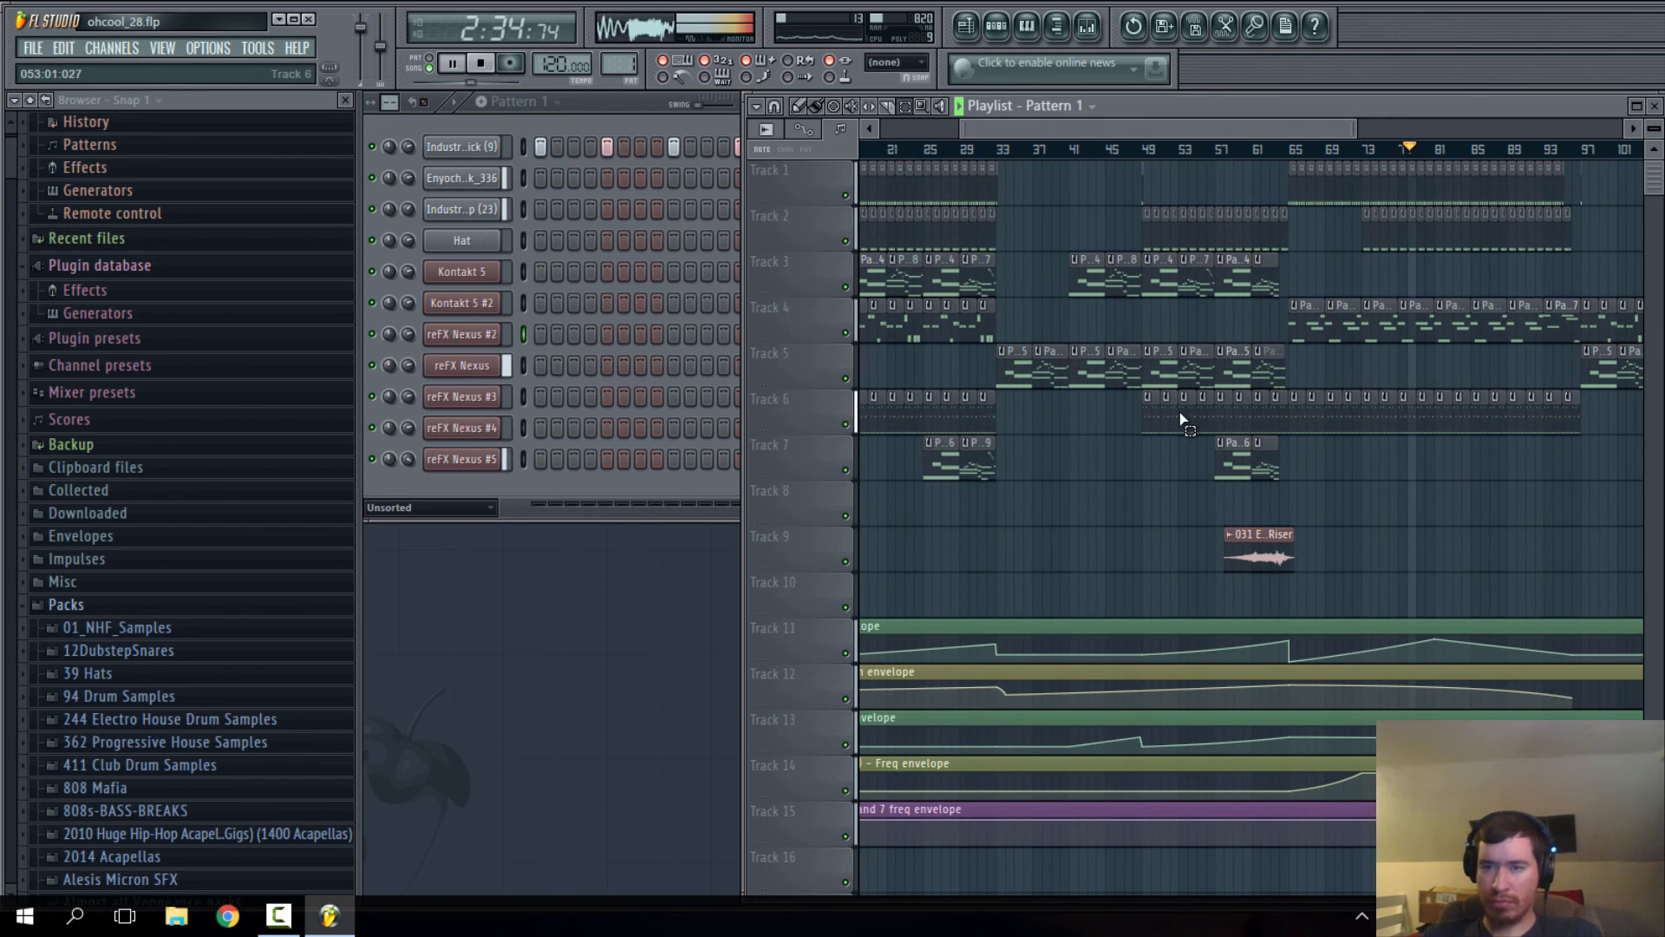
left_click_drag(1083, 292, 1283, 252)
left_click_drag(1169, 276, 1533, 275)
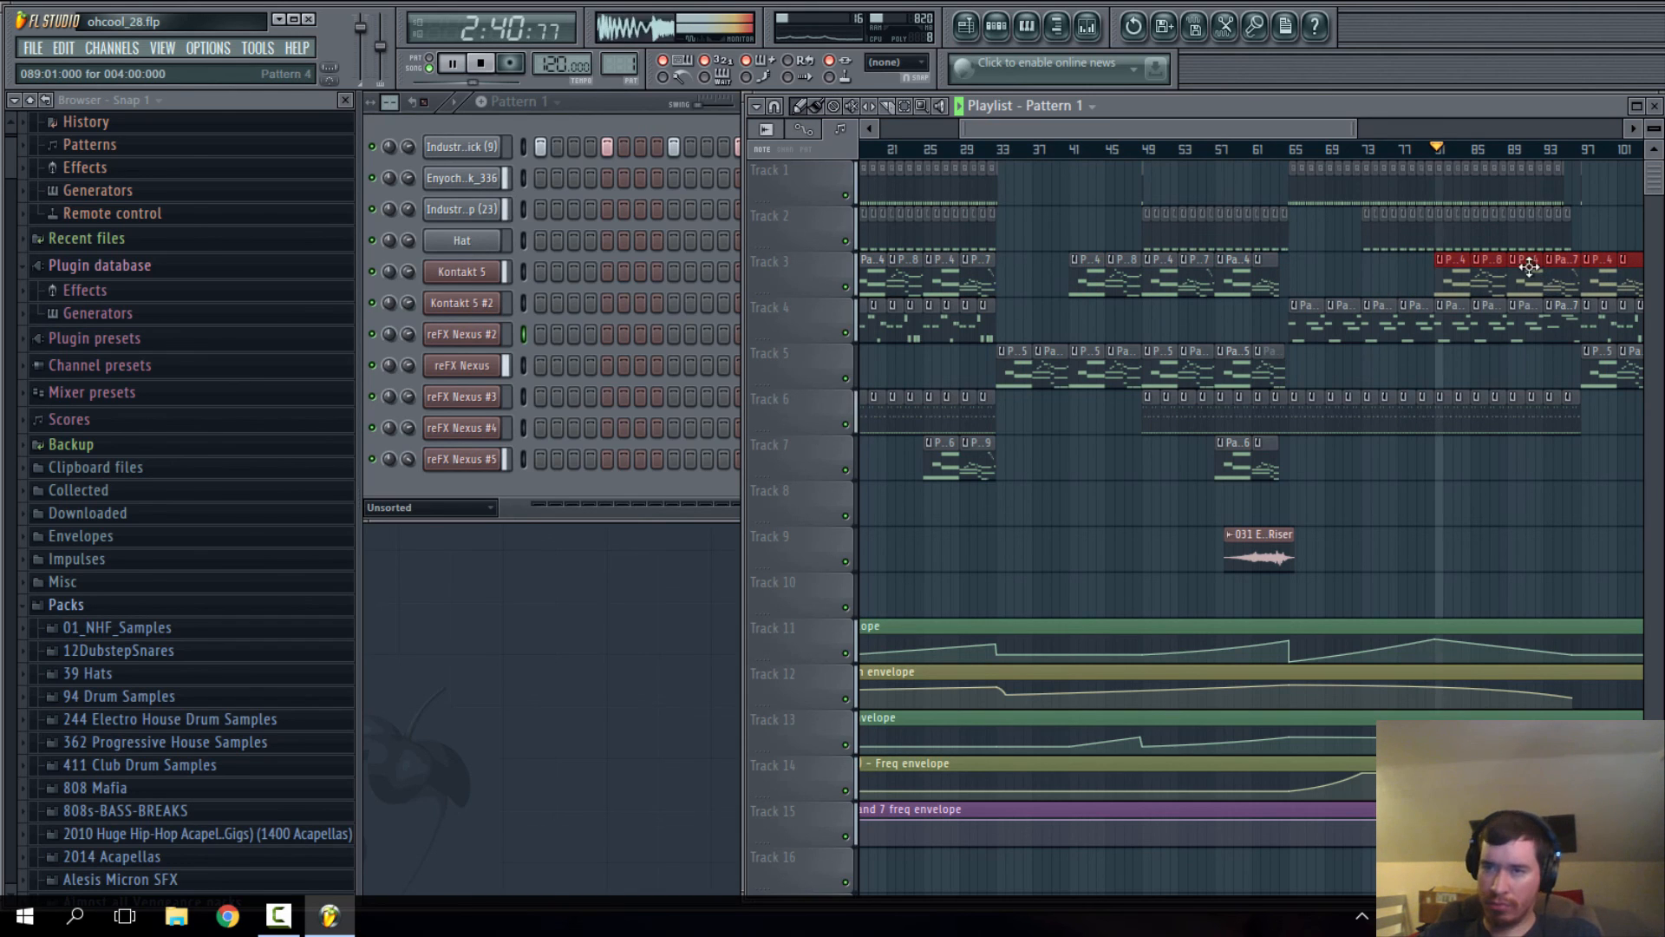
- In the track 11 fmodCut envelope, move the bar 81 peak to bar 79 and add a lower point at bar 81
left_click_drag(1270, 130, 1385, 135)
mouse_move(1255, 639)
left_mouse_down()
mouse_move(1238, 637)
mouse_move(1256, 648)
left_mouse_up()
right_click(1255, 653)
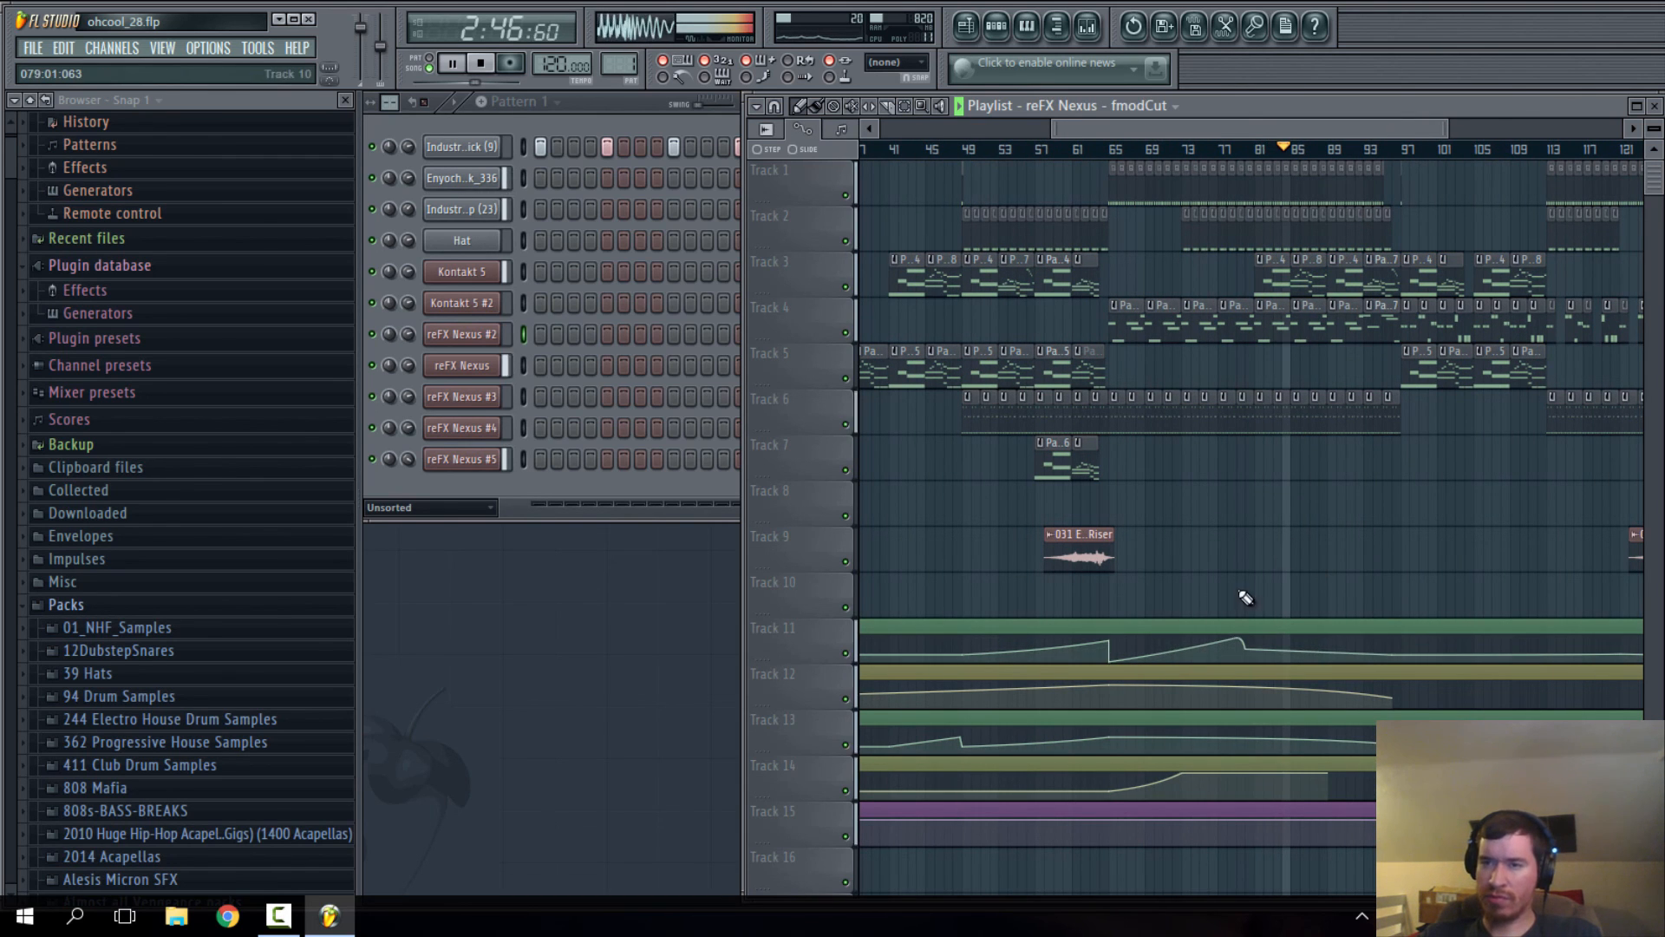
left_click(1248, 151)
scroll(1291, 327, "up", 2)
scroll(1291, 327, "up", 3)
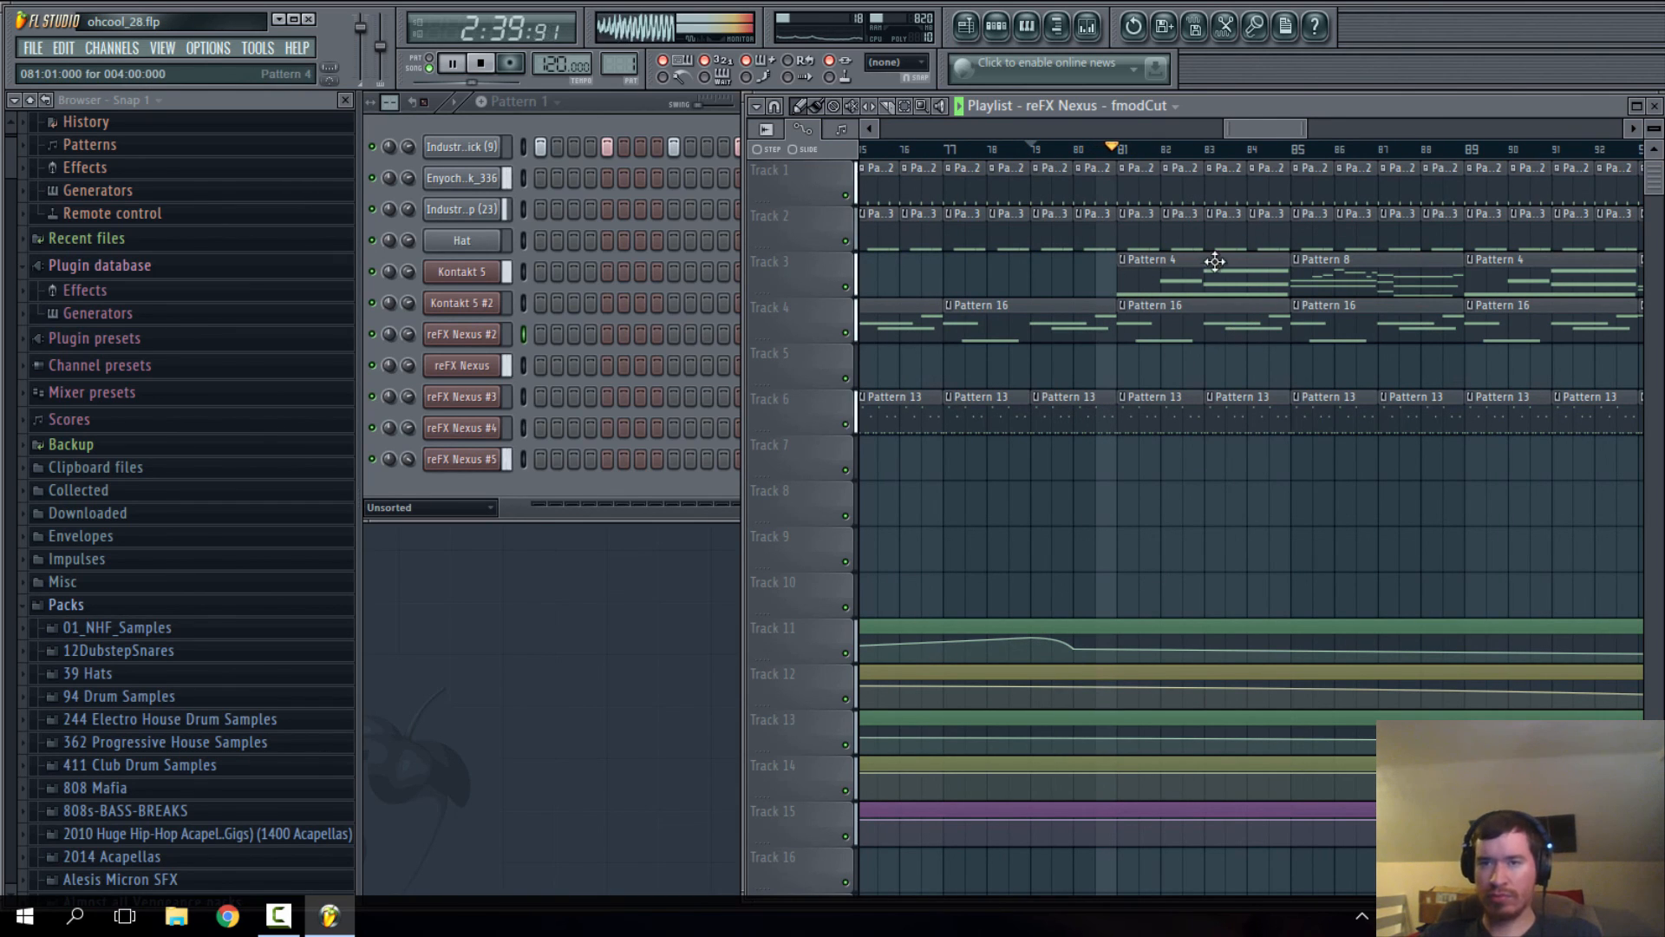
left_click_drag(1256, 133, 1248, 133)
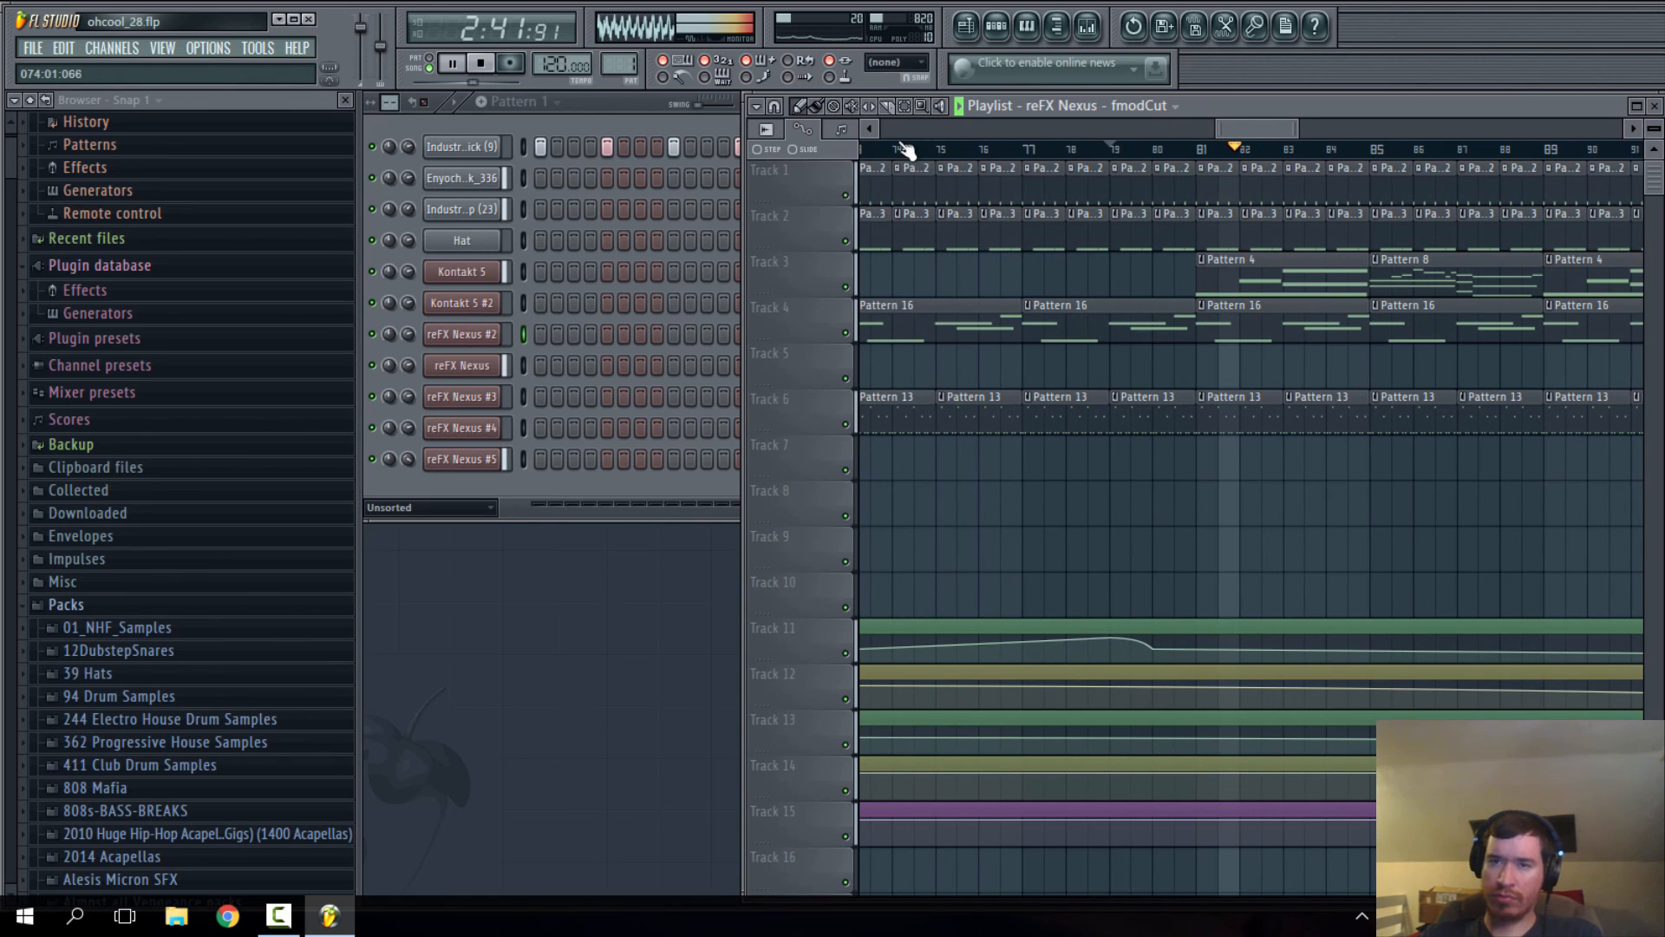
left_click_drag(1154, 650, 1198, 648)
- Delete the four track 3 clips between bars 81 and 97 and save the project as new version ohcool_29
scroll(1275, 130, "down", 4)
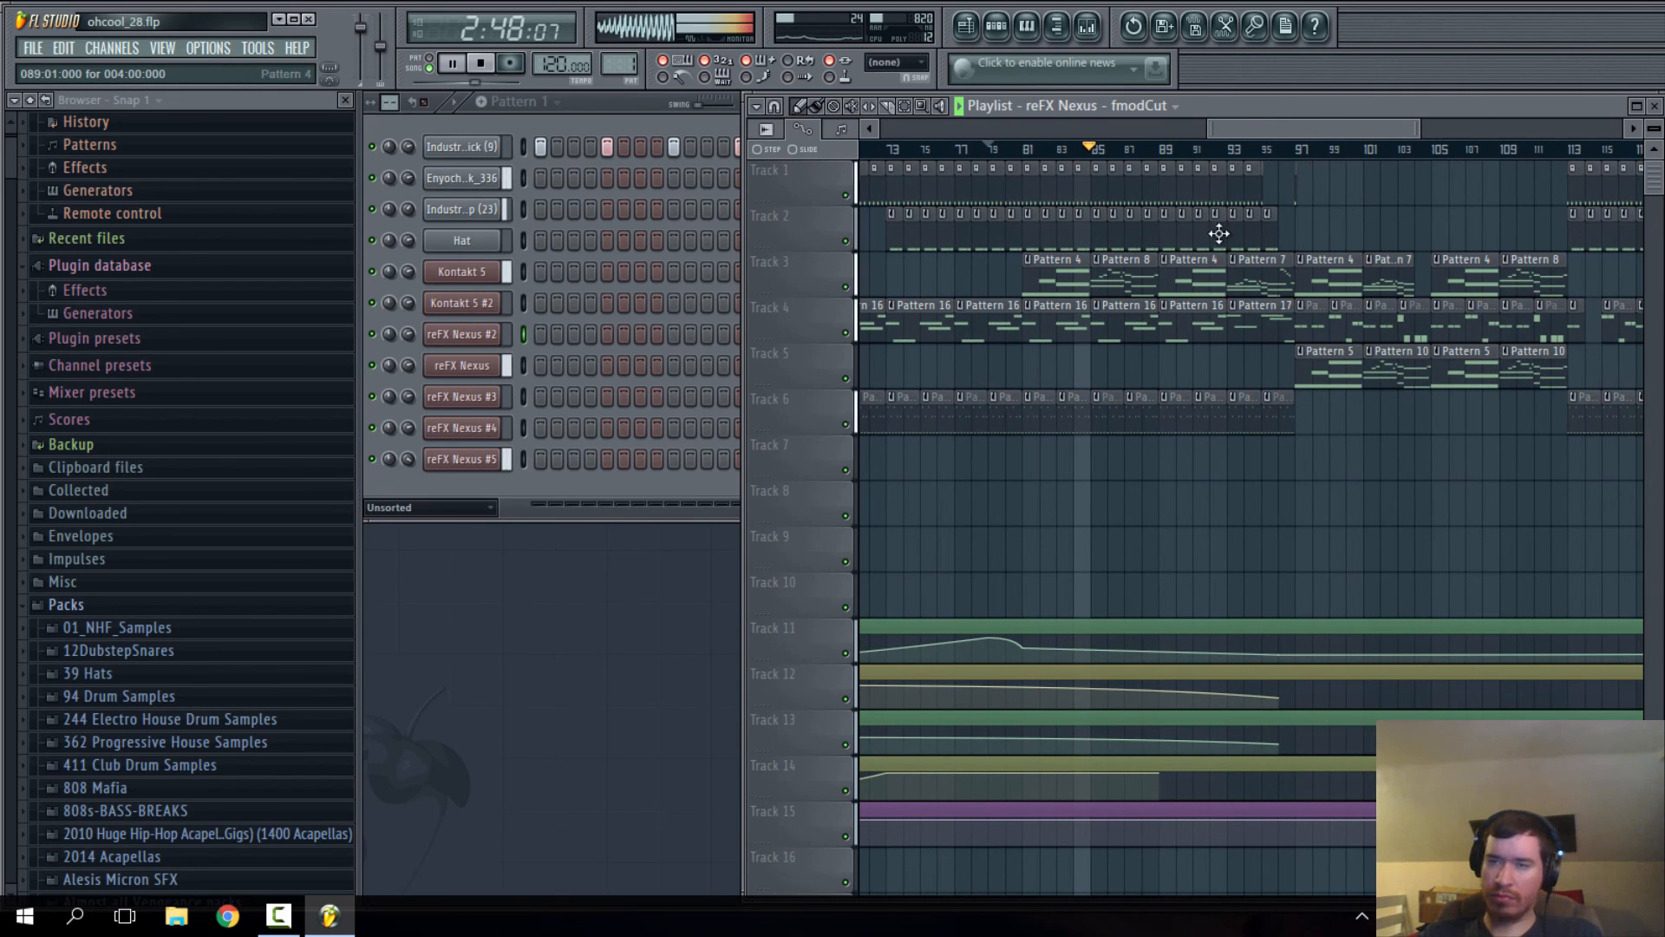
left_click_drag(1290, 132, 1236, 128)
right_click(1044, 280)
right_click(1110, 283)
right_click(1178, 286)
right_click(1240, 290)
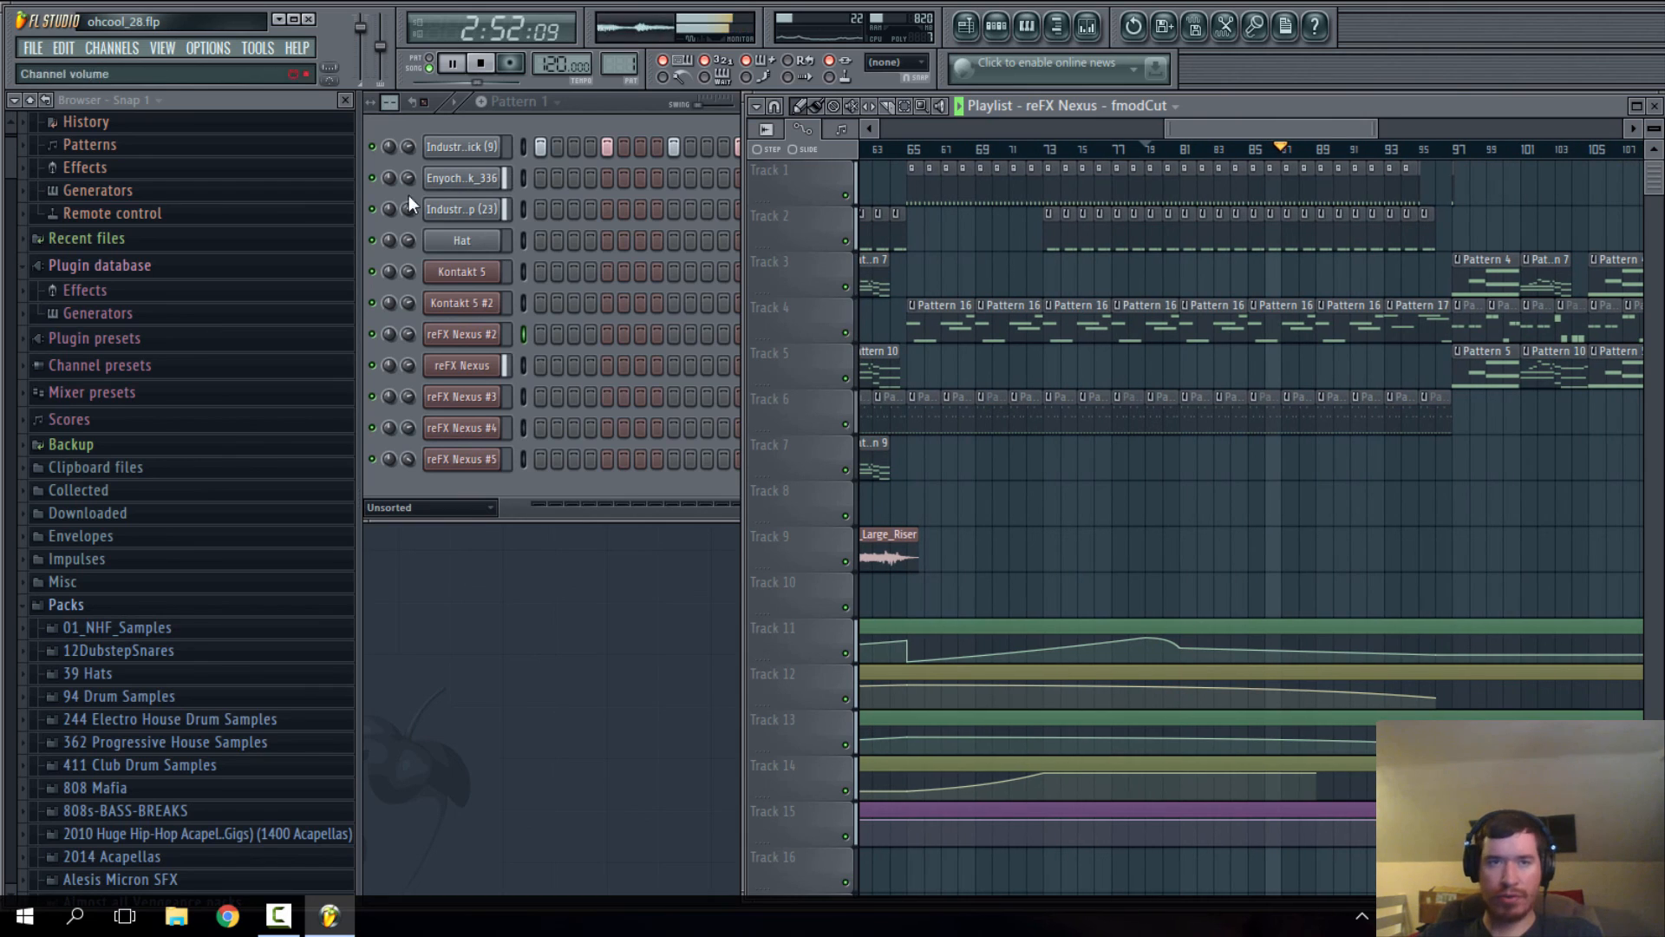
left_click(32, 48)
left_click(80, 176)
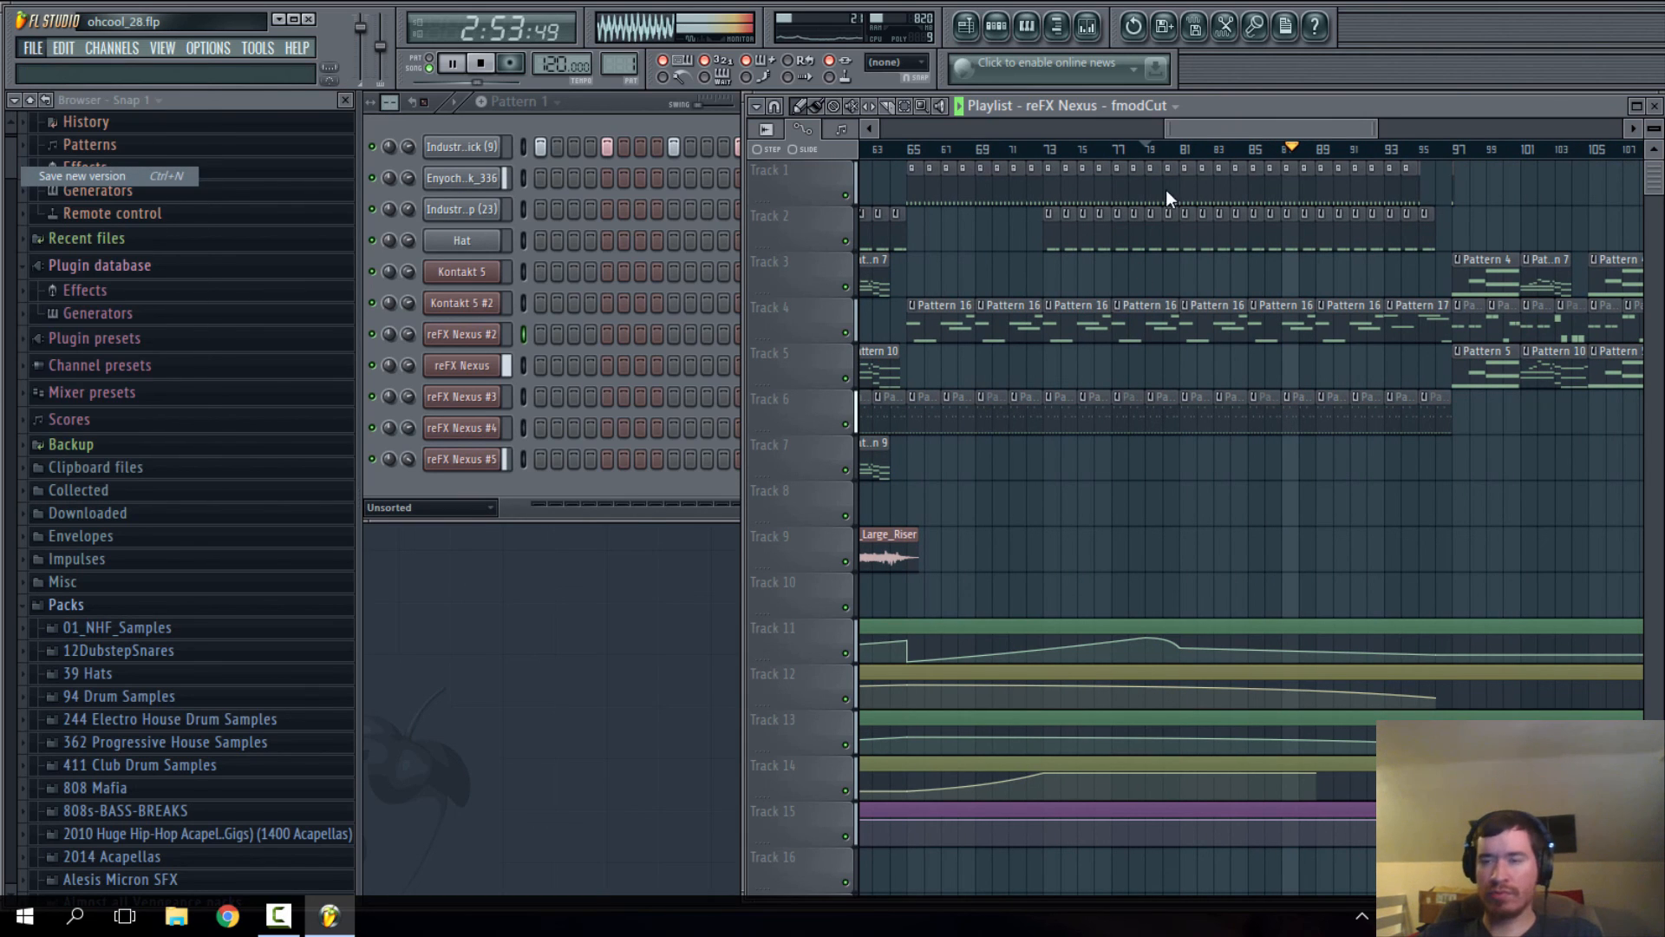
- Move the track 11 fmodCut point from bar 96 to bar 97, slightly higher, and adjust the curve leading to it
left_click_drag(1257, 128, 1279, 129)
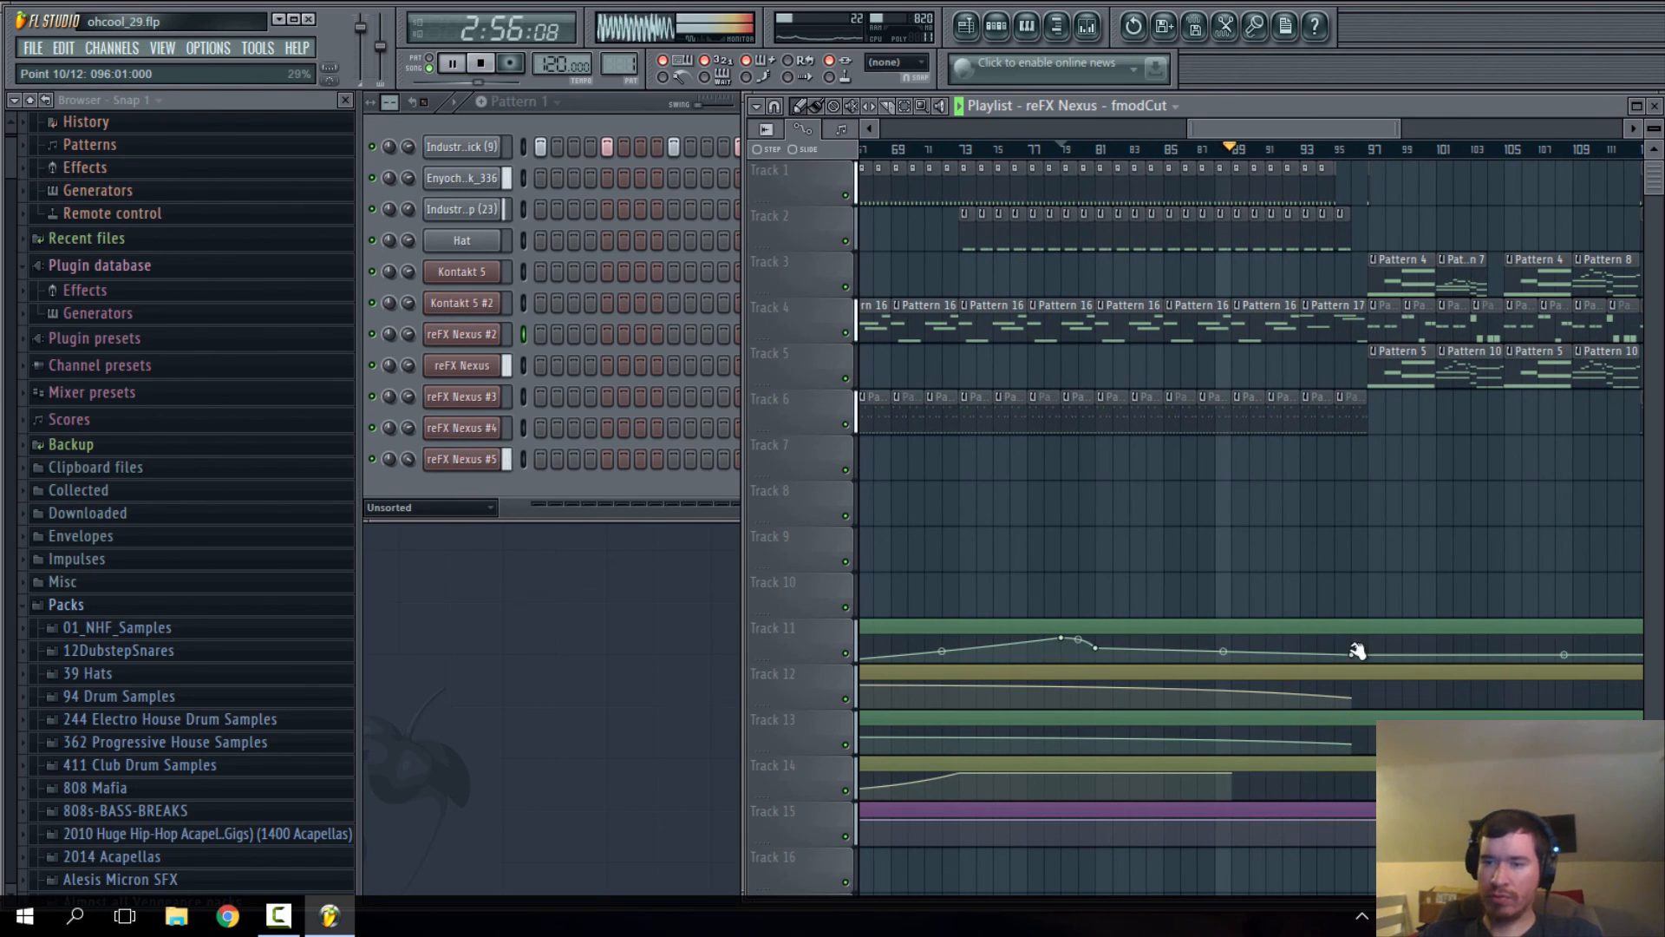
left_click_drag(1356, 652, 1366, 646)
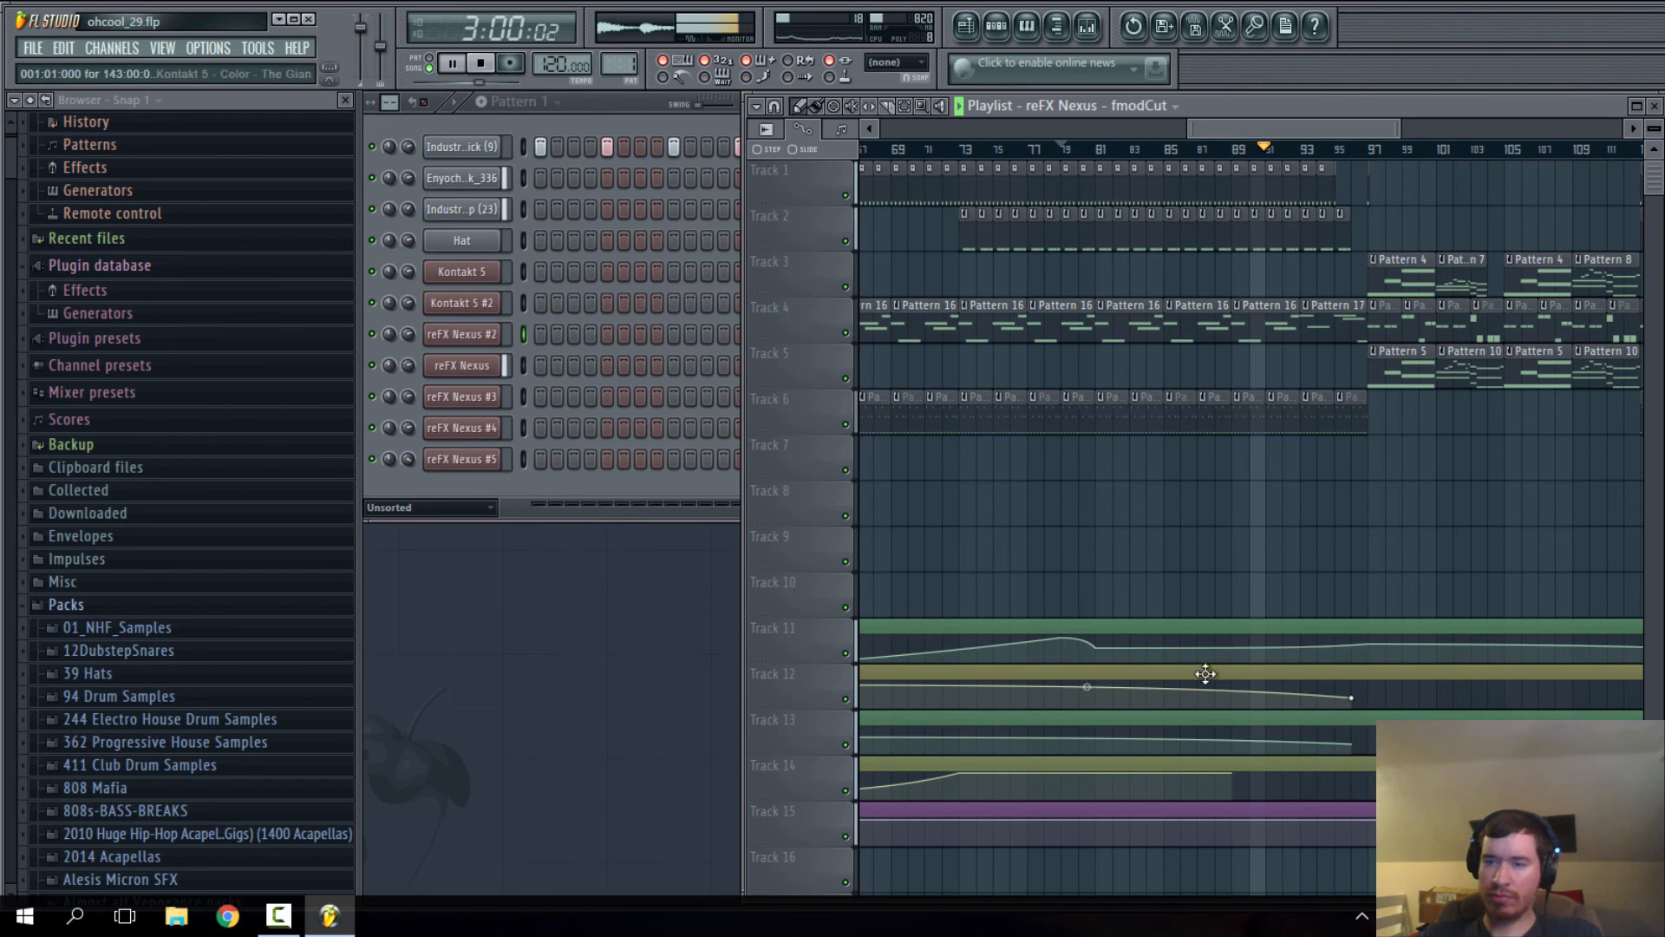
scroll(1403, 599, "up", 2)
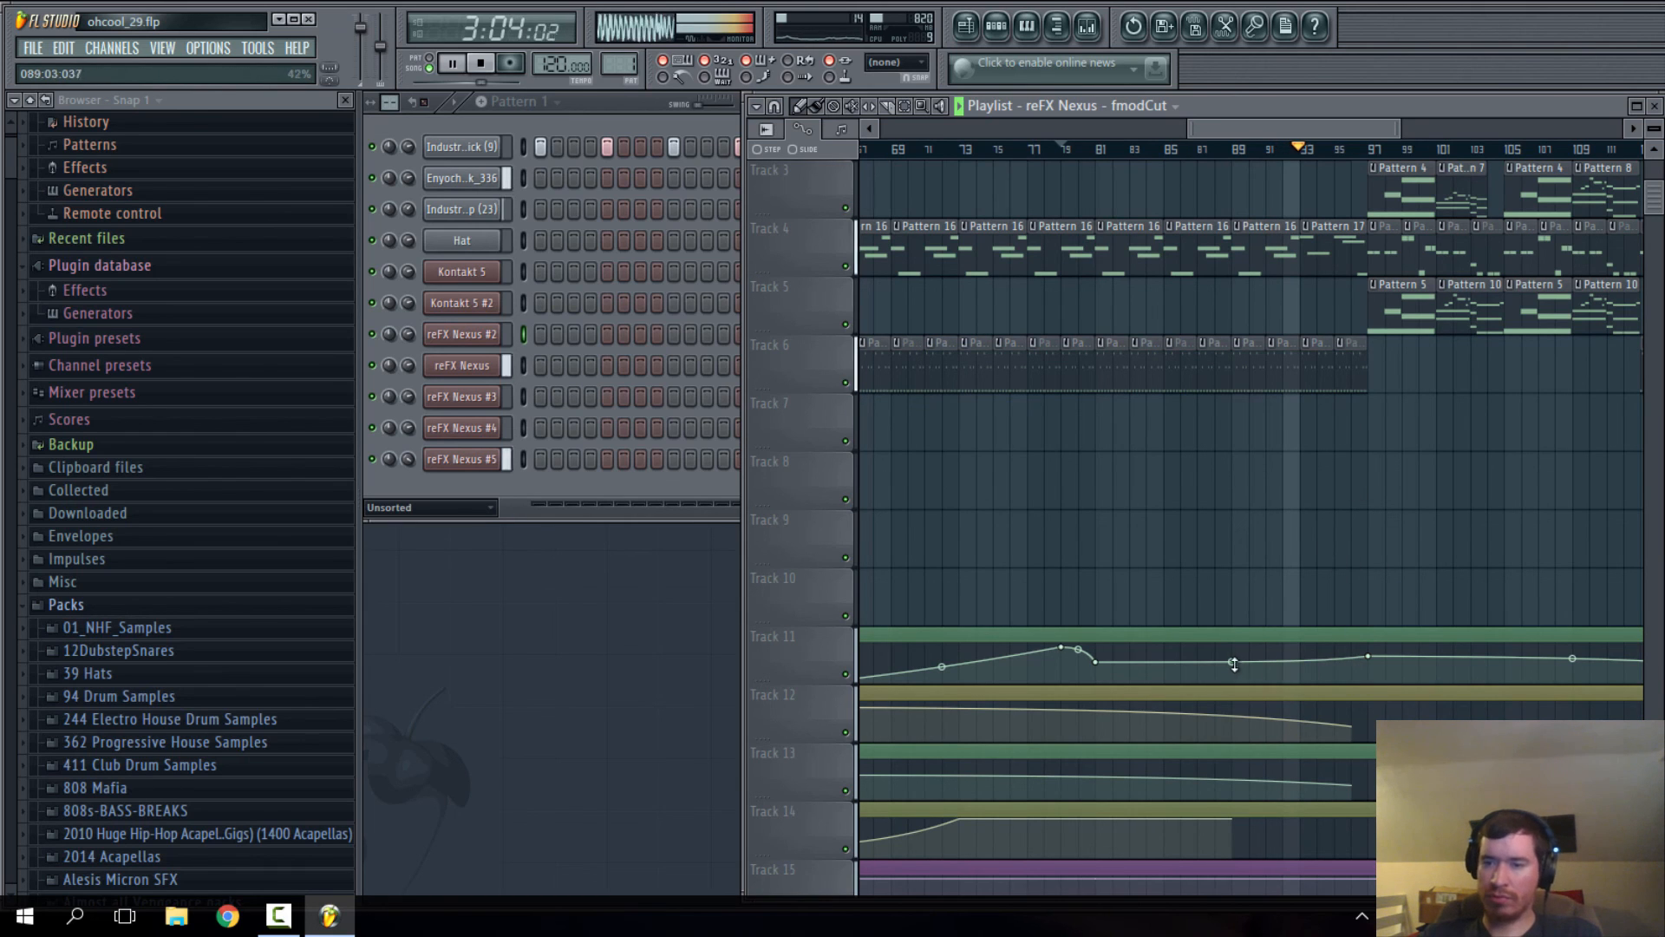
left_click_drag(1234, 664, 1234, 666)
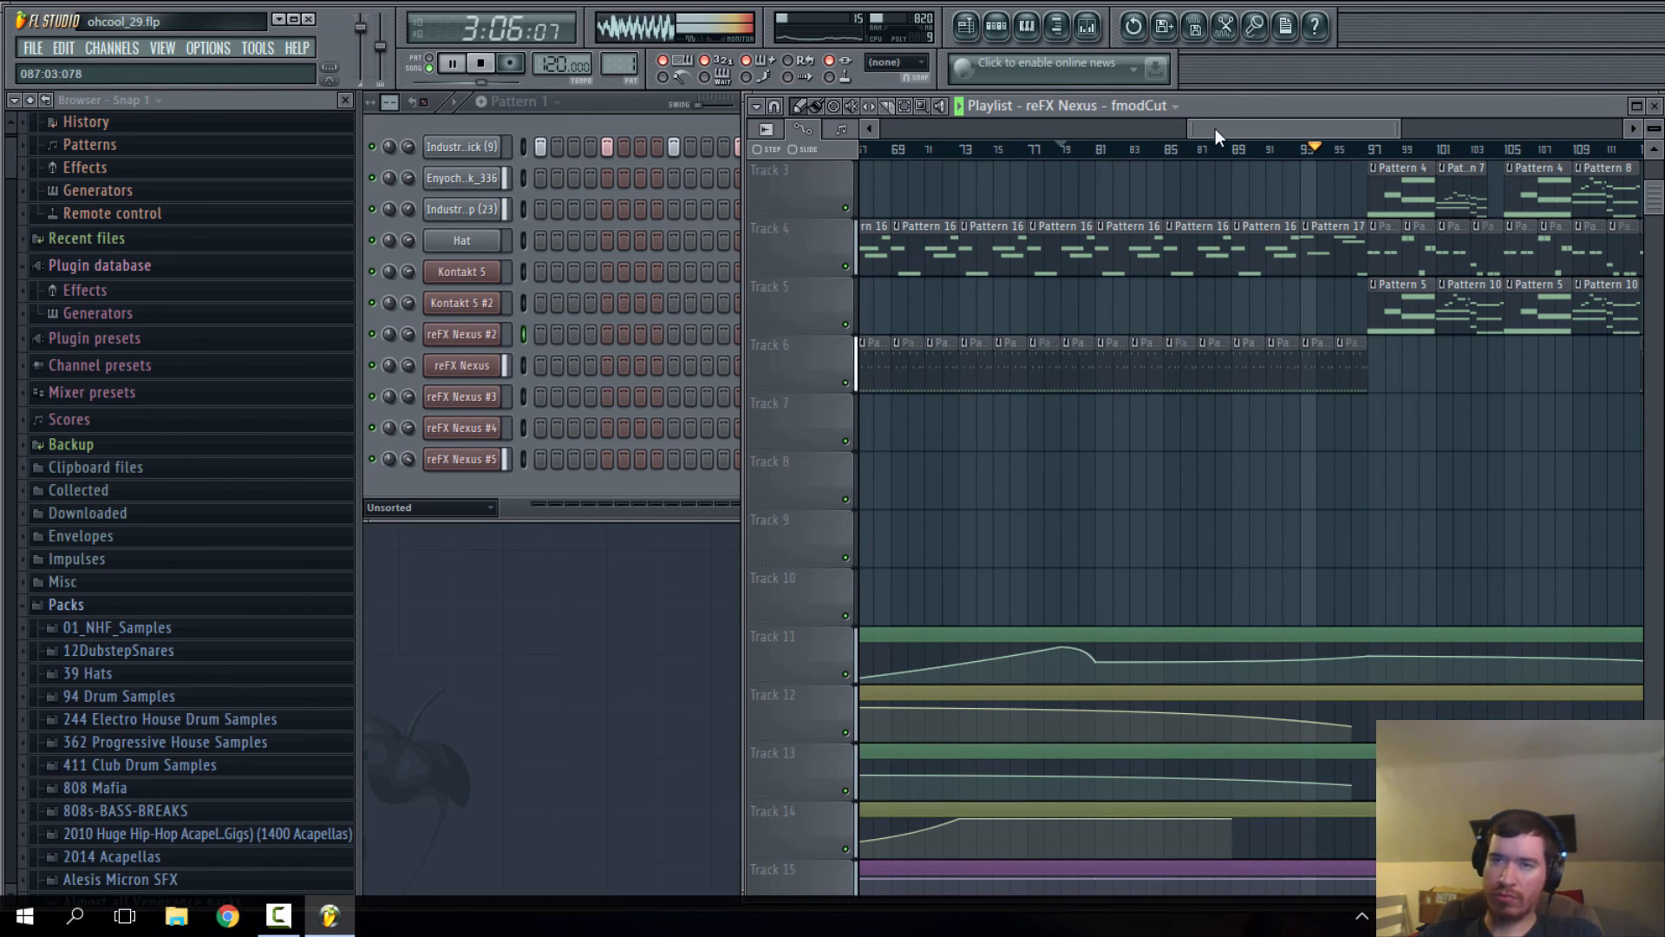
left_click_drag(1215, 128, 1283, 130)
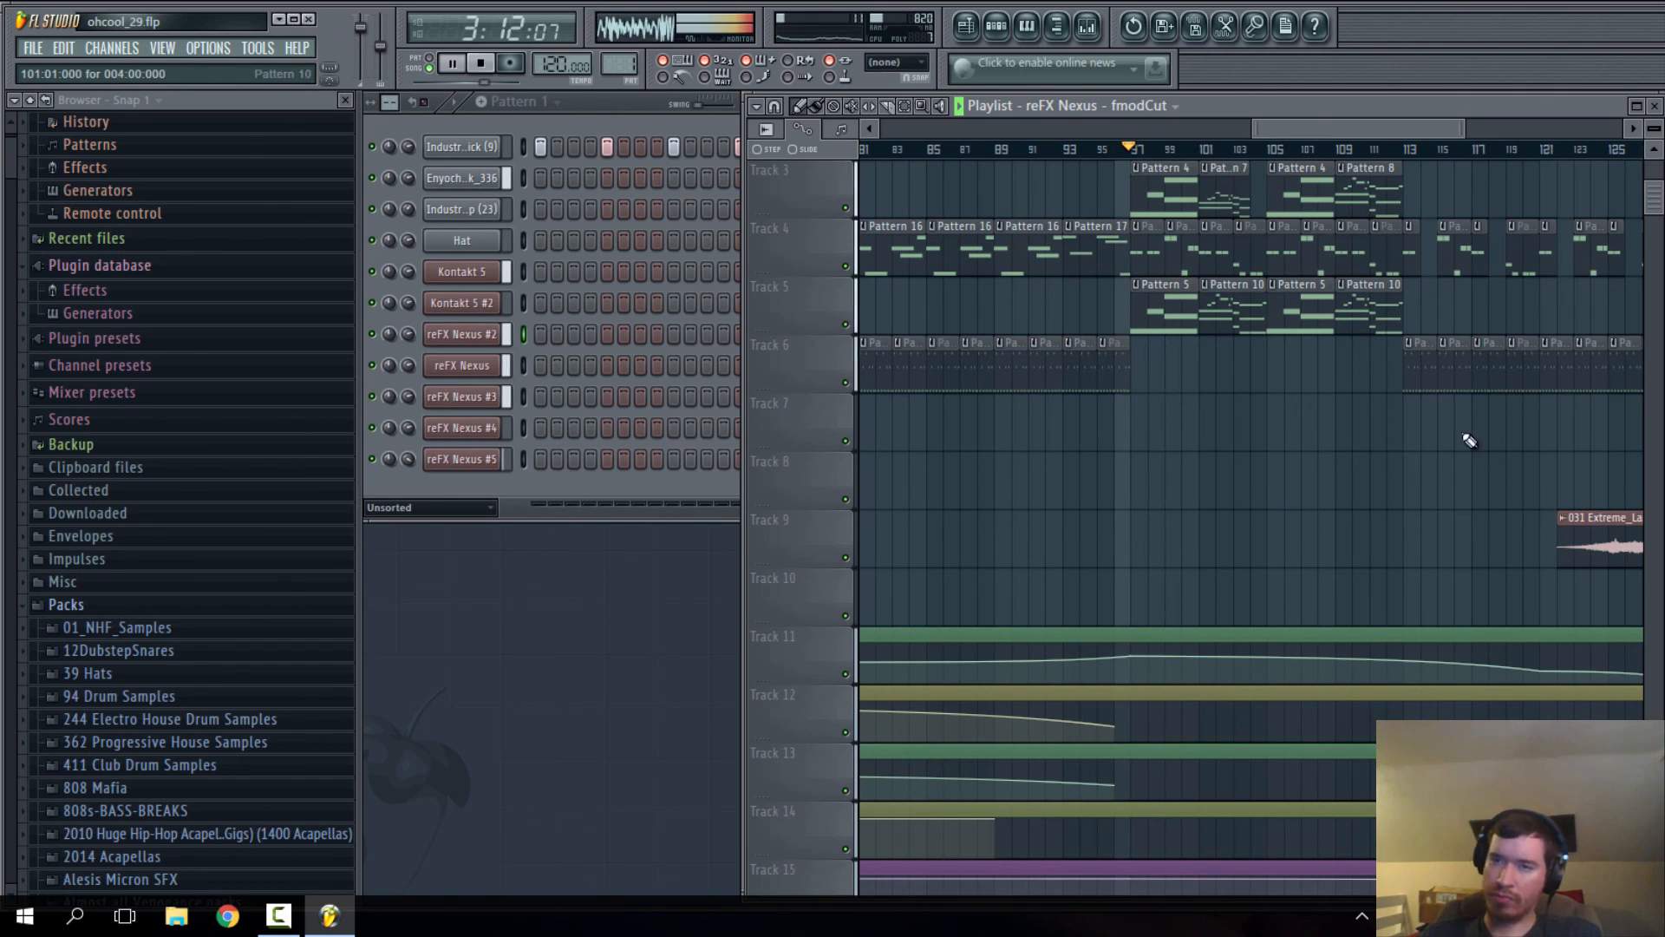
- Save the project as new version ohcool_30
left_click_drag(1347, 129, 1379, 130)
scroll(1214, 425, "up", 2)
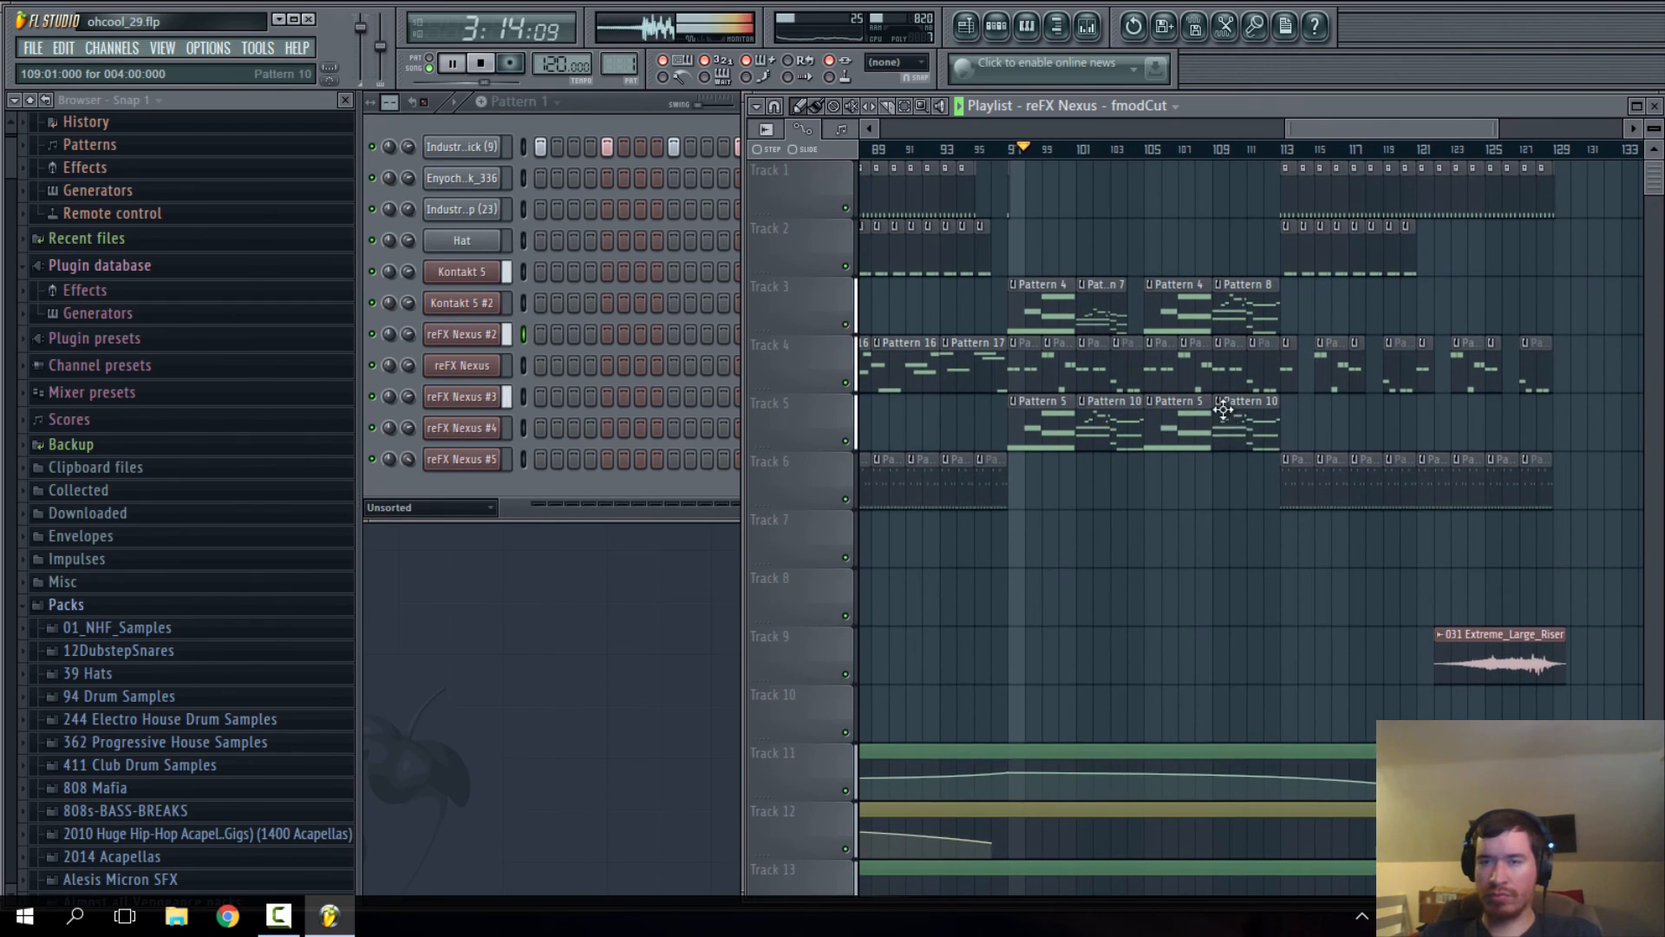
scroll(1240, 403, "down", 3)
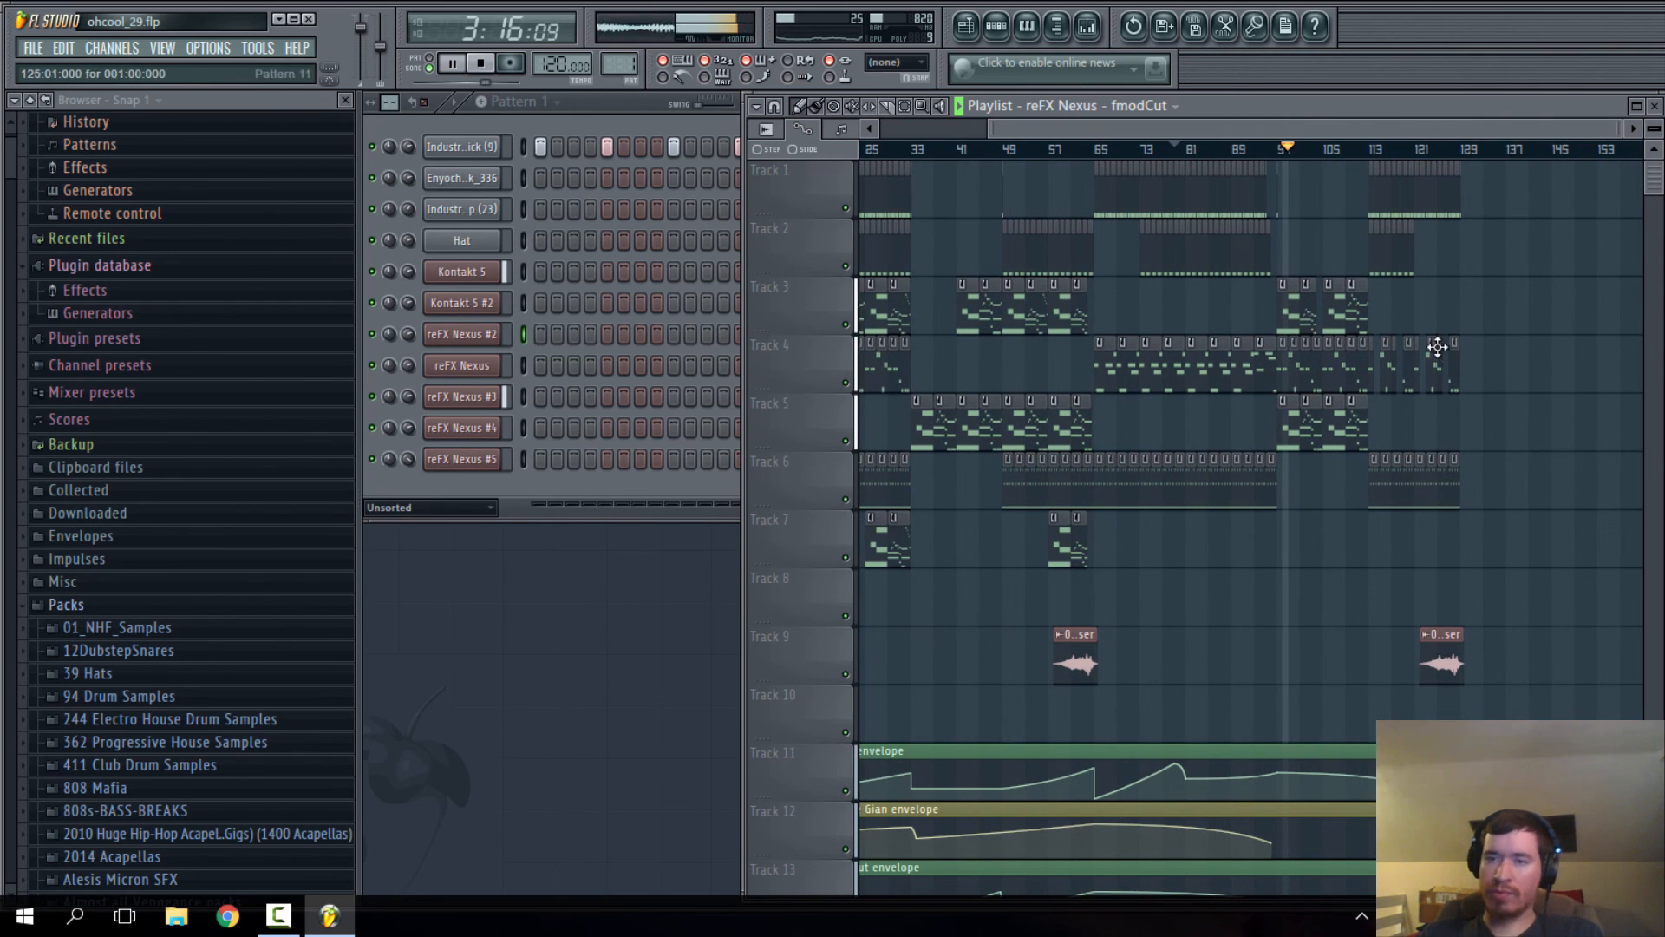
left_click(33, 47)
left_click(70, 175)
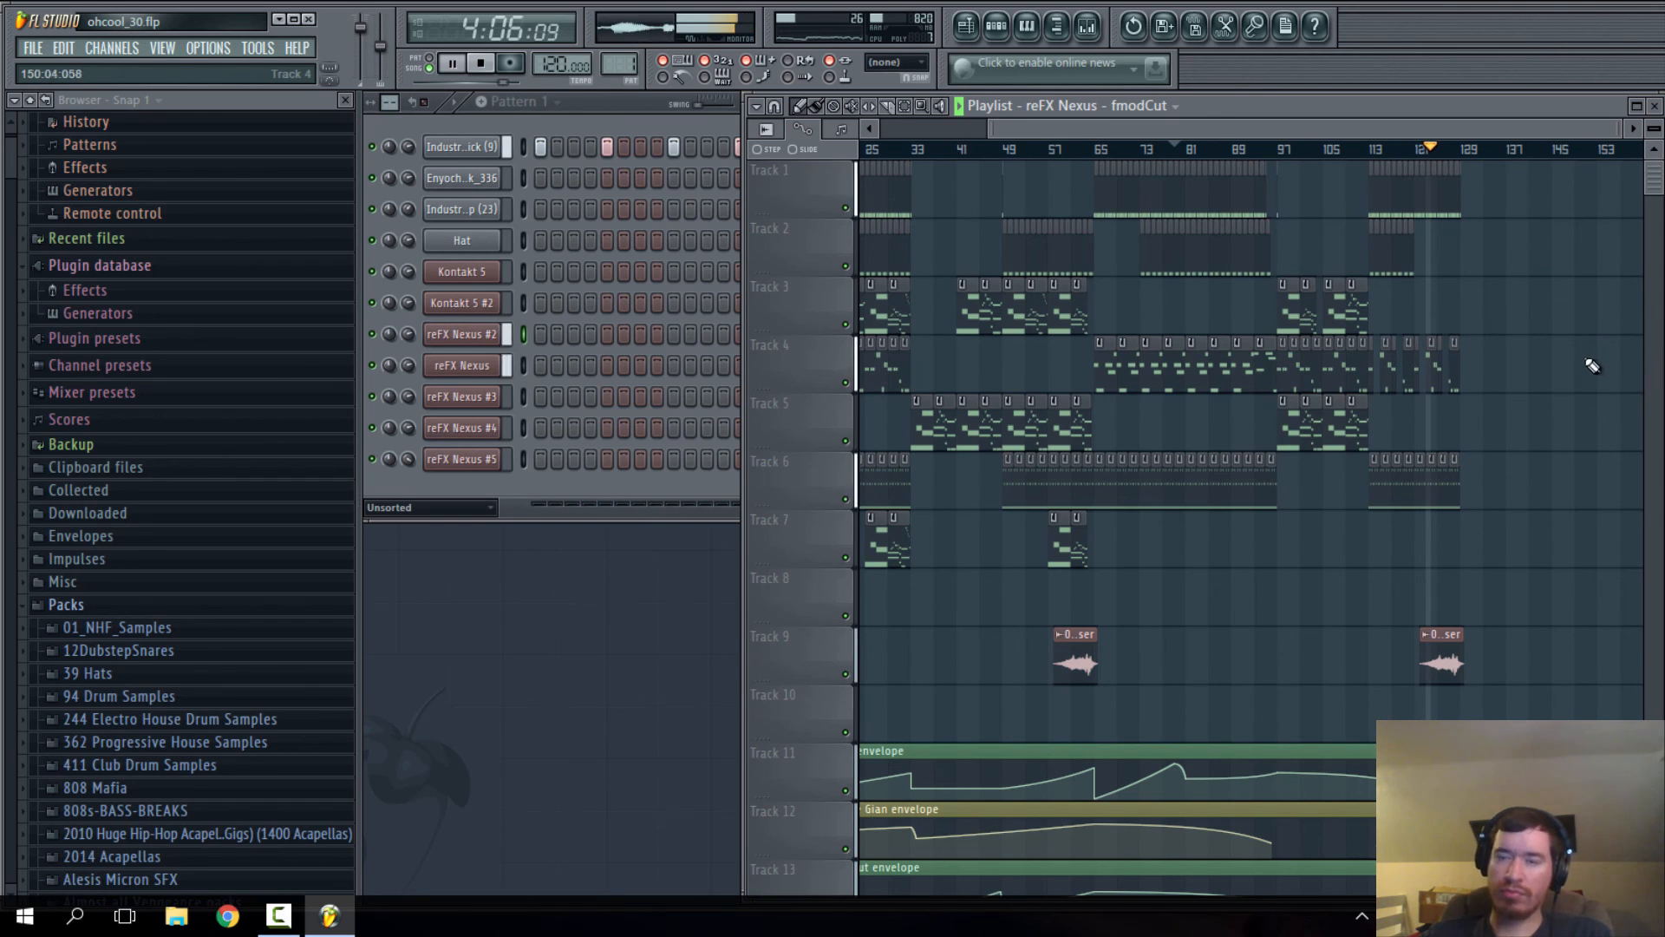
- Inspect the automation tracks and the channel settings of the 031 Extreme_Large_Riser clip near bar 121 on track 9
scroll(1588, 368, "down", 5)
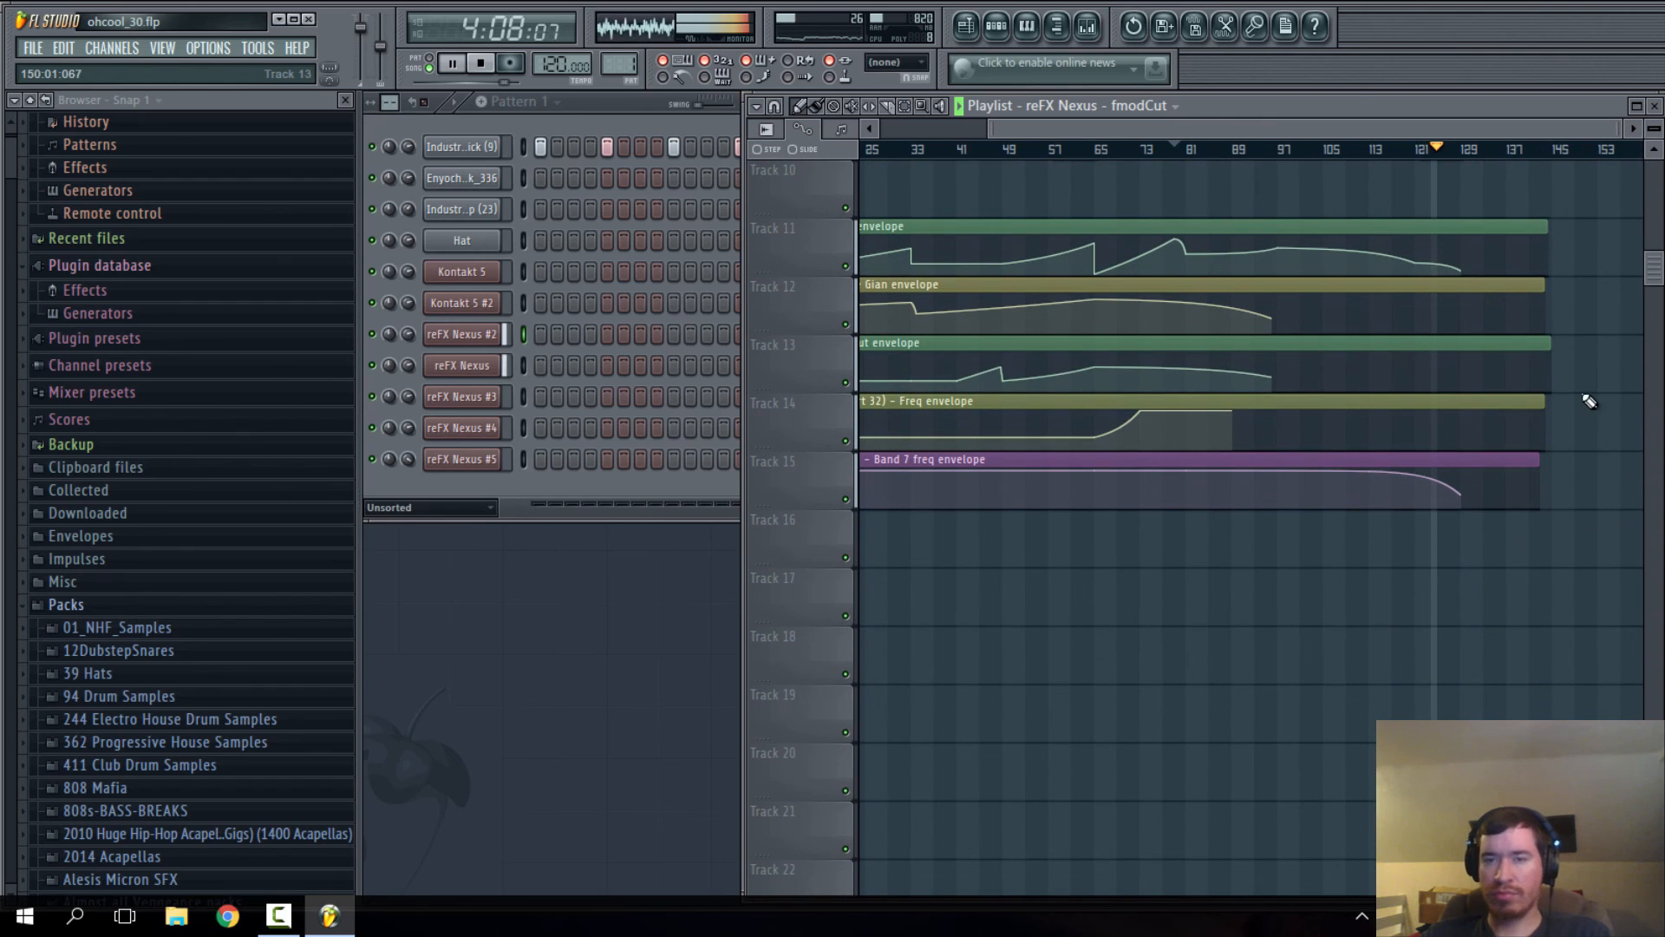
scroll(1591, 387, "up", 4)
left_click(1443, 545)
double_click(1443, 545)
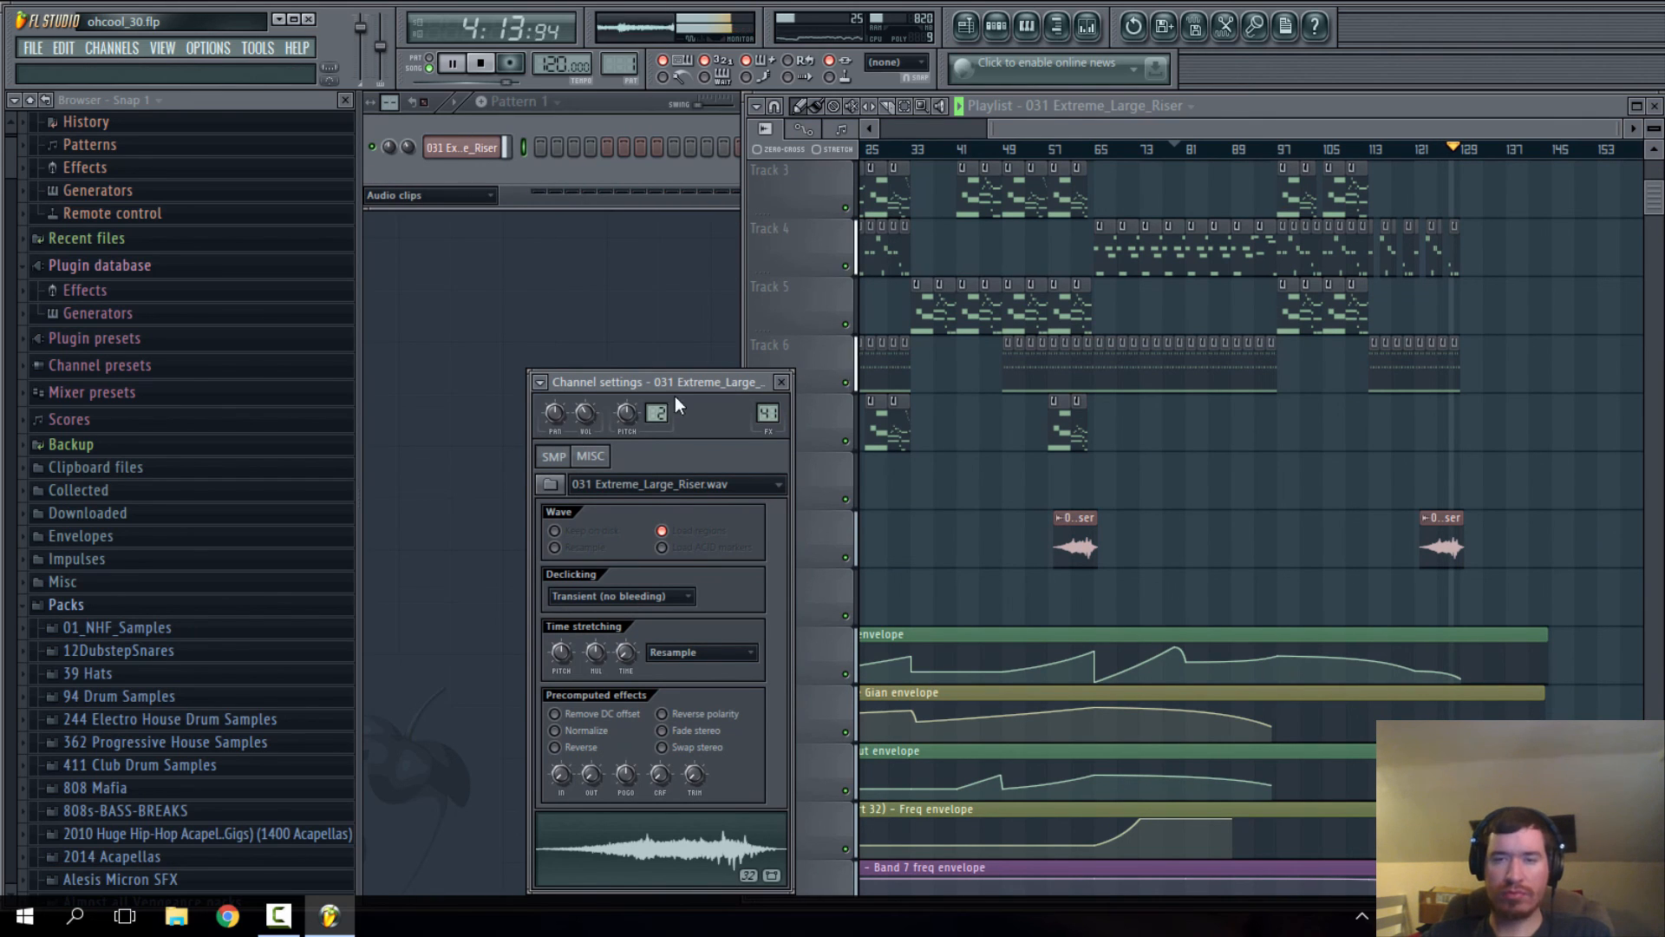
left_click(782, 382)
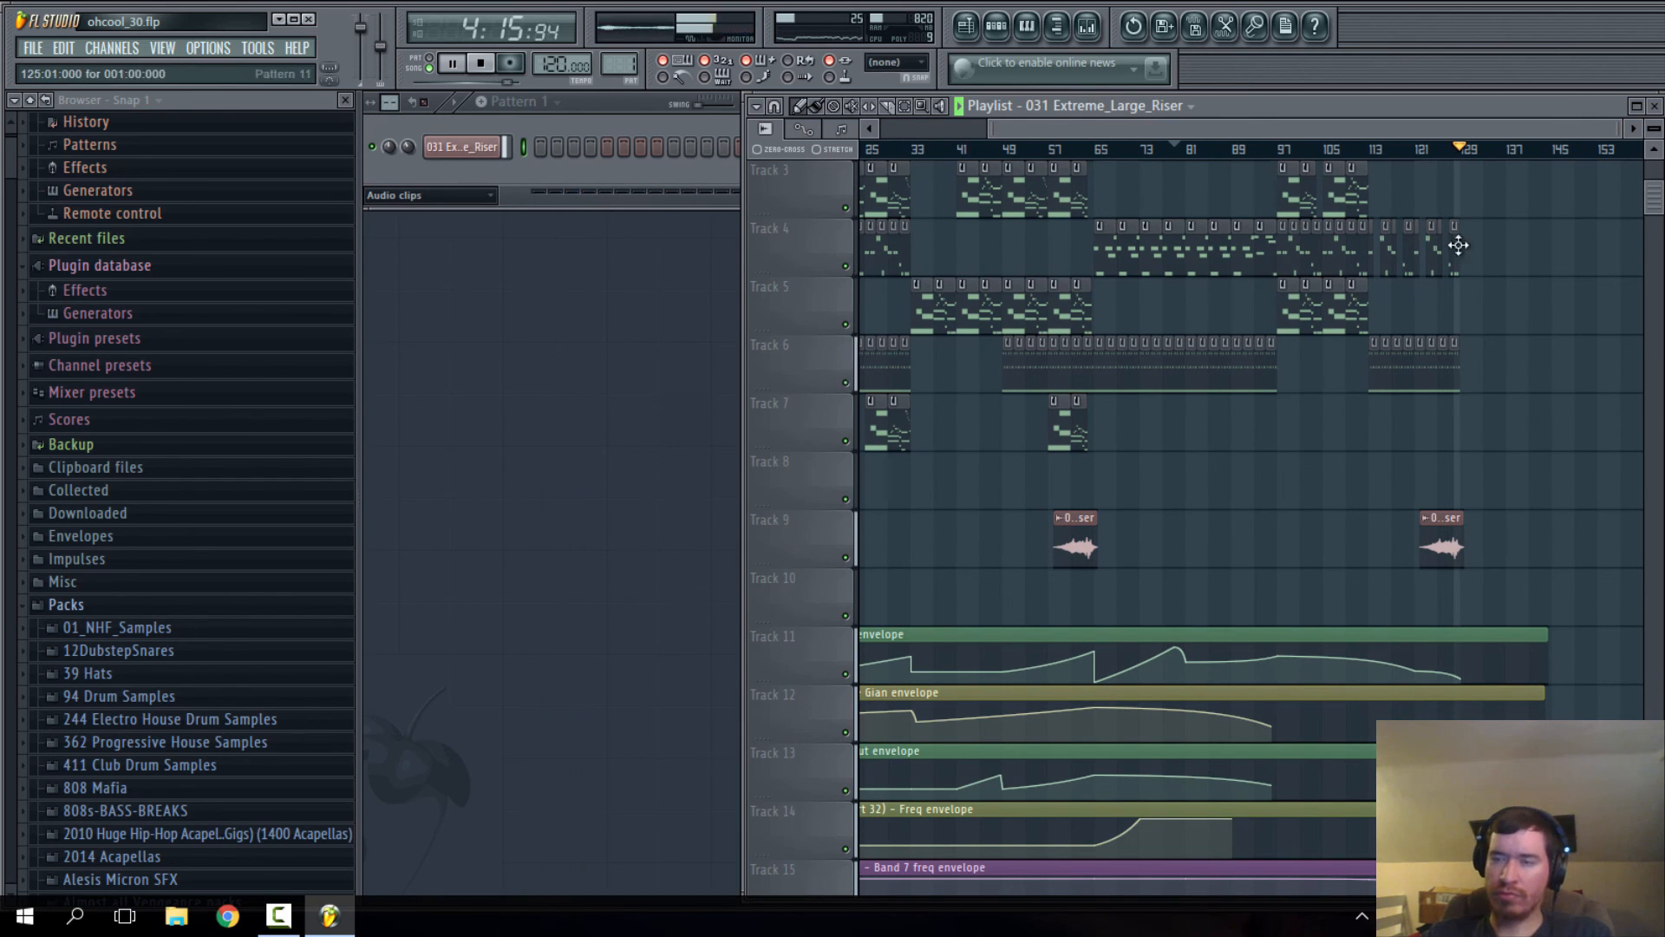
scroll(1534, 340, "up", 2)
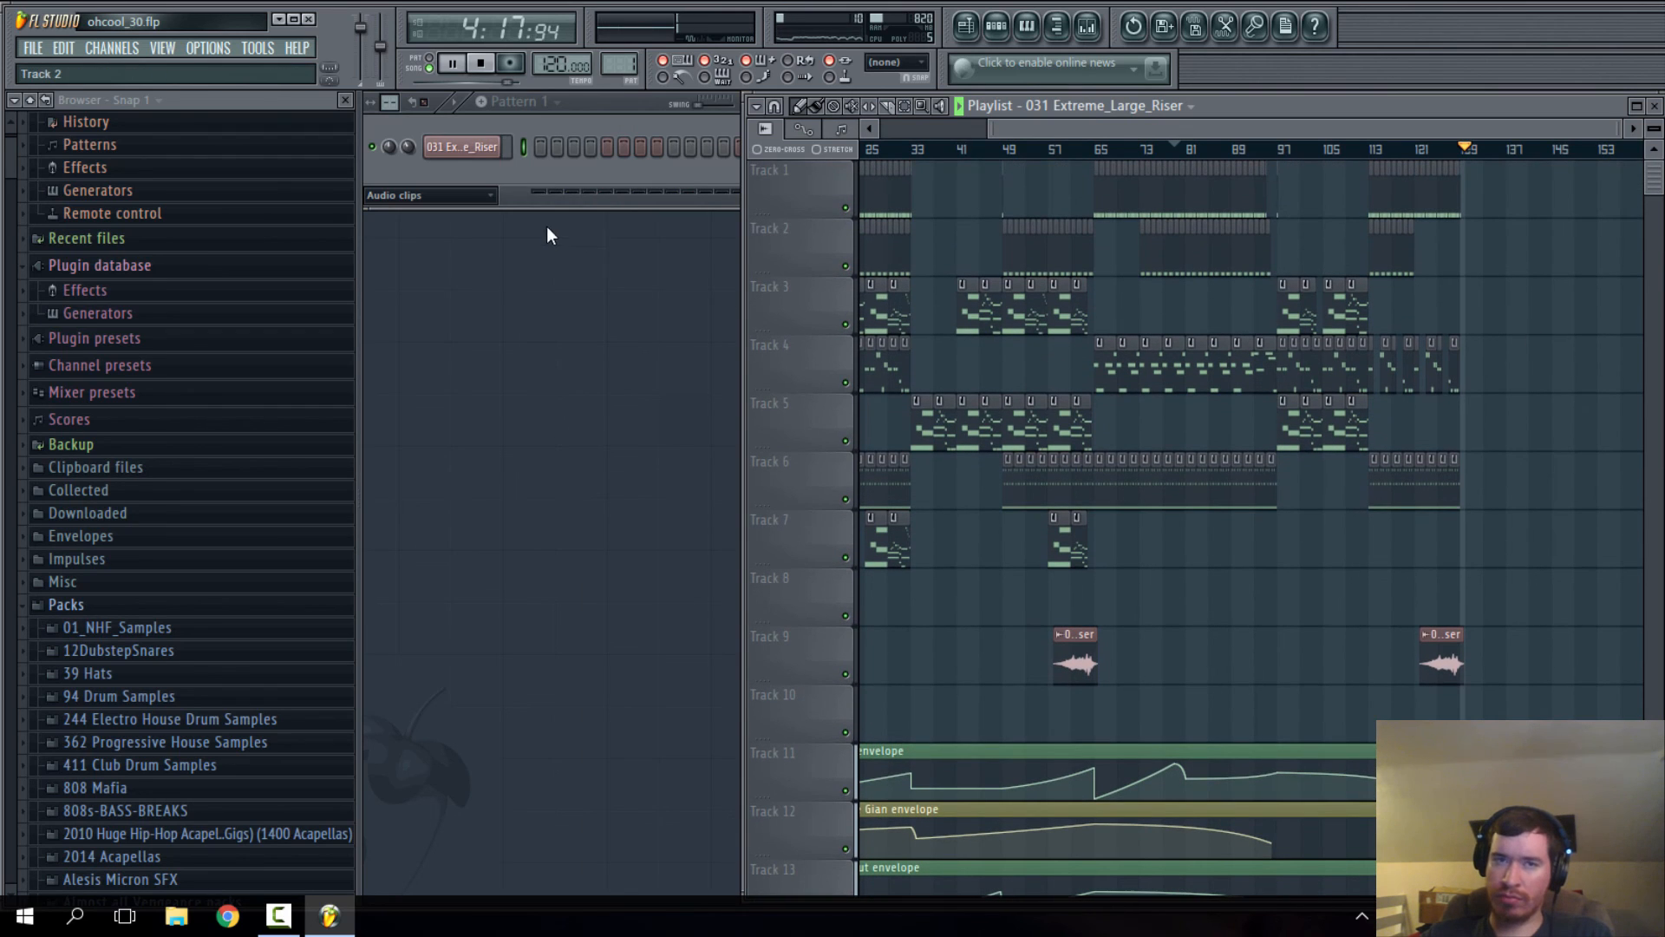
- Stop playback, save the project as new version ohcool_31, and dismiss the mail notification
left_click(482, 66)
left_click(623, 423)
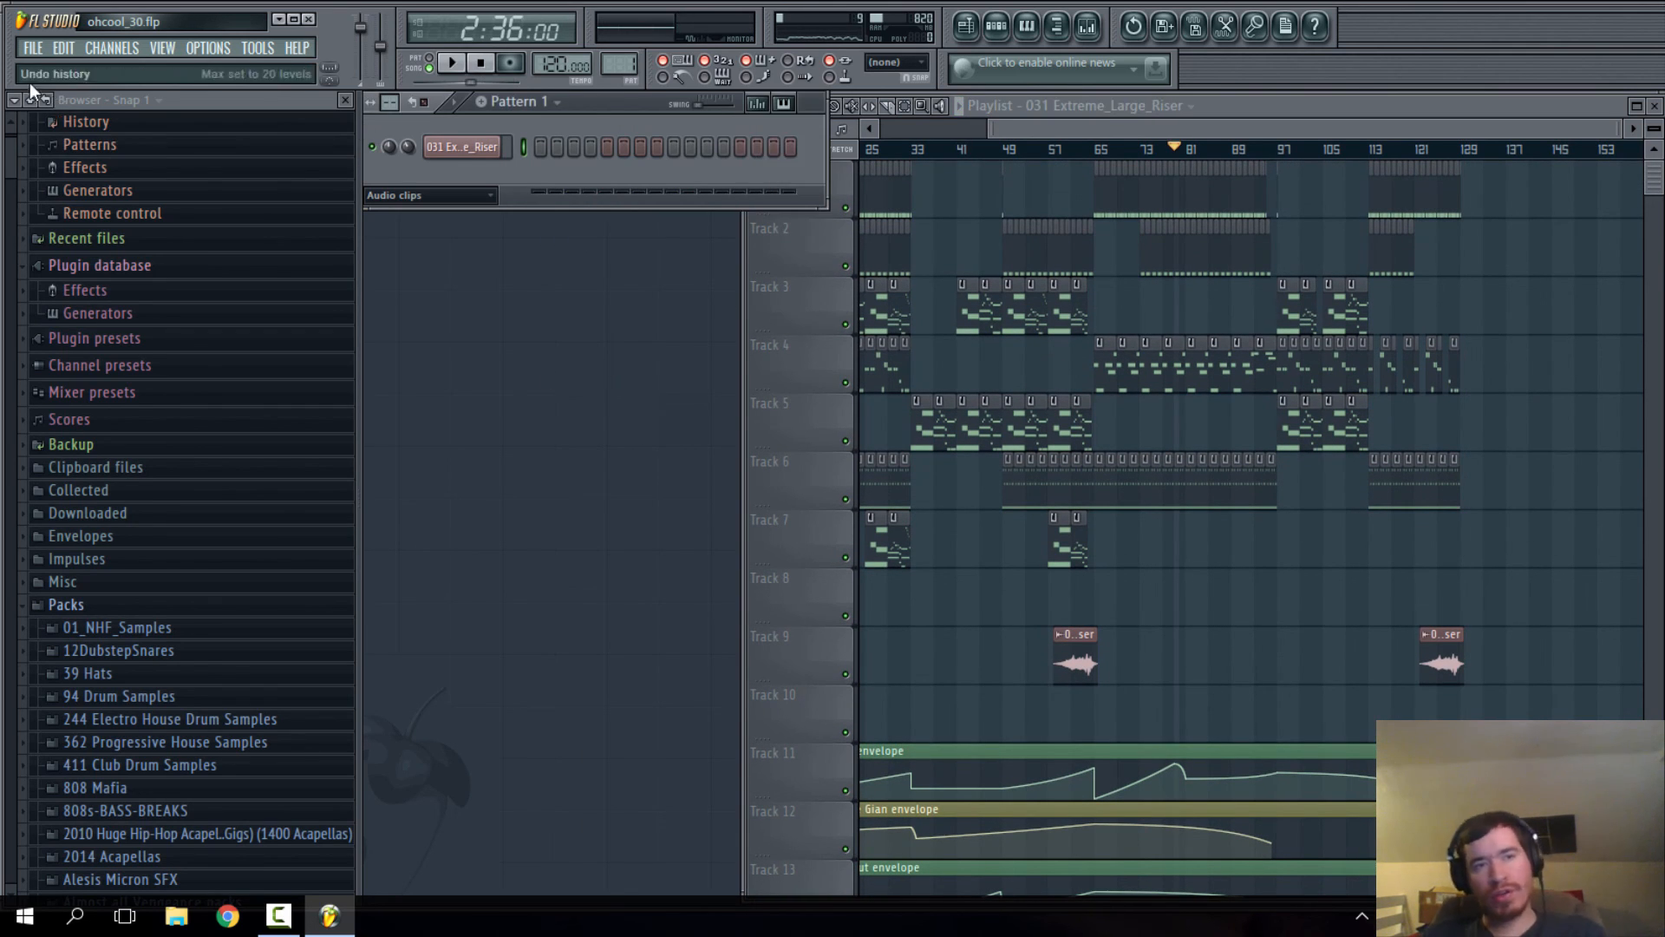
left_click(33, 48)
left_click(102, 178)
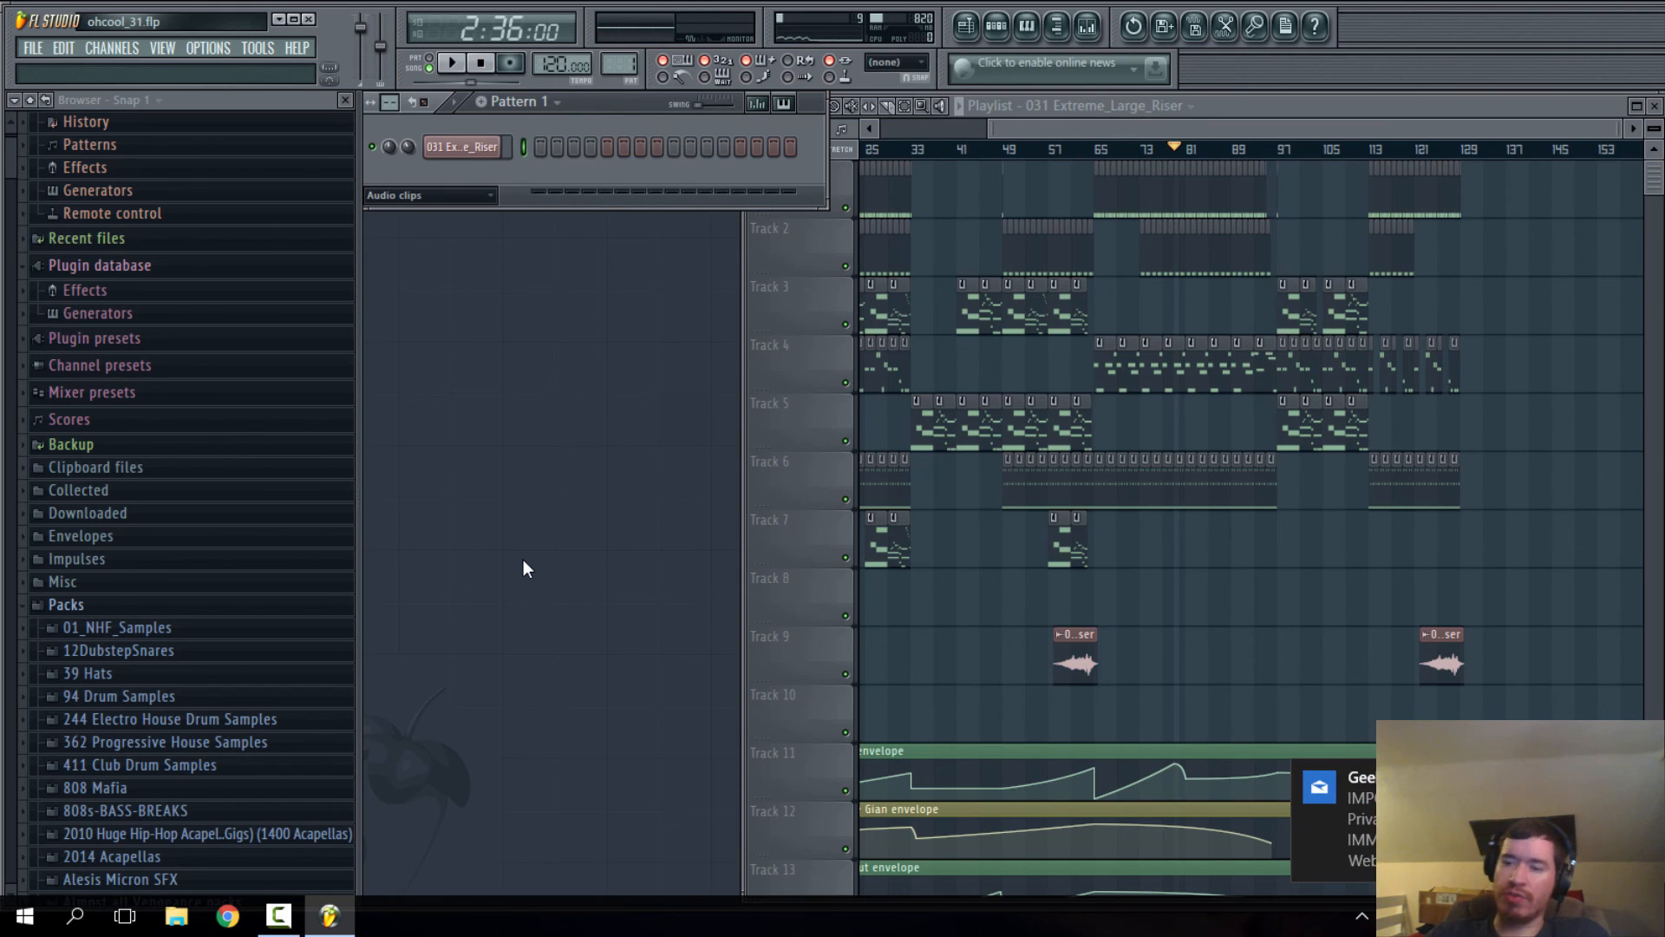
left_click(1645, 776)
left_click(960, 598)
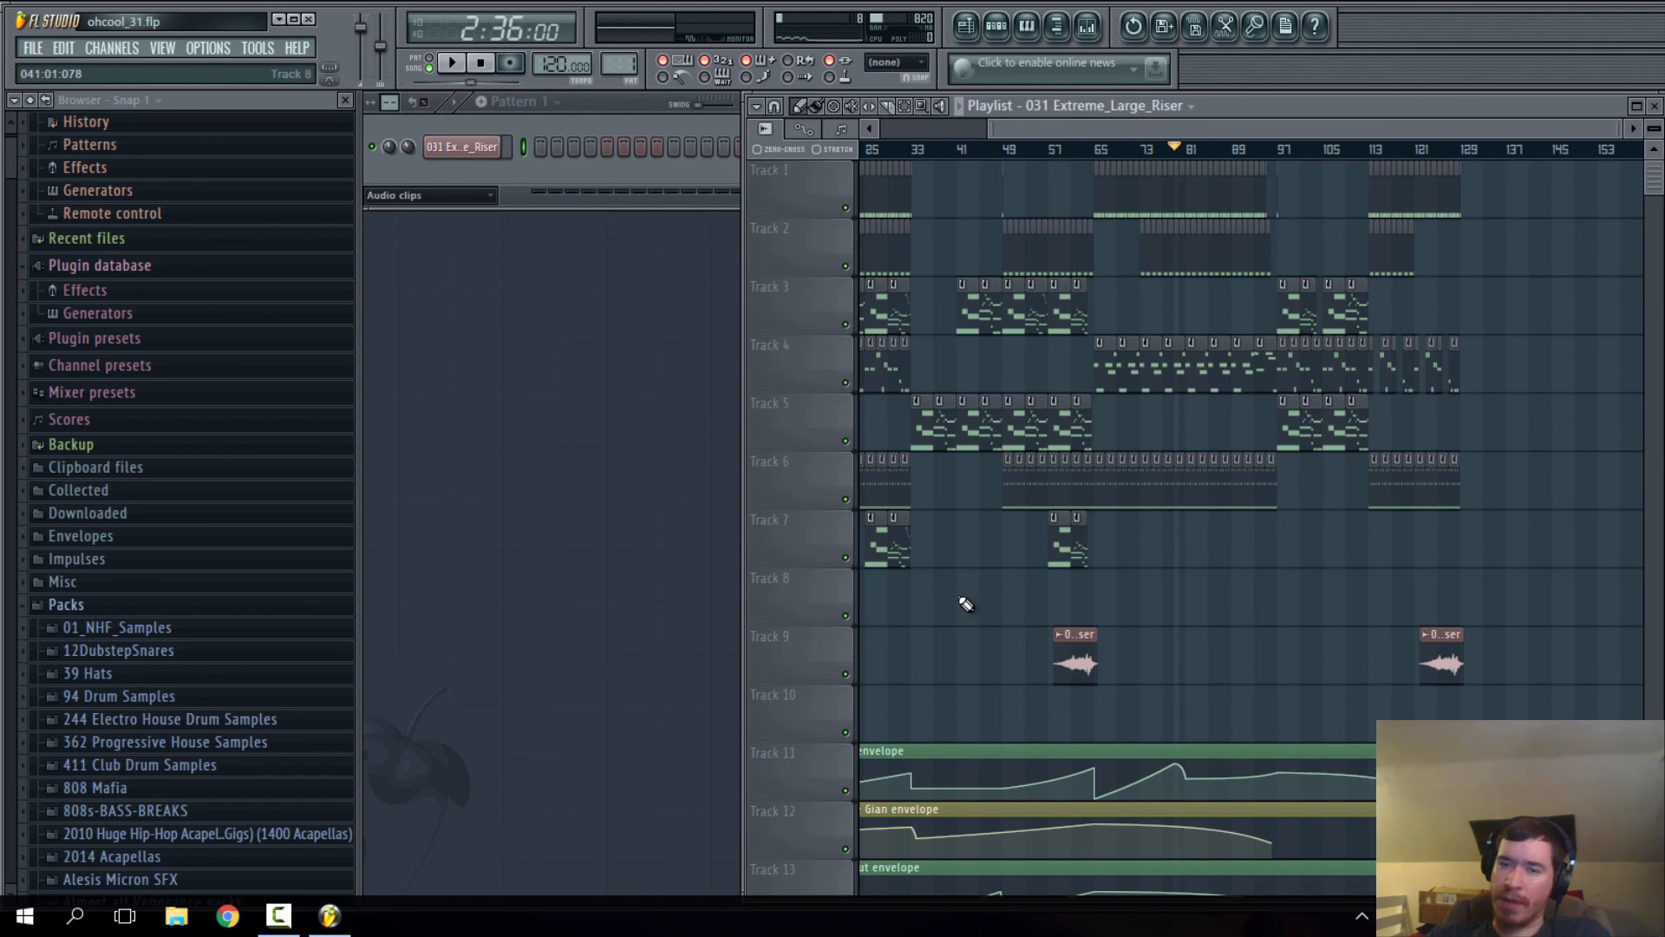